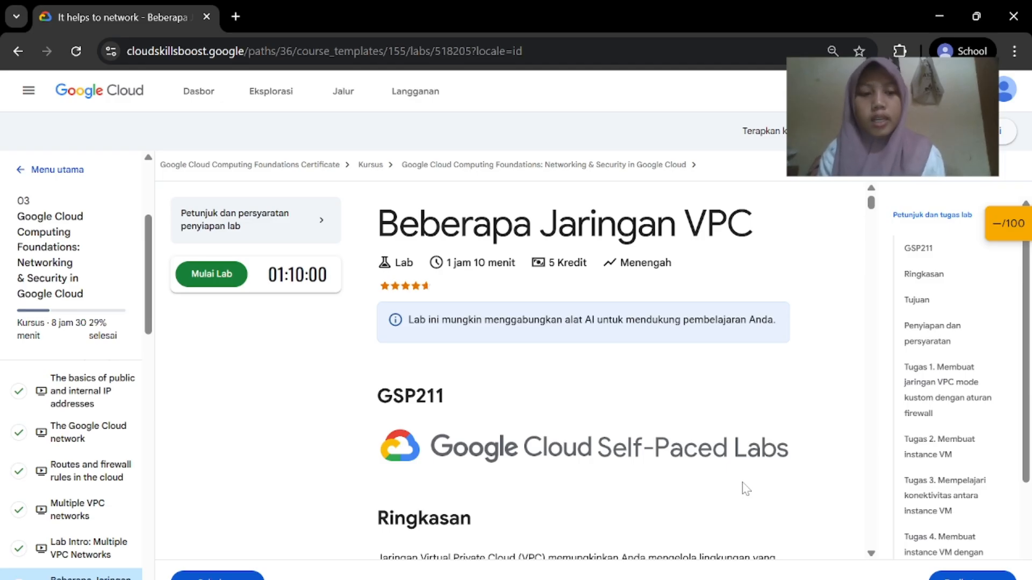
# Start the Multiple VPC Networks lab, pass the reCAPTCHA check, and bring up the console link's options
pyautogui.scroll(-2, 936, 456)
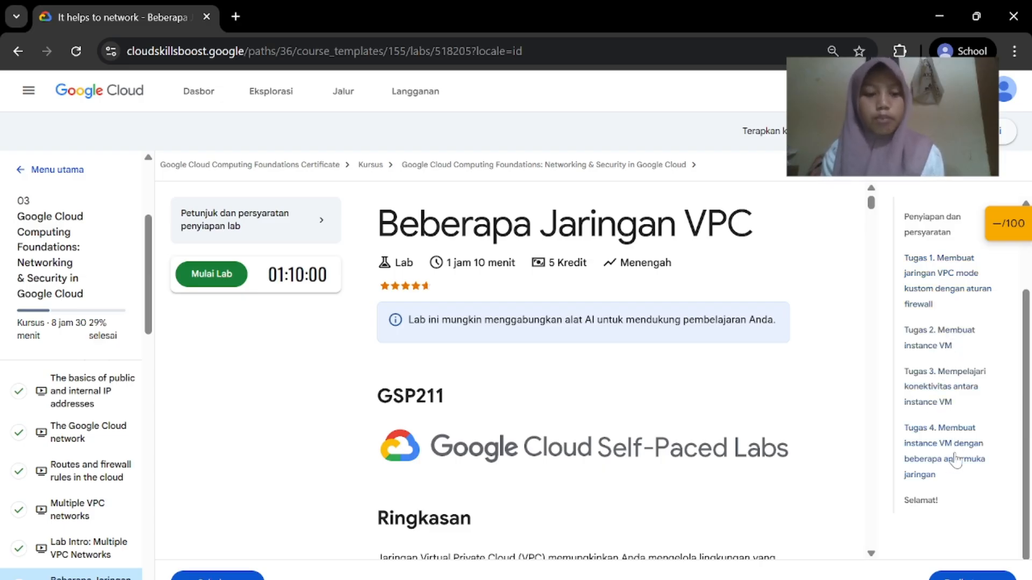
pyautogui.scroll(-10, 568, 542)
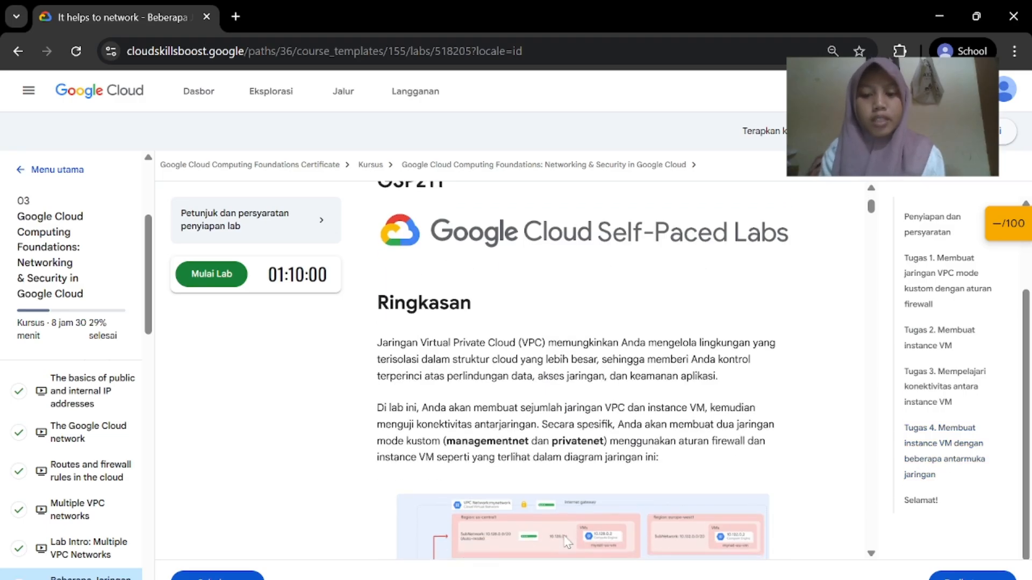
pyautogui.scroll(5, 568, 542)
pyautogui.scroll(-10, 566, 542)
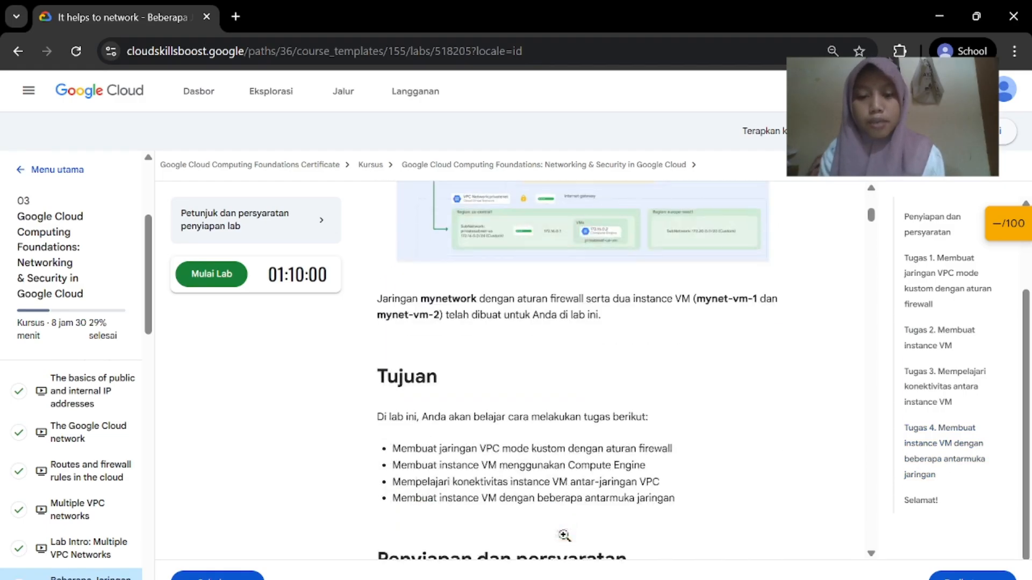
pyautogui.scroll(-10, 527, 459)
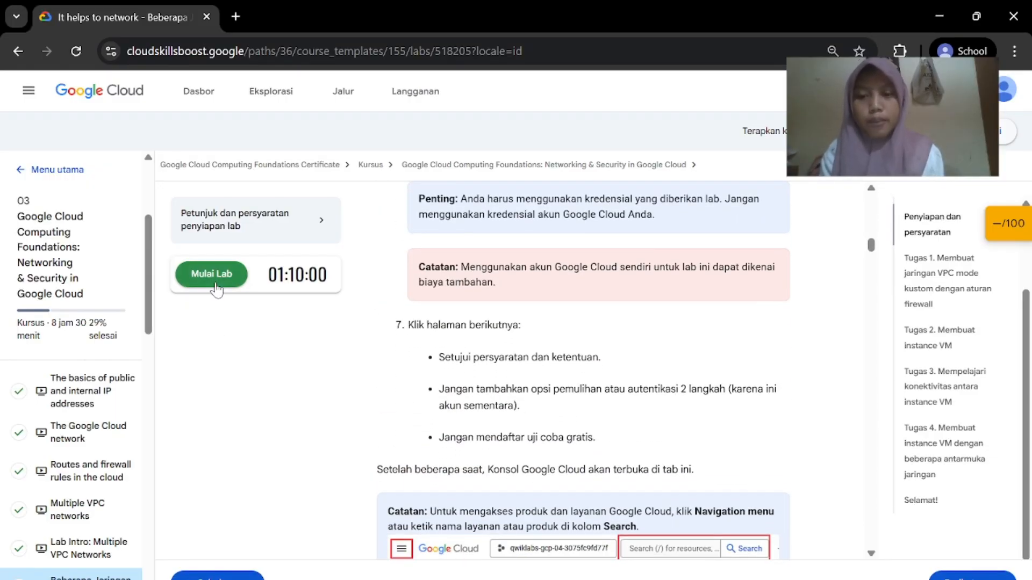
pyautogui.click(216, 288)
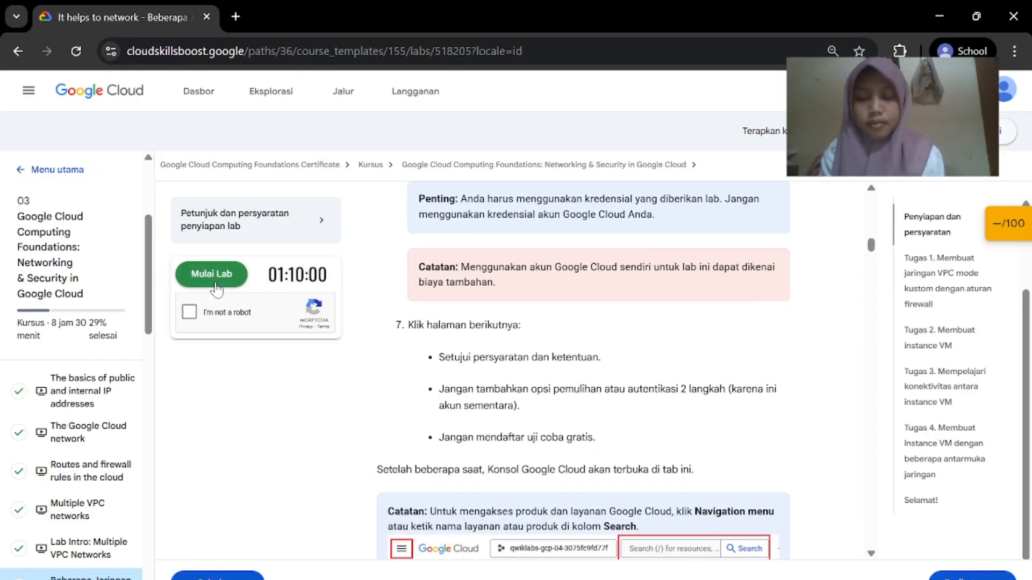
pyautogui.click(191, 312)
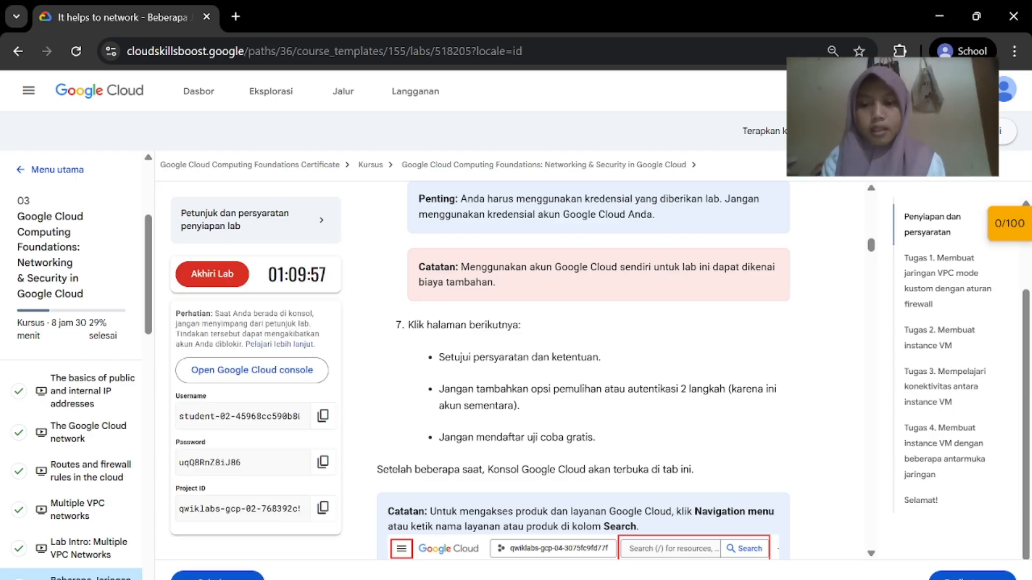
pyautogui.rightClick(260, 371)
# Open the lab console in an incognito window, acknowledge the sign-in notice, and accept the Terms of Service
pyautogui.click(331, 440)
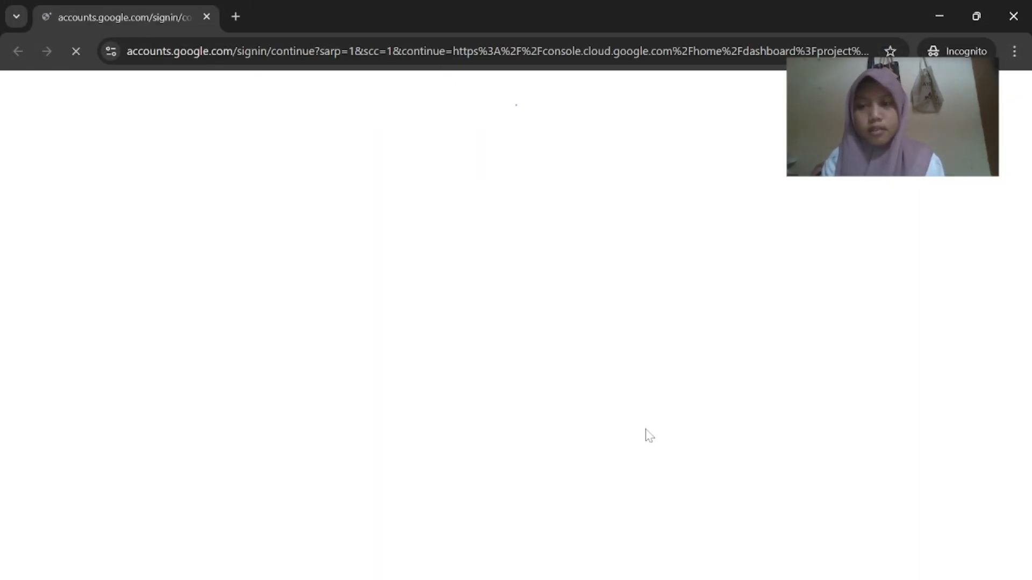
pyautogui.click(562, 535)
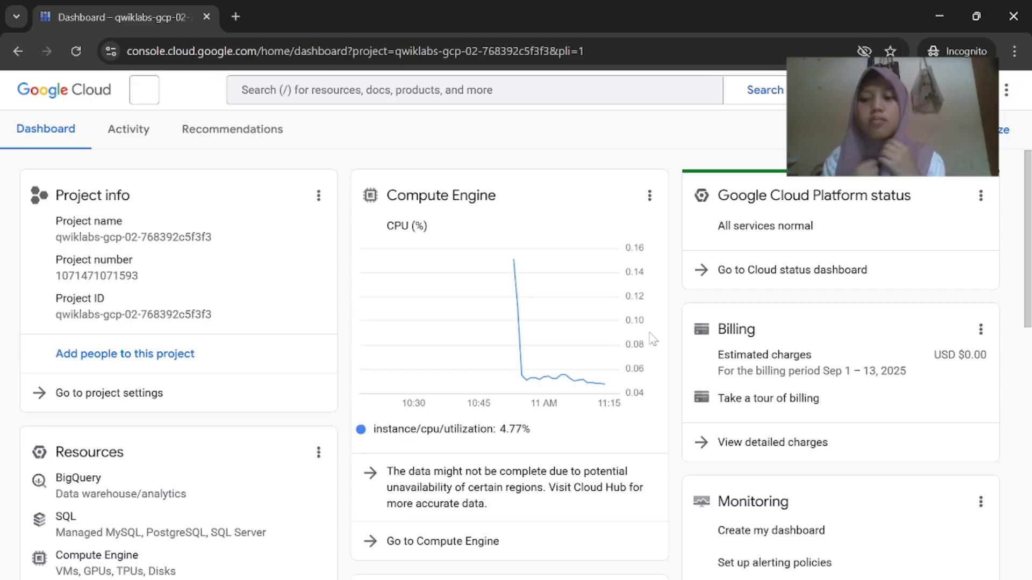
pyautogui.scroll(-1, 483, 377)
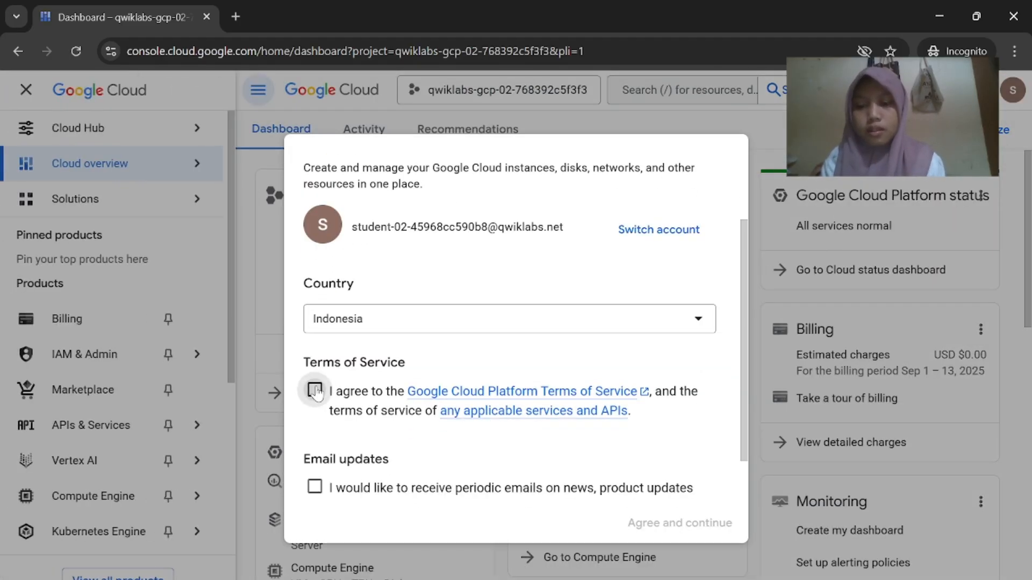
pyautogui.click(315, 391)
pyautogui.click(649, 532)
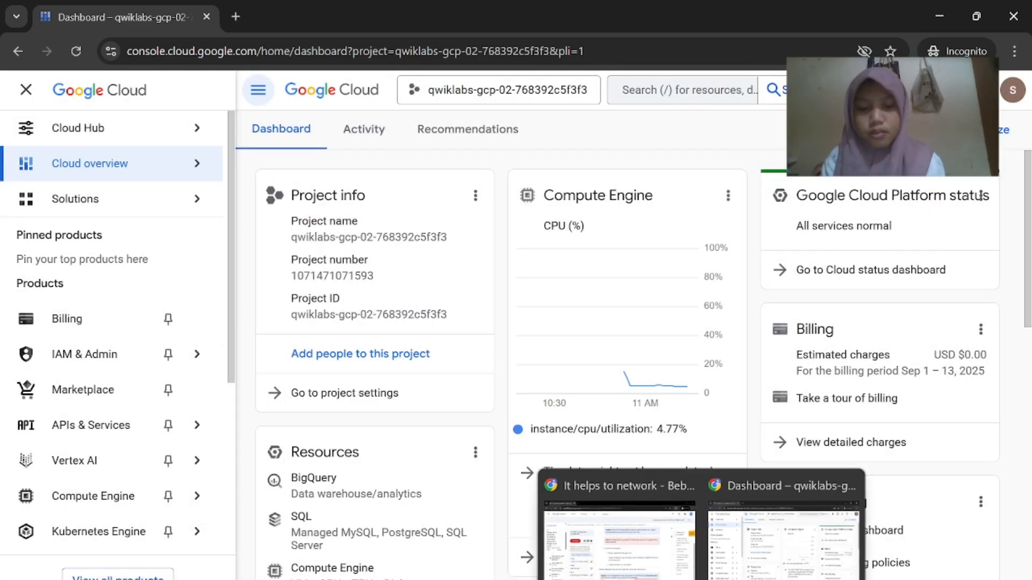
# Review the lab instructions before returning to the console window
pyautogui.click(639, 567)
pyautogui.scroll(-15, 637, 510)
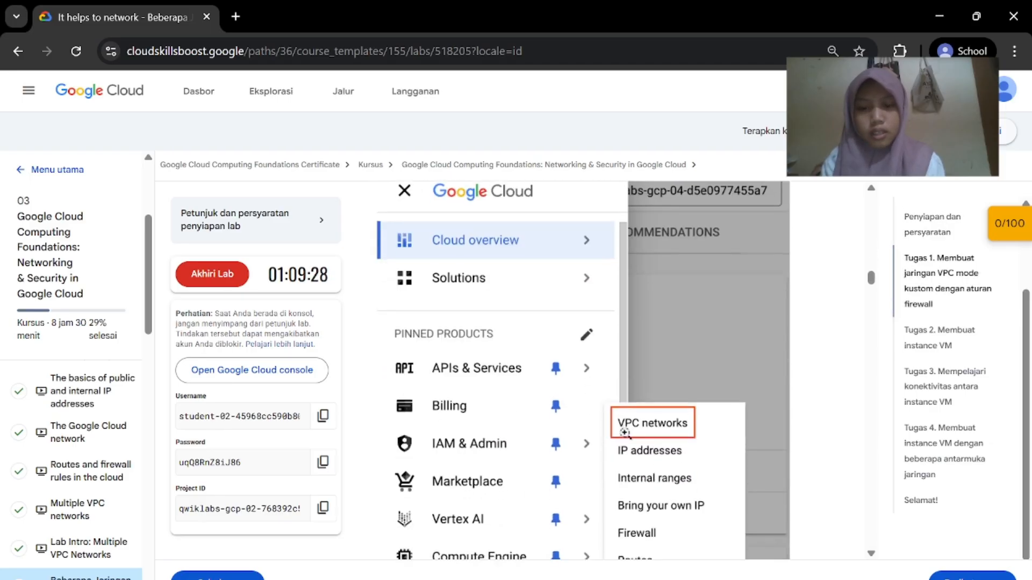
pyautogui.scroll(4, 624, 432)
pyautogui.scroll(-1, 623, 433)
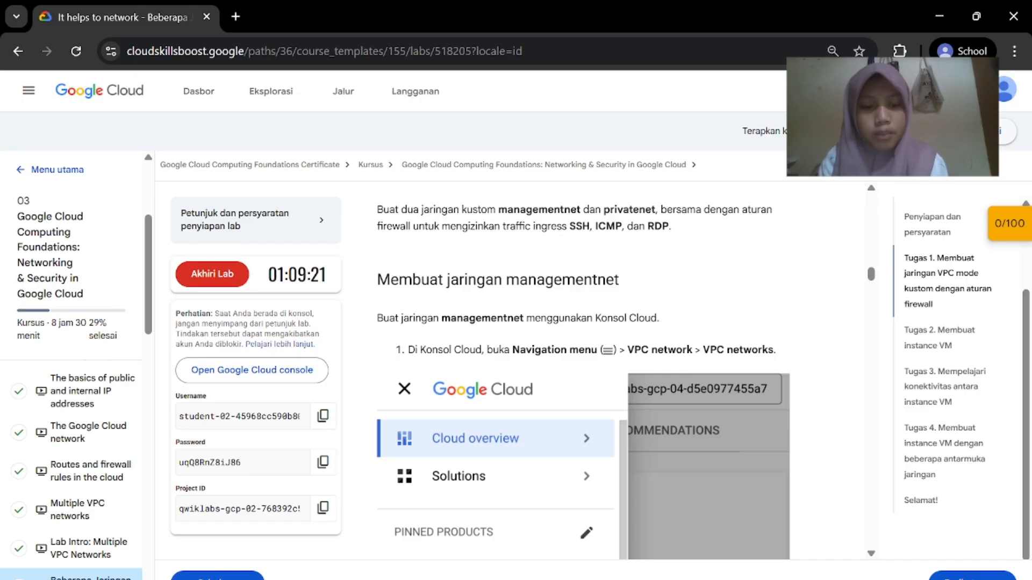
pyautogui.moveTo(640, 578)
pyautogui.click(762, 556)
# Go through the Navigation menu to VPC Network > VPC networks
pyautogui.scroll(-3, 97, 457)
pyautogui.moveTo(99, 505)
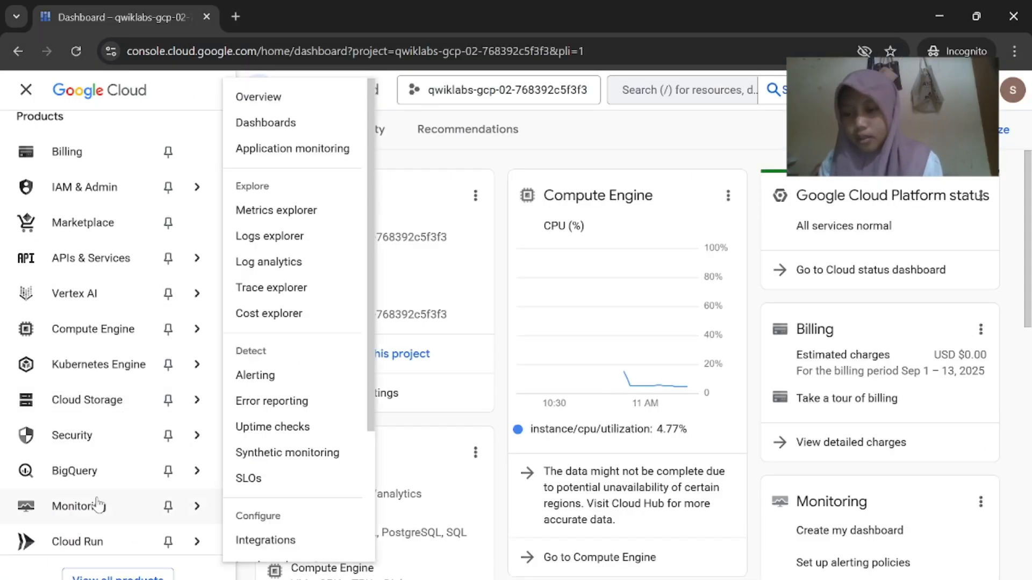
pyautogui.scroll(-3, 99, 505)
pyautogui.scroll(4, 121, 226)
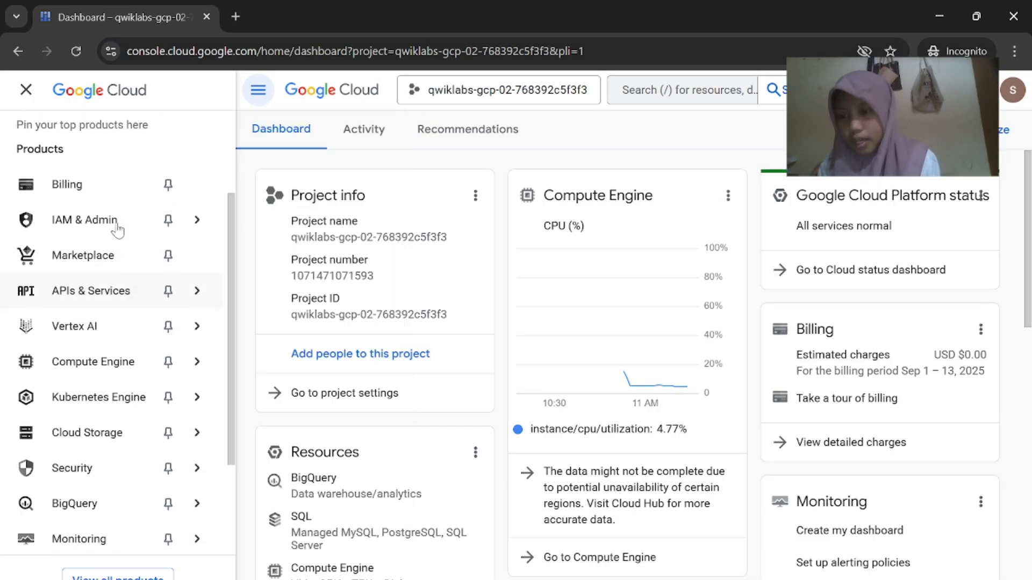
pyautogui.scroll(-3, 116, 387)
pyautogui.moveTo(138, 469)
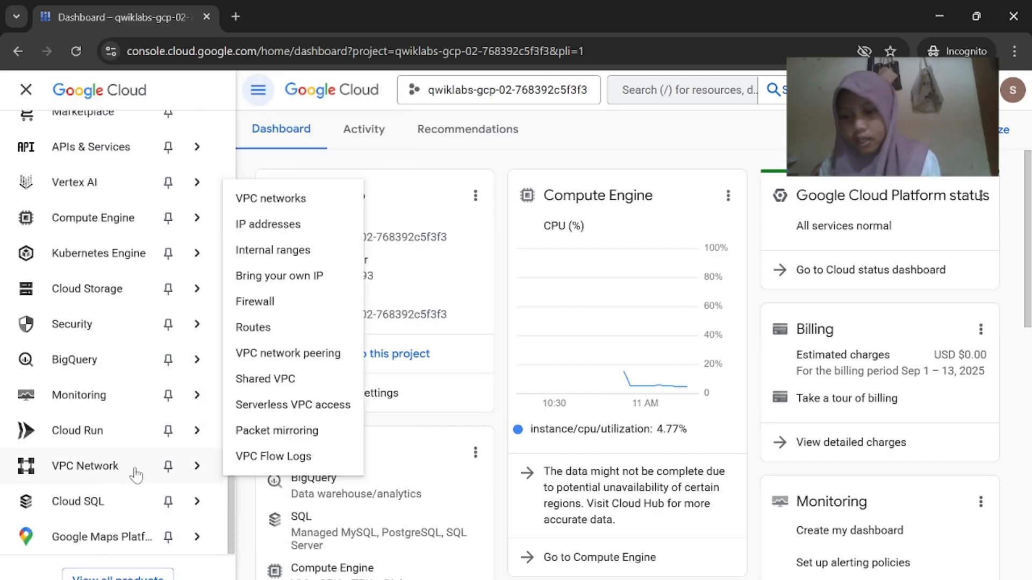
pyautogui.click(305, 198)
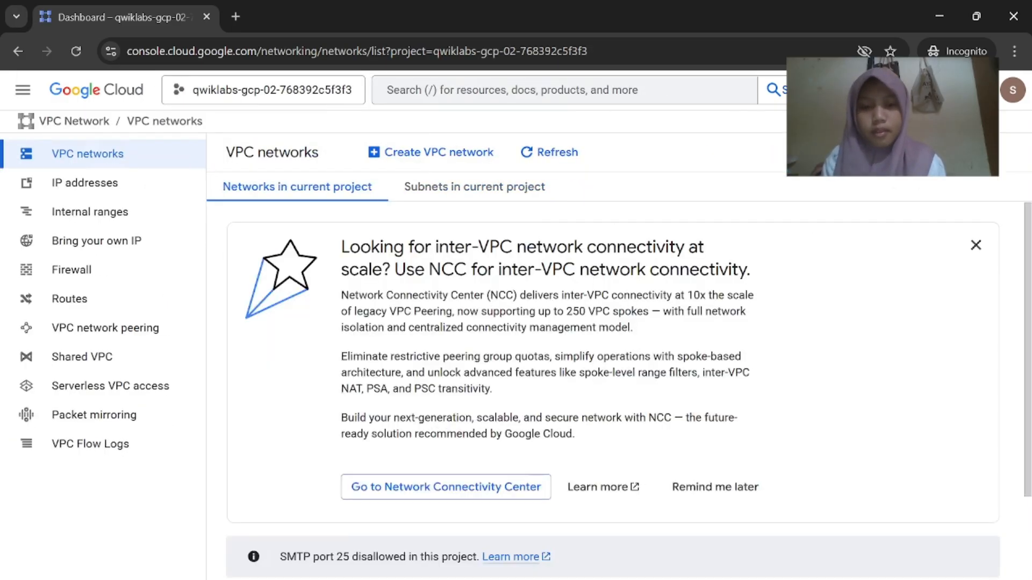
pyautogui.scroll(-5, 615, 360)
# Compare the default and mynetwork networks listed against the lab instructions
pyautogui.click(660, 576)
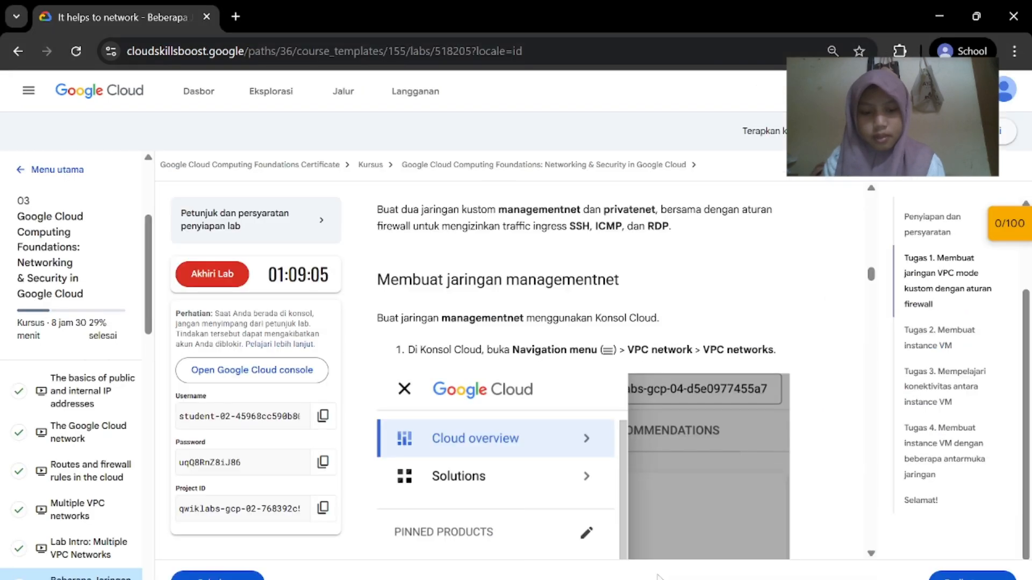
pyautogui.scroll(-5, 584, 371)
pyautogui.moveTo(657, 576)
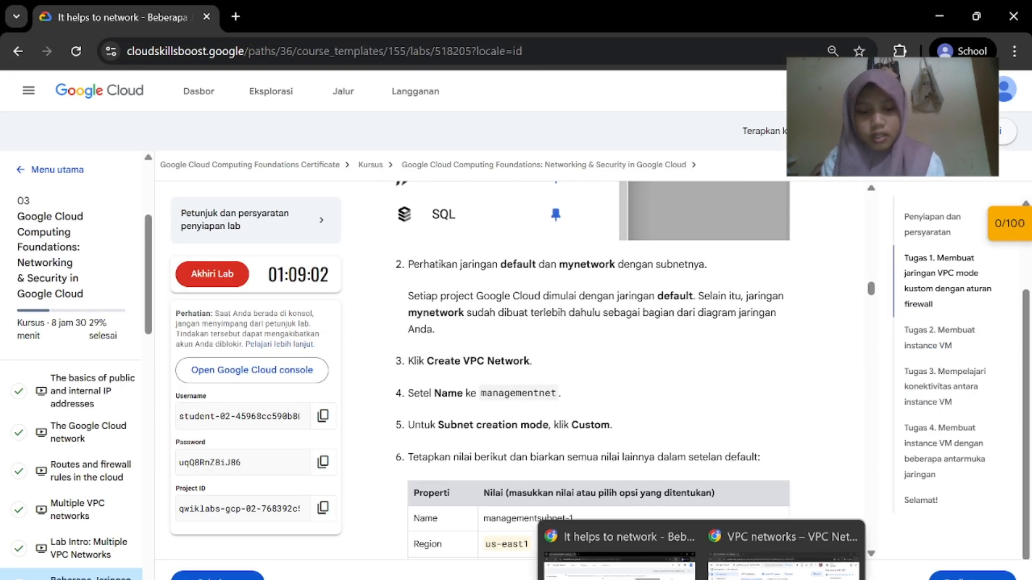
pyautogui.click(784, 532)
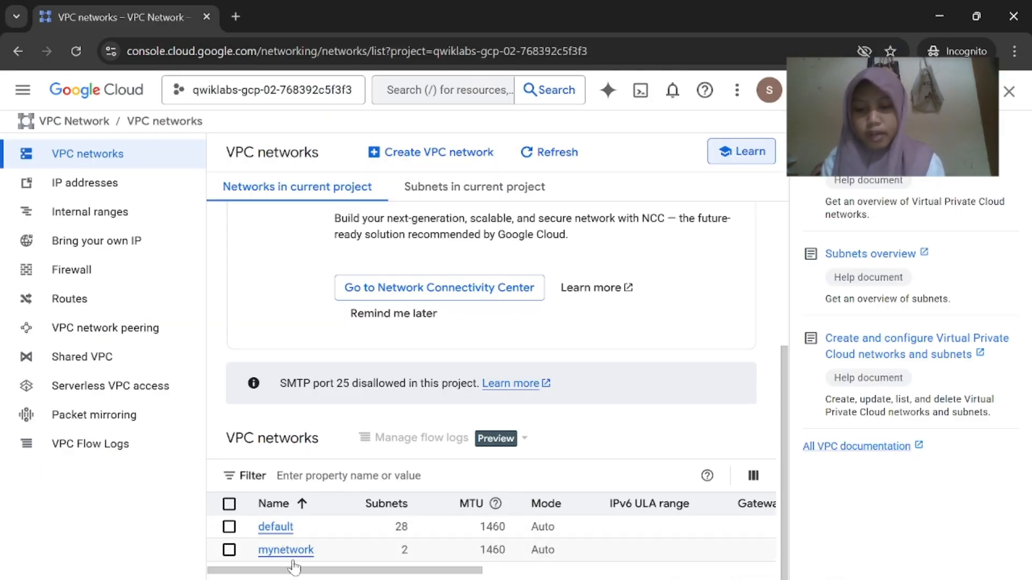
pyautogui.moveTo(665, 578)
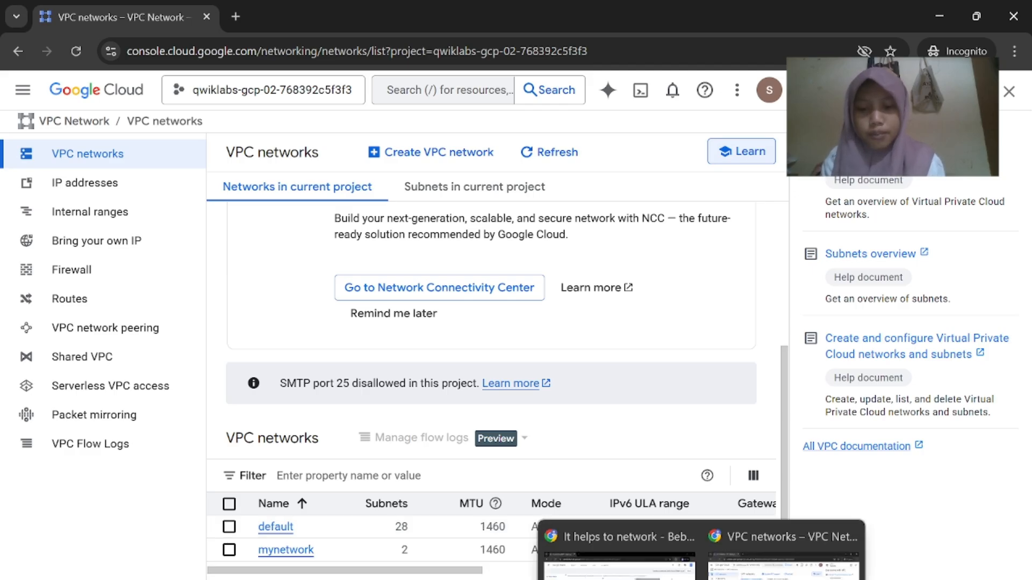
pyautogui.click(640, 549)
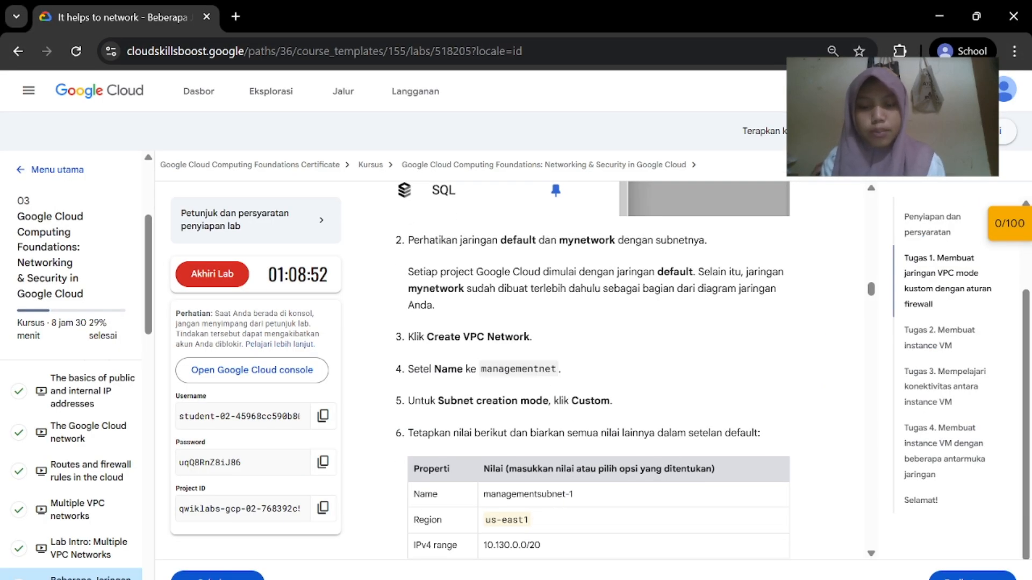
pyautogui.moveTo(665, 577)
pyautogui.click(784, 533)
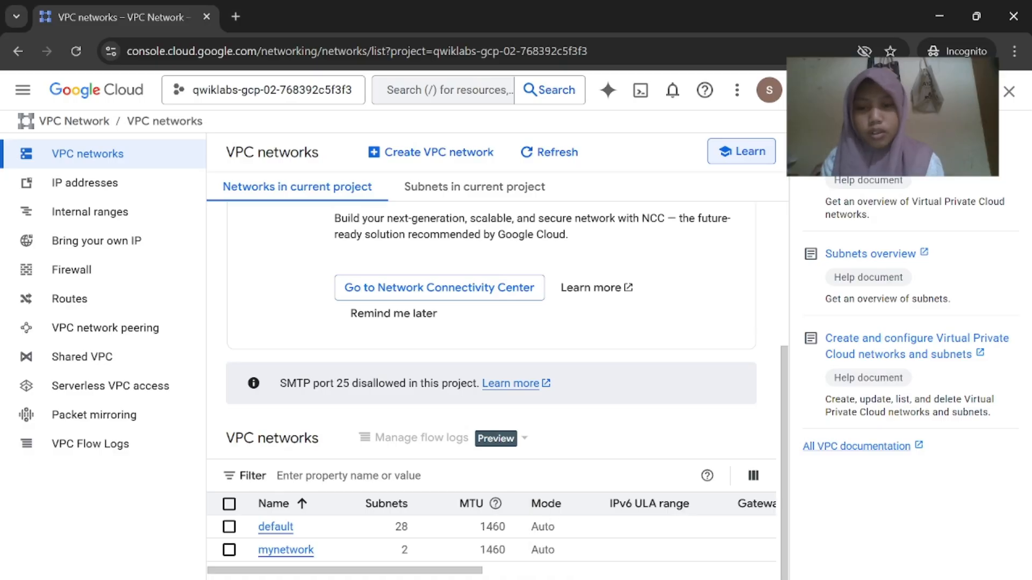
# Start a new VPC network and name it managementnet, copied from the lab instructions
pyautogui.click(427, 154)
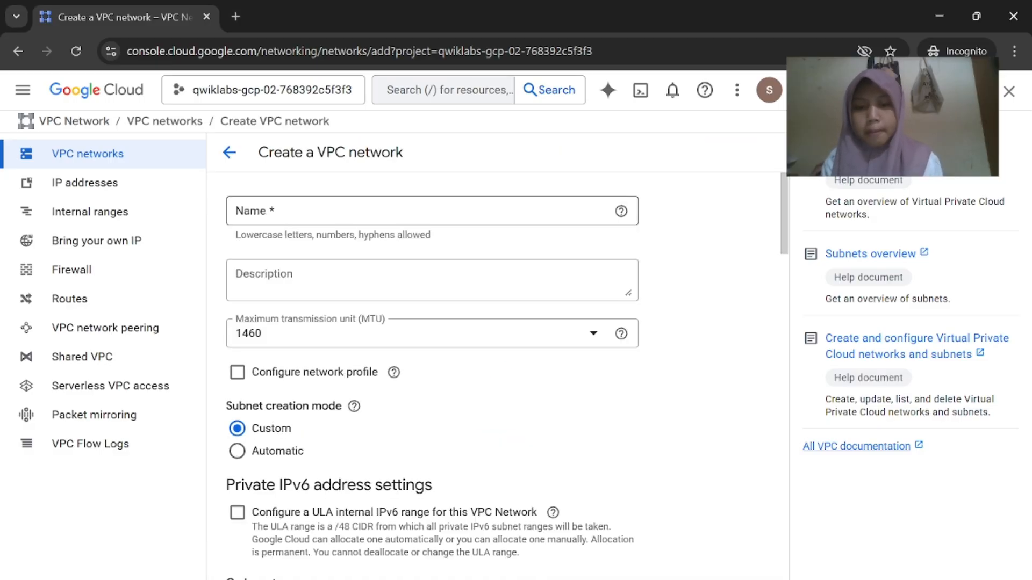
pyautogui.moveTo(665, 578)
pyautogui.click(619, 532)
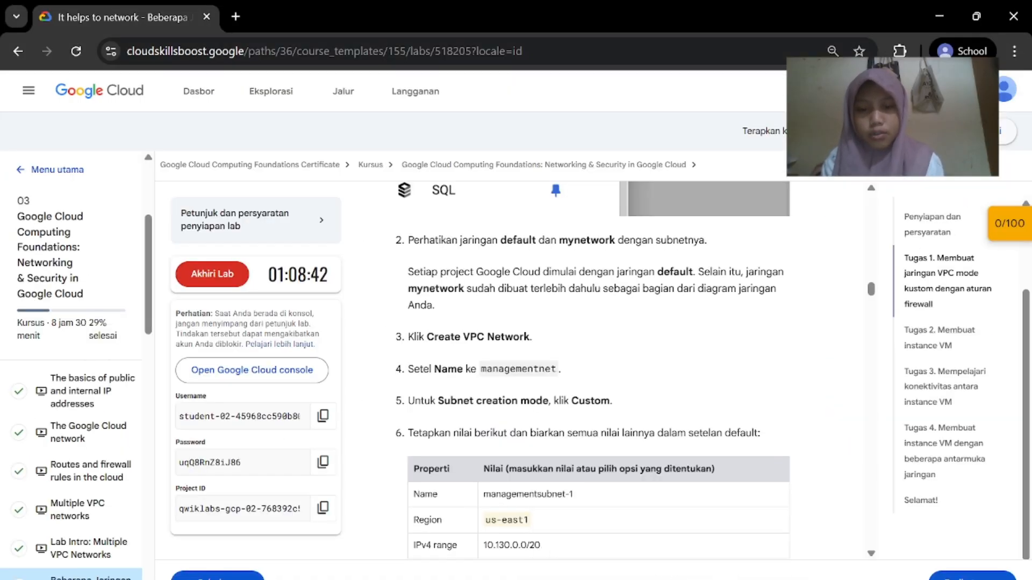
pyautogui.doubleClick(487, 370)
pyautogui.hotkey('ctrl', 'c')
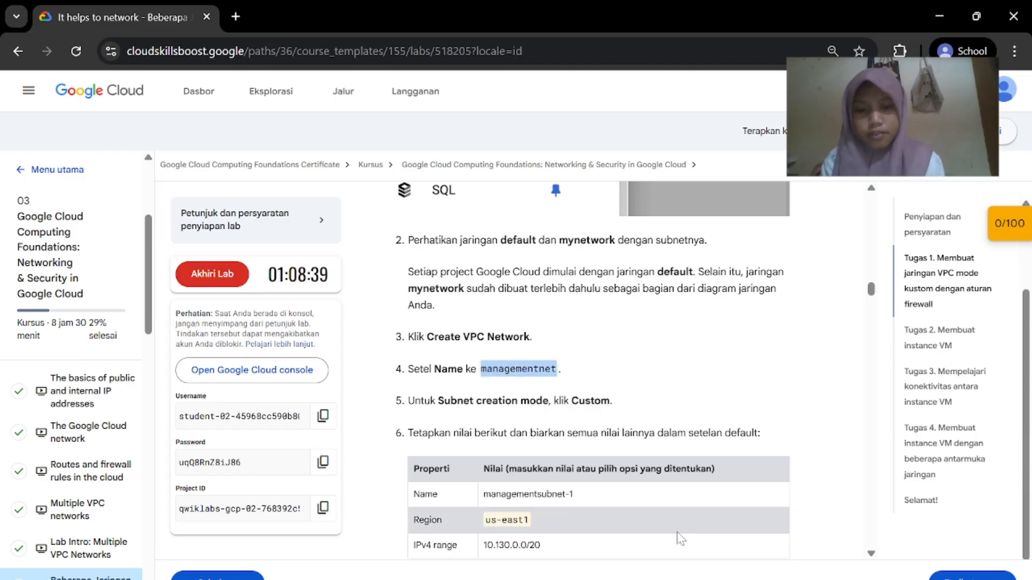
pyautogui.moveTo(688, 577)
pyautogui.click(763, 535)
pyautogui.click(430, 211)
pyautogui.hotkey('ctrl', 'v')
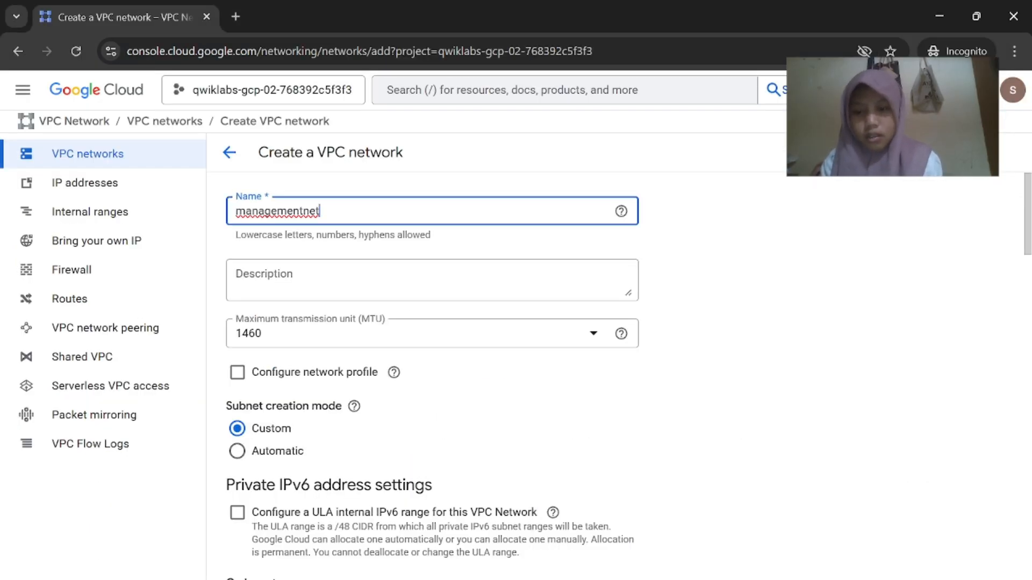
# Name the new subnet managementsubnet-1, copied from the lab instructions
pyautogui.moveTo(618, 575)
pyautogui.click(613, 516)
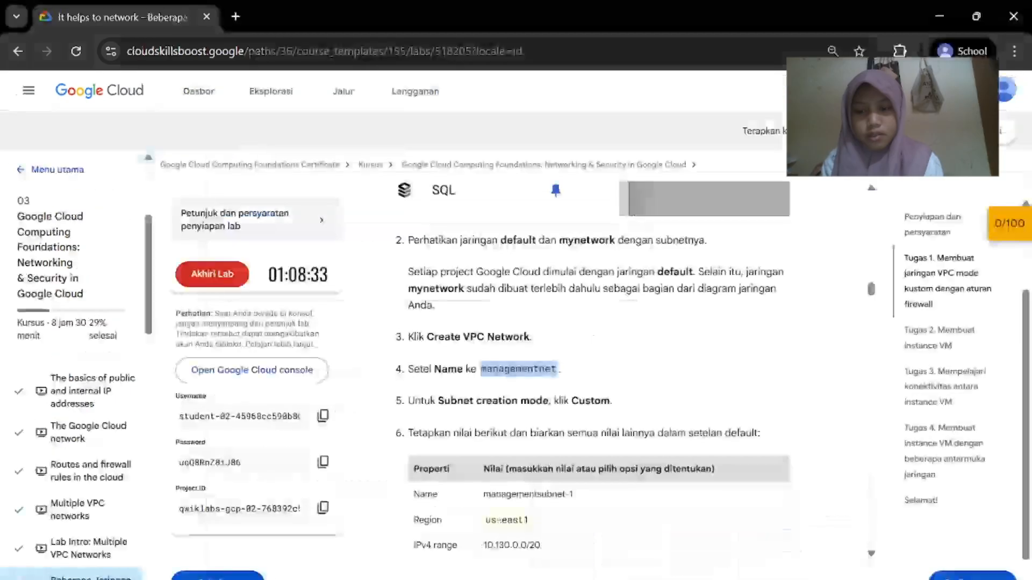
pyautogui.scroll(-1, 628, 479)
pyautogui.scroll(-1, 486, 399)
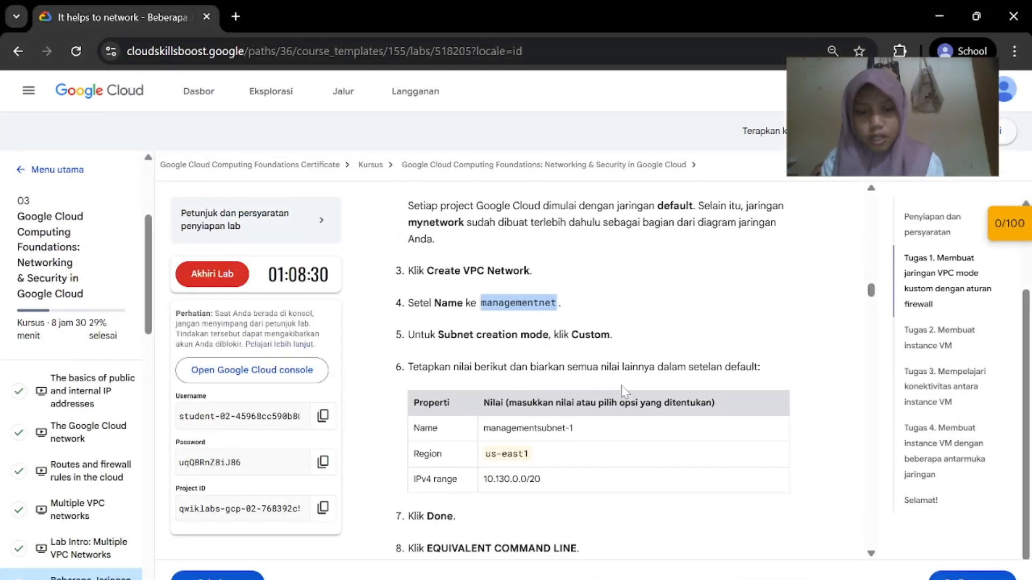
pyautogui.scroll(-1, 621, 385)
pyautogui.moveTo(484, 401); pyautogui.dragTo(581, 402)
pyautogui.hotkey('ctrl', 'c')
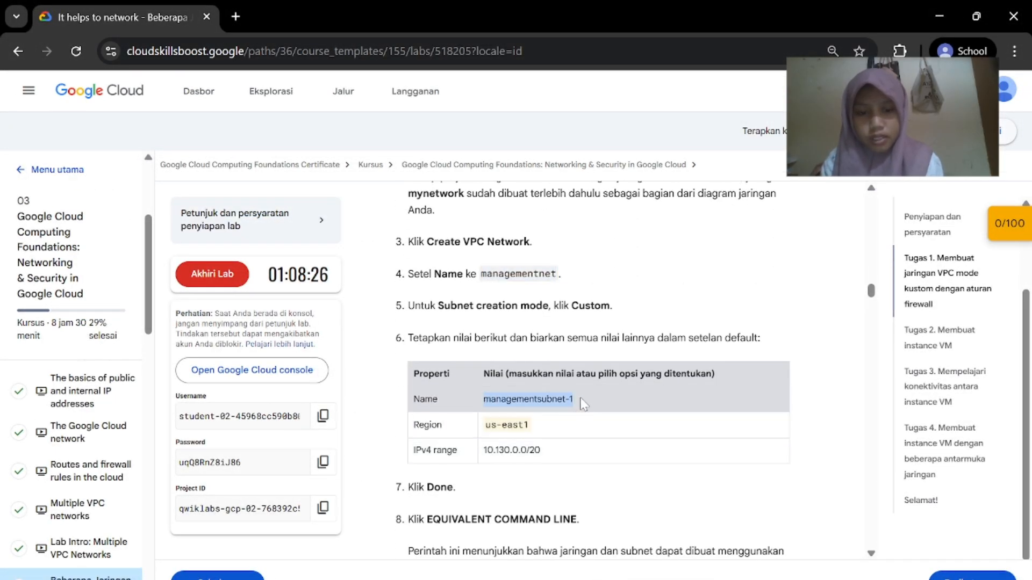
pyautogui.moveTo(688, 573)
pyautogui.click(788, 538)
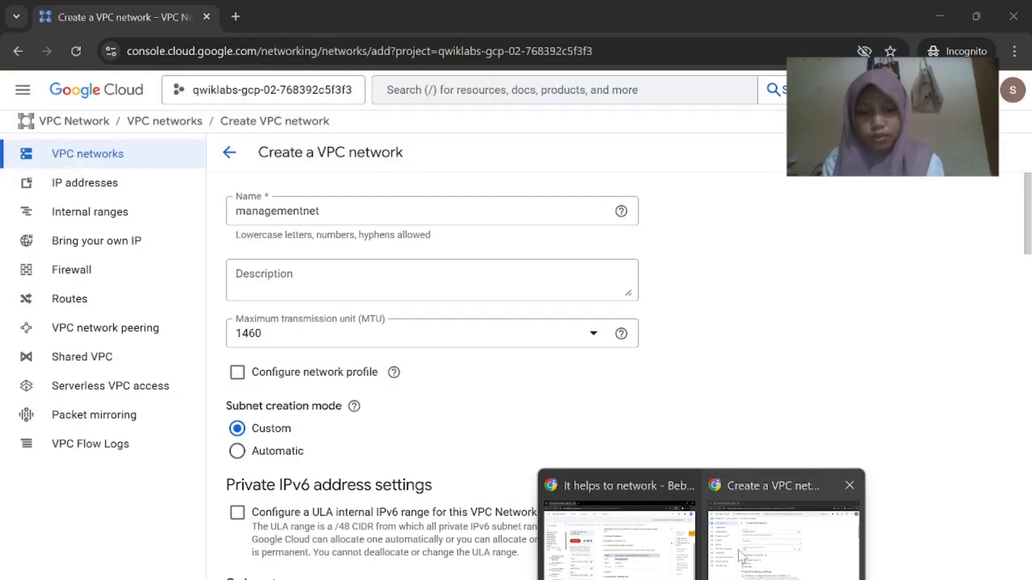
pyautogui.scroll(-3, 637, 462)
pyautogui.click(463, 440)
pyautogui.hotkey('ctrl', 'v')
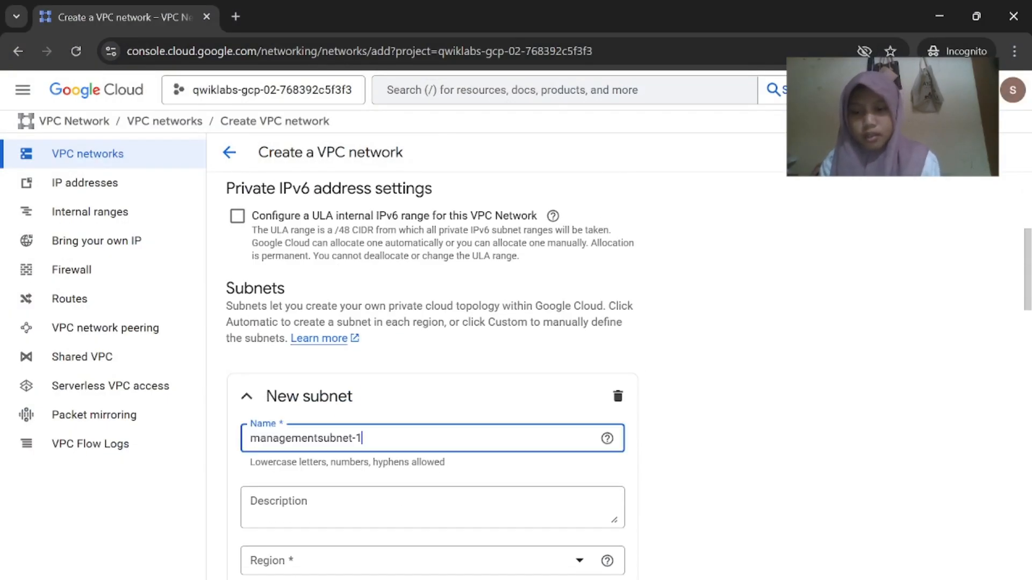
# Set the subnet region to us-east1 (South Carolina) and copy the IPv4 range from the instructions
pyautogui.scroll(-3, 581, 517)
pyautogui.moveTo(694, 573)
pyautogui.click(632, 506)
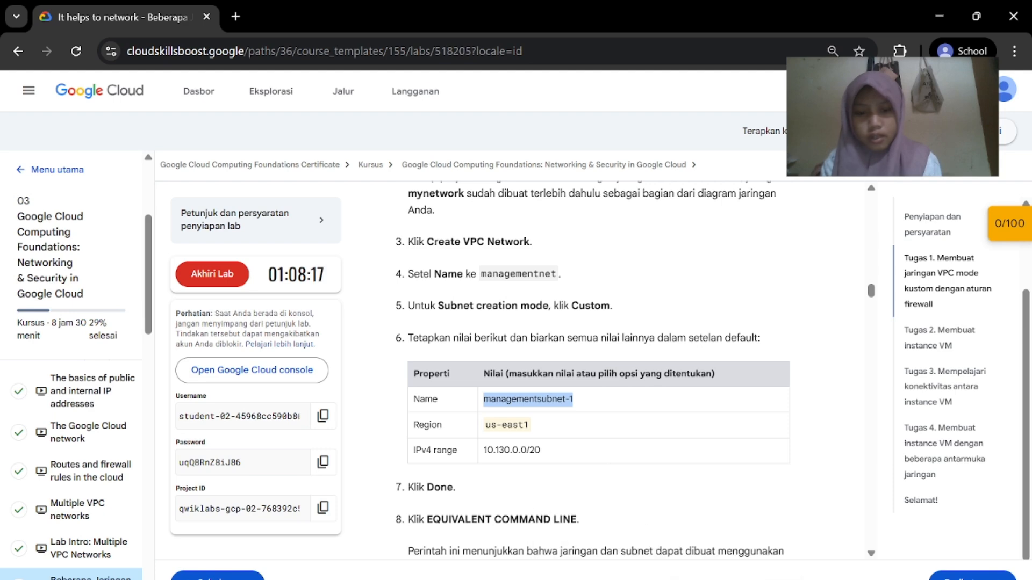
pyautogui.click(774, 532)
pyautogui.click(521, 413)
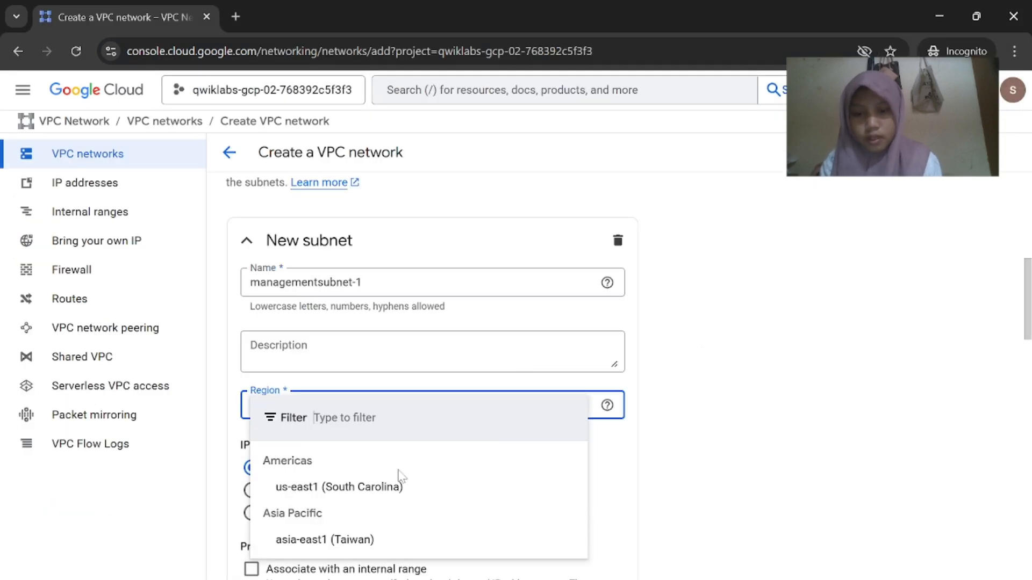
pyautogui.click(379, 488)
pyautogui.moveTo(694, 572)
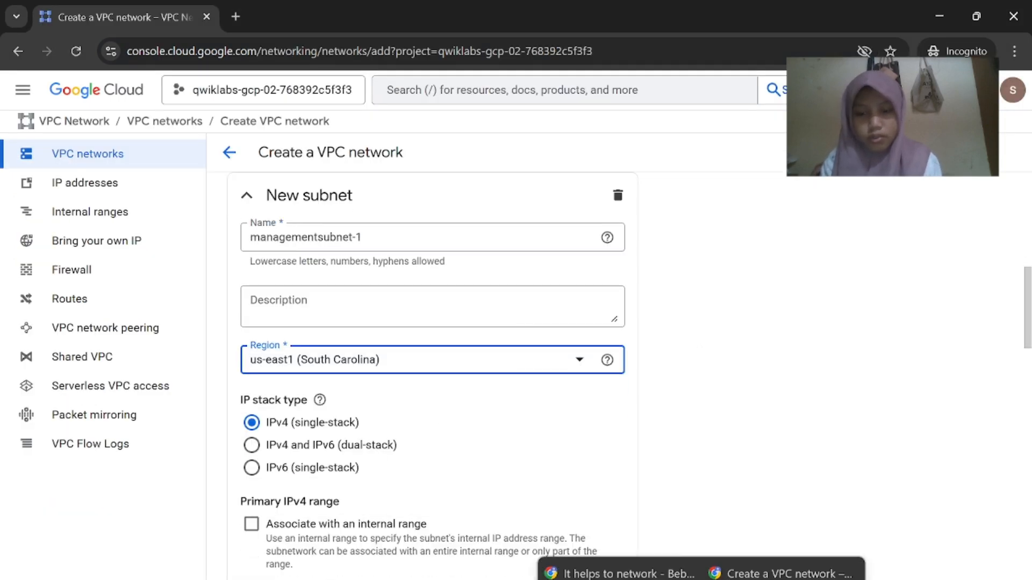
pyautogui.click(633, 510)
pyautogui.moveTo(542, 396); pyautogui.dragTo(494, 397)
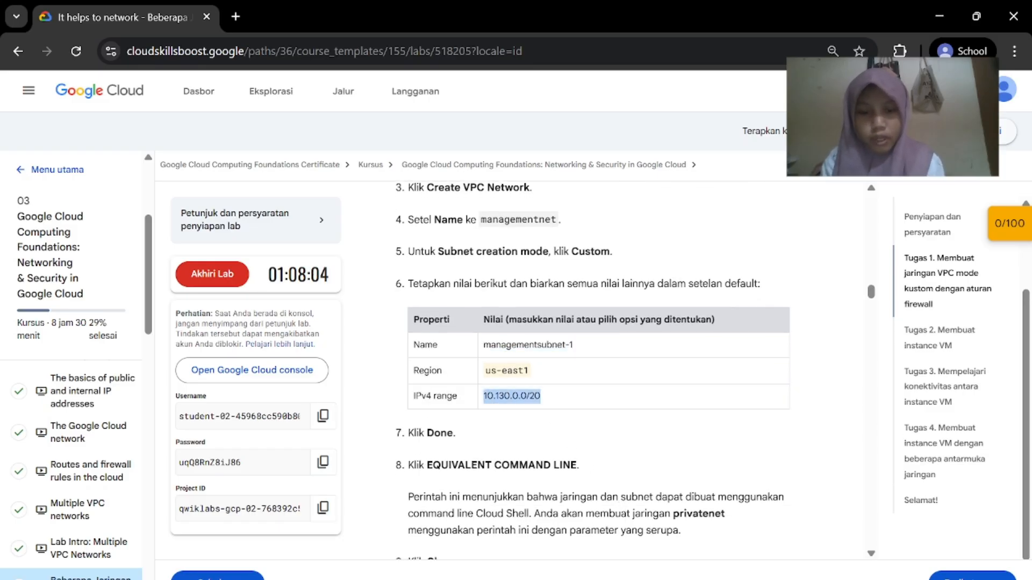
# Set the subnet's IPv4 range to 10.130.0.0/20
pyautogui.moveTo(693, 572)
pyautogui.click(898, 532)
pyautogui.write('10.130.0.0/20')
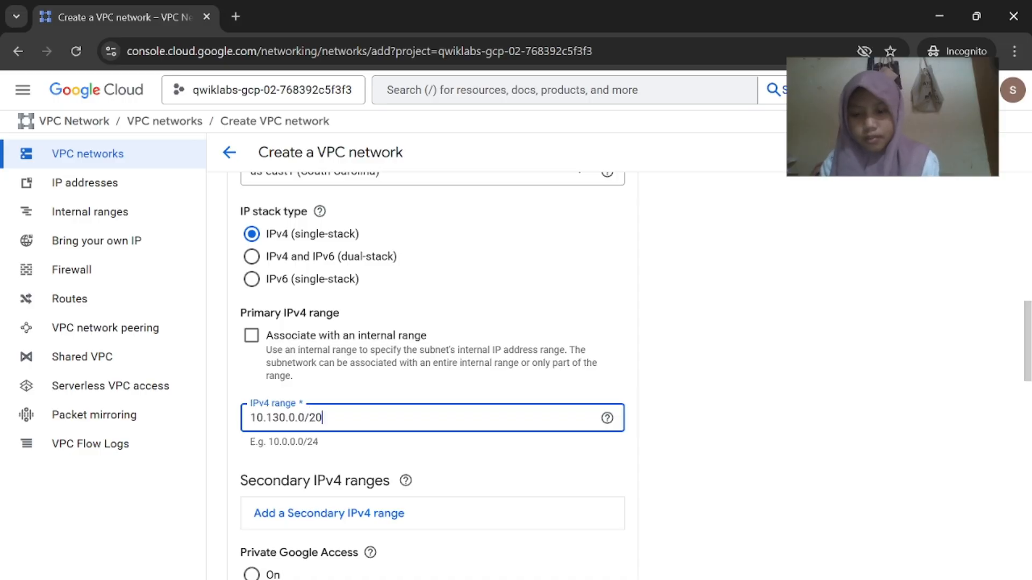
pyautogui.scroll(-8, 387, 422)
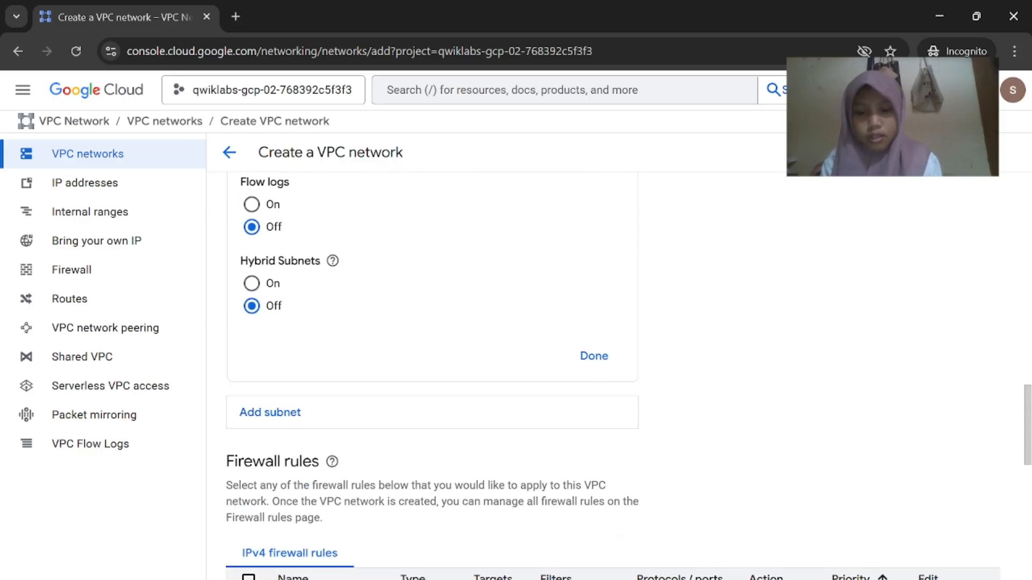
pyautogui.moveTo(649, 569)
pyautogui.click(624, 537)
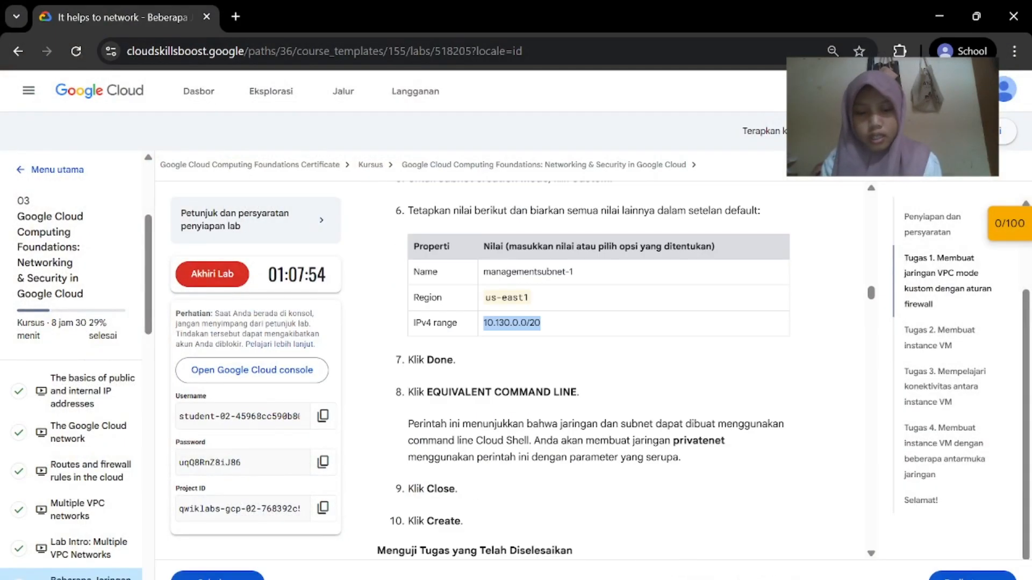
pyautogui.moveTo(699, 570)
pyautogui.click(783, 537)
# Finish the managementsubnet-1 subnet and show the equivalent gcloud commands
pyautogui.scroll(-10, 546, 446)
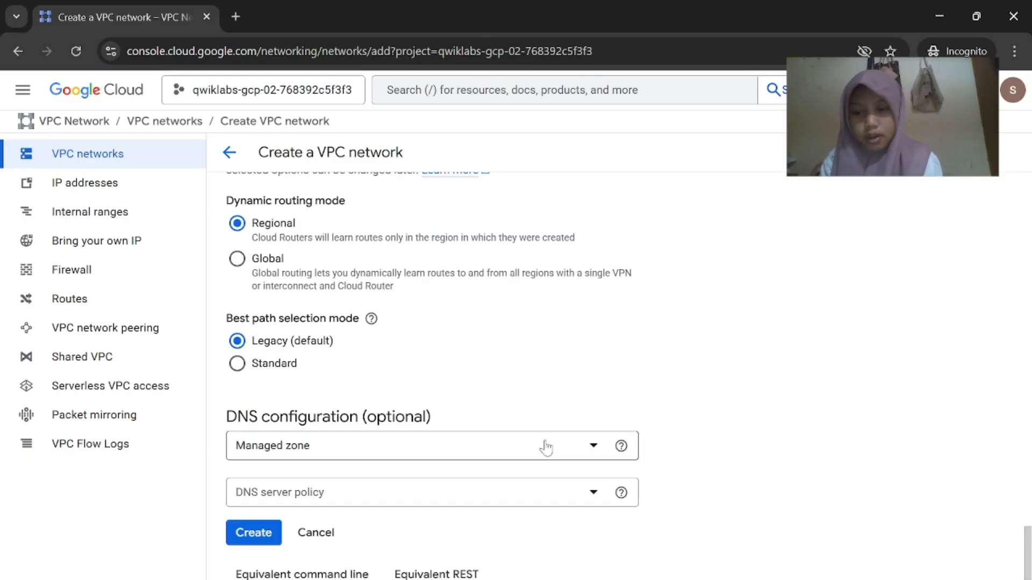
pyautogui.scroll(15, 421, 519)
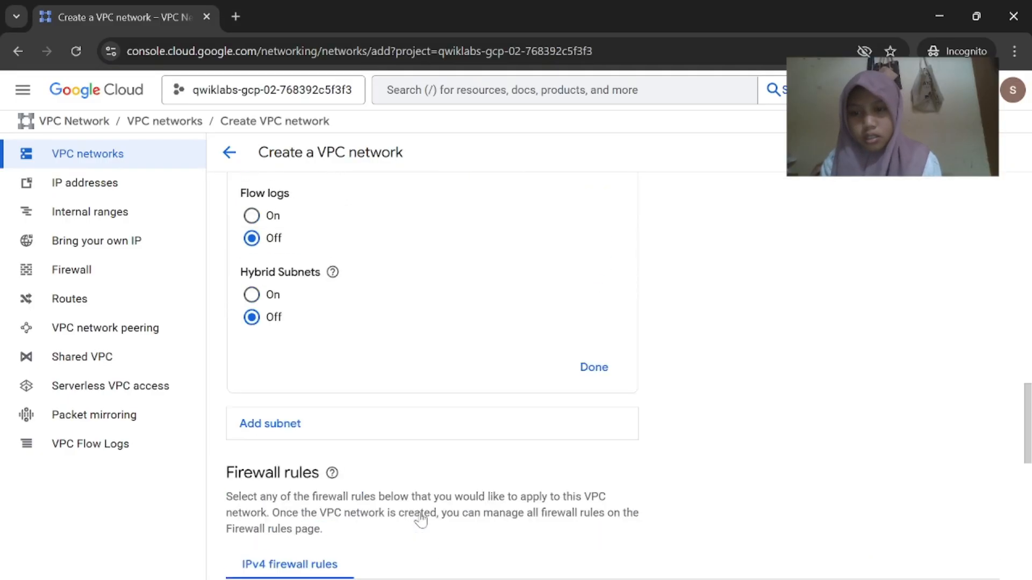
pyautogui.scroll(20, 422, 519)
pyautogui.scroll(-18, 421, 519)
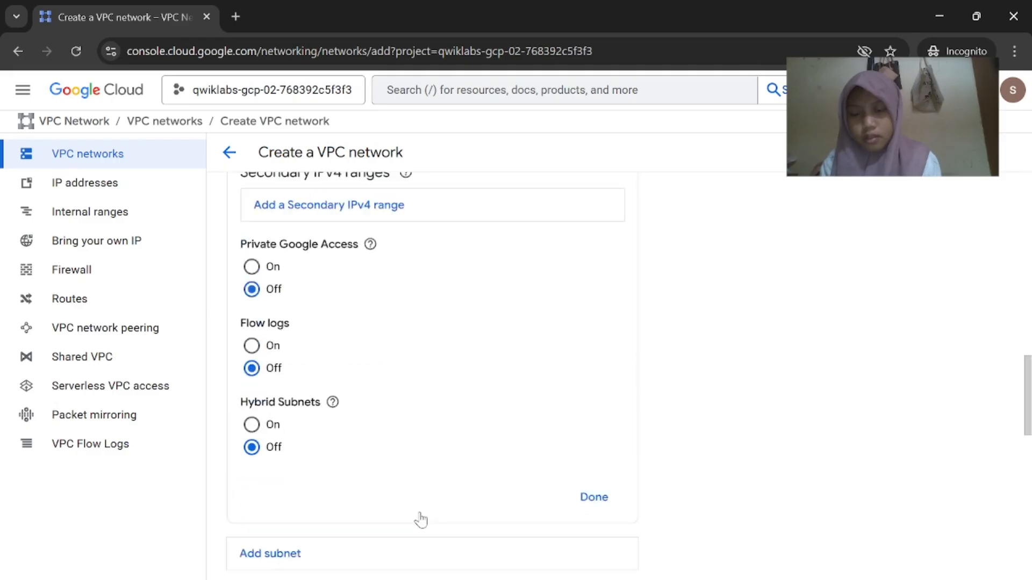
pyautogui.scroll(-6, 422, 519)
pyautogui.scroll(6, 427, 521)
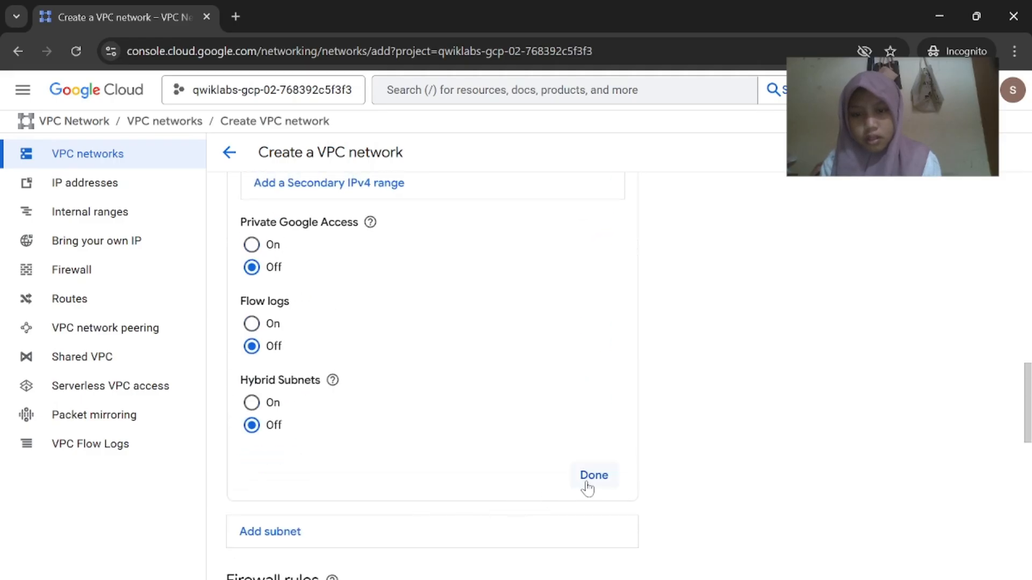
pyautogui.click(591, 476)
pyautogui.scroll(-10, 415, 467)
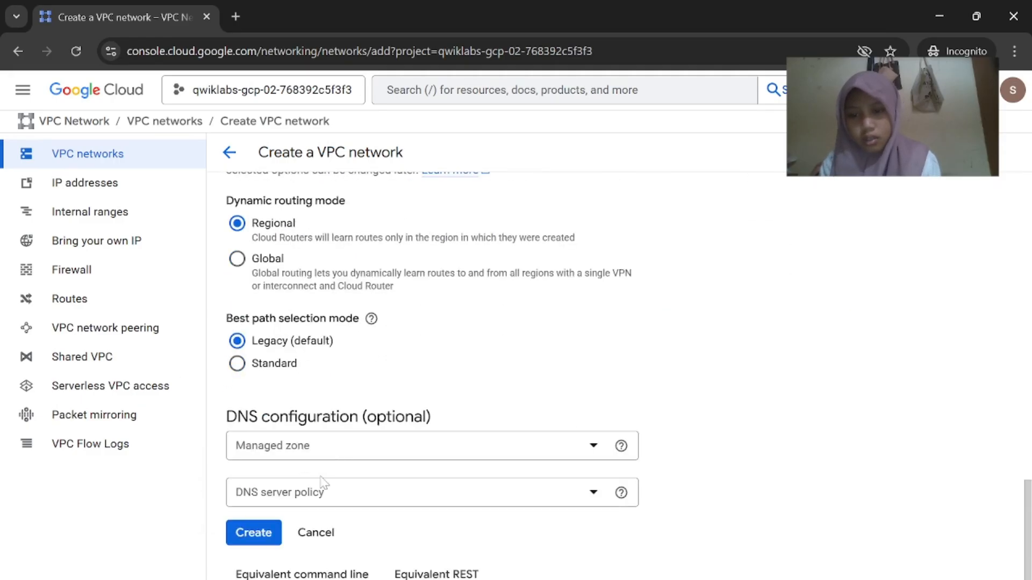
pyautogui.click(273, 574)
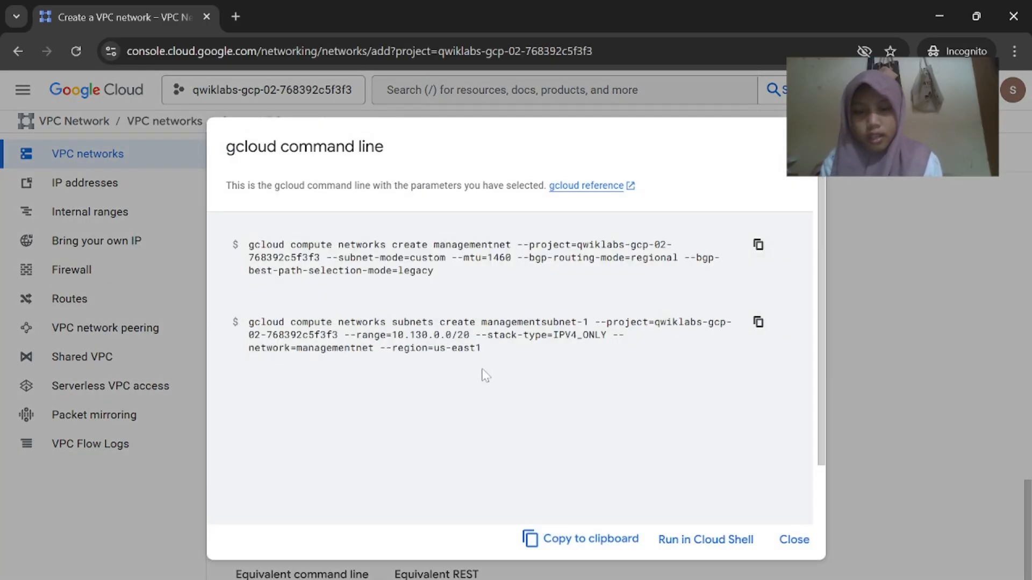
# Close the gcloud command preview and create the managementnet network
pyautogui.click(794, 540)
pyautogui.click(253, 533)
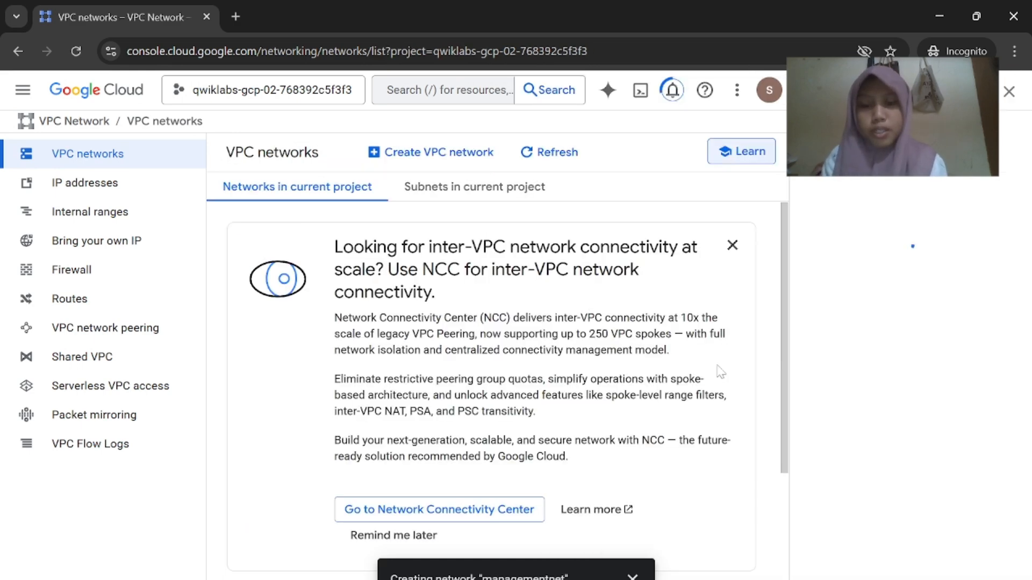
pyautogui.scroll(-5, 720, 371)
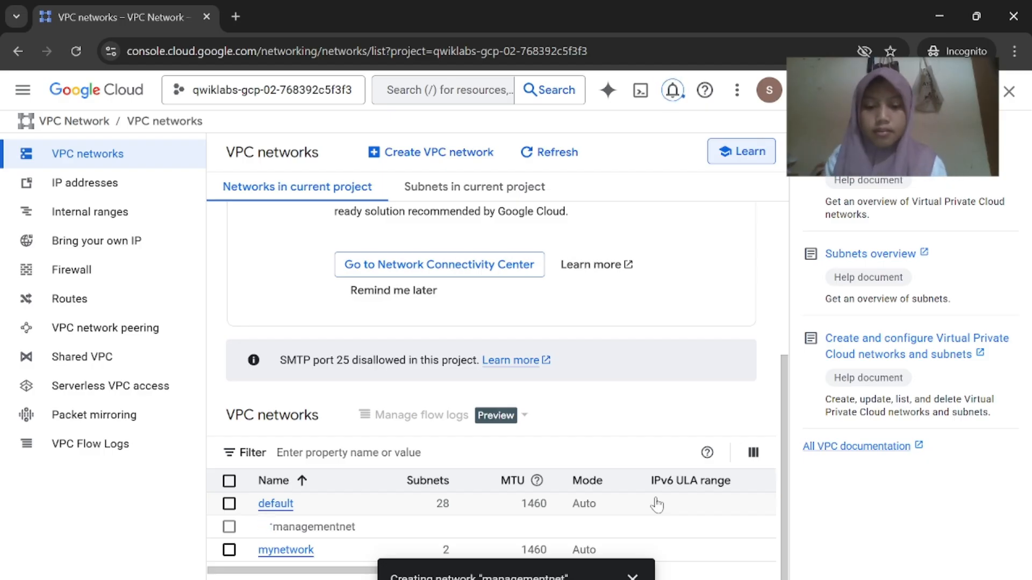
# Confirm managementnet appears in the VPC networks list, closing the help side panel
pyautogui.moveTo(701, 579)
pyautogui.click(621, 532)
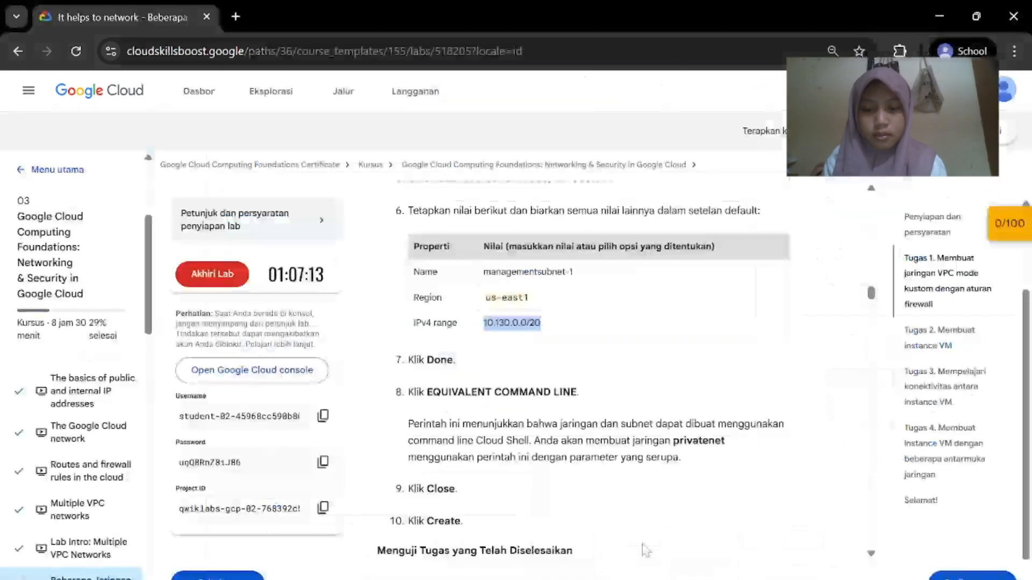
pyautogui.scroll(-3, 650, 483)
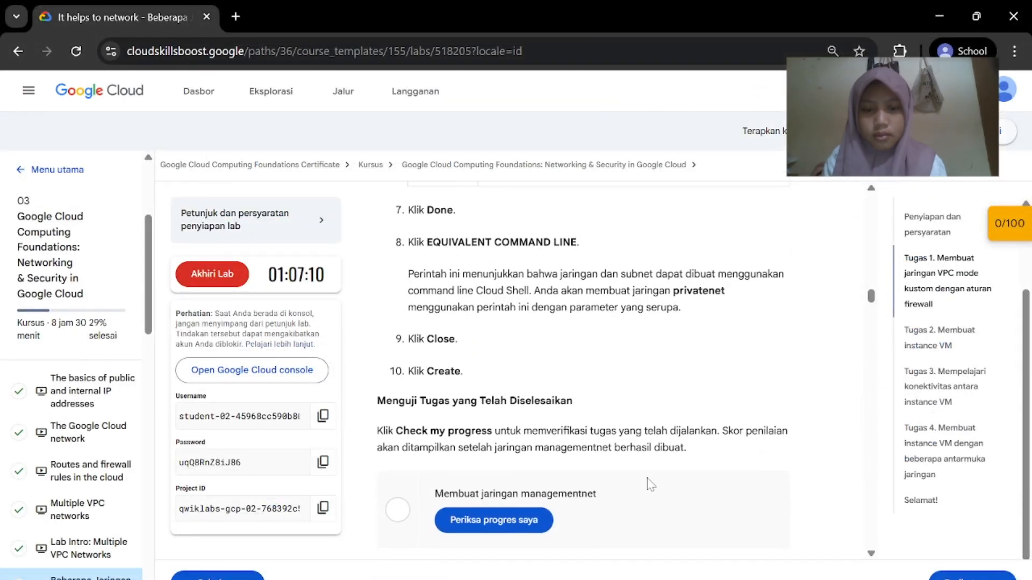
pyautogui.scroll(-2, 650, 484)
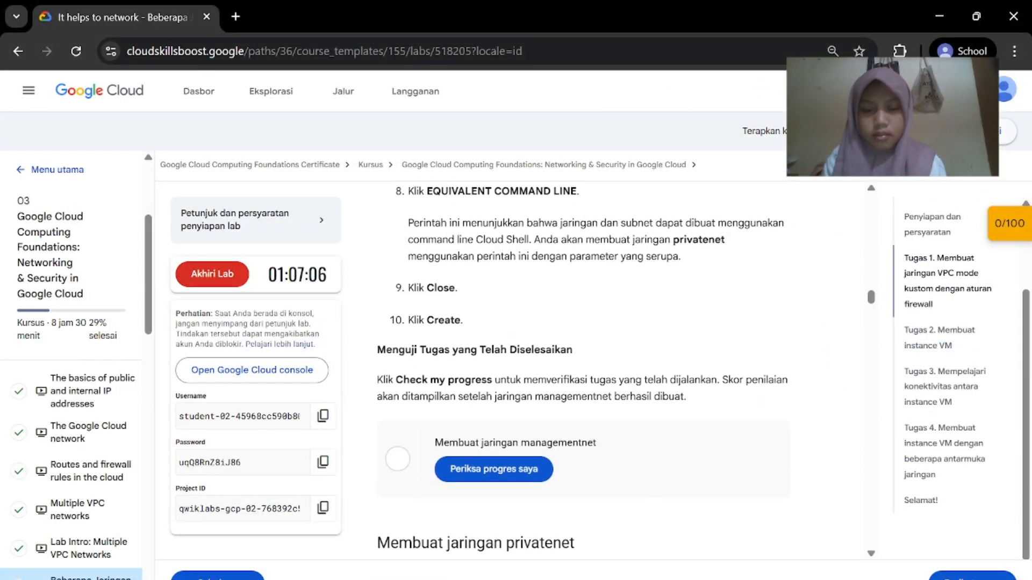
pyautogui.moveTo(699, 579)
pyautogui.click(752, 559)
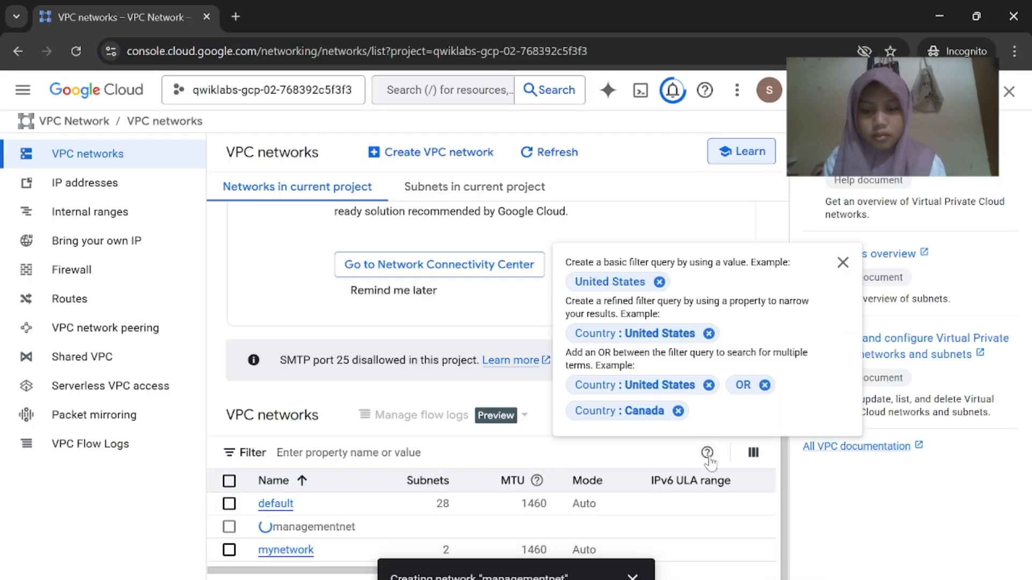
pyautogui.click(1009, 91)
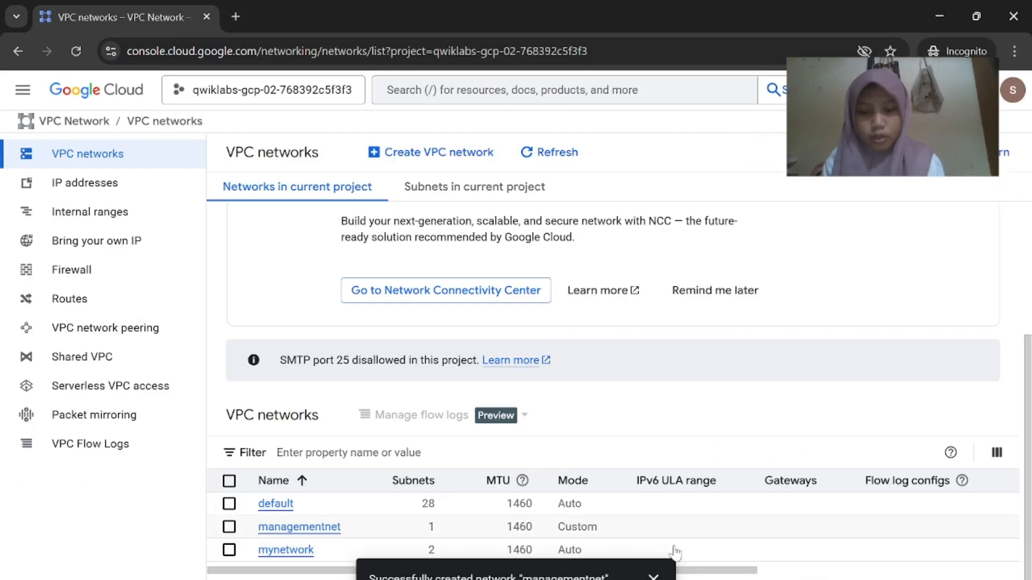
# Get the managementnet task checked at 20/100 and copy the privatenet creation command
pyautogui.moveTo(674, 579)
pyautogui.click(581, 529)
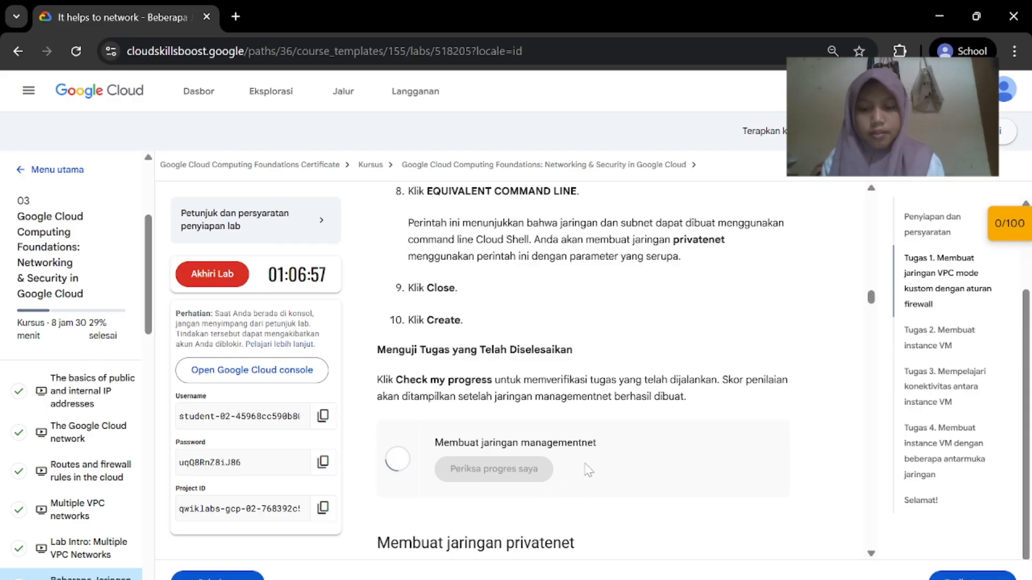
pyautogui.scroll(-2, 588, 470)
pyautogui.scroll(4, 590, 467)
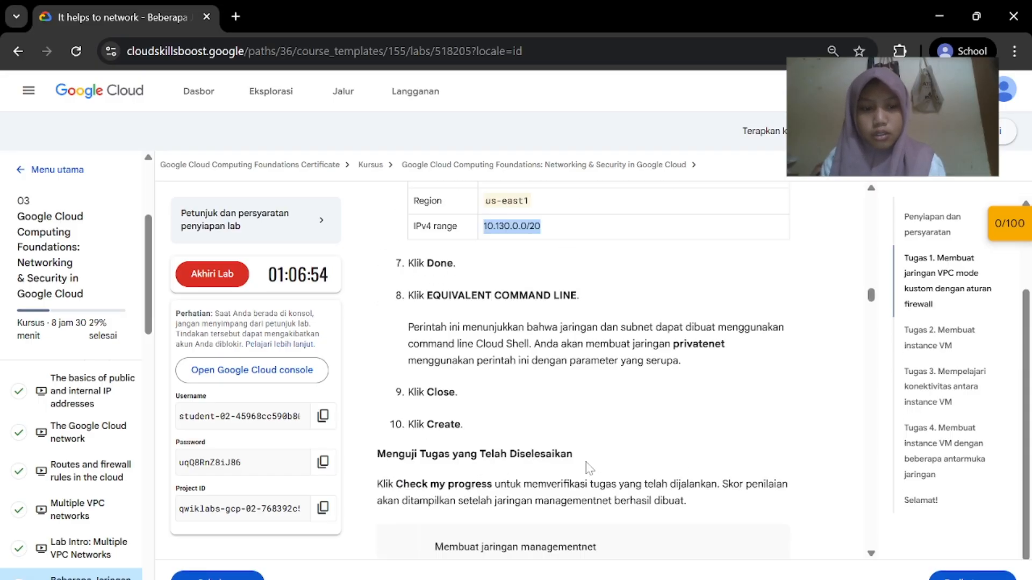
pyautogui.scroll(6, 590, 468)
pyautogui.scroll(-10, 590, 468)
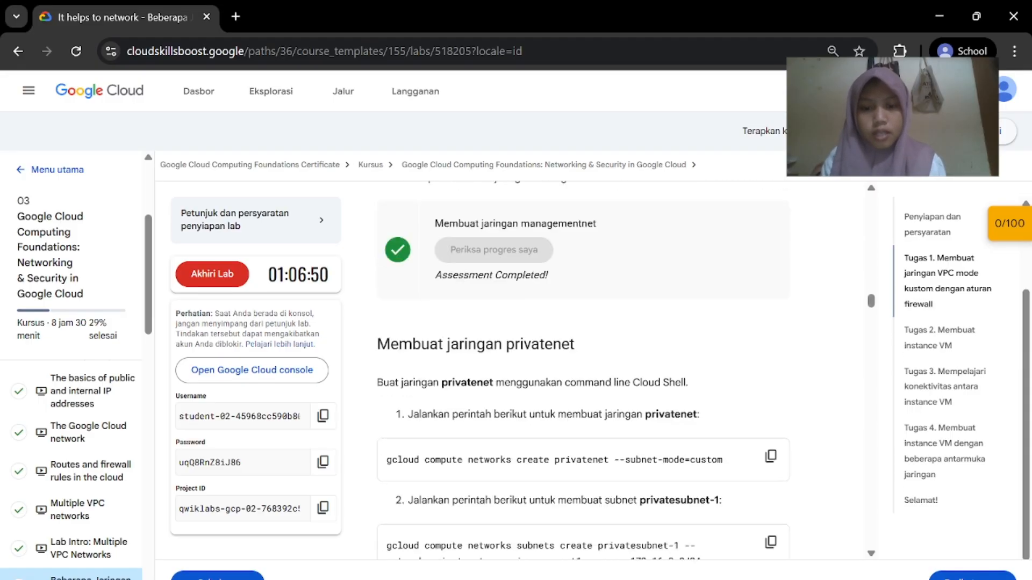
pyautogui.scroll(-2, 551, 326)
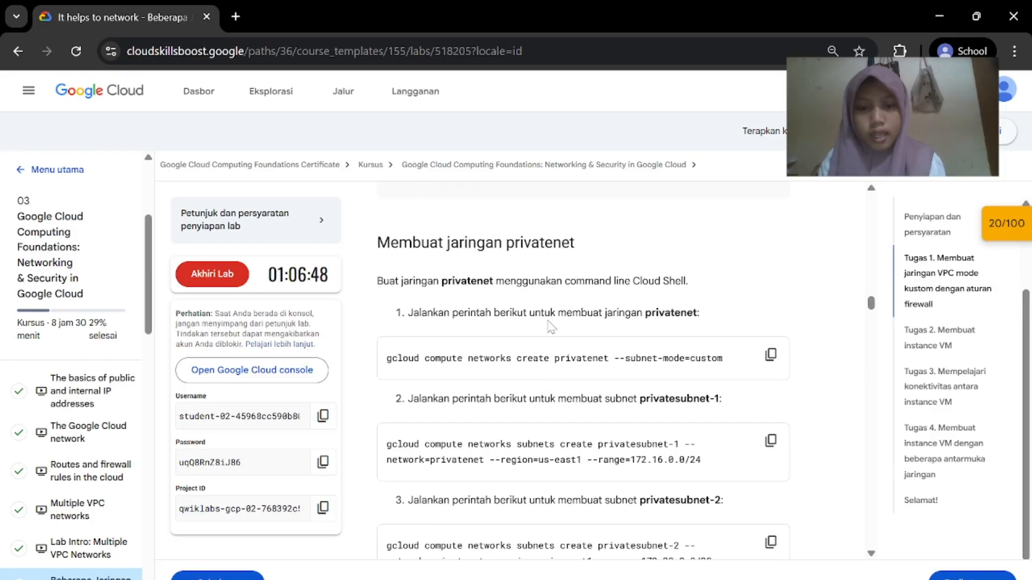
pyautogui.click(771, 355)
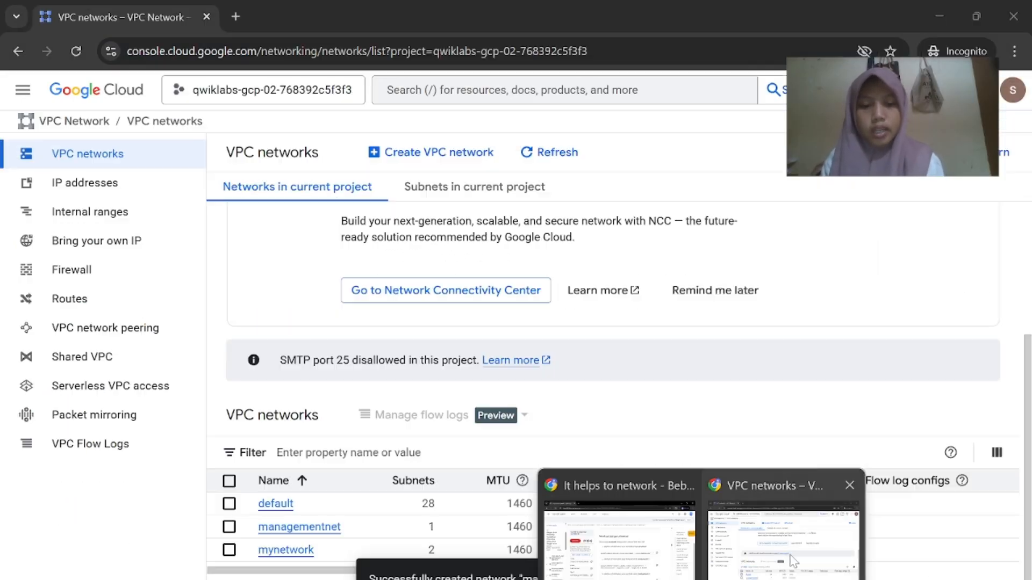
# Open and authorize Cloud Shell, dismissing the Gemini CLI tip
pyautogui.click(793, 562)
pyautogui.click(884, 90)
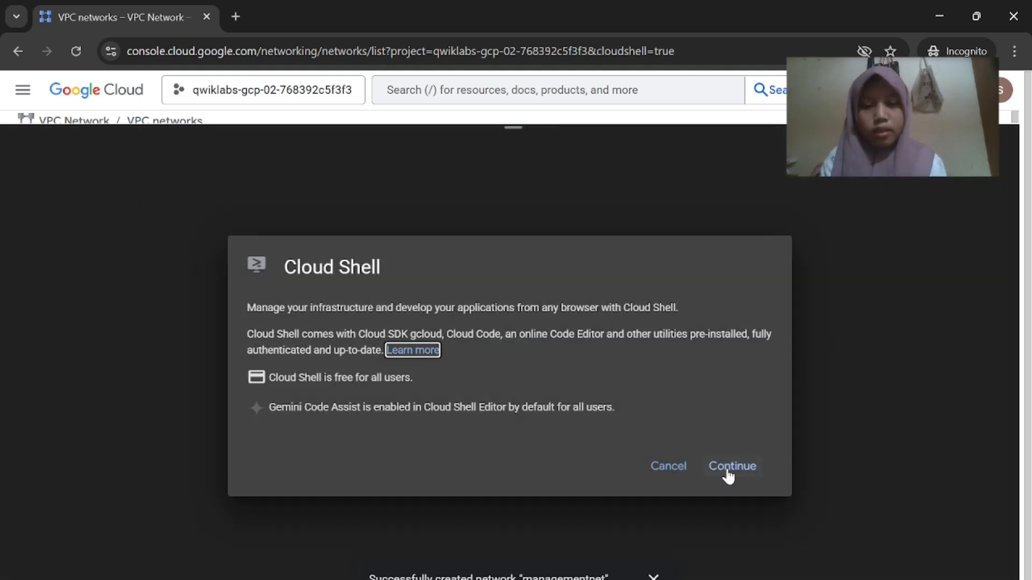
pyautogui.click(730, 468)
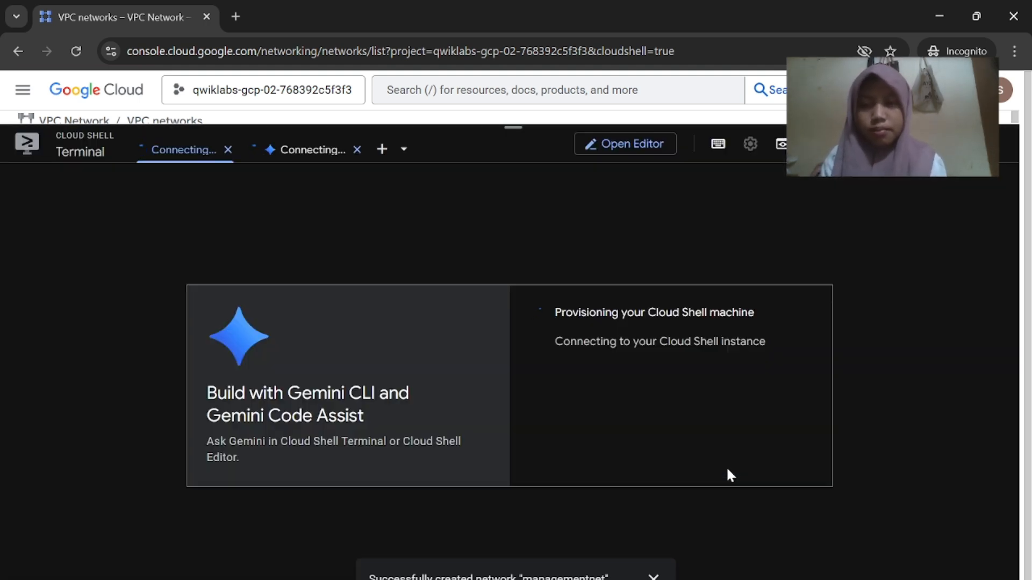
pyautogui.click(675, 424)
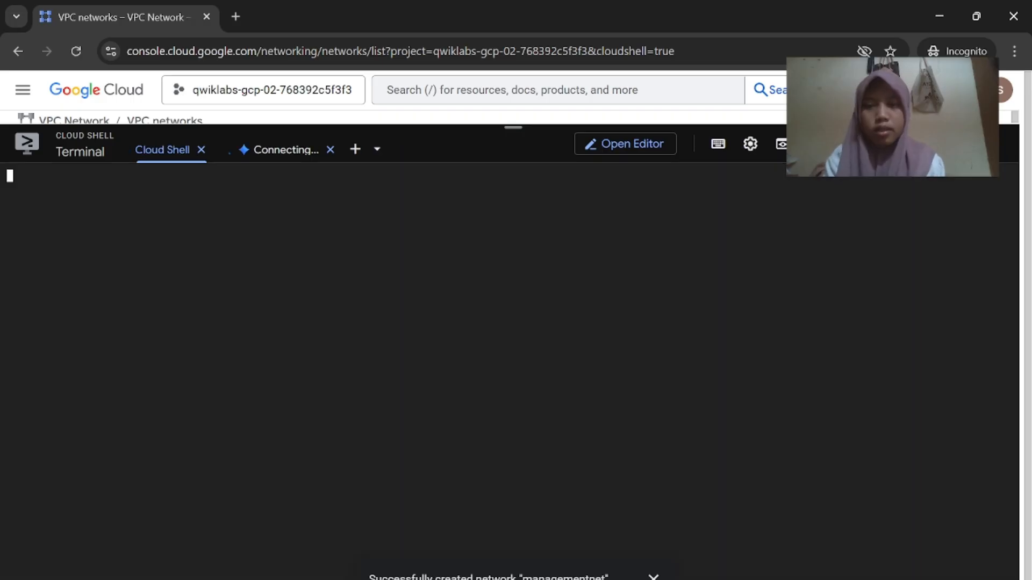
pyautogui.click(310, 214)
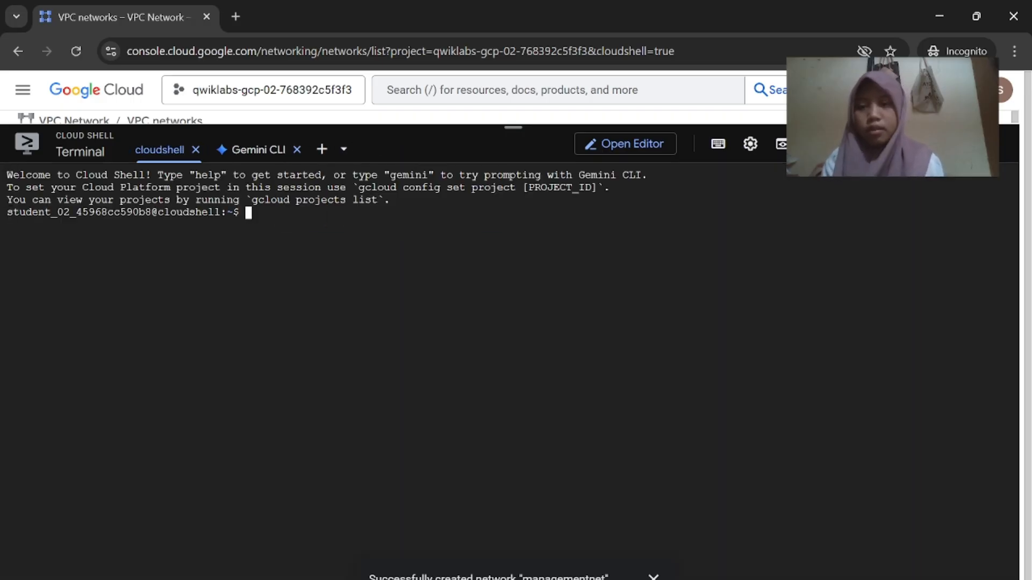
# Run the privatenet creation command twice, then close Cloud Shell after the unset-project error
pyautogui.hotkey('ctrl', 'v')
pyautogui.press('Return')
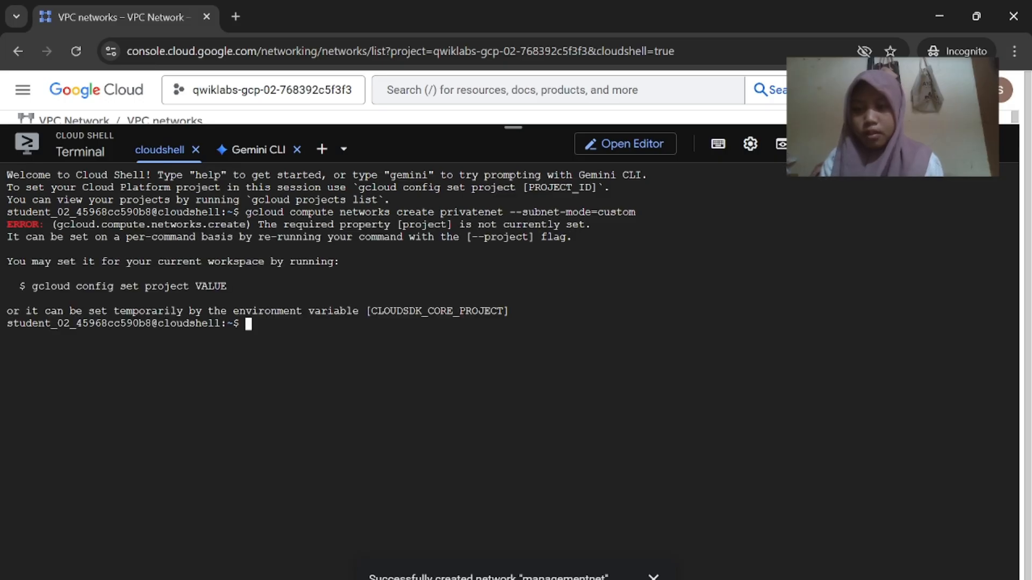
pyautogui.hotkey('ctrl', 'v')
pyautogui.press('Return')
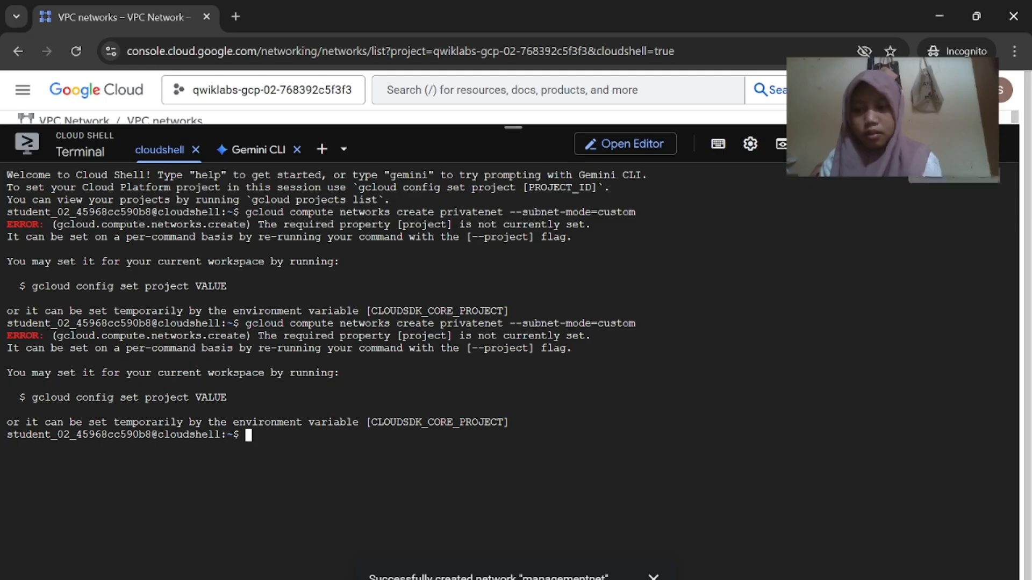
pyautogui.click(993, 143)
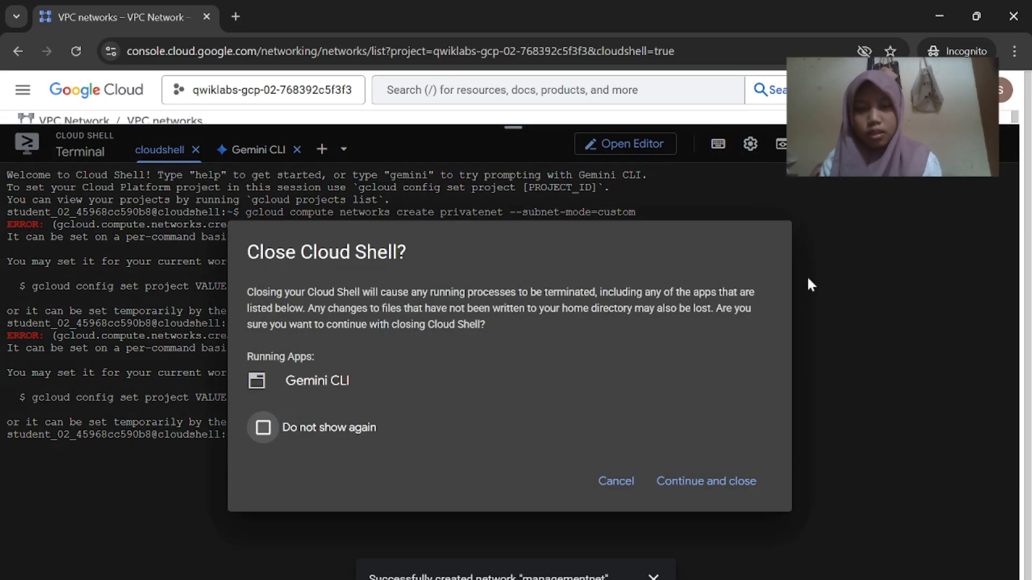
pyautogui.click(692, 480)
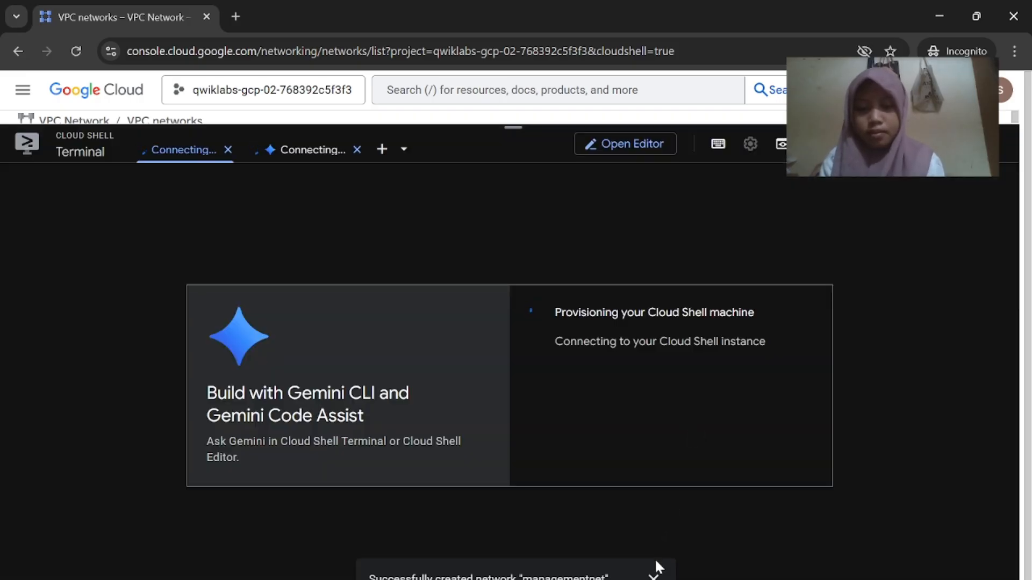
# Run 'gcloud compute networks create privatenet --subnet-mode=custom' in the reconnected Cloud Shell session
pyautogui.click(653, 576)
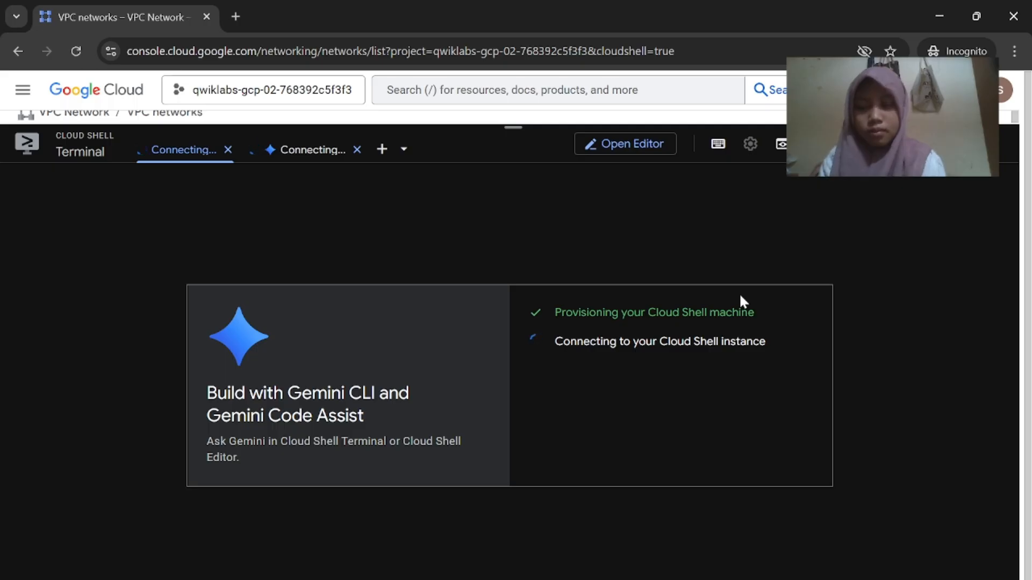
pyautogui.moveTo(701, 579)
pyautogui.click(617, 541)
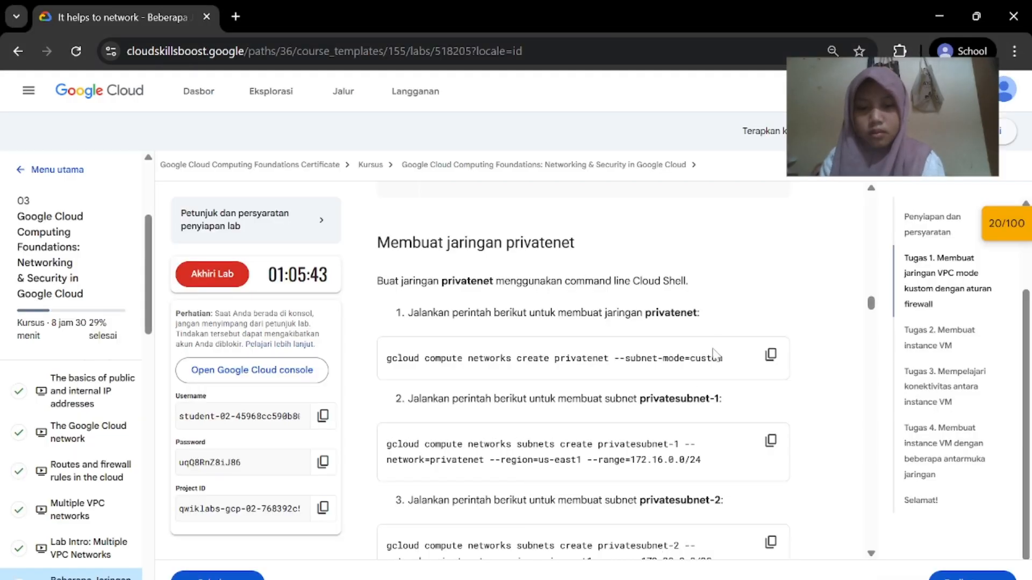
pyautogui.click(771, 355)
pyautogui.click(765, 506)
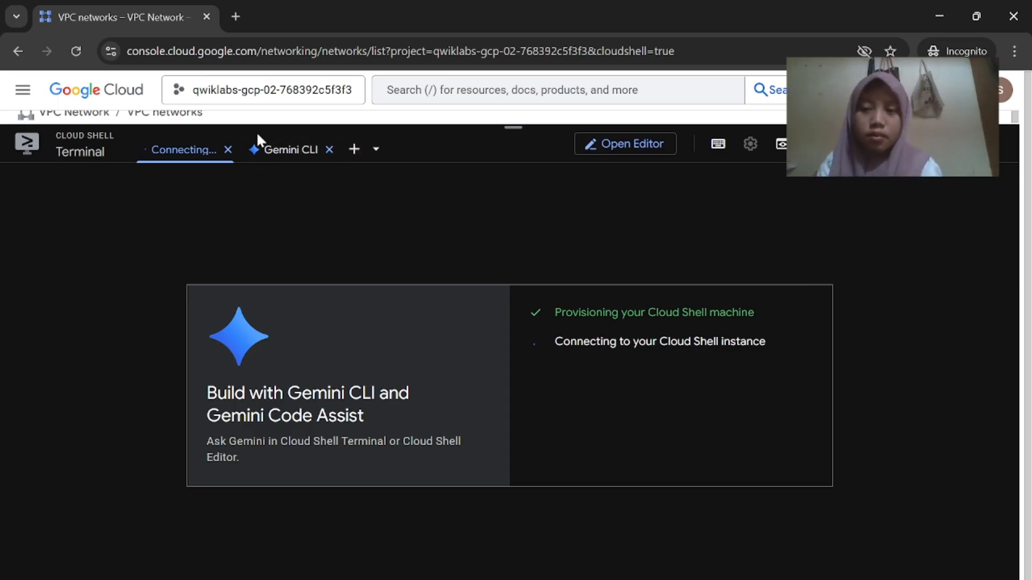
pyautogui.click(252, 150)
pyautogui.click(187, 151)
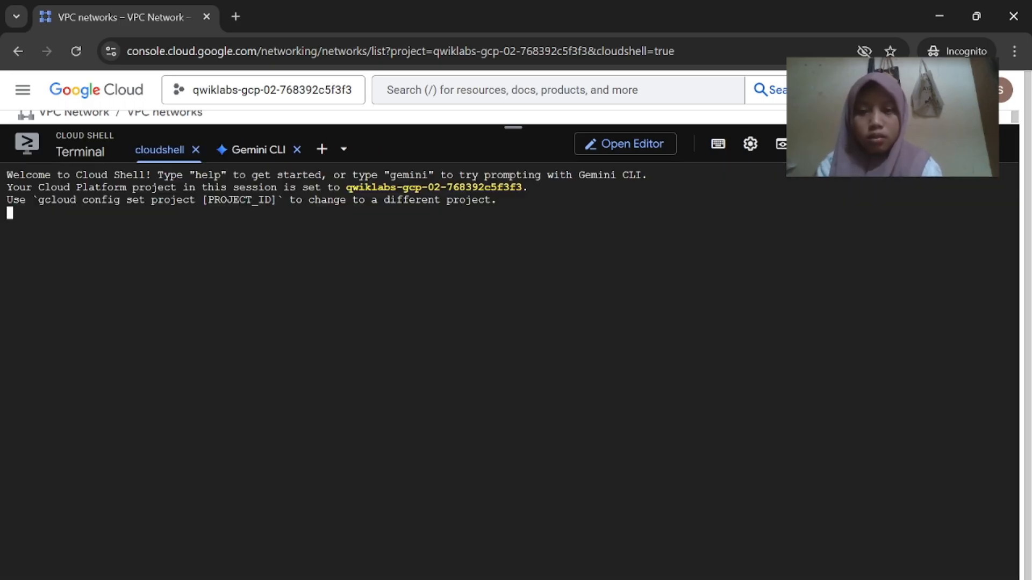
pyautogui.hotkey('ctrl', 'v')
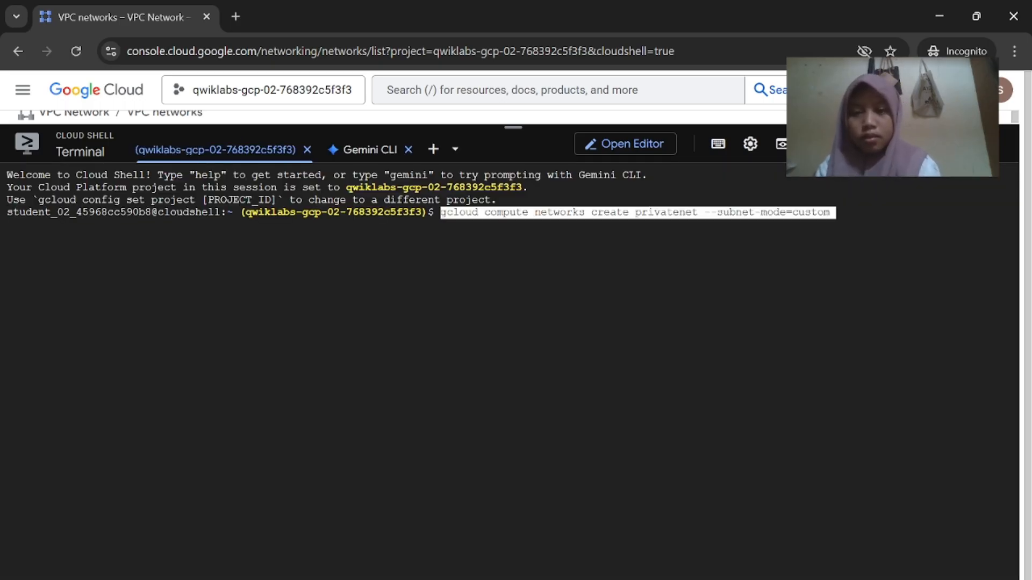
pyautogui.press('Return')
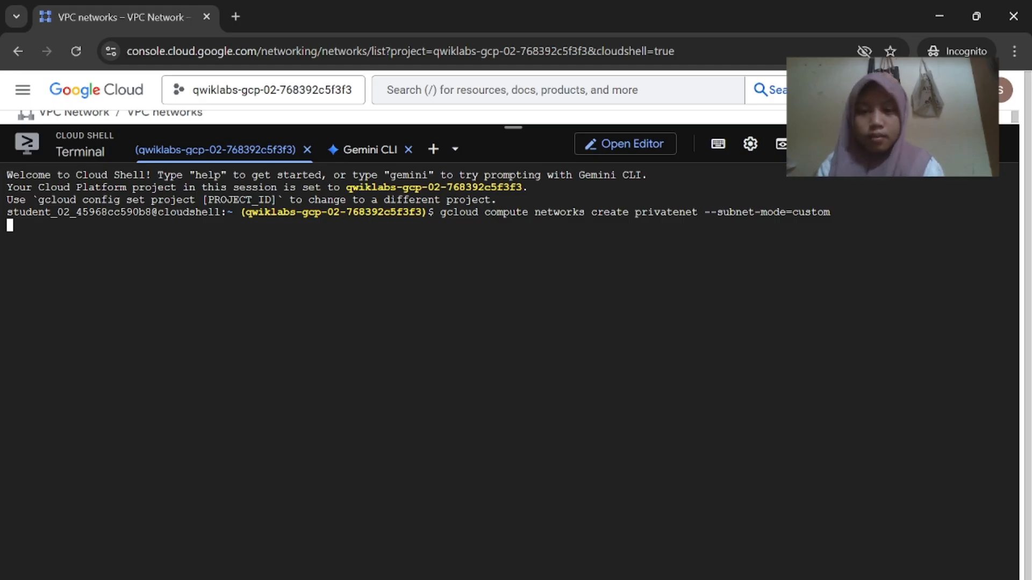
# Create privatesubnet-1 in us-east1 with range 172.16.0.0/24 from Cloud Shell
pyautogui.moveTo(701, 578)
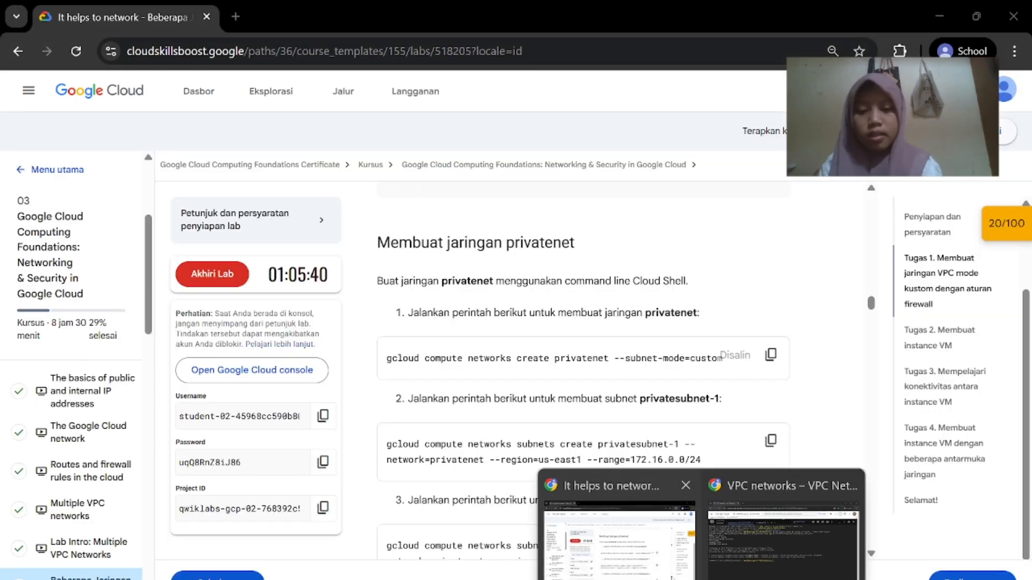
pyautogui.click(618, 529)
pyautogui.scroll(-1, 638, 457)
pyautogui.click(762, 382)
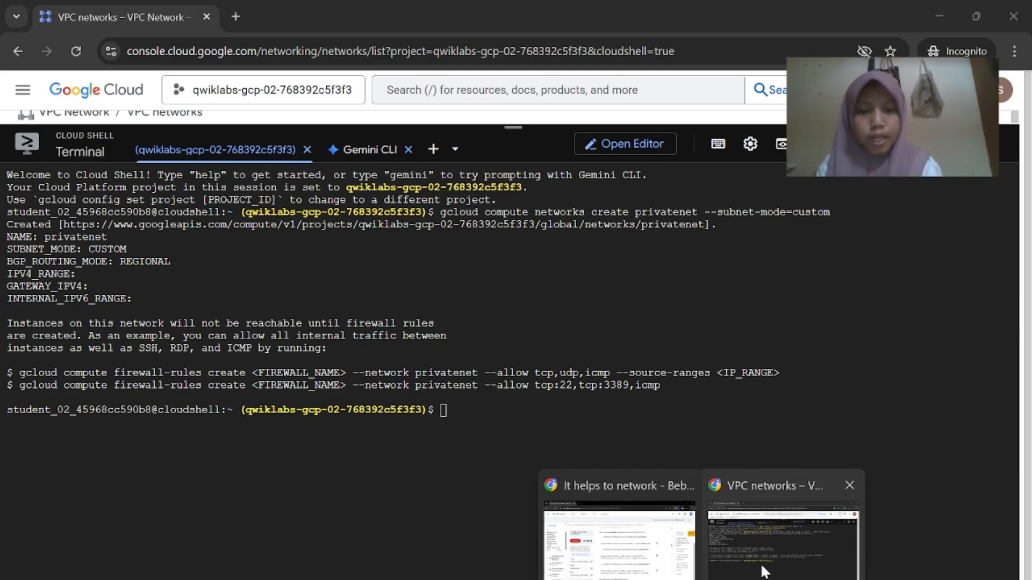
pyautogui.click(765, 571)
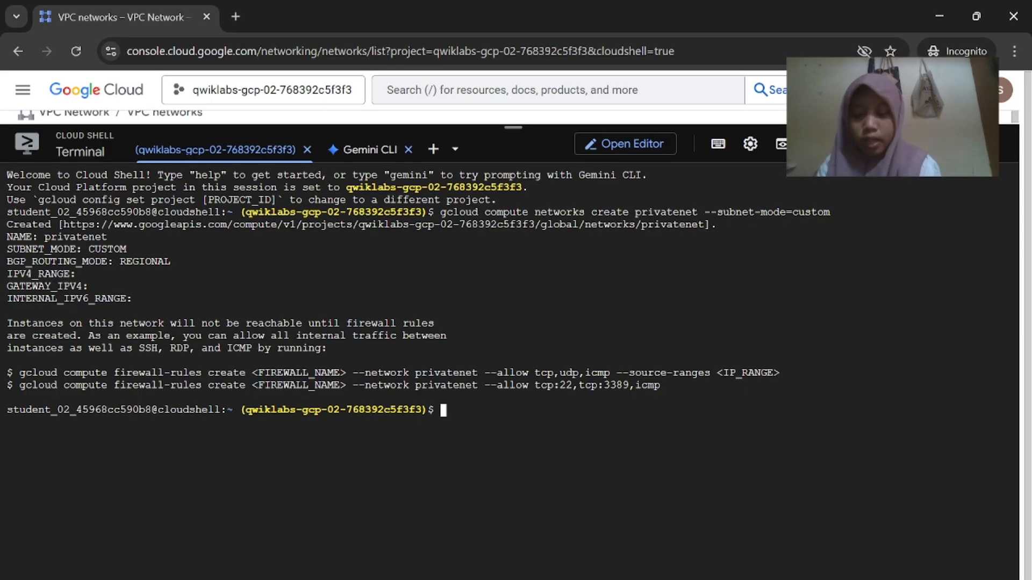
pyautogui.hotkey('ctrl', 'v')
pyautogui.press('Return')
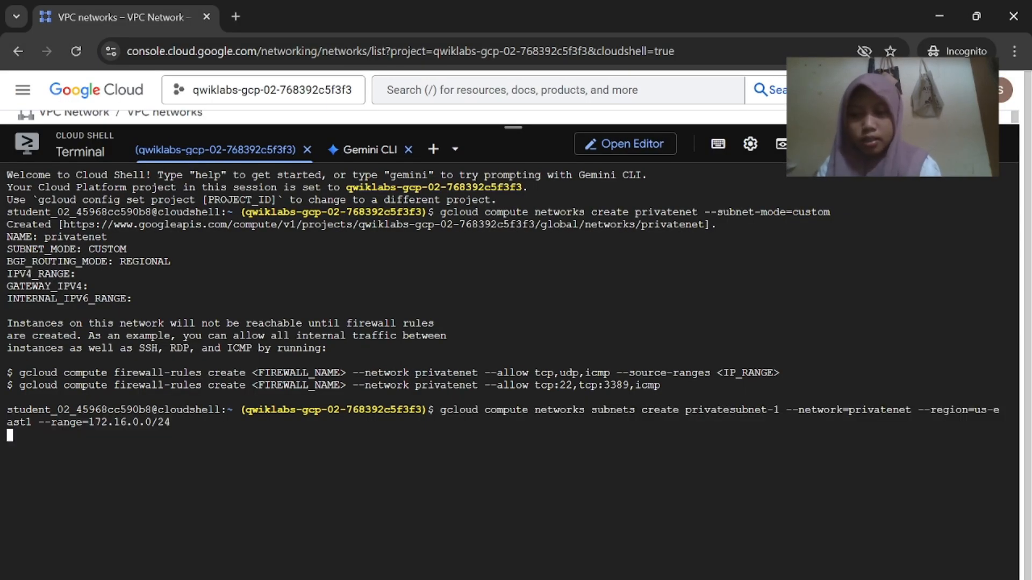
# Create privatesubnet-2 in asia-east1 with range 172.20.0.0/20, enlarging the Cloud Shell panel
pyautogui.click(676, 570)
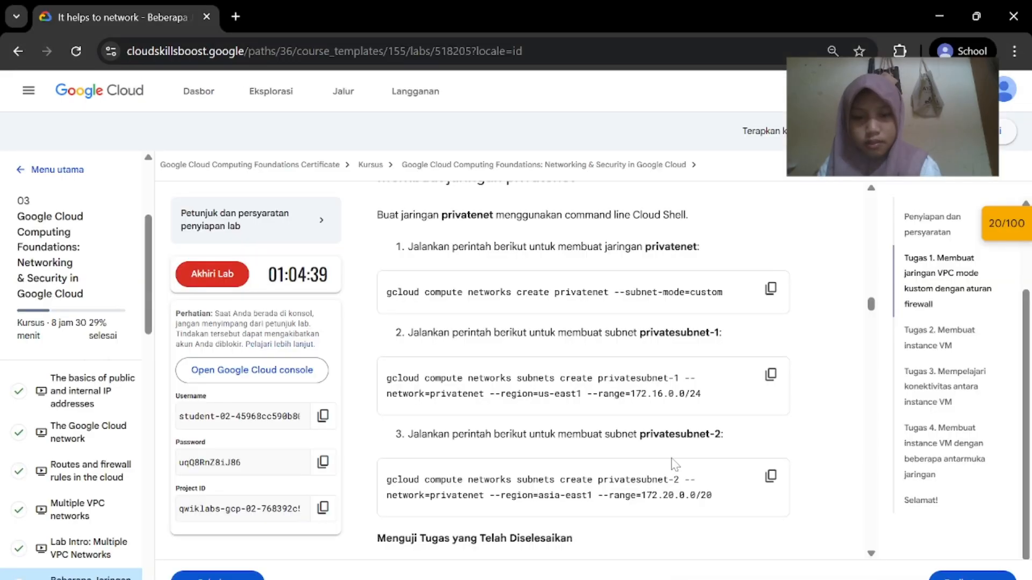
pyautogui.scroll(-1, 675, 463)
pyautogui.click(821, 536)
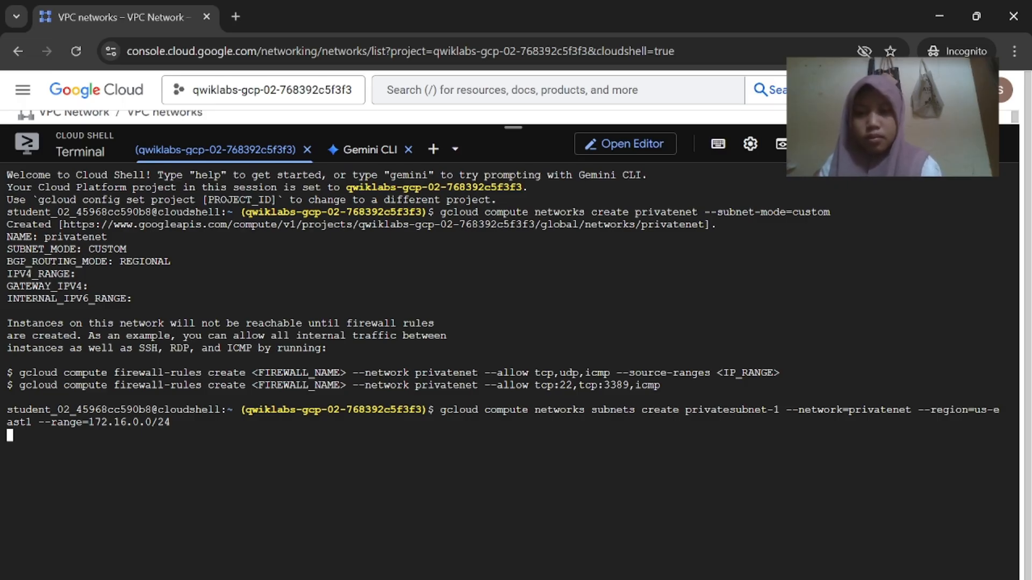
pyautogui.moveTo(511, 132); pyautogui.dragTo(511, 119)
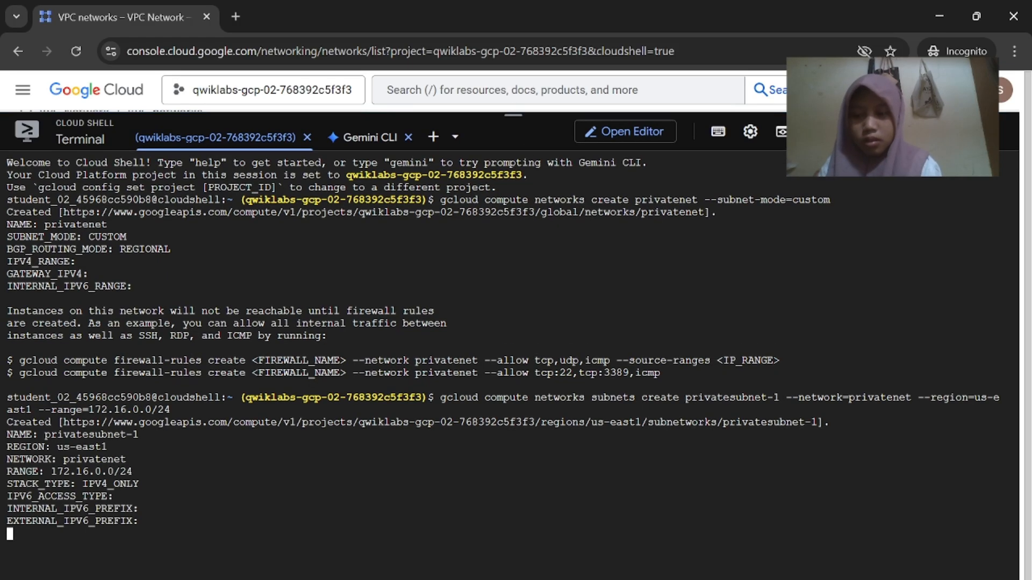
pyautogui.click(655, 566)
pyautogui.scroll(1, 771, 407)
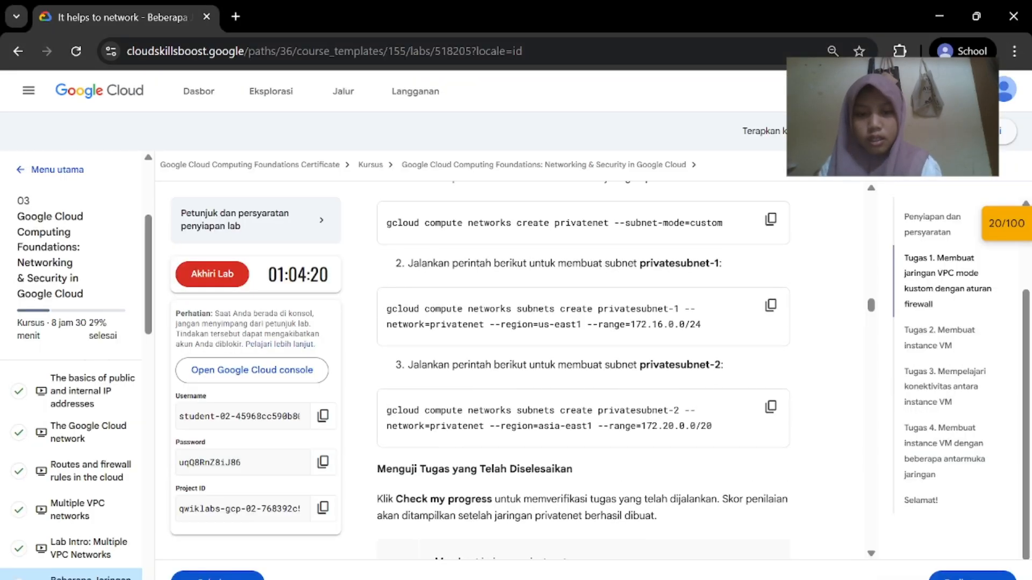
pyautogui.click(771, 407)
pyautogui.click(753, 538)
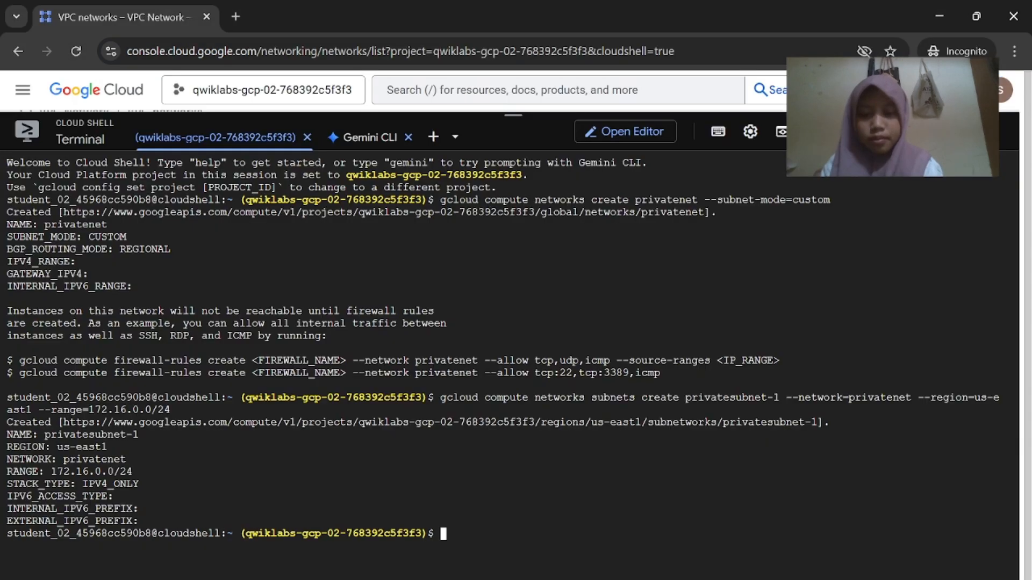
pyautogui.hotkey('ctrl', 'v')
pyautogui.press('Return')
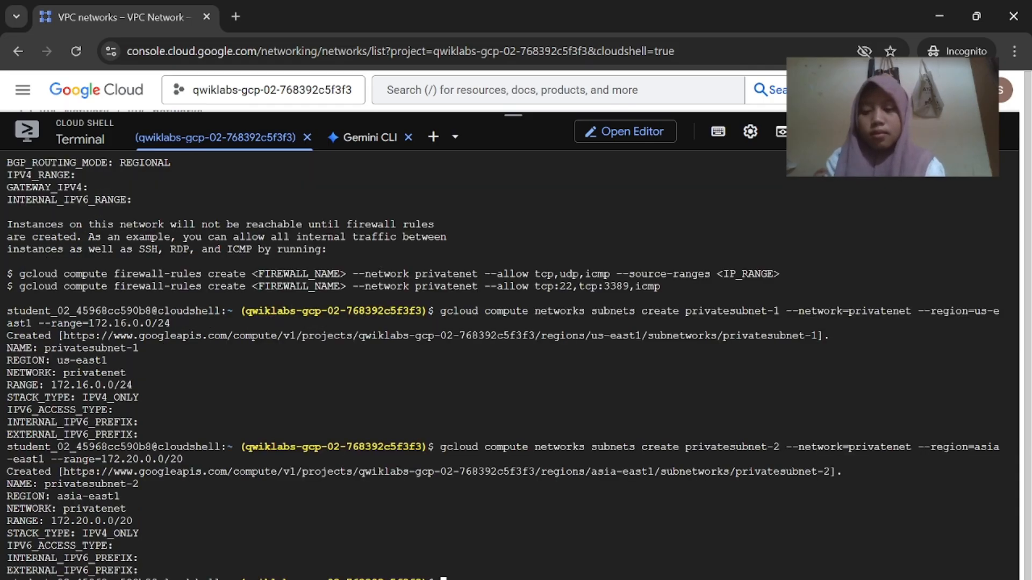
pyautogui.click(596, 553)
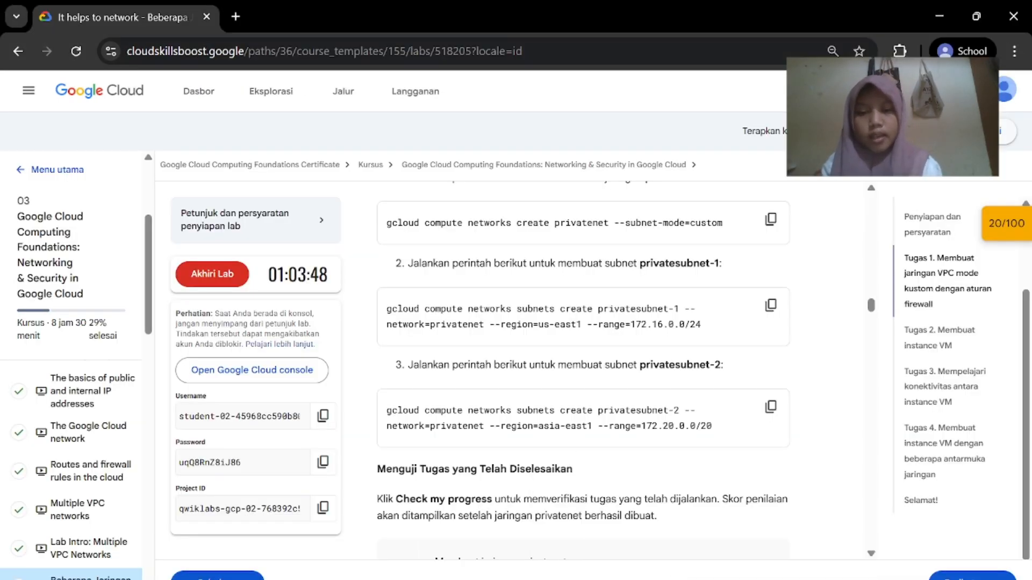
# Check the privatenet task progress, then run the gcloud networks list command in Cloud Shell
pyautogui.scroll(-2, 494, 489)
pyautogui.click(494, 492)
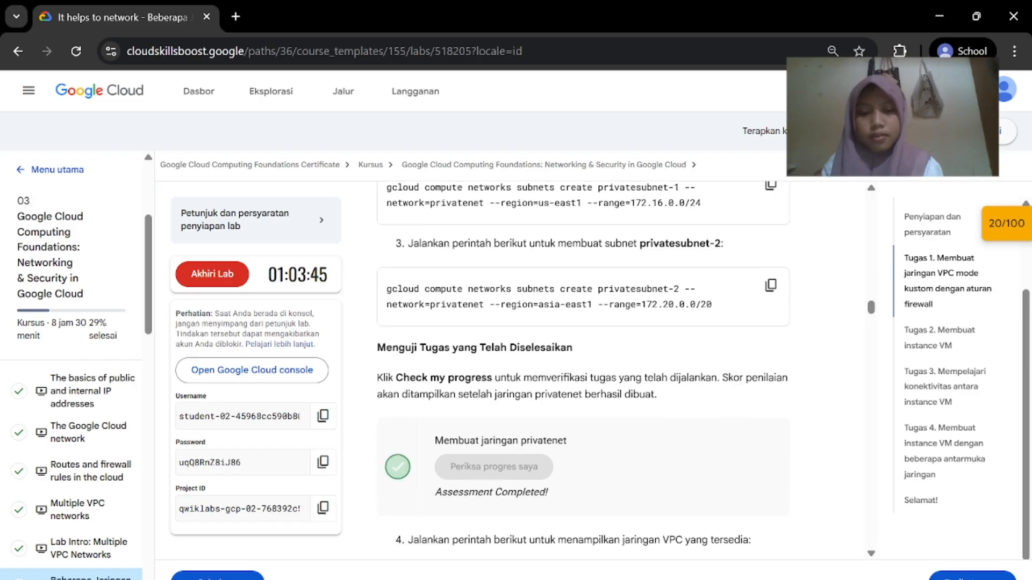
pyautogui.scroll(-3, 494, 496)
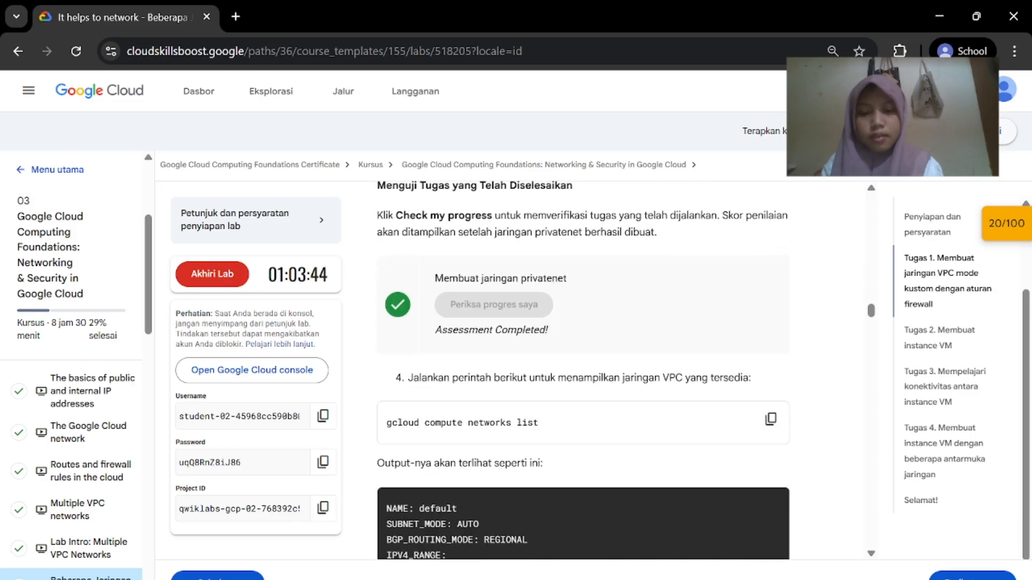
pyautogui.click(770, 417)
pyautogui.click(782, 565)
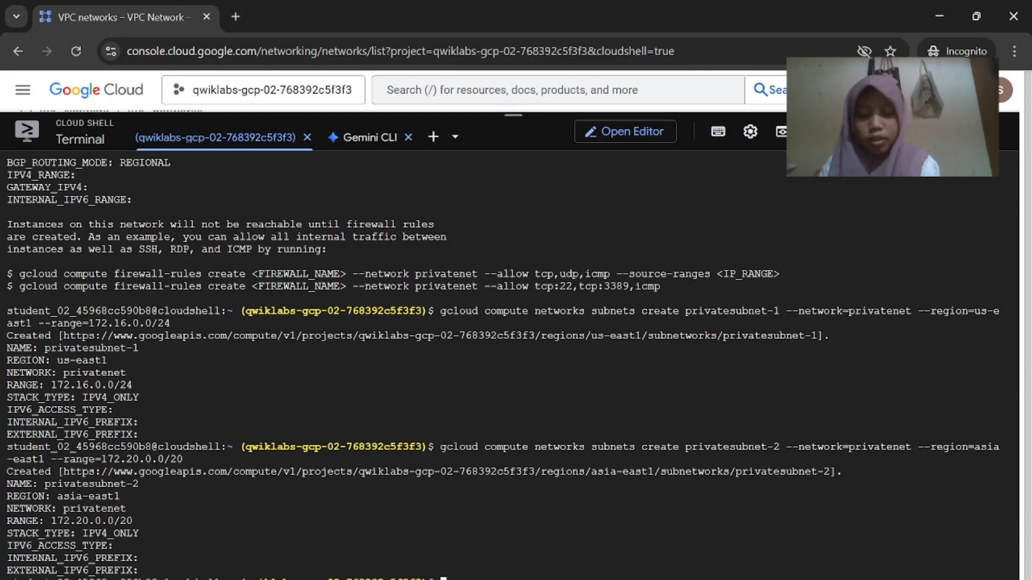
pyautogui.hotkey('ctrl', 'v')
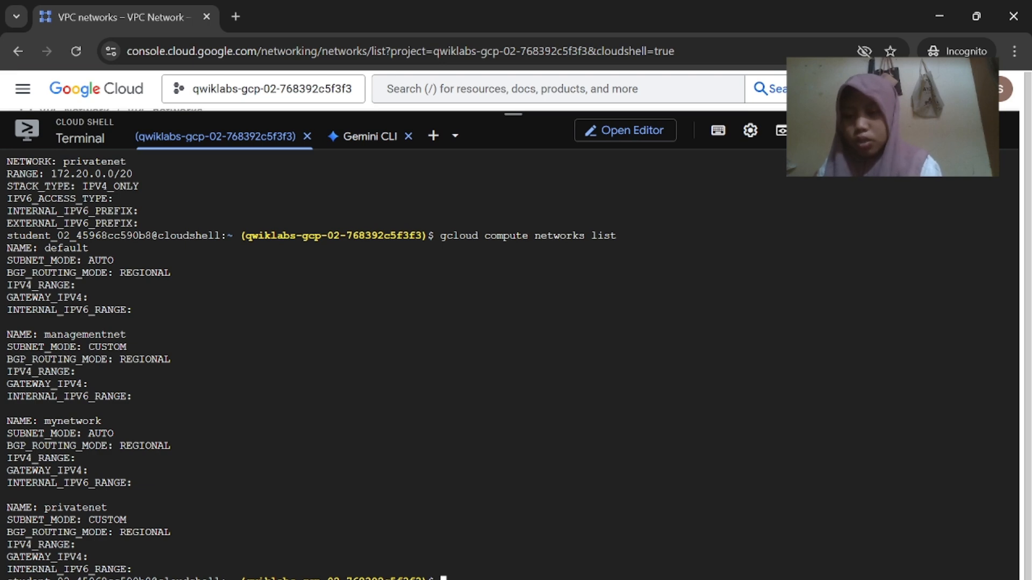
# Run the gcloud command listing all subnets sorted by network in Cloud Shell
pyautogui.hotkey('alt', 'Tab')
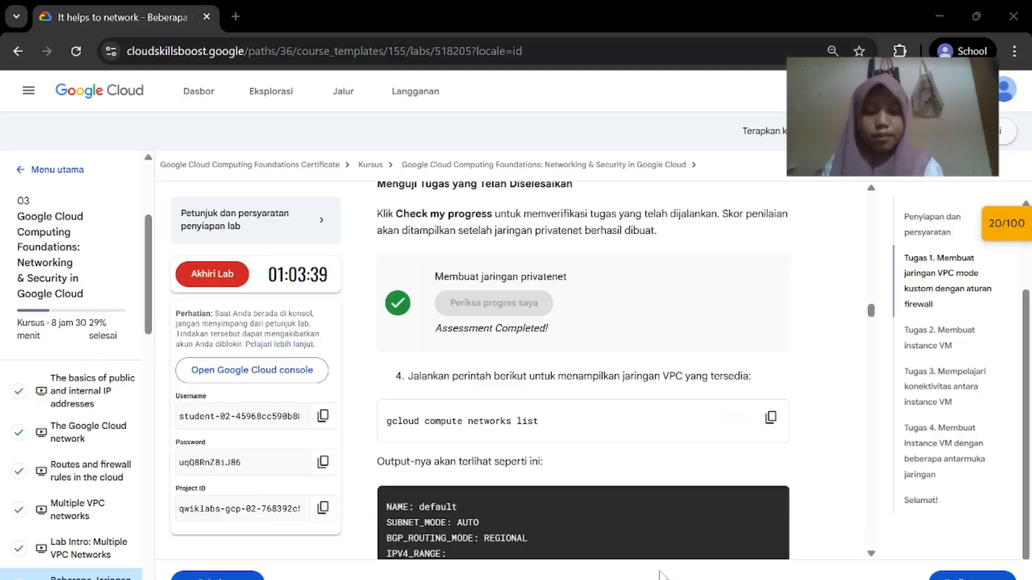
pyautogui.scroll(-10, 668, 391)
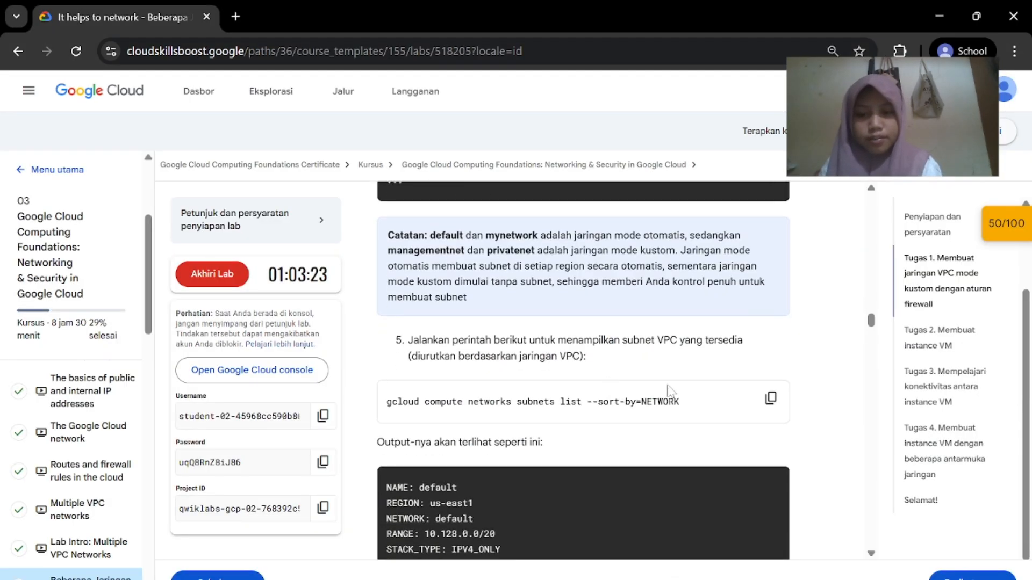
pyautogui.click(771, 398)
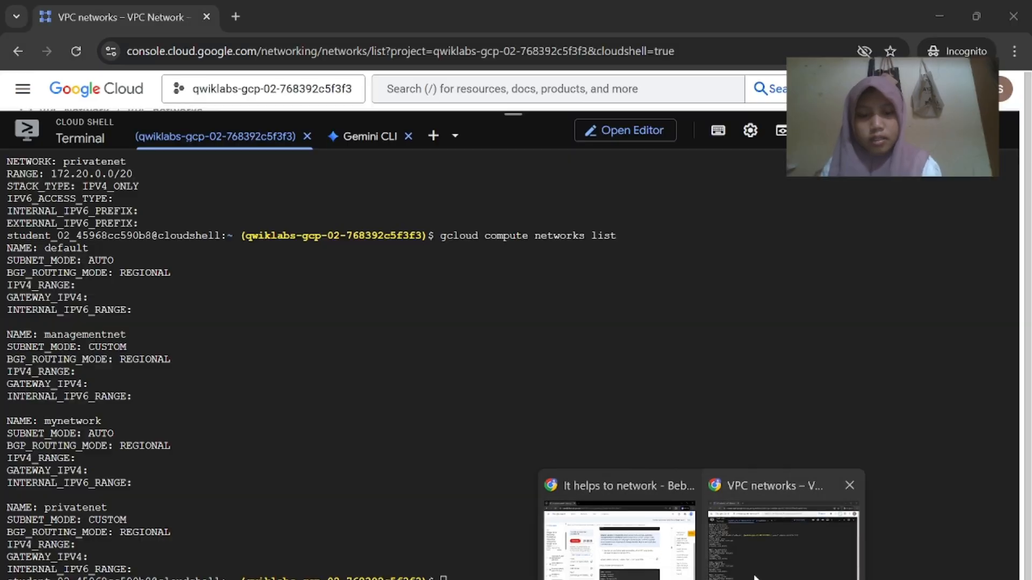
pyautogui.click(756, 578)
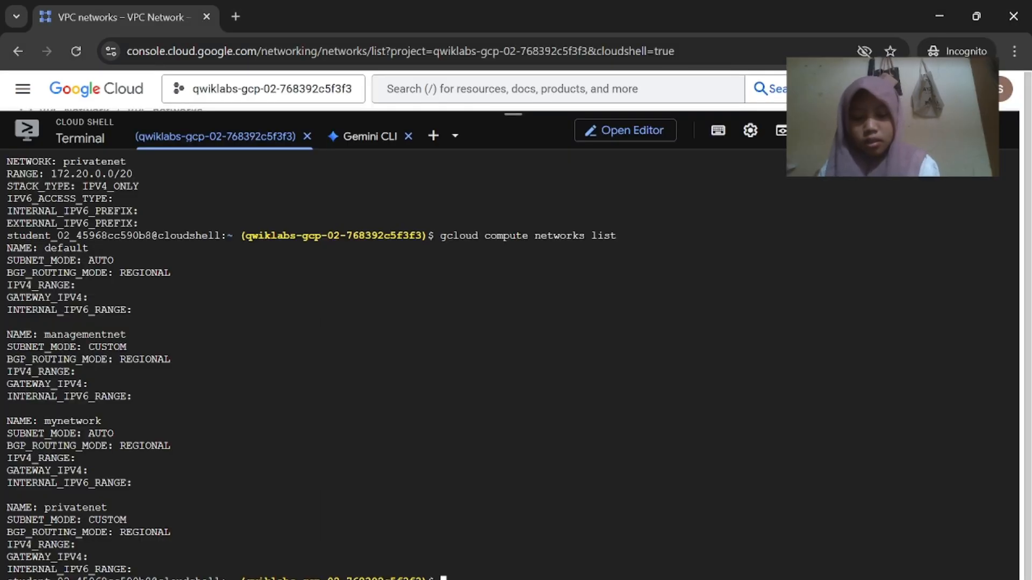
pyautogui.hotkey('ctrl', 'v')
pyautogui.press('Return')
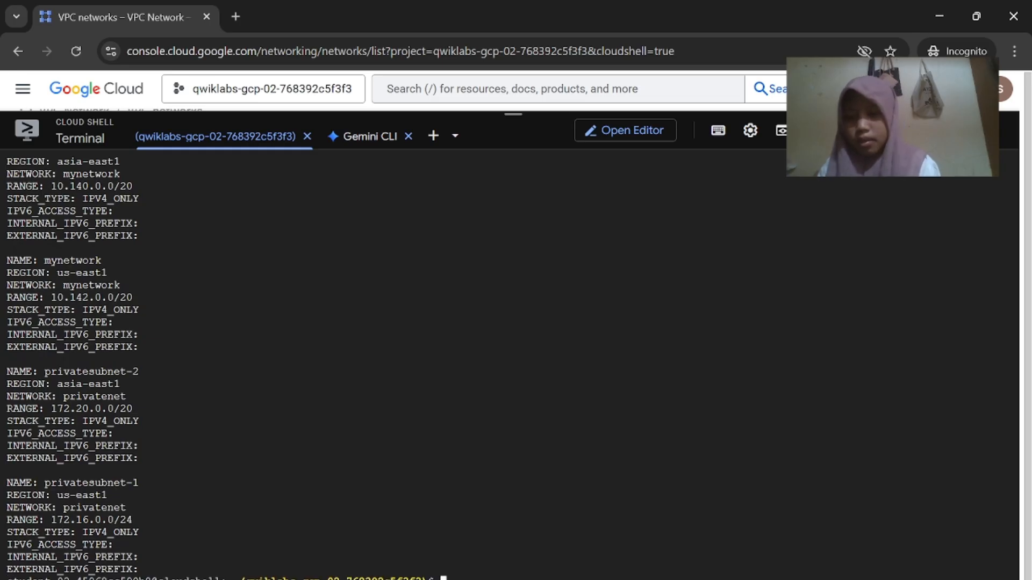
pyautogui.scroll(20, 226, 365)
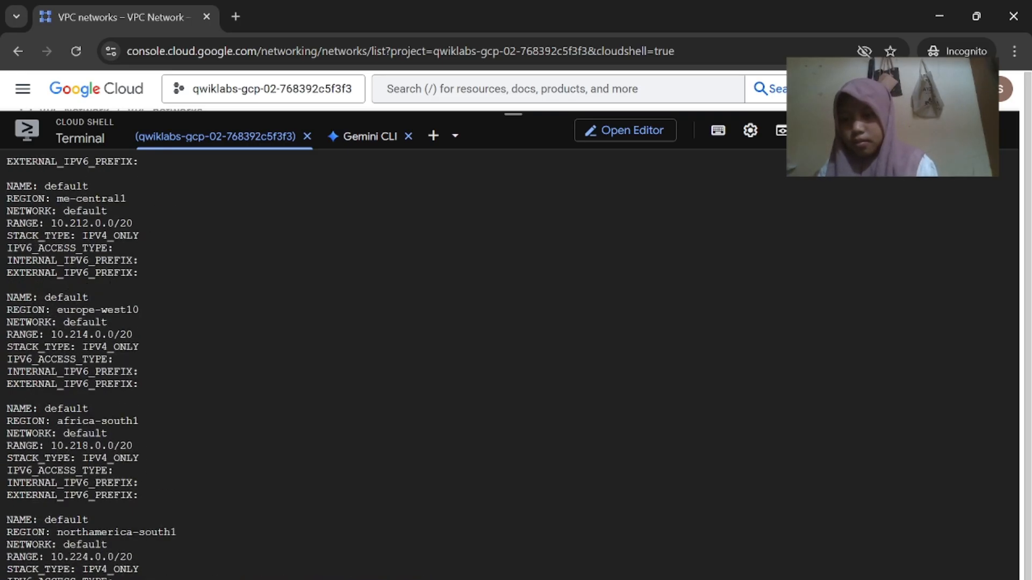
# Reload the VPC networks page in the console
pyautogui.hotkey('alt', 'Tab')
pyautogui.scroll(-9, 593, 453)
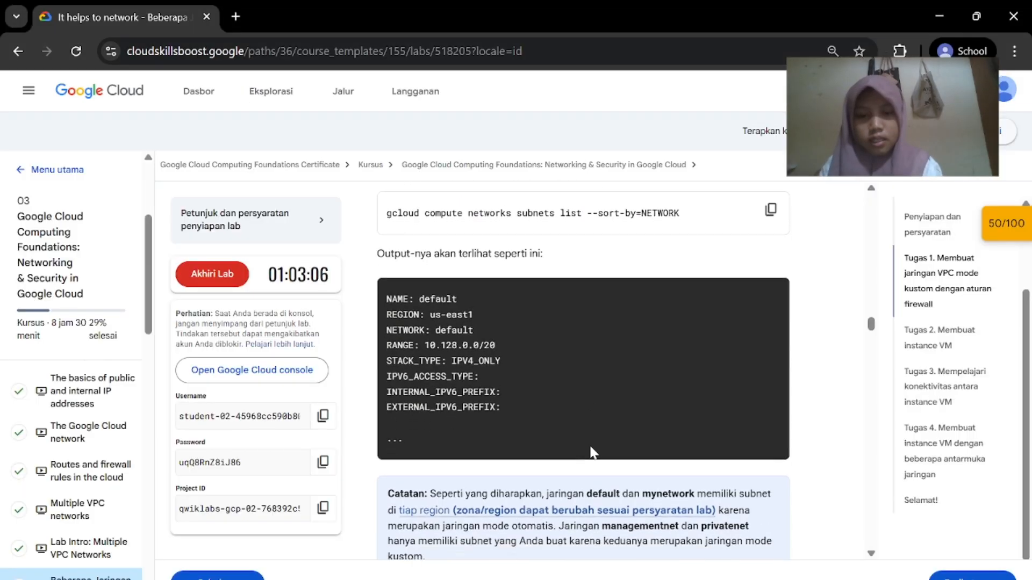
pyautogui.scroll(2, 593, 453)
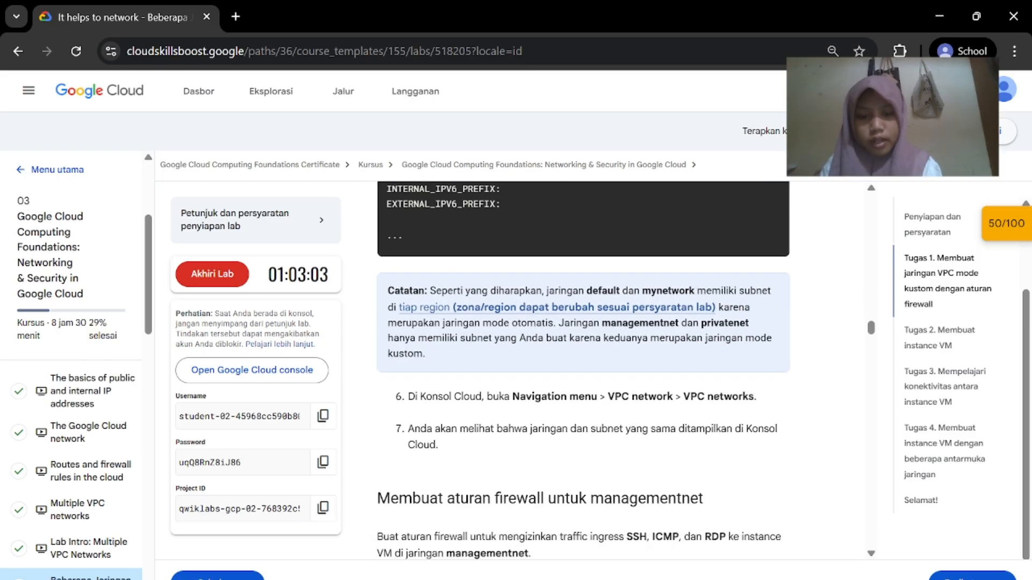
pyautogui.hotkey('alt', 'Tab')
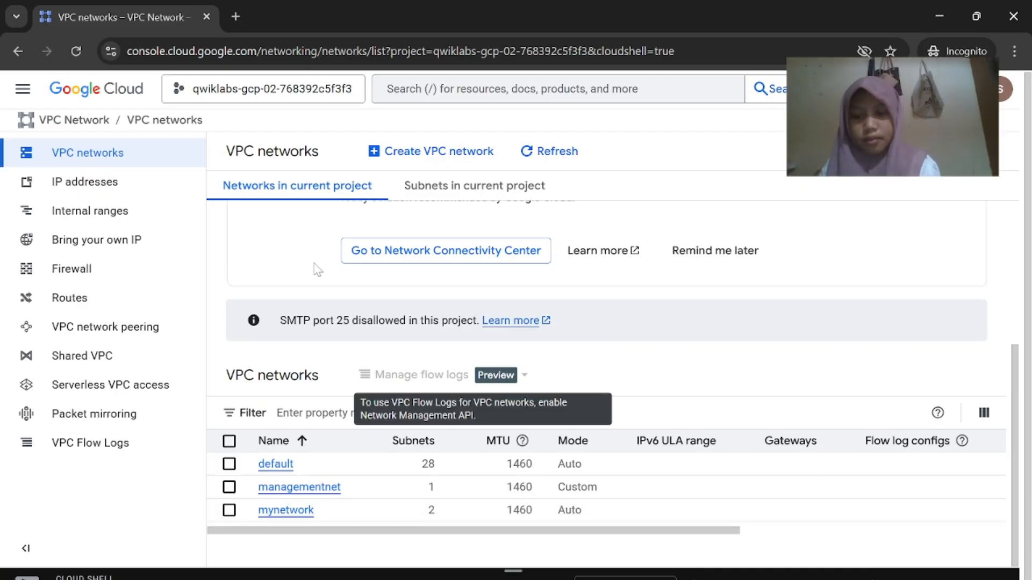
pyautogui.click(78, 52)
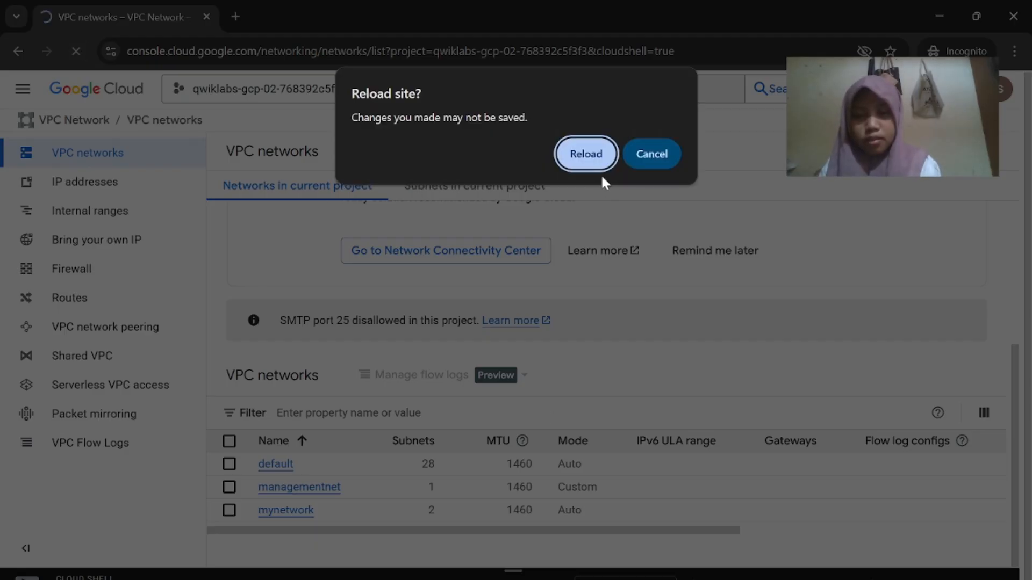
# Confirm the reload so the VPC networks table shows privatenet as custom with 2 subnets
pyautogui.click(586, 154)
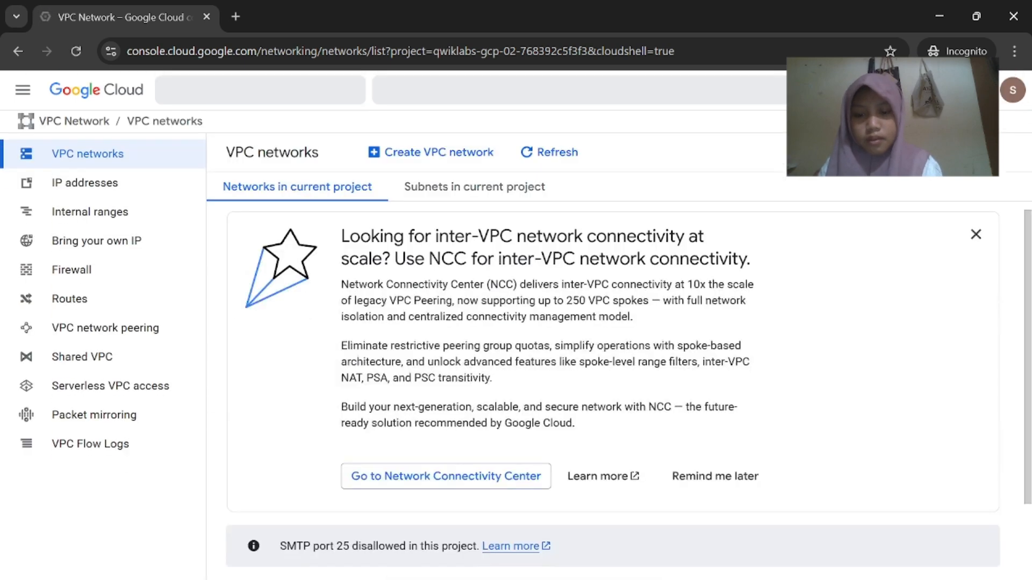
pyautogui.scroll(-3, 537, 403)
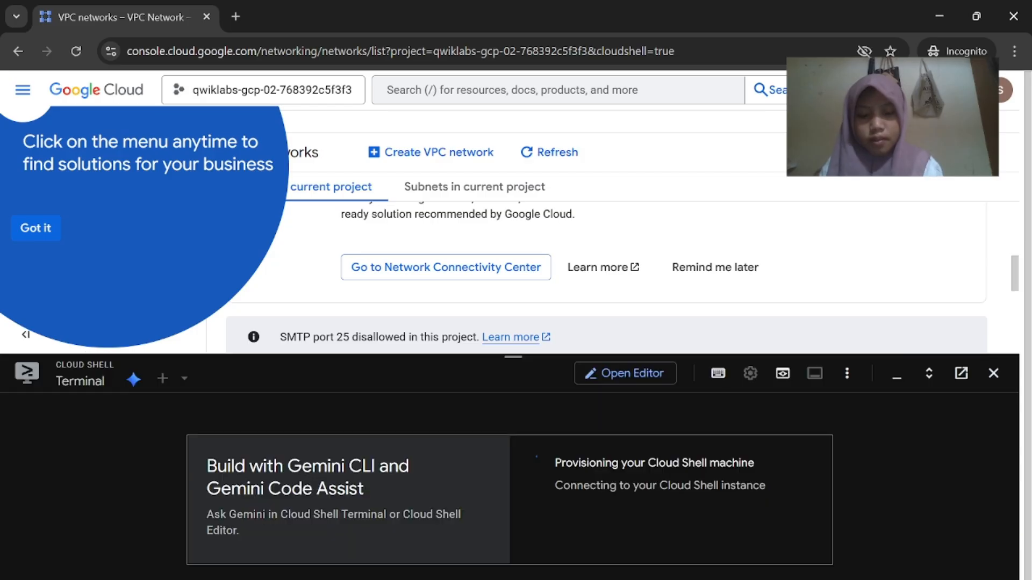
pyautogui.click(615, 532)
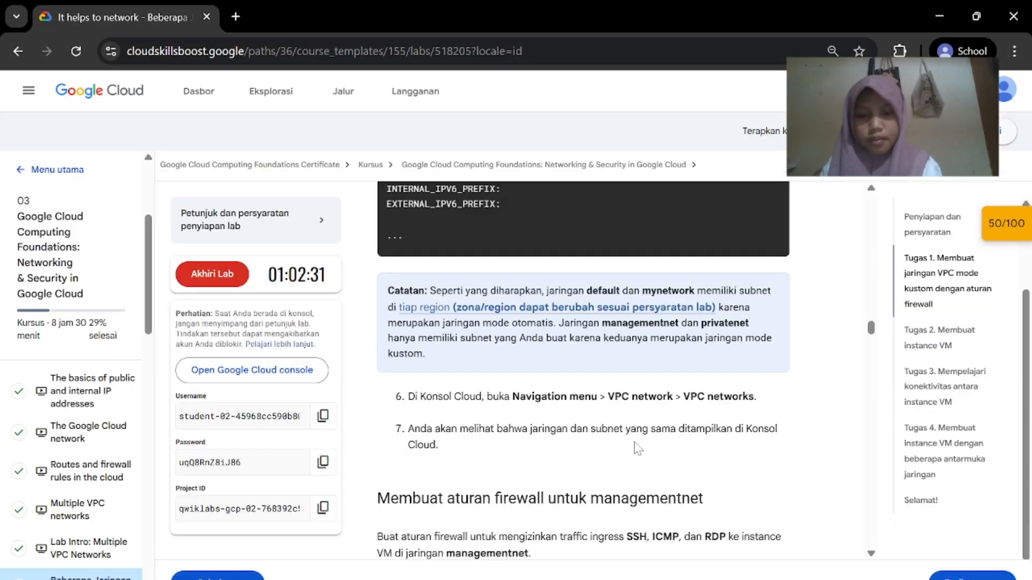
pyautogui.scroll(-4, 562, 341)
pyautogui.scroll(-1, 564, 338)
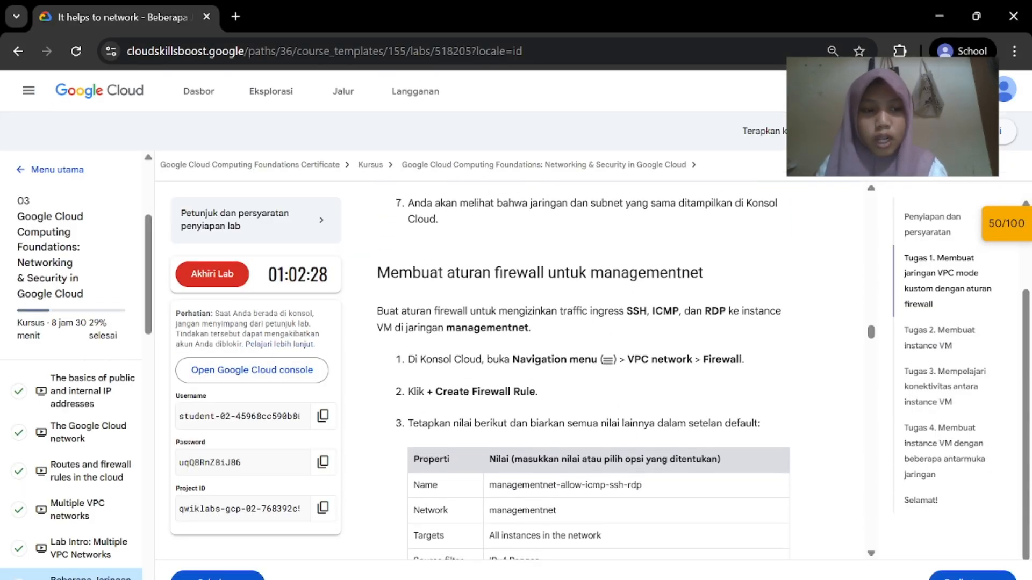
pyautogui.scroll(-1, 585, 335)
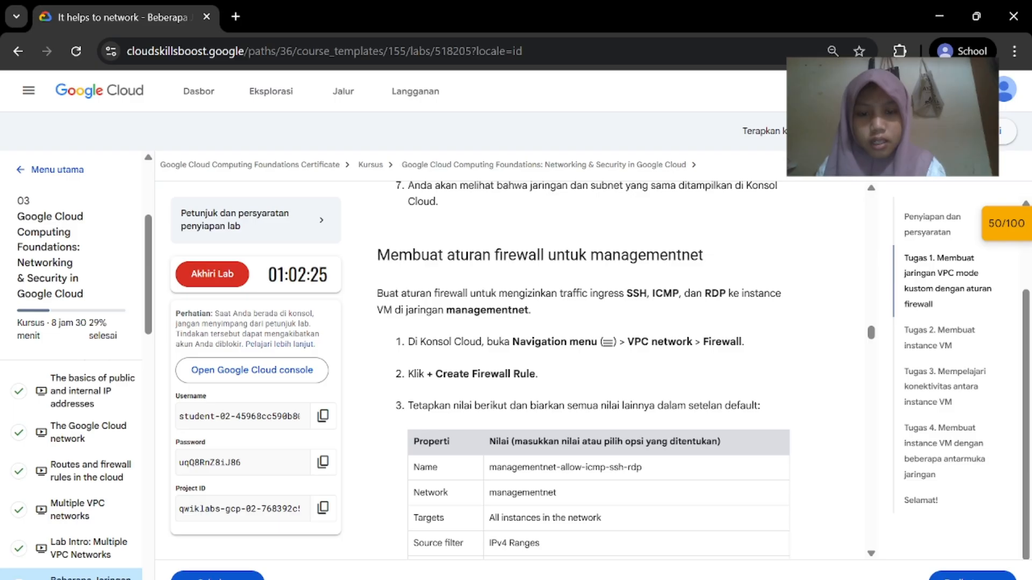
# Go to VPC Network > Firewall from the navigation menu
pyautogui.click(875, 530)
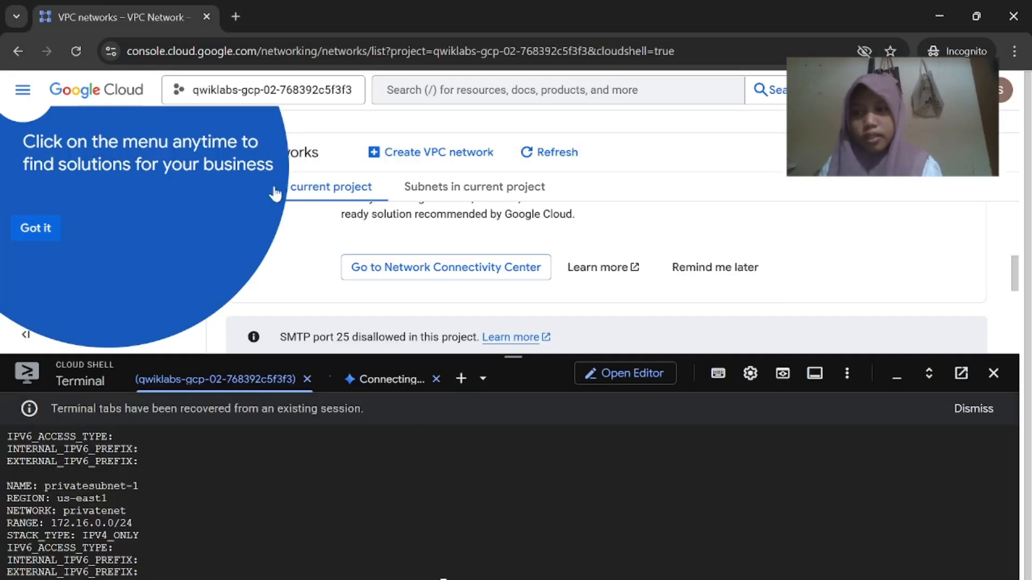
pyautogui.click(25, 91)
pyautogui.scroll(-5, 108, 322)
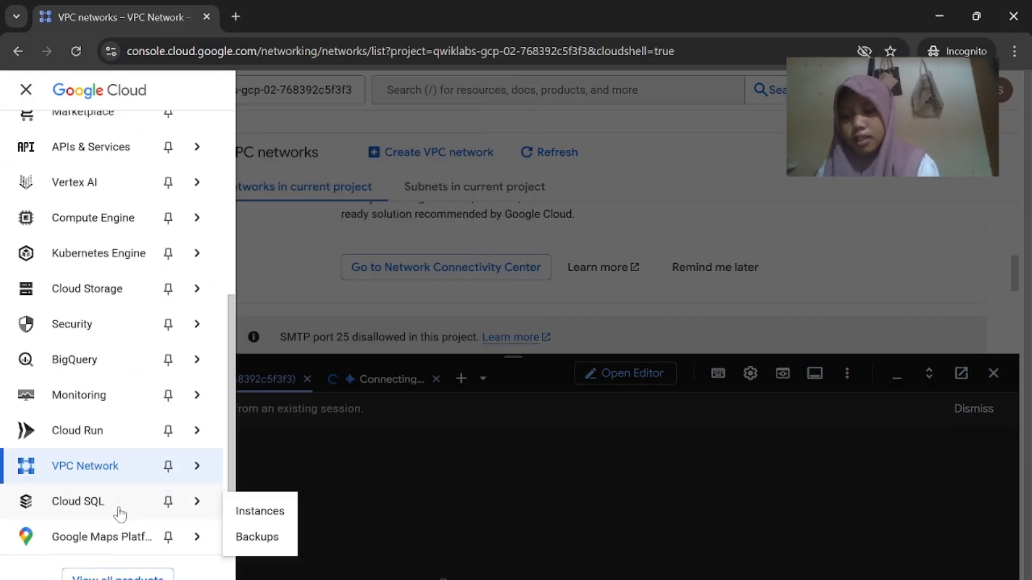
pyautogui.moveTo(183, 470)
pyautogui.click(299, 301)
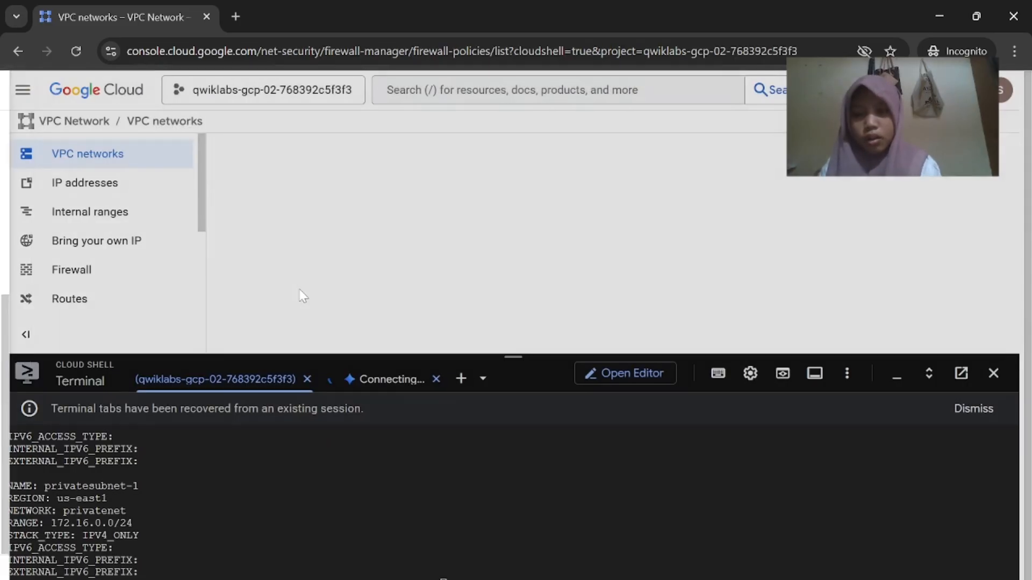
# Minimize Cloud Shell to reveal the existing default and mynetwork VPC firewall rules
pyautogui.moveTo(513, 358); pyautogui.dragTo(533, 459)
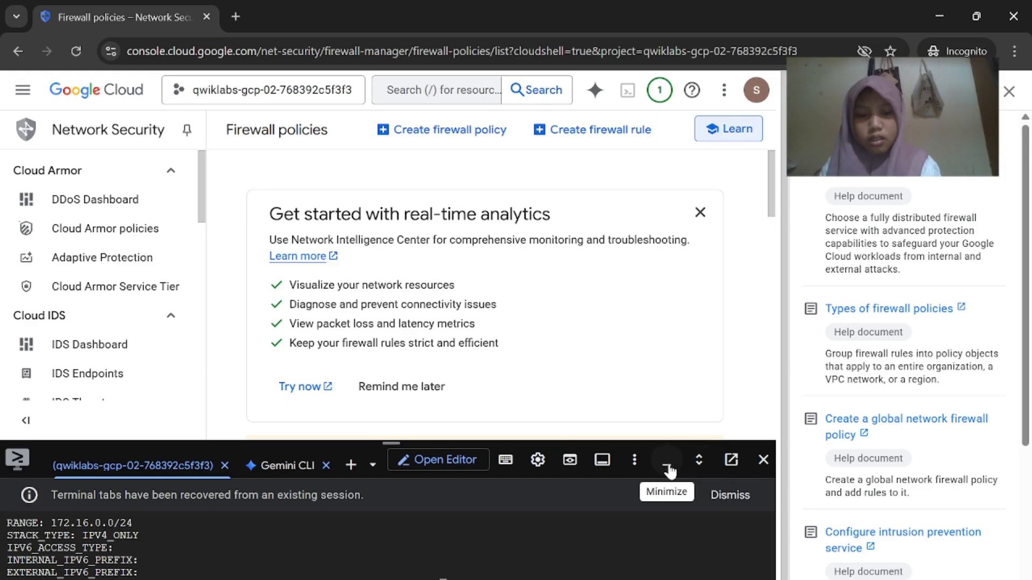
pyautogui.moveTo(393, 442); pyautogui.dragTo(393, 573)
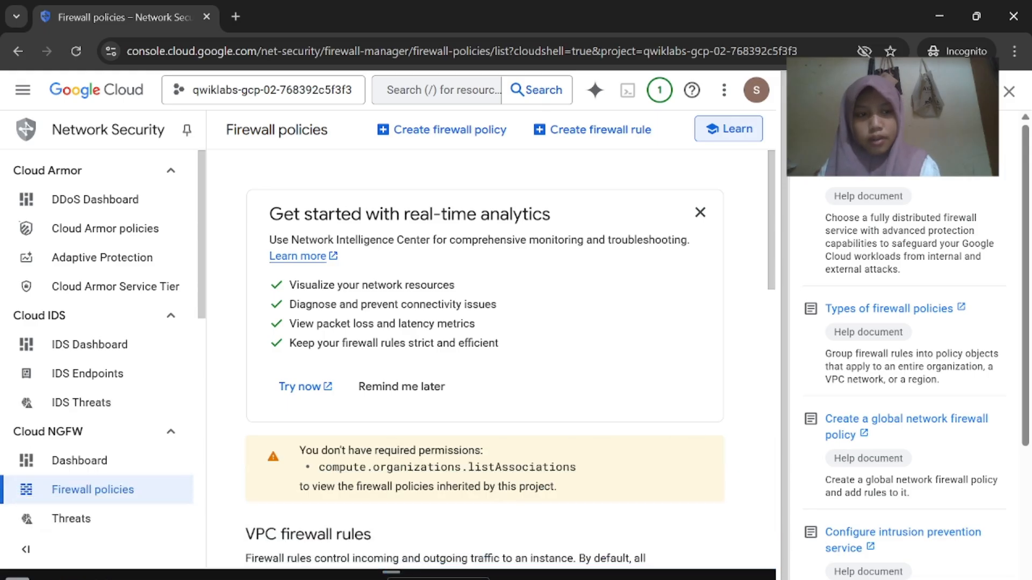
pyautogui.click(1009, 91)
pyautogui.scroll(-5, 622, 364)
pyautogui.scroll(-5, 623, 364)
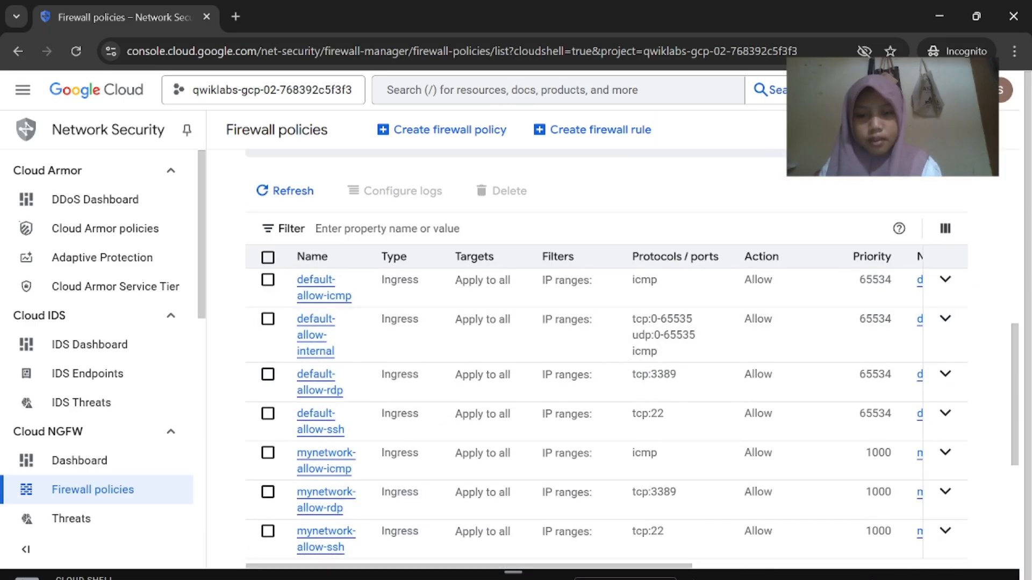
pyautogui.hotkey('alt', 'Tab')
pyautogui.scroll(-2, 660, 395)
pyautogui.scroll(1, 660, 395)
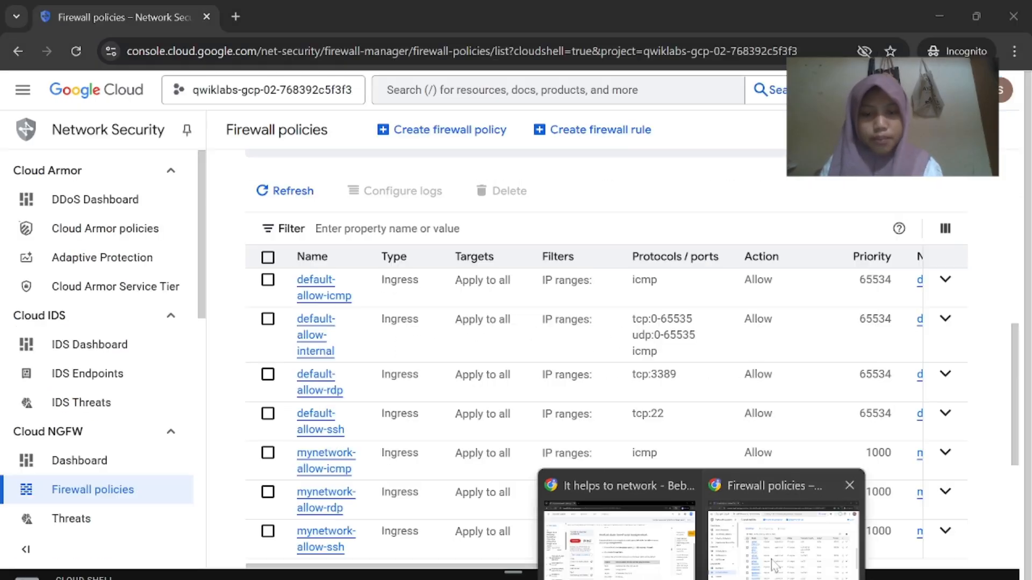
pyautogui.click(818, 532)
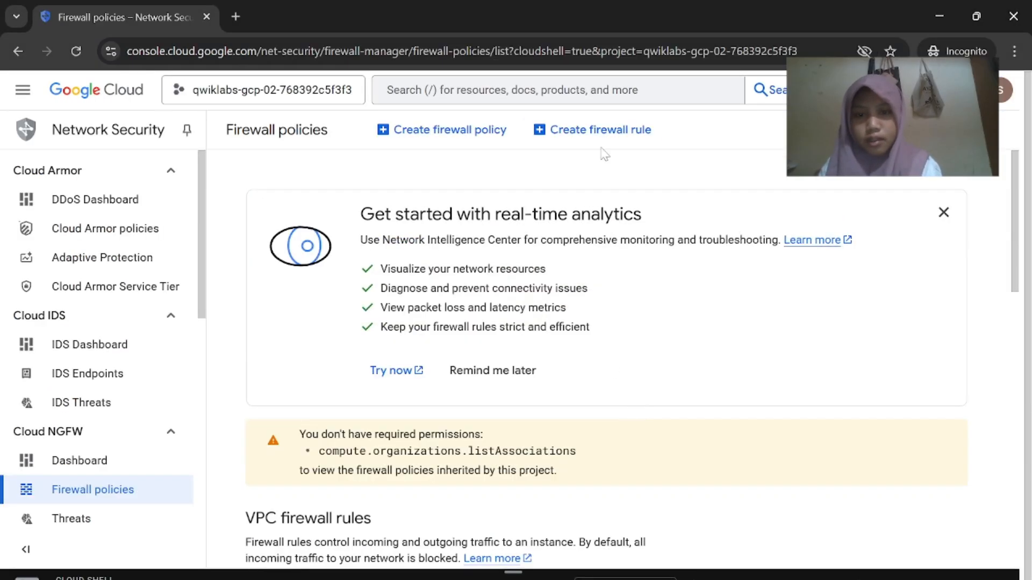
# Start a new firewall rule named managementnet-allow-icmp-ssh-rdp
pyautogui.click(610, 139)
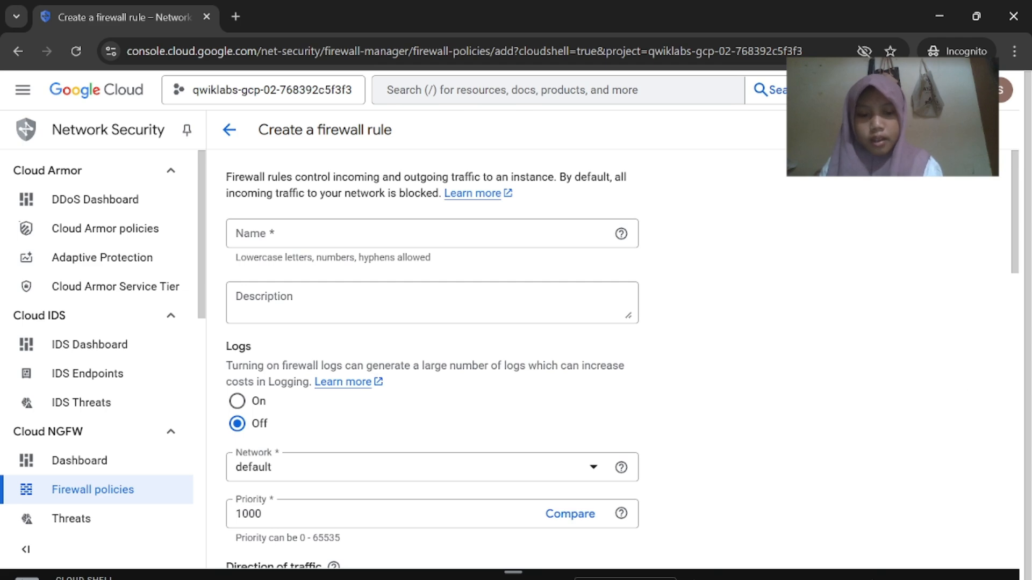
pyautogui.click(625, 499)
pyautogui.scroll(-2, 626, 500)
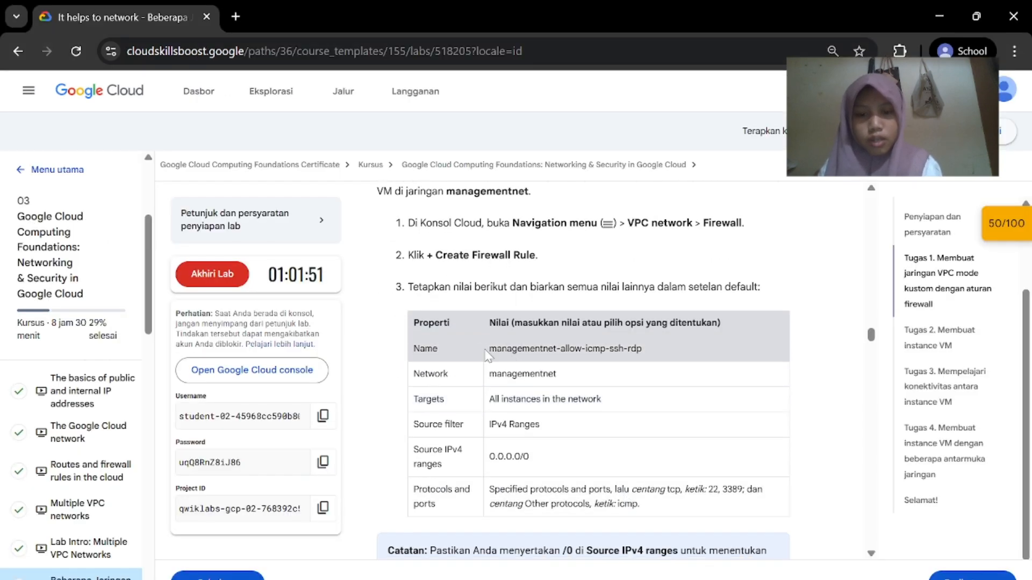
pyautogui.moveTo(485, 351); pyautogui.dragTo(650, 350)
pyautogui.hotkey('ctrl', 'c')
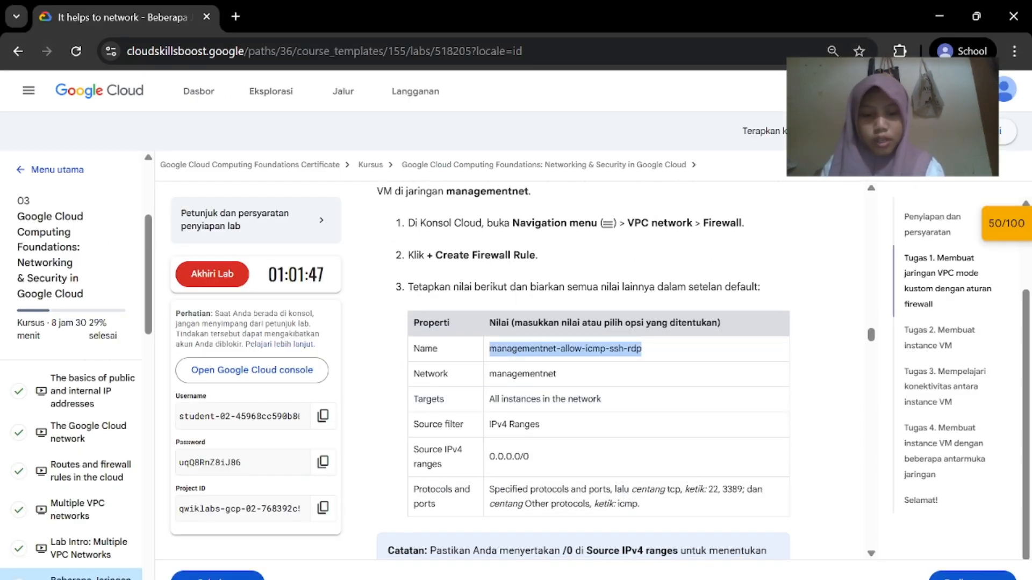
pyautogui.click(760, 557)
pyautogui.click(341, 229)
pyautogui.hotkey('ctrl', 'v')
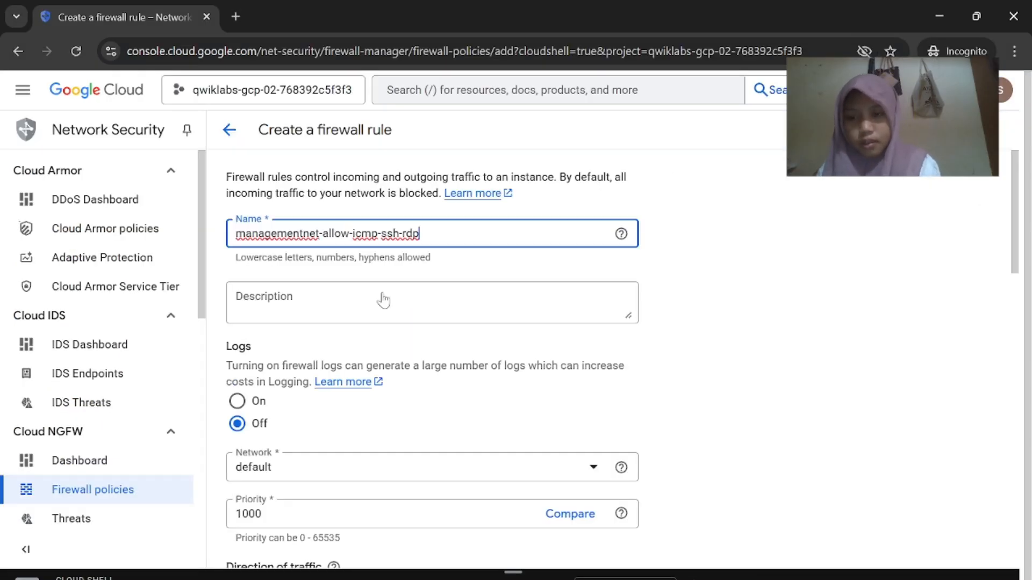
# Set the firewall rule's network to managementnet
pyautogui.scroll(-3, 383, 300)
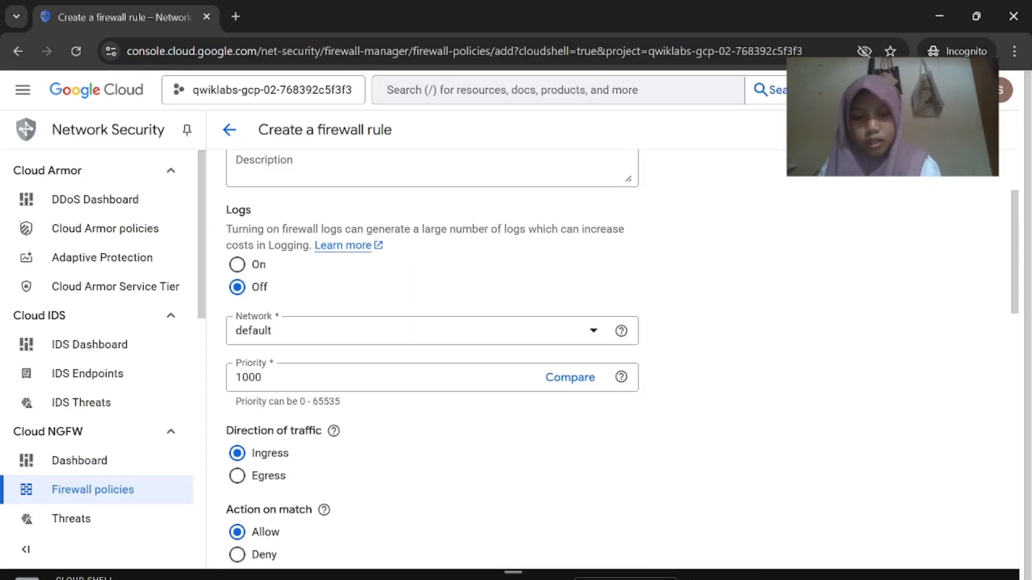
pyautogui.click(665, 565)
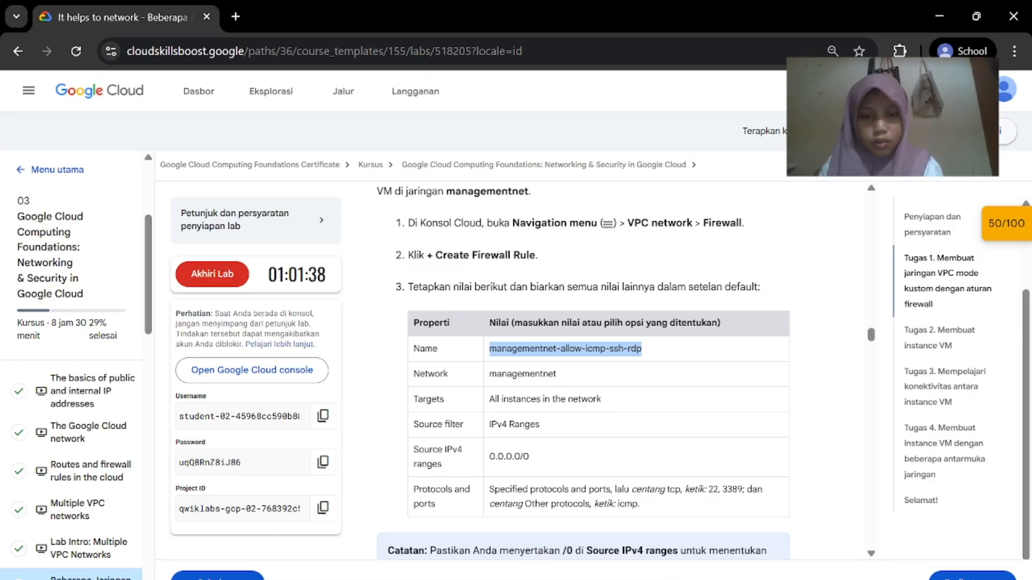
pyautogui.click(755, 557)
pyautogui.click(510, 337)
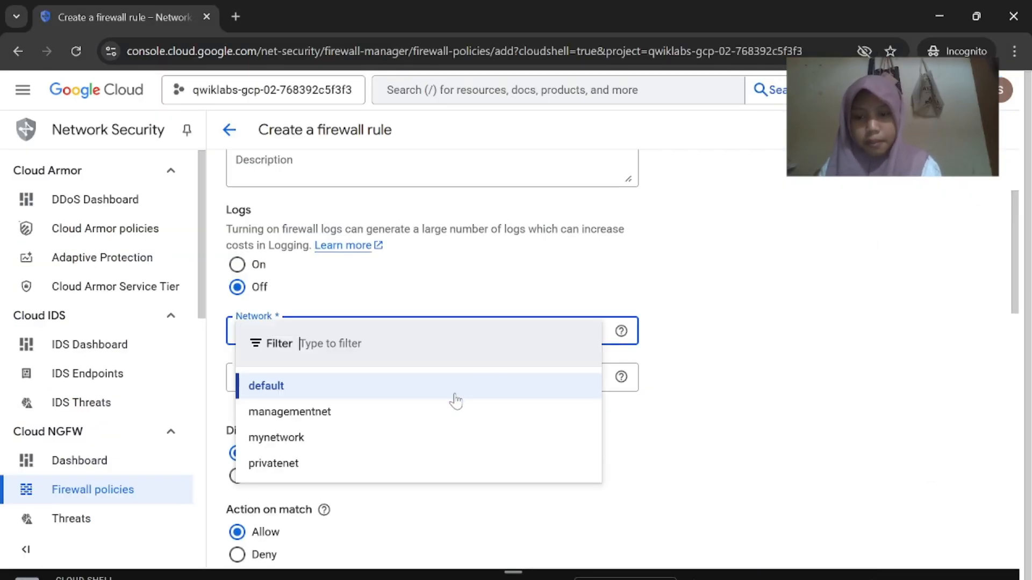
pyautogui.click(440, 412)
pyautogui.moveTo(665, 564)
pyautogui.click(618, 516)
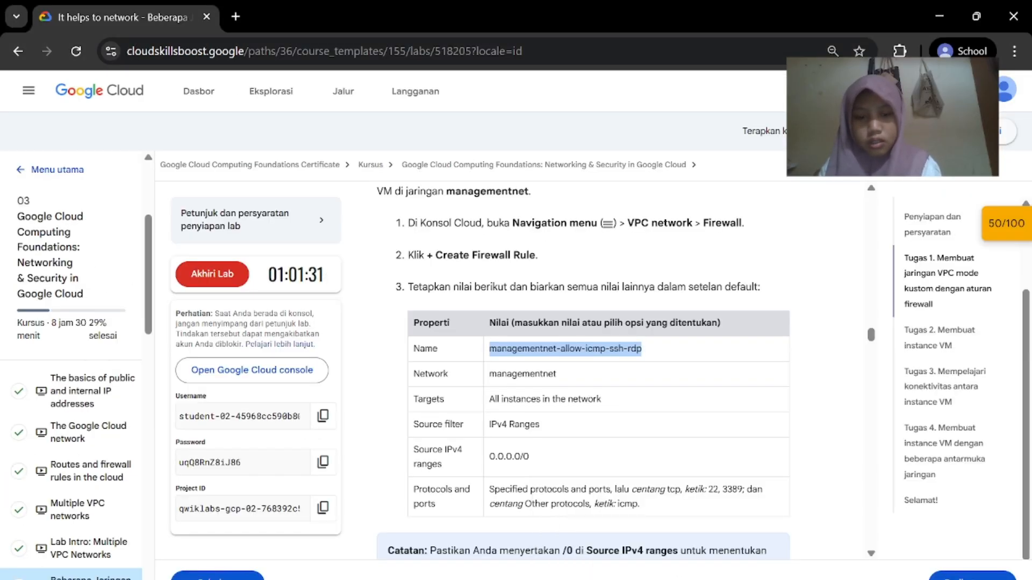
pyautogui.click(779, 538)
pyautogui.scroll(-4, 516, 421)
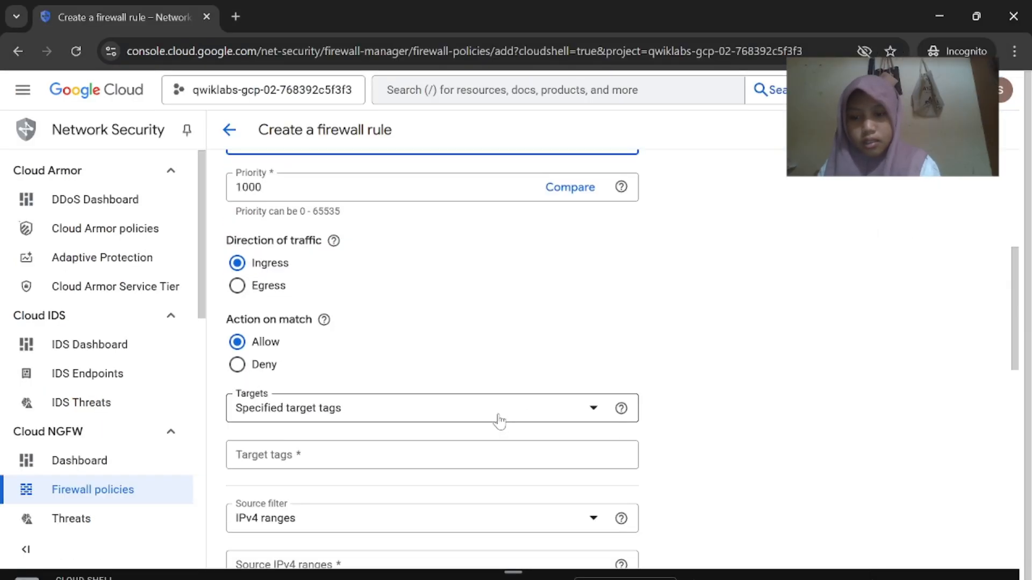
# Target all instances in the network and keep IPv4 ranges as the source filter
pyautogui.click(497, 414)
pyautogui.click(484, 418)
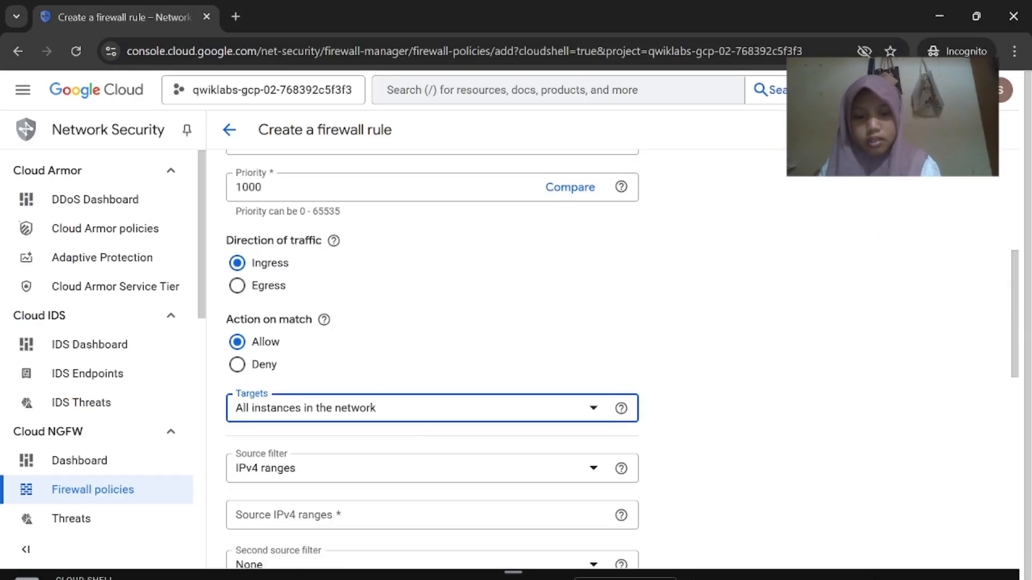
pyautogui.click(663, 576)
pyautogui.scroll(-1, 591, 376)
pyautogui.click(782, 538)
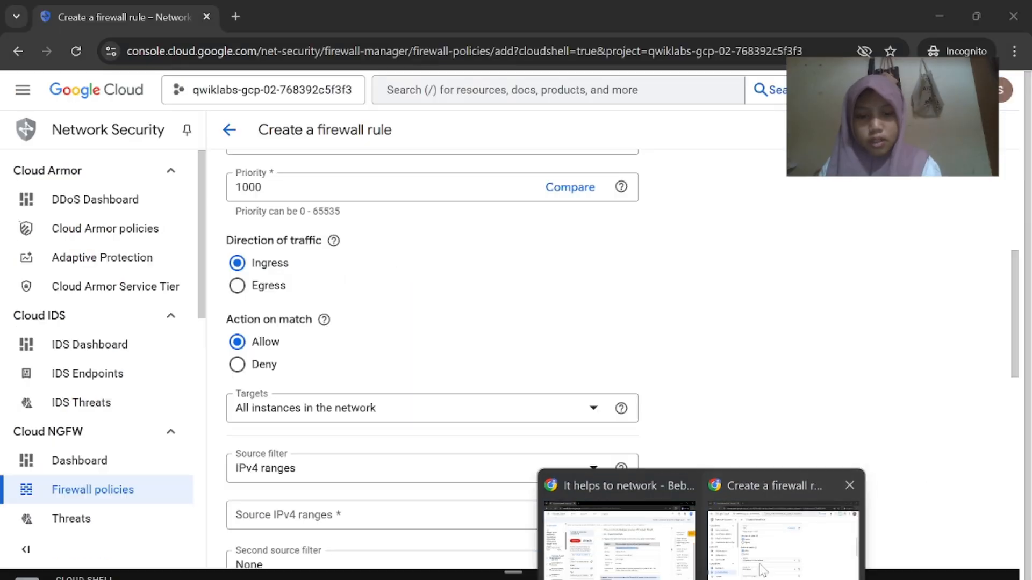
pyautogui.click(559, 414)
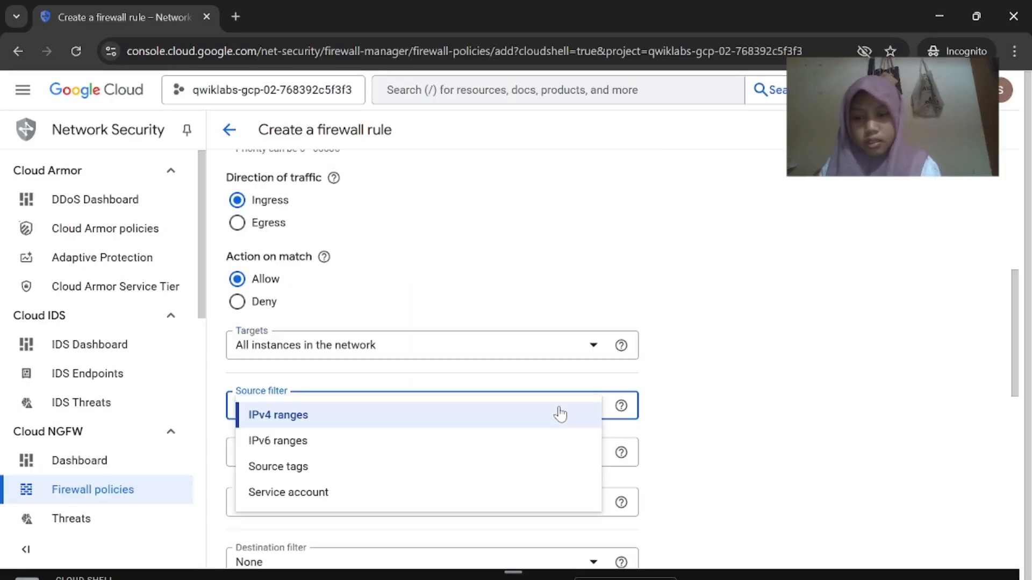
pyautogui.click(559, 415)
# Enter 0.0.0.0/0 as the source IPv4 range
pyautogui.moveTo(662, 575)
pyautogui.click(620, 513)
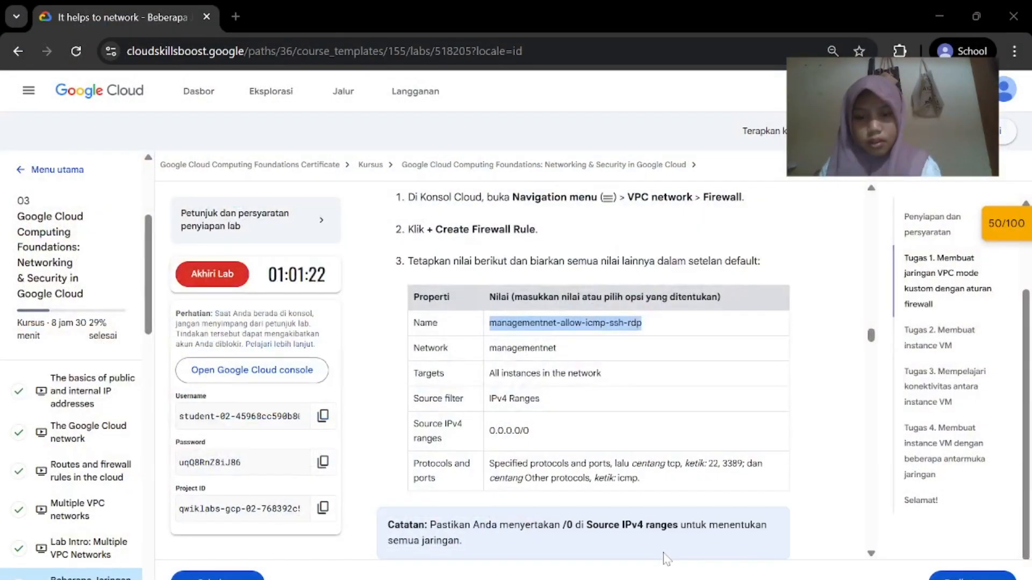
pyautogui.scroll(-1, 619, 512)
pyautogui.moveTo(530, 400); pyautogui.dragTo(489, 400)
pyautogui.hotkey('ctrl', 'c')
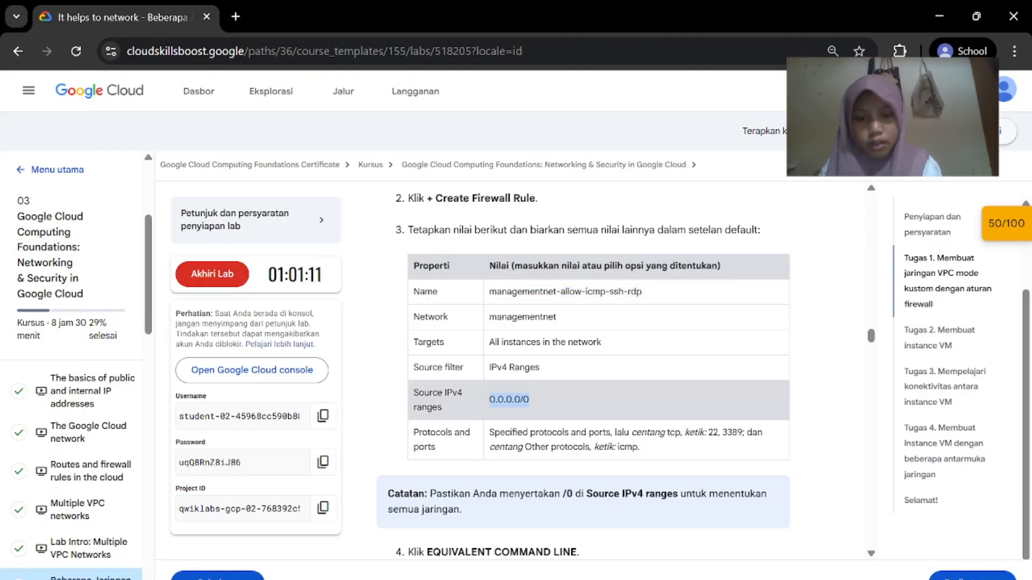
pyautogui.moveTo(693, 574)
pyautogui.click(753, 513)
pyautogui.scroll(-2, 543, 488)
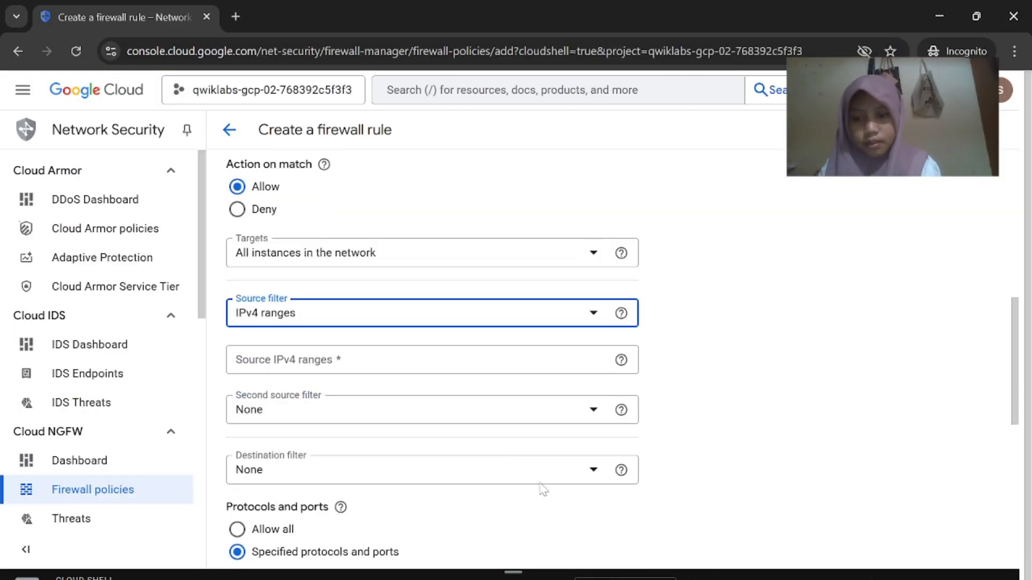
pyautogui.press('Tab')
pyautogui.hotkey('ctrl', 'v')
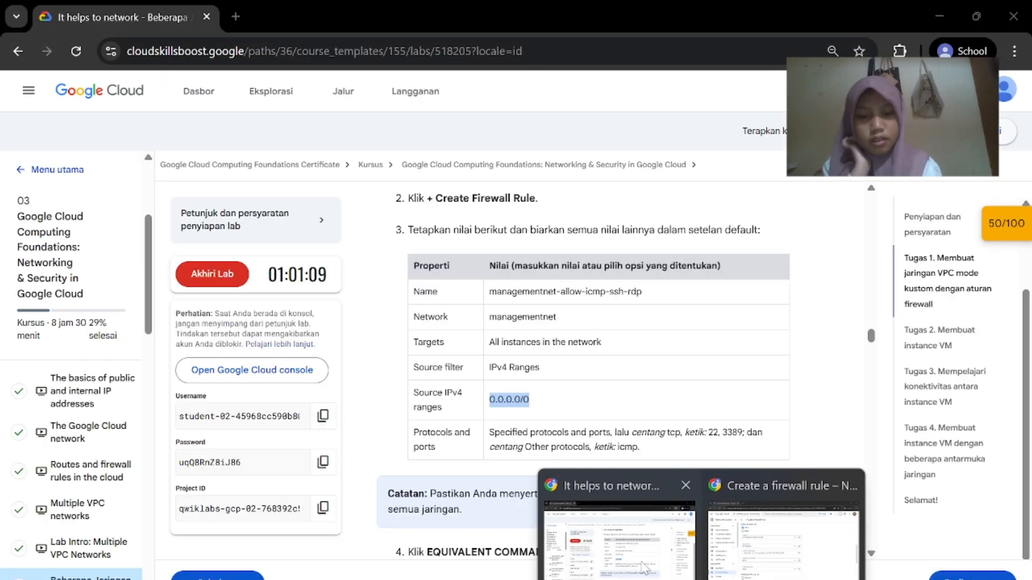
# Scroll down to the Protocols and ports section, cross-checking the lab instructions
pyautogui.click(644, 568)
pyautogui.scroll(-1, 640, 440)
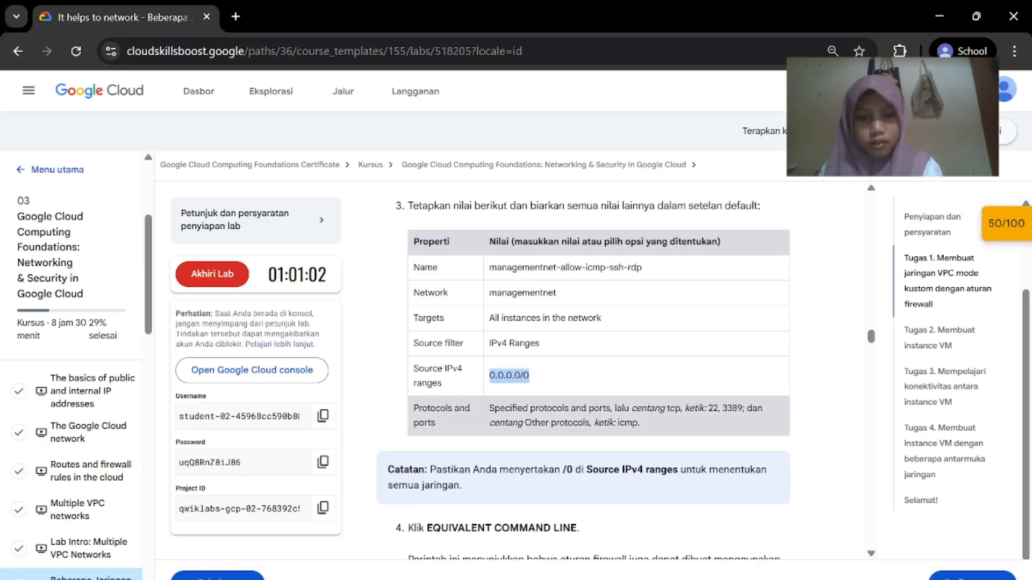
pyautogui.scroll(-1, 673, 529)
pyautogui.moveTo(693, 574)
pyautogui.click(749, 540)
pyautogui.scroll(-1, 523, 446)
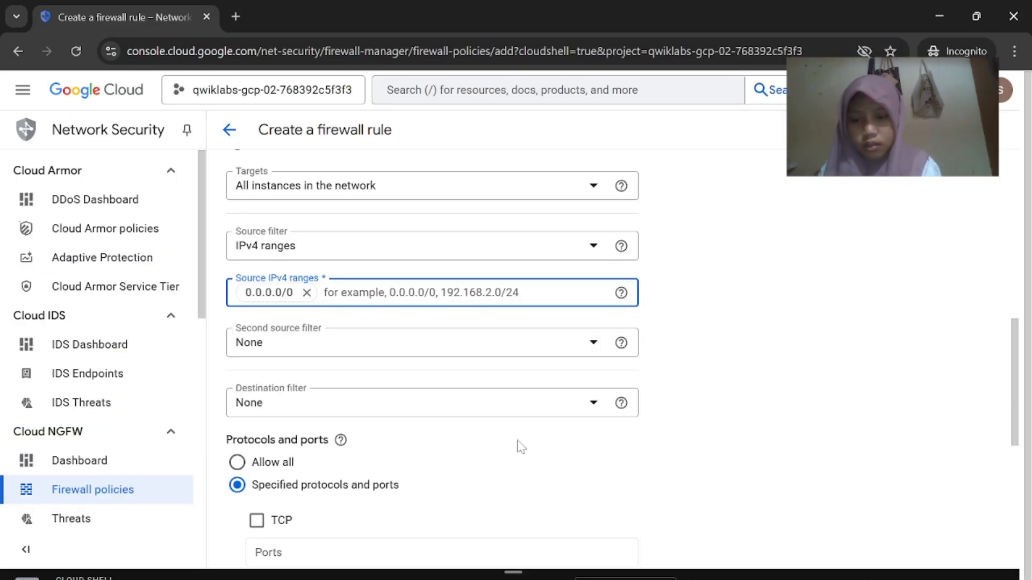
pyautogui.scroll(-1, 520, 448)
pyautogui.click(648, 567)
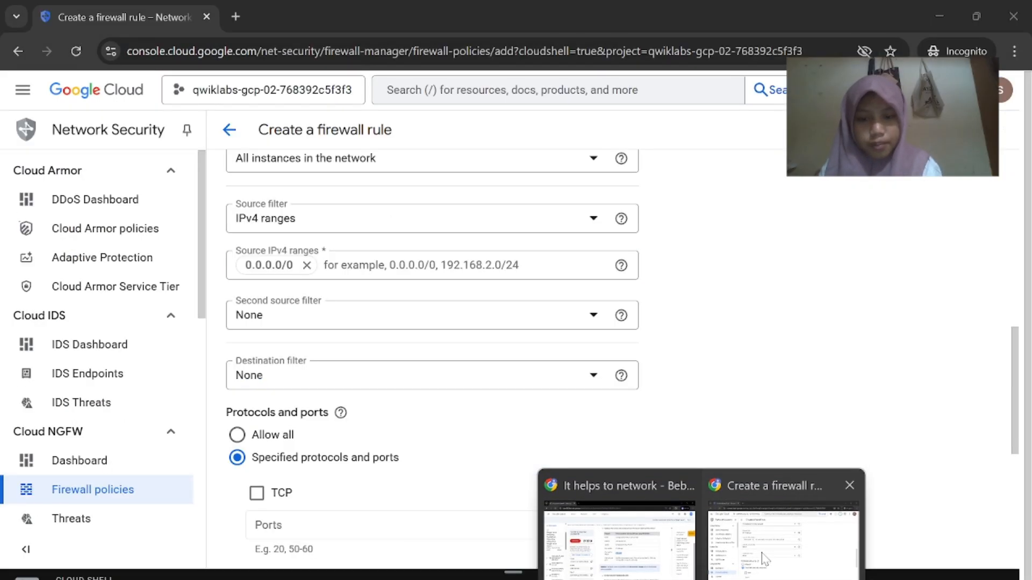
pyautogui.click(763, 532)
pyautogui.scroll(-2, 556, 500)
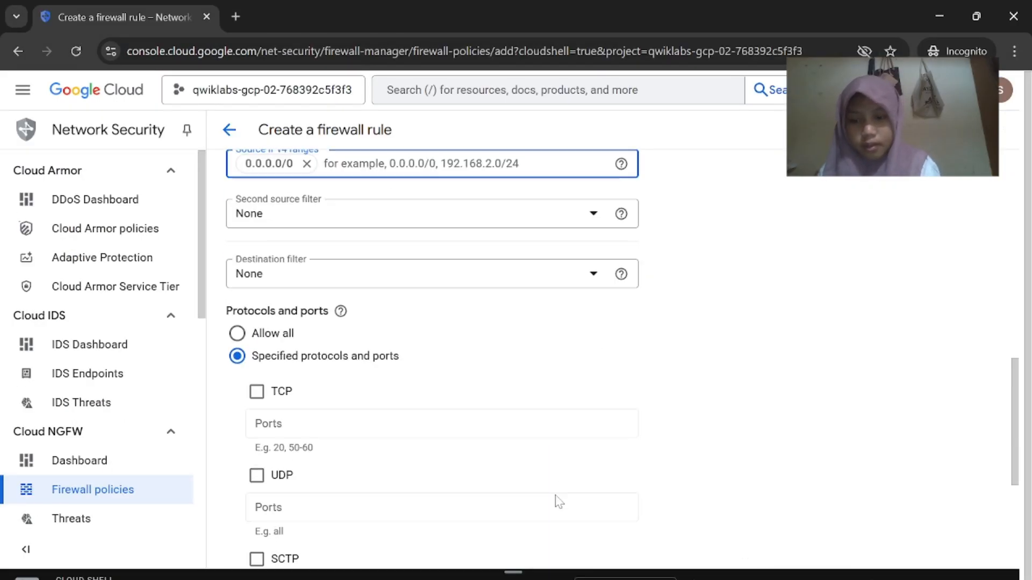
# Allow TCP traffic on ports 22 and 3389
pyautogui.click(257, 391)
pyautogui.write('22')
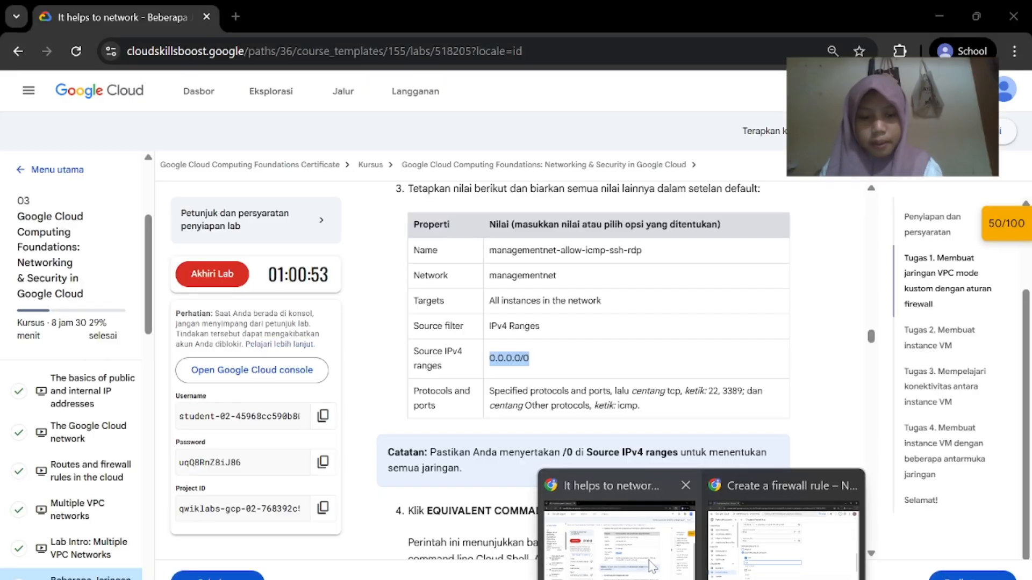
pyautogui.click(649, 561)
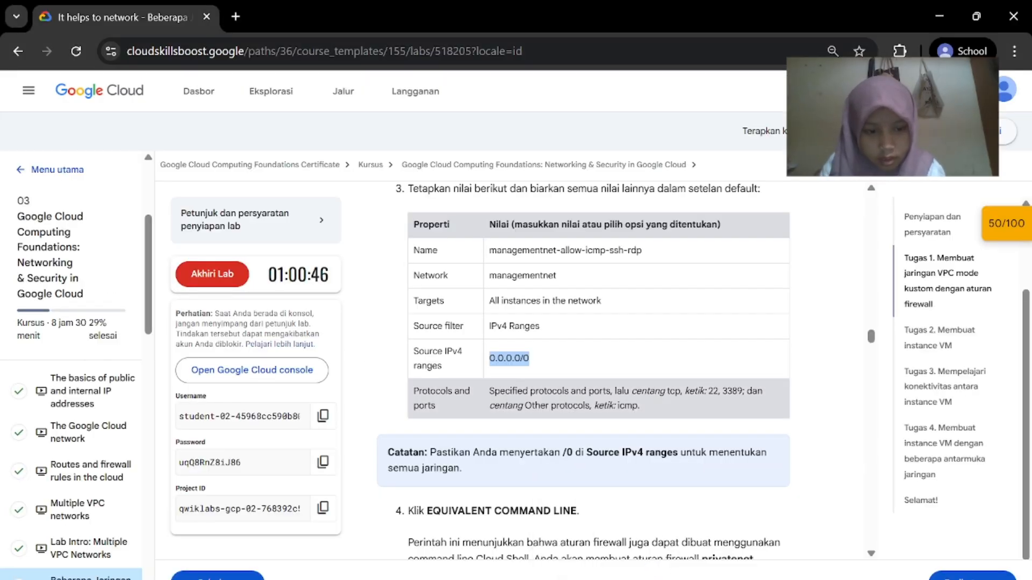
pyautogui.moveTo(743, 391); pyautogui.dragTo(707, 393)
pyautogui.click(720, 407)
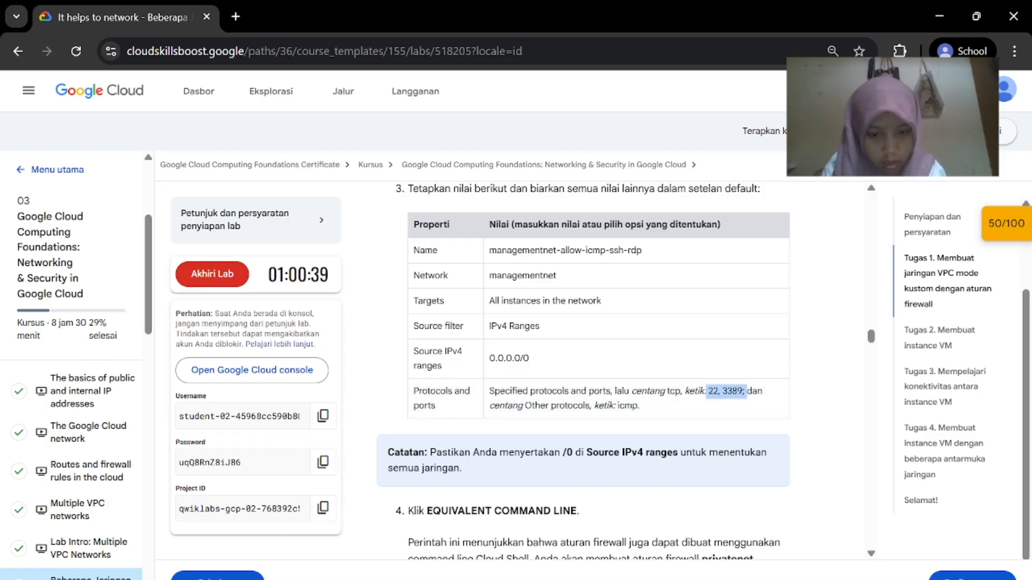
pyautogui.moveTo(702, 579)
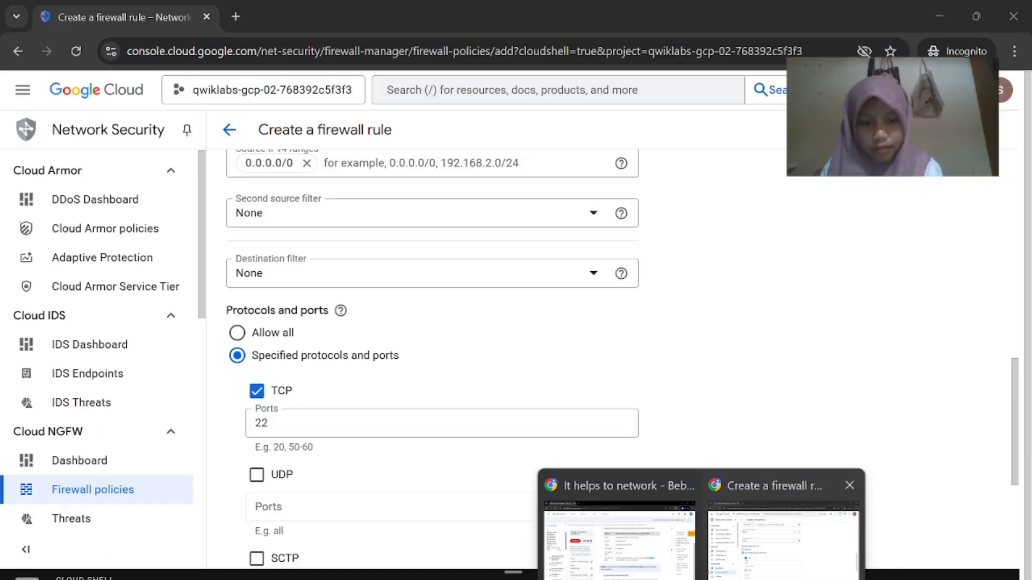
pyautogui.click(774, 548)
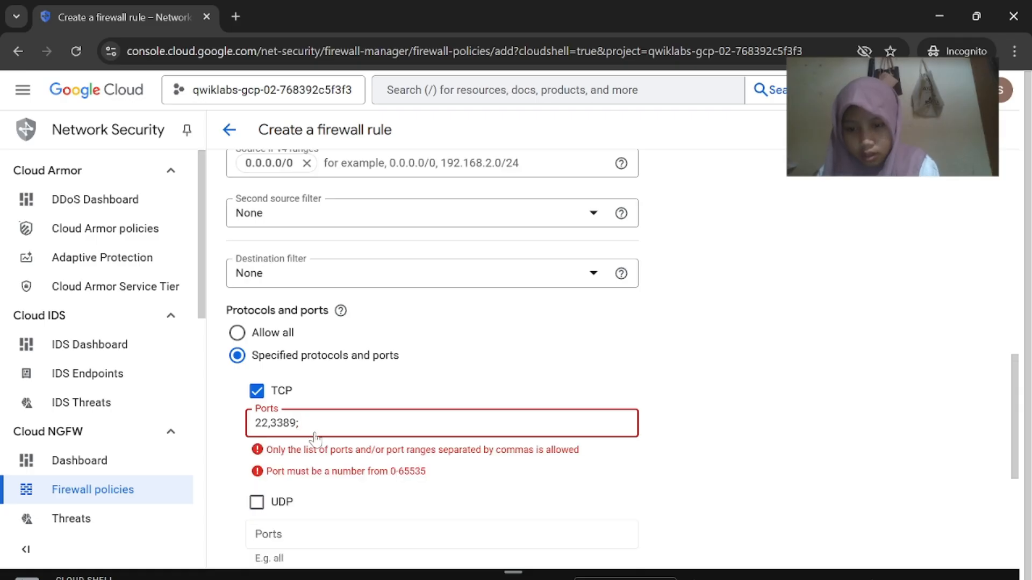
pyautogui.press('BackSpace')
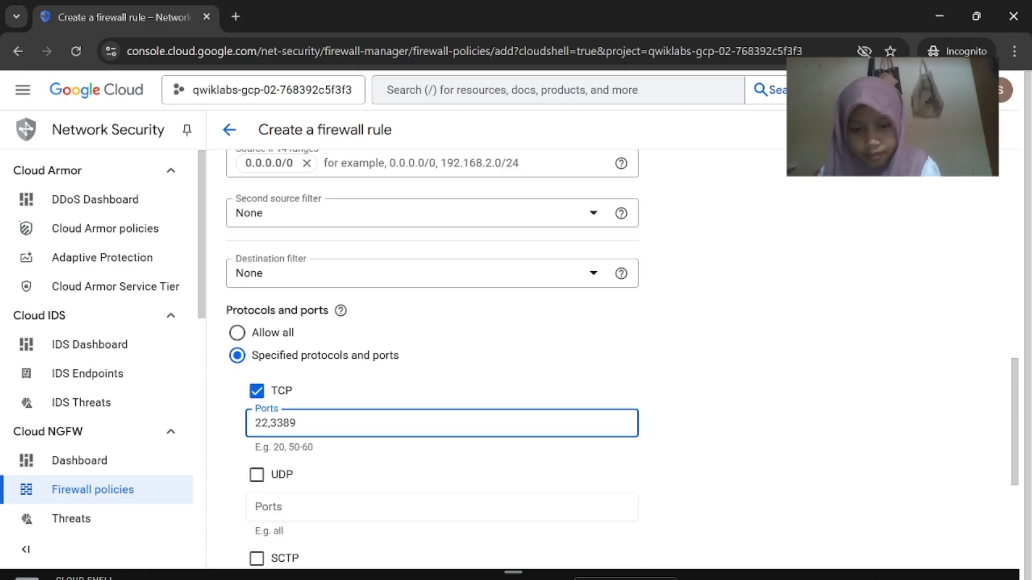
# Add icmp under Other protocols
pyautogui.moveTo(701, 579)
pyautogui.click(618, 529)
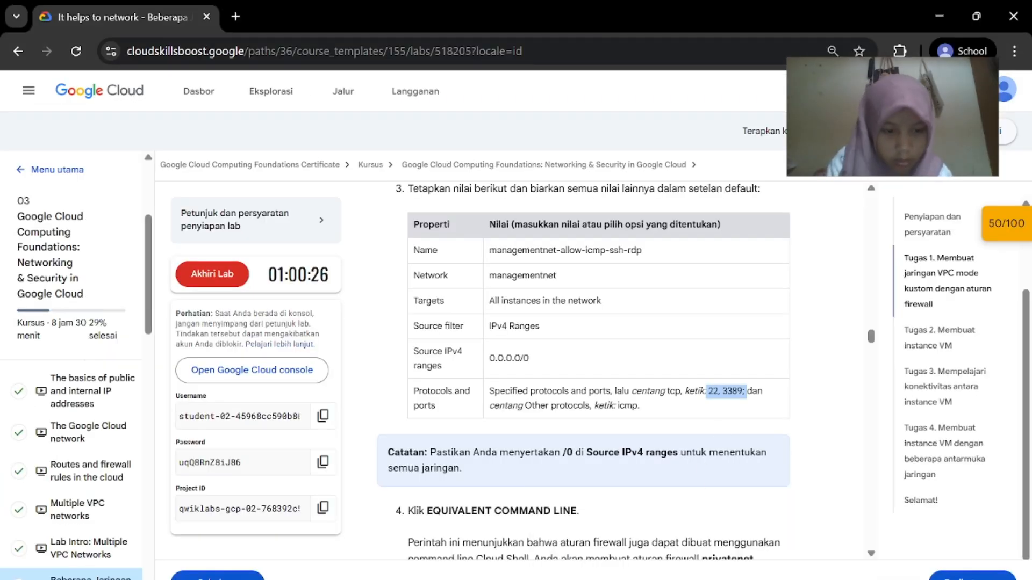
pyautogui.click(741, 530)
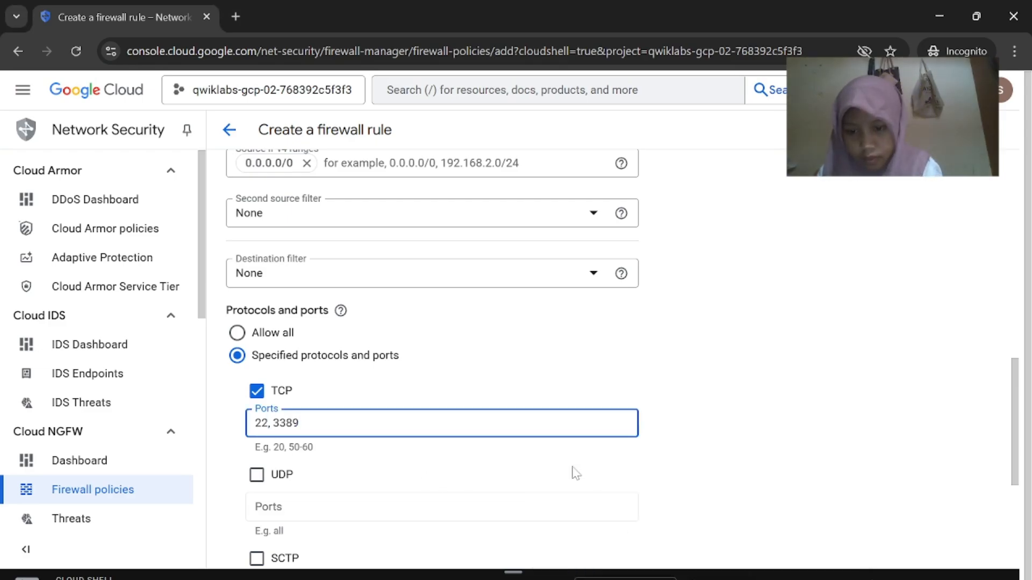
pyautogui.click(618, 529)
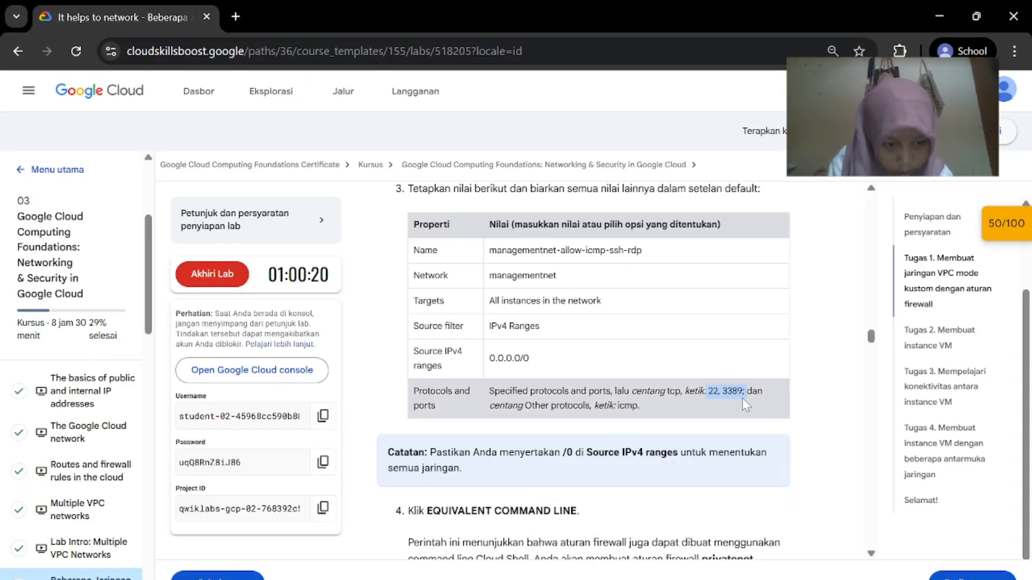
pyautogui.click(741, 530)
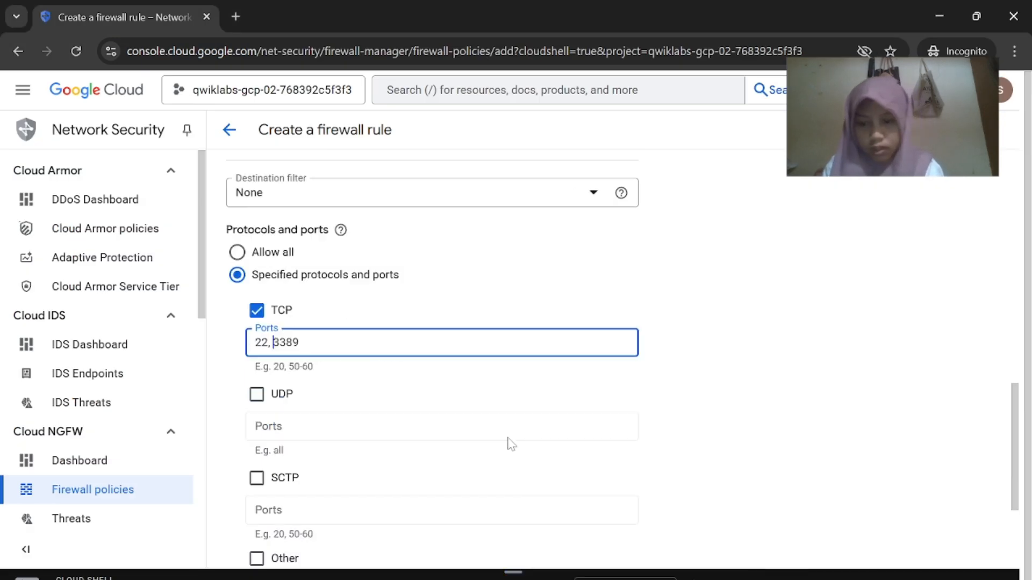
pyautogui.scroll(-3, 253, 396)
pyautogui.scroll(-1, 252, 396)
pyautogui.click(346, 419)
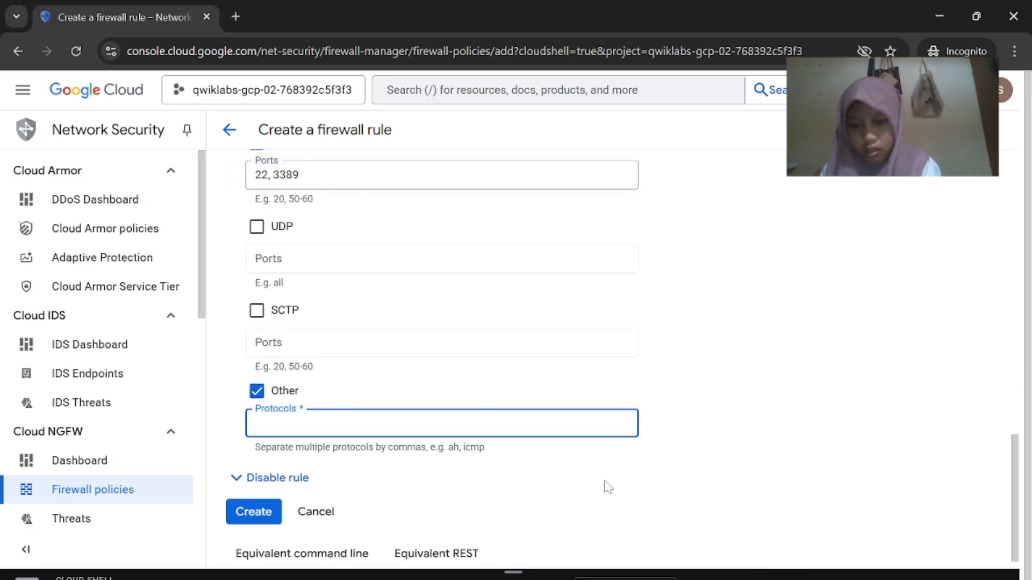
pyautogui.click(490, 453)
pyautogui.click(376, 423)
pyautogui.write('icmp')
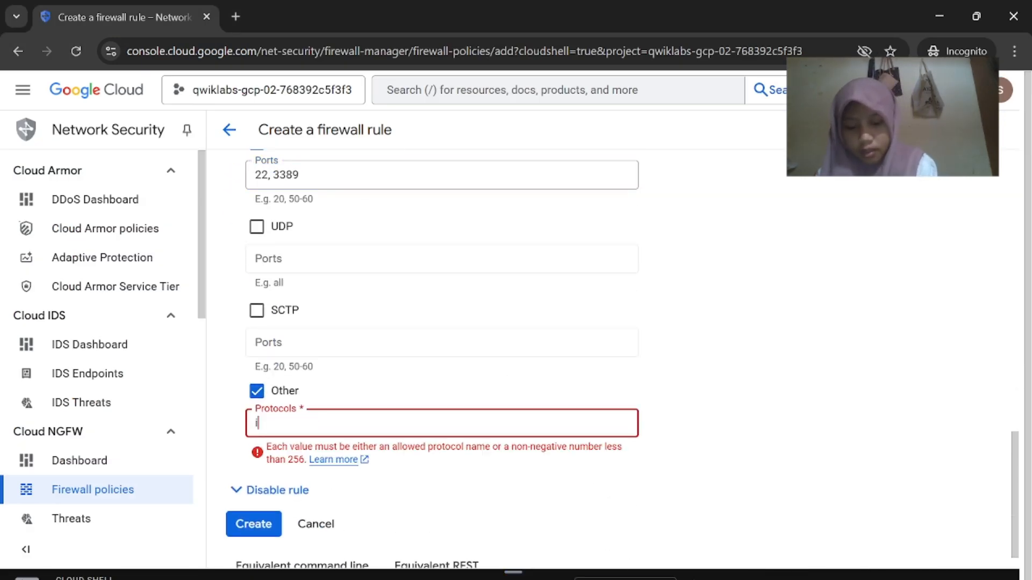
# Create the managementnet-allow-icmp-ssh-rdp firewall rule
pyautogui.moveTo(514, 575)
pyautogui.click(662, 551)
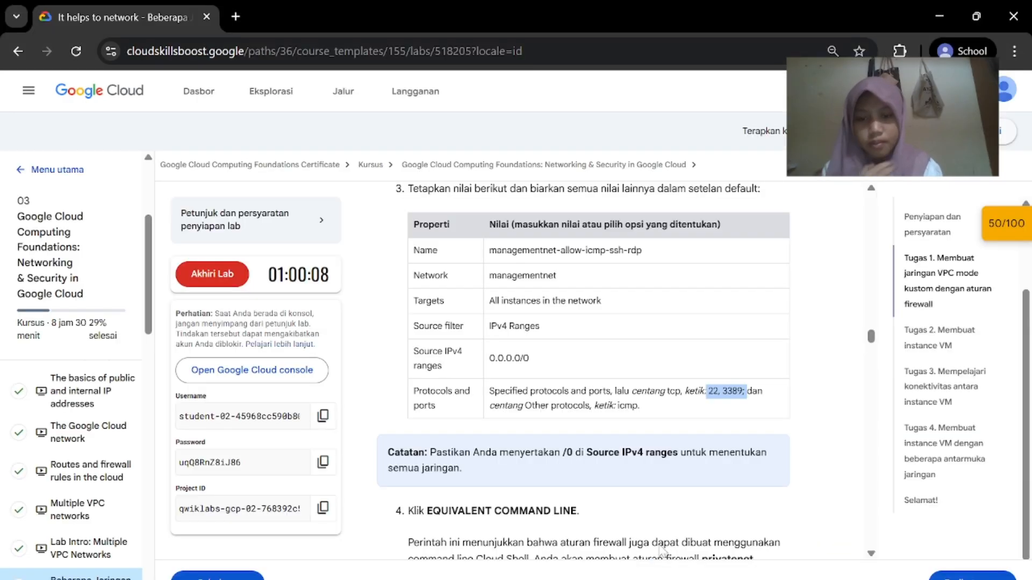
pyautogui.scroll(-1, 690, 492)
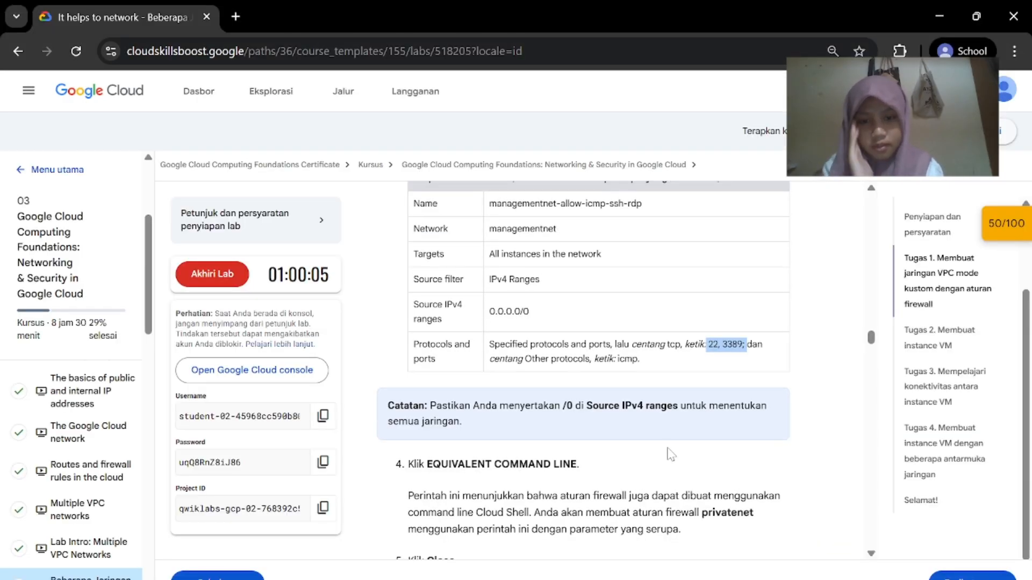
pyautogui.scroll(1, 674, 462)
pyautogui.moveTo(513, 576)
pyautogui.click(769, 551)
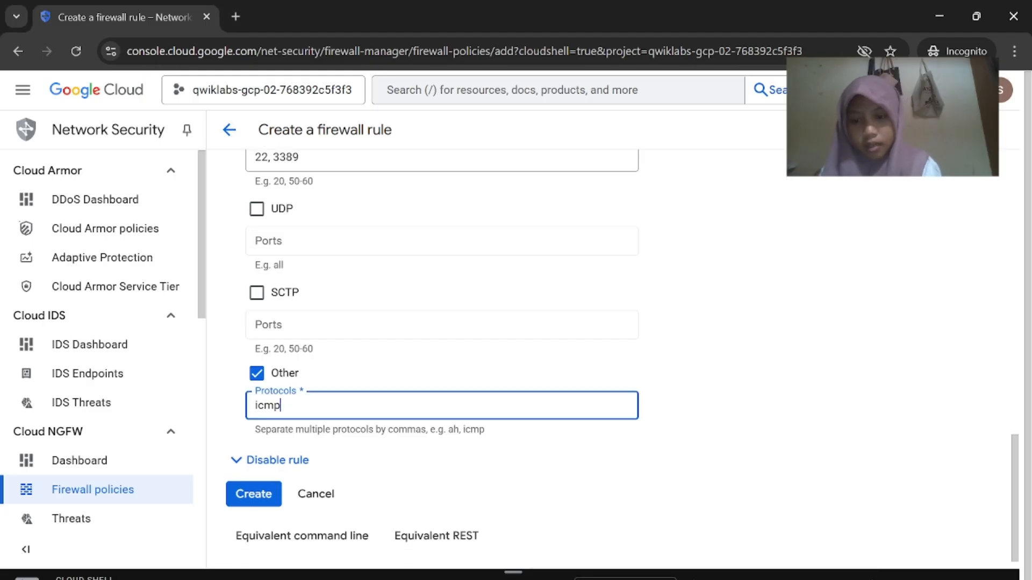
pyautogui.click(248, 495)
# Review the new rule in the VPC firewall rules list and go back to the lab instructions
pyautogui.moveTo(698, 576)
pyautogui.click(617, 492)
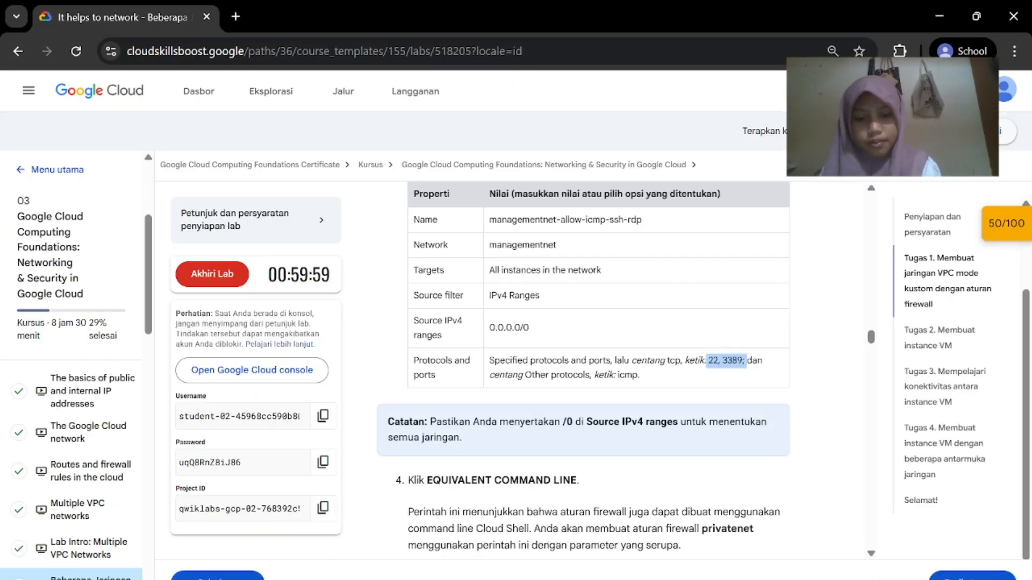
pyautogui.scroll(-2, 618, 488)
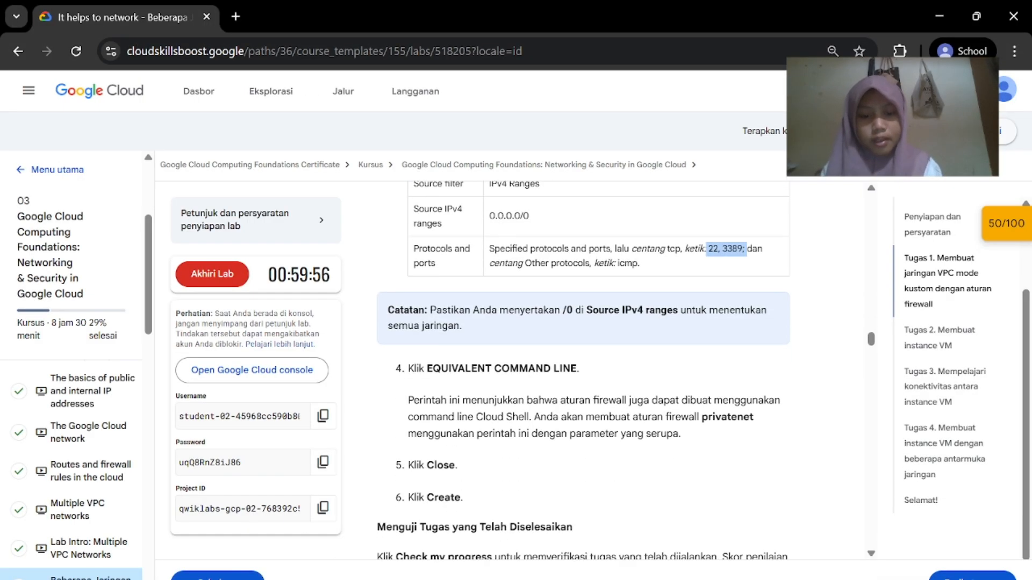
pyautogui.moveTo(701, 577)
pyautogui.click(768, 537)
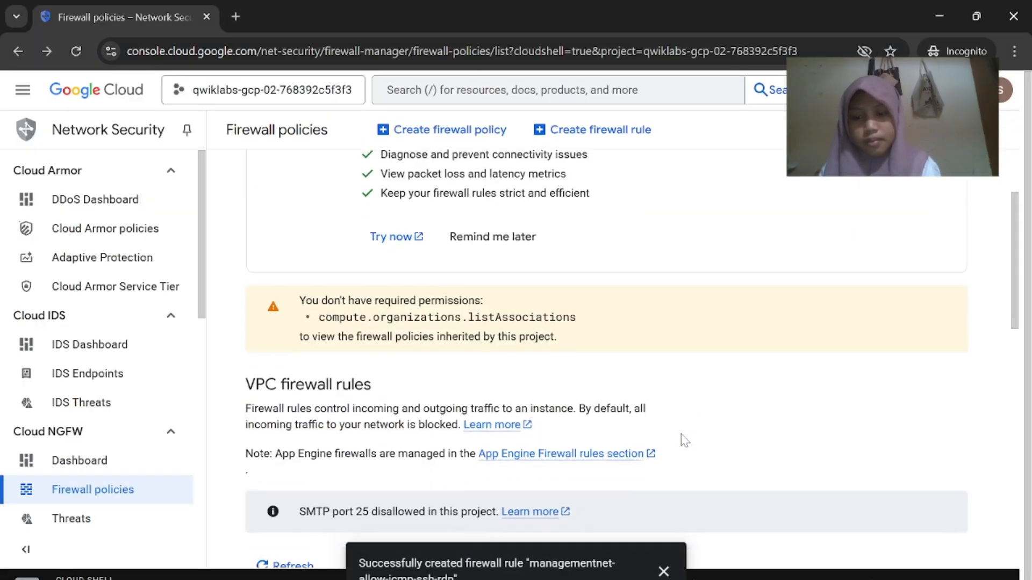
pyautogui.scroll(-8, 681, 441)
pyautogui.scroll(-3, 682, 441)
pyautogui.scroll(10, 663, 463)
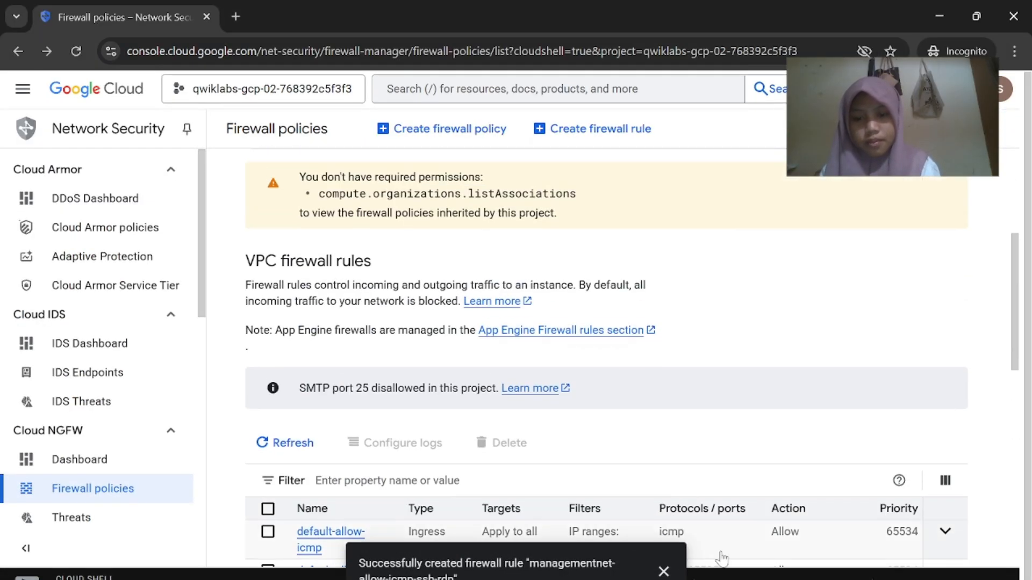
pyautogui.moveTo(699, 577)
pyautogui.click(624, 530)
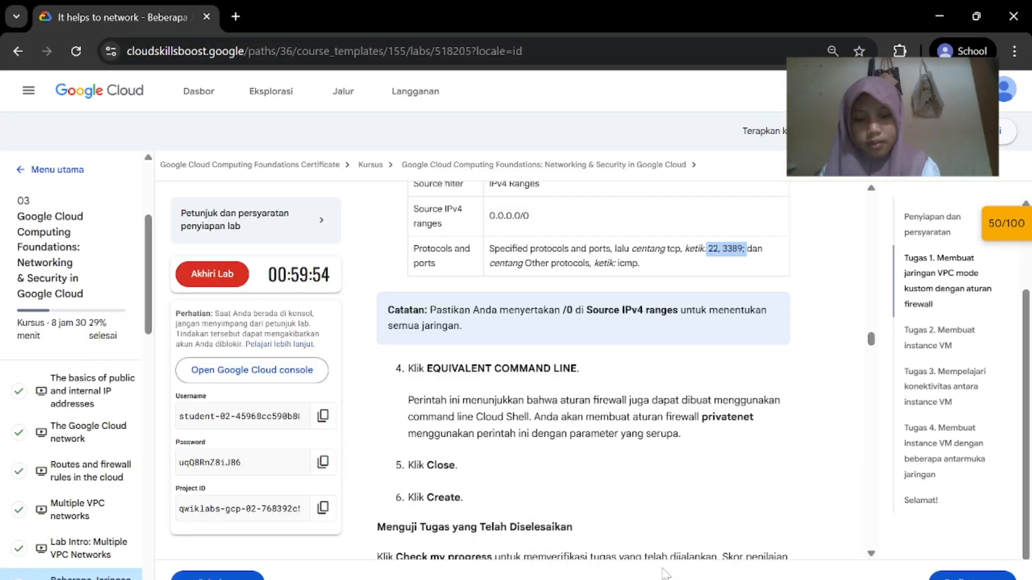
pyautogui.scroll(-5, 527, 355)
# Check progress on the managementnet firewall task and enlarge the Cloud Shell terminal
pyautogui.click(527, 355)
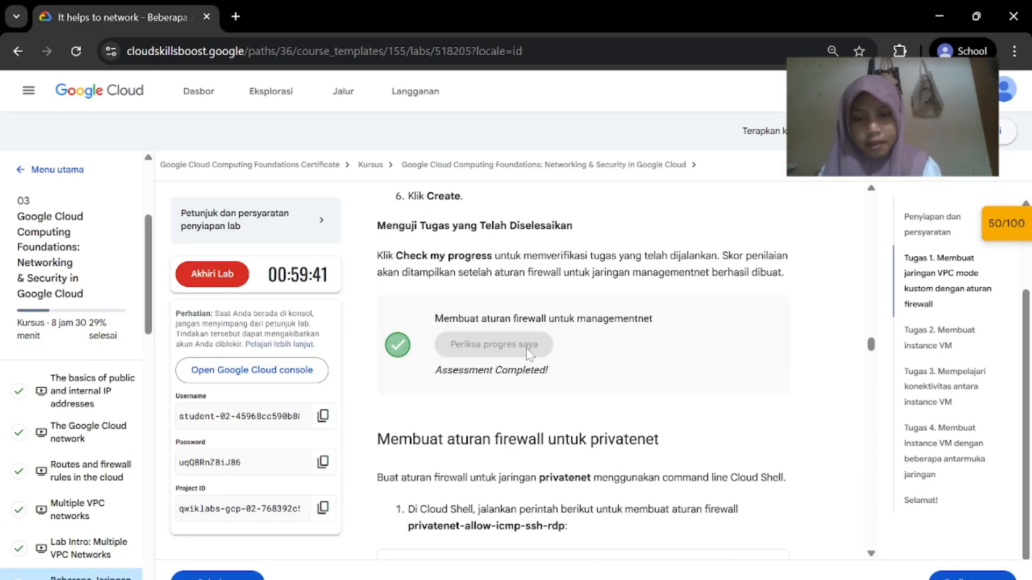
pyautogui.scroll(-3, 527, 354)
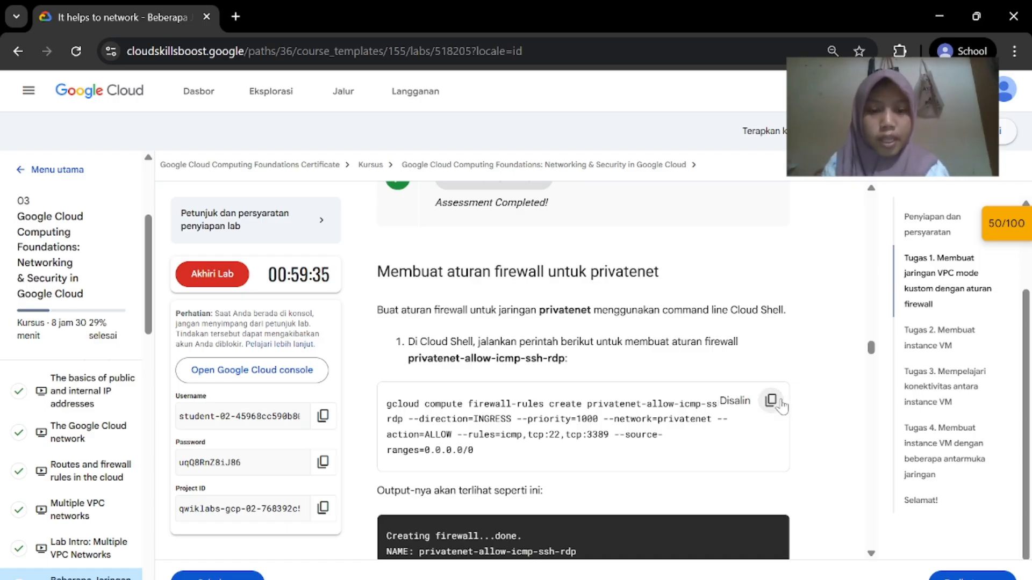
pyautogui.click(751, 578)
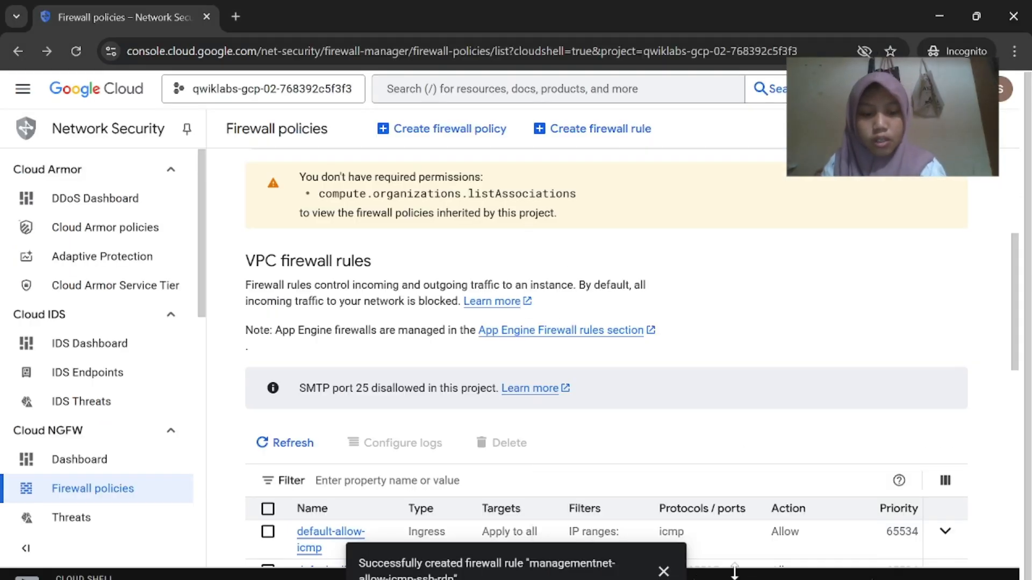
pyautogui.moveTo(734, 572); pyautogui.dragTo(702, 153)
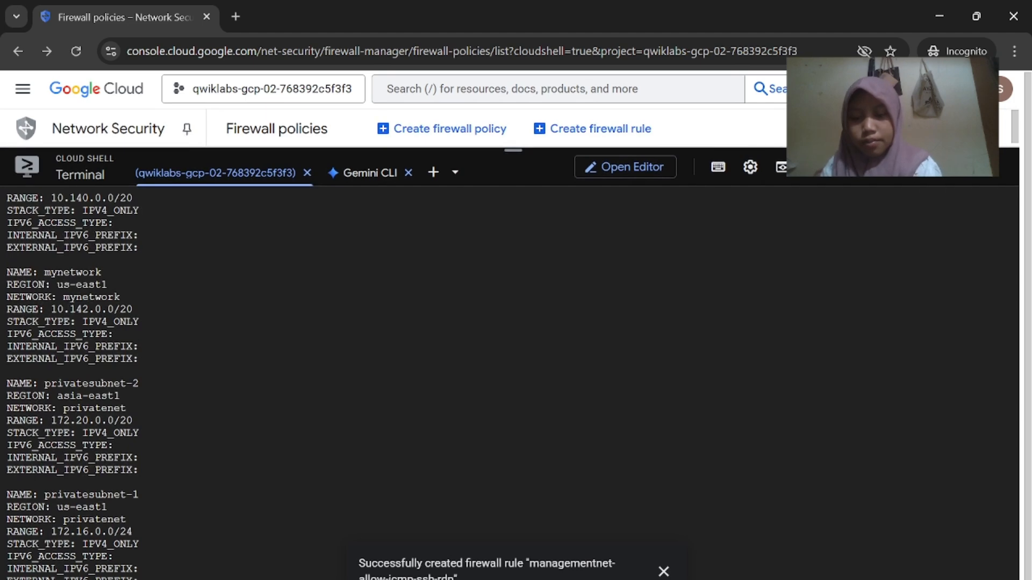
pyautogui.click(663, 572)
pyautogui.moveTo(520, 150); pyautogui.dragTo(520, 145)
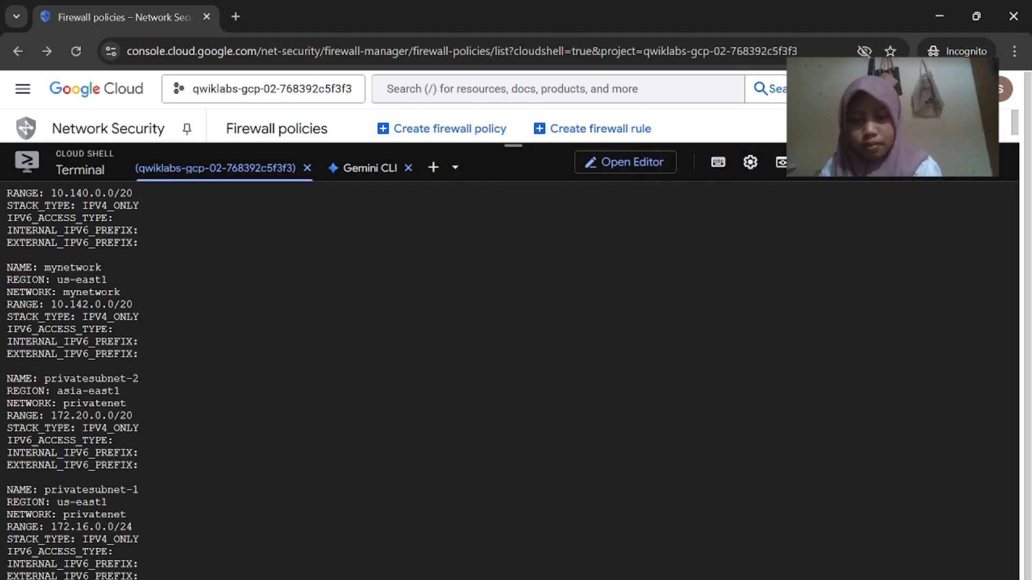
pyautogui.hotkey('ctrl', '+')
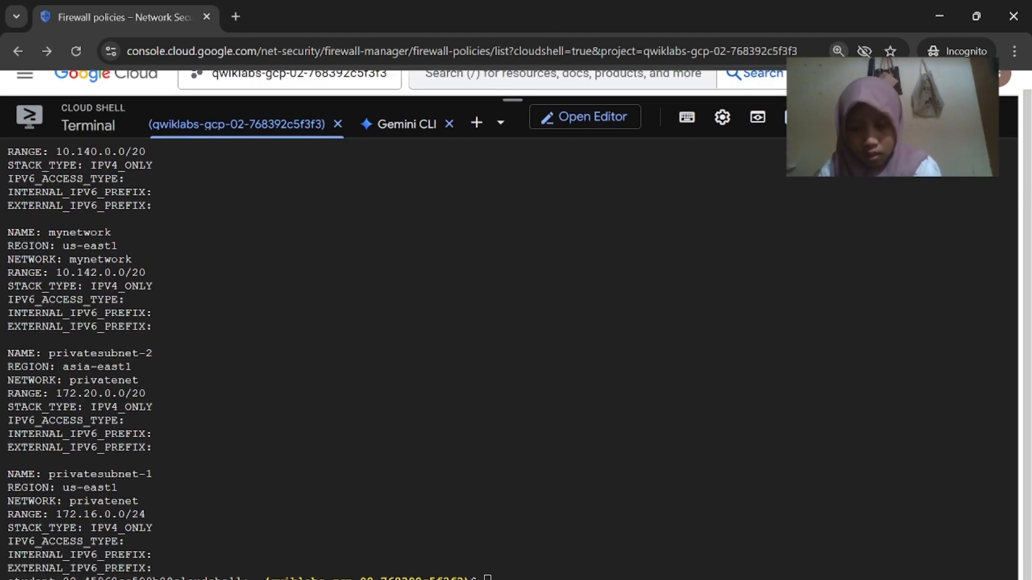
# Run the gcloud command creating privatenet-allow-icmp-ssh-rdp, then check progress in the lab
pyautogui.hotkey('ctrl', 'v')
pyautogui.press('Return')
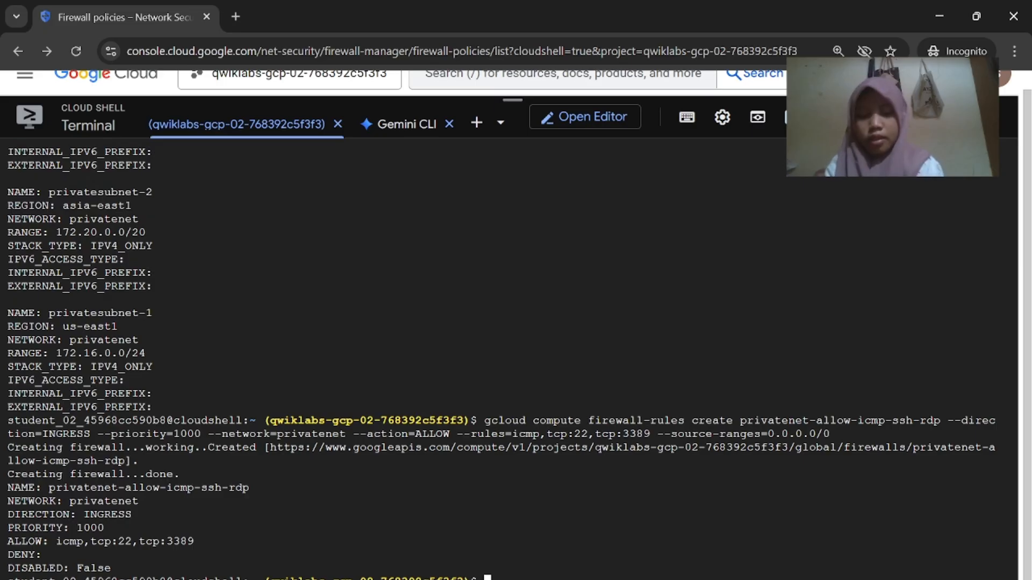
pyautogui.hotkey('alt', 'Tab')
pyautogui.scroll(-7, 531, 438)
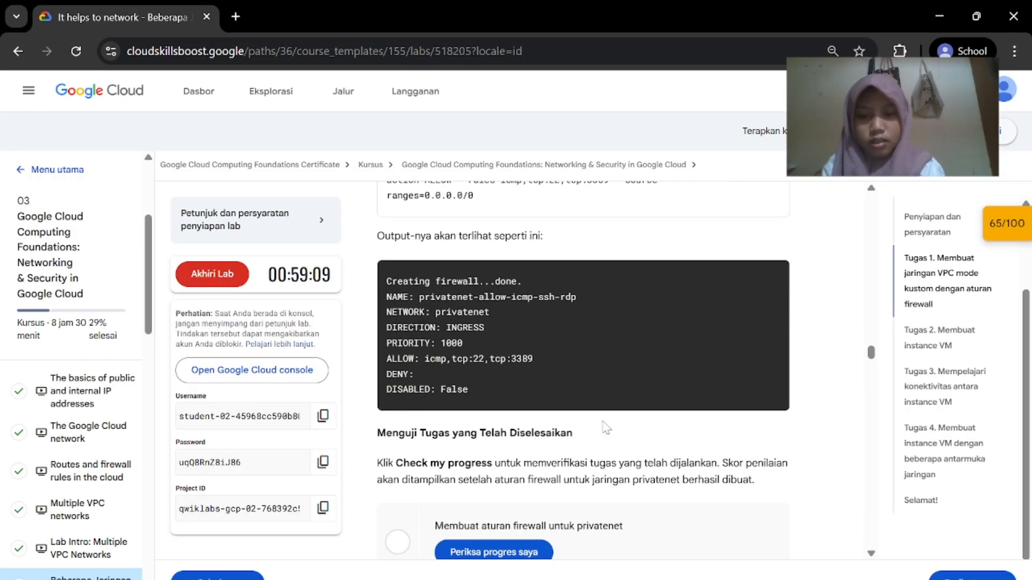
pyautogui.click(531, 438)
pyautogui.scroll(-2, 531, 439)
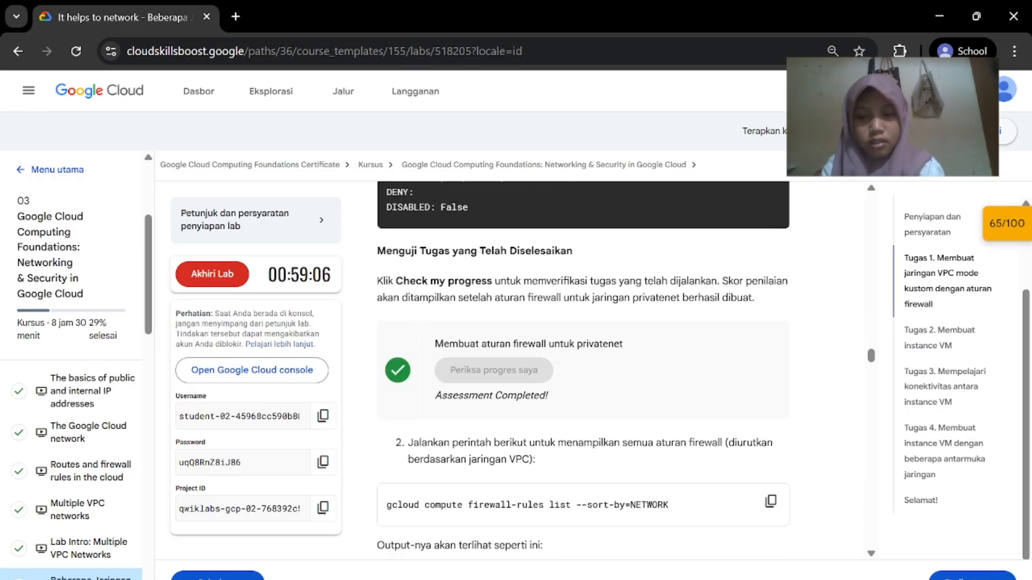
# Run 'gcloud compute firewall-rules list --sort-by=NETWORK' in Cloud Shell
pyautogui.moveTo(701, 579)
pyautogui.click(783, 532)
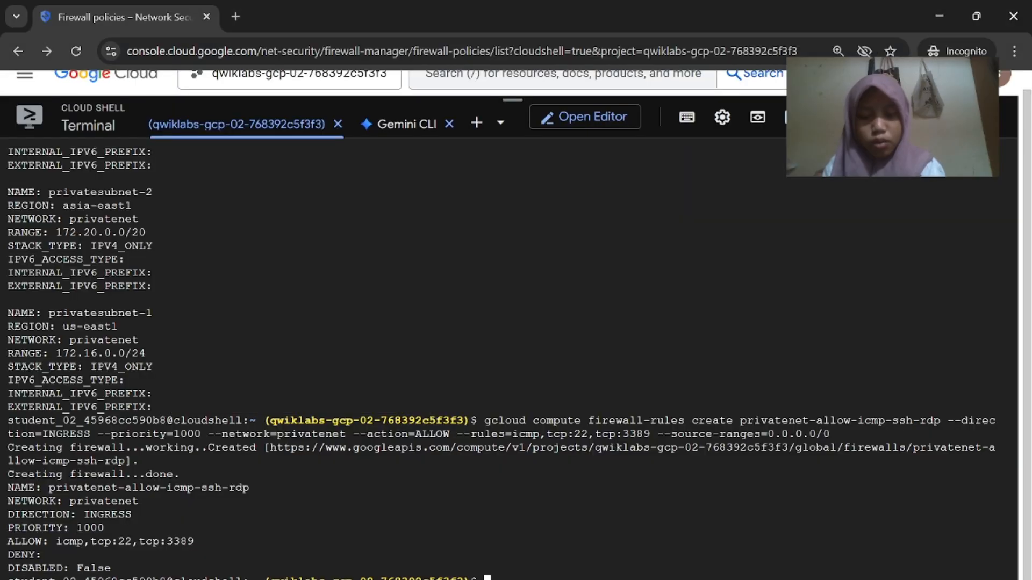
pyautogui.write('gcloud compute firewall-rules list --sort-by=NETWORK')
pyautogui.press('Return')
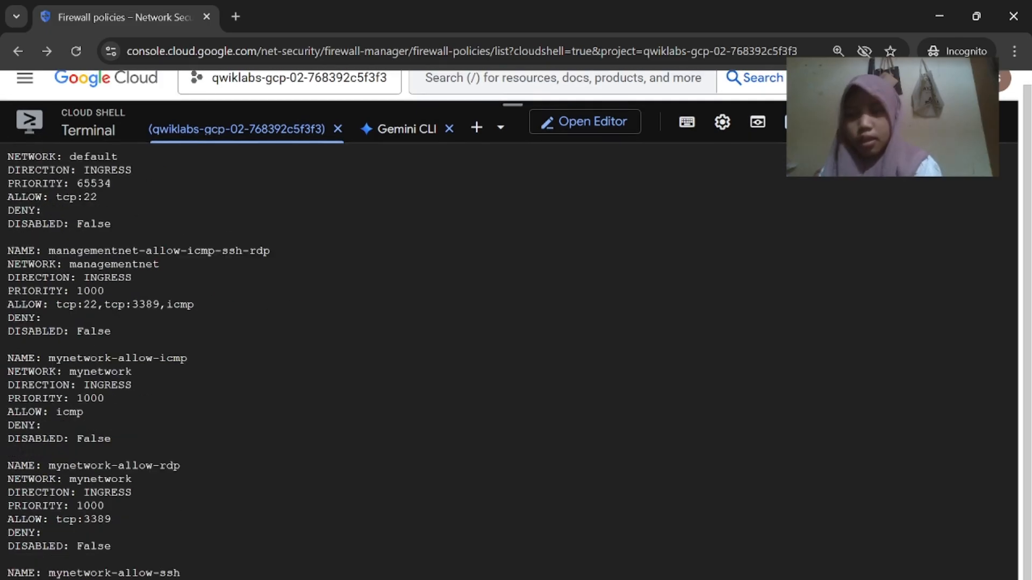
# Minimize Cloud Shell and confirm the same rules appear in the VPC firewall rules table
pyautogui.click(648, 563)
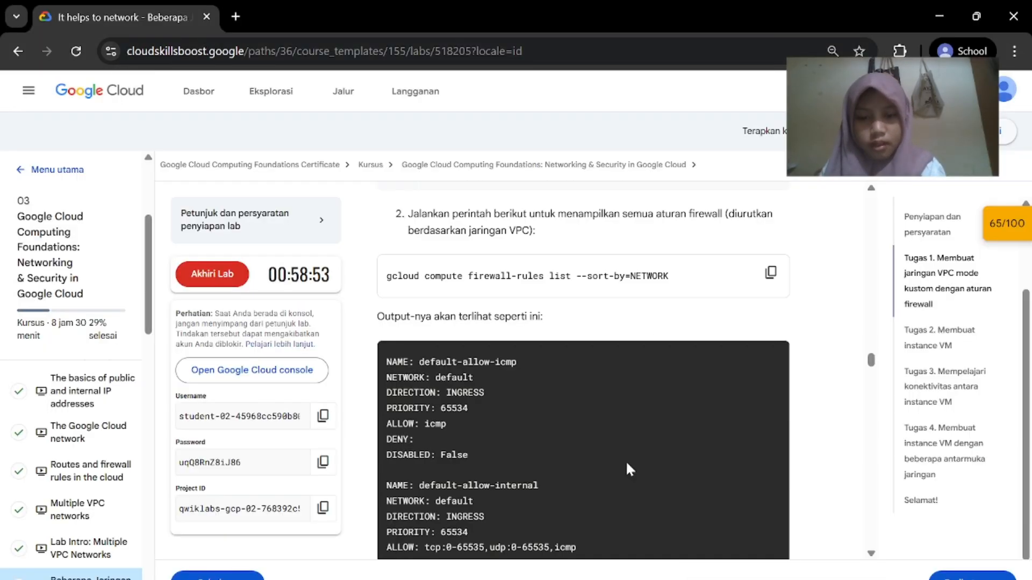
pyautogui.scroll(-5, 626, 460)
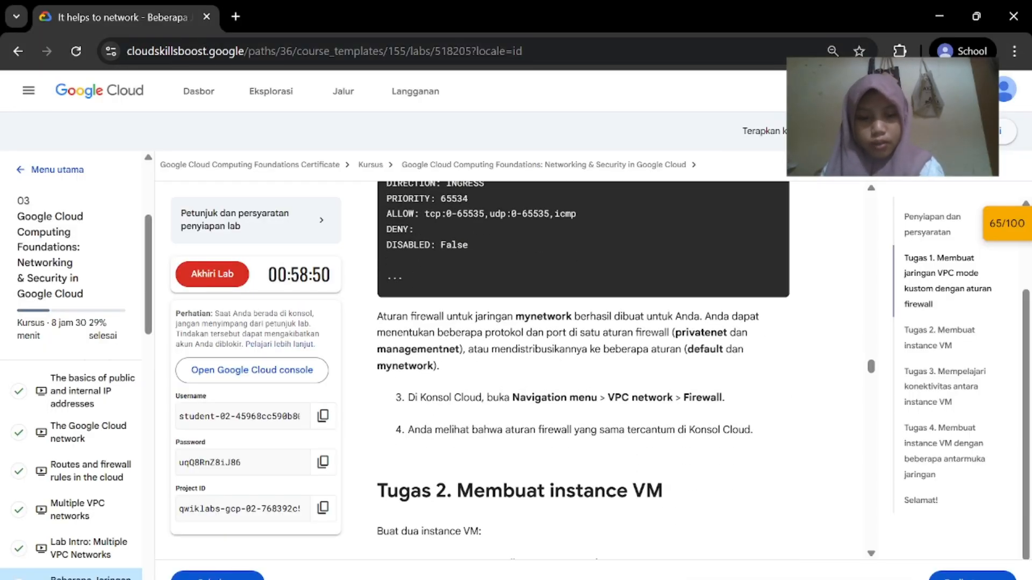
pyautogui.moveTo(701, 578)
pyautogui.click(745, 574)
pyautogui.moveTo(516, 94); pyautogui.dragTo(554, 568)
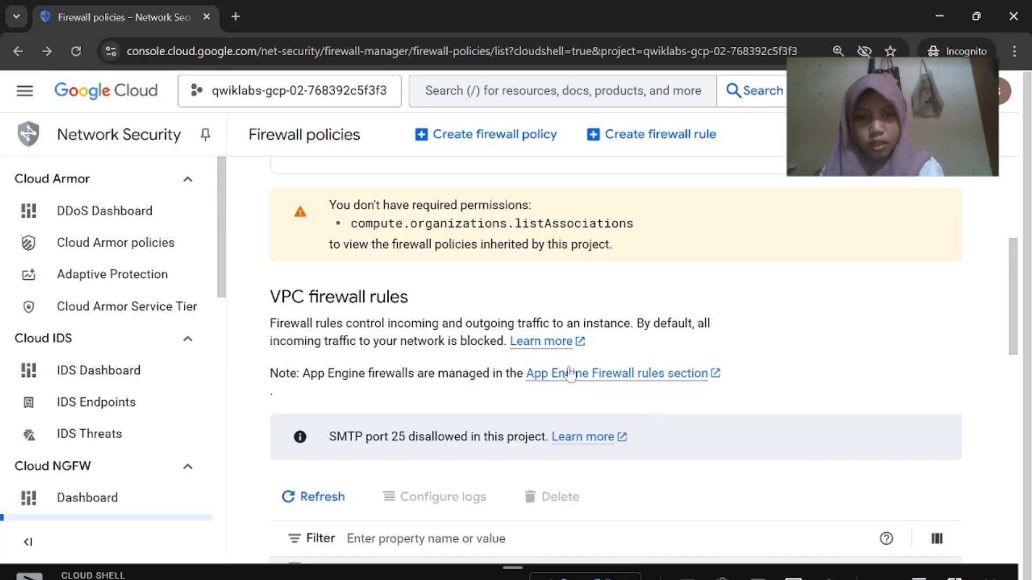
pyautogui.scroll(-6, 569, 373)
pyautogui.scroll(2, 567, 371)
pyautogui.scroll(-7, 569, 372)
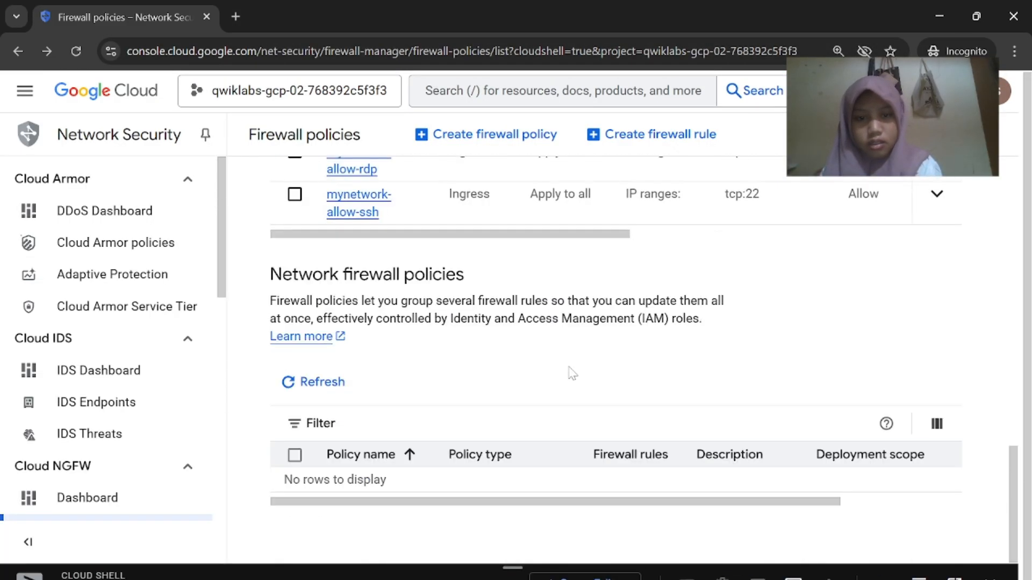
pyautogui.scroll(1, 571, 391)
pyautogui.scroll(9, 571, 390)
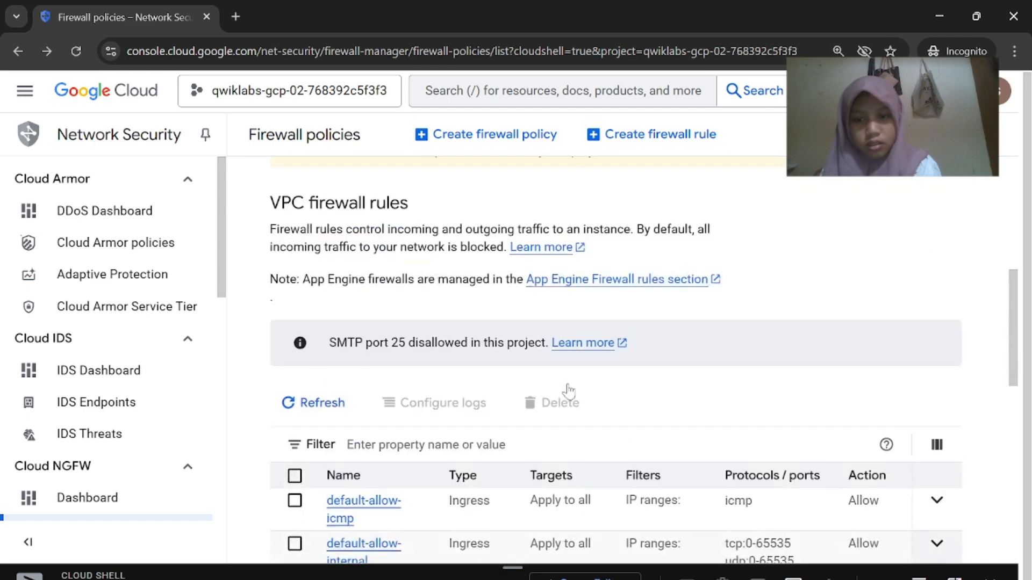
pyautogui.scroll(-4, 567, 391)
pyautogui.scroll(1, 564, 392)
pyautogui.scroll(-3, 524, 333)
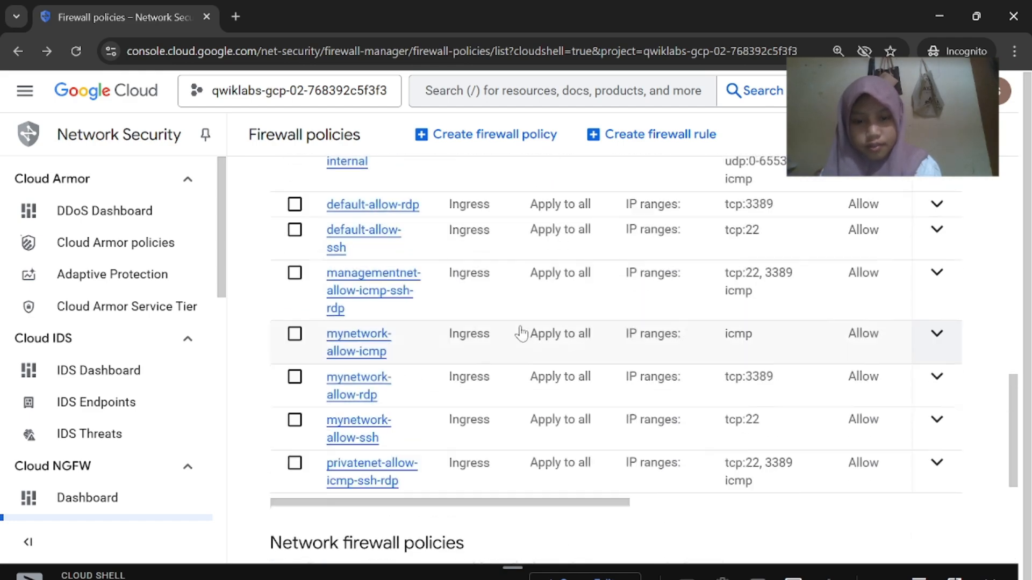
pyautogui.scroll(4, 521, 336)
# Read the managementnet-vm-1 lab steps: region us-east1, zone us-east1-d, series E2
pyautogui.moveTo(702, 579)
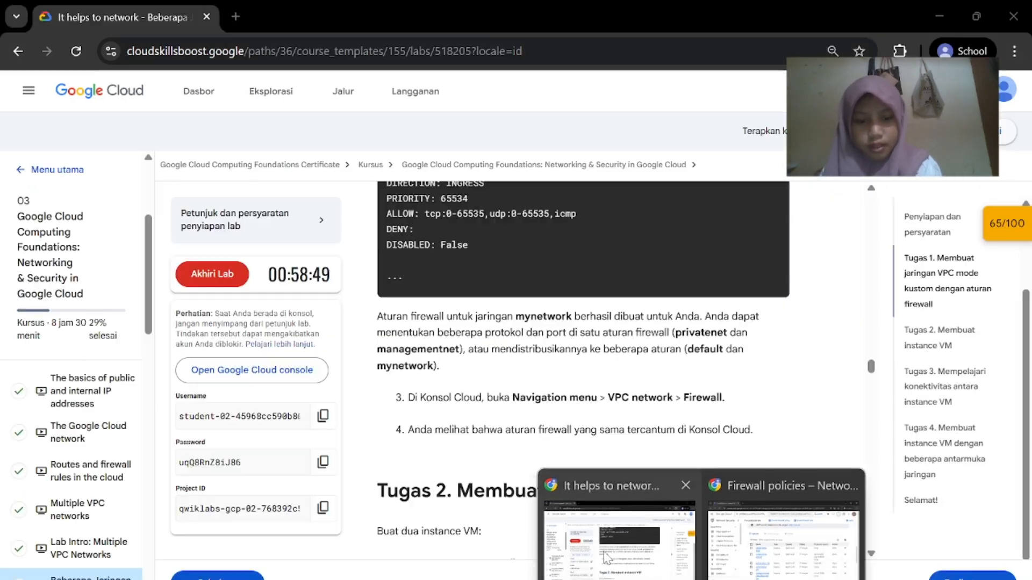
pyautogui.click(618, 532)
pyautogui.scroll(-4, 537, 438)
pyautogui.scroll(3, 535, 438)
pyautogui.scroll(1, 583, 360)
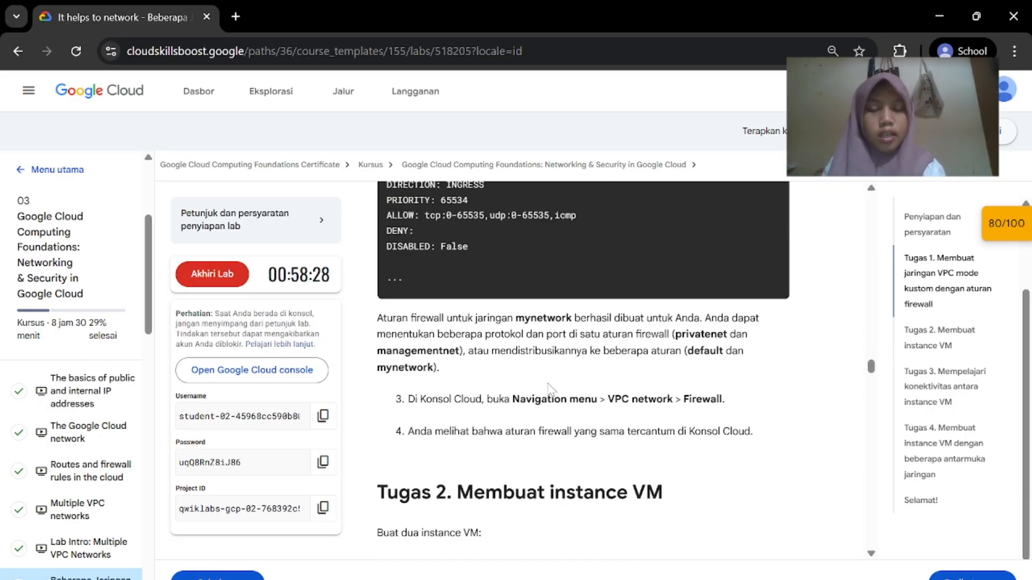
pyautogui.scroll(-4, 551, 388)
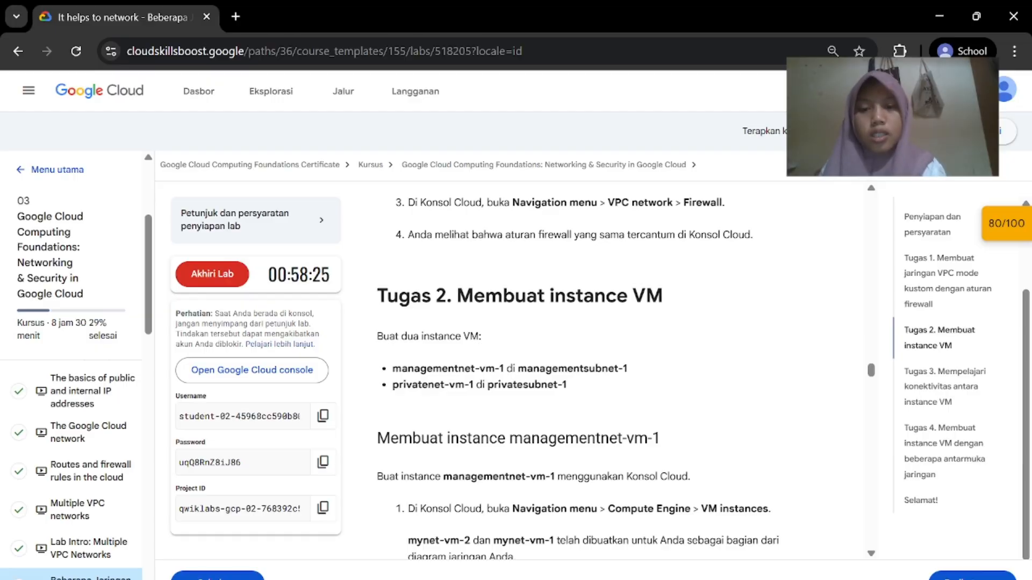
pyautogui.scroll(-3, 530, 315)
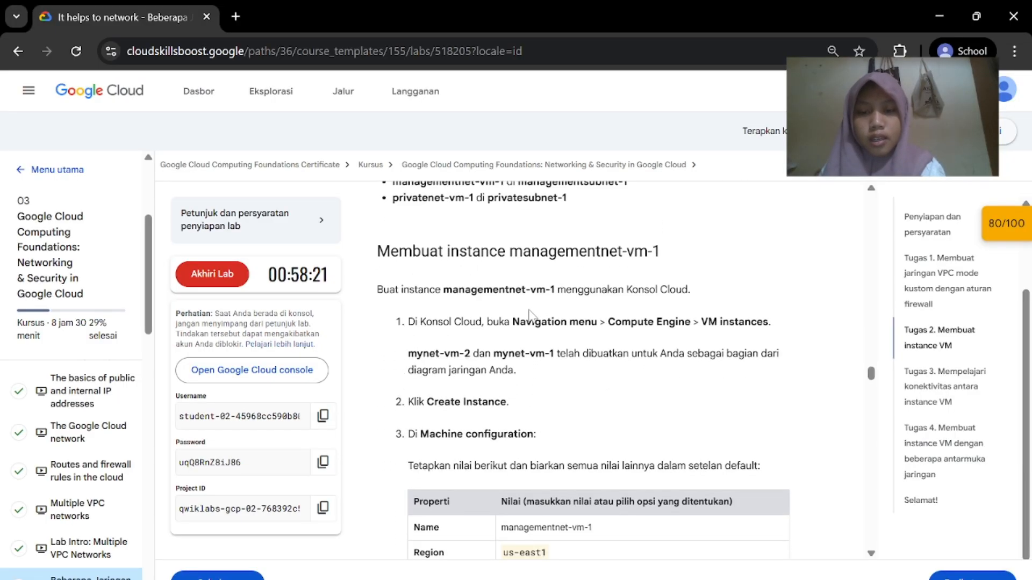
pyautogui.scroll(1, 554, 296)
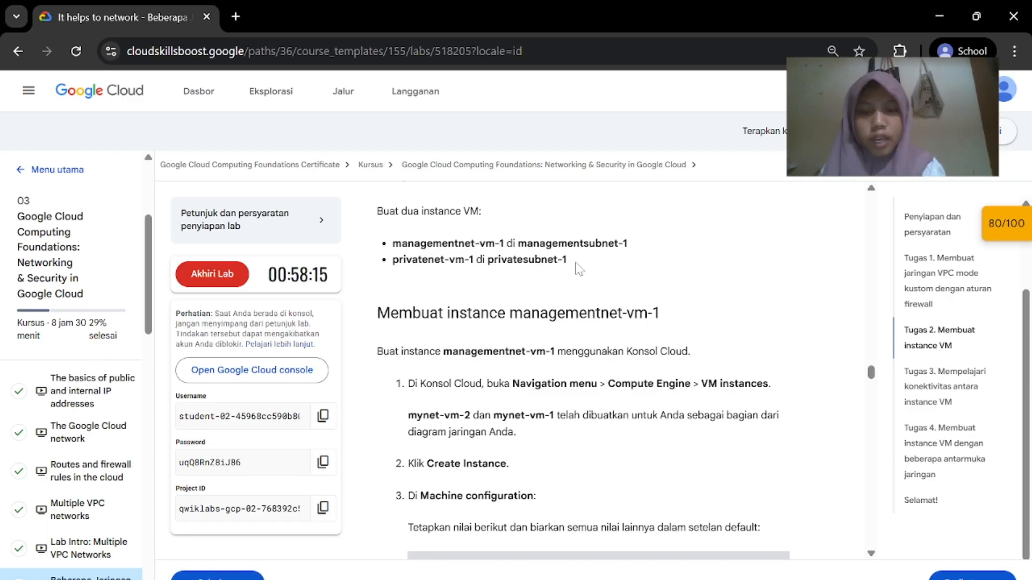
pyautogui.scroll(-2, 576, 297)
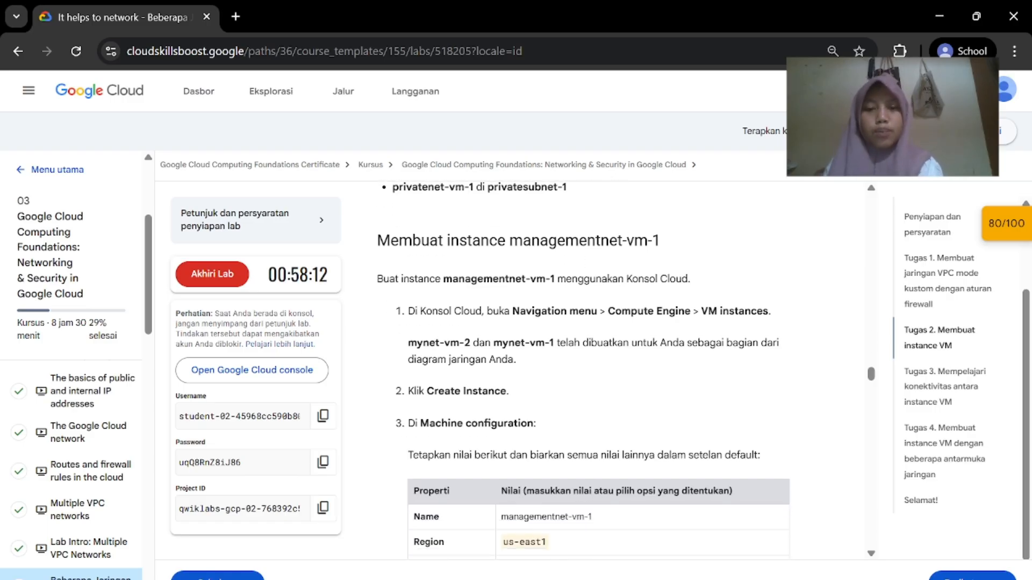
pyautogui.scroll(-1, 671, 241)
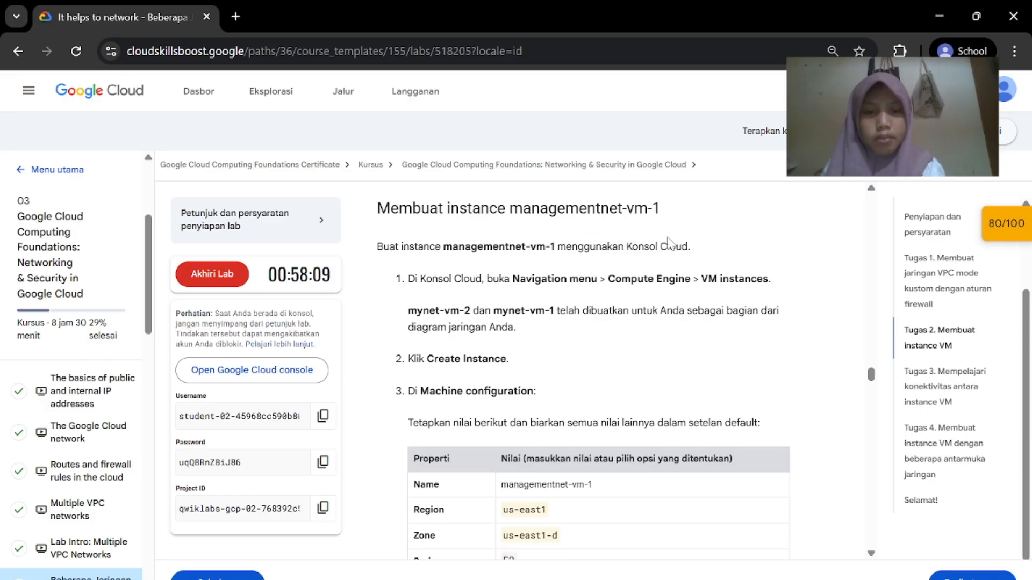
pyautogui.scroll(-1, 683, 307)
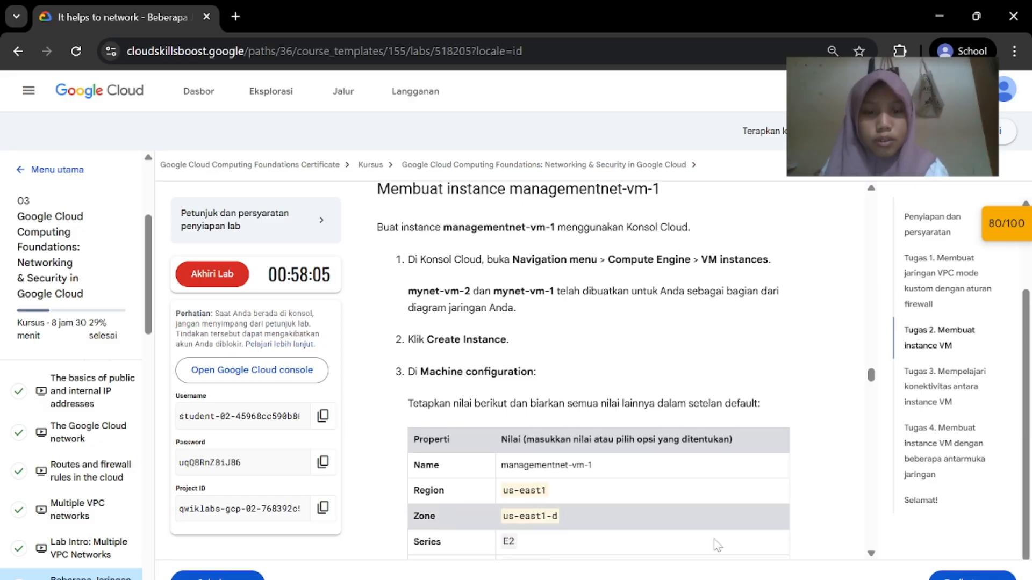
# Return to the Cloud Console and open the Navigation menu
pyautogui.moveTo(705, 579)
pyautogui.click(723, 559)
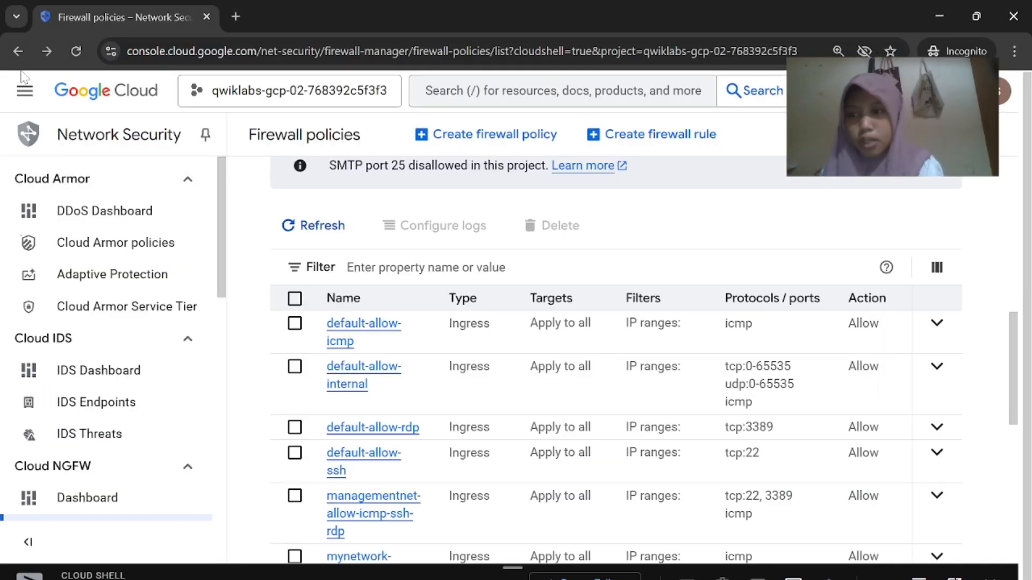
pyautogui.click(25, 91)
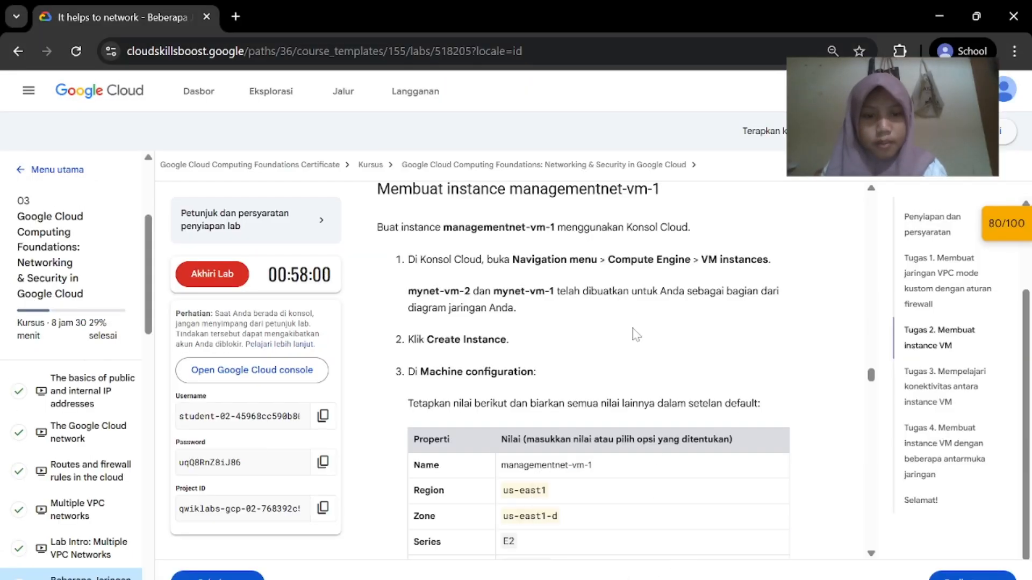
# From Compute Engine VM instances, start a new instance and dismiss the guided tour
pyautogui.scroll(-7, 195, 450)
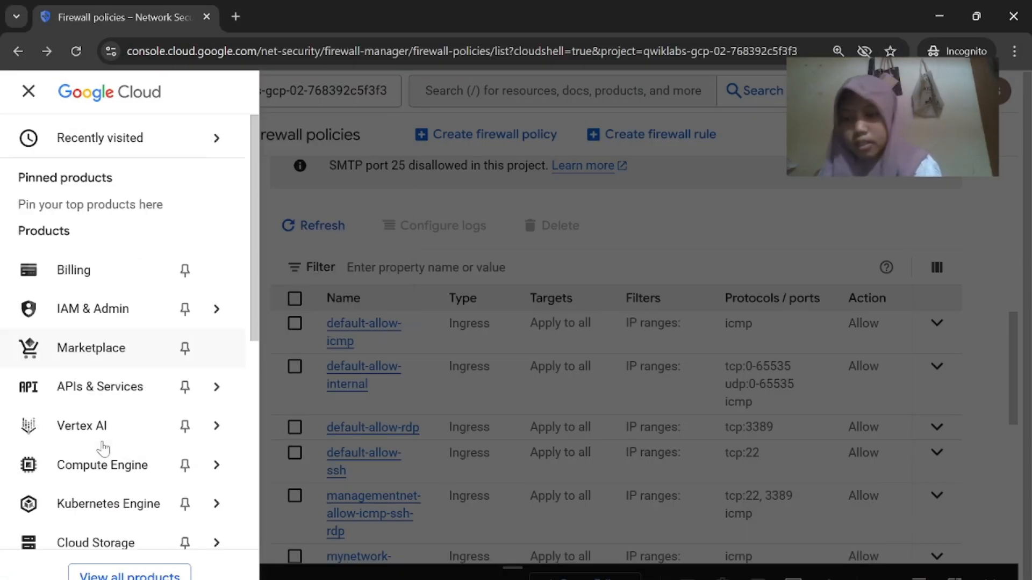
pyautogui.moveTo(168, 183)
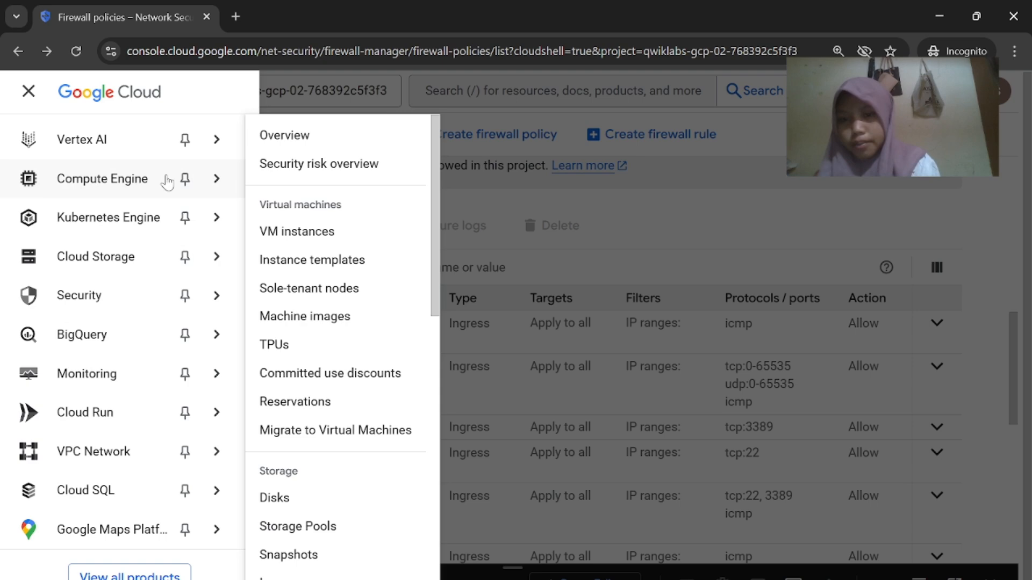
pyautogui.click(313, 232)
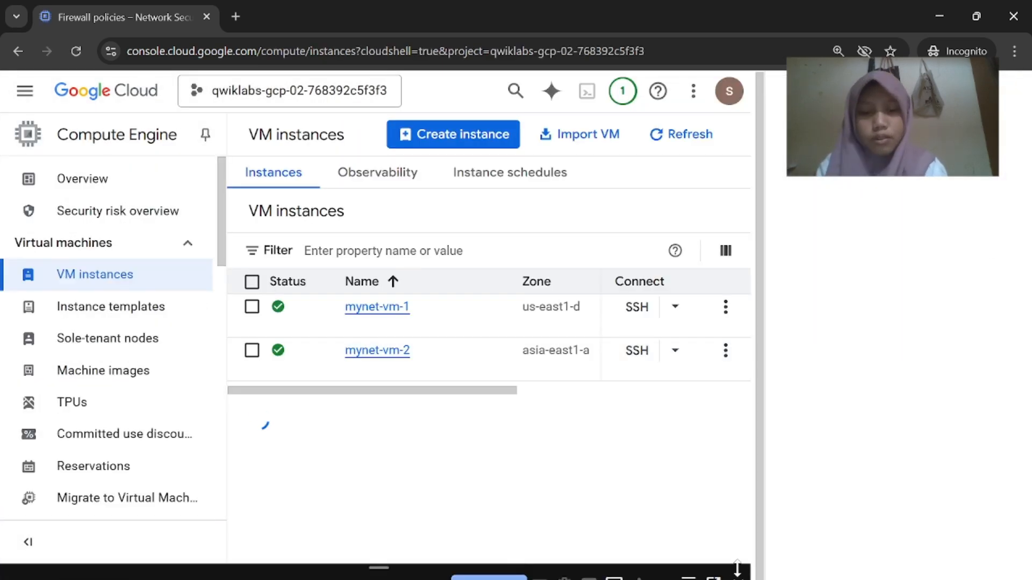
pyautogui.click(654, 495)
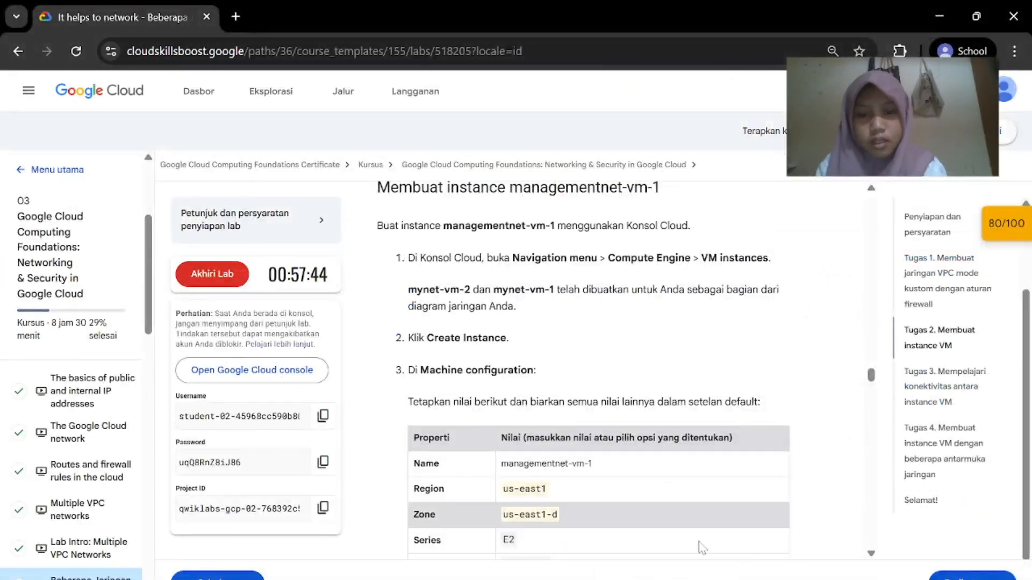
pyautogui.click(769, 530)
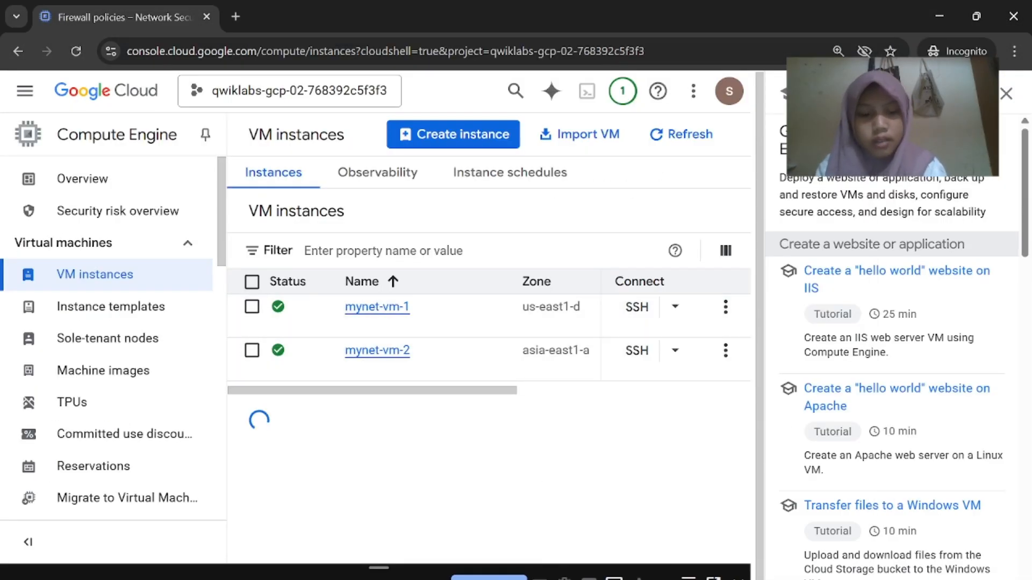
pyautogui.click(629, 521)
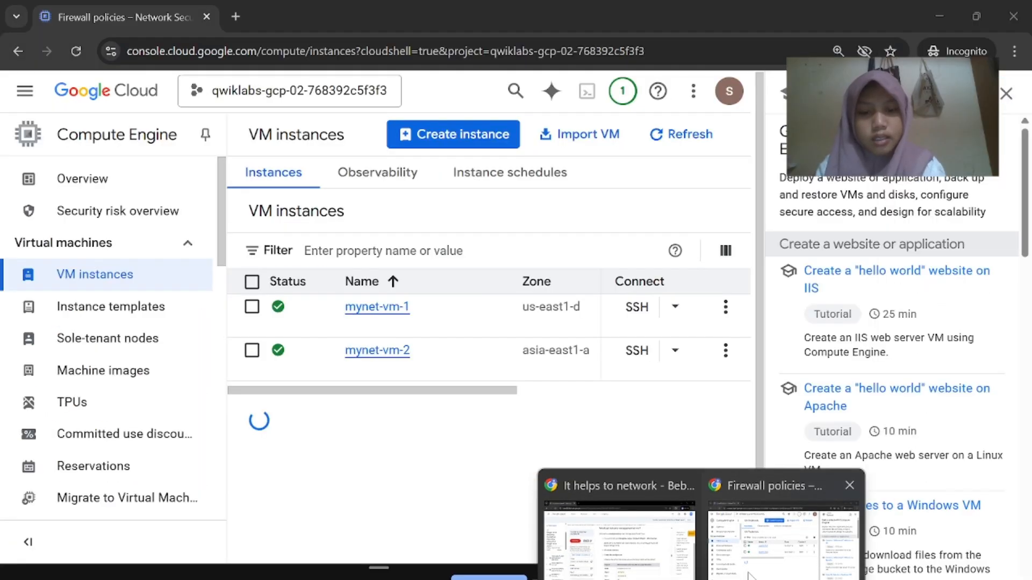
pyautogui.click(769, 529)
pyautogui.click(457, 137)
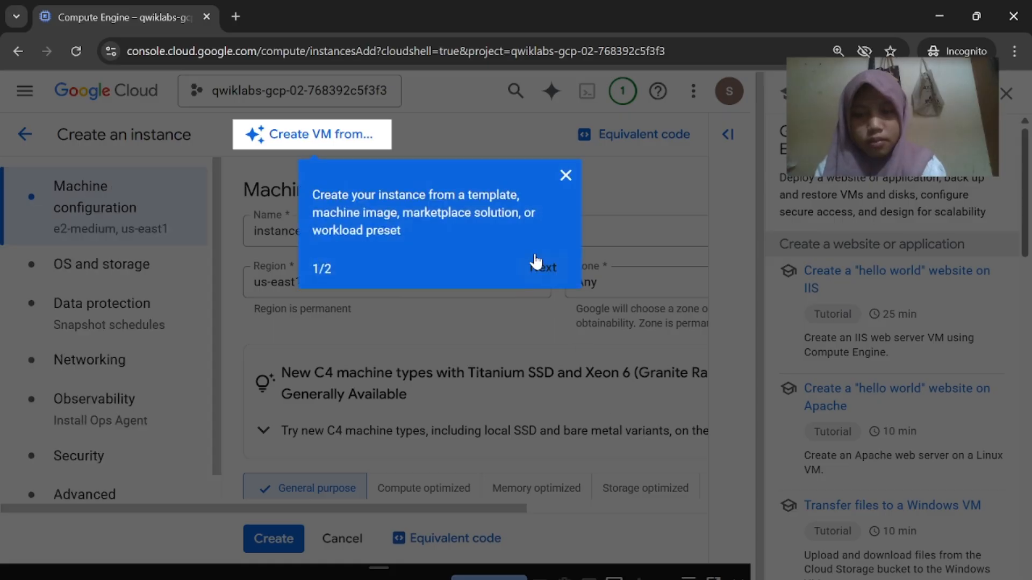
pyautogui.click(538, 262)
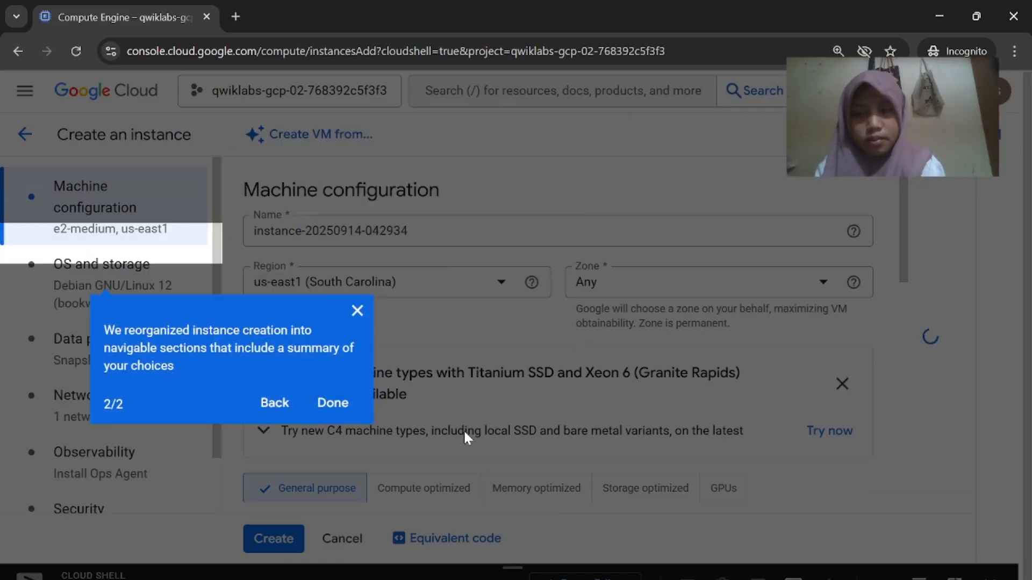
pyautogui.click(330, 411)
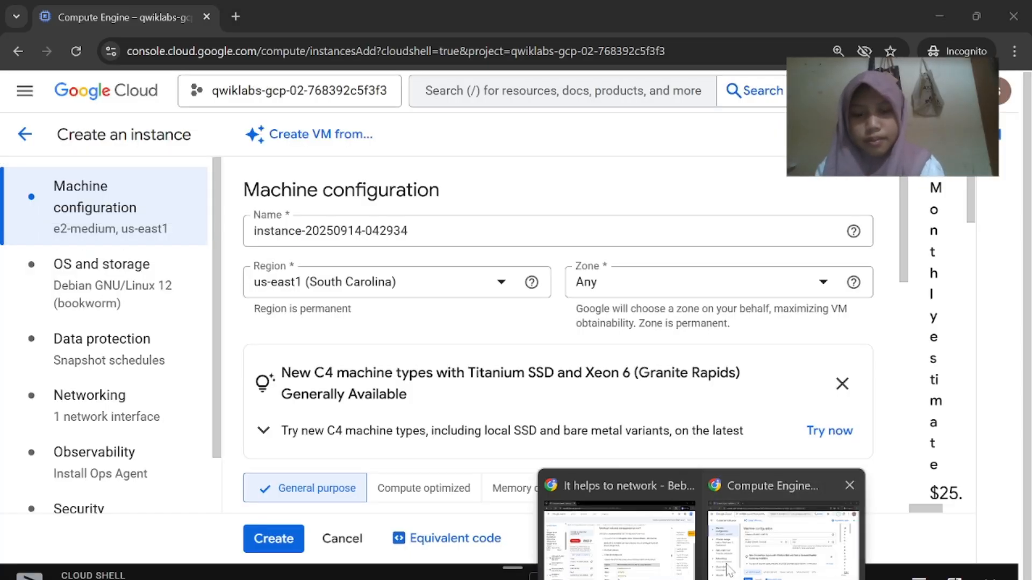
pyautogui.click(613, 486)
pyautogui.scroll(-1, 613, 452)
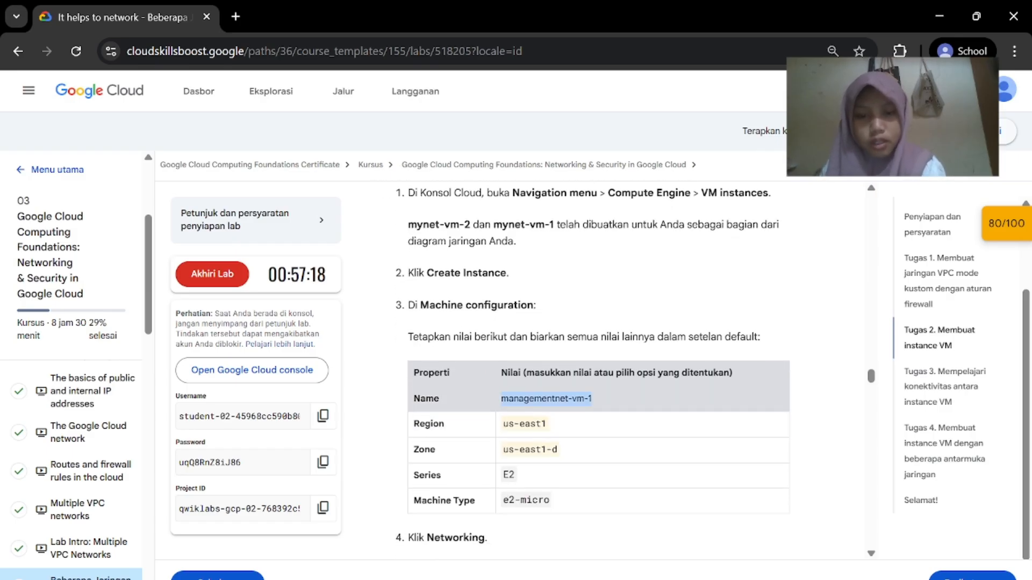
pyautogui.click(759, 562)
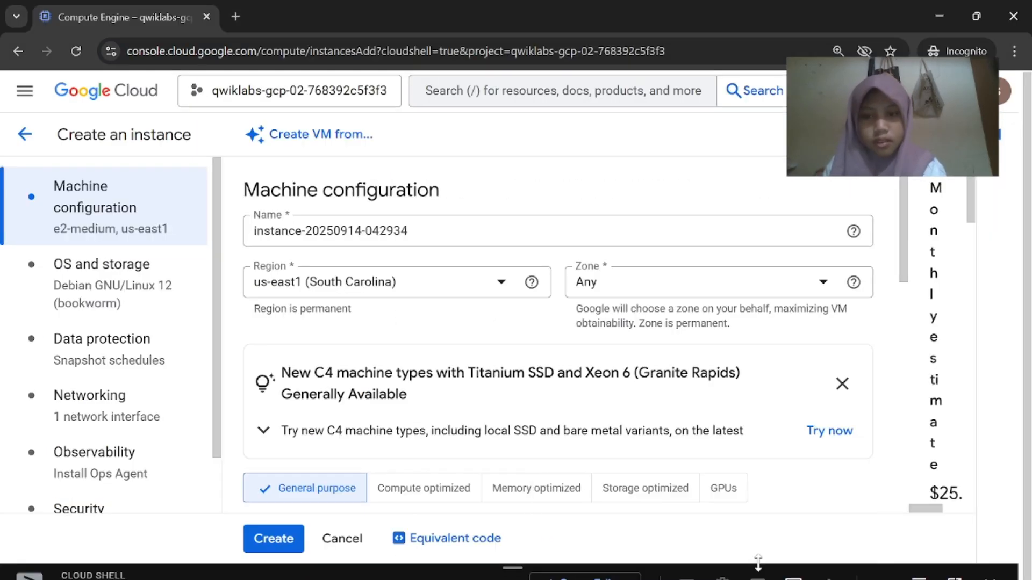
# Name the instance managementnet-vm-1
pyautogui.click(516, 231)
pyautogui.hotkey('ctrl', 'a')
pyautogui.press('BackSpace')
pyautogui.write('managementnet-vm-1')
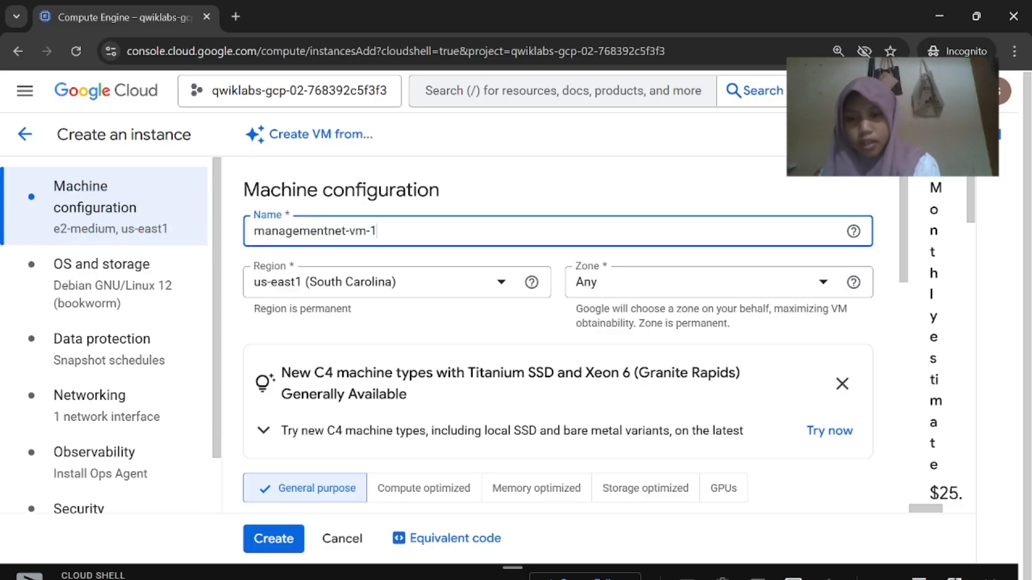
pyautogui.click(657, 557)
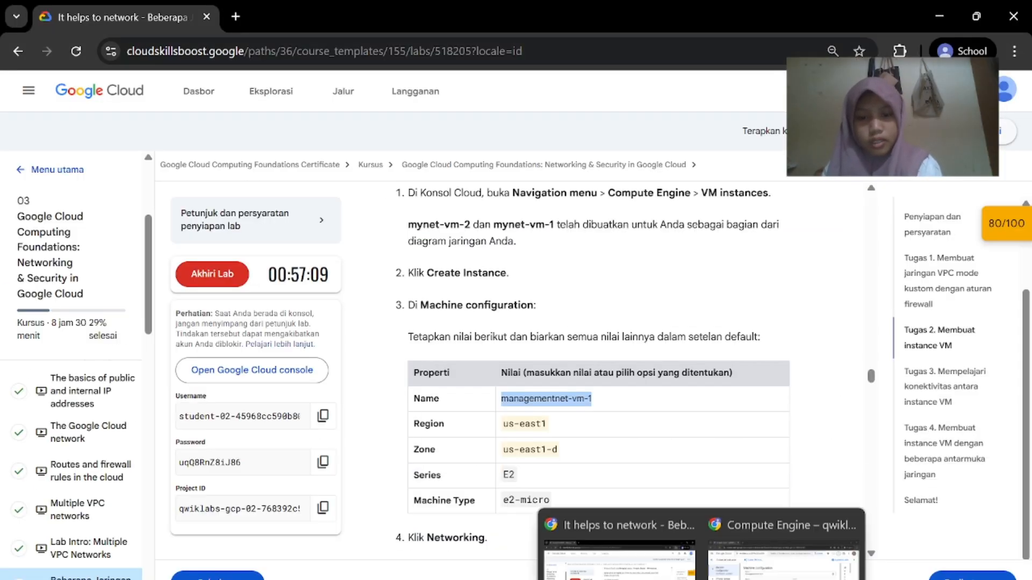
pyautogui.click(754, 544)
# Set the region to us-east1 and the zone to us-east1-d
pyautogui.click(421, 296)
pyautogui.click(416, 323)
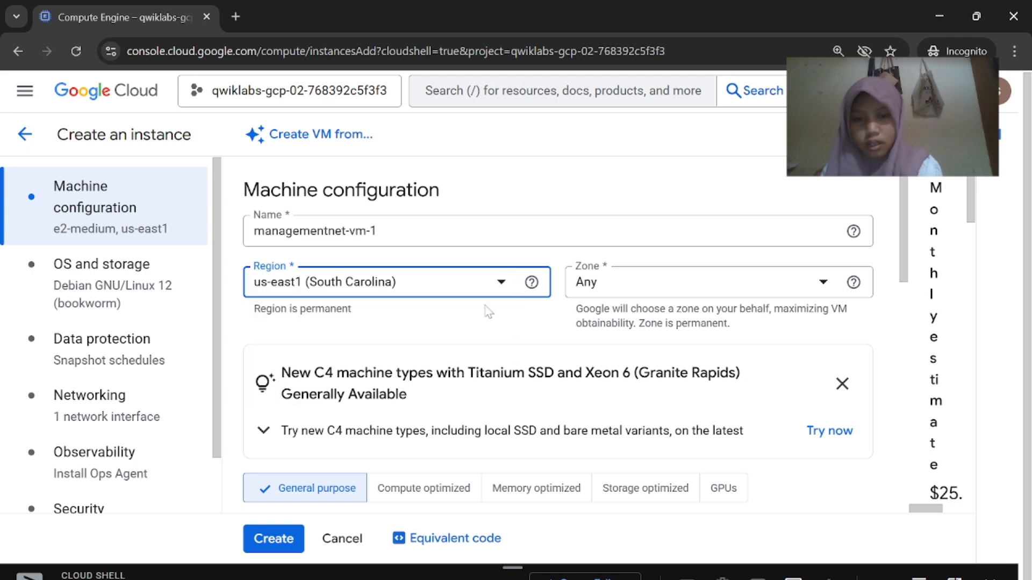
pyautogui.click(605, 293)
pyautogui.click(662, 553)
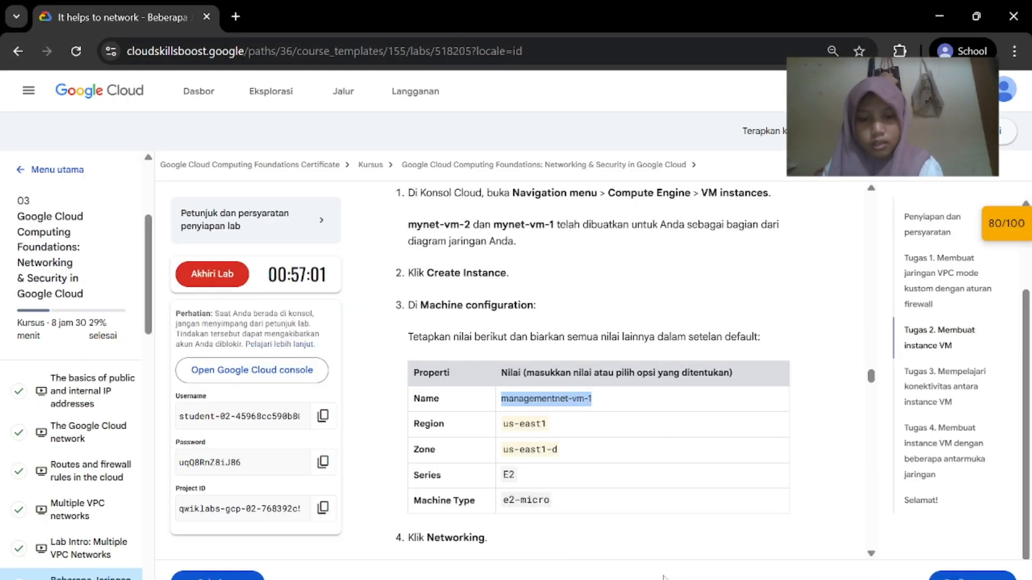
pyautogui.click(746, 566)
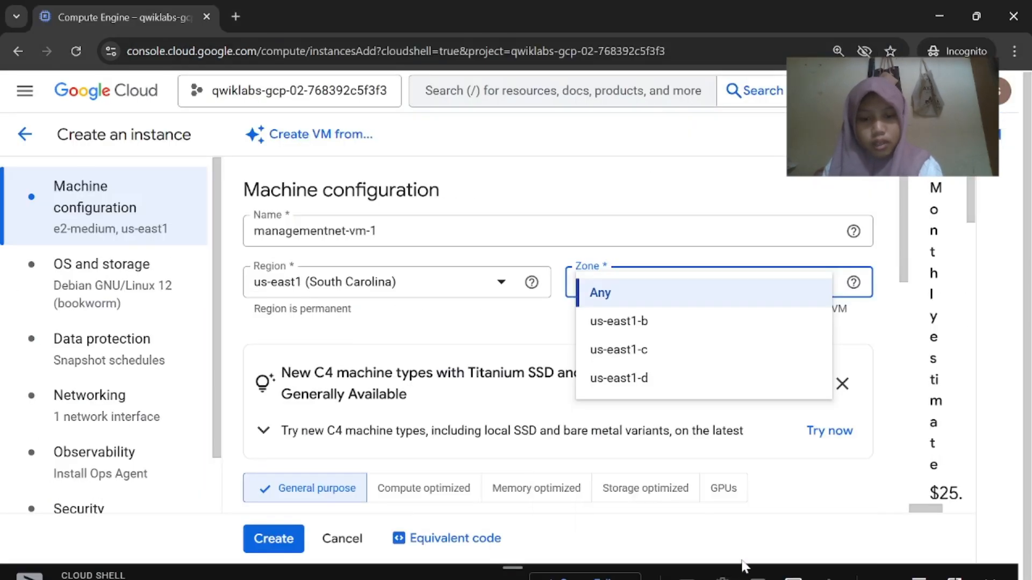
pyautogui.click(672, 389)
pyautogui.scroll(-5, 618, 408)
# Set the machine type to e2-micro in the E2 series
pyautogui.click(650, 571)
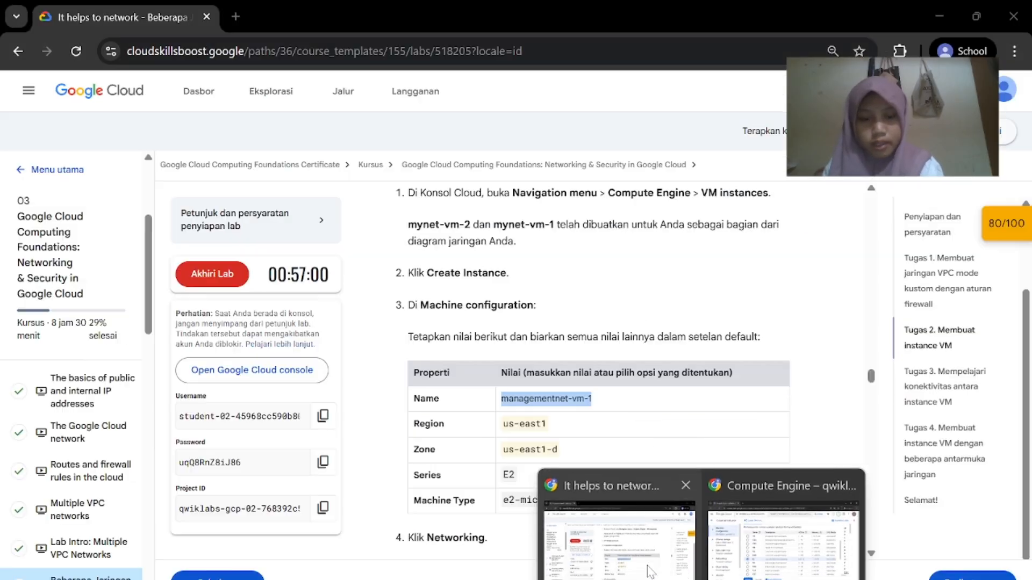
pyautogui.click(747, 567)
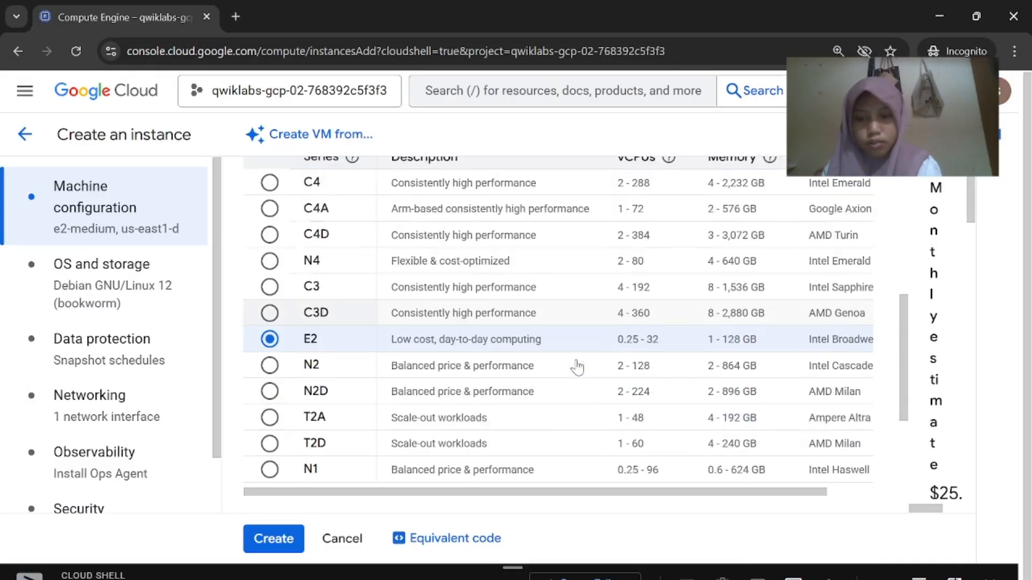
pyautogui.scroll(-5, 577, 367)
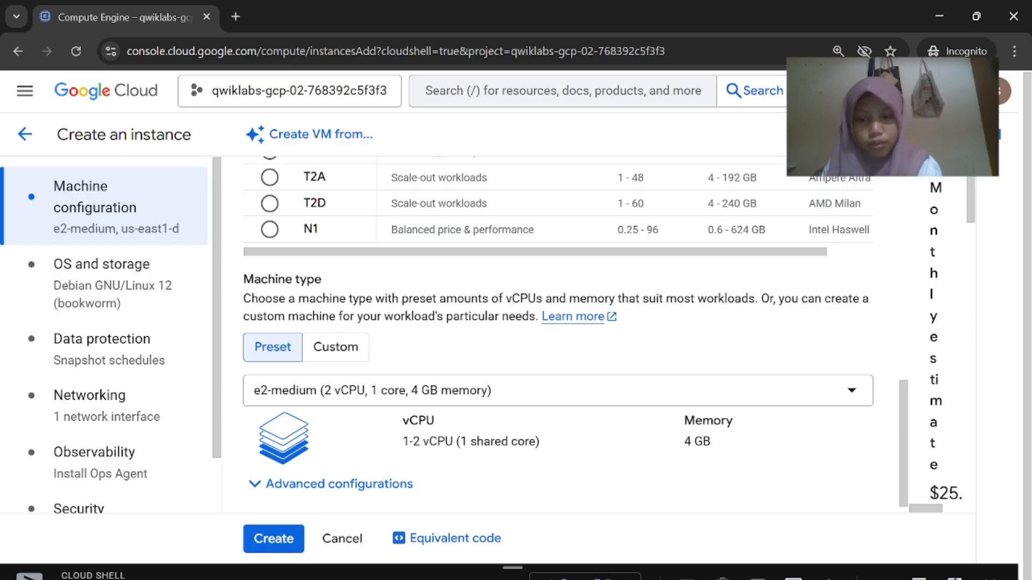
pyautogui.moveTo(714, 578)
pyautogui.click(647, 561)
pyautogui.scroll(-1, 646, 525)
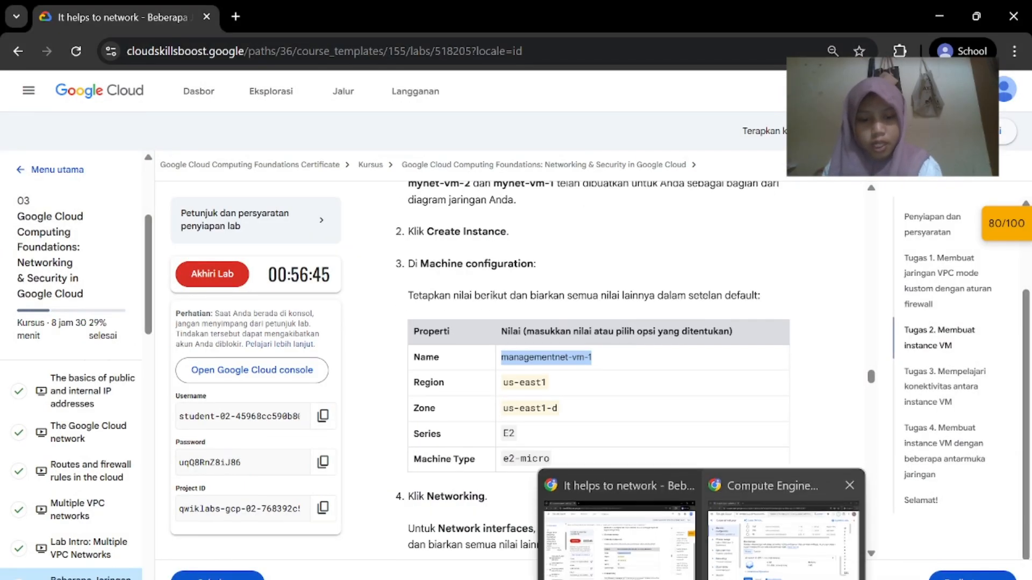
pyautogui.click(774, 532)
pyautogui.click(581, 392)
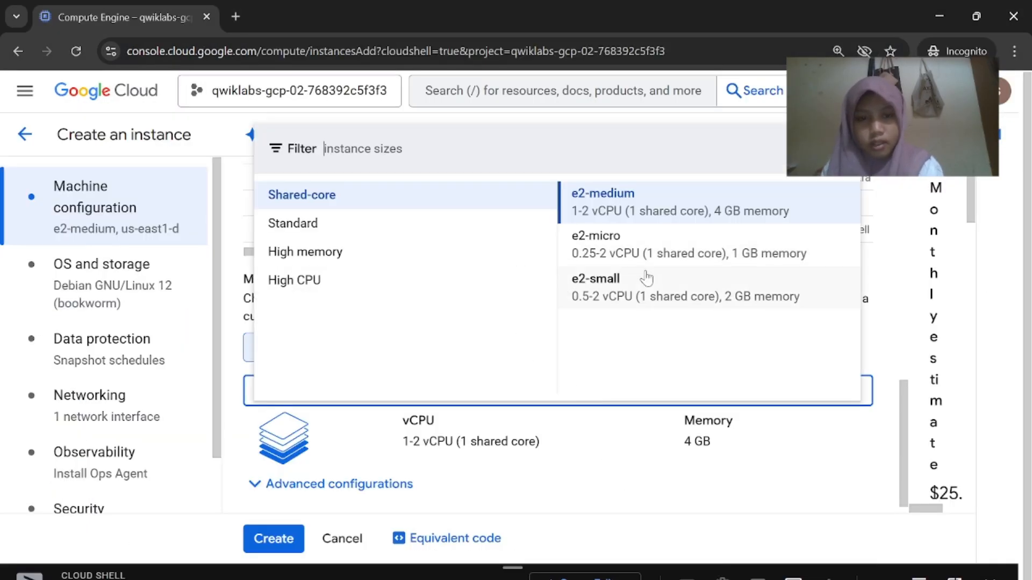
pyautogui.click(646, 252)
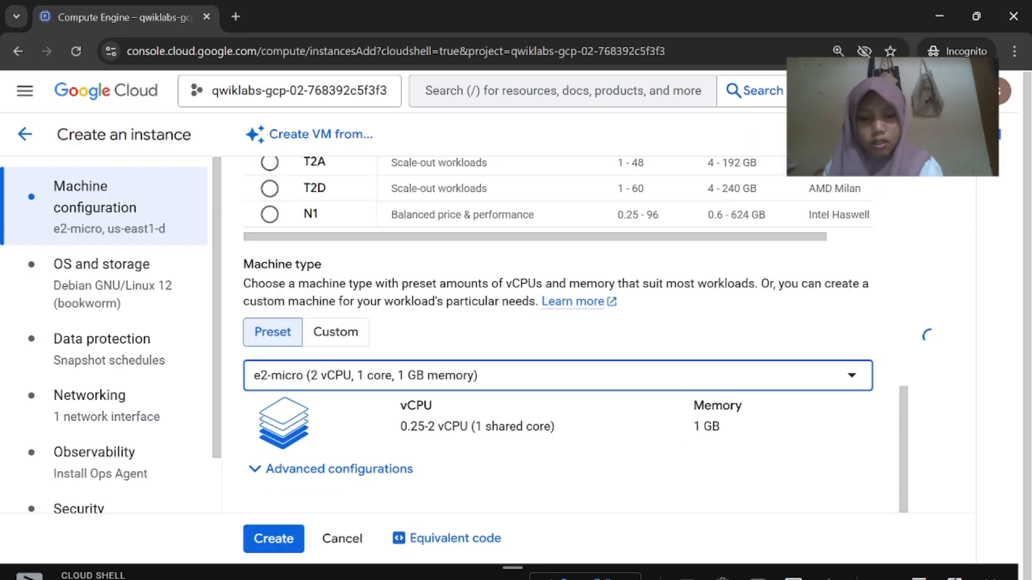
pyautogui.click(618, 524)
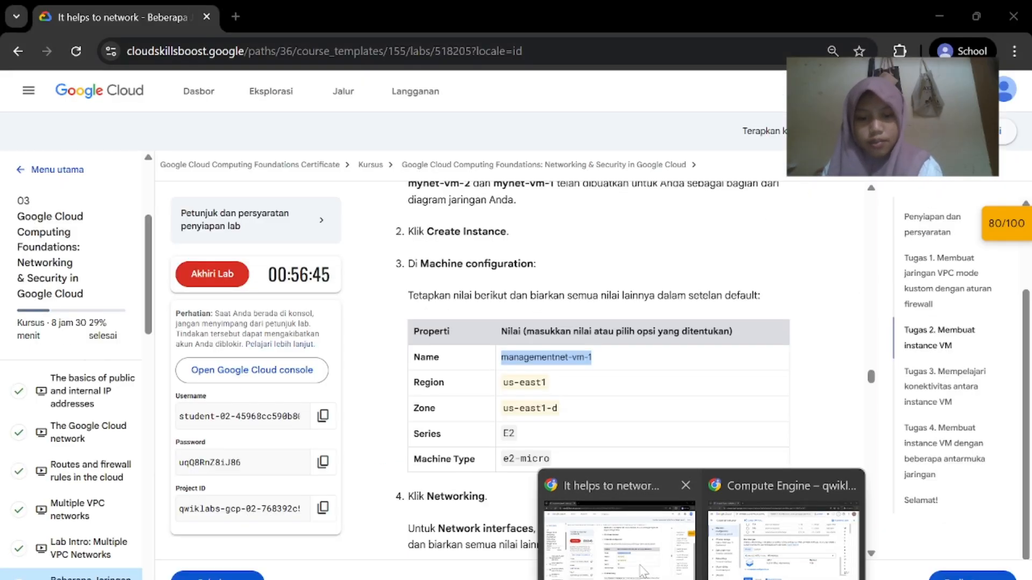
pyautogui.scroll(-3, 652, 548)
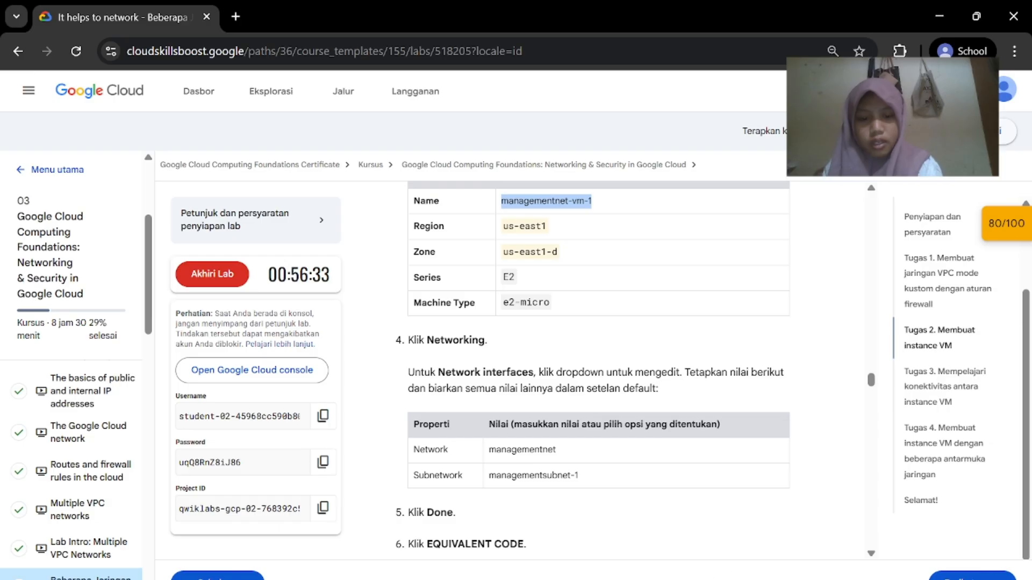
pyautogui.click(834, 524)
pyautogui.click(135, 414)
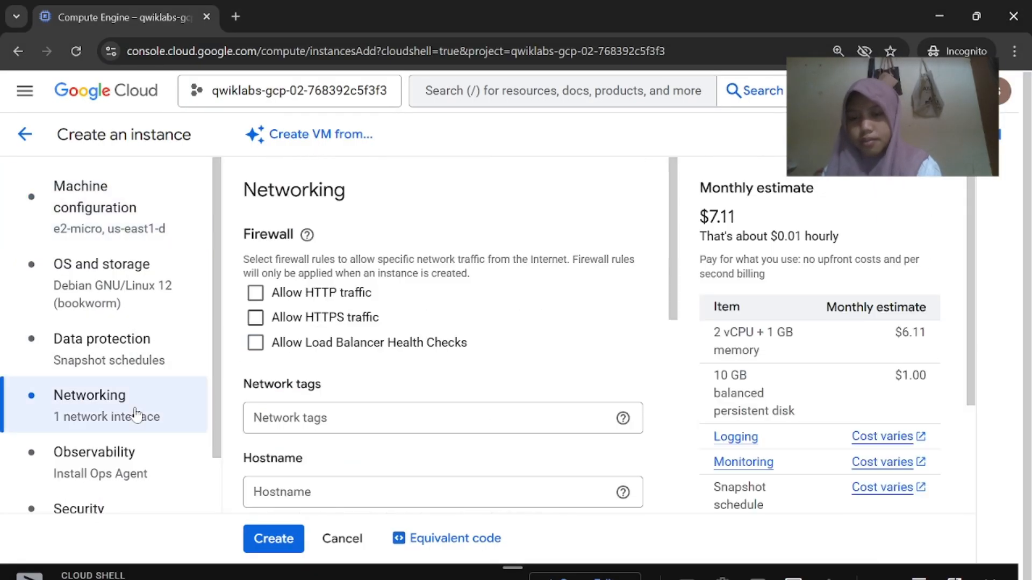
pyautogui.click(642, 543)
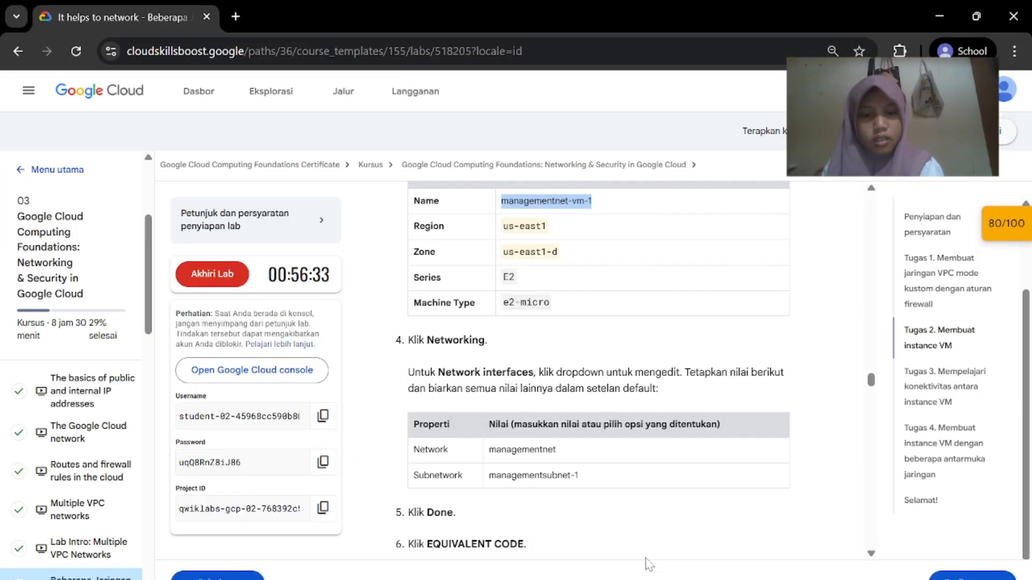
pyautogui.scroll(-1, 616, 478)
pyautogui.scroll(-1, 688, 377)
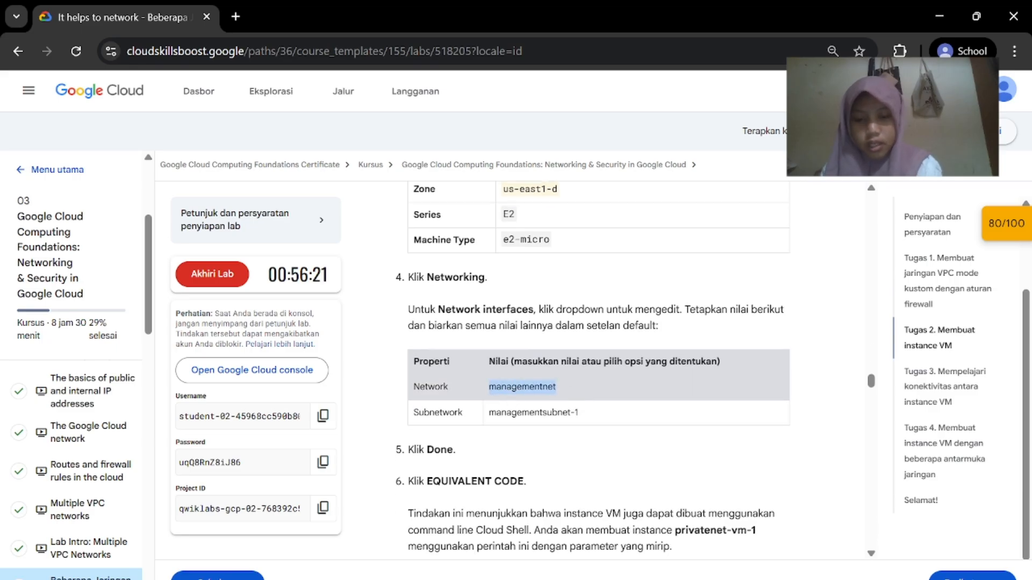
pyautogui.moveTo(702, 573)
pyautogui.click(785, 538)
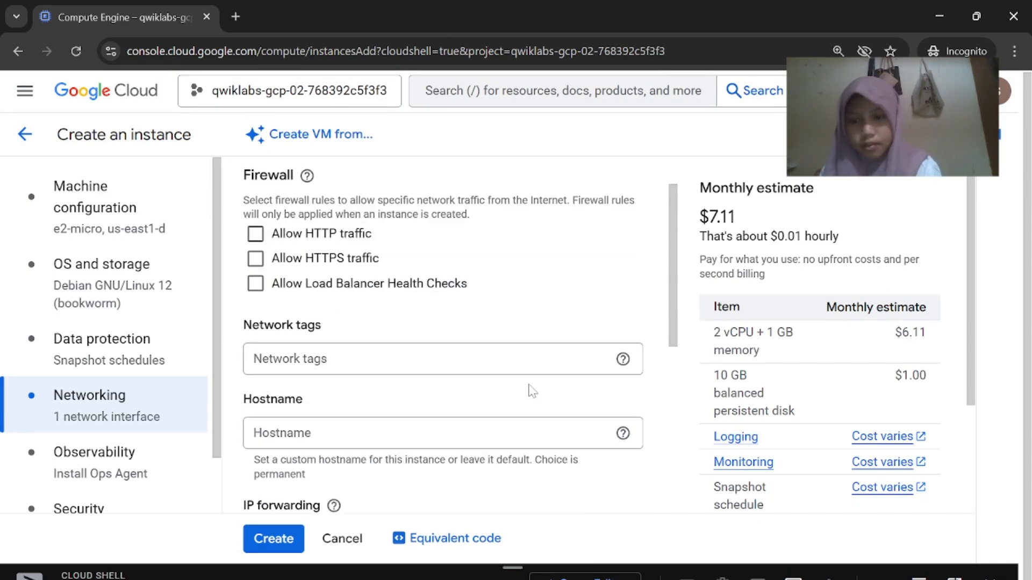
pyautogui.click(471, 361)
pyautogui.scroll(-6, 469, 362)
pyautogui.scroll(7, 470, 362)
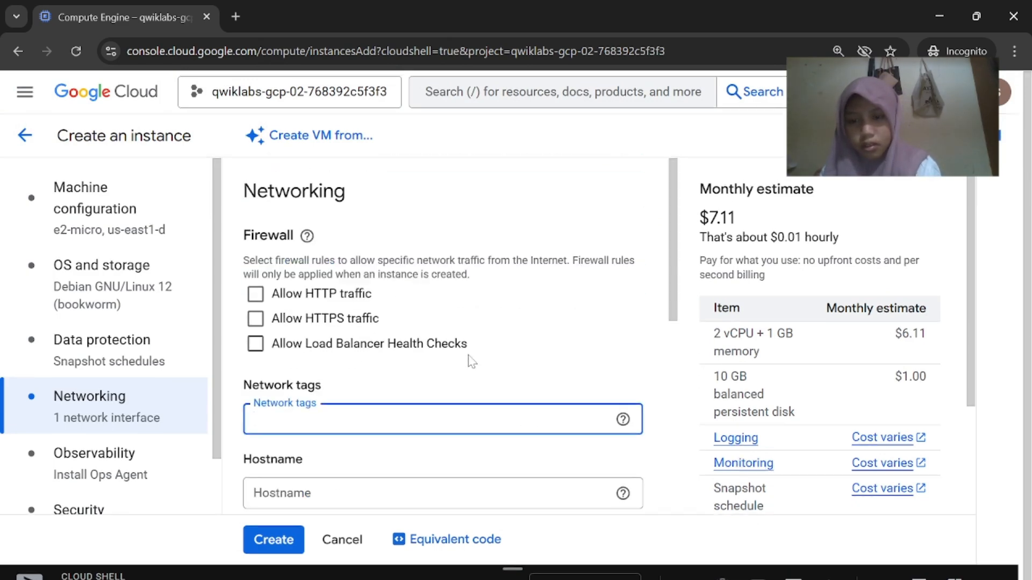
pyautogui.scroll(-4, 446, 311)
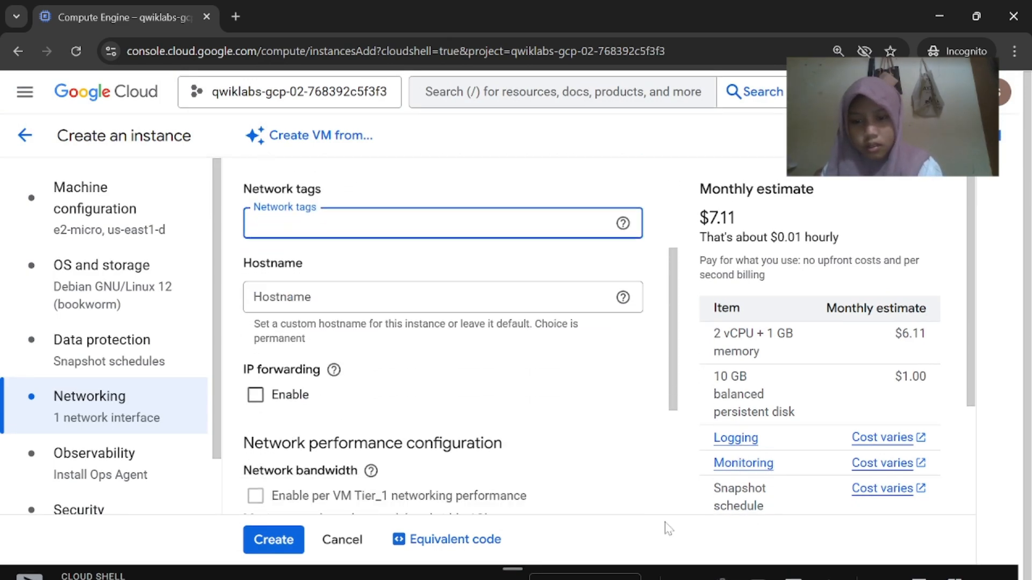
pyautogui.moveTo(702, 573)
pyautogui.click(619, 538)
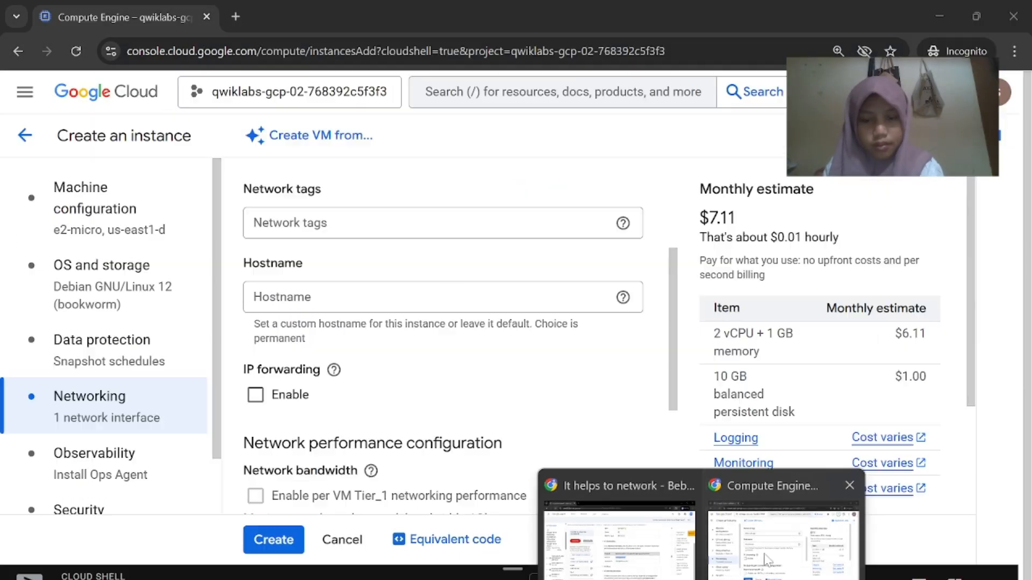
pyautogui.click(782, 537)
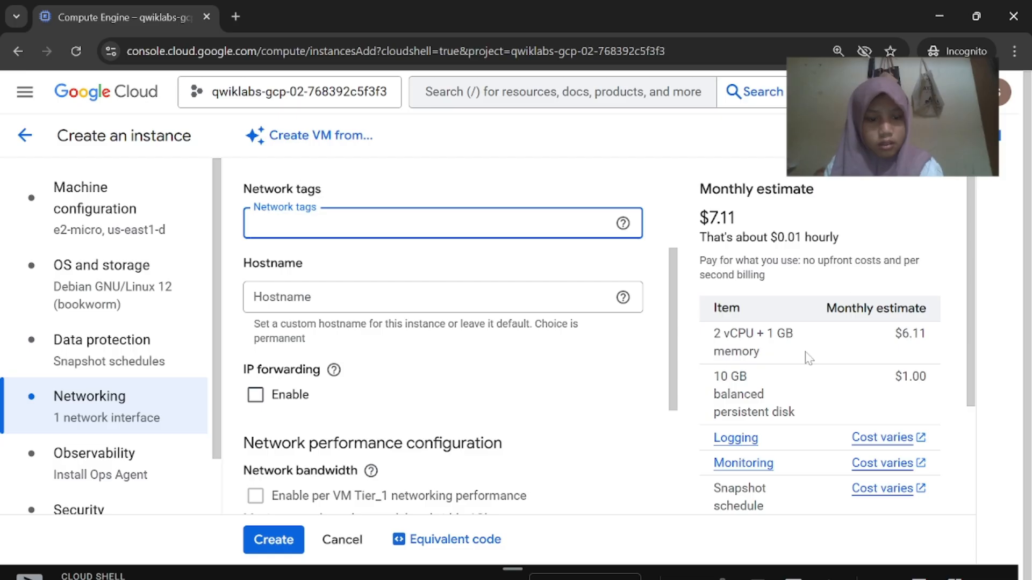
pyautogui.scroll(-3, 806, 358)
pyautogui.scroll(-4, 438, 421)
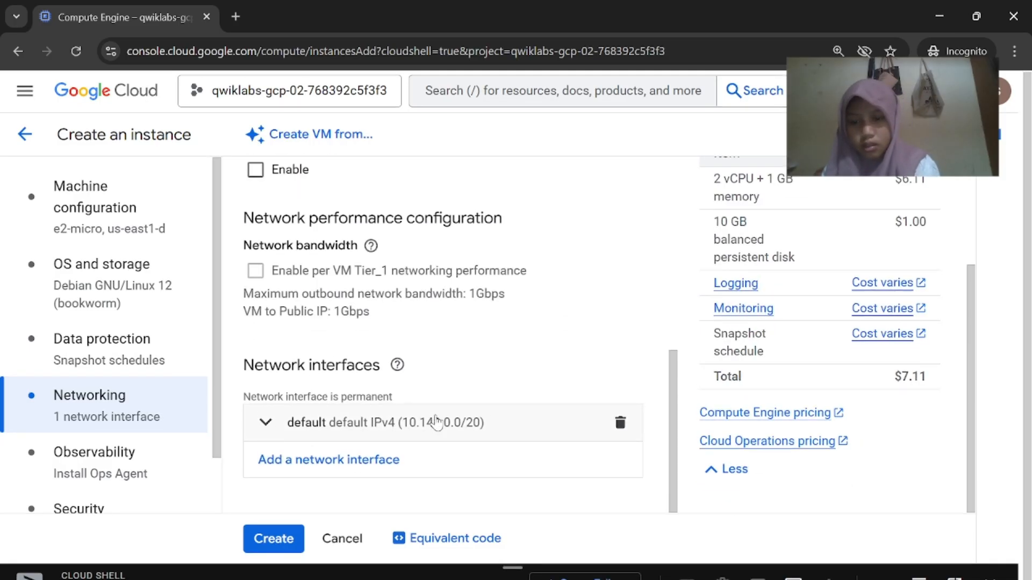
pyautogui.scroll(5, 436, 422)
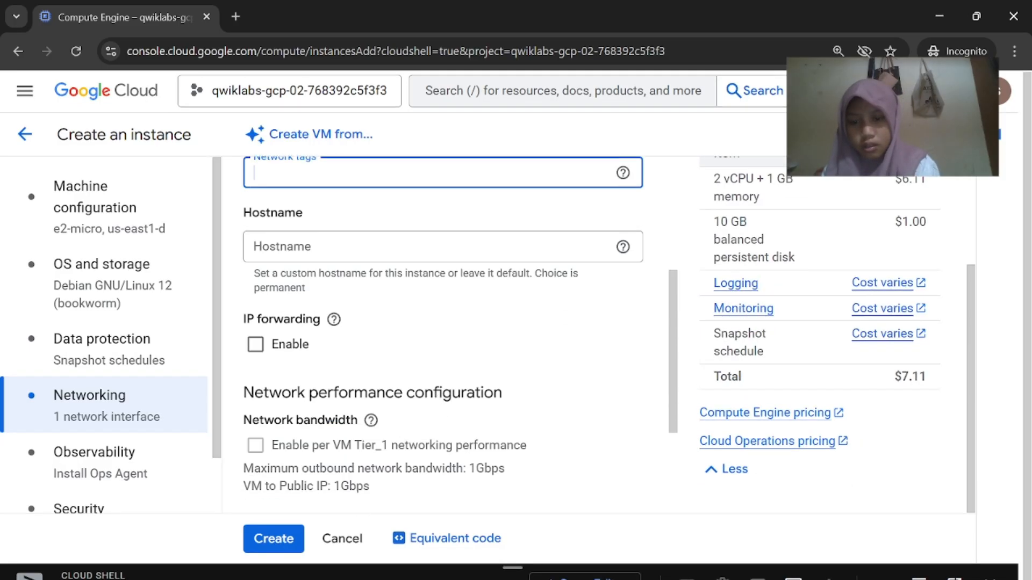
pyautogui.click(143, 360)
pyautogui.click(141, 397)
pyautogui.scroll(-3, 578, 297)
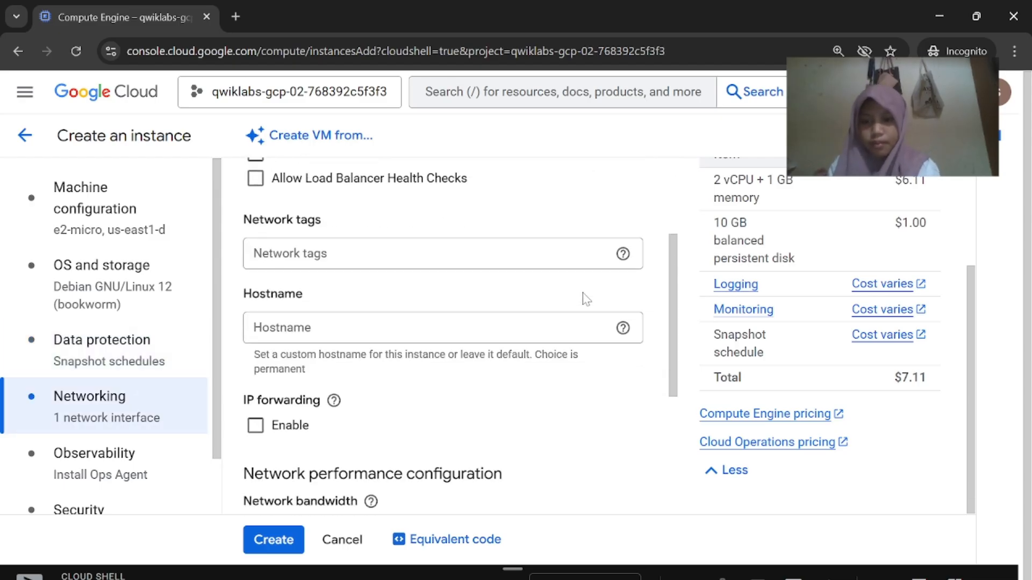
pyautogui.moveTo(701, 579)
pyautogui.click(626, 557)
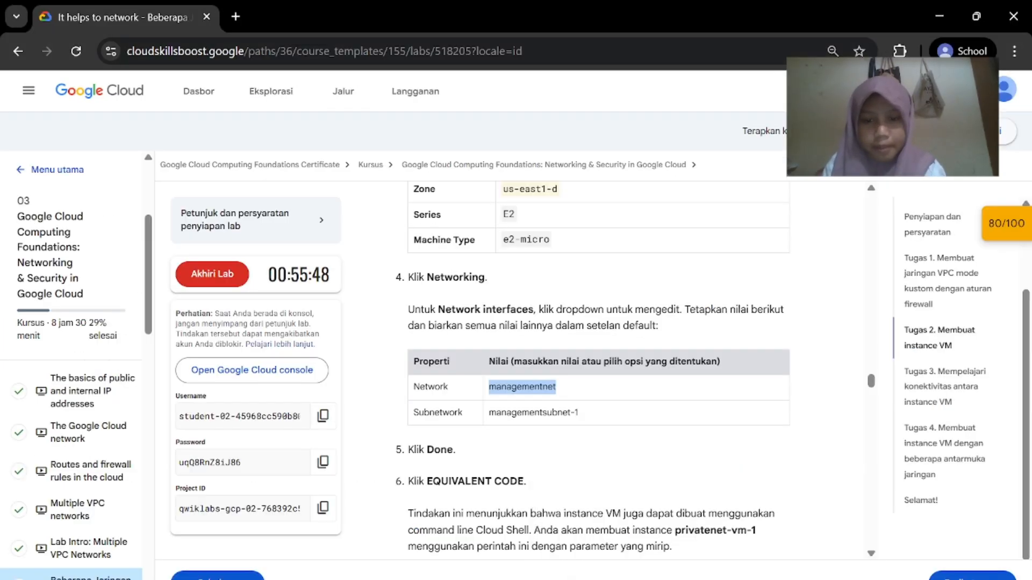
pyautogui.click(757, 559)
pyautogui.scroll(-5, 617, 421)
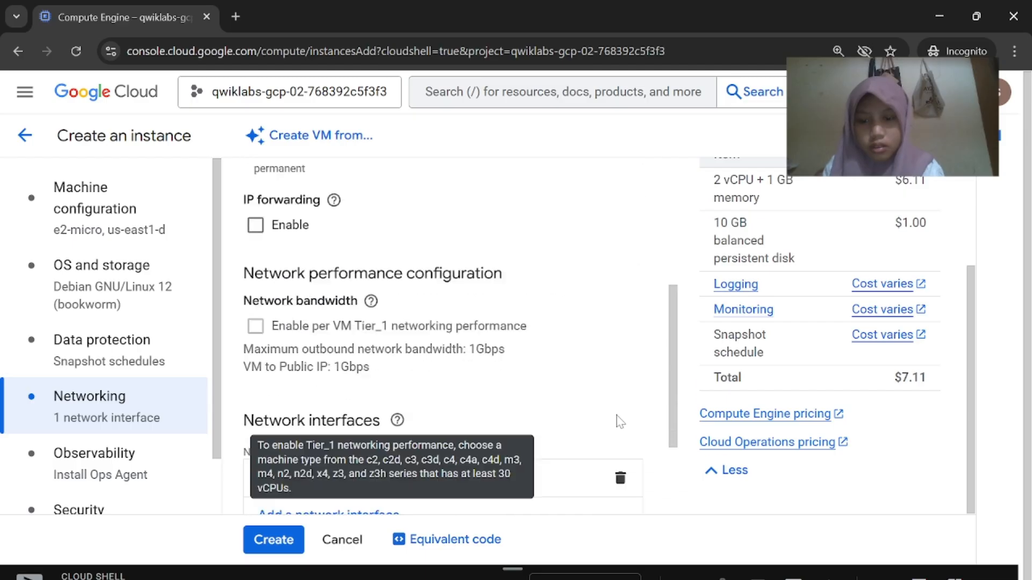
pyautogui.scroll(5, 618, 422)
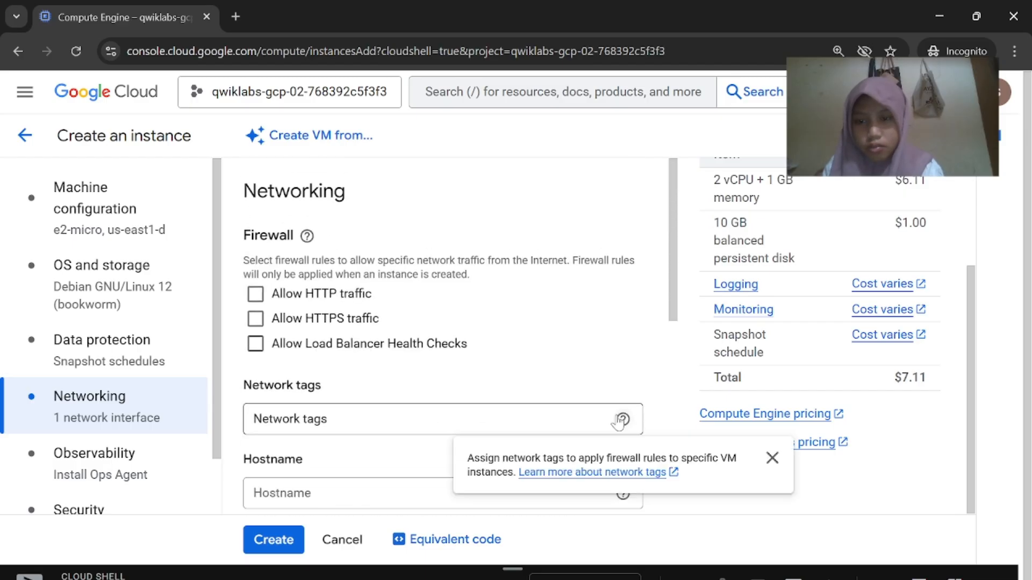
pyautogui.click(467, 421)
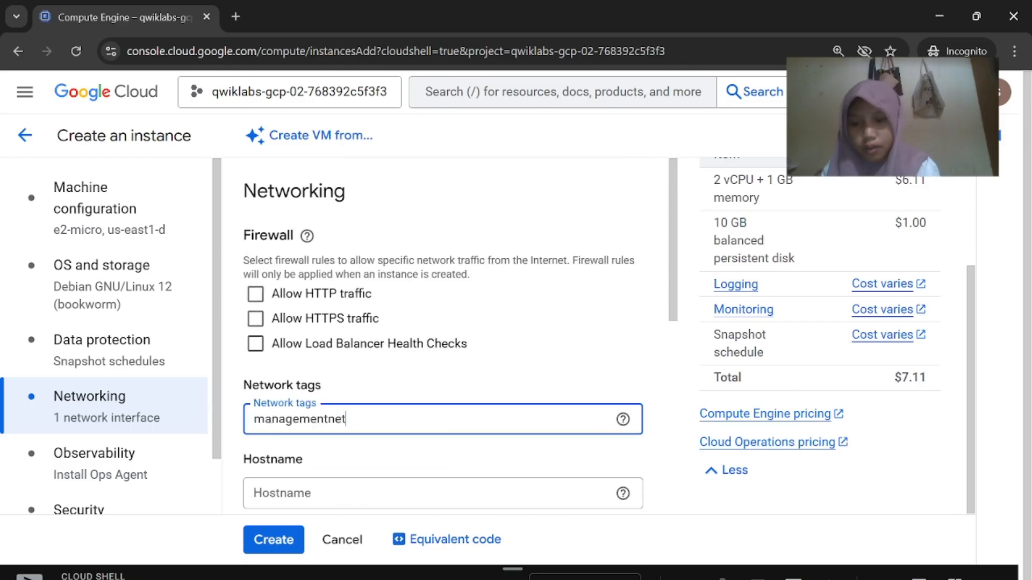
pyautogui.press('Tab')
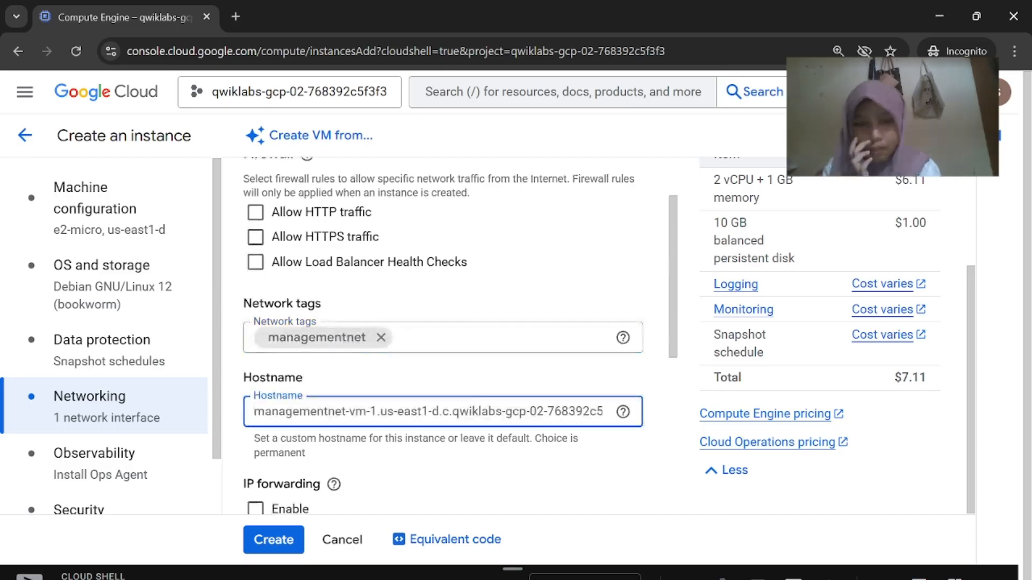
pyautogui.moveTo(702, 577)
pyautogui.click(613, 524)
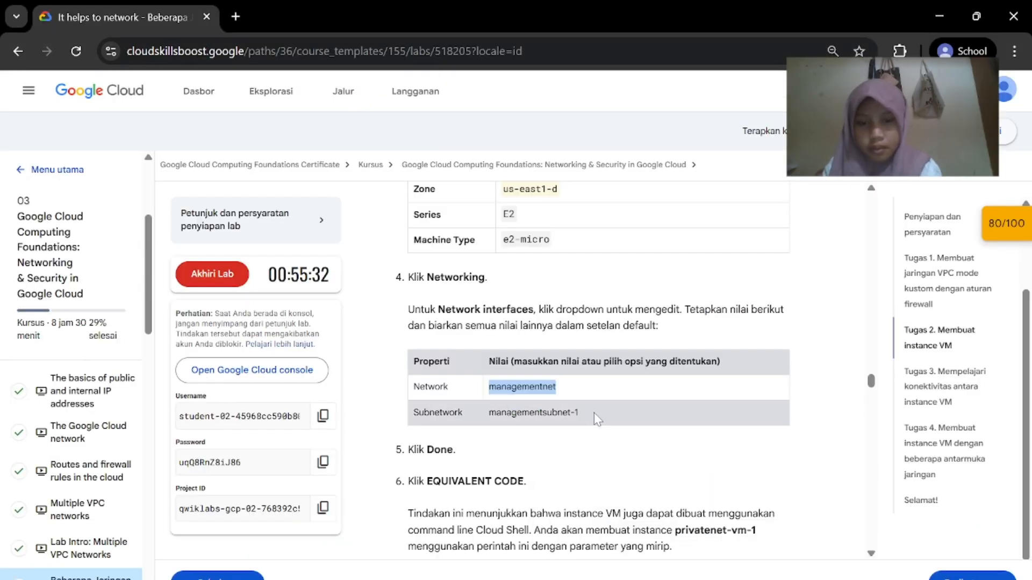
pyautogui.moveTo(583, 413); pyautogui.dragTo(558, 413)
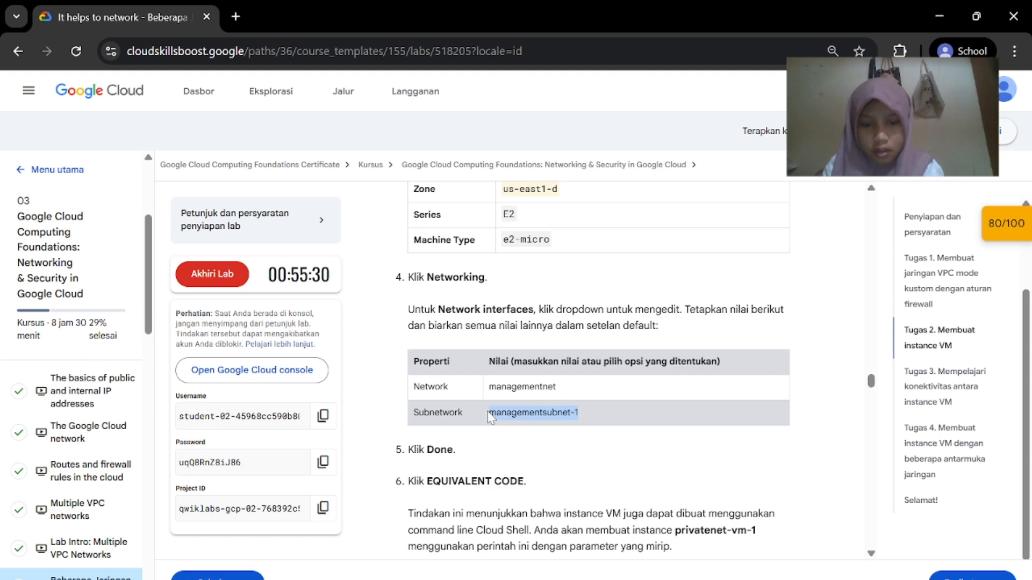
pyautogui.moveTo(701, 578)
pyautogui.click(785, 516)
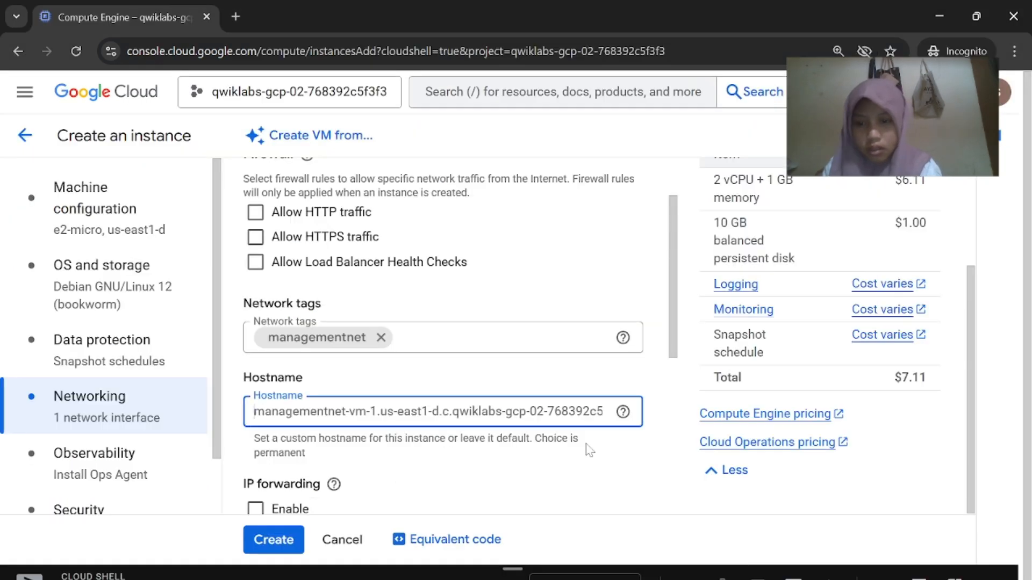
pyautogui.click(382, 339)
pyautogui.scroll(-6, 387, 376)
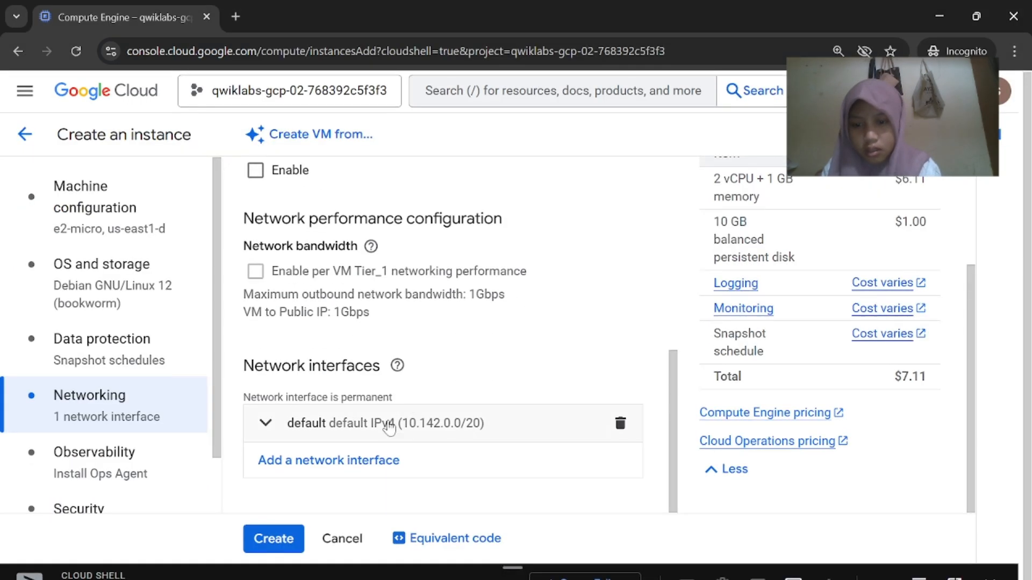
# Set the network interface to network managementnet and subnetwork managementsubnet-1
pyautogui.click(389, 427)
pyautogui.scroll(-6, 391, 377)
pyautogui.scroll(3, 391, 370)
pyautogui.click(389, 302)
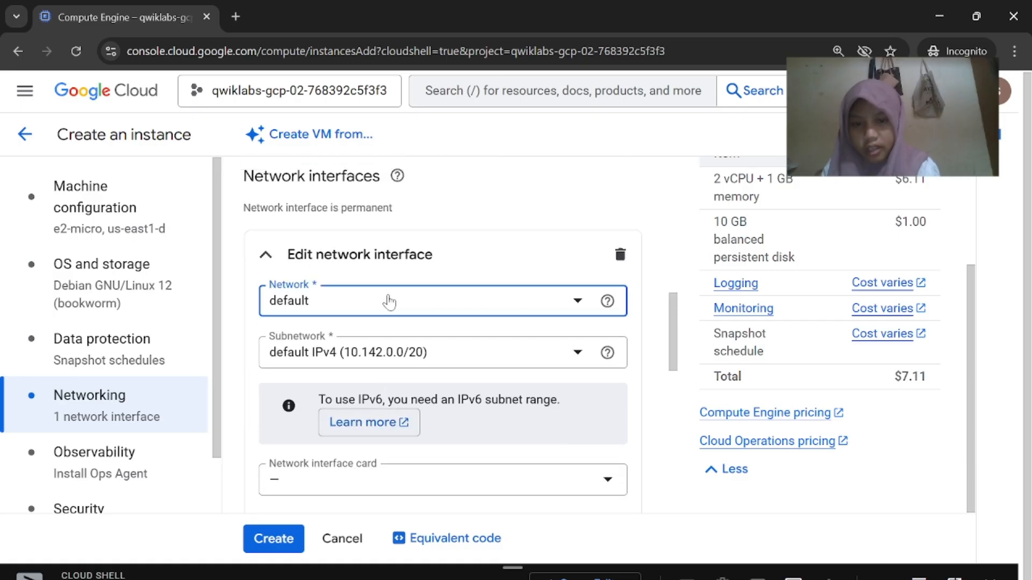
pyautogui.click(380, 391)
pyautogui.moveTo(702, 577)
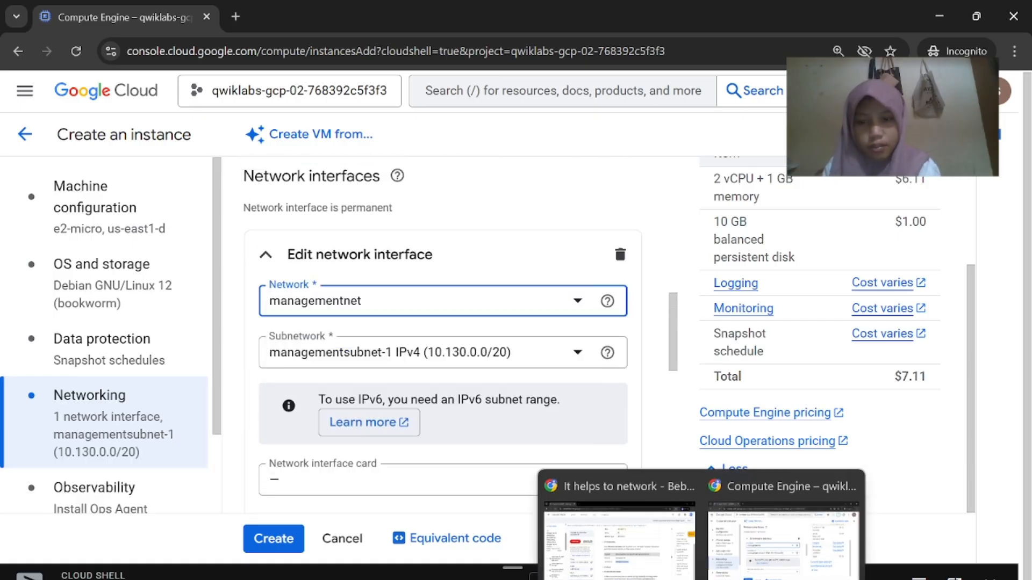
pyautogui.click(619, 535)
pyautogui.click(721, 570)
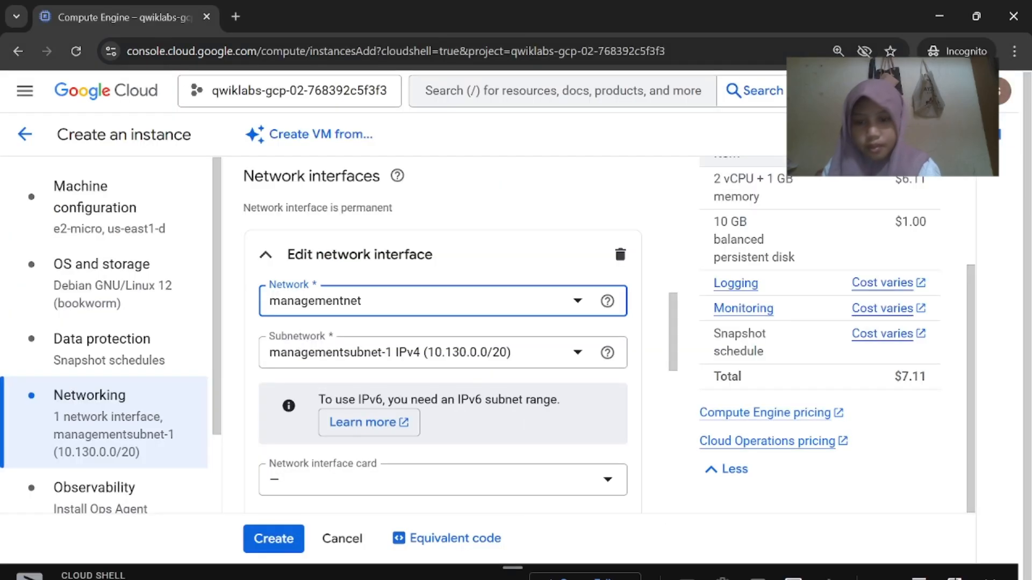
pyautogui.click(420, 352)
pyautogui.click(419, 425)
pyautogui.scroll(-5, 491, 463)
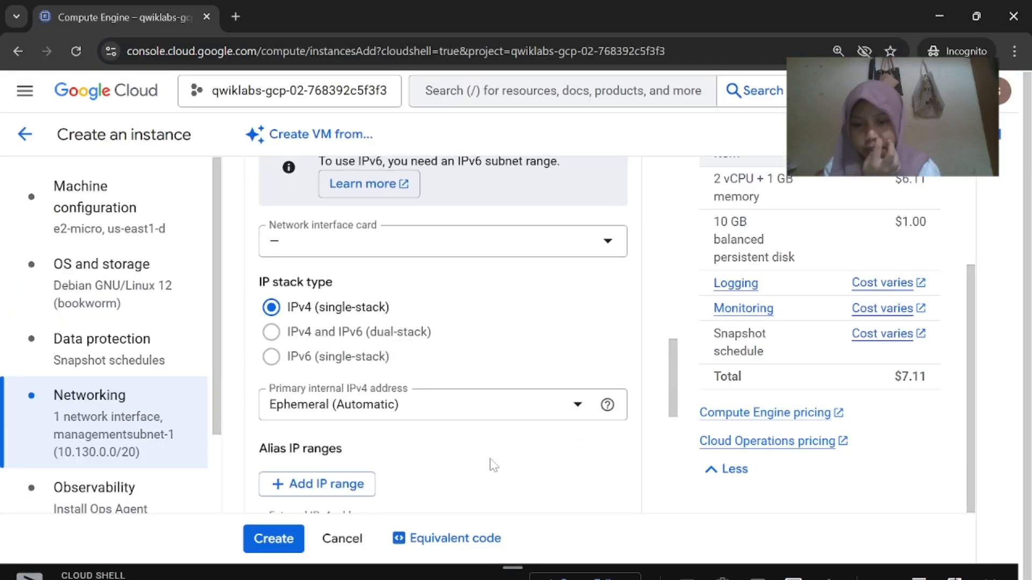
pyautogui.moveTo(702, 570)
pyautogui.click(648, 493)
pyautogui.scroll(-1, 649, 493)
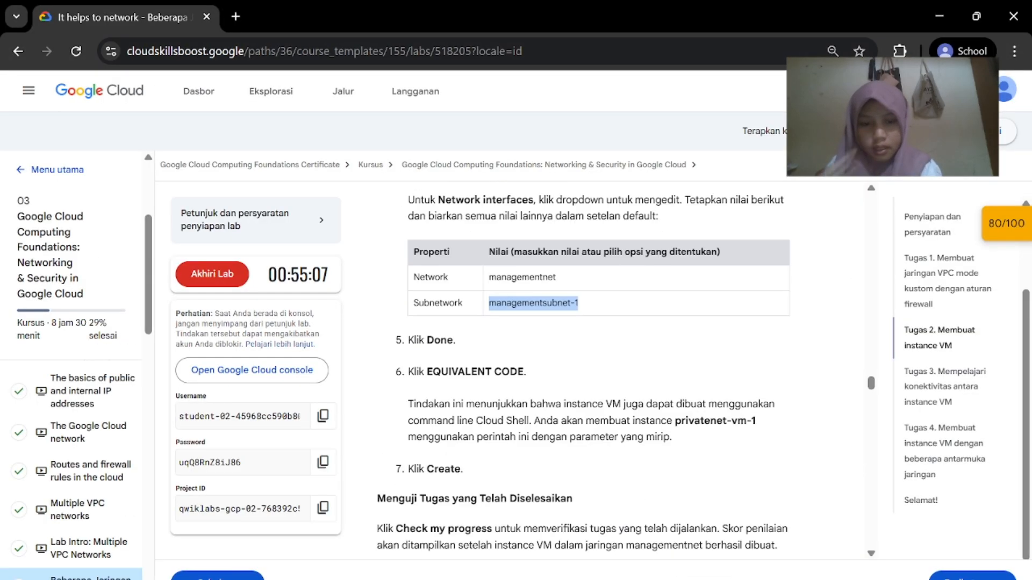
pyautogui.click(763, 521)
pyautogui.scroll(-2, 476, 486)
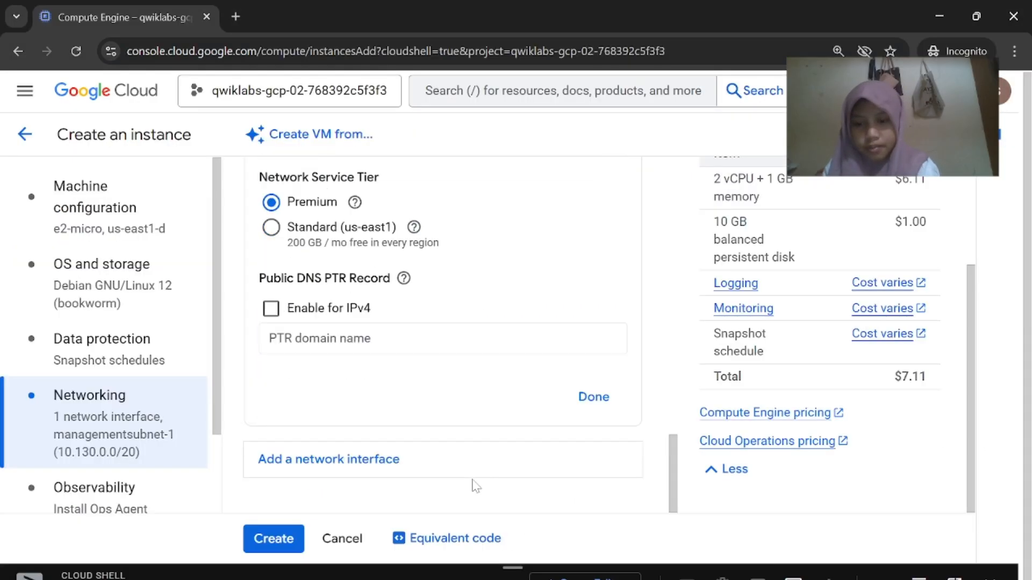
pyautogui.click(593, 397)
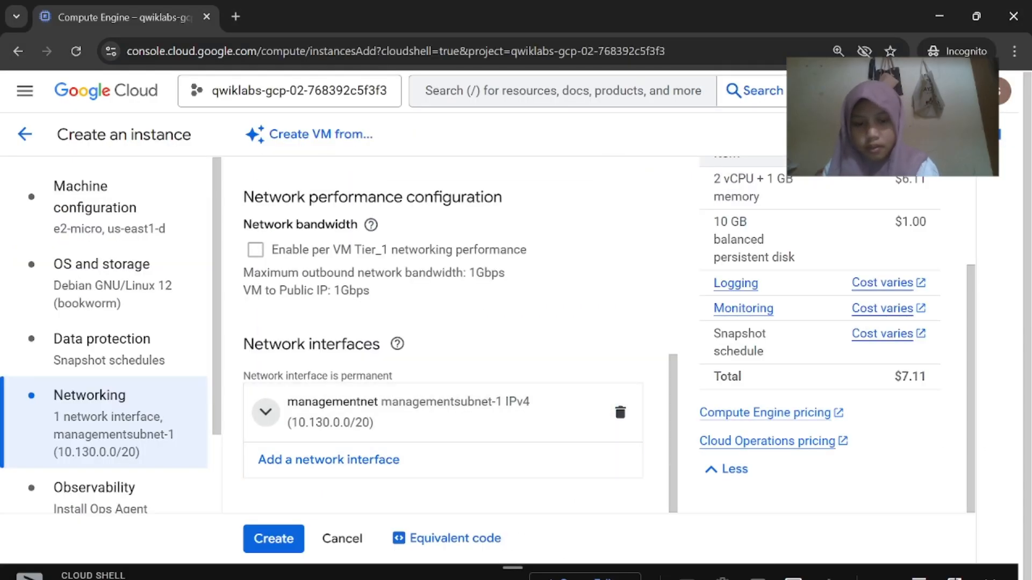
# Review the equivalent command-line code, then create managementnet-vm-1
pyautogui.click(643, 559)
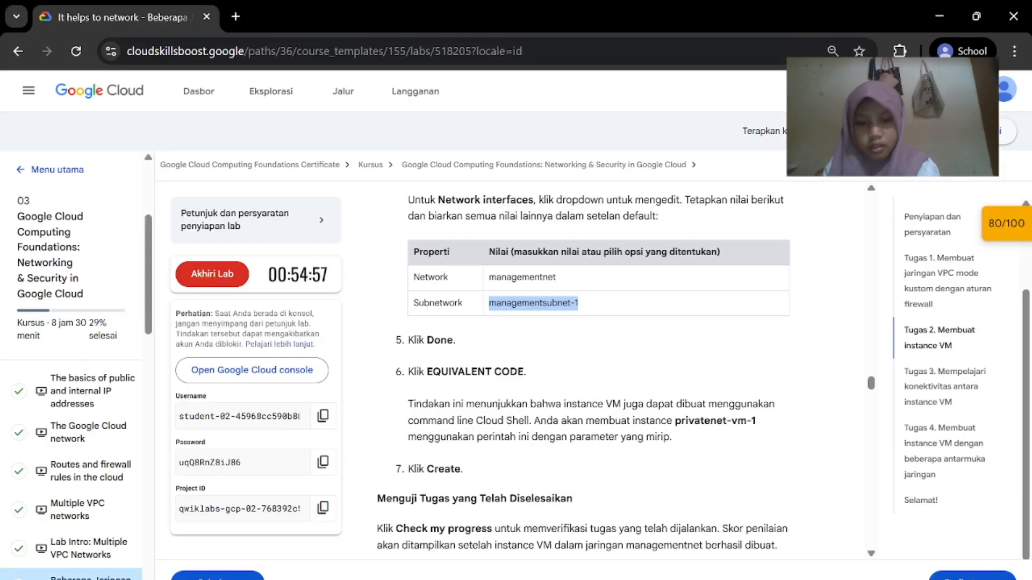
pyautogui.click(838, 495)
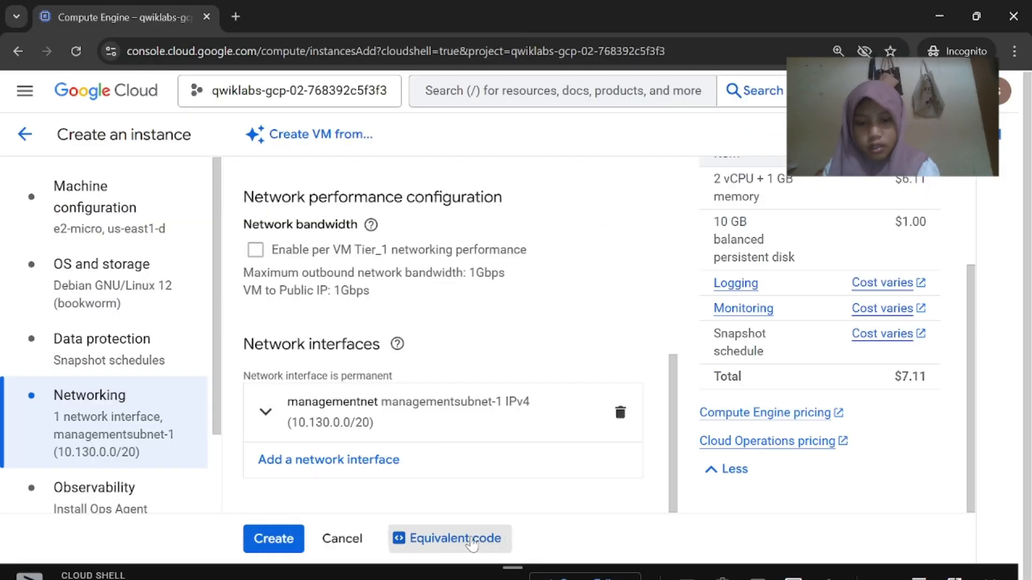
pyautogui.click(471, 539)
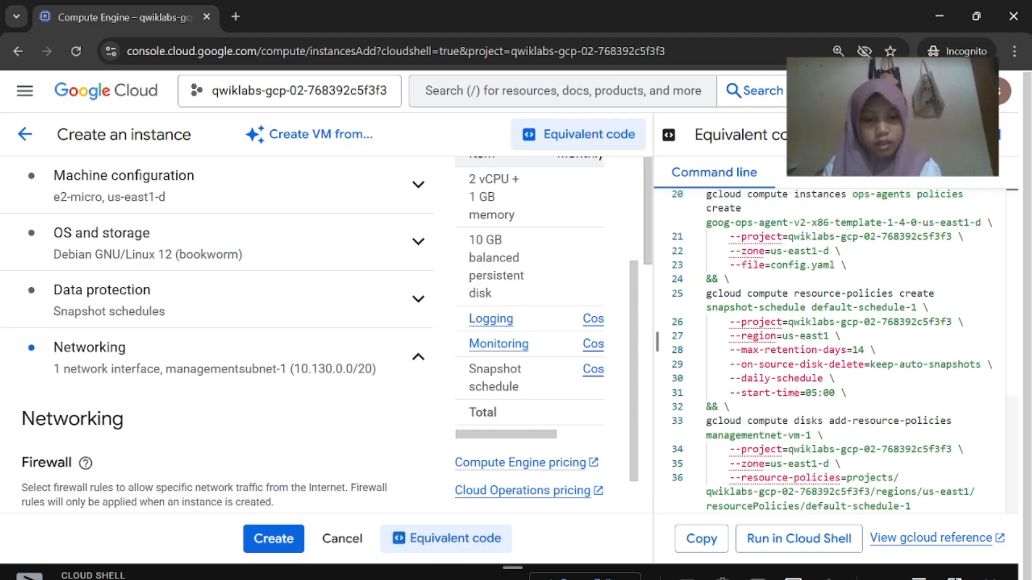
pyautogui.click(672, 553)
pyautogui.scroll(-1, 683, 553)
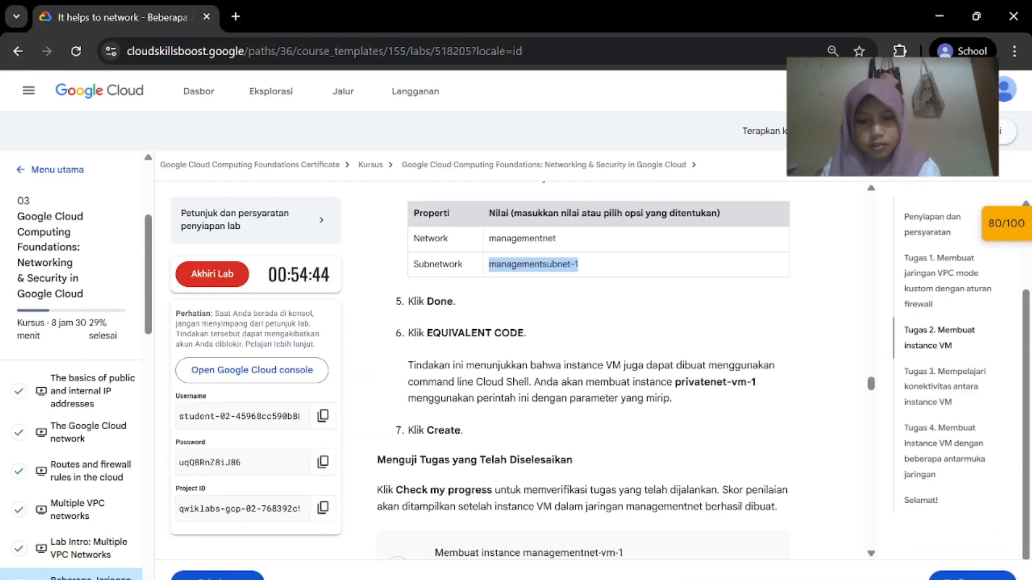
pyautogui.click(830, 559)
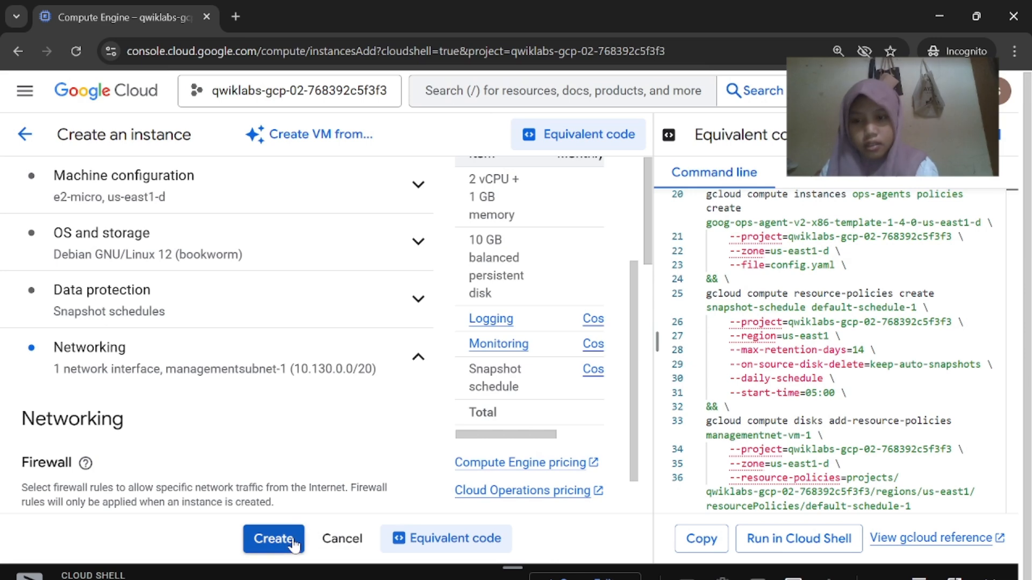
pyautogui.click(274, 539)
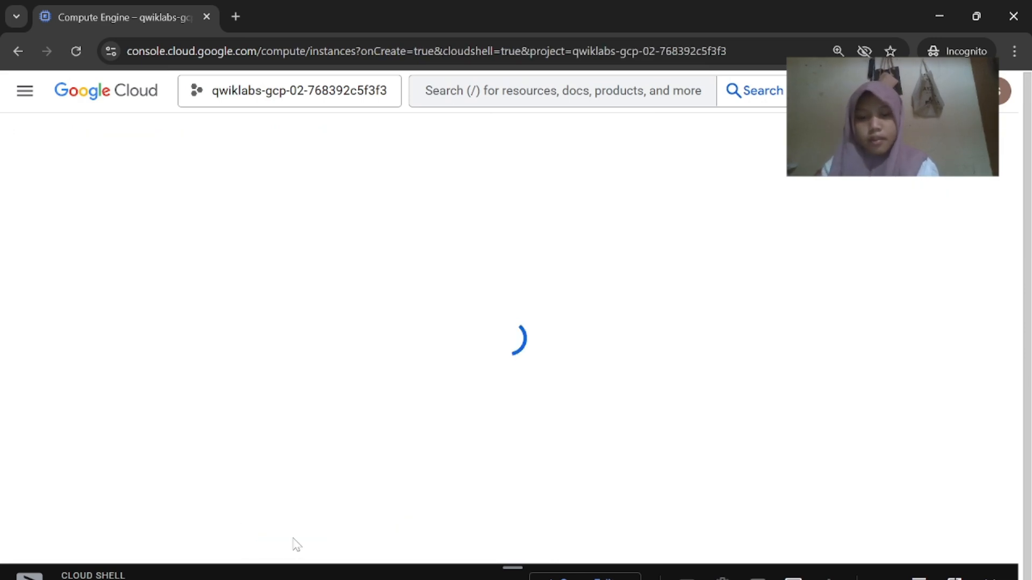
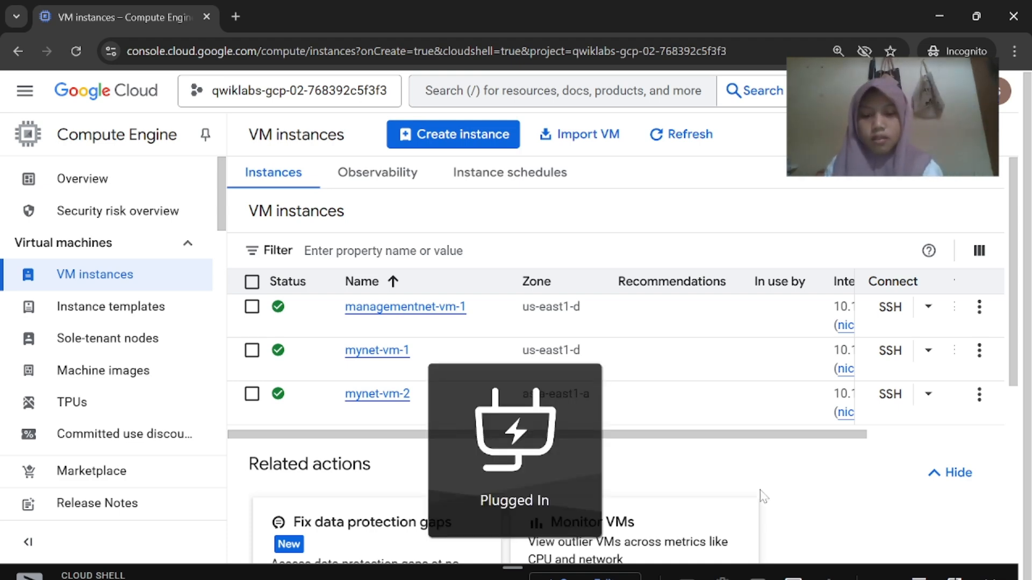
# Run the progress check so the managementnet-vm-1 task is marked completed
pyautogui.hotkey('alt', 'Tab')
pyautogui.scroll(-4, 520, 370)
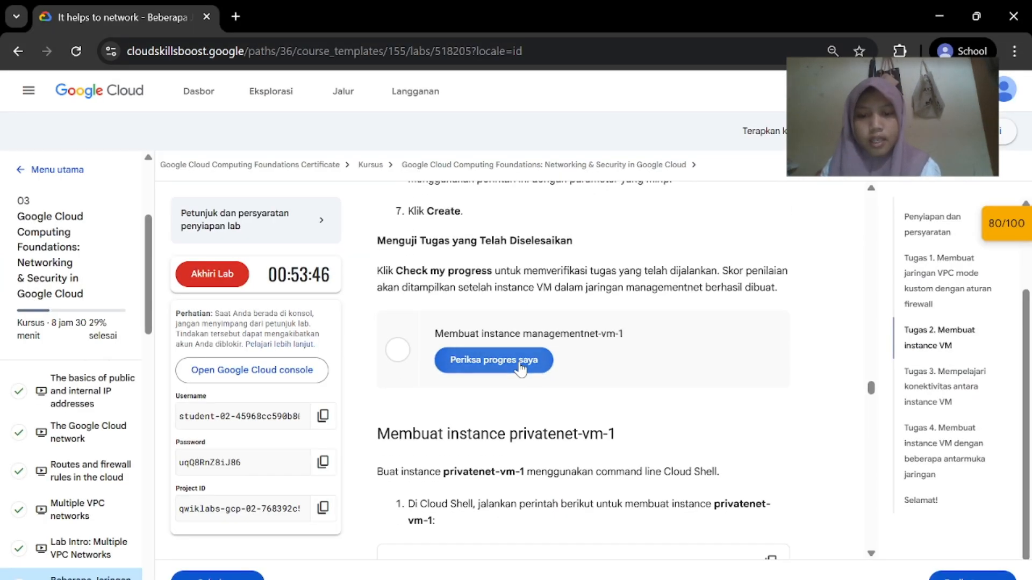
pyautogui.click(521, 370)
# Copy the gcloud command that creates privatenet-vm-1
pyautogui.scroll(-2, 460, 370)
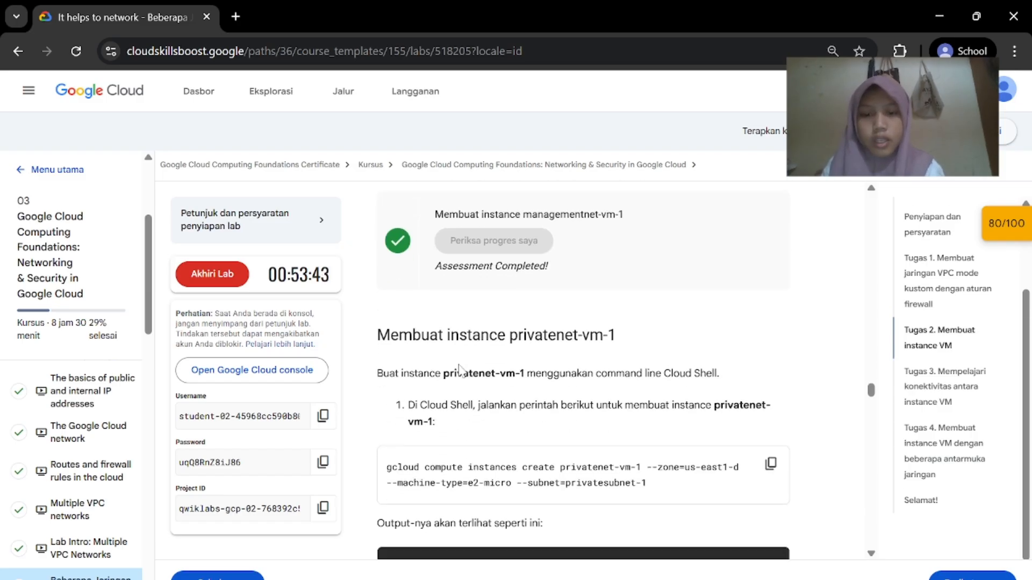
pyautogui.scroll(-1, 548, 339)
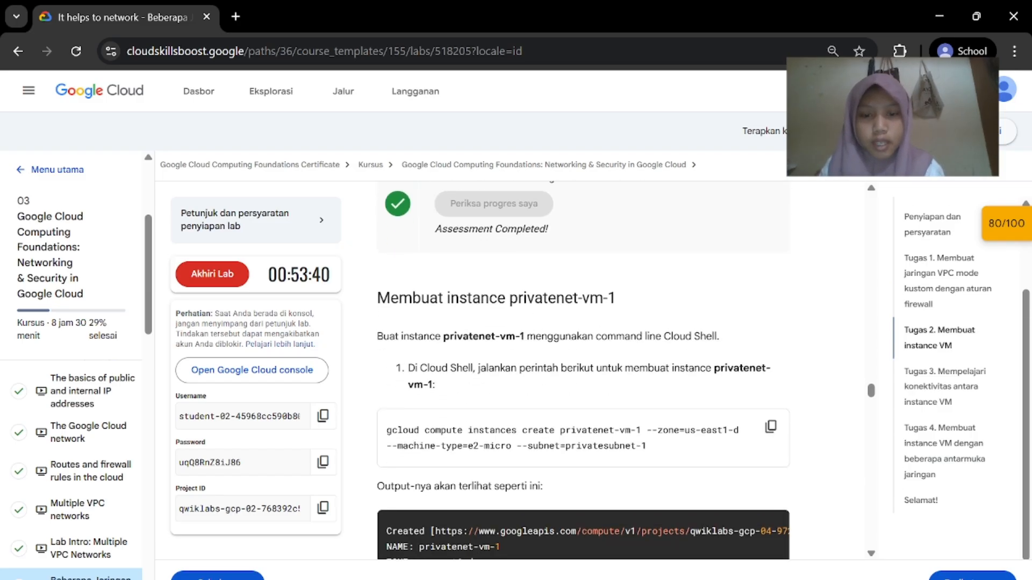
pyautogui.scroll(-2, 699, 376)
pyautogui.click(771, 364)
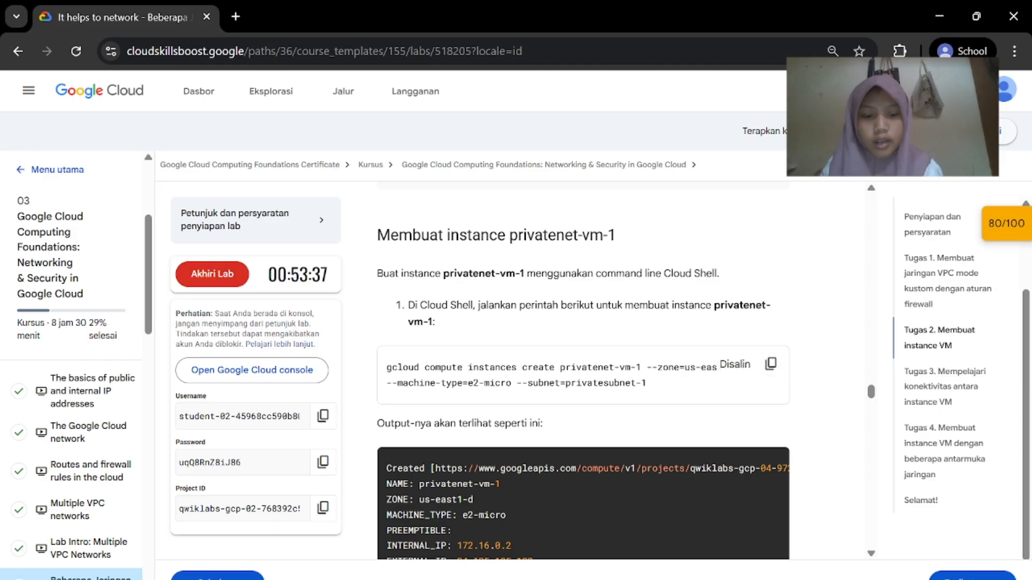
pyautogui.click(774, 573)
# Run the pasted gcloud command in Cloud Shell to create privatenet-vm-1 (e2-micro, us-east1-d, privatesubnet-1)
pyautogui.moveTo(515, 570); pyautogui.dragTo(516, 208)
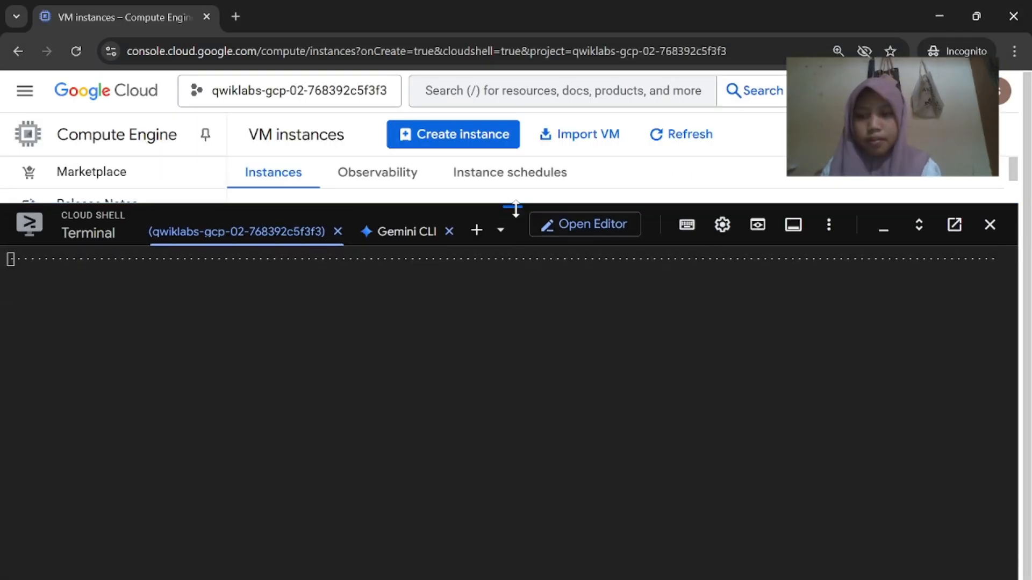
pyautogui.hotkey('ctrl', 'v')
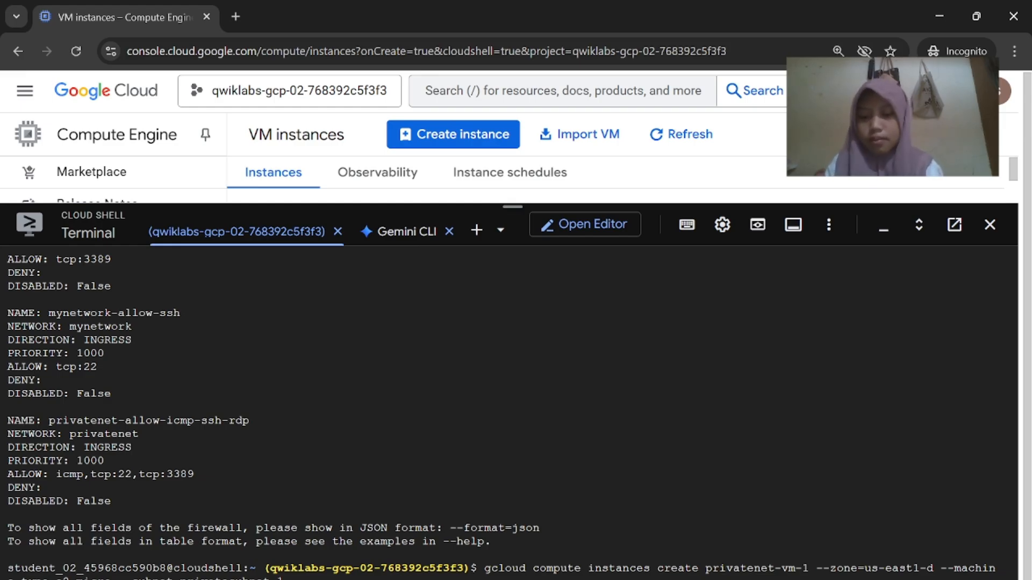
pyautogui.moveTo(512, 201); pyautogui.dragTo(512, 123)
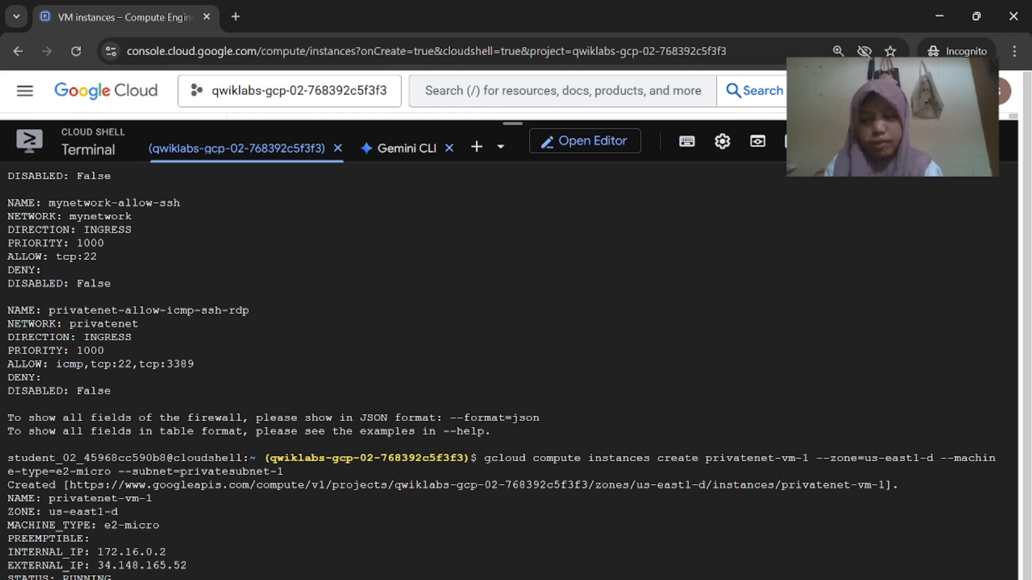
pyautogui.moveTo(700, 579)
pyautogui.click(619, 530)
pyautogui.scroll(-5, 620, 468)
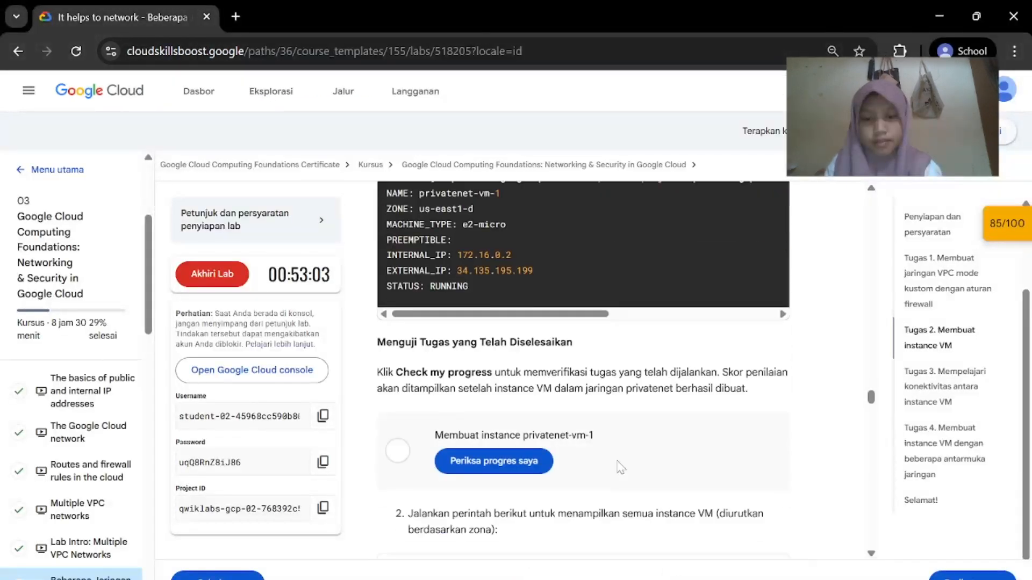
# Verify the privatenet-vm-1 task, then copy 'gcloud compute instances list --sort-by=ZONE'
pyautogui.click(524, 434)
pyautogui.scroll(-3, 624, 463)
pyautogui.click(771, 412)
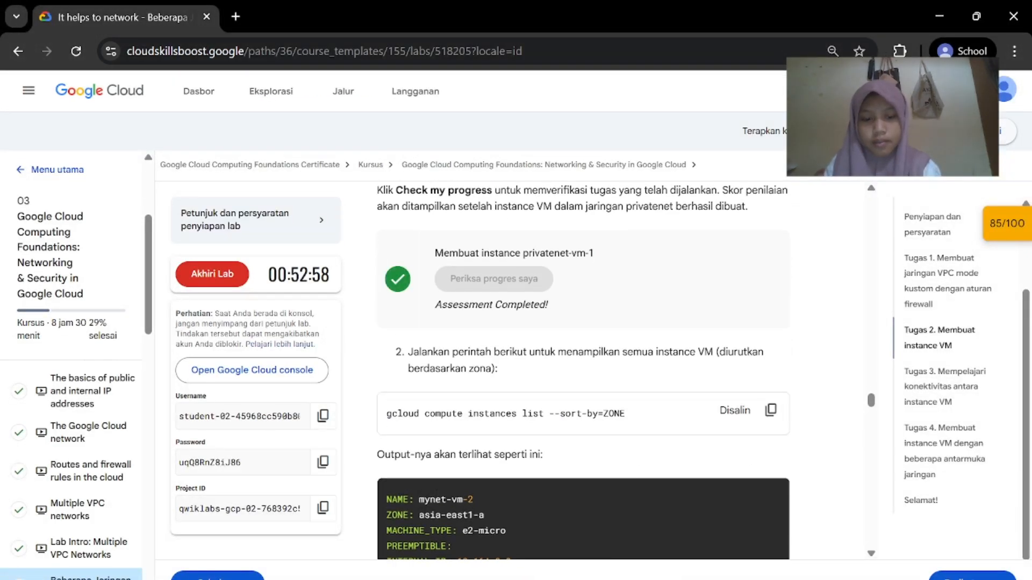
pyautogui.moveTo(704, 578)
pyautogui.click(784, 524)
# Run 'gcloud compute instances list --sort-by=ZONE' in Cloud Shell to list all VMs by zone
pyautogui.hotkey('ctrl', 'v')
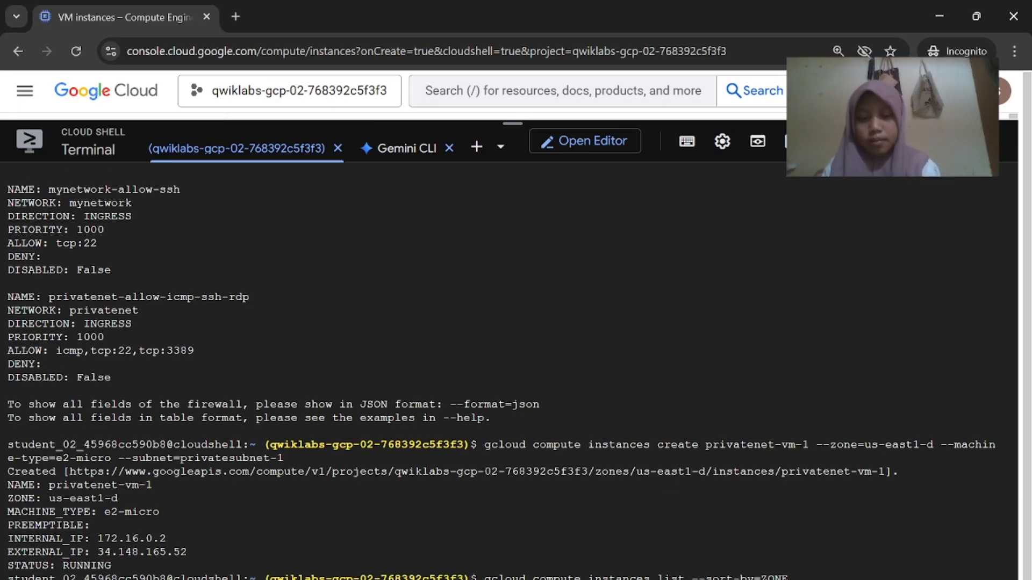
pyautogui.press('Return')
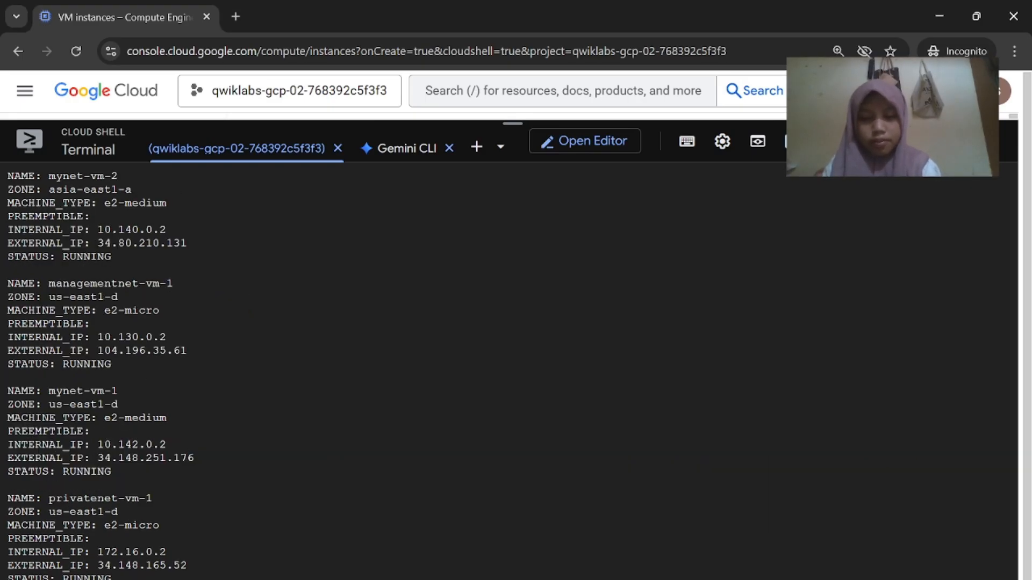
pyautogui.moveTo(704, 579)
pyautogui.click(656, 502)
pyautogui.scroll(-7, 656, 502)
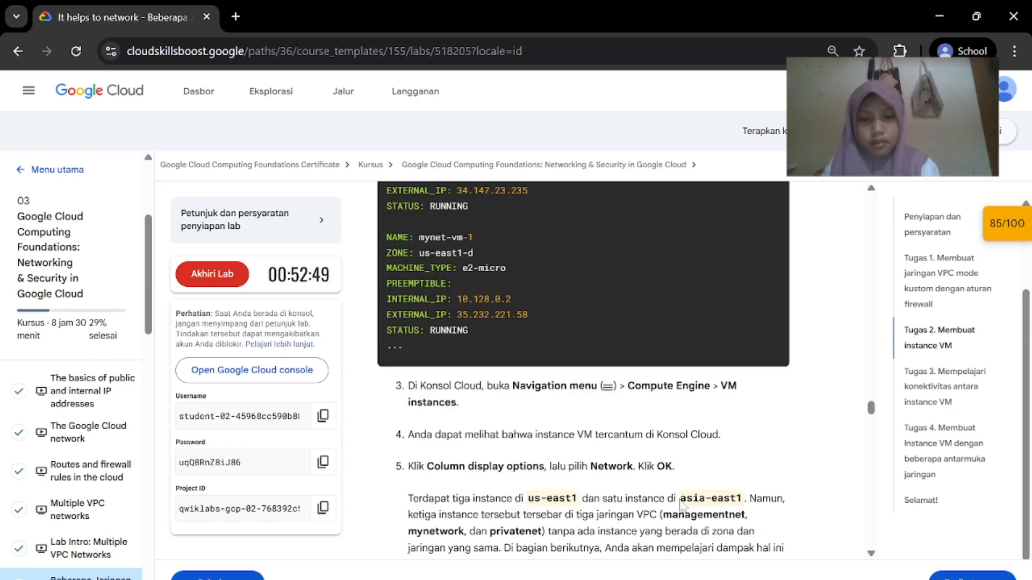
pyautogui.scroll(-3, 681, 505)
pyautogui.moveTo(704, 578)
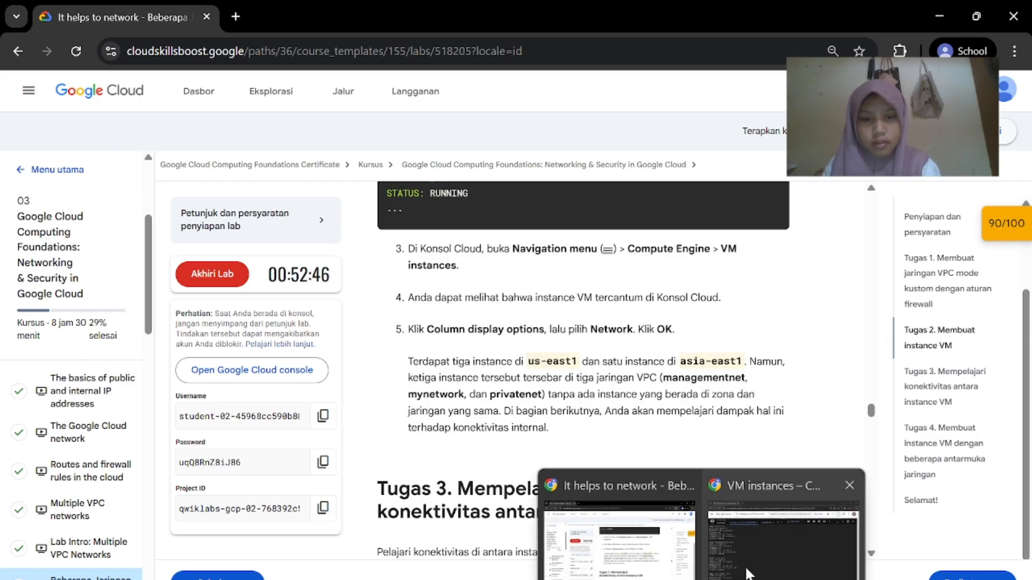
pyautogui.click(782, 517)
# Shrink Cloud Shell to reveal the VM instances list, with the lab score at 90/100
pyautogui.moveTo(511, 130); pyautogui.dragTo(512, 435)
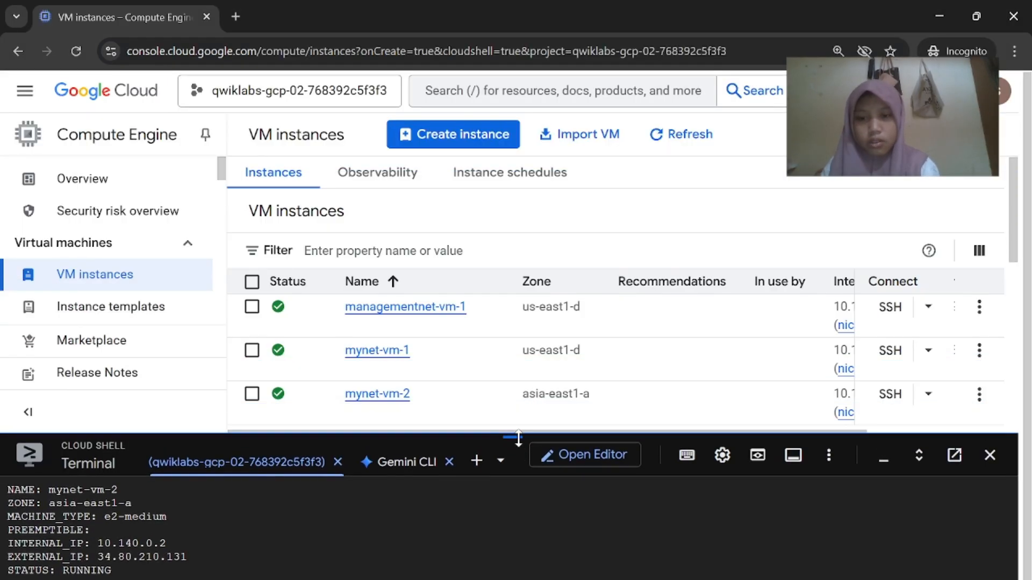
pyautogui.moveTo(704, 578)
pyautogui.click(621, 491)
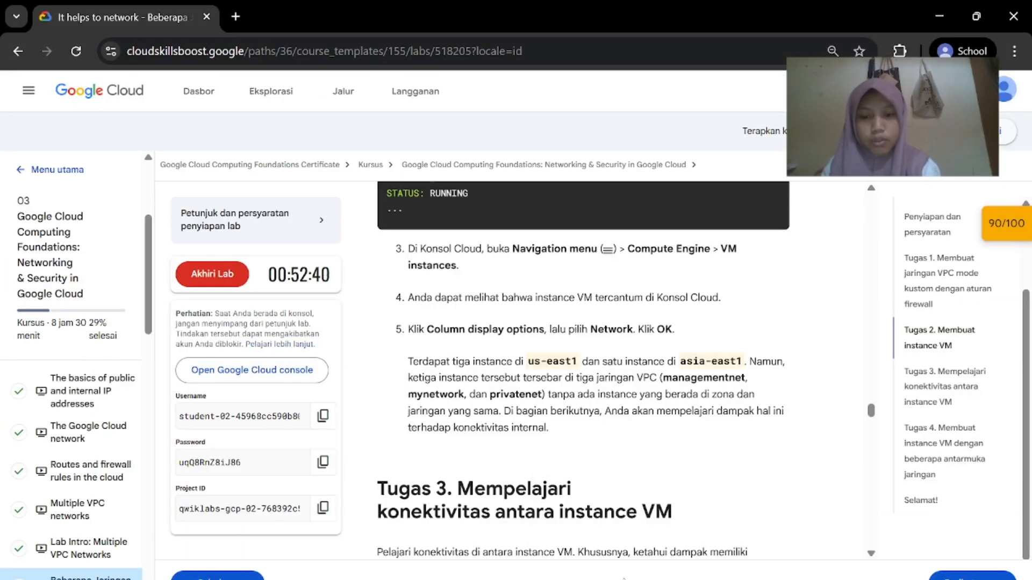
pyautogui.scroll(-1, 621, 491)
pyautogui.scroll(1, 621, 491)
pyautogui.scroll(1, 621, 491)
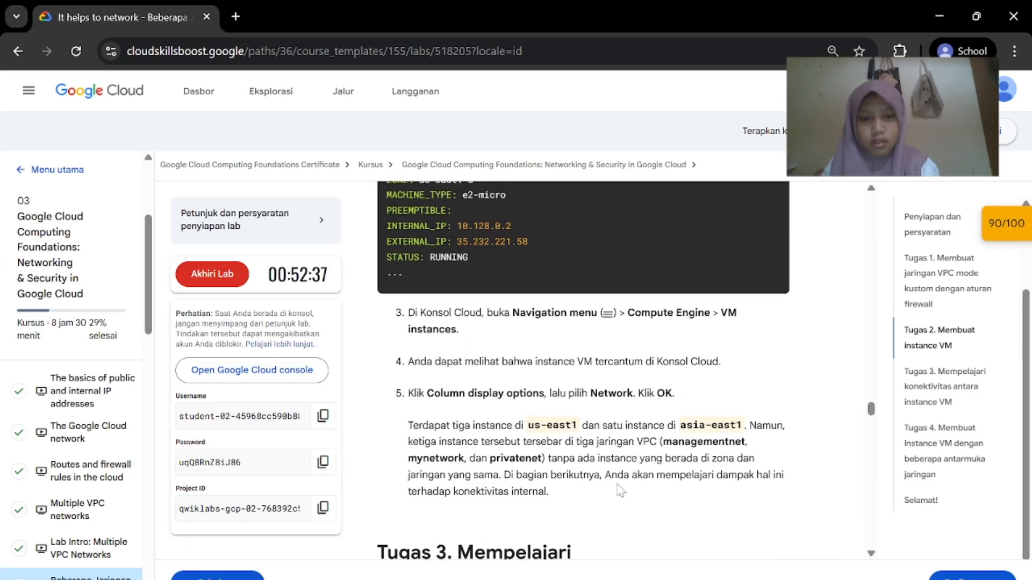
pyautogui.scroll(-1, 620, 491)
pyautogui.moveTo(702, 579)
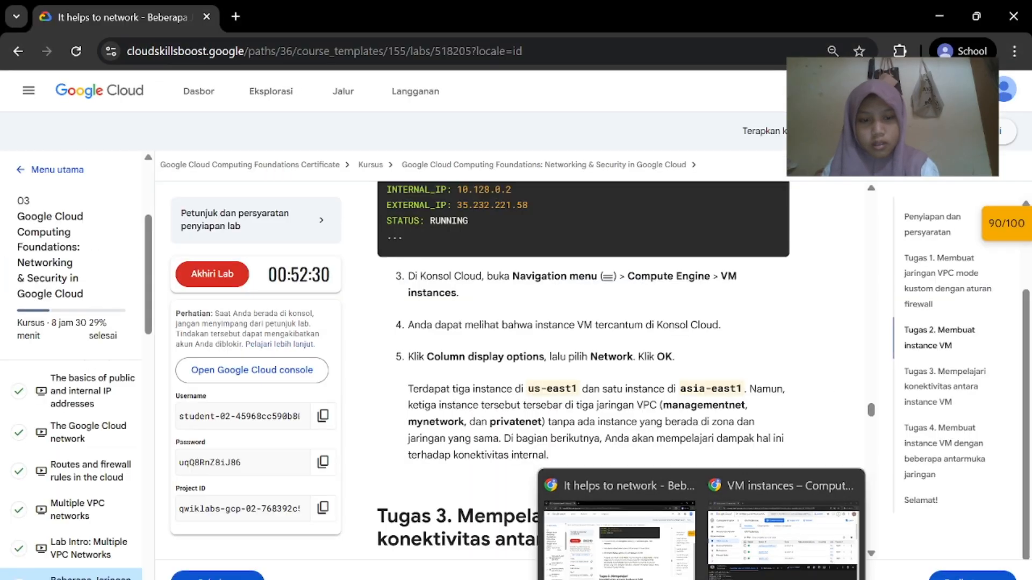
pyautogui.click(782, 533)
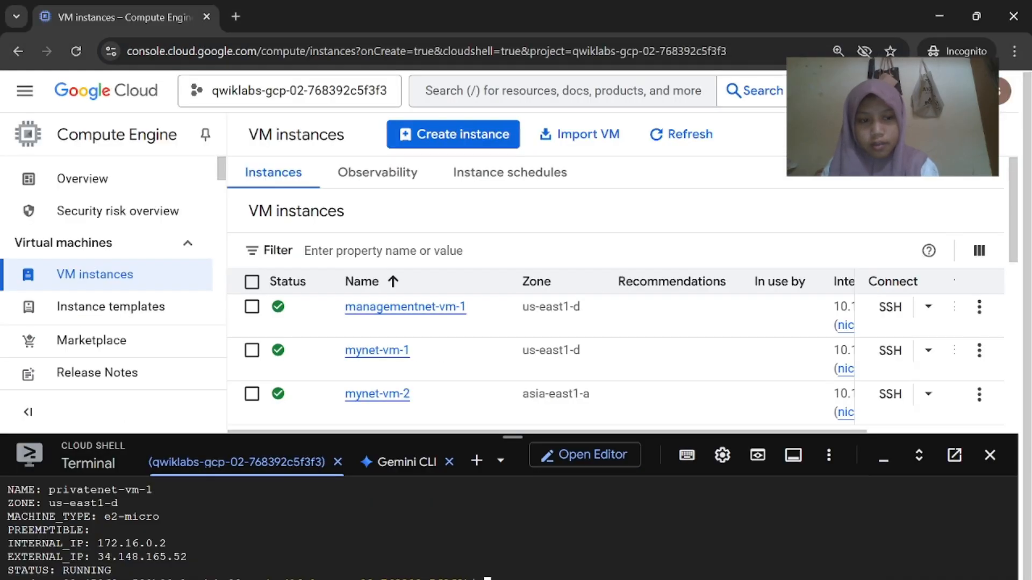
# Review the VM instances table, scrolling across its columns
pyautogui.click(618, 516)
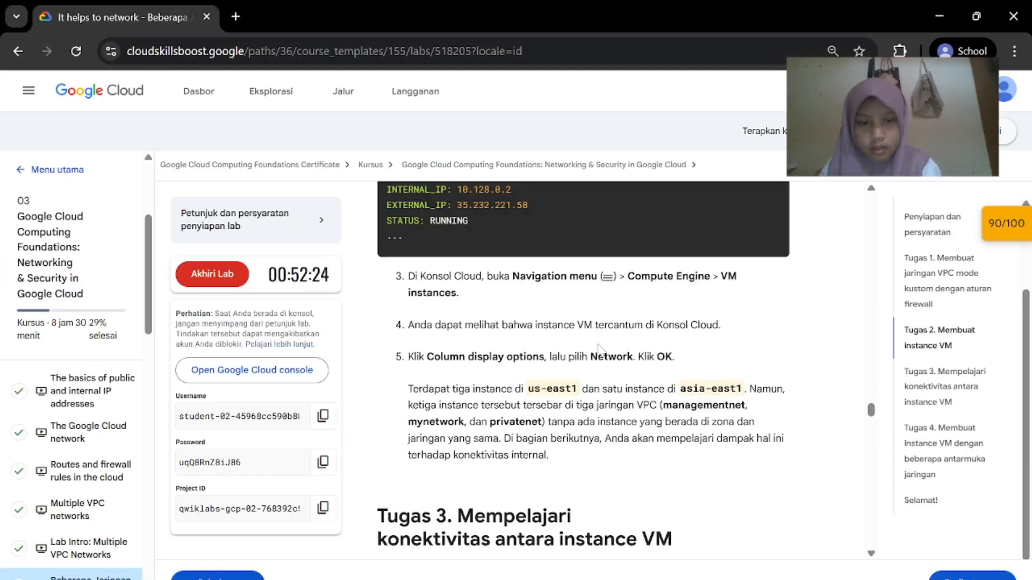
pyautogui.click(922, 519)
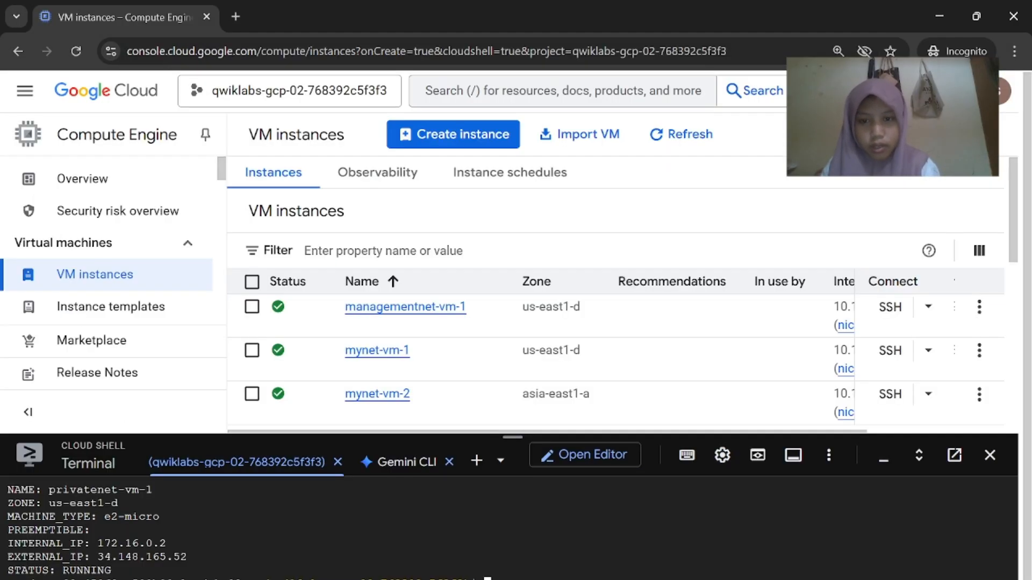
pyautogui.scroll(-1, 589, 279)
pyautogui.hscroll(3, 590, 280)
pyautogui.hscroll(-3, 590, 282)
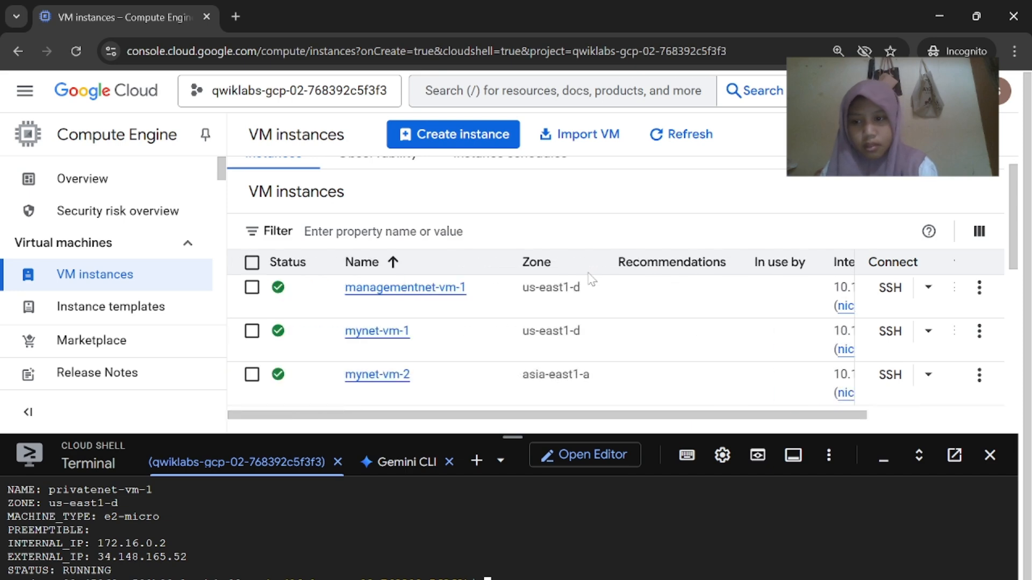
pyautogui.scroll(1, 267, 325)
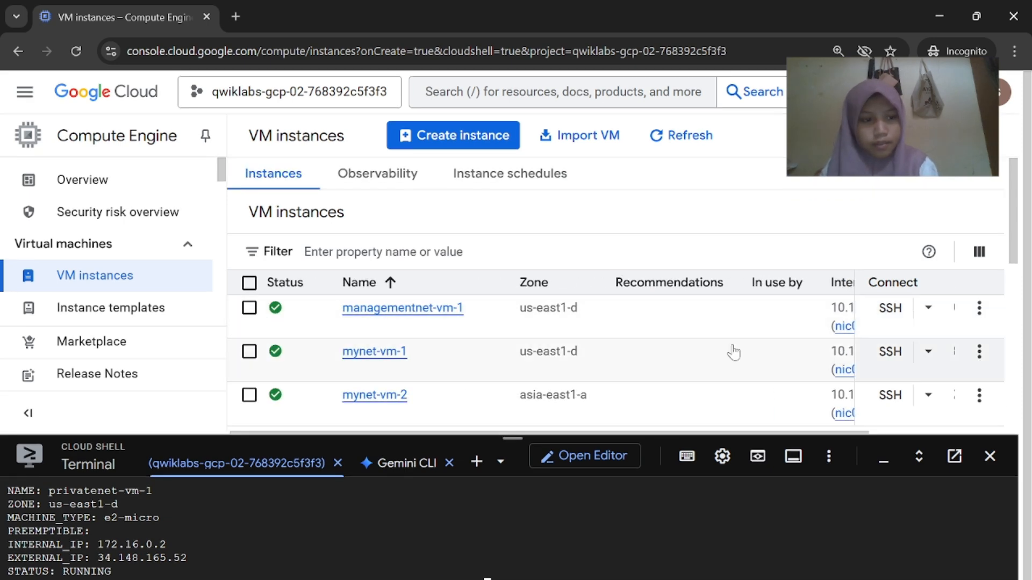
pyautogui.hscroll(3, 733, 350)
pyautogui.hscroll(-3, 477, 320)
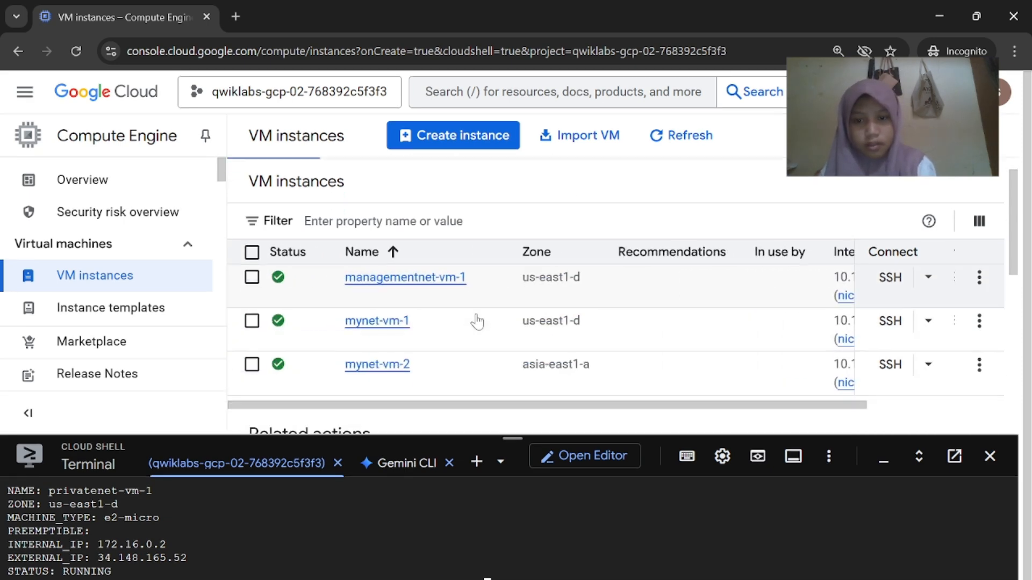
pyautogui.scroll(-1, 476, 320)
pyautogui.click(647, 570)
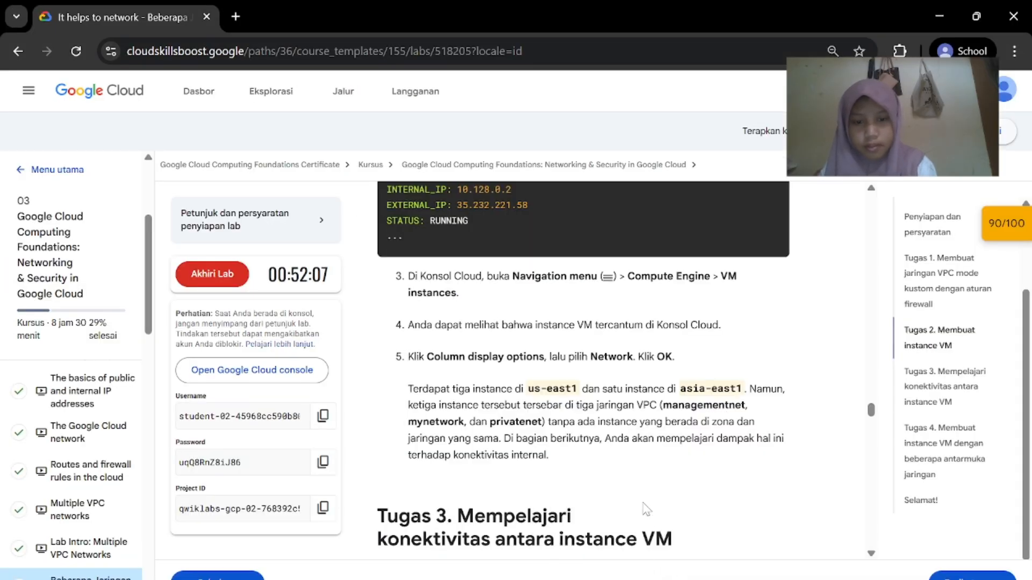
pyautogui.moveTo(647, 570)
pyautogui.click(785, 530)
pyautogui.scroll(-3, 135, 292)
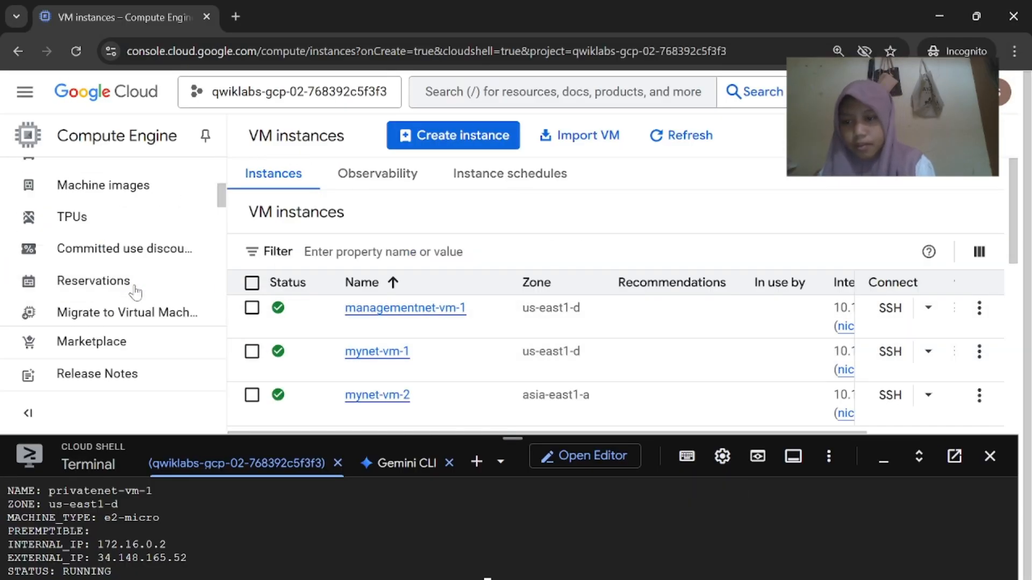
pyautogui.scroll(-10, 137, 292)
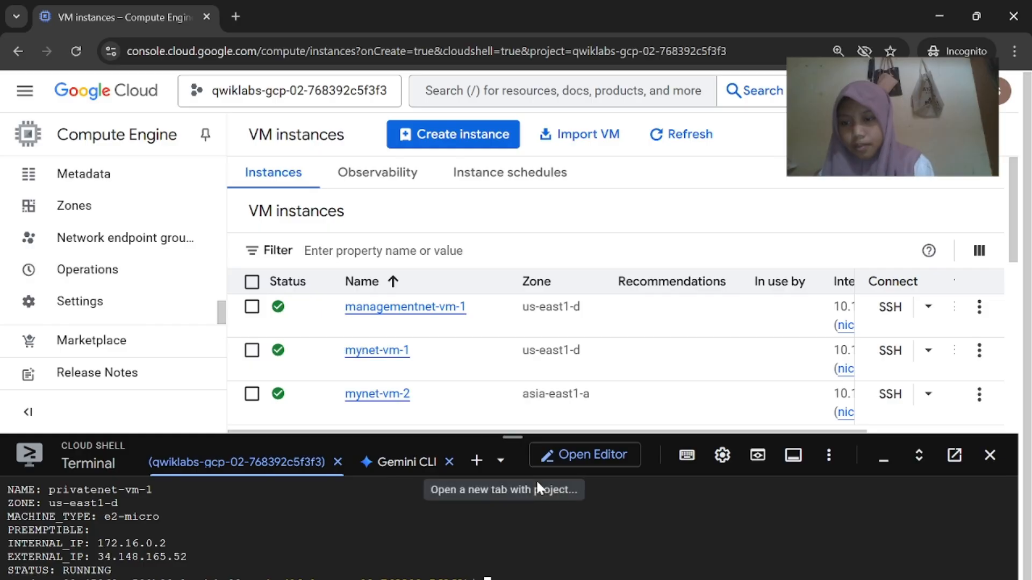
# Copy the phrase 'Column display options' from the lab instructions
pyautogui.moveTo(656, 573)
pyautogui.click(639, 557)
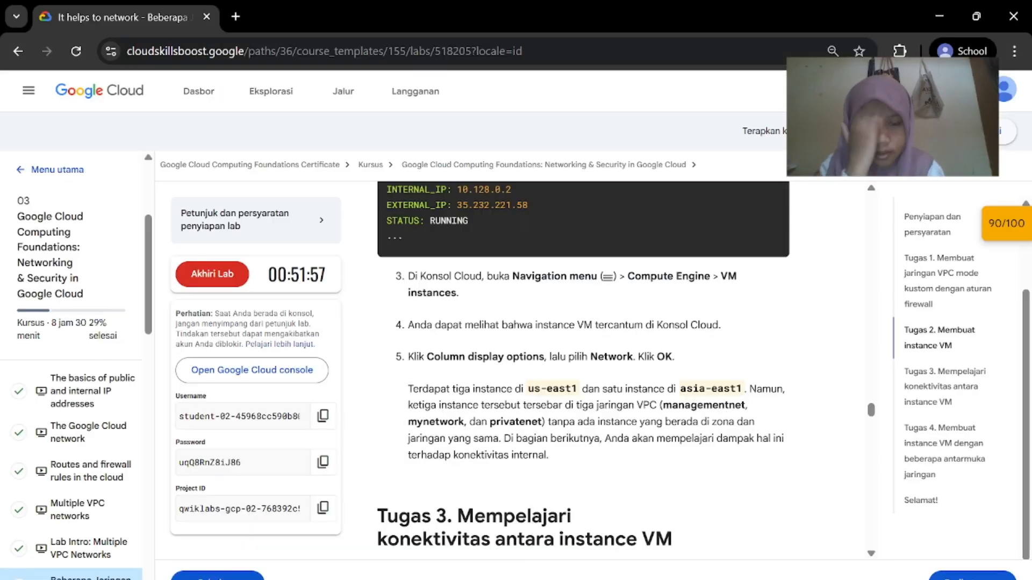
pyautogui.scroll(-1, 514, 358)
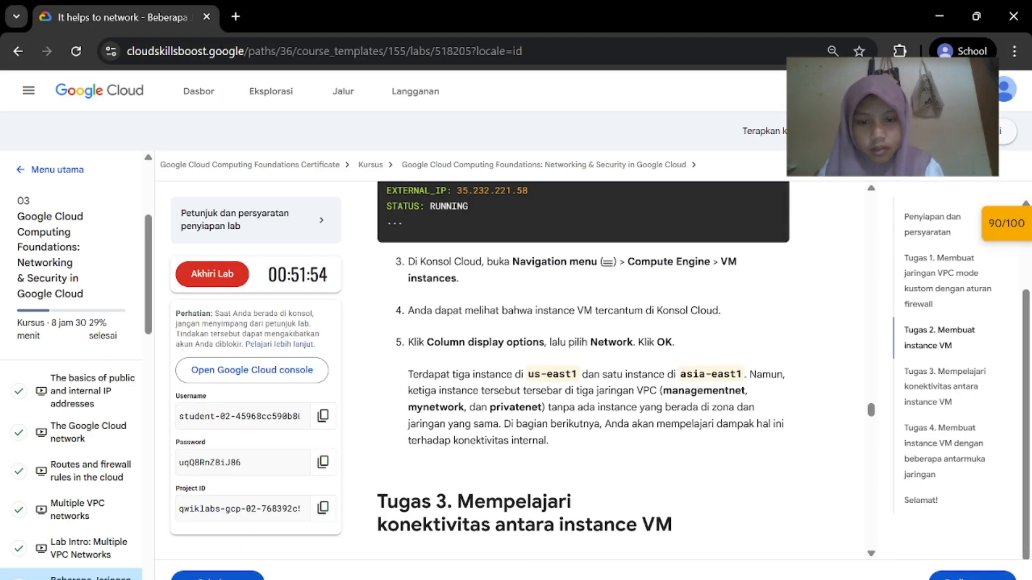
pyautogui.moveTo(545, 343); pyautogui.dragTo(427, 344)
pyautogui.rightClick(430, 346)
pyautogui.click(456, 363)
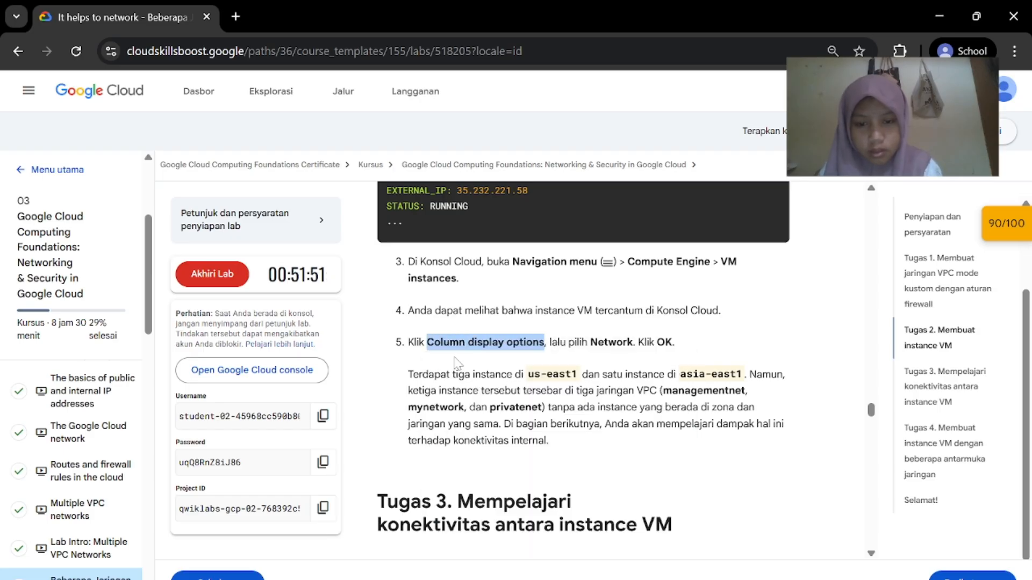
pyautogui.click(456, 363)
# Scroll the lab instructions to the 'Melakukan ping ke alamat IP eksternal' section
pyautogui.scroll(-2, 456, 363)
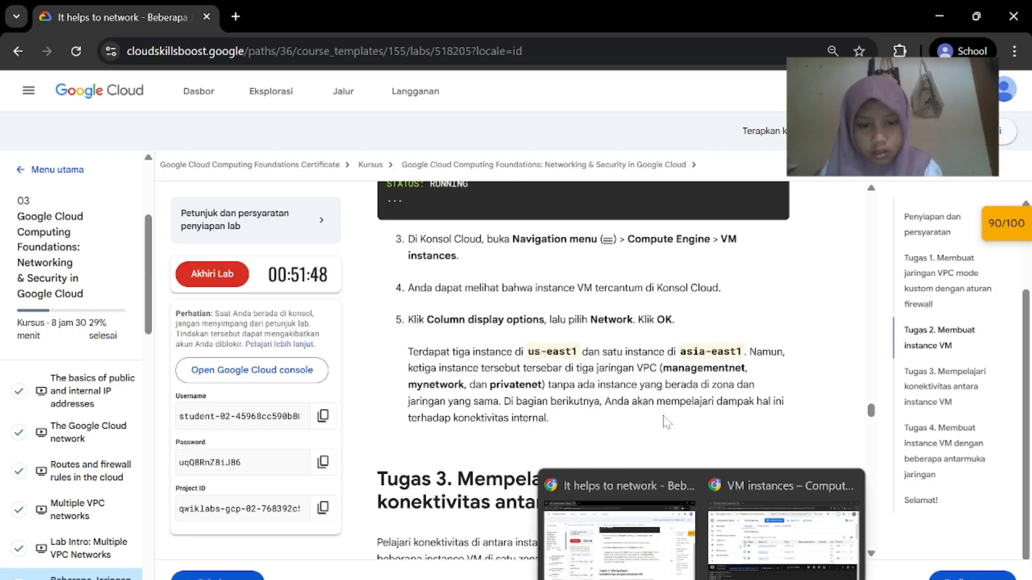
pyautogui.scroll(-8, 583, 376)
pyautogui.scroll(4, 667, 422)
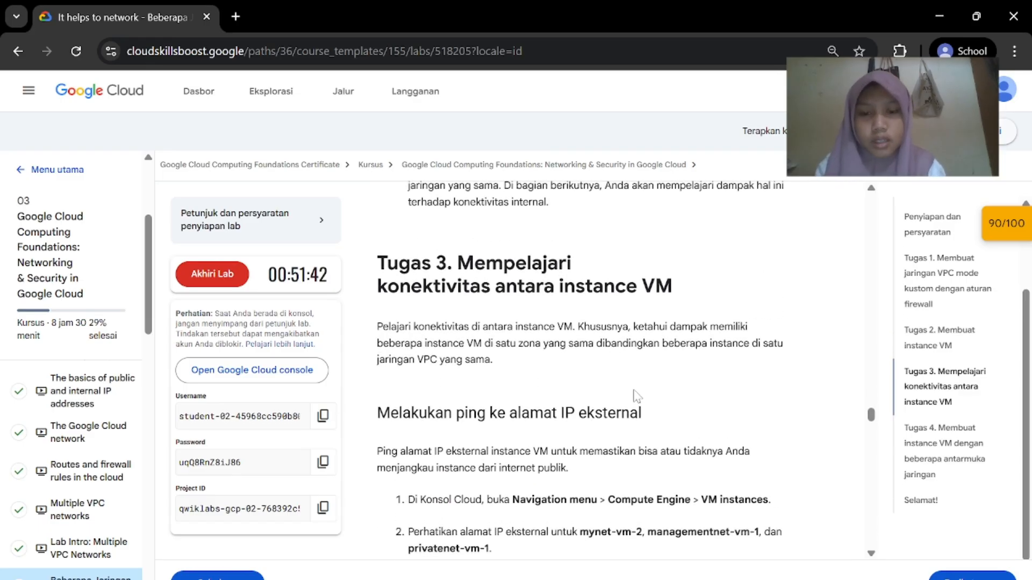
pyautogui.scroll(-3, 637, 396)
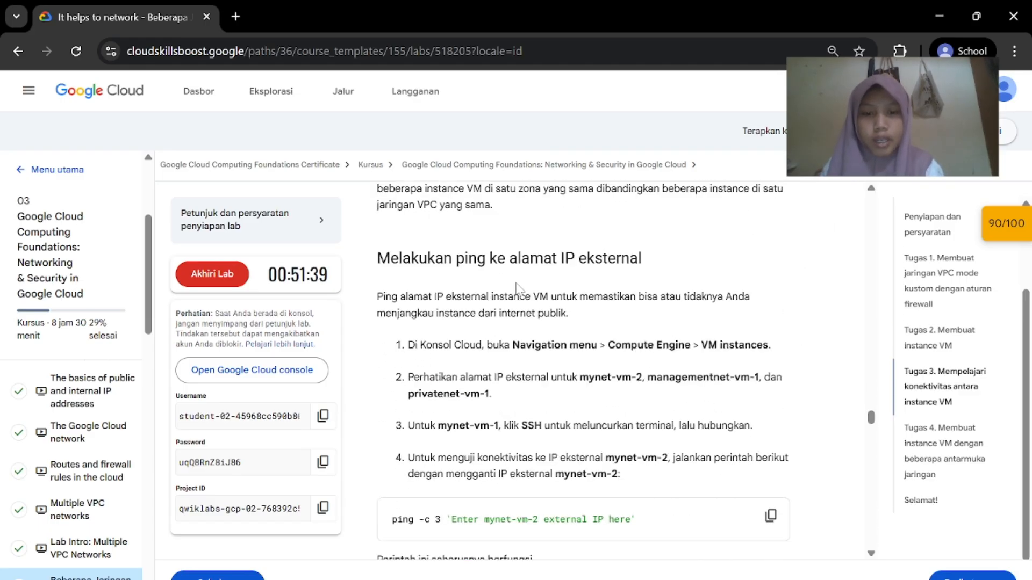
pyautogui.scroll(-1, 516, 288)
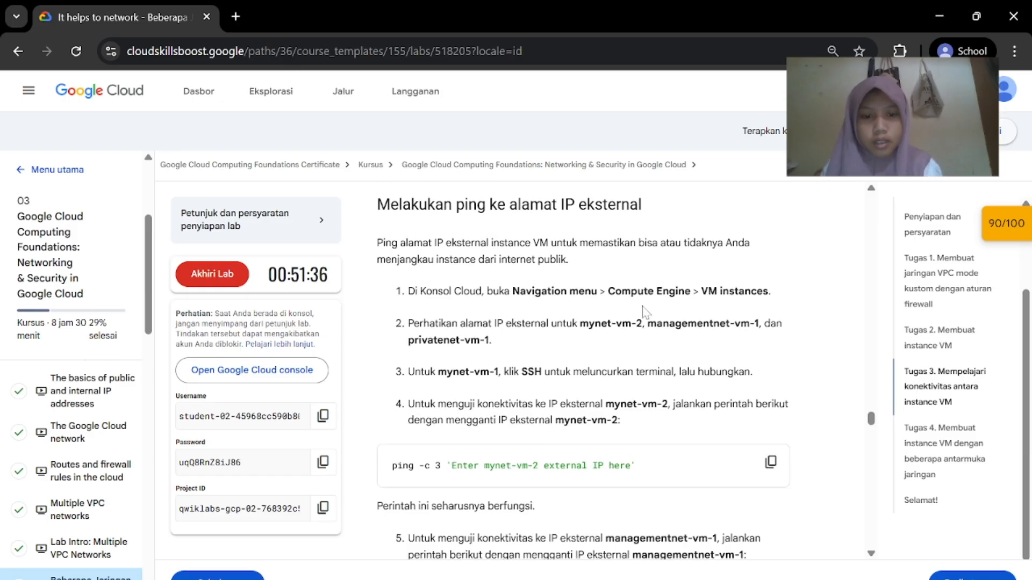
# Scroll the VM instances table right to see the internal and external IP columns
pyautogui.moveTo(701, 579)
pyautogui.click(783, 548)
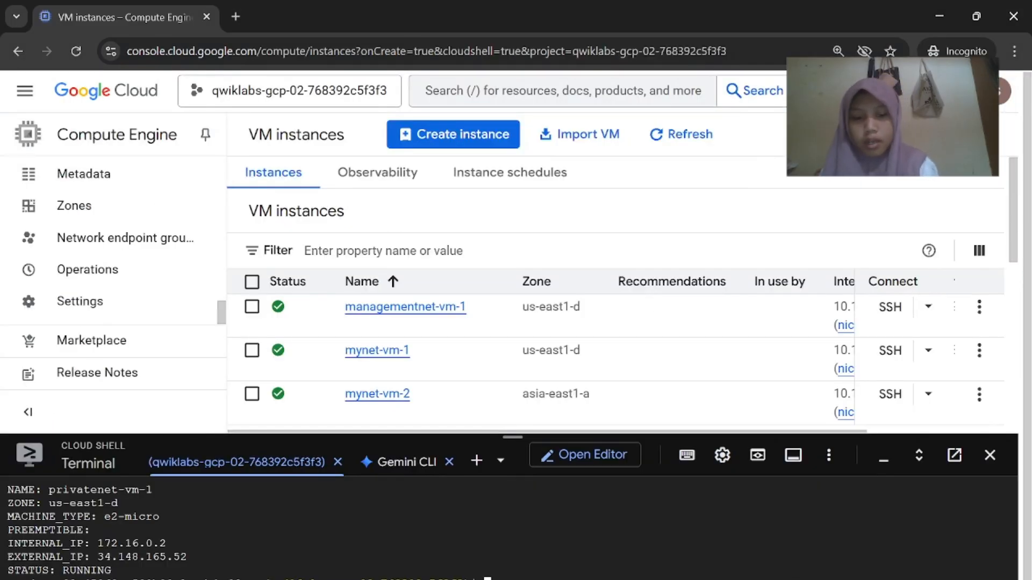
pyautogui.click(619, 559)
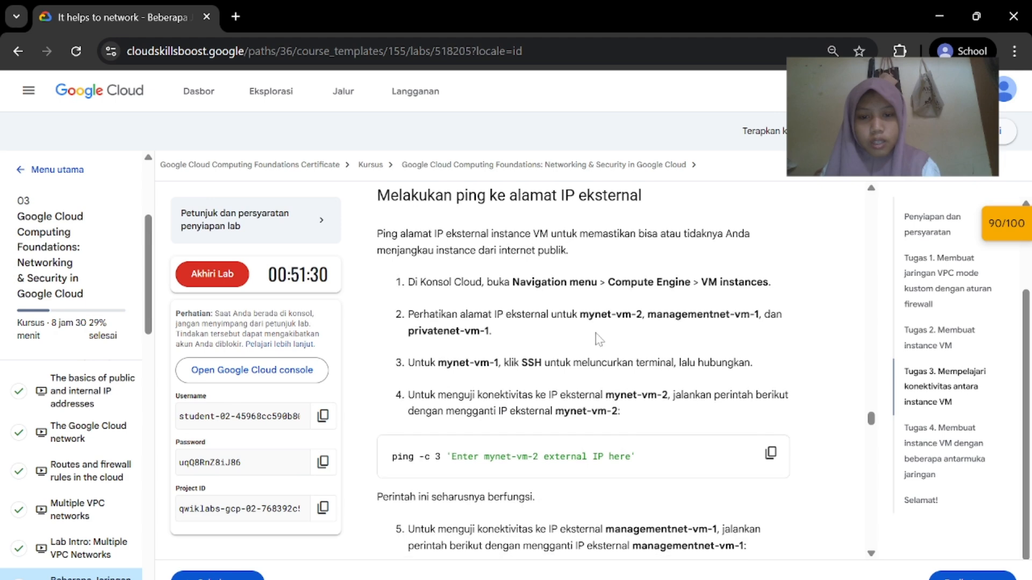
pyautogui.moveTo(701, 576)
pyautogui.click(783, 549)
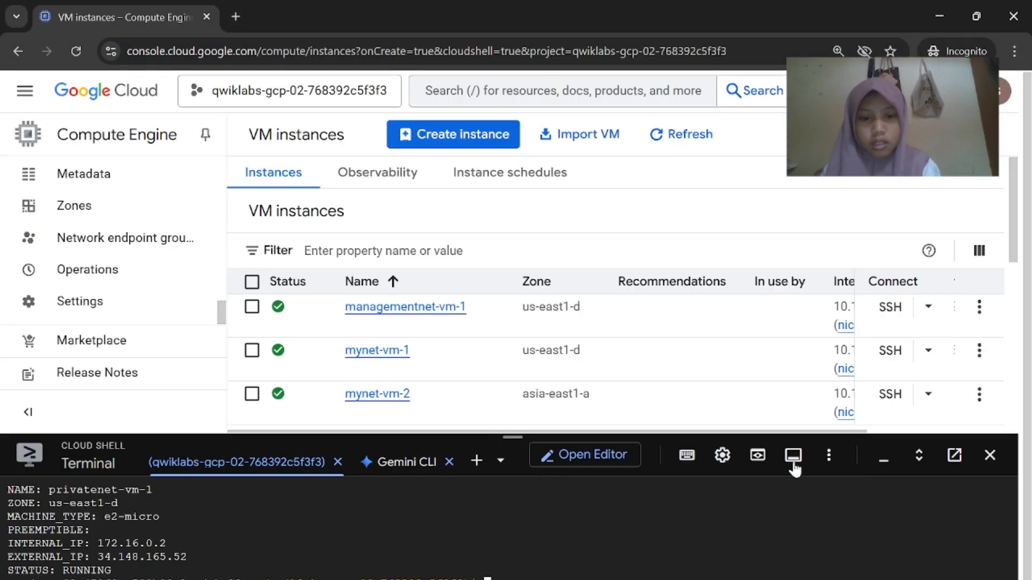
pyautogui.hscroll(3, 715, 323)
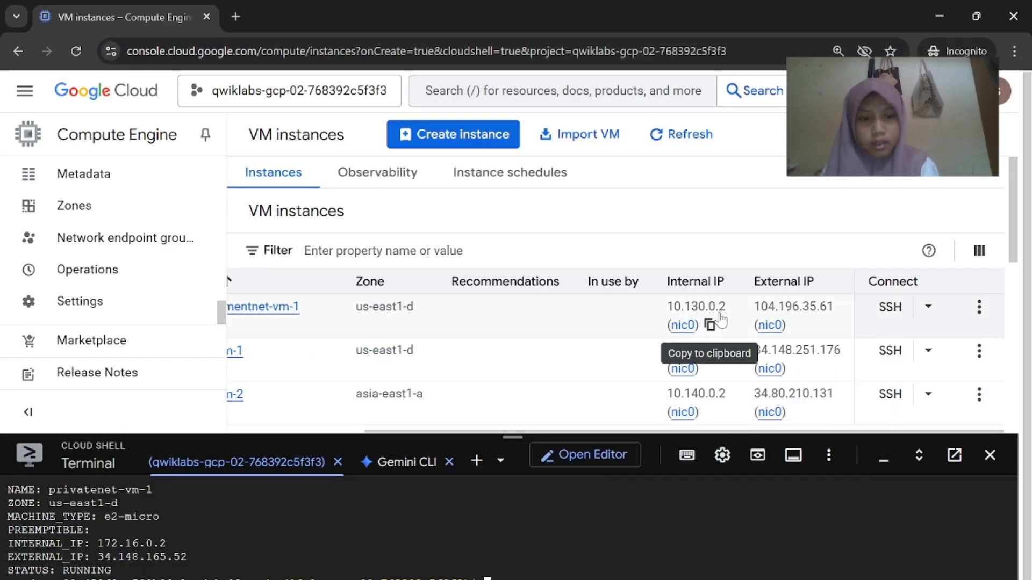
pyautogui.click(645, 562)
pyautogui.scroll(-1, 618, 441)
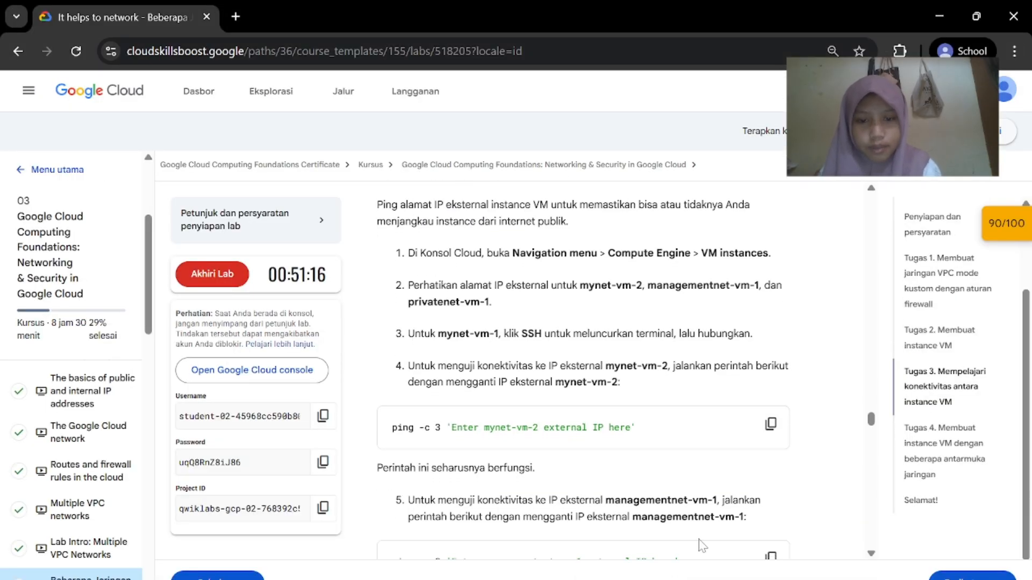
# Launch an SSH session on mynet-vm-1 from the VM instances list
pyautogui.moveTo(701, 579)
pyautogui.click(784, 548)
pyautogui.hscroll(-3, 514, 375)
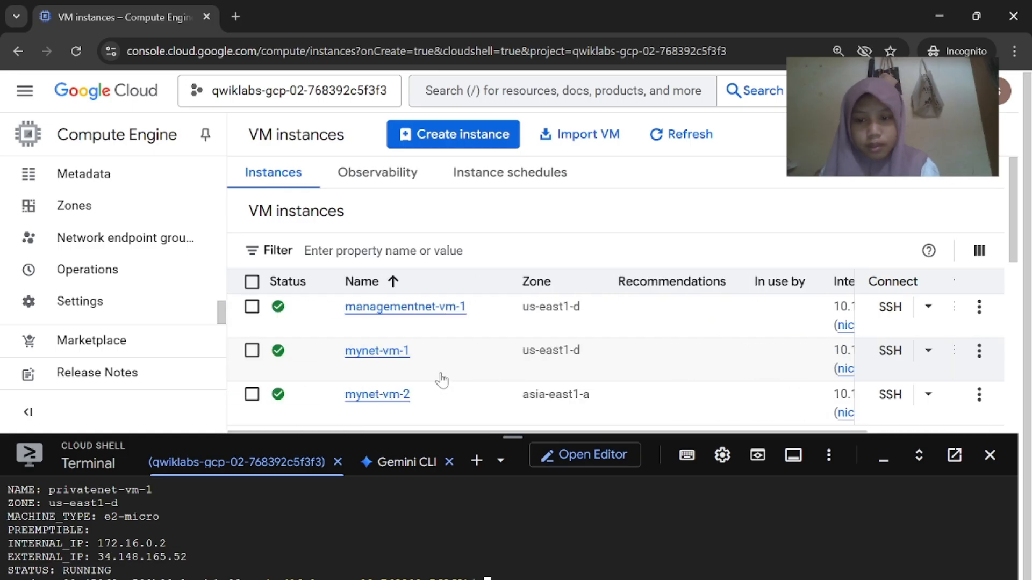
pyautogui.scroll(-2, 419, 375)
pyautogui.hscroll(3, 844, 292)
pyautogui.click(874, 272)
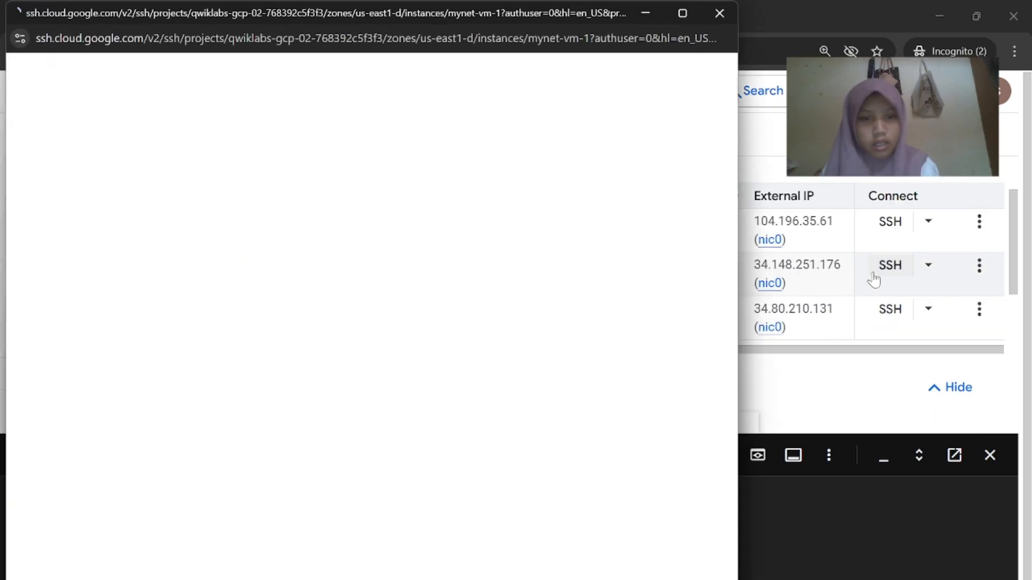
pyautogui.moveTo(701, 578)
pyautogui.click(702, 538)
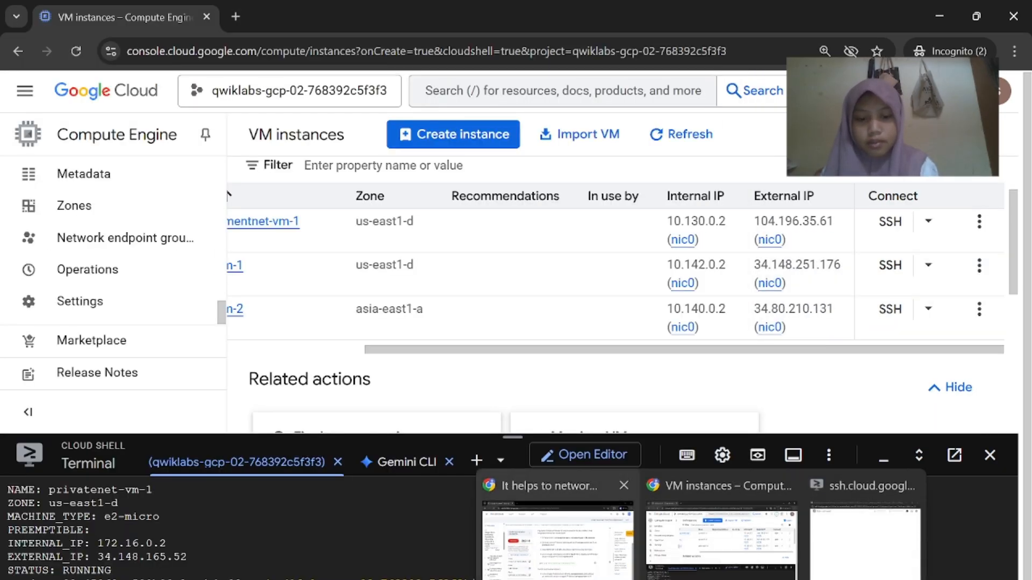
pyautogui.click(551, 537)
pyautogui.scroll(-1, 697, 485)
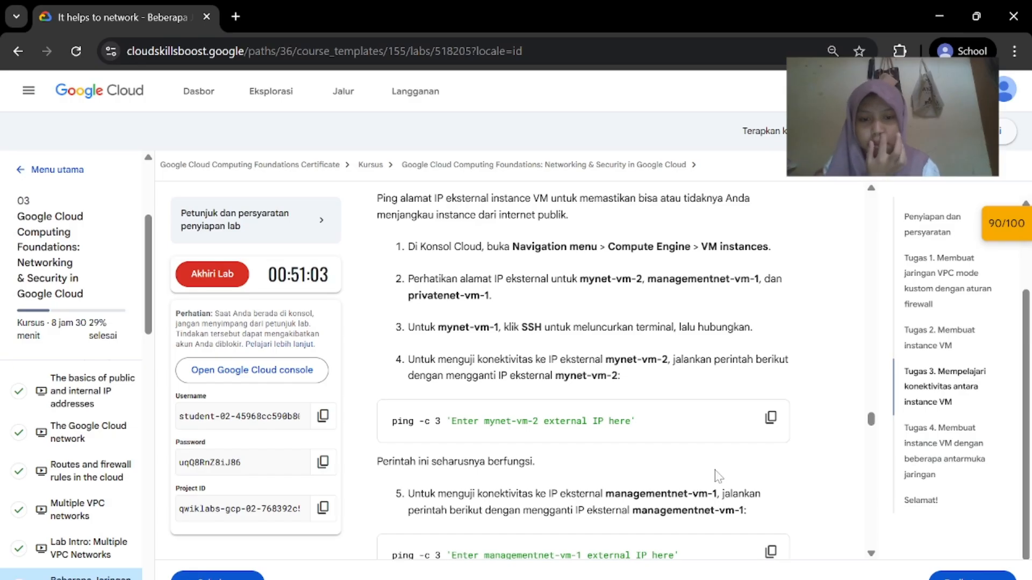
# Authorize browser SSH and run the lab's mynet-vm-2 ping command in mynet-vm-1's terminal
pyautogui.click(771, 418)
pyautogui.moveTo(701, 578)
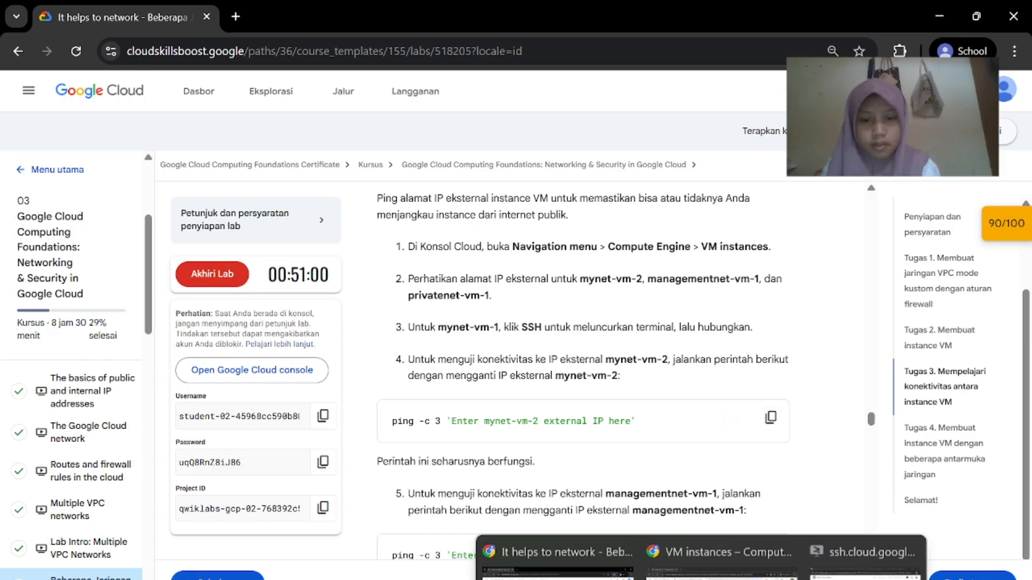
pyautogui.click(822, 553)
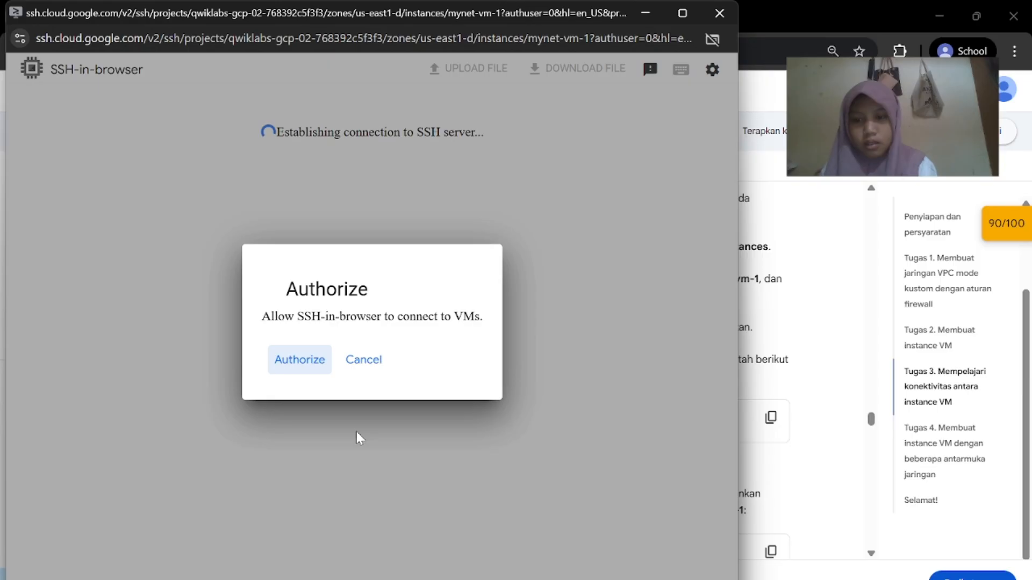
pyautogui.click(311, 368)
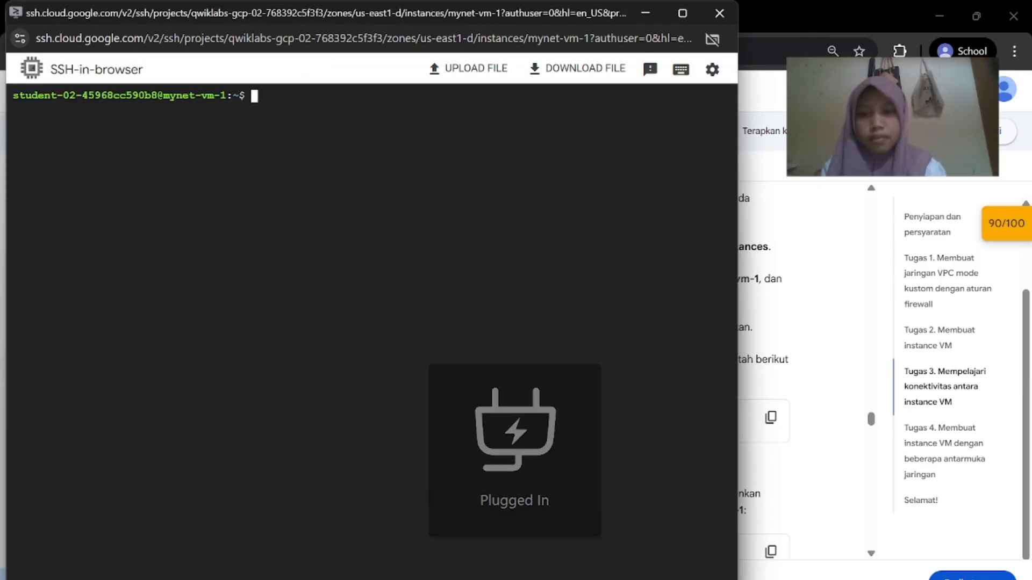
pyautogui.hotkey('ctrl', 'v')
pyautogui.press('Return')
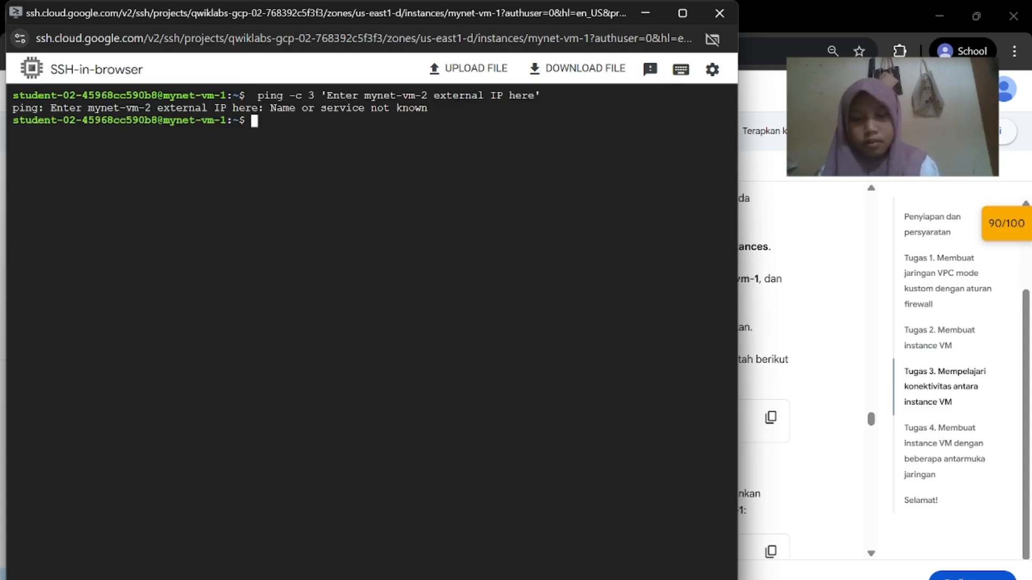
pyautogui.moveTo(704, 579)
pyautogui.click(721, 540)
# Recopy and rerun the mynet-vm-2 ping, which fails with an unknown name
pyautogui.click(677, 554)
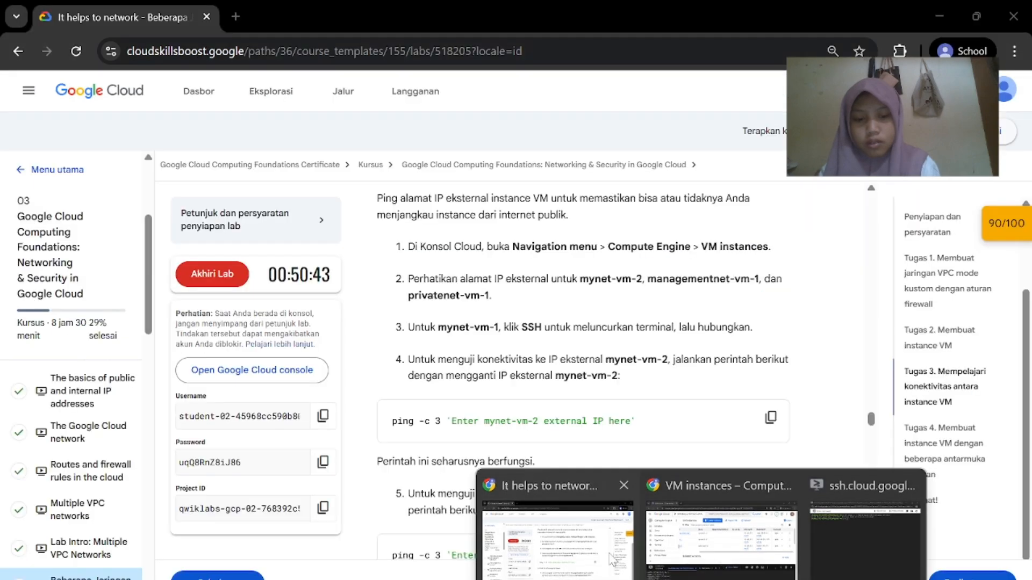
pyautogui.scroll(-1, 612, 450)
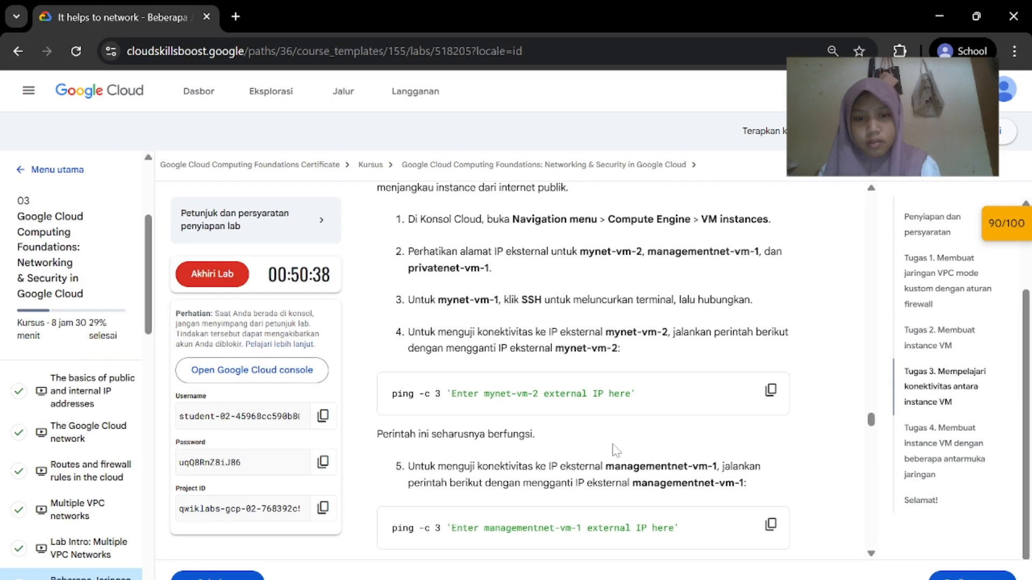
pyautogui.click(760, 386)
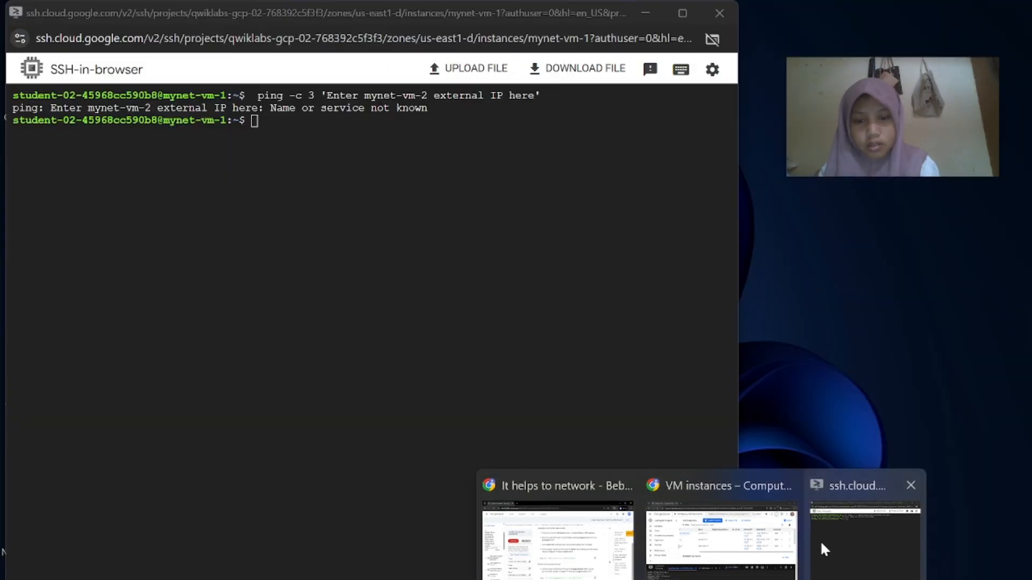
pyautogui.click(821, 541)
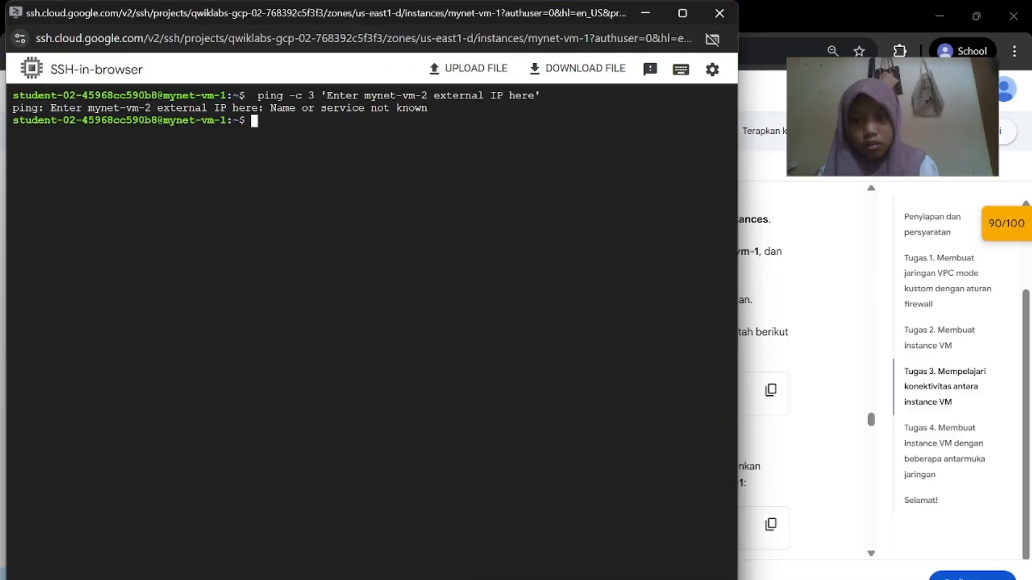
pyautogui.hotkey('ctrl', 'v')
pyautogui.press('Return')
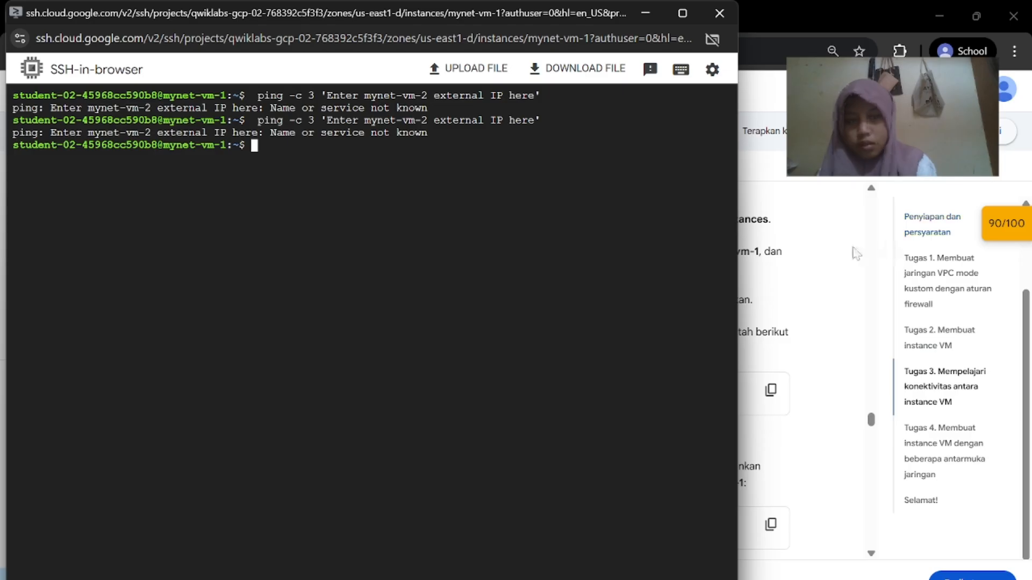
pyautogui.moveTo(702, 579)
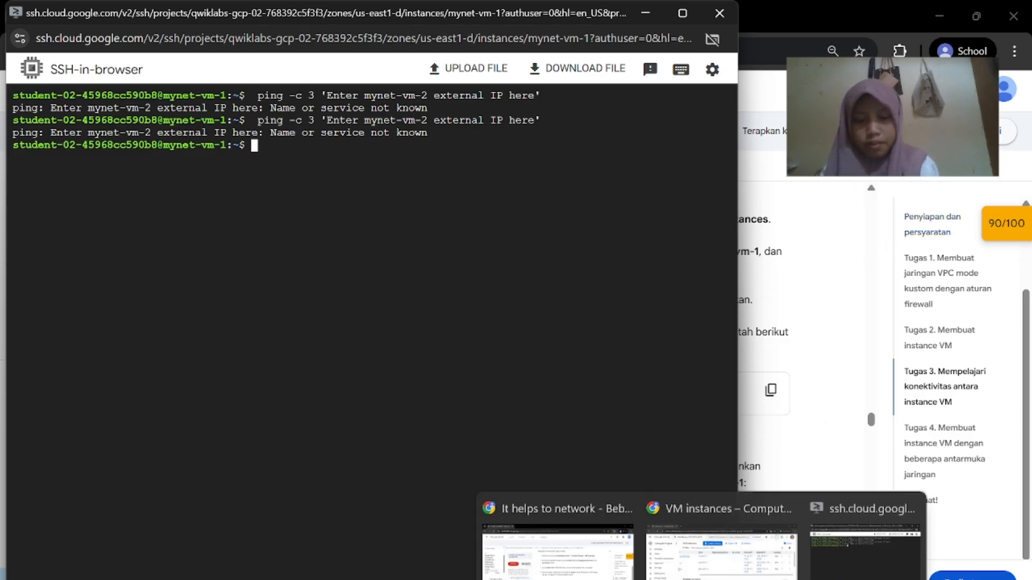
pyautogui.click(557, 543)
# Copy and run the managementnet-vm-1 ping command in the SSH terminal
pyautogui.scroll(-1, 583, 387)
pyautogui.scroll(-2, 769, 400)
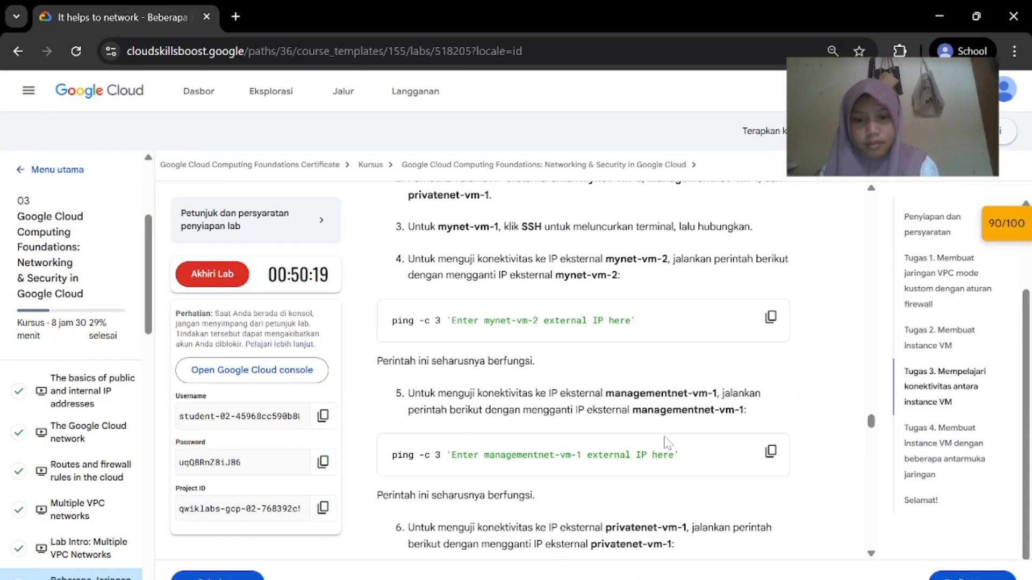
pyautogui.click(769, 402)
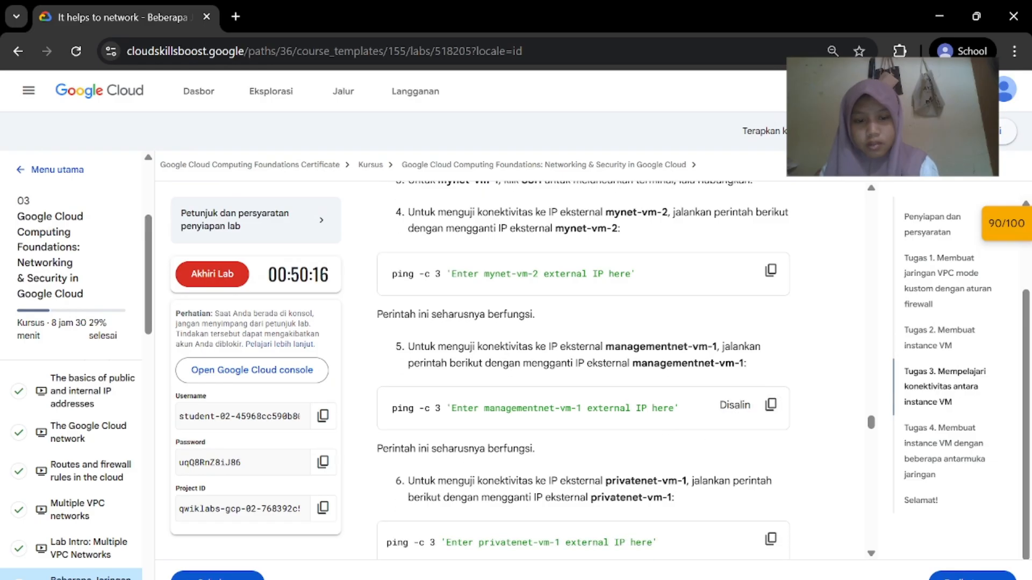
pyautogui.moveTo(703, 579)
pyautogui.click(722, 532)
pyautogui.moveTo(799, 566)
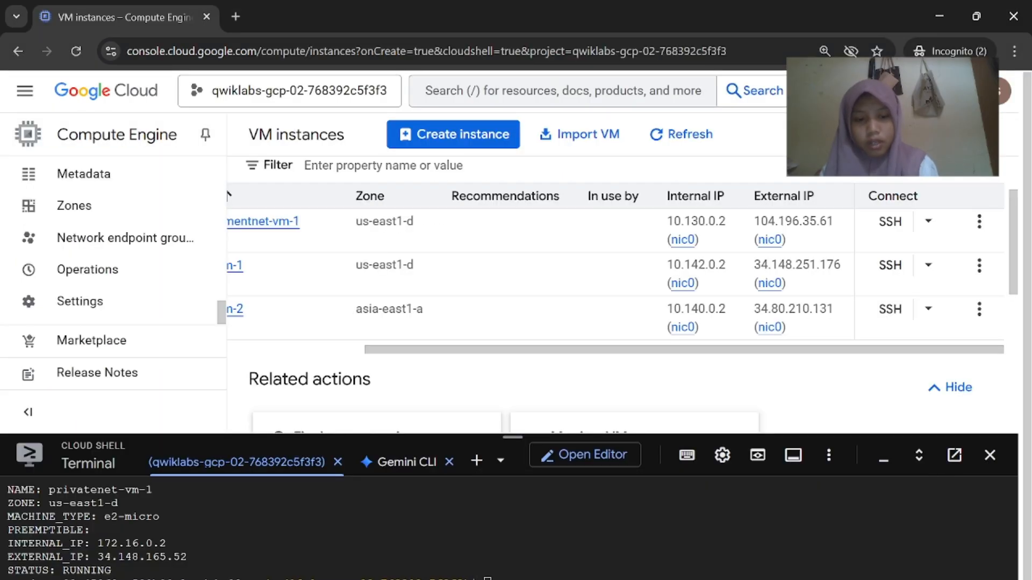
pyautogui.click(863, 535)
pyautogui.hotkey('ctrl', 'v')
pyautogui.press('Return')
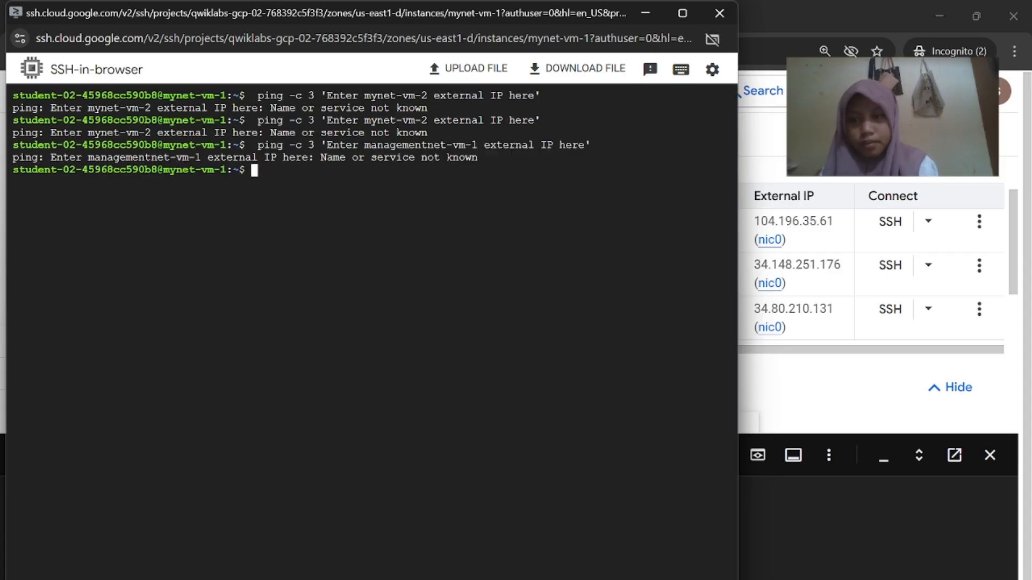
# Close the mynet-vm-1 SSH window and return to the VM instances list
pyautogui.moveTo(702, 579)
pyautogui.click(576, 533)
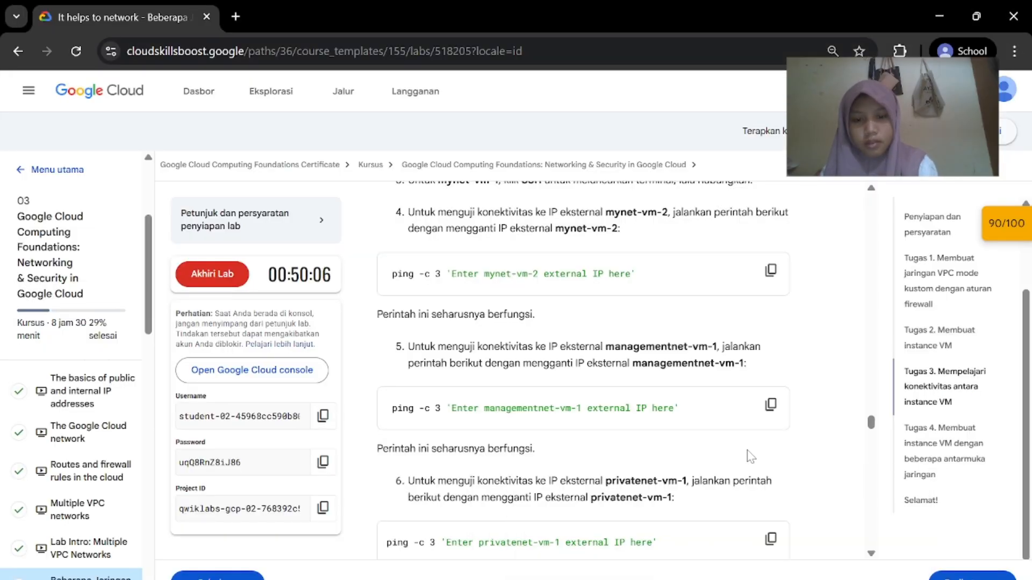
pyautogui.scroll(-3, 751, 452)
pyautogui.scroll(-3, 751, 451)
pyautogui.scroll(12, 751, 451)
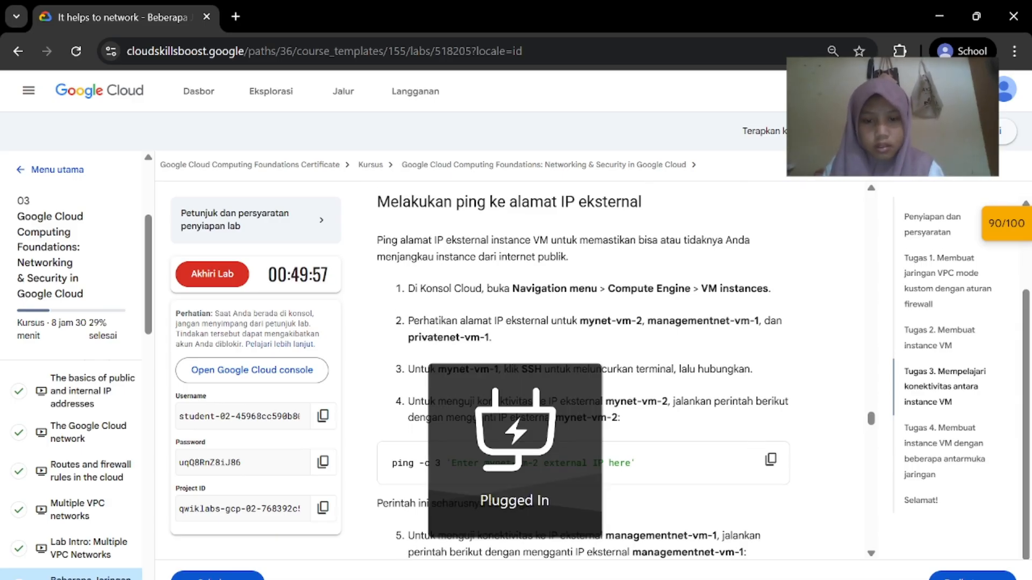
pyautogui.moveTo(703, 579)
pyautogui.click(851, 526)
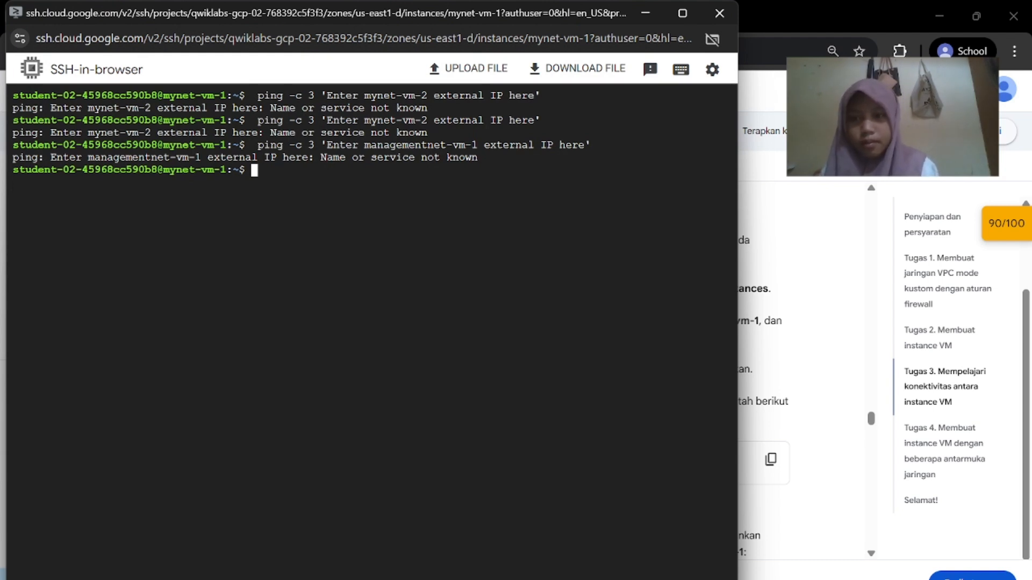
pyautogui.click(715, 12)
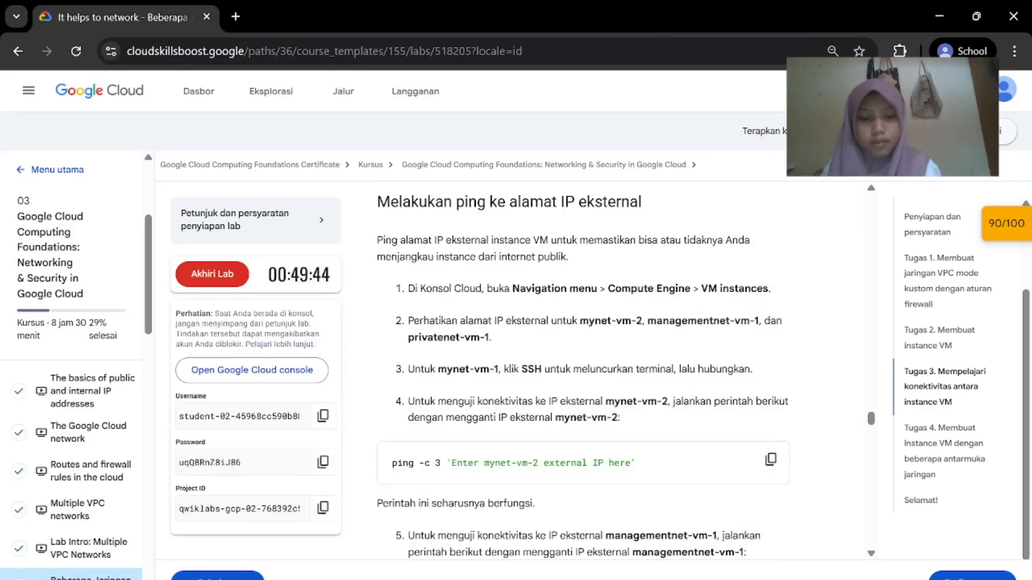
pyautogui.click(795, 524)
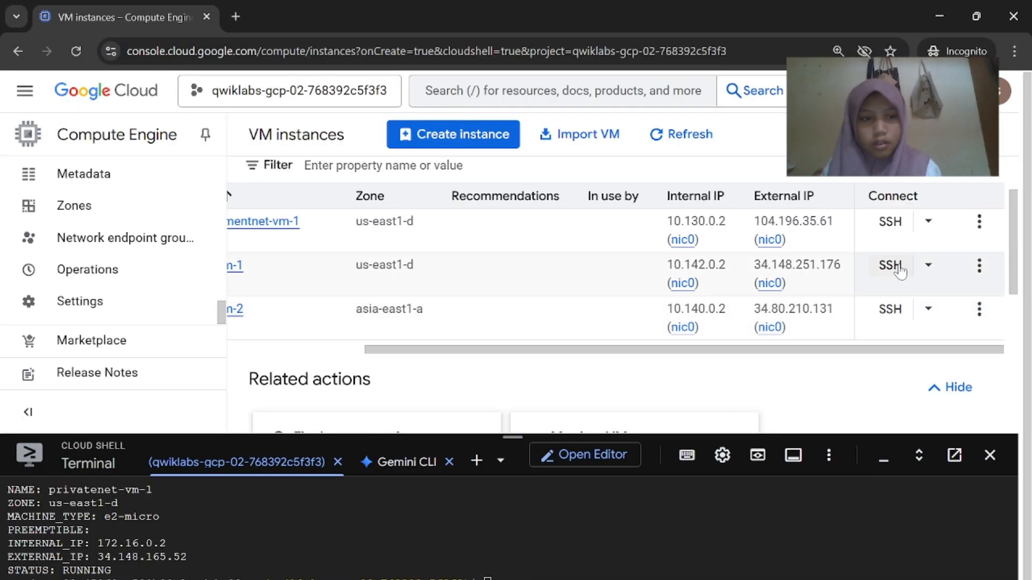
# Open a new SSH session on mynet-vm-1 and authorize the browser SSH connection
pyautogui.click(895, 266)
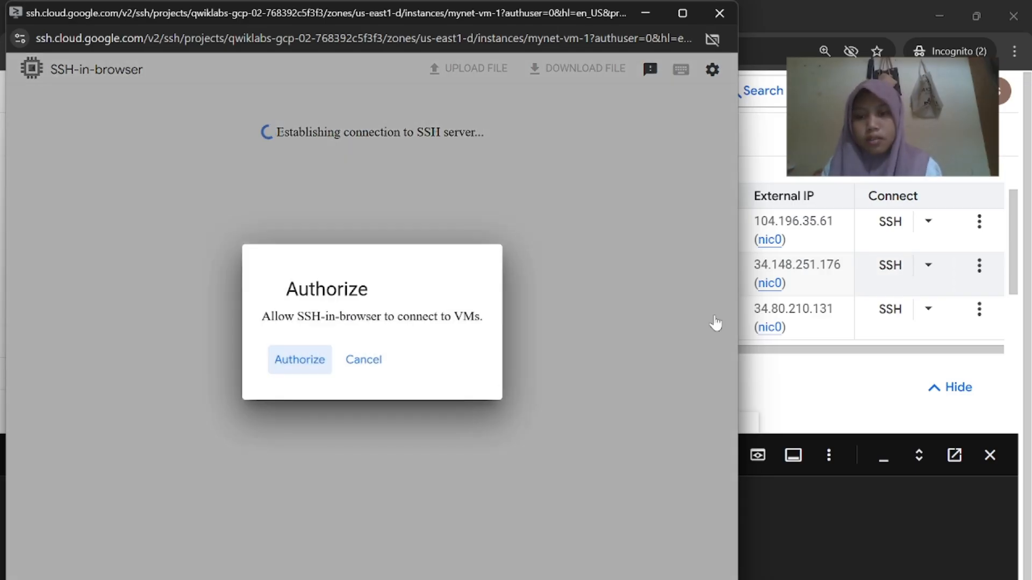
pyautogui.click(289, 365)
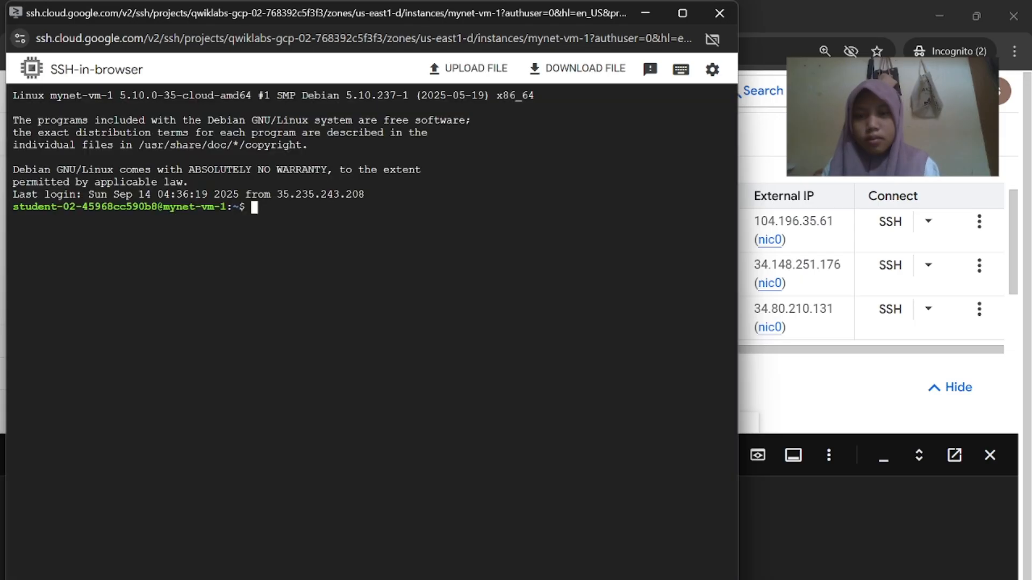
pyautogui.moveTo(252, 207); pyautogui.dragTo(622, 492)
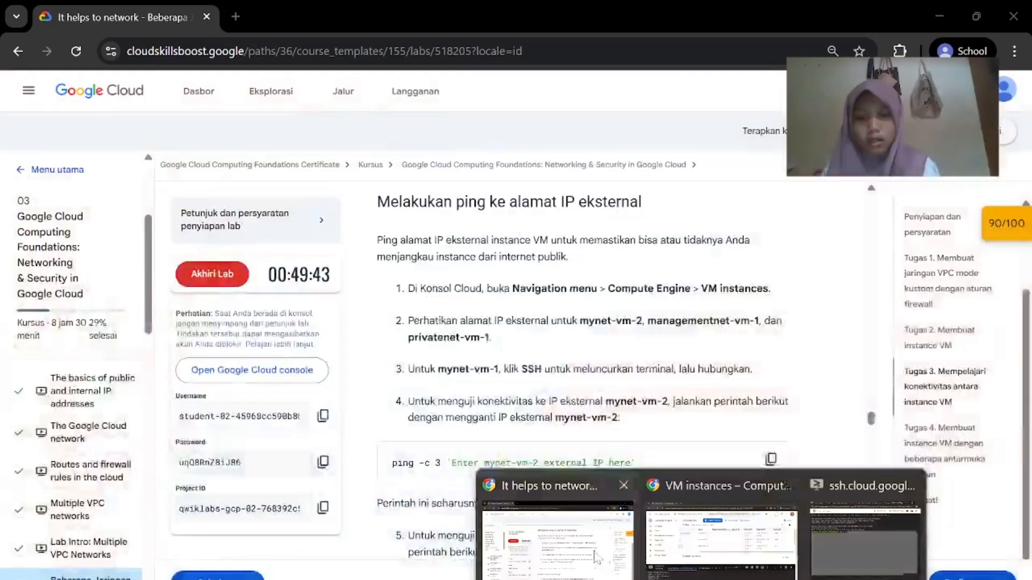
# Run the lab's mynet-vm-2 ping command, which fails because of its unreplaced placeholder
pyautogui.click(548, 537)
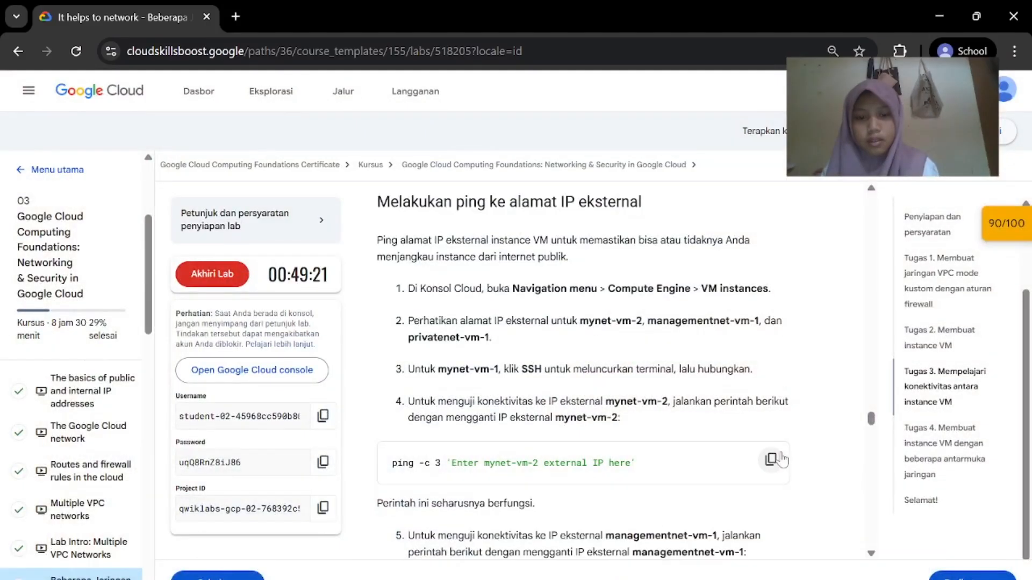
pyautogui.click(770, 460)
pyautogui.click(720, 540)
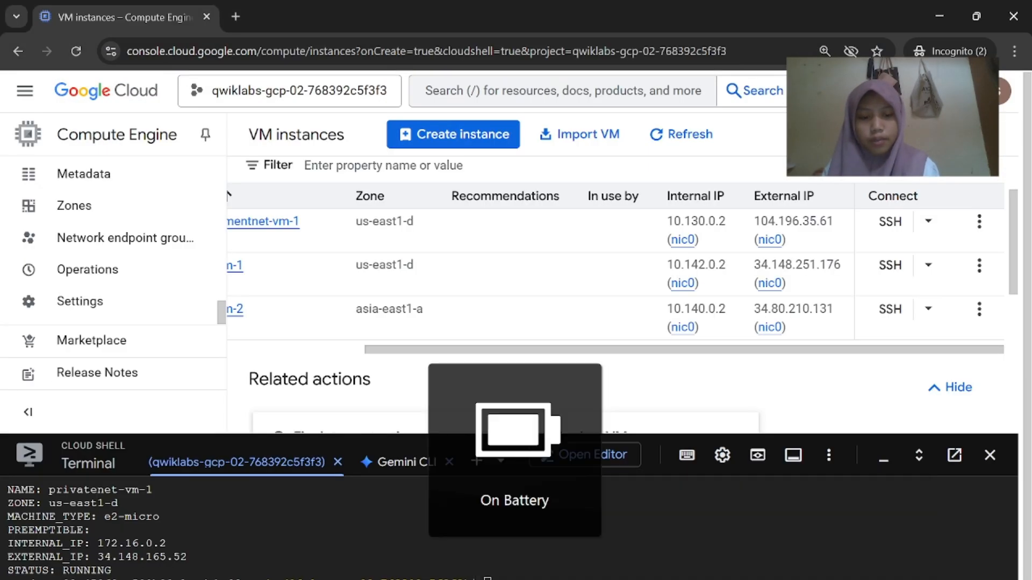
pyautogui.click(813, 570)
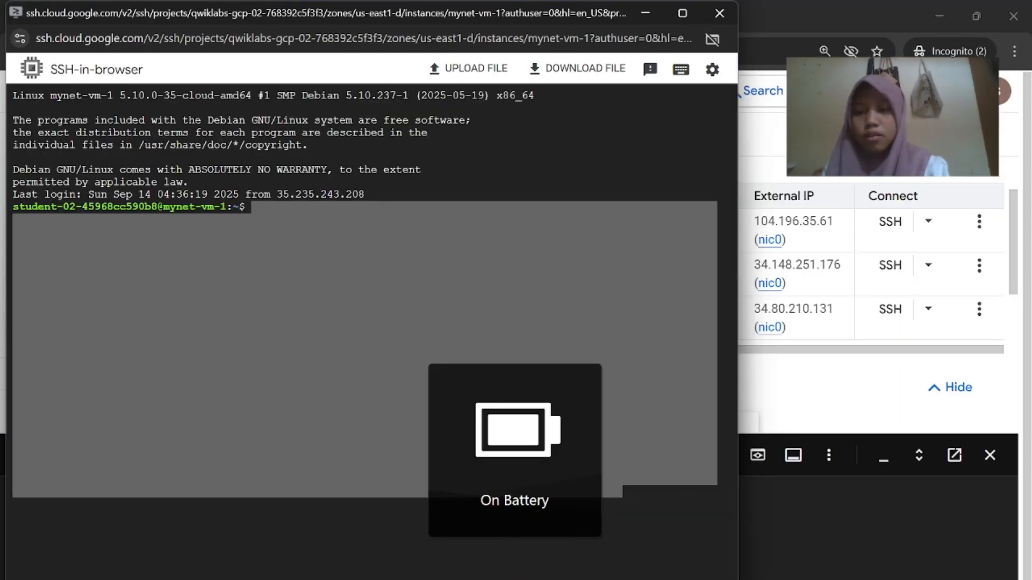
pyautogui.hotkey('ctrl', 'v')
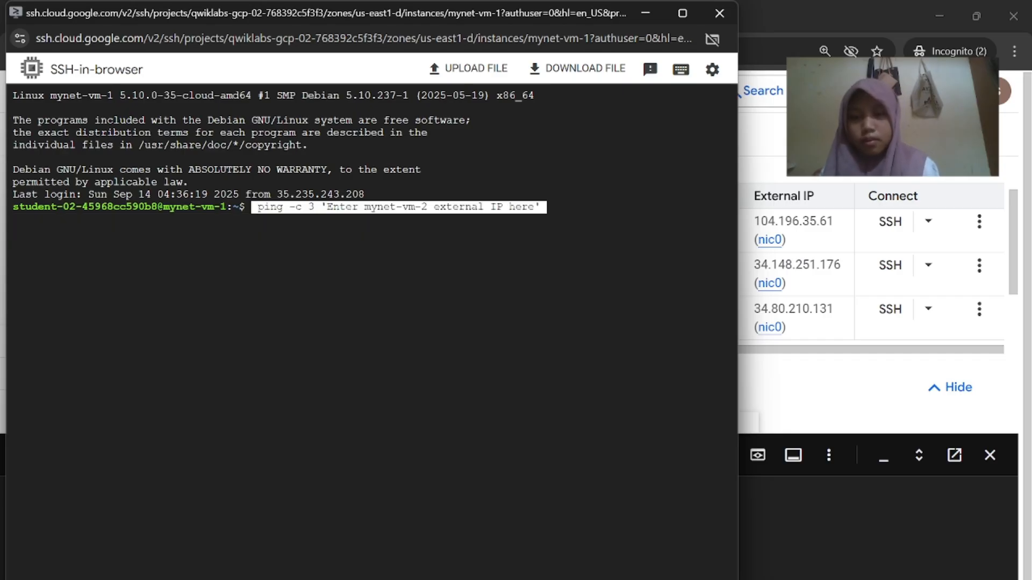
pyautogui.press('Return')
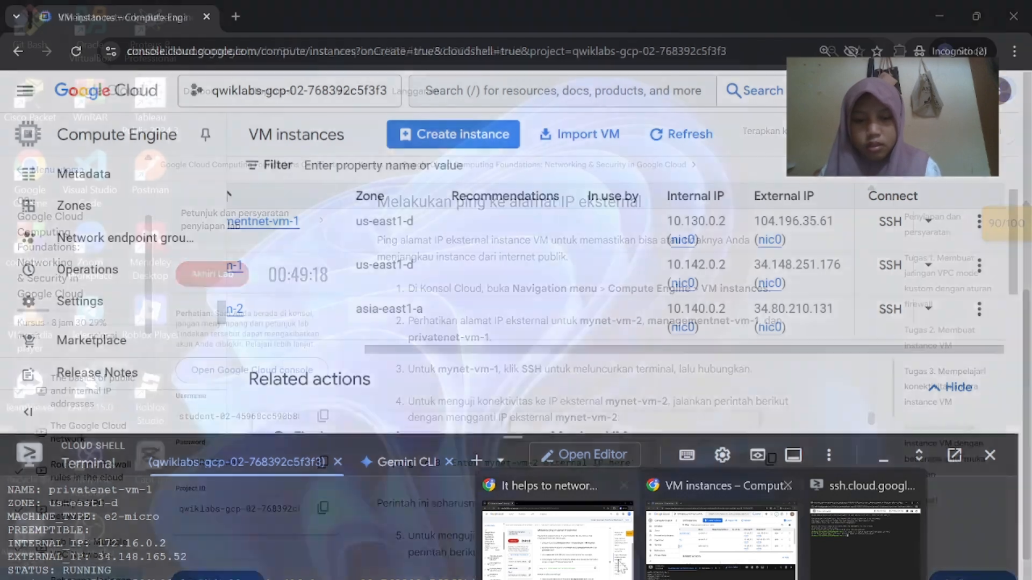
# Copy the mynet-vm-2 ping command again and paste it at the new prompt
pyautogui.click(570, 538)
pyautogui.scroll(-1, 625, 455)
pyautogui.scroll(-1, 625, 455)
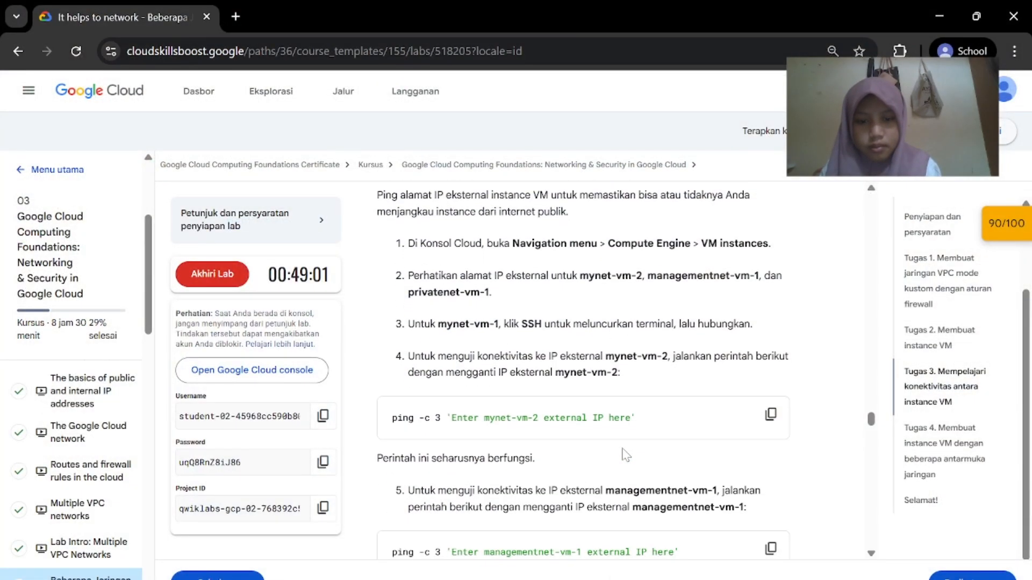
pyautogui.click(771, 405)
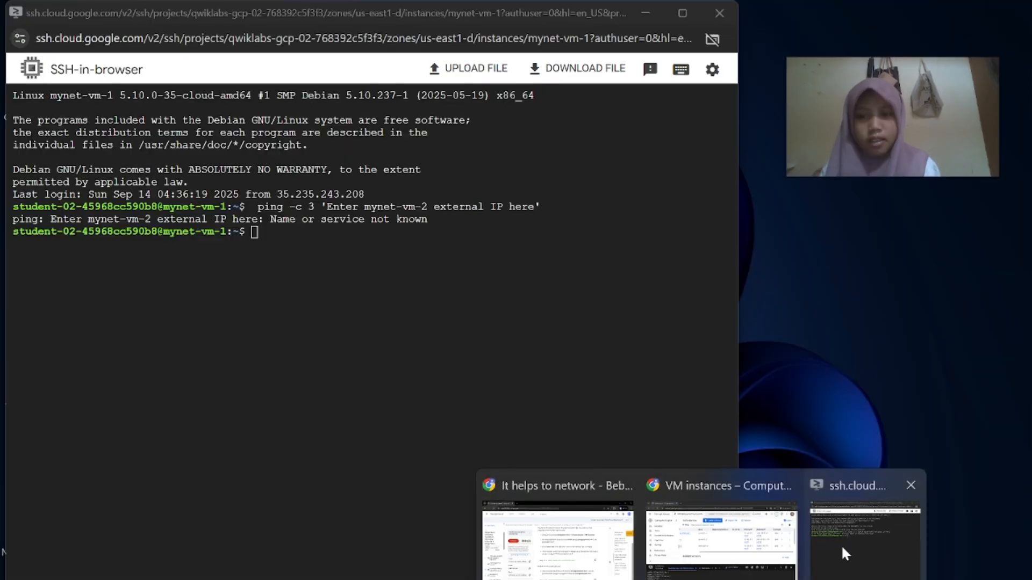
pyautogui.click(854, 537)
pyautogui.hotkey('ctrl', 'v')
pyautogui.click(839, 277)
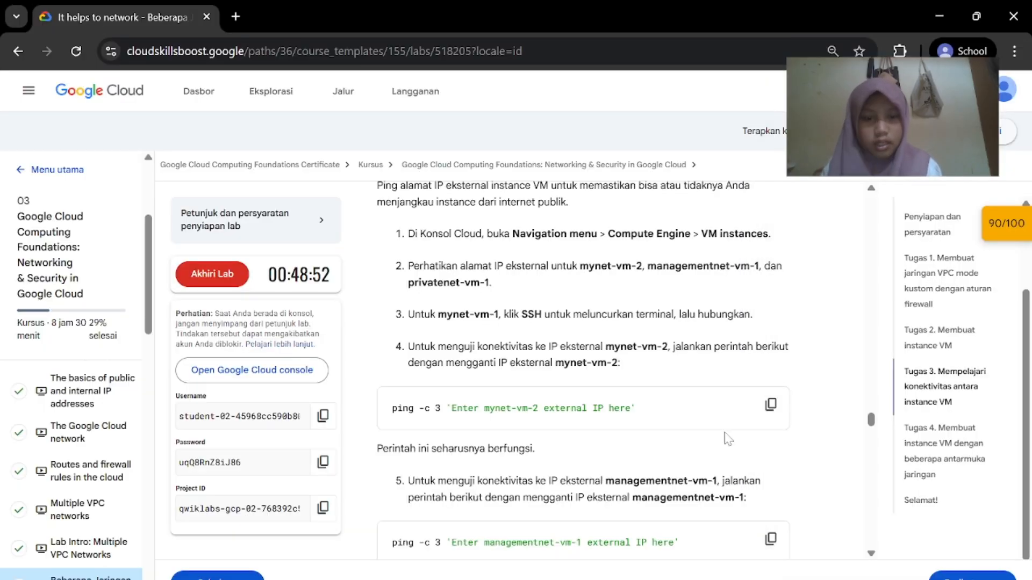
pyautogui.click(726, 557)
# Ping mynet-vm-2's internal IP 10.140.0.2 from mynet-vm-1 with 'ping -c 3 10.140.0.2'
pyautogui.hscroll(-3, 577, 275)
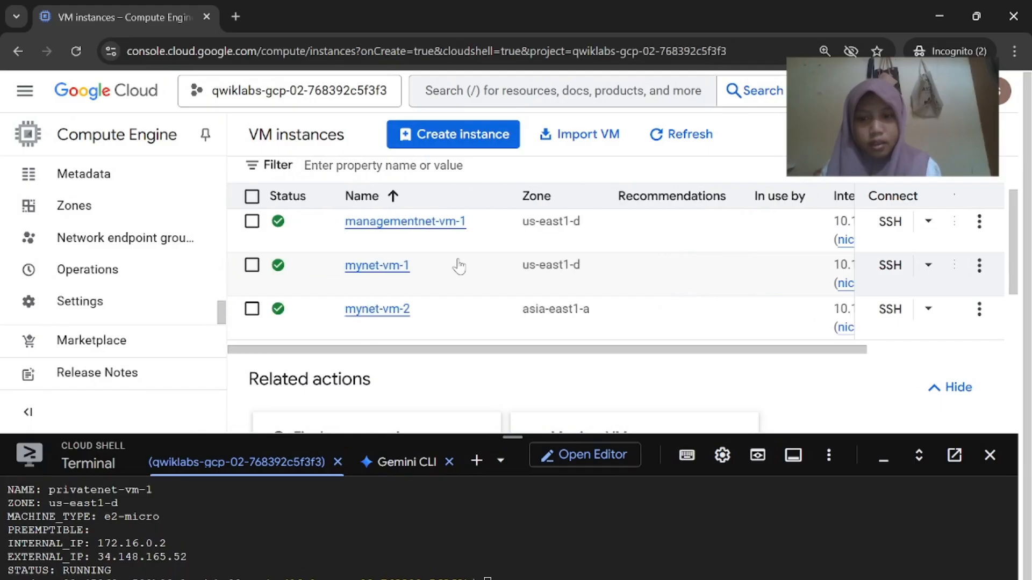
pyautogui.hscroll(3, 459, 265)
pyautogui.click(709, 327)
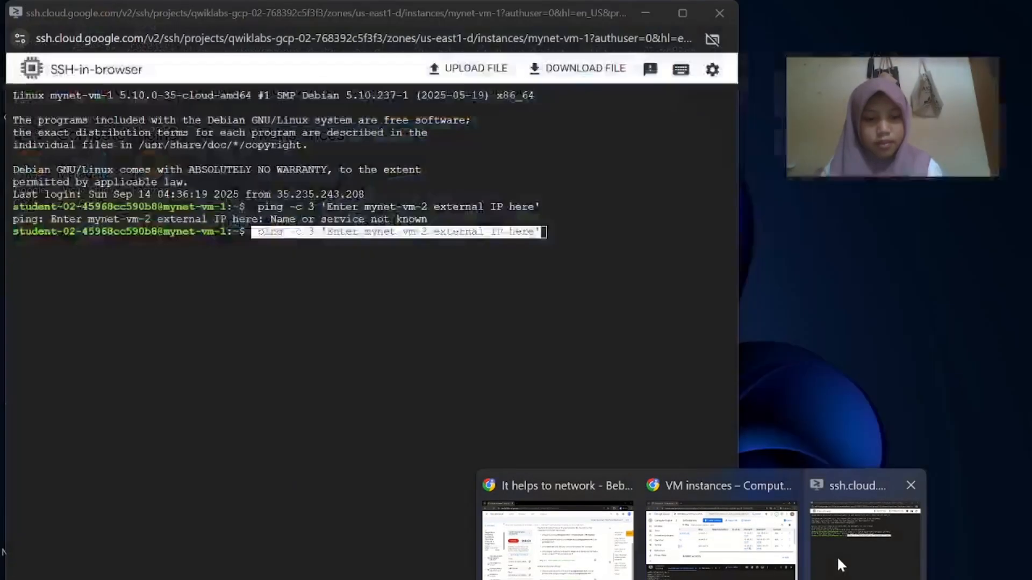
pyautogui.click(844, 559)
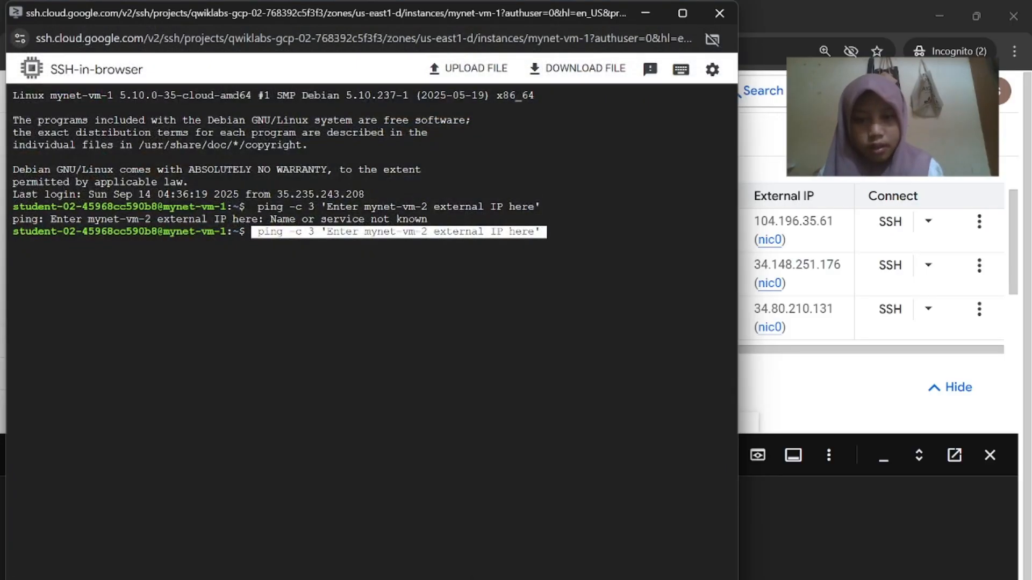
pyautogui.press('BackSpace')
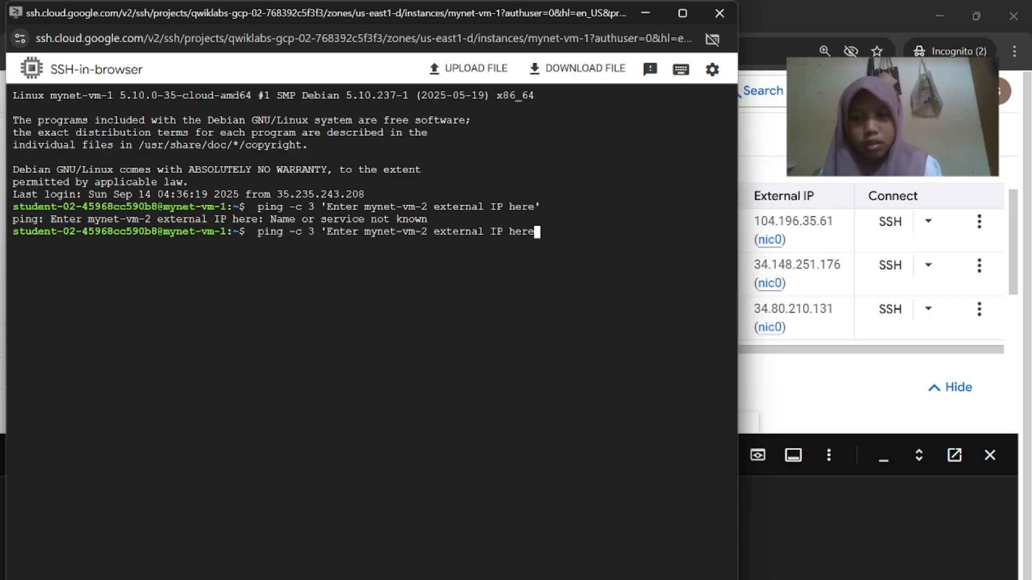
pyautogui.press('BackSpace')
pyautogui.press('BackSpace')
pyautogui.press('BackSpace')
pyautogui.press('BackSpace')
pyautogui.press('BackSpace')
pyautogui.press('BackSpace')
pyautogui.press('BackSpace')
pyautogui.press('BackSpace')
pyautogui.press('BackSpace')
pyautogui.press('BackSpace')
pyautogui.press('BackSpace')
pyautogui.press('BackSpace')
pyautogui.press('BackSpace')
pyautogui.press('BackSpace')
pyautogui.press('BackSpace')
pyautogui.press('BackSpace')
pyautogui.press('BackSpace')
pyautogui.press('BackSpace')
pyautogui.press('BackSpace')
pyautogui.press('BackSpace')
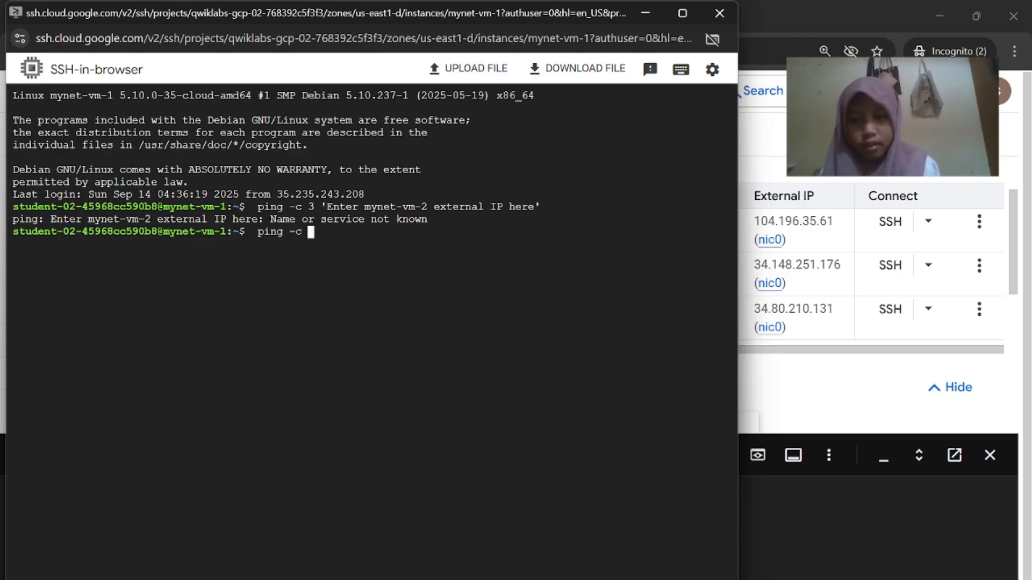
pyautogui.click(596, 574)
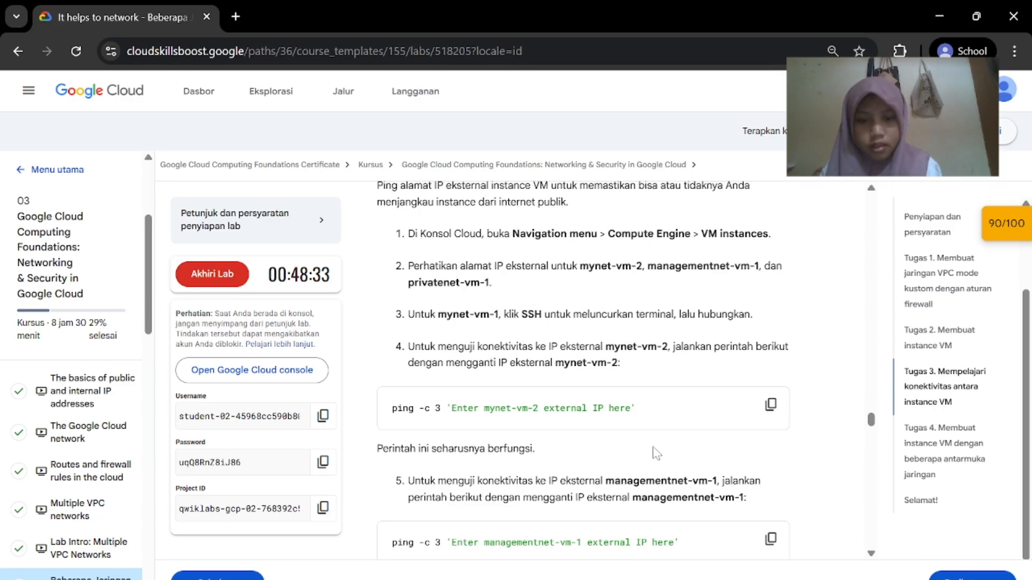
pyautogui.moveTo(701, 576)
pyautogui.click(721, 540)
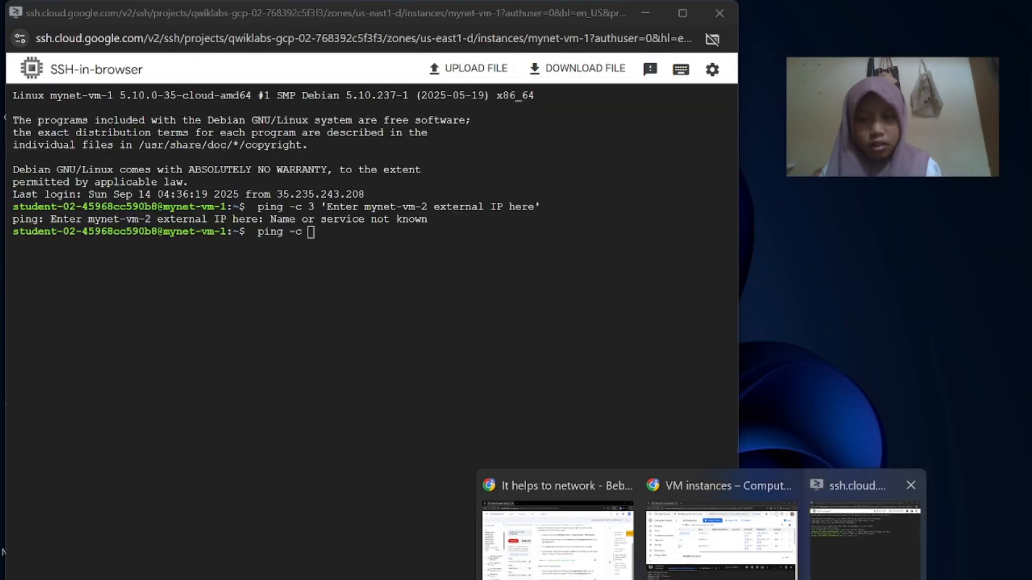
pyautogui.click(865, 543)
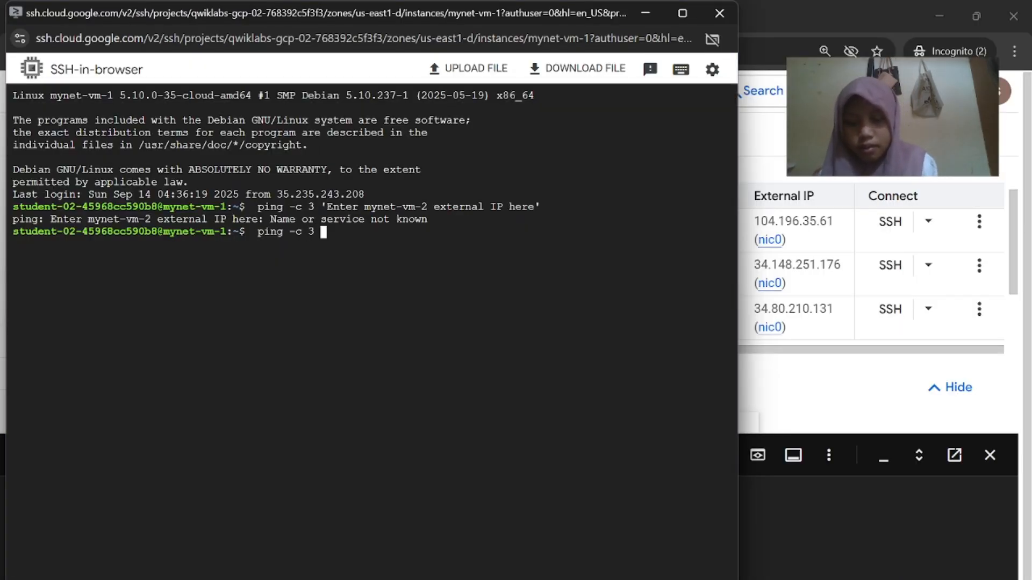
pyautogui.hotkey('ctrl', 'v')
pyautogui.press('Return')
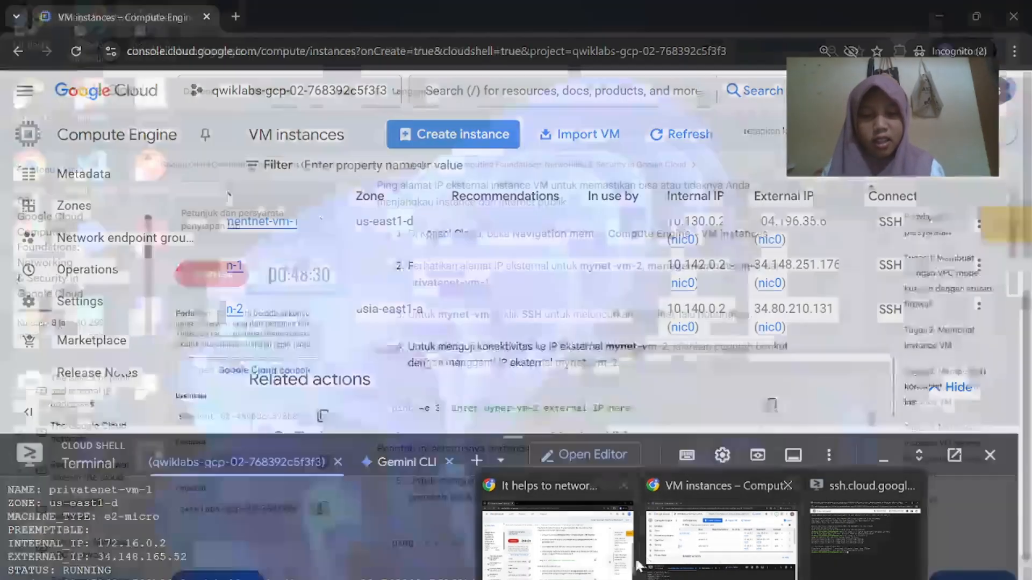
# Paste the lab's managementnet-vm-1 ping command into the mynet-vm-1 terminal
pyautogui.click(554, 537)
pyautogui.click(770, 353)
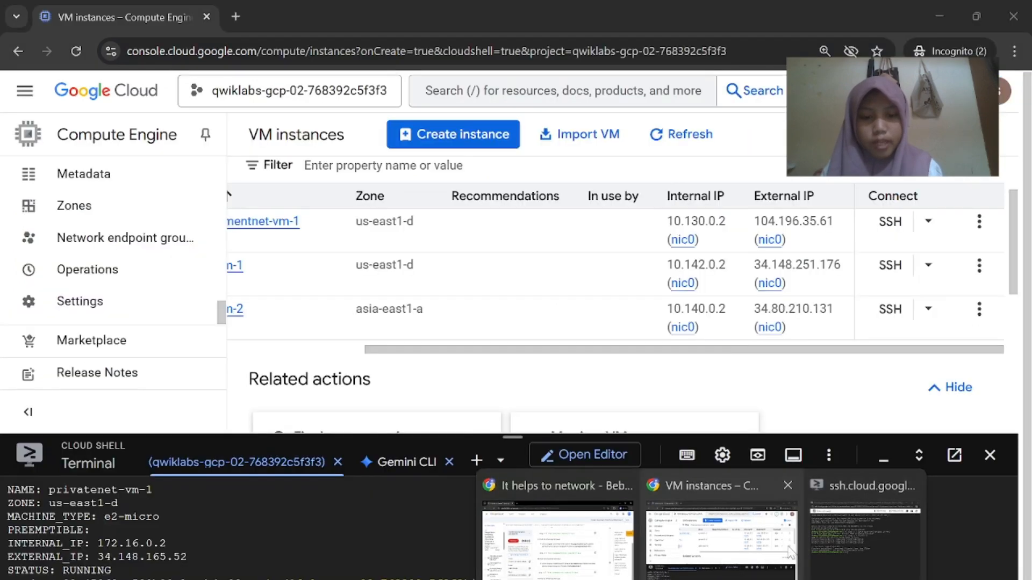
pyautogui.click(857, 555)
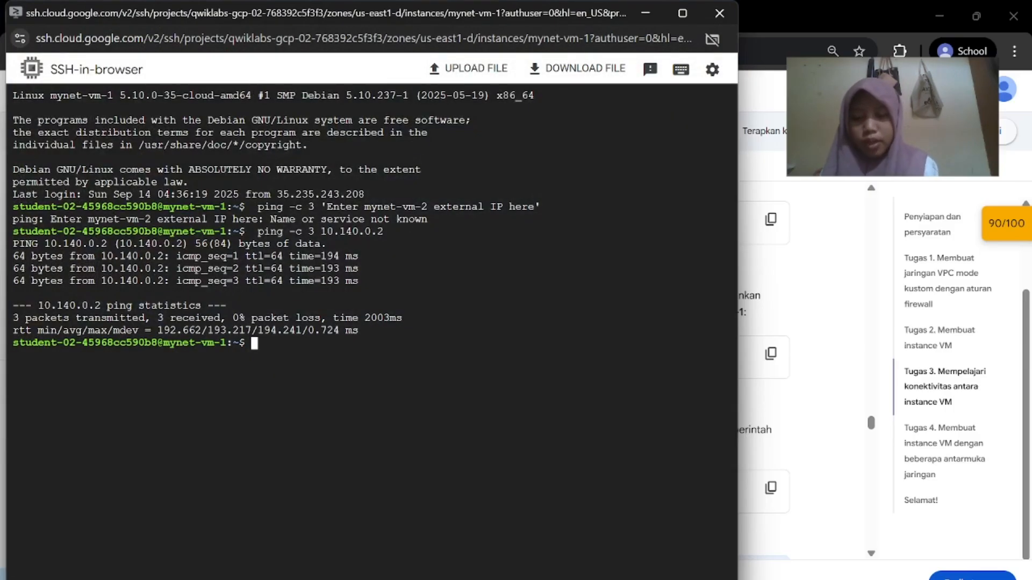
pyautogui.hotkey('ctrl', 'v')
# Ping managementnet-vm-1's external IP 104.196.35.61 from mynet-vm-1, replacing the command's placeholder
pyautogui.click(720, 554)
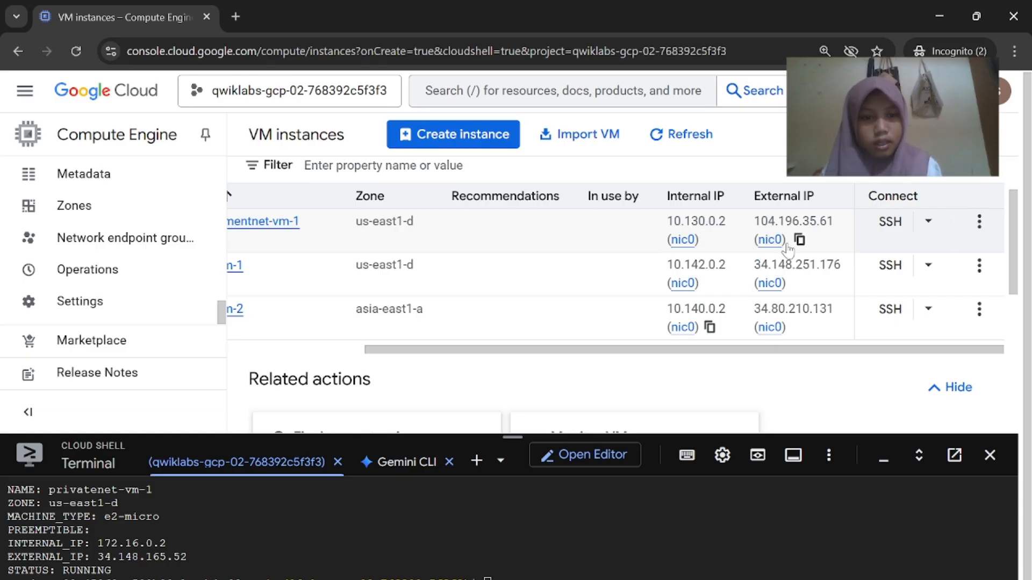
pyautogui.click(799, 238)
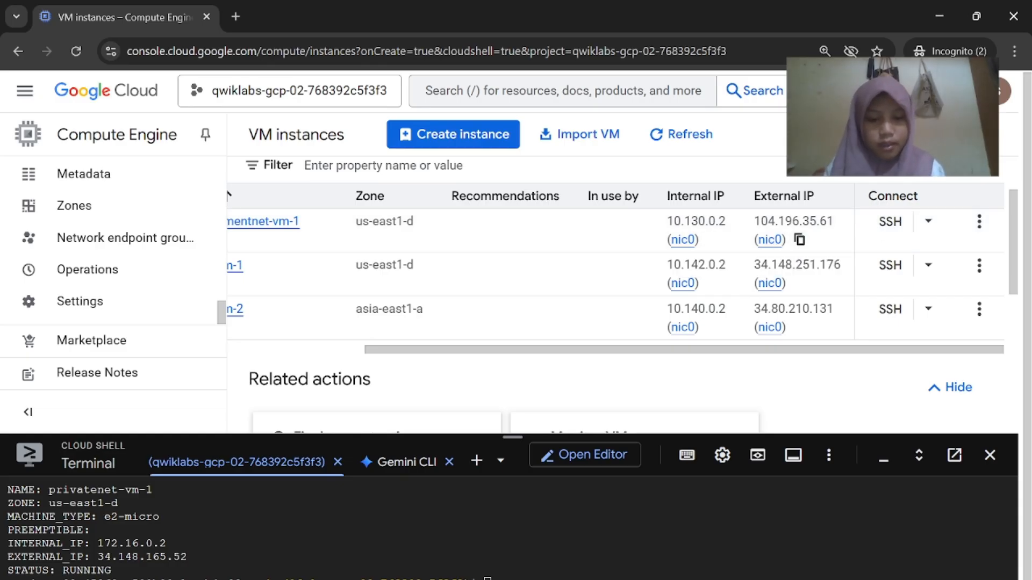
pyautogui.click(642, 482)
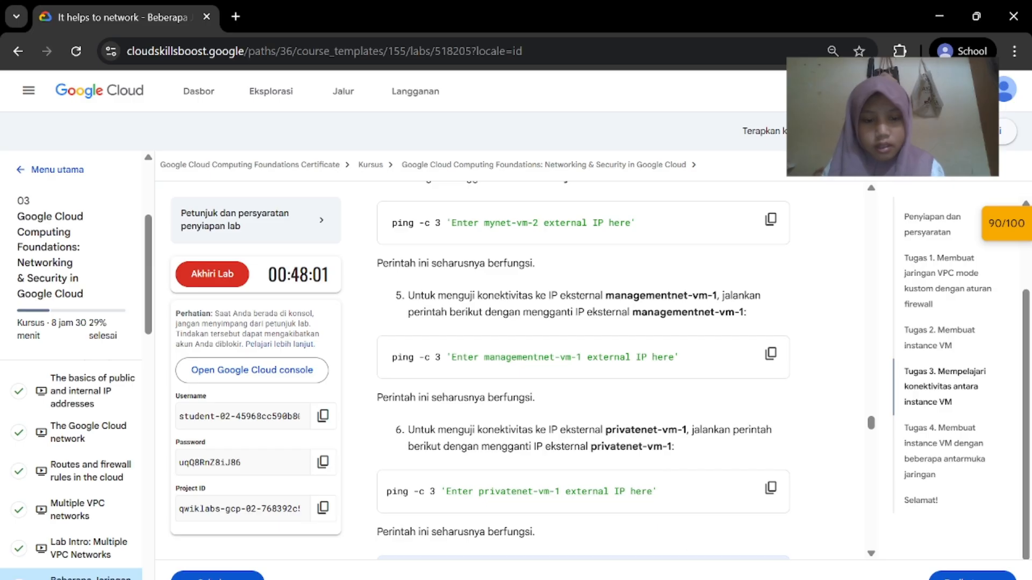
pyautogui.click(822, 532)
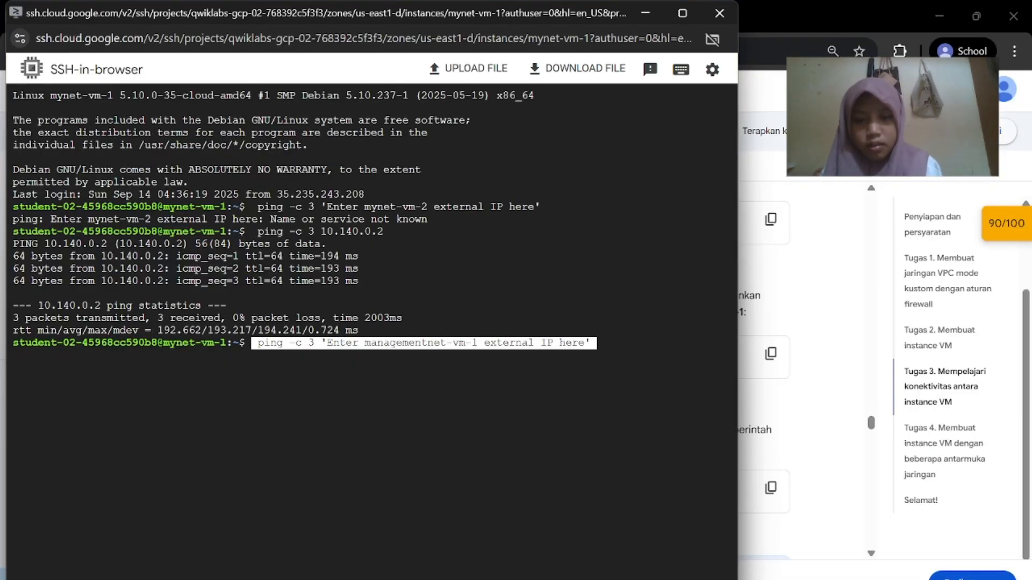
pyautogui.press('BackSpace')
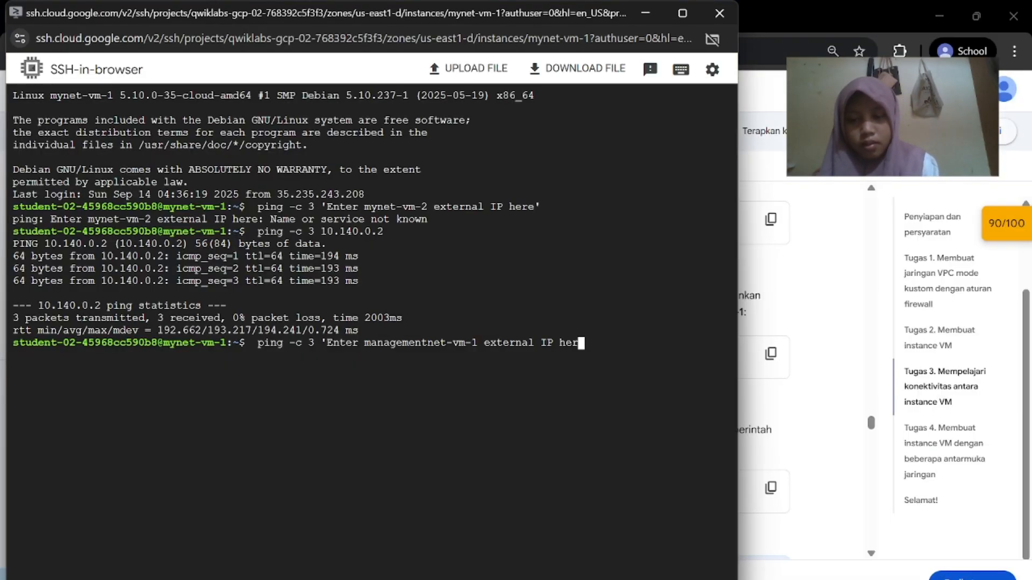
pyautogui.press('BackSpace')
pyautogui.press('BackSpace')
pyautogui.press('BackSpace')
pyautogui.press('BackSpace')
pyautogui.press('BackSpace')
pyautogui.press('BackSpace')
pyautogui.press('BackSpace')
pyautogui.press('BackSpace')
pyautogui.press('BackSpace')
pyautogui.press('BackSpace')
pyautogui.press('BackSpace')
pyautogui.press('BackSpace')
pyautogui.press('BackSpace')
pyautogui.press('BackSpace')
pyautogui.press('BackSpace')
pyautogui.press('BackSpace')
pyautogui.press('BackSpace')
pyautogui.press('BackSpace')
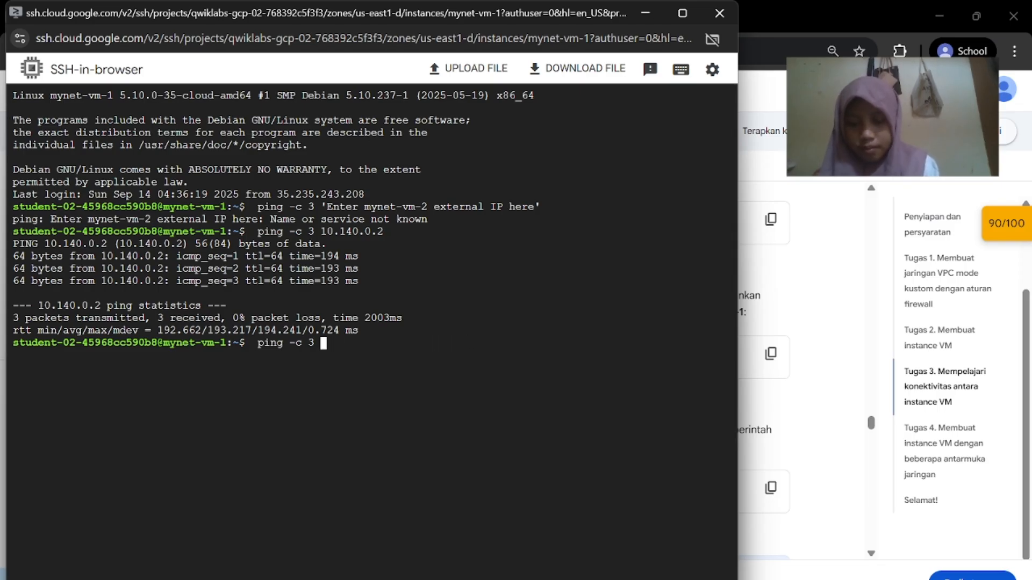
pyautogui.hotkey('ctrl', 'v')
pyautogui.press('Return')
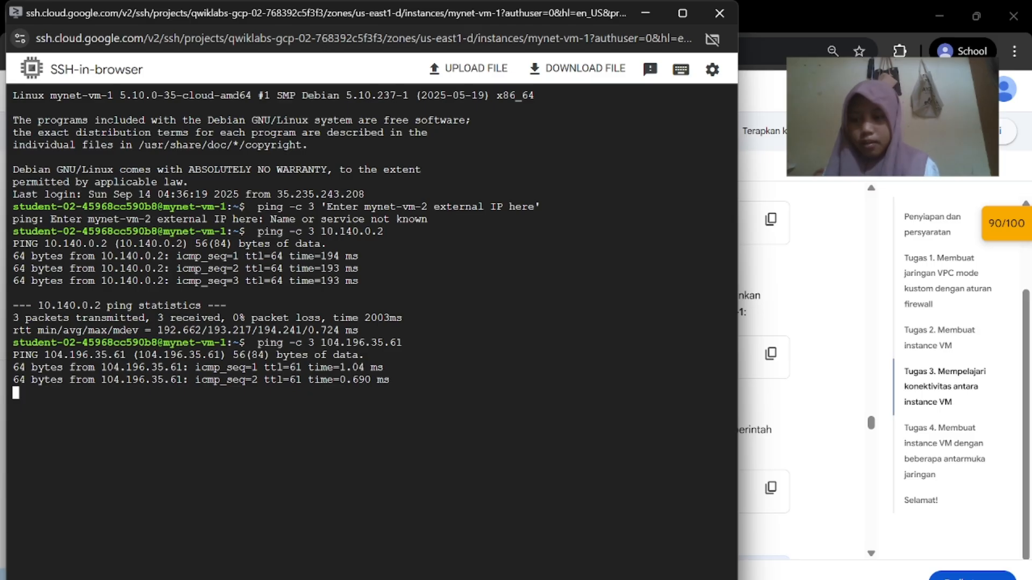
# Copy the lab's privatenet-vm-1 ping command and return to the VM instances list
pyautogui.moveTo(702, 579)
pyautogui.click(651, 563)
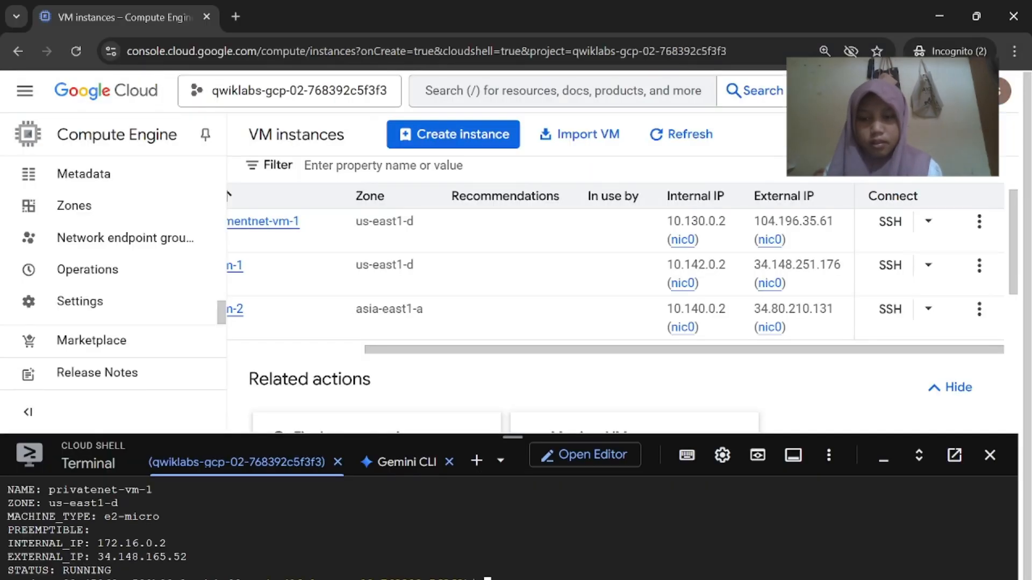
pyautogui.click(606, 540)
pyautogui.scroll(-1, 645, 500)
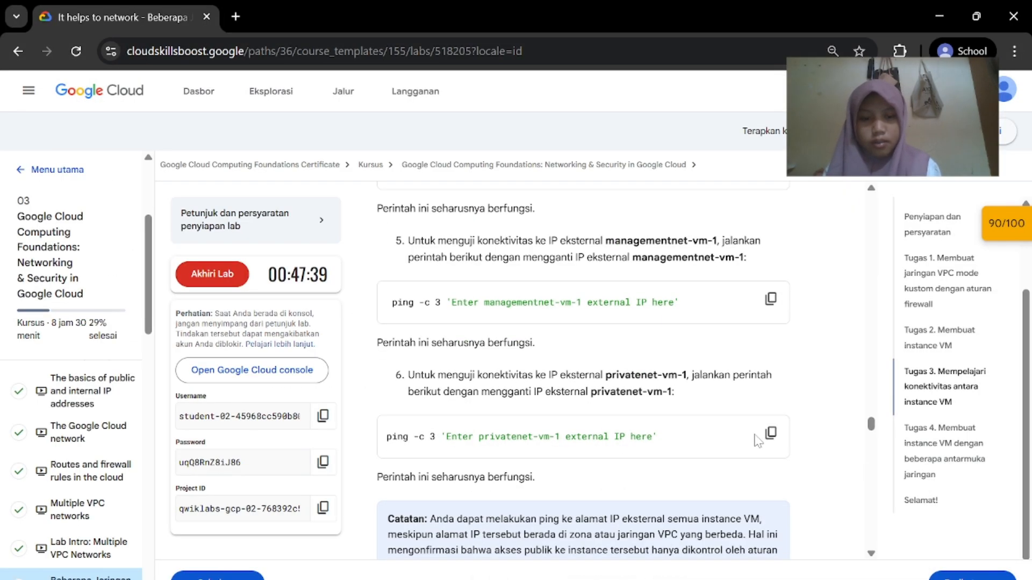
pyautogui.click(771, 433)
pyautogui.click(848, 558)
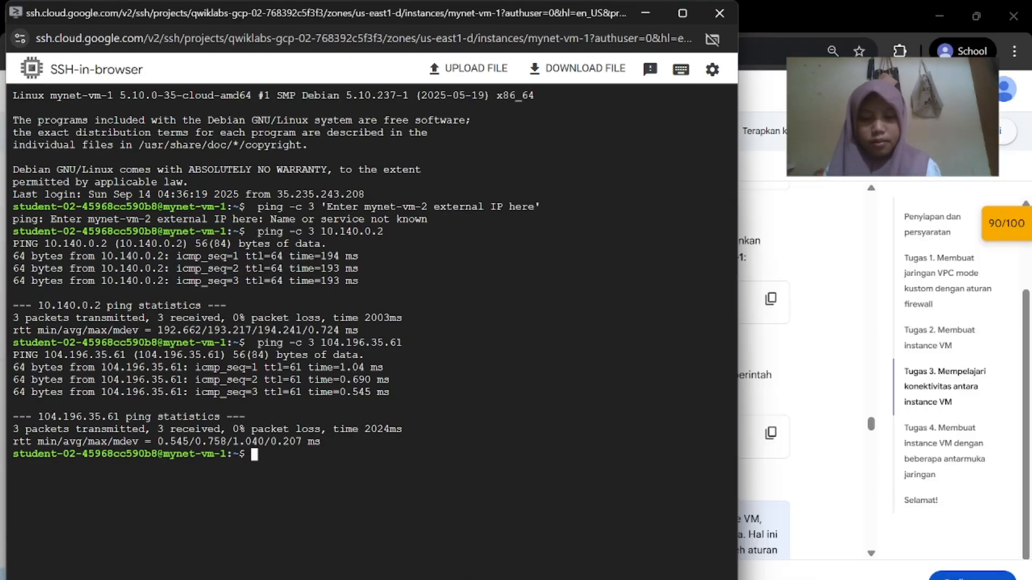
pyautogui.click(718, 543)
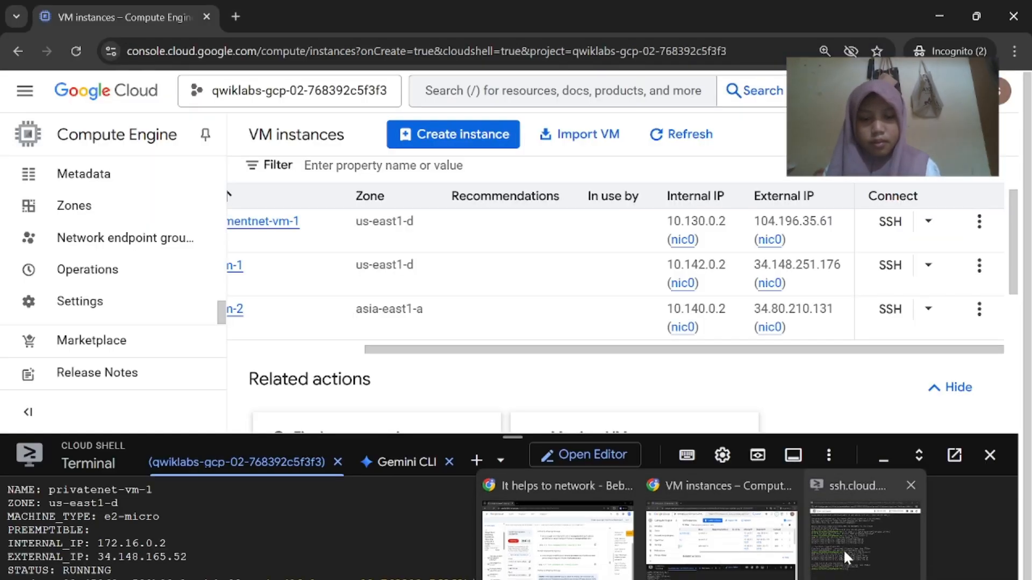
# Paste the privatenet-vm-1 ping command in mynet-vm-1's terminal and delete its placeholder address
pyautogui.click(871, 529)
pyautogui.hotkey('ctrl', 'v')
pyautogui.press('BackSpace')
pyautogui.press('BackSpace')
pyautogui.press('BackSpace')
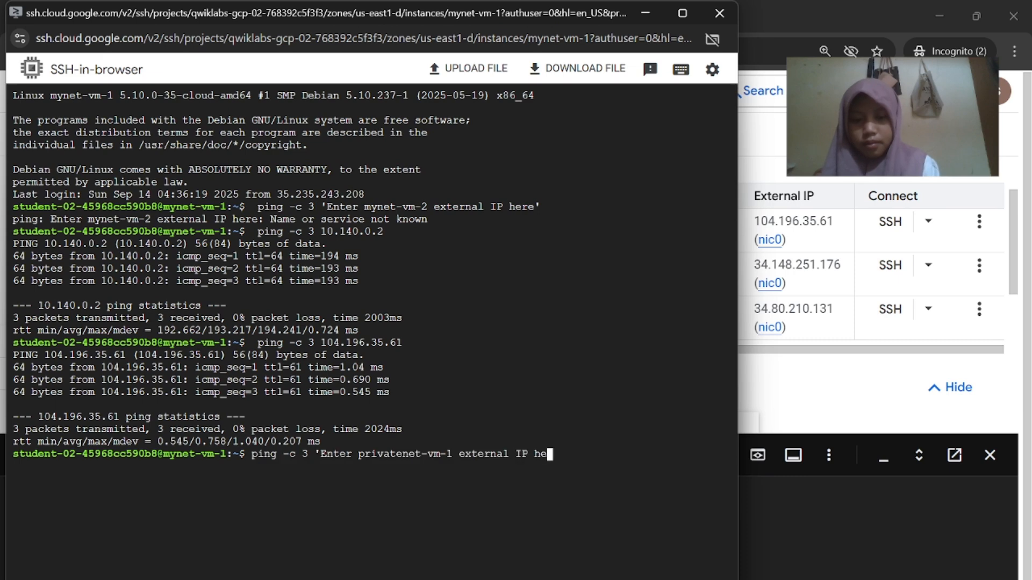
pyautogui.press('BackSpace')
pyautogui.press('BackSpace')
pyautogui.press('BackSpace')
pyautogui.press('BackSpace')
pyautogui.press('BackSpace')
pyautogui.press('BackSpace')
pyautogui.press('BackSpace')
pyautogui.press('BackSpace')
pyautogui.press('BackSpace')
pyautogui.press('BackSpace')
pyautogui.press('BackSpace')
pyautogui.press('BackSpace')
pyautogui.press('BackSpace')
pyautogui.press('BackSpace')
pyautogui.press('BackSpace')
pyautogui.press('BackSpace')
pyautogui.press('BackSpace')
pyautogui.press('BackSpace')
pyautogui.press('BackSpace')
pyautogui.press('BackSpace')
# Refresh VM instances, copy privatenet-vm-1's external IP 34.148.165.52, and run the ping to it
pyautogui.click(885, 416)
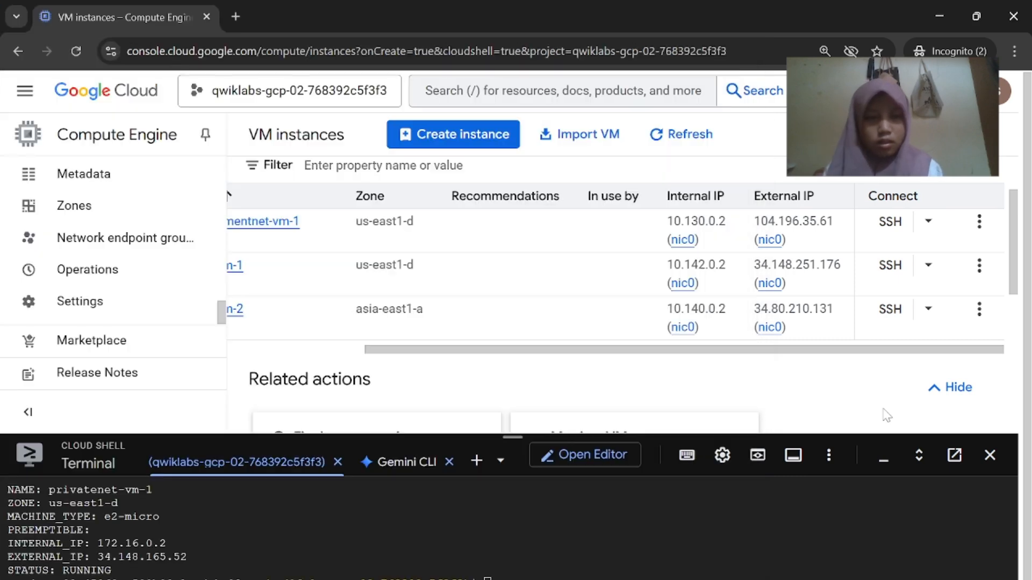
pyautogui.hscroll(-3, 610, 288)
pyautogui.scroll(-3, 611, 288)
pyautogui.scroll(3, 609, 288)
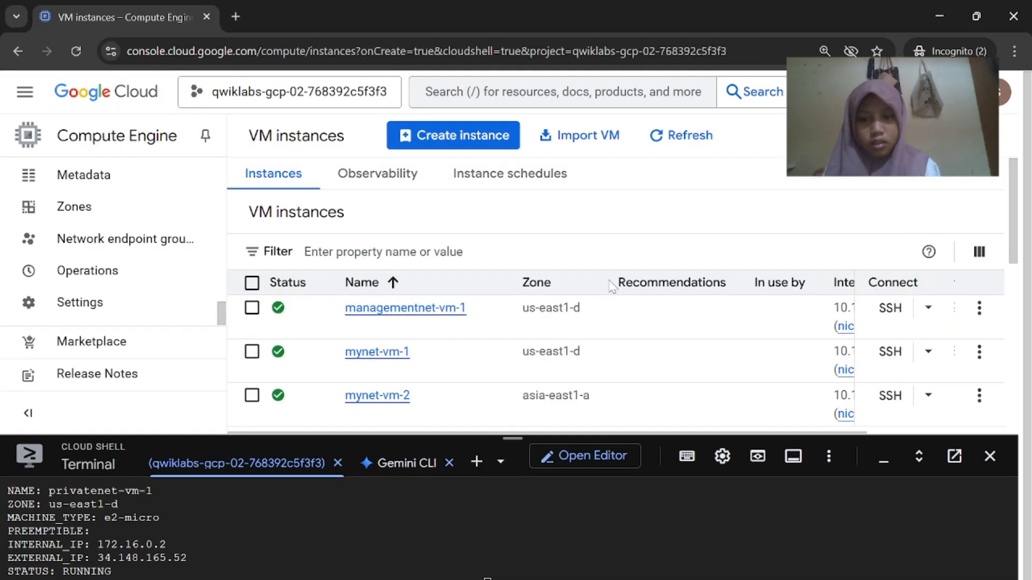
pyautogui.moveTo(700, 579)
pyautogui.click(617, 559)
pyautogui.scroll(-1, 630, 451)
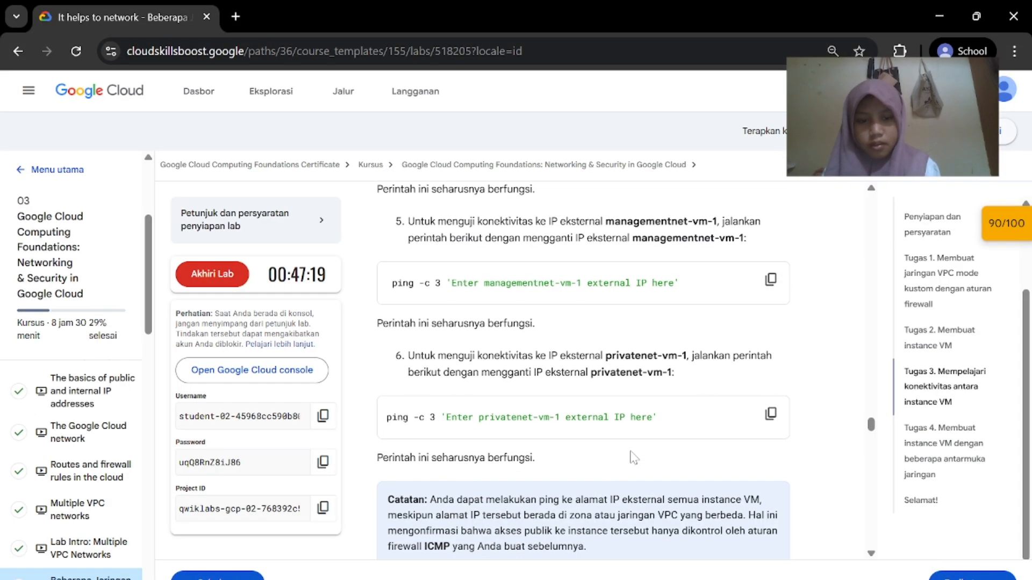
pyautogui.click(737, 561)
pyautogui.scroll(-5, 715, 393)
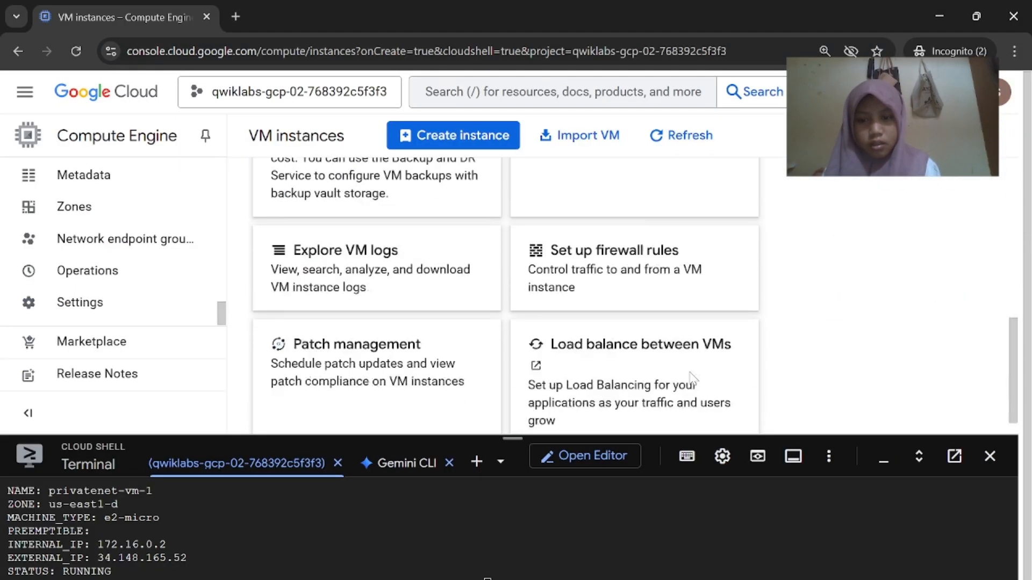
pyautogui.scroll(5, 625, 273)
pyautogui.click(659, 141)
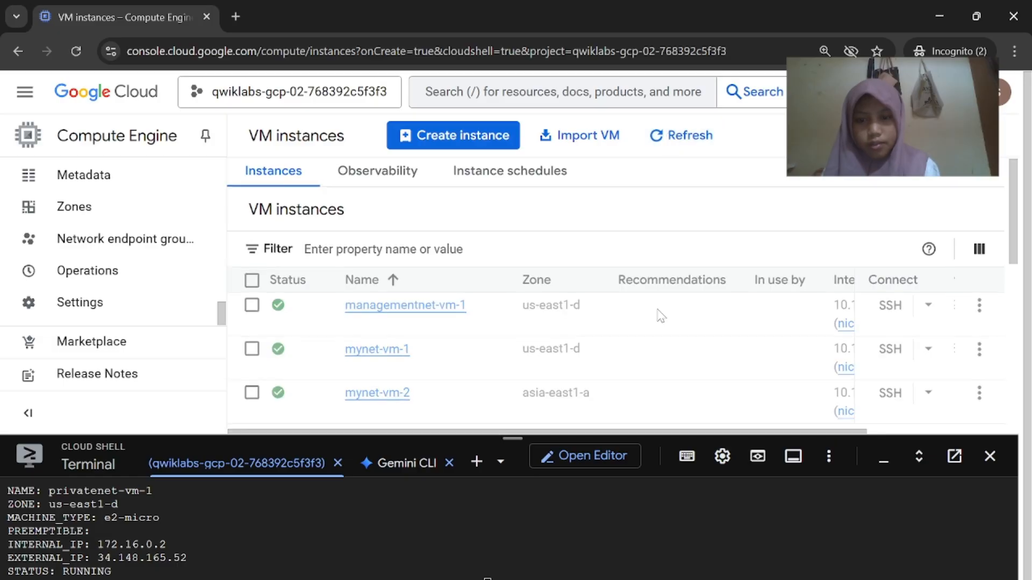
pyautogui.scroll(-1, 660, 314)
pyautogui.hscroll(3, 656, 316)
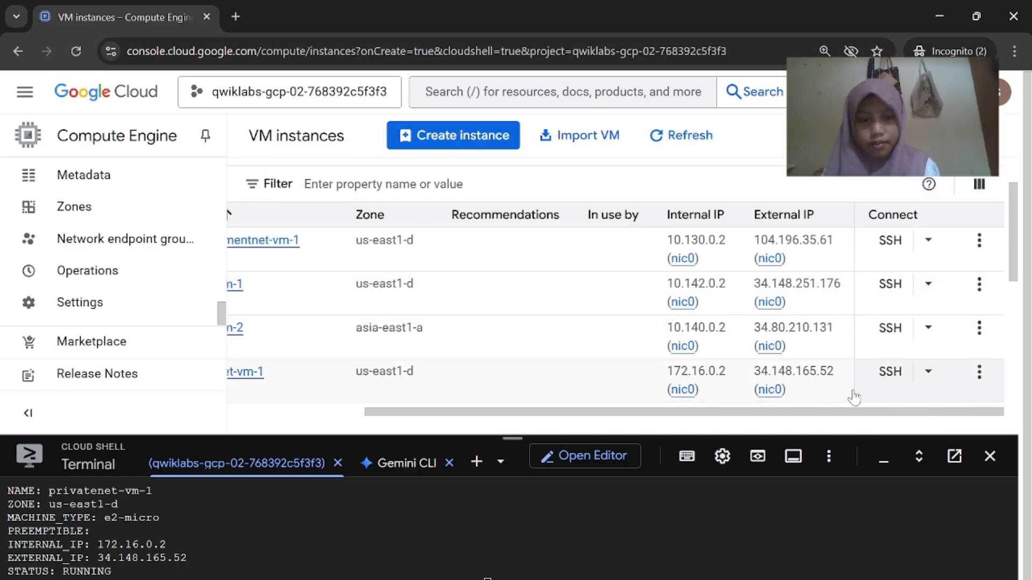
pyautogui.click(799, 389)
pyautogui.click(914, 562)
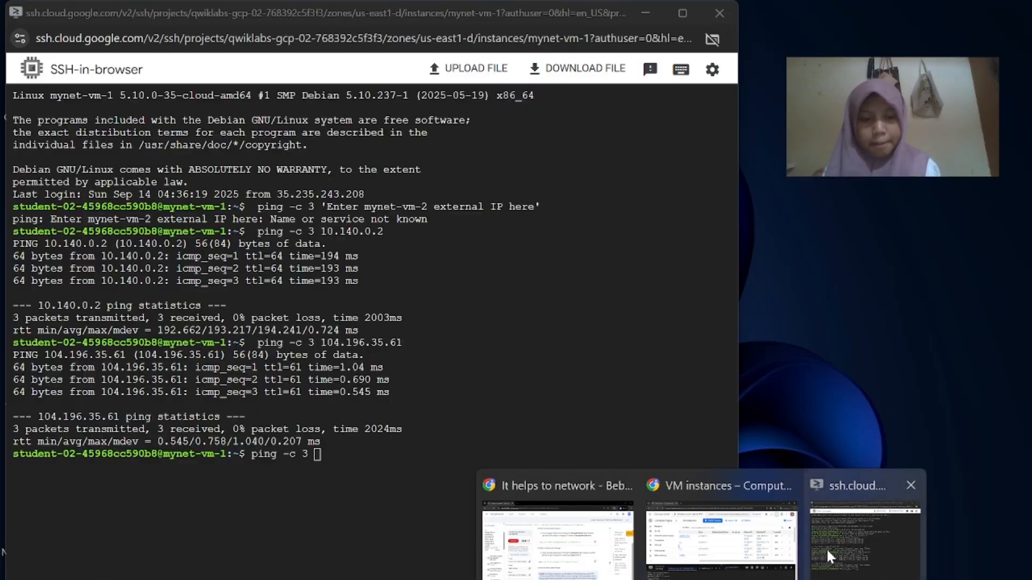
pyautogui.hotkey('ctrl', 'v')
pyautogui.press('Return')
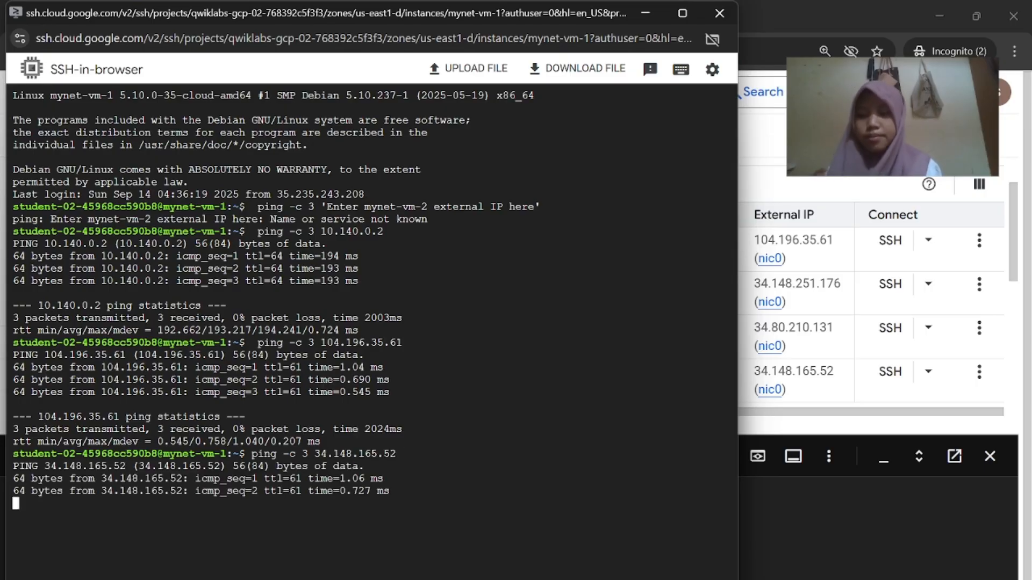
# Paste the lab's mynet-vm-2 internal-IP ping command into the mynet-vm-1 terminal
pyautogui.click(542, 524)
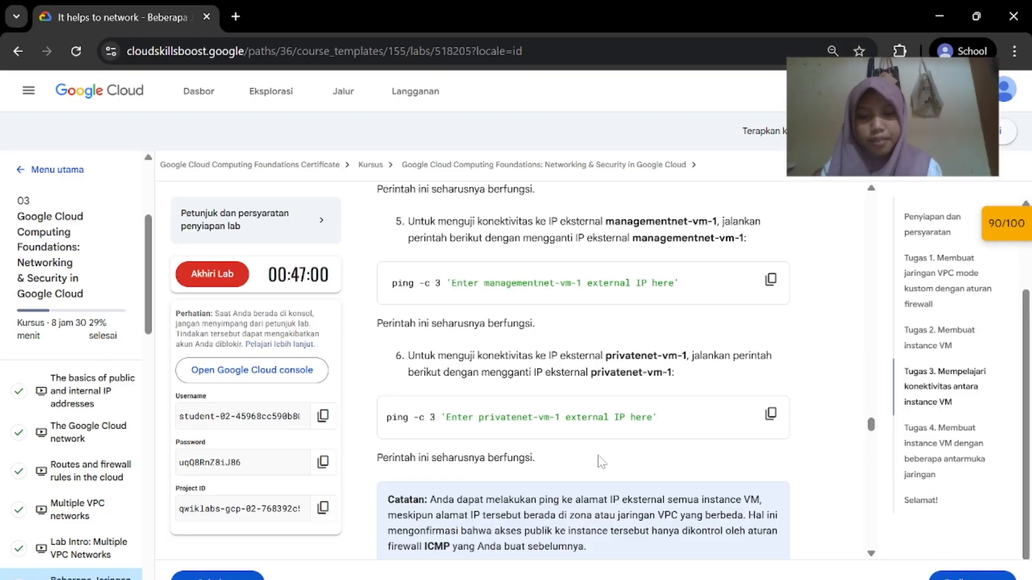
pyautogui.scroll(5, 601, 461)
pyautogui.scroll(-1, 596, 397)
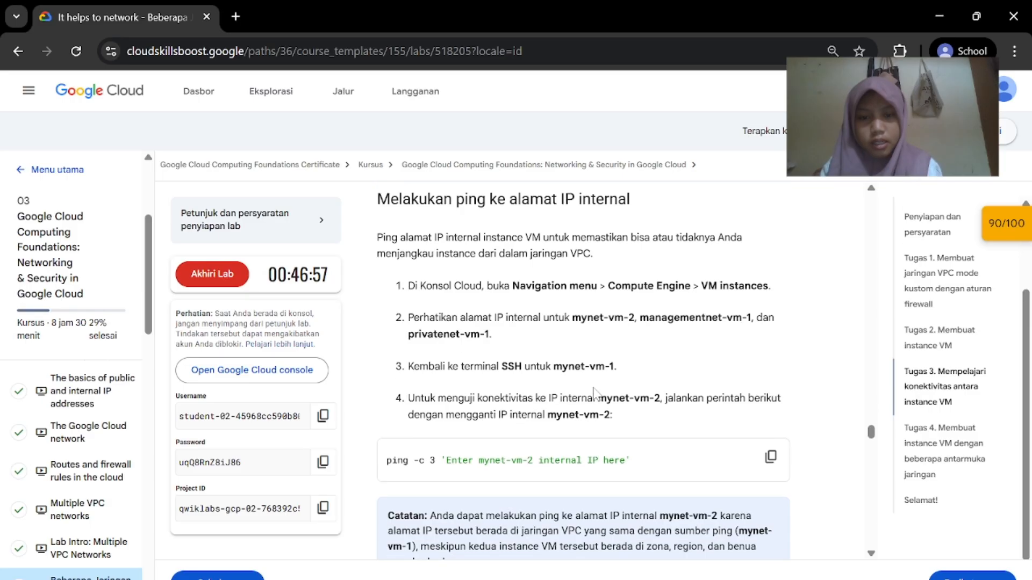
pyautogui.click(772, 425)
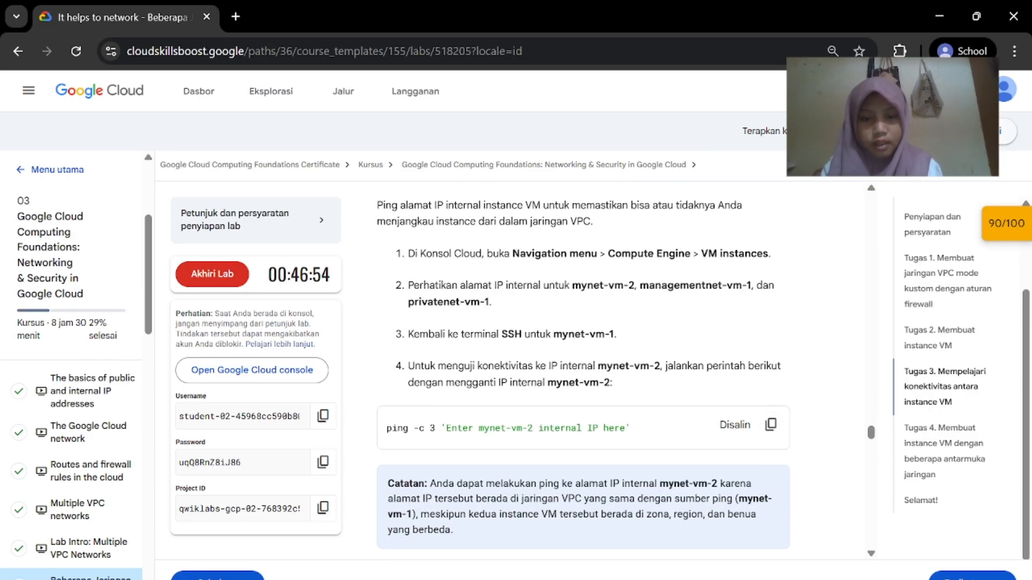
pyautogui.click(828, 553)
pyautogui.hotkey('ctrl', 'v')
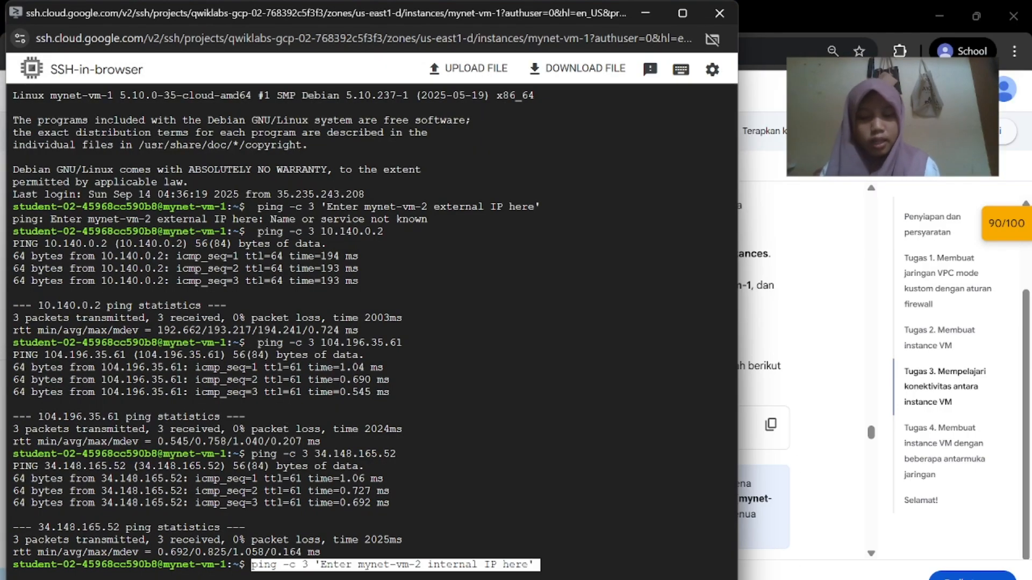
# Replace the placeholder with mynet-vm-2's internal IP 10.140.0.2 and run the ping
pyautogui.click(715, 569)
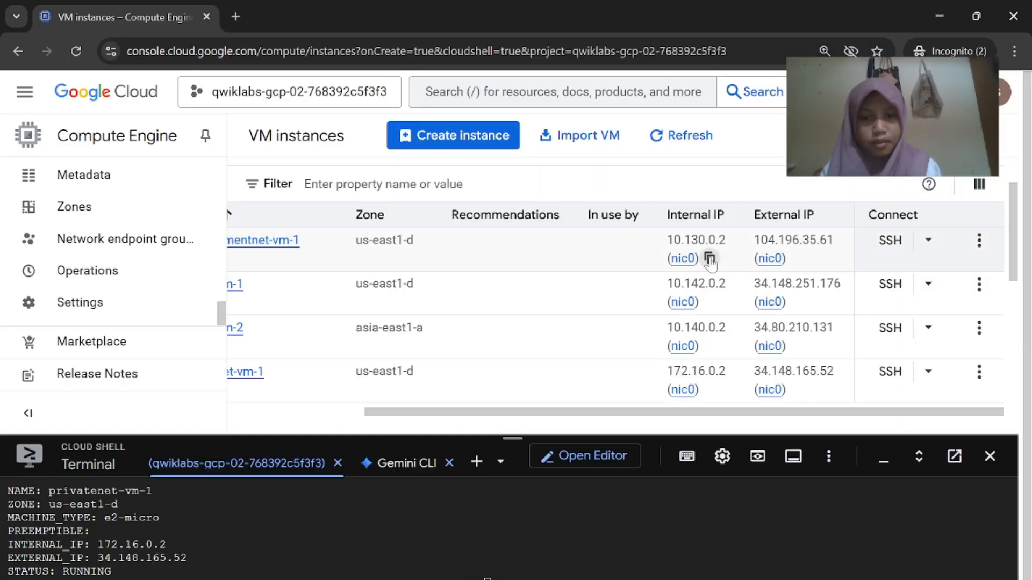
pyautogui.click(710, 259)
pyautogui.click(710, 346)
pyautogui.hscroll(-5, 610, 350)
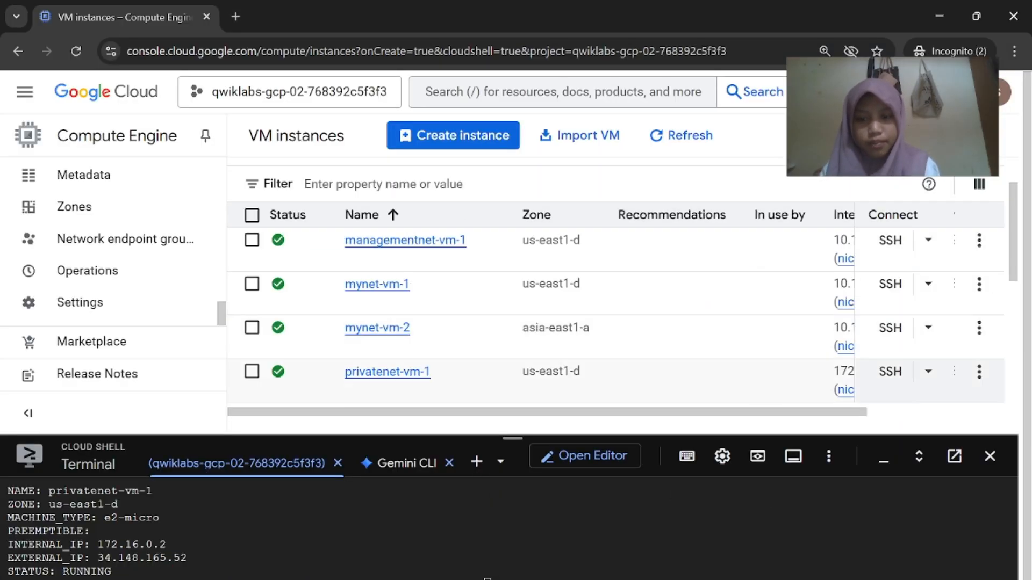
pyautogui.click(866, 563)
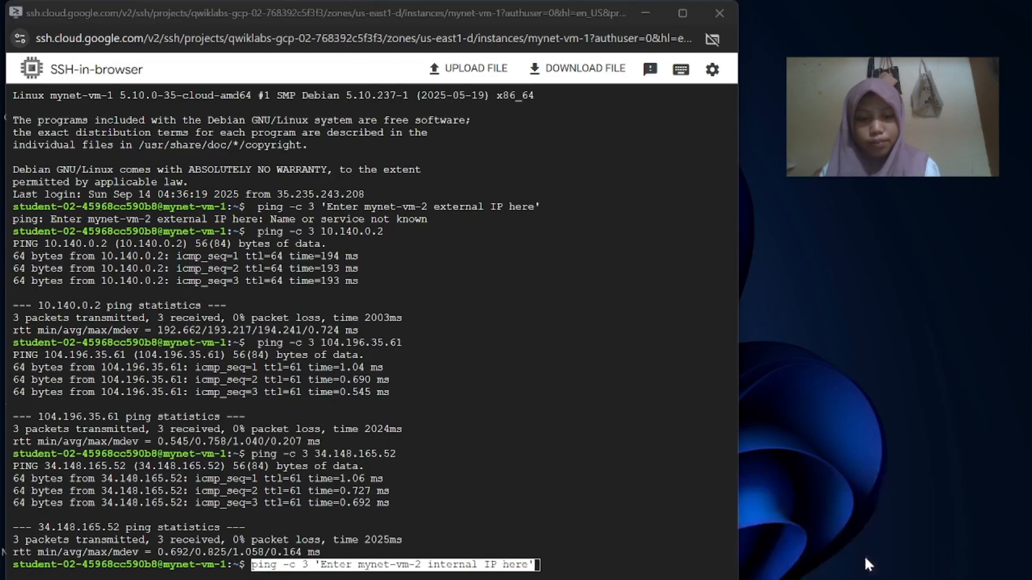
pyautogui.press('BackSpace')
pyautogui.press('BackSpace')
pyautogui.press('BackSpace')
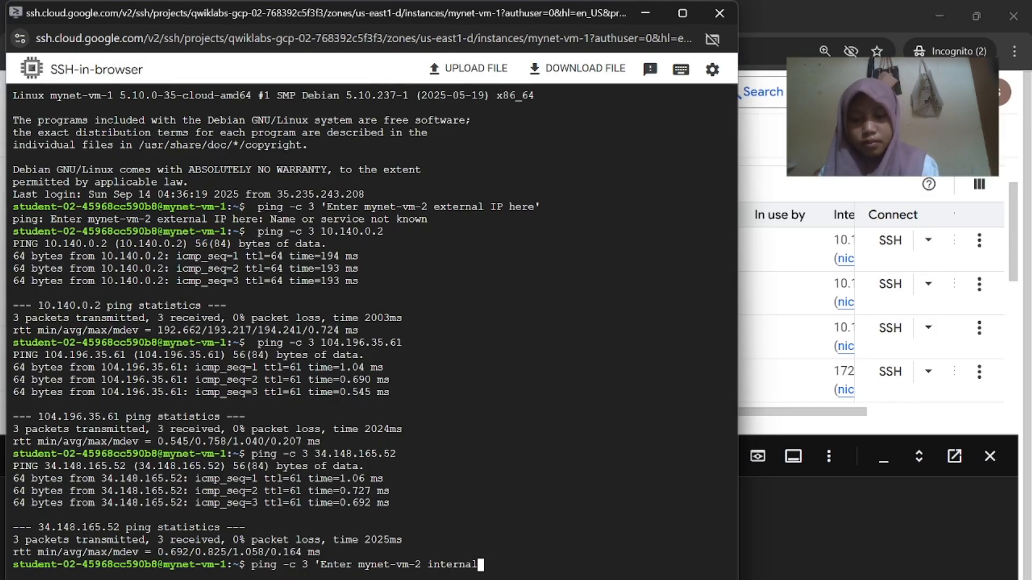
pyautogui.press('BackSpace')
pyautogui.press('BackSpace')
pyautogui.press('BackSpace')
pyautogui.press('BackSpace')
pyautogui.press('BackSpace')
pyautogui.press('BackSpace')
pyautogui.press('BackSpace')
pyautogui.press('BackSpace')
pyautogui.press('BackSpace')
pyautogui.press('BackSpace')
pyautogui.press('BackSpace')
pyautogui.press('BackSpace')
pyautogui.press('BackSpace')
pyautogui.press('BackSpace')
pyautogui.press('BackSpace')
pyautogui.press('BackSpace')
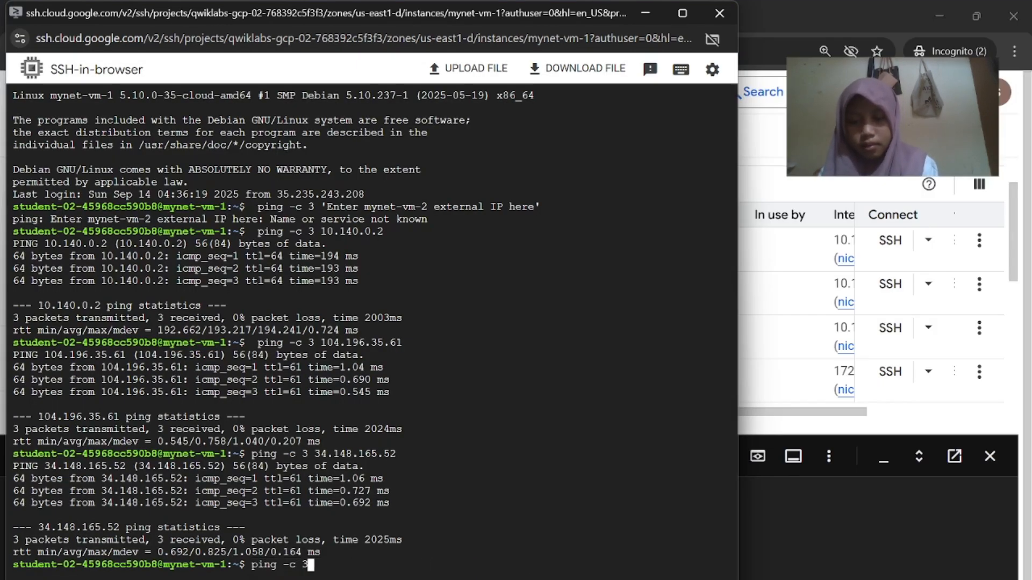
pyautogui.hotkey('ctrl', 'v')
pyautogui.press('Return')
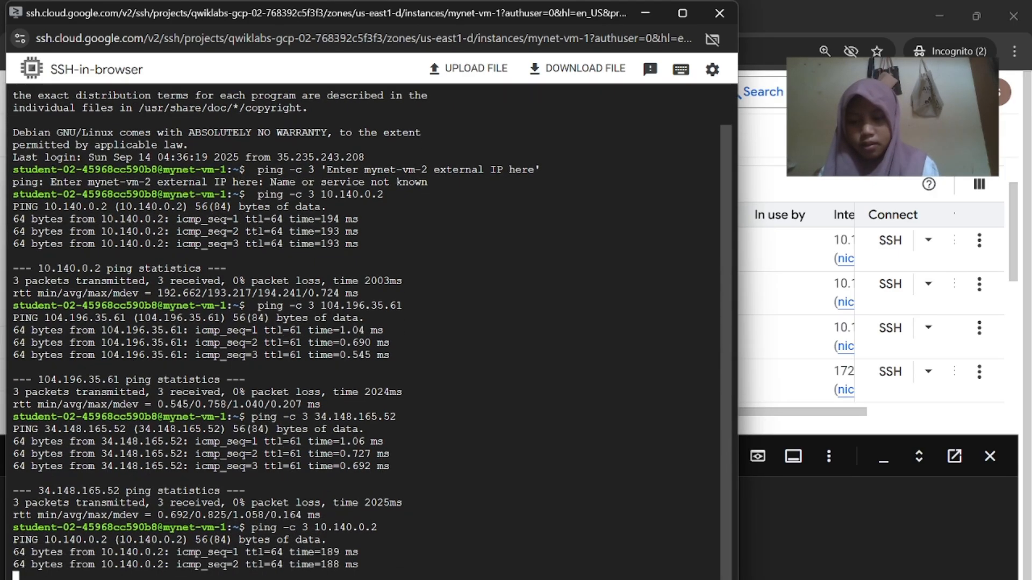
pyautogui.click(623, 526)
# Ping managementnet-vm-1's internal IP 10.130.0.2 from mynet-vm-1 by editing the previous command
pyautogui.scroll(-7, 660, 456)
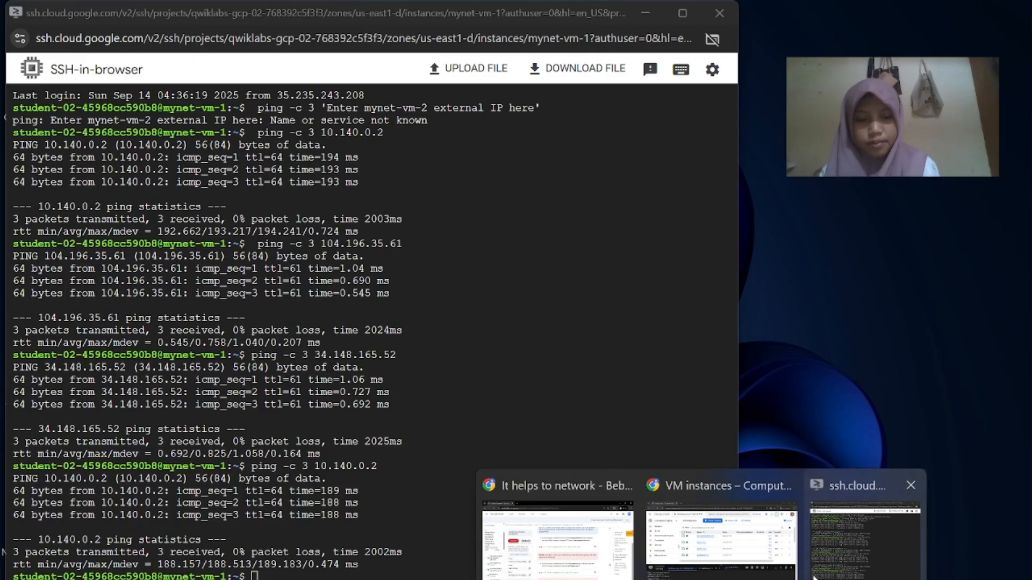
pyautogui.click(627, 525)
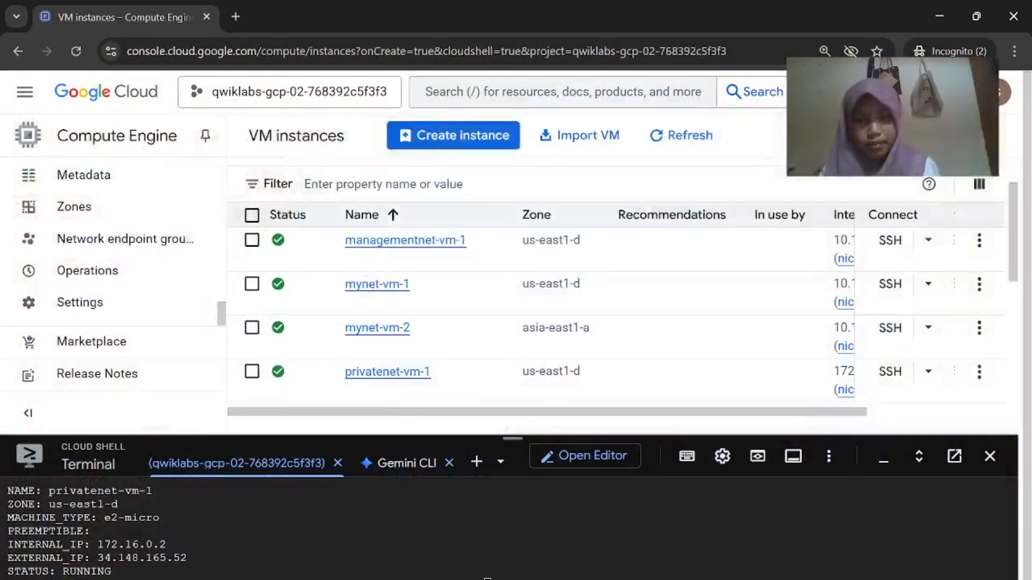
pyautogui.hscroll(3, 699, 301)
pyautogui.click(711, 259)
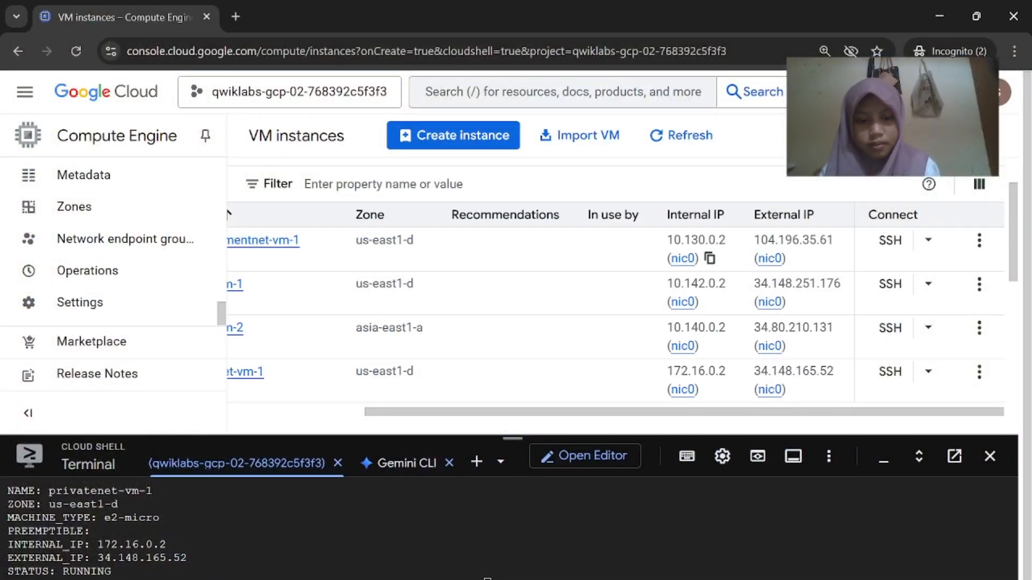
pyautogui.click(852, 549)
pyautogui.press('Up')
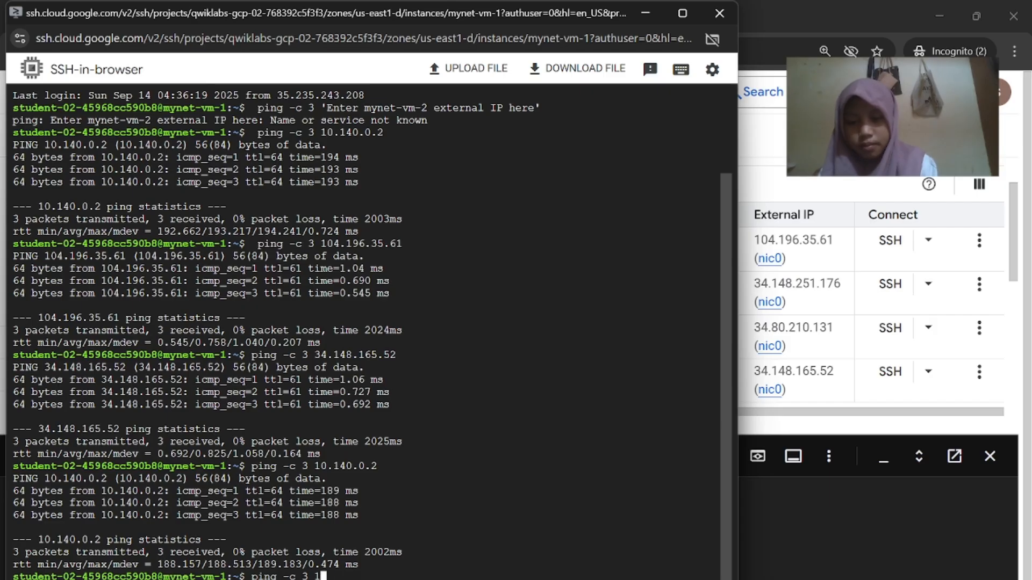
pyautogui.write('0.130.0.2')
pyautogui.press('Return')
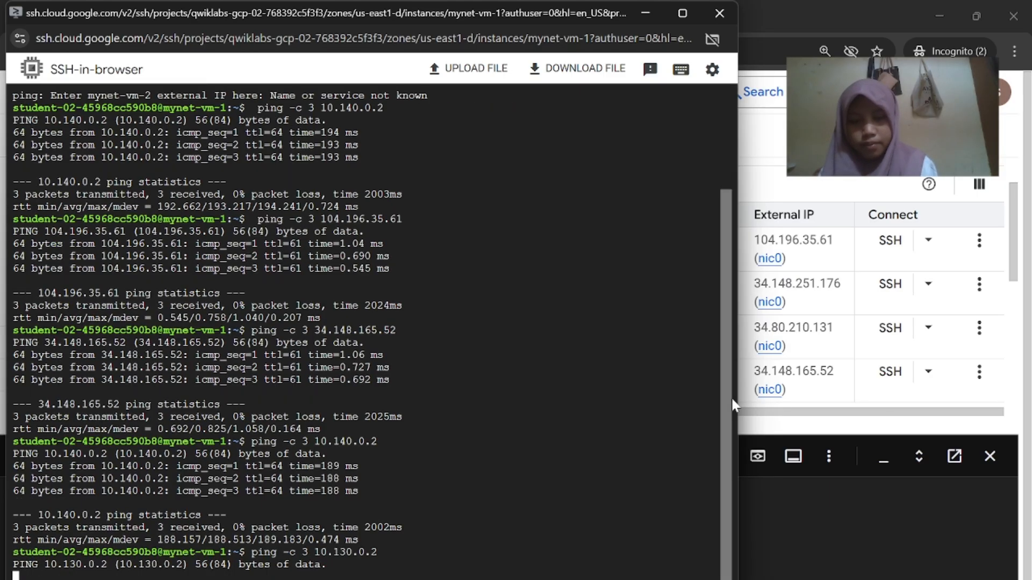
# Ping privatenet-vm-1's internal IP 172.16.0.2 from mynet-vm-1 by editing the previous command
pyautogui.click(833, 400)
pyautogui.hscroll(-3, 843, 320)
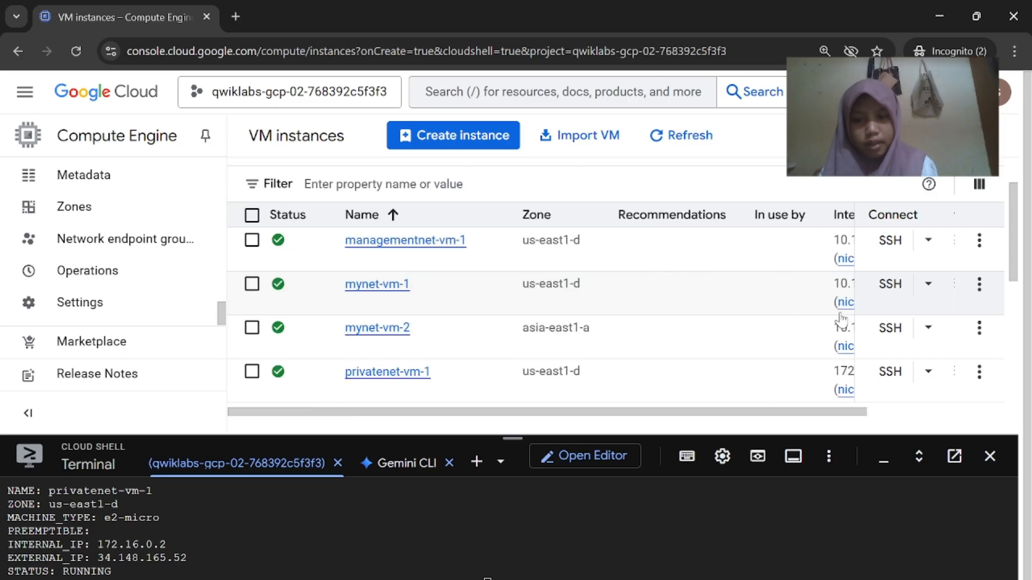
pyautogui.hscroll(3, 842, 318)
pyautogui.click(709, 390)
pyautogui.moveTo(702, 576)
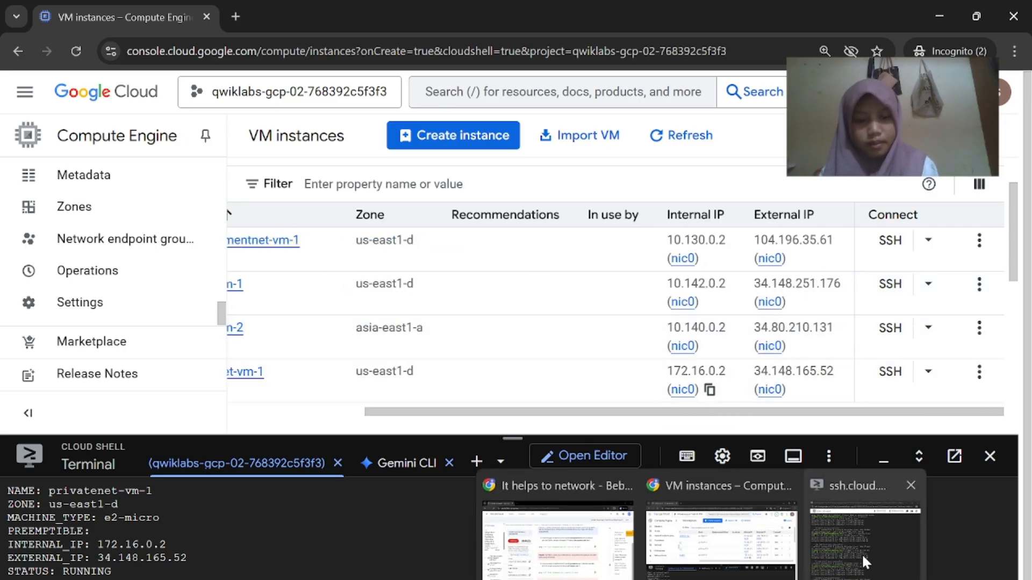
pyautogui.click(852, 529)
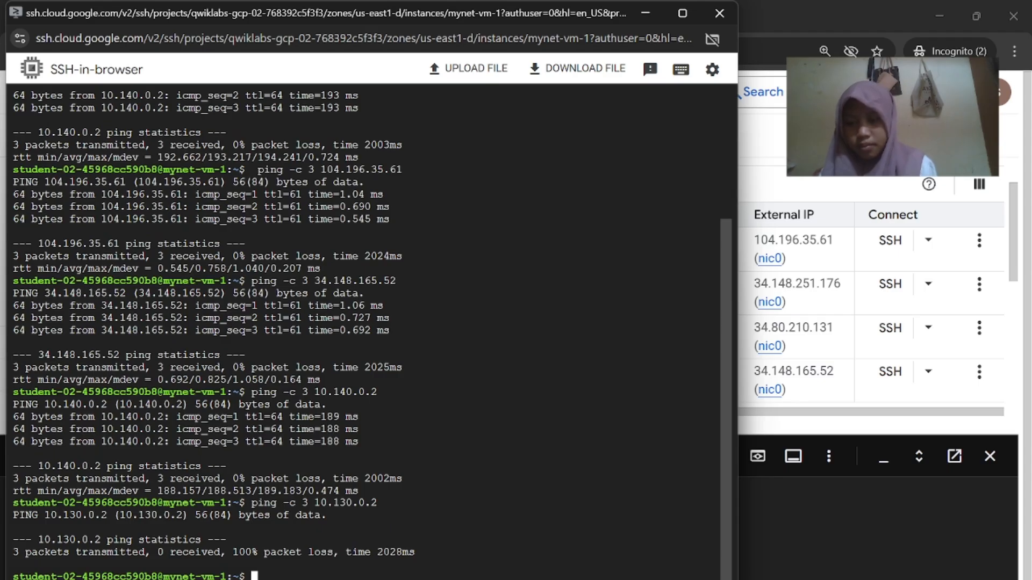
pyautogui.press('Up')
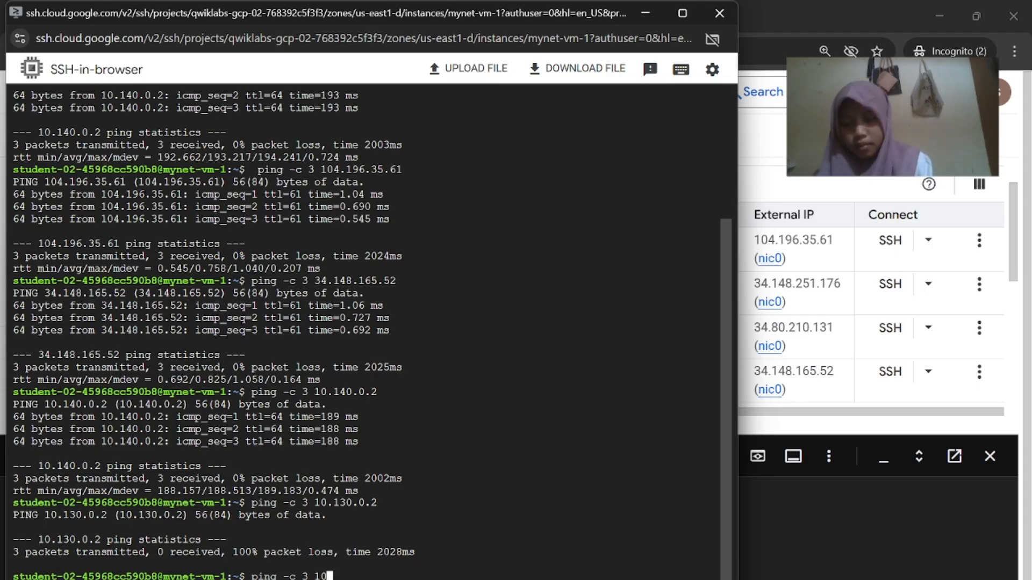
pyautogui.write('172.16.0.2')
pyautogui.press('Return')
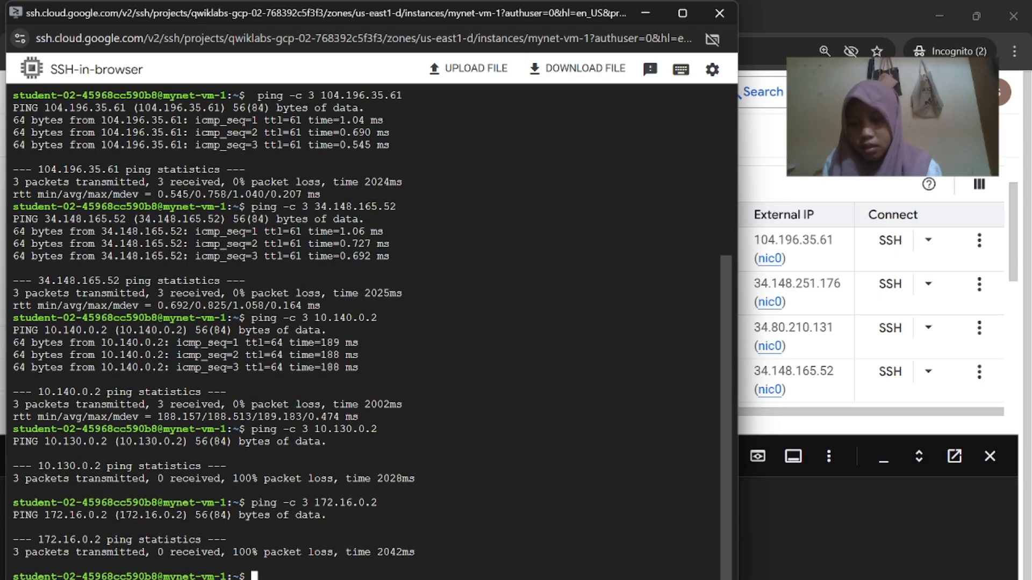
# Review the earlier ping results in the SSH session against the lab's quiz question
pyautogui.moveTo(639, 575)
pyautogui.click(618, 551)
pyautogui.scroll(-6, 604, 484)
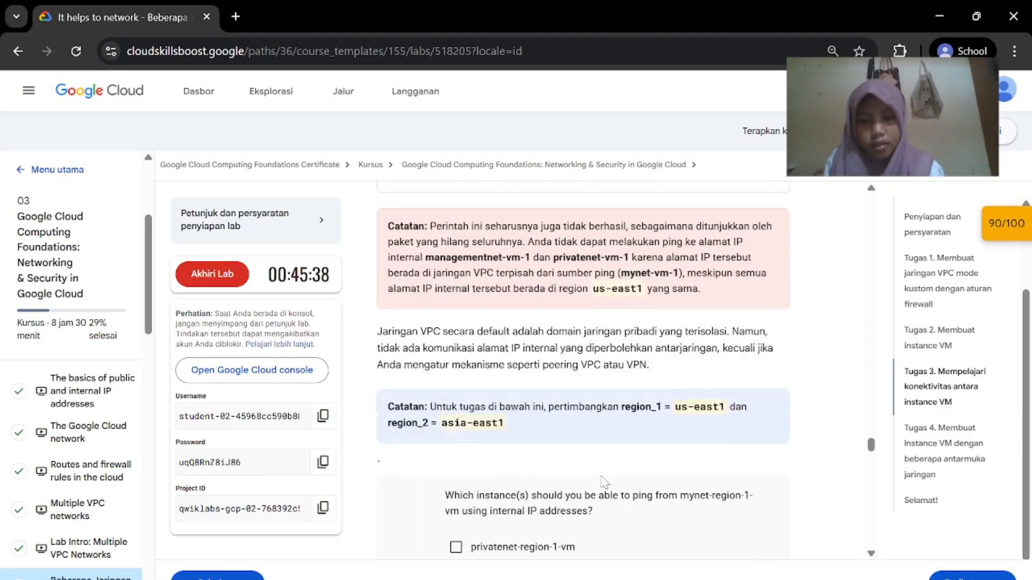
pyautogui.scroll(2, 604, 483)
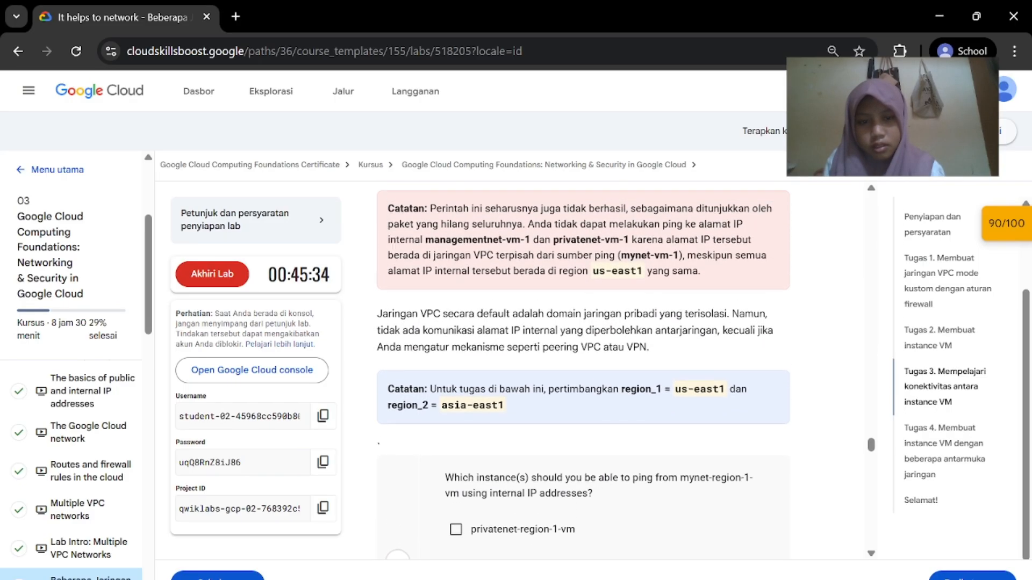
pyautogui.scroll(4, 570, 503)
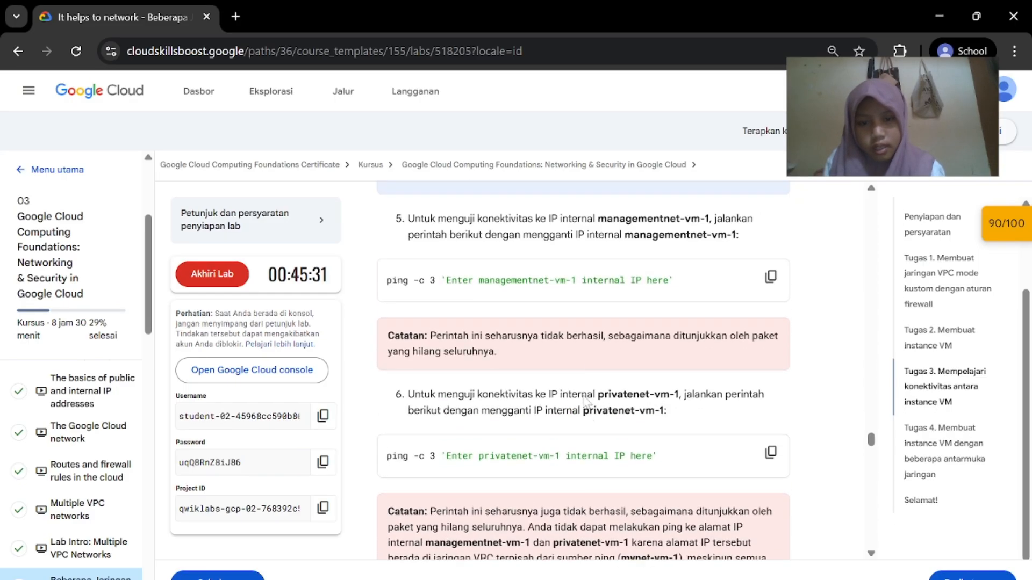
pyautogui.scroll(3, 572, 503)
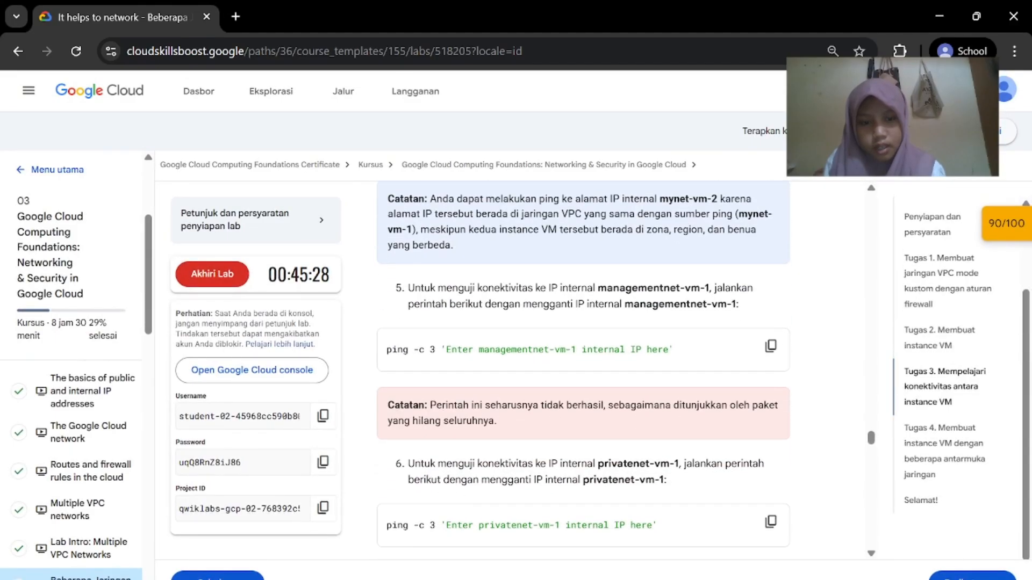
pyautogui.scroll(-7, 647, 417)
pyautogui.scroll(3, 656, 452)
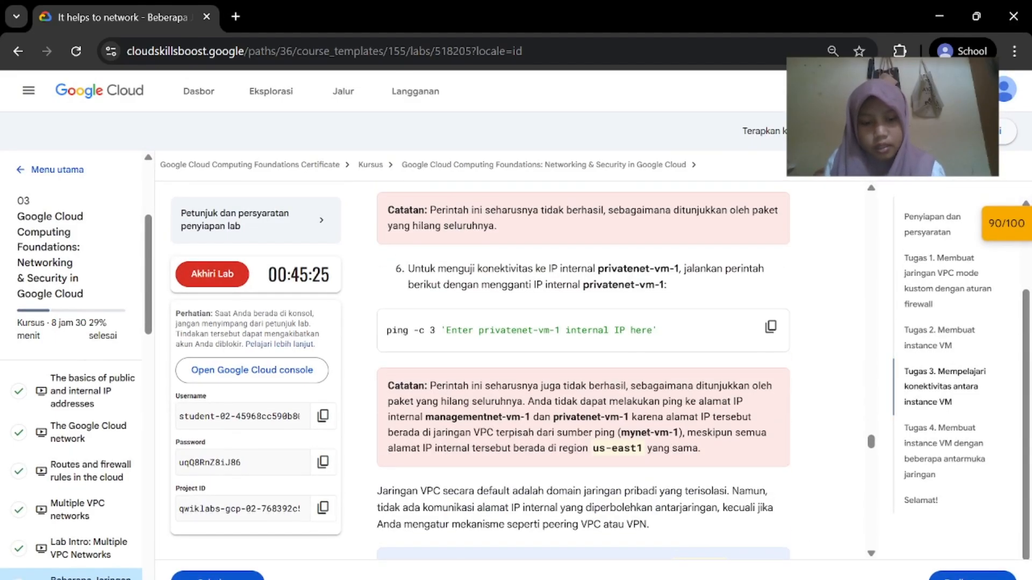
pyautogui.moveTo(702, 579)
pyautogui.click(854, 552)
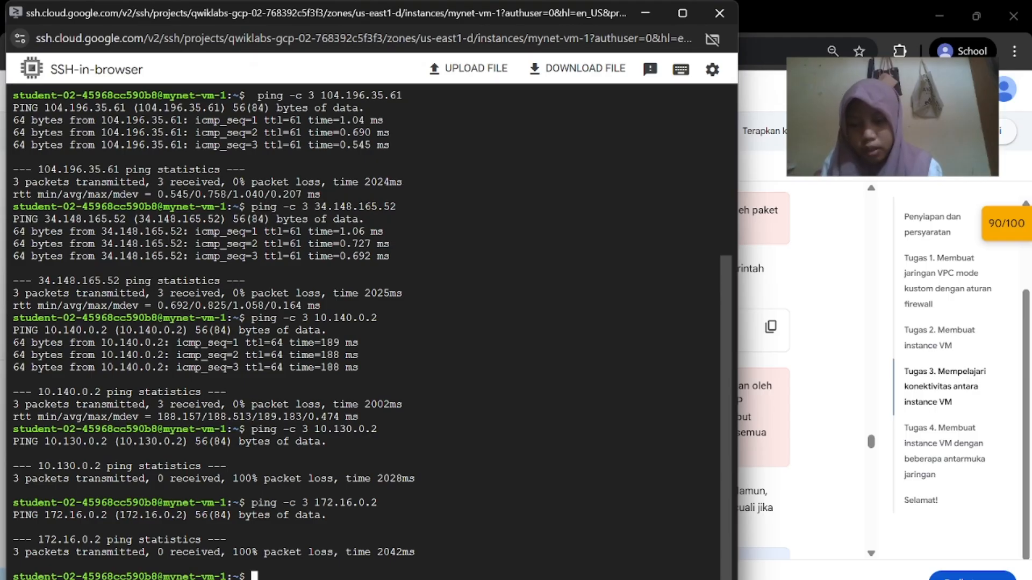
pyautogui.click(839, 493)
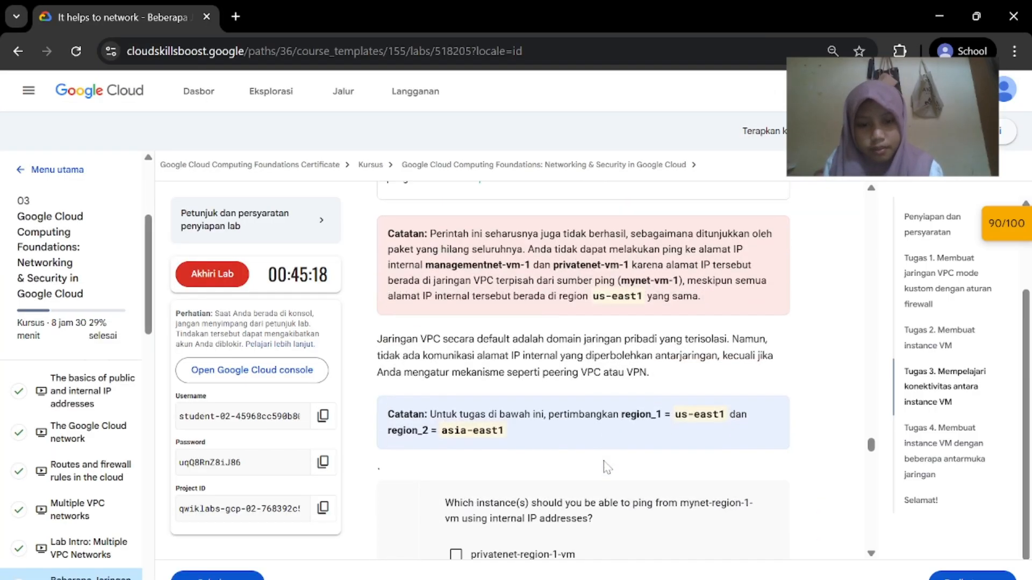
pyautogui.scroll(-4, 606, 466)
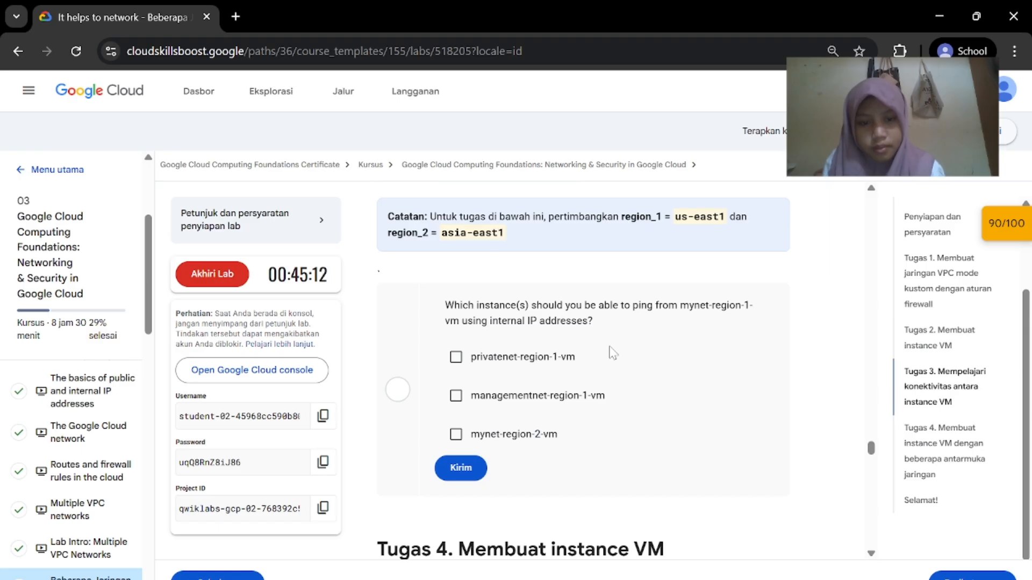
# Answer the ping quiz, finally submitting mynet-region-2-vm as the internally reachable instance
pyautogui.click(469, 464)
pyautogui.click(458, 398)
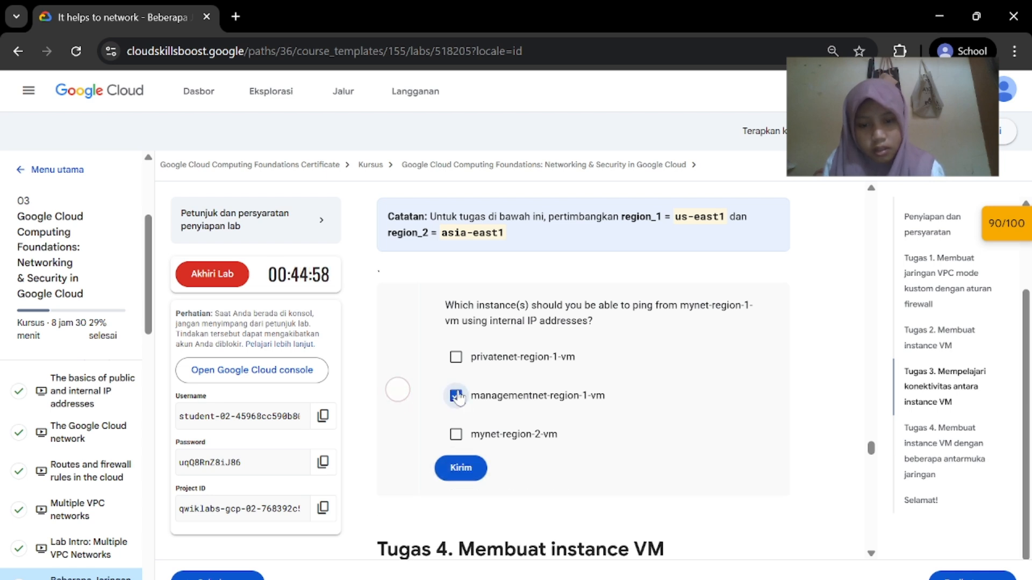
pyautogui.click(456, 358)
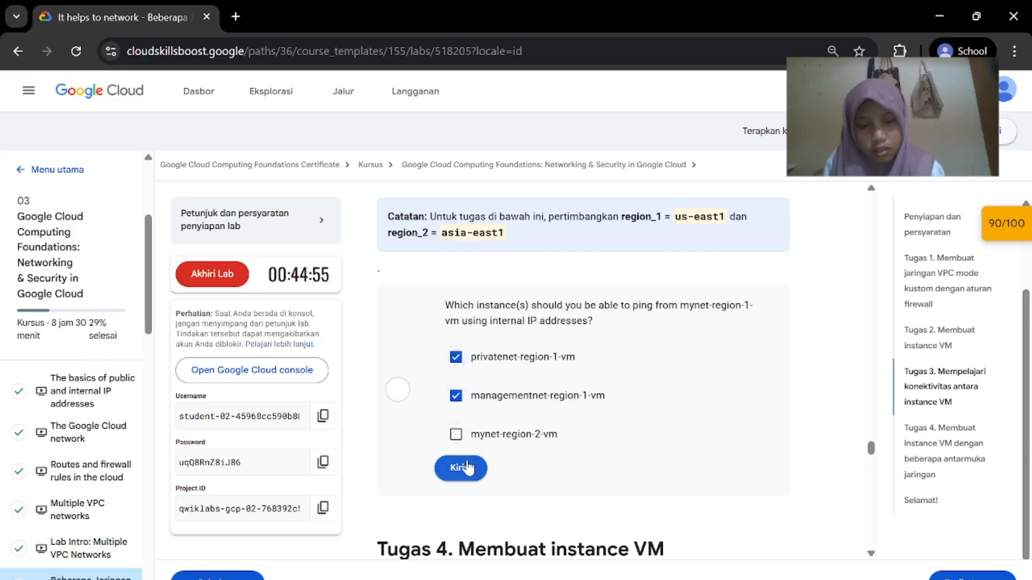
pyautogui.click(461, 468)
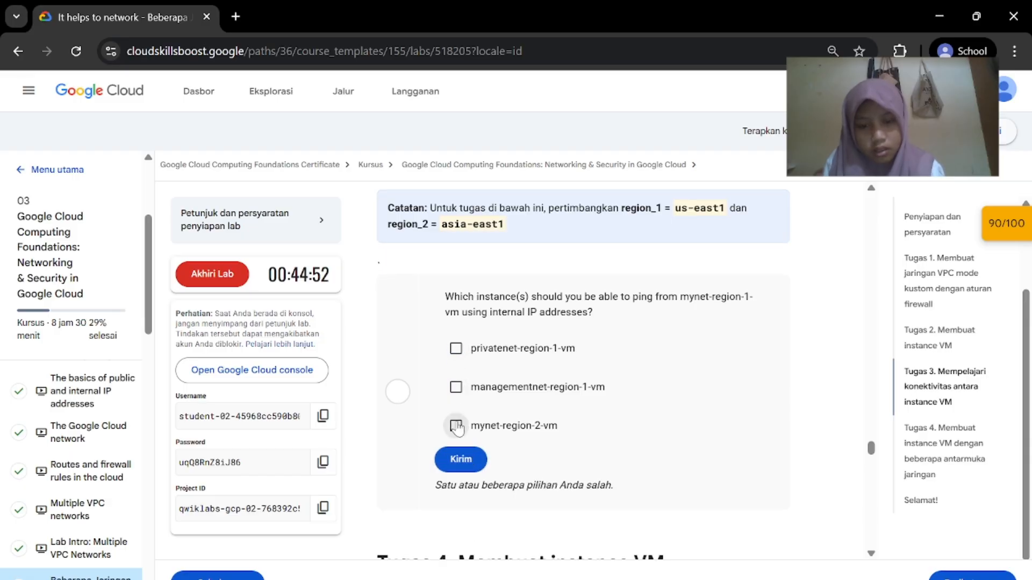
pyautogui.click(455, 426)
pyautogui.click(460, 460)
# Scroll the lab to Task 4 and start creating a new VM instance in the console
pyautogui.scroll(-7, 583, 430)
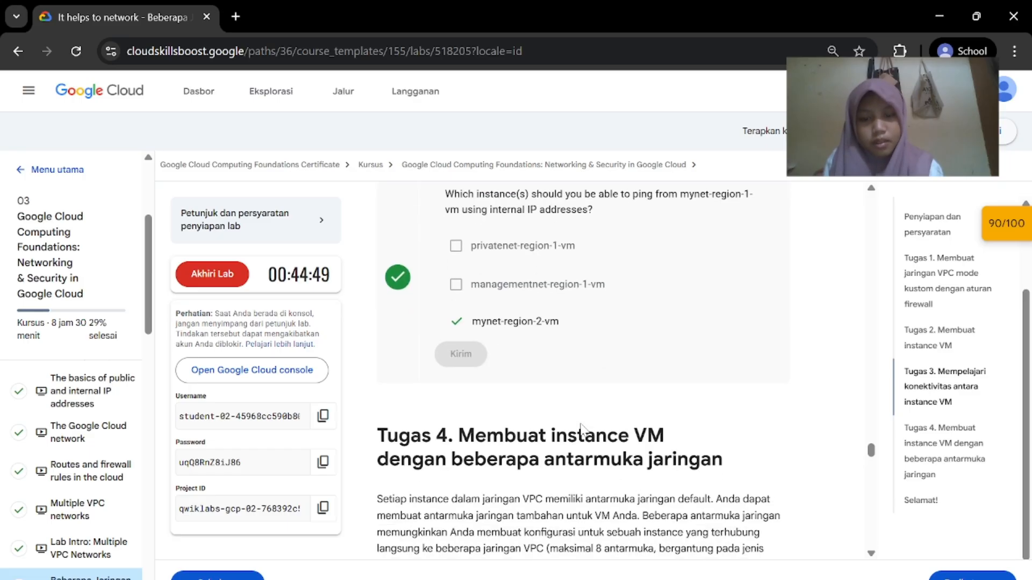
pyautogui.scroll(1, 581, 426)
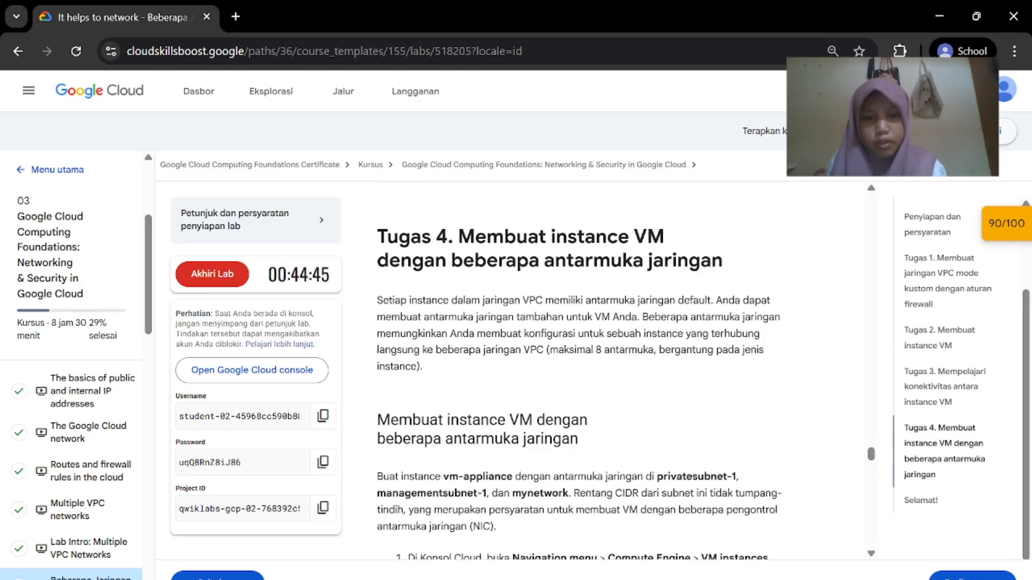
pyautogui.scroll(-3, 582, 428)
pyautogui.scroll(-2, 584, 430)
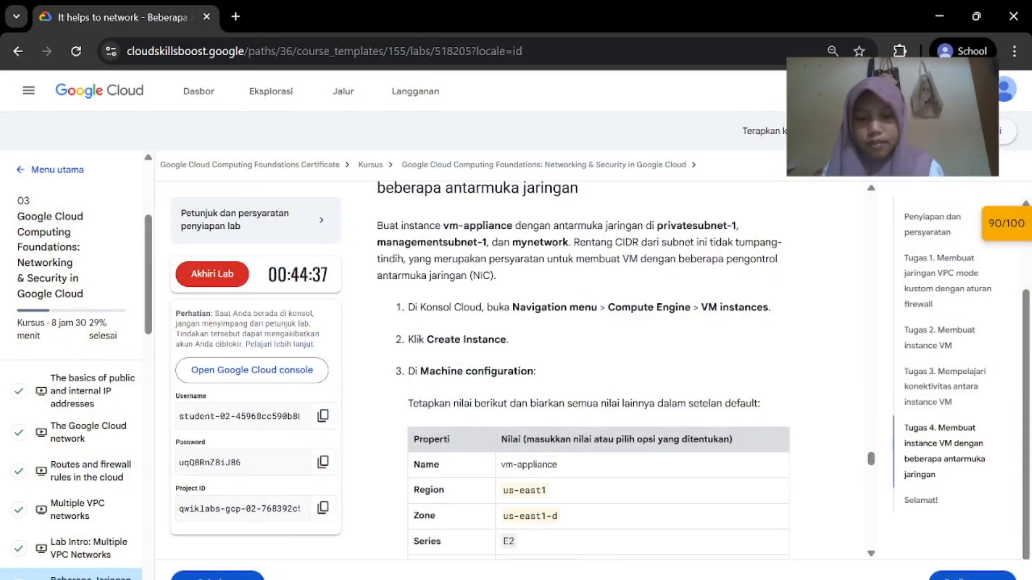
pyautogui.click(786, 516)
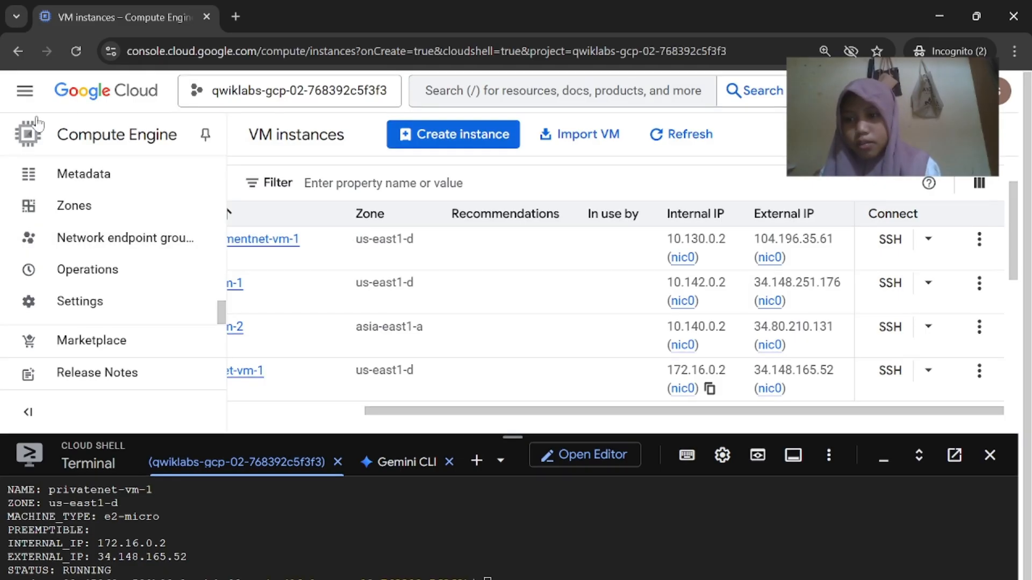
pyautogui.click(573, 537)
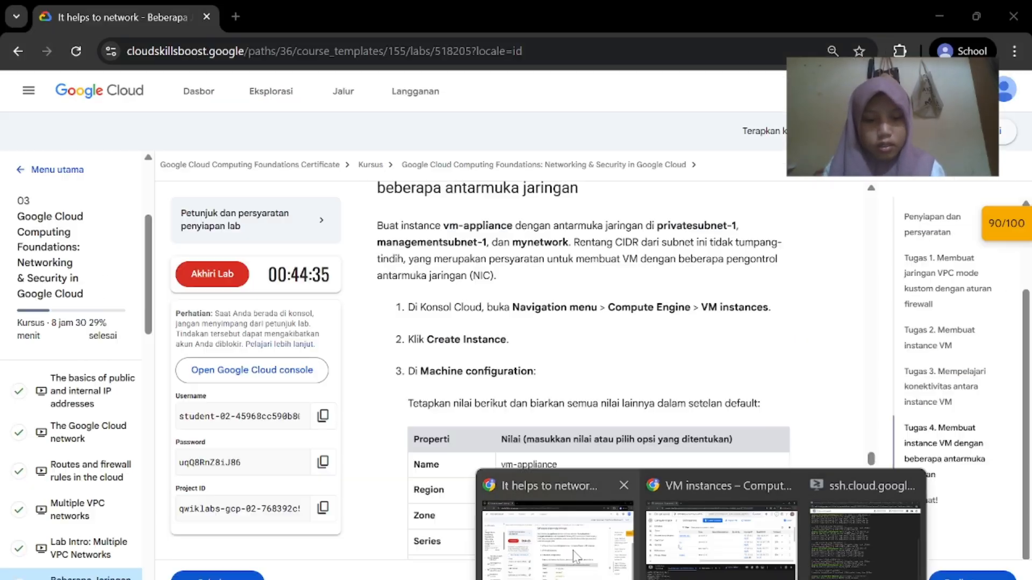
pyautogui.click(795, 530)
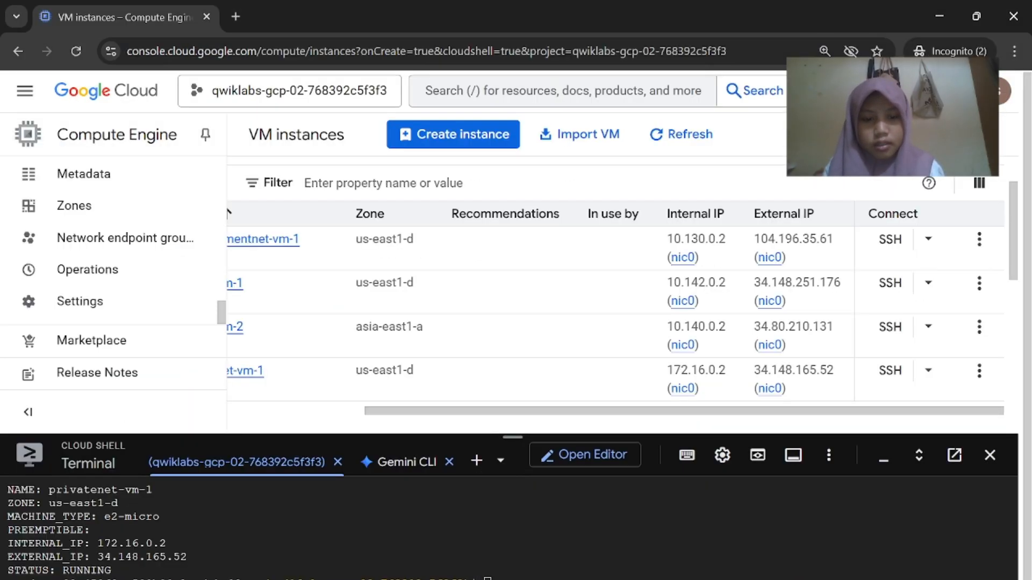
pyautogui.click(430, 139)
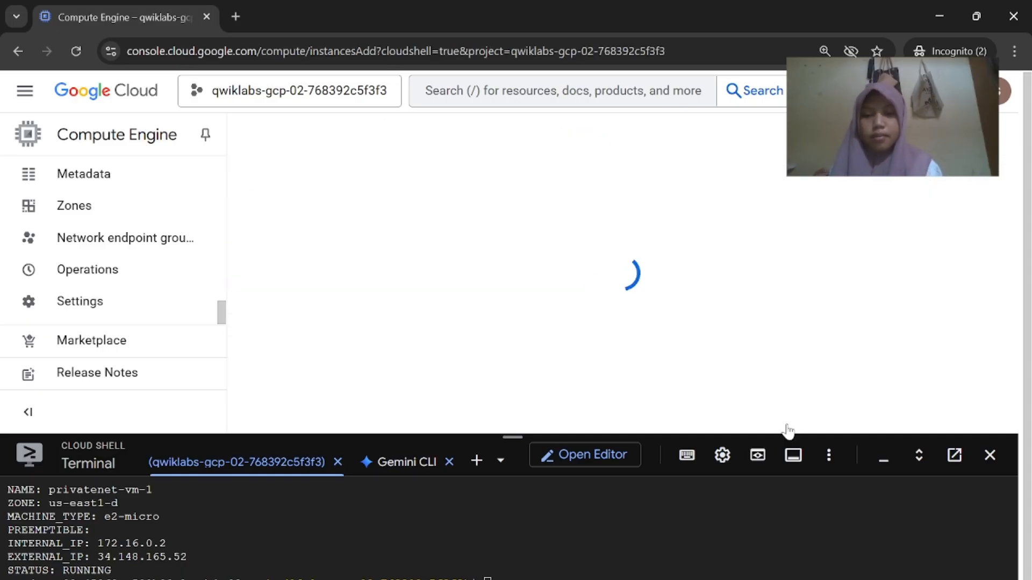
# Shrink Cloud Shell and show Task 4's vm-appliance machine configuration table in the lab
pyautogui.moveTo(517, 437); pyautogui.dragTo(540, 563)
pyautogui.moveTo(701, 578)
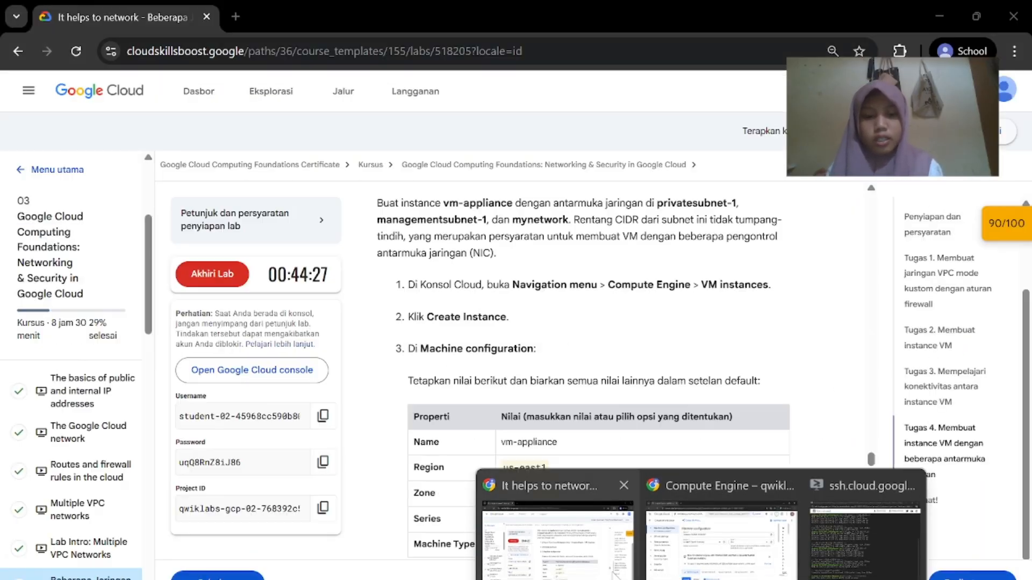
pyautogui.click(612, 575)
pyautogui.scroll(-1, 562, 418)
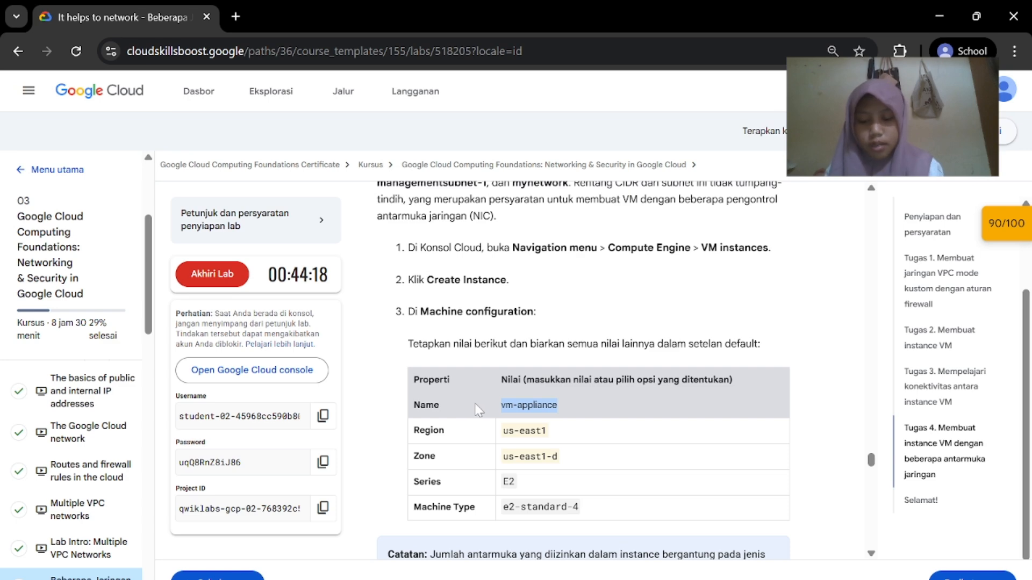
# Name the new instance vm-appliance
pyautogui.moveTo(701, 579)
pyautogui.click(790, 565)
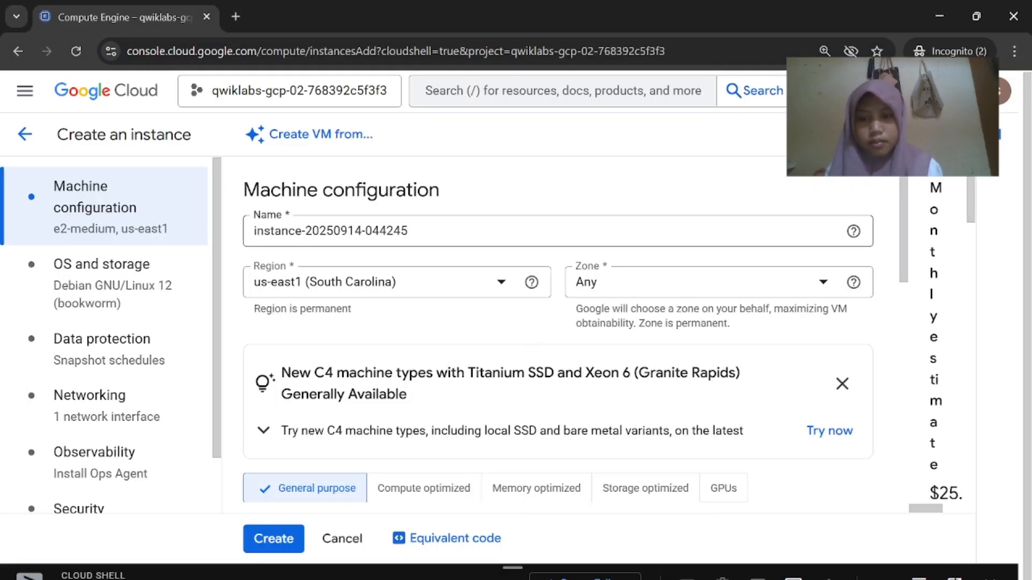
pyautogui.write('vm-appliance')
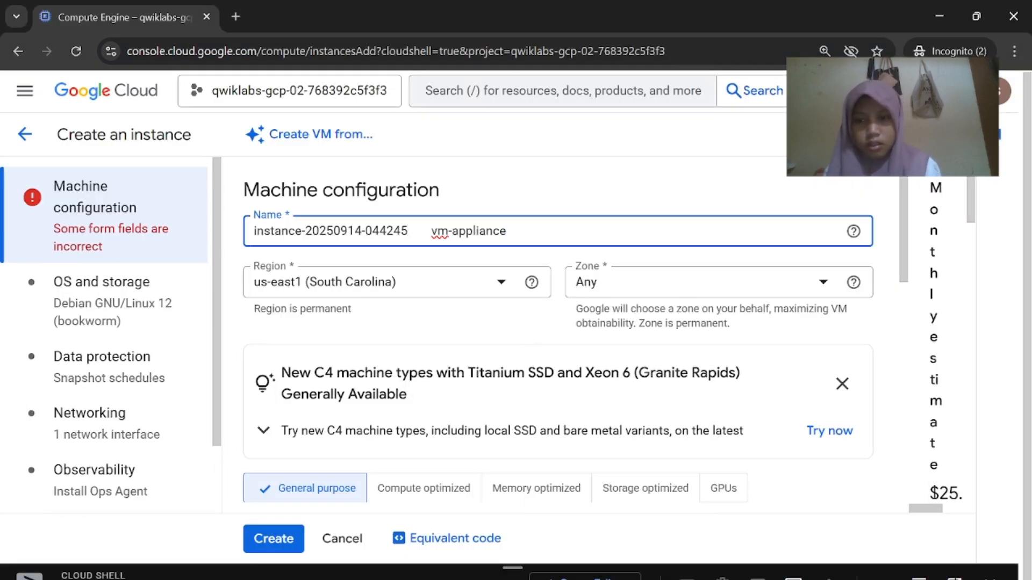
pyautogui.press('BackSpace')
pyautogui.press('BackSpace')
pyautogui.press('BackSpace')
pyautogui.press('BackSpace')
pyautogui.press('BackSpace')
pyautogui.press('BackSpace')
pyautogui.press('BackSpace')
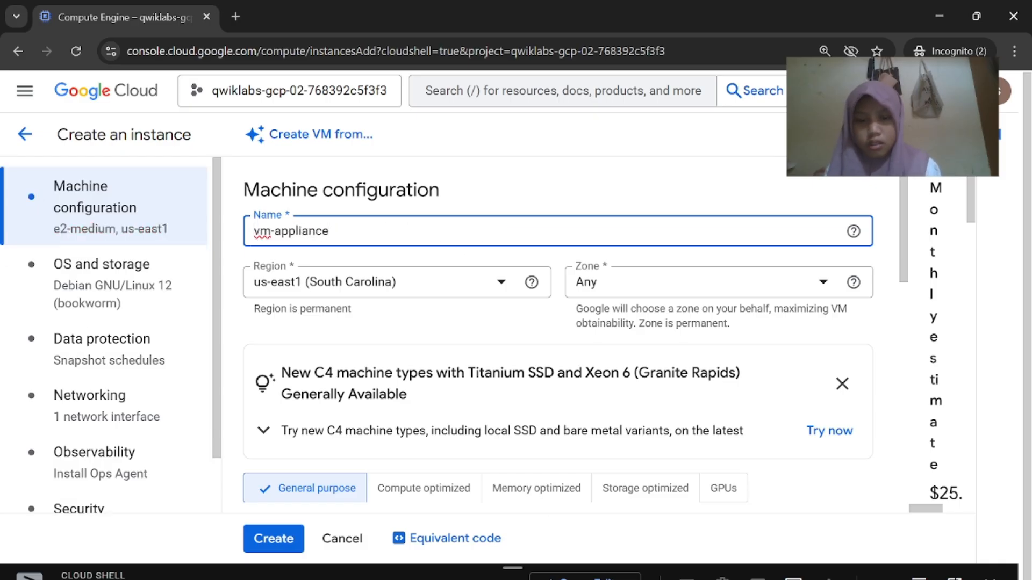
# Set the instance zone to us-east1-d
pyautogui.moveTo(701, 578)
pyautogui.click(599, 554)
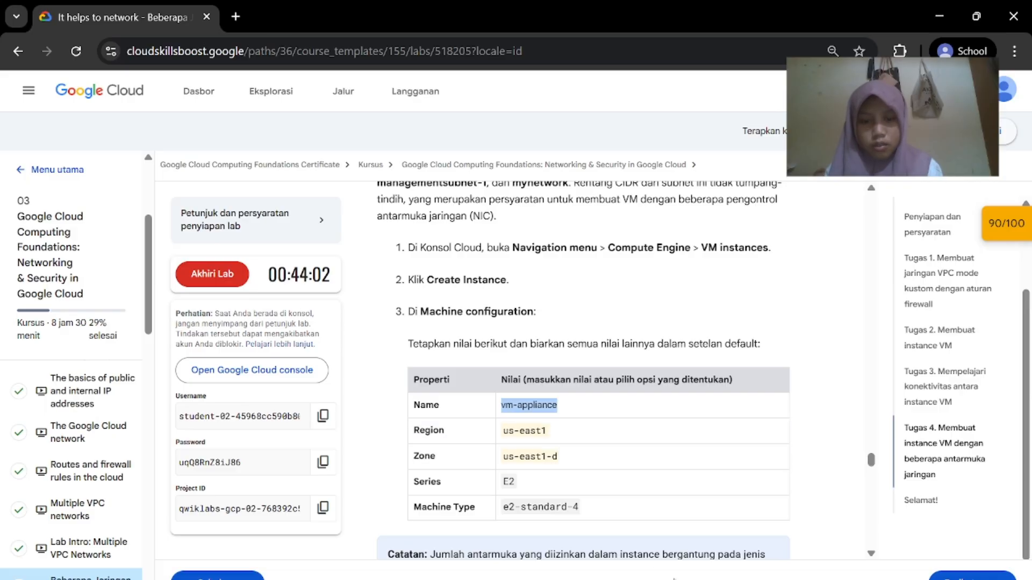
pyautogui.click(720, 538)
pyautogui.click(661, 283)
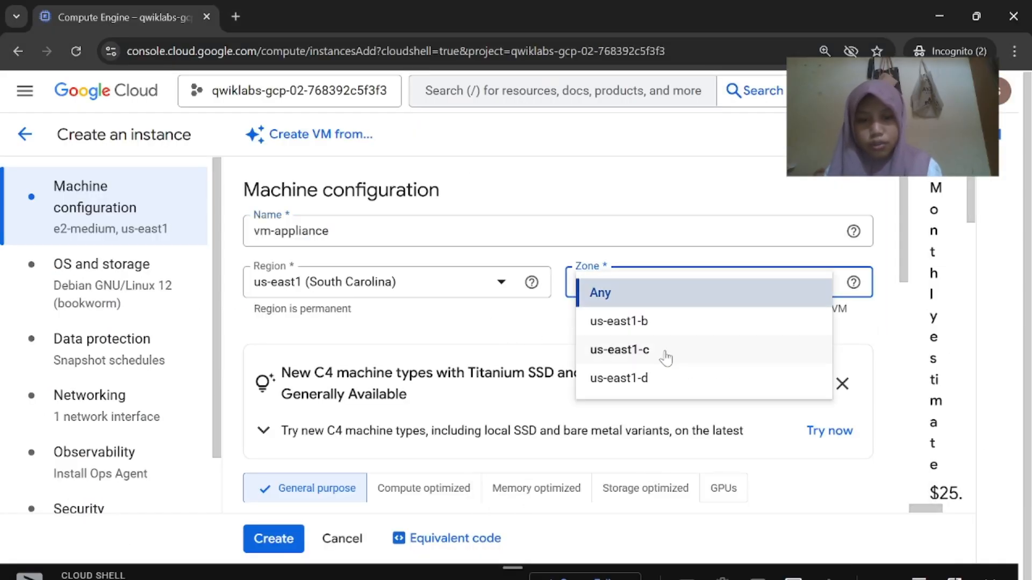
pyautogui.click(664, 379)
# Choose the standard machine type e2-standard-4 for vm-appliance
pyautogui.moveTo(701, 578)
pyautogui.click(570, 537)
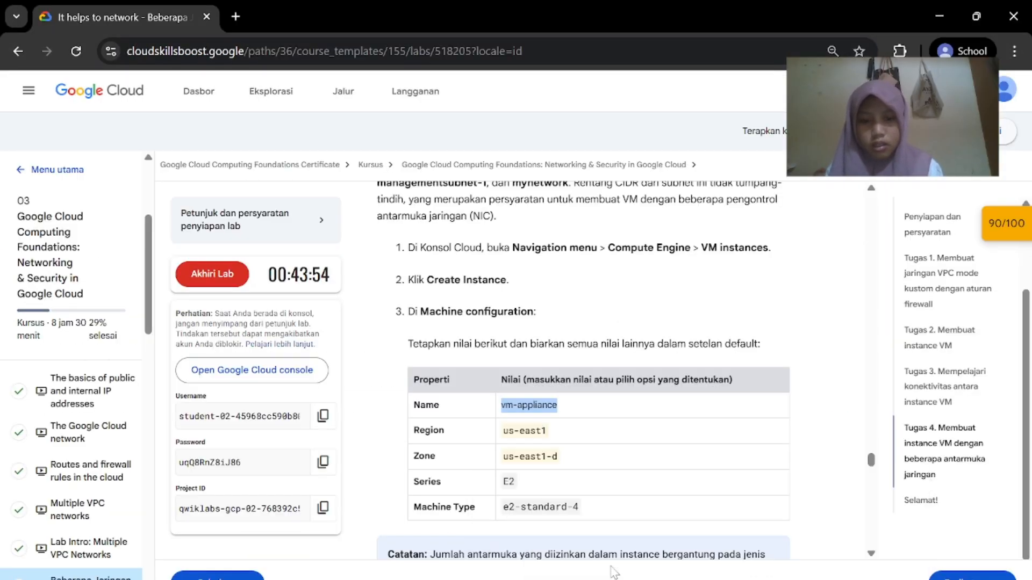
pyautogui.scroll(-1, 591, 376)
pyautogui.click(693, 554)
pyautogui.scroll(-6, 595, 442)
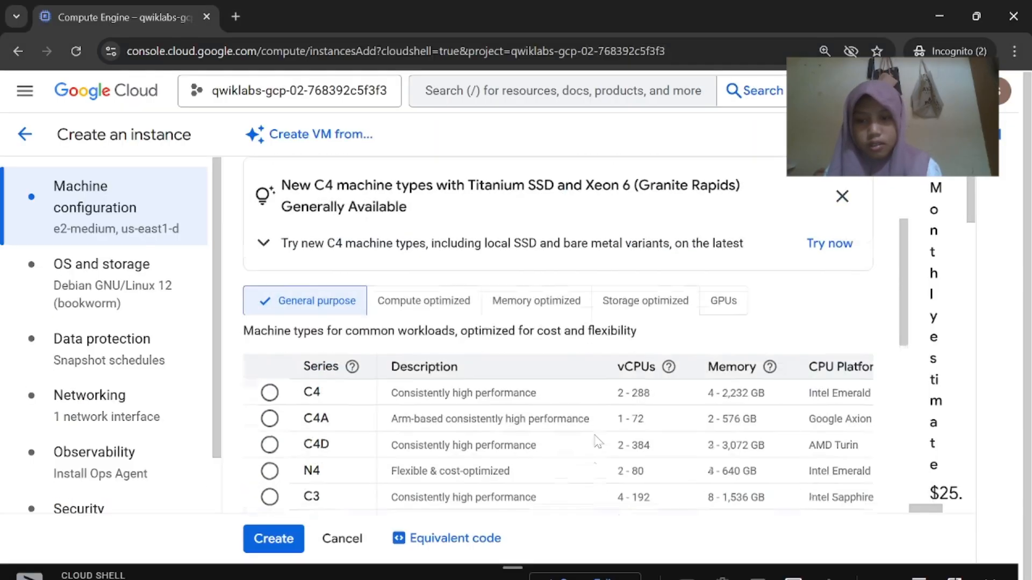
pyautogui.scroll(-5, 596, 443)
pyautogui.click(559, 385)
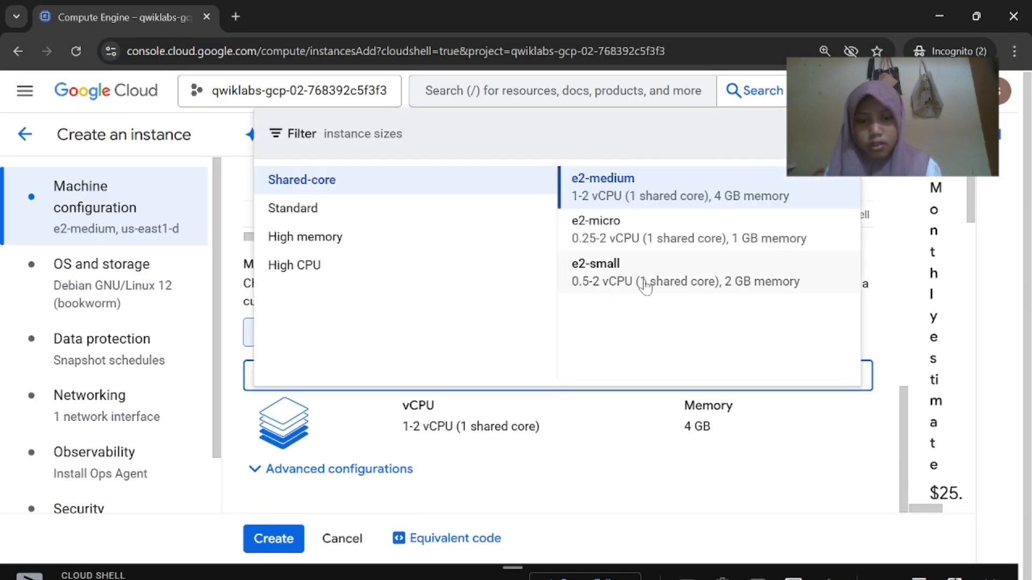
pyautogui.click(486, 211)
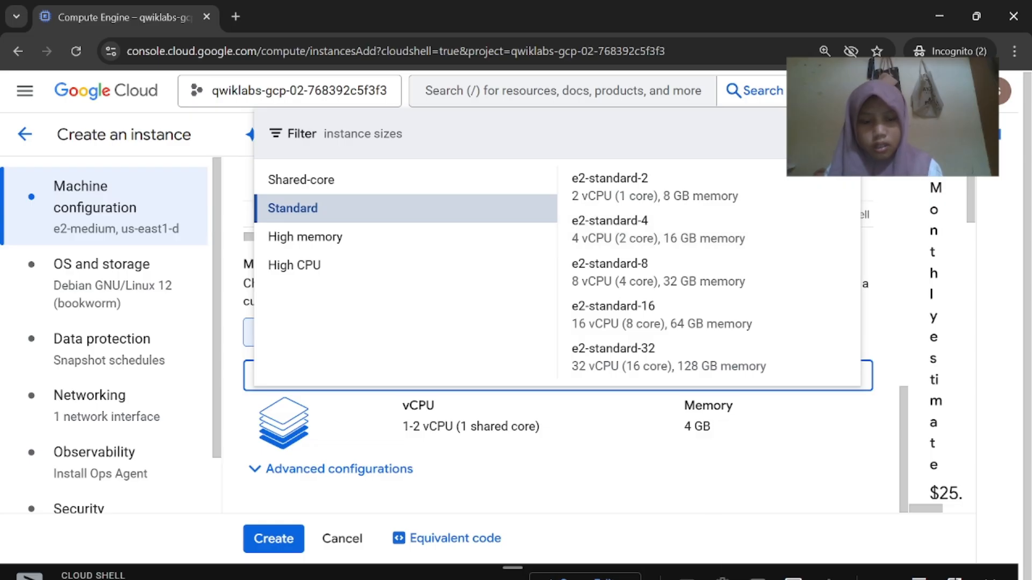
pyautogui.click(616, 570)
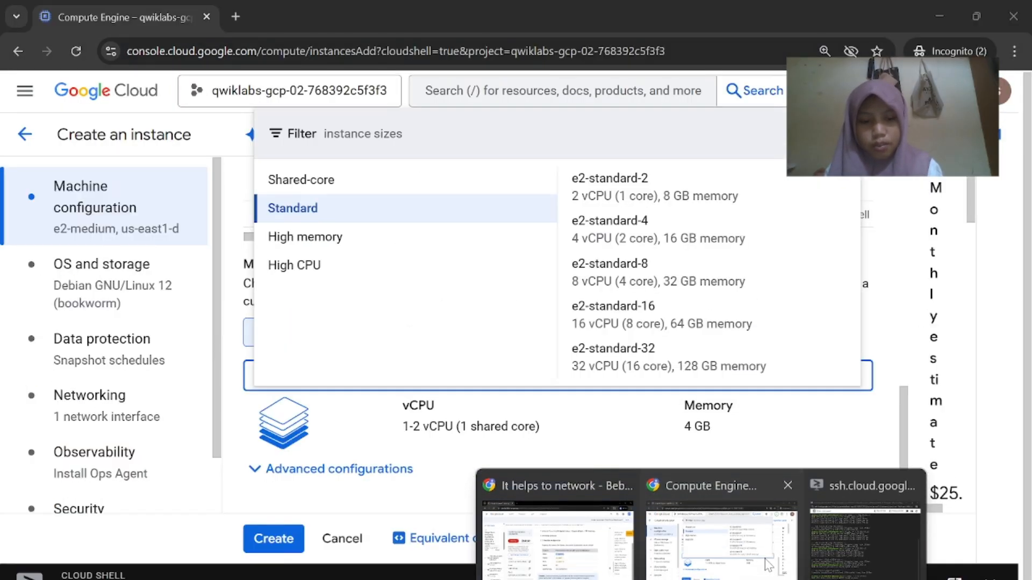
pyautogui.click(705, 559)
pyautogui.click(671, 231)
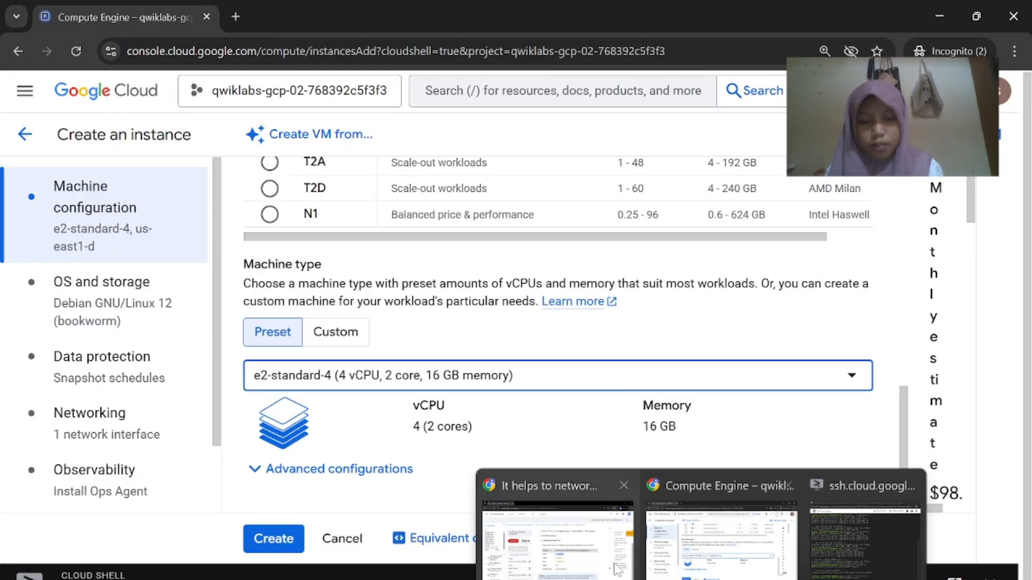
pyautogui.click(553, 516)
pyautogui.scroll(-6, 517, 412)
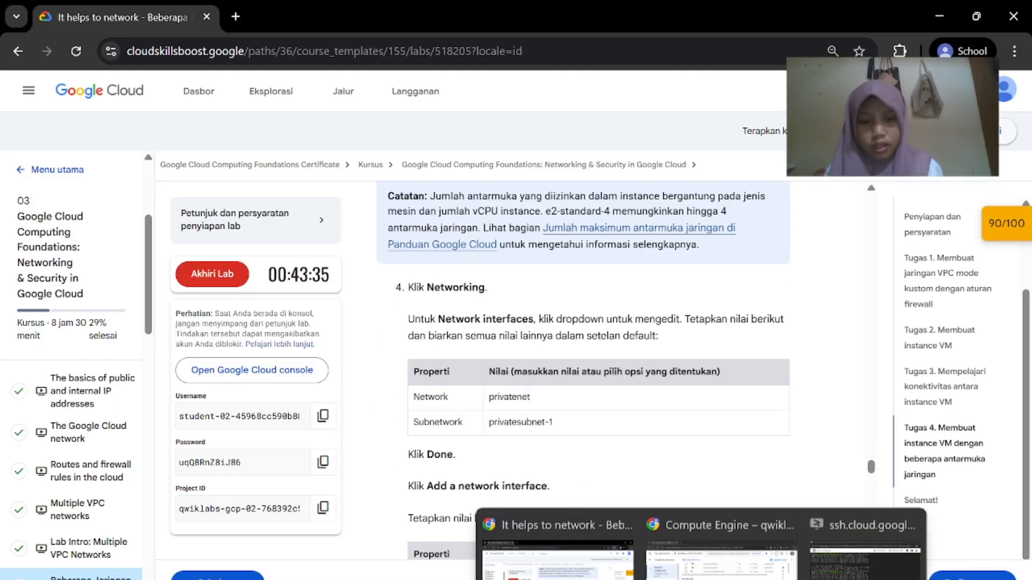
# Set the first network interface (nic0) to privatenet with subnetwork privatesubnet-1
pyautogui.click(715, 561)
pyautogui.click(119, 413)
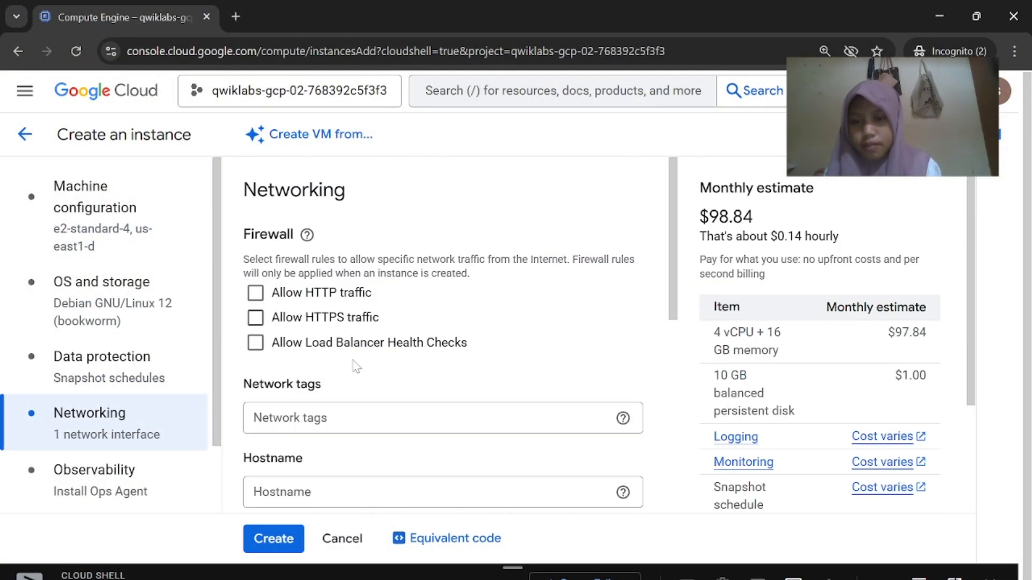
pyautogui.scroll(-7, 385, 419)
pyautogui.click(386, 419)
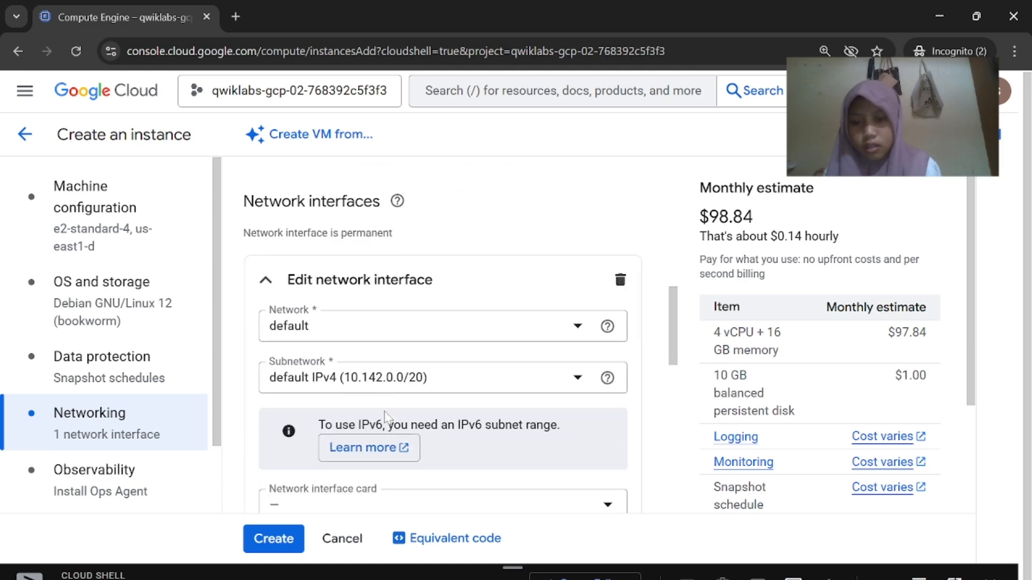
pyautogui.moveTo(592, 578)
pyautogui.click(576, 545)
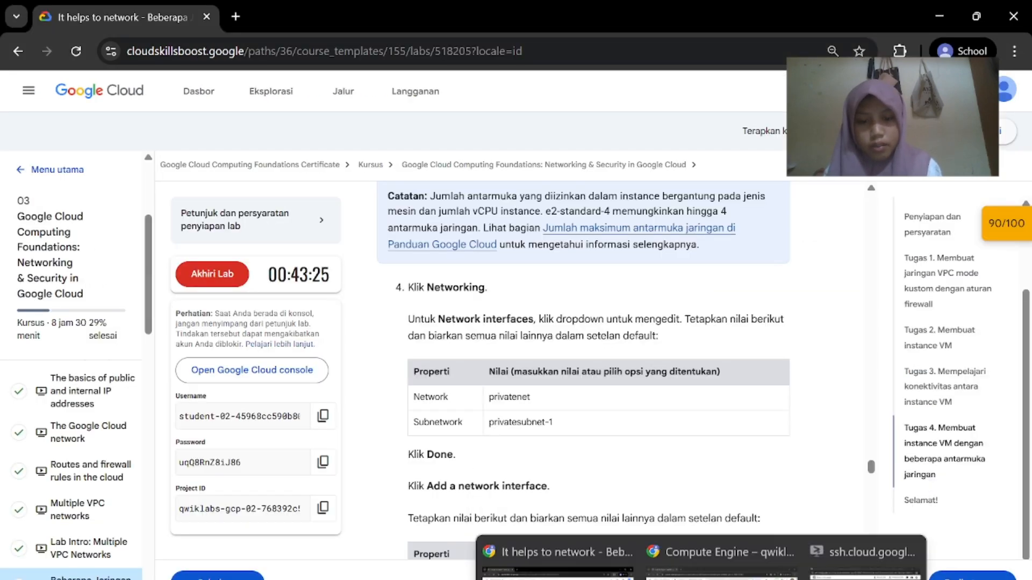
pyautogui.click(720, 538)
pyautogui.click(490, 326)
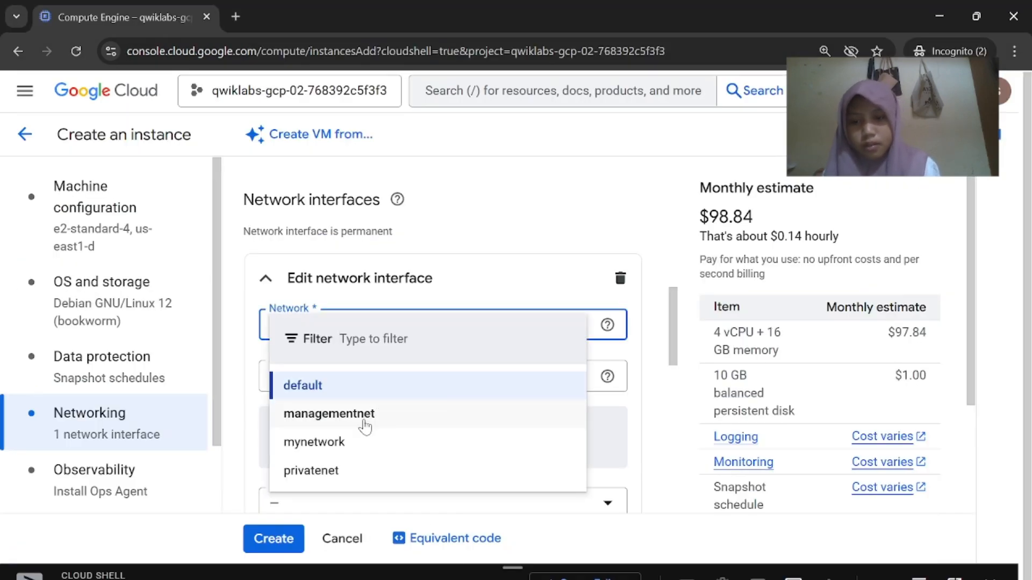
pyautogui.click(338, 470)
pyautogui.click(453, 391)
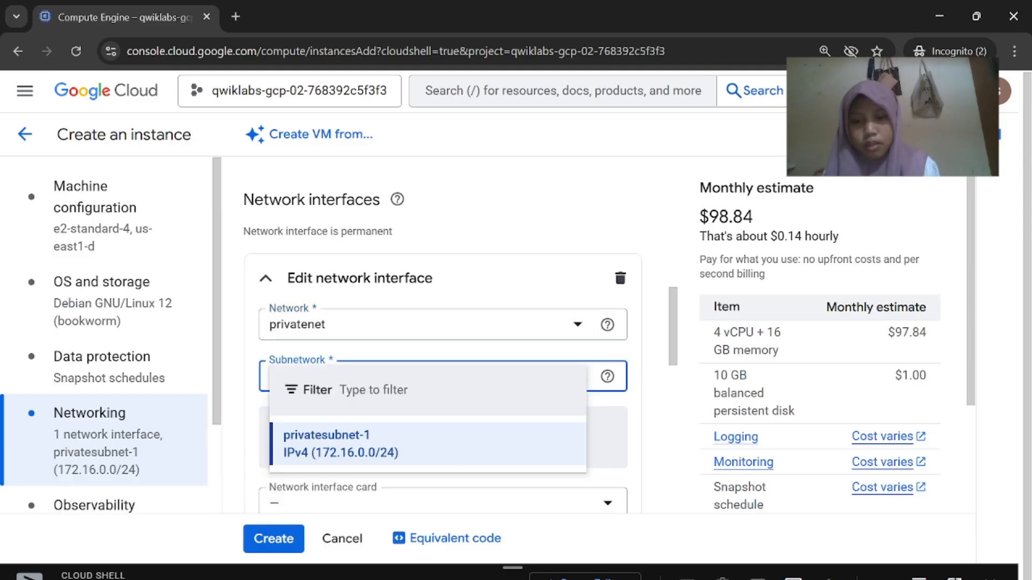
pyautogui.click(457, 446)
pyautogui.hotkey('alt', 'Tab')
pyautogui.scroll(-3, 637, 477)
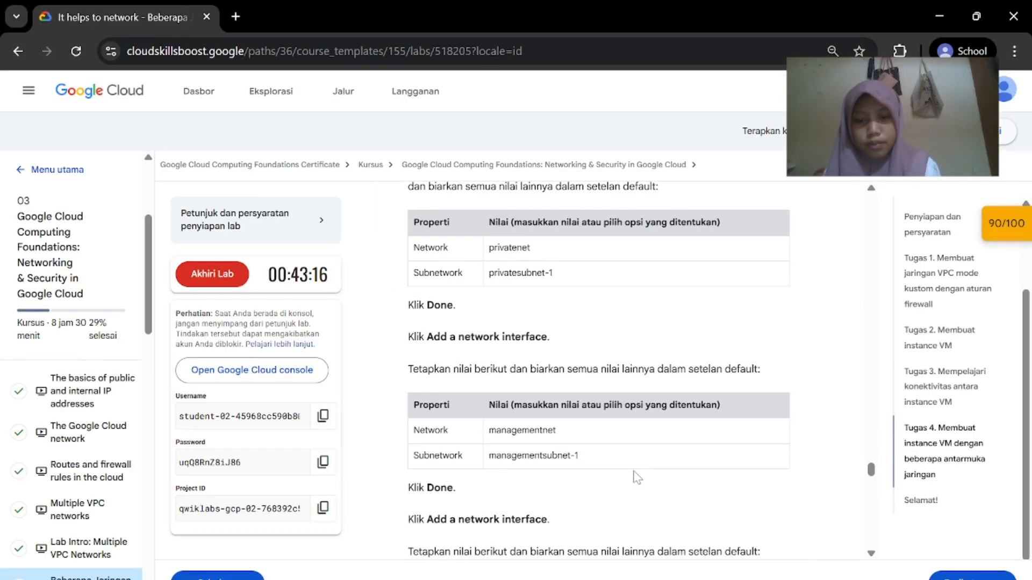
pyautogui.scroll(1, 637, 478)
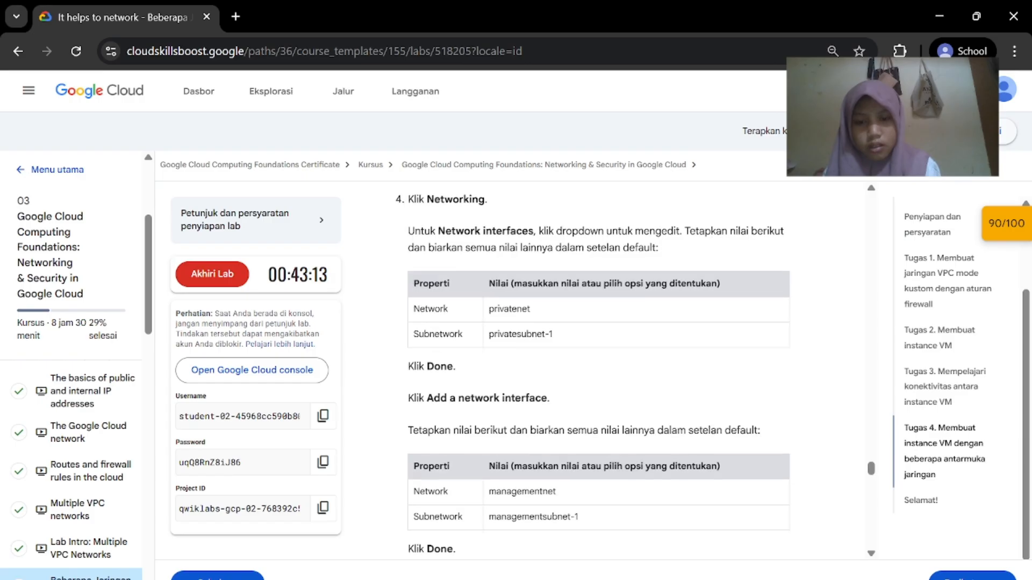
pyautogui.moveTo(702, 579)
pyautogui.click(720, 541)
pyautogui.scroll(-9, 495, 388)
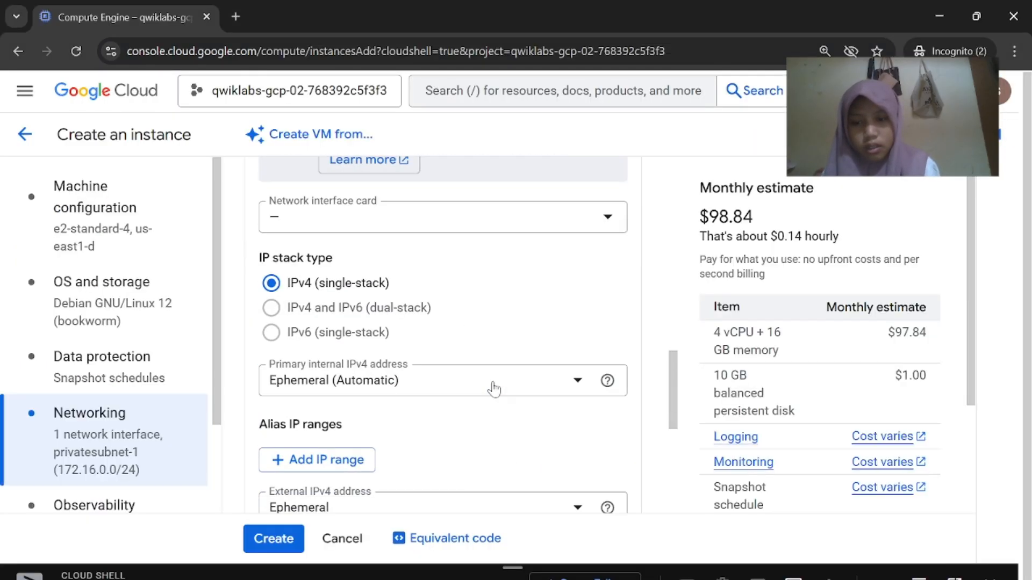
pyautogui.click(592, 396)
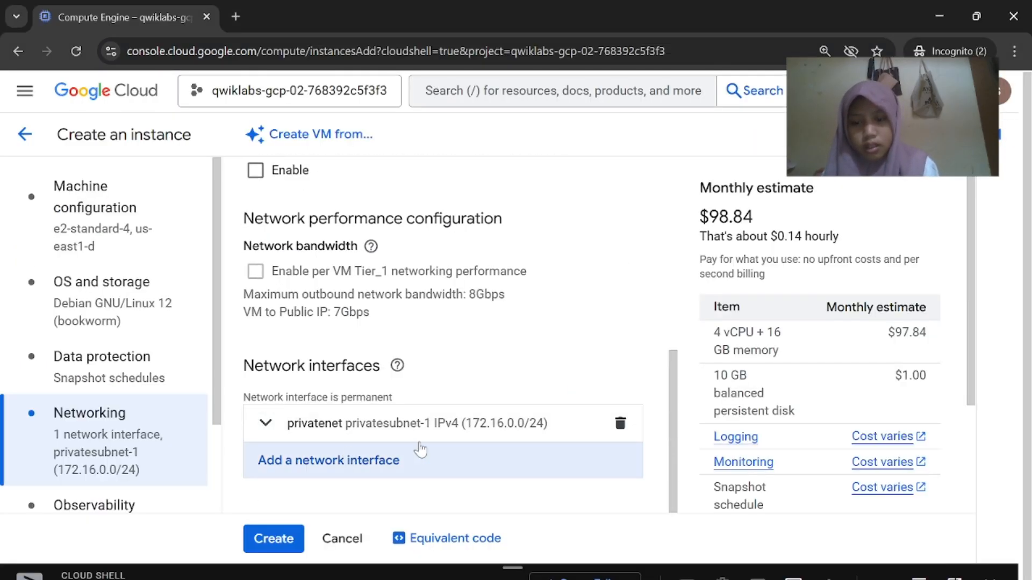
# Add a second network interface on managementnet using subnetwork managementsubnet-1
pyautogui.click(419, 456)
pyautogui.moveTo(702, 578)
pyautogui.click(619, 486)
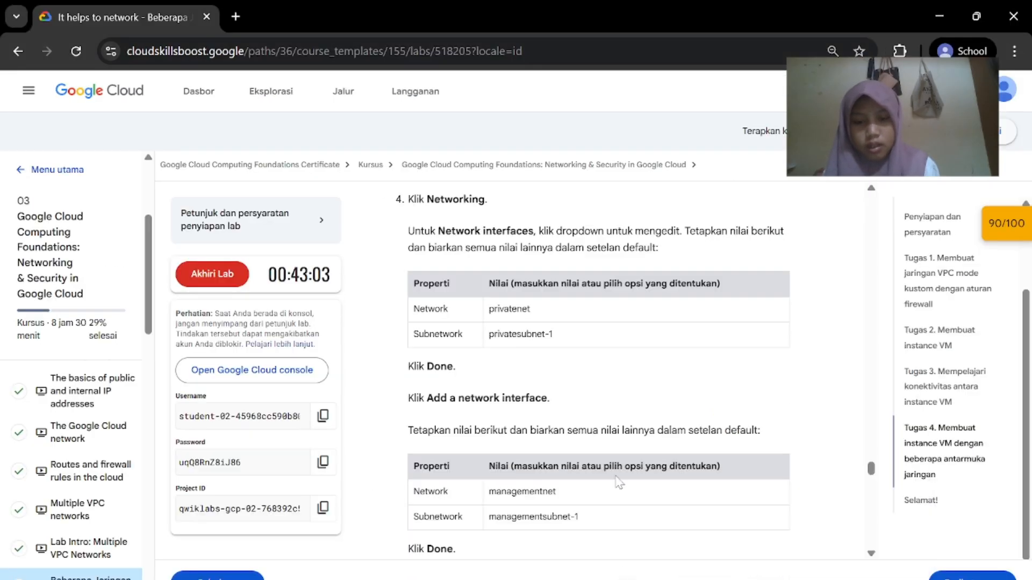
pyautogui.scroll(-1, 588, 447)
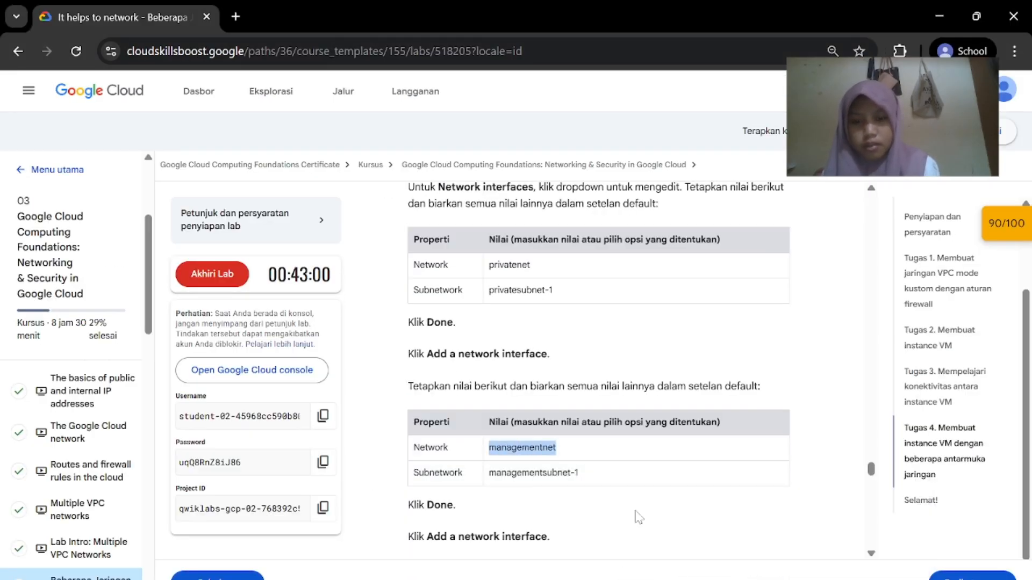
pyautogui.click(715, 516)
pyautogui.scroll(2, 479, 396)
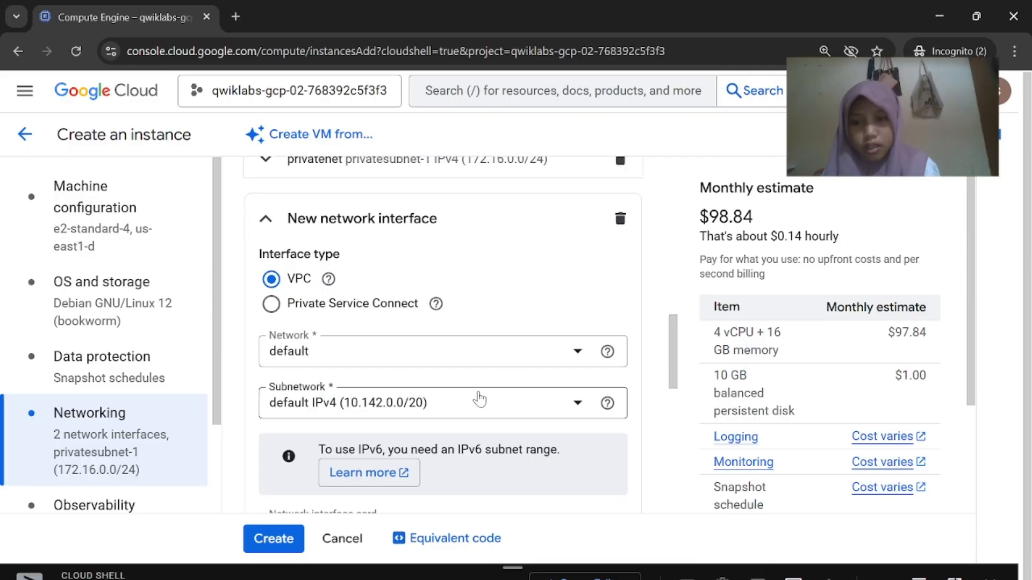
pyautogui.click(480, 354)
pyautogui.click(430, 441)
pyautogui.click(581, 404)
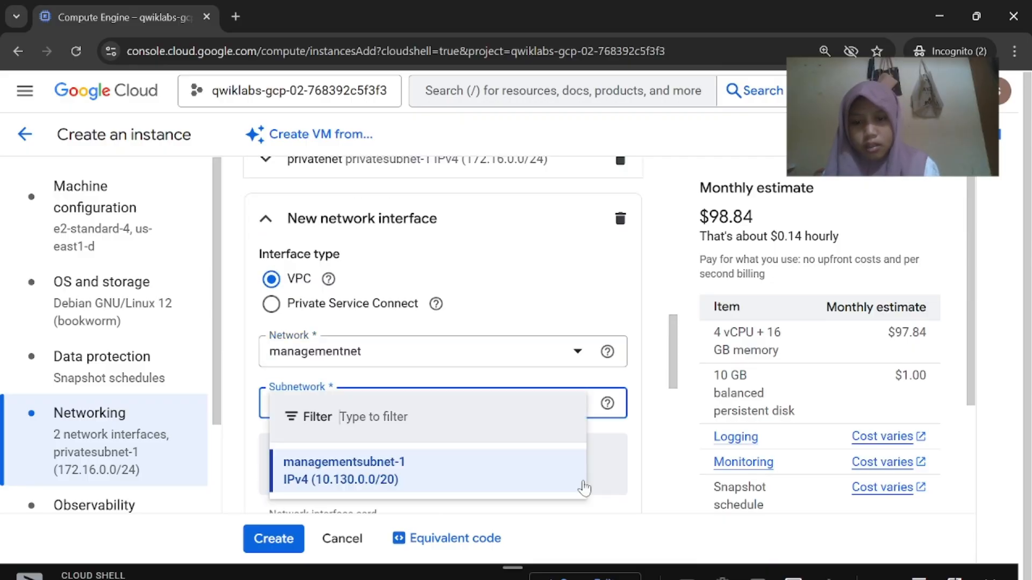
pyautogui.moveTo(701, 579)
pyautogui.click(615, 557)
pyautogui.scroll(-2, 616, 556)
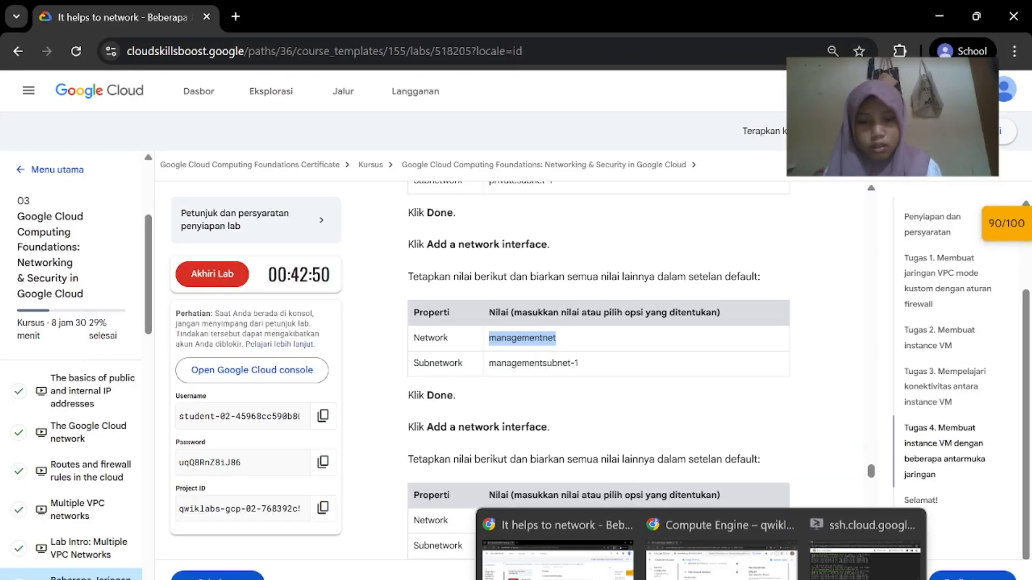
pyautogui.click(715, 538)
pyautogui.click(634, 336)
pyautogui.scroll(-10, 580, 385)
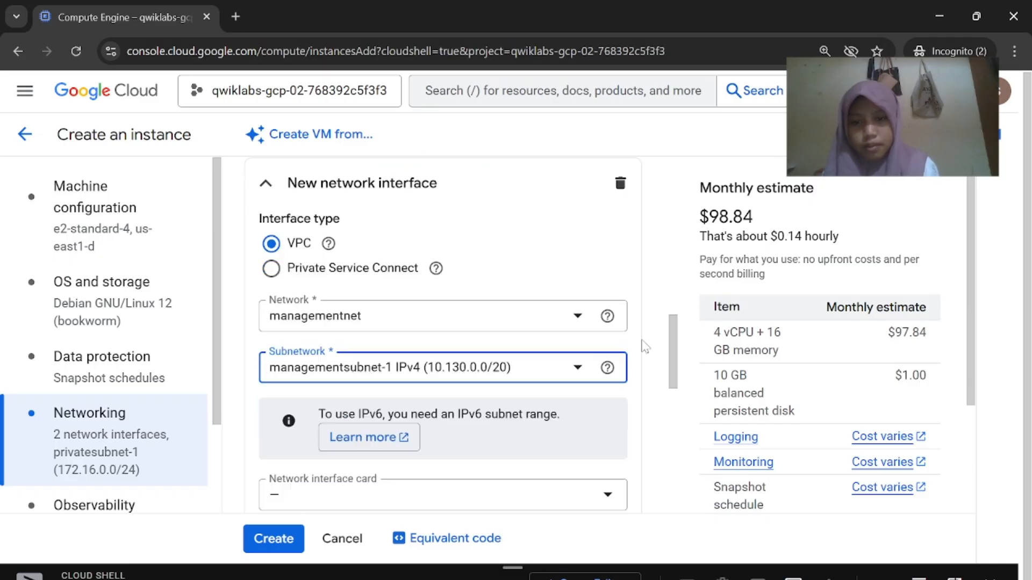
pyautogui.click(612, 414)
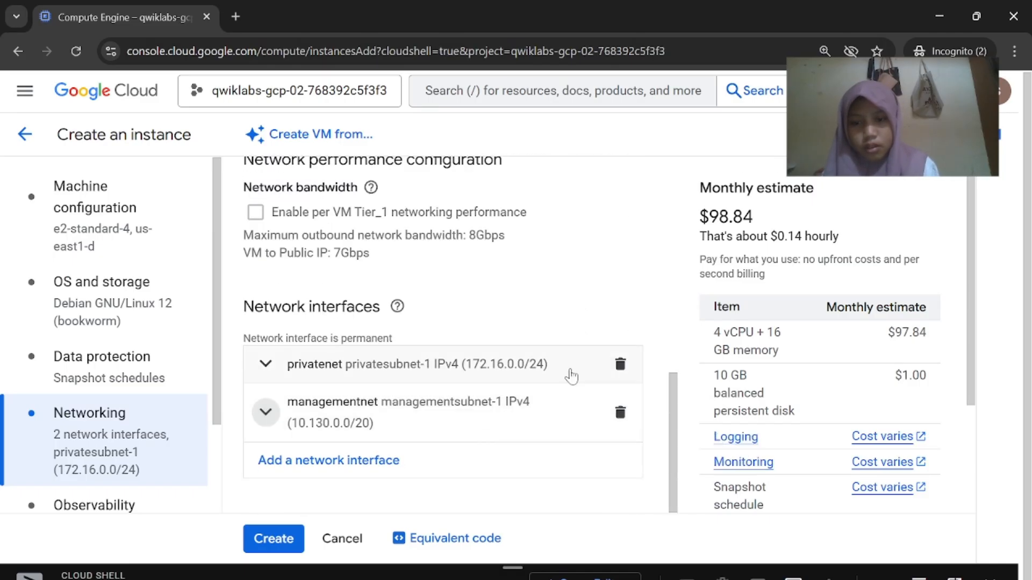
# Add a third network interface on mynetwork and finish editing it
pyautogui.click(387, 461)
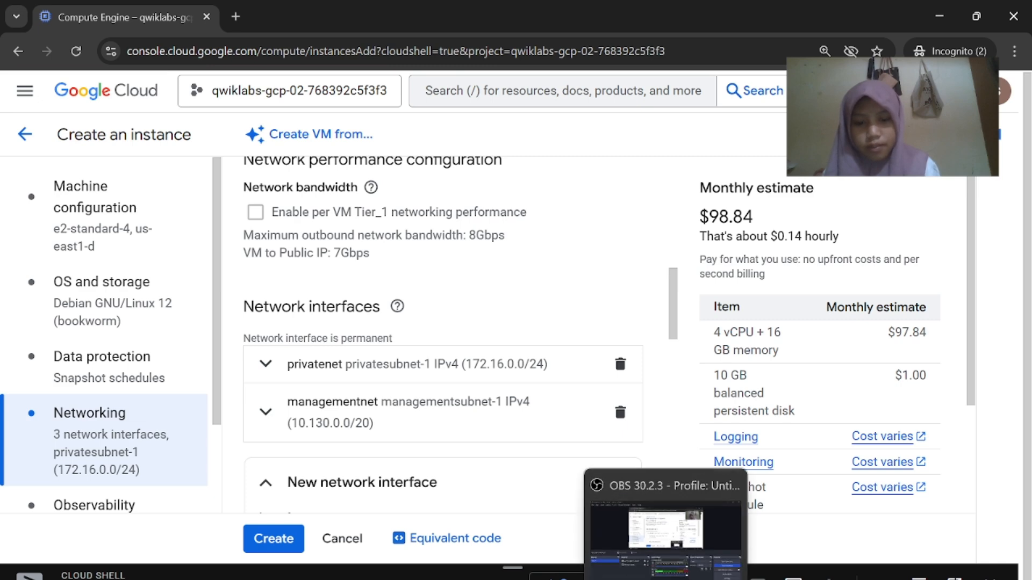
pyautogui.moveTo(701, 578)
pyautogui.click(537, 505)
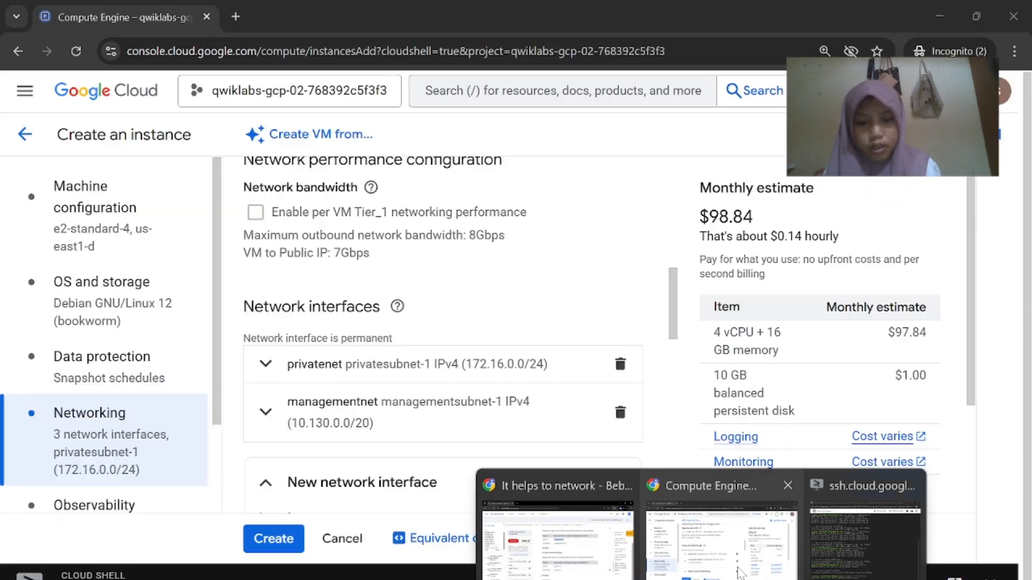
pyautogui.click(709, 538)
pyautogui.scroll(-4, 416, 376)
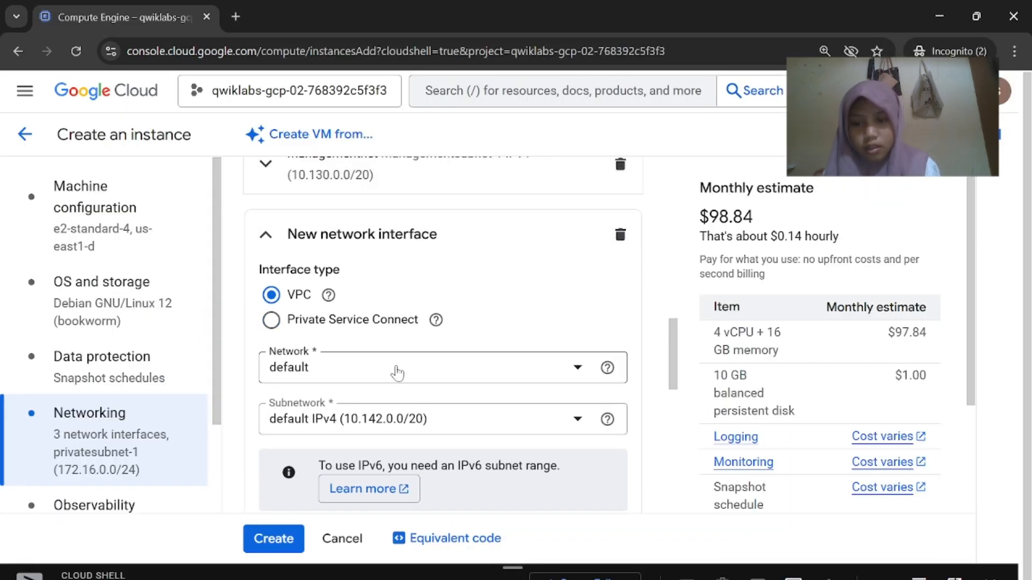
pyautogui.click(397, 371)
pyautogui.click(299, 389)
pyautogui.scroll(-8, 409, 387)
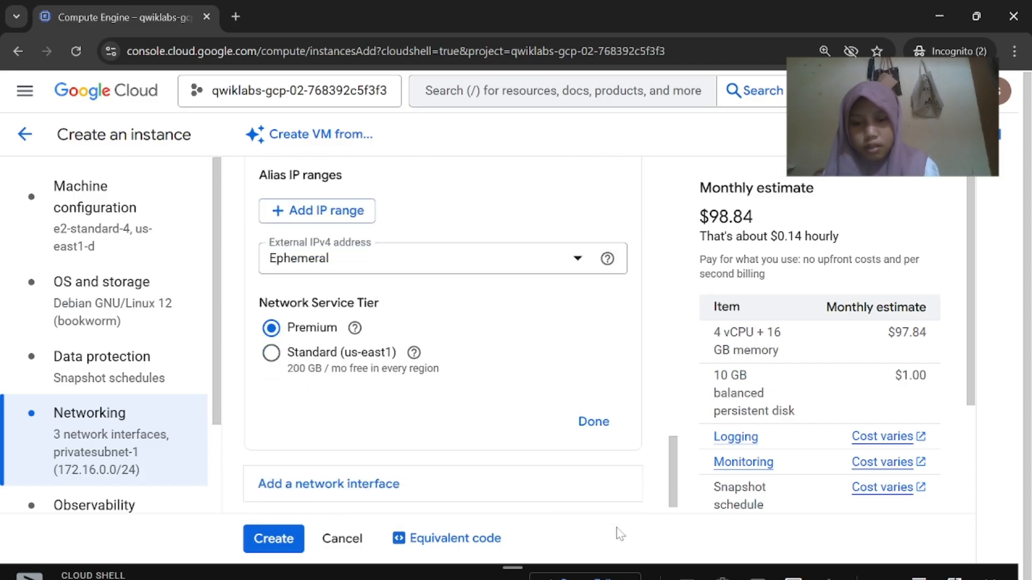
pyautogui.moveTo(702, 579)
pyautogui.click(548, 526)
pyautogui.scroll(-3, 583, 349)
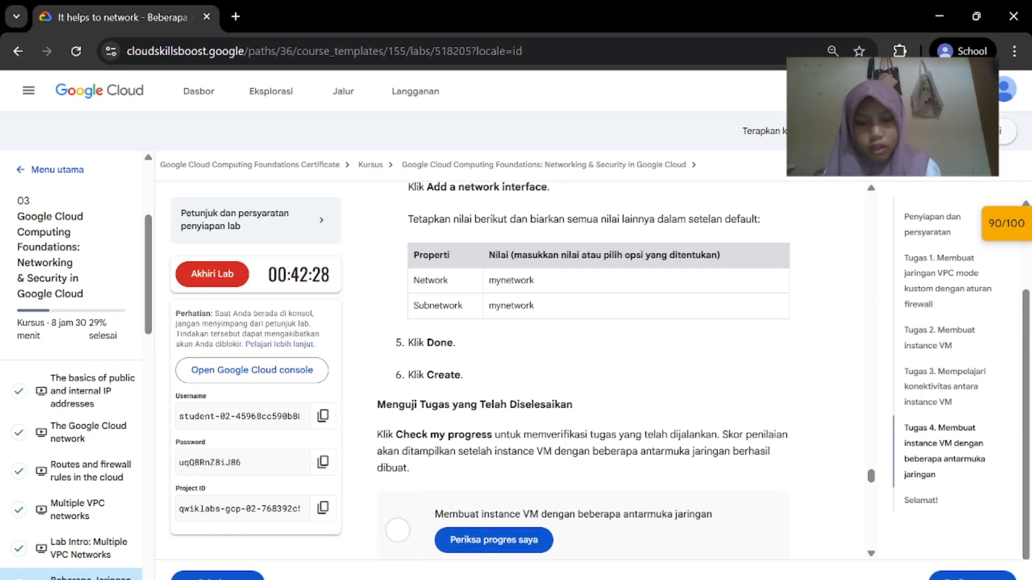
pyautogui.click(709, 537)
pyautogui.click(591, 420)
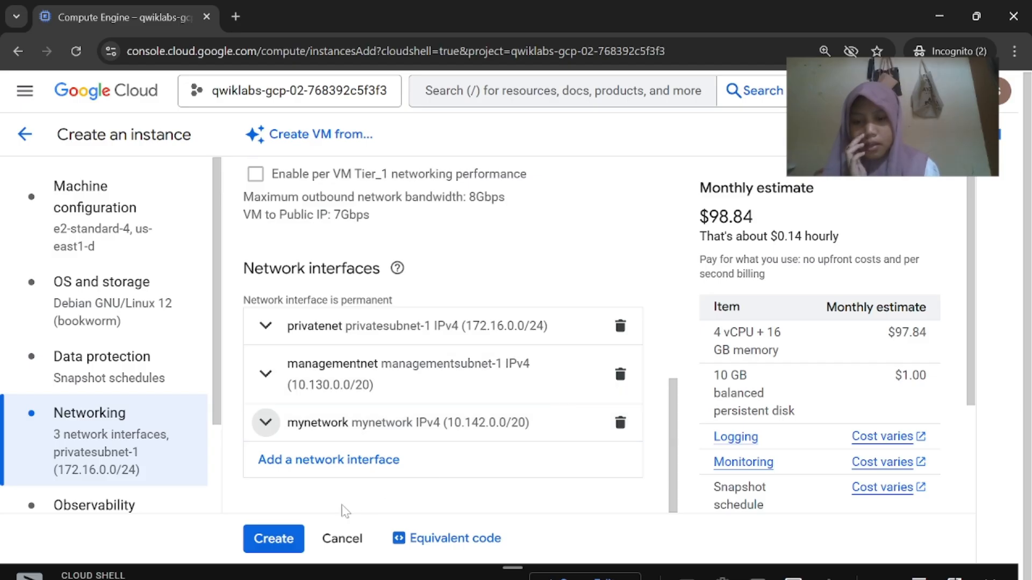
pyautogui.moveTo(702, 579)
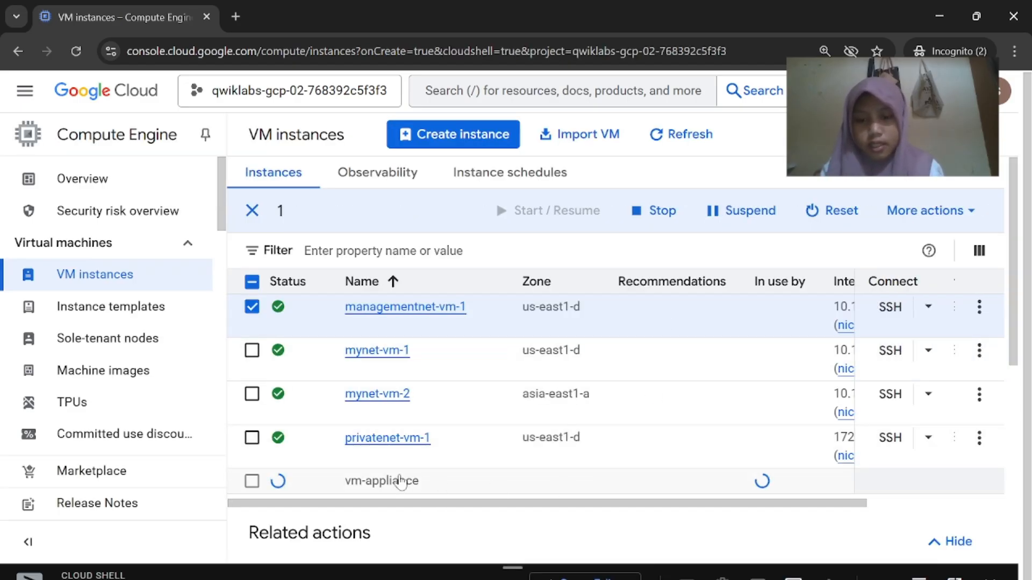
# Check vm-appliance's nic0, nic1 and nic2 addresses in the VM instances Internal IP column
pyautogui.click(553, 524)
pyautogui.scroll(-5, 581, 377)
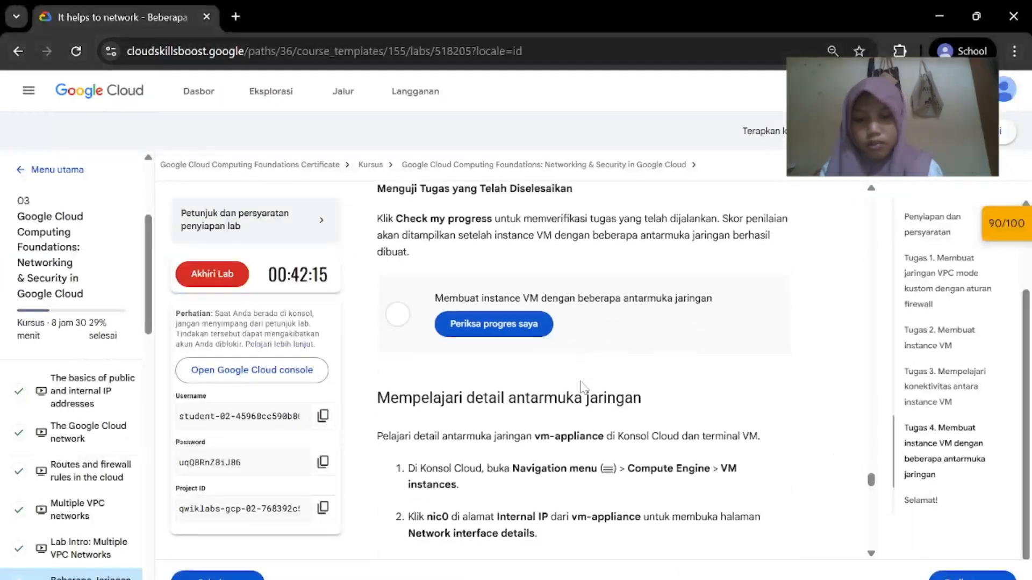
pyautogui.scroll(1, 584, 387)
pyautogui.moveTo(701, 578)
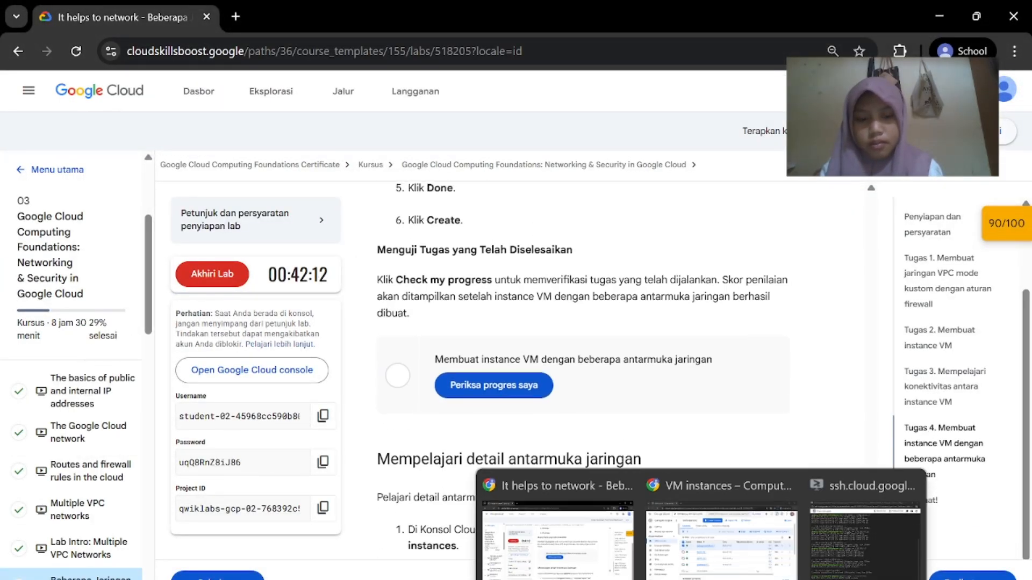
pyautogui.click(705, 476)
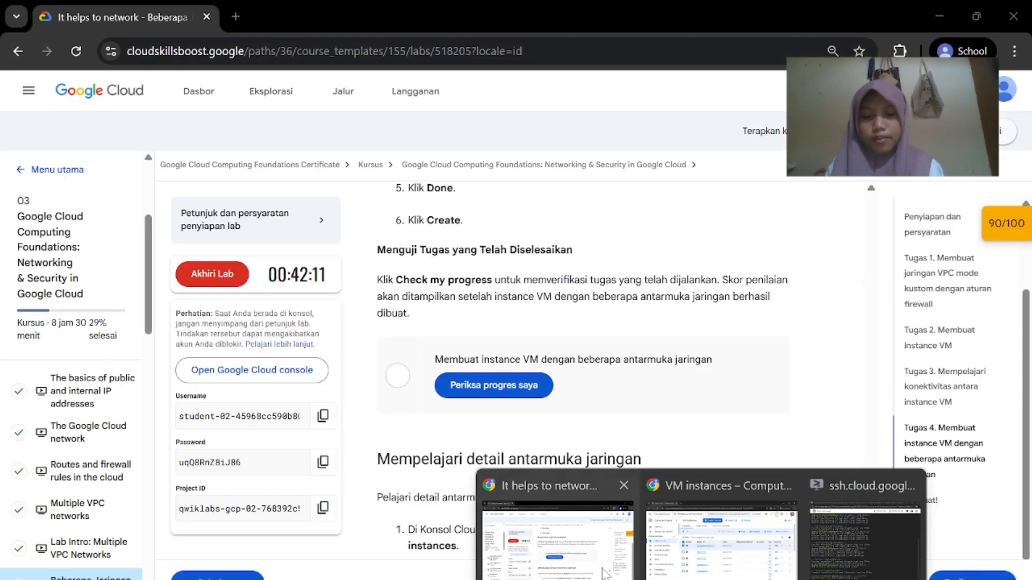
pyautogui.click(540, 532)
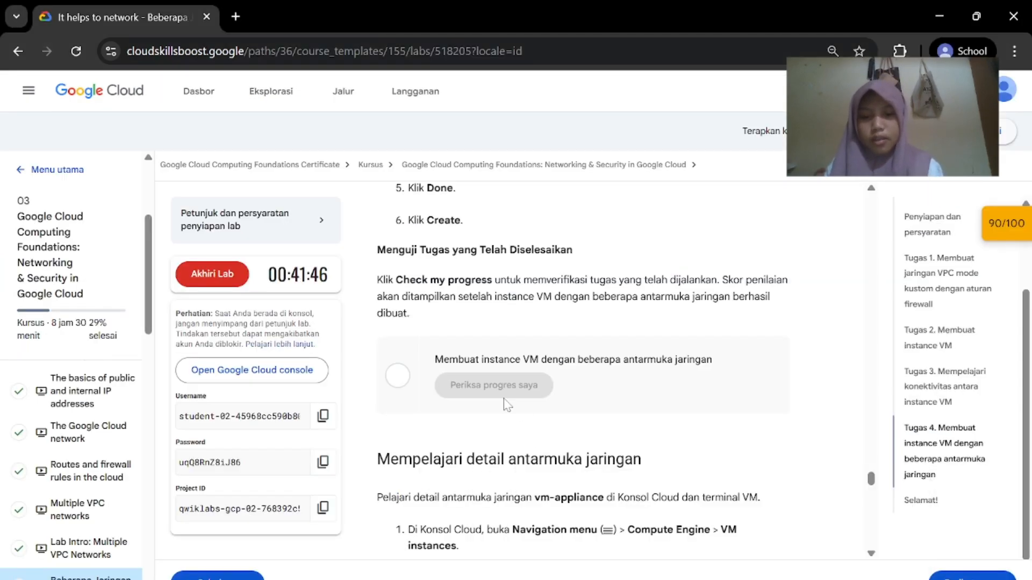
pyautogui.scroll(-4, 506, 404)
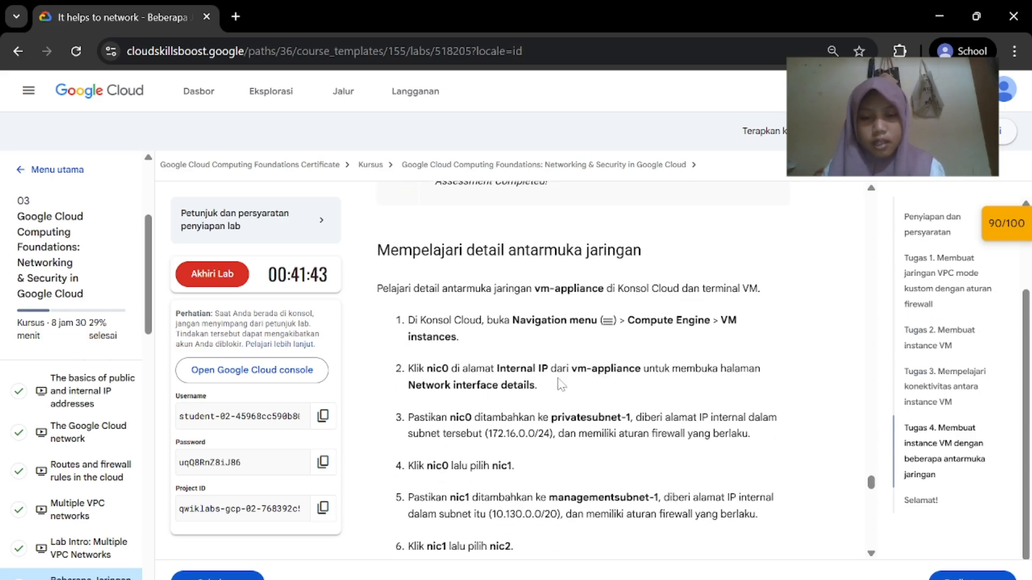
pyautogui.scroll(-1, 560, 384)
pyautogui.moveTo(701, 578)
pyautogui.click(698, 538)
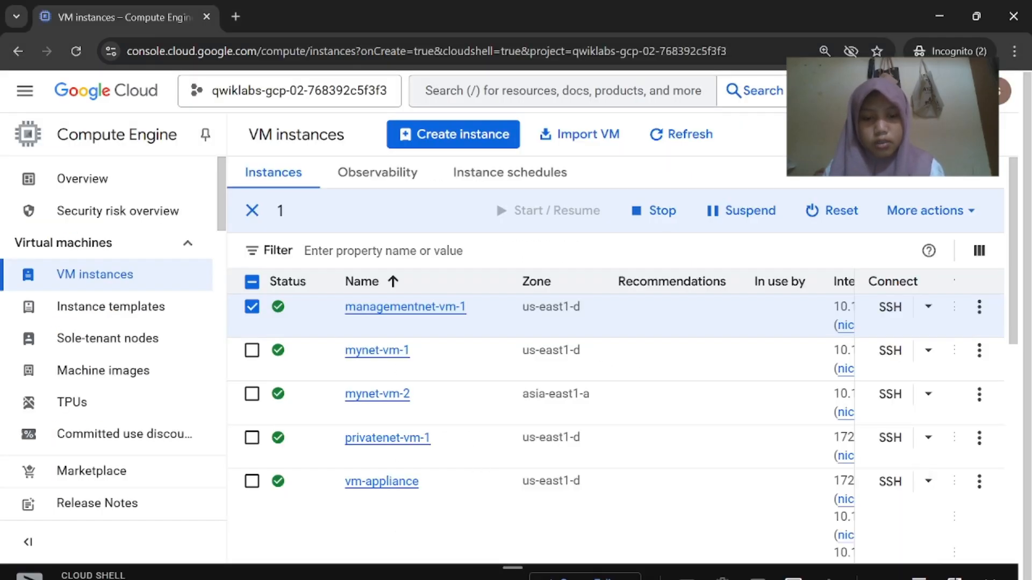
pyautogui.click(598, 531)
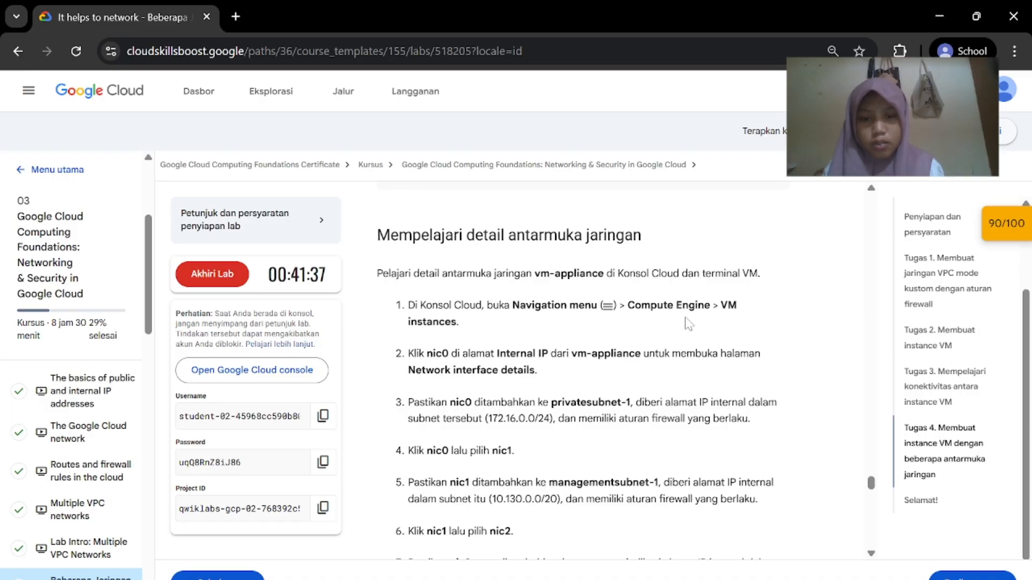
pyautogui.scroll(-1, 613, 382)
pyautogui.moveTo(702, 579)
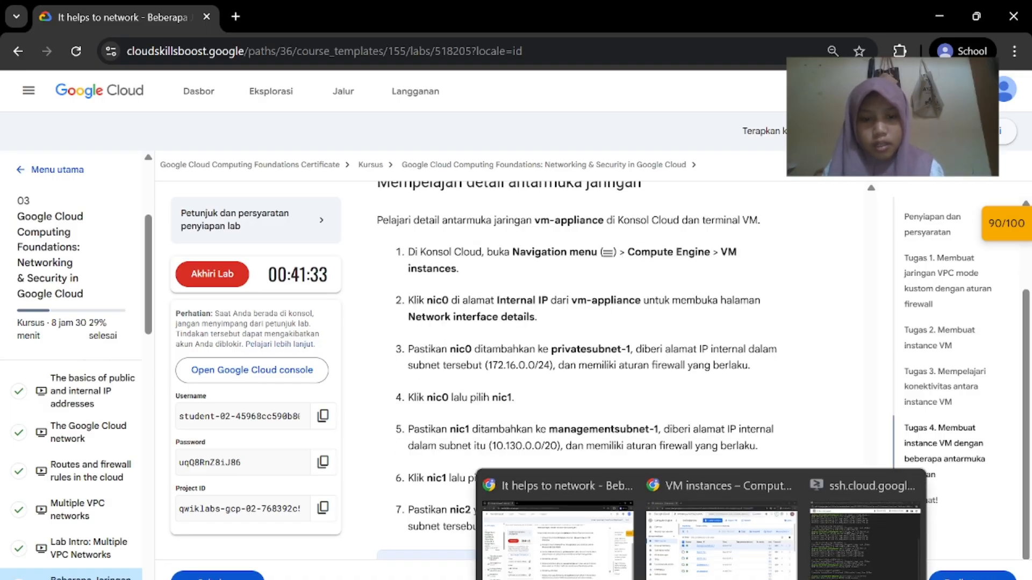
pyautogui.click(699, 537)
pyautogui.scroll(-3, 721, 454)
pyautogui.hscroll(2, 726, 442)
pyautogui.scroll(1, 727, 408)
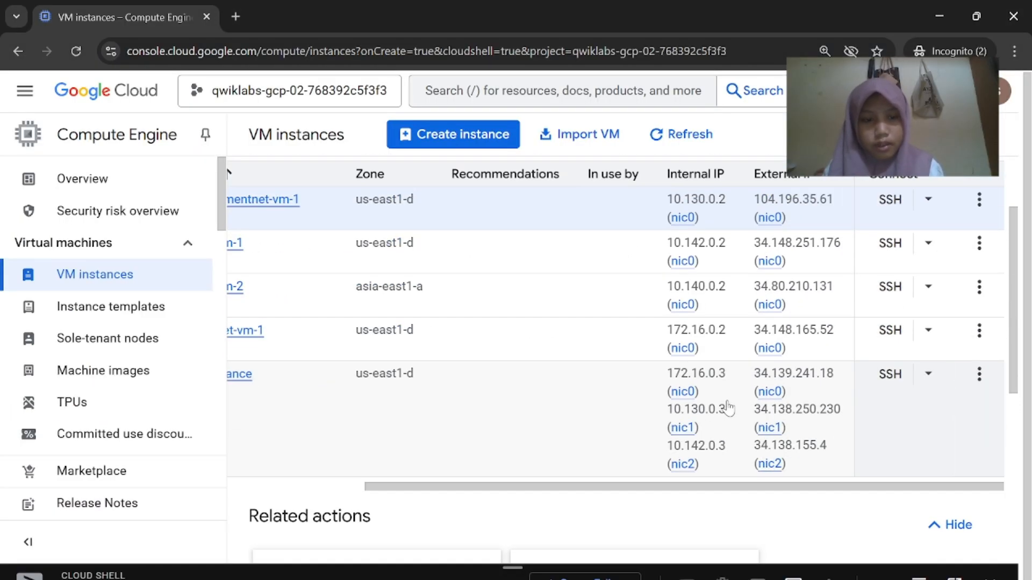
# Scroll the lab instructions down to step 8
pyautogui.moveTo(701, 578)
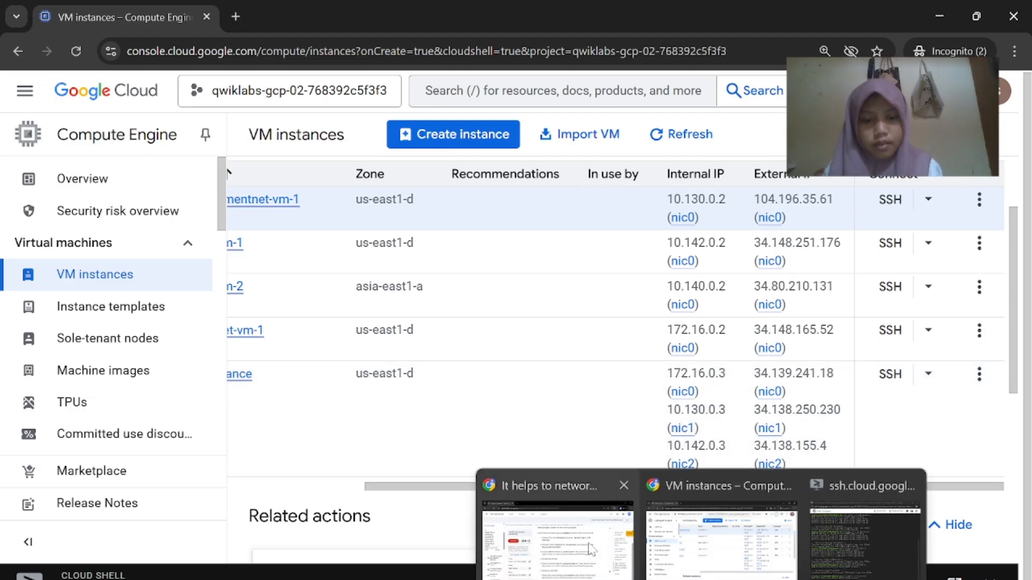
pyautogui.click(592, 494)
pyautogui.scroll(-1, 590, 415)
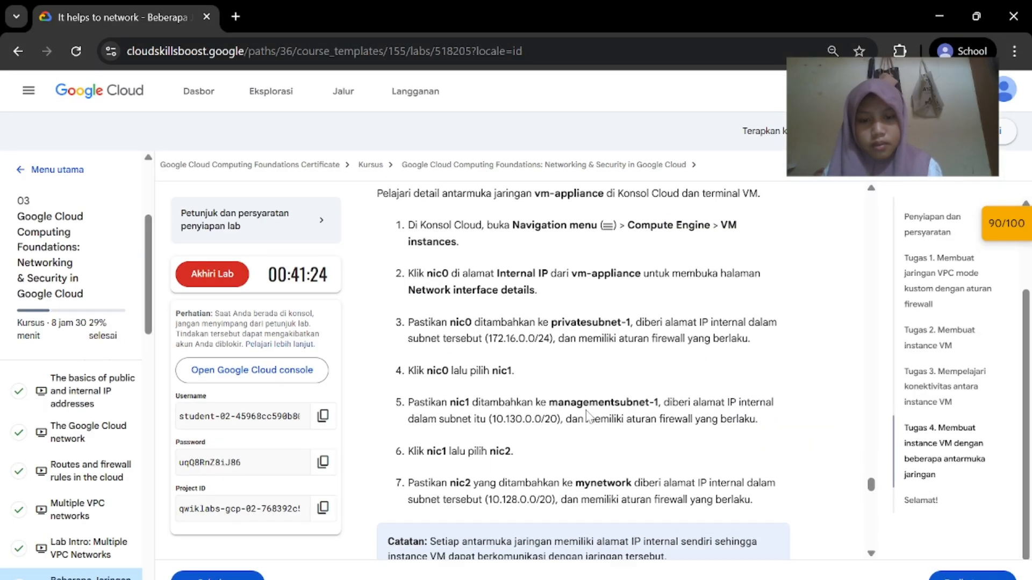
pyautogui.scroll(-2, 610, 442)
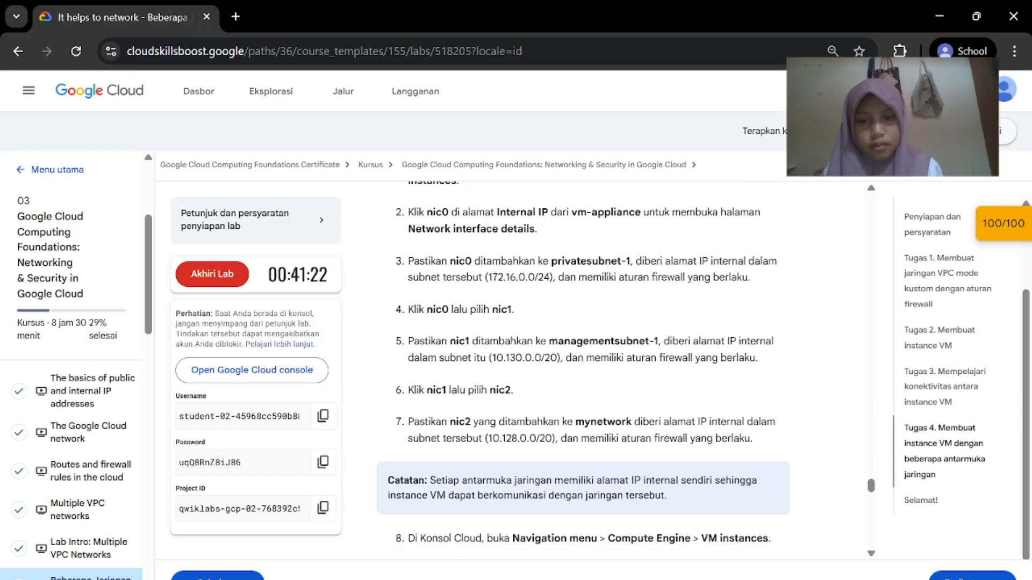
# View vm-appliance's nic0 details: privatenet, privatesubnet-1, IP 172.16.0.3
pyautogui.moveTo(702, 578)
pyautogui.click(669, 559)
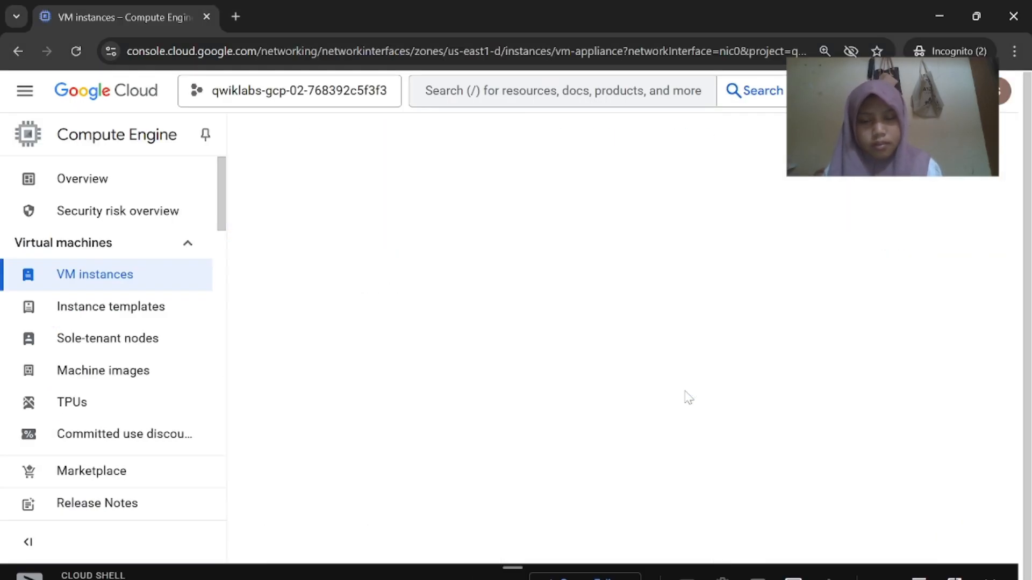
pyautogui.scroll(-2, 689, 398)
pyautogui.scroll(1, 689, 398)
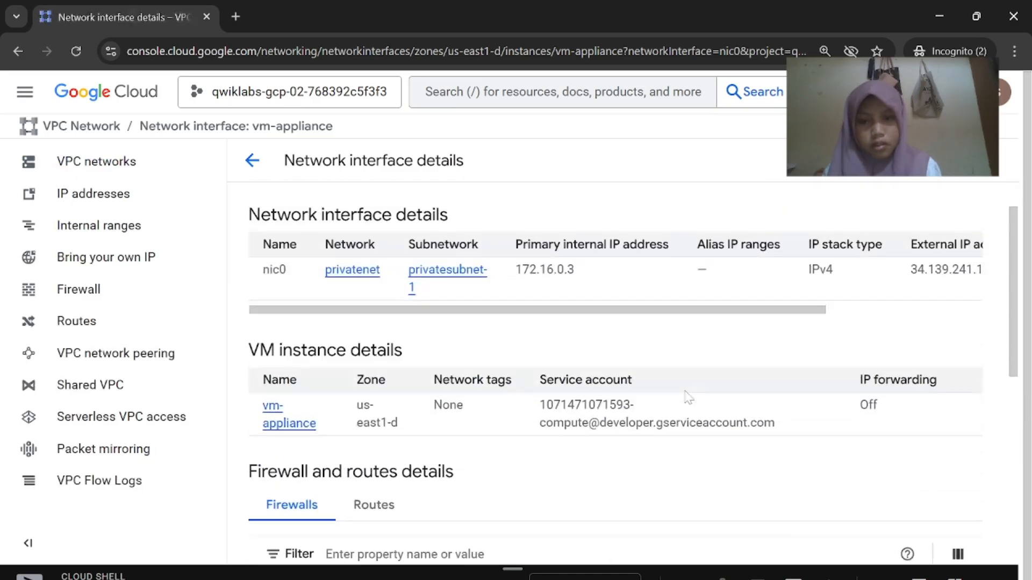
pyautogui.scroll(-5, 688, 398)
# Scroll the lab instructions to the sudo ifconfig command and copy it
pyautogui.moveTo(701, 578)
pyautogui.click(608, 566)
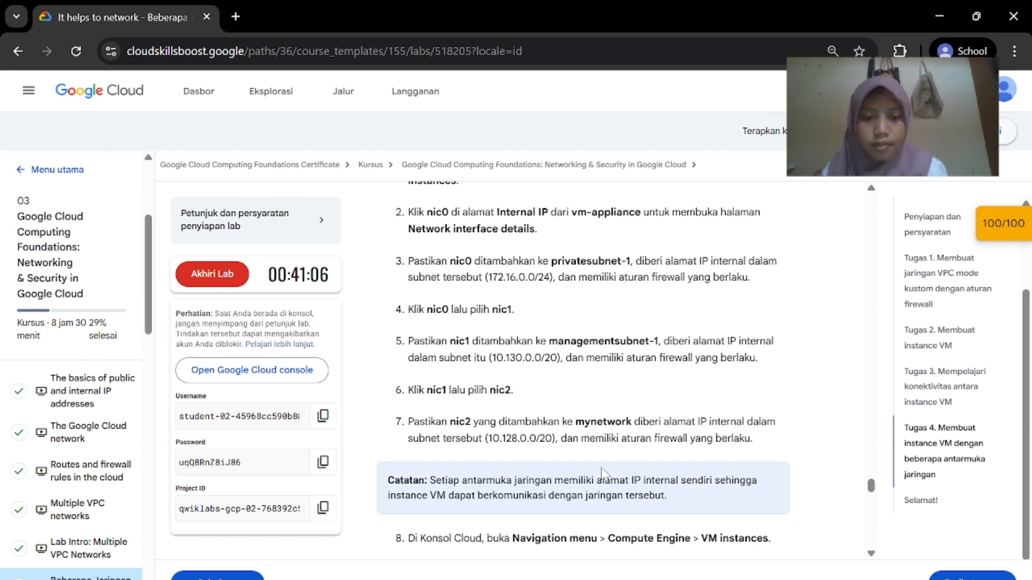
pyautogui.scroll(-1, 605, 462)
pyautogui.scroll(-2, 550, 371)
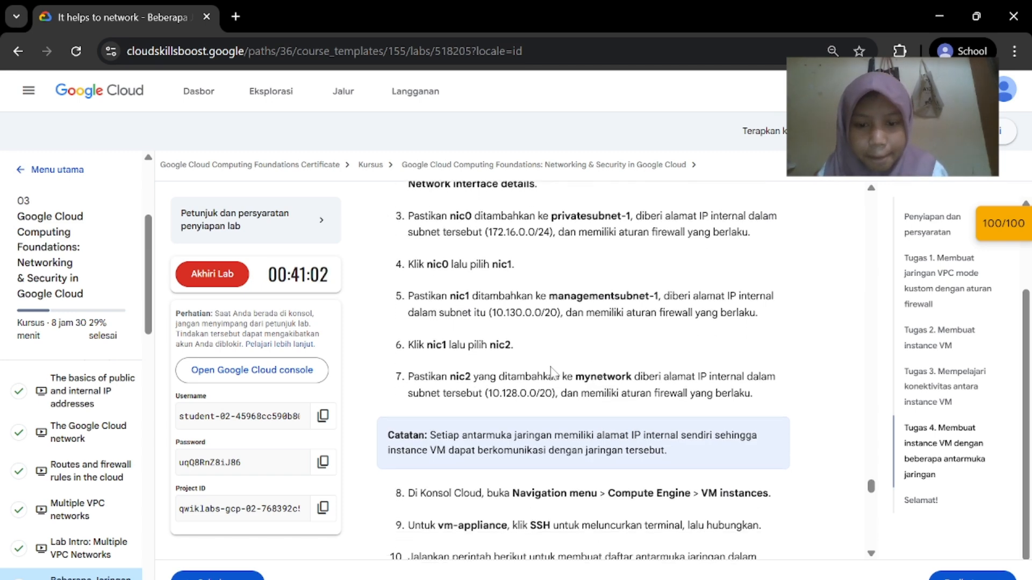
pyautogui.scroll(-6, 623, 412)
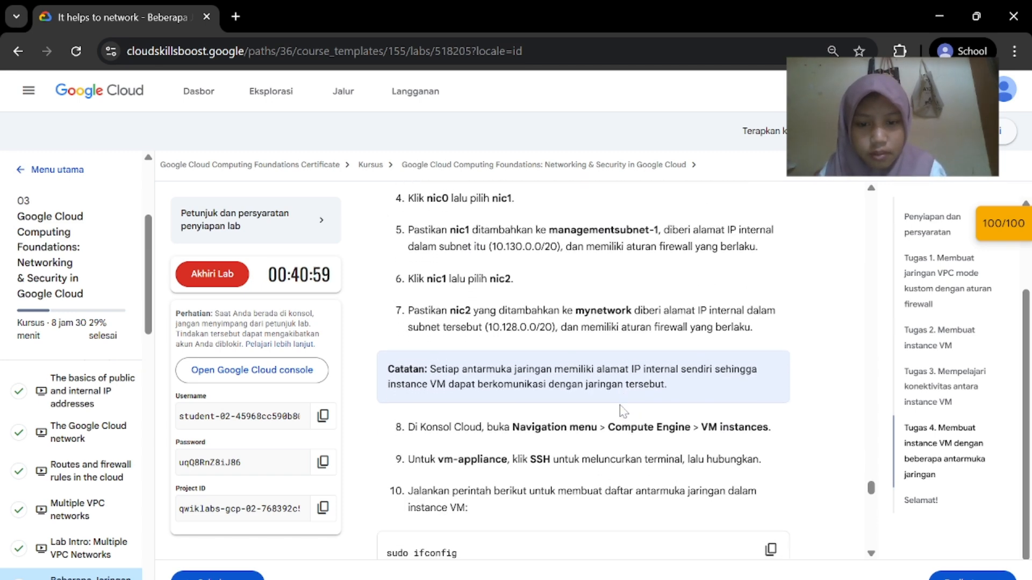
pyautogui.scroll(-1, 622, 412)
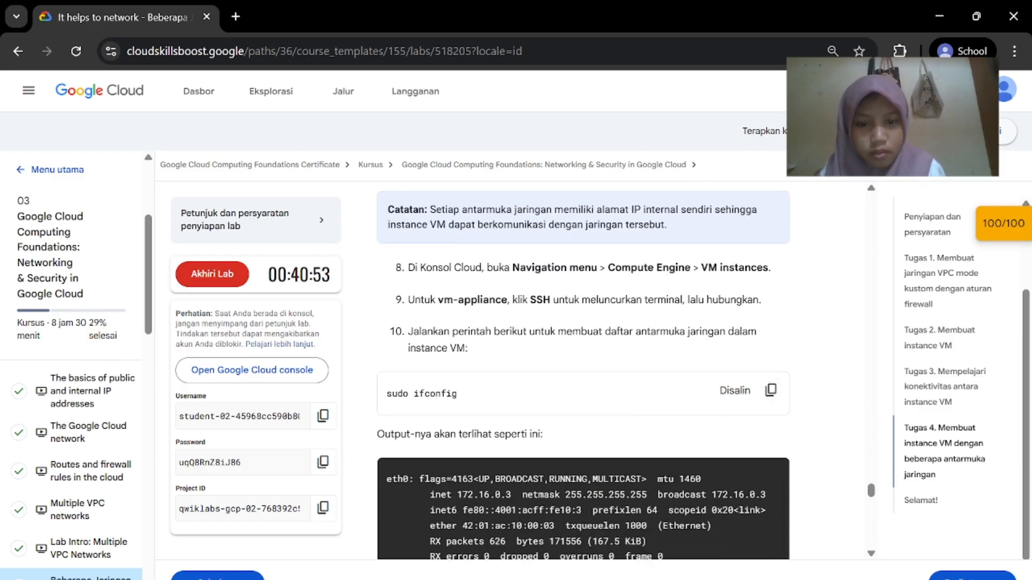
# Go back from the nic0 details to the VM instances list
pyautogui.click(733, 559)
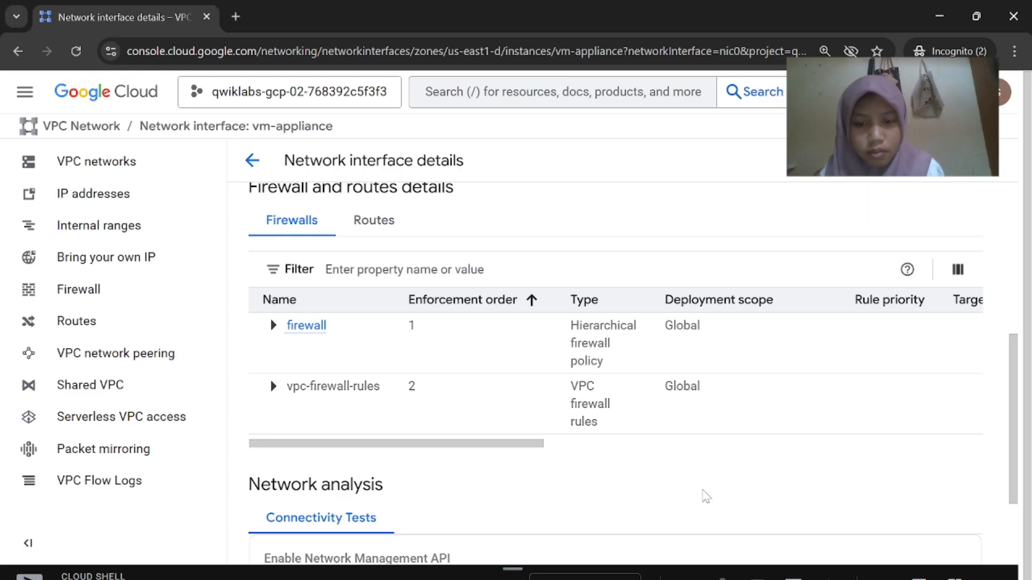
pyautogui.scroll(-3, 672, 410)
pyautogui.scroll(10, 670, 409)
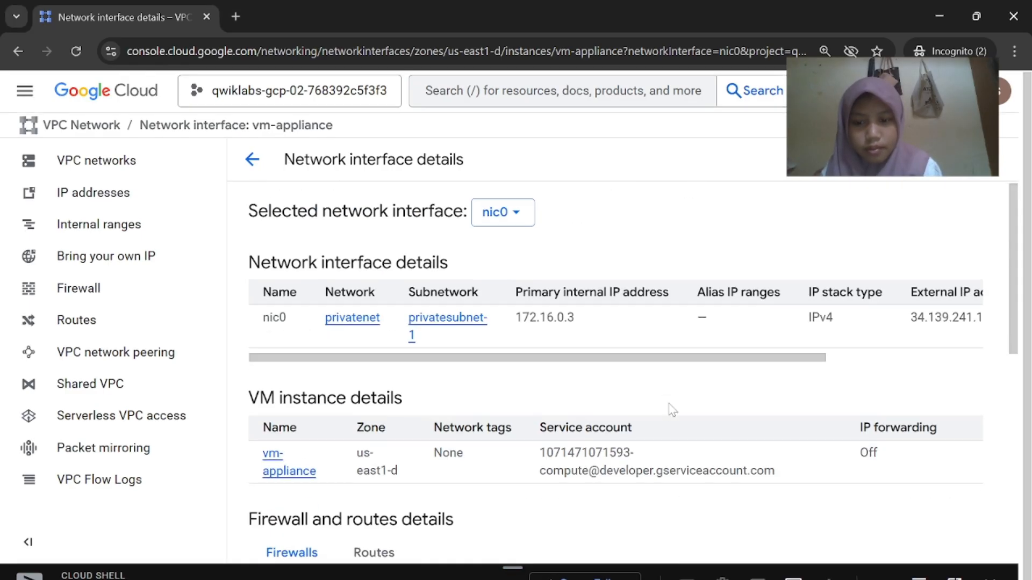
pyautogui.click(253, 159)
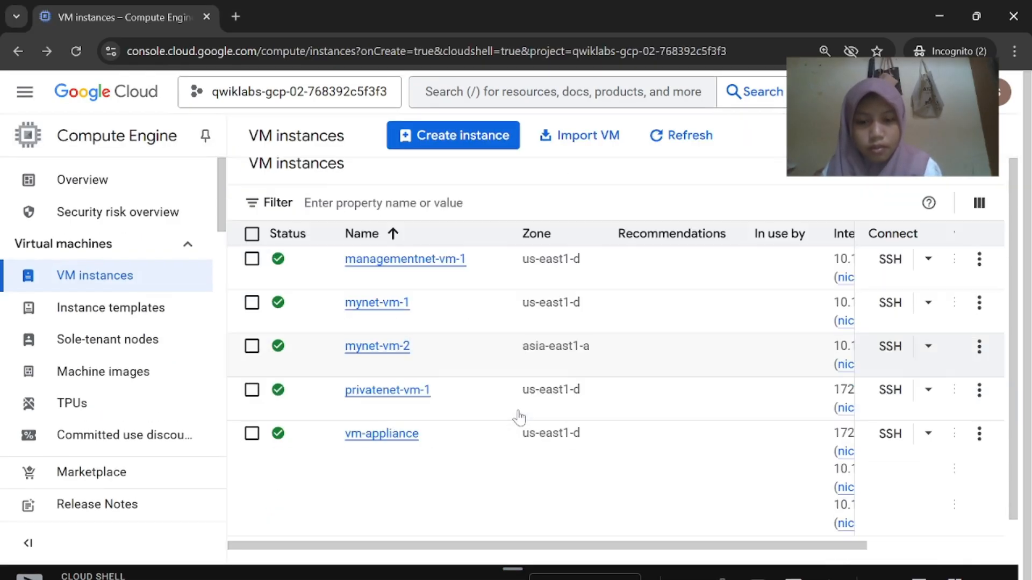
# Start an SSH session to vm-appliance from the VM instances list
pyautogui.hscroll(3, 763, 489)
pyautogui.moveTo(720, 573)
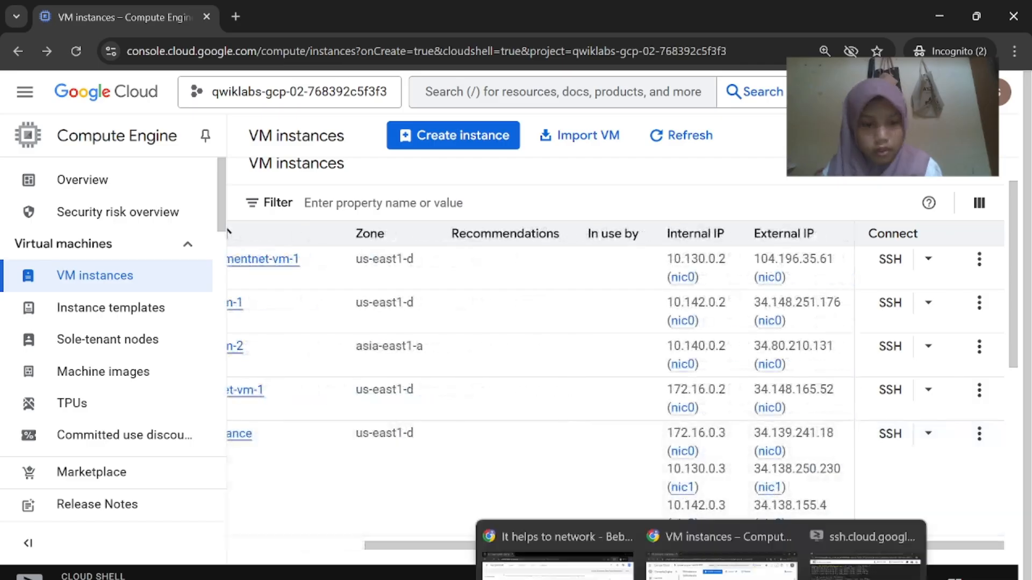
pyautogui.click(581, 516)
pyautogui.scroll(-1, 597, 468)
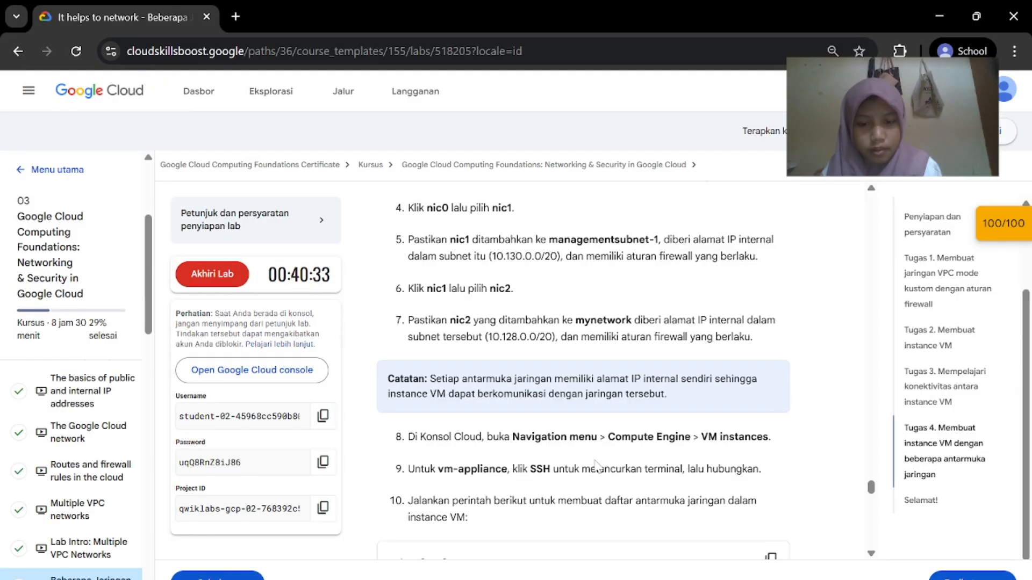
pyautogui.scroll(-2, 597, 466)
pyautogui.scroll(-1, 597, 466)
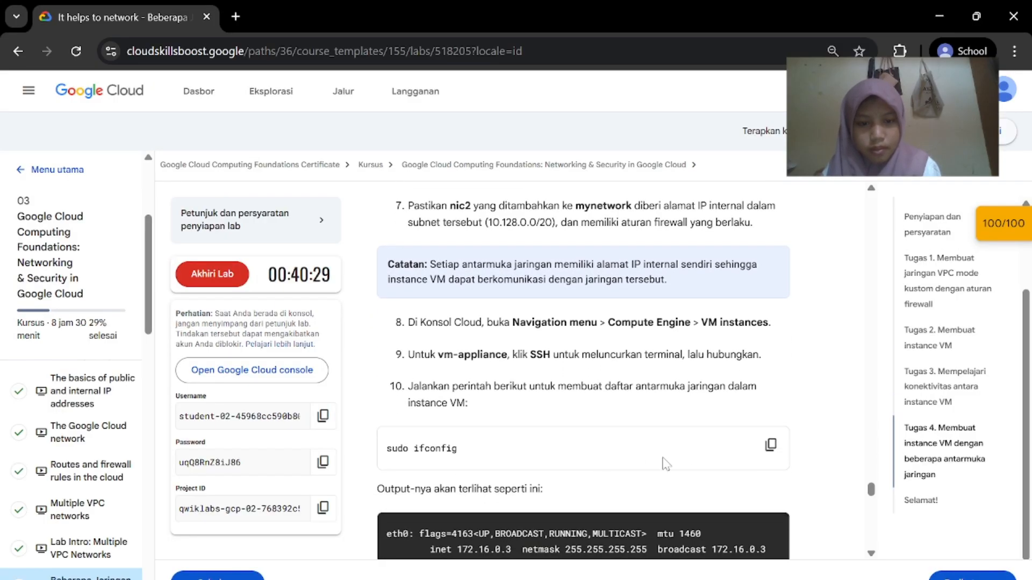
pyautogui.scroll(-1, 682, 385)
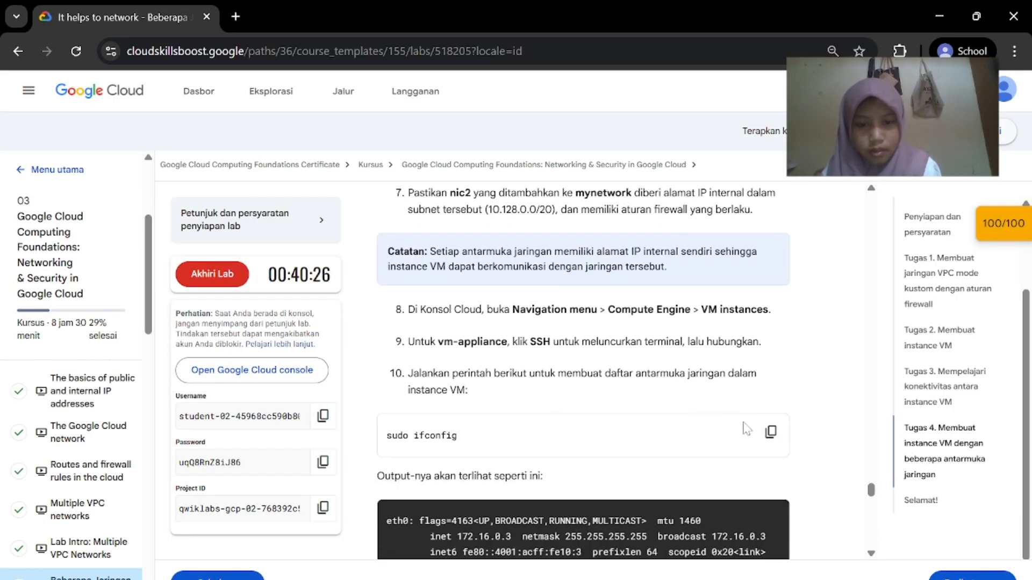
pyautogui.moveTo(701, 579)
pyautogui.click(718, 532)
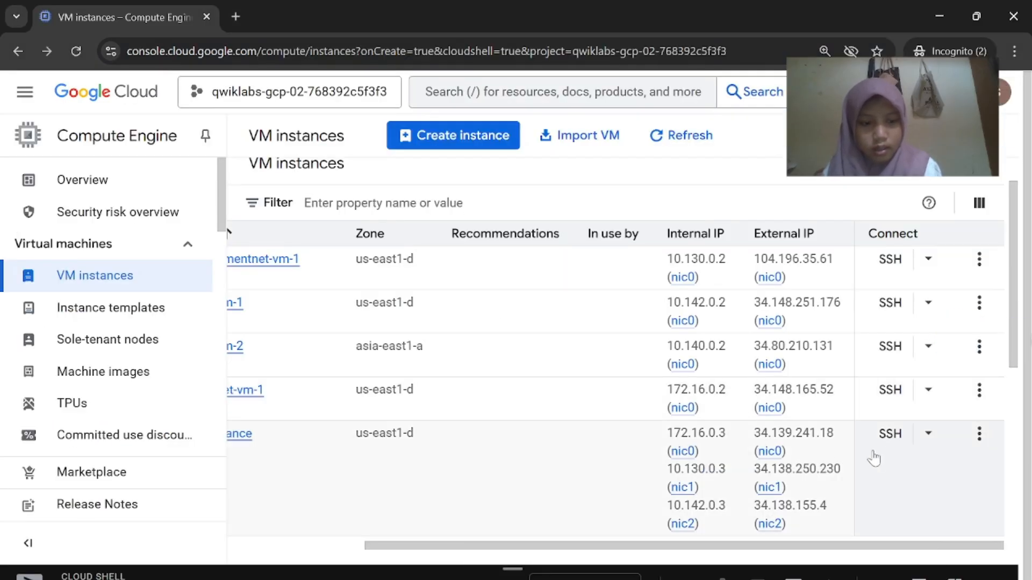
pyautogui.click(890, 435)
# Authorize the SSH connection and run sudo ifconfig, showing 172.16.0.3, 10.130.0.3 and 10.142.0.3
pyautogui.moveTo(701, 579)
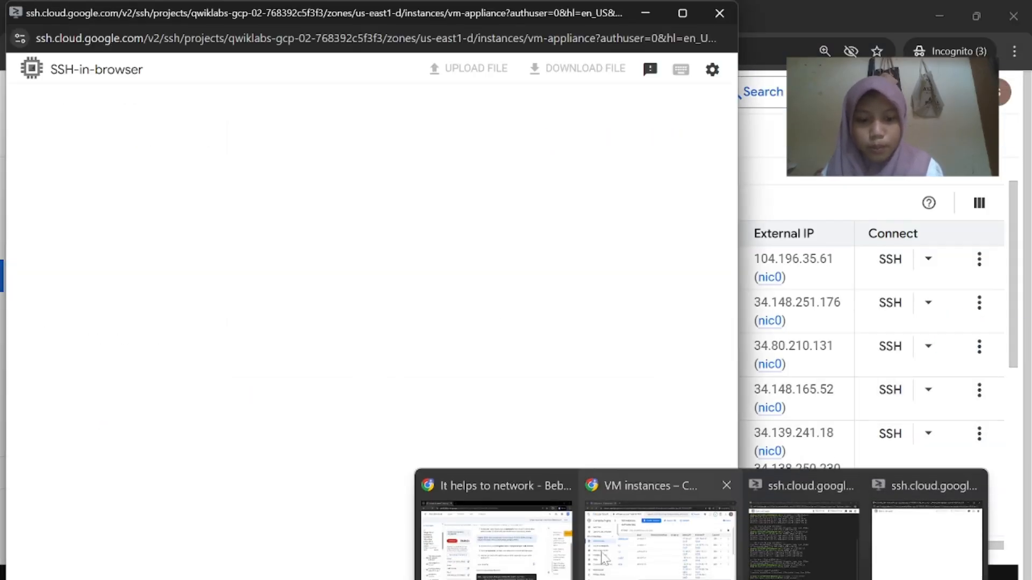
pyautogui.click(494, 532)
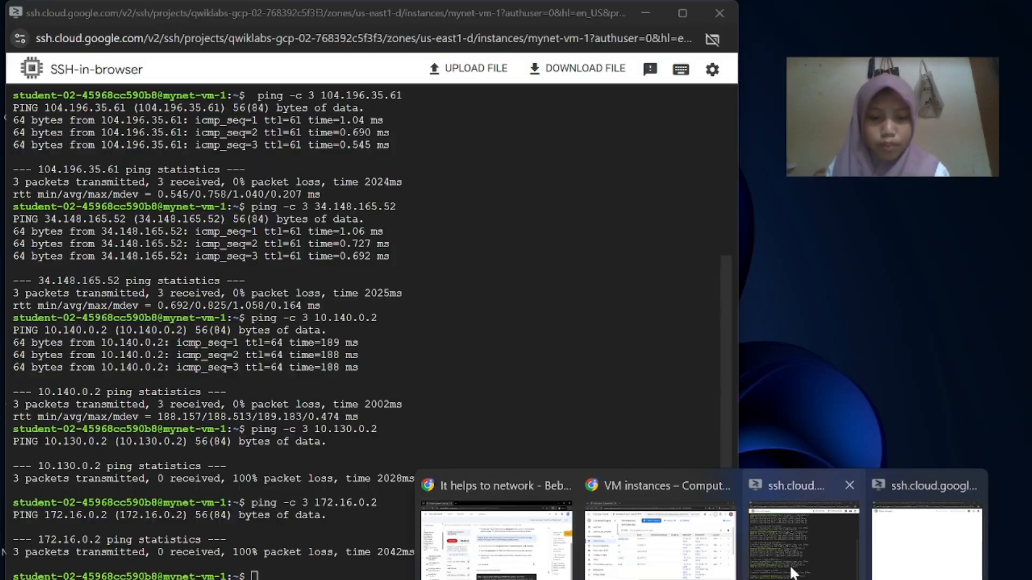
pyautogui.click(797, 544)
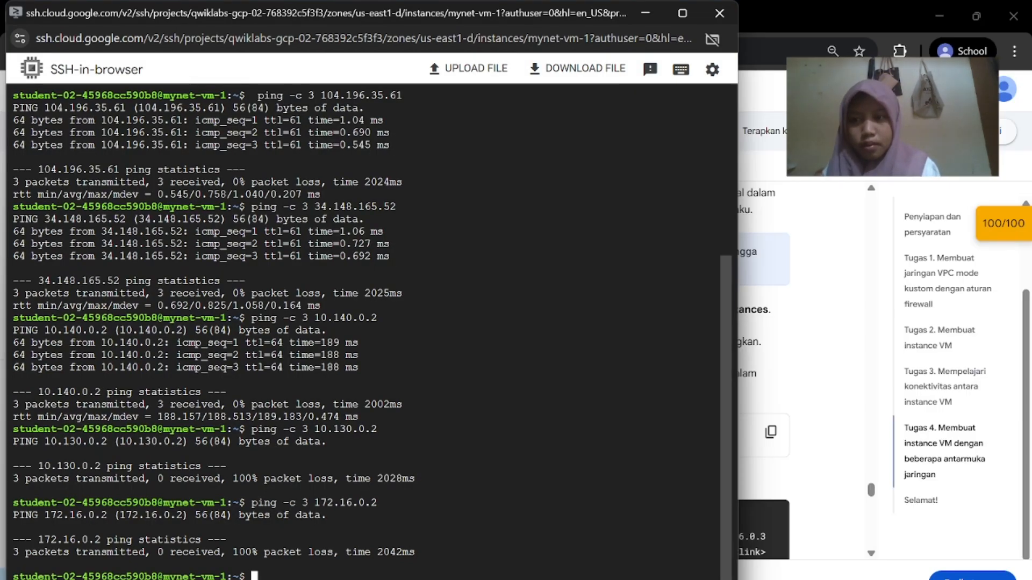
pyautogui.click(889, 551)
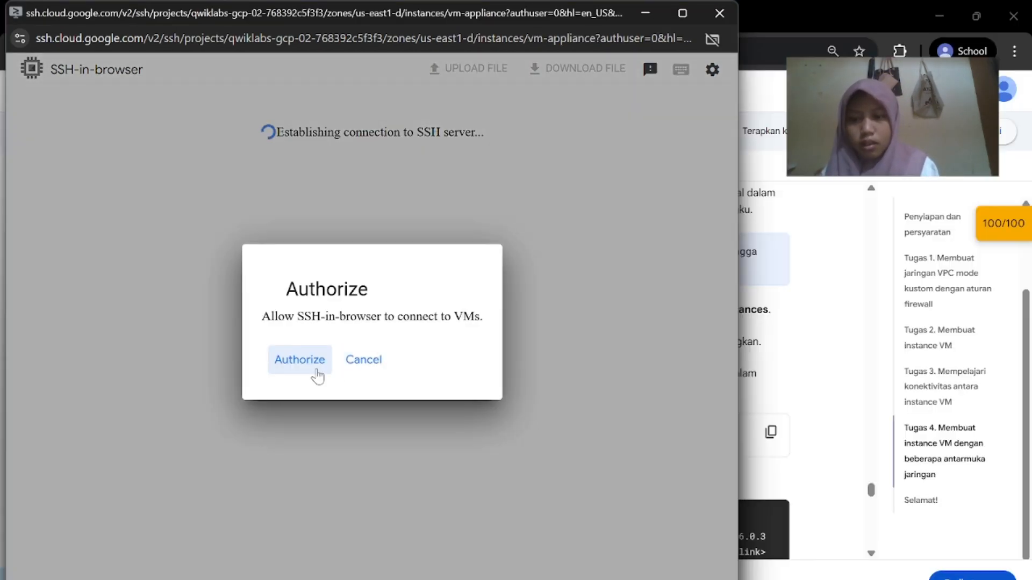
pyautogui.click(300, 360)
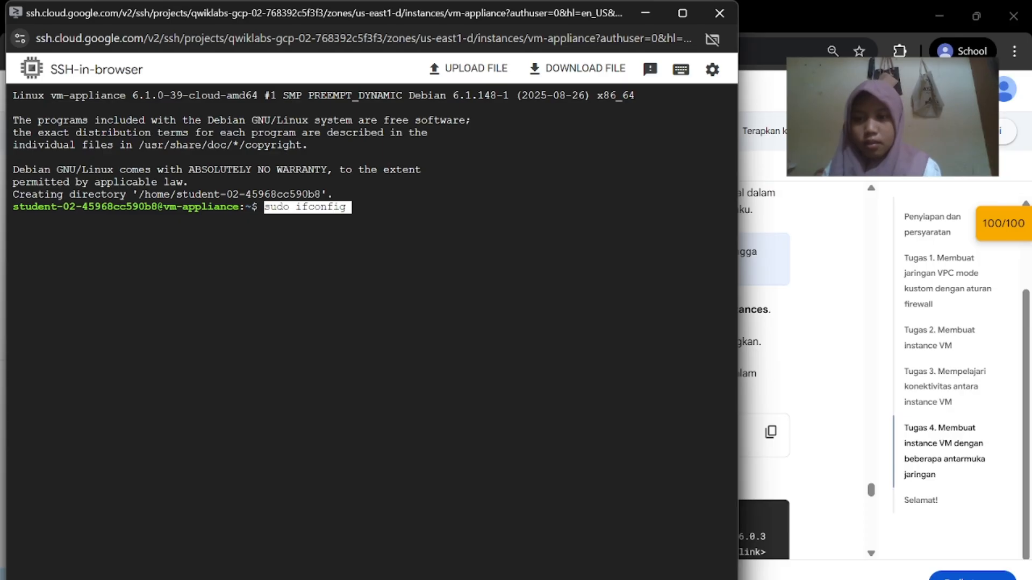
pyautogui.press('Return')
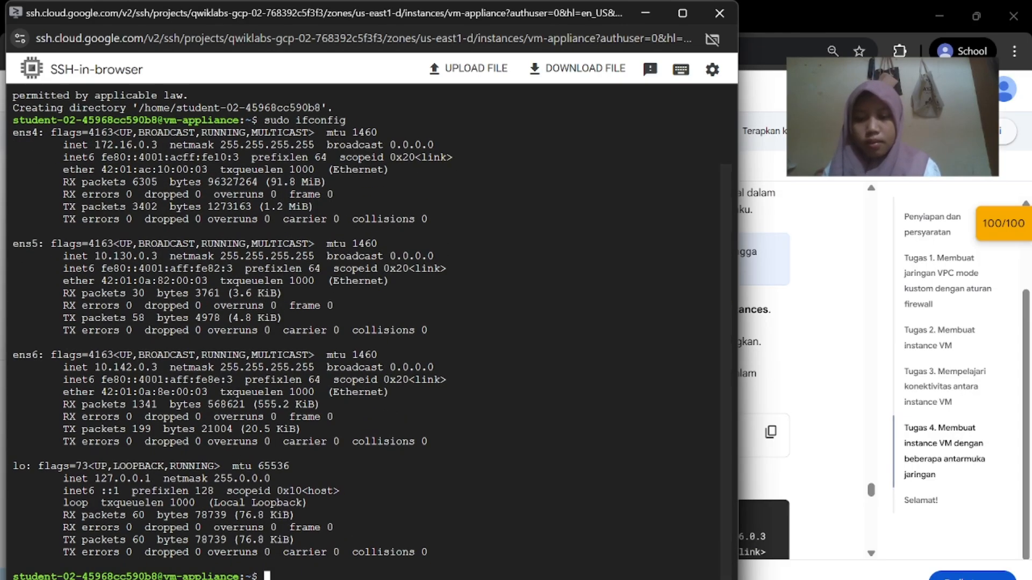
# Scroll the lab instructions to the steps for pinging privatenet-vm-1 from vm-appliance
pyautogui.moveTo(703, 579)
pyautogui.click(554, 545)
pyautogui.scroll(-5, 548, 450)
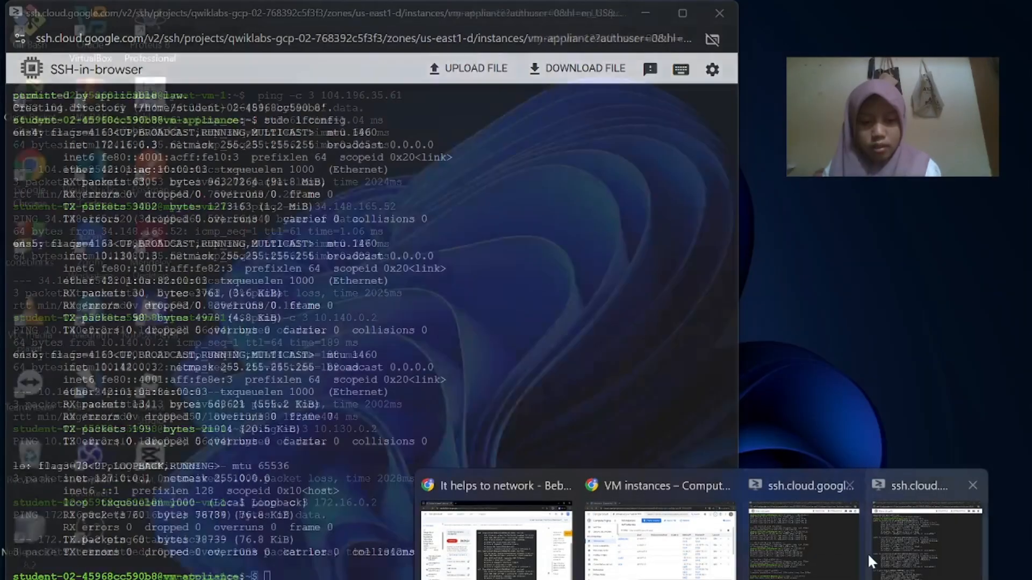
pyautogui.click(868, 552)
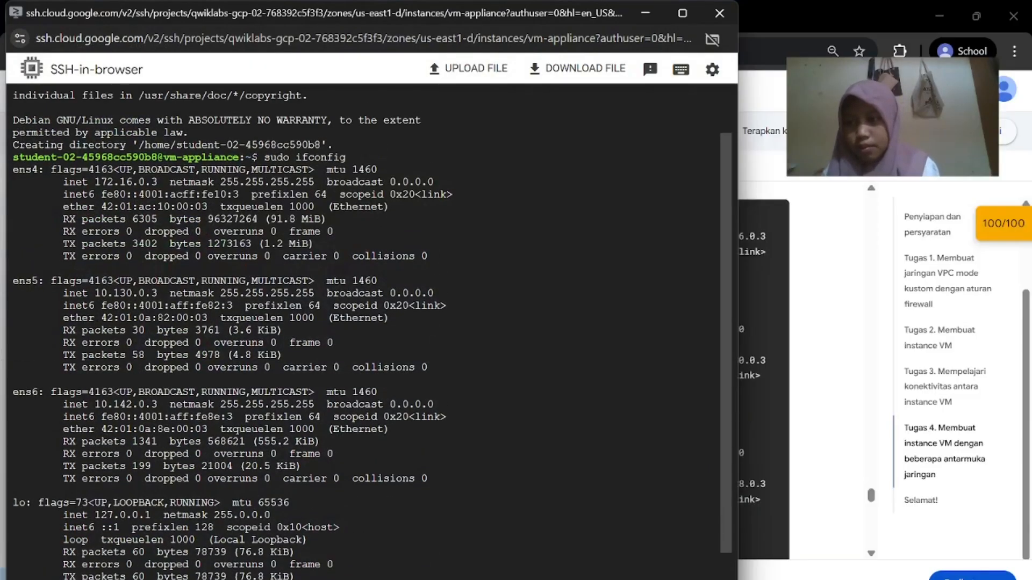
pyautogui.moveTo(703, 578)
pyautogui.click(500, 537)
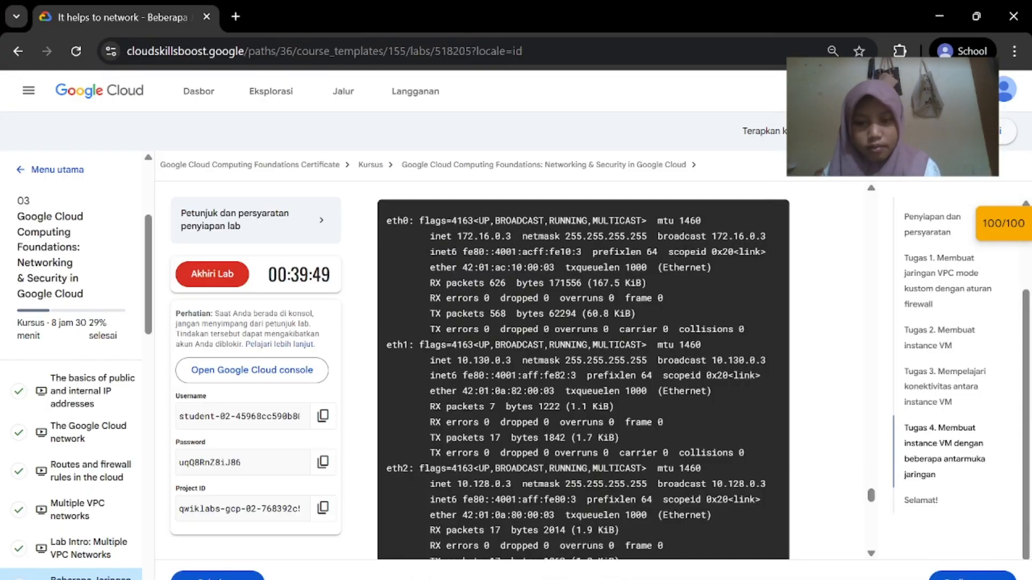
pyautogui.scroll(-5, 558, 478)
pyautogui.scroll(-3, 557, 478)
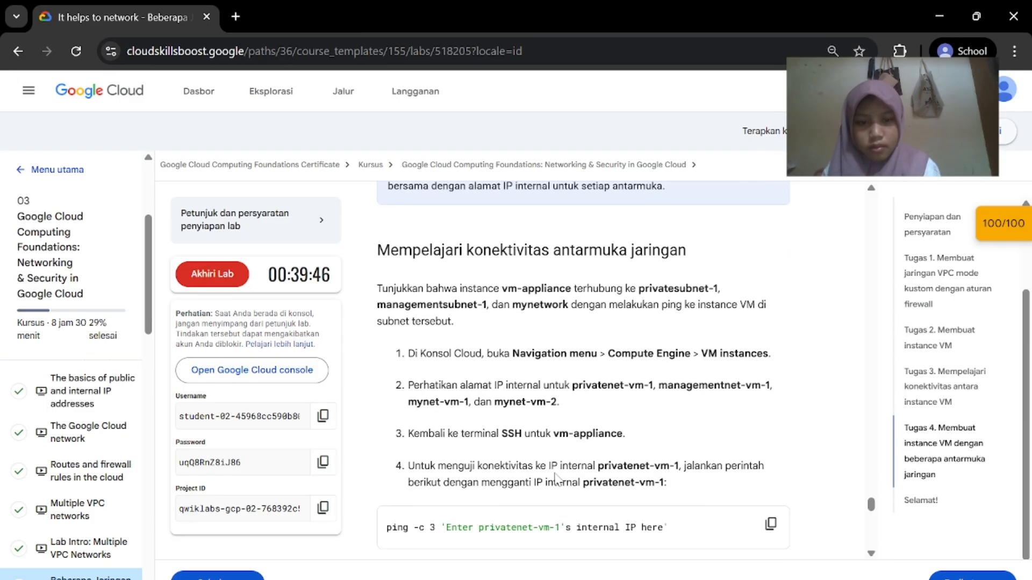
pyautogui.scroll(1, 561, 427)
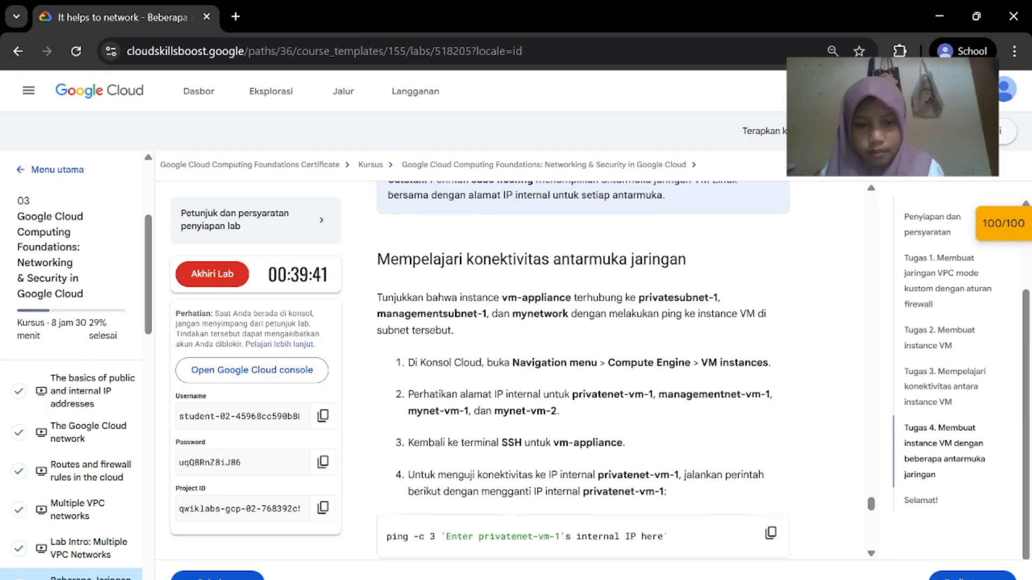
pyautogui.scroll(-1, 473, 379)
pyautogui.scroll(-2, 562, 377)
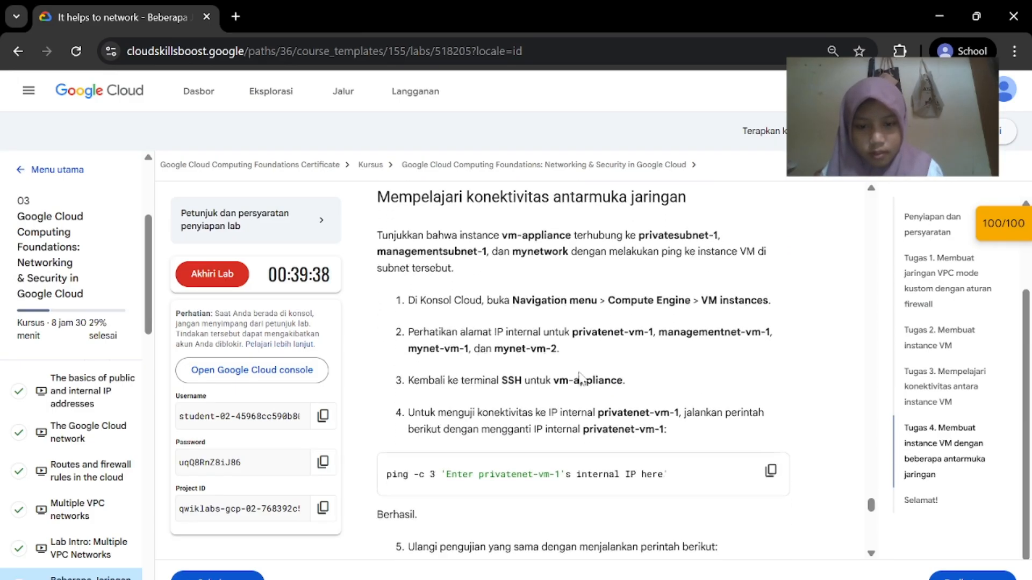
pyautogui.scroll(-1, 561, 378)
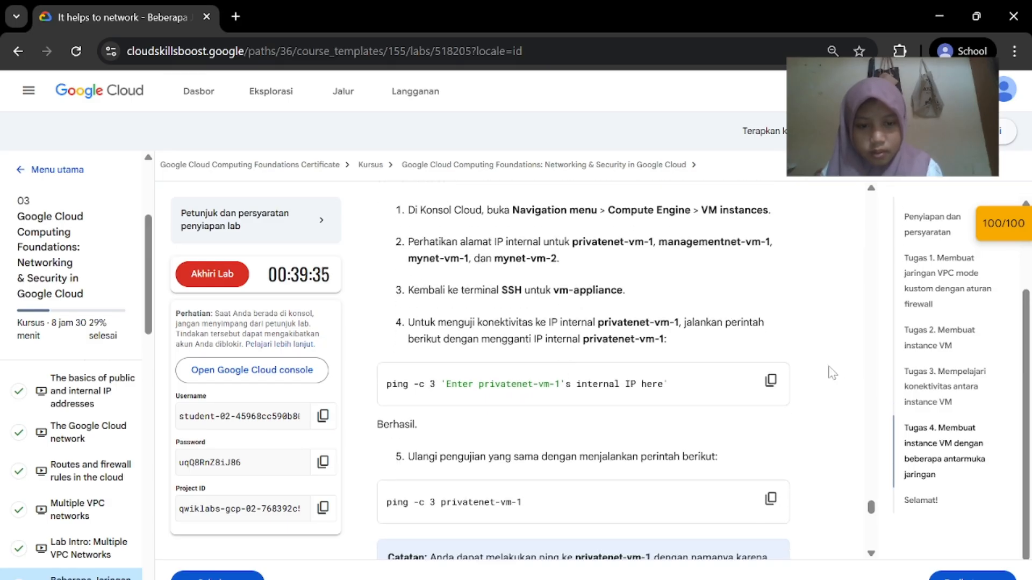
# Ping privatenet-vm-1 at 172.16.0.2 with ping -c 3 from vm-appliance, getting 0% loss
pyautogui.moveTo(714, 578)
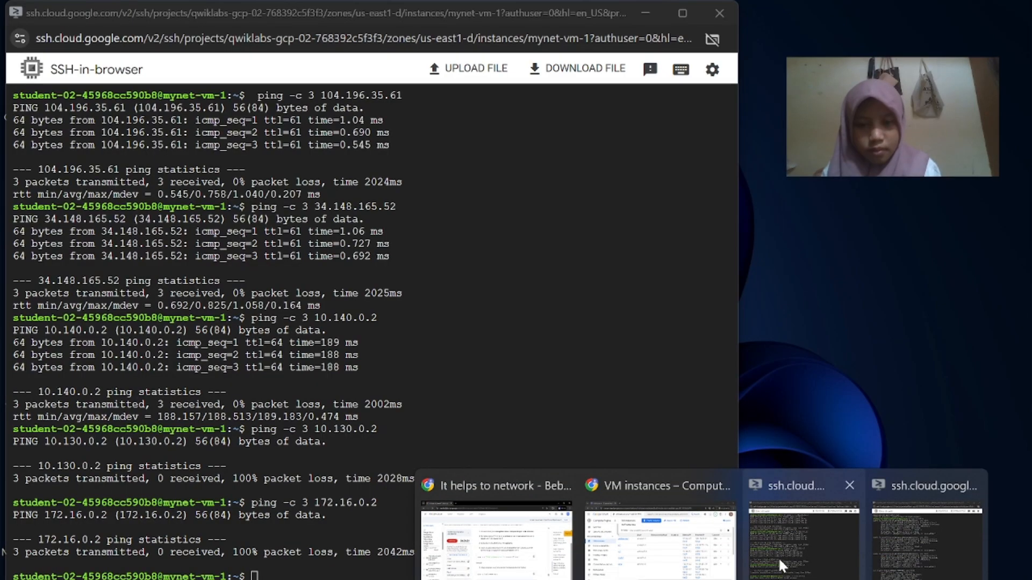
pyautogui.click(927, 524)
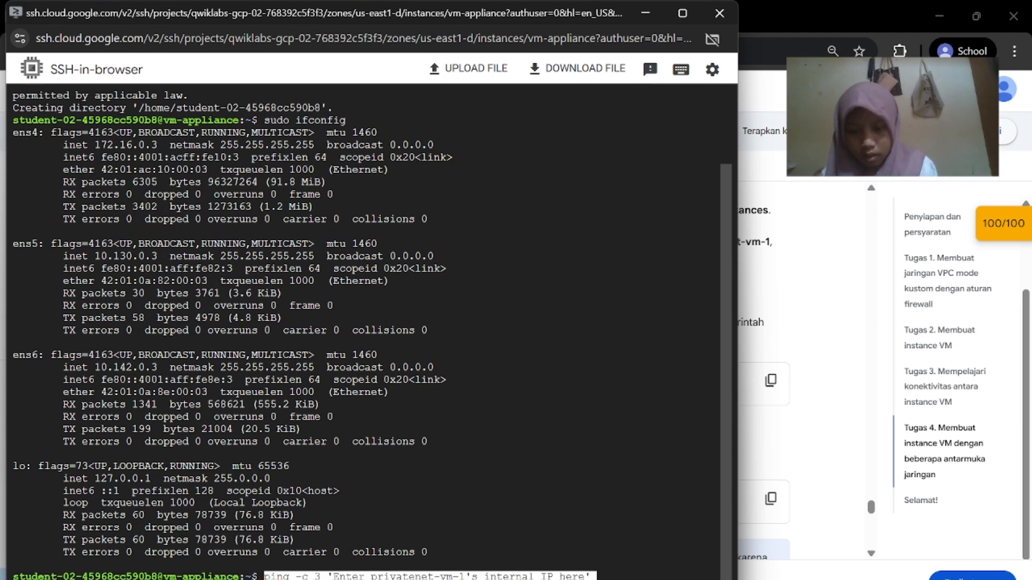
pyautogui.moveTo(714, 578)
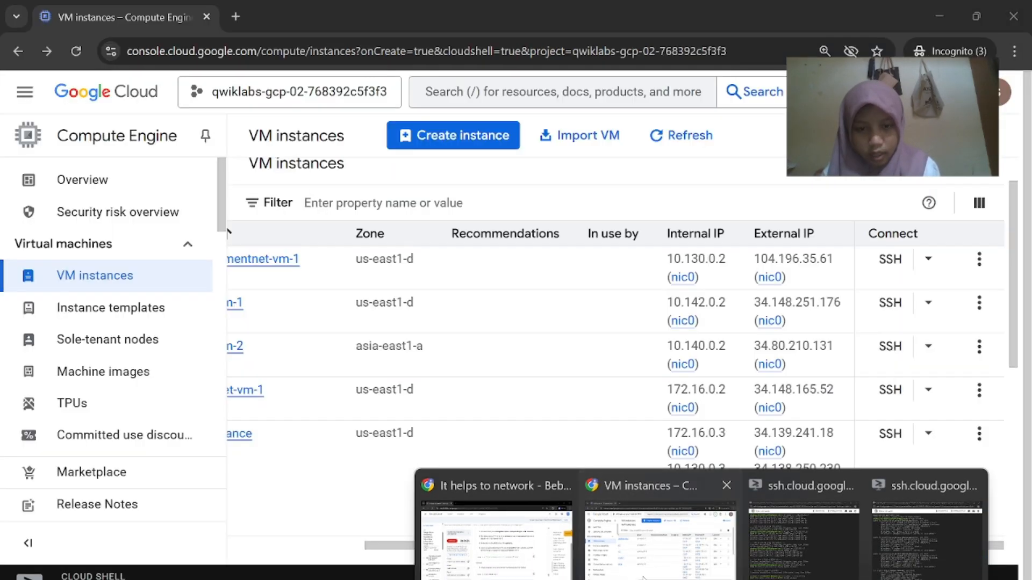
pyautogui.click(642, 529)
pyautogui.hscroll(1, 505, 396)
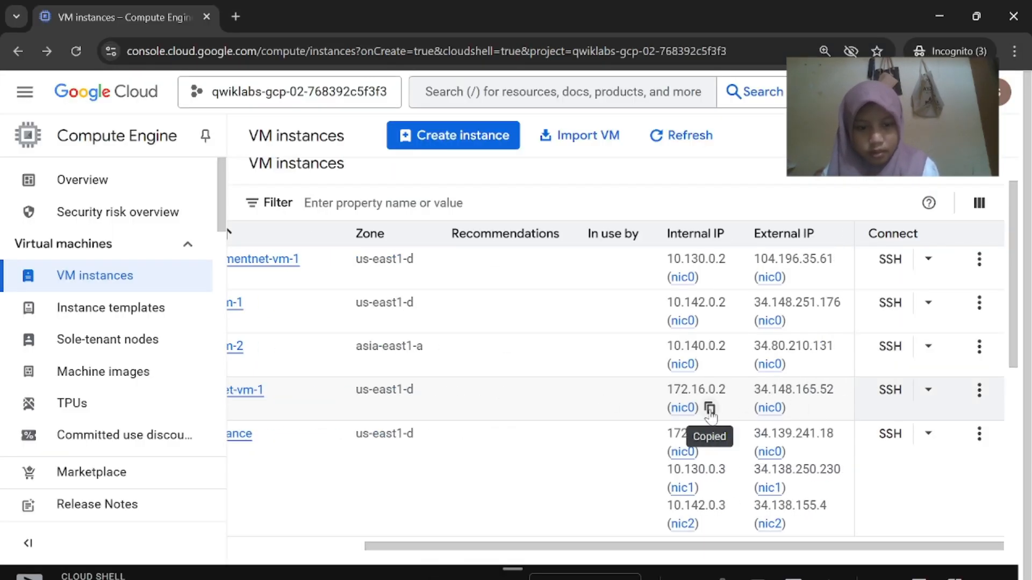
pyautogui.moveTo(714, 578)
pyautogui.click(946, 516)
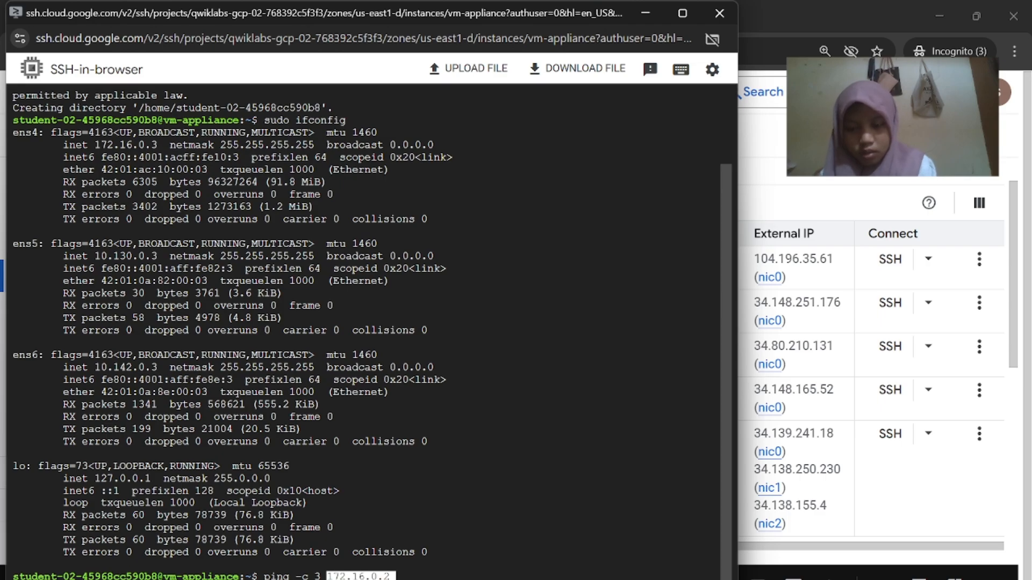
pyautogui.press('Return')
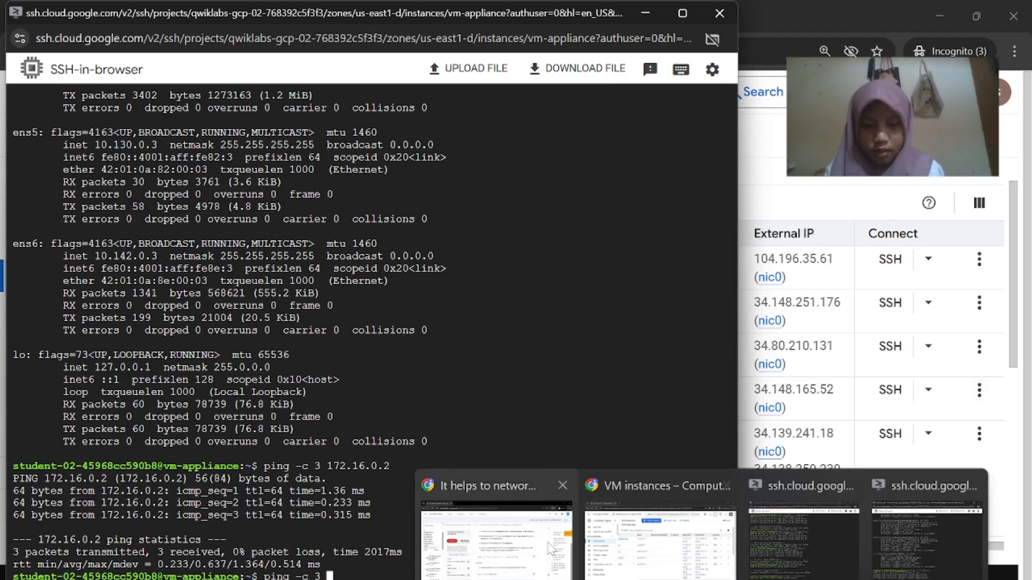
# Copy the 10.130.0.2 address from VM instances and paste it into a new ping
pyautogui.click(553, 548)
pyautogui.scroll(-1, 572, 458)
pyautogui.scroll(-3, 572, 458)
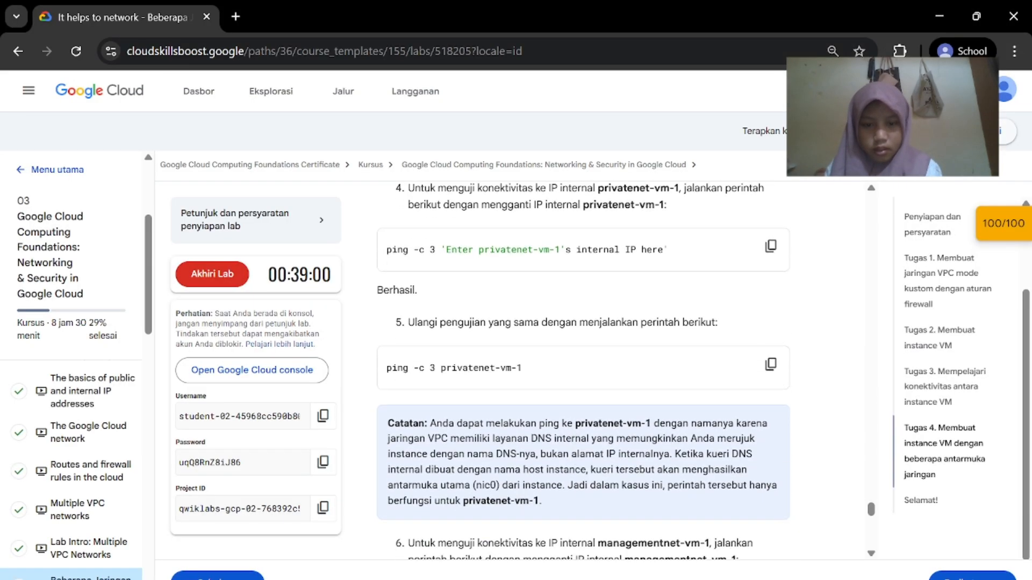
pyautogui.moveTo(702, 579)
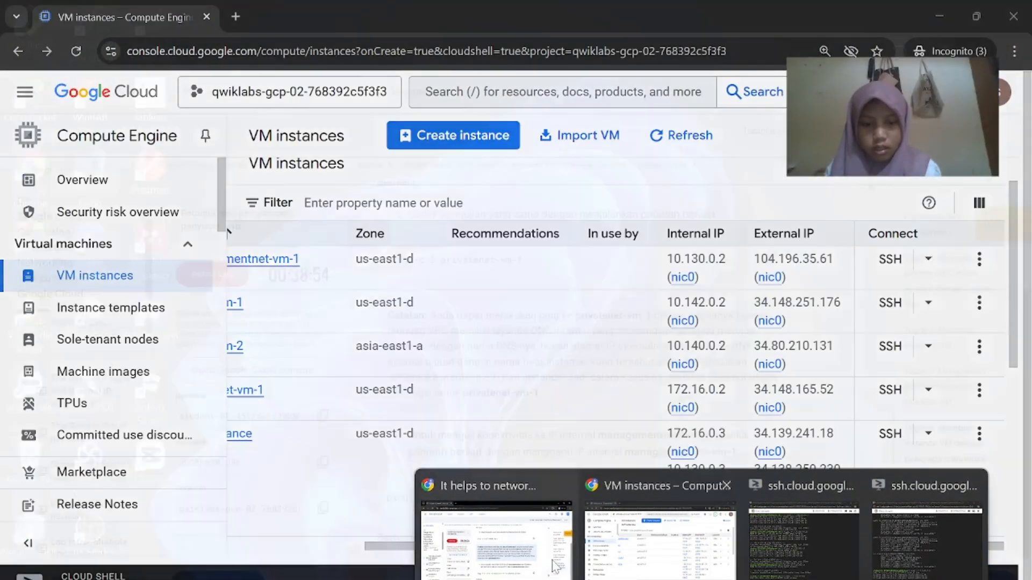
pyautogui.click(516, 538)
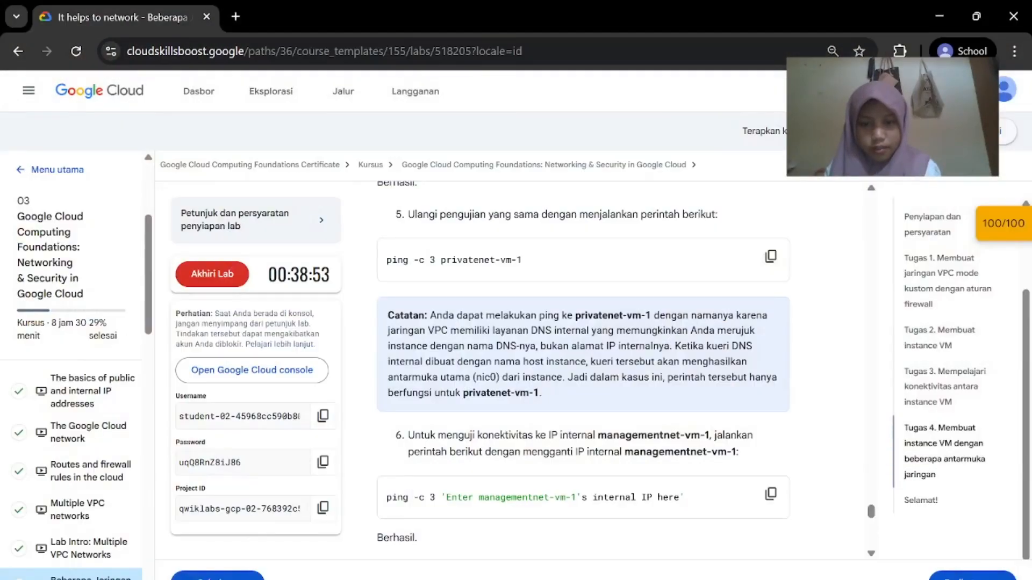
pyautogui.scroll(1, 582, 351)
pyautogui.scroll(-5, 580, 351)
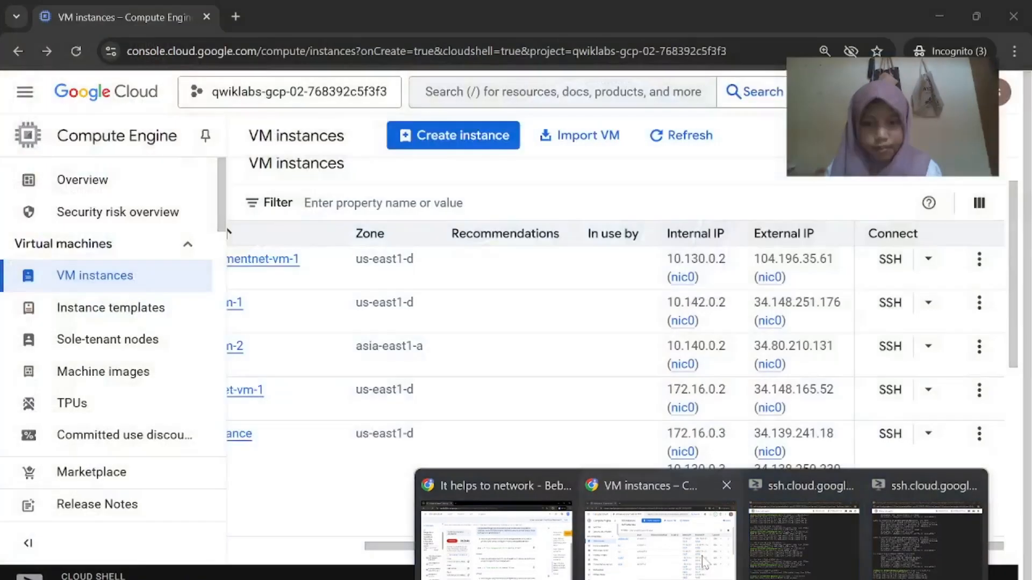
pyautogui.click(670, 545)
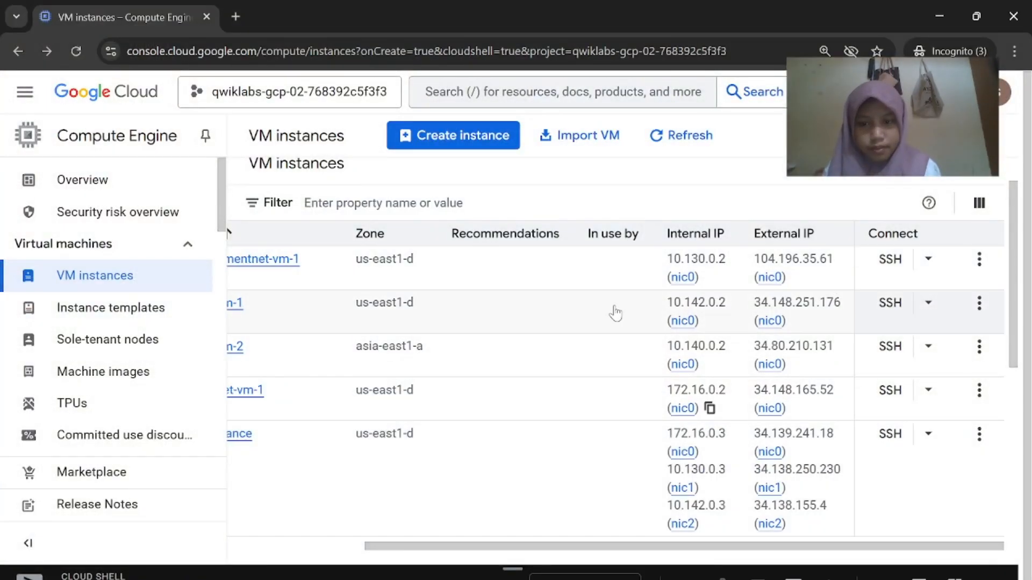
pyautogui.hscroll(-3, 616, 313)
pyautogui.hscroll(3, 613, 334)
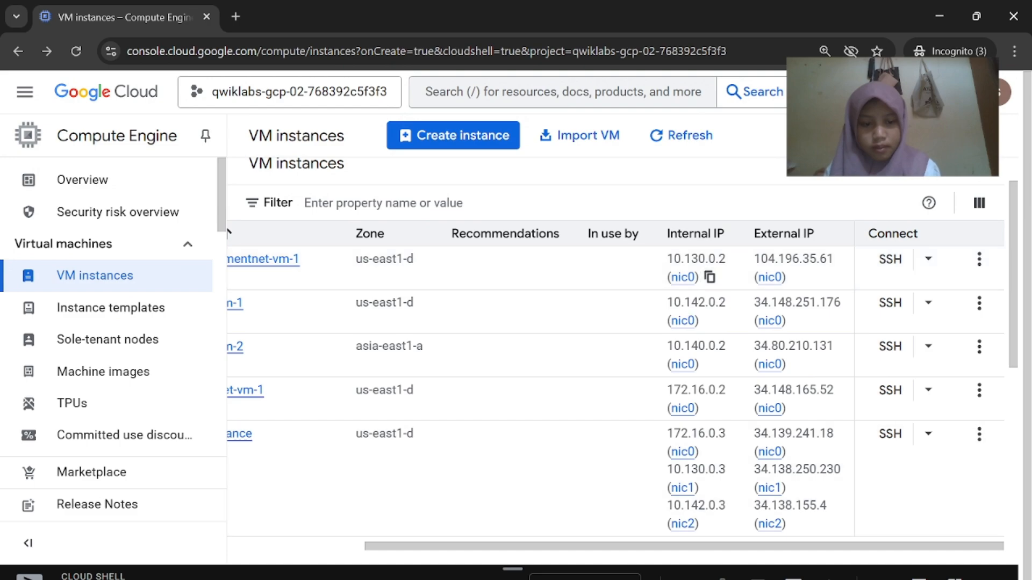
pyautogui.click(896, 563)
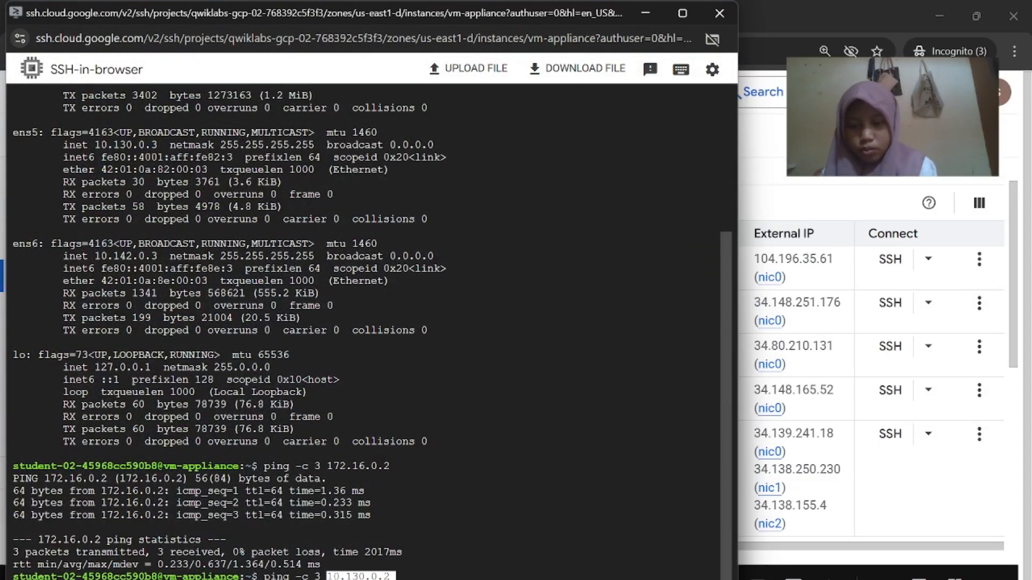
# Ping 10.130.0.2 from vm-appliance, then copy 10.142.0.2 from the VM list and ping it
pyautogui.press('Return')
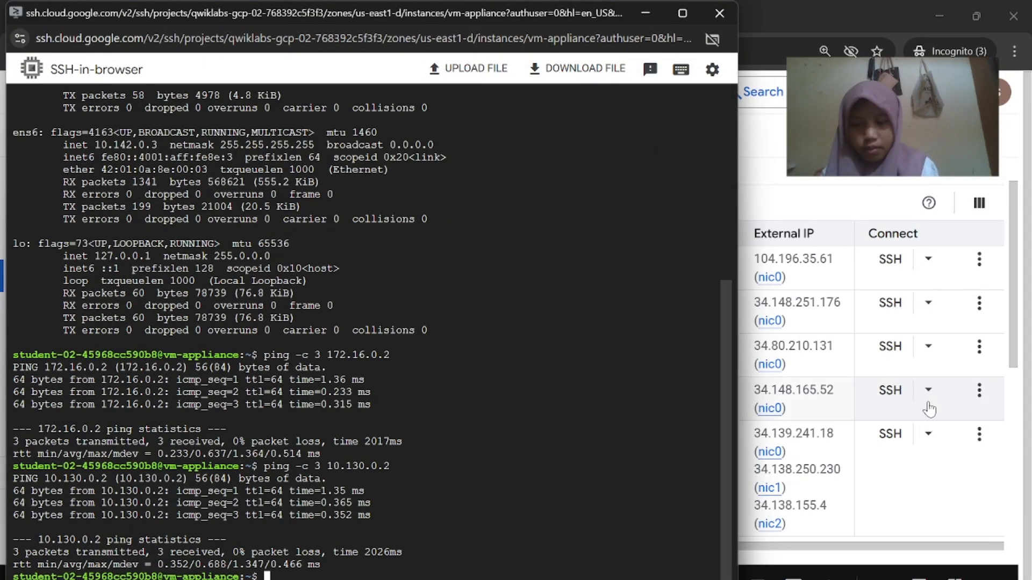
pyautogui.scroll(-1, 929, 409)
pyautogui.click(929, 410)
pyautogui.hscroll(-2, 465, 349)
pyautogui.hscroll(2, 465, 348)
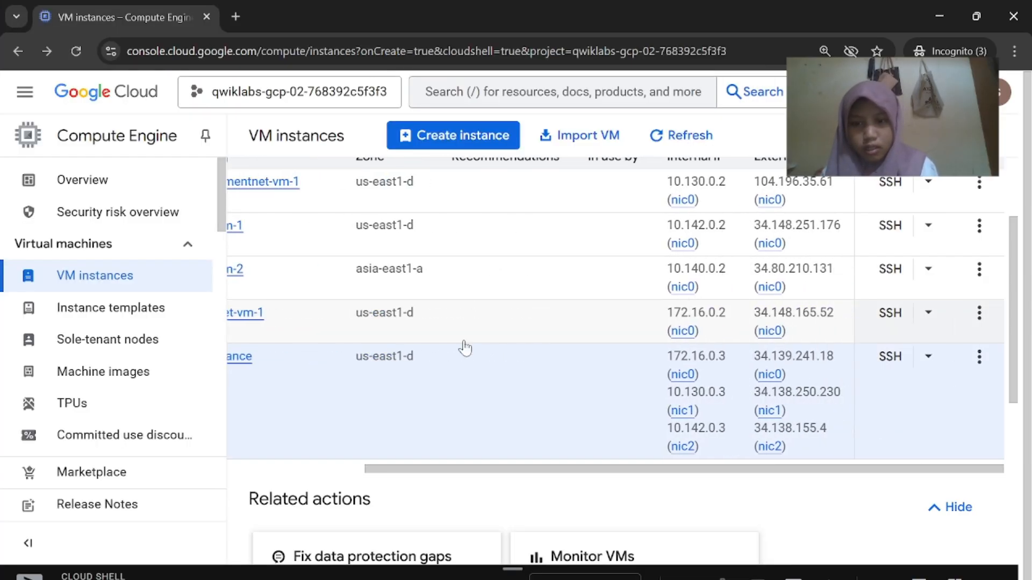
pyautogui.click(709, 243)
pyautogui.moveTo(701, 579)
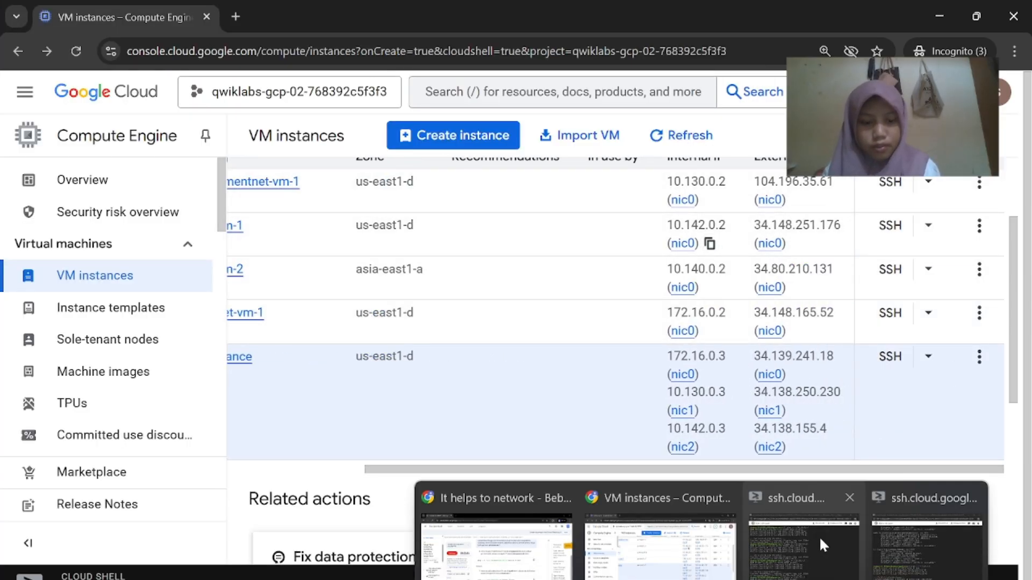
pyautogui.click(819, 537)
pyautogui.press('Return')
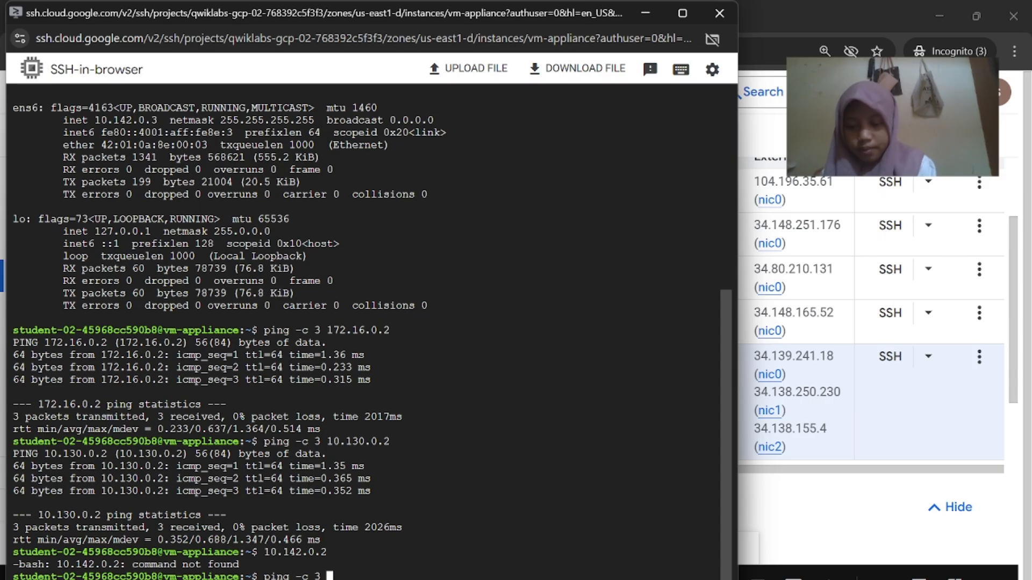
pyautogui.press('Return')
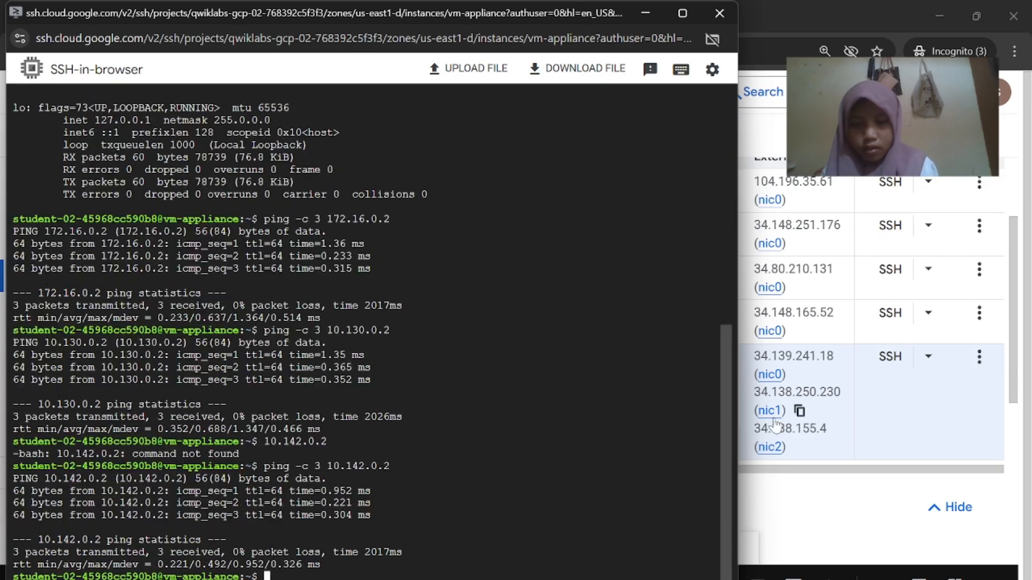
# Copy privatenet-vm-1's internal IP 172.16.0.2 and ping it again from vm-appliance
pyautogui.click(787, 503)
pyautogui.hscroll(-5, 617, 387)
pyautogui.hscroll(5, 617, 387)
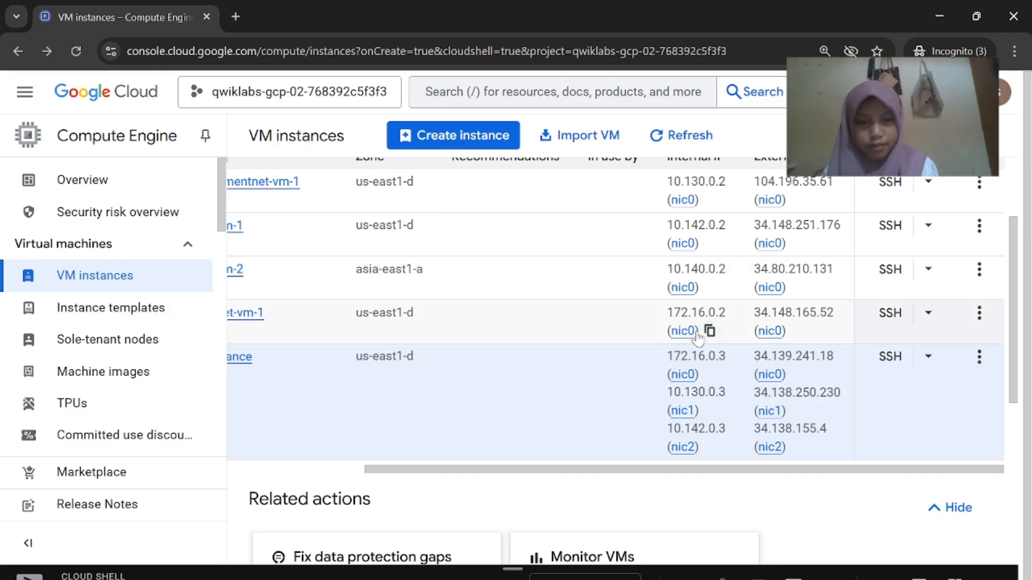
pyautogui.click(710, 331)
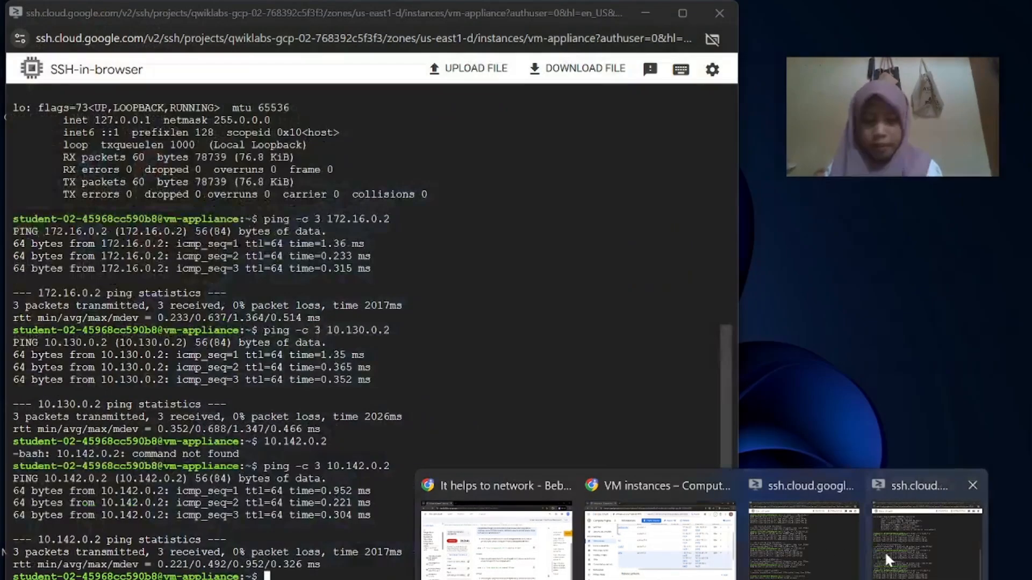
pyautogui.click(885, 551)
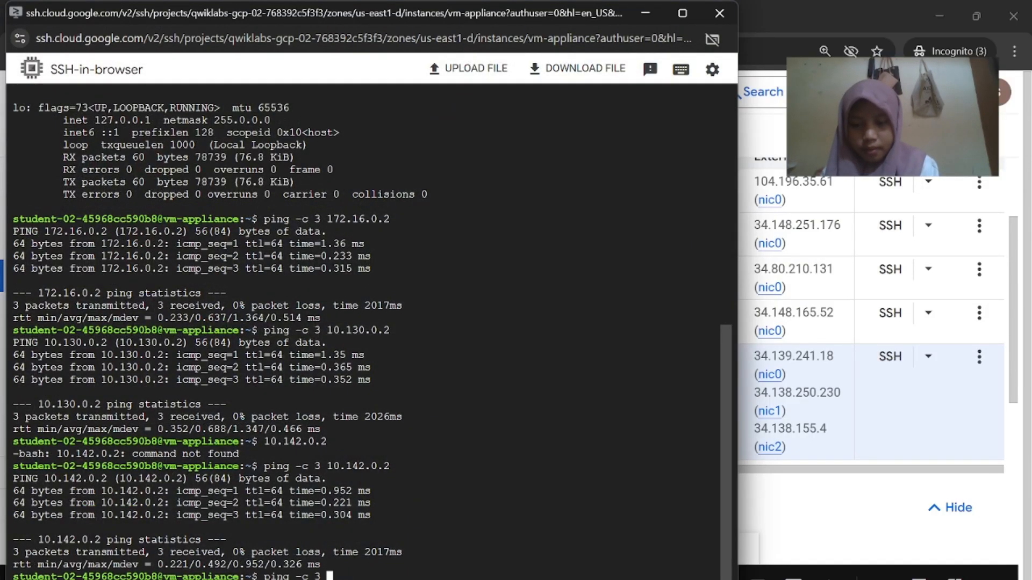
pyautogui.press('Return')
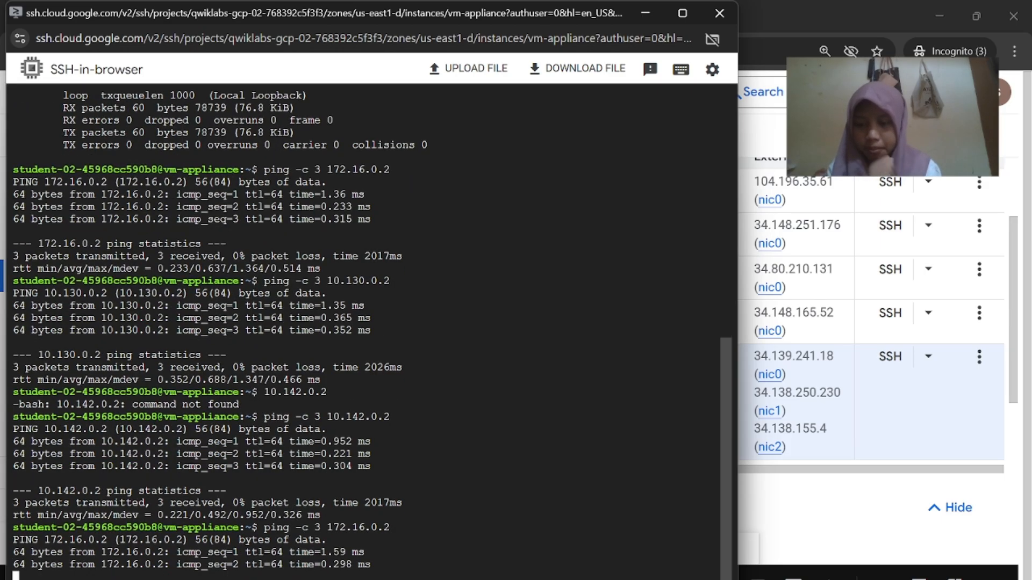
# Copy the ip route command from the lab instructions and run it on vm-appliance
pyautogui.click(513, 559)
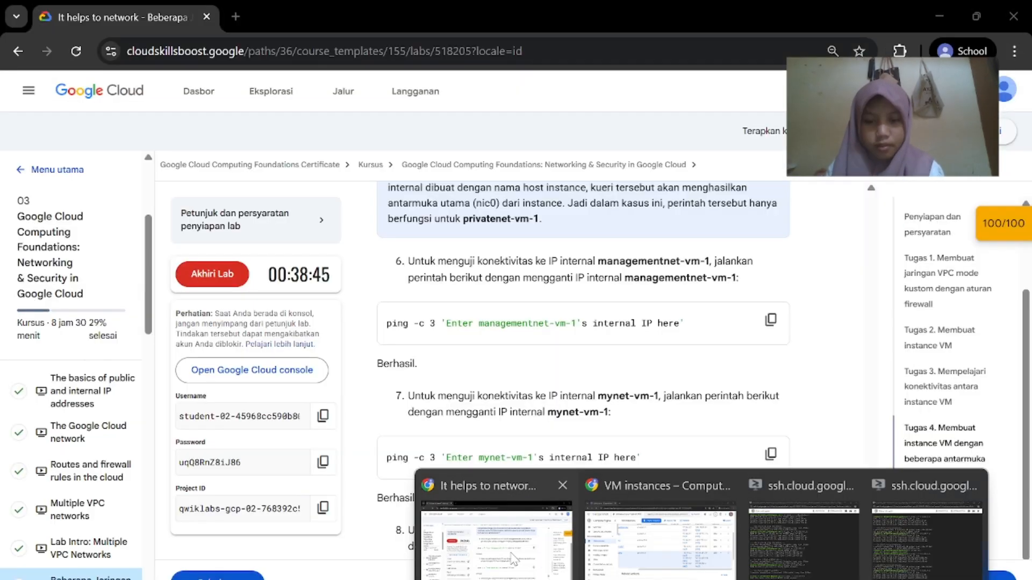
pyautogui.scroll(-10, 534, 486)
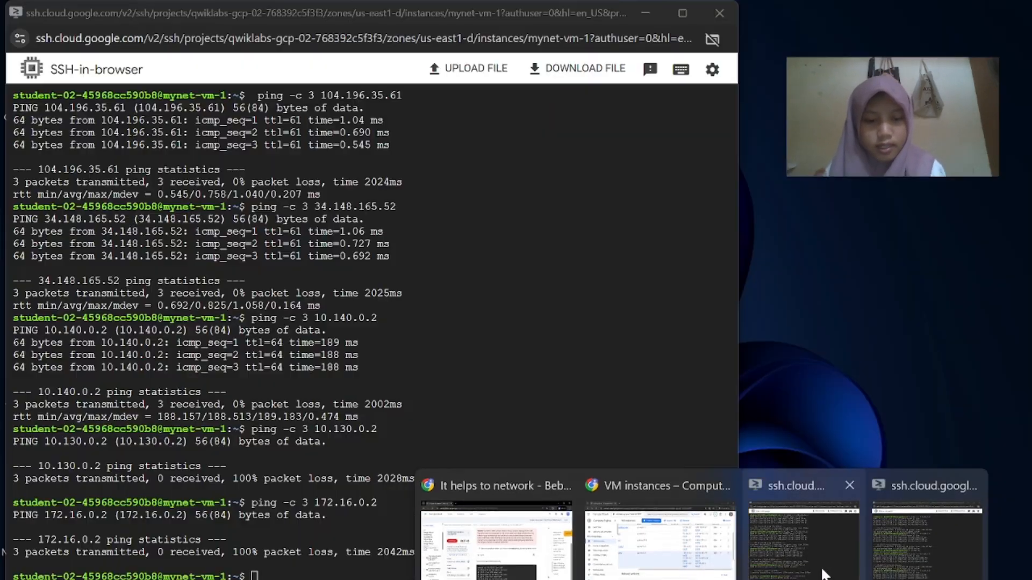
pyautogui.click(903, 543)
pyautogui.hotkey('ctrl', 'v')
pyautogui.press('Return')
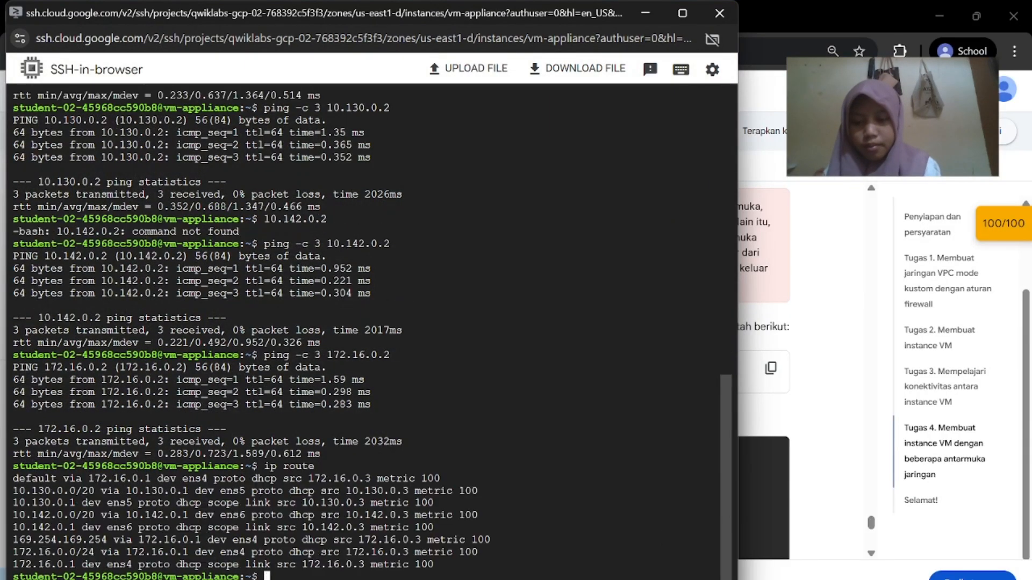
# Scroll to the Selamat! section and end the completed lab with Akhiri Lab
pyautogui.click(513, 548)
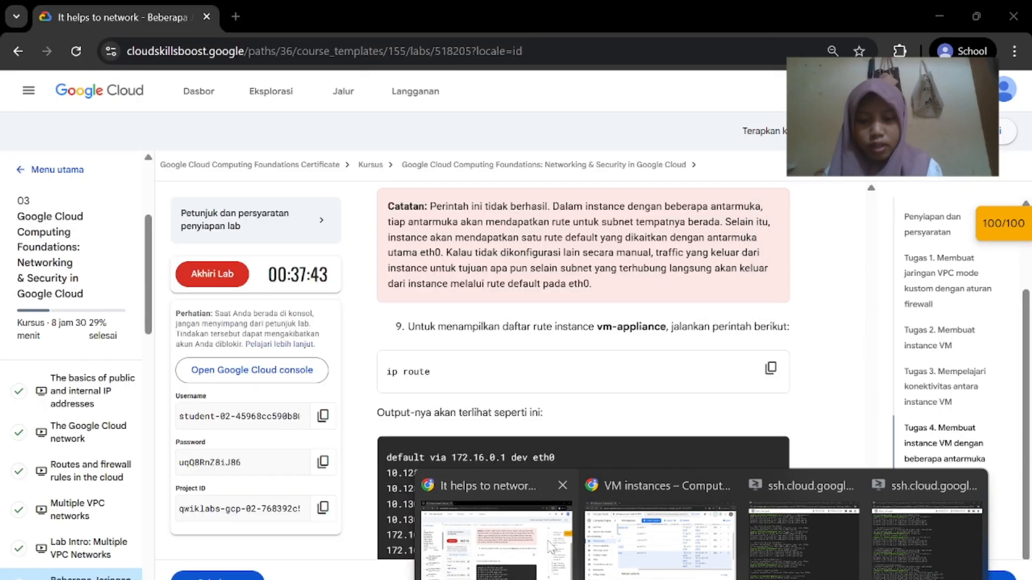
pyautogui.scroll(-6, 541, 471)
pyautogui.scroll(-4, 541, 471)
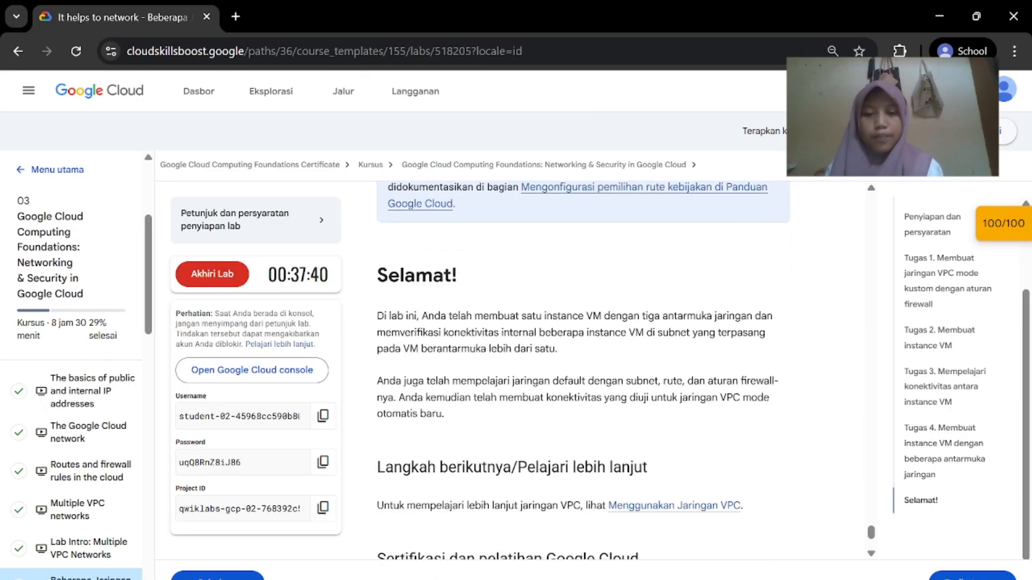
pyautogui.scroll(2, 514, 372)
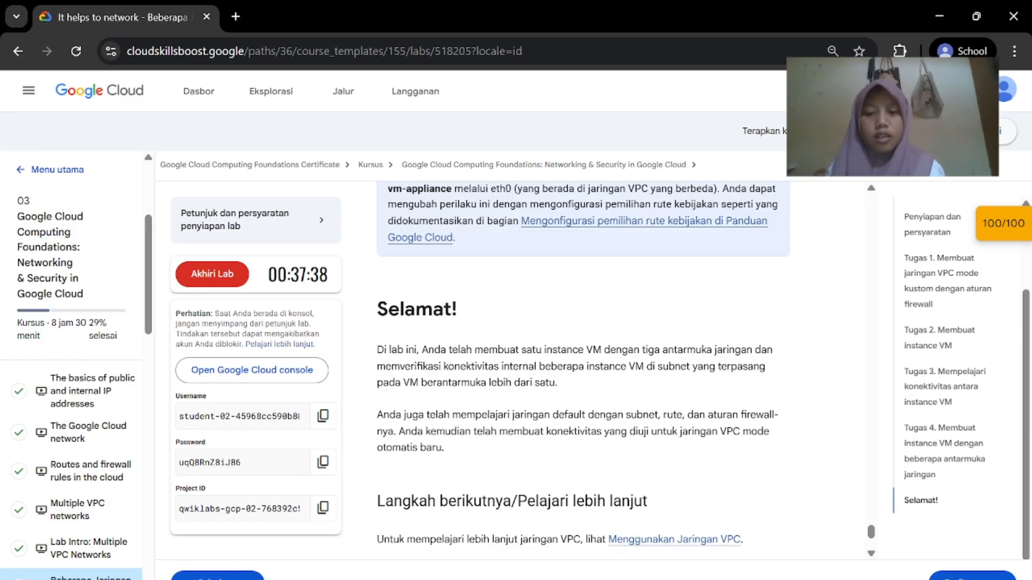
pyautogui.scroll(-5, 645, 402)
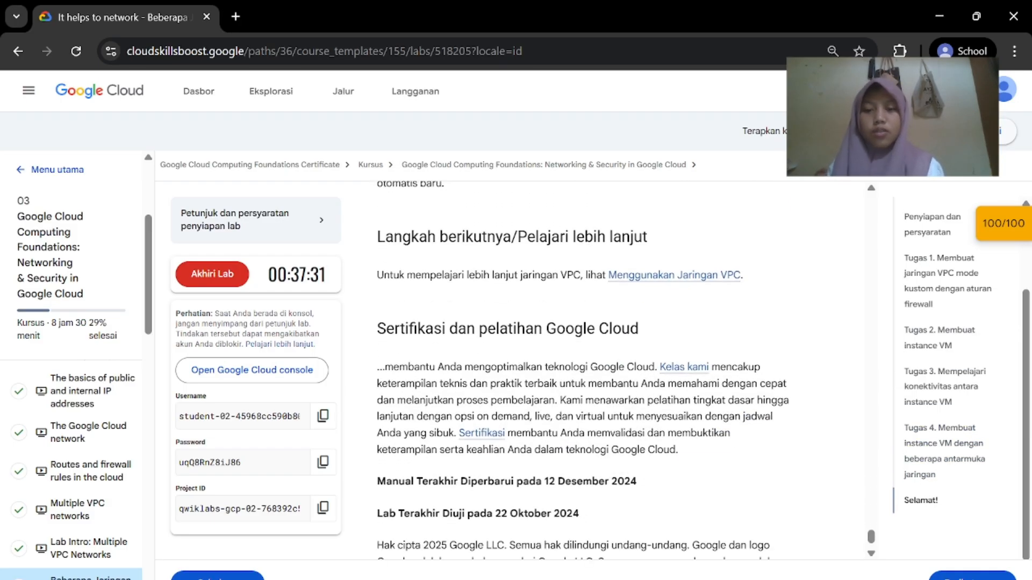
pyautogui.click(229, 277)
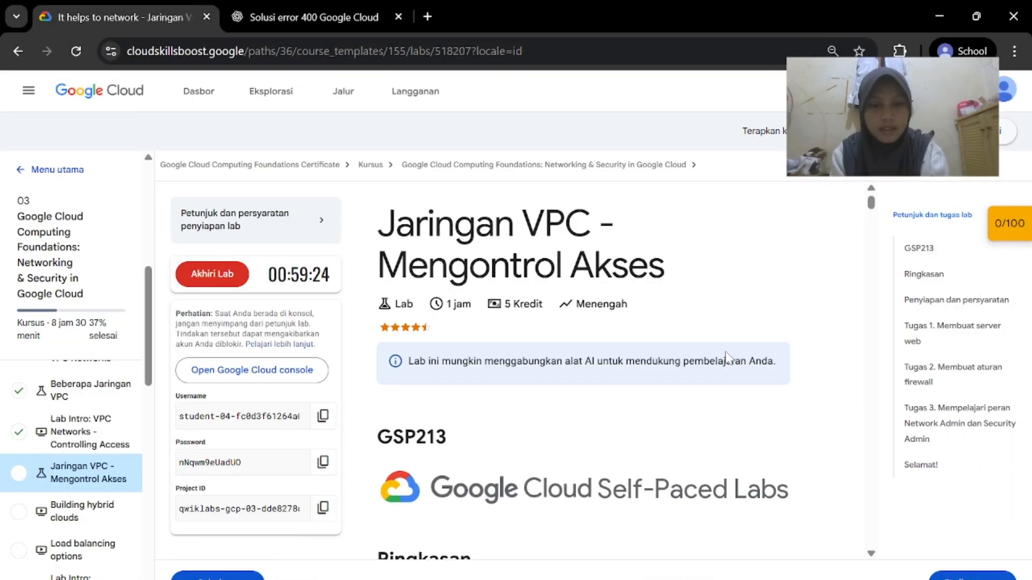
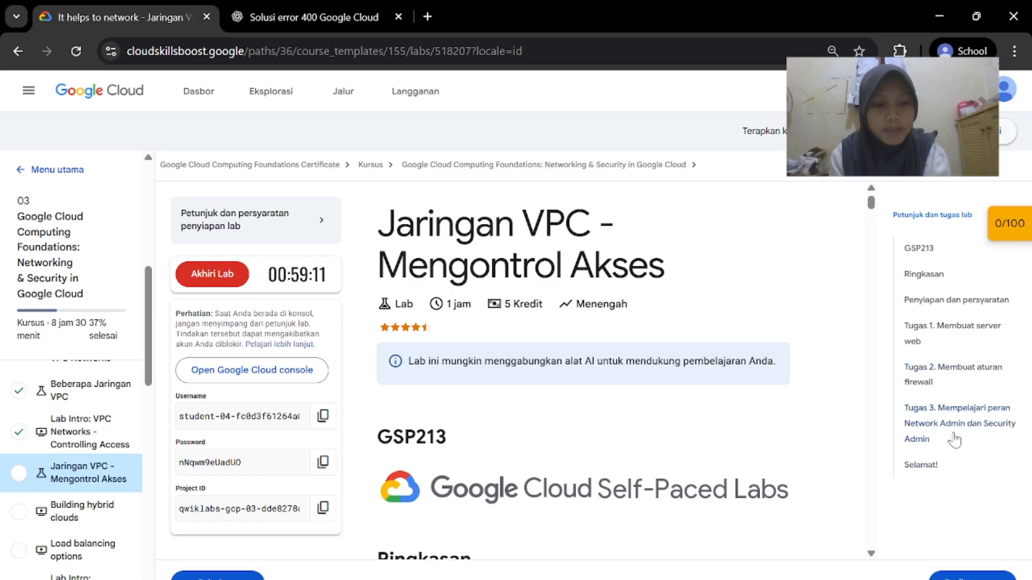
# In the Incognito window, dismiss the 'Saya mengerti' welcome notice and agree to the Cloud Terms of Service
pyautogui.scroll(-3, 489, 401)
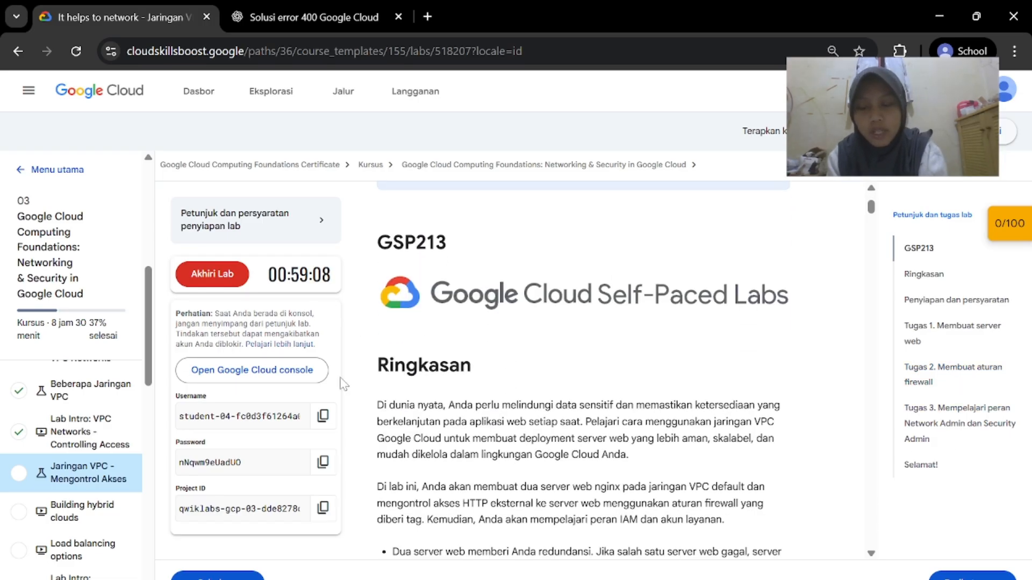
pyautogui.moveTo(701, 579)
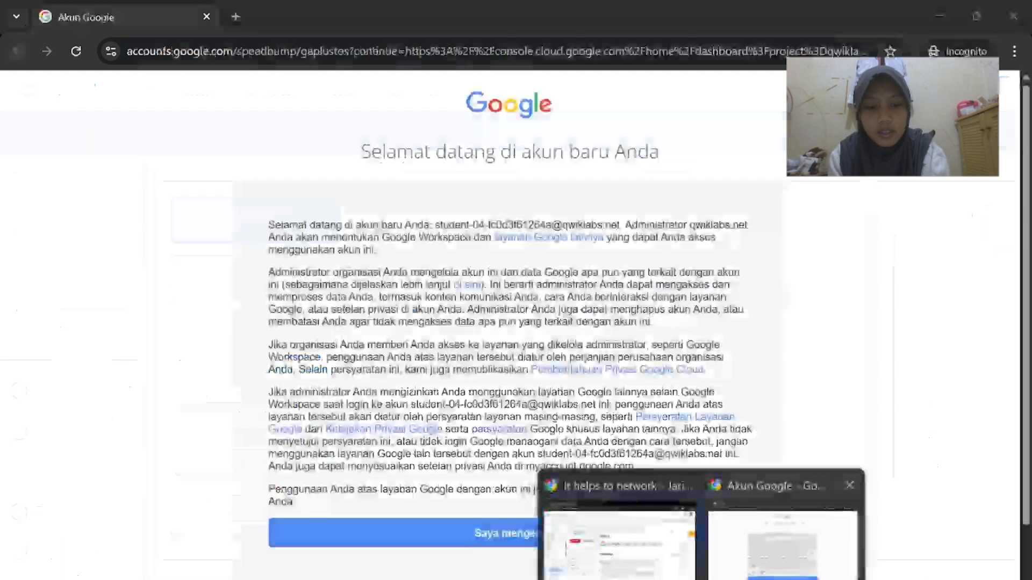
pyautogui.click(782, 532)
pyautogui.click(588, 530)
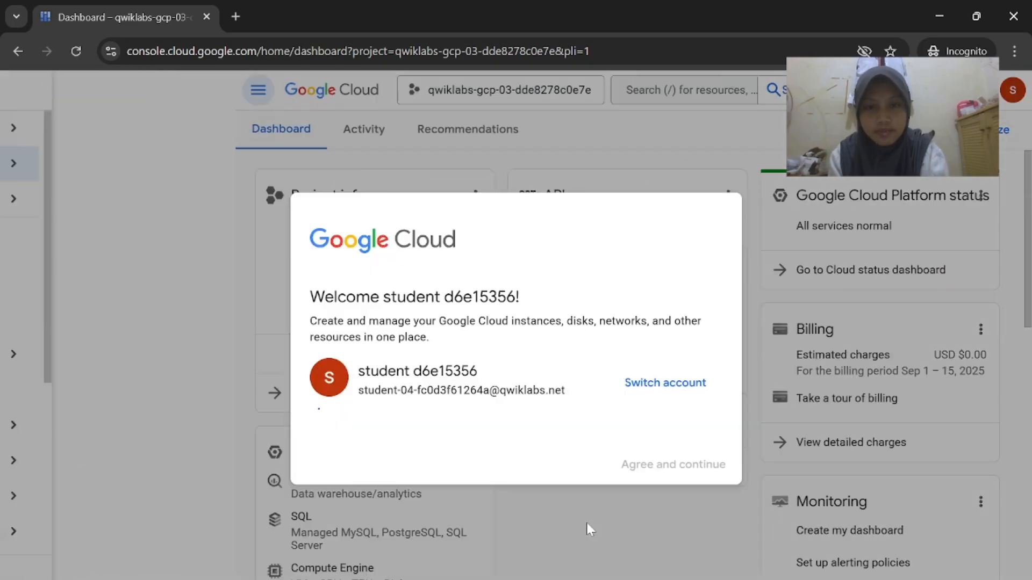
pyautogui.scroll(-3, 567, 515)
pyautogui.click(314, 334)
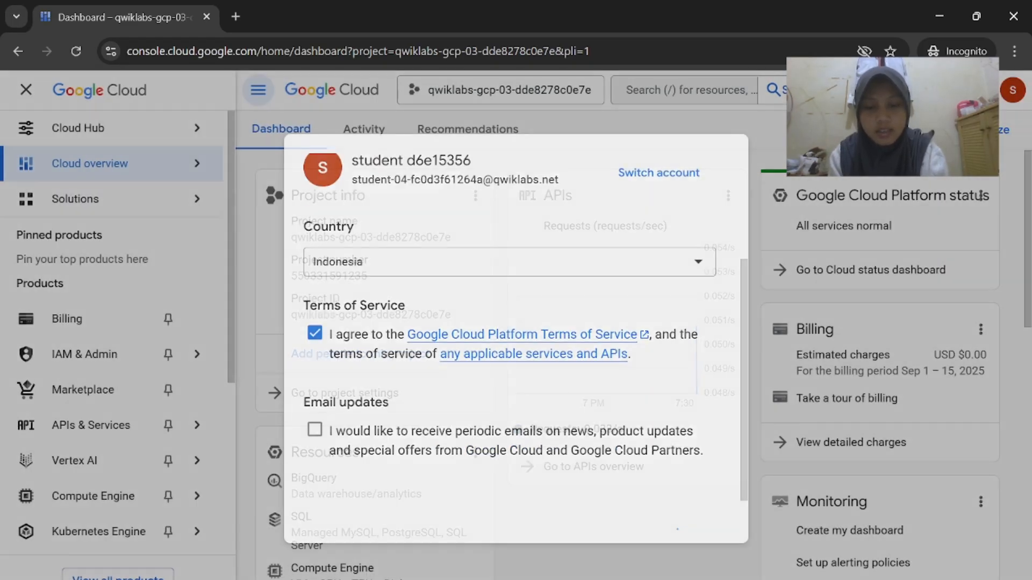
# Read Task 1 in the lab instructions
pyautogui.moveTo(704, 579)
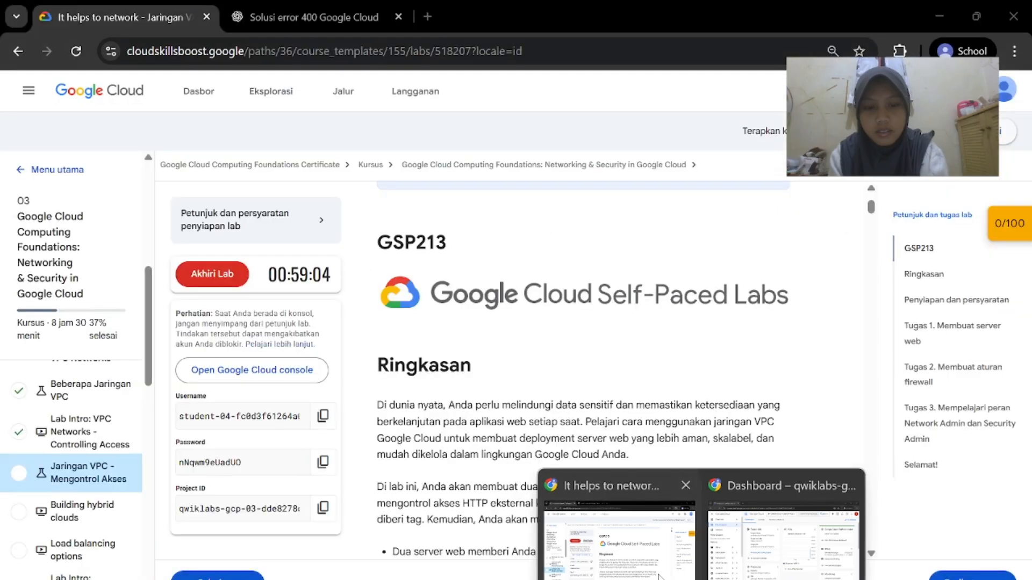
pyautogui.click(626, 540)
pyautogui.scroll(-7, 627, 518)
pyautogui.scroll(-15, 626, 519)
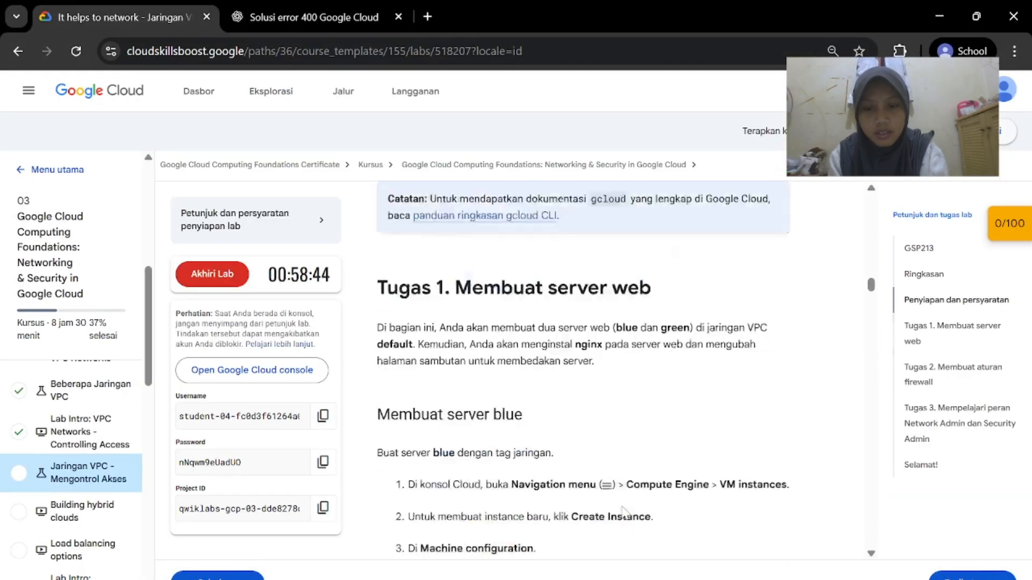
pyautogui.scroll(15, 625, 512)
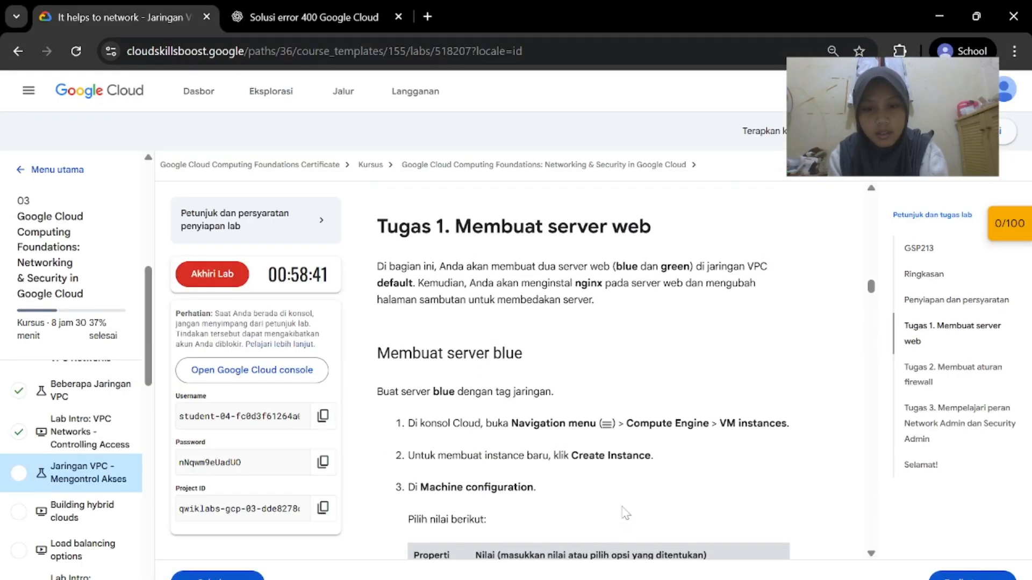
pyautogui.scroll(-5, 625, 513)
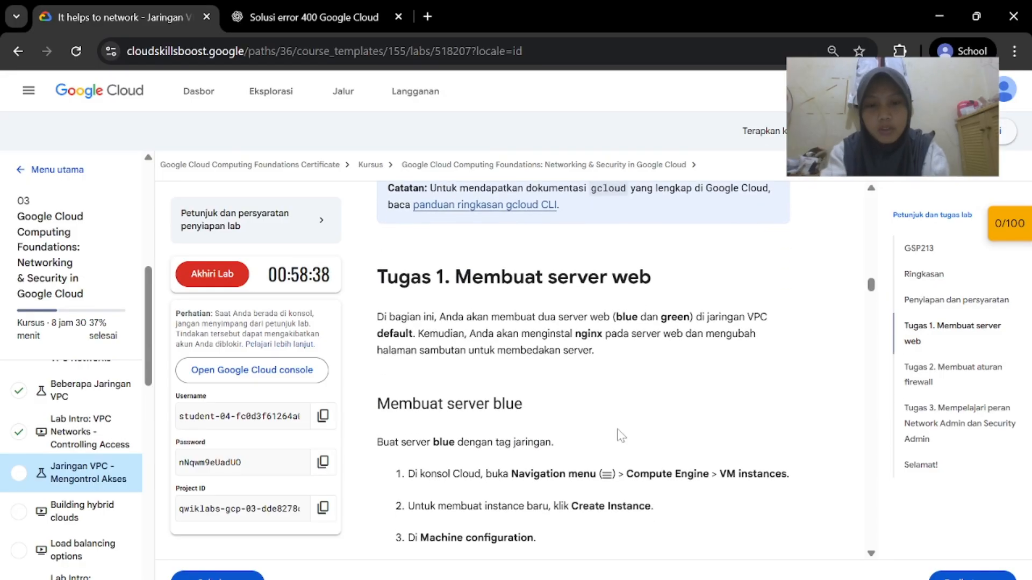
pyautogui.scroll(2, 620, 435)
pyautogui.scroll(-2, 621, 435)
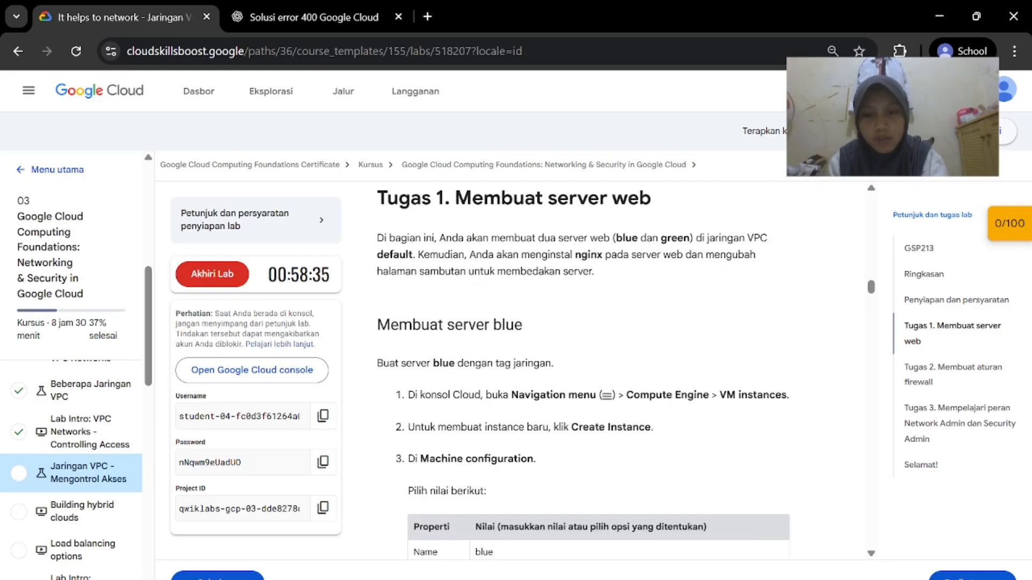
pyautogui.scroll(-1, 522, 431)
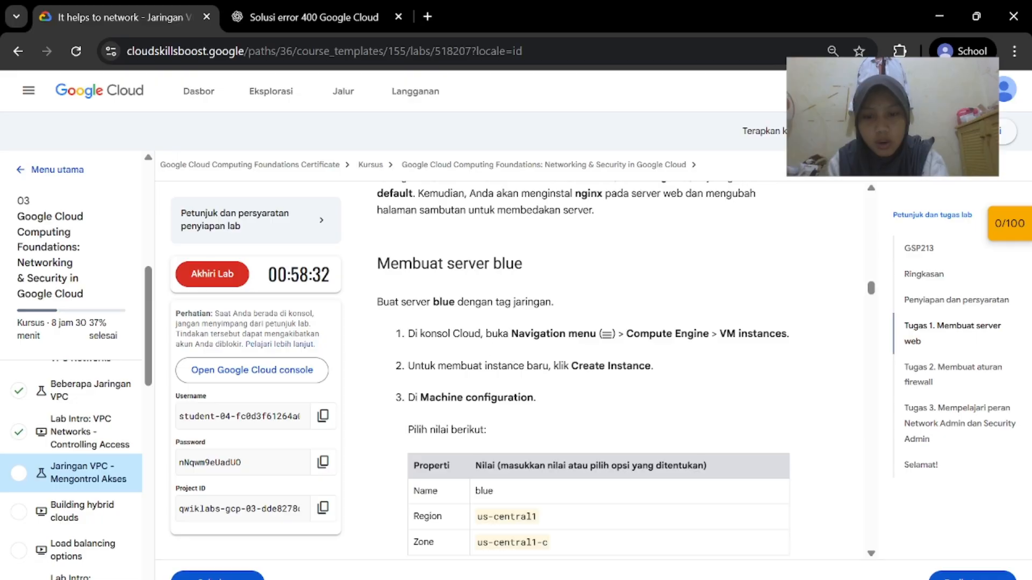
# Open Compute Engine > VM instances for the lab project in the console
pyautogui.moveTo(699, 579)
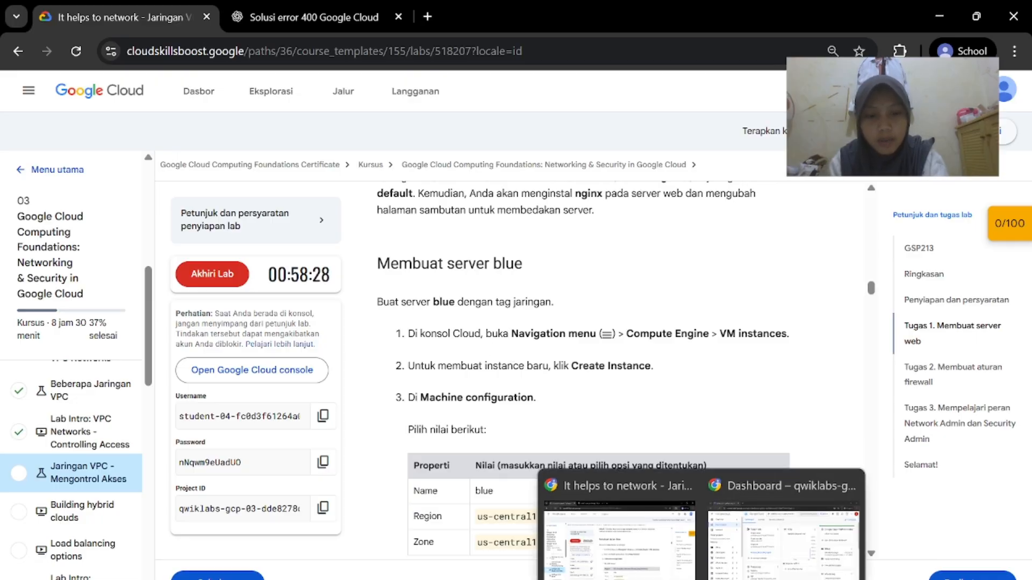
pyautogui.click(769, 537)
pyautogui.scroll(-3, 144, 393)
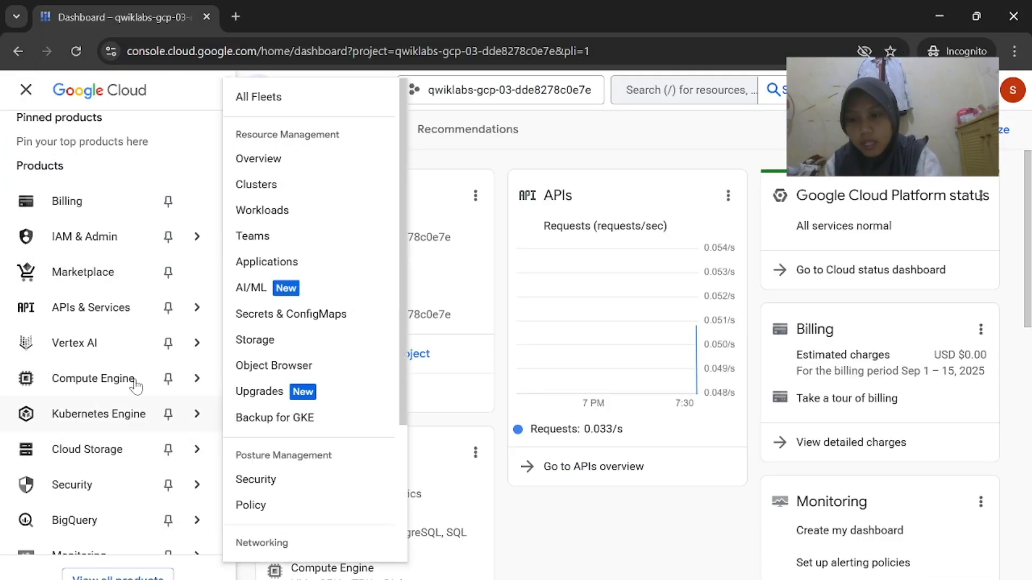
pyautogui.moveTo(141, 386)
pyautogui.click(288, 187)
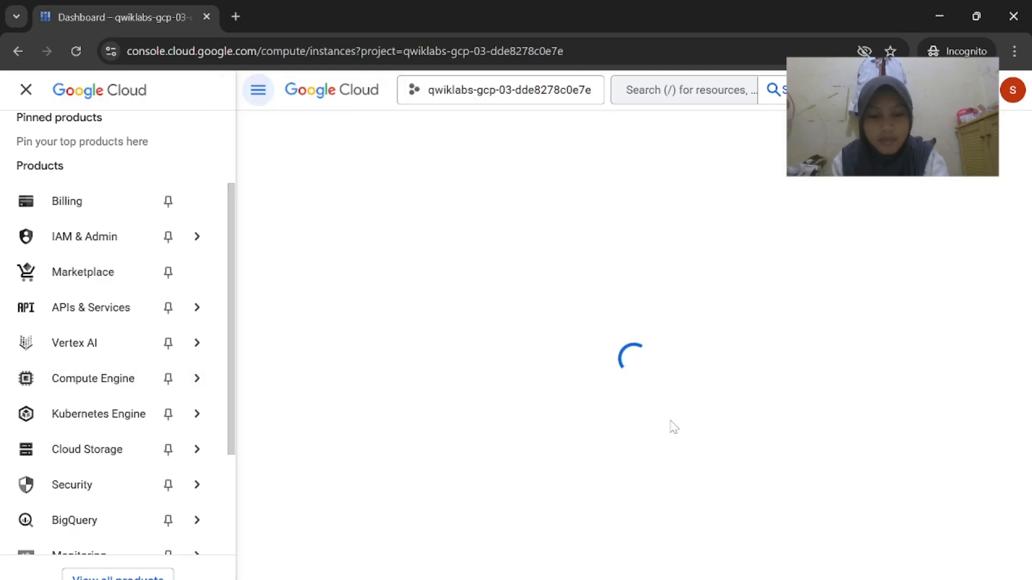
pyautogui.moveTo(699, 579)
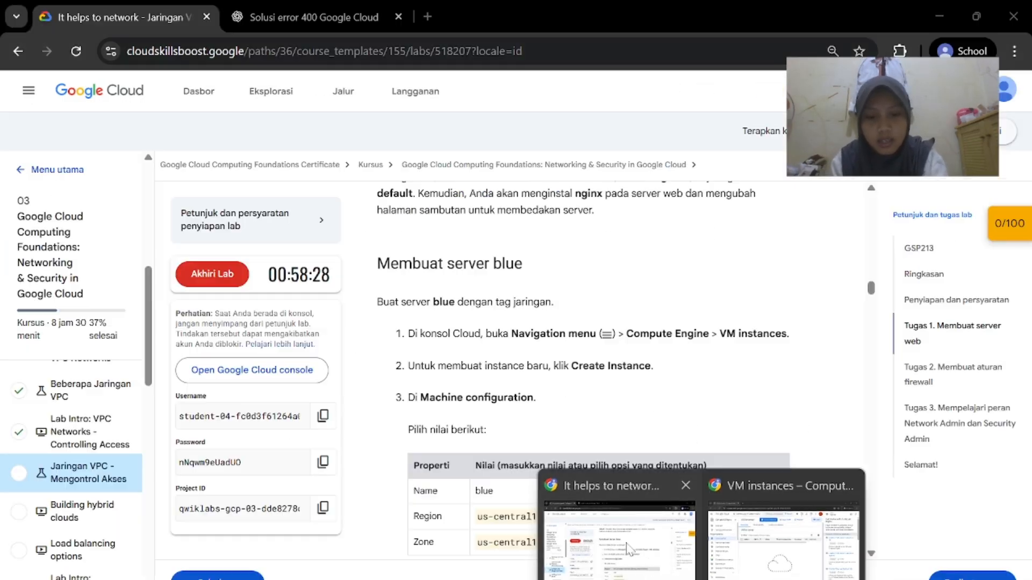
pyautogui.click(617, 532)
pyautogui.scroll(-1, 600, 423)
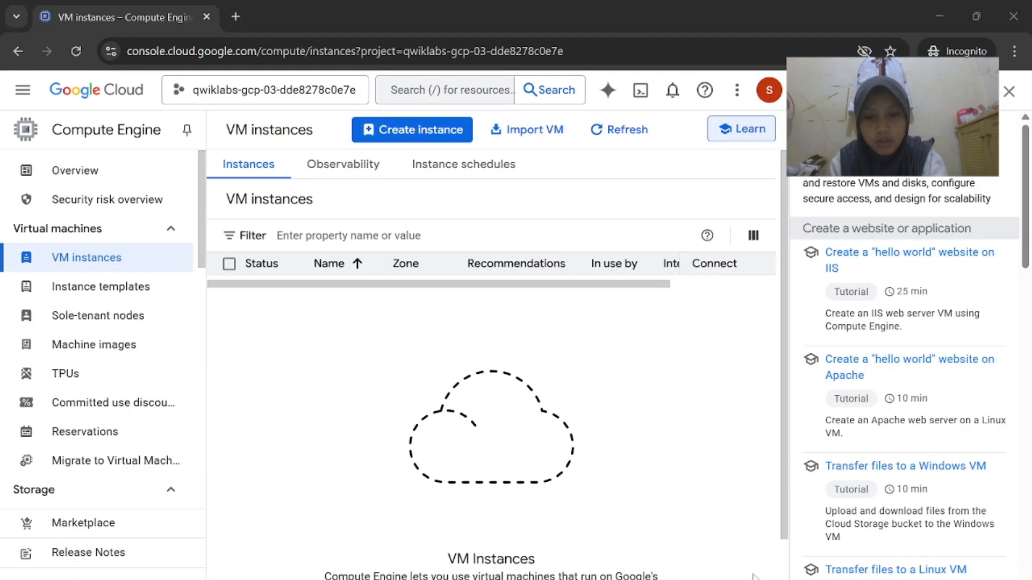
# Start creating a new VM instance, dismiss the form's introductory tour, and review the required values
pyautogui.click(790, 549)
pyautogui.click(443, 138)
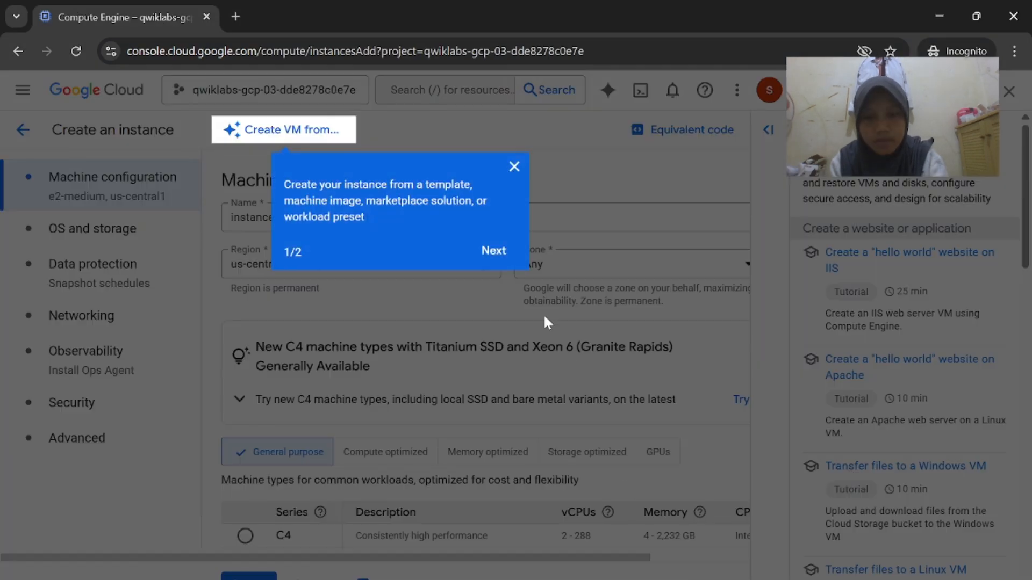
pyautogui.click(498, 256)
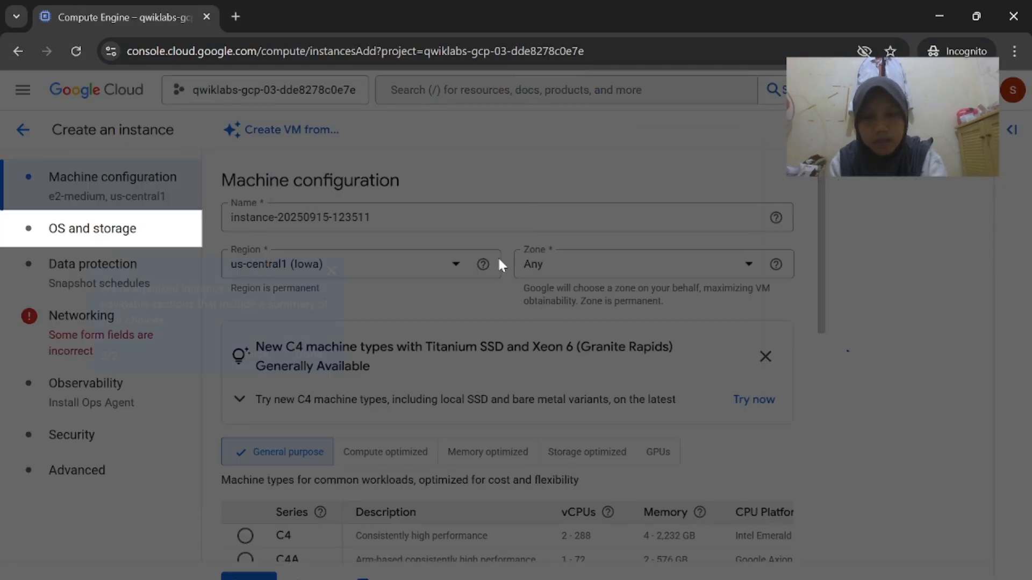
pyautogui.click(309, 355)
pyautogui.moveTo(745, 579)
pyautogui.click(640, 530)
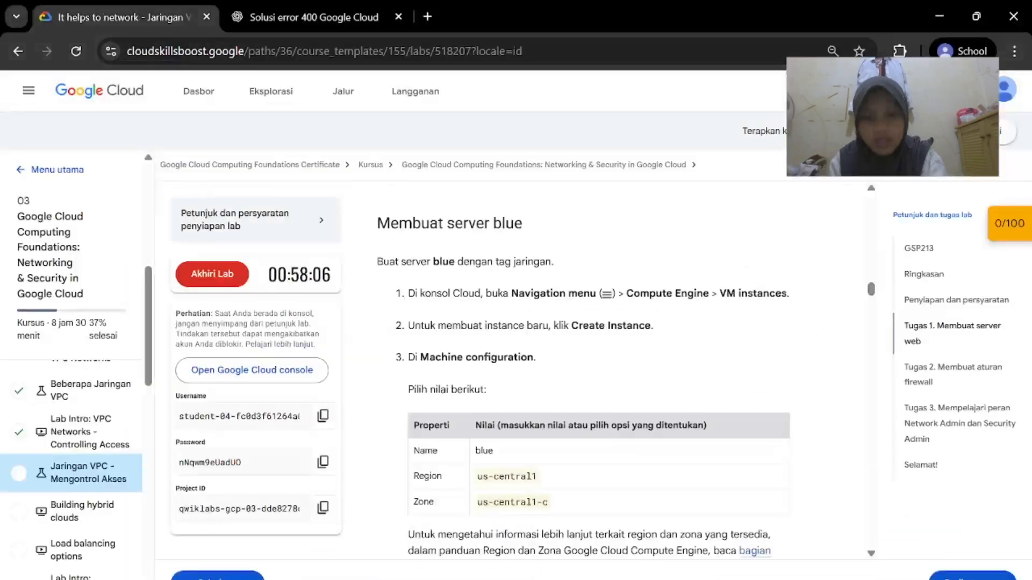
pyautogui.scroll(-2, 454, 292)
pyautogui.scroll(-1, 454, 294)
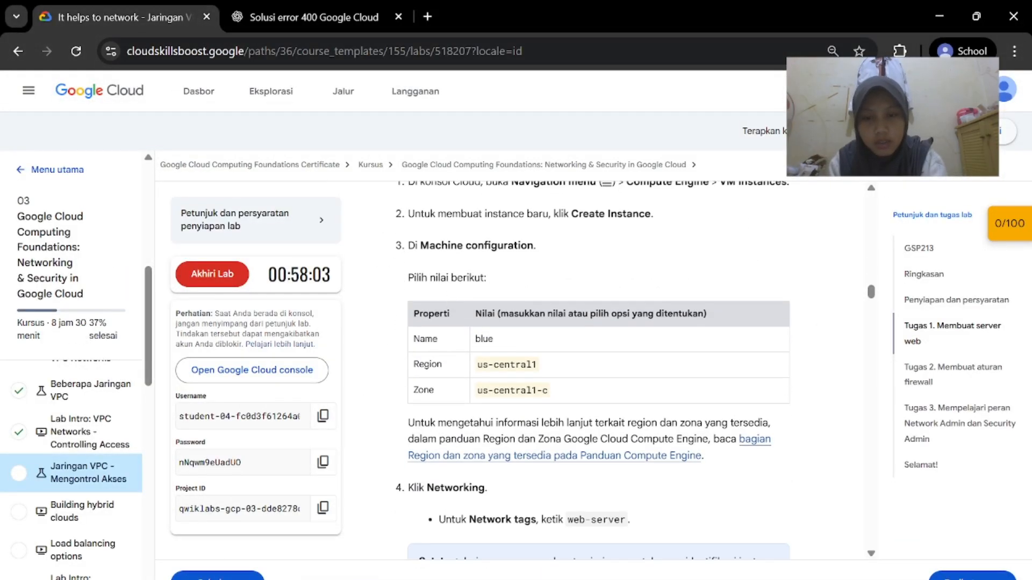
pyautogui.scroll(-1, 474, 315)
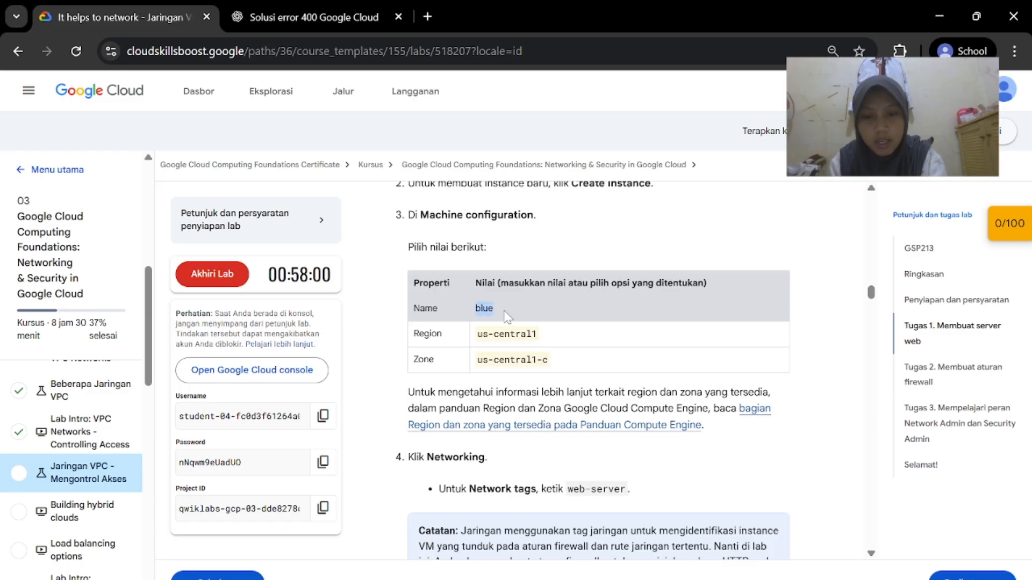
# Name the new instance blue
pyautogui.moveTo(745, 579)
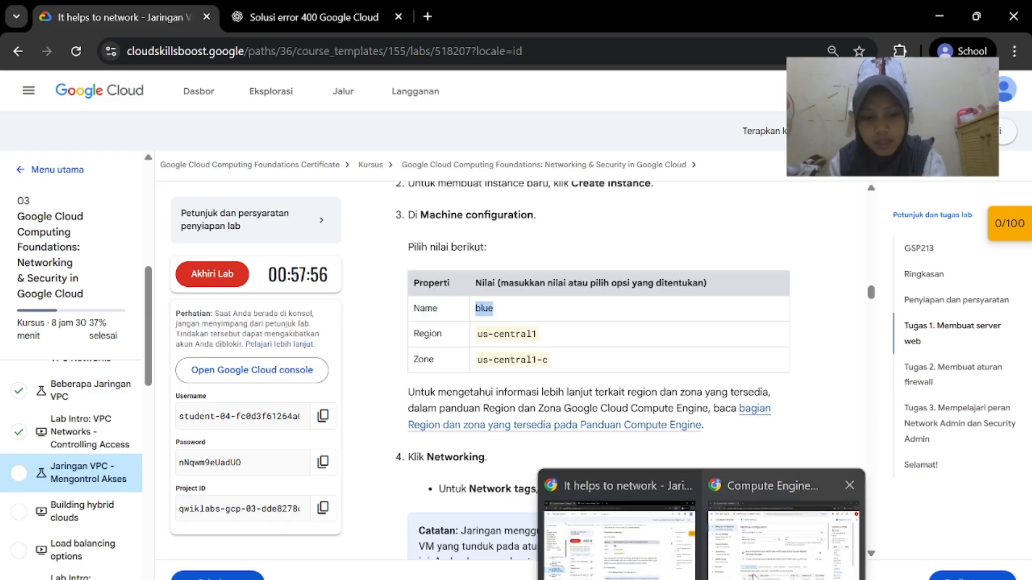
pyautogui.click(869, 511)
pyautogui.click(372, 217)
pyautogui.write('\\')
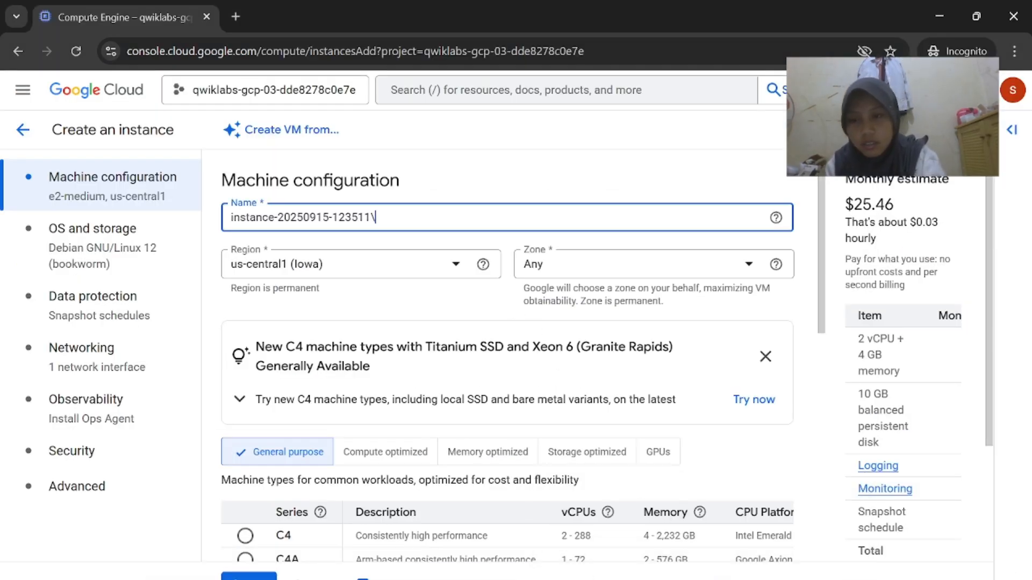
pyautogui.write('\\\\\\\\\\\\\\\\\\\\\\\\\\\\\\\\\\')
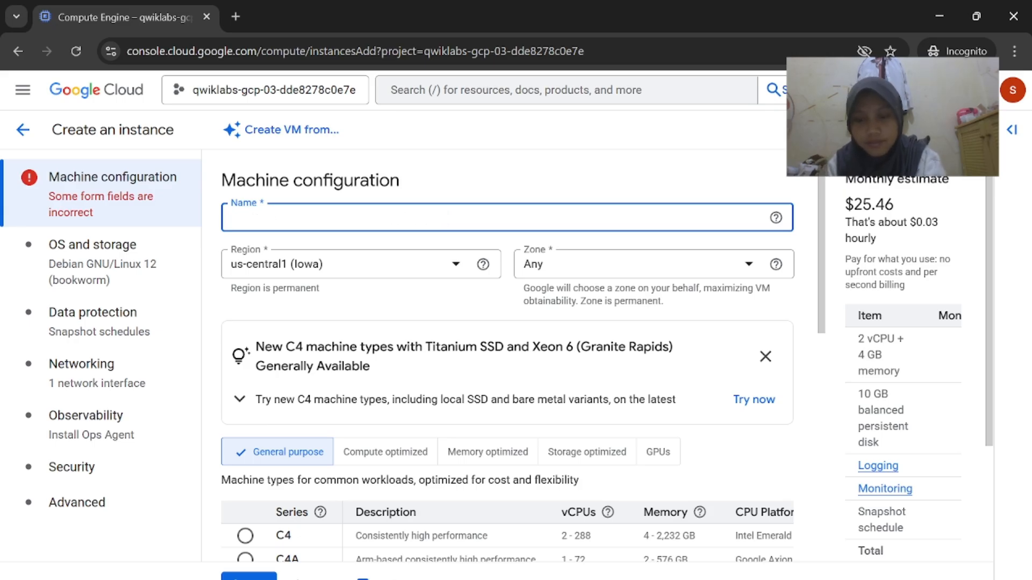
pyautogui.write('blue')
pyautogui.moveTo(701, 579)
pyautogui.click(648, 566)
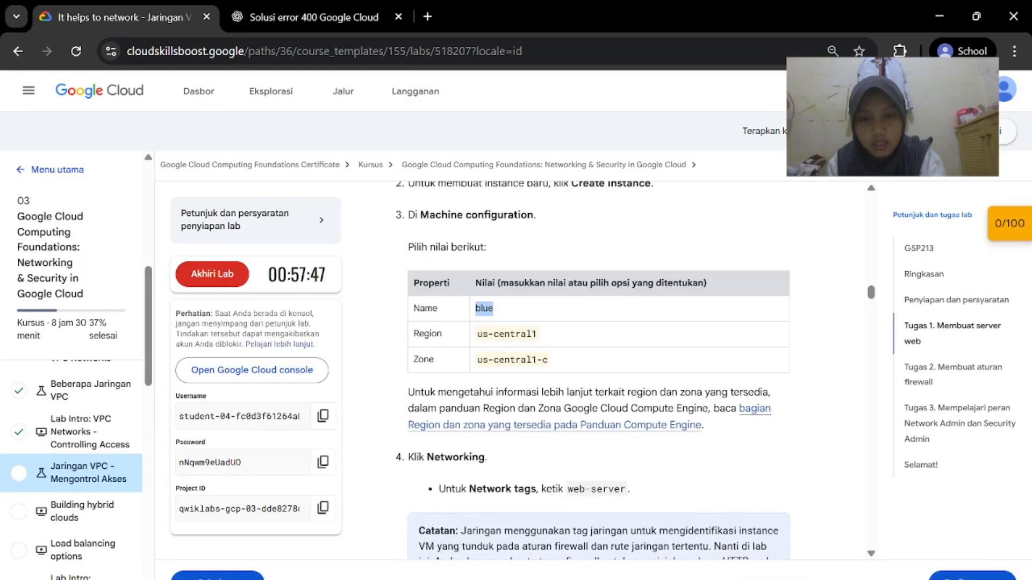
pyautogui.click(751, 571)
# Set the instance's zone to us-central1-c
pyautogui.click(607, 266)
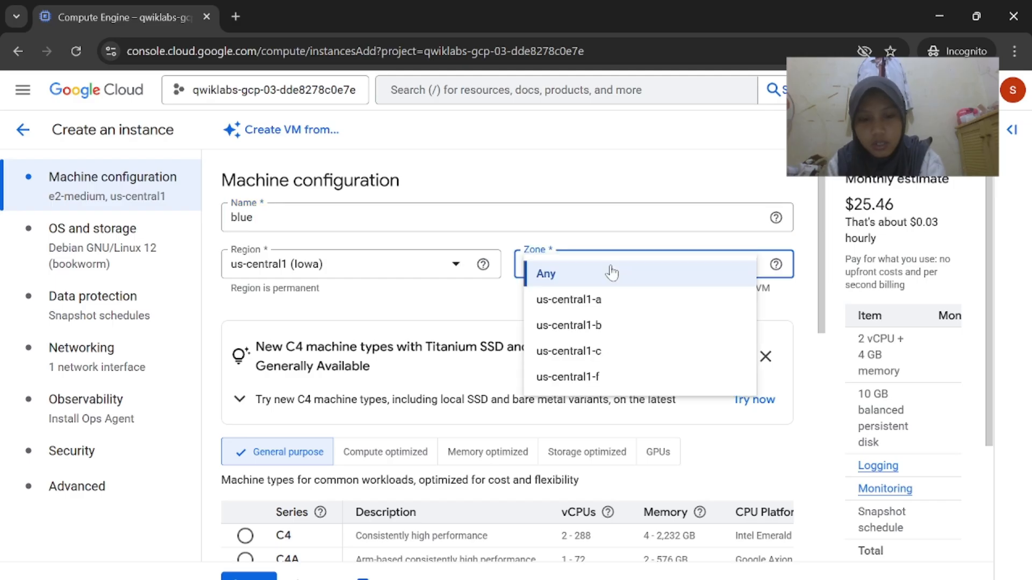
pyautogui.click(624, 350)
pyautogui.moveTo(711, 571)
pyautogui.click(618, 565)
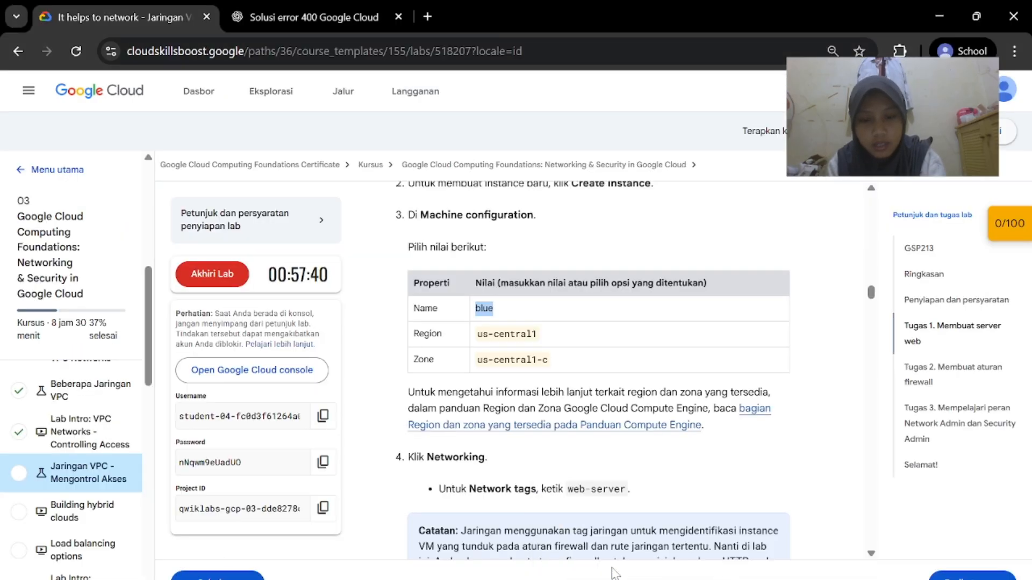
pyautogui.scroll(-2, 591, 370)
pyautogui.click(752, 571)
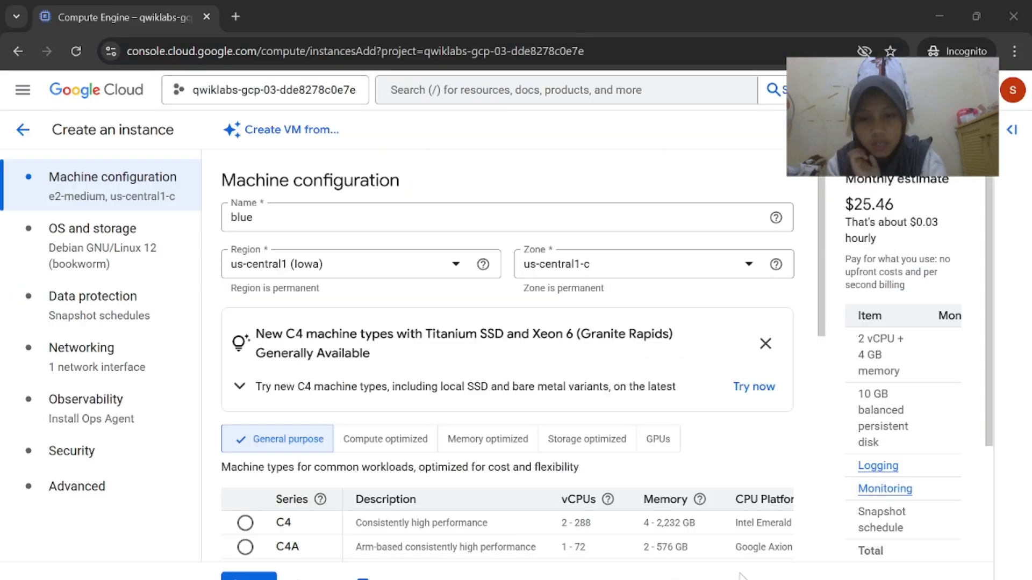
# Go to the Networking section of the instance creation form
pyautogui.click(125, 357)
pyautogui.scroll(-5, 398, 327)
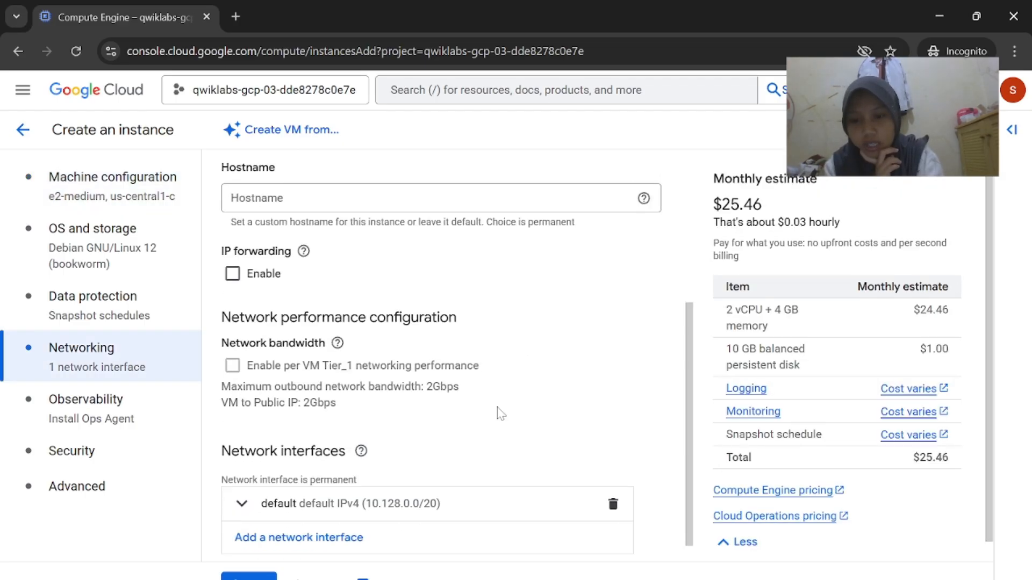
pyautogui.moveTo(710, 571)
pyautogui.click(618, 538)
pyautogui.scroll(-3, 532, 426)
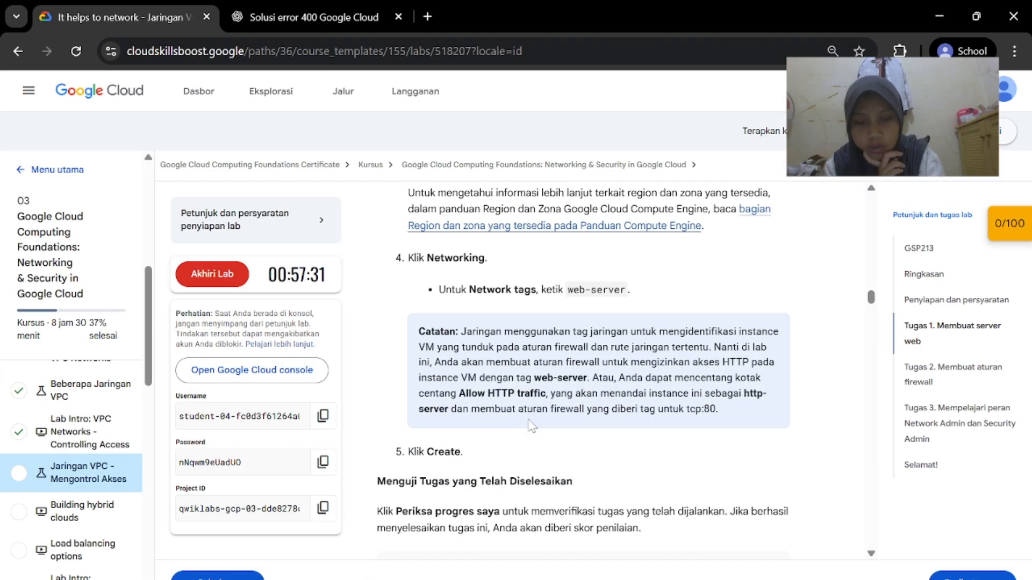
pyautogui.moveTo(710, 572)
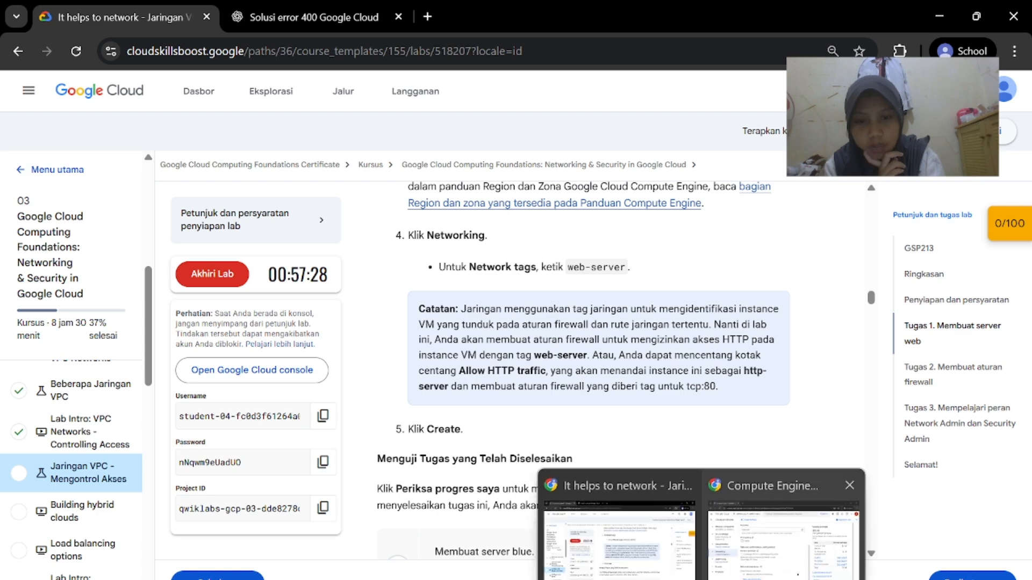
pyautogui.click(748, 538)
pyautogui.scroll(-1, 521, 462)
pyautogui.scroll(5, 520, 462)
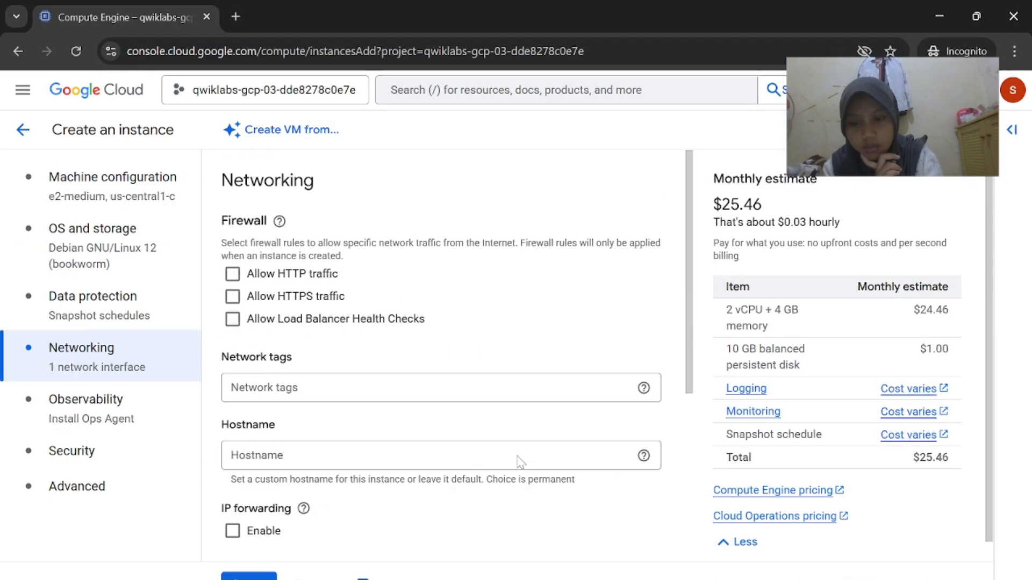
# Enter web-server in the Network tags field
pyautogui.click(450, 384)
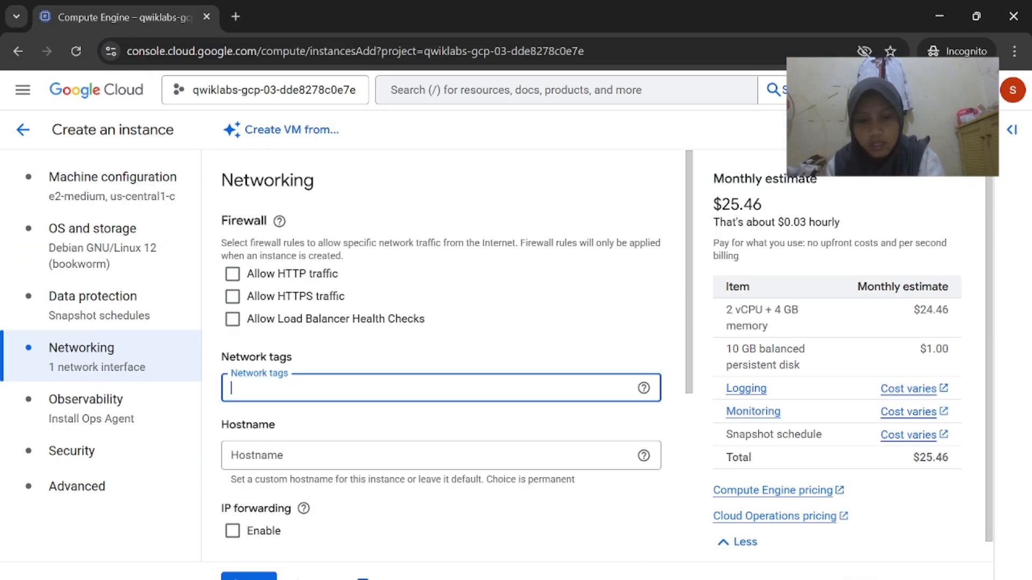
pyautogui.moveTo(710, 571)
pyautogui.click(650, 537)
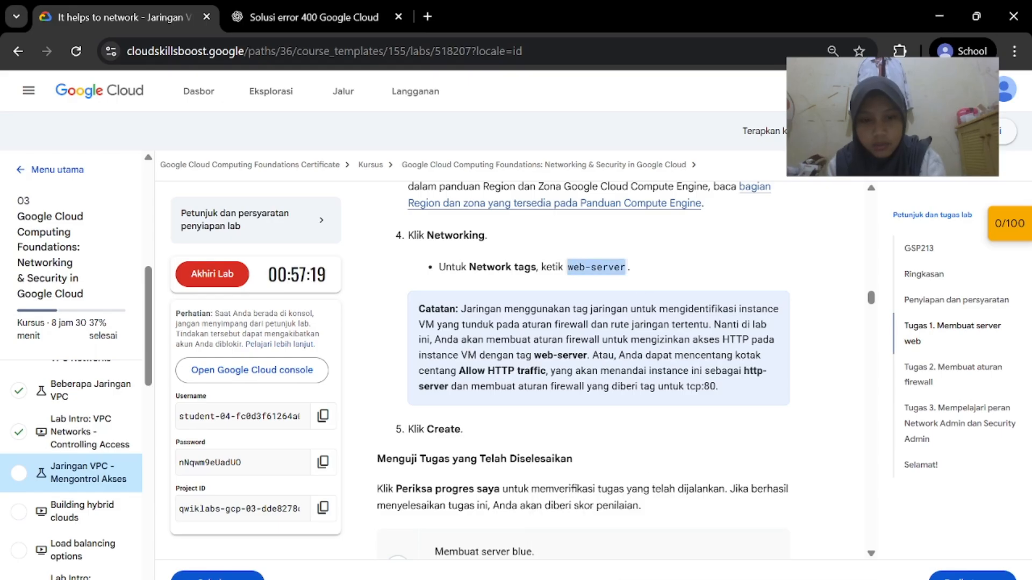
pyautogui.moveTo(732, 570)
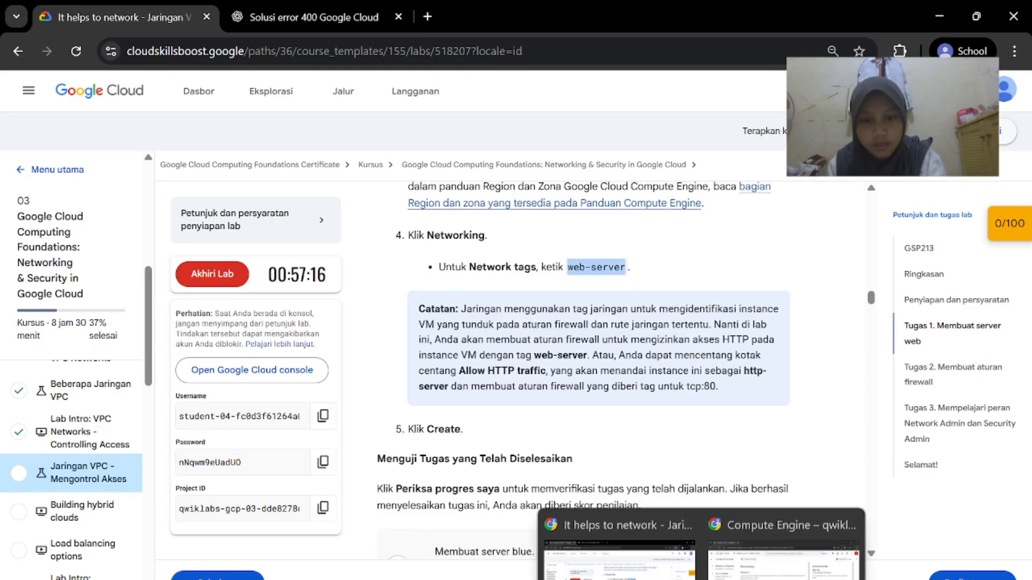
pyautogui.click(731, 529)
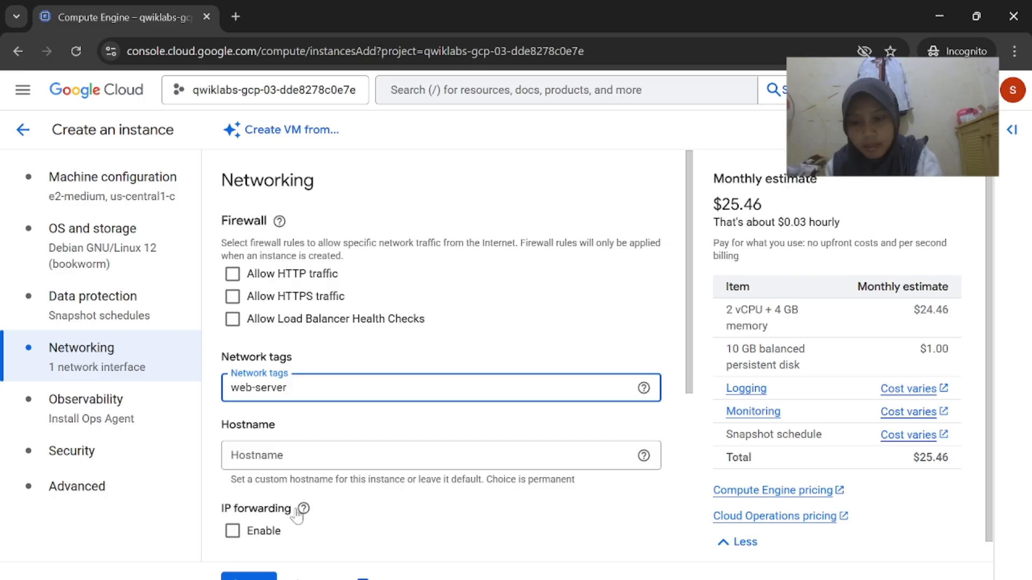
pyautogui.scroll(-5, 298, 517)
pyautogui.moveTo(711, 571)
pyautogui.click(643, 535)
pyautogui.scroll(-1, 583, 371)
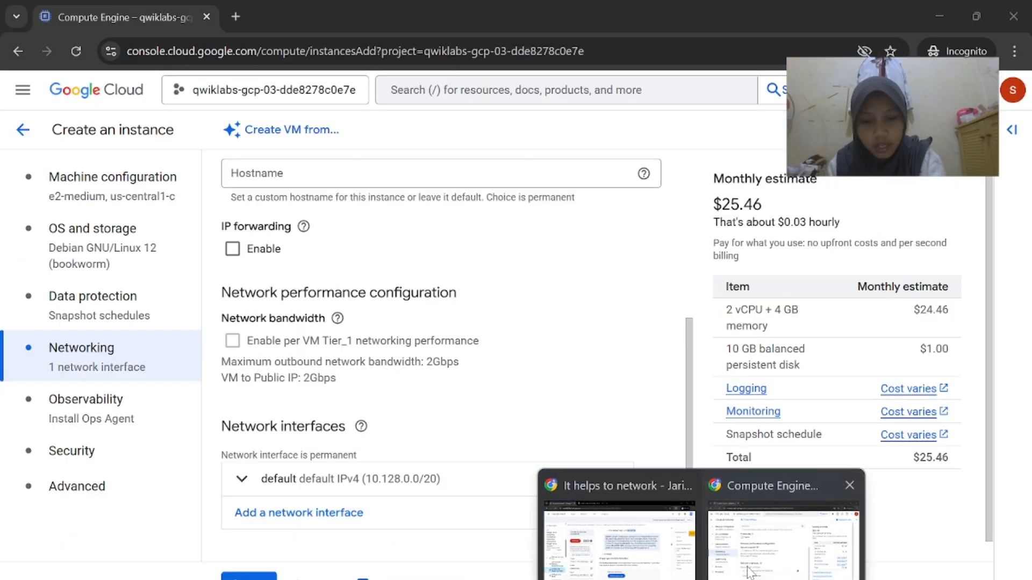
pyautogui.click(742, 532)
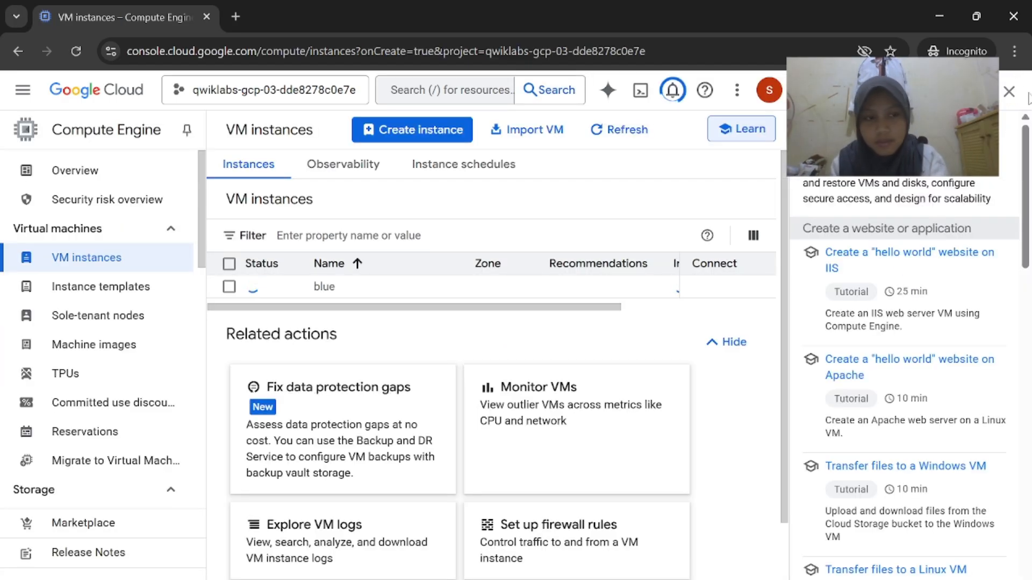
# Close the Learn panel, wait for blue to run, and run the blue-server progress check
pyautogui.click(1009, 92)
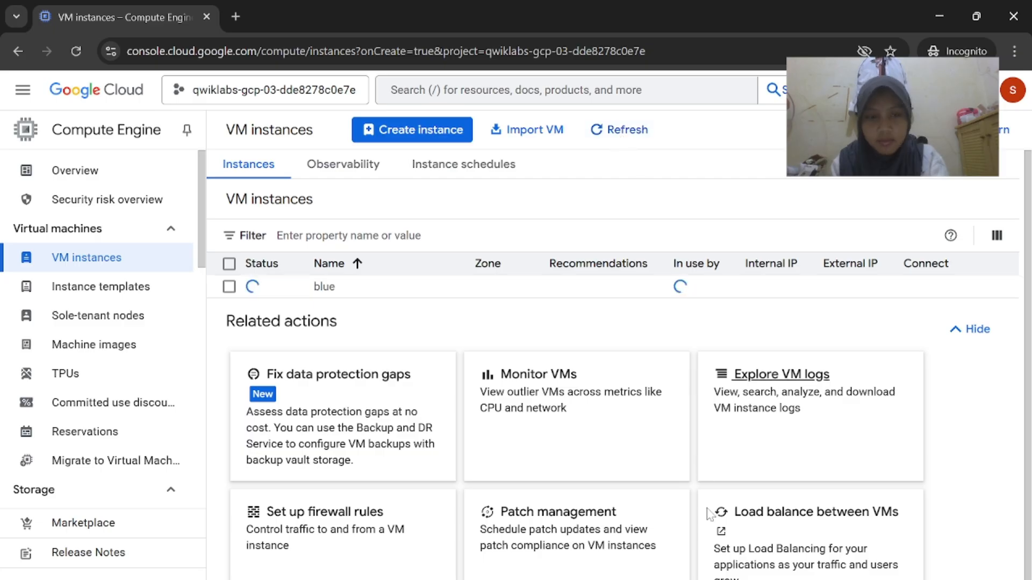
pyautogui.click(619, 559)
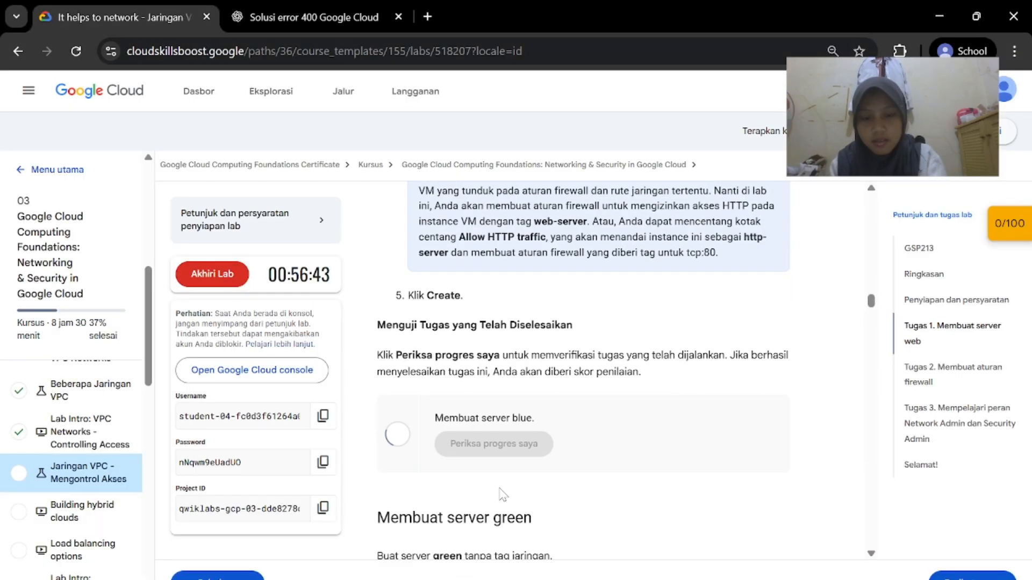
pyautogui.click(782, 529)
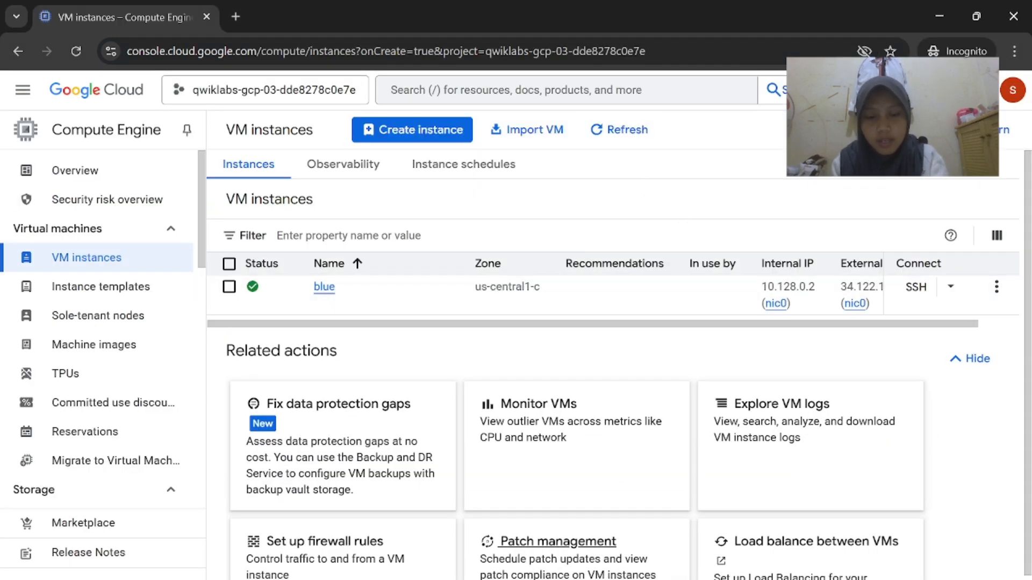
pyautogui.click(648, 562)
pyautogui.scroll(2, 603, 469)
pyautogui.scroll(-10, 603, 469)
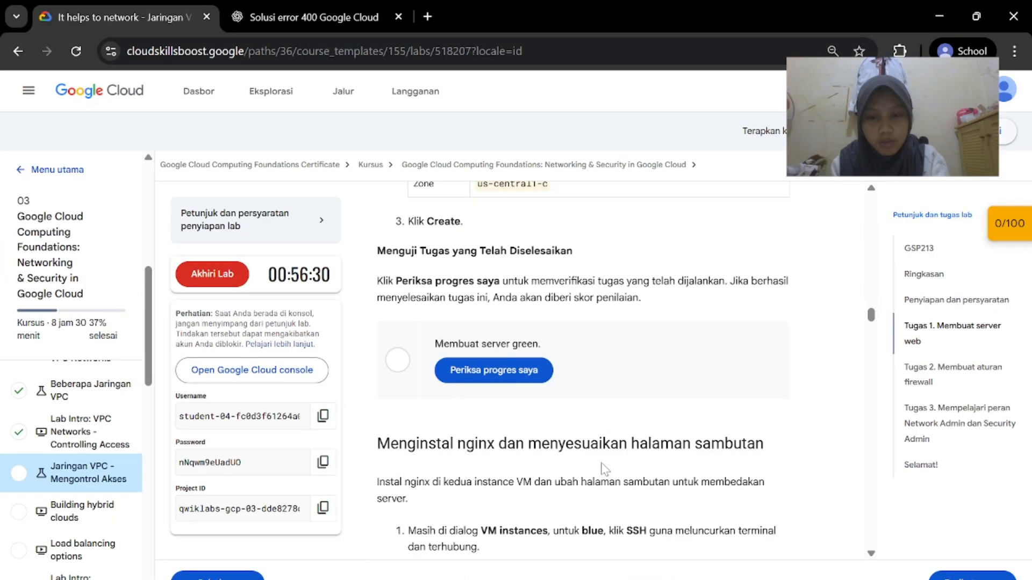
pyautogui.scroll(5, 603, 470)
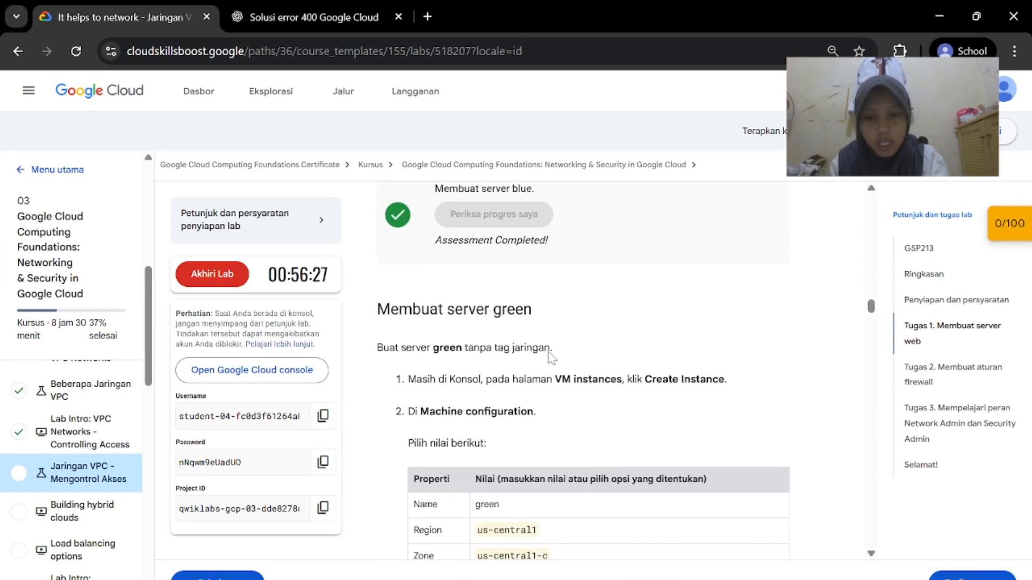
# Start creating another VM instance, checking the lab's settings for the green server
pyautogui.scroll(-1, 631, 321)
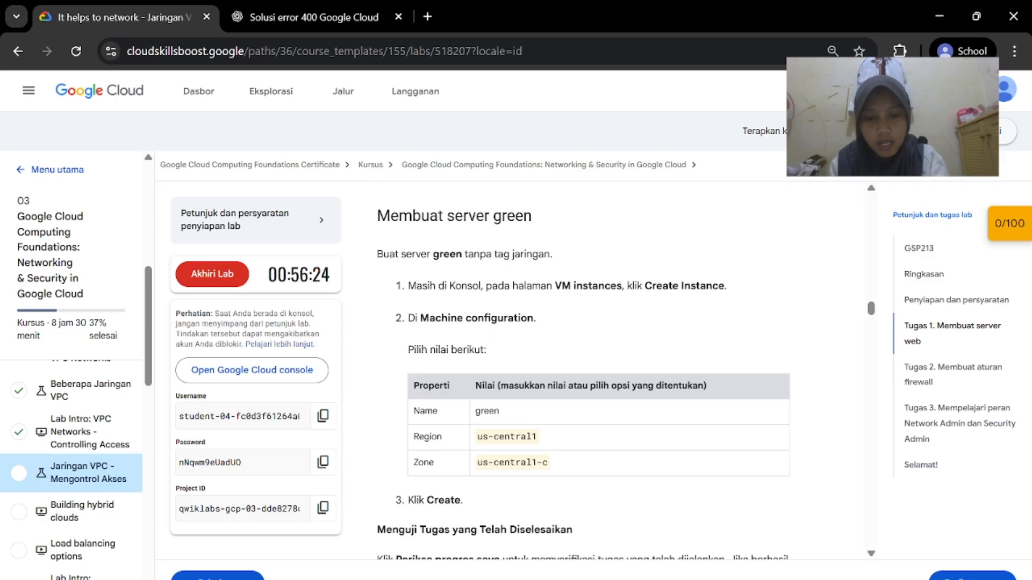
pyautogui.hotkey('alt', 'Tab')
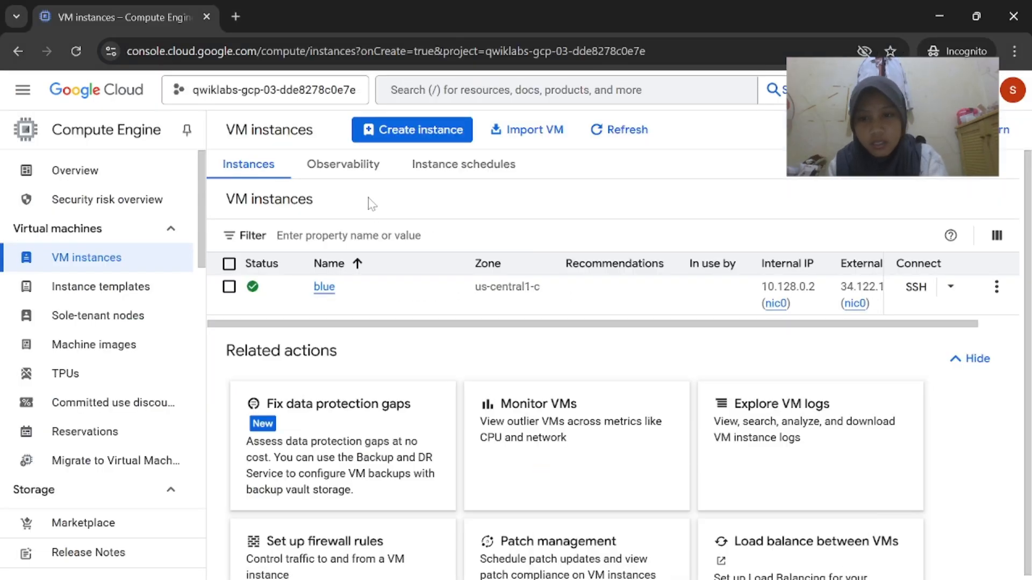
pyautogui.click(422, 131)
pyautogui.hotkey('alt', 'Tab')
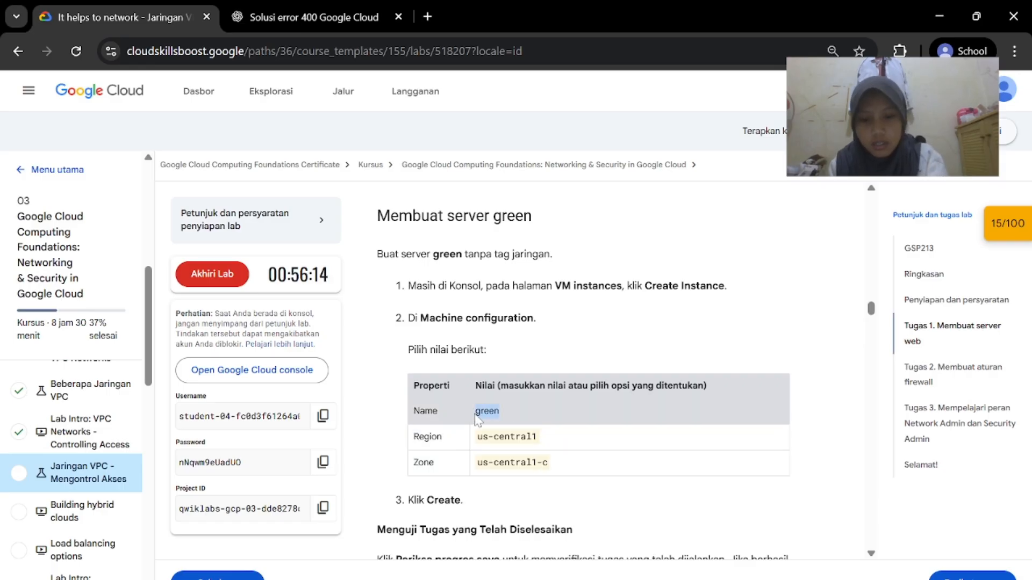
pyautogui.hotkey('alt', 'Tab')
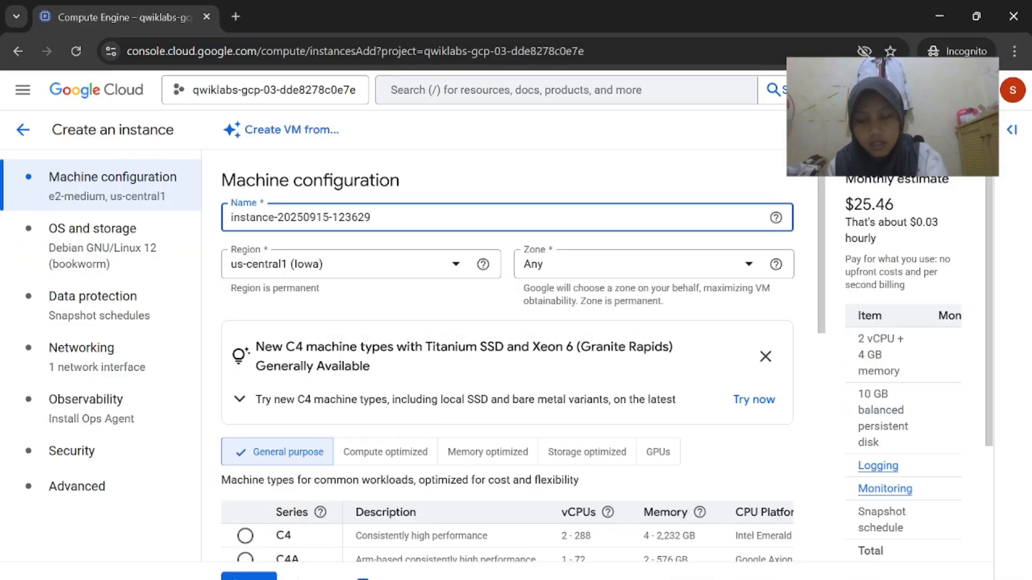
# Name the instance green and set its zone to us-central1-c
pyautogui.hotkey('ctrl', 'a')
pyautogui.press('BackSpace')
pyautogui.write('green')
pyautogui.click(580, 270)
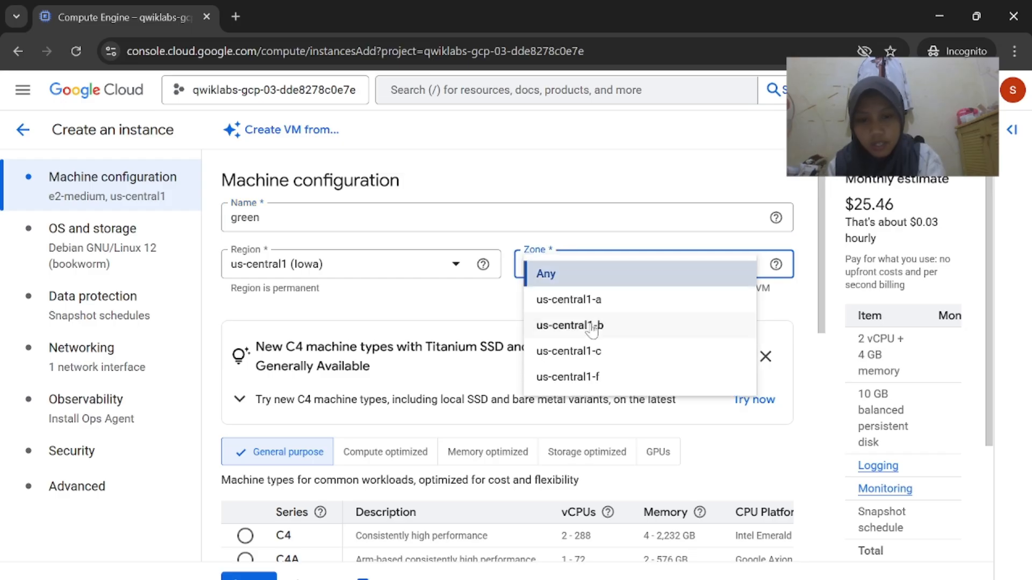
pyautogui.click(591, 349)
pyautogui.hotkey('alt', 'Tab')
pyautogui.scroll(-5, 596, 473)
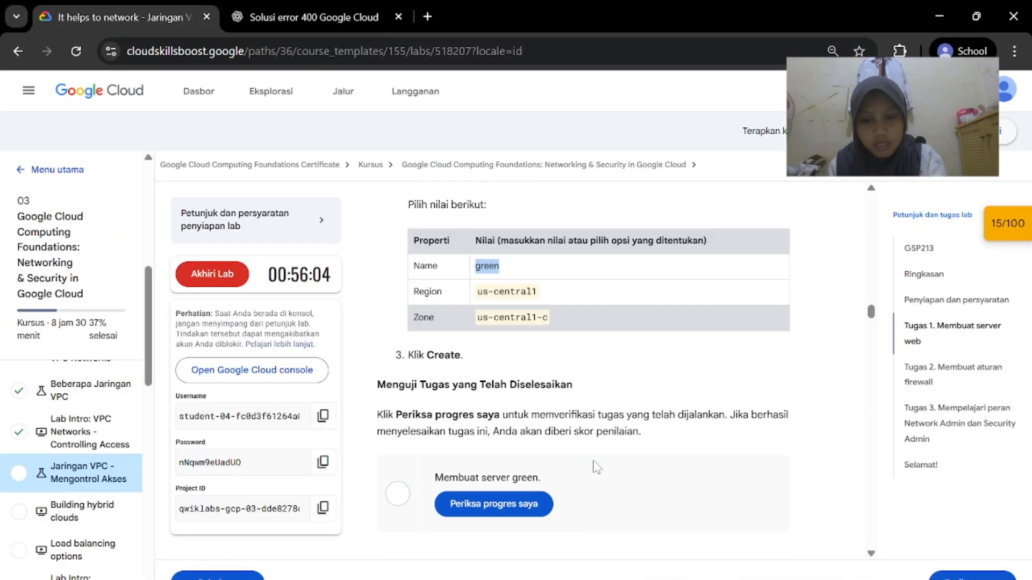
pyautogui.hotkey('alt', 'Tab')
pyautogui.scroll(-4, 483, 460)
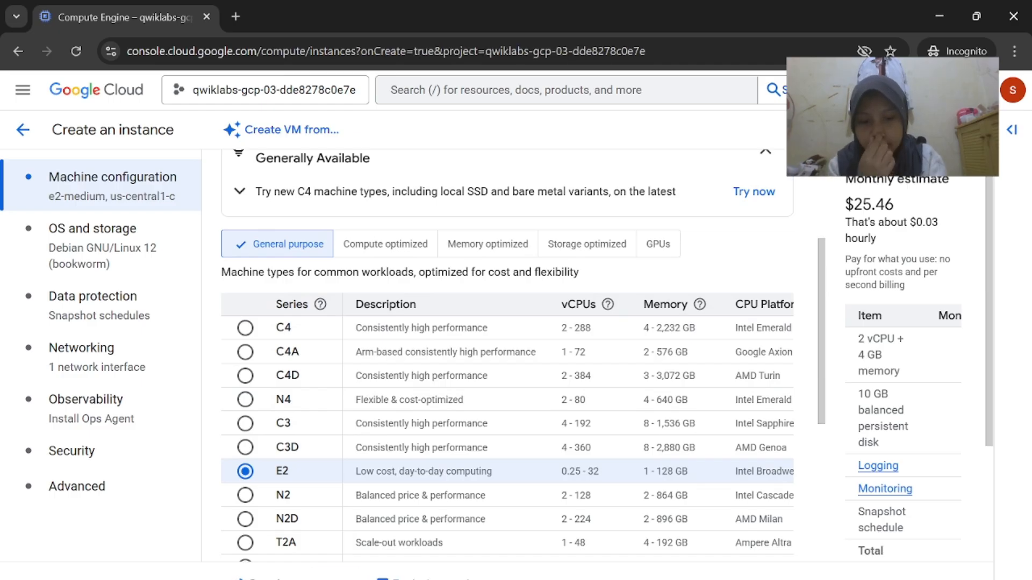
# Run the lab's progress check for the green server
pyautogui.moveTo(701, 578)
pyautogui.click(616, 529)
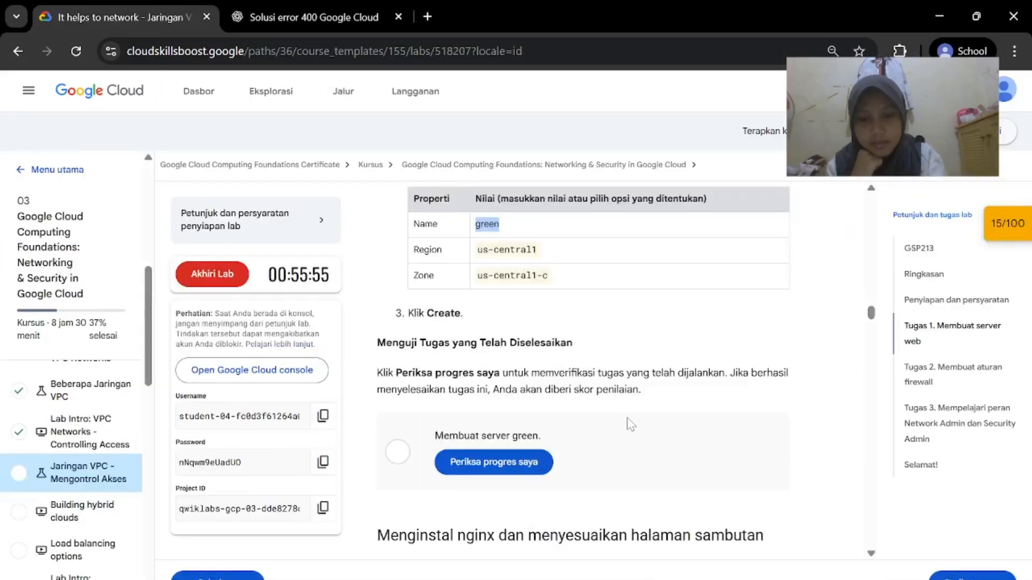
pyautogui.scroll(3, 630, 423)
pyautogui.scroll(-1, 706, 542)
pyautogui.scroll(-1, 662, 475)
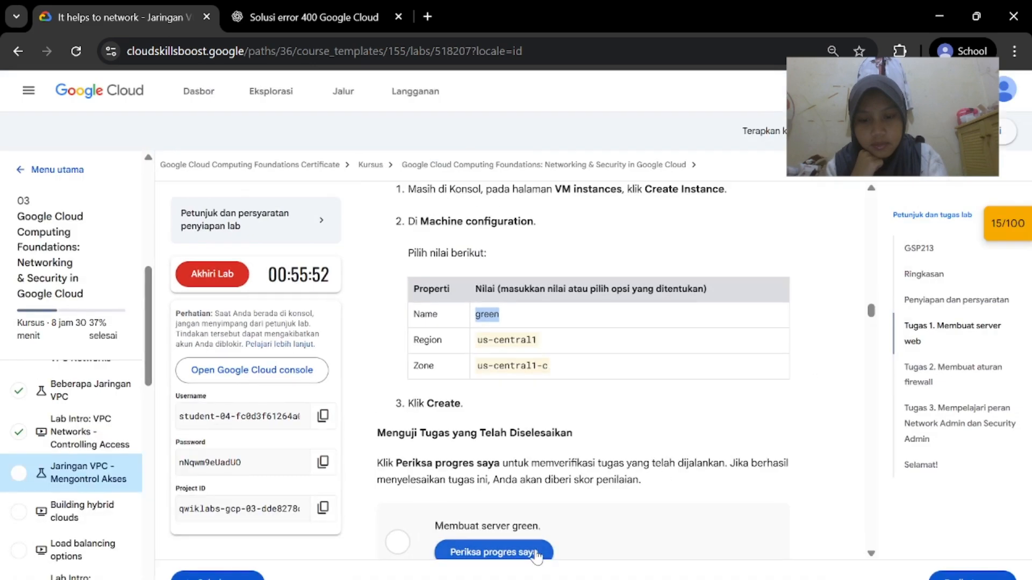
pyautogui.click(537, 555)
pyautogui.scroll(-3, 562, 467)
pyautogui.moveTo(701, 579)
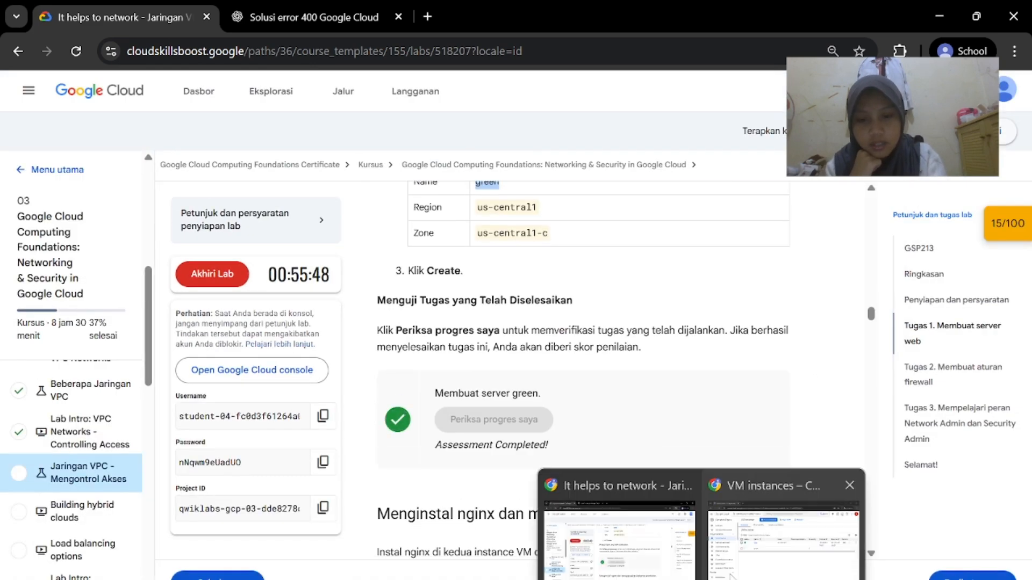
pyautogui.click(785, 535)
pyautogui.scroll(-1, 629, 315)
# Refresh the VM instances list until green appears, then read the next lab task
pyautogui.click(628, 139)
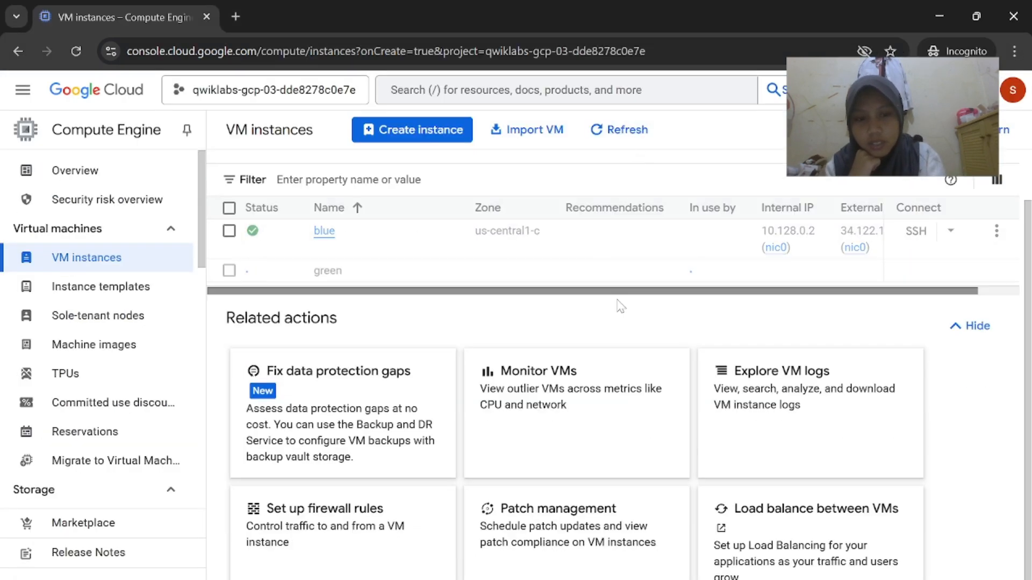
pyautogui.scroll(1, 595, 270)
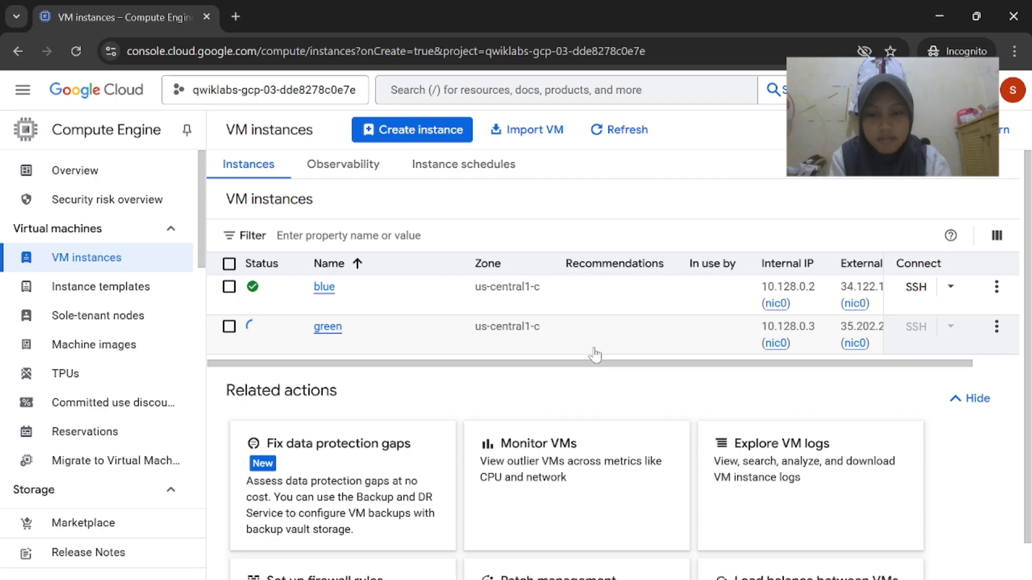
pyautogui.click(626, 131)
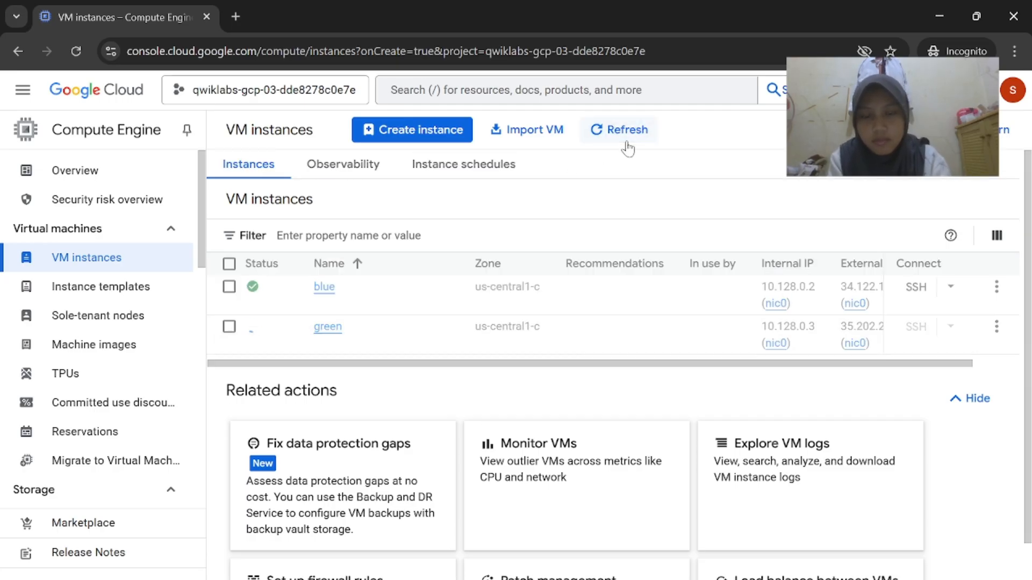
pyautogui.moveTo(701, 578)
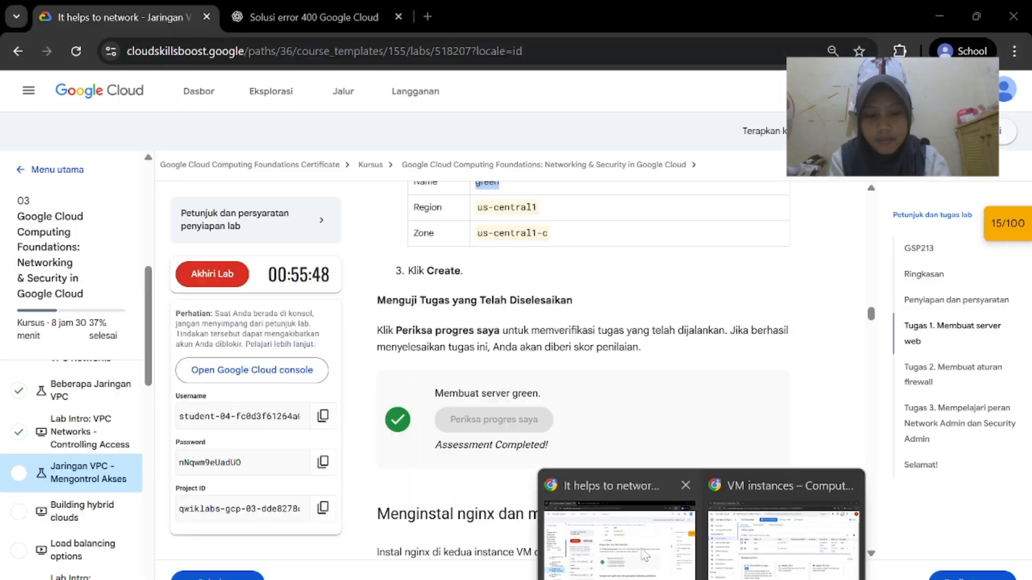
pyautogui.click(618, 532)
pyautogui.scroll(-5, 641, 431)
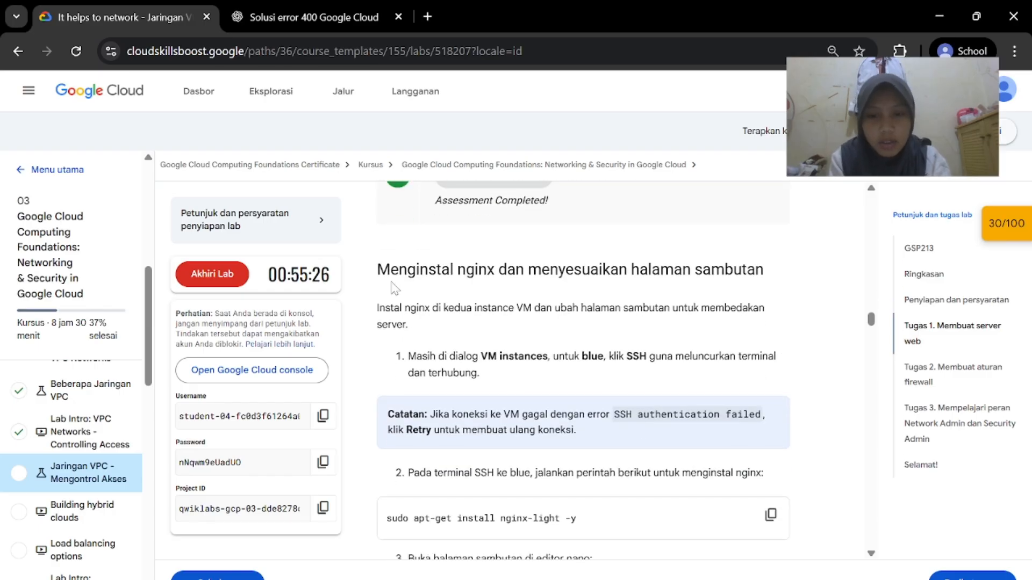
pyautogui.scroll(-3, 573, 317)
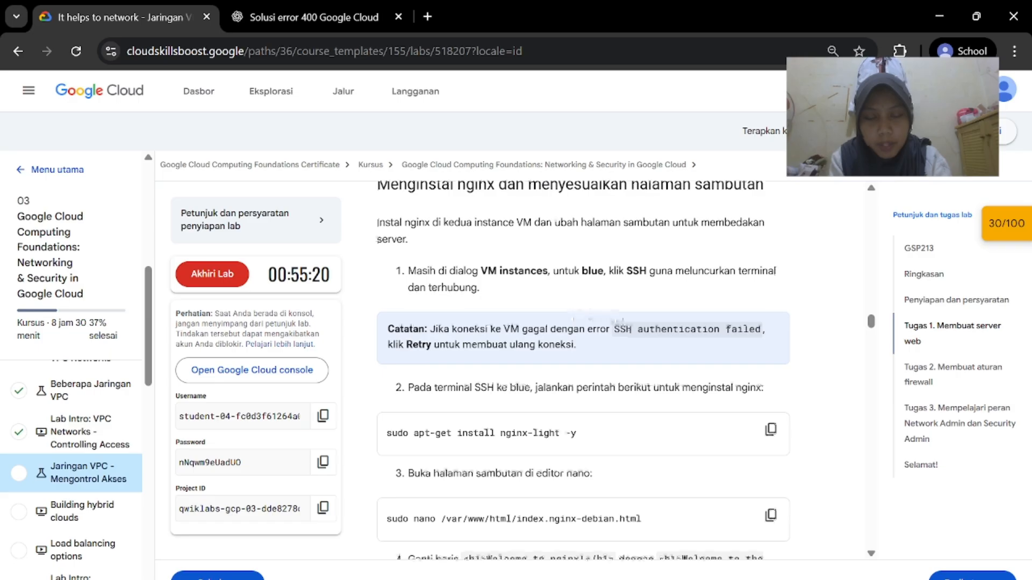
pyautogui.scroll(-1, 573, 317)
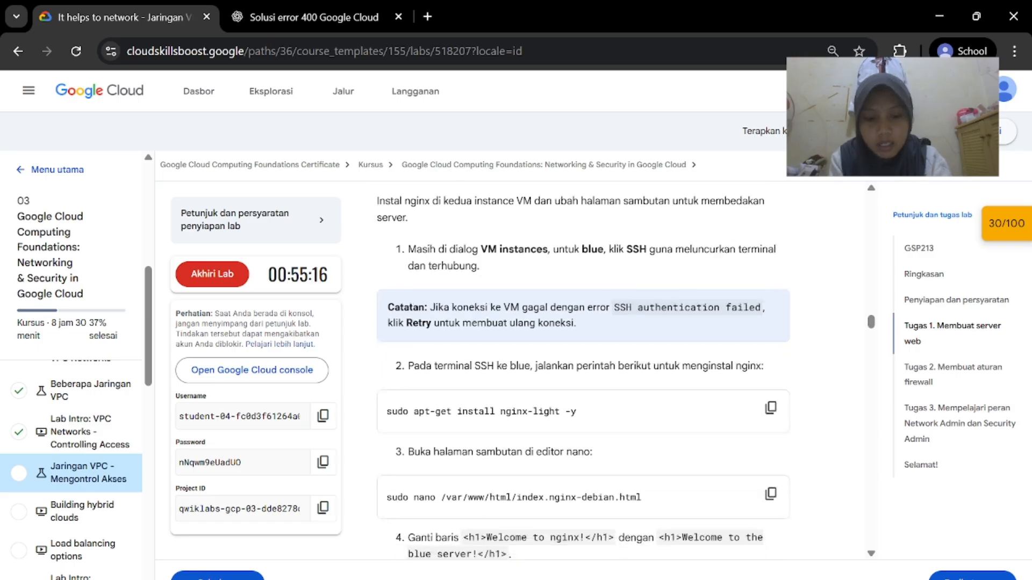
# Open SSH-in-browser from the blue VM's row
pyautogui.click(759, 566)
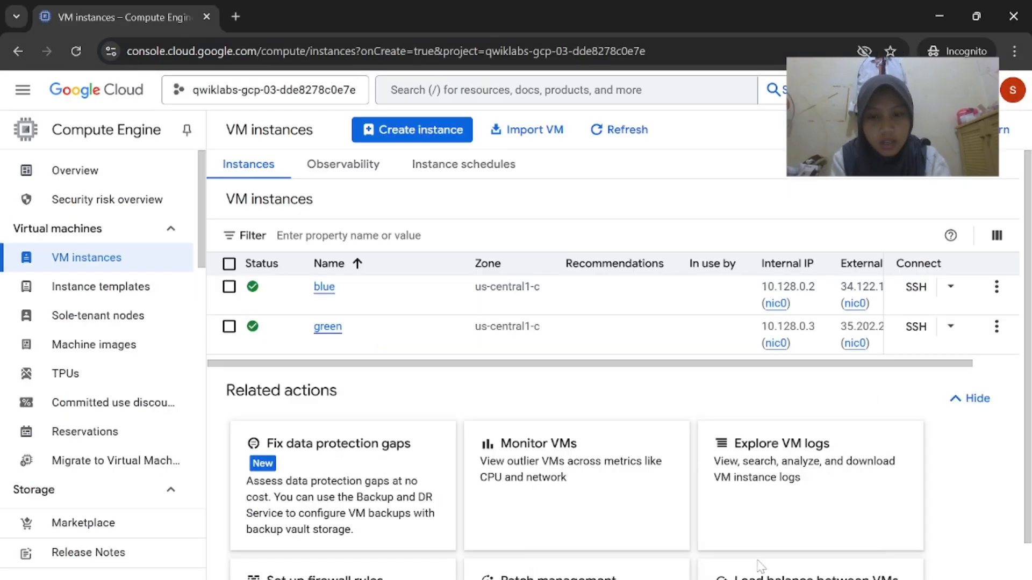
pyautogui.moveTo(723, 364); pyautogui.dragTo(770, 364)
pyautogui.click(914, 287)
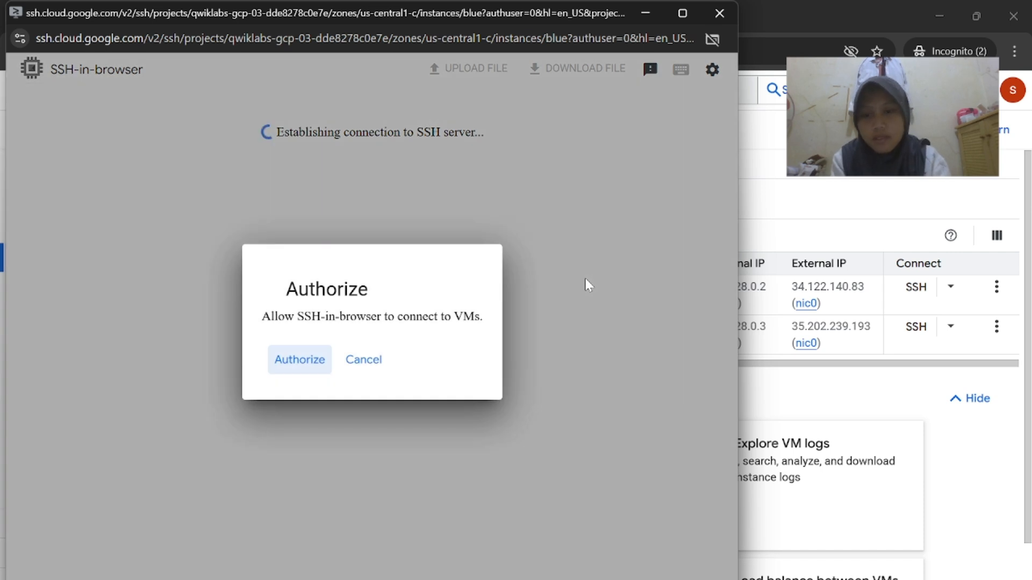
# Authorize the SSH session and run sudo apt-get install nginx-light -y on blue
pyautogui.click(292, 371)
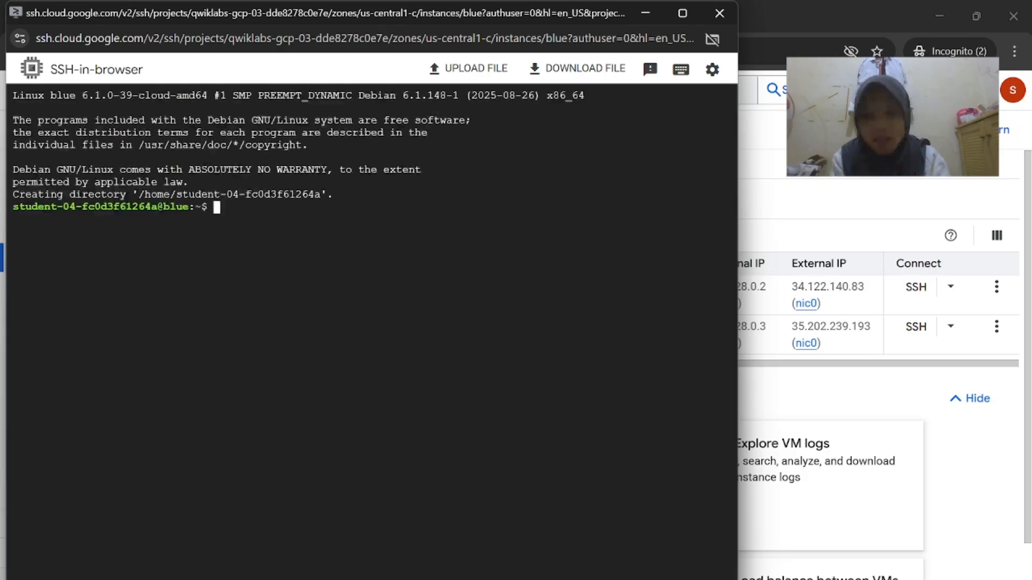
pyautogui.moveTo(704, 579)
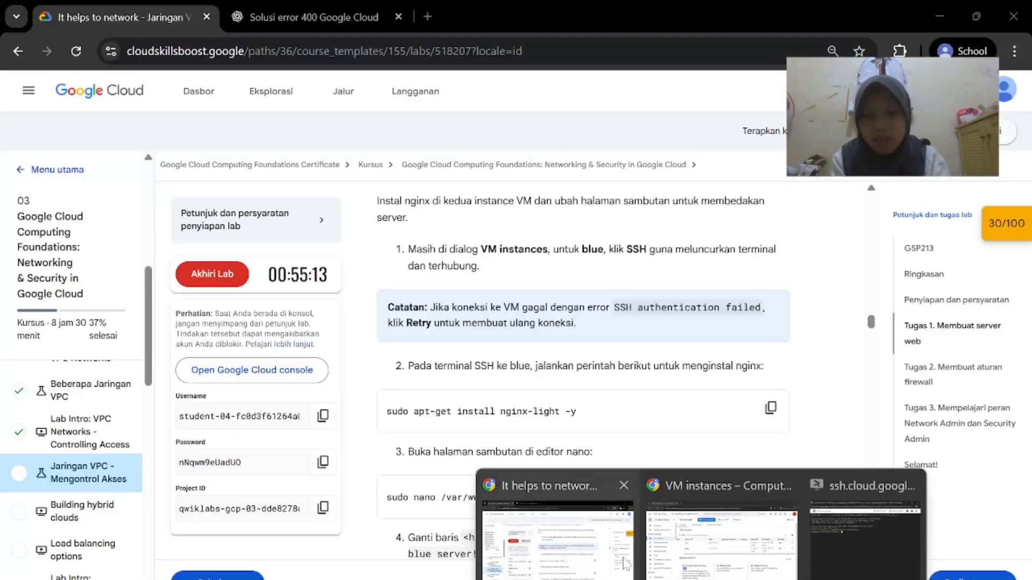
pyautogui.click(617, 557)
pyautogui.scroll(-1, 621, 417)
pyautogui.scroll(-1, 597, 375)
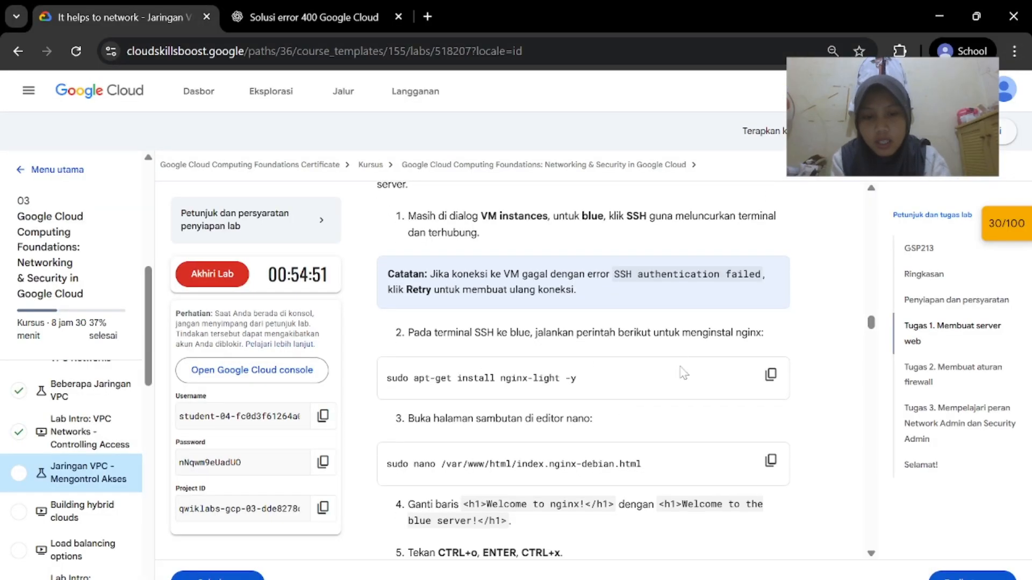
pyautogui.click(770, 371)
pyautogui.scroll(-1, 414, 349)
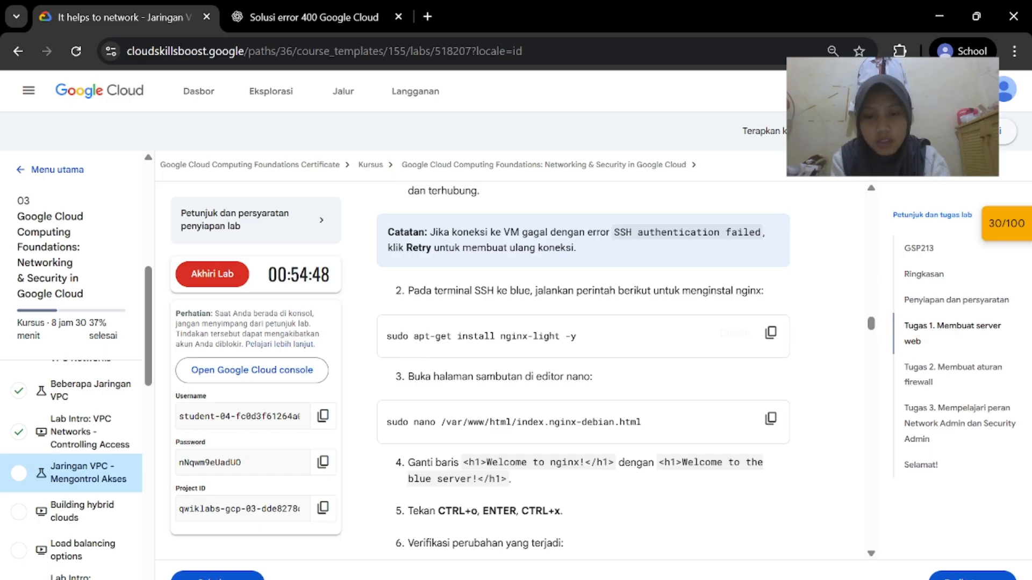
pyautogui.moveTo(704, 578)
pyautogui.click(823, 546)
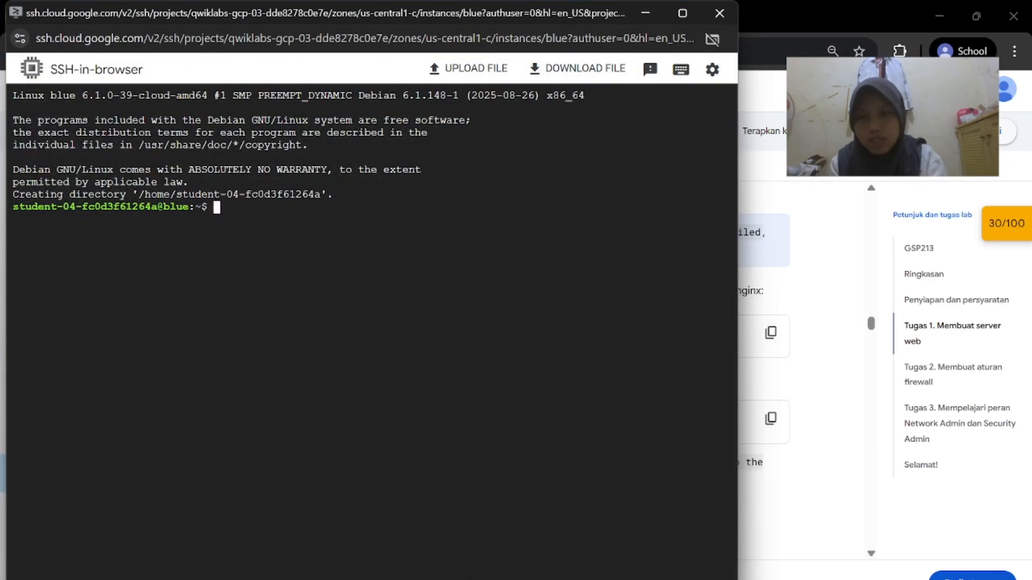
pyautogui.hotkey('ctrl', 'v')
pyautogui.press('Return')
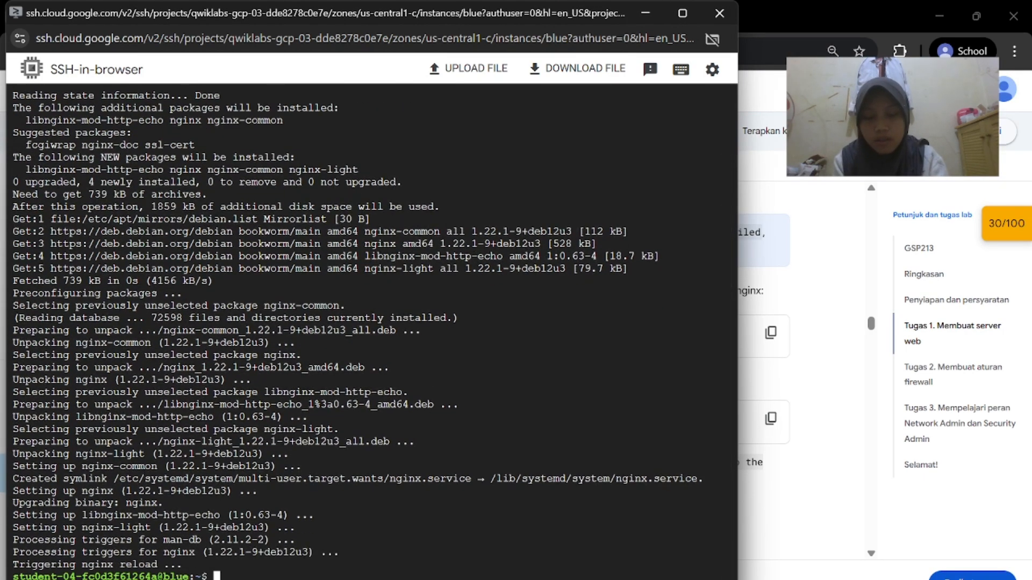
# Paste sudo nano /var/www/html/index.nginx-debian.html into the blue VM terminal
pyautogui.moveTo(702, 578)
pyautogui.click(604, 556)
pyautogui.scroll(-1, 697, 417)
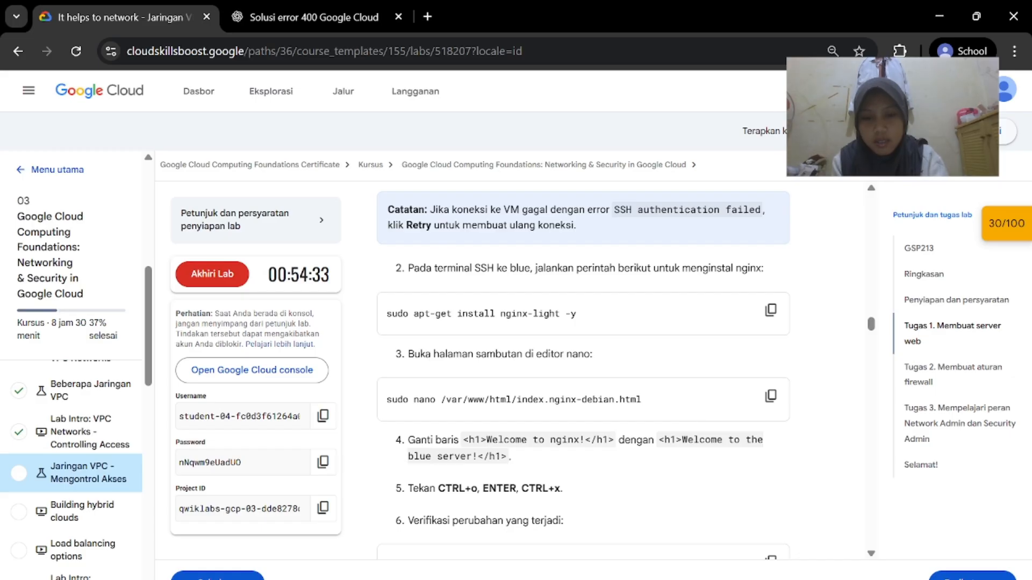
pyautogui.click(771, 396)
pyautogui.moveTo(779, 571)
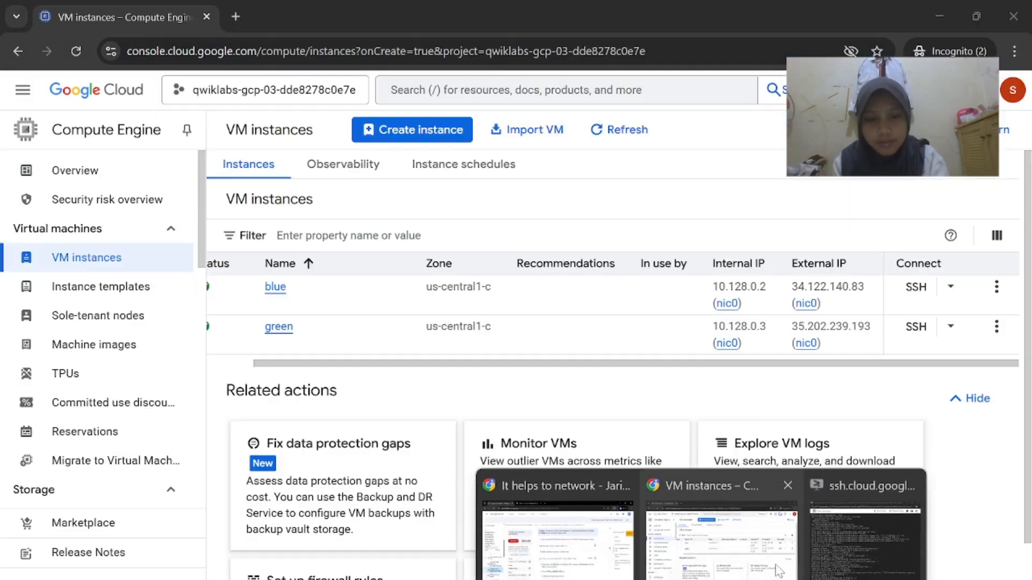
pyautogui.click(844, 550)
pyautogui.hotkey('ctrl', 'v')
# Open the welcome page in nano and copy the 'Welcome to the blue server!' heading from the lab
pyautogui.press('Return')
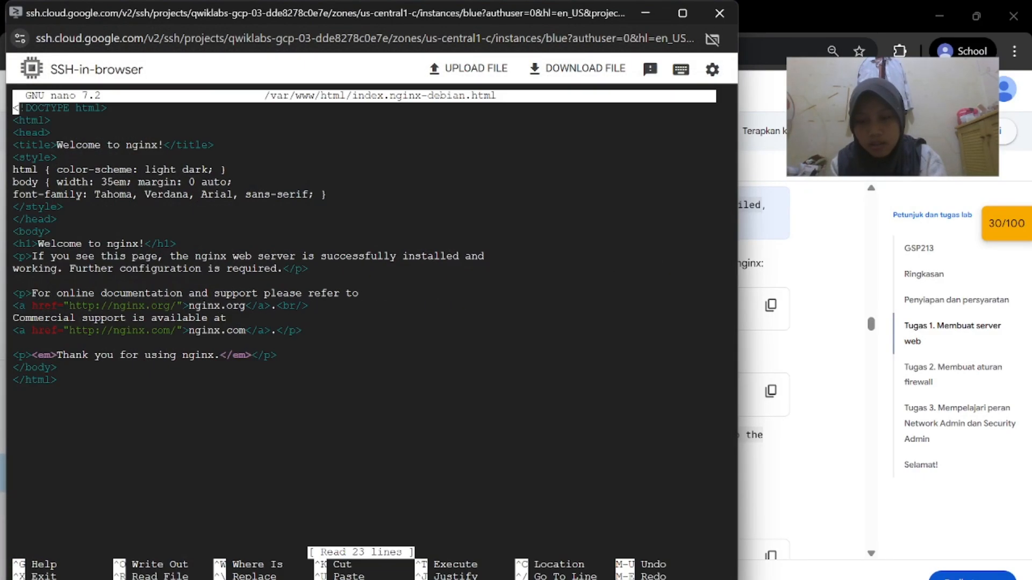
pyautogui.click(645, 14)
pyautogui.scroll(-2, 510, 380)
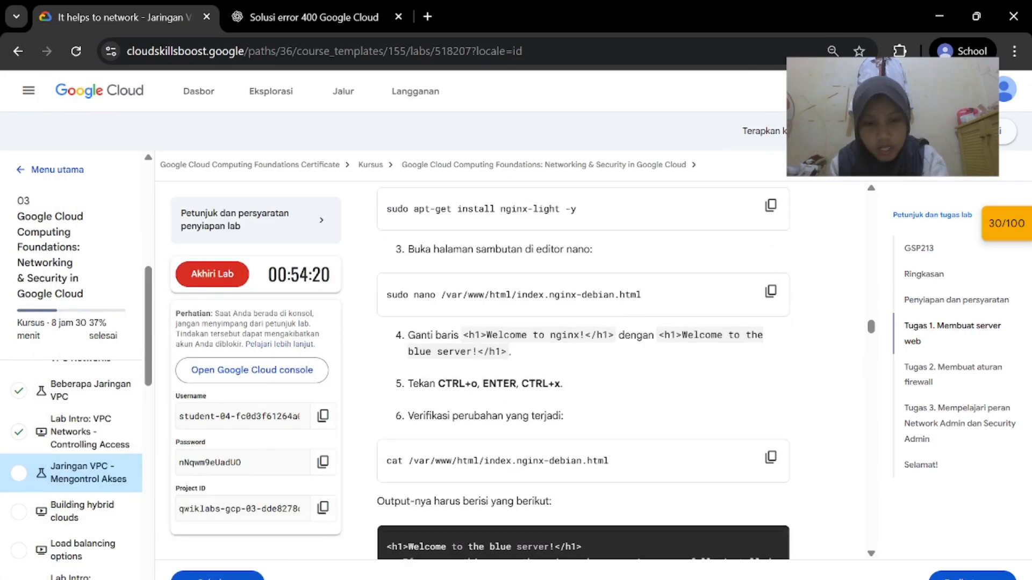
pyautogui.moveTo(659, 335); pyautogui.dragTo(509, 352)
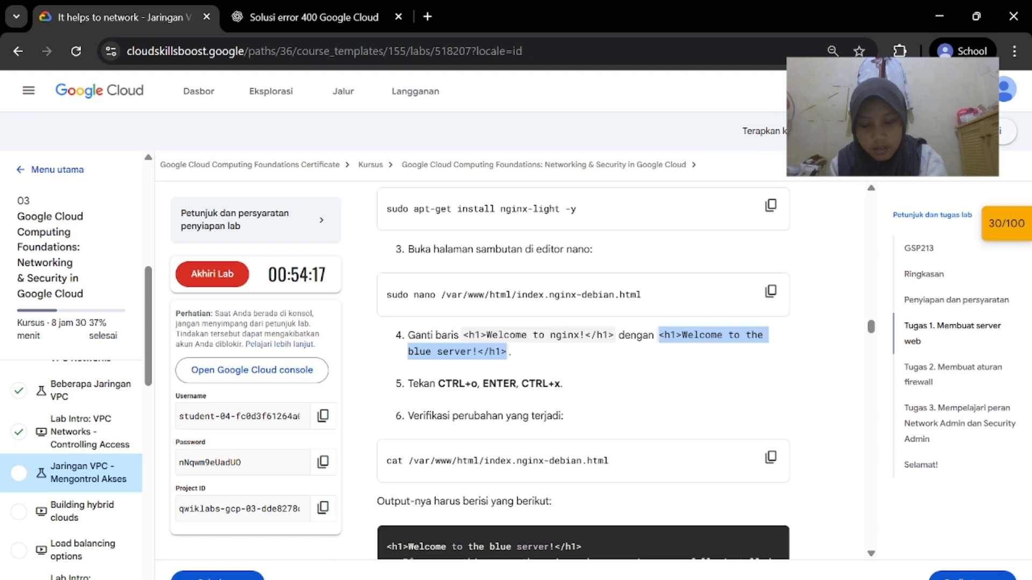
pyautogui.moveTo(697, 573)
pyautogui.click(844, 564)
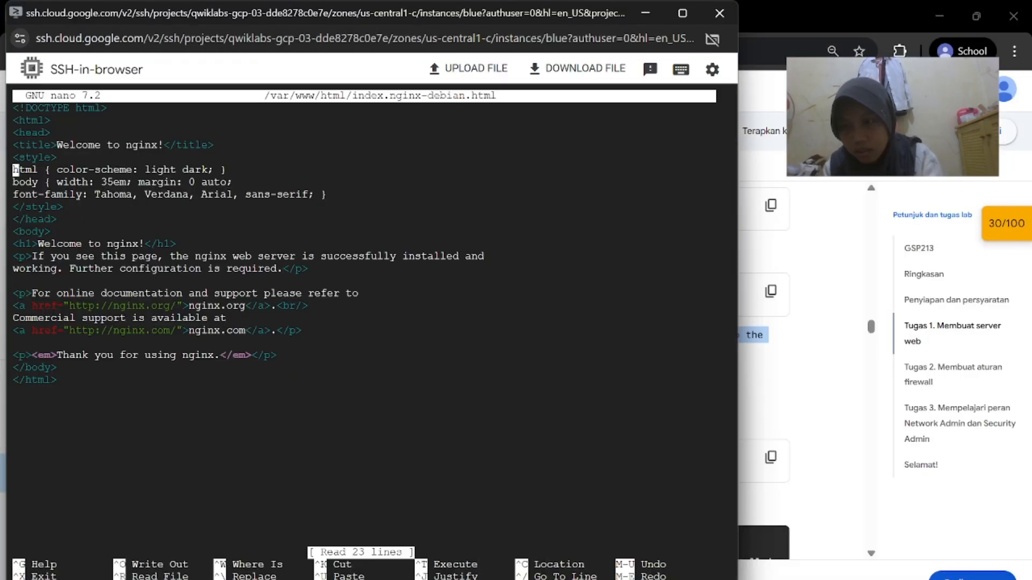
# Replace the <h1>Welcome to nginx!</h1> line with the pasted blue server heading
pyautogui.press('Right')
pyautogui.press('Right')
pyautogui.press('Right')
pyautogui.press('Right')
pyautogui.press('Right')
pyautogui.press('Right')
pyautogui.press('Right')
pyautogui.press('Right')
pyautogui.press('Right')
pyautogui.press('Right')
pyautogui.press('Down')
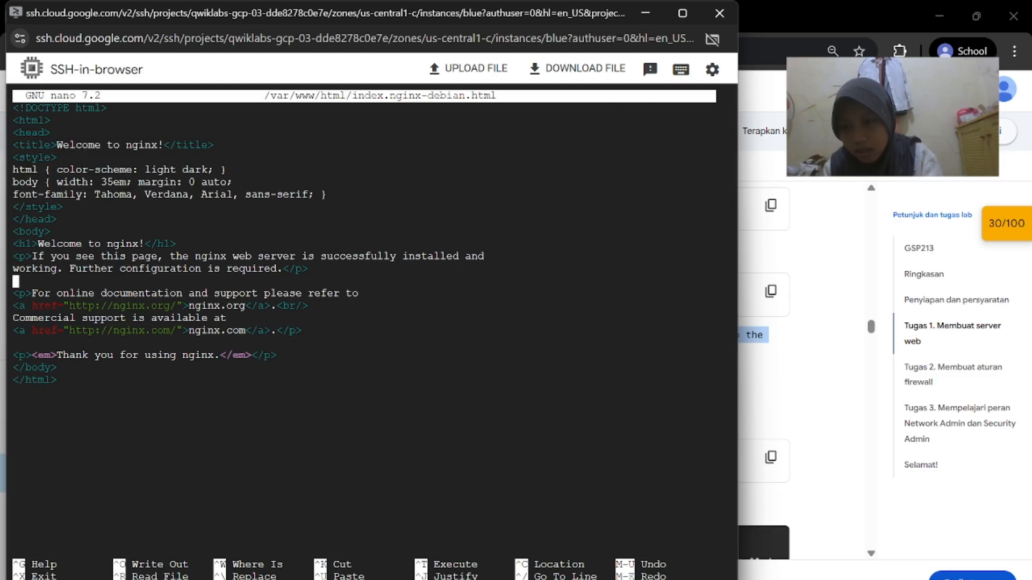
pyautogui.click(682, 12)
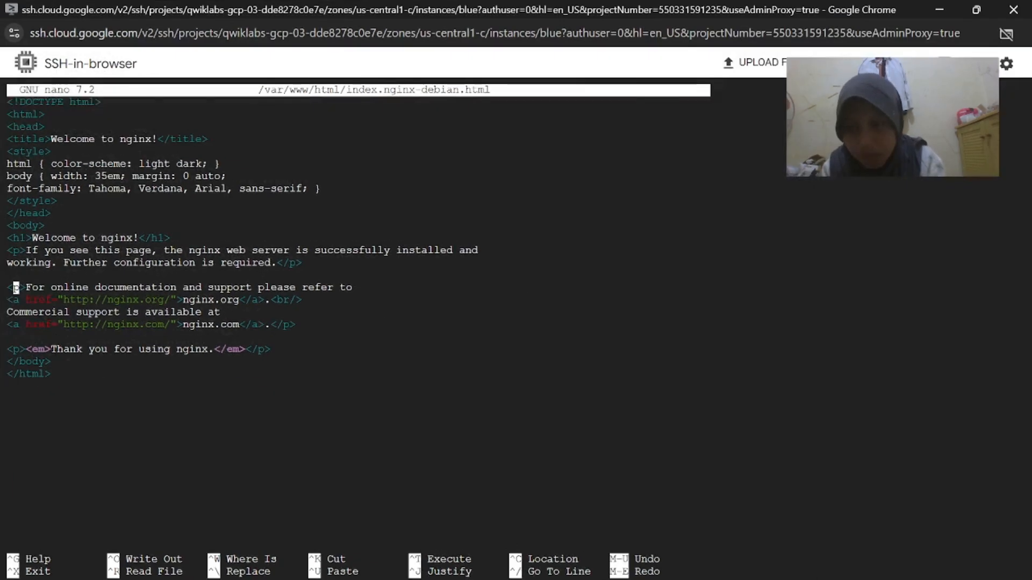
pyautogui.press('Up')
pyautogui.press('Up')
pyautogui.press('Up')
pyautogui.press('Up')
pyautogui.press('Right')
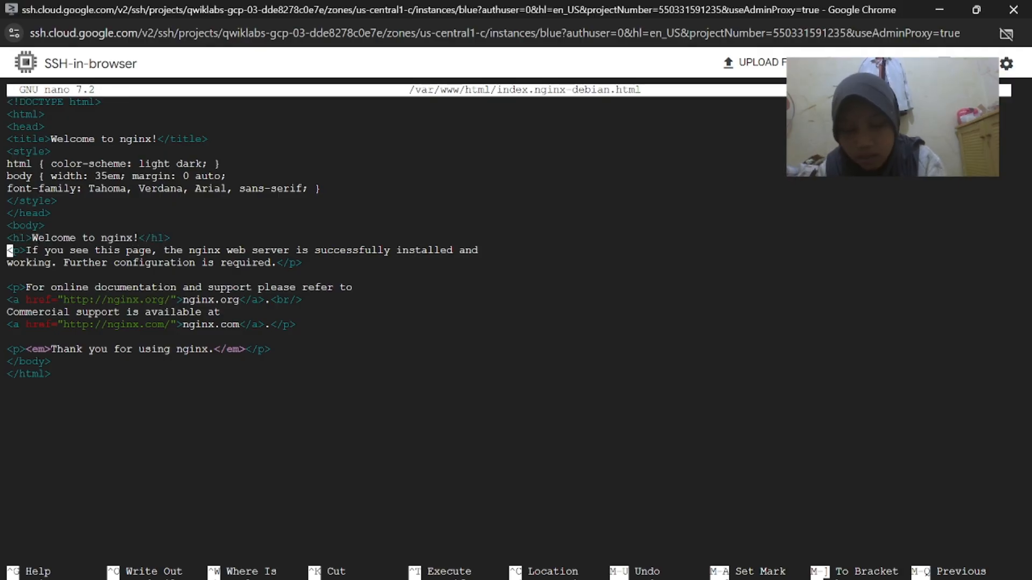
pyautogui.press('BackSpace')
pyautogui.press('BackSpace')
pyautogui.press('BackSpace')
pyautogui.press('BackSpace')
pyautogui.press('BackSpace')
pyautogui.press('BackSpace')
pyautogui.press('BackSpace')
pyautogui.press('BackSpace')
pyautogui.press('BackSpace')
pyautogui.press('BackSpace')
pyautogui.press('BackSpace')
pyautogui.press('BackSpace')
pyautogui.press('BackSpace')
pyautogui.press('BackSpace')
pyautogui.press('BackSpace')
pyautogui.press('BackSpace')
pyautogui.press('BackSpace')
pyautogui.press('BackSpace')
pyautogui.press('BackSpace')
pyautogui.press('BackSpace')
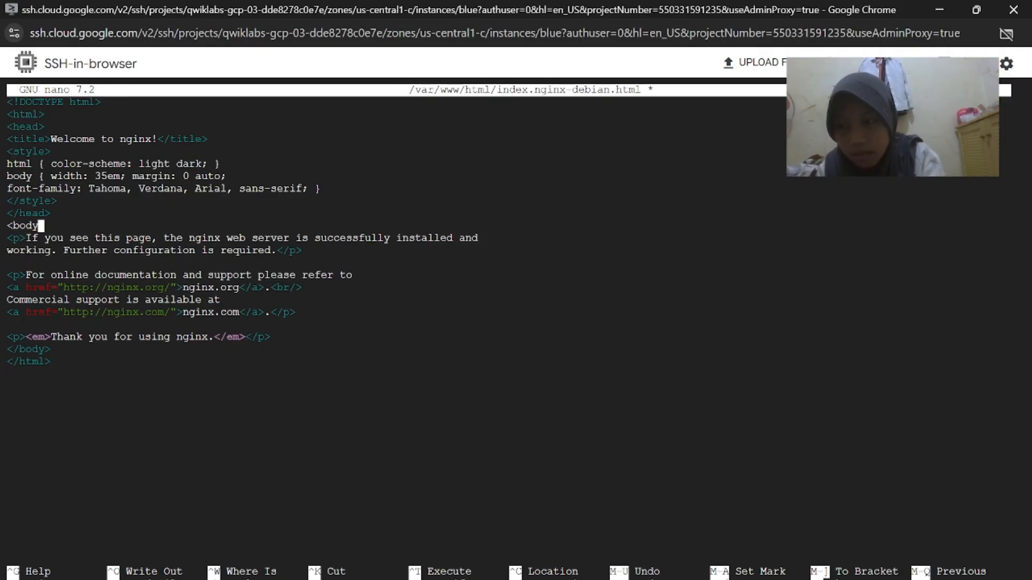
pyautogui.write('>')
pyautogui.press('Return')
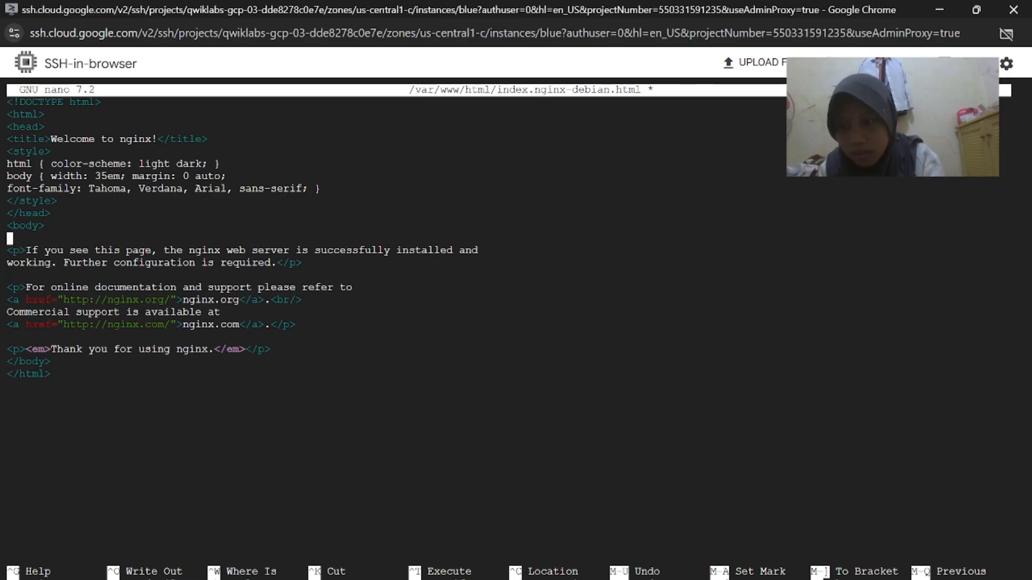
pyautogui.hotkey('ctrl', 'v')
# Save the edited welcome page under its existing name and exit nano
pyautogui.moveTo(701, 579)
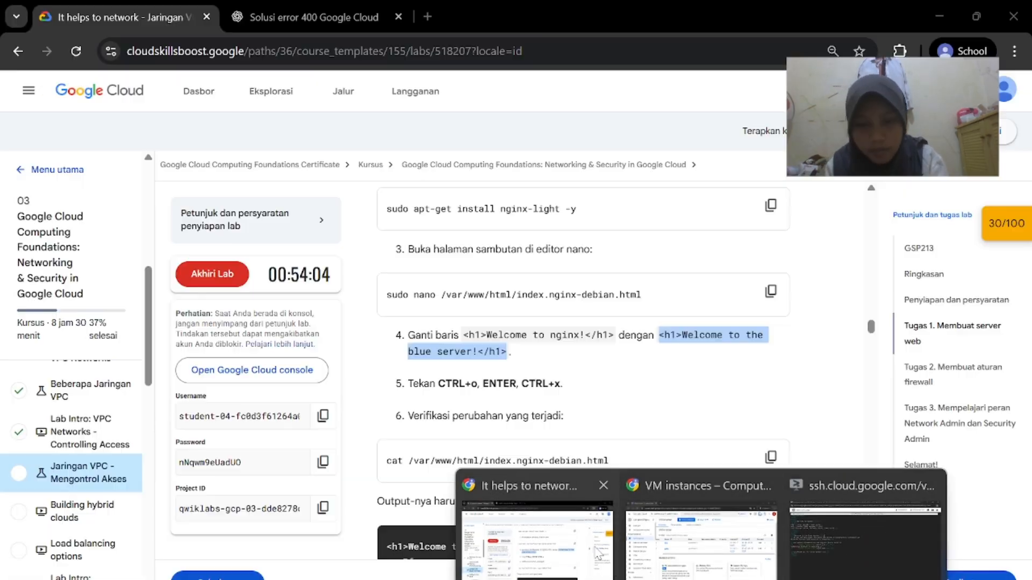
pyautogui.click(583, 532)
pyautogui.scroll(-1, 604, 437)
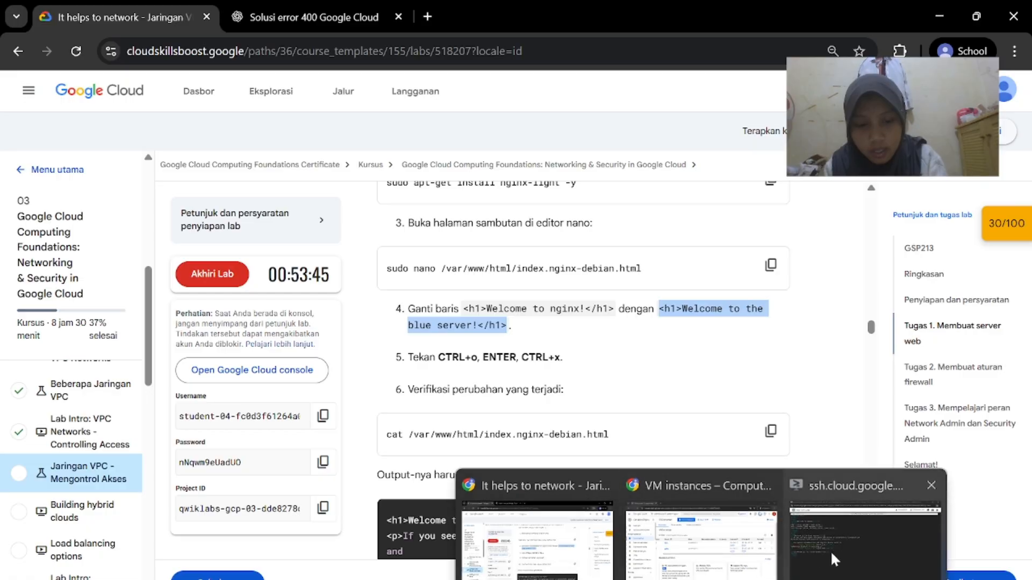
pyautogui.click(830, 551)
pyautogui.hotkey('ctrl', 'o')
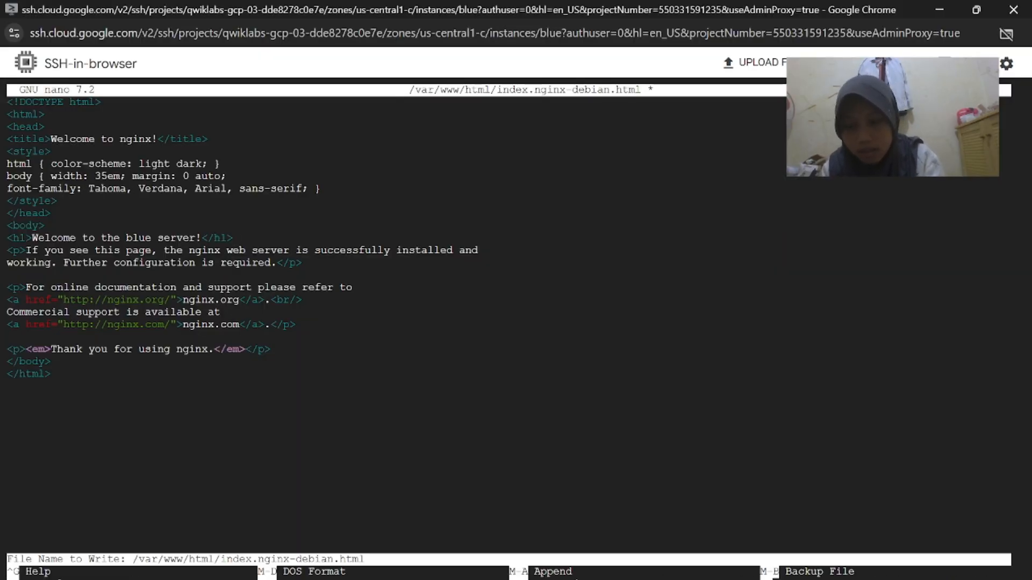
pyautogui.moveTo(700, 579)
pyautogui.click(532, 524)
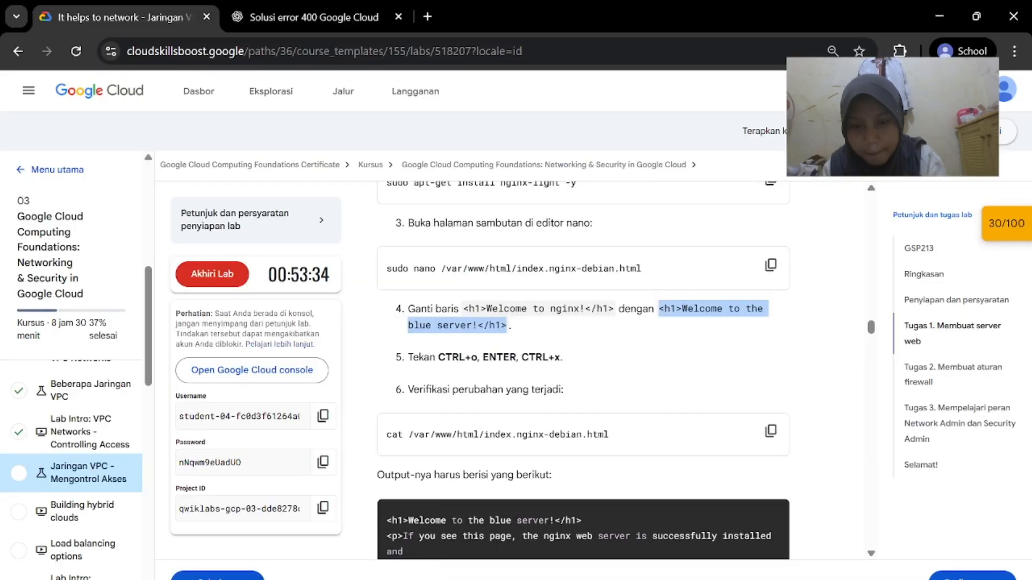
pyautogui.scroll(-1, 593, 388)
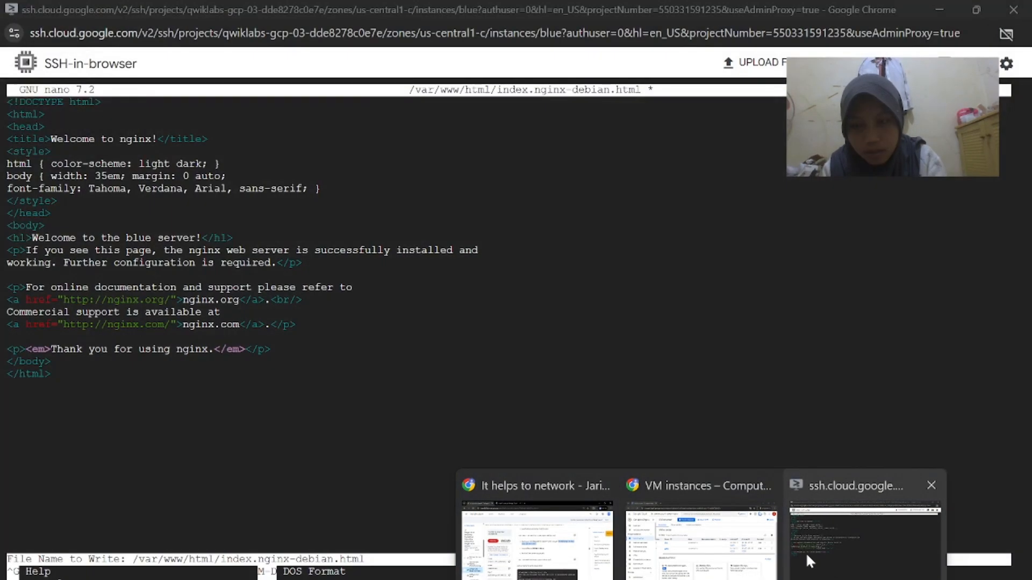
pyautogui.click(809, 562)
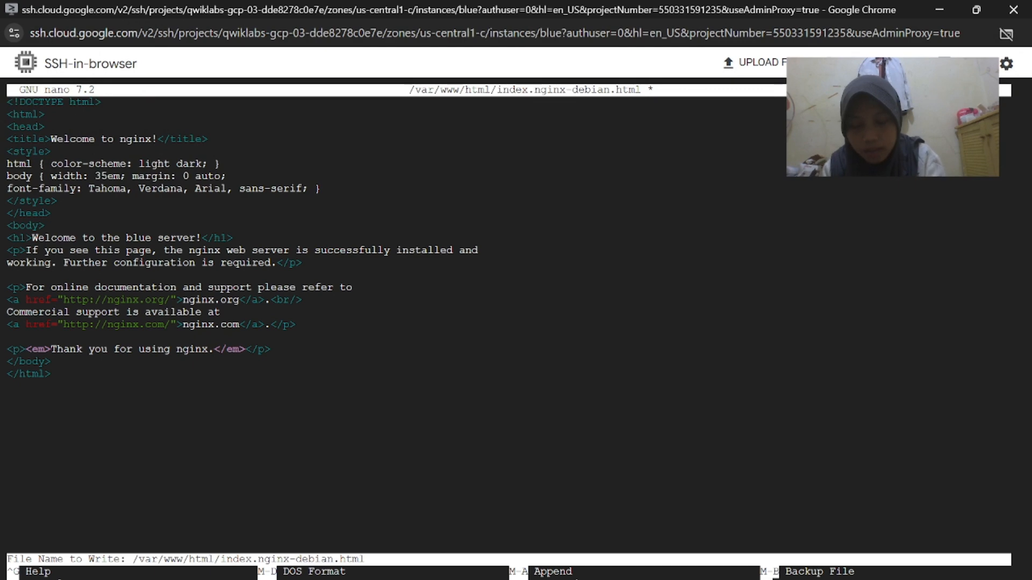
pyautogui.press('Return')
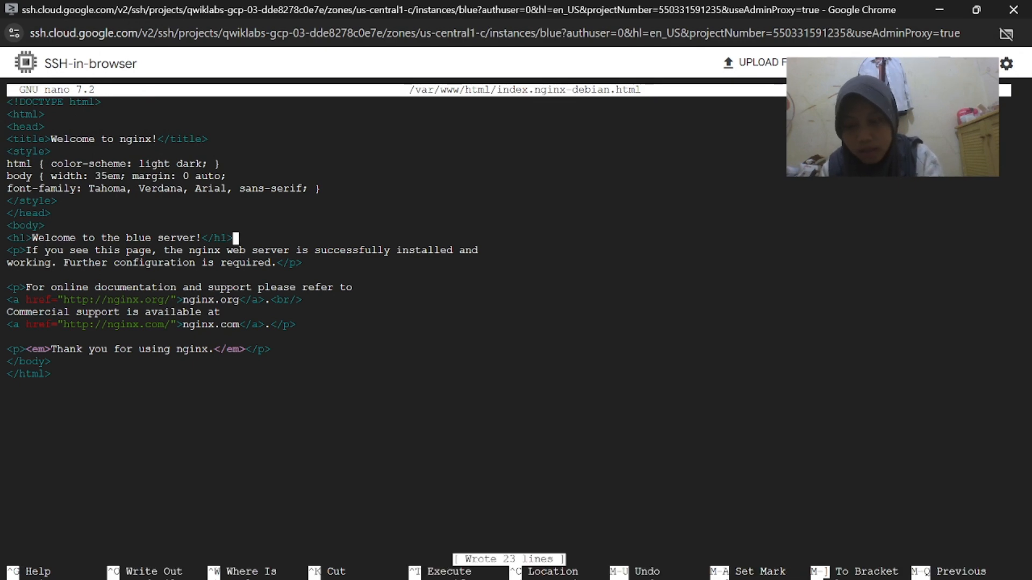
pyautogui.hotkey('ctrl', 'x')
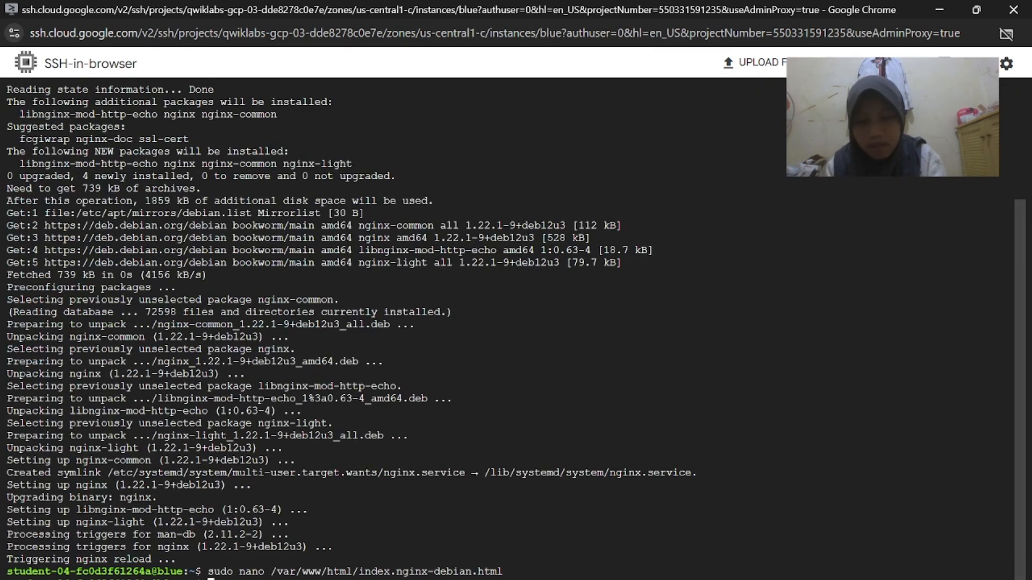
# Run the lab's cat command to confirm the page shows 'Welcome to the blue server!'
pyautogui.moveTo(699, 579)
pyautogui.click(606, 564)
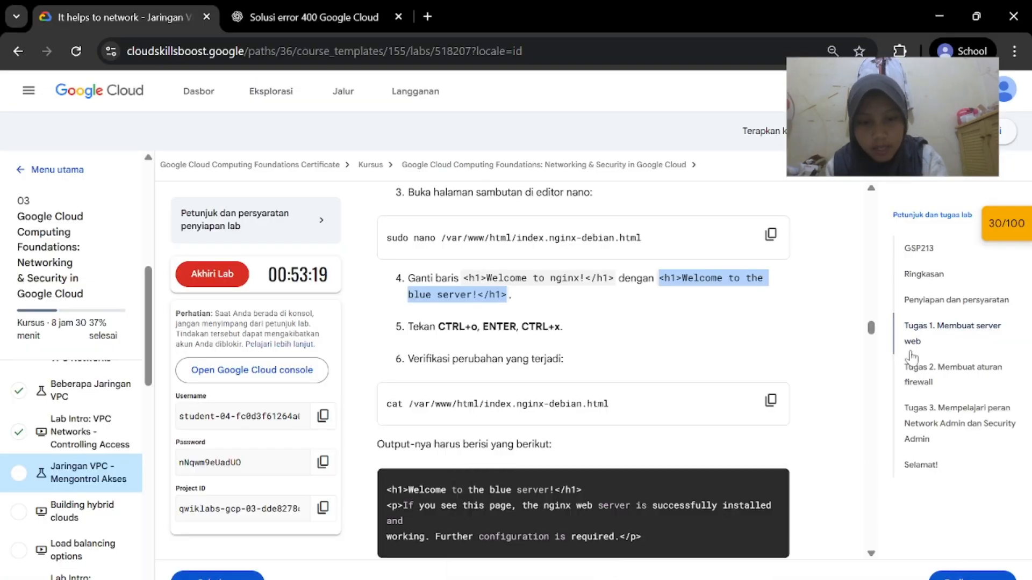
pyautogui.click(771, 401)
pyautogui.click(860, 547)
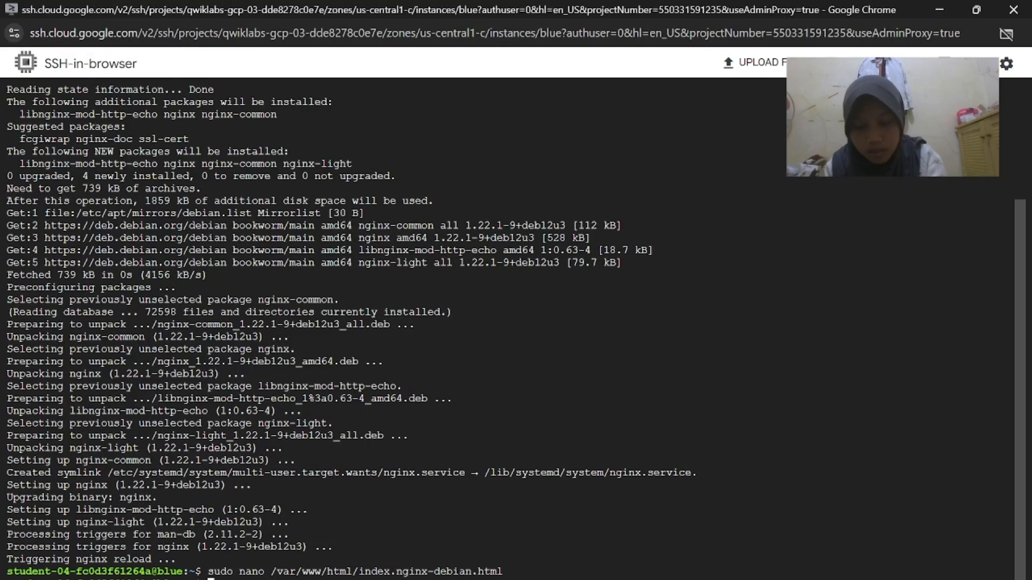
pyautogui.hotkey('ctrl', 'v')
pyautogui.press('Return')
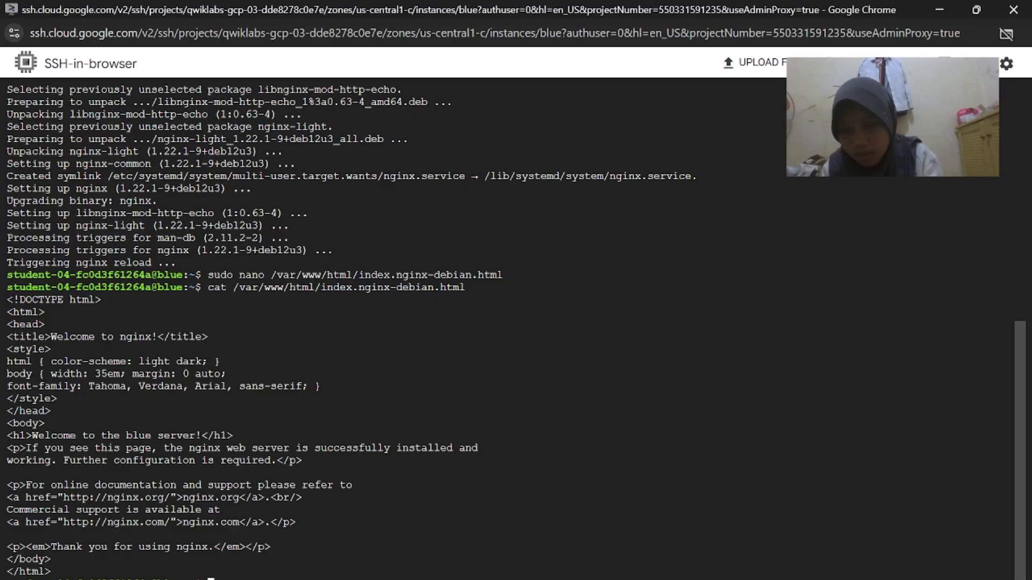
# End the blue server's SSH session with exit
pyautogui.moveTo(699, 579)
pyautogui.click(543, 549)
pyautogui.scroll(-2, 583, 376)
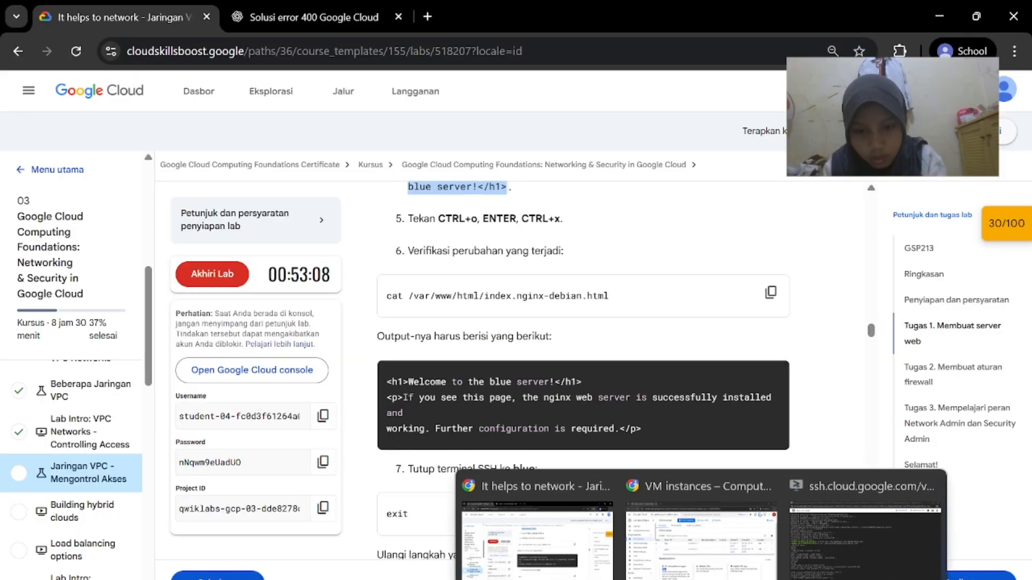
pyautogui.click(862, 541)
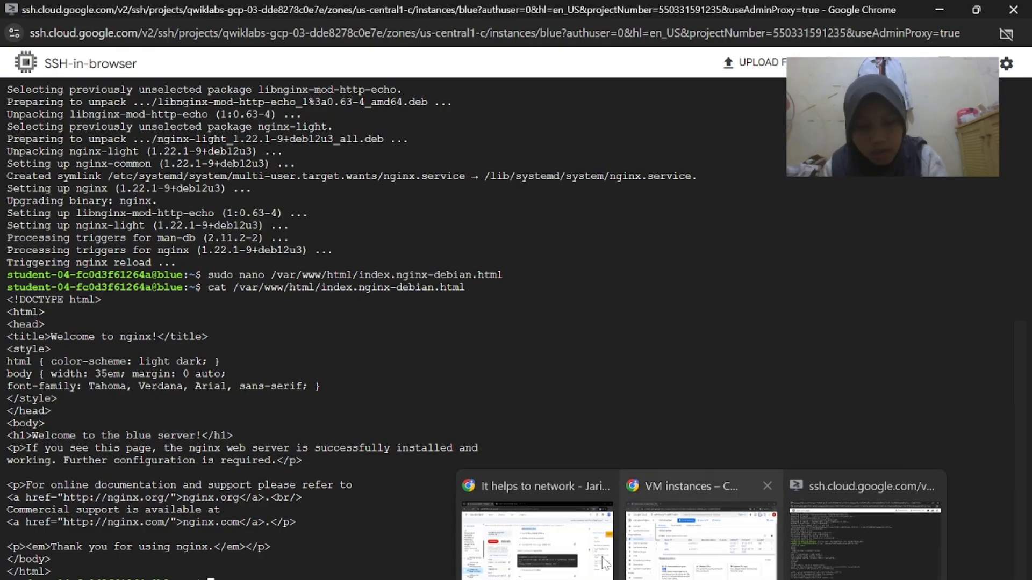
pyautogui.click(525, 524)
pyautogui.scroll(-2, 598, 431)
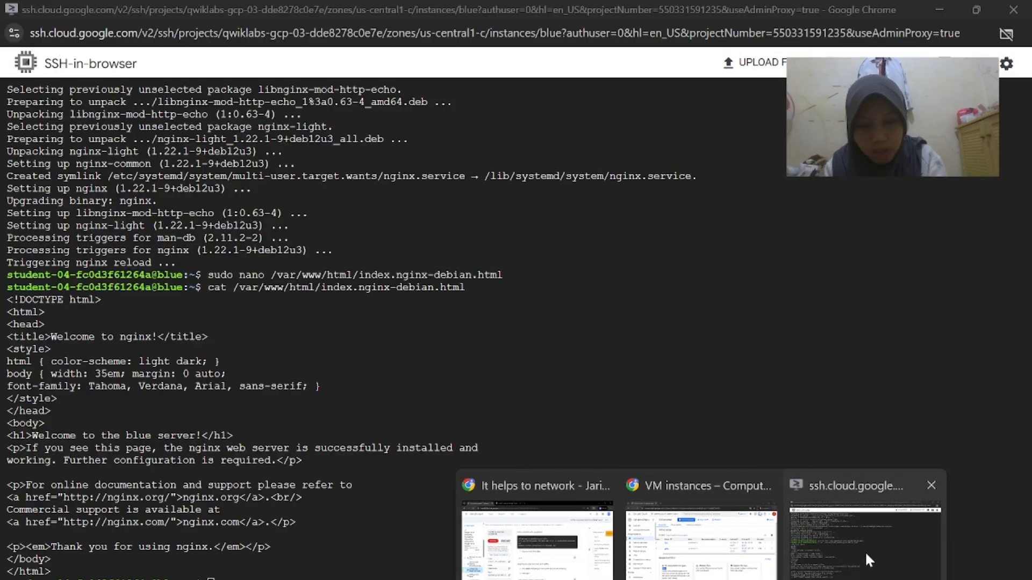
pyautogui.click(866, 550)
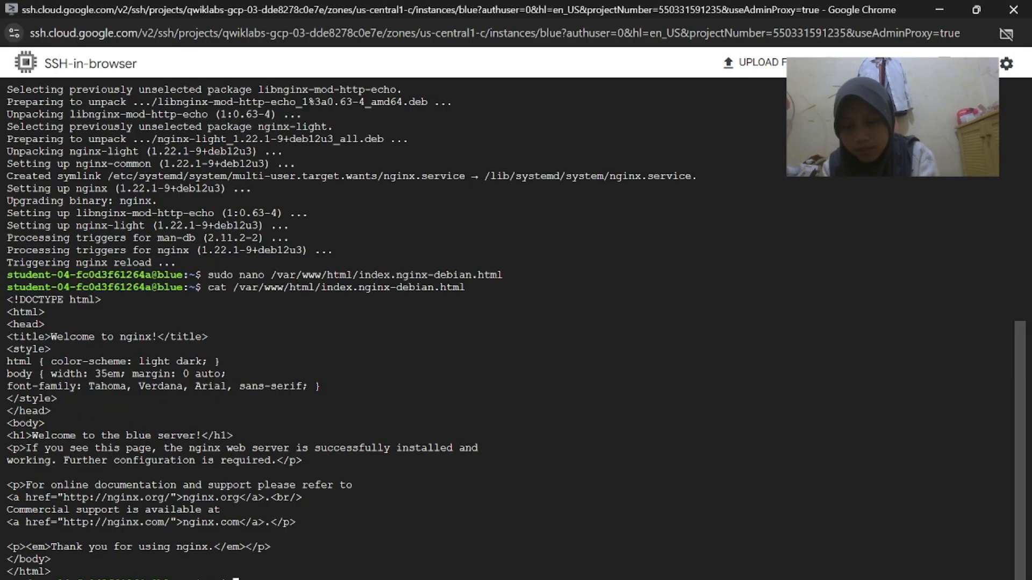
pyautogui.write('exit')
pyautogui.press('Return')
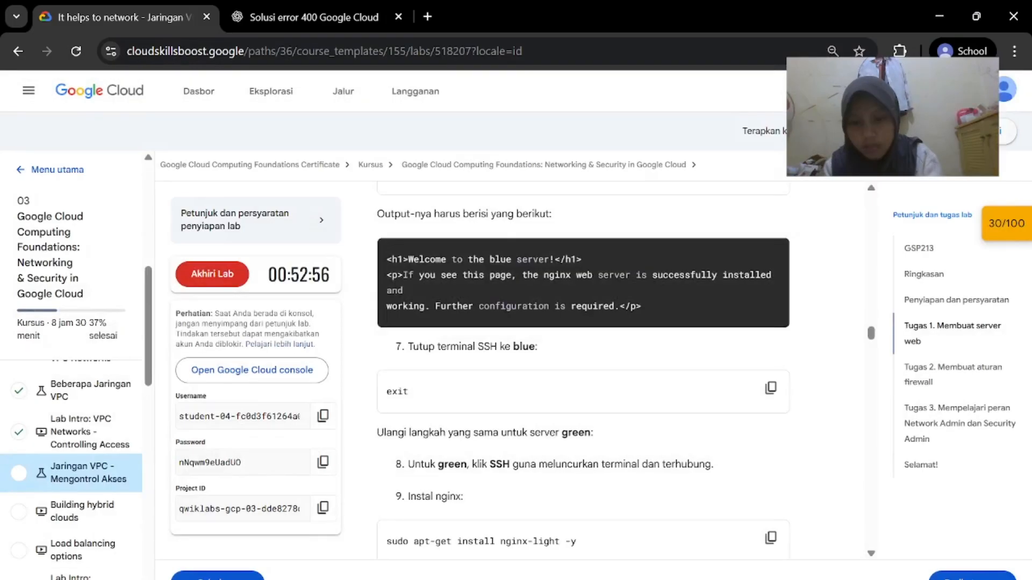
# Start an authorized SSH-in-browser session on the green VM
pyautogui.scroll(-1, 684, 423)
pyautogui.moveTo(700, 579)
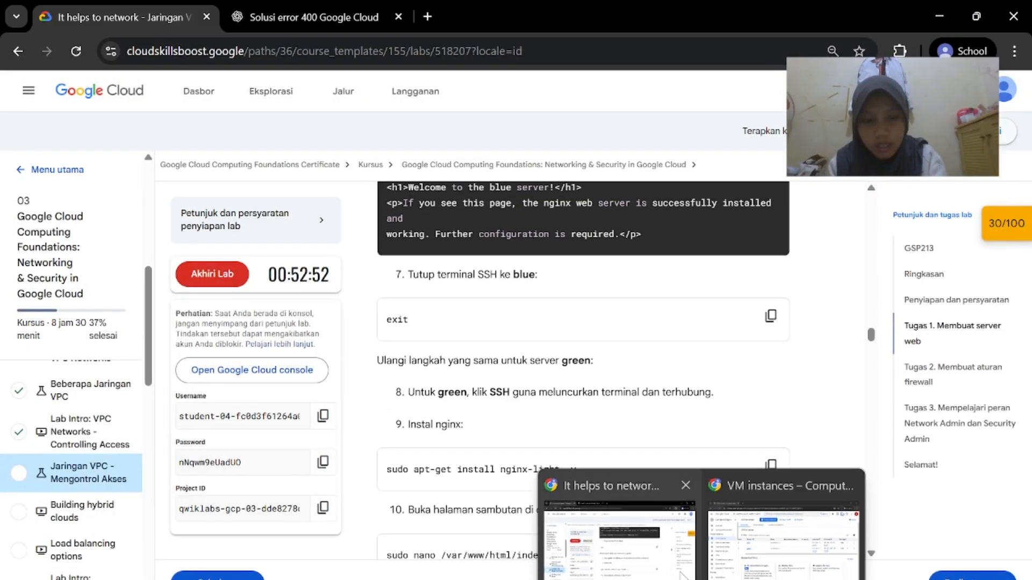
pyautogui.click(784, 537)
pyautogui.click(914, 329)
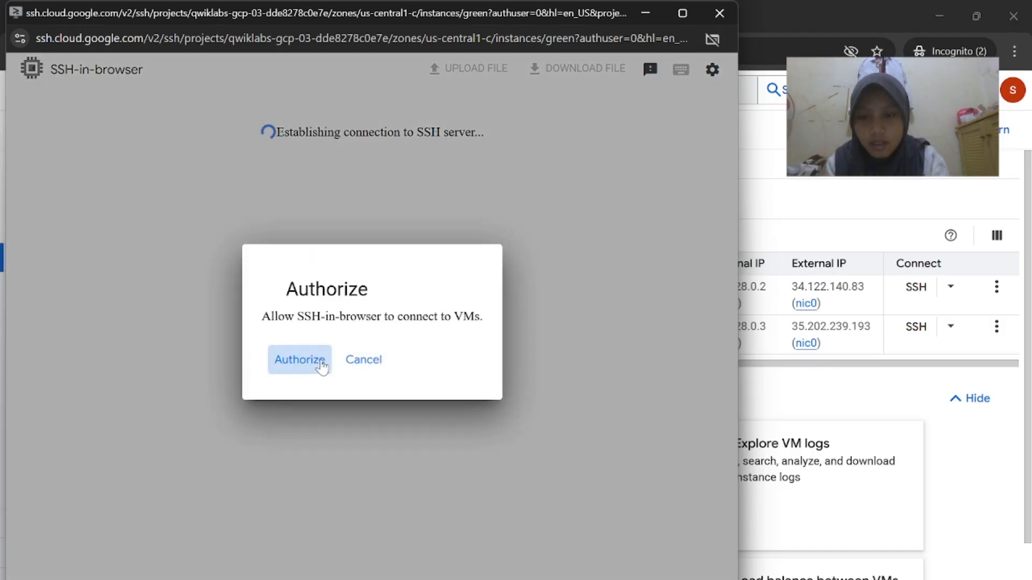
pyautogui.click(317, 362)
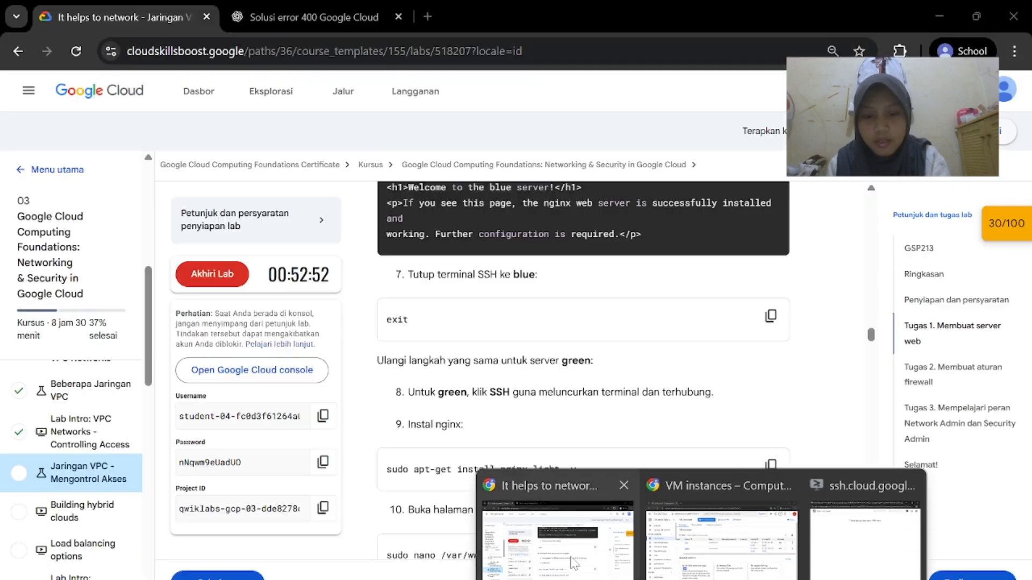
# Install nginx on green with sudo apt-get install nginx-light -y
pyautogui.click(554, 537)
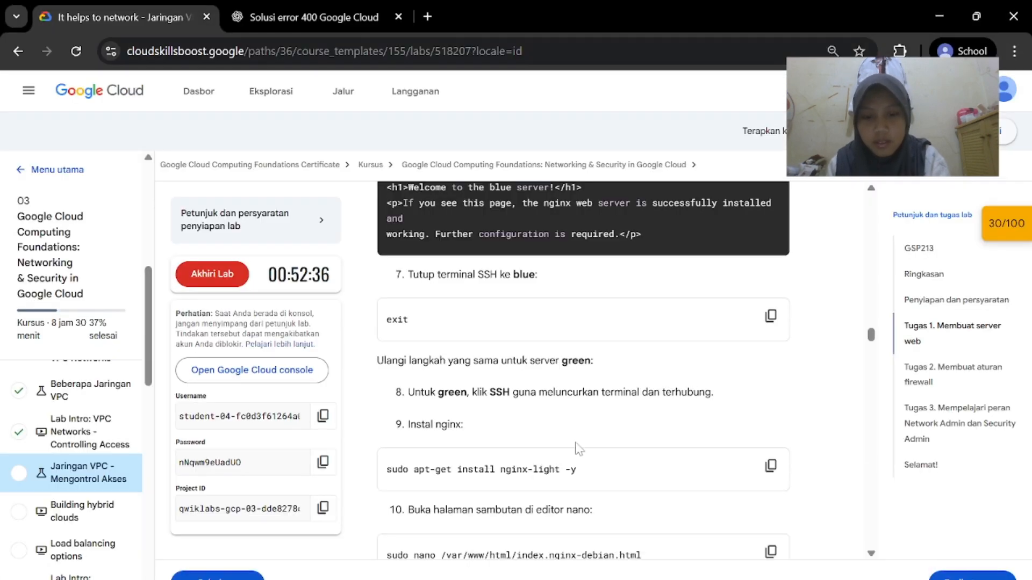
pyautogui.scroll(-1, 580, 449)
pyautogui.click(771, 431)
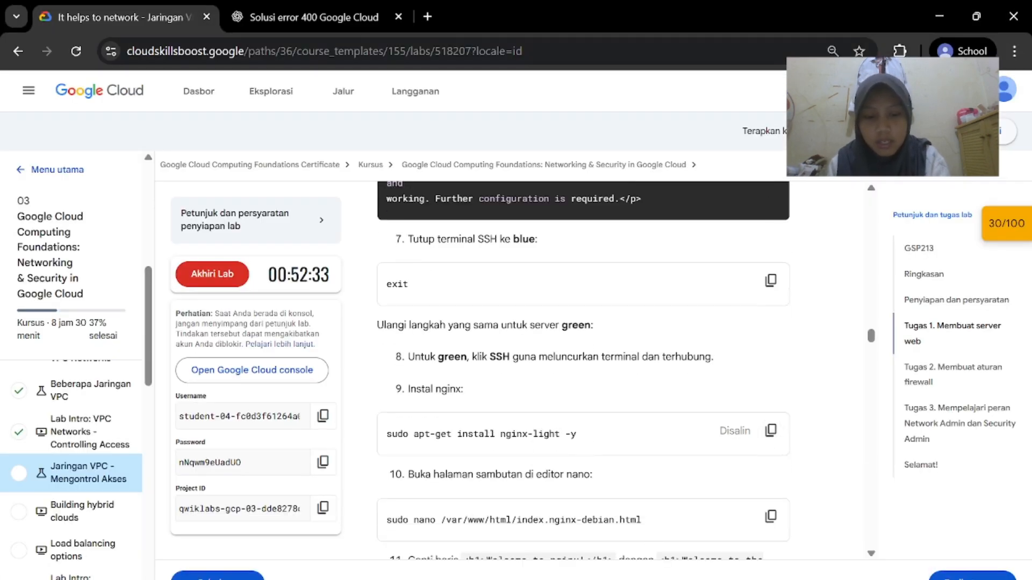
pyautogui.moveTo(747, 570)
pyautogui.click(831, 554)
pyautogui.hotkey('ctrl', 'v')
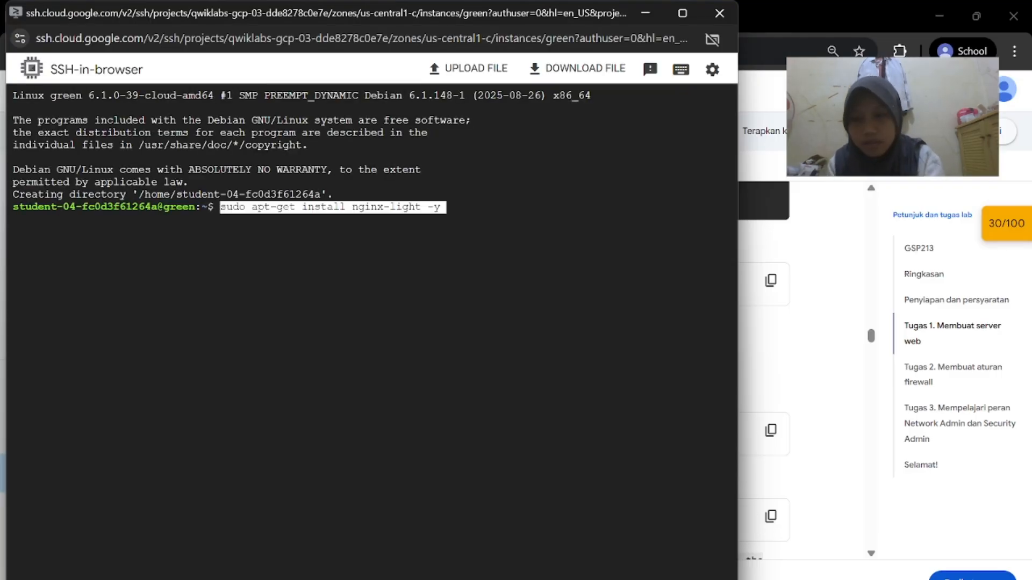
pyautogui.press('Return')
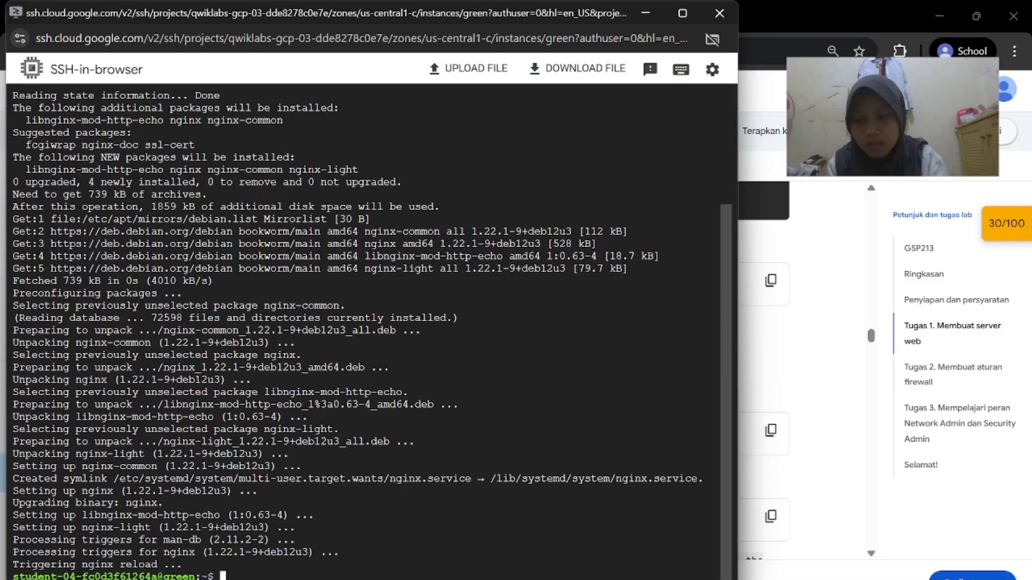
# Paste the lab's sudo nano command for green's index.nginx-debian.html welcome page
pyautogui.click(774, 406)
pyautogui.scroll(-5, 768, 409)
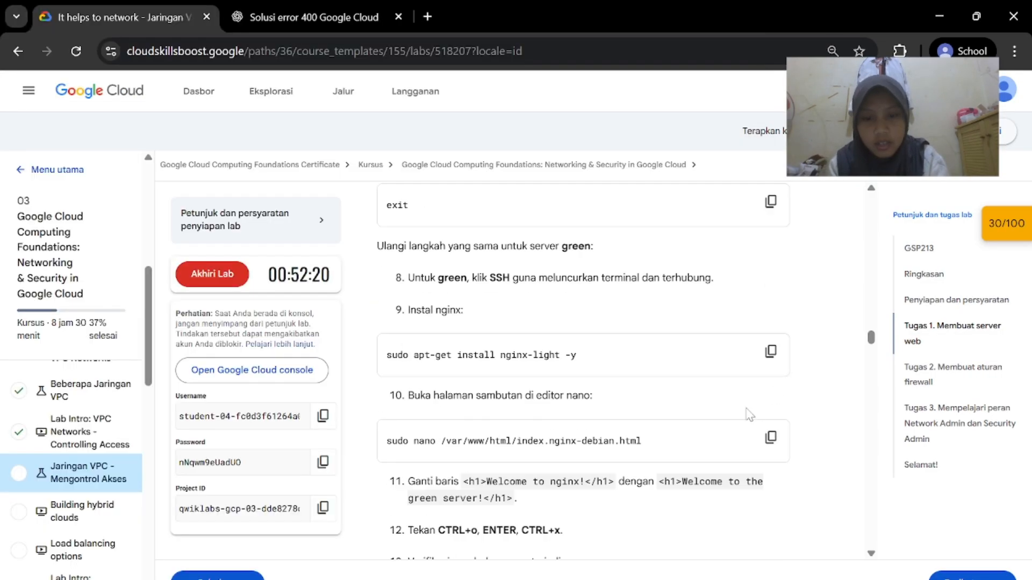
pyautogui.click(770, 374)
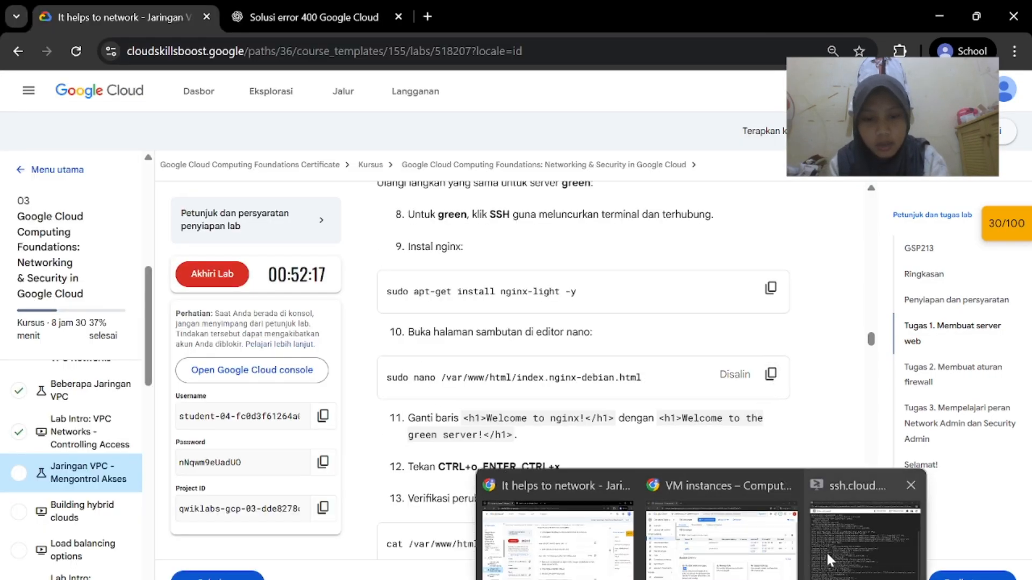
pyautogui.click(827, 557)
pyautogui.hotkey('ctrl', 'v')
# Open the welcome page in nano and copy the green server heading line from the lab
pyautogui.press('Return')
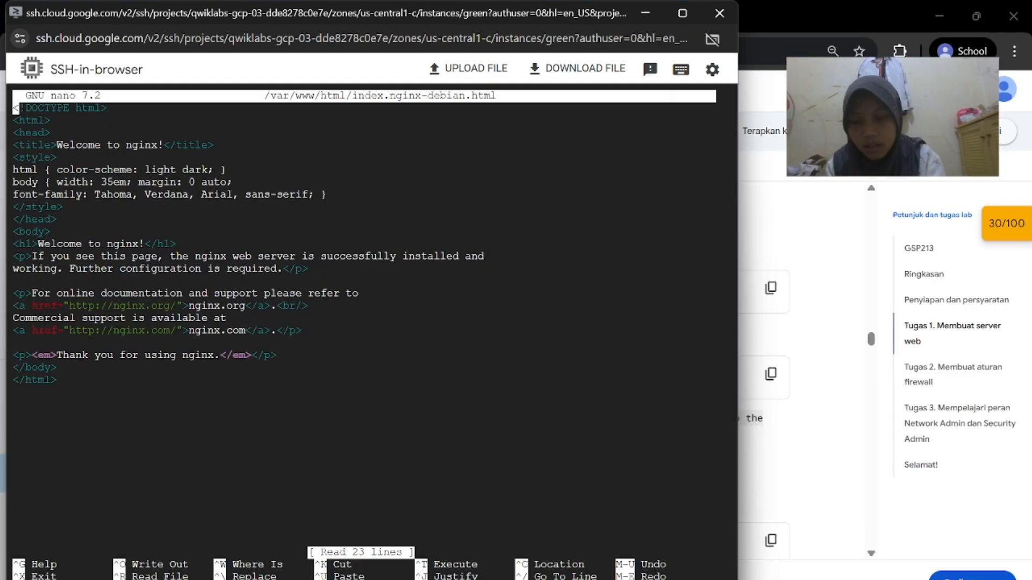
pyautogui.moveTo(704, 578)
pyautogui.click(613, 562)
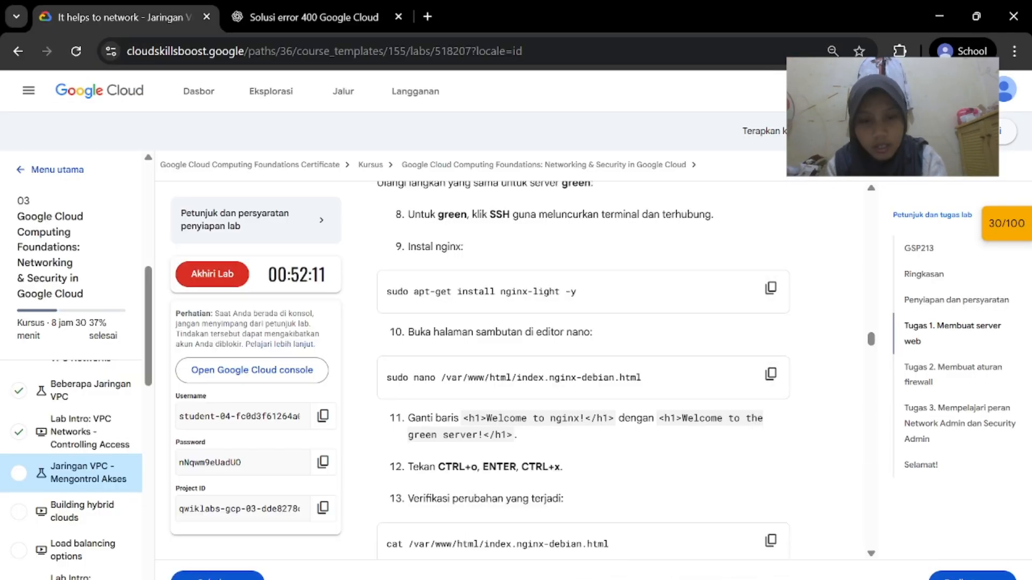
pyautogui.scroll(-1, 664, 376)
pyautogui.moveTo(664, 373); pyautogui.dragTo(516, 392)
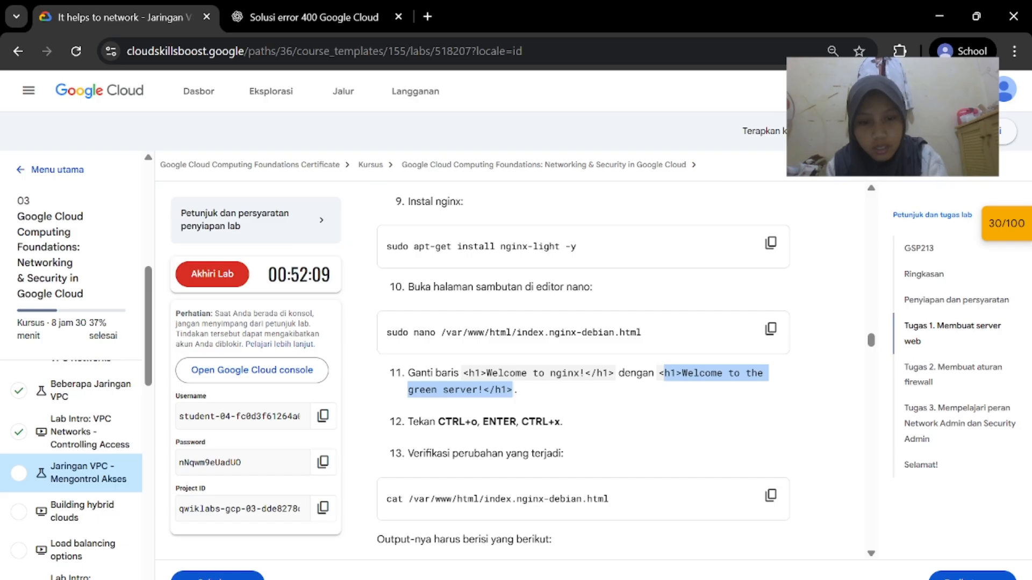
pyautogui.moveTo(659, 374); pyautogui.dragTo(515, 391)
pyautogui.moveTo(704, 578)
pyautogui.click(840, 554)
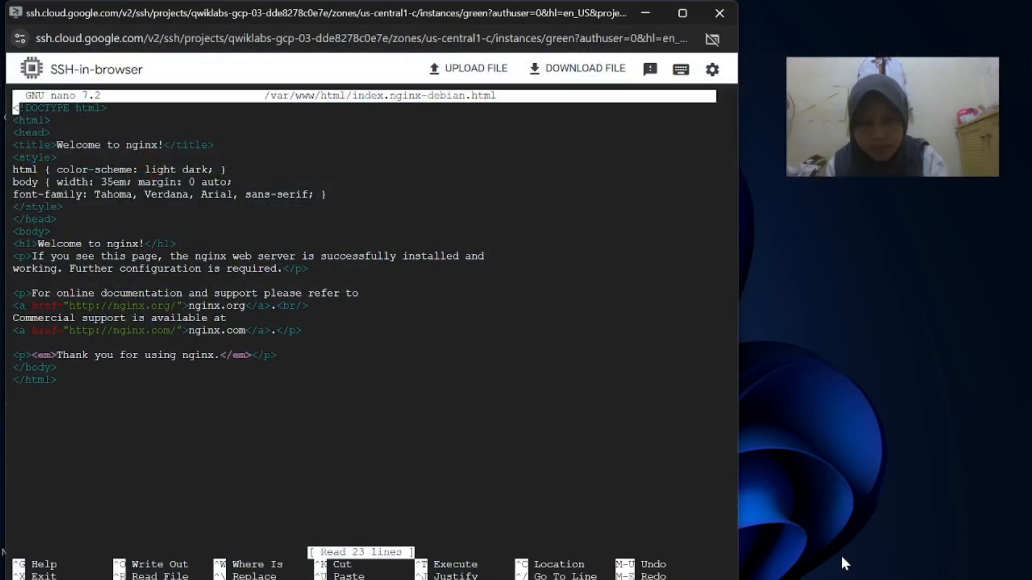
# Replace the 'Welcome to nginx!' heading with 'Welcome to the green server!'
pyautogui.click(673, 11)
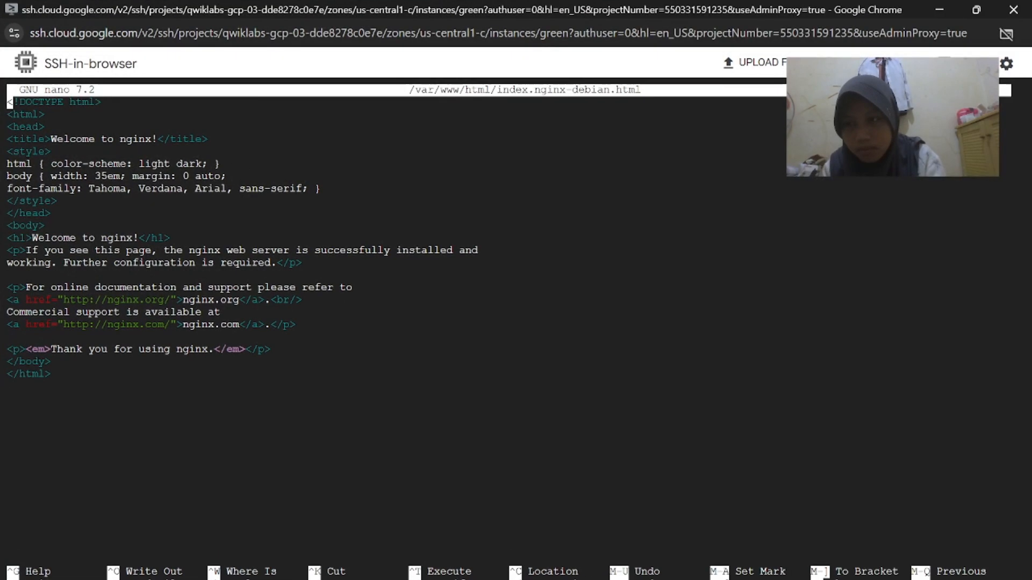
pyautogui.press('Down')
pyautogui.press('Down')
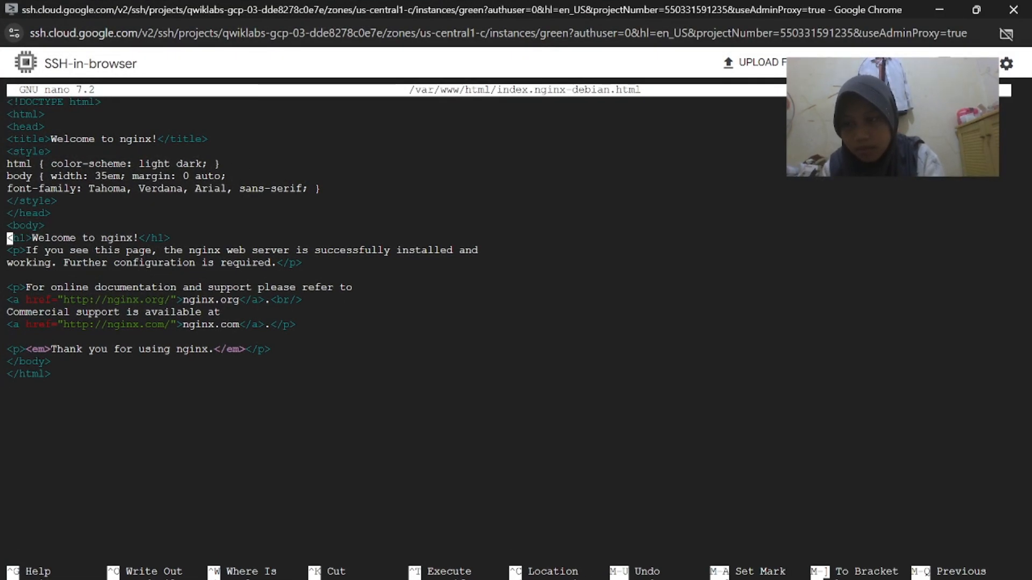
pyautogui.press('Right')
pyautogui.press('Right')
pyautogui.press('Right')
pyautogui.press('Right')
pyautogui.press('Right')
pyautogui.press('Right')
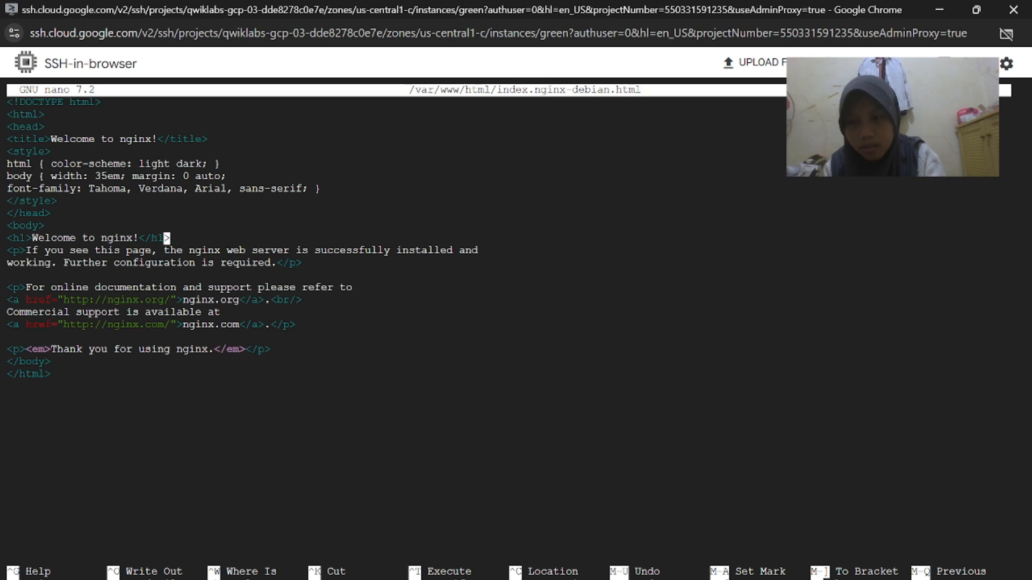
pyautogui.press('BackSpace')
pyautogui.press('BackSpace')
pyautogui.press('BackSpace')
pyautogui.press('BackSpace')
pyautogui.press('BackSpace')
pyautogui.press('BackSpace')
pyautogui.press('BackSpace')
pyautogui.press('BackSpace')
pyautogui.press('BackSpace')
pyautogui.press('BackSpace')
pyautogui.press('BackSpace')
pyautogui.press('BackSpace')
pyautogui.press('BackSpace')
pyautogui.press('BackSpace')
pyautogui.press('BackSpace')
pyautogui.press('BackSpace')
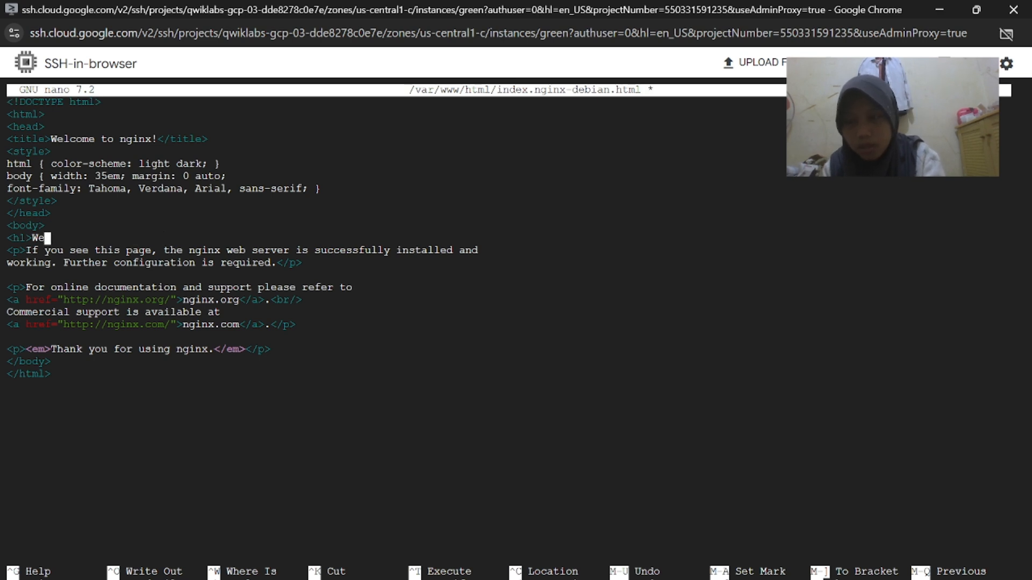
pyautogui.press('BackSpace')
pyautogui.press('BackSpace')
pyautogui.press('BackSpace')
pyautogui.hotkey('ctrl', 'v')
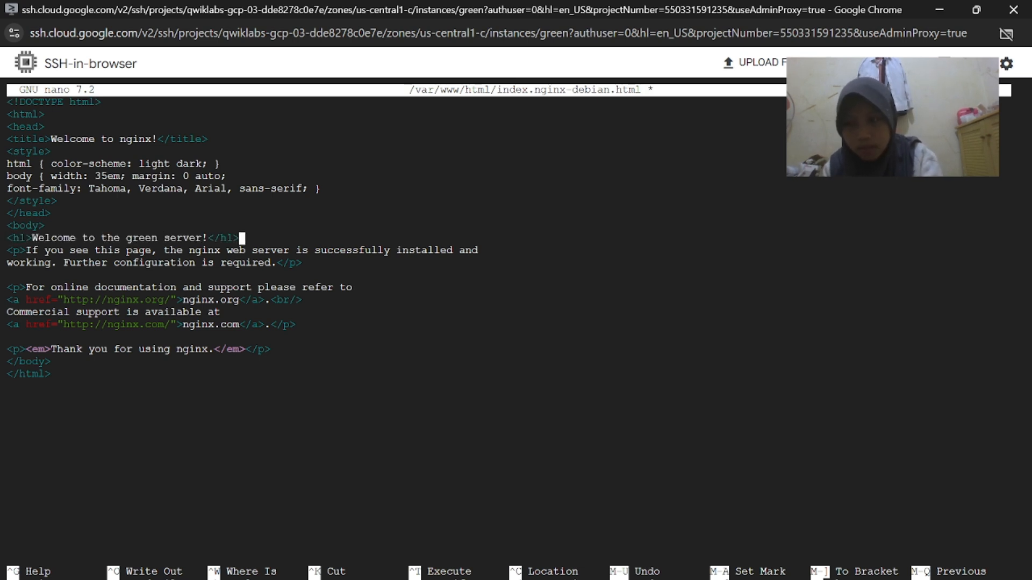
pyautogui.hotkey('alt', 'Tab')
pyautogui.hotkey('alt', 'Tab')
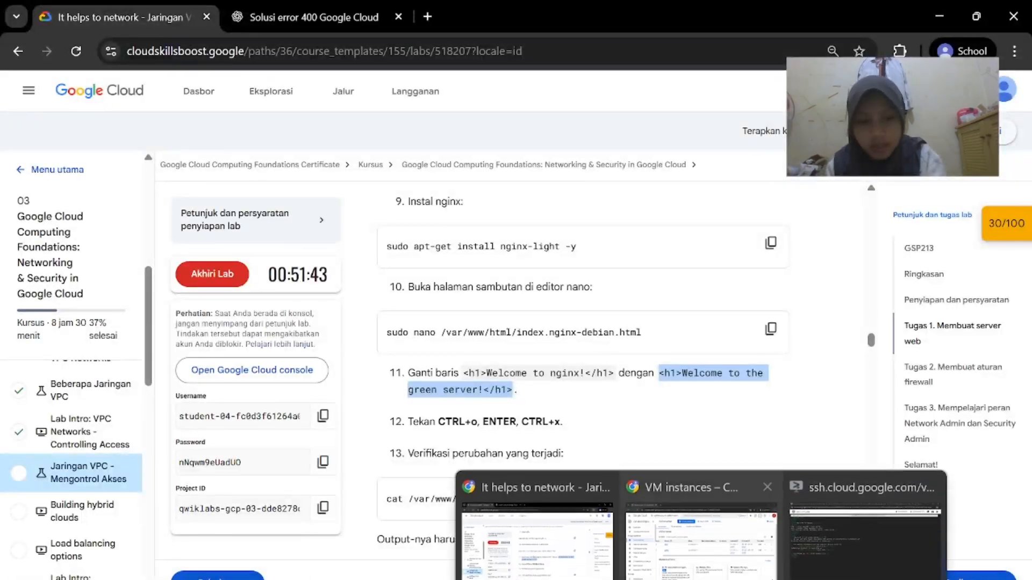
# Save the welcome page under its existing name and exit nano
pyautogui.hotkey('ctrl', 'o')
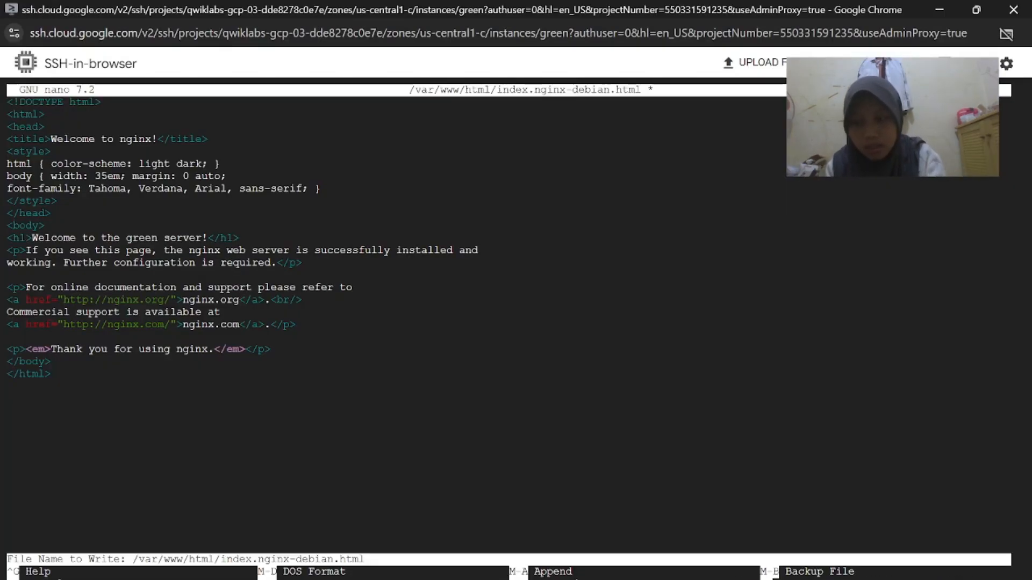
pyautogui.press('Return')
pyautogui.hotkey('ctrl', 'x')
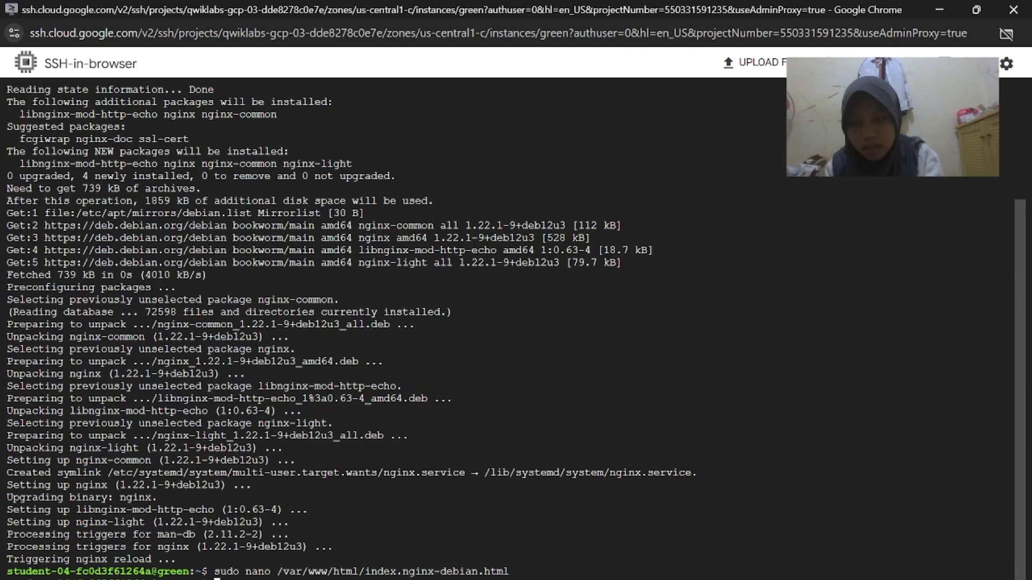
pyautogui.hotkey('alt', 'Tab')
# Run cat on green's welcome page to confirm the 'Welcome to the green server!' heading
pyautogui.scroll(-2, 752, 349)
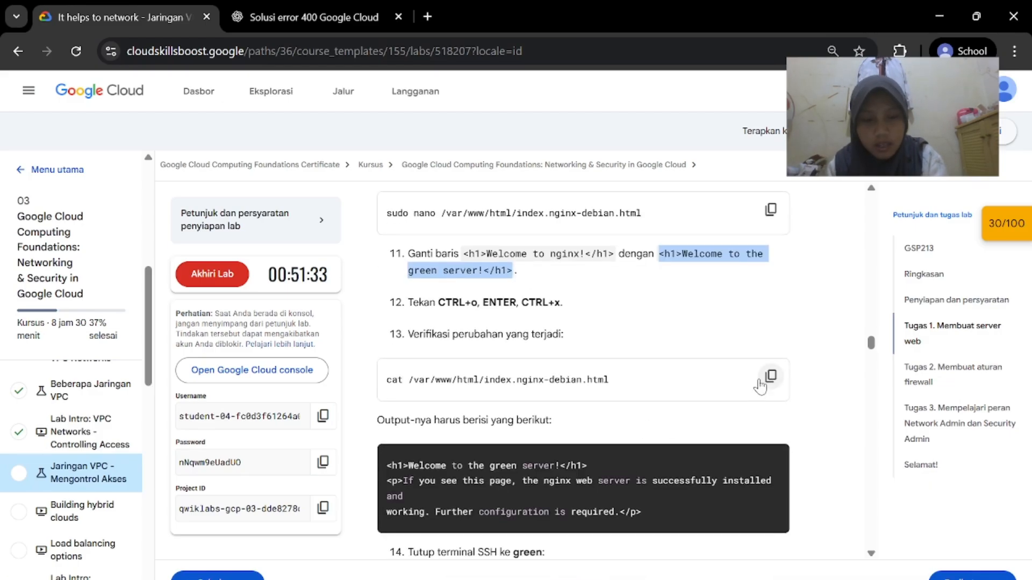
pyautogui.click(770, 375)
pyautogui.hotkey('alt', 'Tab')
pyautogui.hotkey('ctrl', 'v')
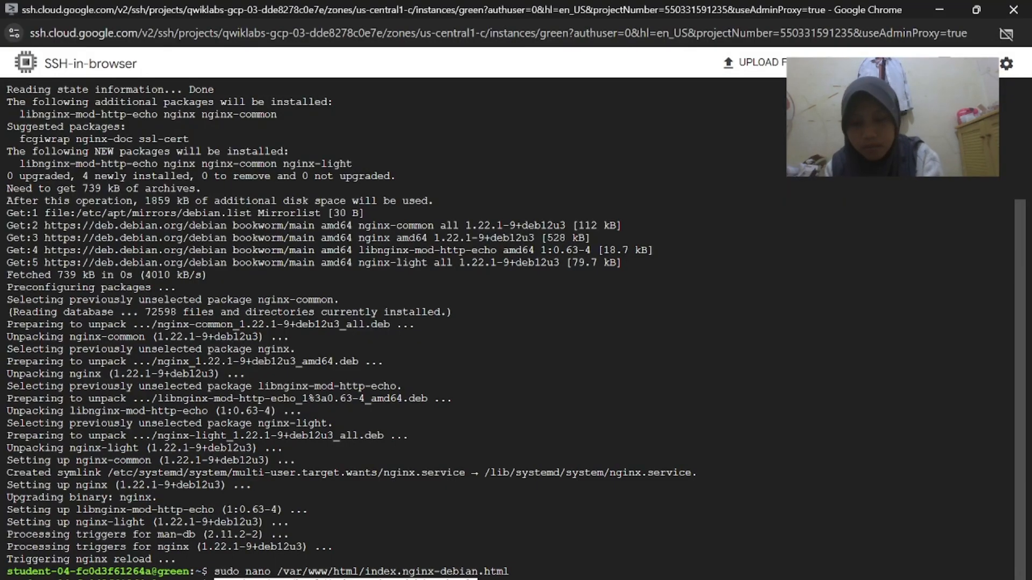
pyautogui.press('Return')
pyautogui.moveTo(7, 435); pyautogui.dragTo(239, 437)
# End the green server's SSH session with exit
pyautogui.moveTo(536, 541)
pyautogui.scroll(-5, 564, 491)
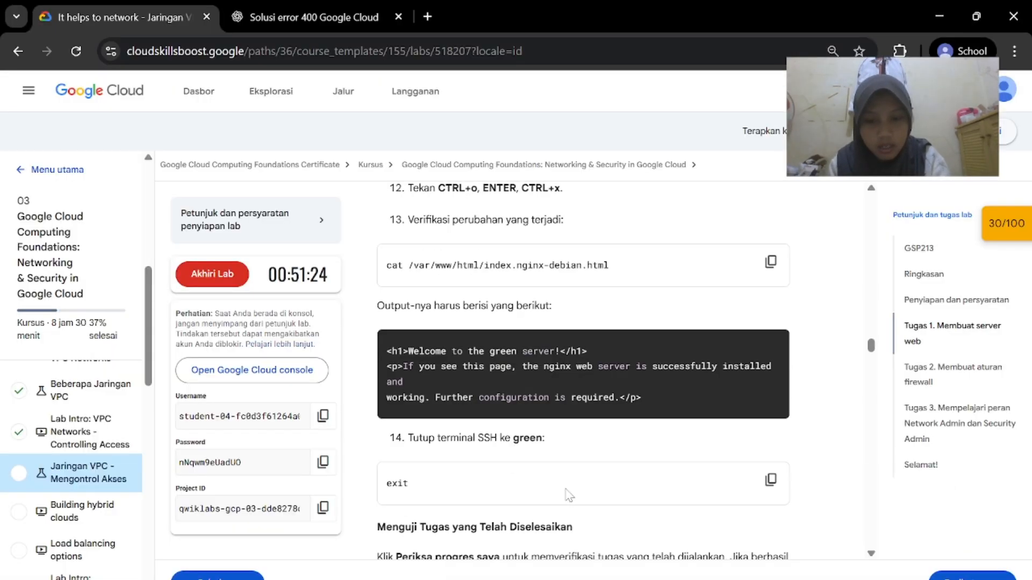
pyautogui.click(864, 541)
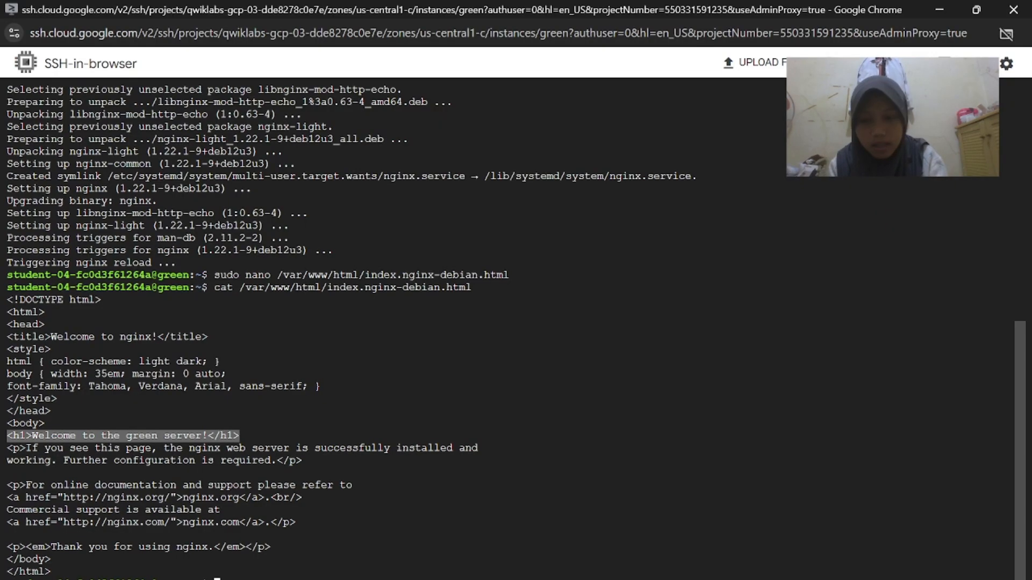
pyautogui.write('exit')
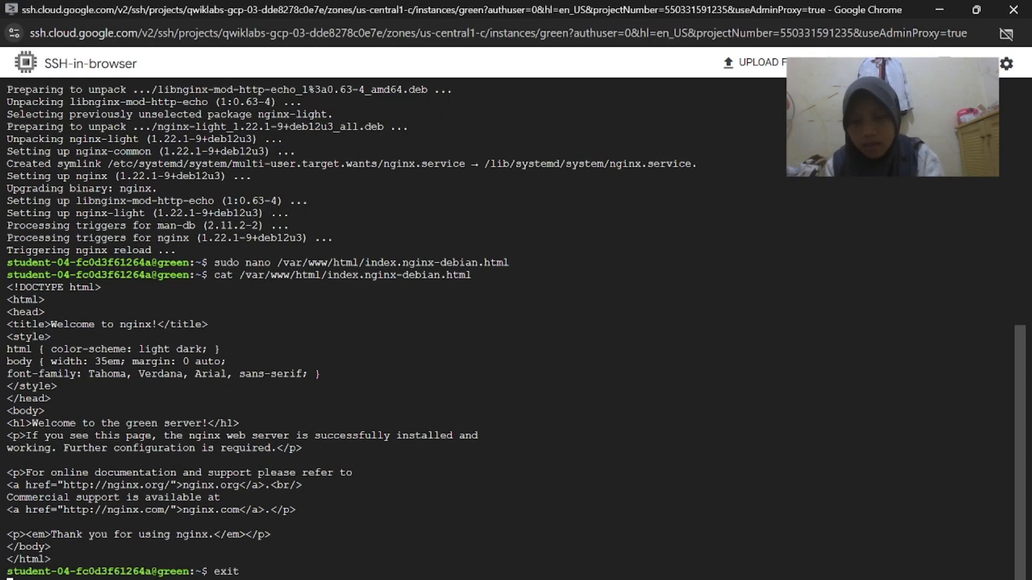
pyautogui.press('Return')
# Get the web server task checked (score 60/100) and return to the VM instances list
pyautogui.click(527, 504)
pyautogui.scroll(-2, 532, 484)
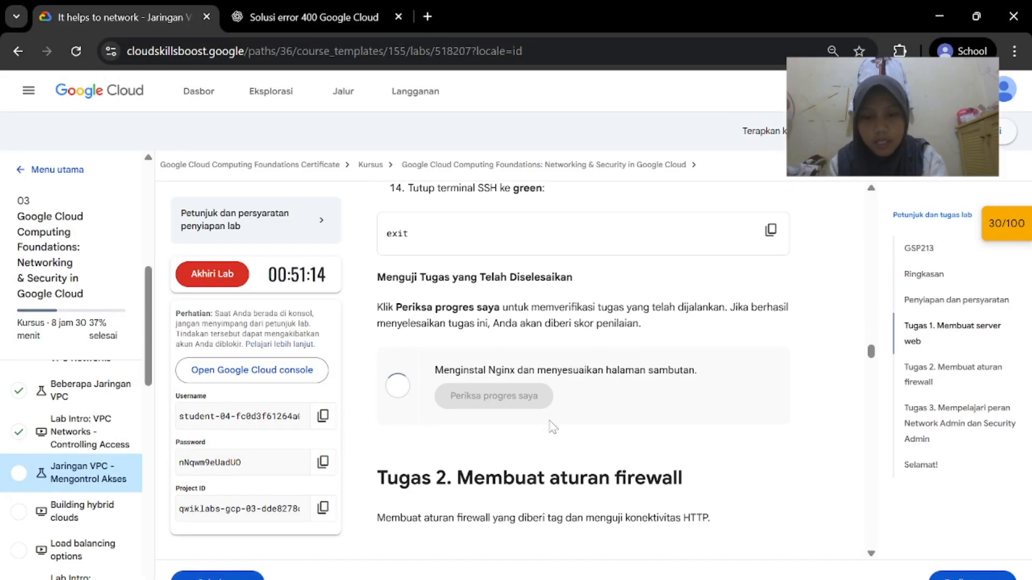
pyautogui.scroll(-3, 552, 428)
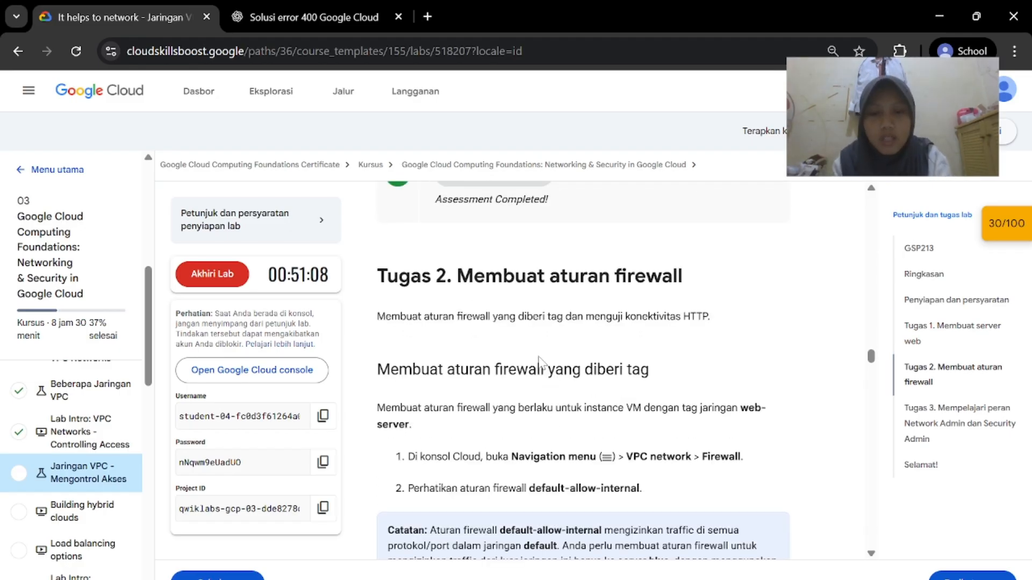
pyautogui.scroll(-3, 598, 365)
pyautogui.scroll(-1, 600, 367)
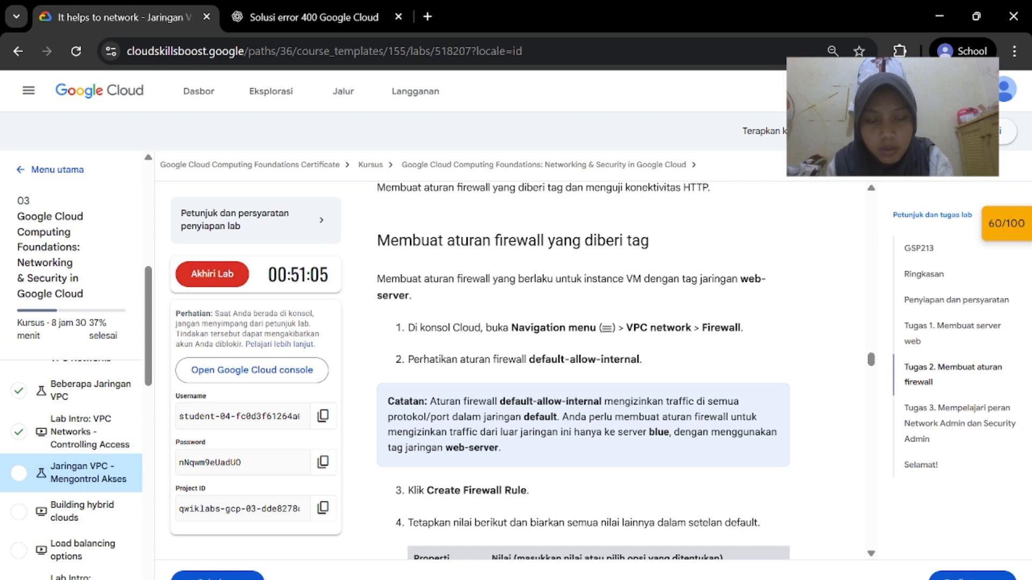
pyautogui.moveTo(701, 579)
pyautogui.click(745, 563)
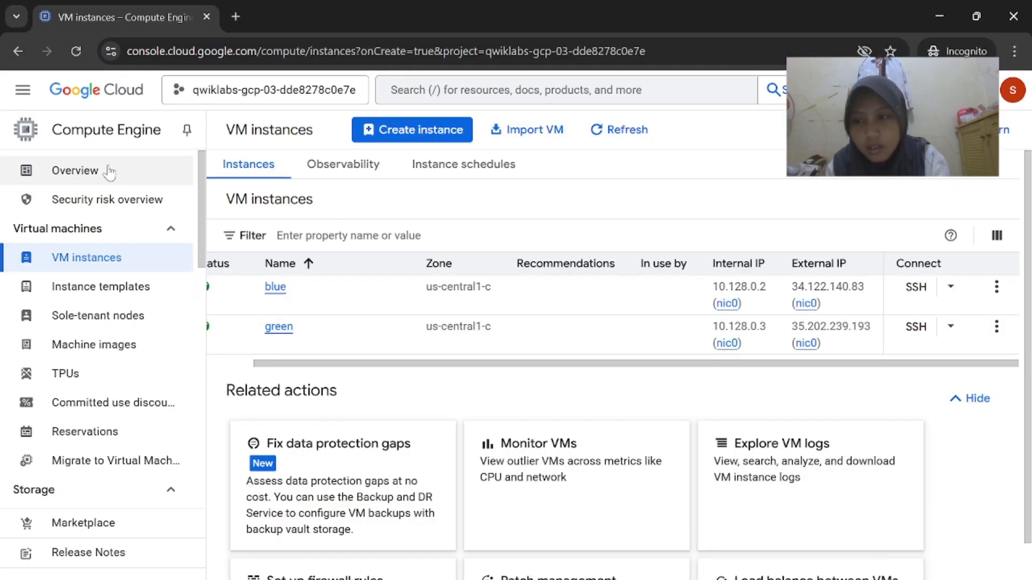
# Go to VPC Network > Firewall and scroll to the VPC firewall rules list
pyautogui.click(33, 105)
pyautogui.scroll(-5, 129, 377)
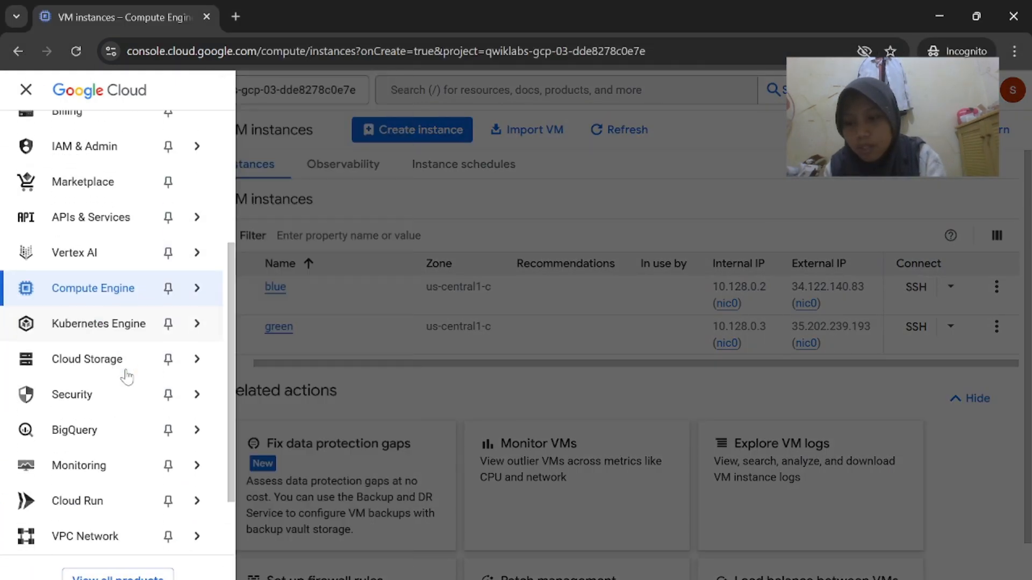
pyautogui.moveTo(124, 484)
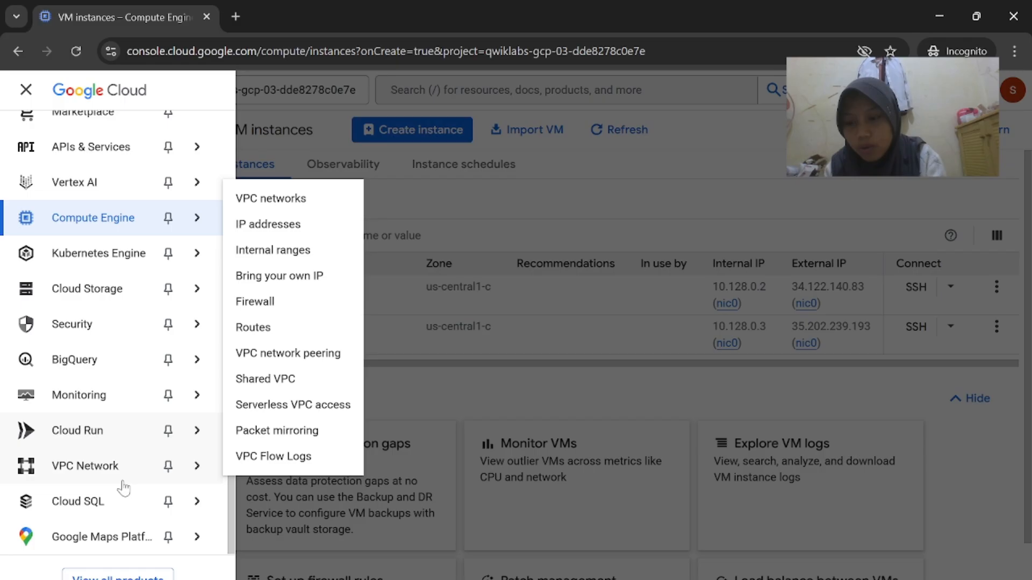
pyautogui.click(315, 310)
pyautogui.moveTo(702, 577)
pyautogui.click(702, 516)
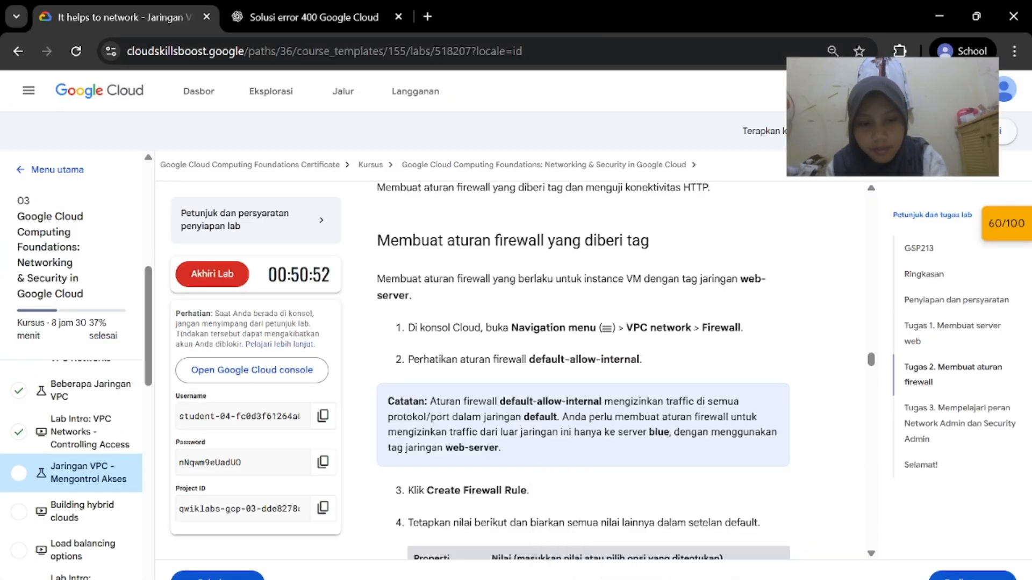
pyautogui.click(731, 516)
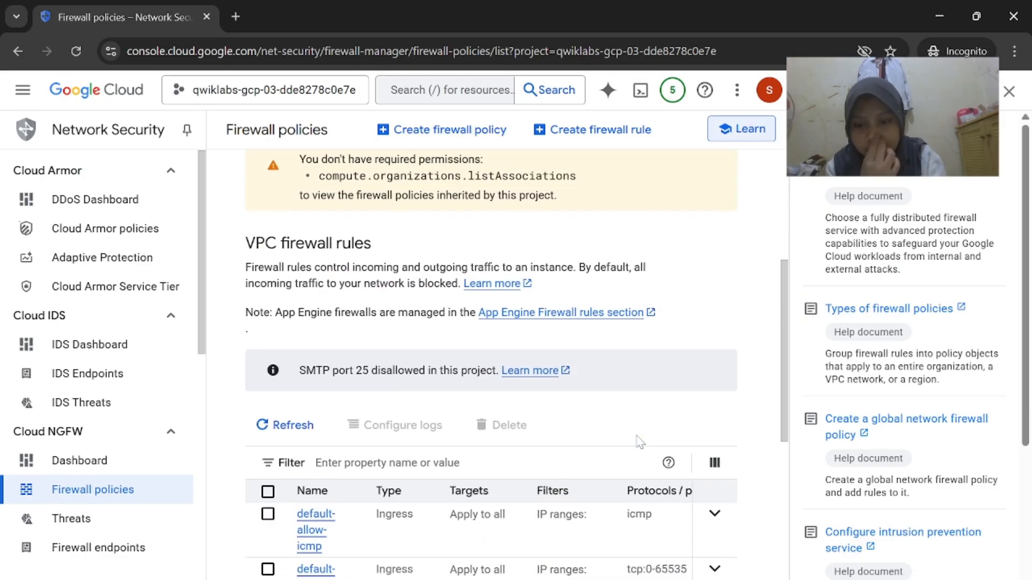
pyautogui.scroll(-5, 639, 442)
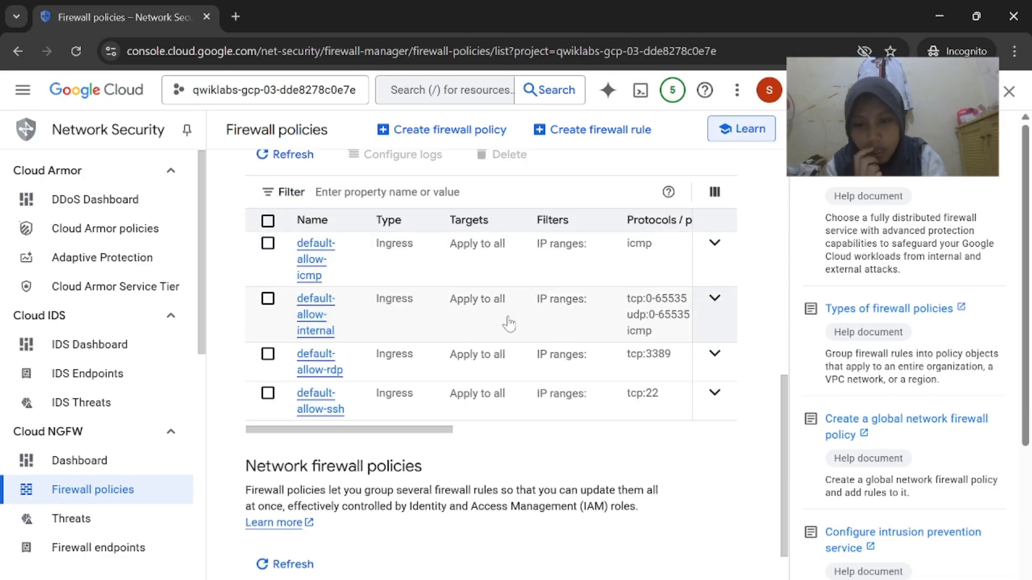
# Compare the default-allow-icmp, -internal, -rdp and -ssh rules against the lab instructions
pyautogui.moveTo(694, 578)
pyautogui.click(606, 529)
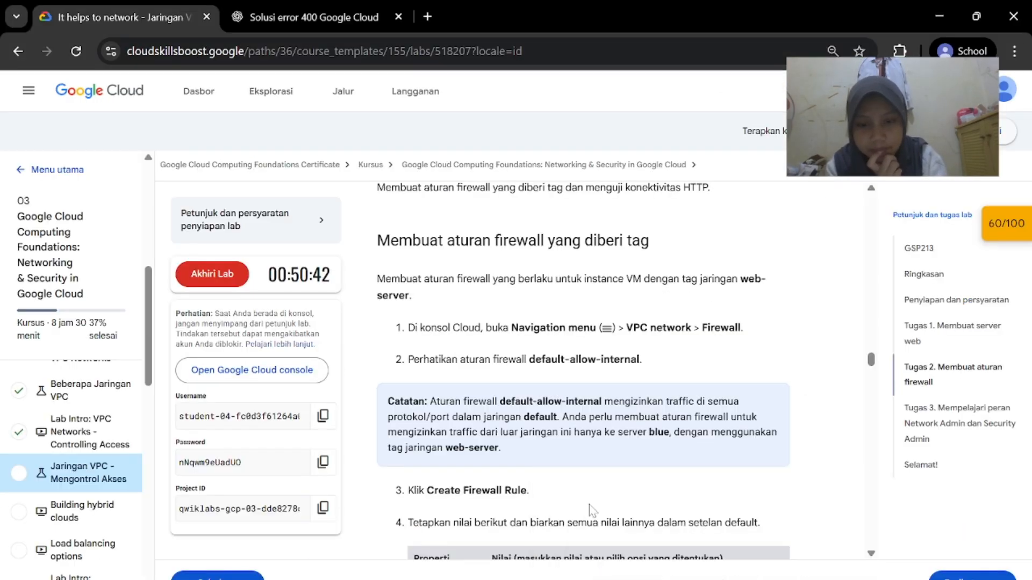
pyautogui.scroll(-1, 598, 436)
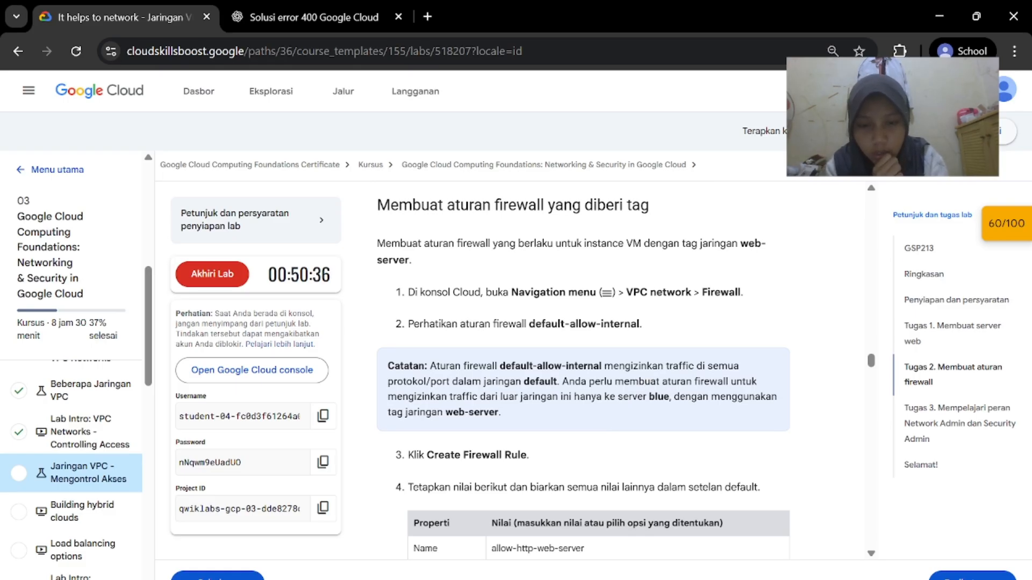
pyautogui.scroll(-2, 705, 379)
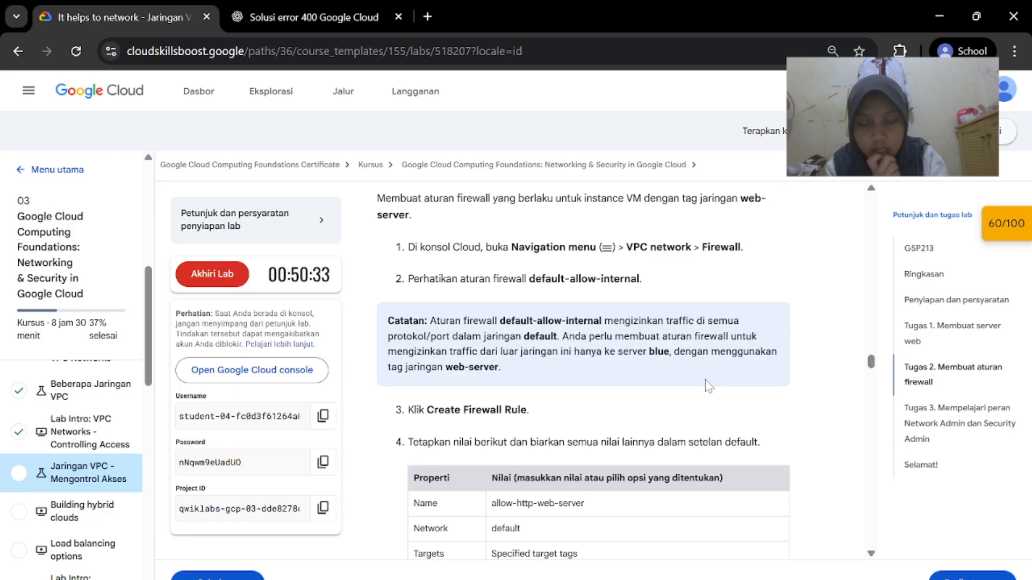
pyautogui.scroll(-1, 707, 385)
pyautogui.hotkey('alt', 'Tab')
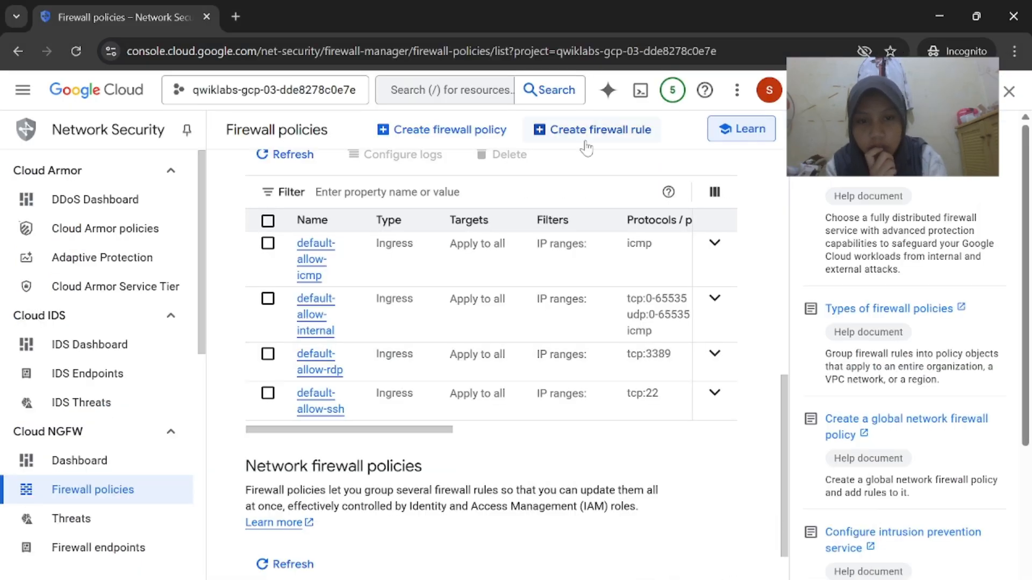
# Start a new firewall rule named allow-http-web-server
pyautogui.click(597, 129)
pyautogui.hotkey('alt', 'Tab')
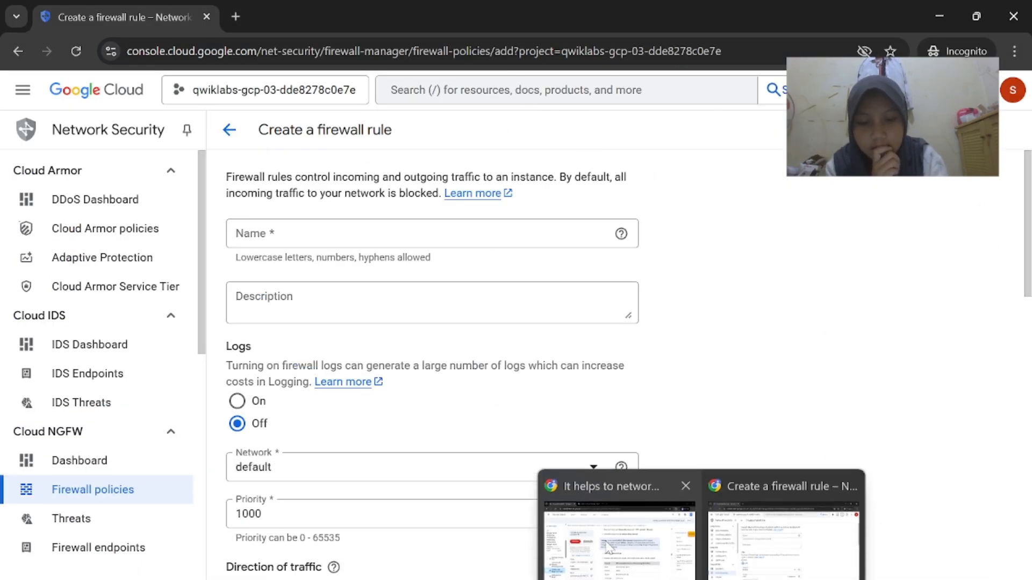
pyautogui.scroll(-2, 571, 344)
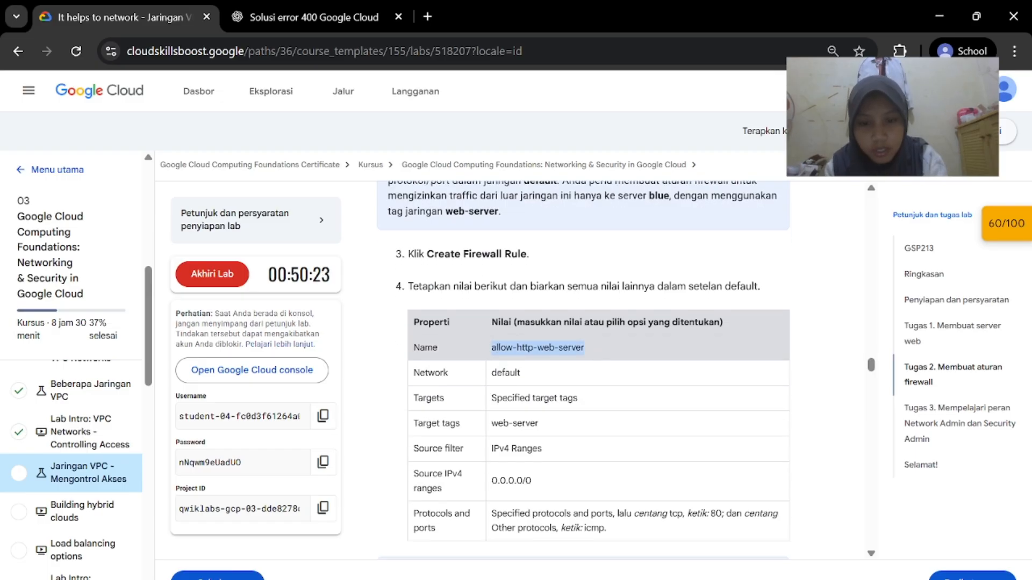
pyautogui.hotkey('alt', 'Tab')
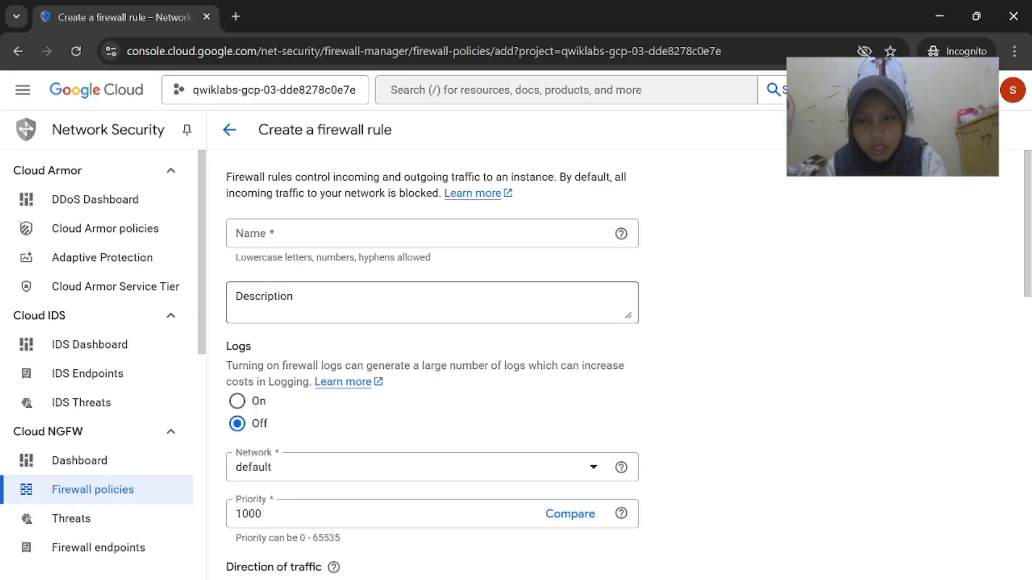
pyautogui.click(412, 231)
pyautogui.write('allow-http-web-server')
pyautogui.hotkey('alt', 'Tab')
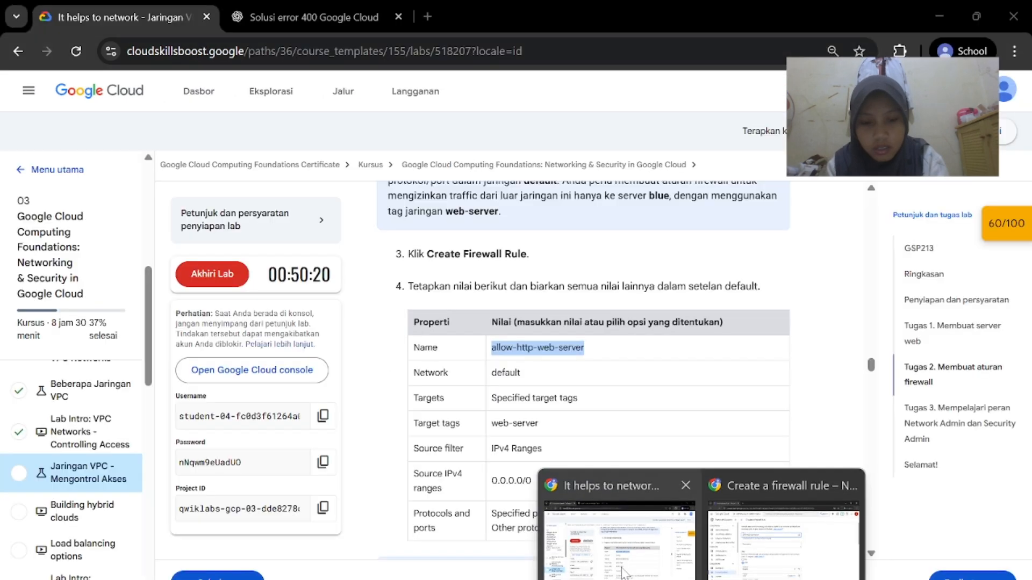
pyautogui.hotkey('alt', 'Tab')
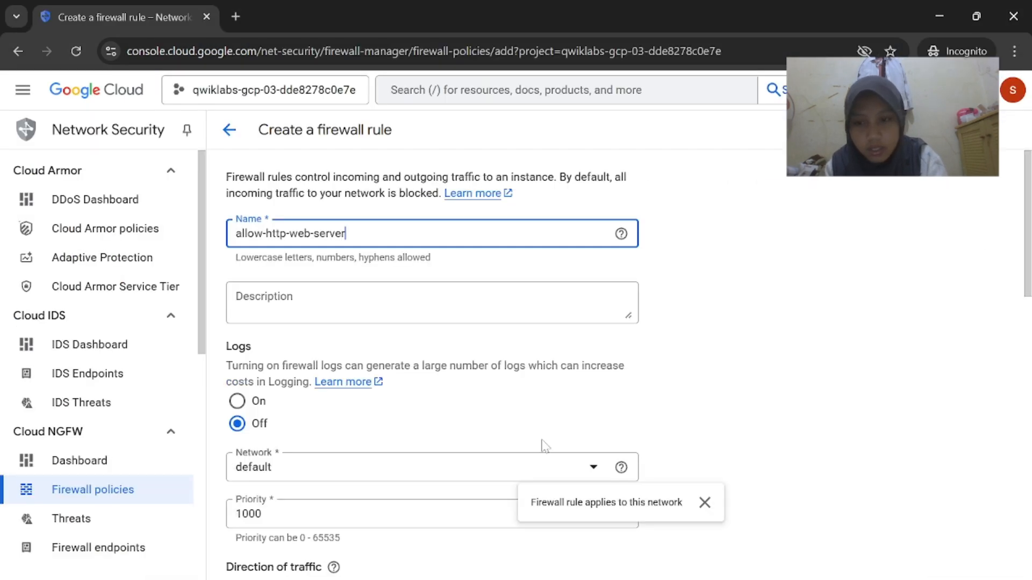
# Set the rule's target tag to web-server
pyautogui.moveTo(702, 579)
pyautogui.click(620, 554)
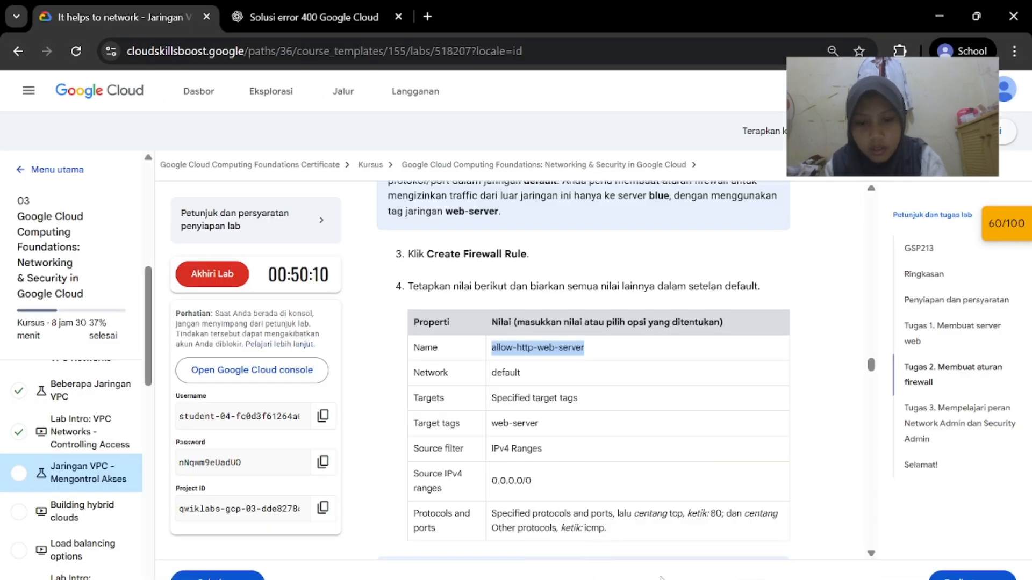
pyautogui.scroll(-5, 552, 461)
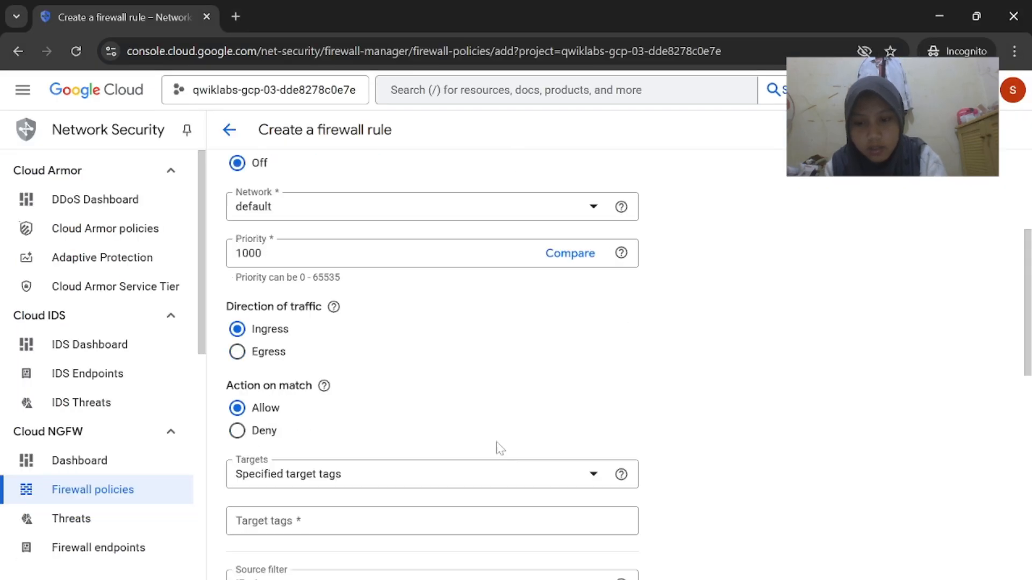
pyautogui.click(605, 553)
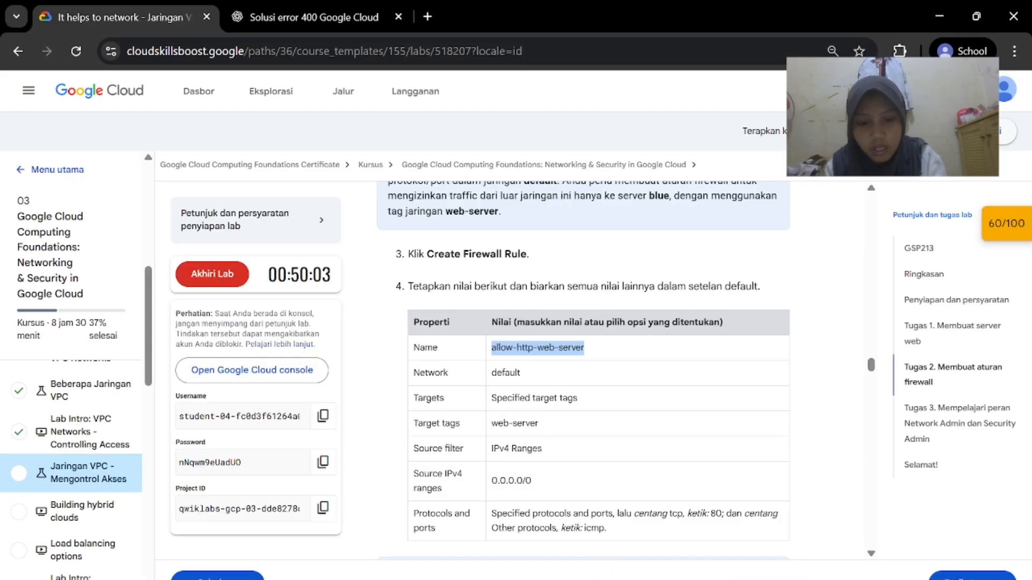
pyautogui.moveTo(701, 579)
pyautogui.click(792, 557)
pyautogui.scroll(-1, 545, 442)
pyautogui.click(540, 396)
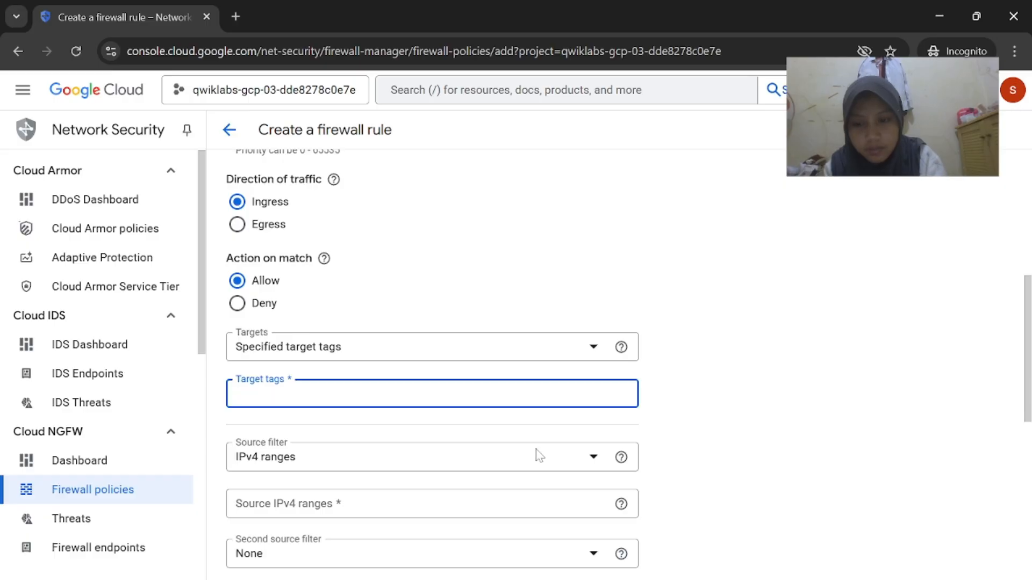
pyautogui.moveTo(701, 579)
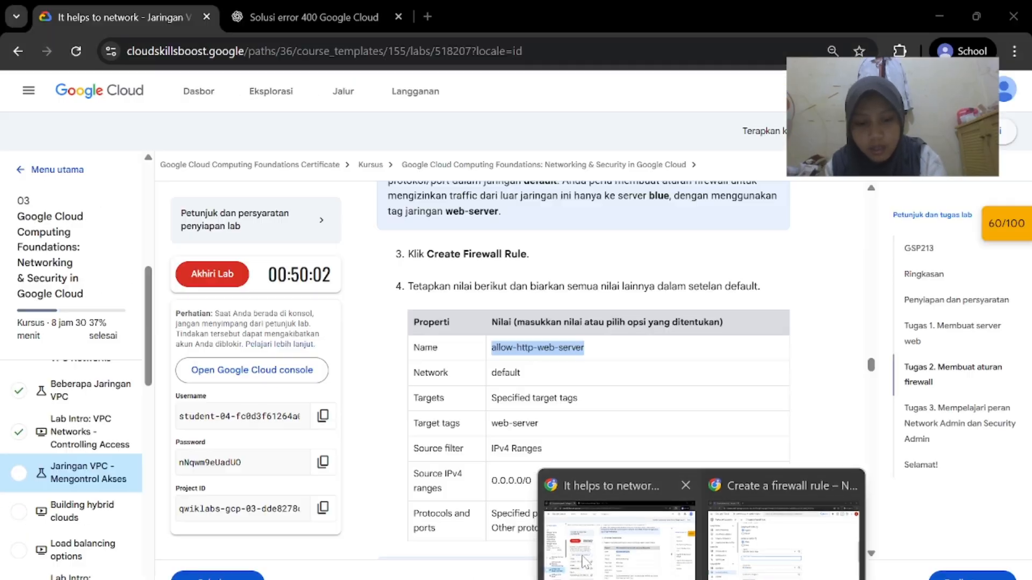
pyautogui.click(607, 553)
pyautogui.moveTo(546, 428); pyautogui.dragTo(509, 425)
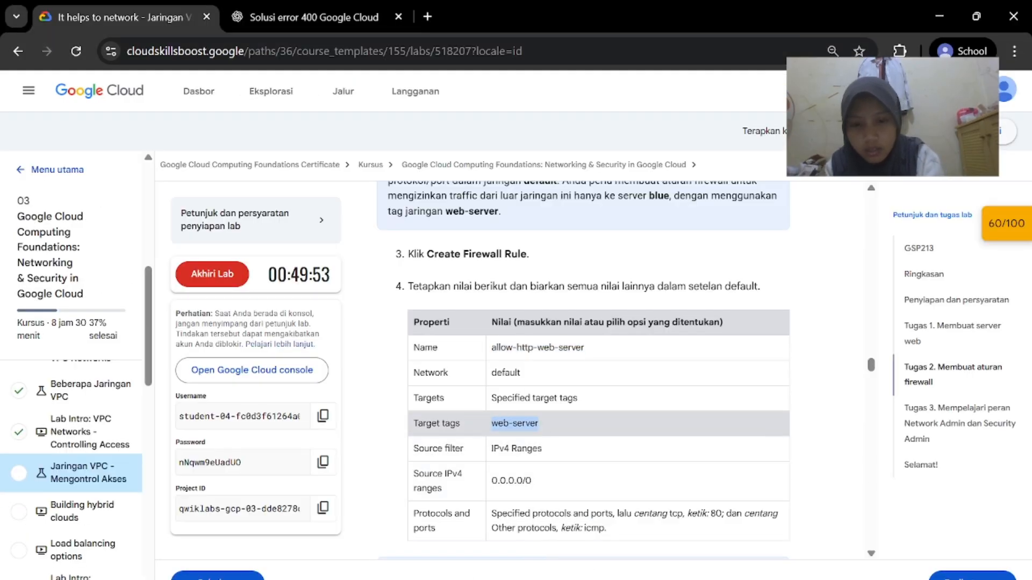
pyautogui.moveTo(702, 579)
pyautogui.click(782, 553)
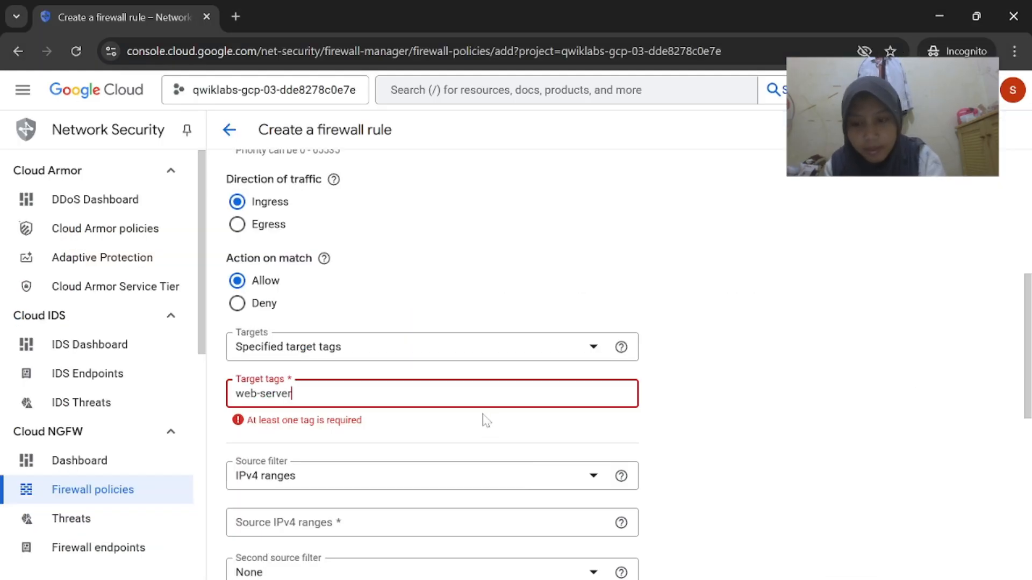
# Set the source IPv4 range to 0.0.0.0/0
pyautogui.click(607, 553)
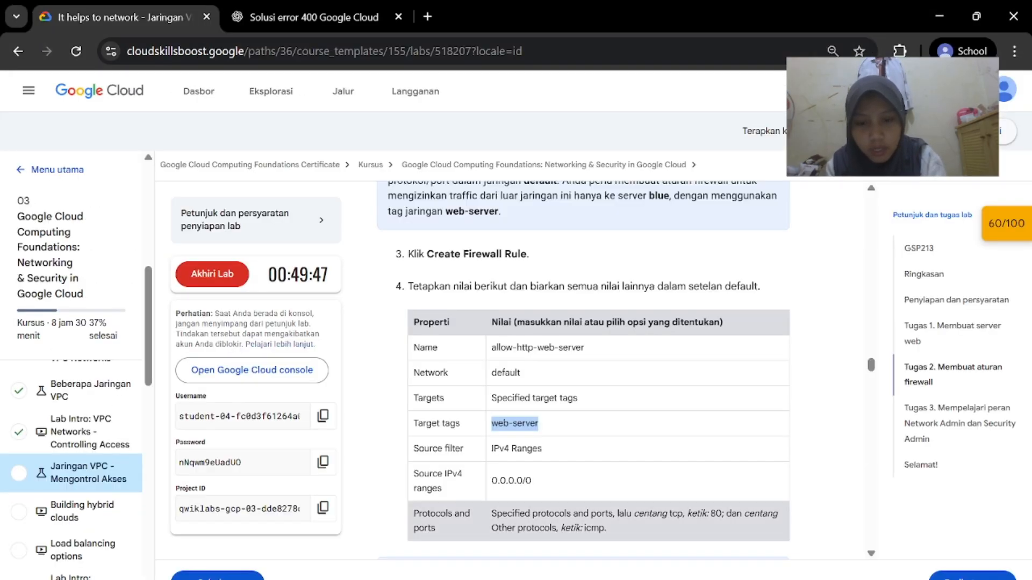
pyautogui.click(536, 421)
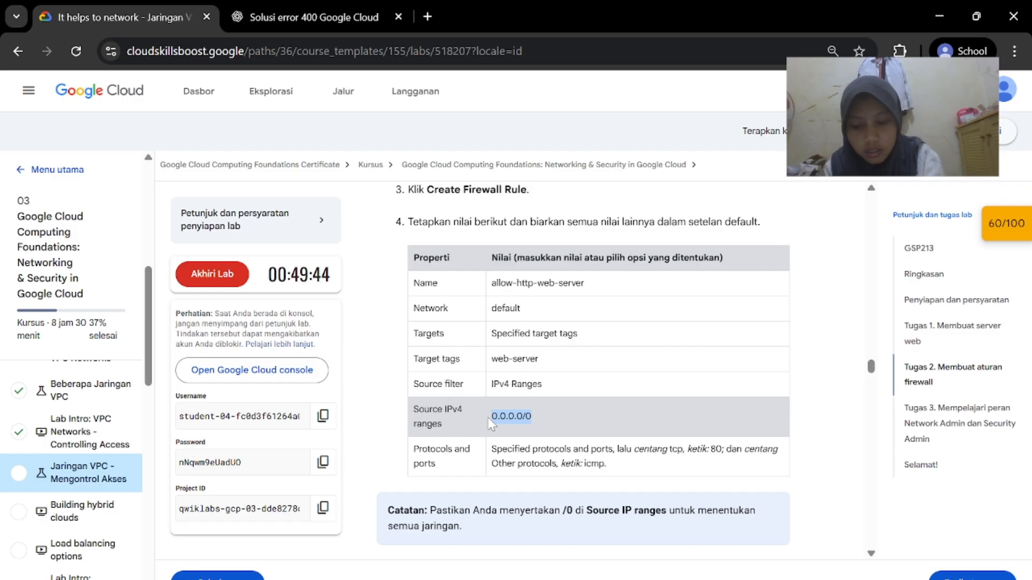
pyautogui.moveTo(702, 579)
pyautogui.click(782, 554)
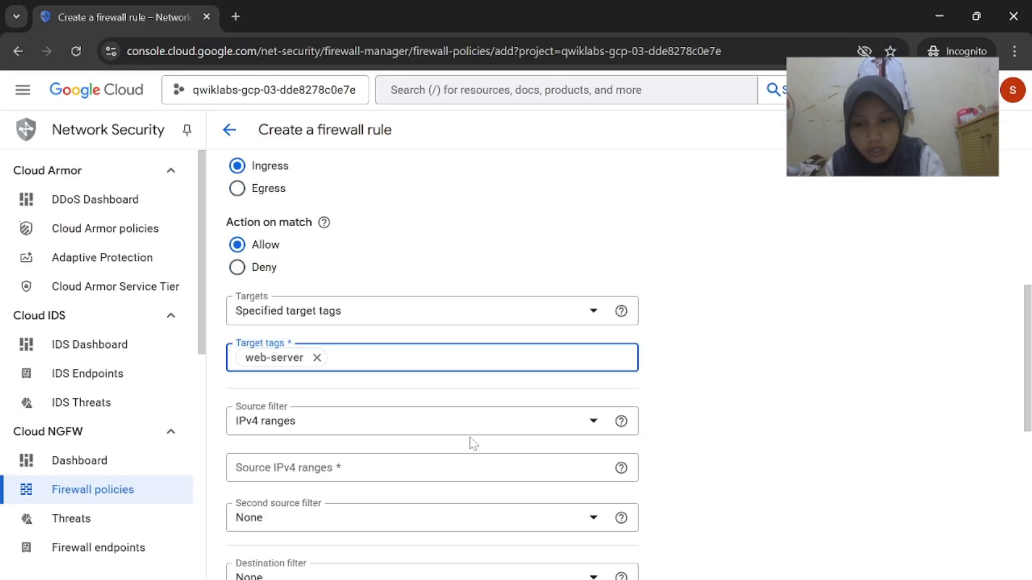
pyautogui.click(430, 452)
pyautogui.write('0.0.0.0/0')
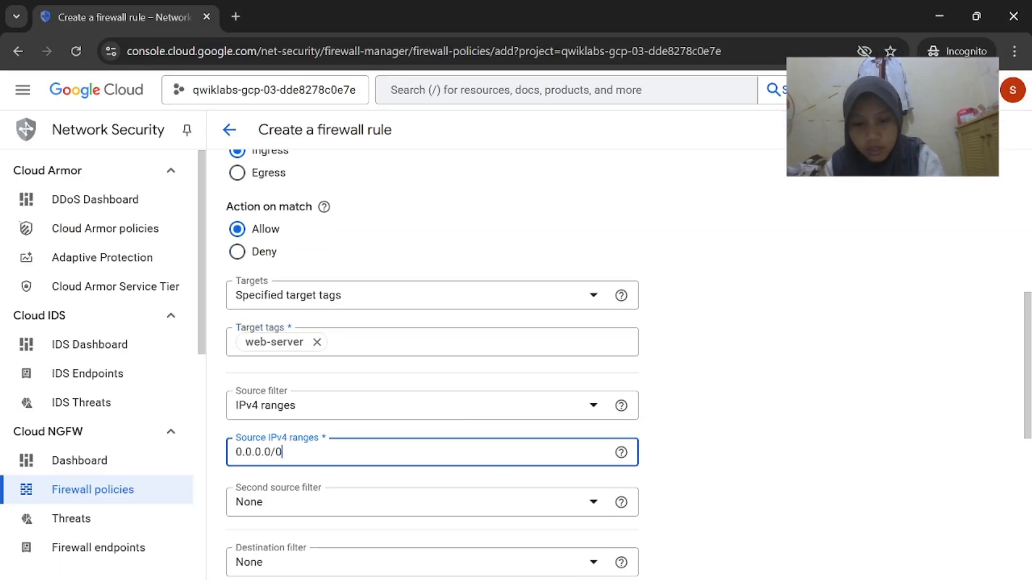
# Allow the TCP protocol on port 80
pyautogui.moveTo(701, 579)
pyautogui.click(610, 549)
pyautogui.scroll(-1, 583, 387)
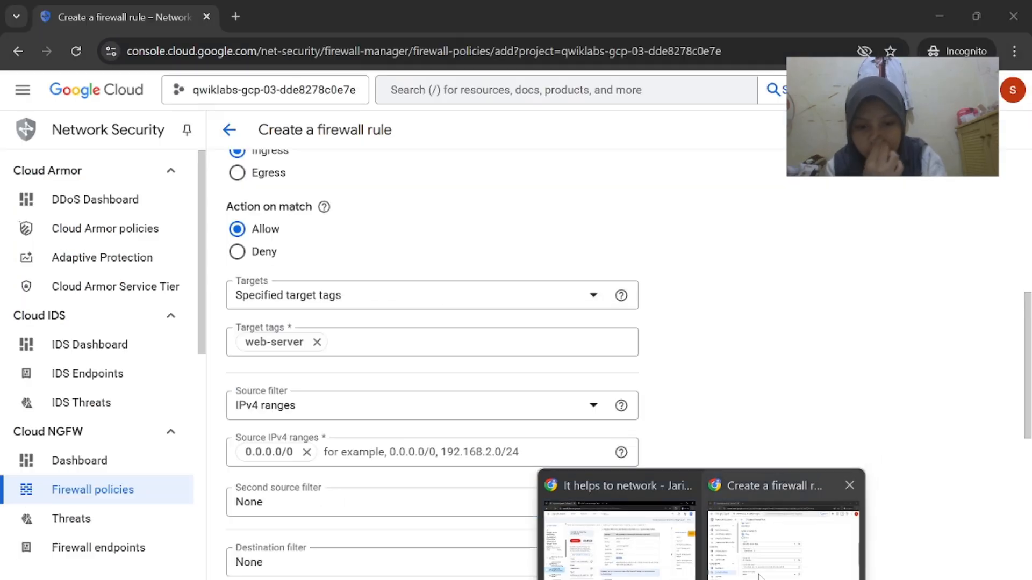
pyautogui.click(782, 554)
pyautogui.scroll(-2, 620, 484)
pyautogui.scroll(-2, 563, 490)
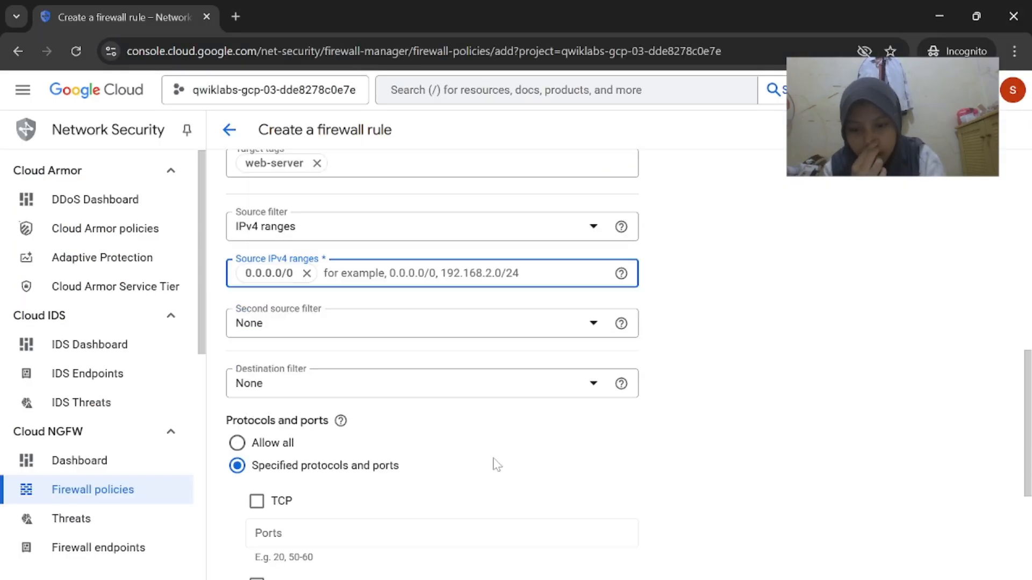
pyautogui.click(645, 529)
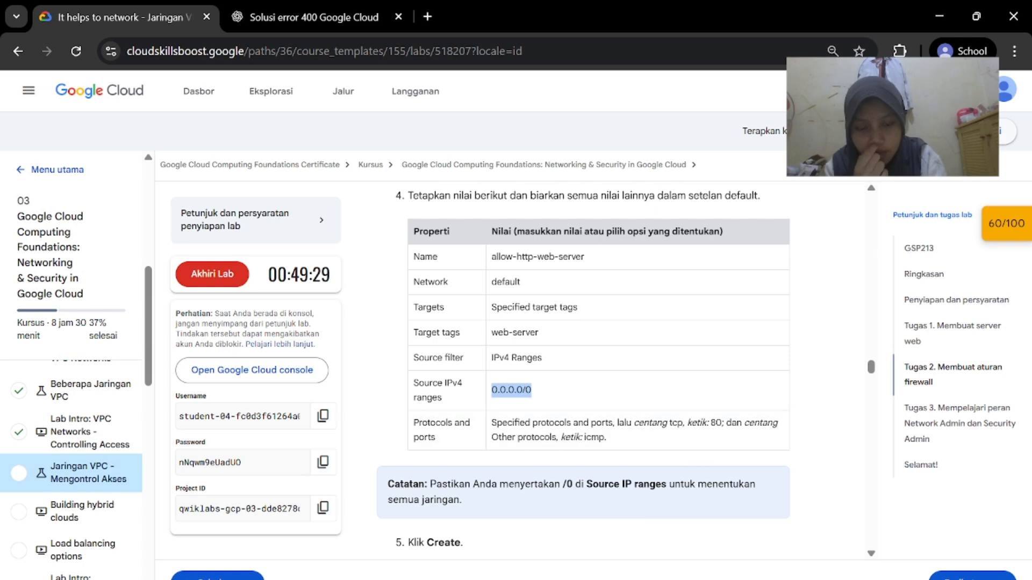
pyautogui.click(782, 554)
pyautogui.scroll(-3, 257, 323)
pyautogui.click(257, 320)
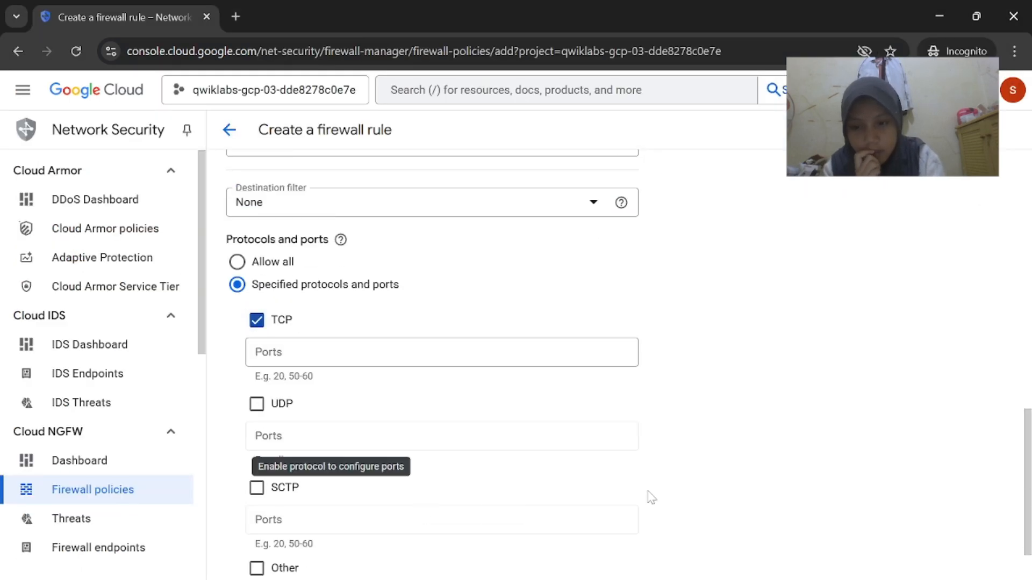
pyautogui.click(661, 478)
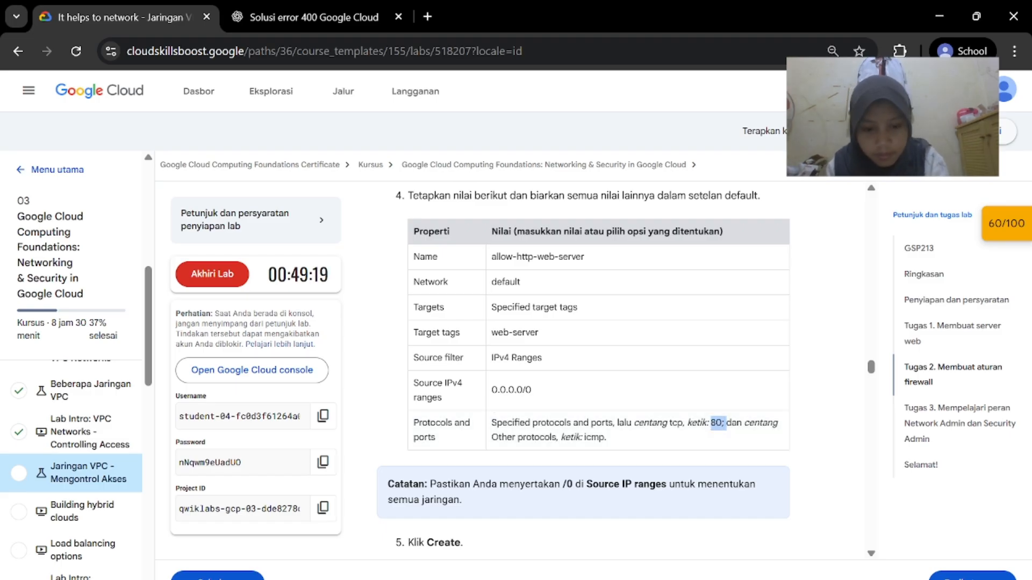
pyautogui.moveTo(702, 579)
pyautogui.click(806, 538)
pyautogui.click(322, 354)
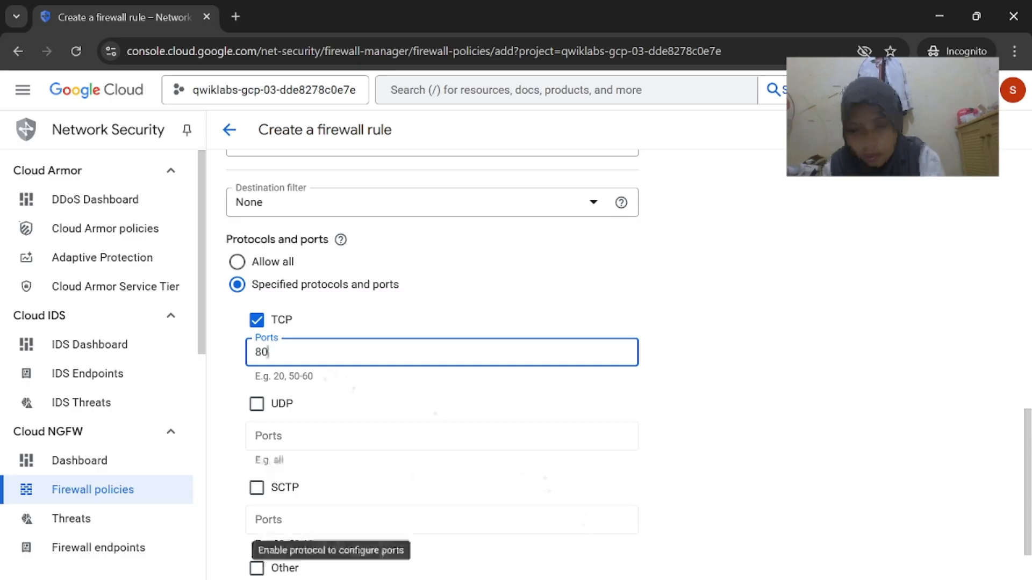
# Allow the icmp protocol under Other protocols and create the rule
pyautogui.moveTo(701, 579)
pyautogui.click(618, 532)
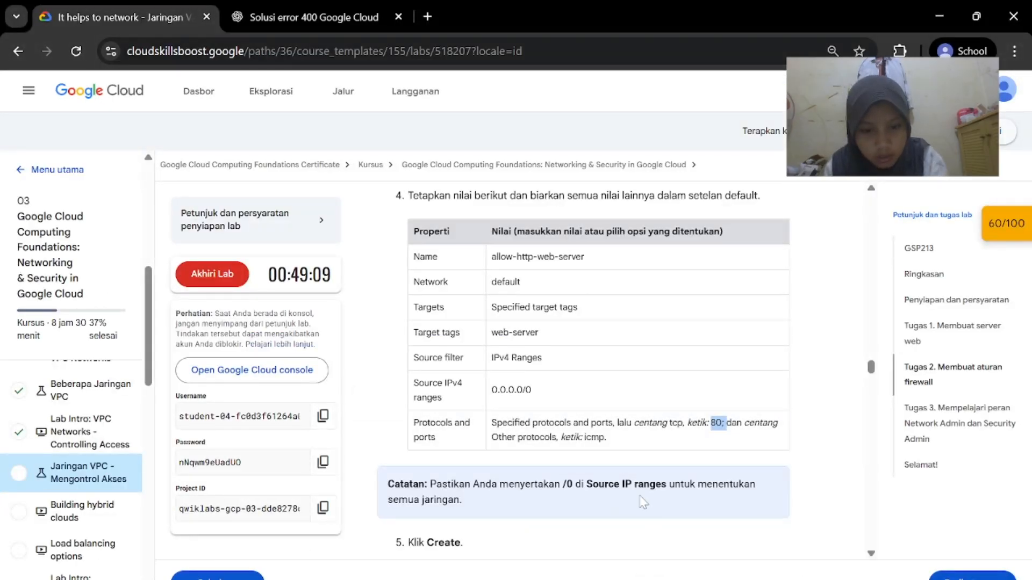
pyautogui.click(782, 537)
pyautogui.scroll(-3, 511, 419)
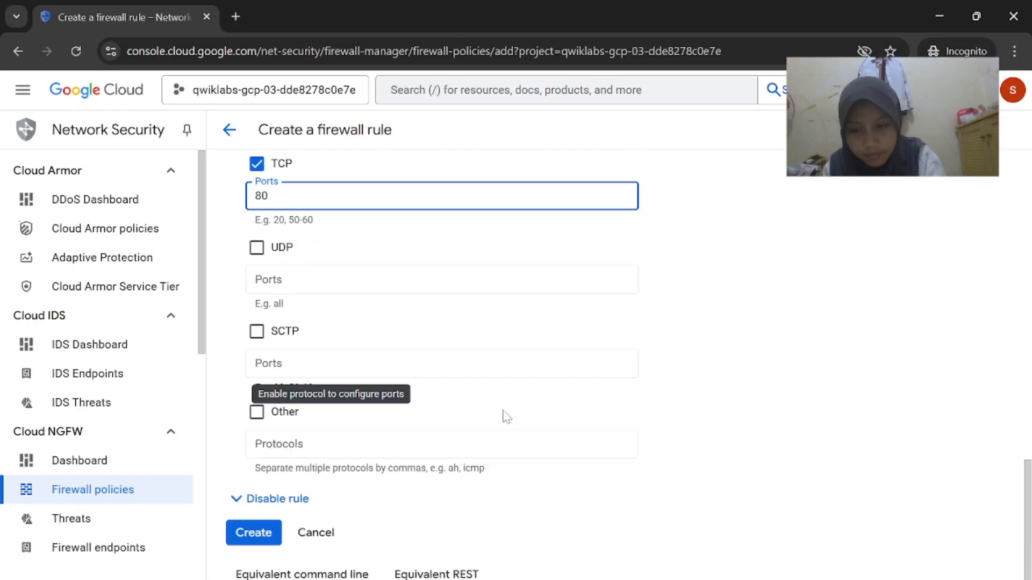
pyautogui.click(257, 412)
pyautogui.click(297, 451)
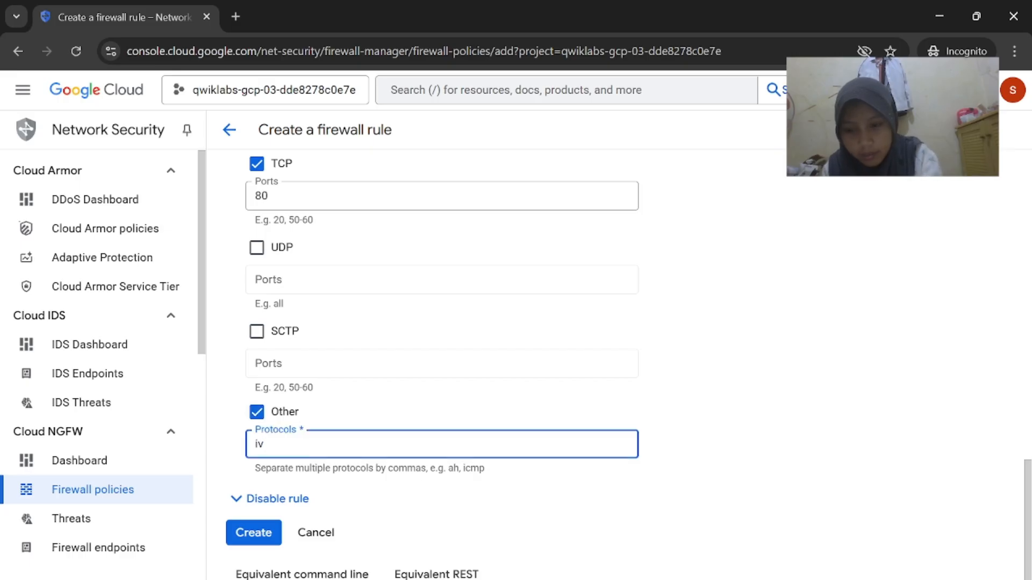
pyautogui.moveTo(701, 579)
pyautogui.click(613, 544)
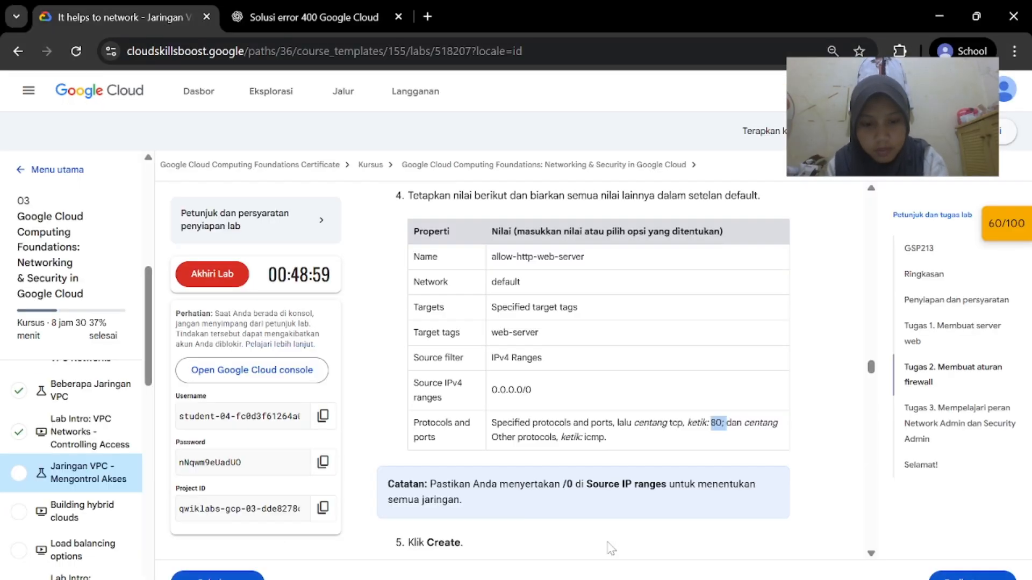
pyautogui.scroll(-2, 608, 490)
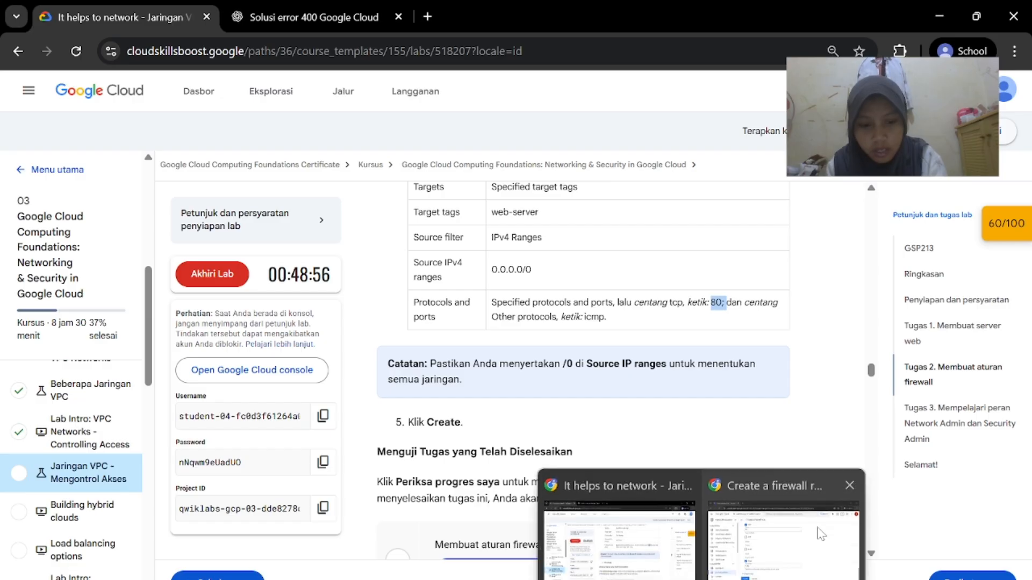
pyautogui.click(774, 546)
pyautogui.click(248, 531)
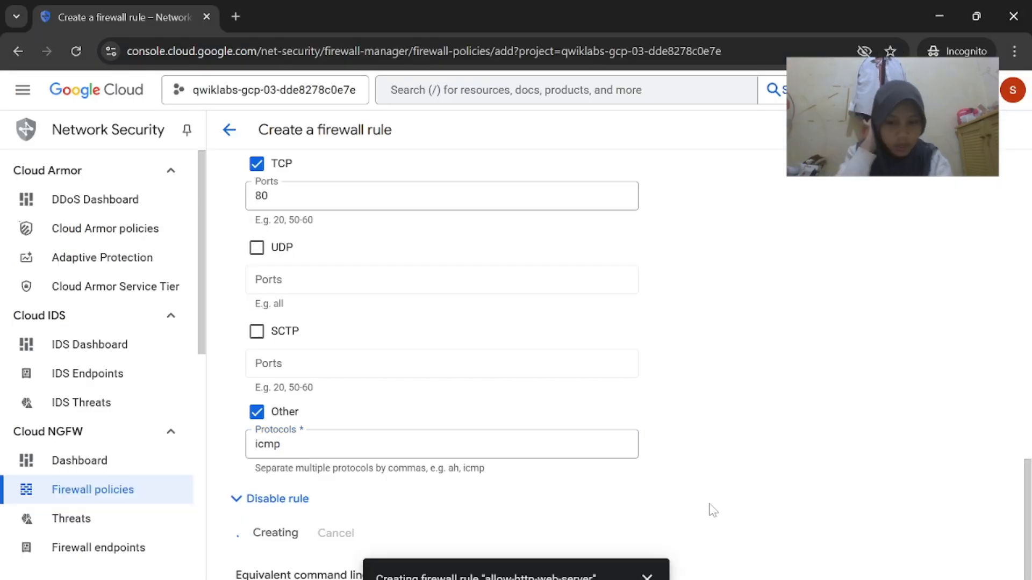
# Run the lab's progress check for the firewall rule task
pyautogui.click(612, 544)
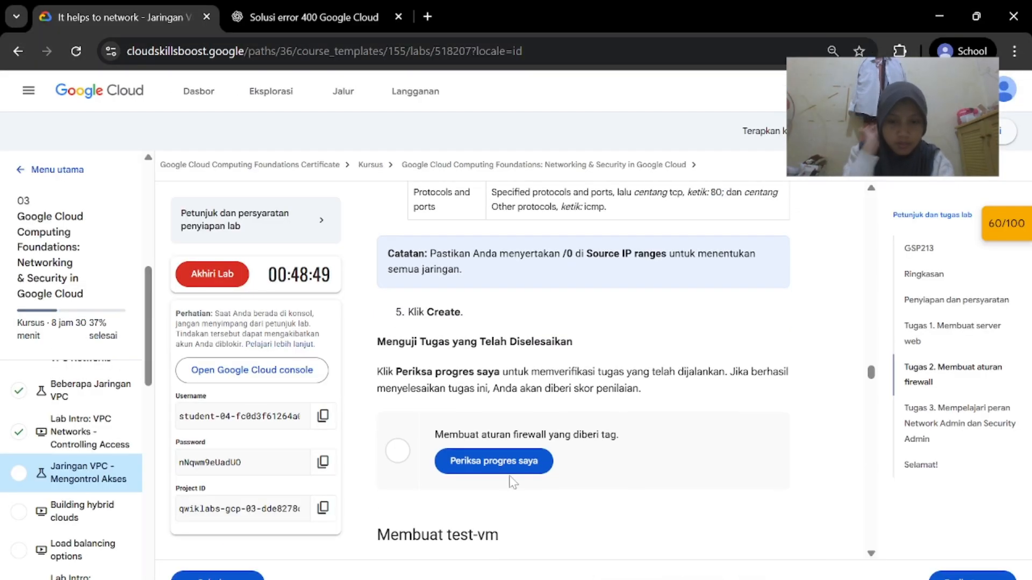
pyautogui.click(511, 473)
pyautogui.moveTo(701, 579)
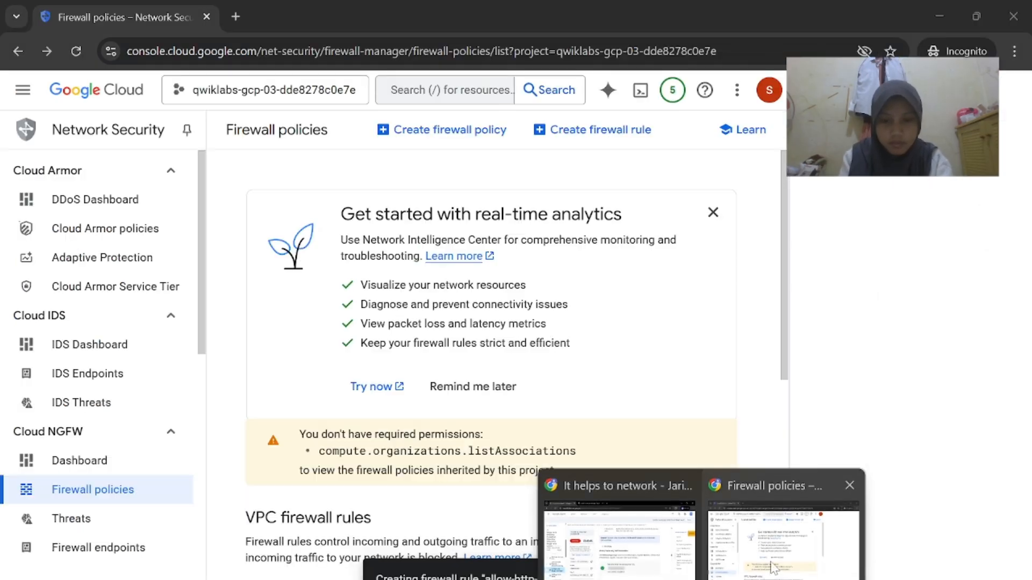
pyautogui.click(774, 544)
# Review allow-http-web-server in the rules table: target web-server, allowing tcp:80 and icmp
pyautogui.scroll(-5, 680, 460)
pyautogui.scroll(-2, 624, 396)
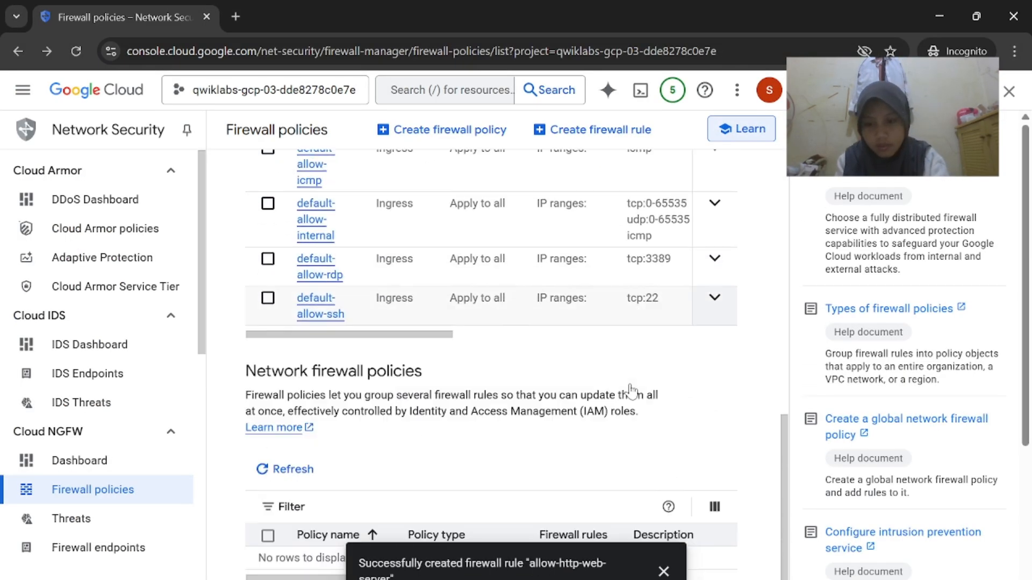
pyautogui.scroll(7, 626, 395)
pyautogui.scroll(-3, 631, 391)
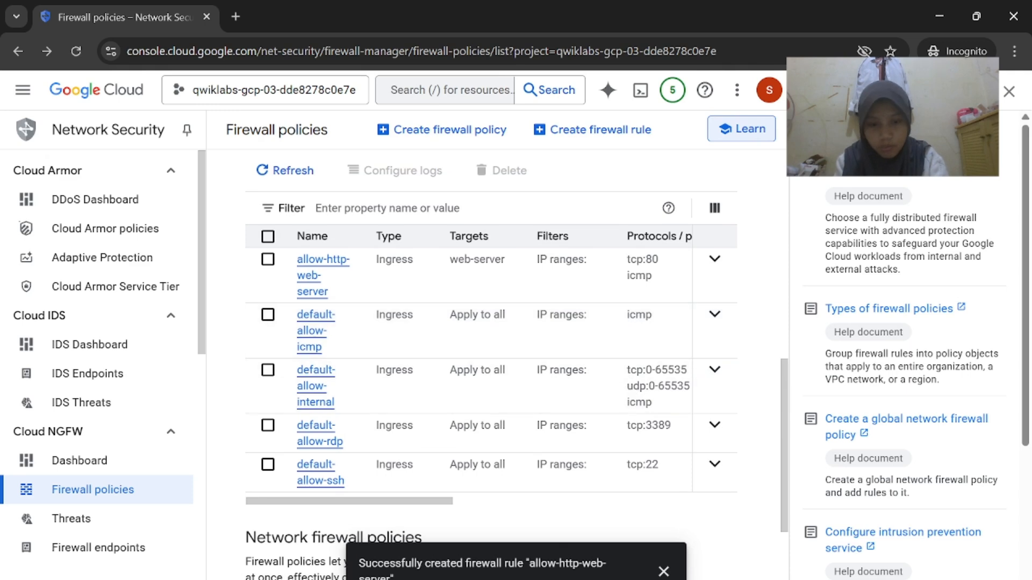
pyautogui.moveTo(699, 579)
pyautogui.click(615, 543)
pyautogui.scroll(5, 612, 437)
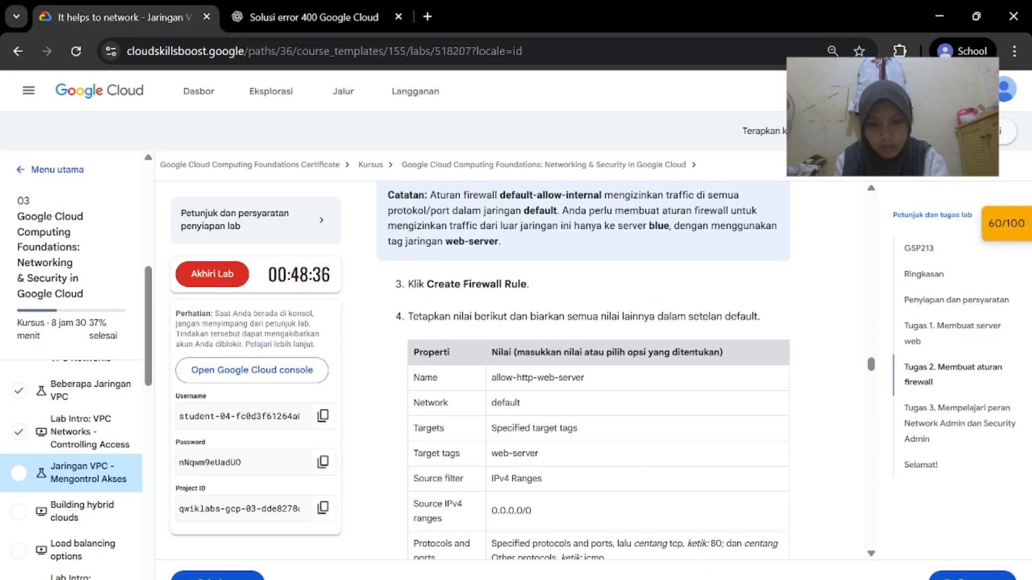
pyautogui.click(774, 544)
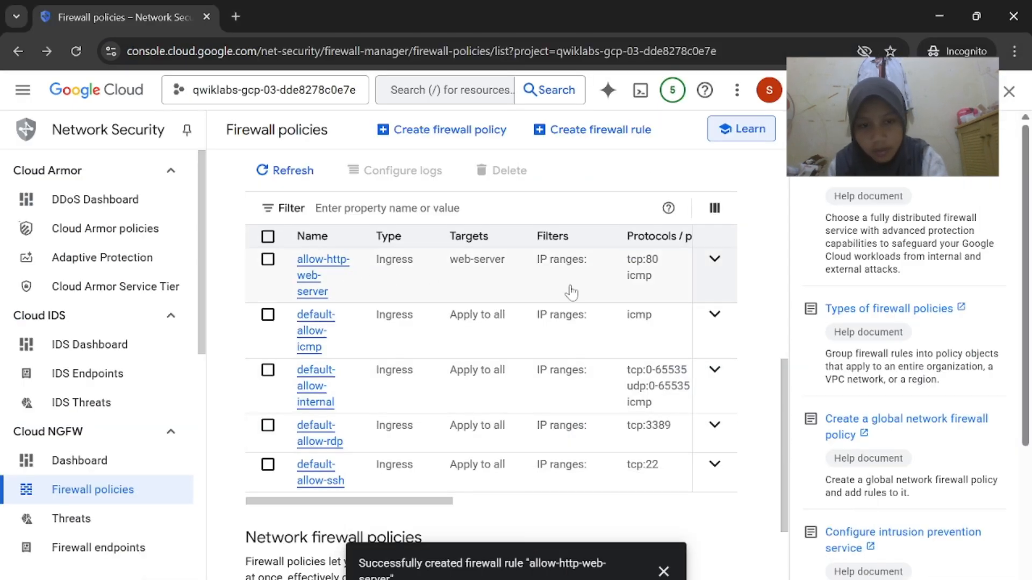
pyautogui.hscroll(3, 571, 292)
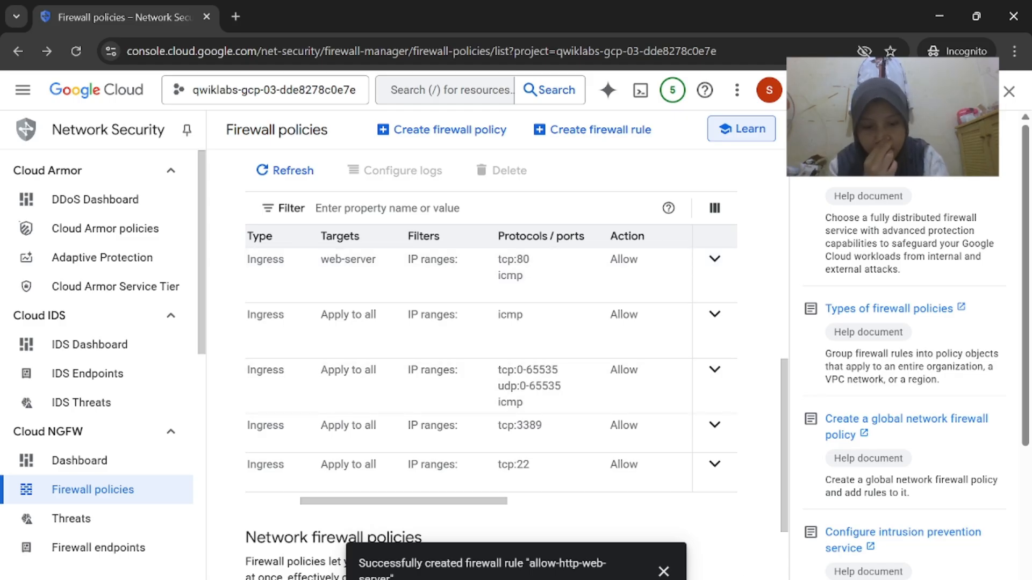
pyautogui.click(602, 543)
pyautogui.scroll(-10, 591, 500)
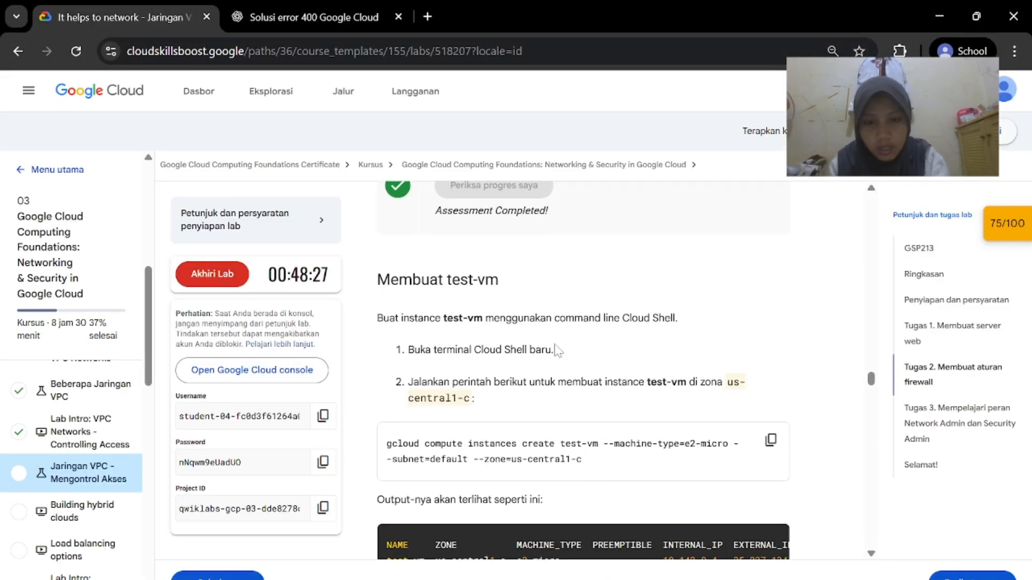
pyautogui.scroll(-1, 556, 344)
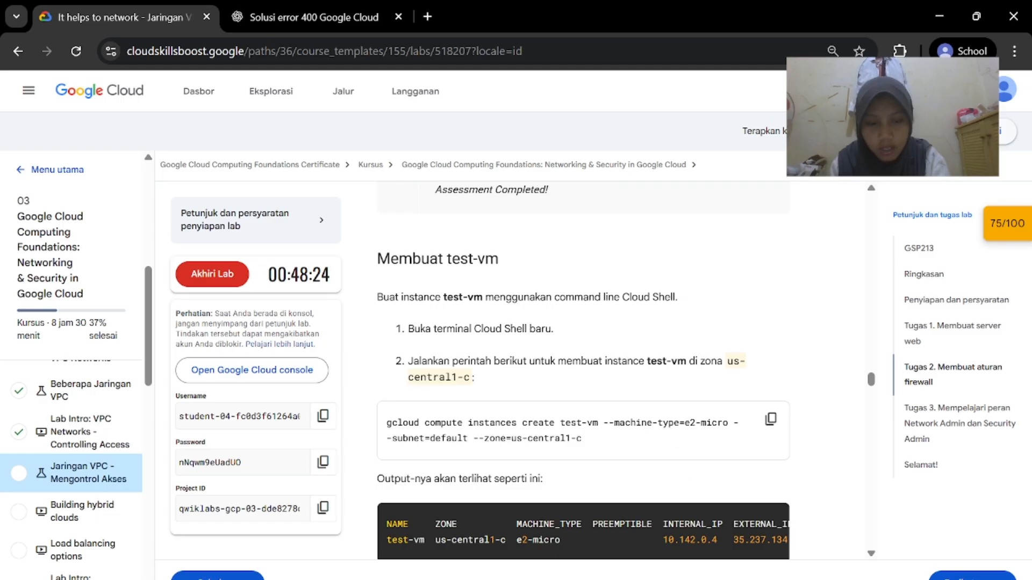
pyautogui.click(780, 538)
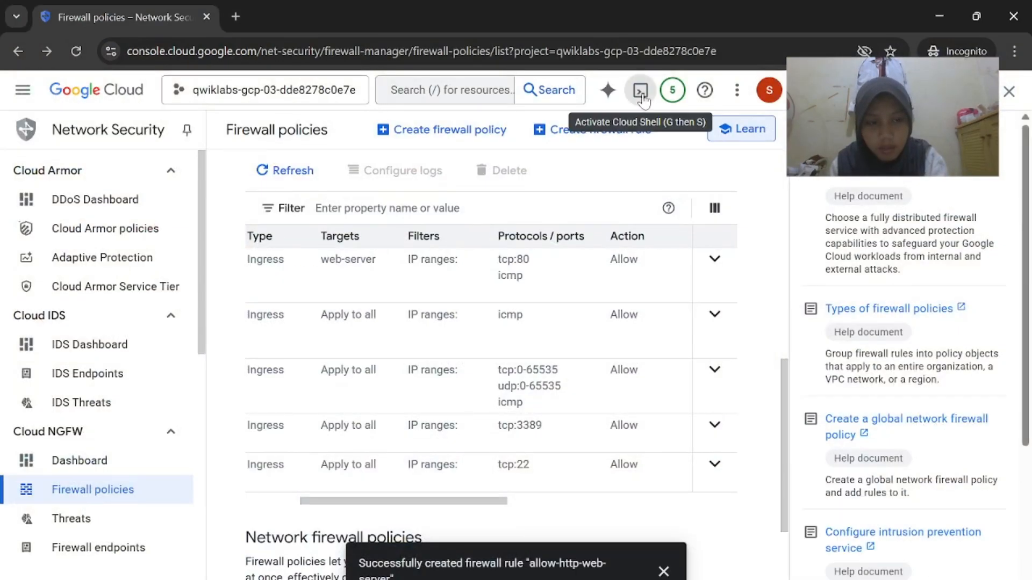
# Start Cloud Shell and run the lab's gcloud compute instances create test-vm command
pyautogui.click(641, 91)
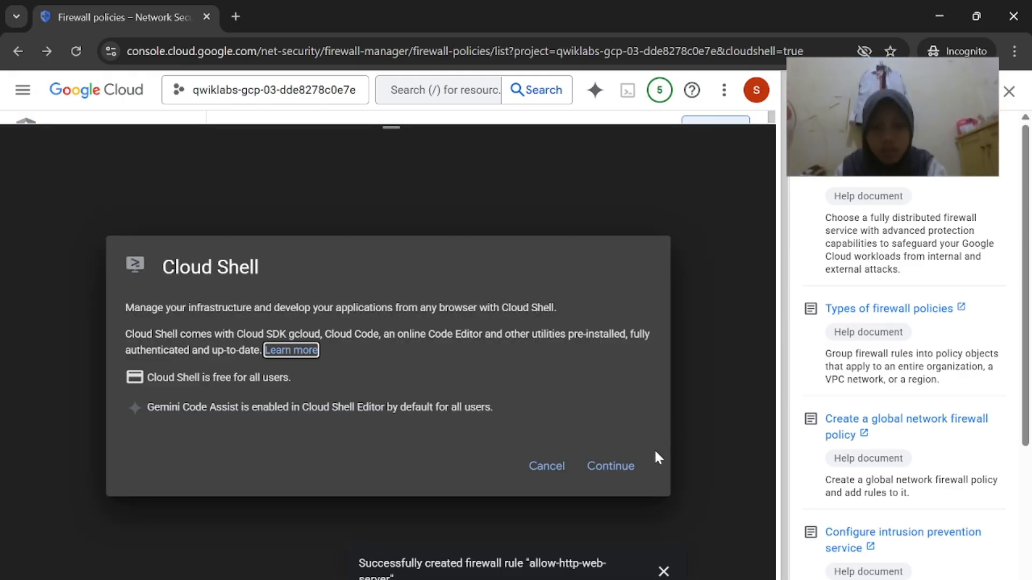
pyautogui.click(634, 465)
pyautogui.hotkey('alt', 'Tab')
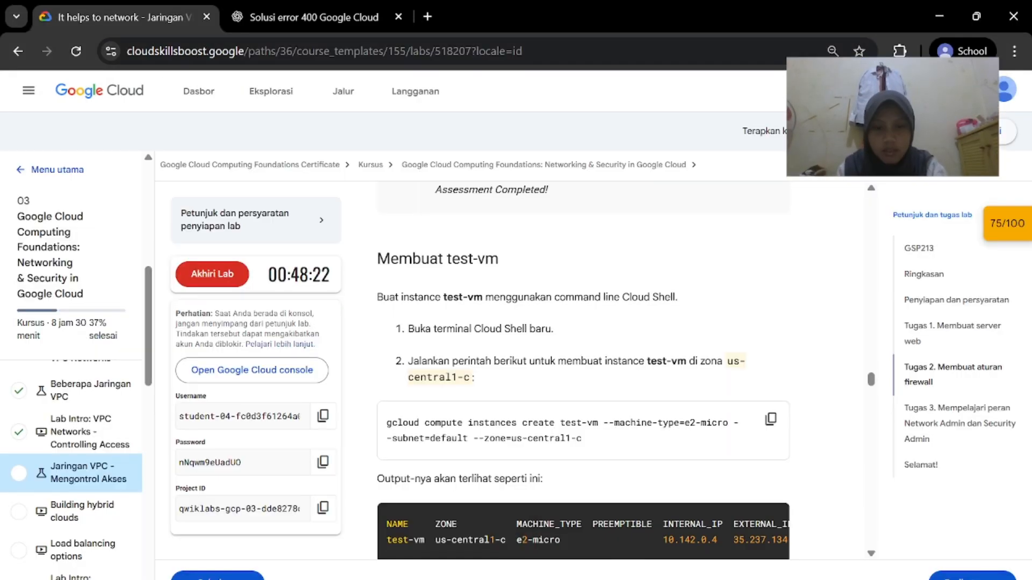
pyautogui.scroll(-1, 656, 387)
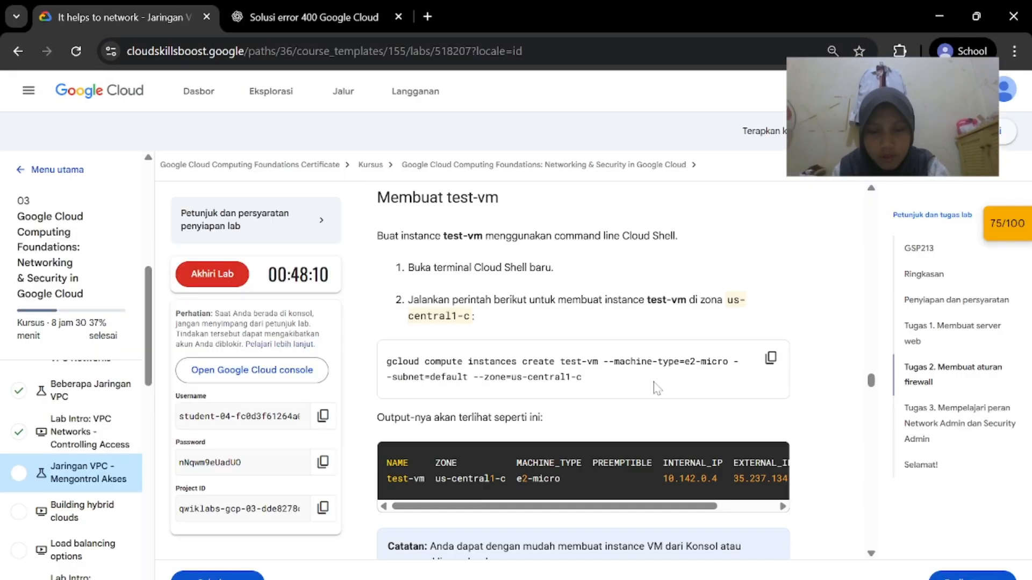
pyautogui.click(772, 363)
pyautogui.scroll(-1, 638, 397)
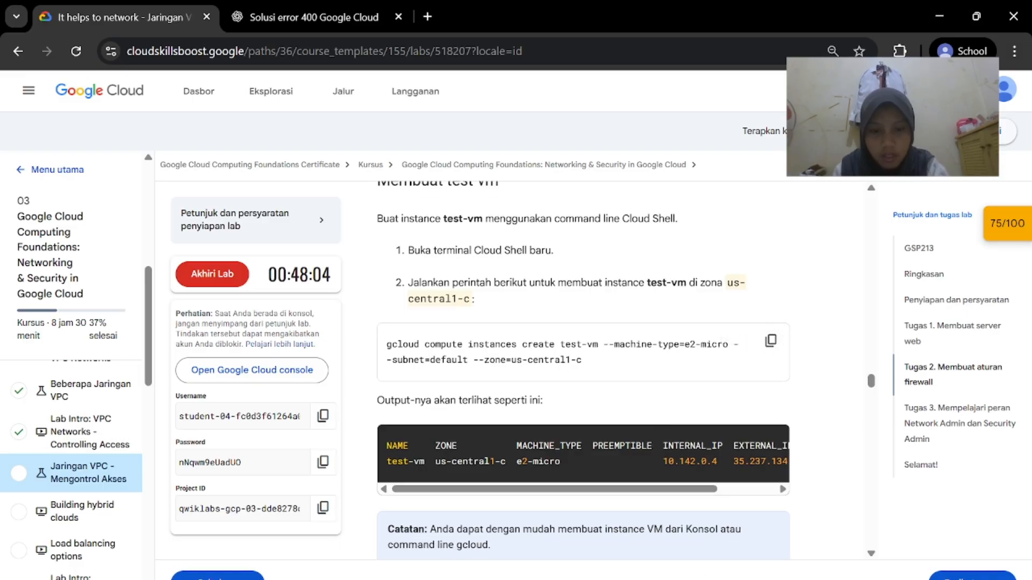
pyautogui.moveTo(702, 578)
pyautogui.click(783, 543)
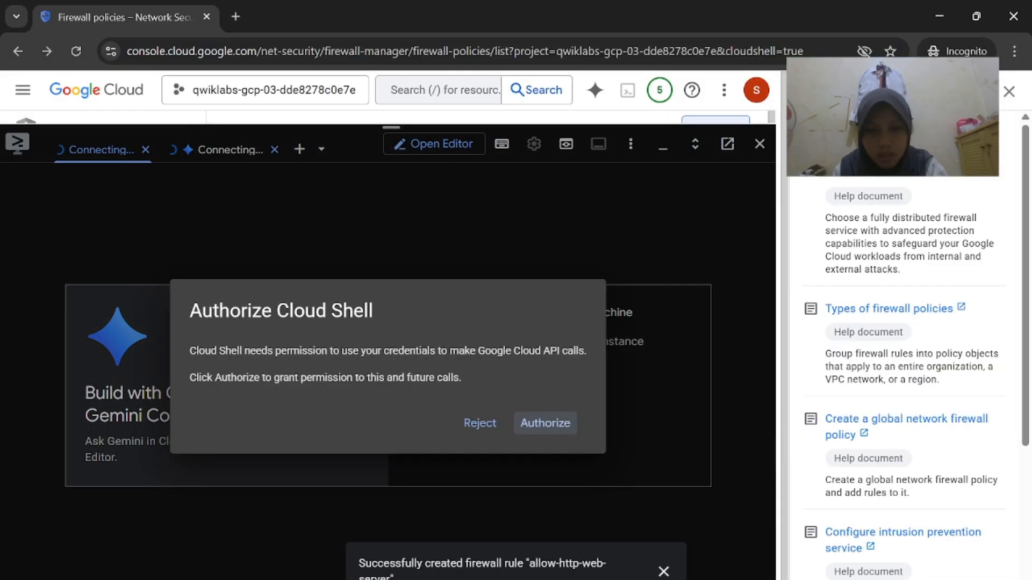
pyautogui.click(556, 426)
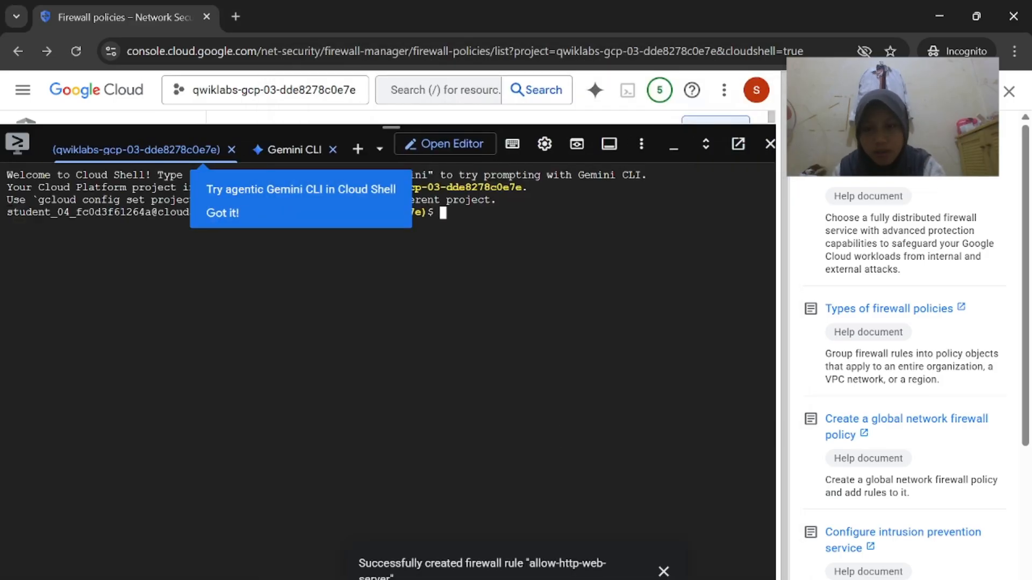
pyautogui.click(225, 214)
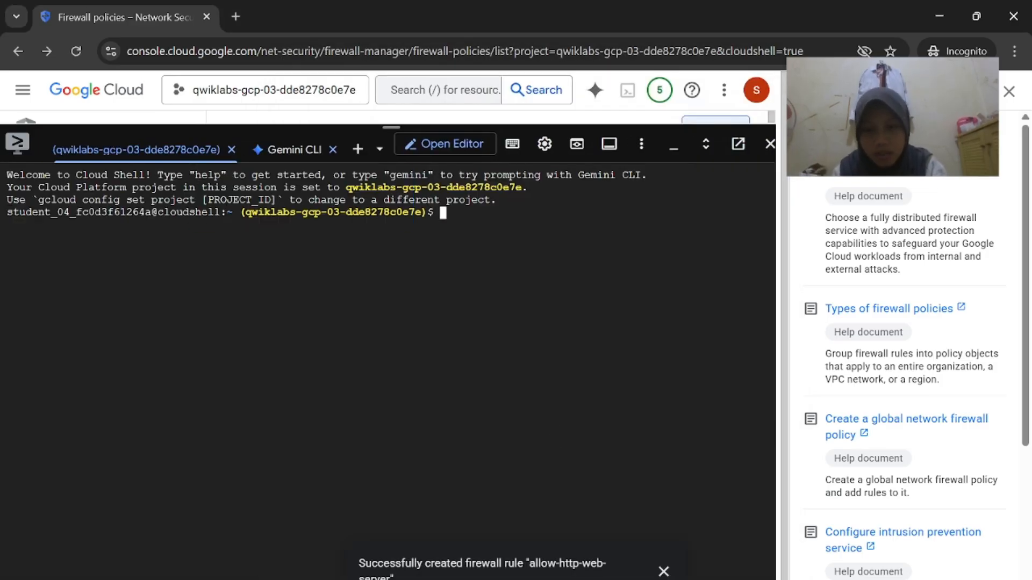
pyautogui.hotkey('ctrl', 'v')
pyautogui.press('Return')
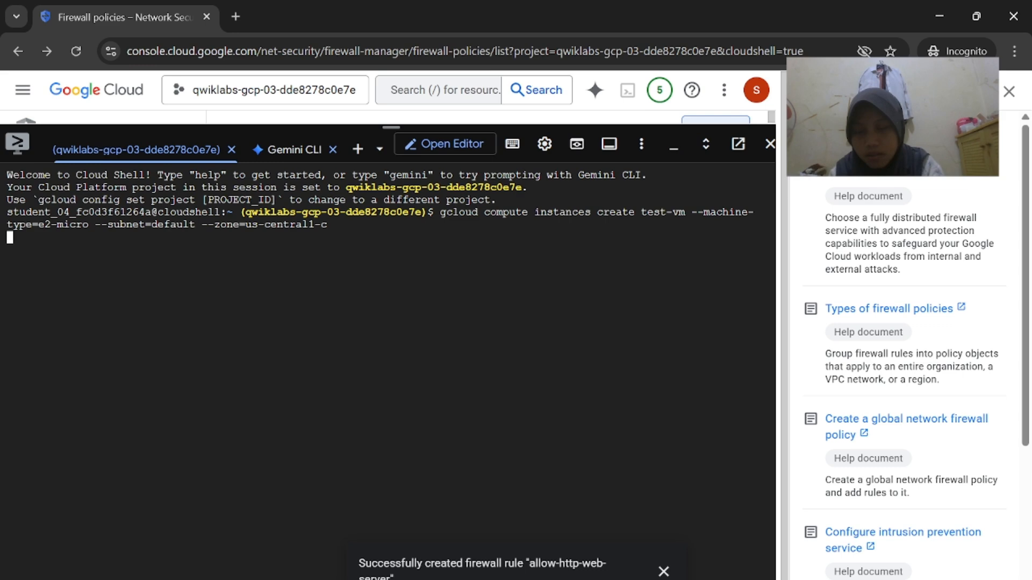
# Confirm the output shows test-vm running in us-central1-c with internal IP 10.128.0.4
pyautogui.click(1010, 91)
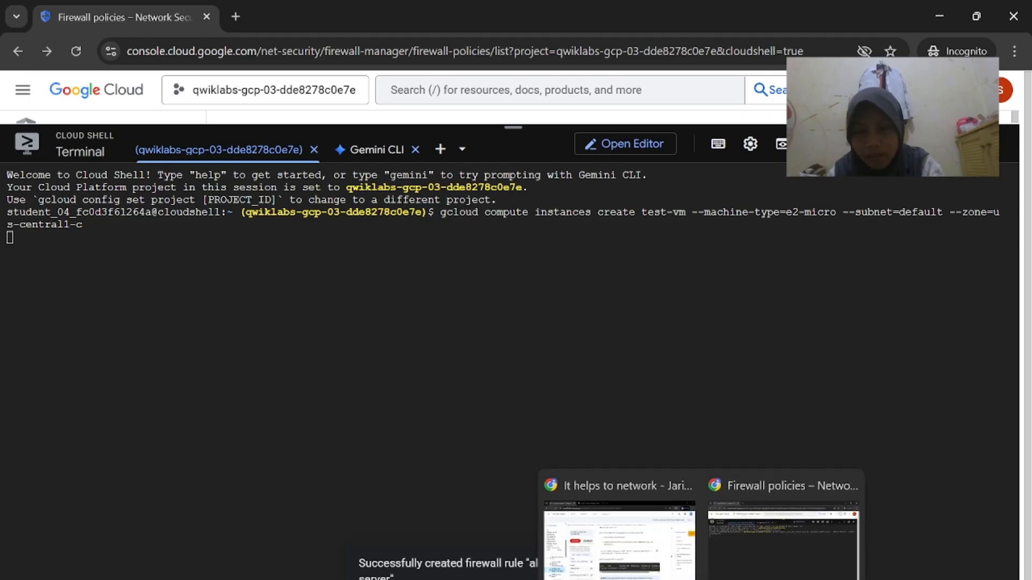
pyautogui.click(626, 564)
pyautogui.scroll(-1, 619, 480)
pyautogui.hscroll(-1, 584, 423)
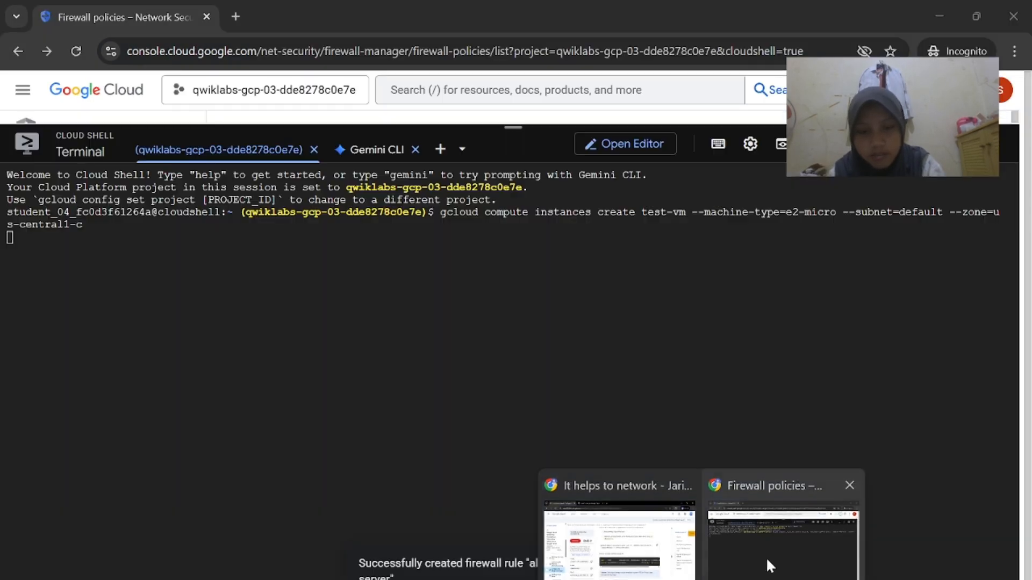
pyautogui.click(767, 559)
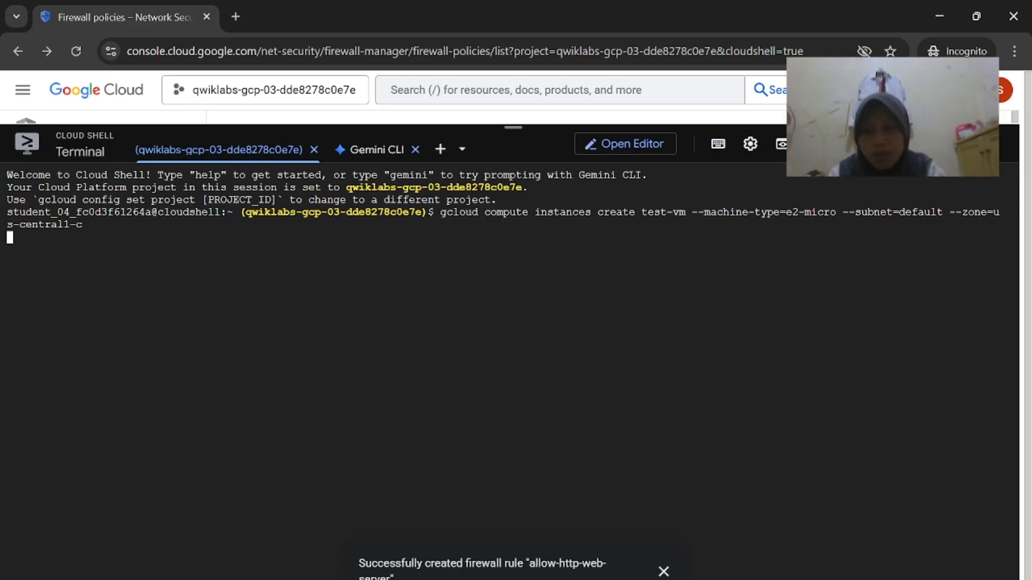
pyautogui.click(663, 571)
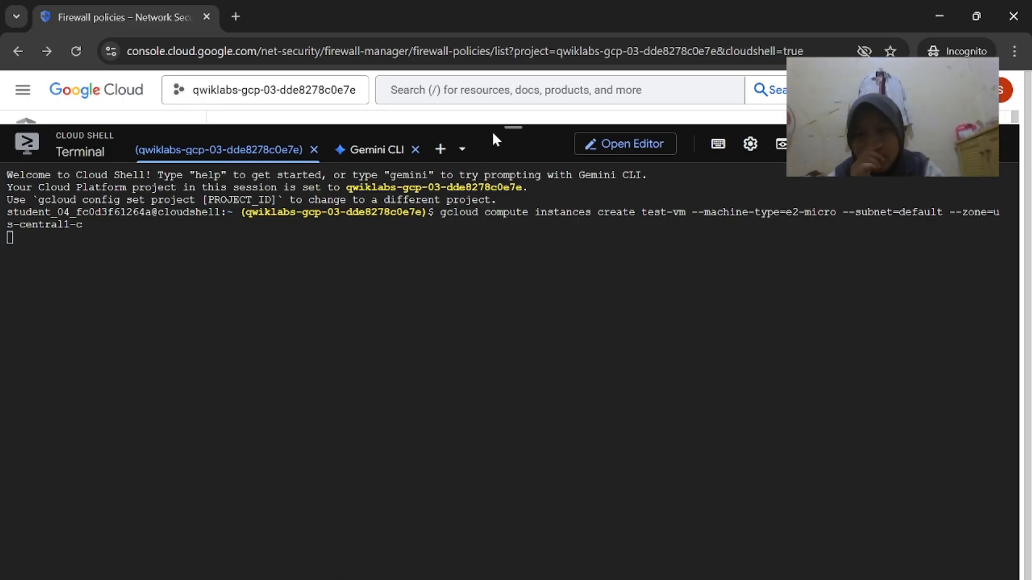
pyautogui.moveTo(514, 123); pyautogui.dragTo(513, 112)
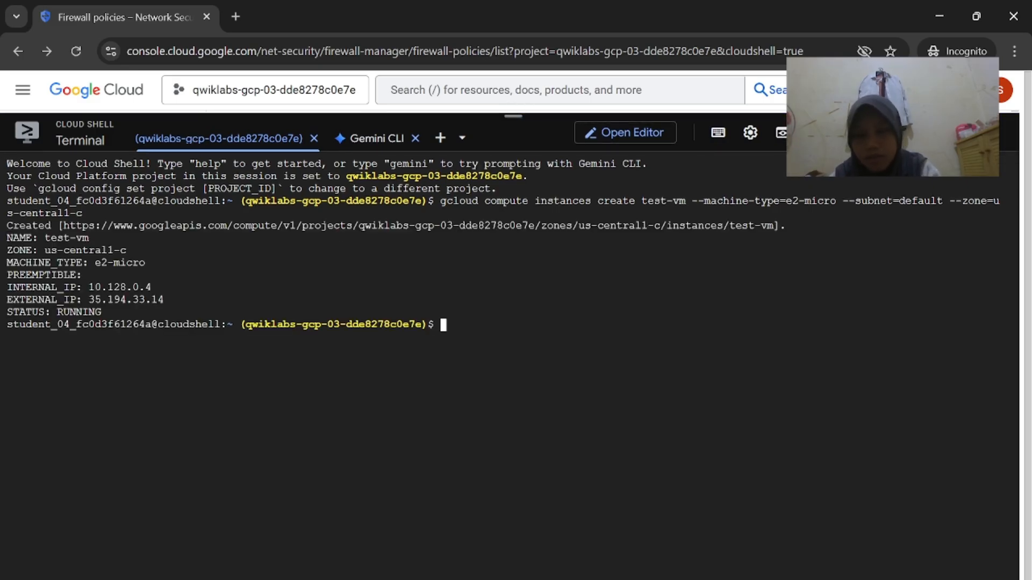
pyautogui.moveTo(701, 579)
pyautogui.click(650, 551)
pyautogui.hscroll(2, 642, 427)
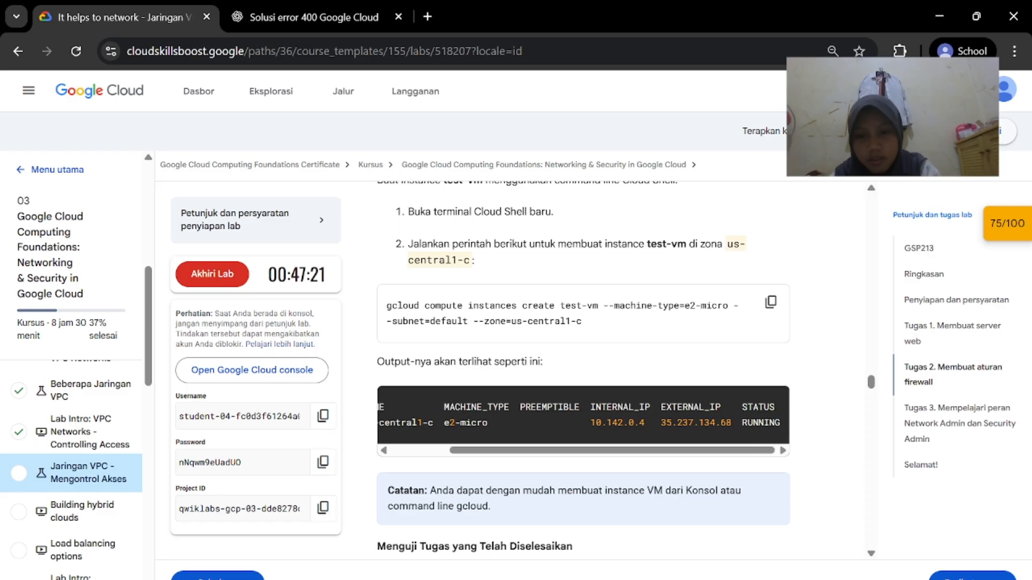
pyautogui.click(795, 564)
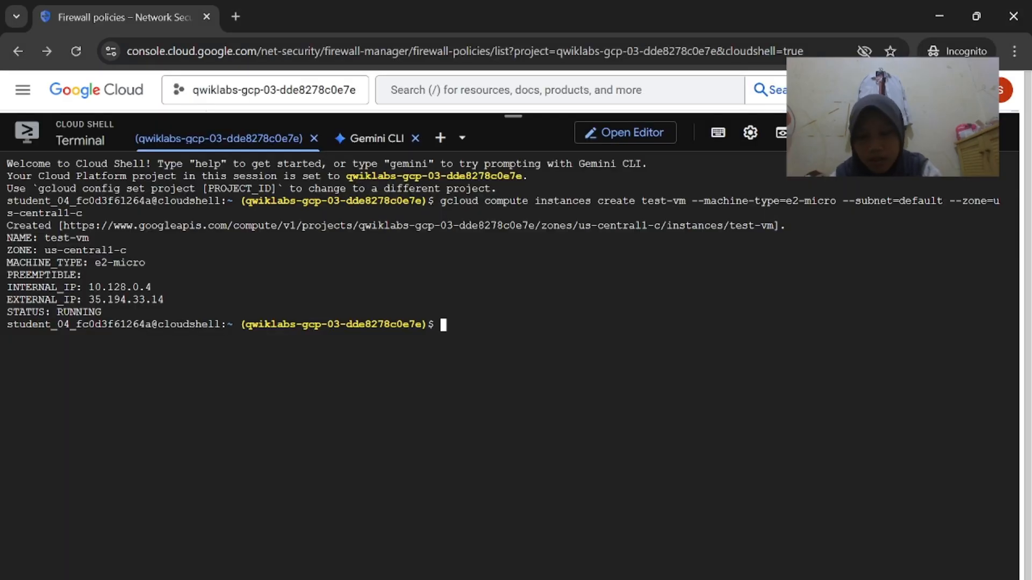
# Run the lab's progress check for the test-vm task
pyautogui.moveTo(702, 579)
pyautogui.click(618, 549)
pyautogui.scroll(-2, 585, 548)
pyautogui.click(512, 539)
pyautogui.scroll(-4, 513, 540)
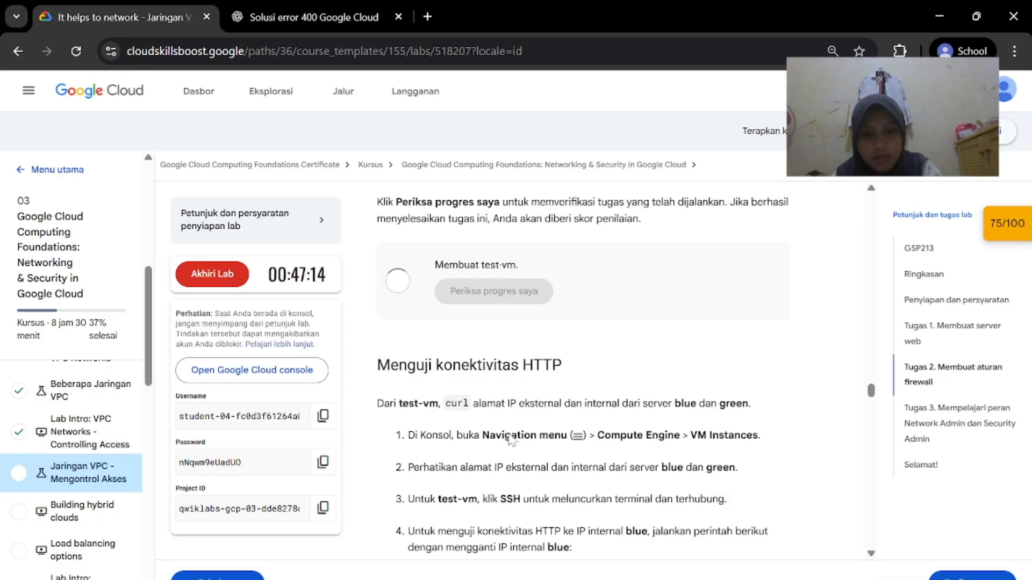
pyautogui.scroll(-2, 510, 441)
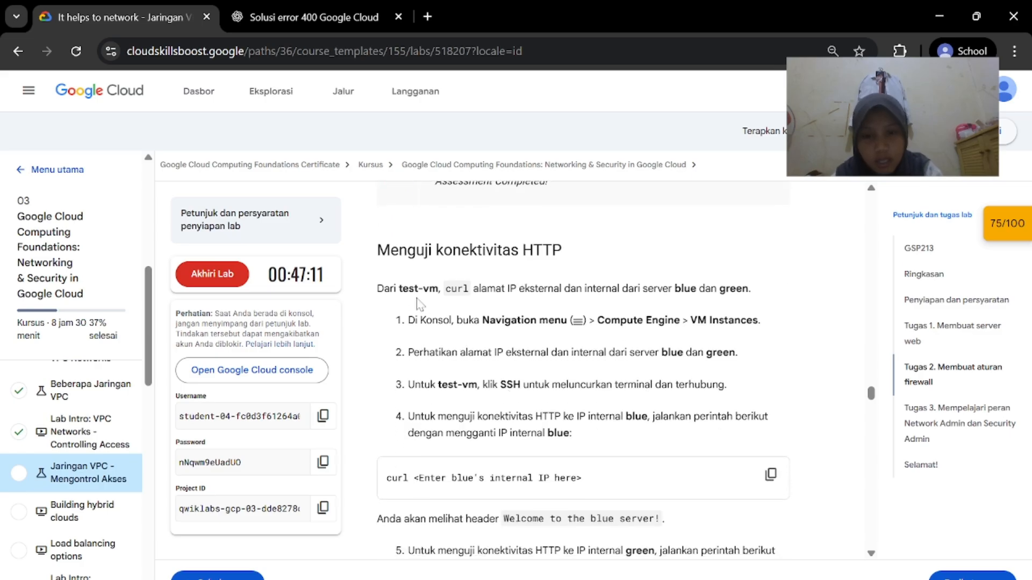
# Shrink Cloud Shell and go to Compute Engine > VM instances
pyautogui.moveTo(402, 289); pyautogui.dragTo(633, 352)
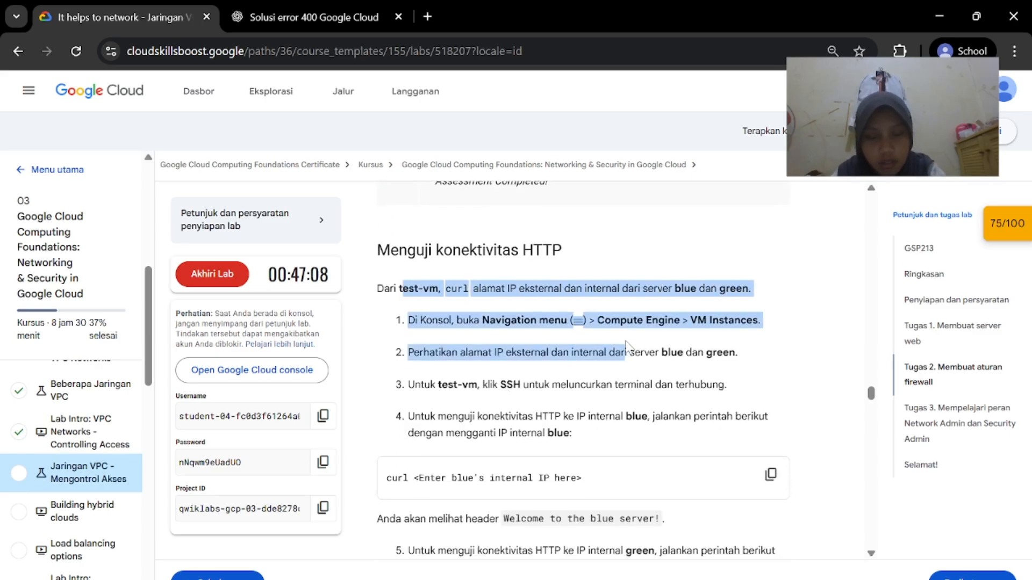
pyautogui.click(633, 352)
pyautogui.moveTo(702, 578)
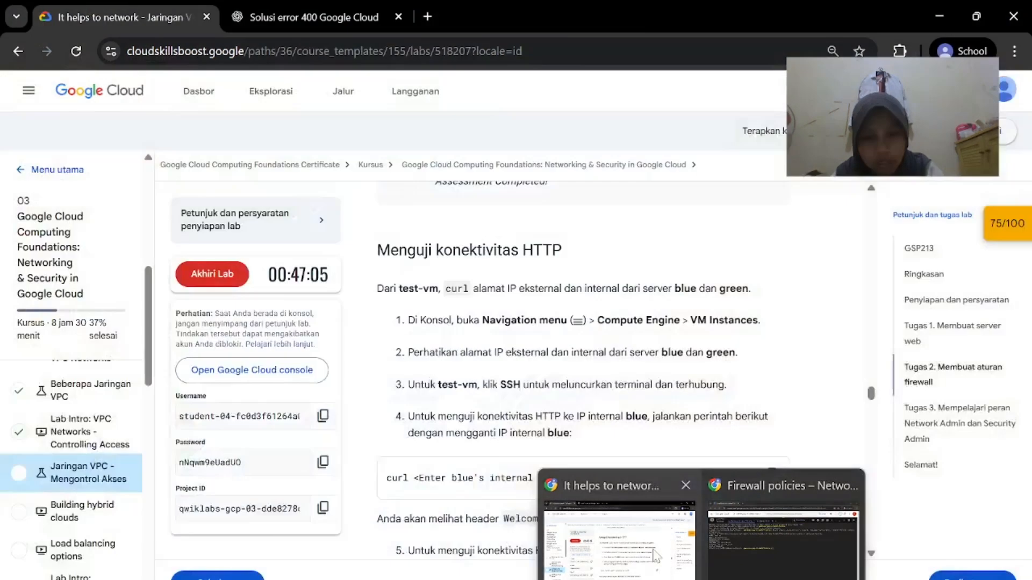
pyautogui.click(782, 525)
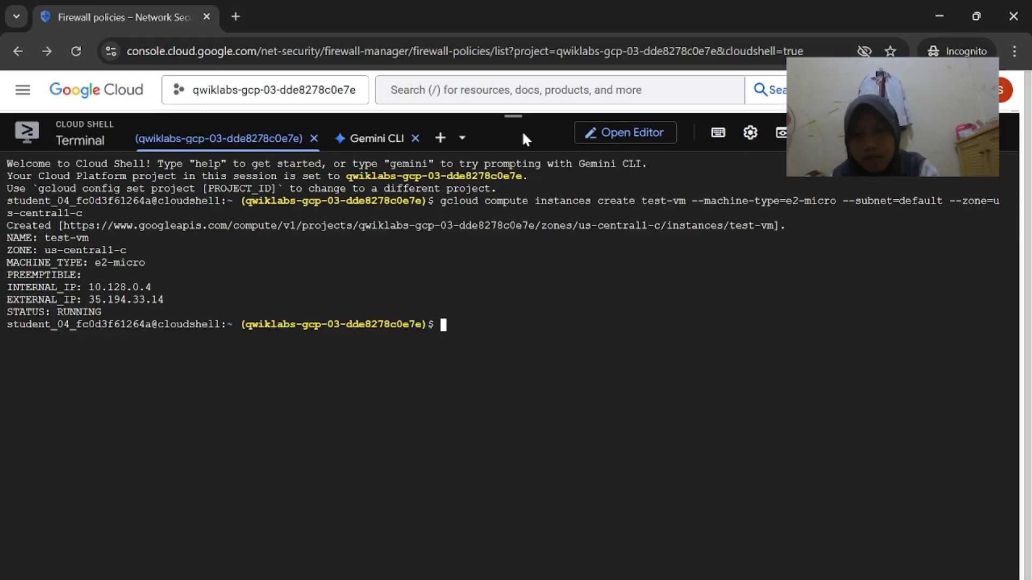
pyautogui.moveTo(521, 130); pyautogui.dragTo(514, 434)
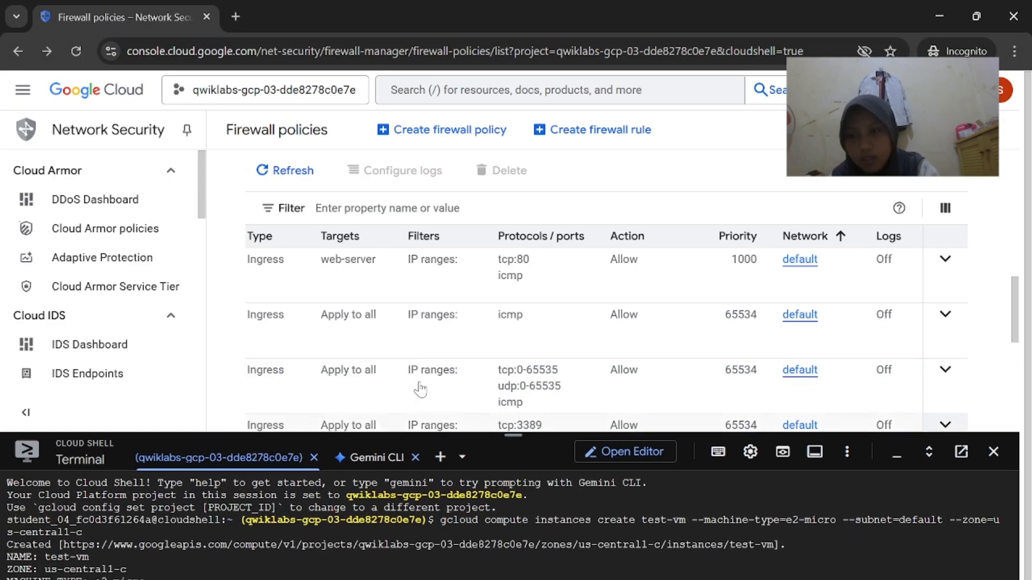
pyautogui.click(23, 90)
pyautogui.scroll(-2, 113, 486)
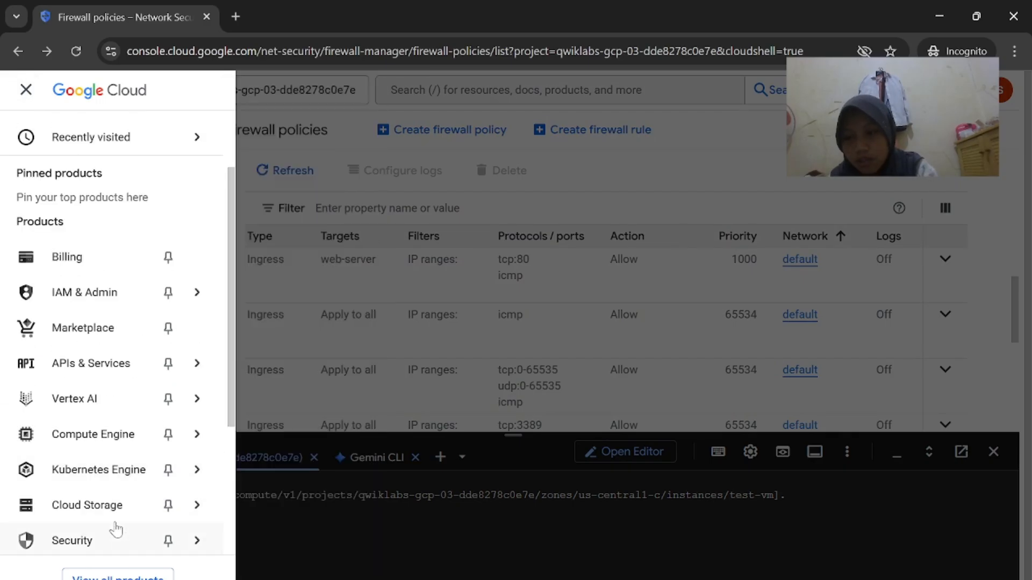
pyautogui.moveTo(161, 399)
pyautogui.moveTo(172, 432)
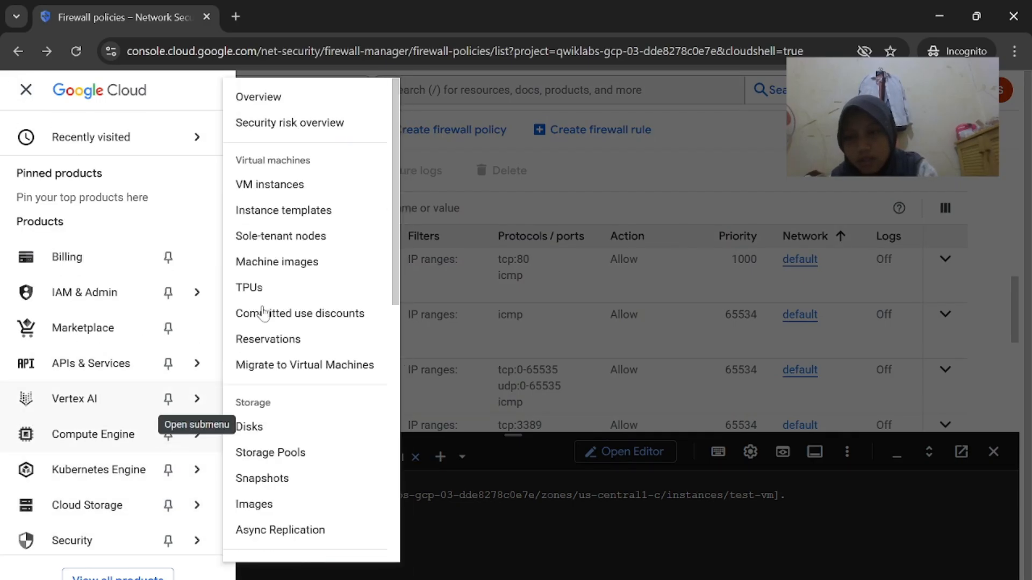
pyautogui.click(308, 181)
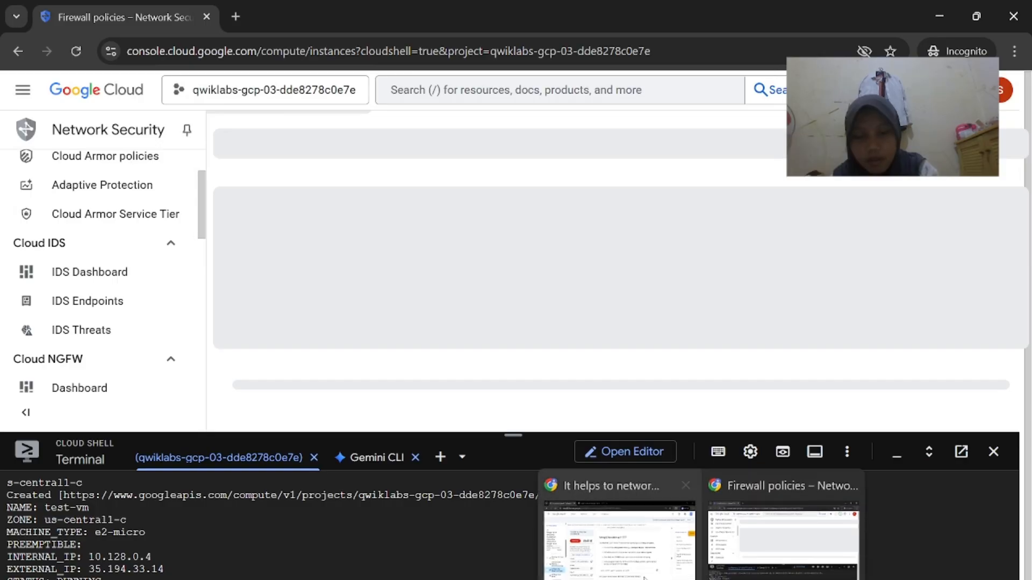
# Copy the lab's curl command for blue's internal IP
pyautogui.click(604, 532)
pyautogui.scroll(-3, 600, 396)
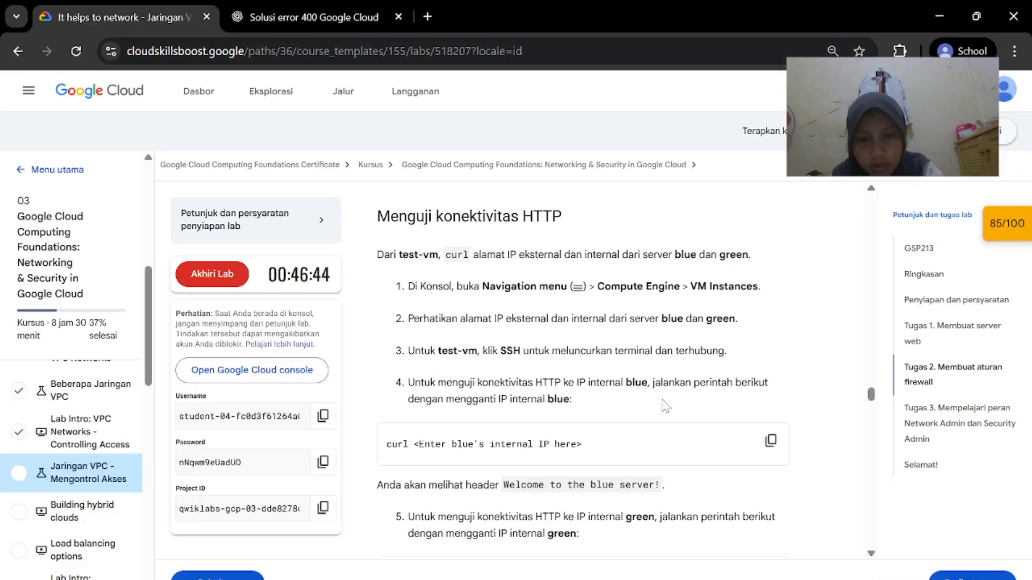
pyautogui.scroll(-2, 664, 403)
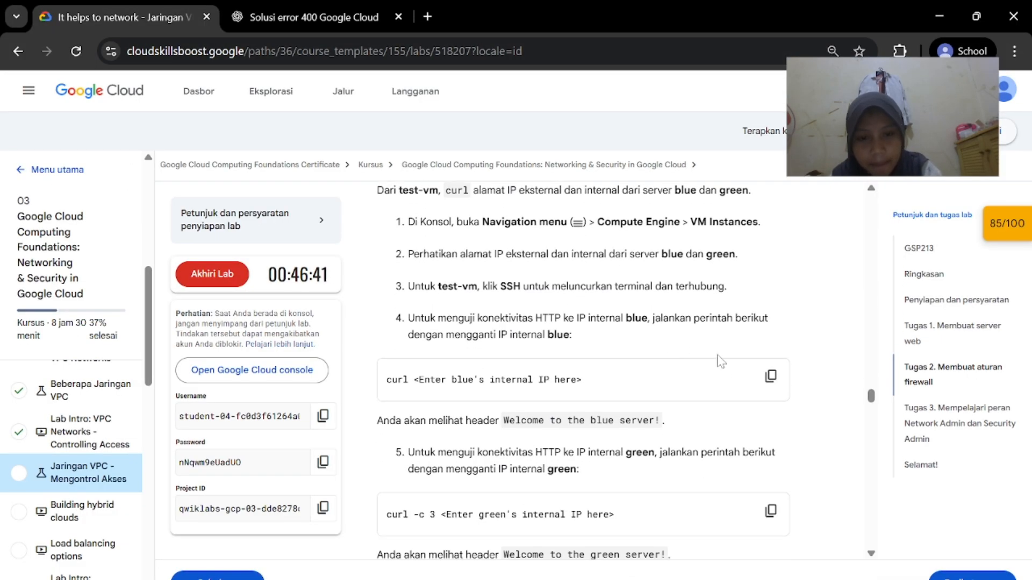
pyautogui.moveTo(698, 577)
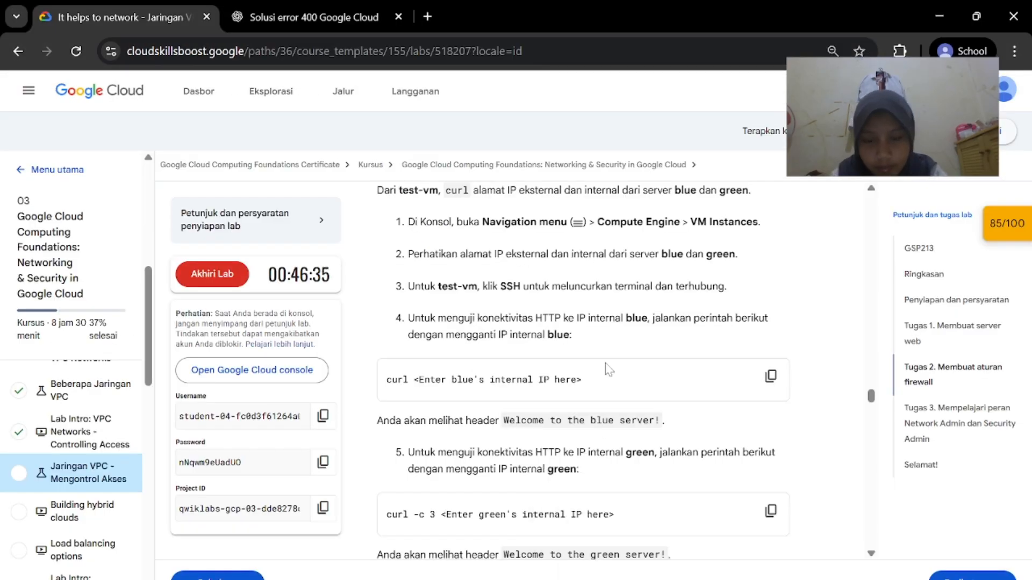
pyautogui.scroll(-1, 569, 346)
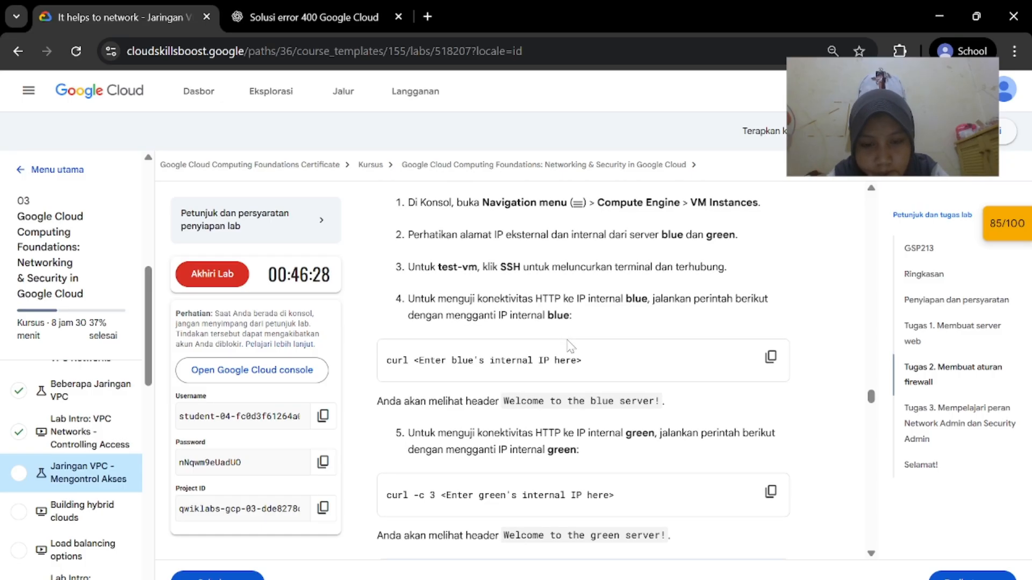
pyautogui.scroll(-1, 570, 346)
pyautogui.click(771, 345)
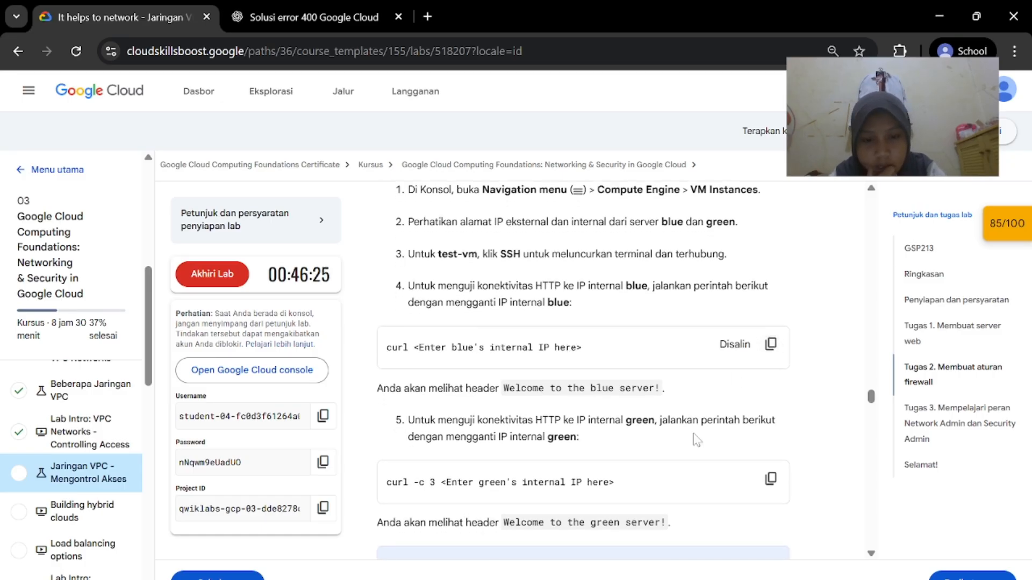
pyautogui.scroll(-1, 693, 437)
pyautogui.scroll(3, 693, 438)
pyautogui.hotkey('alt', 'Tab')
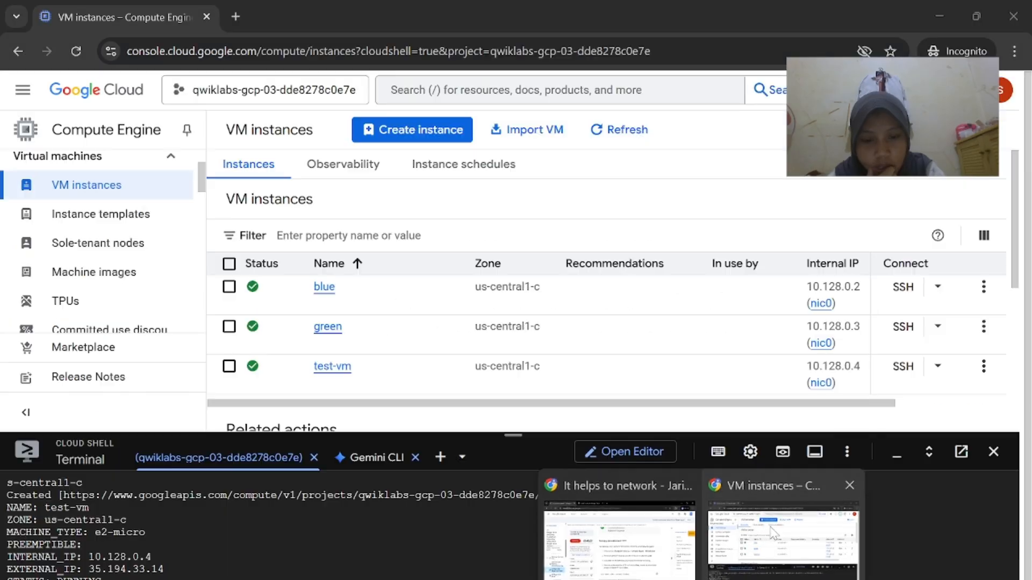
# Open an SSH session on the green VM and paste the curl command
pyautogui.click(903, 327)
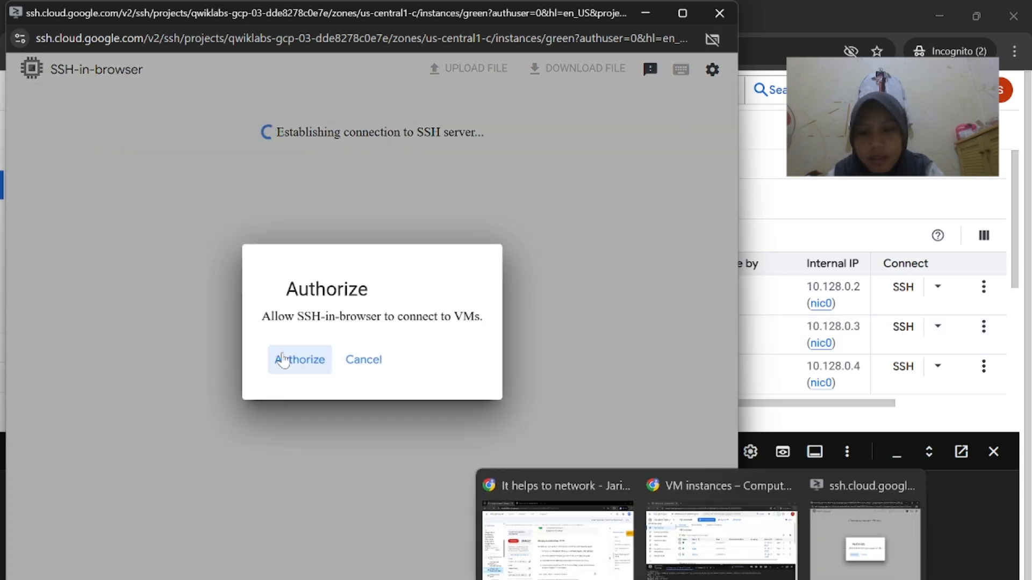
pyautogui.click(284, 359)
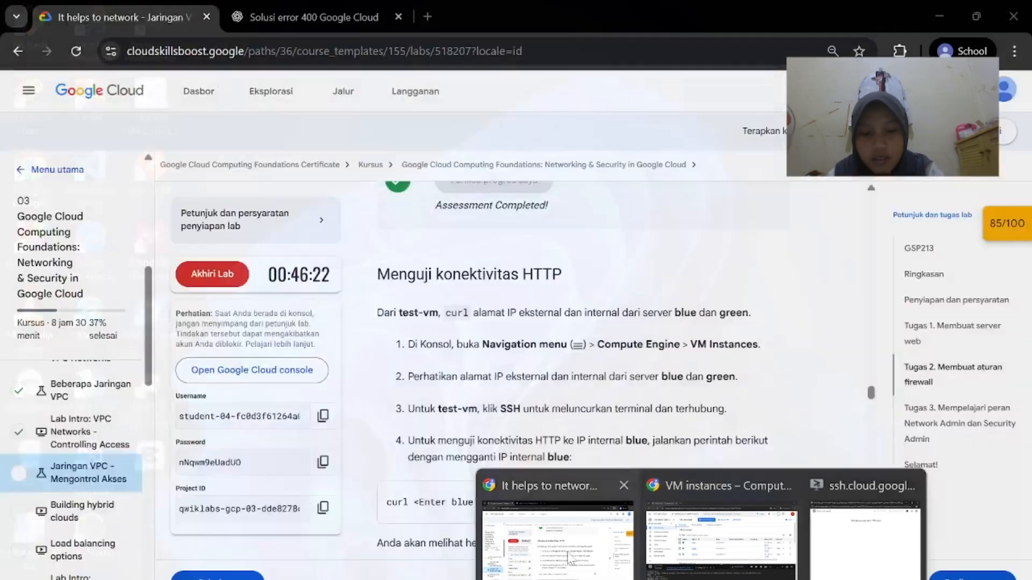
pyautogui.click(570, 555)
pyautogui.scroll(-1, 639, 456)
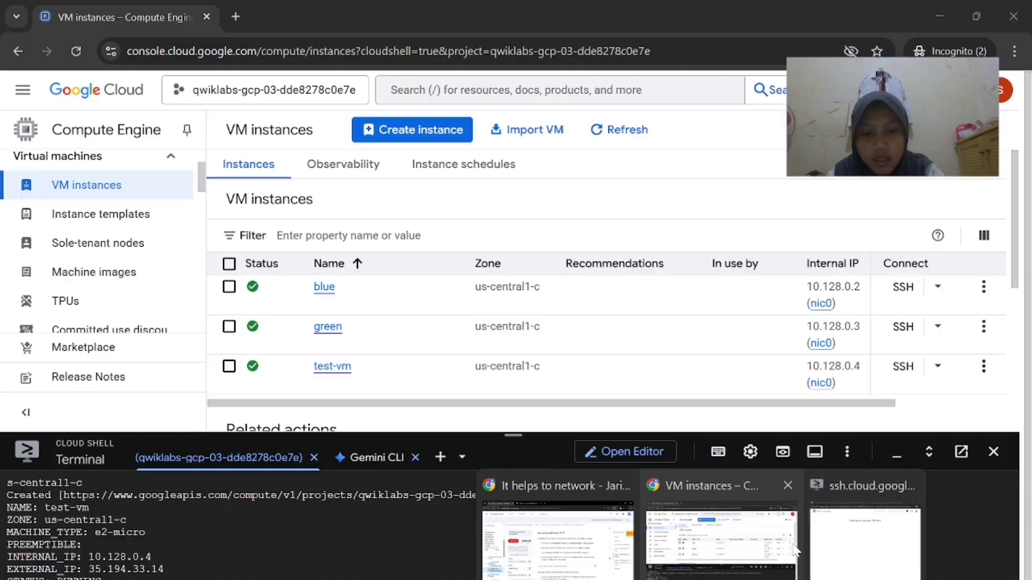
pyautogui.click(838, 541)
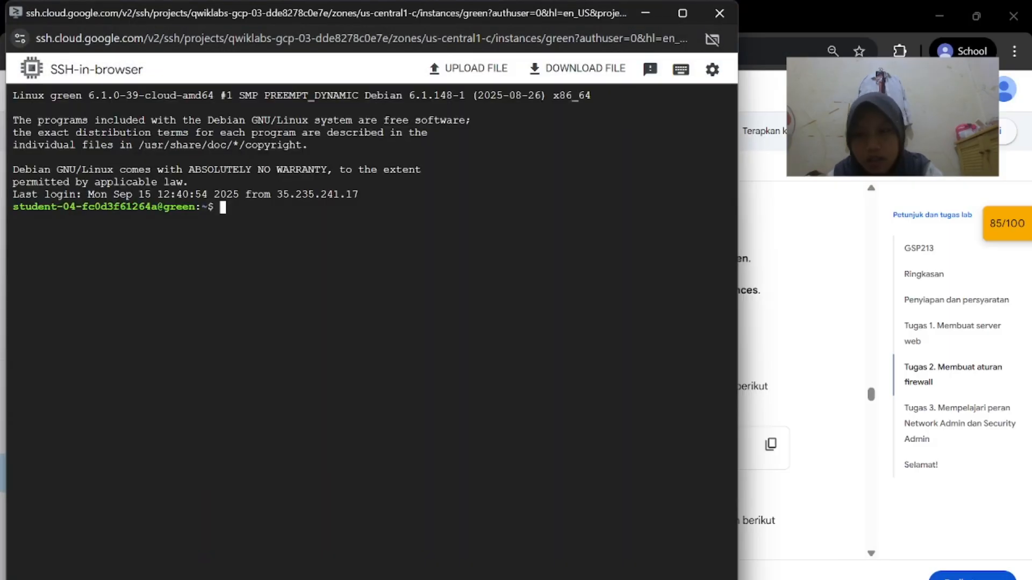
pyautogui.hotkey('ctrl', 'v')
# Fill in blue's internal IP 10.128.0.2 and run curl, returning the blue server welcome page
pyautogui.click(799, 222)
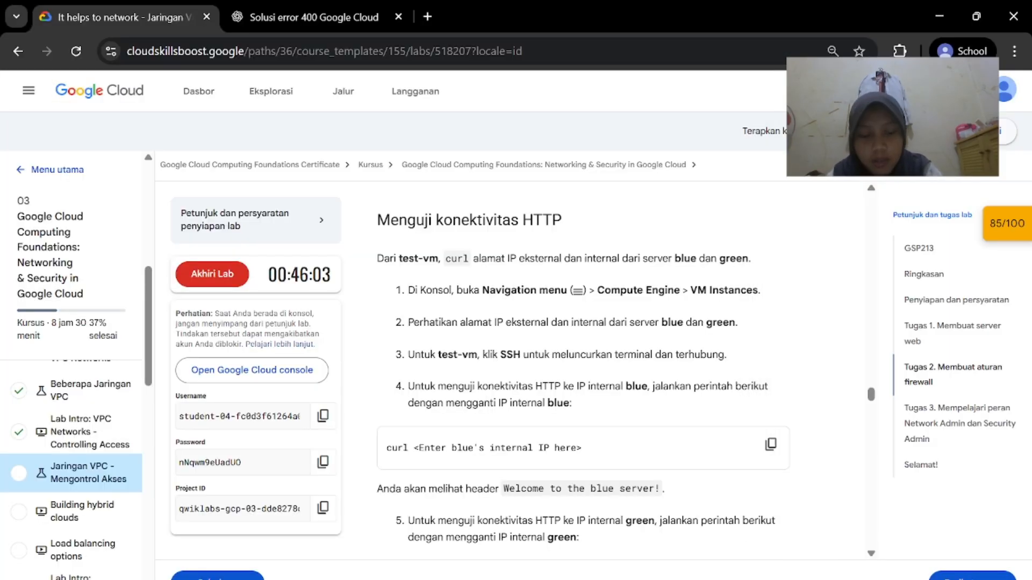
pyautogui.moveTo(702, 579)
pyautogui.click(715, 540)
pyautogui.hscroll(1, 814, 320)
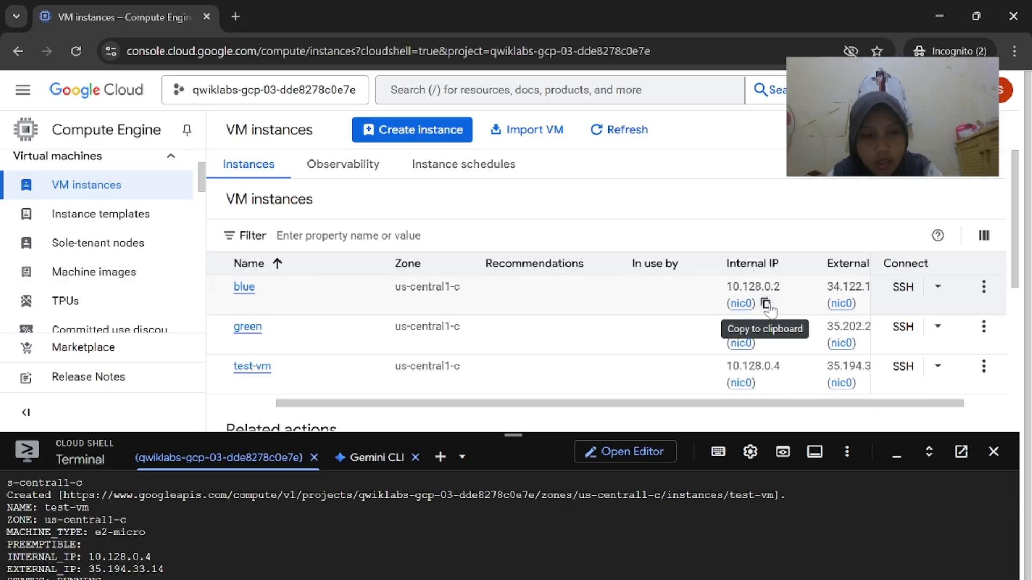
pyautogui.click(766, 304)
pyautogui.click(838, 541)
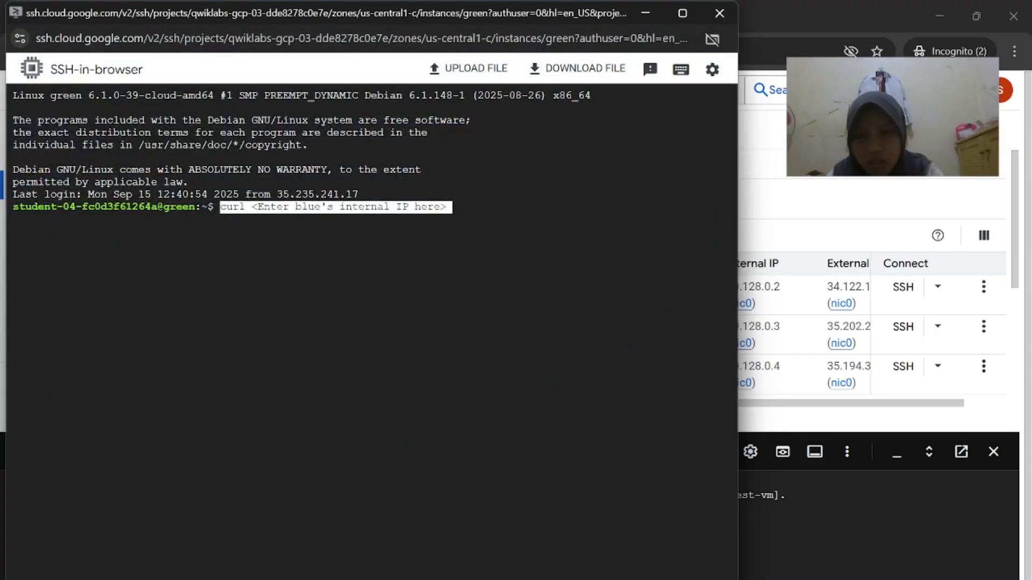
pyautogui.press('BackSpace')
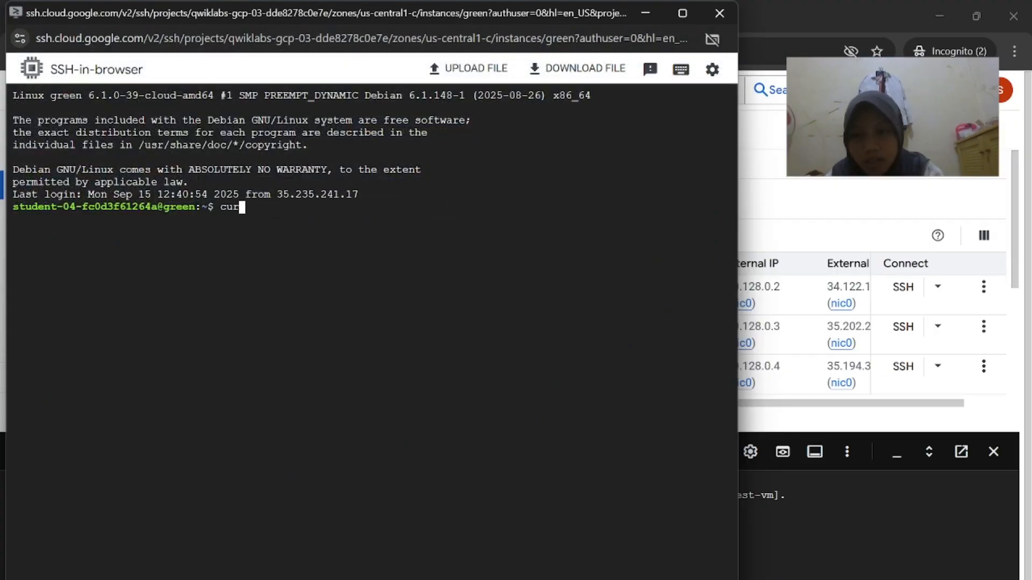
pyautogui.hotkey('ctrl', 'v')
pyautogui.press('Return')
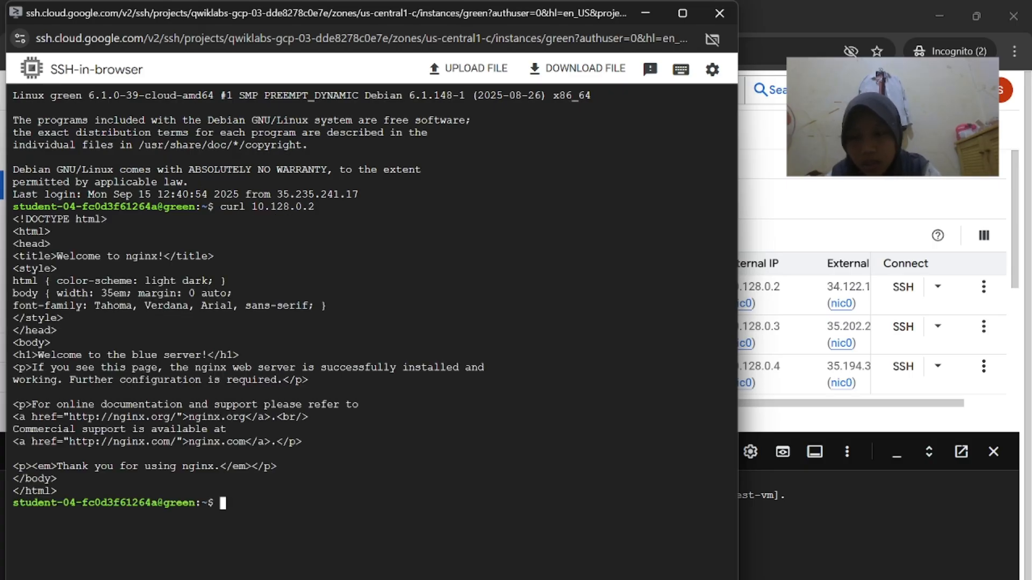
# Read the next lab step and return to the VM instances list
pyautogui.moveTo(701, 579)
pyautogui.click(564, 543)
pyautogui.scroll(-3, 585, 482)
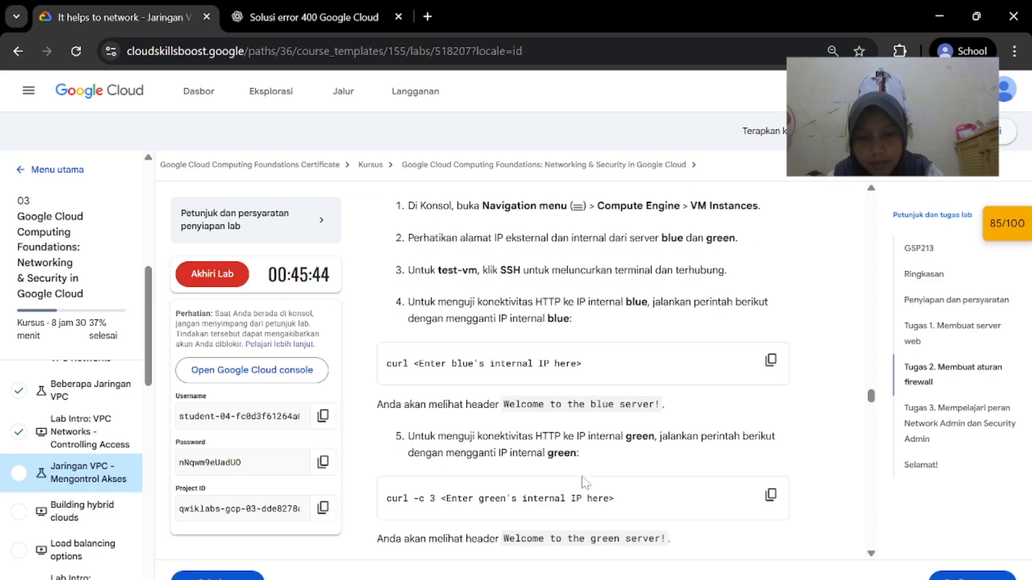
pyautogui.scroll(-1, 585, 484)
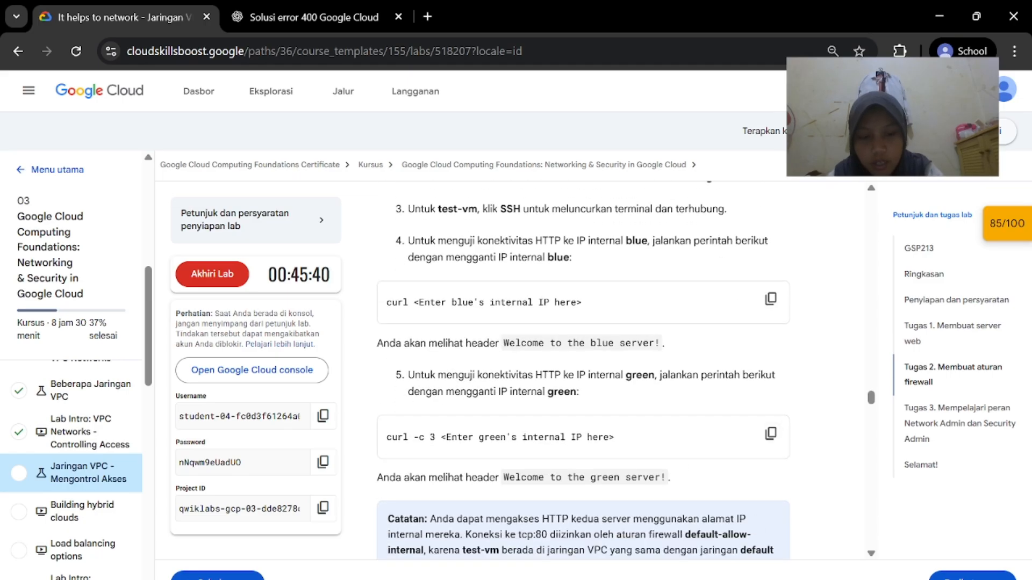
pyautogui.moveTo(702, 579)
pyautogui.click(720, 526)
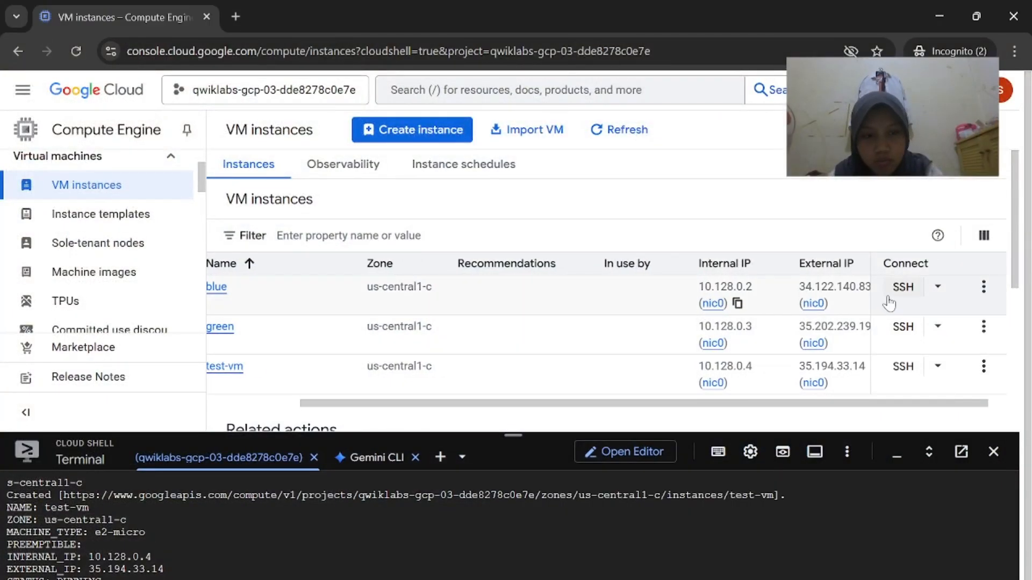
# Start an SSH session on blue and copy green's internal IP 10.128.0.3
pyautogui.click(903, 288)
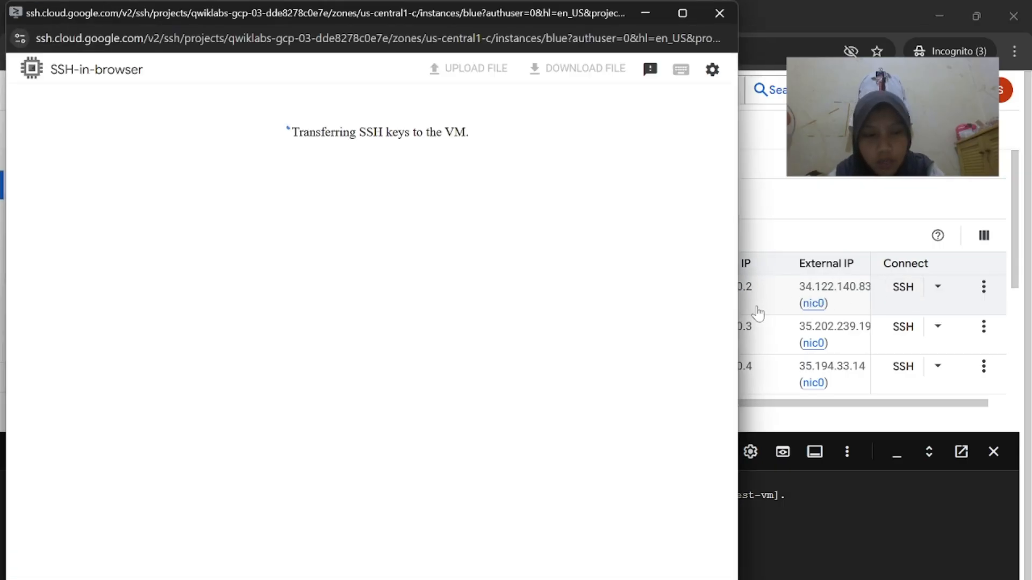
pyautogui.click(753, 311)
pyautogui.click(737, 303)
pyautogui.click(737, 345)
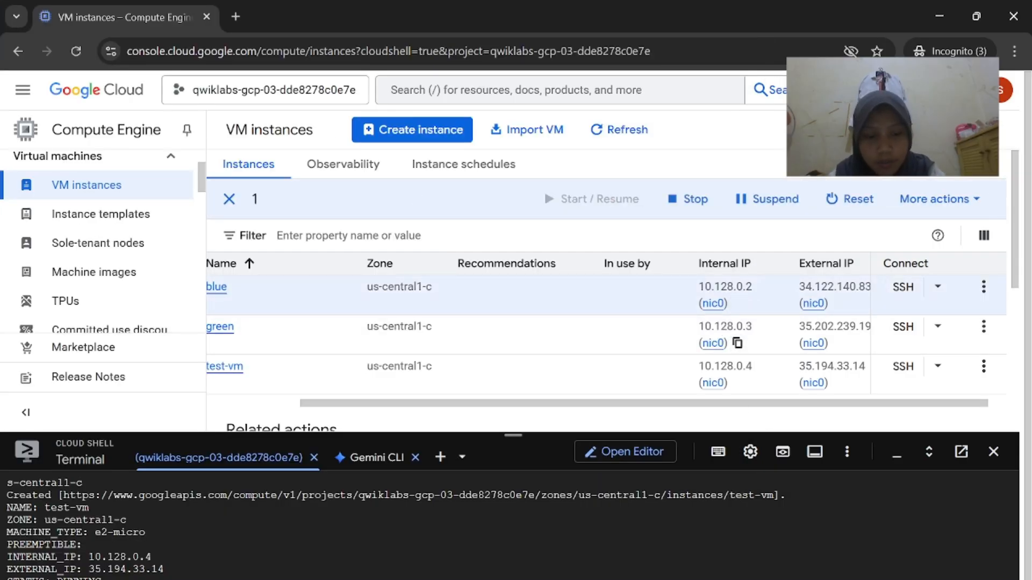
pyautogui.moveTo(701, 579)
pyautogui.click(908, 540)
# Authorize the blue SSH session and curl 10.128.0.3, getting the green server welcome page
pyautogui.click(291, 372)
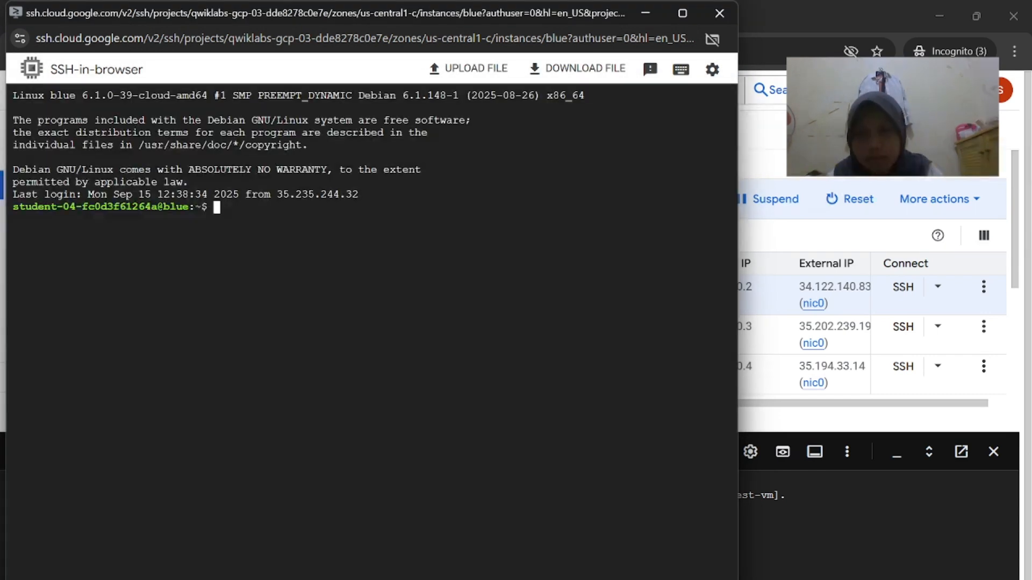
pyautogui.hotkey('ctrl', 'v')
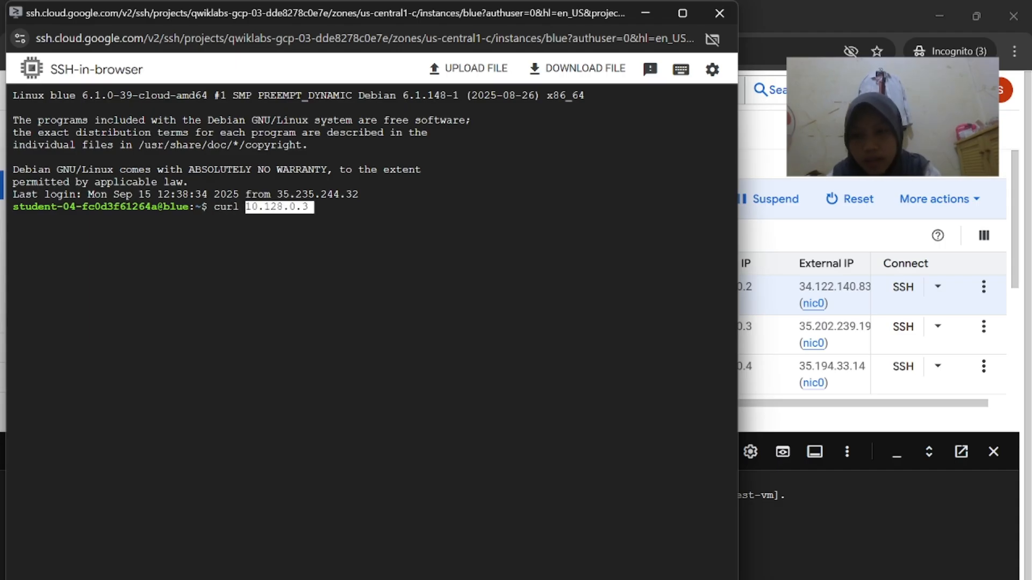
pyautogui.press('Return')
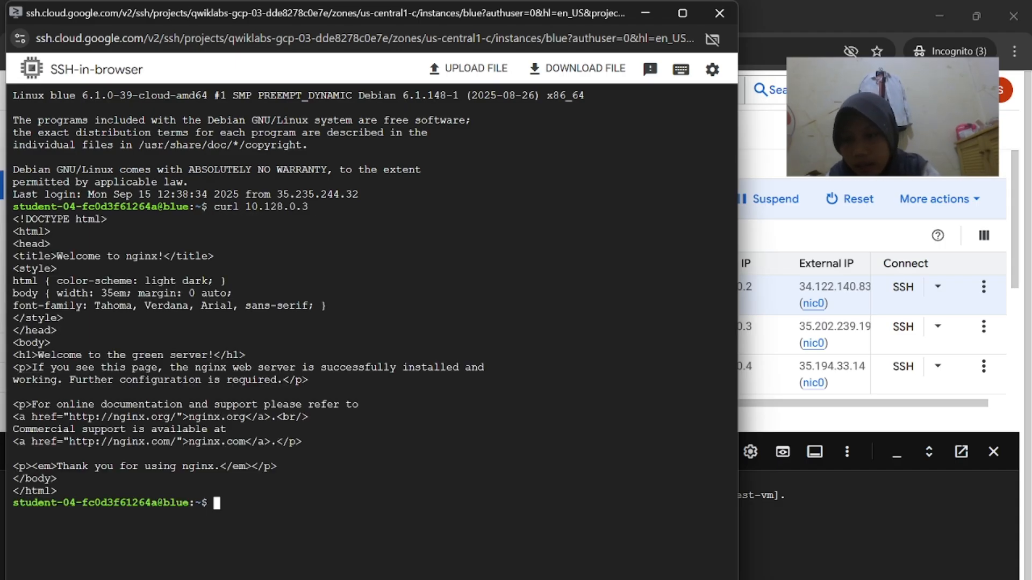
pyautogui.moveTo(258, 344); pyautogui.dragTo(56, 368)
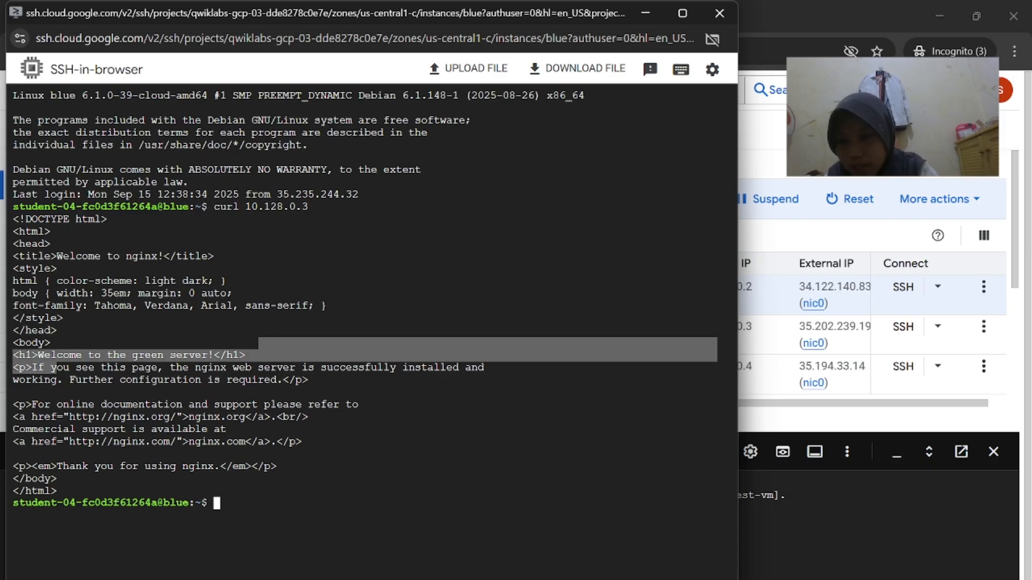
# Paste the lab's external-IP curl command into green's SSH window, trimming the placeholder bracket
pyautogui.moveTo(701, 579)
pyautogui.click(511, 524)
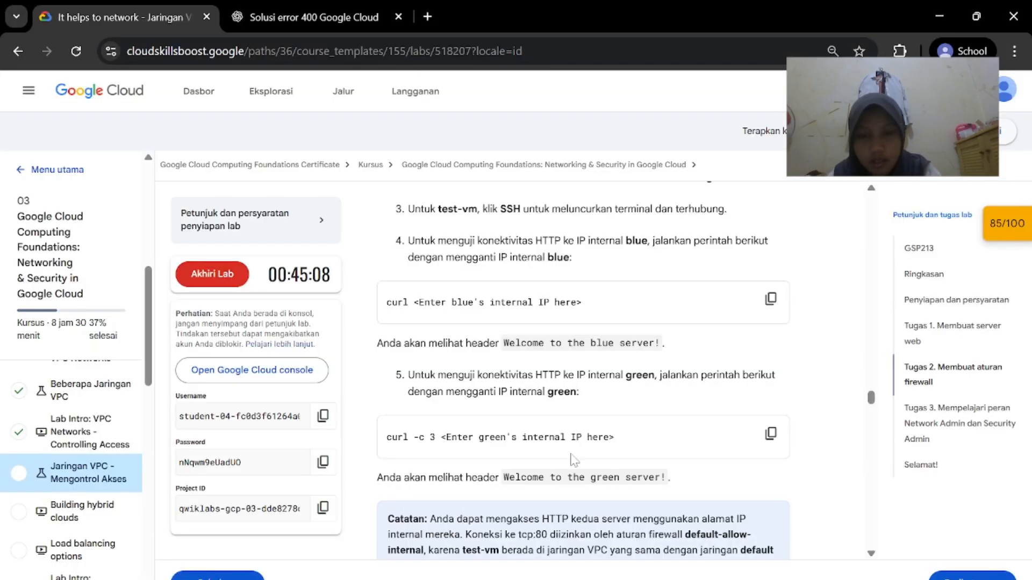
pyautogui.scroll(-1, 573, 460)
pyautogui.scroll(-2, 583, 376)
pyautogui.scroll(-2, 583, 376)
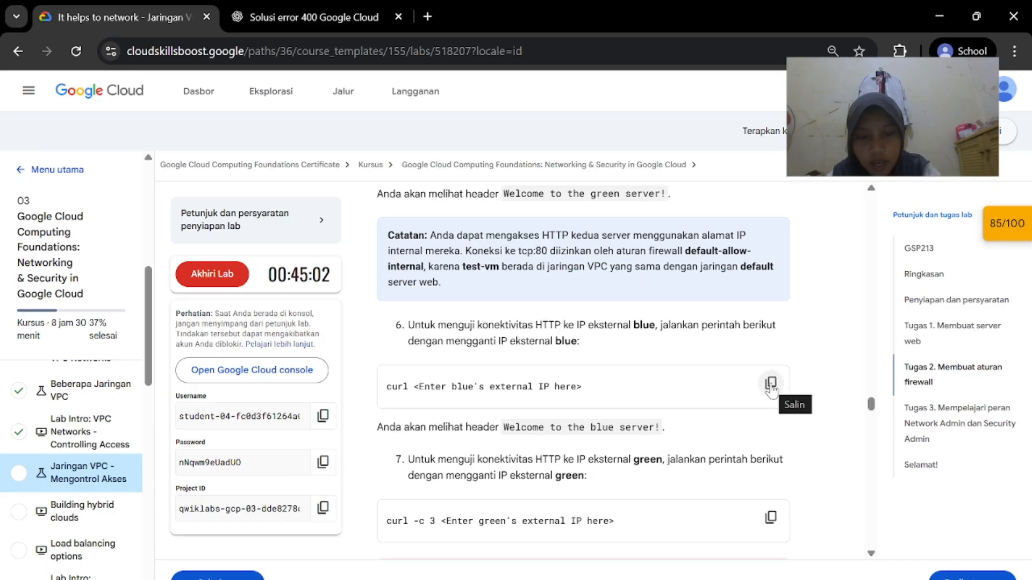
pyautogui.moveTo(701, 579)
pyautogui.click(807, 532)
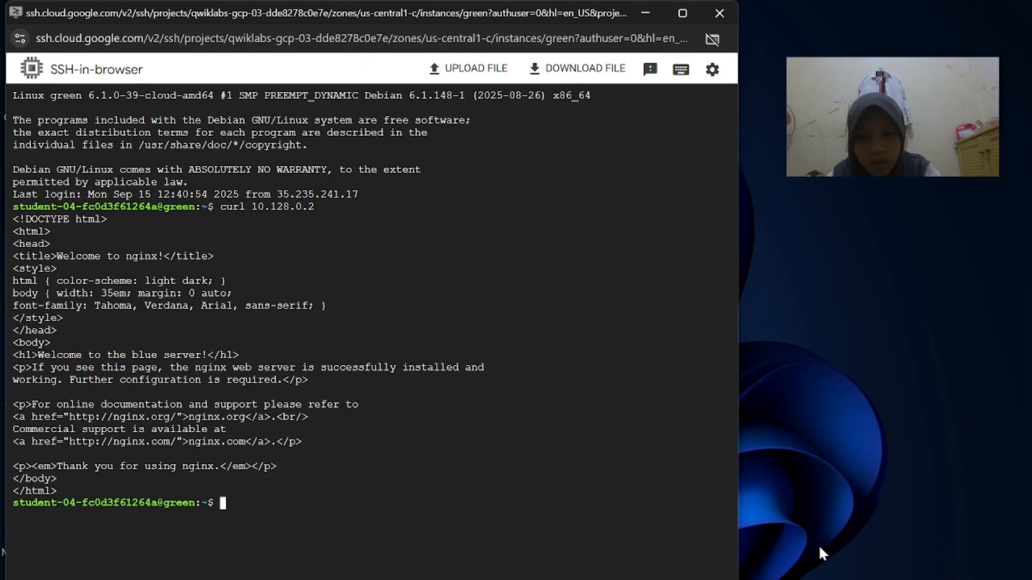
pyautogui.hotkey('ctrl', 'v')
pyautogui.press('BackSpace')
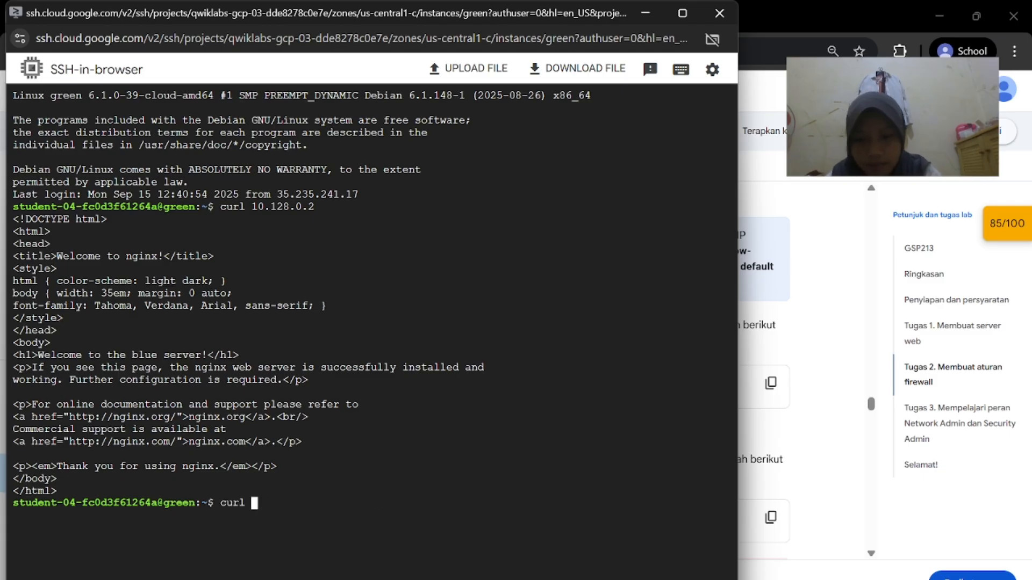
# Copy blue's external IP 34.122.140.83 and run the curl against it from green
pyautogui.moveTo(701, 579)
pyautogui.click(650, 559)
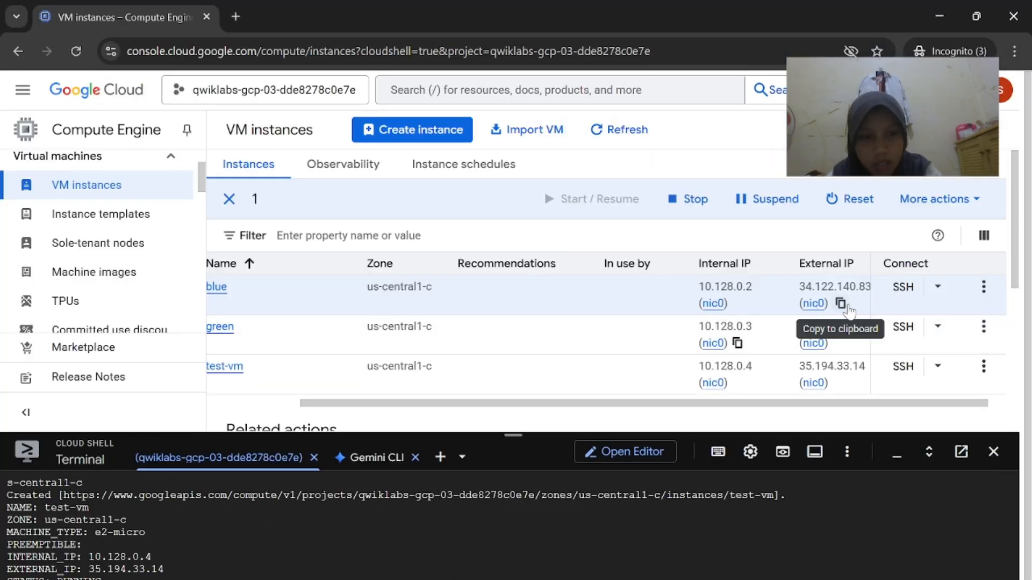
pyautogui.click(841, 304)
pyautogui.click(807, 532)
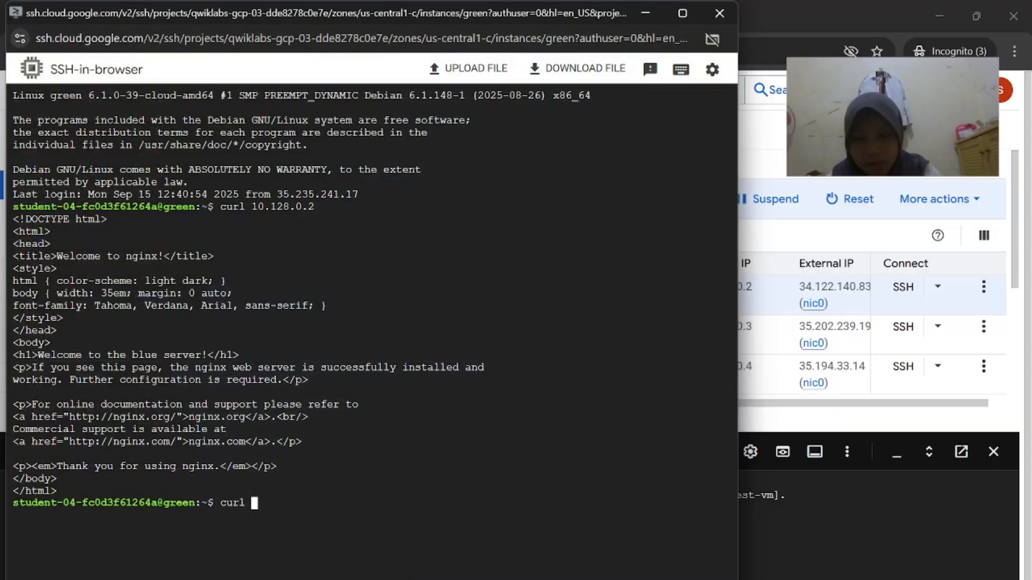
pyautogui.press('Return')
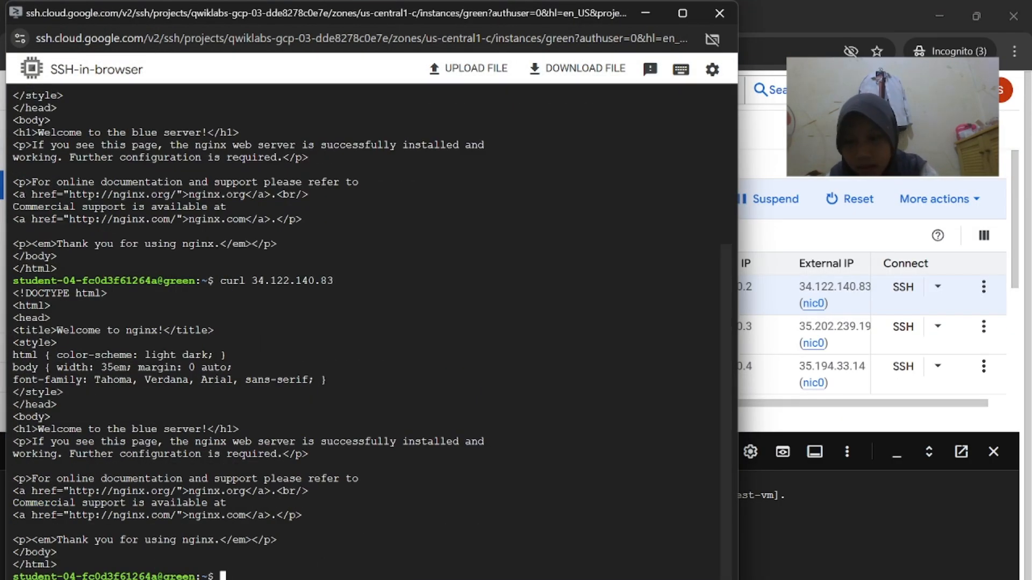
# From blue's SSH session, curl green's external IP 35.202.239.193
pyautogui.moveTo(696, 572)
pyautogui.click(528, 548)
pyautogui.scroll(-1, 667, 427)
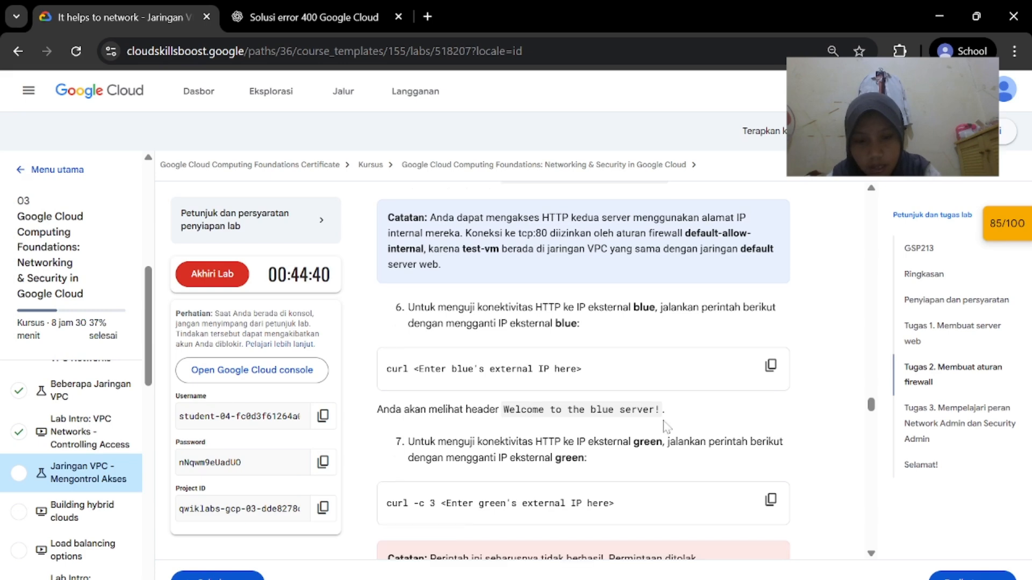
pyautogui.click(791, 570)
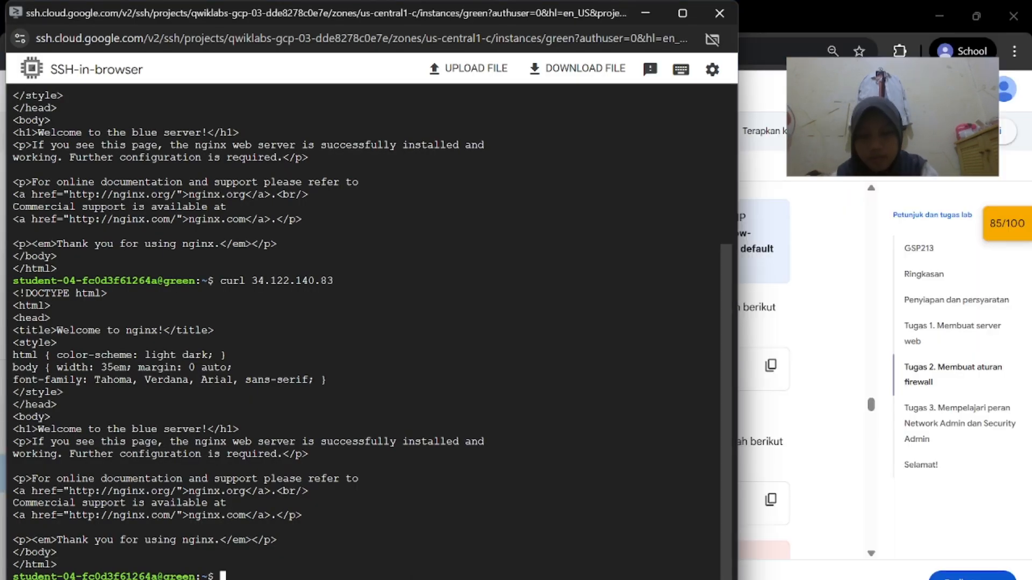
pyautogui.moveTo(696, 573)
pyautogui.click(905, 551)
pyautogui.press('Up')
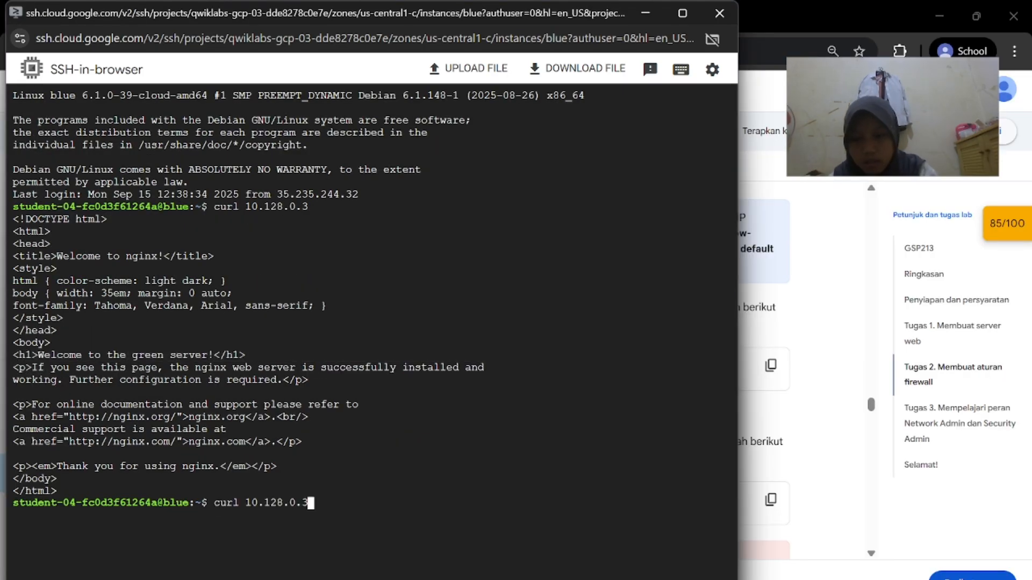
pyautogui.click(699, 559)
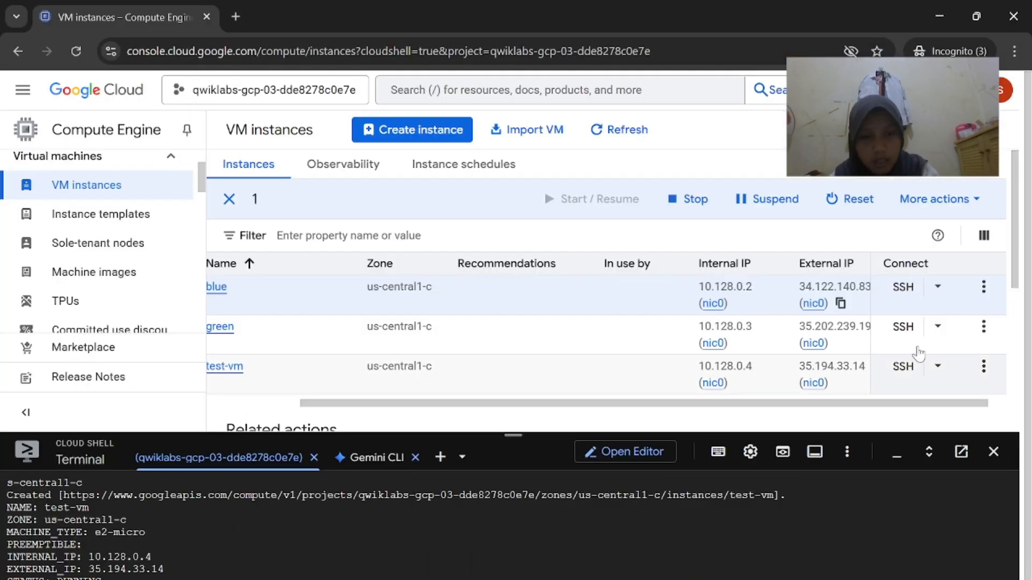
pyautogui.moveTo(696, 573)
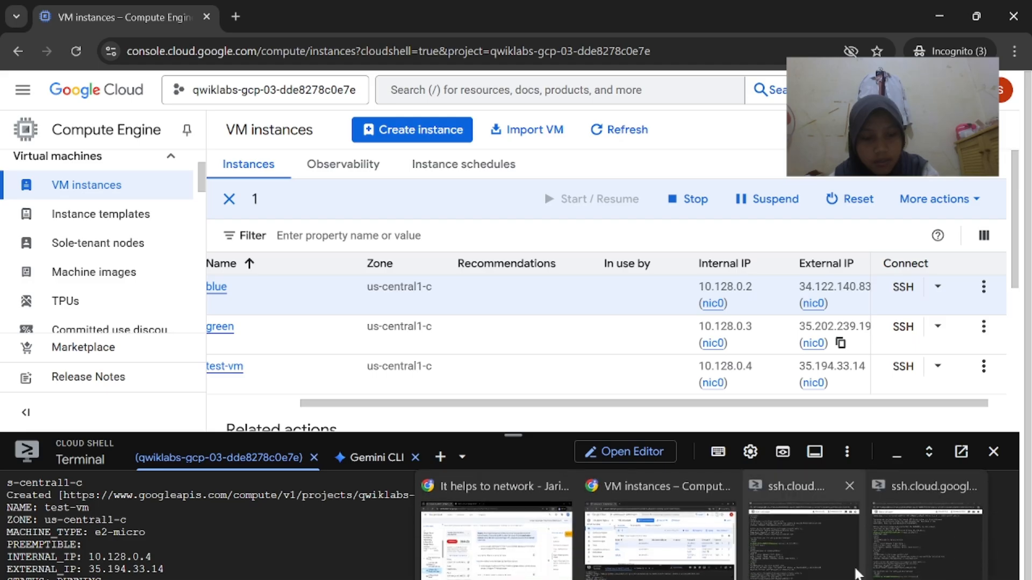
pyautogui.click(905, 550)
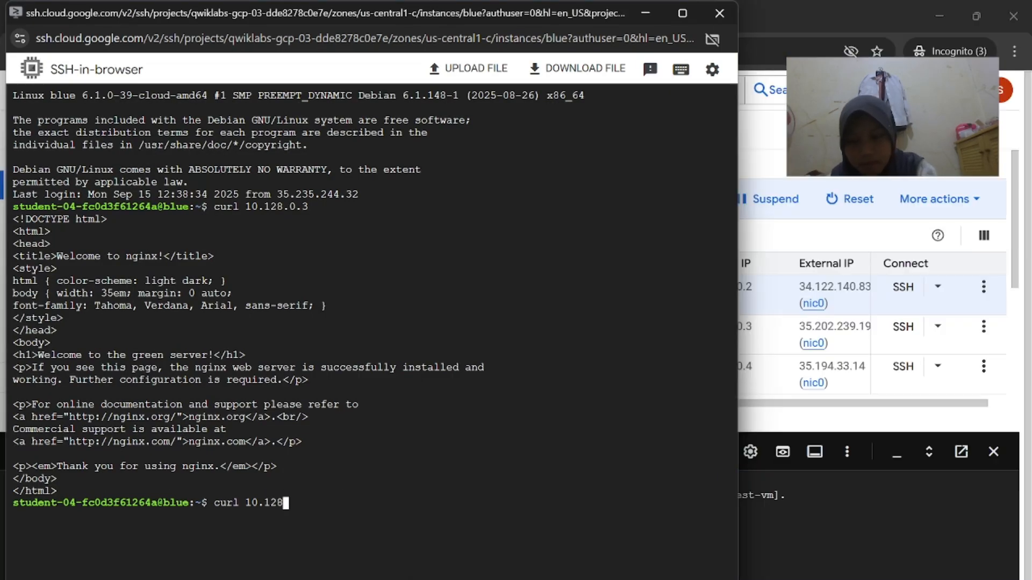
pyautogui.press('Return')
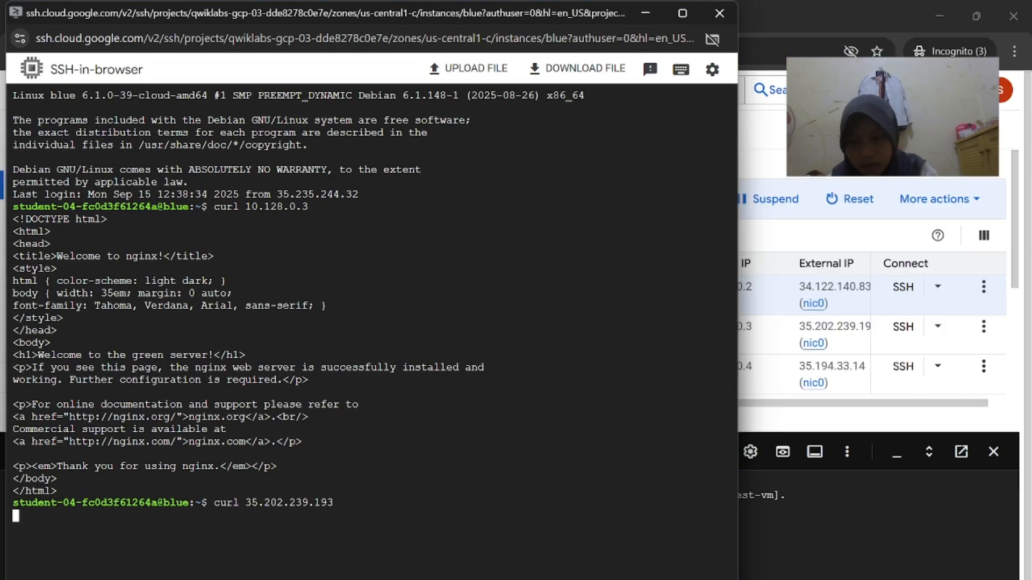
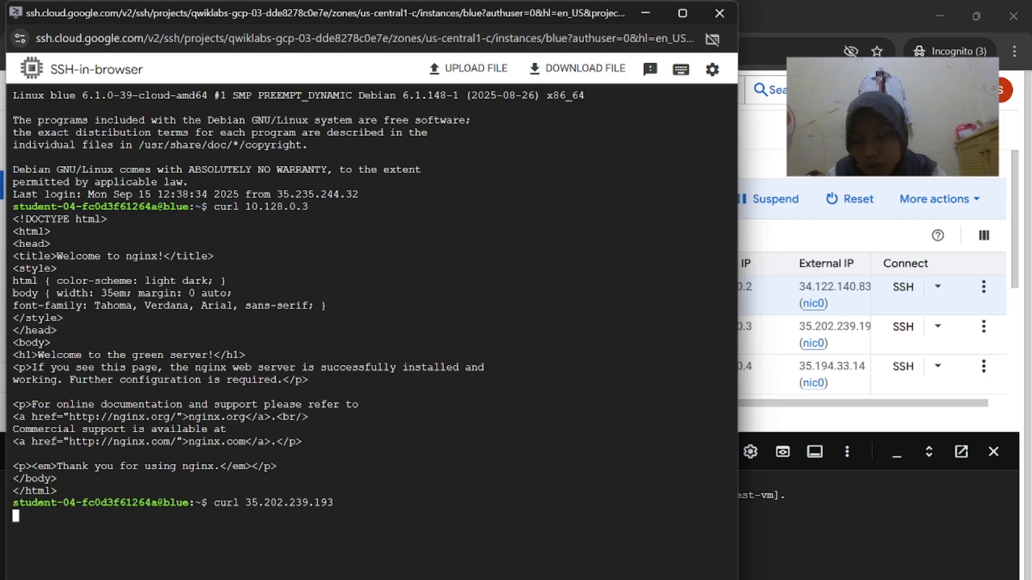
# Stop the hanging curl to green's external IP 35.202.239.193 in blue's SSH session
pyautogui.moveTo(702, 578)
pyautogui.click(545, 544)
pyautogui.scroll(-4, 607, 424)
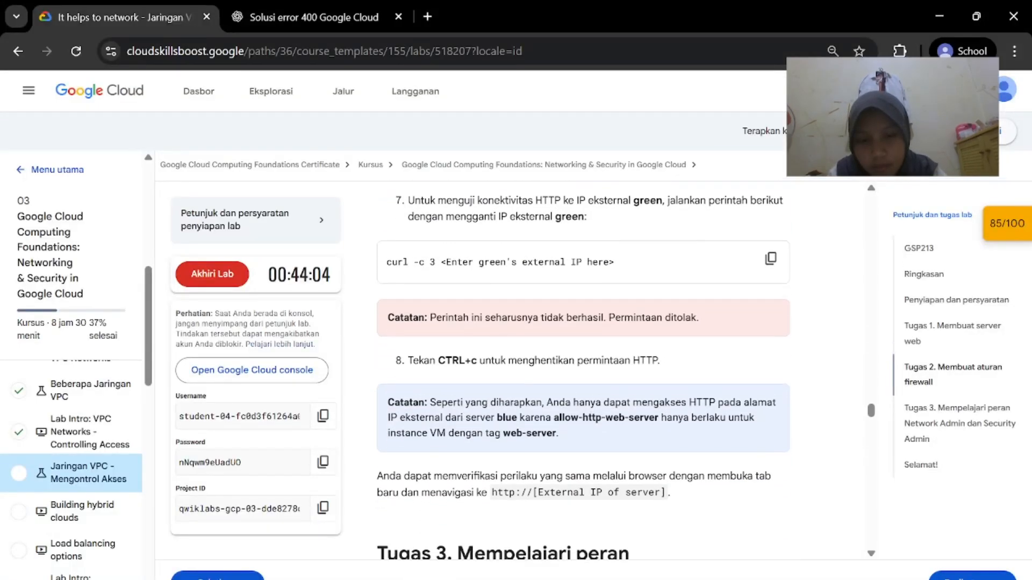
pyautogui.scroll(2, 583, 371)
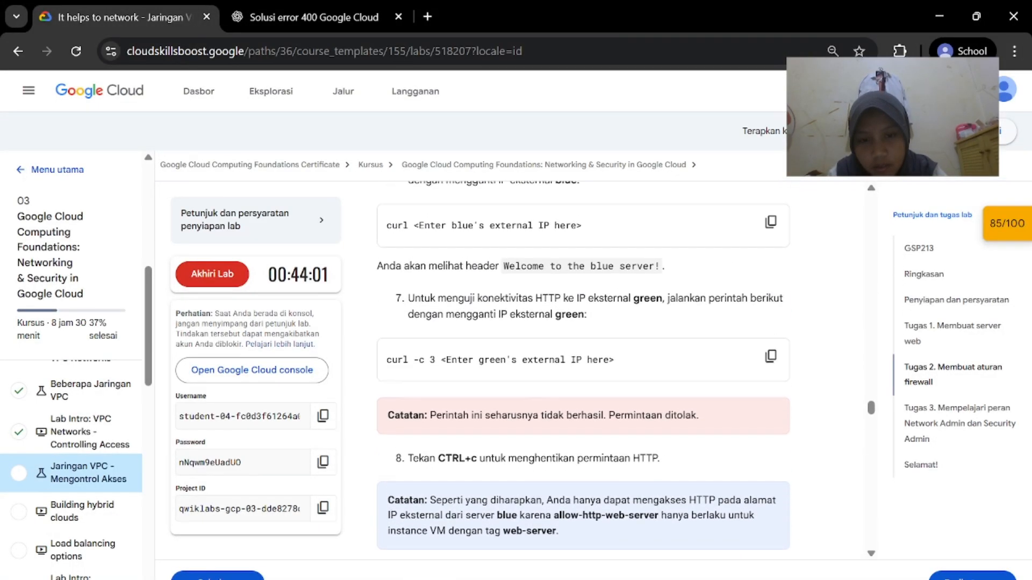
pyautogui.scroll(1, 583, 371)
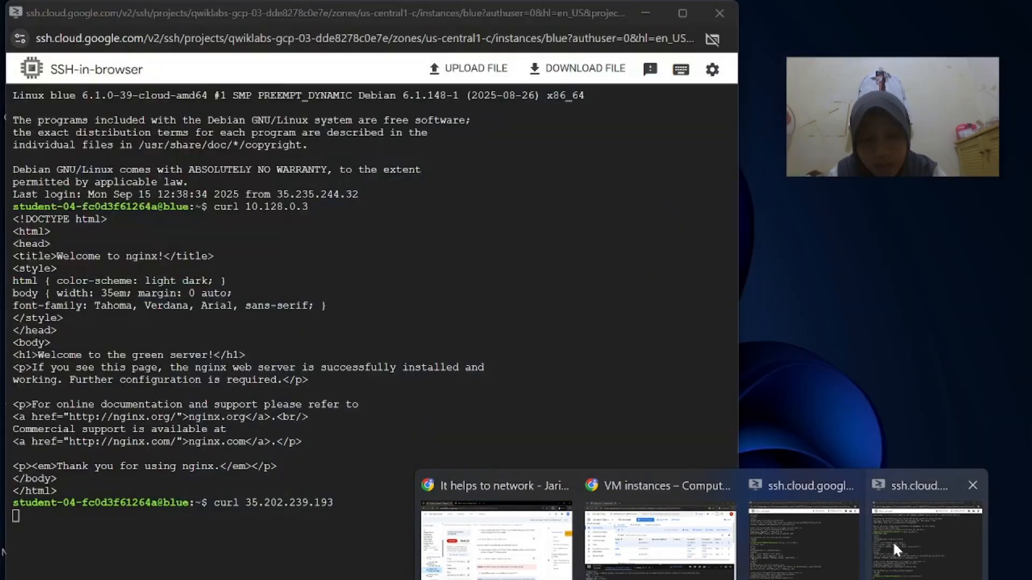
pyautogui.click(892, 541)
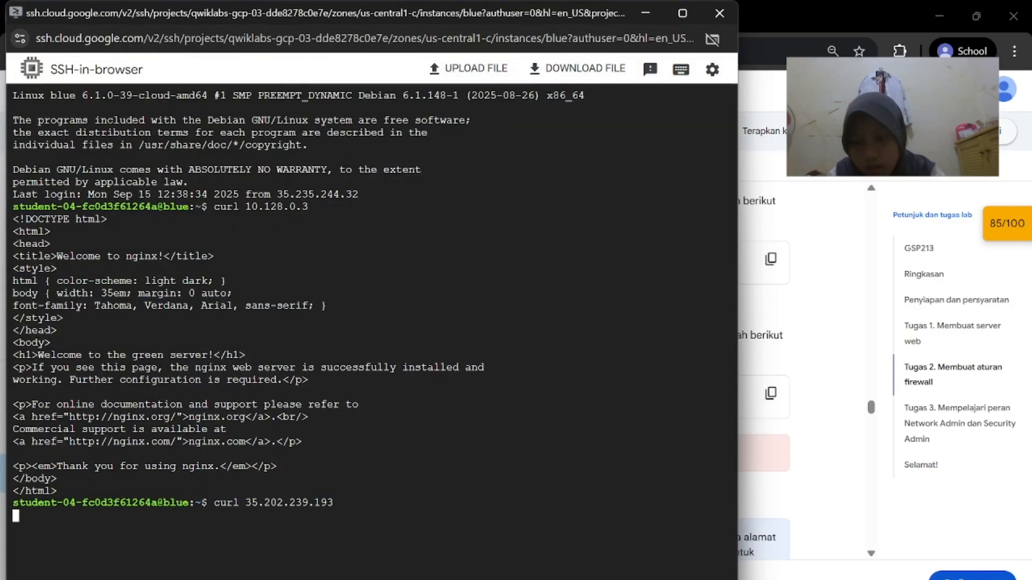
pyautogui.click(773, 329)
pyautogui.scroll(-2, 705, 376)
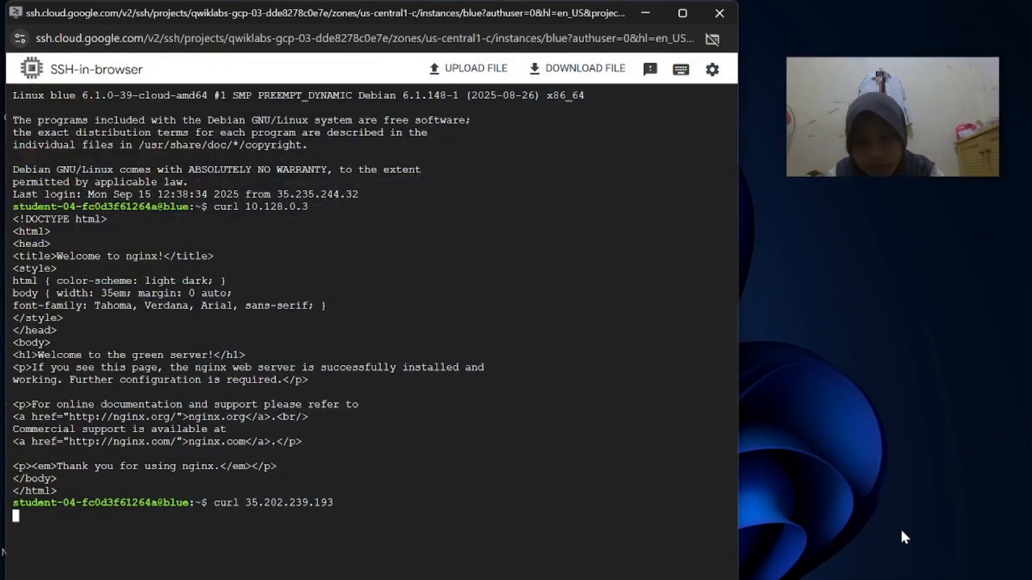
pyautogui.click(900, 528)
pyautogui.hotkey('ctrl', 'c')
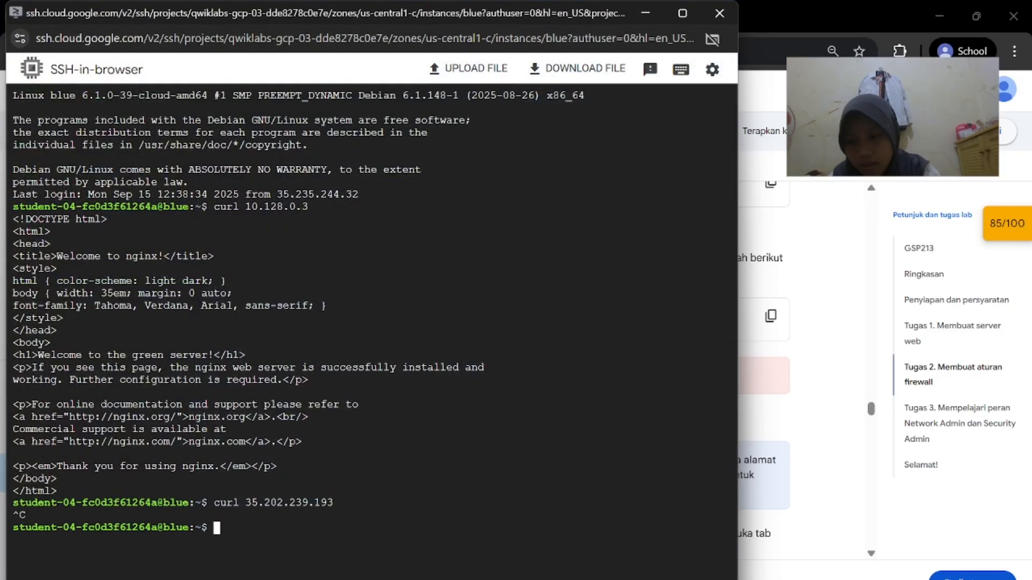
# Log out of the blue instance's SSH session with exit
pyautogui.click(770, 453)
pyautogui.scroll(-5, 583, 377)
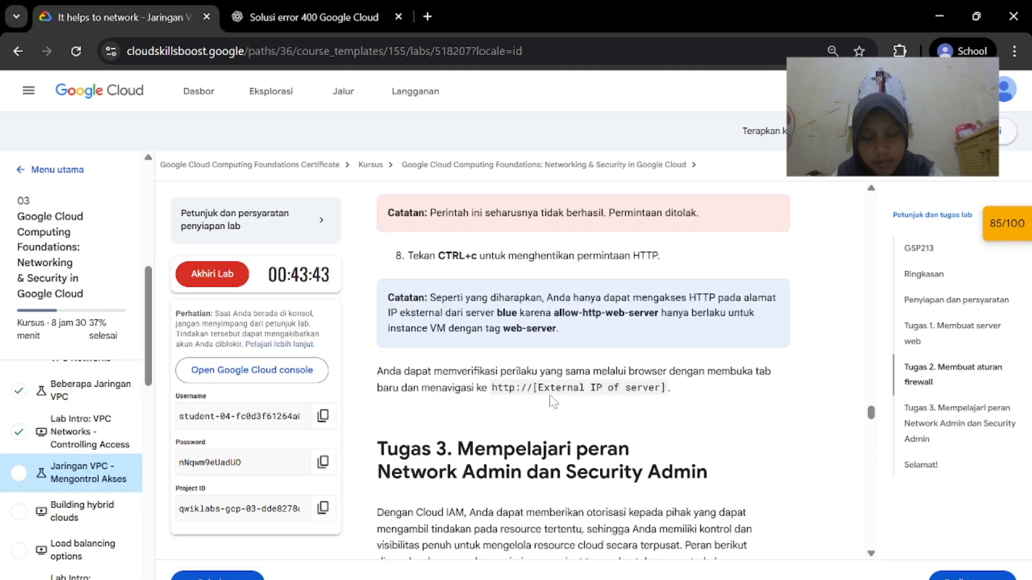
pyautogui.scroll(-1, 584, 371)
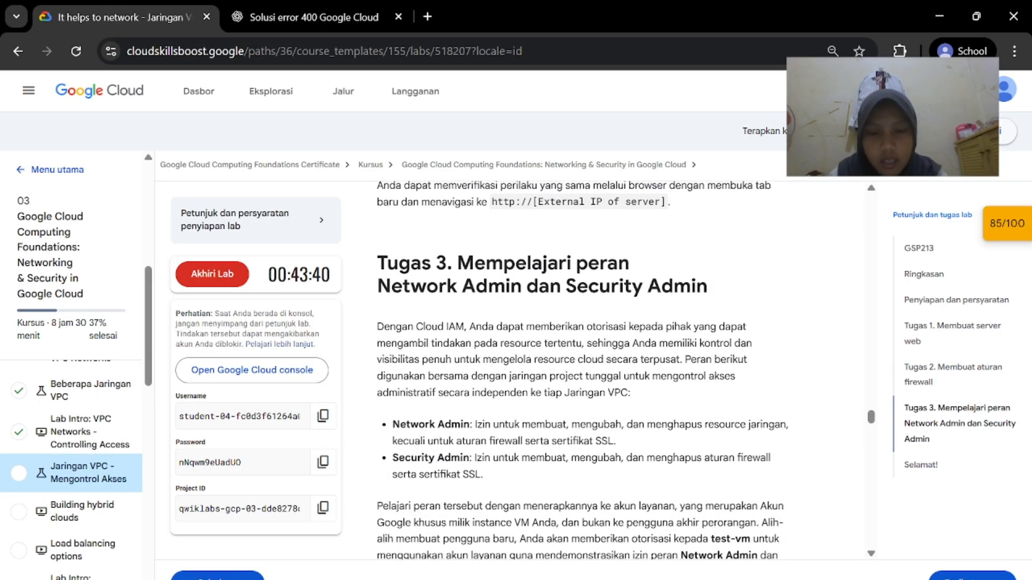
pyautogui.scroll(-1, 583, 370)
pyautogui.scroll(-9, 583, 371)
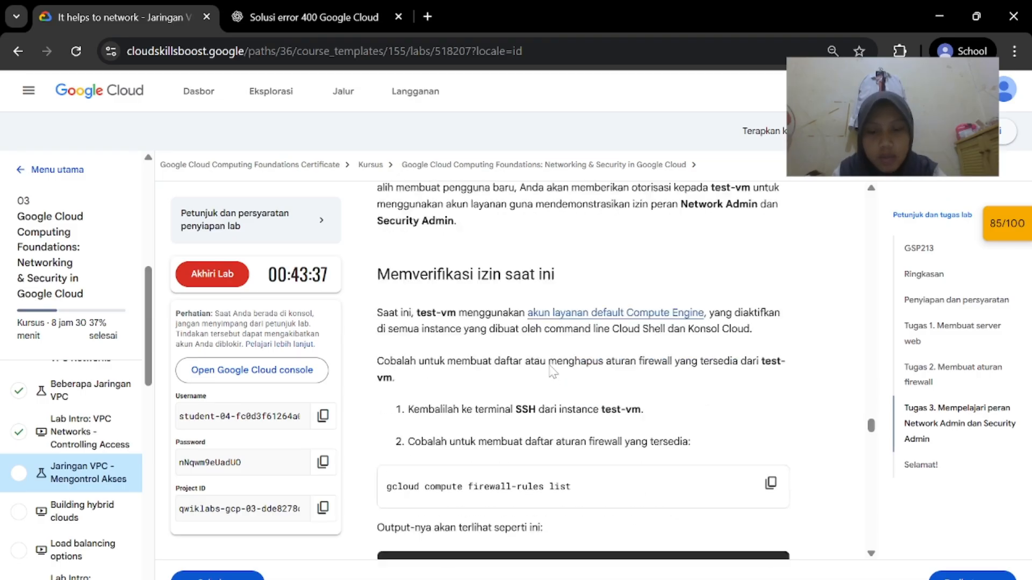
pyautogui.moveTo(701, 572)
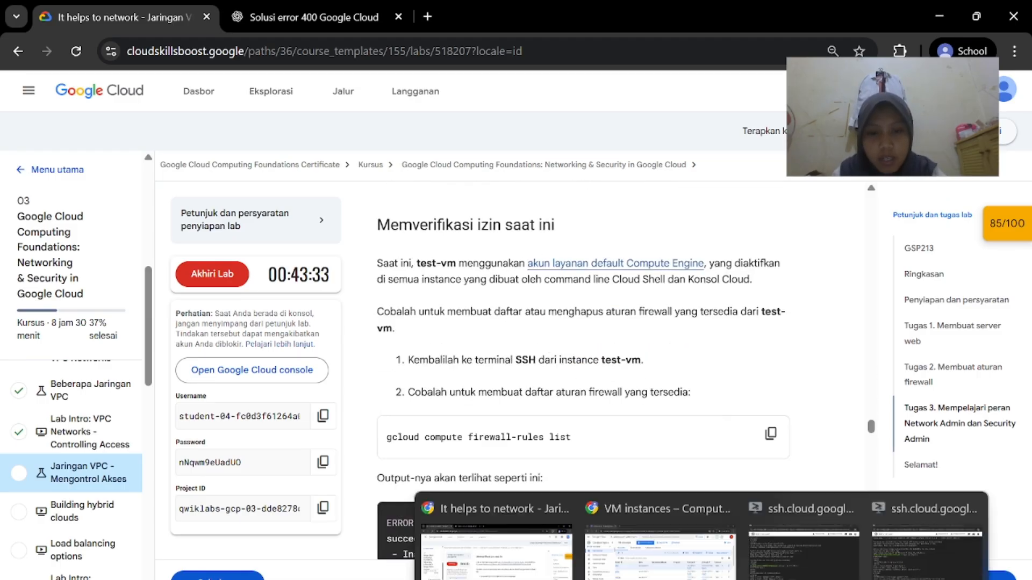
pyautogui.click(900, 551)
pyautogui.write('exi')
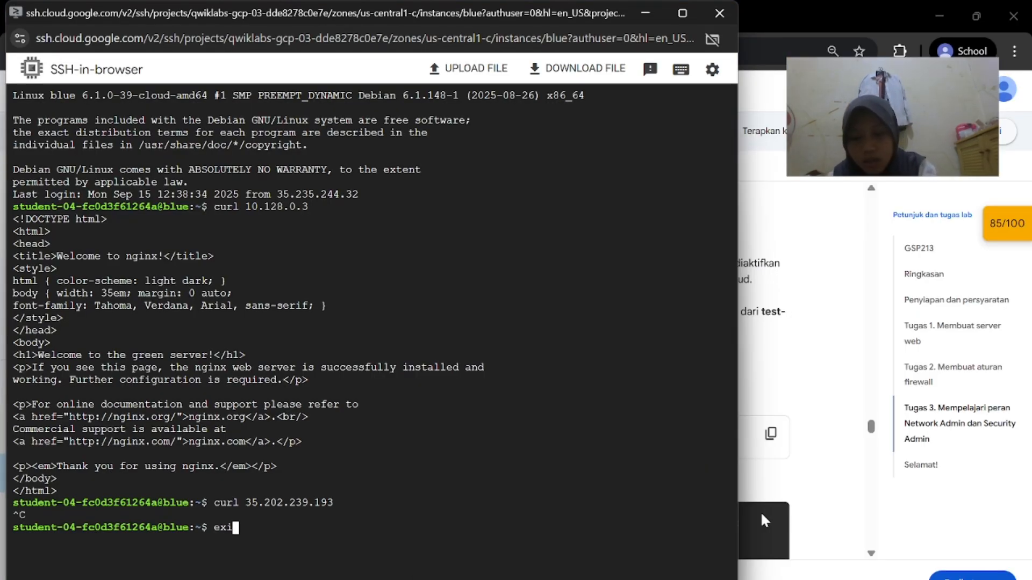
pyautogui.write('t')
pyautogui.press('Return')
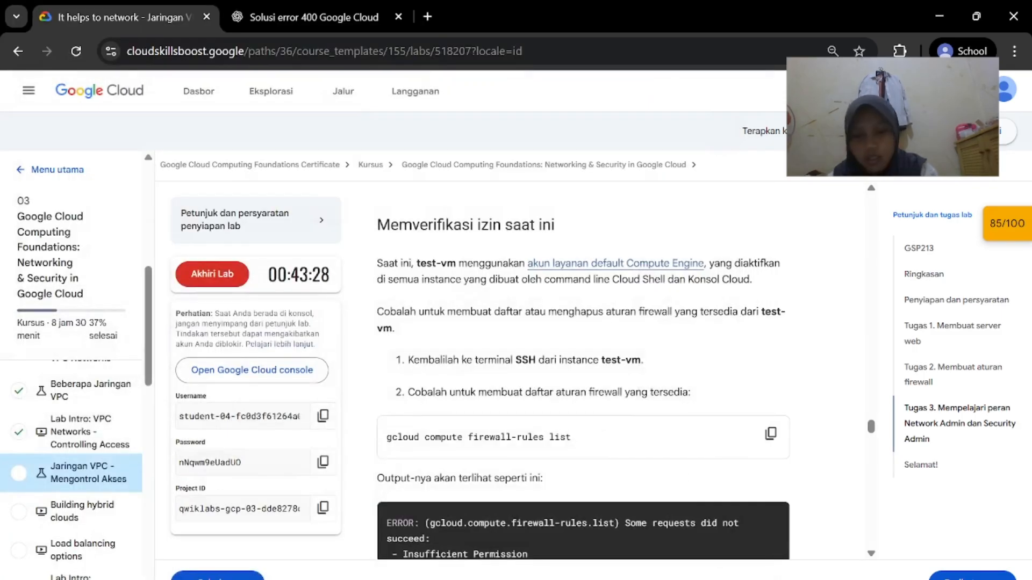
# Open an SSH session to test-vm from the VM instances list
pyautogui.moveTo(701, 574)
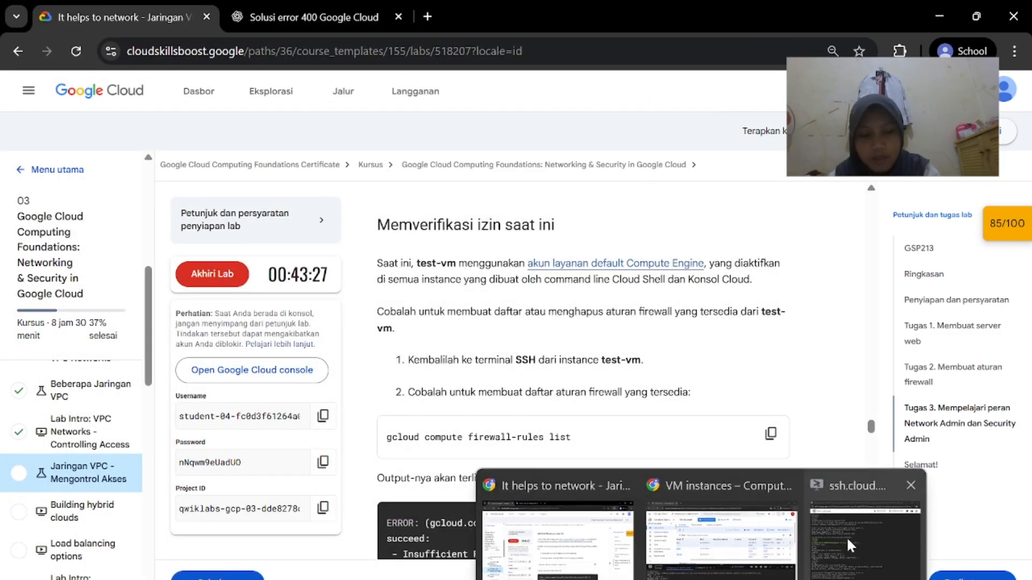
pyautogui.click(848, 539)
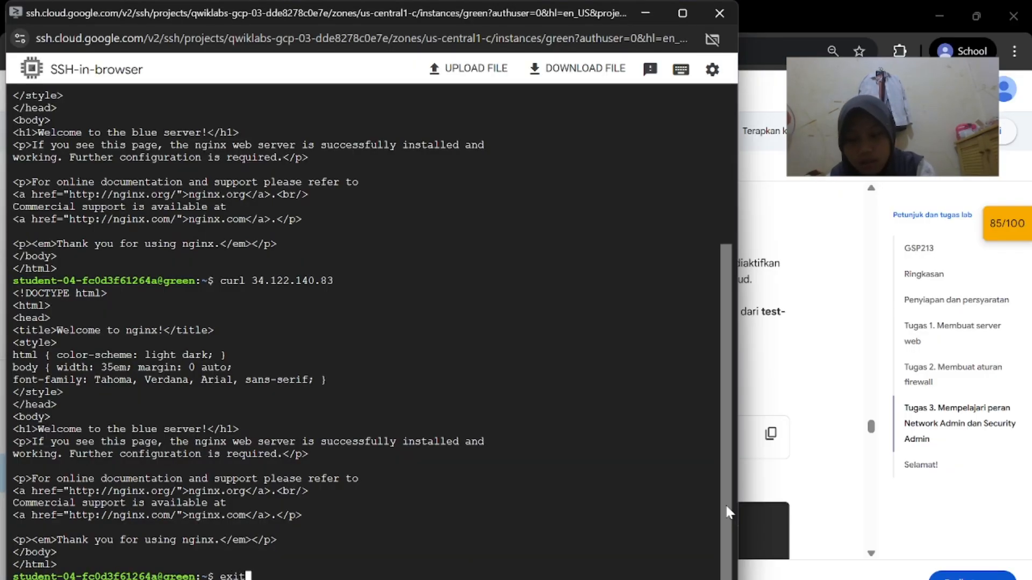
pyautogui.click(834, 340)
pyautogui.moveTo(701, 574)
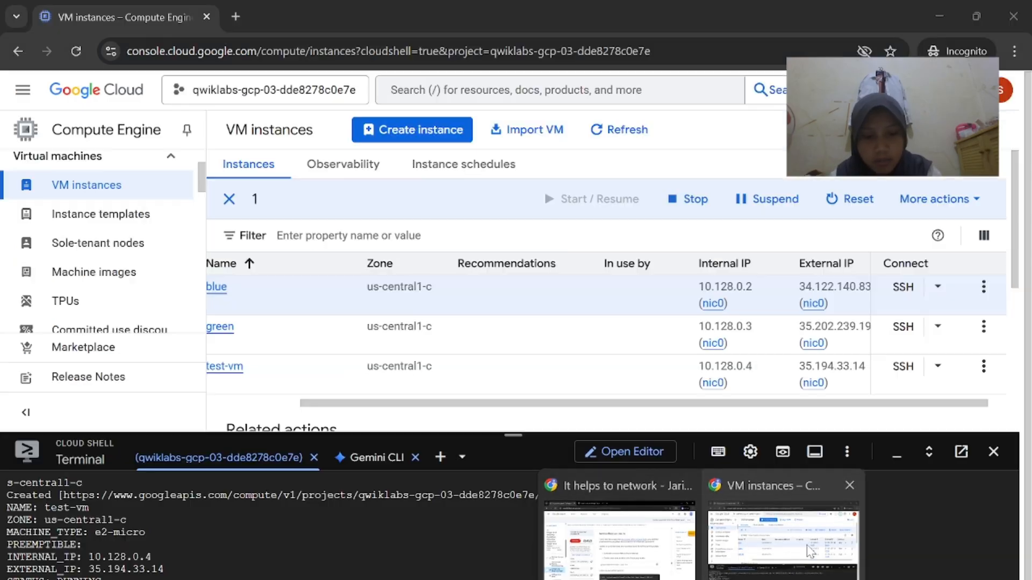
pyautogui.click(774, 537)
pyautogui.hscroll(-2, 575, 351)
pyautogui.hscroll(2, 685, 367)
pyautogui.click(903, 367)
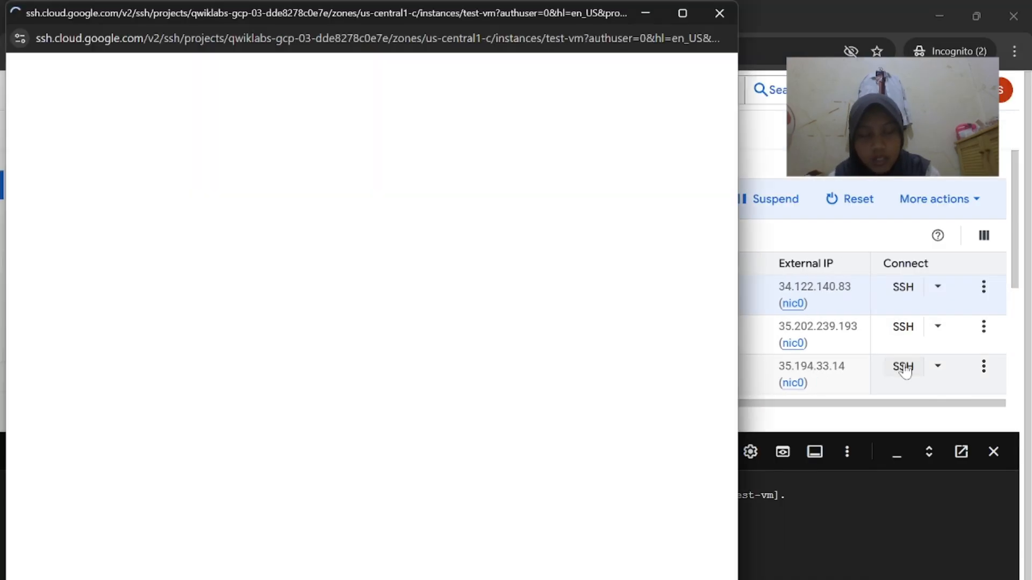
# Retry the failed test-vm connection and authorize the browser SSH session
pyautogui.moveTo(640, 578)
pyautogui.click(553, 529)
pyautogui.scroll(-1, 593, 417)
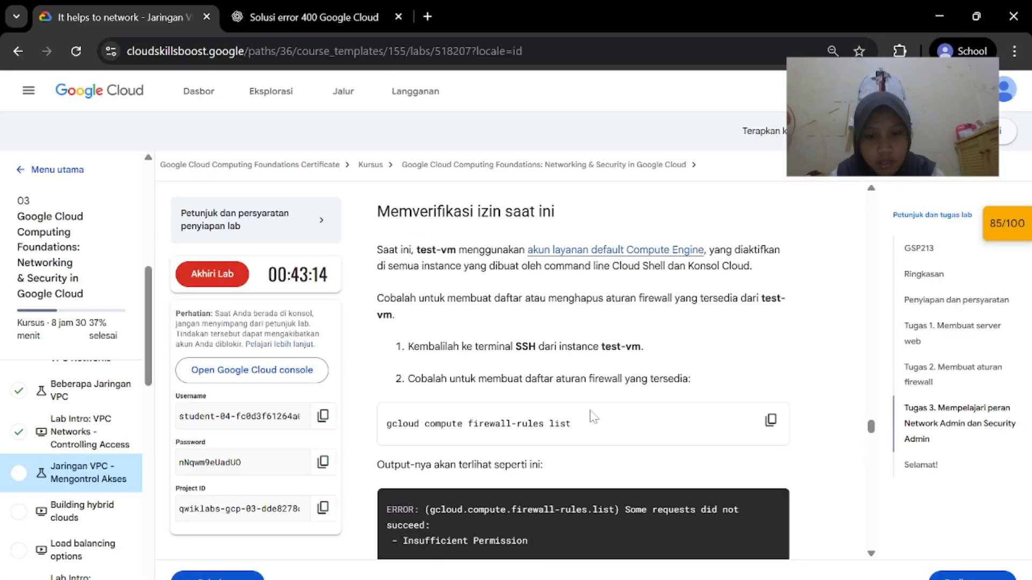
pyautogui.scroll(-4, 741, 430)
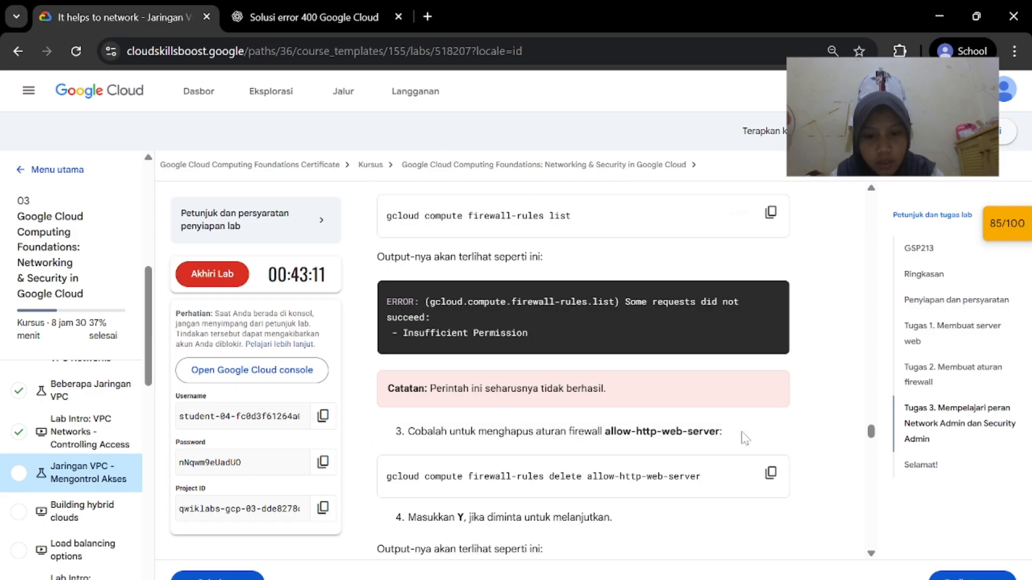
pyautogui.moveTo(702, 578)
pyautogui.click(846, 565)
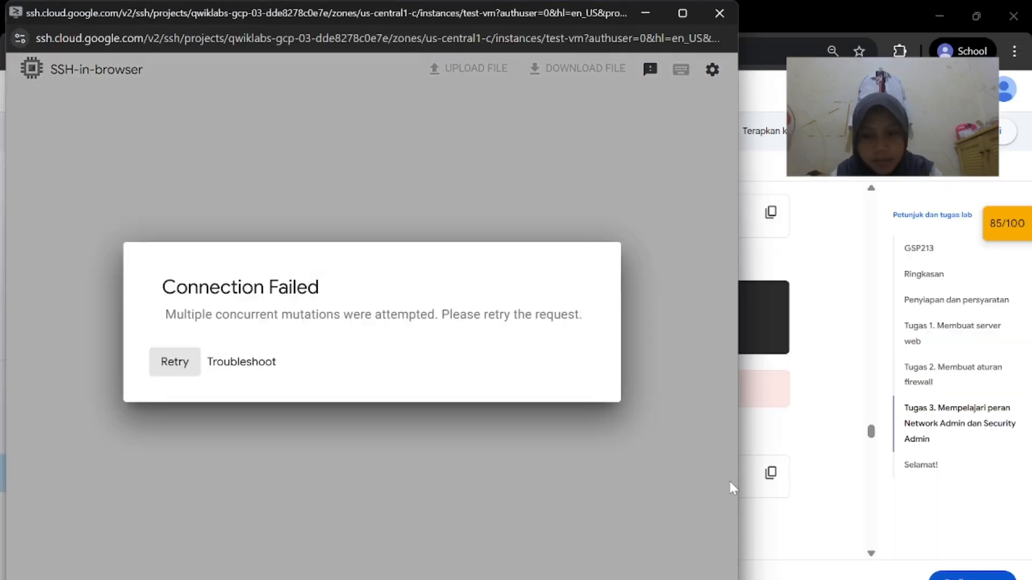
pyautogui.click(193, 373)
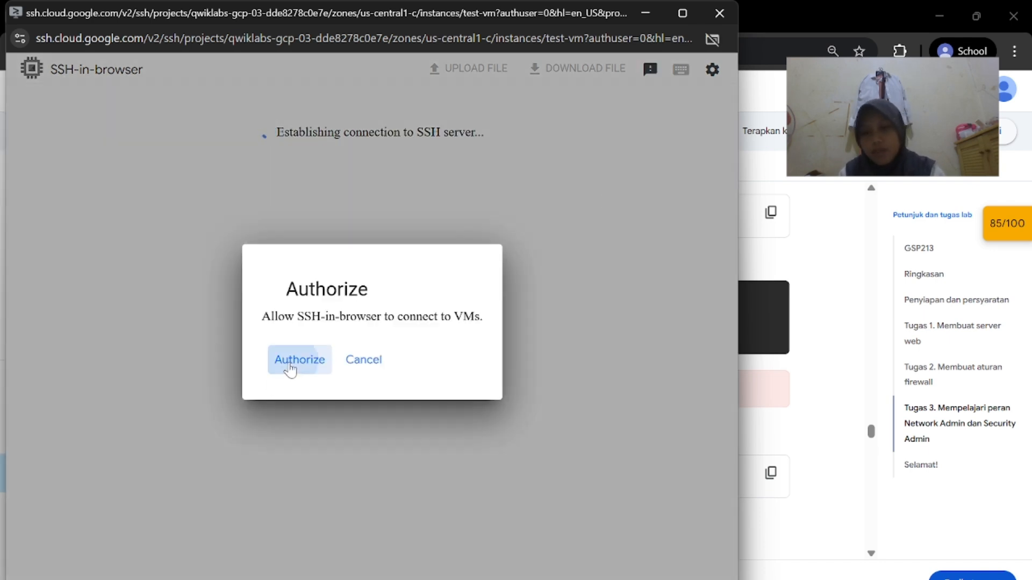
pyautogui.click(289, 362)
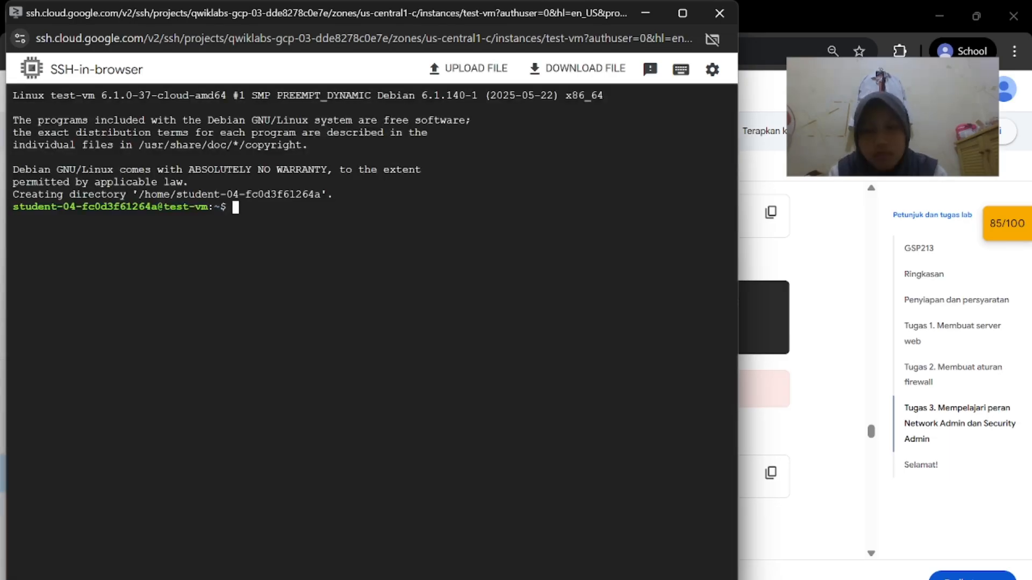
# Run the firewall-rules list command on test-vm, then close that session
pyautogui.hotkey('ctrl', 'v')
pyautogui.press('Return')
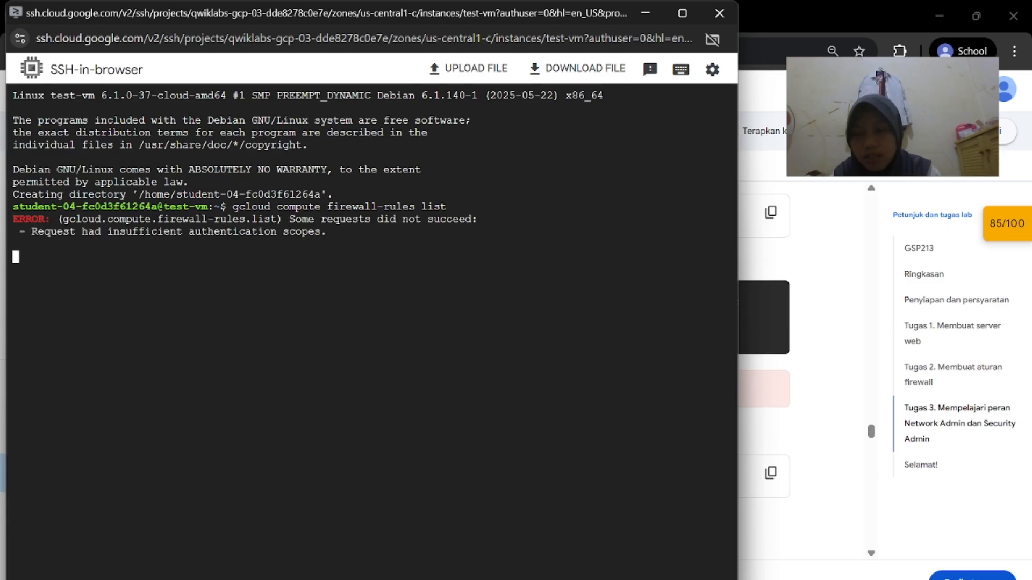
pyautogui.press('Up')
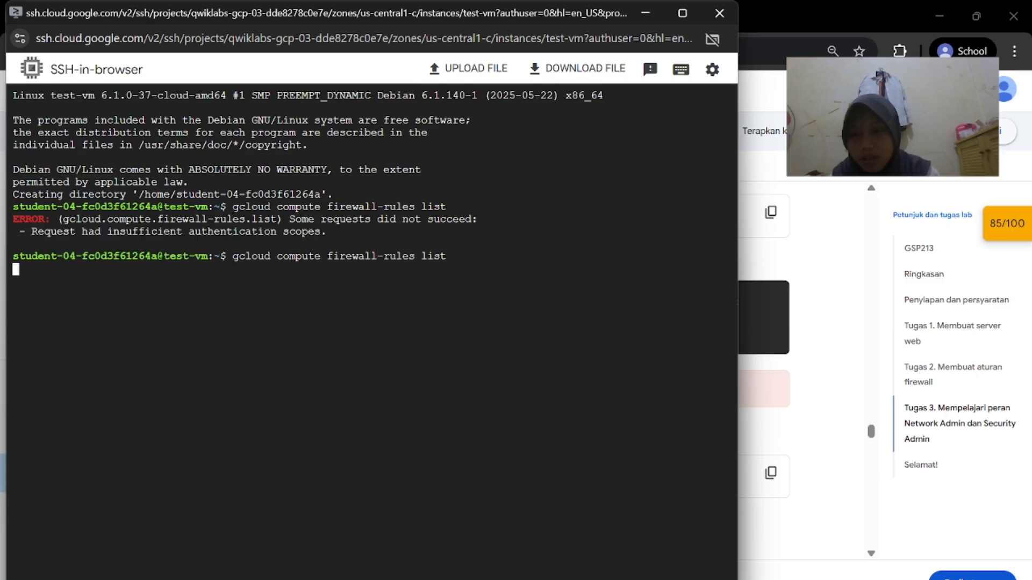
pyautogui.click(719, 14)
pyautogui.scroll(-1, 561, 358)
pyautogui.scroll(2, 587, 378)
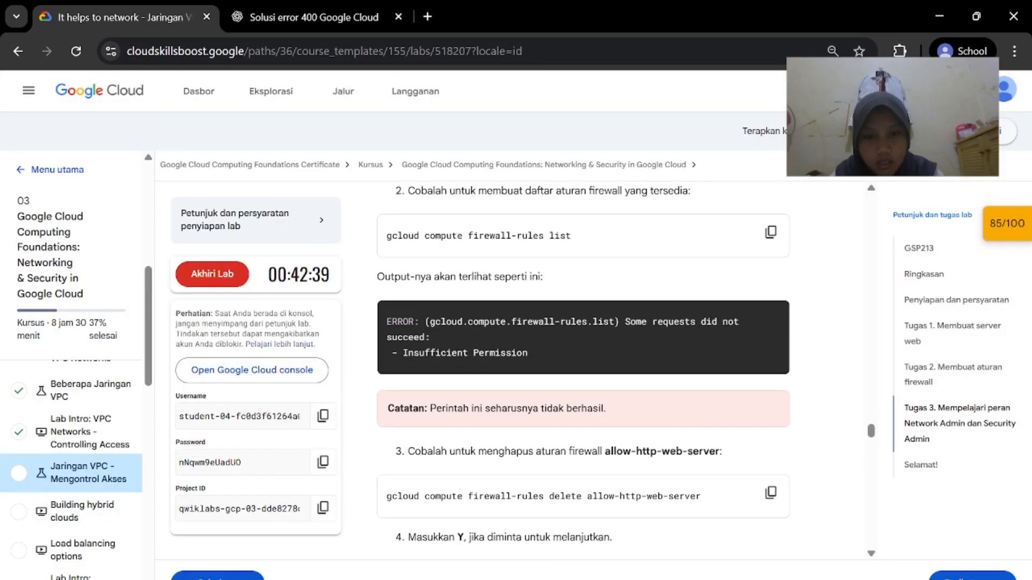
pyautogui.scroll(1, 586, 376)
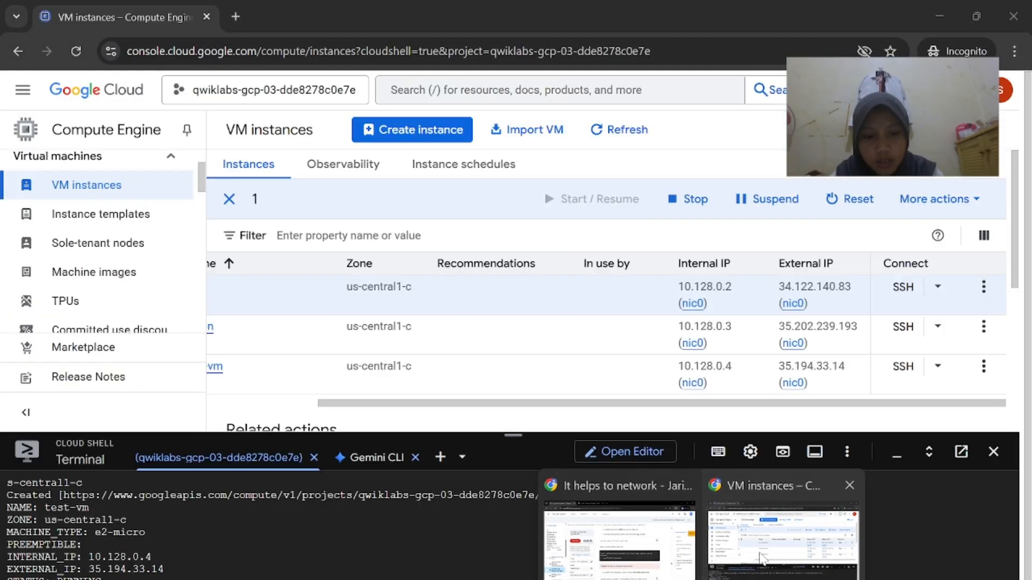
# Reopen an SSH session to test-vm and rerun the firewall-rules list command
pyautogui.click(760, 553)
pyautogui.click(903, 368)
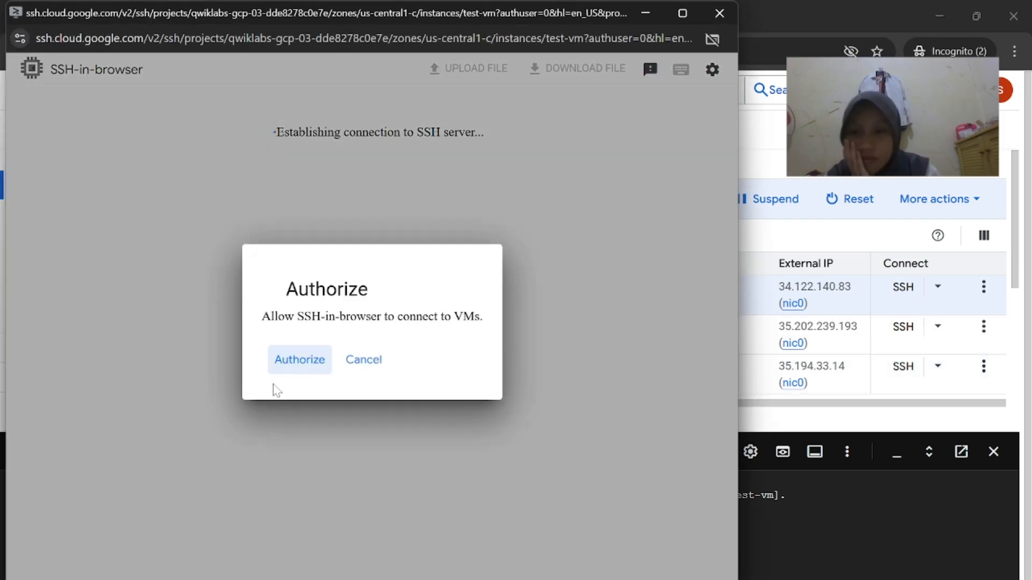
pyautogui.click(292, 365)
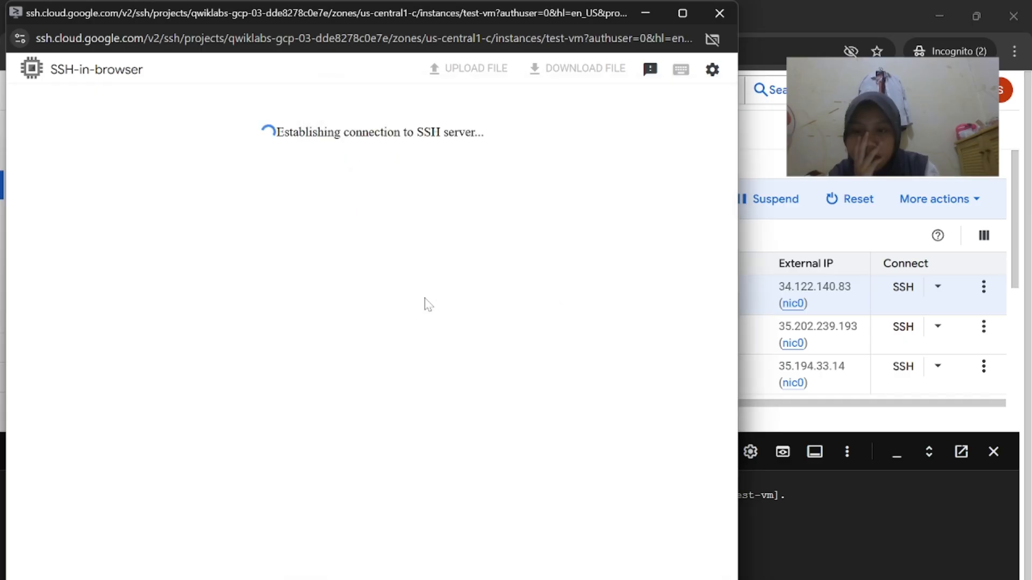
pyautogui.write('gcloud compute firewall-rules list')
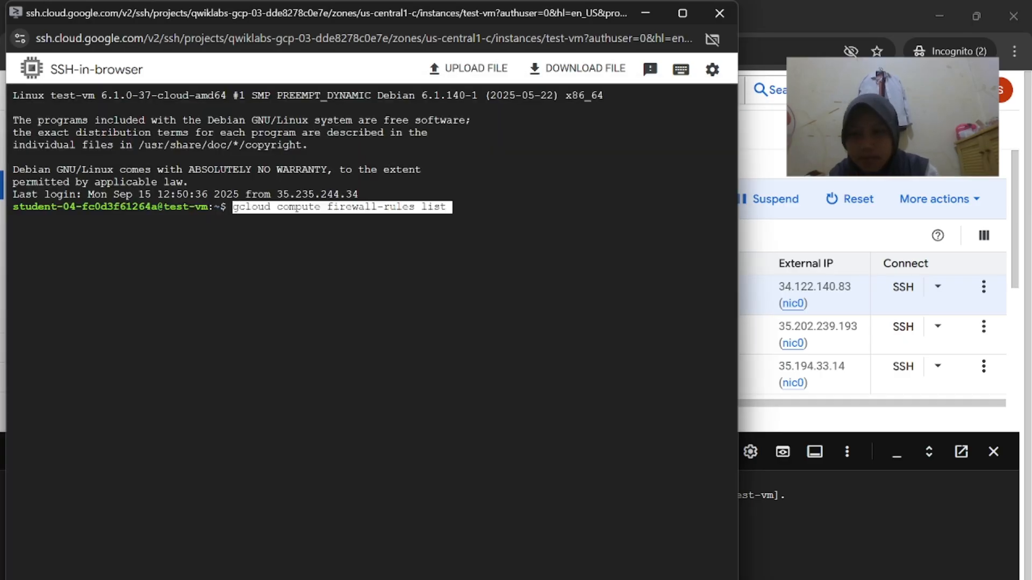
pyautogui.press('Return')
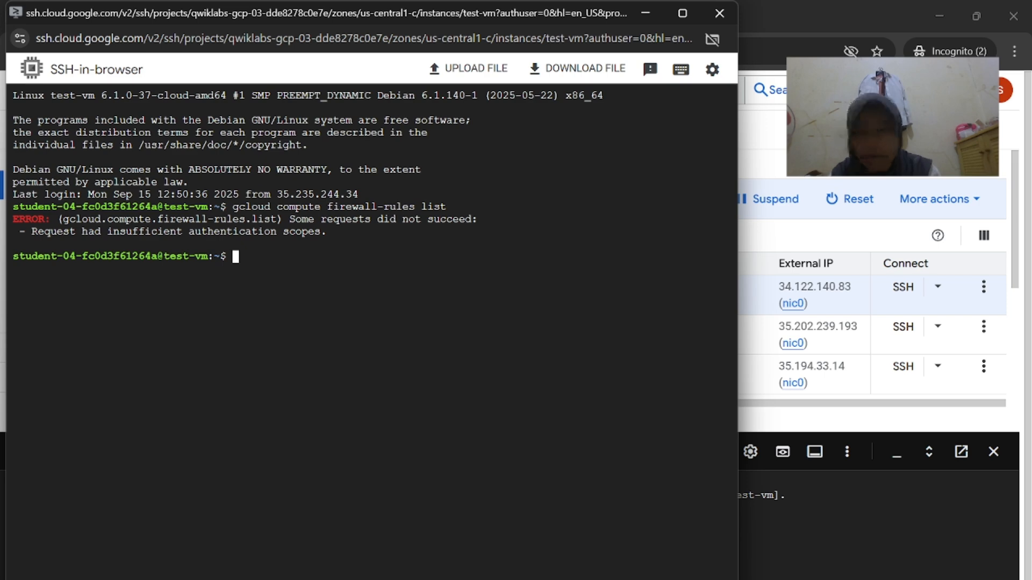
# Delete the allow-http-web-server firewall rule from test-vm, confirming with Y
pyautogui.moveTo(701, 579)
pyautogui.click(569, 558)
pyautogui.scroll(-3, 504, 393)
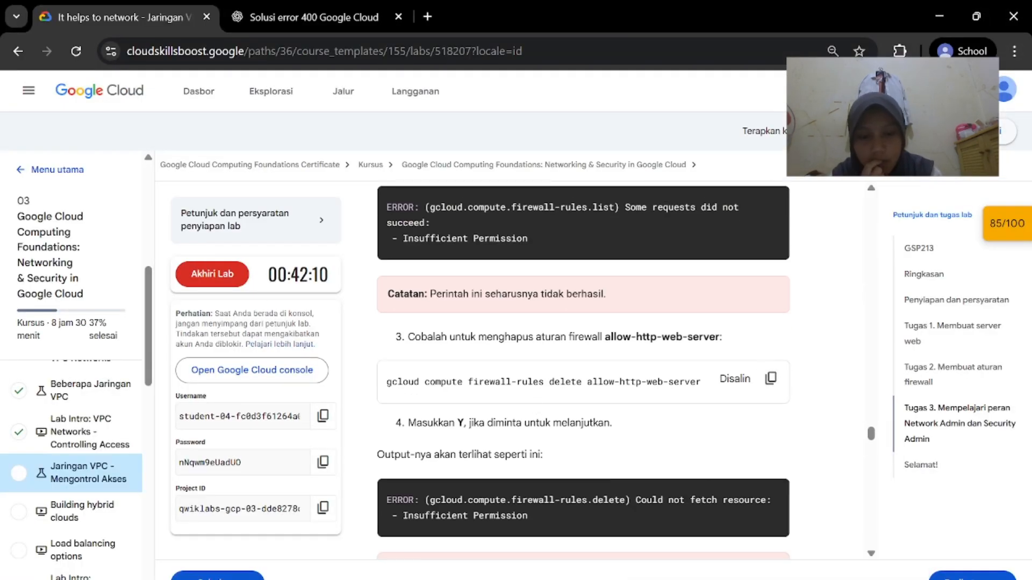
pyautogui.moveTo(700, 579)
pyautogui.click(855, 537)
pyautogui.write('gcloud compute firewall-rules delete allow-http-web-server')
pyautogui.press('Return')
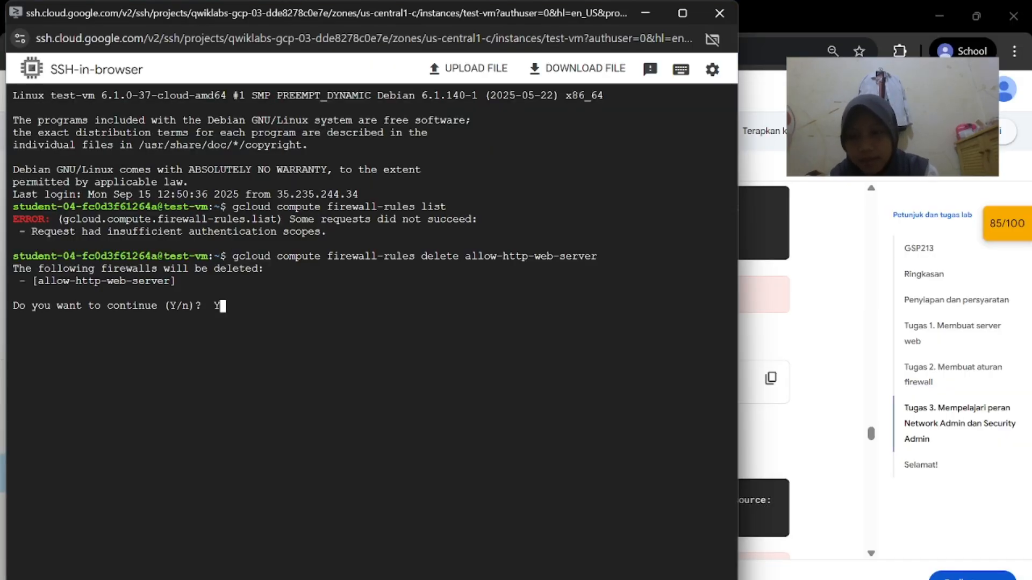
pyautogui.write('Y')
pyautogui.press('Return')
# Scroll the lab instructions down to the 'Membuat akun layanan' section
pyautogui.click(763, 349)
pyautogui.scroll(-5, 763, 348)
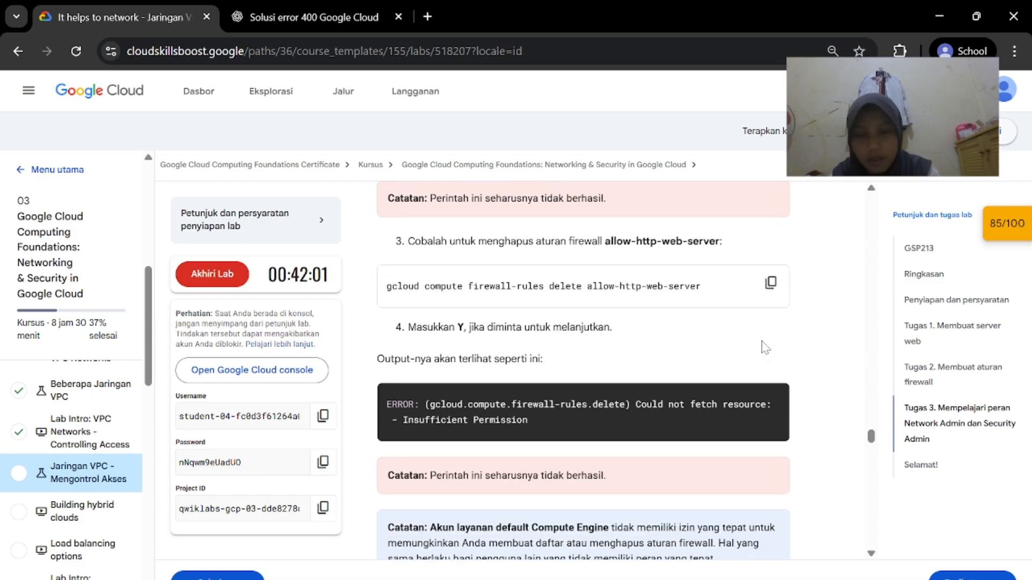
pyautogui.scroll(-3, 763, 348)
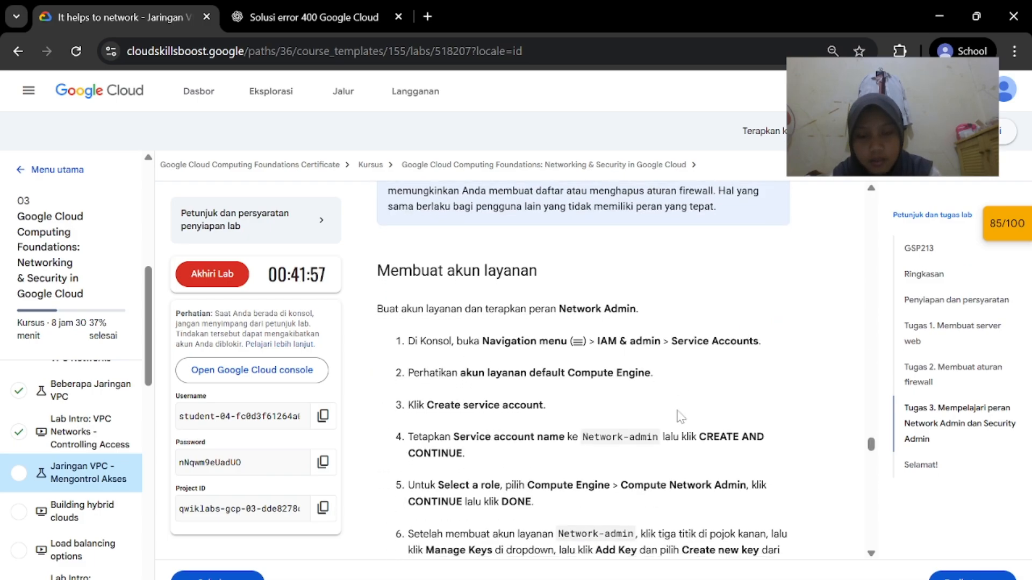
pyautogui.scroll(-1, 680, 417)
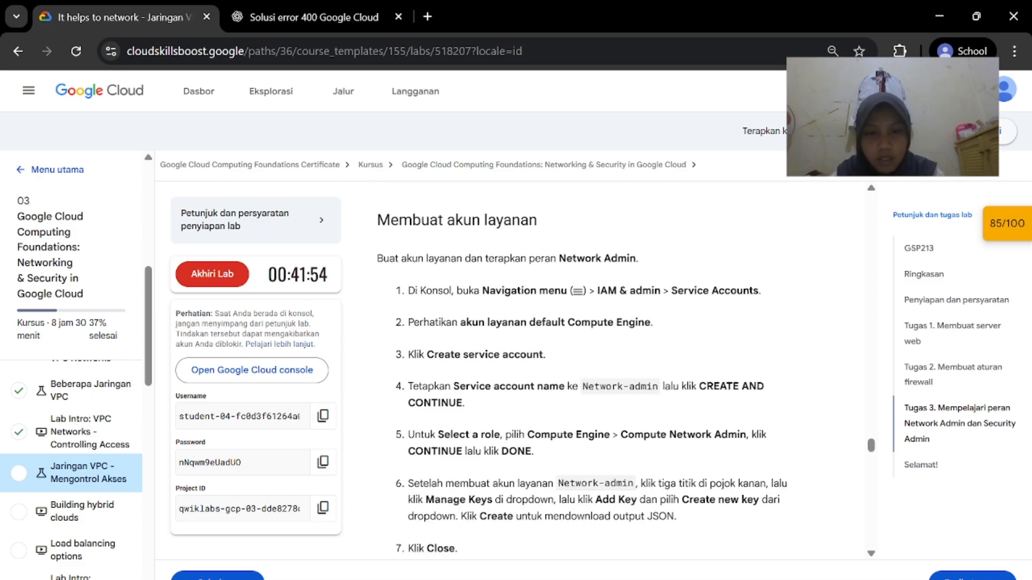
# Go to IAM & Admin > Service Accounts through the console's navigation menu
pyautogui.moveTo(701, 579)
pyautogui.click(709, 535)
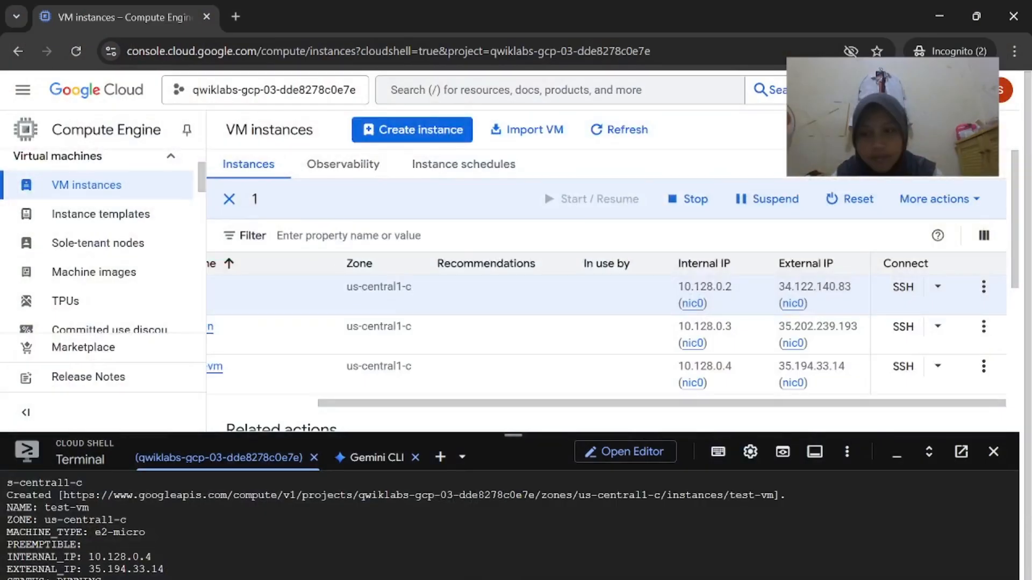
pyautogui.click(25, 90)
pyautogui.scroll(-1, 108, 427)
pyautogui.moveTo(137, 336)
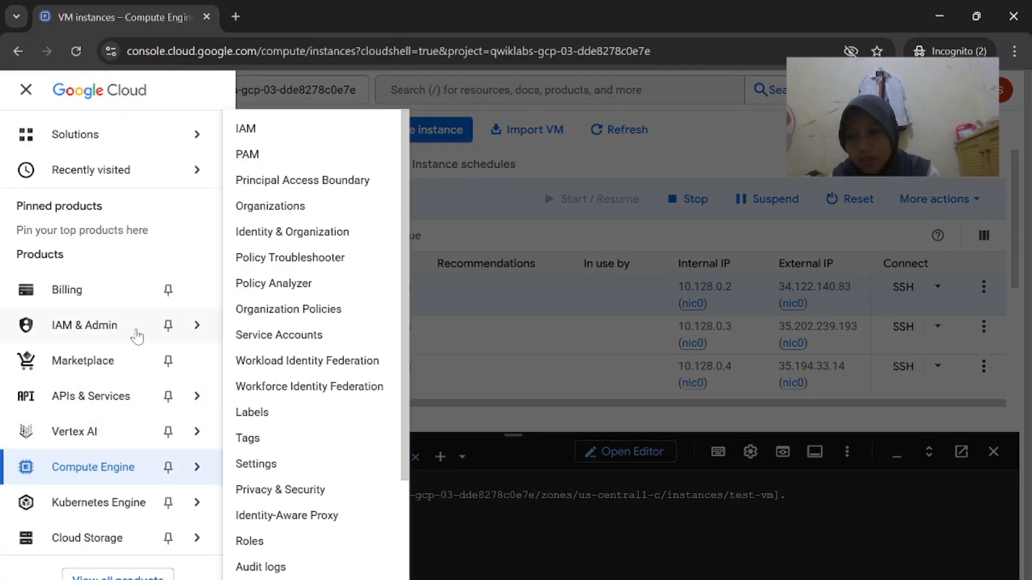
pyautogui.click(606, 567)
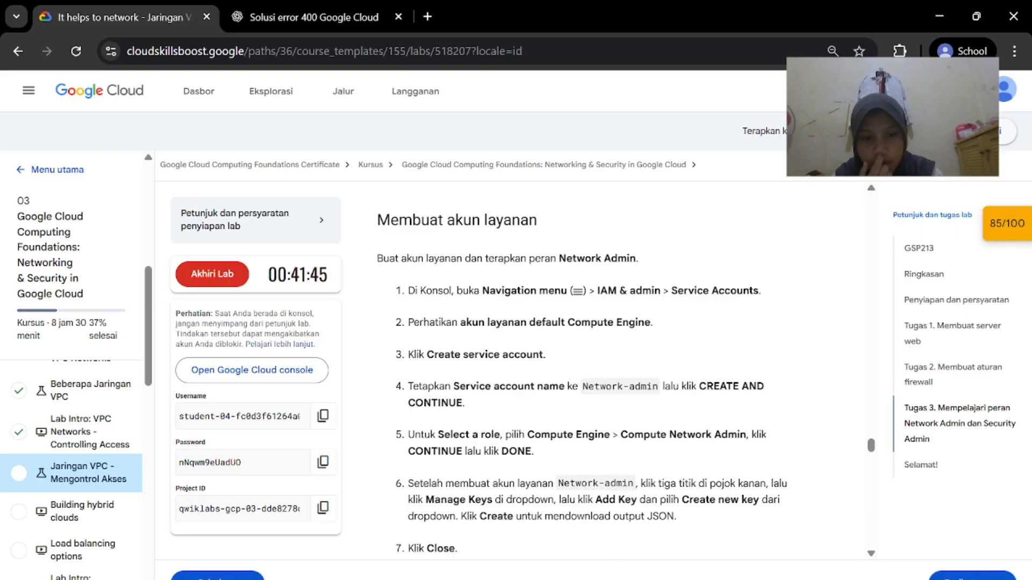
pyautogui.moveTo(702, 578)
pyautogui.click(715, 541)
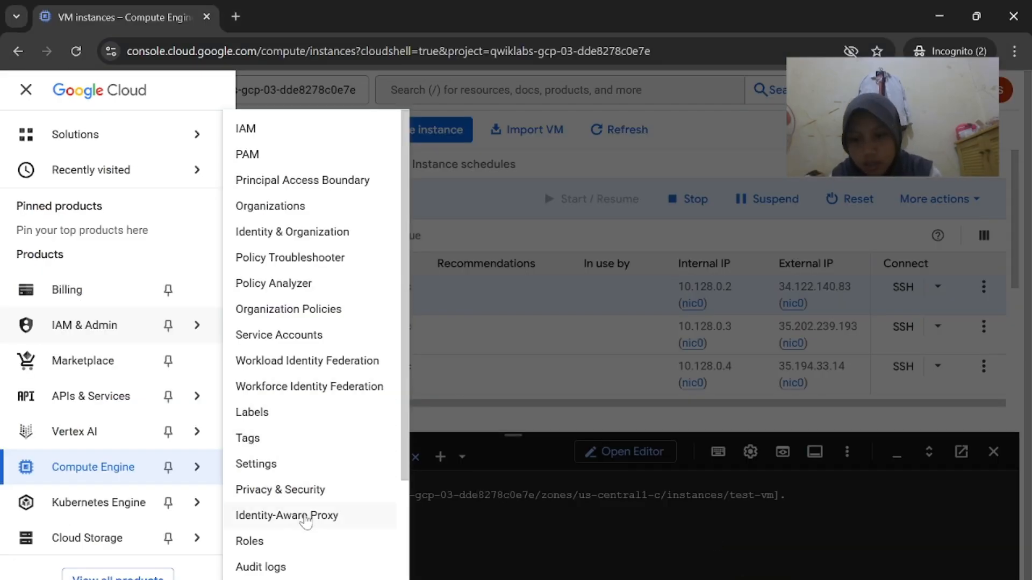
pyautogui.scroll(-3, 301, 519)
pyautogui.scroll(3, 305, 521)
pyautogui.click(327, 337)
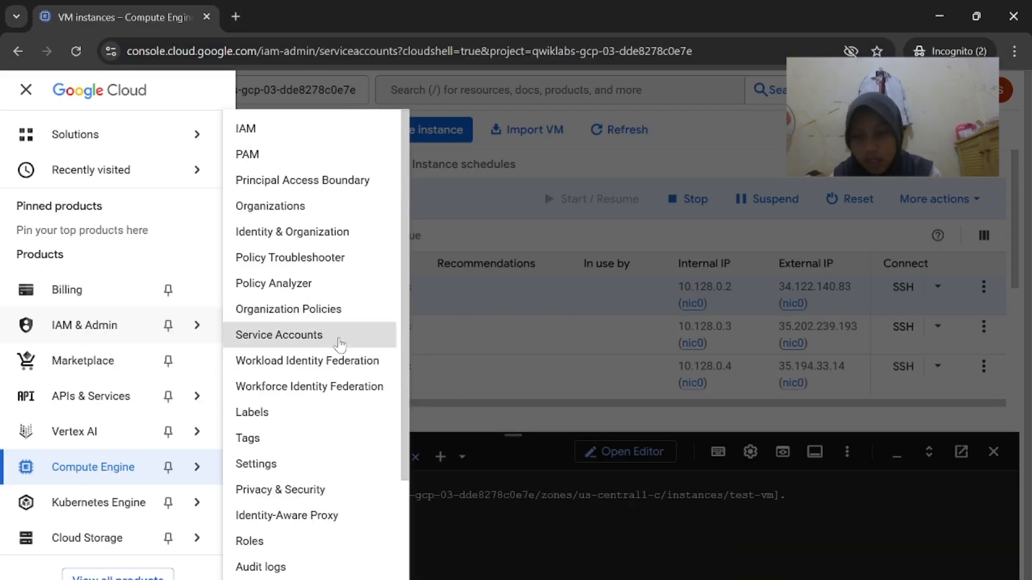
# Collapse Cloud Shell and start creating a new service account
pyautogui.moveTo(514, 433); pyautogui.dragTo(543, 571)
pyautogui.moveTo(699, 578)
pyautogui.click(554, 541)
pyautogui.scroll(-1, 582, 376)
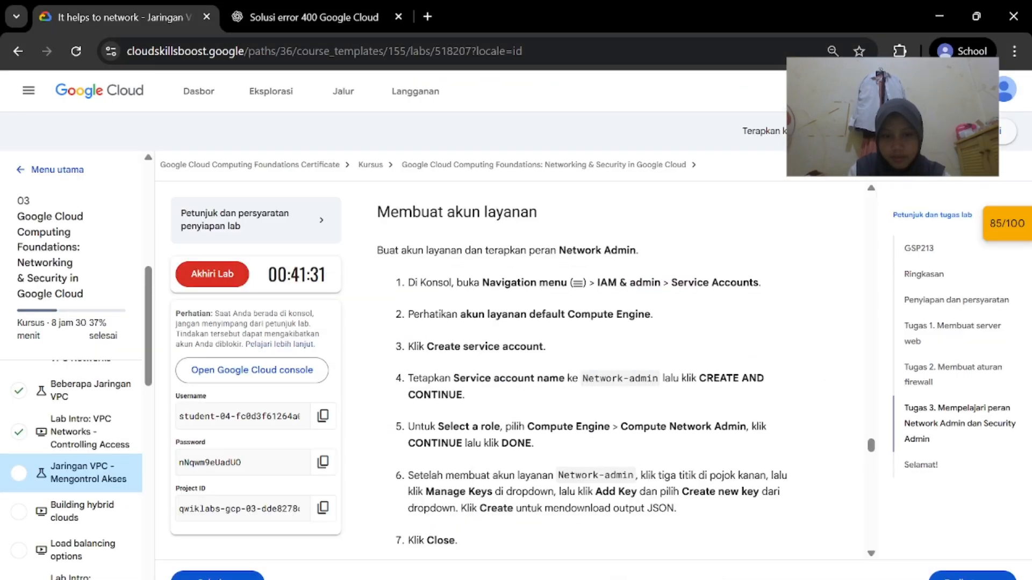
pyautogui.moveTo(699, 578)
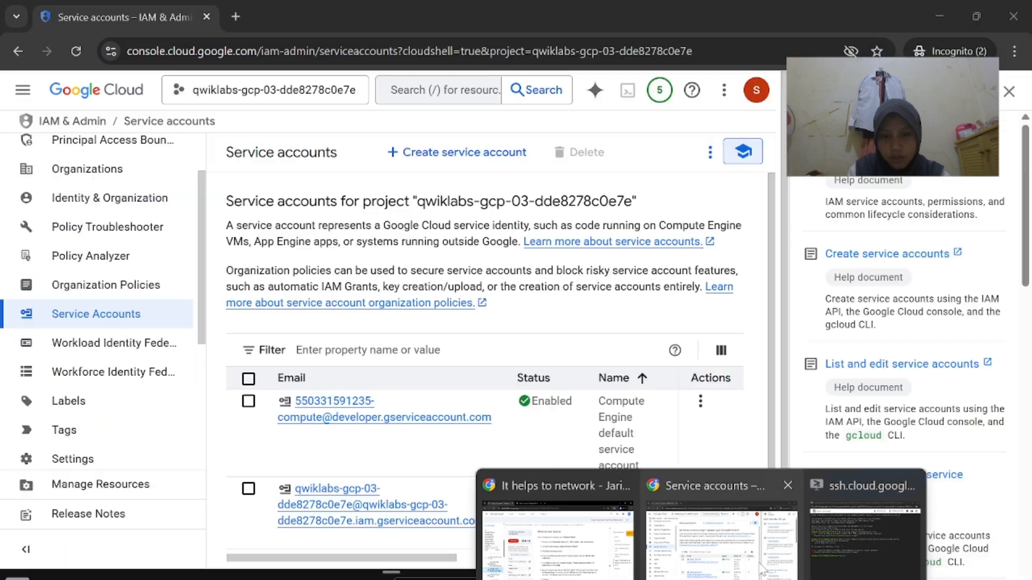
pyautogui.click(699, 529)
pyautogui.scroll(-1, 610, 485)
pyautogui.scroll(1, 610, 485)
pyautogui.click(460, 152)
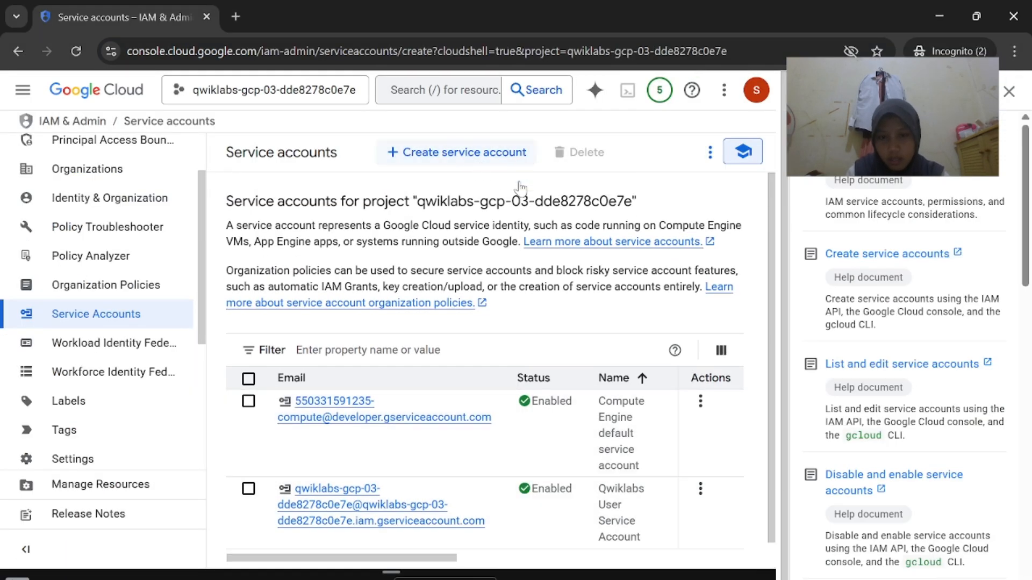
# Paste Network-admin as the account name and choose Create and continue
pyautogui.moveTo(699, 579)
pyautogui.click(589, 560)
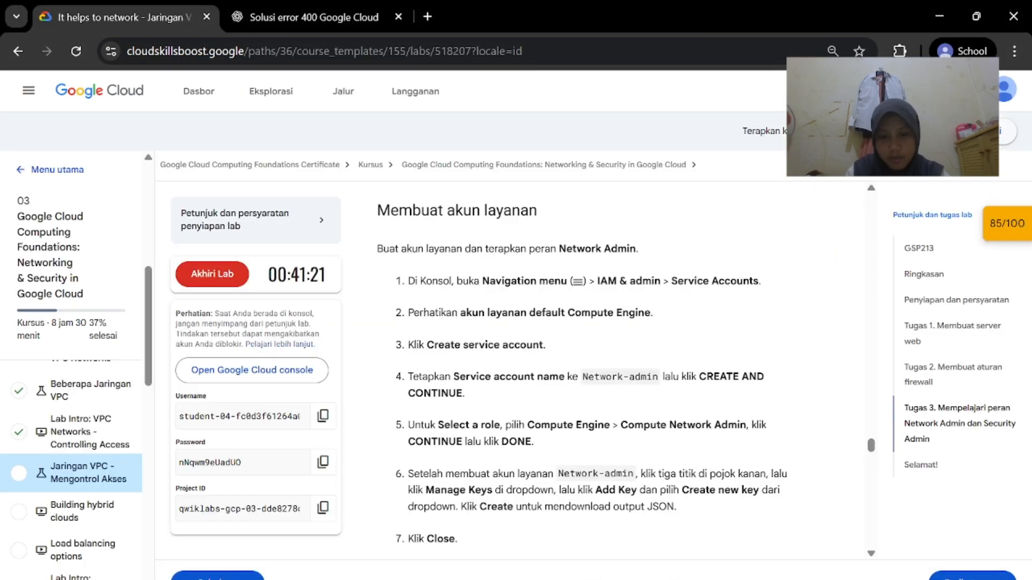
pyautogui.scroll(-1, 633, 376)
pyautogui.moveTo(699, 579)
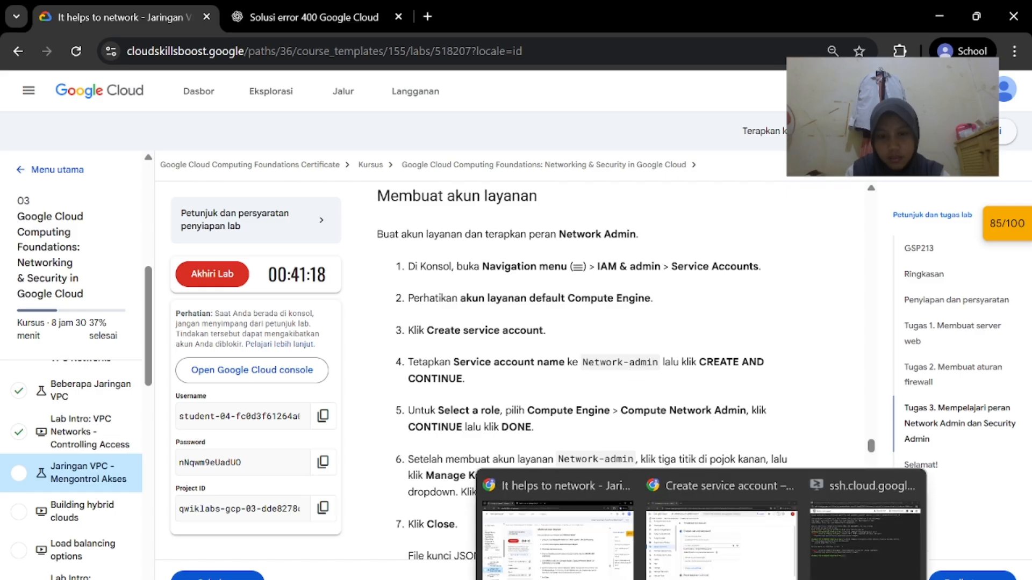
pyautogui.click(694, 529)
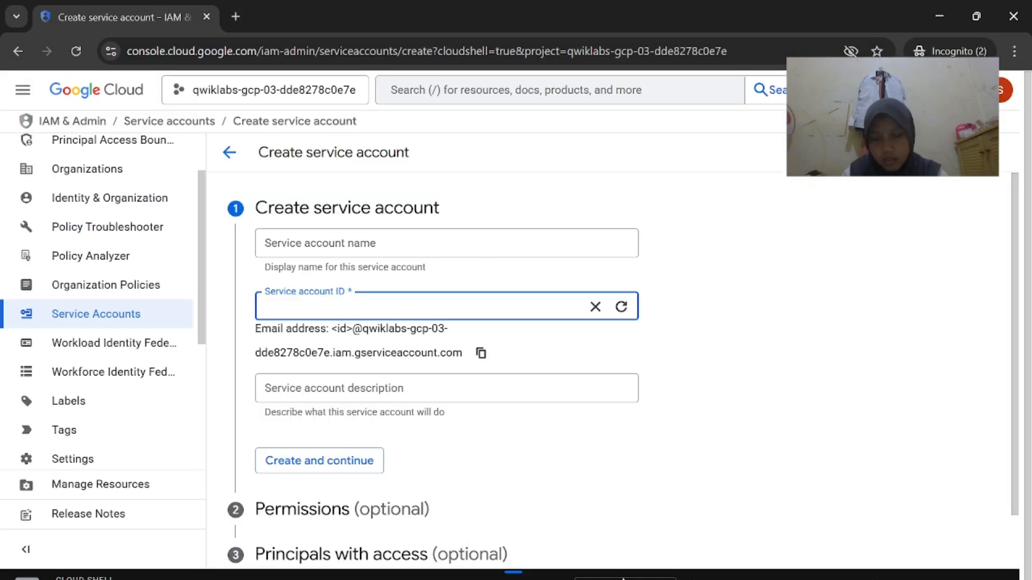
pyautogui.moveTo(699, 578)
pyautogui.click(570, 548)
pyautogui.scroll(-1, 570, 351)
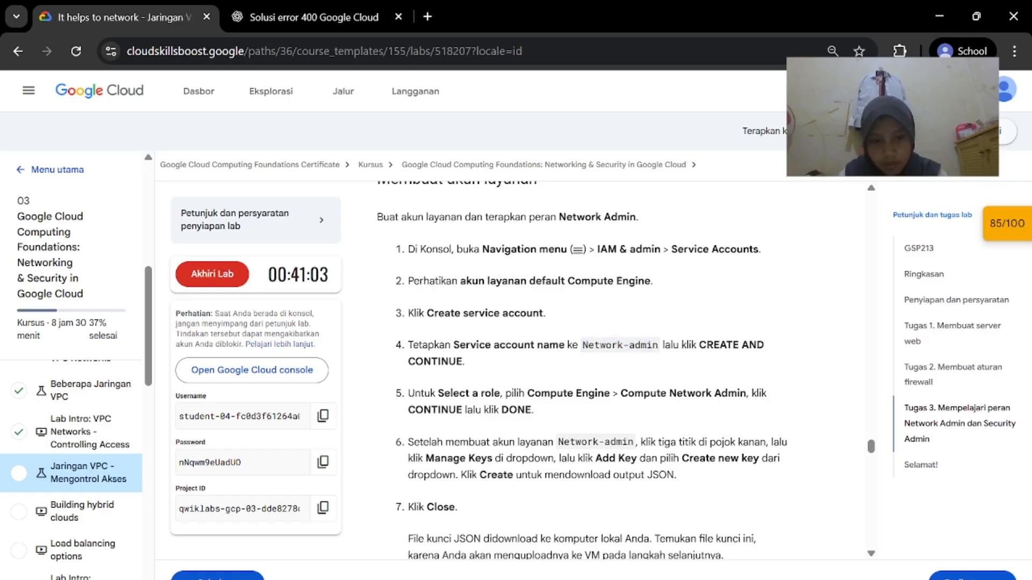
pyautogui.moveTo(699, 578)
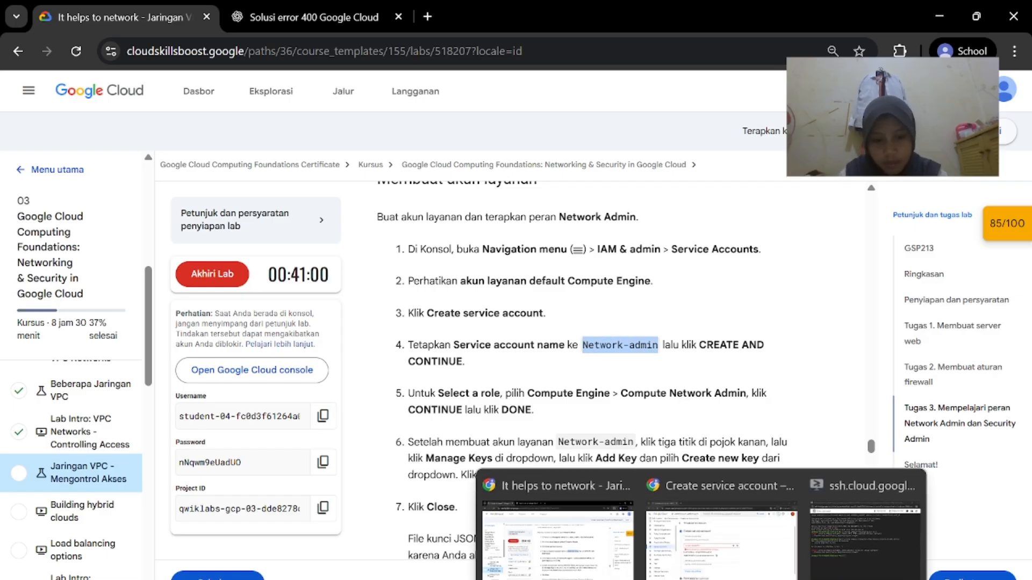
pyautogui.click(681, 524)
pyautogui.write('Network-admin')
pyautogui.scroll(-2, 613, 371)
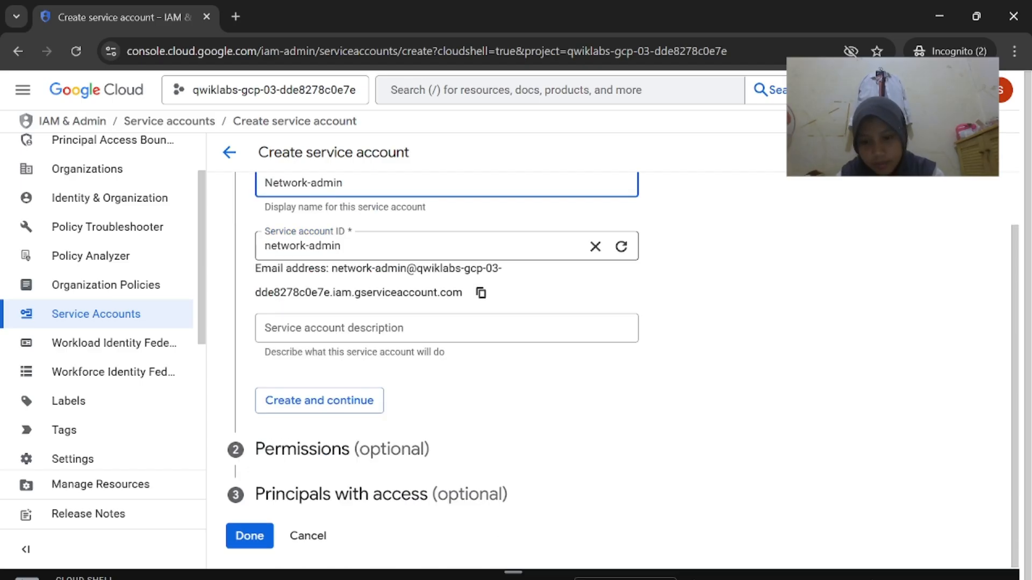
pyautogui.click(361, 398)
pyautogui.moveTo(699, 579)
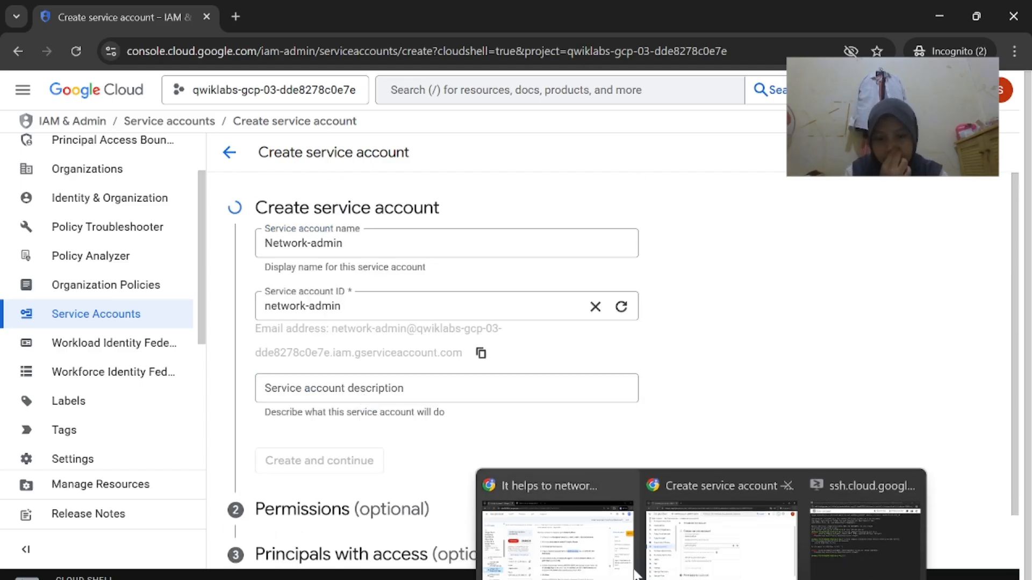
pyautogui.click(601, 552)
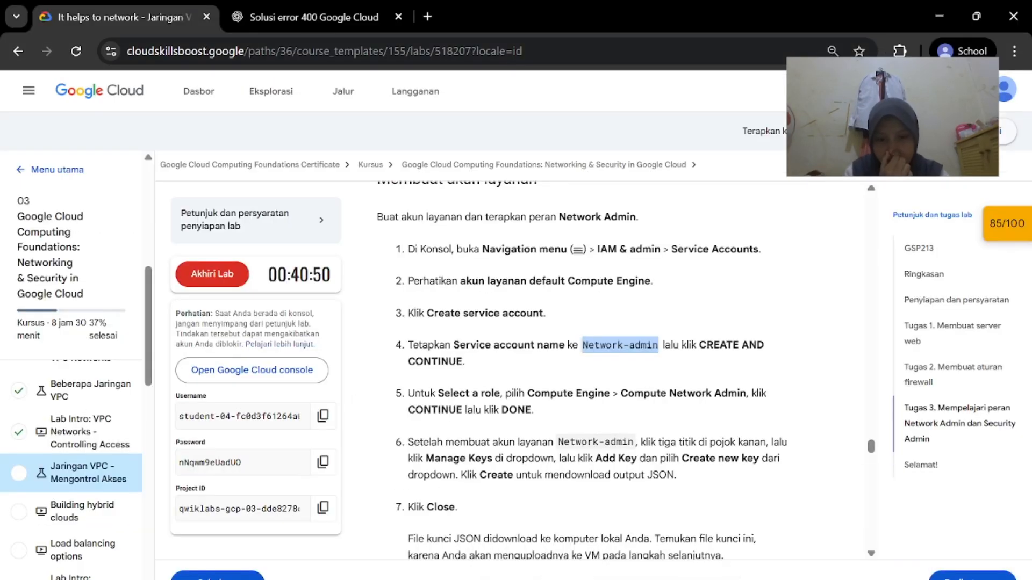
# Open the role picker for Network-admin and browse the available roles
pyautogui.click(681, 524)
pyautogui.click(403, 349)
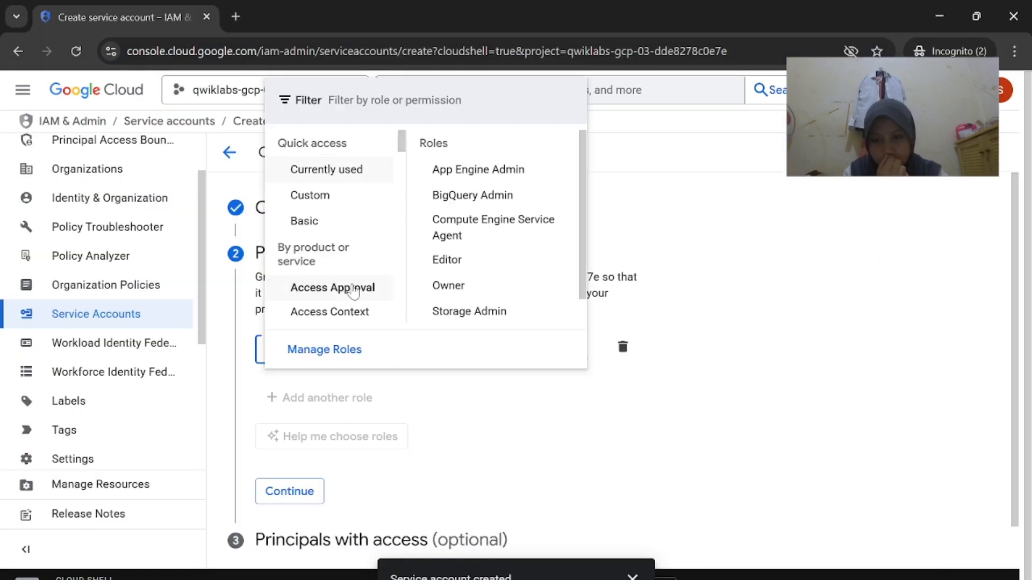
pyautogui.moveTo(699, 578)
pyautogui.click(548, 532)
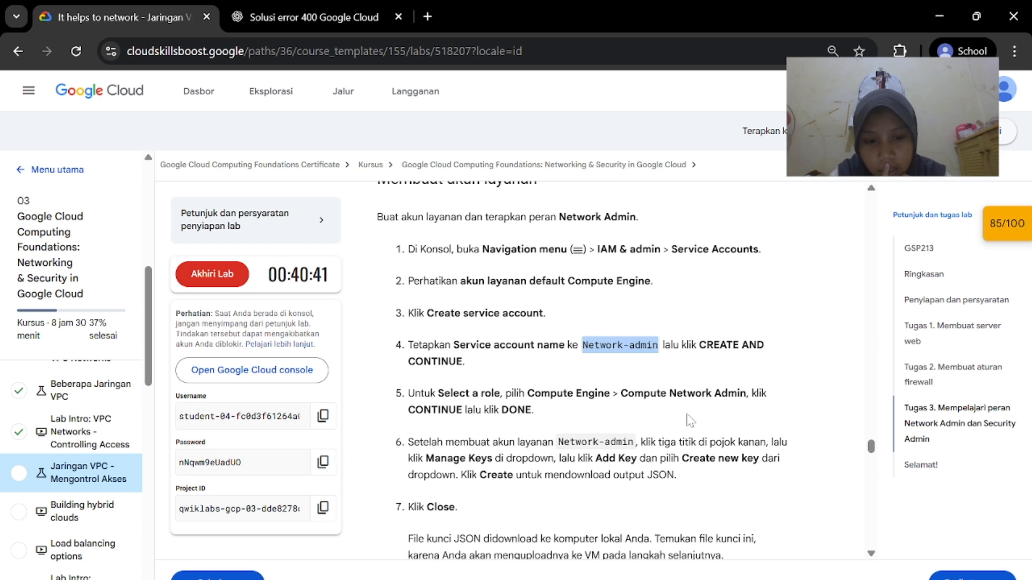
pyautogui.scroll(-1, 690, 420)
pyautogui.moveTo(699, 578)
pyautogui.click(724, 519)
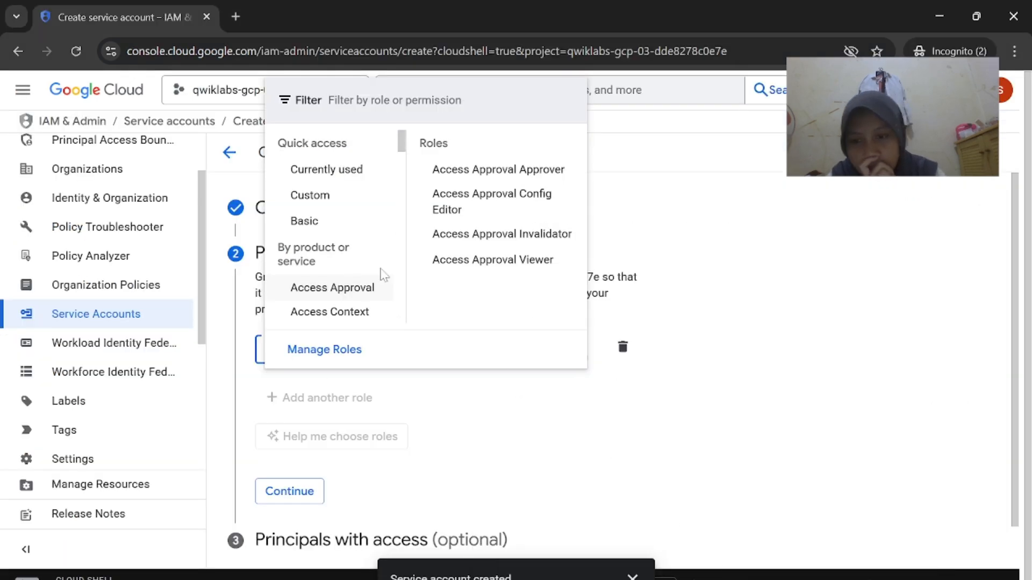
pyautogui.scroll(-5, 380, 272)
pyautogui.scroll(-4, 380, 277)
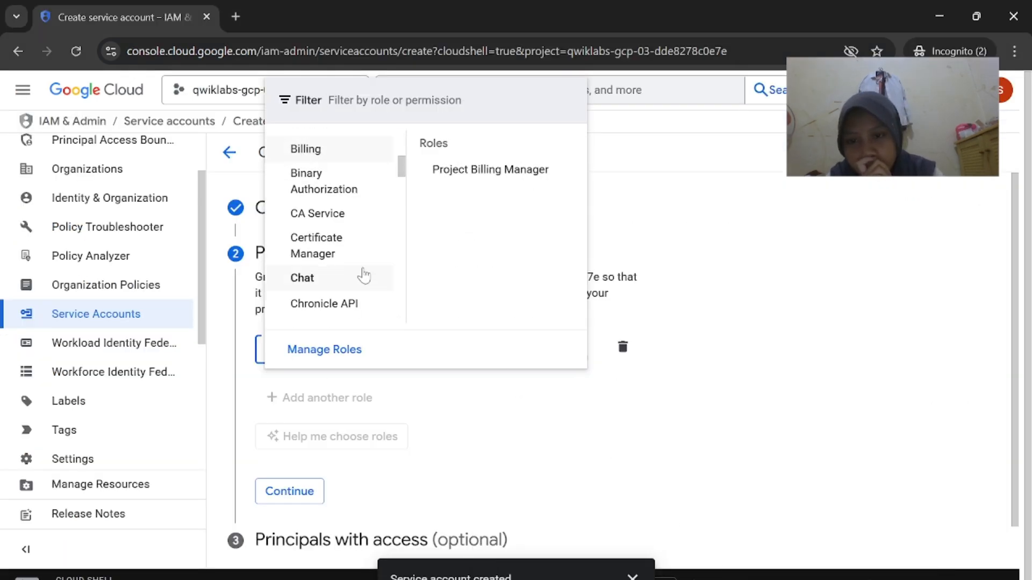
pyautogui.scroll(-4, 362, 274)
pyautogui.scroll(-10, 364, 275)
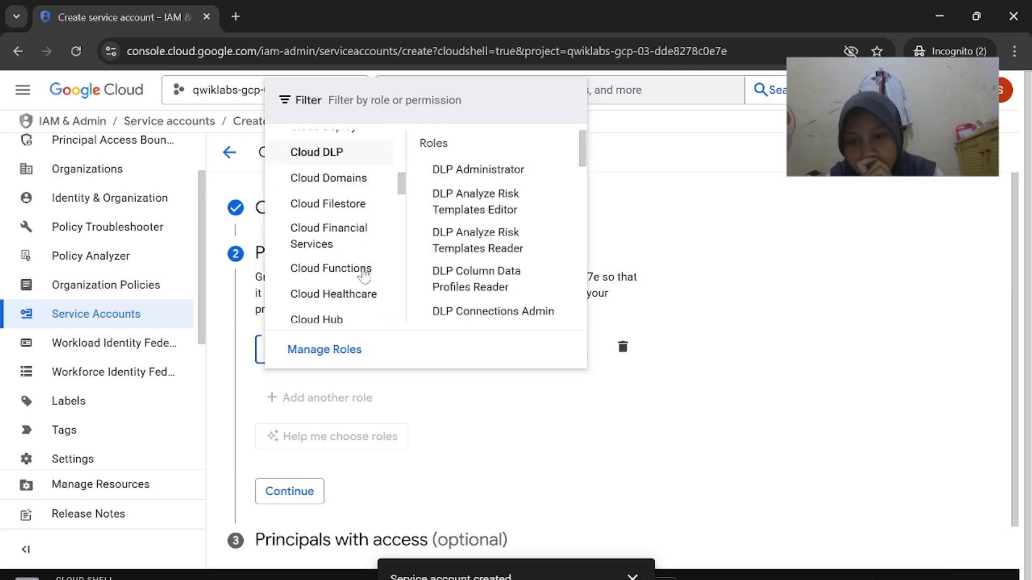
pyautogui.scroll(-10, 364, 275)
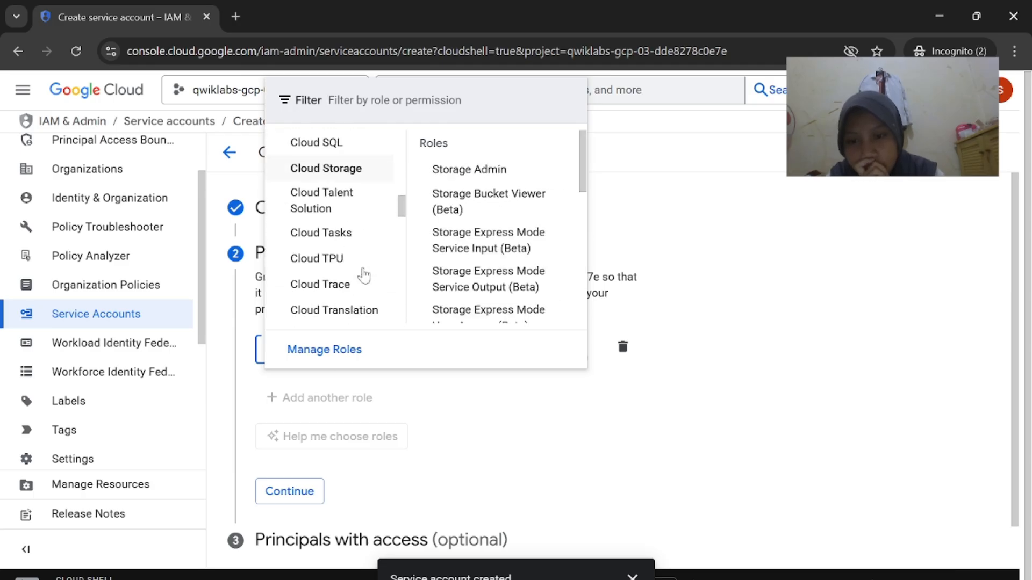
pyautogui.scroll(1, 362, 271)
# Select Compute Engine > Compute Network Admin as the account's role
pyautogui.moveTo(357, 196)
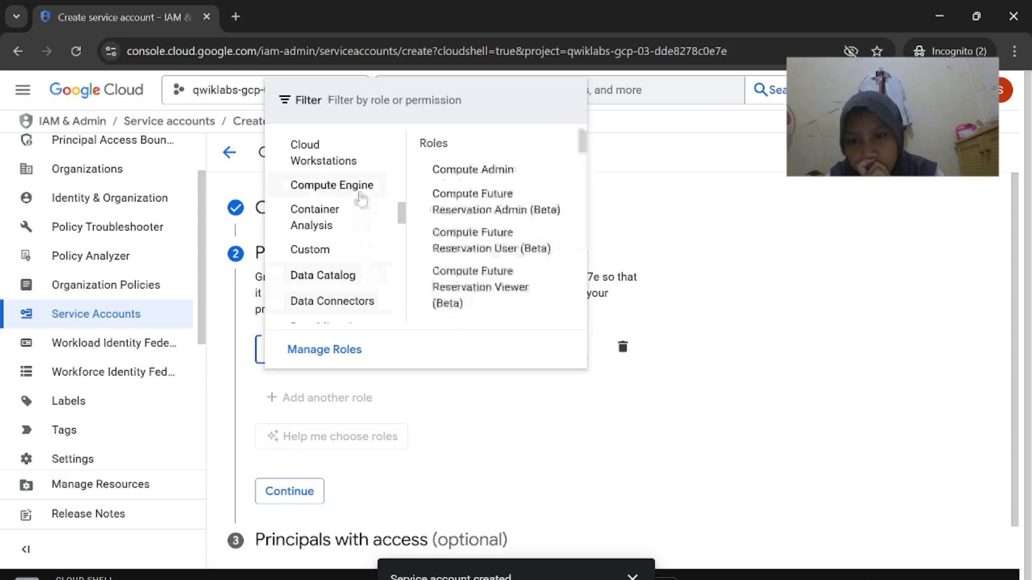
pyautogui.moveTo(700, 578)
pyautogui.click(601, 558)
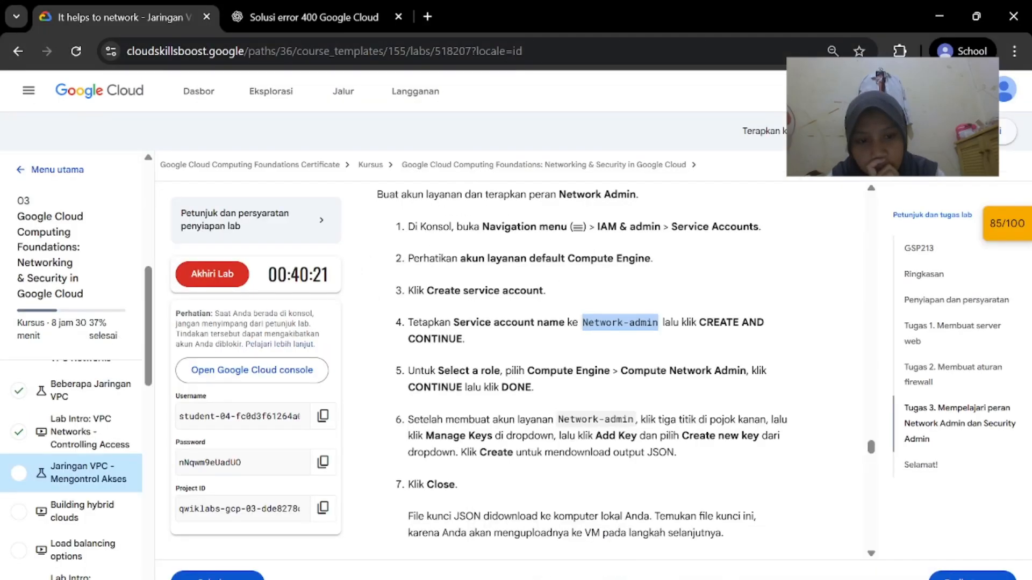
pyautogui.click(699, 532)
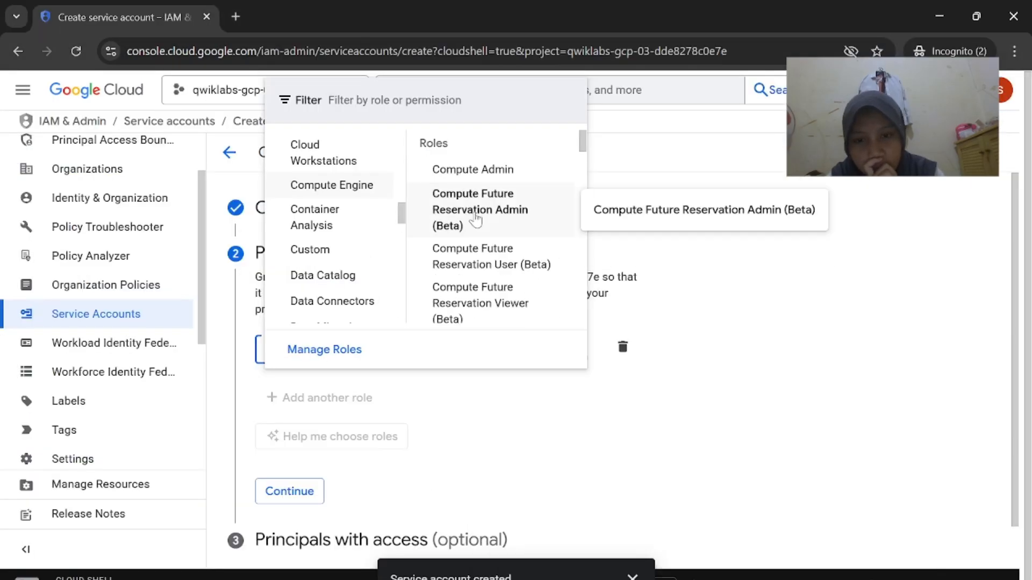
pyautogui.scroll(-3, 490, 261)
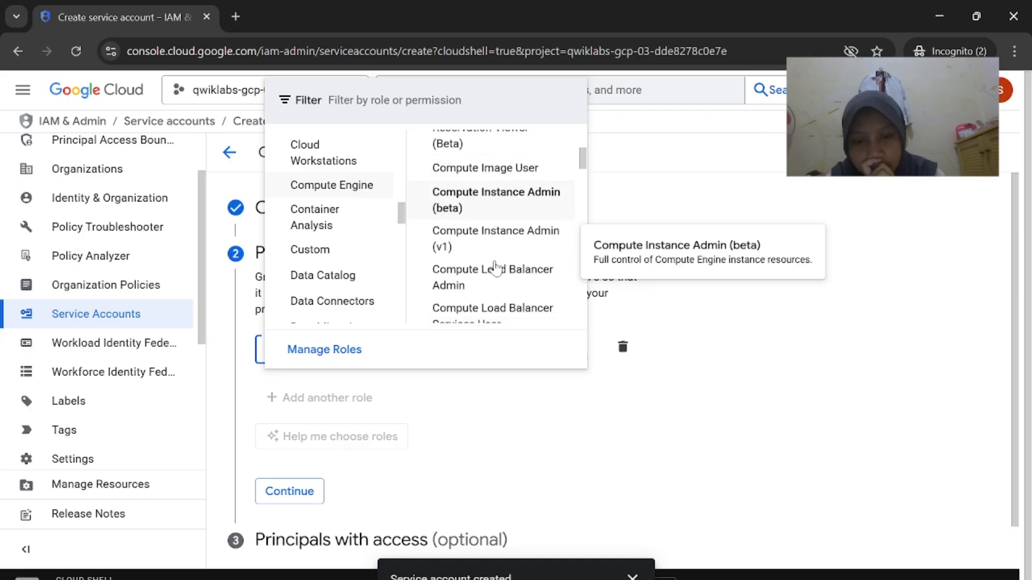
pyautogui.scroll(-2, 495, 267)
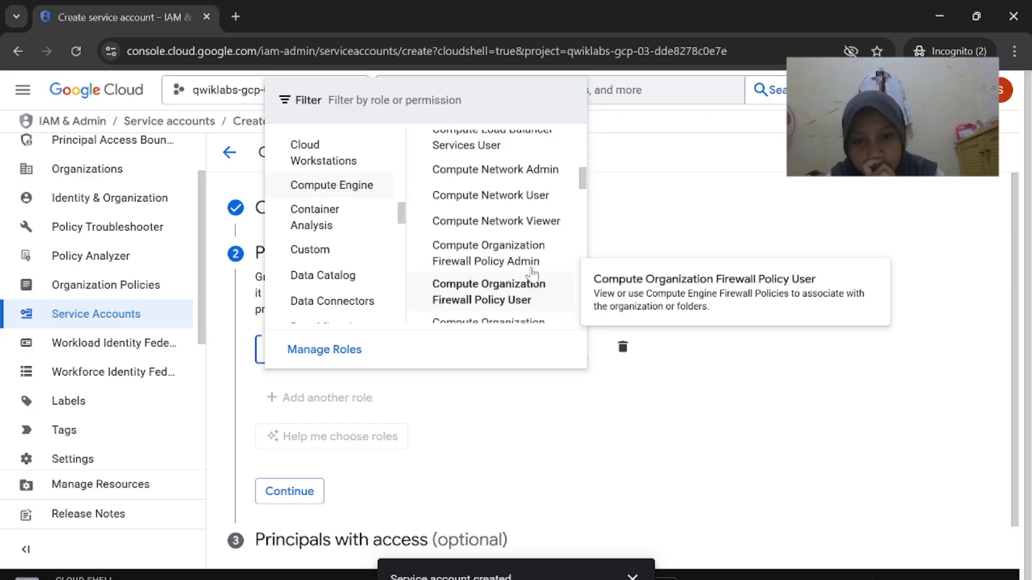
pyautogui.click(535, 171)
pyautogui.moveTo(701, 579)
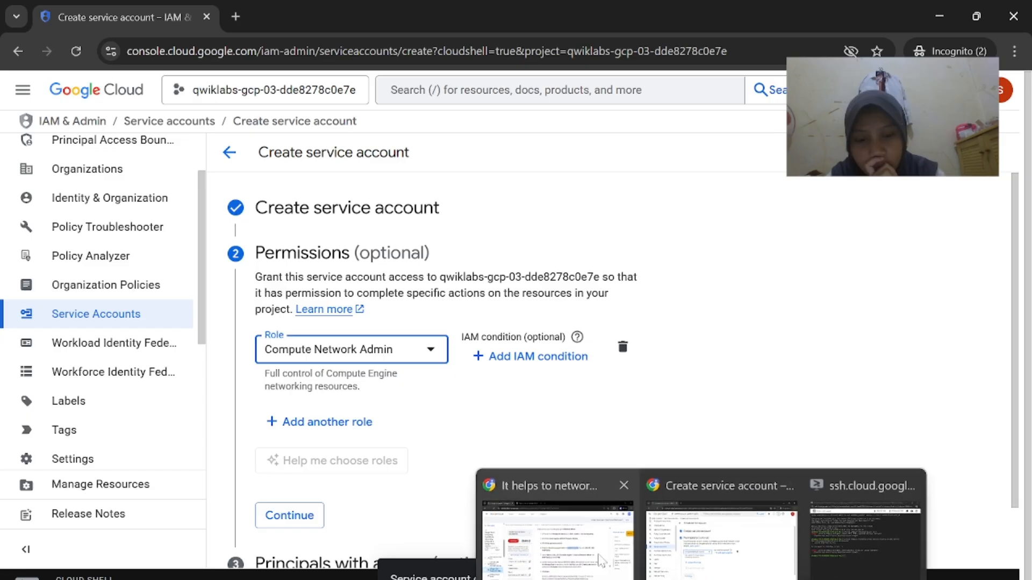
pyautogui.click(600, 558)
pyautogui.scroll(-1, 602, 397)
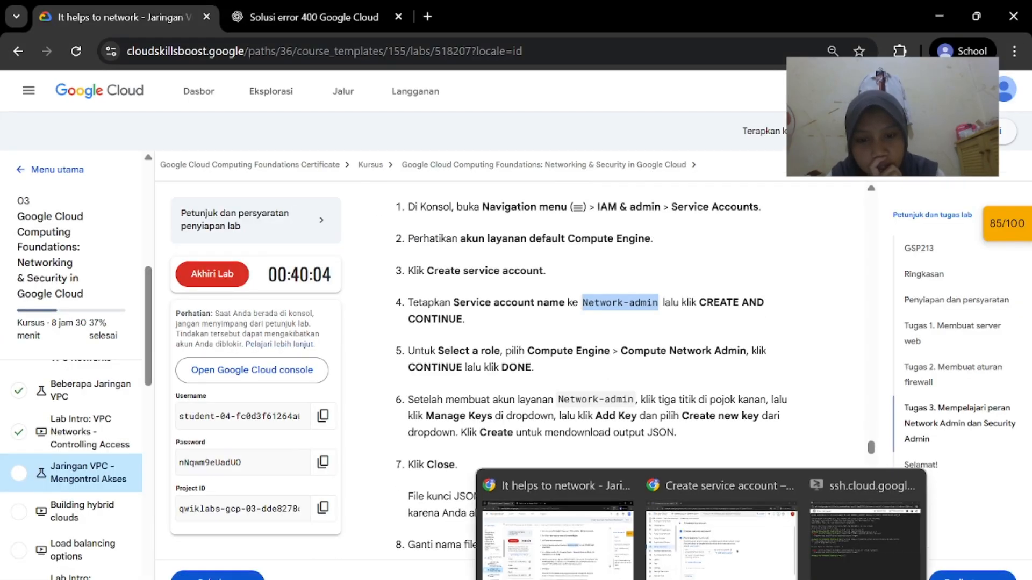
pyautogui.moveTo(672, 571)
pyautogui.click(721, 532)
# Continue past the role step to finish creating the Network-admin account
pyautogui.click(299, 516)
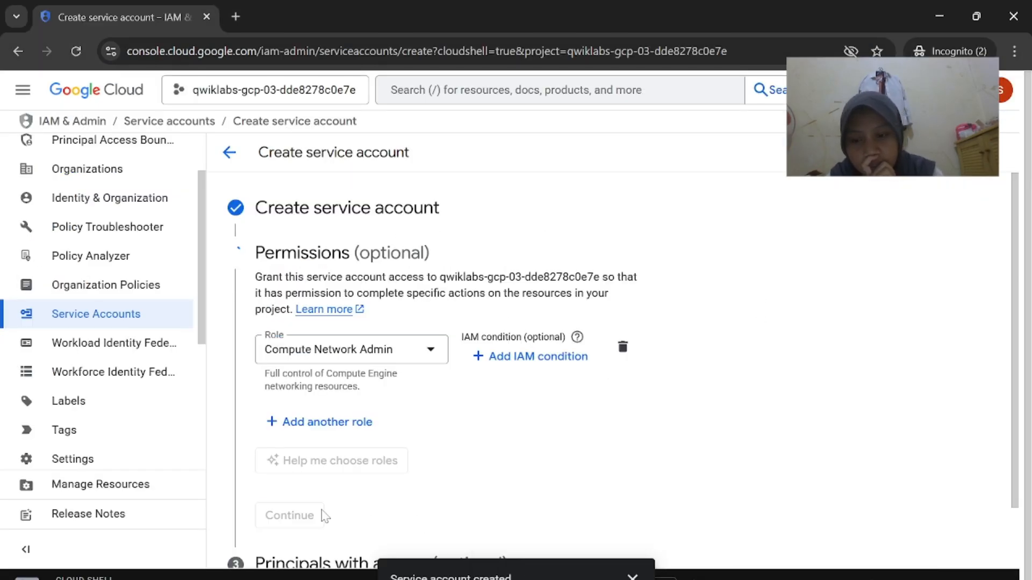
pyautogui.moveTo(672, 577)
pyautogui.click(564, 532)
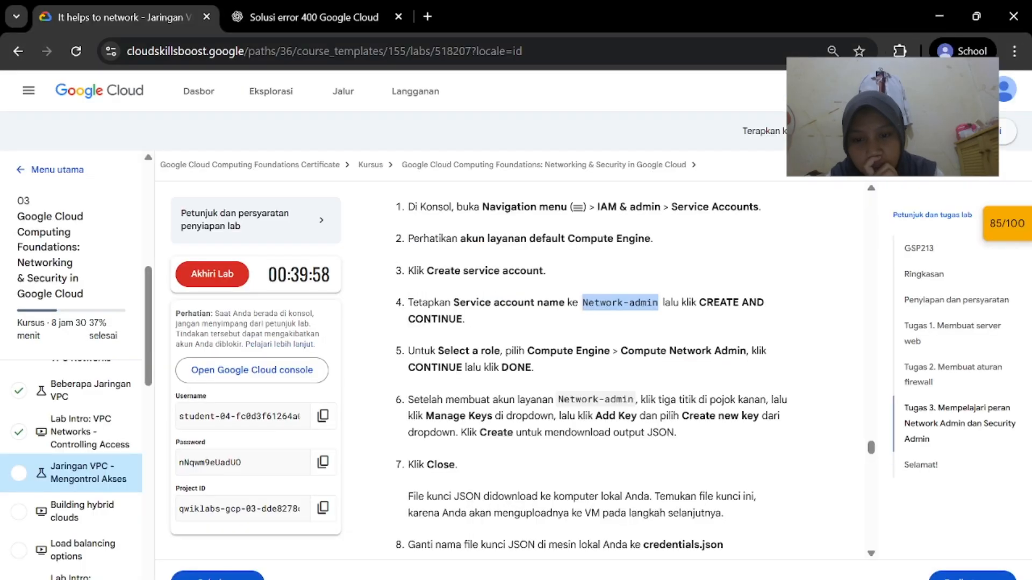
pyautogui.scroll(-1, 602, 376)
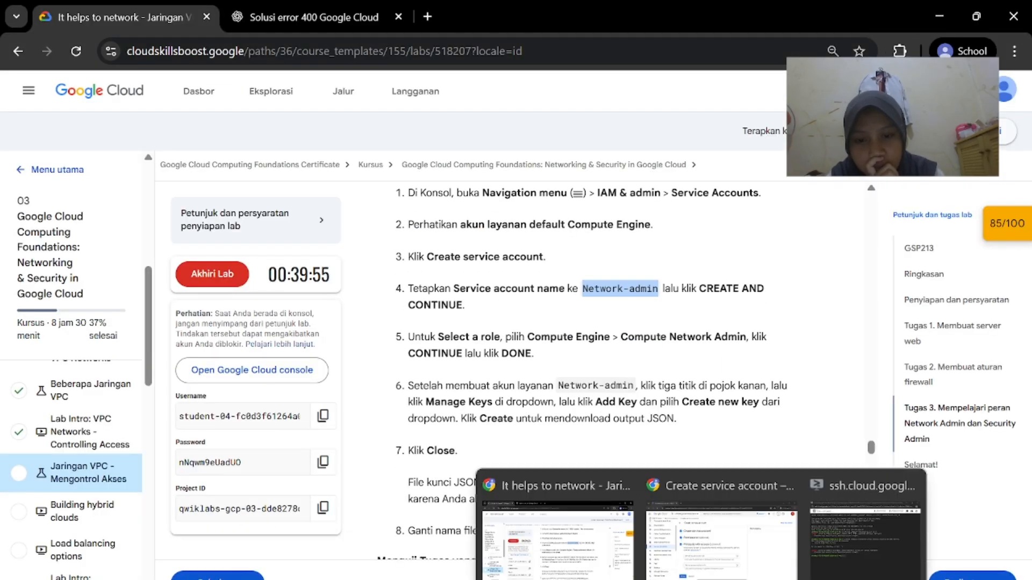
pyautogui.click(709, 543)
pyautogui.moveTo(699, 579)
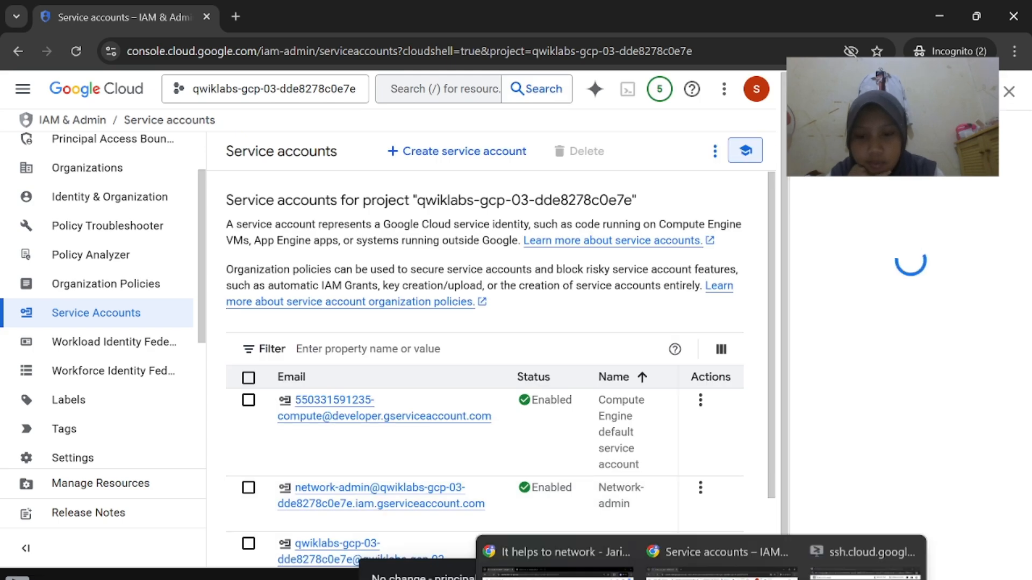
pyautogui.click(554, 529)
pyautogui.scroll(-1, 608, 447)
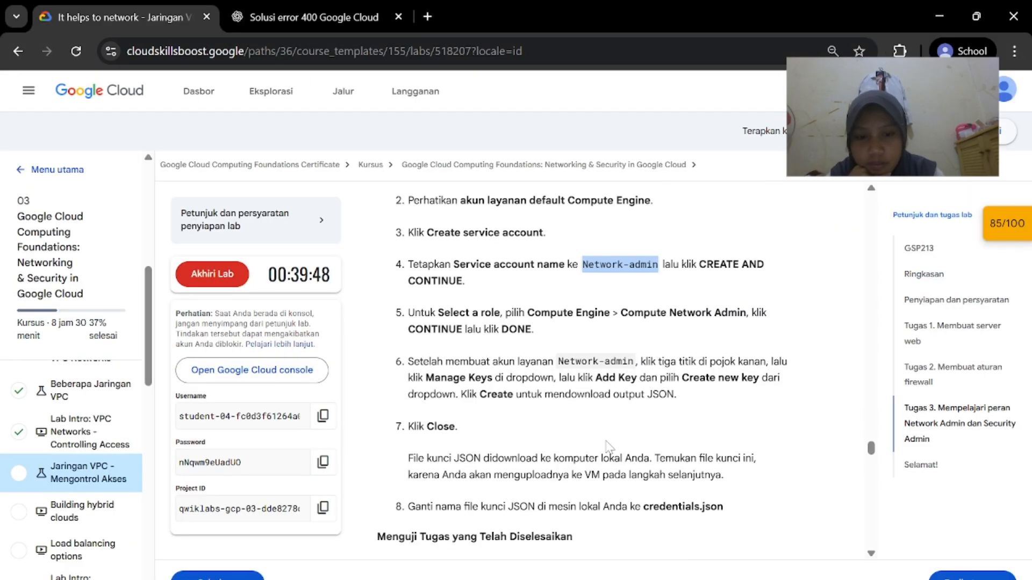
pyautogui.scroll(-1, 609, 447)
# Open network-admin's Actions menu and choose Manage keys
pyautogui.moveTo(698, 579)
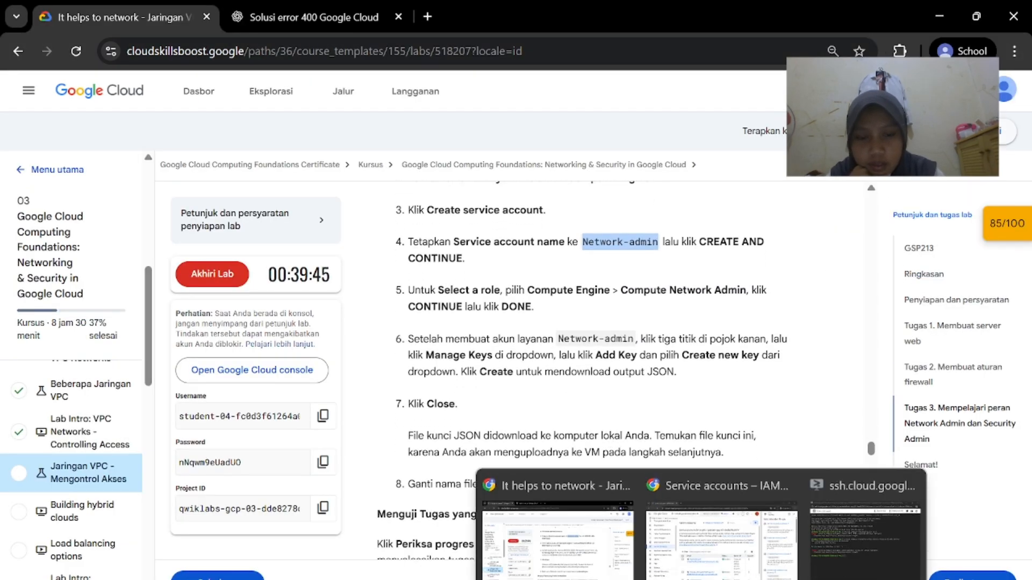
pyautogui.click(720, 532)
pyautogui.scroll(-1, 636, 451)
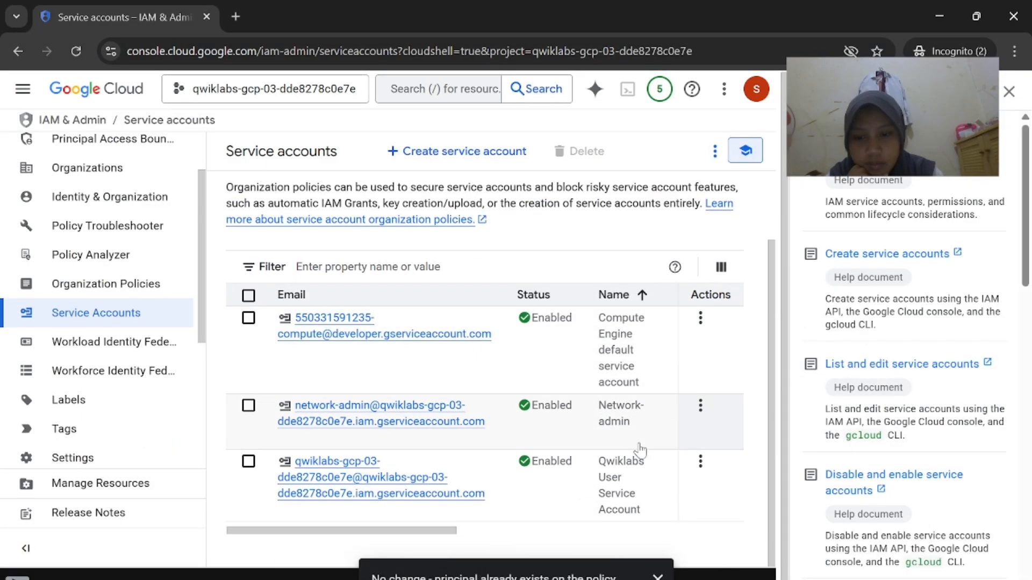
pyautogui.click(701, 406)
pyautogui.moveTo(698, 579)
pyautogui.click(579, 534)
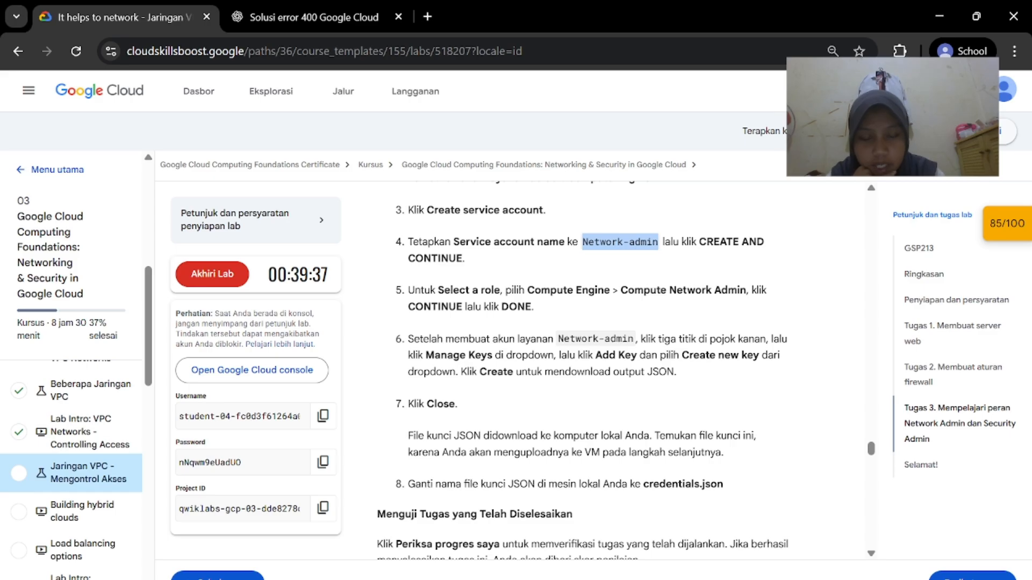
pyautogui.moveTo(699, 579)
pyautogui.click(699, 532)
pyautogui.click(769, 279)
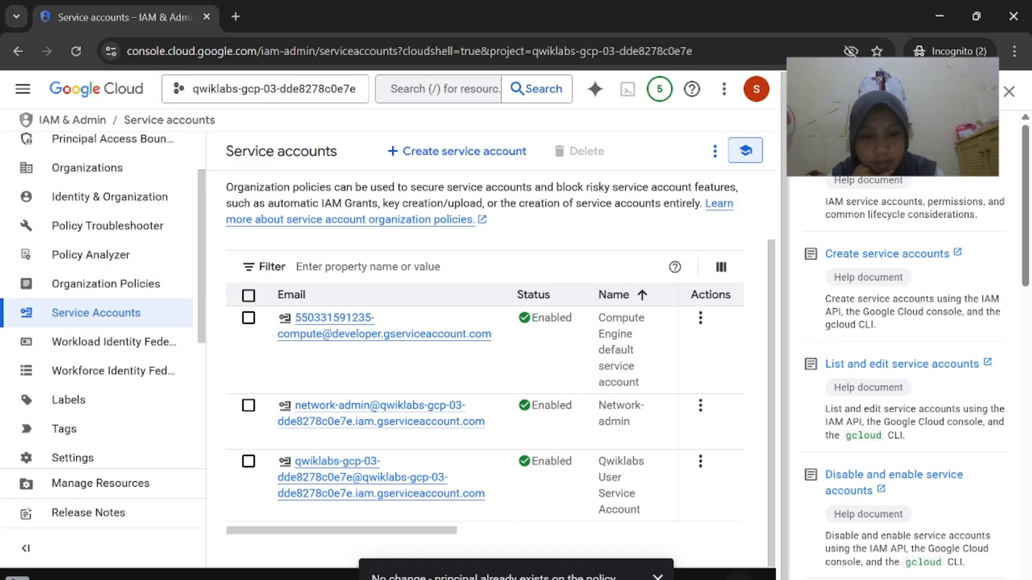
pyautogui.click(559, 537)
pyautogui.scroll(-1, 602, 380)
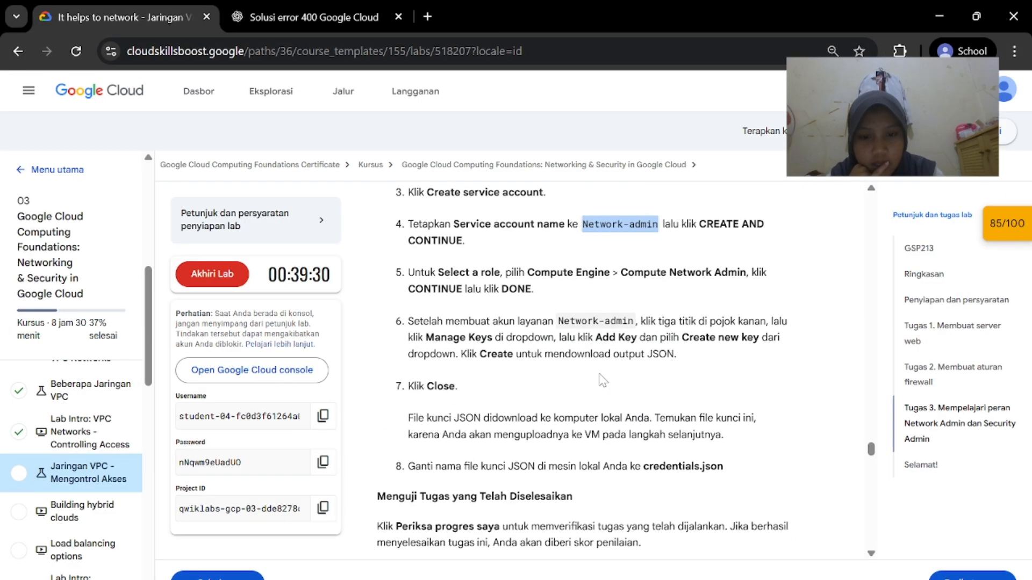
# Choose Add key > Create new key for the Network-admin service account, keeping JSON
pyautogui.moveTo(699, 579)
pyautogui.click(734, 529)
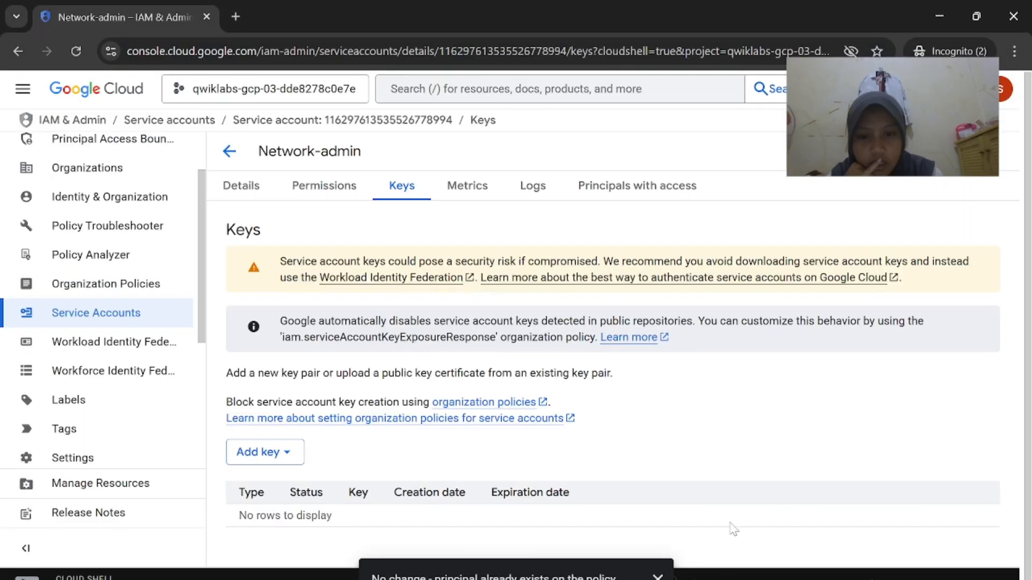
pyautogui.click(263, 452)
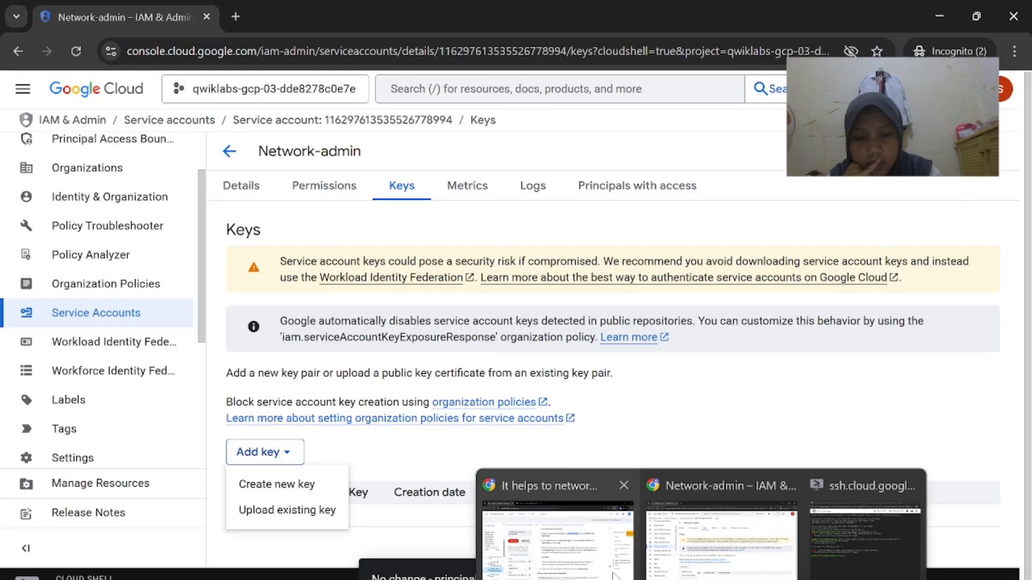
pyautogui.click(538, 526)
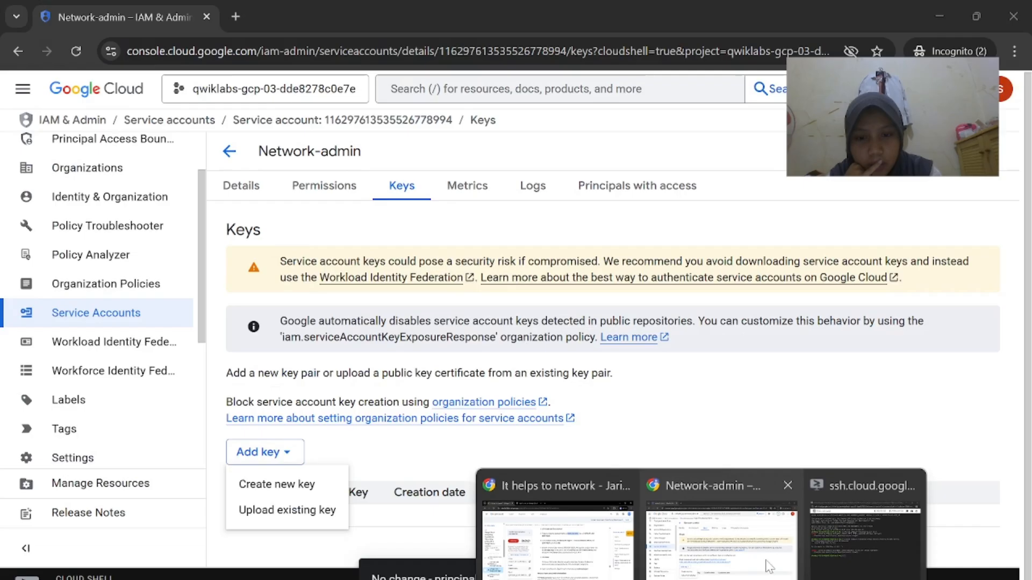
pyautogui.click(726, 521)
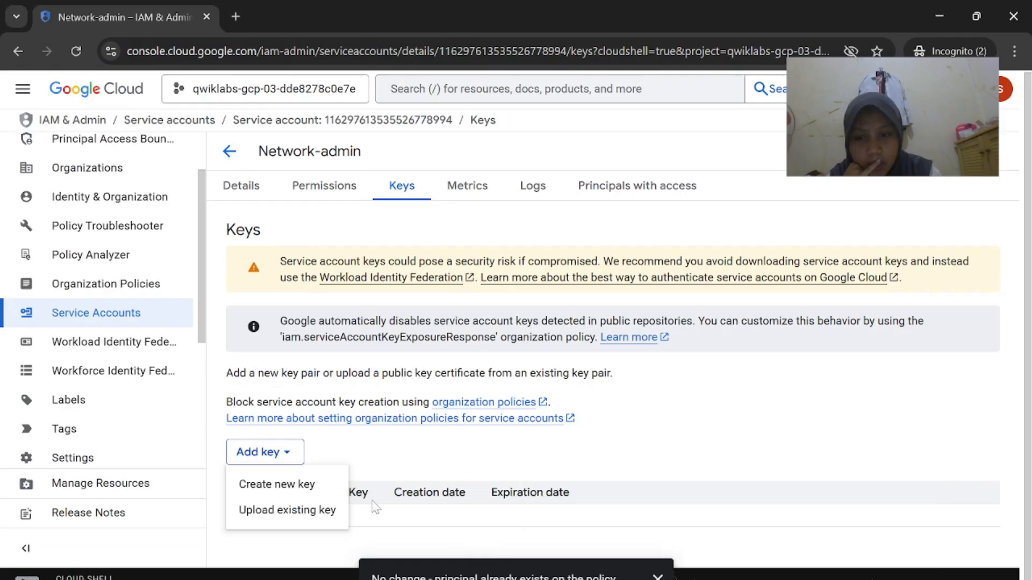
pyautogui.click(276, 482)
pyautogui.click(596, 575)
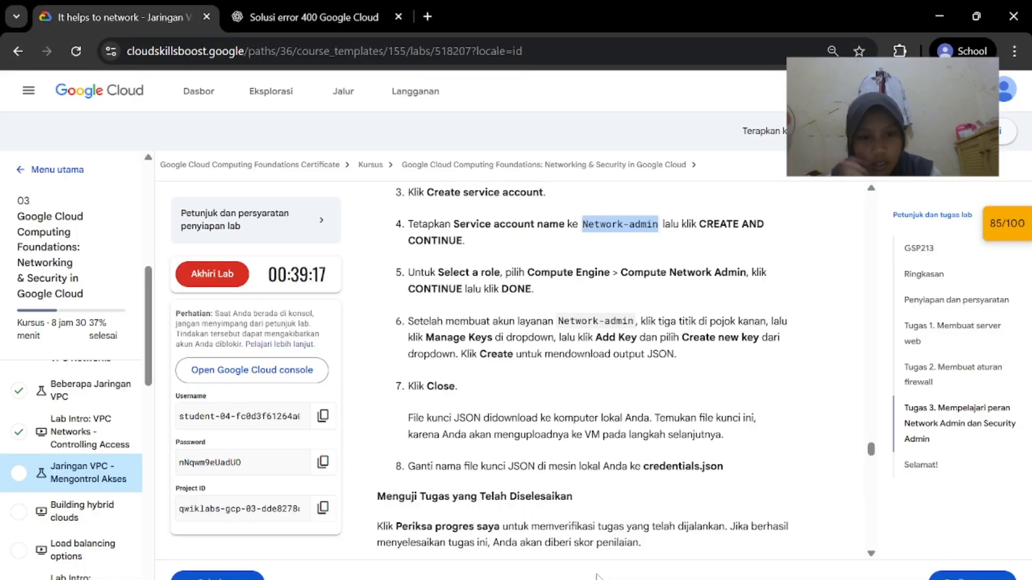
pyautogui.scroll(-1, 703, 454)
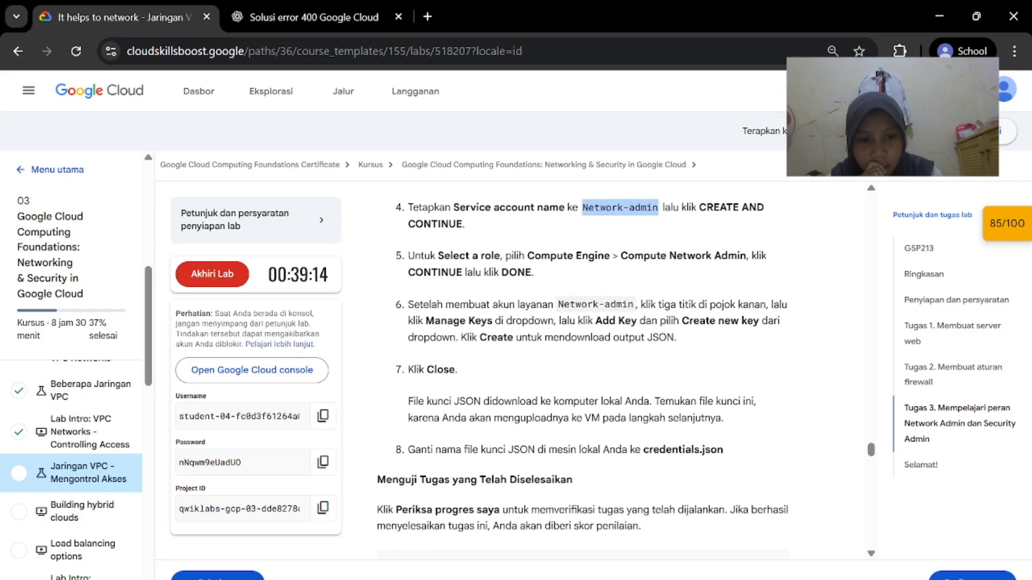
pyautogui.moveTo(698, 579)
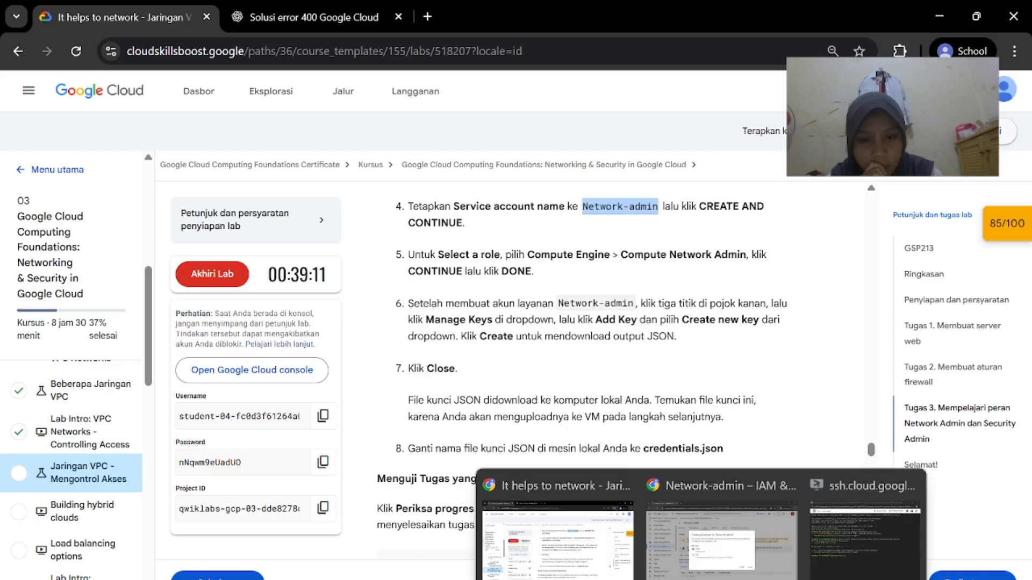
pyautogui.click(725, 522)
# Create the JSON key, save the file to Downloads, and dismiss the confirmation
pyautogui.click(707, 454)
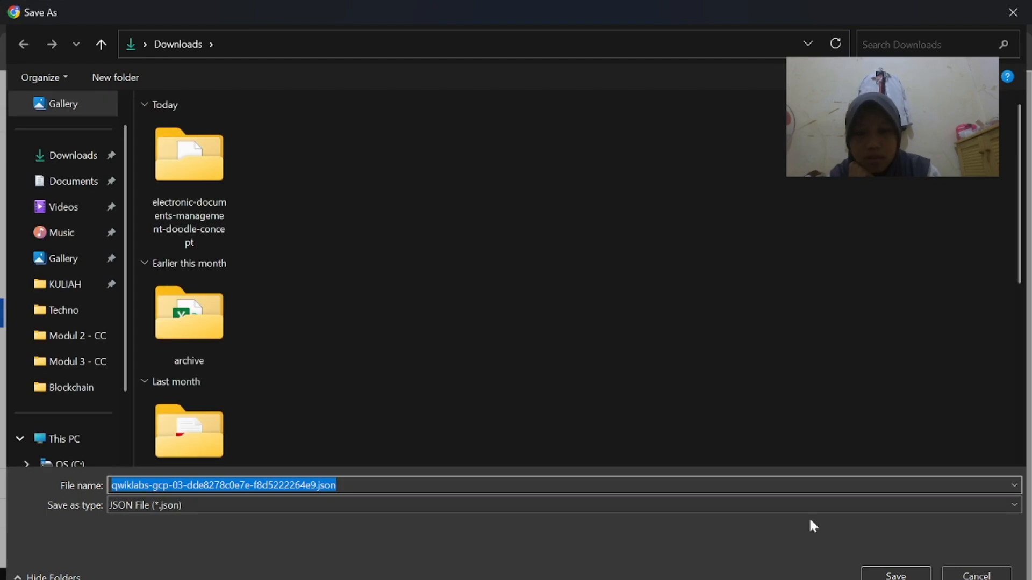
pyautogui.moveTo(701, 578)
pyautogui.click(608, 491)
pyautogui.scroll(-1, 609, 483)
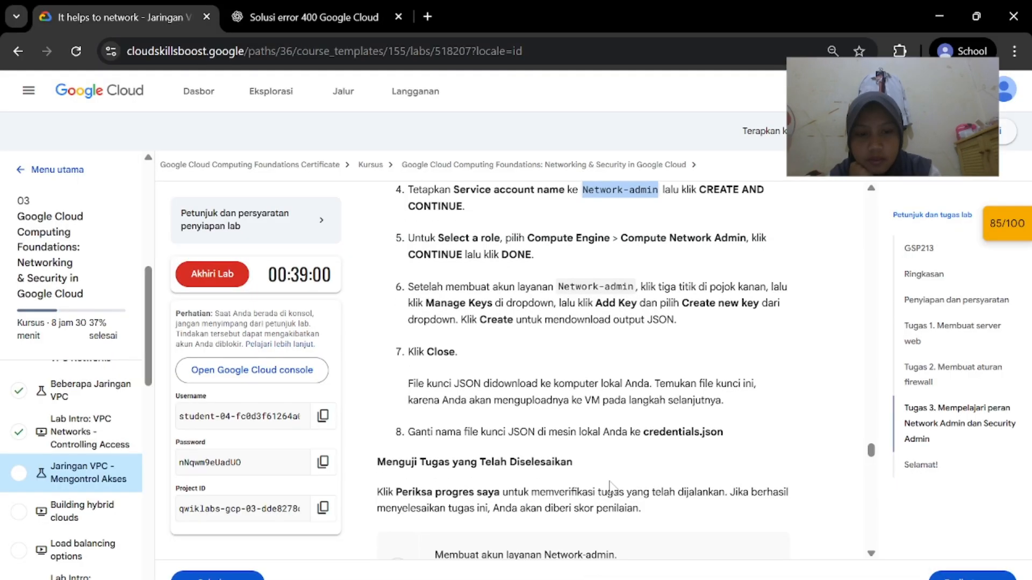
pyautogui.click(731, 532)
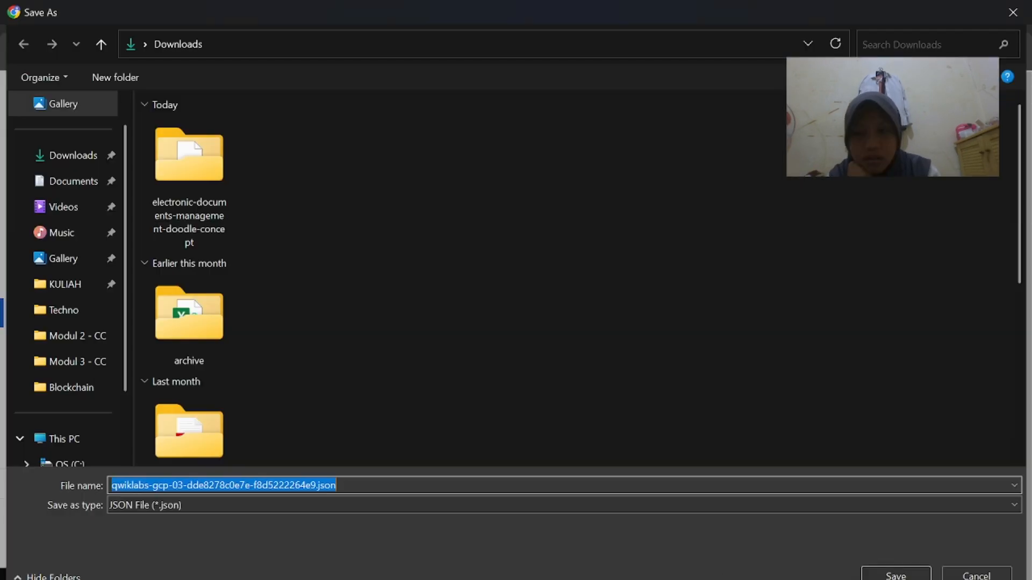
pyautogui.click(896, 574)
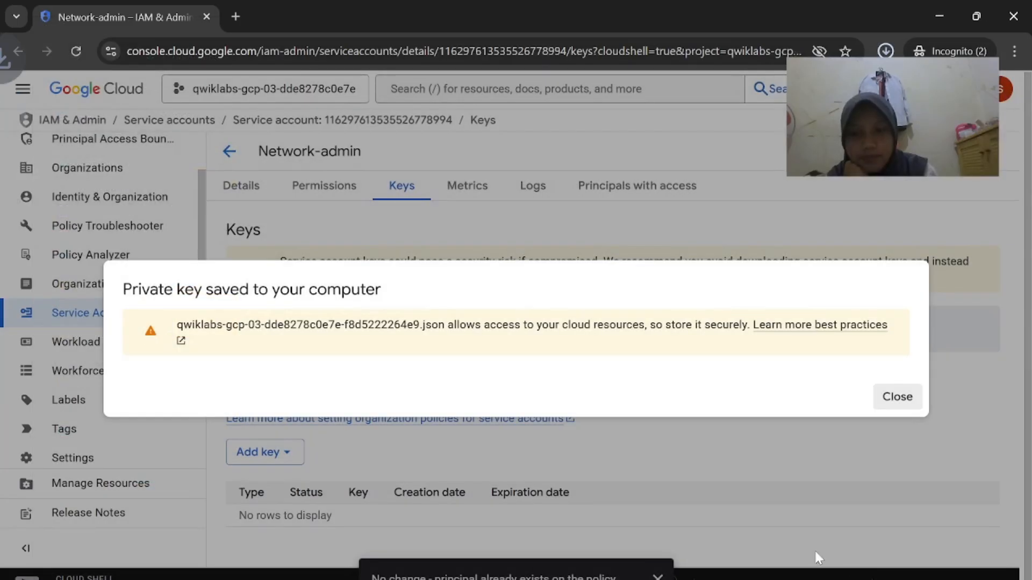
pyautogui.click(914, 404)
# Check progress in the lab so the Network-admin service account task is verified
pyautogui.moveTo(688, 574)
pyautogui.click(578, 544)
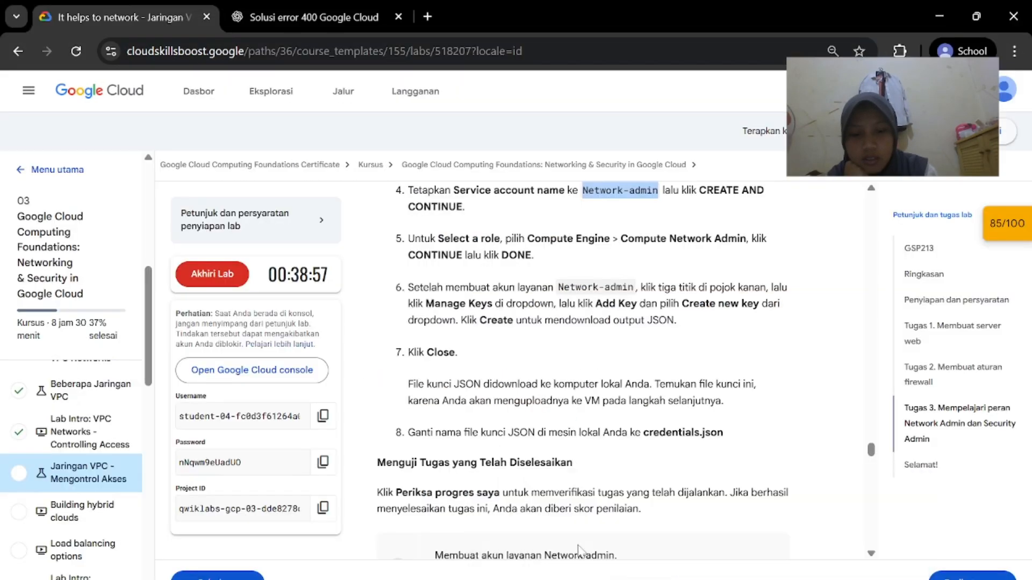
pyautogui.scroll(-1, 616, 471)
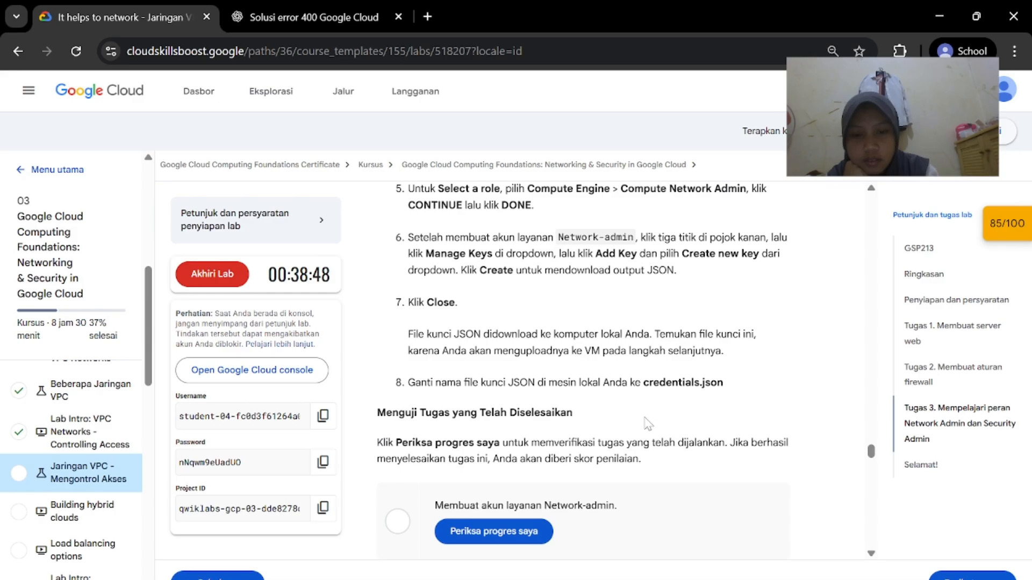
pyautogui.scroll(-1, 648, 423)
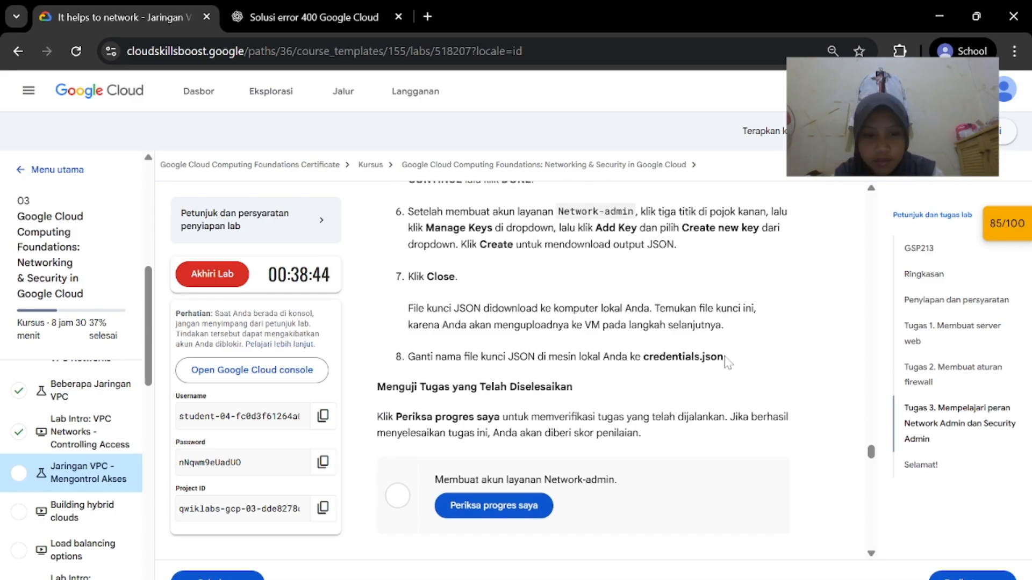
pyautogui.click(480, 502)
# Answer the Network Admin quiz with 'Modify the available firewall rules' ticked and submit it
pyautogui.scroll(-3, 518, 502)
pyautogui.scroll(-6, 591, 458)
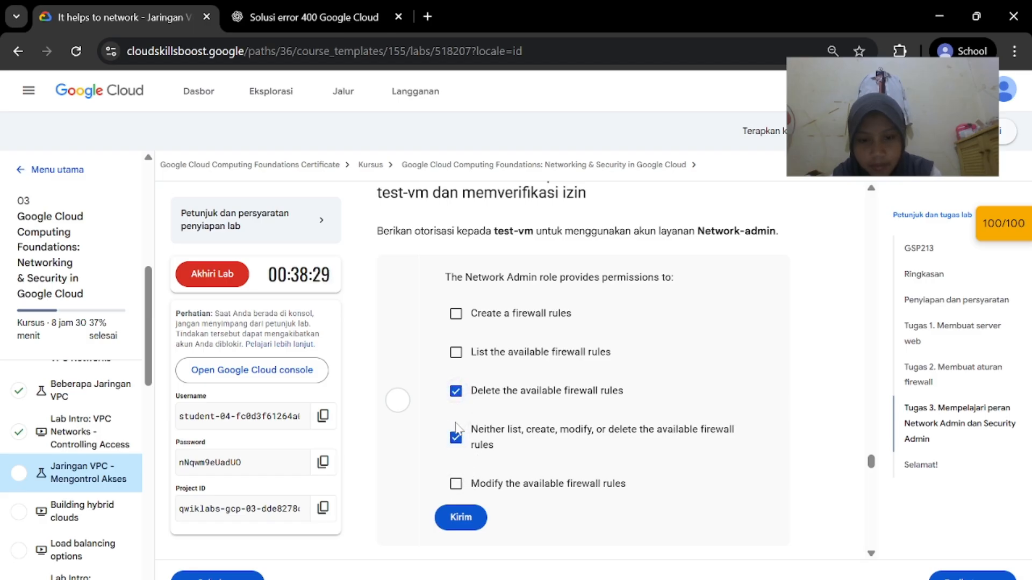
pyautogui.click(460, 517)
pyautogui.click(456, 484)
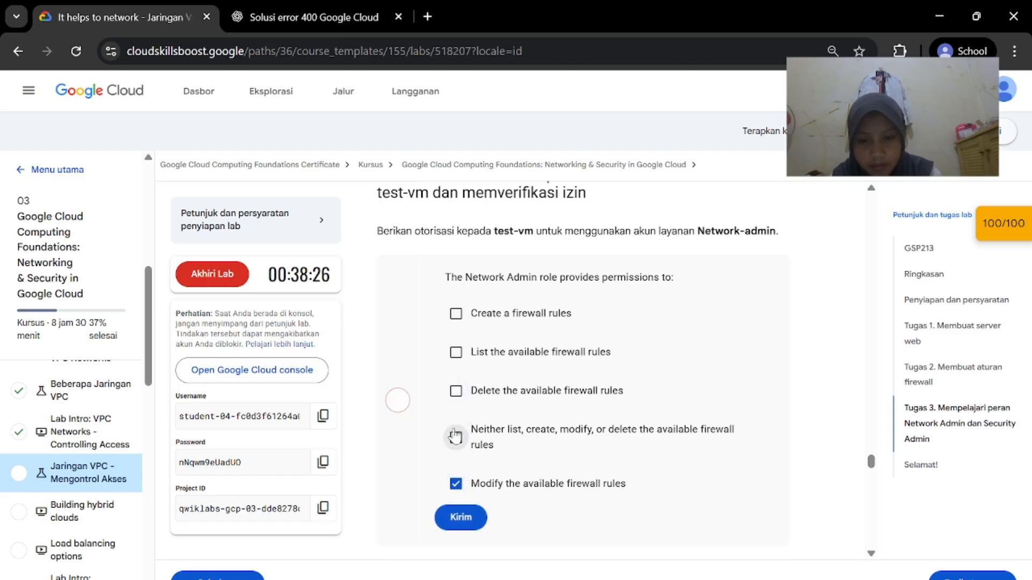
pyautogui.click(475, 518)
pyautogui.scroll(-1, 514, 495)
pyautogui.moveTo(514, 494); pyautogui.dragTo(447, 265)
pyautogui.click(653, 325)
pyautogui.scroll(-4, 653, 325)
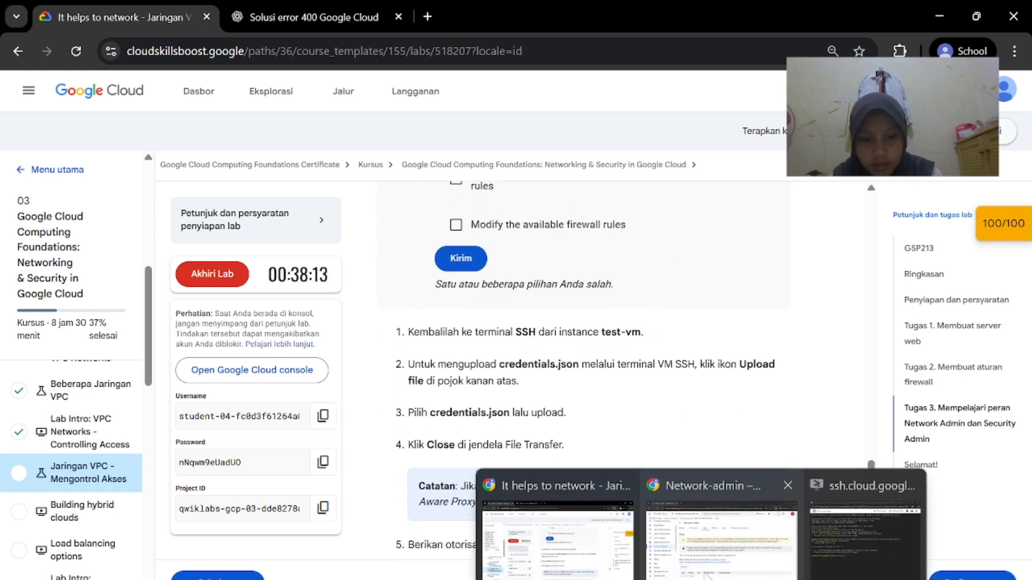
pyautogui.click(690, 566)
# Navigate from the service account to the Compute Engine VM instances list
pyautogui.scroll(2, 150, 317)
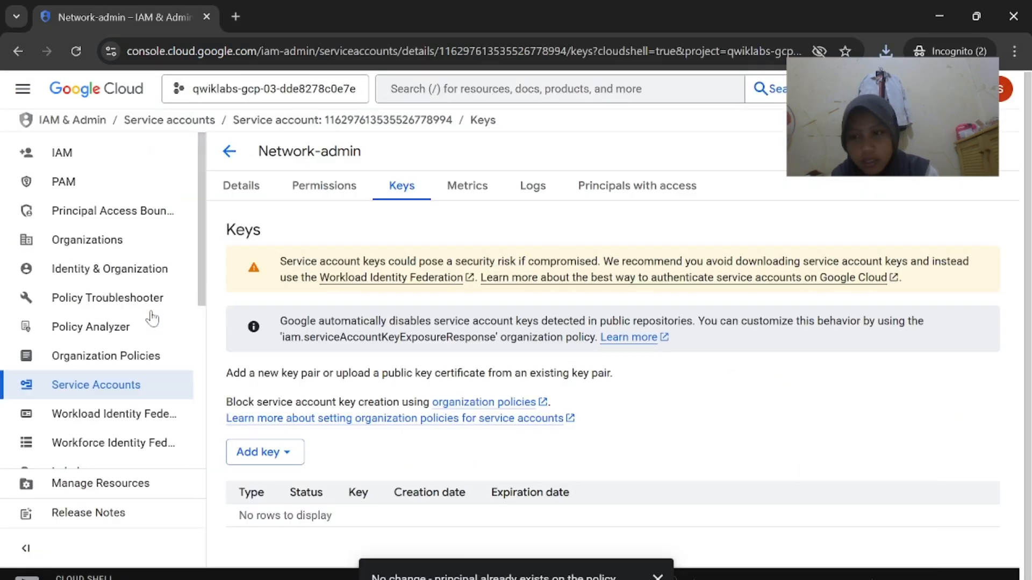
pyautogui.click(19, 58)
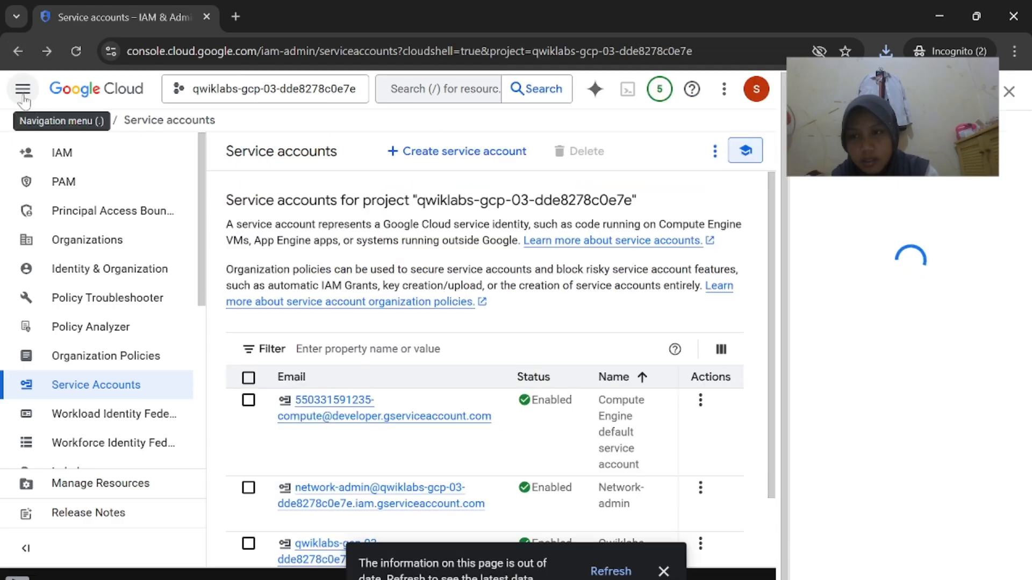
pyautogui.click(23, 89)
pyautogui.scroll(-1, 116, 390)
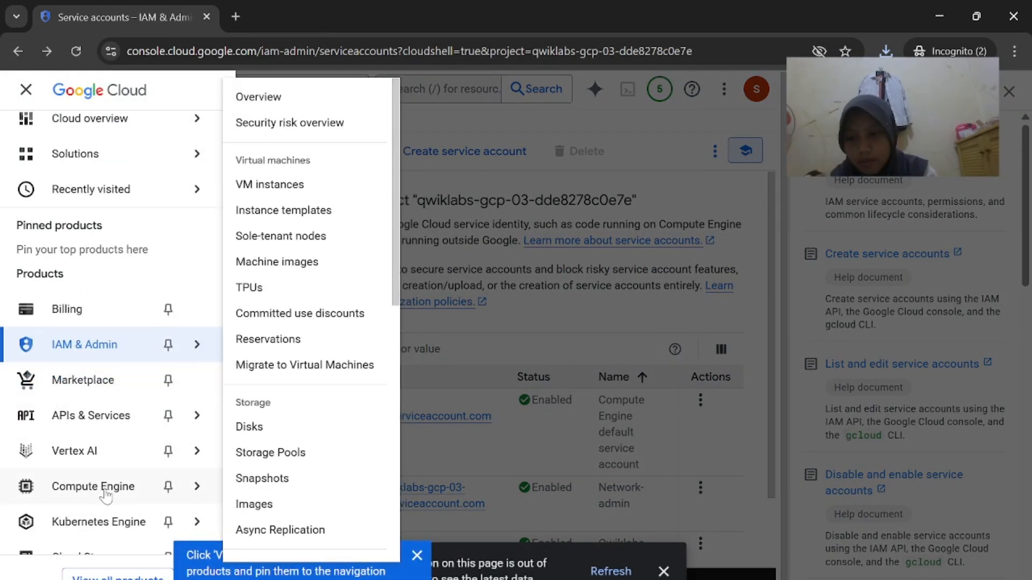
pyautogui.click(129, 486)
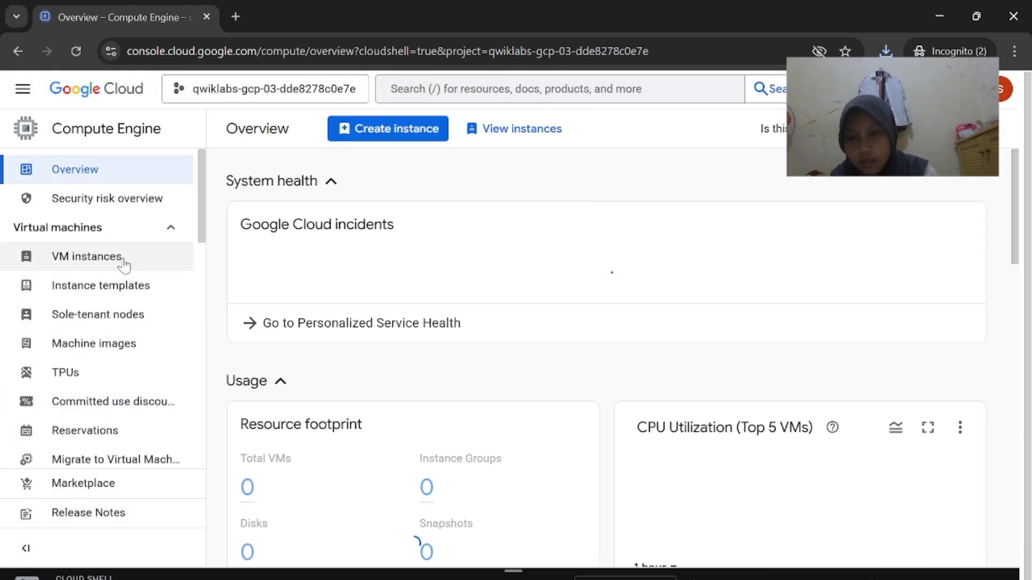
pyautogui.click(123, 265)
# Compare the VM instances and SSH windows with the lab's credentials.json upload steps, then bring up File Explorer
pyautogui.moveTo(700, 579)
pyautogui.click(580, 537)
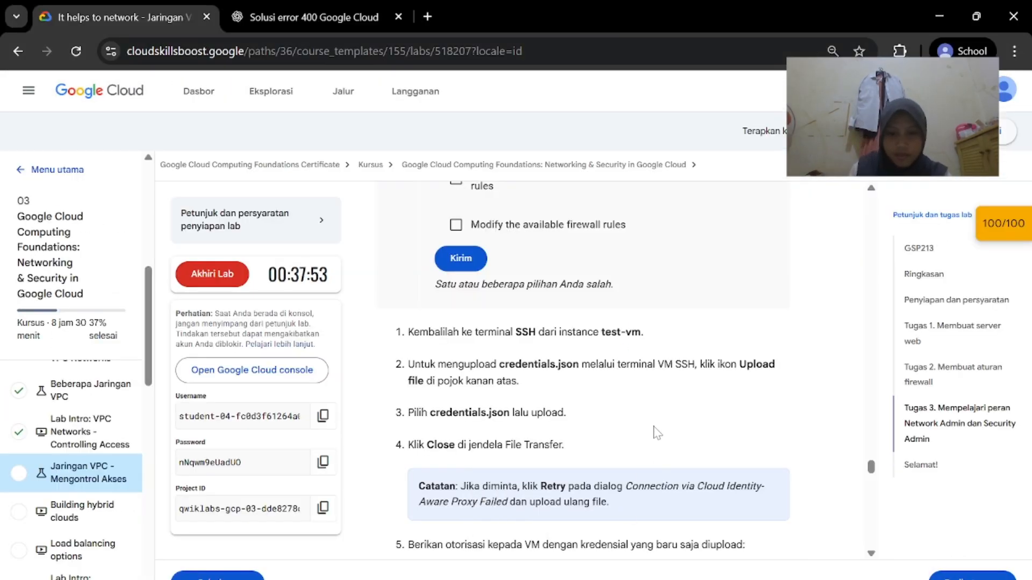
pyautogui.scroll(-1, 693, 508)
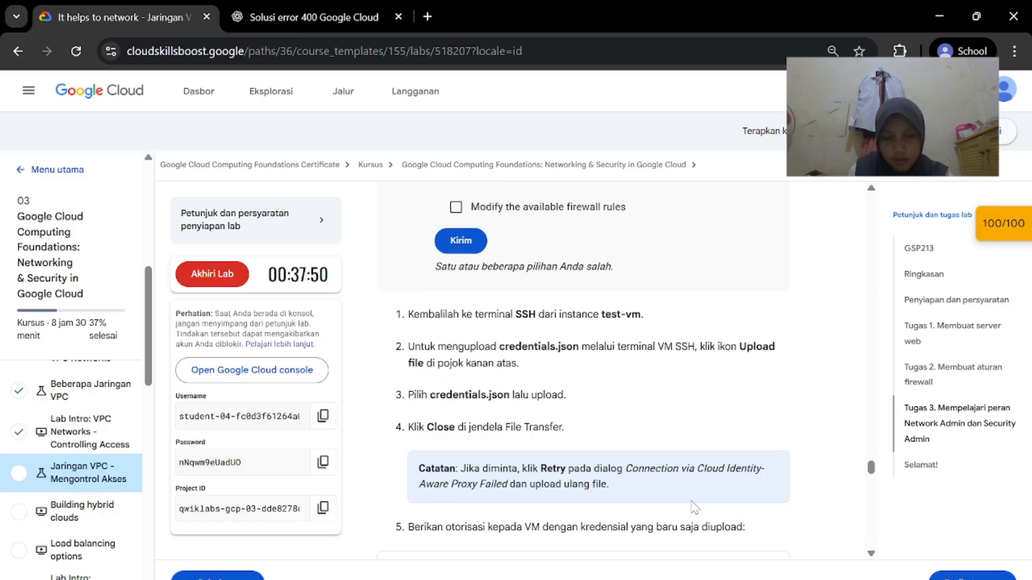
pyautogui.moveTo(701, 579)
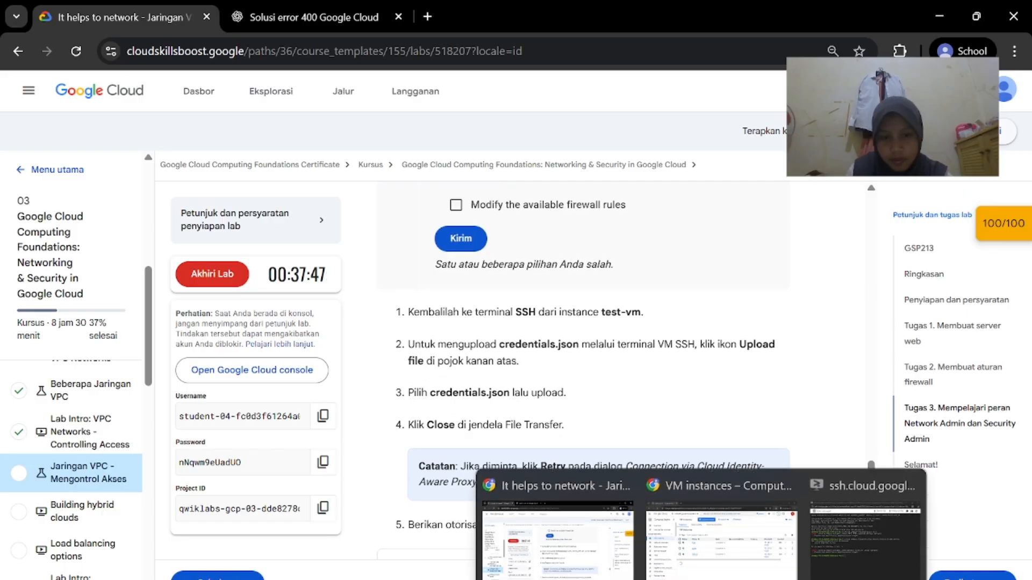
pyautogui.click(721, 532)
pyautogui.hscroll(3, 795, 385)
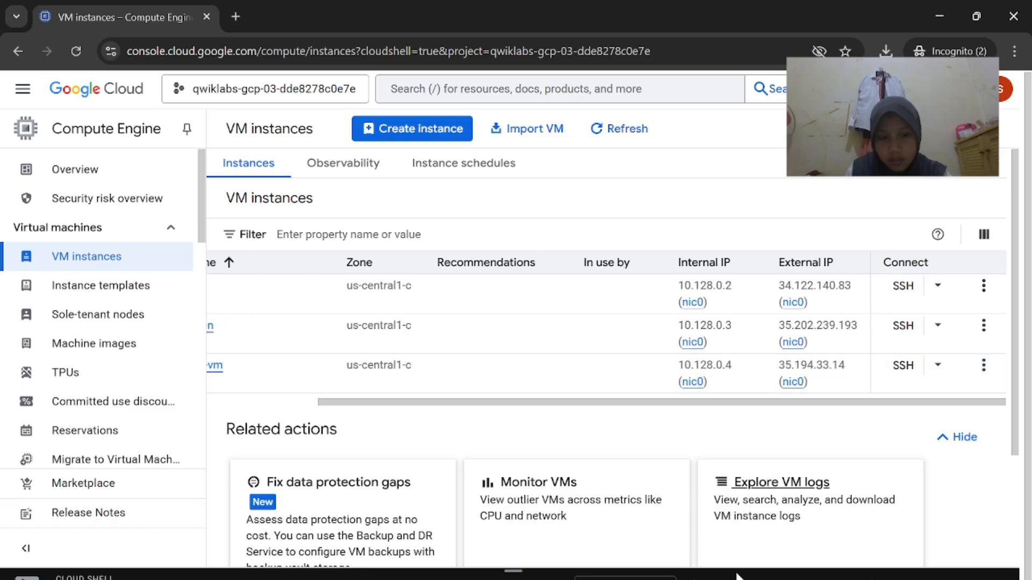
pyautogui.moveTo(737, 577)
pyautogui.click(576, 530)
pyautogui.moveTo(691, 571)
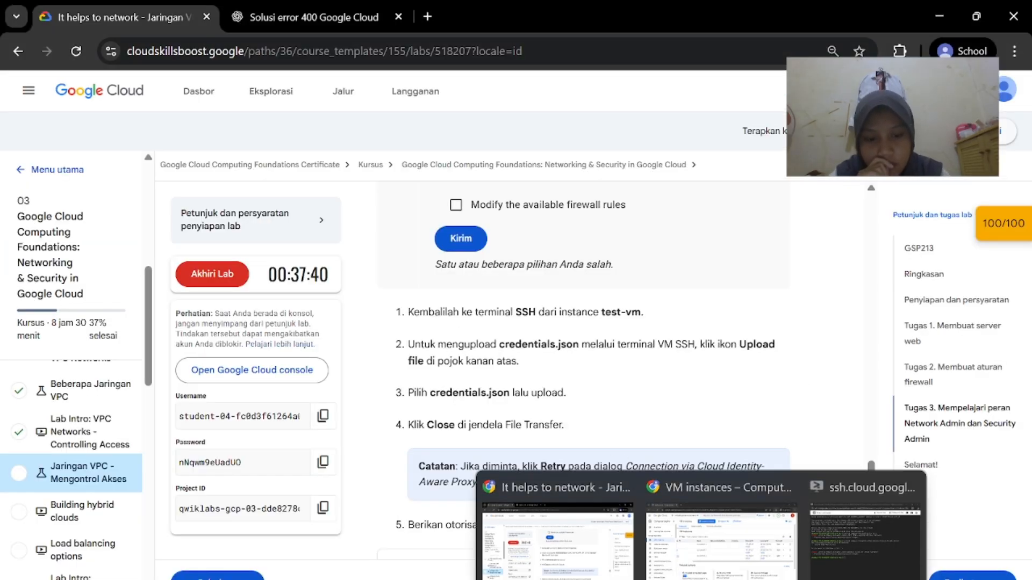
pyautogui.click(746, 564)
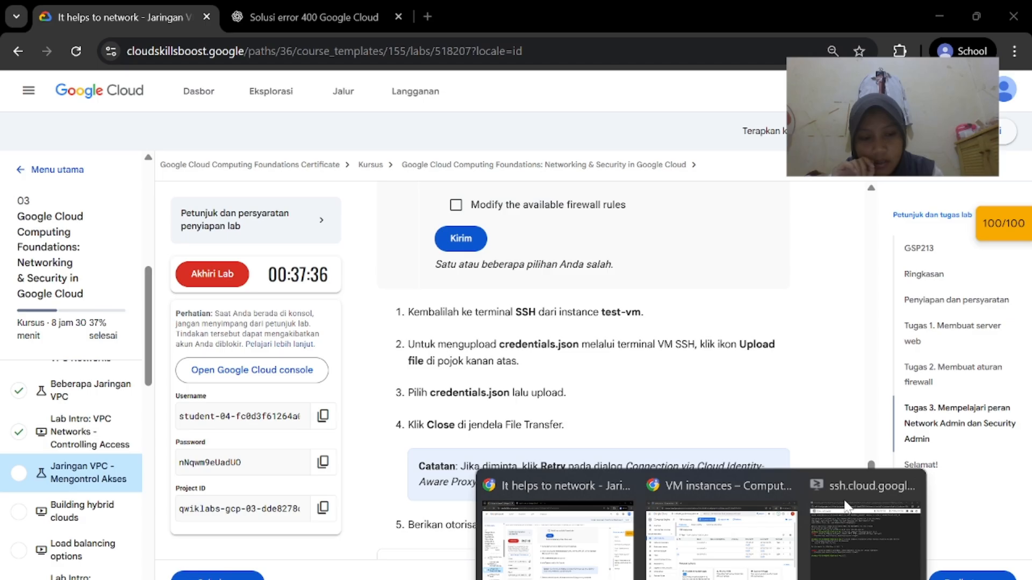
pyautogui.moveTo(846, 536)
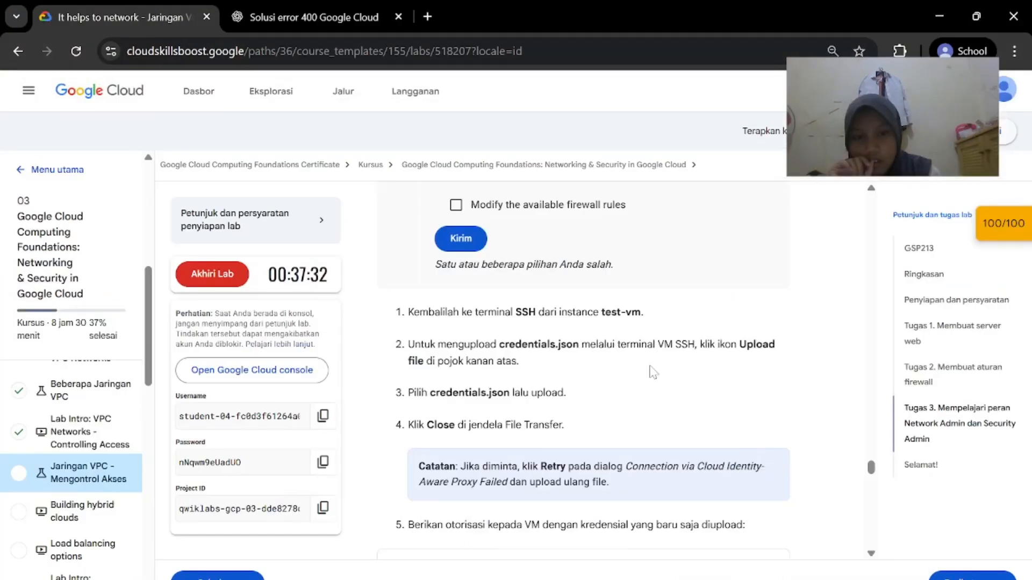
pyautogui.scroll(-1, 653, 371)
pyautogui.moveTo(690, 575)
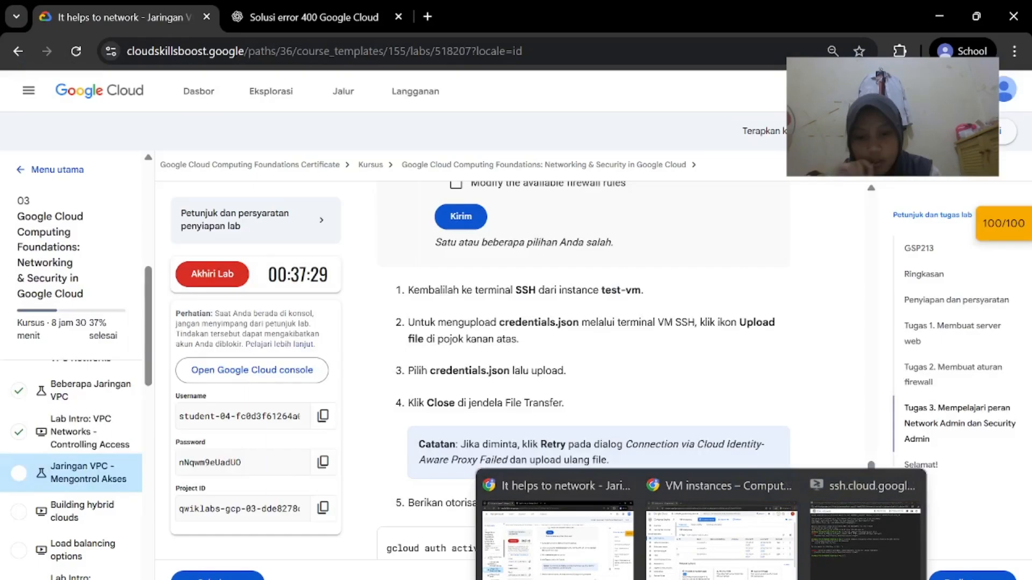
pyautogui.click(432, 576)
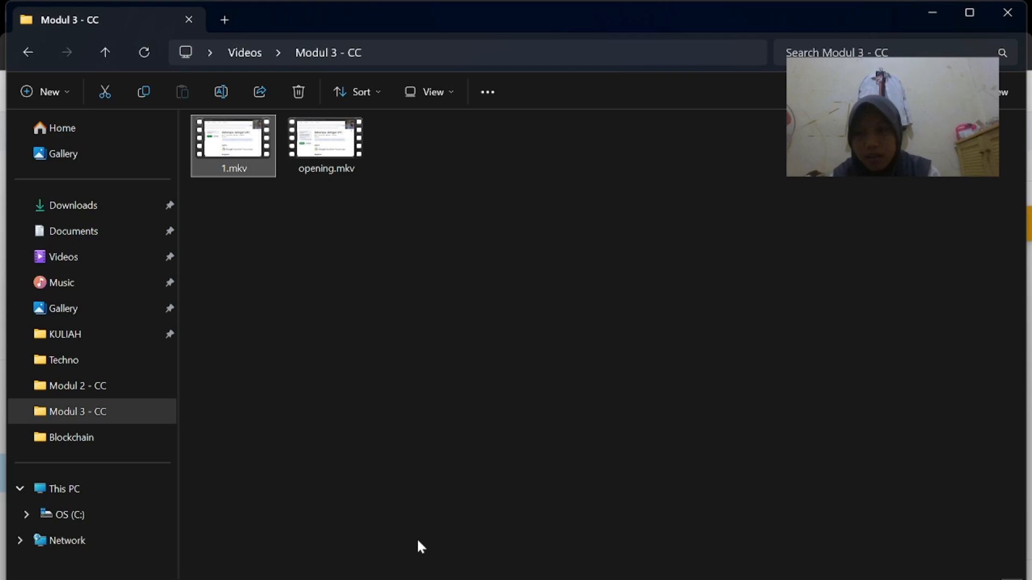
# Select the downloaded JSON key in Downloads and begin renaming it
pyautogui.click(138, 207)
pyautogui.click(250, 173)
pyautogui.click(431, 196)
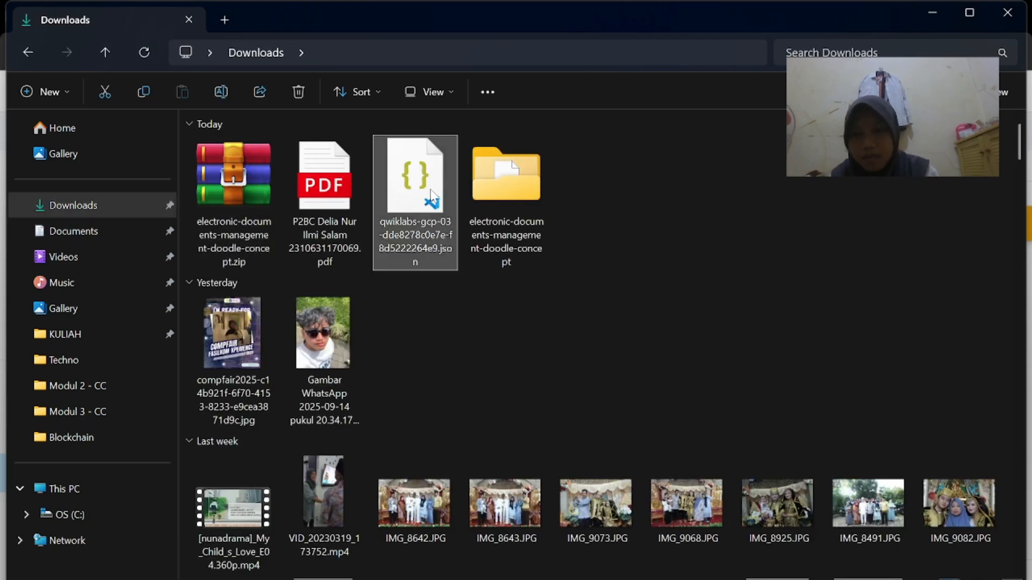
pyautogui.click(232, 91)
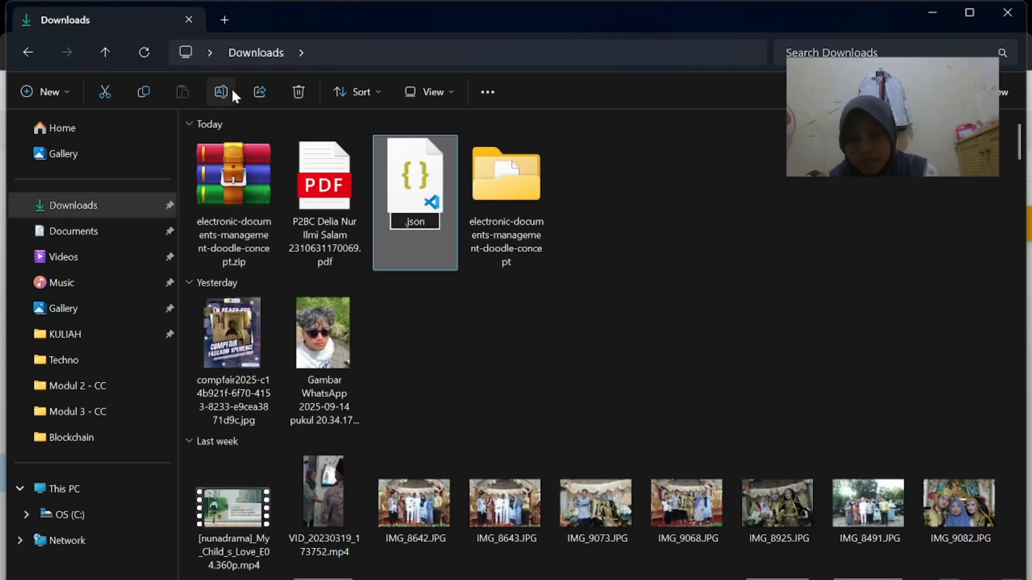
pyautogui.write('The Network Admin role provides permissions to  Create a firewall rules  List the available firewall rules  Delete the available firewall rules  Neither list, create, modify, or delete the available firewall r')
pyautogui.hotkey('ctrl', 'a')
pyautogui.press('BackSpace')
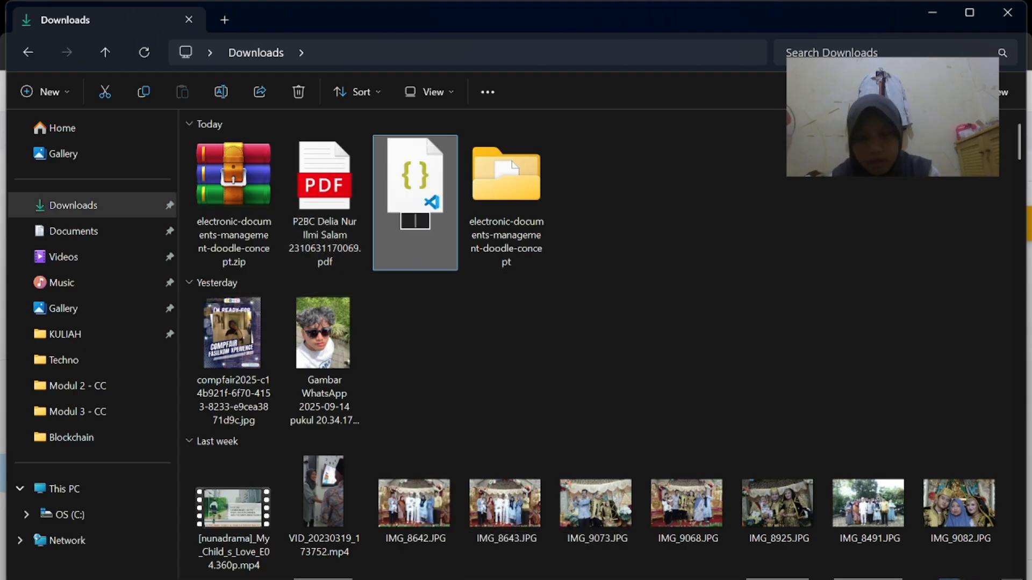
# Rename the key file to credentials.json, keeping the .json extension
pyautogui.moveTo(699, 579)
pyautogui.click(605, 571)
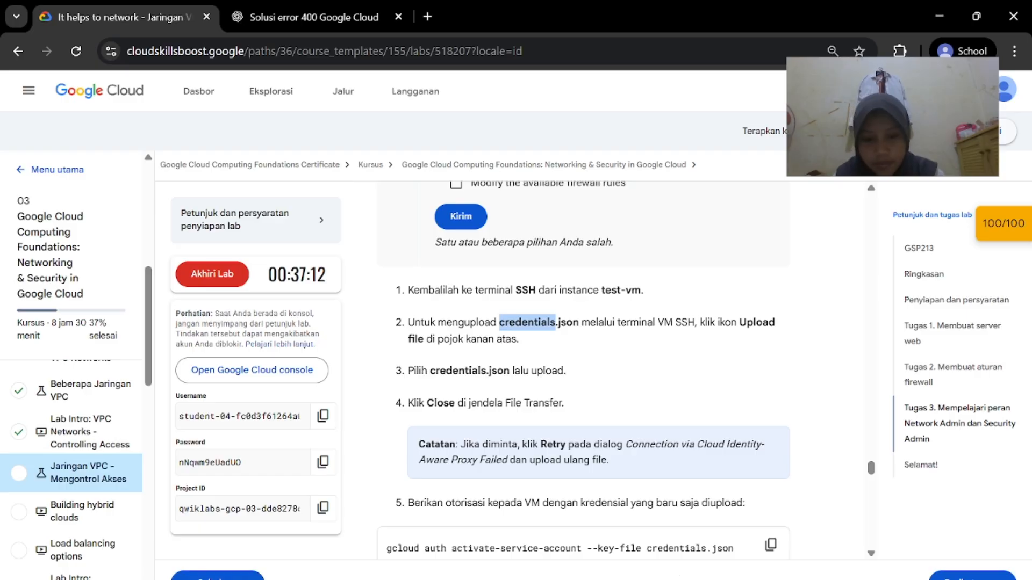
pyautogui.hotkey('alt', 'Tab')
pyautogui.click(222, 90)
pyautogui.press('BackSpace')
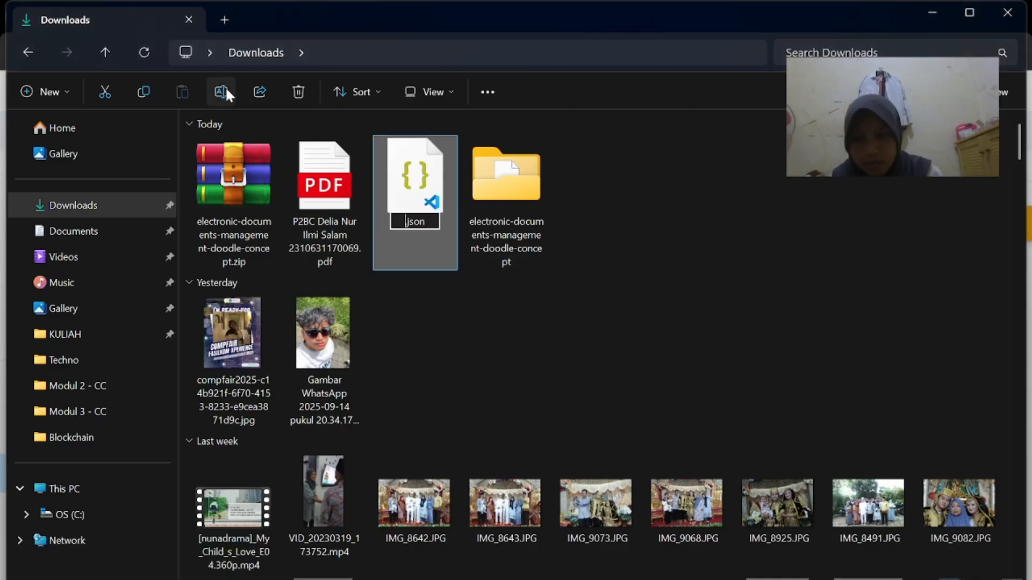
pyautogui.press('Return')
# Upload credentials.json from Downloads to the test-vm SSH session
pyautogui.moveTo(699, 579)
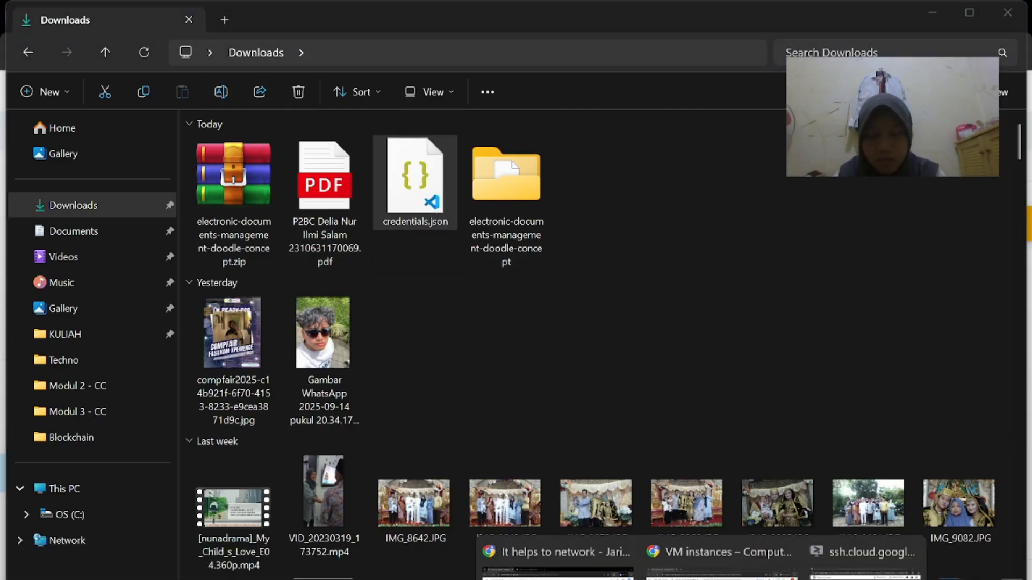
pyautogui.click(884, 554)
pyautogui.click(498, 68)
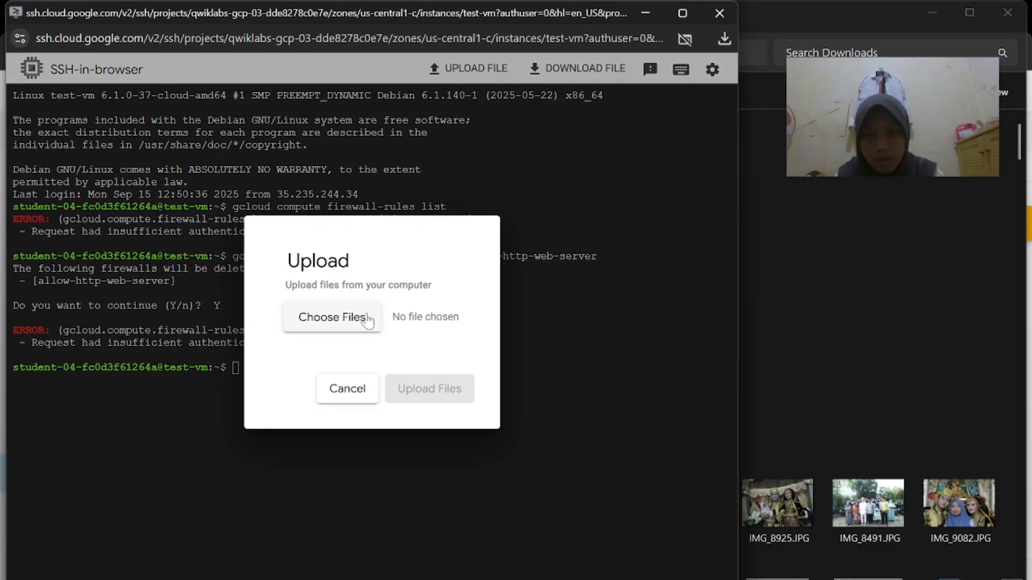
pyautogui.click(356, 326)
pyautogui.click(101, 185)
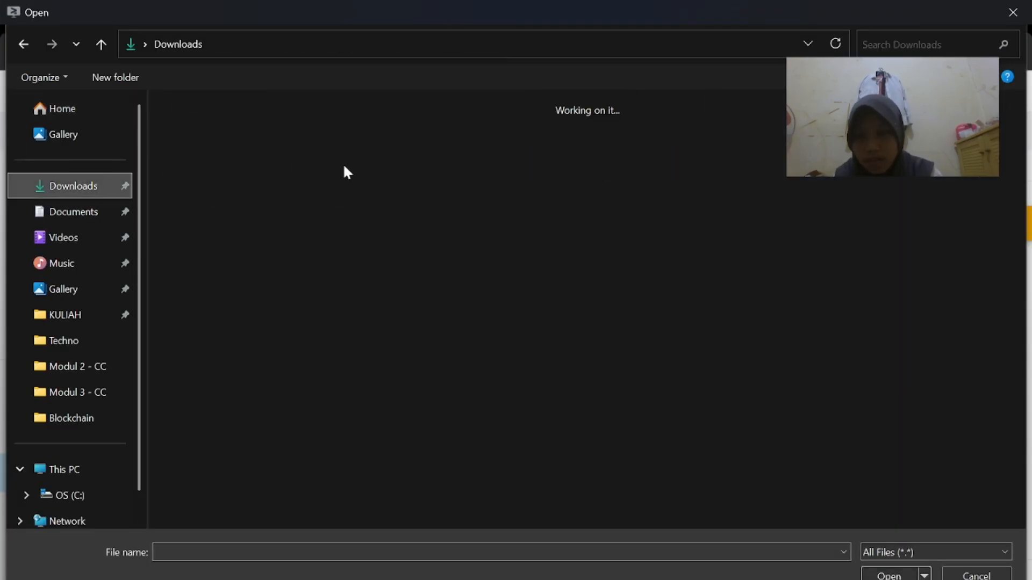
pyautogui.click(203, 156)
pyautogui.click(889, 575)
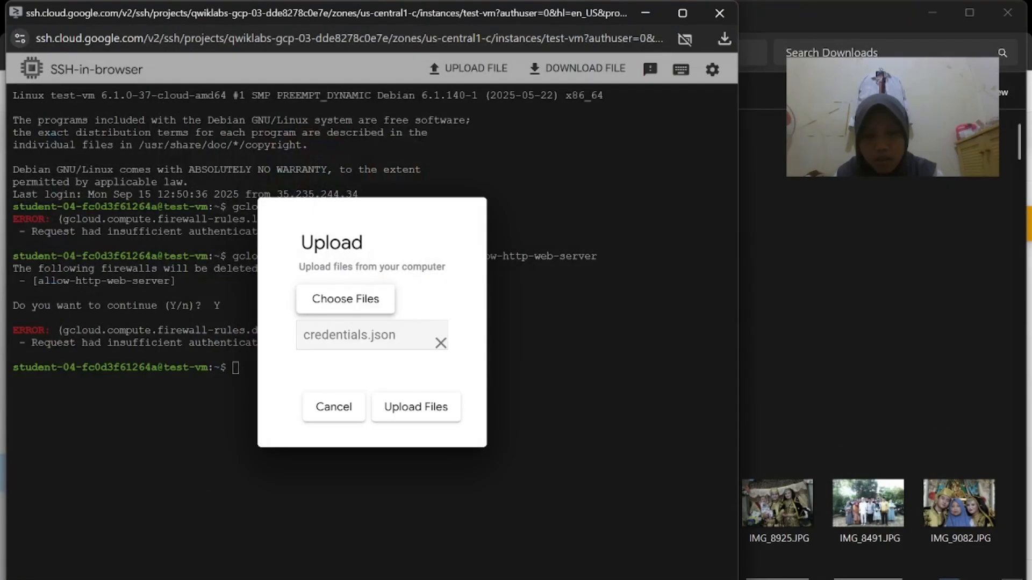
pyautogui.click(586, 492)
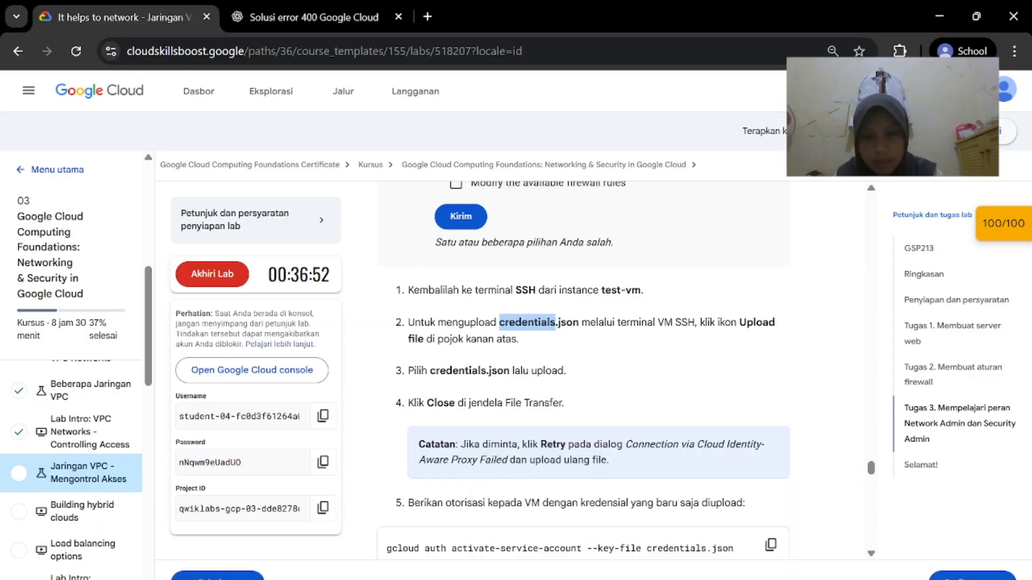
pyautogui.click(865, 537)
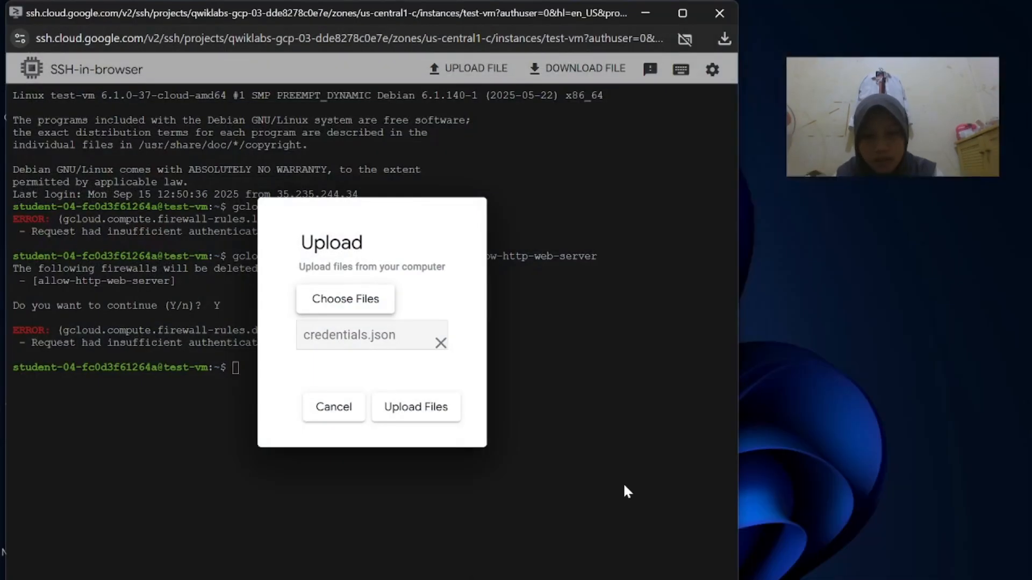
pyautogui.click(430, 410)
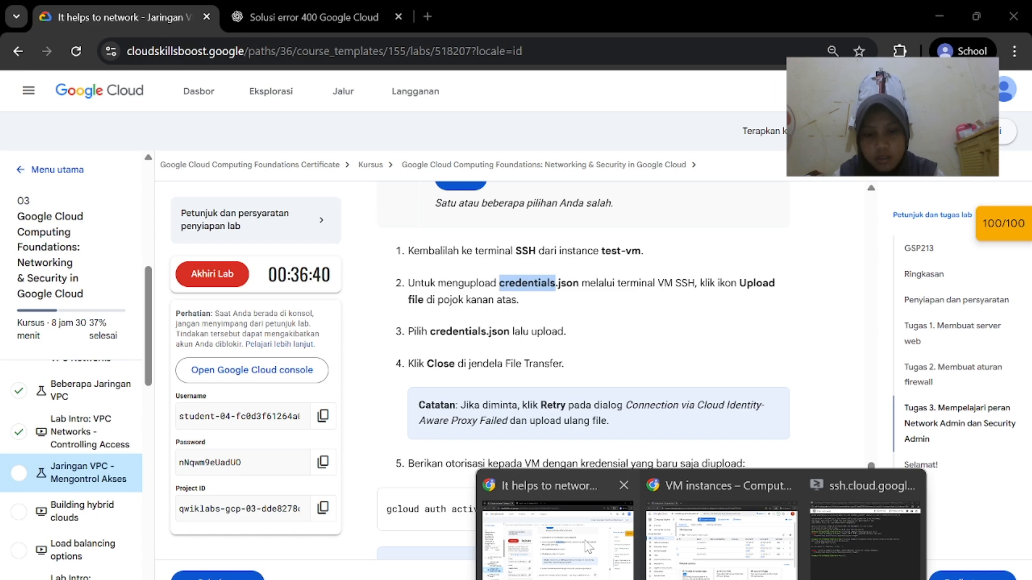
# Paste the gcloud auth activate-service-account command, then select credentials.json for upload again
pyautogui.click(597, 487)
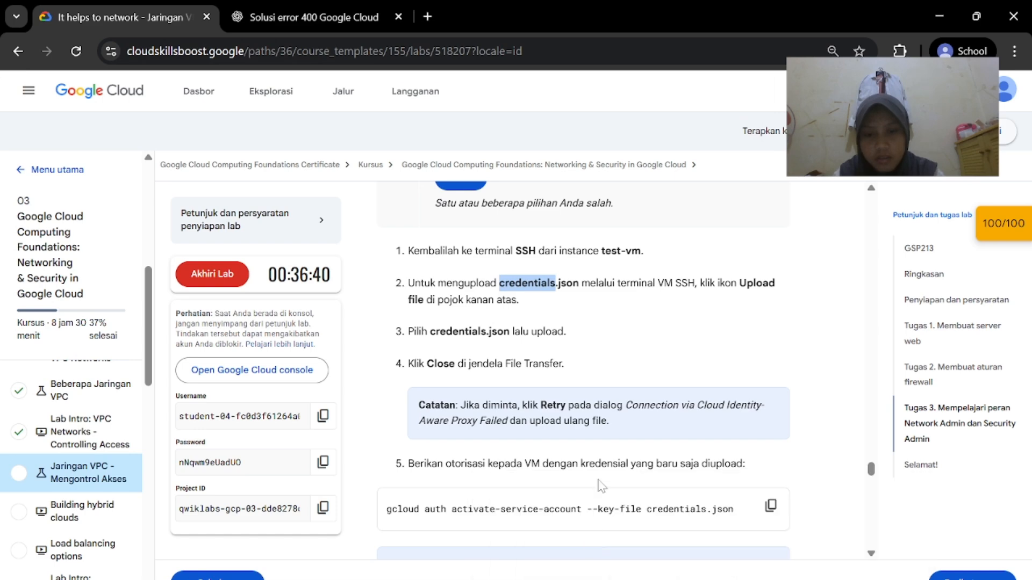
pyautogui.scroll(-1, 601, 485)
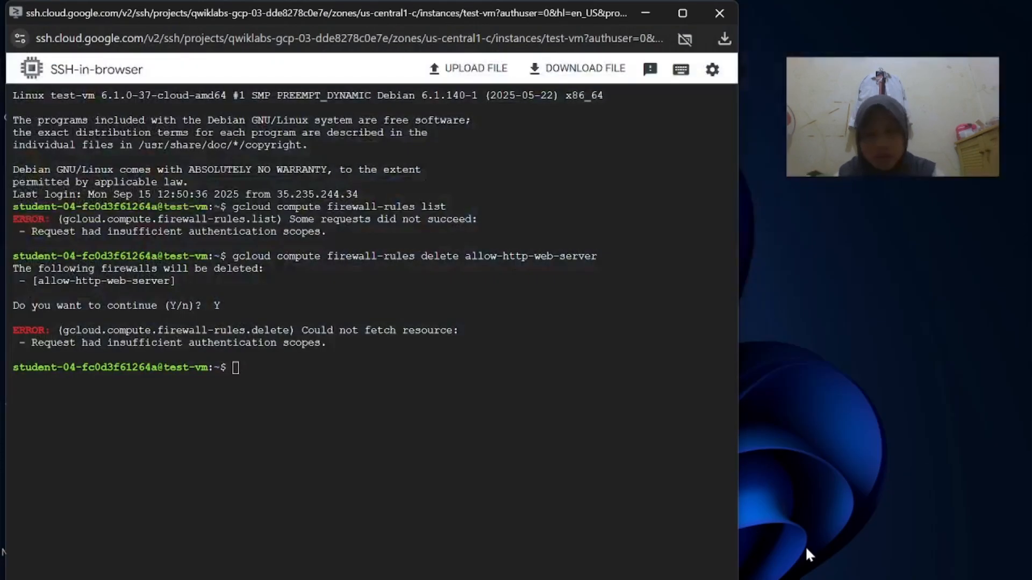
pyautogui.click(805, 546)
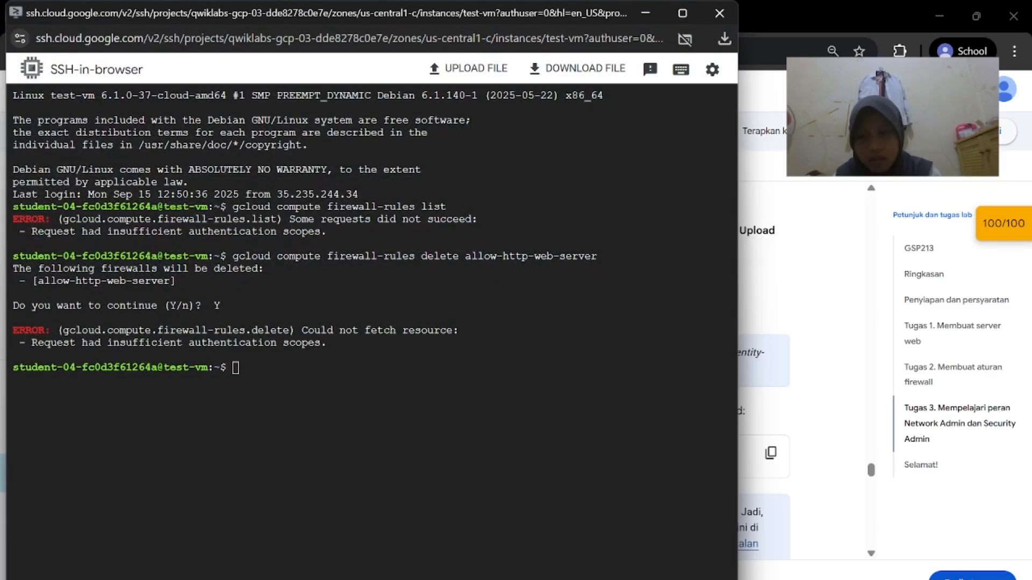
pyautogui.hotkey('ctrl', 'v')
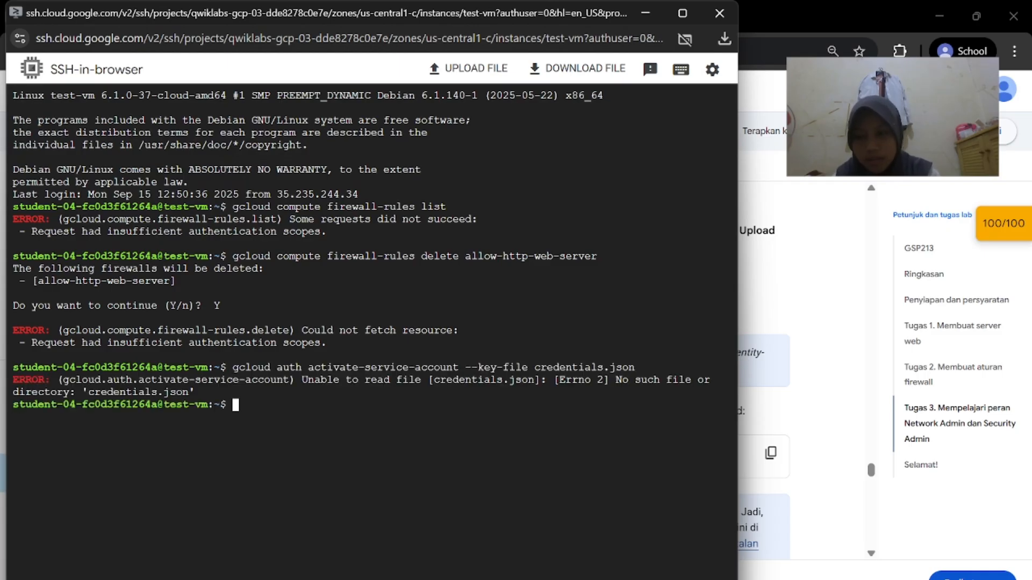
pyautogui.click(475, 68)
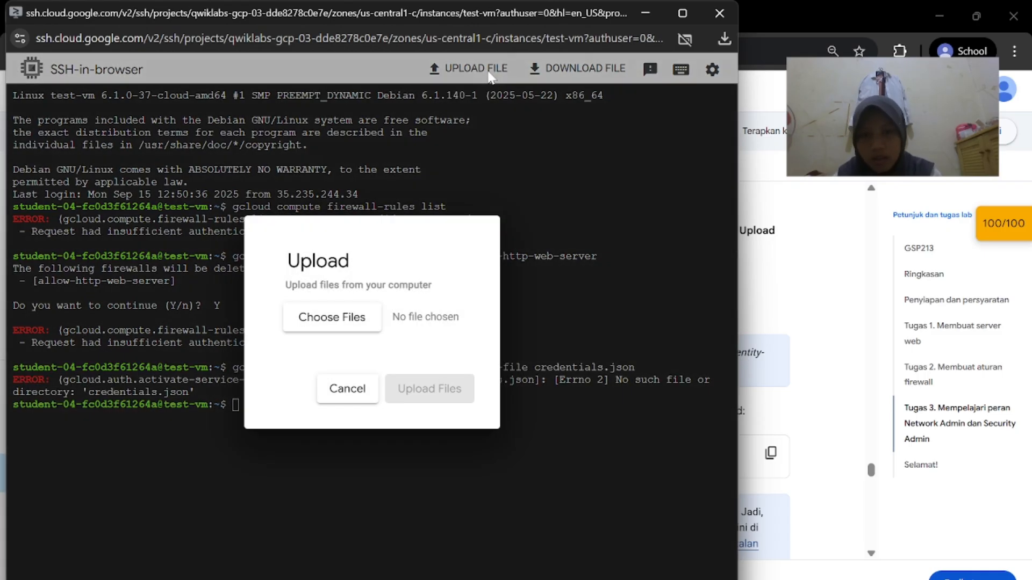
pyautogui.click(332, 317)
pyautogui.click(202, 161)
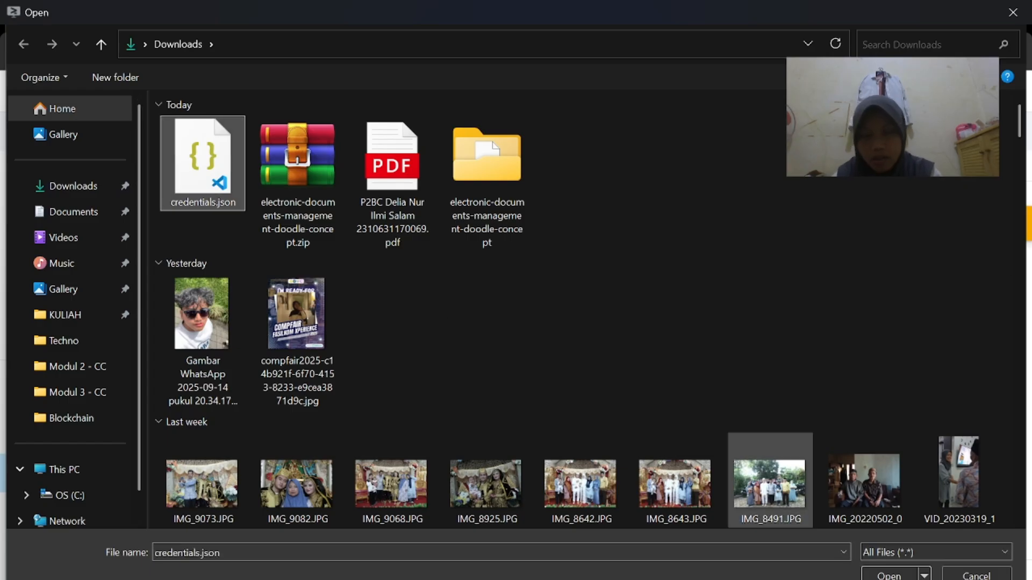
pyautogui.click(887, 575)
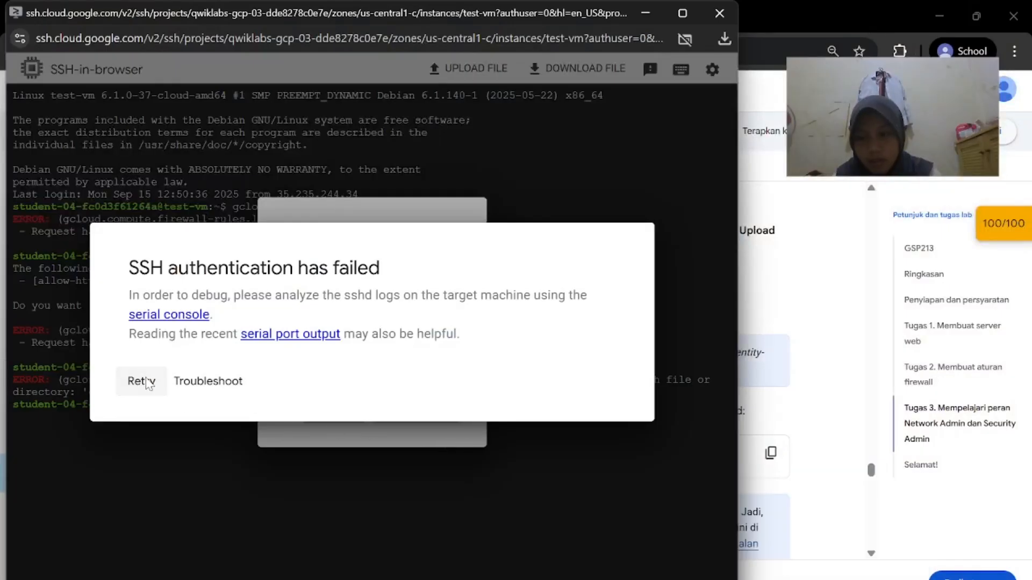
# Retry and authorize the failed SSH connection to test-vm
pyautogui.click(146, 381)
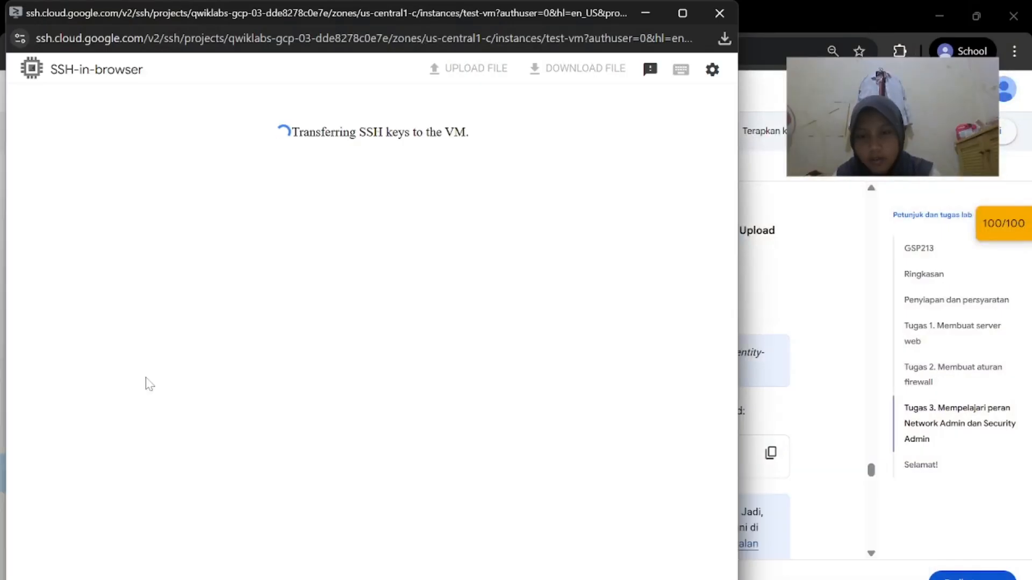
pyautogui.click(808, 323)
pyautogui.scroll(-2, 736, 367)
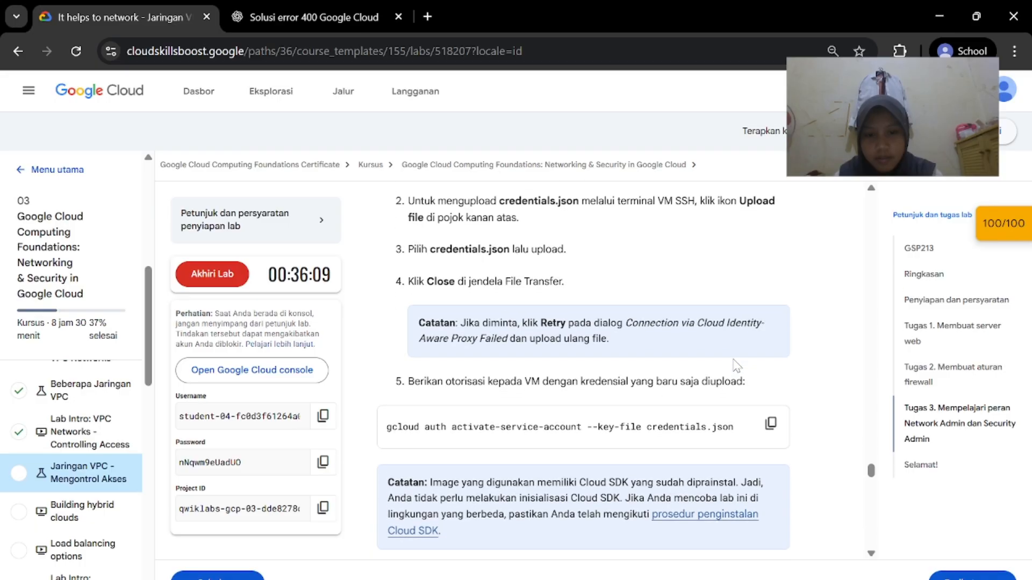
pyautogui.moveTo(704, 575)
pyautogui.click(735, 570)
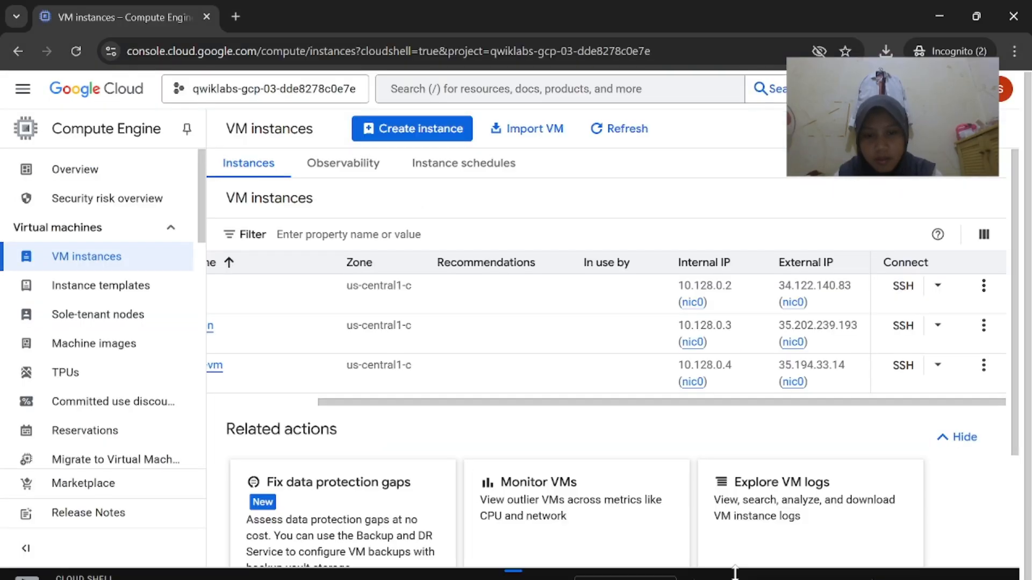
pyautogui.click(862, 559)
pyautogui.click(317, 365)
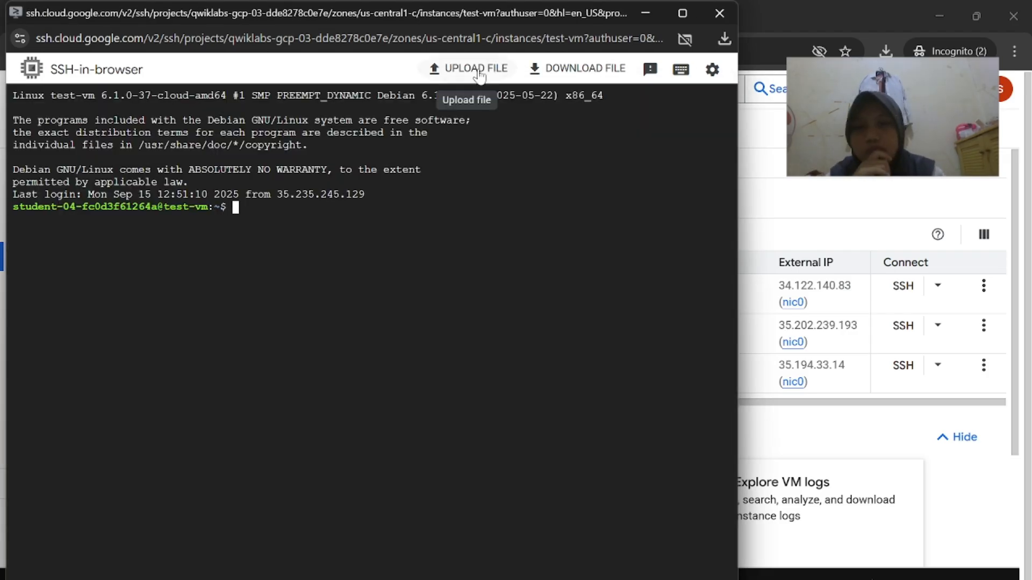
# Choose credentials.json from Downloads and upload it to the VM's home directory
pyautogui.click(477, 69)
pyautogui.click(344, 315)
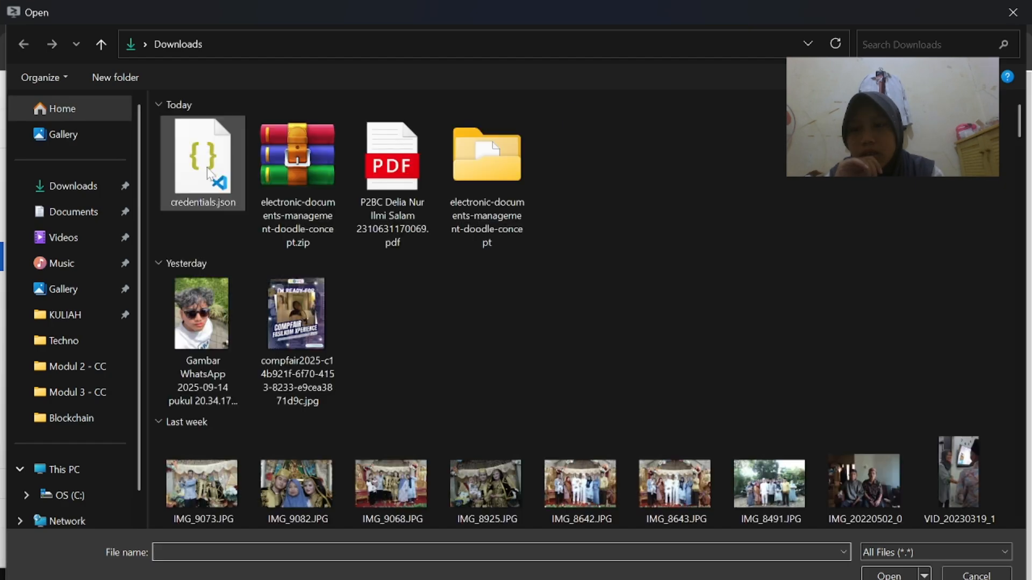
pyautogui.click(210, 175)
pyautogui.click(889, 575)
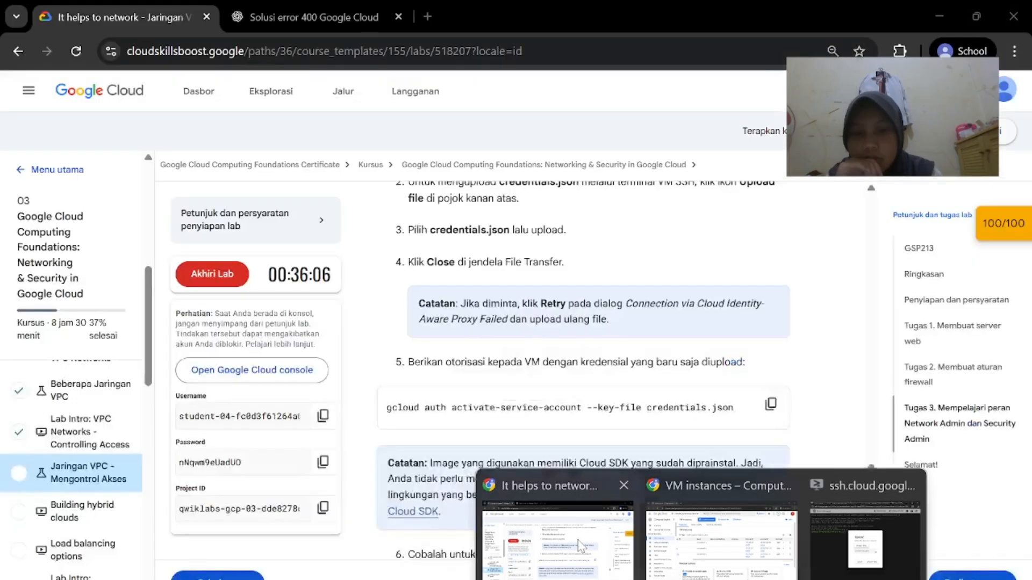
pyautogui.click(589, 491)
pyautogui.scroll(1, 589, 491)
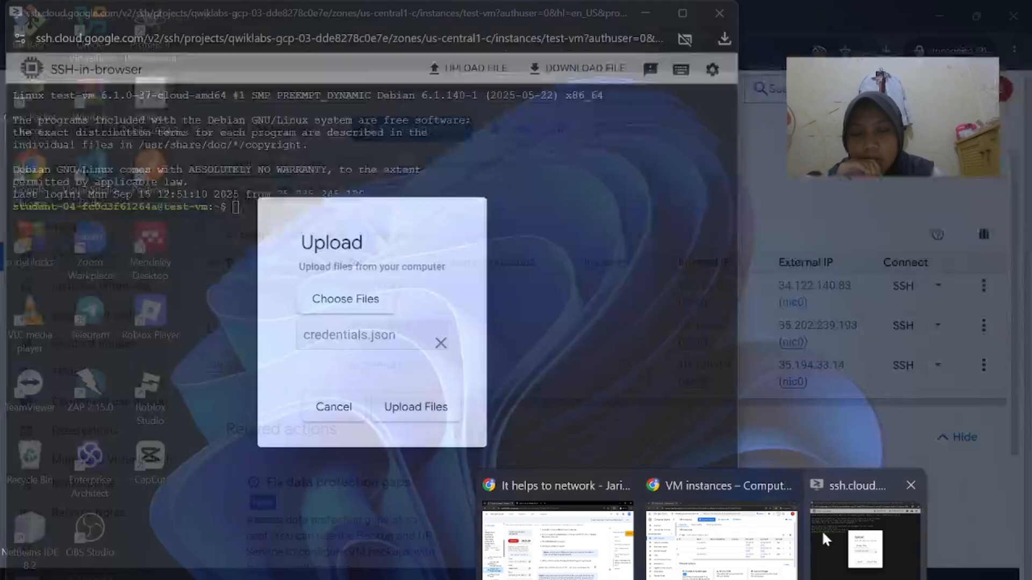
pyautogui.click(823, 531)
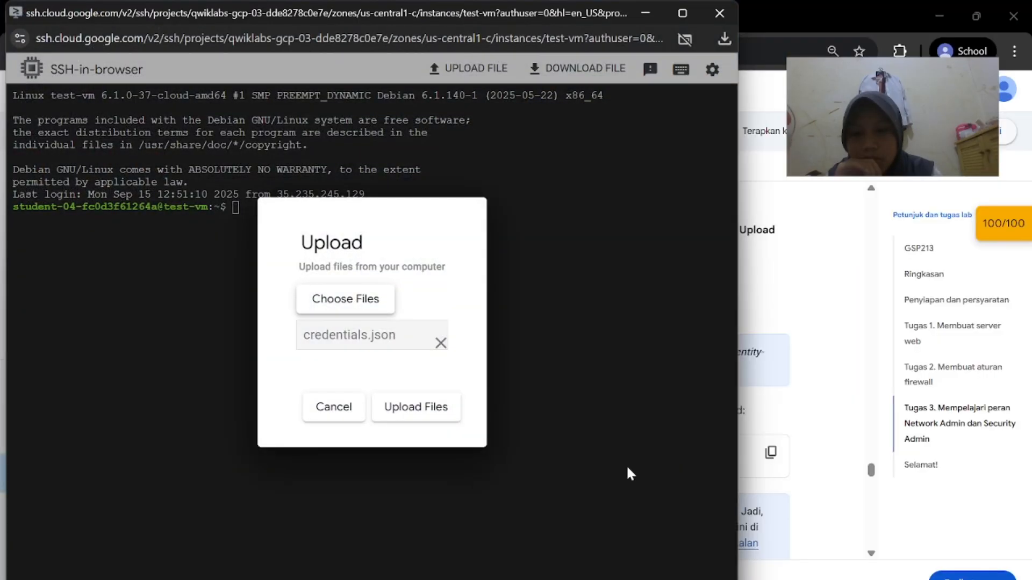
pyautogui.click(440, 353)
pyautogui.click(356, 316)
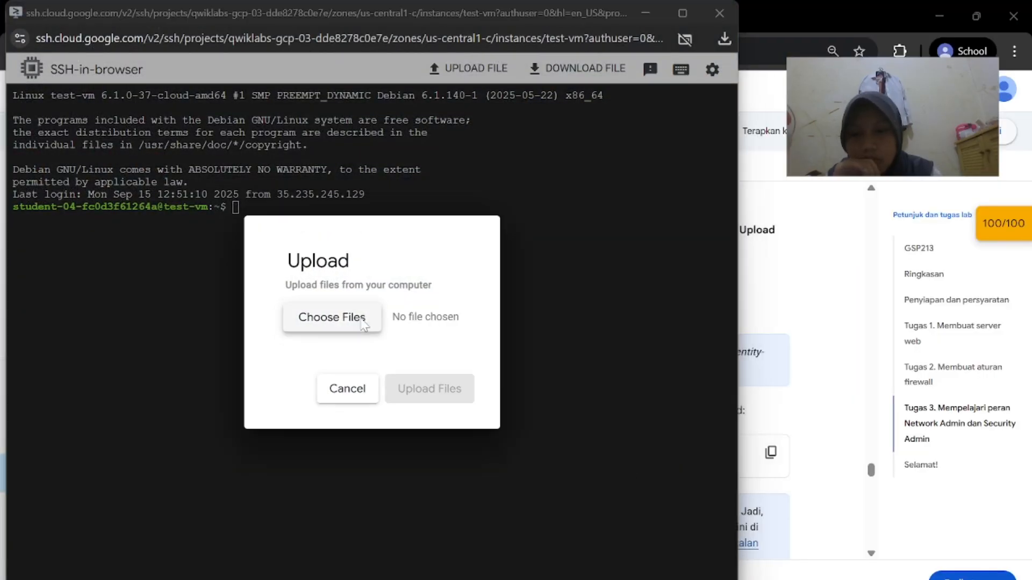
pyautogui.doubleClick(214, 170)
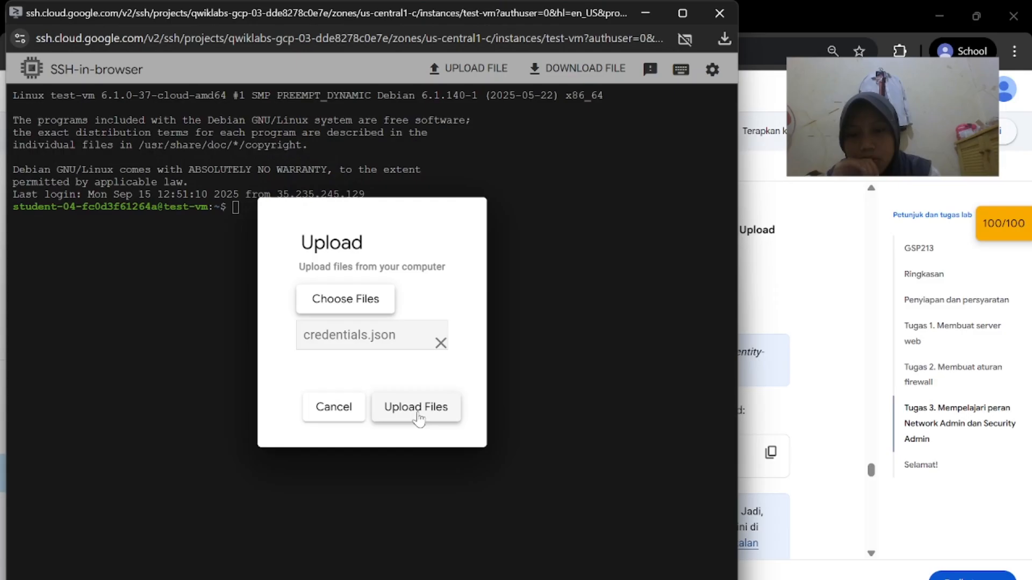
pyautogui.click(420, 413)
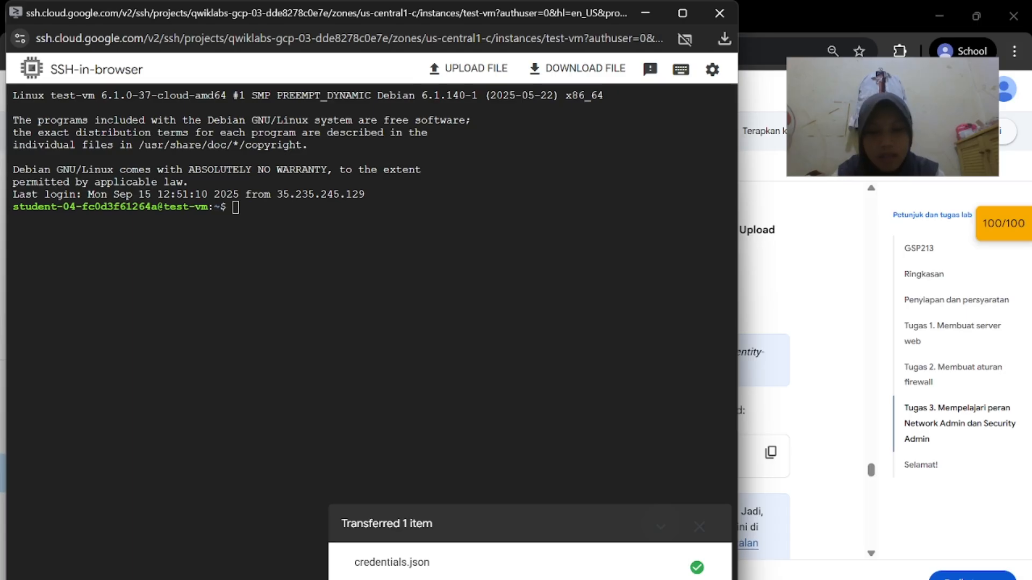
# Run 'gcloud auth activate-service-account --key-file credentials.json' in the SSH terminal
pyautogui.click(662, 499)
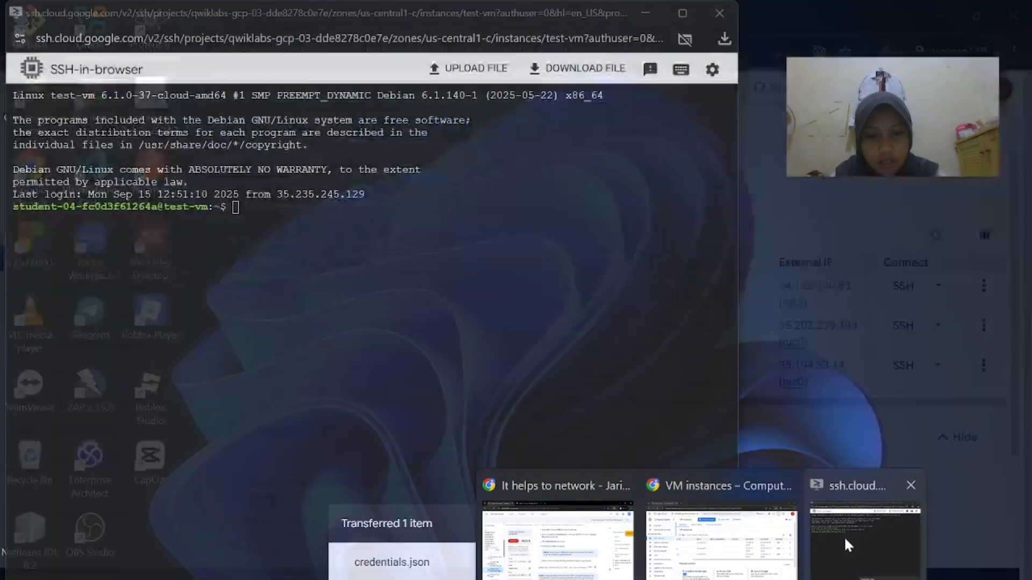
pyautogui.click(845, 536)
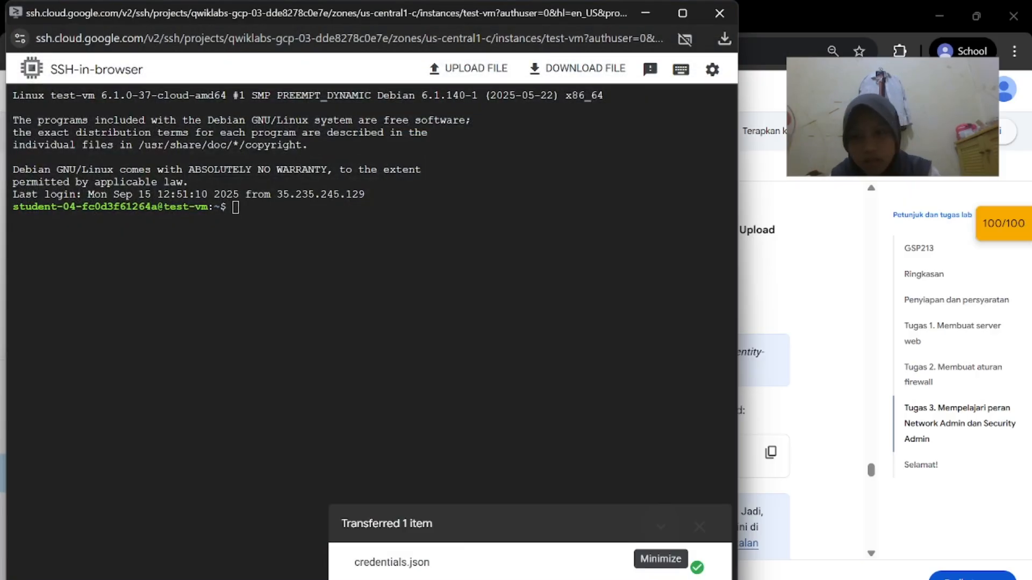
pyautogui.write('gcloud auth activate-service-account --key-file credentials.json')
pyautogui.press('Return')
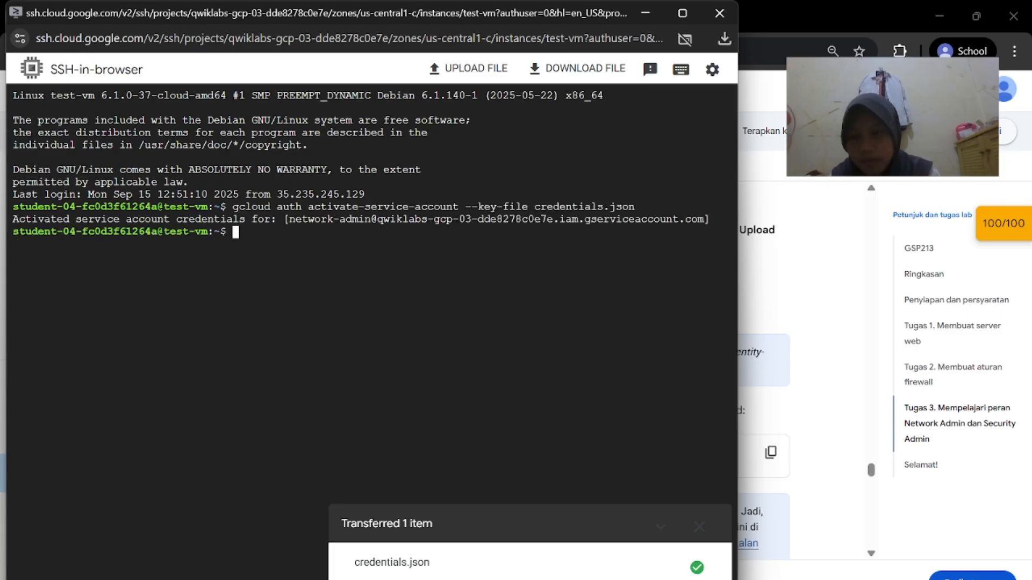
# Run 'gcloud compute firewall-rules list' to show the project's firewall rules
pyautogui.click(756, 372)
pyautogui.scroll(-3, 756, 372)
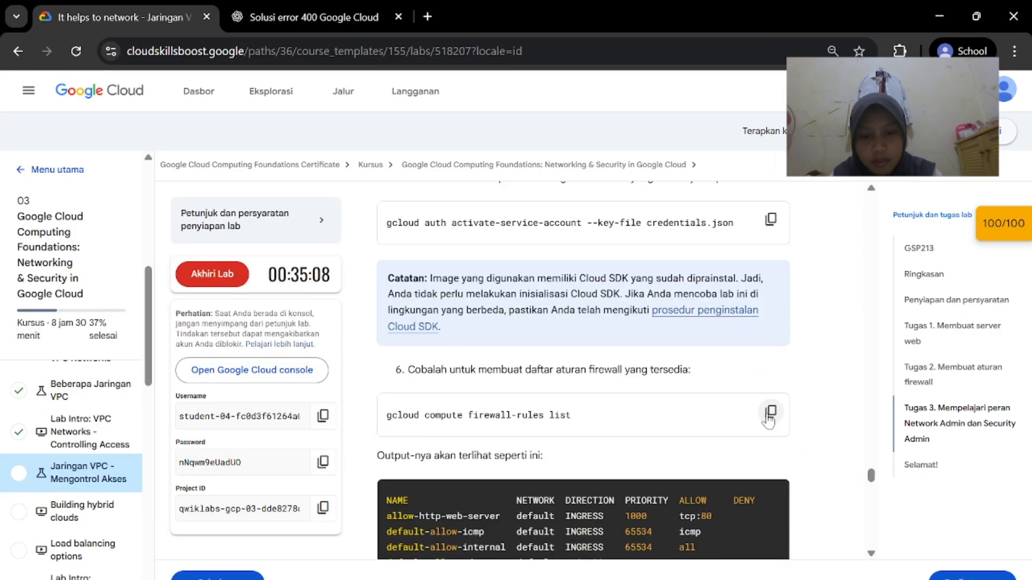
pyautogui.click(845, 537)
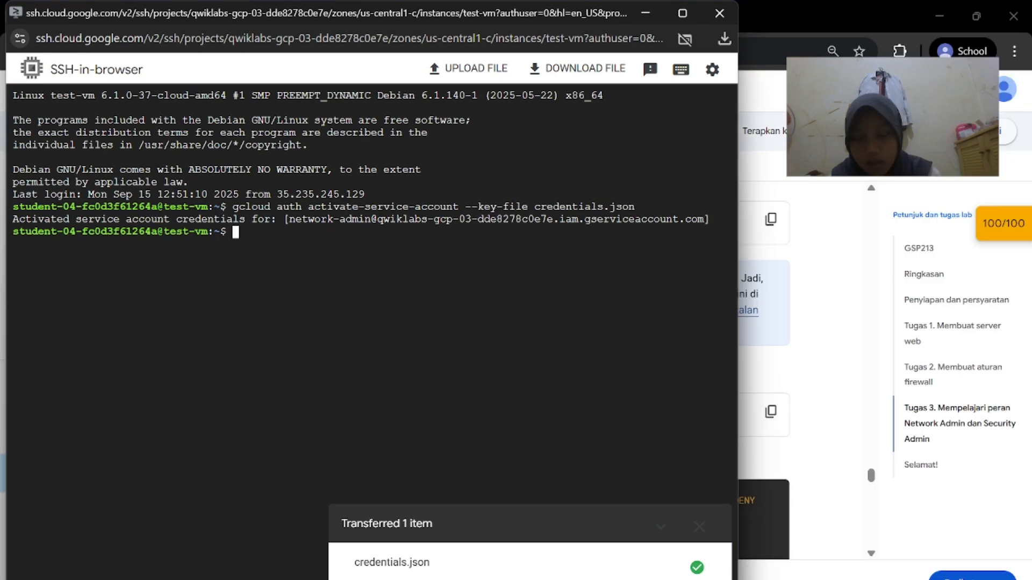
pyautogui.write('gcloud compute firewall-rules list')
pyautogui.press('Return')
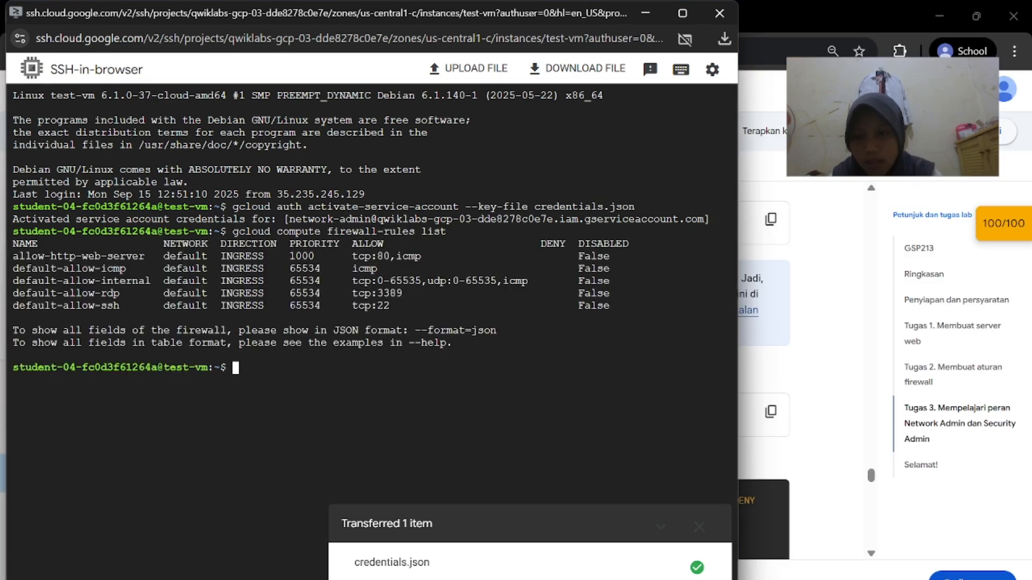
pyautogui.click(777, 387)
pyautogui.scroll(-6, 779, 389)
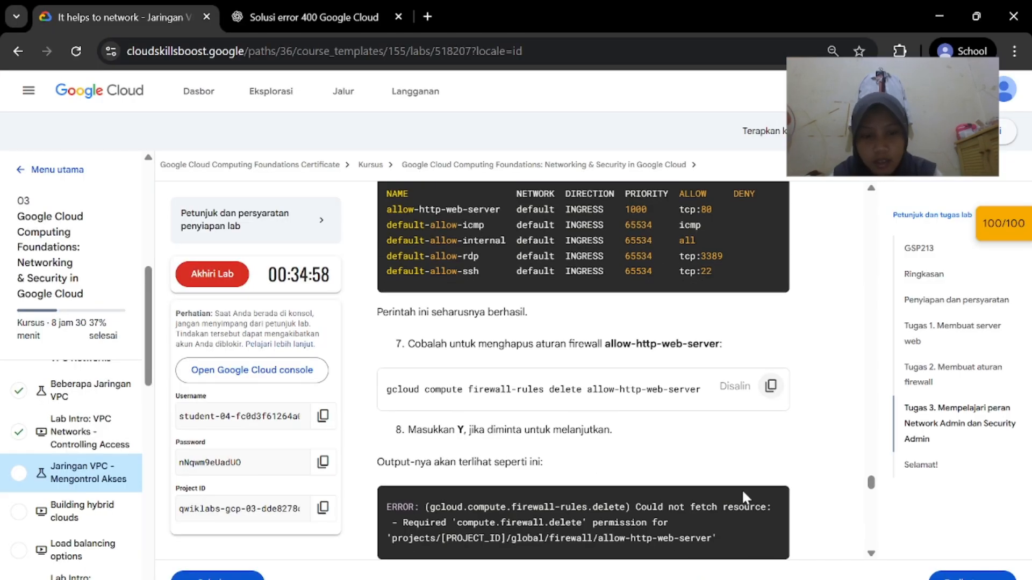
# Run 'gcloud compute firewall-rules delete allow-http-web-server', which is refused for missing permission
pyautogui.click(887, 516)
pyautogui.write('gcloud compute firewall-rules delete allow-http-web-server')
pyautogui.press('Return')
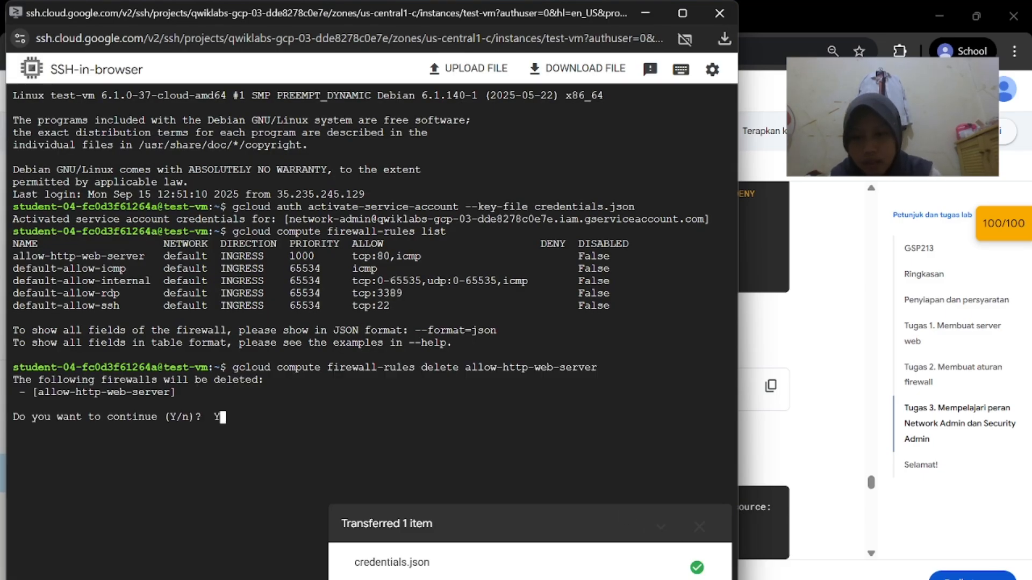
# Scroll through the lab instructions to read the next steps
pyautogui.click(778, 467)
pyautogui.scroll(-1, 778, 462)
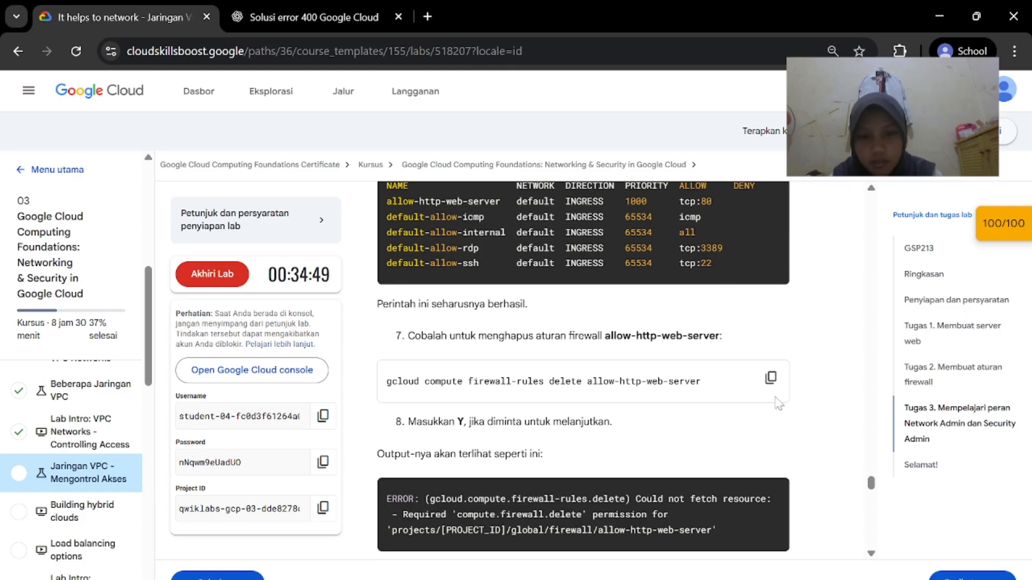
pyautogui.scroll(-8, 766, 404)
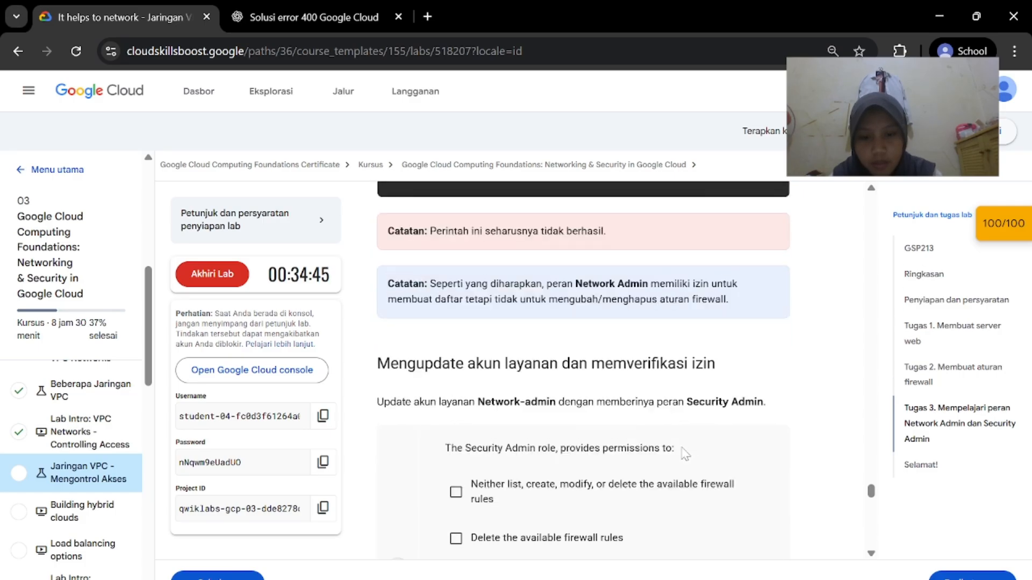
pyautogui.scroll(-6, 684, 454)
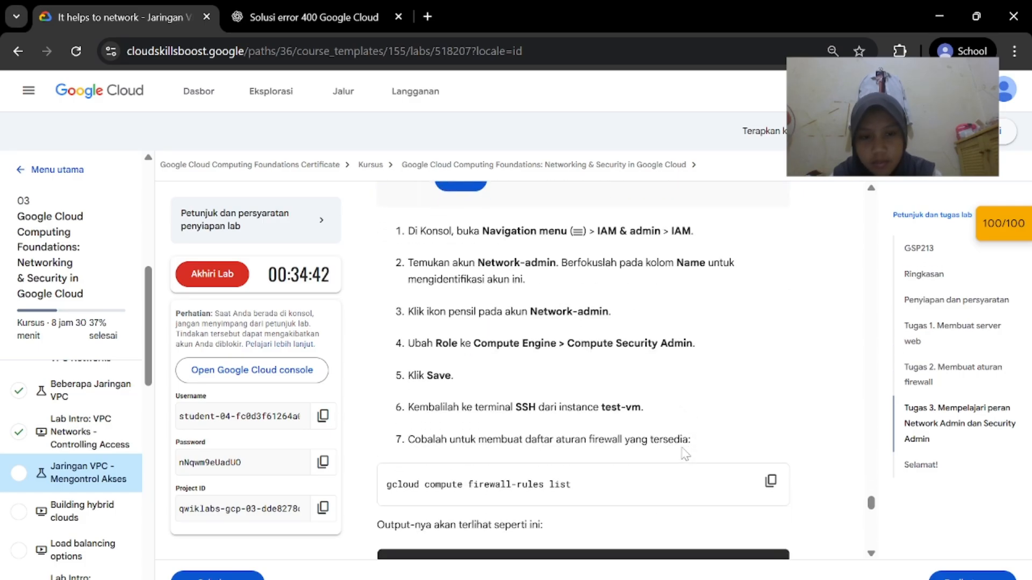
pyautogui.scroll(-1, 685, 455)
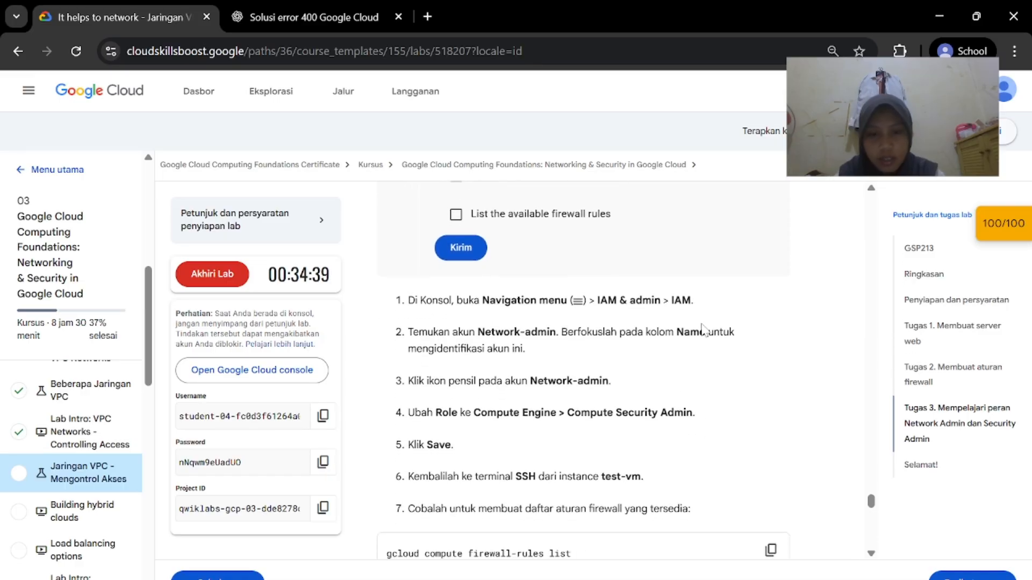
# Open the IAM permissions page from the Cloud Console navigation
pyautogui.moveTo(707, 578)
pyautogui.click(682, 564)
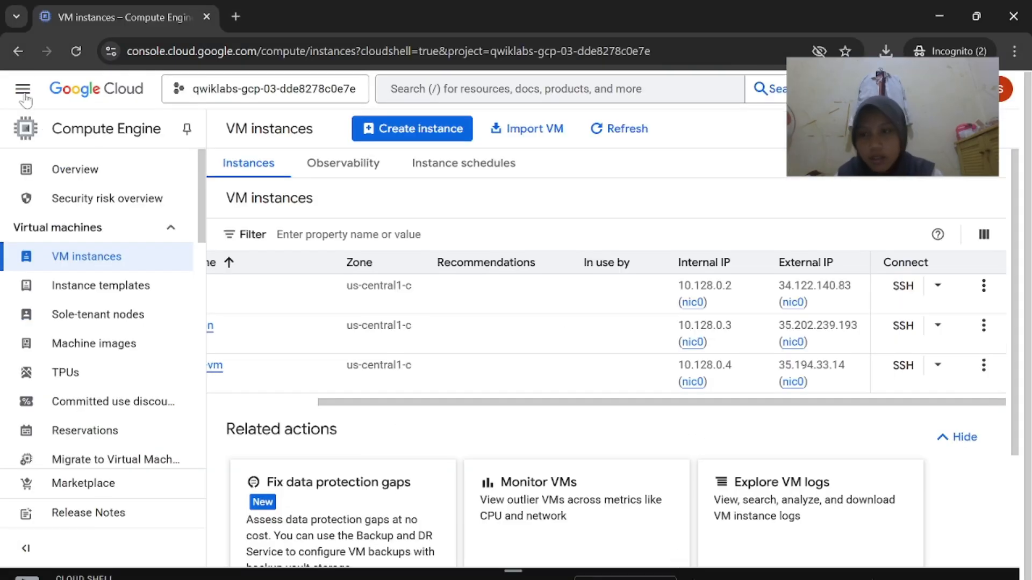
pyautogui.click(17, 89)
pyautogui.scroll(-1, 107, 444)
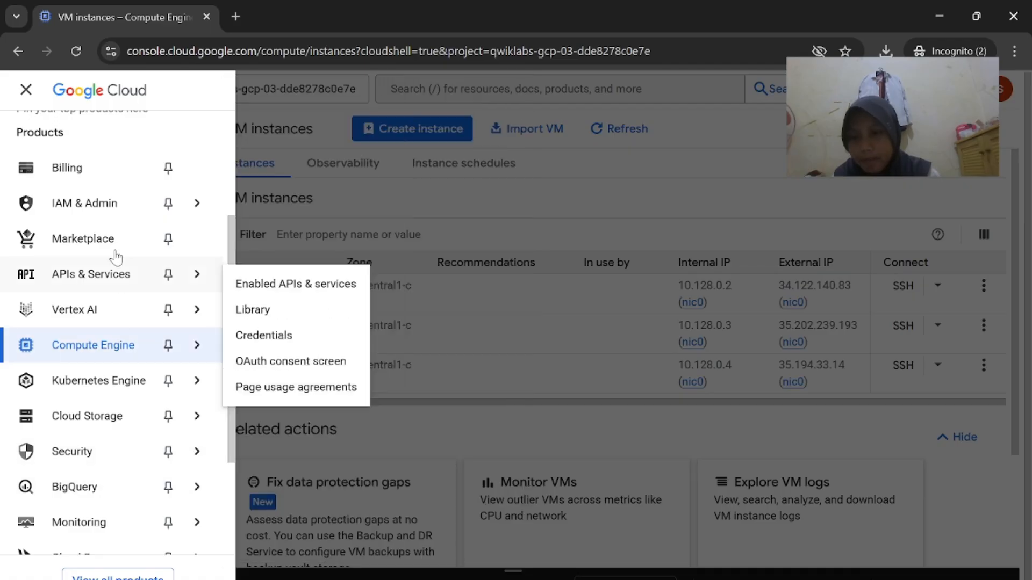
pyautogui.moveTo(198, 203)
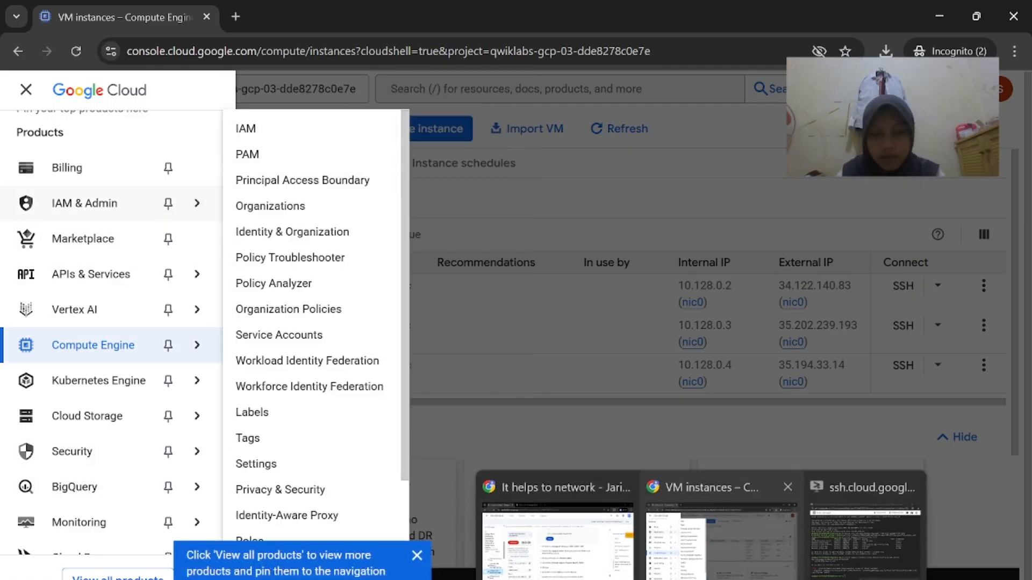
pyautogui.click(588, 572)
pyautogui.moveTo(588, 572)
pyautogui.click(678, 532)
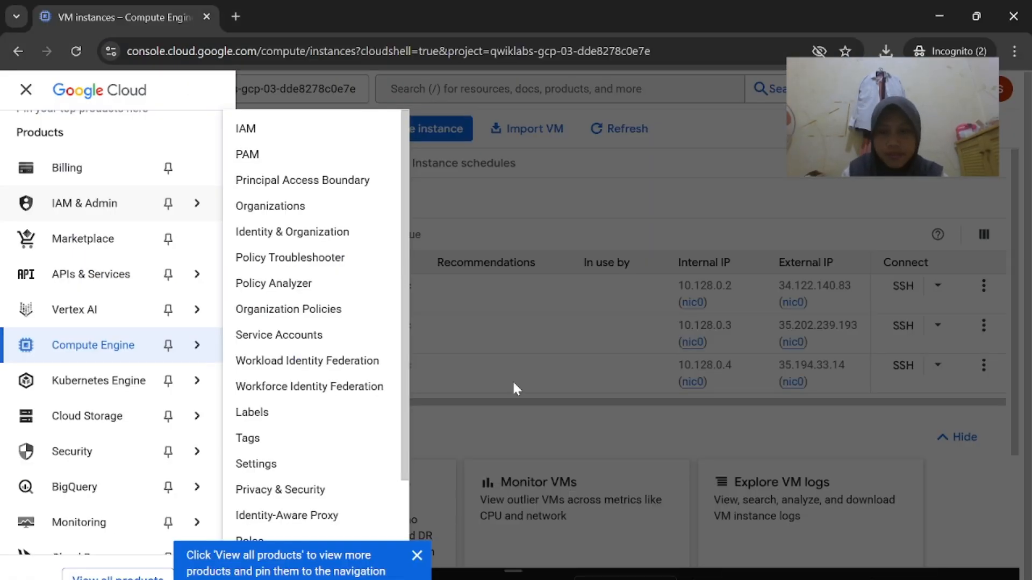
pyautogui.click(248, 129)
# Check the lab steps and open the role editor for the Network-admin service account
pyautogui.click(623, 548)
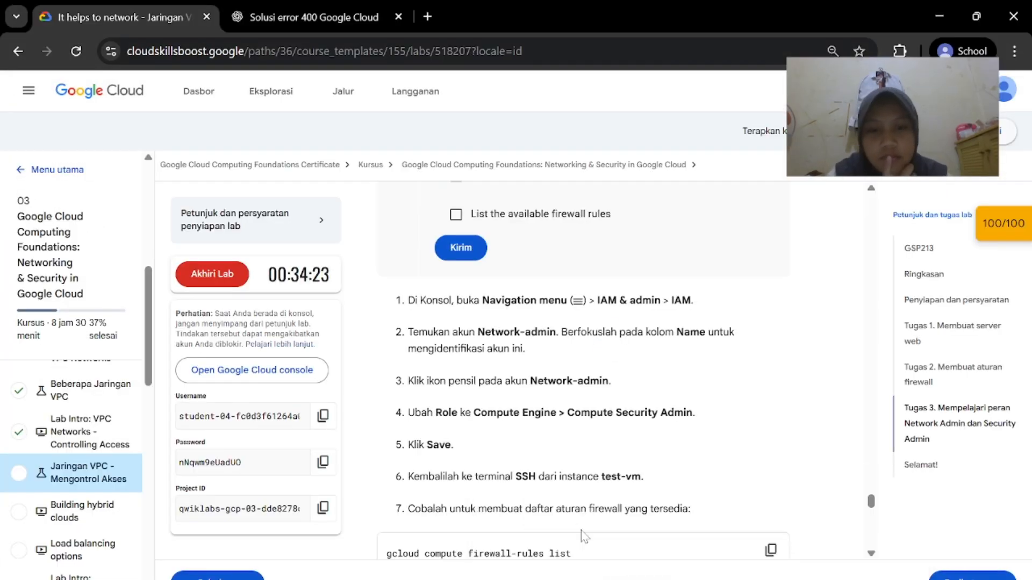
pyautogui.scroll(-1, 586, 535)
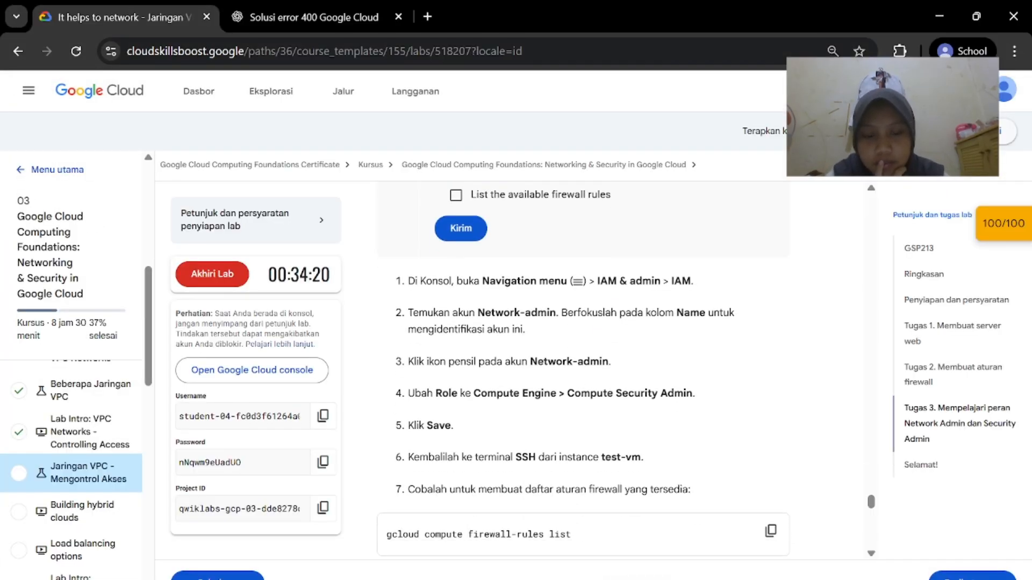
pyautogui.moveTo(588, 572)
pyautogui.click(678, 524)
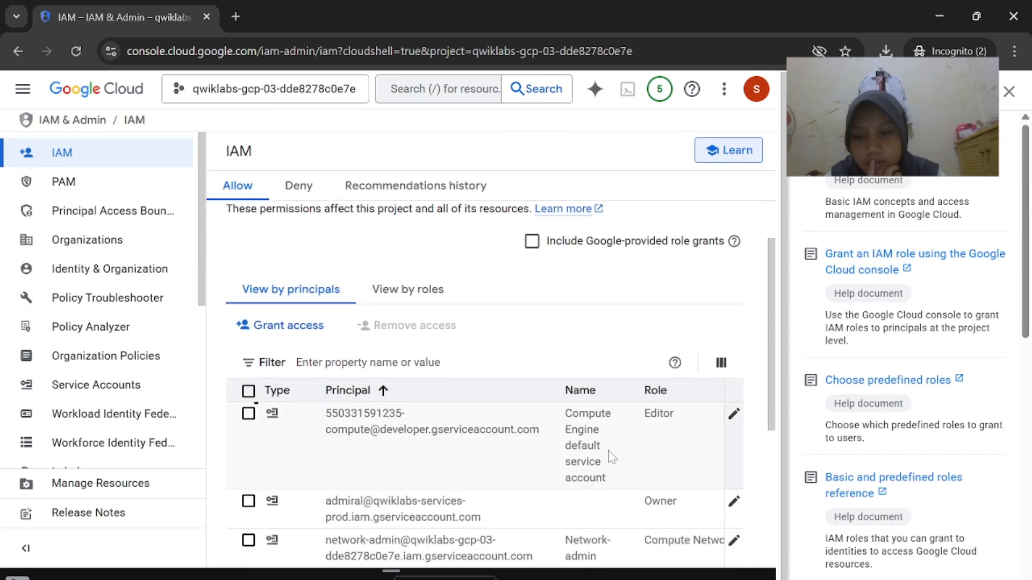
pyautogui.scroll(-3, 610, 456)
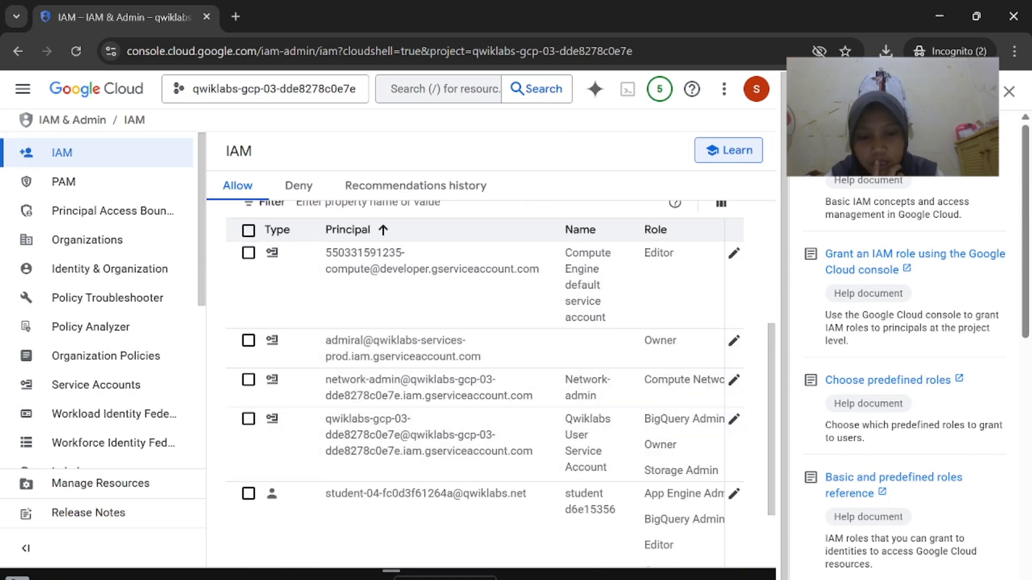
pyautogui.moveTo(589, 573)
pyautogui.click(623, 548)
pyautogui.scroll(-1, 608, 397)
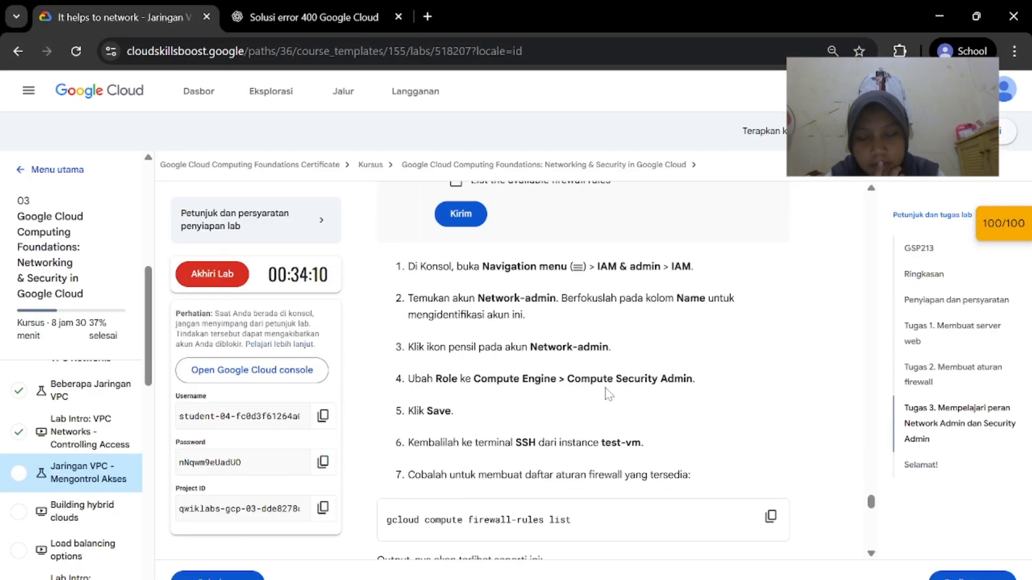
pyautogui.moveTo(739, 572)
pyautogui.click(731, 543)
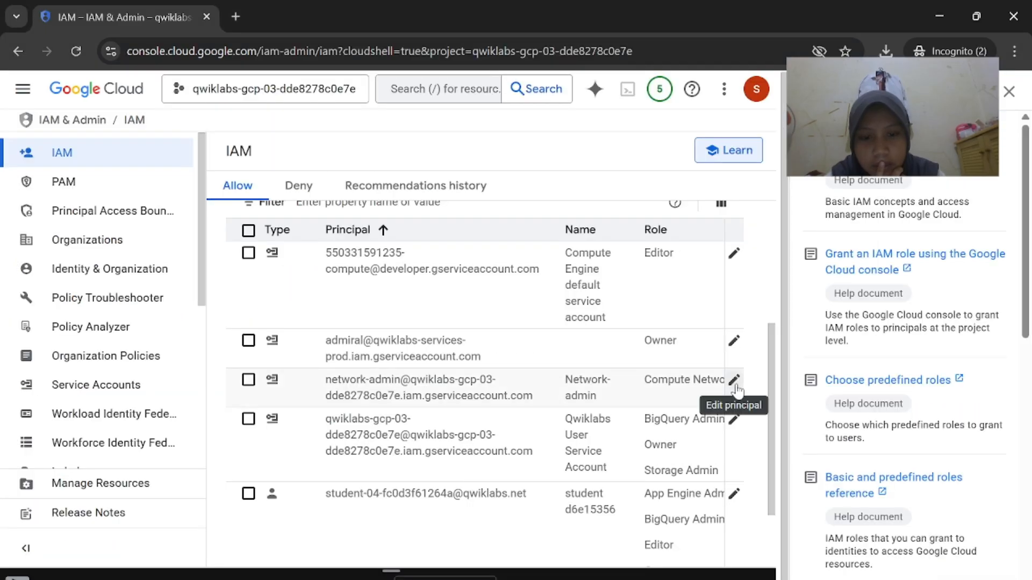
pyautogui.click(733, 380)
# Copy the role name Compute Security Admin from step 4 of the lab instructions
pyautogui.moveTo(739, 573)
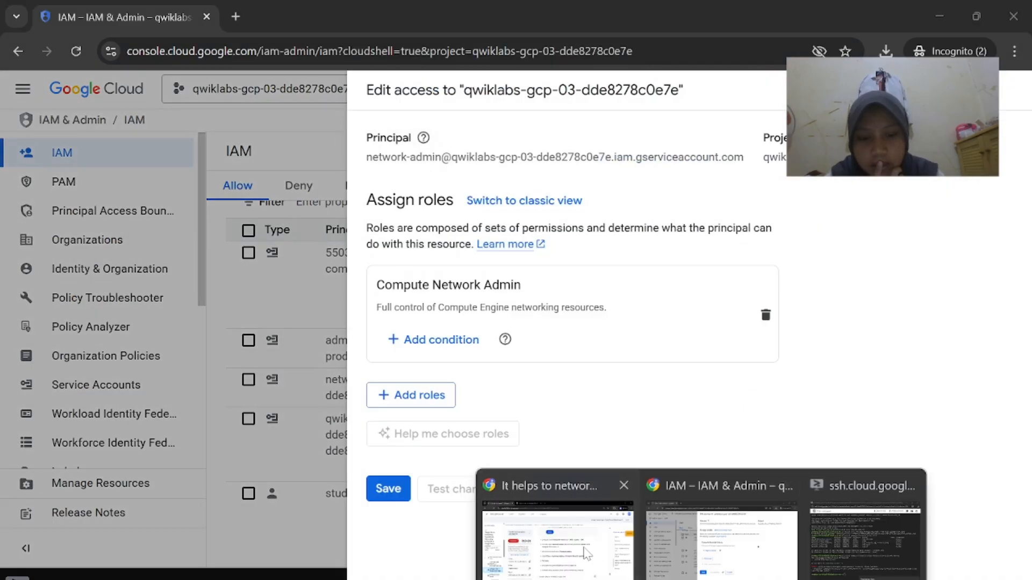
pyautogui.click(586, 548)
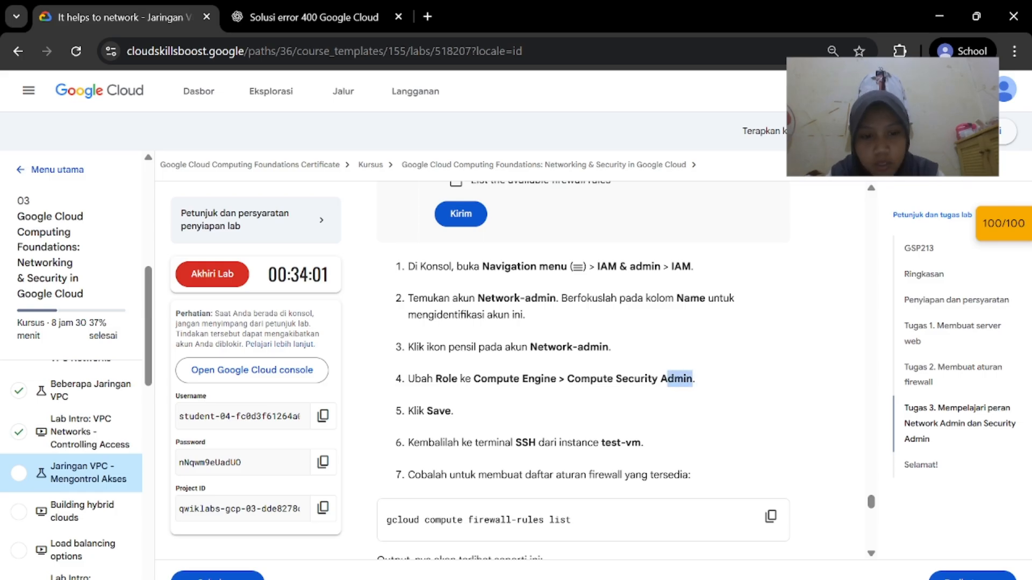
pyautogui.moveTo(667, 379); pyautogui.dragTo(575, 379)
pyautogui.moveTo(752, 570)
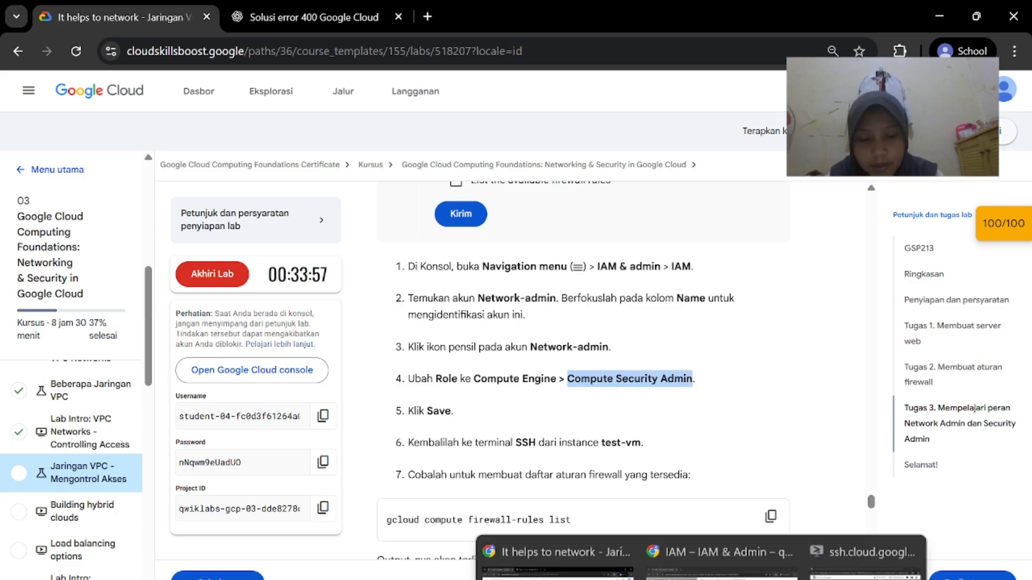
pyautogui.click(730, 554)
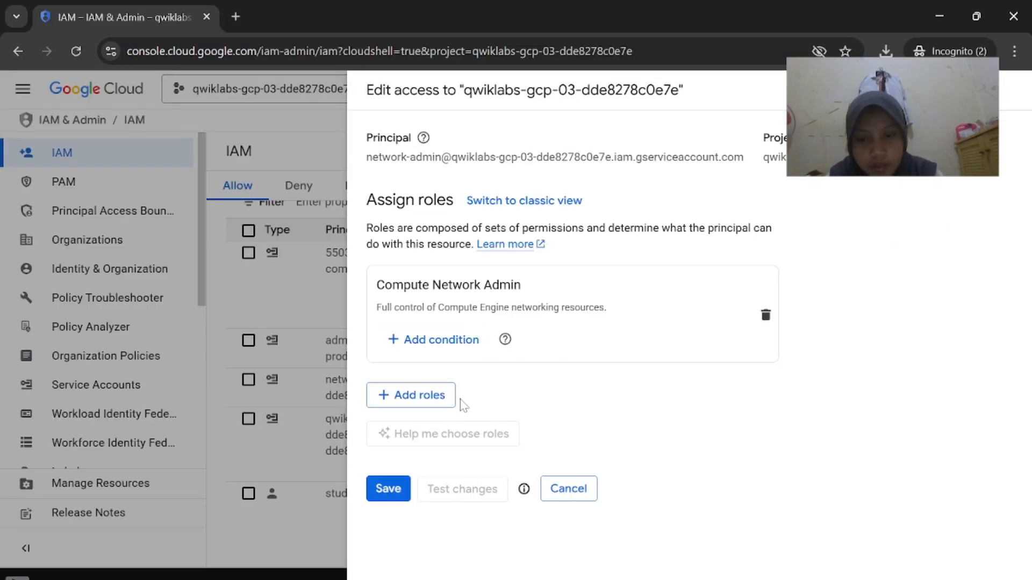
pyautogui.moveTo(752, 569)
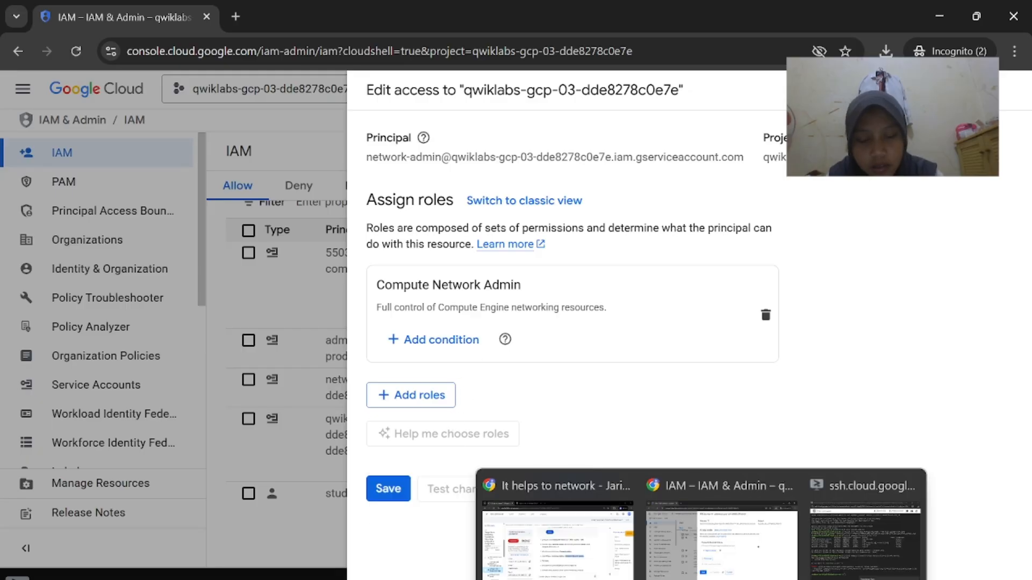
pyautogui.click(574, 535)
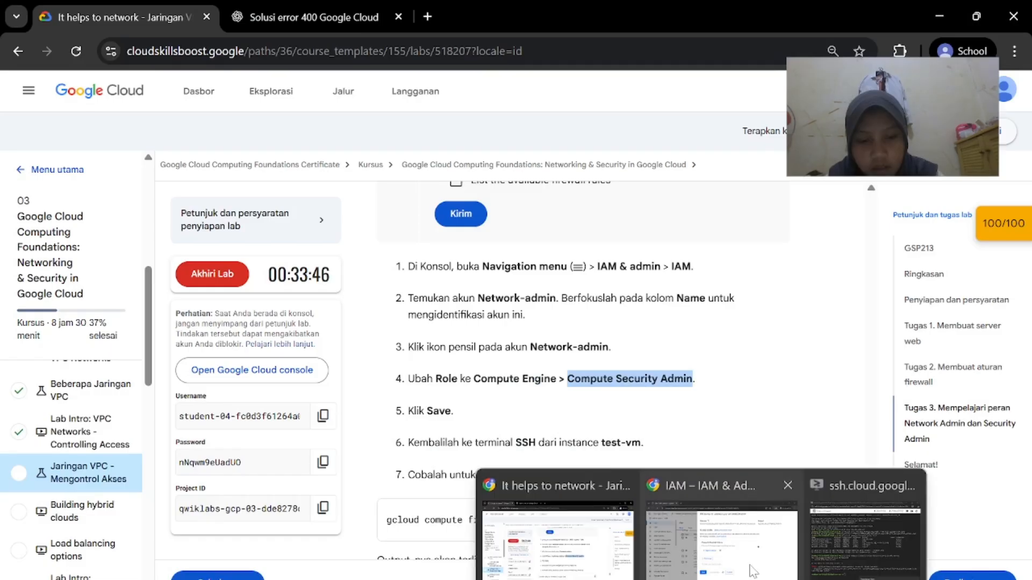
pyautogui.click(742, 537)
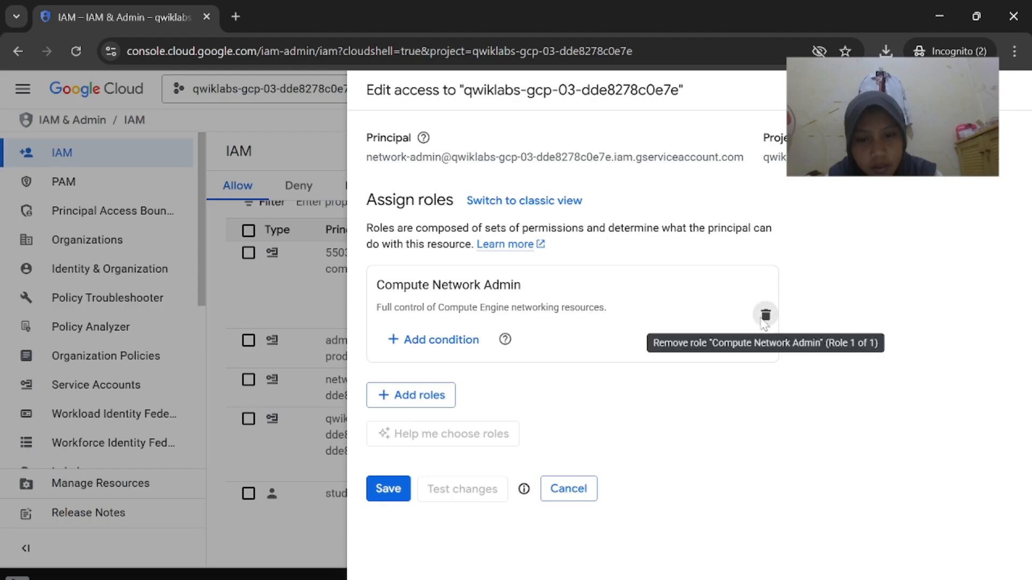
# Remove Compute Network Admin and add Compute Security Admin to the Network-admin account
pyautogui.click(766, 315)
pyautogui.click(451, 300)
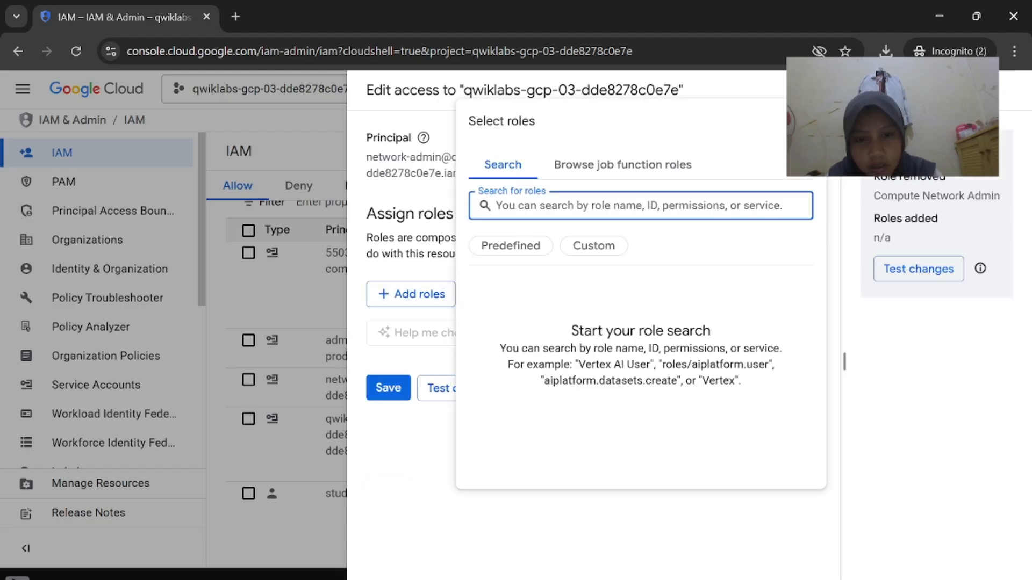
pyautogui.write('Compute Security Admin')
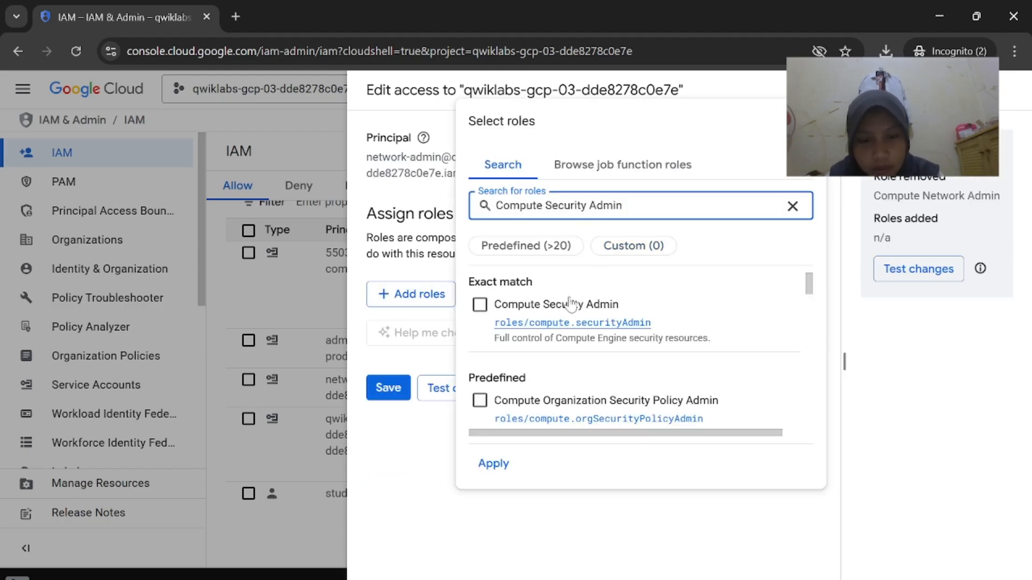
pyautogui.click(489, 306)
pyautogui.click(496, 465)
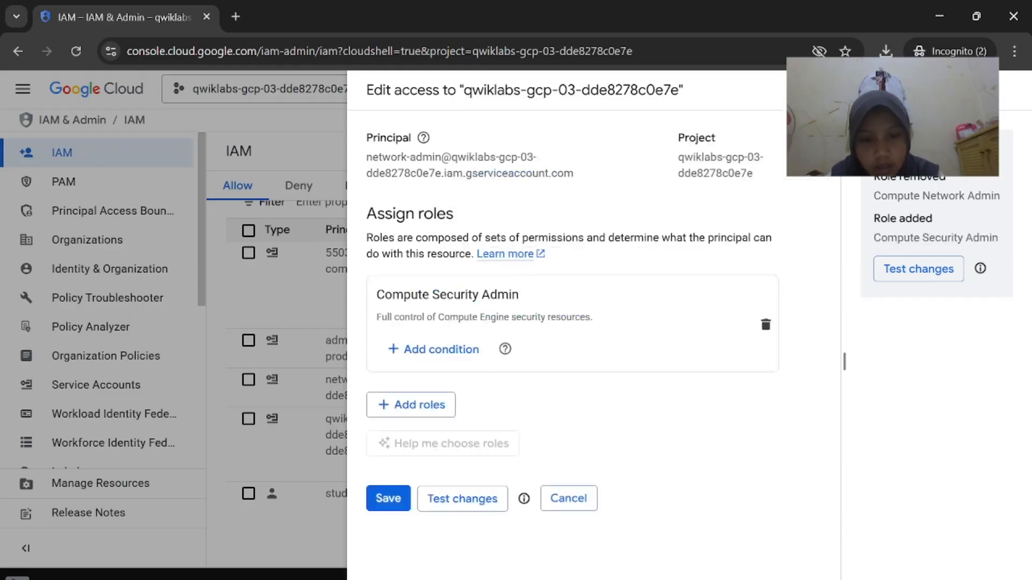
# Save the updated IAM policy with the new role
pyautogui.moveTo(702, 579)
pyautogui.click(598, 562)
pyautogui.scroll(-1, 584, 371)
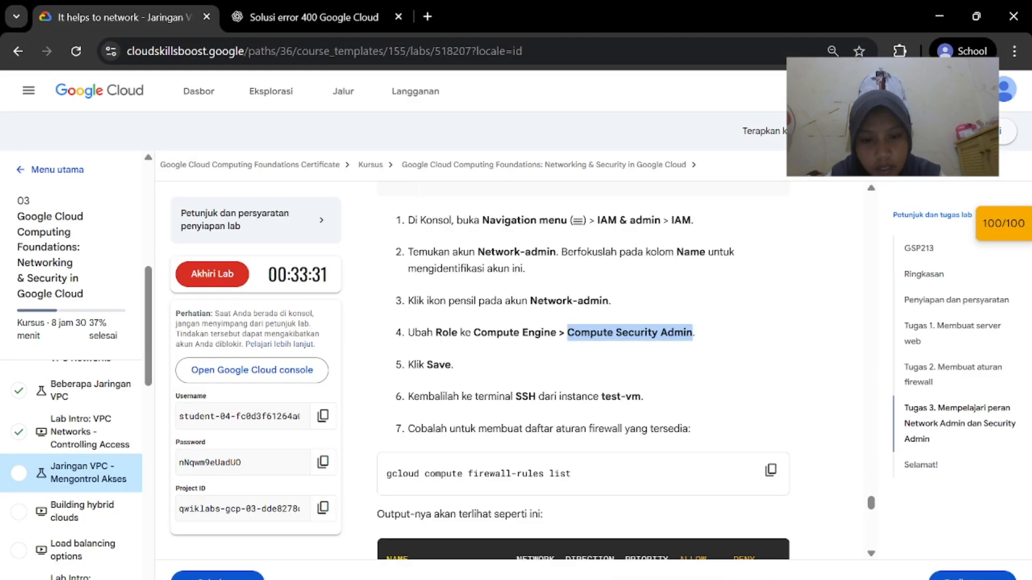
pyautogui.click(751, 562)
pyautogui.click(389, 498)
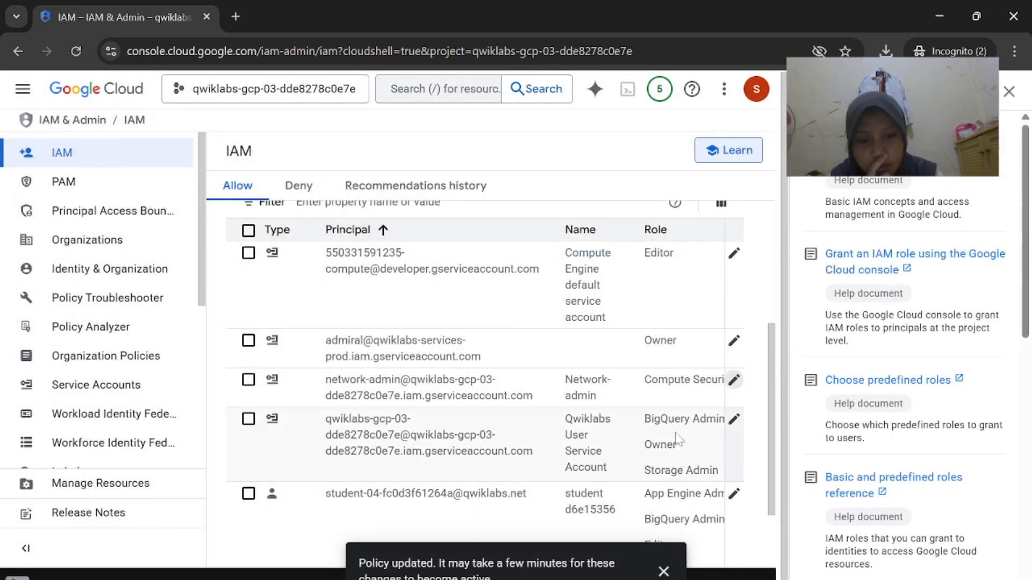
# Run gcloud compute firewall-rules list in the test-vm SSH terminal
pyautogui.hscroll(3, 677, 437)
pyautogui.hscroll(-3, 713, 452)
pyautogui.moveTo(702, 579)
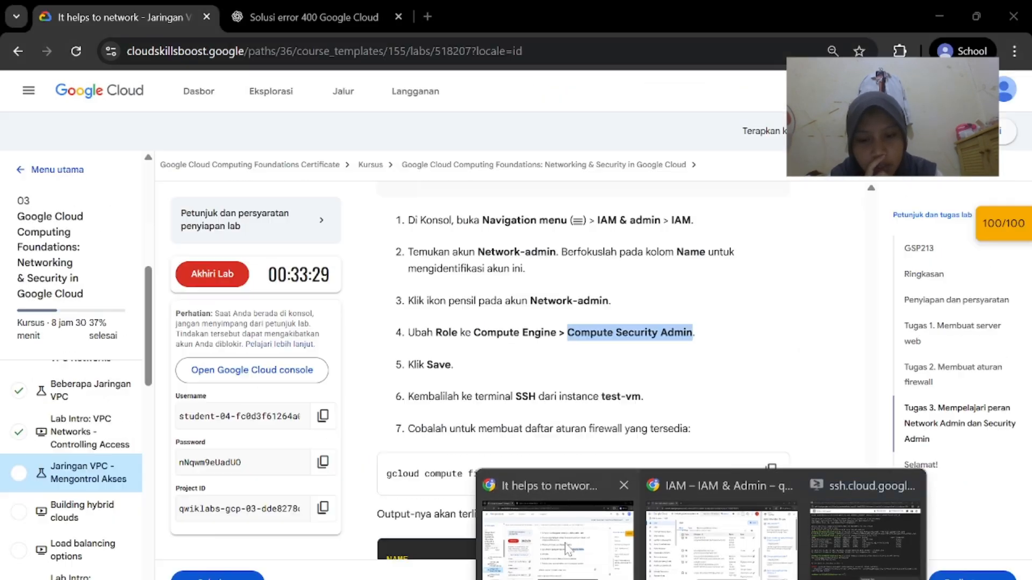
pyautogui.click(661, 529)
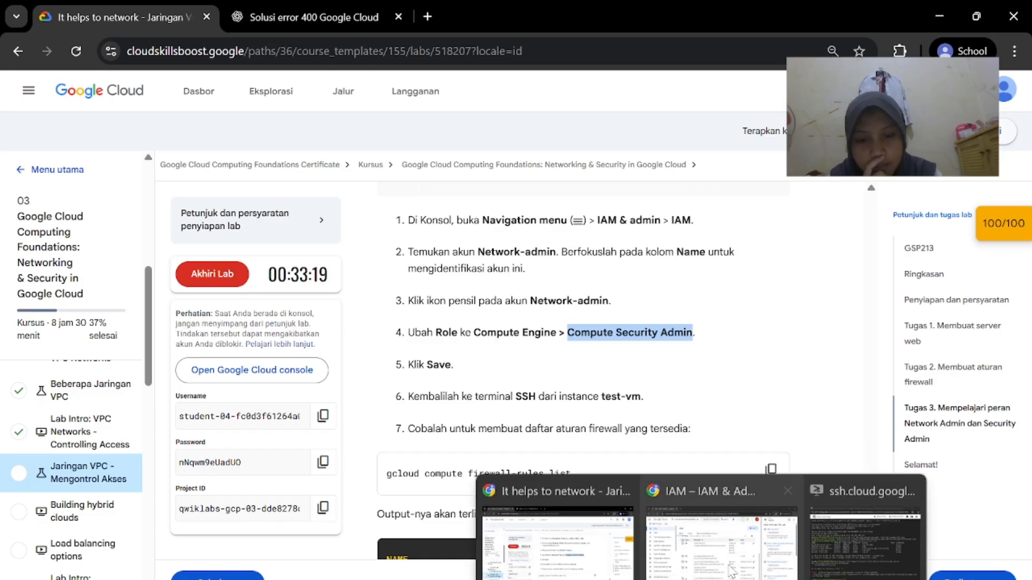
pyautogui.moveTo(702, 579)
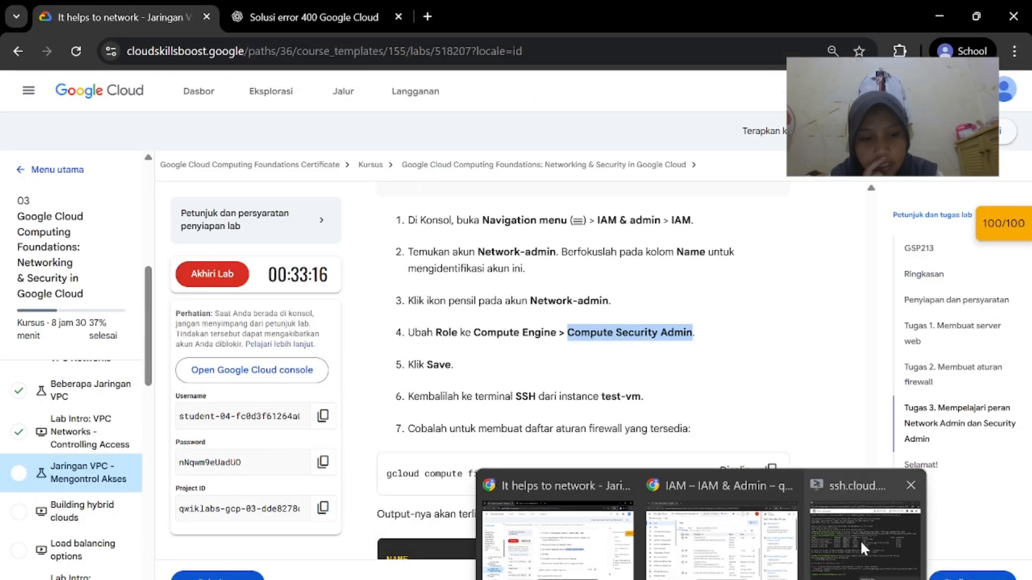
pyautogui.click(878, 470)
pyautogui.write('gcloud compute firewall-rules list')
pyautogui.press('Return')
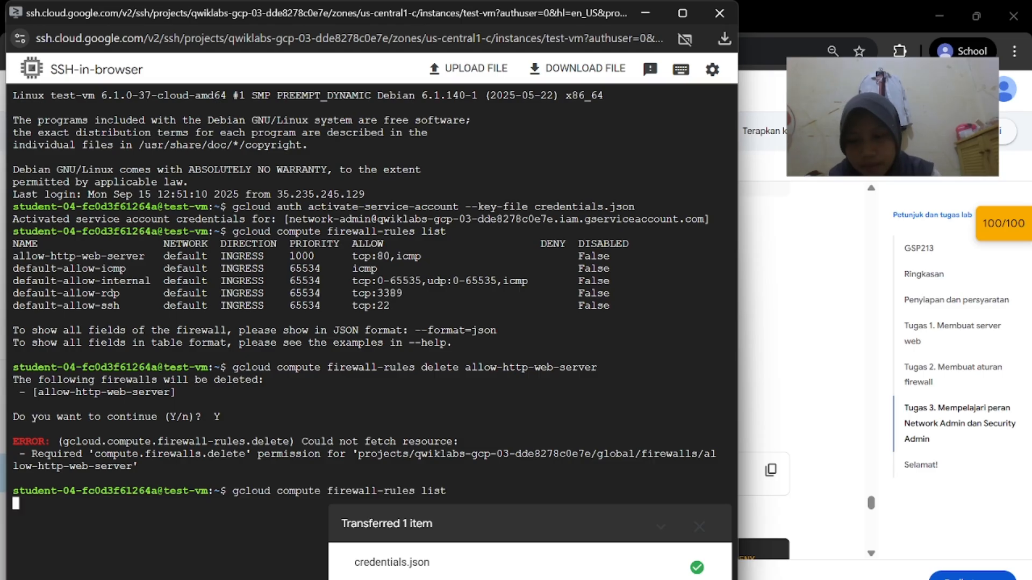
# Run gcloud compute firewall-rules delete allow-http-web-server and confirm the deletion
pyautogui.click(809, 496)
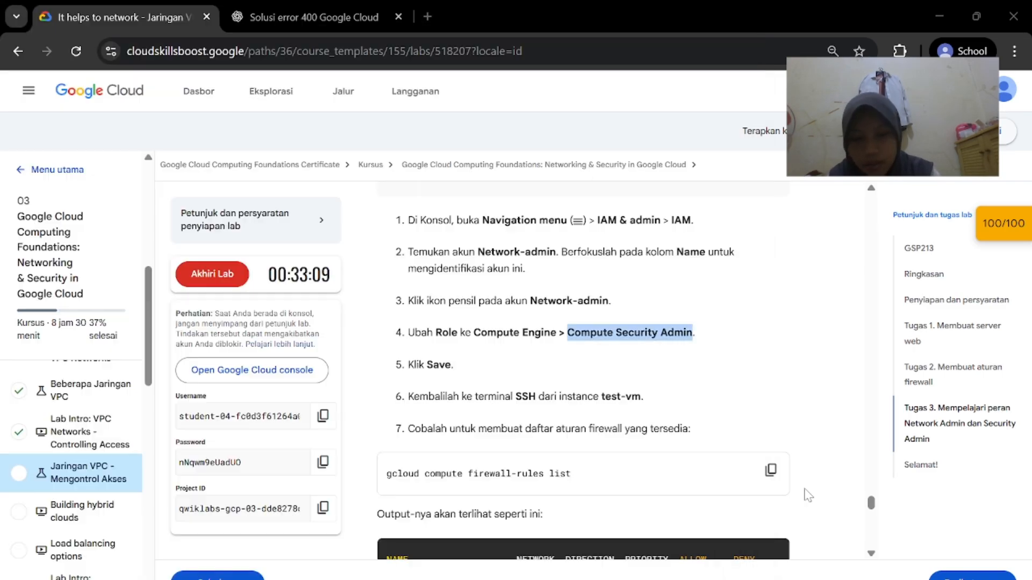
pyautogui.scroll(-5, 808, 495)
pyautogui.scroll(-1, 809, 495)
pyautogui.scroll(-3, 752, 468)
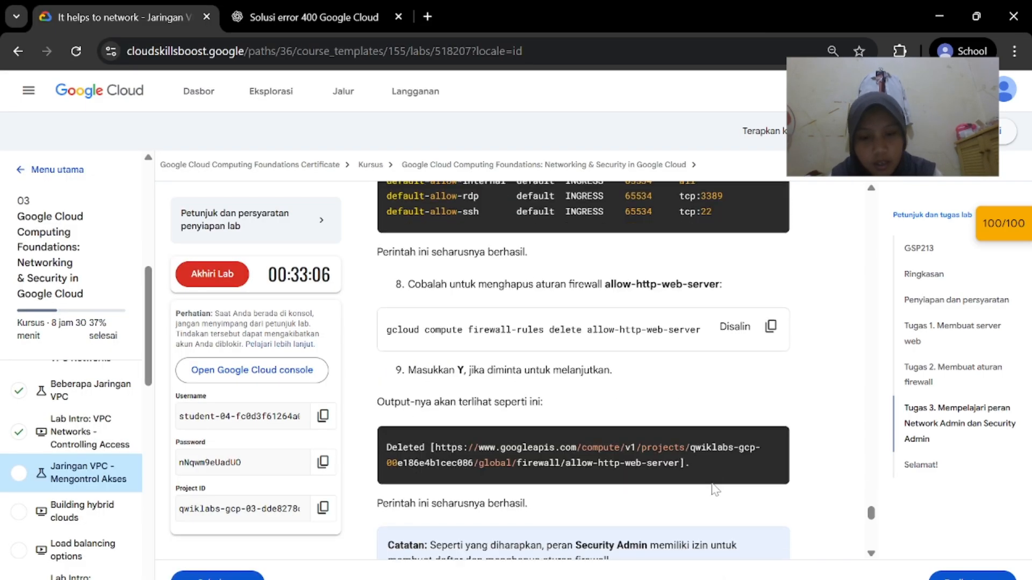
pyautogui.moveTo(702, 579)
pyautogui.click(849, 557)
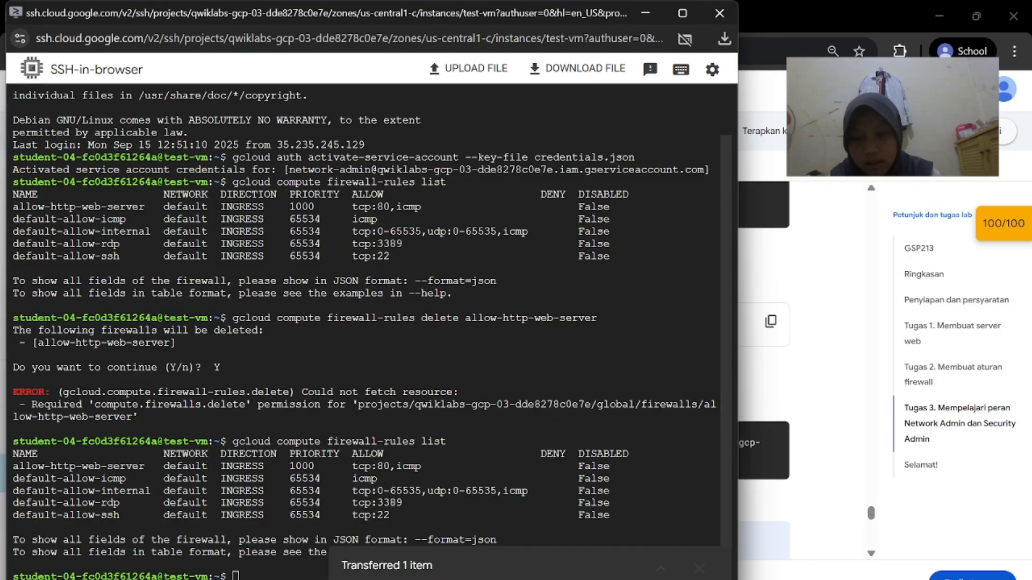
pyautogui.hotkey('ctrl', 'v')
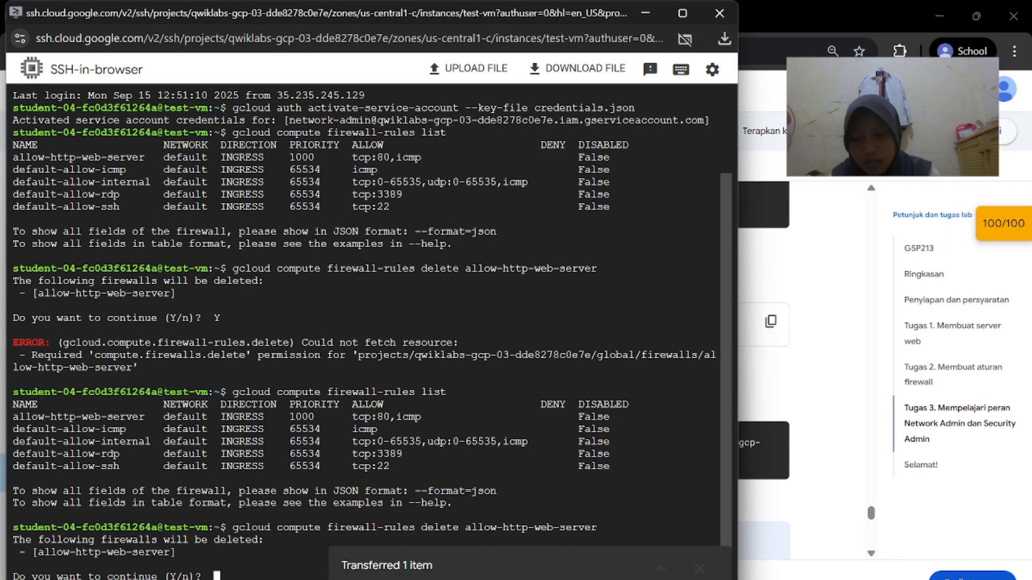
pyautogui.press('Return')
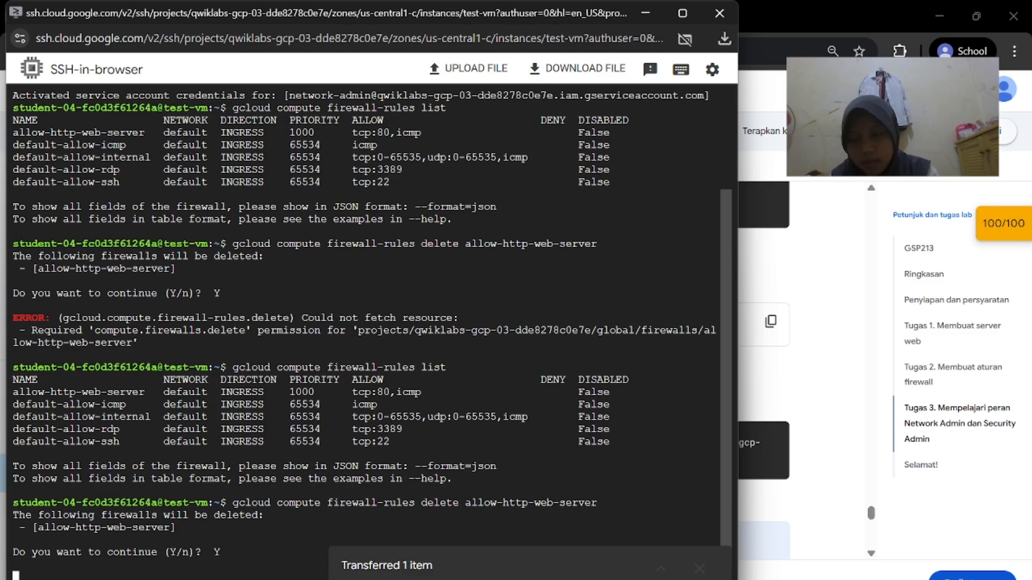
pyautogui.click(676, 14)
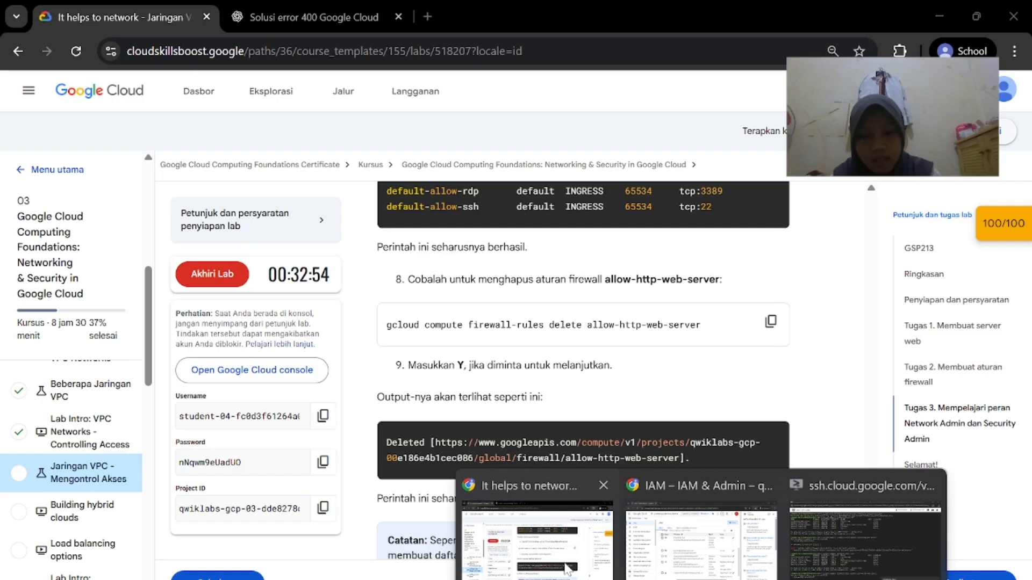
pyautogui.click(568, 569)
pyautogui.scroll(-7, 605, 403)
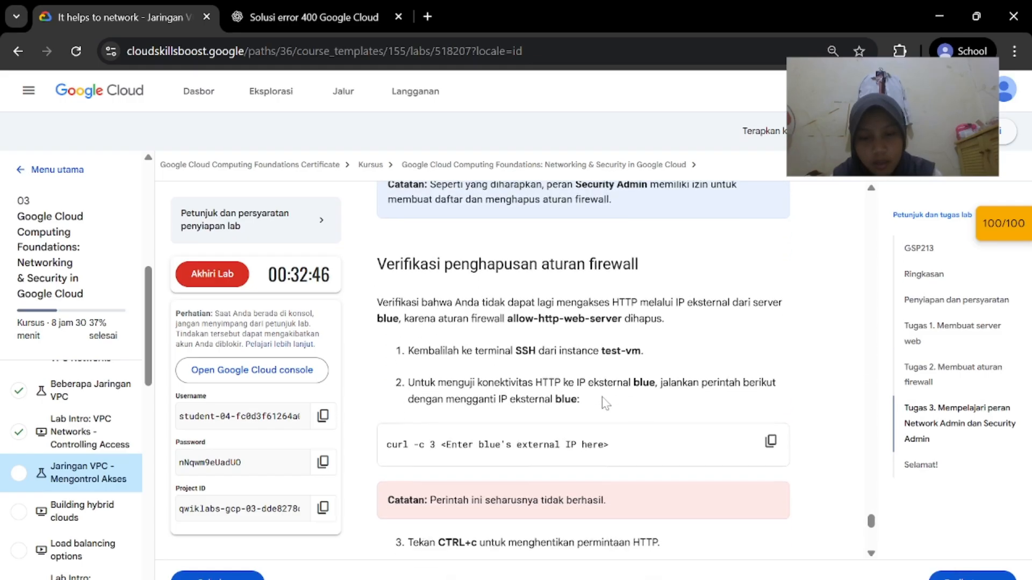
# Copy the curl connectivity test command from the lab instructions
pyautogui.click(772, 434)
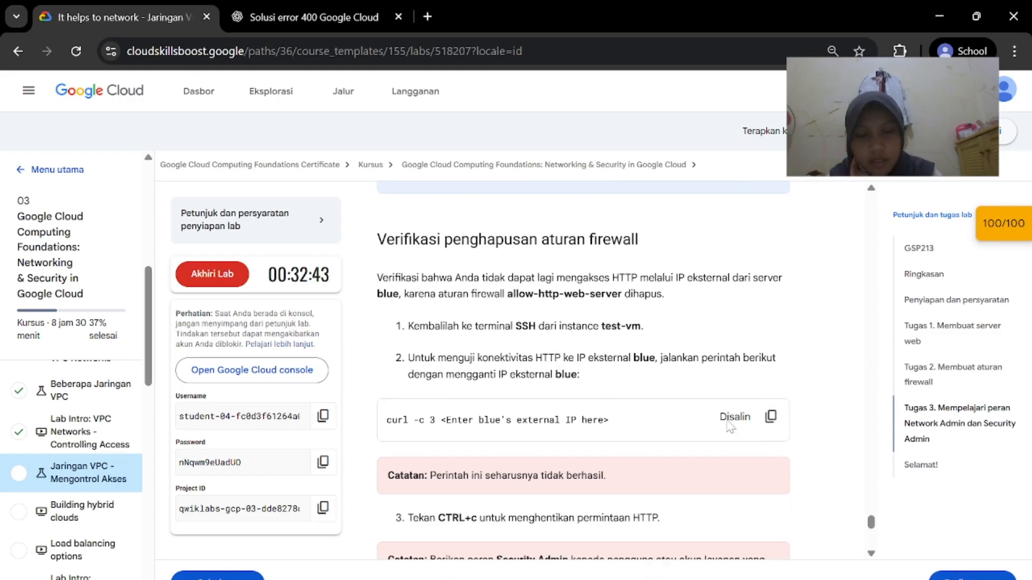
pyautogui.scroll(-2, 773, 441)
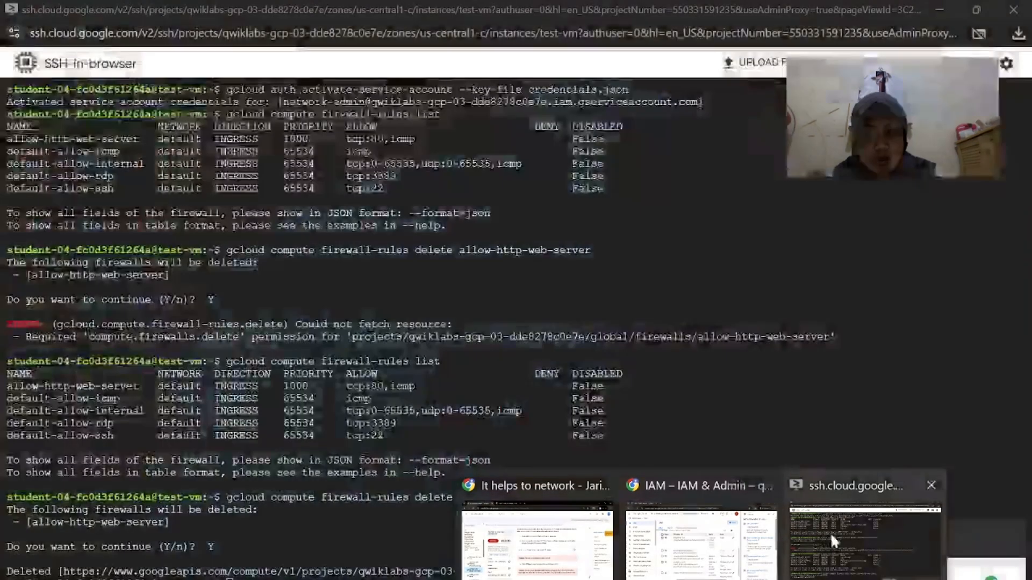
pyautogui.scroll(1, 580, 467)
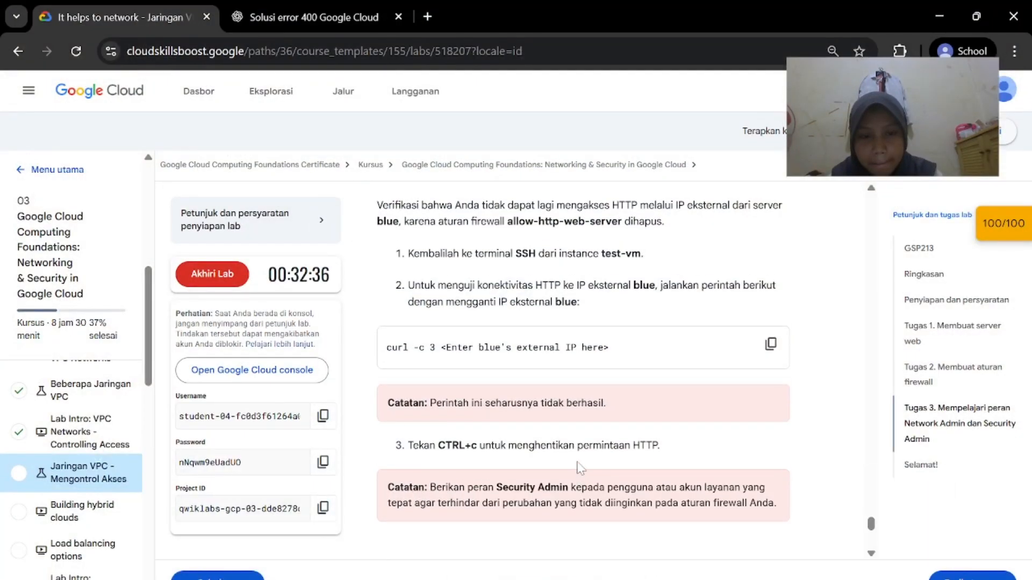
pyautogui.click(908, 516)
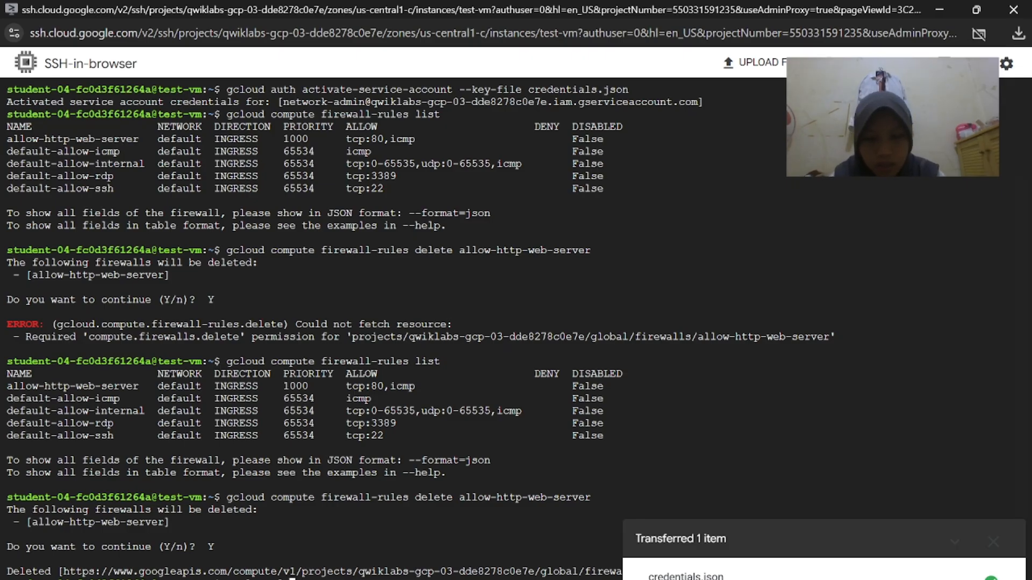
# Go to Compute Engine > VM instances in the Cloud Console
pyautogui.moveTo(703, 579)
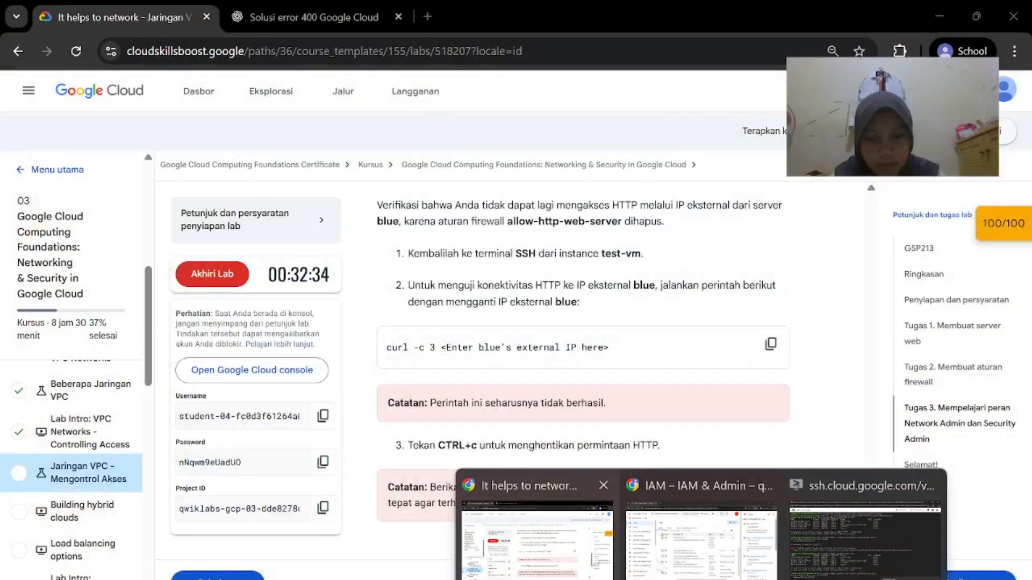
pyautogui.click(698, 538)
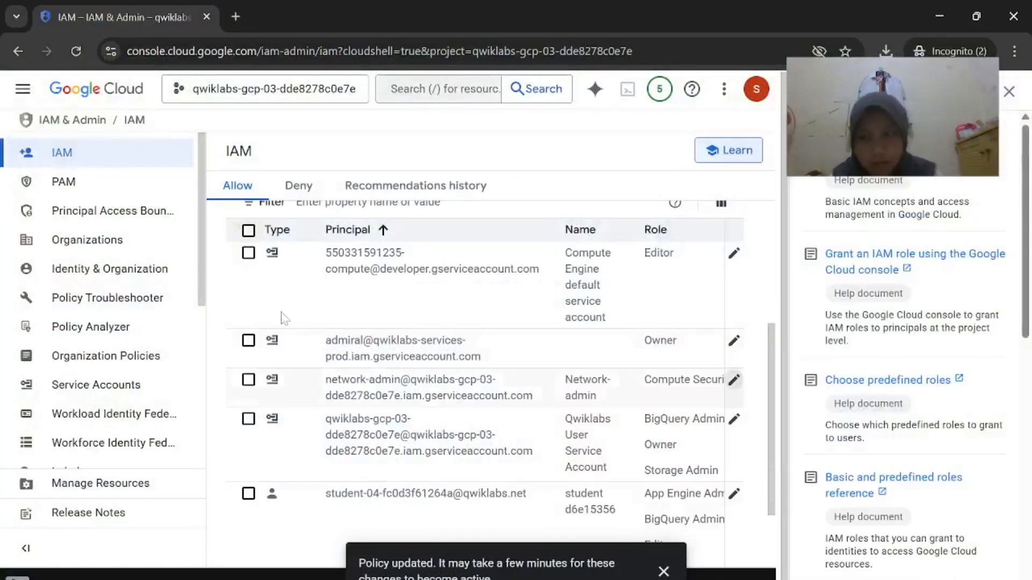
pyautogui.click(23, 88)
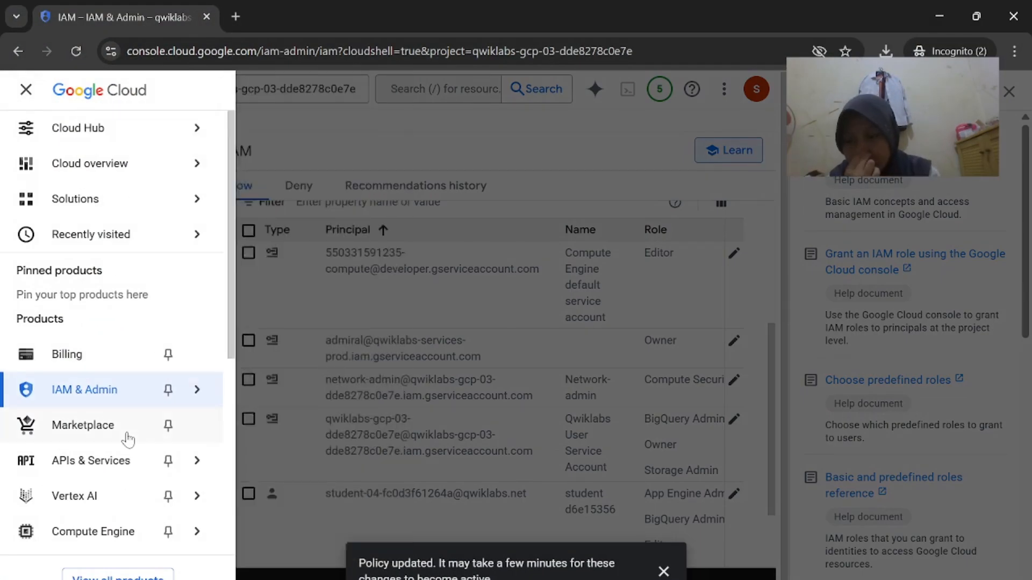
pyautogui.scroll(-1, 116, 492)
pyautogui.click(115, 490)
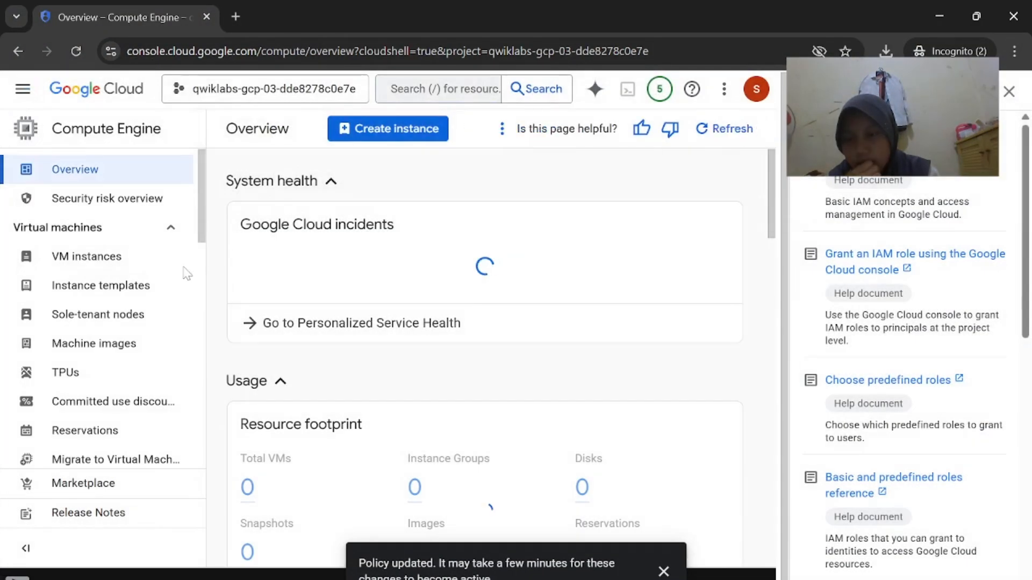
pyautogui.click(150, 263)
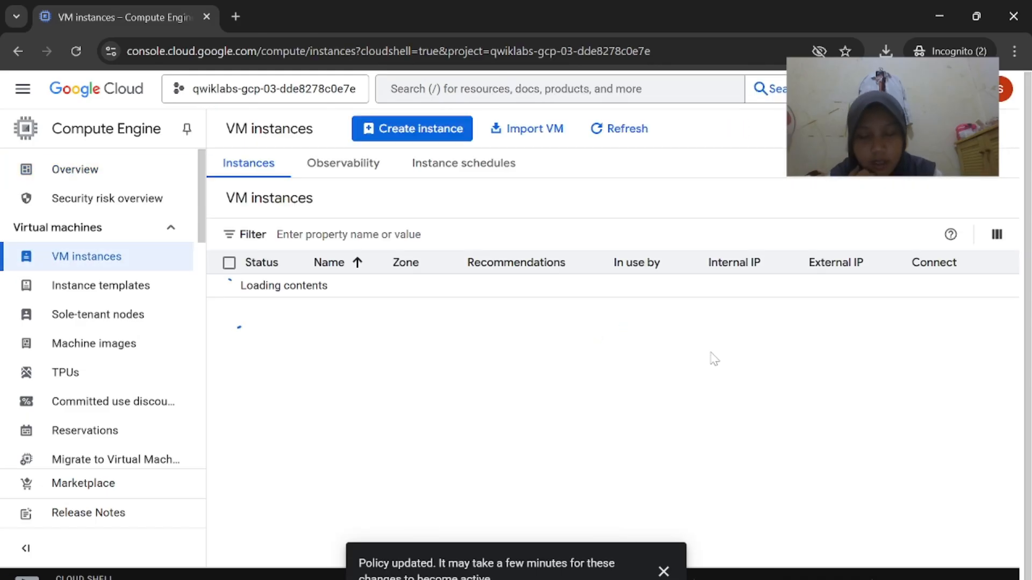
# Copy blue's external IP and run curl -c 3 34.122.140.83 from the test-vm terminal
pyautogui.click(854, 302)
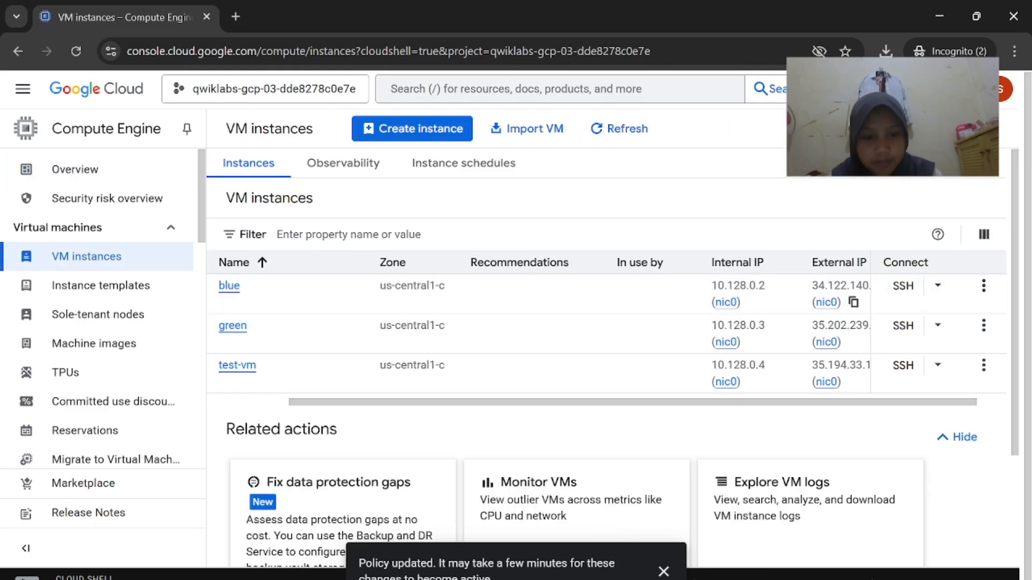
pyautogui.moveTo(702, 579)
pyautogui.click(867, 539)
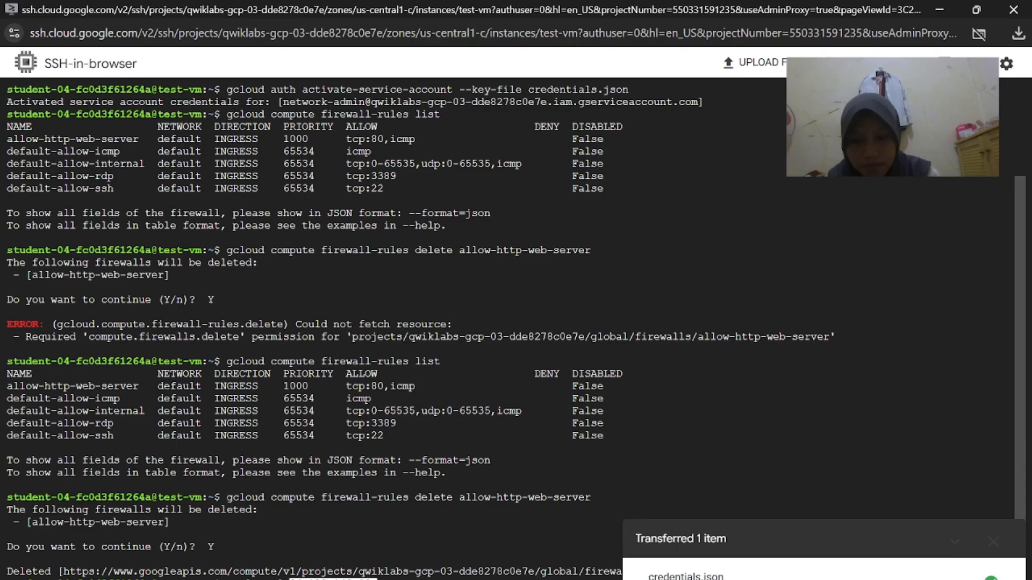
pyautogui.press('Return')
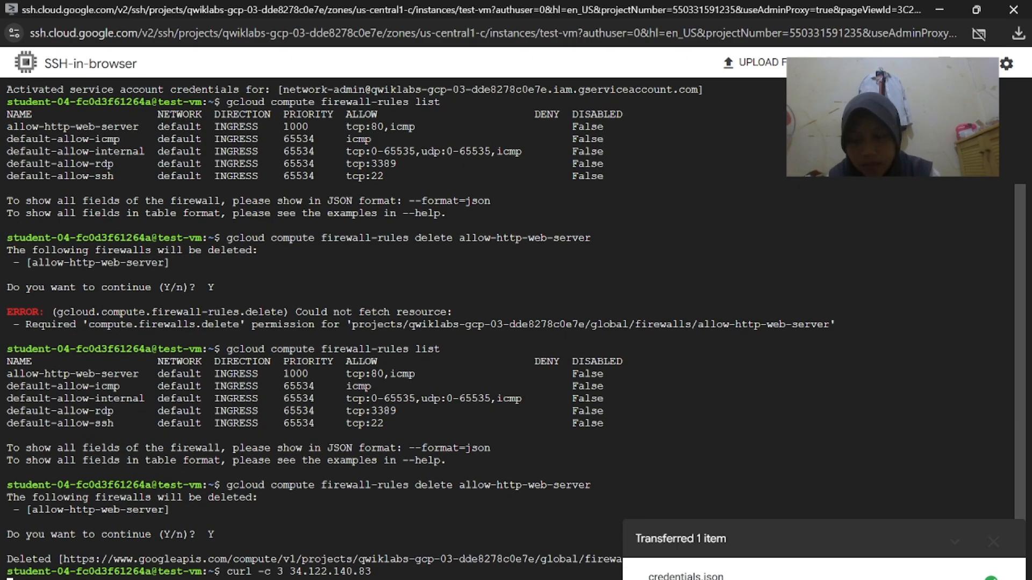
pyautogui.click(960, 542)
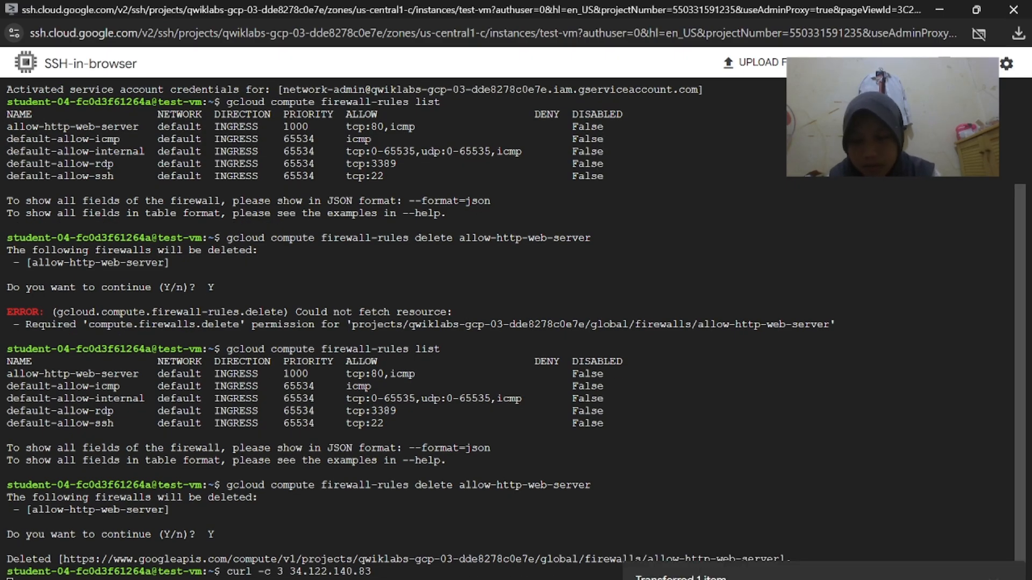
pyautogui.moveTo(602, 568)
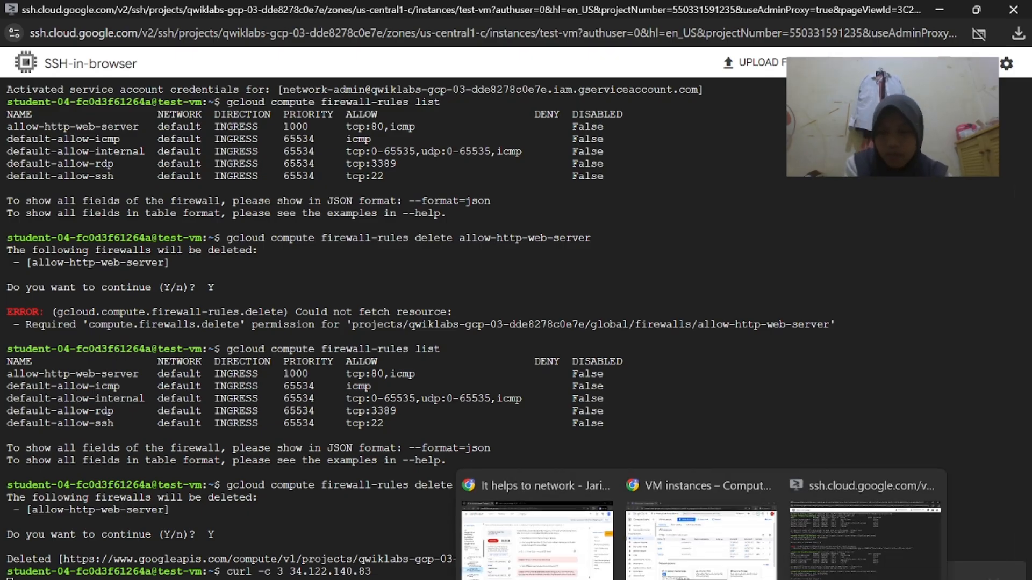
pyautogui.click(628, 499)
pyautogui.scroll(-2, 628, 500)
pyautogui.moveTo(704, 573)
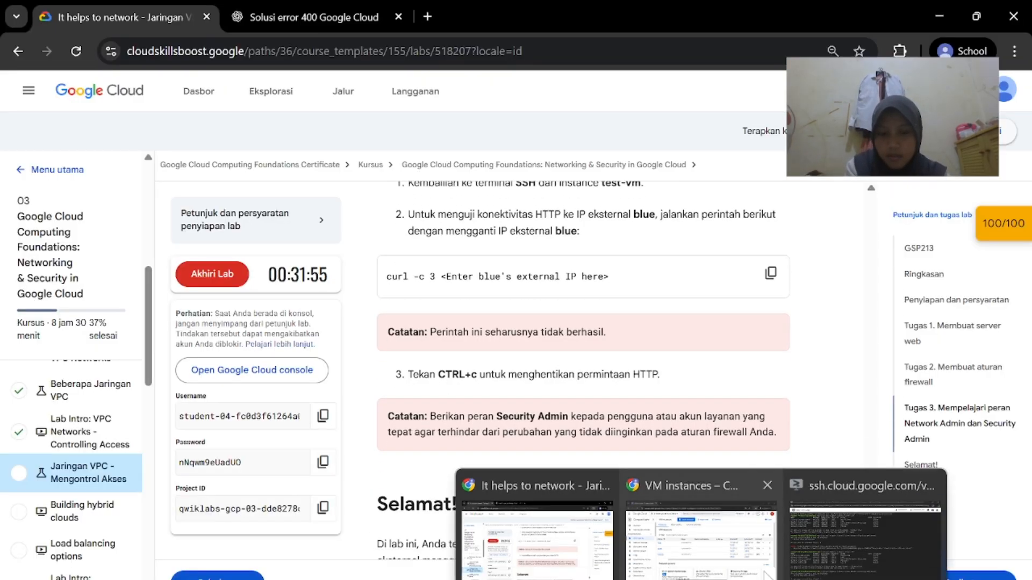
pyautogui.click(867, 519)
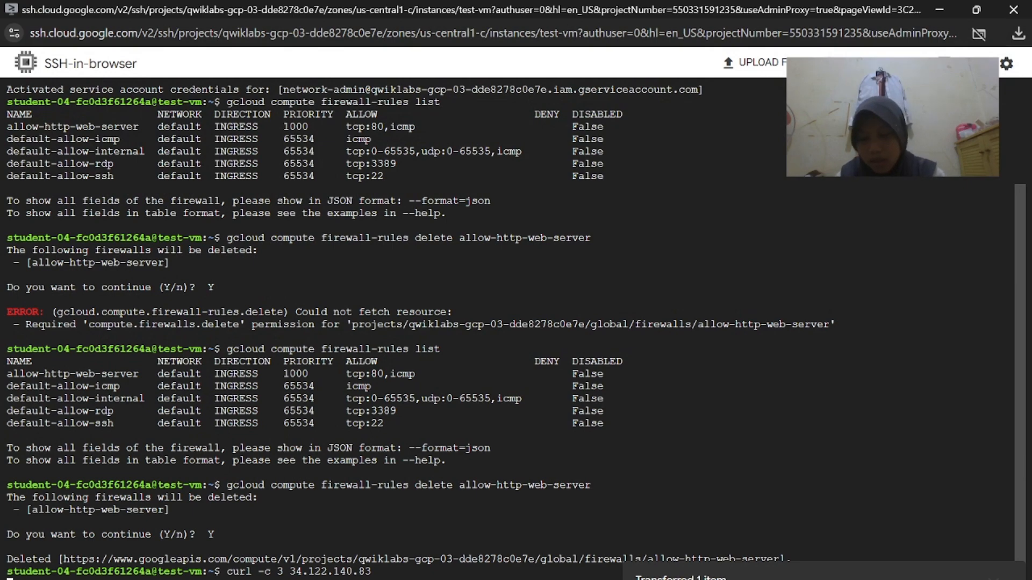
pyautogui.moveTo(674, 578)
pyautogui.click(625, 507)
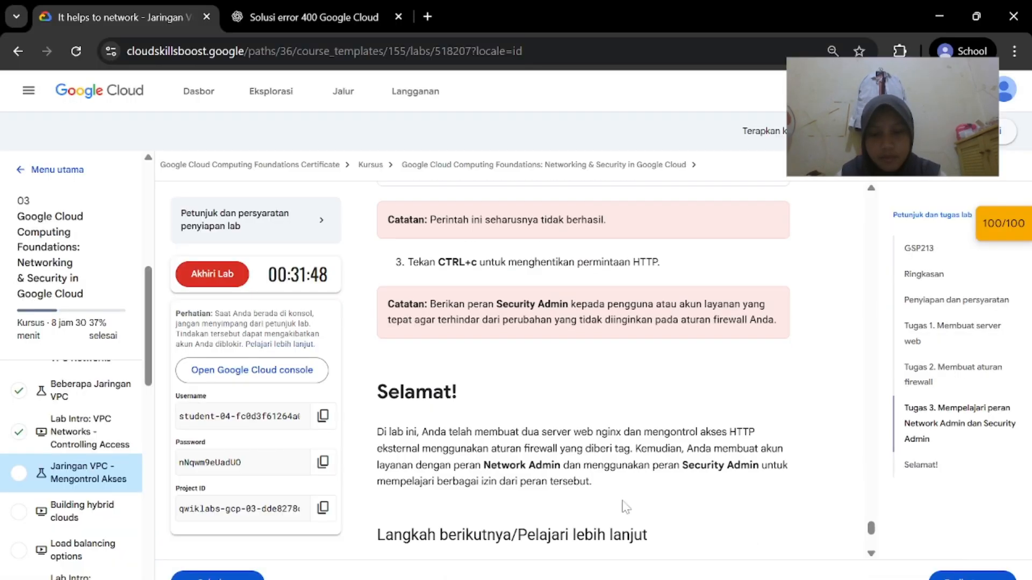
pyautogui.scroll(-1, 625, 507)
pyautogui.scroll(1, 680, 504)
pyautogui.scroll(-3, 680, 497)
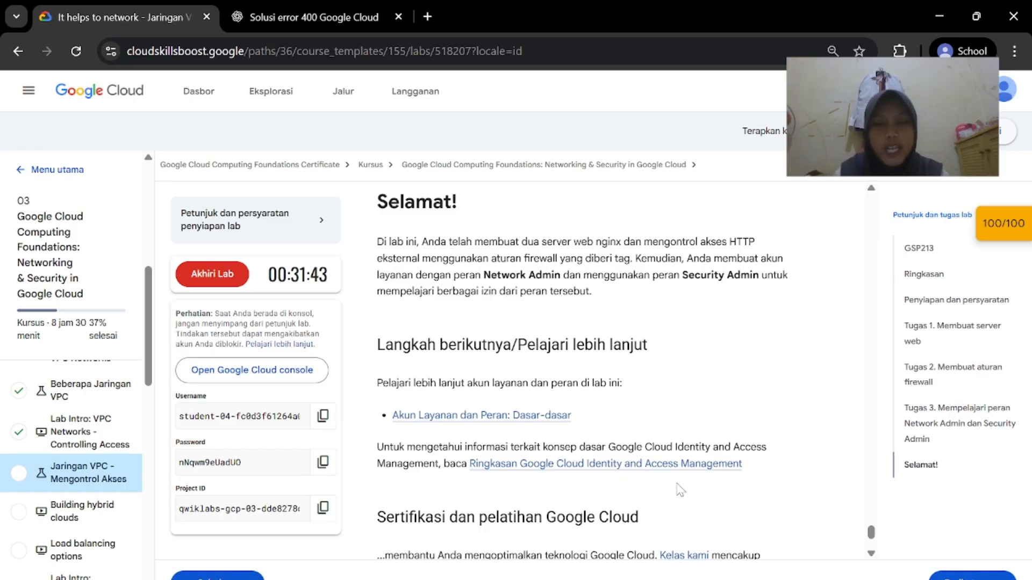
pyautogui.scroll(2, 680, 490)
pyautogui.scroll(-1, 680, 490)
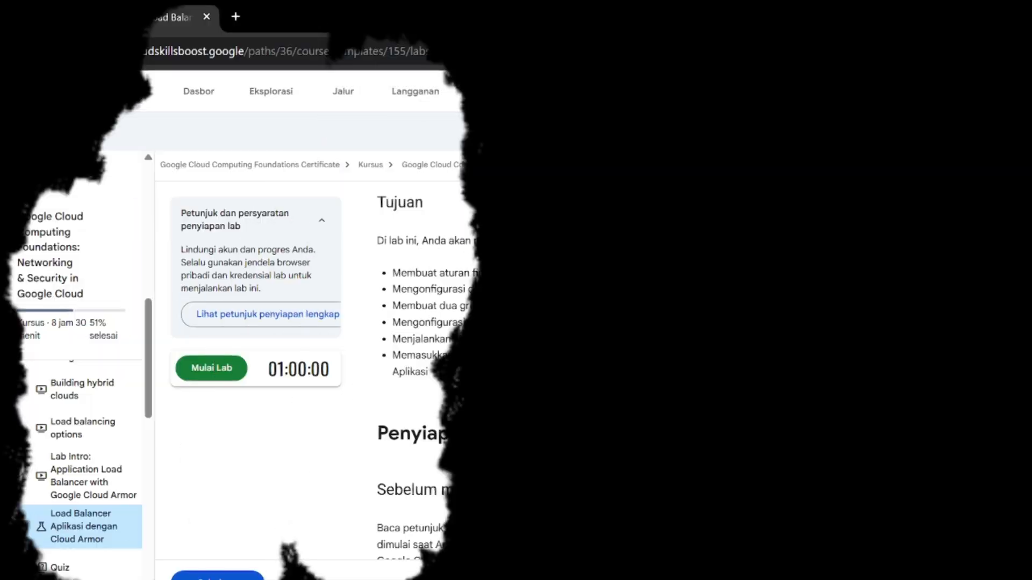
# Scroll the GSP215 Cloud Armor lab page and click Mulai Lab to start it
pyautogui.scroll(10, 720, 455)
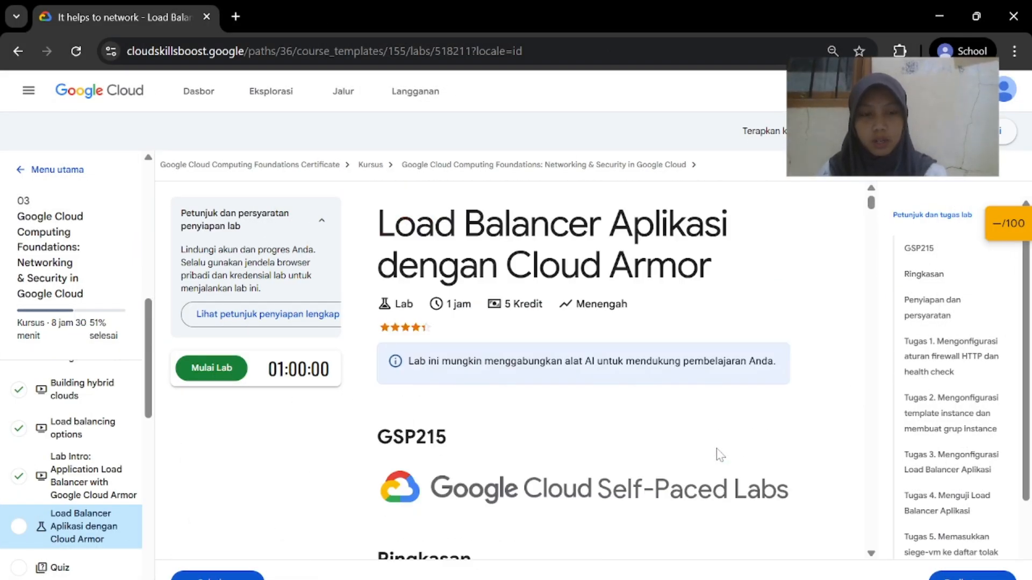
pyautogui.scroll(-2, 904, 386)
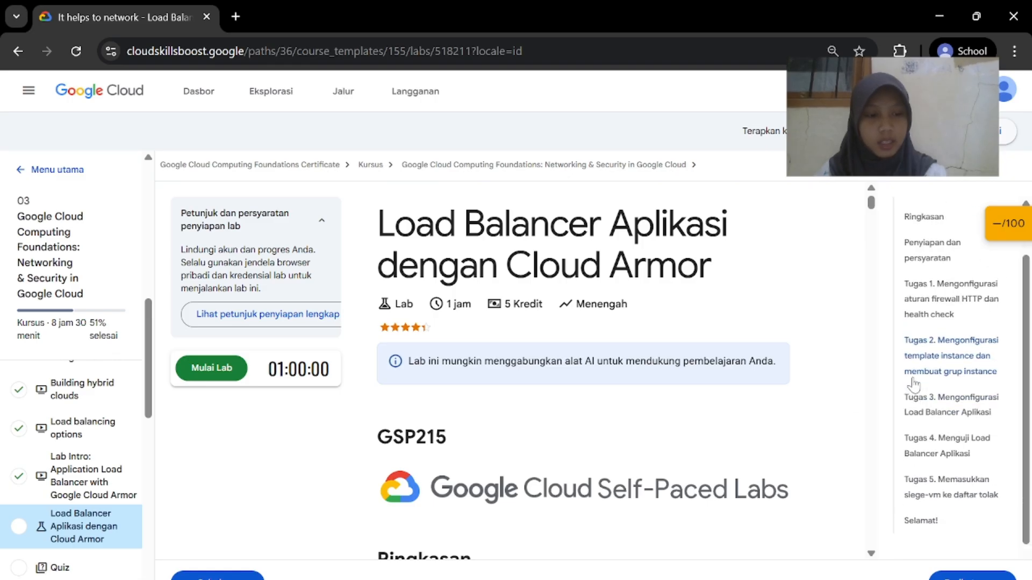
pyautogui.scroll(2, 912, 384)
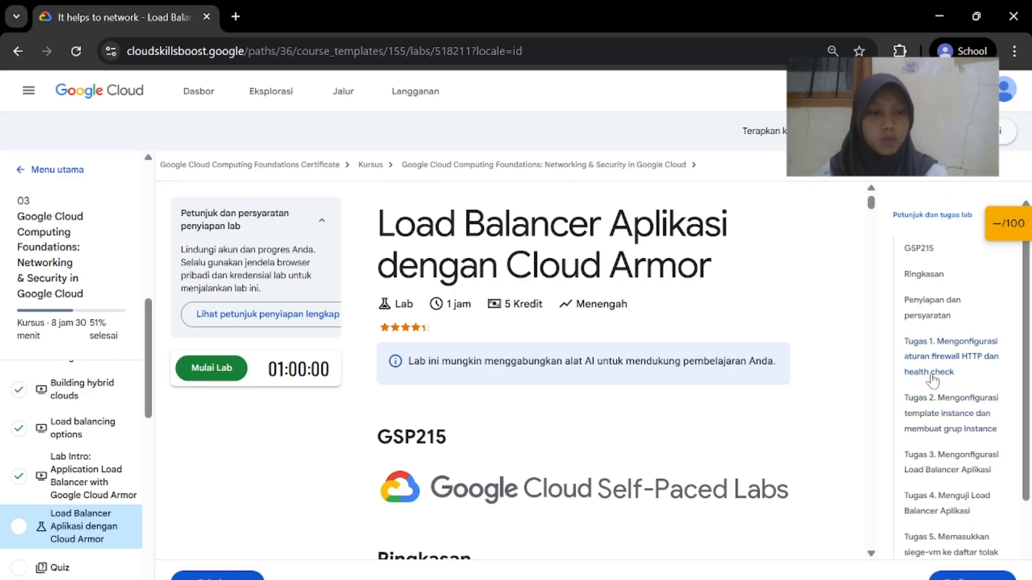
pyautogui.scroll(-3, 942, 422)
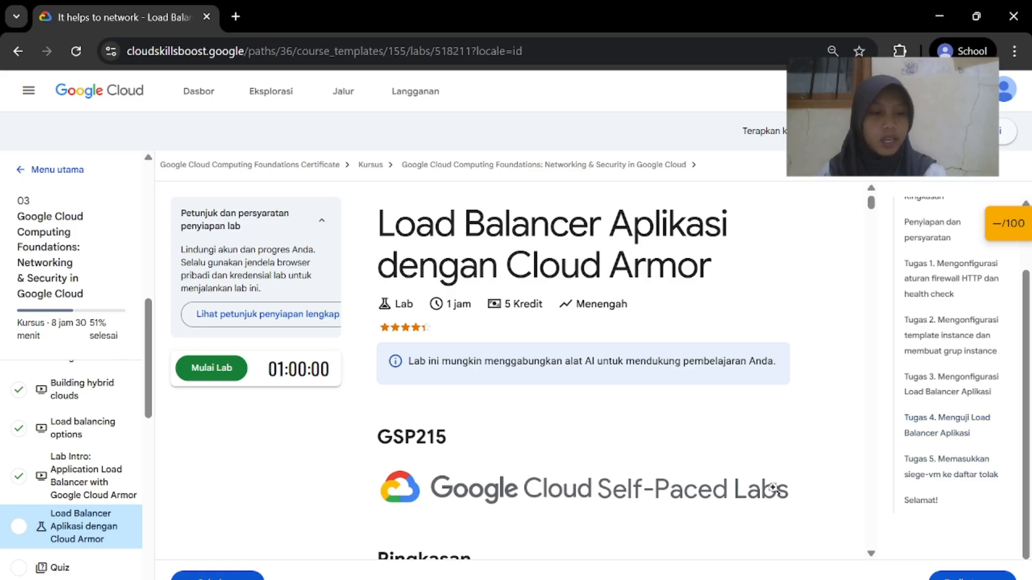
pyautogui.scroll(-10, 715, 494)
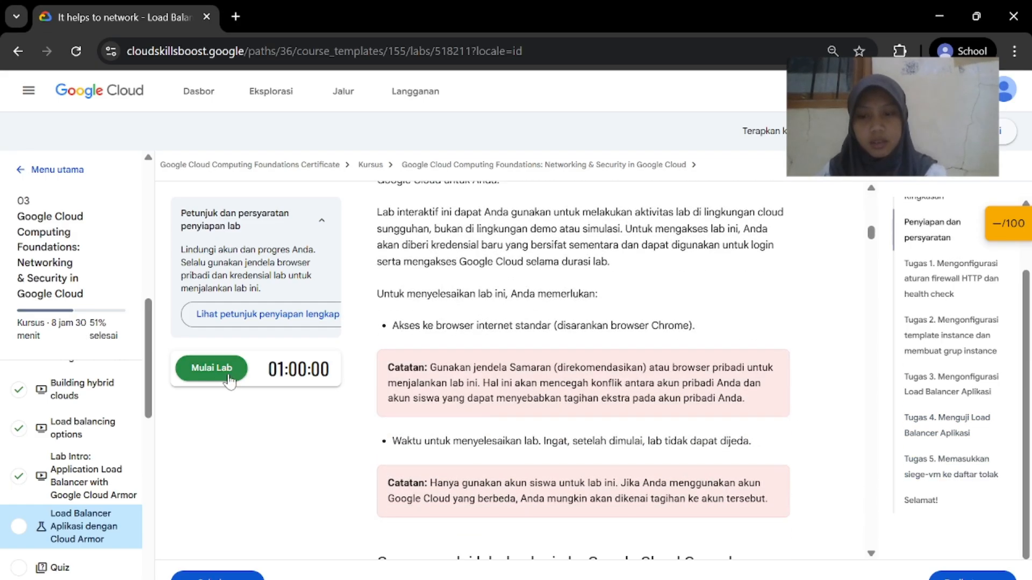
pyautogui.click(229, 376)
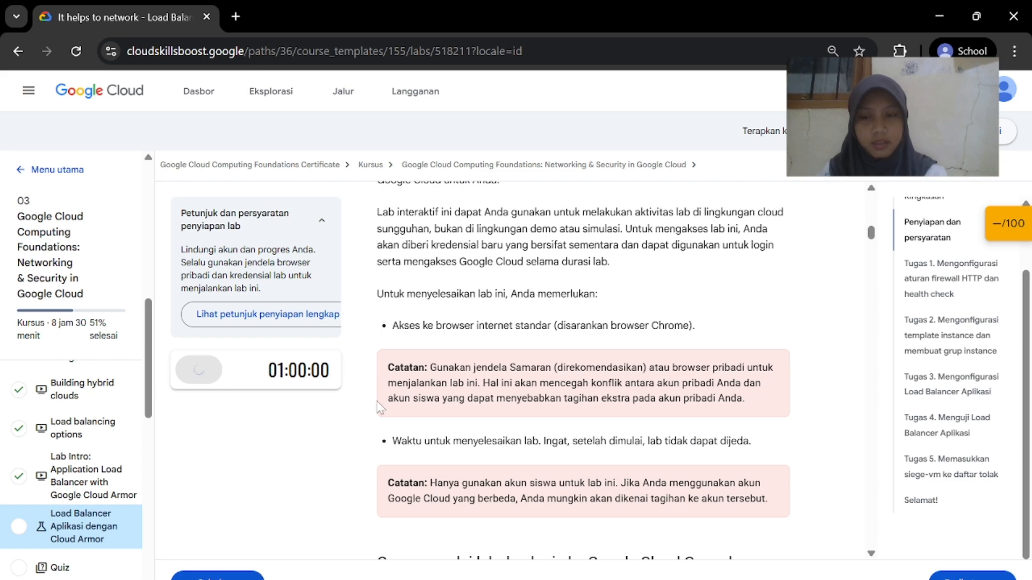
pyautogui.scroll(-15, 549, 391)
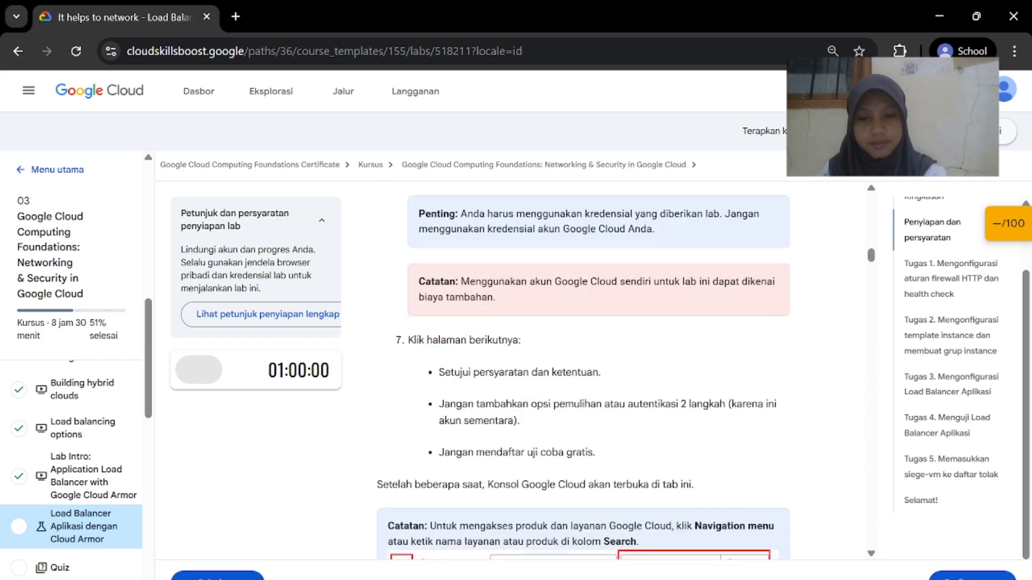
pyautogui.scroll(3, 549, 391)
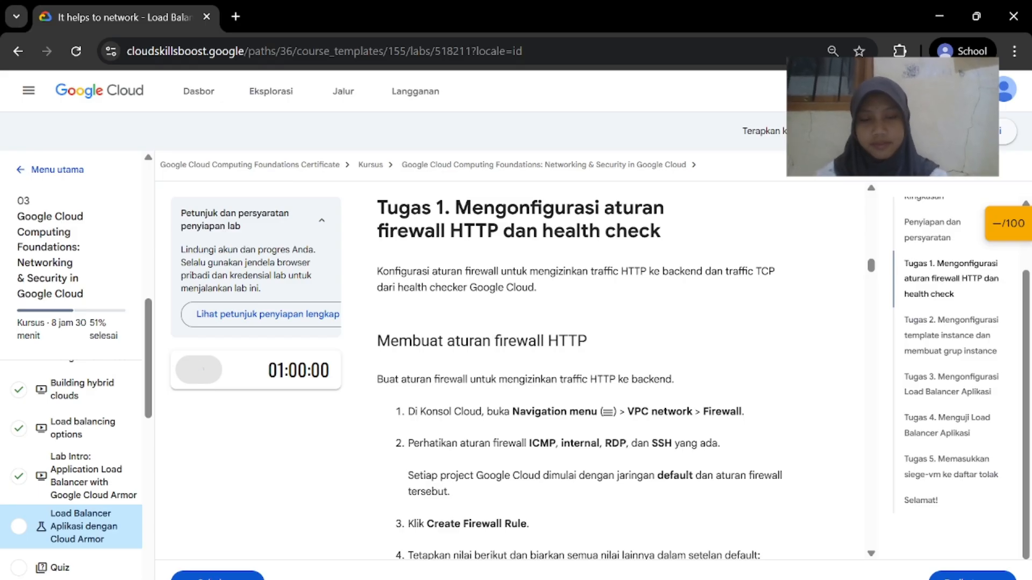
# Open the Cloud console link in an incognito window, dismiss the notice and accept the Terms of Service
pyautogui.rightClick(236, 391)
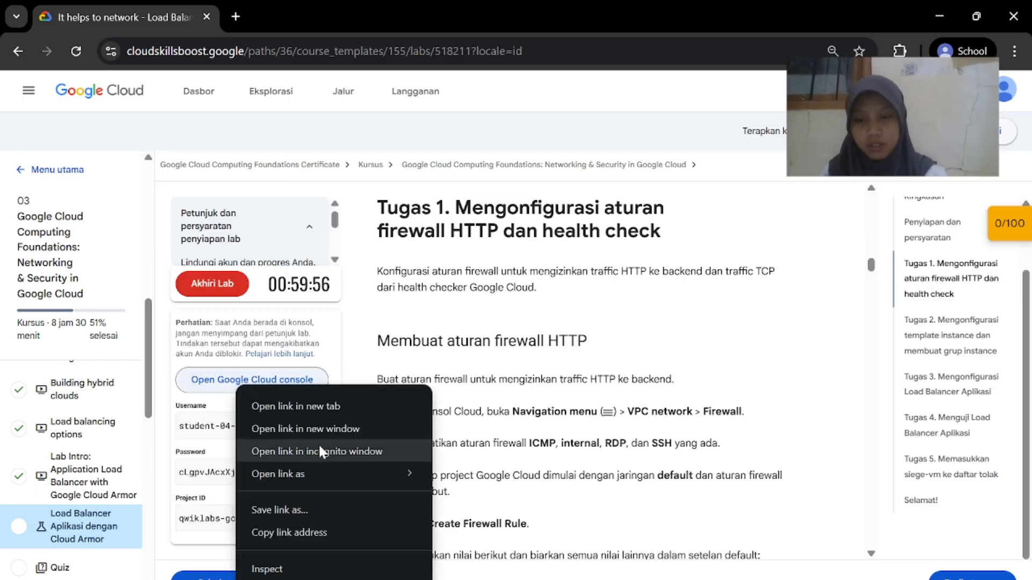
pyautogui.click(322, 449)
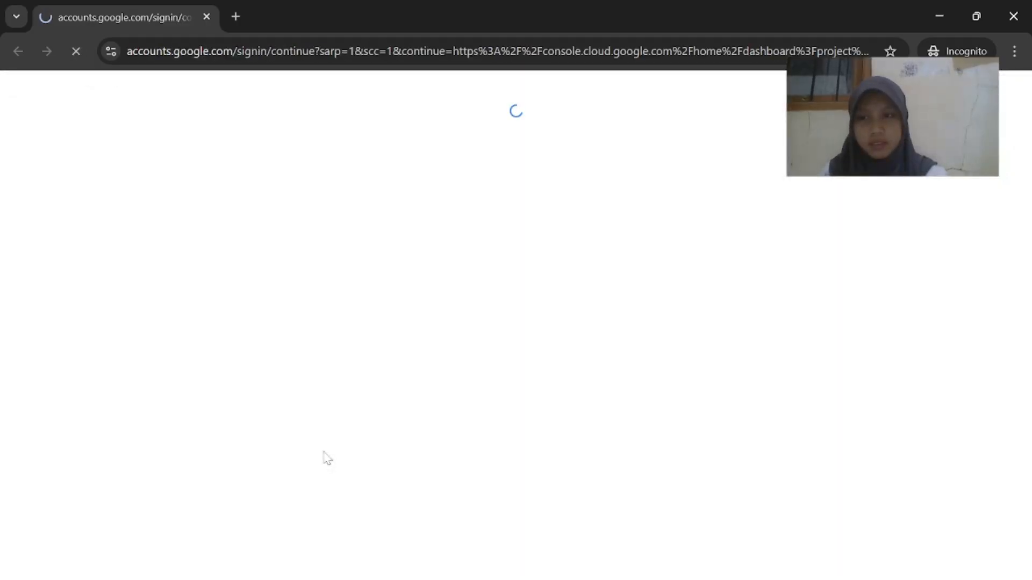
pyautogui.click(558, 535)
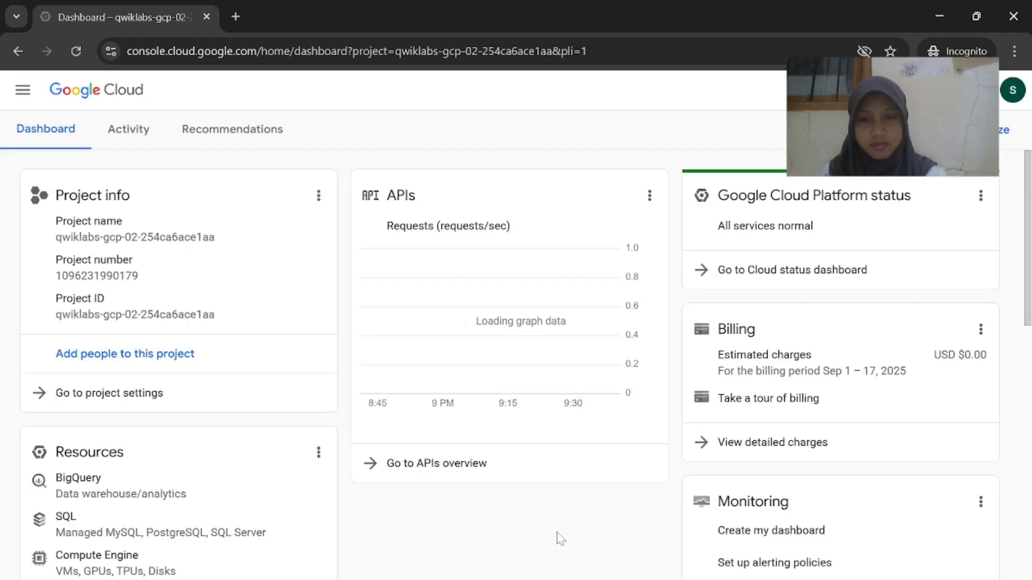
pyautogui.scroll(-3, 410, 406)
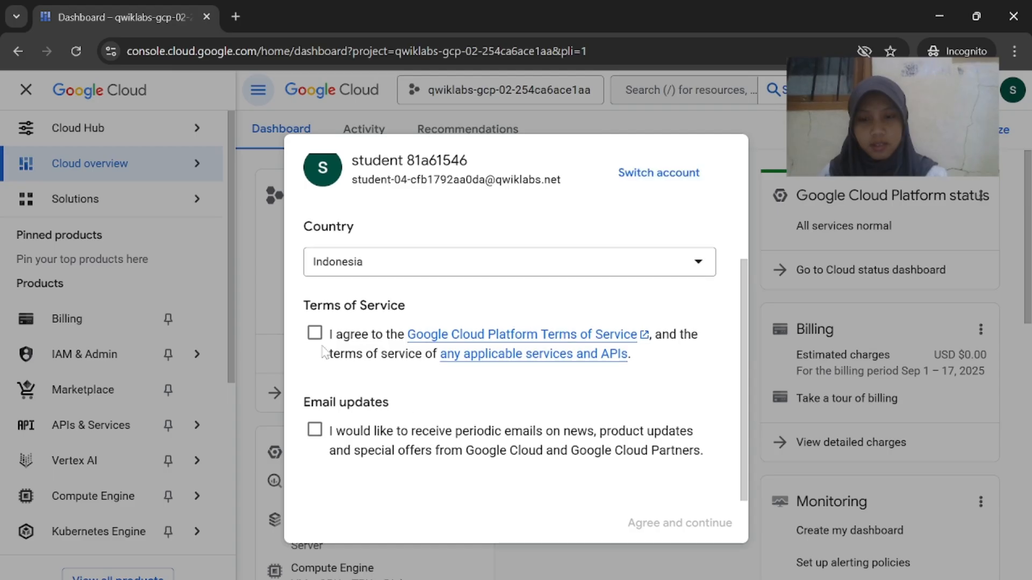
pyautogui.click(662, 522)
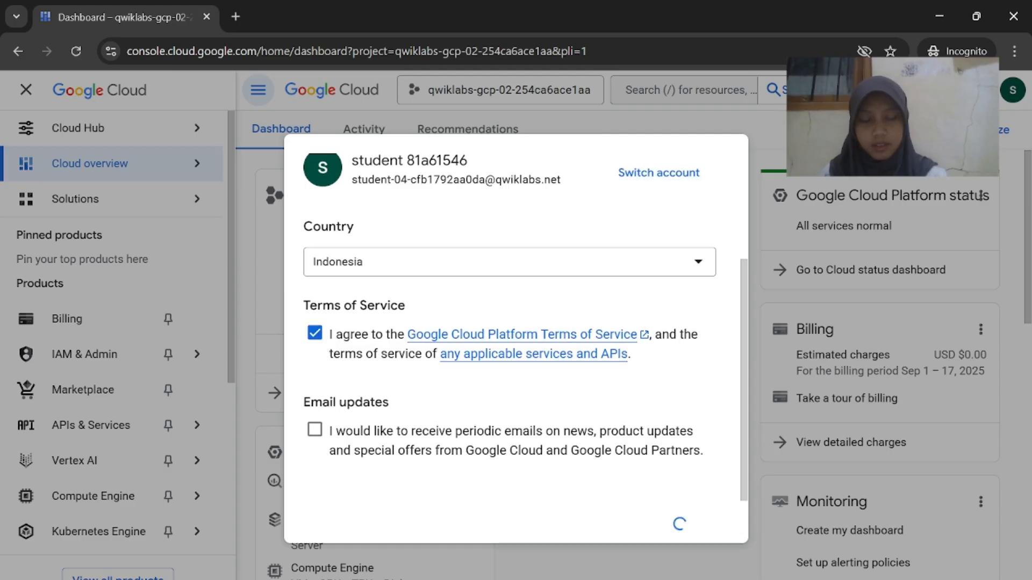
# Review the lab instructions, then return to the new project's console dashboard
pyautogui.click(649, 555)
pyautogui.scroll(1, 647, 511)
pyautogui.scroll(-1, 647, 512)
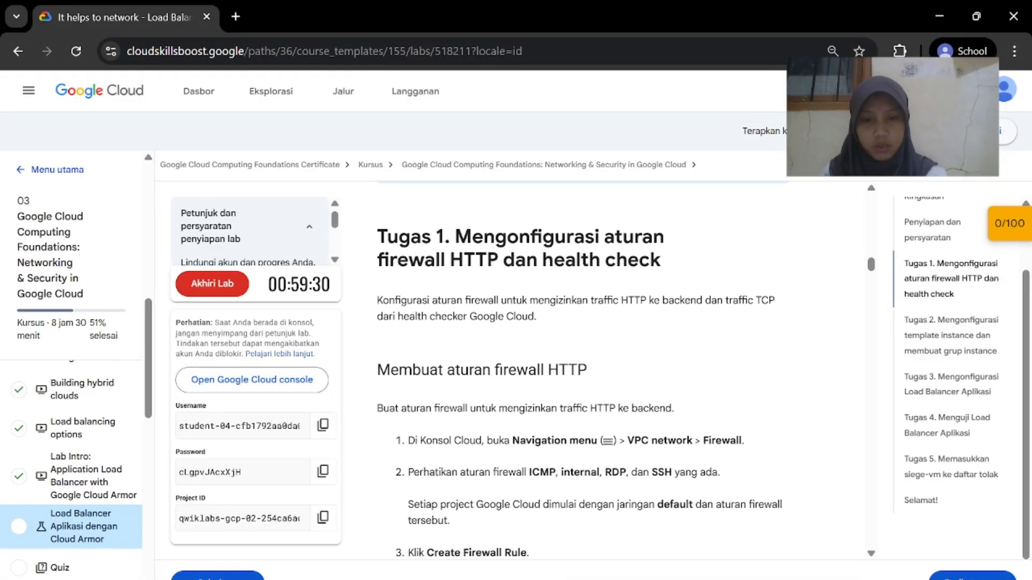
pyautogui.scroll(-1, 647, 511)
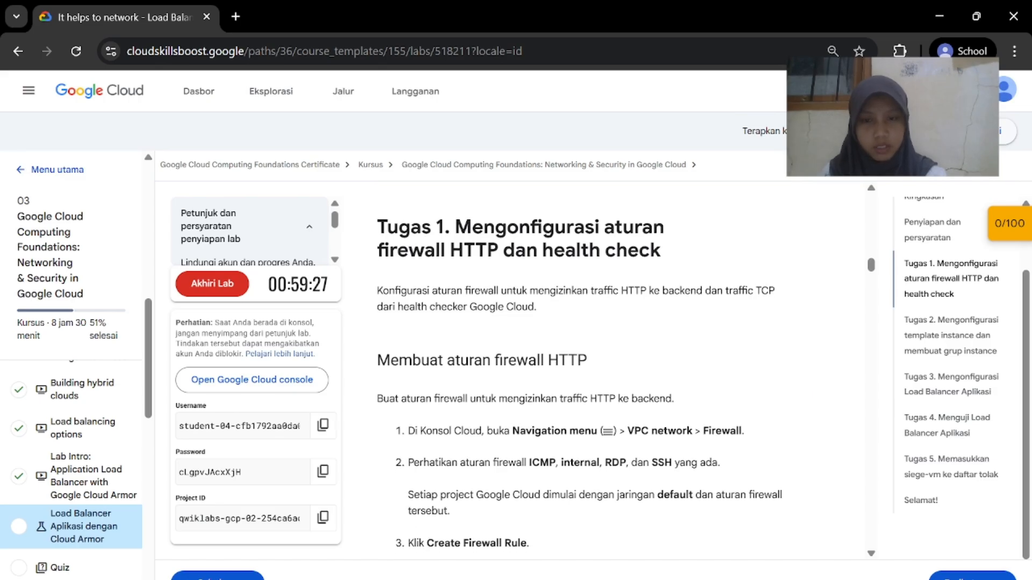
pyautogui.scroll(-2, 648, 511)
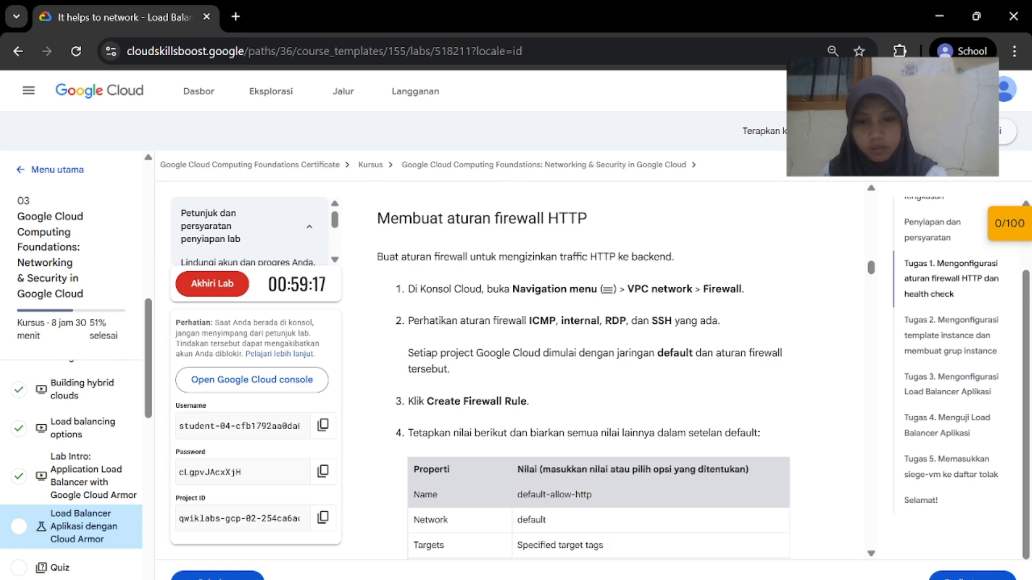
pyautogui.moveTo(683, 579)
pyautogui.click(766, 529)
# Go to the VPC network Firewall policies page
pyautogui.scroll(-5, 113, 433)
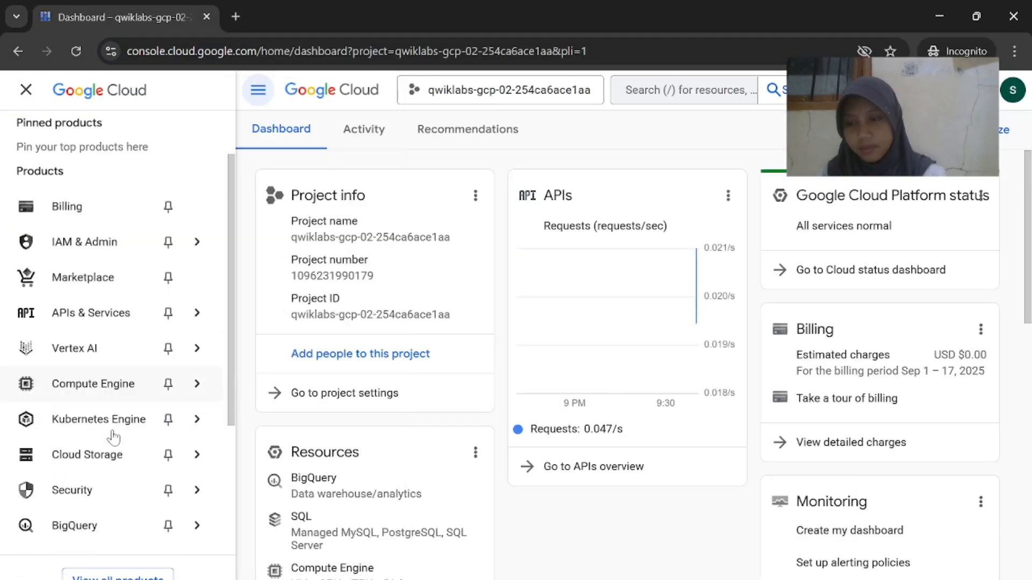
pyautogui.moveTo(111, 486)
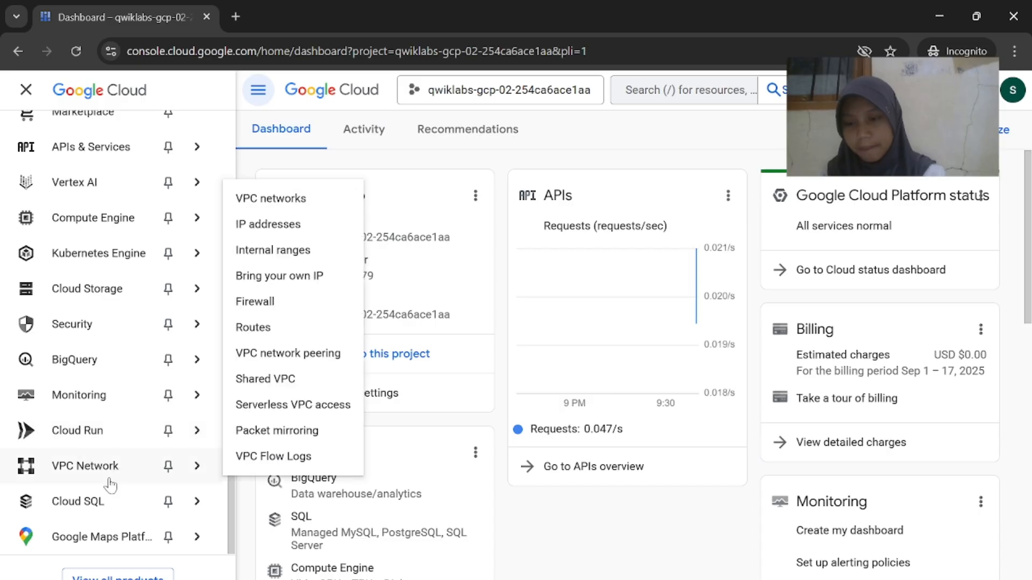
pyautogui.click(294, 301)
pyautogui.moveTo(682, 579)
pyautogui.click(597, 530)
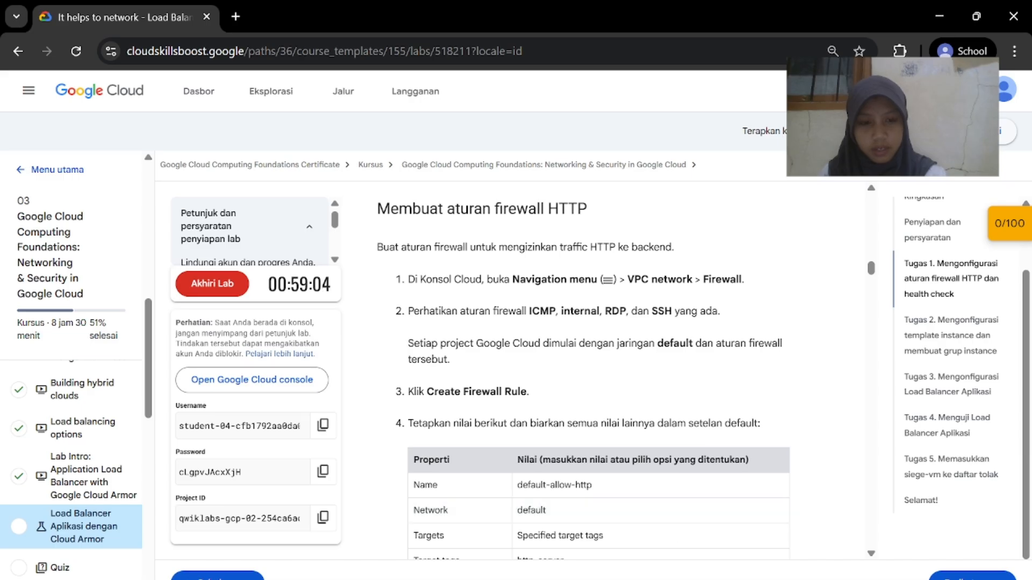
pyautogui.moveTo(682, 579)
pyautogui.click(680, 511)
# Check the lab steps, then click Create firewall rule on the Firewall policies page
pyautogui.scroll(-12, 682, 511)
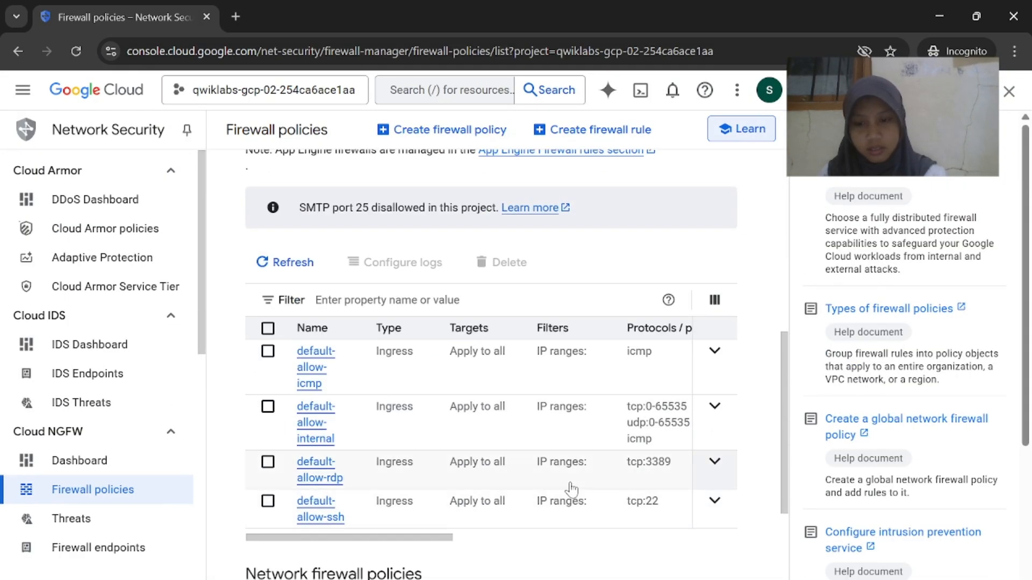
pyautogui.scroll(11, 572, 486)
pyautogui.scroll(-8, 571, 489)
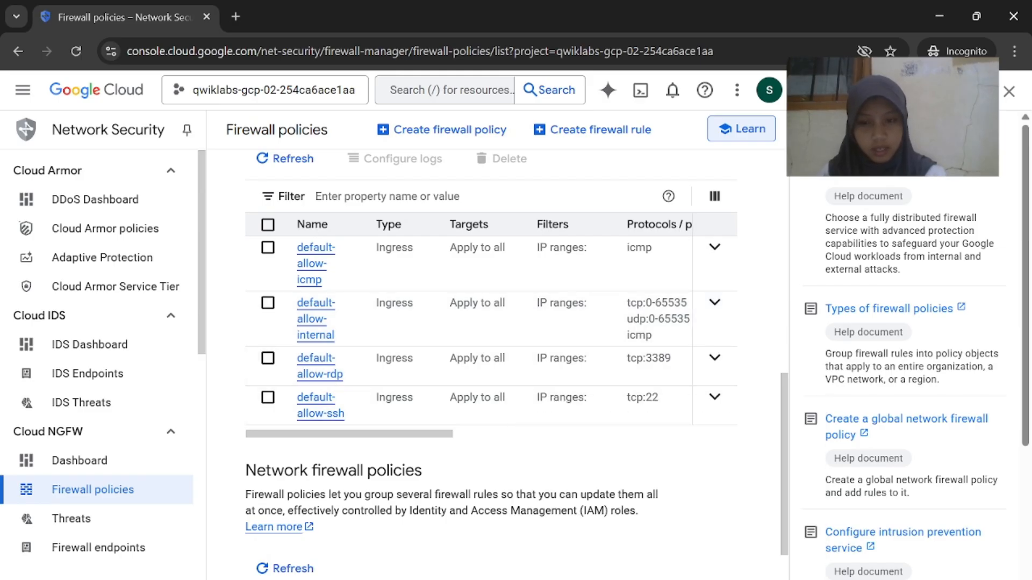
pyautogui.moveTo(684, 579)
pyautogui.click(584, 537)
pyautogui.scroll(-3, 579, 474)
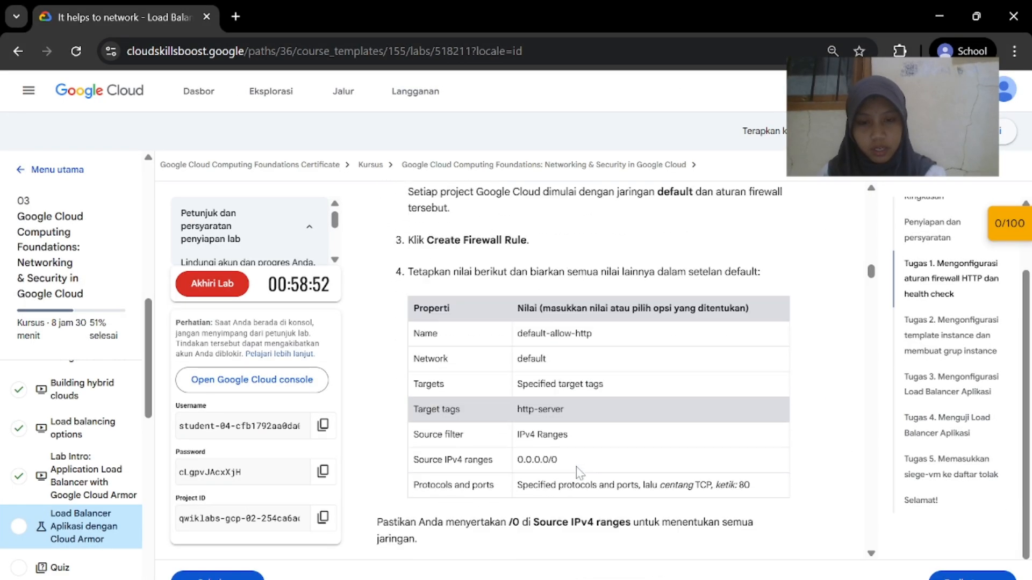
pyautogui.scroll(1, 577, 473)
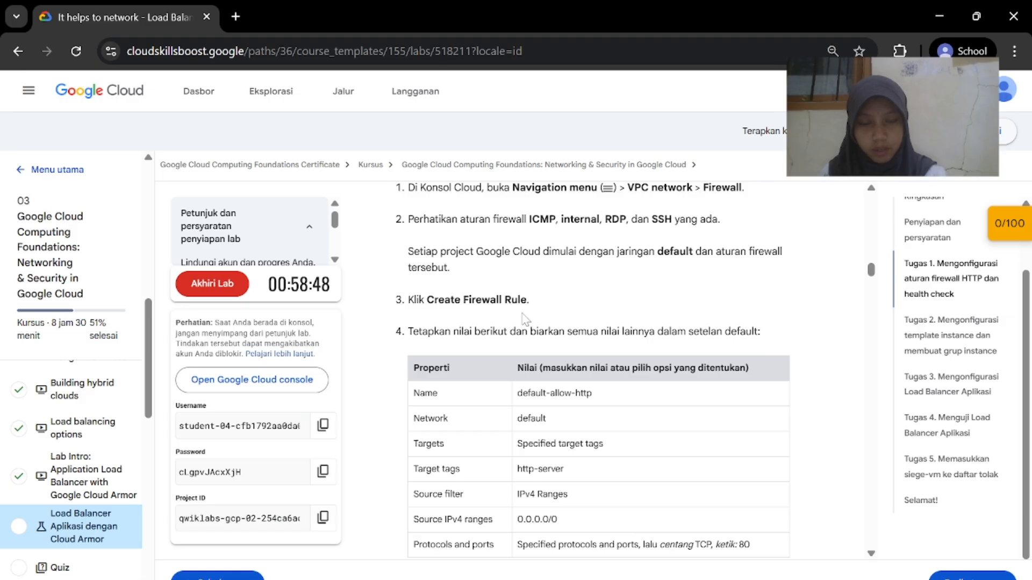
pyautogui.moveTo(684, 579)
pyautogui.click(838, 532)
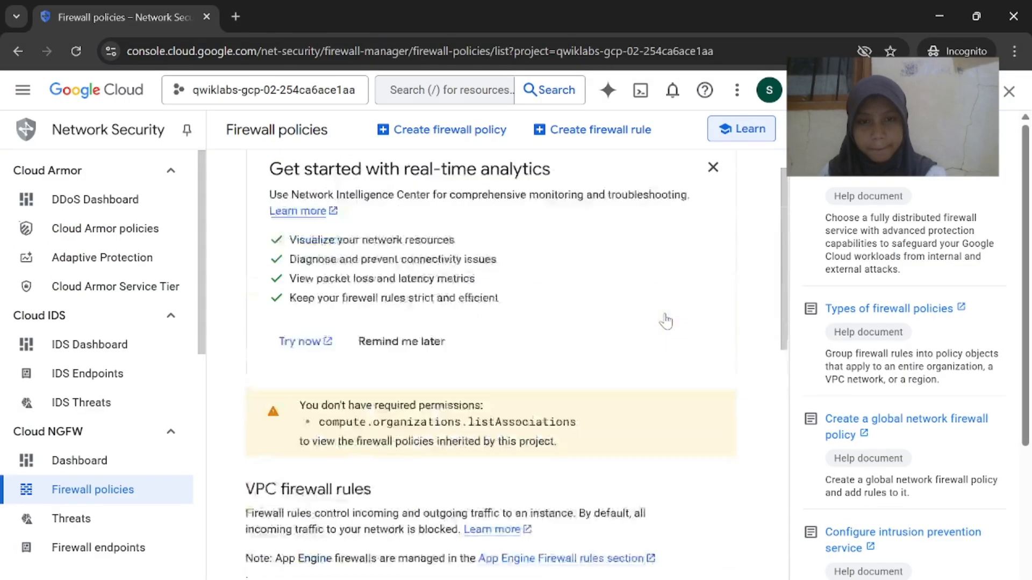
pyautogui.click(608, 129)
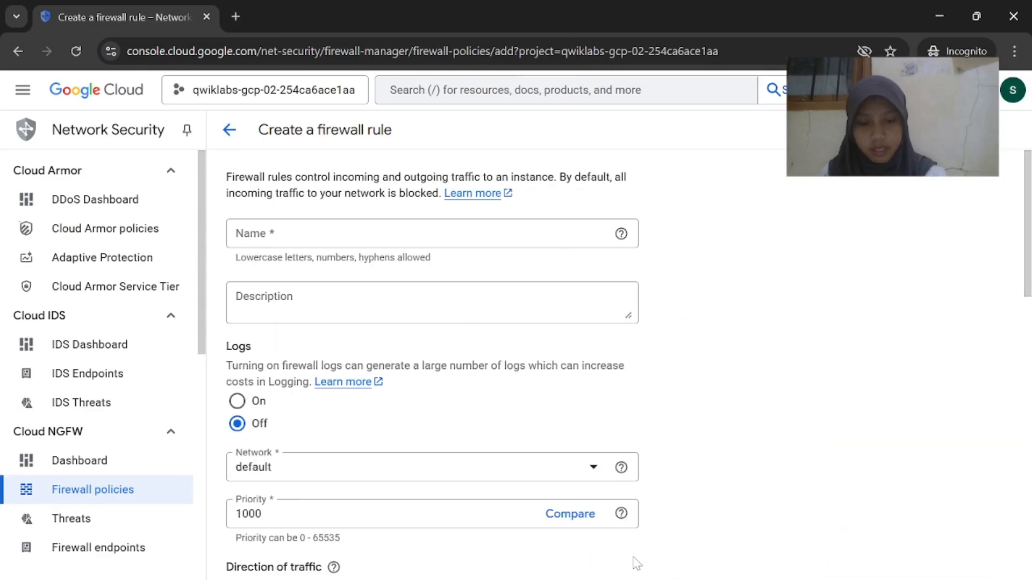
# Enter the rule name default-allow-http, checking it against the lab instructions
pyautogui.moveTo(608, 129); pyautogui.dragTo(684, 579)
pyautogui.click(683, 579)
pyautogui.click(600, 532)
pyautogui.scroll(-2, 594, 488)
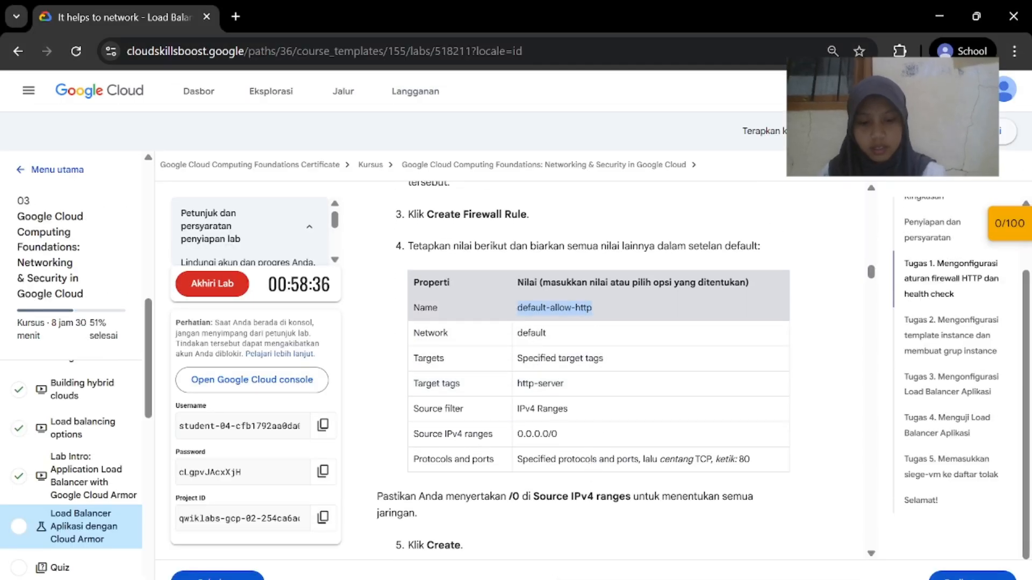
pyautogui.moveTo(684, 579)
pyautogui.click(831, 530)
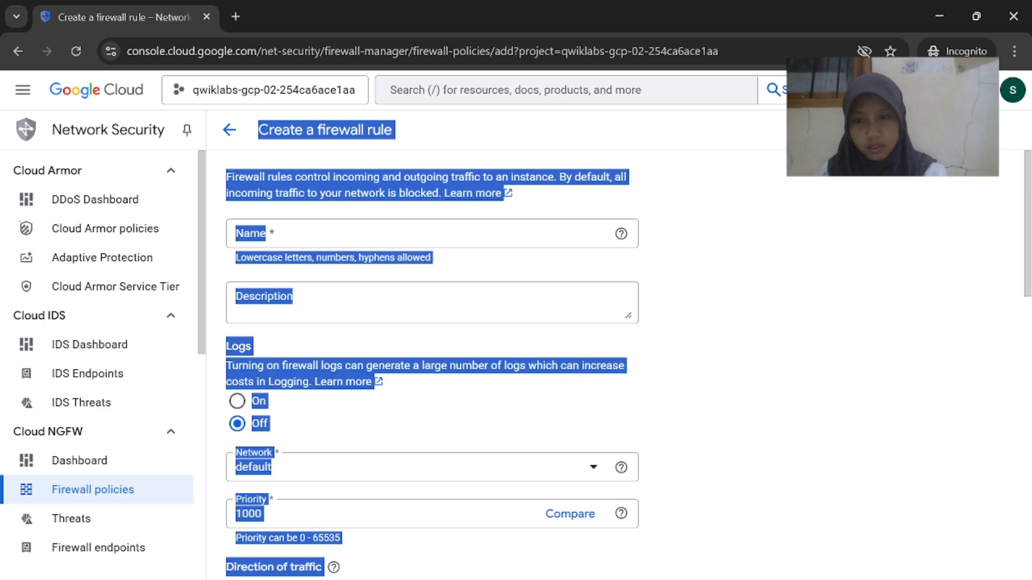
pyautogui.click(424, 233)
pyautogui.moveTo(683, 579)
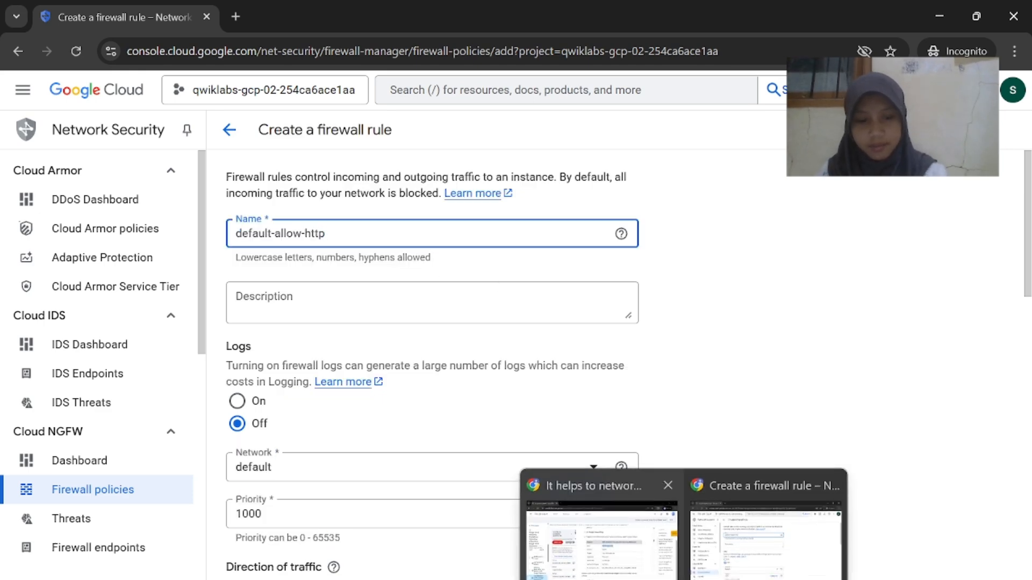
pyautogui.click(559, 532)
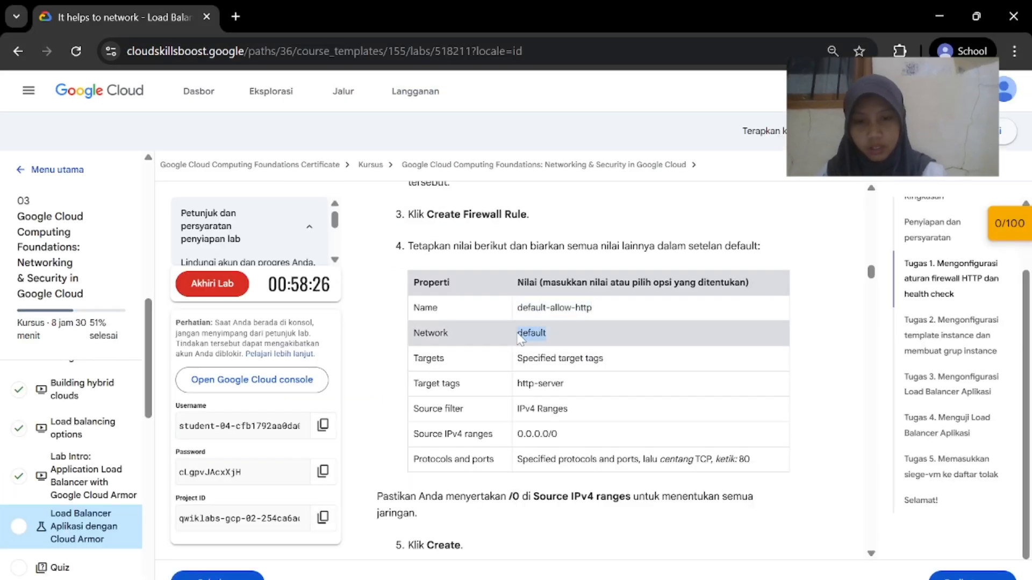
pyautogui.moveTo(684, 579)
pyautogui.click(765, 520)
# Set the rule's target tag to http-server as given in the lab
pyautogui.scroll(-6, 540, 418)
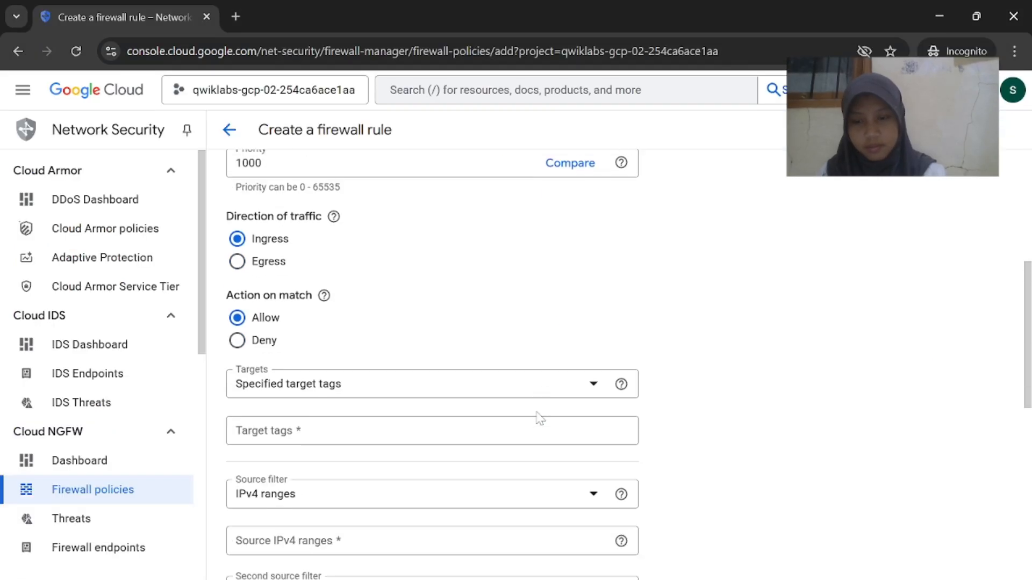
pyautogui.scroll(5, 476, 398)
pyautogui.scroll(-3, 449, 396)
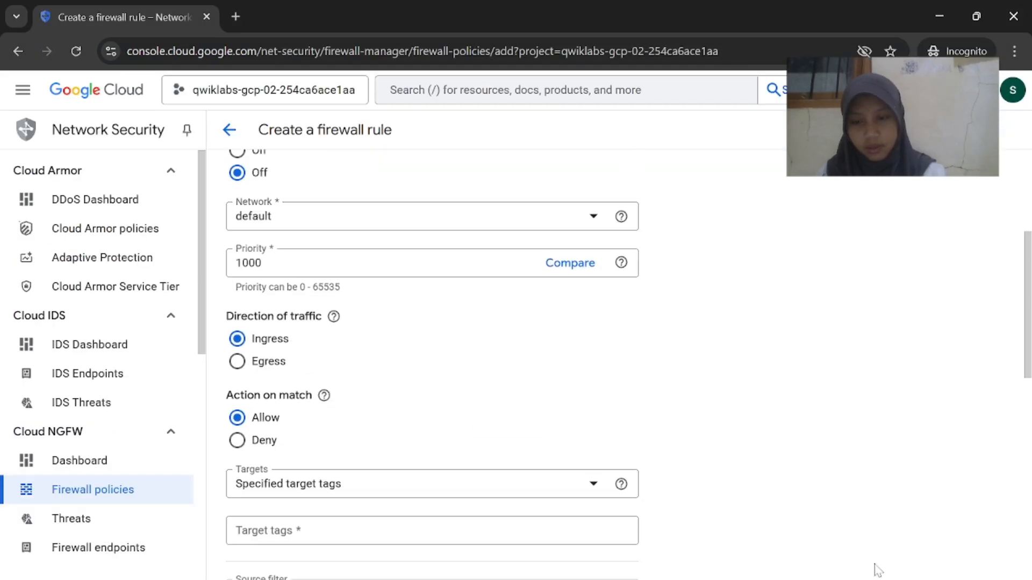
pyautogui.moveTo(683, 579)
pyautogui.click(624, 556)
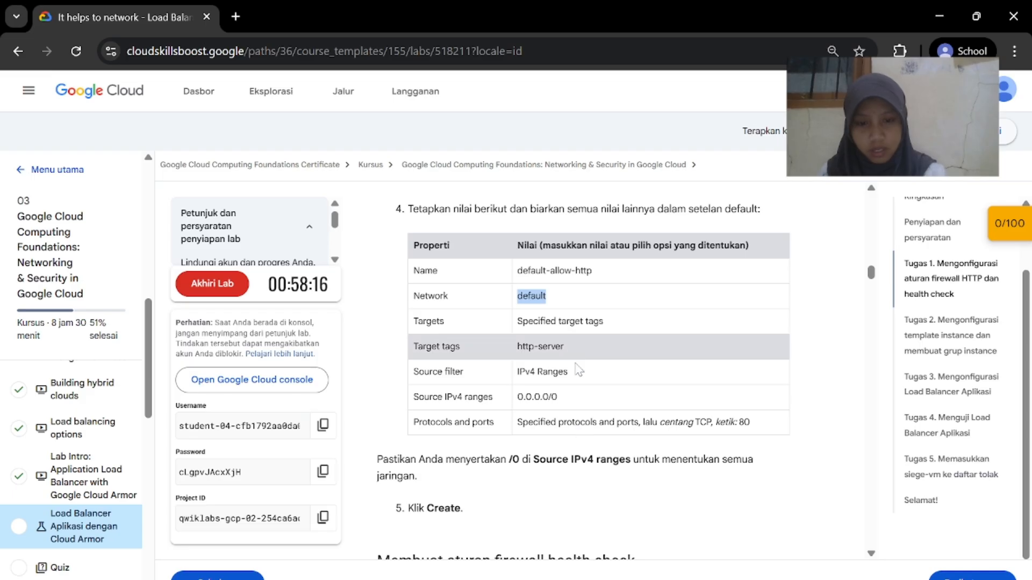
pyautogui.hotkey('alt', 'Tab')
pyautogui.scroll(-1, 479, 433)
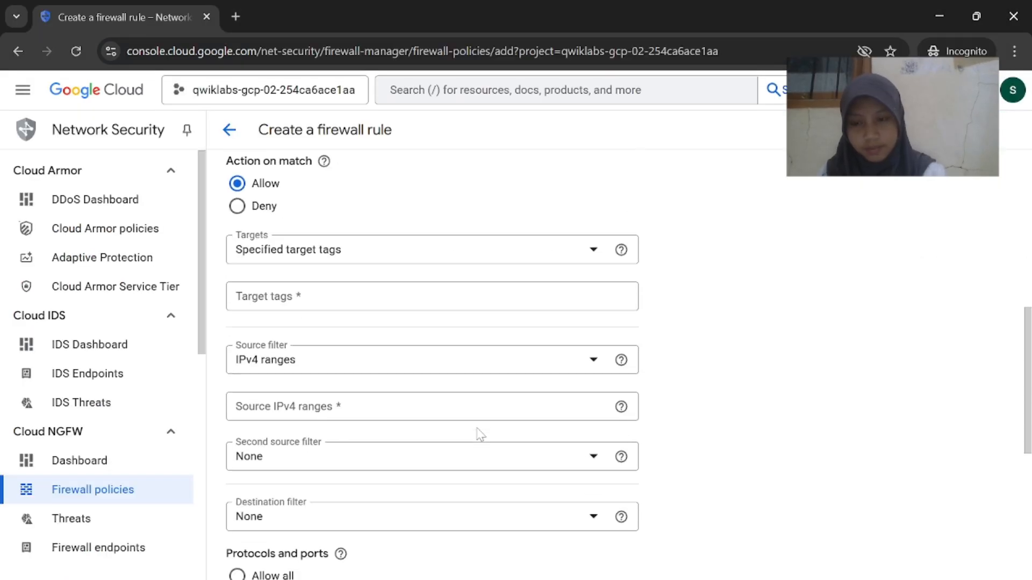
pyautogui.hotkey('alt', 'Tab')
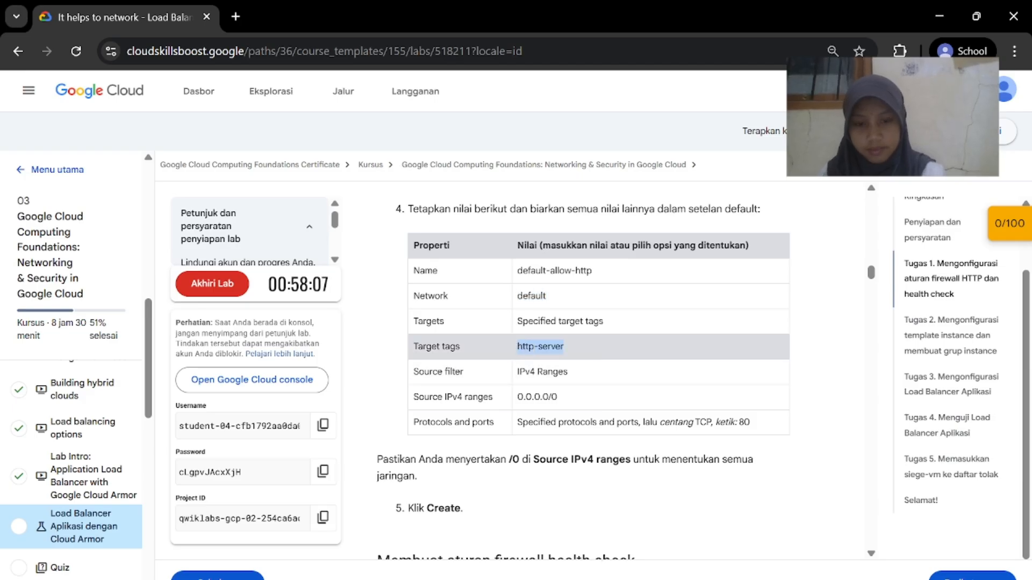
pyautogui.hotkey('alt', 'Tab')
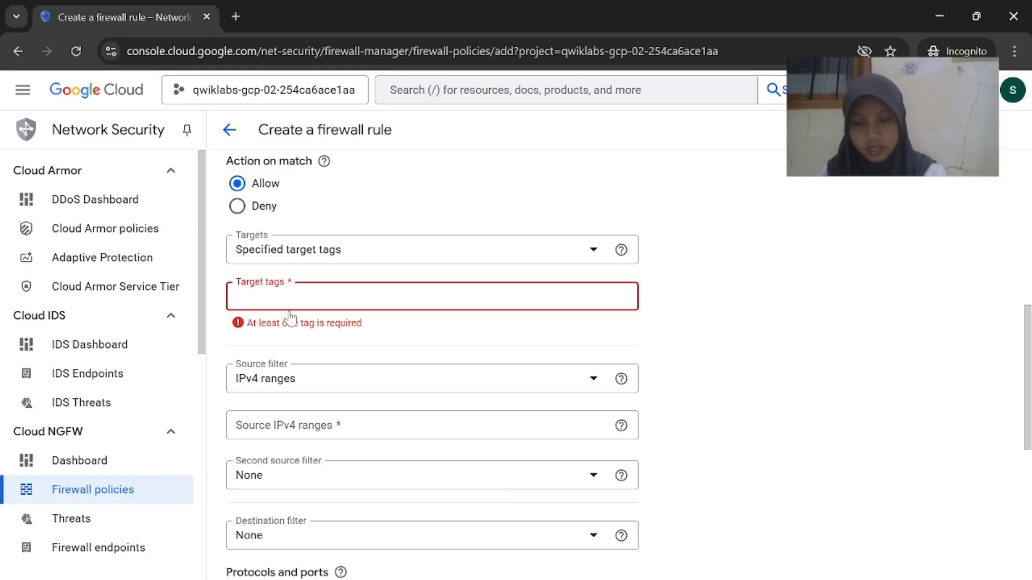
# Copy 0.0.0.0/0 from the lab and enter it as the Source IPv4 range
pyautogui.hotkey('alt', 'Tab')
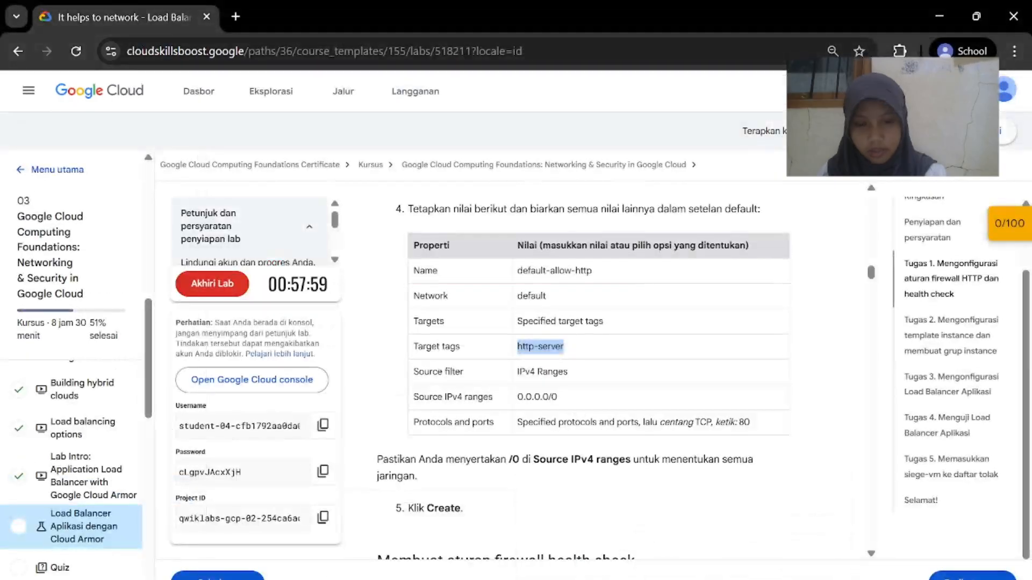
pyautogui.doubleClick(555, 397)
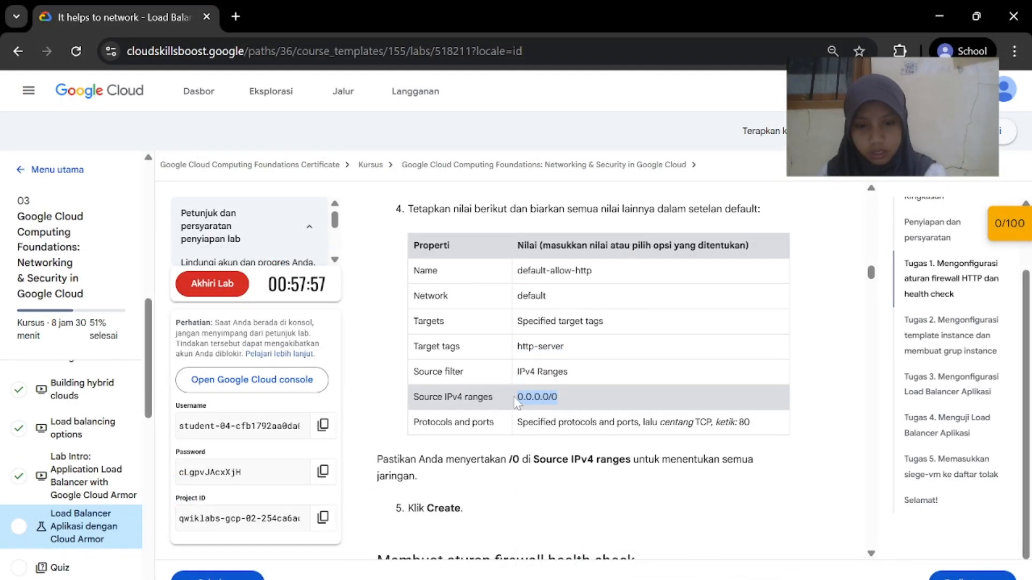
pyautogui.hotkey('alt', 'Tab')
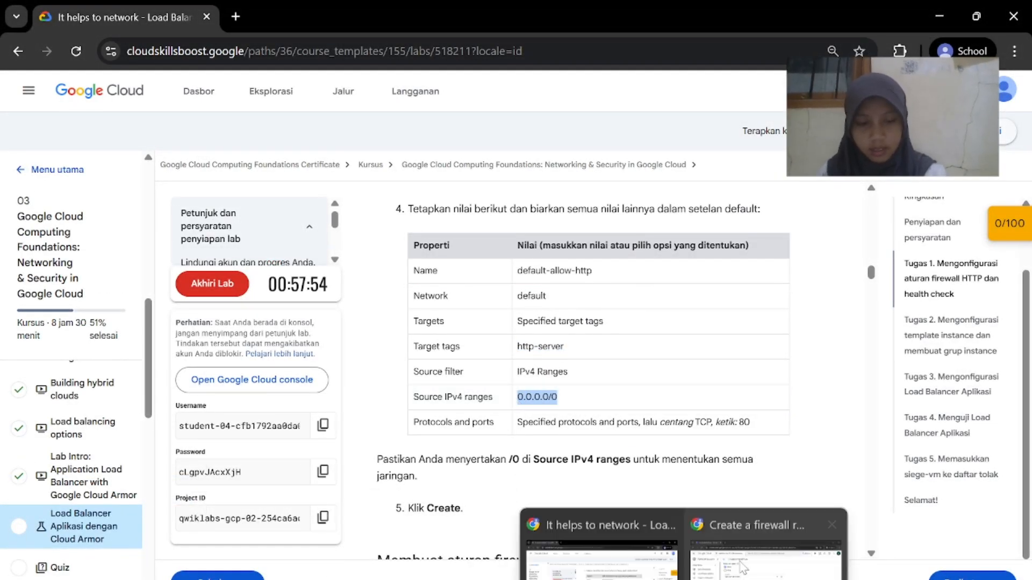
pyautogui.scroll(-1, 329, 500)
pyautogui.click(299, 331)
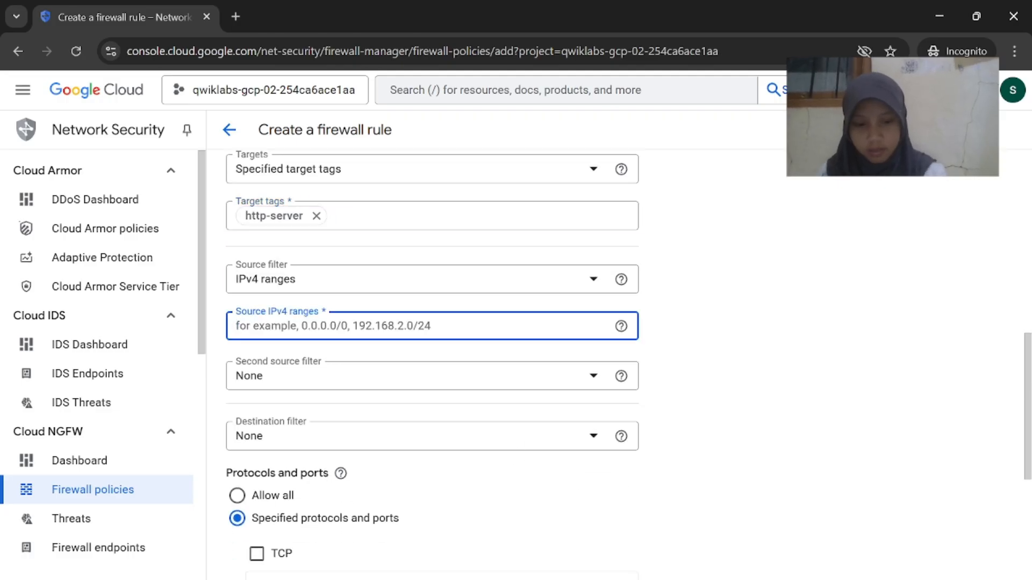
pyautogui.hotkey('alt', 'Tab')
pyautogui.rightClick(543, 402)
pyautogui.click(585, 421)
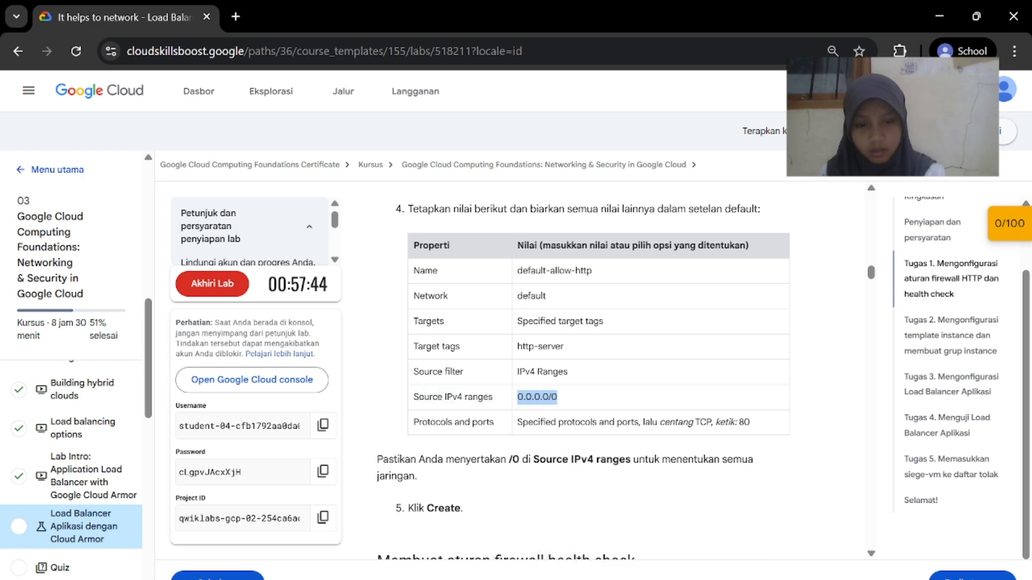
pyautogui.hotkey('alt', 'Tab')
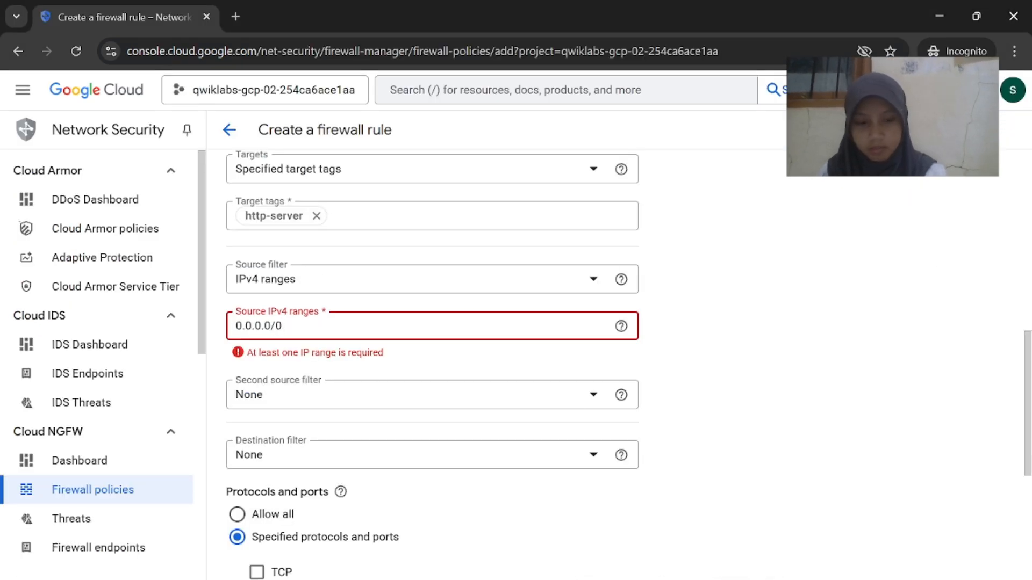
# Tick TCP and allow port 80, confirming the protocol against the lab
pyautogui.hotkey('alt', 'Tab')
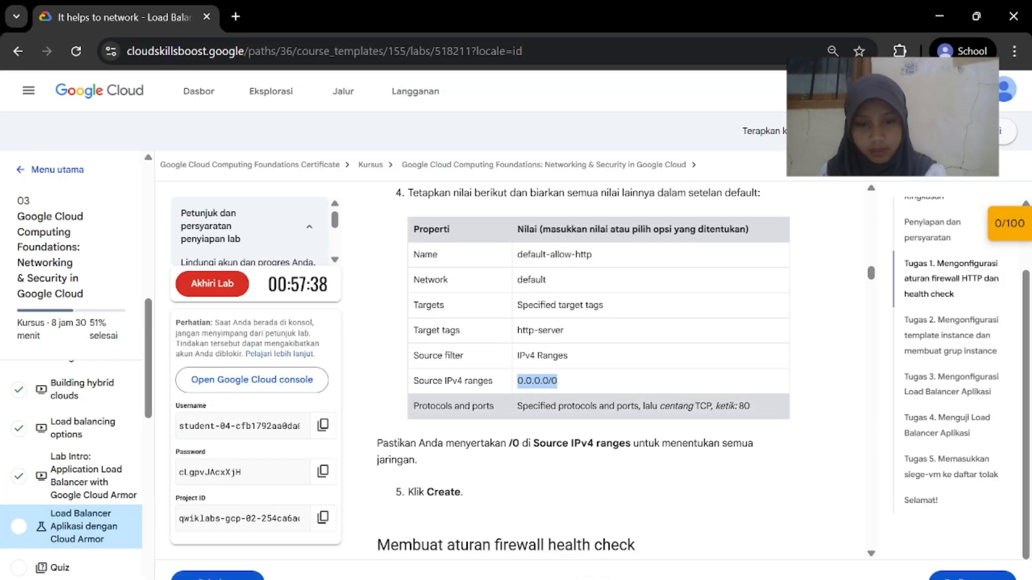
pyautogui.hotkey('alt', 'Tab')
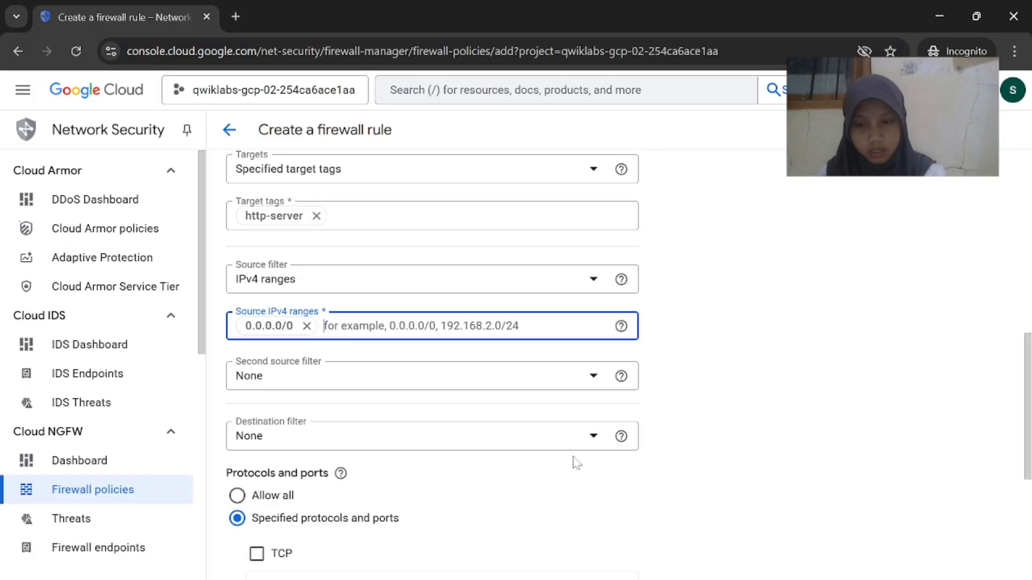
pyautogui.scroll(-2, 574, 463)
pyautogui.scroll(-2, 576, 463)
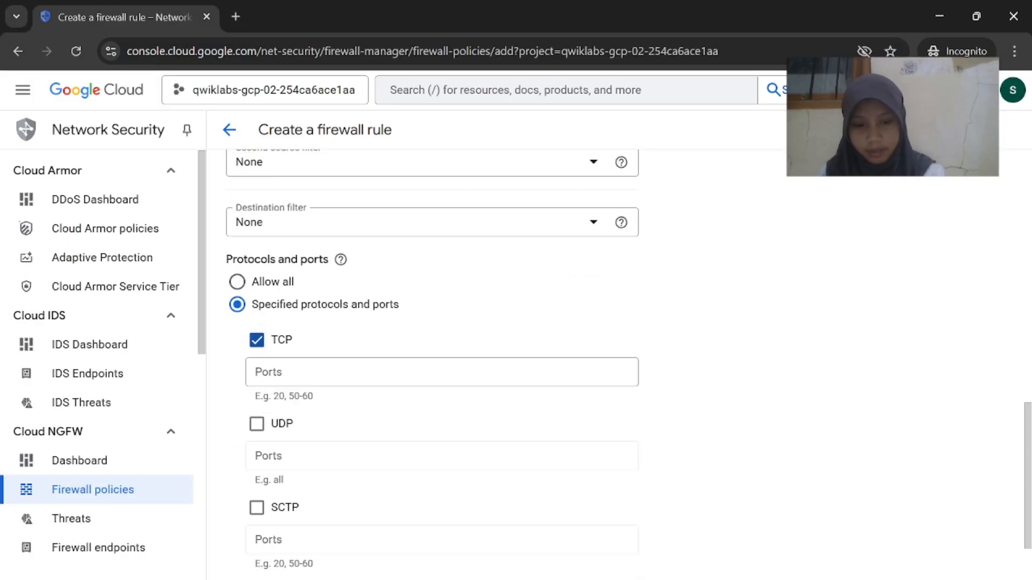
pyautogui.hotkey('alt', 'Tab')
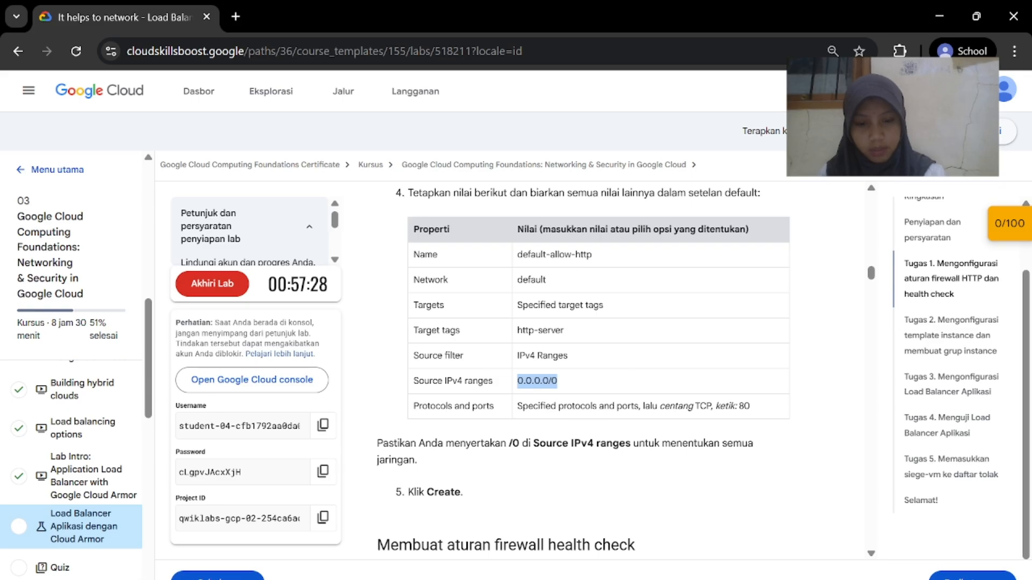
pyautogui.hotkey('alt', 'Tab')
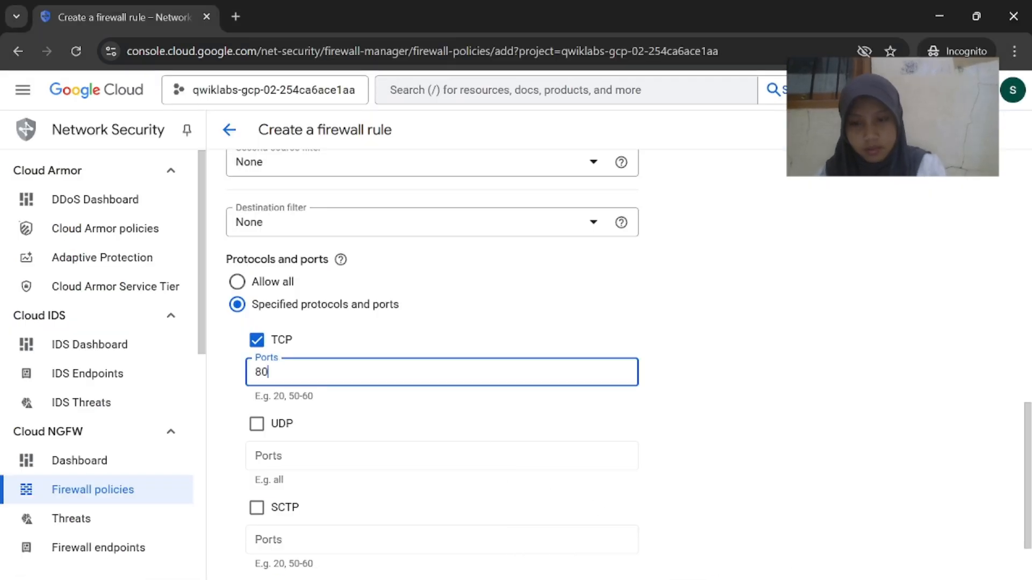
pyautogui.hotkey('alt', 'Tab')
pyautogui.scroll(-1, 554, 462)
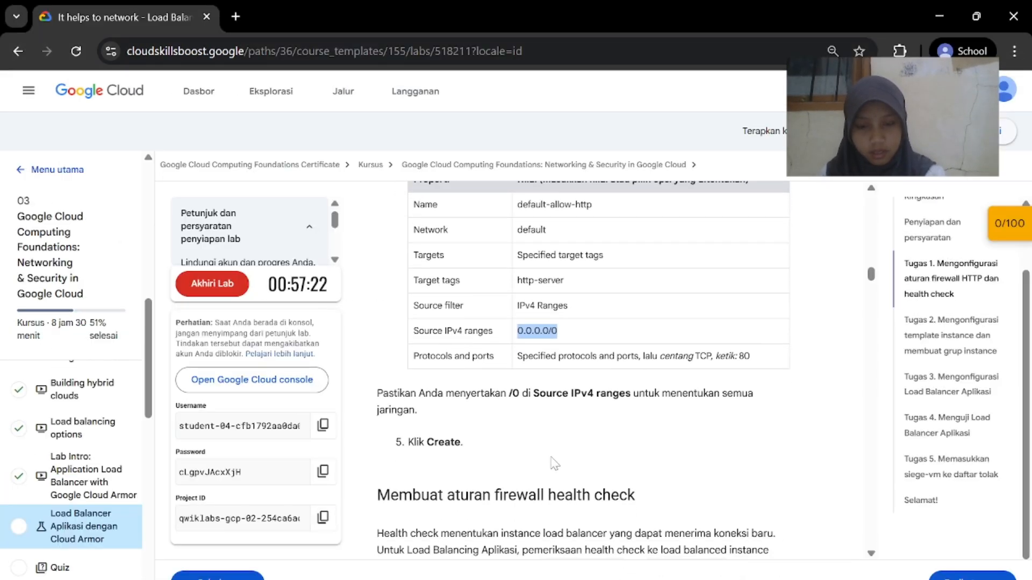
pyautogui.scroll(-1, 570, 527)
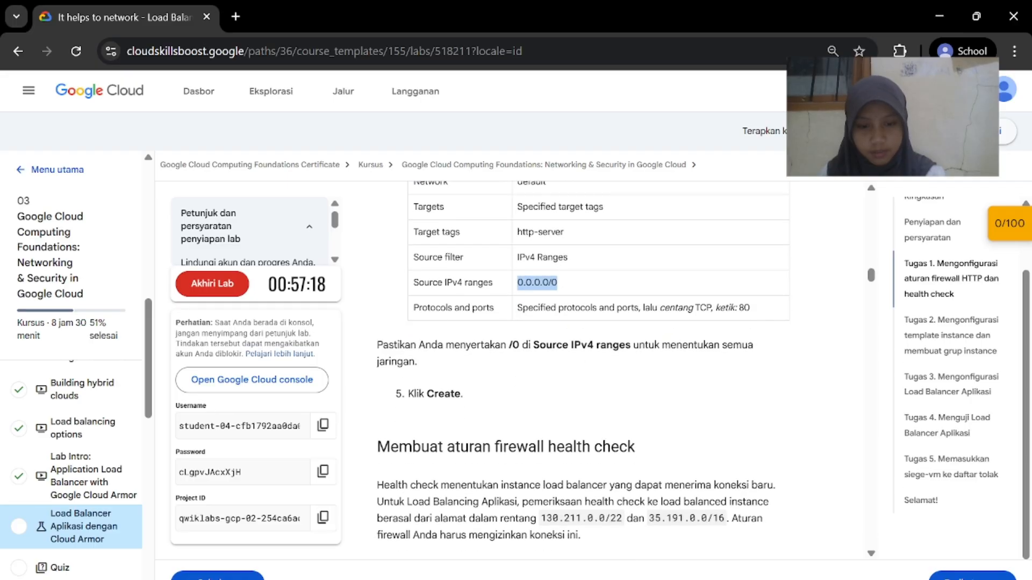
pyautogui.hotkey('alt', 'Tab')
pyautogui.scroll(-3, 301, 462)
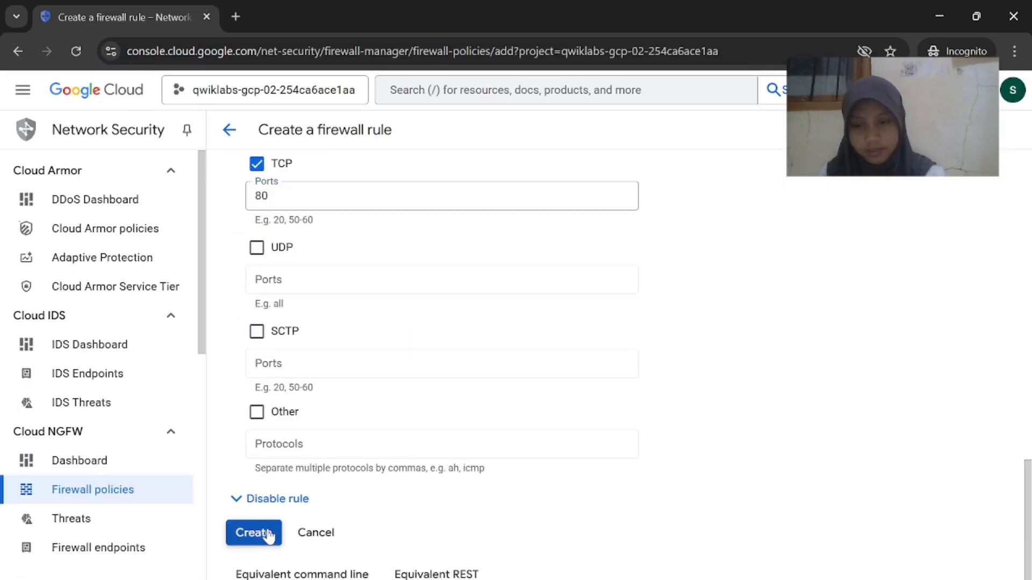
# Create the default-allow-http firewall rule and review it in the rules list
pyautogui.click(263, 533)
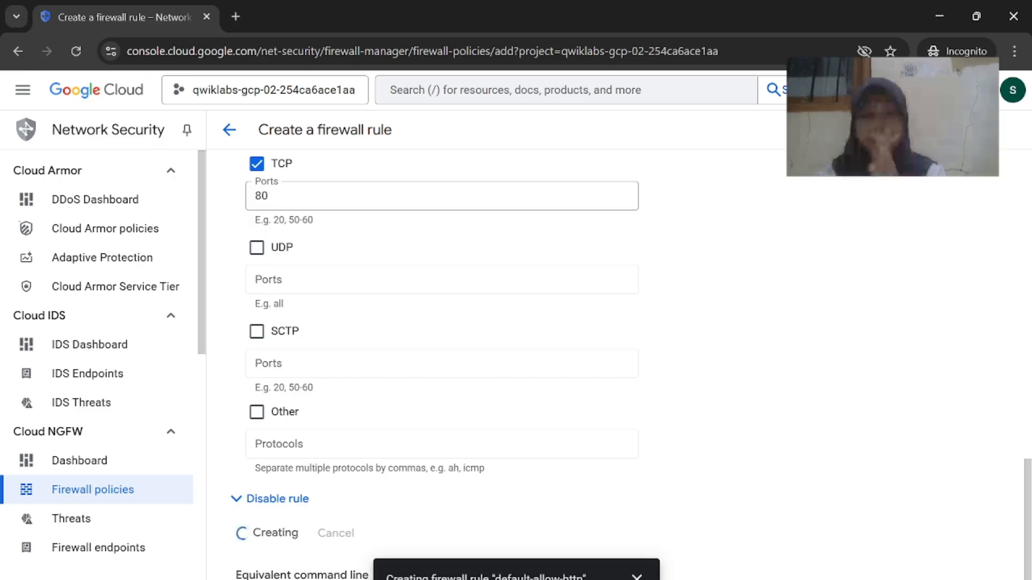
pyautogui.scroll(-4, 309, 430)
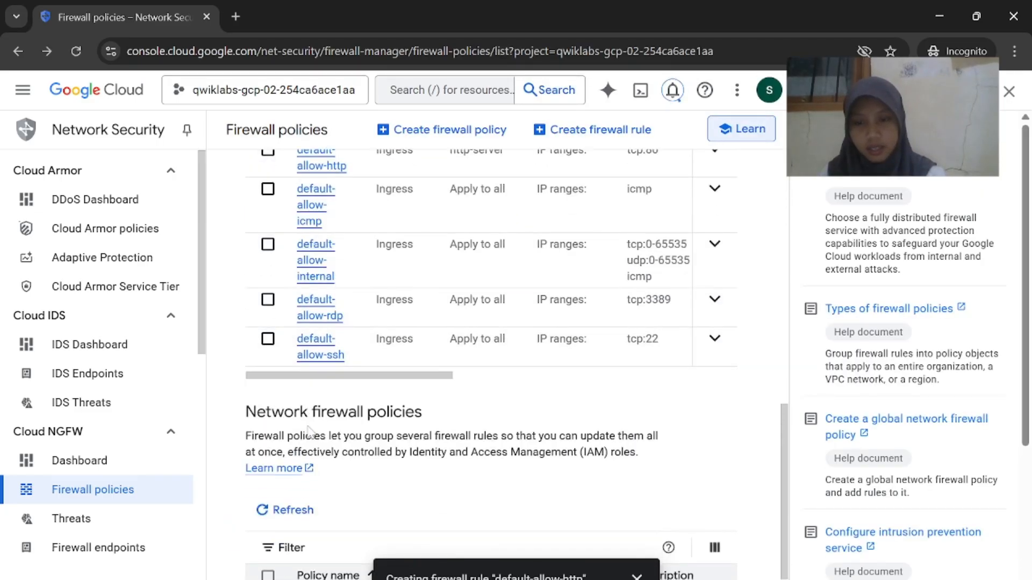
pyautogui.scroll(2, 312, 433)
pyautogui.scroll(-3, 312, 433)
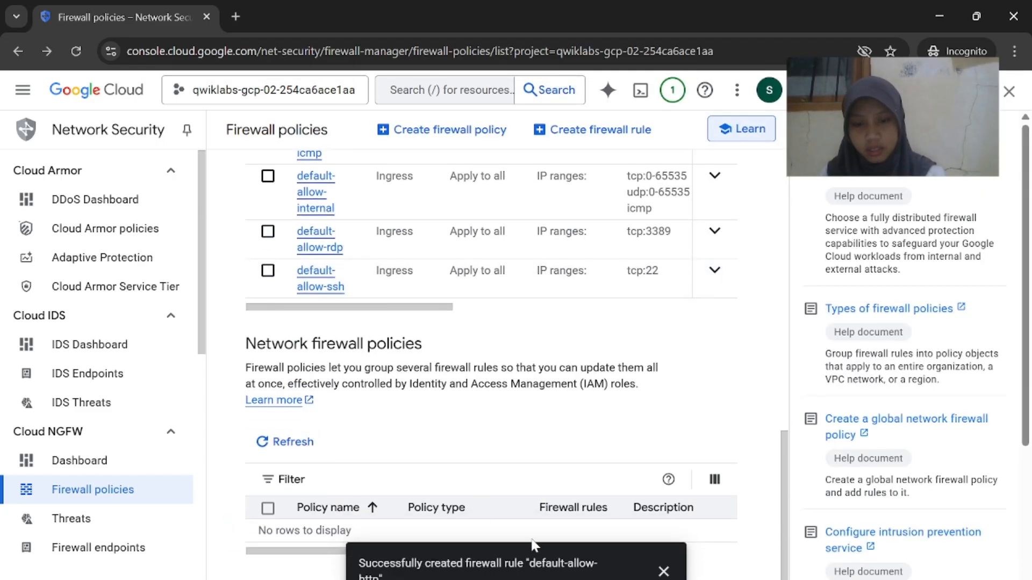
pyautogui.scroll(4, 468, 319)
pyautogui.hscroll(3, 364, 322)
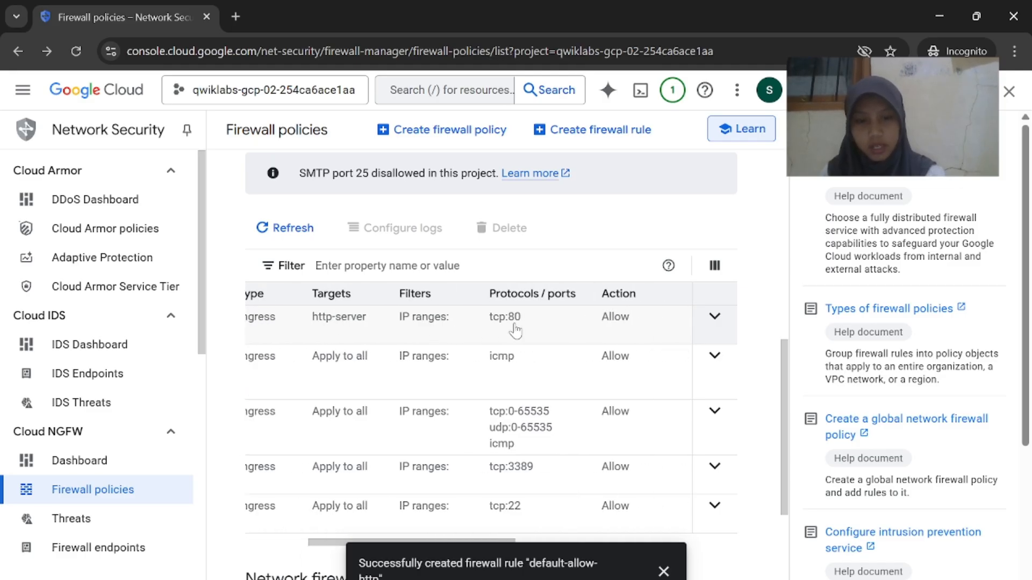
pyautogui.hscroll(-3, 514, 329)
# Bring up the lab's 'Membuat aturan firewall health check' instructions
pyautogui.moveTo(378, 320); pyautogui.dragTo(663, 326)
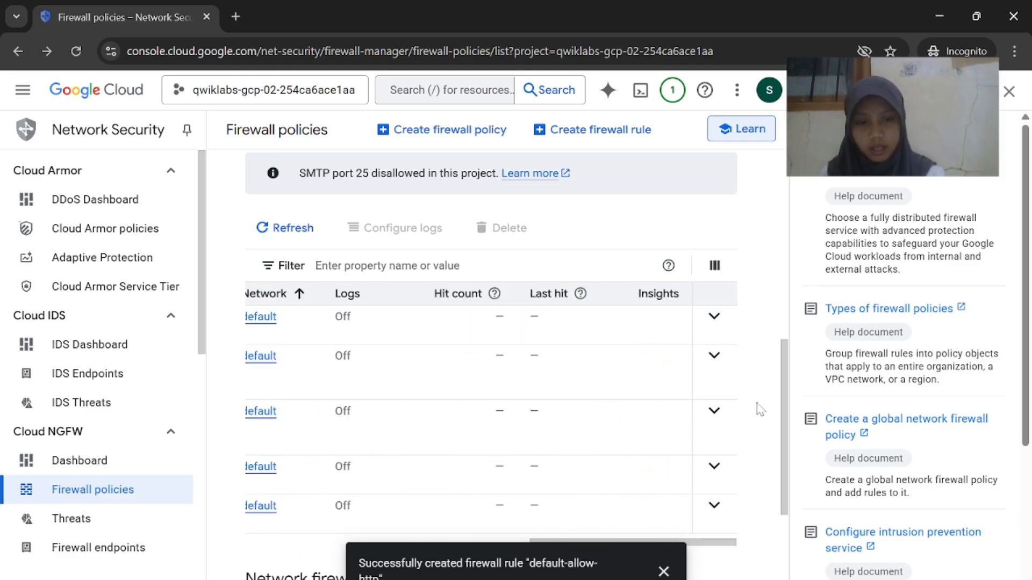
pyautogui.hscroll(-5, 757, 404)
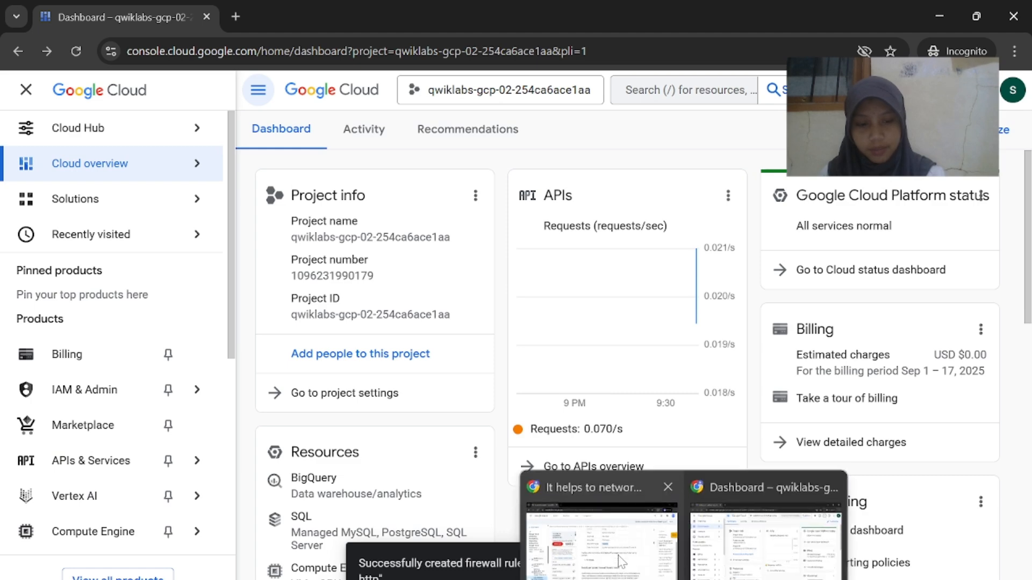
pyautogui.click(619, 562)
pyautogui.scroll(-5, 556, 371)
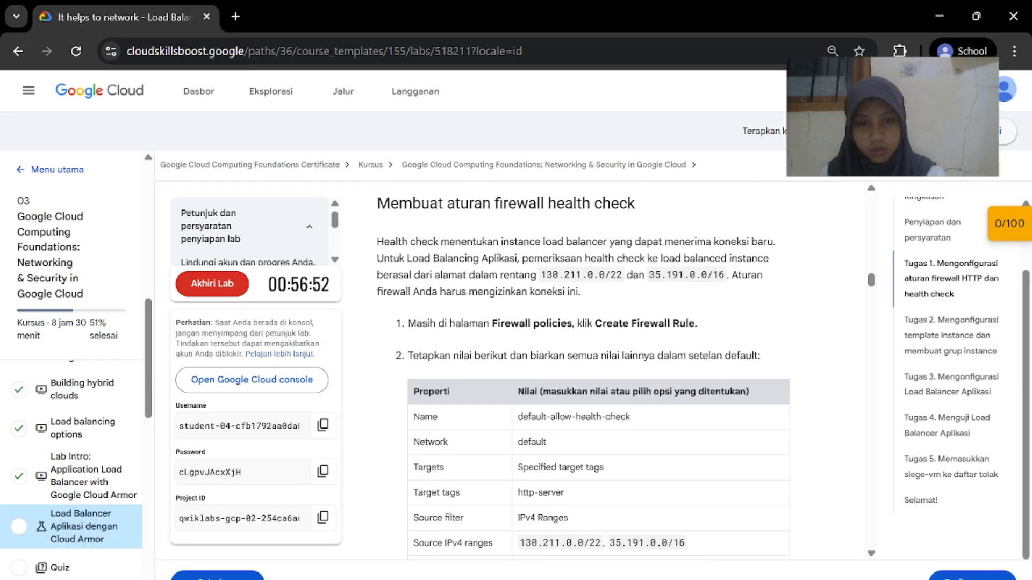
# Go to VPC Network > Firewall in the Cloud Console
pyautogui.scroll(1, 498, 340)
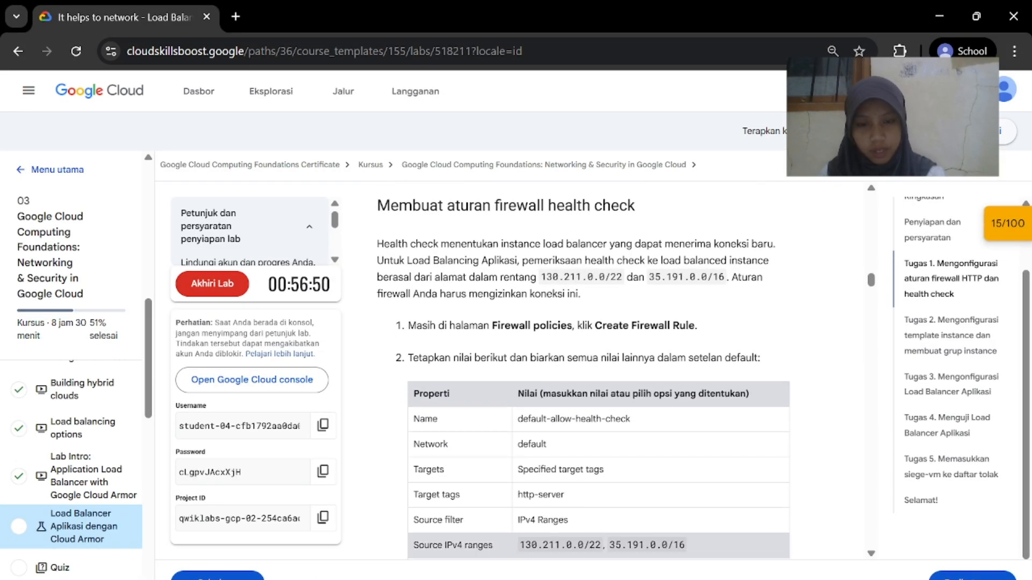
pyautogui.moveTo(684, 578)
pyautogui.click(763, 553)
pyautogui.scroll(-5, 104, 433)
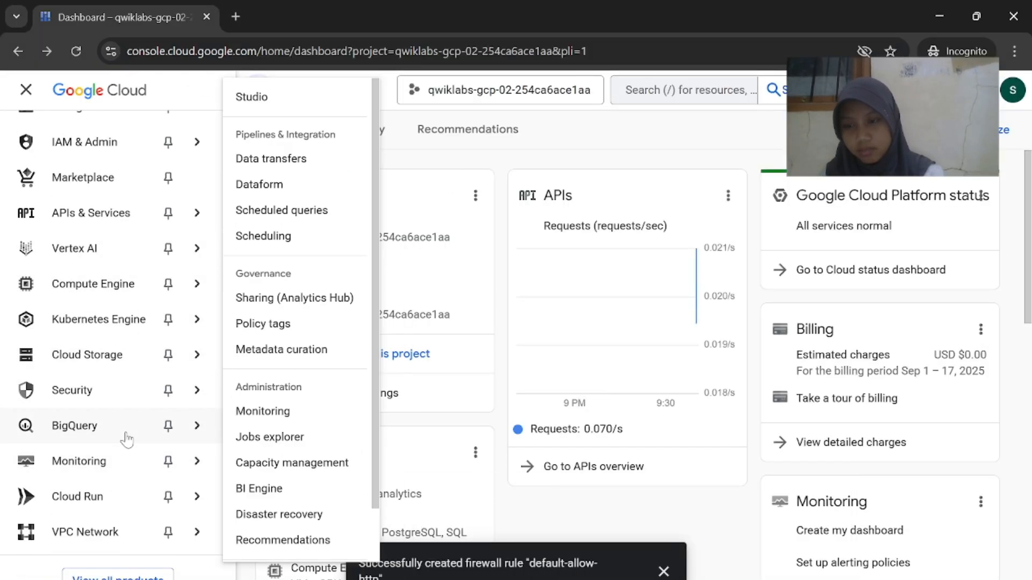
pyautogui.scroll(2, 115, 341)
pyautogui.moveTo(126, 454)
pyautogui.scroll(2, 126, 454)
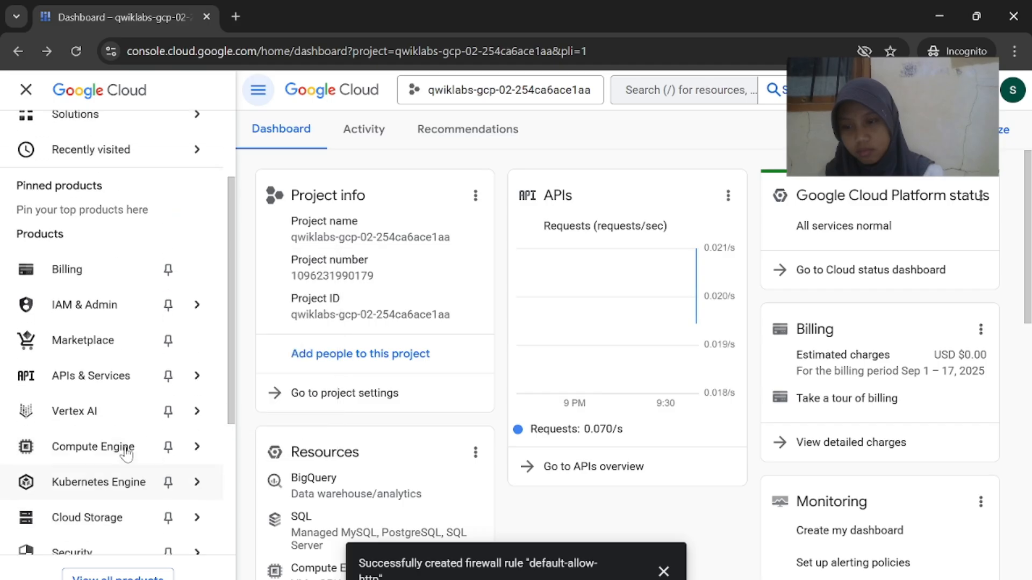
pyautogui.moveTo(124, 492)
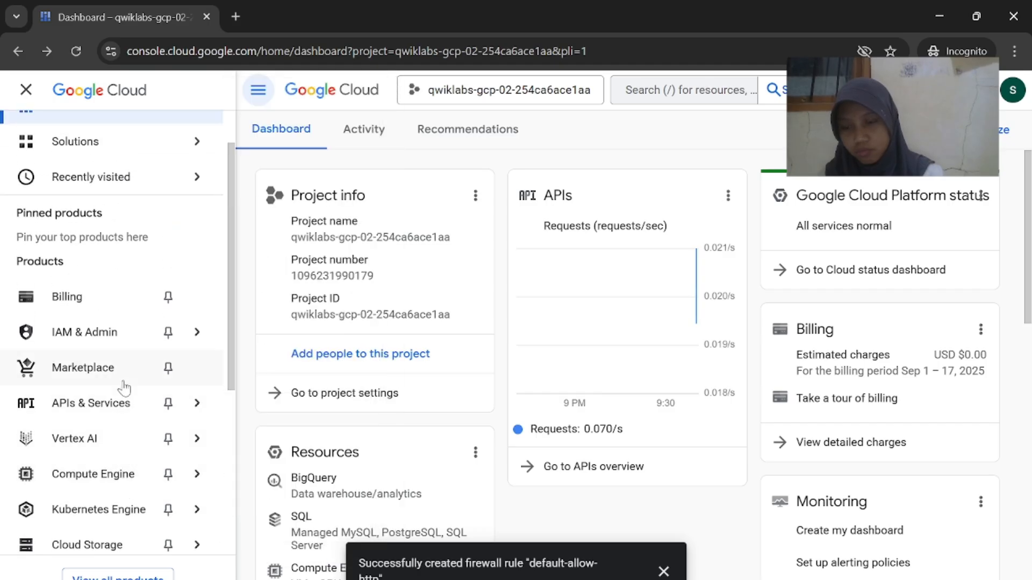
pyautogui.scroll(-5, 124, 387)
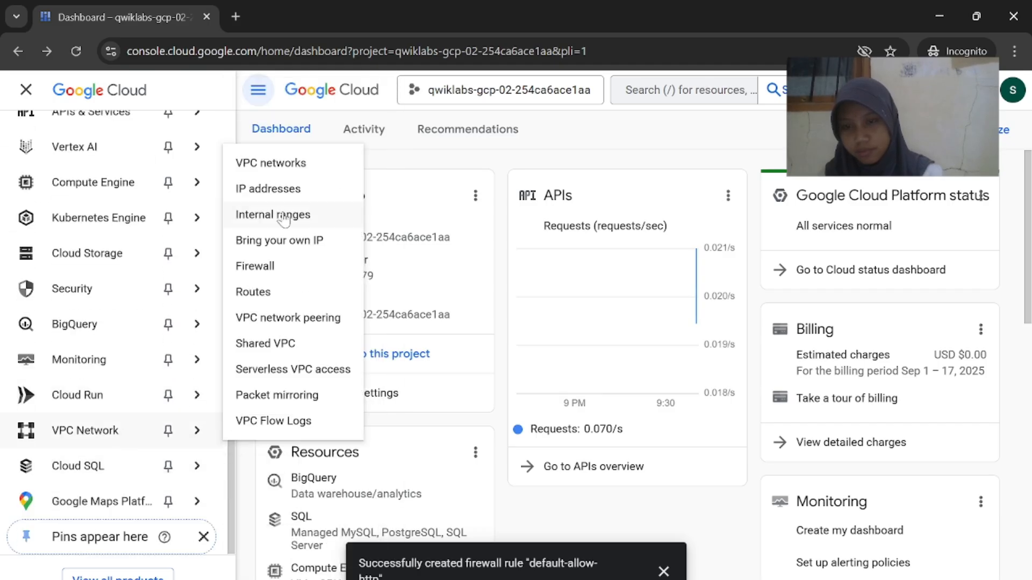
pyautogui.click(288, 275)
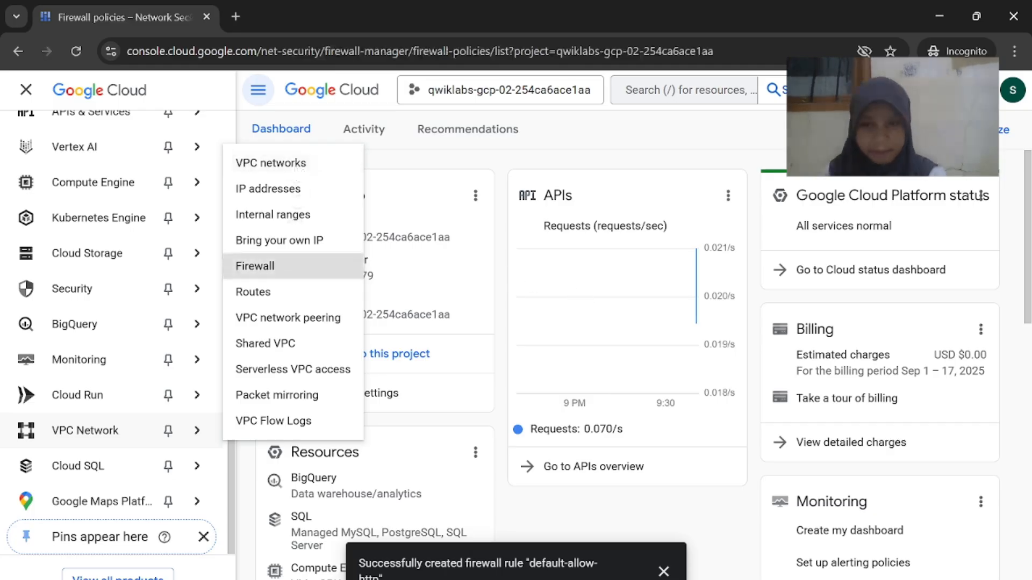
# Start a new rule with Create firewall rule on the Firewall policies page
pyautogui.moveTo(560, 572)
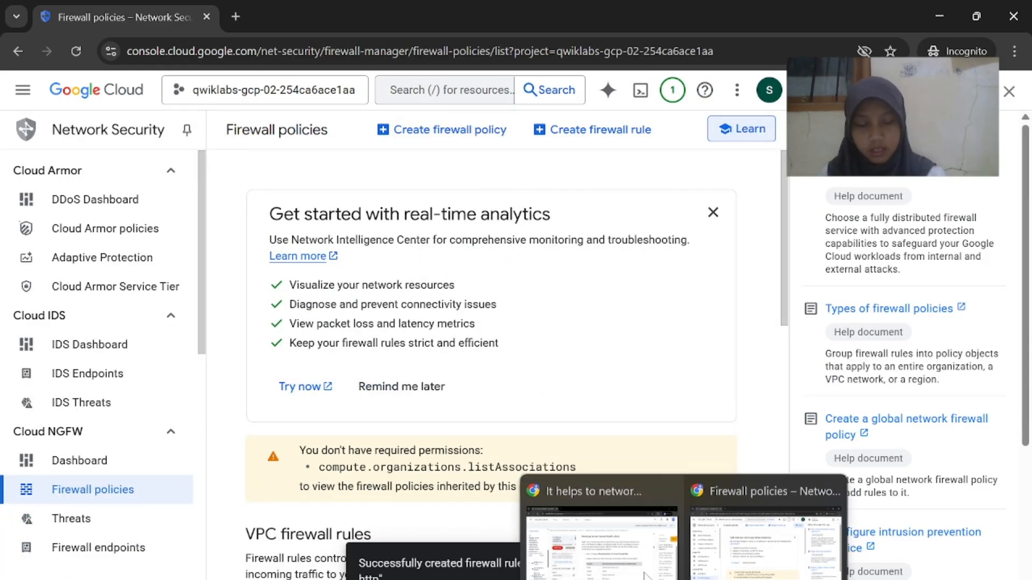
pyautogui.click(594, 530)
pyautogui.click(731, 548)
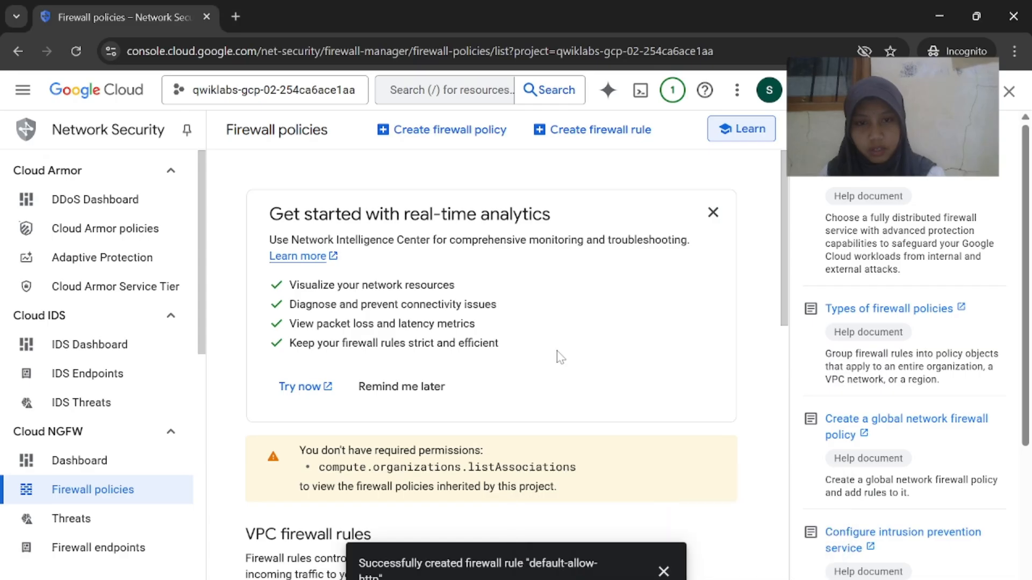
pyautogui.click(593, 129)
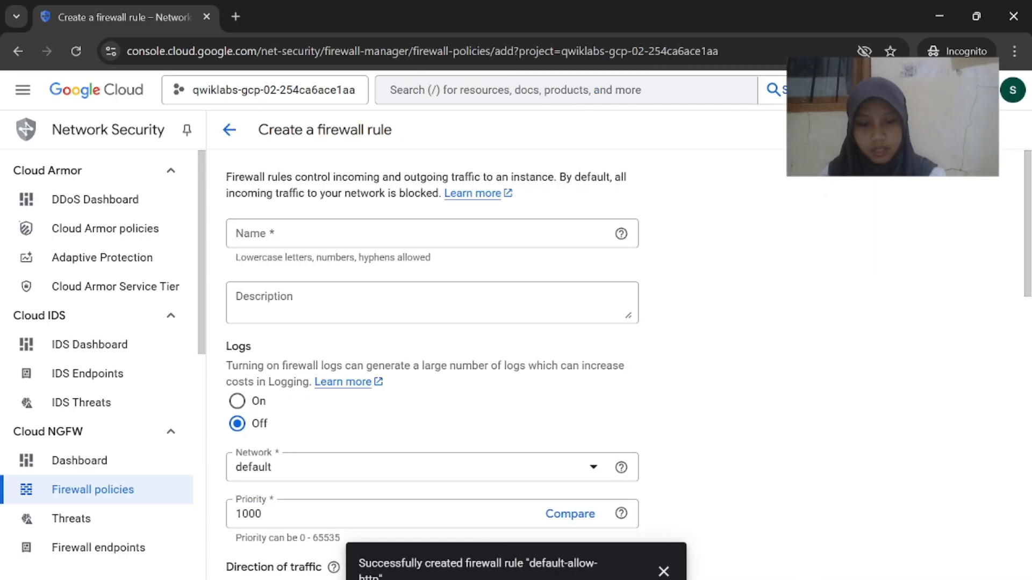
# Copy the name default-allow-health-check from the lab and set target tag http-server
pyautogui.moveTo(681, 576)
pyautogui.click(605, 529)
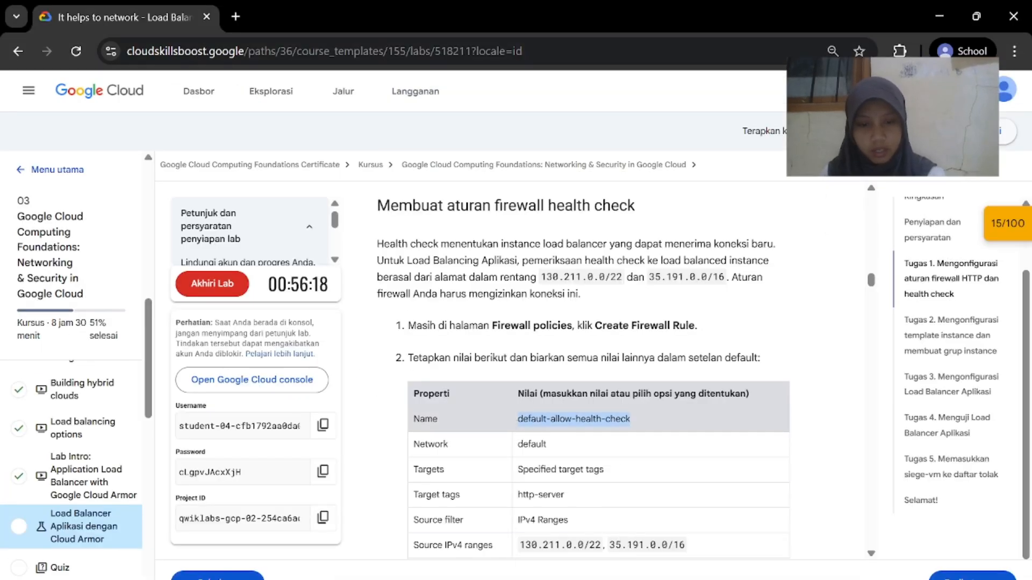
pyautogui.rightClick(537, 419)
pyautogui.click(586, 247)
pyautogui.click(758, 569)
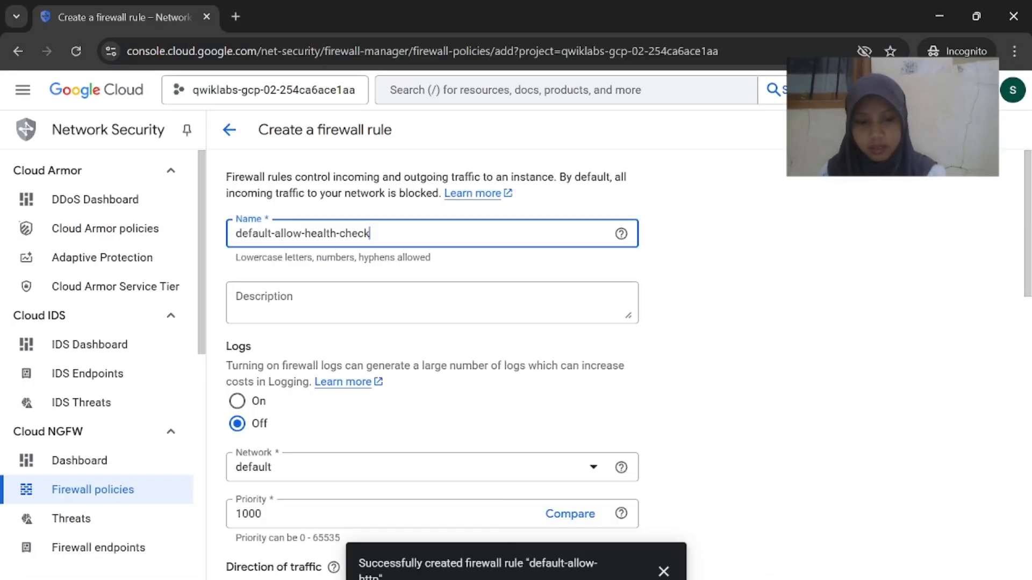
pyautogui.moveTo(682, 577)
pyautogui.click(627, 564)
pyautogui.click(736, 575)
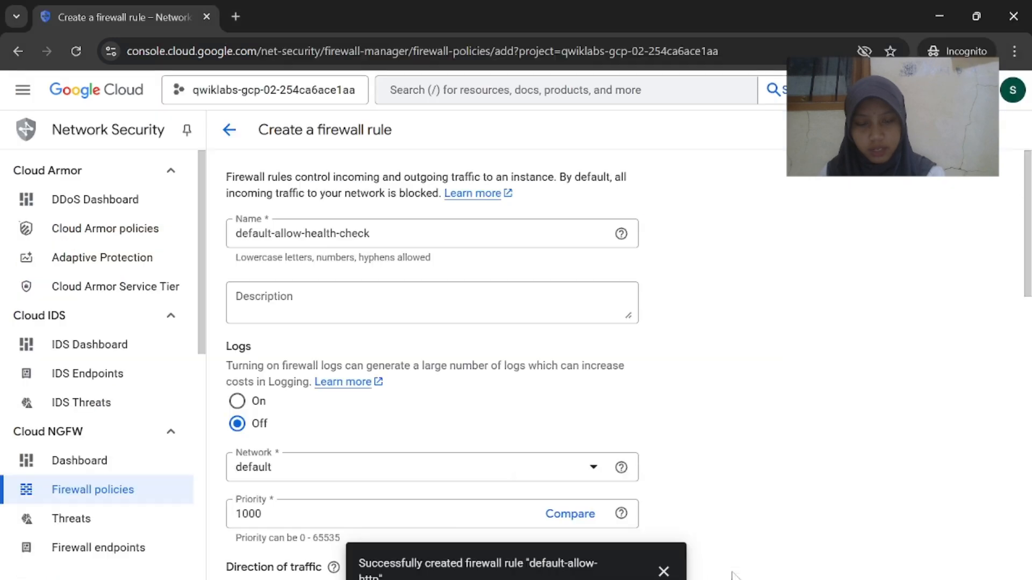
pyautogui.scroll(-6, 316, 426)
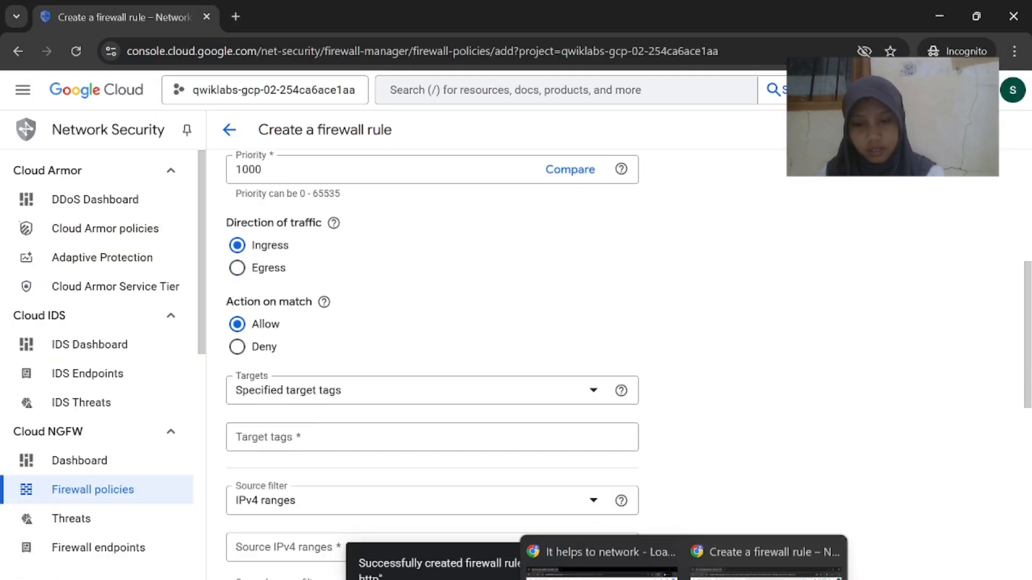
pyautogui.click(627, 565)
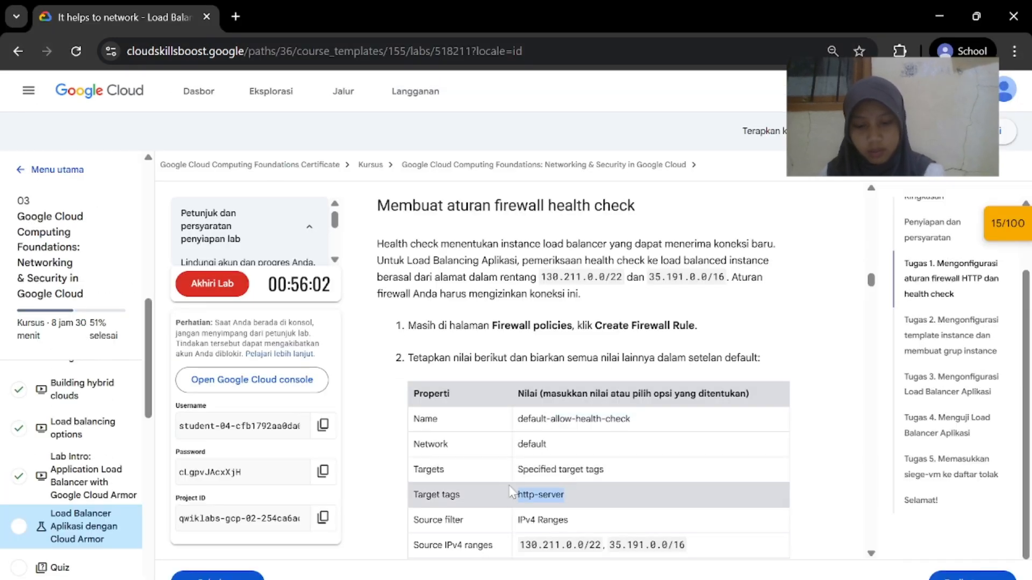
pyautogui.moveTo(682, 578)
pyautogui.click(735, 565)
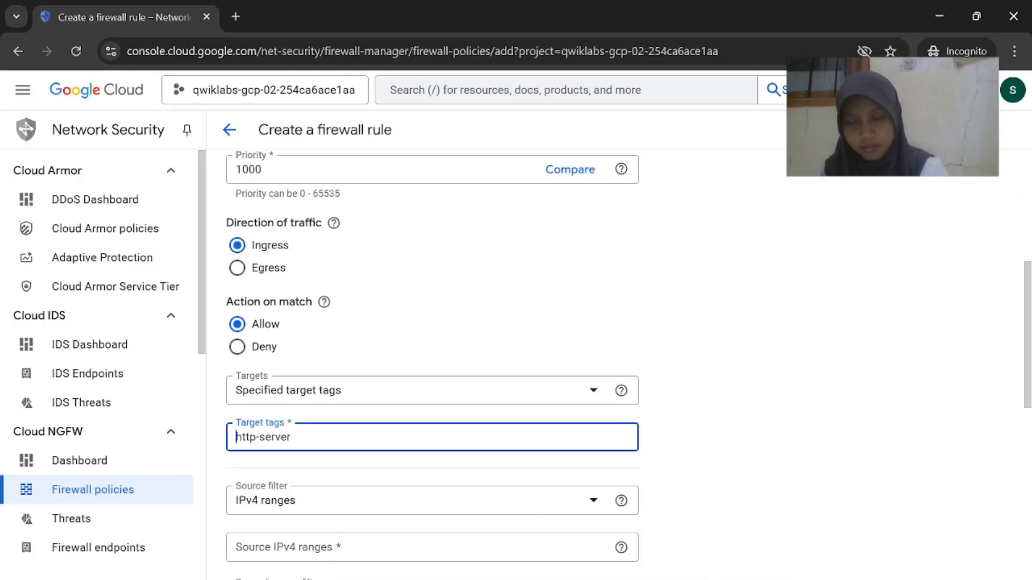
# Paste source IPv4 ranges 130.211.0.0/22 and 35.191.0.0/16 from the lab
pyautogui.moveTo(682, 577)
pyautogui.click(624, 559)
pyautogui.scroll(-1, 627, 484)
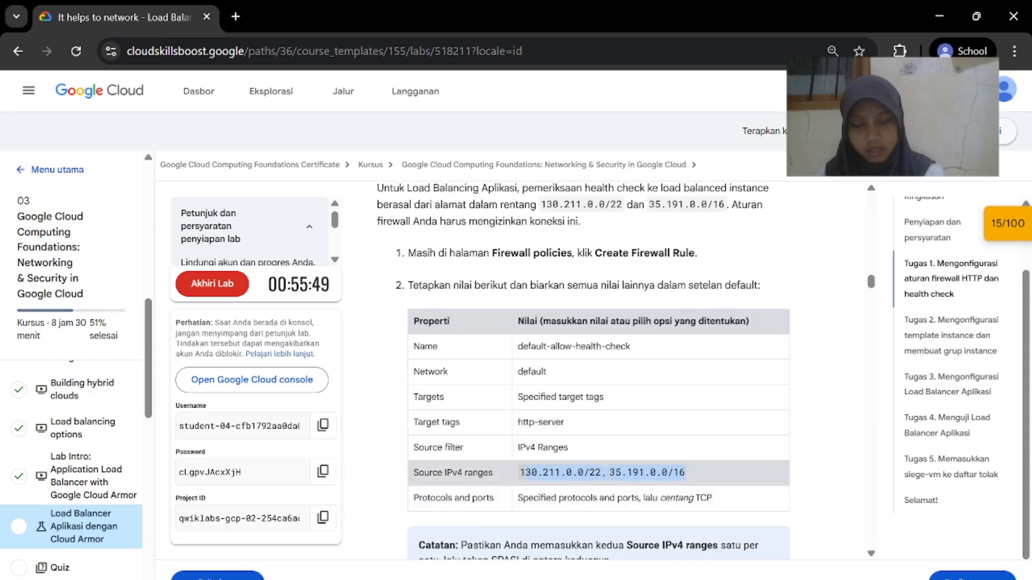
pyautogui.moveTo(683, 577)
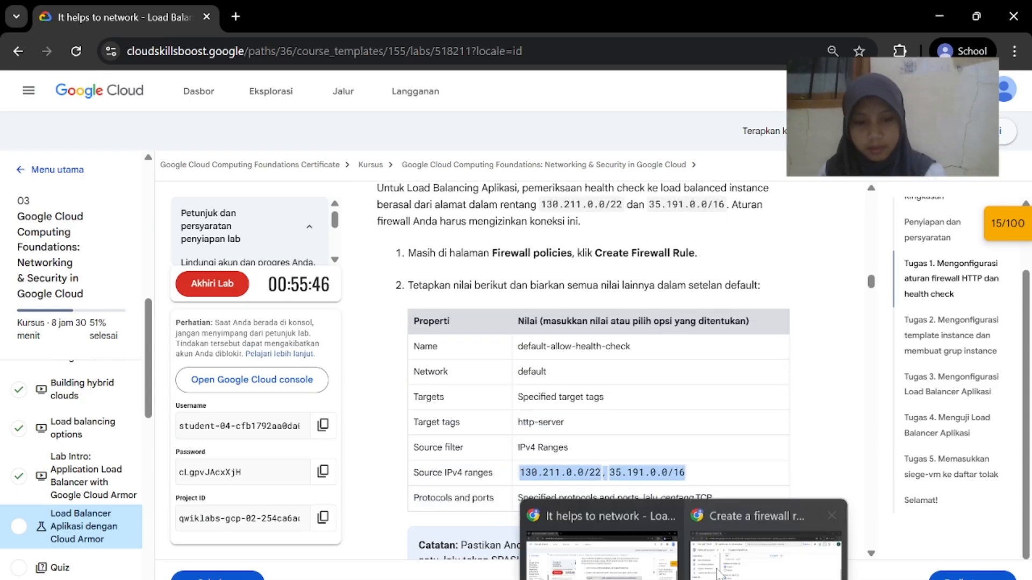
pyautogui.click(887, 554)
pyautogui.scroll(-2, 534, 467)
pyautogui.click(532, 396)
pyautogui.hotkey('ctrl', 'v')
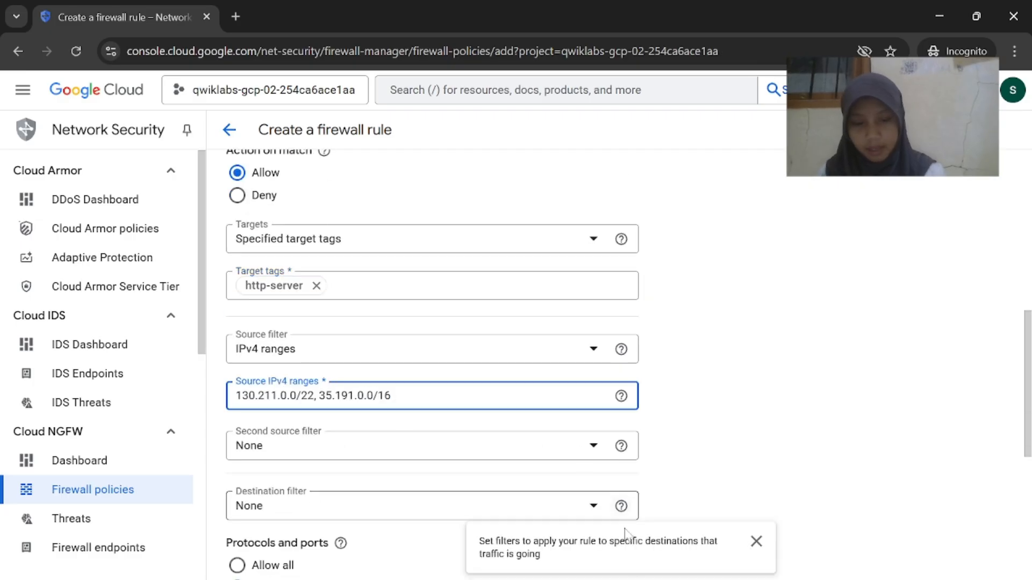
# Tick TCP under Specified protocols and ports
pyautogui.moveTo(682, 577)
pyautogui.click(626, 564)
pyautogui.scroll(-1, 623, 512)
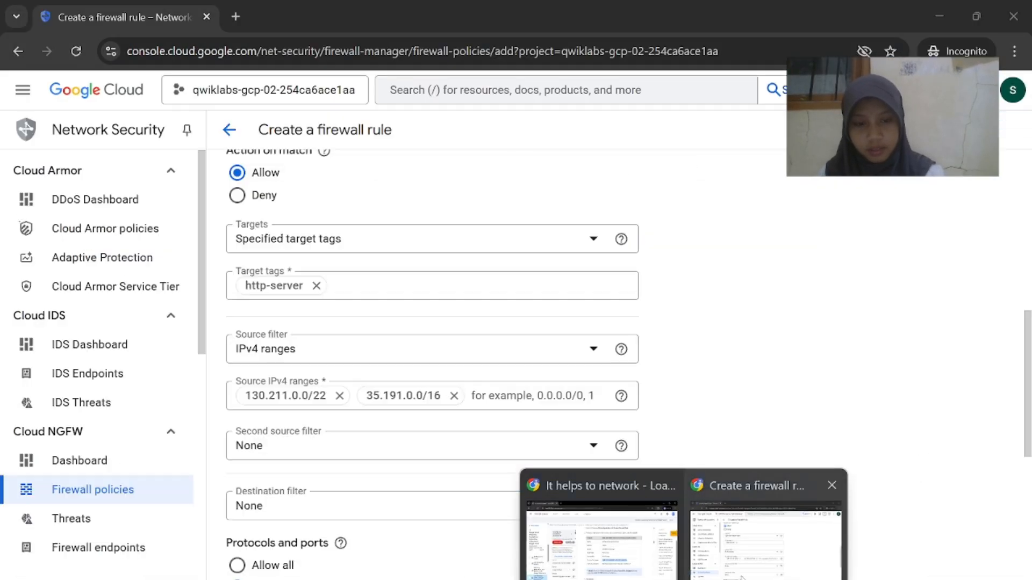
pyautogui.click(742, 554)
pyautogui.scroll(-5, 537, 486)
pyautogui.click(257, 370)
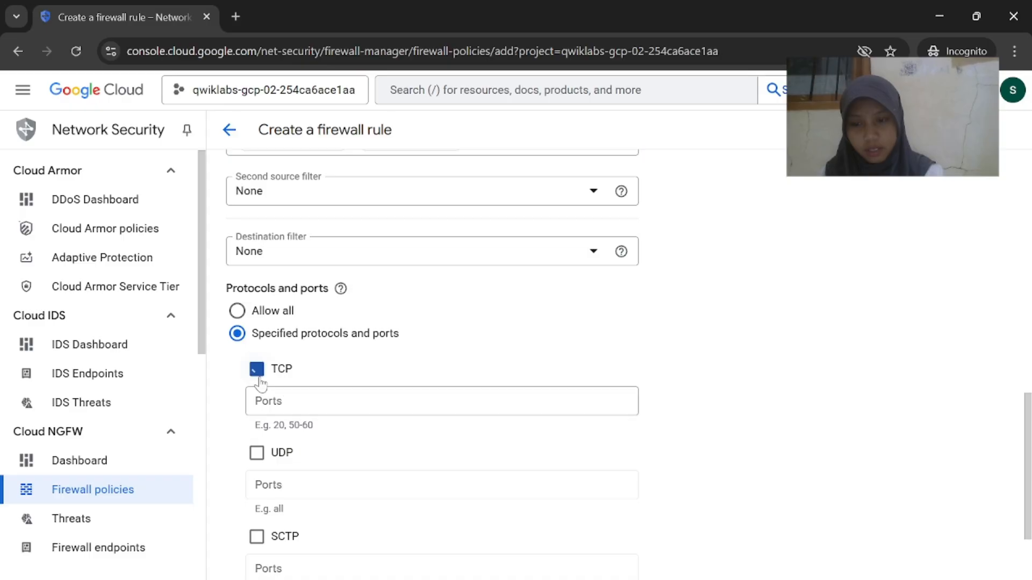
pyautogui.click(613, 532)
pyautogui.scroll(-1, 622, 539)
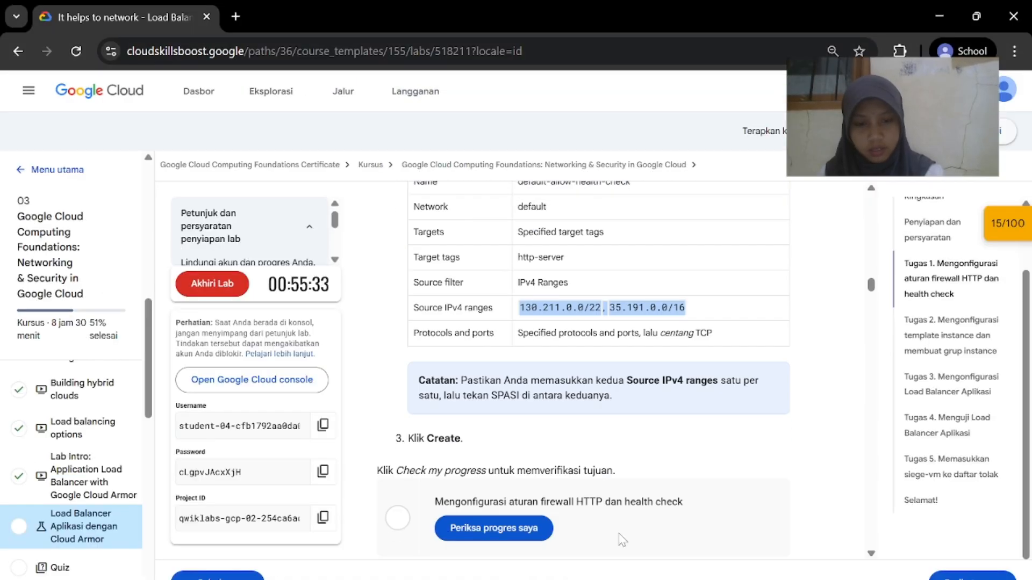
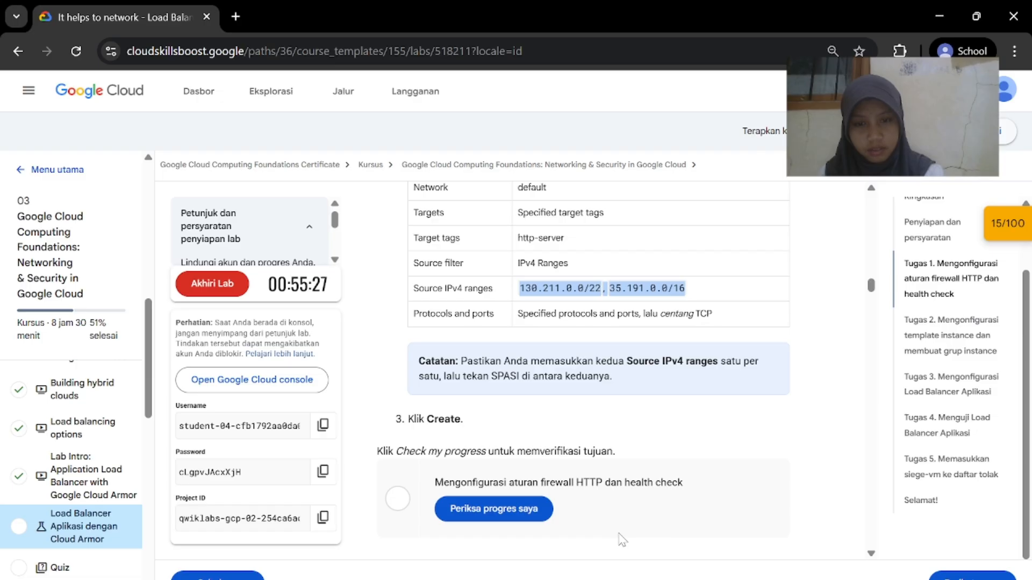
# Save the default-allow-health-check firewall rule for sources 130.211.0.0/22 and 35.191.0.0/16
pyautogui.moveTo(696, 578)
pyautogui.click(720, 529)
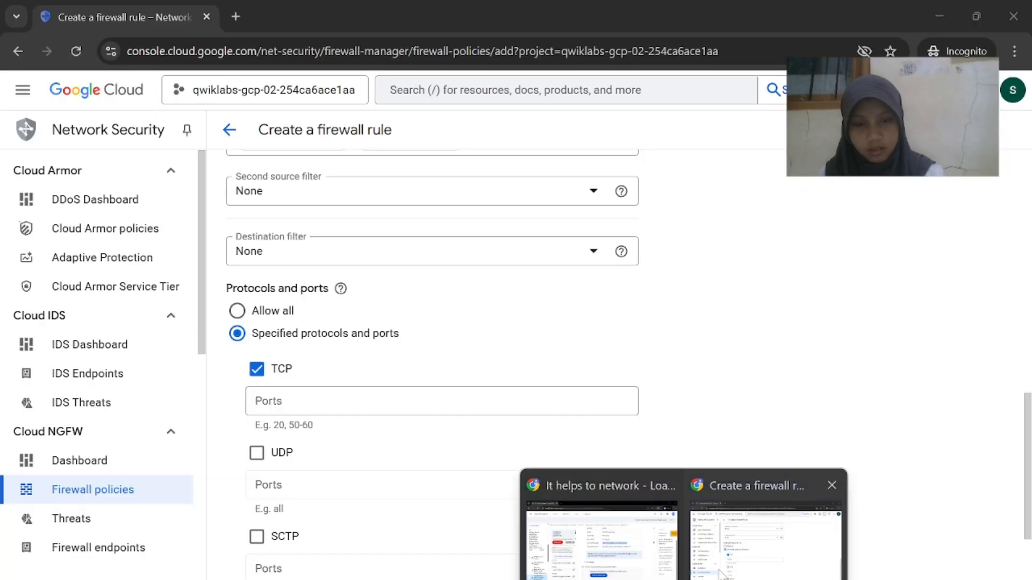
pyautogui.click(744, 529)
pyautogui.scroll(5, 615, 431)
pyautogui.scroll(-1, 615, 431)
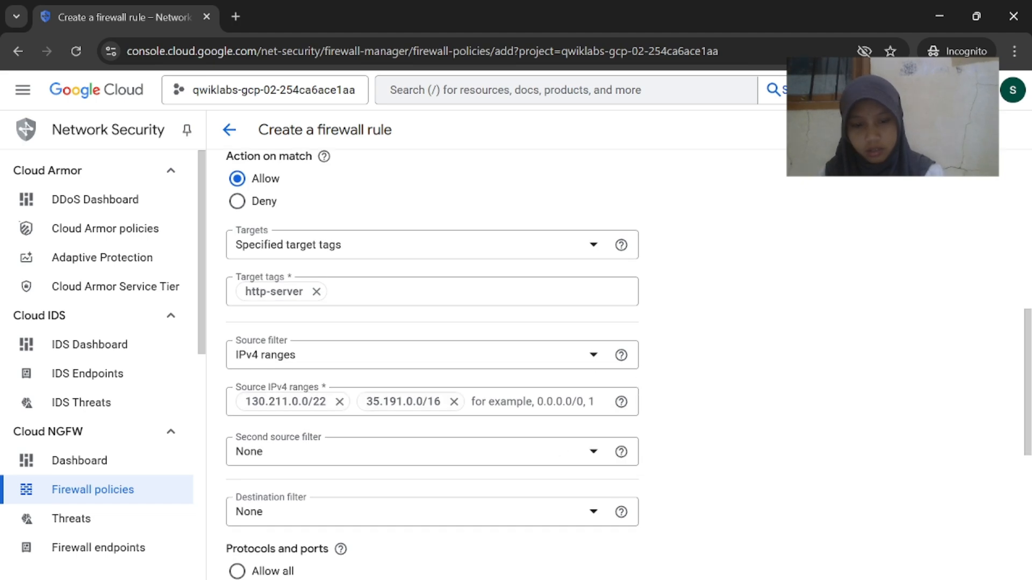
pyautogui.moveTo(682, 577)
pyautogui.click(602, 529)
pyautogui.scroll(-1, 598, 352)
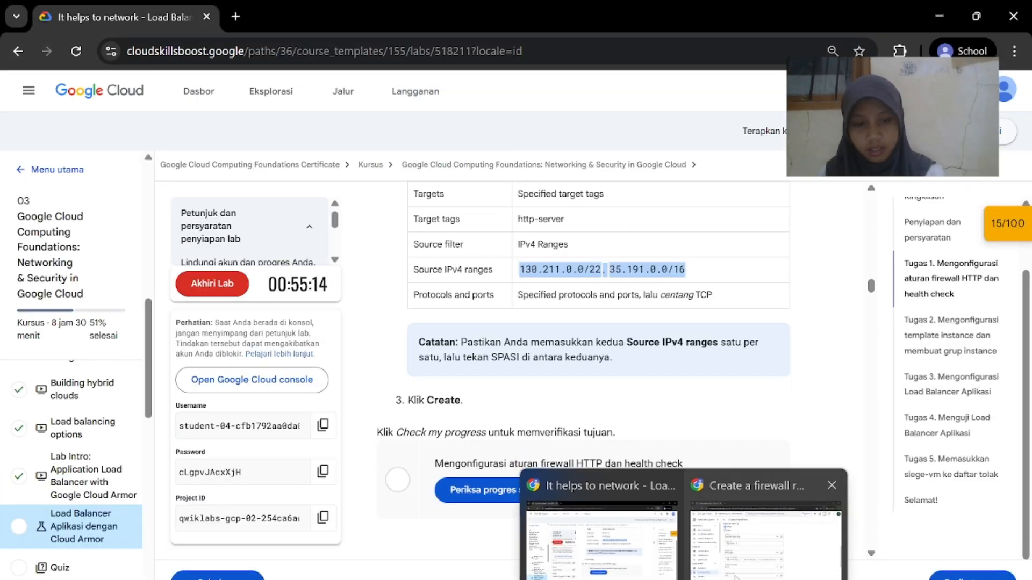
pyautogui.click(764, 529)
pyautogui.scroll(-10, 502, 438)
pyautogui.click(271, 537)
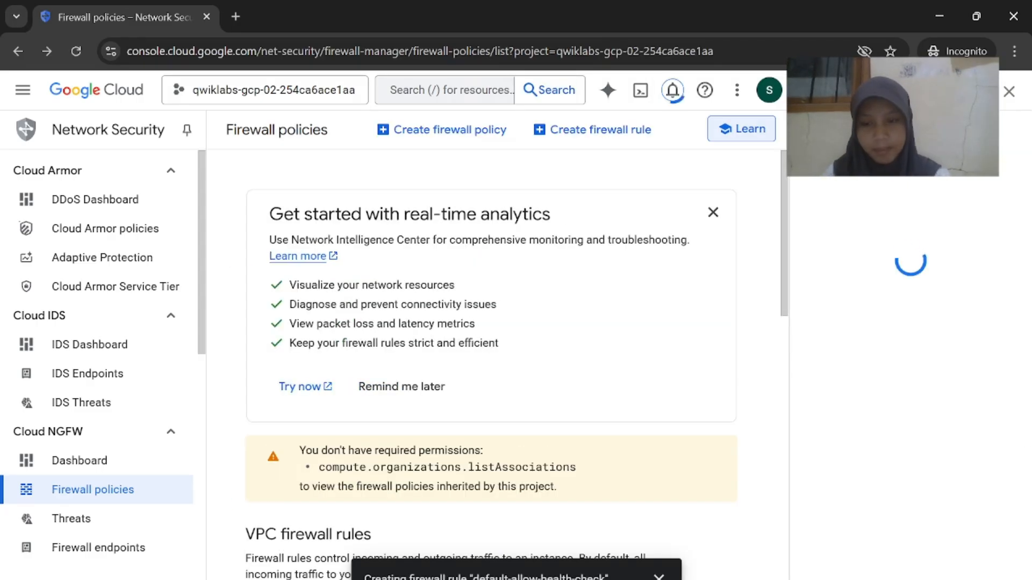
pyautogui.scroll(-6, 494, 553)
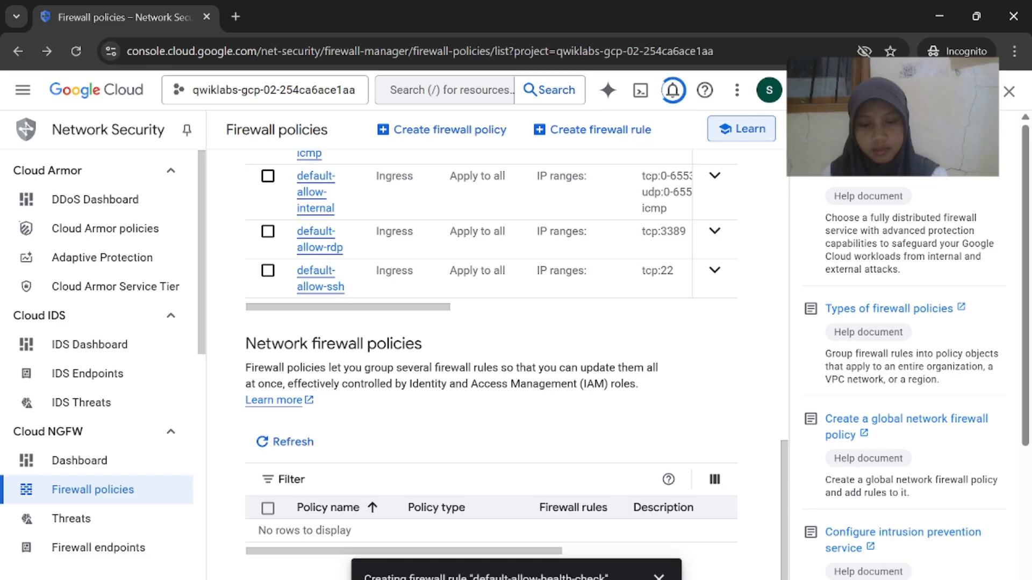
# Confirm the new health-check rule appears in the firewall rules list
pyautogui.moveTo(682, 577)
pyautogui.click(602, 529)
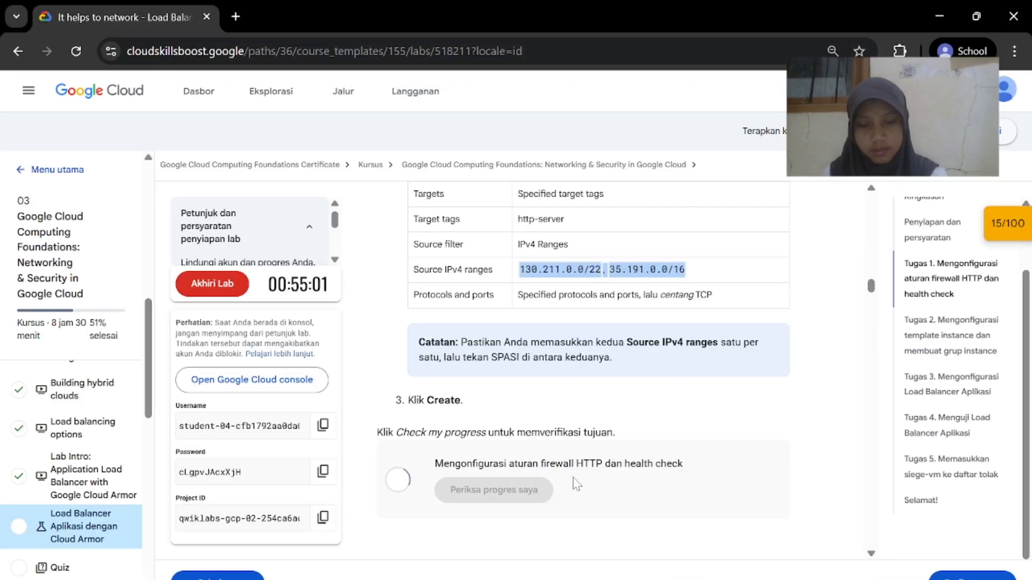
pyautogui.scroll(-3, 576, 485)
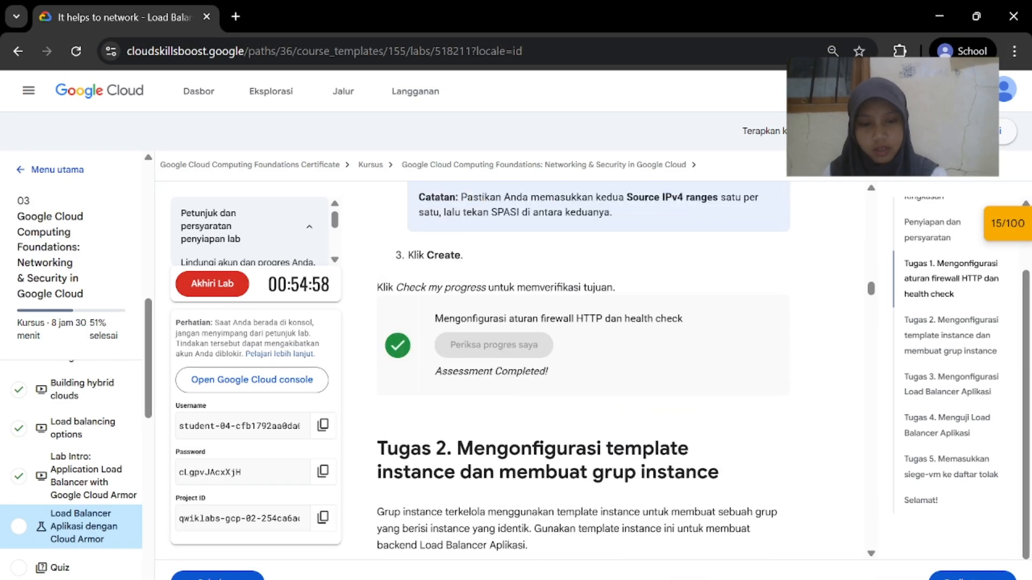
pyautogui.moveTo(683, 577)
pyautogui.click(766, 532)
pyautogui.scroll(7, 588, 502)
pyautogui.scroll(-2, 587, 502)
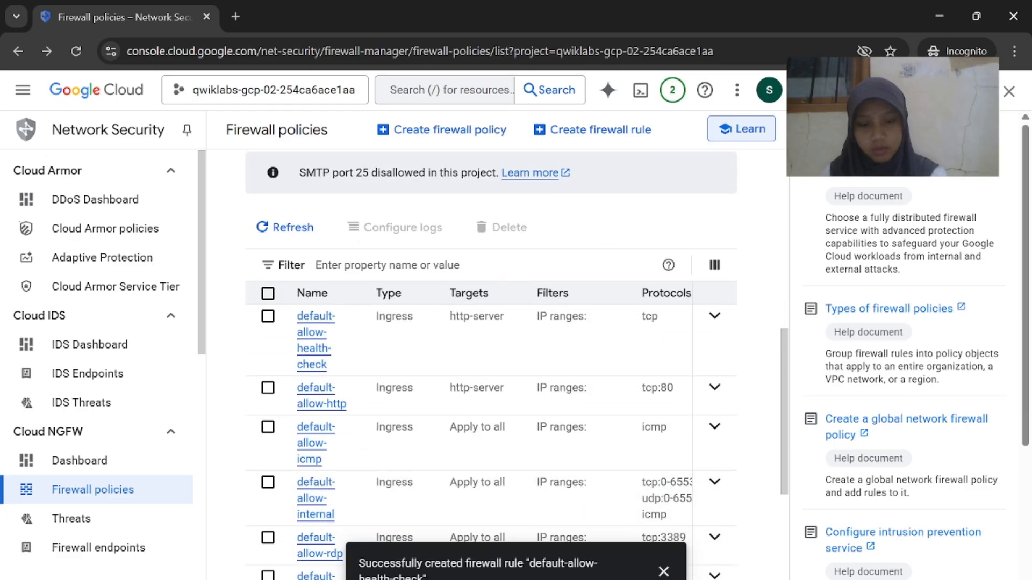
# Let Task 1 reach Assessment Completed (25/100) and scroll to the Task 2 instructions
pyautogui.click(580, 562)
pyautogui.scroll(-3, 580, 376)
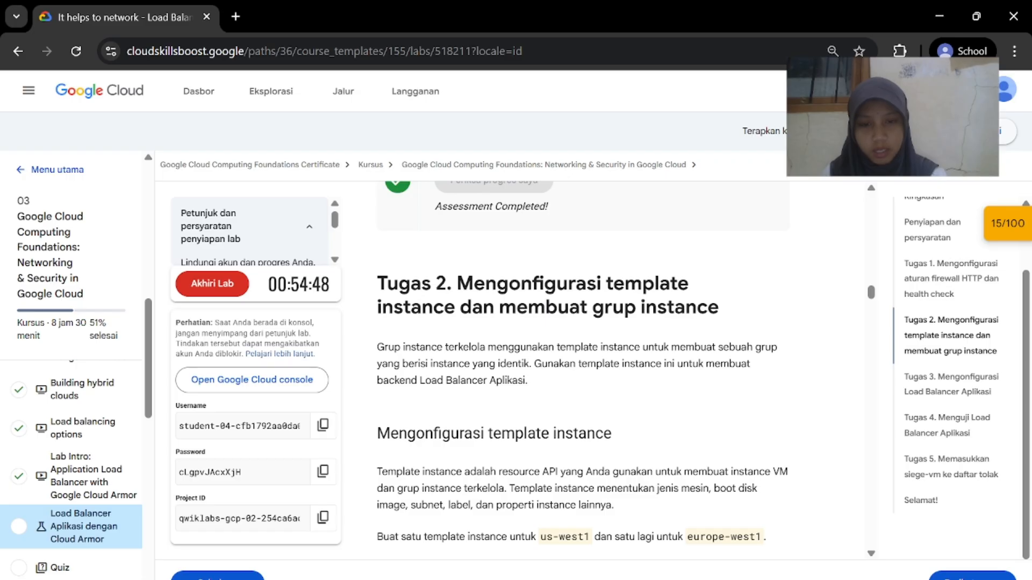
pyautogui.scroll(-5, 473, 316)
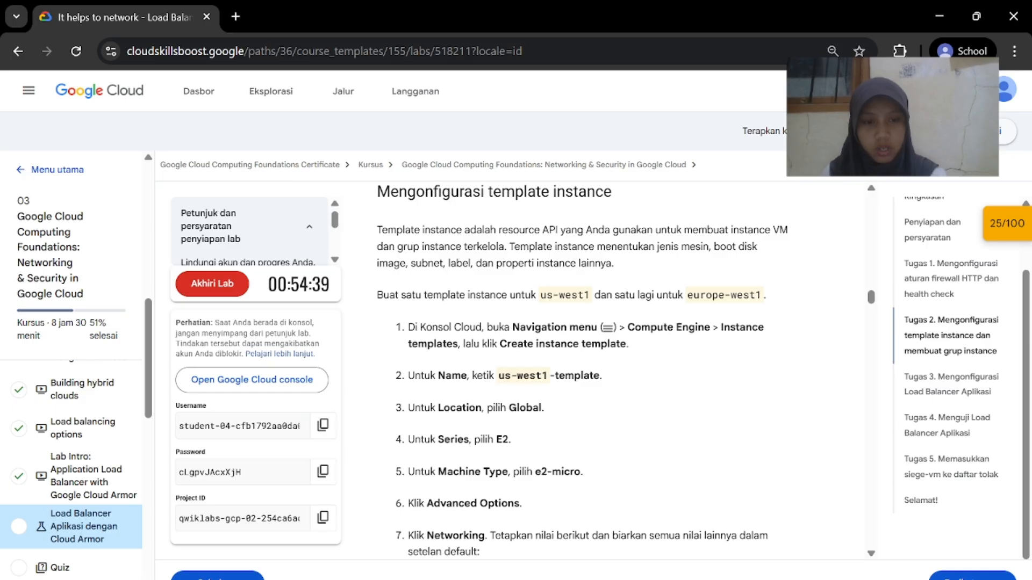
pyautogui.scroll(-1, 606, 323)
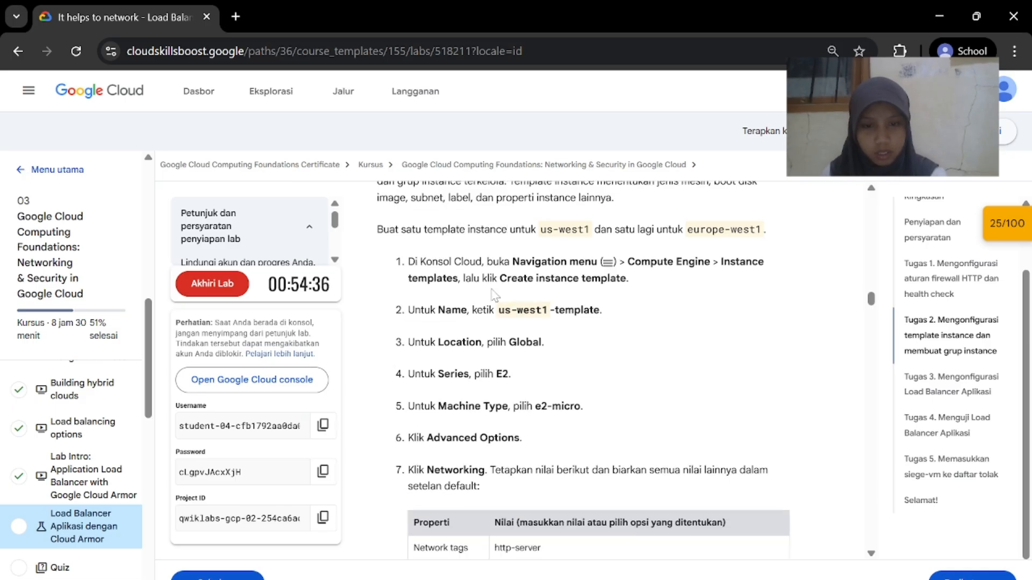
# Go to Compute Engine > Instance templates through the Navigation menu
pyautogui.click(678, 537)
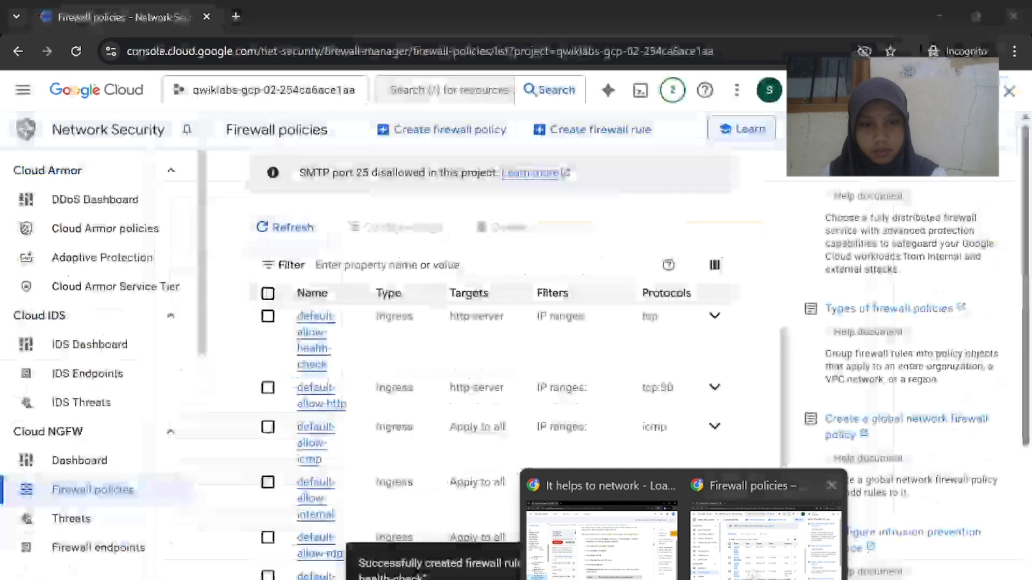
pyautogui.click(23, 90)
pyautogui.scroll(-4, 145, 466)
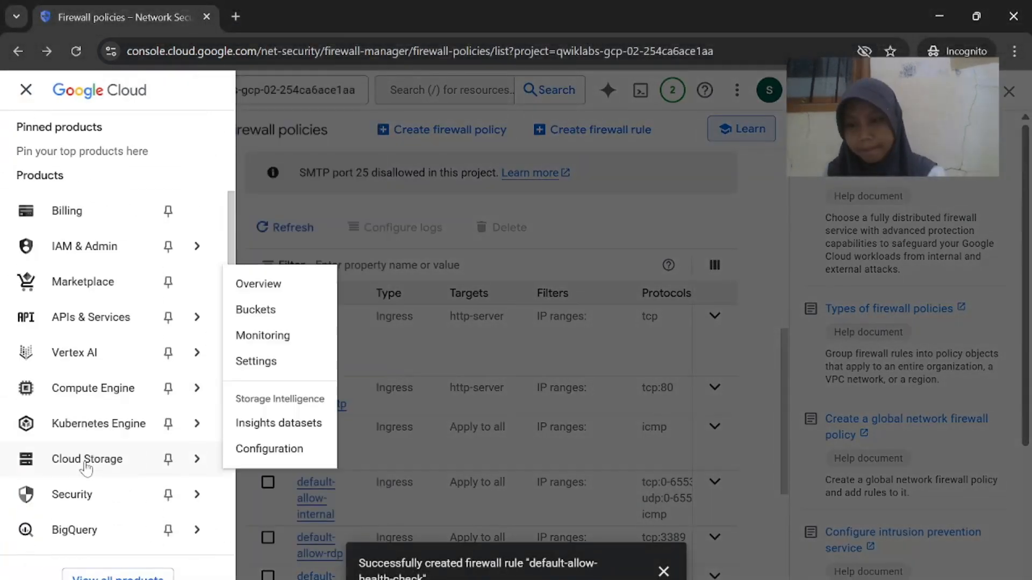
pyautogui.moveTo(118, 395)
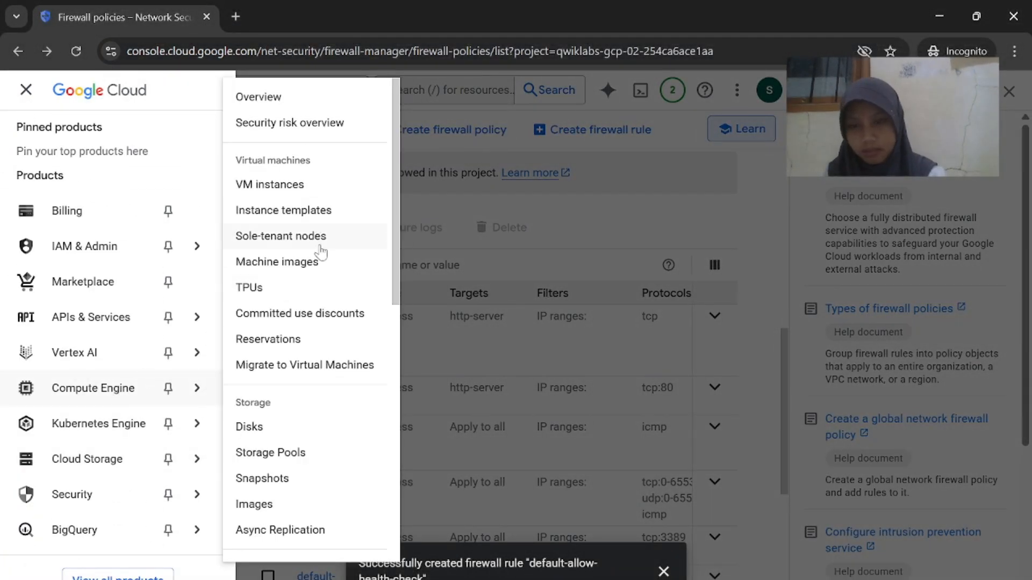
pyautogui.click(639, 559)
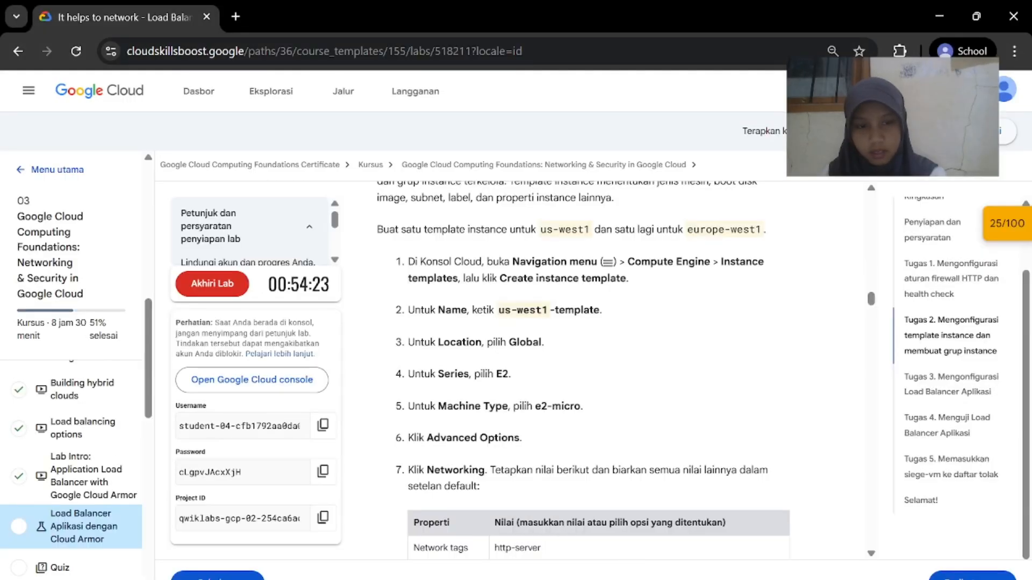
pyautogui.click(741, 555)
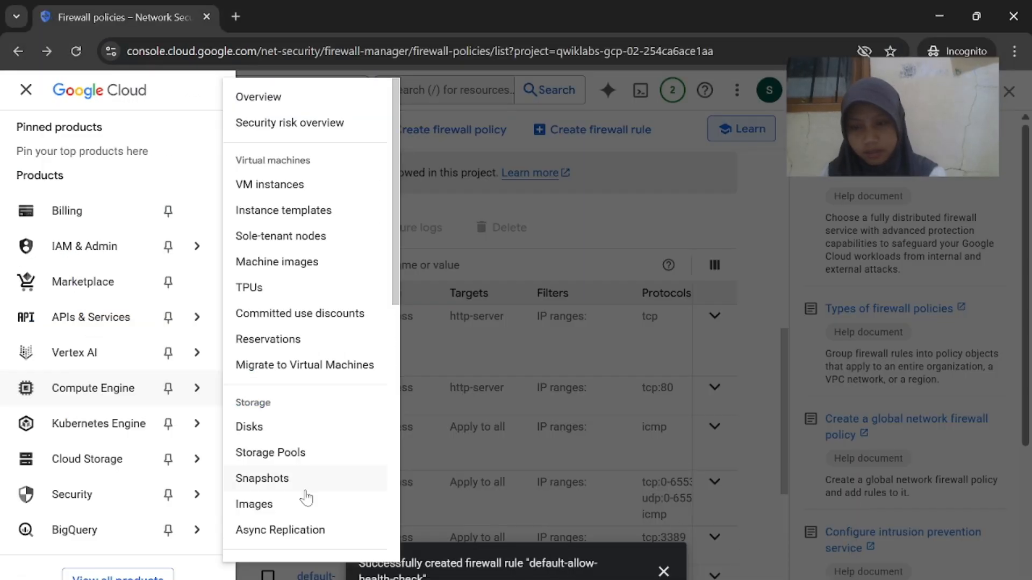
pyautogui.scroll(-6, 306, 498)
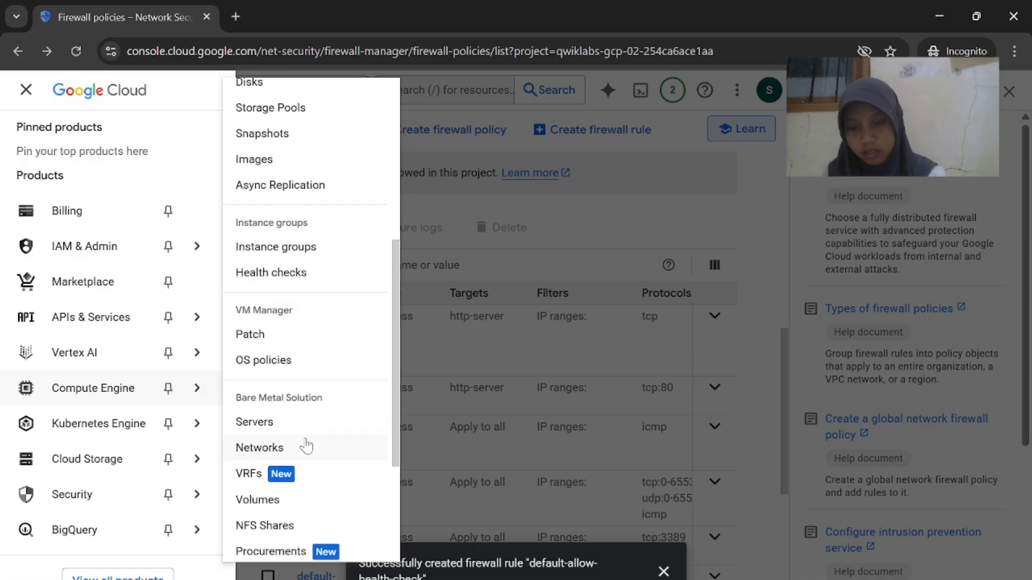
pyautogui.scroll(-5, 306, 446)
pyautogui.scroll(11, 307, 446)
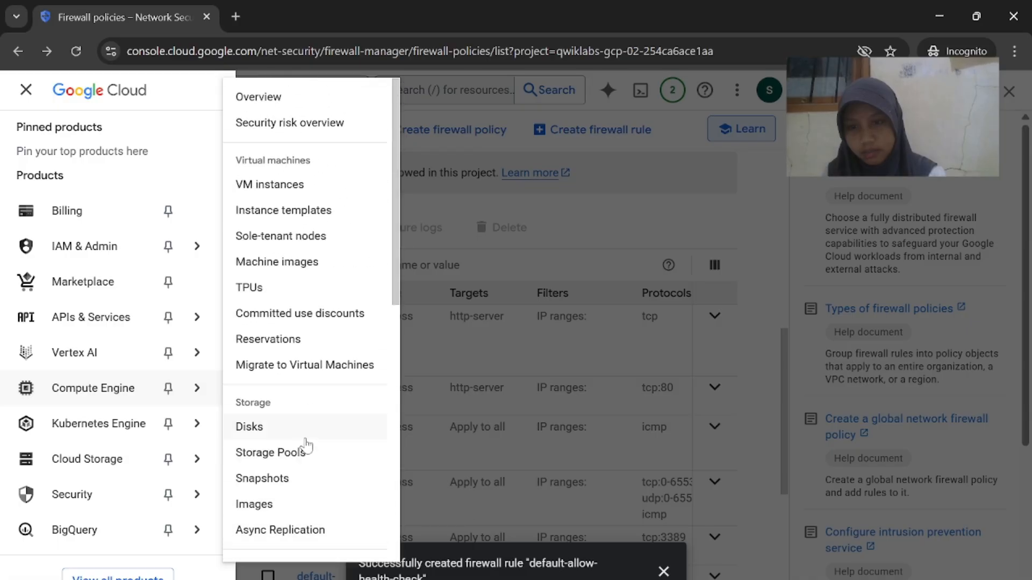
pyautogui.click(305, 216)
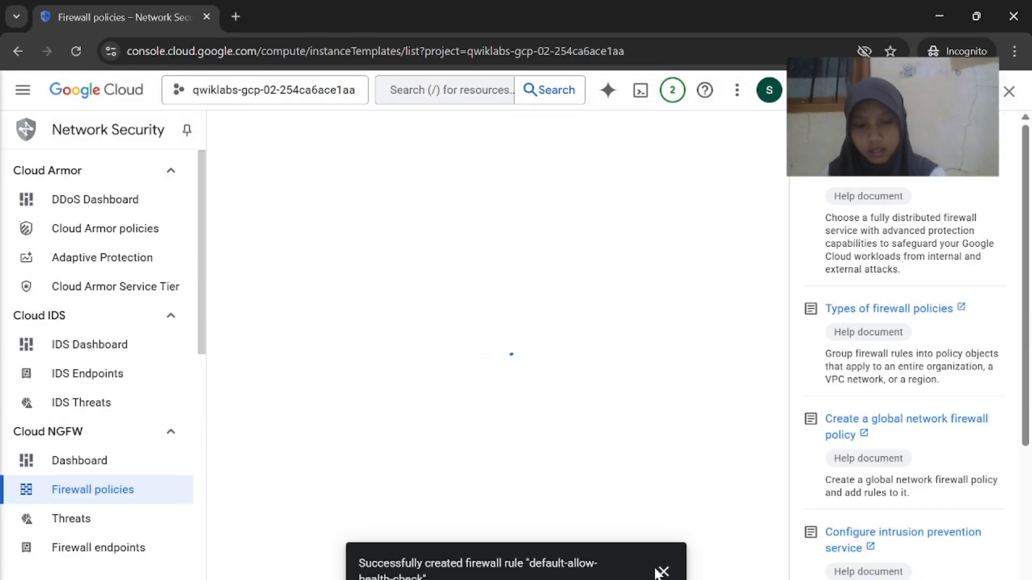
# Close the help documents panel on the Instance templates page
pyautogui.moveTo(682, 579)
pyautogui.click(601, 553)
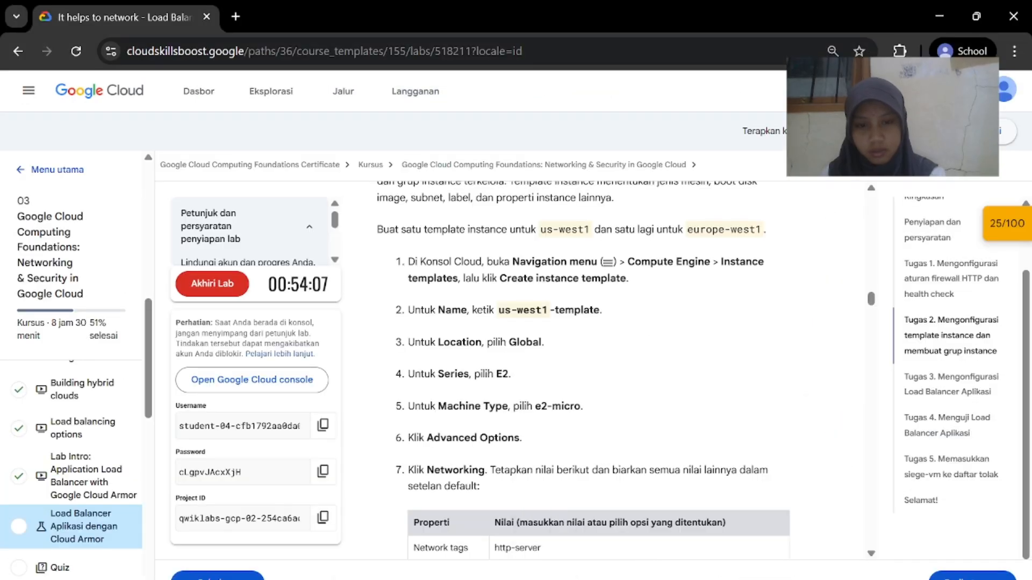
pyautogui.moveTo(683, 578)
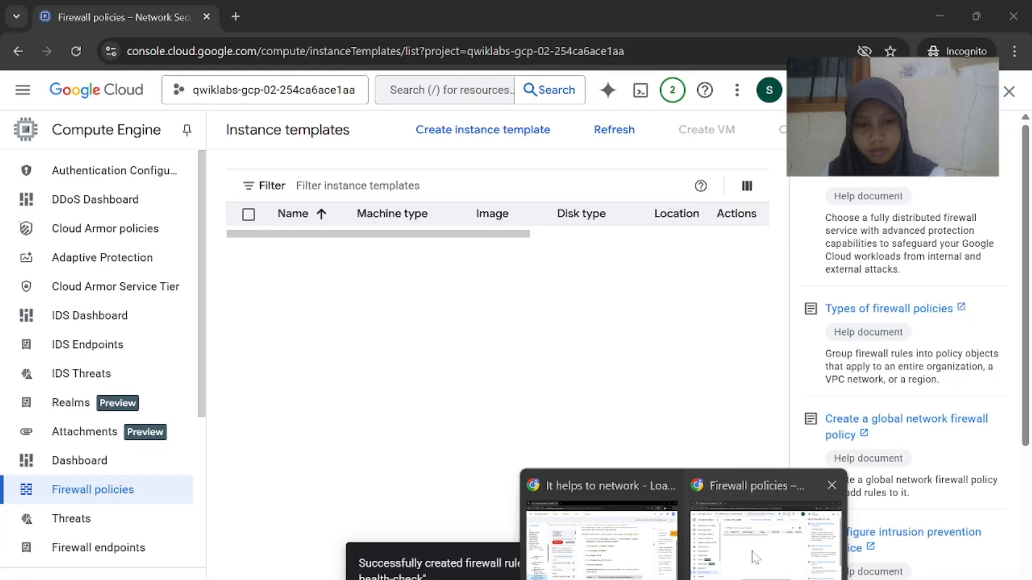
pyautogui.click(737, 559)
pyautogui.click(1004, 93)
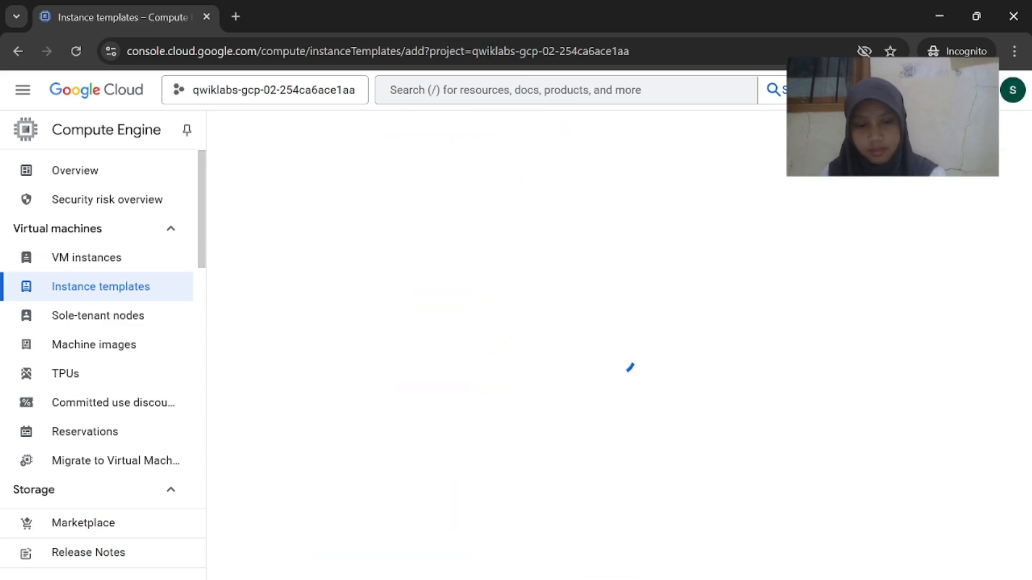
# Name the instance template us-west1-template using the name copied from the lab
pyautogui.moveTo(683, 578)
pyautogui.click(602, 548)
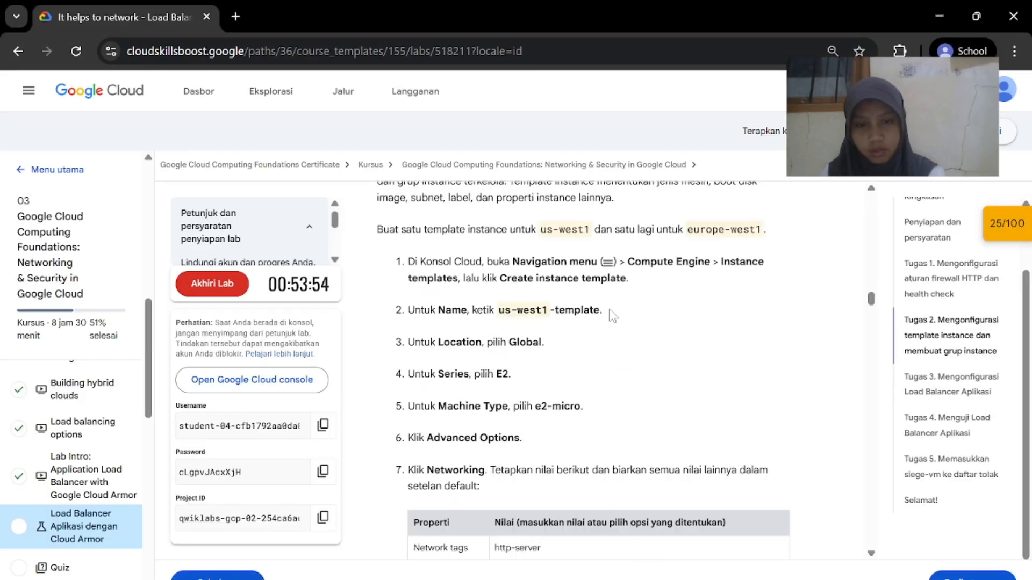
pyautogui.rightClick(495, 311)
pyautogui.click(554, 335)
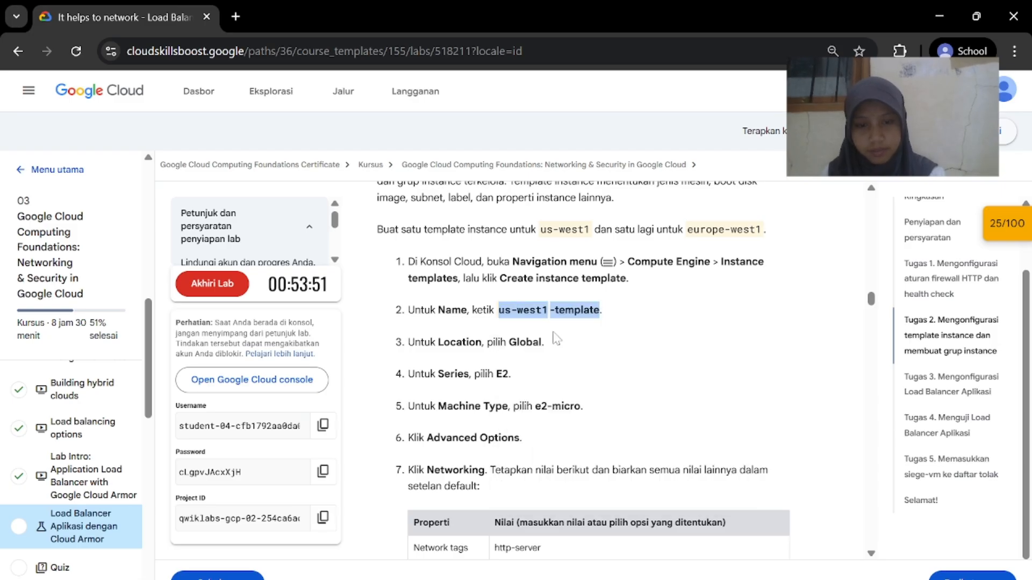
pyautogui.moveTo(682, 579)
pyautogui.click(732, 551)
pyautogui.click(442, 245)
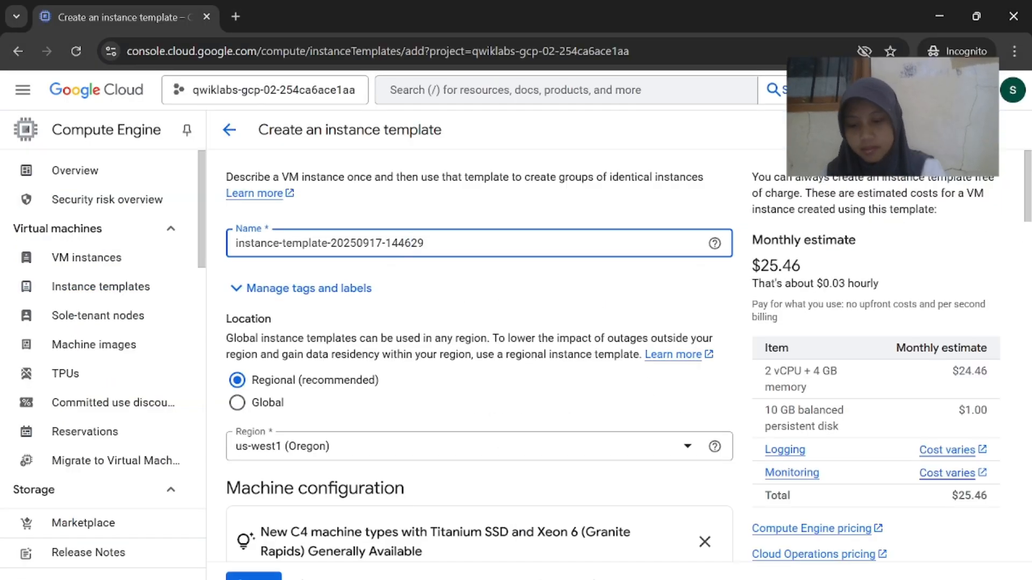
pyautogui.hotkey('ctrl', 'a')
pyautogui.write('\\')
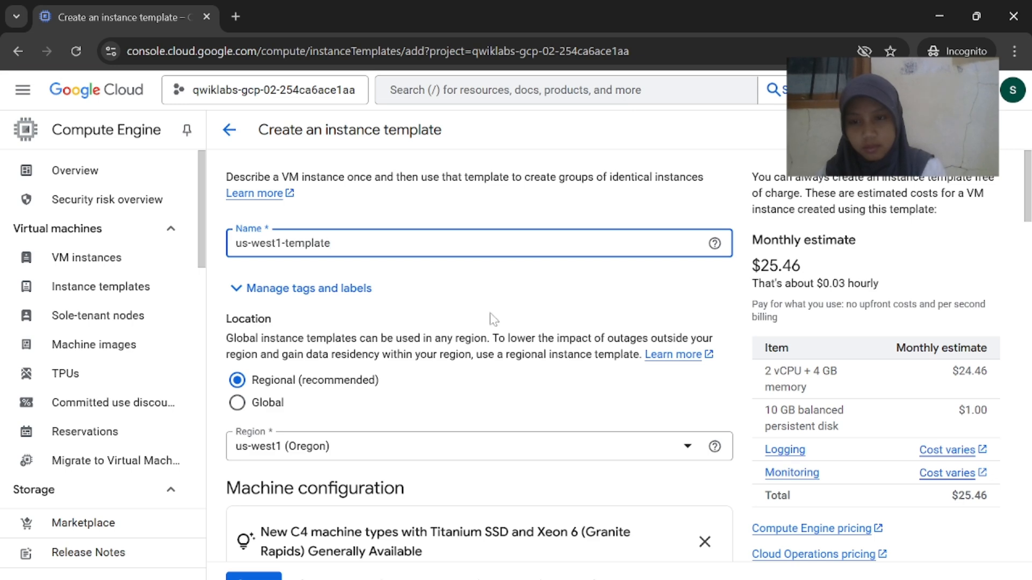
# Set the instance template location to Global
pyautogui.moveTo(682, 578)
pyautogui.click(618, 563)
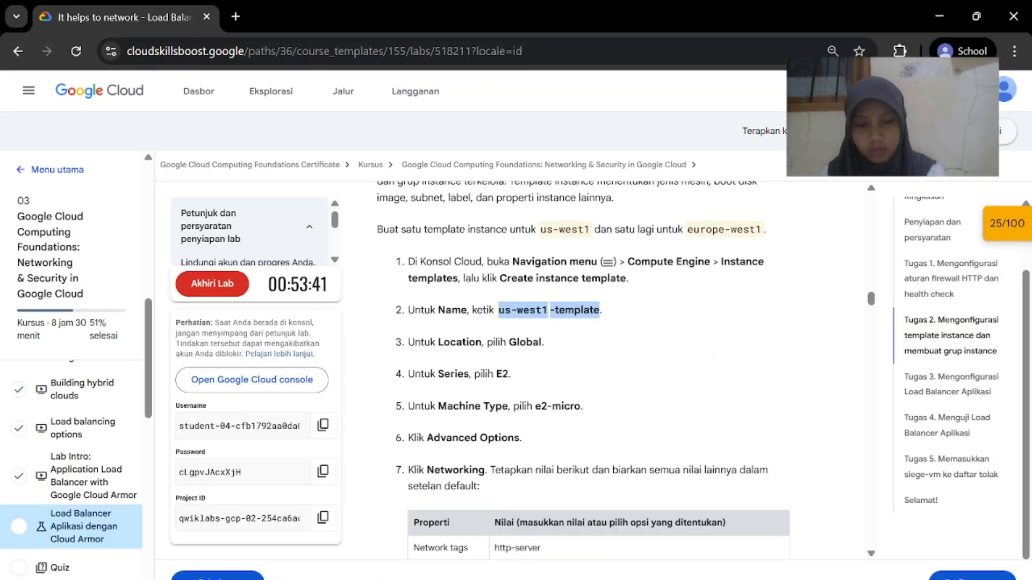
pyautogui.click(734, 551)
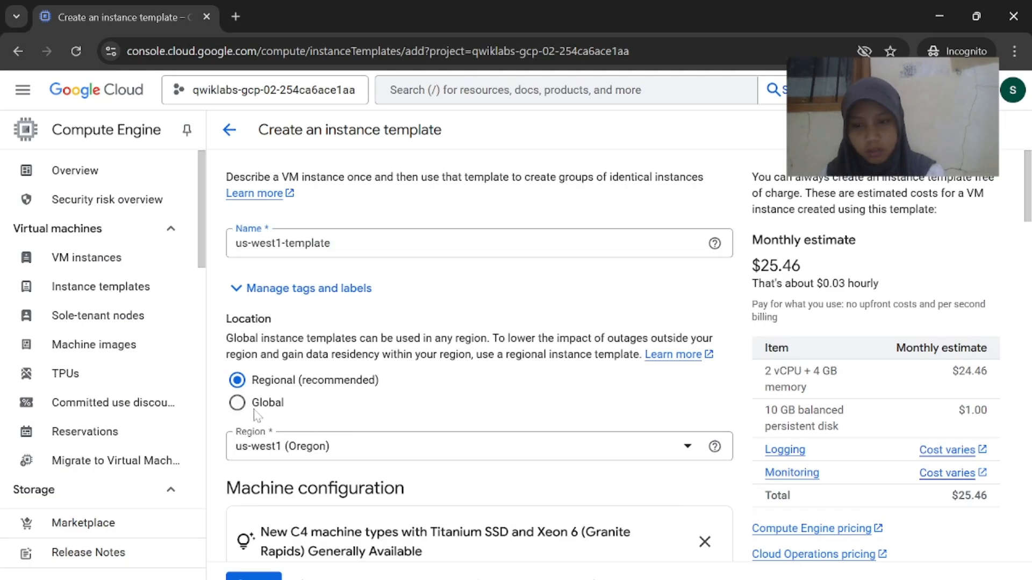
pyautogui.click(237, 403)
# Choose the e2-micro machine type for the template
pyautogui.moveTo(682, 579)
pyautogui.click(619, 538)
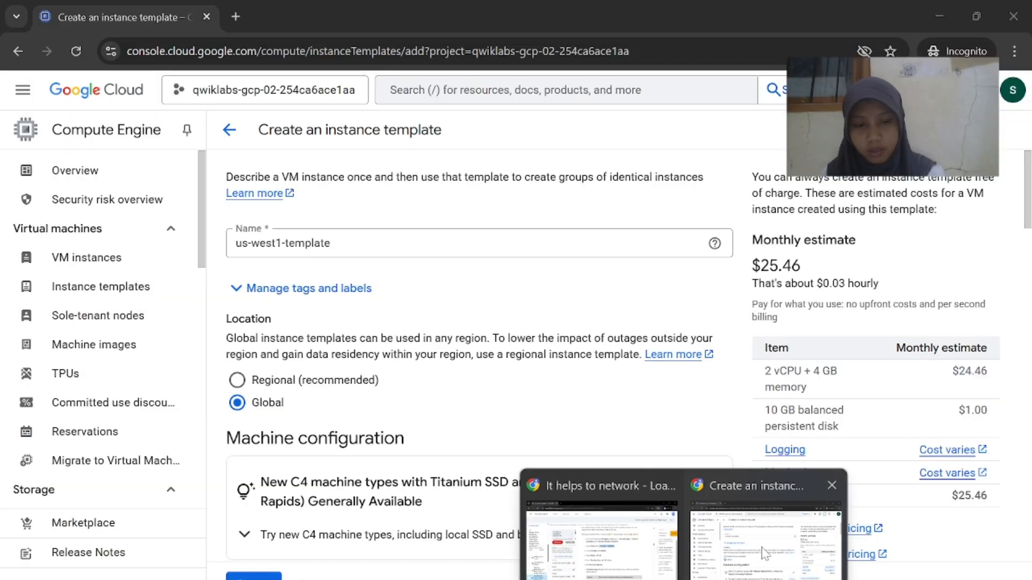
pyautogui.click(763, 553)
pyautogui.scroll(-5, 529, 469)
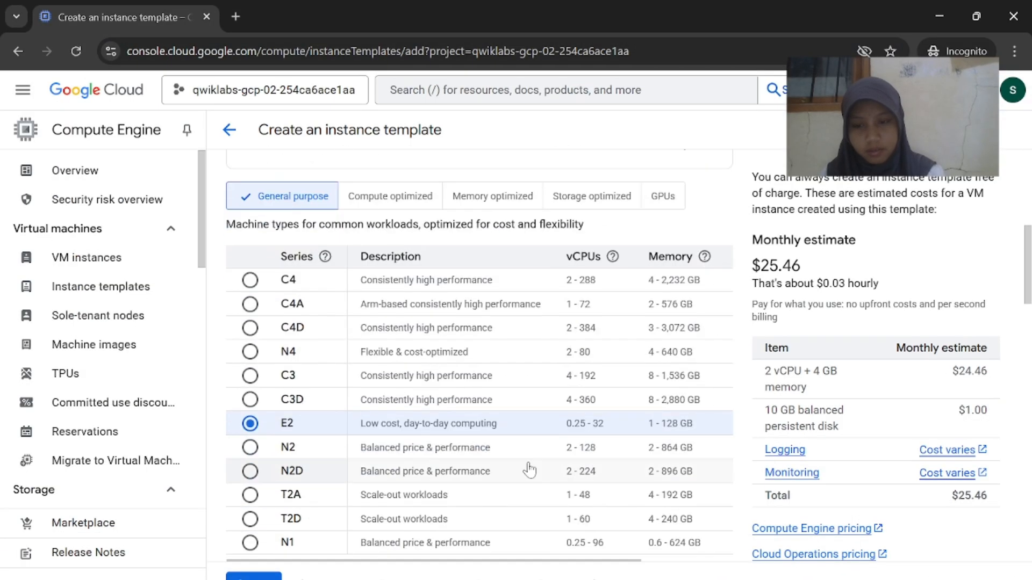
pyautogui.click(602, 549)
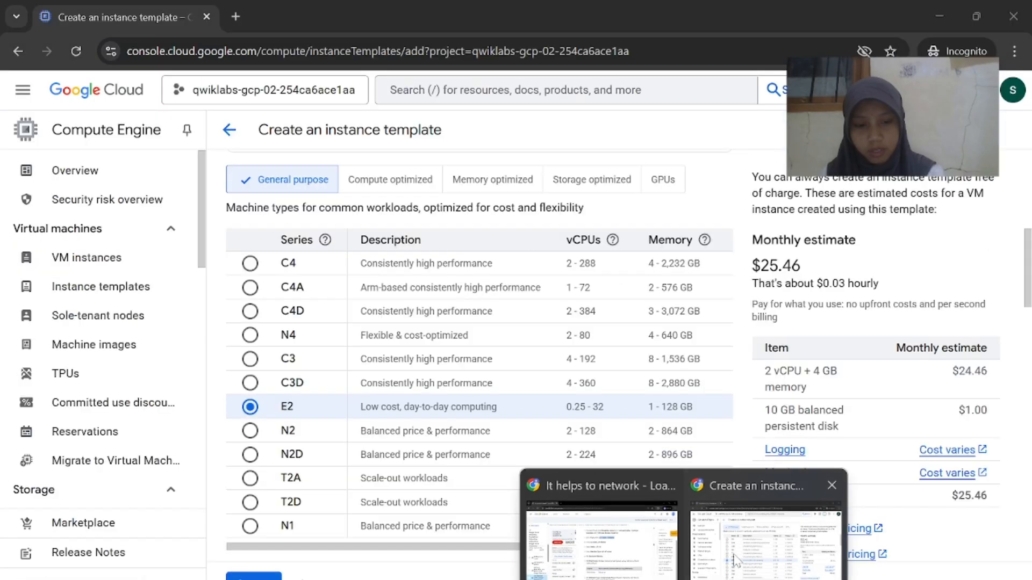
pyautogui.click(763, 549)
pyautogui.scroll(-4, 464, 427)
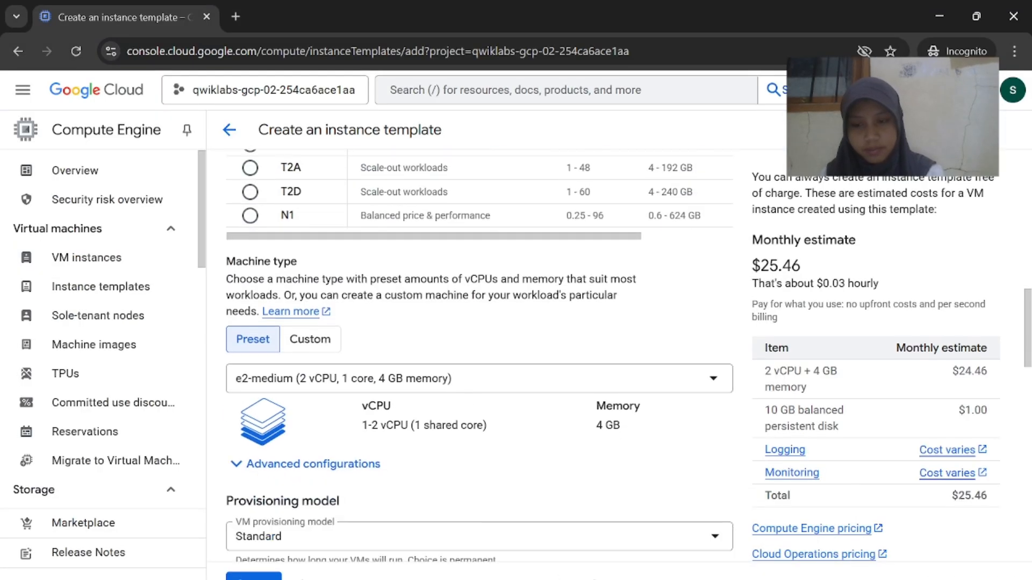
pyautogui.click(408, 388)
pyautogui.click(538, 250)
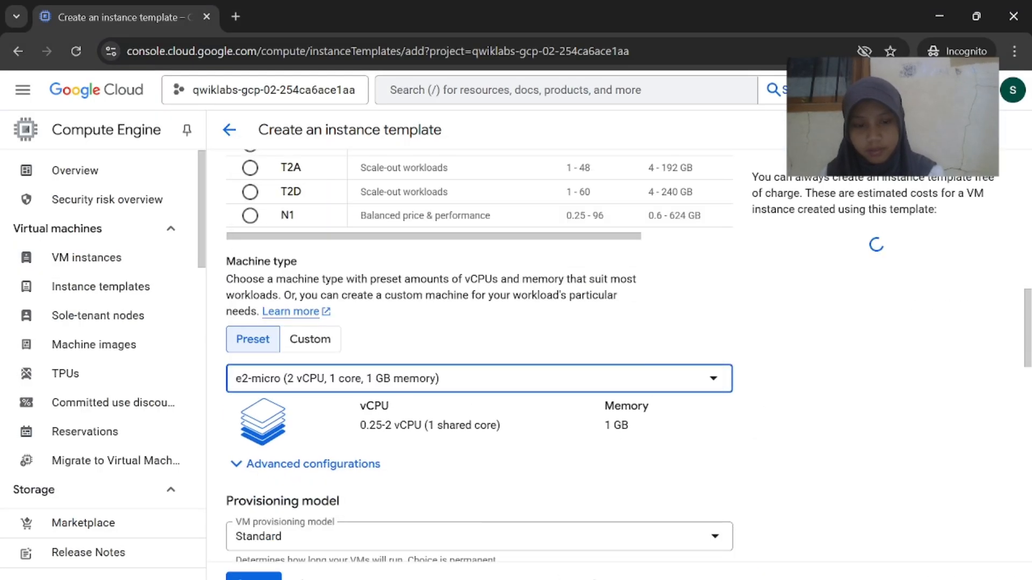
# Expand Advanced options and its Networking section
pyautogui.click(601, 554)
pyautogui.scroll(-1, 449, 327)
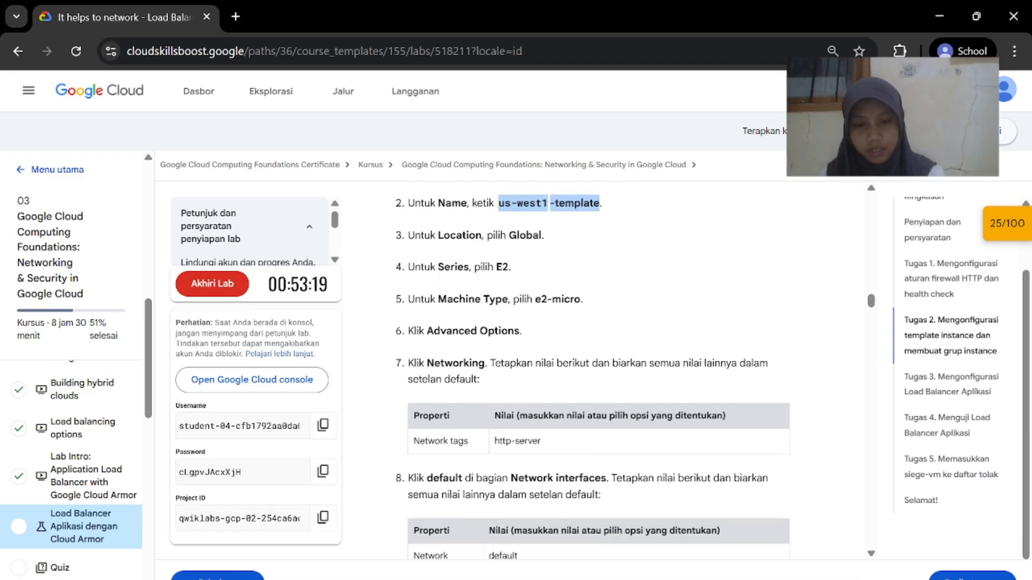
pyautogui.moveTo(683, 578)
pyautogui.click(763, 548)
pyautogui.scroll(-3, 366, 465)
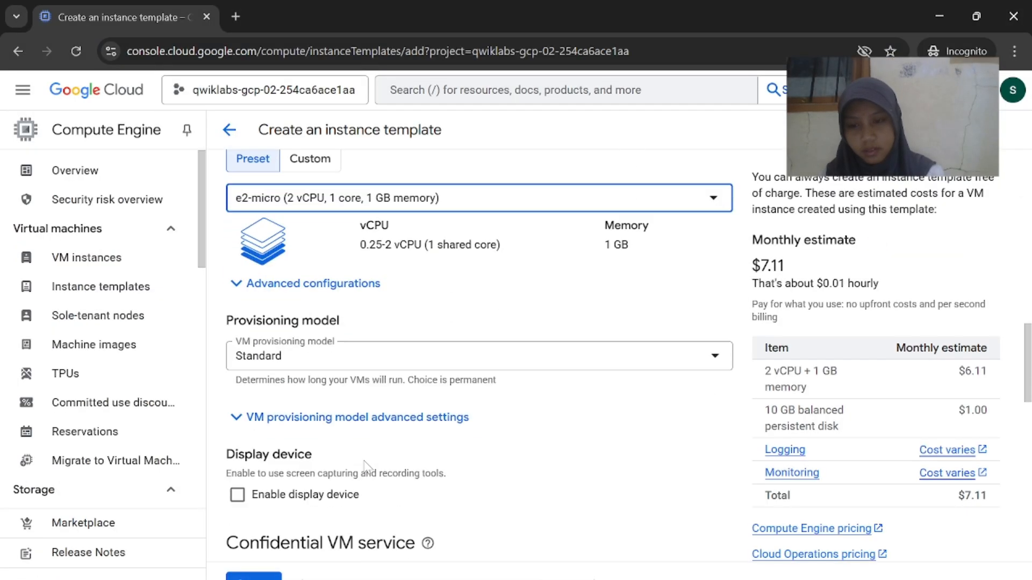
pyautogui.scroll(-1, 364, 465)
pyautogui.scroll(4, 376, 366)
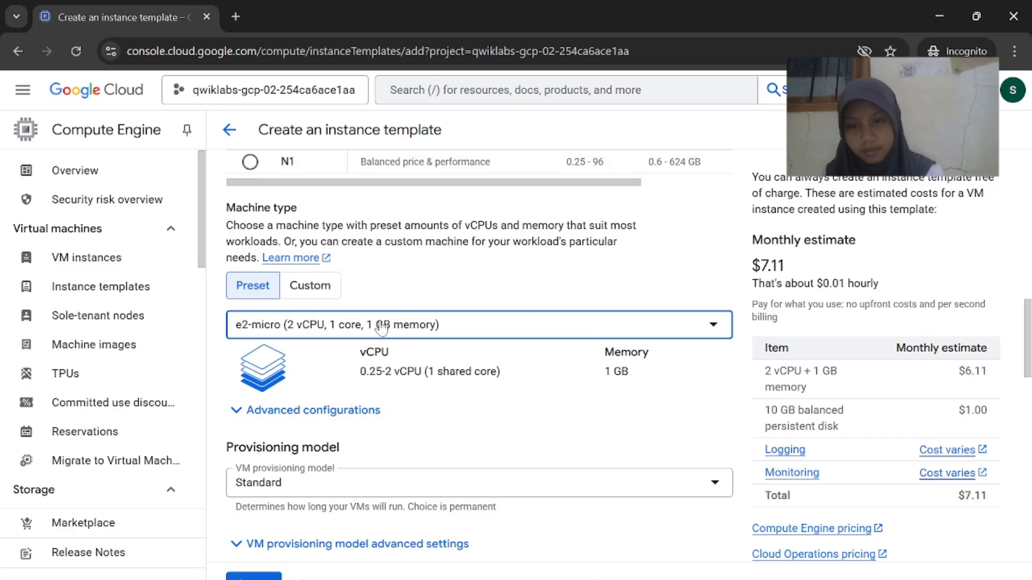
pyautogui.scroll(-15, 405, 481)
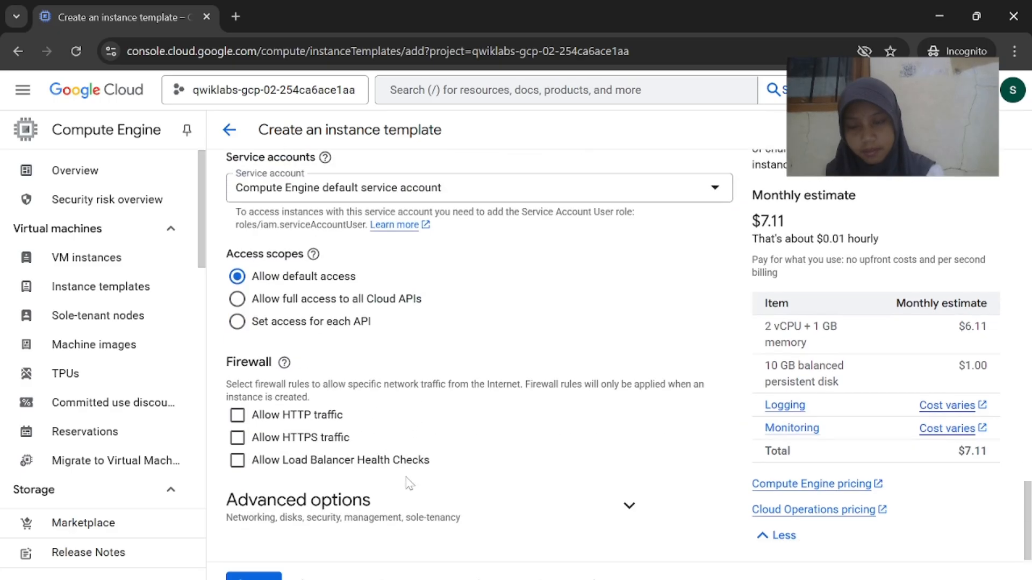
pyautogui.scroll(6, 410, 484)
pyautogui.scroll(-6, 409, 483)
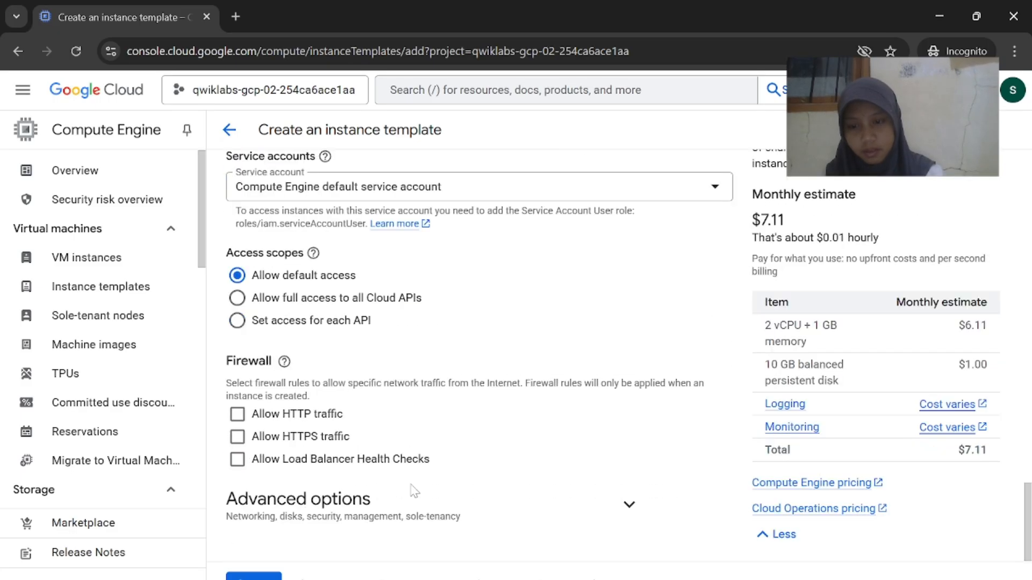
pyautogui.click(630, 508)
pyautogui.scroll(-5, 623, 503)
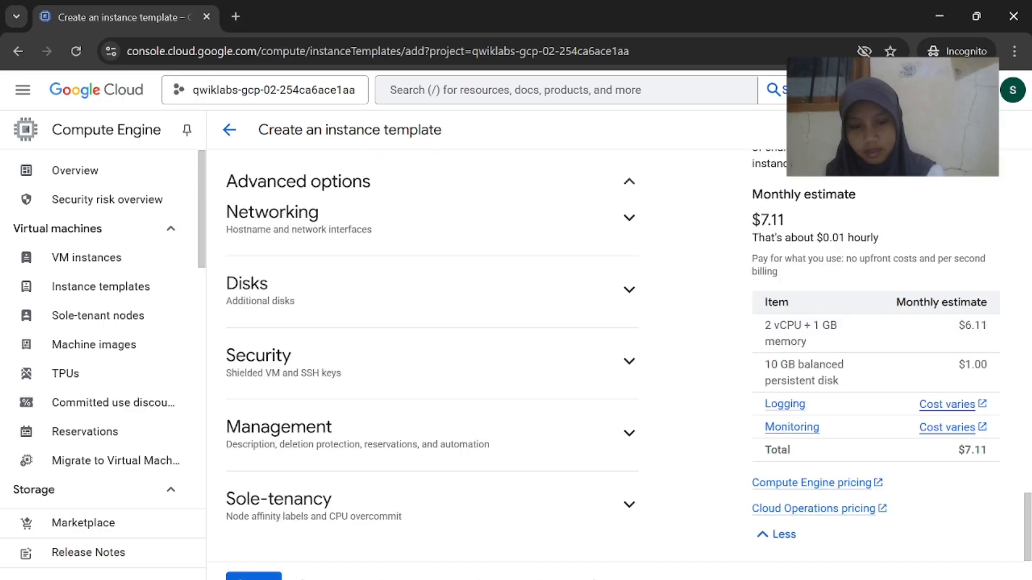
pyautogui.moveTo(684, 579)
pyautogui.click(592, 557)
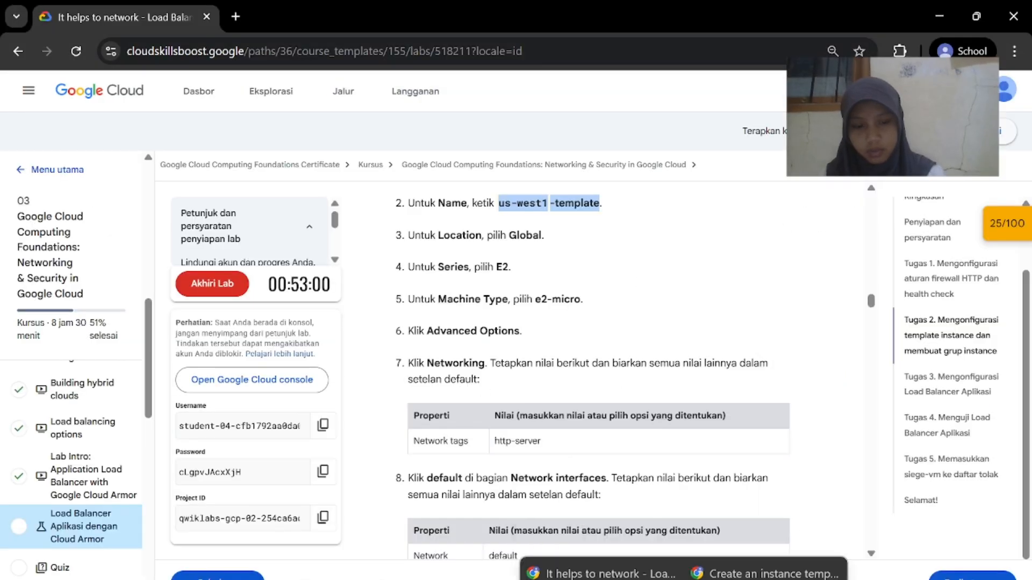
pyautogui.click(747, 561)
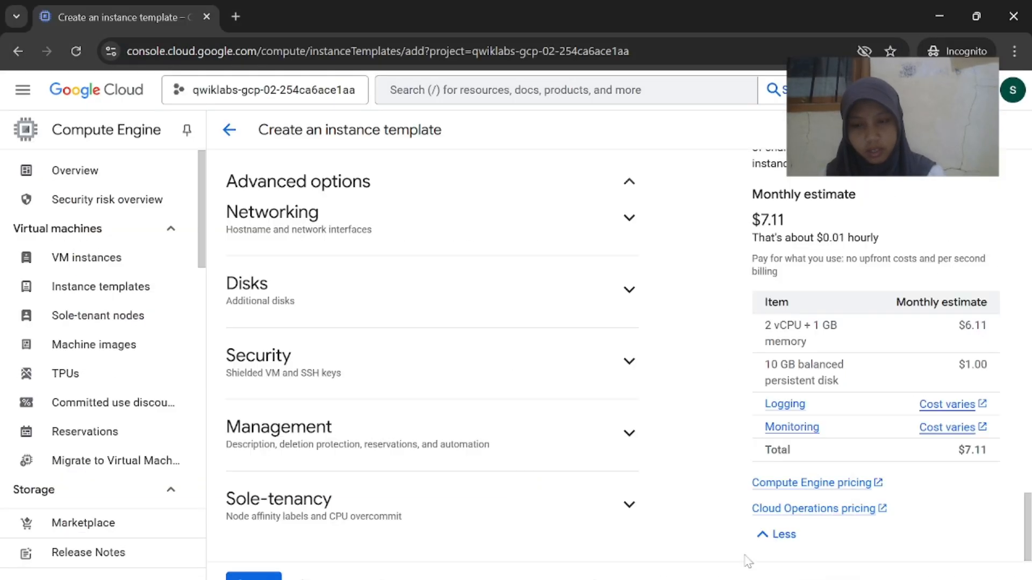
pyautogui.click(630, 219)
# Add the network tag http-server, copied from the lab, to the template
pyautogui.moveTo(675, 567)
pyautogui.click(732, 525)
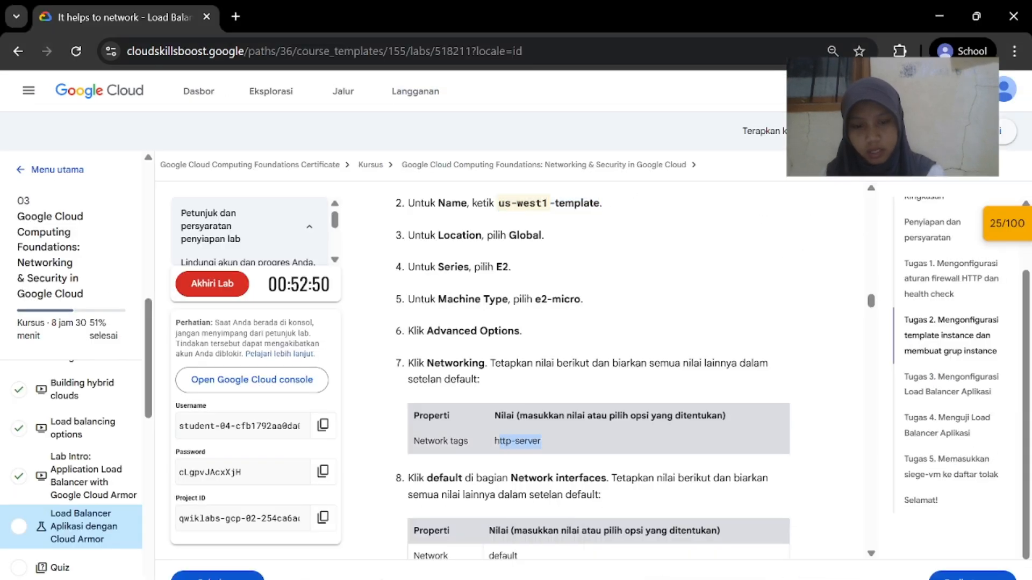
pyautogui.rightClick(497, 445)
pyautogui.click(556, 266)
pyautogui.moveTo(684, 578)
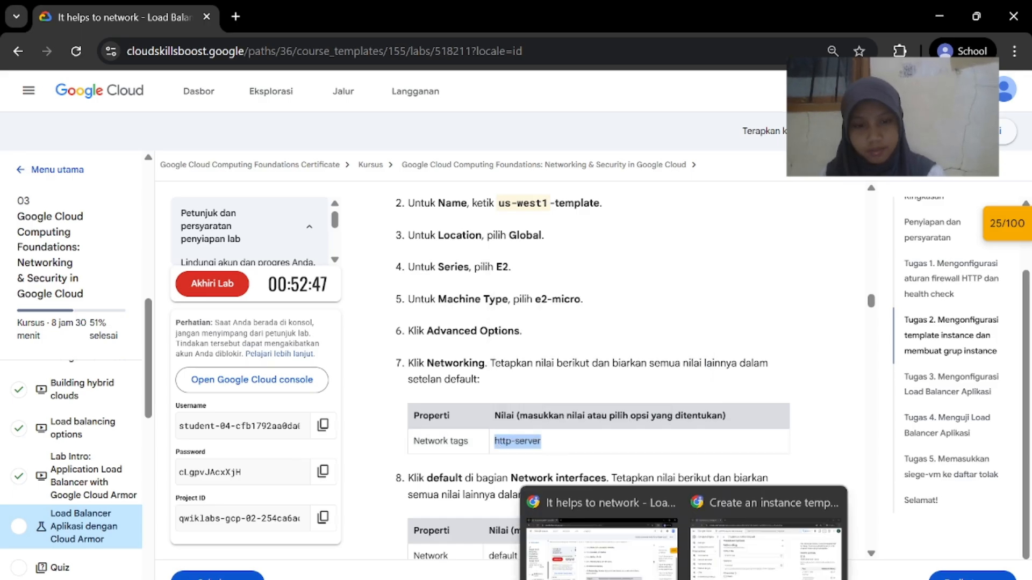
pyautogui.click(735, 566)
pyautogui.scroll(1, 377, 344)
pyautogui.click(293, 307)
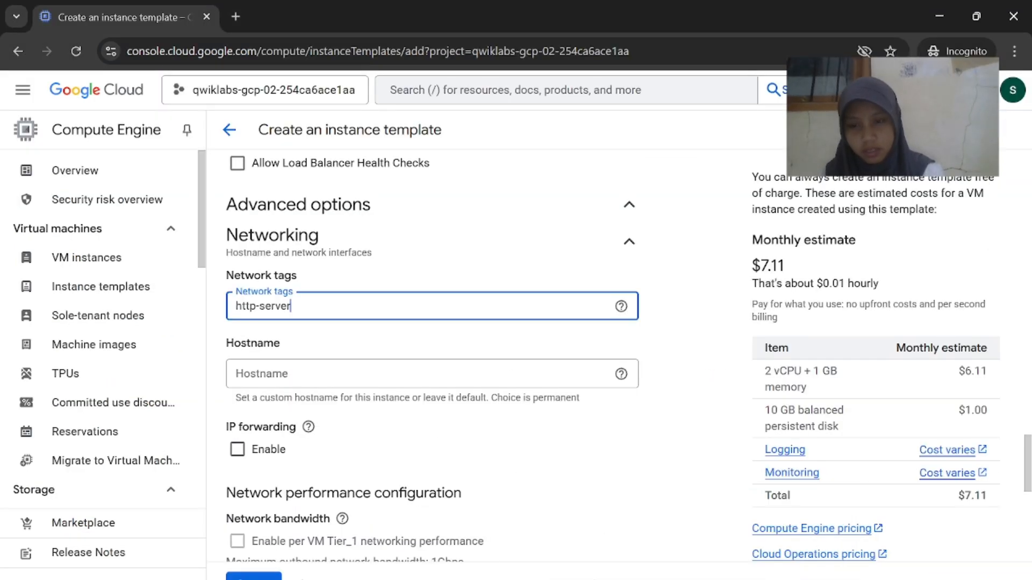
pyautogui.click(602, 565)
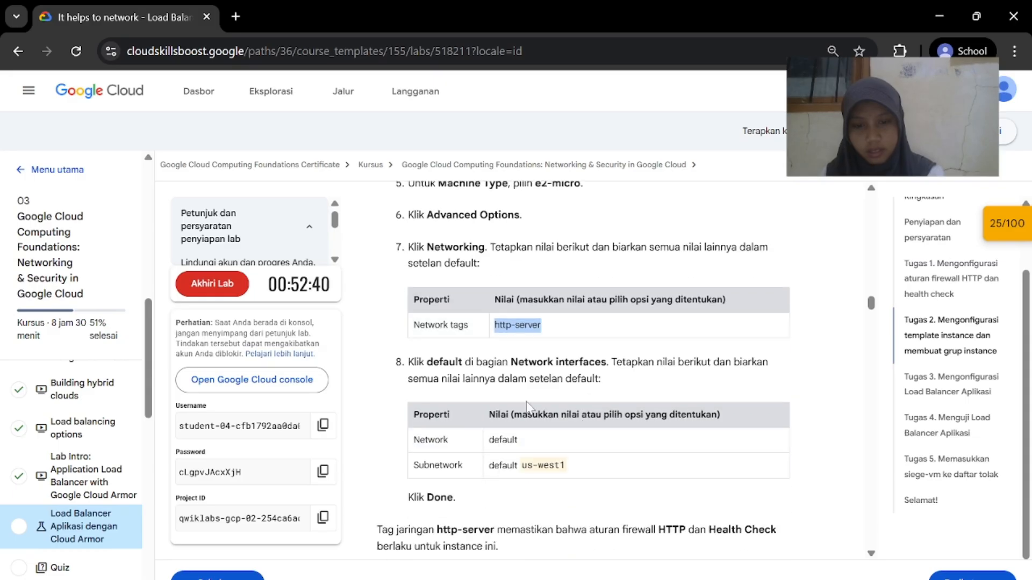
pyautogui.click(741, 537)
pyautogui.scroll(-5, 488, 439)
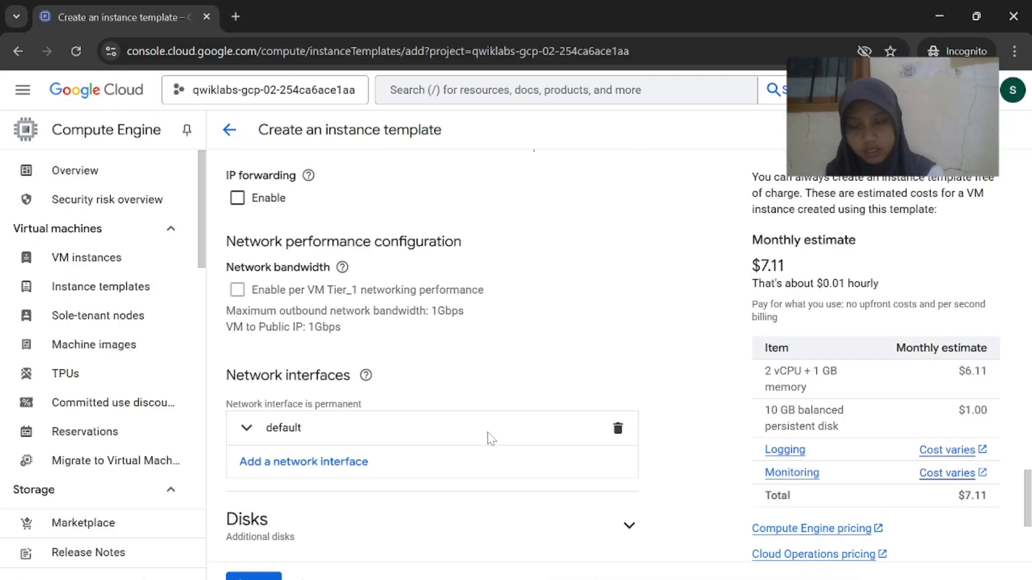
# Open the default network interface for editing and copy the us-west1 subnet name from the lab
pyautogui.click(602, 537)
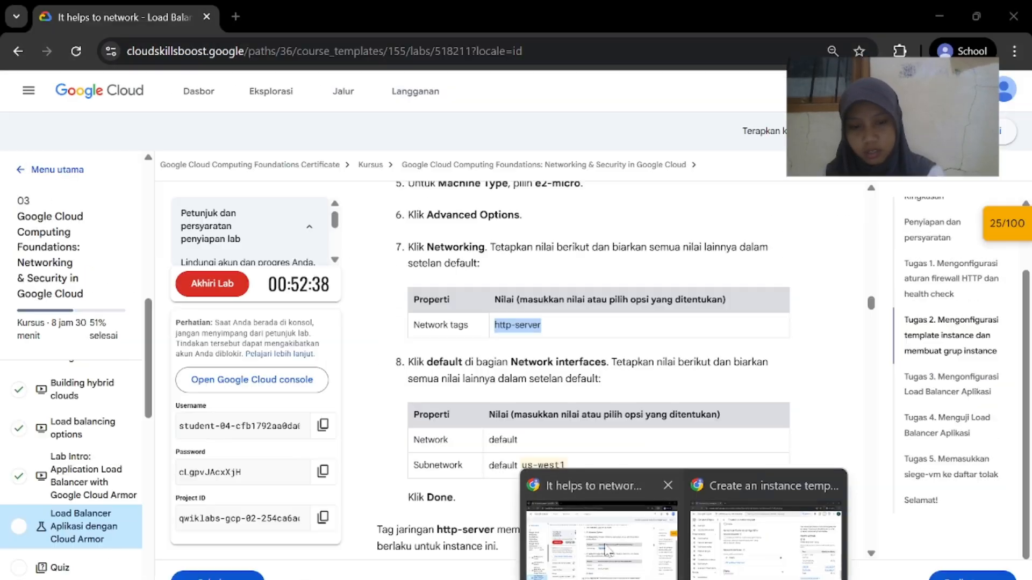
pyautogui.scroll(-1, 588, 478)
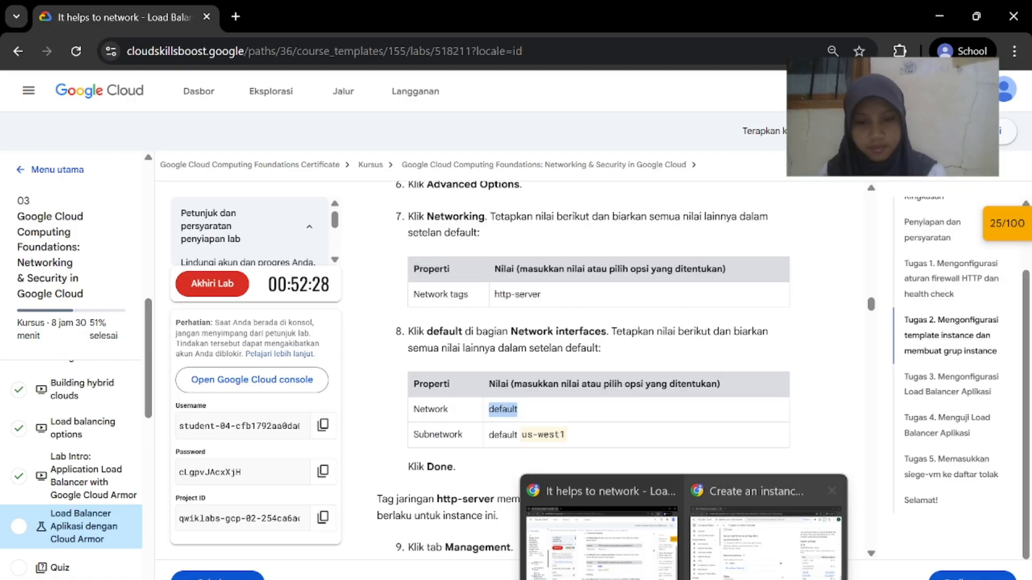
pyautogui.click(679, 568)
pyautogui.click(280, 390)
pyautogui.scroll(-3, 380, 461)
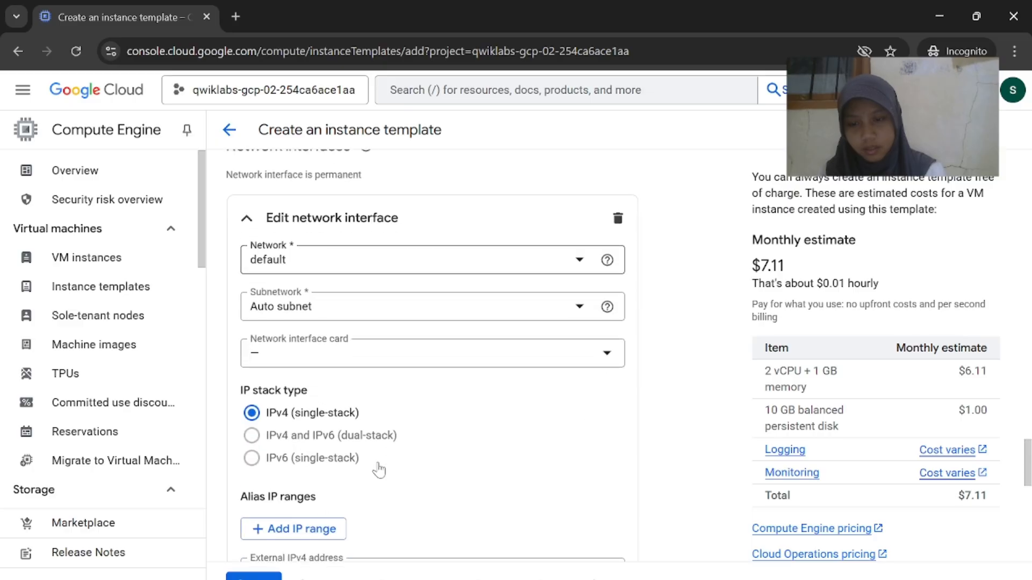
pyautogui.moveTo(682, 578)
pyautogui.click(635, 570)
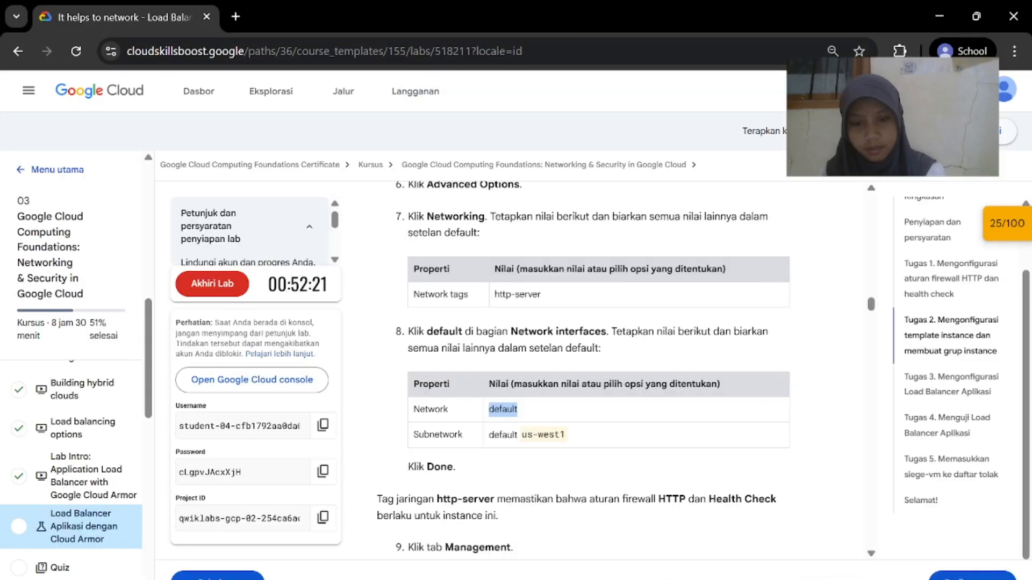
pyautogui.click(579, 443)
pyautogui.rightClick(487, 444)
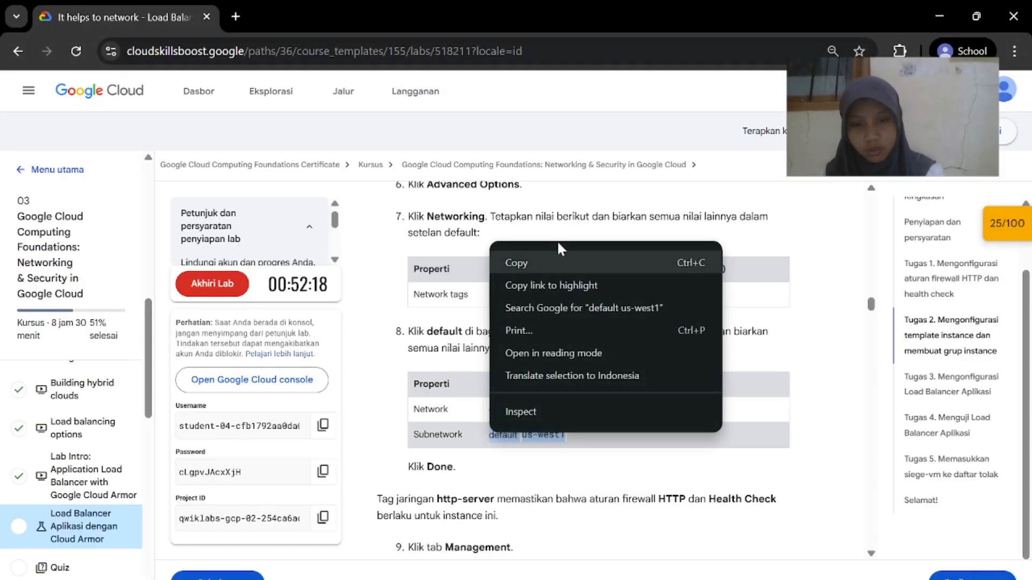
pyautogui.click(559, 255)
pyautogui.click(789, 543)
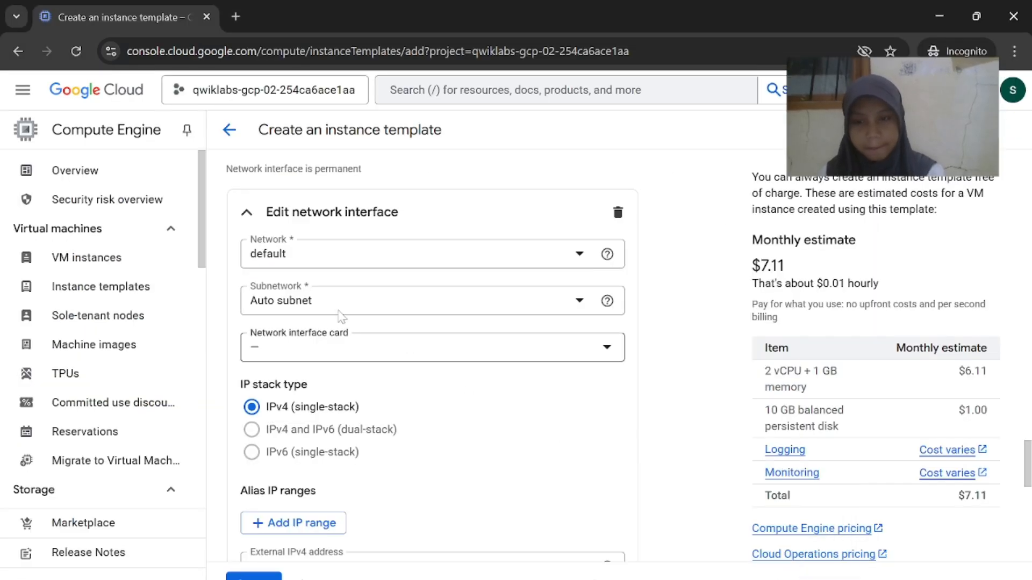
# Set the interface's Subnetwork to default (us-west1, 10.138.0.0/20) and confirm with Done
pyautogui.click(344, 304)
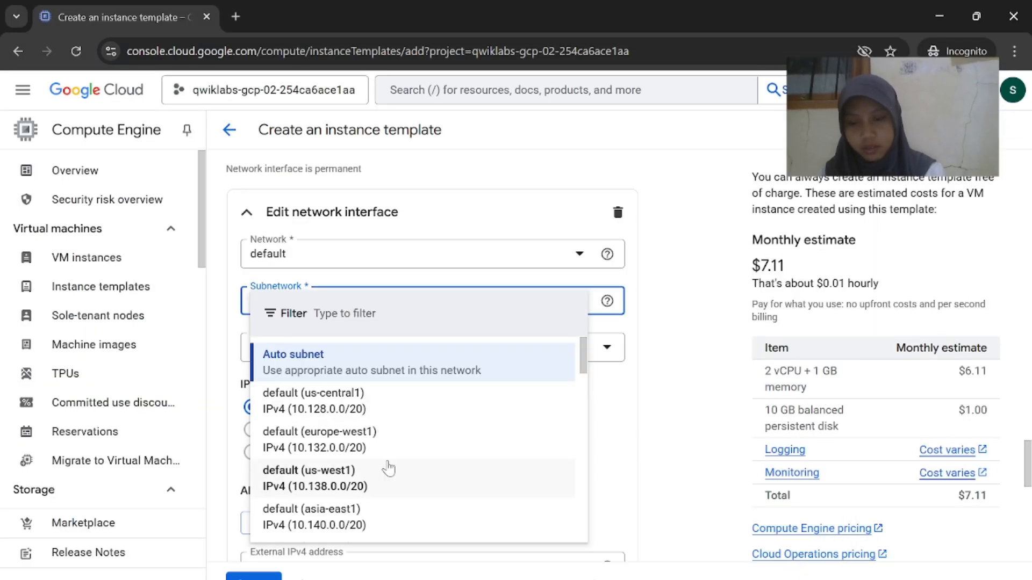
pyautogui.scroll(-1, 377, 447)
pyautogui.click(376, 448)
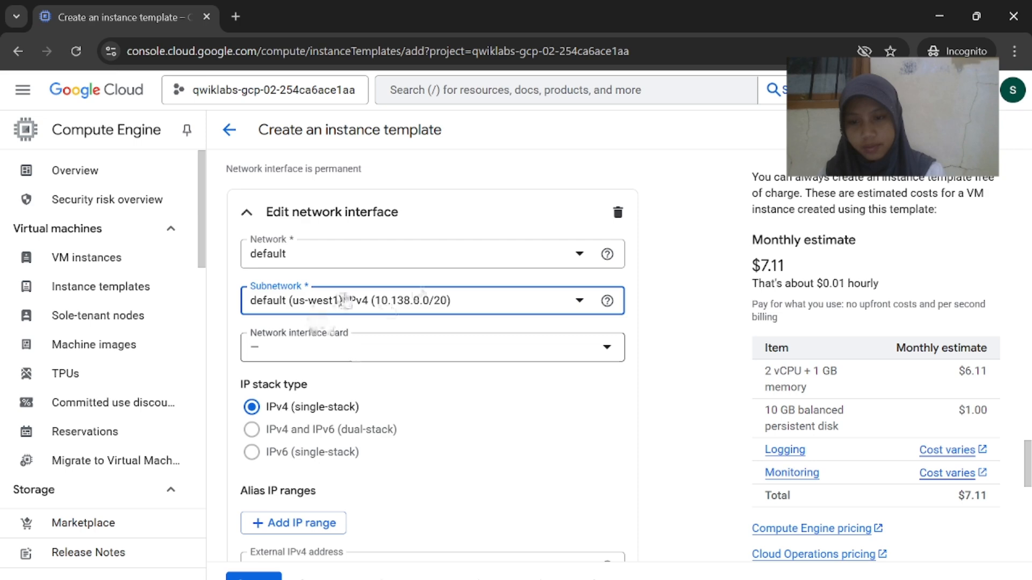
pyautogui.moveTo(680, 579)
pyautogui.click(622, 549)
pyautogui.scroll(-2, 621, 548)
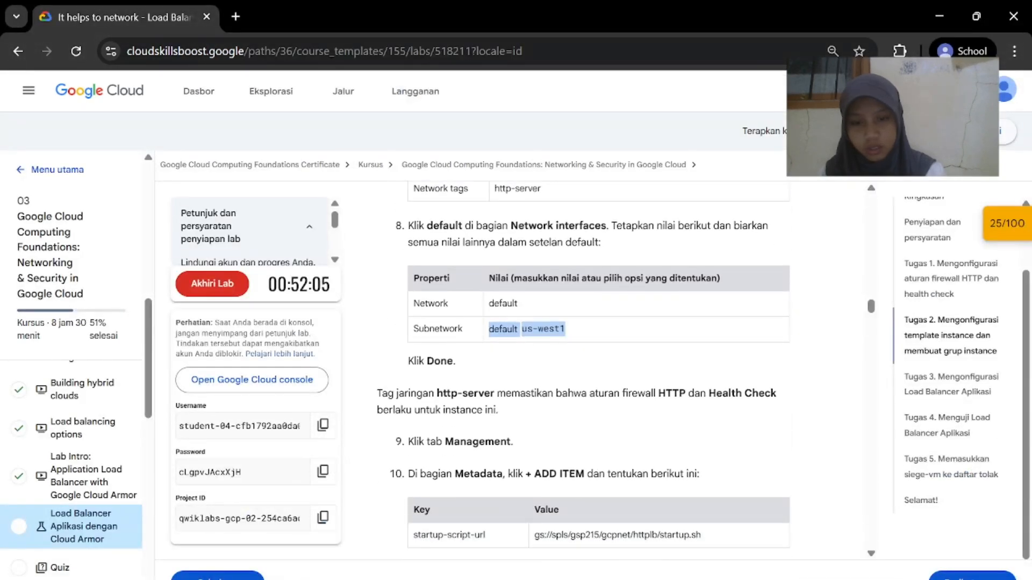
pyautogui.click(767, 538)
pyautogui.scroll(-5, 505, 488)
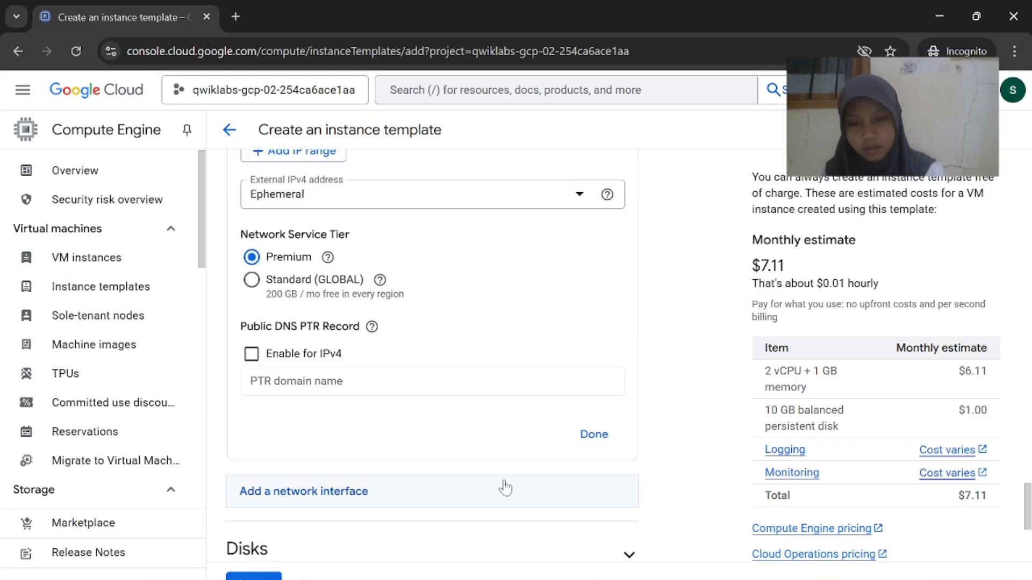
pyautogui.click(600, 436)
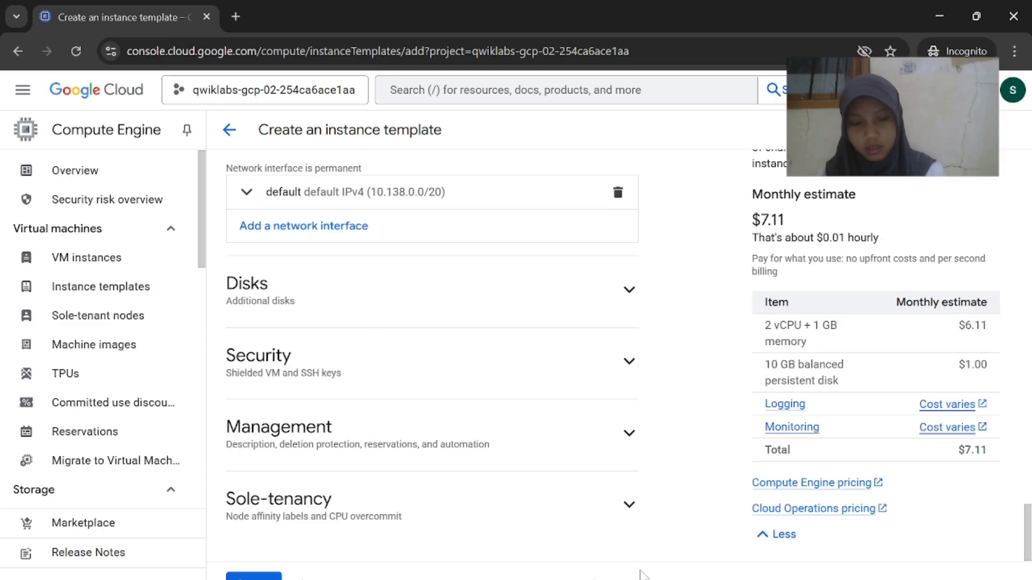
# Expand the Management section of the instance template
pyautogui.moveTo(642, 576)
pyautogui.click(618, 524)
pyautogui.scroll(-1, 635, 377)
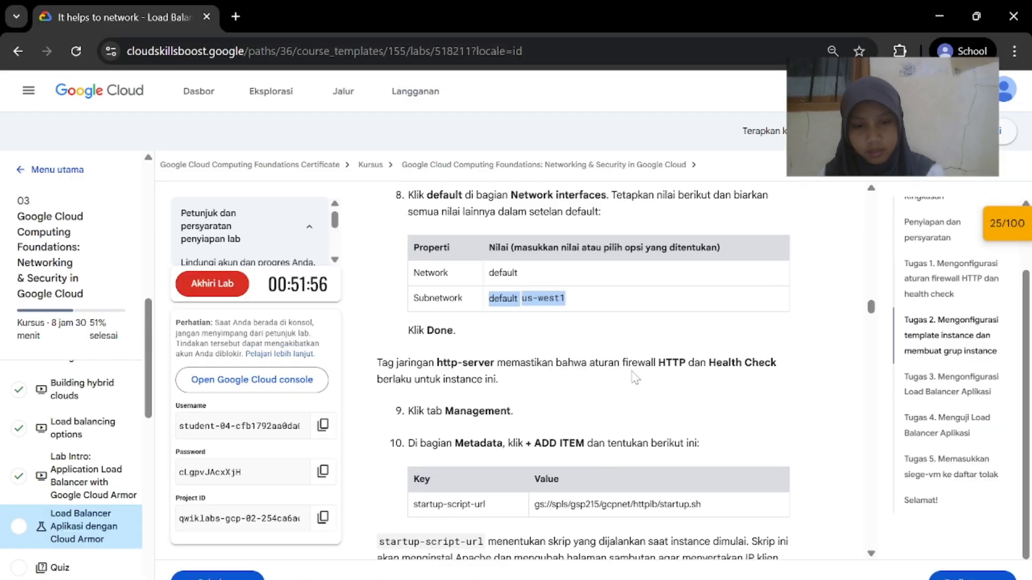
pyautogui.click(779, 535)
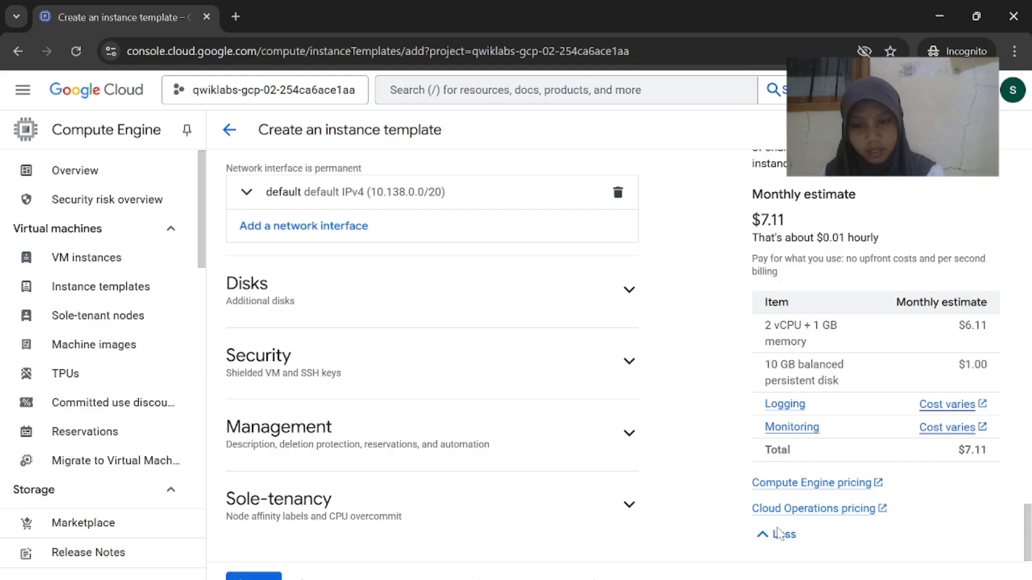
pyautogui.click(626, 429)
pyautogui.scroll(-5, 518, 437)
pyautogui.scroll(-3, 577, 474)
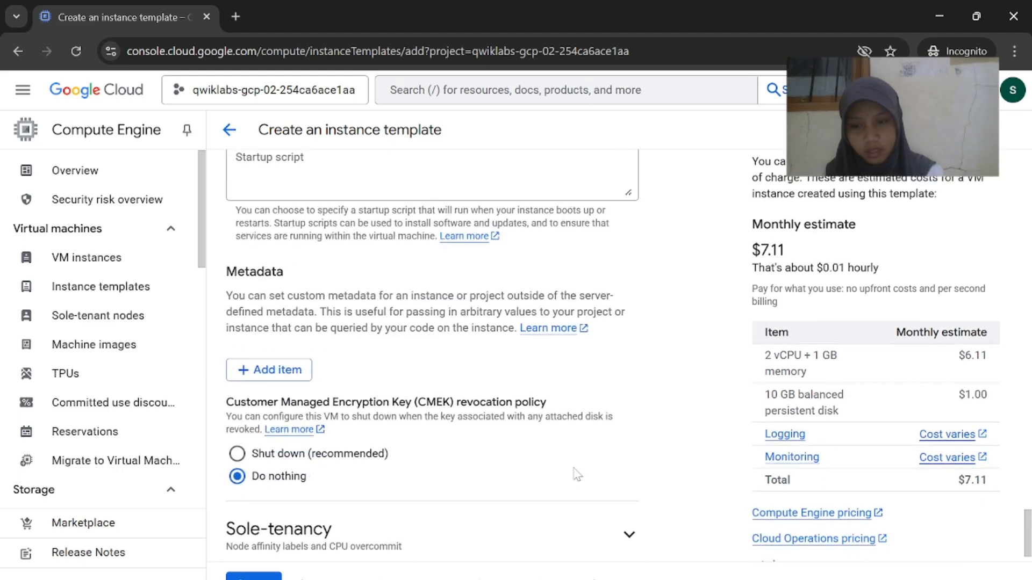
# Add a blank metadata Key/Value row and find the lab's startup-script-url entry
pyautogui.moveTo(641, 576)
pyautogui.click(564, 532)
pyautogui.scroll(-1, 569, 472)
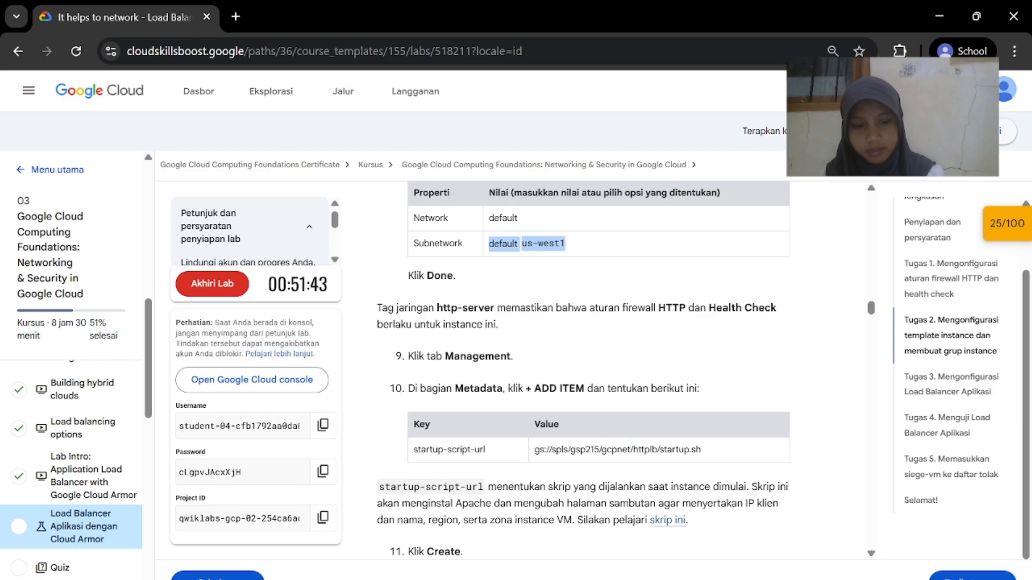
pyautogui.moveTo(642, 576)
pyautogui.click(769, 533)
pyautogui.scroll(-1, 411, 467)
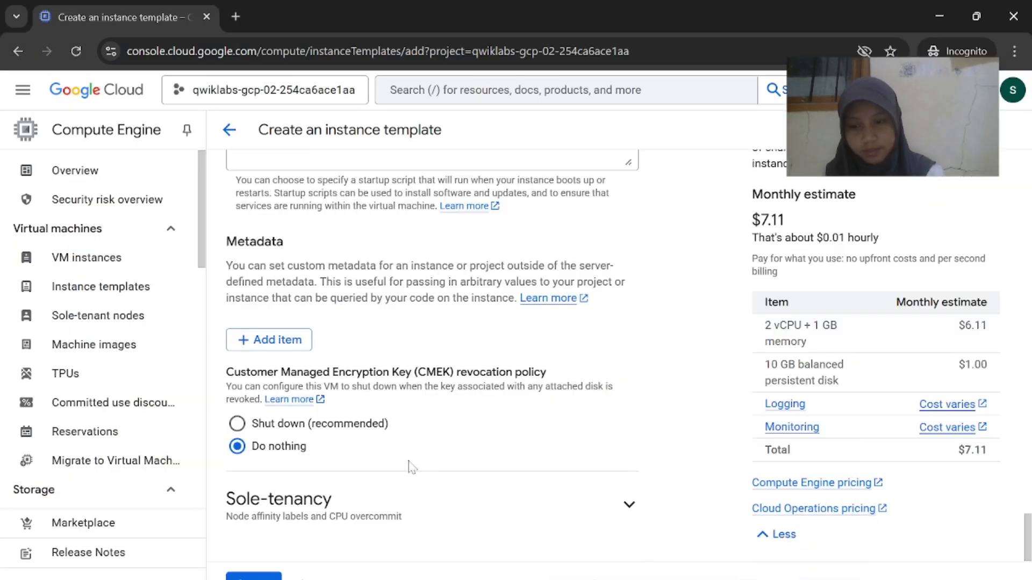
pyautogui.click(280, 340)
pyautogui.moveTo(647, 579)
pyautogui.click(605, 552)
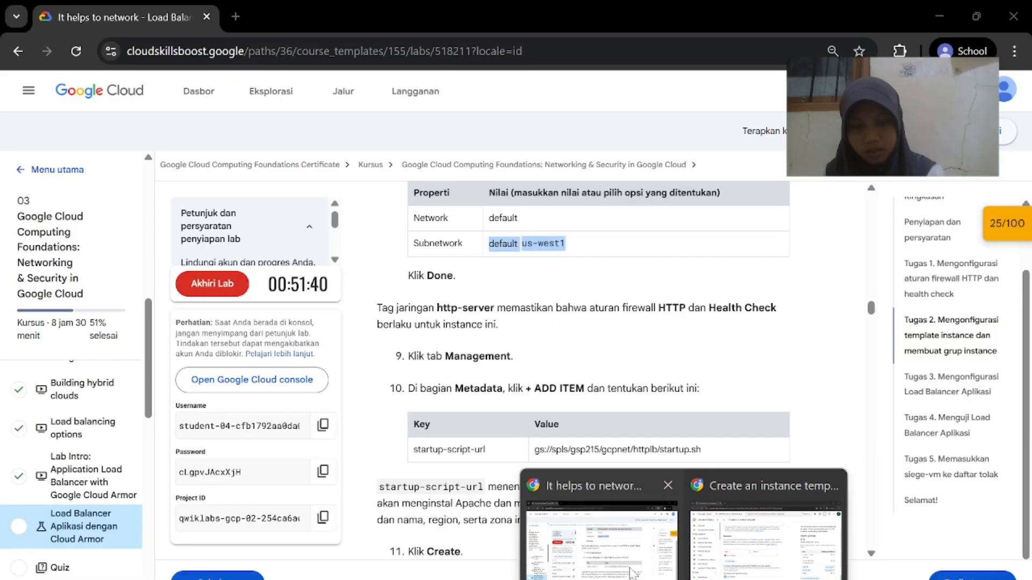
pyautogui.click(631, 572)
pyautogui.scroll(-1, 486, 448)
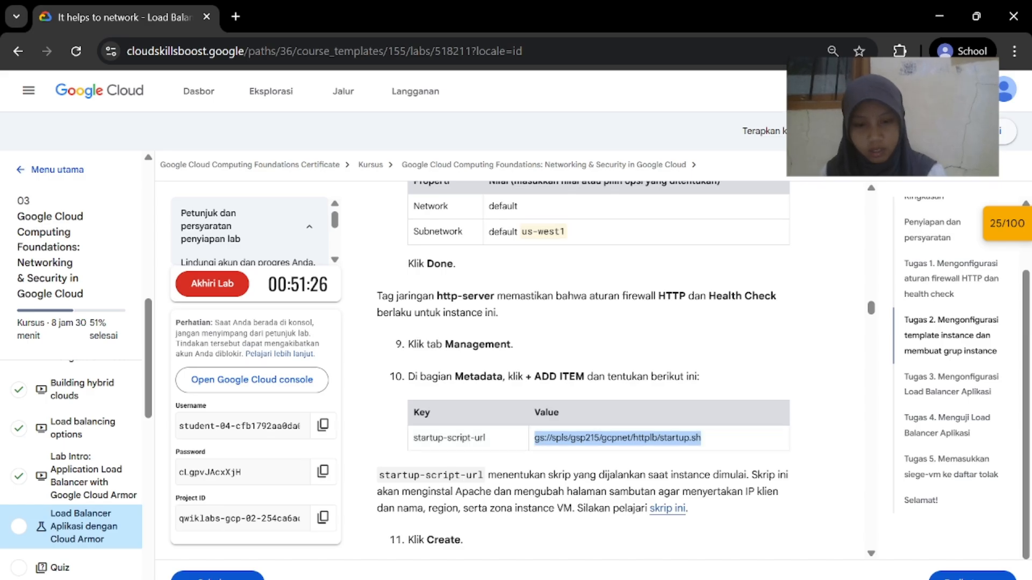
# Paste gs://spls/gsp215/gcpnet/httplb/startup.sh as the template's metadata value
pyautogui.moveTo(683, 579)
pyautogui.click(725, 538)
pyautogui.scroll(-1, 596, 502)
pyautogui.scroll(2, 596, 502)
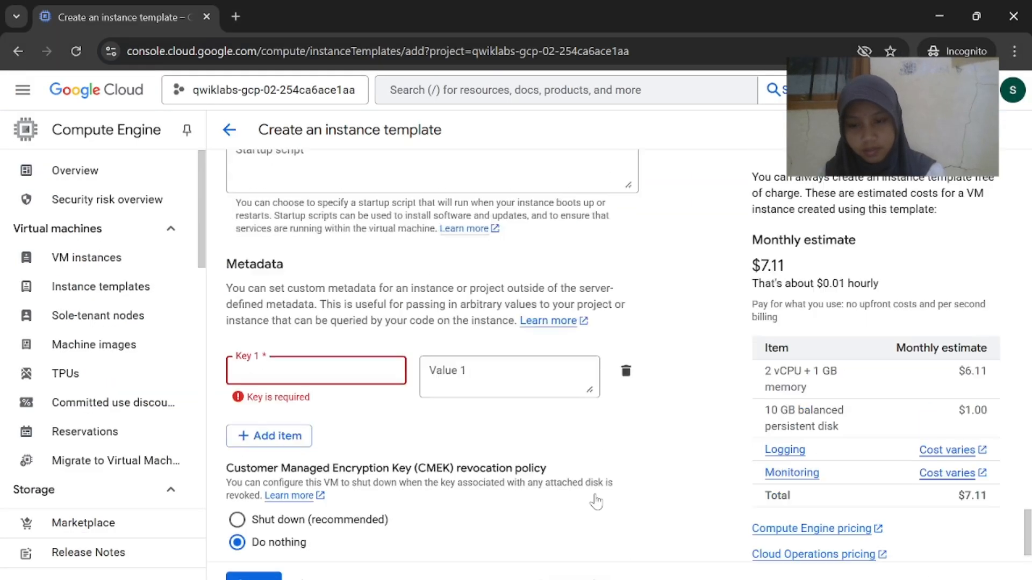
pyautogui.scroll(7, 596, 502)
pyautogui.scroll(-7, 597, 500)
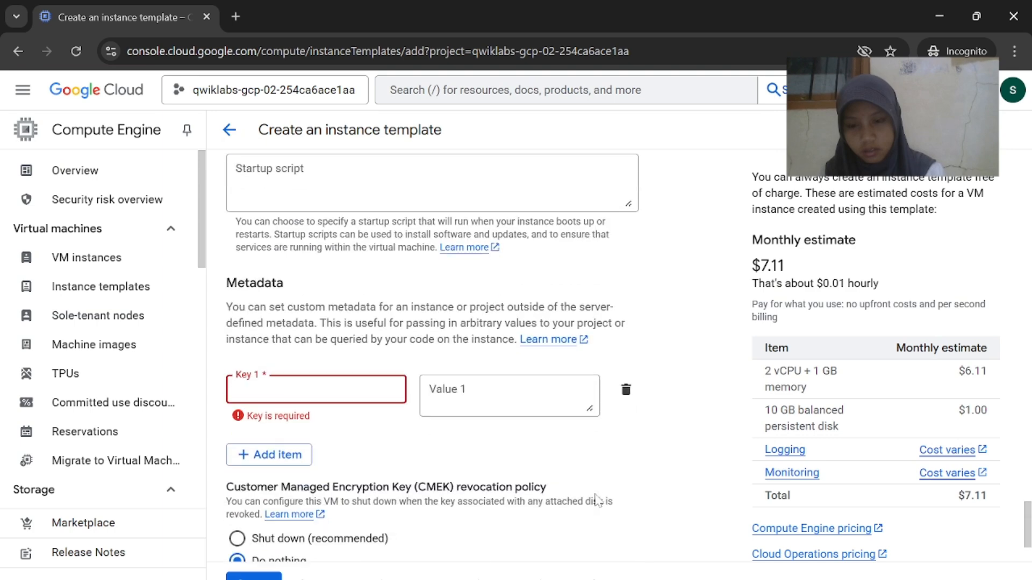
pyautogui.scroll(-2, 619, 335)
pyautogui.scroll(1, 618, 334)
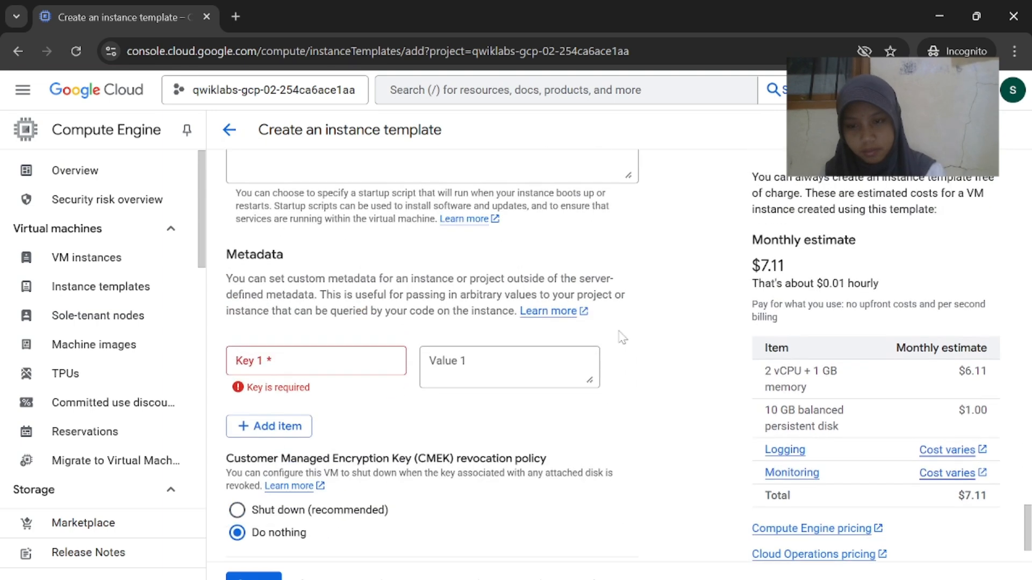
pyautogui.scroll(-2, 623, 301)
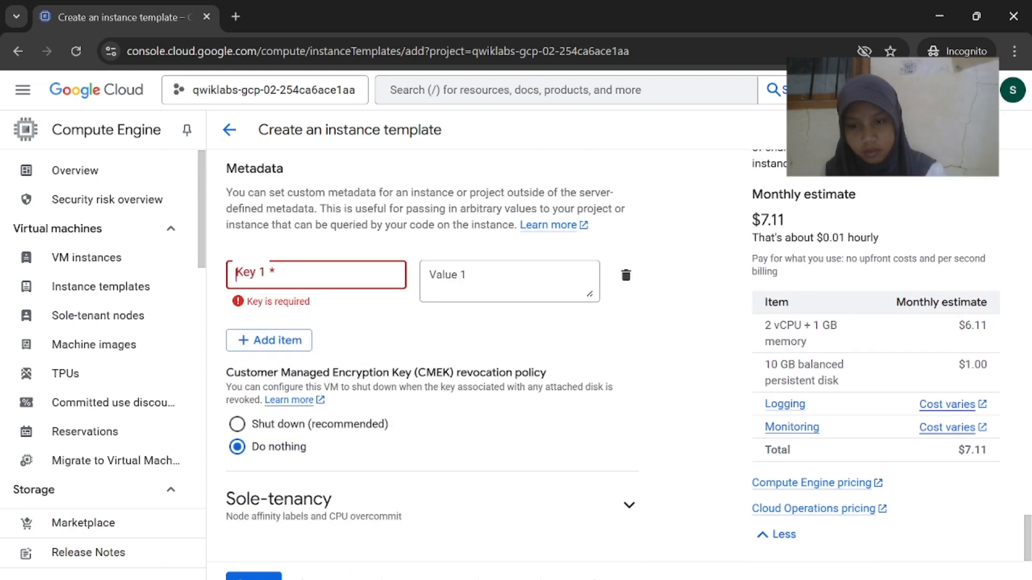
pyautogui.press('Tab')
pyautogui.write('gs://spls/gsp215/gcpnet/httplb/startup.sh')
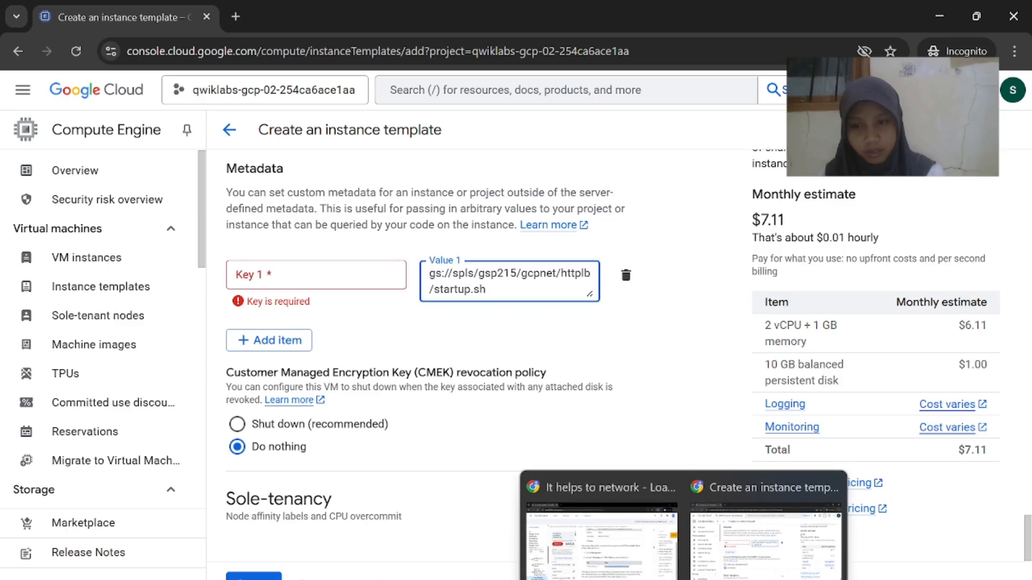
# Copy startup-script-url from the lab instructions and paste it as the metadata key
pyautogui.click(599, 535)
pyautogui.moveTo(486, 438); pyautogui.dragTo(399, 445)
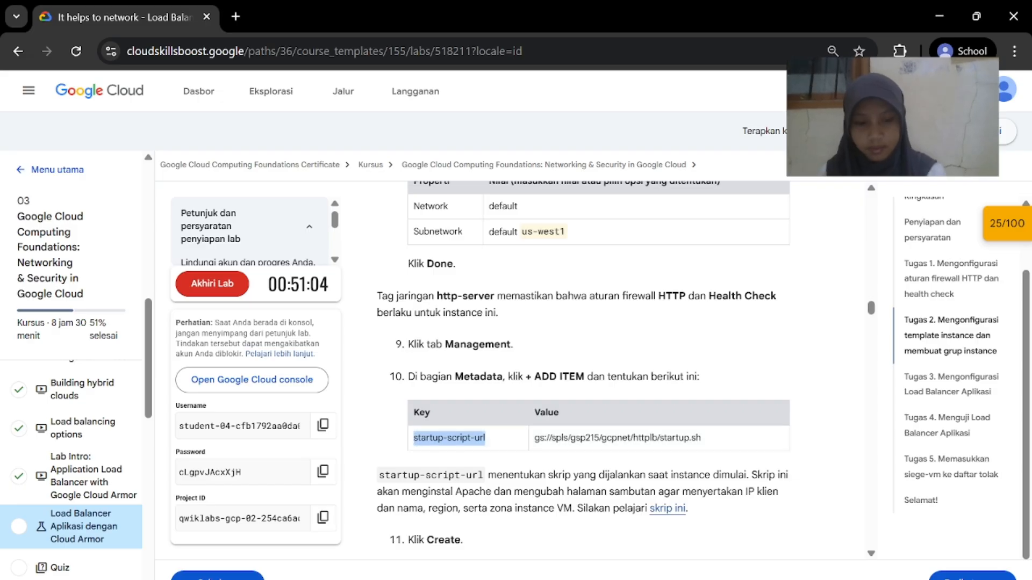
pyautogui.moveTo(684, 579)
pyautogui.click(763, 535)
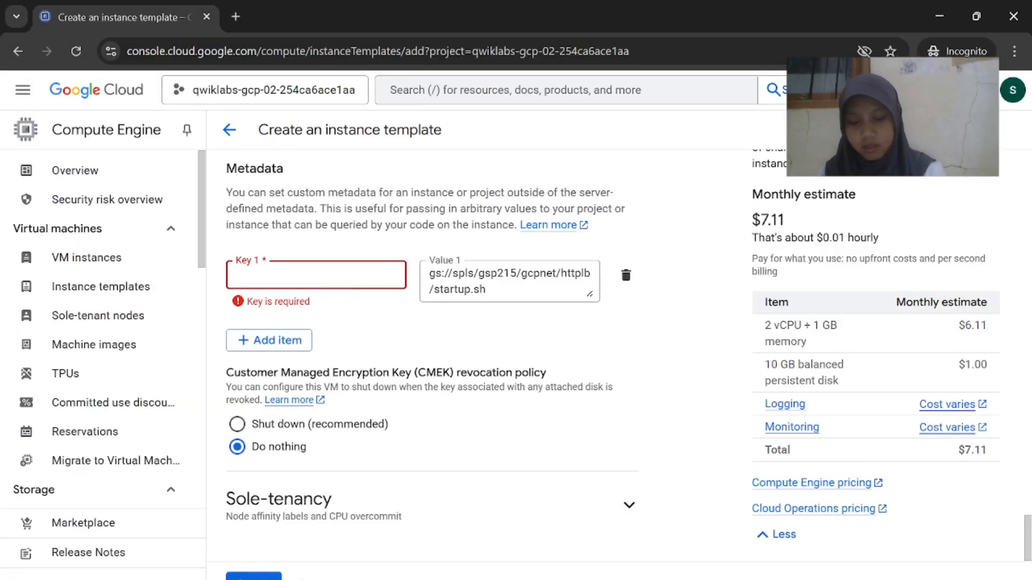
pyautogui.write('startup-script-url')
pyautogui.hotkey('alt', 'Tab')
pyautogui.scroll(-3, 583, 371)
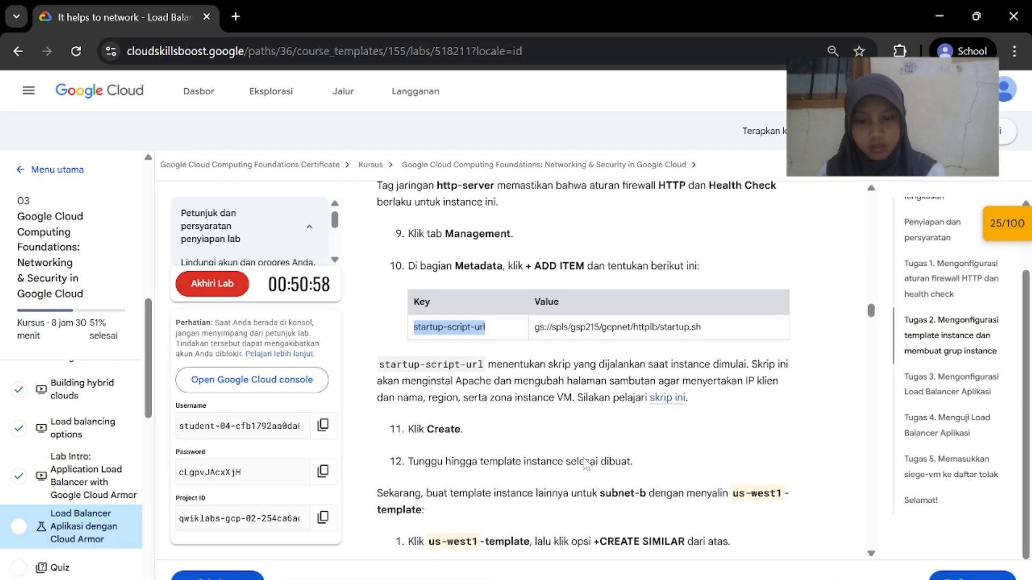
pyautogui.hotkey('alt', 'Tab')
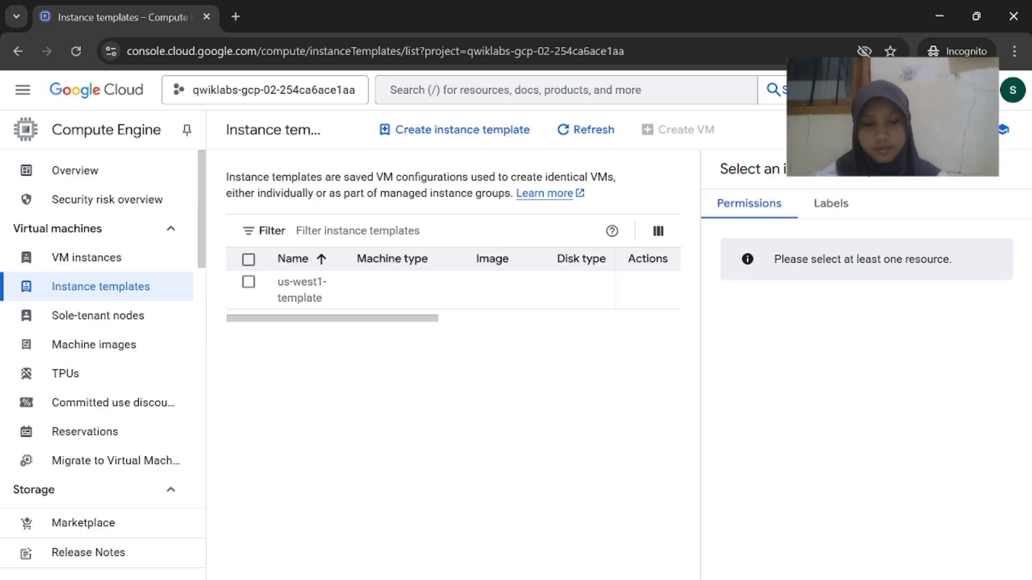
# Open us-west1-template's details and start a new template copied from it
pyautogui.hotkey('alt', 'Tab')
pyautogui.scroll(-2, 579, 446)
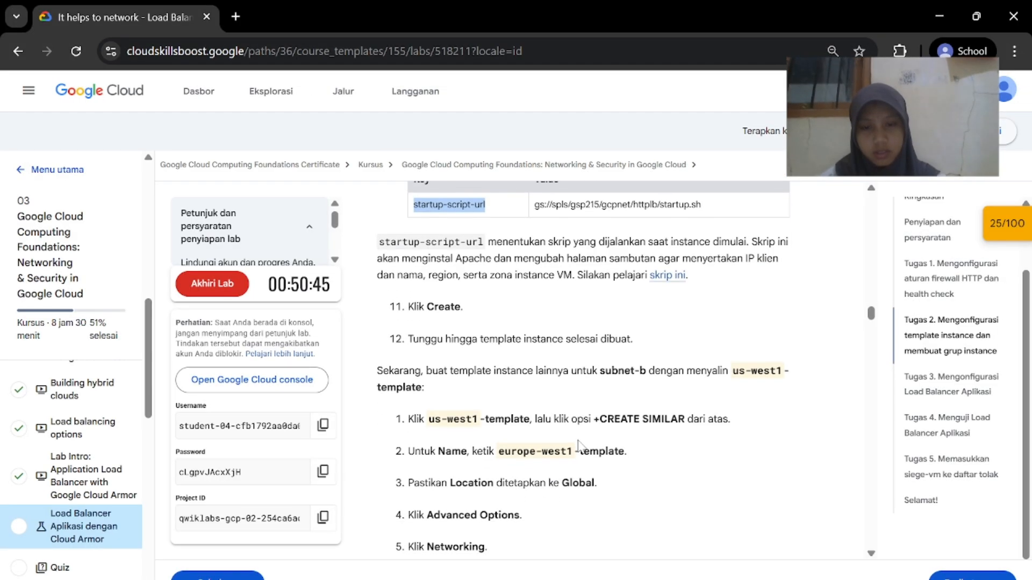
pyautogui.scroll(-1, 579, 446)
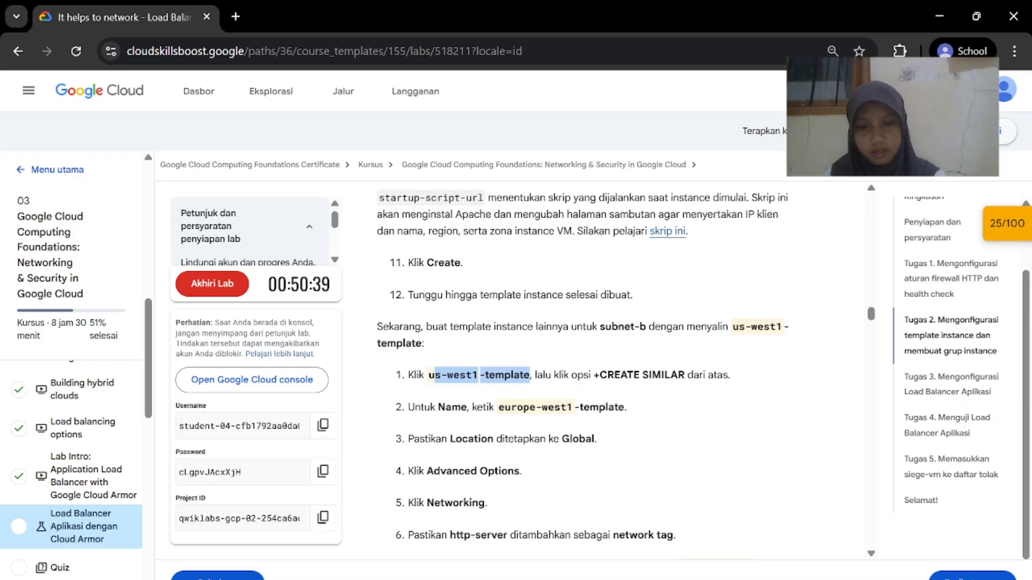
pyautogui.hotkey('alt', 'Tab')
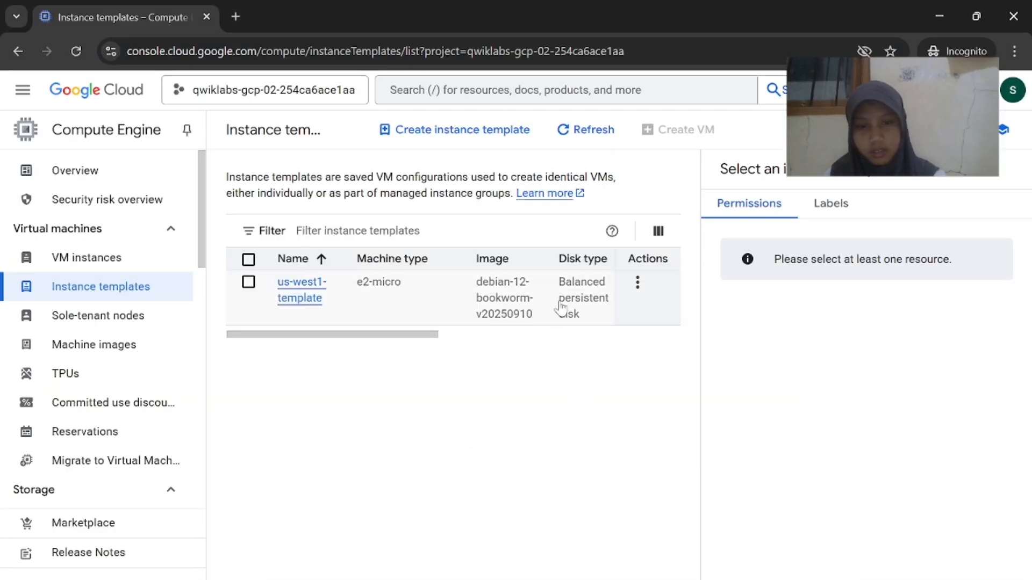
pyautogui.hscroll(5, 562, 303)
pyautogui.hscroll(-5, 563, 304)
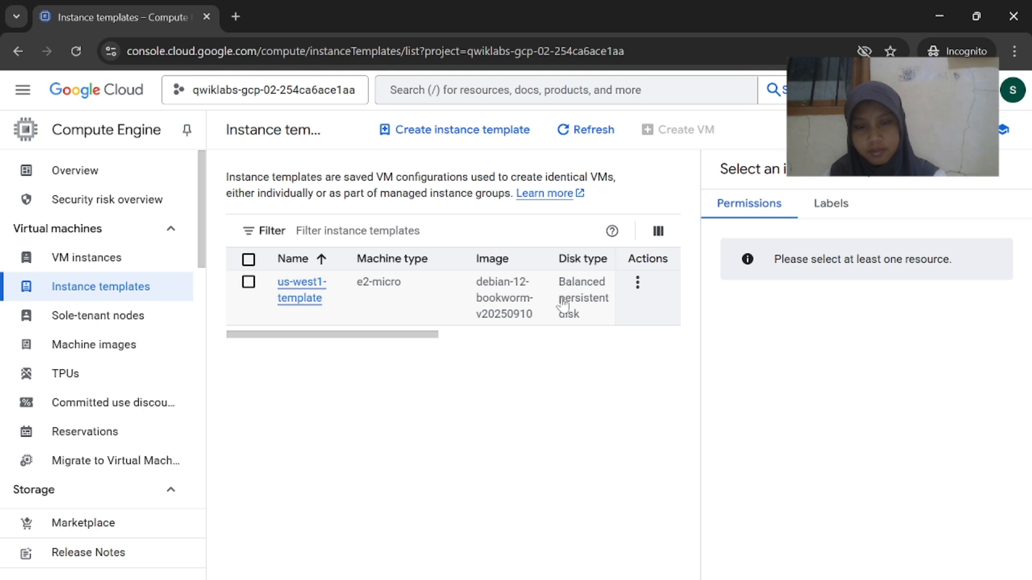
pyautogui.click(325, 299)
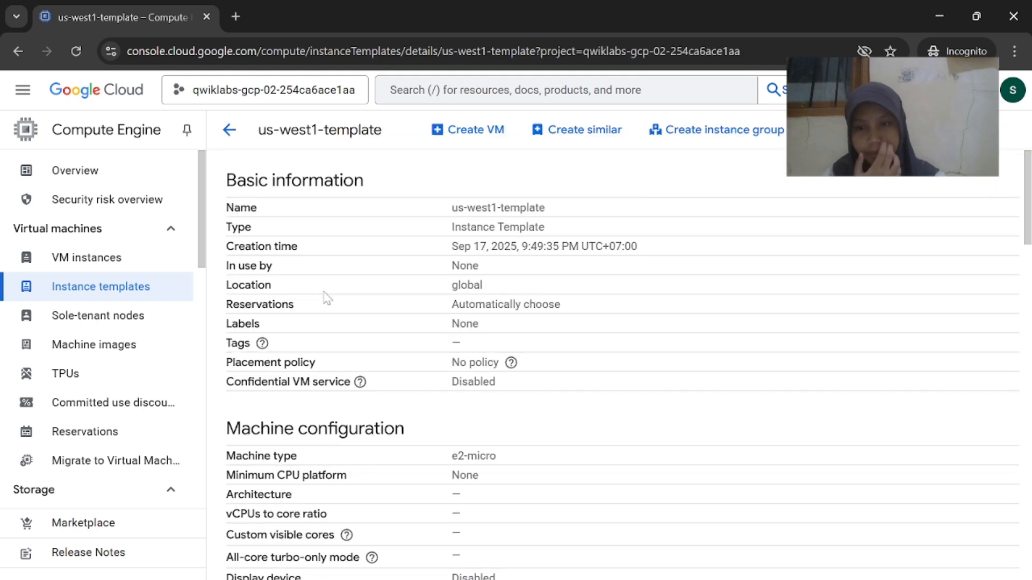
pyautogui.click(554, 129)
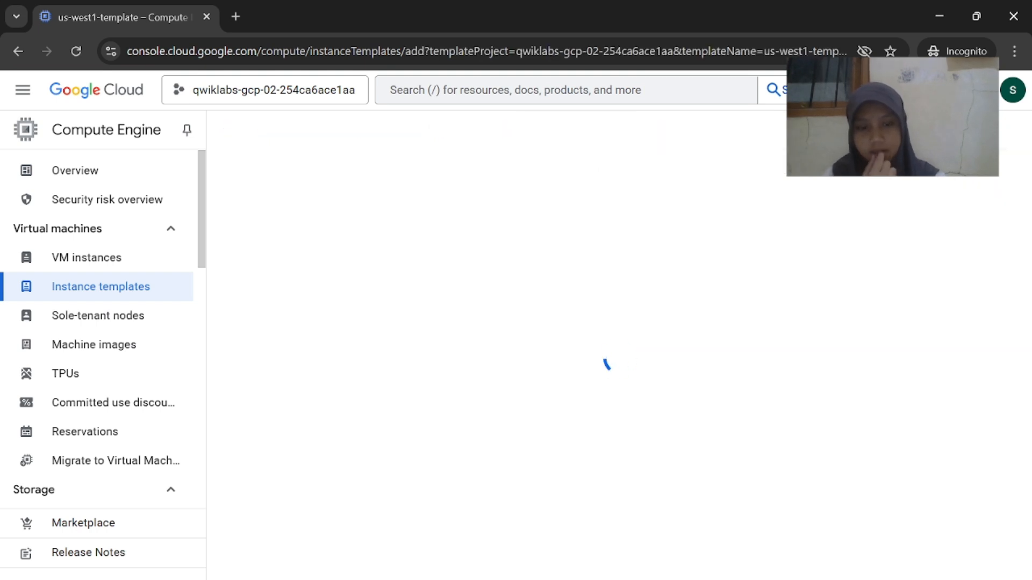
pyautogui.moveTo(685, 579)
pyautogui.click(642, 551)
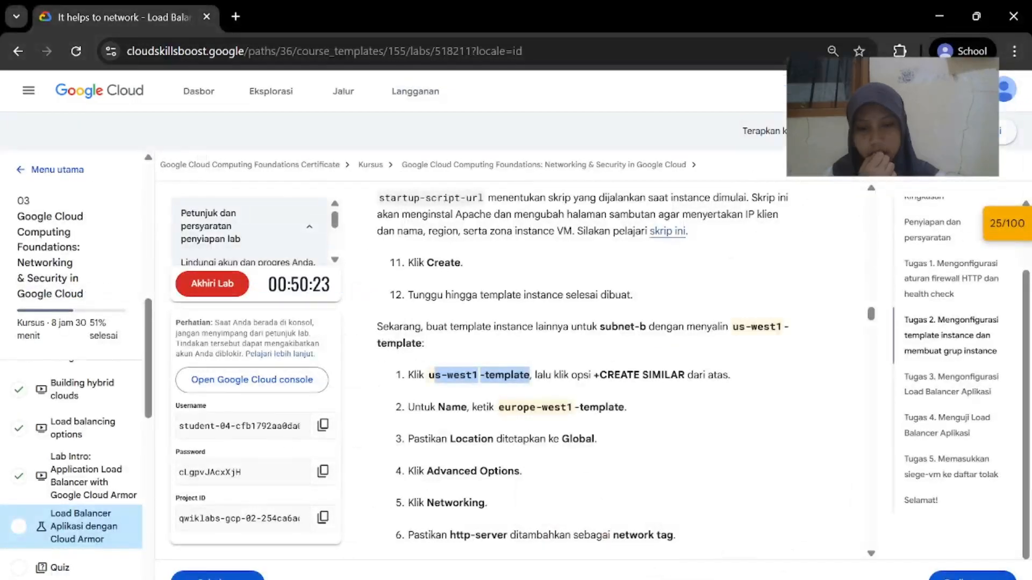
pyautogui.moveTo(686, 579)
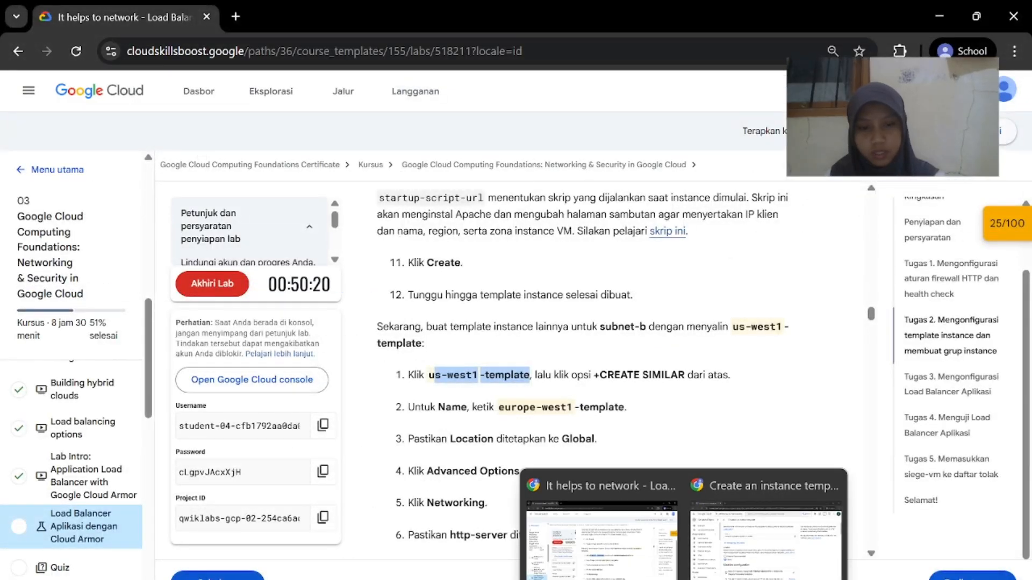
pyautogui.click(779, 538)
# Rename the copied template to europe-west1-template
pyautogui.click(427, 244)
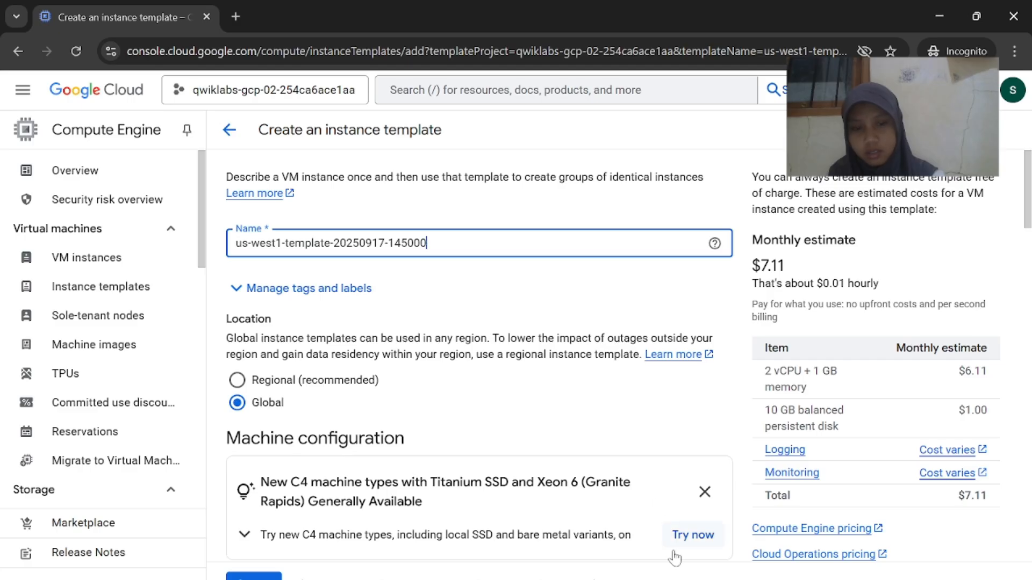
pyautogui.click(618, 526)
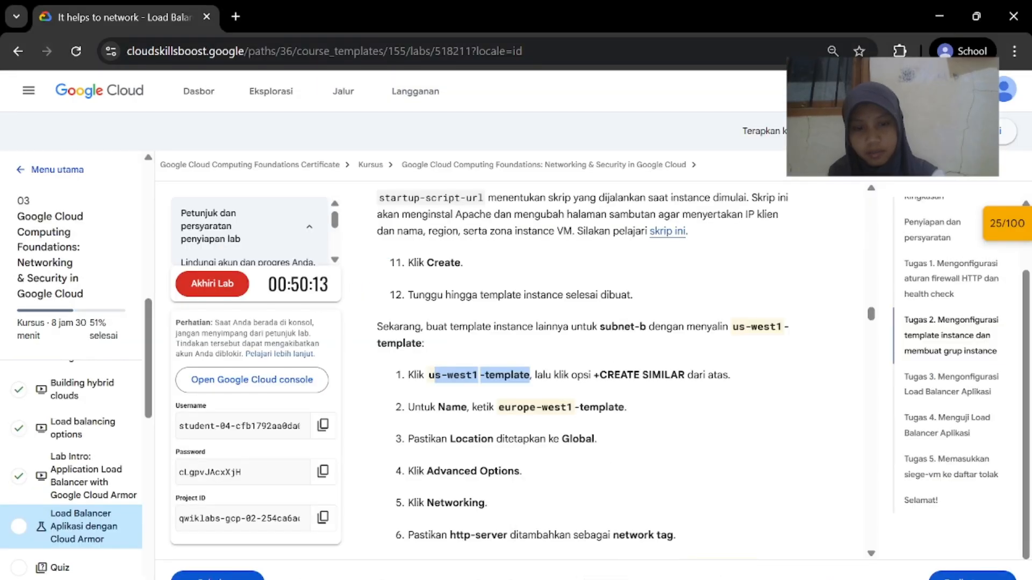
pyautogui.moveTo(626, 408); pyautogui.dragTo(510, 408)
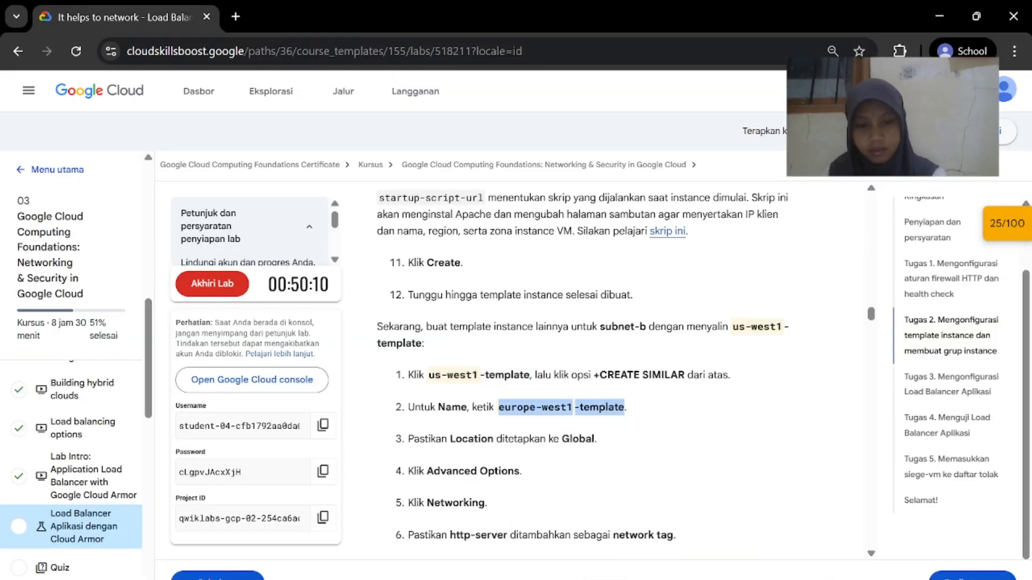
pyautogui.moveTo(682, 579)
pyautogui.click(838, 516)
pyautogui.hotkey('ctrl', 'a')
pyautogui.press('BackSpace')
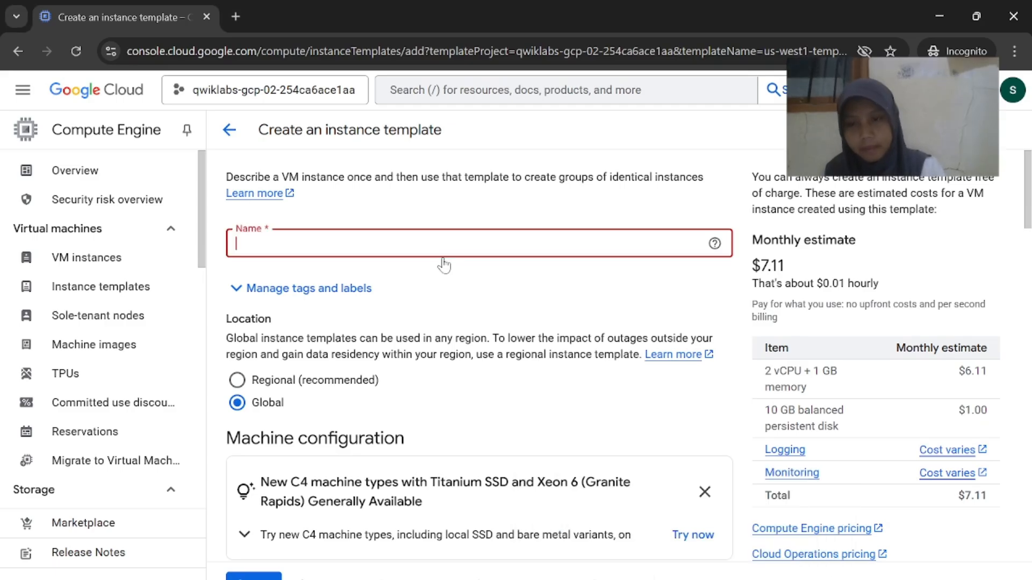
pyautogui.write('europe-west1-template')
# Expand the template's Advanced options and Networking settings
pyautogui.hotkey('alt', 'Tab')
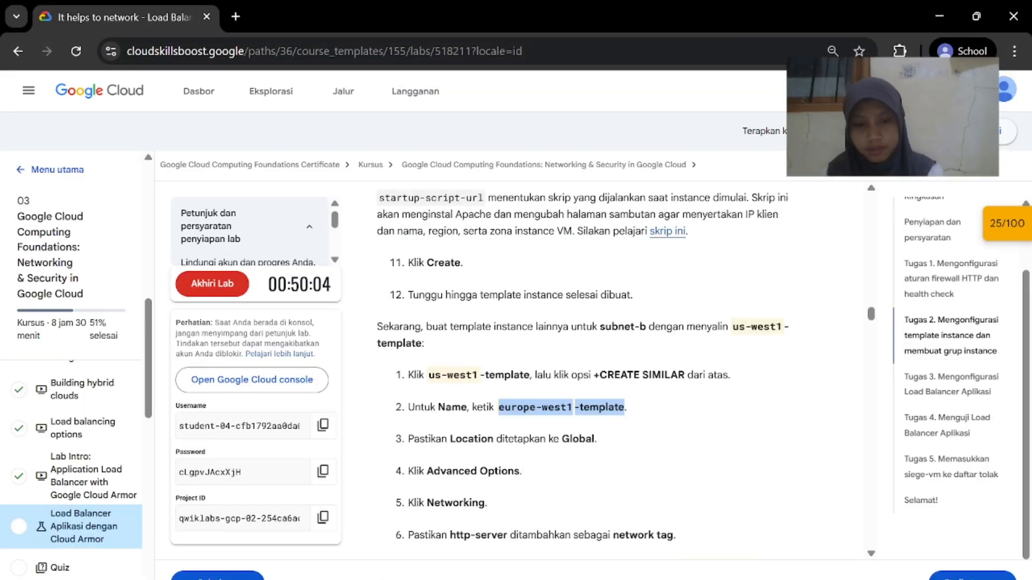
pyautogui.scroll(-2, 593, 437)
pyautogui.moveTo(683, 579)
pyautogui.click(752, 529)
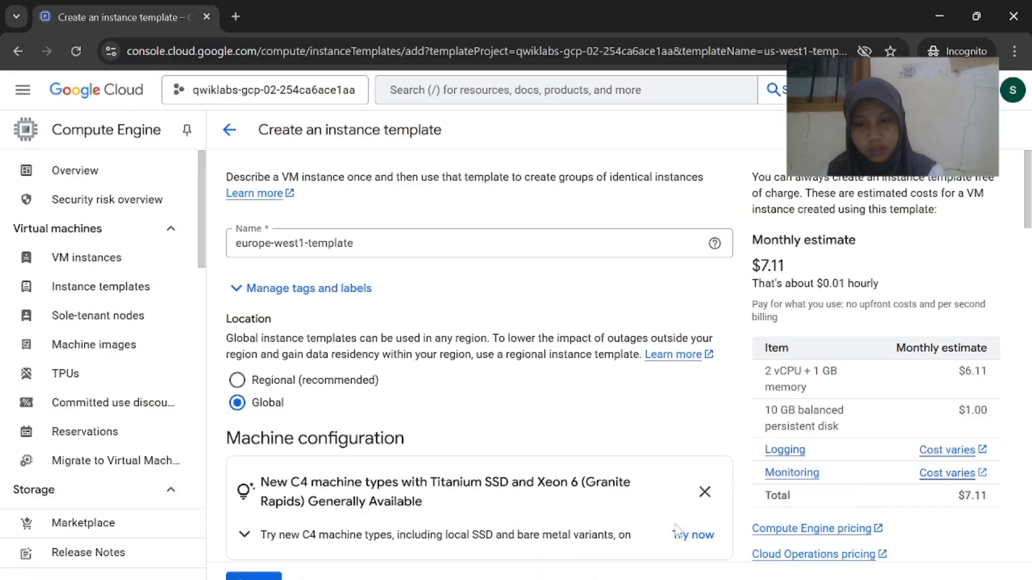
pyautogui.scroll(-13, 552, 463)
pyautogui.scroll(-10, 554, 463)
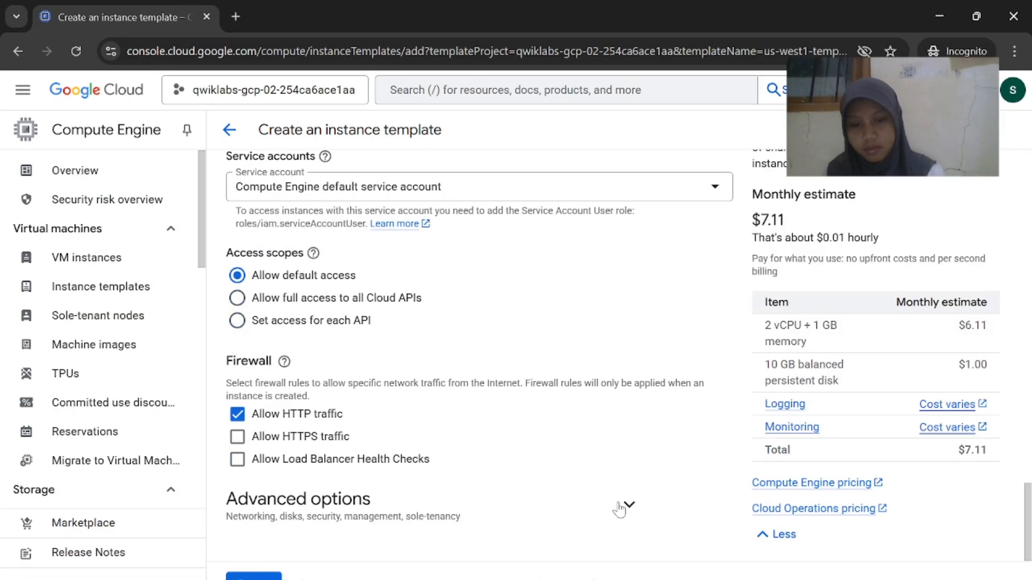
pyautogui.click(623, 507)
pyautogui.scroll(-4, 473, 410)
pyautogui.click(628, 332)
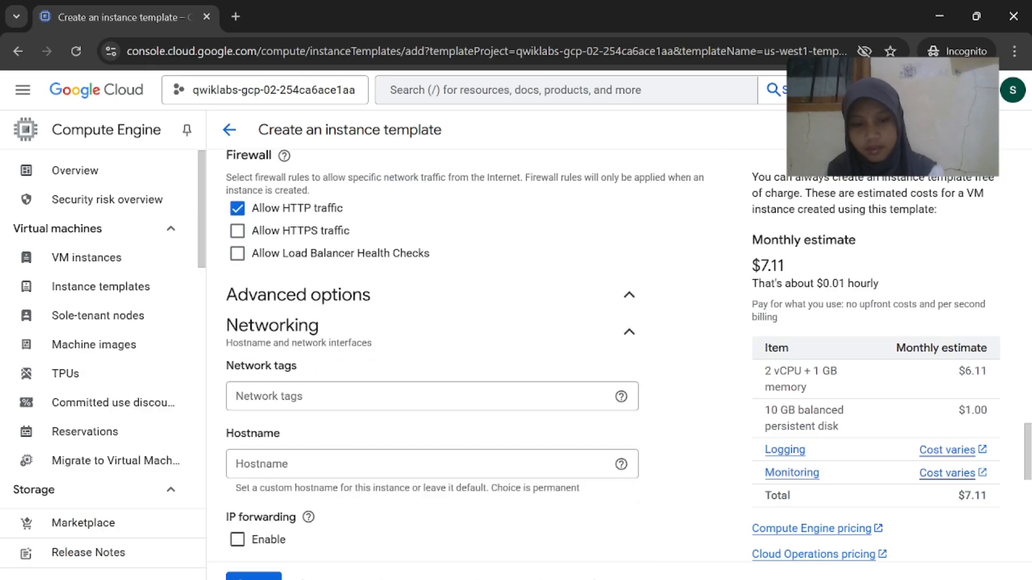
pyautogui.moveTo(683, 579)
pyautogui.click(610, 527)
pyautogui.scroll(-1, 629, 479)
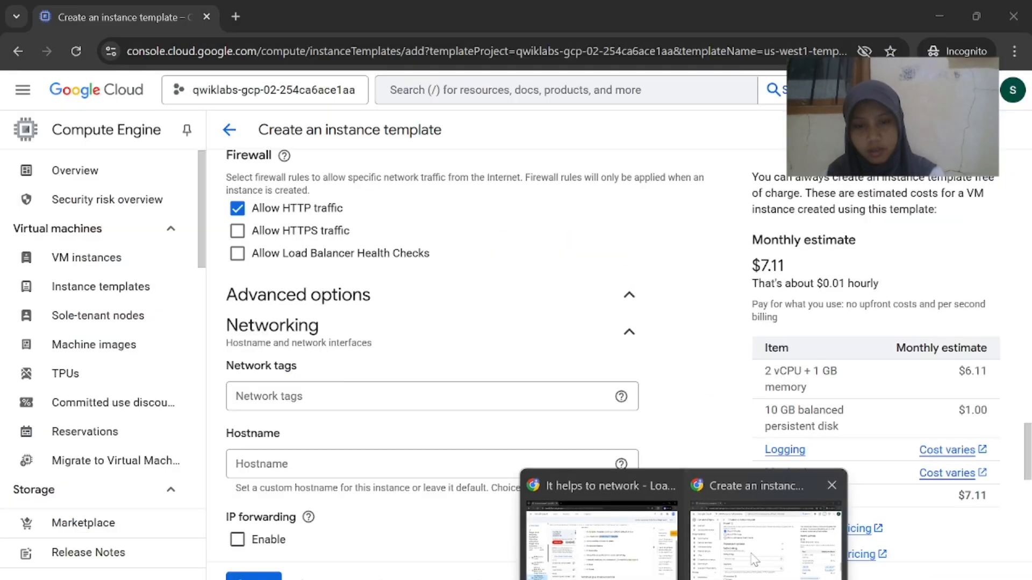
pyautogui.click(759, 532)
pyautogui.scroll(-1, 491, 444)
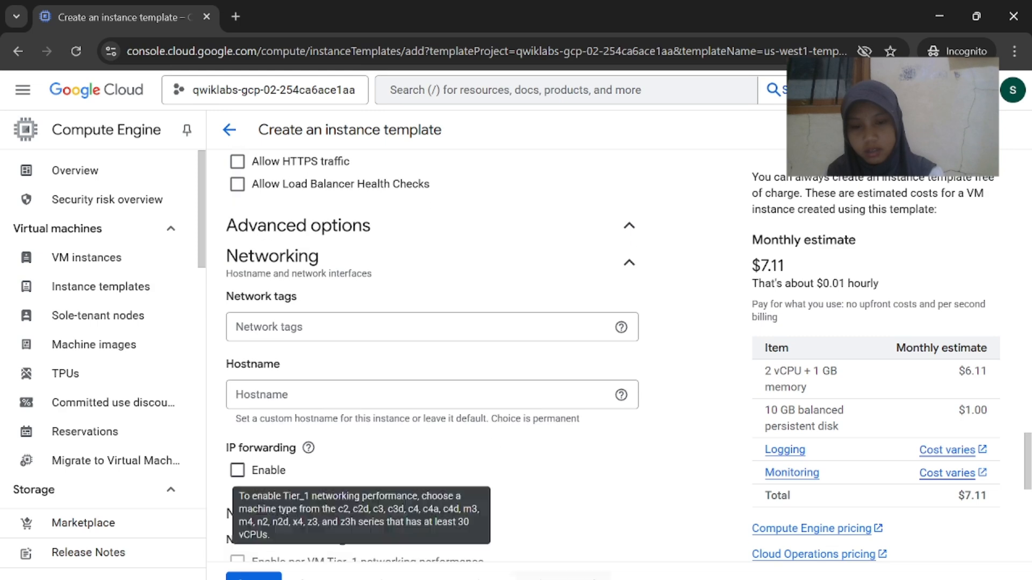
# Copy http-server from the lab instructions and enter it as the network tag
pyautogui.moveTo(648, 579)
pyautogui.scroll(-1, 430, 376)
pyautogui.moveTo(683, 579)
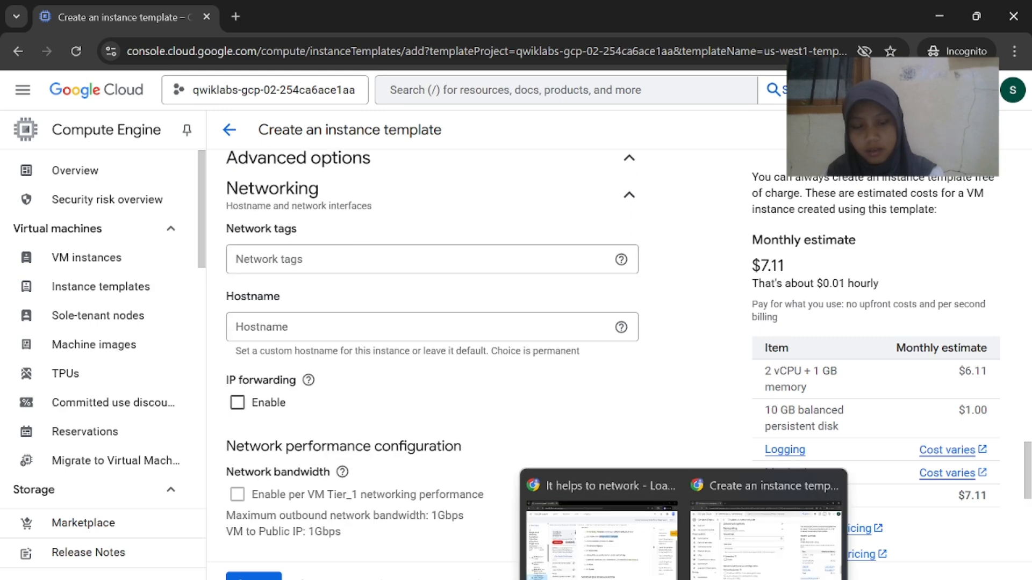
pyautogui.click(606, 524)
pyautogui.moveTo(508, 372); pyautogui.dragTo(481, 372)
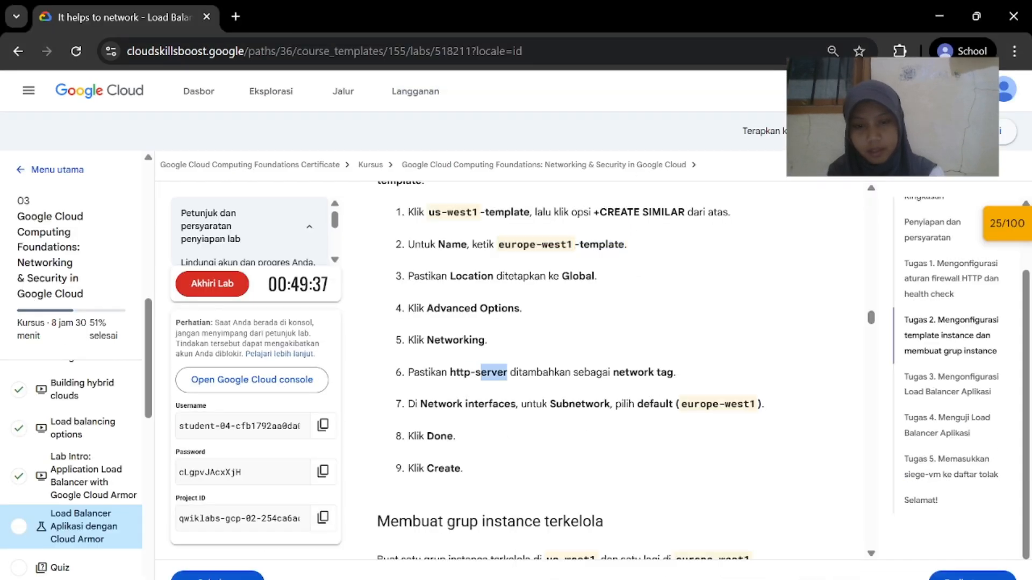
pyautogui.rightClick(462, 373)
pyautogui.click(486, 394)
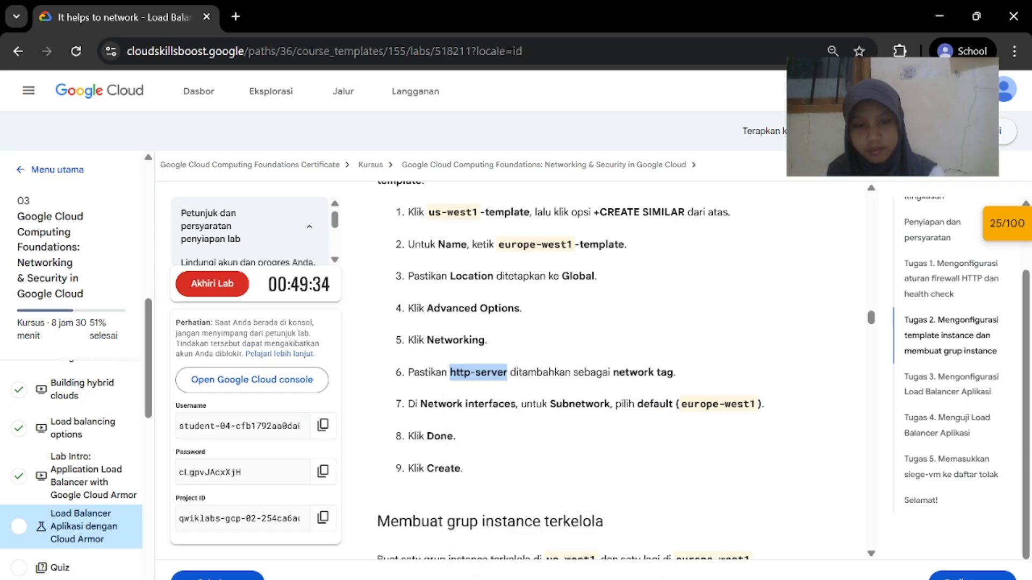
pyautogui.moveTo(683, 579)
pyautogui.click(766, 532)
pyautogui.click(347, 262)
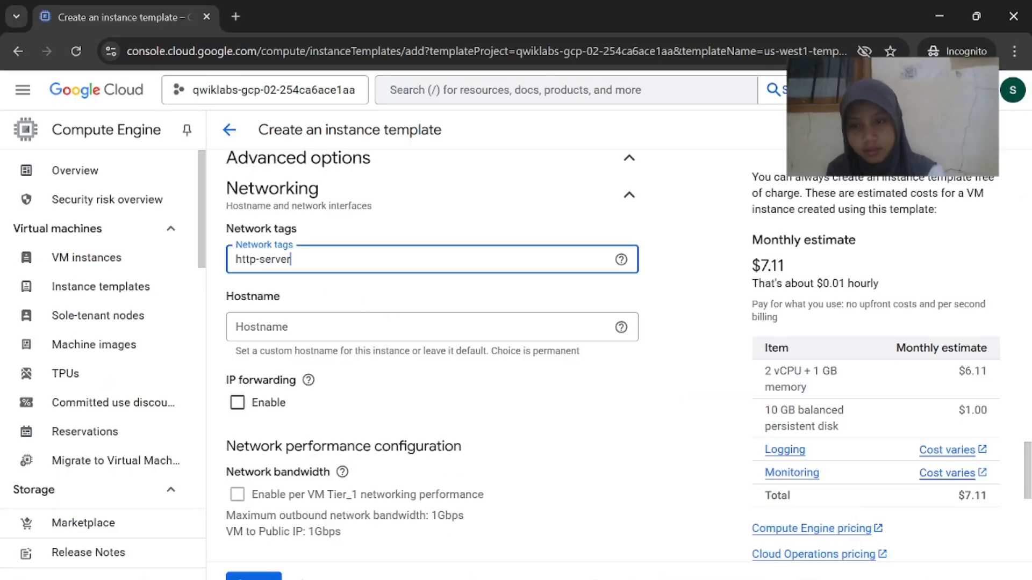
pyautogui.scroll(-5, 564, 435)
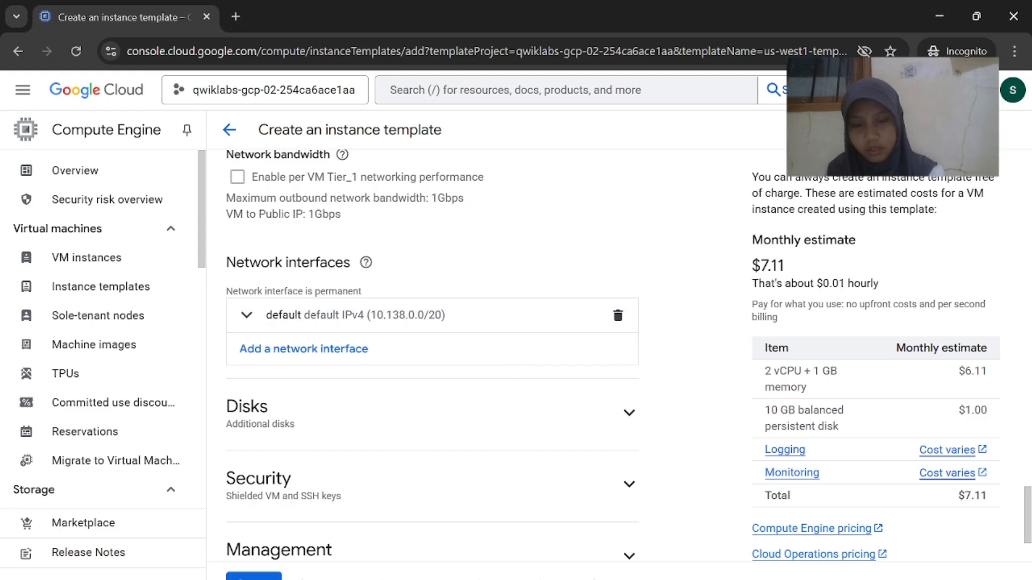
pyautogui.moveTo(626, 579)
pyautogui.click(626, 541)
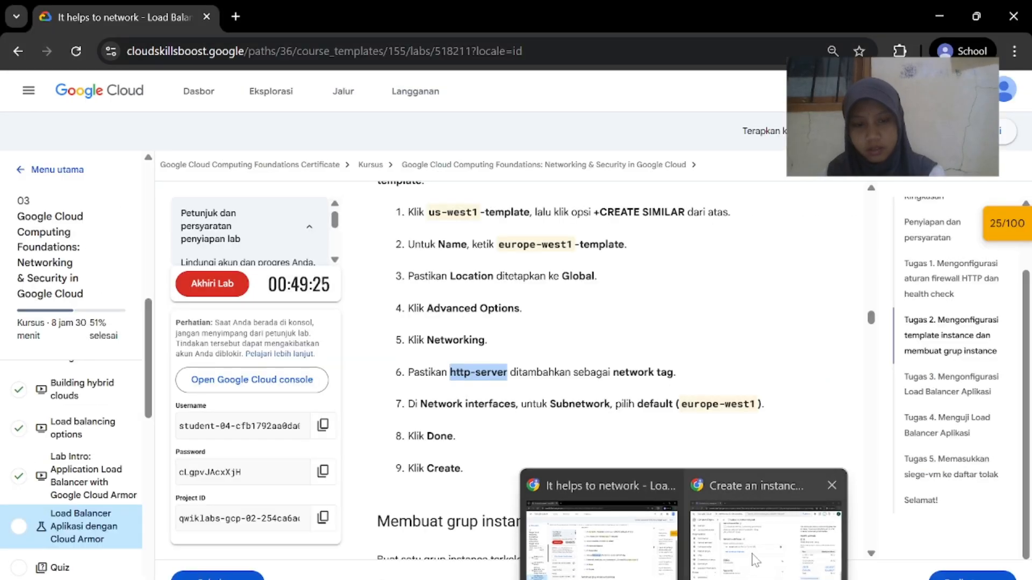
pyautogui.click(721, 532)
# Set the network interface subnetwork to default (europe-west1) and finish editing it
pyautogui.scroll(-1, 396, 414)
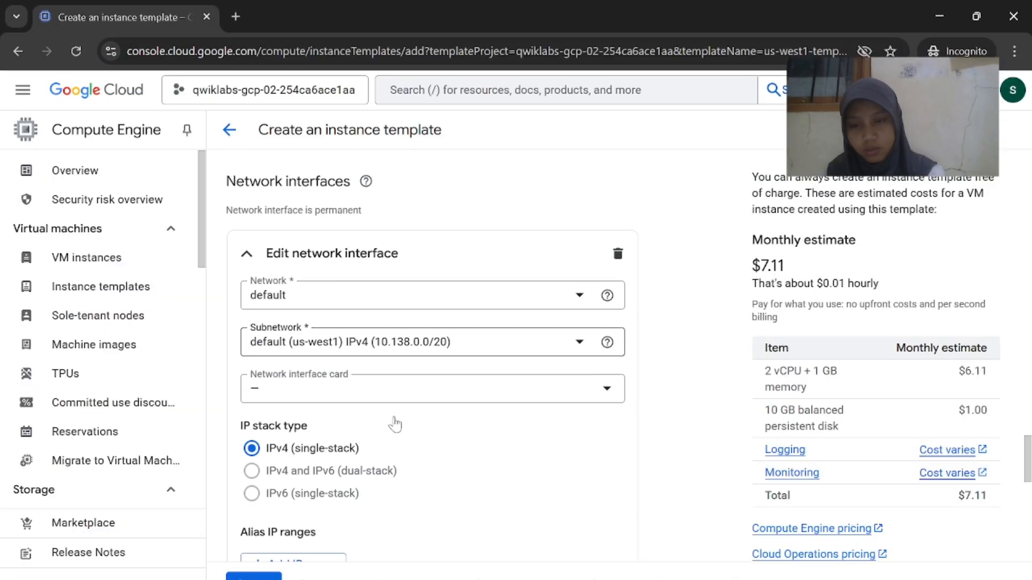
pyautogui.click(395, 338)
pyautogui.click(379, 490)
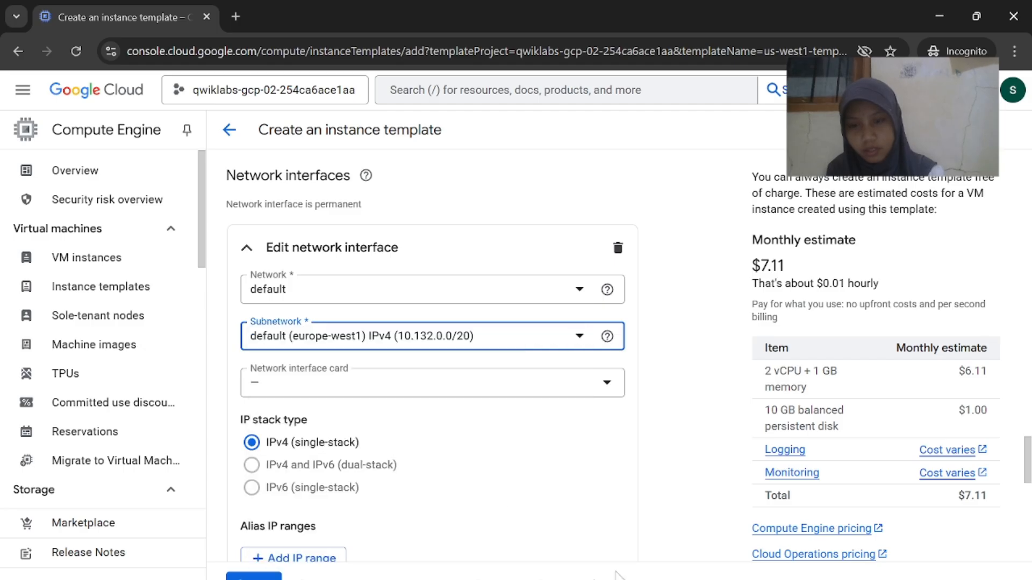
pyautogui.moveTo(652, 579)
pyautogui.click(613, 508)
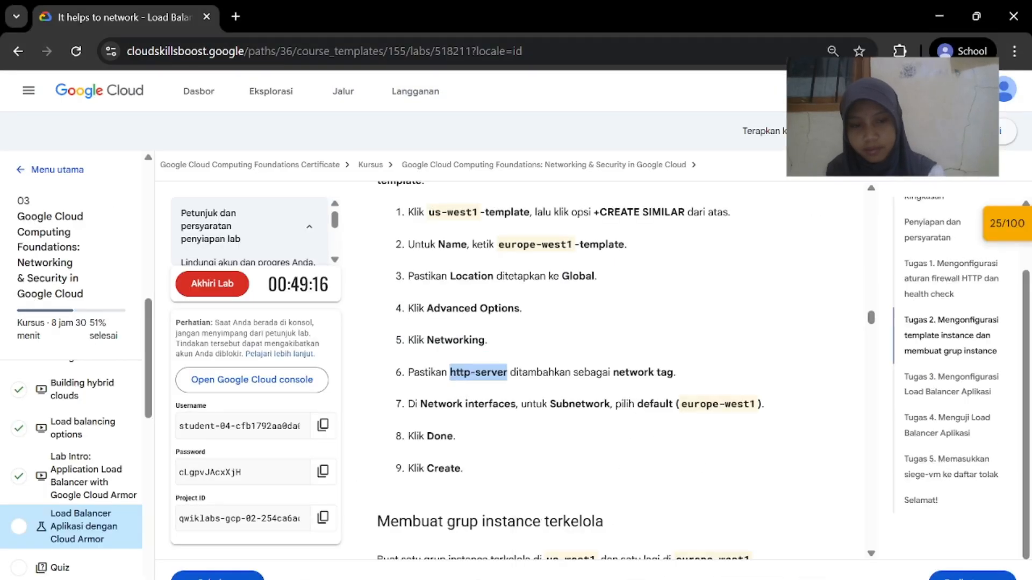
pyautogui.click(779, 518)
pyautogui.scroll(-10, 591, 403)
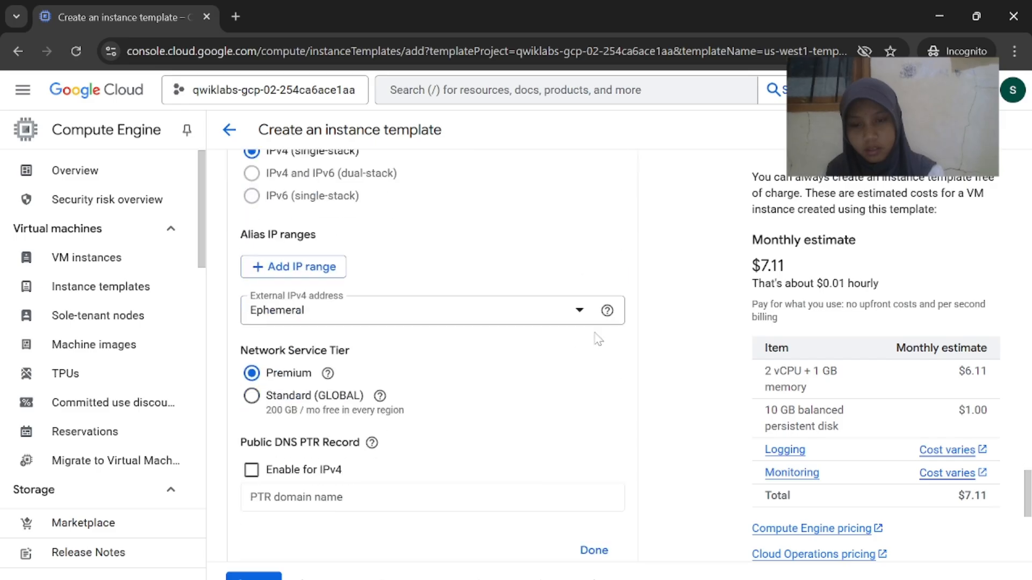
pyautogui.click(594, 295)
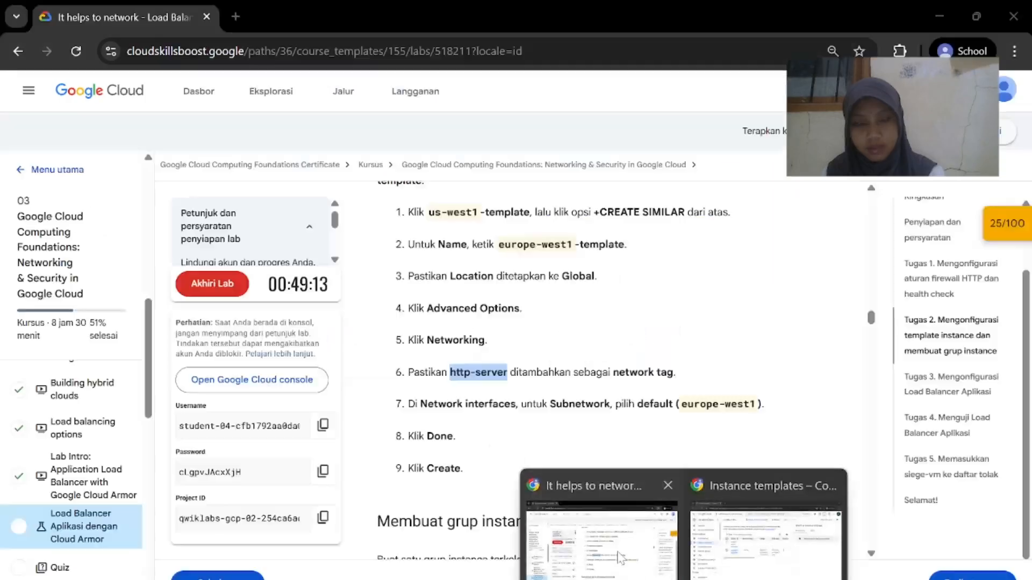
# Create europe-west1-template and return to the Instance templates list
pyautogui.click(597, 540)
pyautogui.scroll(-5, 471, 279)
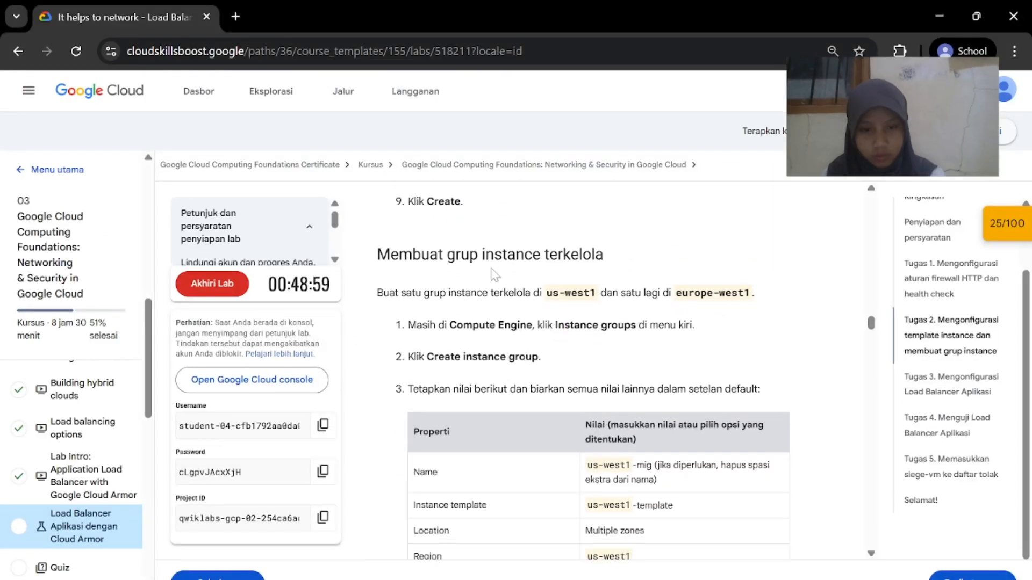
pyautogui.scroll(-1, 660, 312)
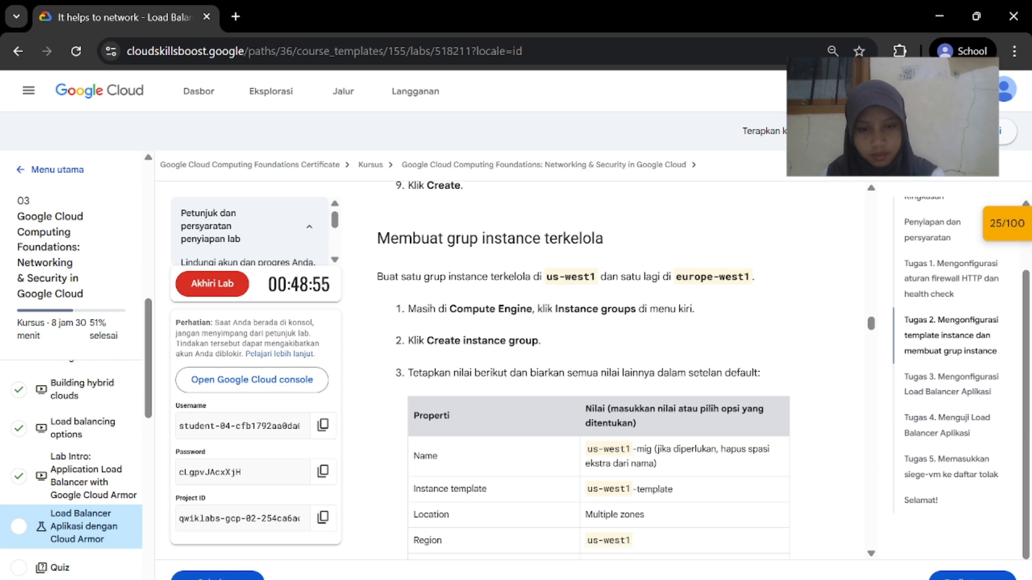
pyautogui.moveTo(684, 579)
pyautogui.click(770, 559)
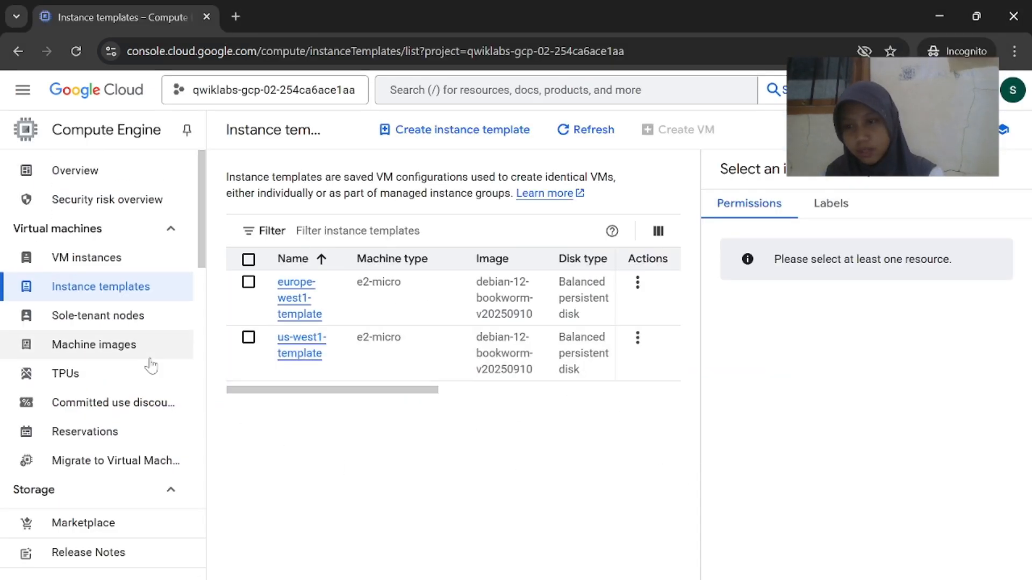
# Search 'instances gr' to reach the Instance groups page and start a new instance group
pyautogui.scroll(-5, 151, 366)
pyautogui.scroll(-7, 151, 366)
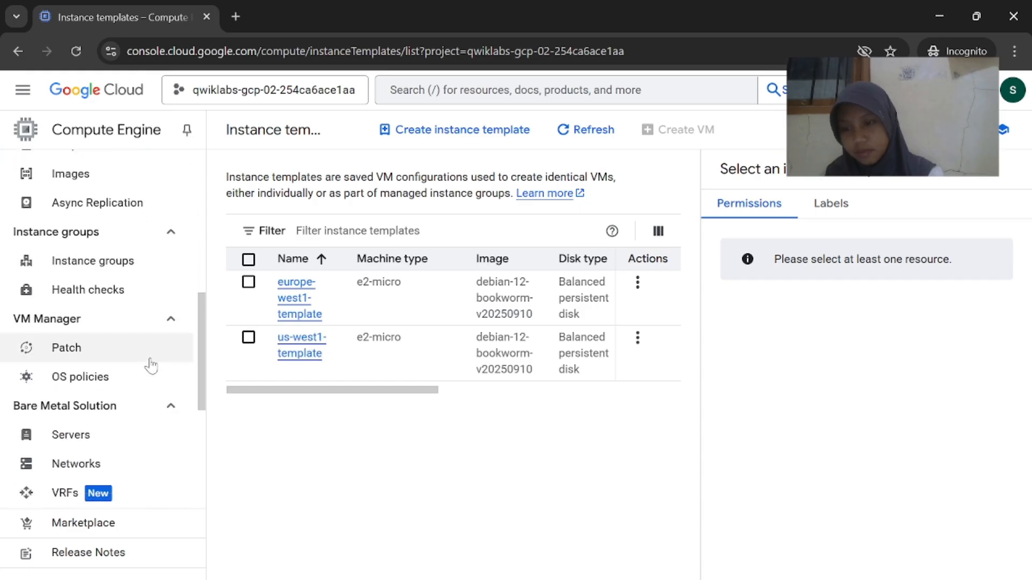
pyautogui.scroll(12, 151, 366)
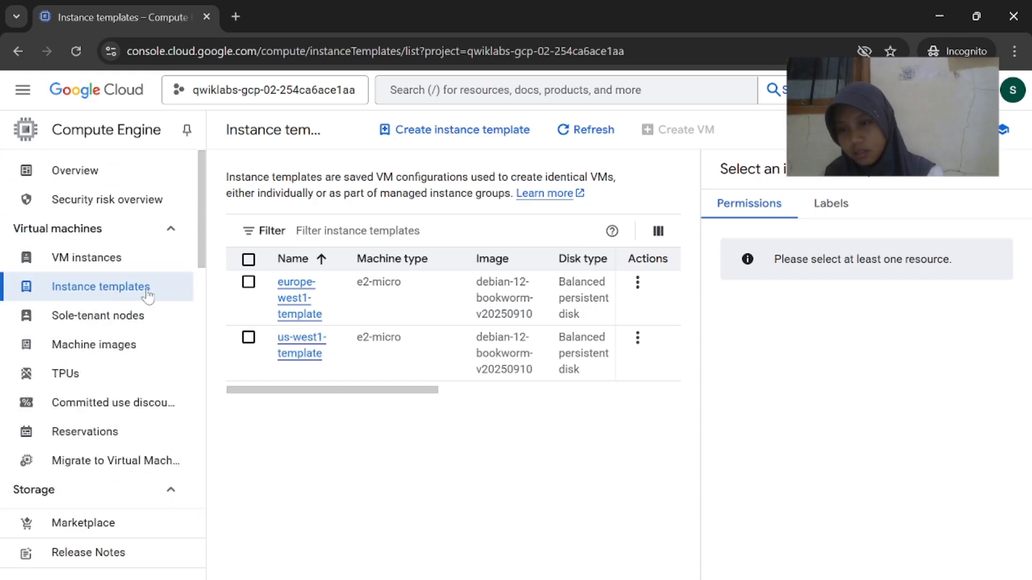
pyautogui.scroll(-1, 148, 373)
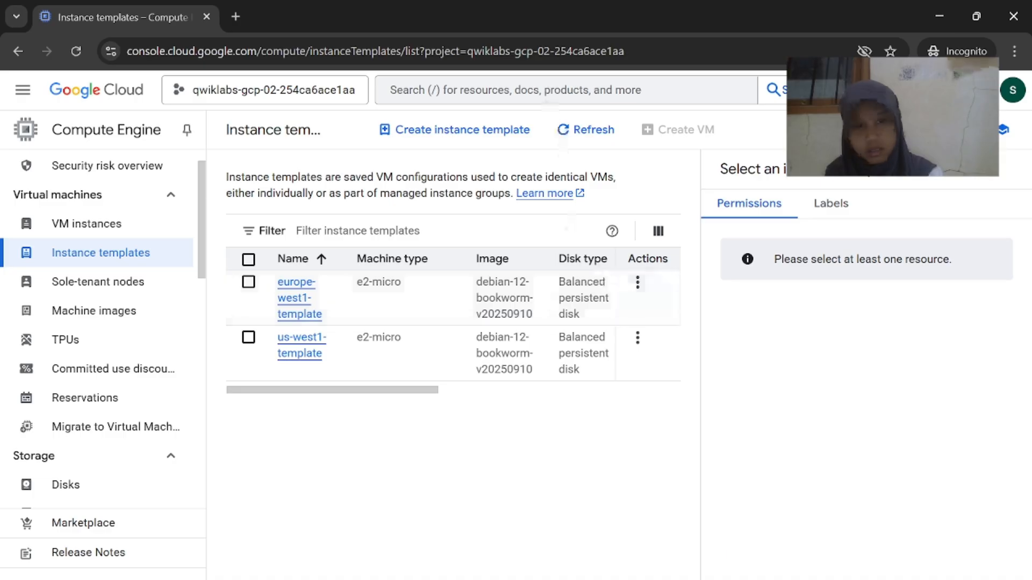
pyautogui.write('/instances')
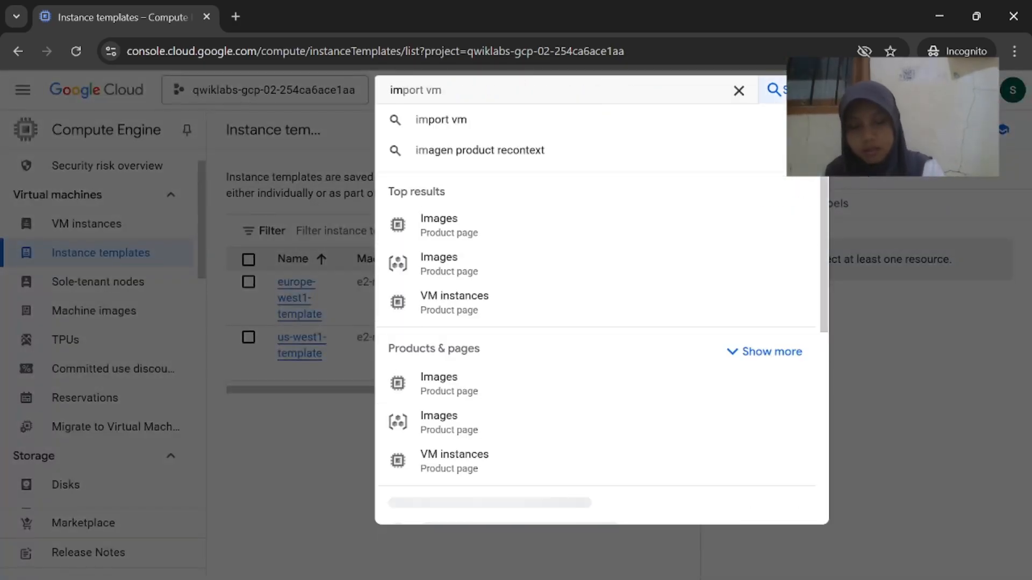
pyautogui.write(' groups')
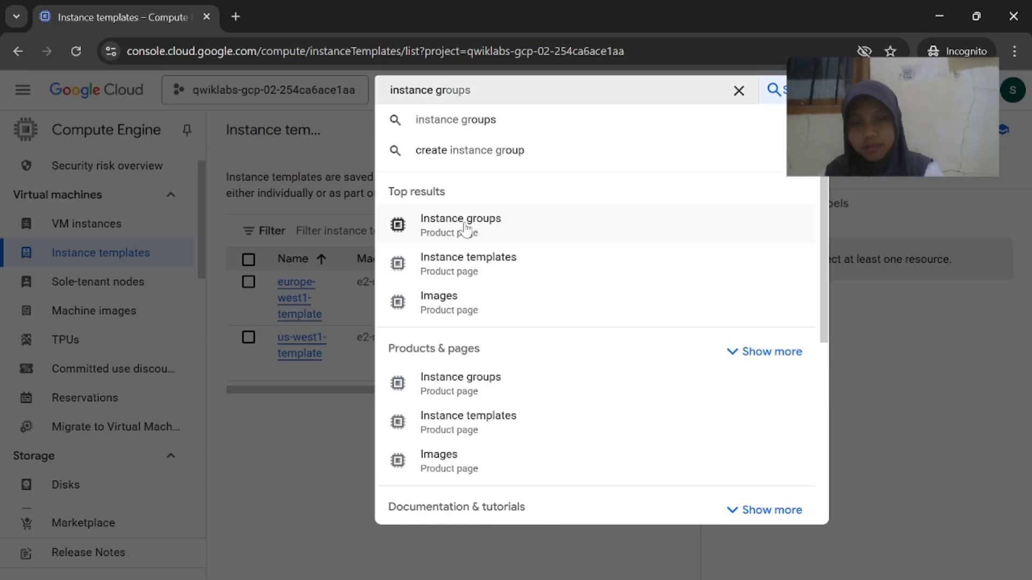
pyautogui.click(465, 229)
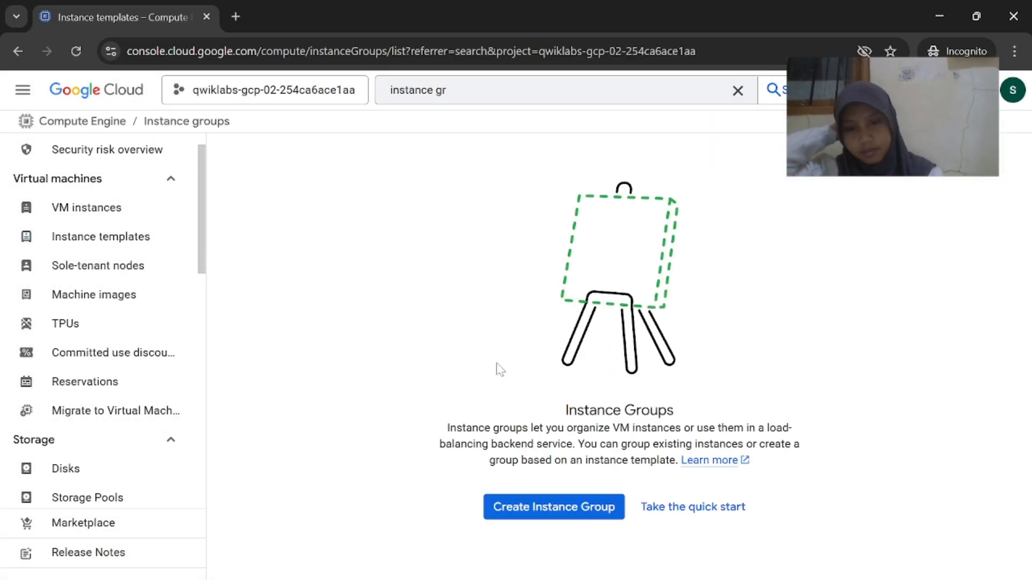
pyautogui.hotkey('alt', 'Tab')
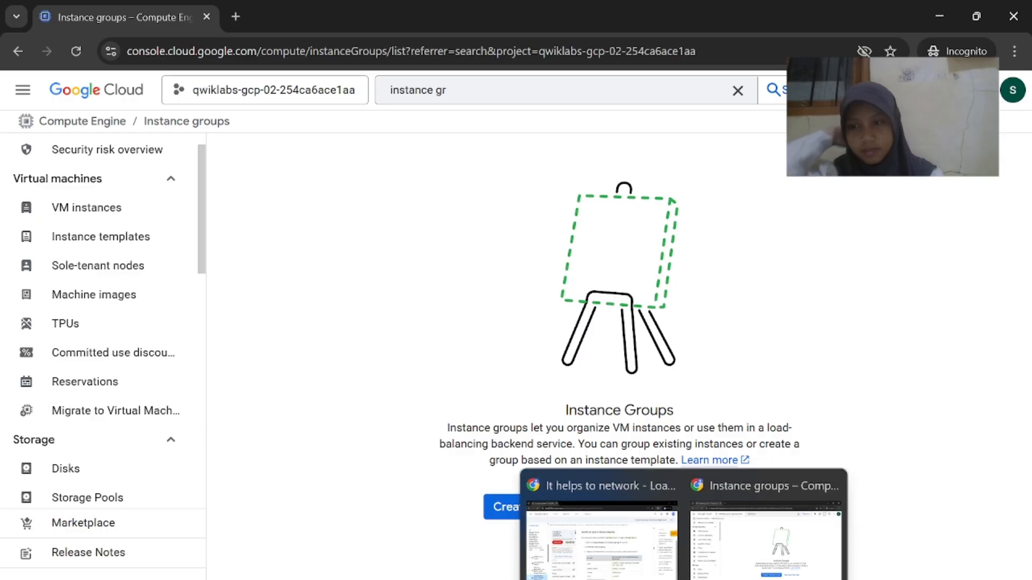
pyautogui.scroll(-1, 608, 505)
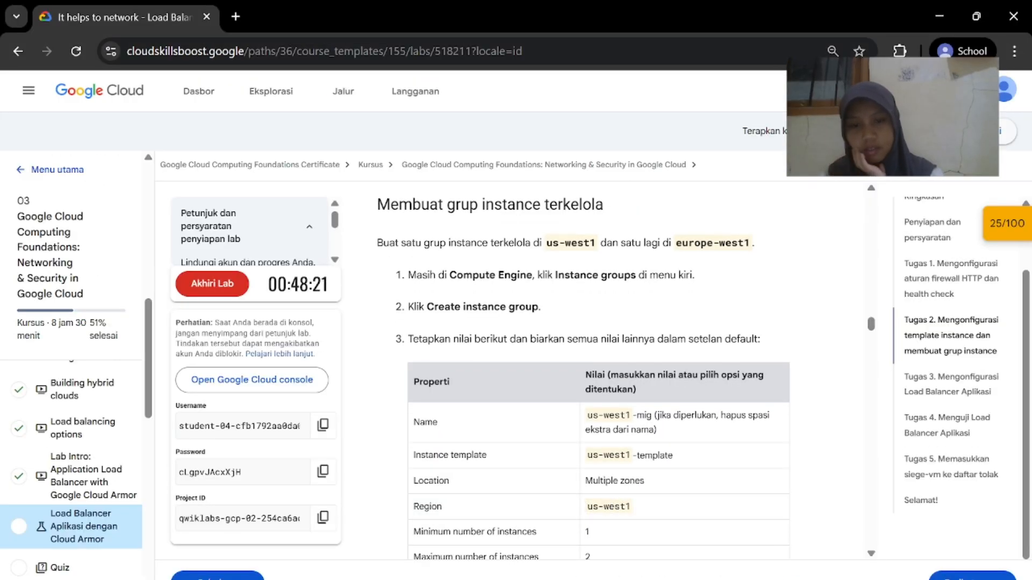
pyautogui.hotkey('alt', 'Tab')
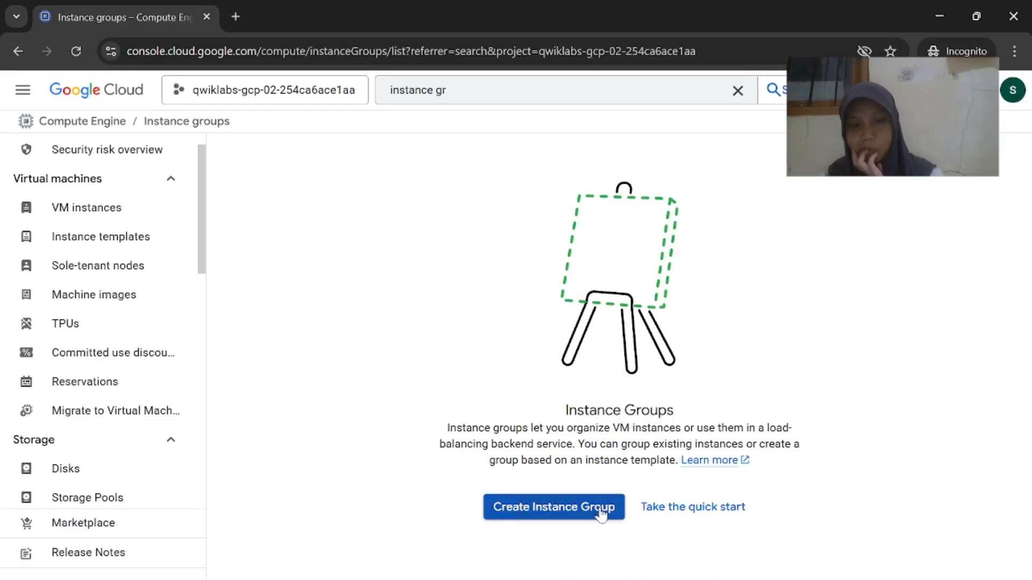
pyautogui.click(601, 511)
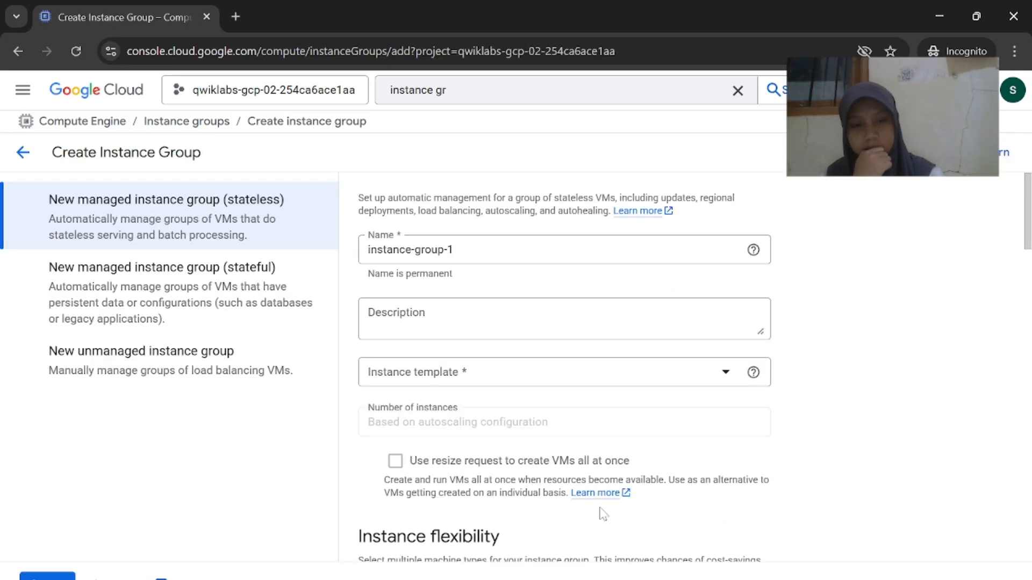
# Copy the group name us-west1-mig and select the default name in the Name field
pyautogui.hotkey('alt', 'Tab')
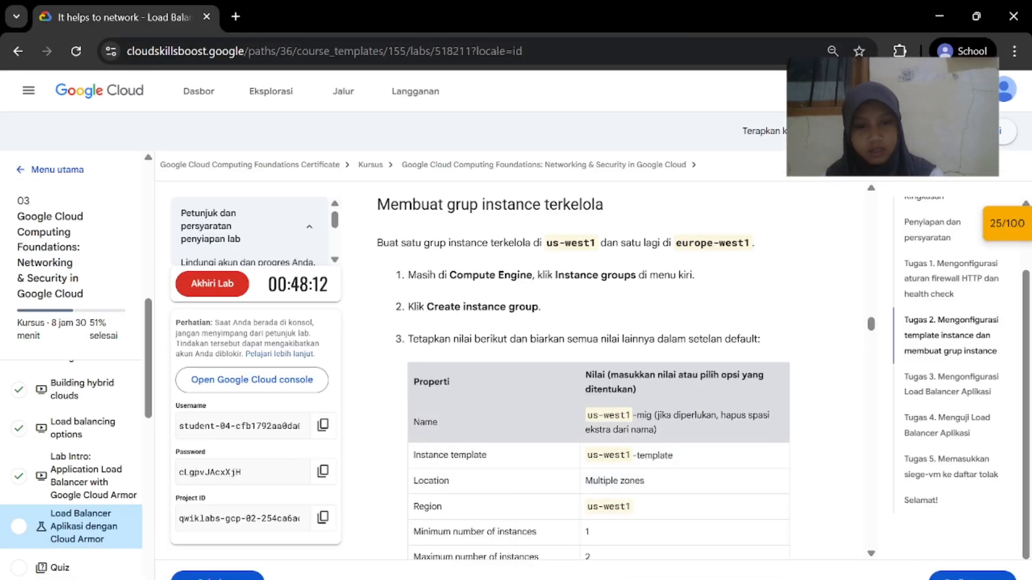
pyautogui.scroll(-1, 671, 444)
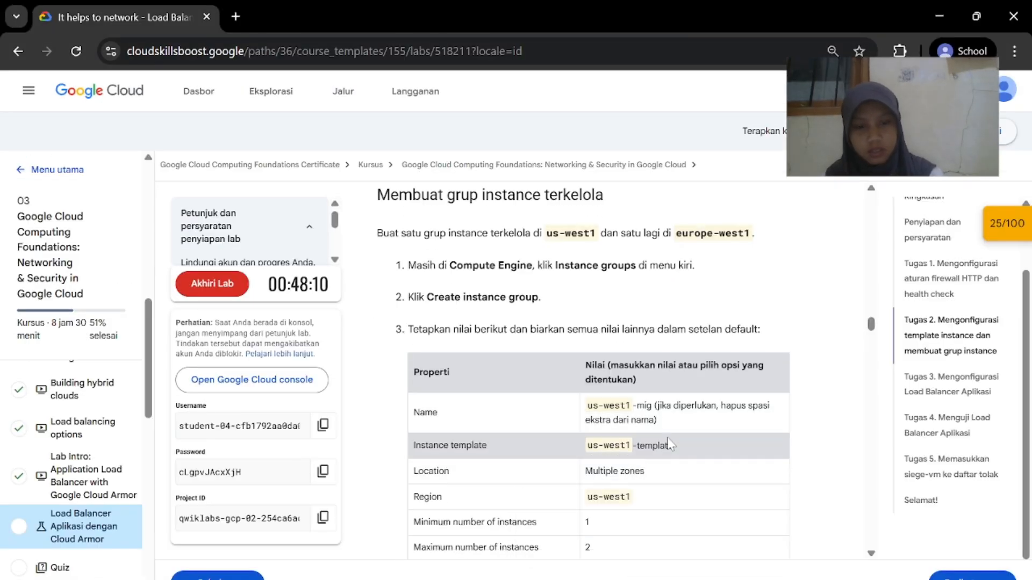
pyautogui.rightClick(582, 404)
pyautogui.click(672, 424)
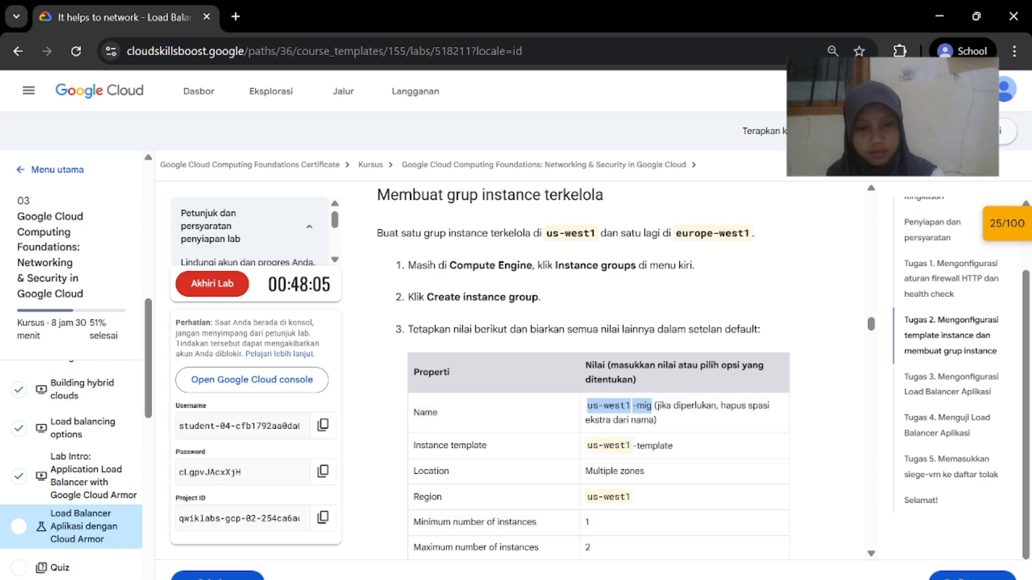
pyautogui.hotkey('alt', 'Tab')
pyautogui.click(455, 249)
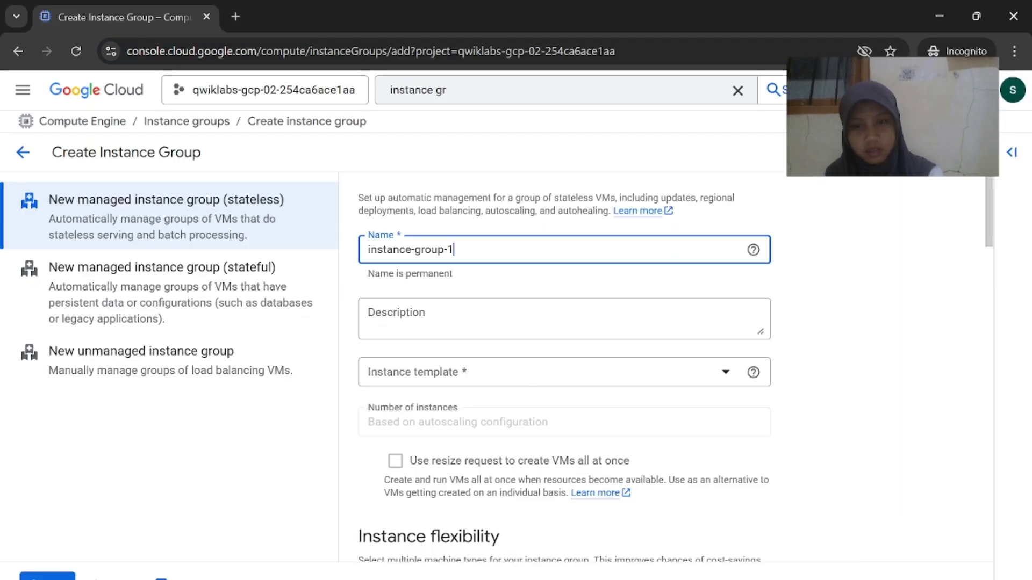
pyautogui.hotkey('ctrl', 'a')
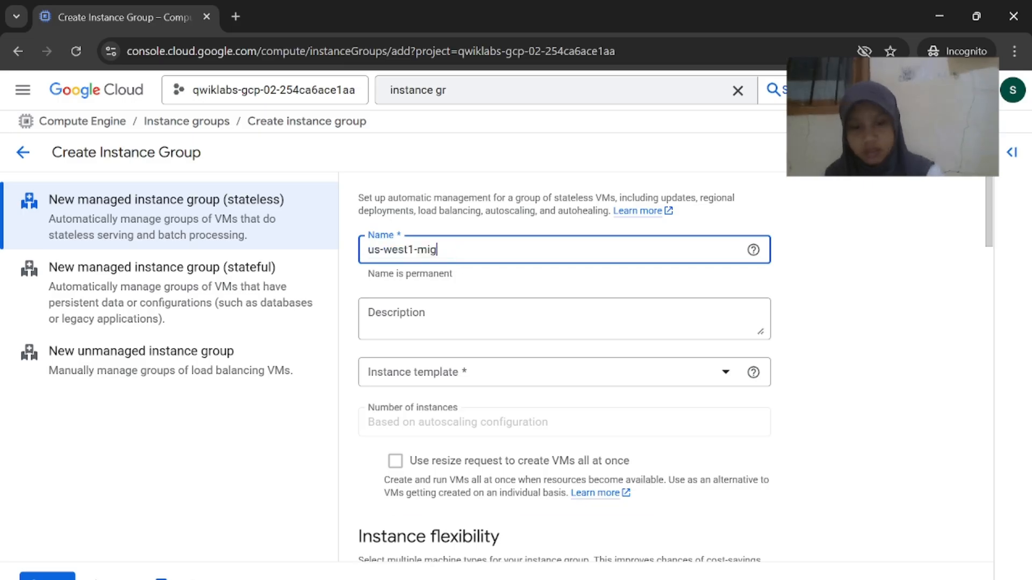
pyautogui.hotkey('alt', 'Tab')
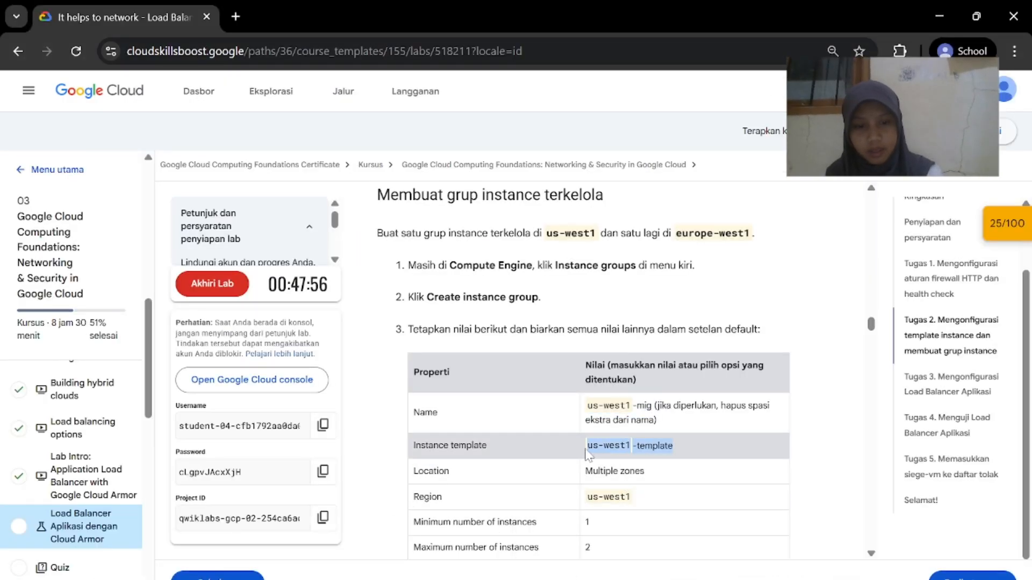
pyautogui.hotkey('alt', 'Tab')
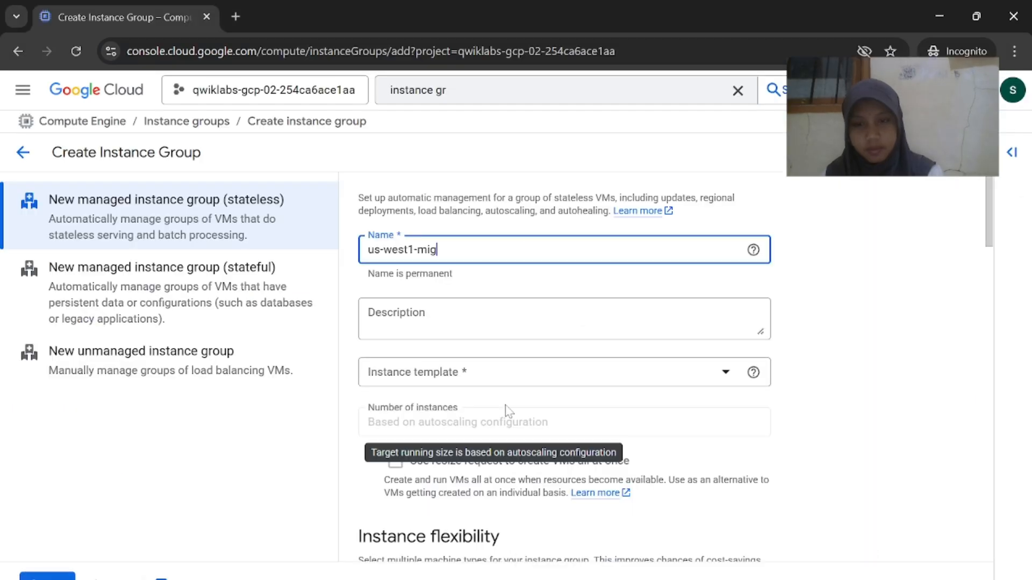
# Choose us-west1-template as the group's instance template
pyautogui.click(508, 372)
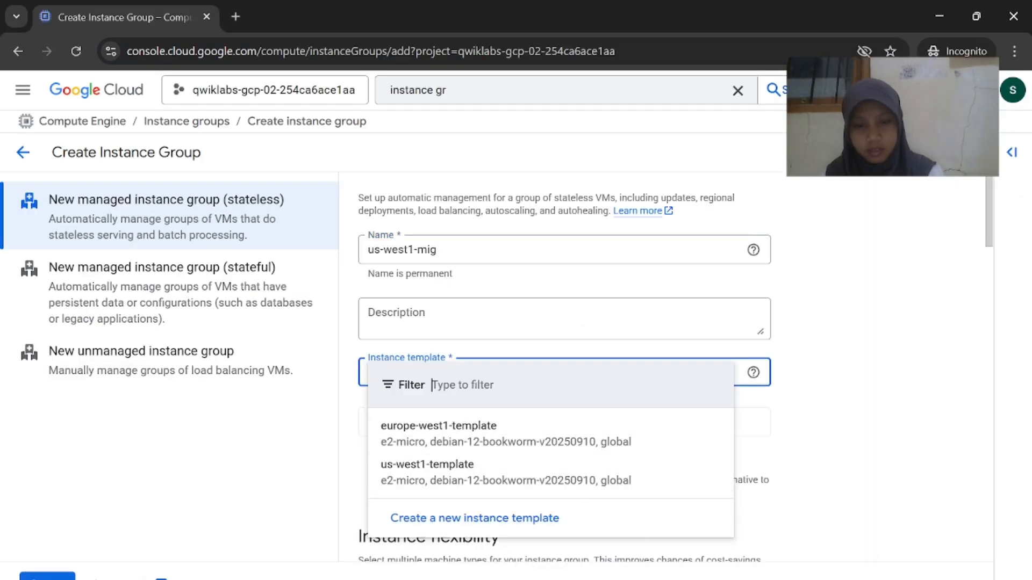
pyautogui.hotkey('alt', 'Tab')
pyautogui.hotkey('alt', 'Tab')
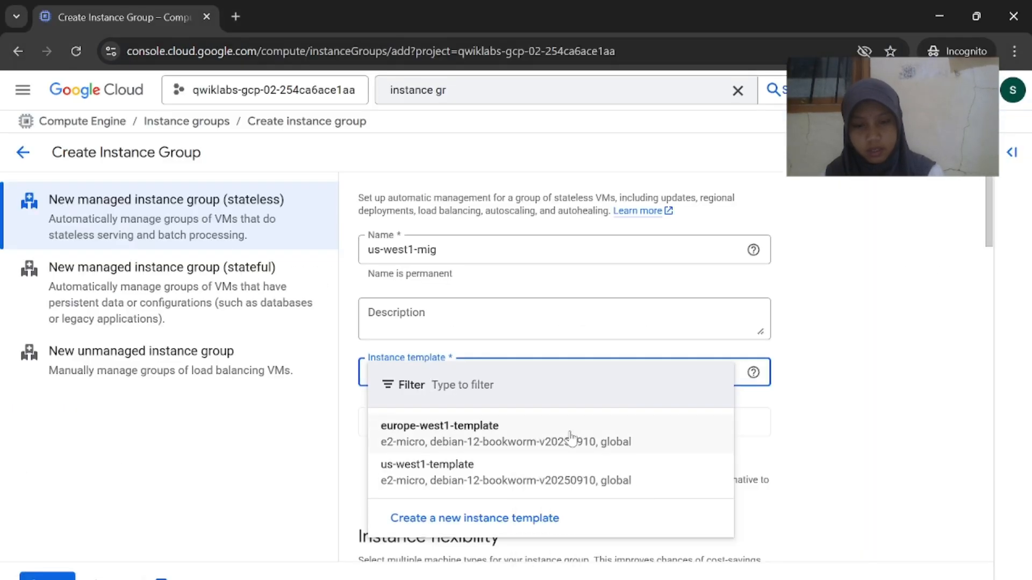
pyautogui.click(612, 433)
pyautogui.click(551, 379)
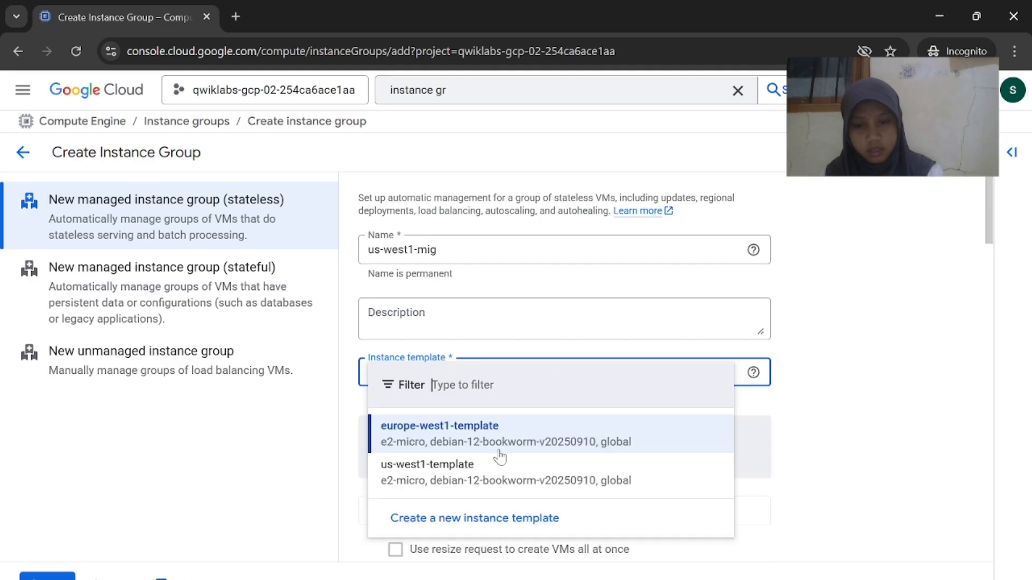
pyautogui.click(480, 481)
pyautogui.moveTo(684, 579)
pyautogui.click(621, 576)
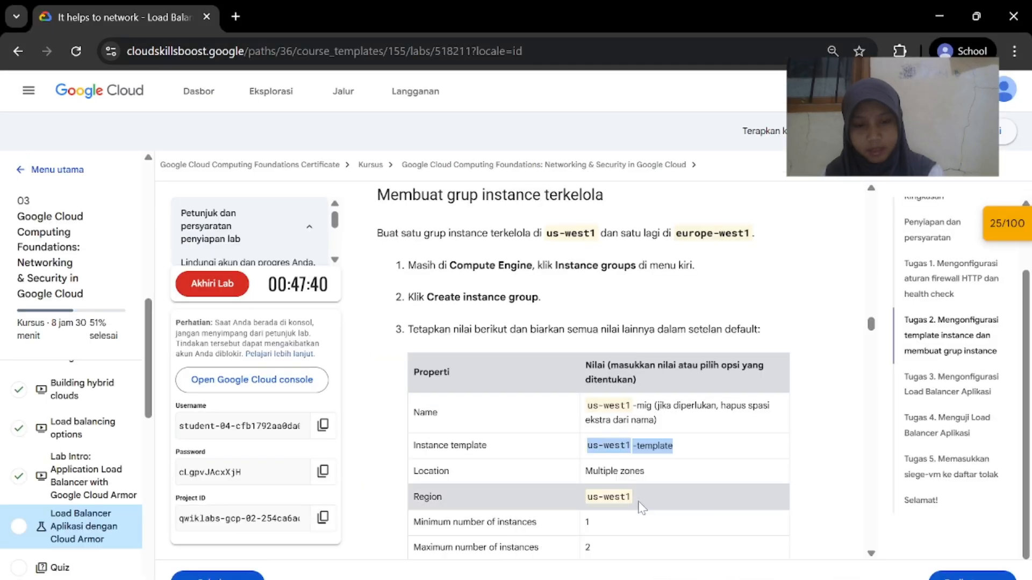
pyautogui.scroll(-1, 640, 505)
pyautogui.moveTo(684, 579)
pyautogui.moveTo(742, 547)
pyautogui.scroll(-5, 547, 410)
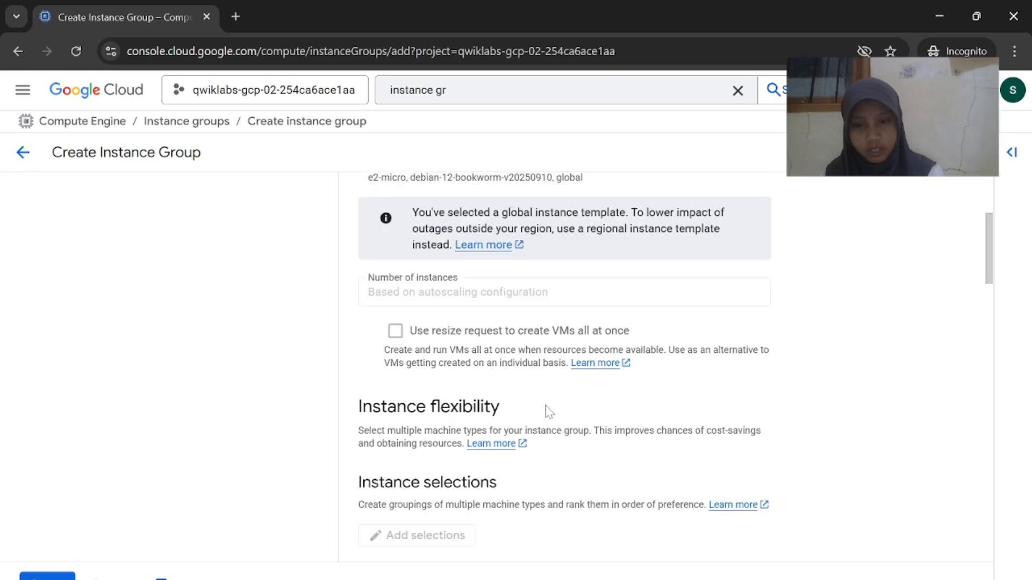
# Set Location to Multiple zones in region us-west1 (Oregon)
pyautogui.click(436, 458)
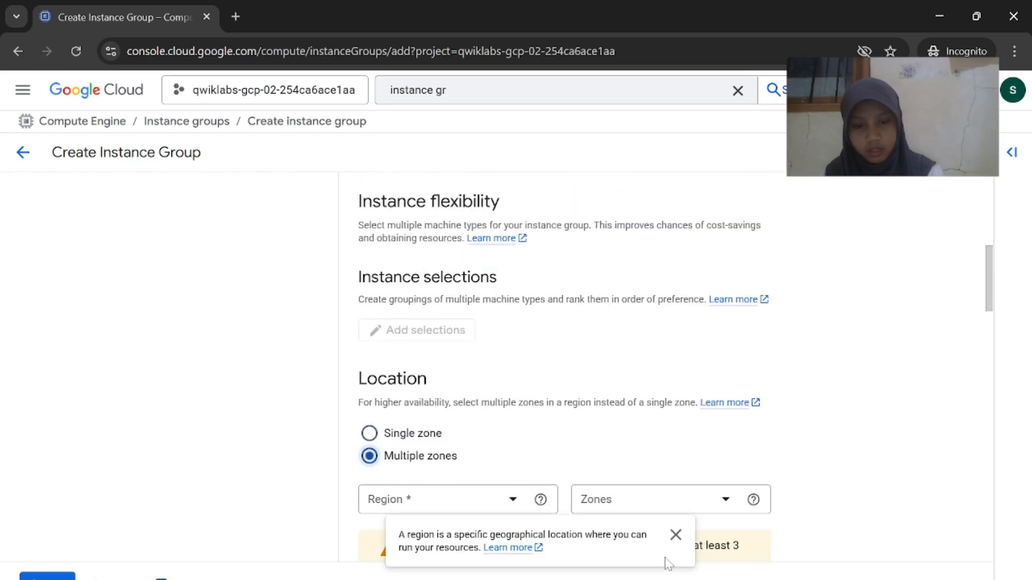
pyautogui.click(620, 571)
pyautogui.scroll(-2, 618, 569)
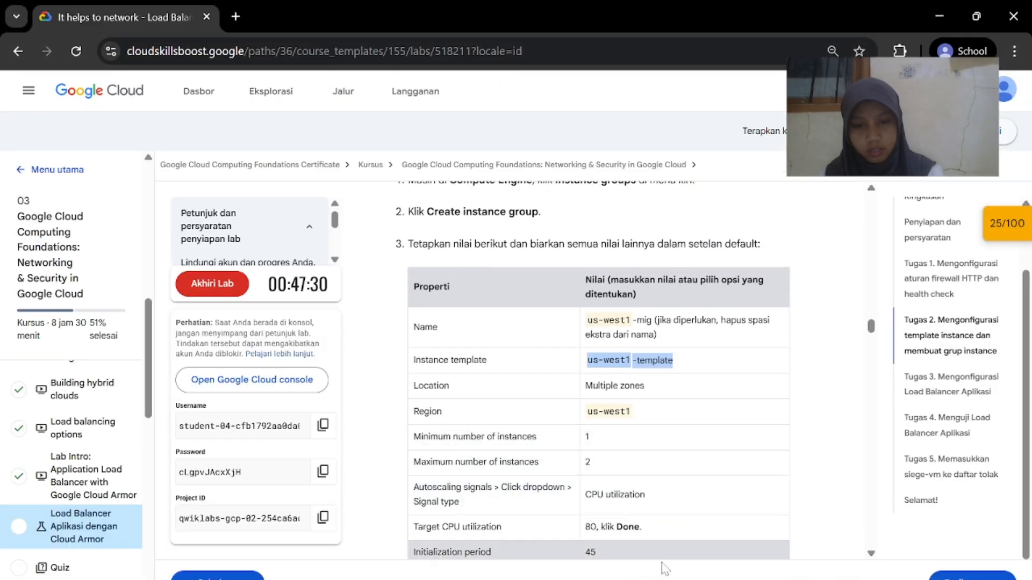
pyautogui.moveTo(665, 569)
pyautogui.click(769, 521)
pyautogui.scroll(-2, 543, 438)
pyautogui.click(515, 420)
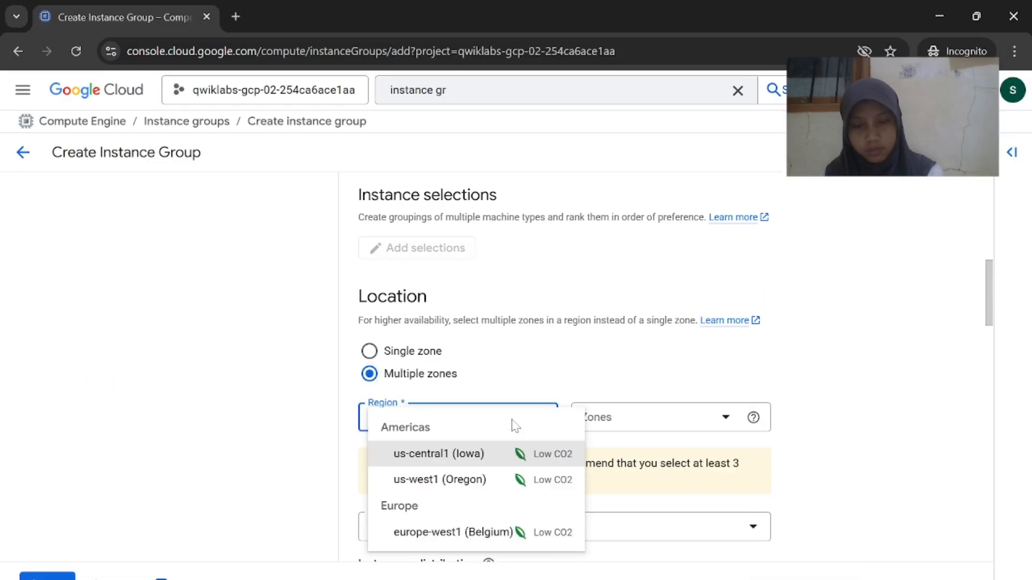
pyautogui.click(487, 480)
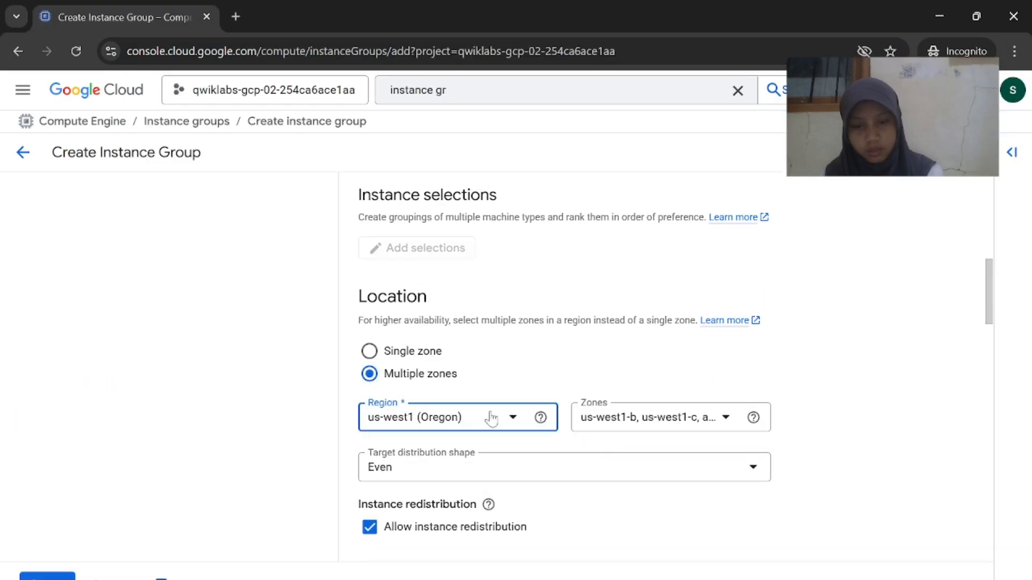
pyautogui.click(491, 419)
pyautogui.click(487, 480)
pyautogui.hotkey('alt', 'Tab')
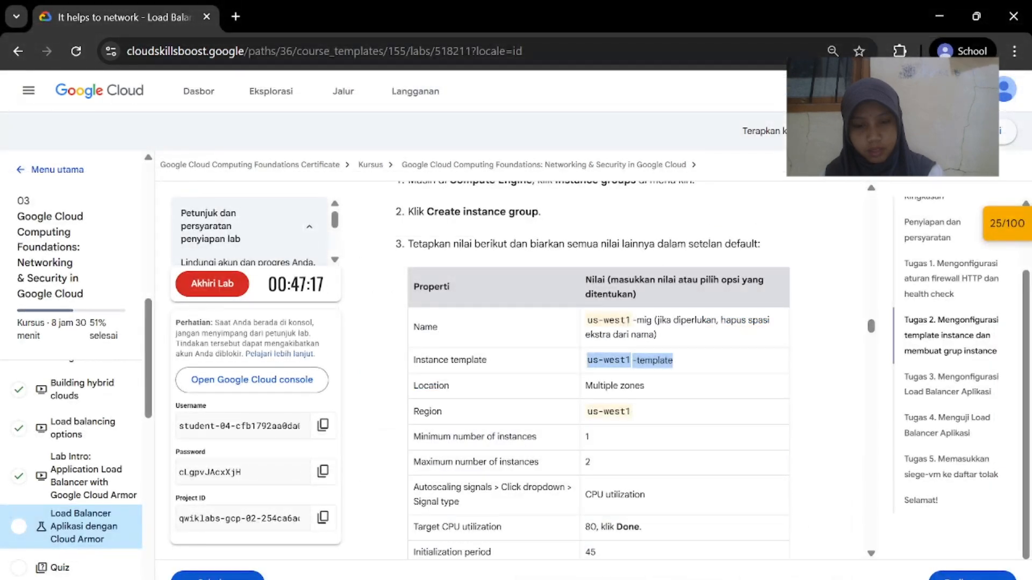
pyautogui.hotkey('alt', 'Tab')
pyautogui.scroll(-5, 591, 503)
# Set the maximum number of instances to 2
pyautogui.scroll(1, 591, 503)
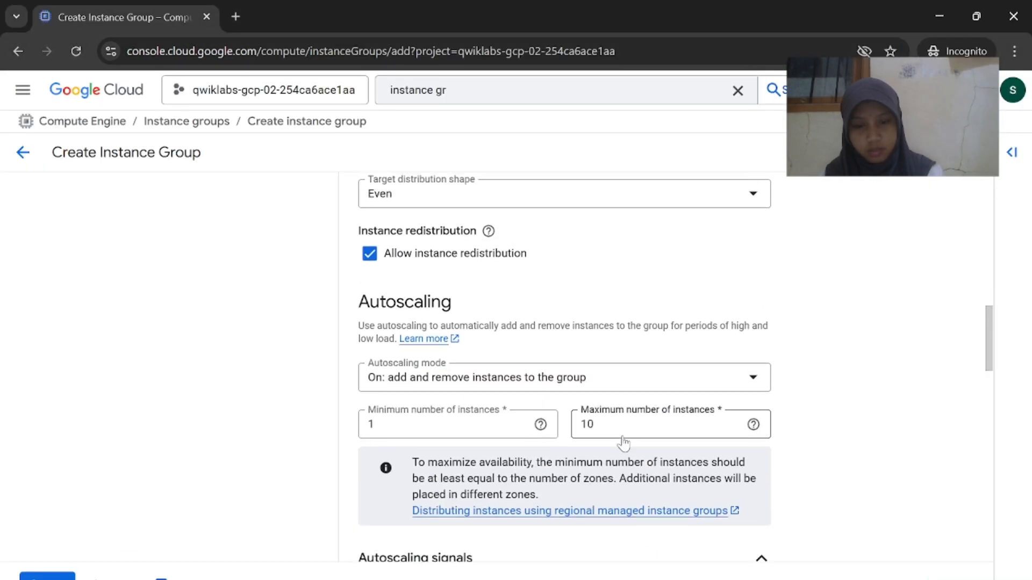
pyautogui.click(617, 425)
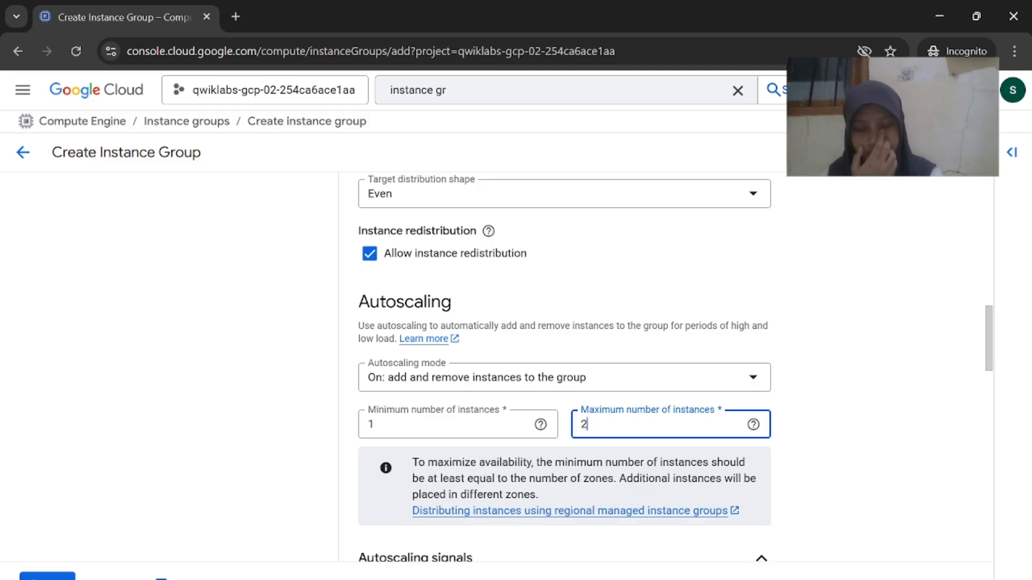
pyautogui.write('2')
pyautogui.hotkey('alt', 'Tab')
pyautogui.scroll(-2, 591, 430)
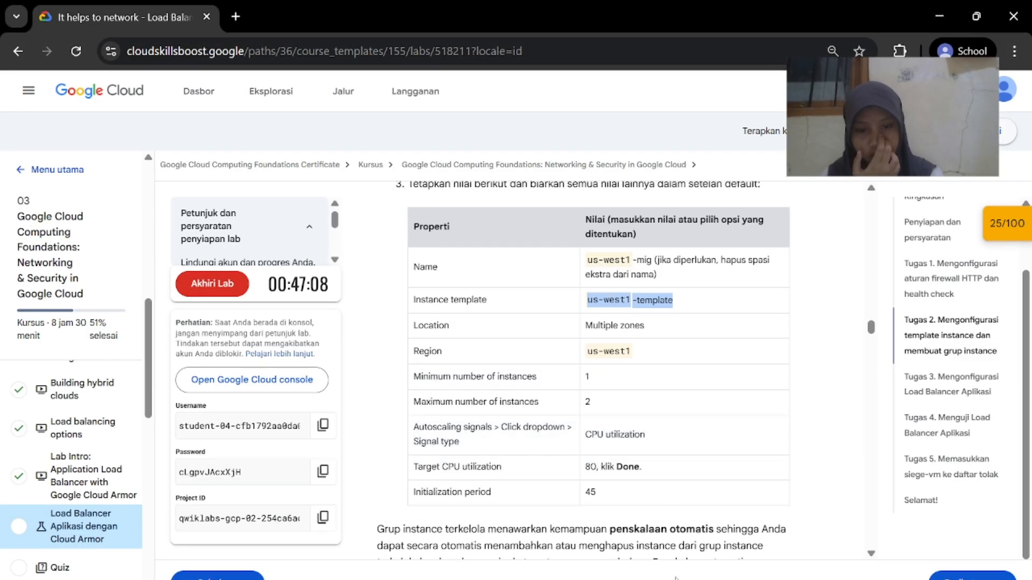
pyautogui.hotkey('alt', 'Tab')
pyautogui.scroll(-4, 591, 446)
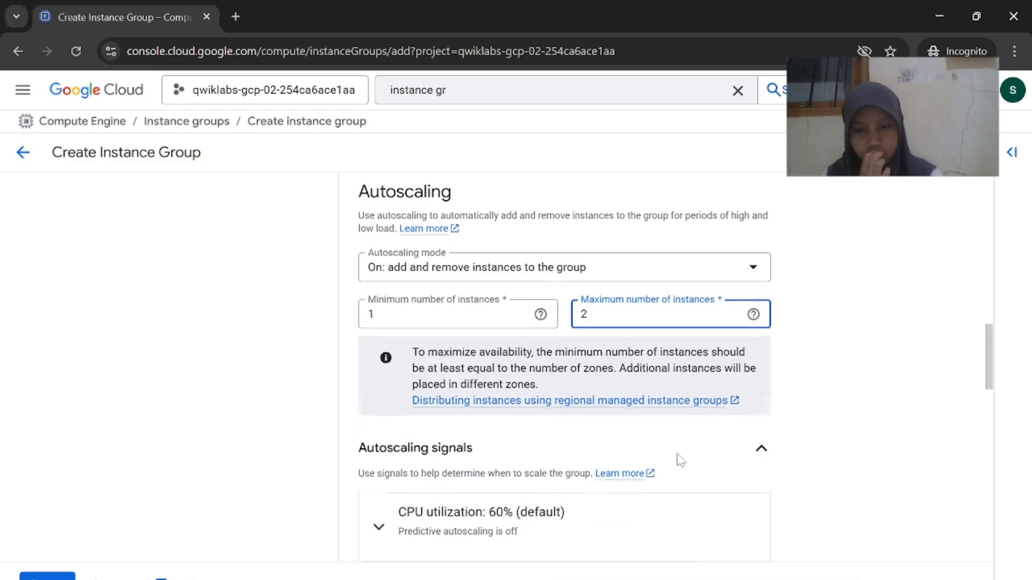
pyautogui.scroll(-1, 433, 416)
# Change the CPU utilization autoscaling signal target to 80% and save it
pyautogui.click(379, 333)
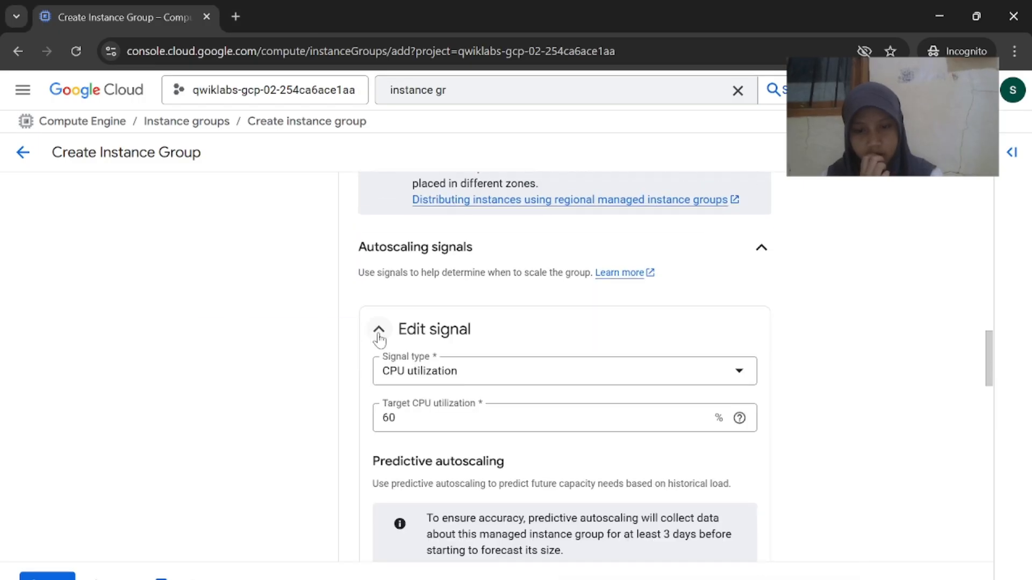
pyautogui.hotkey('alt', 'Tab')
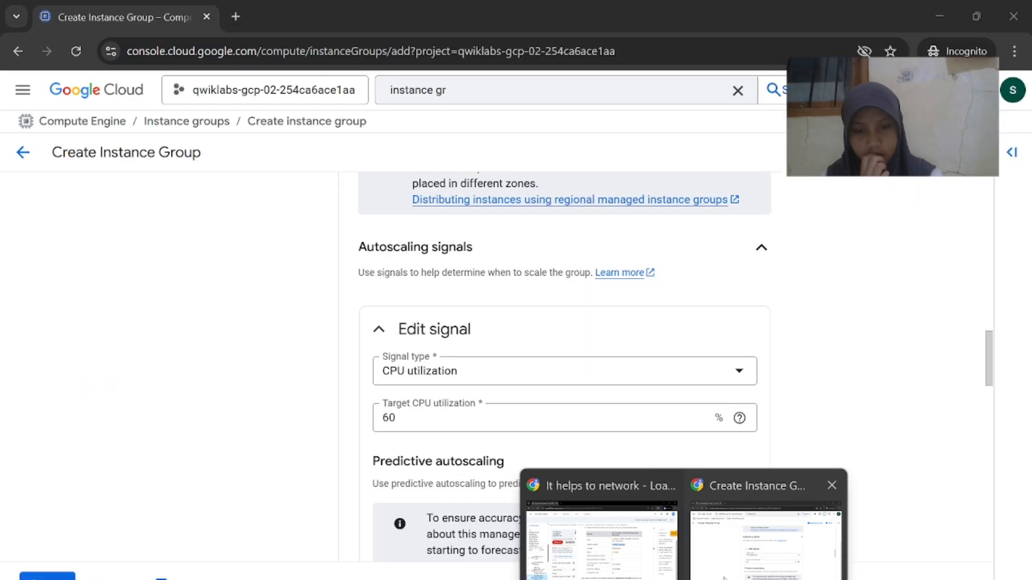
pyautogui.click(759, 565)
pyautogui.click(599, 572)
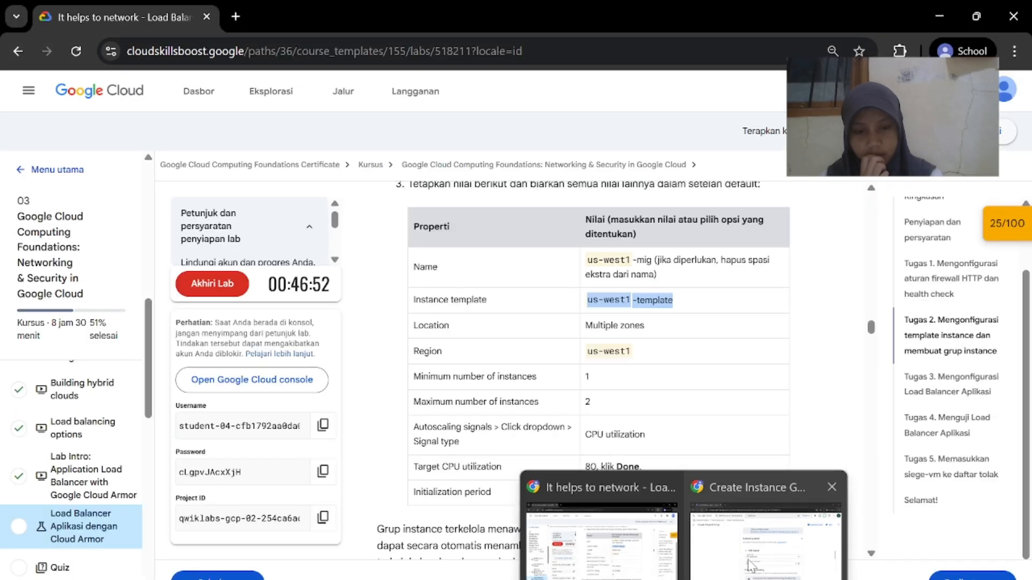
pyautogui.click(751, 566)
pyautogui.scroll(-2, 647, 502)
pyautogui.moveTo(681, 577)
pyautogui.click(602, 565)
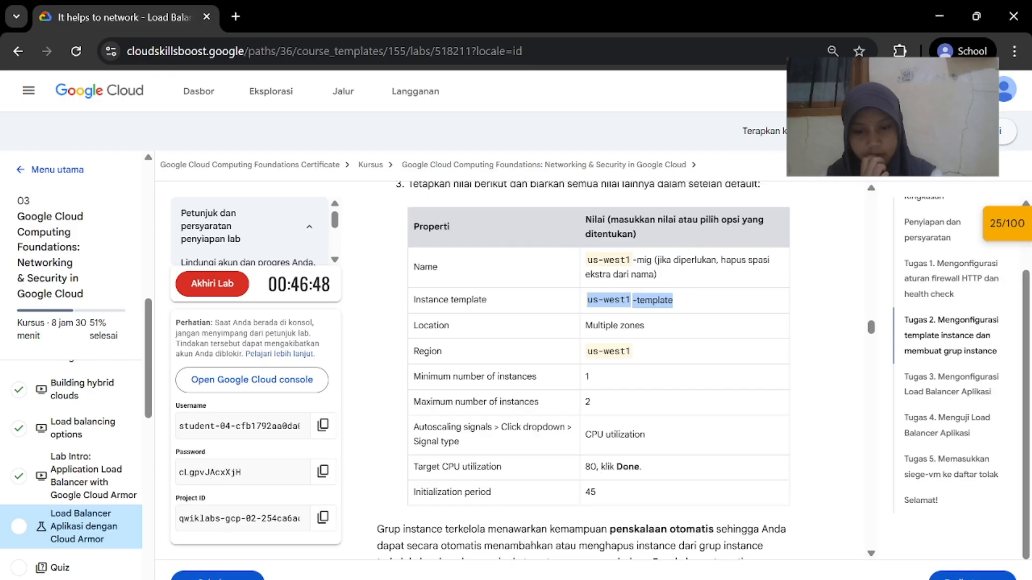
pyautogui.scroll(-1, 619, 545)
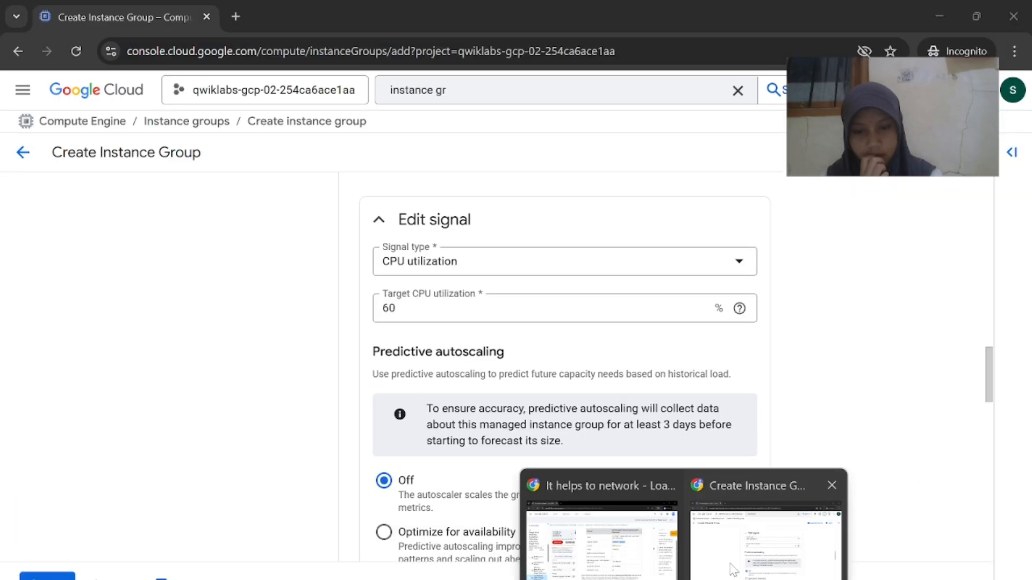
pyautogui.click(747, 562)
pyautogui.scroll(1, 657, 441)
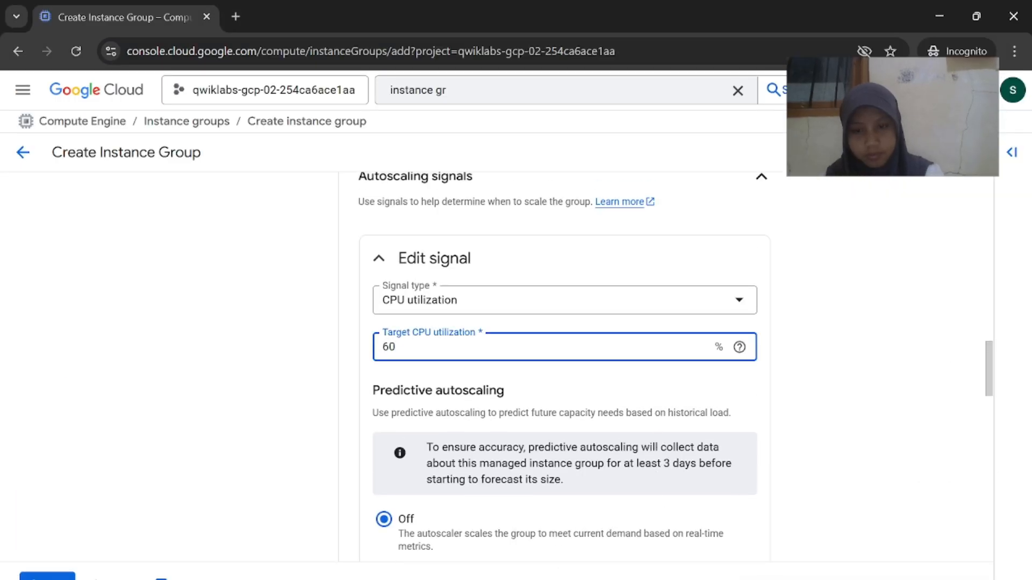
pyautogui.moveTo(682, 577)
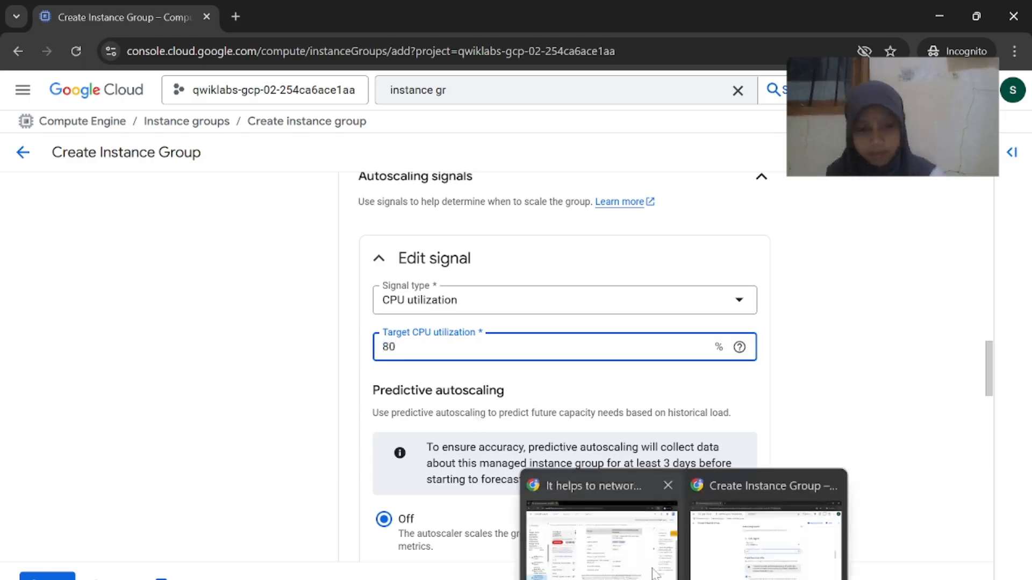
pyautogui.click(618, 562)
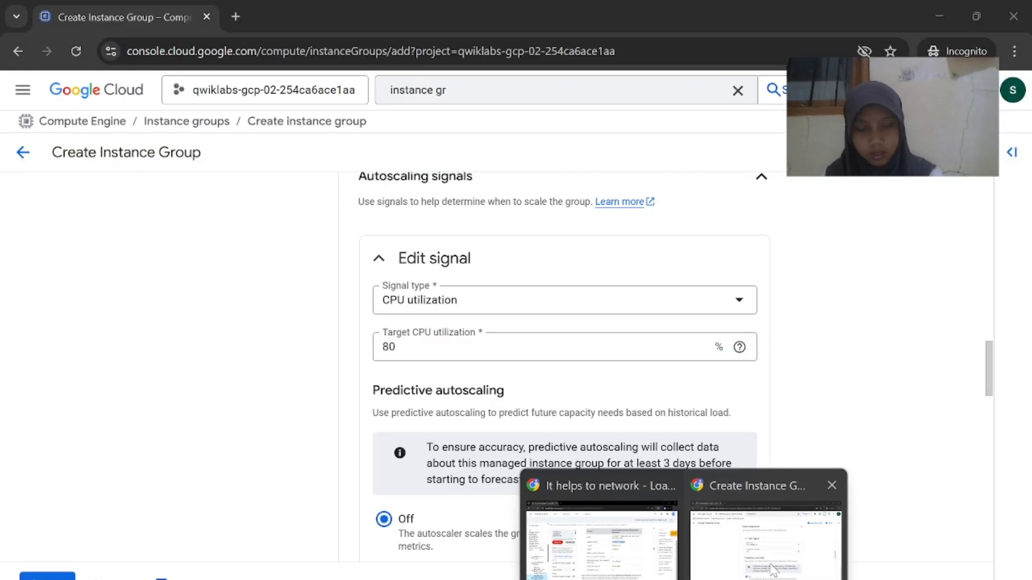
pyautogui.click(753, 538)
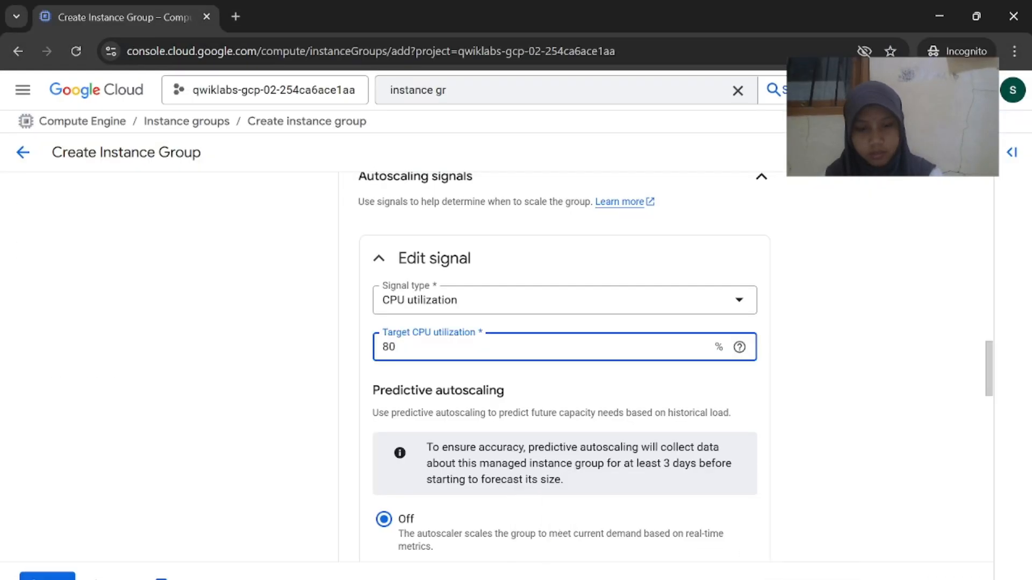
pyautogui.scroll(-5, 733, 385)
pyautogui.click(731, 348)
# Set the initialization period to 45 seconds
pyautogui.scroll(-2, 739, 365)
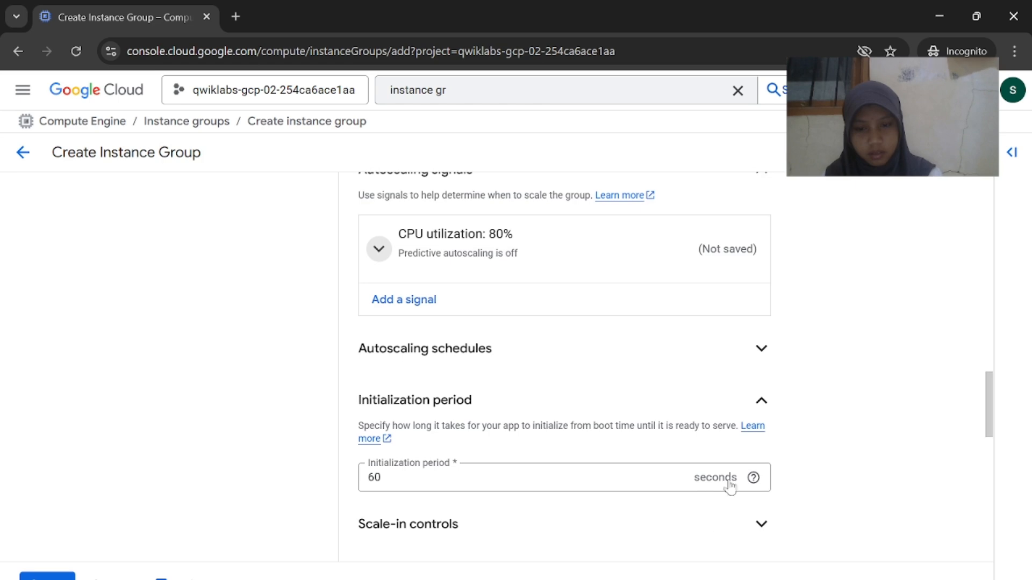
pyautogui.moveTo(681, 577)
pyautogui.click(616, 556)
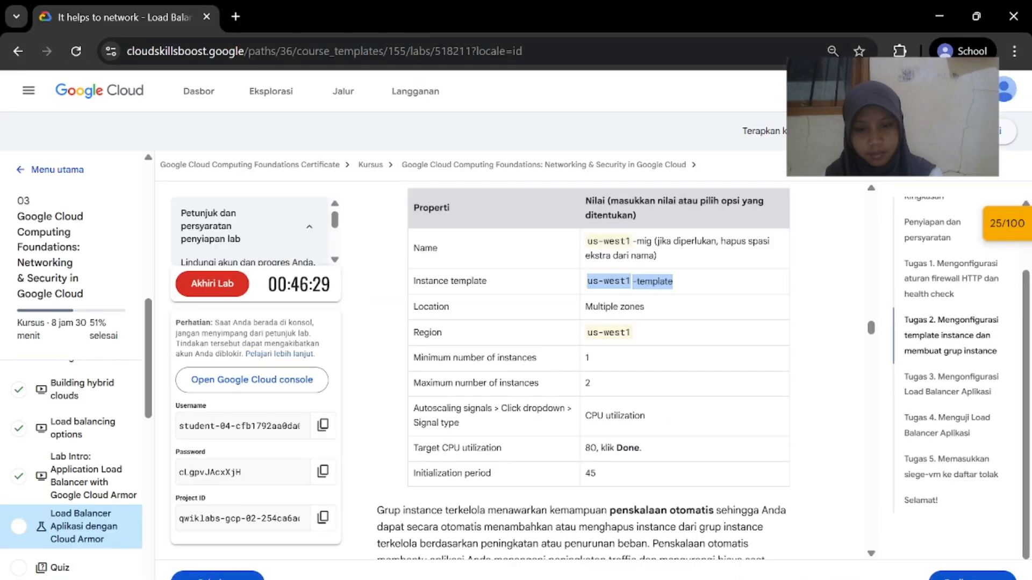
pyautogui.scroll(-1, 583, 371)
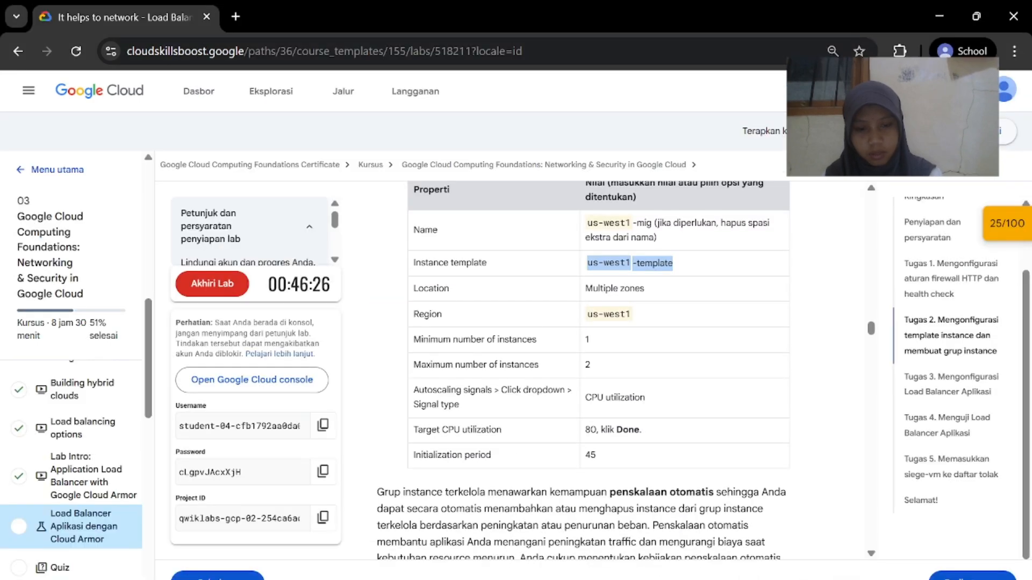
pyautogui.moveTo(683, 578)
pyautogui.click(765, 545)
pyautogui.scroll(-1, 634, 469)
pyautogui.click(618, 442)
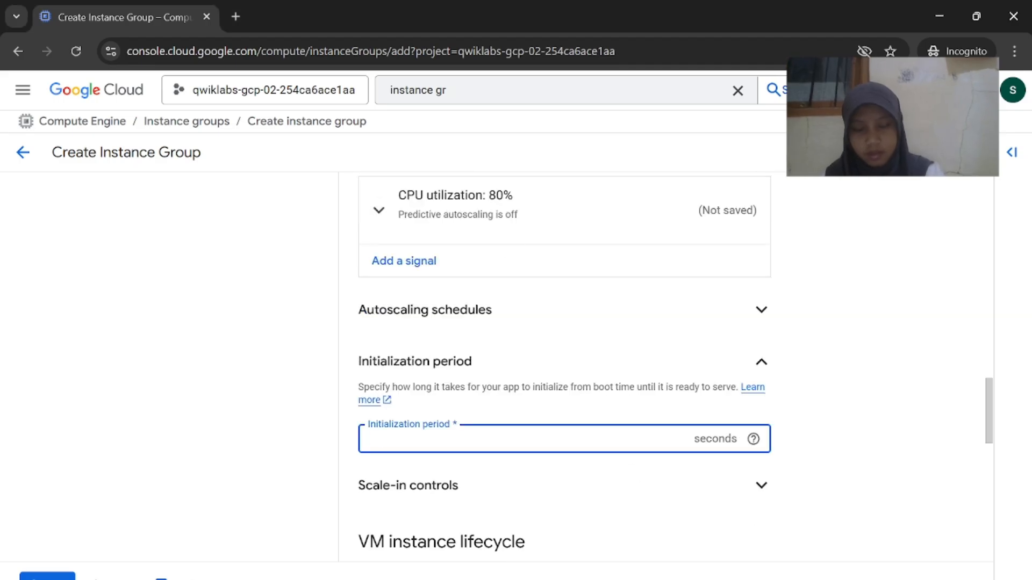
pyautogui.write('45')
# Review the form against the lab instructions and create us-west1-mig
pyautogui.moveTo(678, 577)
pyautogui.click(618, 551)
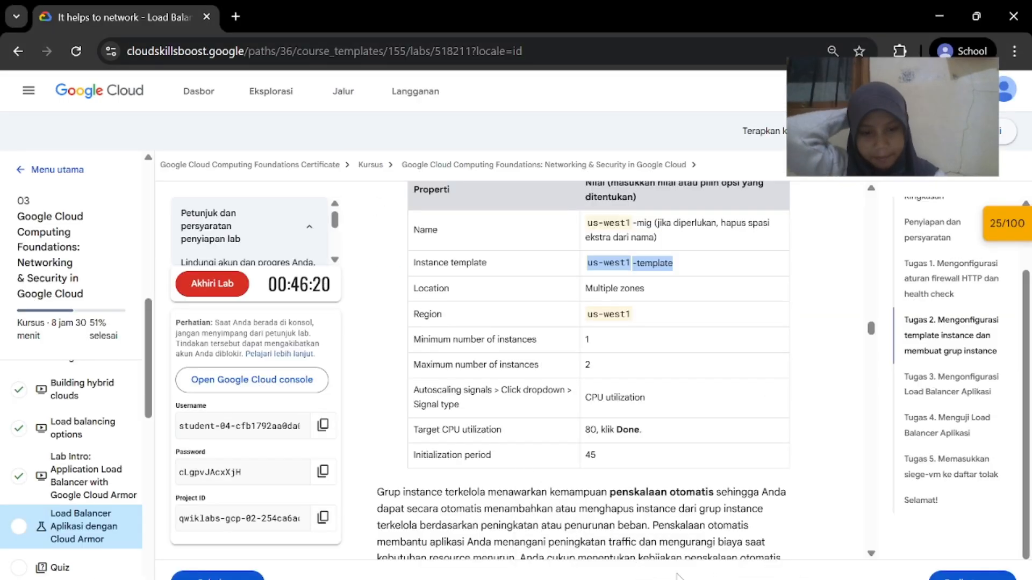
pyautogui.scroll(-1, 608, 457)
pyautogui.scroll(-3, 607, 376)
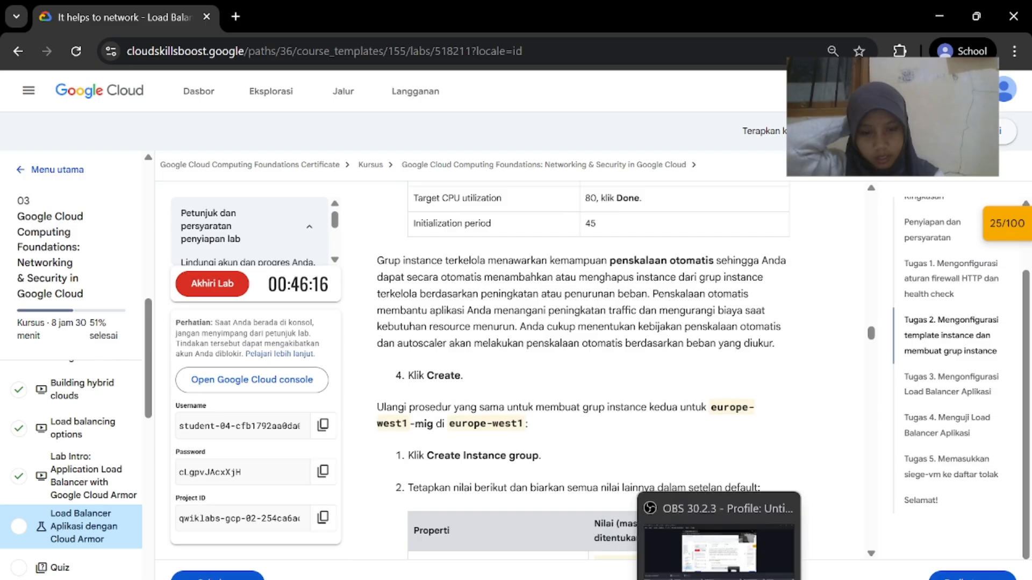
pyautogui.click(736, 566)
pyautogui.scroll(-10, 624, 460)
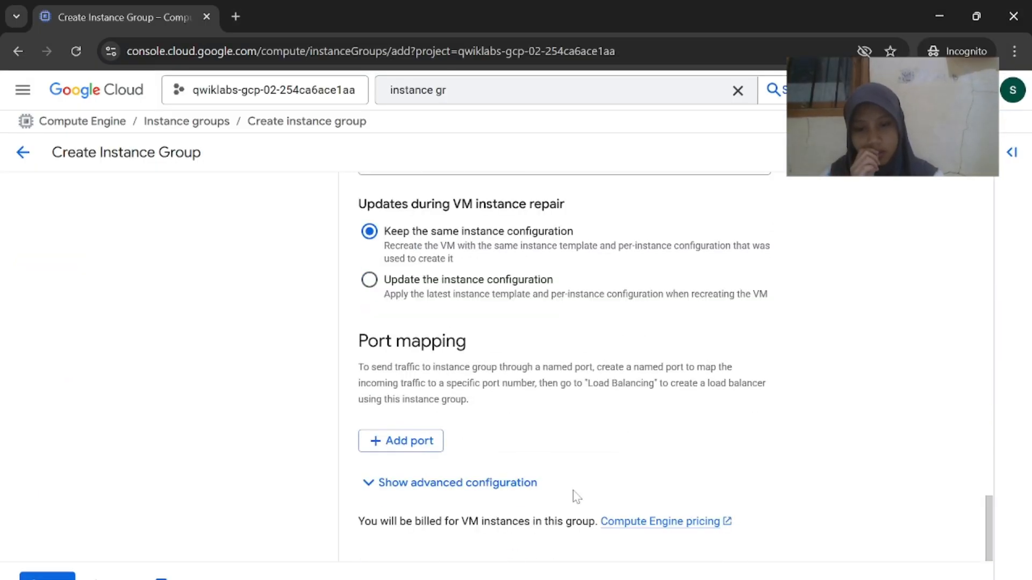
pyautogui.scroll(6, 537, 473)
pyautogui.scroll(20, 527, 469)
pyautogui.scroll(-18, 525, 468)
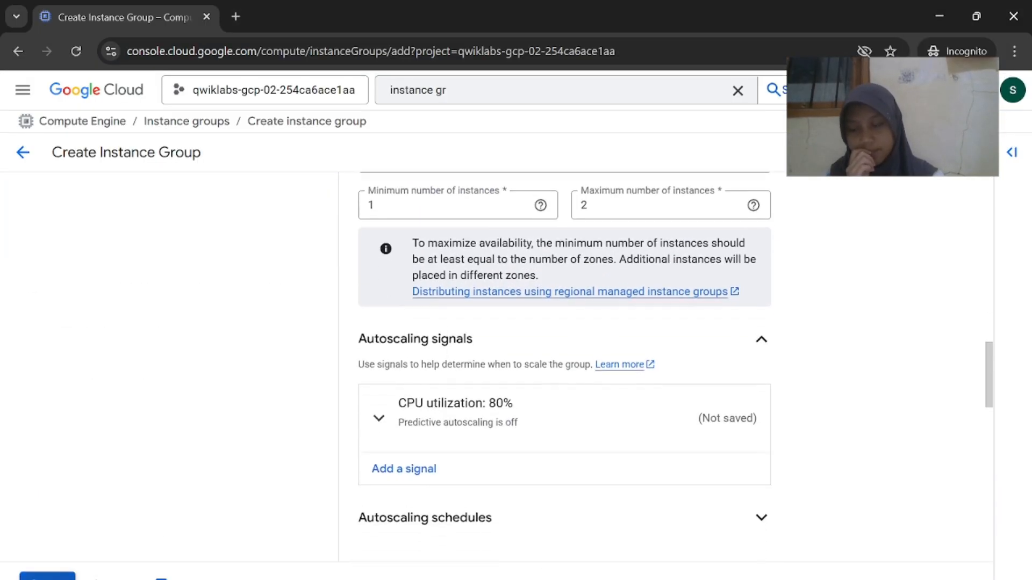
pyautogui.click(48, 577)
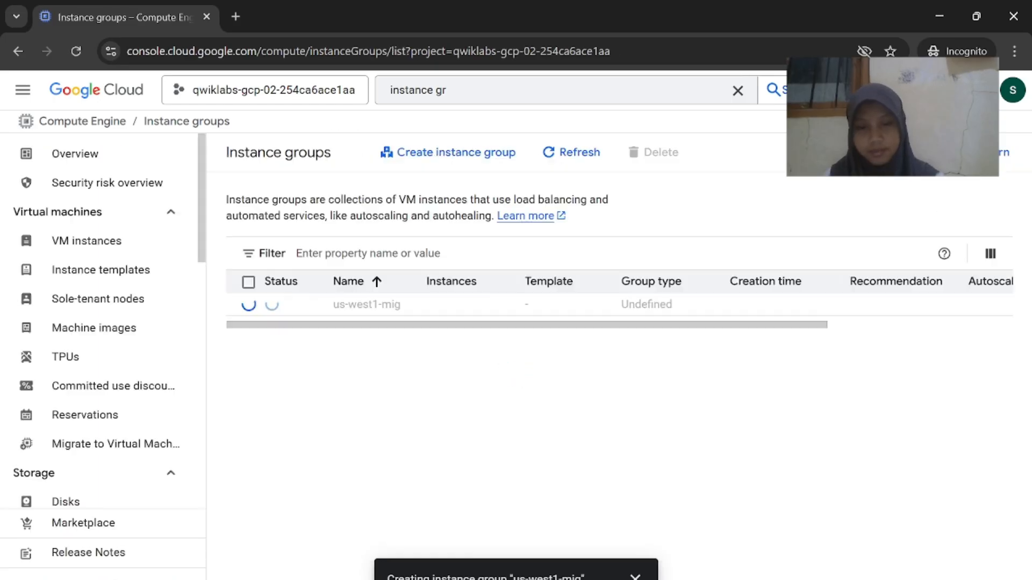
# Check the lab's europe-west1-mig settings and start a second Create Instance Group form
pyautogui.hotkey('alt', 'Tab')
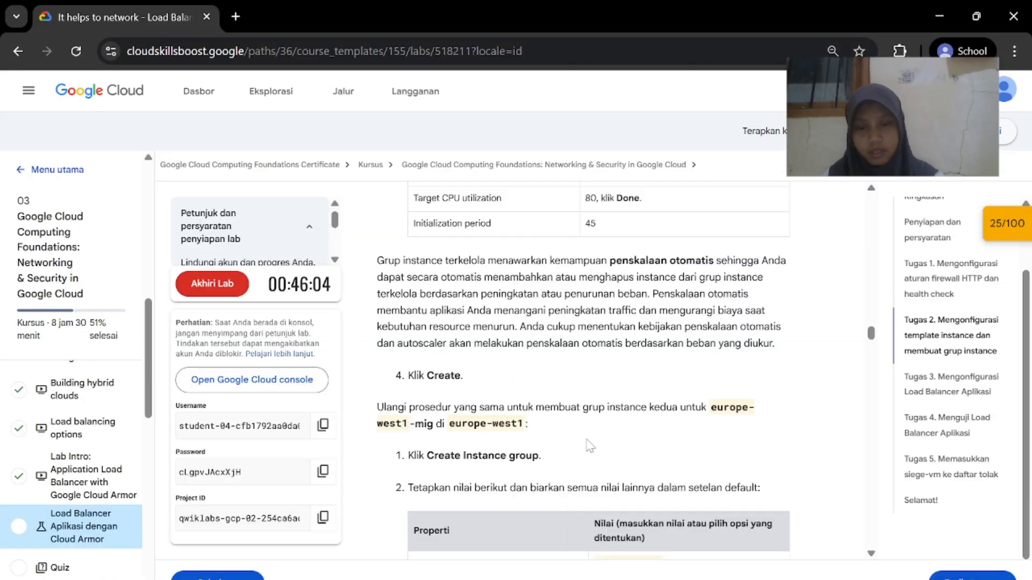
pyautogui.scroll(-2, 581, 371)
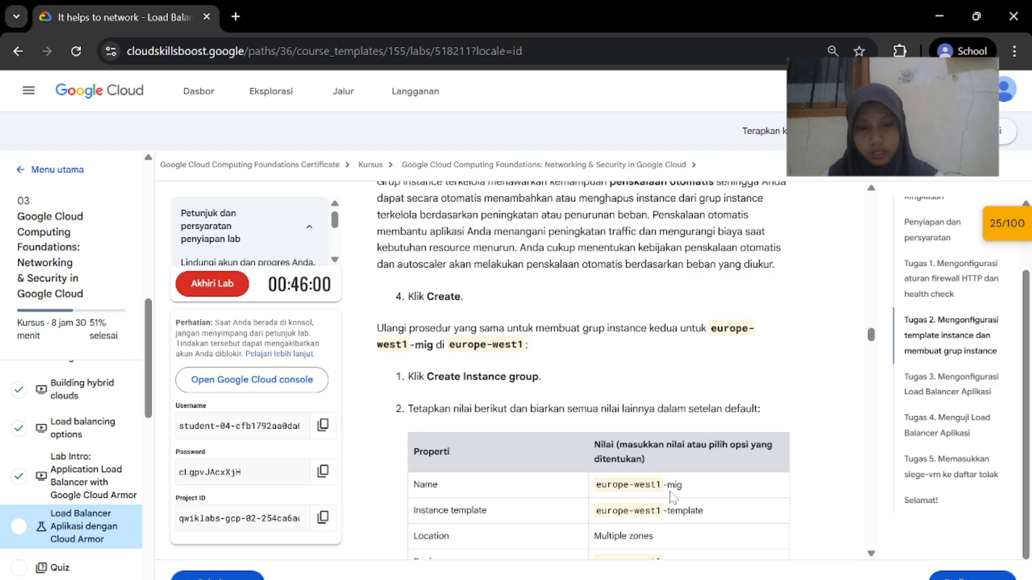
pyautogui.hotkey('alt', 'Tab')
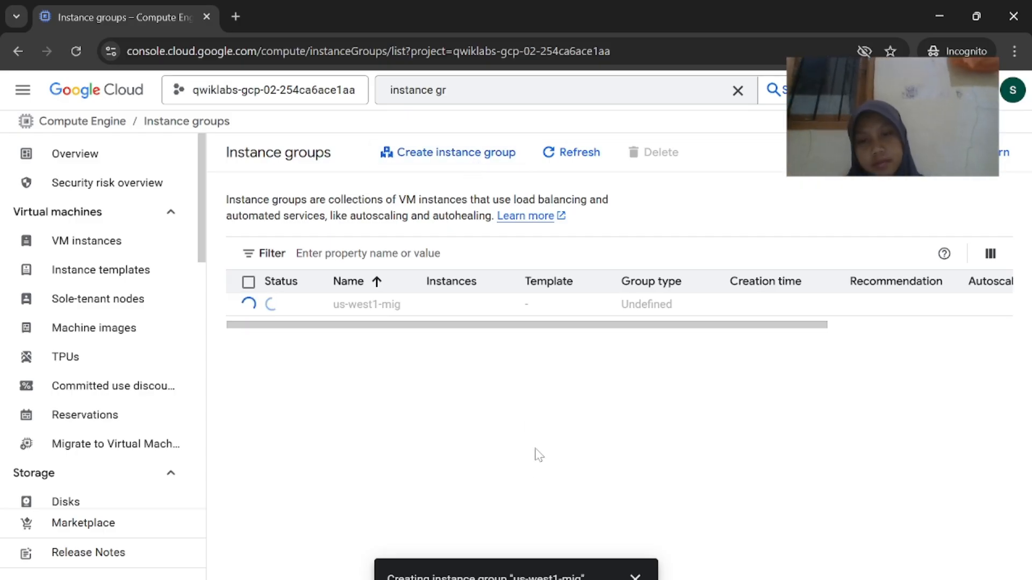
pyautogui.click(472, 157)
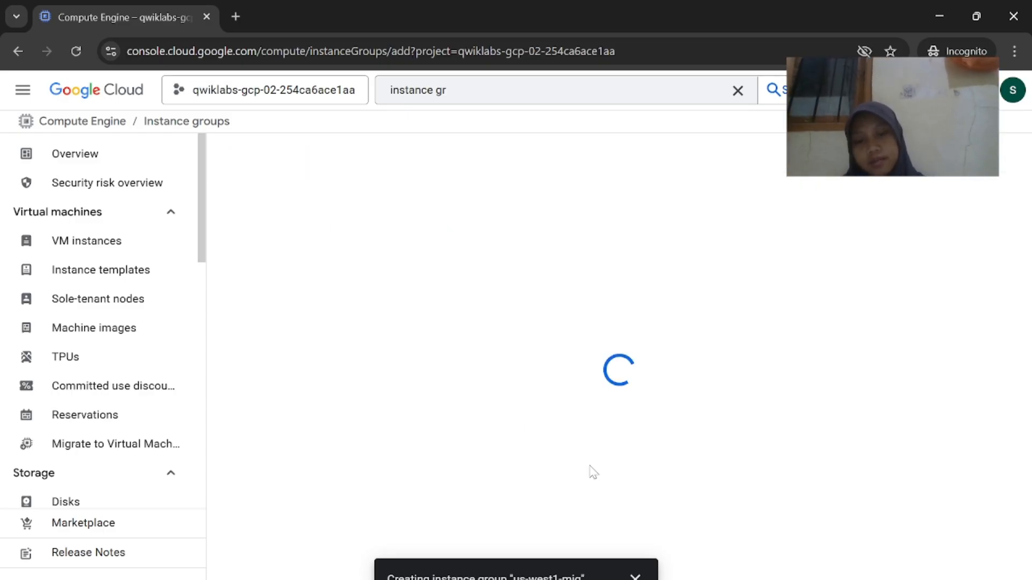
pyautogui.moveTo(682, 579)
pyautogui.click(568, 544)
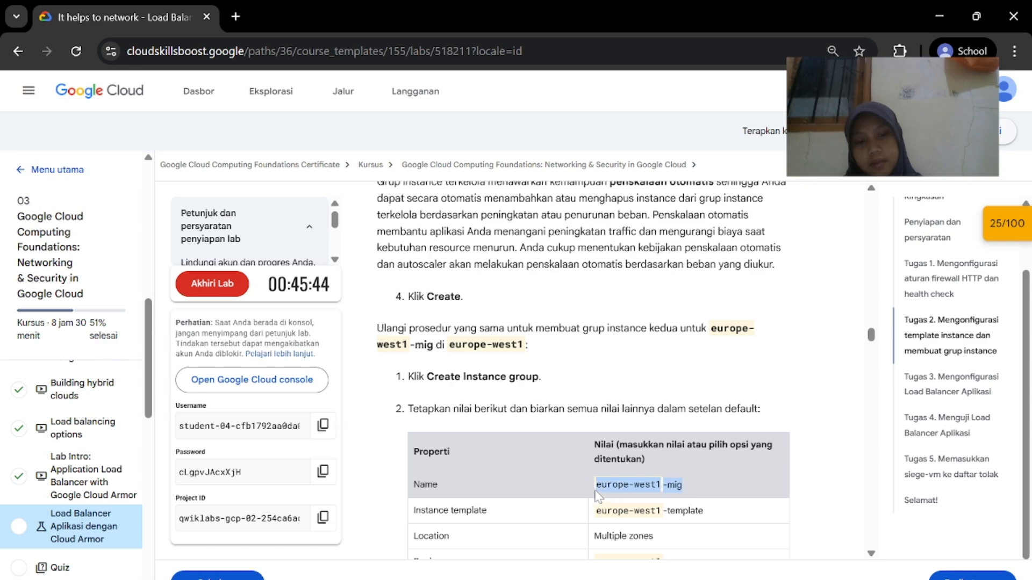
# Base the new group on europe-west1-template
pyautogui.moveTo(683, 579)
pyautogui.click(747, 544)
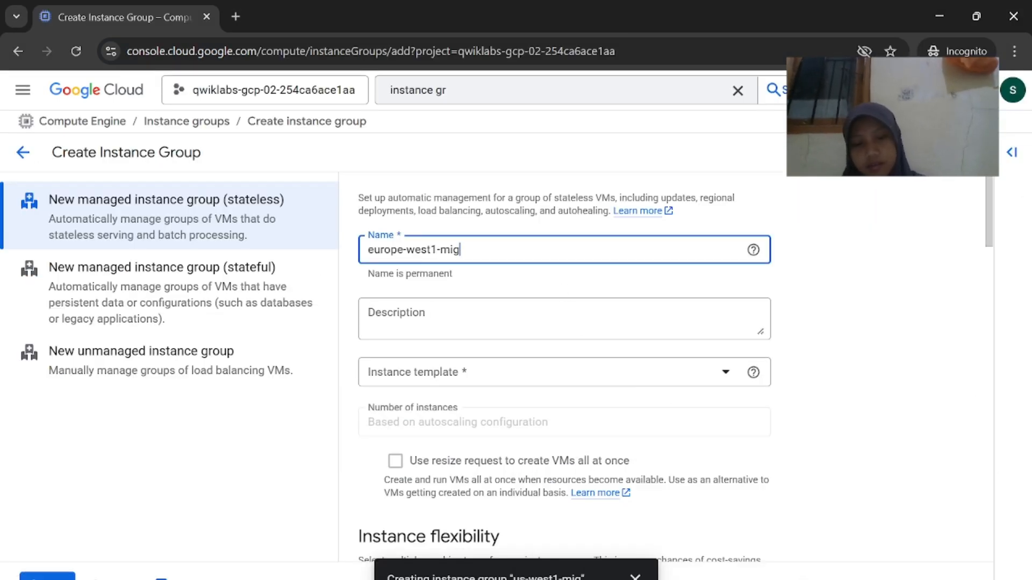
pyautogui.moveTo(683, 579)
pyautogui.click(568, 544)
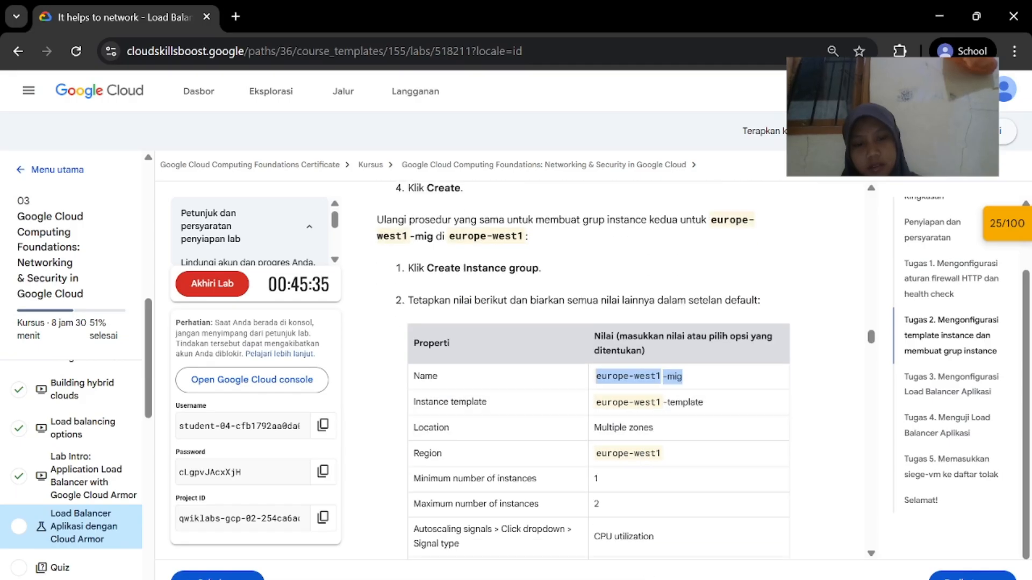
pyautogui.click(894, 532)
pyautogui.click(564, 382)
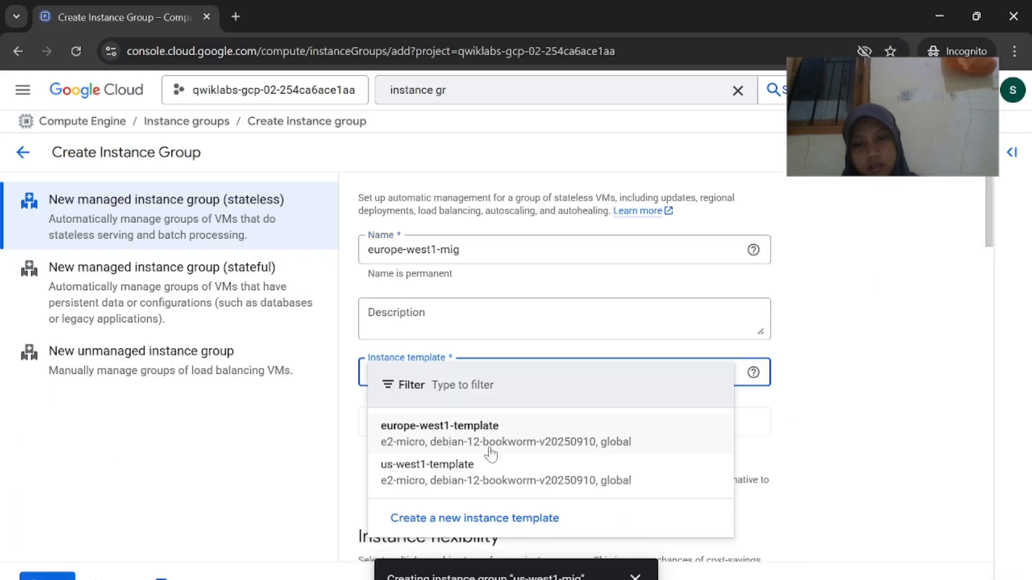
pyautogui.click(490, 441)
# Spread the group across multiple zones in the europe-west1 (Belgium) region
pyautogui.moveTo(683, 579)
pyautogui.click(567, 544)
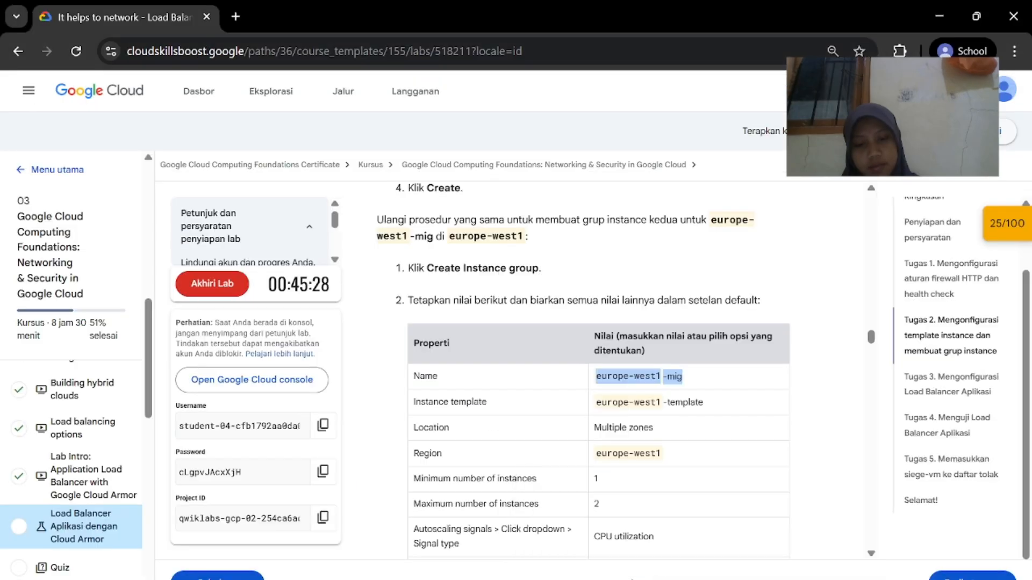
pyautogui.click(795, 532)
pyautogui.scroll(-10, 629, 448)
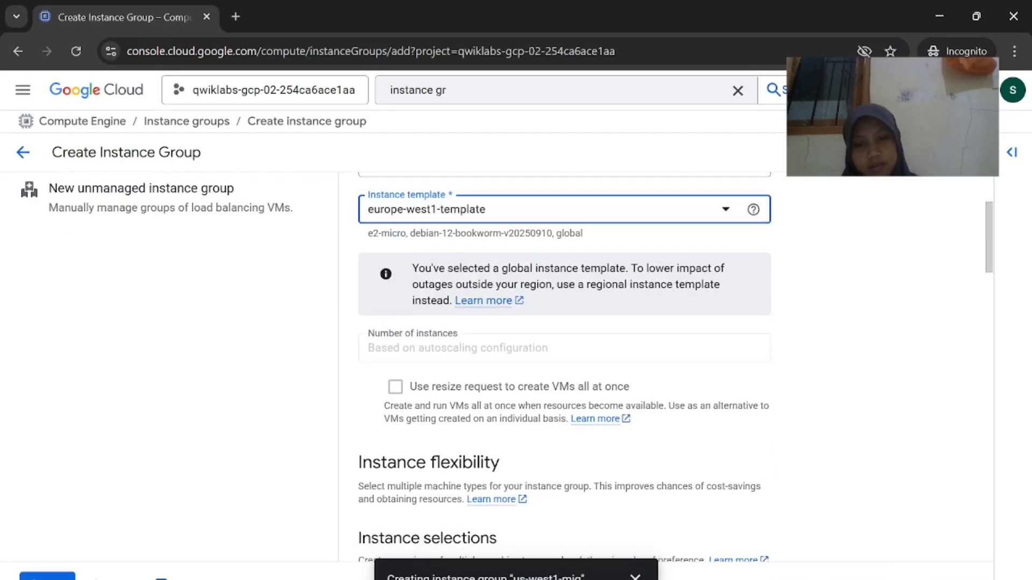
pyautogui.click(371, 261)
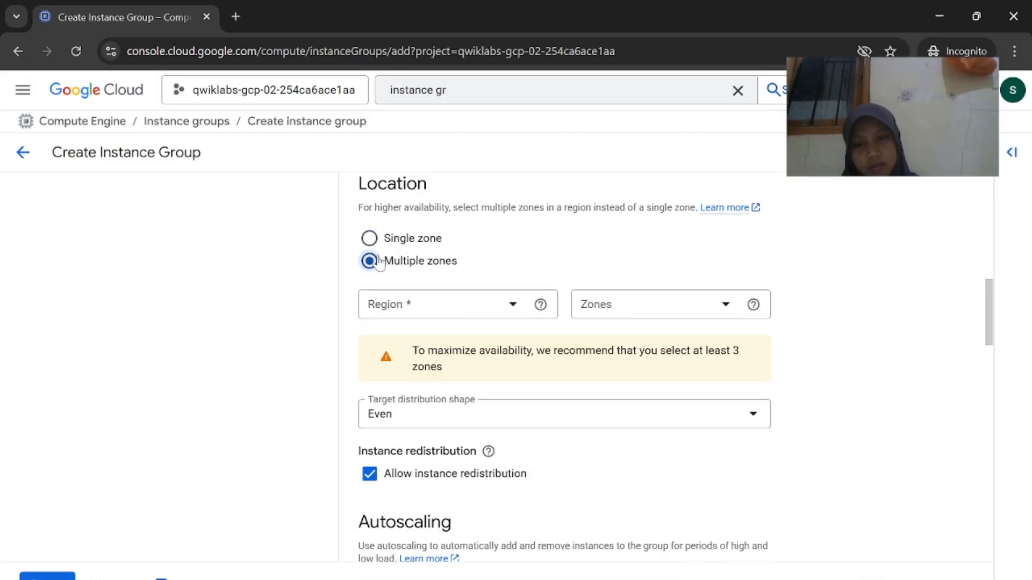
pyautogui.click(434, 303)
pyautogui.click(454, 418)
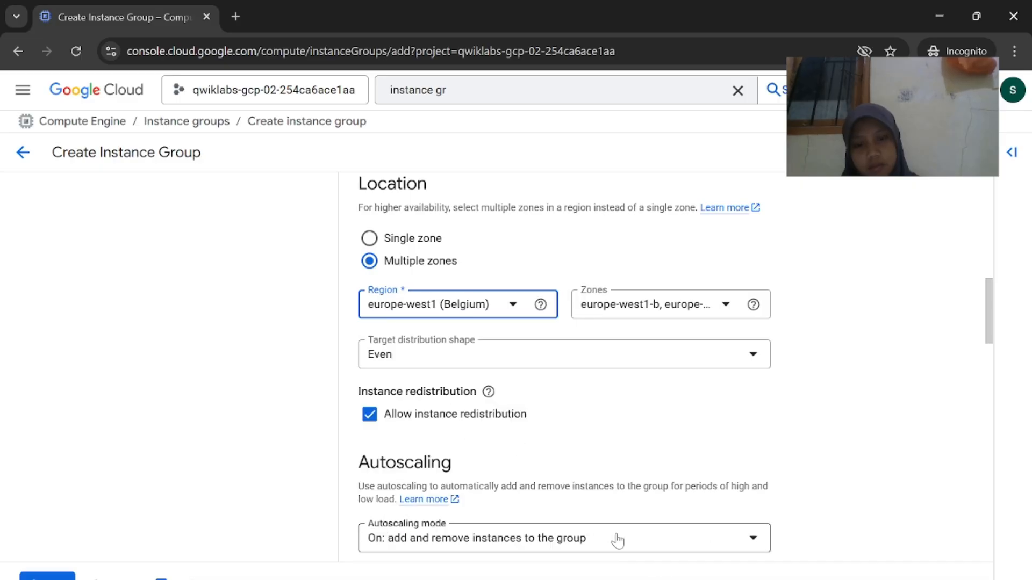
# Set the maximum number of instances to 2
pyautogui.moveTo(860, 578)
pyautogui.click(779, 538)
pyautogui.scroll(-2, 614, 482)
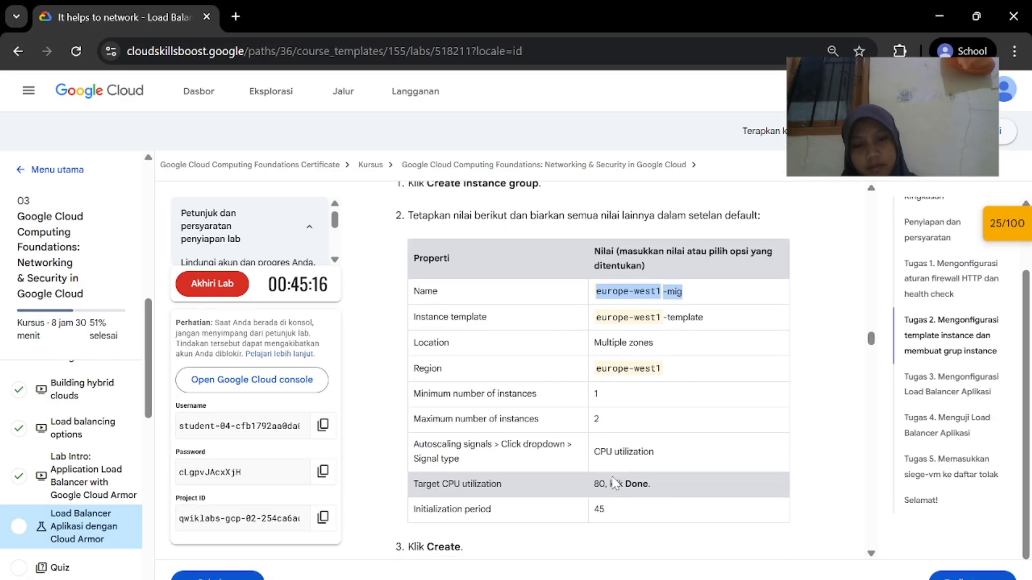
pyautogui.moveTo(684, 578)
pyautogui.click(769, 529)
pyautogui.scroll(-5, 622, 467)
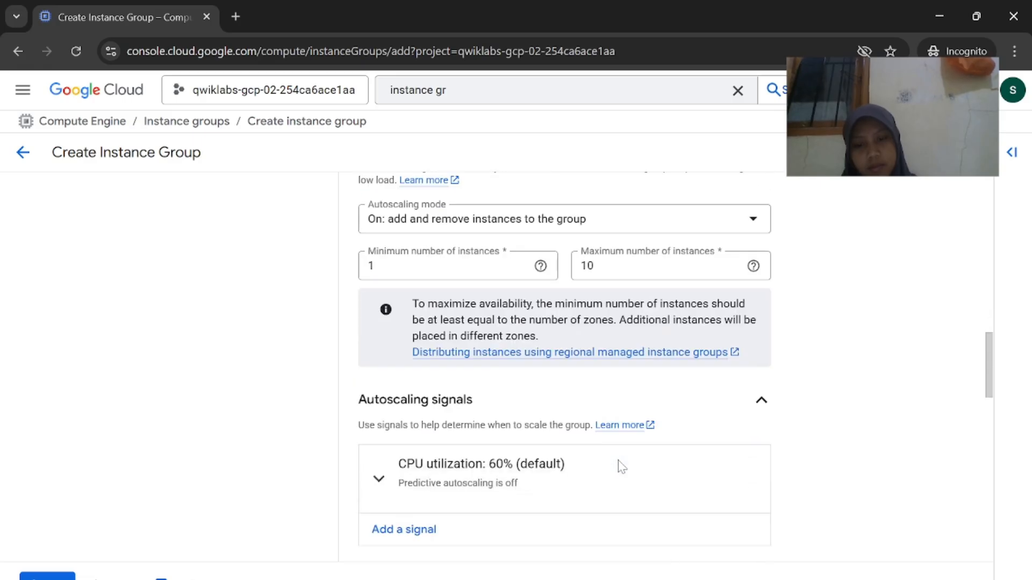
pyautogui.scroll(2, 622, 466)
pyautogui.write('2')
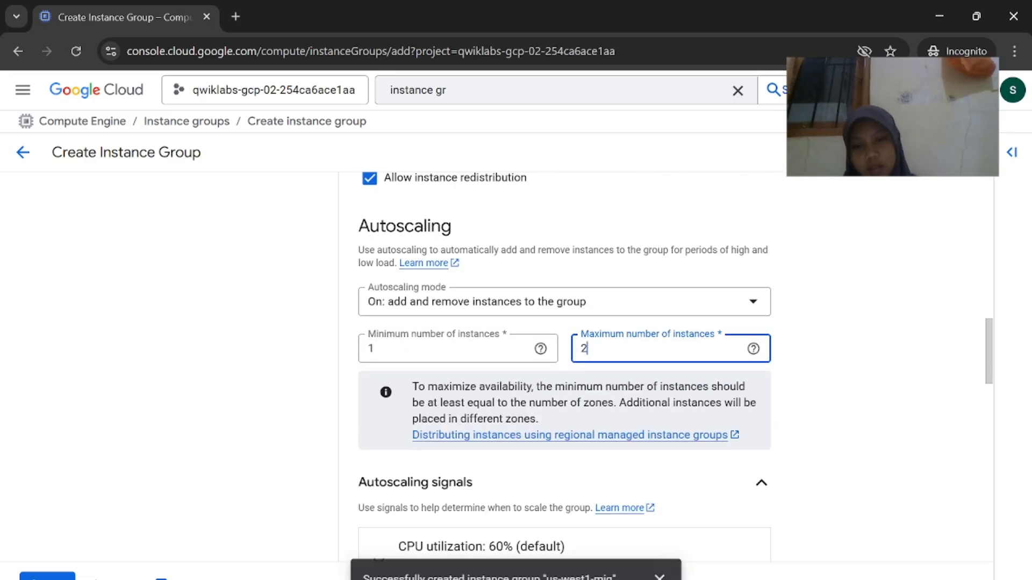
pyautogui.moveTo(684, 578)
pyautogui.click(597, 532)
pyautogui.scroll(-2, 647, 476)
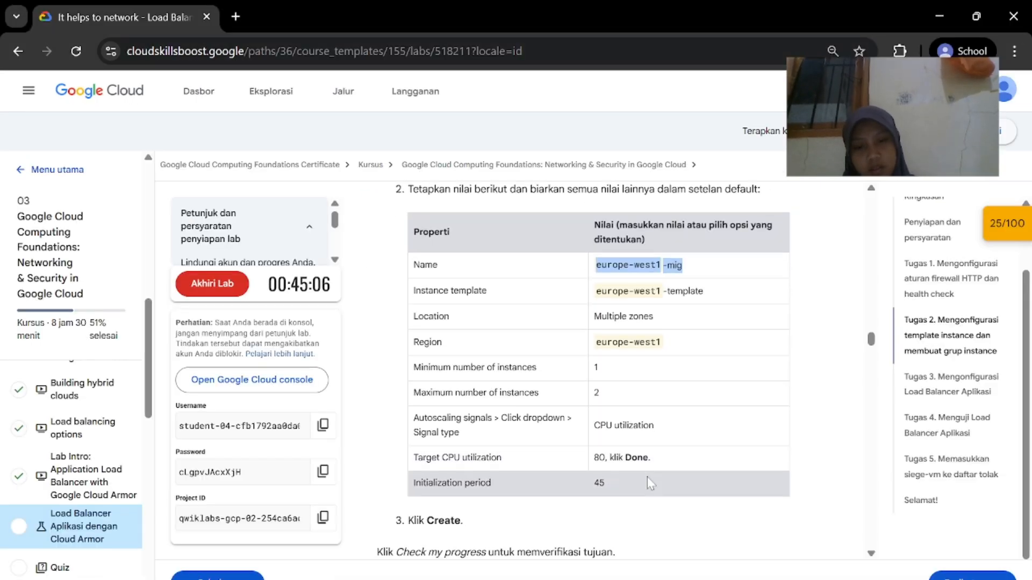
pyautogui.click(758, 532)
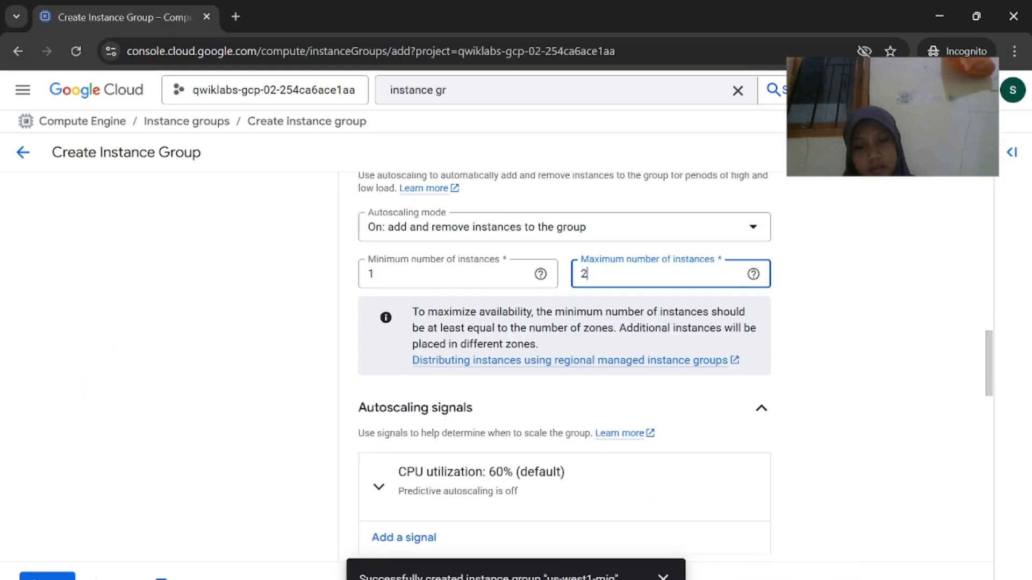
pyautogui.scroll(-3, 757, 527)
pyautogui.click(639, 547)
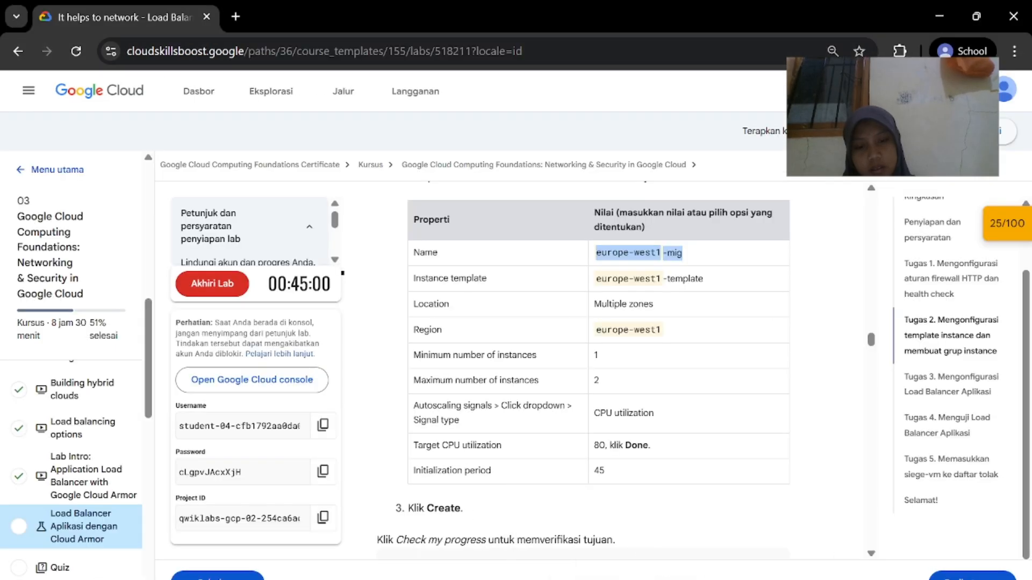
pyautogui.click(698, 536)
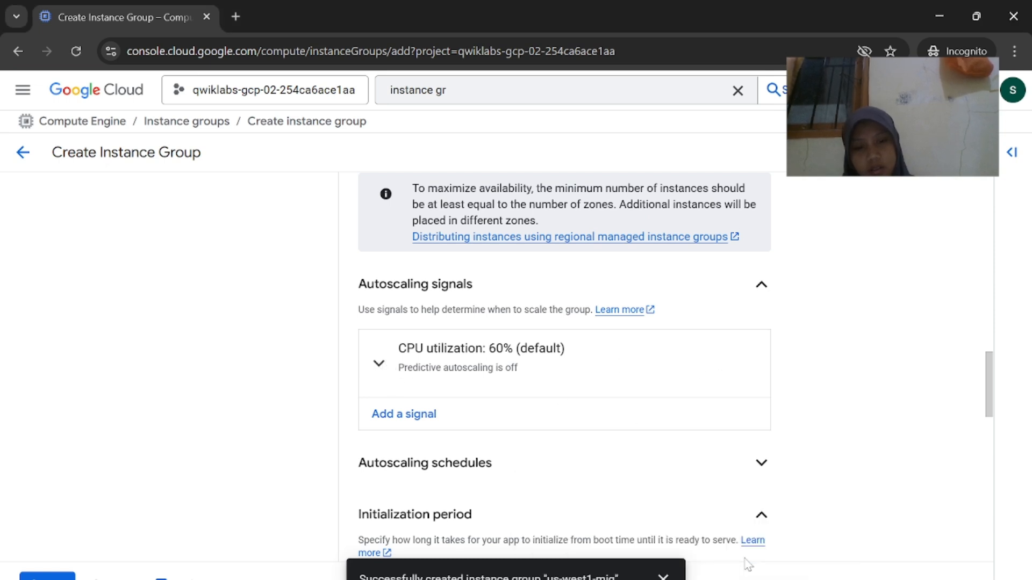
# Set the CPU utilization signal target to 80% and confirm it
pyautogui.click(379, 364)
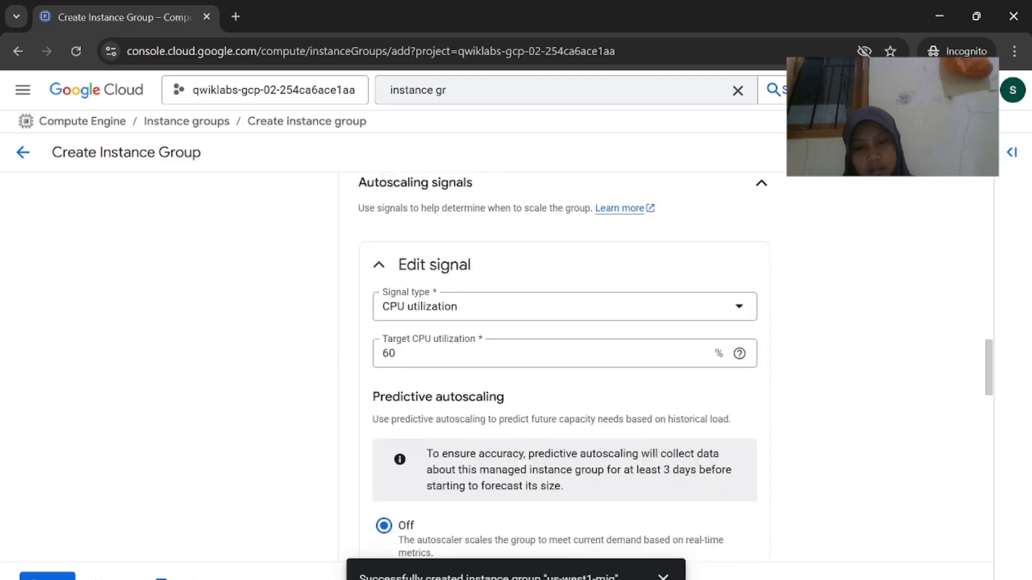
pyautogui.moveTo(626, 552); pyautogui.dragTo(666, 576)
pyautogui.click(873, 339)
pyautogui.scroll(8, 788, 385)
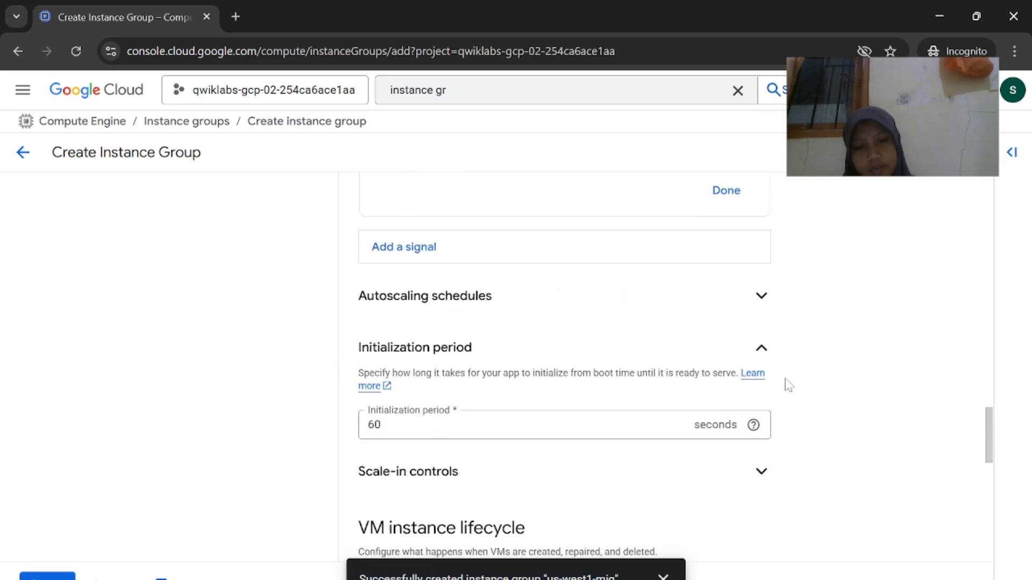
pyautogui.click(602, 532)
pyautogui.scroll(4, 668, 424)
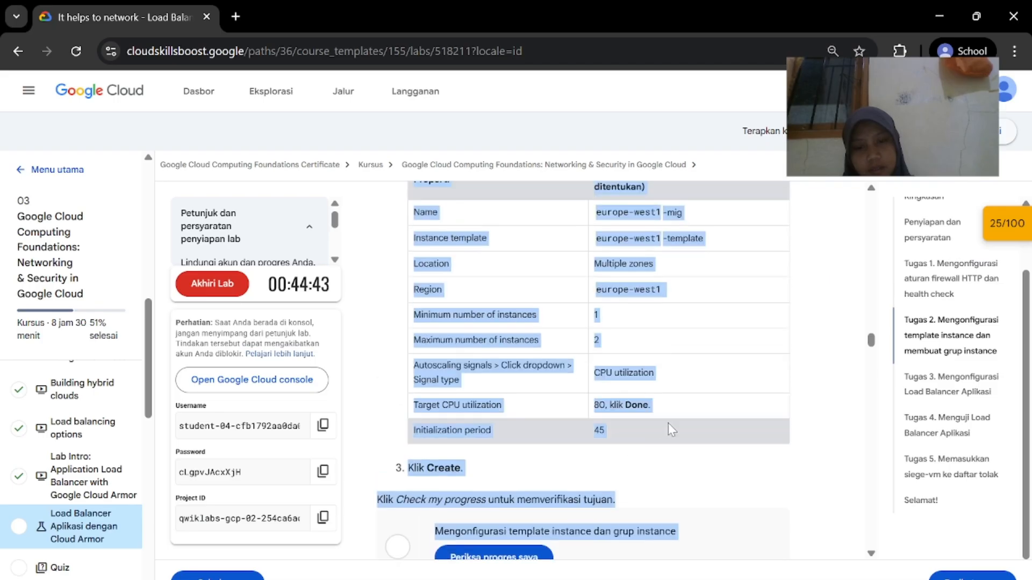
pyautogui.click(715, 530)
pyautogui.scroll(5, 618, 340)
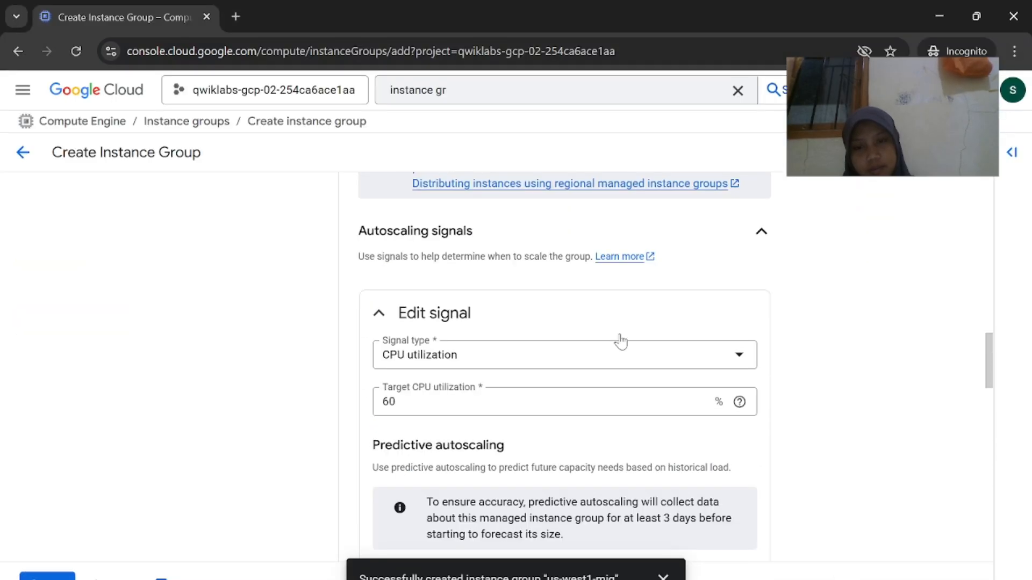
pyautogui.scroll(-5, 657, 364)
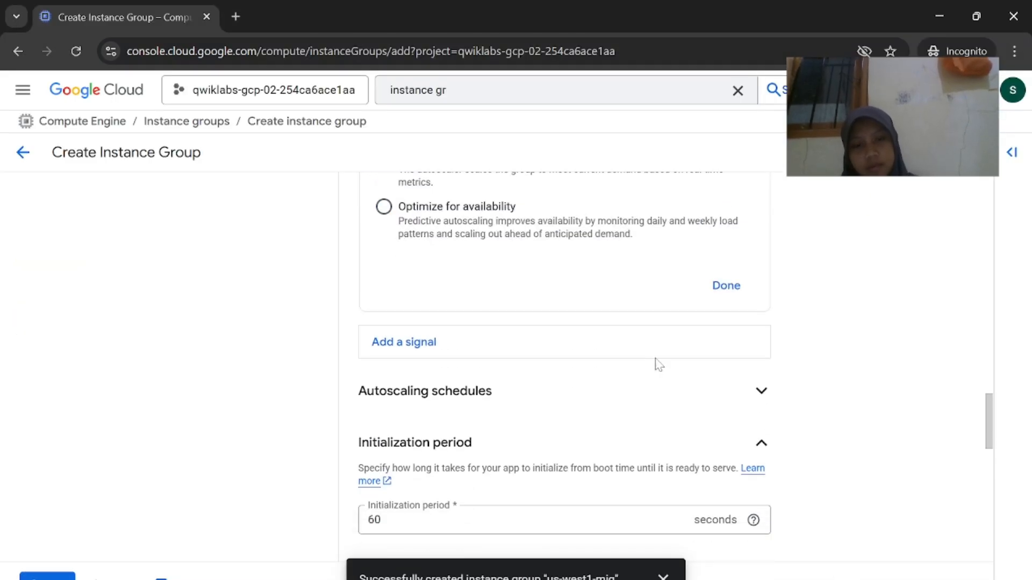
pyautogui.click(727, 285)
# Clear the initialization period value and create europe-west1-mig
pyautogui.click(532, 377)
pyautogui.press('BackSpace')
pyautogui.press('BackSpace')
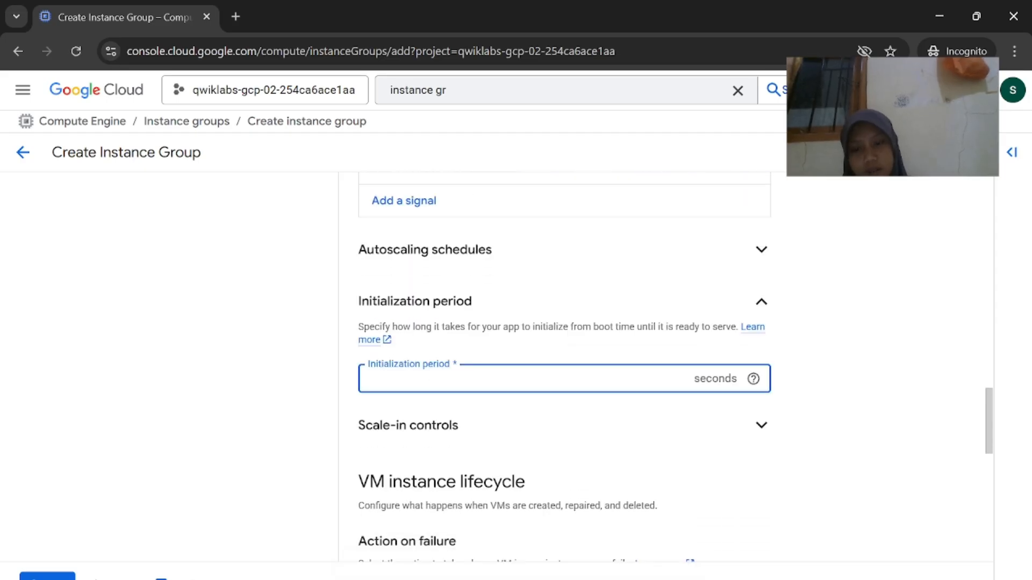
pyautogui.moveTo(683, 579)
pyautogui.click(608, 557)
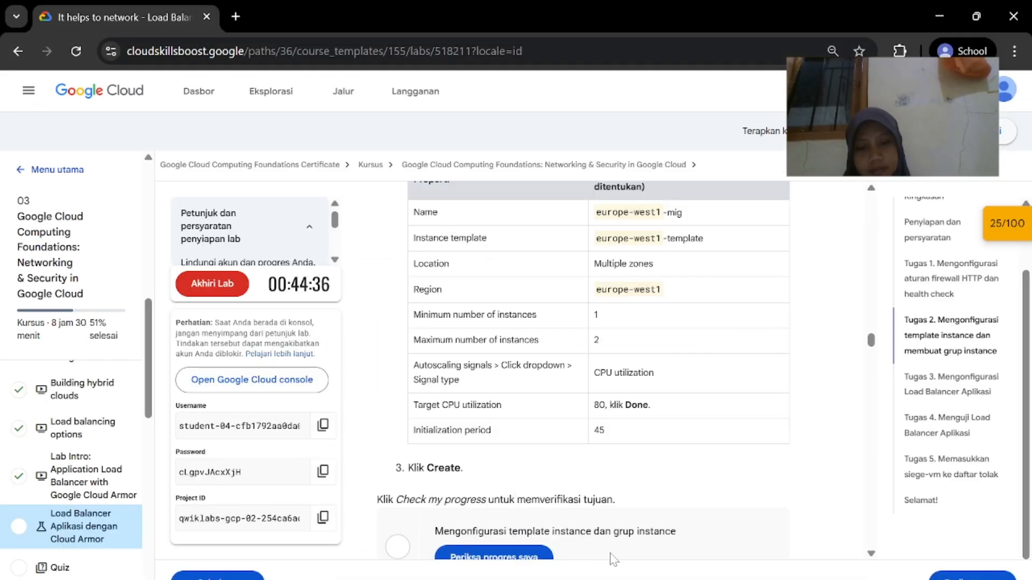
pyautogui.scroll(-2, 611, 558)
pyautogui.click(745, 575)
pyautogui.scroll(-5, 364, 418)
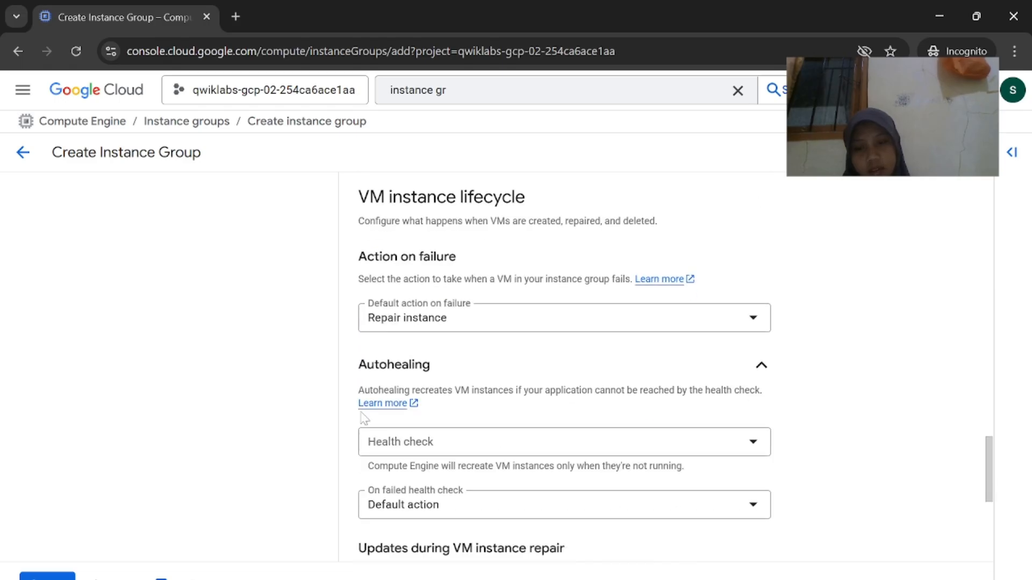
pyautogui.click(48, 577)
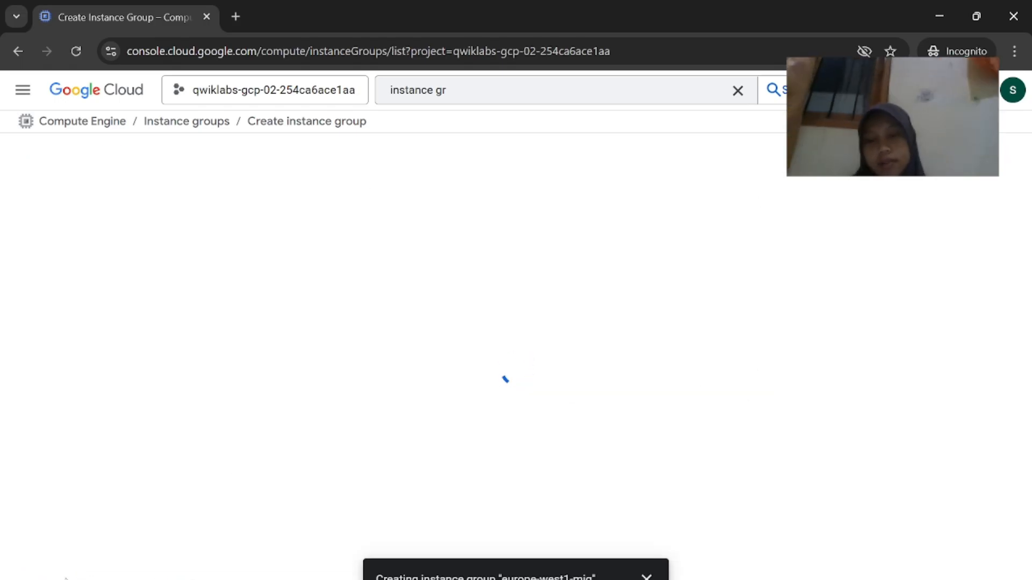
# Check lab progress for the instance group task
pyautogui.moveTo(683, 579)
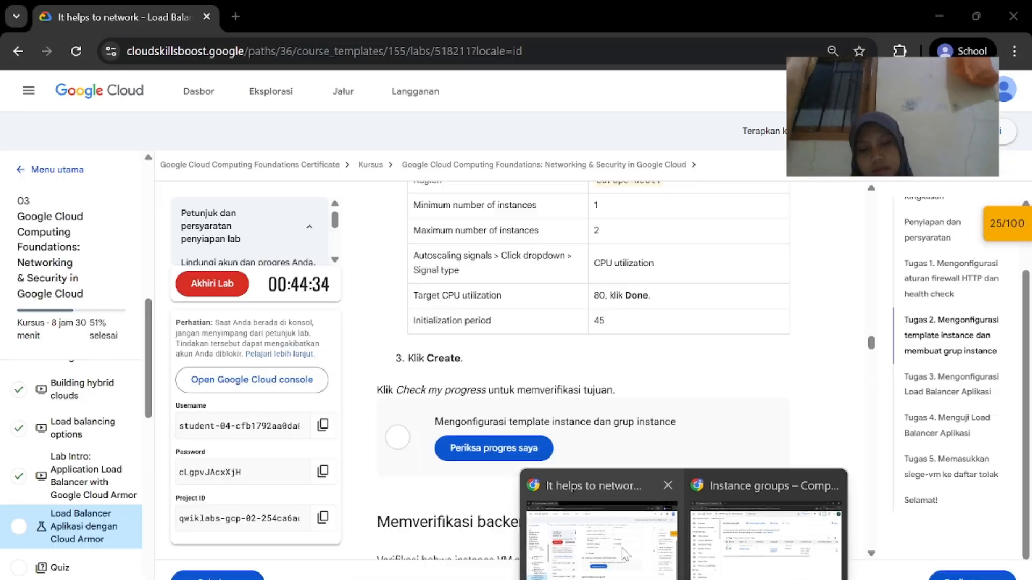
pyautogui.click(608, 548)
pyautogui.click(527, 446)
pyautogui.scroll(-1, 572, 513)
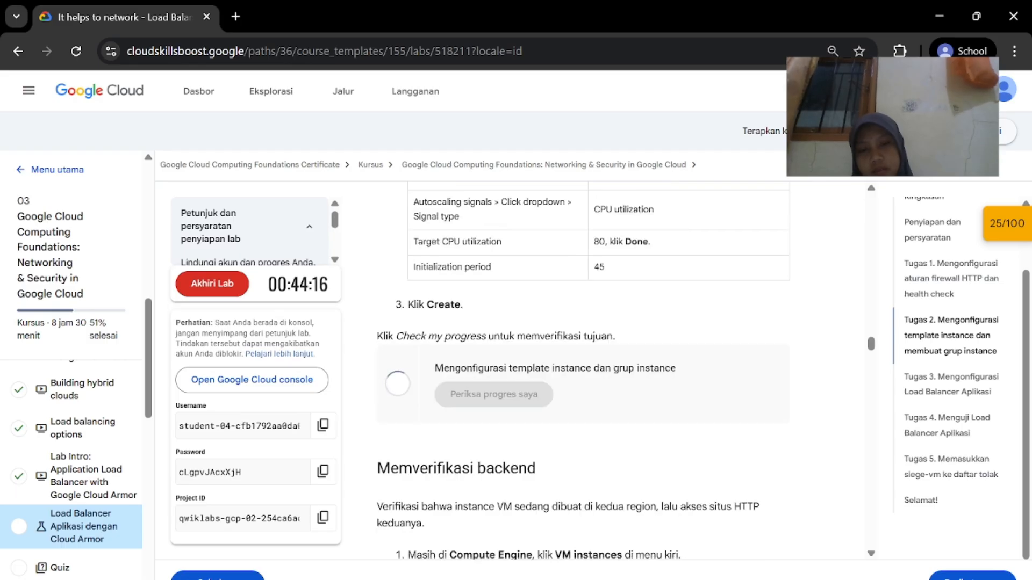
pyautogui.scroll(1, 573, 512)
pyautogui.scroll(-4, 573, 513)
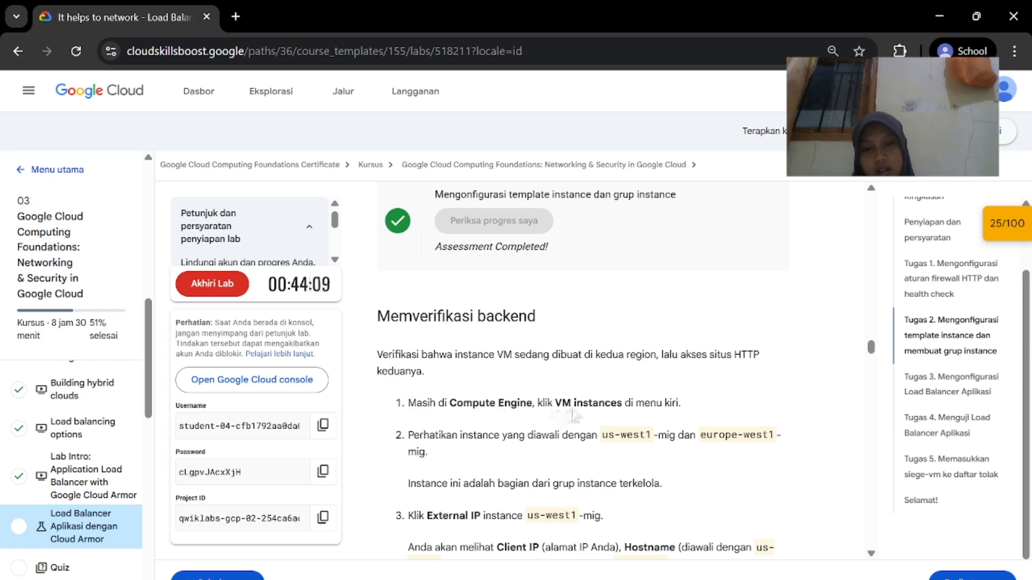
# Refresh VM instances until europe-west1-mig-s4lv appears beside us-west1-mig-n1hf
pyautogui.moveTo(684, 579)
pyautogui.click(763, 532)
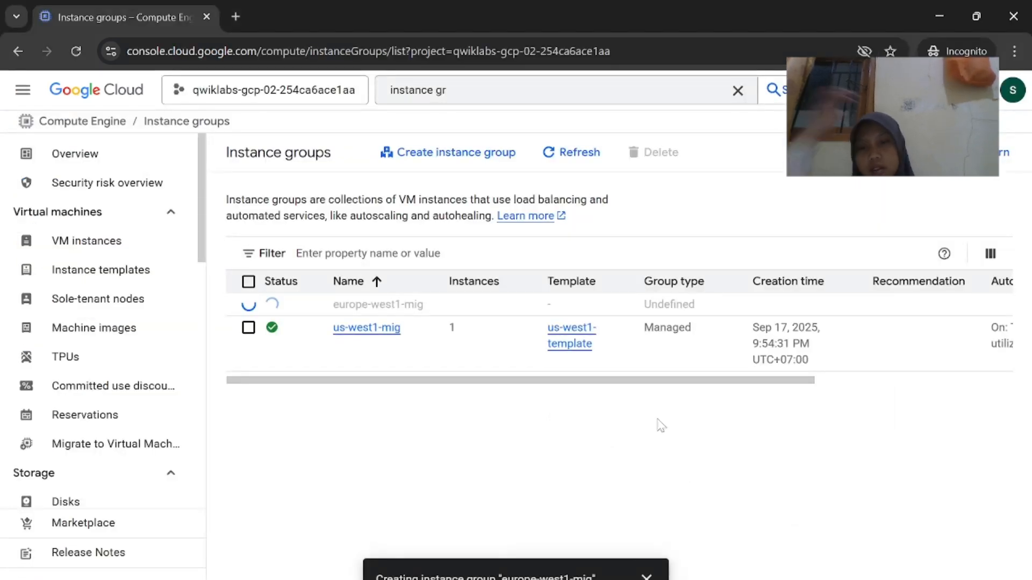
pyautogui.click(112, 243)
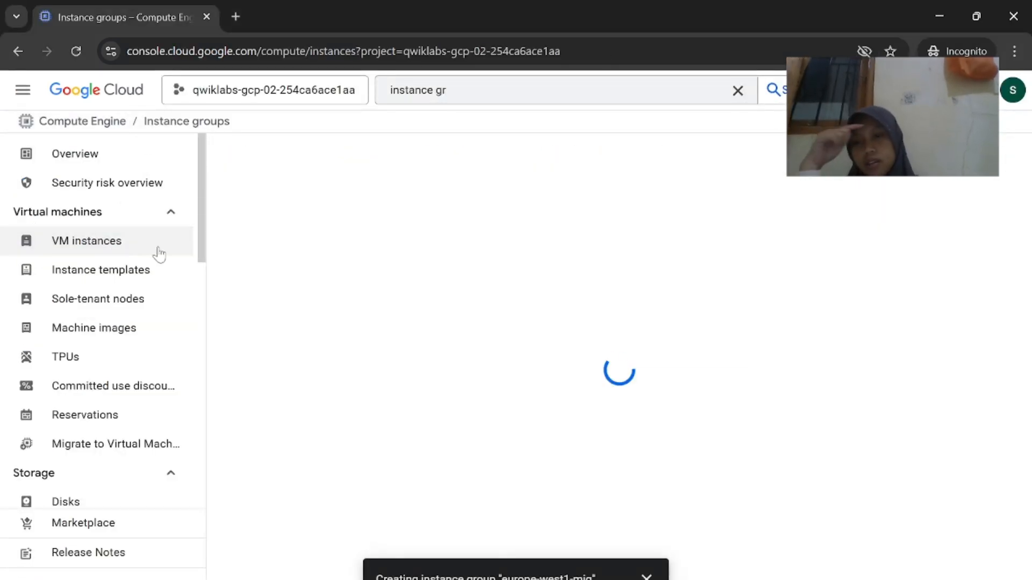
pyautogui.moveTo(684, 579)
pyautogui.click(637, 511)
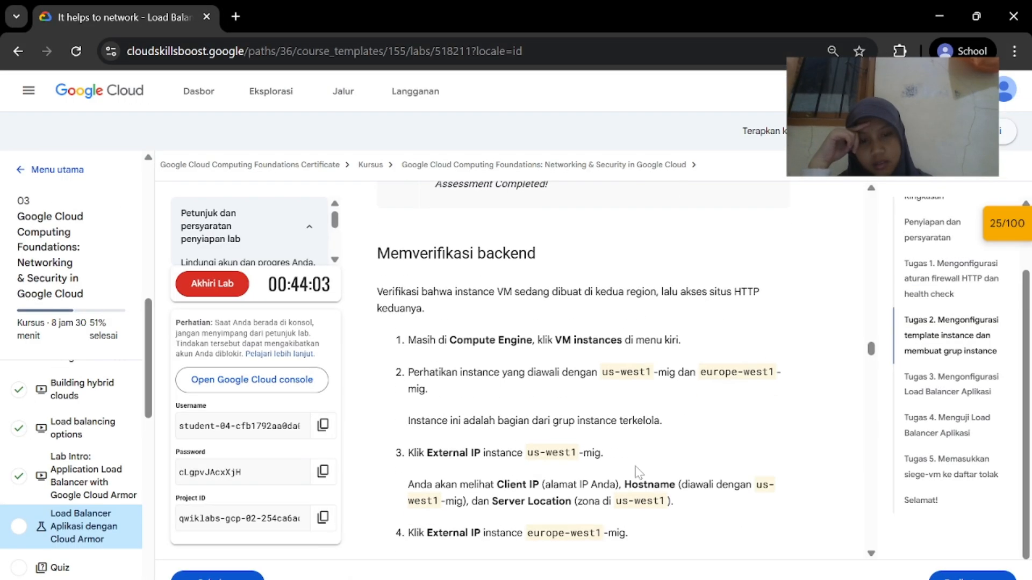
pyautogui.scroll(-1, 640, 463)
pyautogui.click(898, 529)
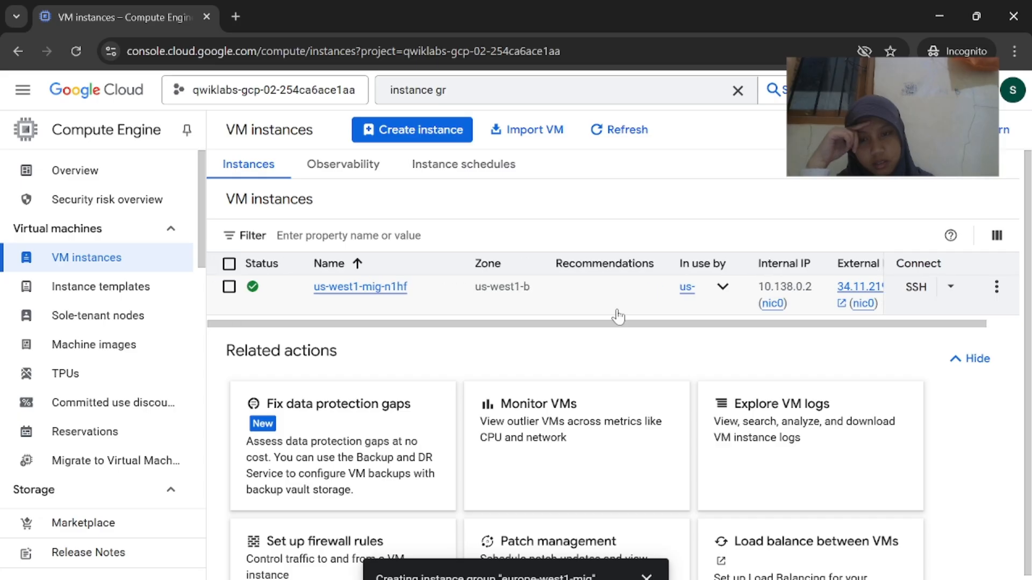
pyautogui.moveTo(684, 579)
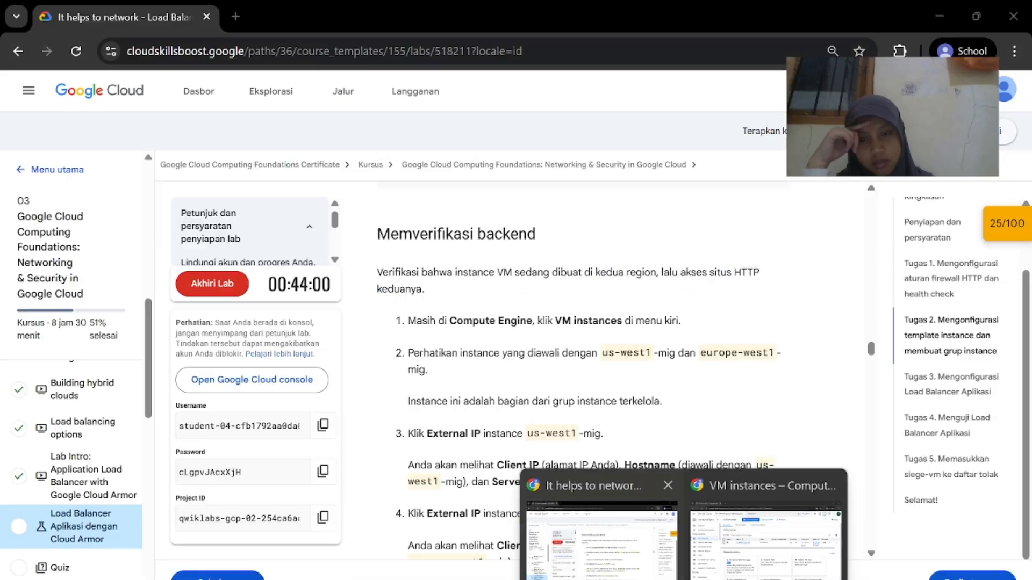
pyautogui.click(610, 548)
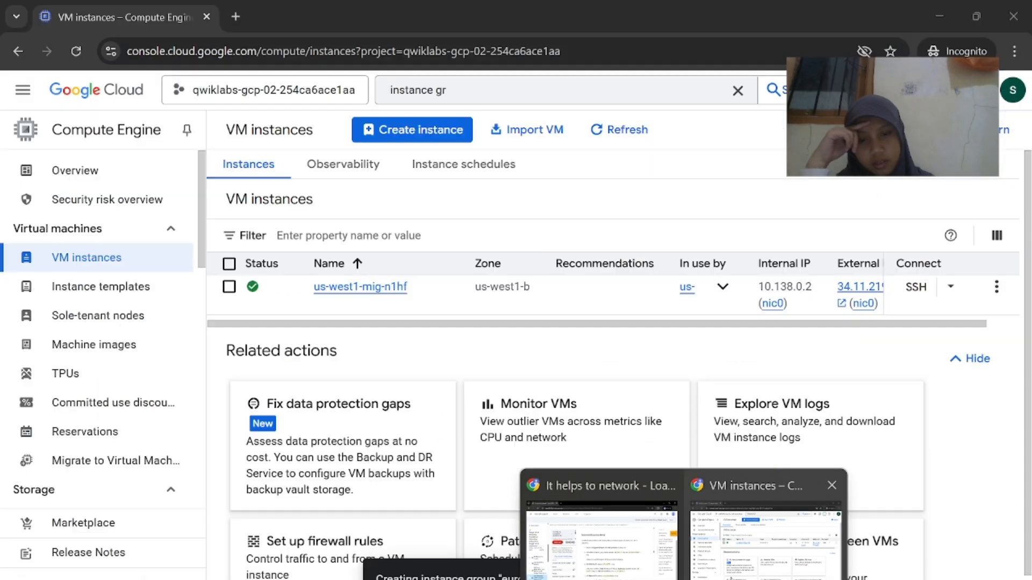
pyautogui.click(731, 575)
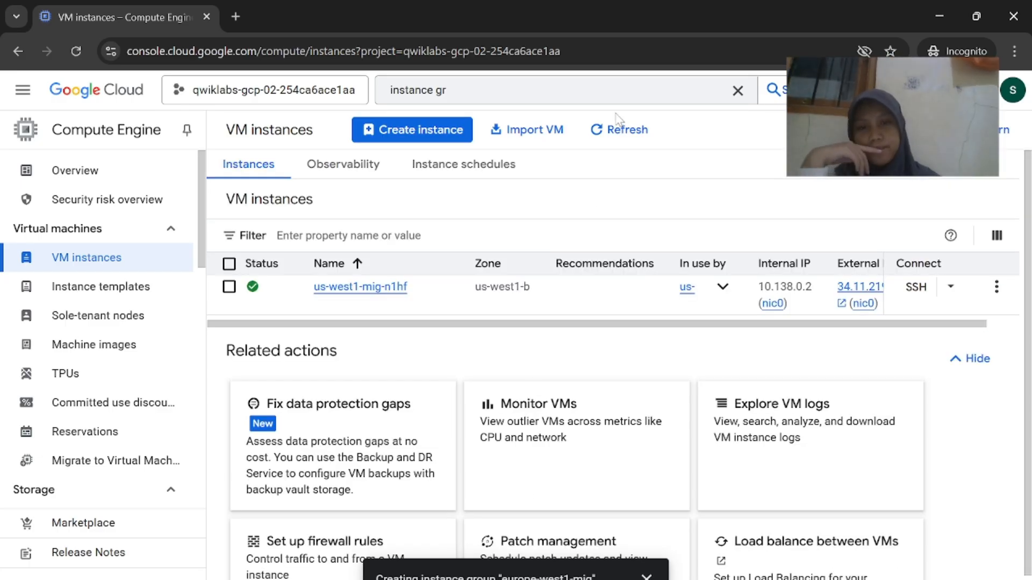
pyautogui.click(610, 143)
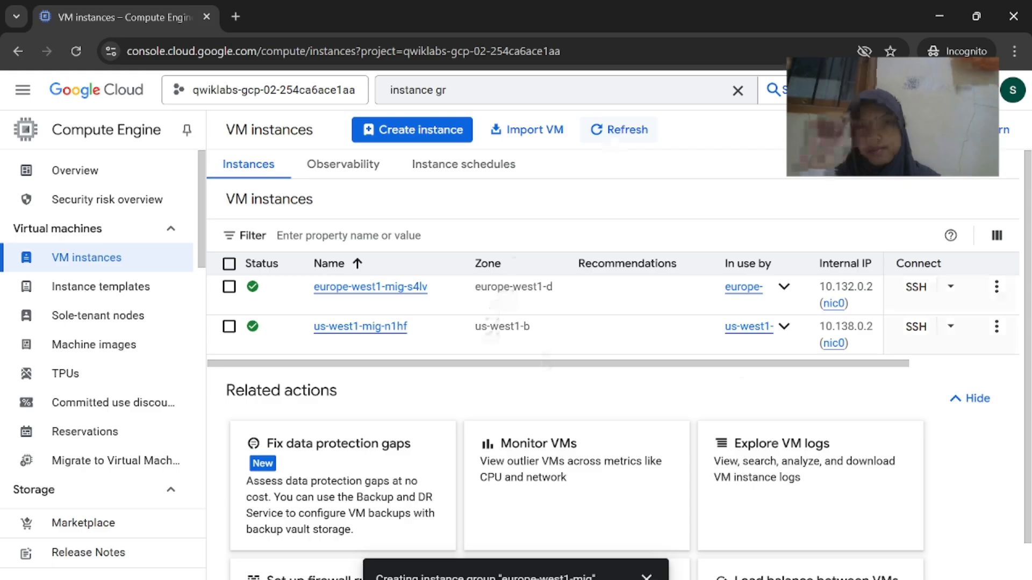
# Visit the europe-west1 instance at 34.52.189.110, then close the insecure-site warning tab
pyautogui.moveTo(684, 579)
pyautogui.click(604, 533)
pyautogui.scroll(-1, 633, 477)
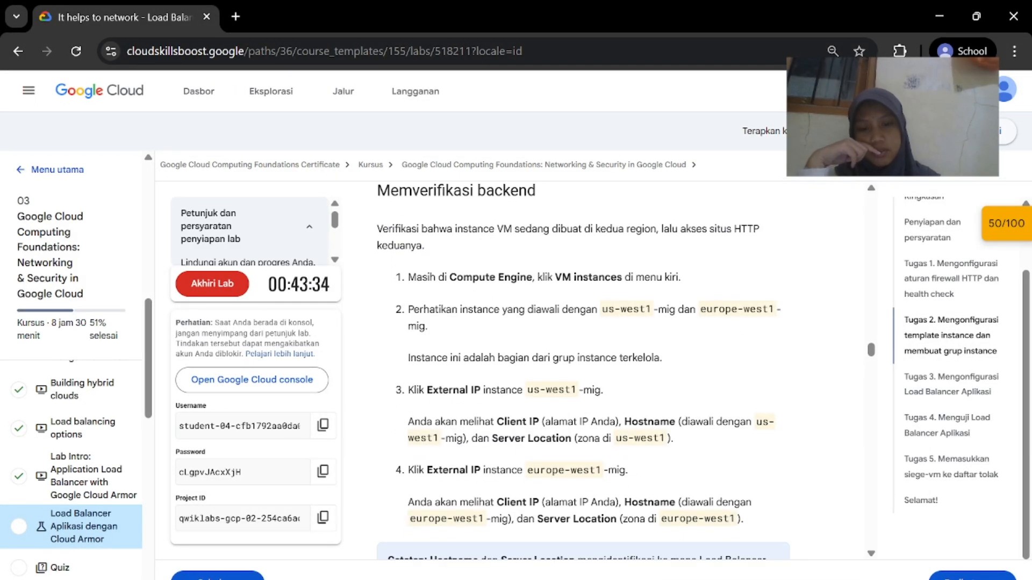
pyautogui.moveTo(684, 579)
pyautogui.click(766, 538)
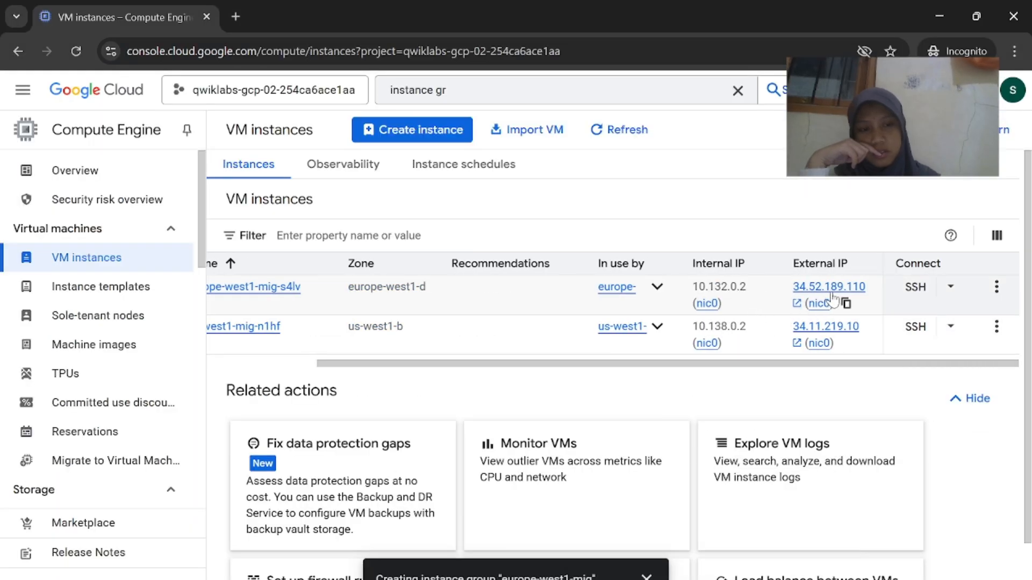
pyautogui.moveTo(683, 579)
pyautogui.click(604, 532)
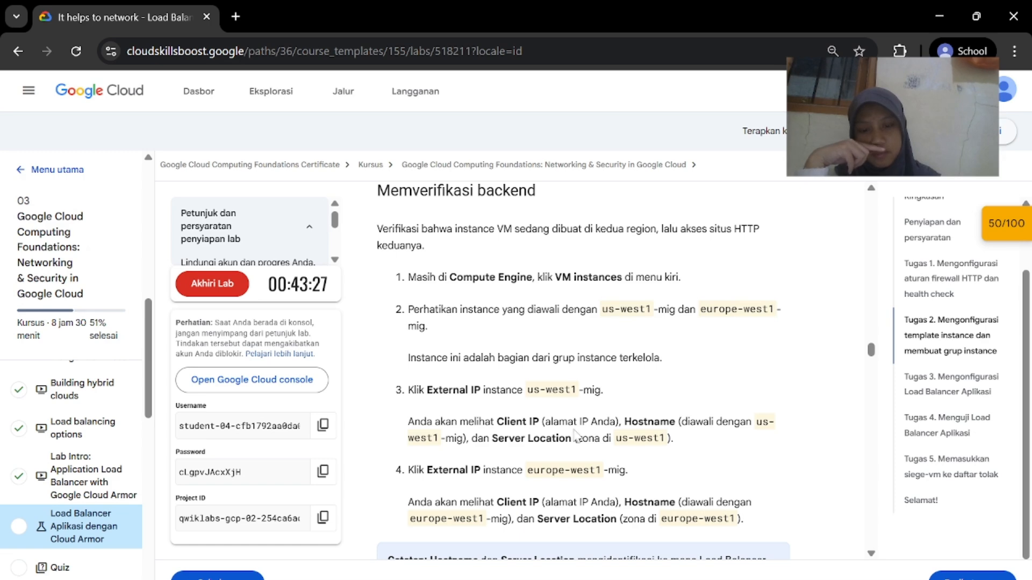
pyautogui.scroll(-1, 575, 435)
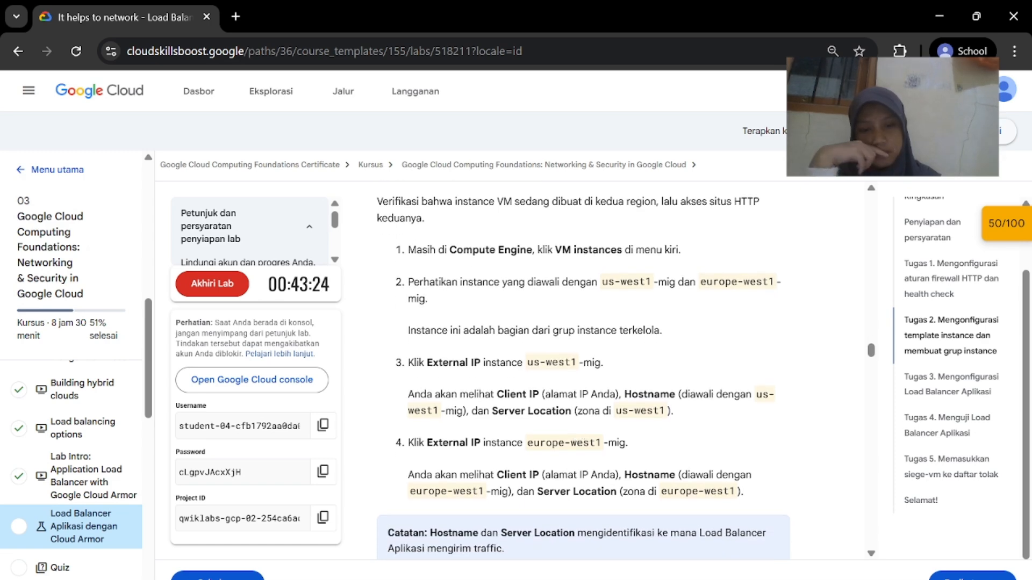
pyautogui.moveTo(683, 578)
pyautogui.click(753, 532)
pyautogui.click(819, 285)
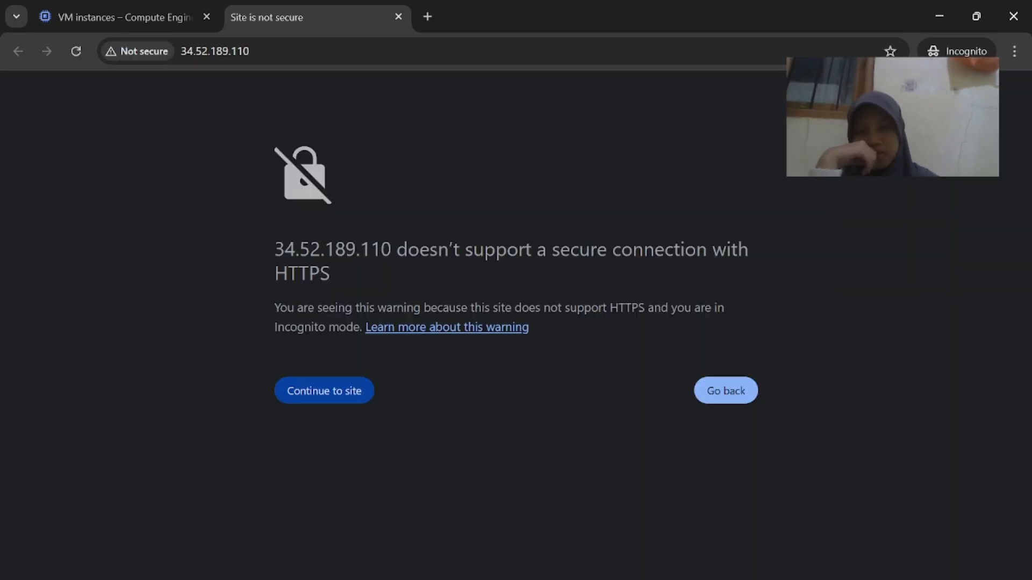
pyautogui.click(398, 16)
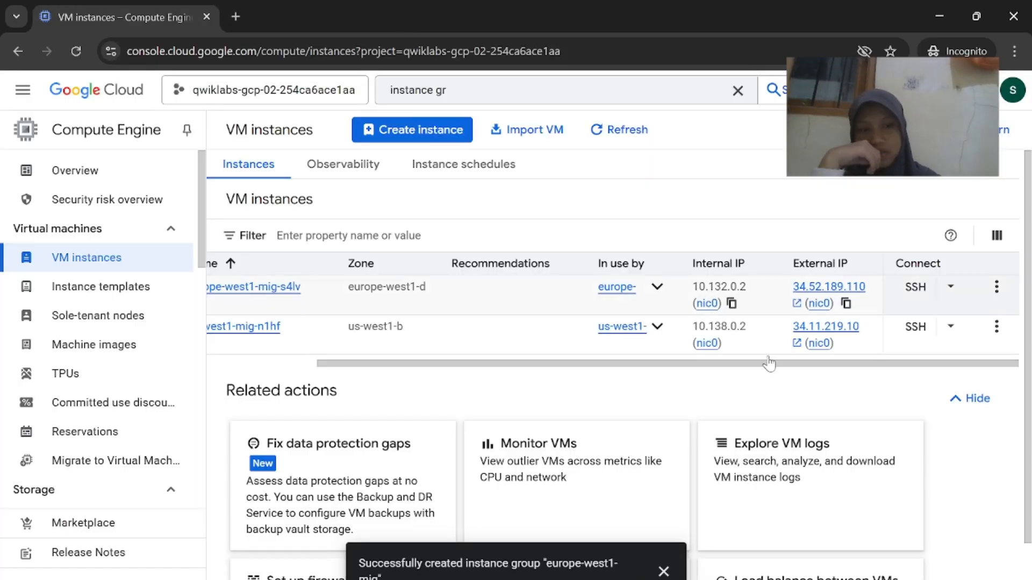
# Answer the lab quiz with Hostname and Server Location and submit it
pyautogui.moveTo(684, 578)
pyautogui.click(622, 559)
pyautogui.scroll(-3, 622, 457)
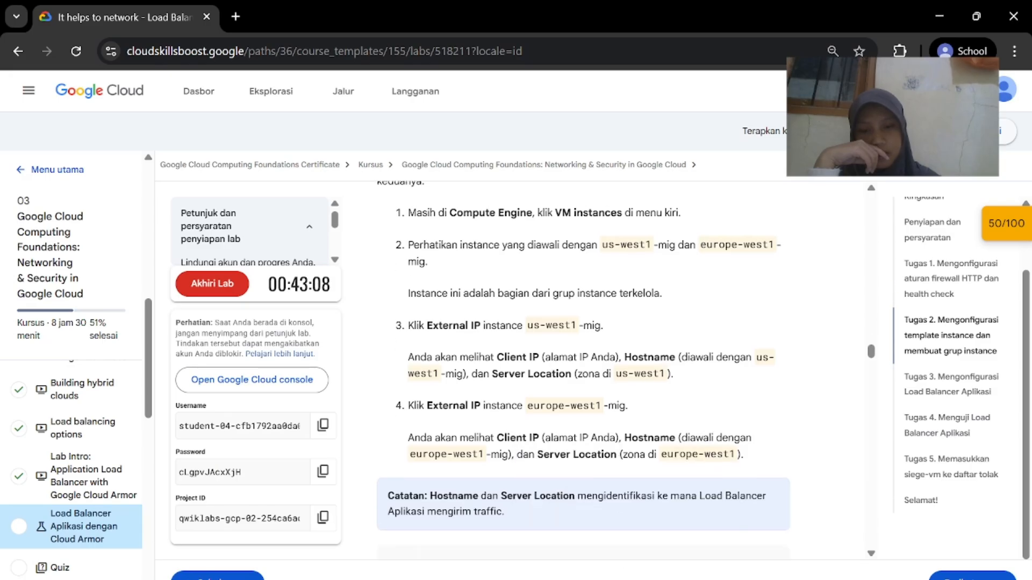
pyautogui.scroll(-1, 541, 478)
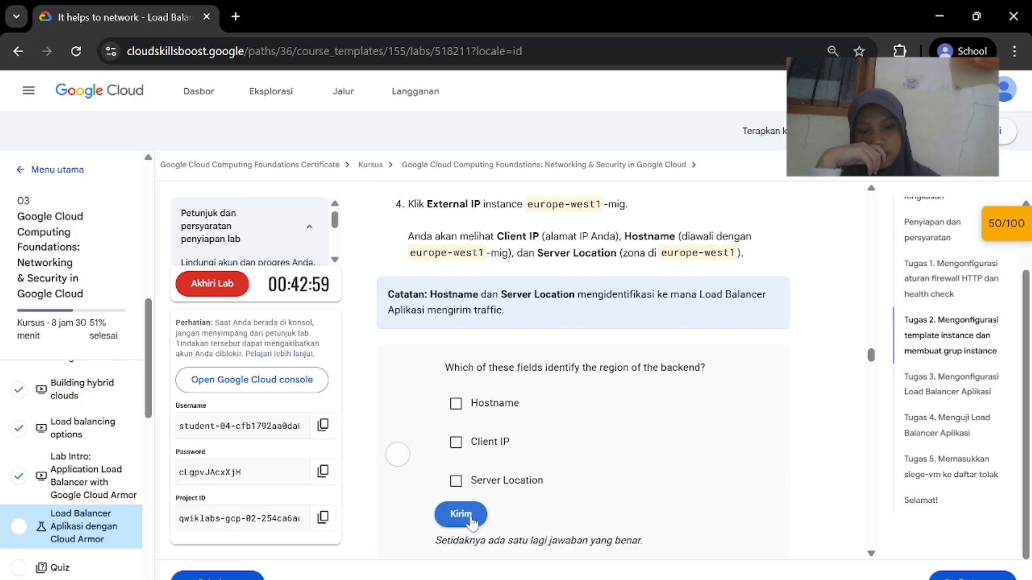
pyautogui.click(456, 404)
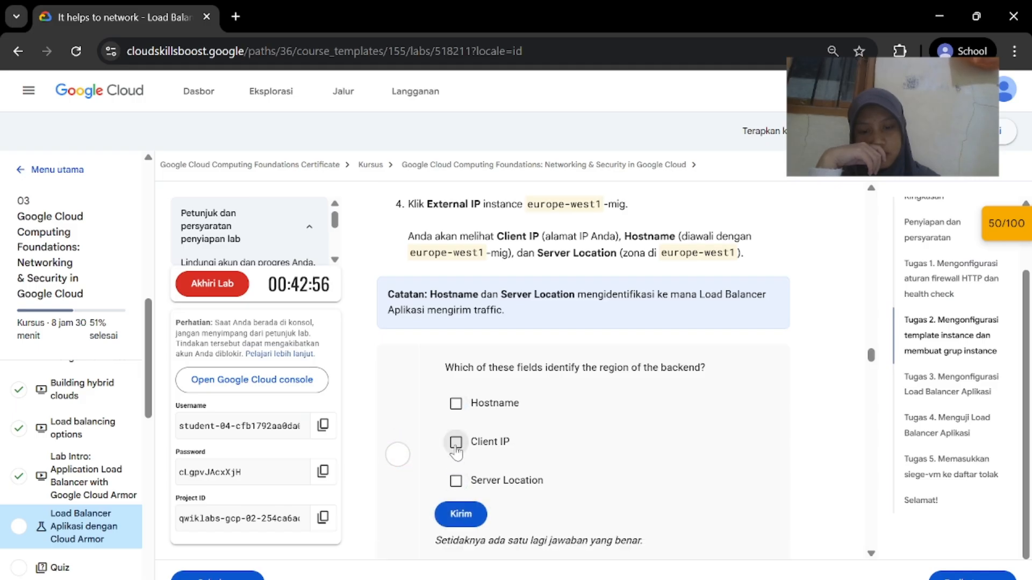
pyautogui.click(462, 515)
pyautogui.scroll(-7, 678, 481)
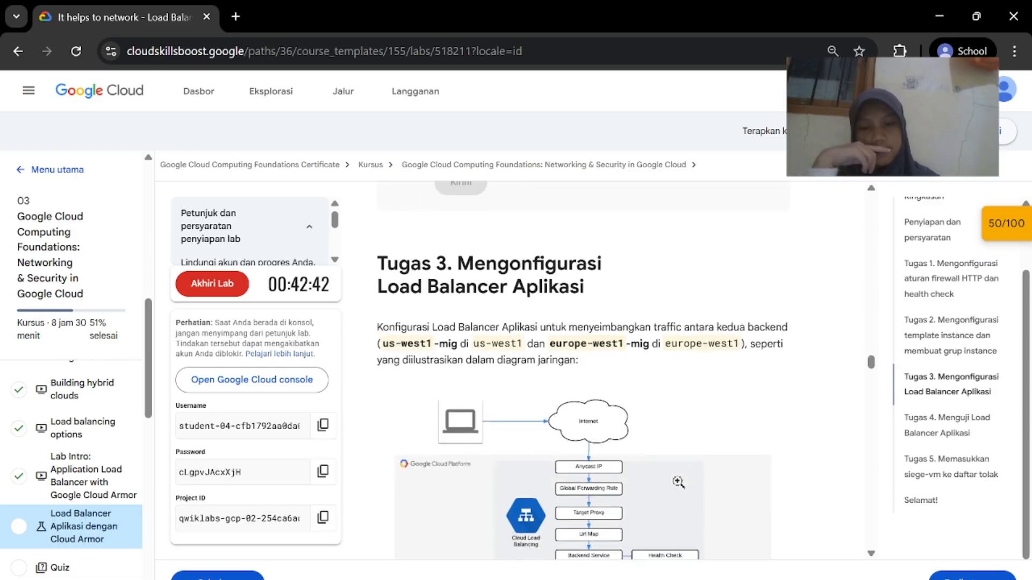
# Compare the lab instructions with the VM instances console, then open the console's Navigation menu
pyautogui.scroll(1, 678, 481)
pyautogui.moveTo(684, 579)
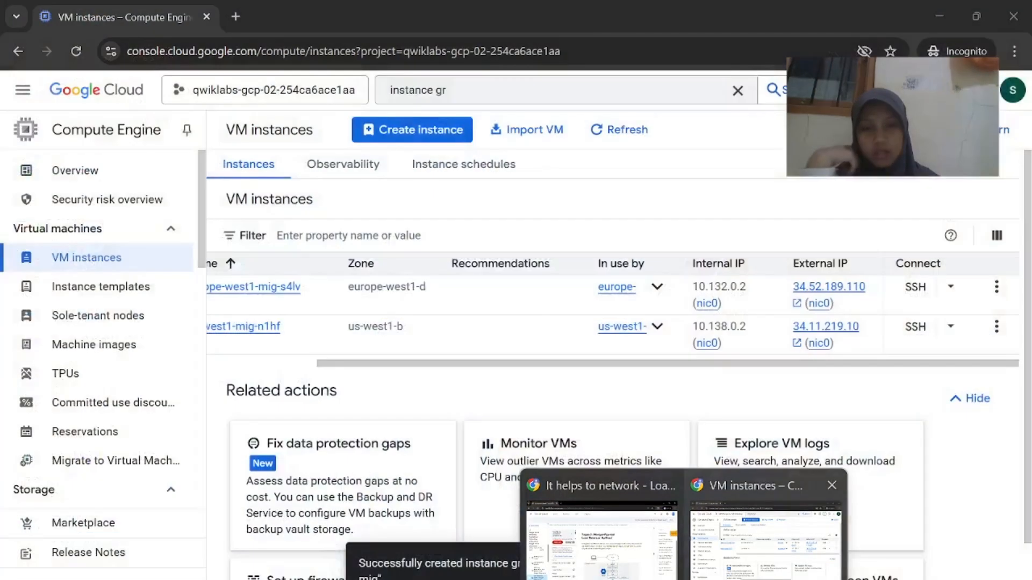
pyautogui.click(741, 532)
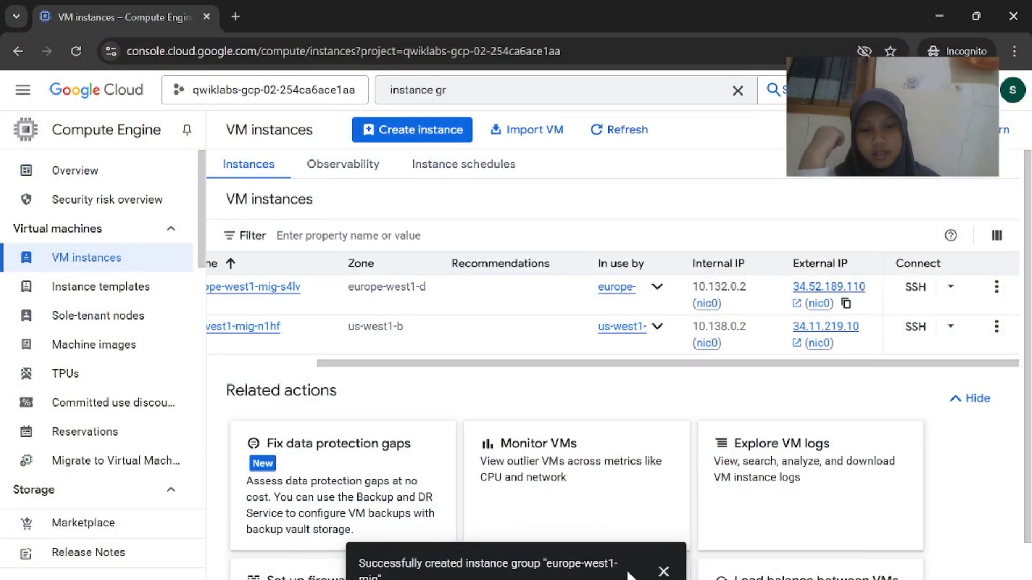
pyautogui.moveTo(629, 579)
pyautogui.click(603, 535)
pyautogui.scroll(-5, 643, 456)
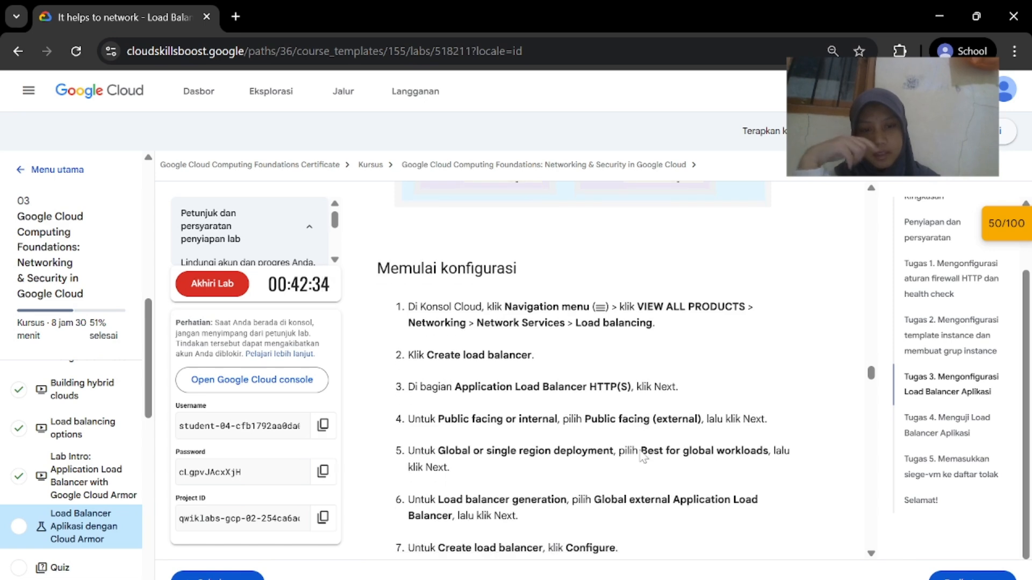
pyautogui.scroll(1, 643, 457)
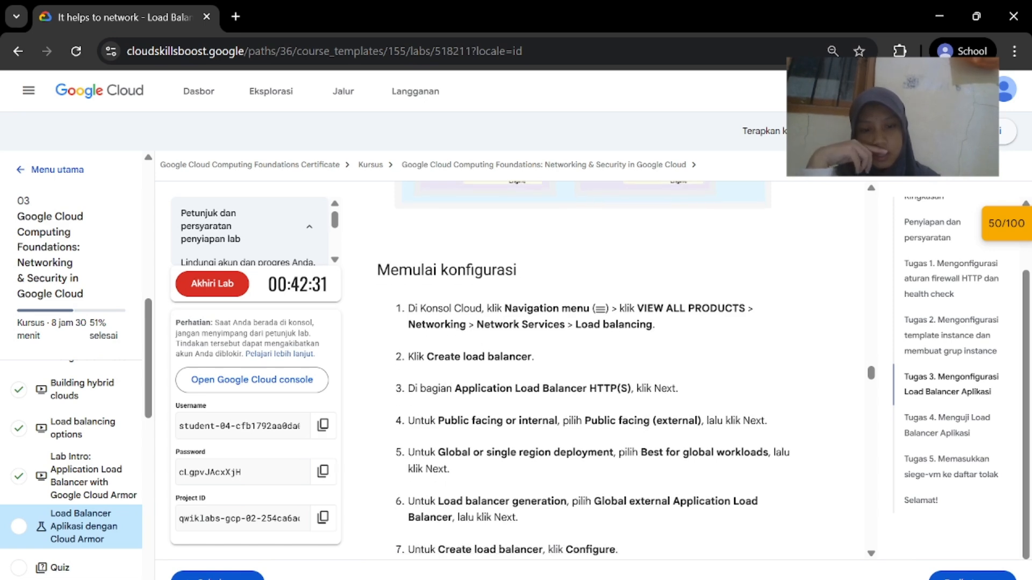
pyautogui.moveTo(639, 579)
pyautogui.click(865, 532)
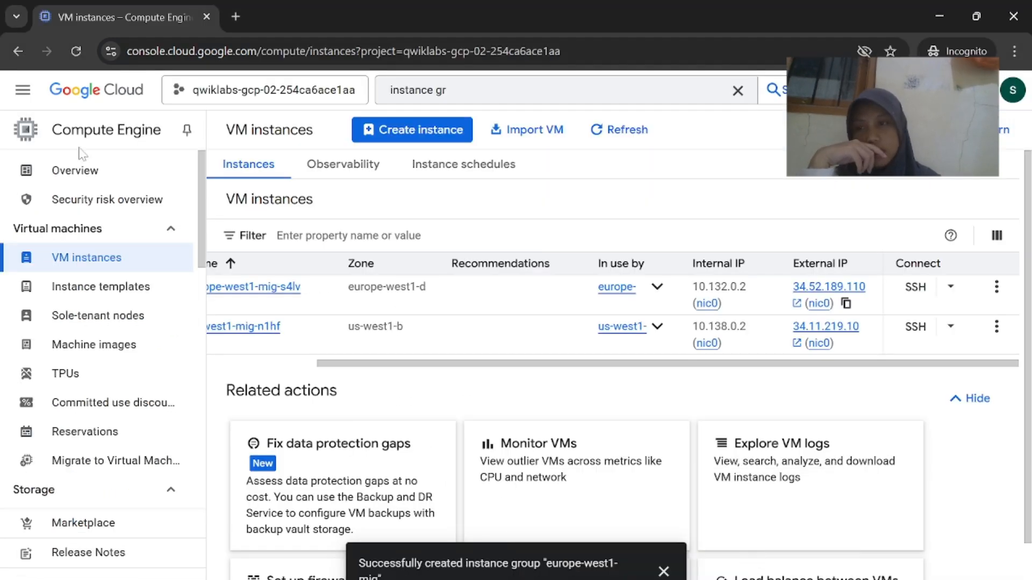
pyautogui.click(23, 89)
# Show the full Google Cloud product list and jump to its Networking category
pyautogui.scroll(-6, 83, 345)
pyautogui.scroll(4, 112, 495)
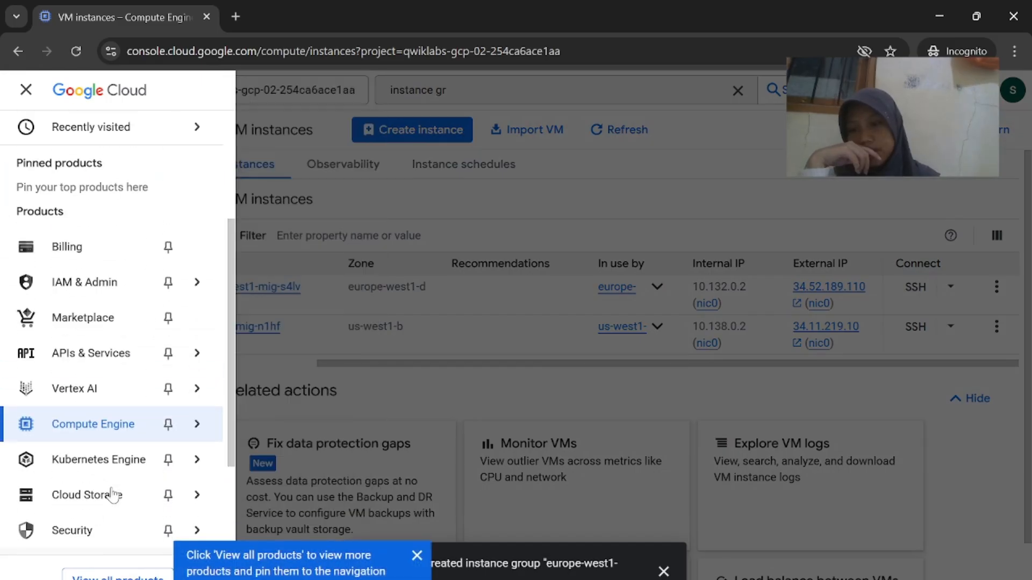
pyautogui.scroll(-4, 111, 390)
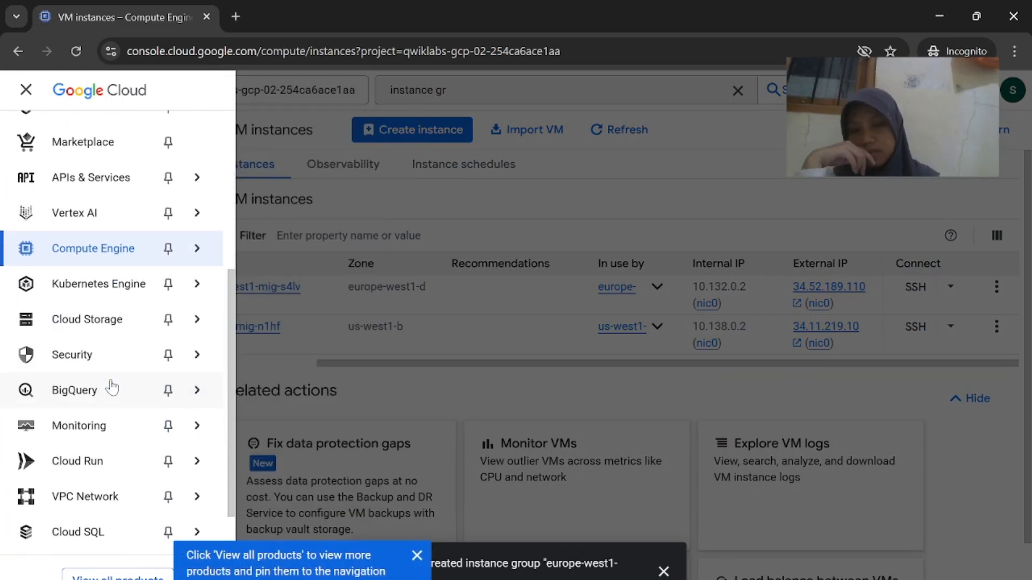
pyautogui.scroll(-1, 112, 387)
pyautogui.scroll(3, 112, 387)
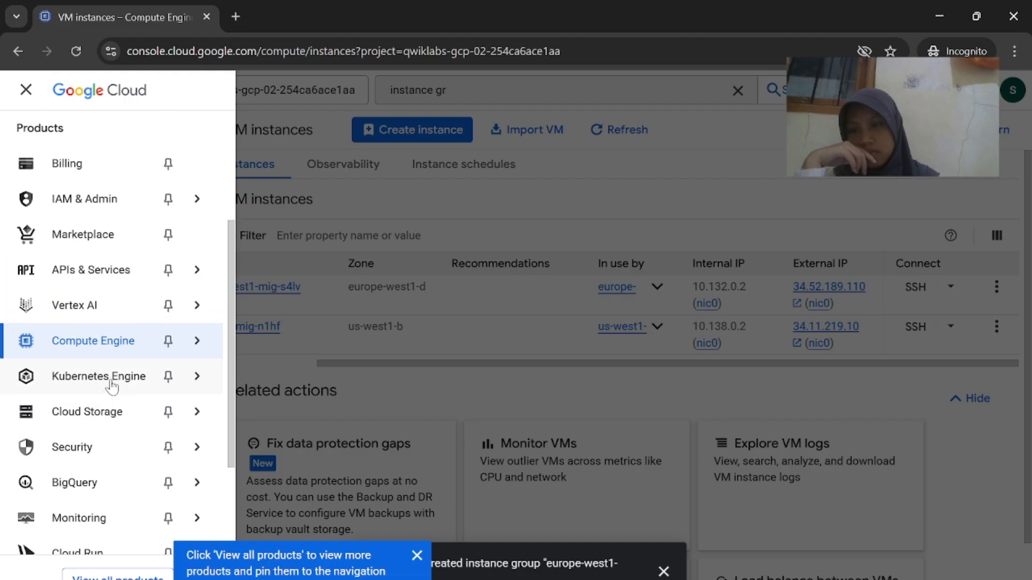
pyautogui.moveTo(684, 579)
pyautogui.click(605, 528)
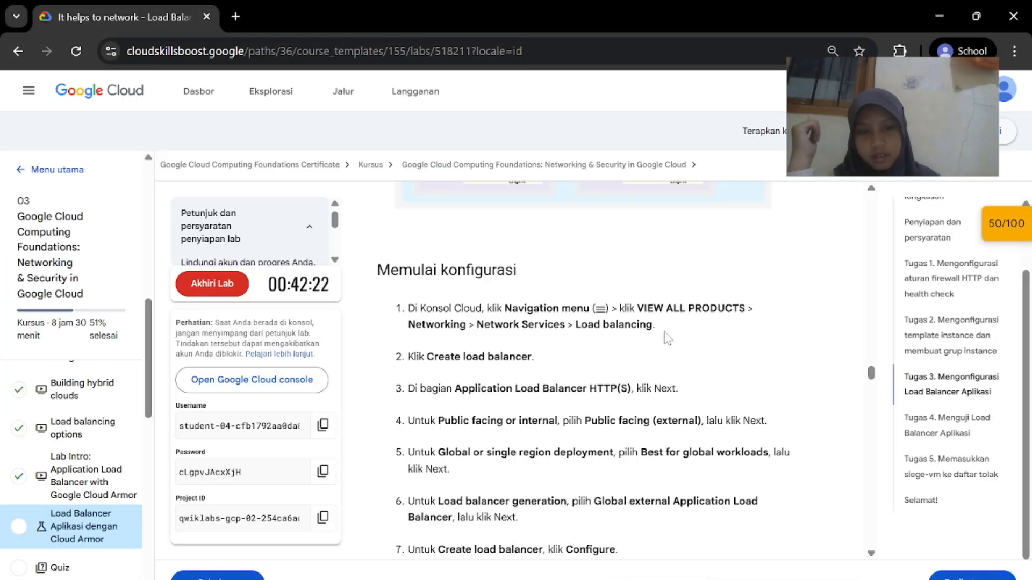
pyautogui.click(757, 564)
pyautogui.scroll(3, 101, 338)
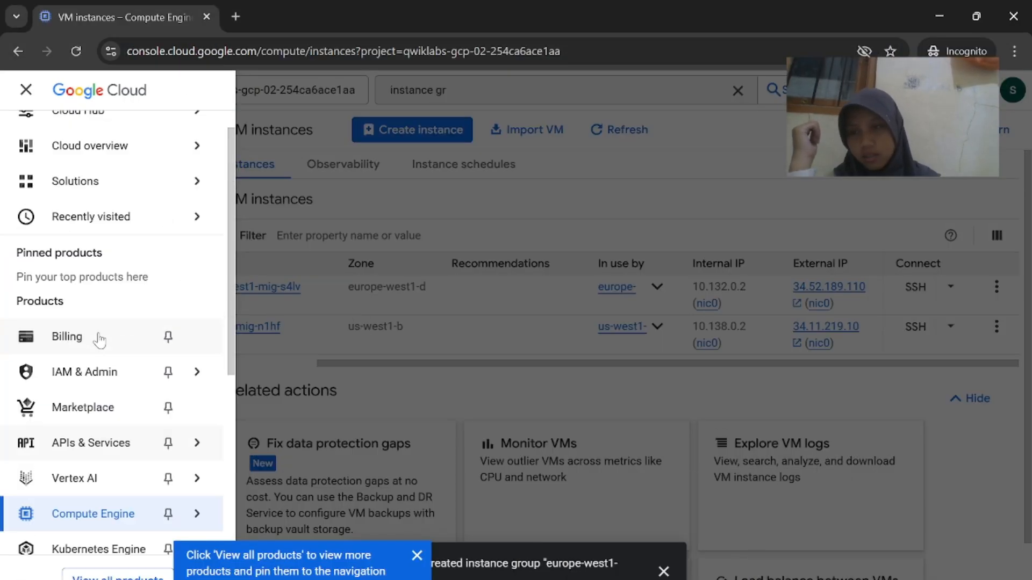
pyautogui.scroll(-6, 101, 339)
pyautogui.click(104, 575)
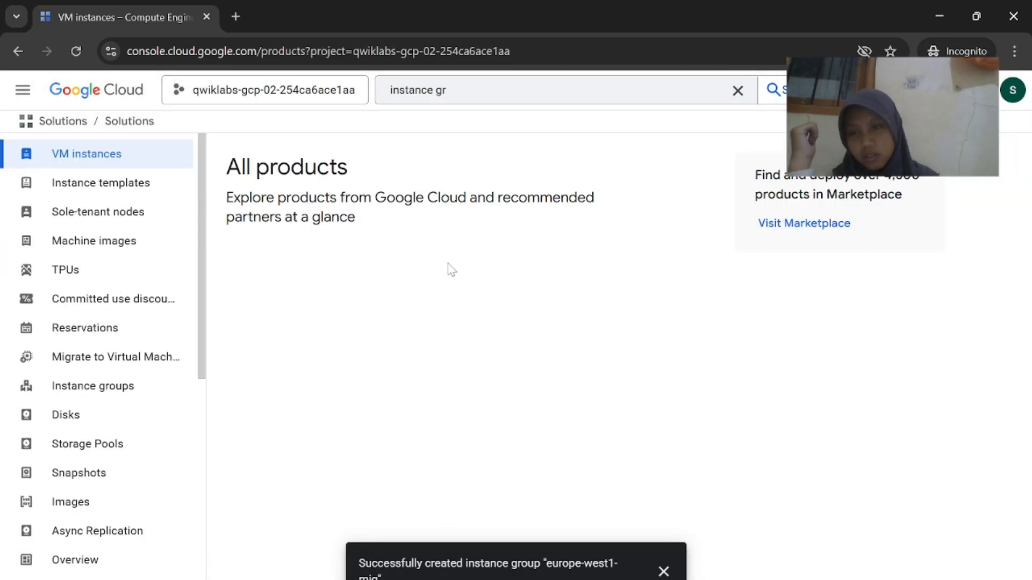
pyautogui.scroll(-5, 562, 410)
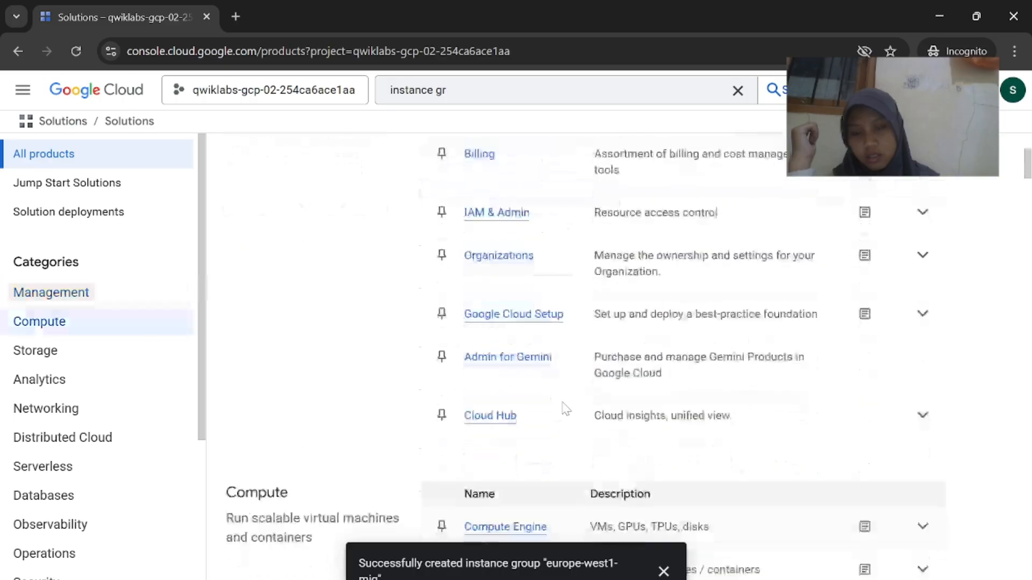
pyautogui.click(134, 411)
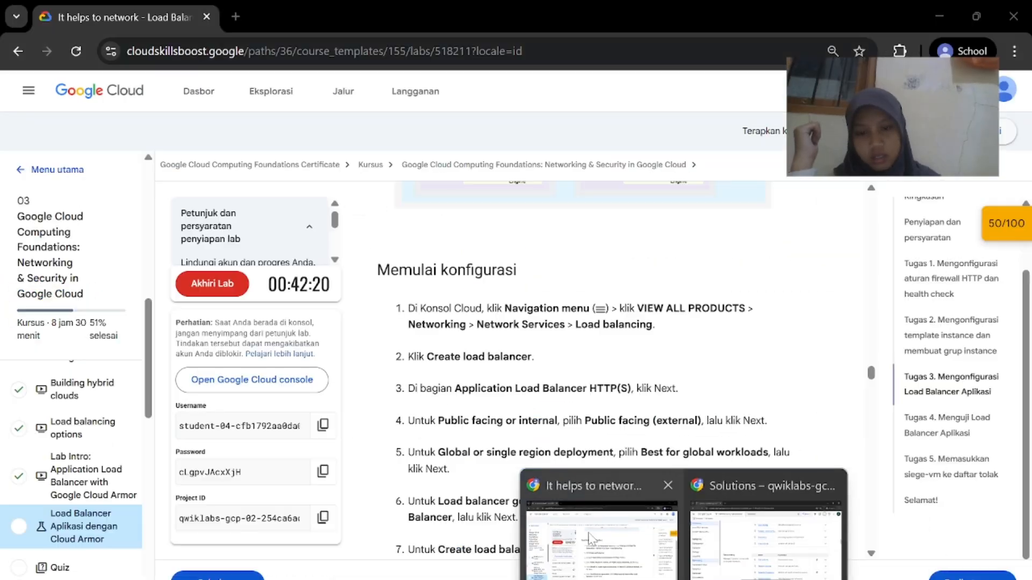
pyautogui.click(649, 551)
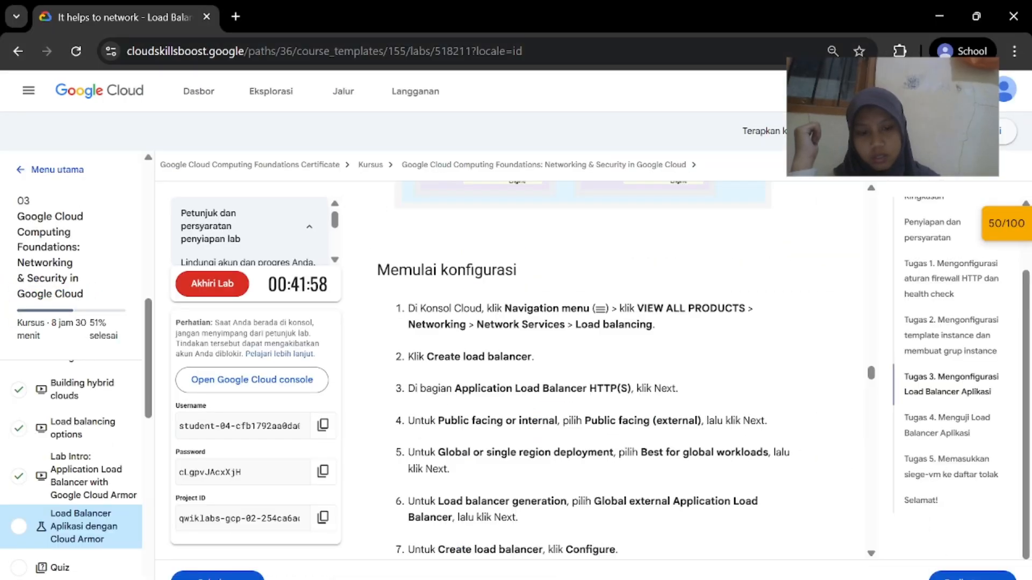
# Go to Network Services > Load balancing from the Networking products
pyautogui.click(769, 532)
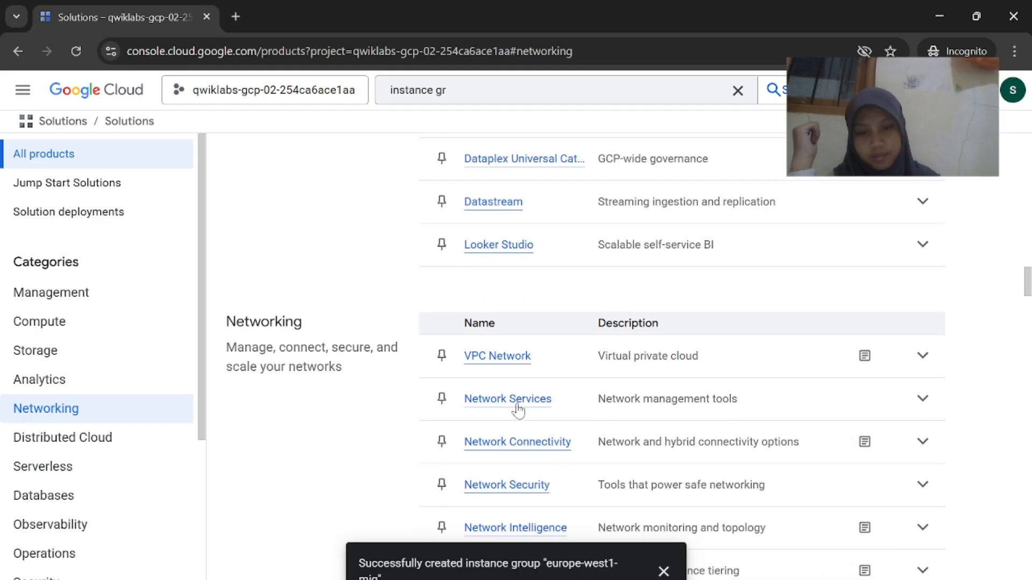
pyautogui.click(518, 403)
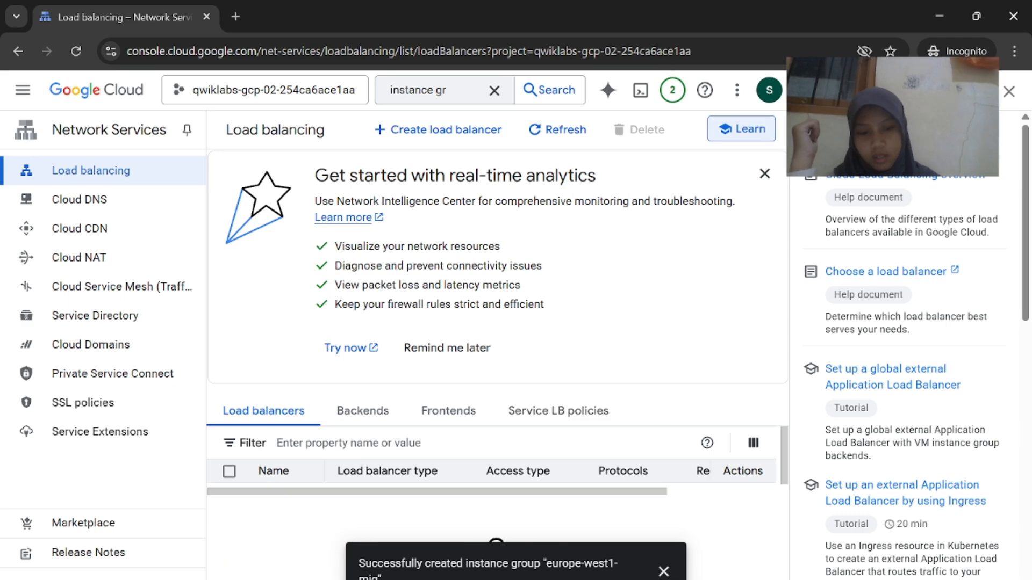
pyautogui.click(596, 537)
pyautogui.scroll(-1, 623, 430)
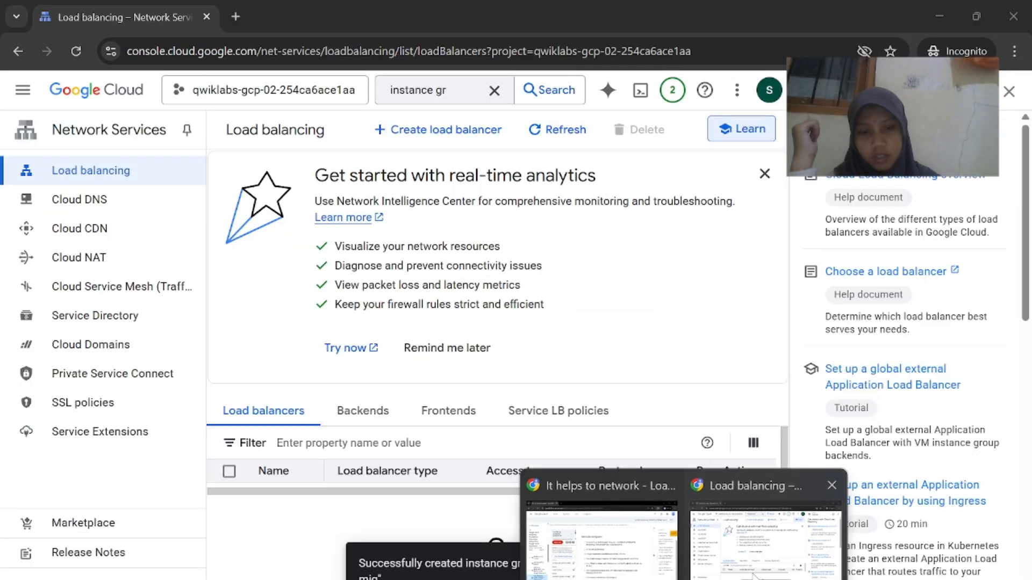
pyautogui.click(742, 562)
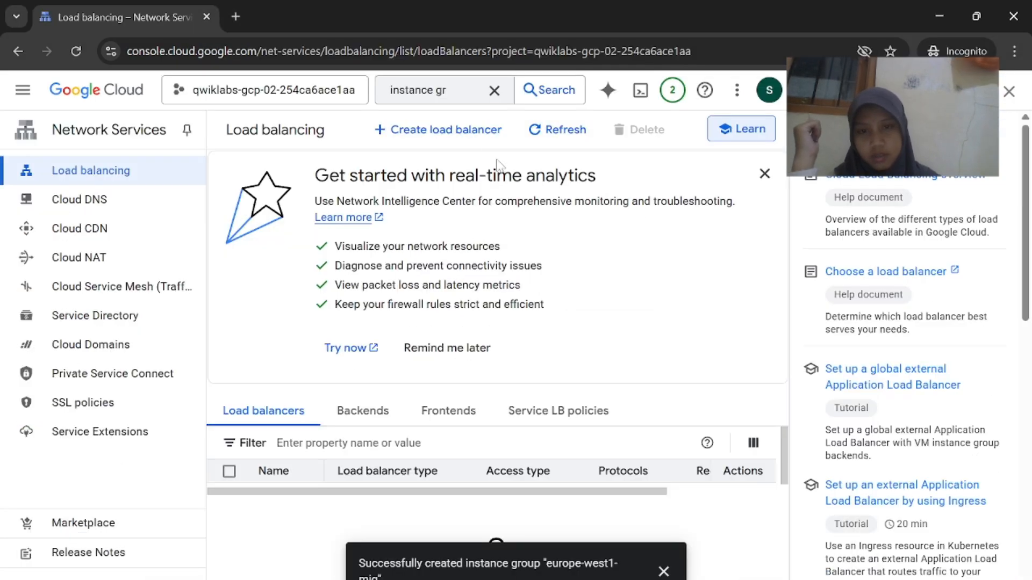
# Start creating a new load balancer, checking it against the lab's load balancer steps
pyautogui.click(476, 138)
pyautogui.click(646, 560)
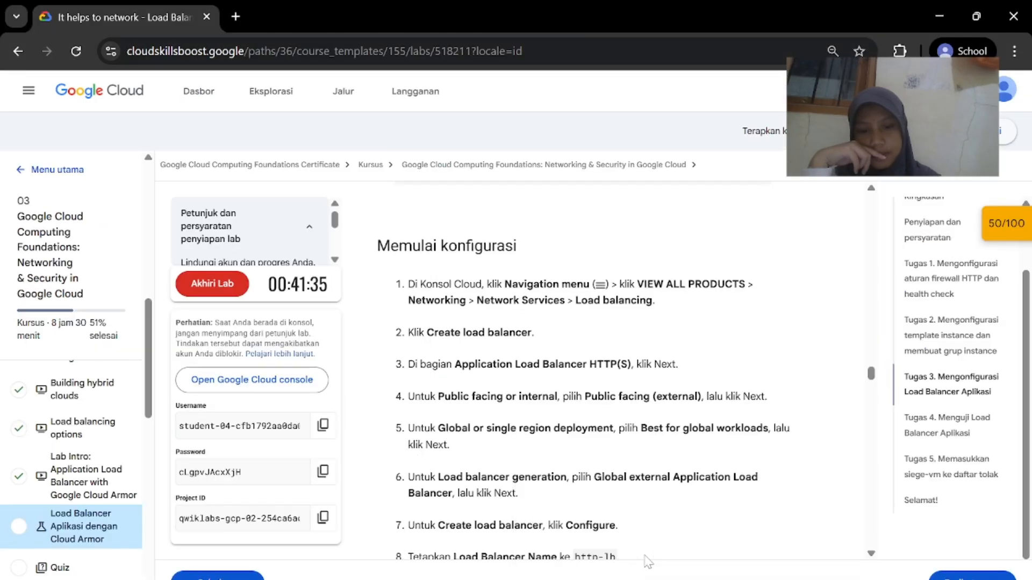
pyautogui.scroll(-1, 652, 453)
pyautogui.moveTo(682, 579)
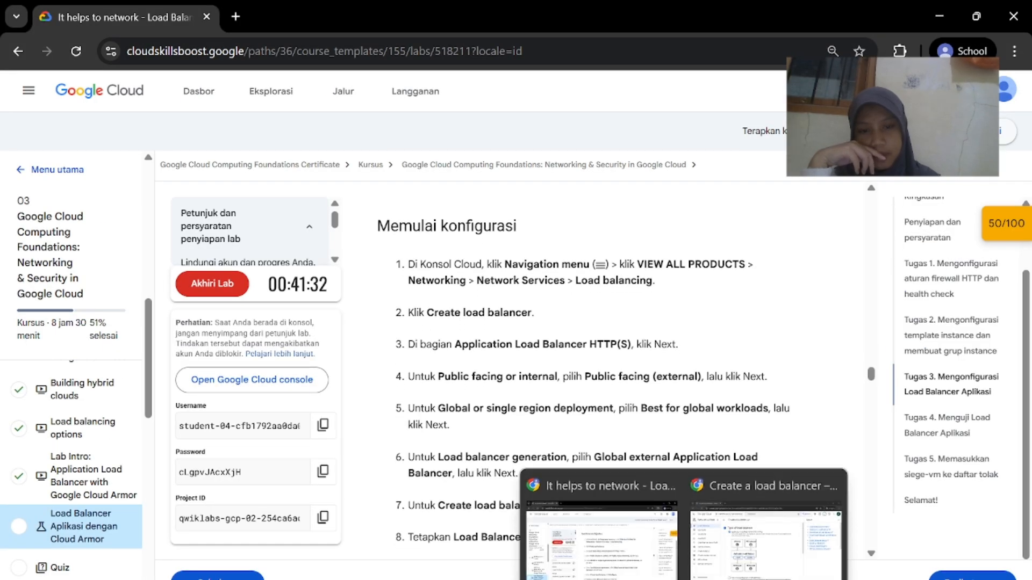
pyautogui.click(733, 548)
pyautogui.scroll(-1, 575, 389)
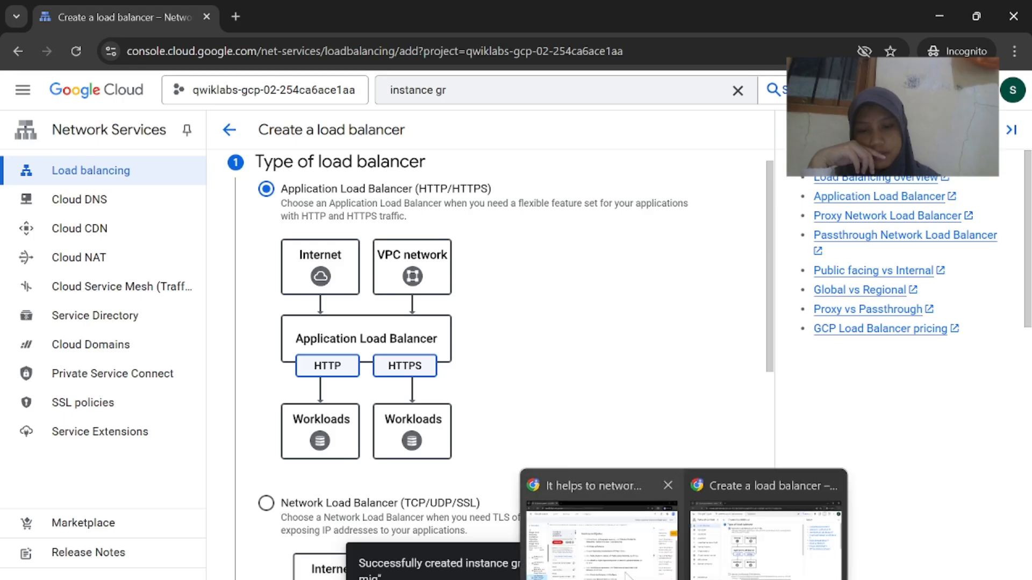
# Confirm Application Load Balancer (HTTP/HTTPS) as the load balancer type
pyautogui.click(624, 575)
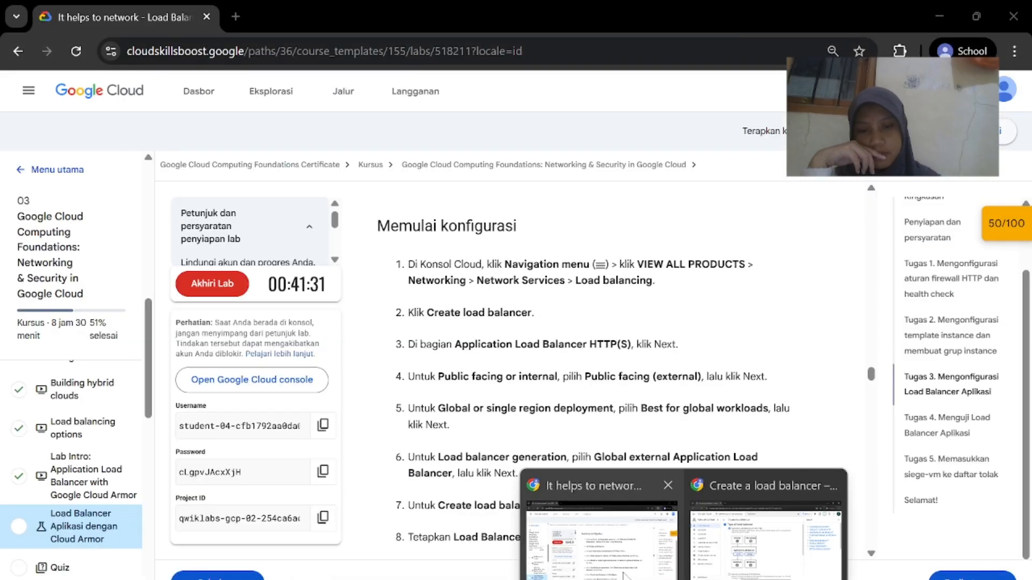
pyautogui.click(692, 555)
pyautogui.scroll(-10, 633, 433)
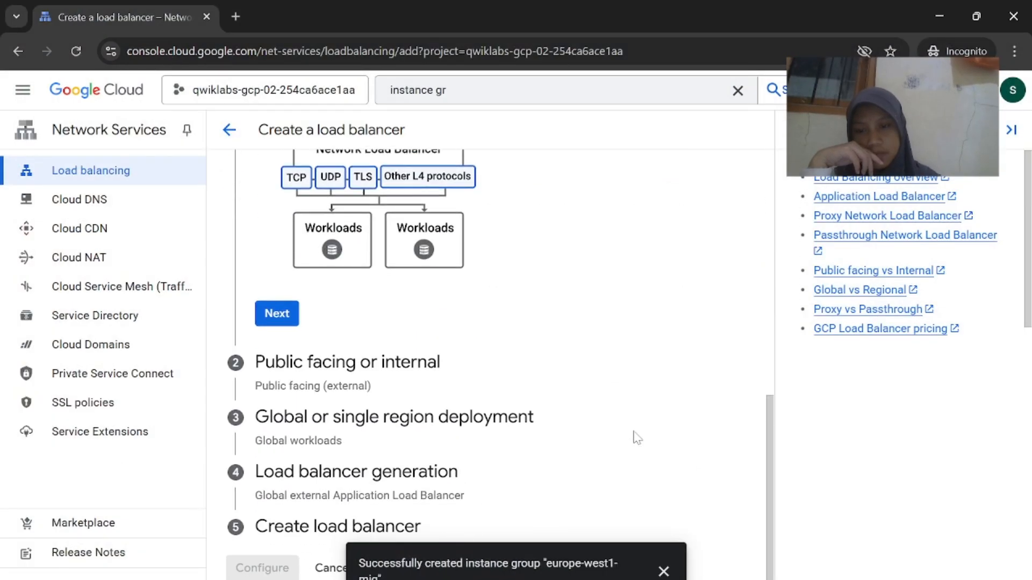
pyautogui.scroll(10, 637, 438)
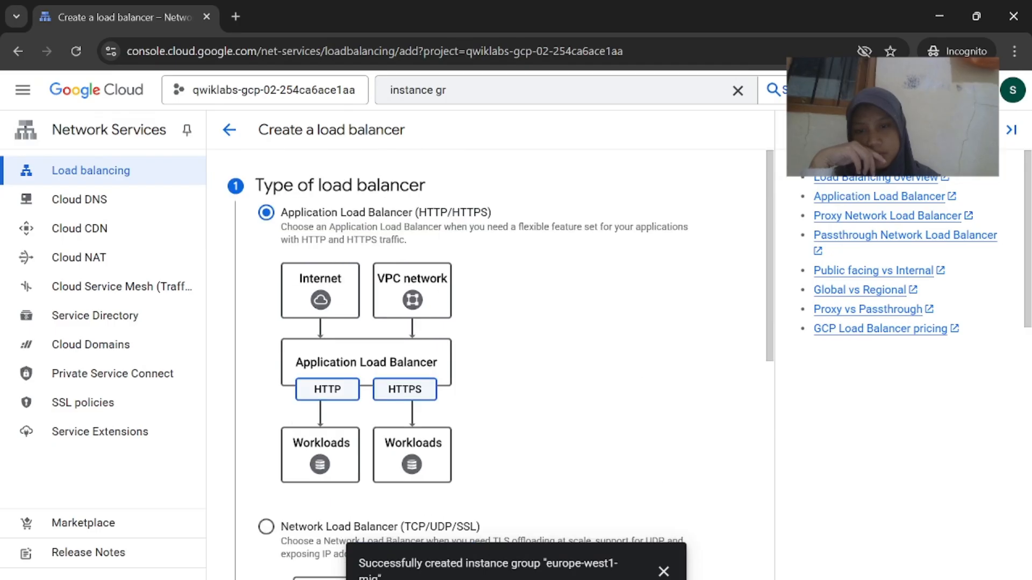
pyautogui.scroll(-10, 647, 371)
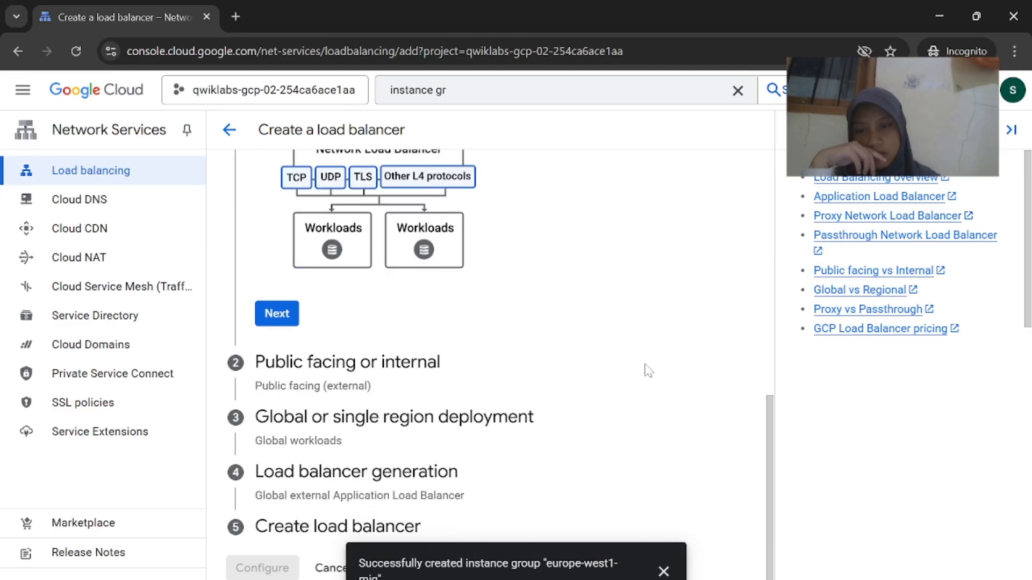
pyautogui.click(277, 314)
# Choose Public facing (external) for the load balancer
pyautogui.moveTo(689, 578)
pyautogui.click(612, 529)
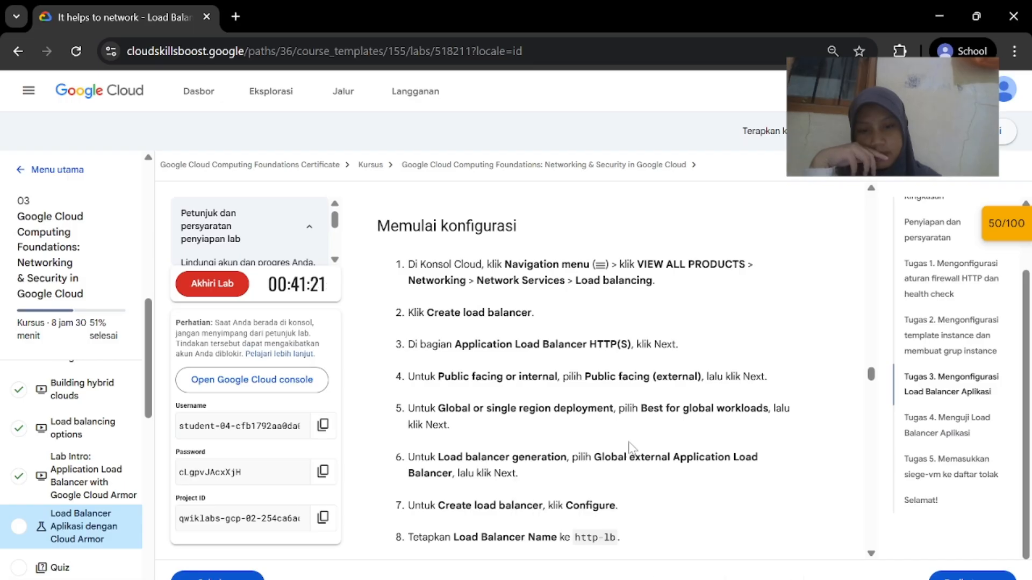
pyautogui.scroll(-1, 630, 450)
pyautogui.click(760, 530)
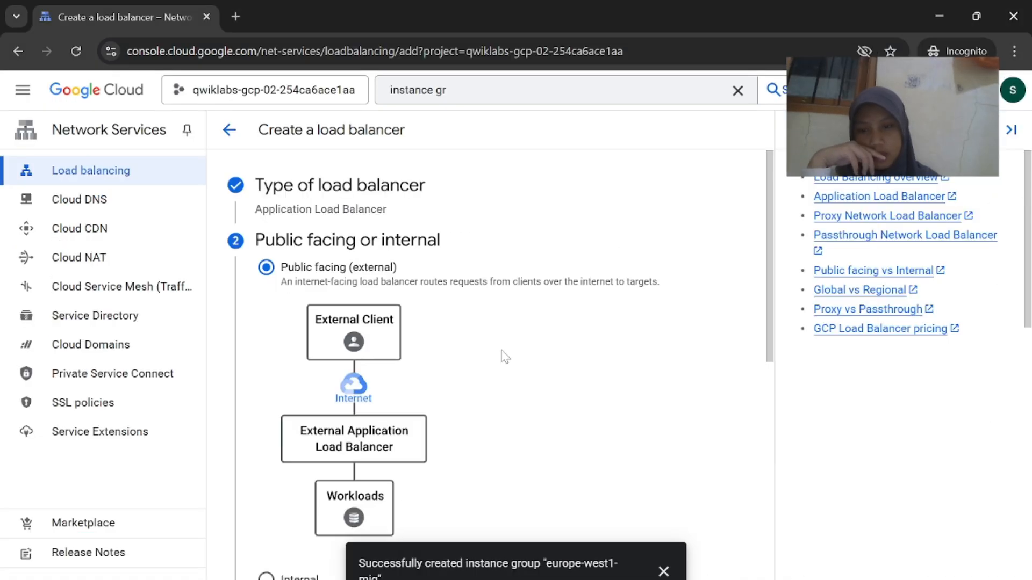
pyautogui.scroll(-6, 484, 366)
pyautogui.click(277, 368)
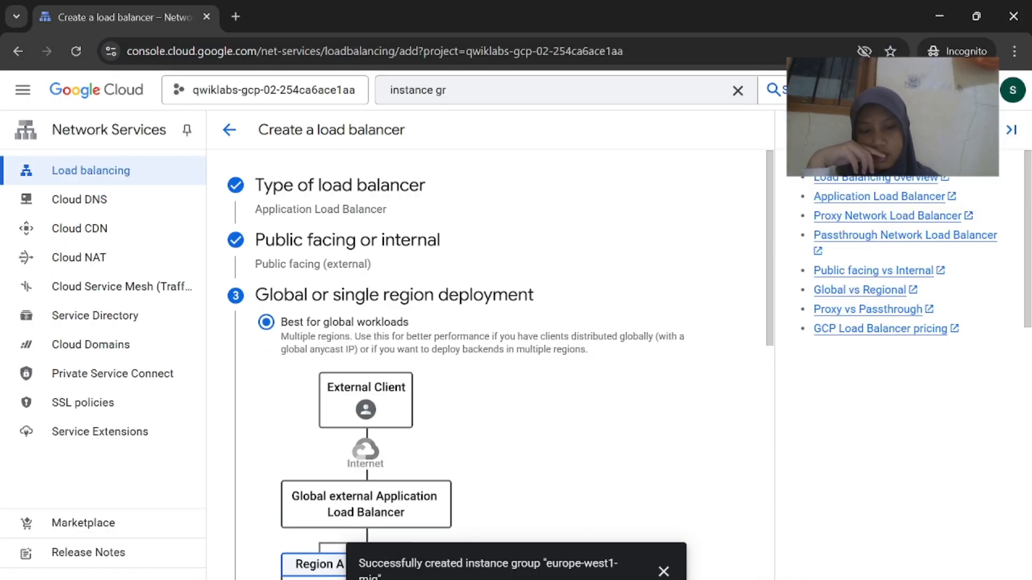
# Choose Best for global workloads as the deployment
pyautogui.moveTo(691, 576)
pyautogui.click(613, 529)
pyautogui.scroll(-1, 490, 395)
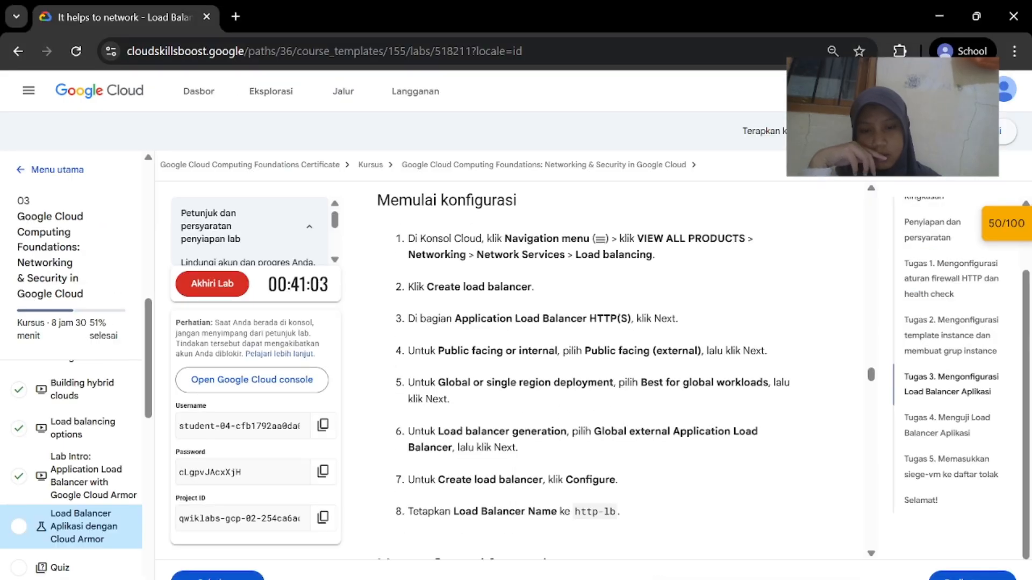
pyautogui.moveTo(692, 576)
pyautogui.click(752, 483)
pyautogui.scroll(-6, 240, 448)
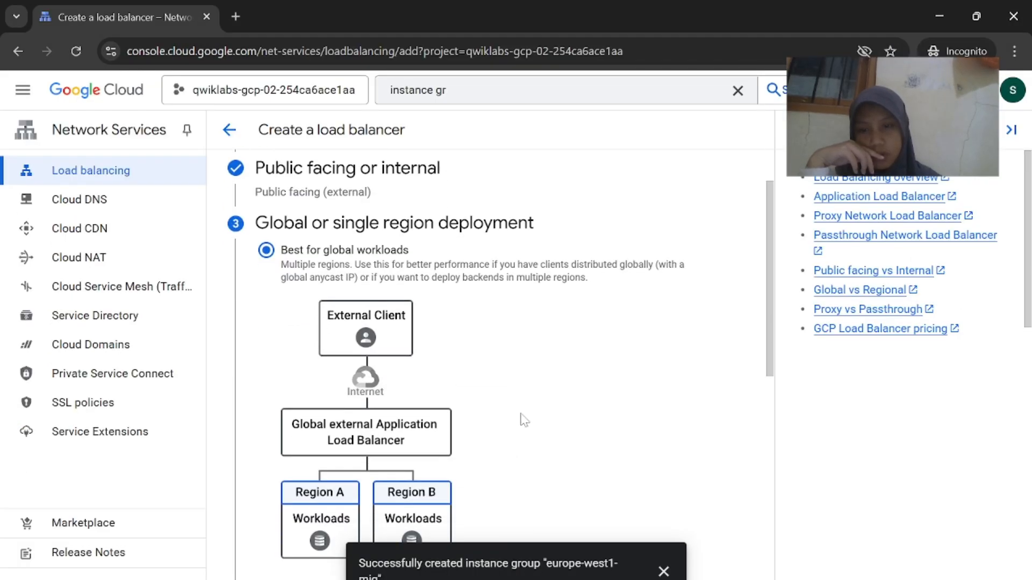
pyautogui.click(277, 424)
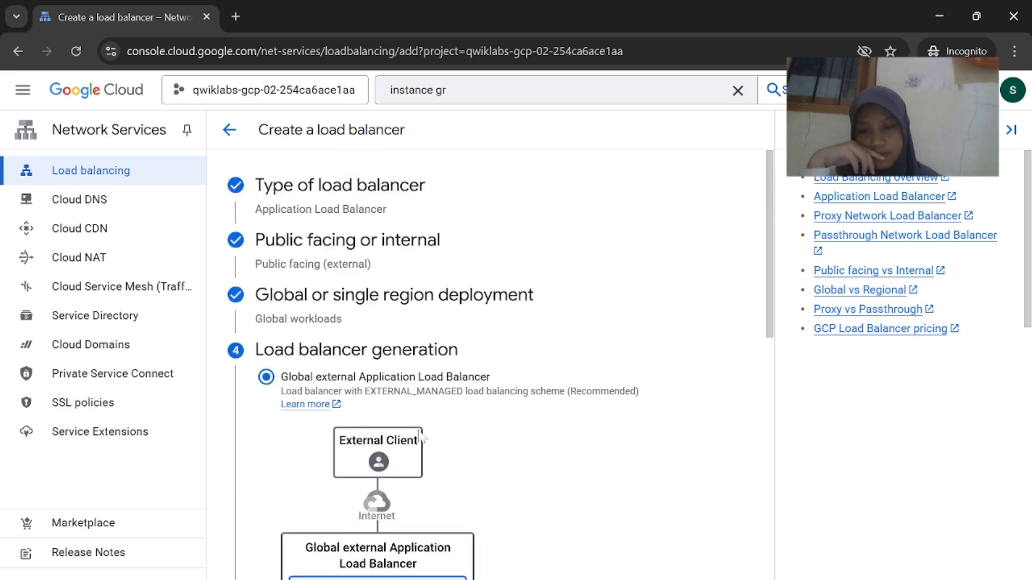
# Pick Global external Application Load Balancer as the load balancer generation
pyautogui.moveTo(686, 578)
pyautogui.click(605, 537)
pyautogui.scroll(-1, 564, 478)
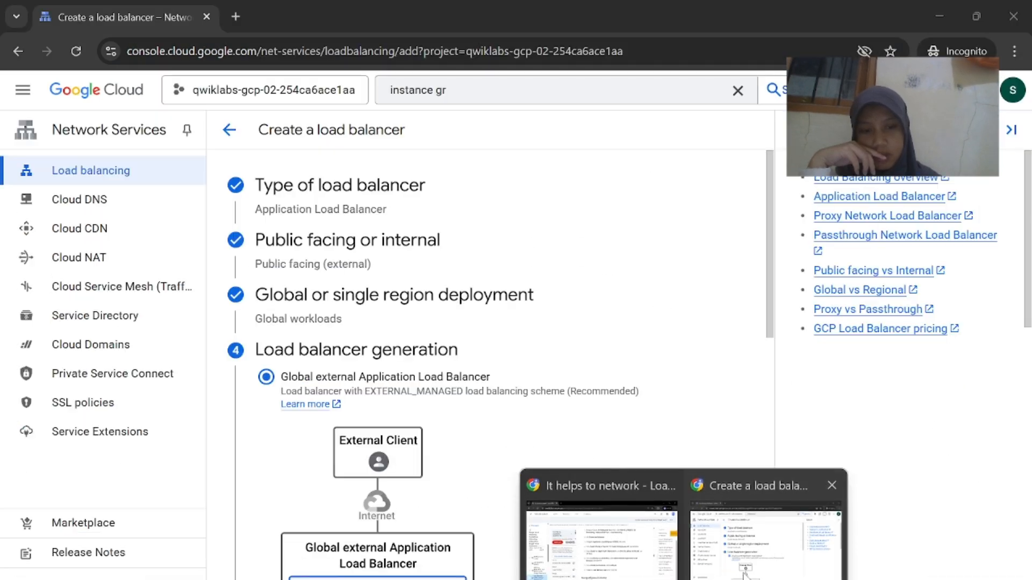
pyautogui.click(764, 537)
pyautogui.scroll(-1, 586, 446)
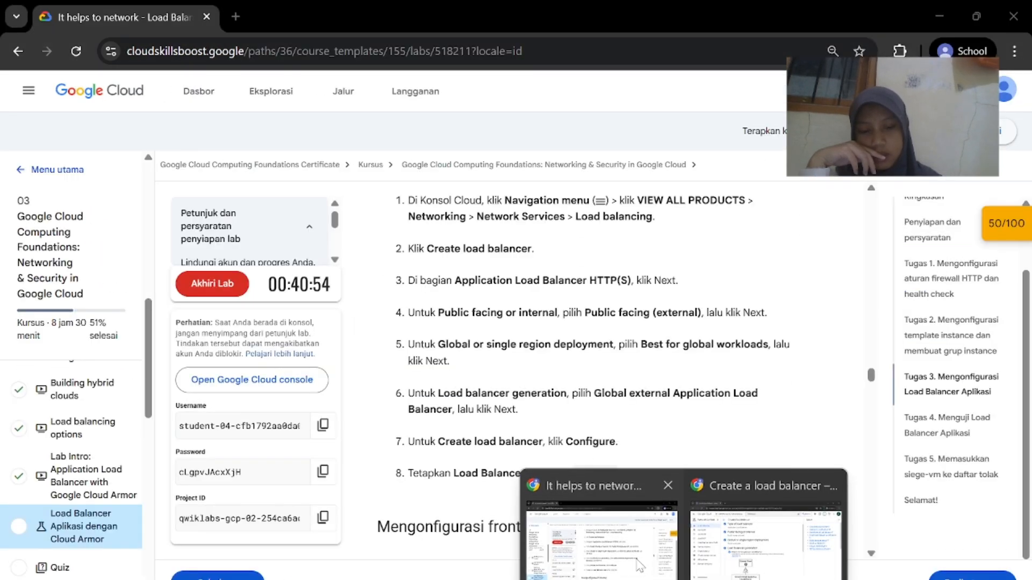
pyautogui.click(604, 537)
pyautogui.click(763, 537)
pyautogui.scroll(-2, 472, 394)
pyautogui.scroll(-3, 475, 393)
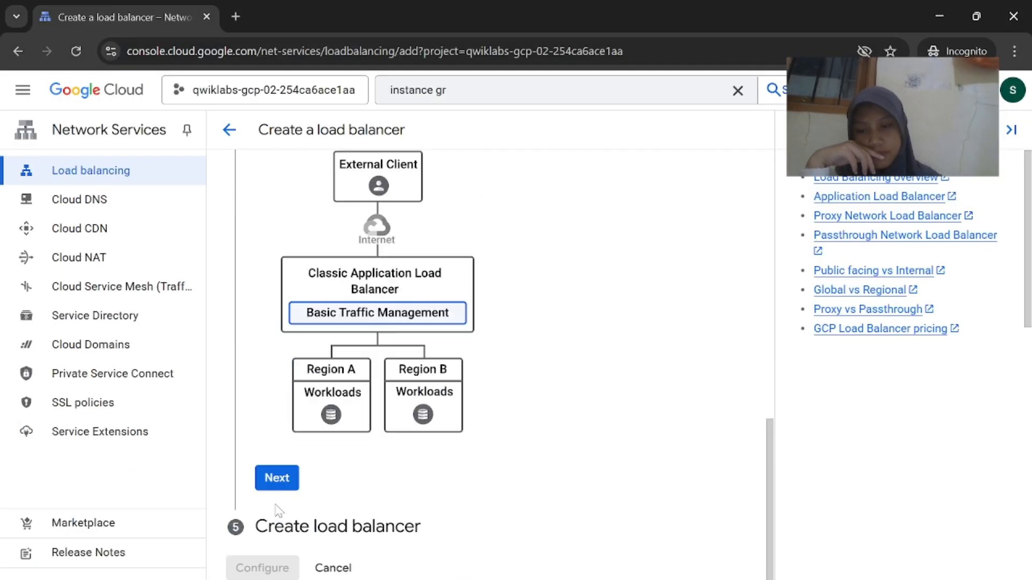
pyautogui.click(277, 478)
pyautogui.moveTo(686, 577)
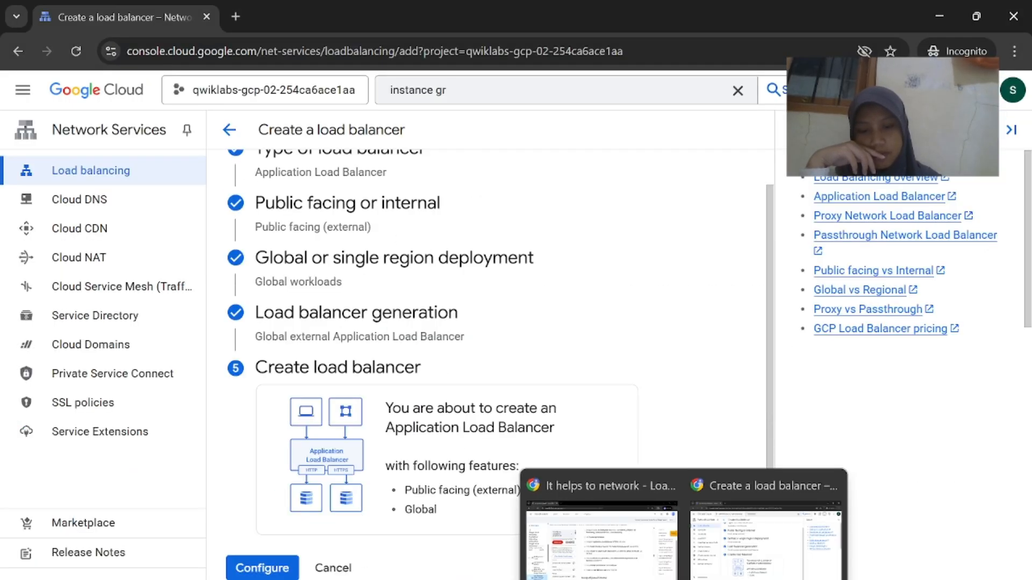
pyautogui.click(605, 538)
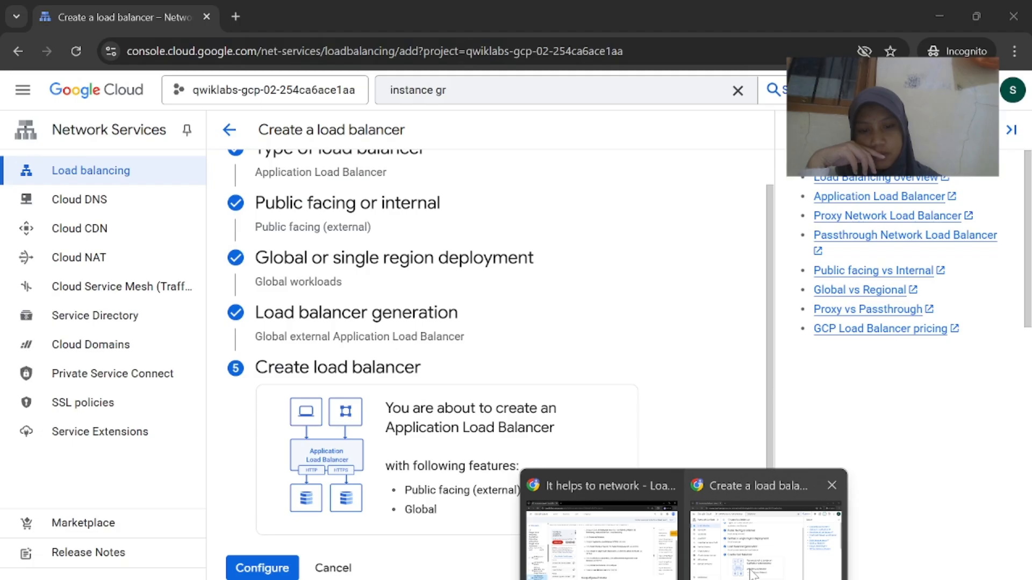
pyautogui.click(774, 524)
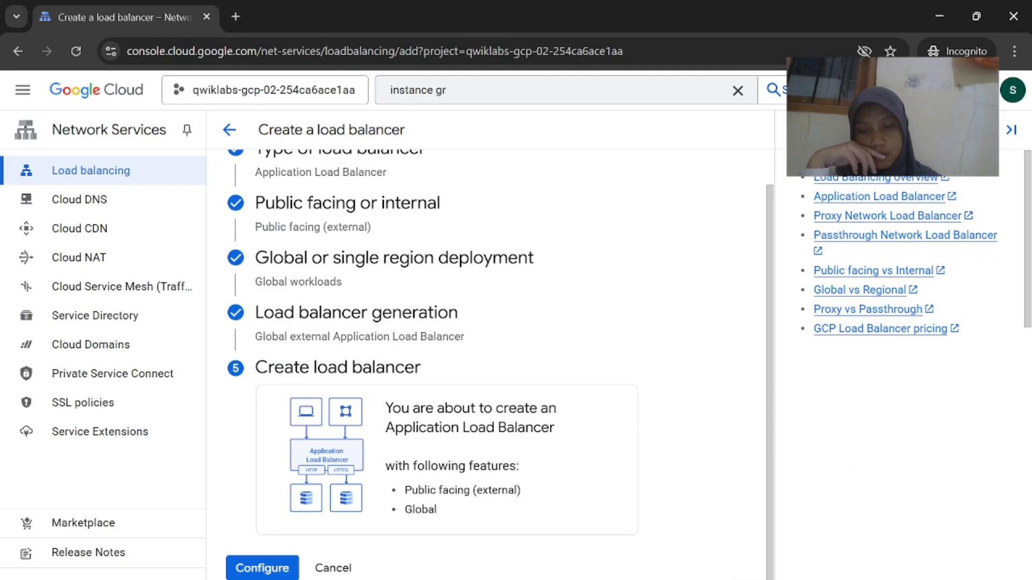
# Open the configuration form for the global external Application Load Balancer
pyautogui.click(262, 568)
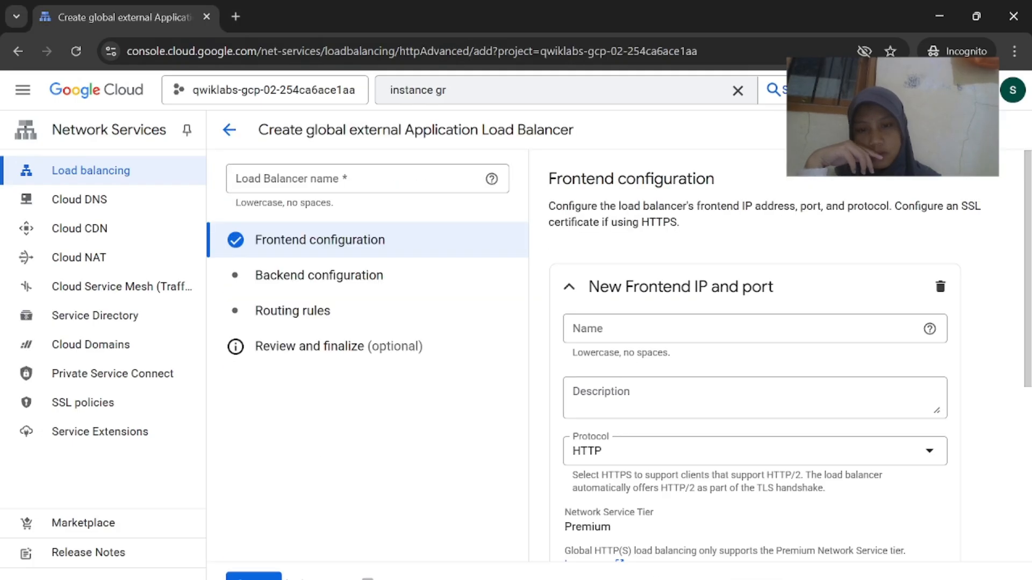
pyautogui.moveTo(685, 577)
pyautogui.click(622, 525)
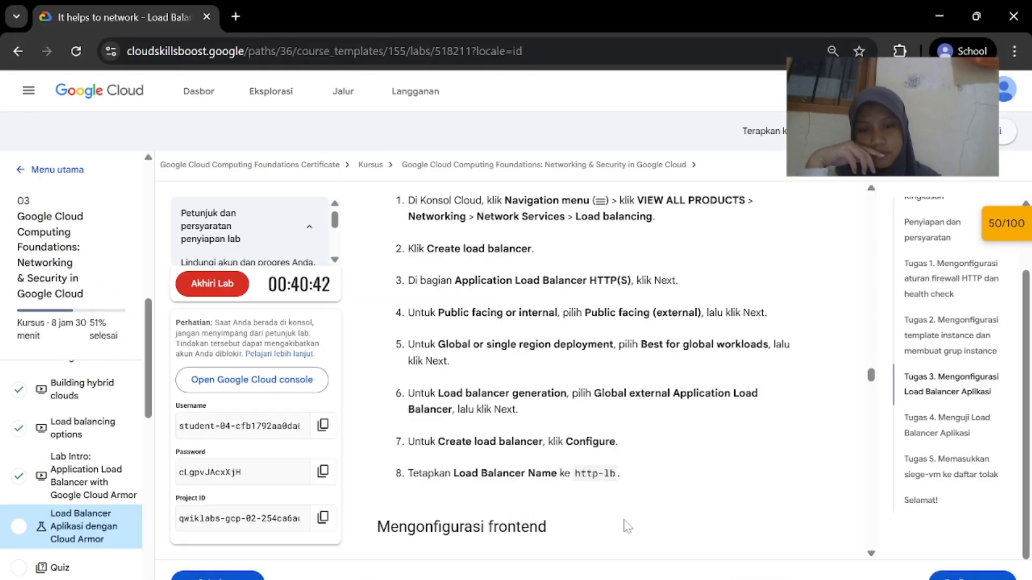
pyautogui.scroll(-1, 634, 495)
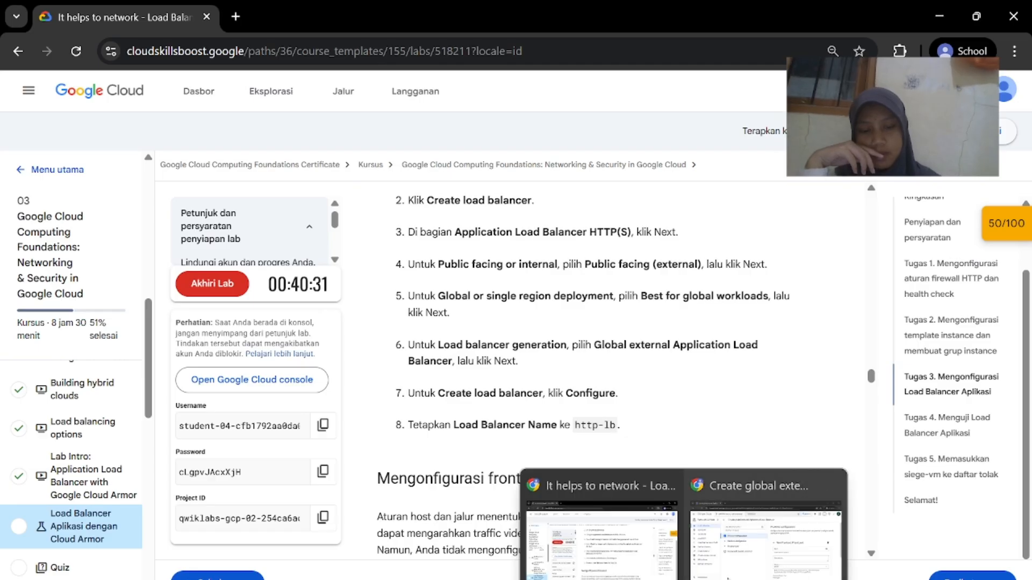
pyautogui.click(774, 525)
pyautogui.scroll(-2, 726, 438)
pyautogui.scroll(3, 727, 438)
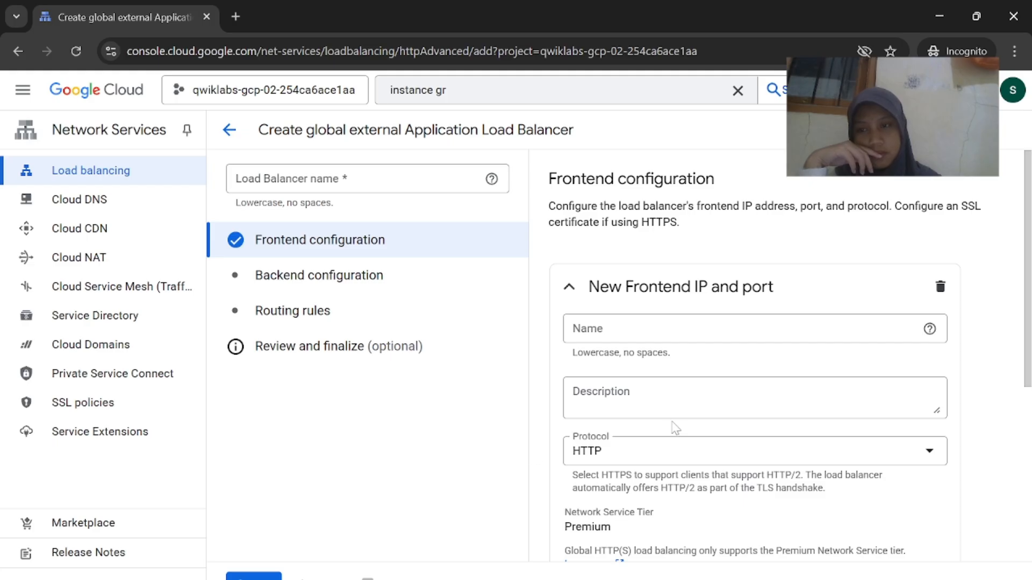
# Copy the suggested name http-lb from the lab instructions
pyautogui.moveTo(686, 577)
pyautogui.click(615, 525)
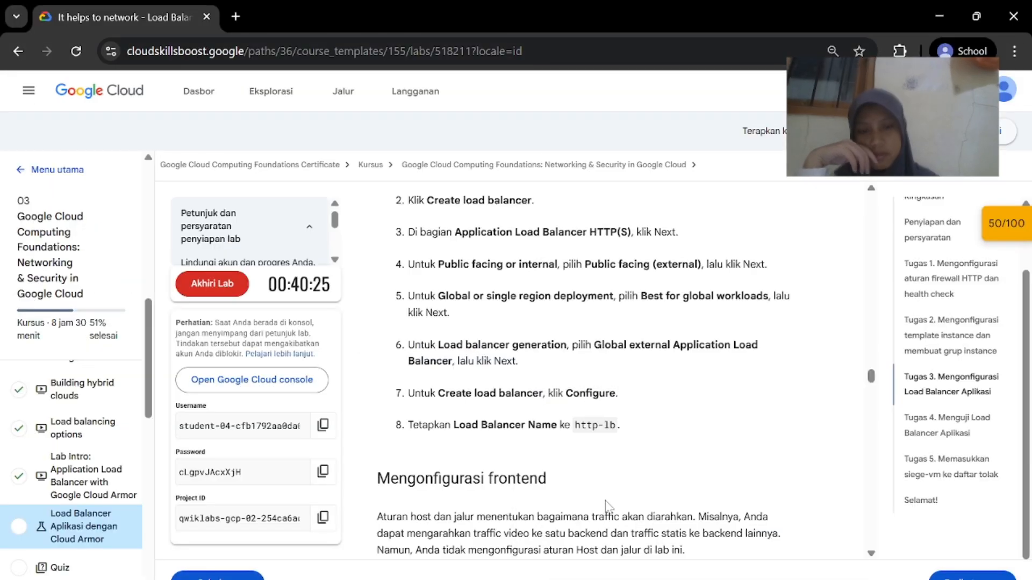
pyautogui.moveTo(617, 426); pyautogui.dragTo(581, 426)
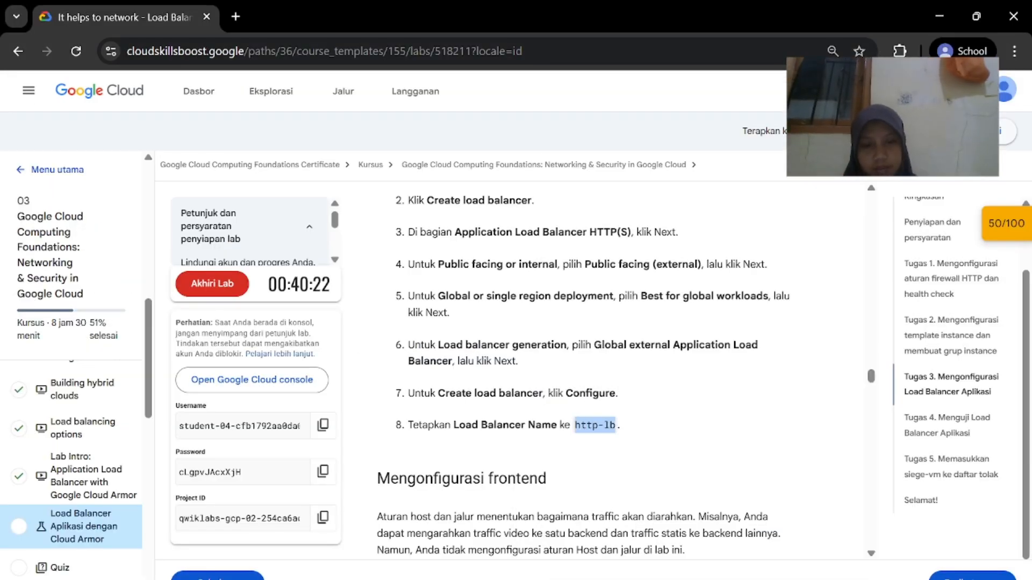
pyautogui.rightClick(578, 429)
pyautogui.click(637, 263)
pyautogui.moveTo(685, 577)
pyautogui.click(777, 563)
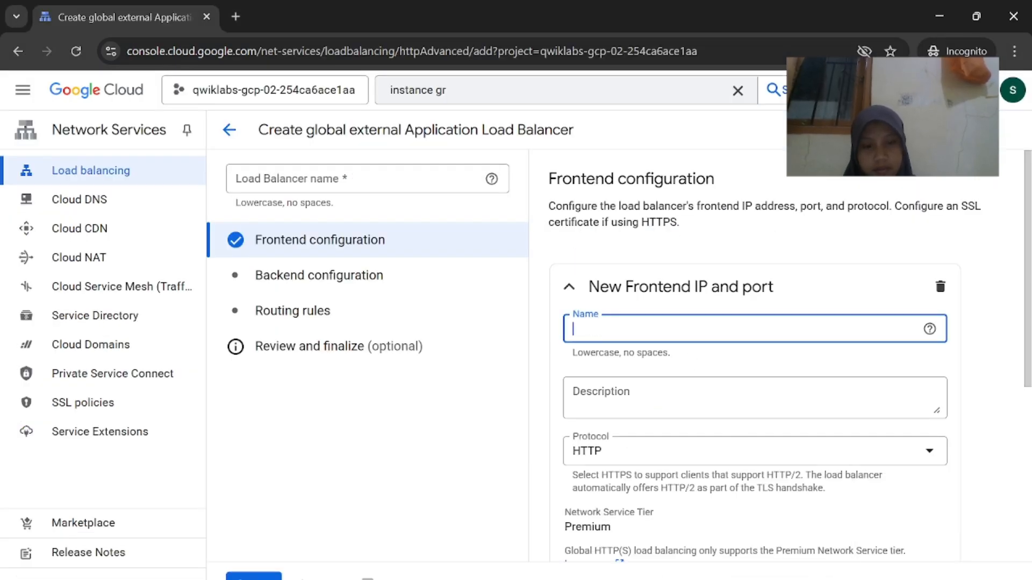
# Undo the stray name entry, clear the console search box, and select the Load Balancer name field
pyautogui.moveTo(685, 578)
pyautogui.click(627, 564)
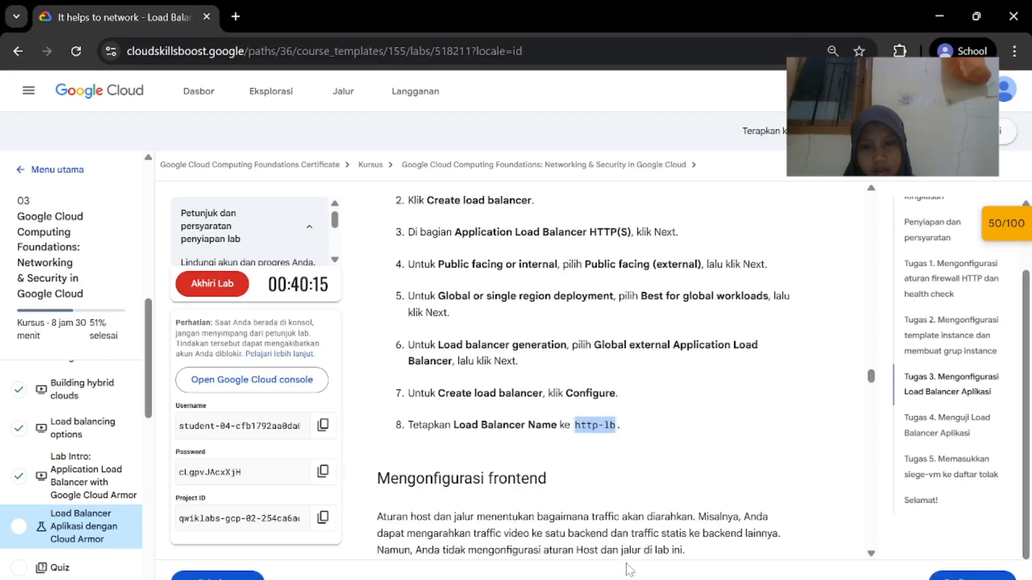
pyautogui.scroll(-1, 632, 508)
pyautogui.click(778, 562)
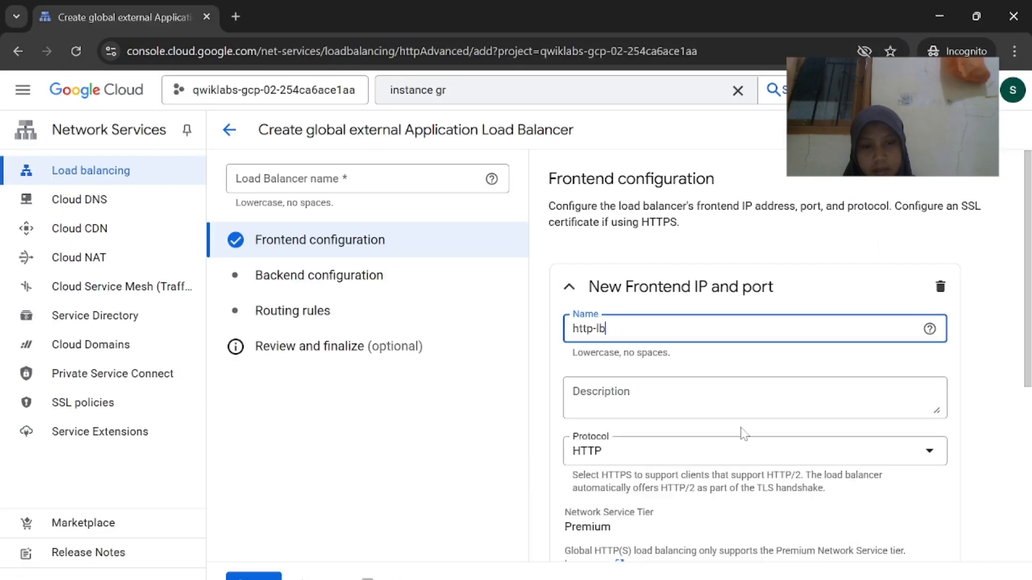
pyautogui.scroll(-2, 742, 423)
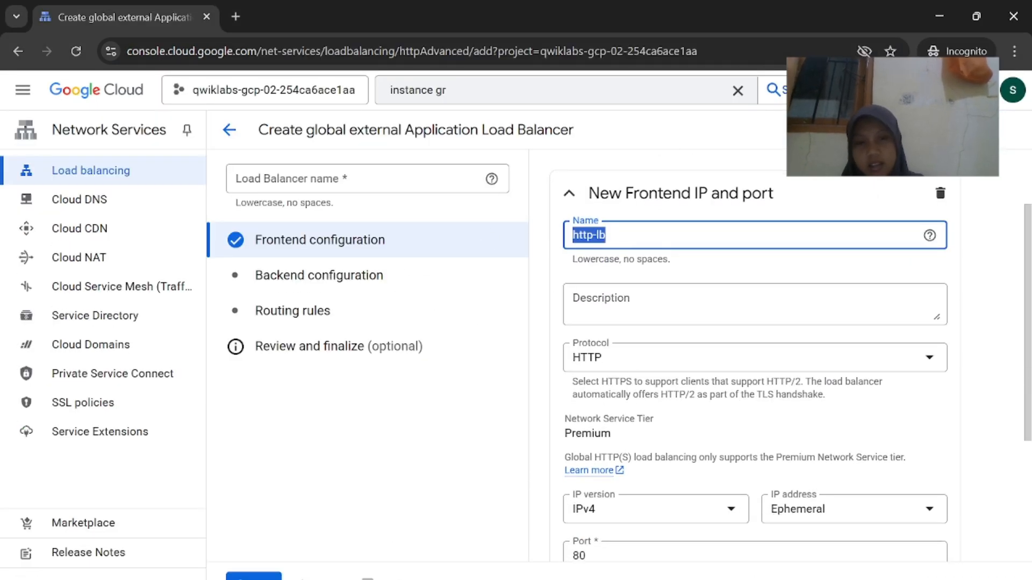
pyautogui.click(276, 185)
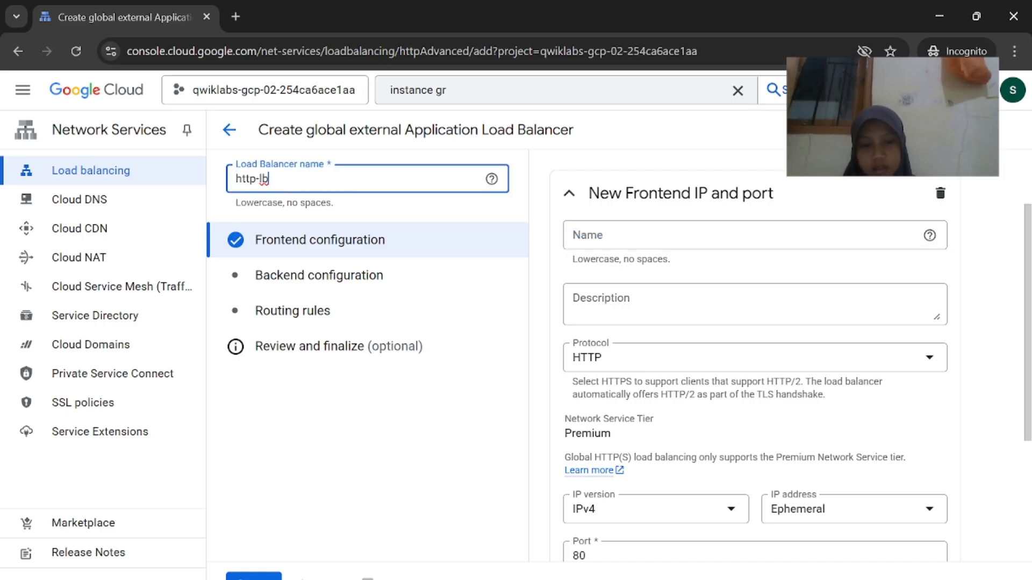
pyautogui.hotkey('alt', 'Tab')
pyautogui.scroll(-5, 511, 397)
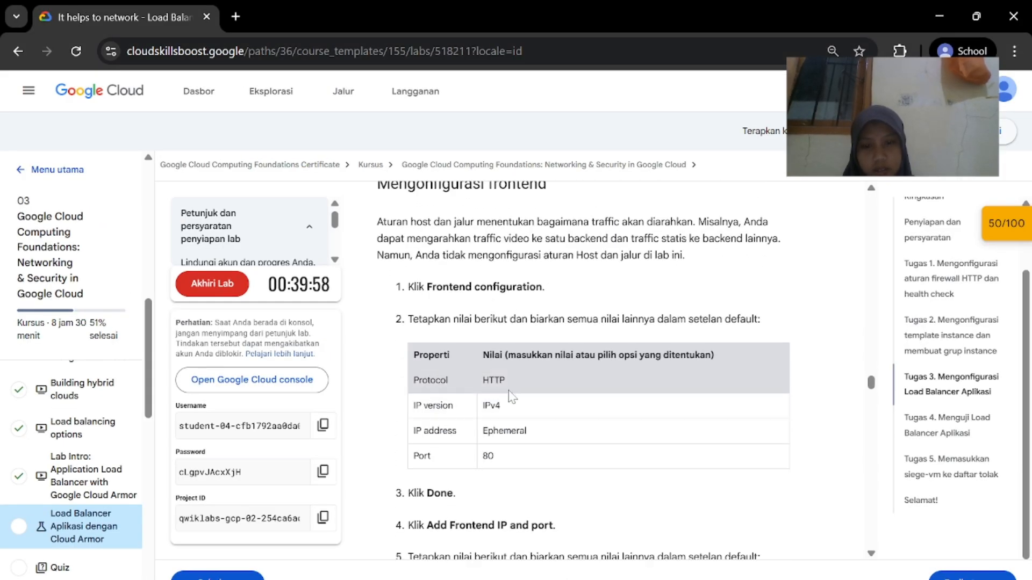
pyautogui.hotkey('alt', 'Tab')
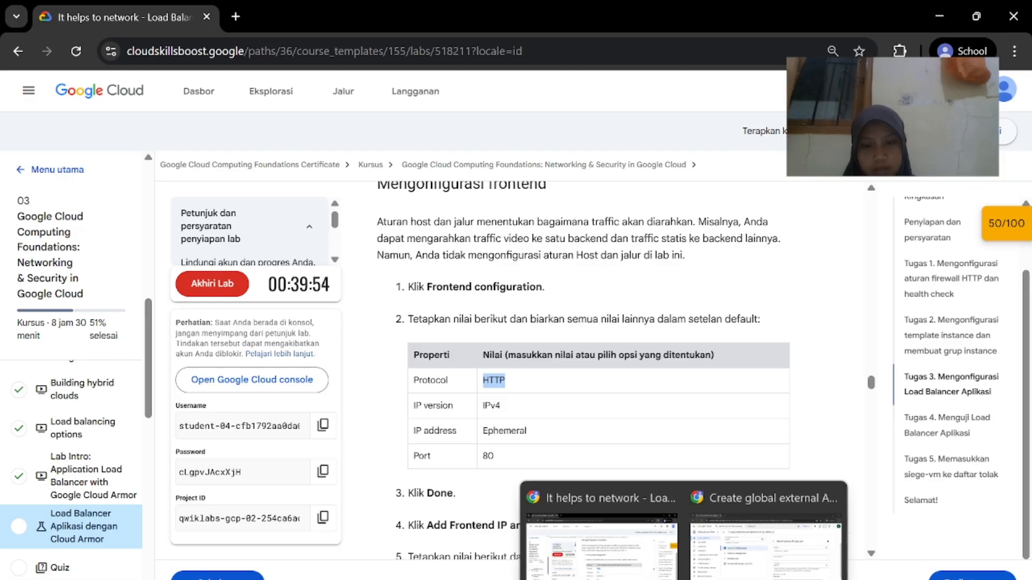
pyautogui.click(618, 236)
pyautogui.hotkey('ctrl', 'z')
pyautogui.hotkey('ctrl', 'z')
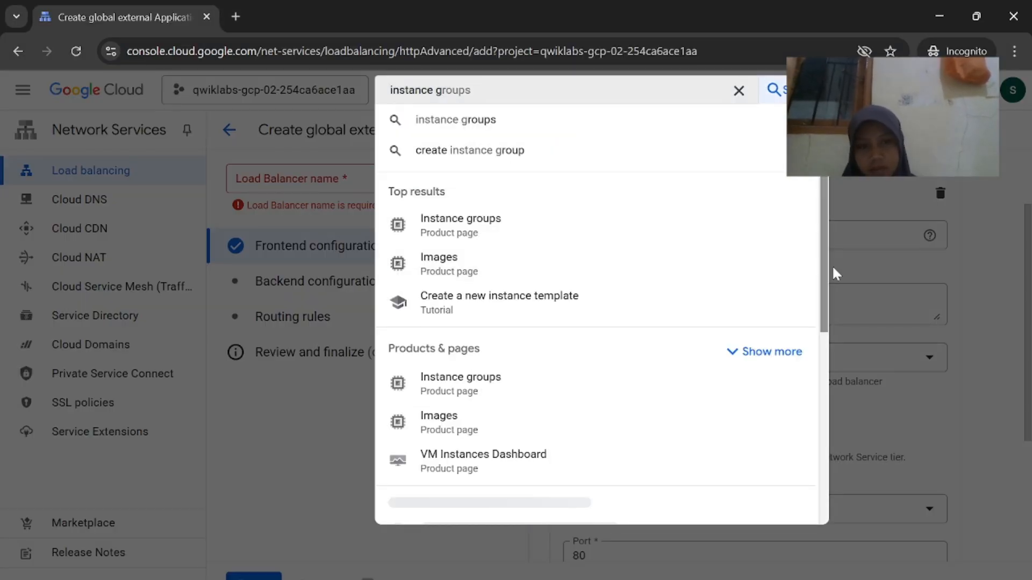
pyautogui.click(737, 90)
pyautogui.click(347, 179)
pyautogui.click(339, 186)
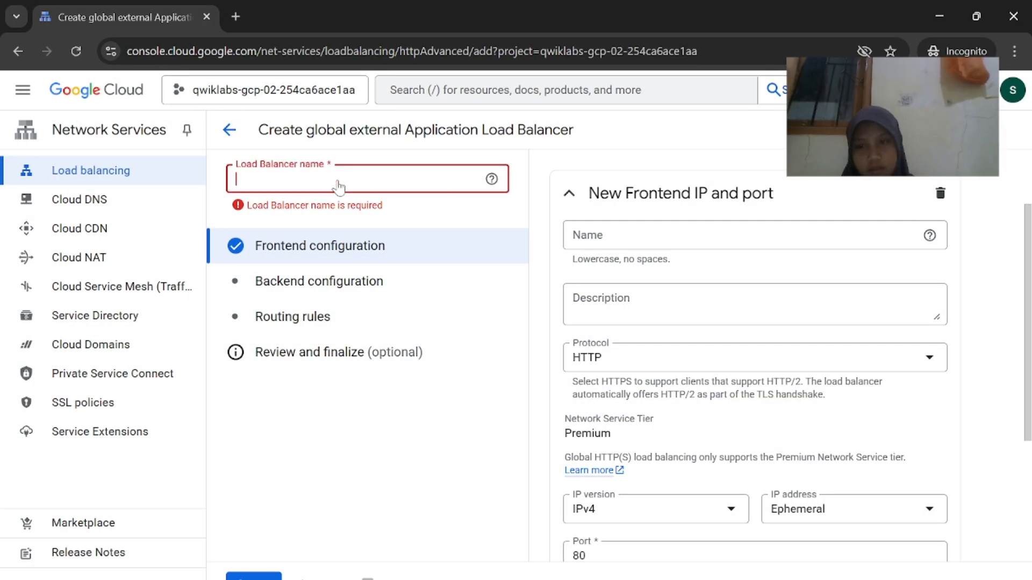
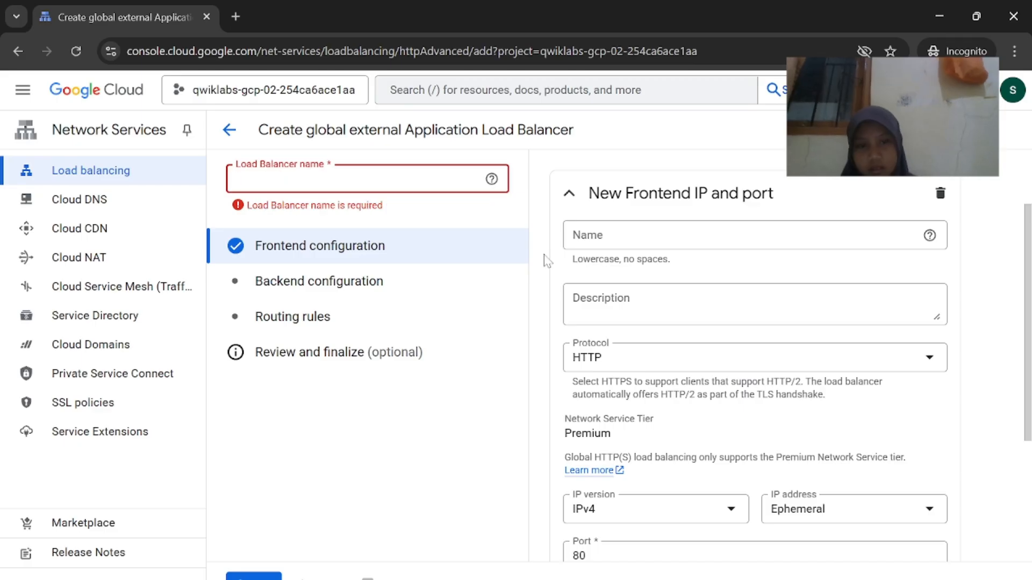
# Paste http-lb as the load balancer name
pyautogui.click(602, 526)
pyautogui.scroll(6, 591, 375)
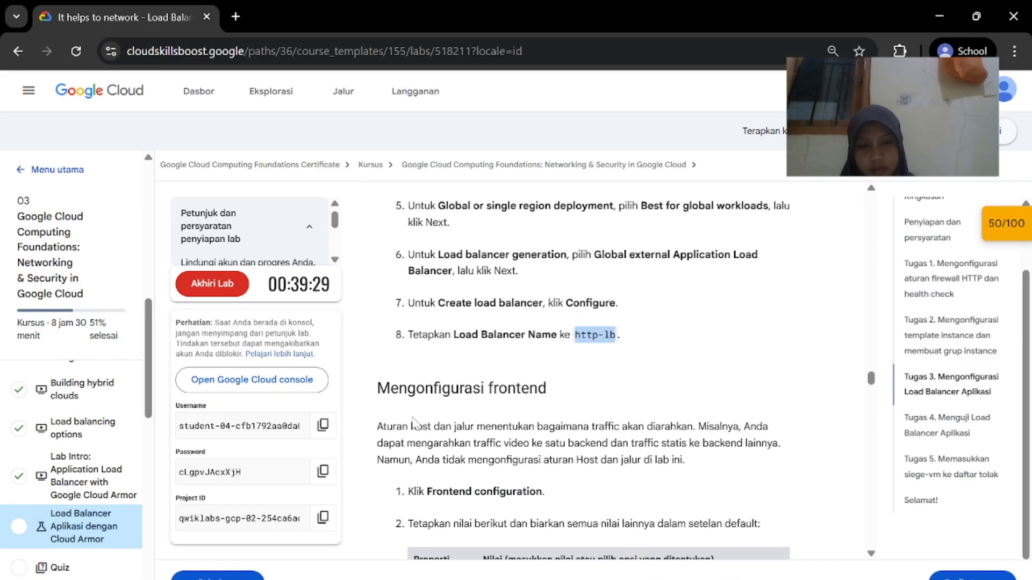
pyautogui.click(752, 538)
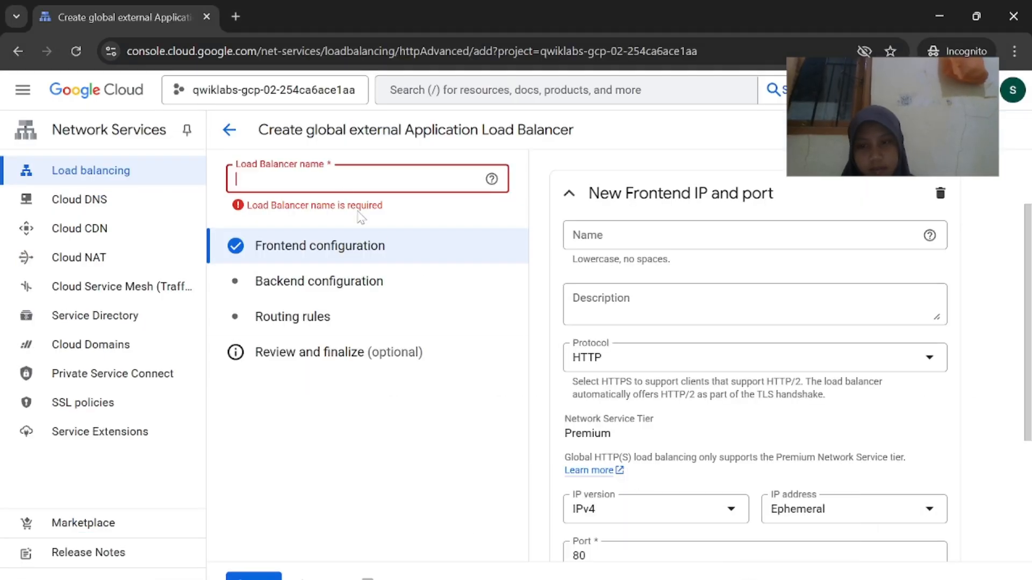
pyautogui.write('http-lb')
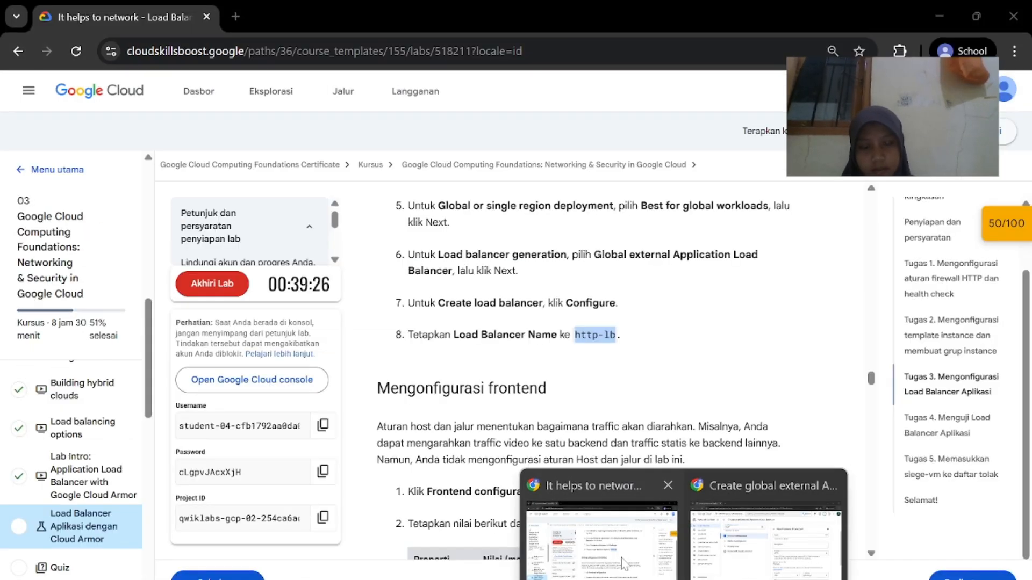
# Finish the first HTTP frontend with IPv4, ephemeral address, port 80
pyautogui.click(751, 534)
pyautogui.scroll(-4, 618, 460)
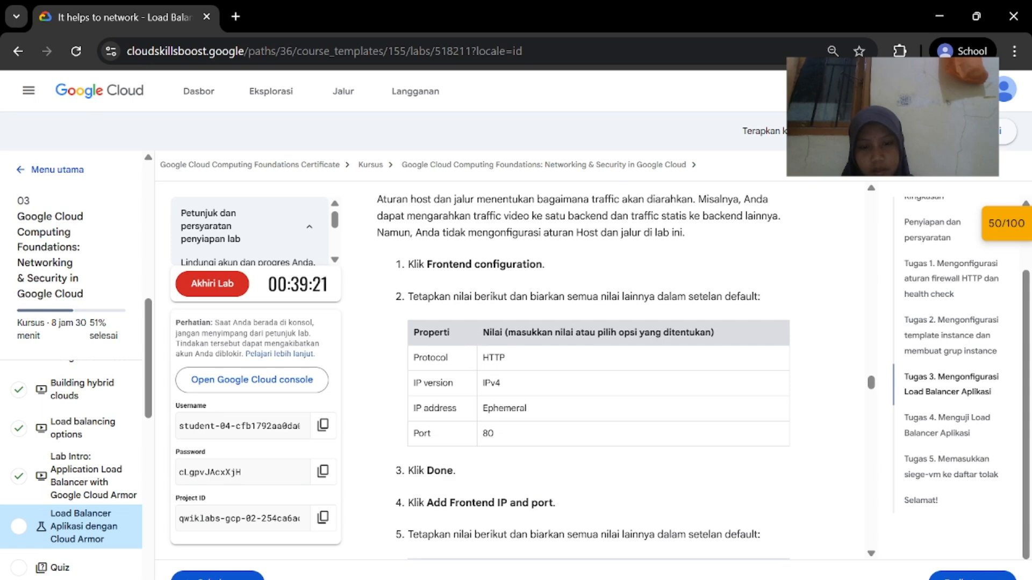
pyautogui.moveTo(683, 579)
pyautogui.click(765, 538)
pyautogui.scroll(-3, 755, 376)
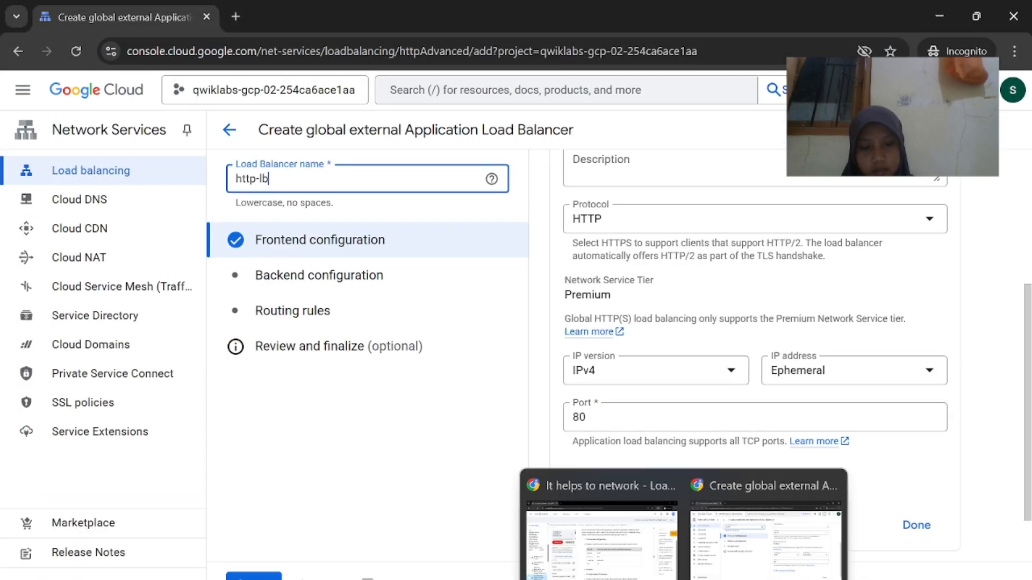
pyautogui.click(634, 571)
pyautogui.click(780, 541)
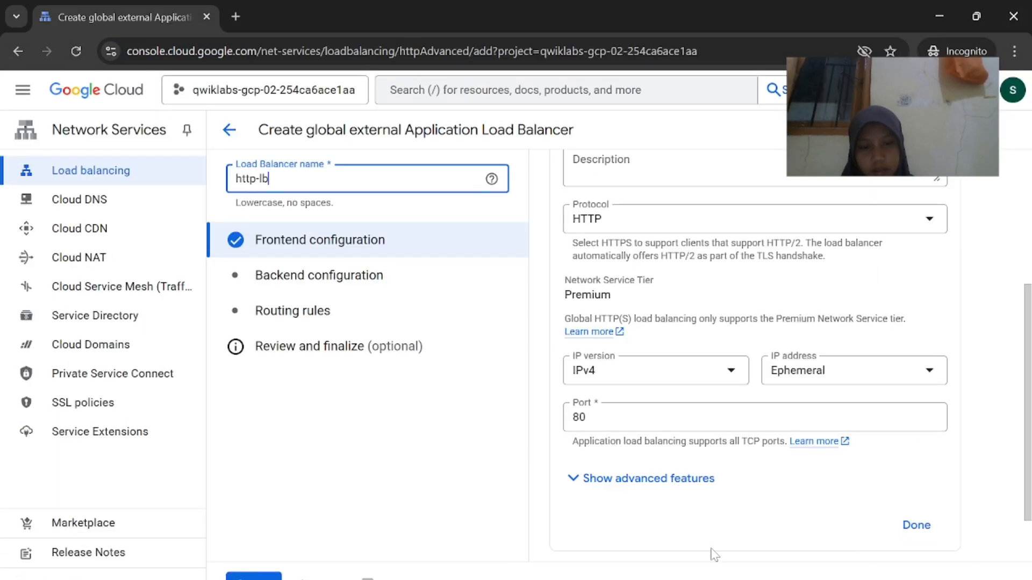
pyautogui.scroll(-2, 681, 468)
pyautogui.click(915, 457)
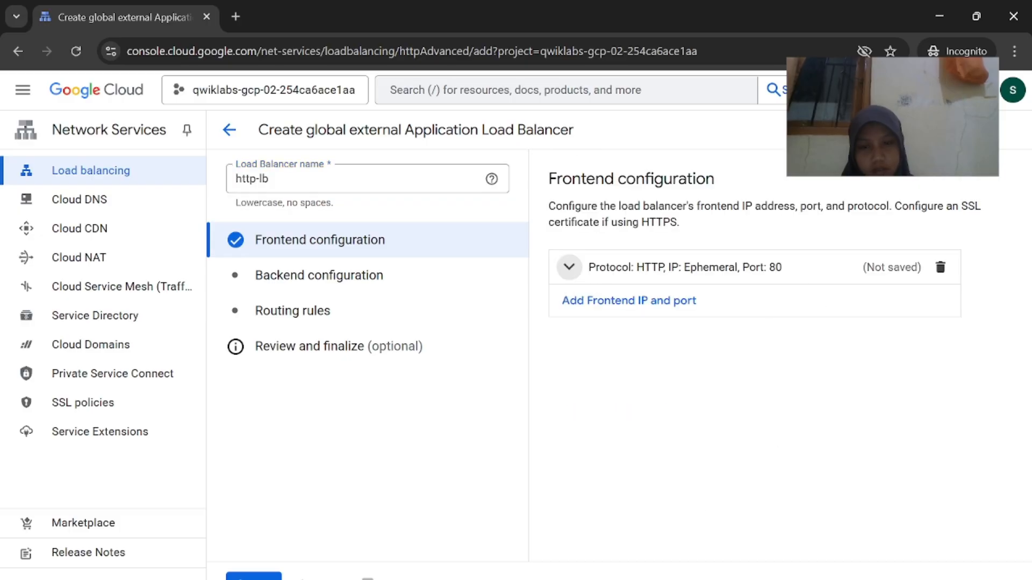
# Add a second frontend IP and port entry to the load balancer
pyautogui.moveTo(684, 579)
pyautogui.click(625, 572)
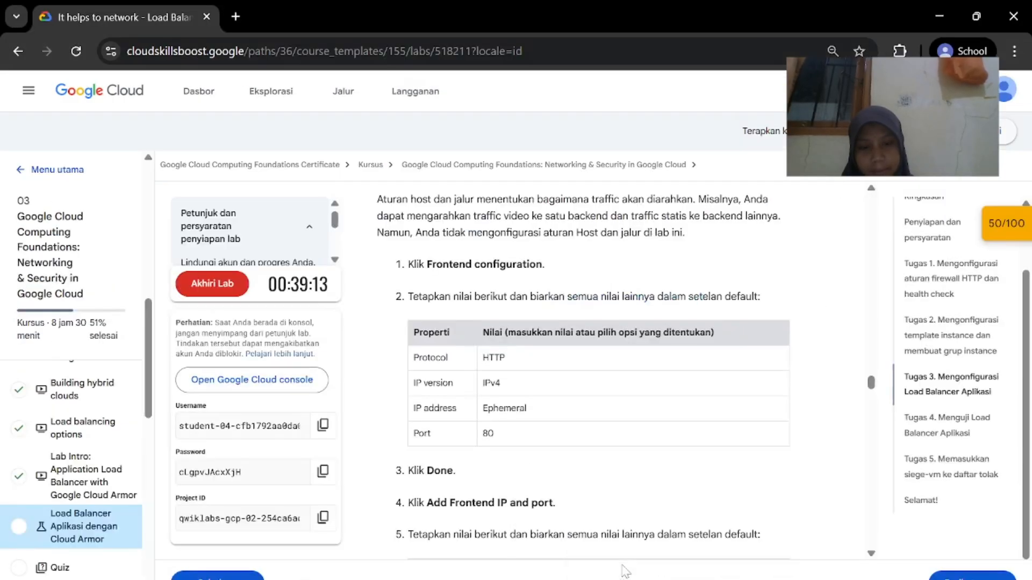
pyautogui.scroll(-2, 622, 507)
pyautogui.click(728, 566)
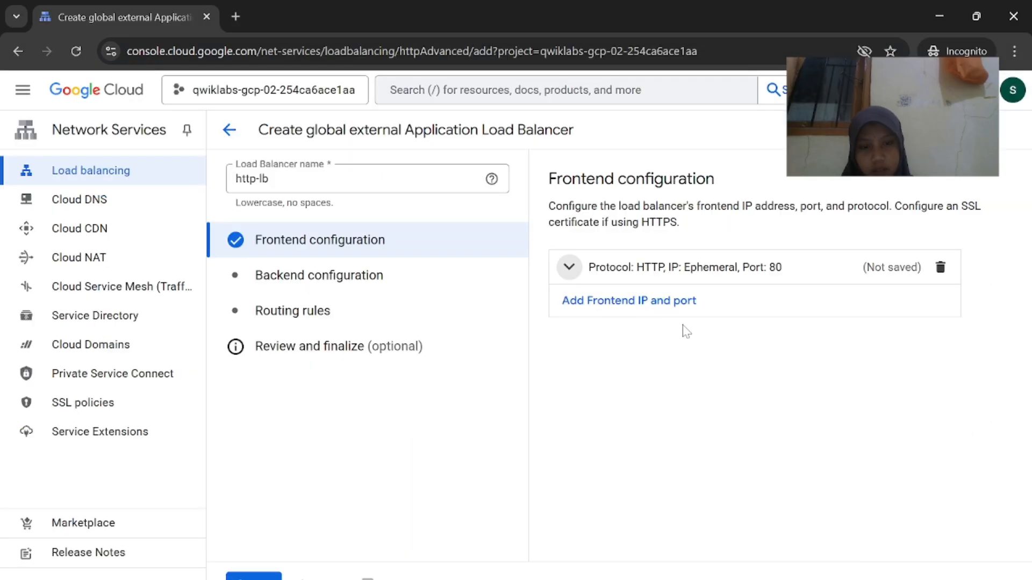
pyautogui.click(672, 326)
pyautogui.click(625, 570)
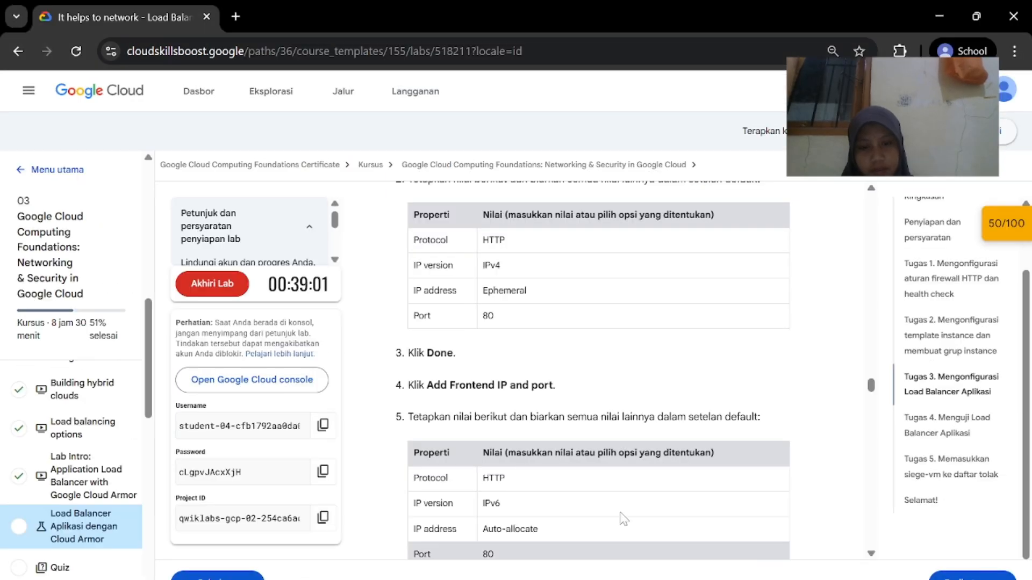
pyautogui.scroll(-2, 540, 451)
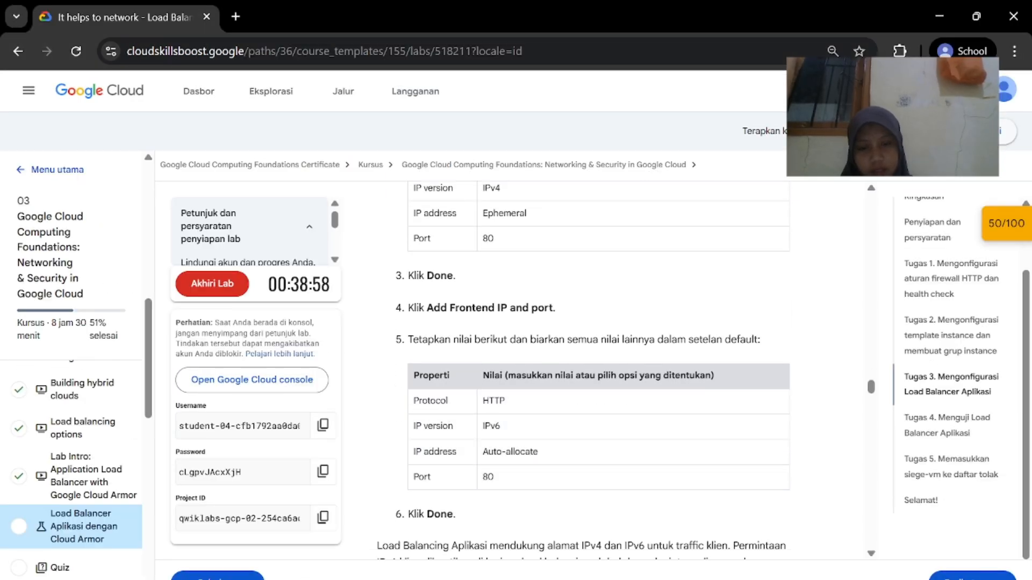
pyautogui.moveTo(683, 578)
pyautogui.click(779, 559)
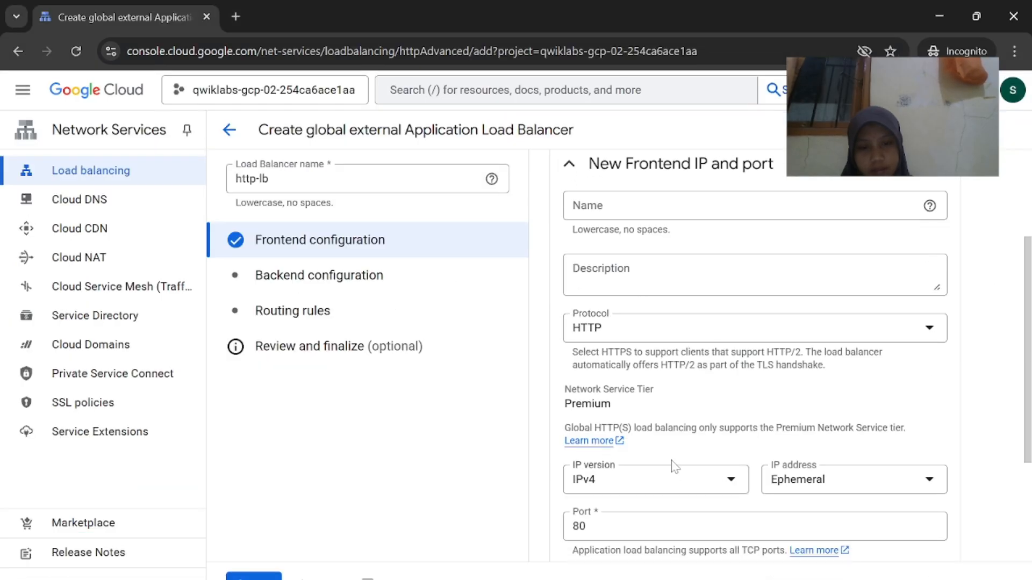
# Set the second HTTP frontend to IPv6, auto-allocated address, port 80, and finish it
pyautogui.click(652, 514)
pyautogui.moveTo(683, 579)
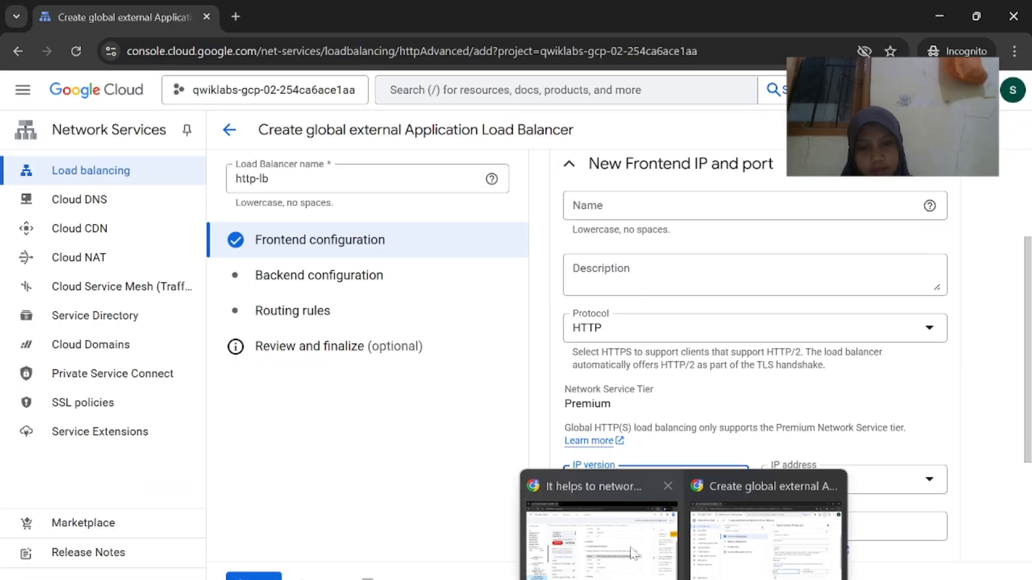
pyautogui.click(608, 543)
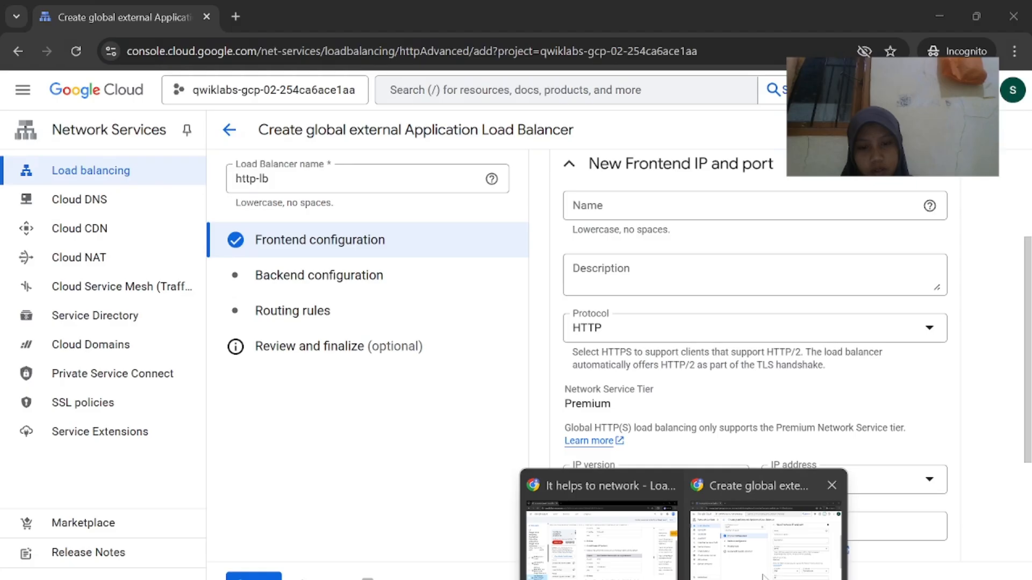
pyautogui.click(735, 546)
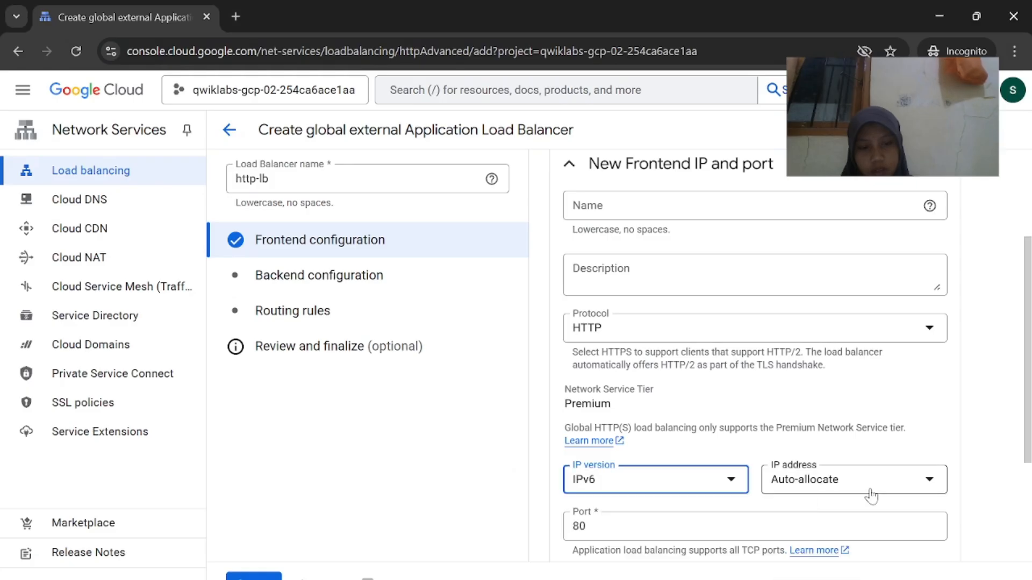
pyautogui.scroll(-3, 734, 546)
pyautogui.click(928, 464)
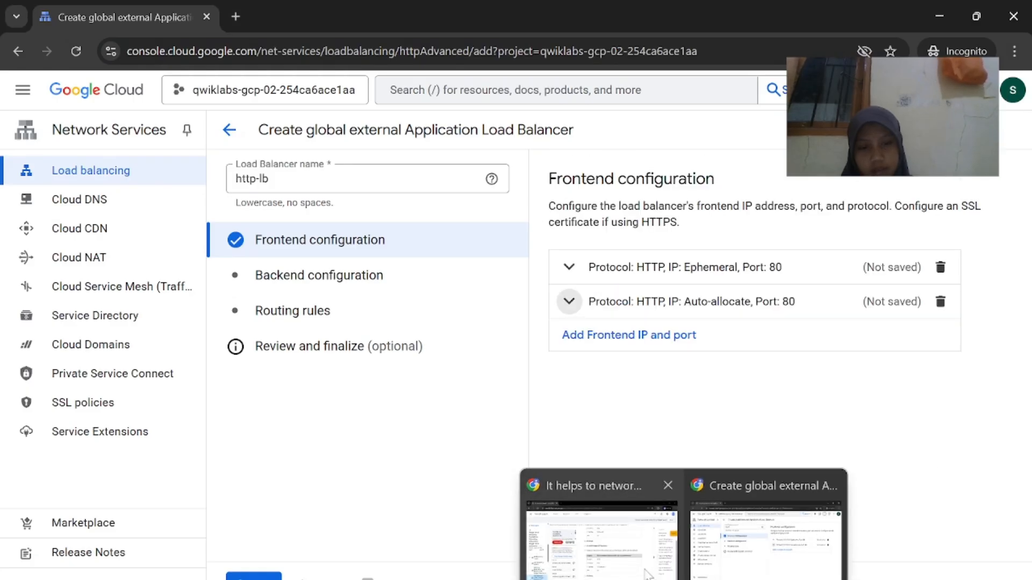
pyautogui.click(637, 508)
pyautogui.scroll(-3, 638, 508)
pyautogui.scroll(-2, 657, 527)
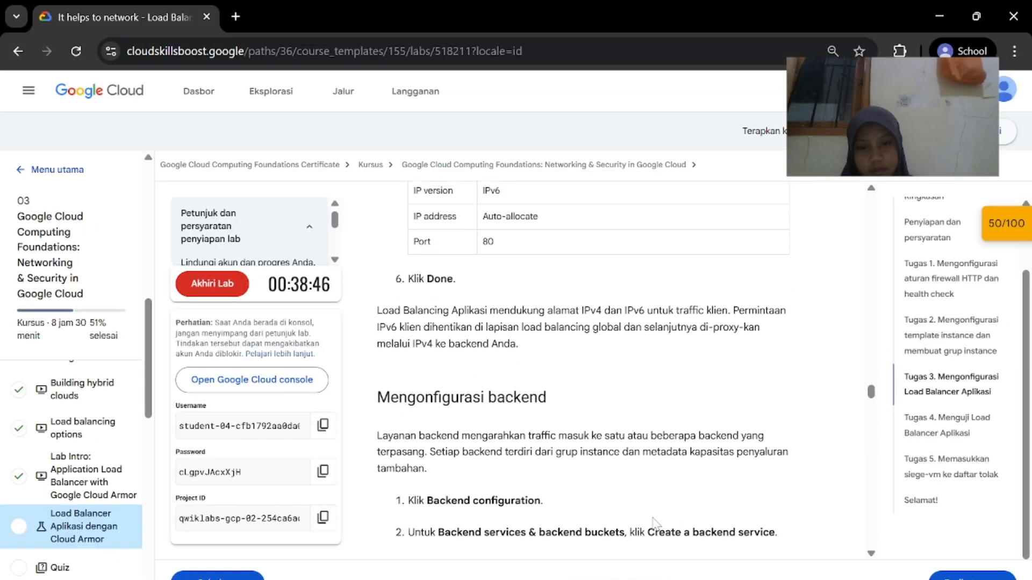
pyautogui.moveTo(683, 579)
pyautogui.click(735, 547)
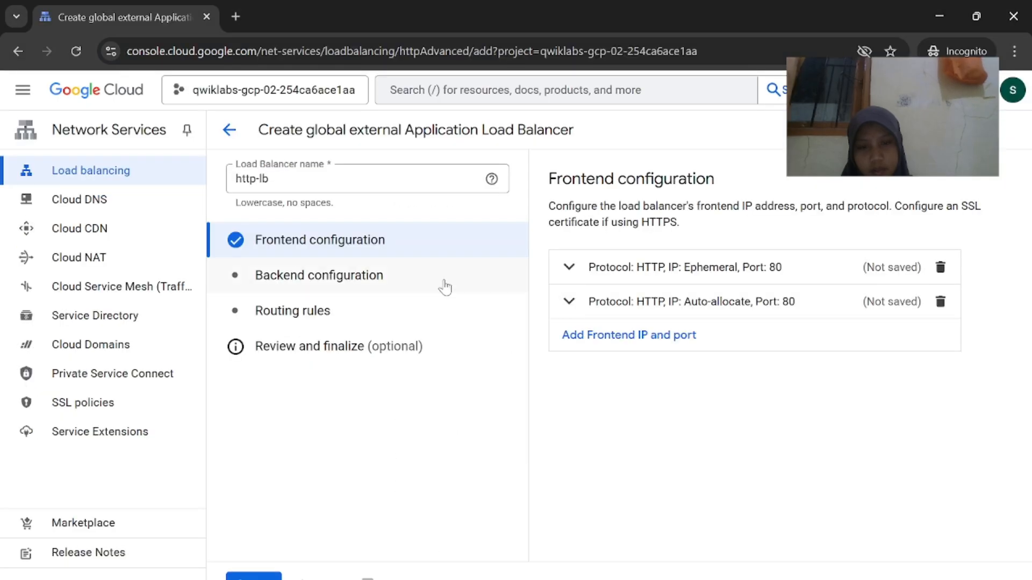
pyautogui.click(445, 285)
# Open the backend services list under Backend configuration
pyautogui.click(633, 545)
pyautogui.scroll(-1, 634, 545)
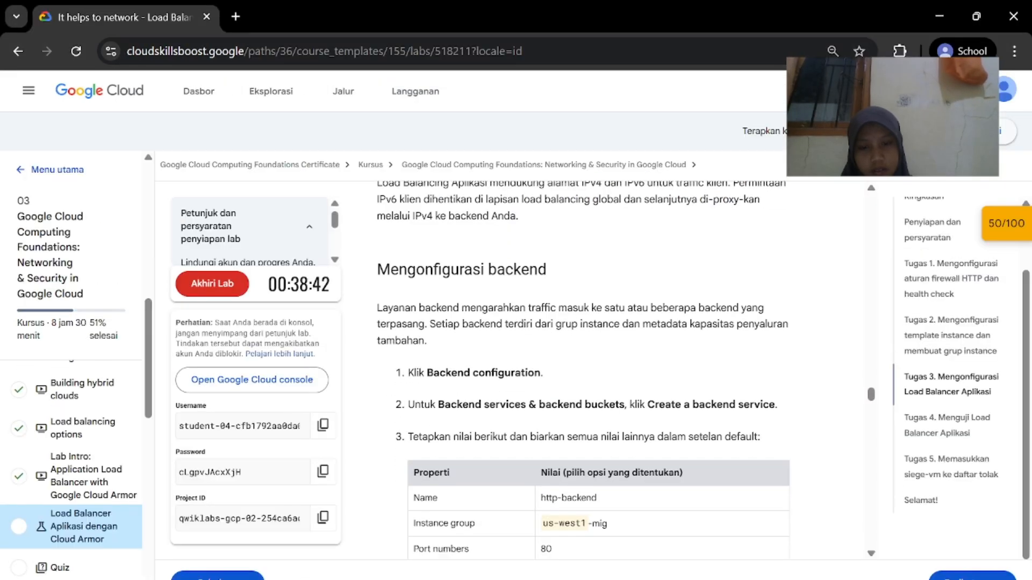
pyautogui.click(735, 546)
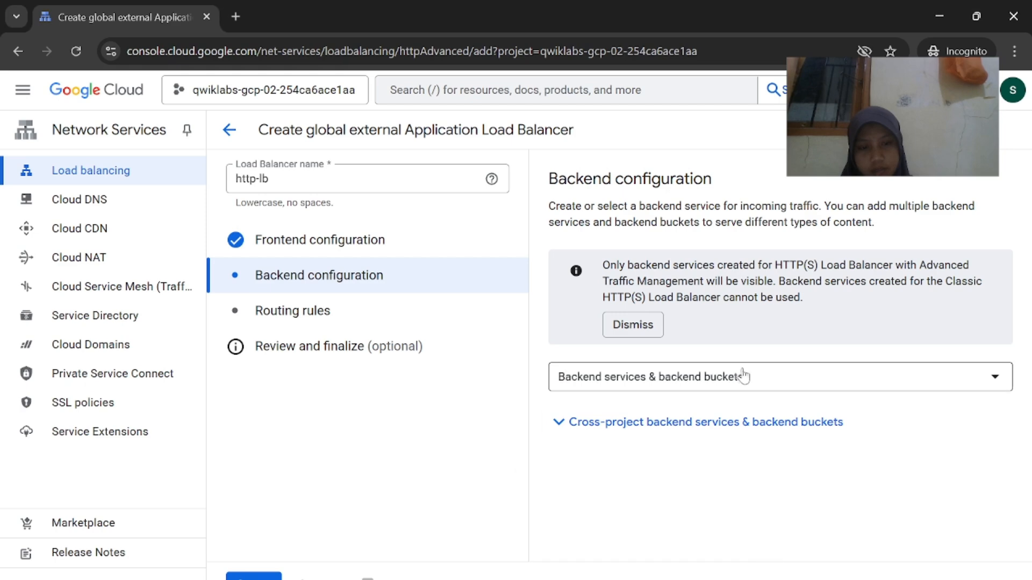
pyautogui.click(745, 375)
pyautogui.click(748, 368)
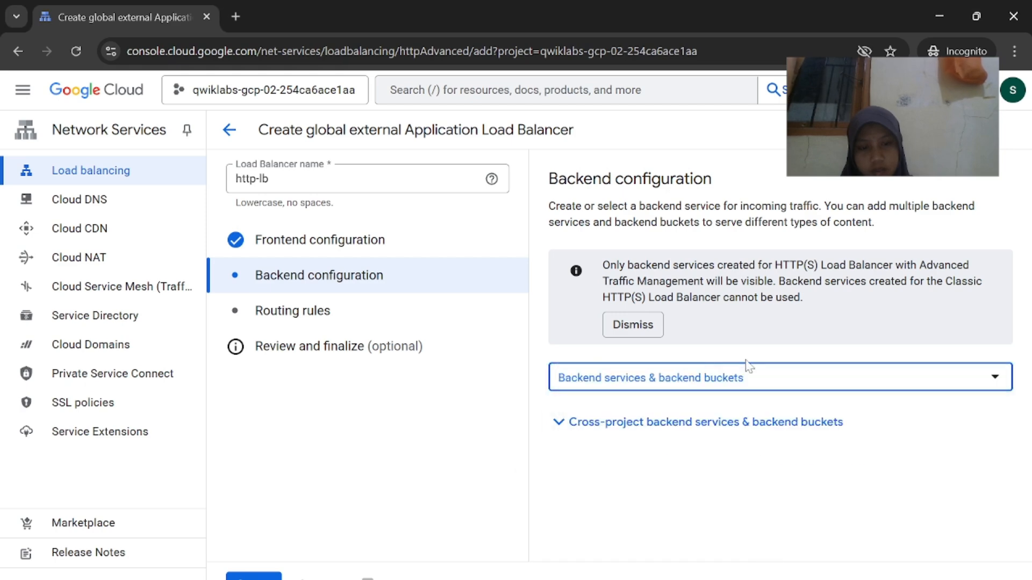
pyautogui.click(722, 423)
pyautogui.scroll(-1, 727, 447)
pyautogui.scroll(1, 740, 366)
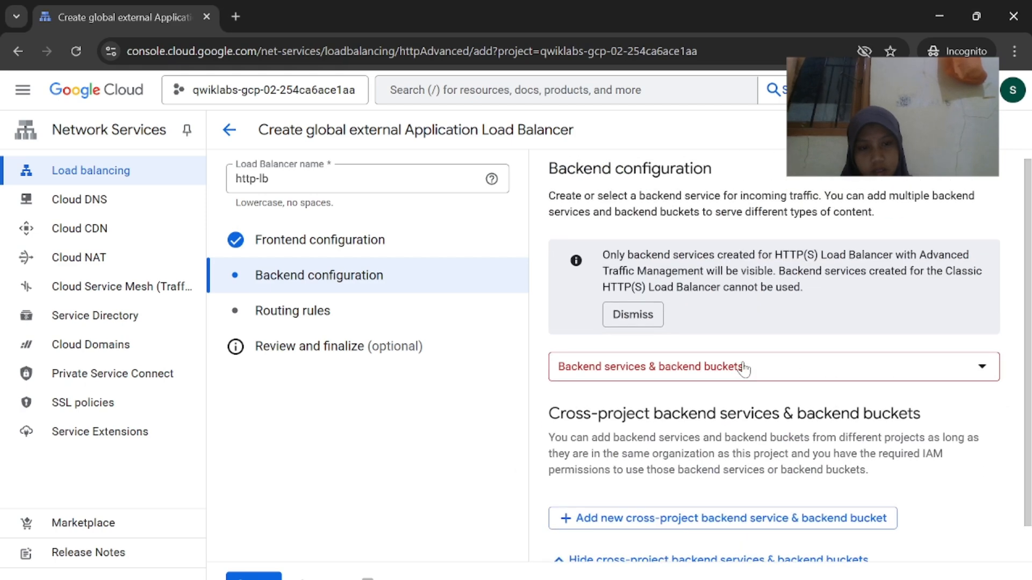
pyautogui.click(745, 367)
# Choose Create a backend service to open the new backend service form
pyautogui.moveTo(689, 578)
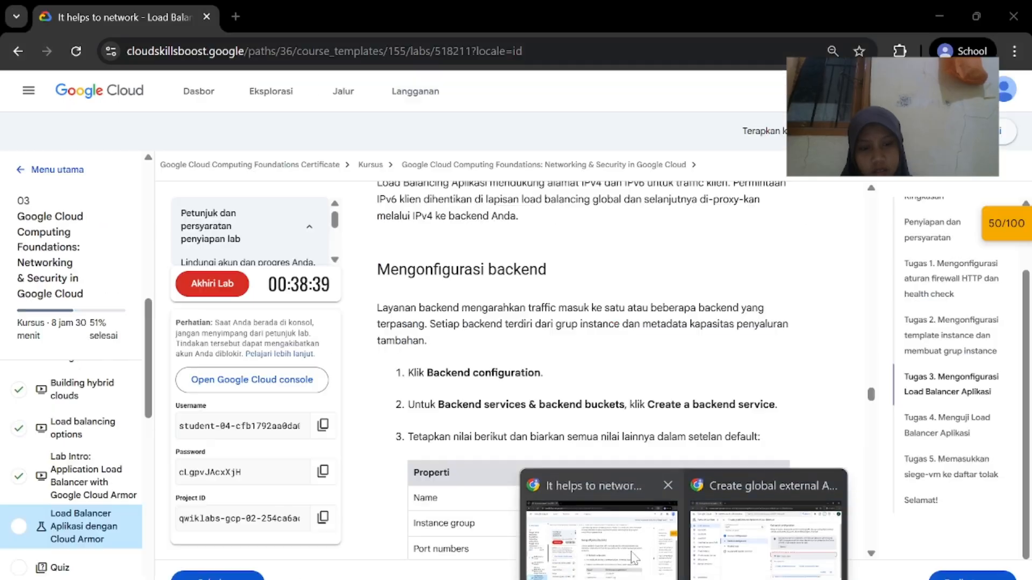
pyautogui.click(630, 552)
pyautogui.moveTo(738, 573)
pyautogui.click(741, 505)
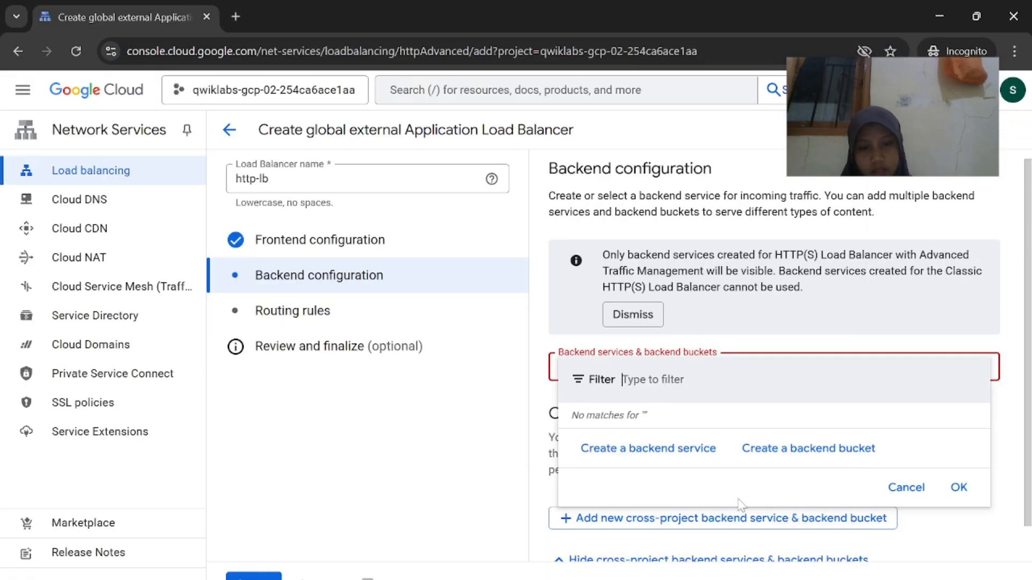
pyautogui.click(691, 449)
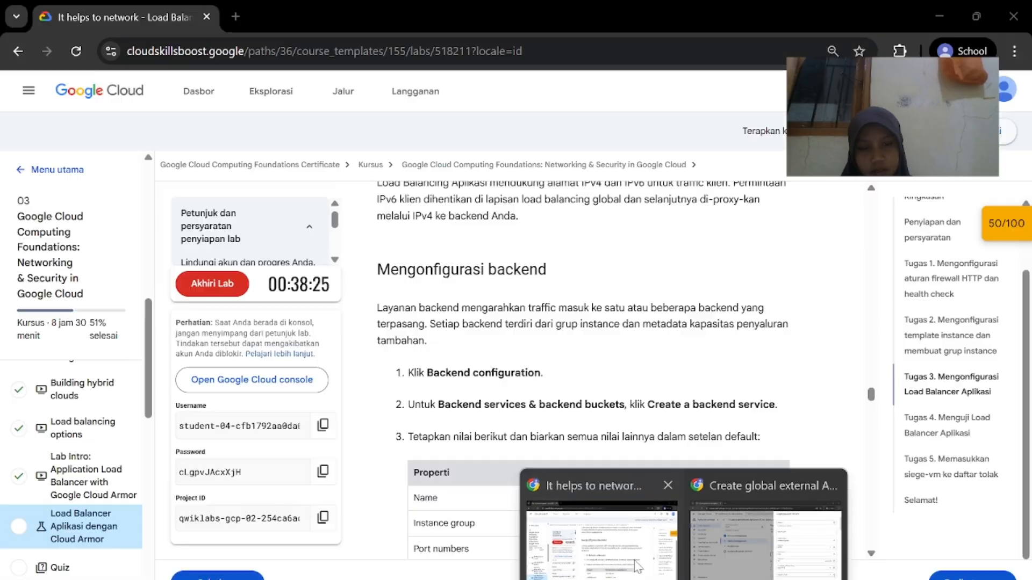
pyautogui.click(621, 506)
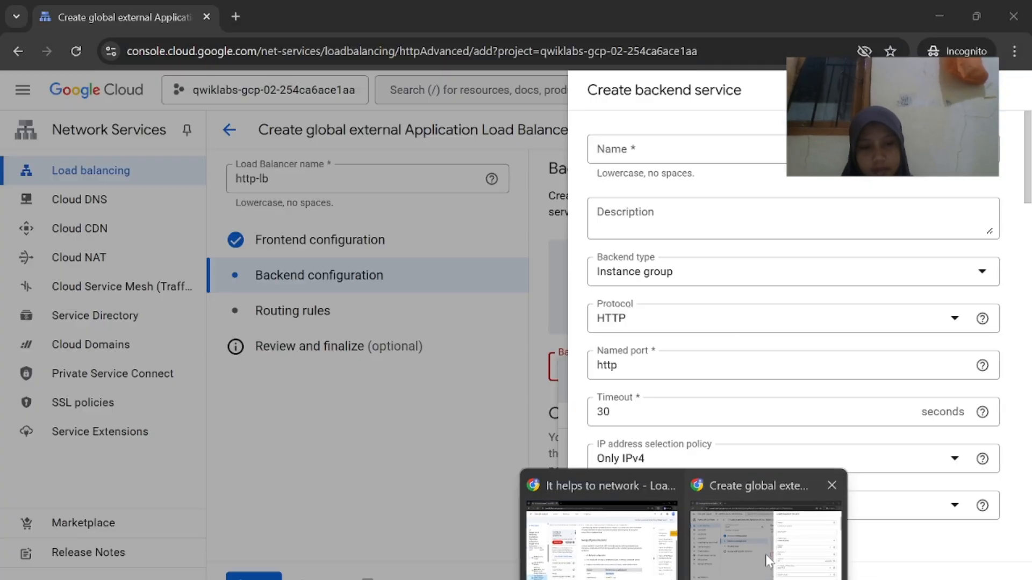
pyautogui.click(740, 504)
# Name the backend service http-backend and keep Instance group as the backend type
pyautogui.write('http-backend')
pyautogui.rightClick(704, 153)
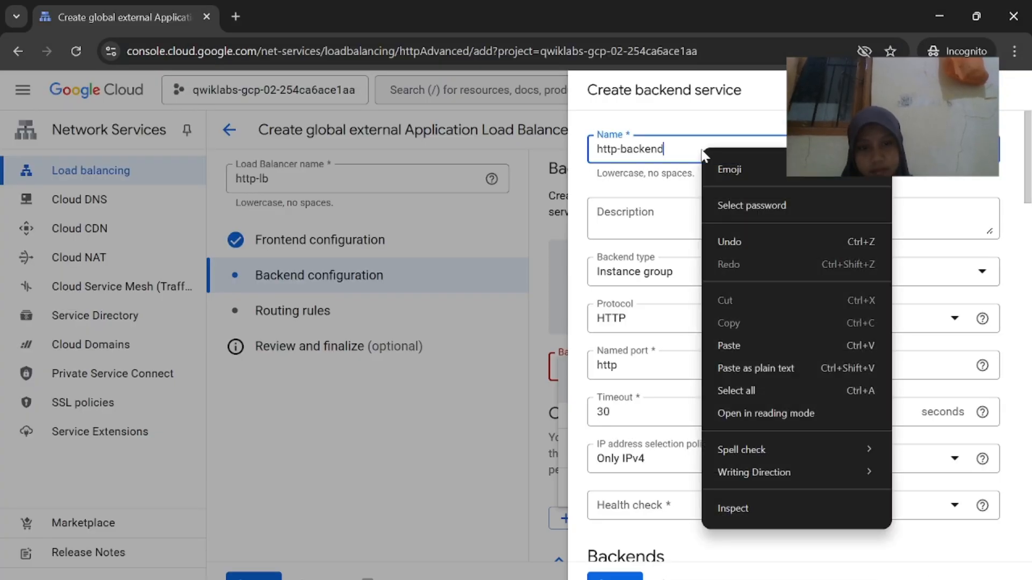
pyautogui.click(607, 516)
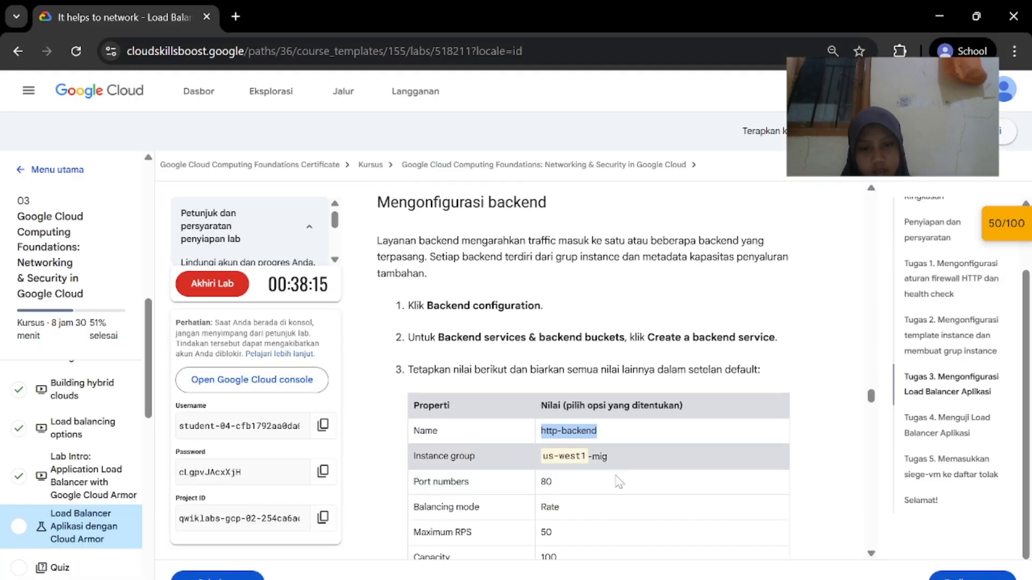
pyautogui.click(764, 516)
pyautogui.click(779, 276)
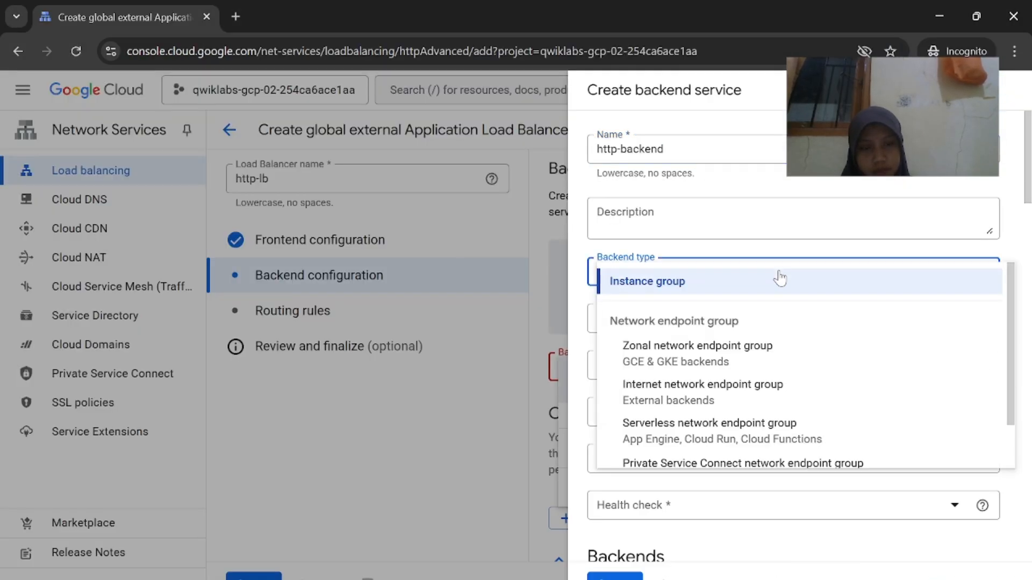
pyautogui.click(778, 280)
pyautogui.scroll(-2, 760, 398)
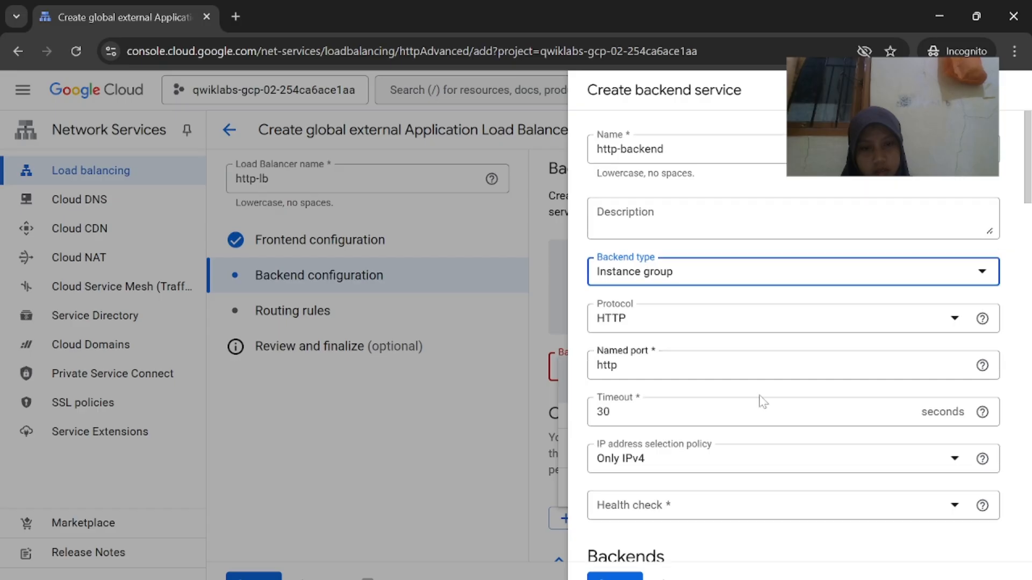
pyautogui.moveTo(651, 575)
pyautogui.click(594, 518)
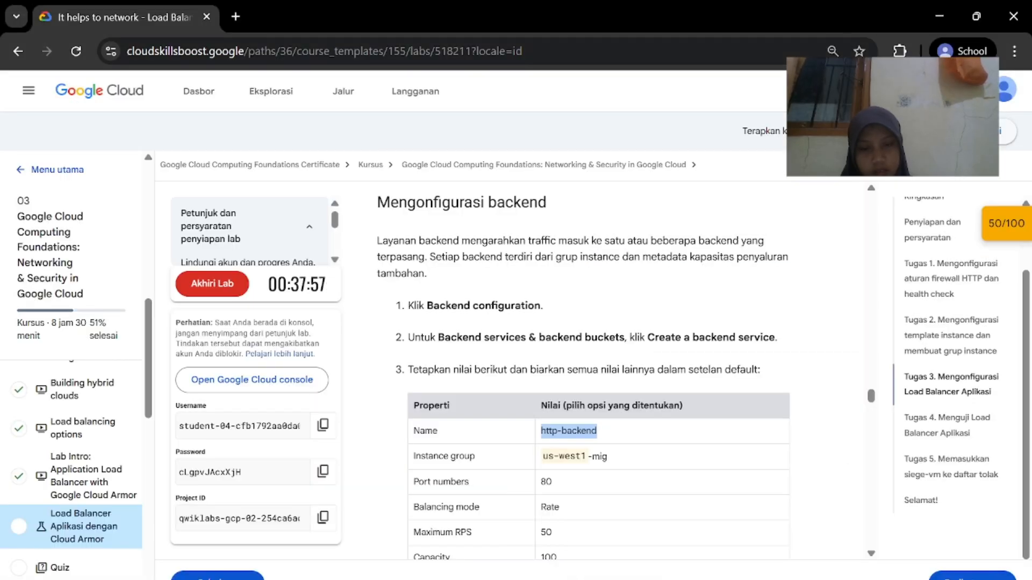
pyautogui.click(766, 546)
pyautogui.scroll(1, 765, 348)
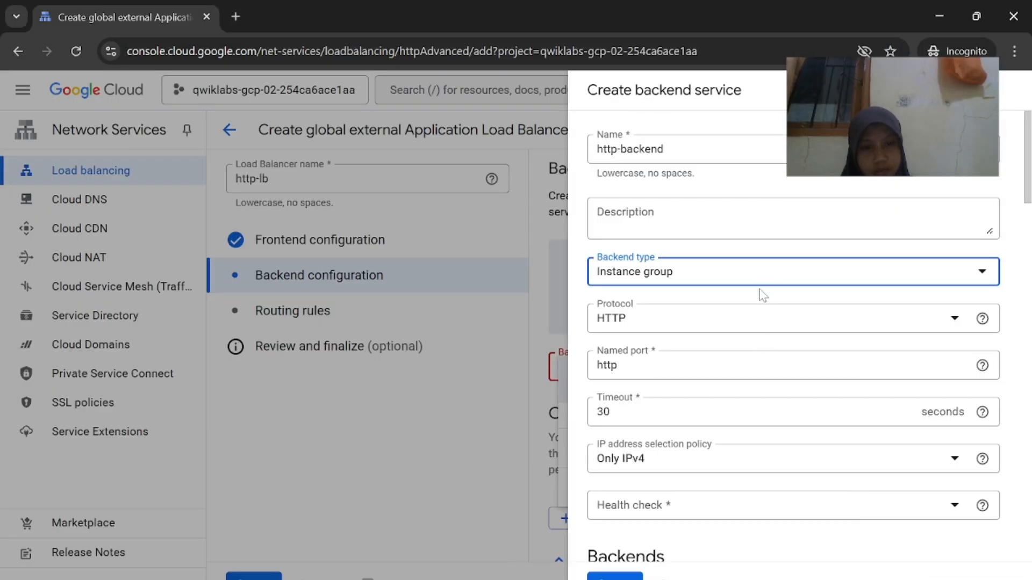
pyautogui.click(774, 276)
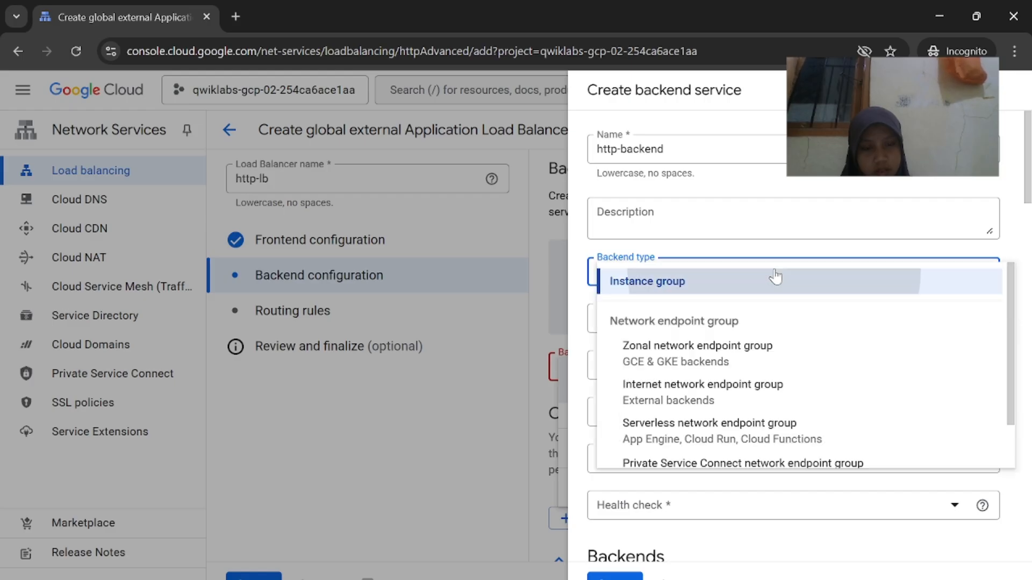
pyautogui.click(774, 277)
# Select us-west1-mig as the new backend's instance group
pyautogui.scroll(-3, 769, 422)
pyautogui.moveTo(667, 576)
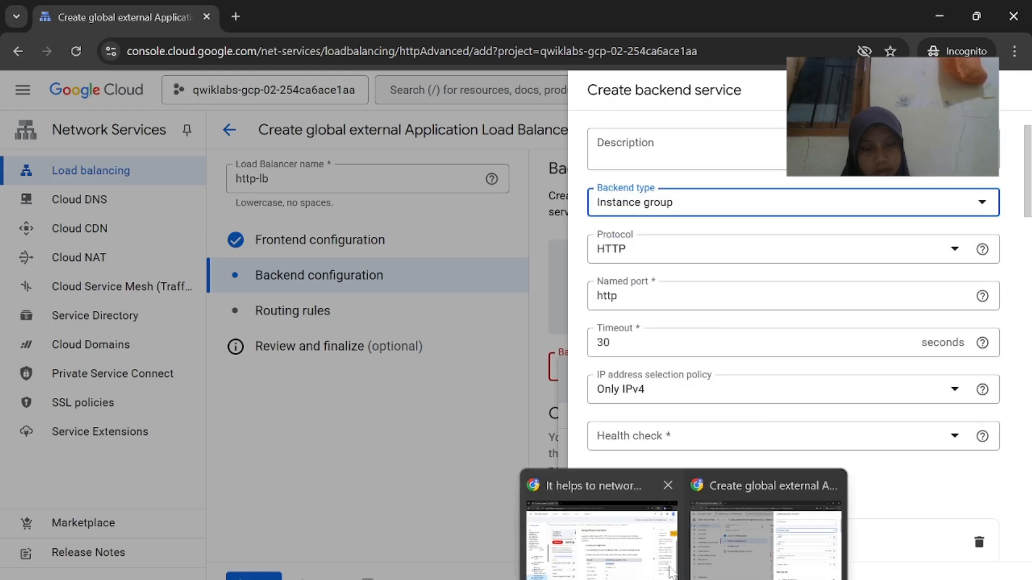
pyautogui.click(669, 530)
pyautogui.scroll(-1, 667, 522)
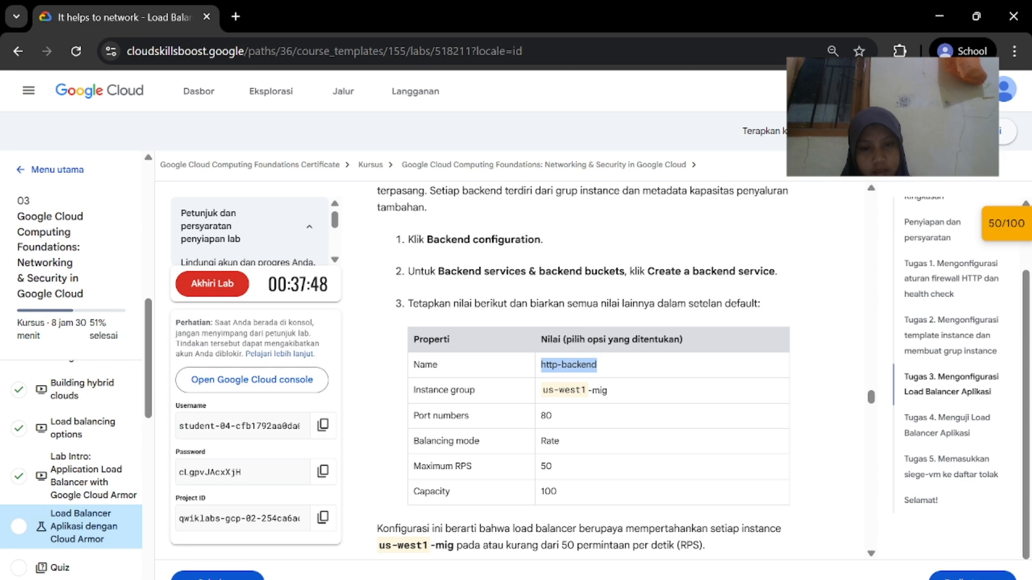
pyautogui.click(729, 574)
pyautogui.scroll(-5, 732, 494)
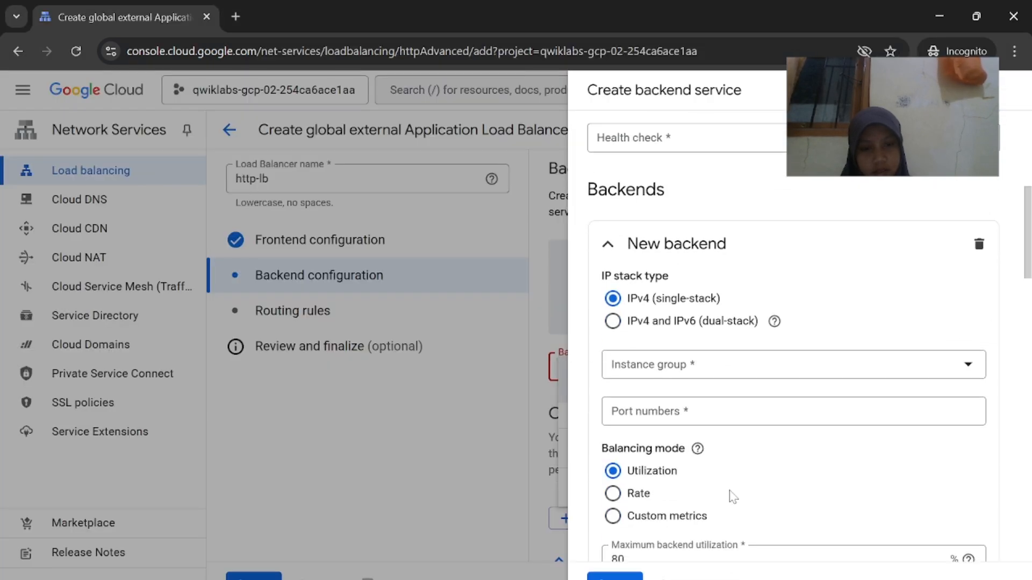
pyautogui.scroll(-1, 732, 495)
pyautogui.scroll(-15, 731, 497)
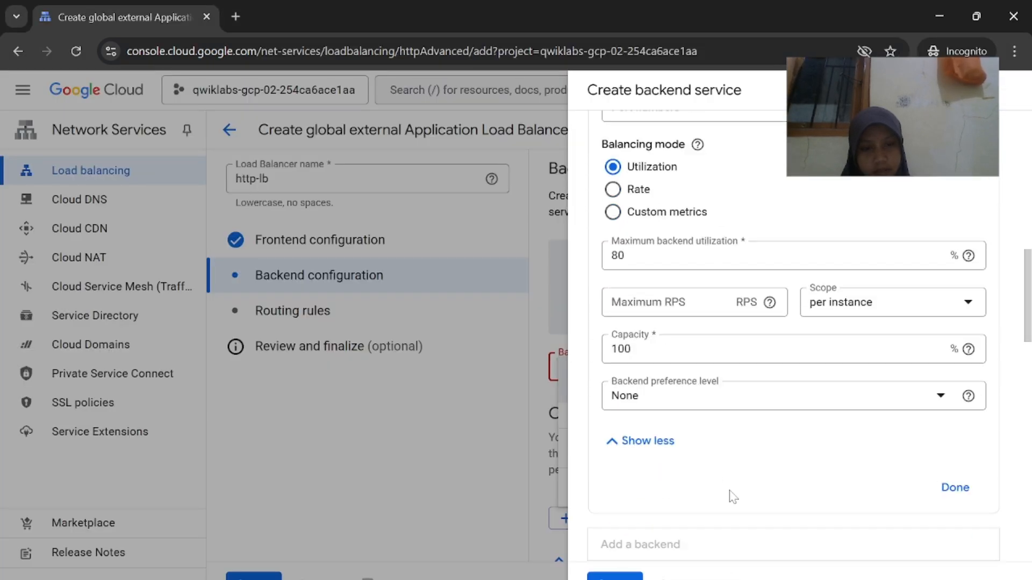
pyautogui.scroll(-9, 733, 496)
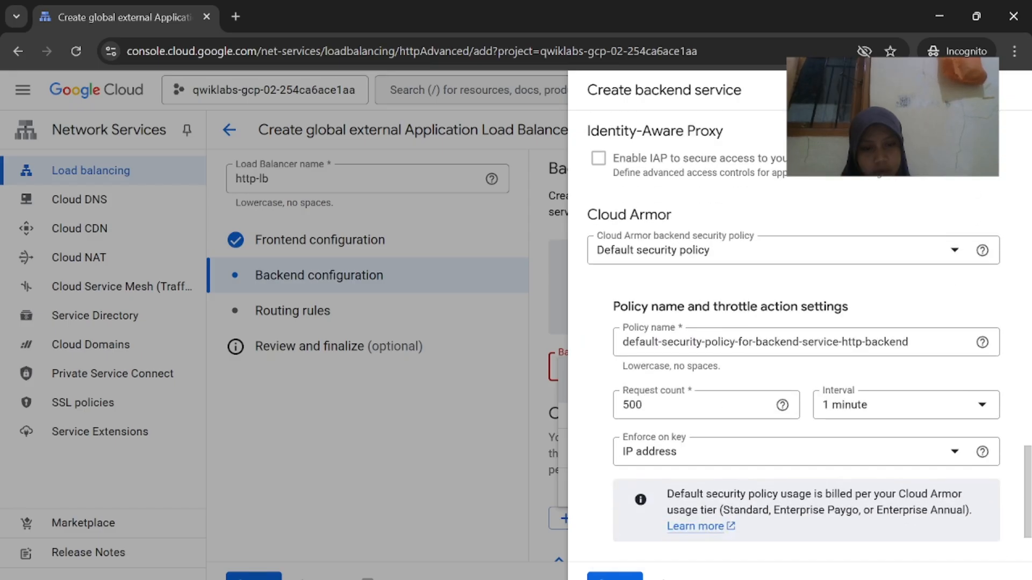
pyautogui.scroll(20, 732, 495)
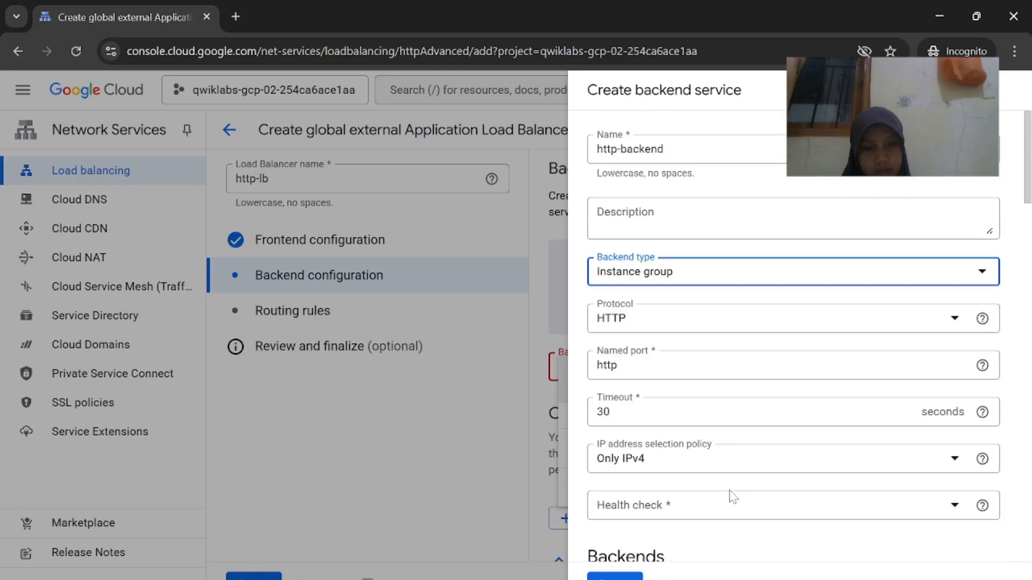
pyautogui.scroll(-10, 753, 473)
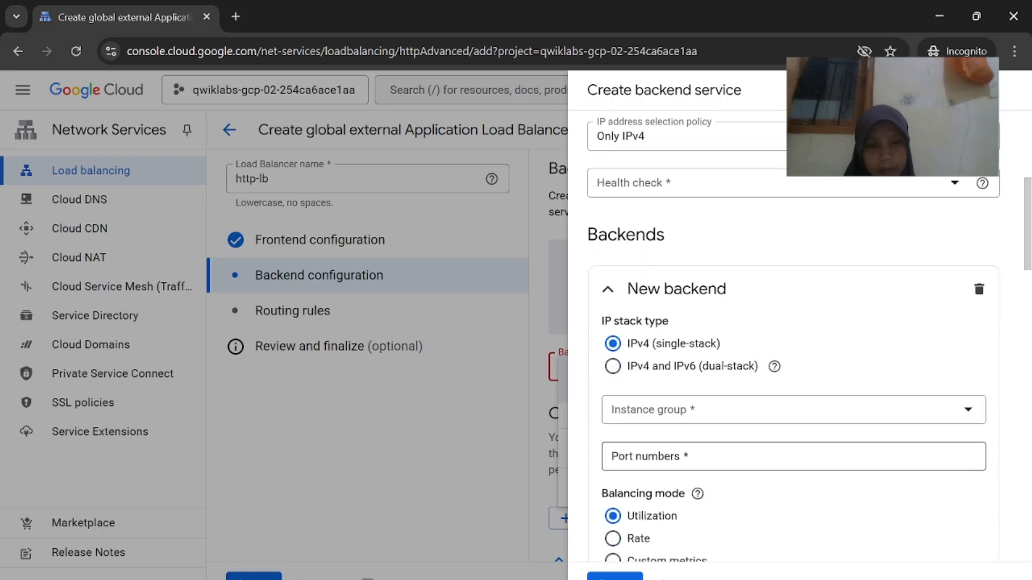
pyautogui.click(734, 215)
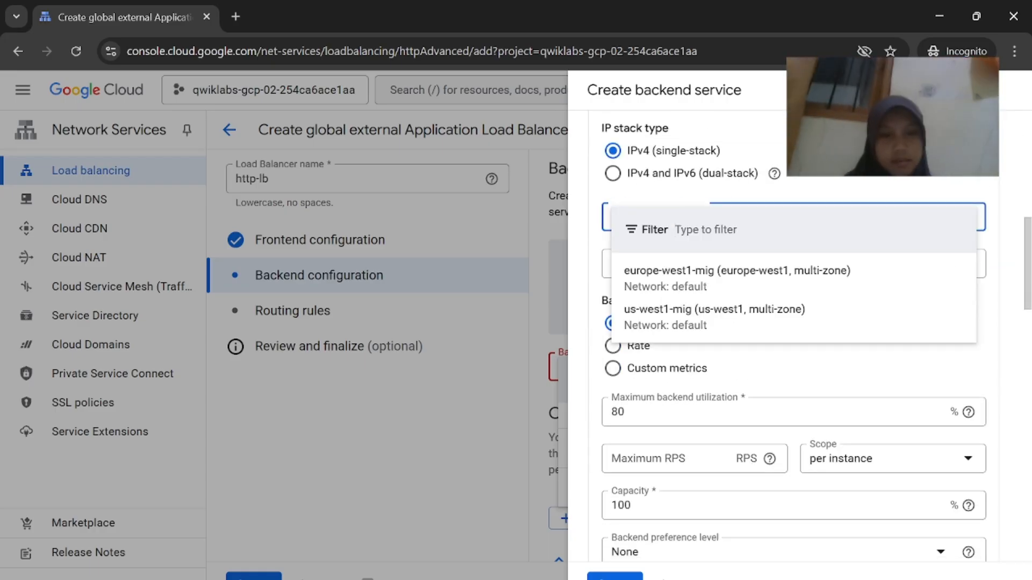
pyautogui.click(720, 312)
# Compare the form with the lab instructions and attempt to finish the us-west1-mig backend
pyautogui.hotkey('alt', 'Tab')
pyautogui.scroll(-5, 583, 371)
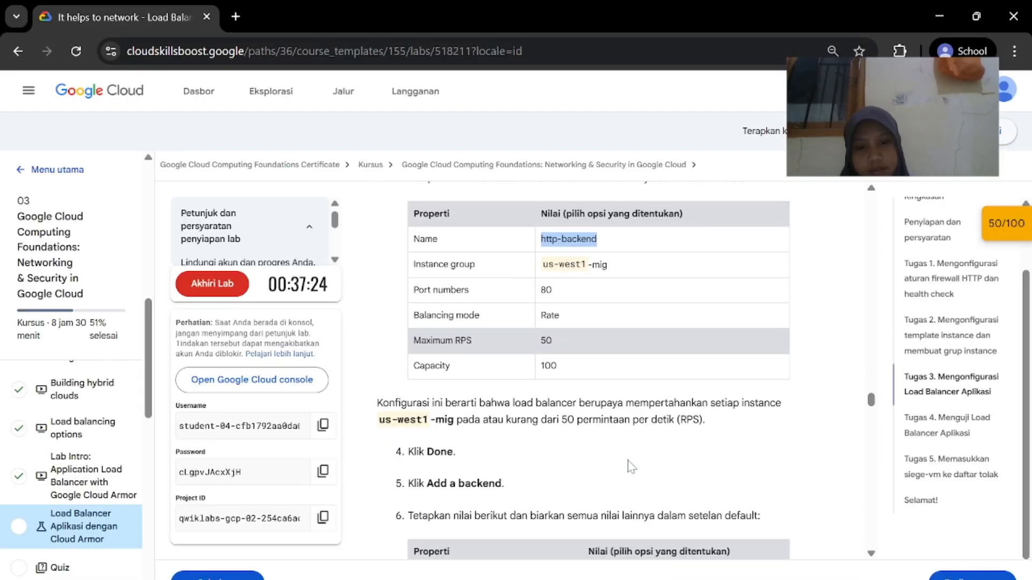
pyautogui.click(757, 571)
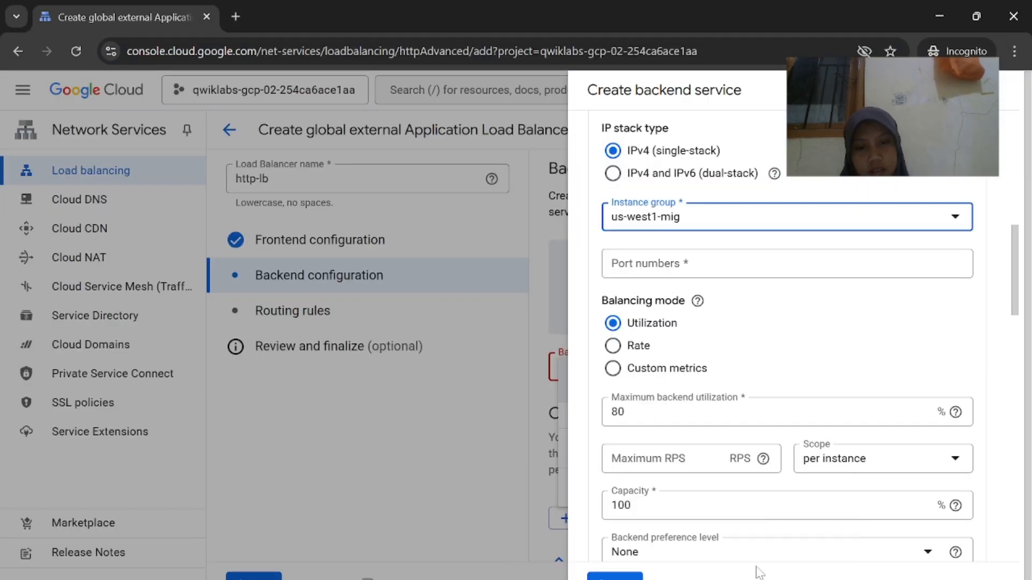
pyautogui.scroll(-5, 757, 538)
pyautogui.scroll(2, 893, 428)
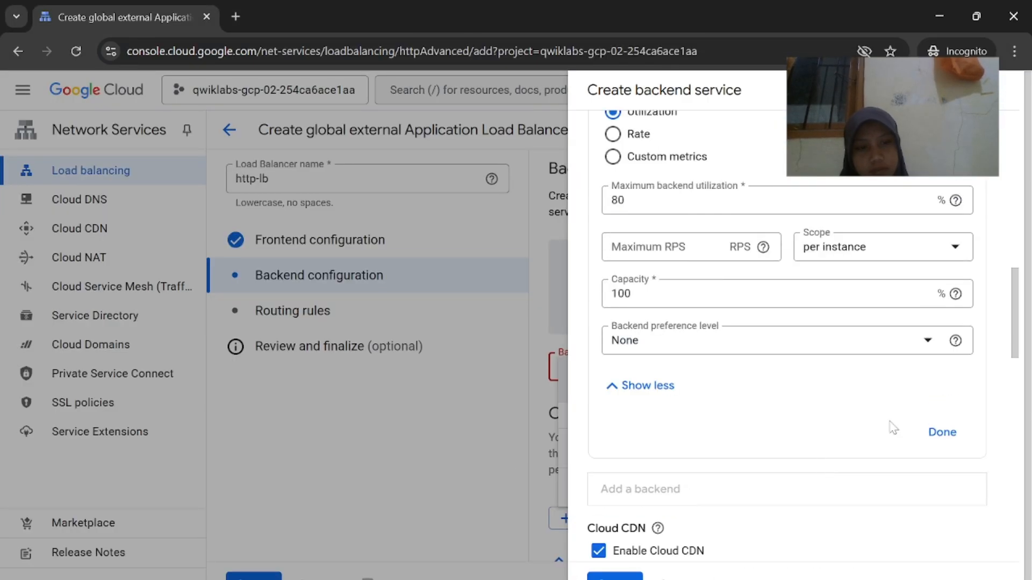
pyautogui.click(936, 438)
pyautogui.scroll(-4, 805, 477)
pyautogui.click(618, 553)
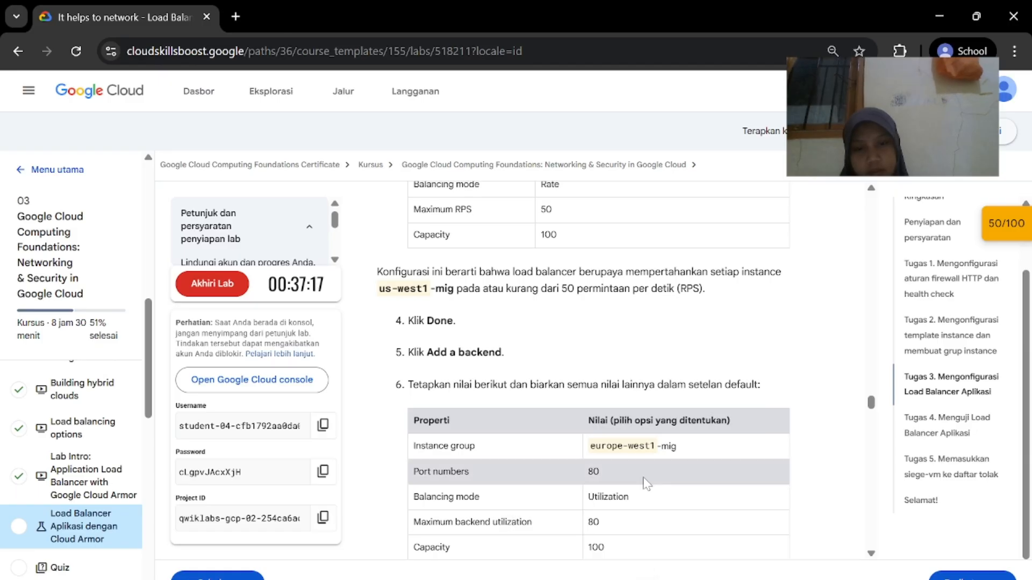
pyautogui.scroll(3, 646, 483)
# Set the us-west1-mig backend's port number to 80
pyautogui.doubleClick(569, 249)
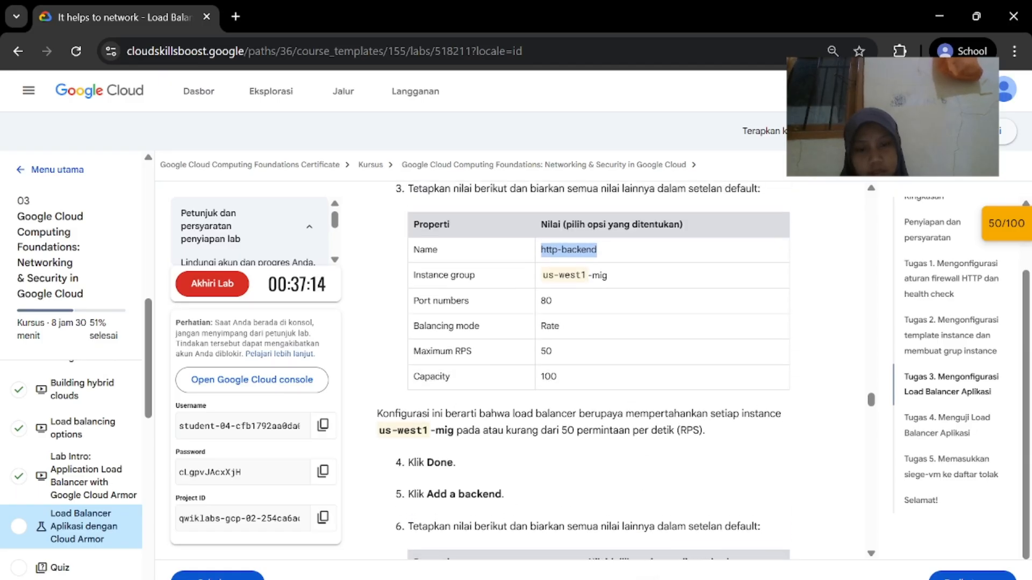
pyautogui.moveTo(648, 577)
pyautogui.click(892, 554)
pyautogui.scroll(2, 781, 401)
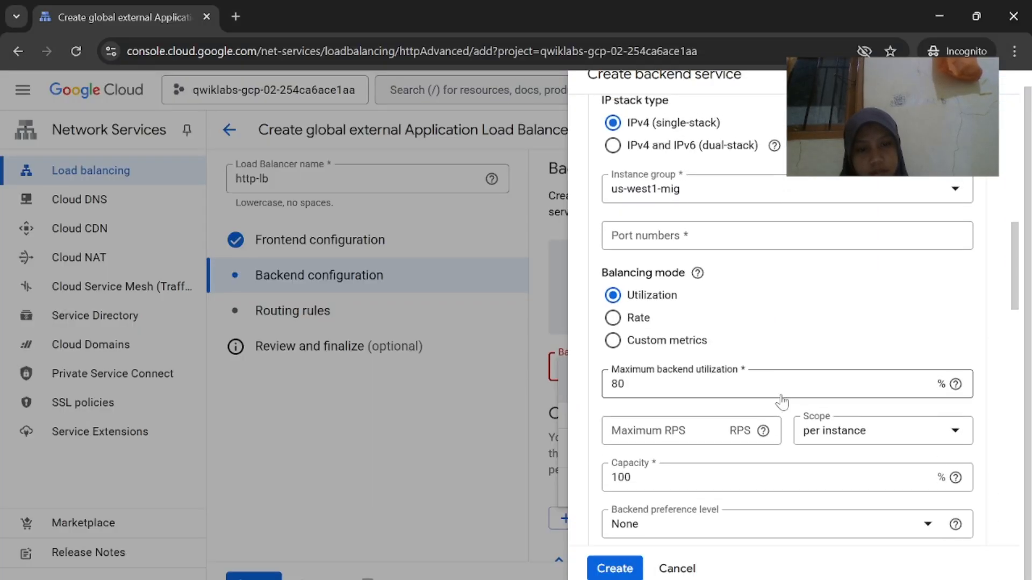
pyautogui.scroll(2, 781, 402)
pyautogui.scroll(-1, 784, 401)
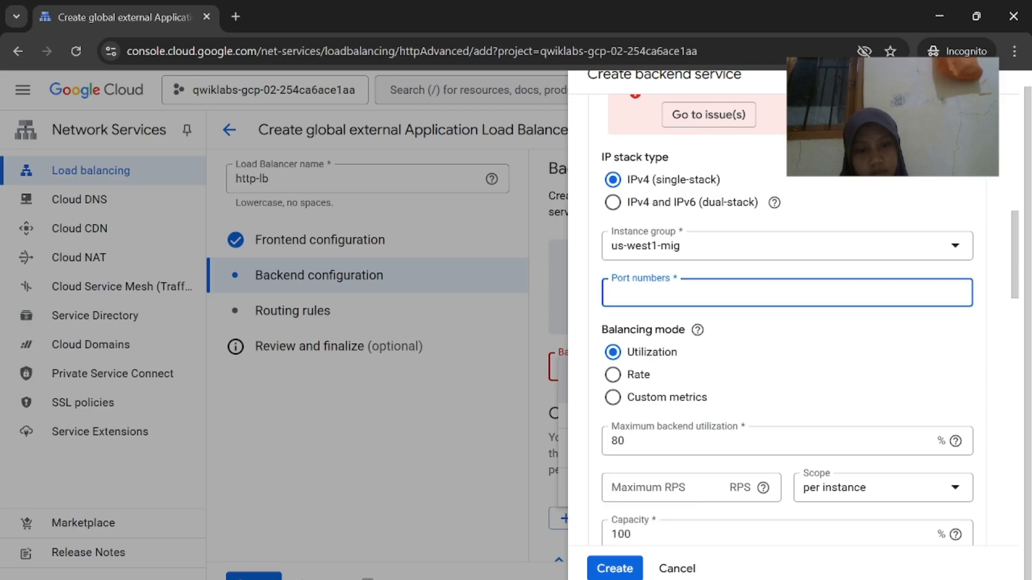
pyautogui.moveTo(684, 578)
pyautogui.click(603, 553)
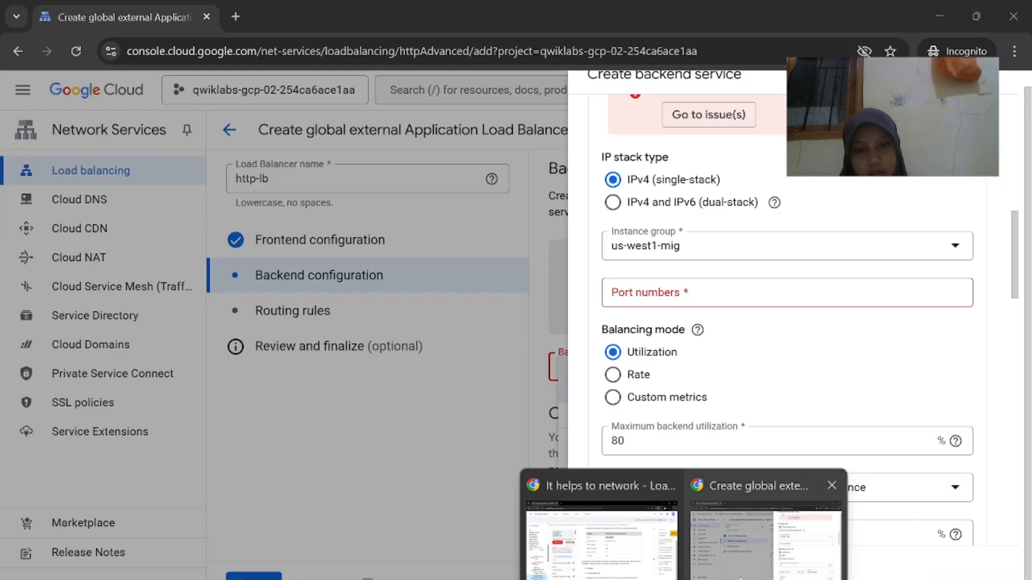
pyautogui.click(740, 579)
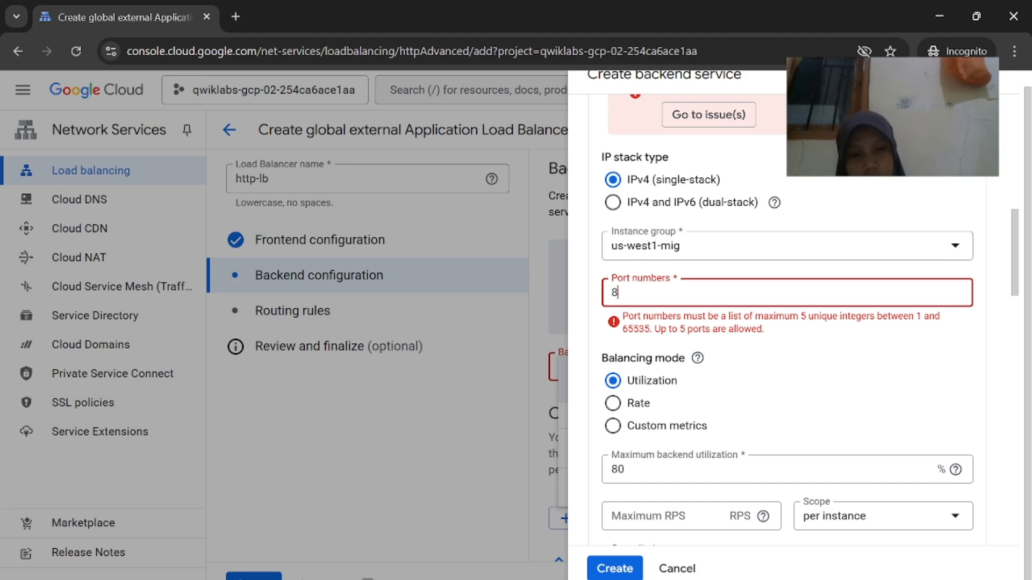
pyautogui.write('0')
# Set balancing mode to Rate with maximum RPS 50 and finish the us-west1-mig backend
pyautogui.hotkey('alt', 'Tab')
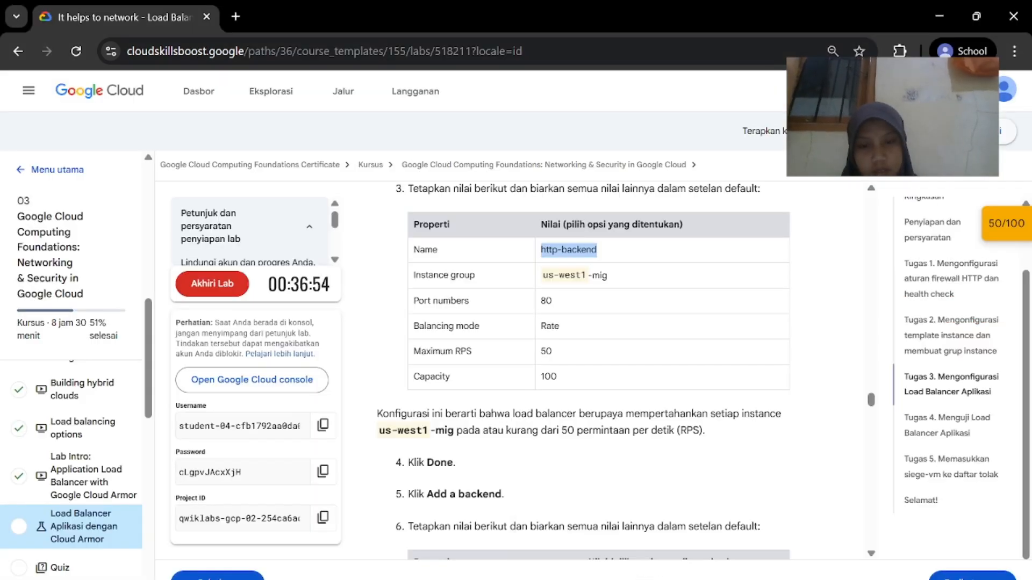
pyautogui.hotkey('alt', 'Tab')
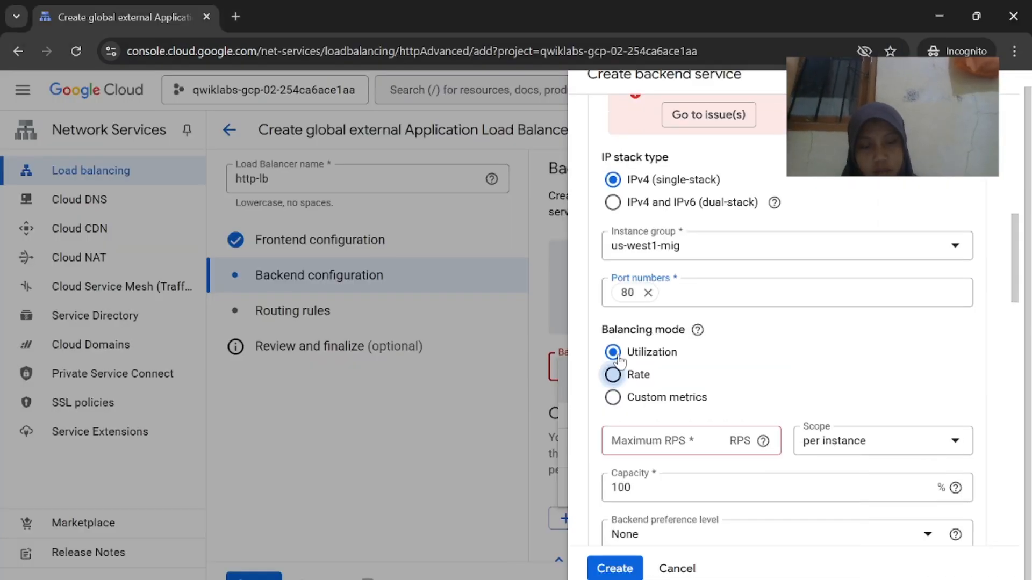
pyautogui.click(613, 374)
pyautogui.hotkey('alt', 'Tab')
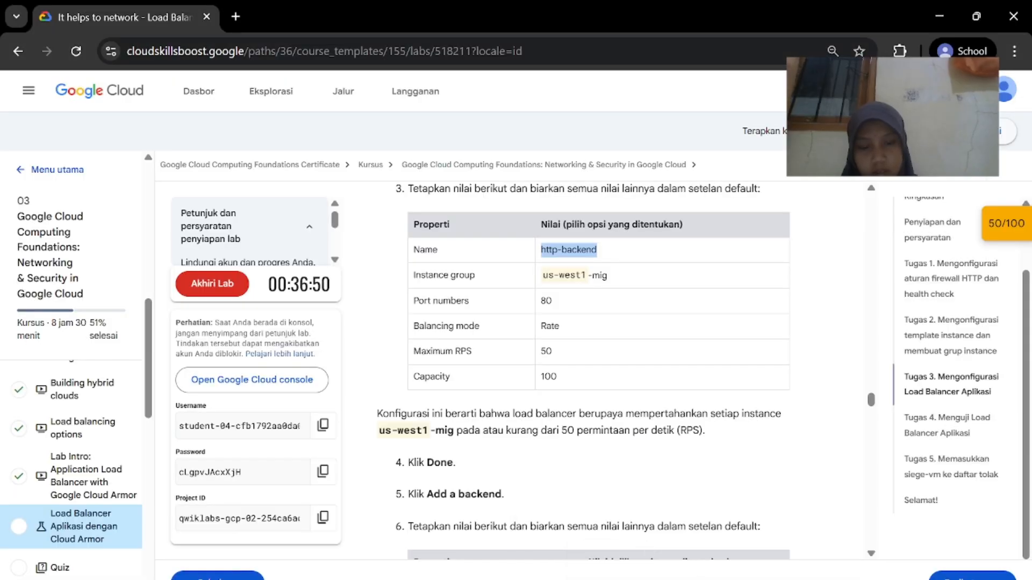
pyautogui.hotkey('alt', 'Tab')
pyautogui.click(687, 442)
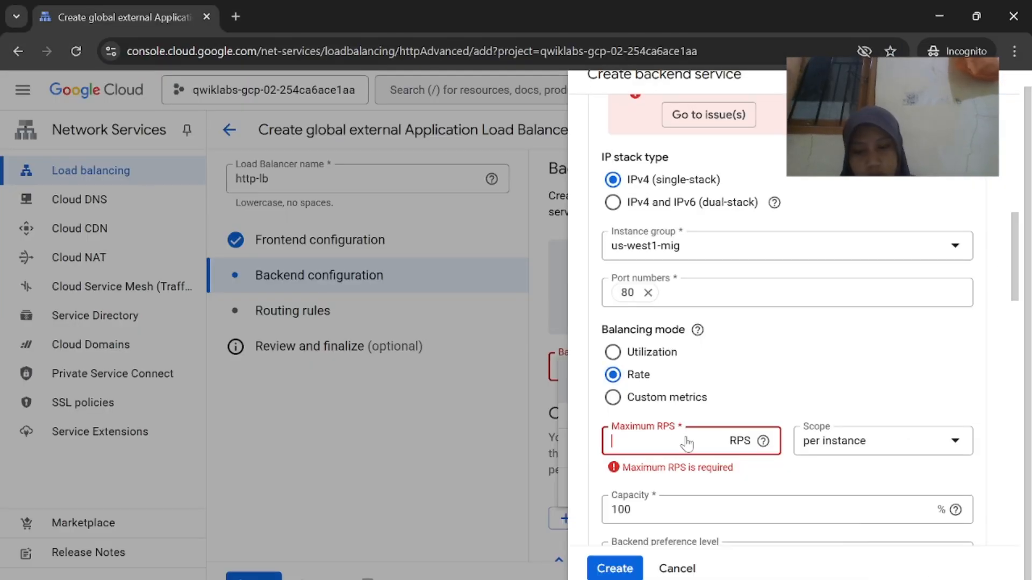
pyautogui.write('50')
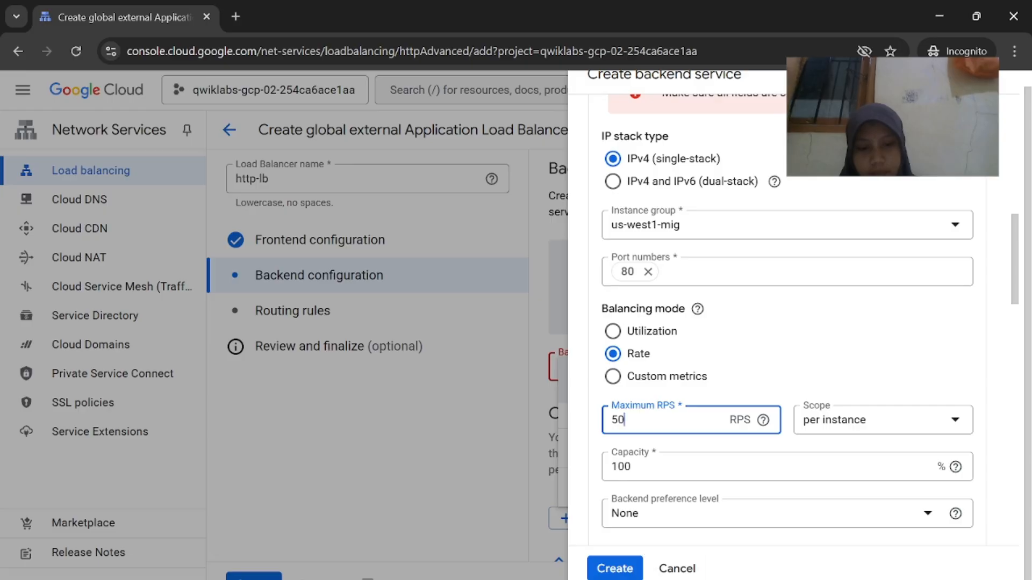
pyautogui.hotkey('alt', 'Tab')
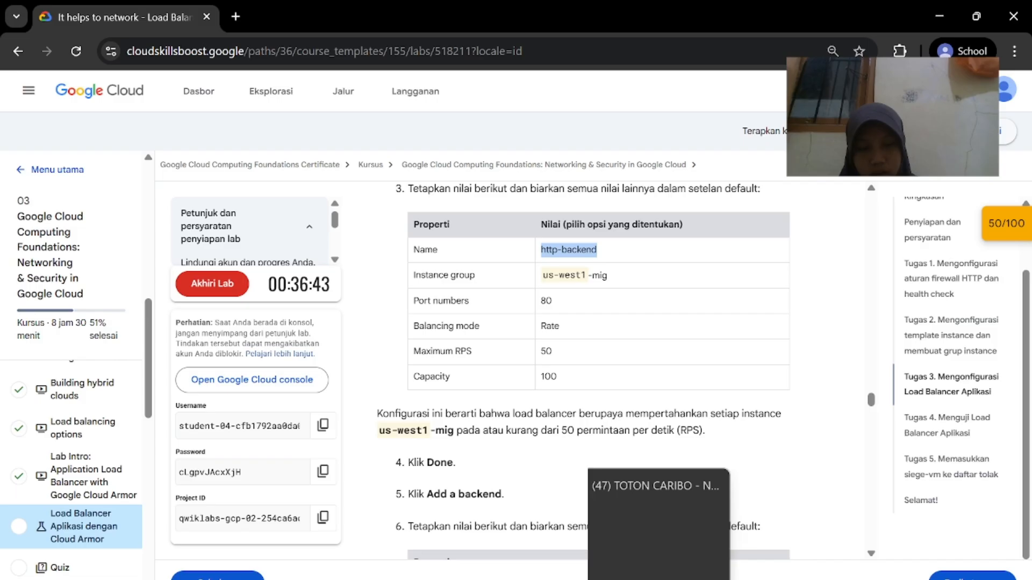
pyautogui.hotkey('alt', 'Tab')
pyautogui.scroll(-7, 787, 322)
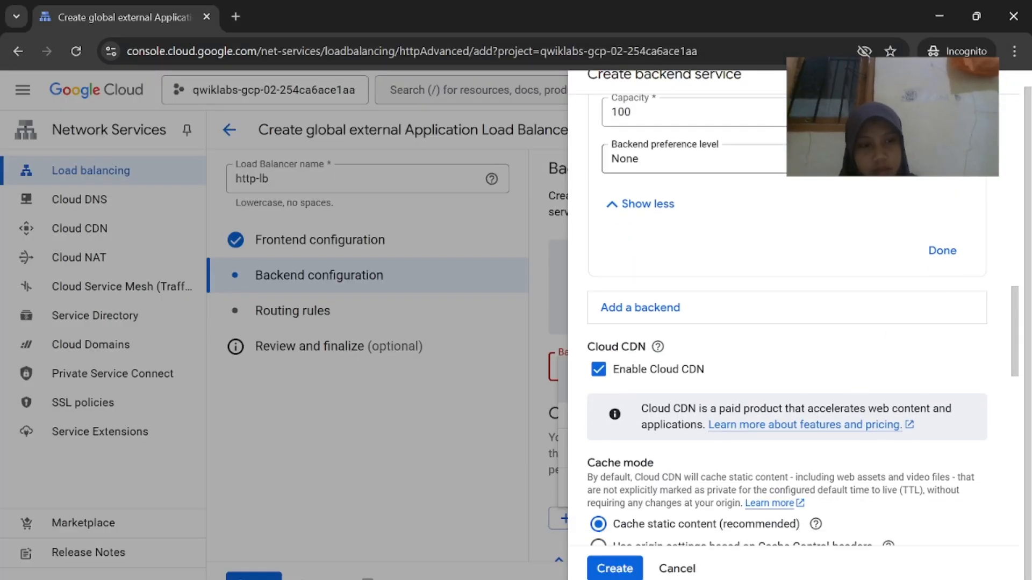
pyautogui.click(943, 252)
# Start a second backend entry in http-backend for europe-west1-mig
pyautogui.scroll(-8, 680, 481)
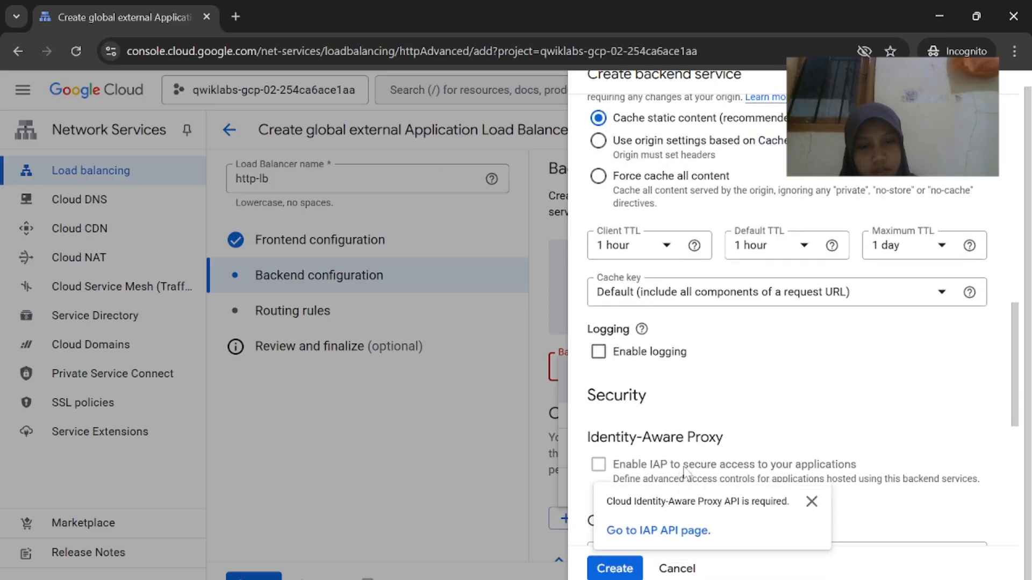
pyautogui.scroll(-8, 795, 385)
pyautogui.moveTo(684, 578)
pyautogui.click(630, 548)
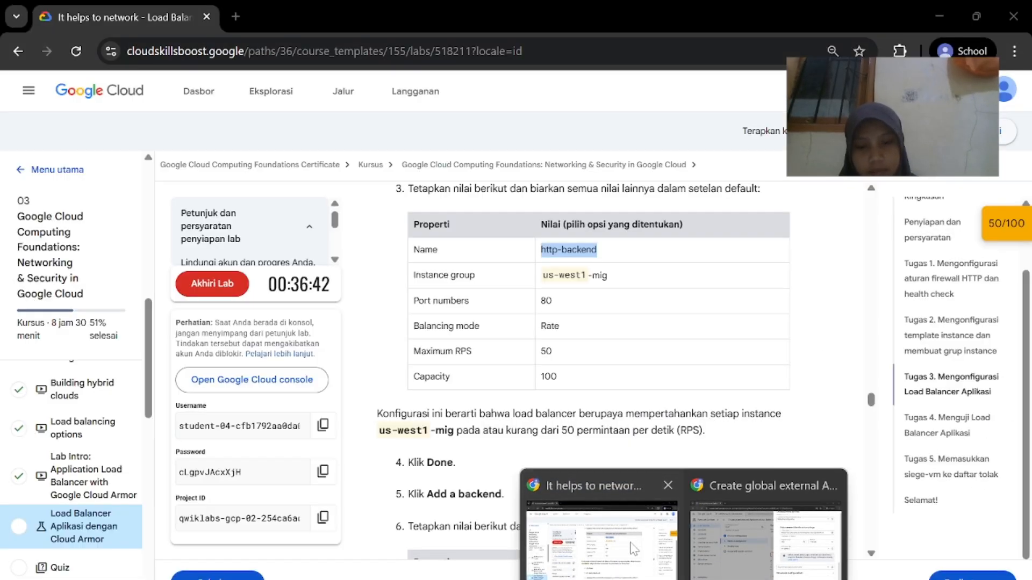
pyautogui.scroll(-2, 630, 484)
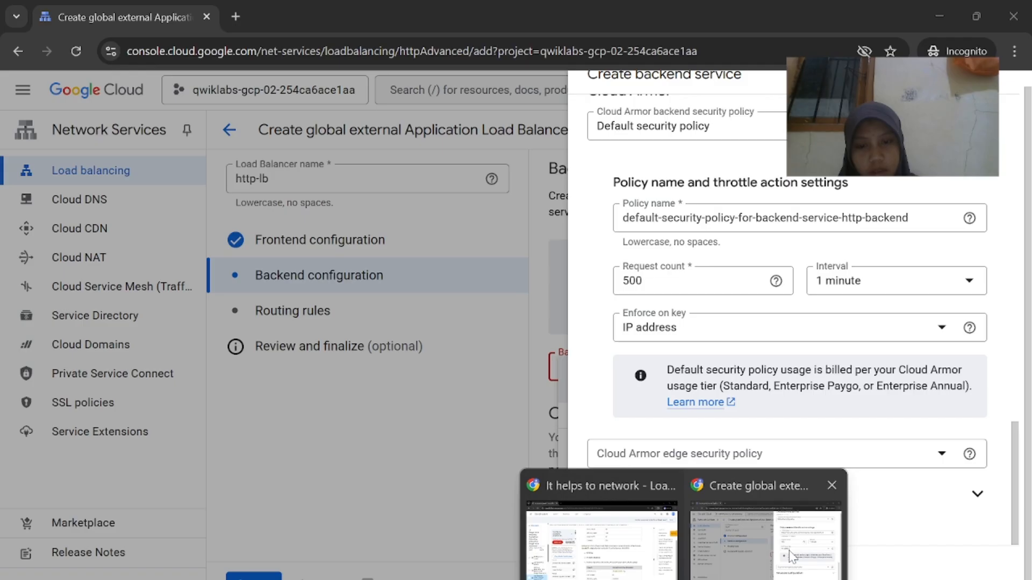
pyautogui.click(790, 554)
pyautogui.scroll(10, 818, 364)
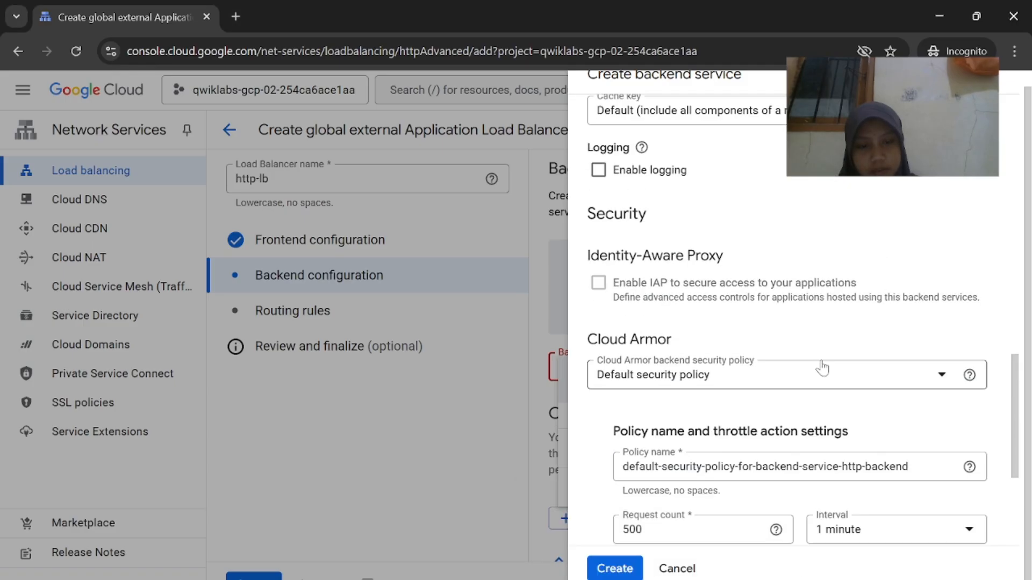
pyautogui.scroll(-1, 753, 363)
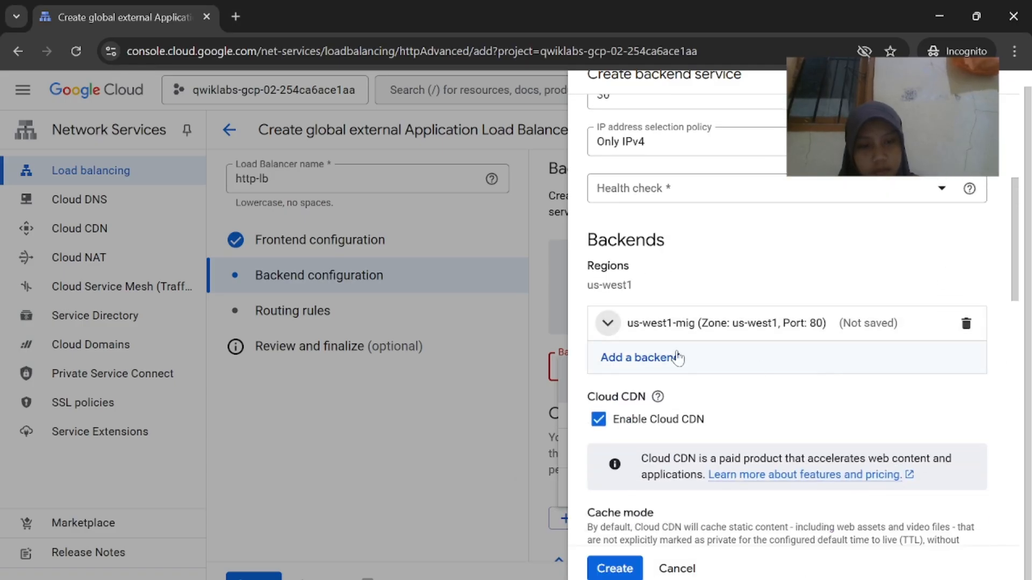
pyautogui.click(675, 357)
pyautogui.scroll(-9, 719, 431)
pyautogui.scroll(-1, 722, 435)
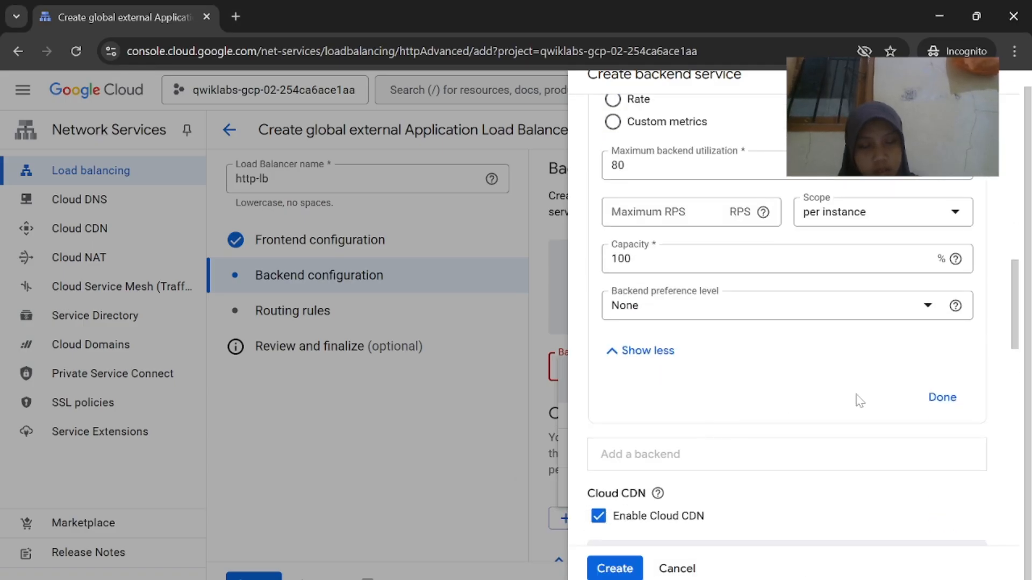
pyautogui.scroll(3, 856, 410)
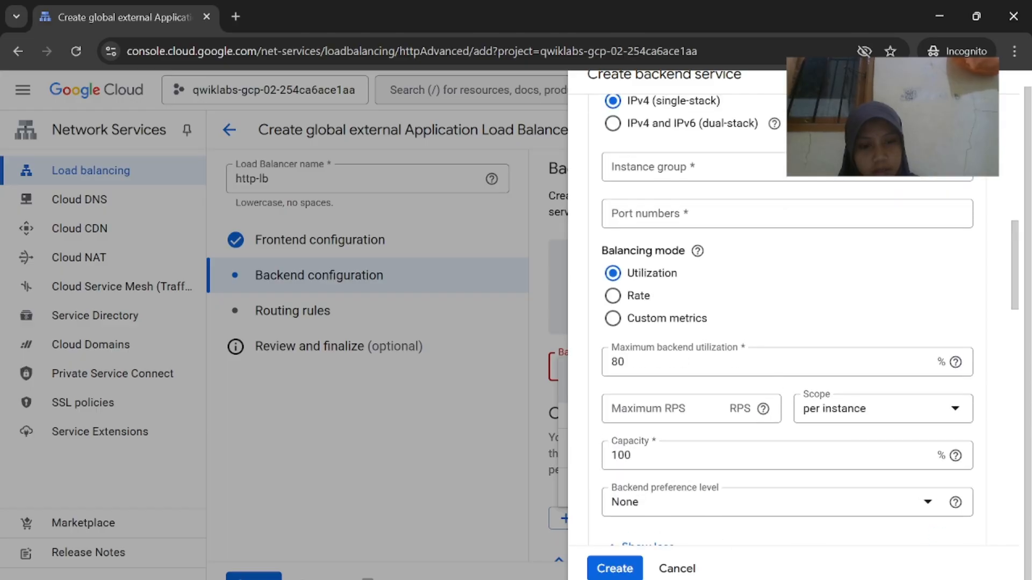
# Pick europe-west1-mig as the new backend's instance group
pyautogui.moveTo(683, 578)
pyautogui.click(643, 540)
pyautogui.scroll(-1, 662, 450)
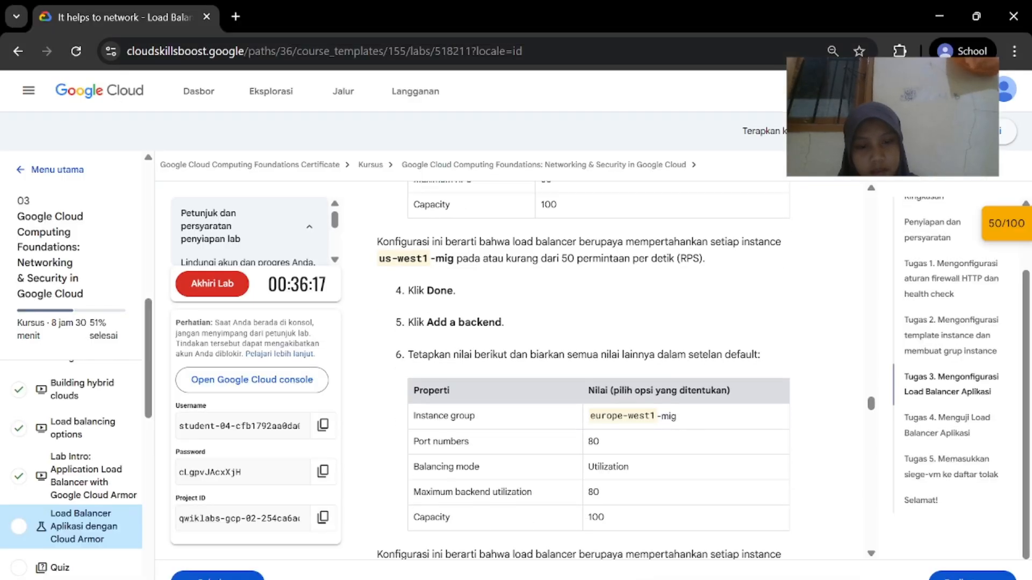
pyautogui.click(747, 545)
pyautogui.scroll(3, 765, 204)
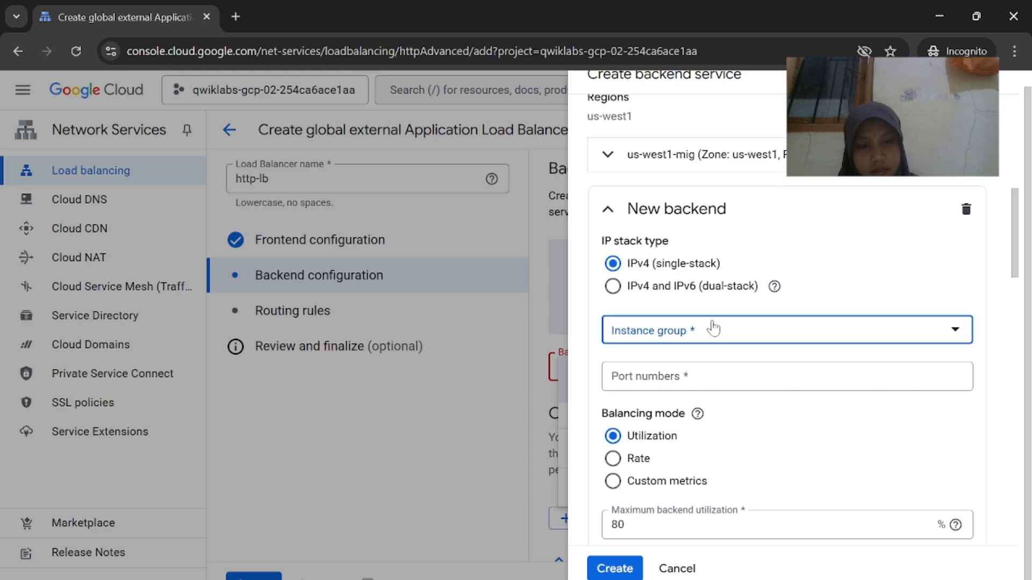
pyautogui.click(714, 328)
pyautogui.click(736, 384)
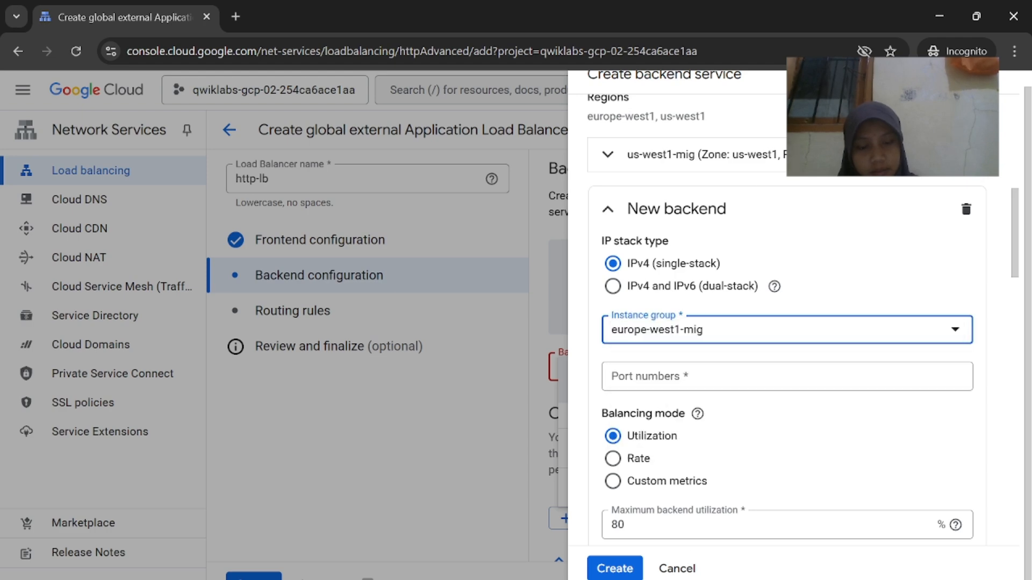
# Set the europe-west1-mig backend's port to 80 and finish editing that backend
pyautogui.moveTo(683, 579)
pyautogui.click(618, 538)
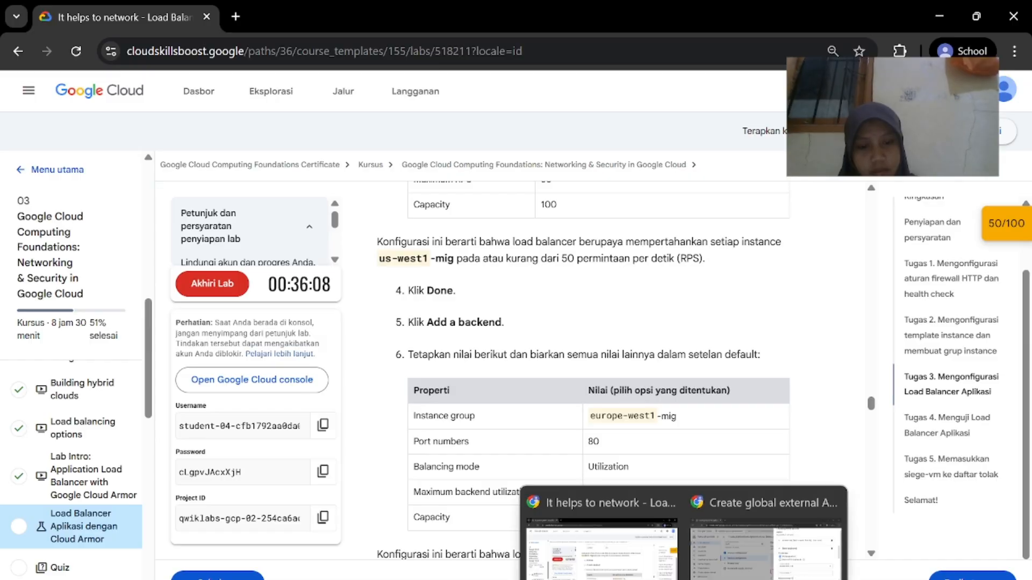
pyautogui.click(765, 548)
pyautogui.click(748, 378)
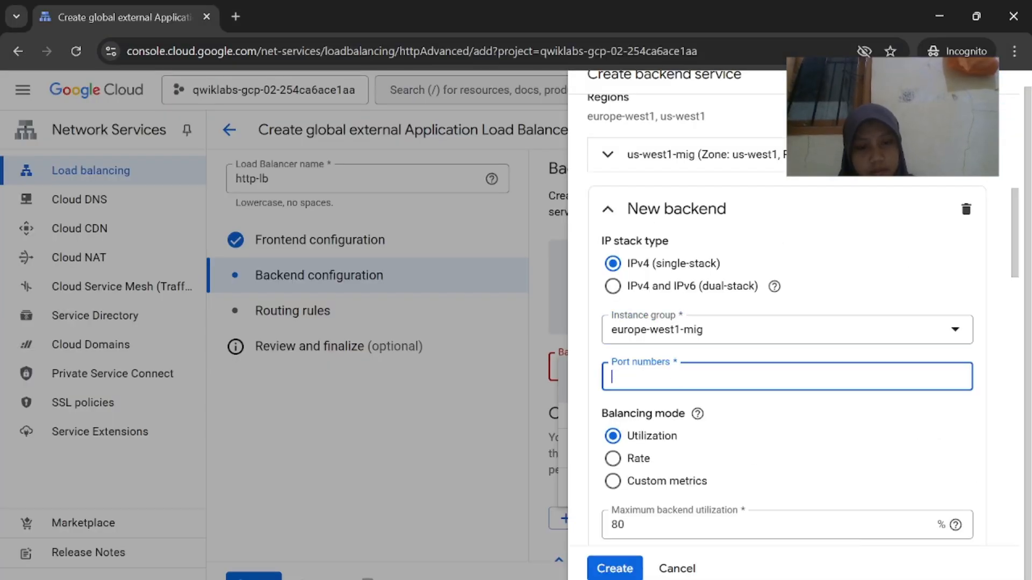
pyautogui.write('80')
pyautogui.scroll(-1, 699, 377)
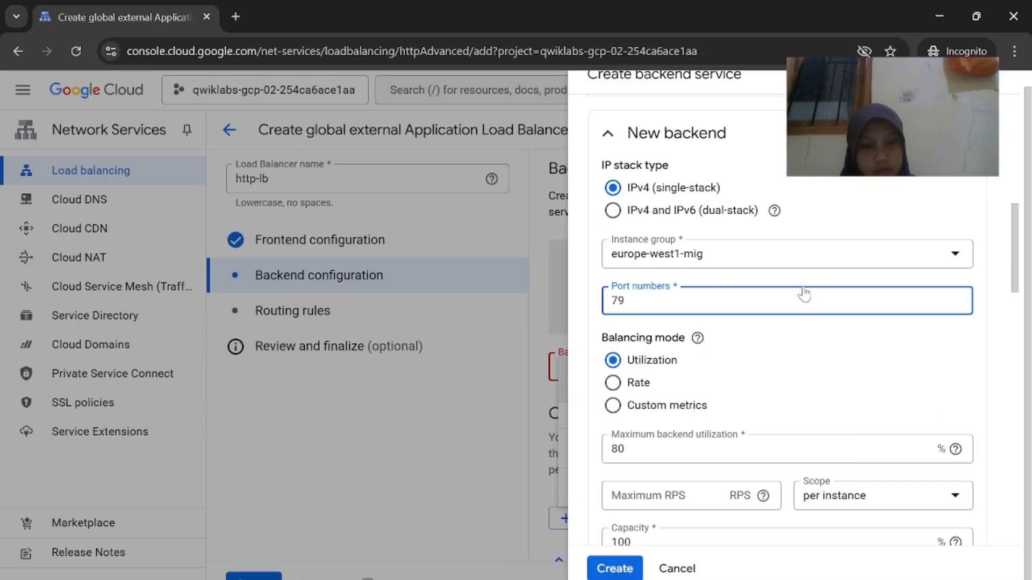
pyautogui.press('BackSpace')
pyautogui.press('BackSpace')
pyautogui.write('80')
pyautogui.scroll(-5, 796, 344)
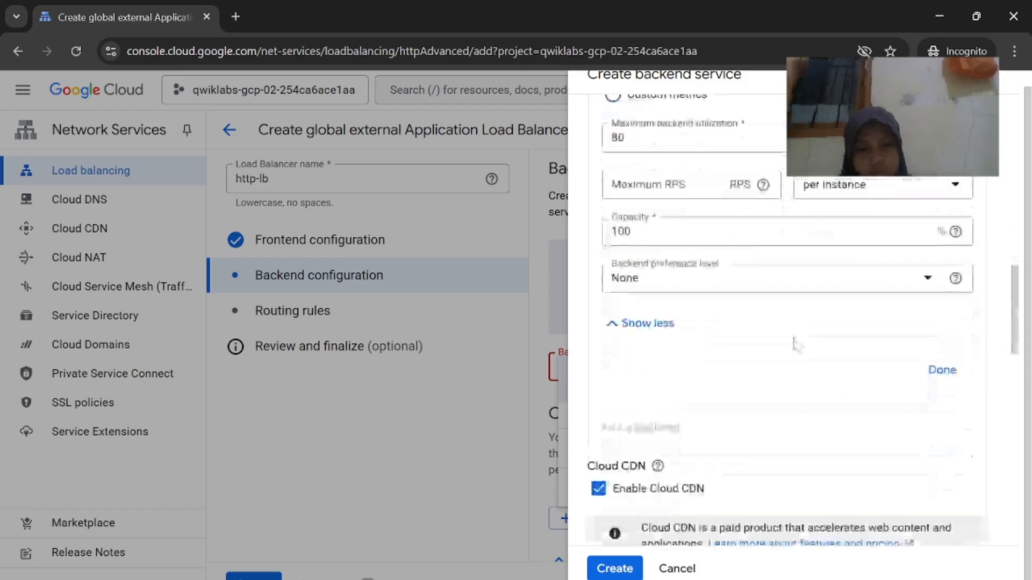
pyautogui.click(936, 376)
pyautogui.click(640, 537)
pyautogui.scroll(-5, 640, 553)
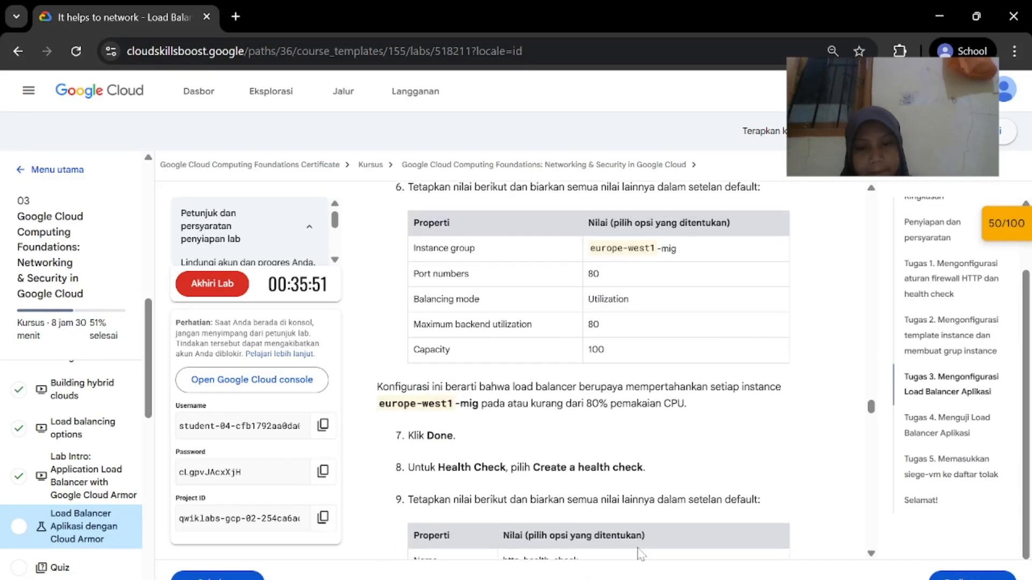
pyautogui.moveTo(738, 577)
pyautogui.click(853, 530)
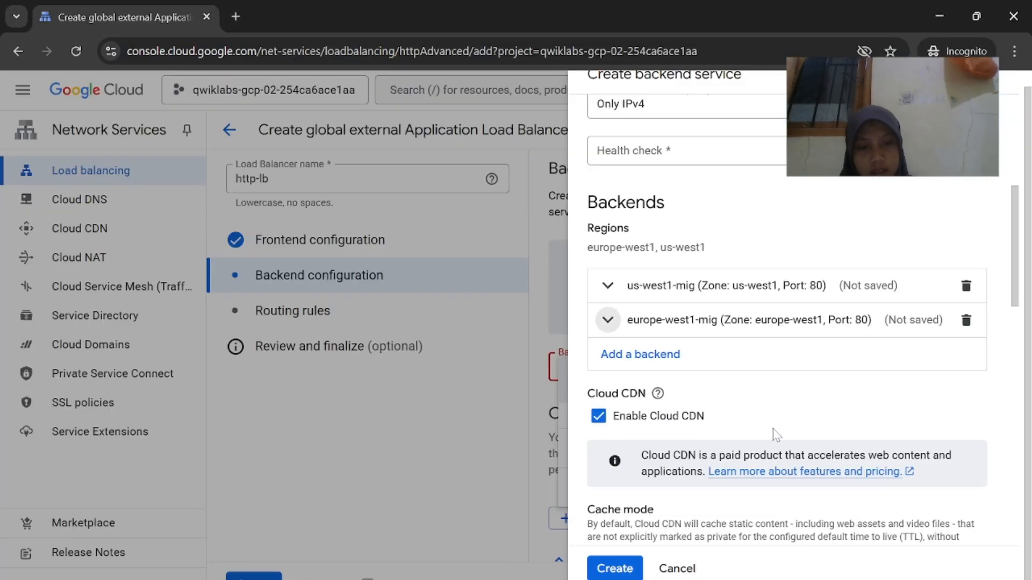
pyautogui.scroll(-5, 773, 430)
pyautogui.scroll(-3, 774, 436)
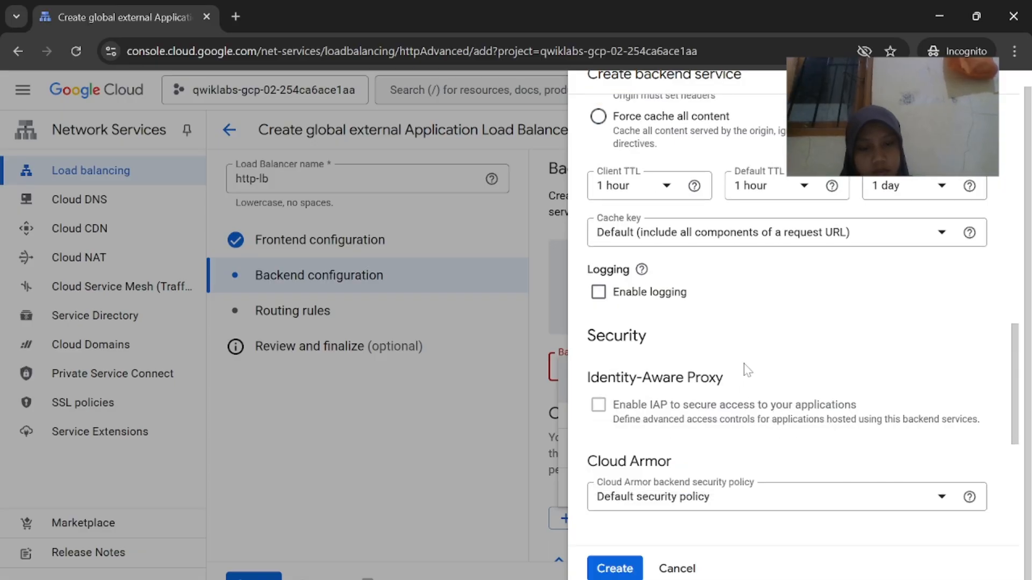
pyautogui.scroll(15, 750, 366)
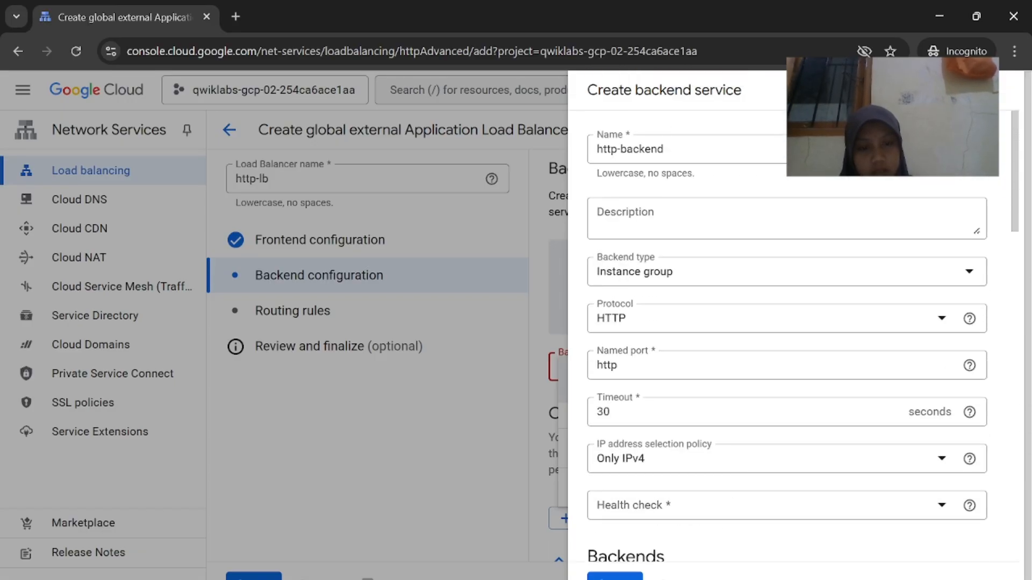
pyautogui.moveTo(685, 578)
pyautogui.click(634, 532)
pyautogui.scroll(1, 660, 457)
pyautogui.scroll(-2, 661, 456)
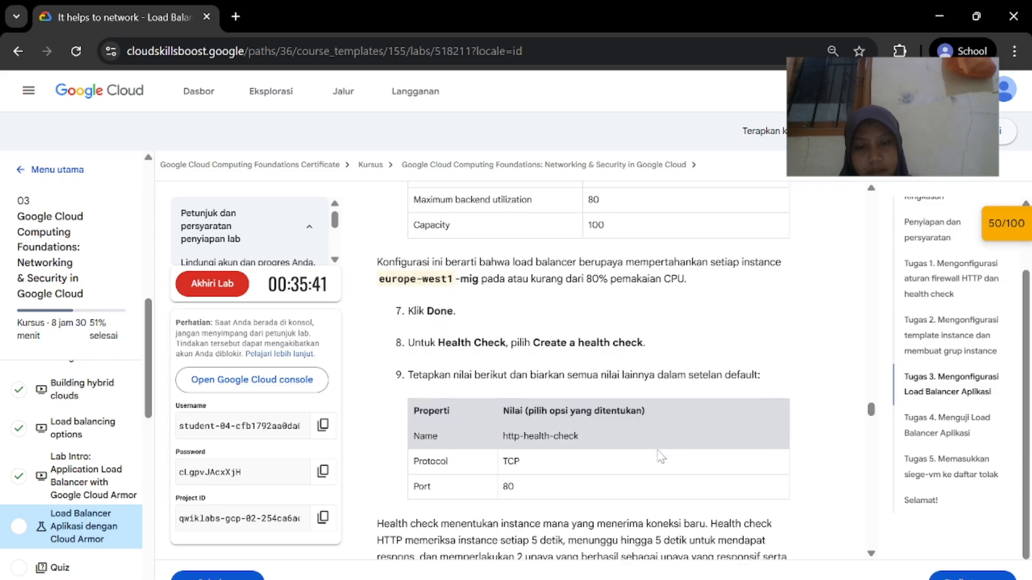
pyautogui.scroll(-1, 661, 457)
pyautogui.click(755, 537)
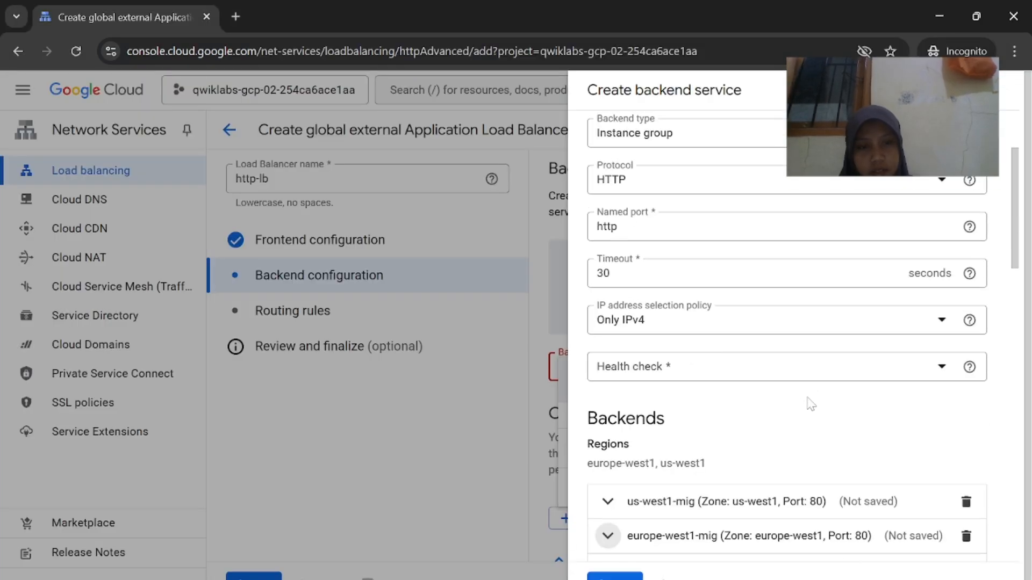
pyautogui.scroll(-12, 811, 404)
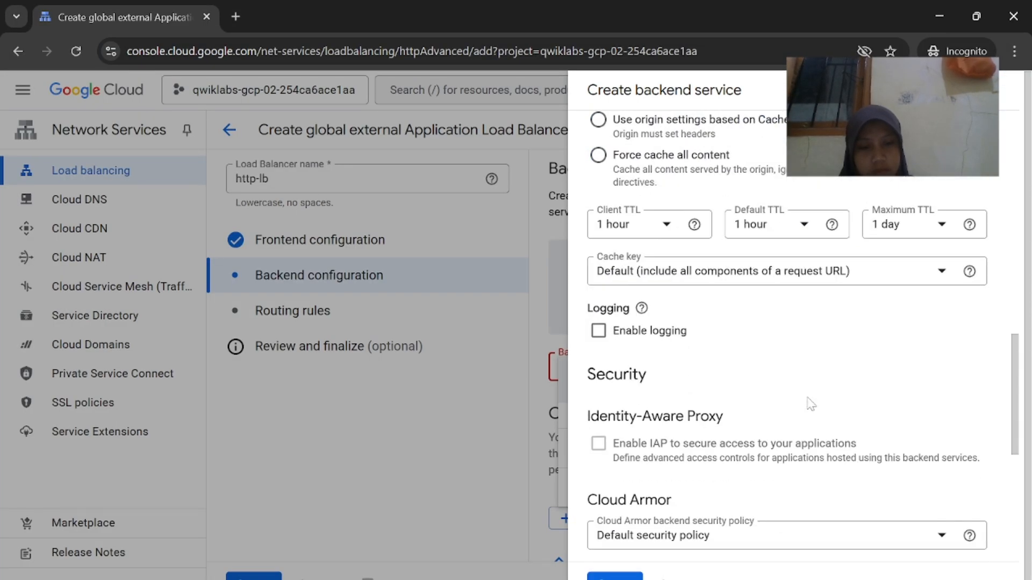
pyautogui.scroll(-2, 811, 405)
pyautogui.scroll(1, 914, 352)
pyautogui.scroll(-5, 914, 353)
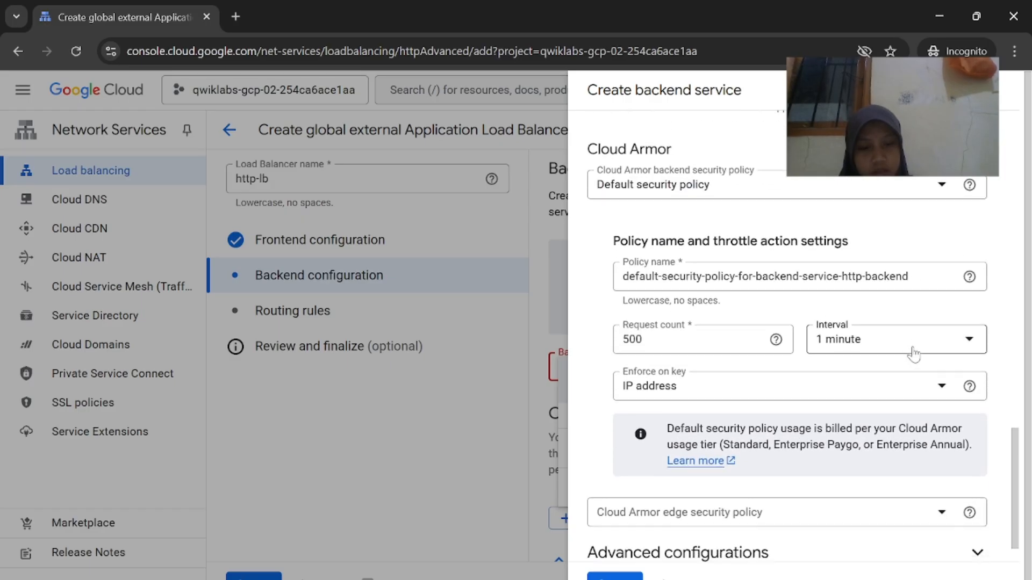
pyautogui.scroll(-2, 914, 353)
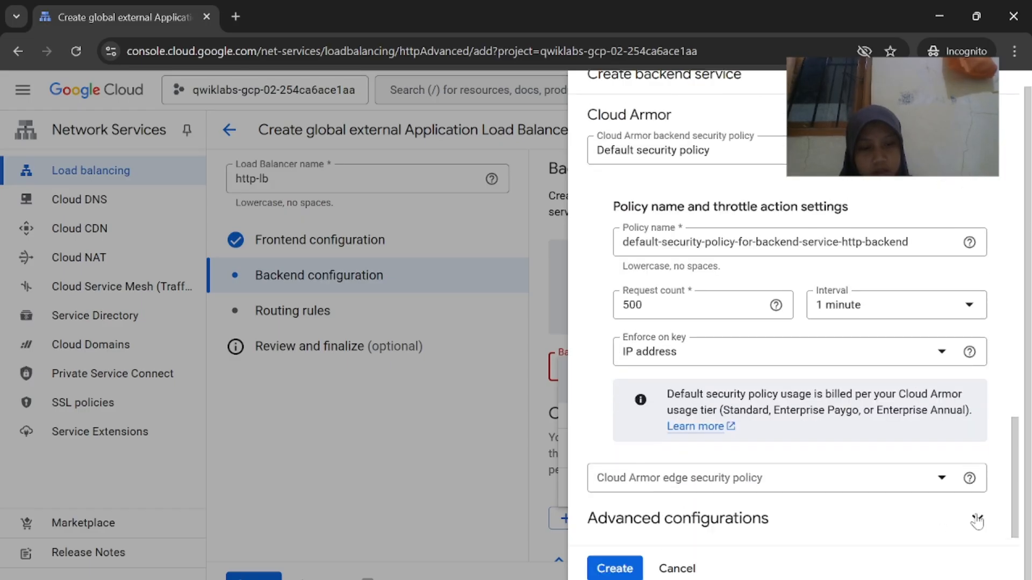
pyautogui.click(977, 493)
pyautogui.scroll(-10, 981, 495)
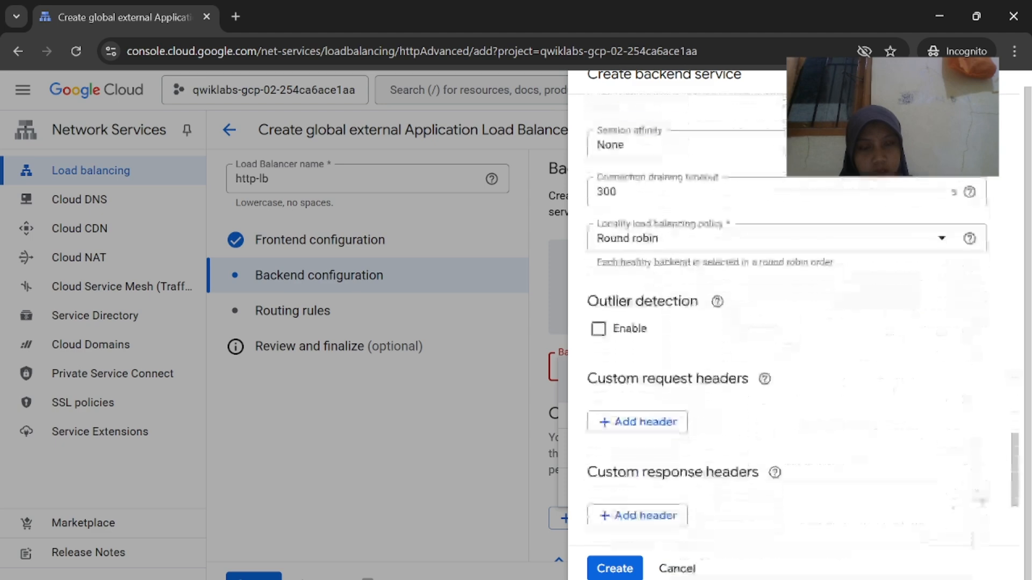
pyautogui.scroll(-3, 981, 502)
pyautogui.scroll(15, 946, 366)
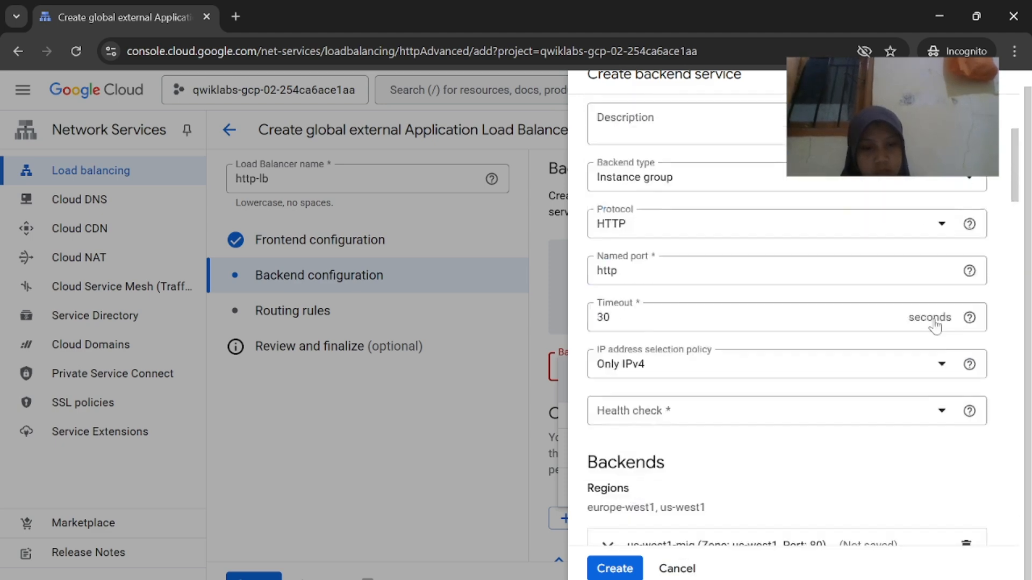
pyautogui.scroll(2, 935, 325)
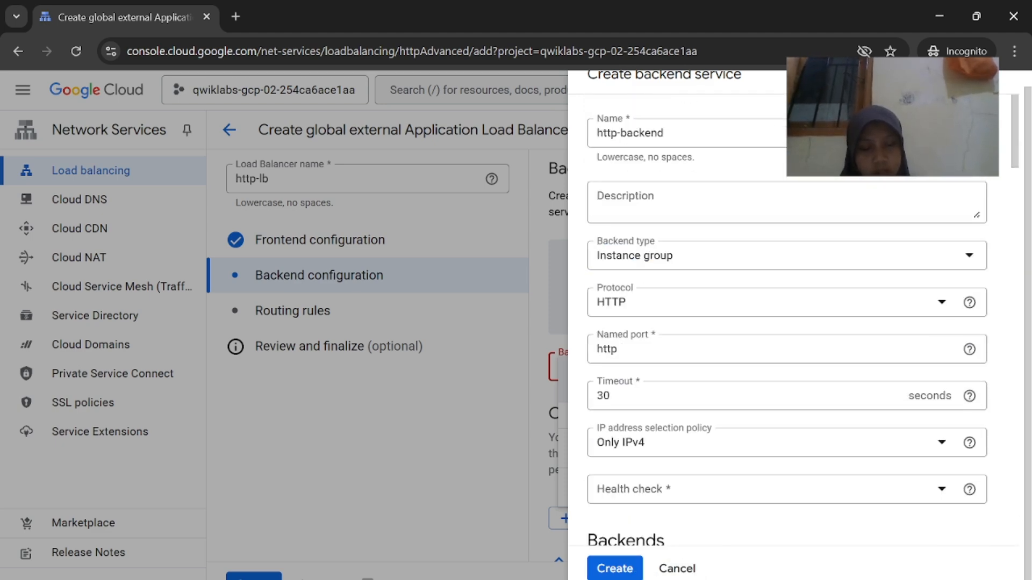
pyautogui.hotkey('alt', 'Tab')
pyautogui.scroll(-6, 673, 474)
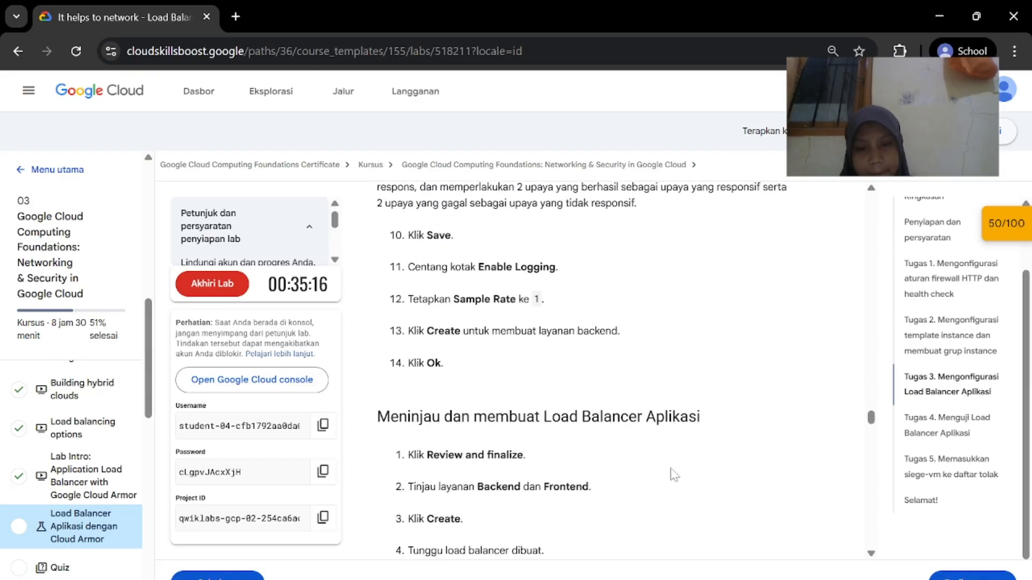
pyautogui.scroll(6, 674, 475)
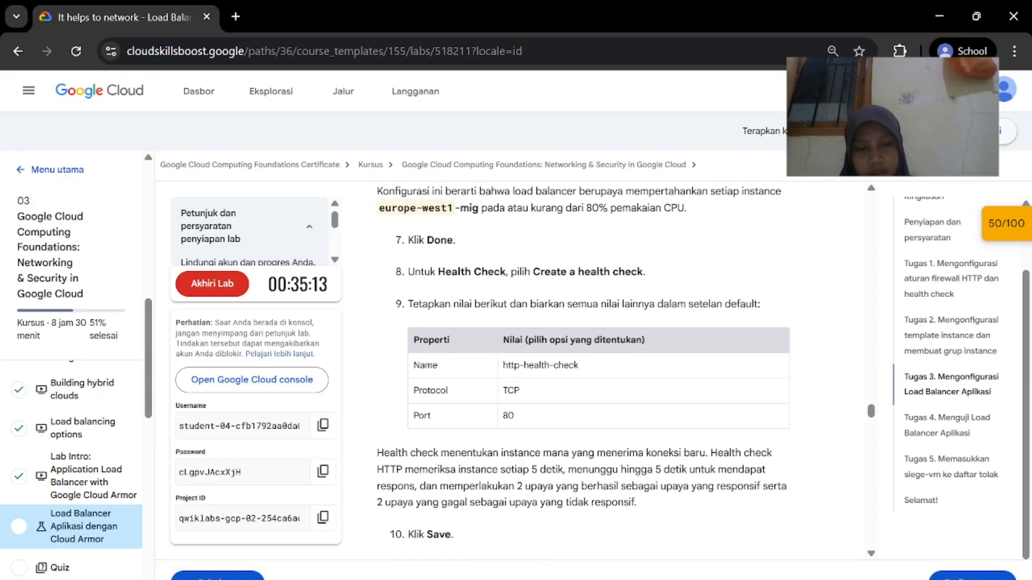
pyautogui.hotkey('alt', 'Tab')
pyautogui.scroll(1, 753, 473)
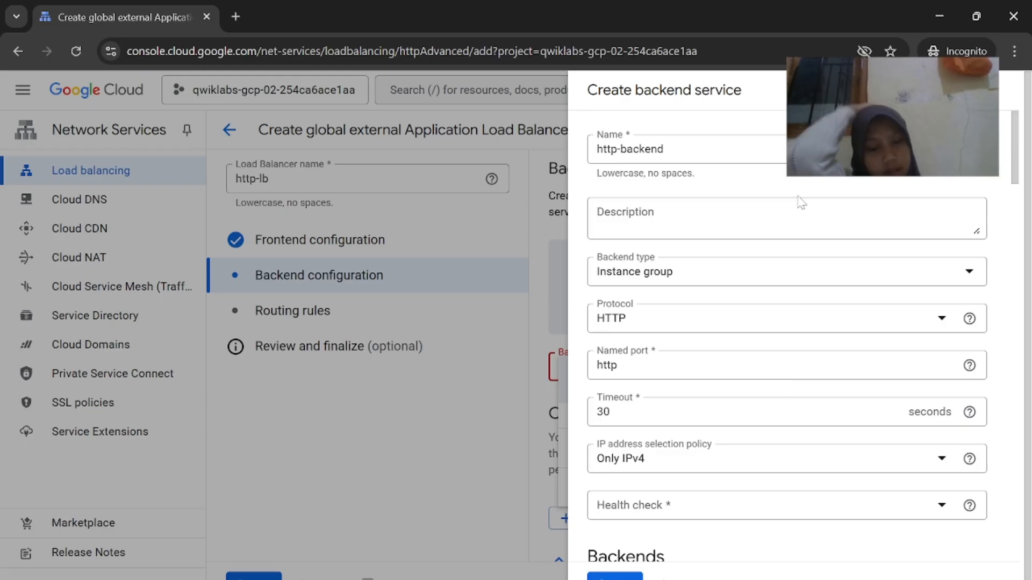
pyautogui.scroll(-15, 801, 202)
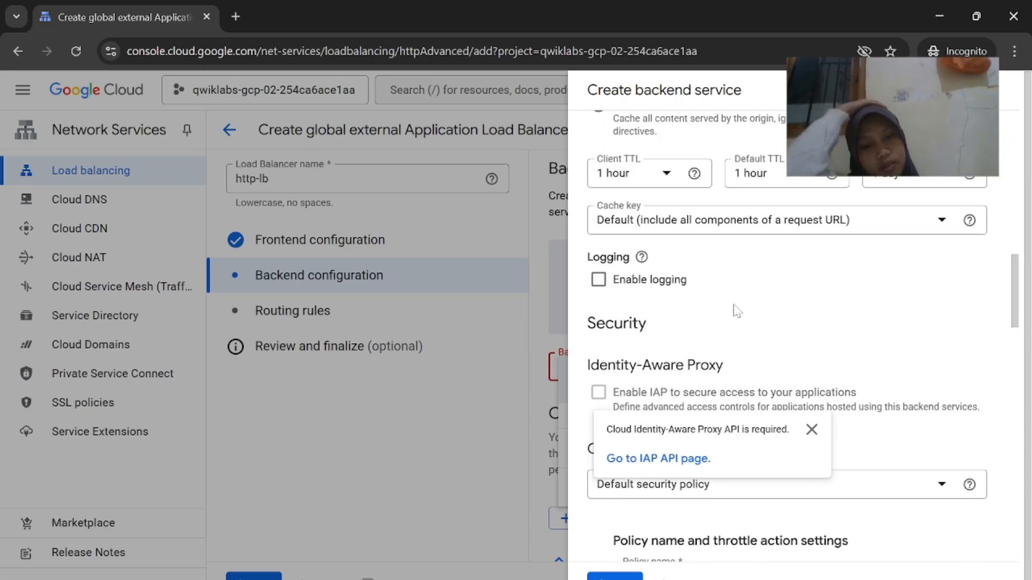
pyautogui.scroll(-15, 737, 311)
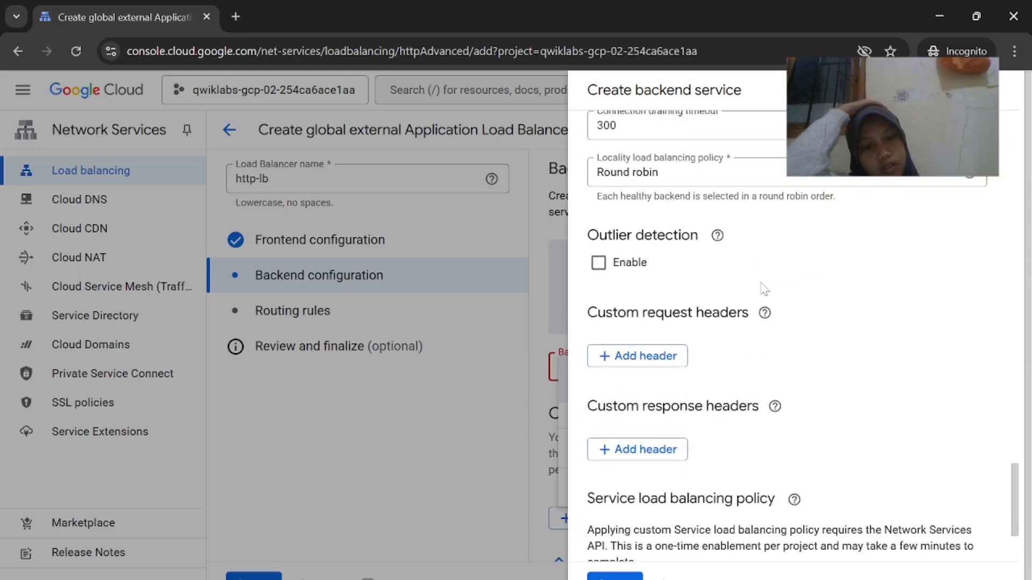
pyautogui.scroll(-2, 764, 290)
pyautogui.scroll(-1, 827, 404)
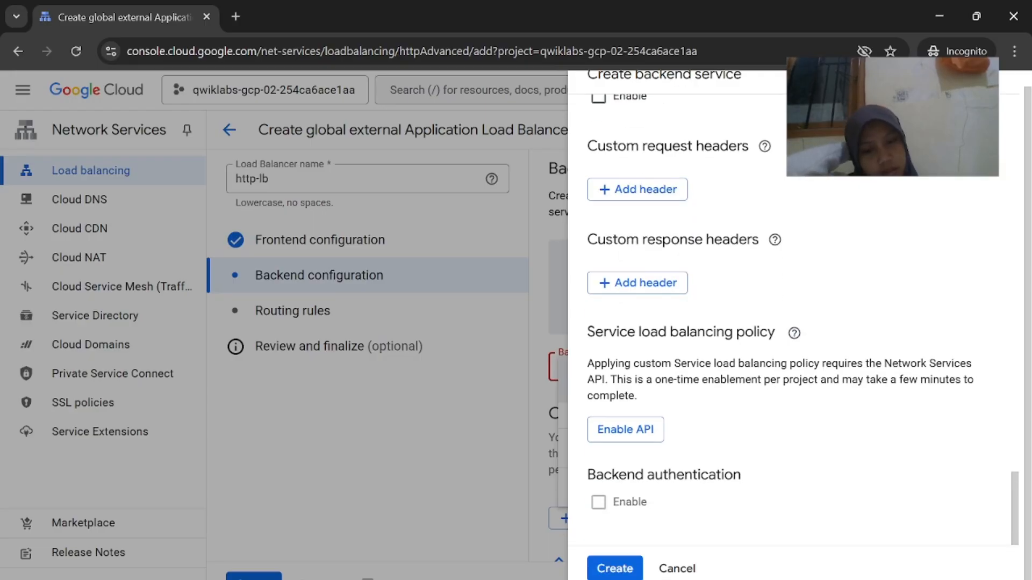
pyautogui.scroll(15, 827, 404)
pyautogui.scroll(-15, 827, 405)
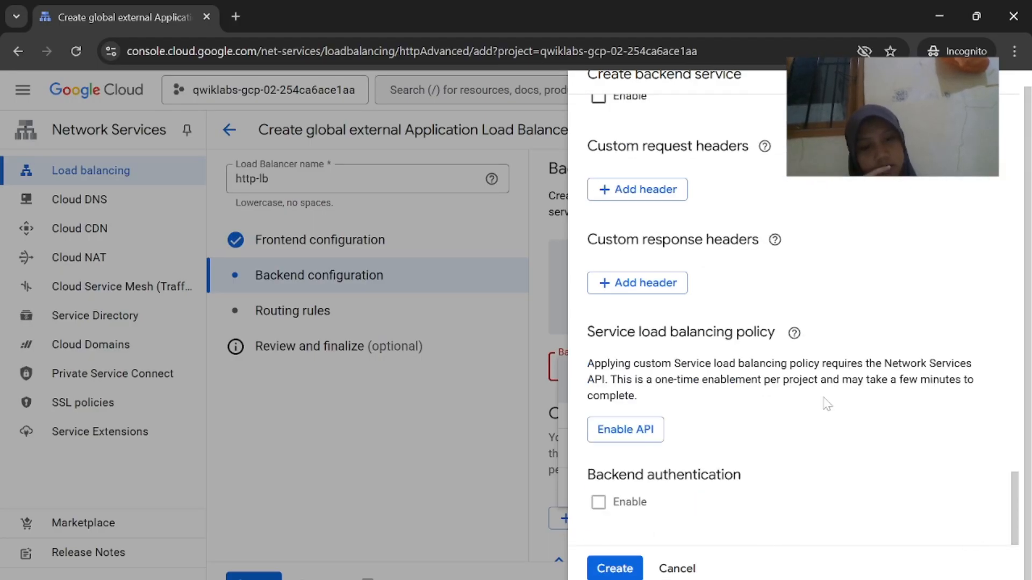
pyautogui.scroll(15, 826, 405)
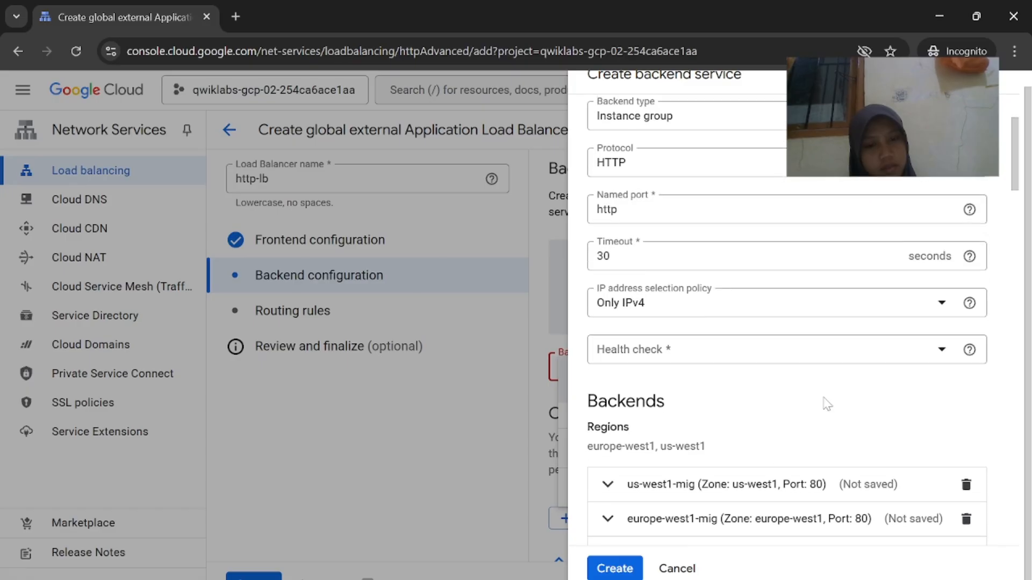
# Start a new health check from the Health check list and copy the name http-health-check
pyautogui.click(786, 354)
pyautogui.moveTo(684, 578)
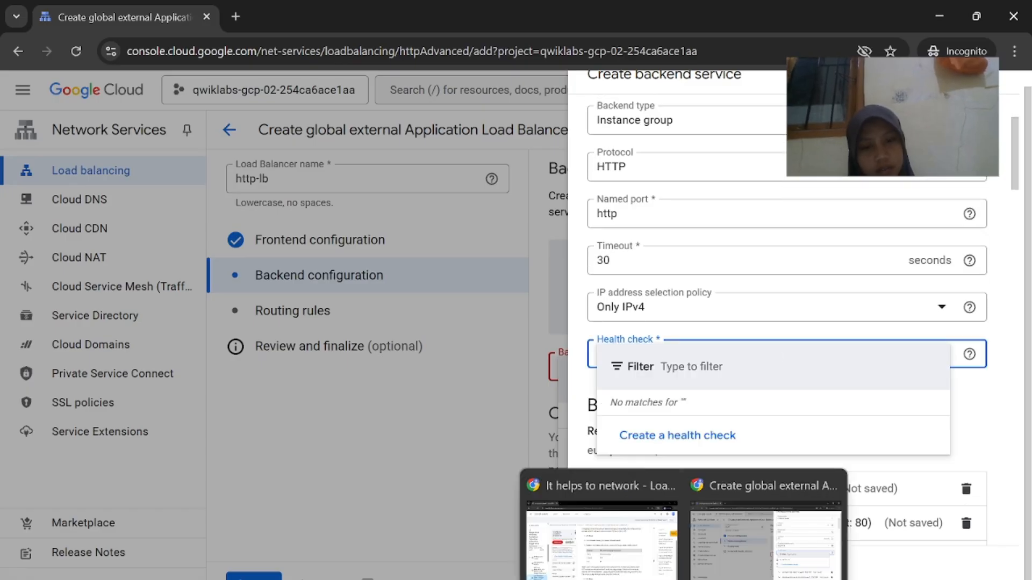
pyautogui.click(601, 532)
pyautogui.moveTo(579, 367); pyautogui.dragTo(509, 368)
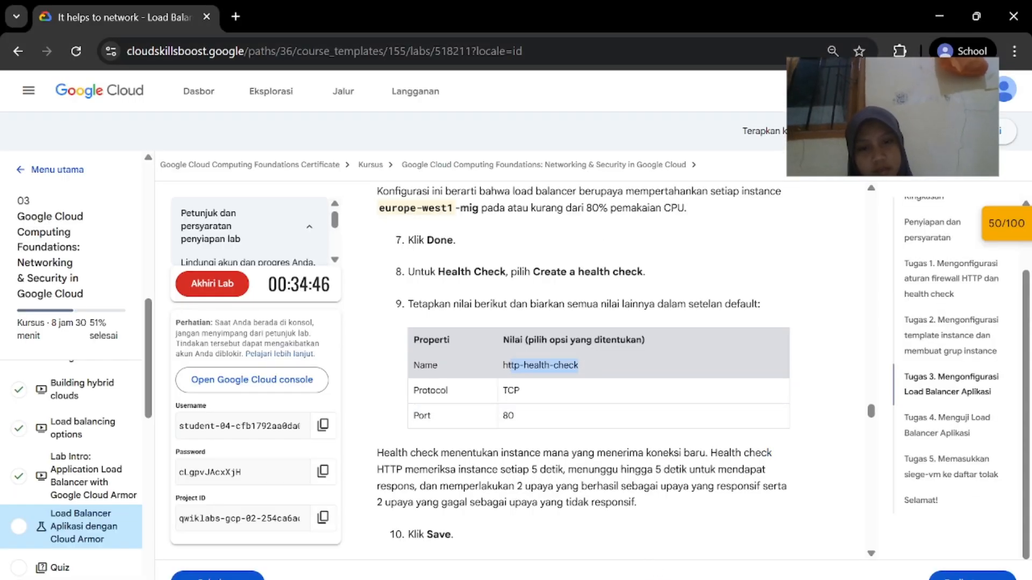
pyautogui.click(860, 524)
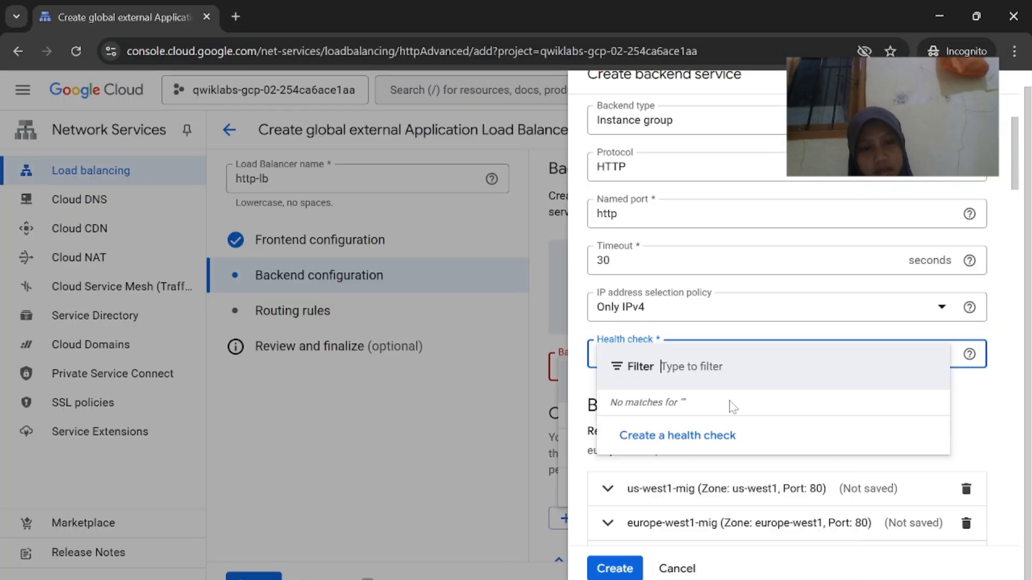
pyautogui.click(719, 436)
pyautogui.moveTo(684, 577)
pyautogui.click(602, 570)
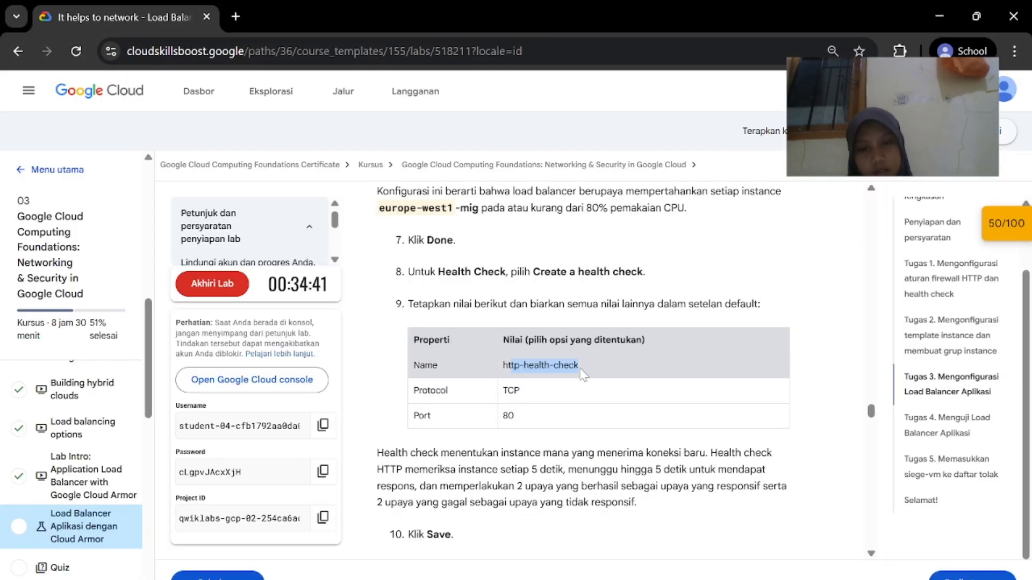
pyautogui.moveTo(508, 361); pyautogui.dragTo(506, 362)
pyautogui.click(505, 364)
pyautogui.moveTo(585, 369); pyautogui.dragTo(502, 365)
pyautogui.hotkey('ctrl', 'c')
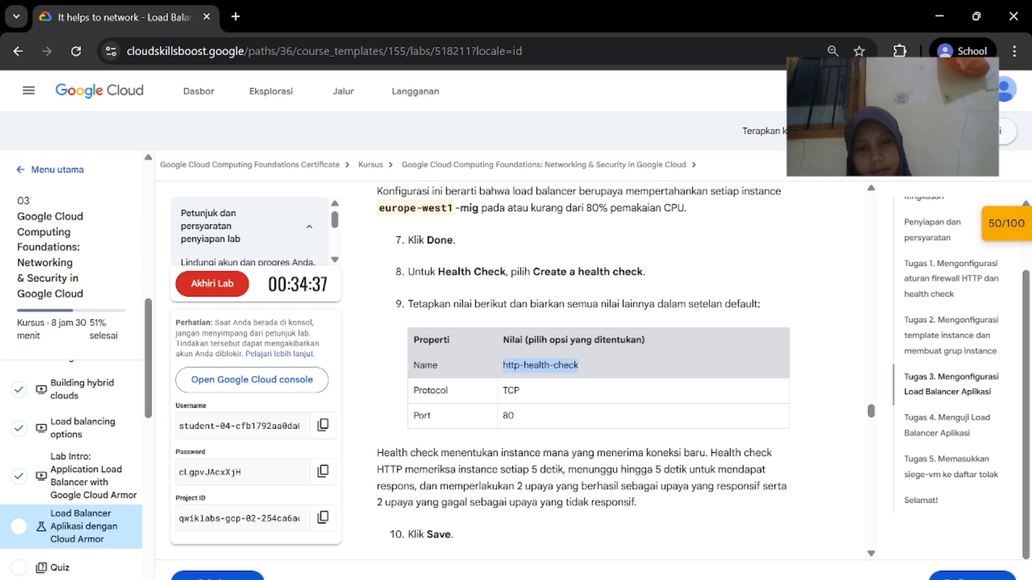
pyautogui.moveTo(684, 578)
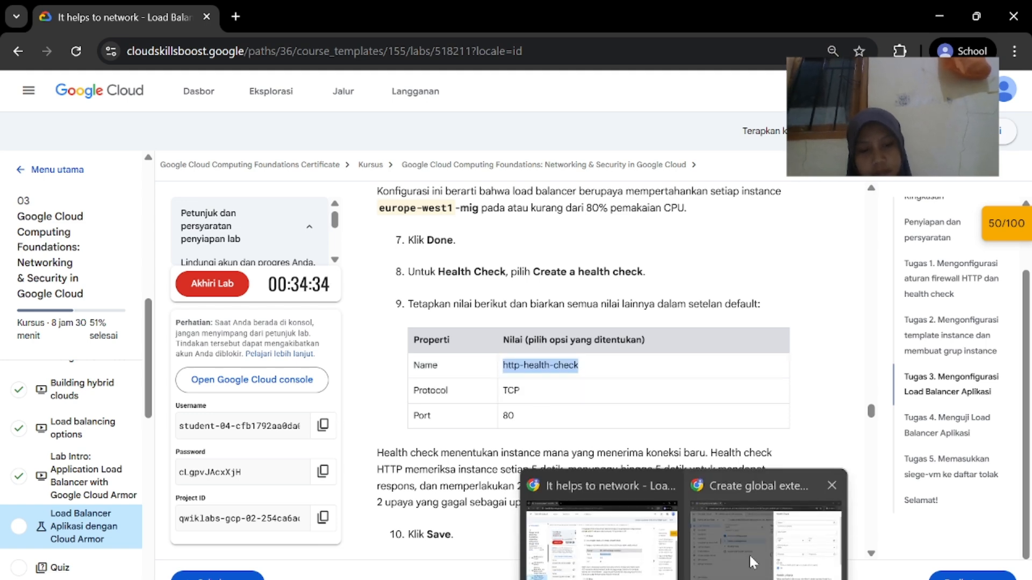
pyautogui.click(751, 562)
# Paste http-health-check as the new health check's name
pyautogui.click(697, 149)
pyautogui.hotkey('ctrl', 'v')
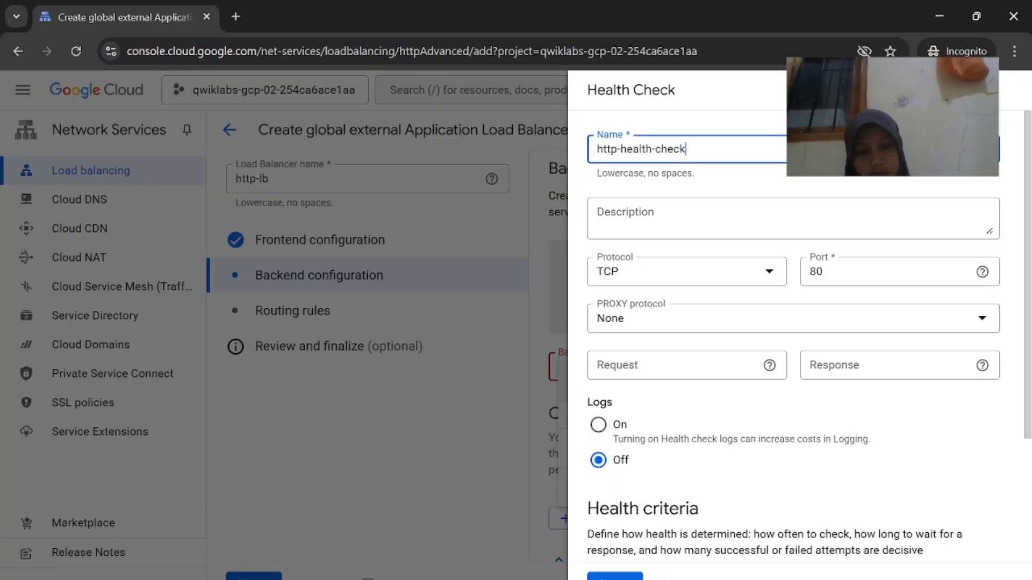
pyautogui.click(626, 559)
pyautogui.click(748, 577)
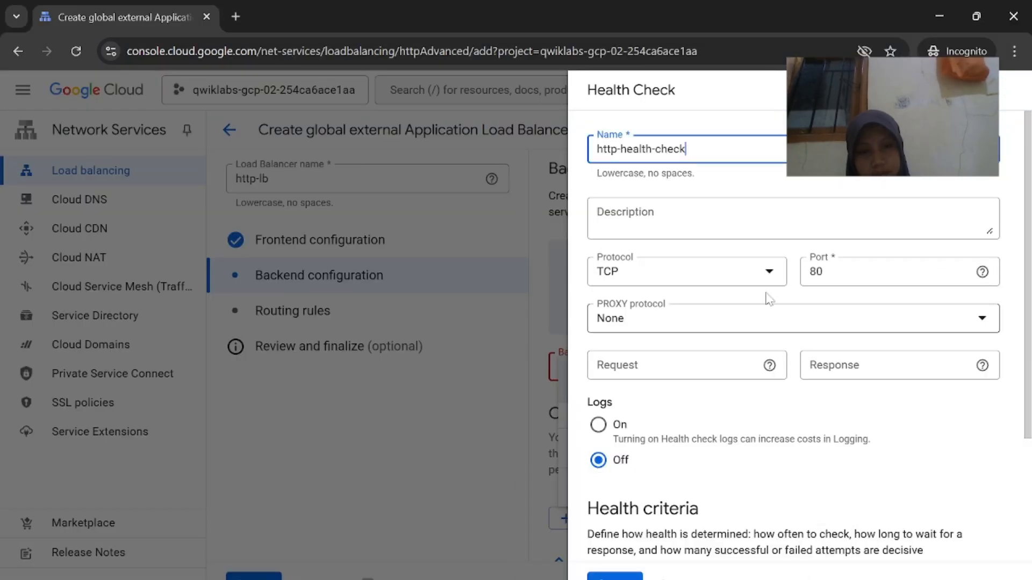
pyautogui.click(626, 559)
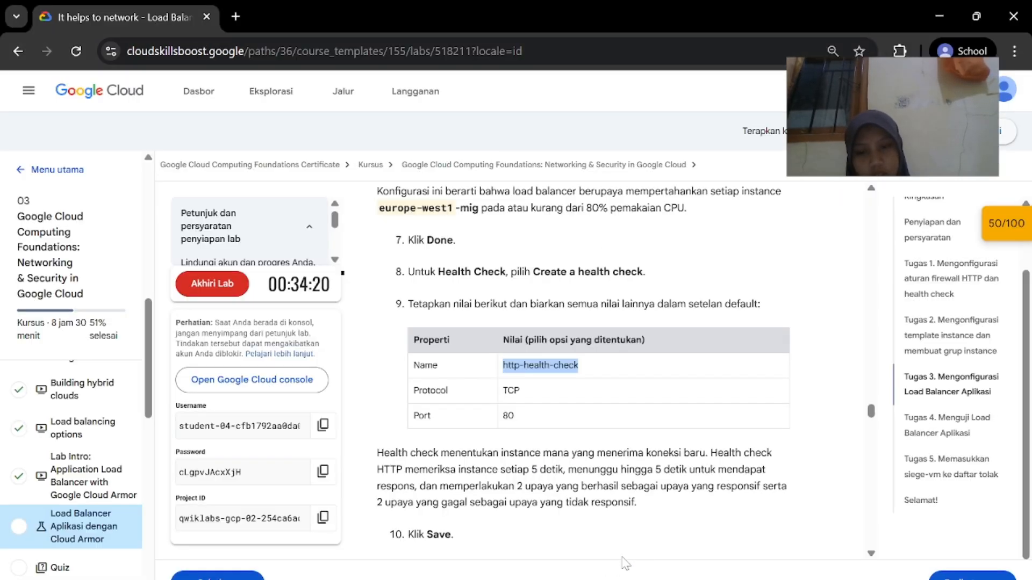
pyautogui.scroll(-3, 537, 376)
pyautogui.click(744, 557)
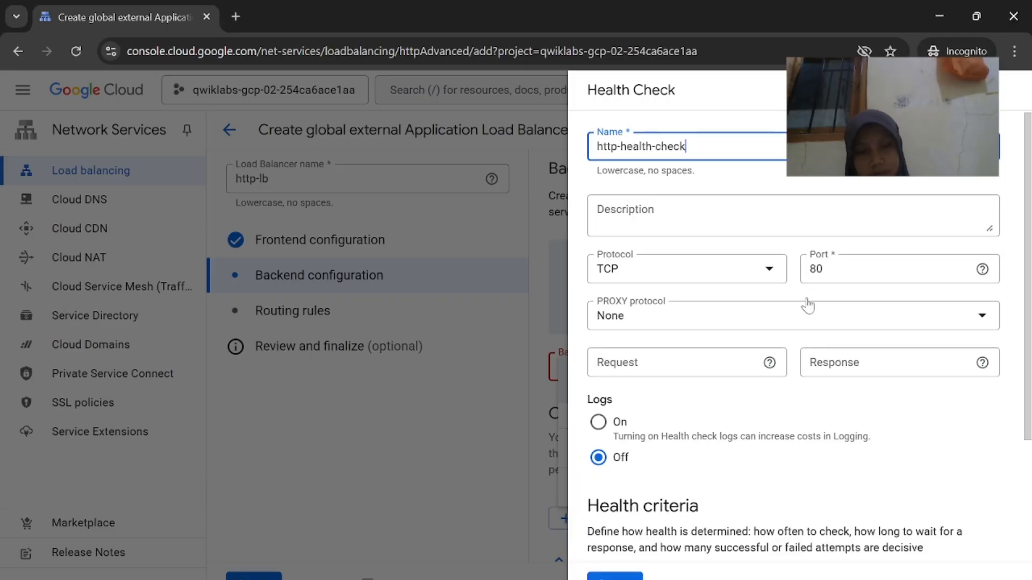
pyautogui.scroll(-3, 806, 301)
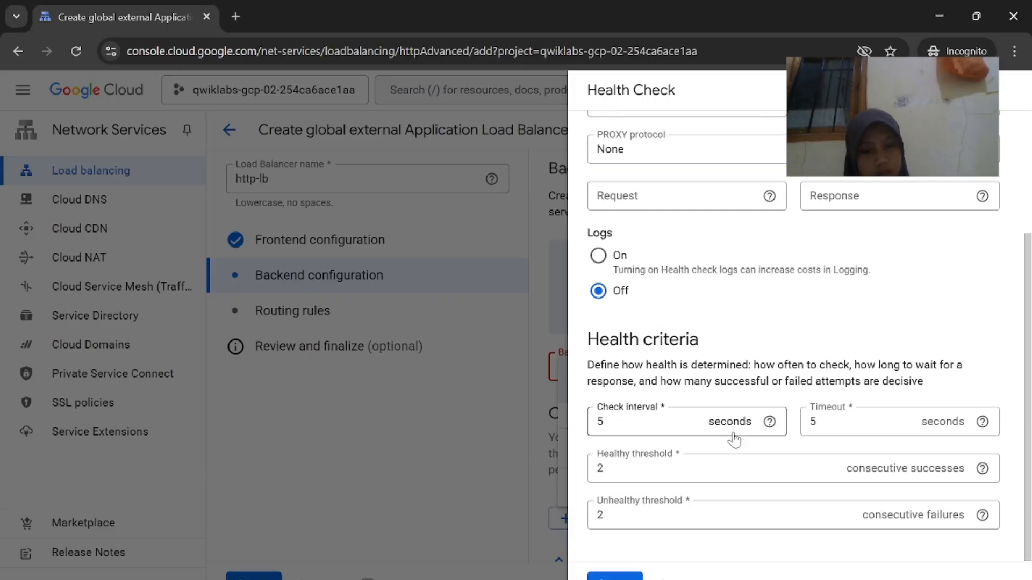
pyautogui.scroll(3, 734, 440)
pyautogui.scroll(-3, 733, 438)
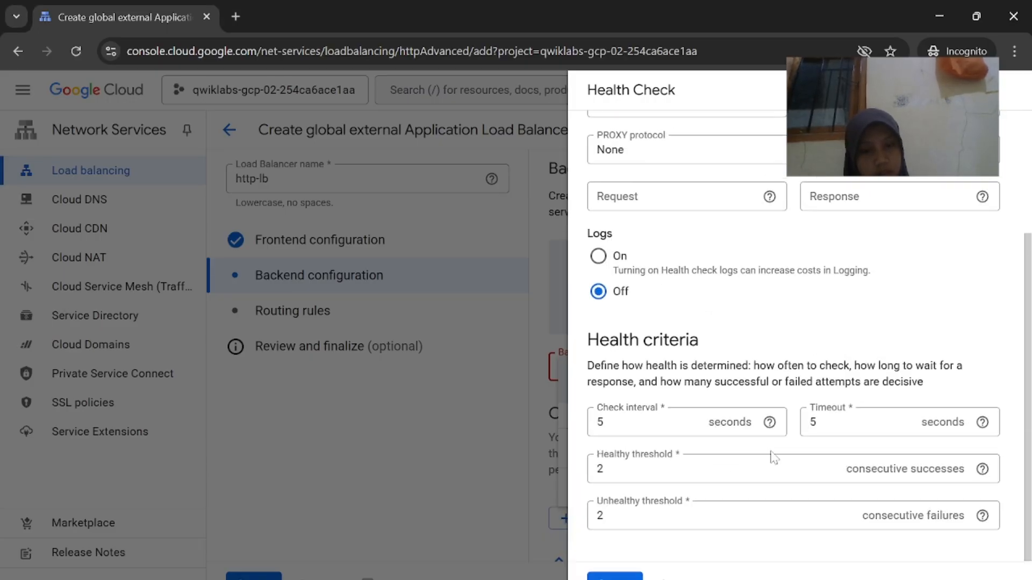
pyautogui.scroll(3, 774, 463)
pyautogui.scroll(-3, 805, 308)
# Keep TCP port 80 with default 5-second interval and timeout, and save the health check
pyautogui.hotkey('alt', 'Tab')
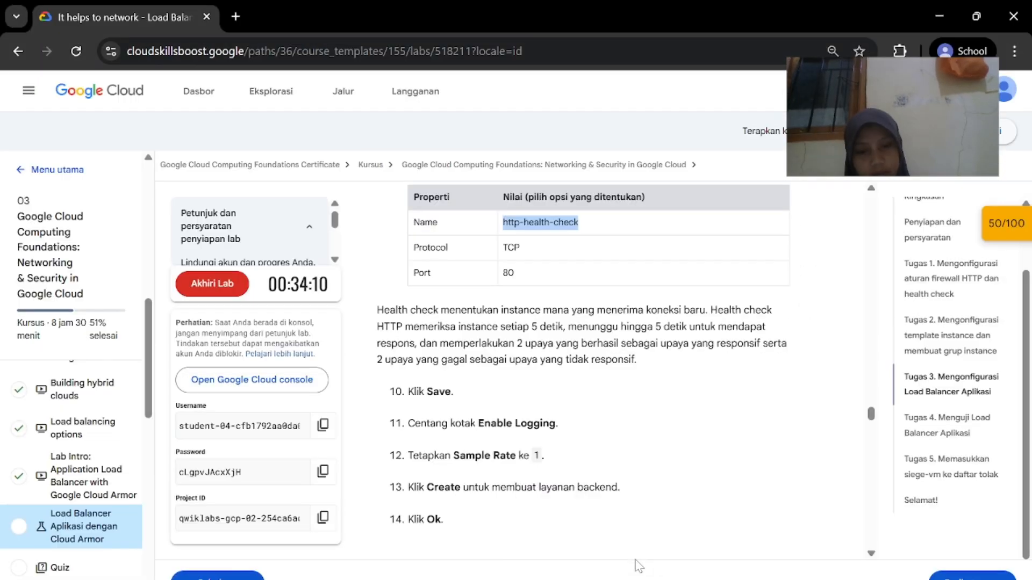
pyautogui.scroll(-1, 620, 454)
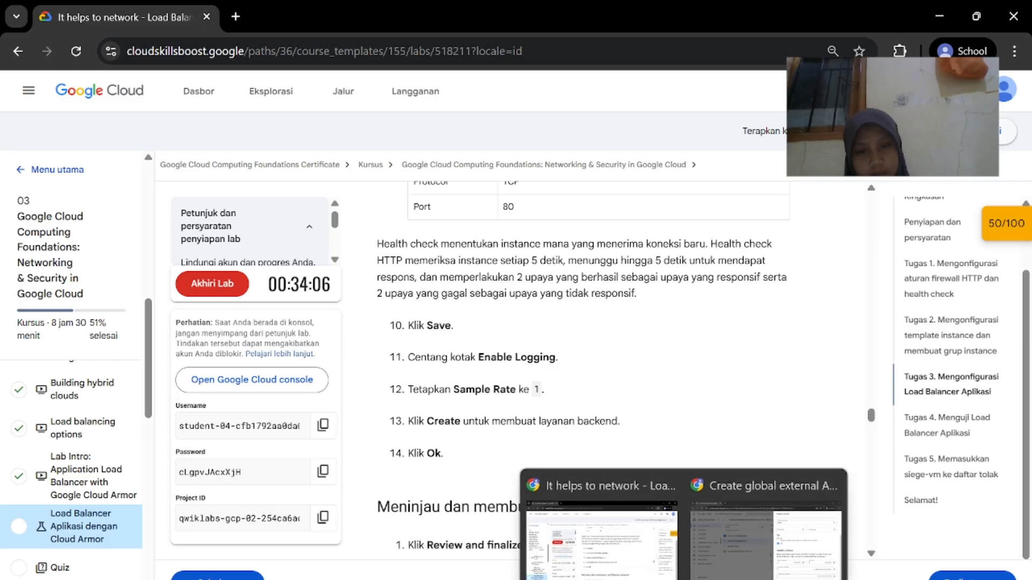
pyautogui.moveTo(684, 579)
pyautogui.click(749, 575)
pyautogui.scroll(3, 807, 400)
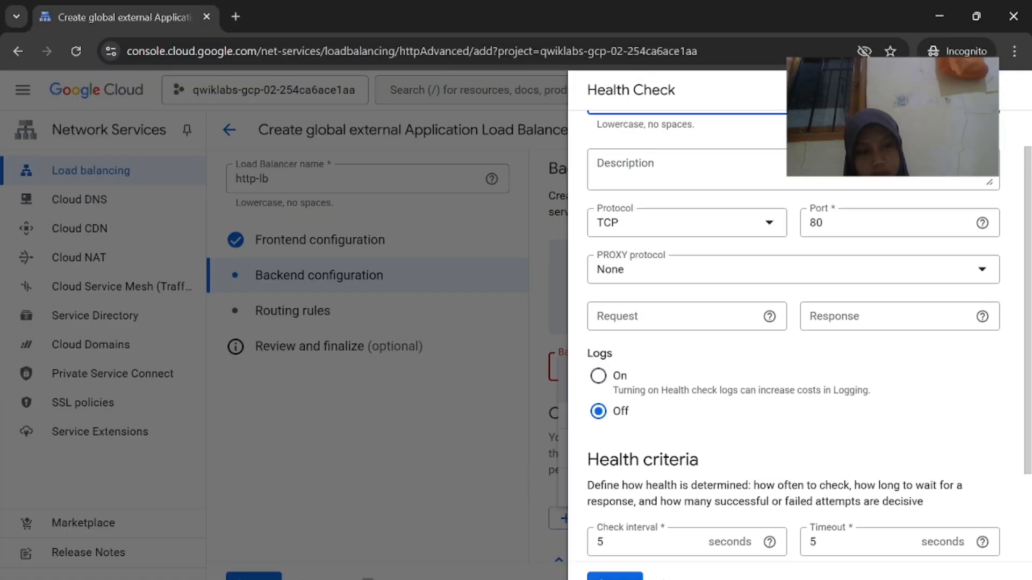
pyautogui.scroll(-3, 661, 576)
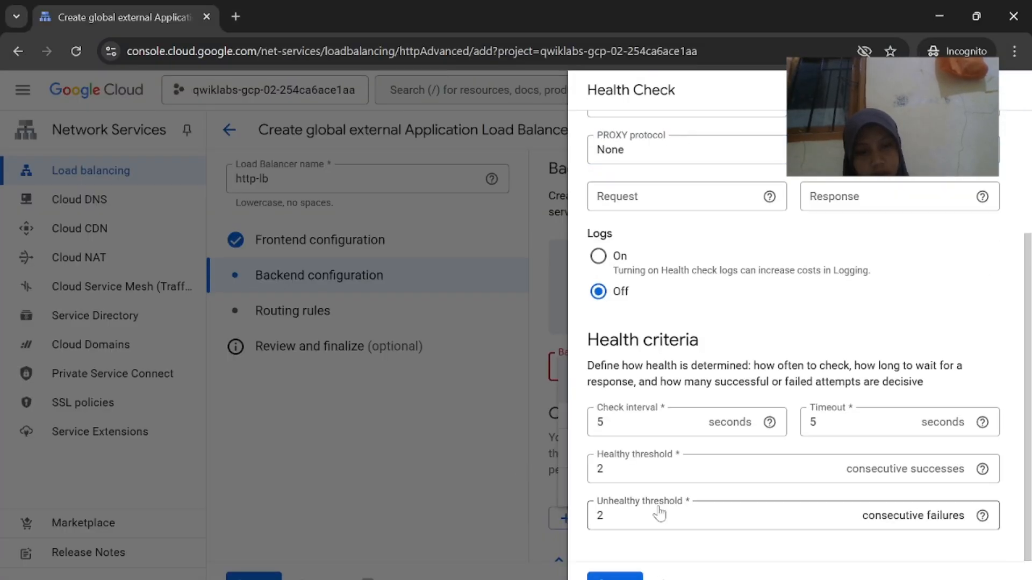
pyautogui.scroll(3, 810, 302)
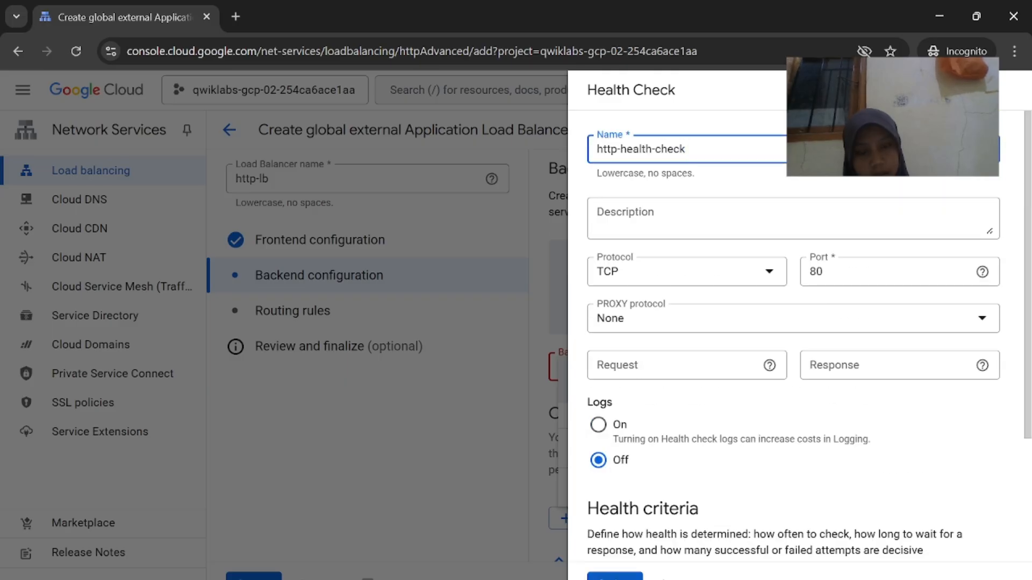
pyautogui.click(615, 578)
pyautogui.scroll(-3, 724, 442)
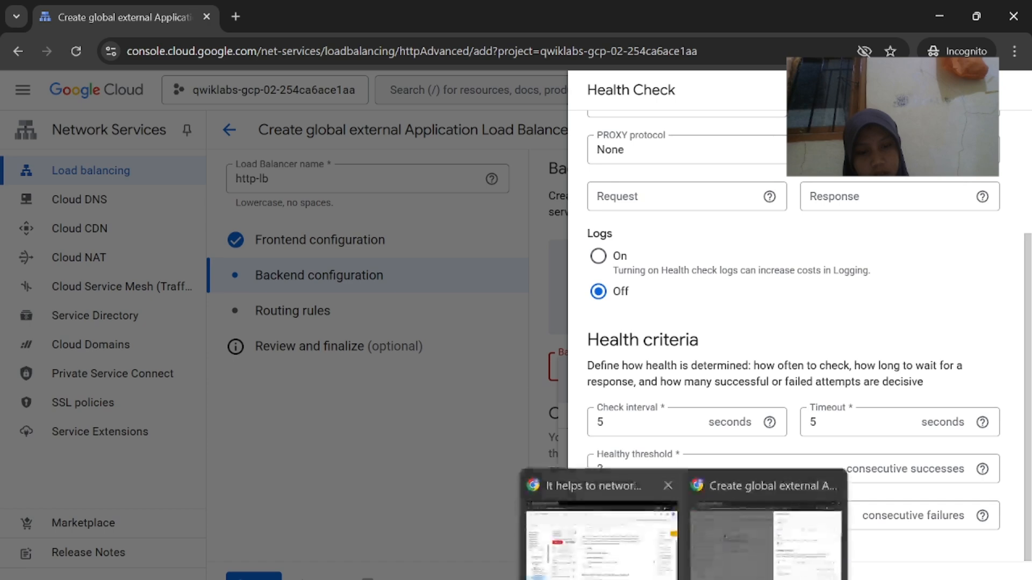
pyautogui.click(655, 490)
# Enable logging on http-backend with a sample rate of 1
pyautogui.moveTo(684, 579)
pyautogui.click(731, 570)
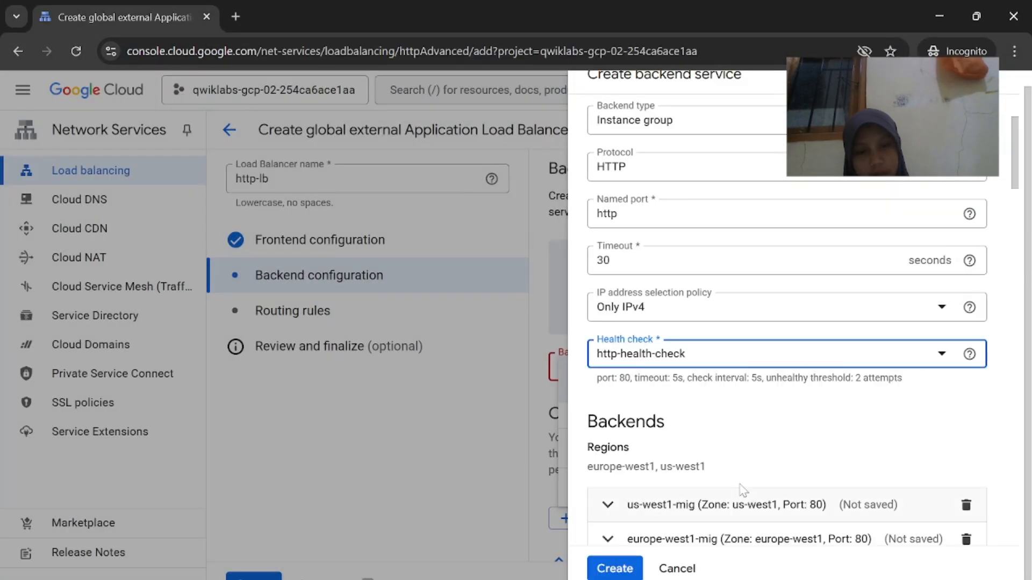
pyautogui.scroll(-11, 742, 486)
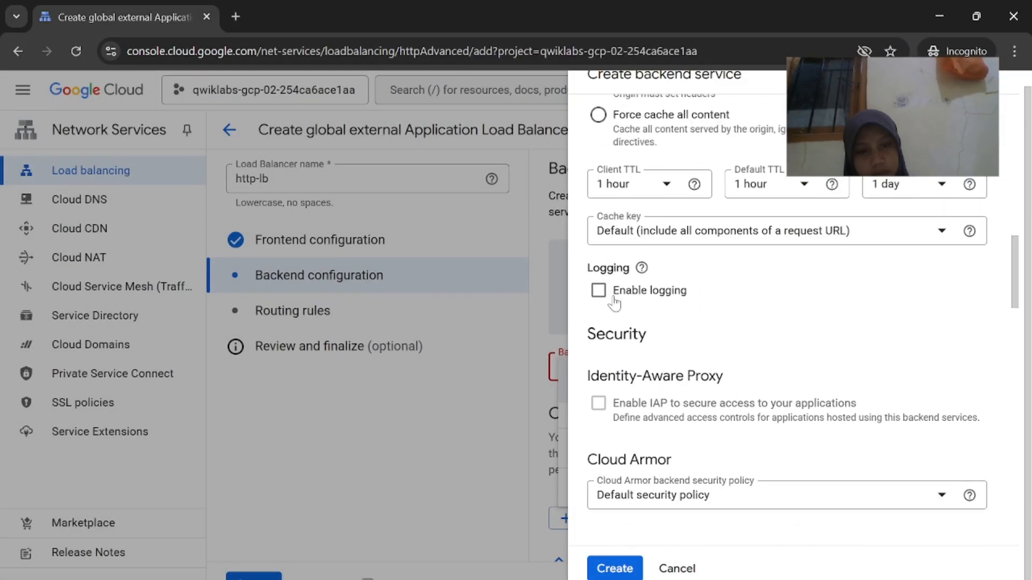
pyautogui.click(599, 291)
pyautogui.moveTo(618, 579)
pyautogui.click(591, 553)
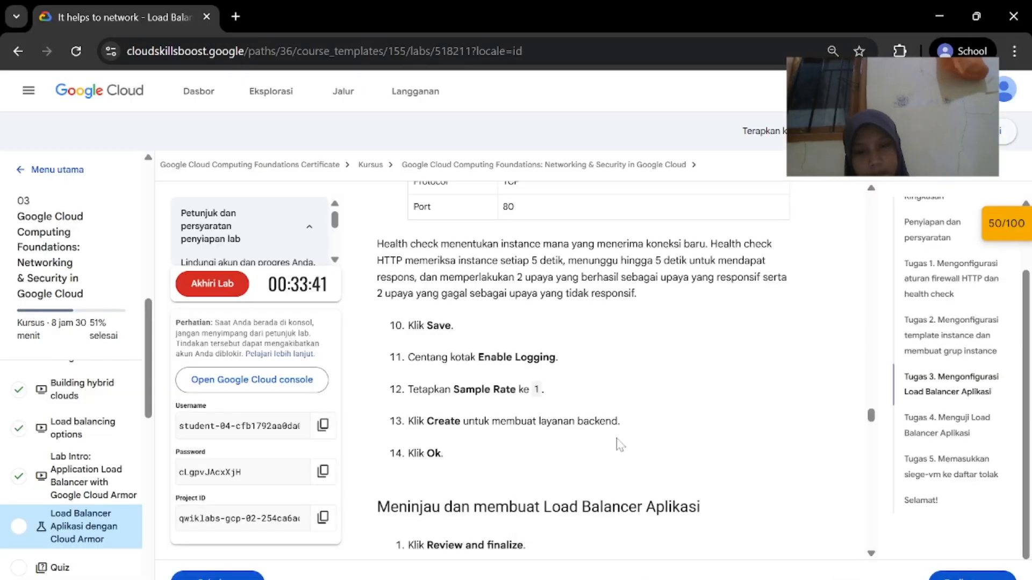
pyautogui.moveTo(684, 579)
pyautogui.click(766, 571)
pyautogui.scroll(-3, 767, 460)
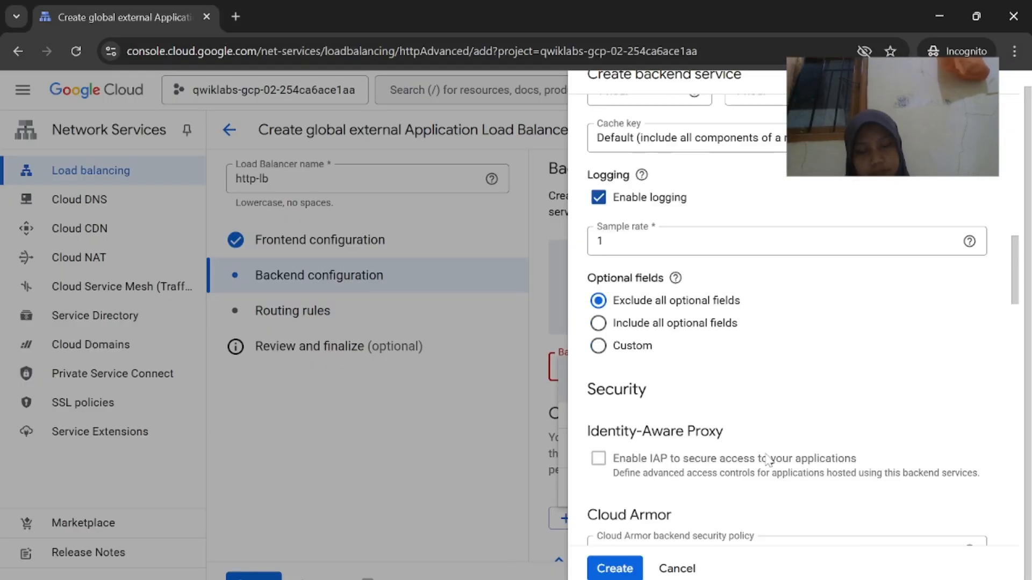
pyautogui.scroll(2, 766, 461)
pyautogui.scroll(-5, 745, 466)
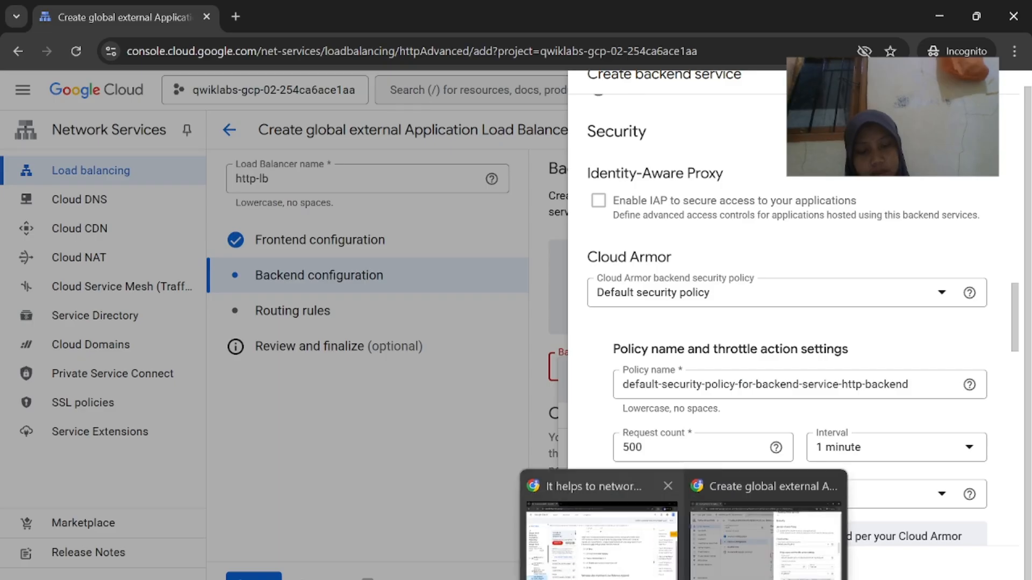
pyautogui.click(602, 553)
pyautogui.click(744, 562)
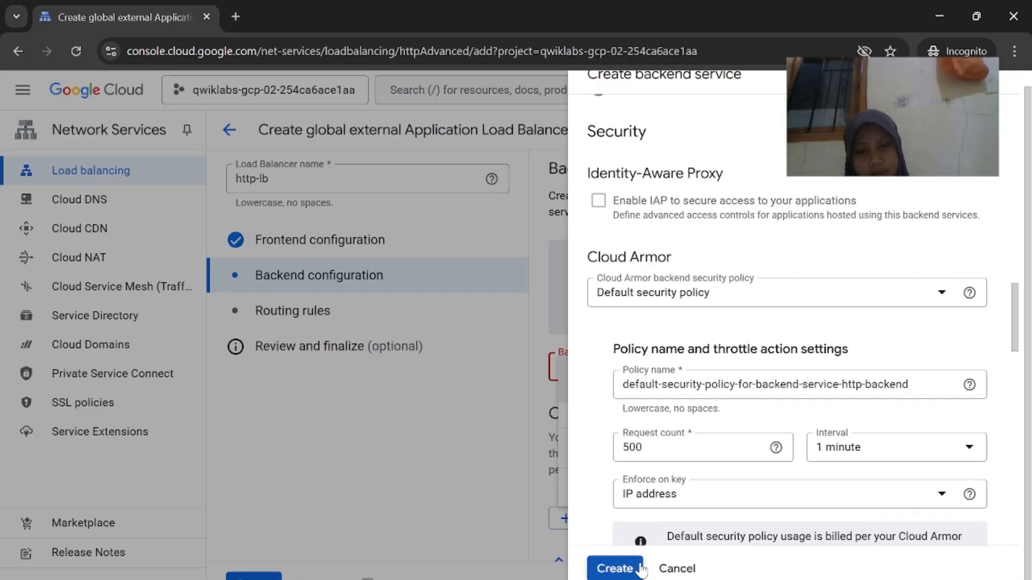
# Create http-backend, confirm it as the load balancer's backend, and proceed to Review and finalize
pyautogui.click(614, 569)
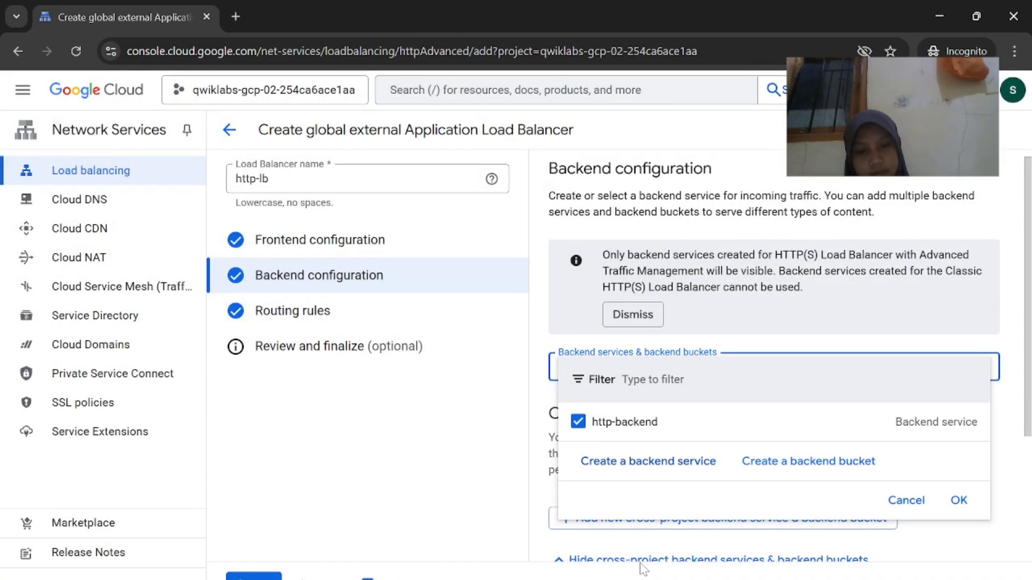
pyautogui.click(955, 503)
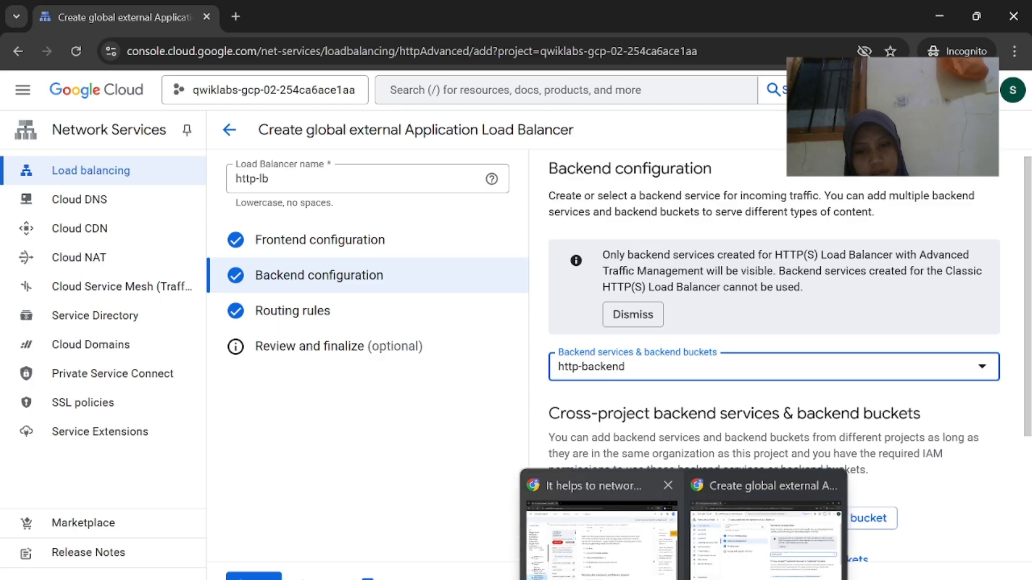
pyautogui.click(598, 525)
pyautogui.scroll(-4, 693, 552)
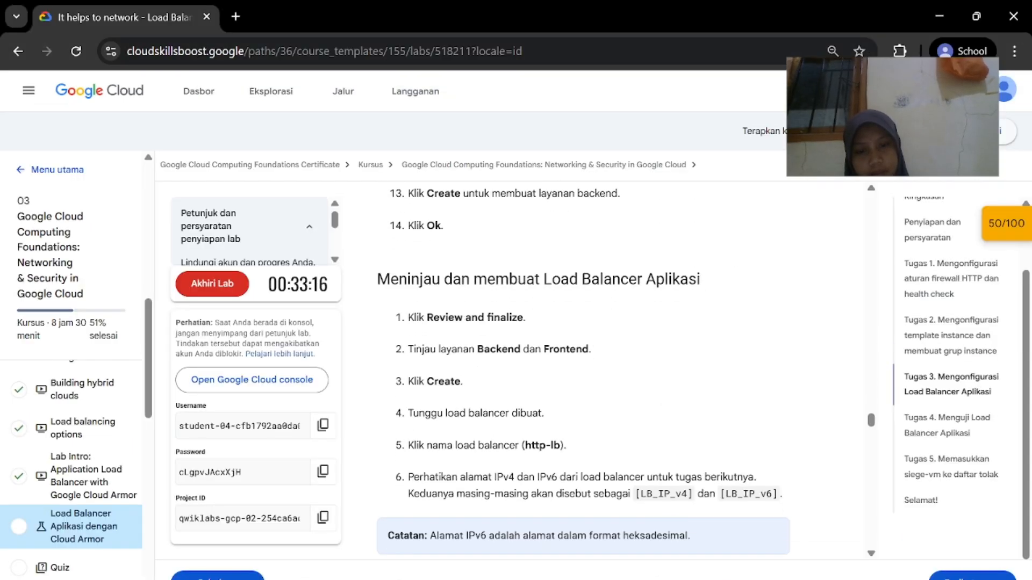
pyautogui.moveTo(795, 578)
pyautogui.click(801, 537)
pyautogui.click(473, 358)
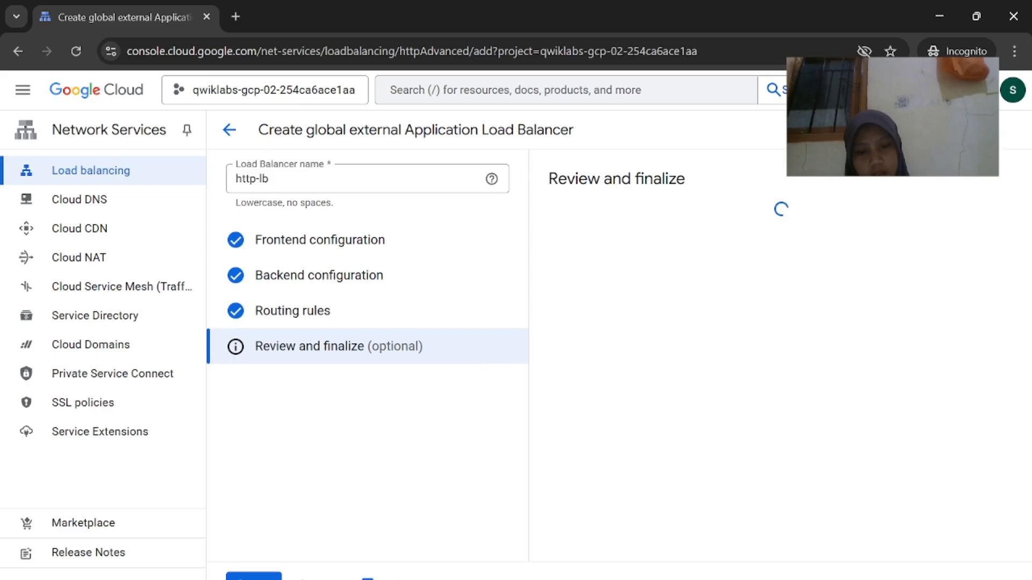
# Review and create http-lb, then return to the Load balancing list while it builds
pyautogui.moveTo(683, 579)
pyautogui.click(647, 558)
pyautogui.scroll(-1, 647, 471)
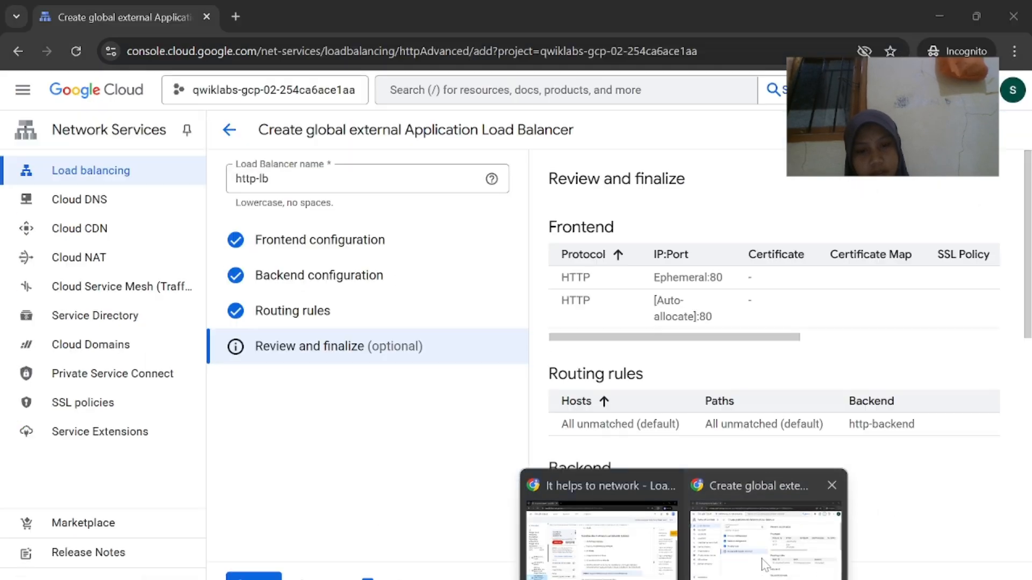
pyautogui.click(767, 543)
pyautogui.scroll(-7, 766, 466)
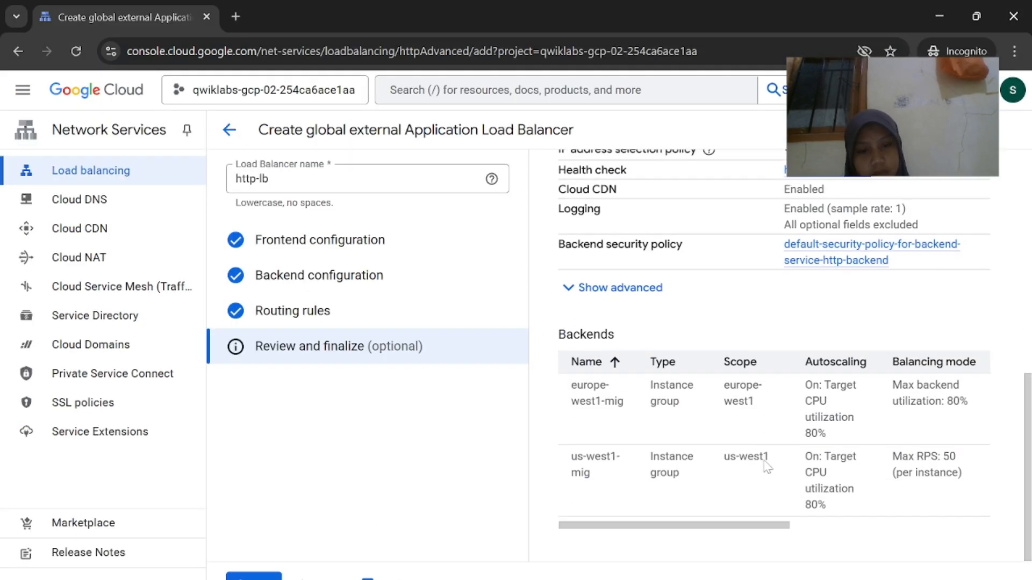
pyautogui.scroll(3, 766, 466)
pyautogui.scroll(-4, 702, 552)
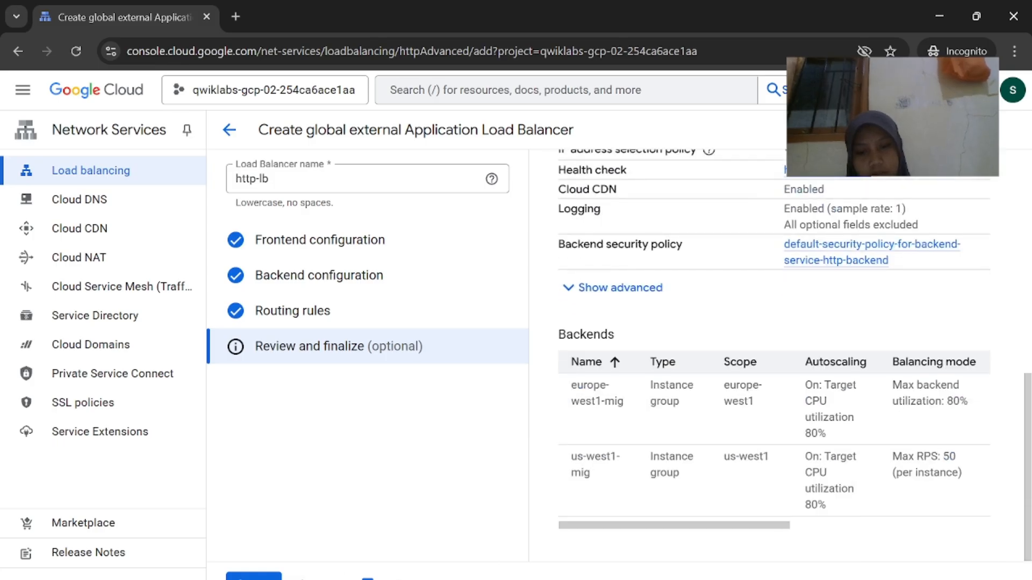
pyautogui.moveTo(684, 579)
pyautogui.click(645, 573)
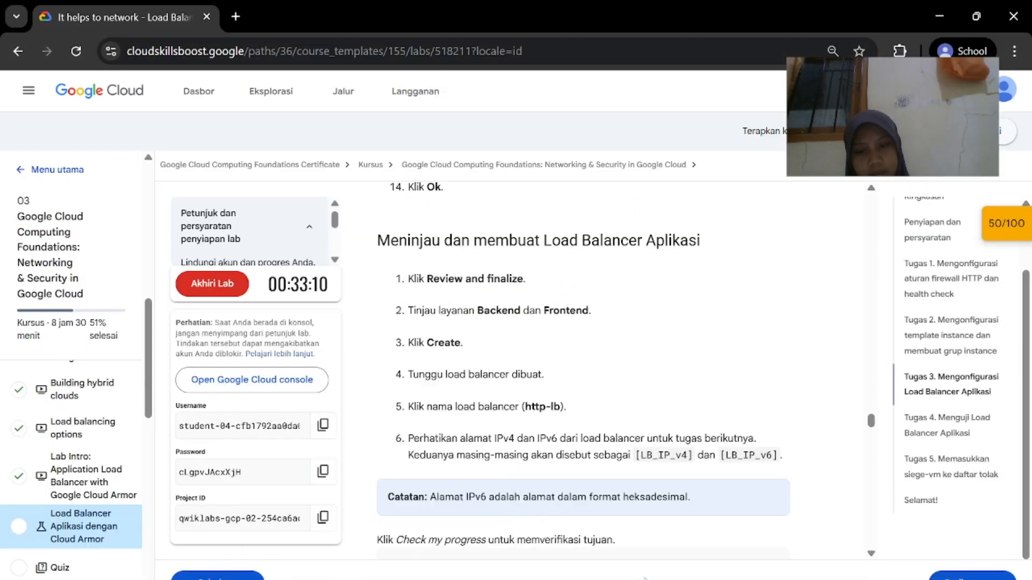
pyautogui.scroll(-1, 644, 517)
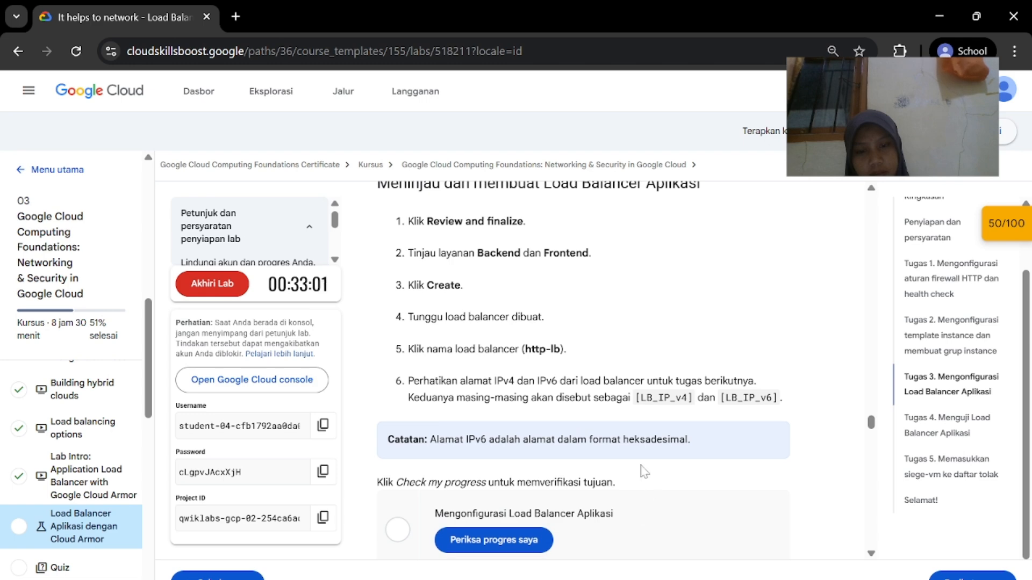
pyautogui.moveTo(684, 578)
pyautogui.click(751, 571)
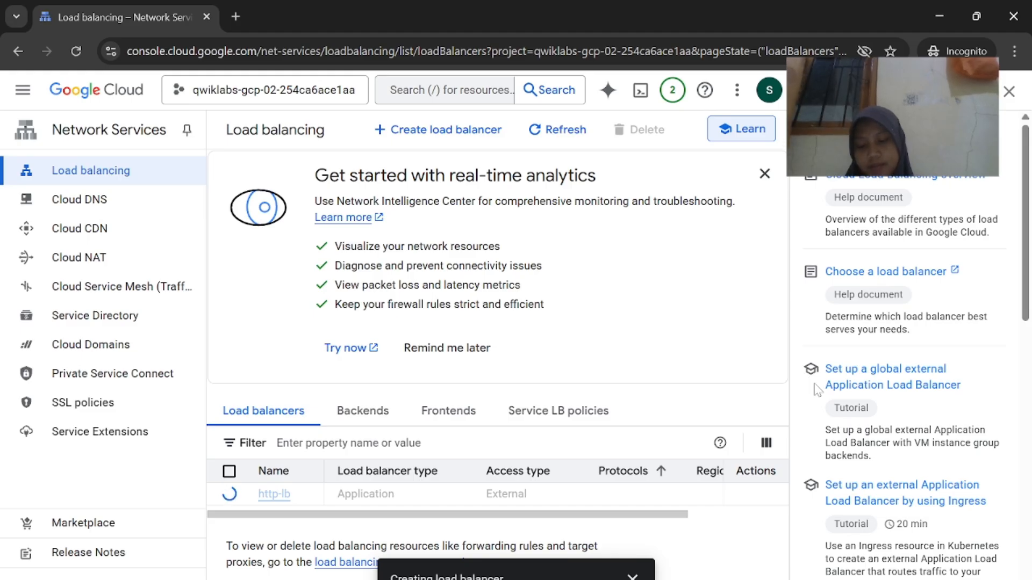
# Refresh the list and open http-lb's details showing frontend 34.54.49.112:80 and its IPv6 address
pyautogui.scroll(-1, 817, 388)
pyautogui.click(570, 135)
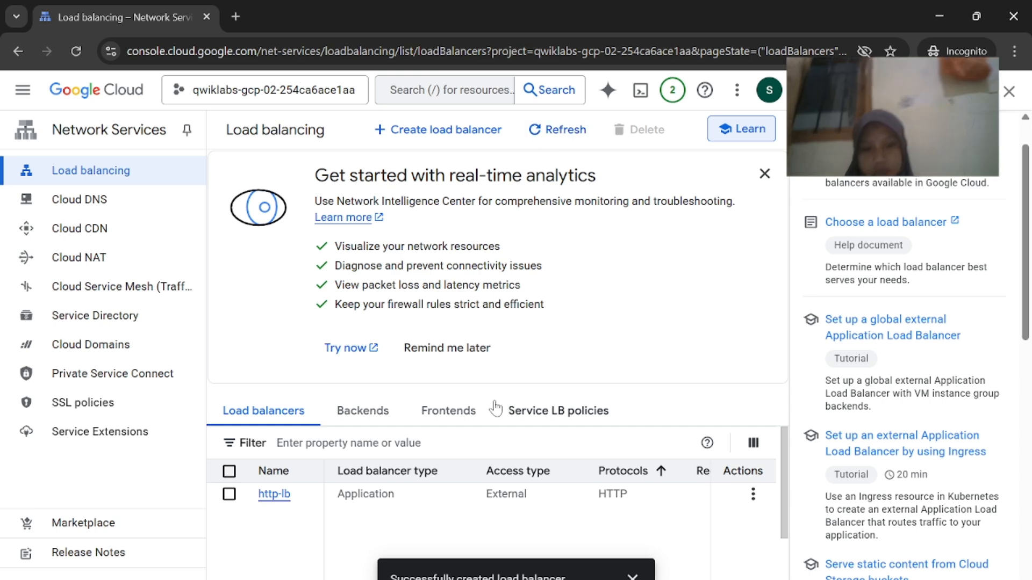
pyautogui.click(618, 559)
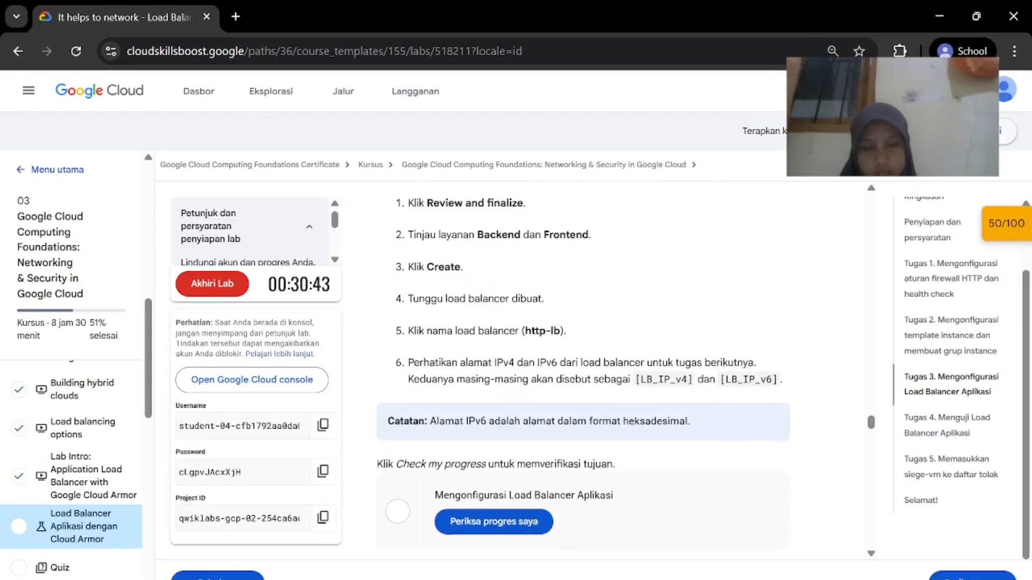
pyautogui.click(737, 568)
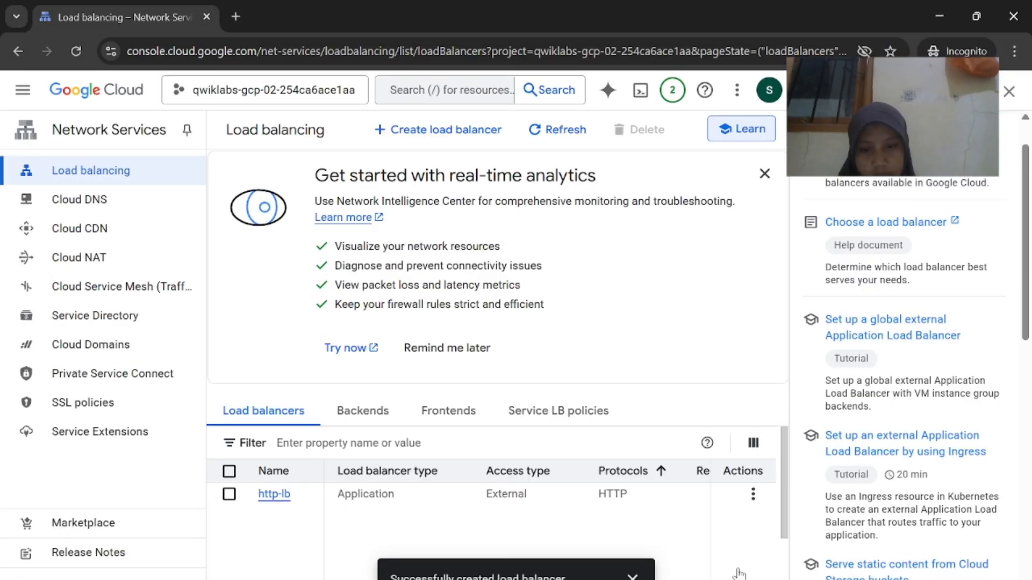
pyautogui.click(274, 494)
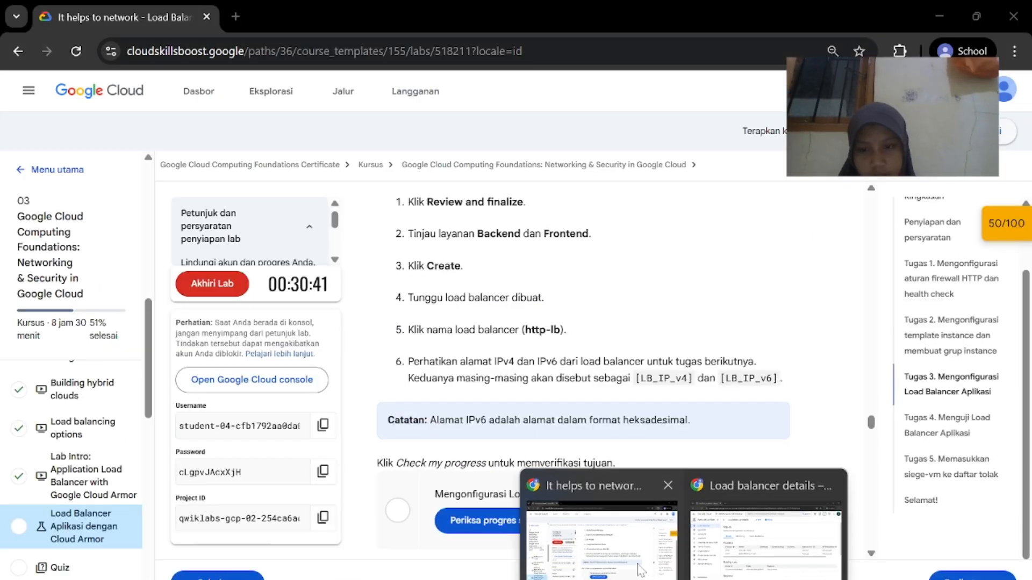
pyautogui.click(630, 555)
pyautogui.scroll(-1, 634, 500)
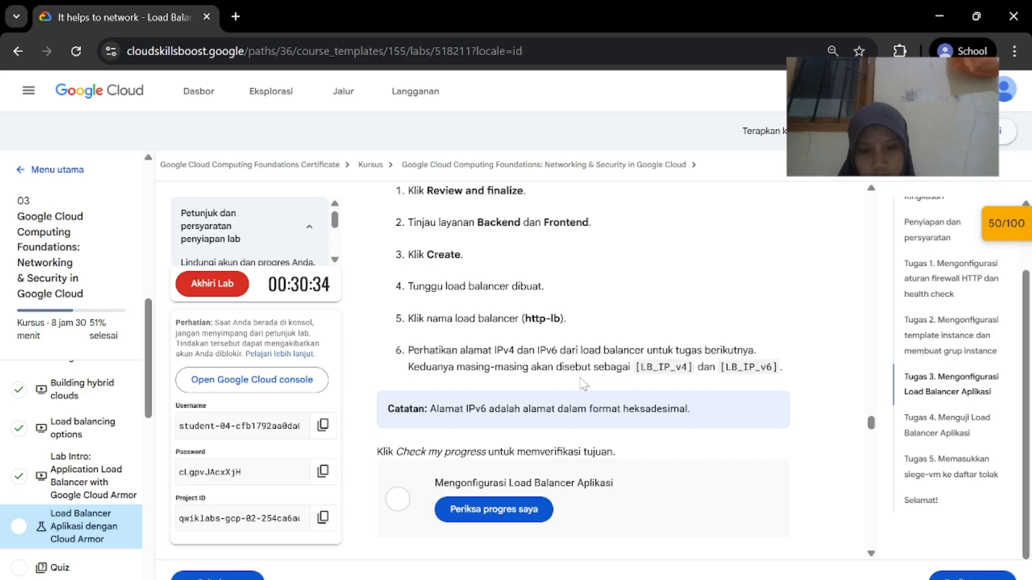
# Check progress on the load balancer task, answer Benar for Task 4, and scroll to the stress test
pyautogui.click(513, 509)
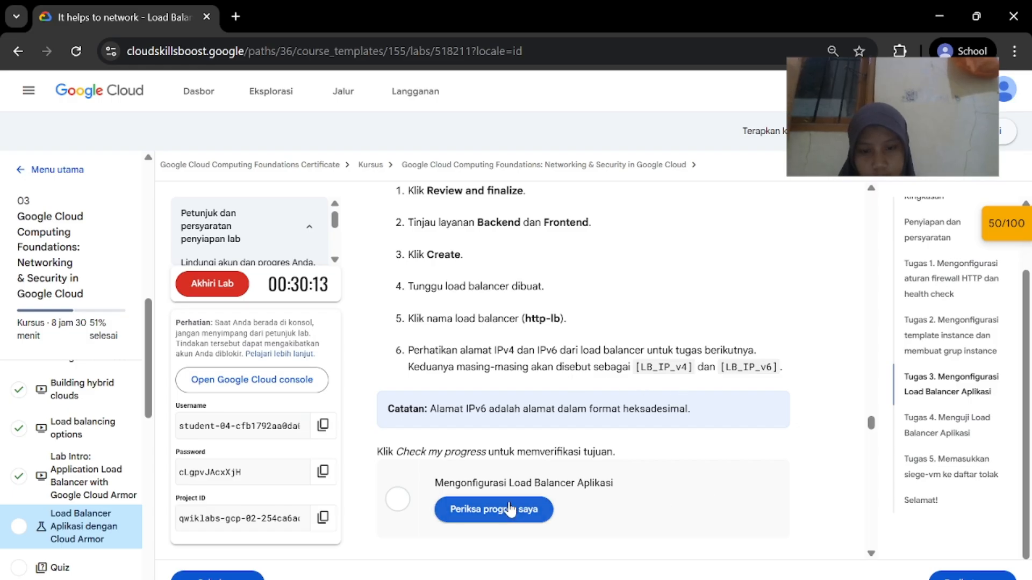
pyautogui.scroll(-3, 610, 475)
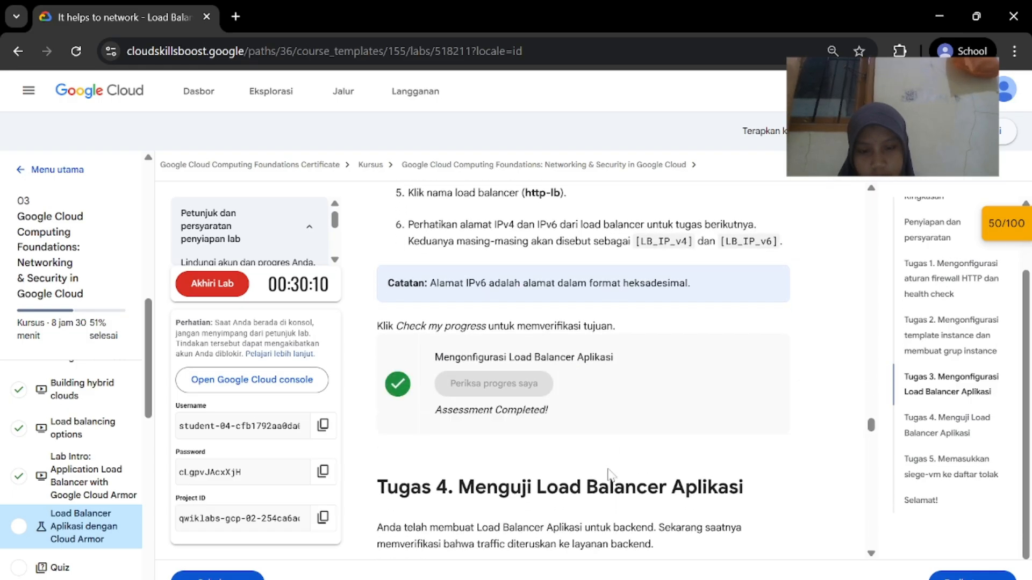
pyautogui.scroll(-4, 610, 476)
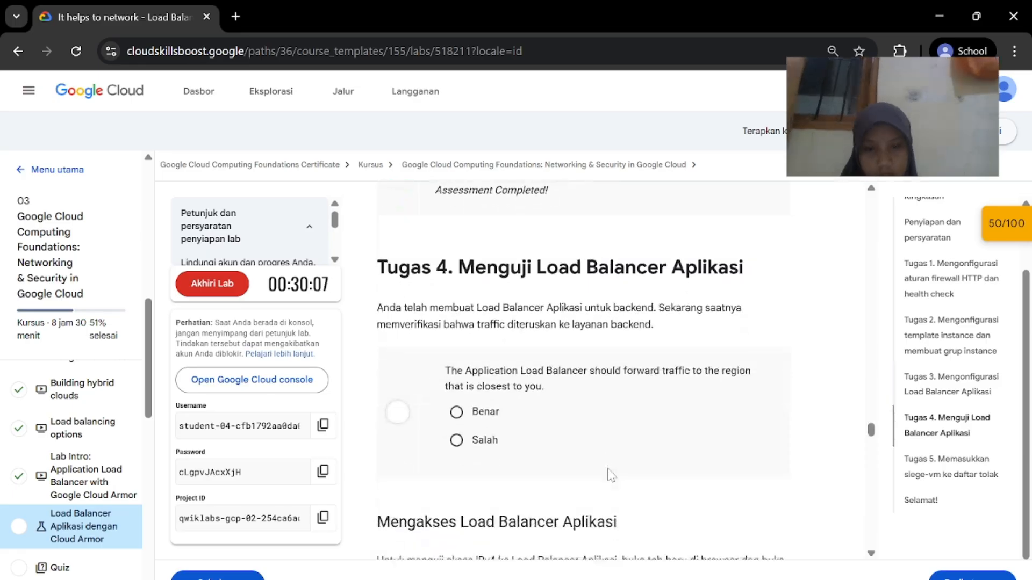
pyautogui.click(492, 417)
pyautogui.scroll(-5, 516, 473)
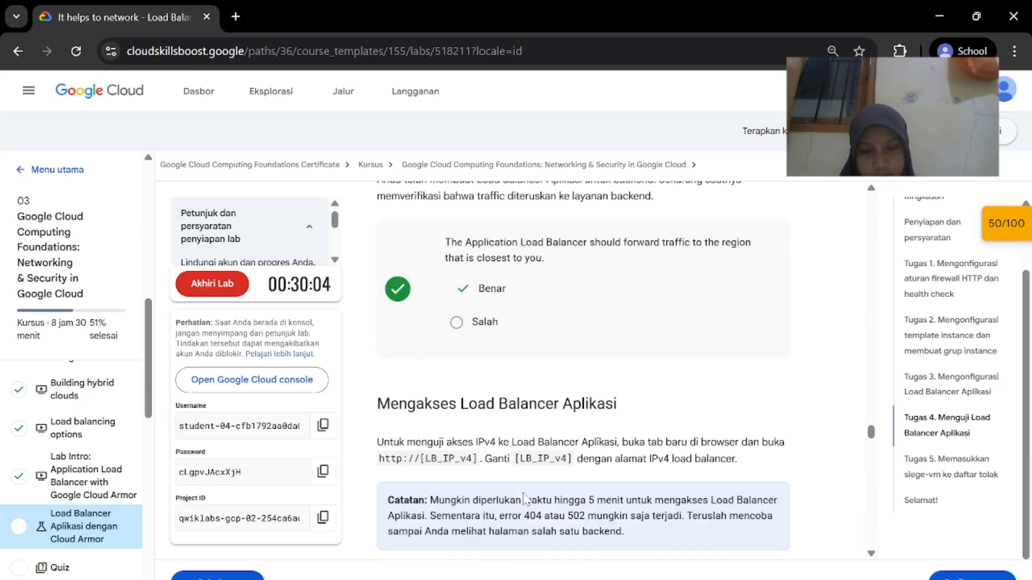
pyautogui.scroll(-2, 524, 497)
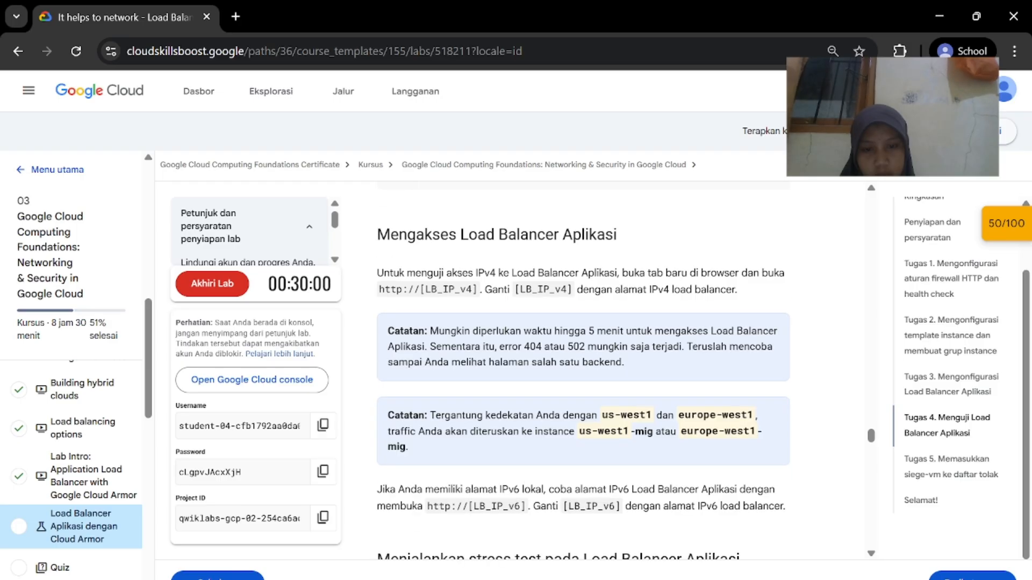
pyautogui.scroll(-2, 525, 498)
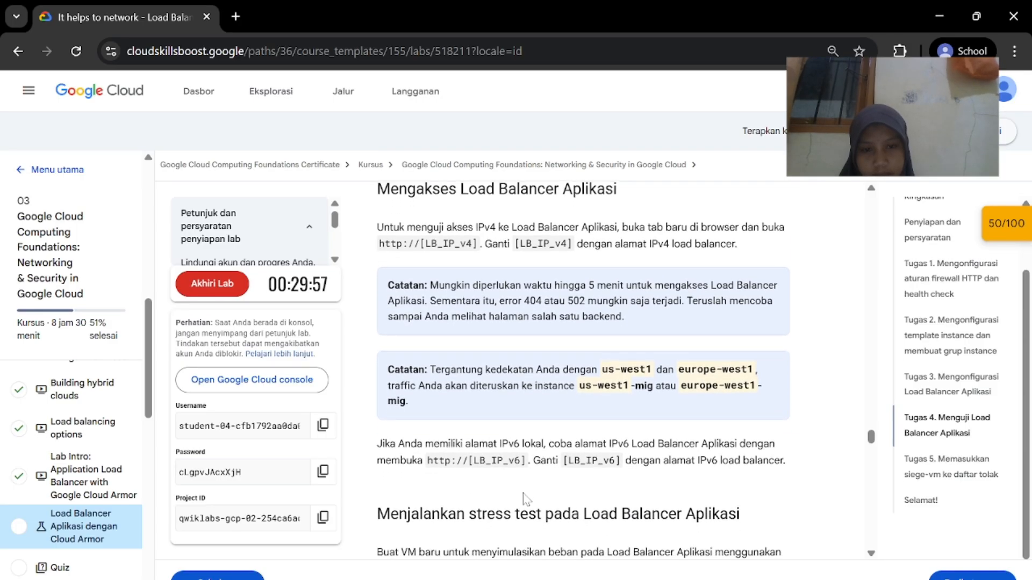
pyautogui.scroll(-4, 529, 417)
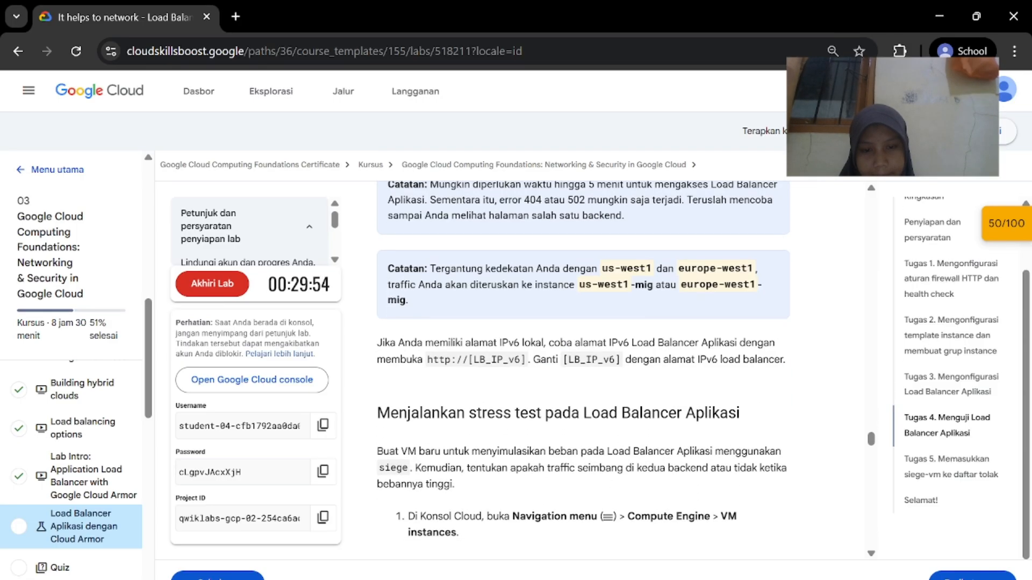
pyautogui.scroll(-2, 559, 414)
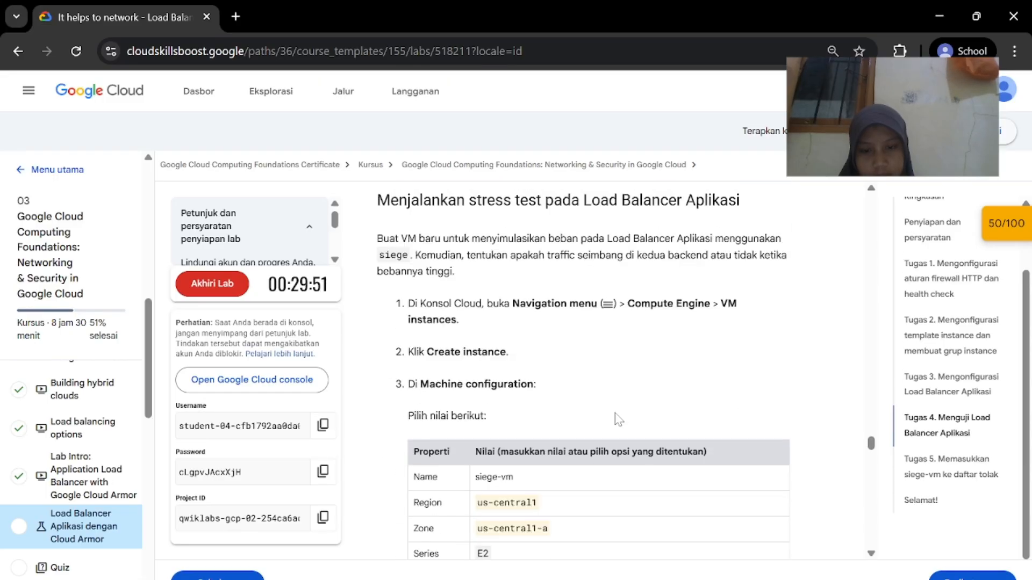
pyautogui.scroll(3, 624, 519)
pyautogui.scroll(-2, 625, 520)
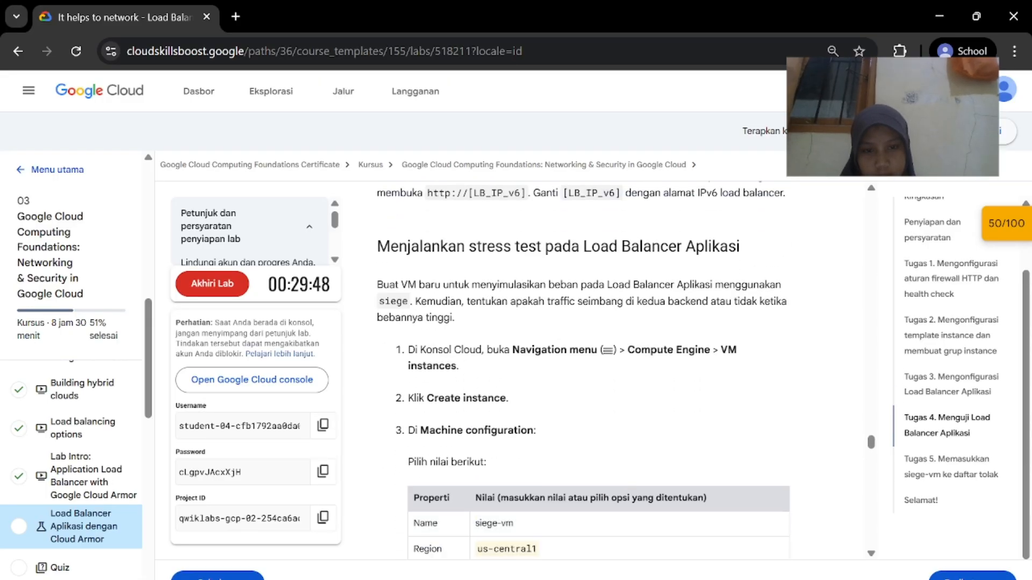
pyautogui.scroll(-1, 617, 444)
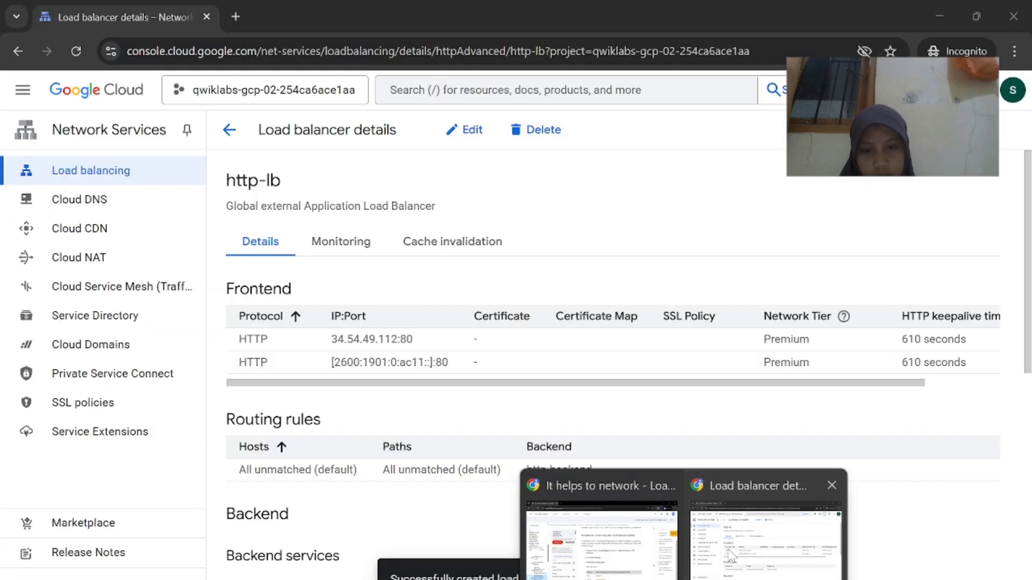
# Go to Compute Engine VM instances and begin creating the siege-vm instance
pyautogui.click(795, 530)
pyautogui.click(22, 88)
pyautogui.scroll(-3, 103, 201)
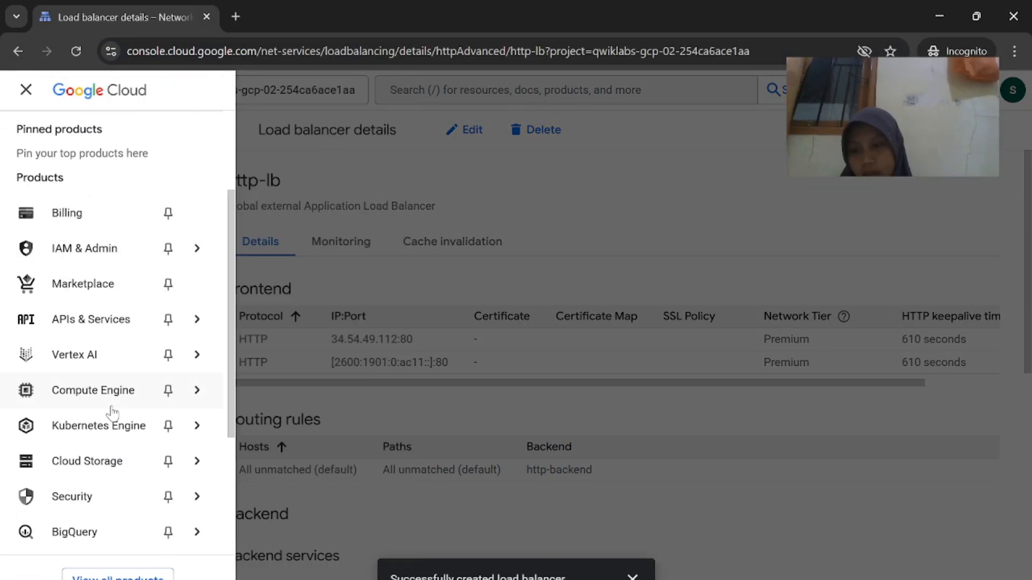
pyautogui.moveTo(111, 402)
pyautogui.click(304, 185)
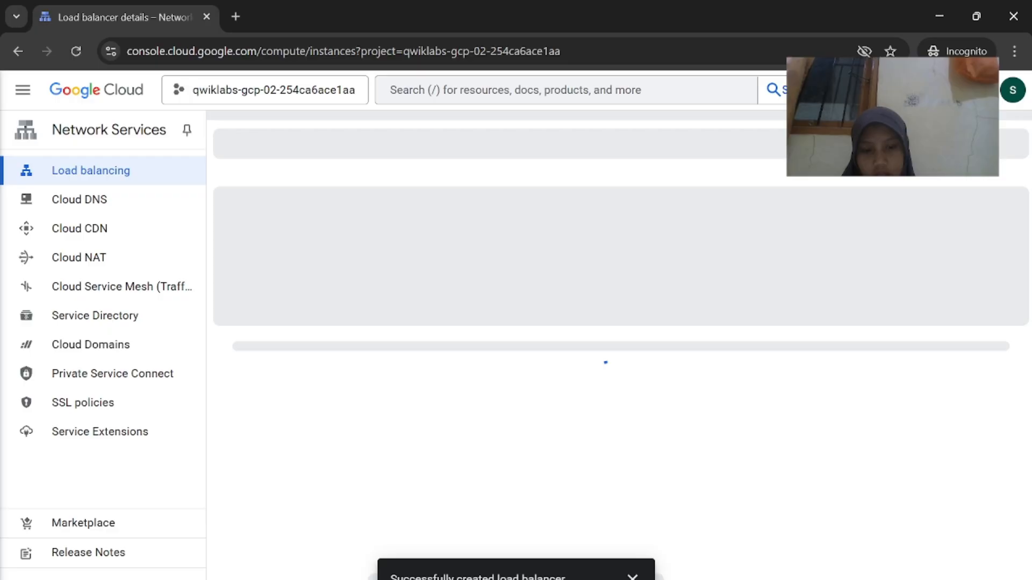
pyautogui.click(592, 530)
pyautogui.scroll(-1, 654, 418)
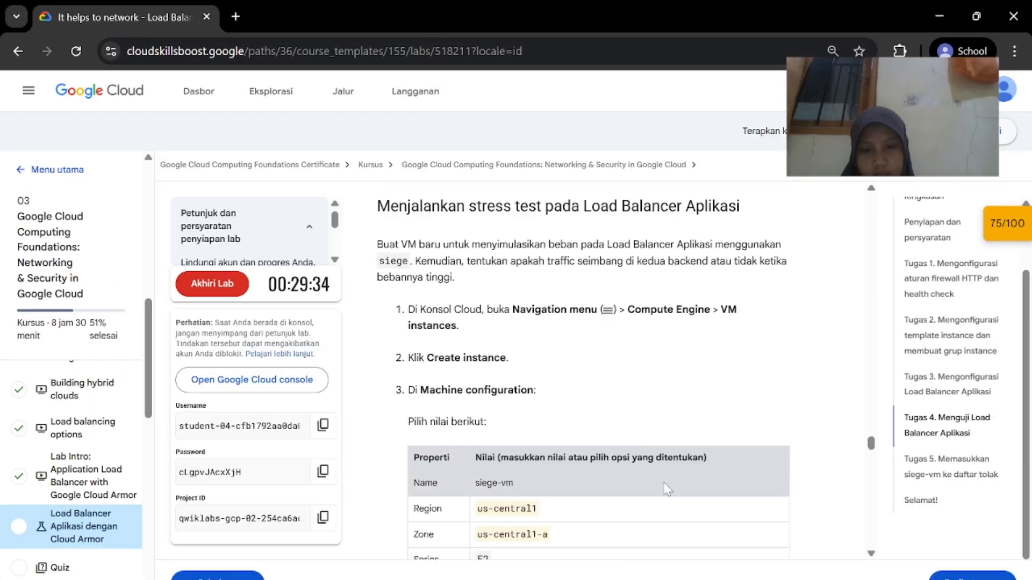
pyautogui.click(735, 564)
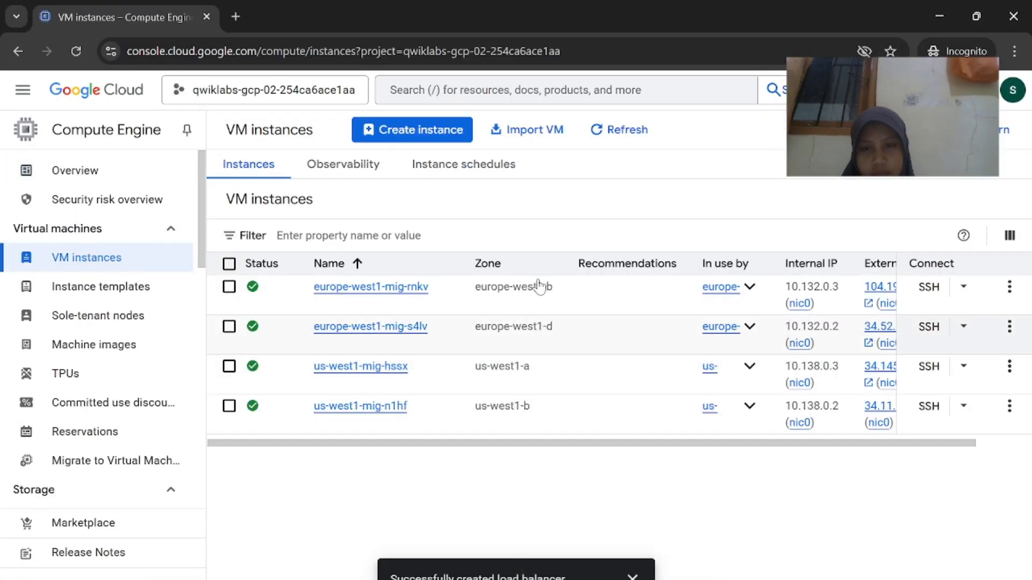
pyautogui.click(425, 134)
pyautogui.click(642, 565)
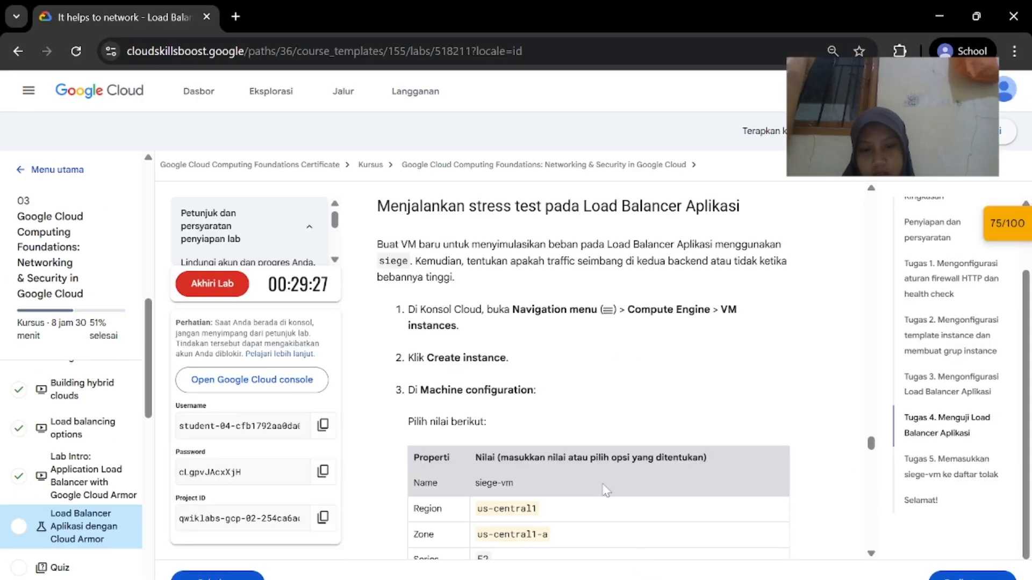
pyautogui.scroll(-2, 530, 391)
# Name the new instance 'siege-vm' using the name copied from the lab
pyautogui.rightClick(478, 395)
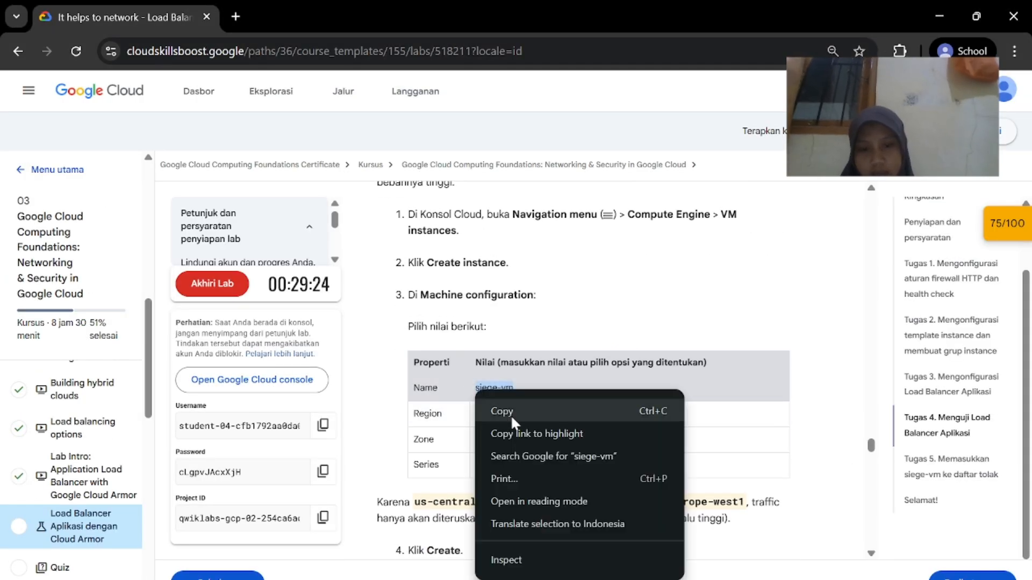
pyautogui.click(502, 410)
pyautogui.click(893, 538)
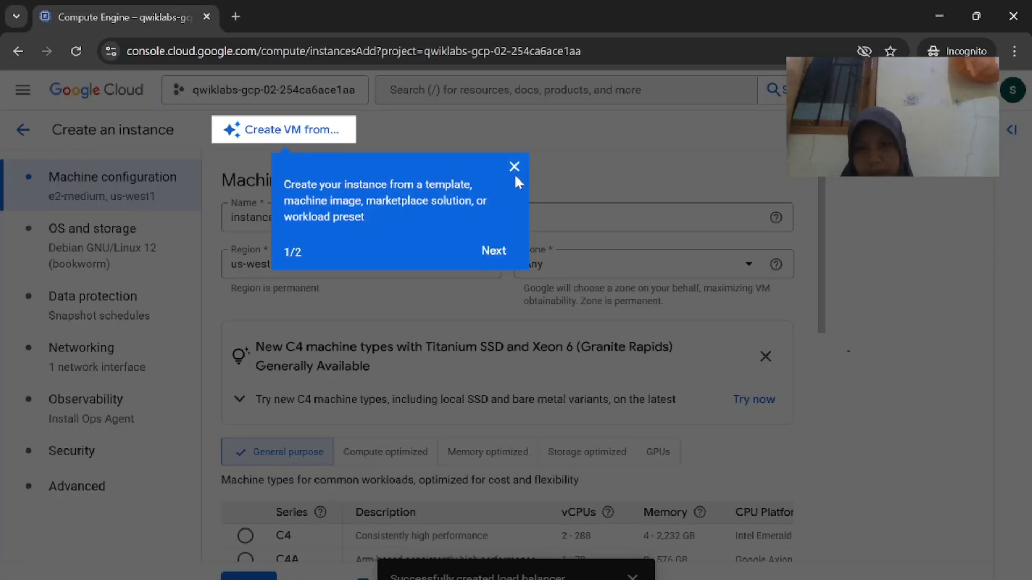
pyautogui.click(514, 167)
pyautogui.click(323, 218)
pyautogui.hotkey('ctrl', 'a')
pyautogui.hotkey('ctrl', 'v')
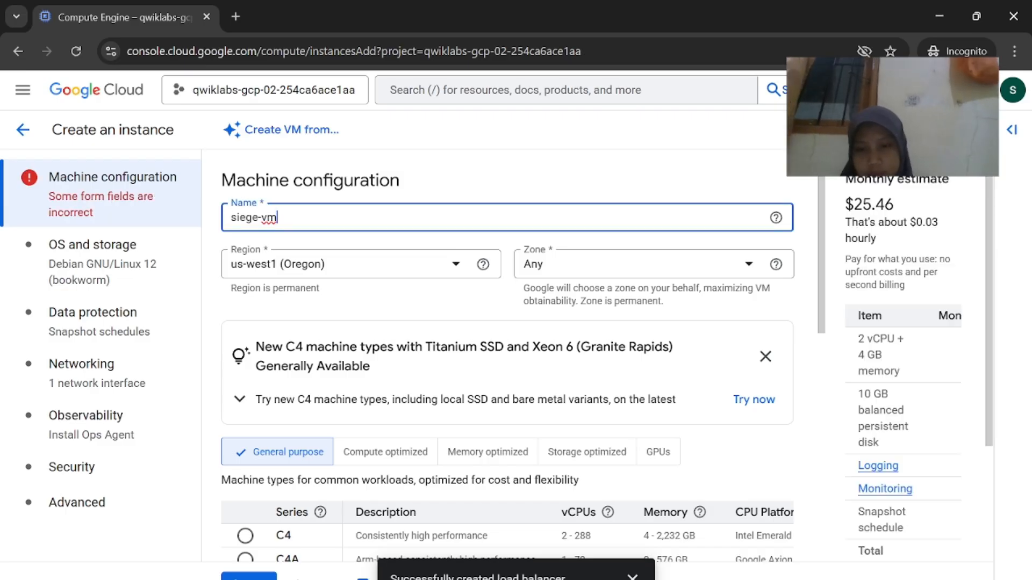
# Set the region to us-central1 (Iowa) and the zone to us-central1-a
pyautogui.click(592, 565)
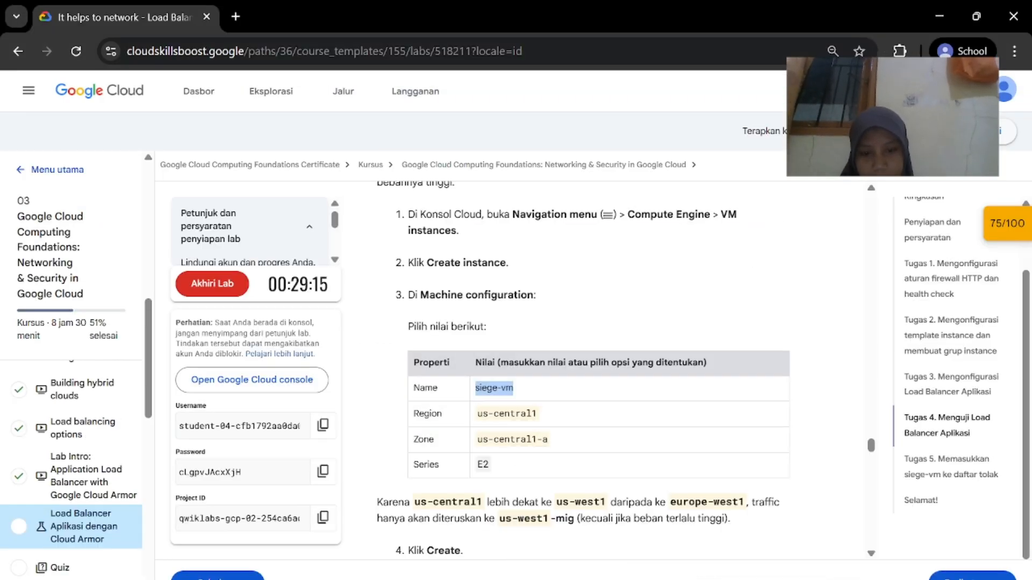
pyautogui.click(774, 540)
pyautogui.click(371, 264)
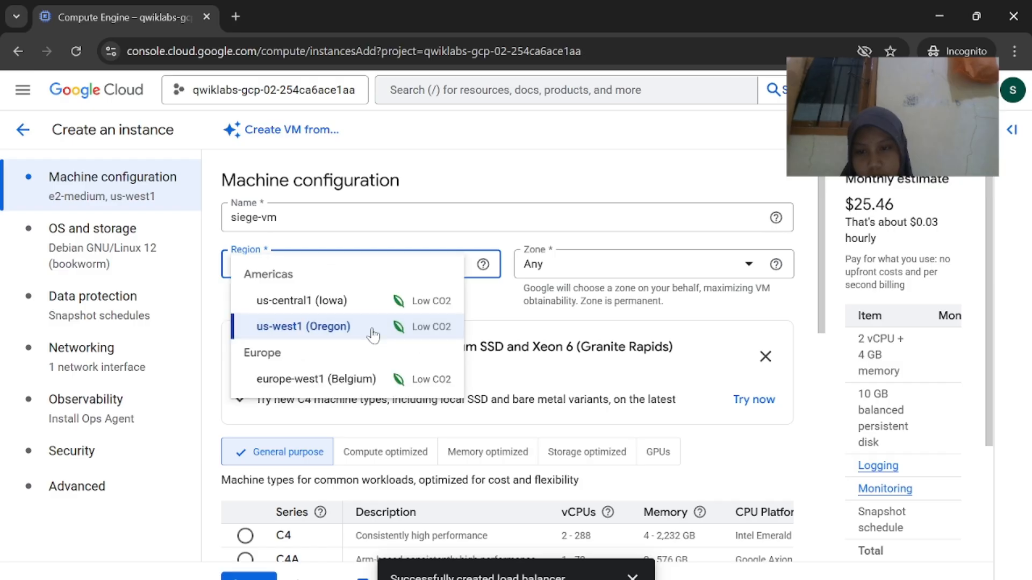
pyautogui.click(322, 300)
pyautogui.click(611, 267)
pyautogui.moveTo(683, 579)
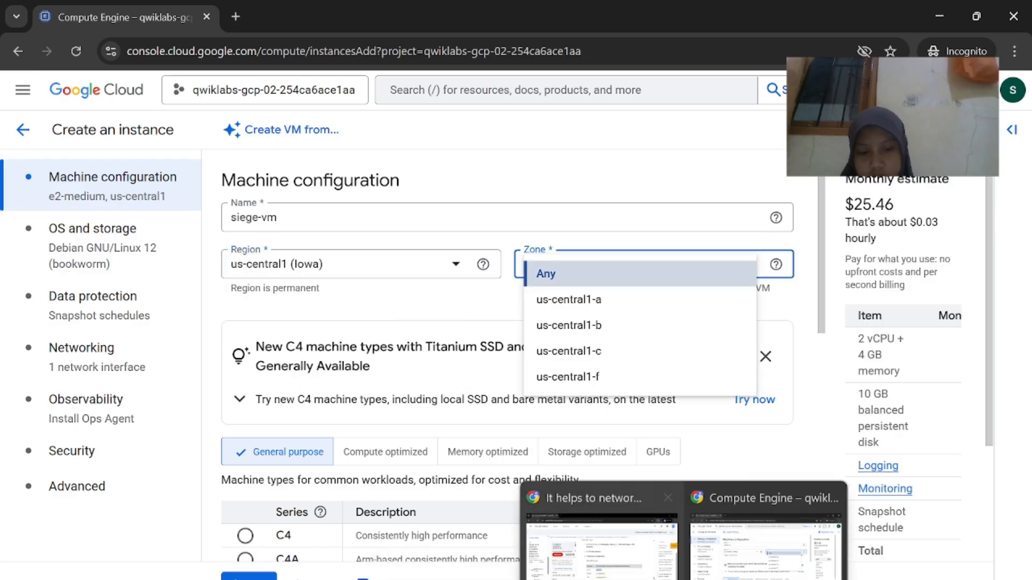
pyautogui.click(596, 543)
pyautogui.moveTo(720, 578)
pyautogui.click(806, 543)
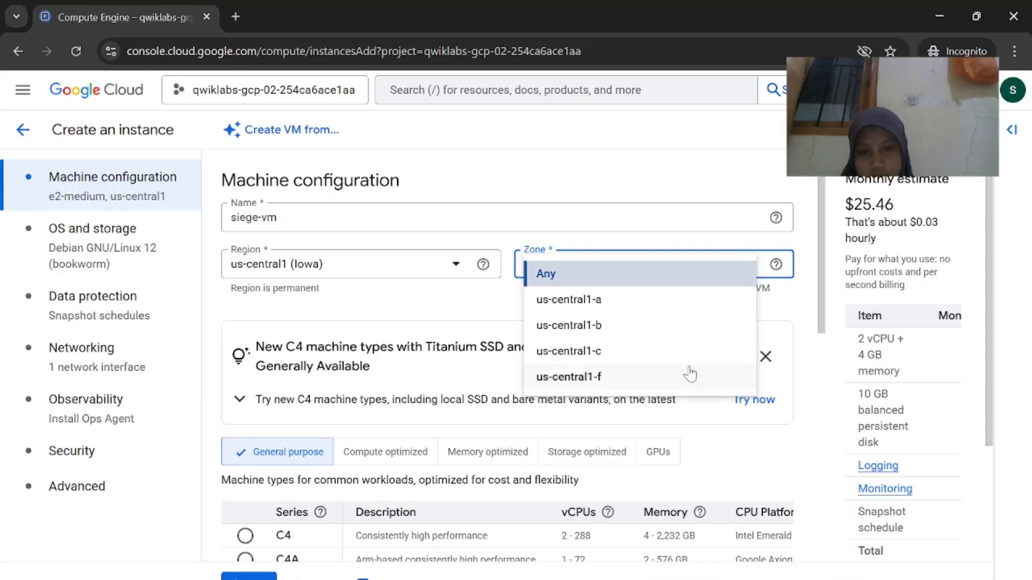
pyautogui.click(660, 311)
# Check the E2 machine series and remaining settings against the lab steps
pyautogui.scroll(-5, 512, 468)
pyautogui.click(622, 557)
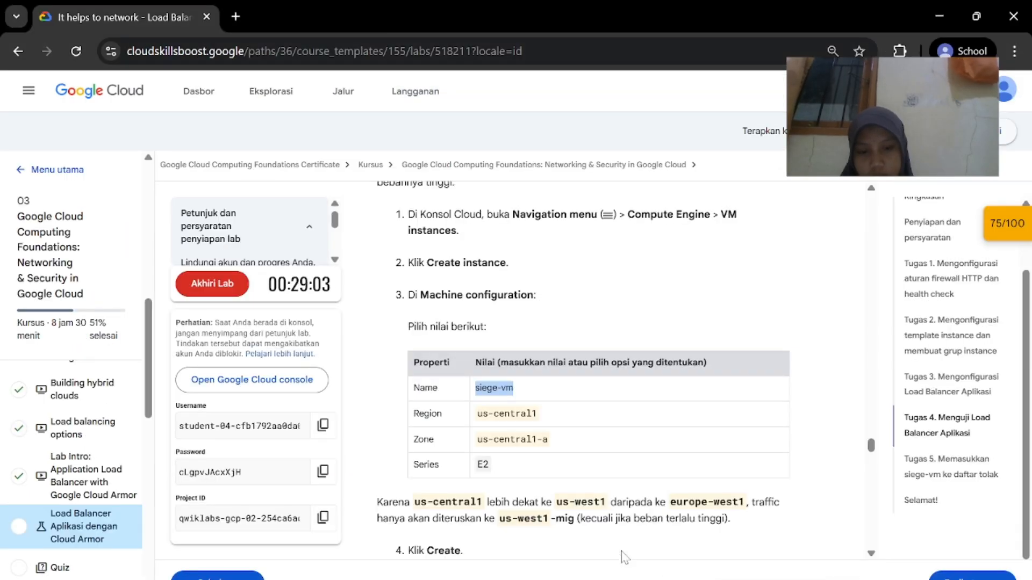
pyautogui.scroll(-2, 623, 557)
pyautogui.scroll(-1, 645, 480)
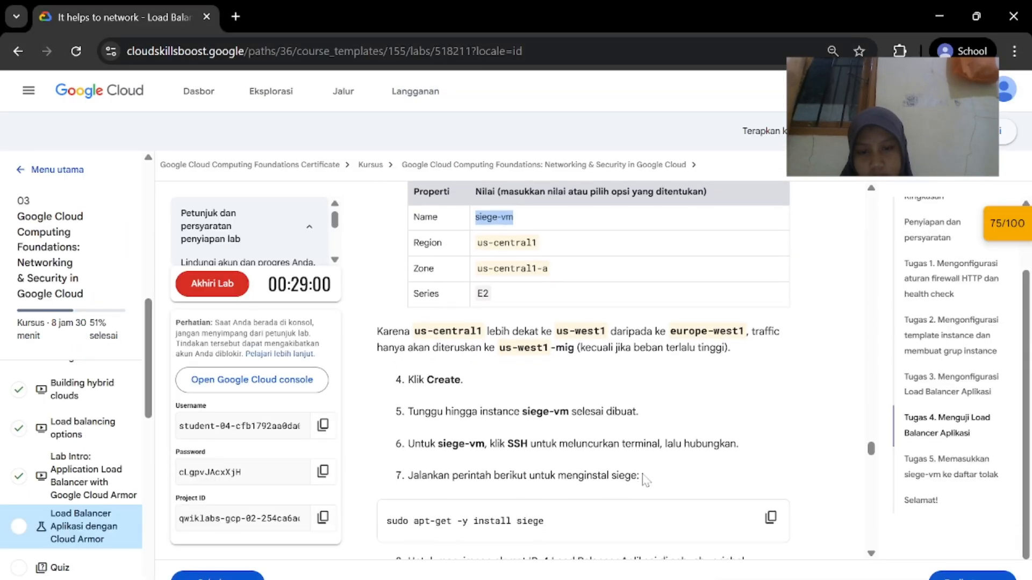
pyautogui.moveTo(720, 578)
pyautogui.click(742, 562)
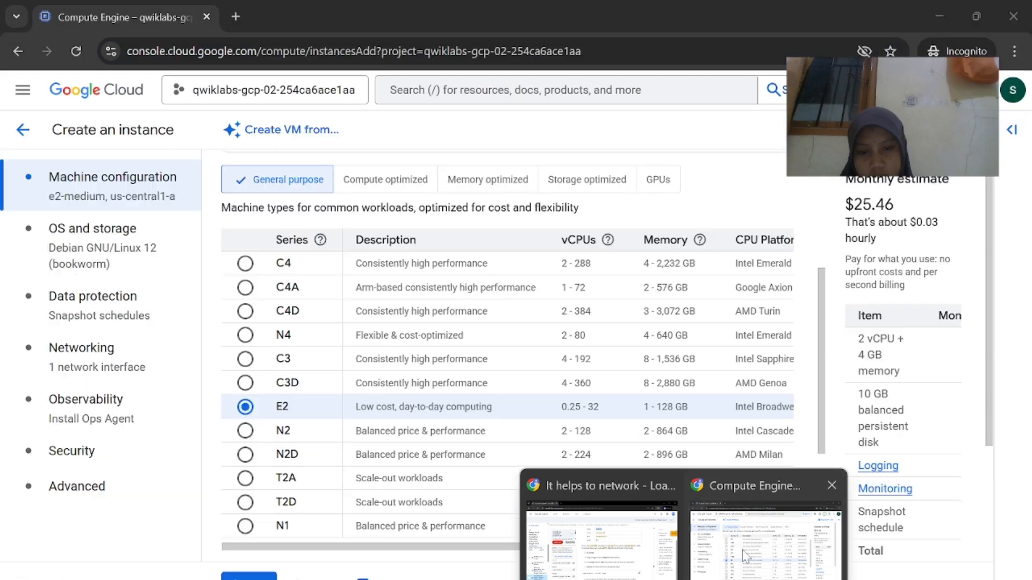
pyautogui.scroll(-5, 681, 459)
pyautogui.scroll(-3, 681, 460)
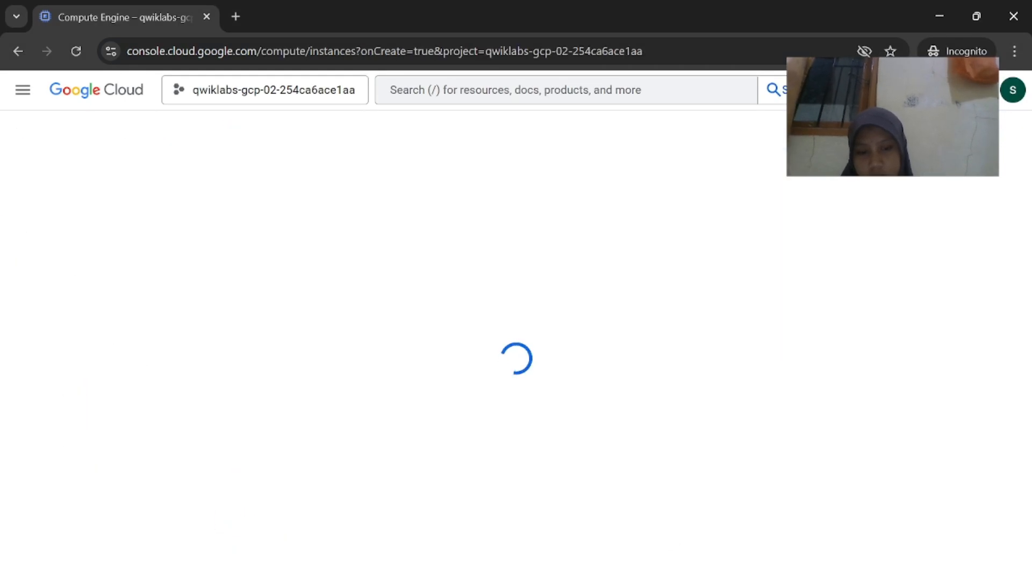
# Read the next lab steps while siege-vm is being created
pyautogui.moveTo(693, 578)
pyautogui.click(640, 566)
pyautogui.scroll(-1, 634, 482)
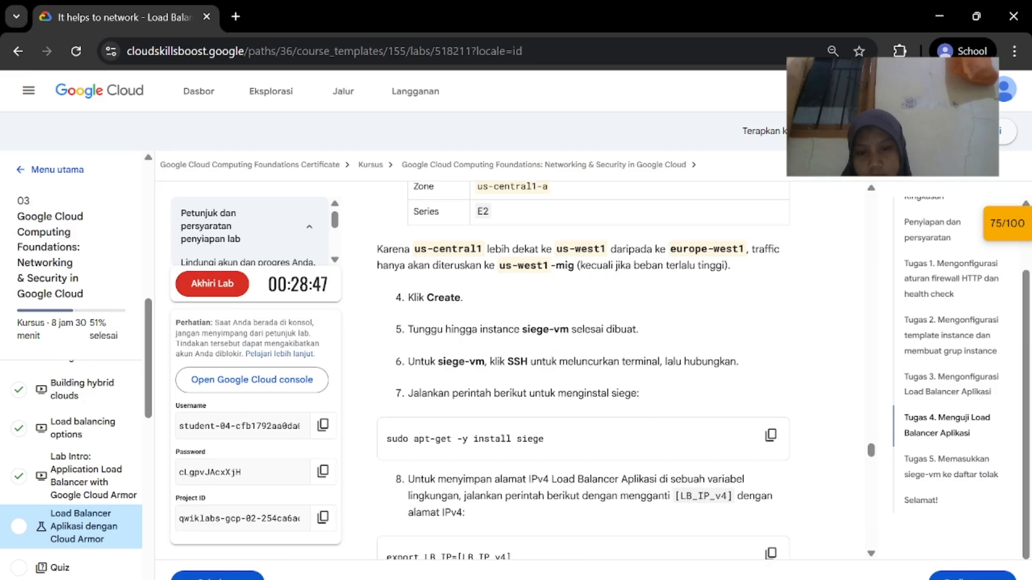
pyautogui.moveTo(693, 578)
pyautogui.click(839, 532)
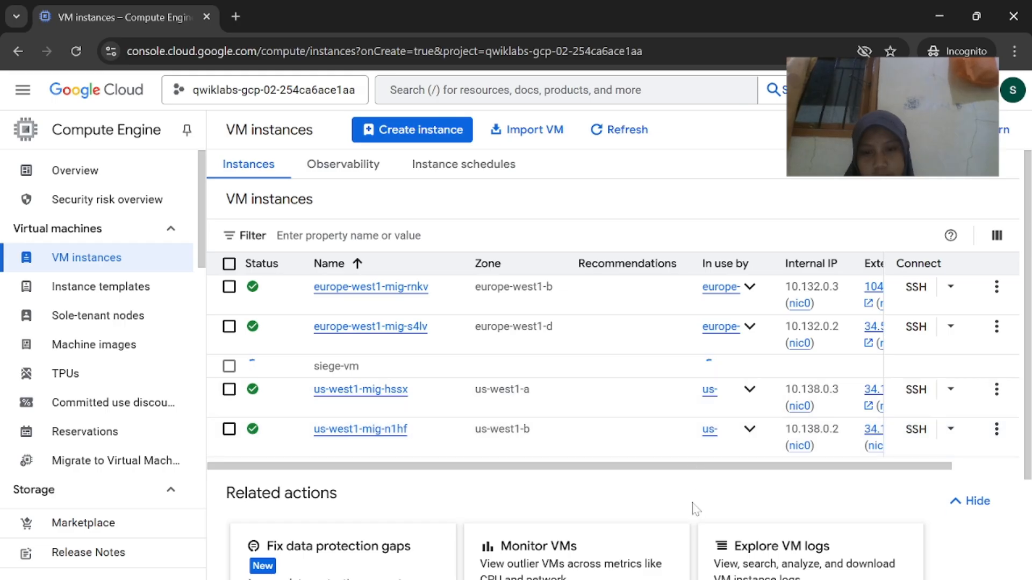
pyautogui.moveTo(691, 578)
pyautogui.click(605, 537)
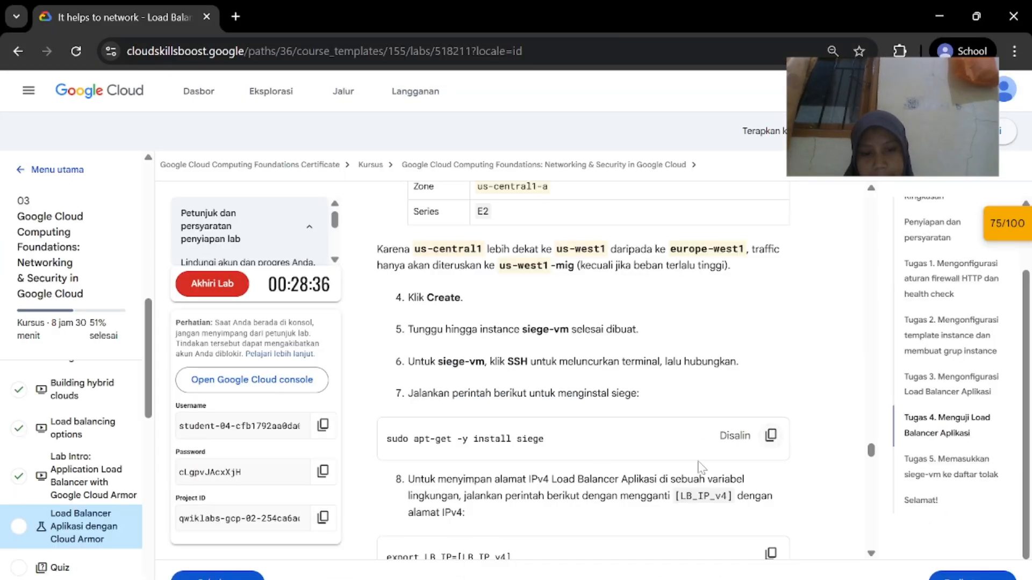
pyautogui.scroll(-2, 699, 467)
# Refresh the VM instances list to confirm siege-vm is running with internal IP 10.128.0.2
pyautogui.moveTo(690, 579)
pyautogui.click(752, 559)
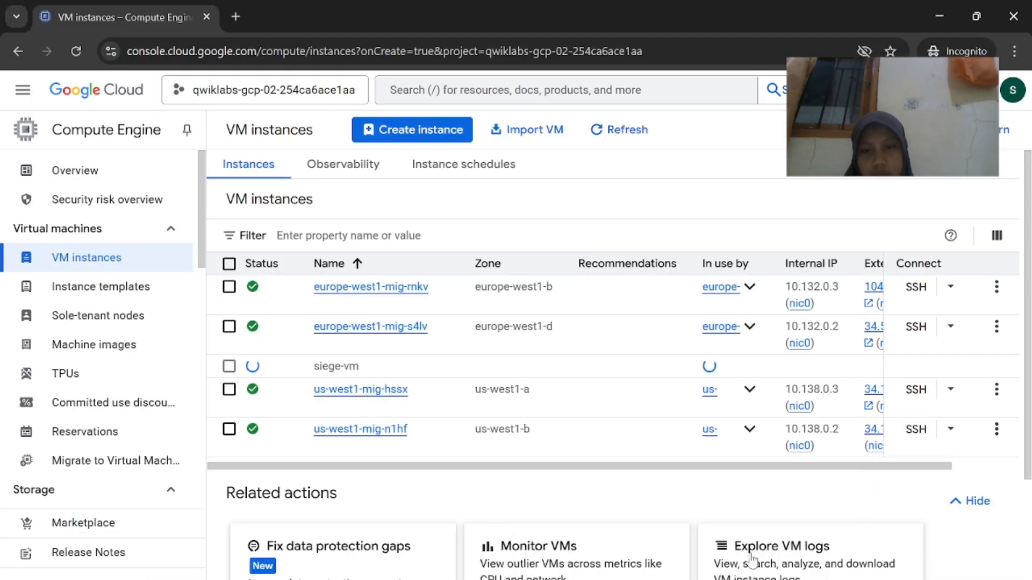
pyautogui.click(622, 128)
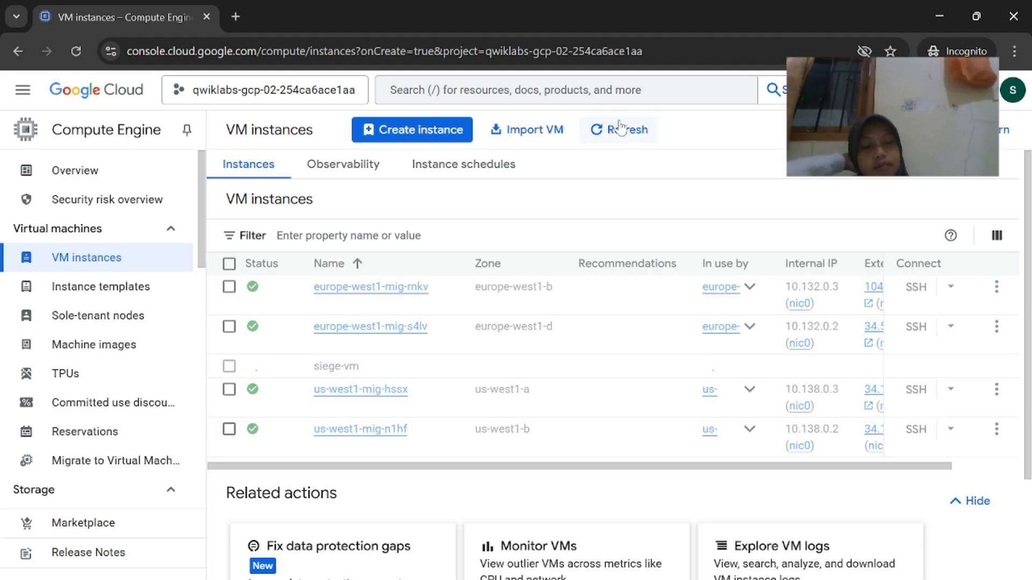
pyautogui.hscroll(2, 730, 395)
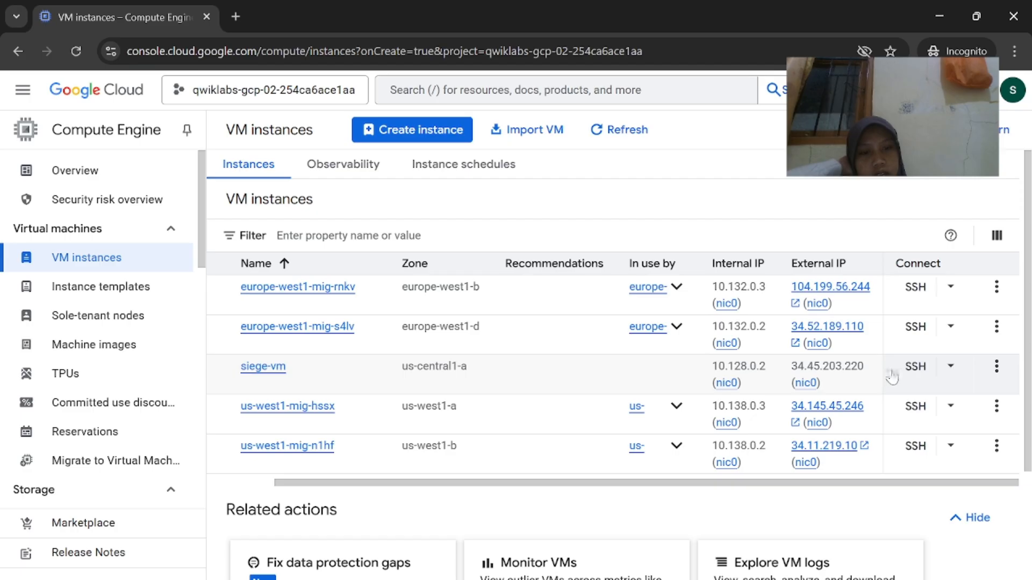
pyautogui.hscroll(-2, 892, 376)
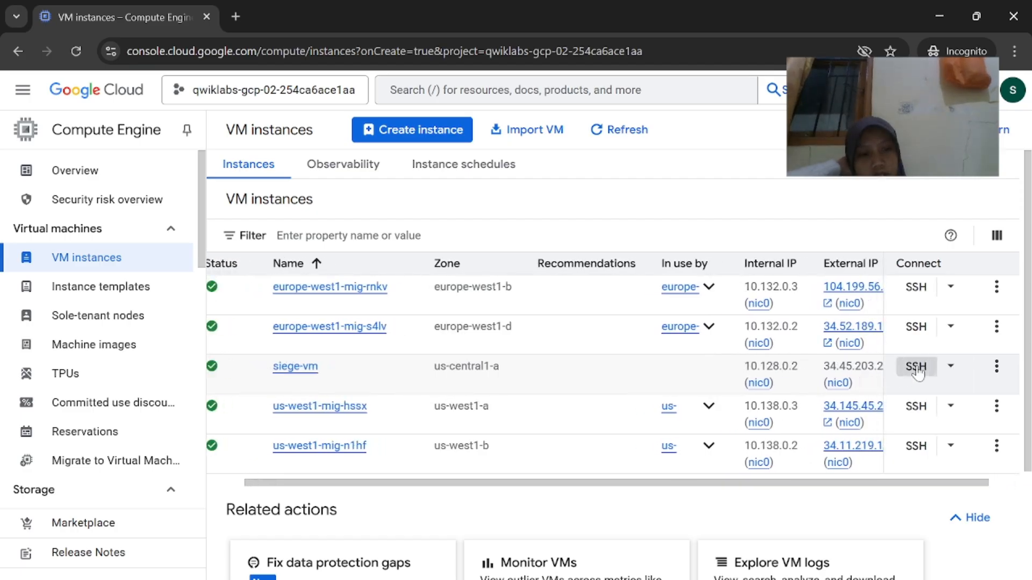
# SSH into siege-vm, authorize, and run 'sudo apt-get -y install siege'
pyautogui.click(916, 367)
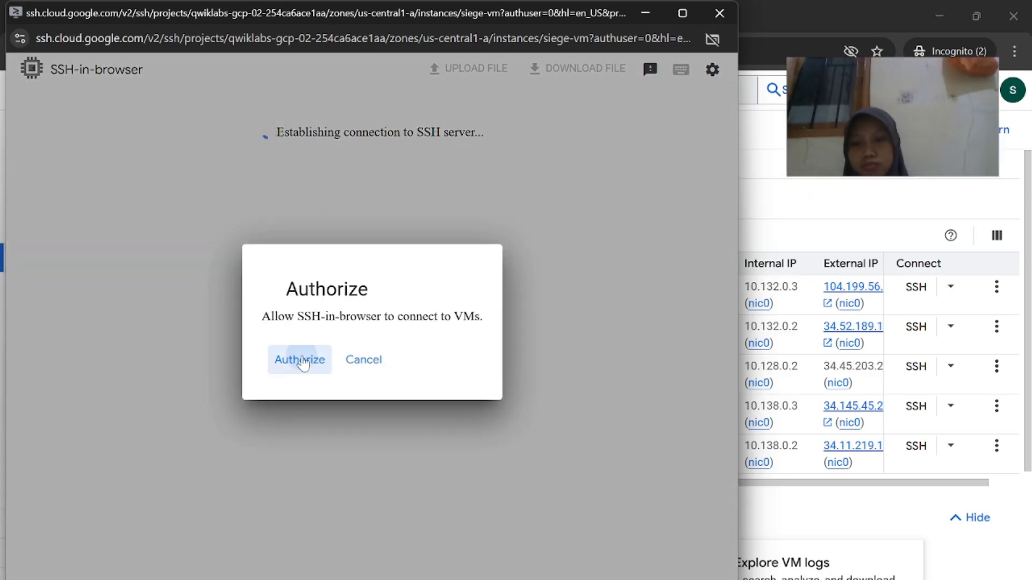
pyautogui.click(301, 360)
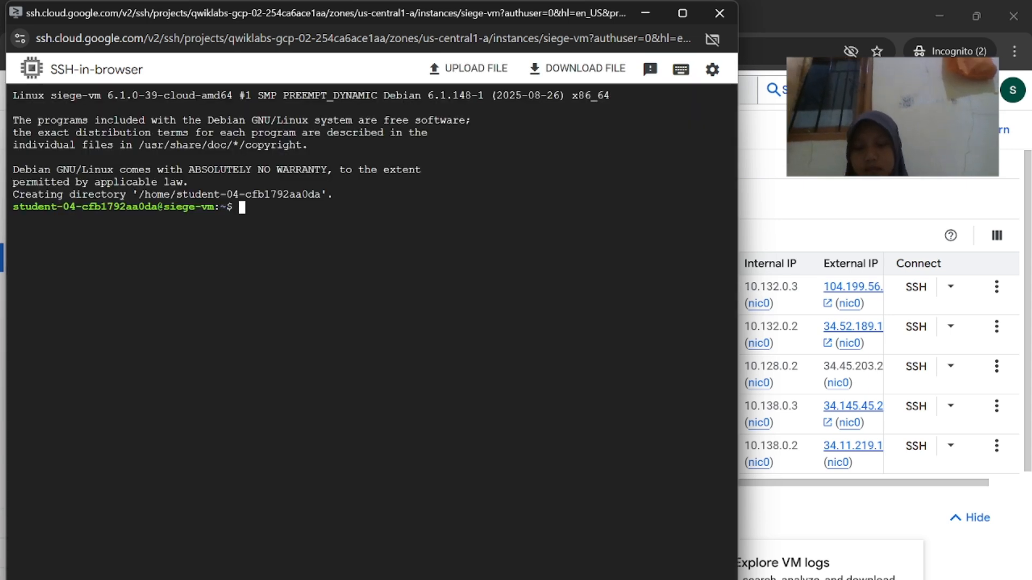
pyautogui.write('sudo apt-get -y install siege')
pyautogui.press('Return')
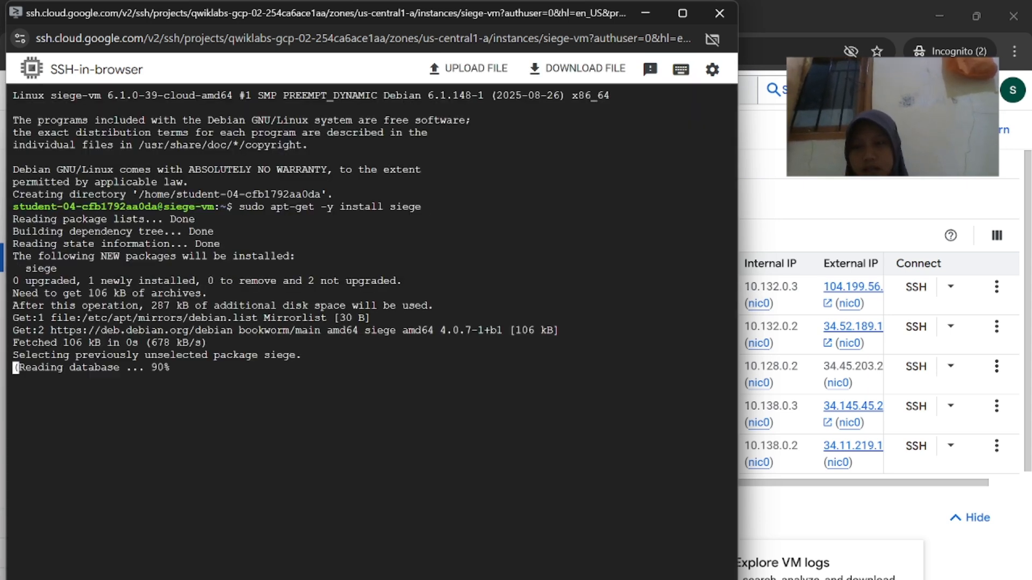
# Review the lab instructions and confirm siege 4.0.7 installed in the terminal
pyautogui.click(657, 576)
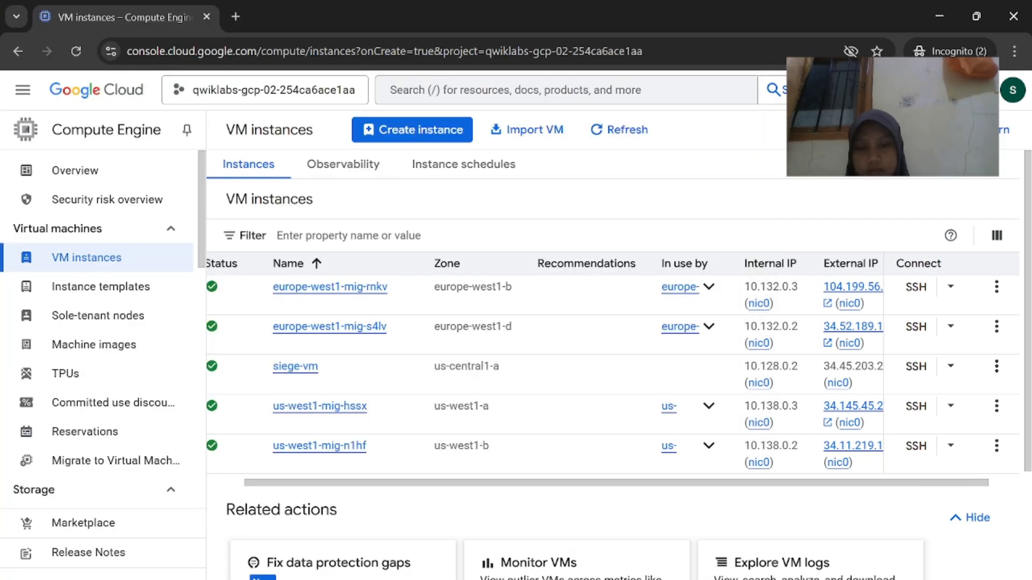
pyautogui.click(602, 557)
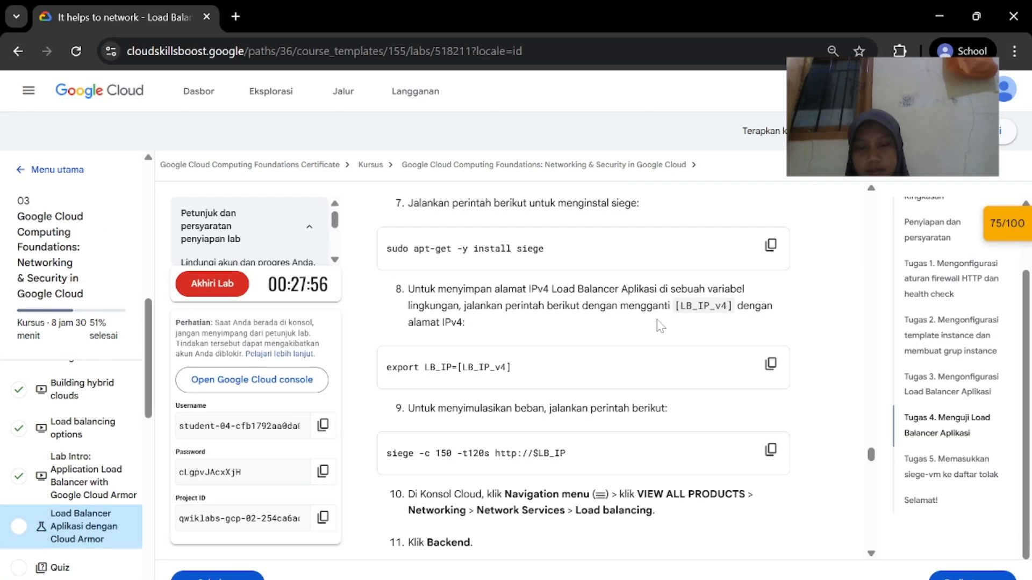
pyautogui.scroll(-1, 655, 434)
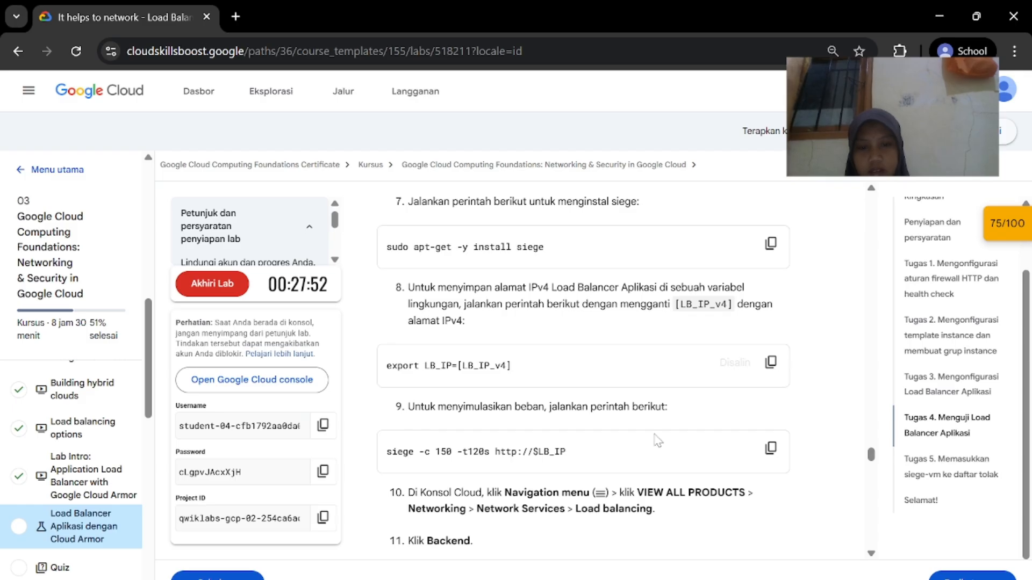
pyautogui.moveTo(657, 577)
pyautogui.click(739, 515)
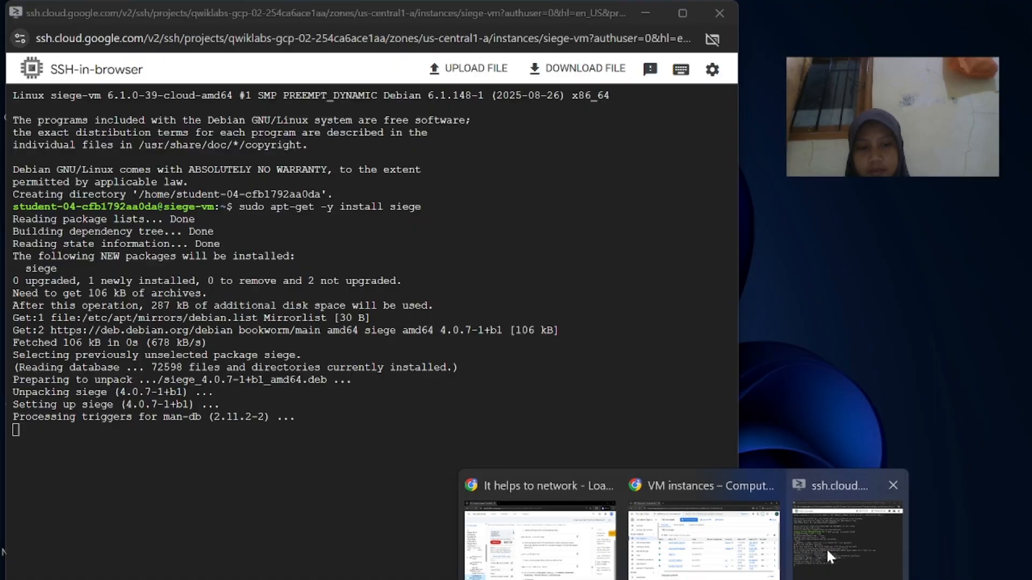
pyautogui.click(827, 547)
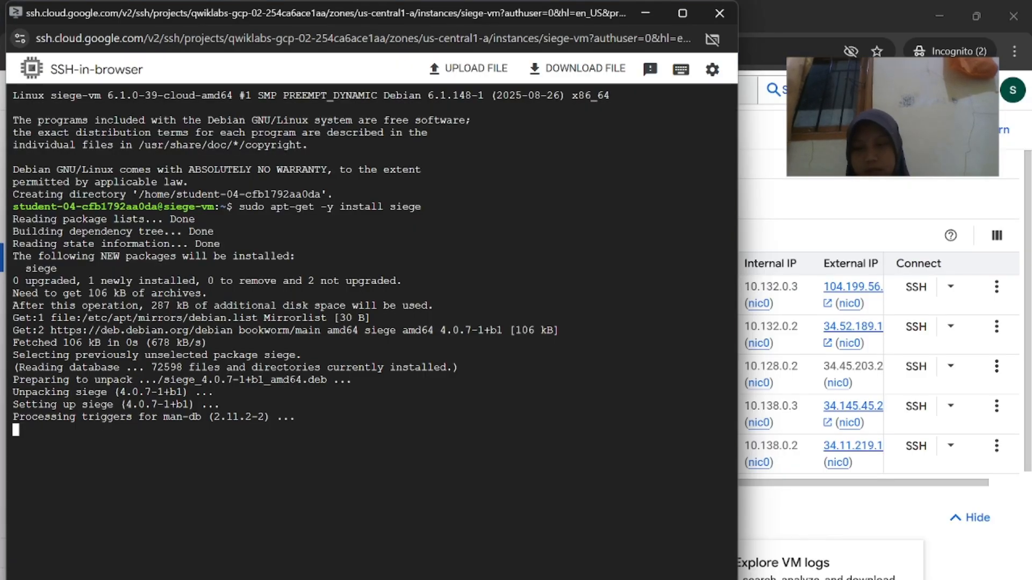
pyautogui.click(910, 216)
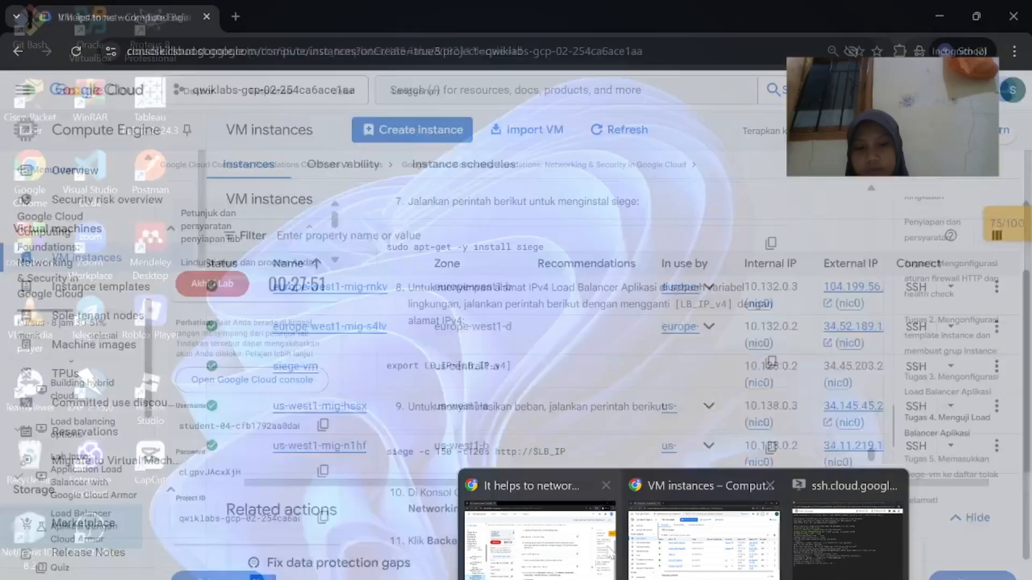
# Scroll back through the lab instructions to find the load balancer IP step
pyautogui.click(610, 554)
pyautogui.scroll(15, 610, 538)
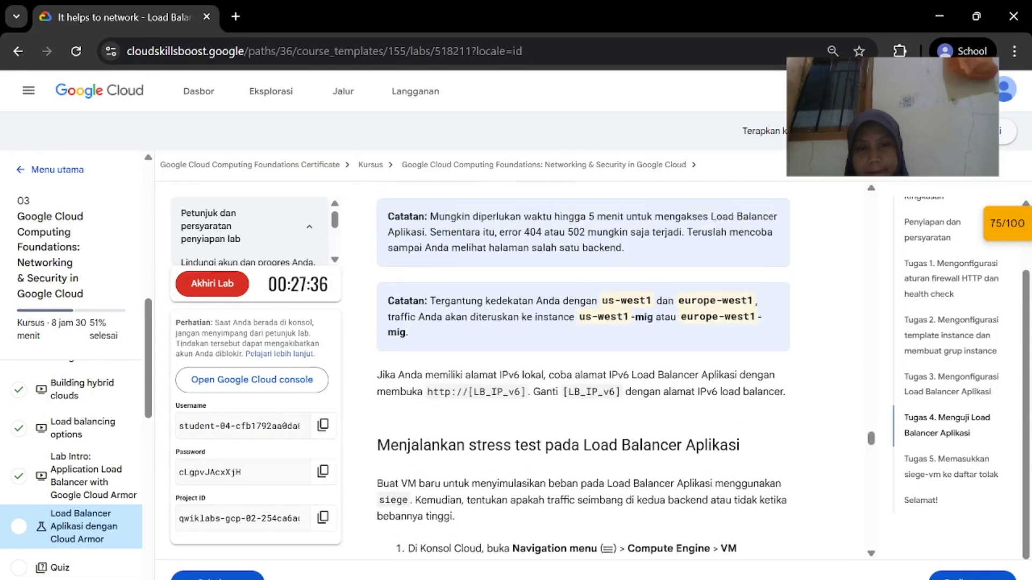
pyautogui.scroll(15, 649, 367)
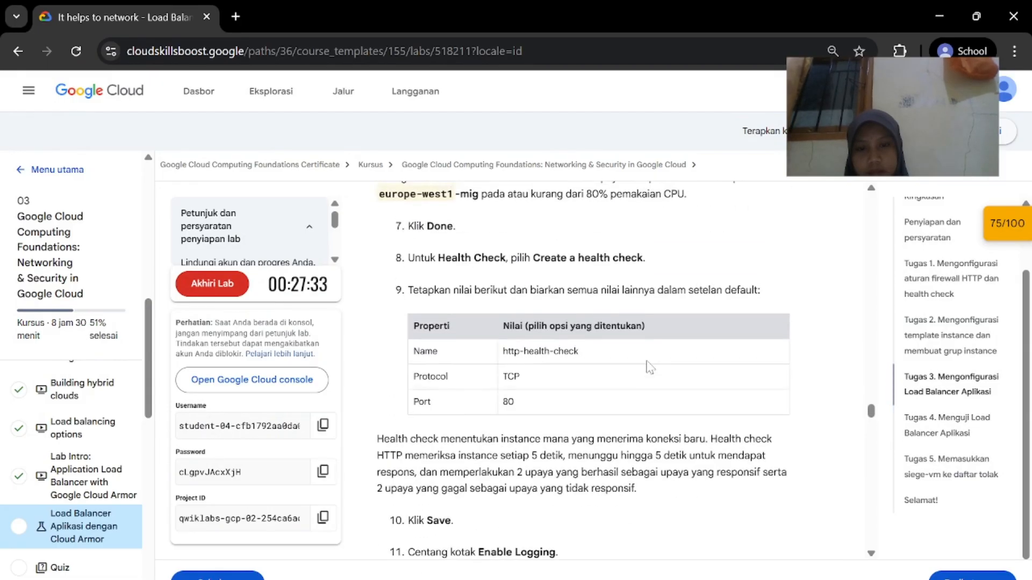
pyautogui.scroll(10, 649, 367)
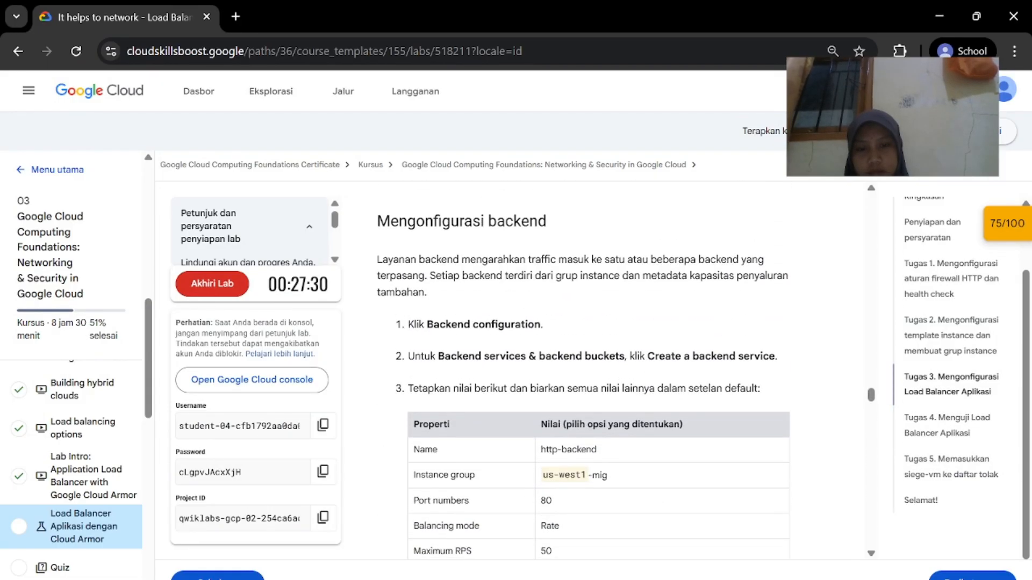
pyautogui.scroll(15, 646, 361)
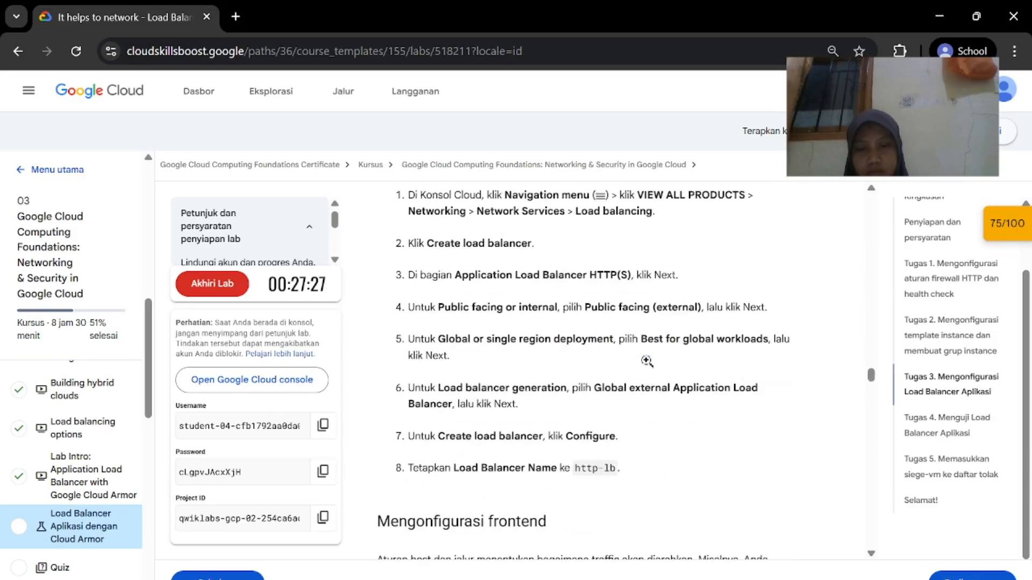
pyautogui.scroll(1, 647, 361)
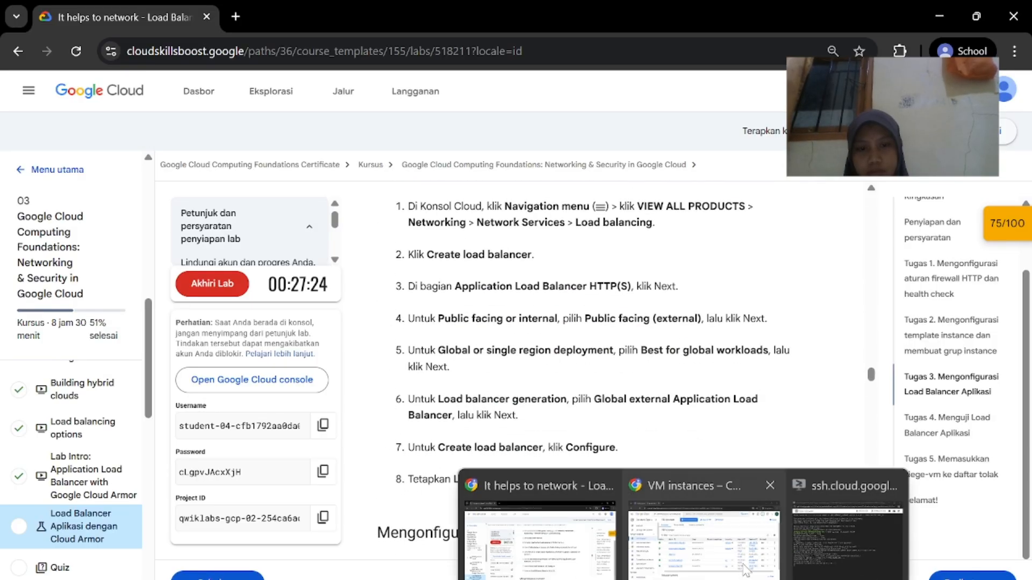
pyautogui.click(745, 570)
# Open http-lb's details via a 'load b' search and paste the export LB_IP command on siege-vm
pyautogui.click(398, 95)
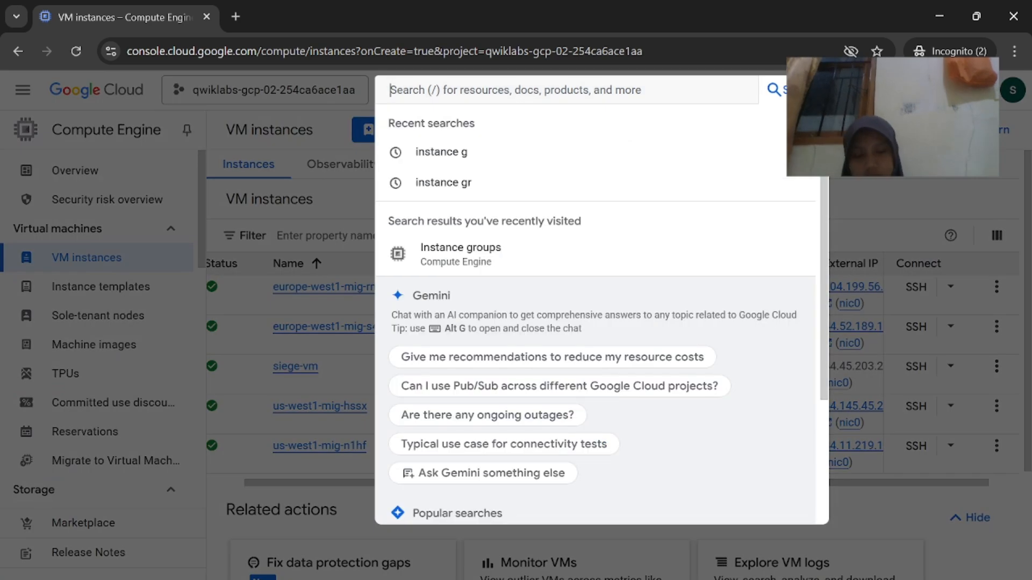
pyautogui.write('load b')
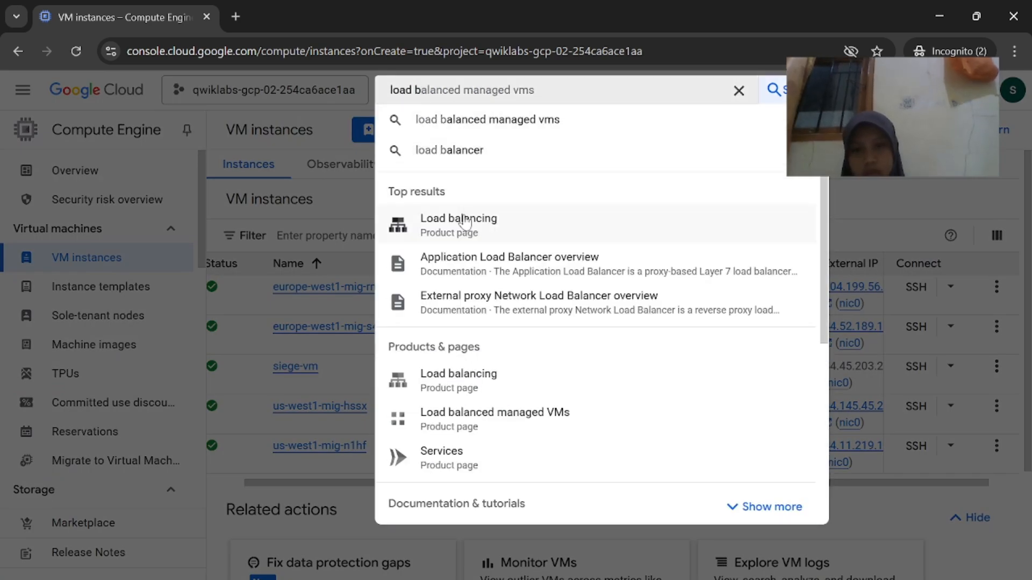
pyautogui.click(466, 220)
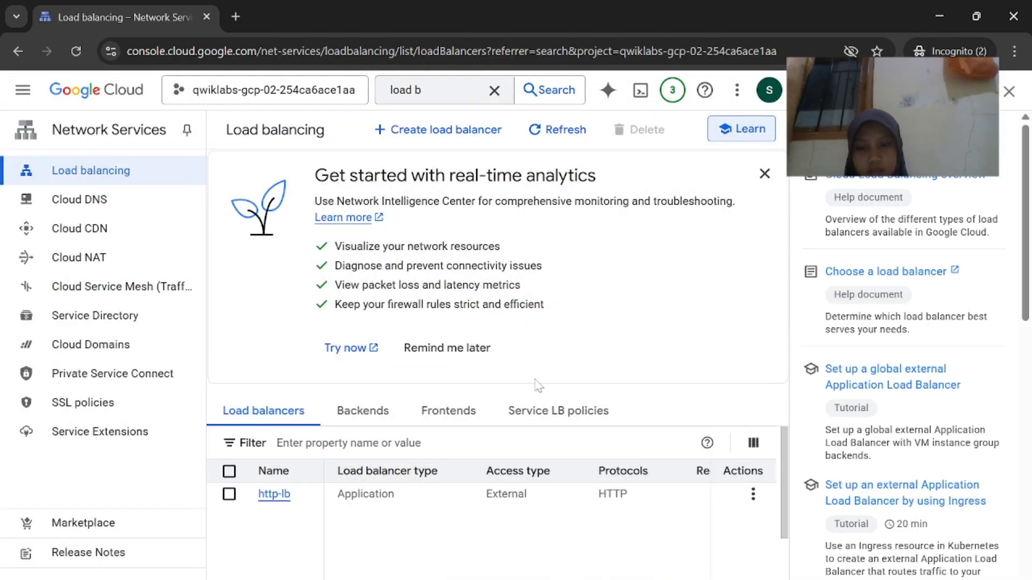
pyautogui.click(277, 496)
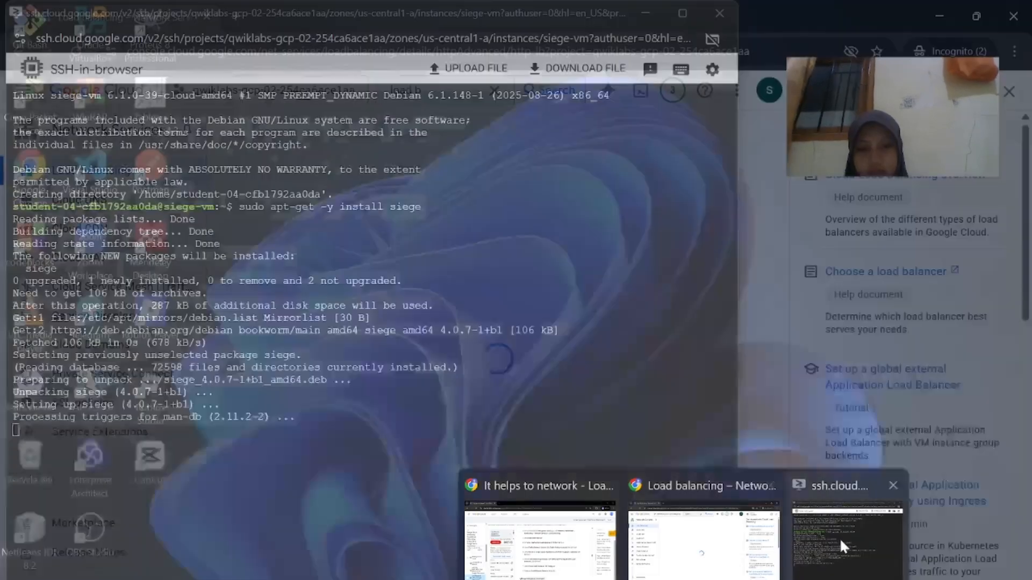
pyautogui.click(806, 532)
pyautogui.write('export LB_IP=[LB_IP_v4]')
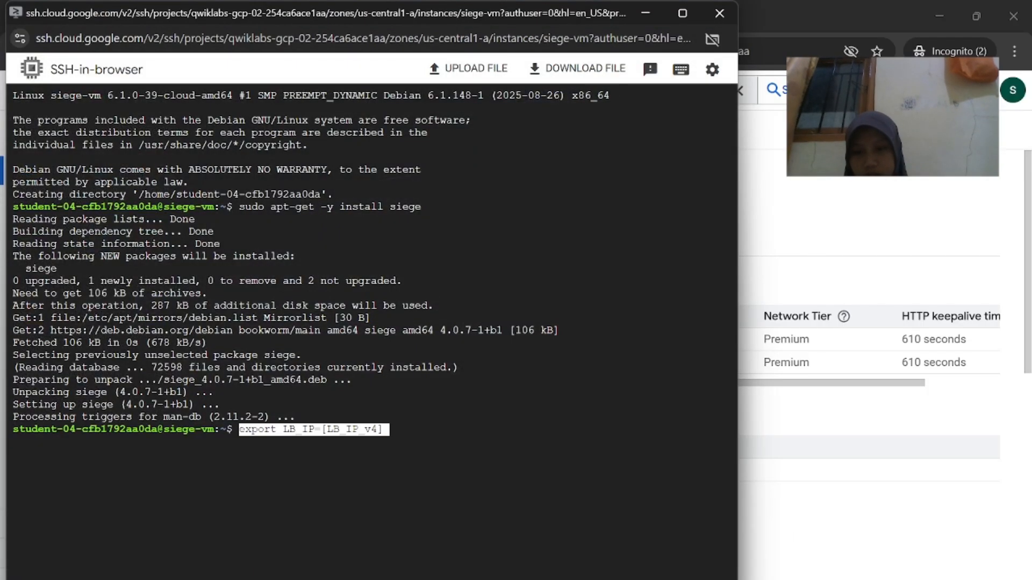
# Select and copy http-lb's IPv4 frontend address 34.54.49.112:80
pyautogui.click(836, 499)
pyautogui.scroll(-1, 553, 391)
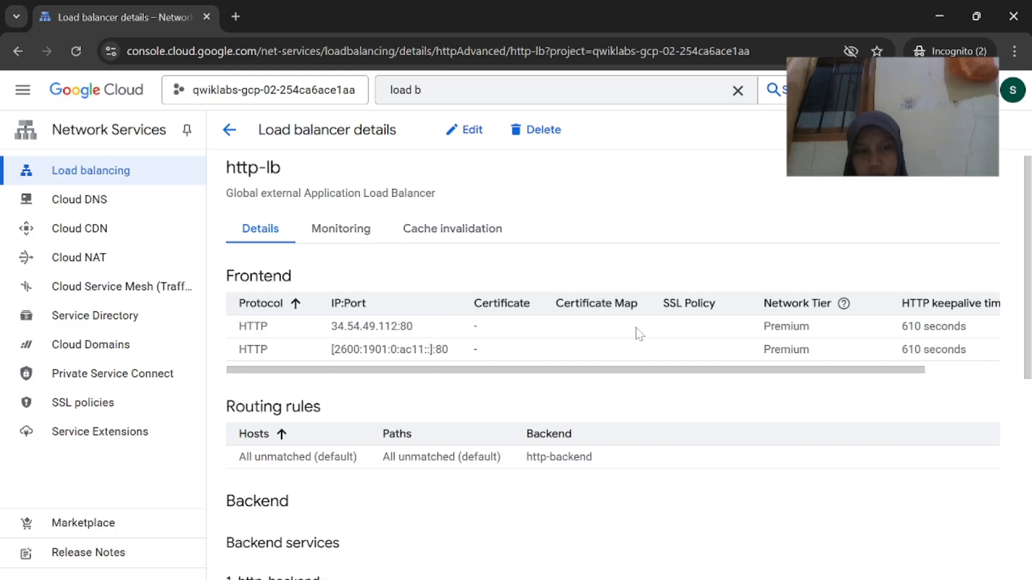
pyautogui.hscroll(-2, 640, 333)
pyautogui.scroll(-10, 643, 444)
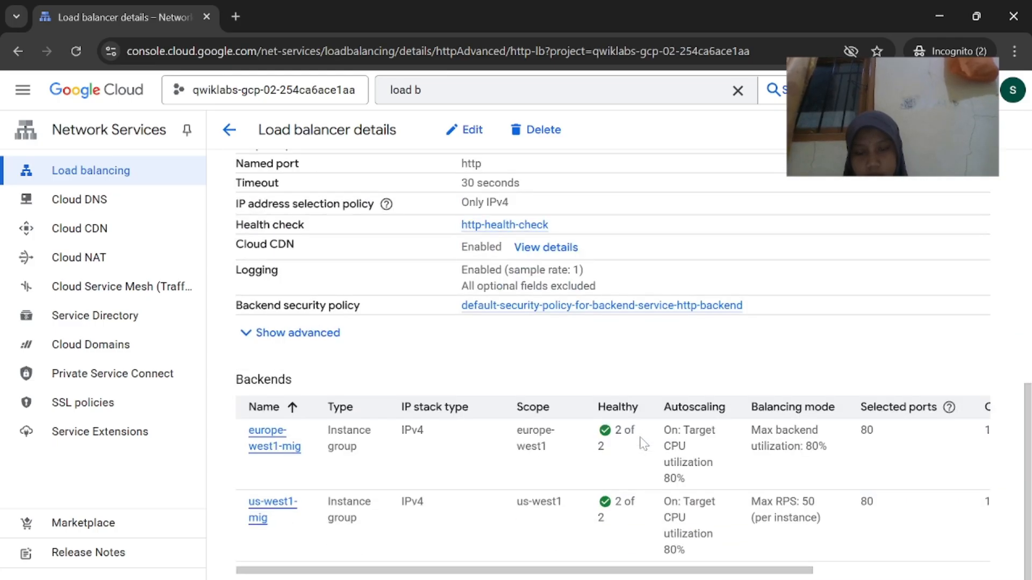
pyautogui.hscroll(2, 644, 444)
pyautogui.scroll(12, 644, 444)
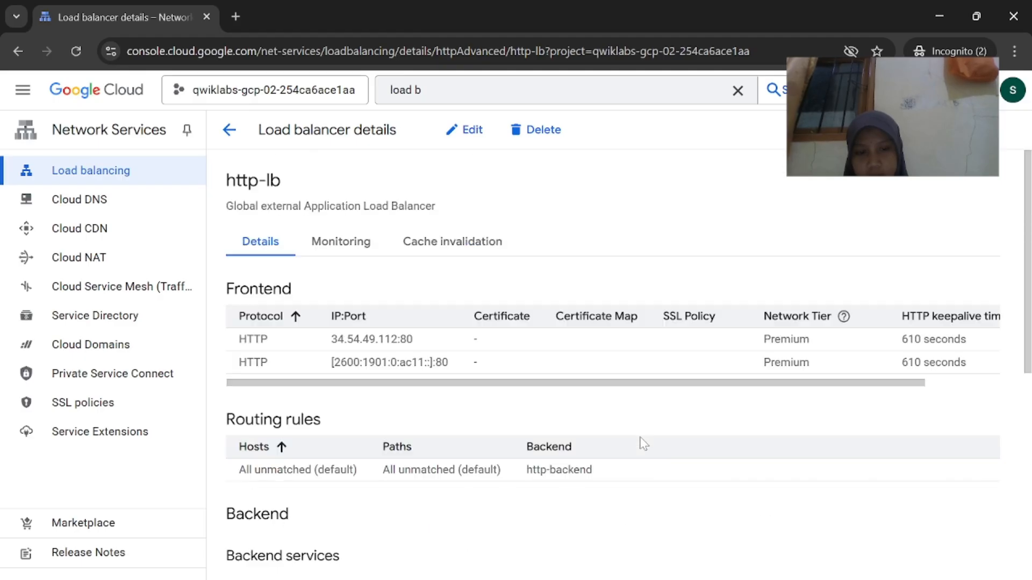
pyautogui.moveTo(418, 337); pyautogui.dragTo(348, 331)
pyautogui.rightClick(331, 338)
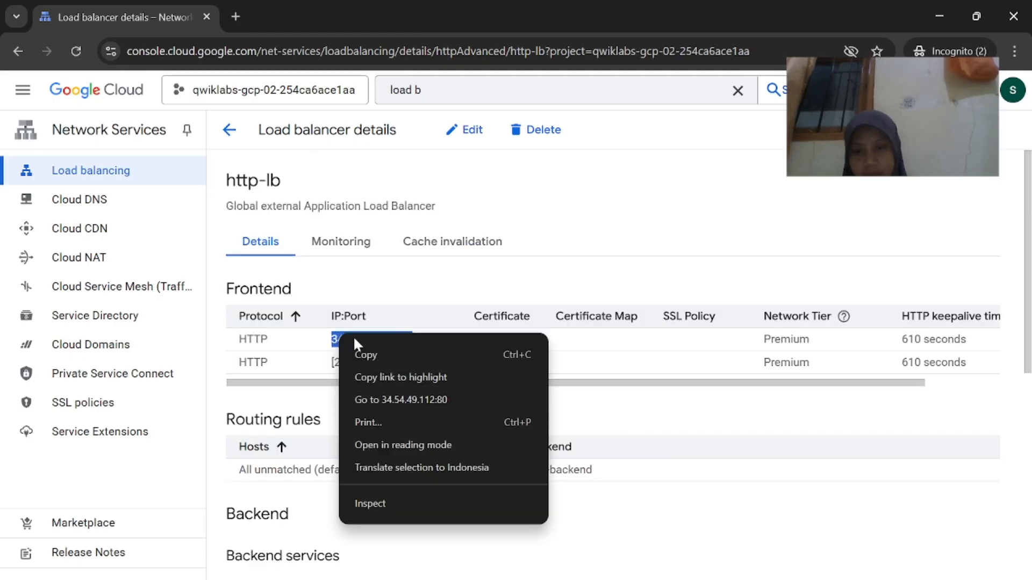
pyautogui.click(356, 353)
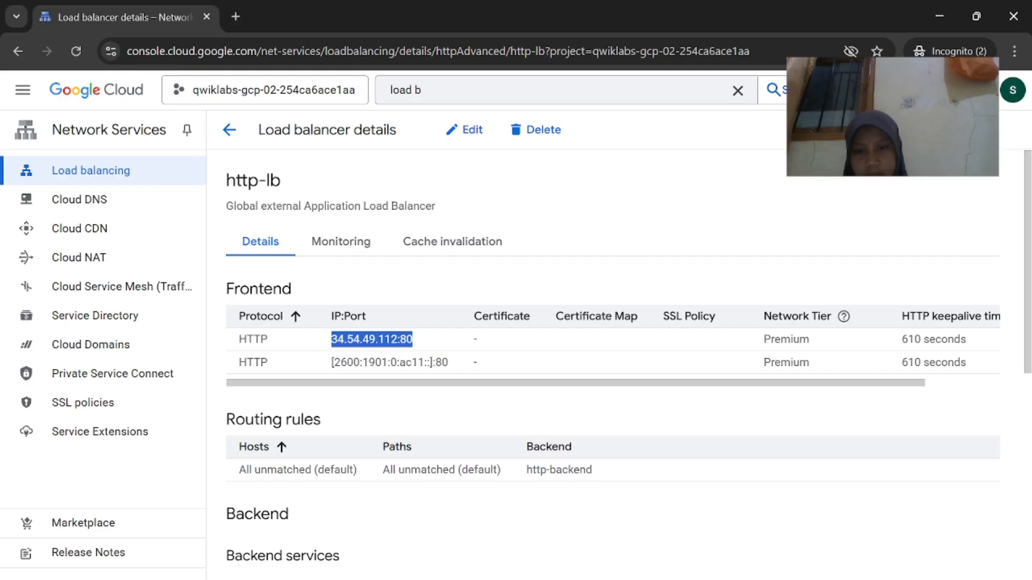
# Review the lab instructions, then return to http-lb's details page
pyautogui.click(524, 530)
pyautogui.scroll(-15, 608, 434)
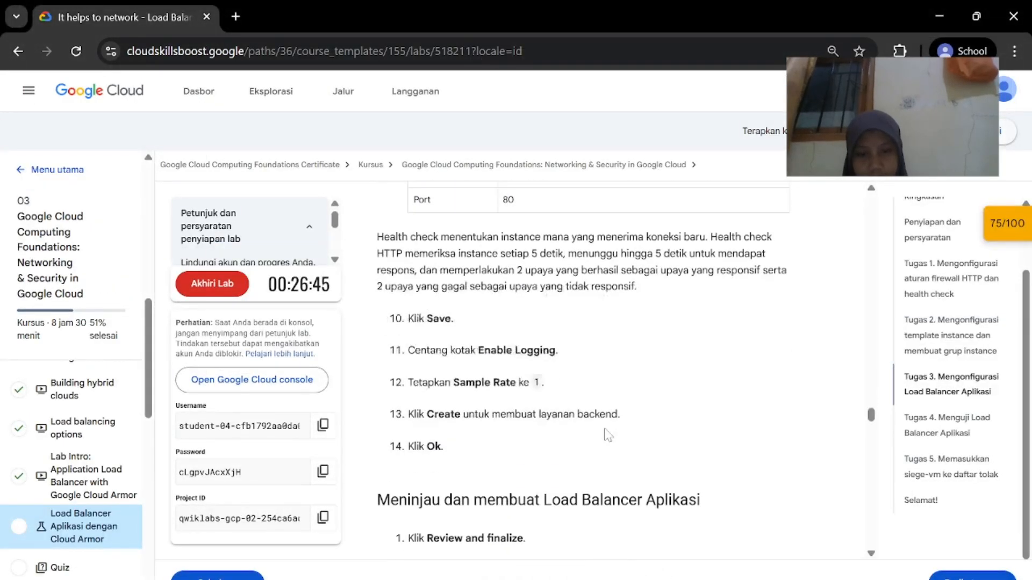
pyautogui.scroll(-10, 607, 434)
pyautogui.scroll(5, 594, 419)
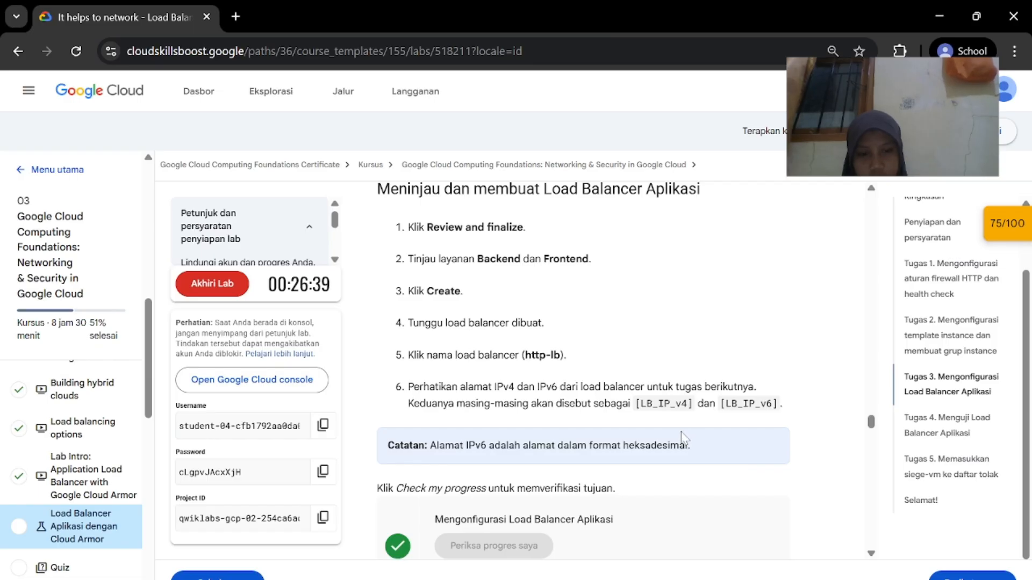
pyautogui.click(731, 543)
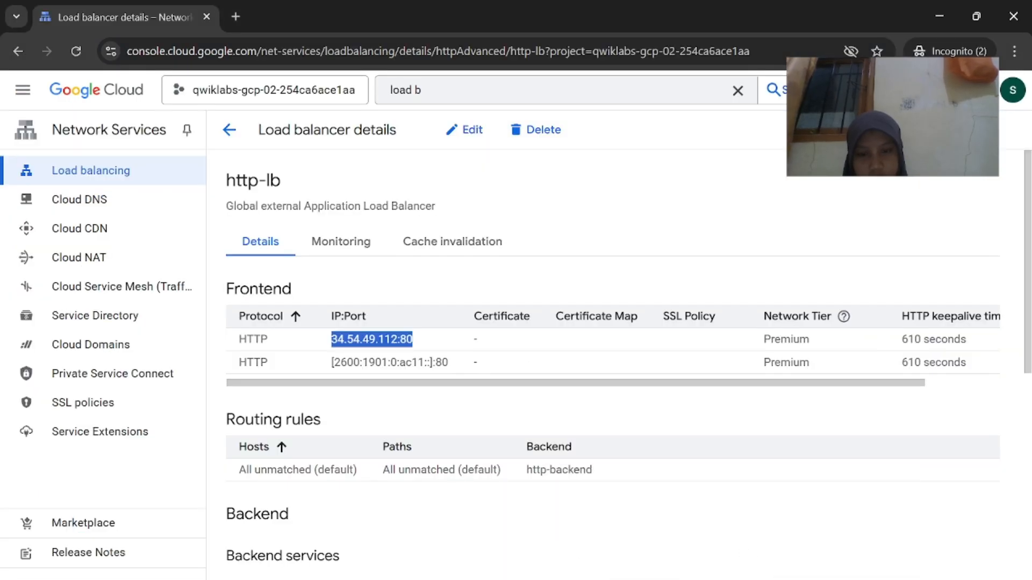
# Complete the export command with the pasted address 34.54.49.112:80 and run it
pyautogui.click(837, 532)
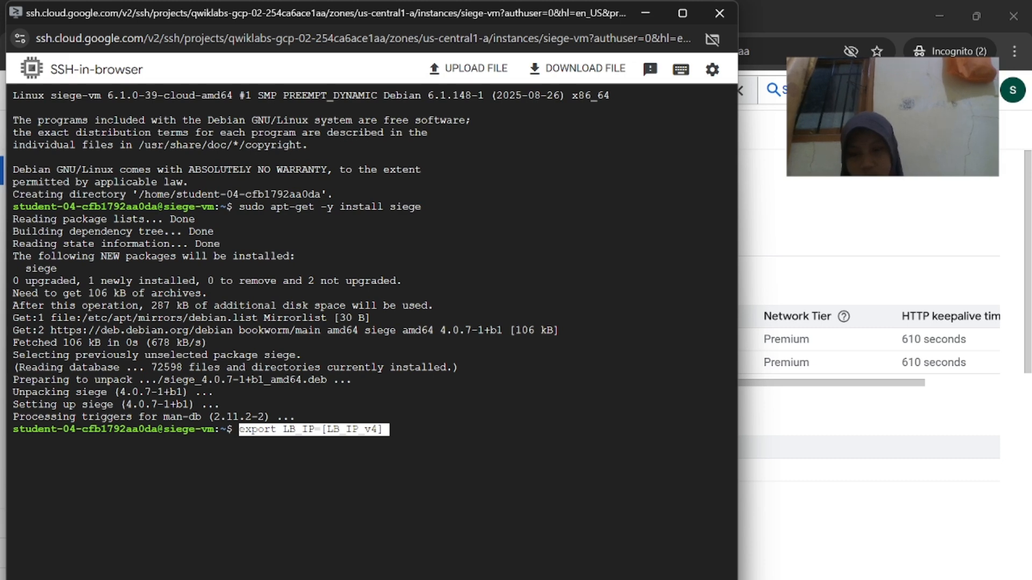
pyautogui.press('BackSpace')
pyautogui.press('BackSpace')
pyautogui.press('BackSpace')
pyautogui.press('BackSpace')
pyautogui.press('BackSpace')
pyautogui.press('BackSpace')
pyautogui.press('BackSpace')
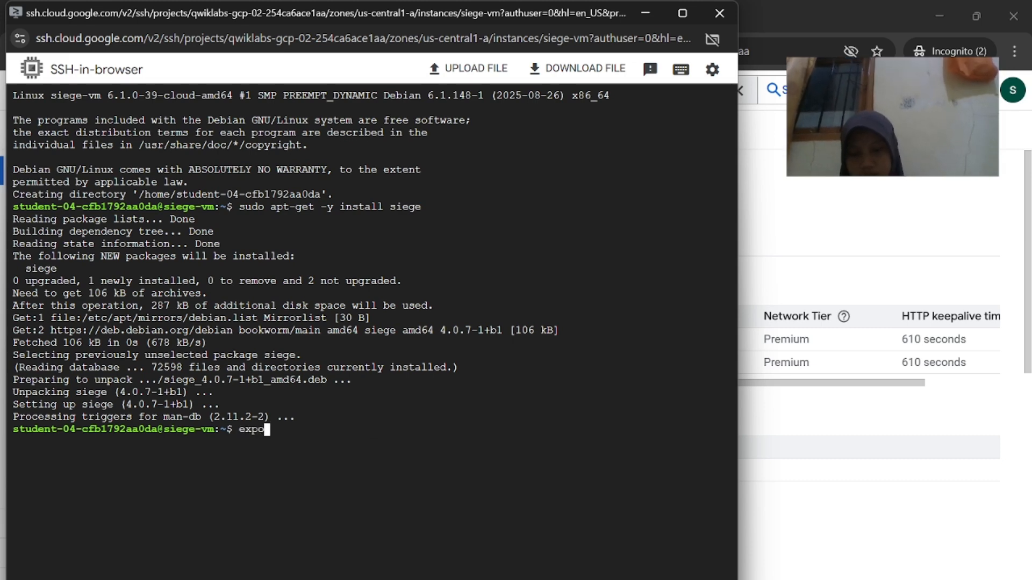
pyautogui.write('ort')
pyautogui.hotkey('ctrl', 'v')
pyautogui.press('Return')
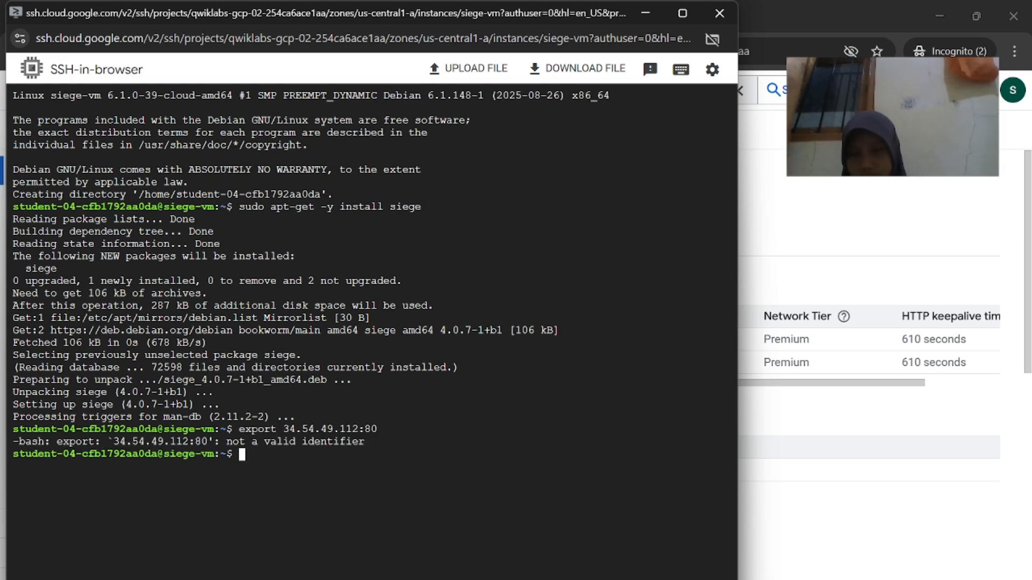
# Check the lab instructions, then correct and rerun the export line on siege-vm
pyautogui.moveTo(686, 579)
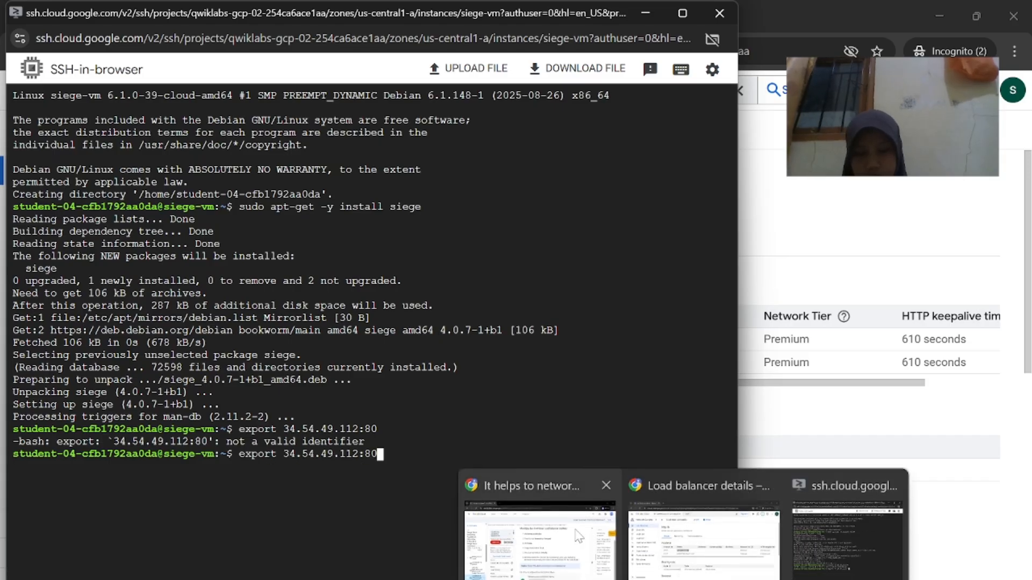
pyautogui.click(577, 535)
pyautogui.scroll(-15, 603, 451)
pyautogui.scroll(-5, 605, 453)
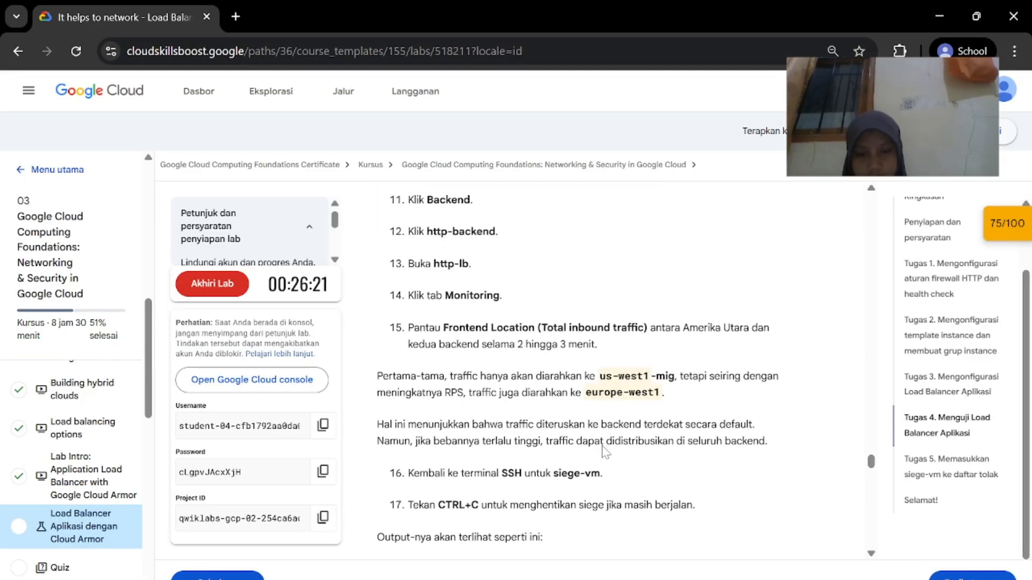
pyautogui.scroll(7, 604, 450)
pyautogui.scroll(1, 716, 378)
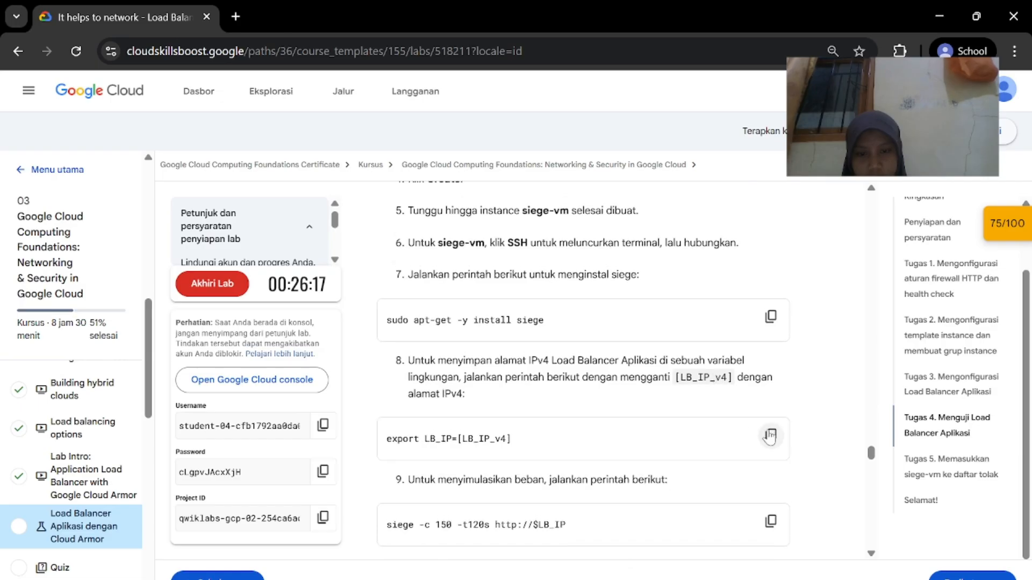
pyautogui.moveTo(684, 579)
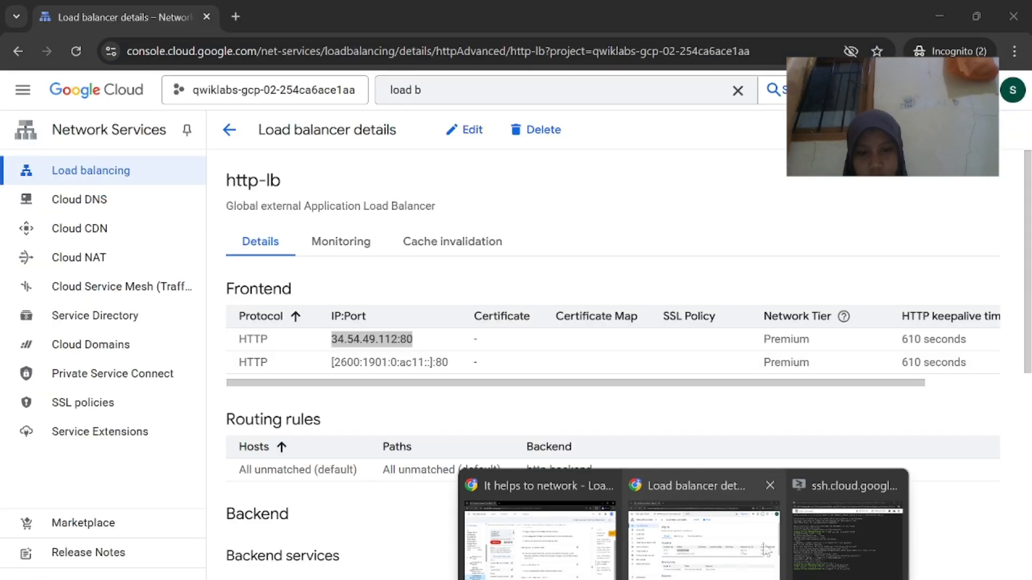
pyautogui.click(848, 532)
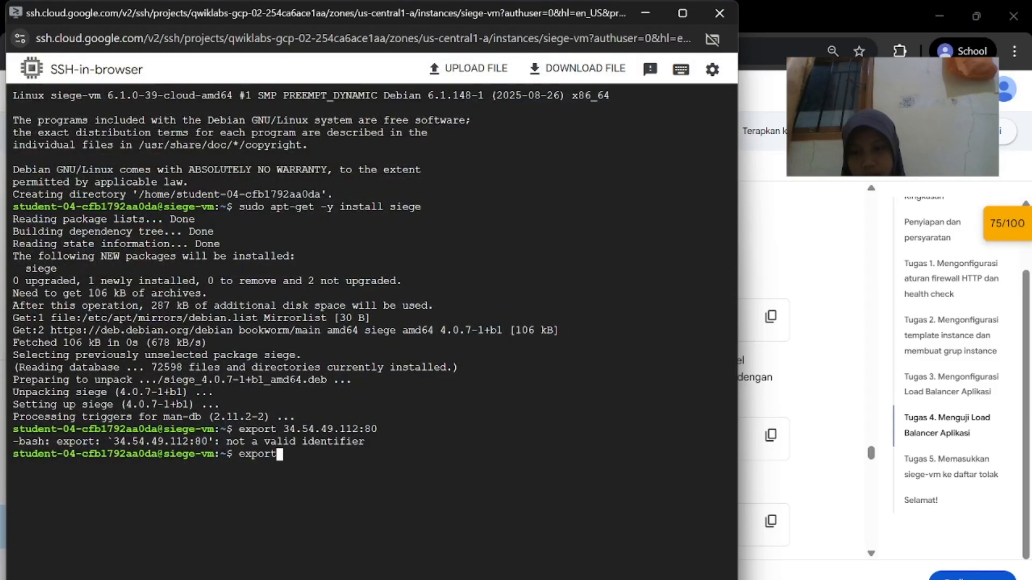
pyautogui.press('BackSpace')
pyautogui.press('BackSpace')
pyautogui.press('BackSpace')
pyautogui.press('BackSpace')
pyautogui.press('BackSpace')
pyautogui.press('BackSpace')
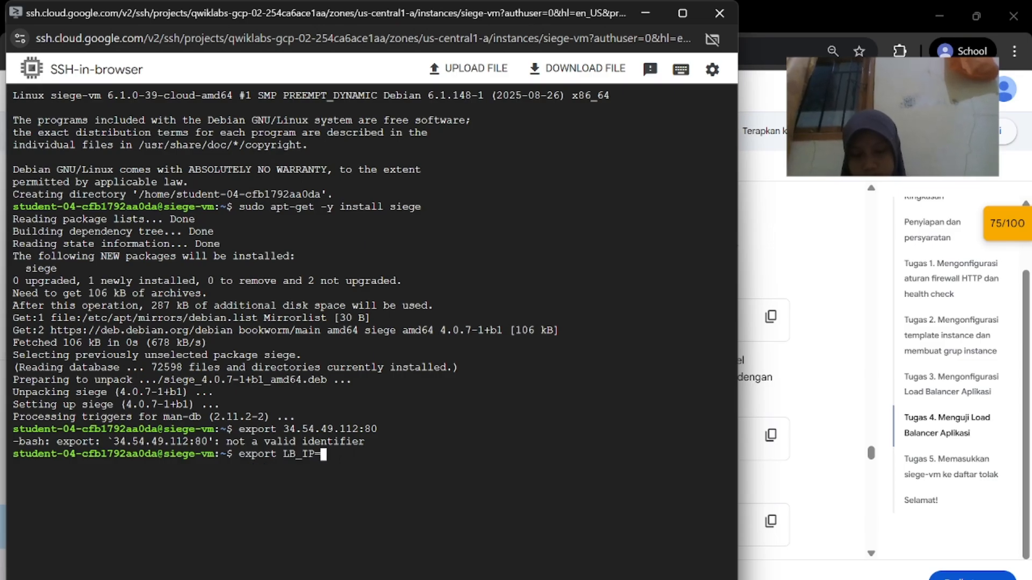
pyautogui.press('Return')
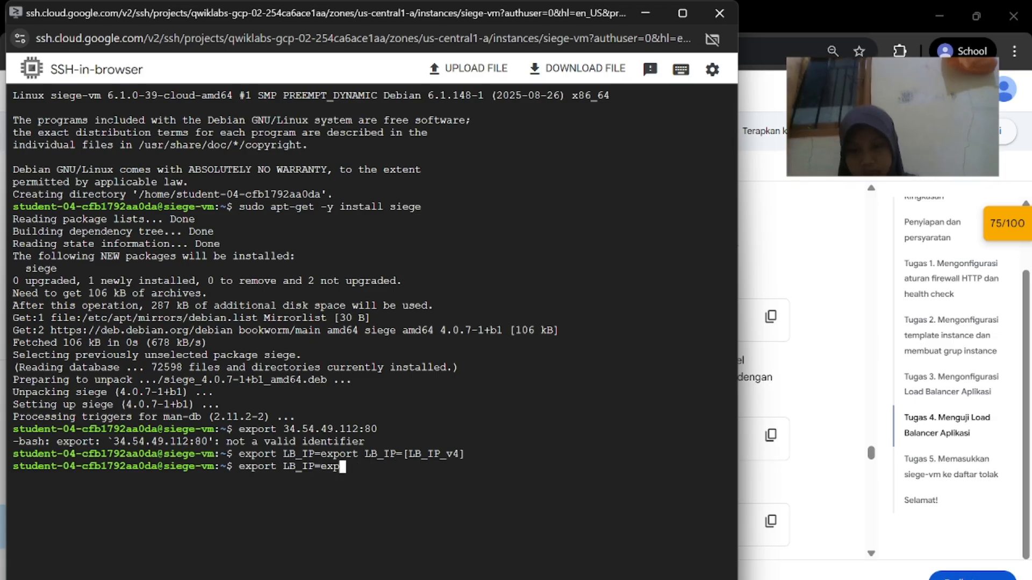
# Type 'export LB_IP=' and copy the 34.54.49.112:80 address again from http-lb
pyautogui.write('export LB_IP=')
pyautogui.click(699, 575)
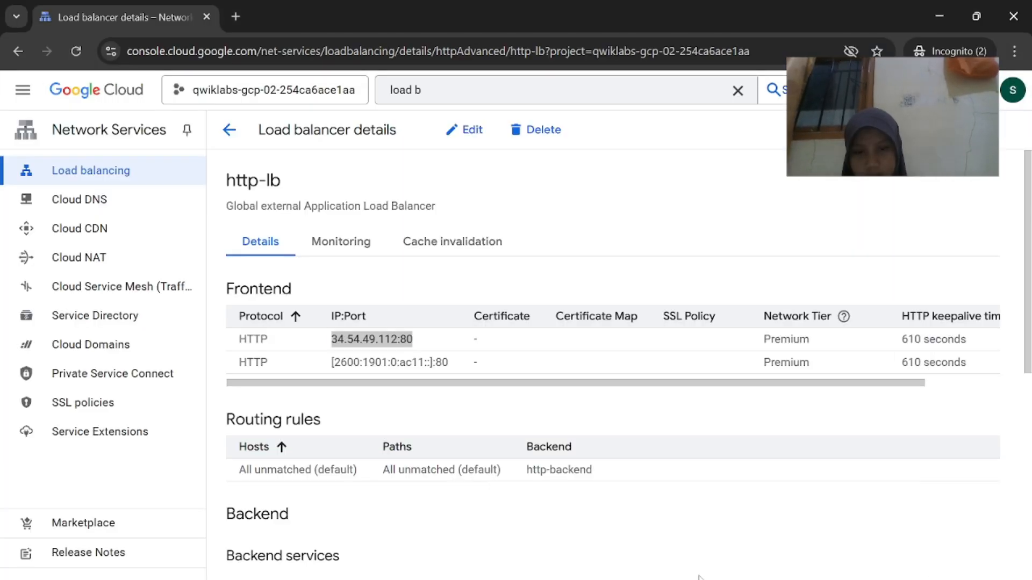
pyautogui.rightClick(408, 336)
pyautogui.click(435, 353)
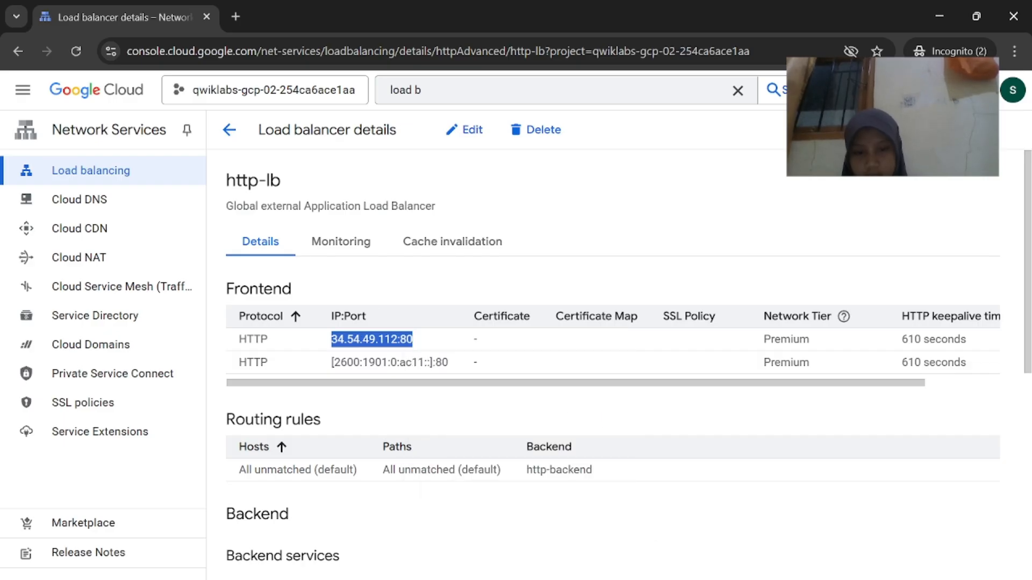
pyautogui.moveTo(696, 577)
pyautogui.click(876, 516)
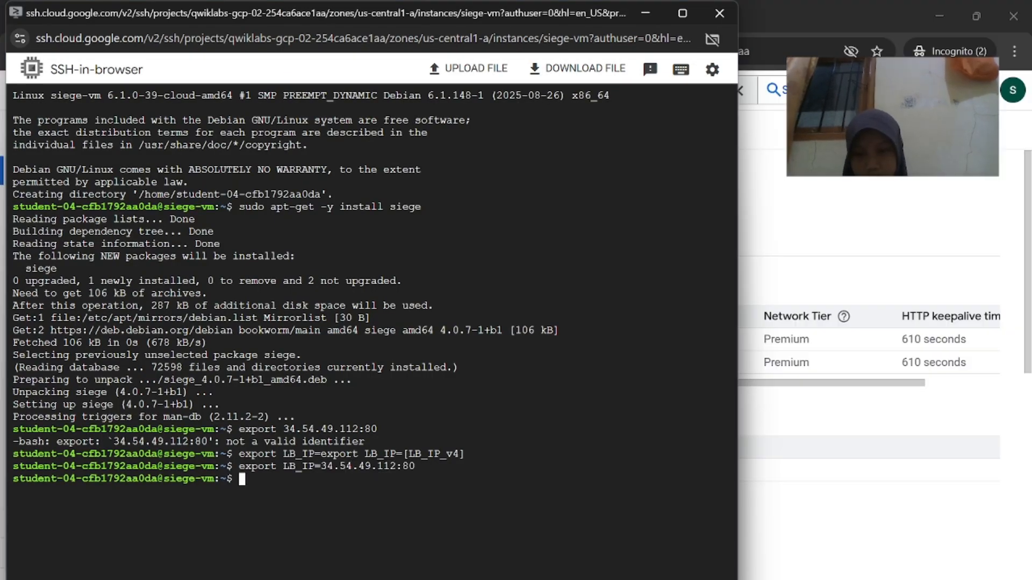
# Copy the siege load-test command from the lab and start it on siege-vm
pyautogui.moveTo(697, 577)
pyautogui.click(539, 535)
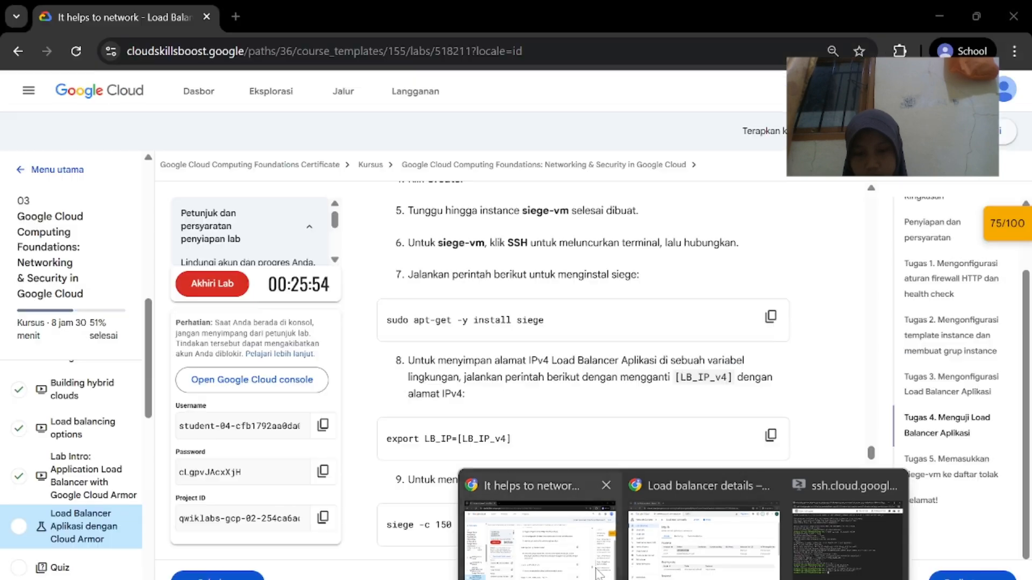
pyautogui.scroll(-1, 634, 500)
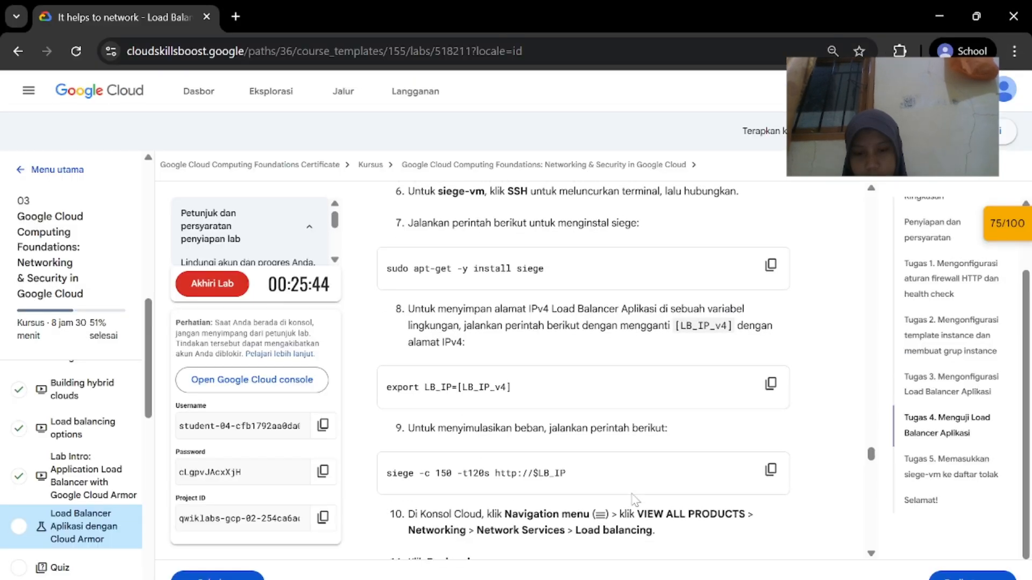
pyautogui.click(772, 469)
pyautogui.scroll(-9, 741, 518)
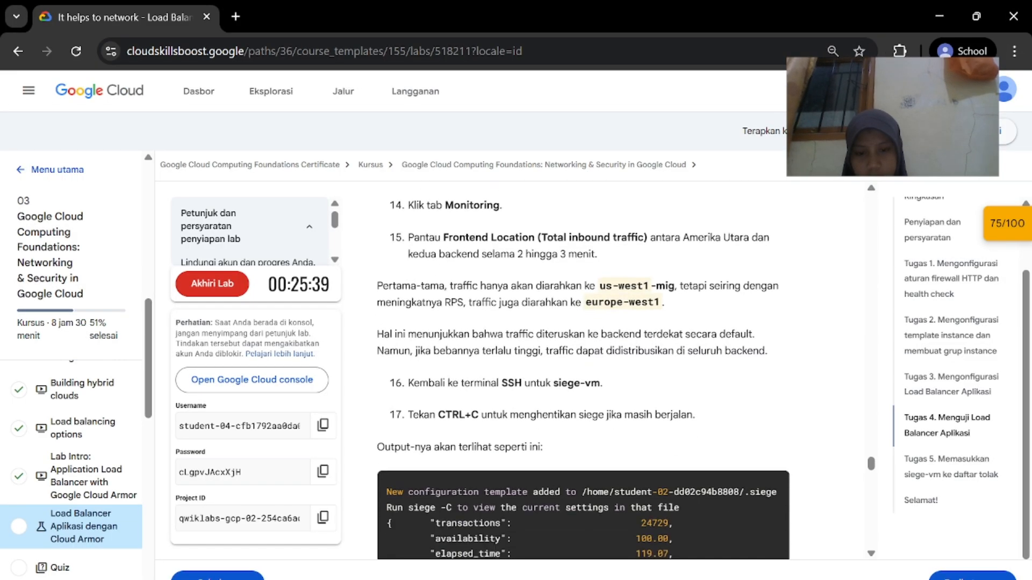
pyautogui.scroll(4, 742, 518)
pyautogui.moveTo(696, 578)
pyautogui.click(704, 543)
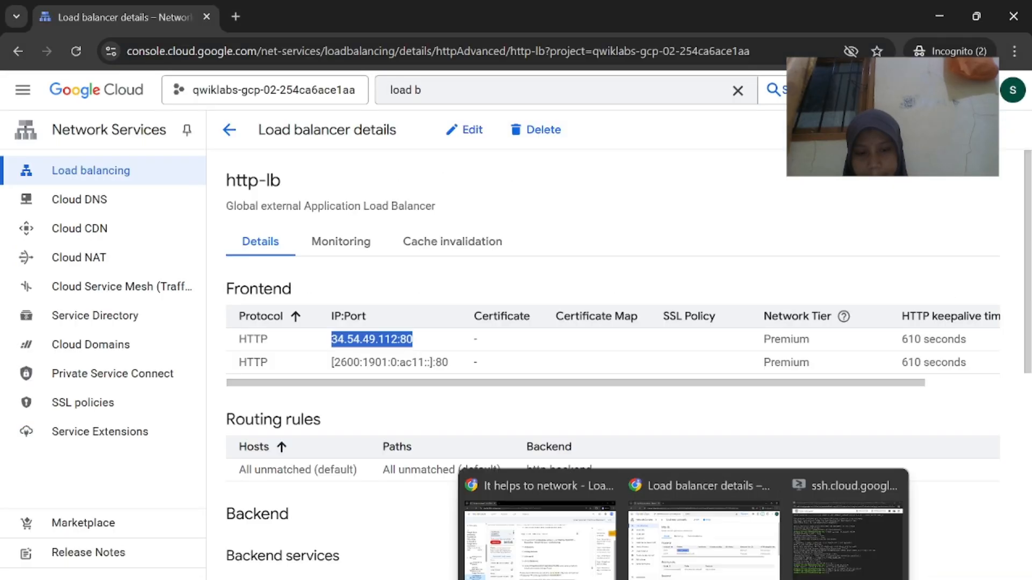
pyautogui.click(843, 543)
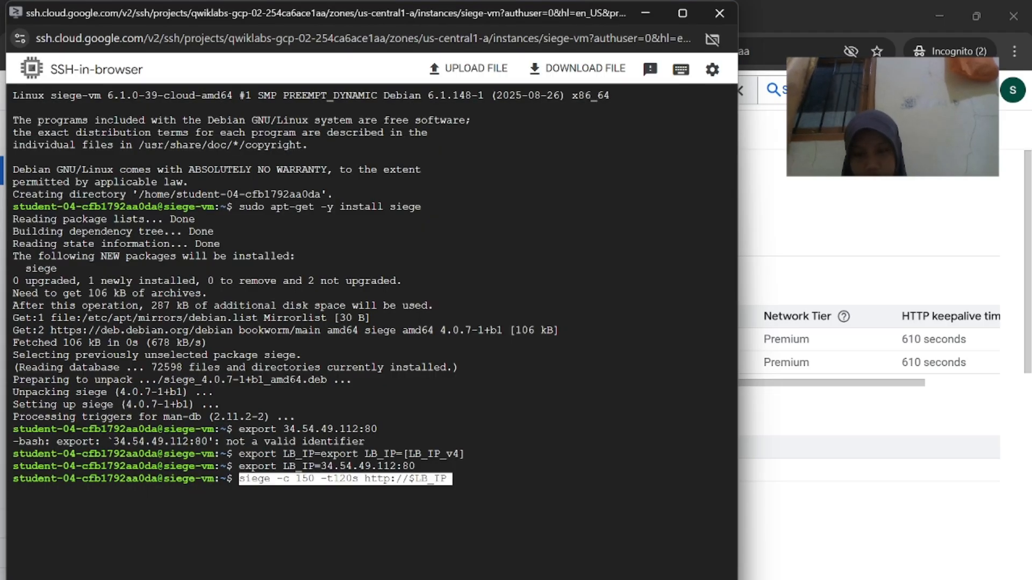
pyautogui.press('Return')
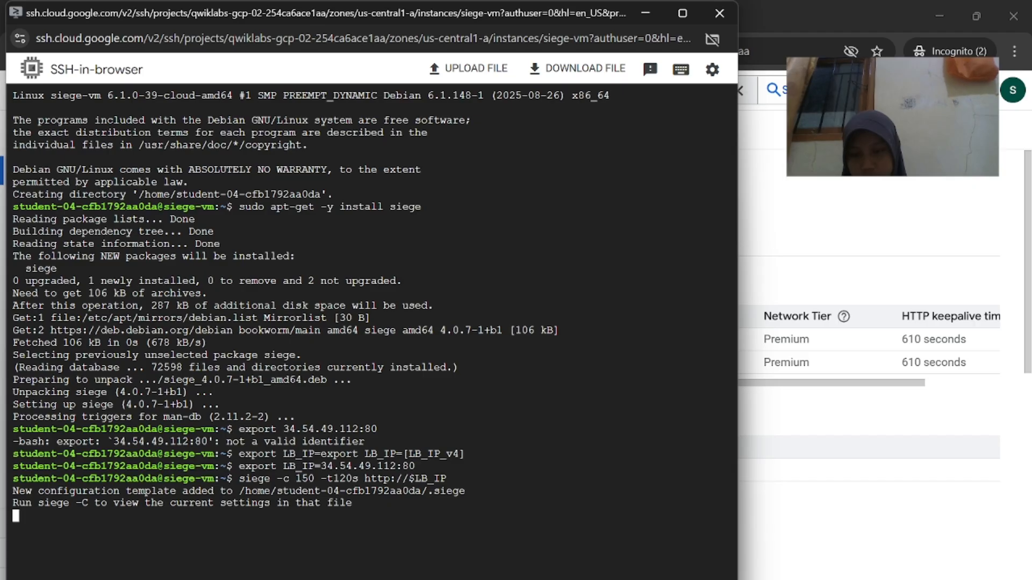
# Stop siege with Ctrl+C, giving 576 transactions at 99.83% availability
pyautogui.moveTo(697, 577)
pyautogui.click(538, 538)
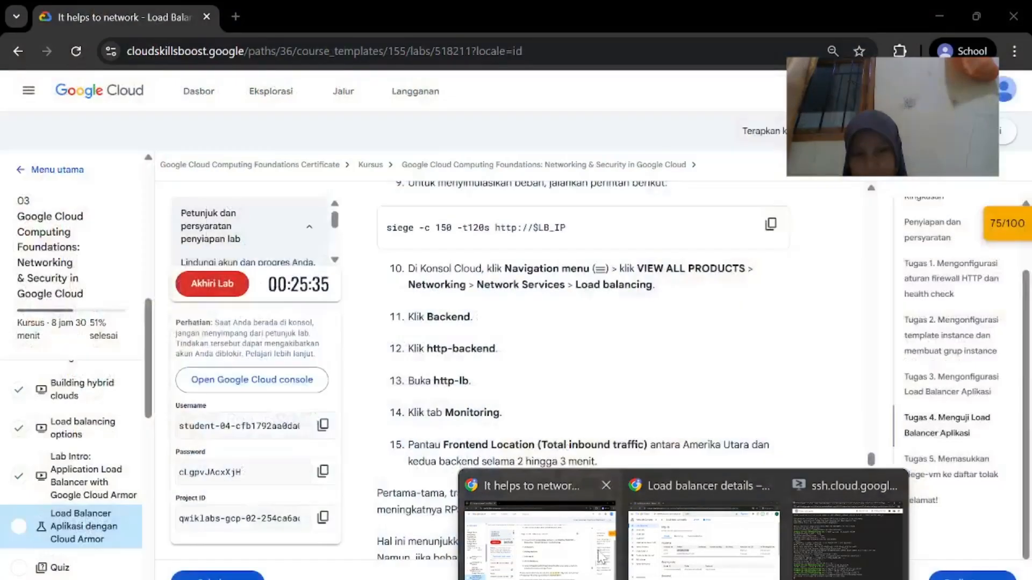
pyautogui.scroll(2, 606, 469)
pyautogui.scroll(-1, 606, 470)
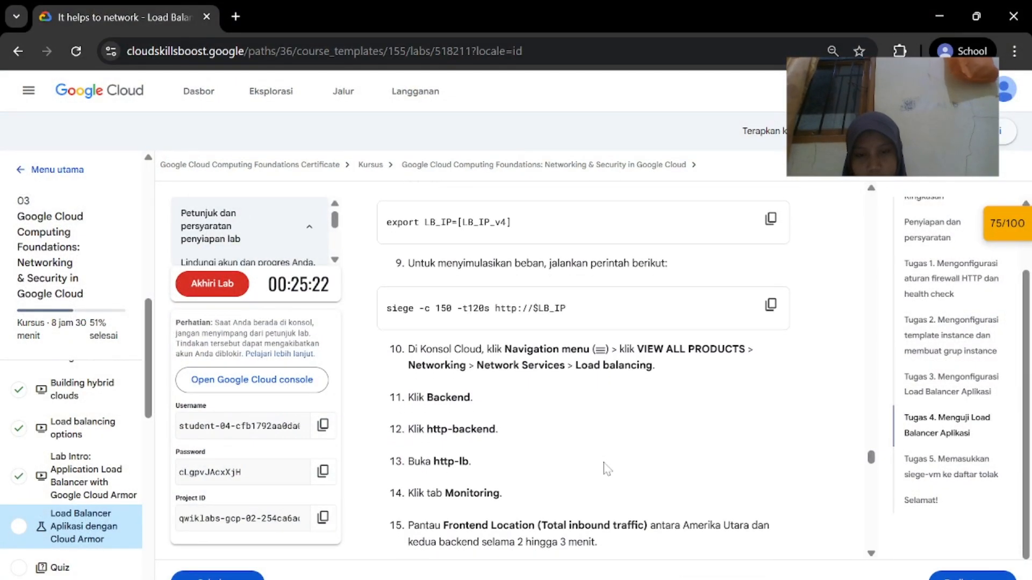
pyautogui.scroll(-14, 669, 385)
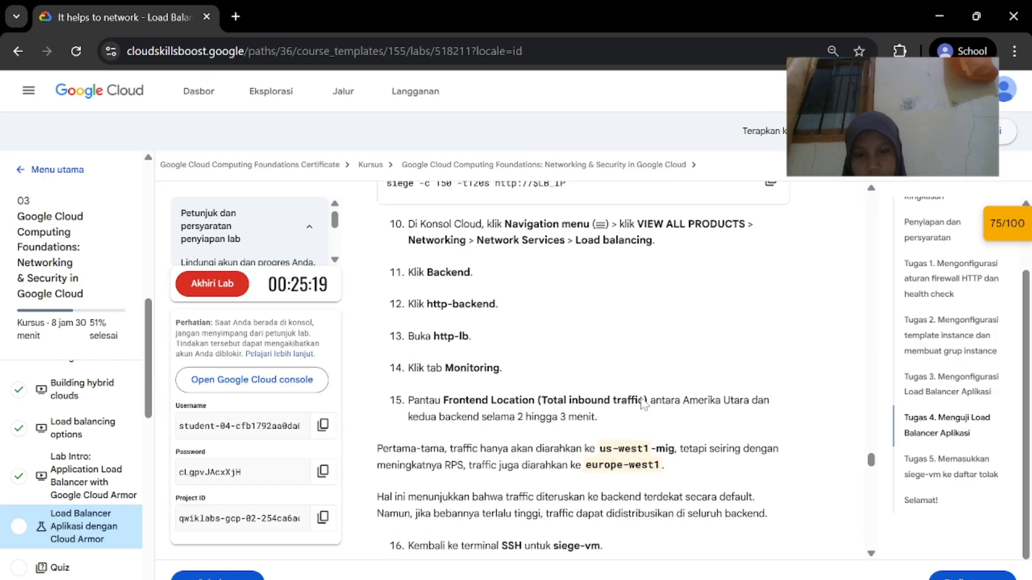
pyautogui.scroll(-1, 639, 403)
pyautogui.scroll(11, 642, 403)
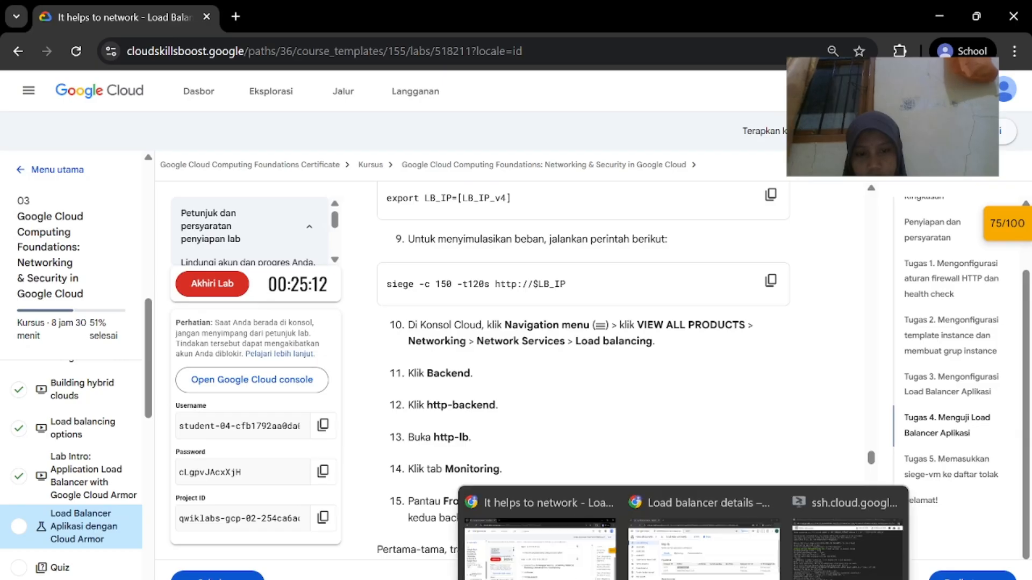
pyautogui.click(749, 550)
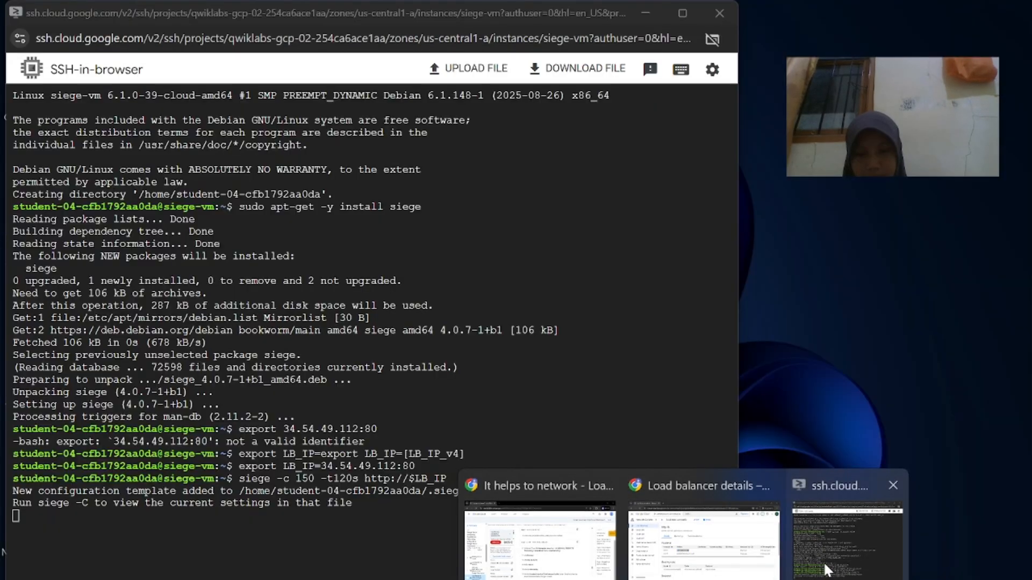
pyautogui.click(825, 569)
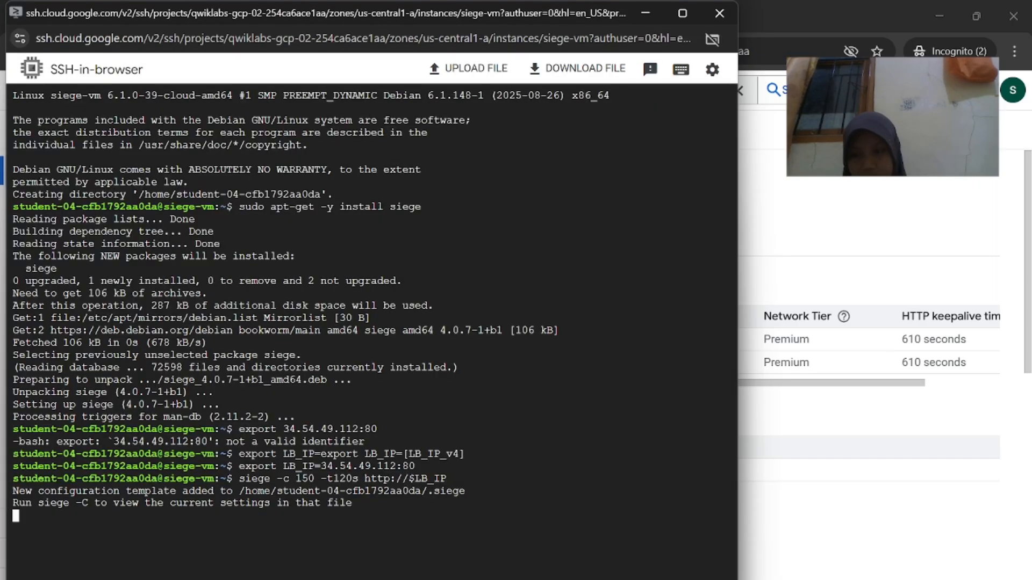
pyautogui.hotkey('ctrl', 'c')
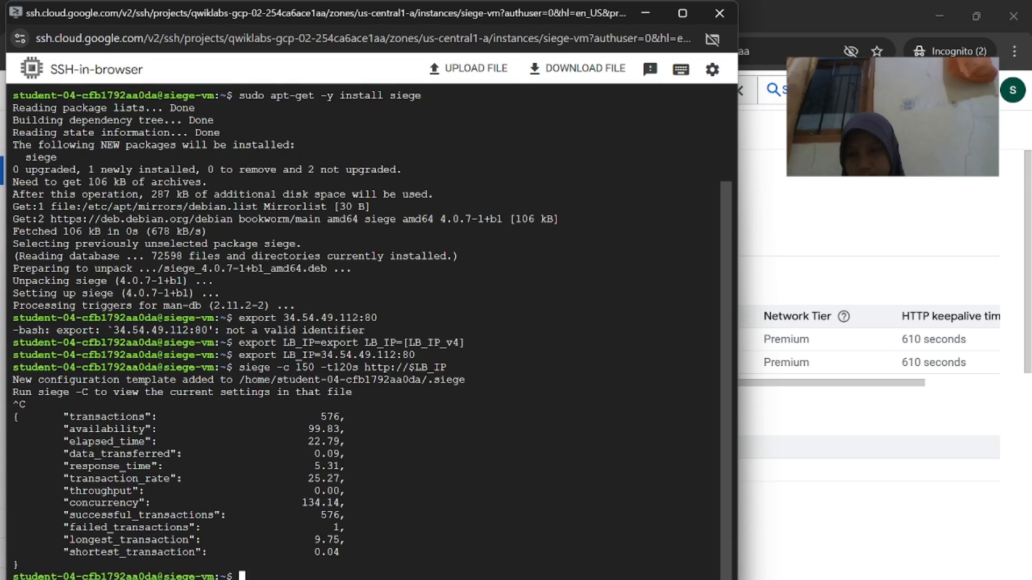
pyautogui.click(589, 549)
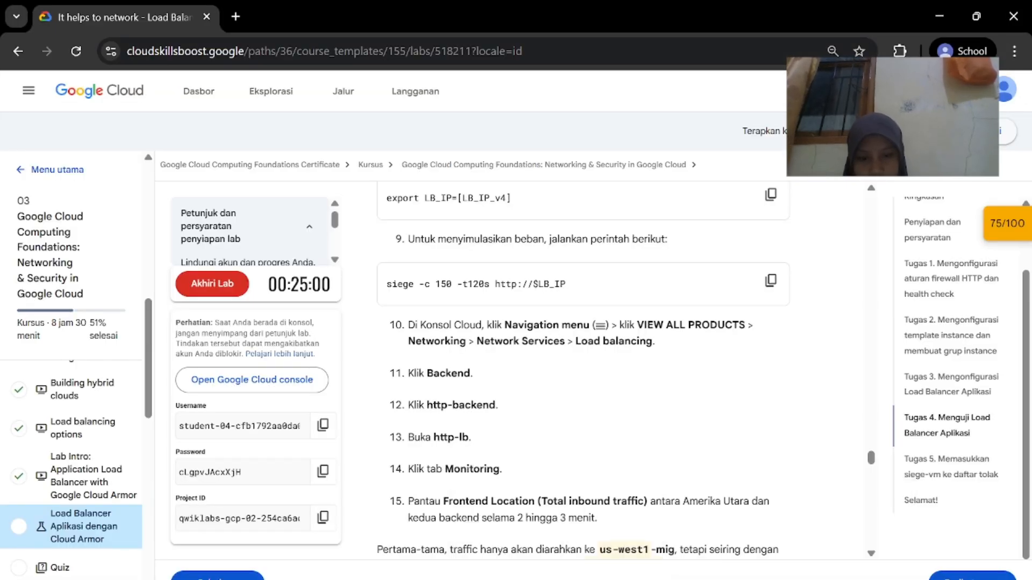
# Navigate from Load balancing Backends through http-backend to the http-lb load balancer
pyautogui.moveTo(719, 579)
pyautogui.click(668, 524)
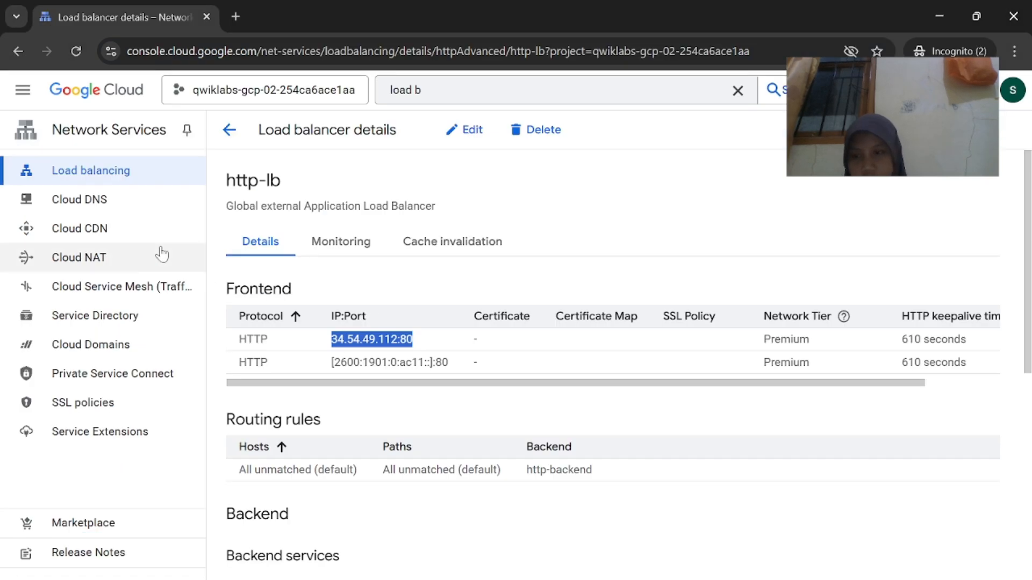
pyautogui.click(152, 181)
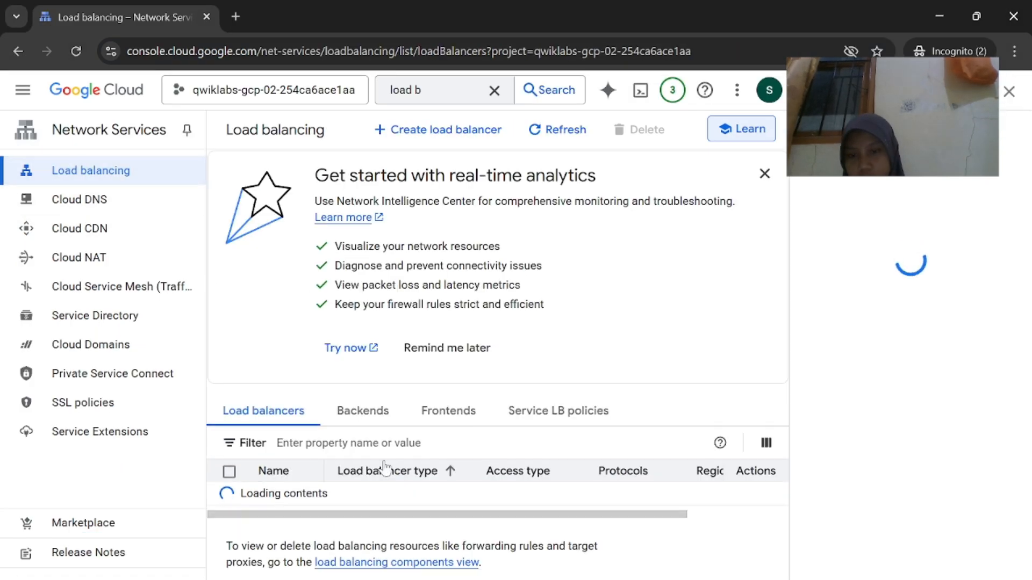
pyautogui.click(379, 412)
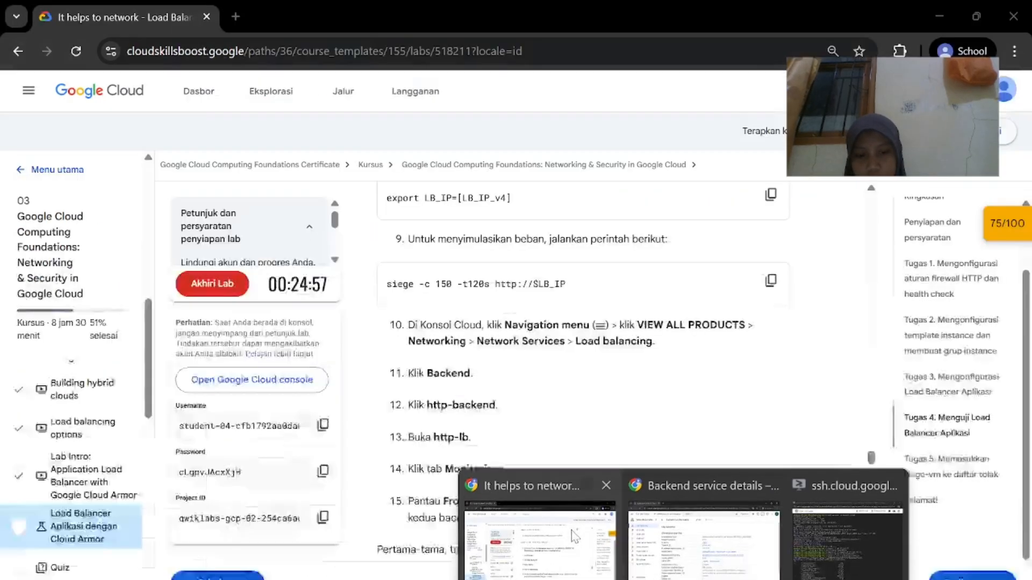
pyautogui.click(541, 529)
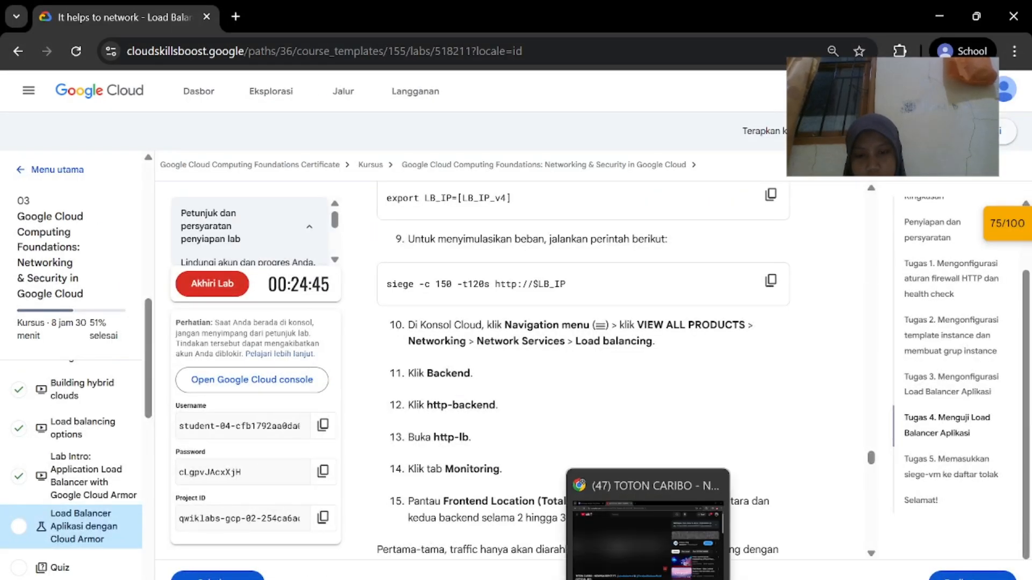
pyautogui.click(683, 529)
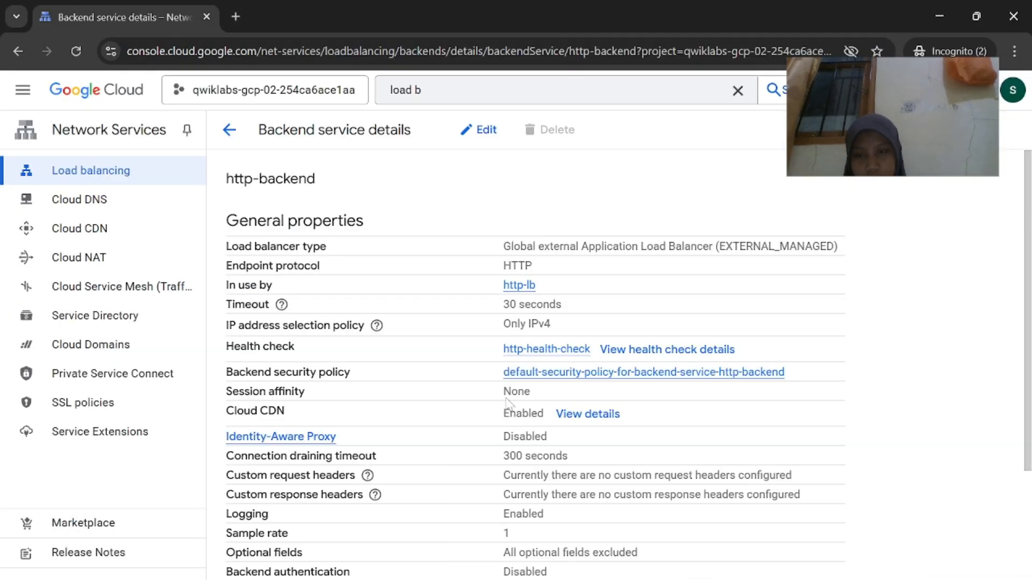
pyautogui.click(519, 286)
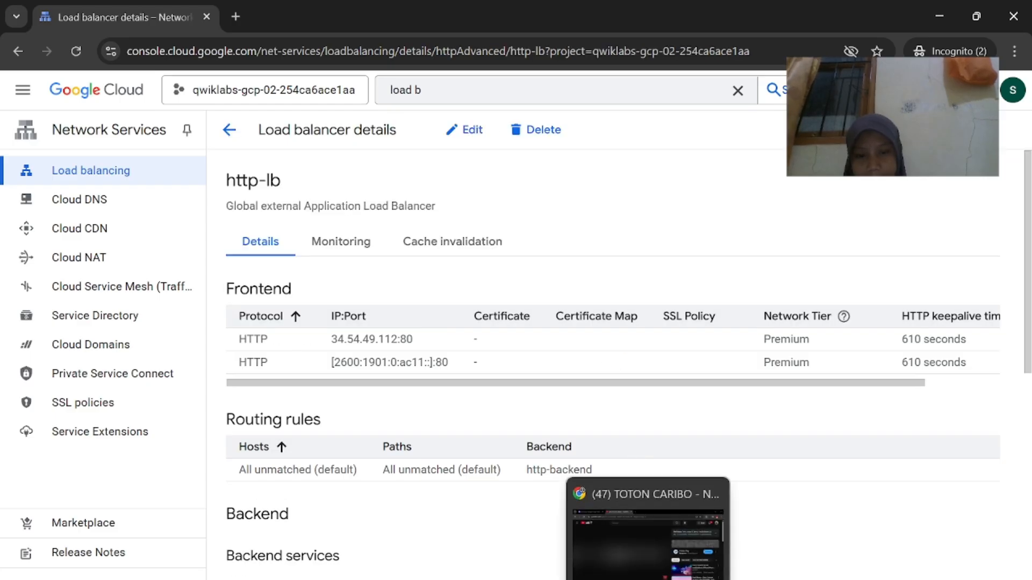
# Open http-lb's Monitoring tab, which shows no traffic yet
pyautogui.click(541, 529)
pyautogui.scroll(-1, 591, 532)
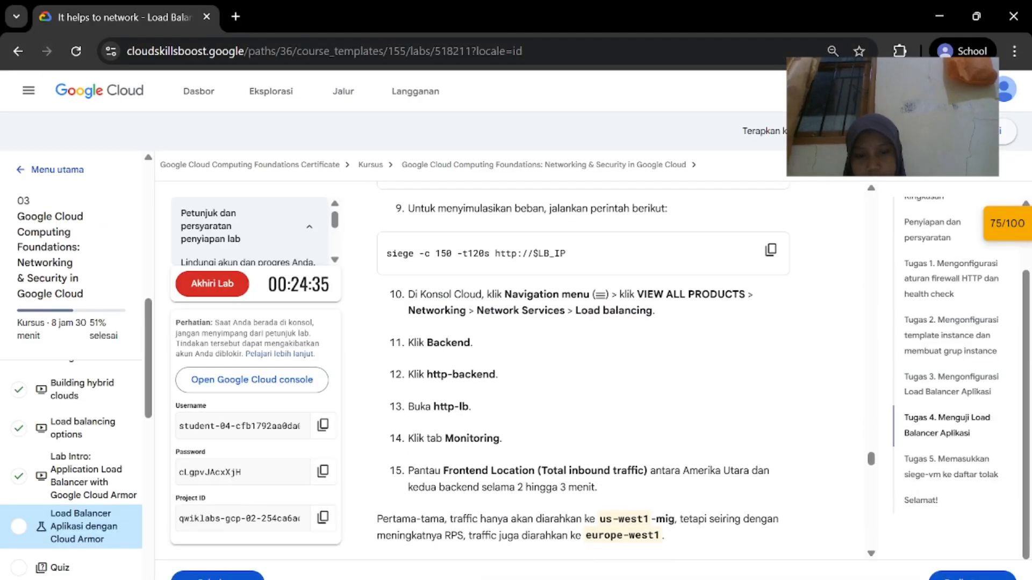
pyautogui.click(743, 568)
pyautogui.click(338, 236)
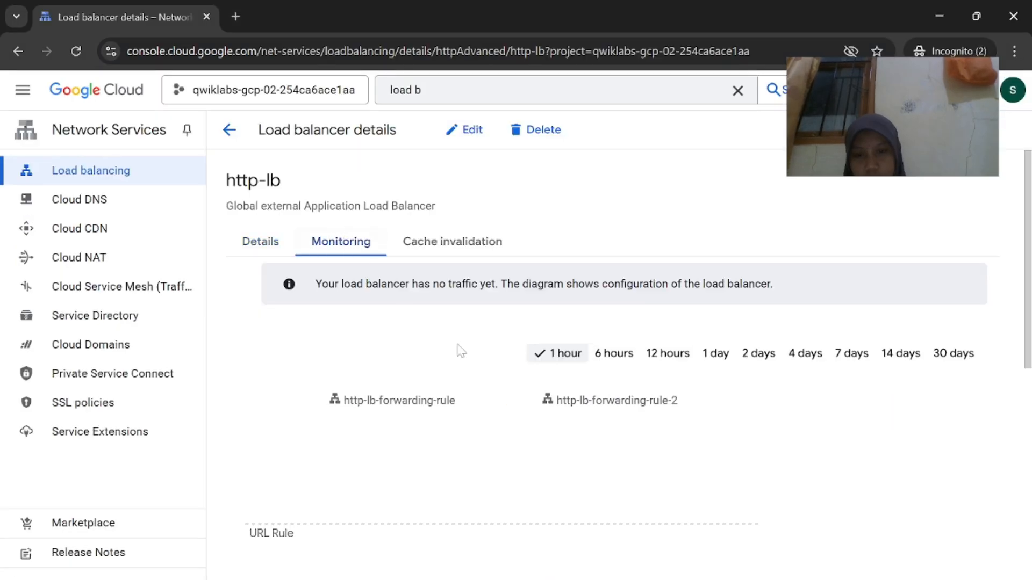
pyautogui.click(587, 571)
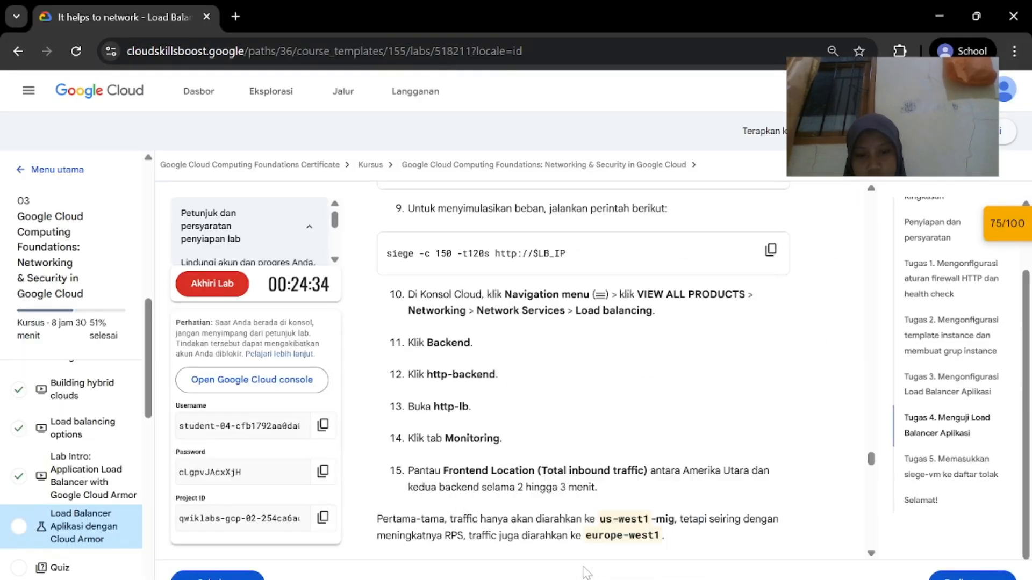
pyautogui.scroll(-3, 602, 415)
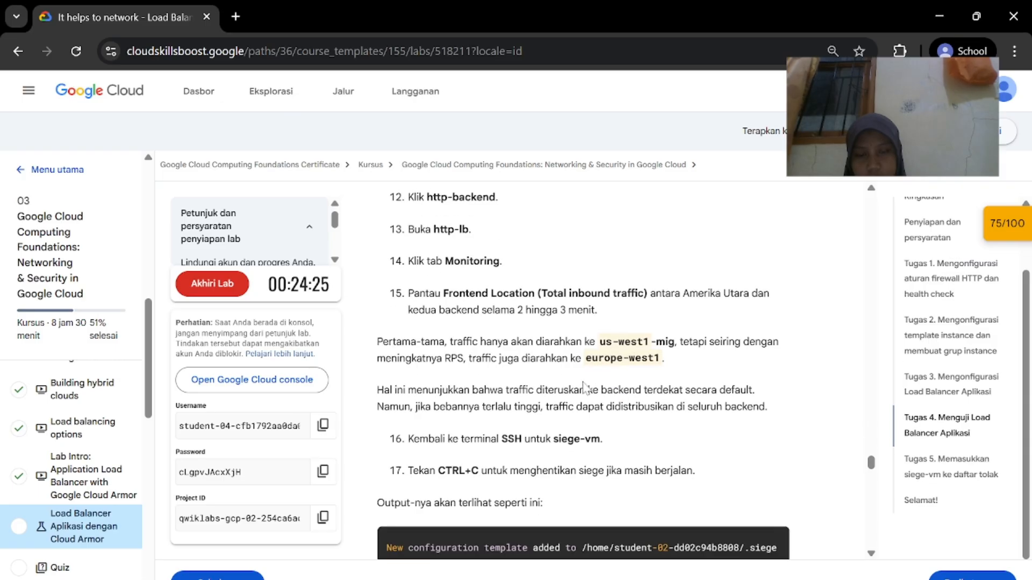
pyautogui.moveTo(683, 579)
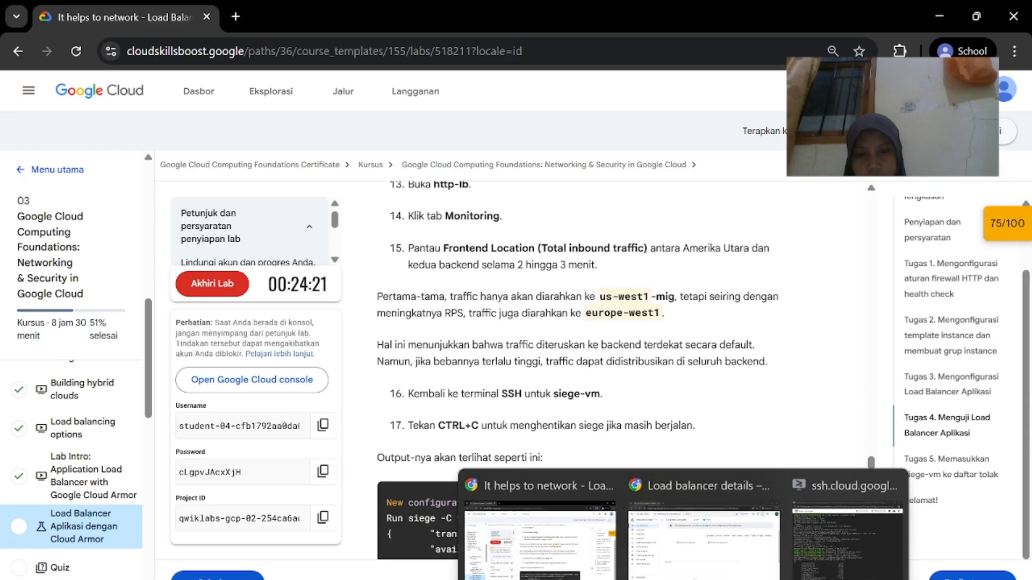
pyautogui.click(698, 532)
# Scroll to the lab's sample siege output: 24729 transactions at 100.00 availability
pyautogui.scroll(-7, 638, 417)
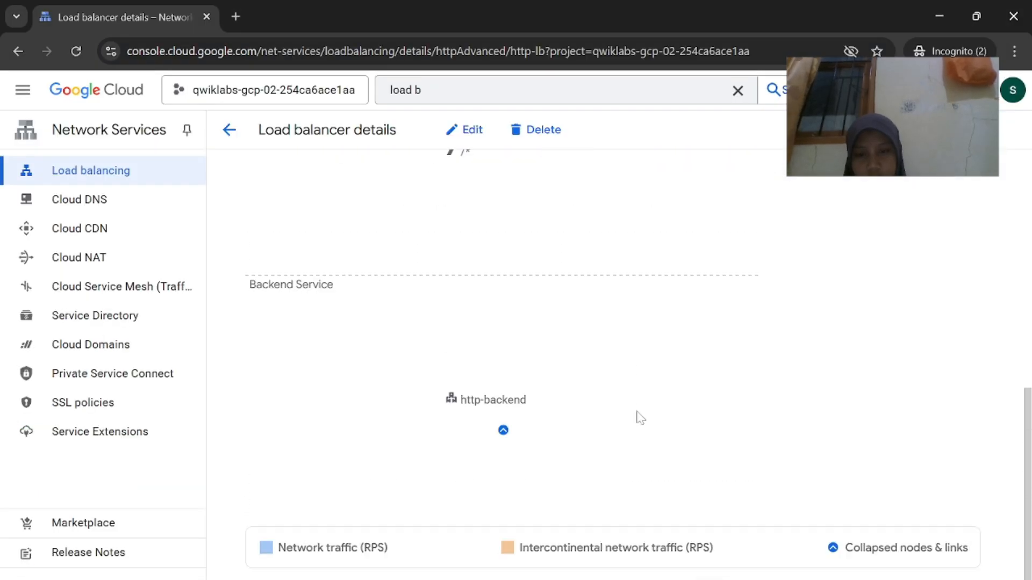
pyautogui.scroll(7, 639, 417)
pyautogui.moveTo(683, 579)
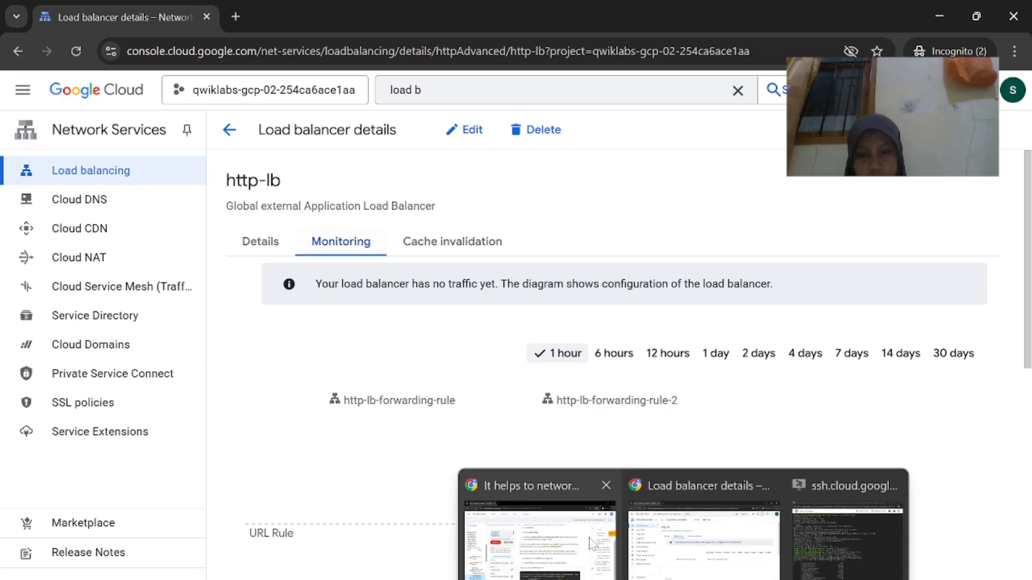
pyautogui.click(591, 543)
pyautogui.scroll(-3, 583, 376)
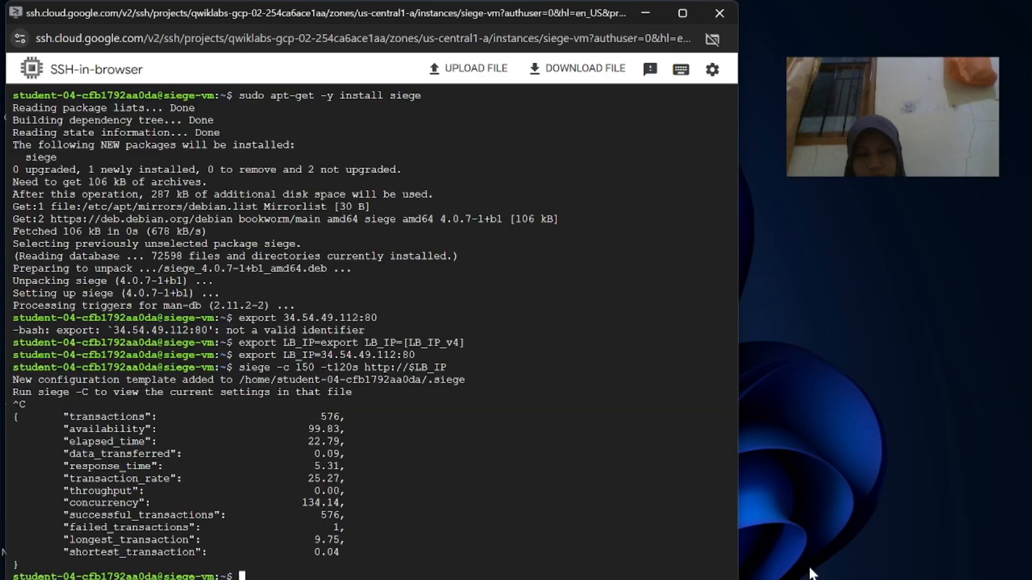
# Rerun the siege load test from siege-vm against http-lb and recheck the http-lb monitoring view
pyautogui.click(810, 570)
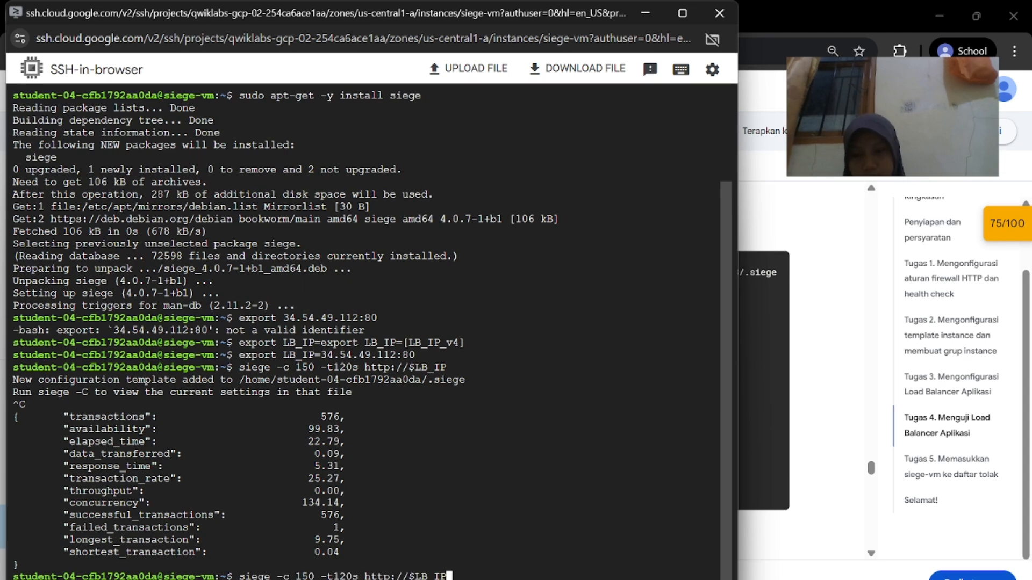
pyautogui.press('Return')
pyautogui.click(848, 328)
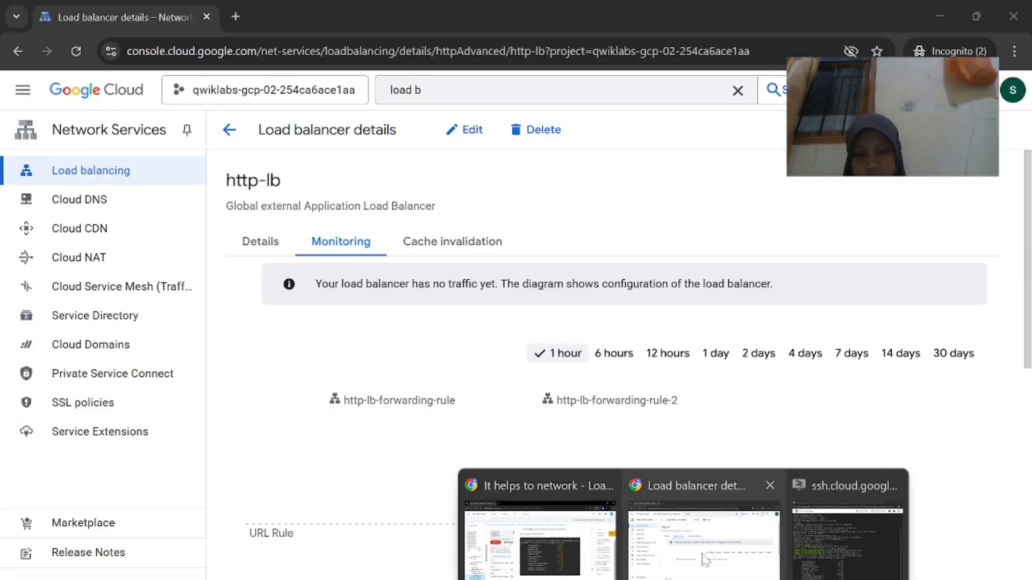
pyautogui.click(685, 513)
pyautogui.scroll(-8, 670, 451)
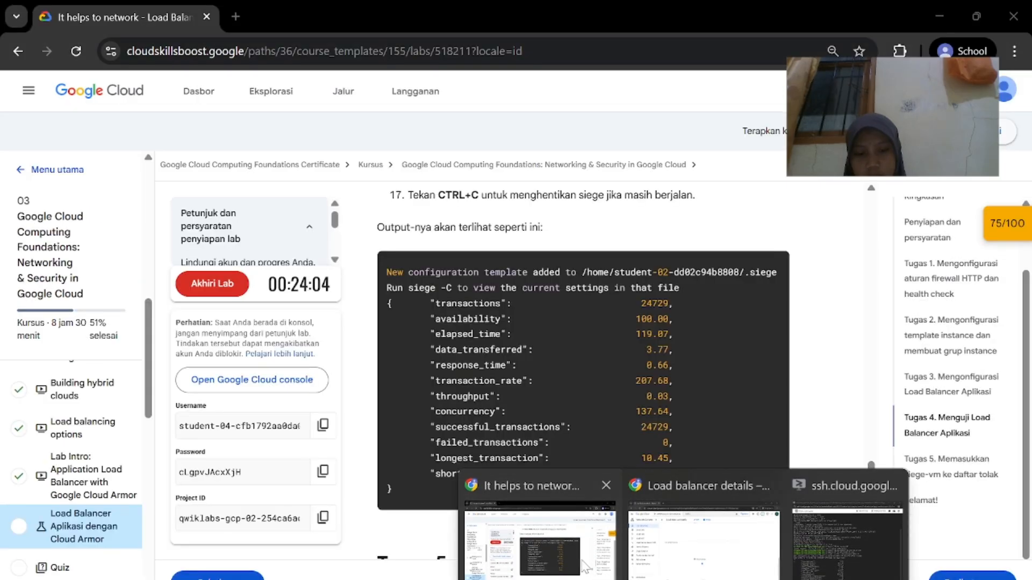
pyautogui.click(542, 529)
pyautogui.scroll(1, 695, 433)
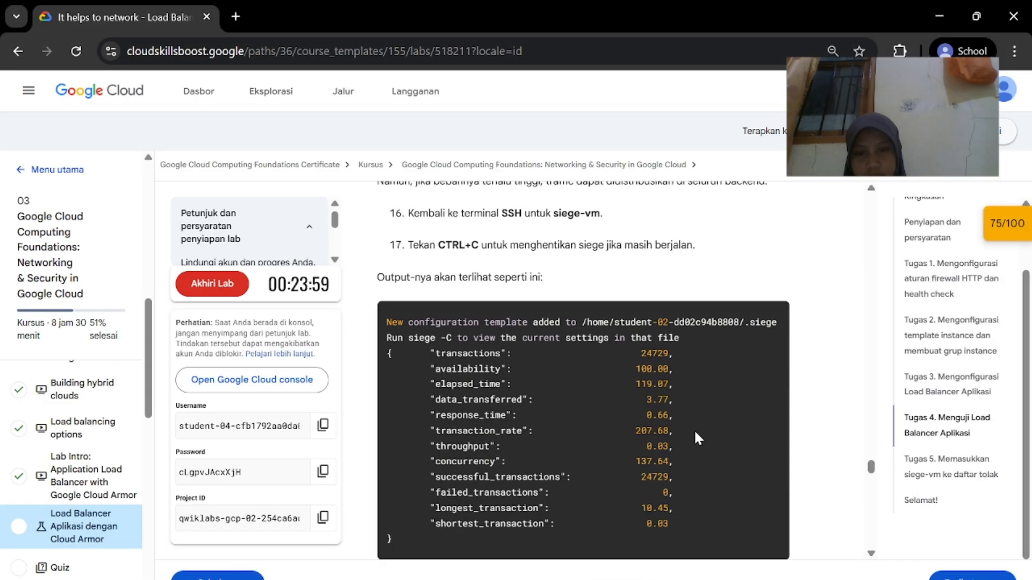
pyautogui.scroll(-1, 695, 432)
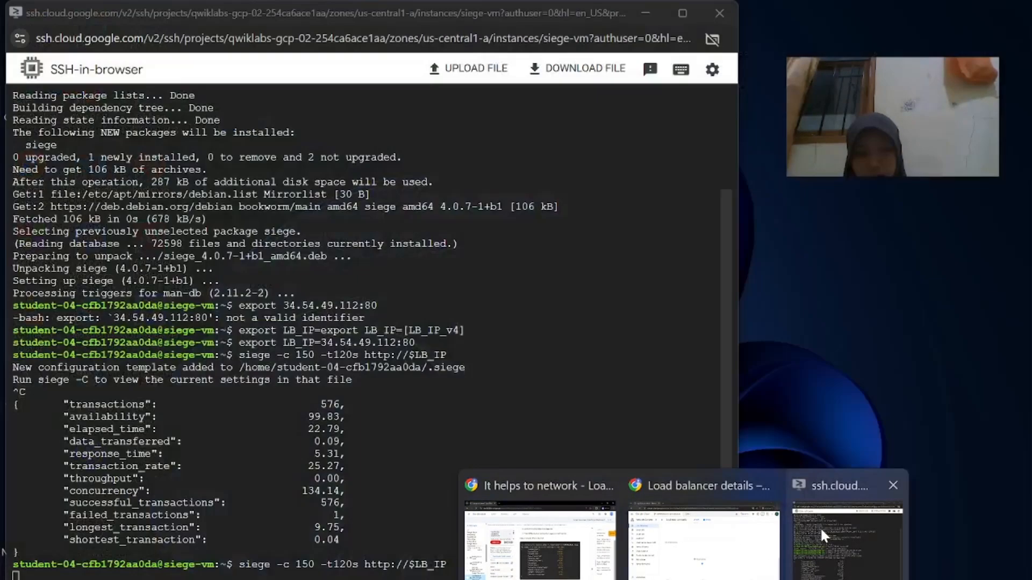
# Stop the second siege run (2305 transactions, 99.87 availability) and bring up Task 5's denylist steps
pyautogui.click(821, 531)
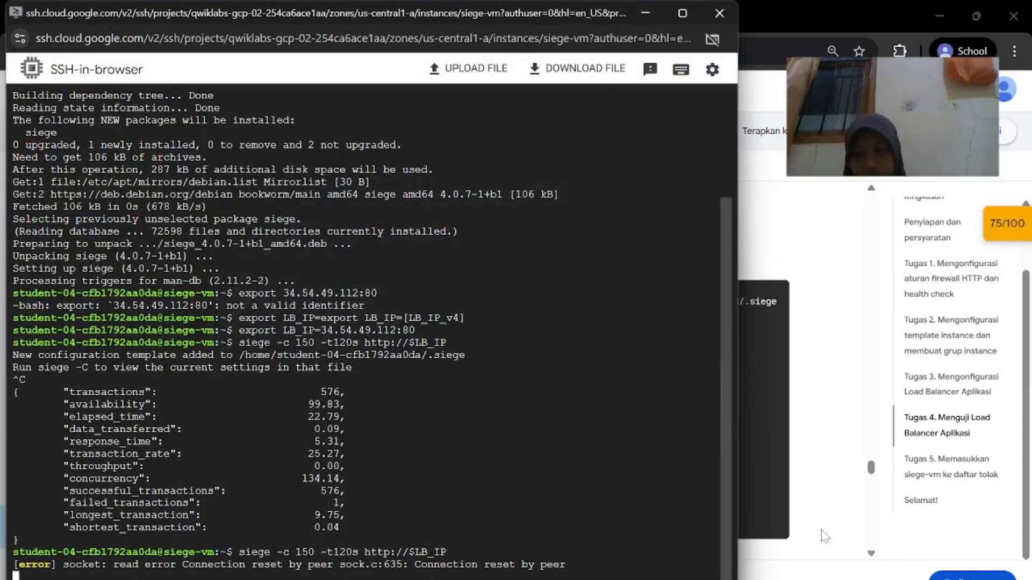
pyautogui.hotkey('ctrl', 'c')
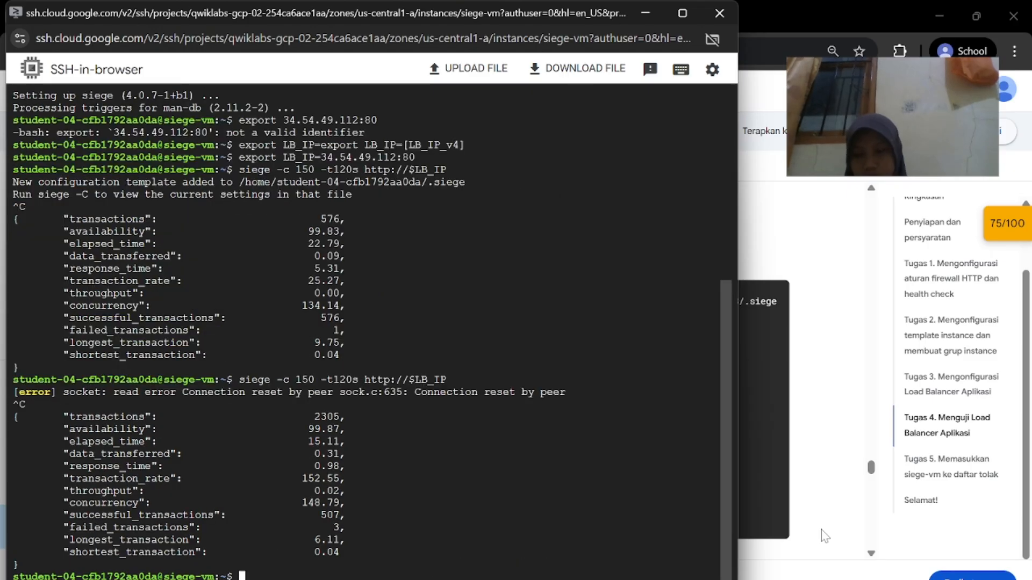
pyautogui.click(541, 538)
# Scroll the lab to Tugas 5's siege-vm denylist steps, then return to the http-lb load balancer details
pyautogui.scroll(-8, 804, 414)
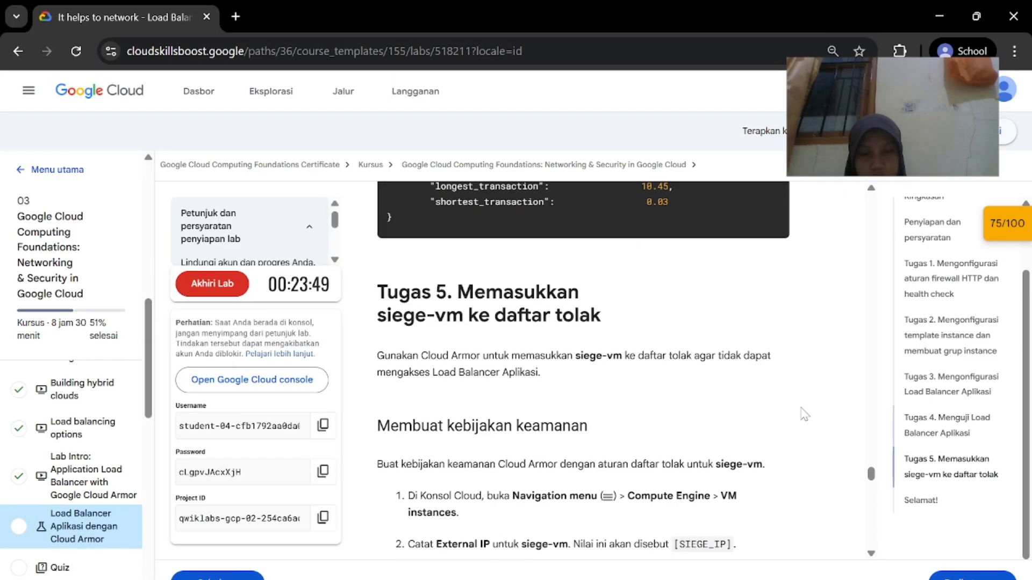
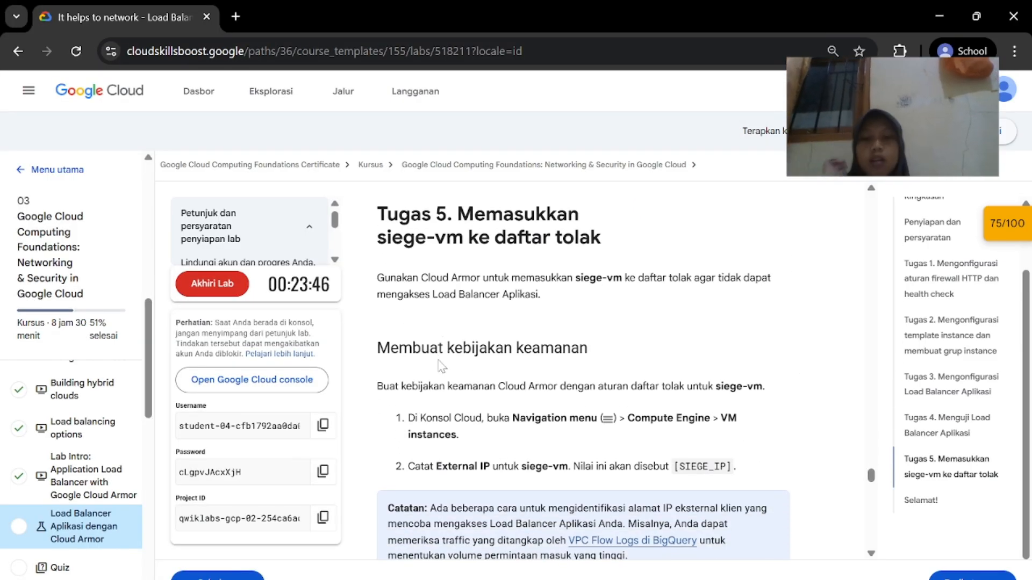
pyautogui.scroll(-1, 555, 370)
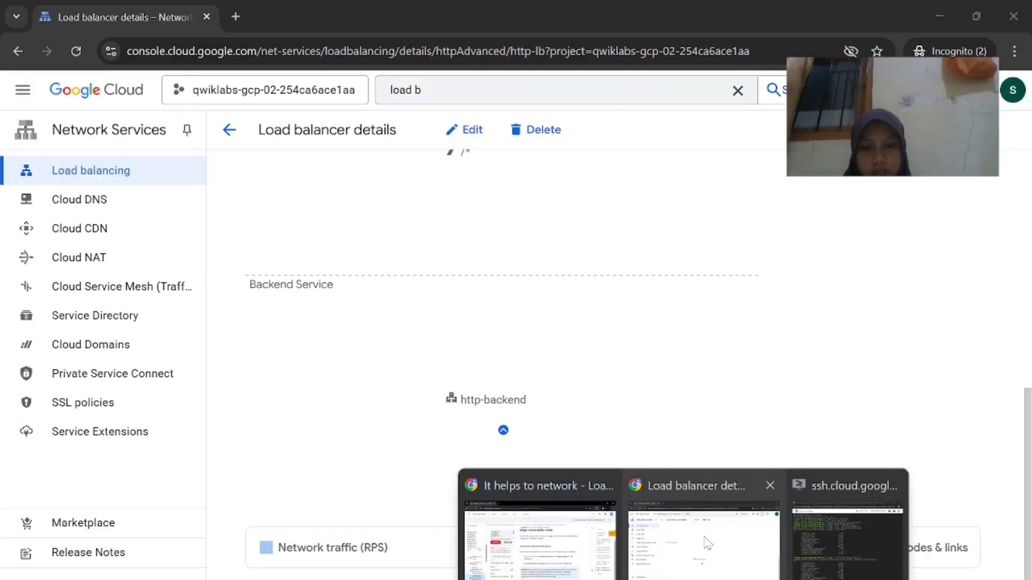
# Scroll the lab to Tugas 5's siege-vm denylist steps, then return to the http-lb load balancer details
pyautogui.click(707, 541)
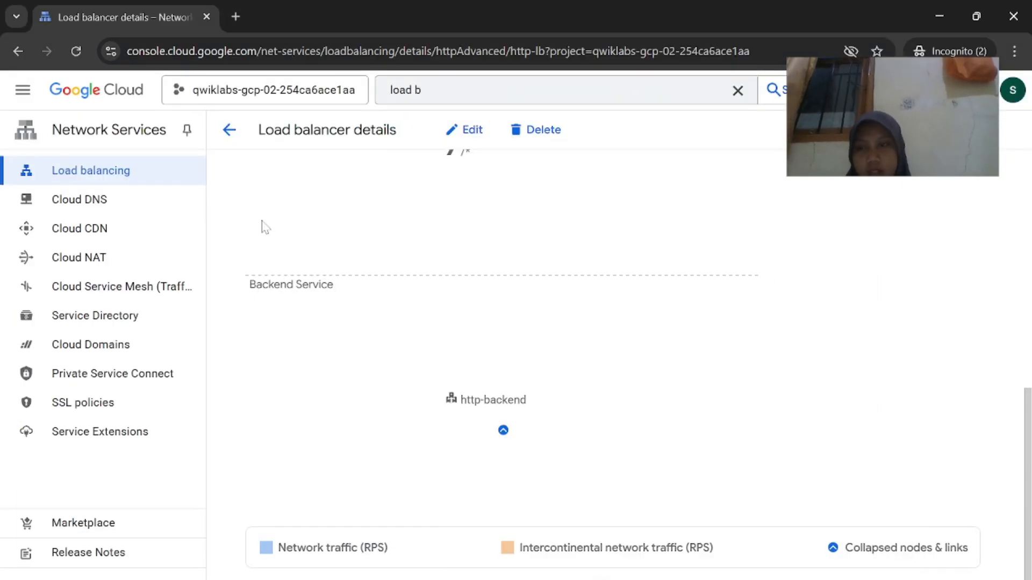
# Go to Compute Engine VM instances, checking the lab's next instructions along the way
pyautogui.click(26, 90)
pyautogui.moveTo(78, 128)
pyautogui.moveTo(99, 543)
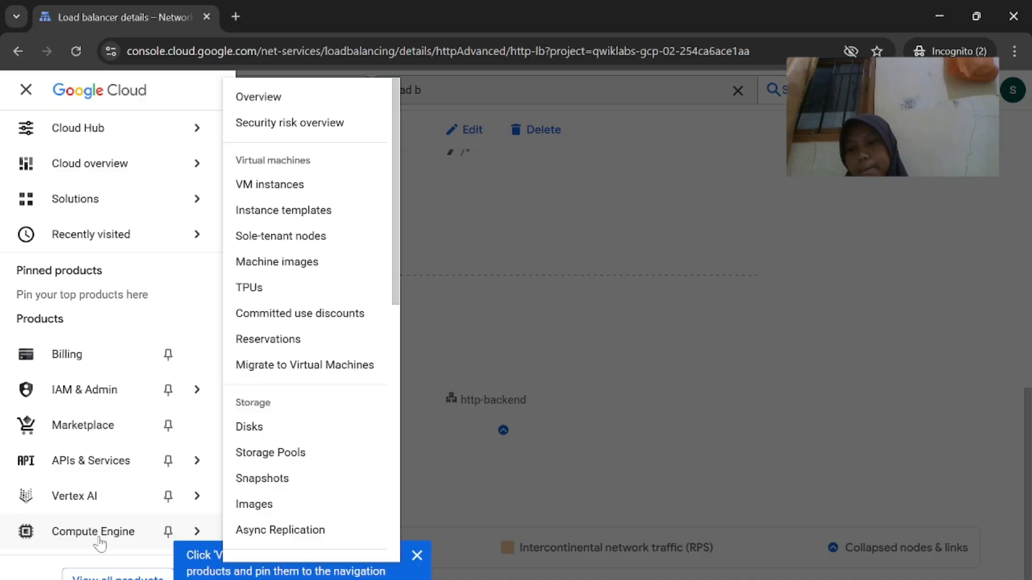
pyautogui.click(340, 186)
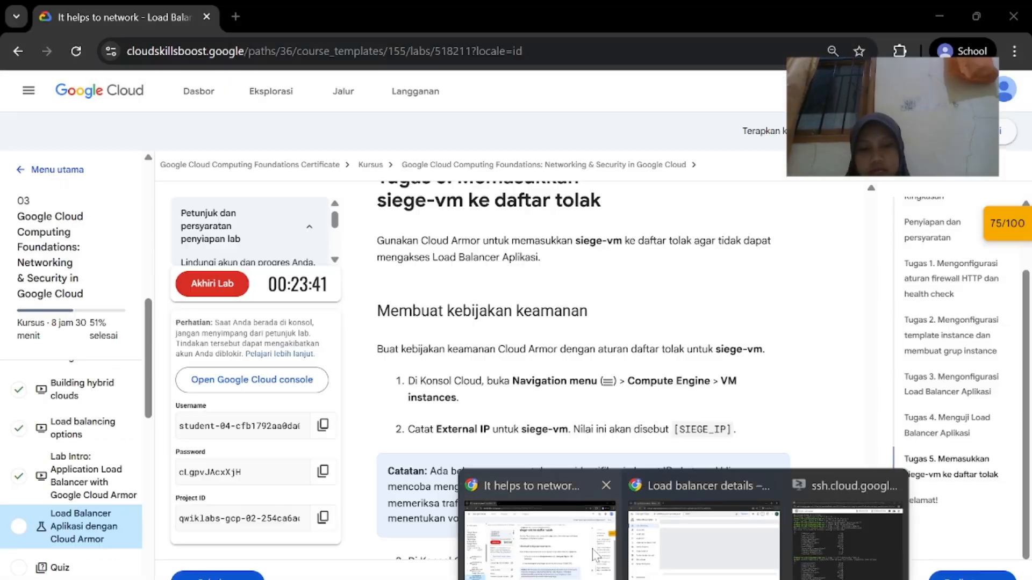
pyautogui.click(559, 532)
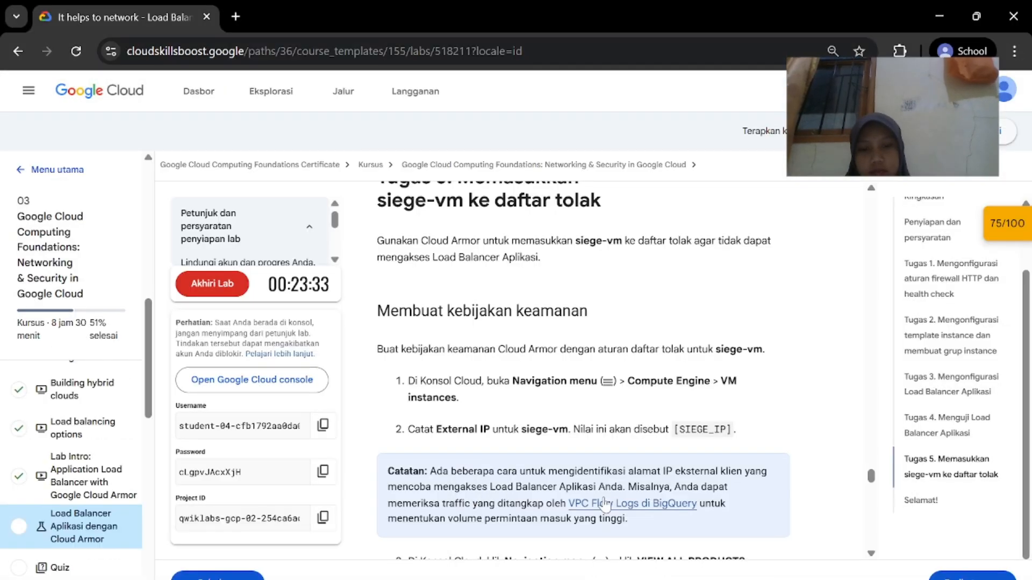
pyautogui.scroll(-1, 606, 506)
pyautogui.click(702, 529)
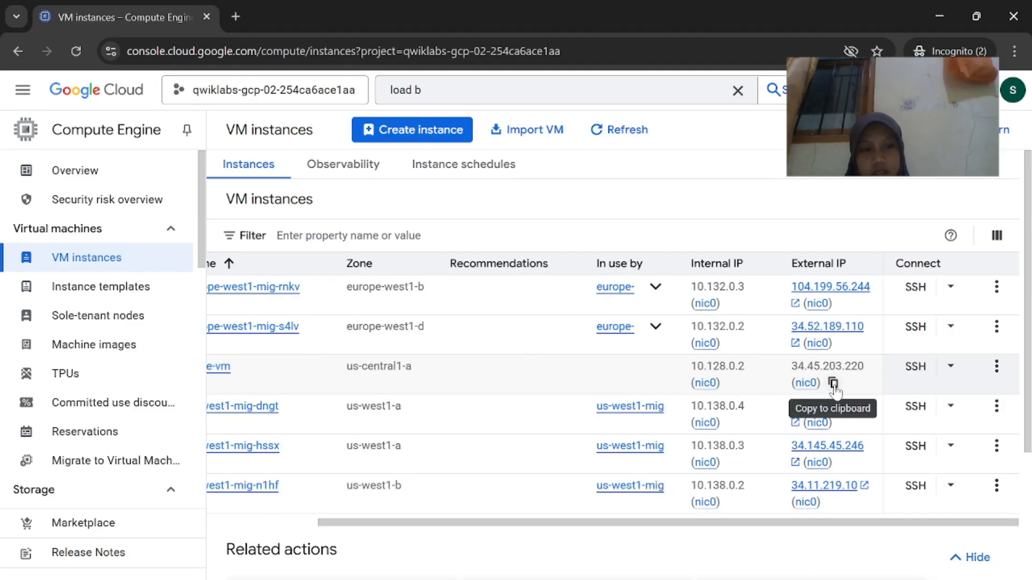
# Copy siege-vm's external IP 34.45.203.220 and open Notepad to hold it
pyautogui.click(833, 385)
pyautogui.click(614, 579)
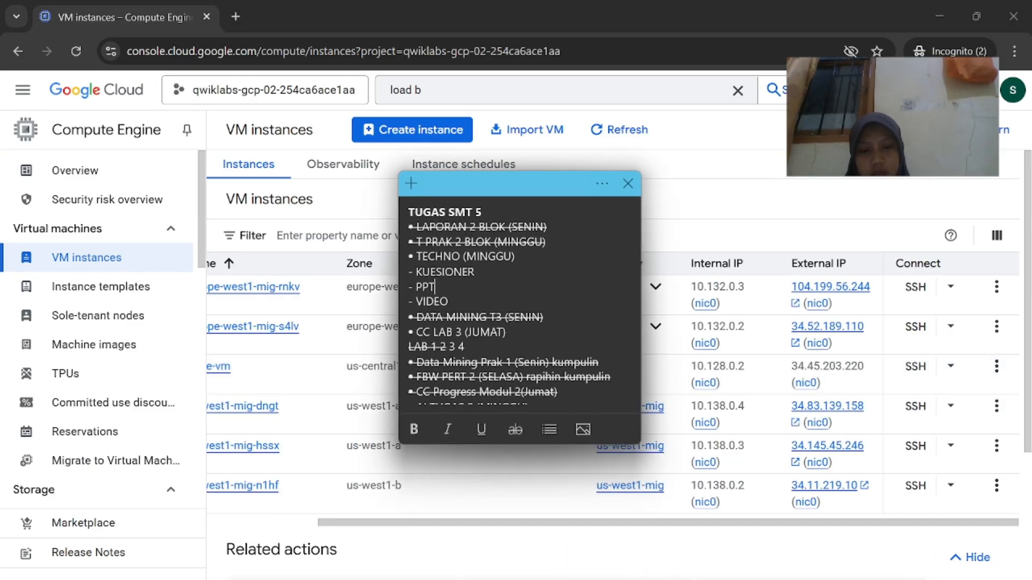
pyautogui.press('super+s')
pyautogui.write('notepad')
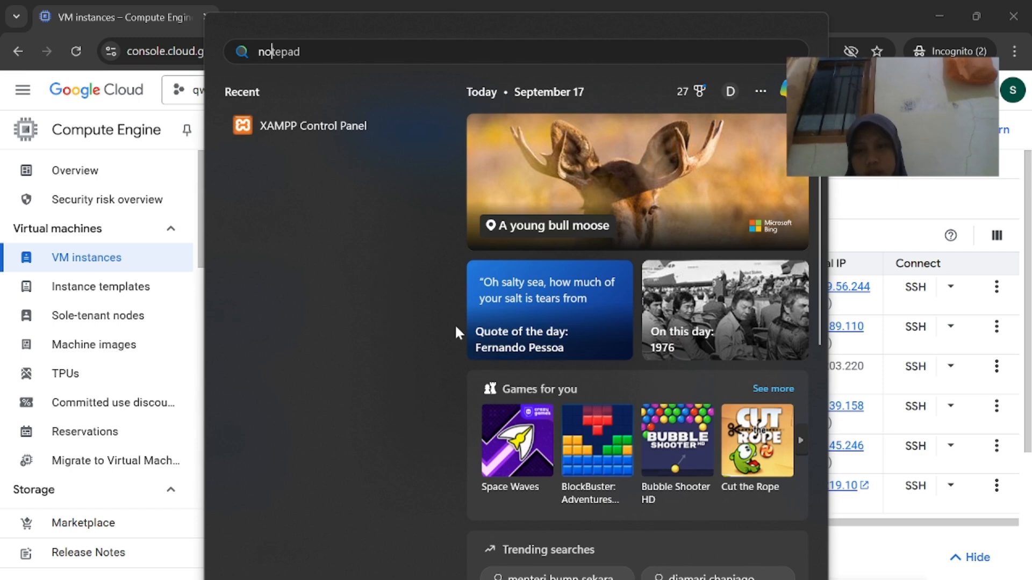
pyautogui.click(553, 290)
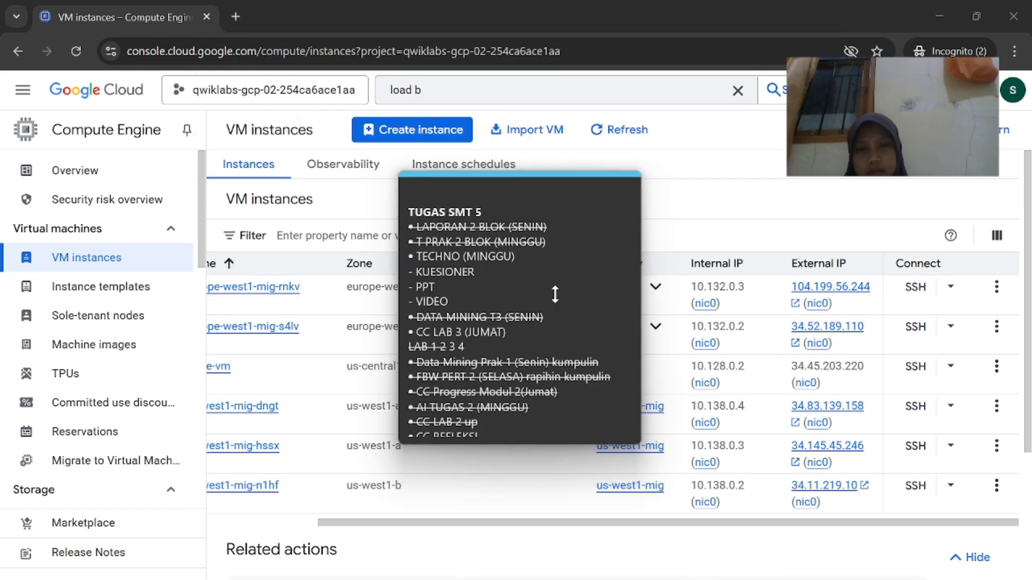
# Tuck the Notepad note with the siege IP away and bring back the VM instances list
pyautogui.click(645, 541)
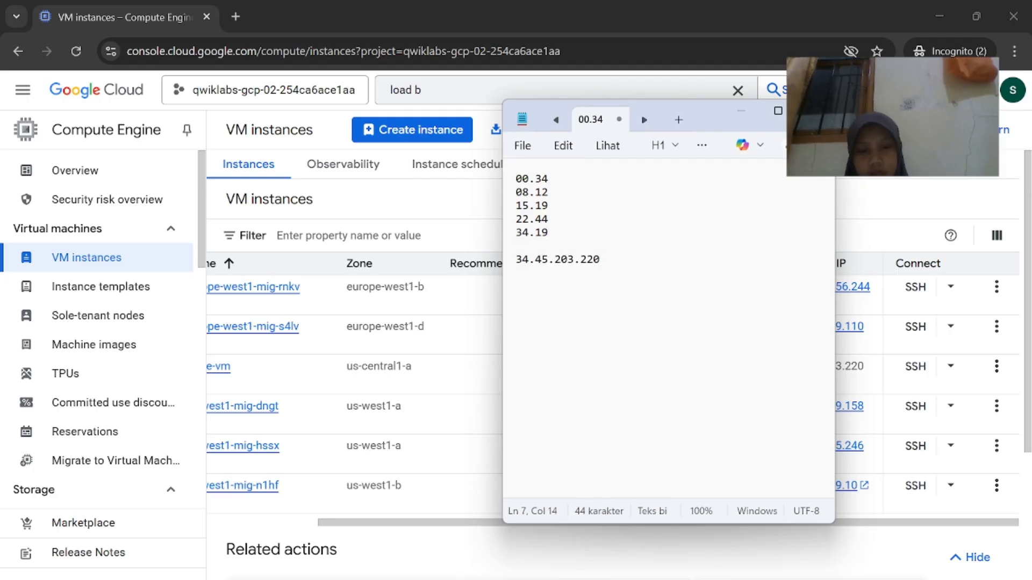
pyautogui.moveTo(653, 579)
pyautogui.click(547, 556)
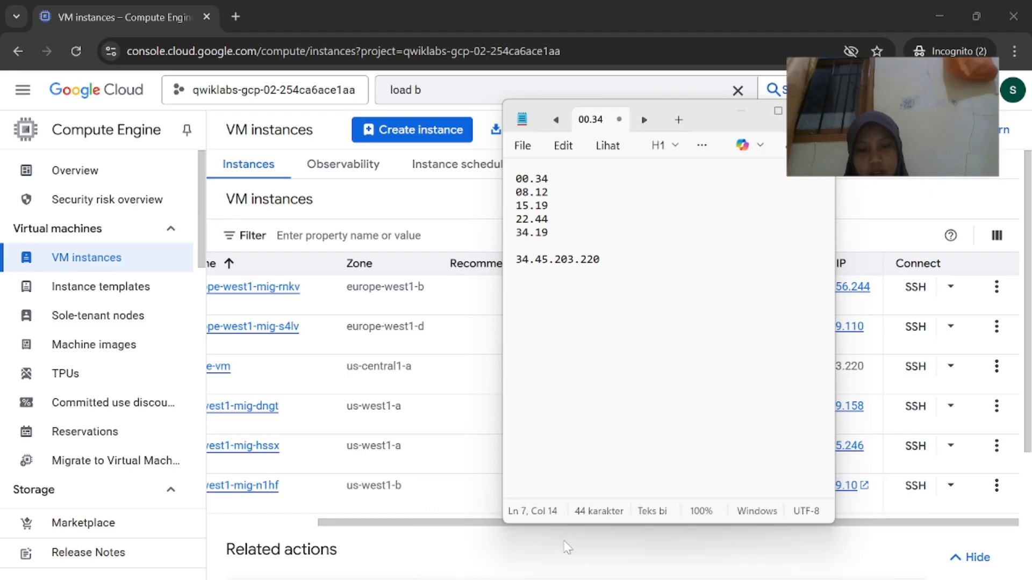
pyautogui.click(939, 17)
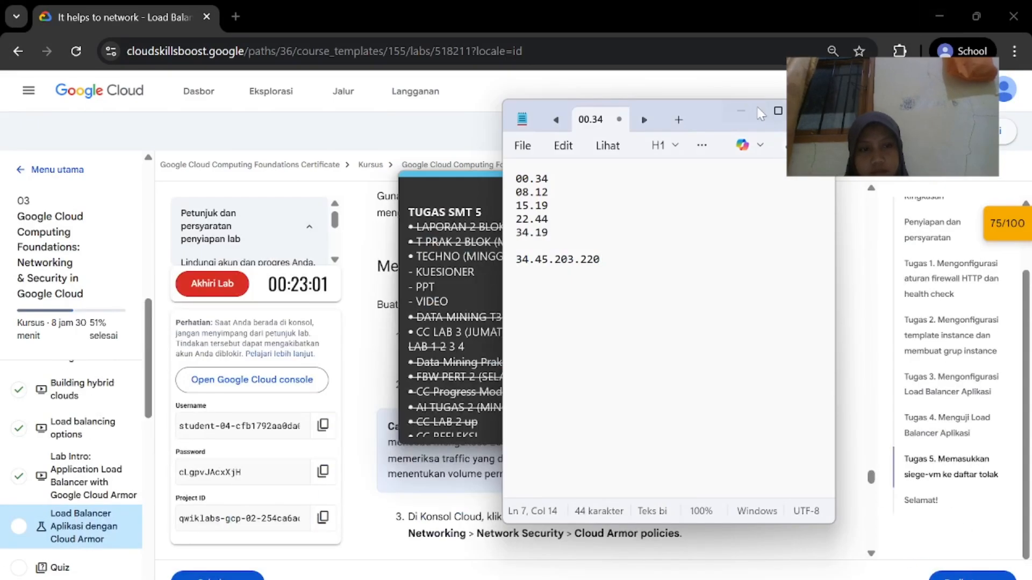
pyautogui.click(741, 112)
pyautogui.click(727, 236)
pyautogui.scroll(-4, 664, 365)
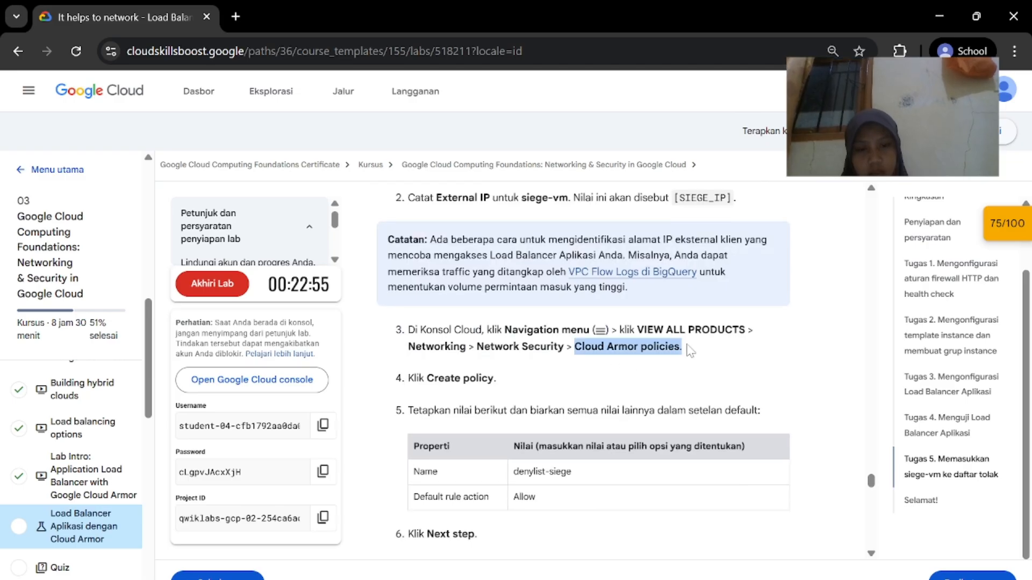
pyautogui.click(814, 562)
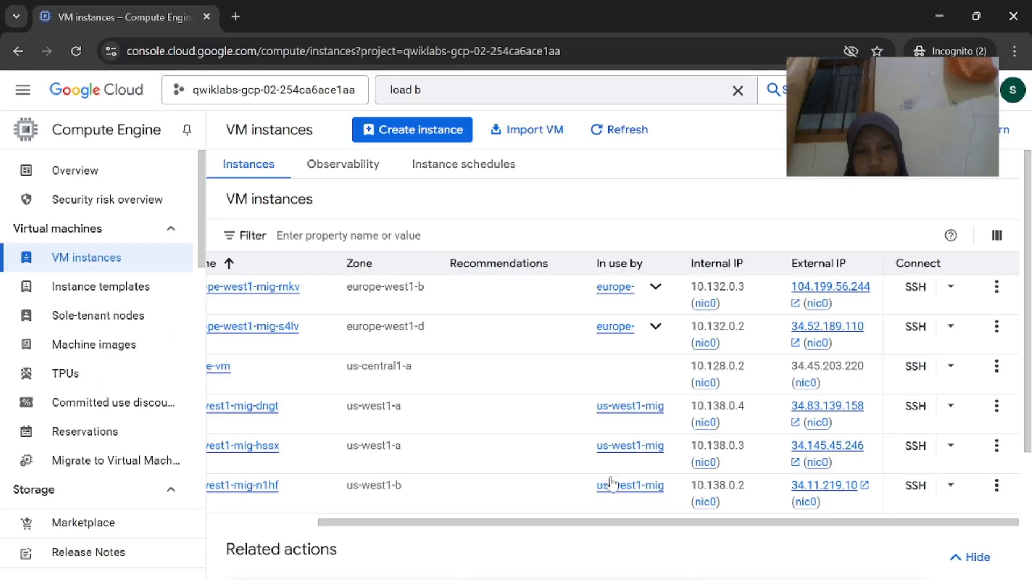
# Search for Cloud Armor policies and open the Cloud Armor policies page
pyautogui.click(500, 91)
pyautogui.press('BackSpace')
pyautogui.press('BackSpace')
pyautogui.press('BackSpace')
pyautogui.press('BackSpace')
pyautogui.press('BackSpace')
pyautogui.press('BackSpace')
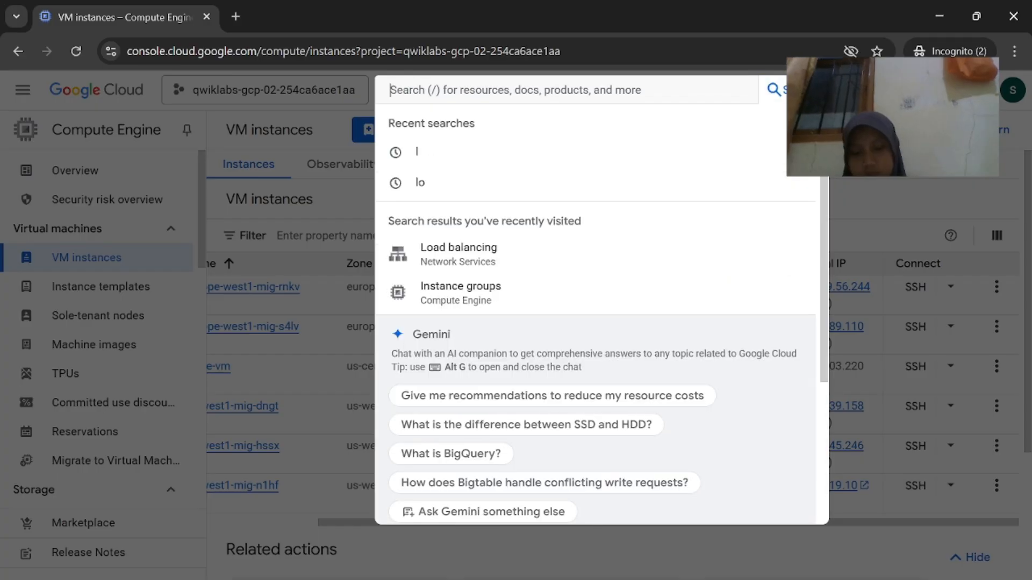
pyautogui.hotkey('ctrl', 'v')
pyautogui.press('Return')
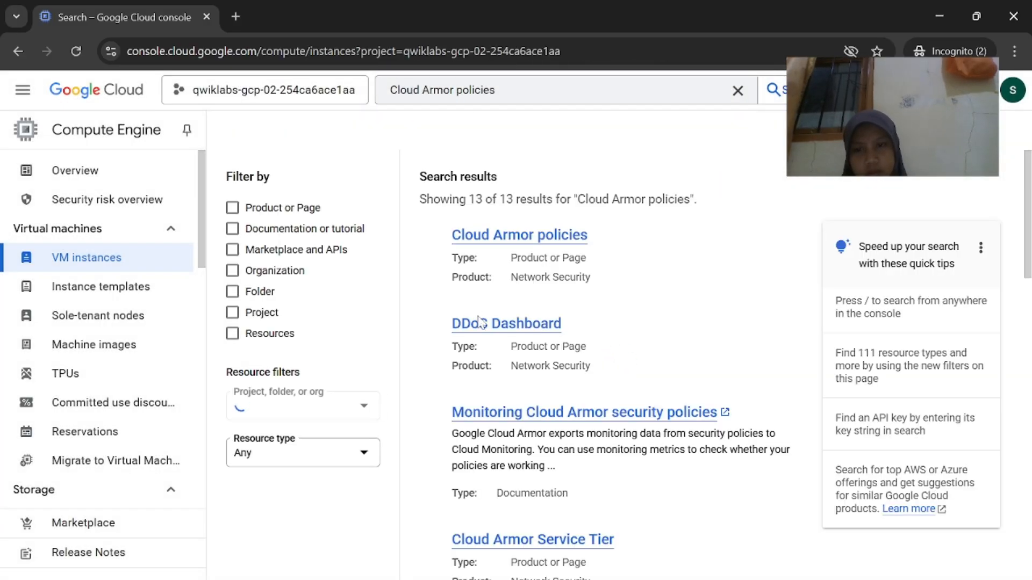
pyautogui.click(310, 262)
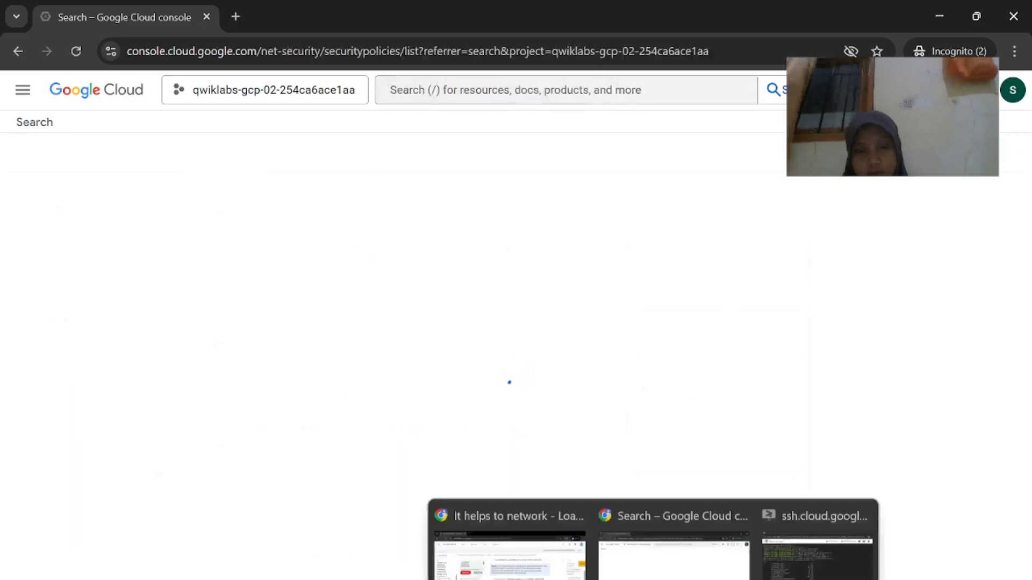
pyautogui.click(516, 537)
pyautogui.scroll(-2, 583, 371)
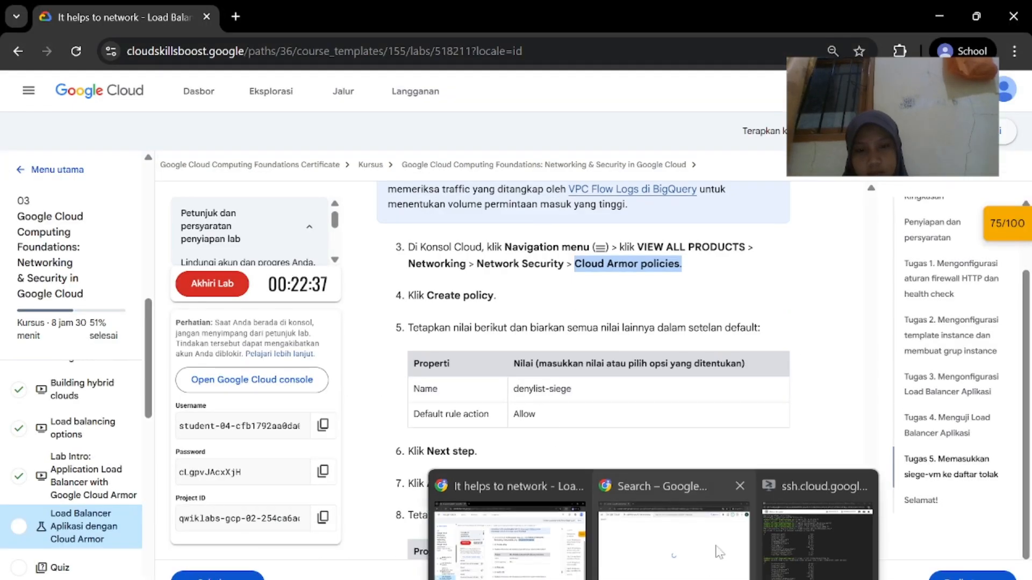
pyautogui.click(672, 532)
# Start a new security policy and name it denylist-siege
pyautogui.click(461, 408)
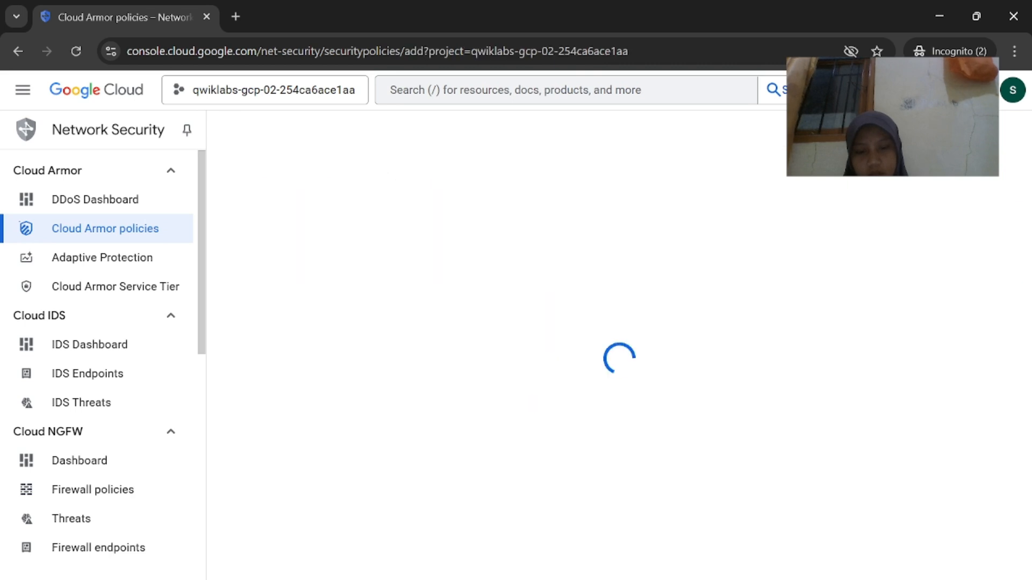
pyautogui.click(507, 532)
pyautogui.moveTo(534, 380); pyautogui.dragTo(514, 391)
pyautogui.click(672, 532)
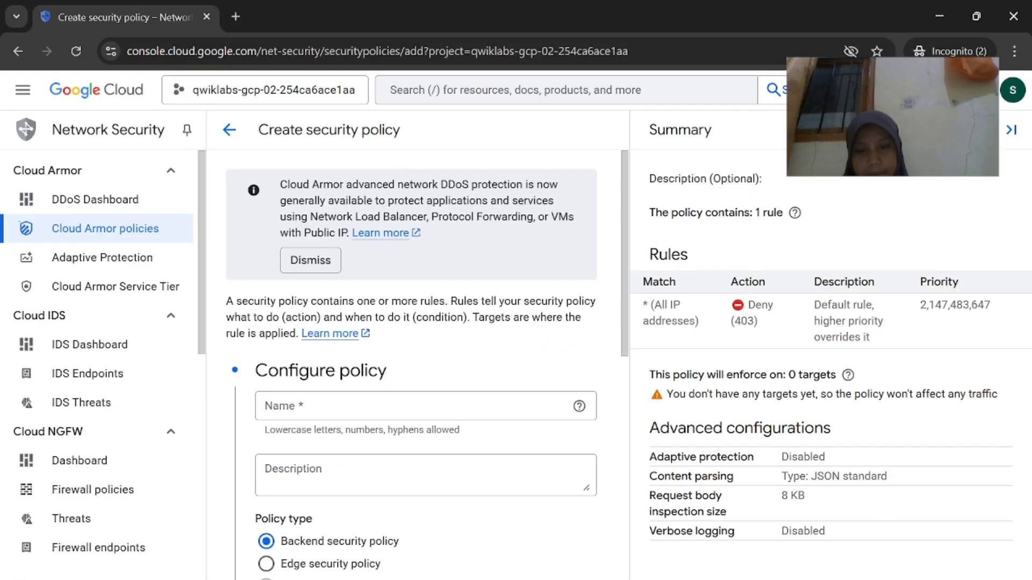
pyautogui.hotkey('ctrl', 'v')
pyautogui.click(515, 532)
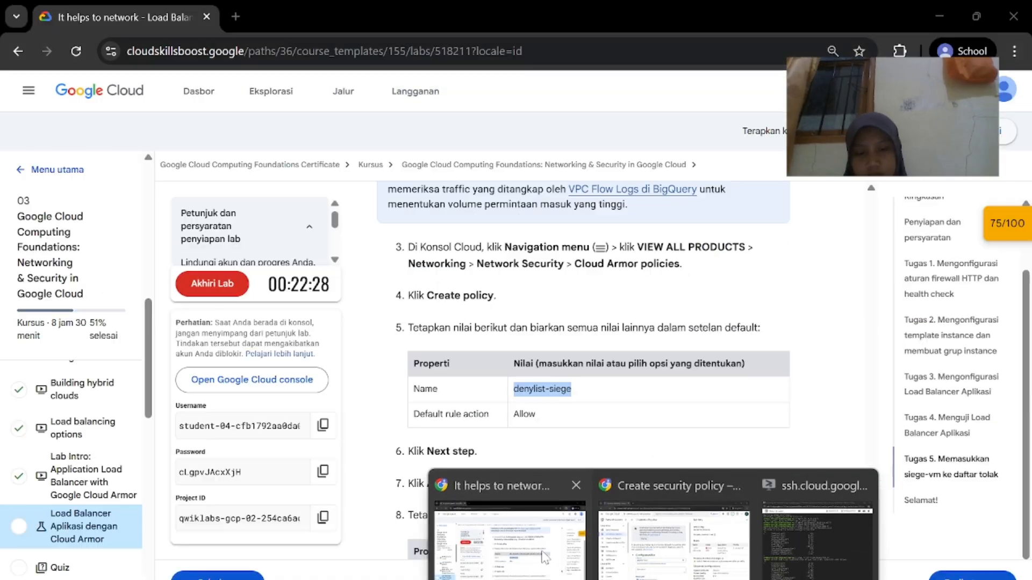
pyautogui.click(663, 532)
# Set the policy's default rule action to Allow
pyautogui.scroll(-3, 380, 492)
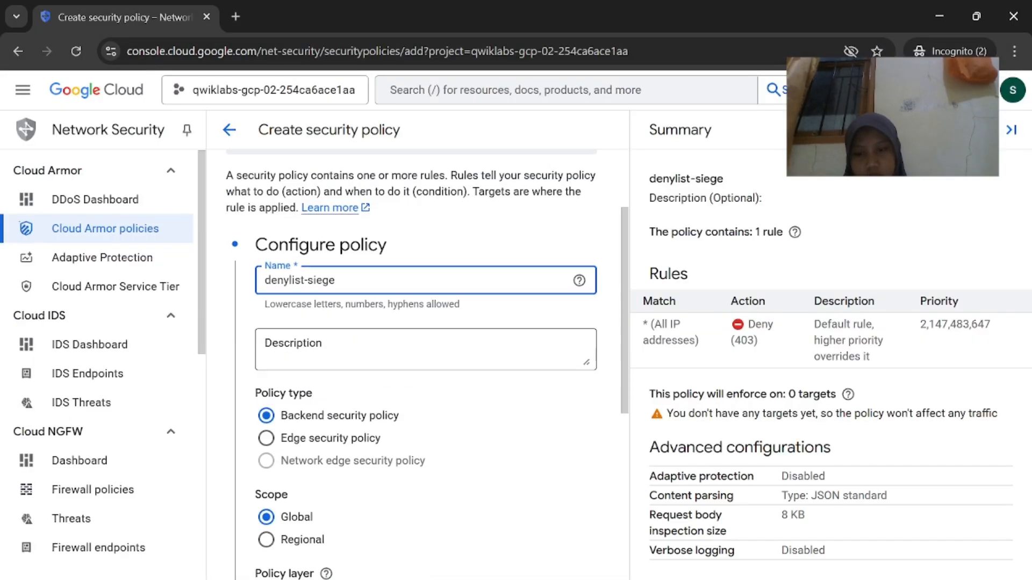
pyautogui.scroll(2, 380, 492)
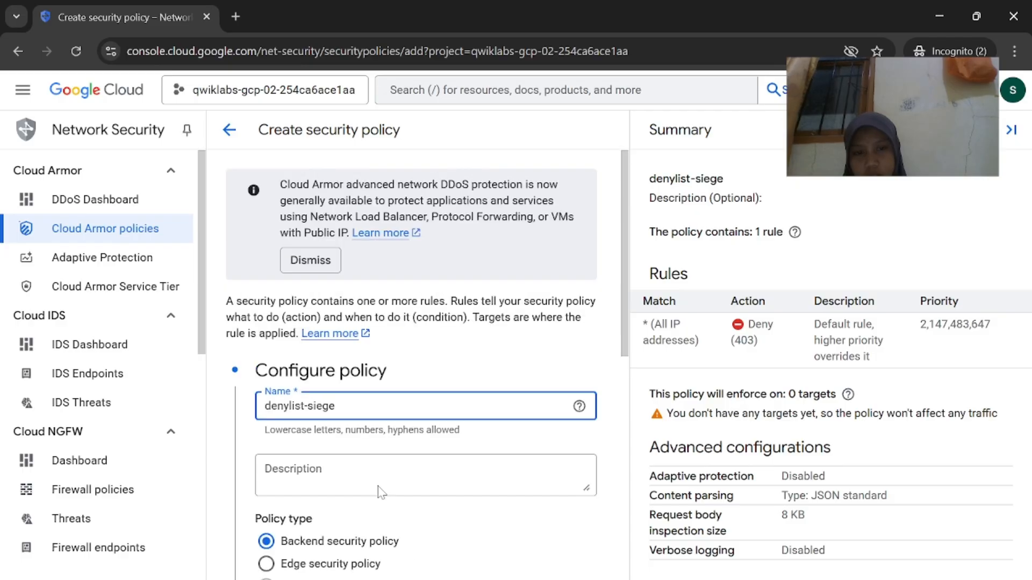
pyautogui.scroll(-7, 380, 492)
pyautogui.click(393, 418)
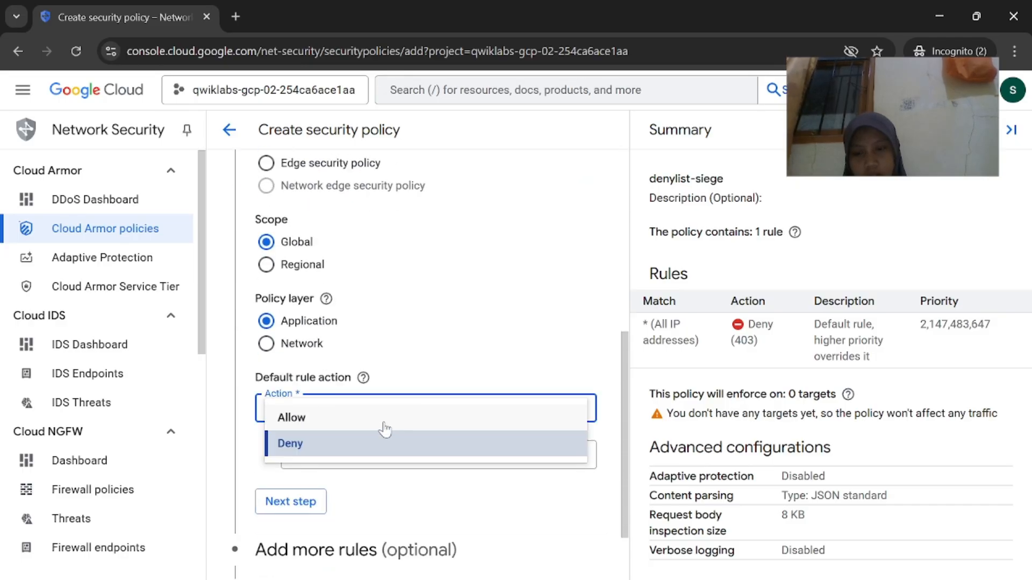
pyautogui.click(393, 419)
pyautogui.click(517, 549)
pyautogui.scroll(-1, 517, 549)
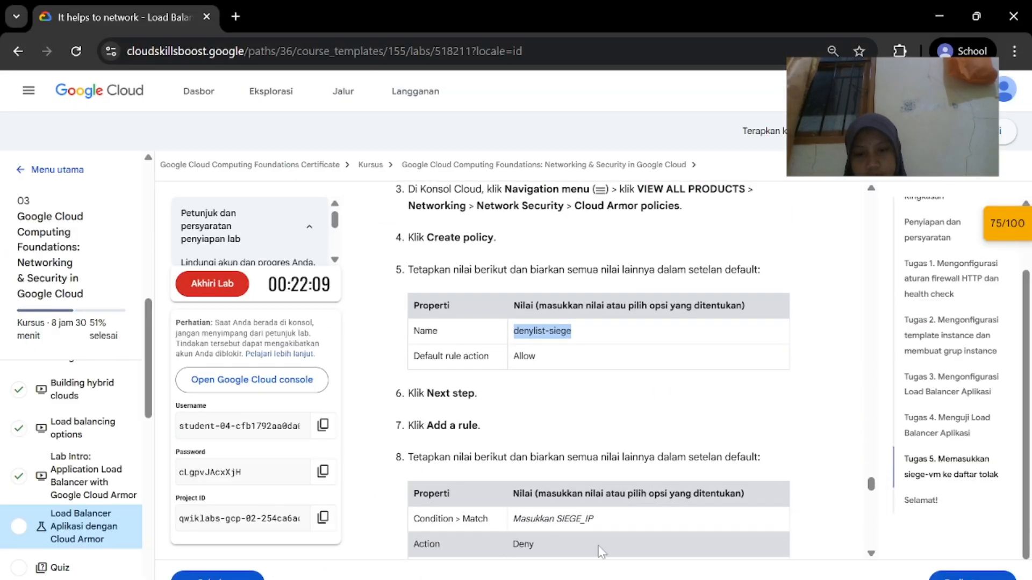
pyautogui.hotkey('alt', 'Tab')
# Add a new rule whose match condition is the siege IP 34.45.203.220
pyautogui.click(304, 457)
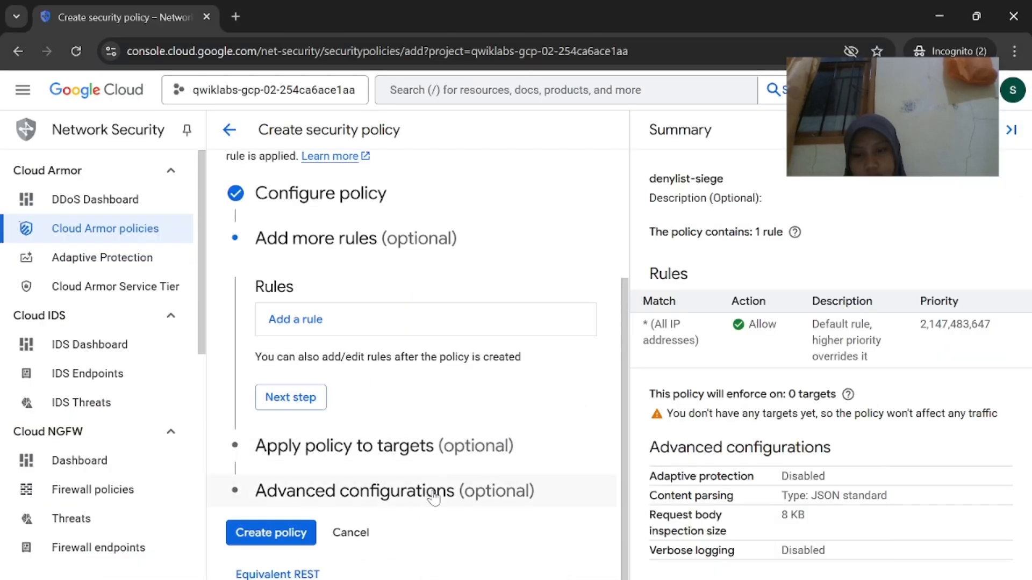
pyautogui.click(321, 337)
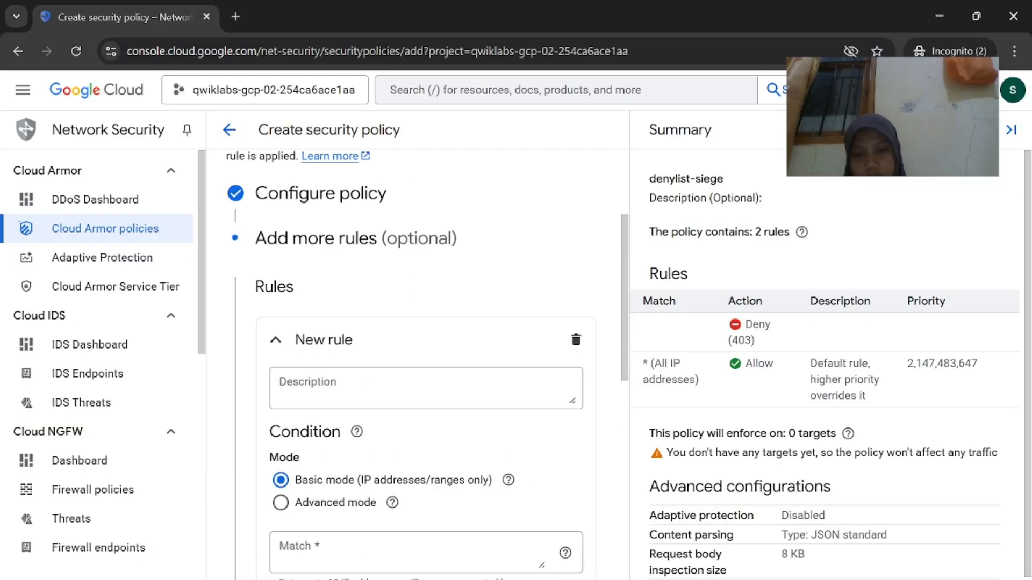
pyautogui.click(517, 549)
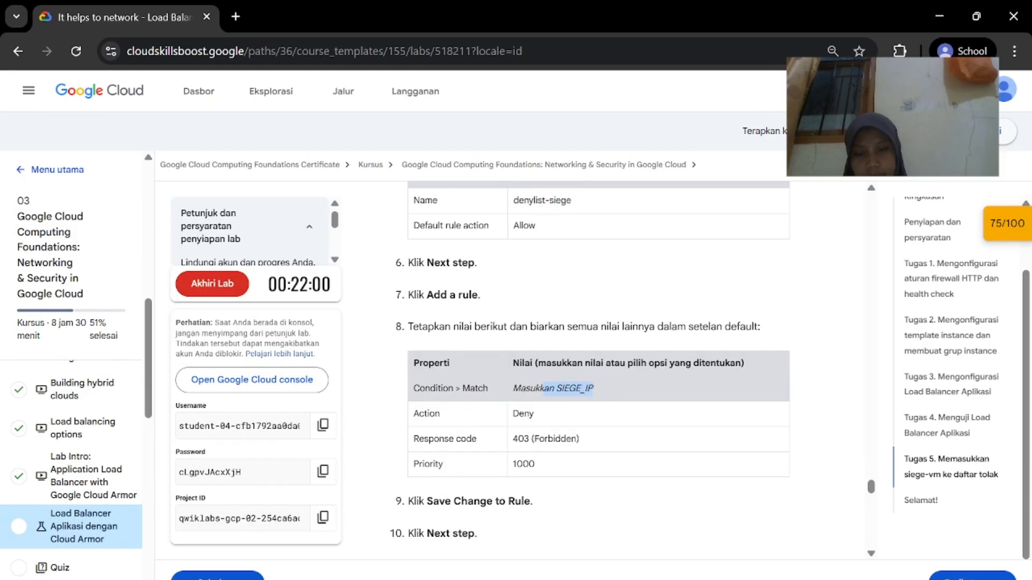
pyautogui.click(645, 549)
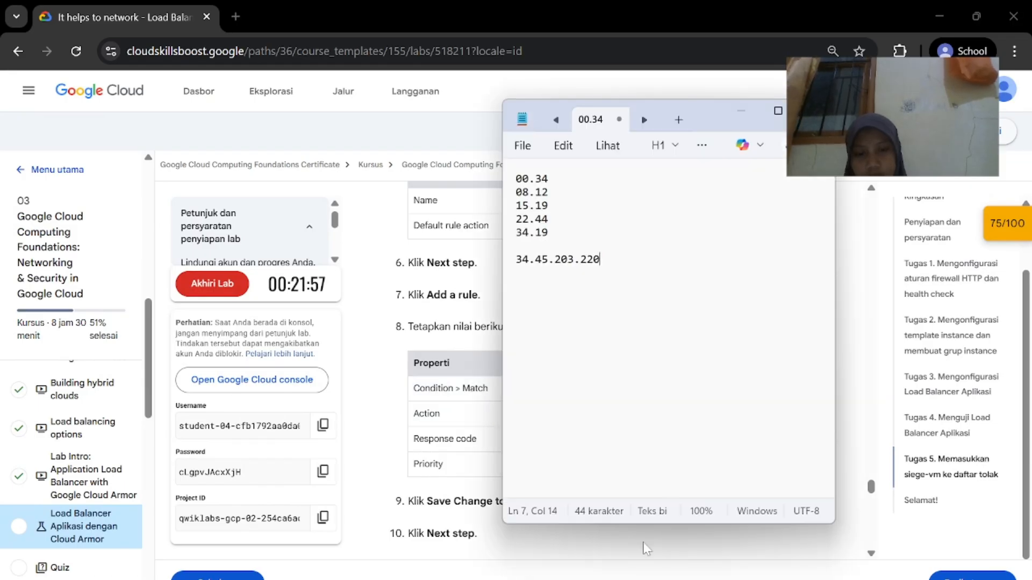
pyautogui.moveTo(600, 260); pyautogui.dragTo(515, 258)
pyautogui.hotkey('ctrl', 'c')
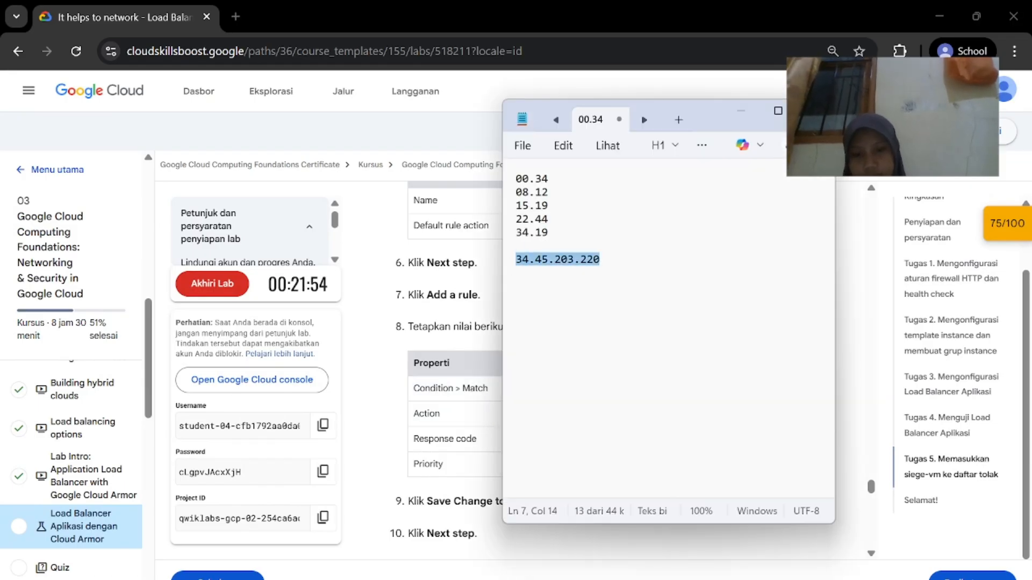
pyautogui.moveTo(653, 578)
pyautogui.click(669, 543)
pyautogui.scroll(-2, 405, 424)
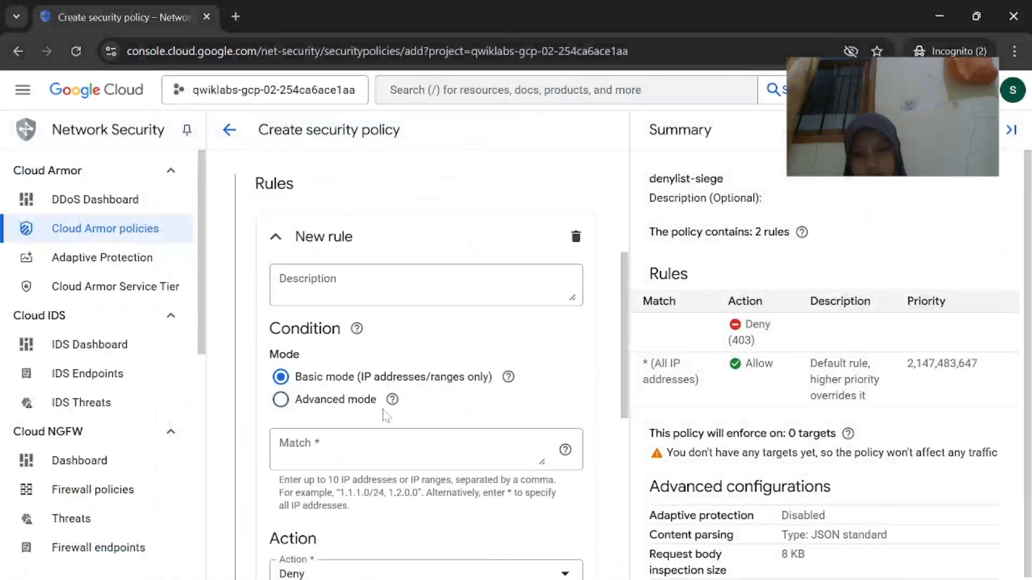
pyautogui.scroll(1, 386, 415)
pyautogui.scroll(-2, 384, 416)
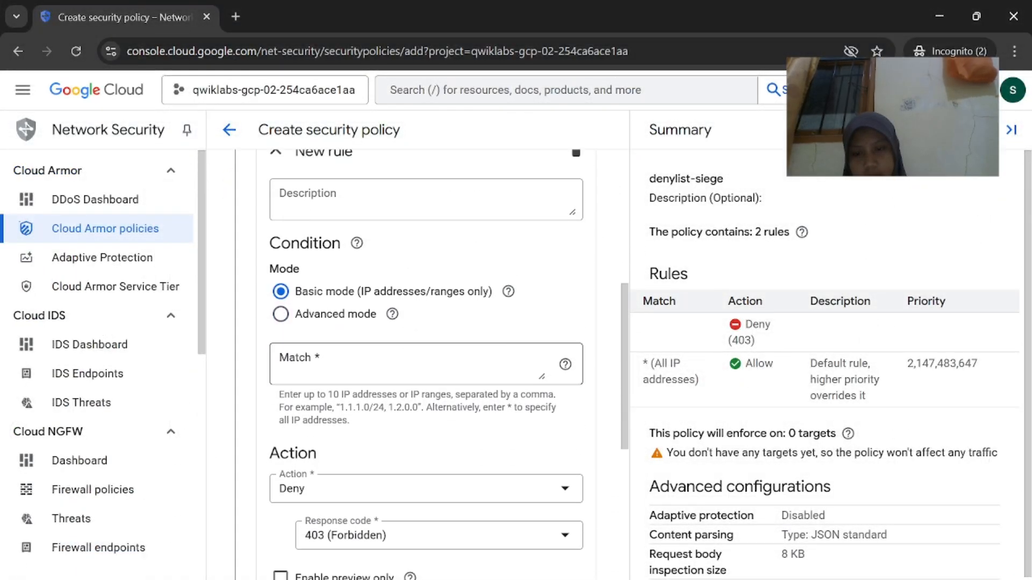
pyautogui.hotkey('ctrl', 'v')
# Enter the deny rule's priority and save the rule into the policy
pyautogui.moveTo(653, 578)
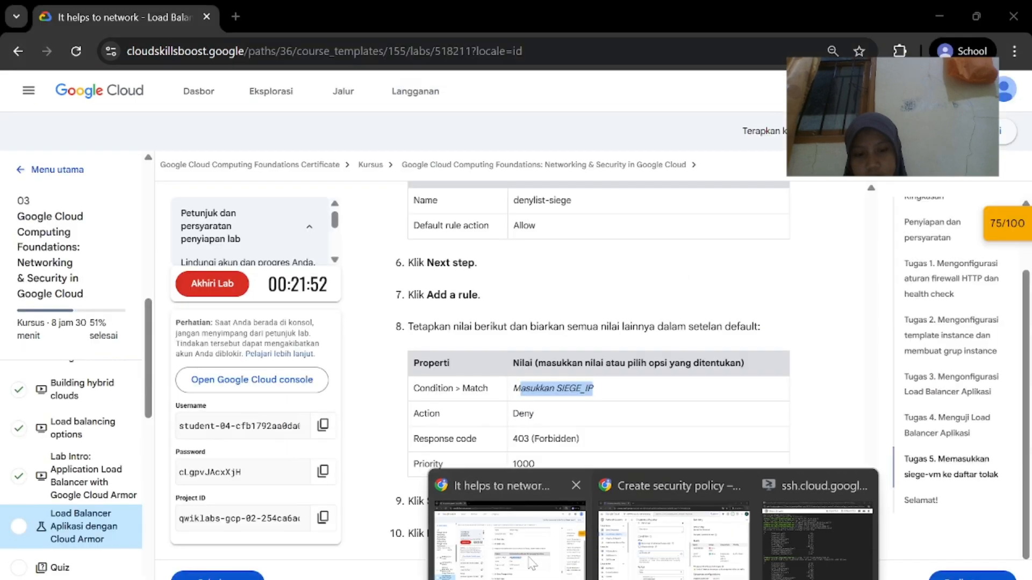
pyautogui.click(532, 562)
pyautogui.click(653, 537)
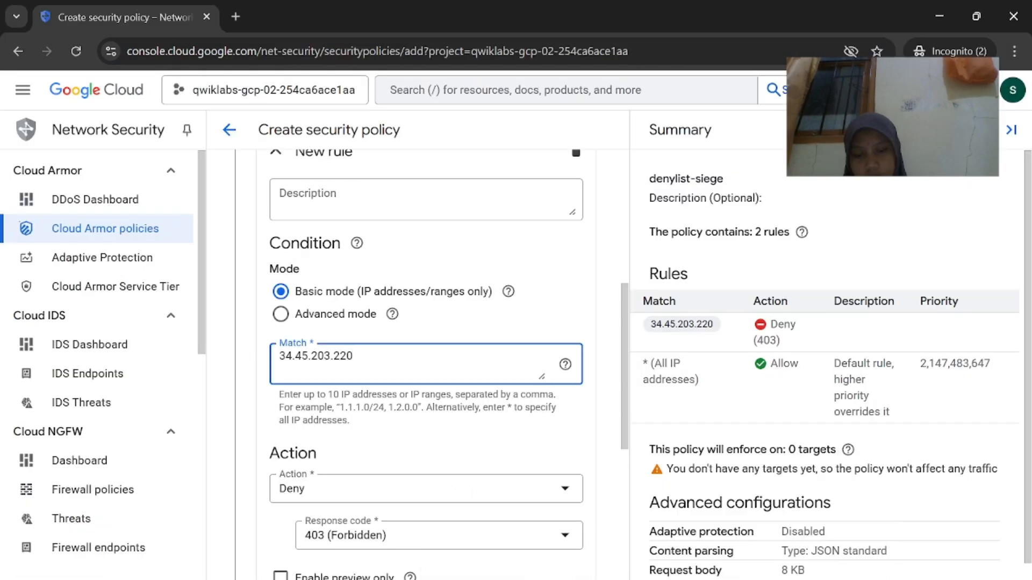
pyautogui.click(552, 569)
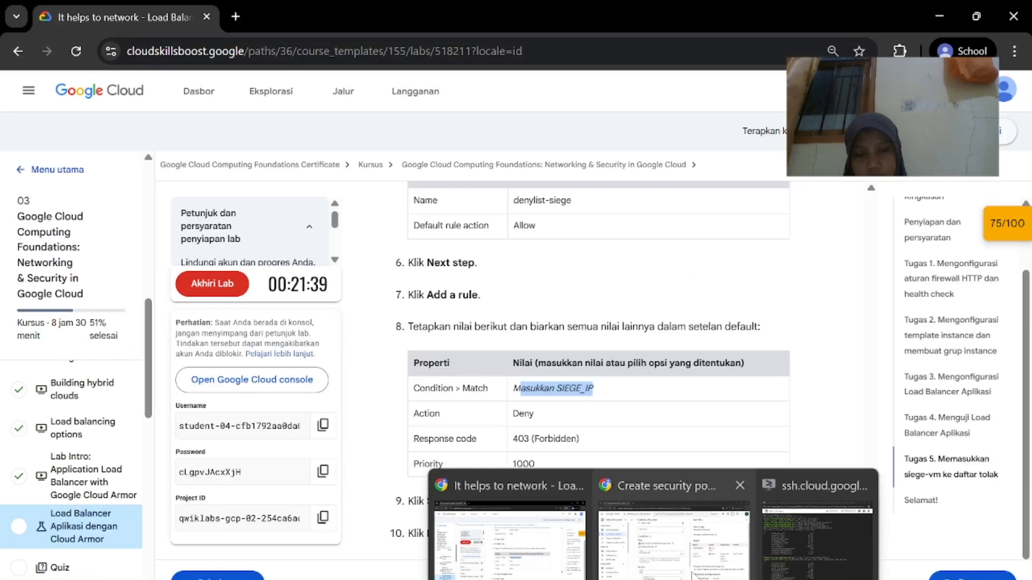
pyautogui.click(672, 516)
pyautogui.scroll(-4, 424, 323)
pyautogui.click(426, 389)
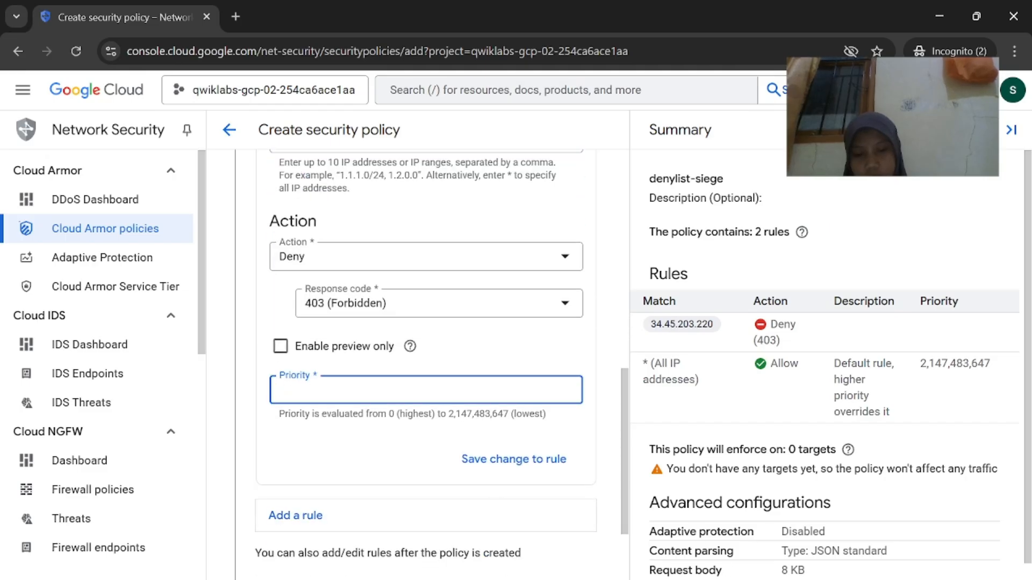
pyautogui.click(538, 538)
pyautogui.scroll(1, 555, 495)
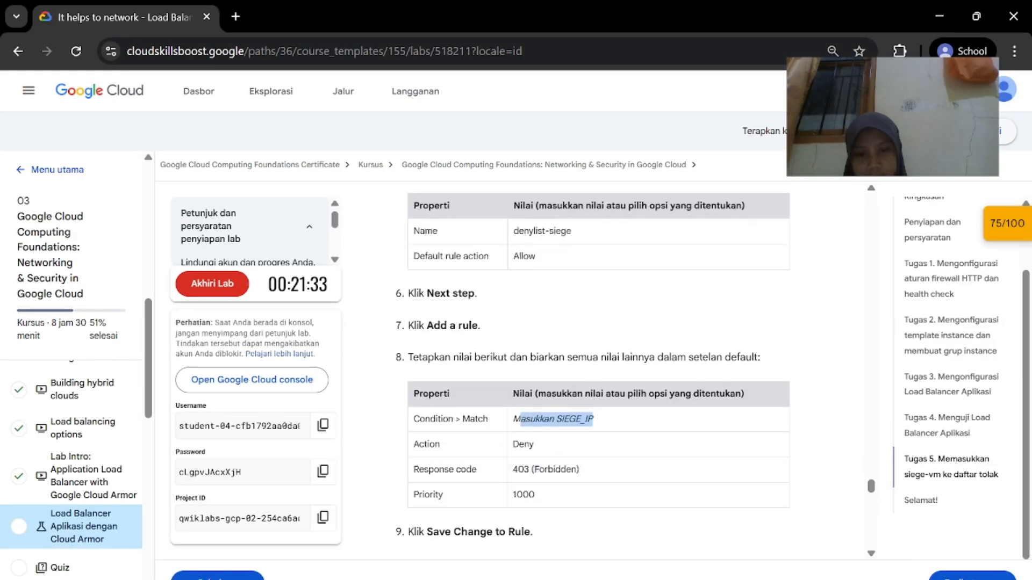
pyautogui.click(672, 516)
pyautogui.write('1000')
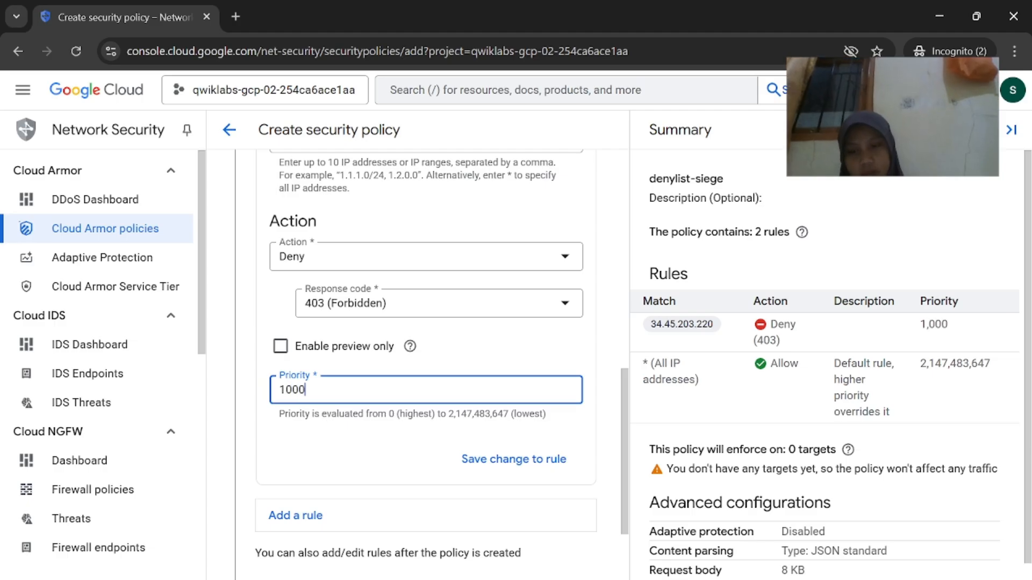
pyautogui.click(523, 559)
pyautogui.scroll(-2, 523, 563)
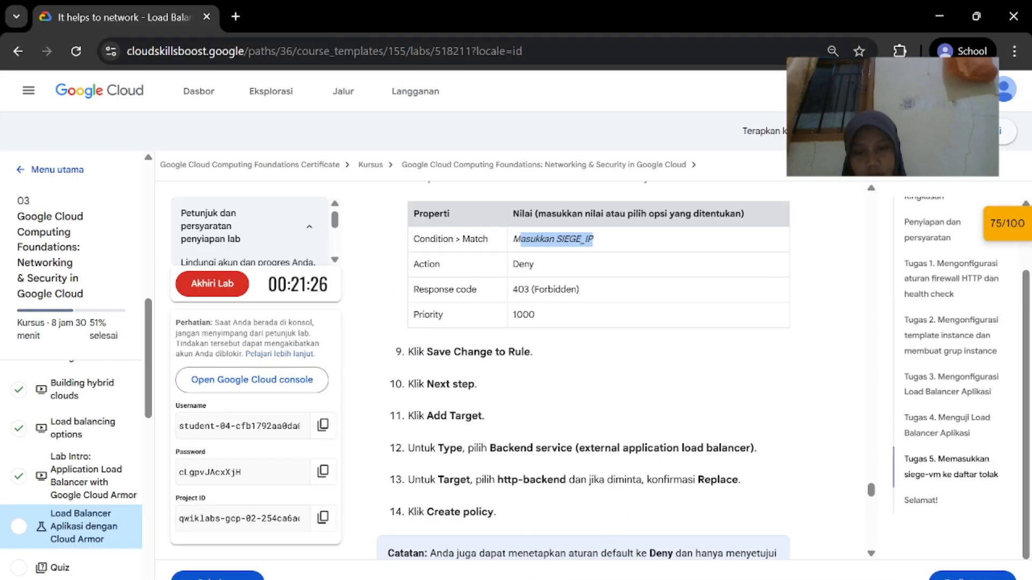
pyautogui.click(609, 552)
pyautogui.click(490, 460)
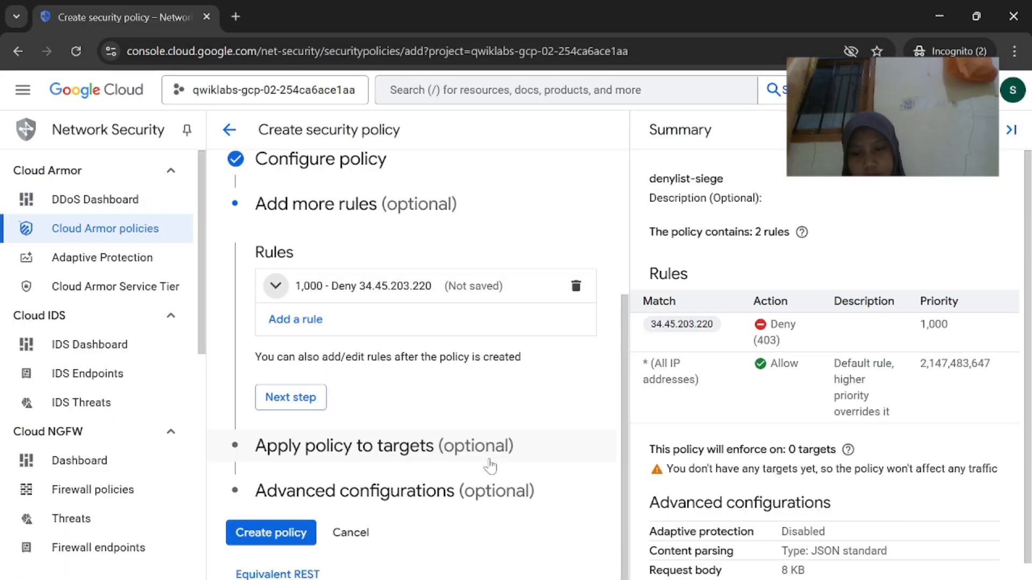
# Move to Apply policy to targets and add a backend service target
pyautogui.click(291, 398)
pyautogui.moveTo(653, 578)
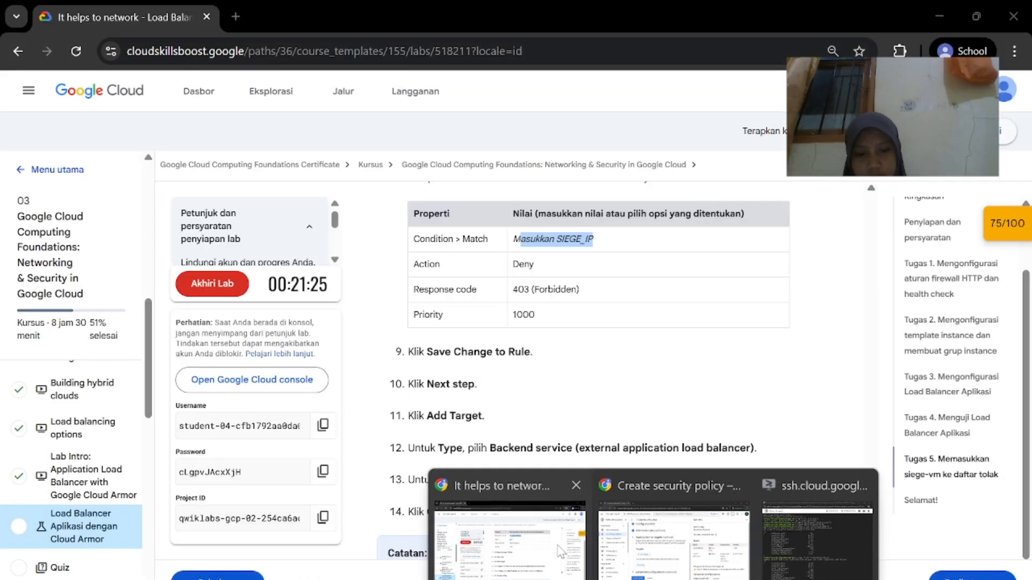
pyautogui.click(561, 549)
pyautogui.click(667, 532)
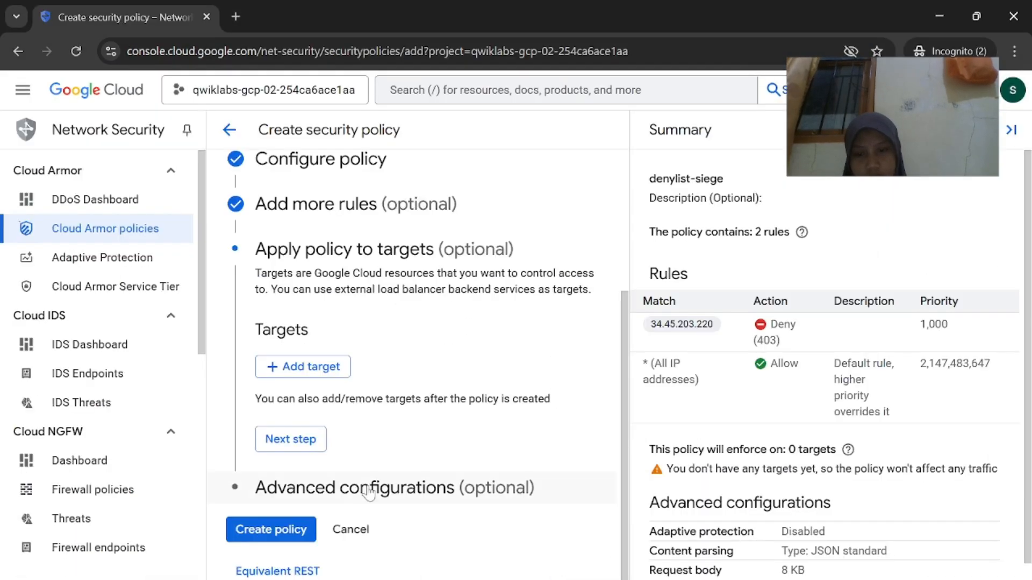
pyautogui.click(304, 371)
pyautogui.click(439, 387)
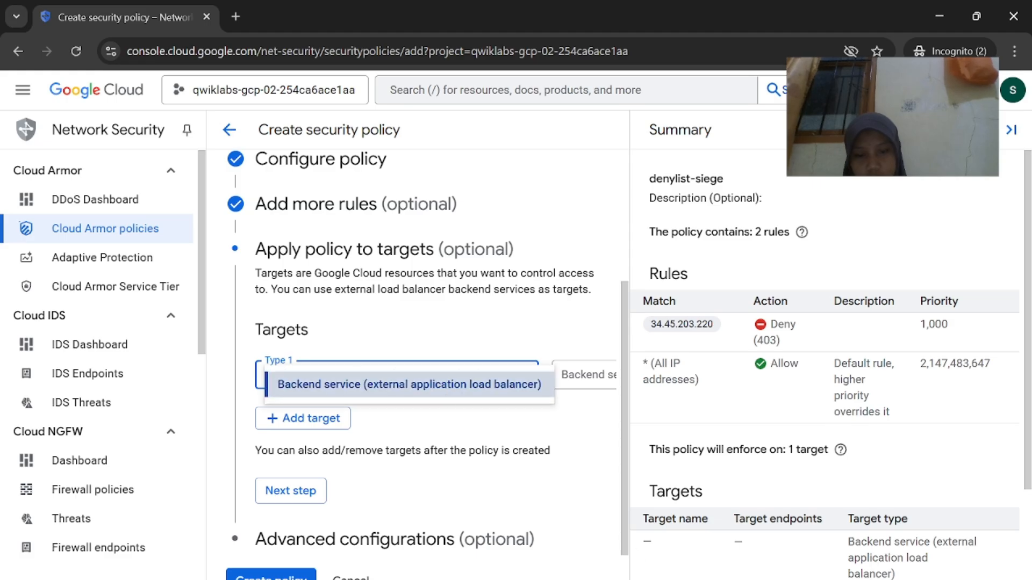
pyautogui.moveTo(653, 579)
pyautogui.click(551, 557)
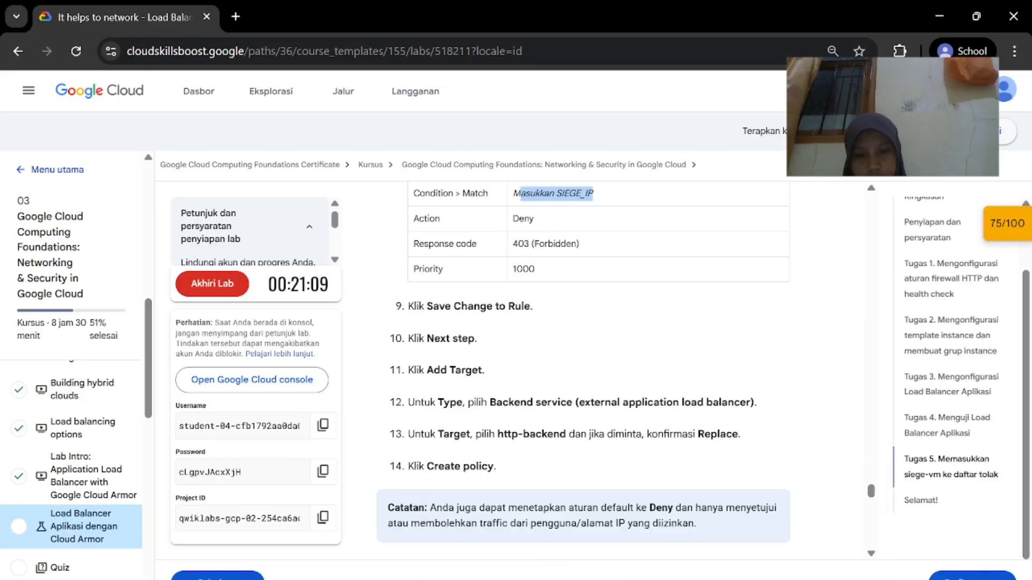
pyautogui.click(640, 528)
pyautogui.click(554, 441)
# Scroll the targets form and compare with the lab instructions as the page returns to Cloud Armor policies
pyautogui.hscroll(2, 555, 441)
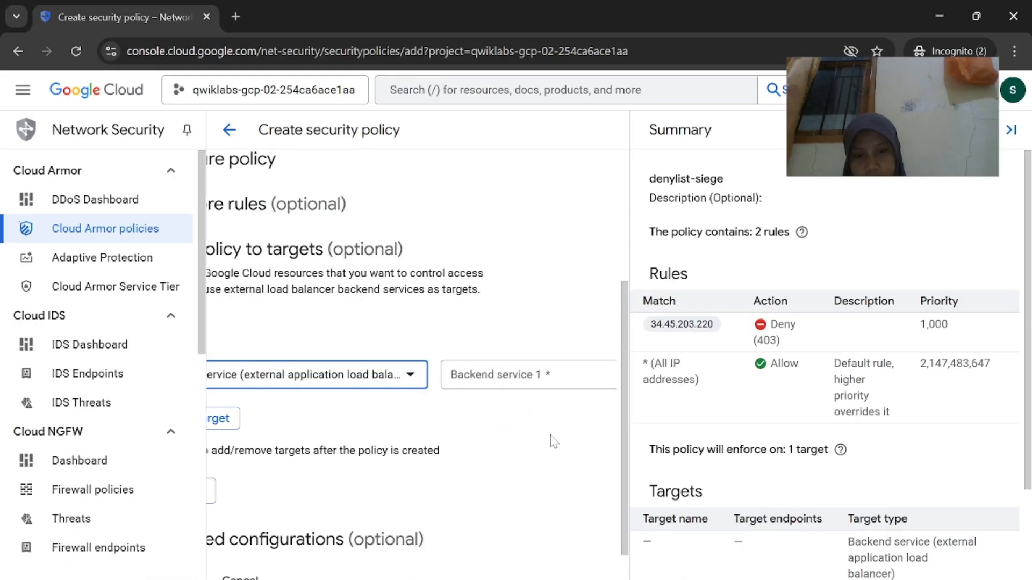
pyautogui.hscroll(-2, 551, 439)
pyautogui.hscroll(2, 458, 469)
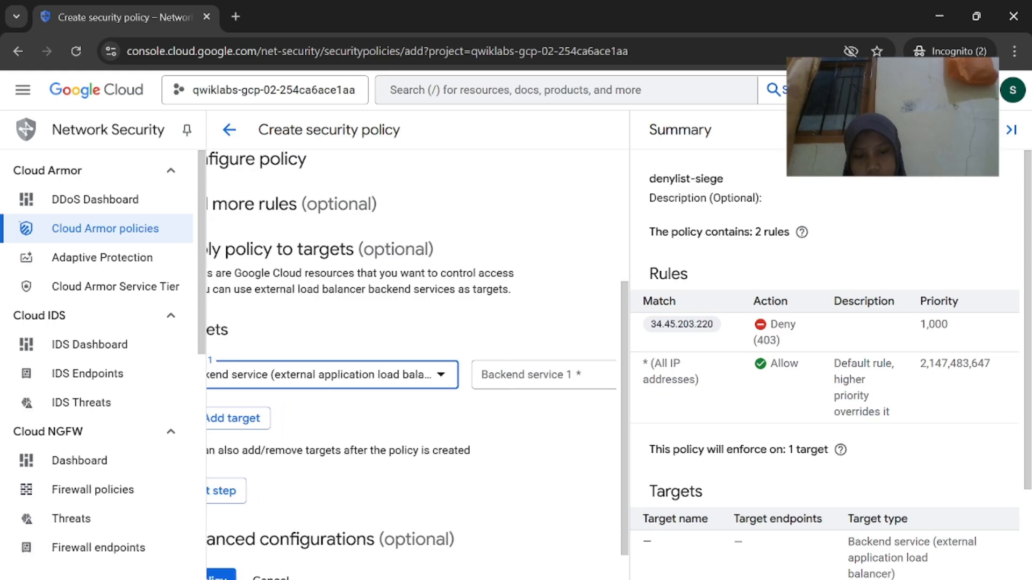
pyautogui.moveTo(653, 578)
pyautogui.click(542, 558)
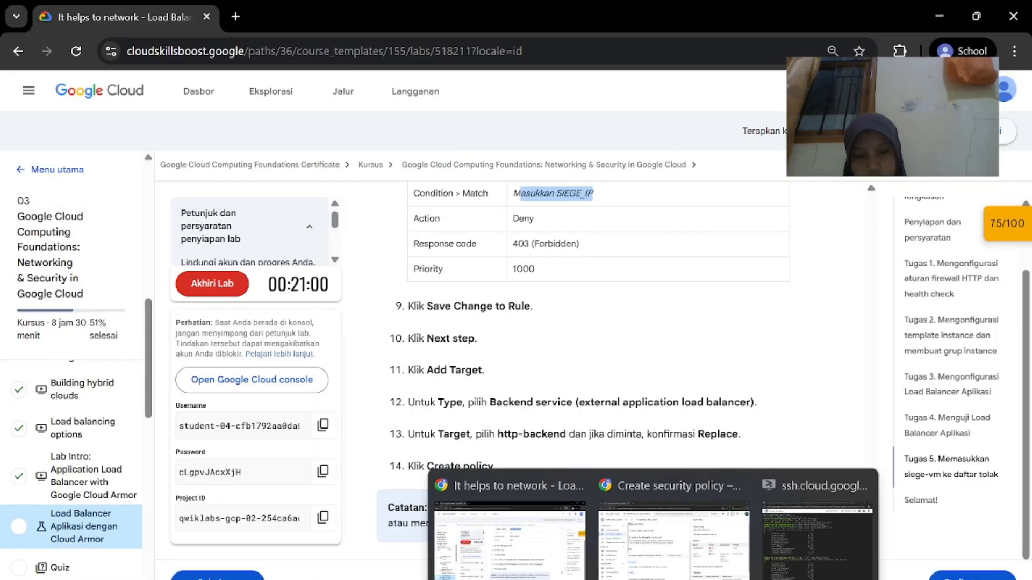
pyautogui.click(640, 528)
pyautogui.hscroll(1, 469, 446)
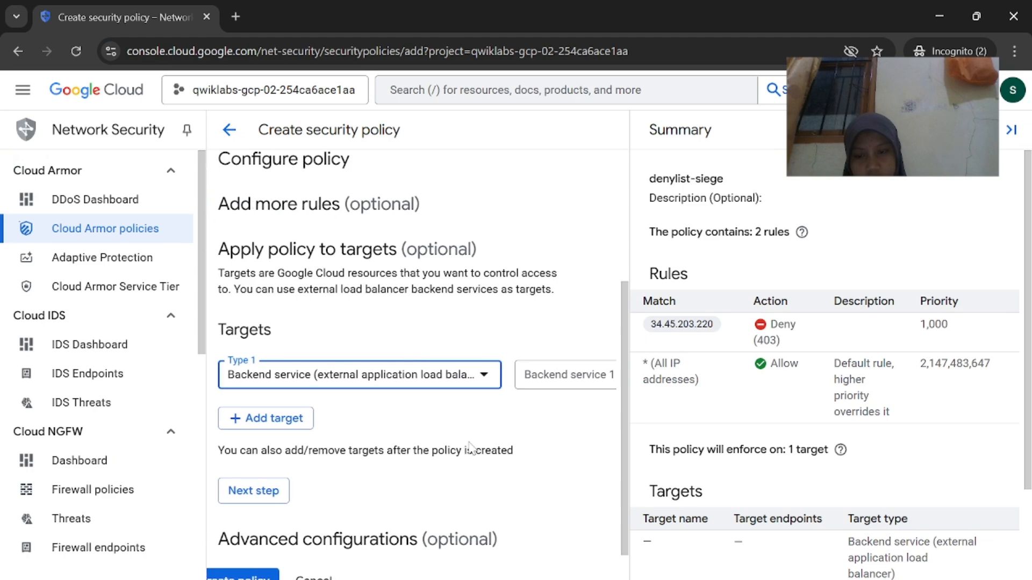
pyautogui.hotkey('alt', 'Tab')
pyautogui.scroll(-1, 583, 371)
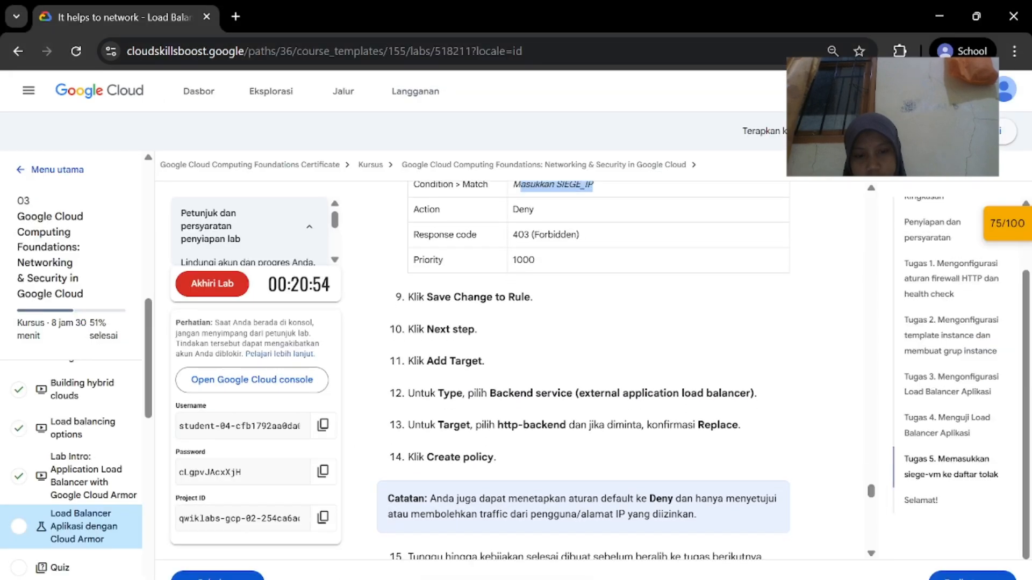
pyautogui.hotkey('alt', 'Tab')
pyautogui.hscroll(2, 548, 371)
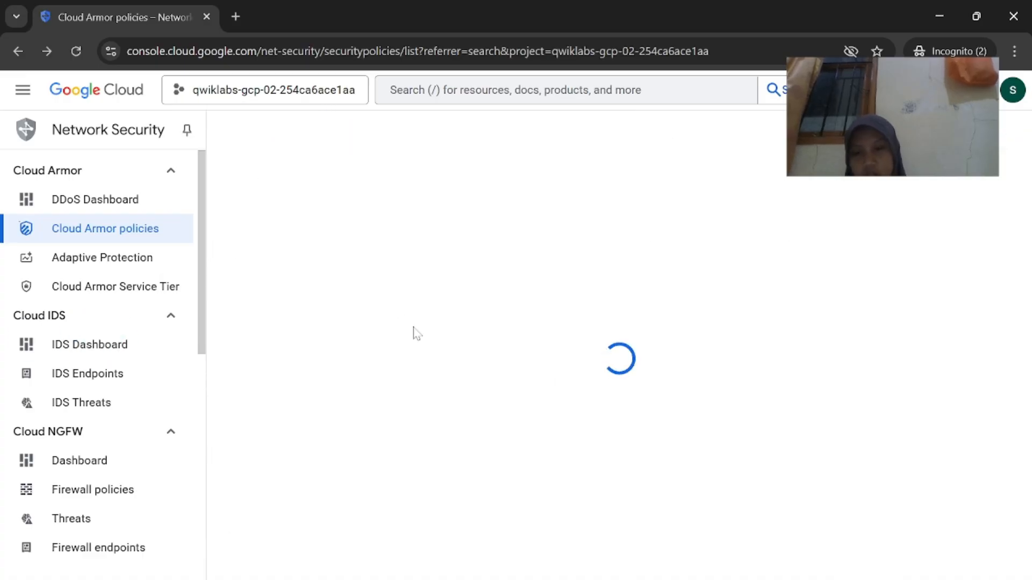
# Start a new security policy named denylist-siege
pyautogui.click(433, 408)
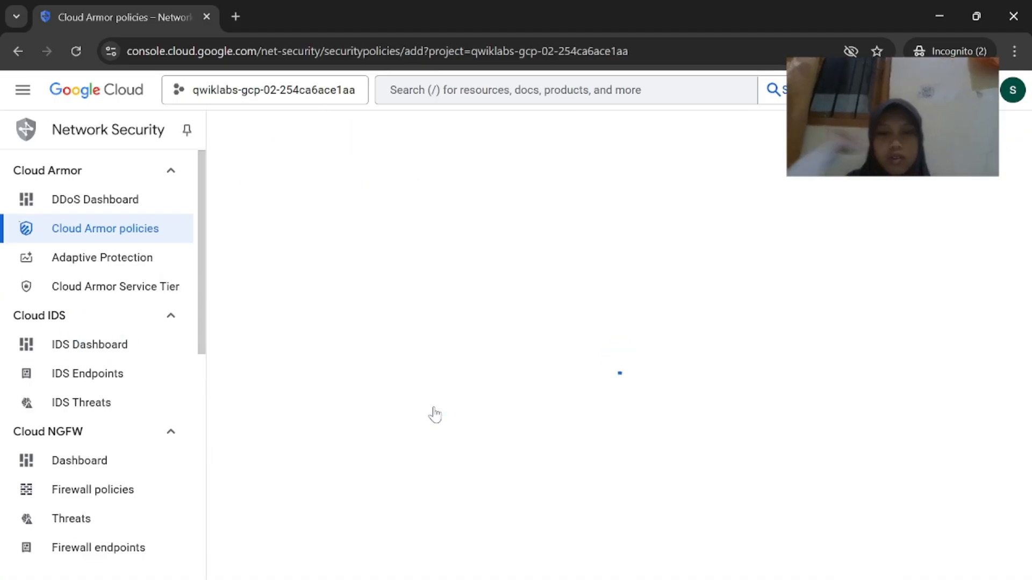
pyautogui.click(487, 408)
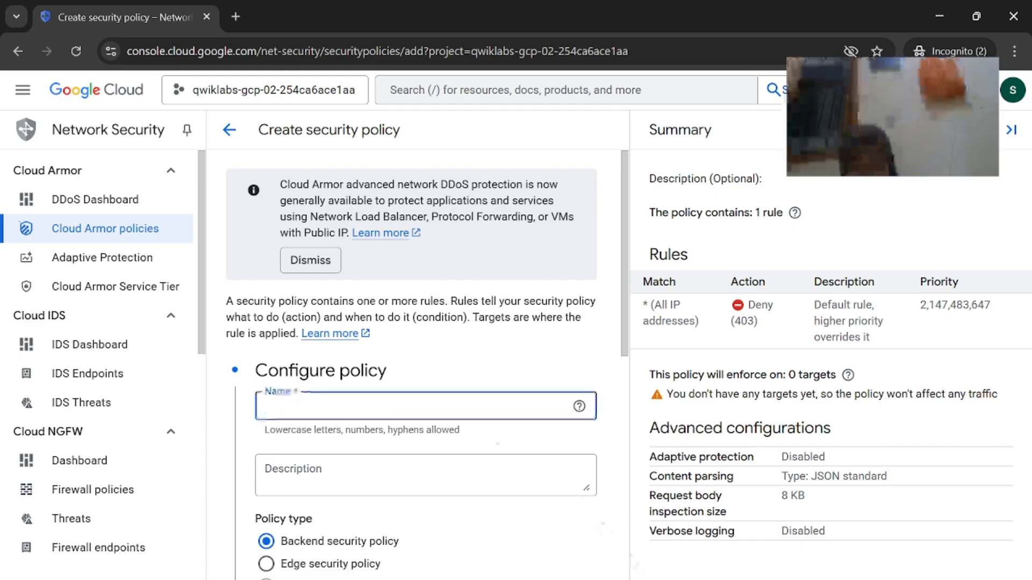
pyautogui.moveTo(654, 578)
pyautogui.click(516, 553)
pyautogui.scroll(7, 553, 329)
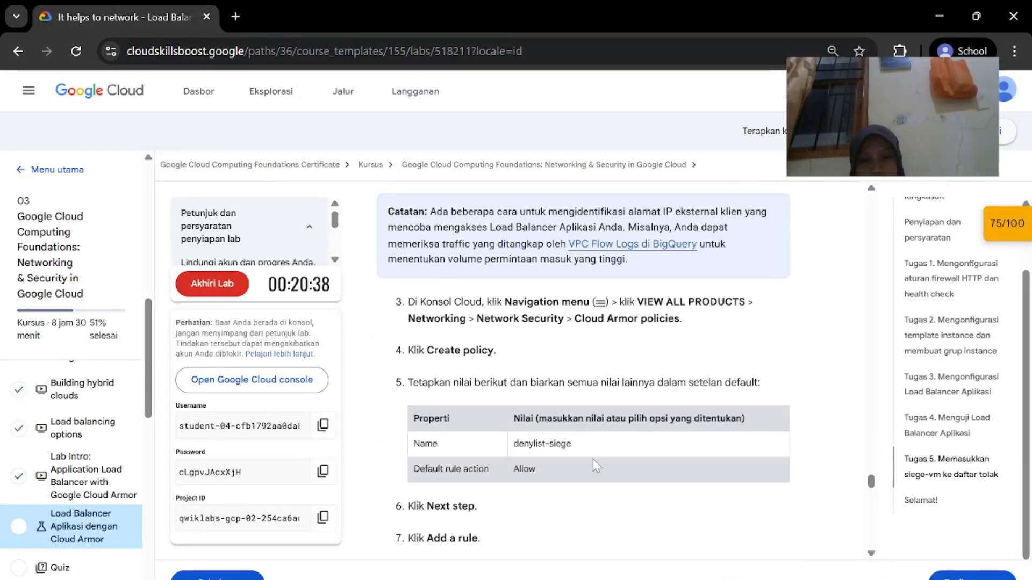
pyautogui.moveTo(519, 444); pyautogui.dragTo(571, 444)
pyautogui.hotkey('ctrl', 'c')
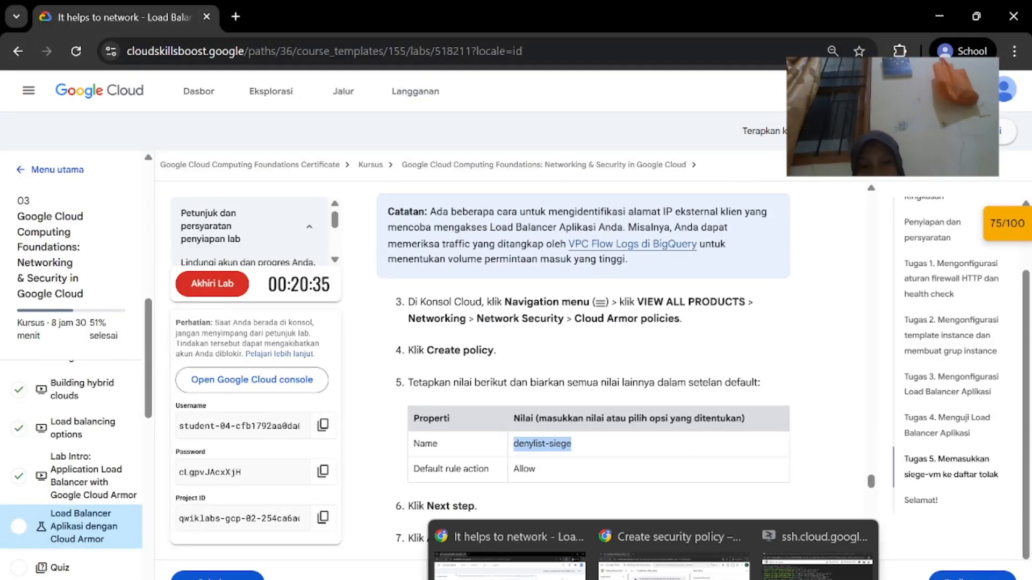
pyautogui.click(688, 554)
pyautogui.hotkey('ctrl', 'v')
# Set the default rule action to Allow and advance through the configuration step
pyautogui.scroll(-1, 371, 433)
pyautogui.scroll(-2, 322, 438)
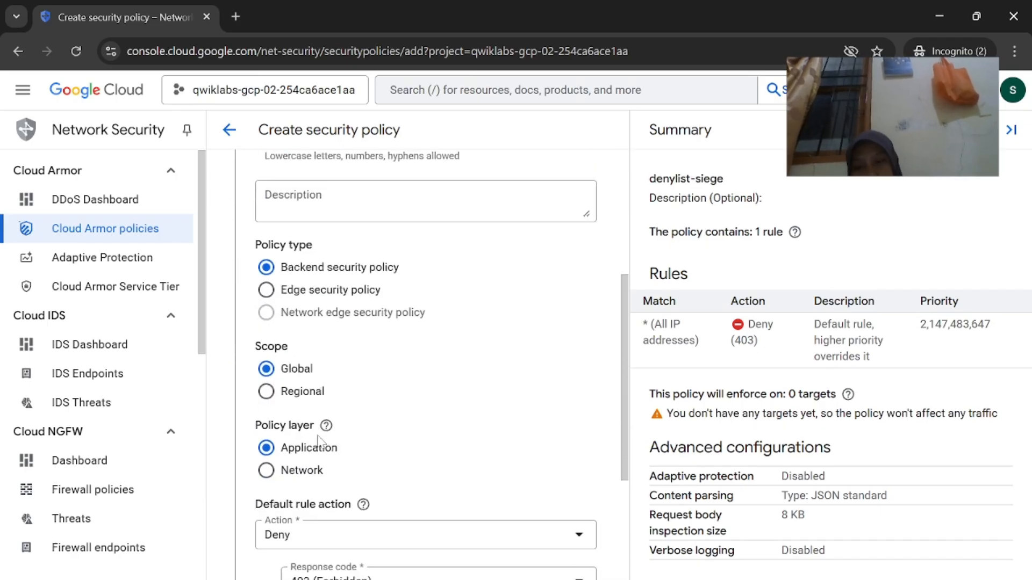
pyautogui.click(322, 486)
pyautogui.click(322, 494)
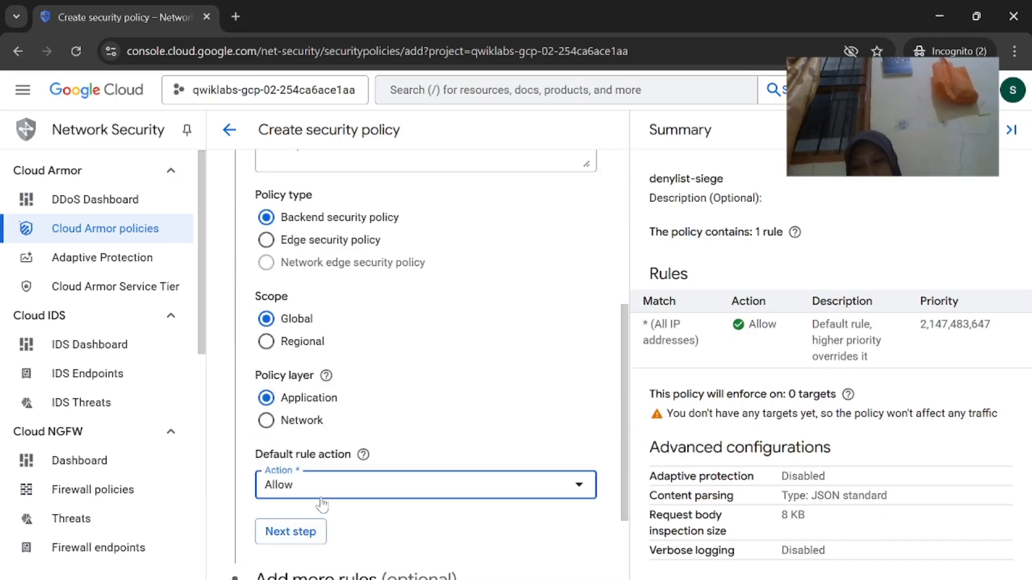
pyautogui.click(296, 532)
pyautogui.click(317, 399)
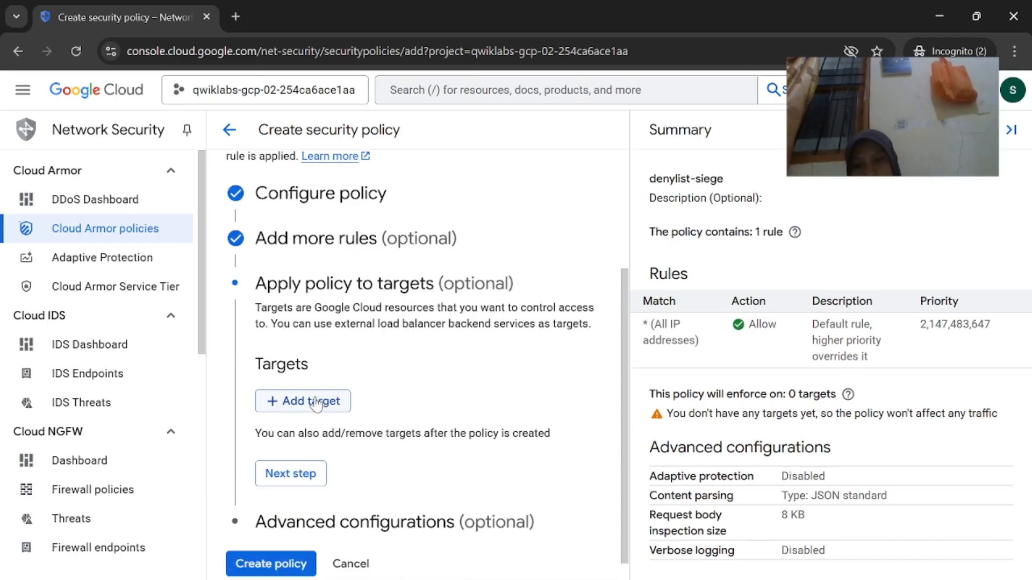
# Add a new rule matching the siege IP 34.45.203.220
pyautogui.click(242, 256)
pyautogui.click(313, 314)
pyautogui.moveTo(656, 579)
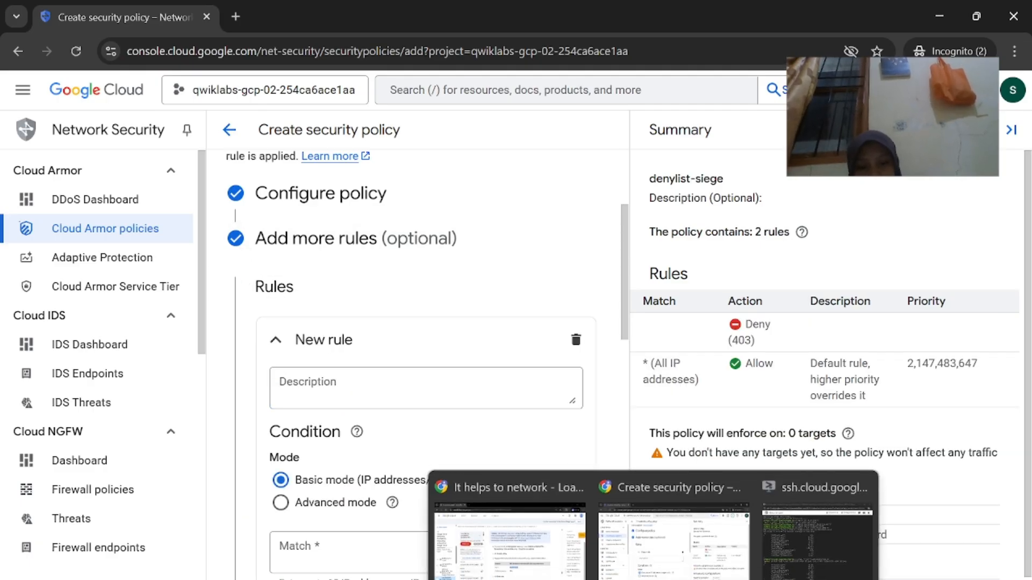
pyautogui.click(516, 546)
pyautogui.scroll(-4, 622, 447)
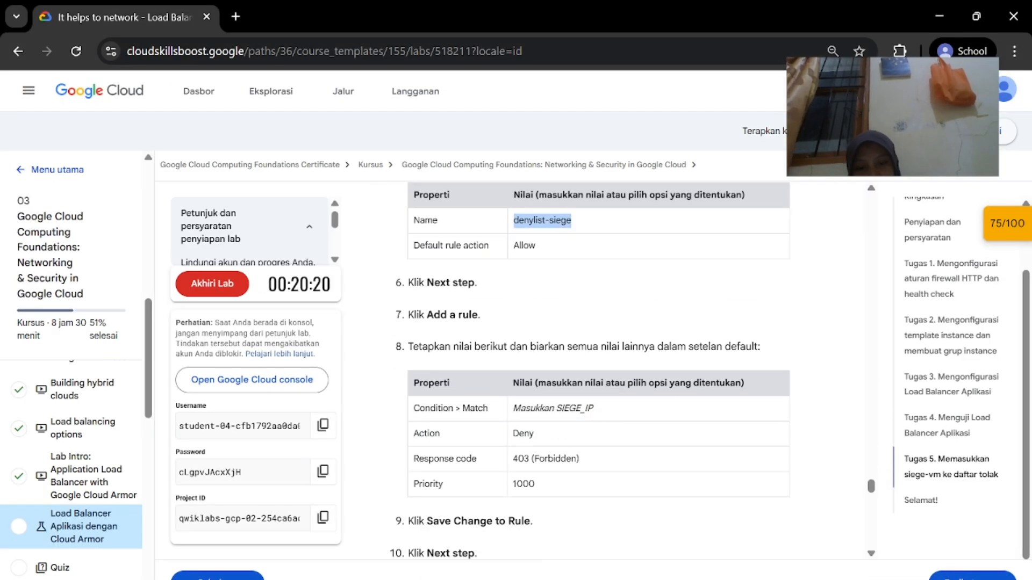
pyautogui.hotkey('alt', 'Tab')
pyautogui.click(601, 260)
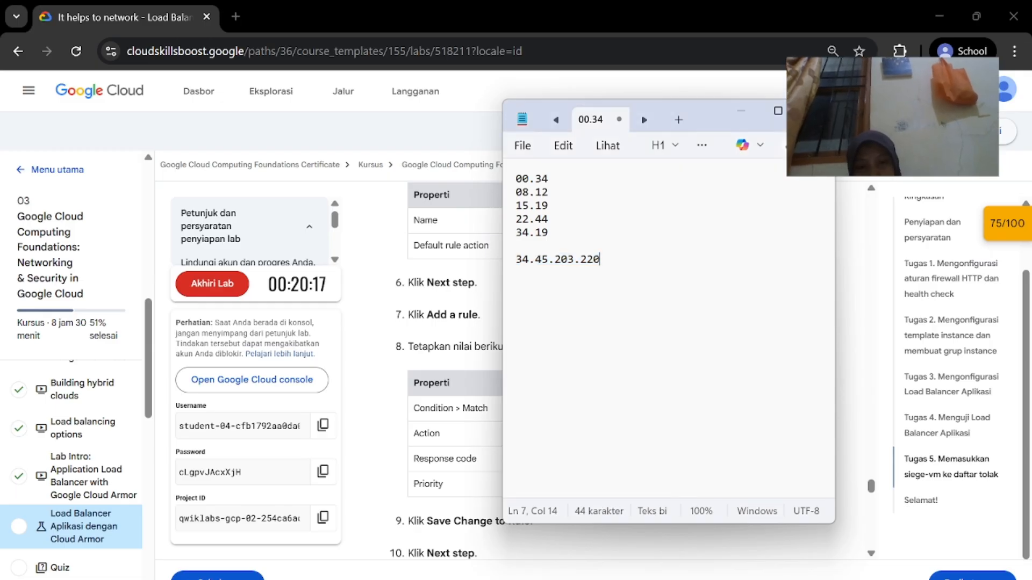
pyautogui.moveTo(601, 260); pyautogui.dragTo(517, 247)
pyautogui.moveTo(654, 579)
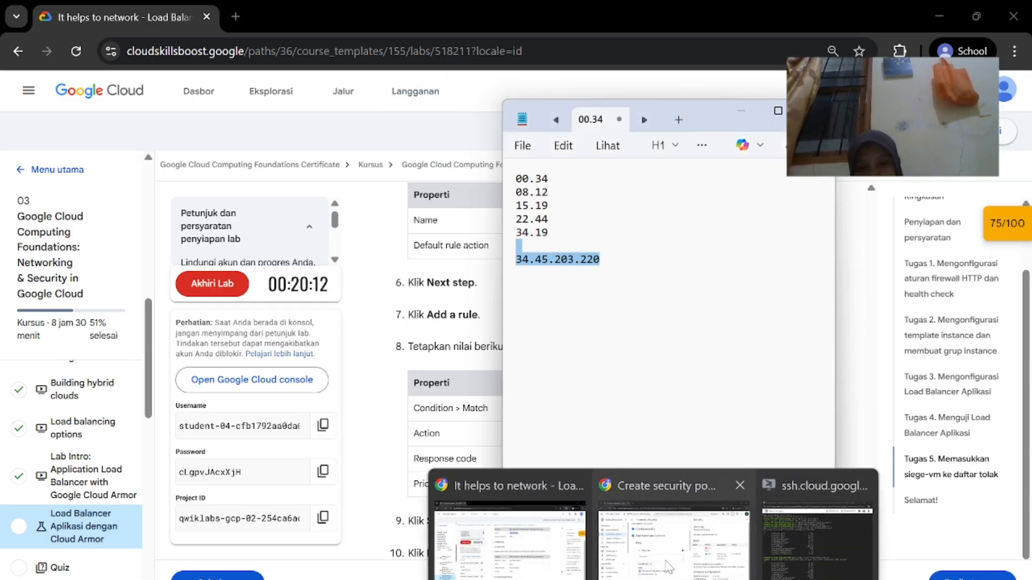
pyautogui.click(651, 534)
pyautogui.scroll(-1, 488, 475)
pyautogui.click(301, 485)
pyautogui.hotkey('ctrl', 'v')
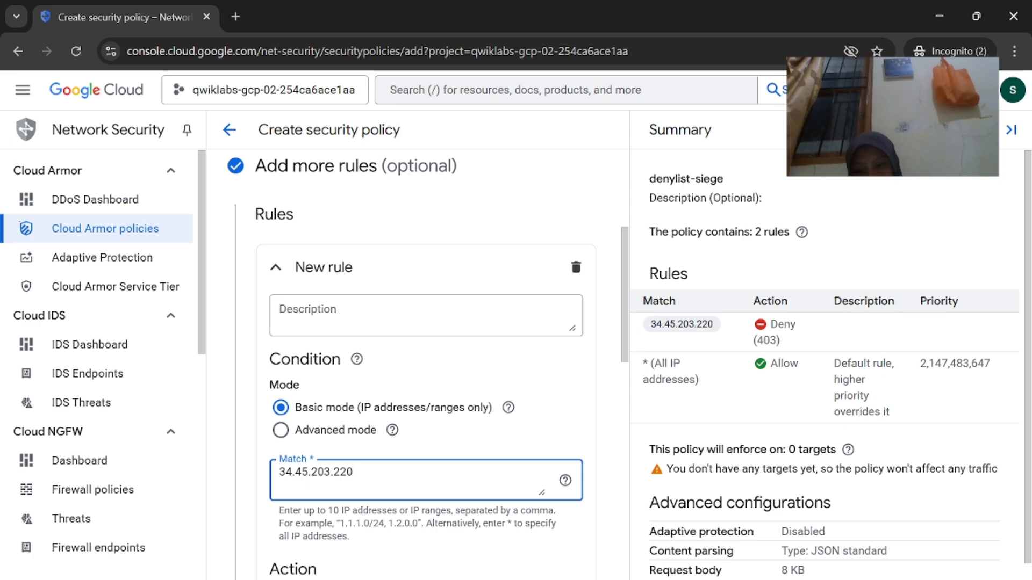
# Set the deny rule's priority to 1000, save it, and advance to policy targets
pyautogui.moveTo(654, 579)
pyautogui.click(511, 538)
pyautogui.scroll(-1, 510, 532)
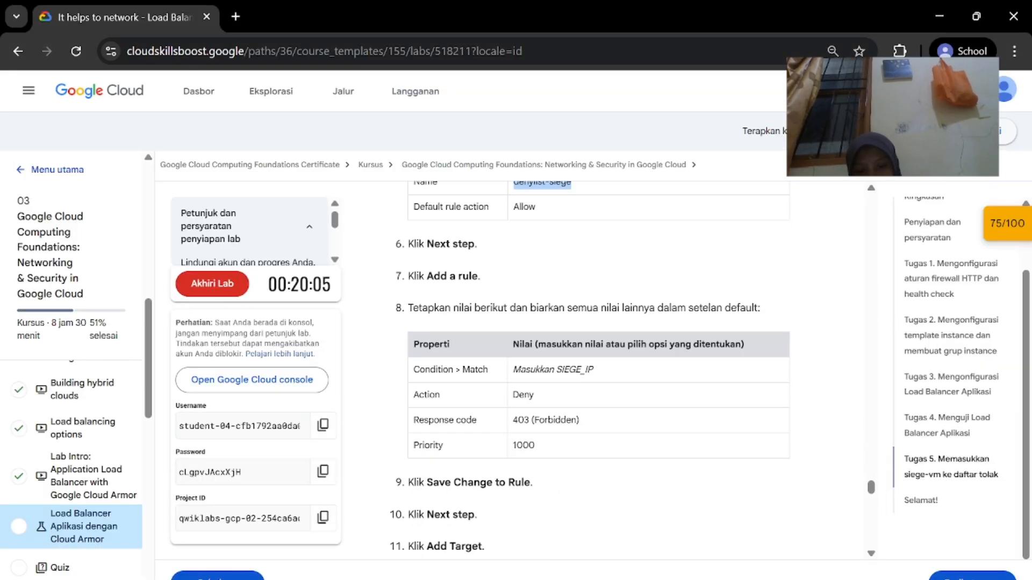
pyautogui.click(697, 574)
pyautogui.scroll(-3, 472, 468)
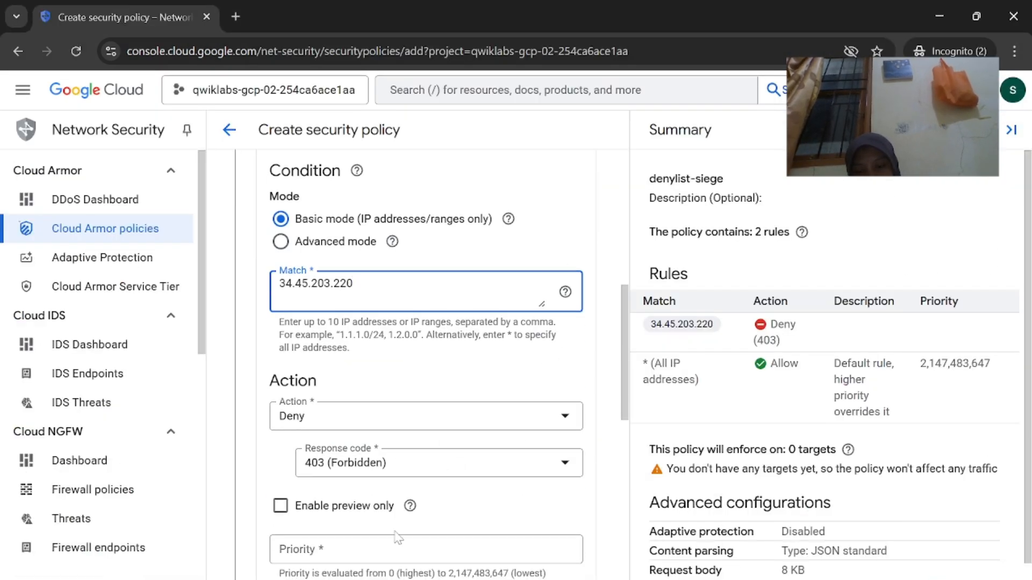
pyautogui.click(396, 548)
pyautogui.write('1000')
pyautogui.scroll(-3, 425, 376)
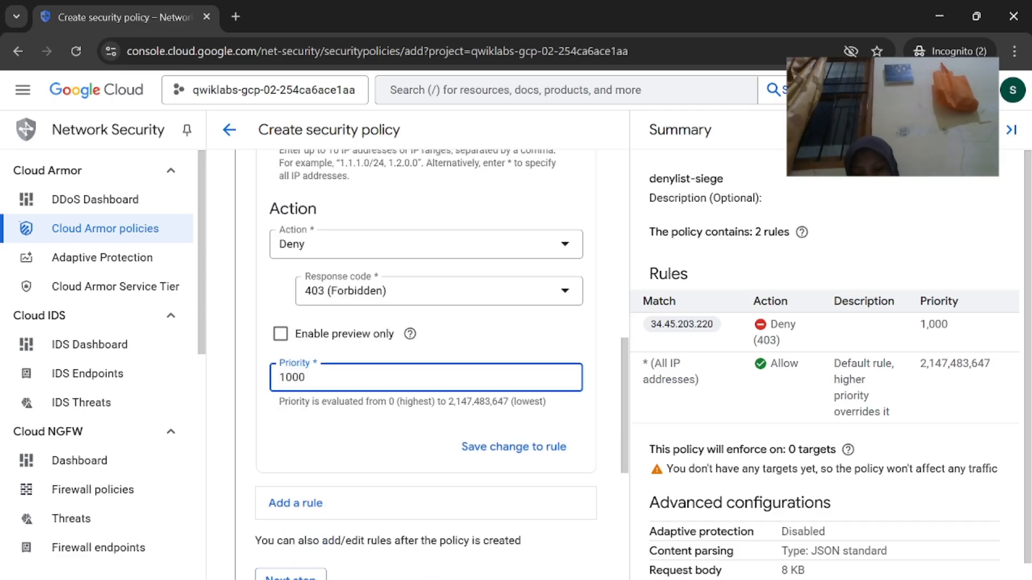
pyautogui.click(526, 430)
pyautogui.scroll(-2, 481, 489)
pyautogui.click(314, 376)
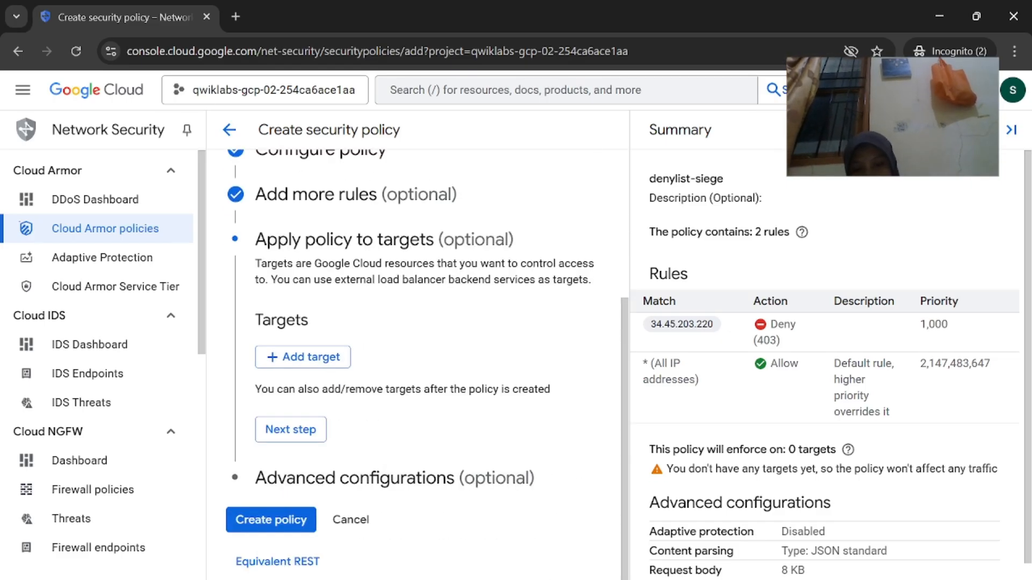
# Add a Backend service (external application load balancer) target to denylist-siege, removing the extra row
pyautogui.click(333, 363)
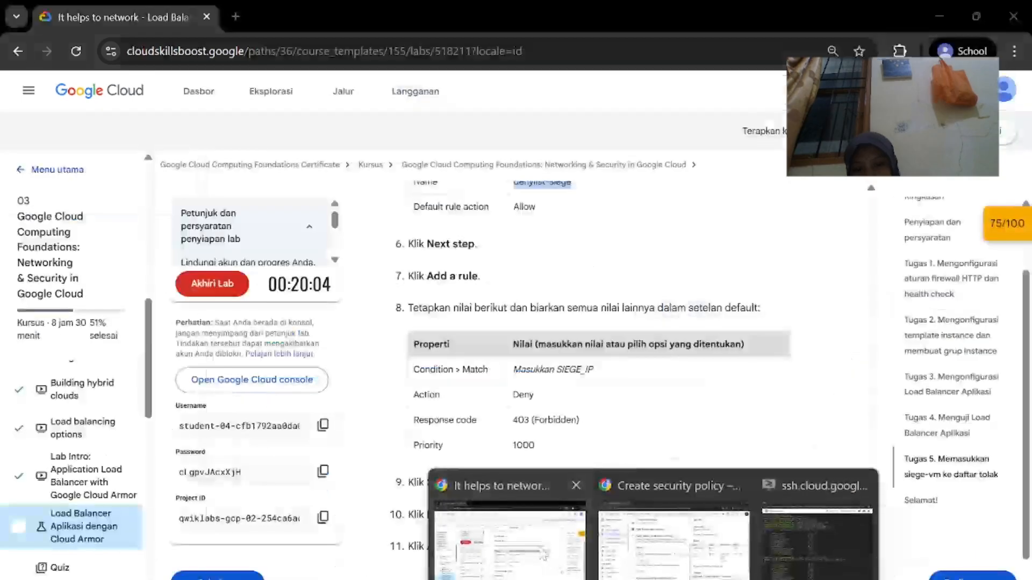
pyautogui.click(562, 486)
pyautogui.scroll(-4, 562, 487)
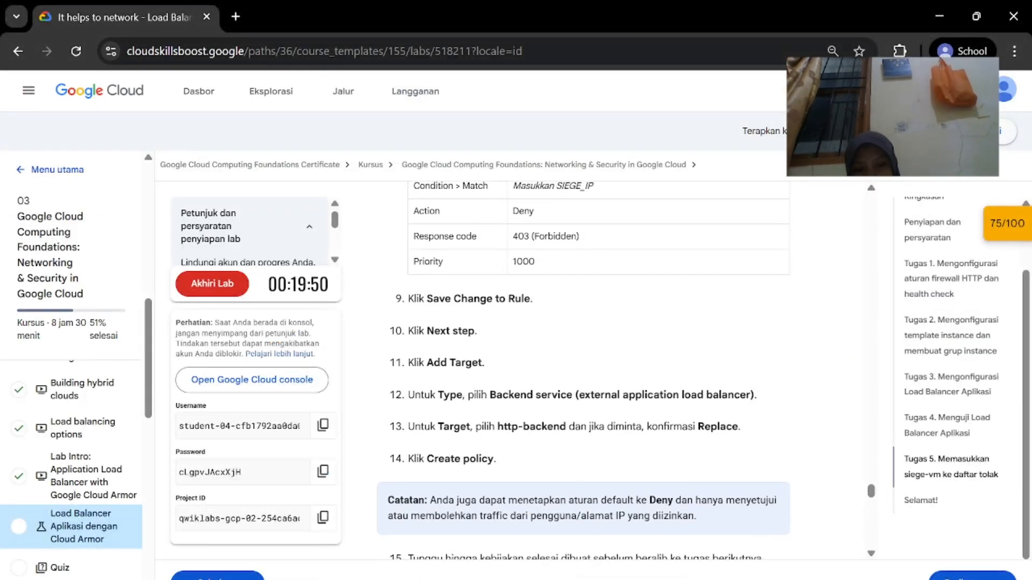
pyautogui.click(672, 538)
pyautogui.click(313, 412)
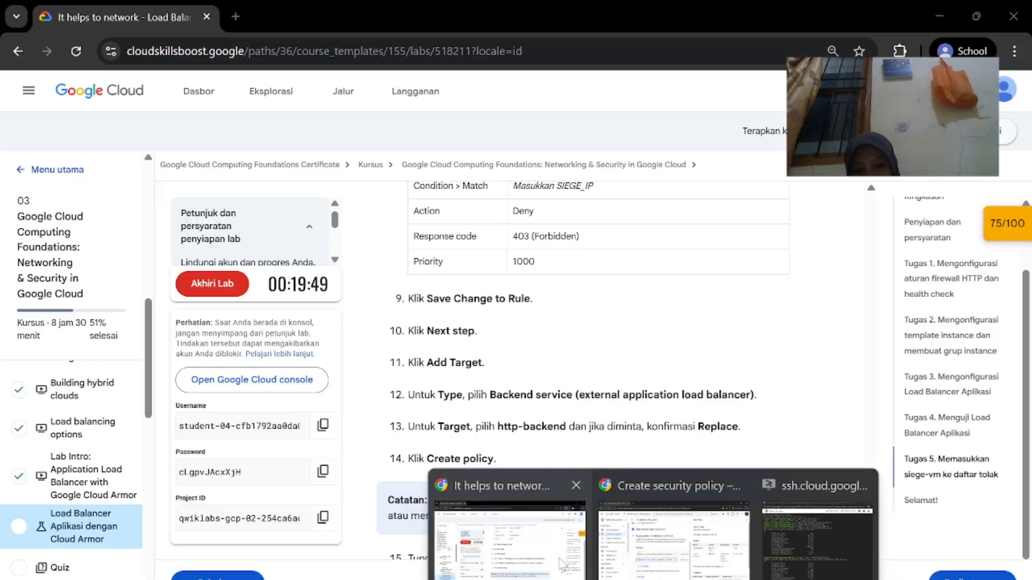
pyautogui.click(497, 529)
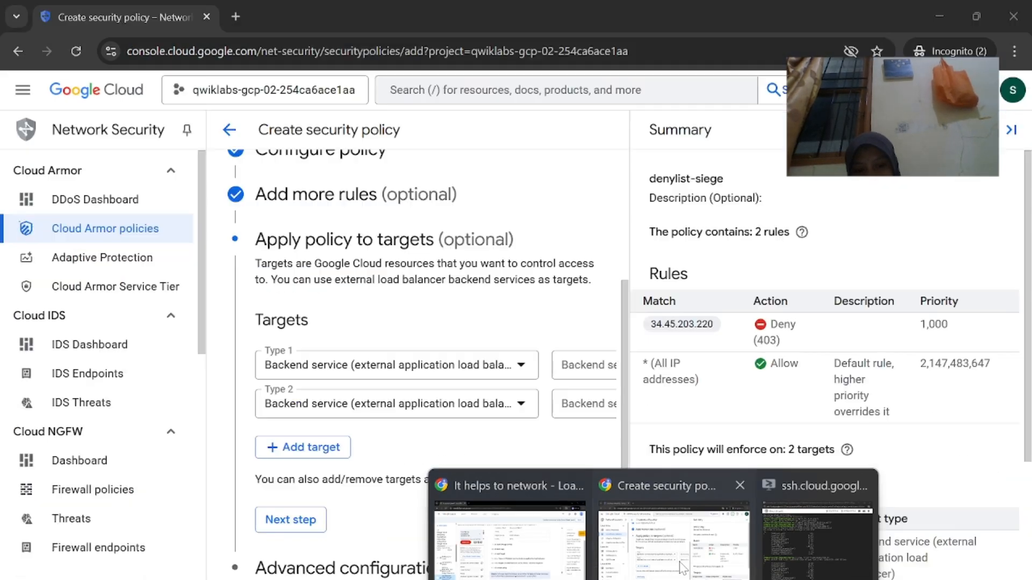
pyautogui.click(671, 538)
pyautogui.click(479, 412)
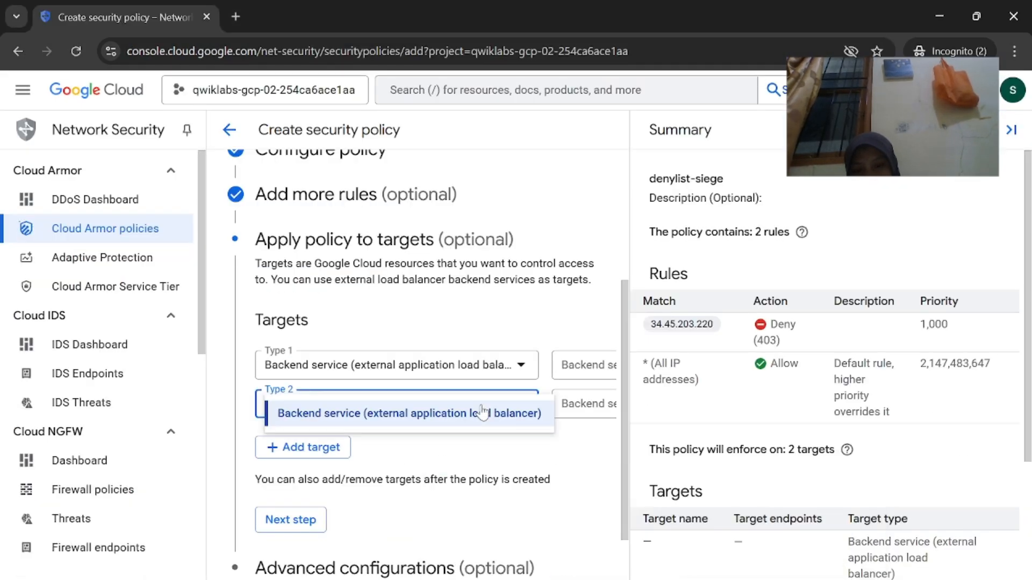
pyautogui.click(540, 532)
pyautogui.hscroll(4, 518, 498)
pyautogui.hscroll(-4, 518, 498)
pyautogui.hscroll(4, 496, 413)
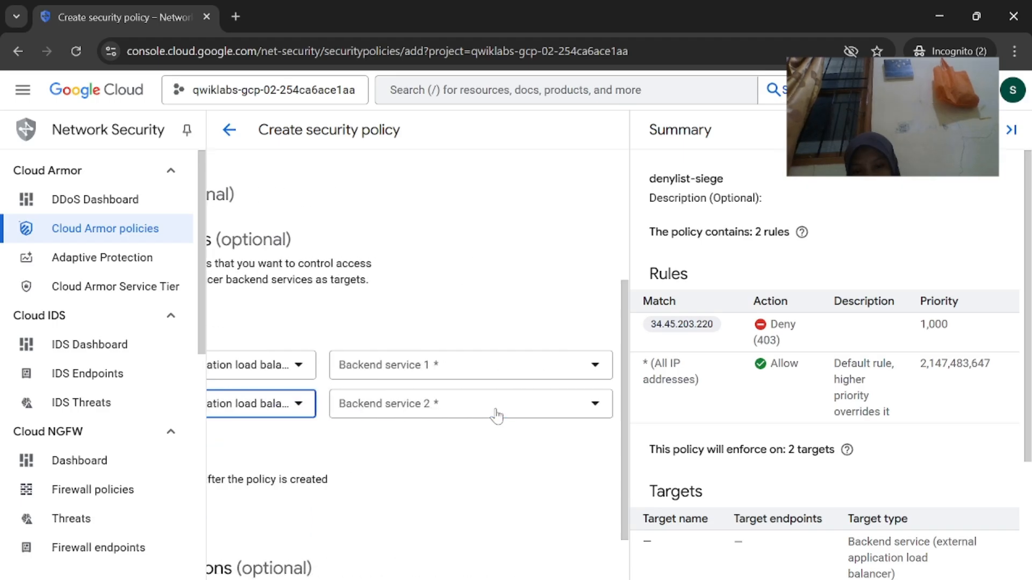
pyautogui.hscroll(2, 496, 414)
pyautogui.click(598, 413)
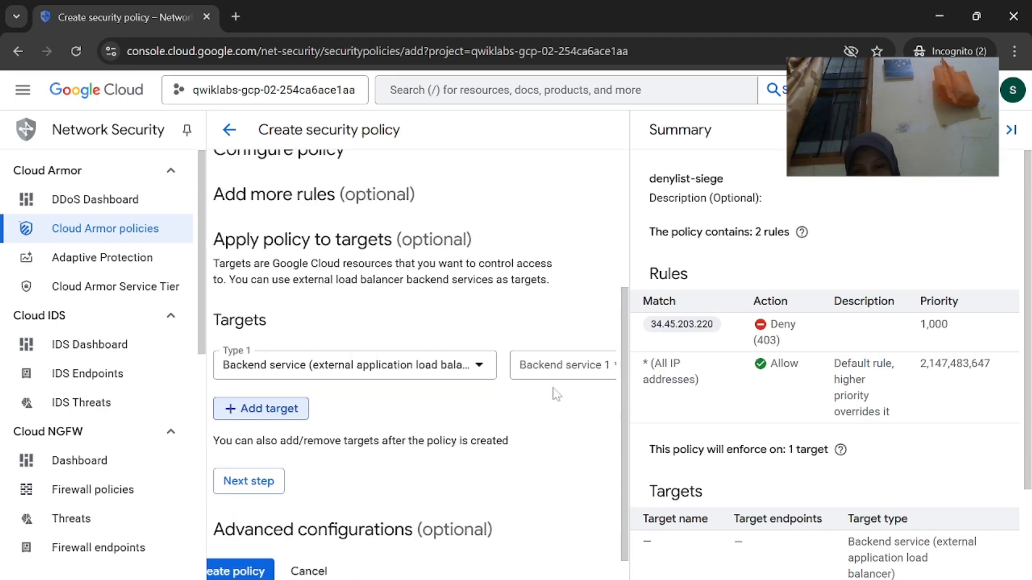
# Choose http-backend as the target, replace its default policy, and create denylist-siege
pyautogui.click(551, 368)
pyautogui.click(622, 432)
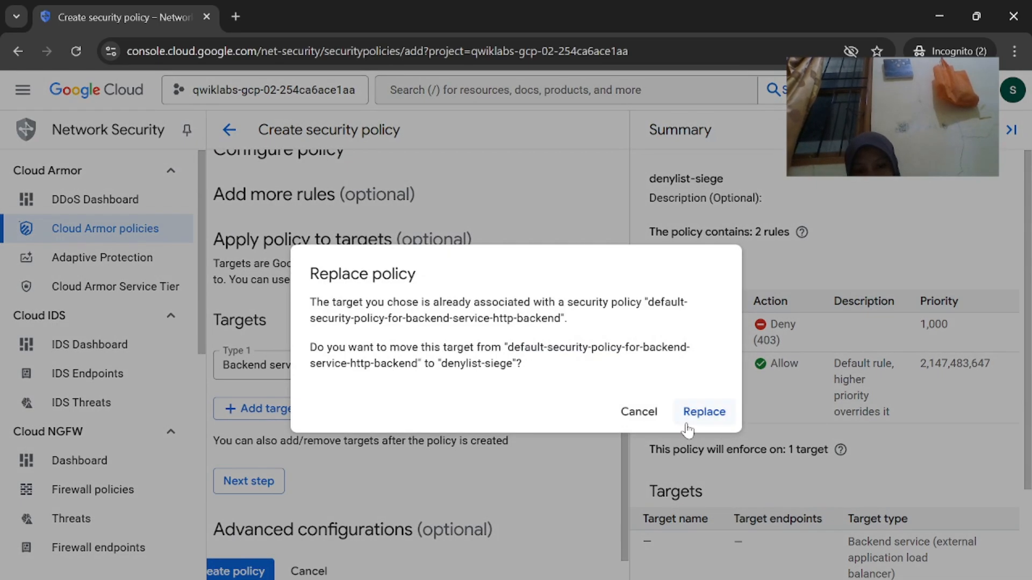
pyautogui.click(702, 412)
pyautogui.moveTo(653, 579)
pyautogui.click(546, 555)
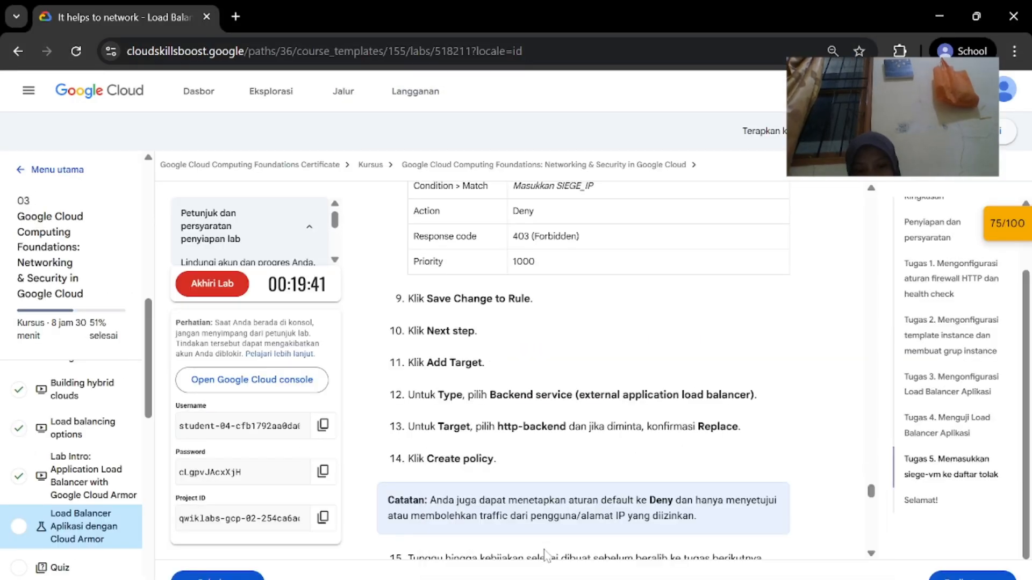
pyautogui.scroll(-2, 606, 456)
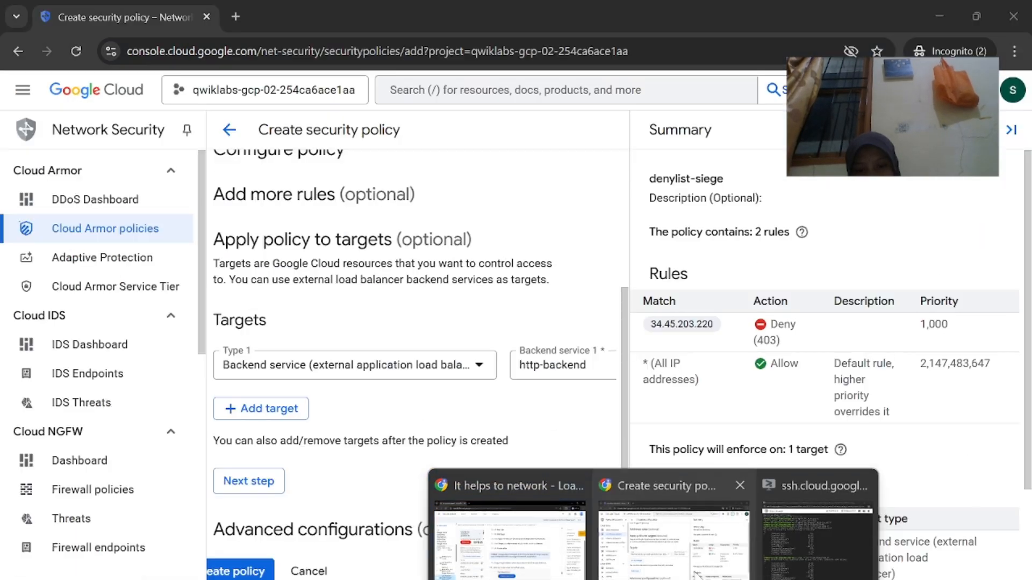
pyautogui.click(697, 575)
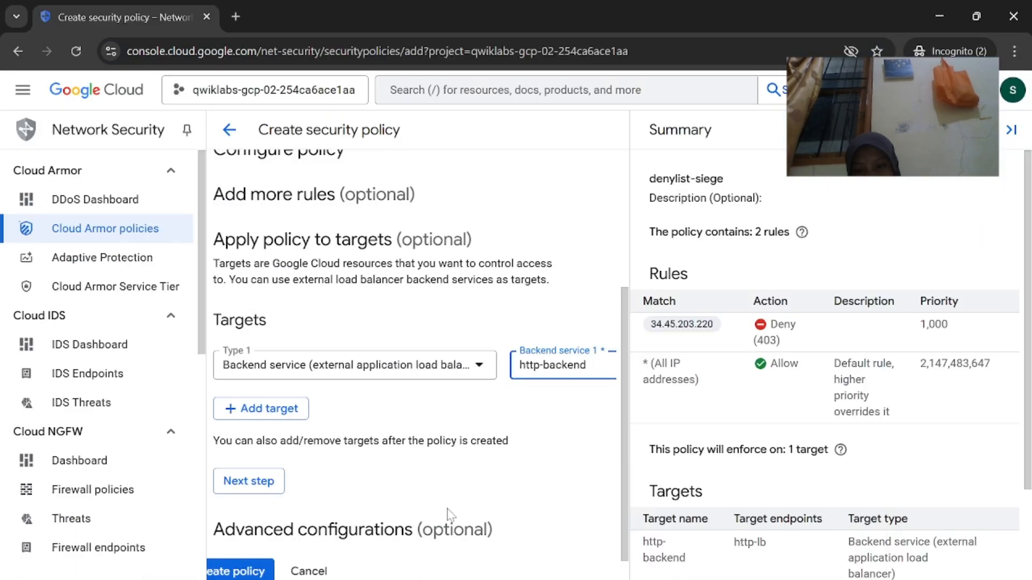
pyautogui.scroll(-1, 409, 376)
pyautogui.click(269, 518)
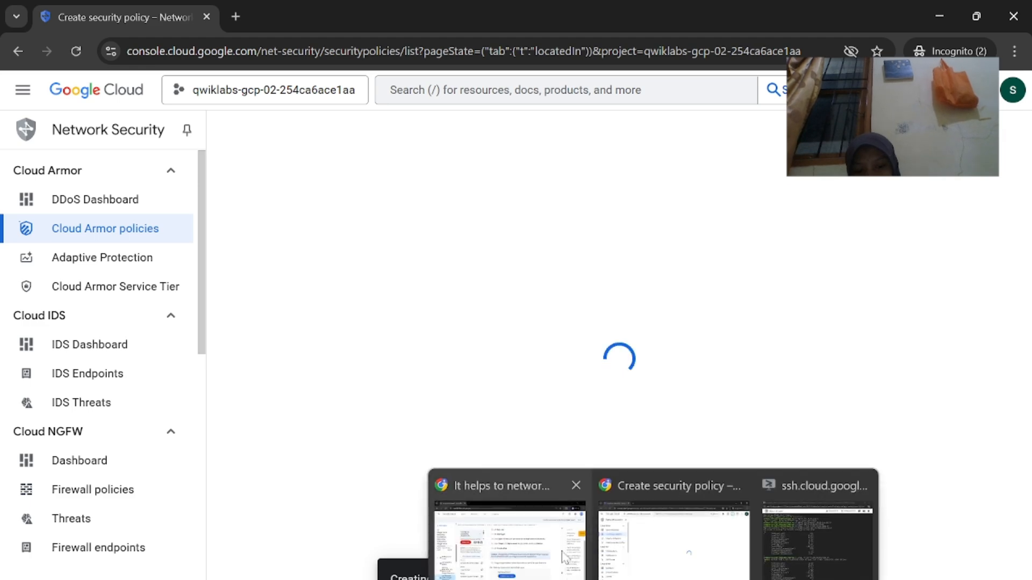
# Check the lab's progress on blocking siege-vm, then return to the Cloud Armor policies list
pyautogui.click(509, 529)
pyautogui.scroll(-1, 537, 376)
pyautogui.click(494, 339)
pyautogui.scroll(-1, 601, 457)
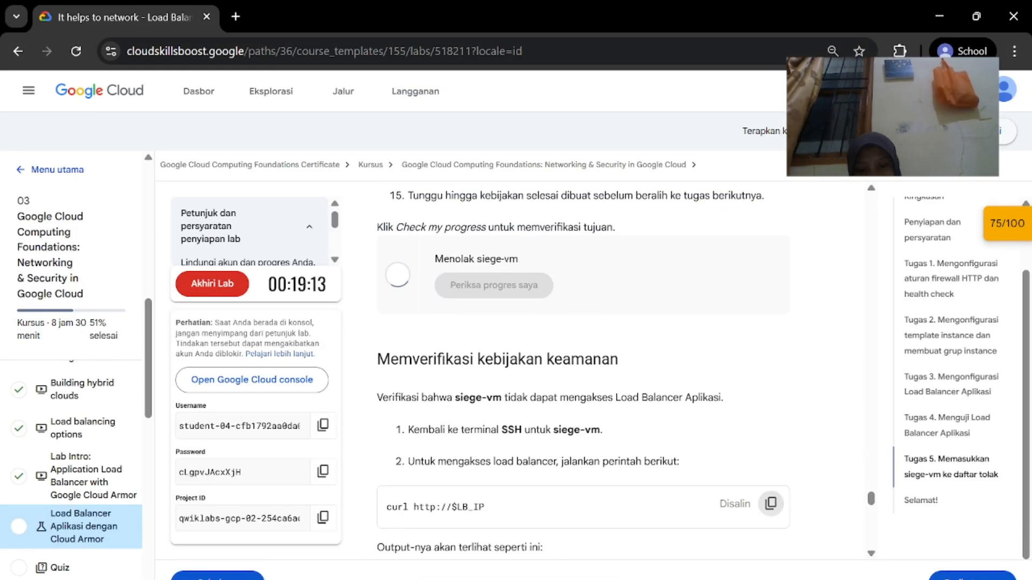
pyautogui.scroll(-2, 705, 496)
pyautogui.scroll(4, 705, 495)
pyautogui.scroll(-2, 705, 496)
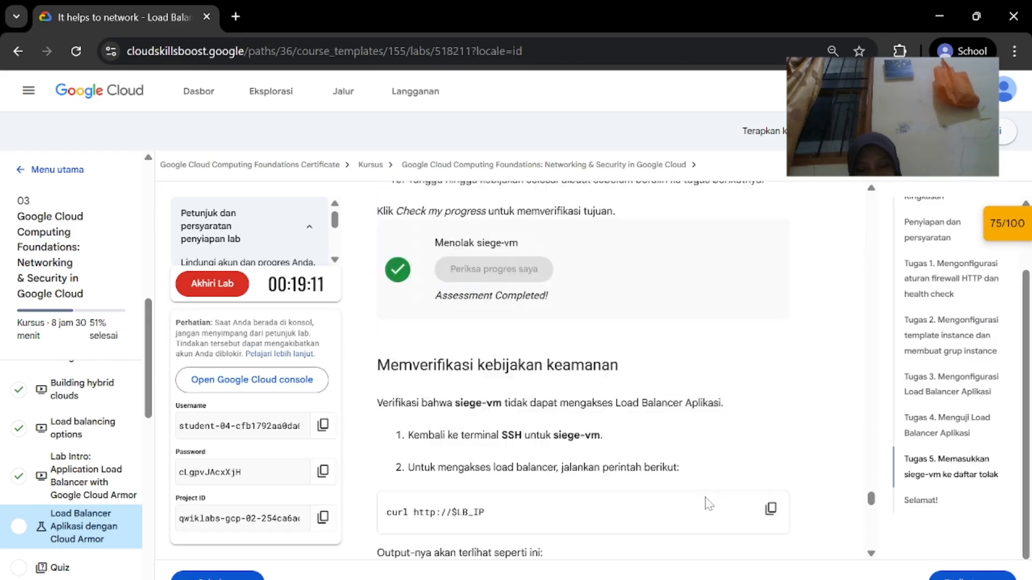
pyautogui.scroll(-4, 705, 504)
pyautogui.moveTo(653, 579)
pyautogui.click(621, 561)
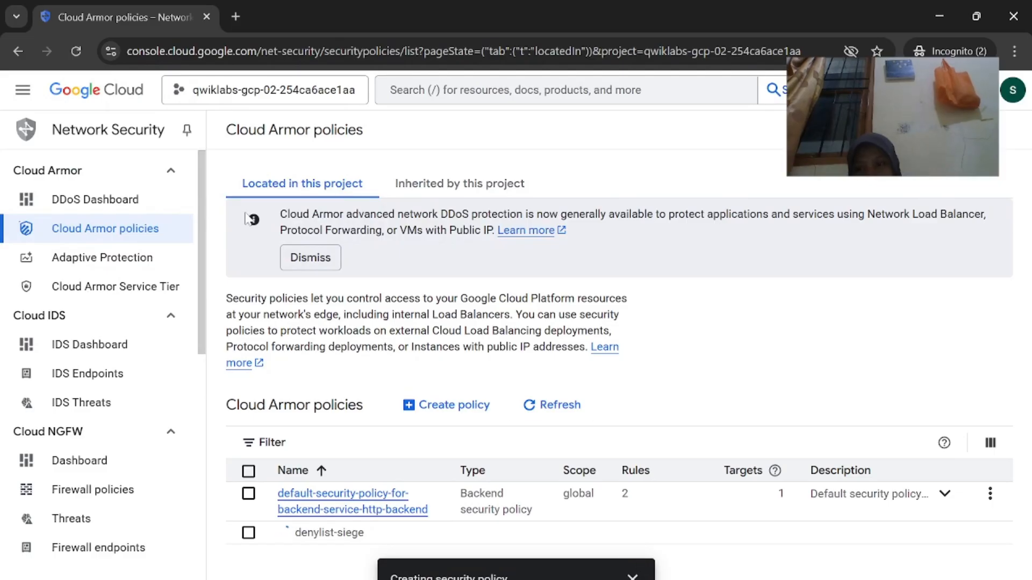
# Go to Compute Engine > VM instances through the navigation menu
pyautogui.click(22, 90)
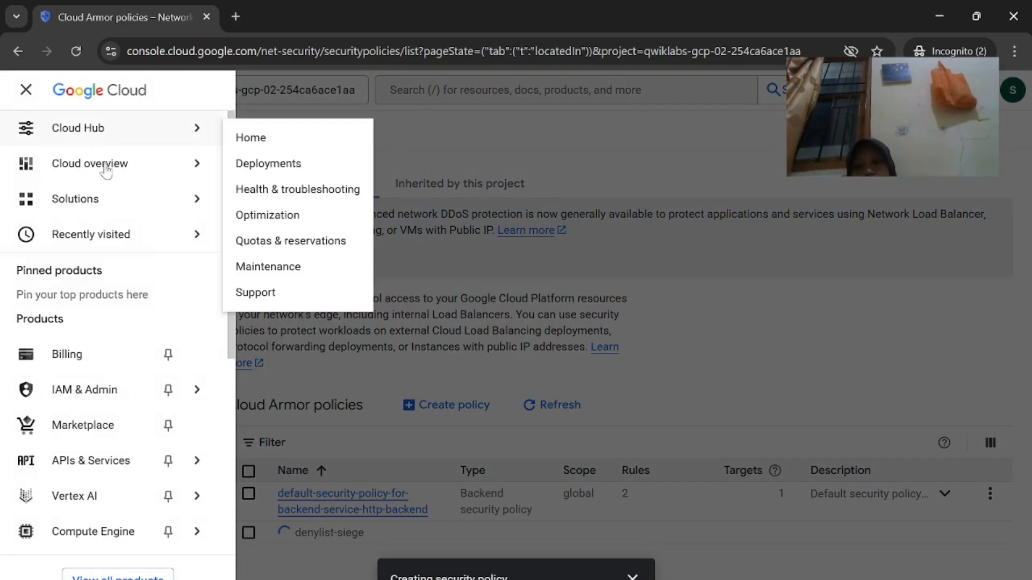
pyautogui.moveTo(150, 544)
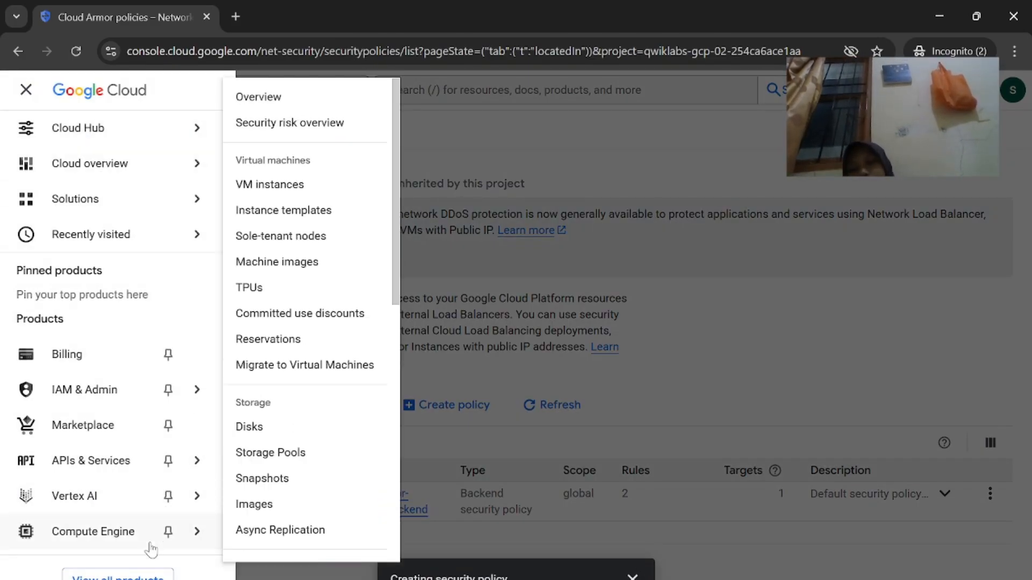
pyautogui.click(323, 185)
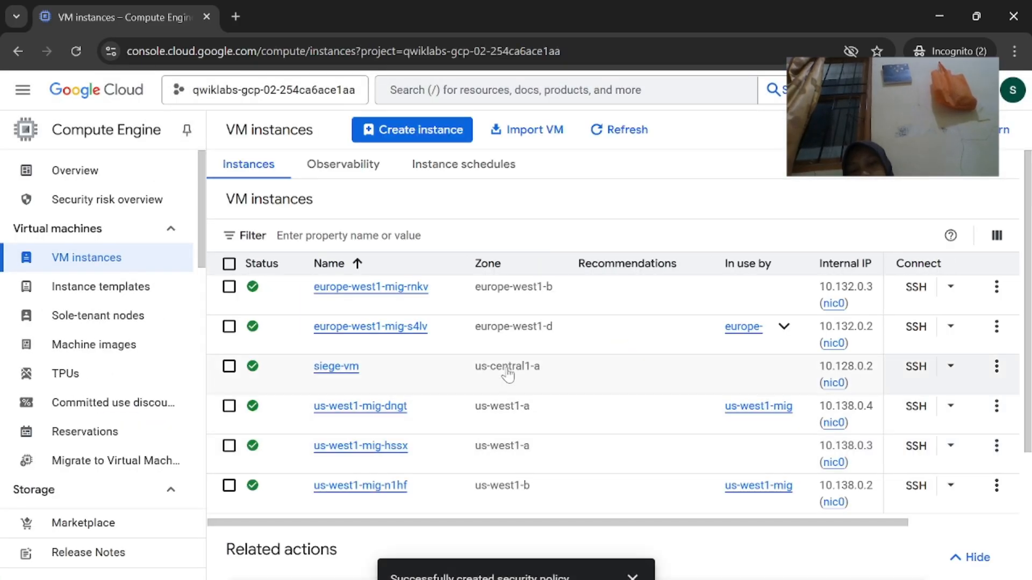
# Open an authorized SSH session to siege-vm and run the pasted curl command for 34.54.49.112:80
pyautogui.click(914, 328)
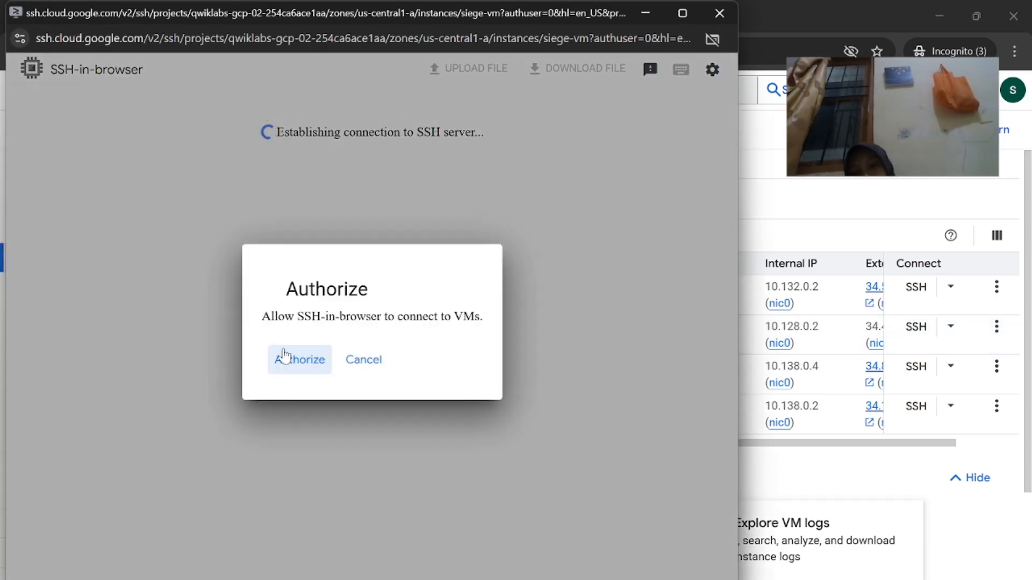
pyautogui.click(284, 356)
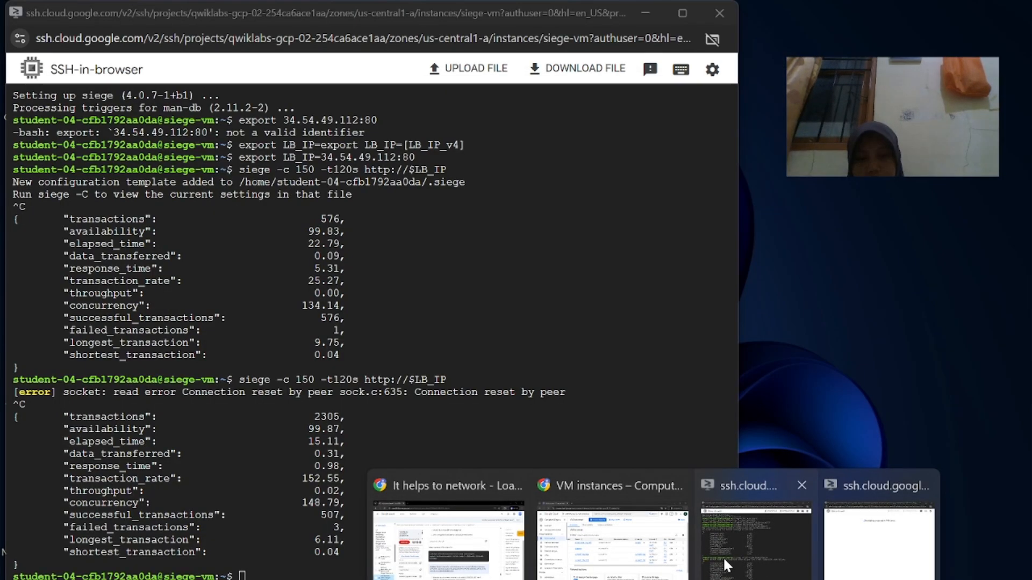
pyautogui.click(720, 559)
pyautogui.write('curl http://$LB_IP')
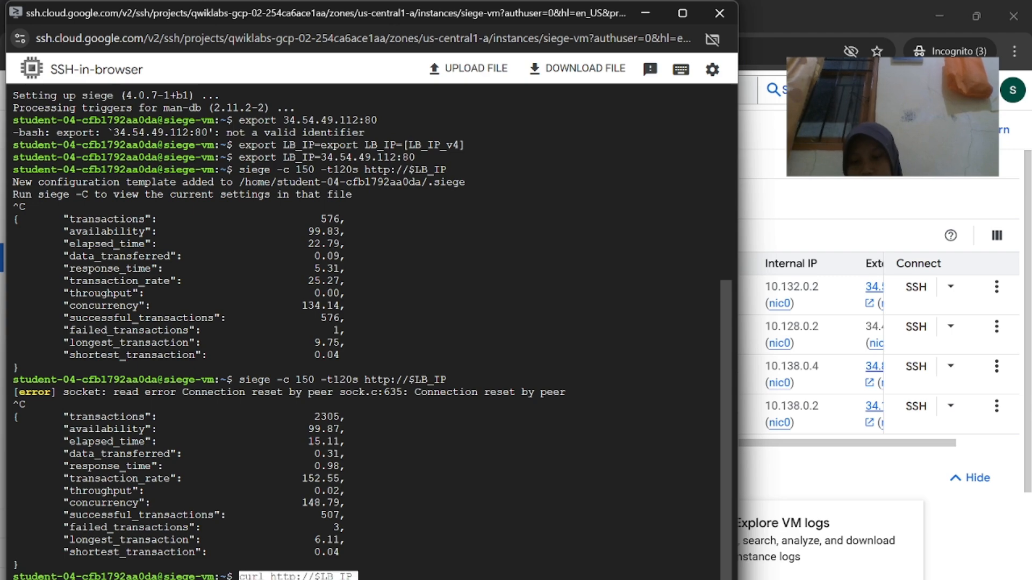
pyautogui.press('Return')
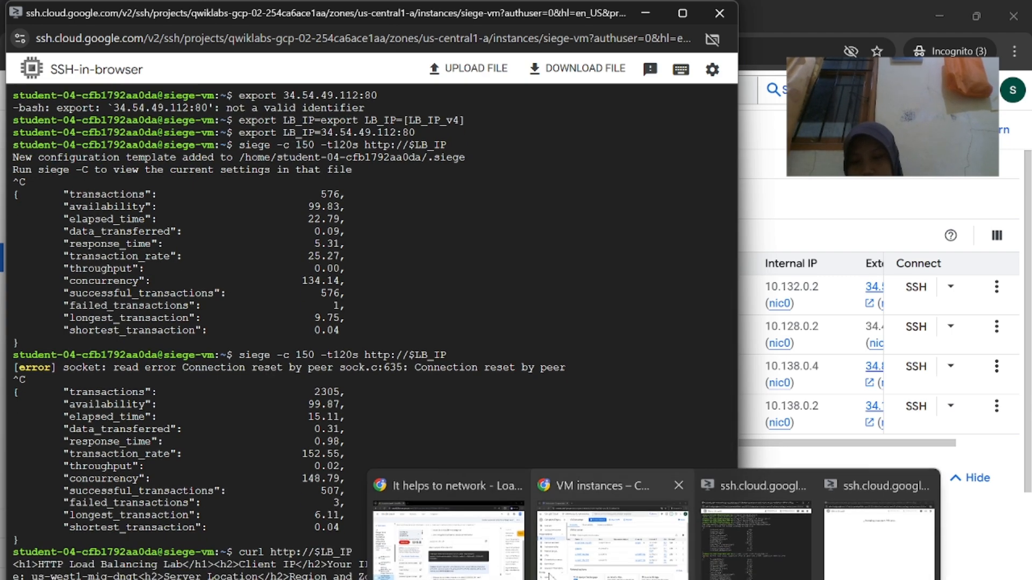
# Compare the output with the lab's expected result, maximize the terminal, and rerun the curl request
pyautogui.click(494, 564)
pyautogui.moveTo(654, 579)
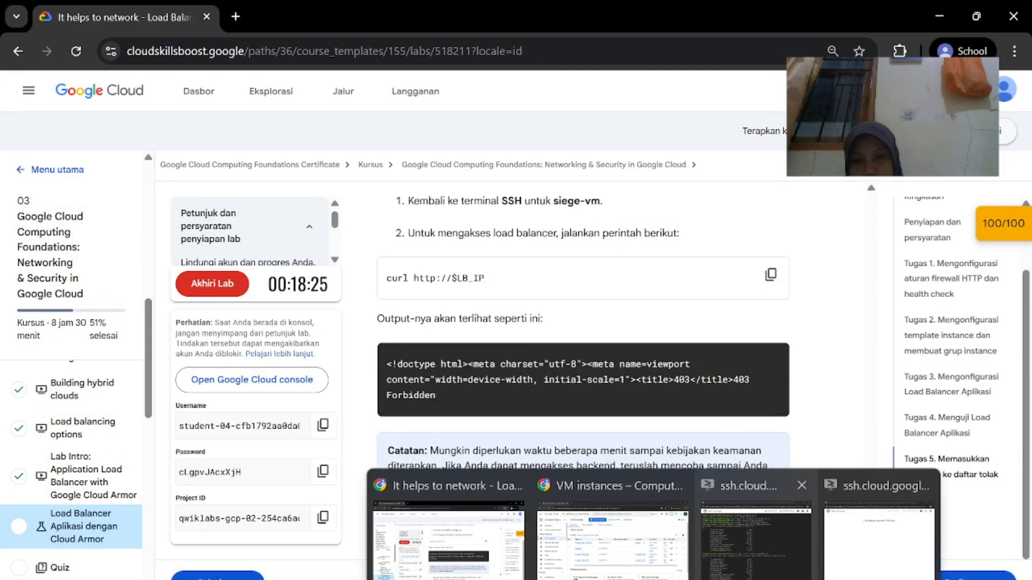
pyautogui.click(728, 570)
pyautogui.scroll(2, 371, 333)
pyautogui.scroll(1, 371, 333)
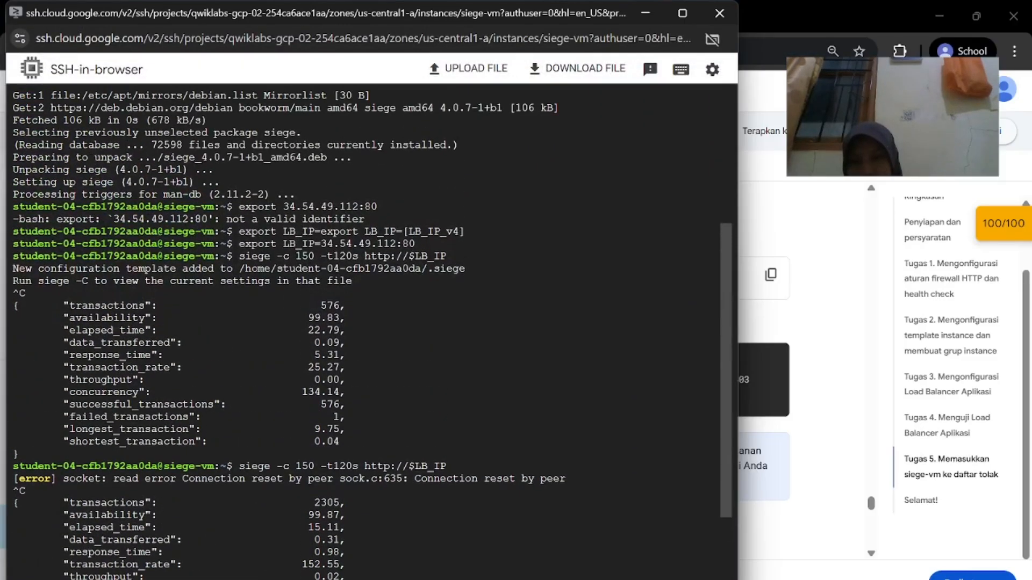
pyautogui.scroll(-3, 371, 334)
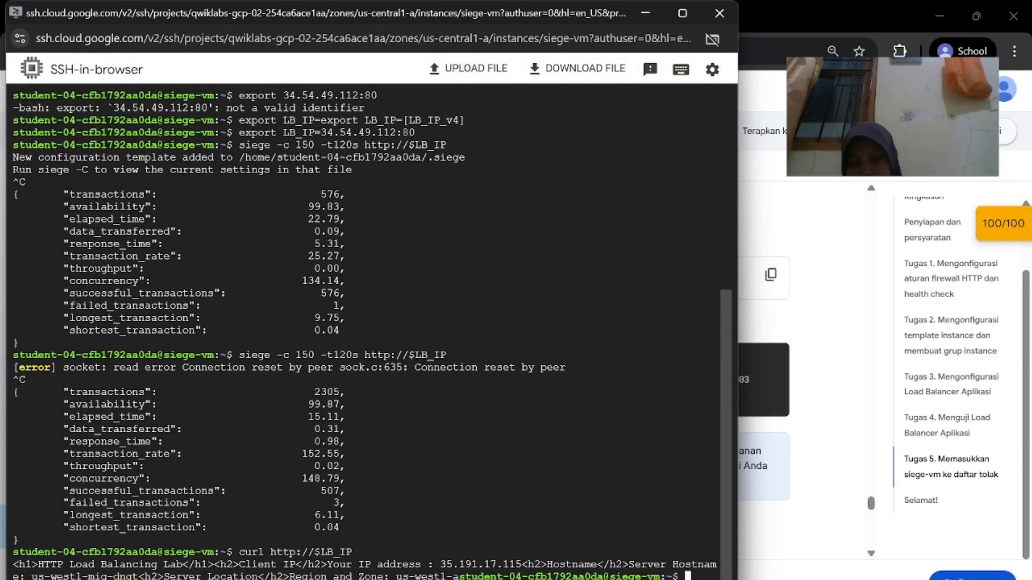
pyautogui.click(683, 13)
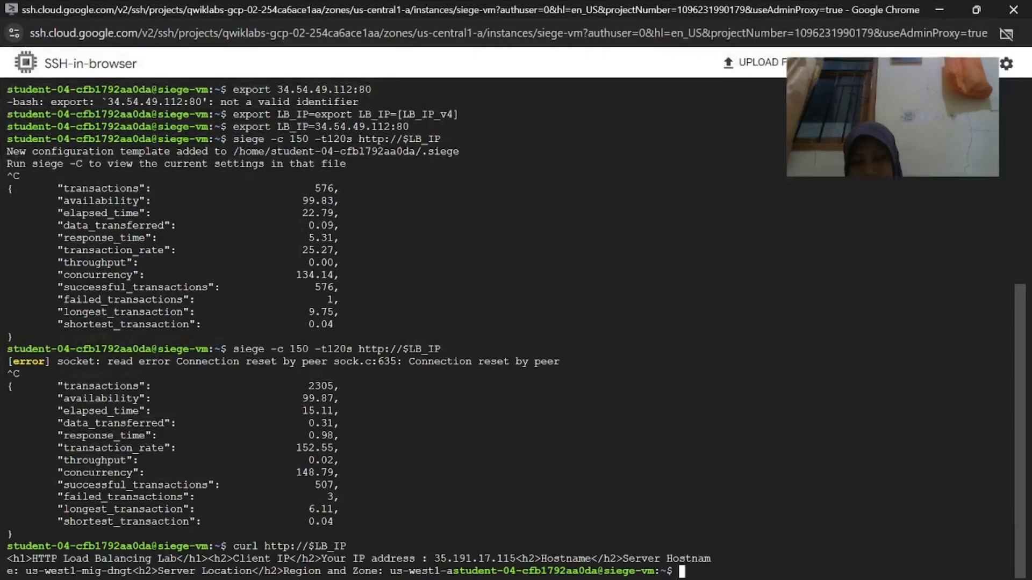
pyautogui.scroll(1, 516, 332)
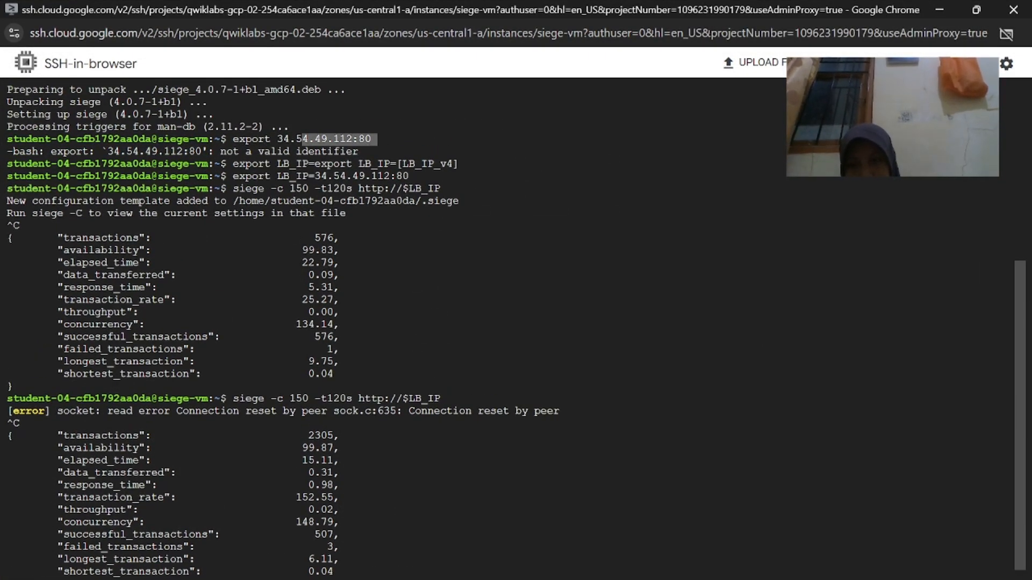
pyautogui.scroll(-1, 516, 332)
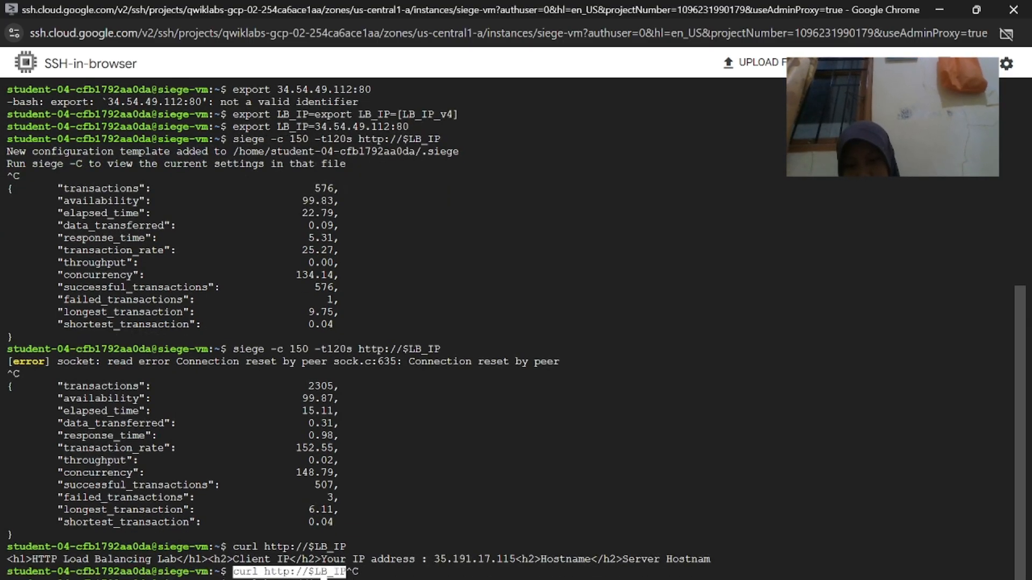
pyautogui.press('Return')
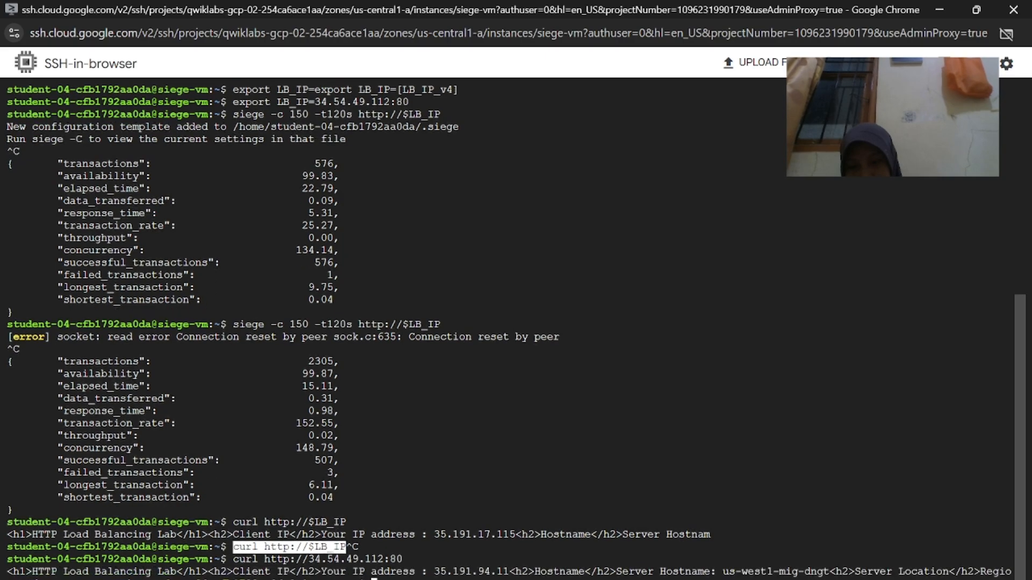
pyautogui.moveTo(652, 579)
pyautogui.click(468, 568)
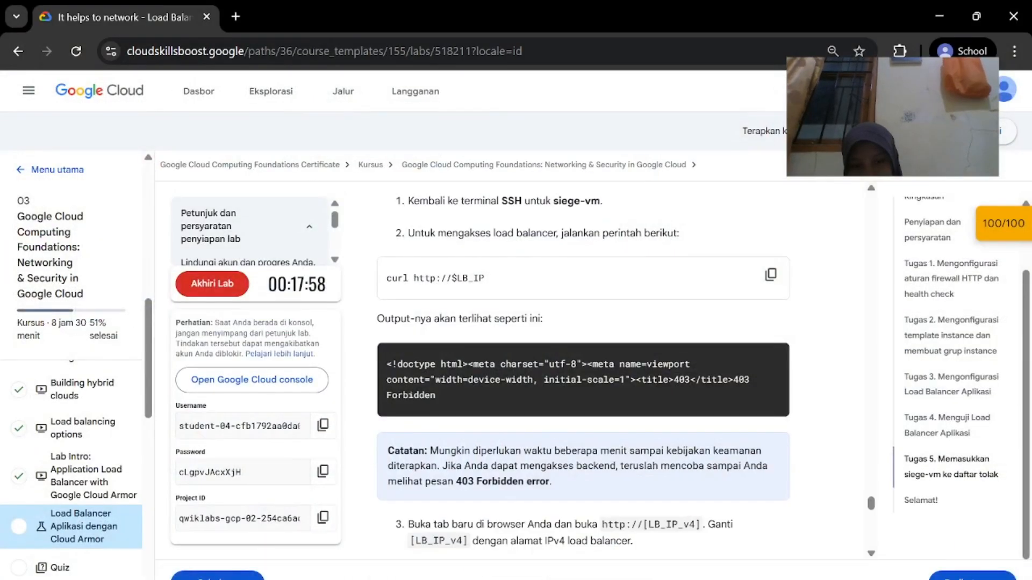
pyautogui.scroll(-4, 521, 486)
pyautogui.scroll(-2, 520, 486)
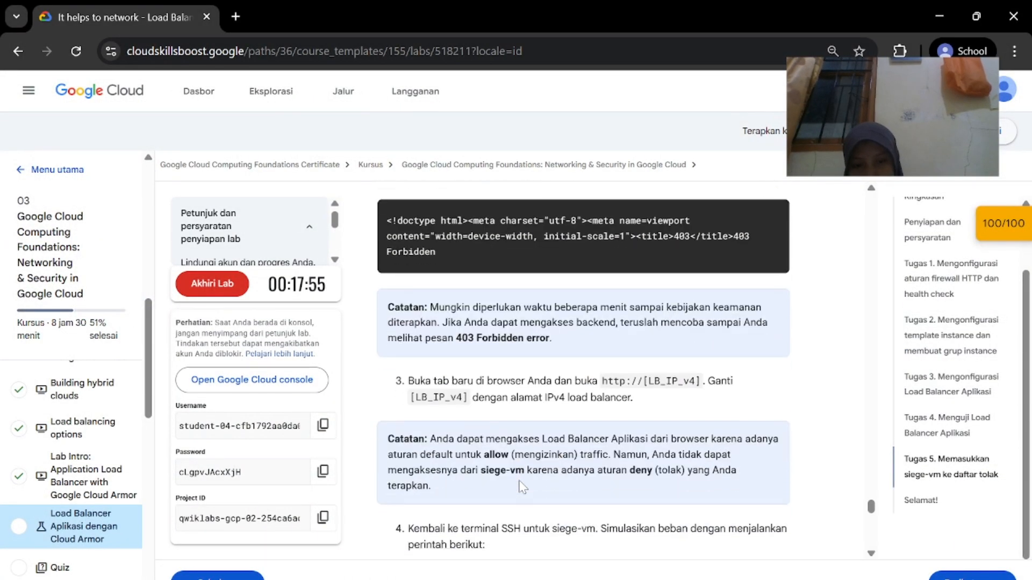
pyautogui.moveTo(592, 326)
pyautogui.mouseDown()
pyautogui.moveTo(700, 327)
pyautogui.moveTo(602, 328)
pyautogui.mouseUp()
pyautogui.click(702, 327)
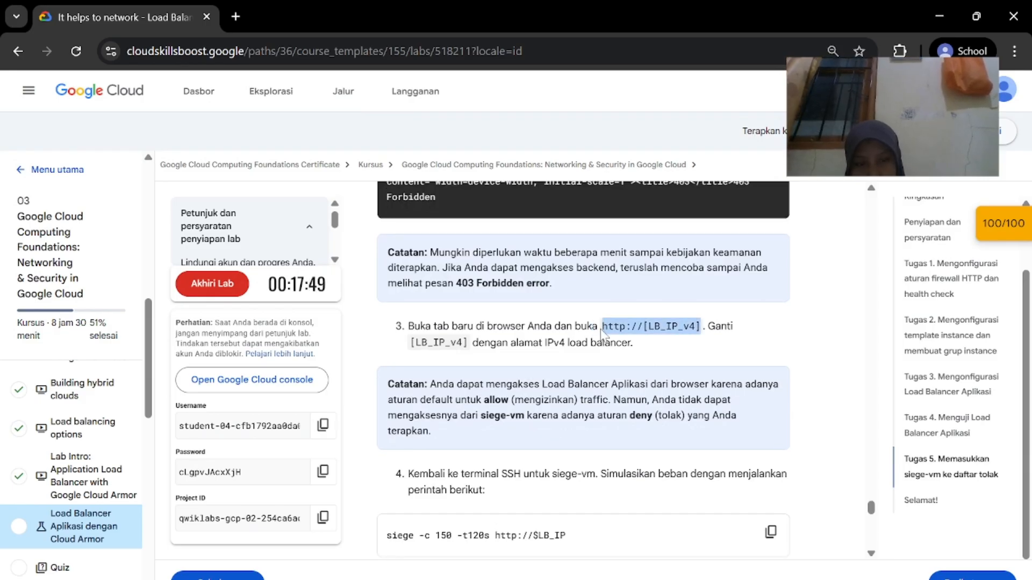
pyautogui.rightClick(605, 332)
pyautogui.click(627, 350)
# Close the extra SSH window and return to the VM instances console window
pyautogui.hotkey('alt', 'Tab')
pyautogui.hotkey('alt', 'Tab')
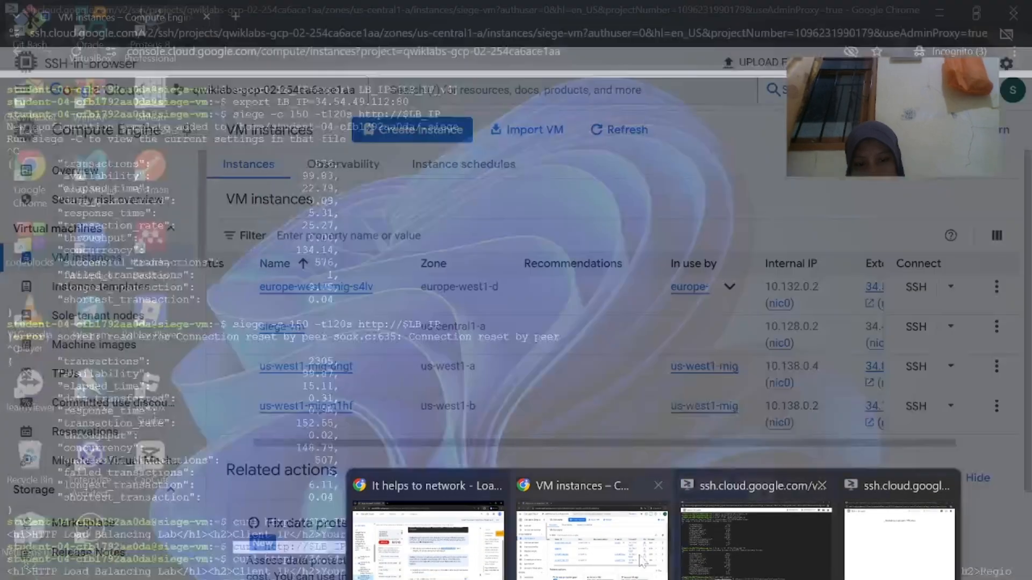
pyautogui.hotkey('alt', 'Tab')
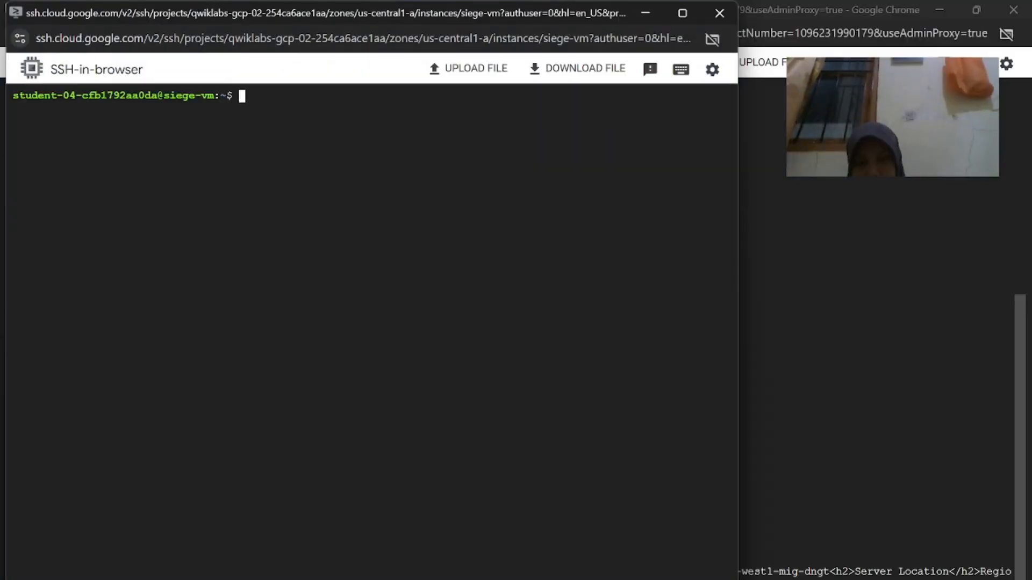
pyautogui.click(720, 13)
pyautogui.moveTo(591, 576)
pyautogui.click(637, 557)
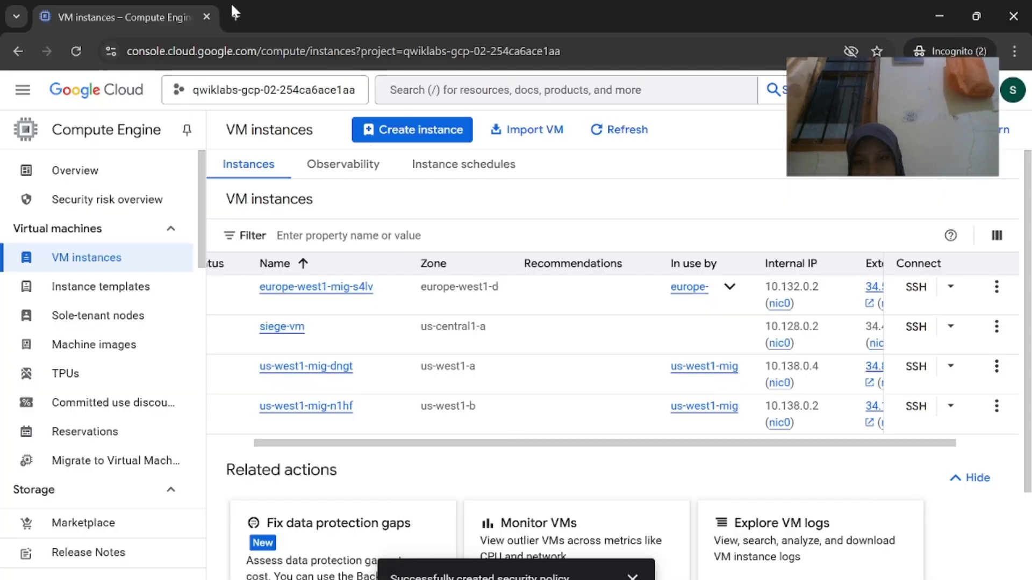
pyautogui.click(235, 17)
pyautogui.hotkey('ctrl', 'v')
pyautogui.press('BackSpace')
pyautogui.press('BackSpace')
pyautogui.press('BackSpace')
pyautogui.press('BackSpace')
pyautogui.press('BackSpace')
pyautogui.press('BackSpace')
pyautogui.press('BackSpace')
pyautogui.press('BackSpace')
pyautogui.press('BackSpace')
pyautogui.press('BackSpace')
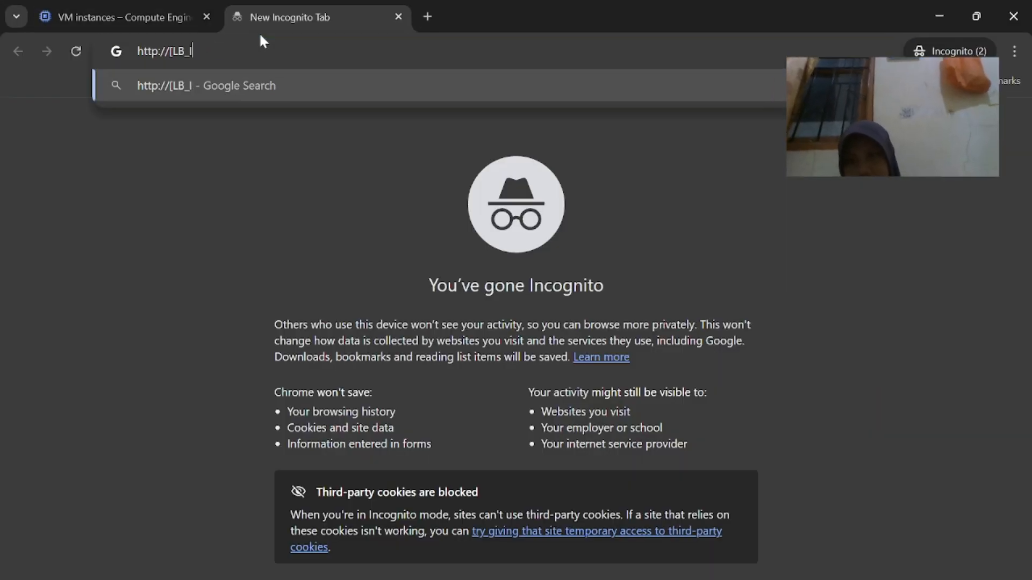
pyautogui.moveTo(591, 575)
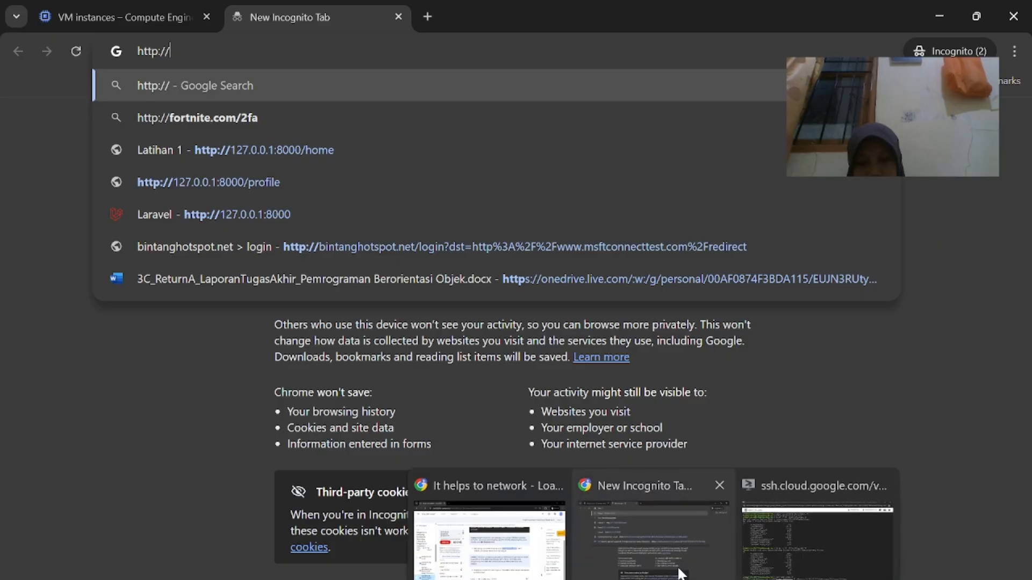
pyautogui.click(817, 532)
pyautogui.moveTo(410, 559); pyautogui.dragTo(309, 559)
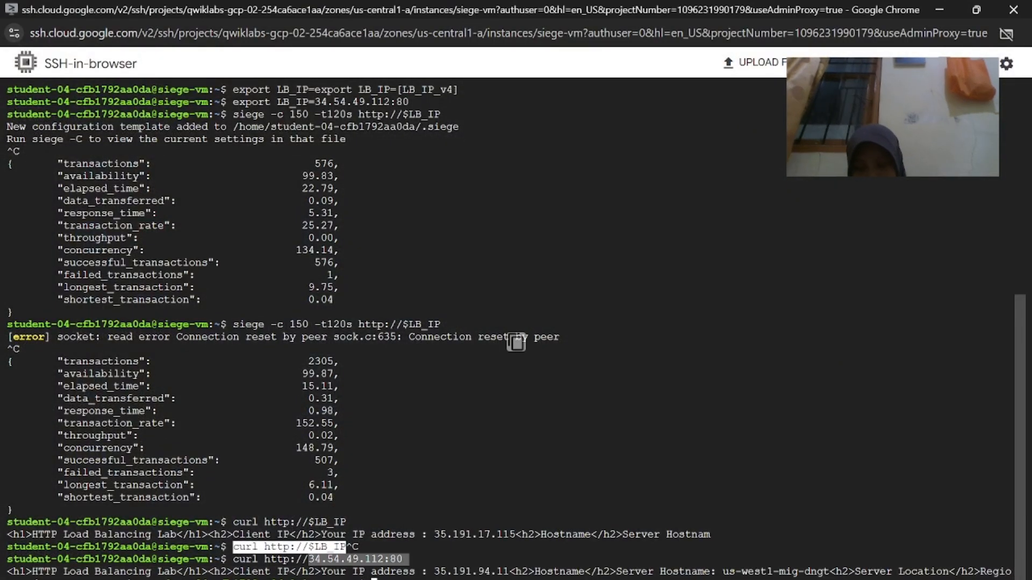
pyautogui.moveTo(592, 575)
pyautogui.click(634, 516)
pyautogui.hotkey('ctrl', 'v')
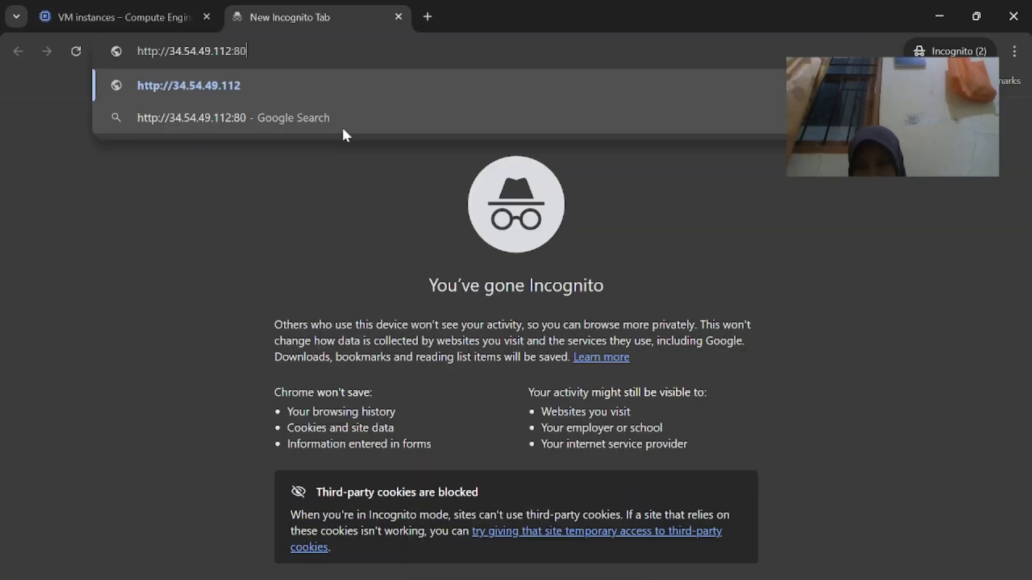
pyautogui.press('Return')
# Read ahead in the lab instructions, then go back to the siege-vm terminal
pyautogui.moveTo(648, 578)
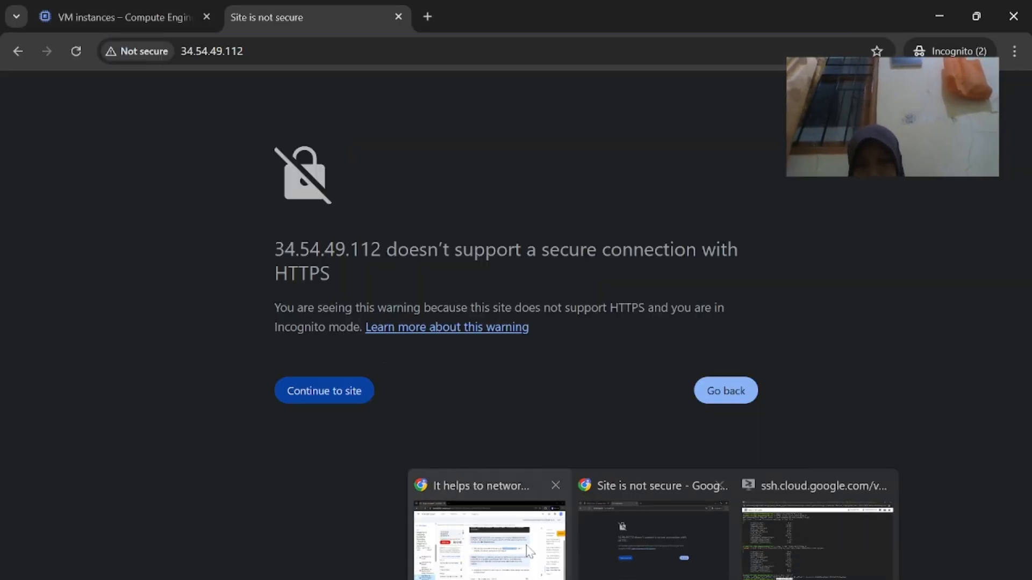
pyautogui.click(524, 519)
pyautogui.scroll(-3, 537, 457)
pyautogui.scroll(-9, 538, 450)
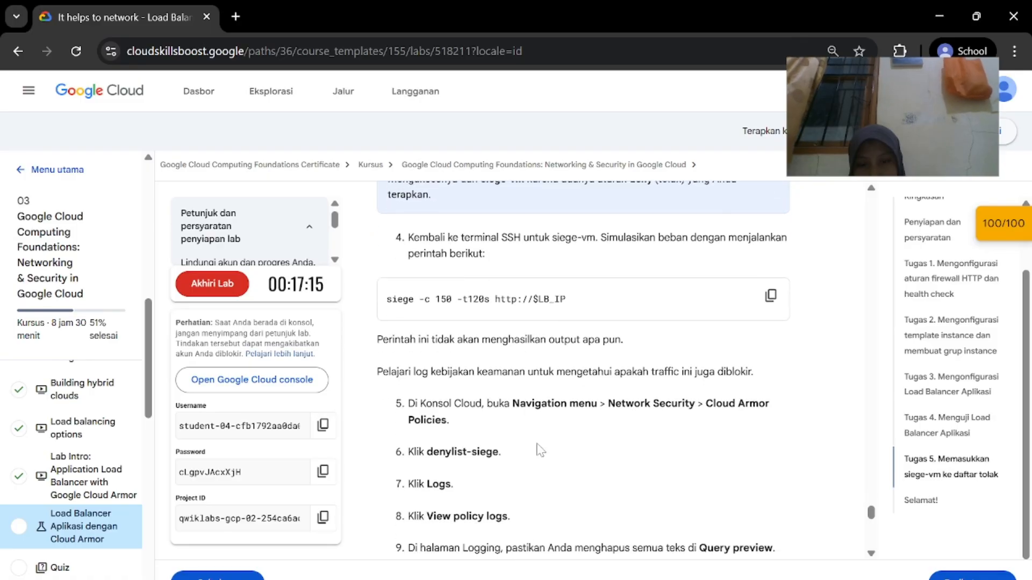
pyautogui.scroll(-10, 540, 450)
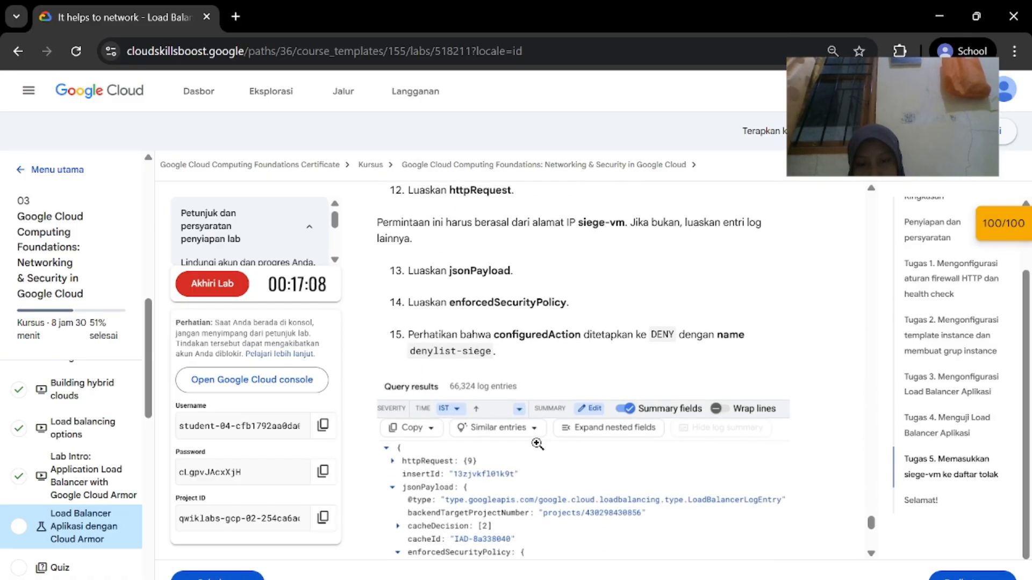
pyautogui.scroll(-1, 688, 425)
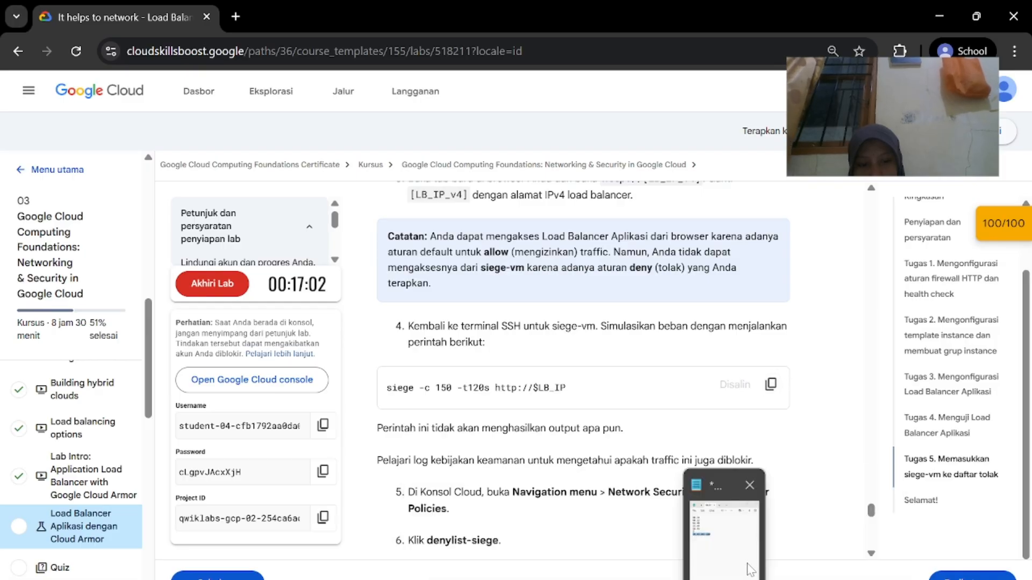
pyautogui.click(776, 571)
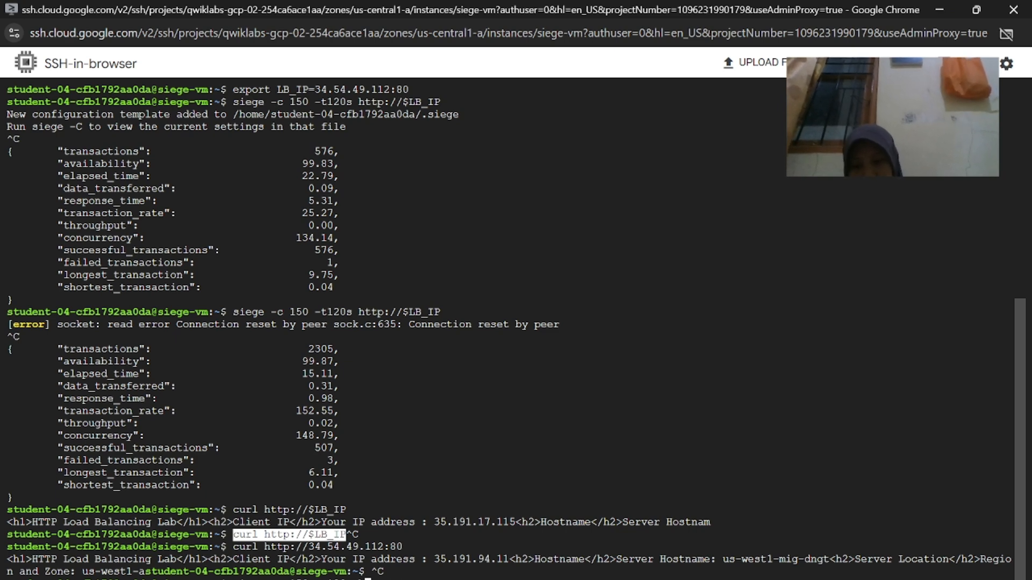
# Run siege -c 150 -t120s against 34.54.49.112:80 from siege-vm
pyautogui.press('BackSpace')
pyautogui.press('BackSpace')
pyautogui.press('BackSpace')
pyautogui.press('BackSpace')
pyautogui.press('BackSpace')
pyautogui.press('BackSpace')
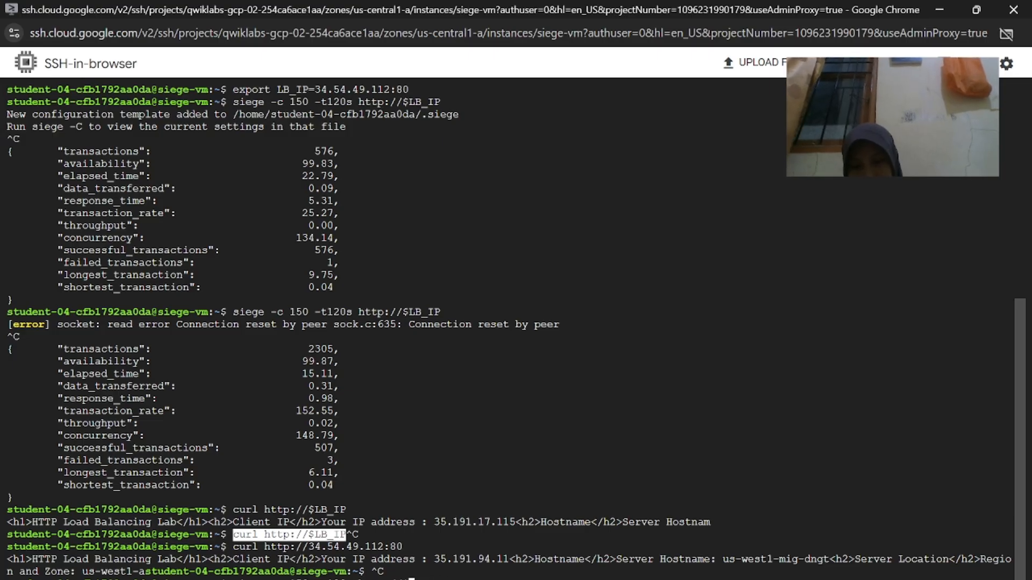
pyautogui.moveTo(422, 548); pyautogui.dragTo(315, 549)
pyautogui.hotkey('ctrl', 'c')
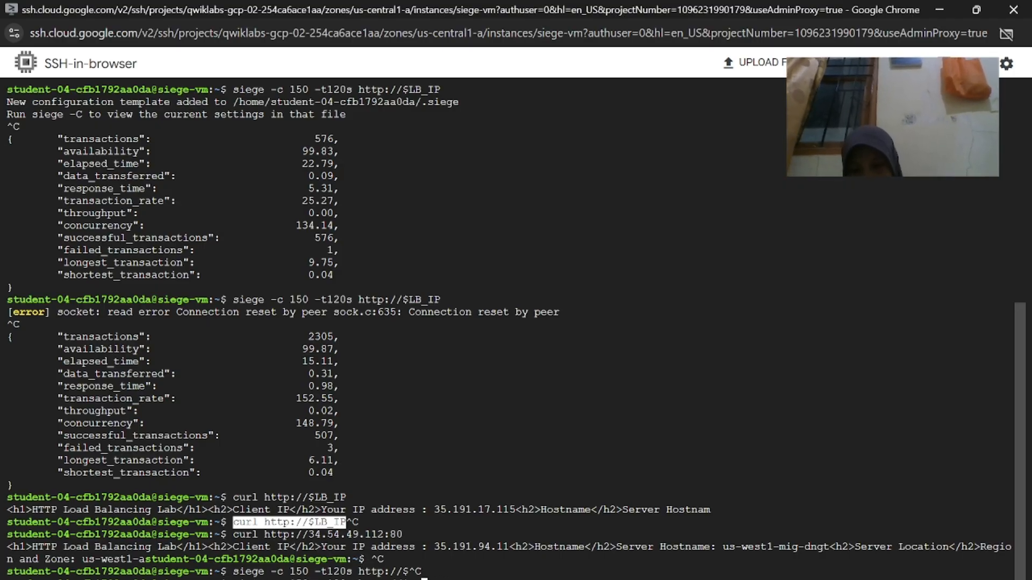
pyautogui.press('Return')
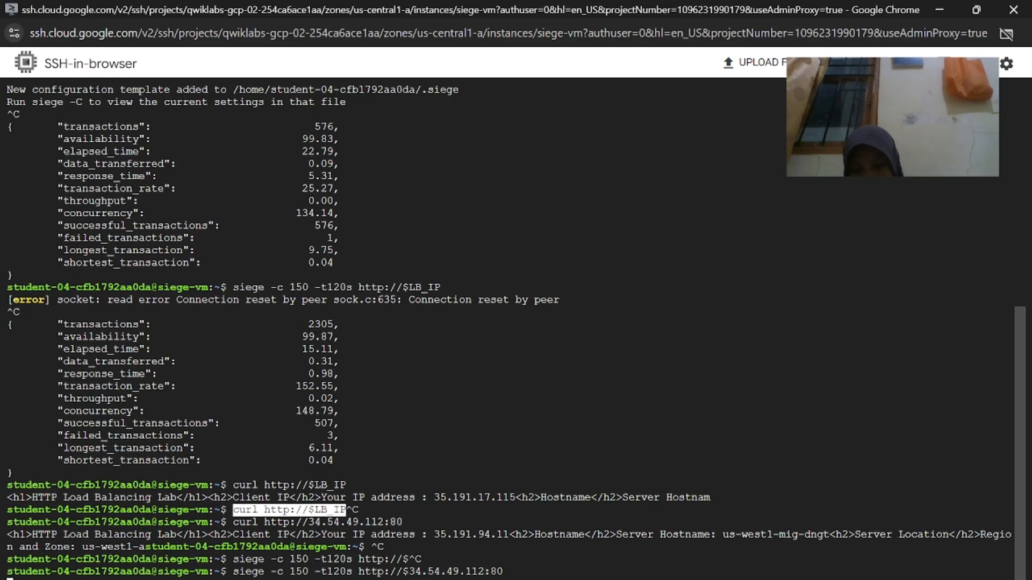
# Select the text 'Cloud Armor Policies' in lab step 5
pyautogui.click(550, 477)
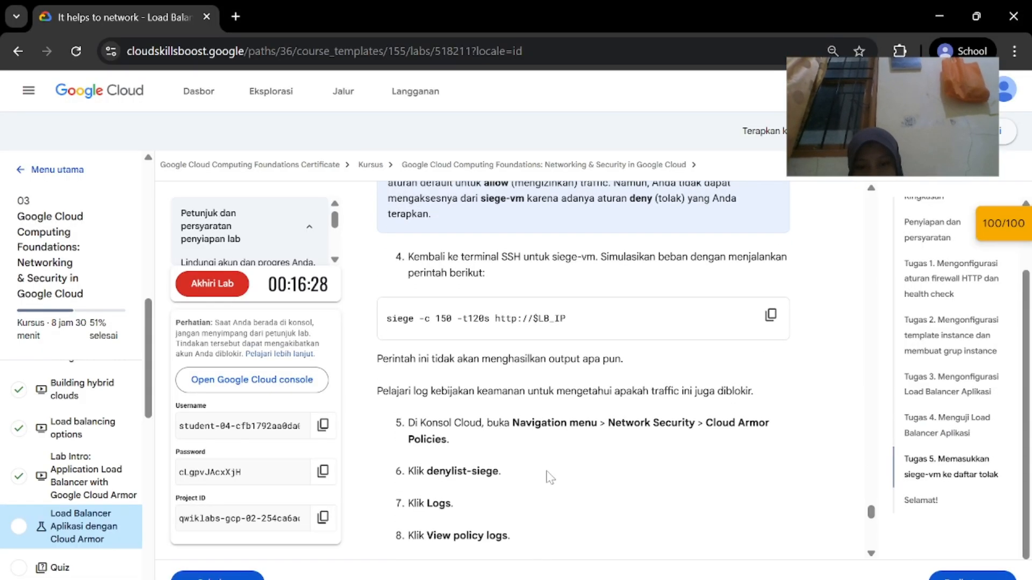
pyautogui.scroll(-2, 573, 445)
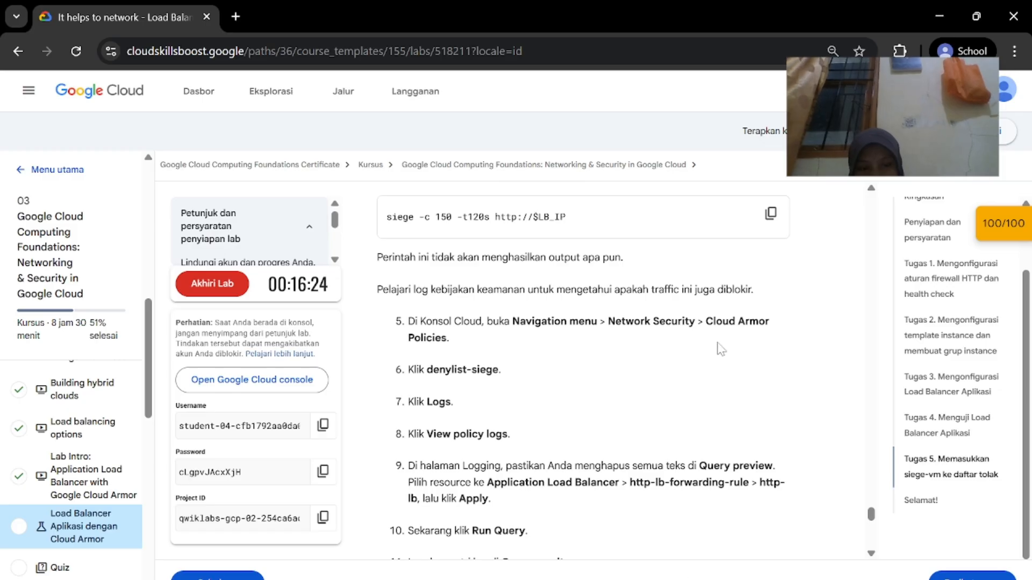
pyautogui.moveTo(721, 350); pyautogui.dragTo(721, 343)
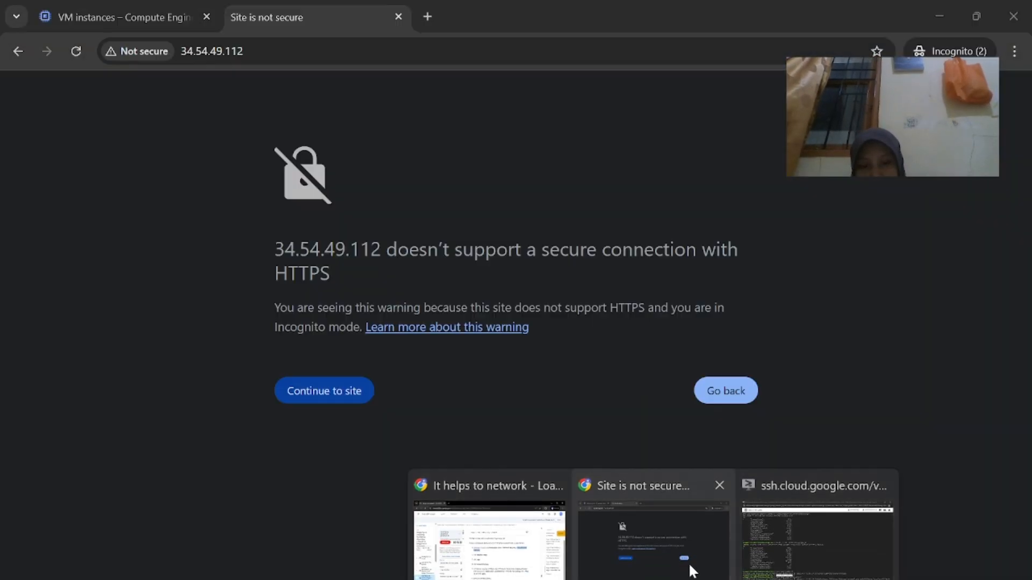
# Search the console for 'Cloud Armor Policies' and open the Cloud Armor policies page
pyautogui.click(689, 557)
pyautogui.click(161, 17)
pyautogui.click(543, 89)
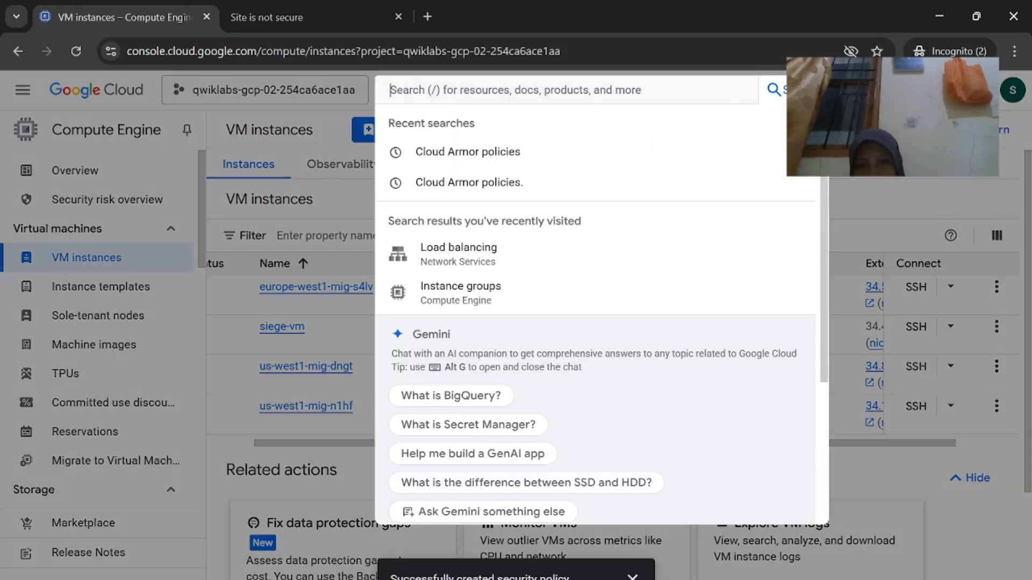
pyautogui.hotkey('ctrl', 'v')
pyautogui.press('Return')
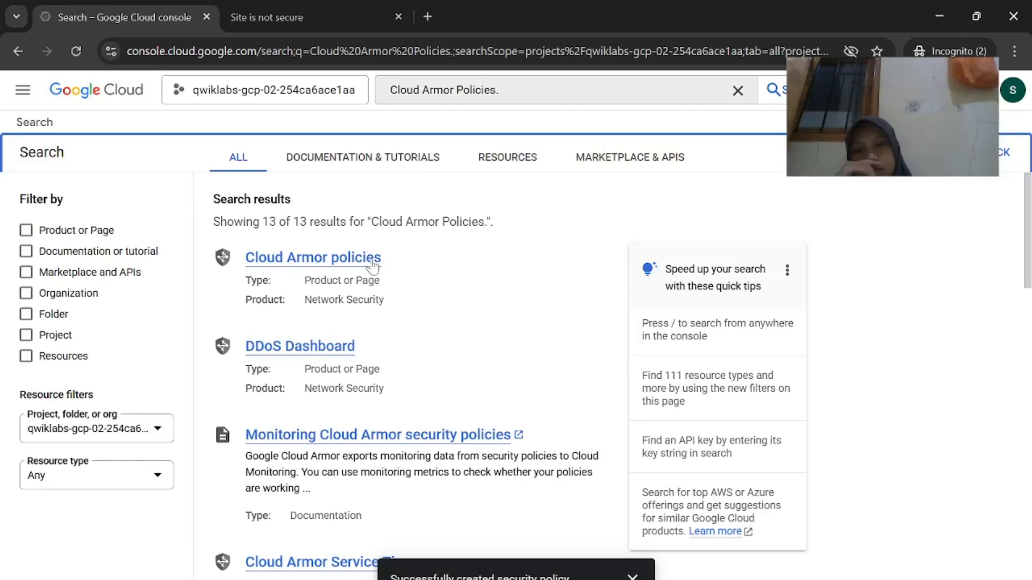
pyautogui.click(367, 260)
pyautogui.moveTo(653, 578)
pyautogui.click(519, 530)
pyautogui.scroll(-1, 579, 479)
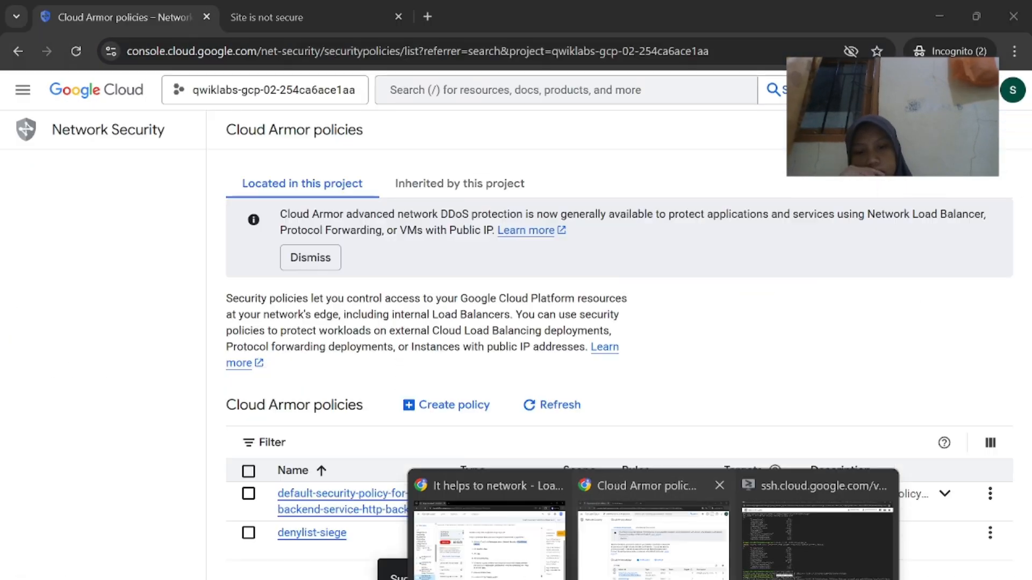
pyautogui.click(591, 497)
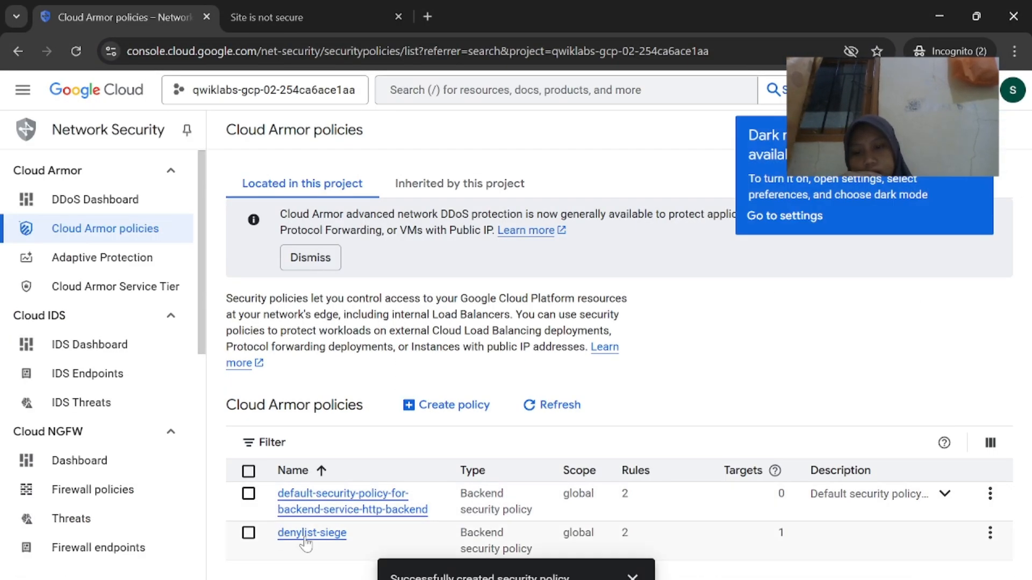
# Open denylist-siege's Logs section and view its policy logs in Logs Explorer
pyautogui.click(548, 559)
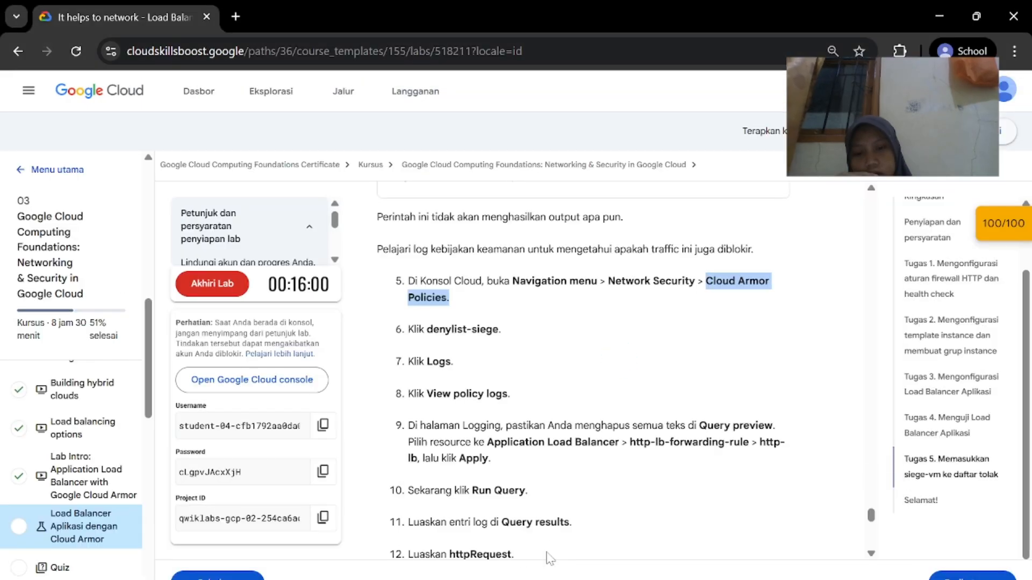
pyautogui.click(579, 489)
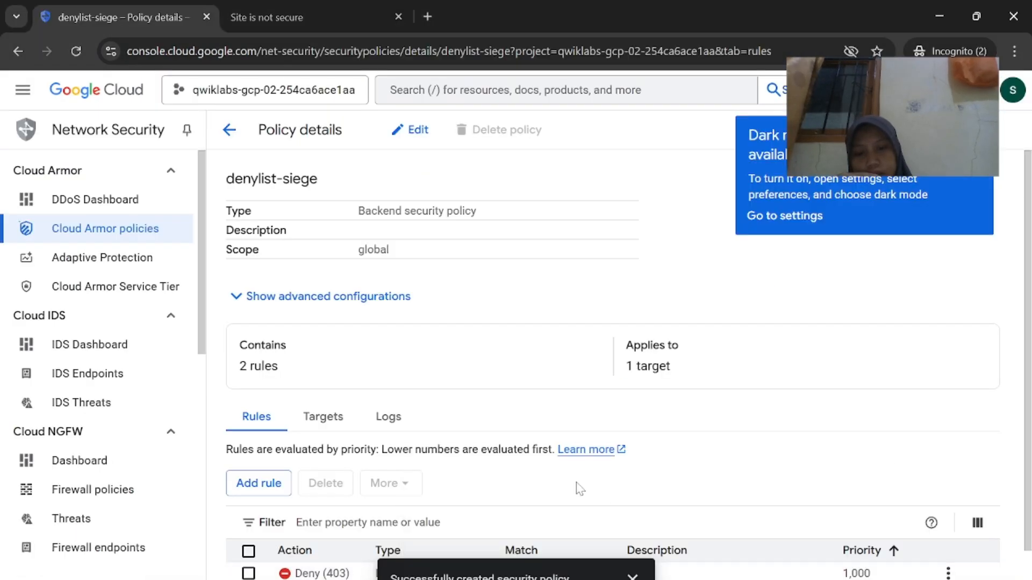
pyautogui.click(397, 422)
pyautogui.click(297, 450)
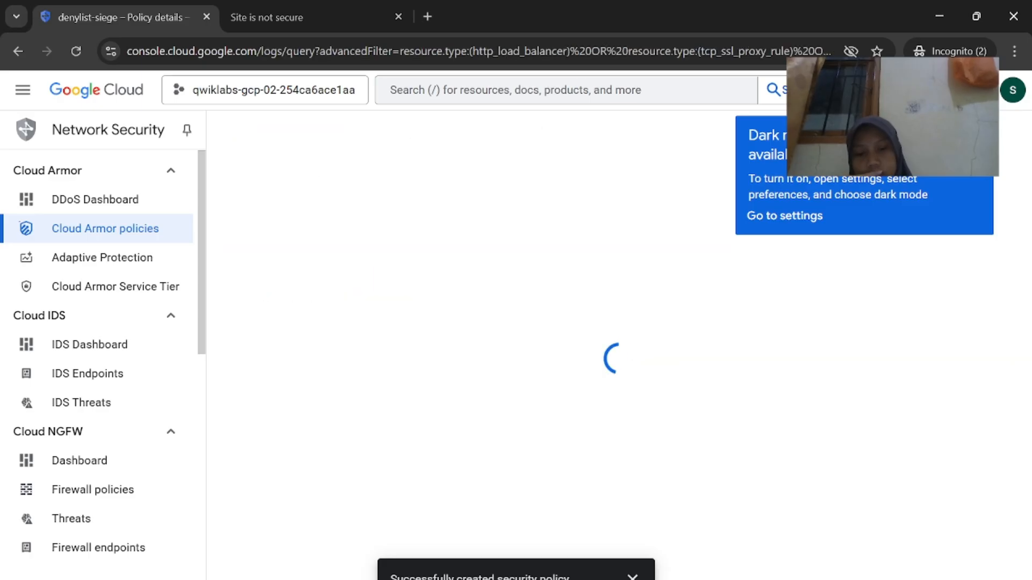
pyautogui.moveTo(653, 578)
pyautogui.click(519, 537)
pyautogui.scroll(-2, 519, 540)
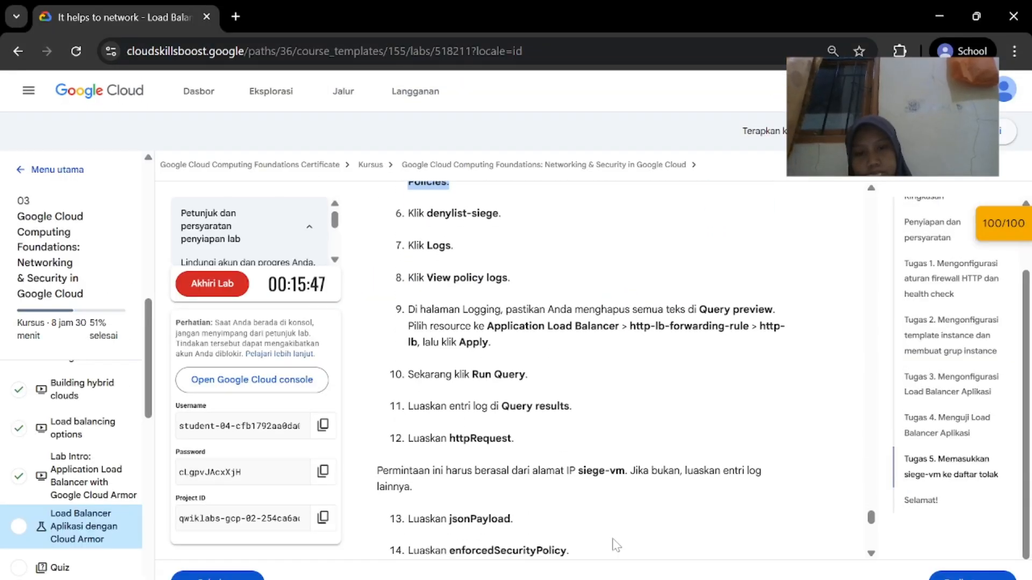
pyautogui.moveTo(653, 578)
pyautogui.click(666, 535)
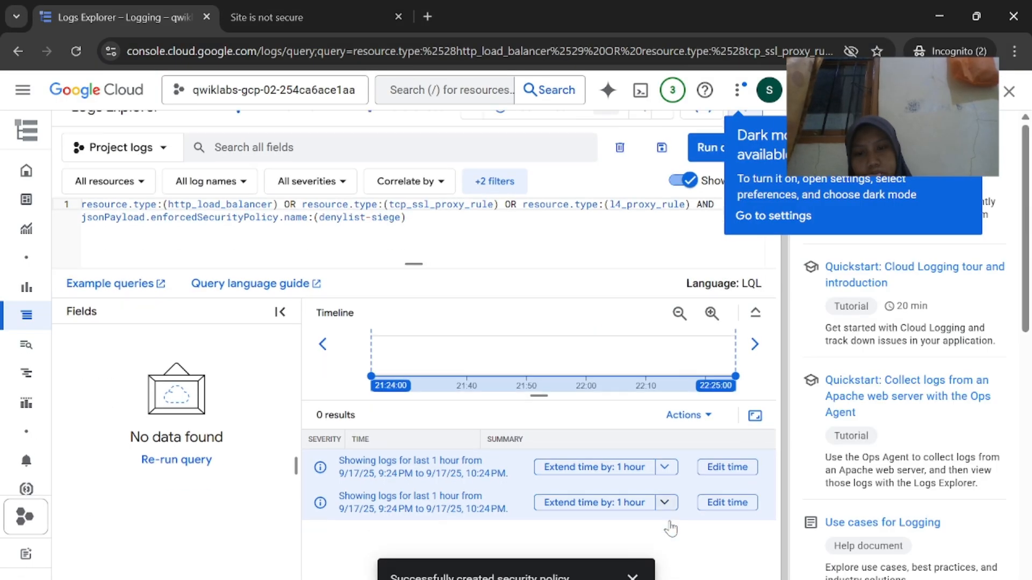
# Close the Logs Explorer help panel and dismiss the dark mode announcement
pyautogui.click(565, 570)
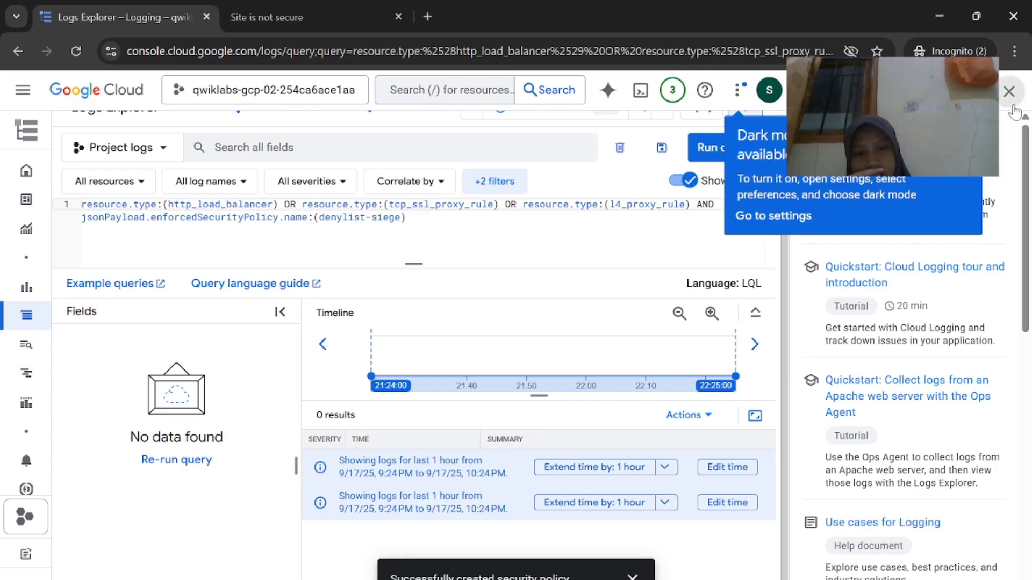
pyautogui.click(1009, 92)
pyautogui.scroll(1, 573, 375)
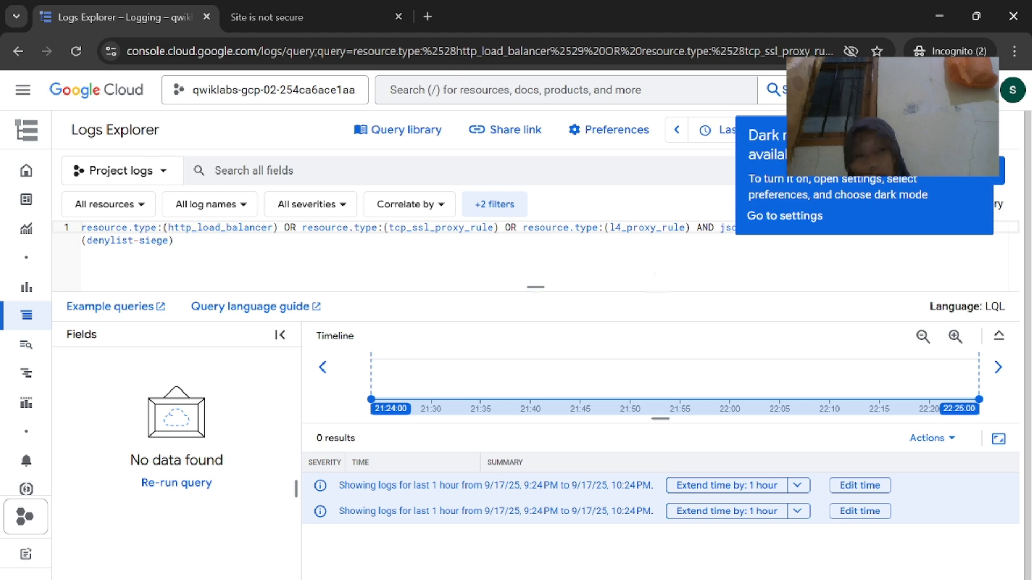
pyautogui.click(655, 274)
pyautogui.hotkey('alt', 'Tab')
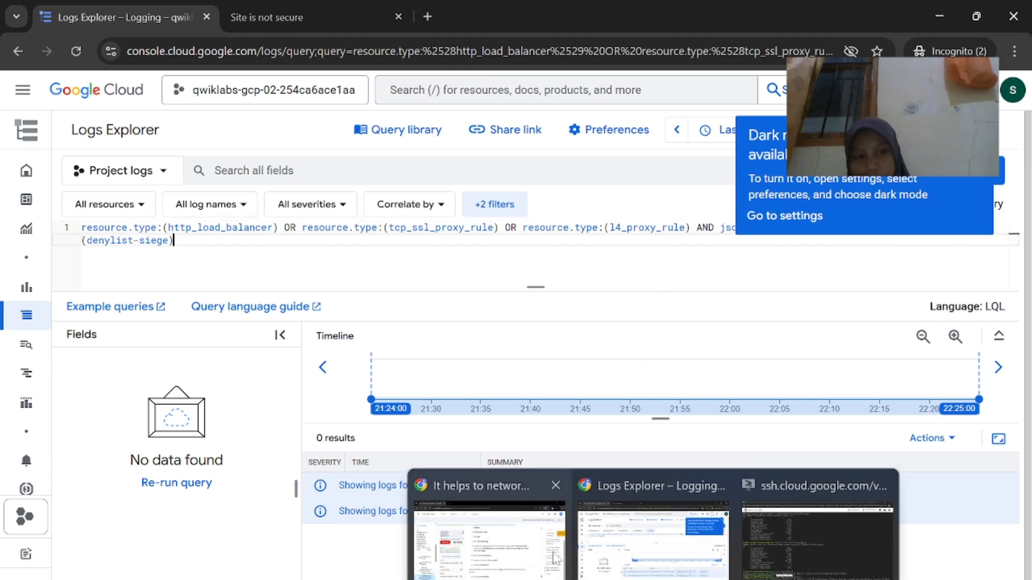
pyautogui.hotkey('alt', 'Tab')
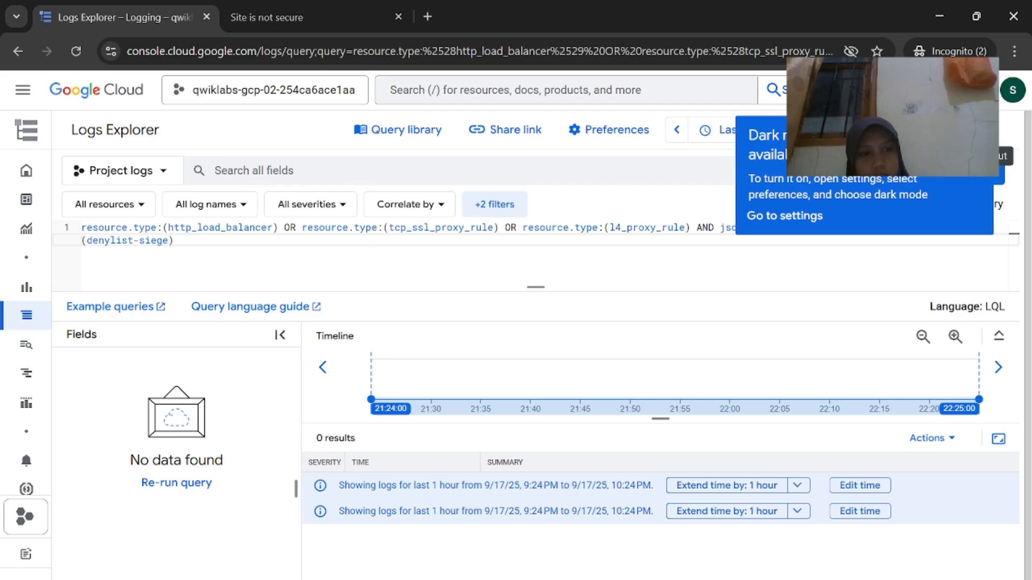
pyautogui.click(978, 135)
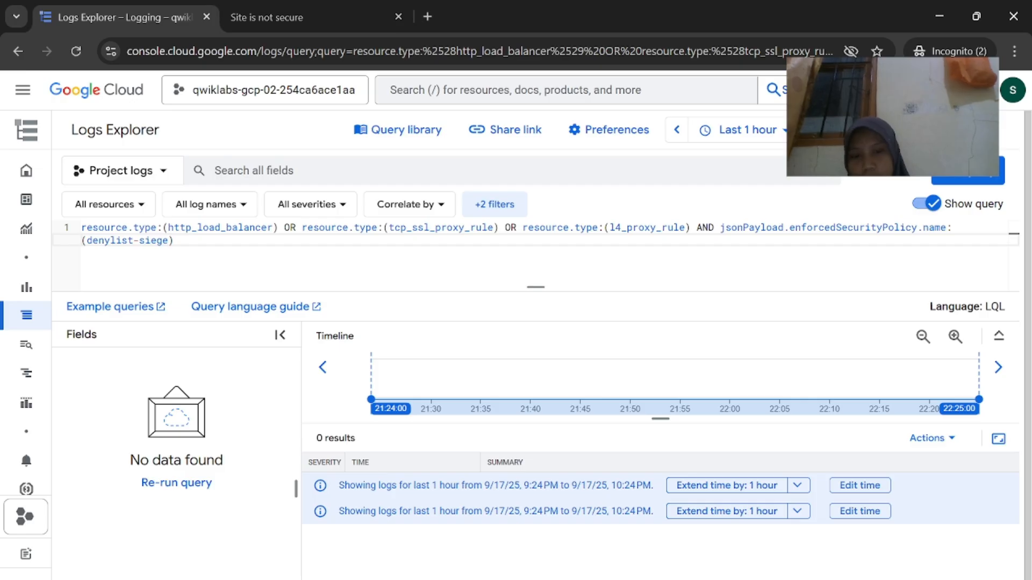
# Check the lab steps, then select all of the Logs Explorer query and delete it
pyautogui.hotkey('alt', 'Tab')
pyautogui.scroll(-2, 565, 495)
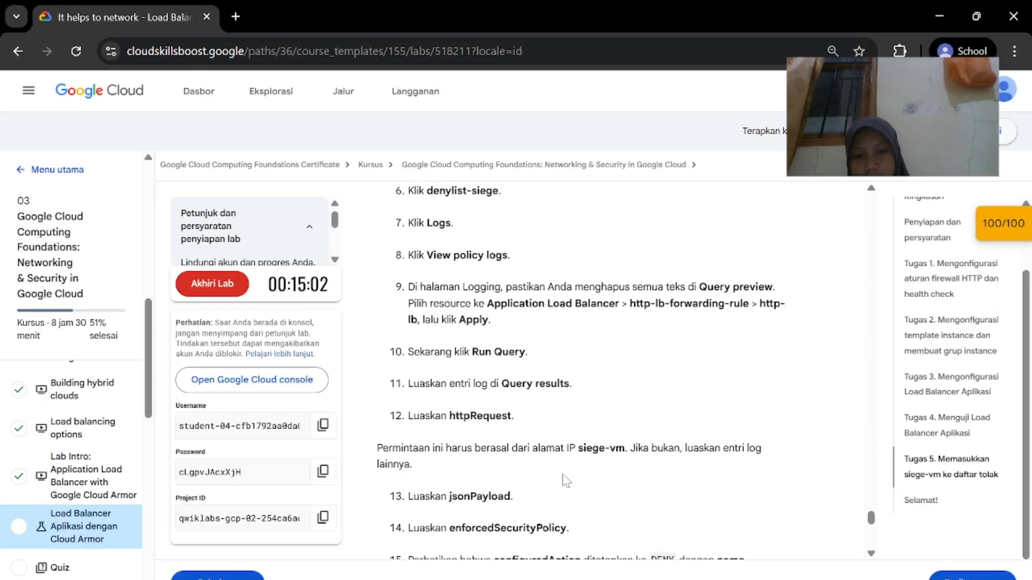
pyautogui.scroll(-10, 570, 462)
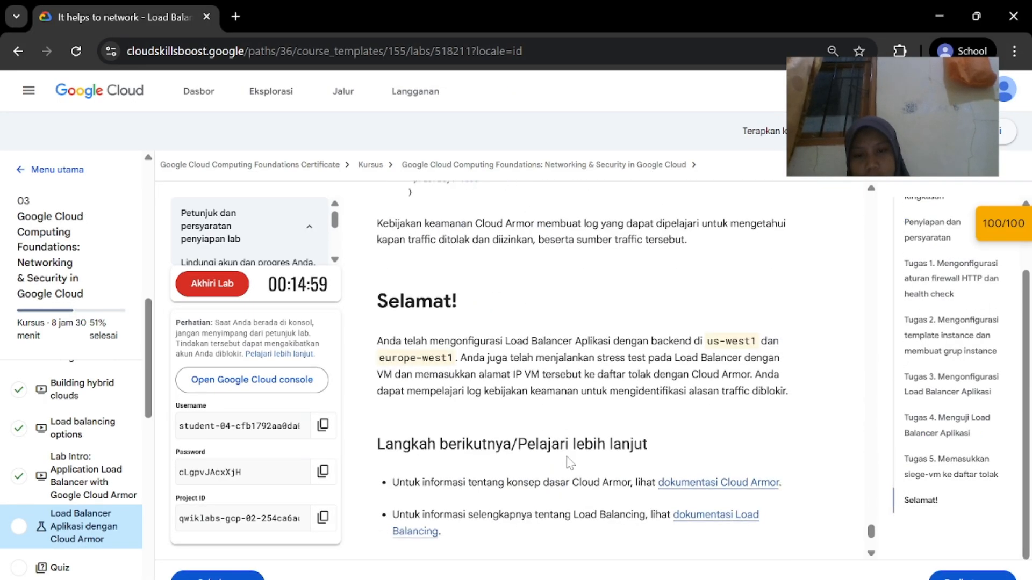
pyautogui.scroll(6, 566, 456)
pyautogui.scroll(5, 566, 456)
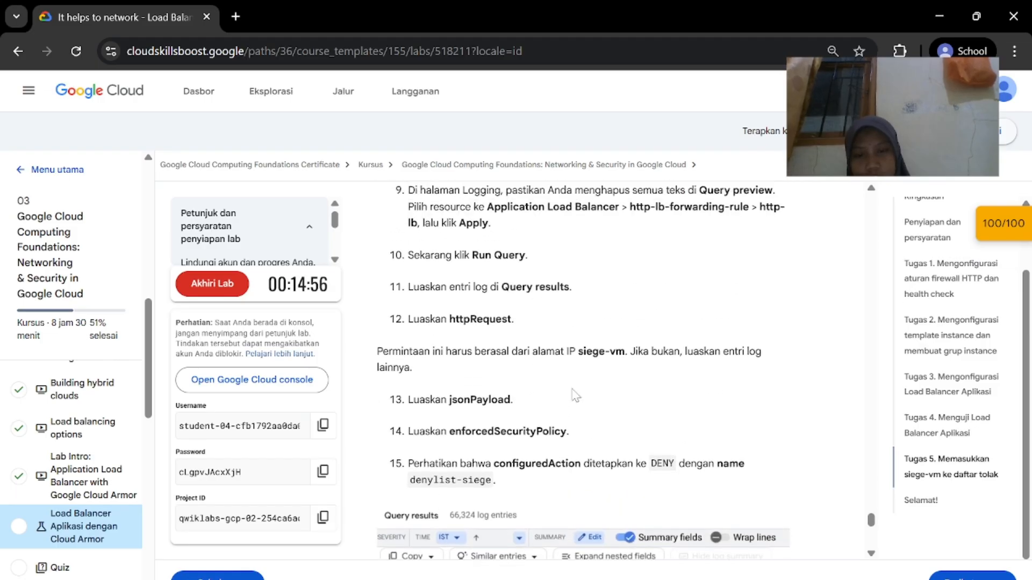
pyautogui.scroll(1, 649, 293)
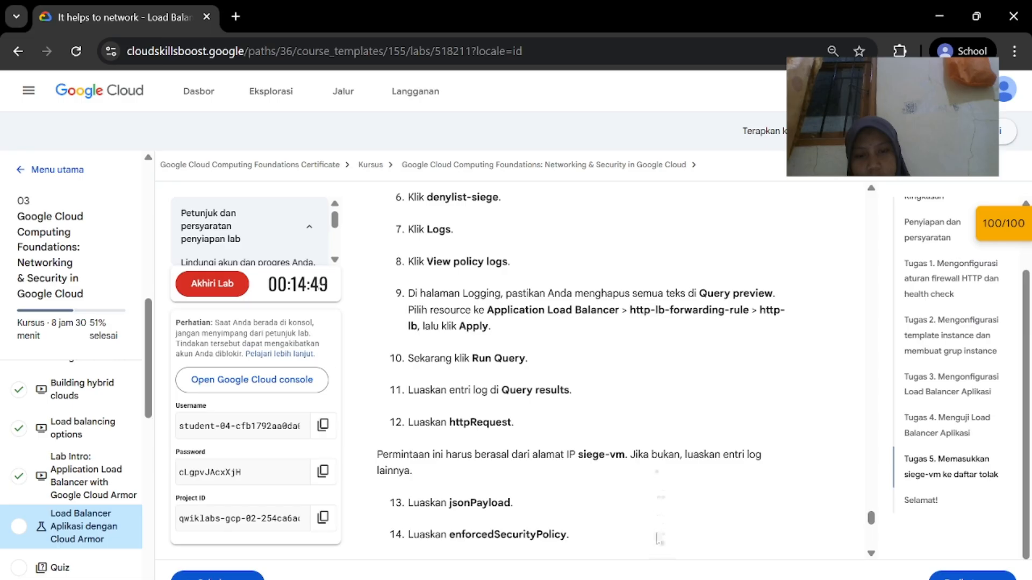
pyautogui.hotkey('alt', 'Tab')
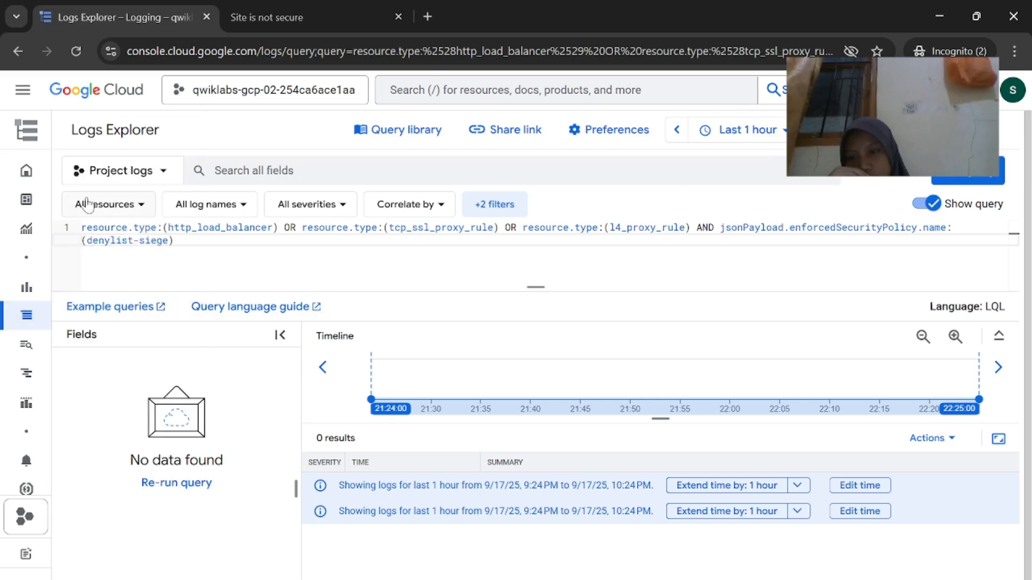
pyautogui.moveTo(27, 200)
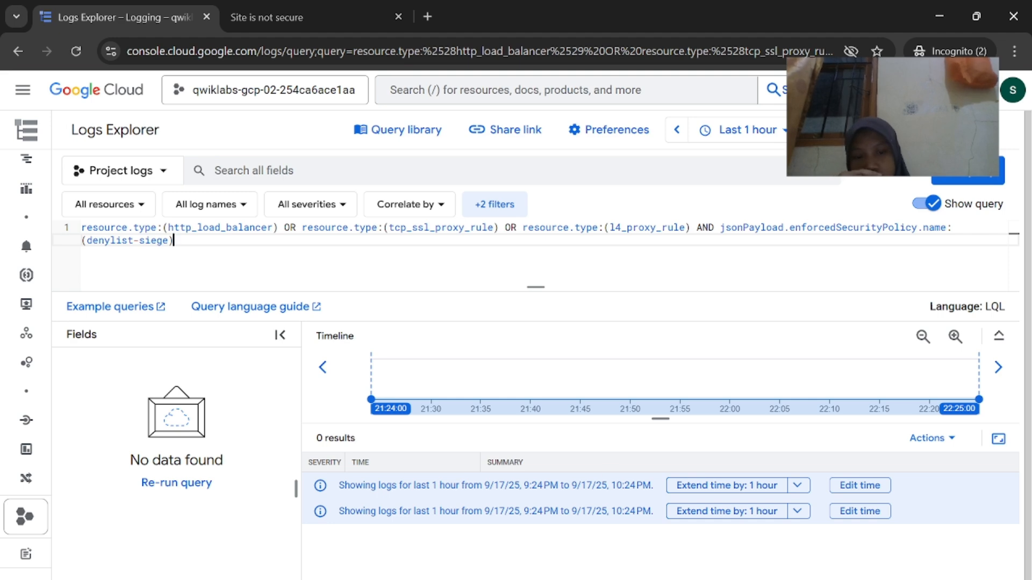
pyautogui.hotkey('alt', 'Tab')
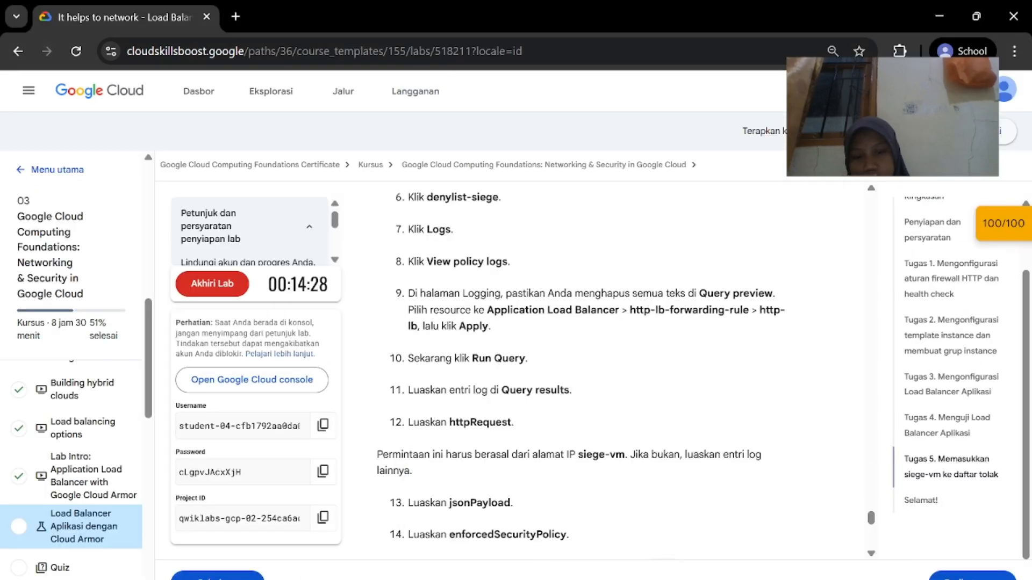
pyautogui.hotkey('alt', 'Tab')
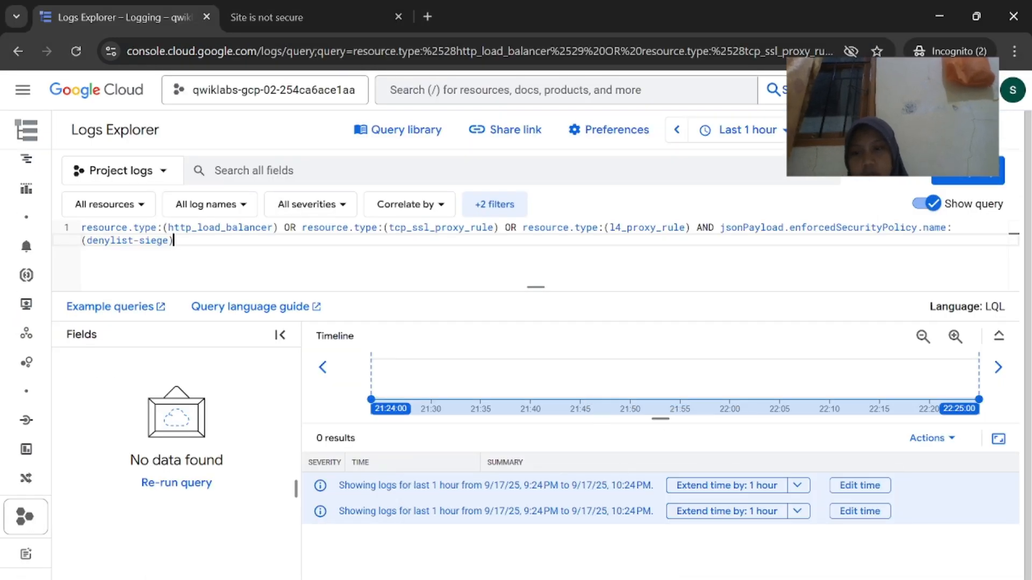
pyautogui.hotkey('ctrl', 'a')
pyautogui.press('BackSpace')
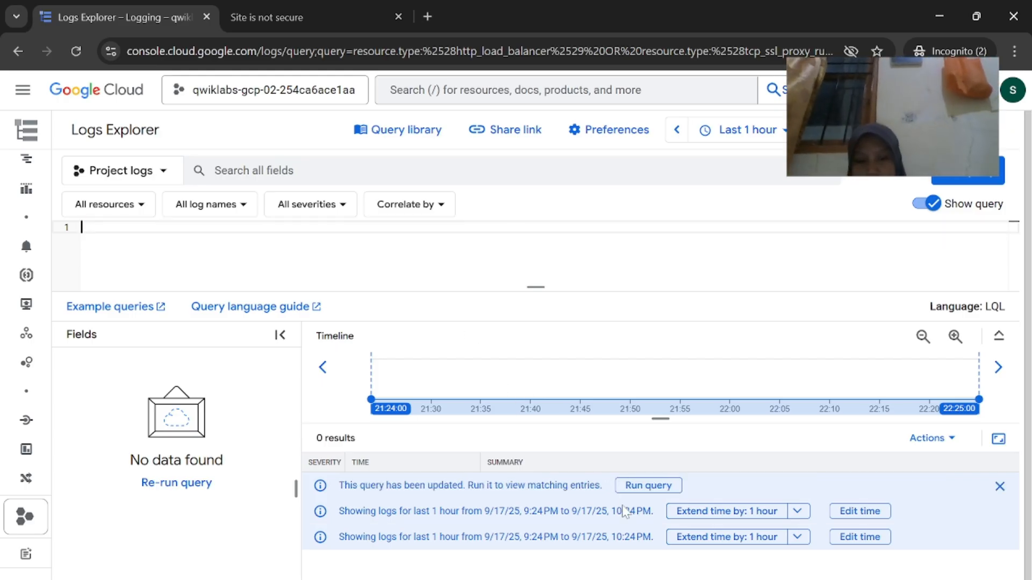
# Select 'Application Load Balancer' in lab step 9 and bring up its copy menu
pyautogui.hotkey('alt', 'Tab')
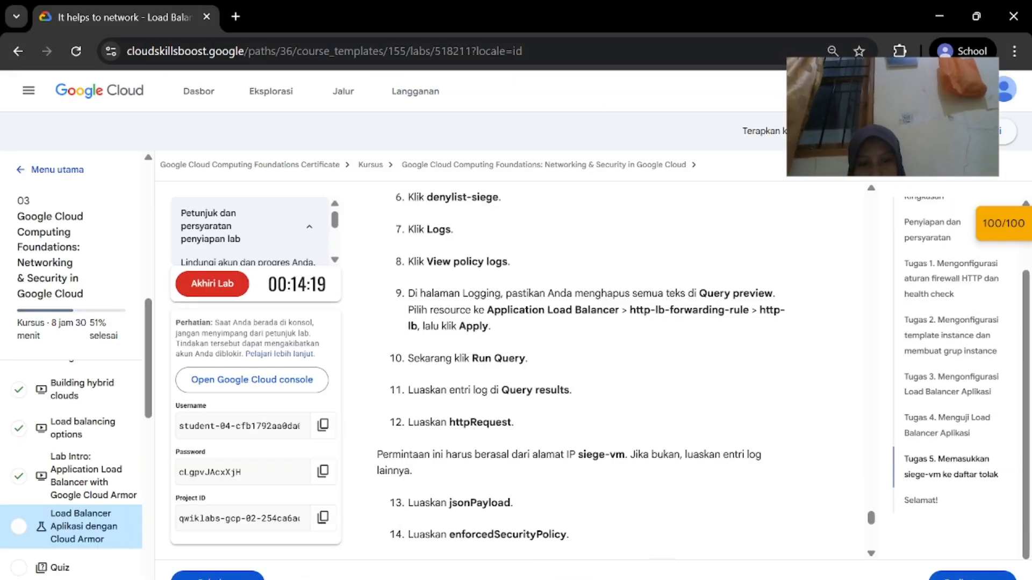
pyautogui.hotkey('alt', 'Tab')
pyautogui.moveTo(28, 272)
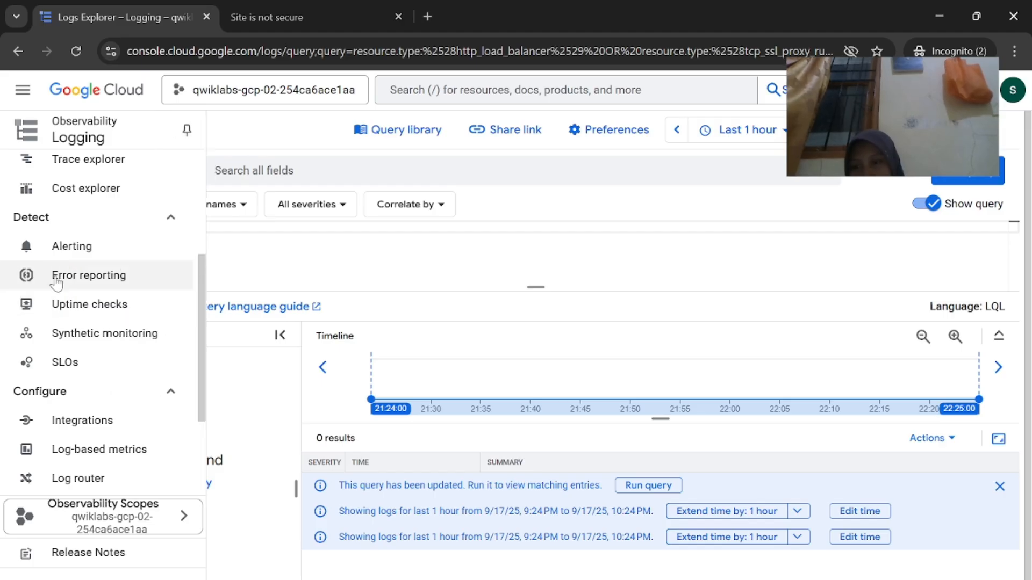
pyautogui.hotkey('alt', 'Tab')
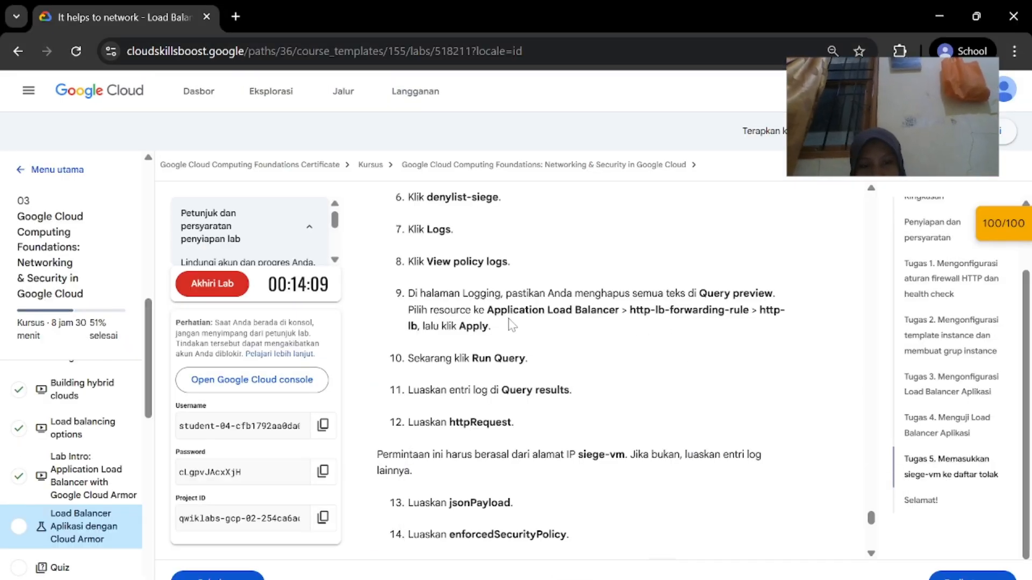
pyautogui.moveTo(487, 311); pyautogui.dragTo(616, 311)
pyautogui.rightClick(614, 311)
pyautogui.click(645, 340)
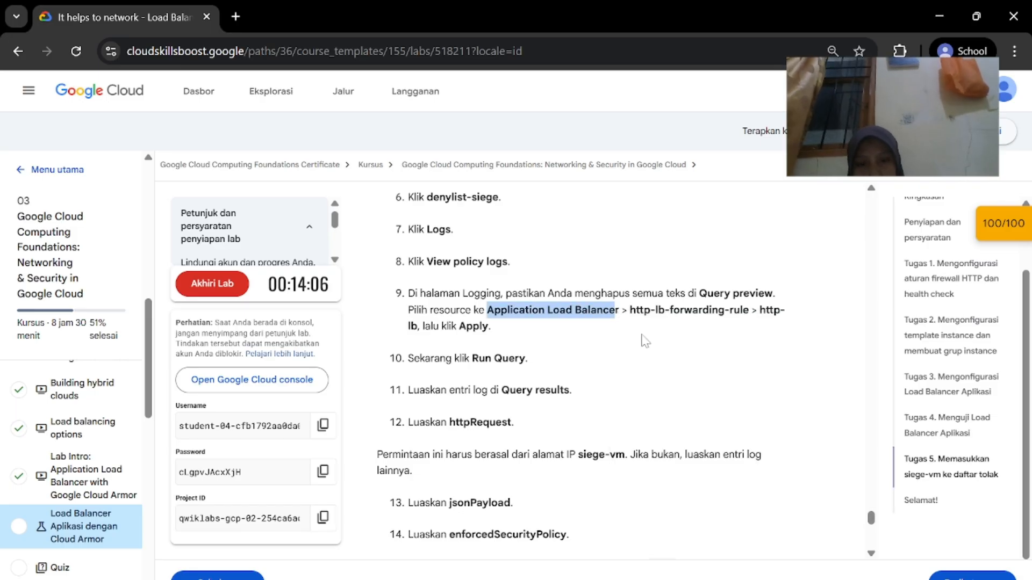
pyautogui.hotkey('alt', 'Tab')
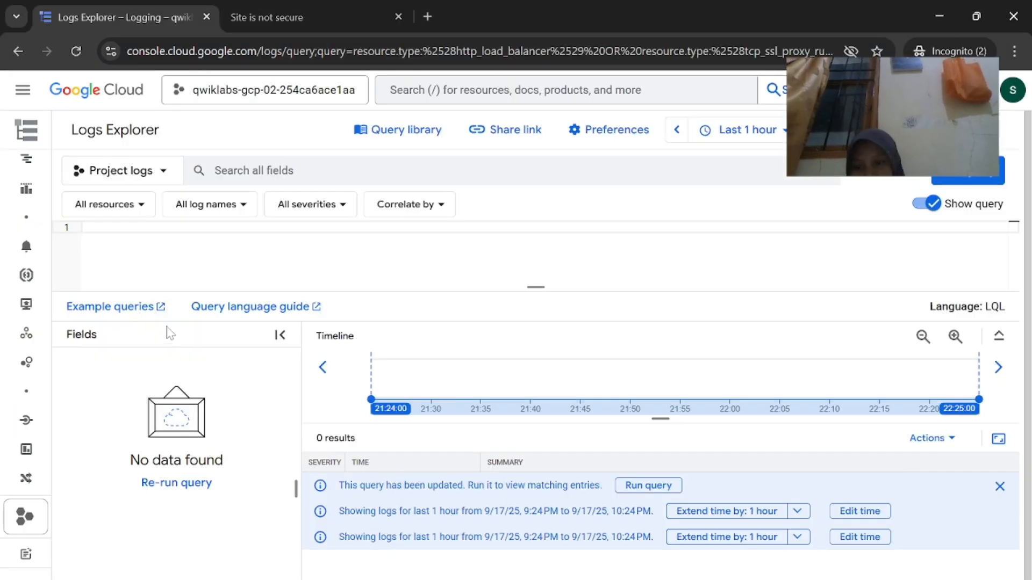
pyautogui.scroll(-3, 149, 411)
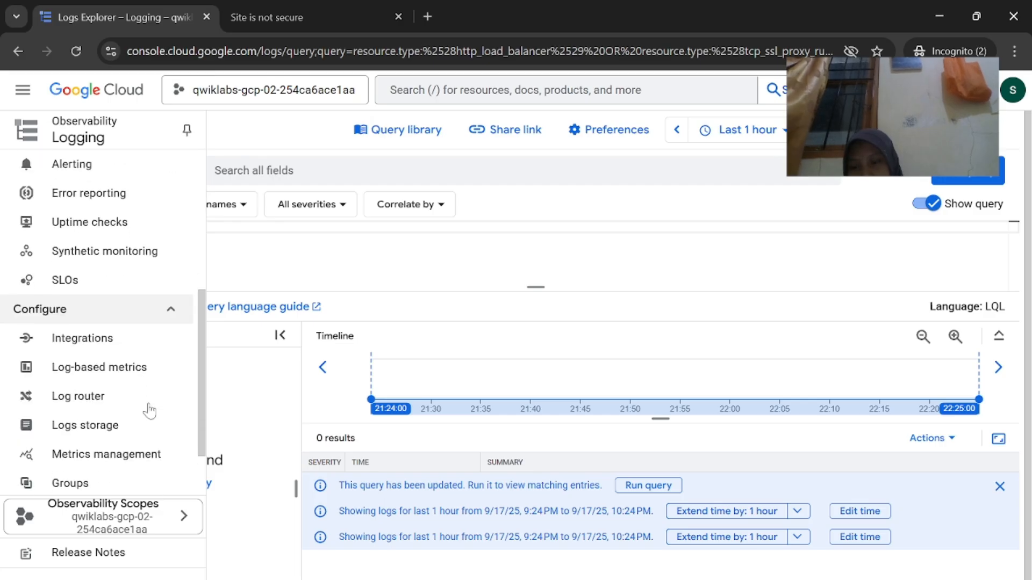
pyautogui.scroll(6, 149, 410)
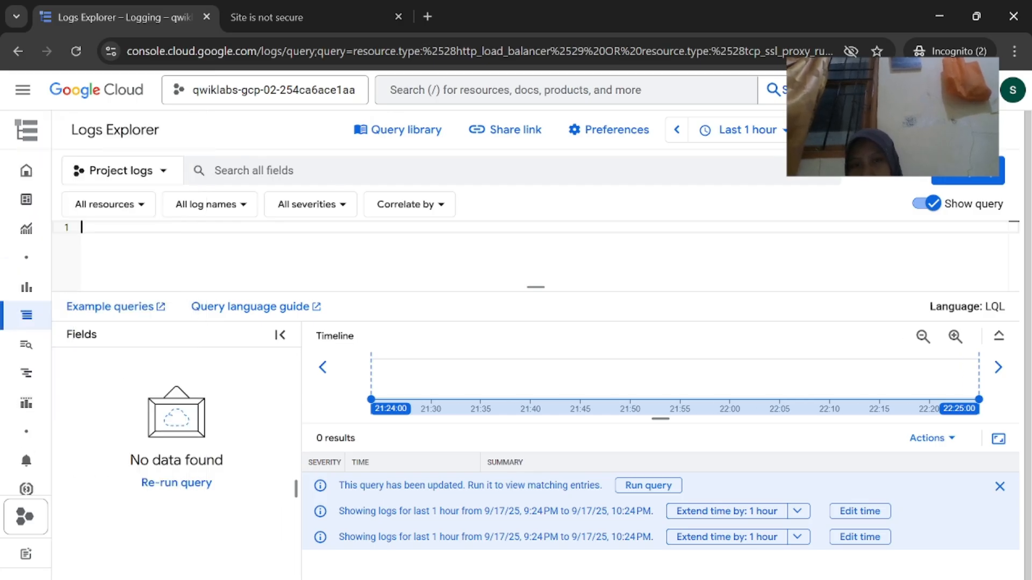
pyautogui.click(515, 90)
pyautogui.hotkey('ctrl', 'v')
pyautogui.press('Return')
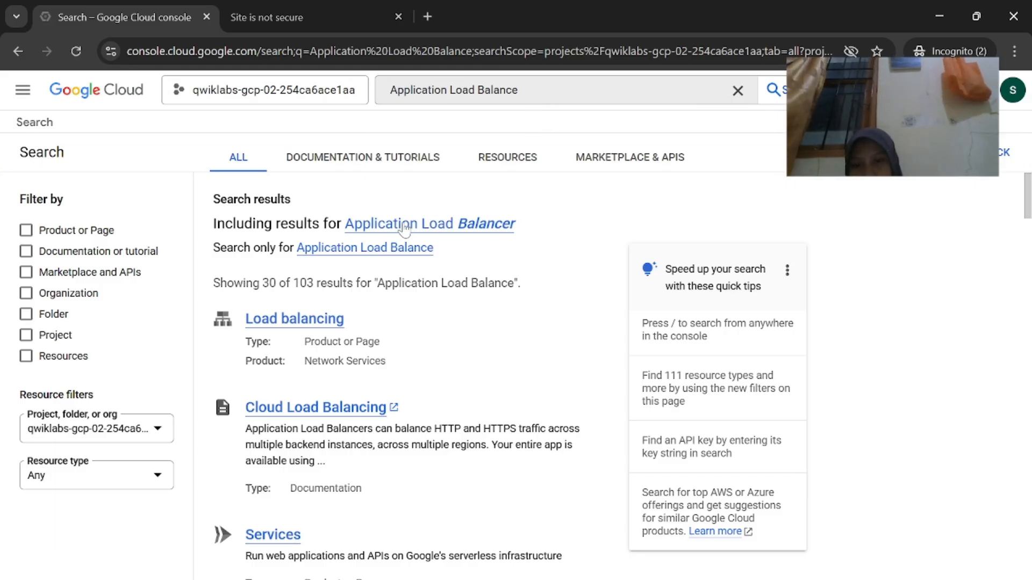
pyautogui.click(323, 261)
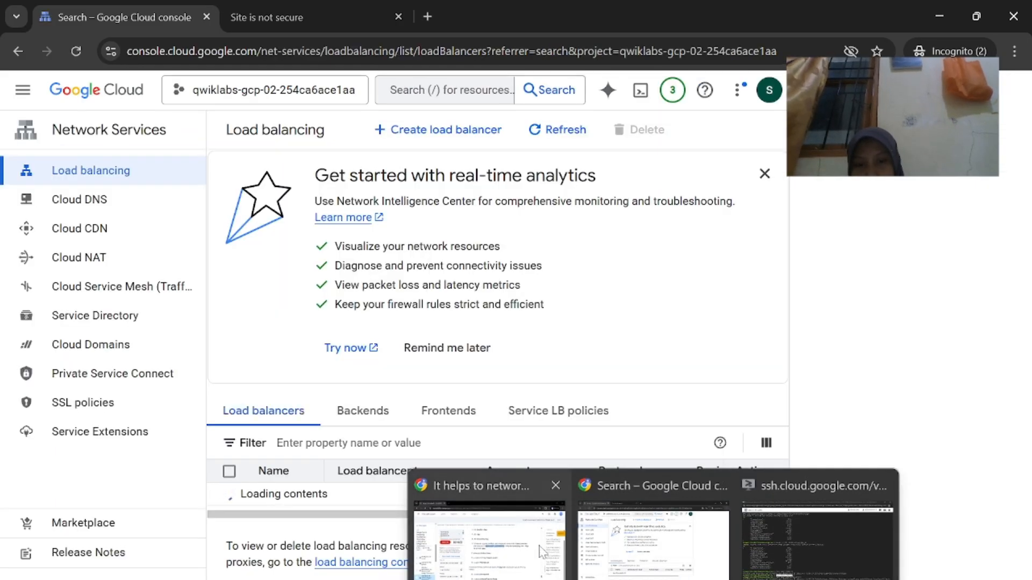
pyautogui.click(535, 550)
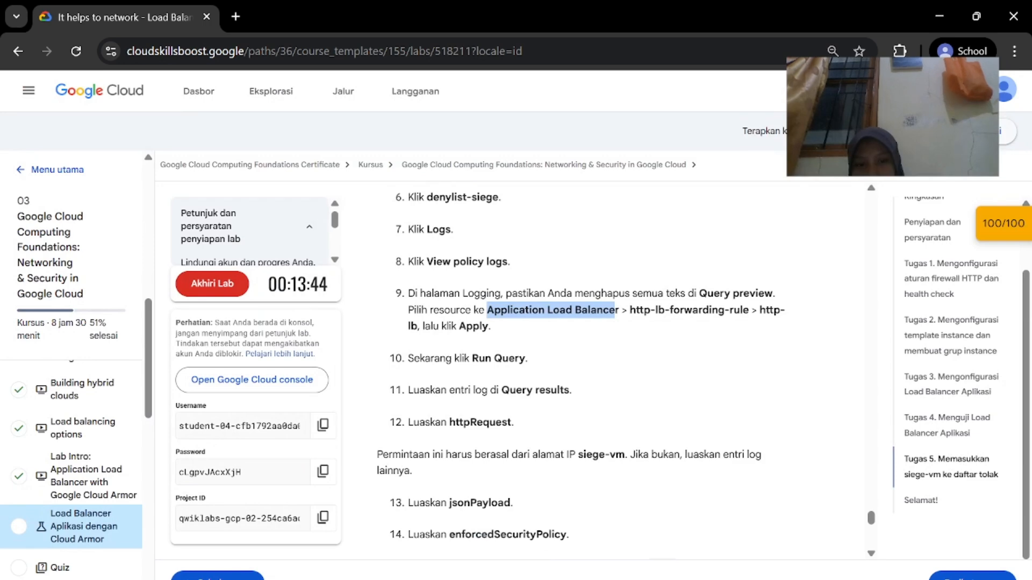
pyautogui.click(608, 532)
pyautogui.scroll(-1, 607, 519)
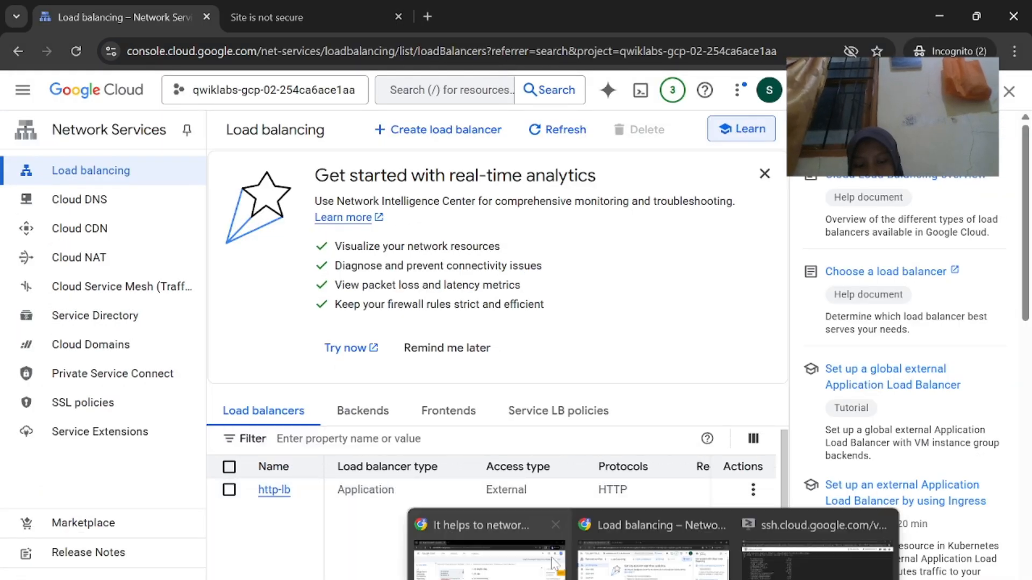
pyautogui.click(554, 561)
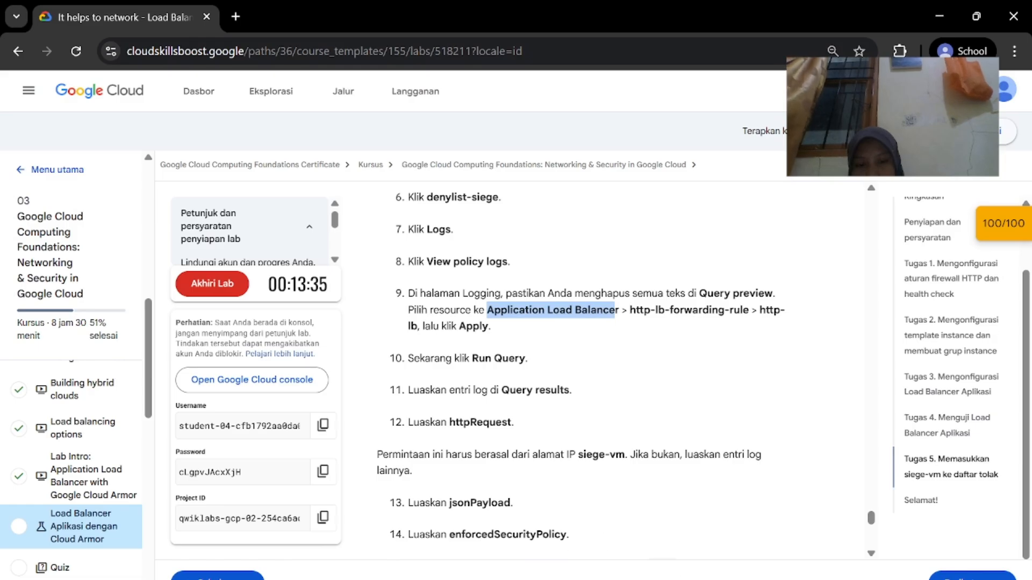
pyautogui.moveTo(652, 578)
pyautogui.click(640, 540)
pyautogui.click(289, 493)
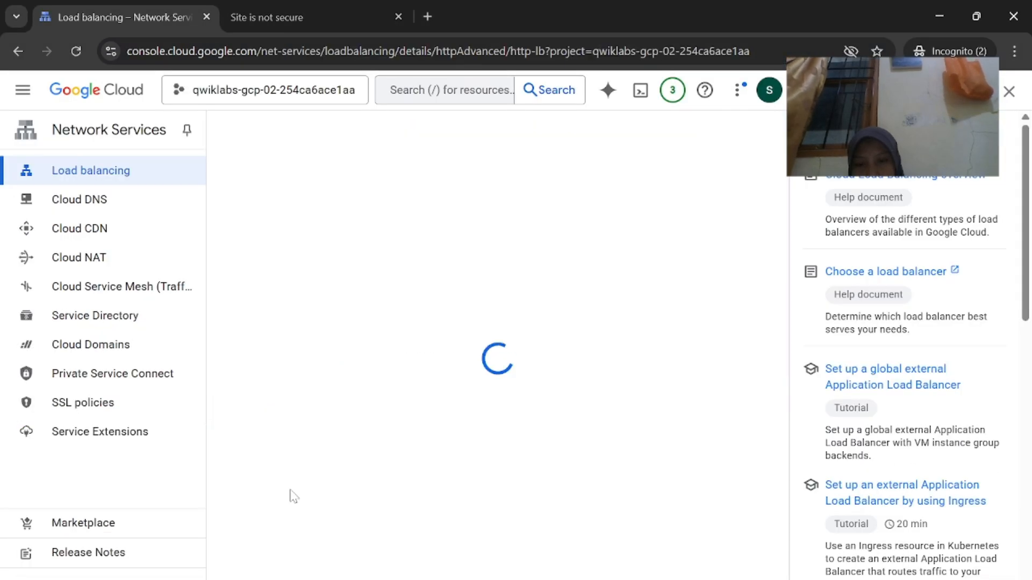
pyautogui.scroll(-1, 531, 485)
pyautogui.scroll(-5, 532, 485)
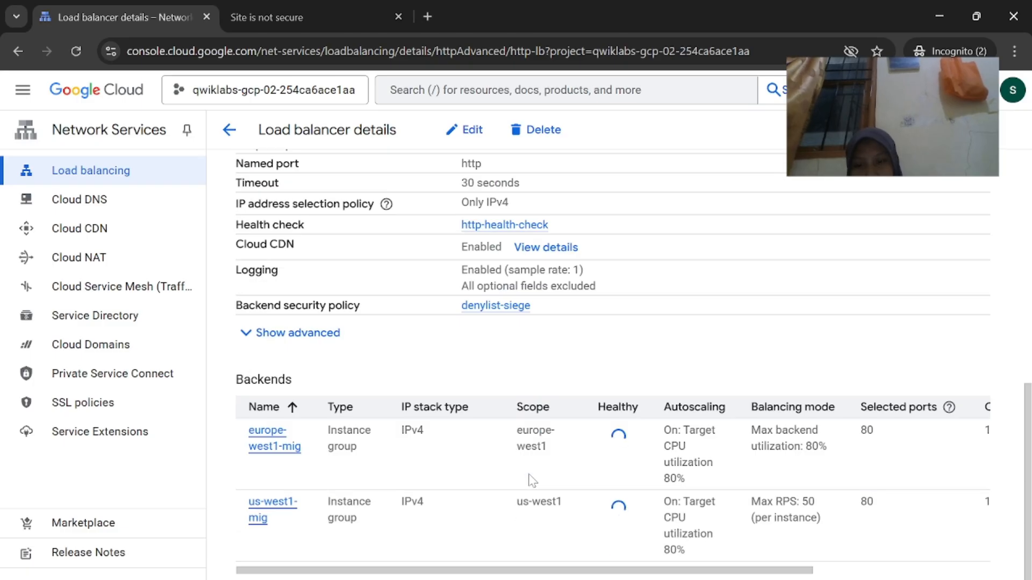
pyautogui.scroll(6, 531, 486)
pyautogui.click(22, 64)
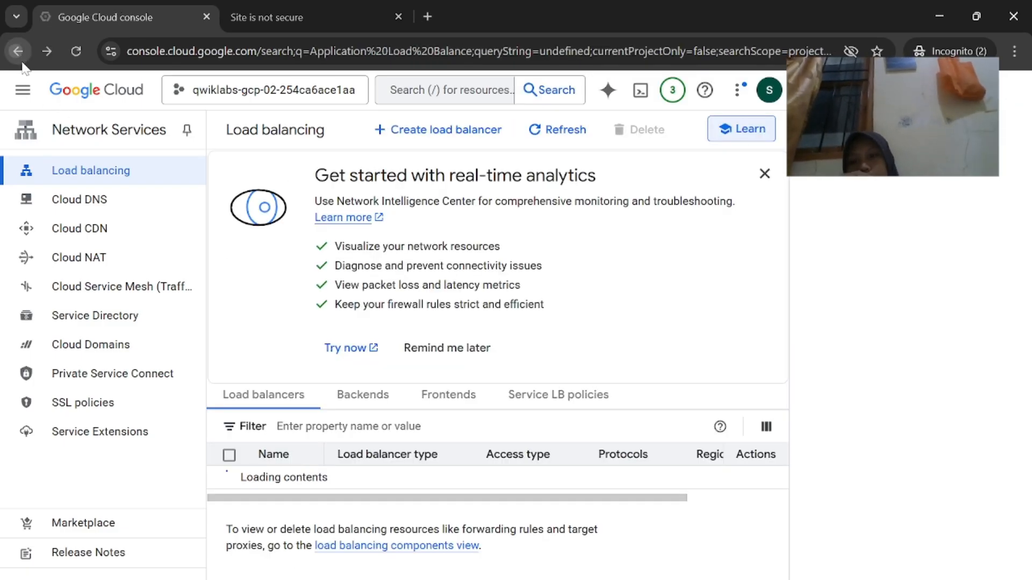
pyautogui.click(22, 64)
pyautogui.click(22, 63)
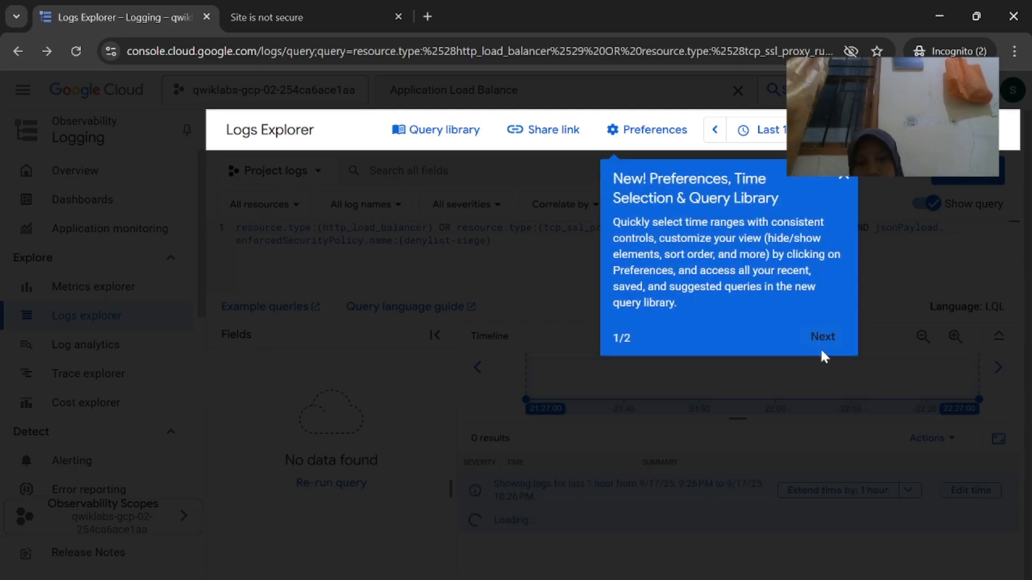
# Dismiss the Logs Explorer feature tour and check the lab instructions
pyautogui.click(823, 354)
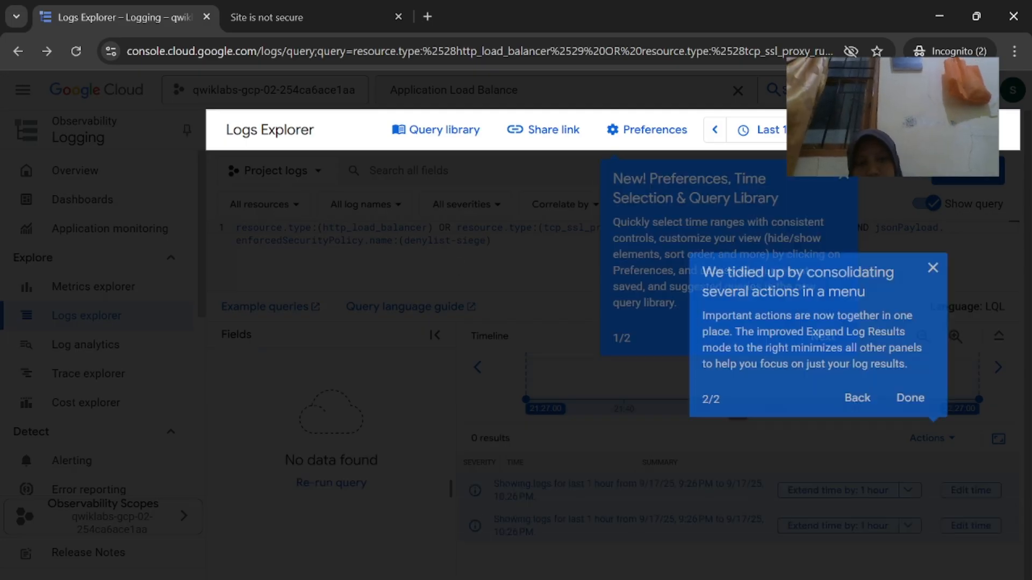
pyautogui.click(904, 402)
pyautogui.click(823, 338)
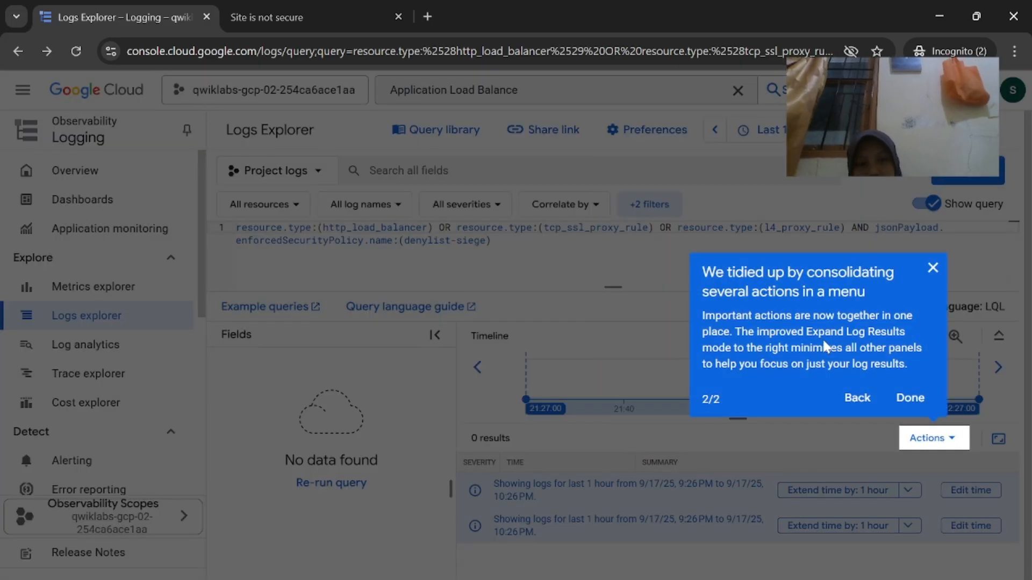
pyautogui.click(908, 399)
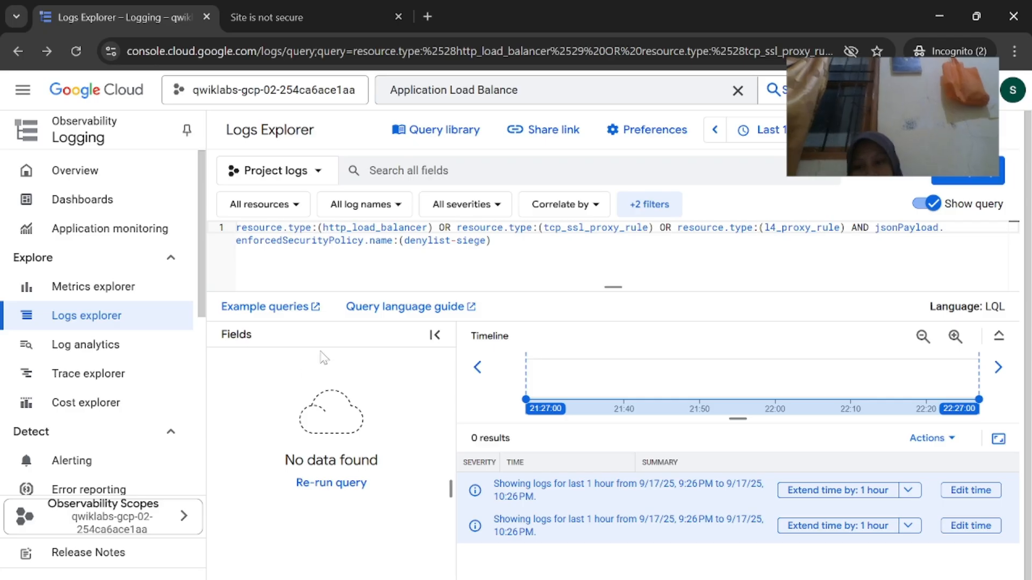
pyautogui.scroll(-6, 97, 403)
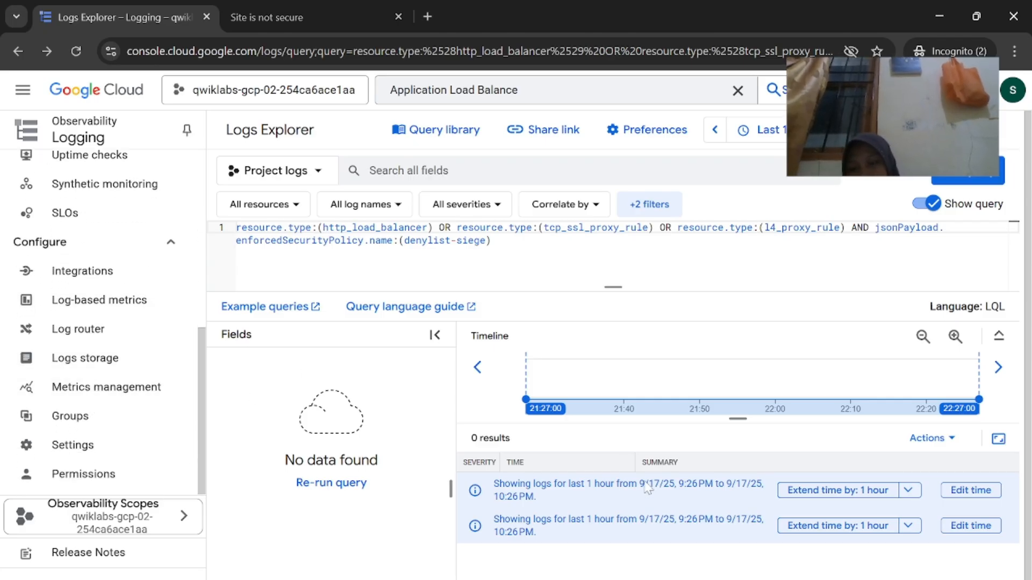
pyautogui.click(515, 521)
pyautogui.scroll(-3, 517, 505)
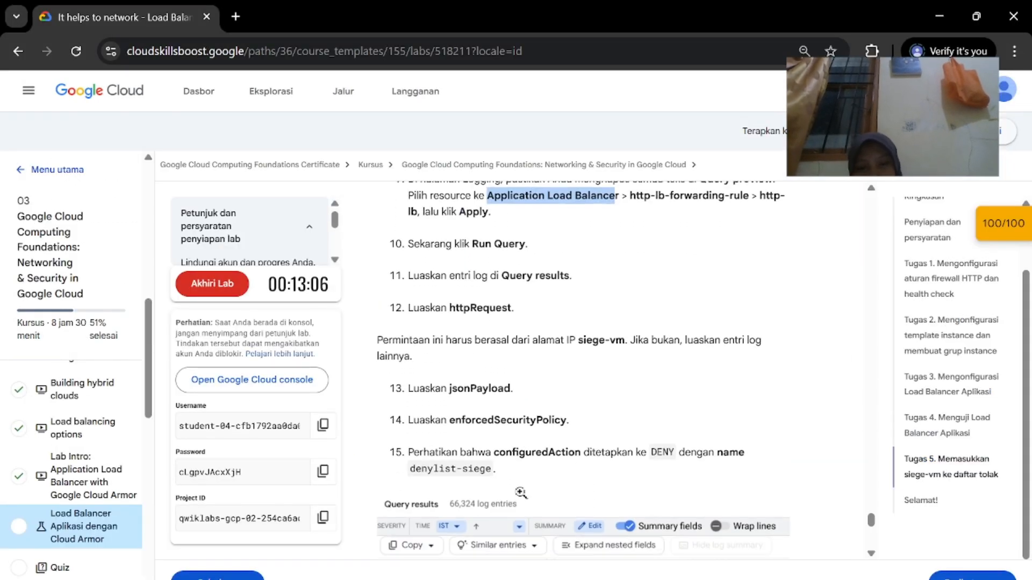
pyautogui.scroll(2, 519, 497)
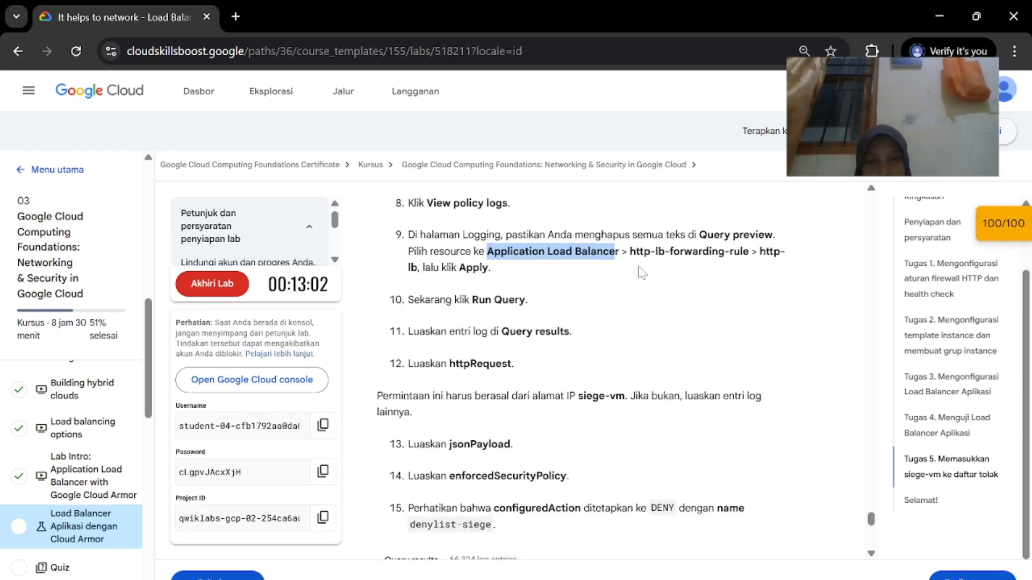
pyautogui.scroll(-1, 613, 281)
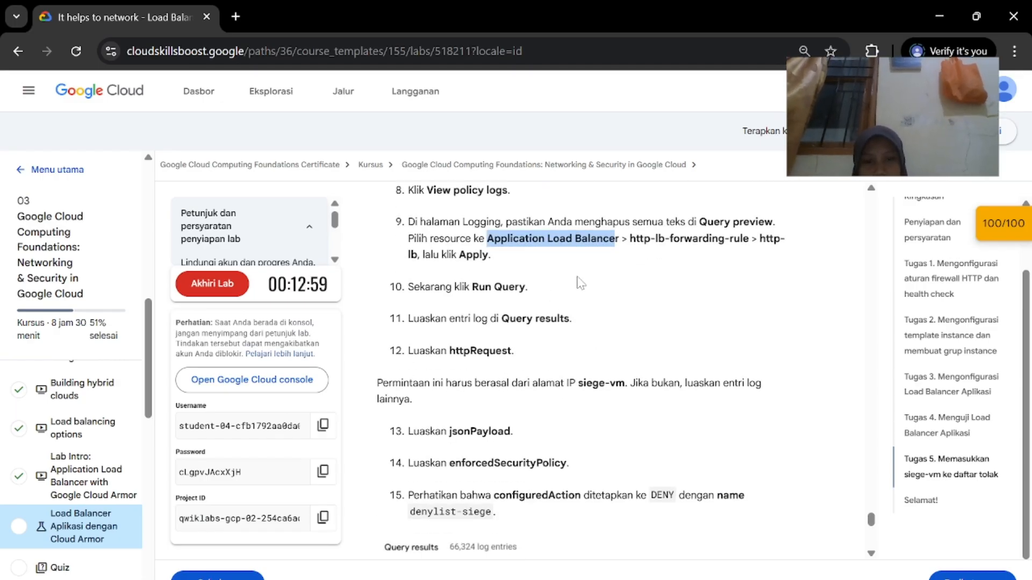
pyautogui.hotkey('alt', 'Tab')
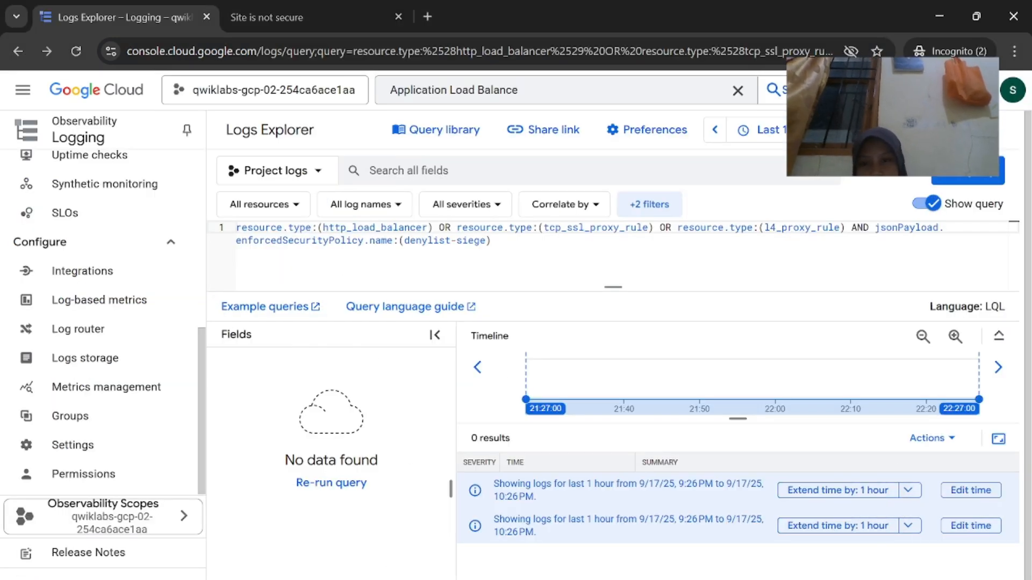
# Filter the query to Application Load Balancer, forwarding rule http-lb-forwarding-rule and url map http-lb
pyautogui.click(266, 205)
pyautogui.click(337, 381)
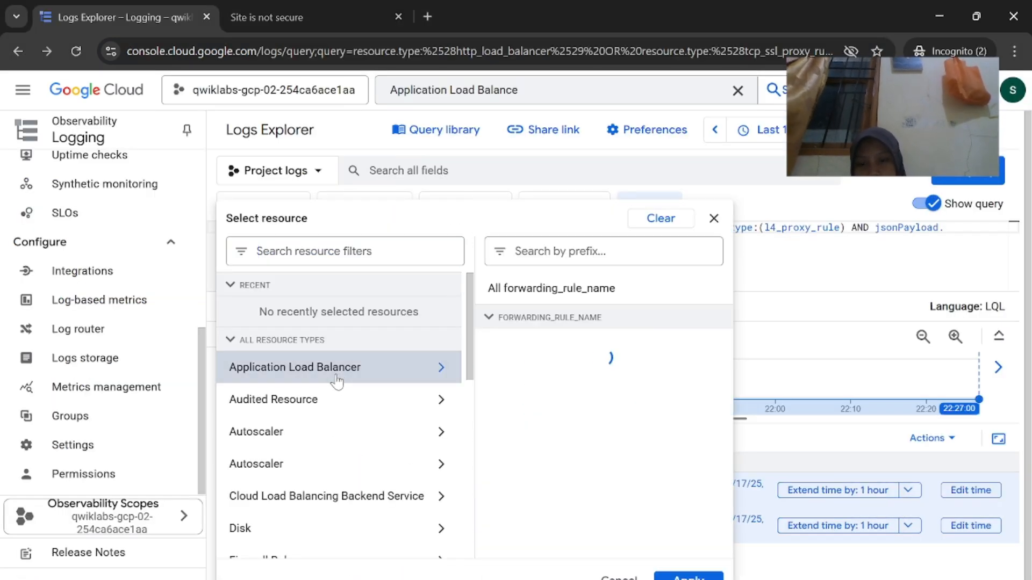
pyautogui.click(638, 351)
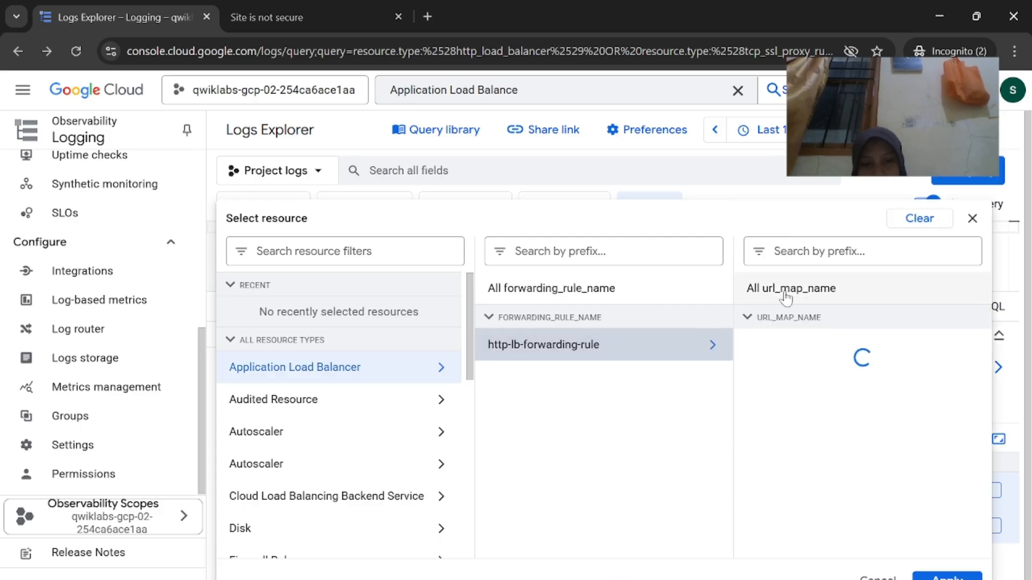
pyautogui.click(810, 350)
pyautogui.click(949, 574)
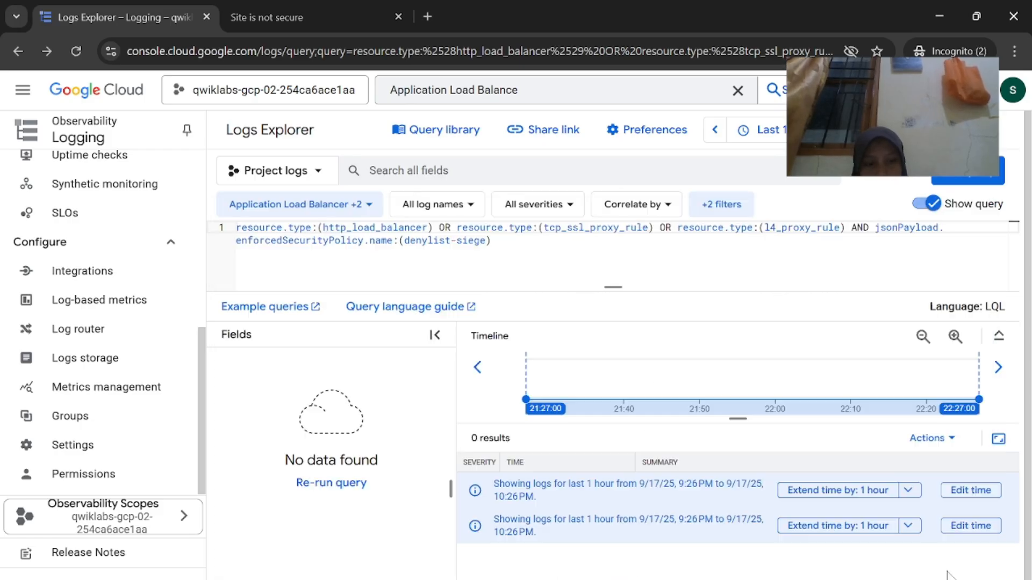
pyautogui.moveTo(590, 575)
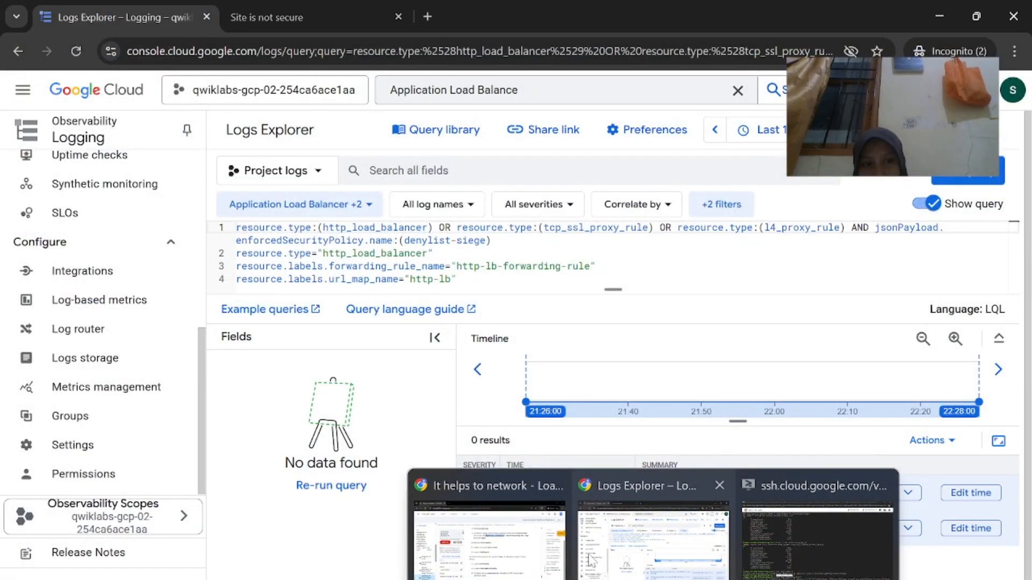
# Run the log query with the new load balancer filters
pyautogui.click(591, 560)
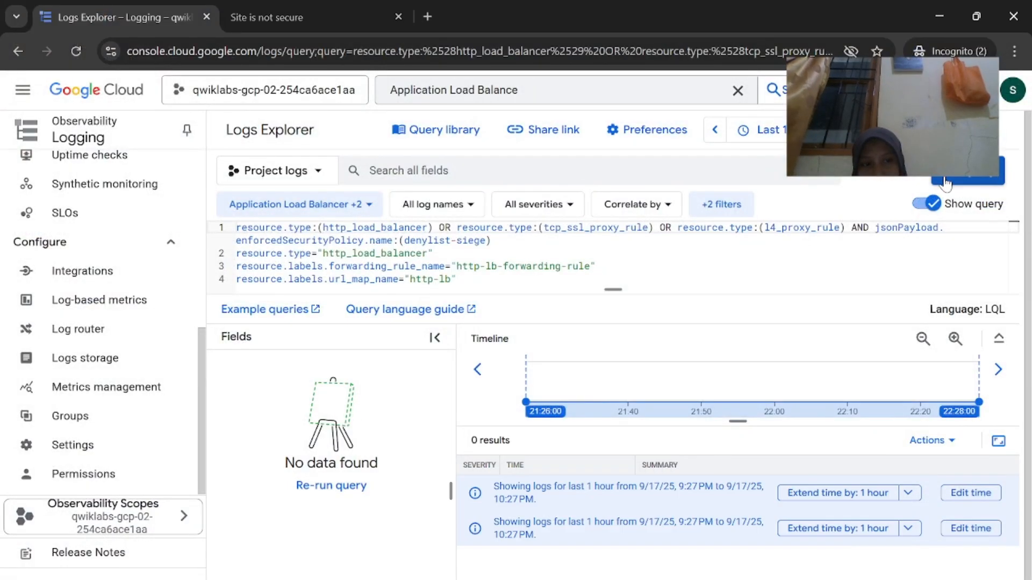
pyautogui.click(944, 179)
pyautogui.moveTo(500, 574)
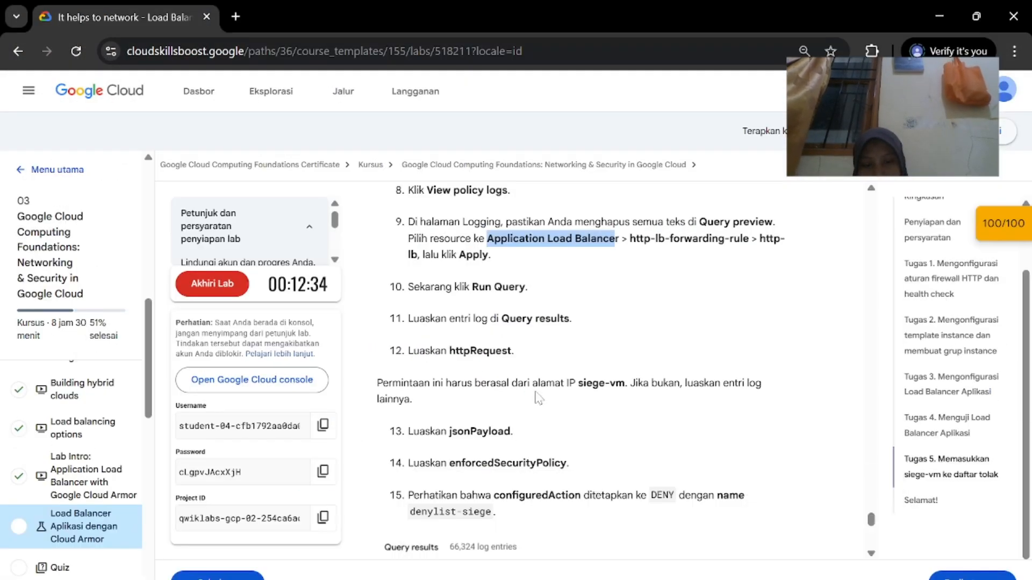
pyautogui.scroll(-1, 634, 539)
pyautogui.moveTo(592, 576)
pyautogui.click(618, 532)
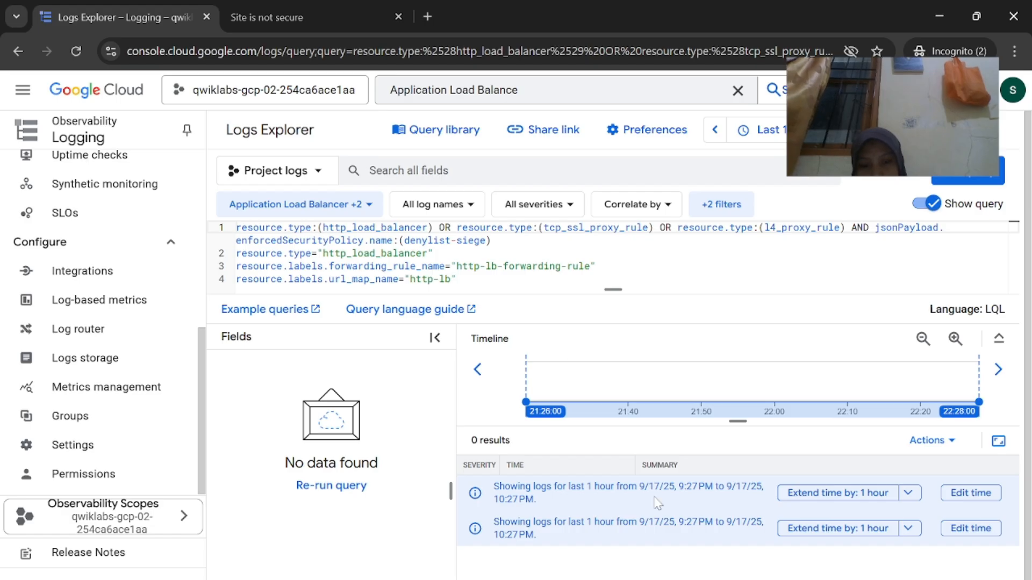
# Narrow the timeline to 21:27:59–21:57:39 and re-run the log query
pyautogui.moveTo(540, 398); pyautogui.dragTo(760, 388)
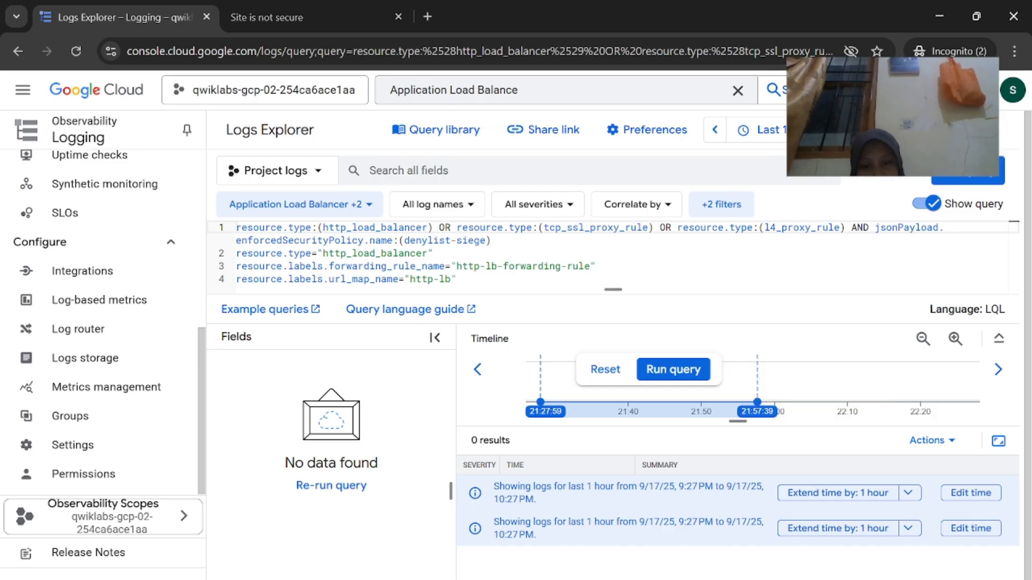
pyautogui.moveTo(653, 579)
pyautogui.click(552, 568)
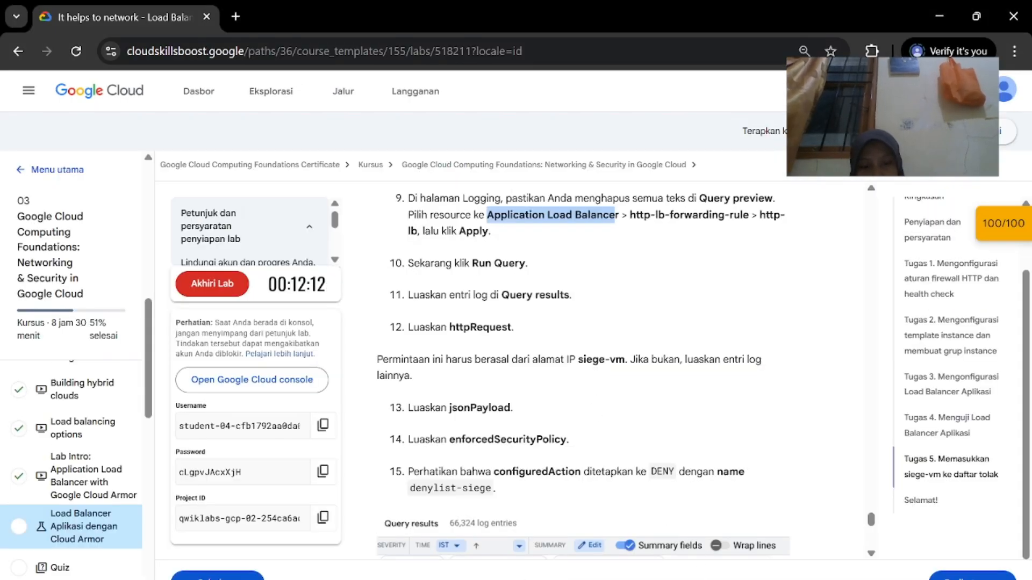
pyautogui.click(699, 544)
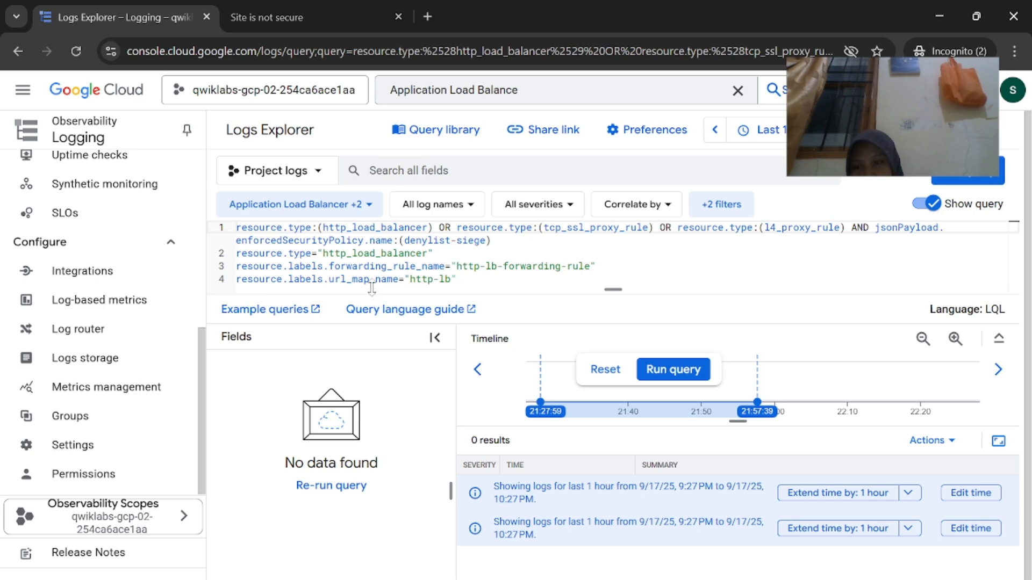
pyautogui.click(458, 279)
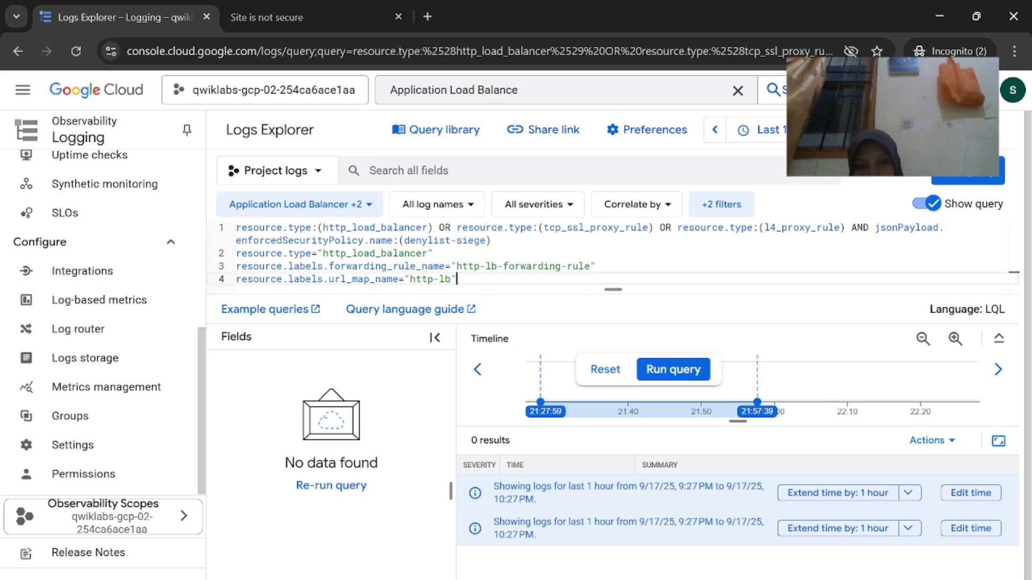
pyautogui.click(357, 490)
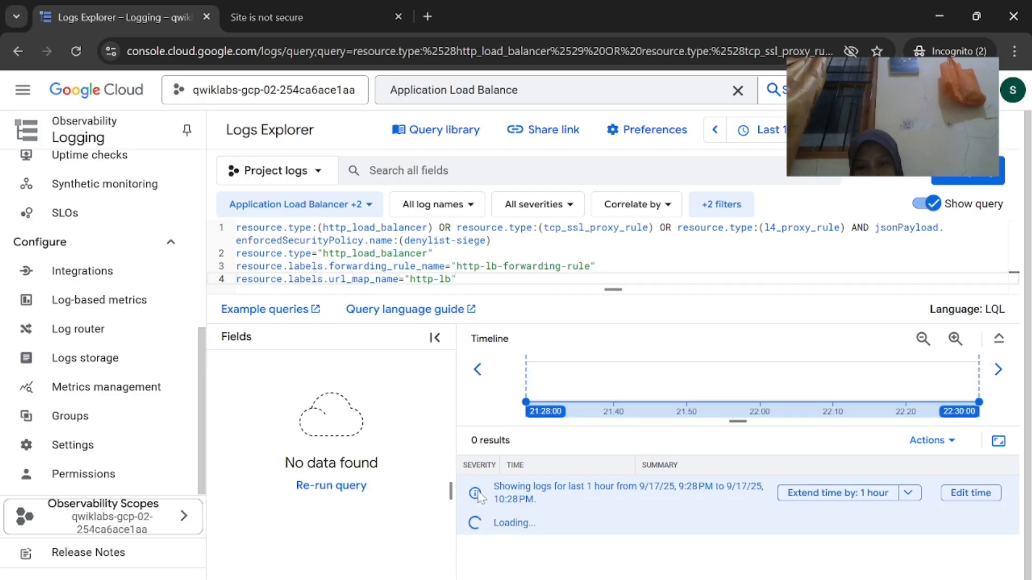
# Review the lab instructions and browse the log names filter list
pyautogui.moveTo(653, 579)
pyautogui.click(494, 529)
pyautogui.scroll(-2, 536, 466)
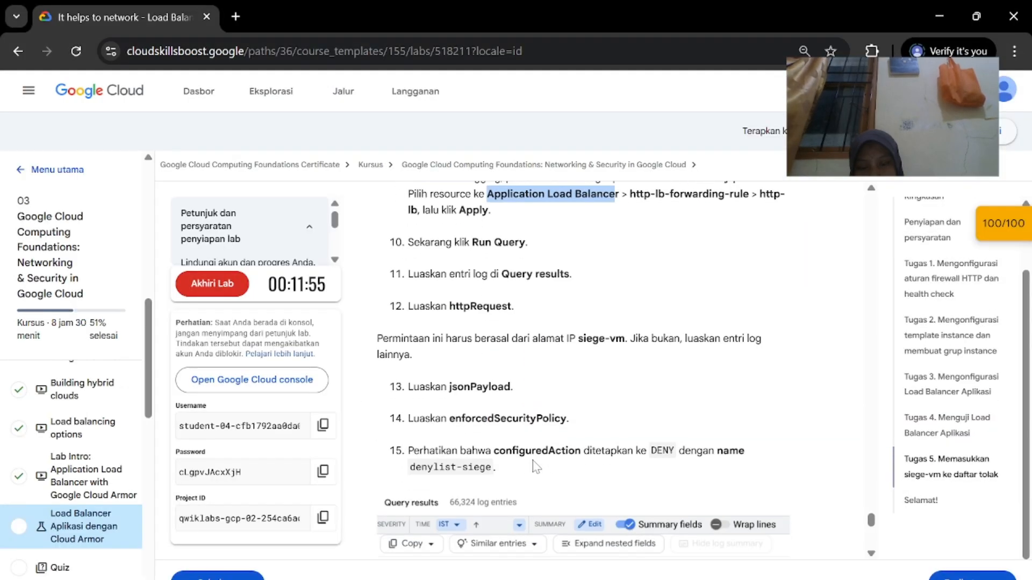
pyautogui.scroll(-2, 536, 466)
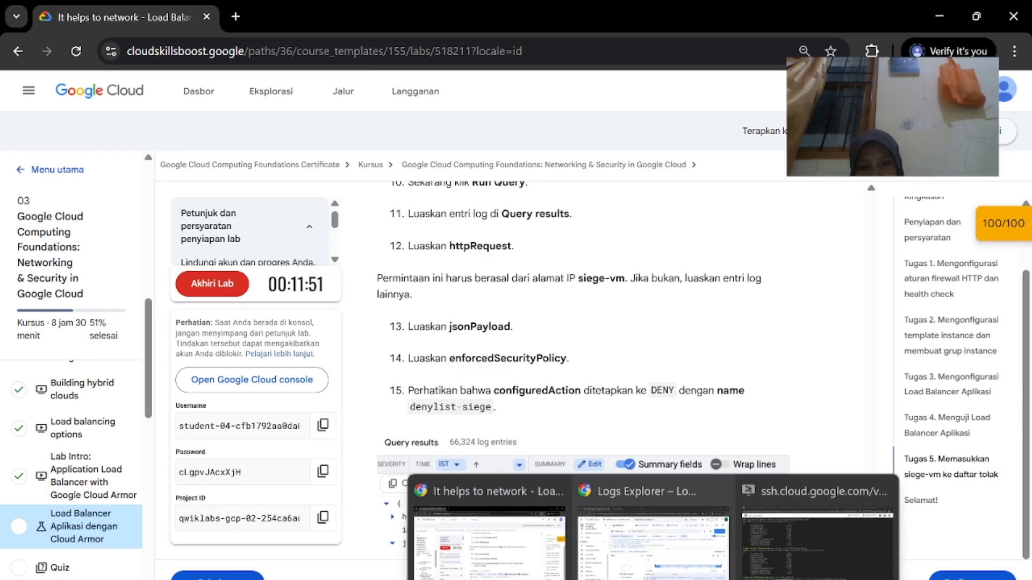
pyautogui.click(663, 574)
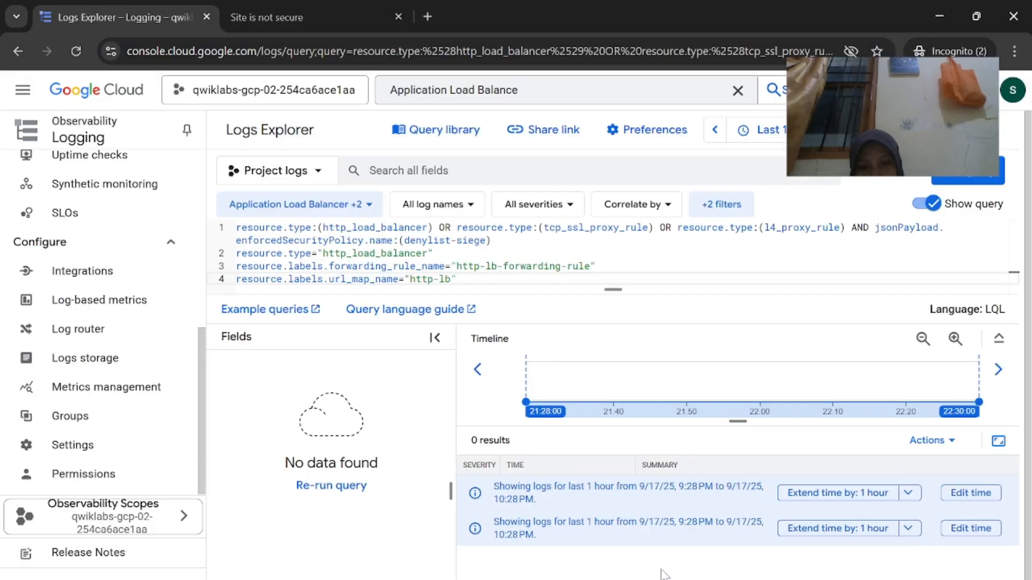
pyautogui.click(464, 209)
pyautogui.click(463, 210)
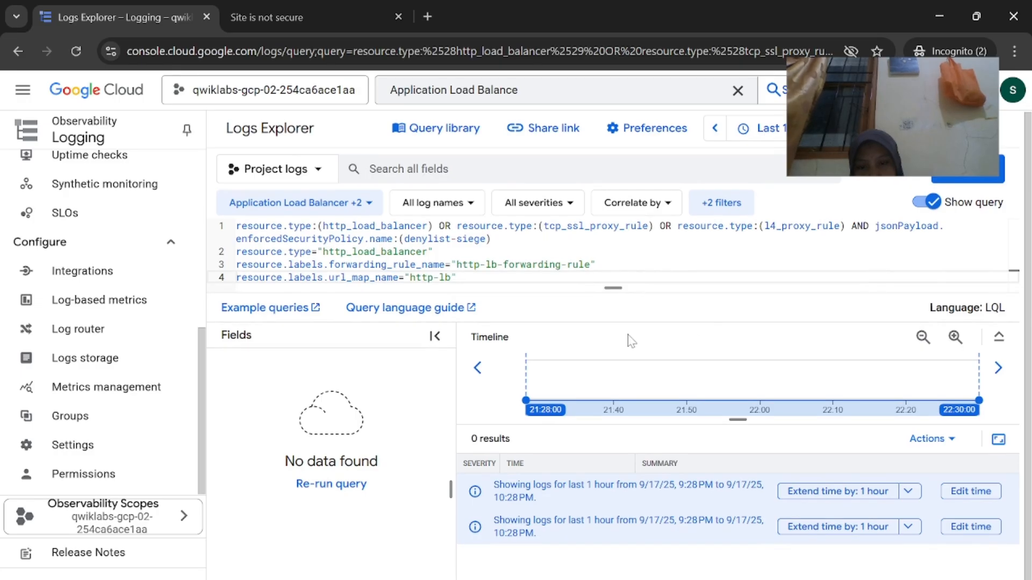
# Scroll through the Logs Explorer results and recheck the lab instructions
pyautogui.scroll(2, 177, 465)
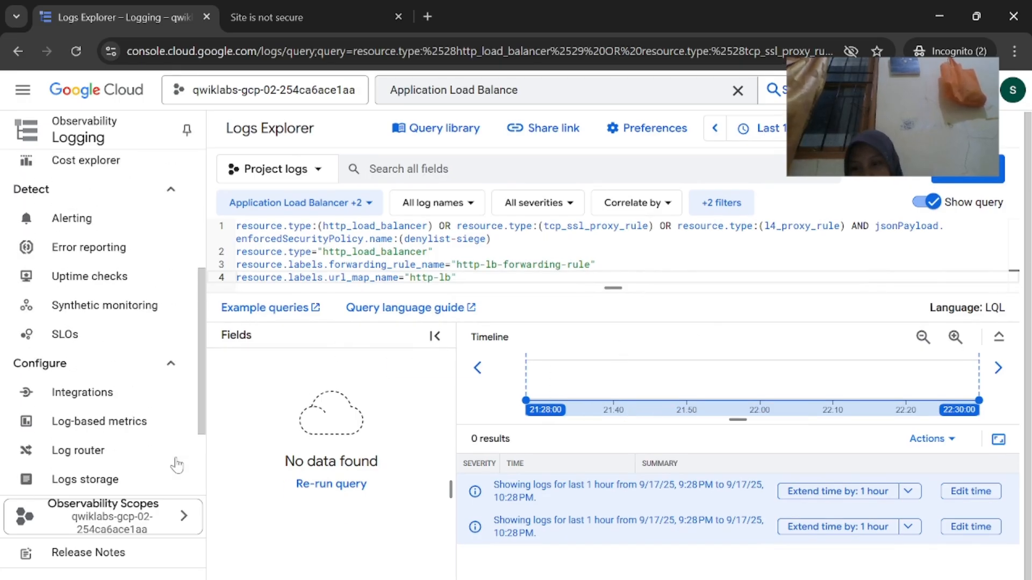
pyautogui.scroll(5, 174, 462)
pyautogui.scroll(-1, 648, 415)
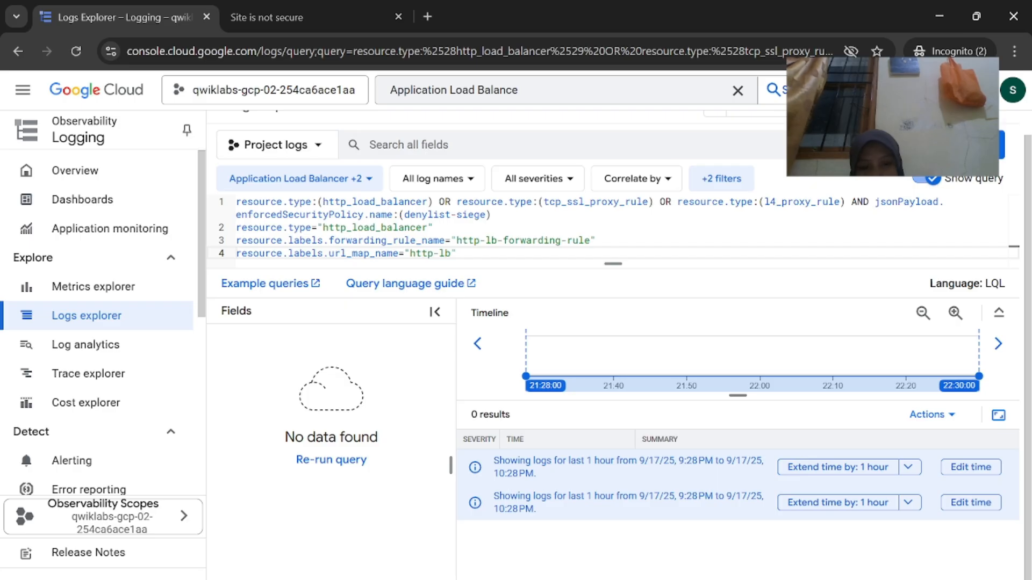
pyautogui.moveTo(653, 579)
pyautogui.click(508, 551)
pyautogui.scroll(-2, 538, 443)
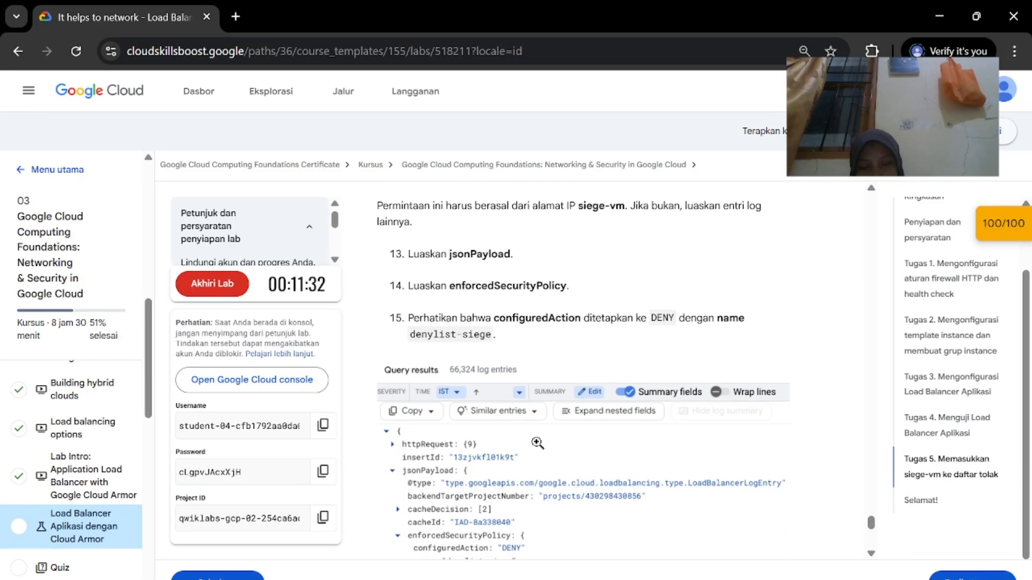
pyautogui.scroll(-1, 537, 443)
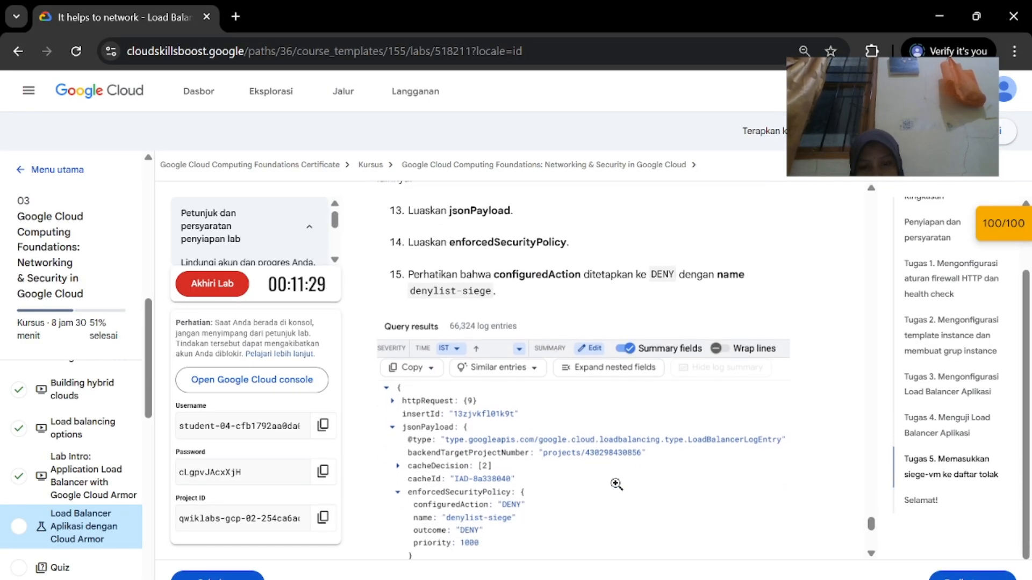
pyautogui.moveTo(653, 579)
pyautogui.click(688, 532)
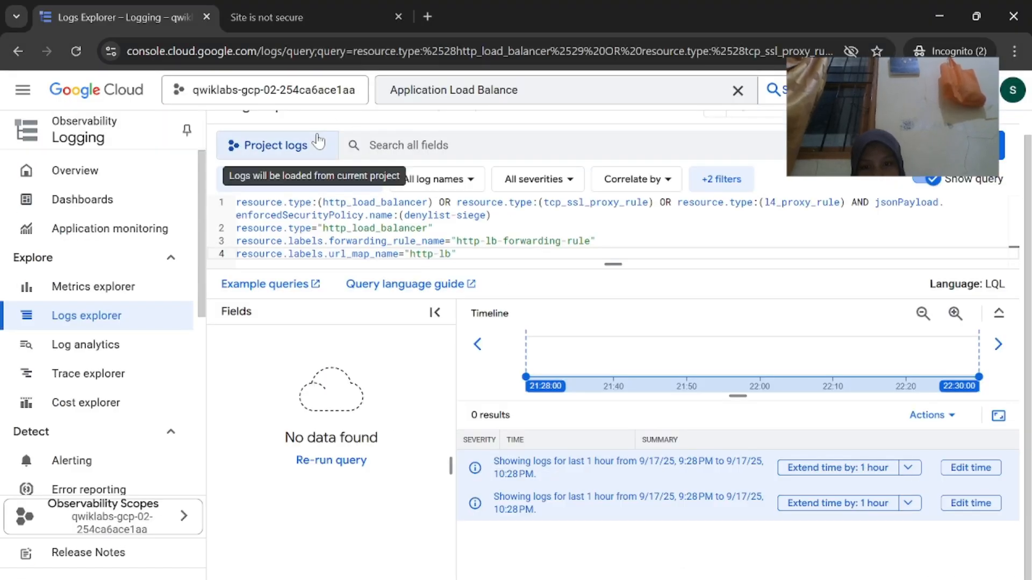
# Enlarge the query editor and take a full-screen screenshot of Logs Explorer
pyautogui.click(319, 144)
pyautogui.click(318, 137)
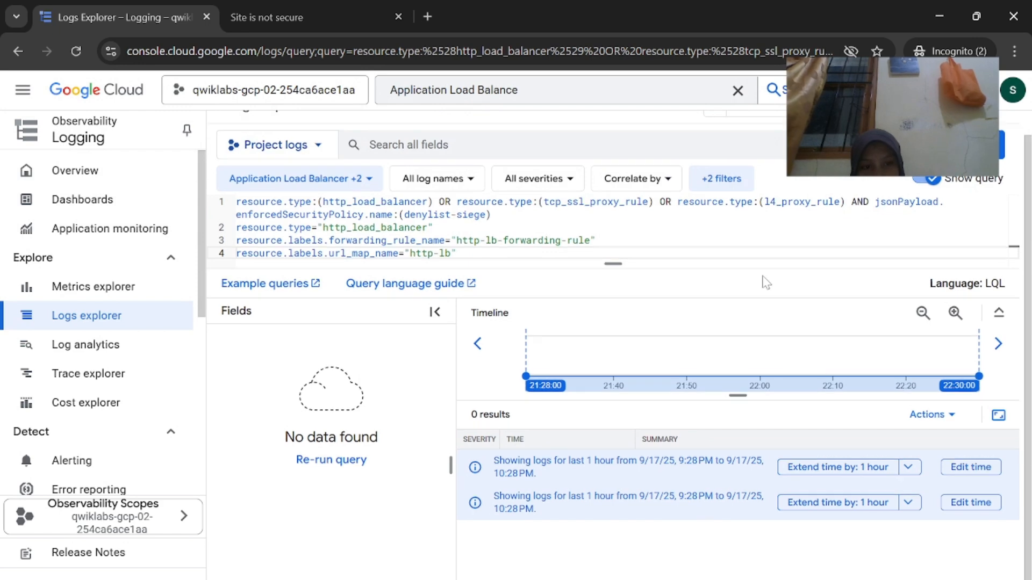
pyautogui.moveTo(619, 264); pyautogui.dragTo(613, 454)
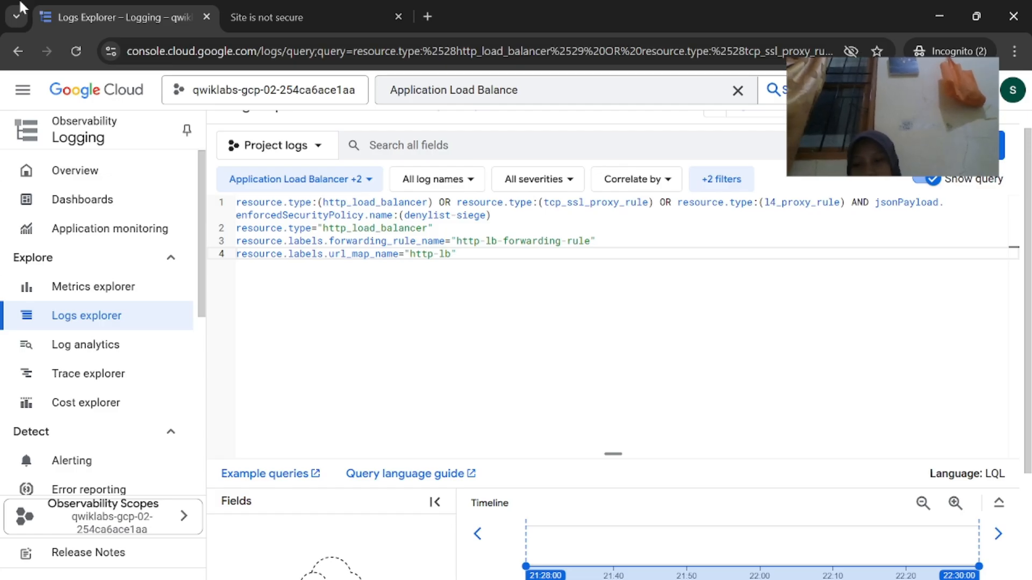
pyautogui.press('super+shift+s')
pyautogui.moveTo(0, 1); pyautogui.dragTo(1031, 579)
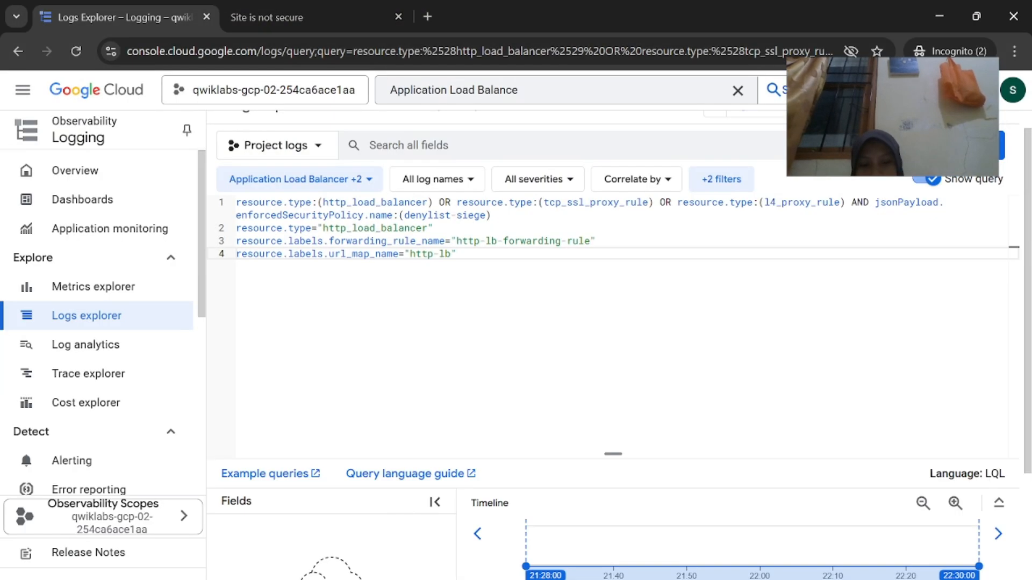
# Search Google for chatgpt in a new browser tab
pyautogui.hotkey('alt', 'Tab')
pyautogui.click(429, 16)
pyautogui.write('vh')
pyautogui.press('Return')
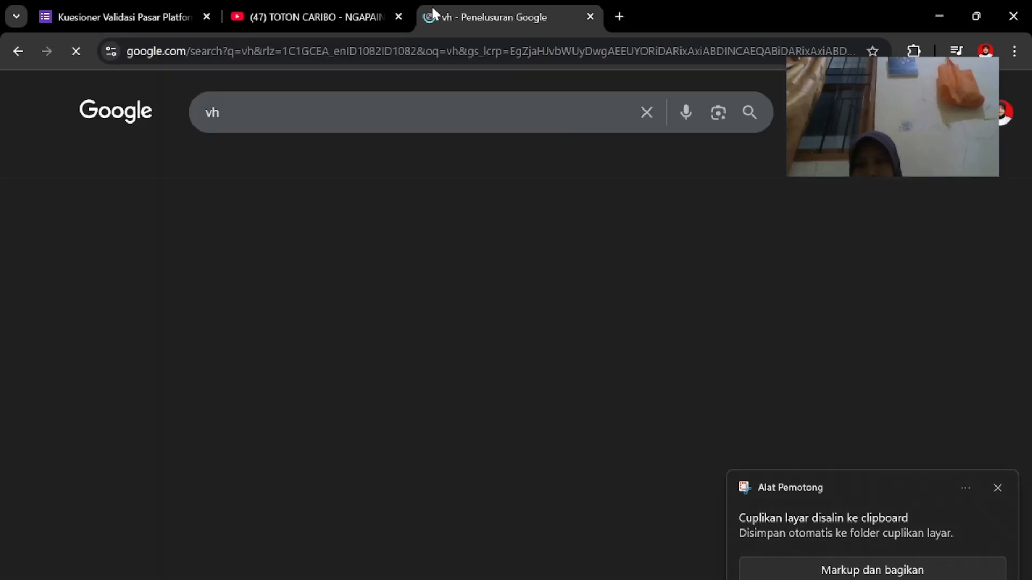
pyautogui.click(287, 114)
pyautogui.press('BackSpace')
pyautogui.press('BackSpace')
pyautogui.write('ch')
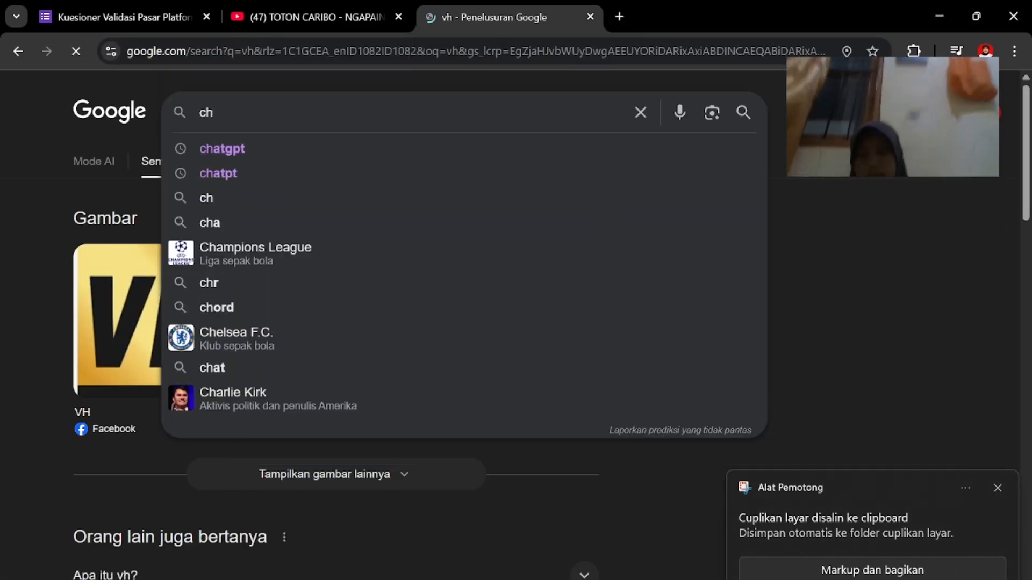
pyautogui.press('Down')
pyautogui.press('Return')
# Open ChatGPT and send the Logs Explorer screenshot with a 'query res' question about the missing results
pyautogui.click(203, 270)
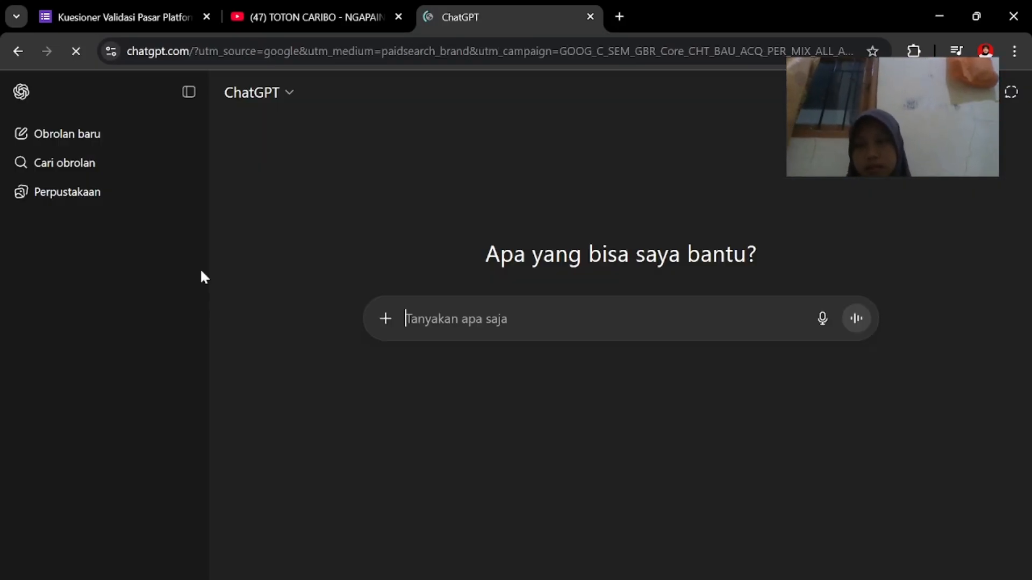
pyautogui.hotkey('ctrl', 'v')
pyautogui.write('que')
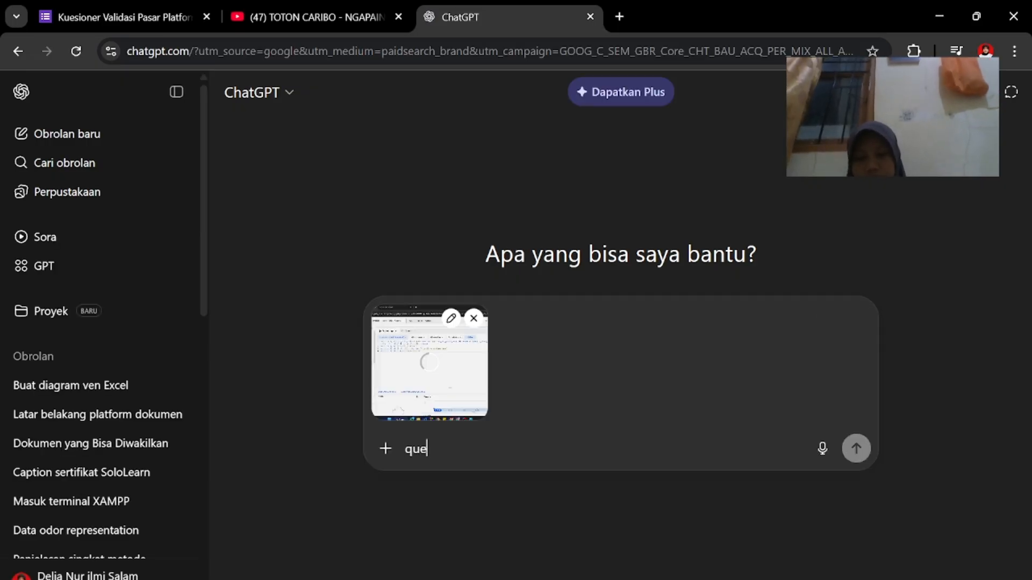
pyautogui.write('ry result mana')
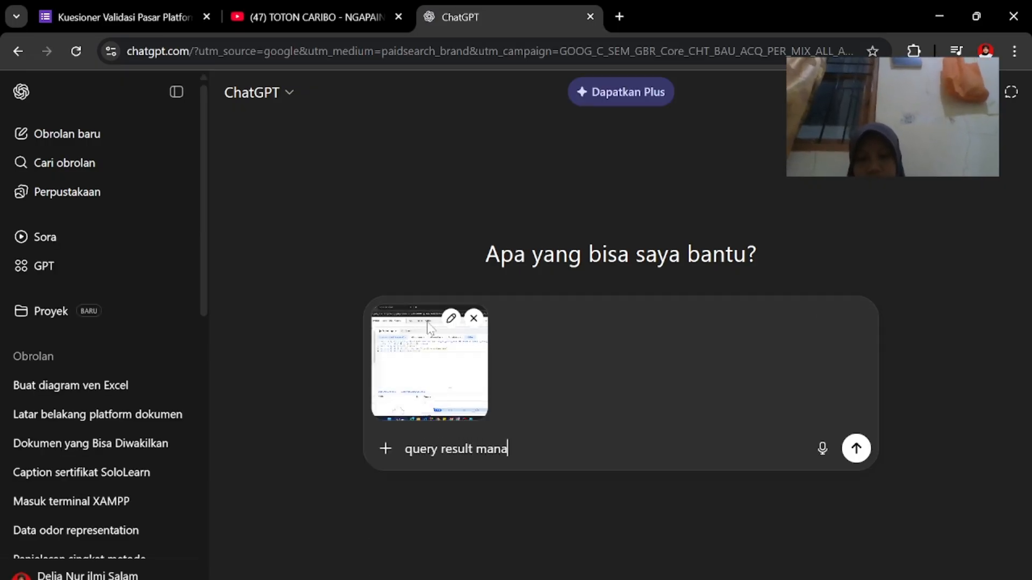
pyautogui.press('Return')
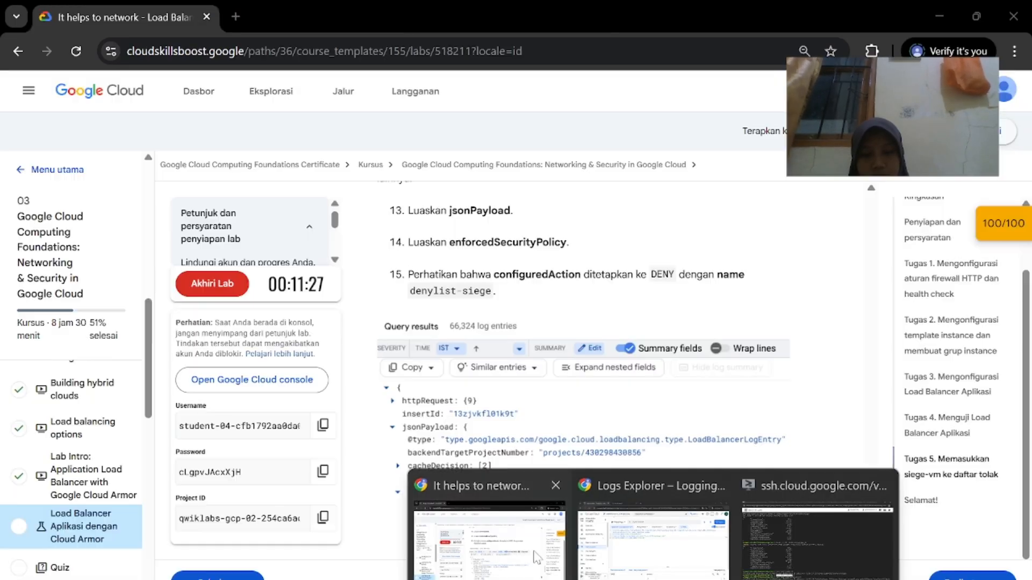
pyautogui.click(532, 543)
pyautogui.scroll(-5, 532, 544)
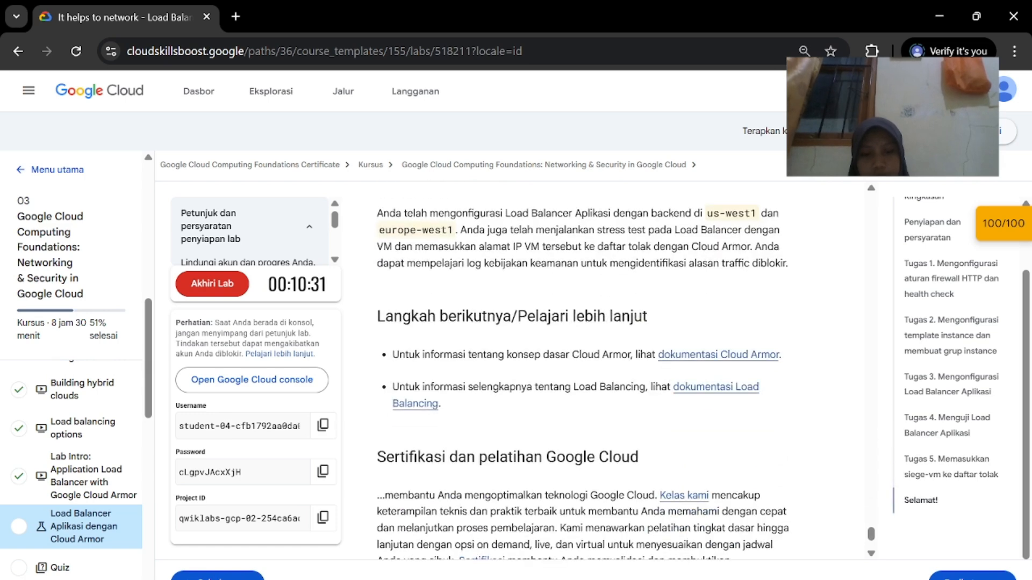
# End the Cloud Armor lab by confirming Akhiri Lab
pyautogui.click(226, 301)
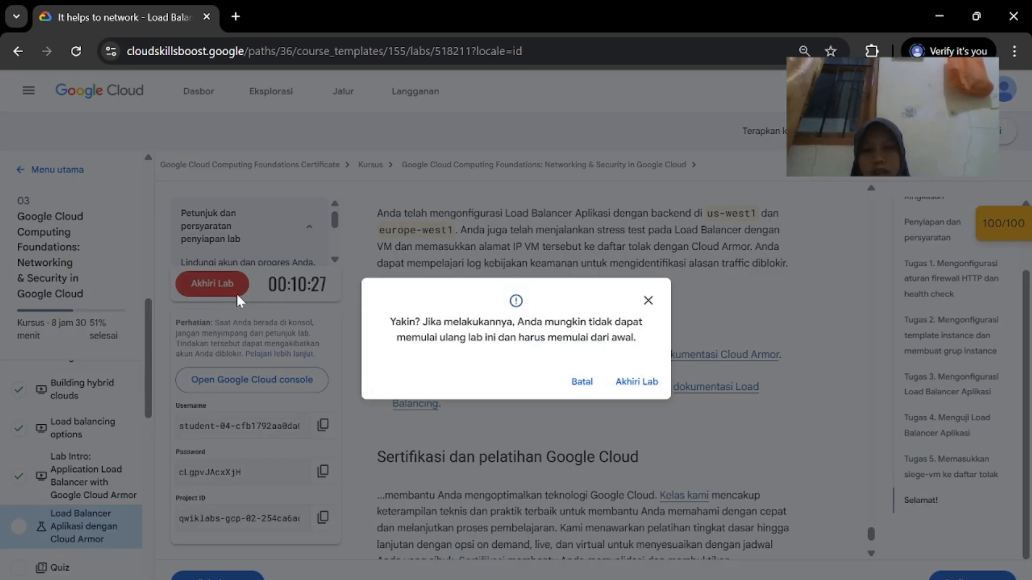
pyautogui.click(637, 381)
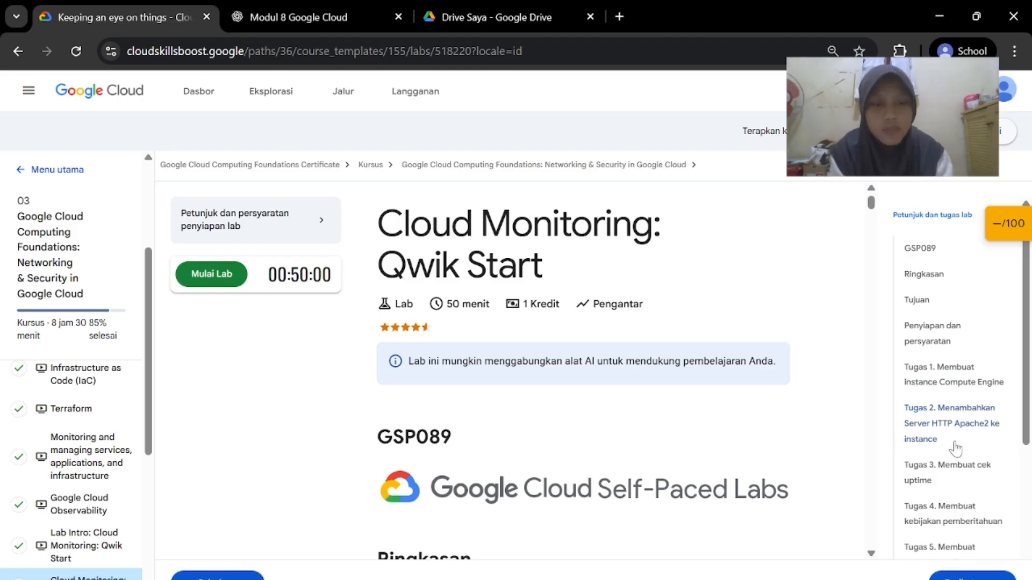
# Review the lab page and start the Cloud Monitoring: Qwik Start lab with Mulai Lab
pyautogui.scroll(-5, 956, 448)
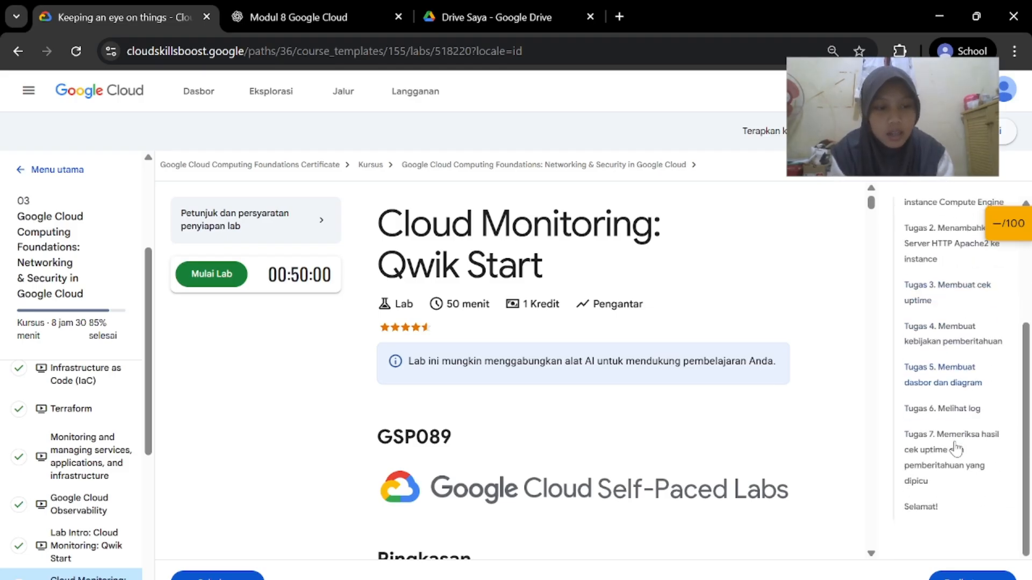
pyautogui.scroll(3, 956, 447)
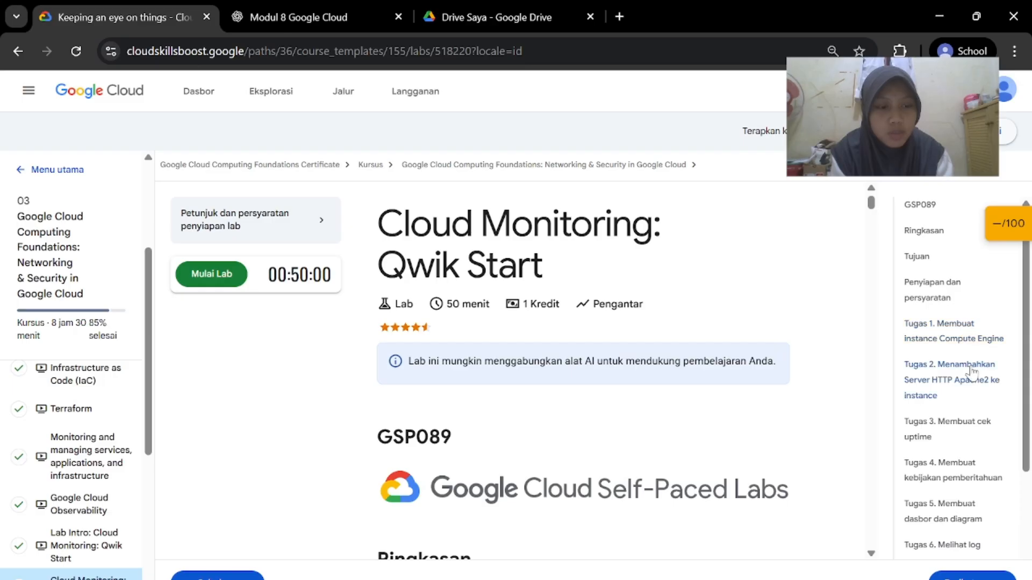
pyautogui.scroll(-4, 954, 396)
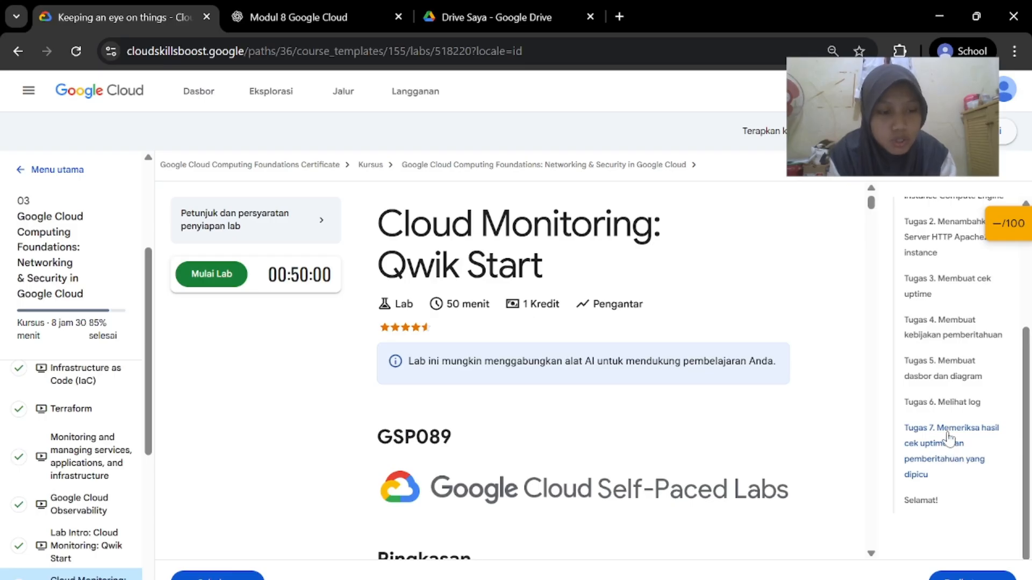
pyautogui.scroll(-12, 782, 398)
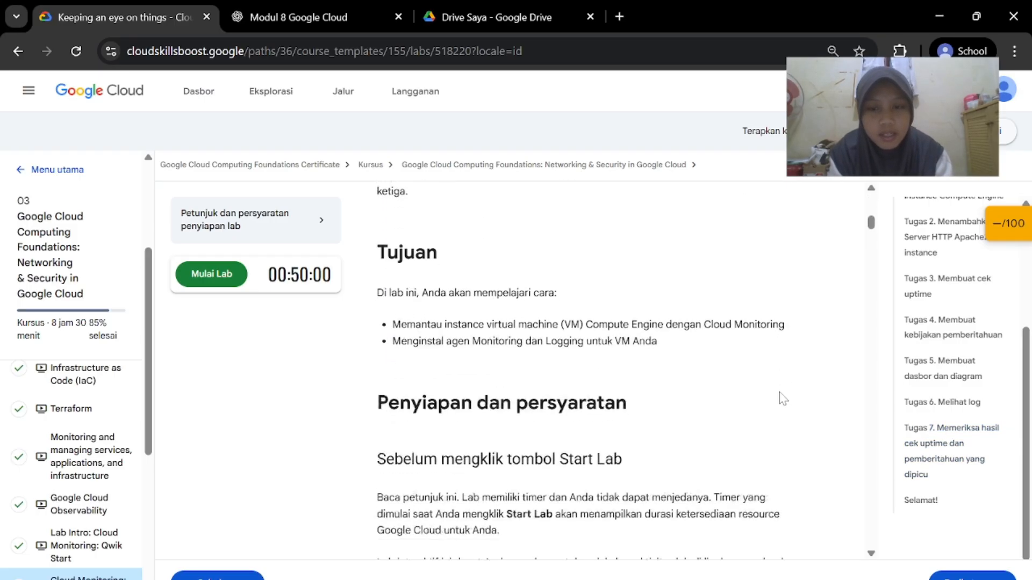
pyautogui.click(232, 289)
# Scroll through the issued credentials and bring up the Open Google Cloud console link's options
pyautogui.scroll(-15, 583, 371)
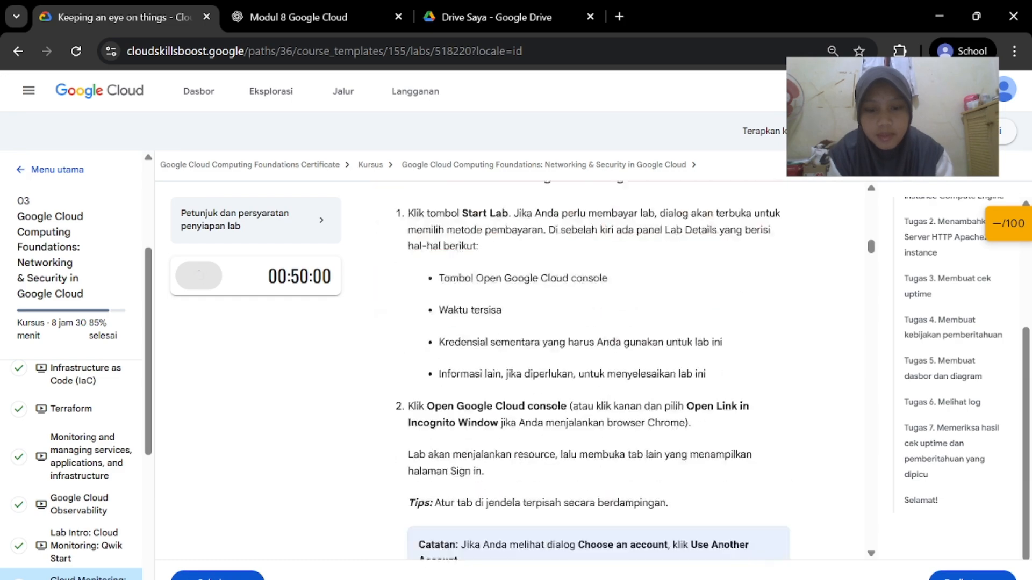
pyautogui.scroll(-15, 558, 358)
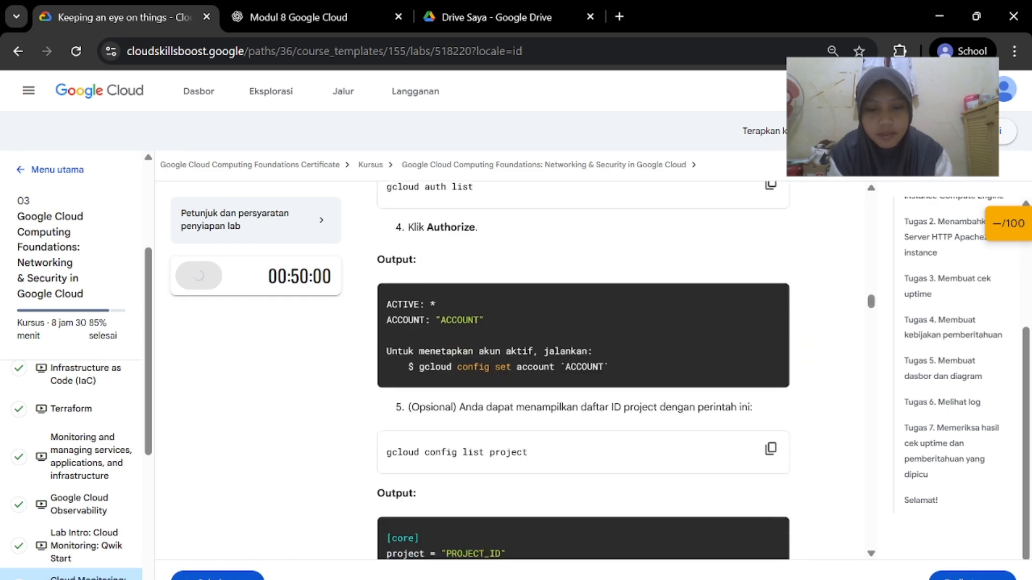
pyautogui.scroll(-5, 558, 357)
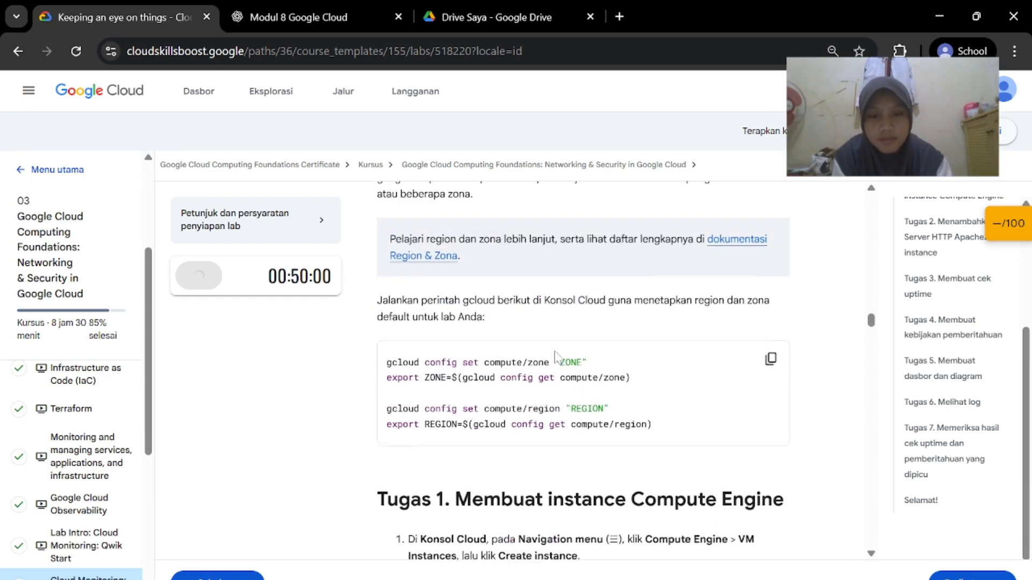
pyautogui.scroll(4, 649, 463)
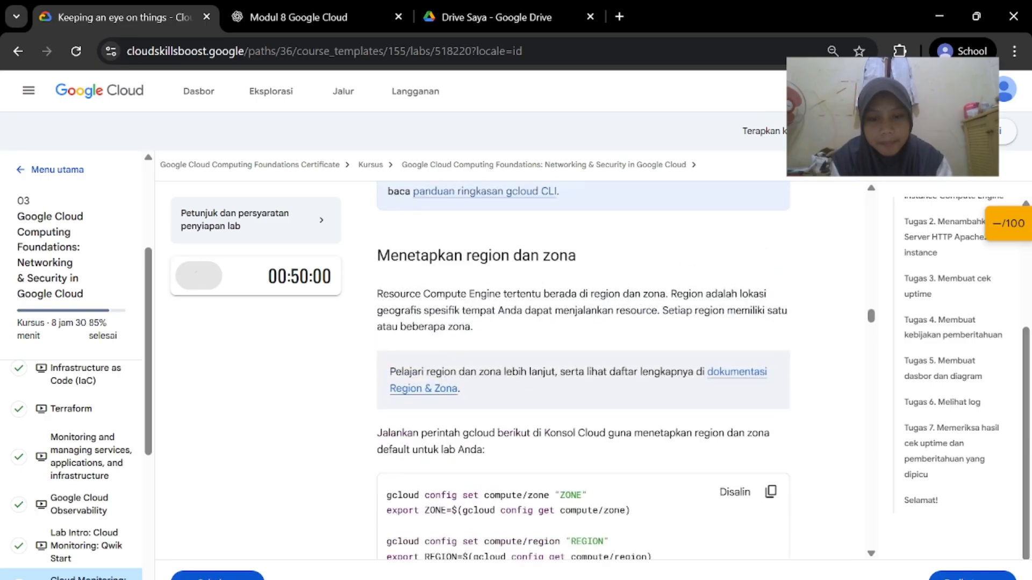
pyautogui.scroll(-3, 650, 463)
pyautogui.scroll(5, 675, 405)
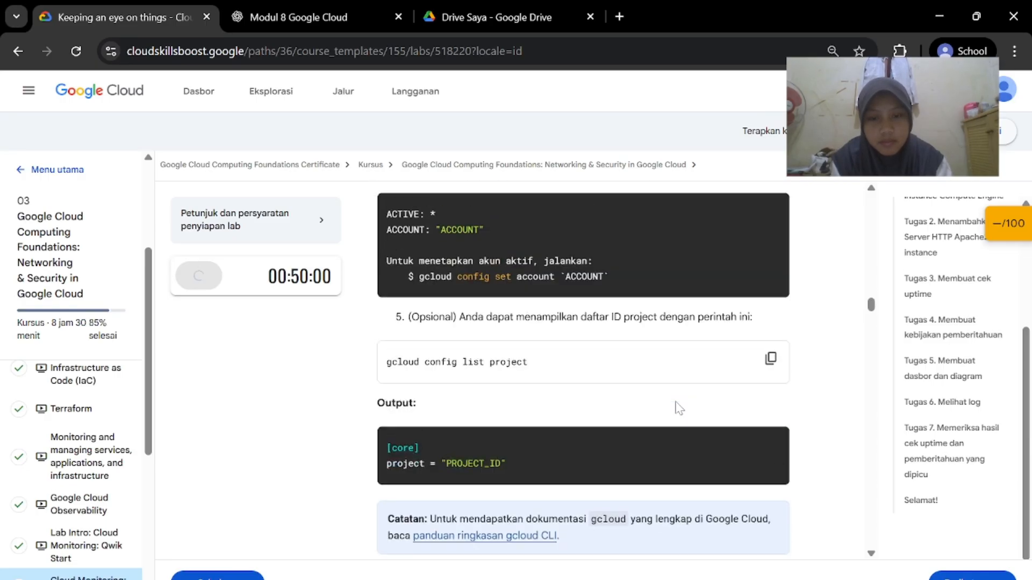
pyautogui.rightClick(263, 371)
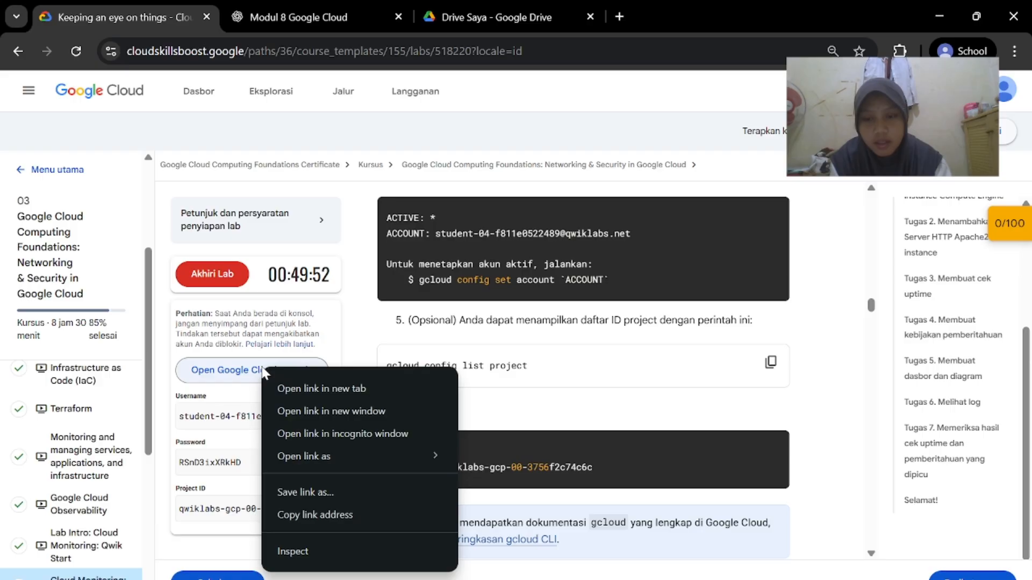
# Open the console in an incognito window, dismiss the welcome notice and accept the terms of service
pyautogui.click(355, 430)
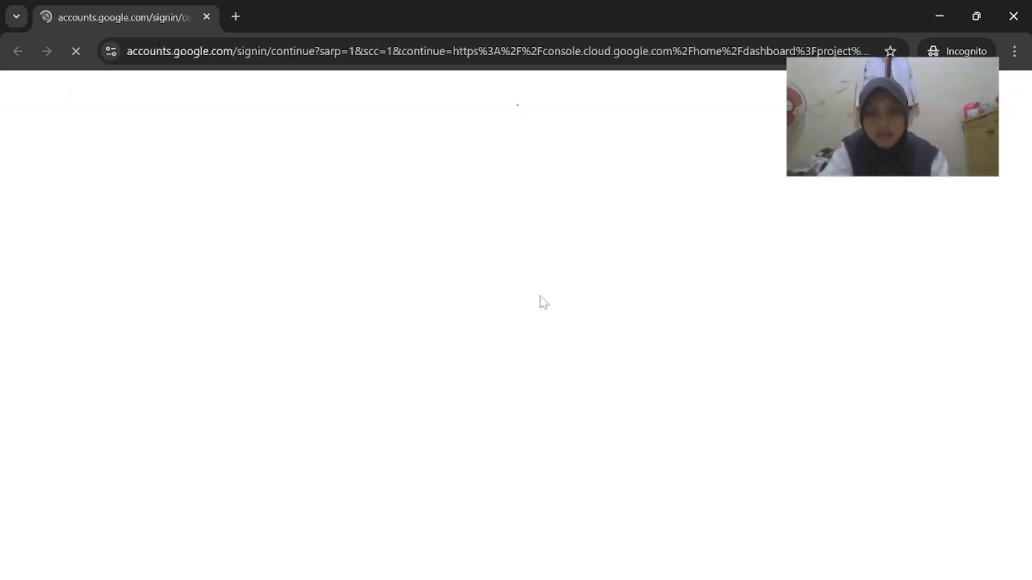
pyautogui.click(540, 532)
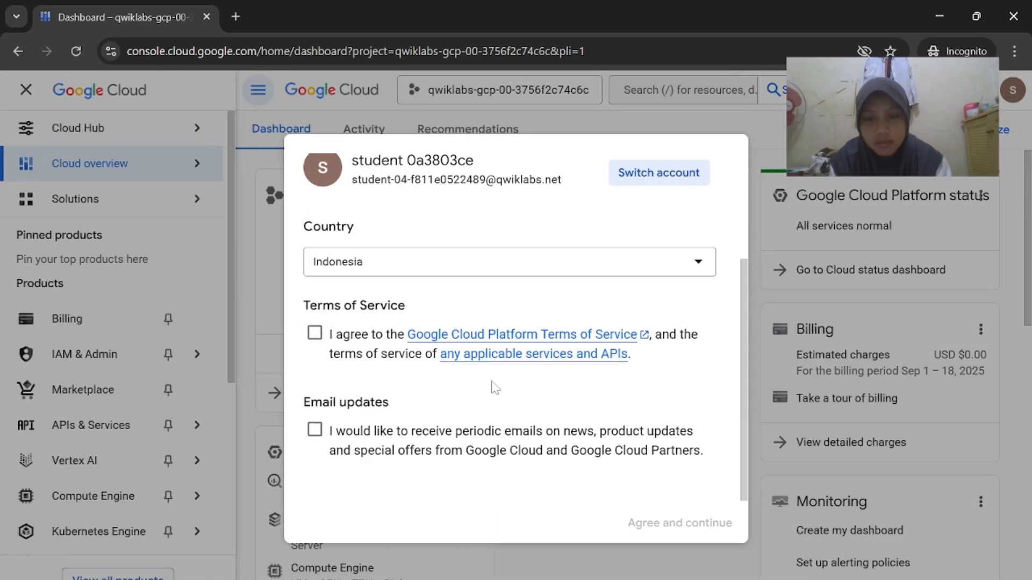
pyautogui.click(315, 333)
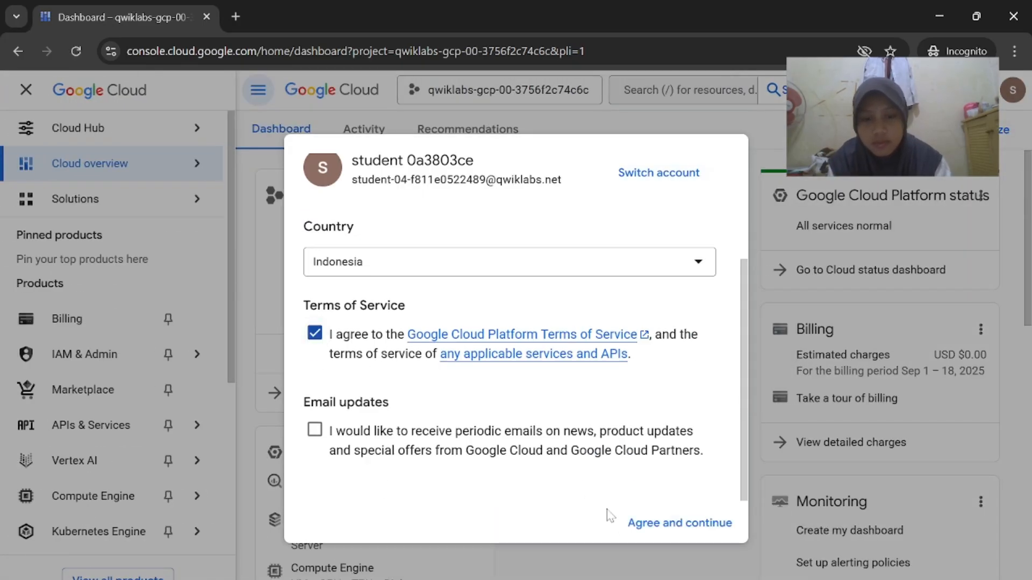
pyautogui.click(640, 521)
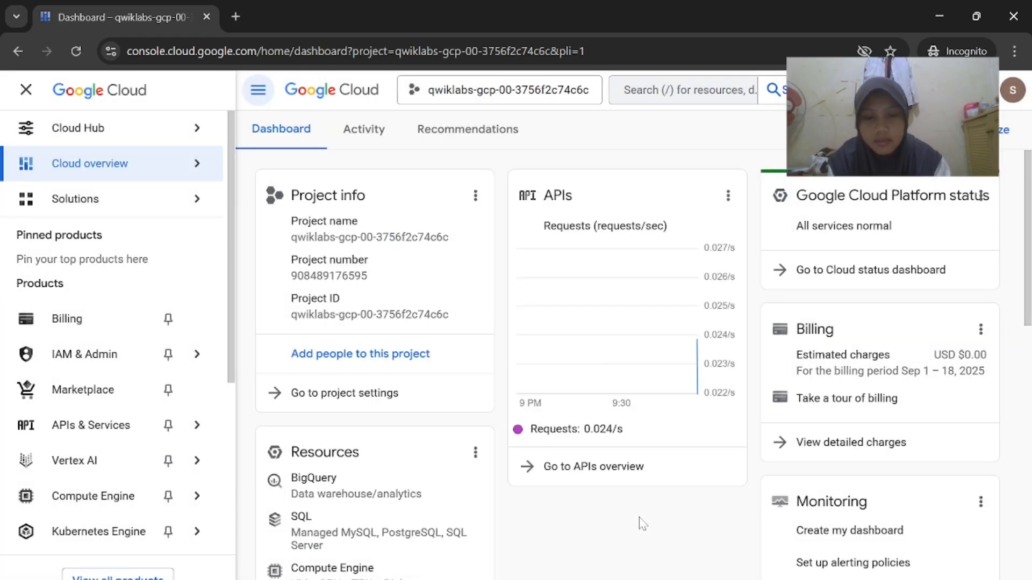
# Check the signed-in account, then activate Cloud Shell
pyautogui.click(1016, 94)
pyautogui.click(591, 145)
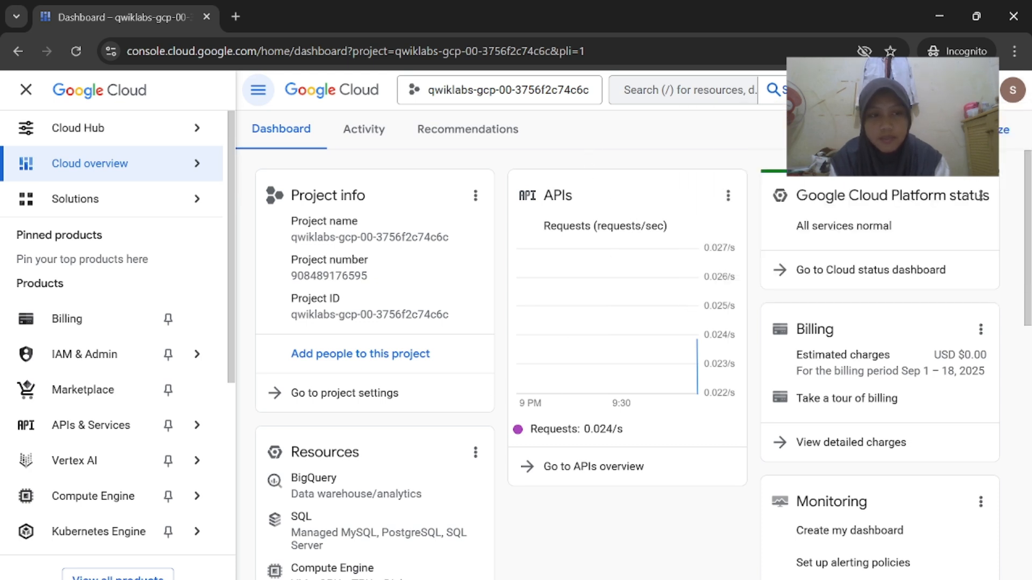
pyautogui.click(883, 90)
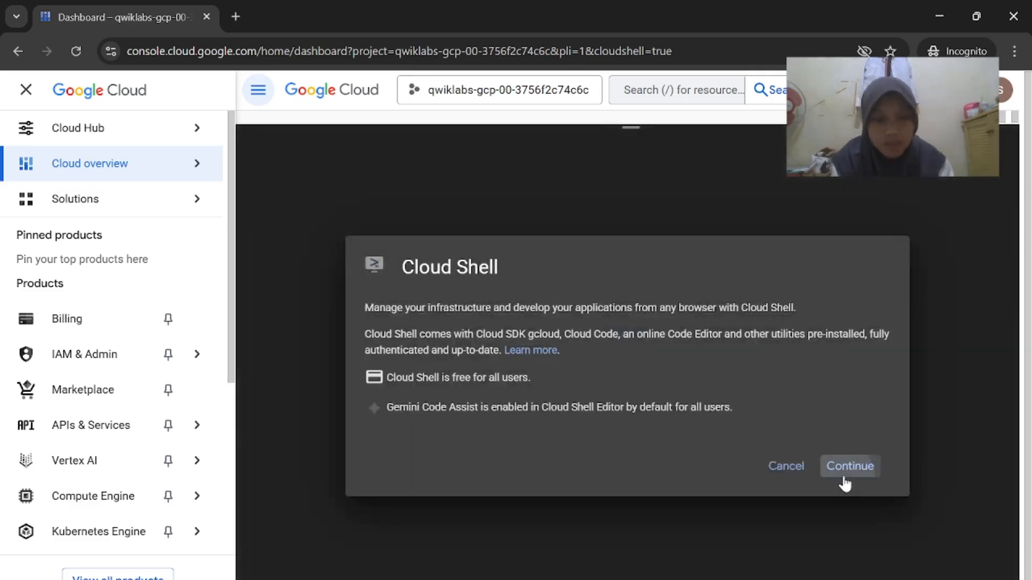
# Authorize Cloud Shell and paste the gcloud zone and region commands
pyautogui.click(834, 467)
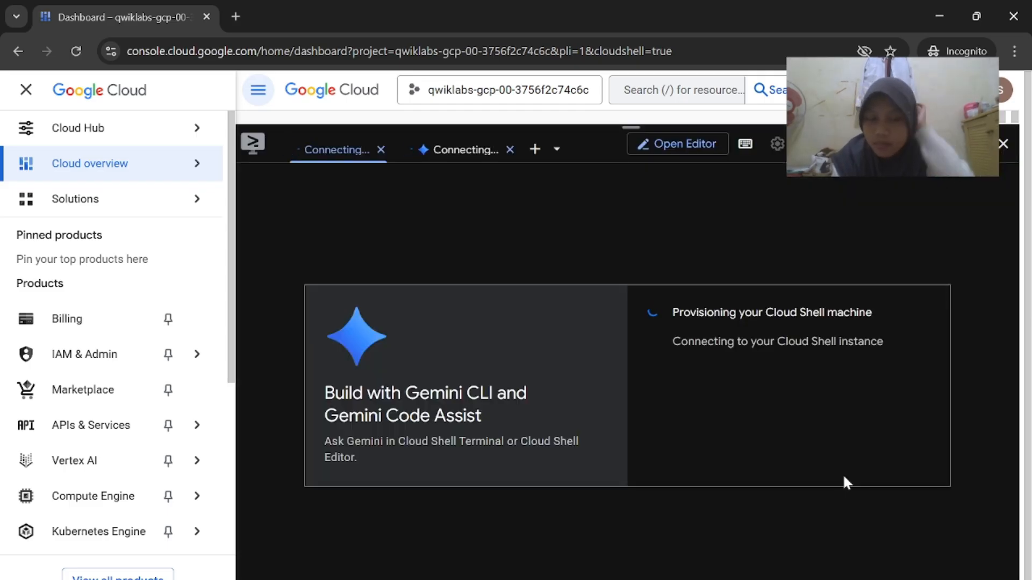
pyautogui.click(777, 427)
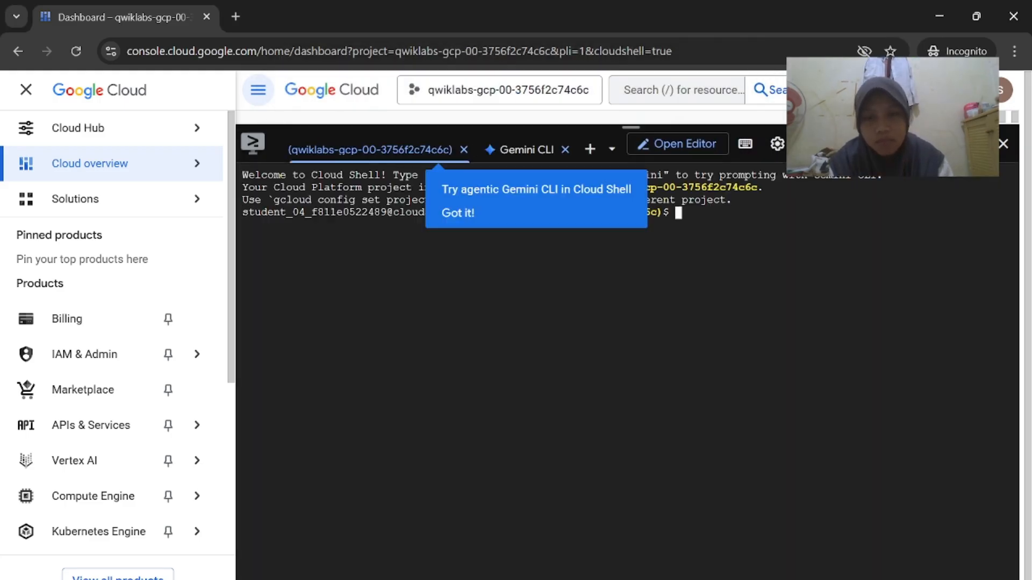
pyautogui.click(458, 213)
pyautogui.write('gcloud config set compute/zone "ZONE" export ZONE=$(gcloud config get compute/zone)  gcloud config set compute/region "REGION" export REGION=$(gcloud config get compute/region)')
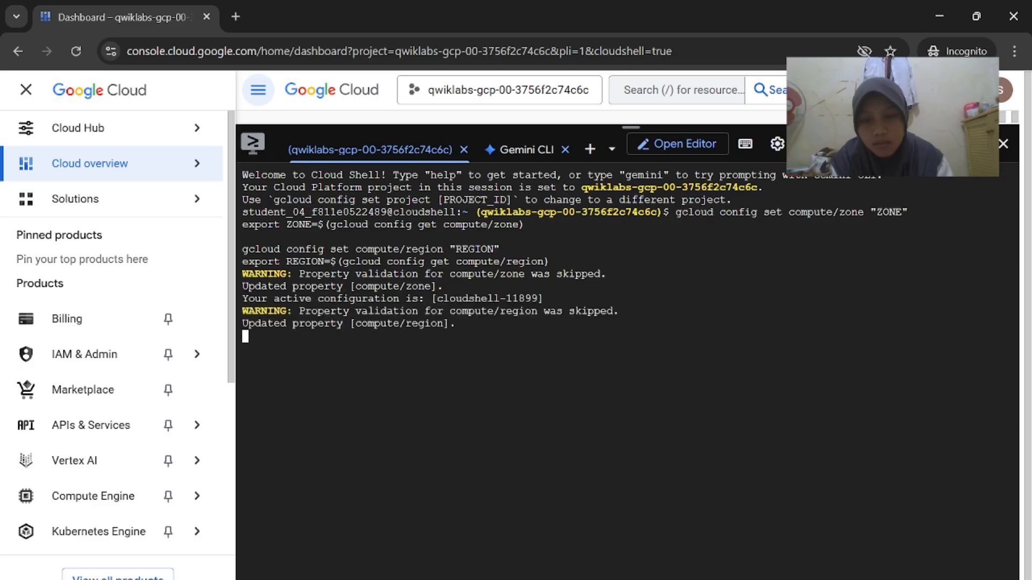
# Review the lab's region/zone gcloud commands for us-east1-c and us-east1
pyautogui.moveTo(666, 579)
pyautogui.click(613, 538)
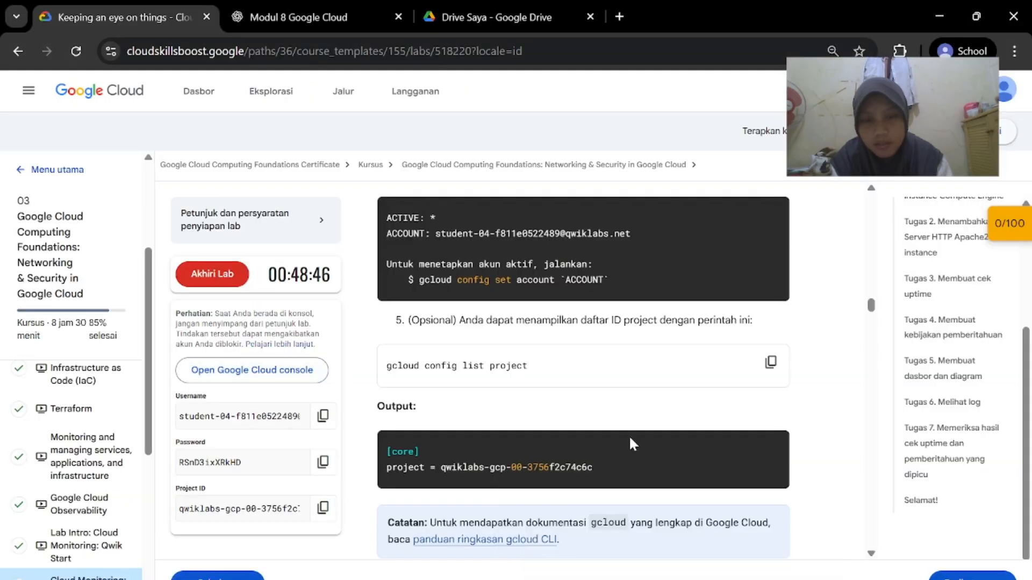
pyautogui.scroll(-2, 630, 438)
pyautogui.scroll(-8, 632, 443)
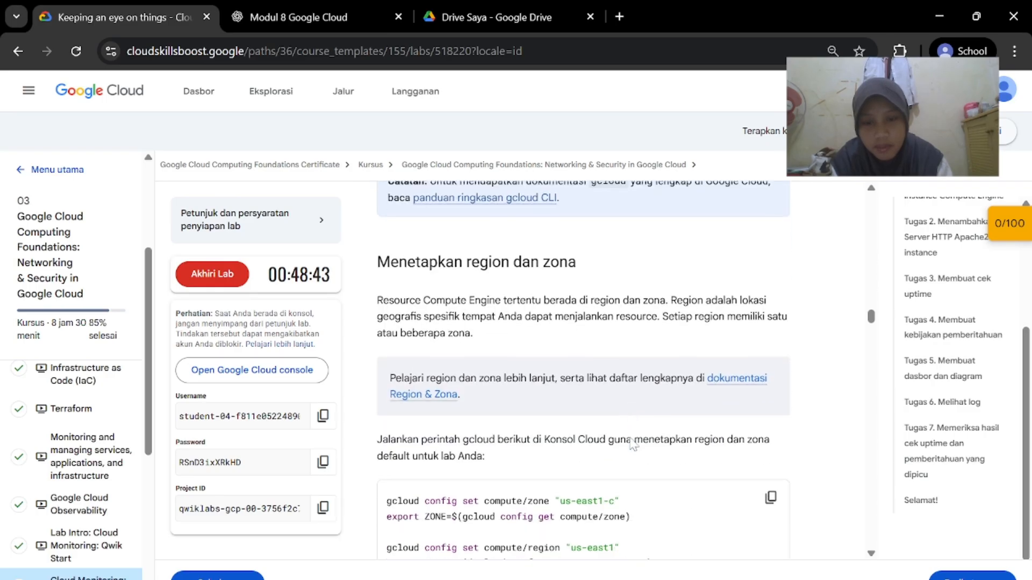
pyautogui.scroll(-2, 633, 444)
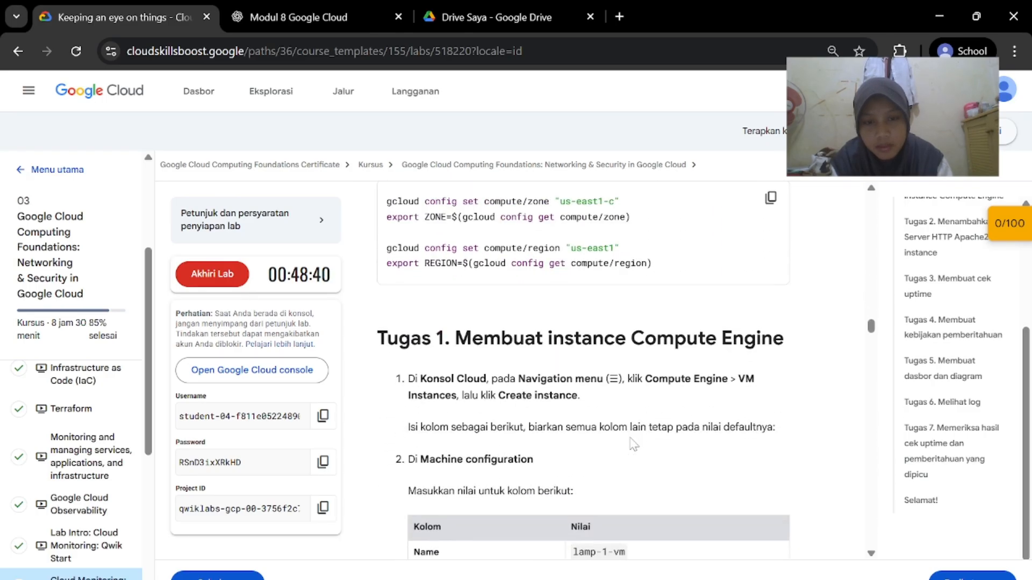
pyautogui.moveTo(665, 579)
pyautogui.click(747, 524)
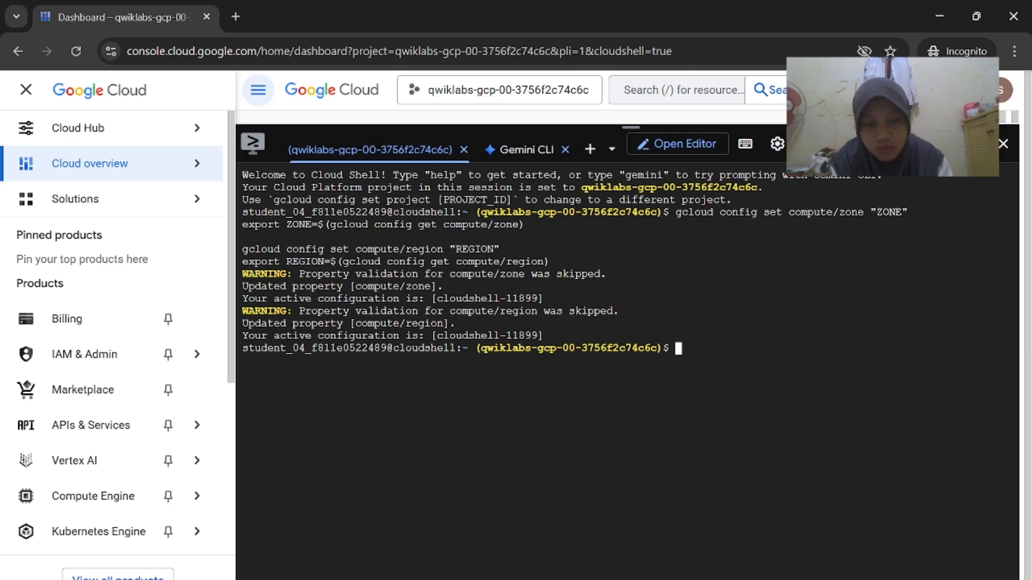
pyautogui.moveTo(665, 579)
pyautogui.click(587, 535)
pyautogui.scroll(1, 723, 376)
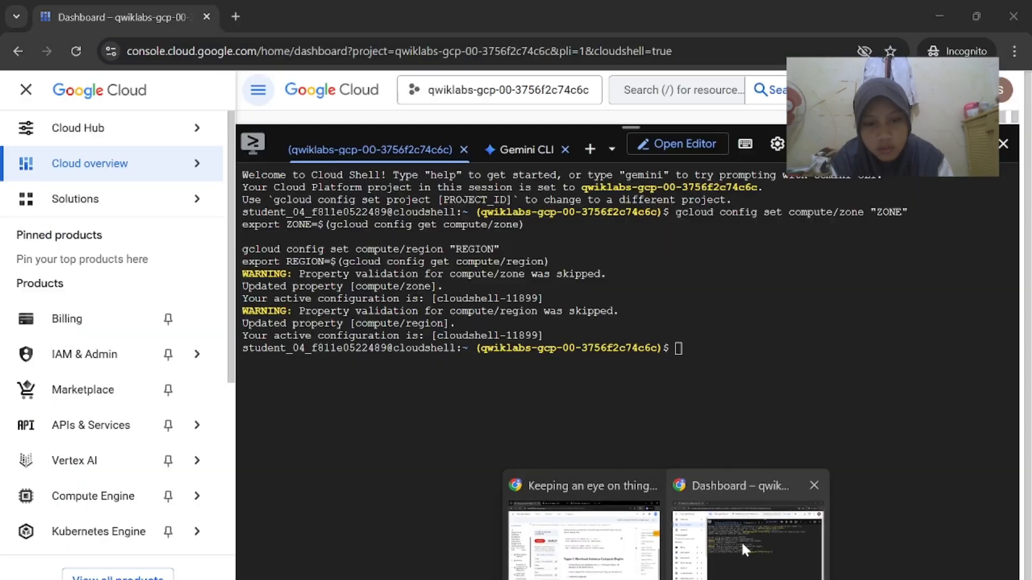
# Run the gcloud config commands setting zone us-east1-c and region us-east1 in Cloud Shell
pyautogui.click(741, 541)
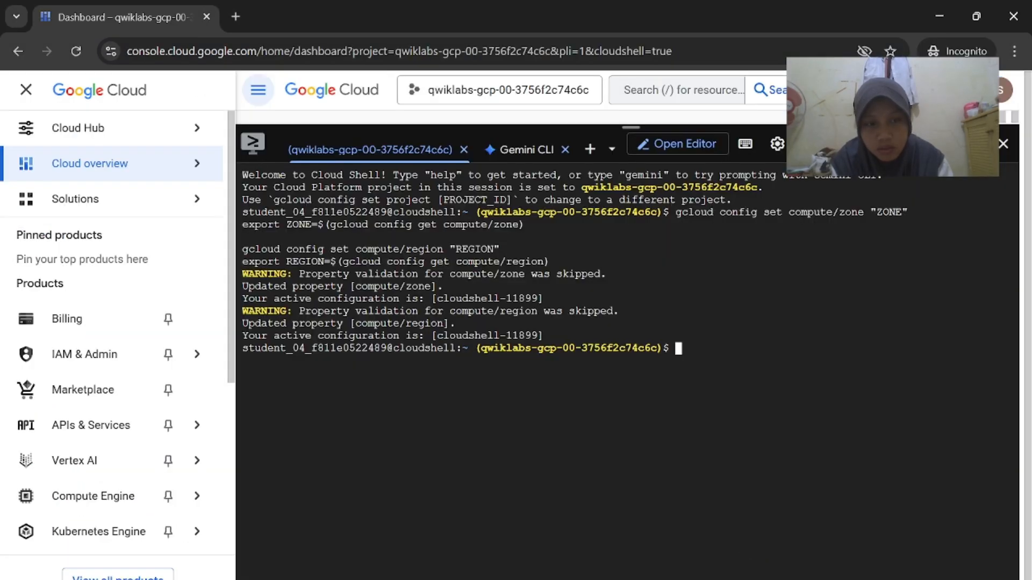
pyautogui.write('gcloud config set compute/zone "us-east1-c" export ZONE=$(gcloud config get compute/zone)  gcloud config set compute/region "us-east1" export REGION=$(gcloud config get compute/region)')
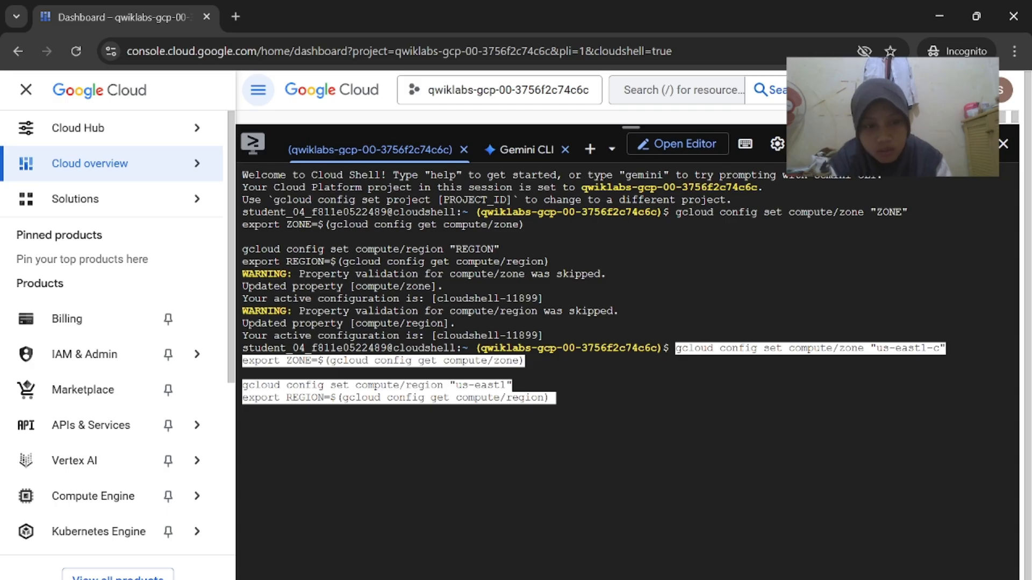
pyautogui.press('Return')
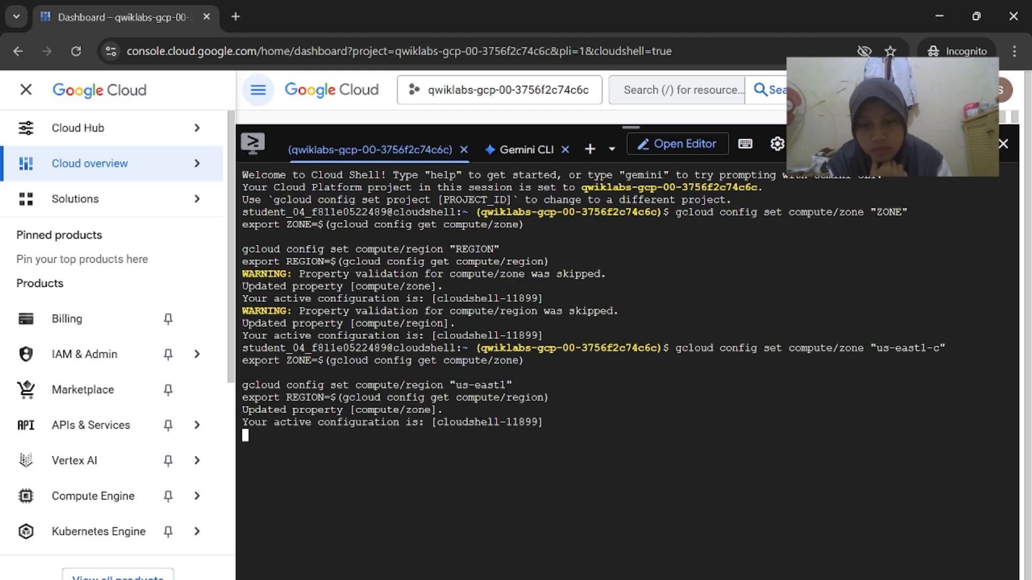
# Scroll the lab instructions to the Tugas 1 section
pyautogui.moveTo(666, 579)
pyautogui.click(594, 569)
pyautogui.scroll(7, 638, 376)
pyautogui.scroll(-4, 638, 377)
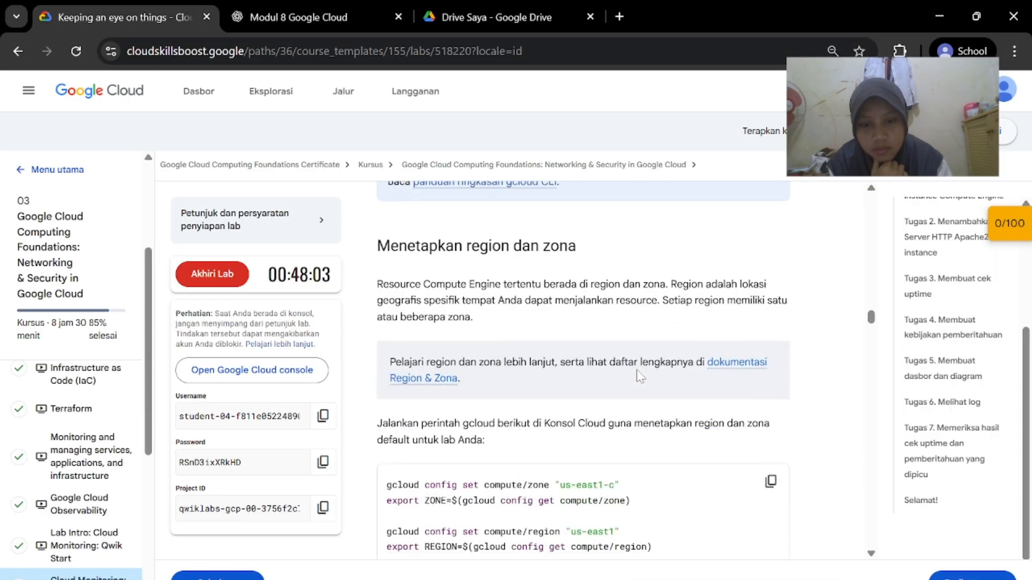
pyautogui.scroll(-6, 638, 376)
pyautogui.scroll(9, 638, 376)
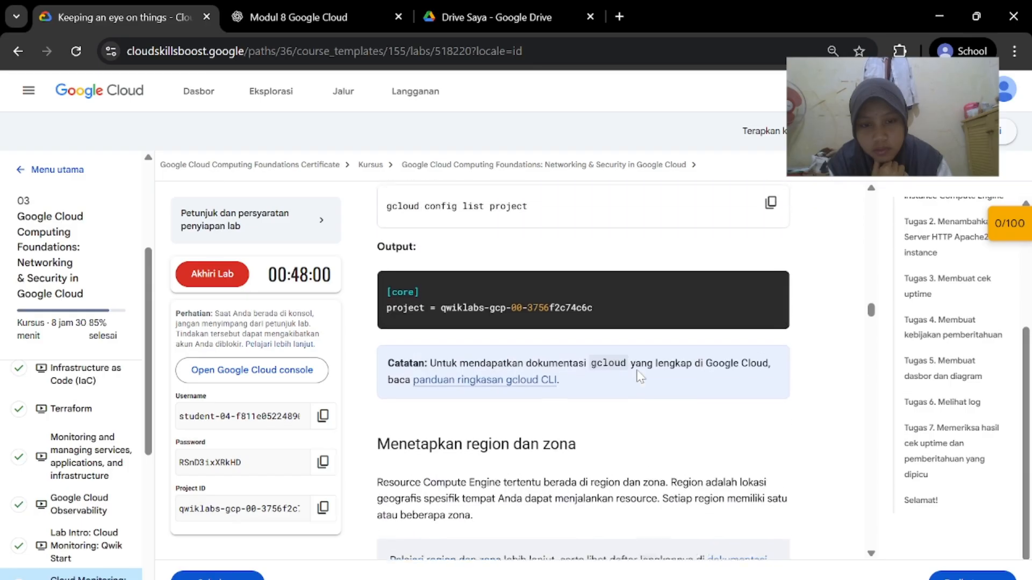
pyautogui.scroll(-6, 638, 377)
pyautogui.moveTo(665, 579)
pyautogui.click(709, 561)
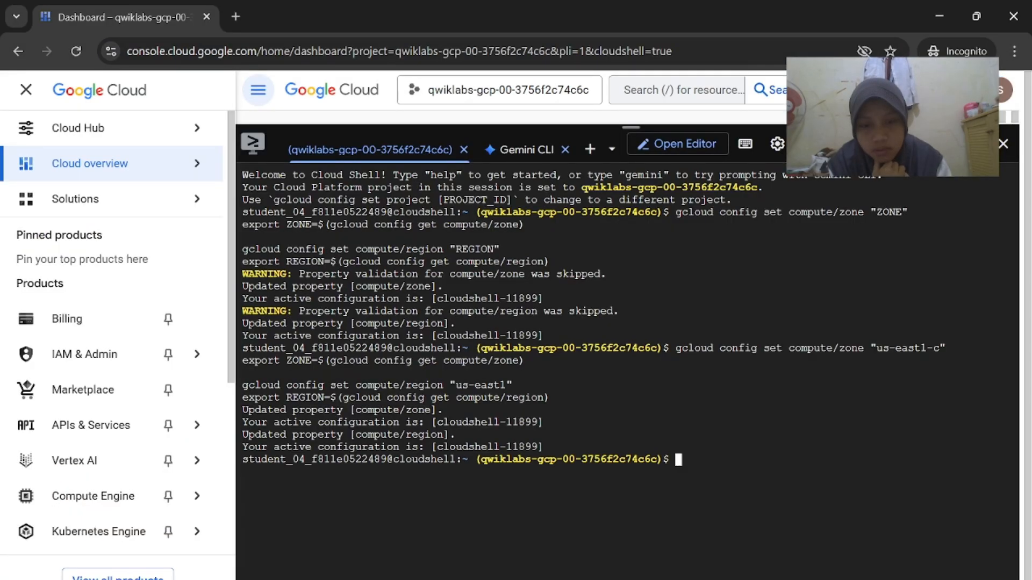
pyautogui.click(597, 559)
pyautogui.scroll(-4, 642, 388)
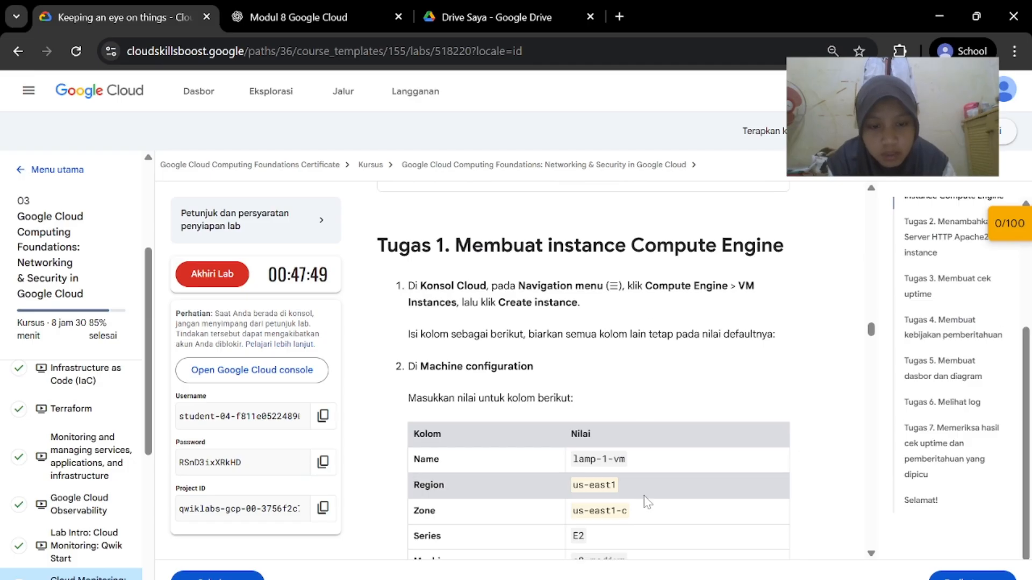
# Go to the Compute Engine VM instances page, shrinking Cloud Shell out of the way
pyautogui.moveTo(666, 579)
pyautogui.click(750, 524)
pyautogui.moveTo(91, 476)
pyautogui.scroll(-2, 91, 476)
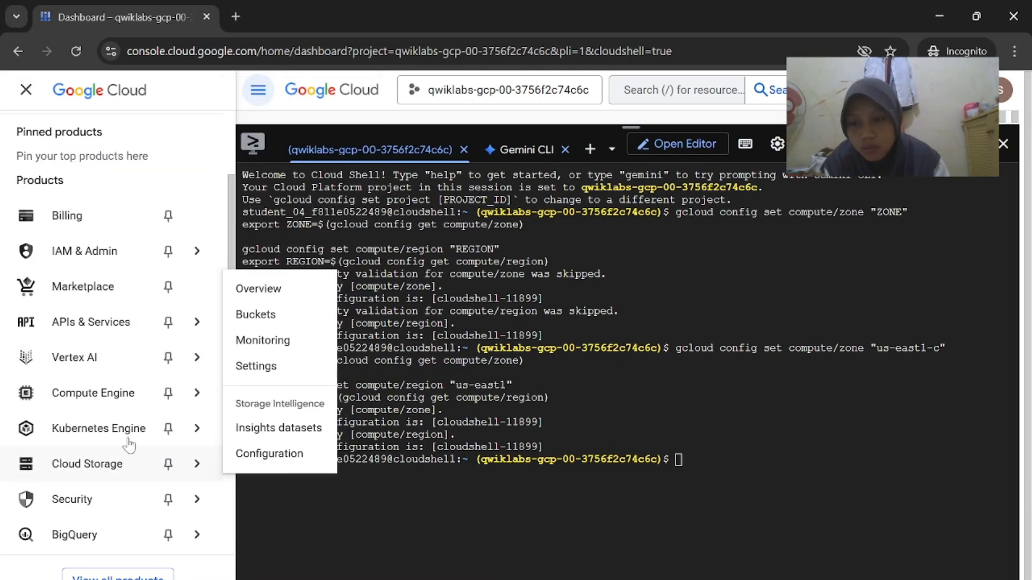
pyautogui.moveTo(177, 397)
pyautogui.click(309, 193)
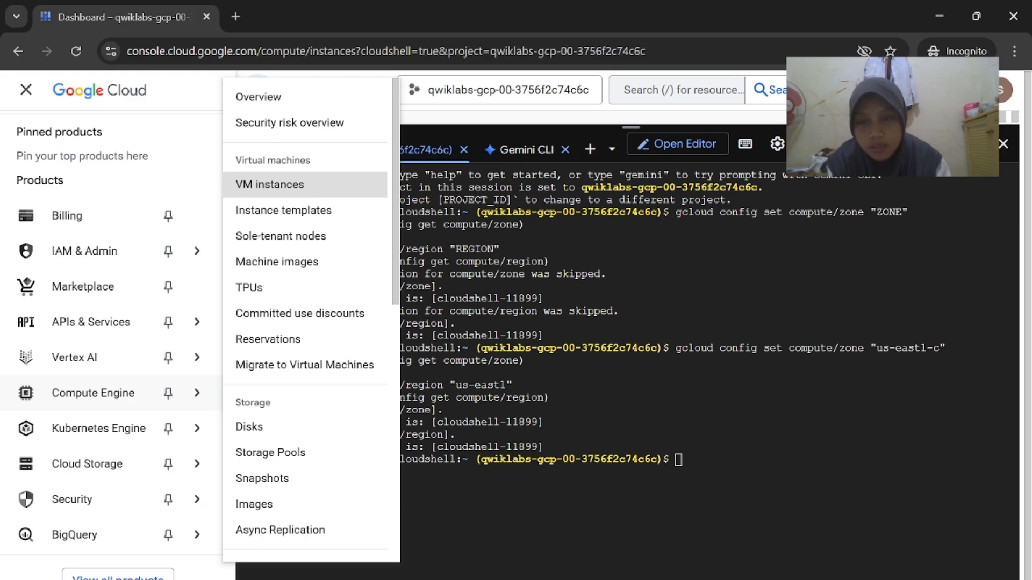
pyautogui.moveTo(630, 126); pyautogui.dragTo(649, 571)
pyautogui.moveTo(666, 579)
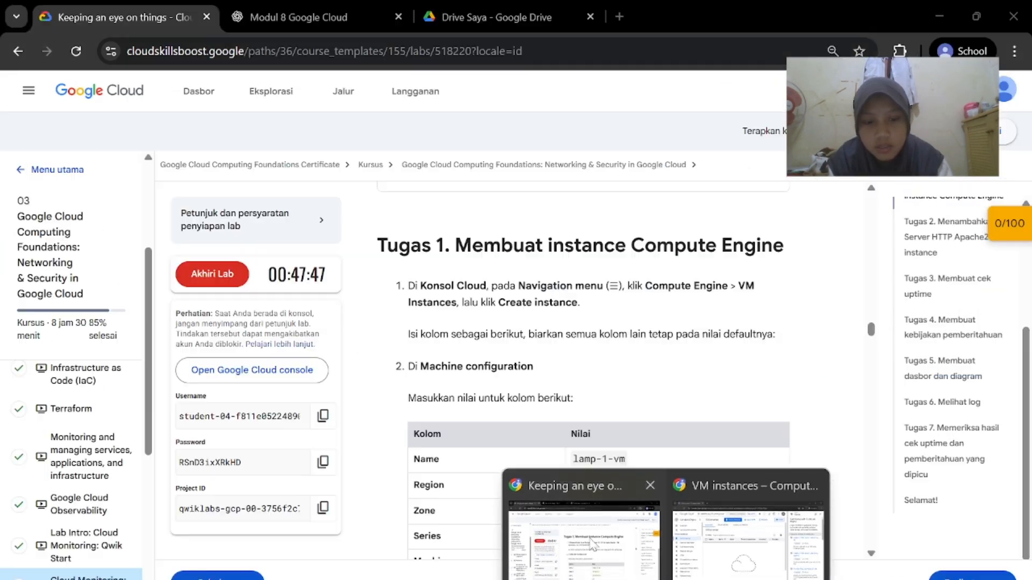
pyautogui.click(594, 543)
pyautogui.click(752, 532)
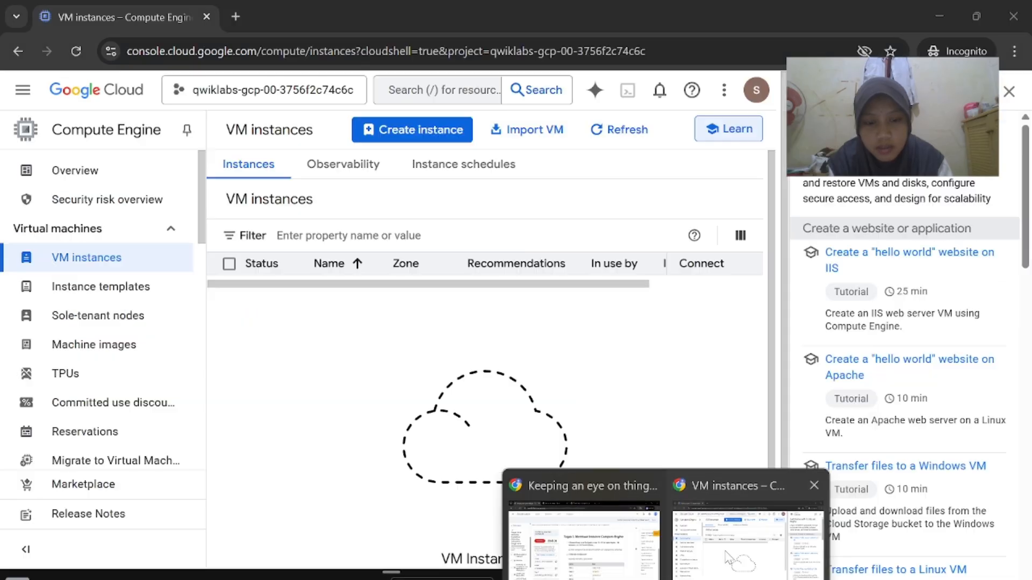
# Start a new VM instance and name it lamp-1-vm
pyautogui.click(423, 127)
pyautogui.moveTo(677, 577)
pyautogui.click(693, 533)
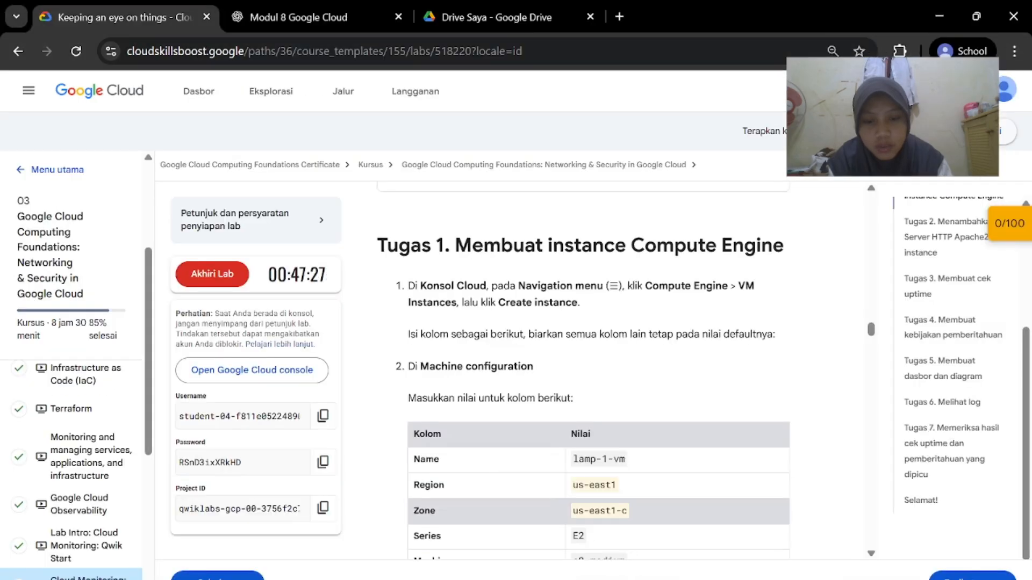
pyautogui.scroll(-2, 630, 397)
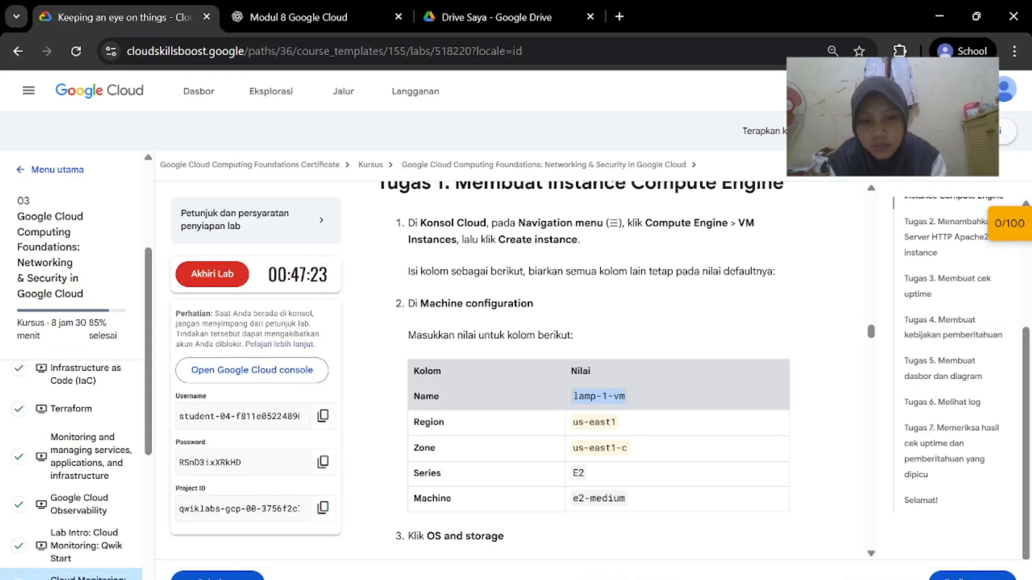
pyautogui.moveTo(676, 577)
pyautogui.click(745, 548)
pyautogui.click(489, 252)
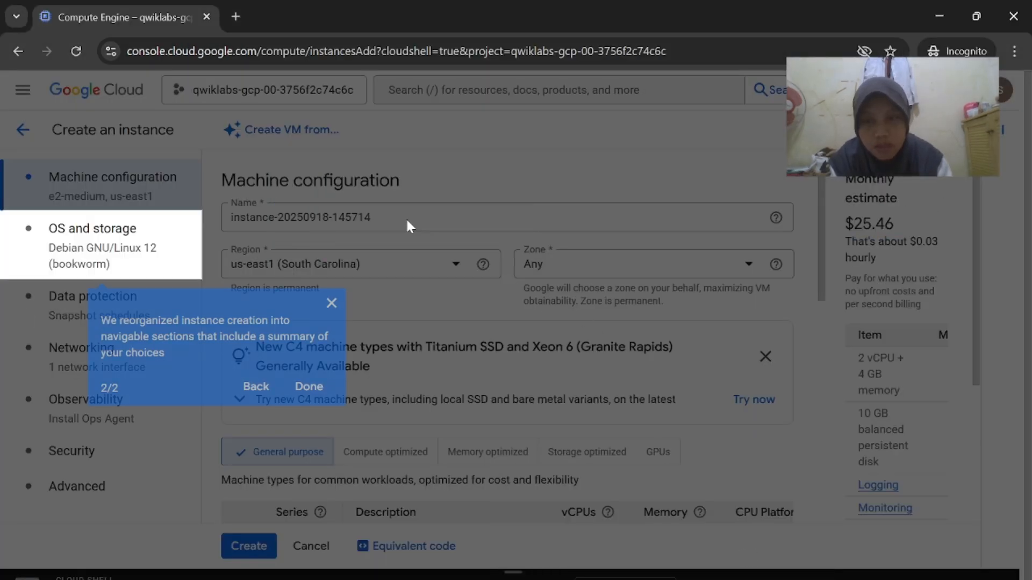
pyautogui.click(309, 386)
pyautogui.tripleClick(371, 217)
pyautogui.press('BackSpace')
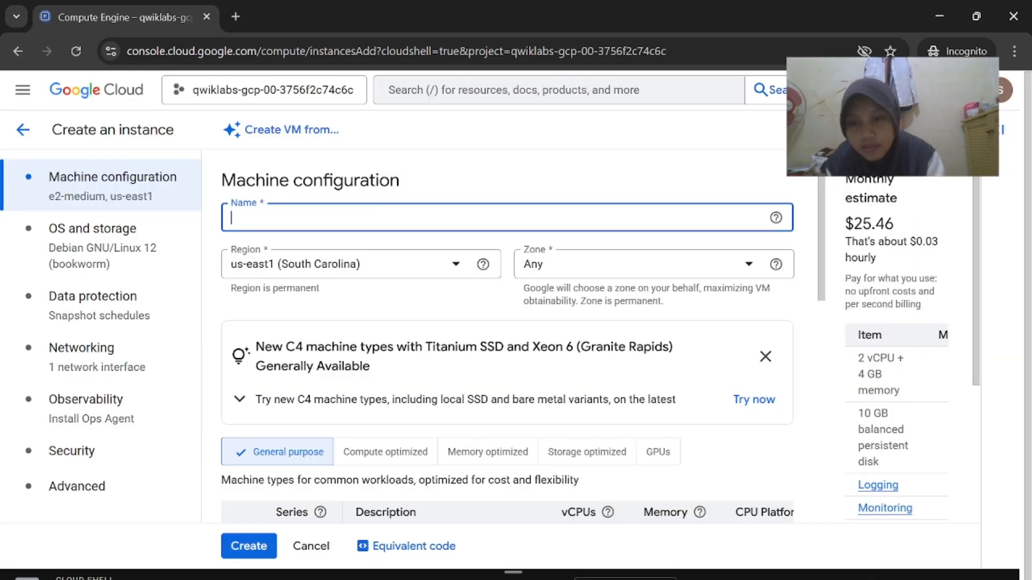
pyautogui.write('lamp-1-vm')
# Set the zone to us-east1-c and check the e2-medium machine configuration
pyautogui.click(618, 538)
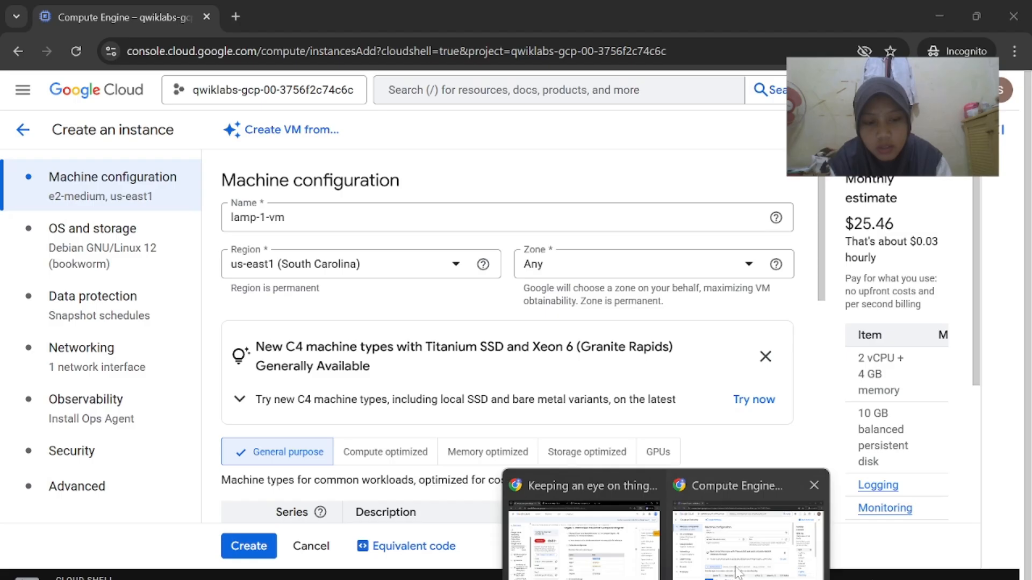
pyautogui.click(705, 555)
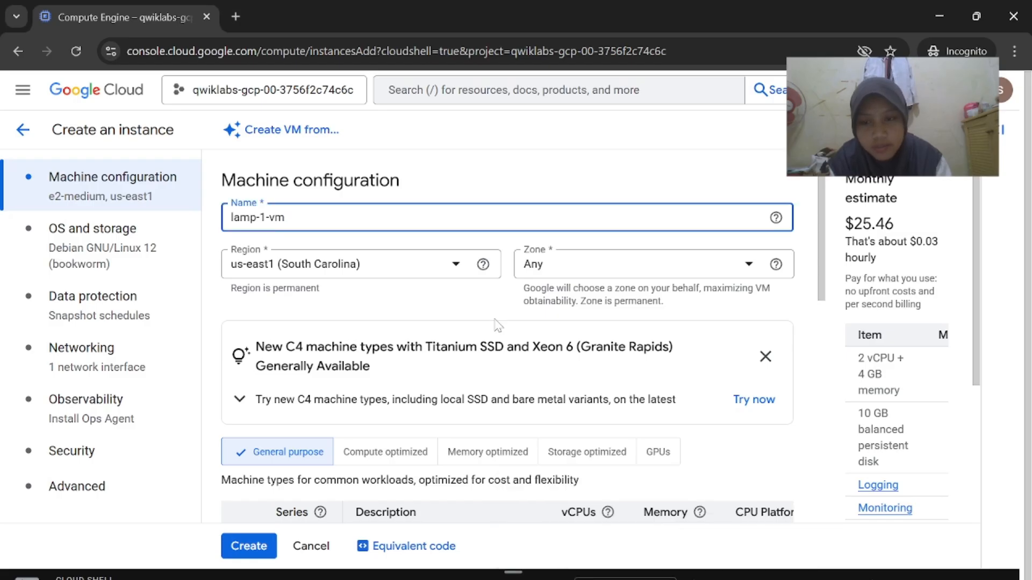
pyautogui.click(627, 273)
pyautogui.click(606, 329)
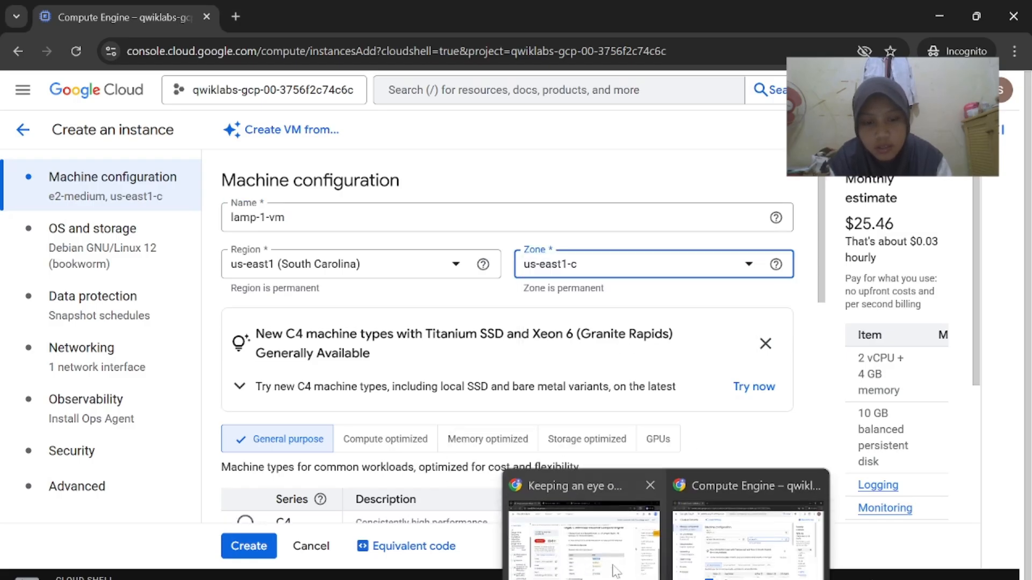
pyautogui.click(752, 524)
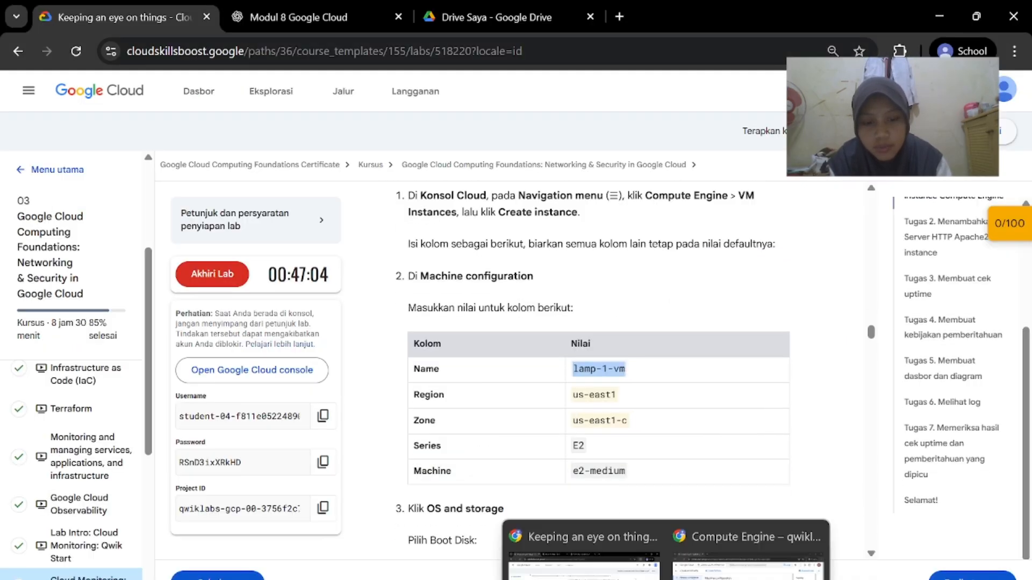
pyautogui.click(764, 553)
pyautogui.scroll(-5, 582, 426)
pyautogui.scroll(-4, 515, 415)
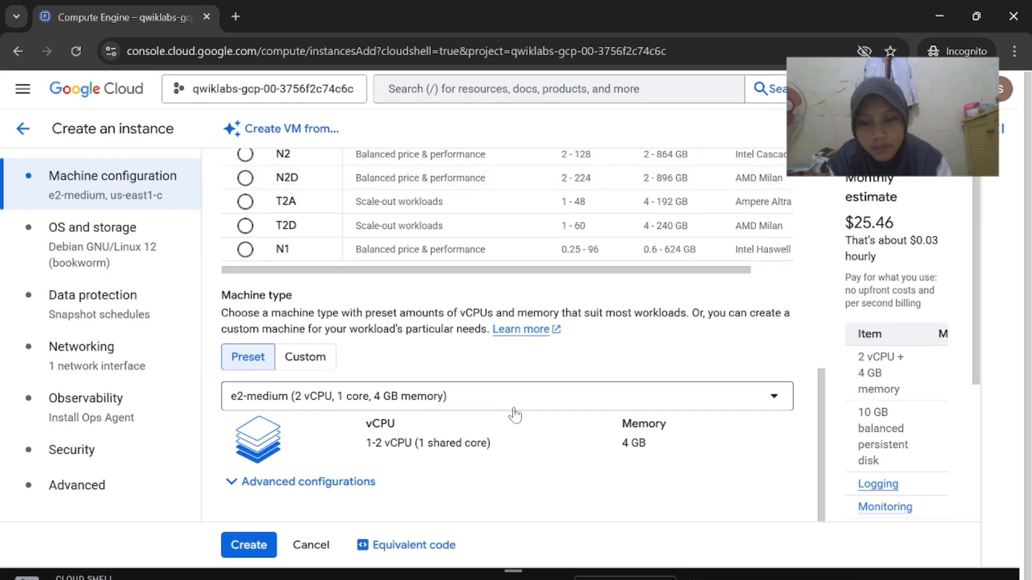
pyautogui.moveTo(600, 567)
pyautogui.click(638, 507)
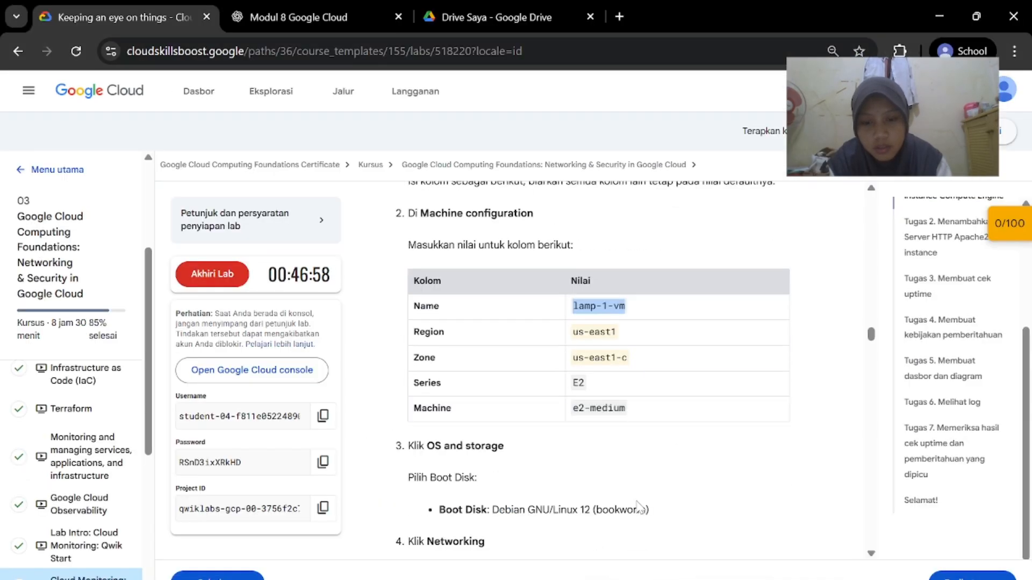
pyautogui.moveTo(653, 571)
pyautogui.click(753, 524)
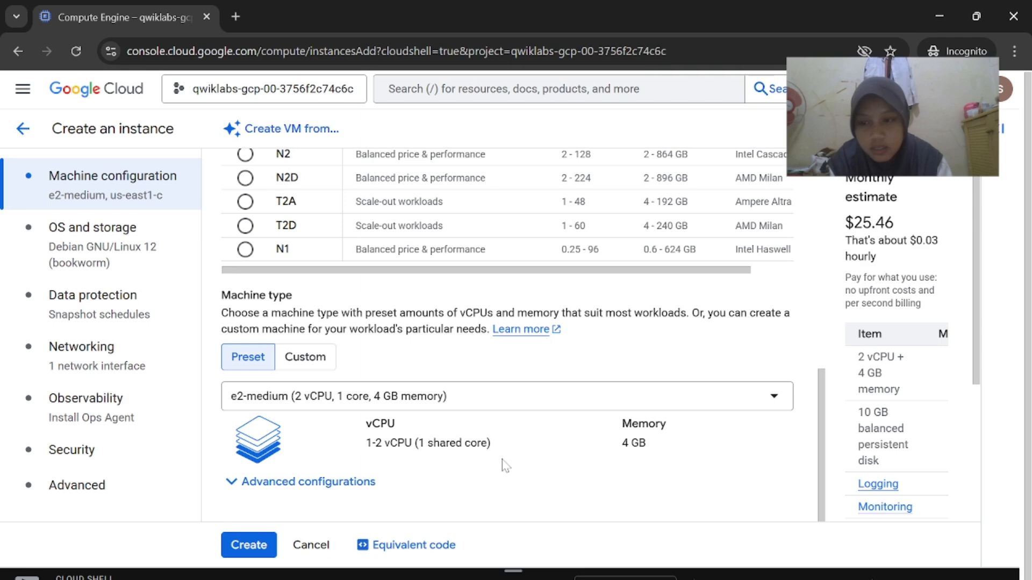
# Review the OS and storage settings, keeping the Debian 12 boot disk
pyautogui.click(124, 258)
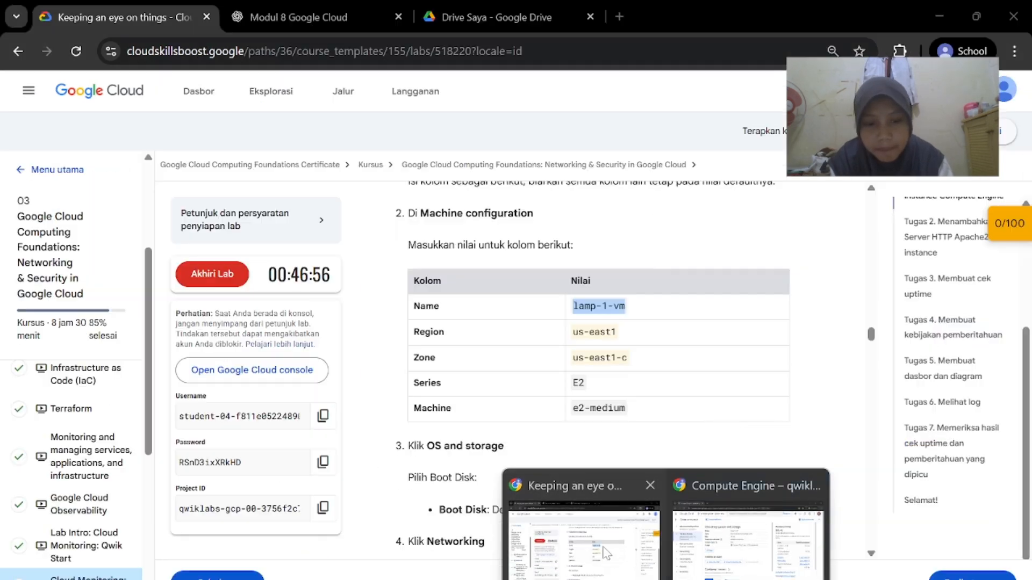
pyautogui.click(606, 551)
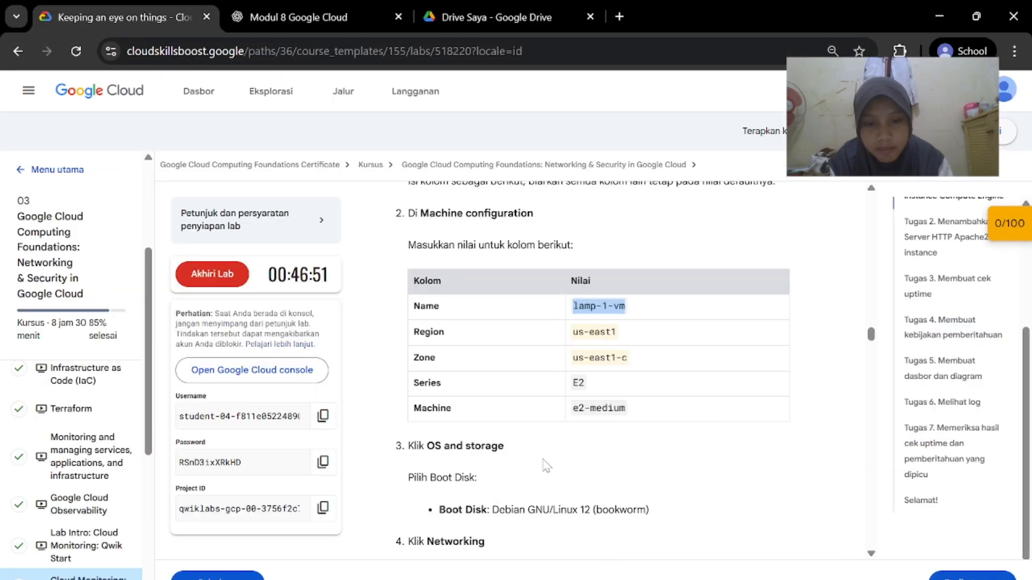
pyautogui.scroll(-1, 498, 492)
pyautogui.click(715, 560)
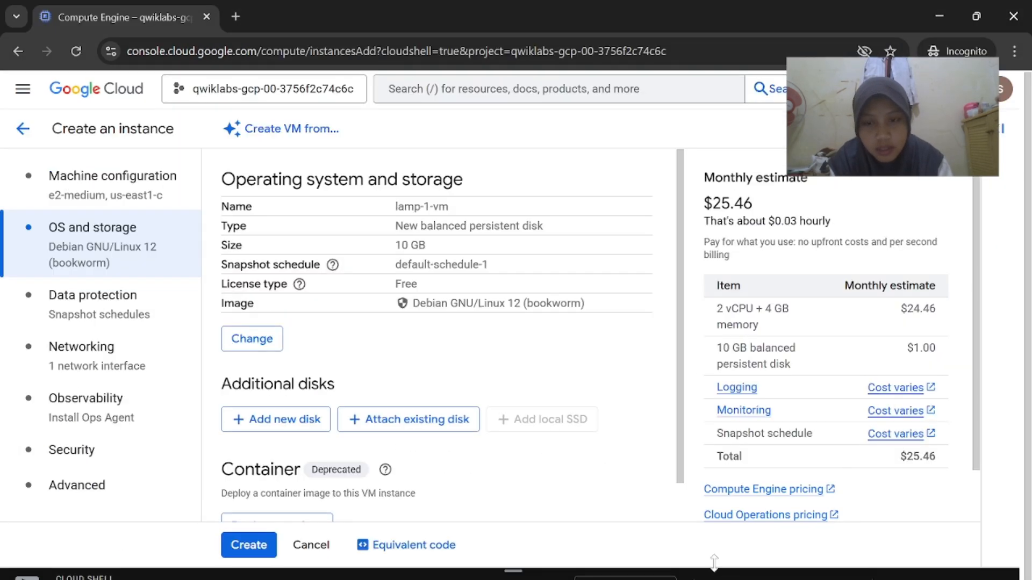
pyautogui.scroll(-1, 438, 437)
pyautogui.scroll(1, 441, 438)
pyautogui.scroll(-1, 432, 357)
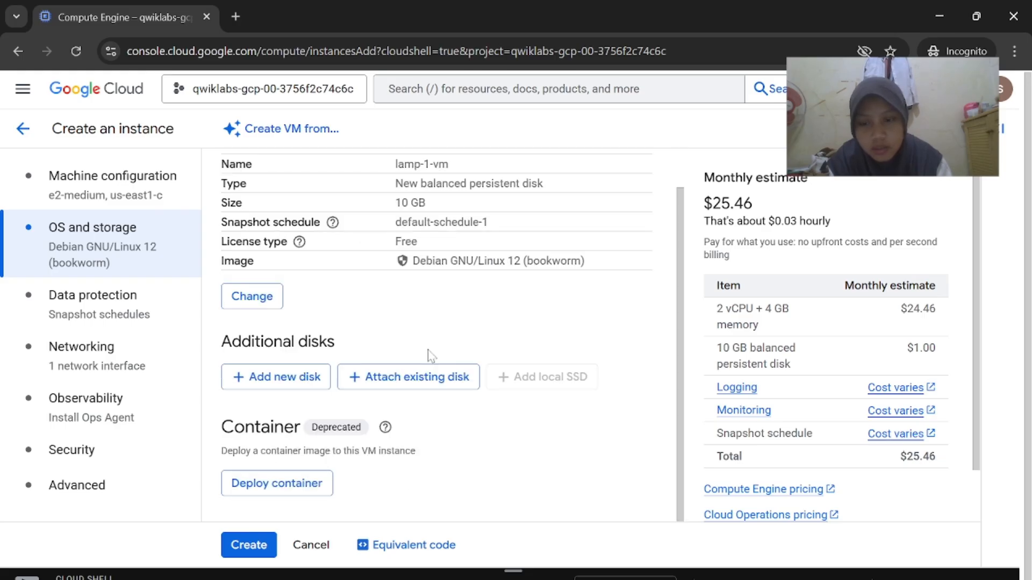
pyautogui.scroll(1, 431, 356)
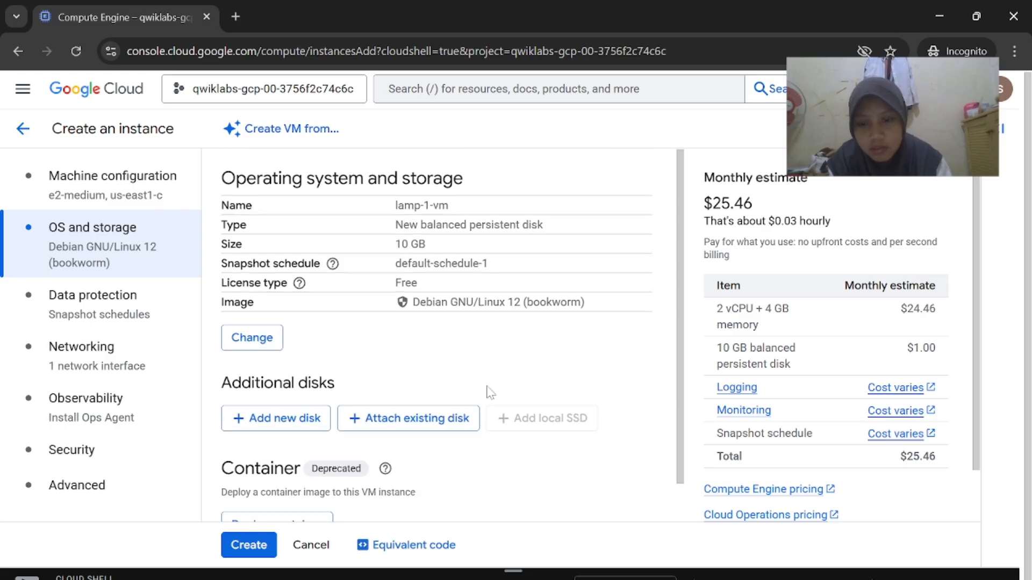
pyautogui.moveTo(666, 578)
pyautogui.click(635, 538)
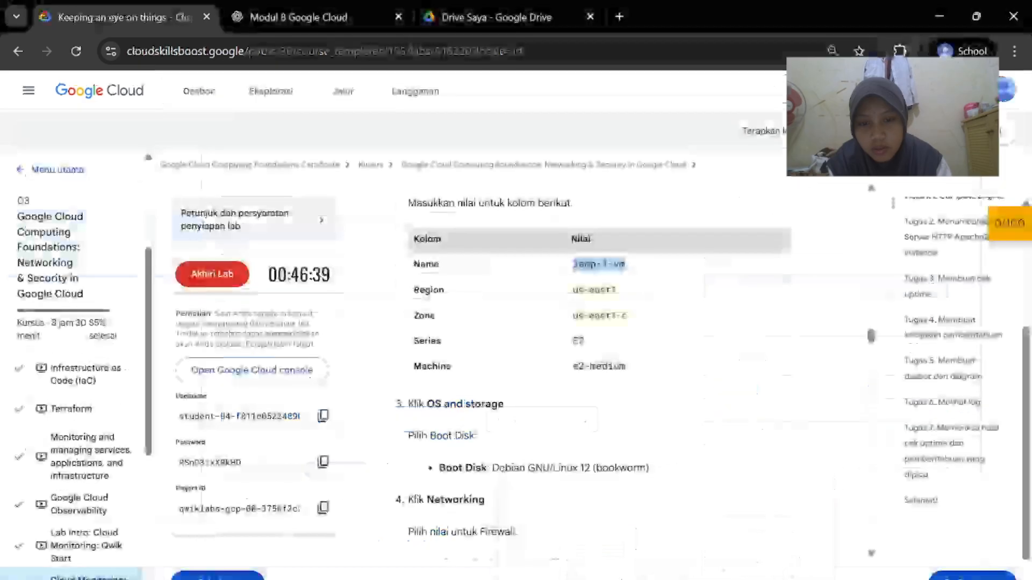
pyautogui.click(774, 537)
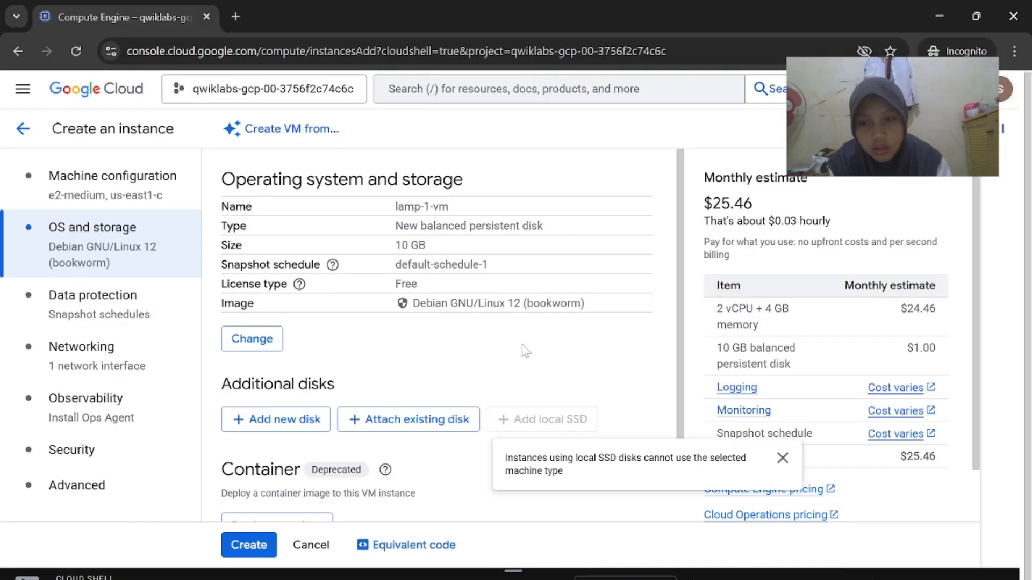
# Enable Allow HTTP traffic in the instance's Networking settings
pyautogui.moveTo(768, 573)
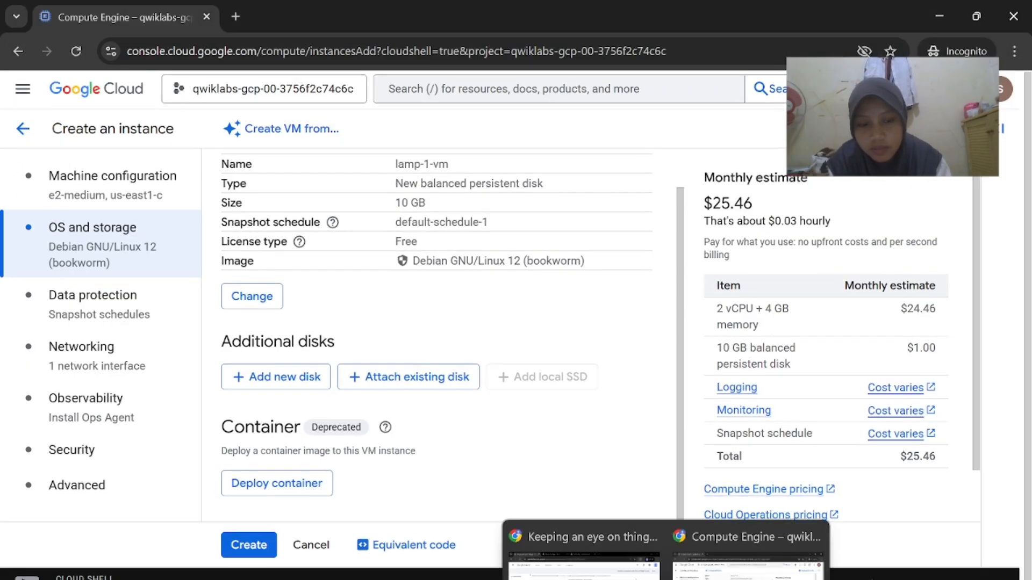
pyautogui.click(634, 532)
pyautogui.scroll(-2, 633, 480)
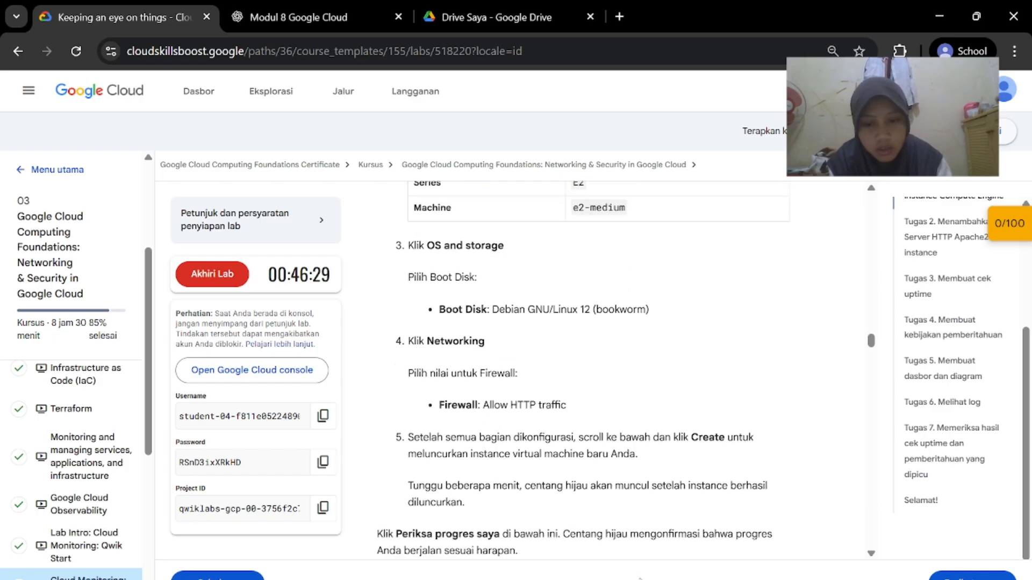
pyautogui.moveTo(666, 578)
pyautogui.click(774, 538)
pyautogui.click(120, 357)
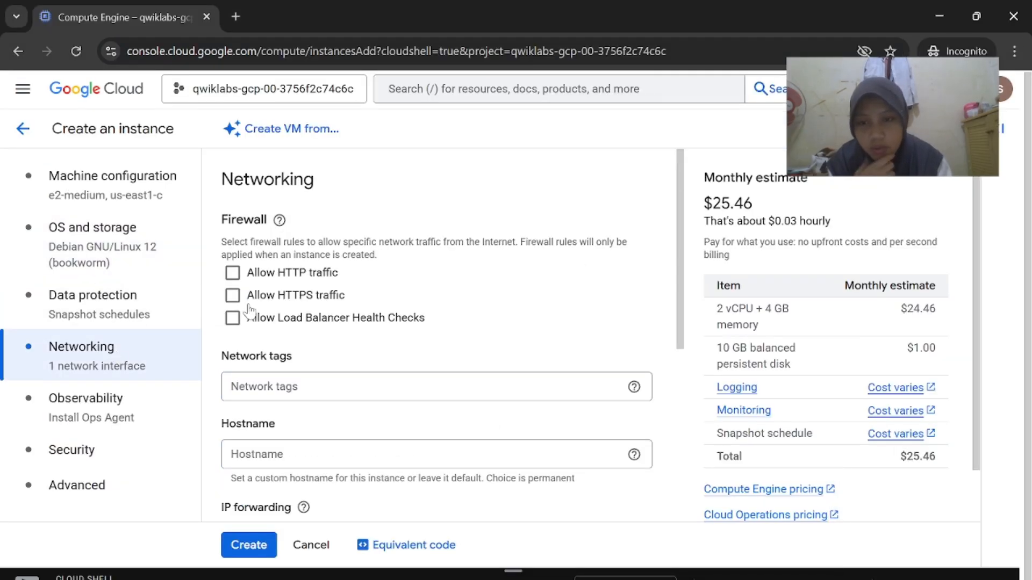
pyautogui.click(232, 272)
# Create the lamp-1-vm instance
pyautogui.moveTo(666, 578)
pyautogui.click(606, 573)
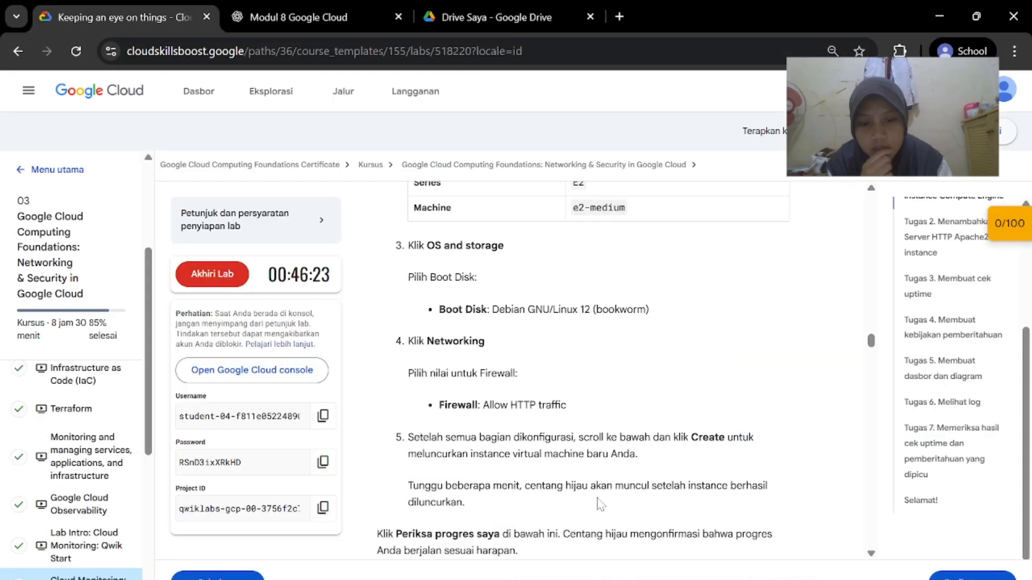
pyautogui.scroll(-1, 603, 473)
pyautogui.click(747, 542)
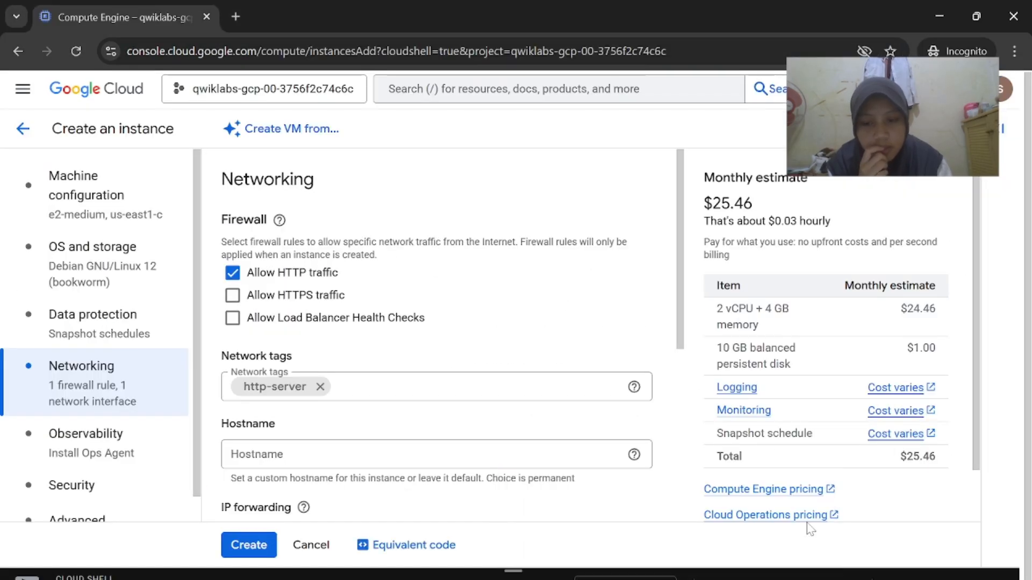
pyautogui.click(247, 545)
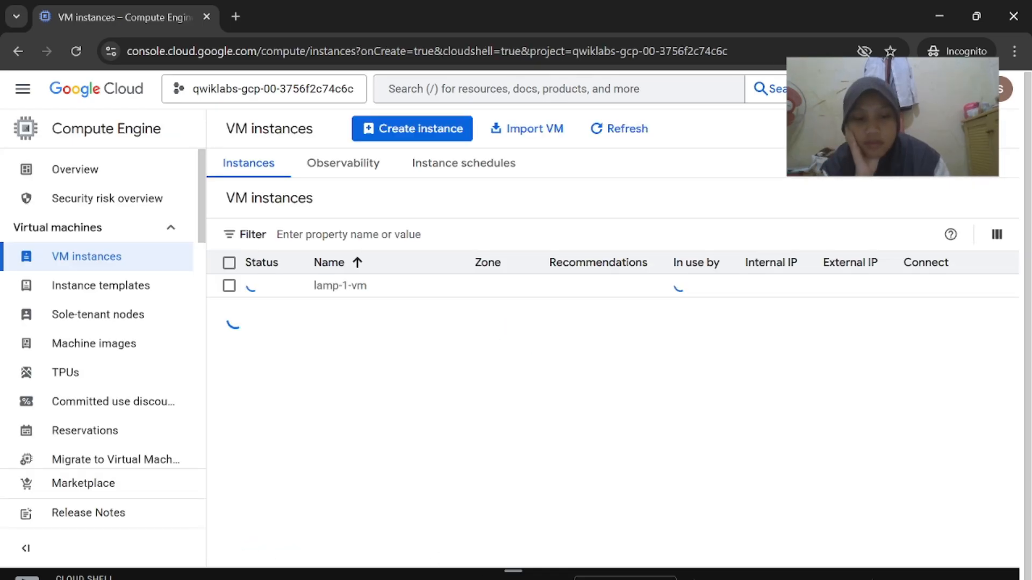
# Refresh the VM instances list to see whether lamp-1-vm is running
pyautogui.moveTo(660, 575)
pyautogui.click(625, 541)
pyautogui.click(492, 511)
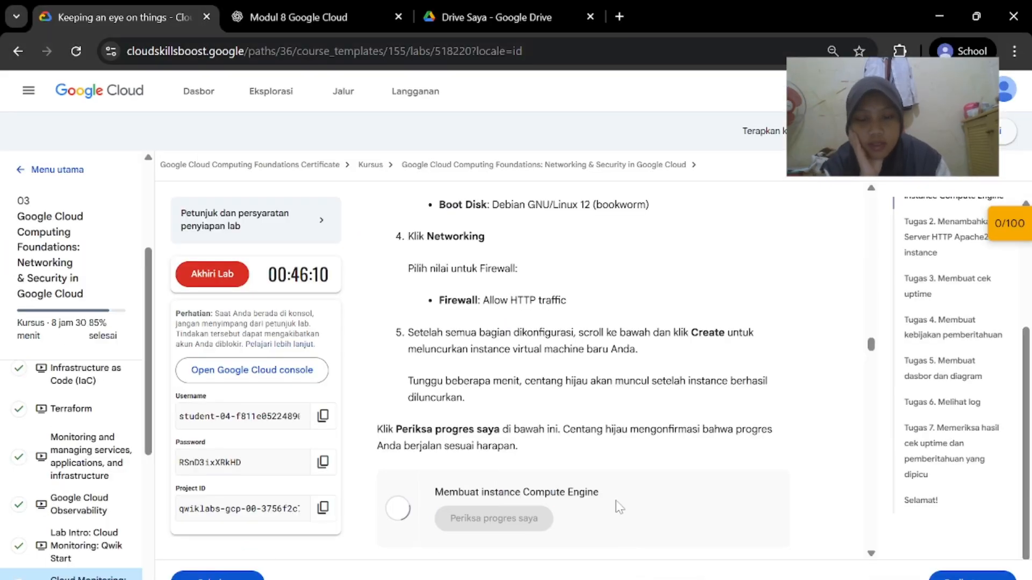
pyautogui.click(715, 516)
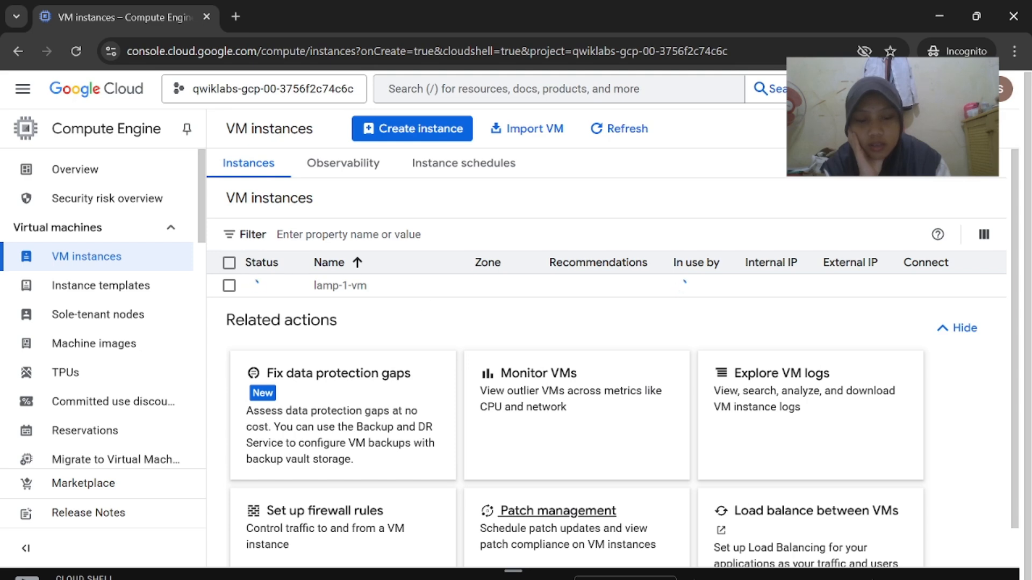
pyautogui.click(667, 543)
pyautogui.scroll(-1, 628, 553)
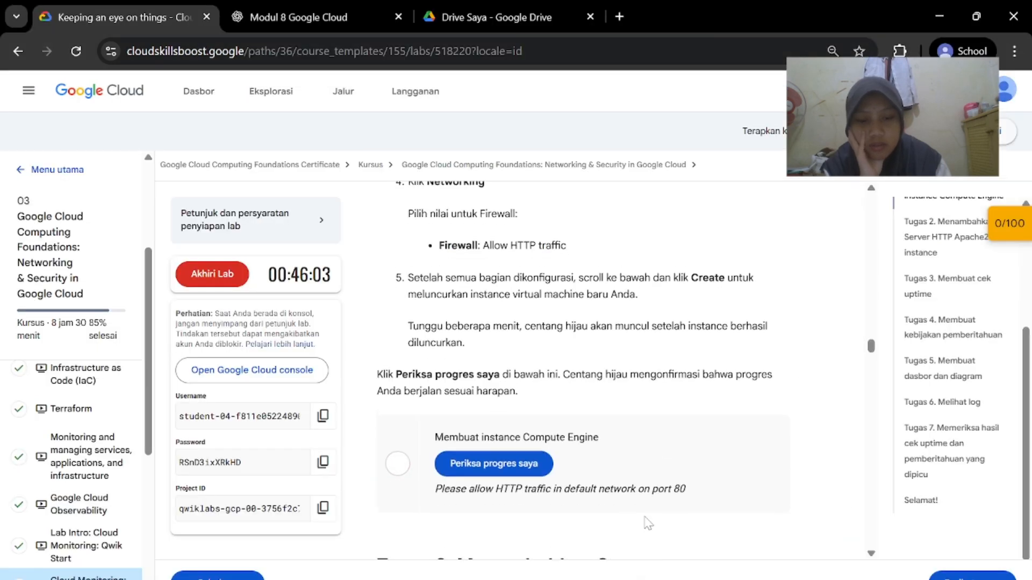
pyautogui.scroll(1, 648, 522)
pyautogui.moveTo(717, 579)
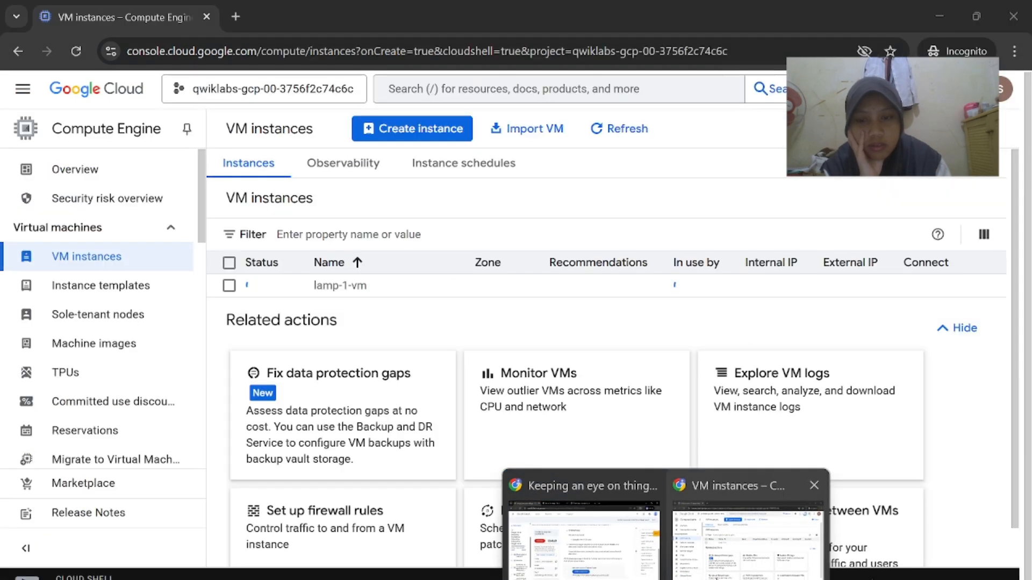
pyautogui.click(718, 543)
pyautogui.click(626, 143)
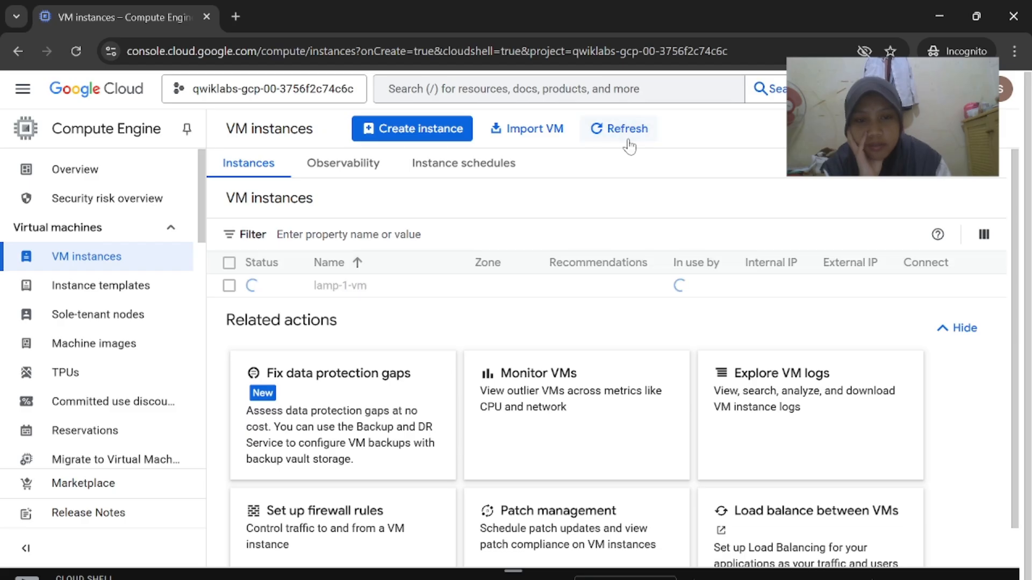
# Confirm the lab's Compute Engine instance check reports Assessment Completed
pyautogui.moveTo(662, 577)
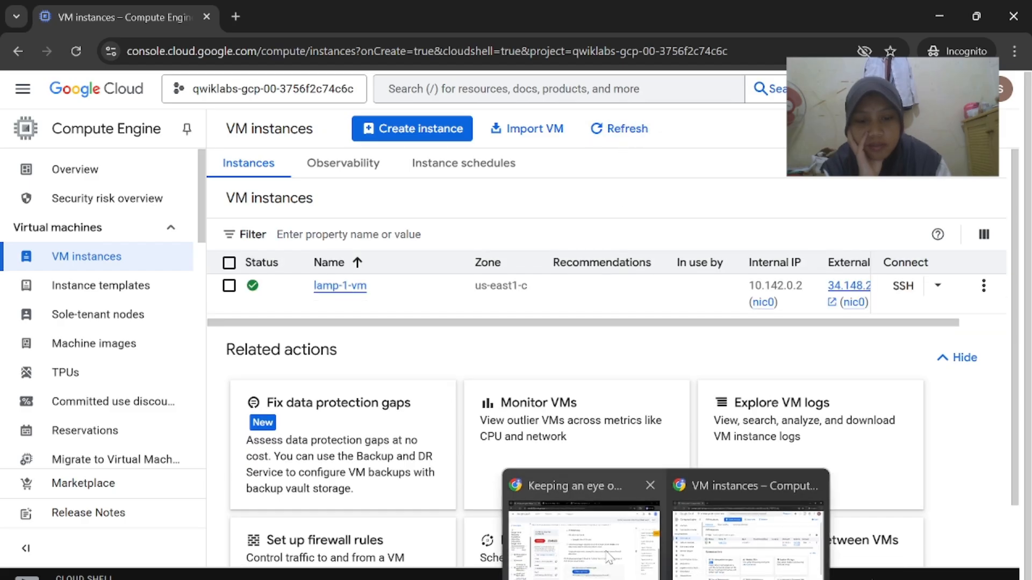
pyautogui.click(715, 516)
pyautogui.click(504, 481)
pyautogui.scroll(-1, 551, 480)
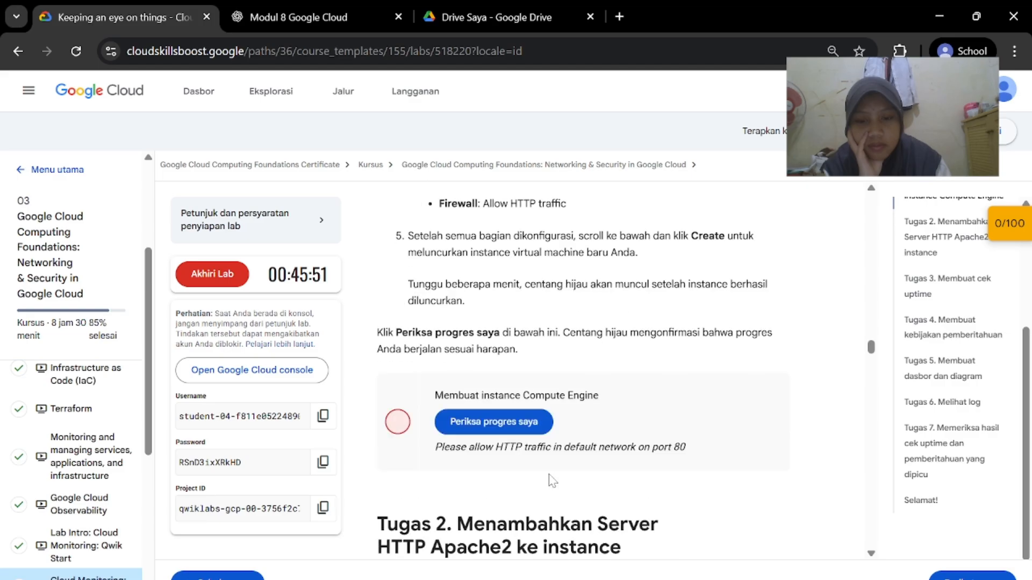
pyautogui.click(76, 51)
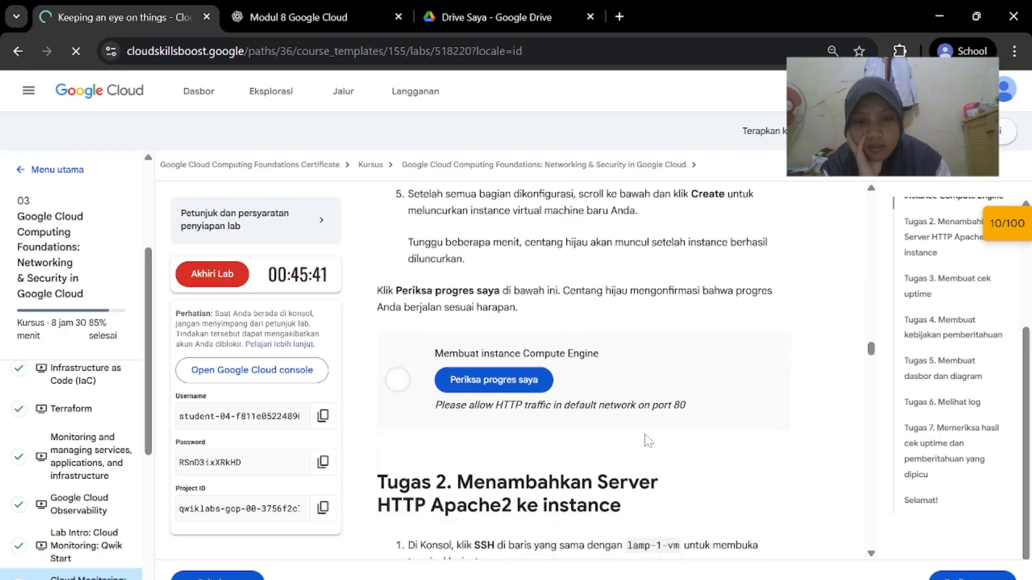
pyautogui.scroll(-20, 647, 441)
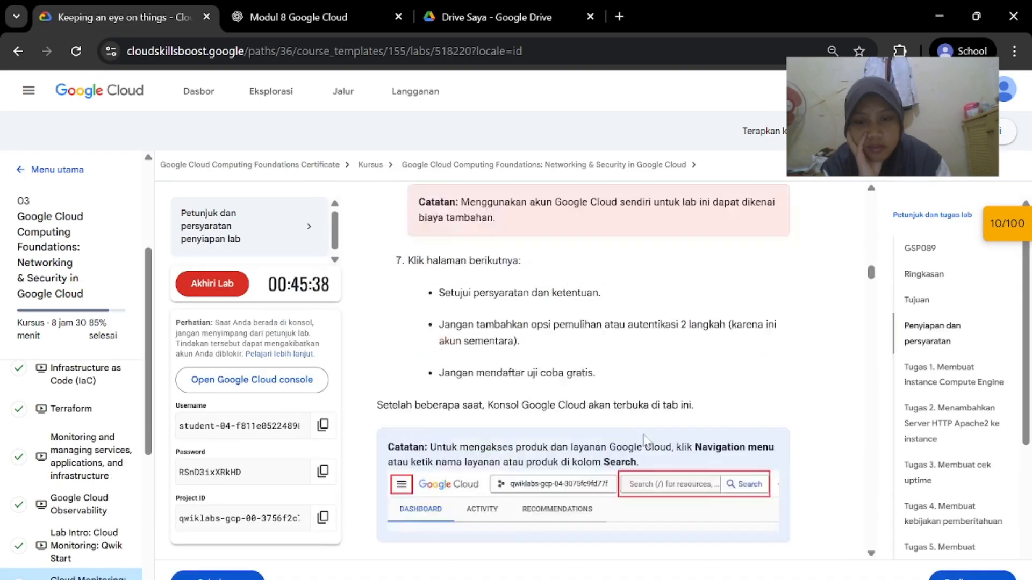
pyautogui.scroll(-15, 647, 441)
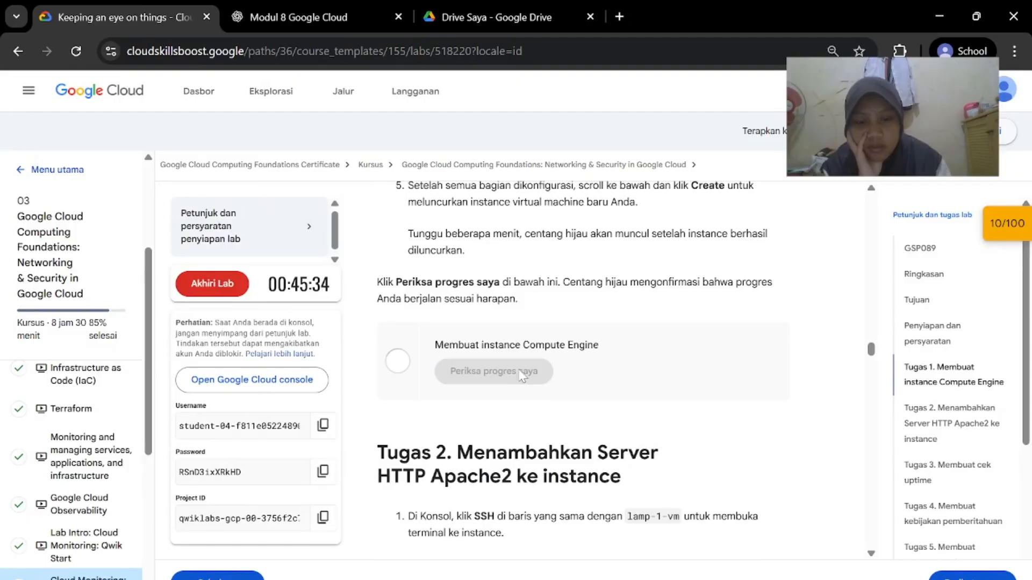
pyautogui.scroll(-2, 521, 375)
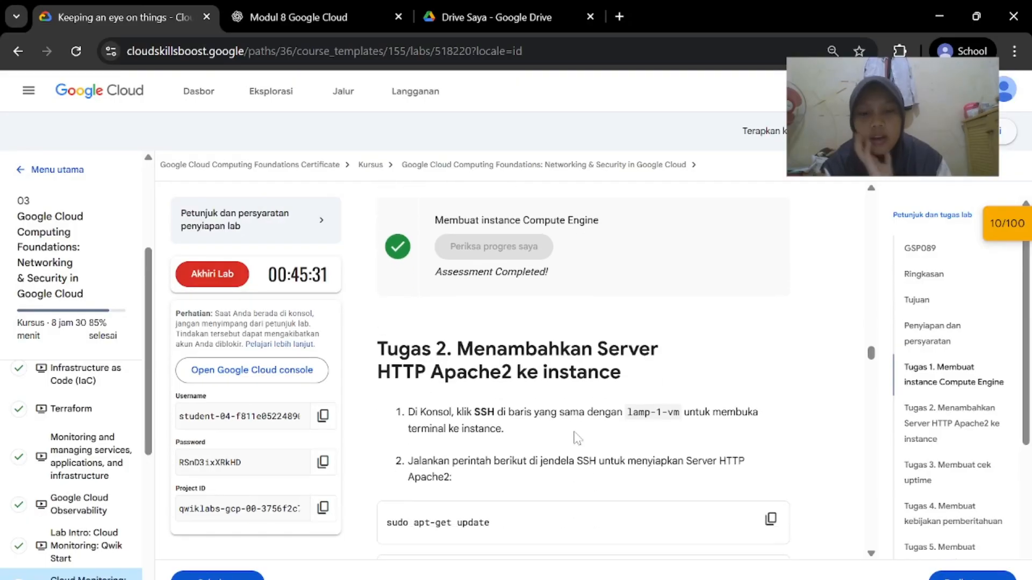
pyautogui.scroll(-1, 519, 413)
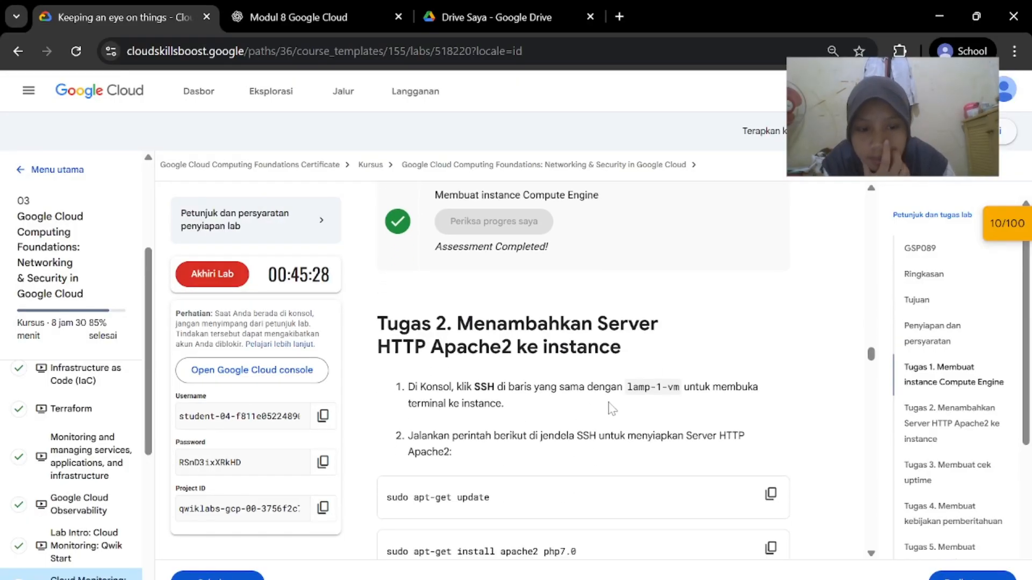
pyautogui.moveTo(658, 572)
pyautogui.click(796, 518)
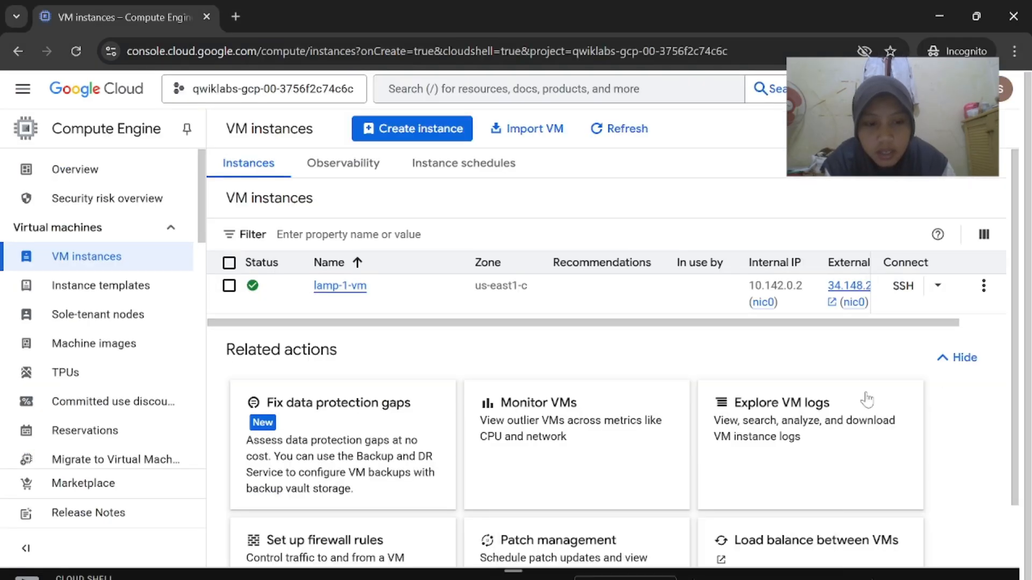
# Open an authorized SSH-in-browser session to lamp-1-vm
pyautogui.click(903, 285)
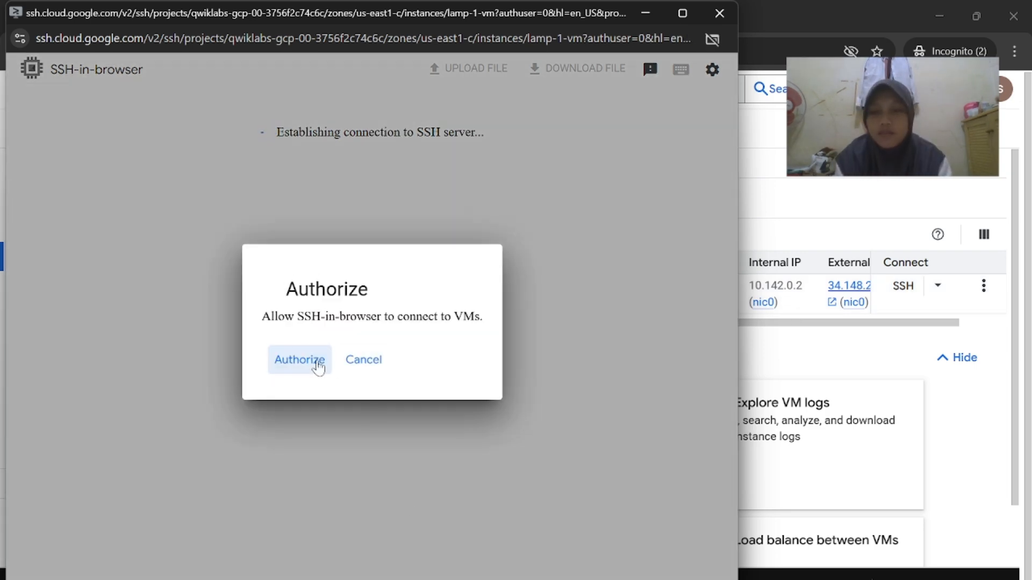
pyautogui.click(300, 360)
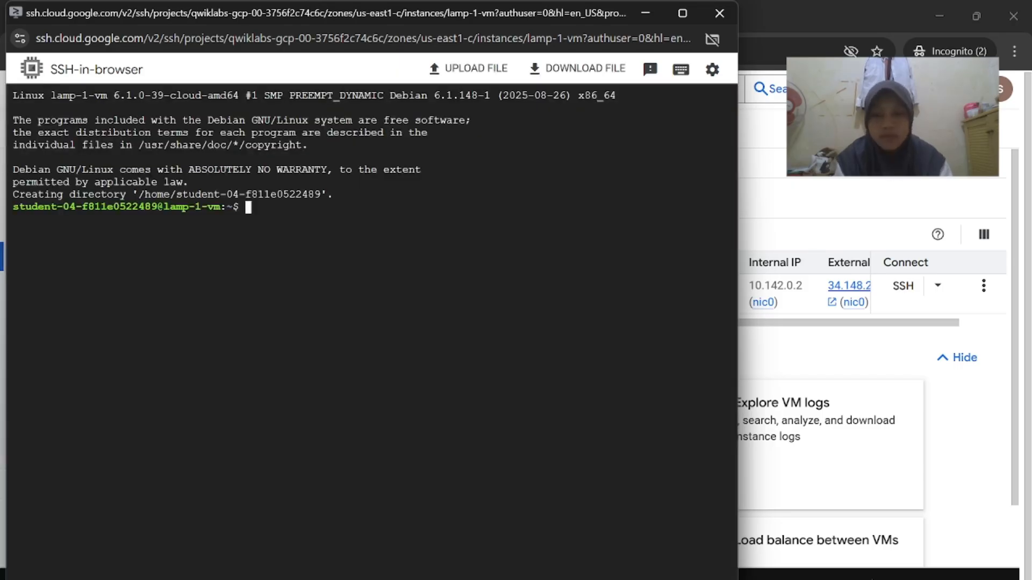
pyautogui.moveTo(668, 579)
pyautogui.click(524, 529)
pyautogui.scroll(-1, 622, 472)
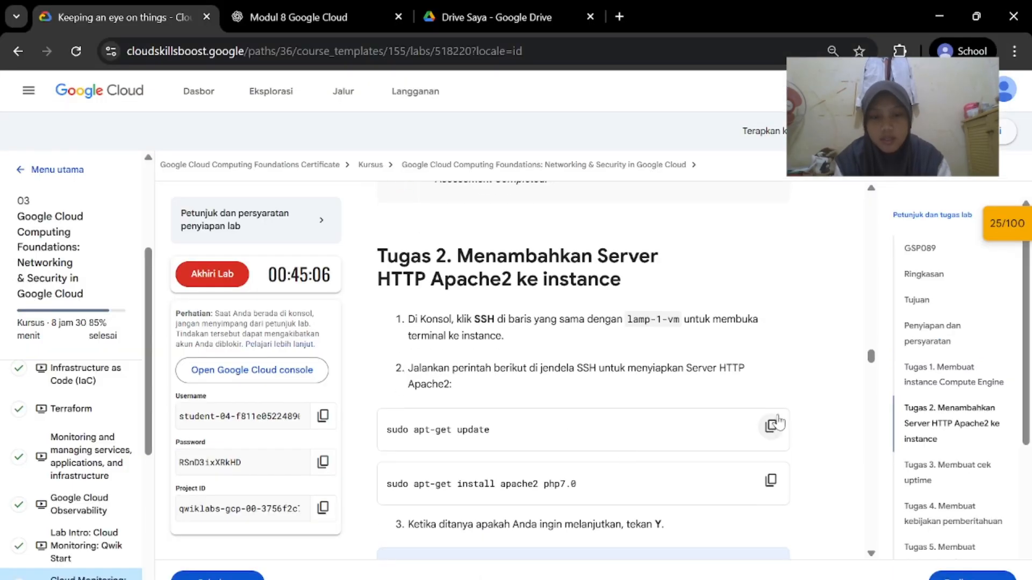
pyautogui.scroll(-1, 718, 404)
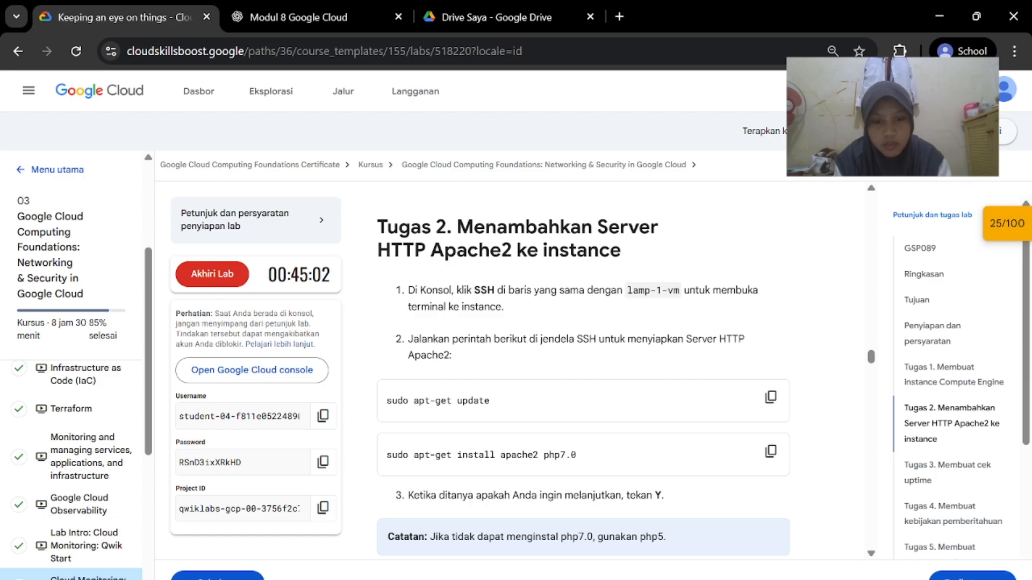
pyautogui.moveTo(668, 579)
pyautogui.click(645, 522)
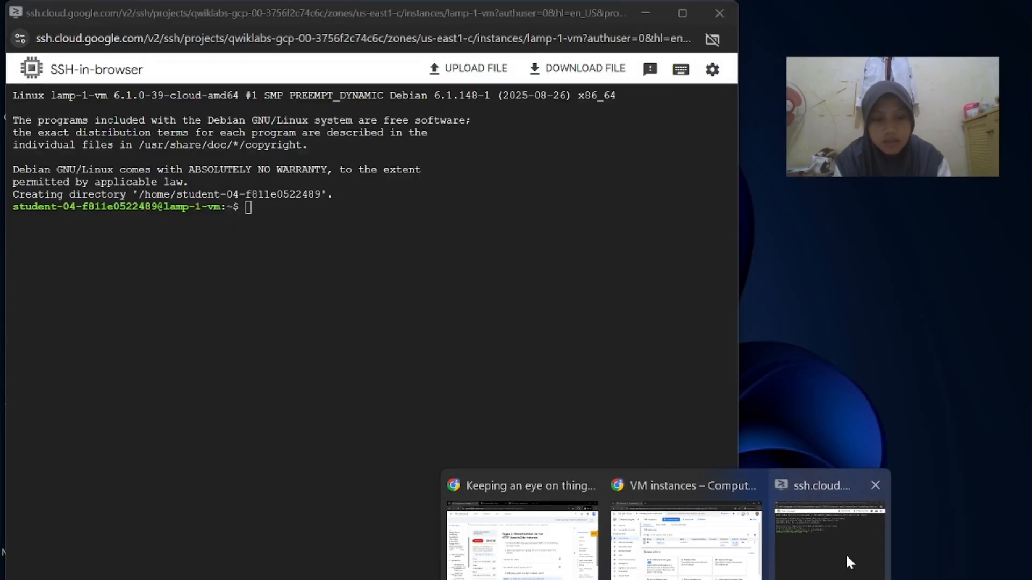
# Run sudo apt-get update, then sudo apt-get install apache2 php7.0, answering Y
pyautogui.click(847, 562)
pyautogui.write('sudo apt-get update')
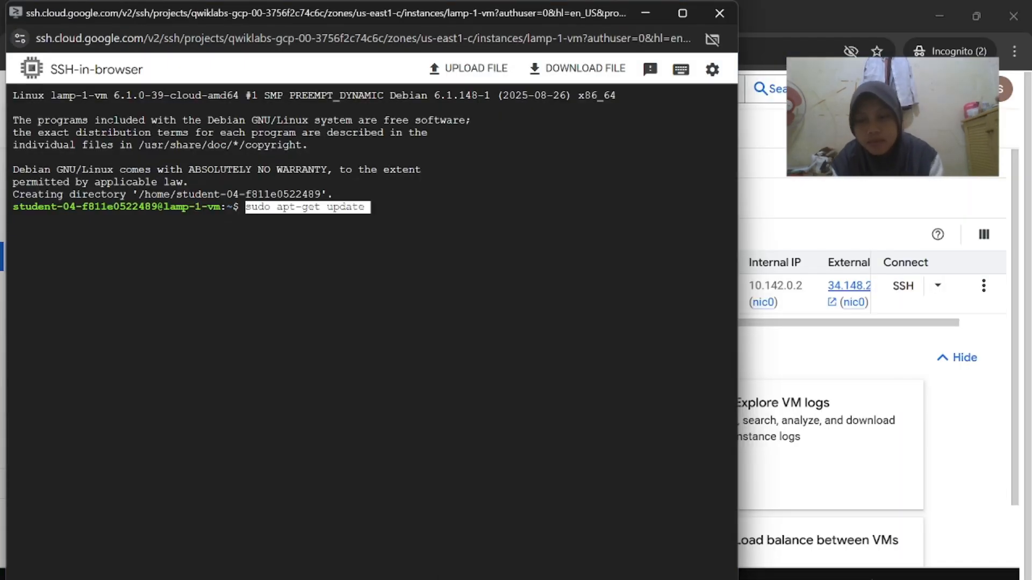
pyautogui.press('Return')
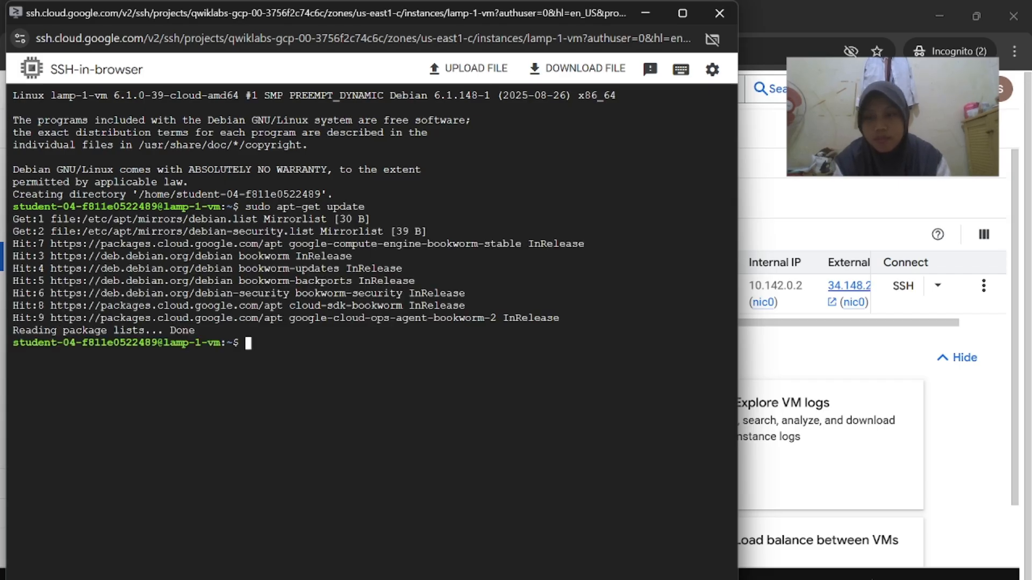
pyautogui.moveTo(668, 579)
pyautogui.click(505, 537)
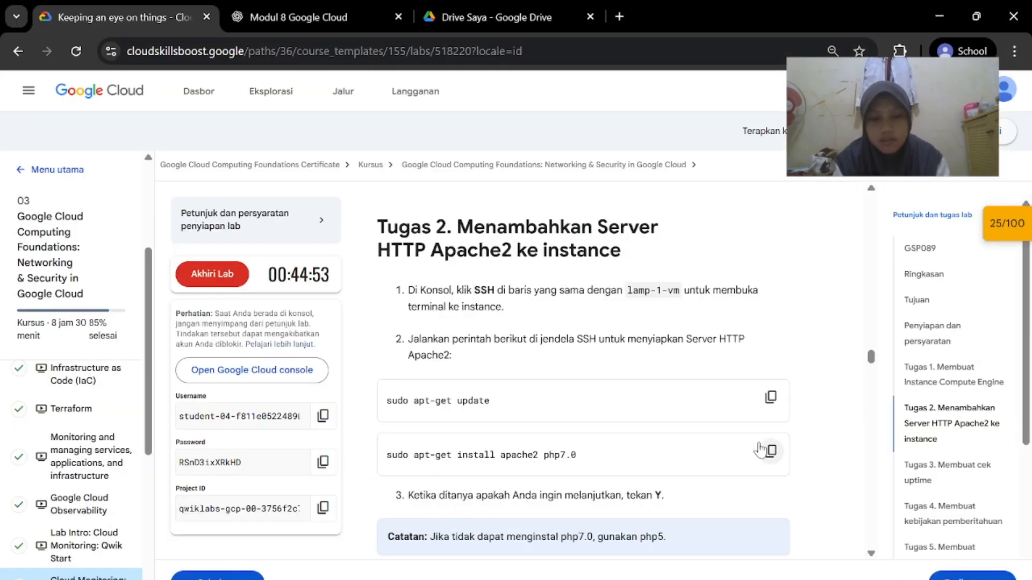
pyautogui.click(876, 532)
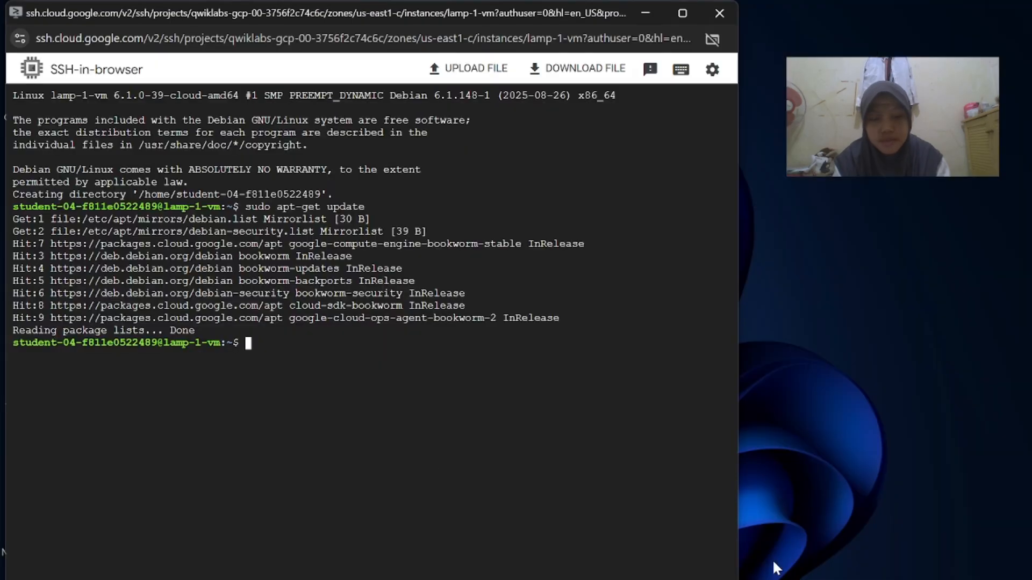
pyautogui.write('sudo apt-get install apache2 php7.0')
pyautogui.press('Return')
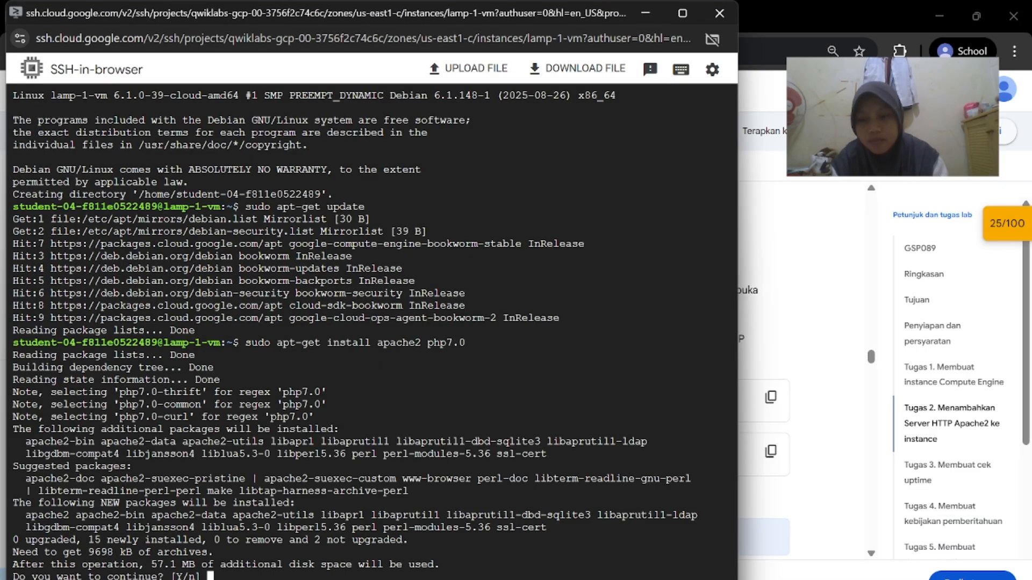
pyautogui.press('Return')
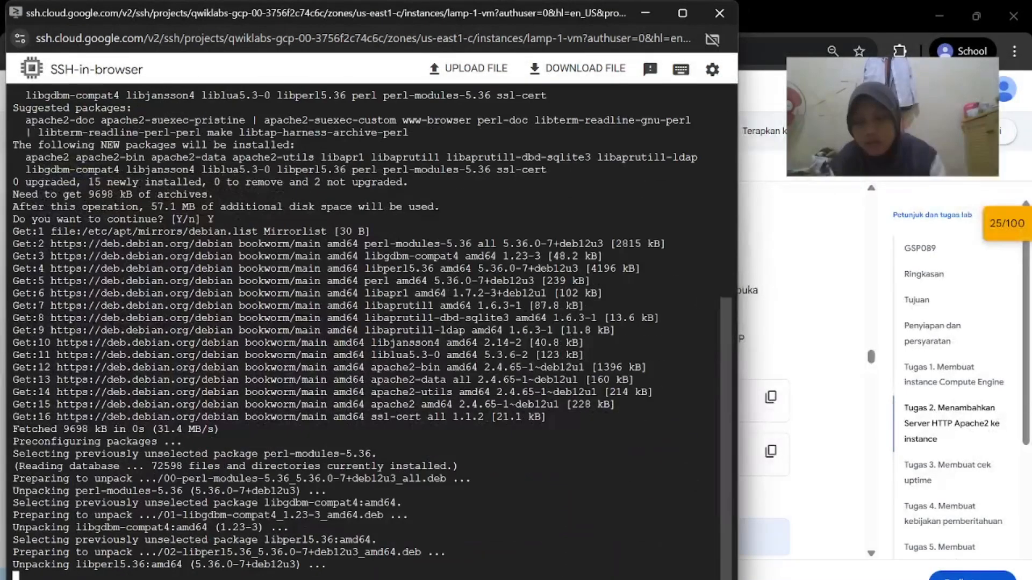
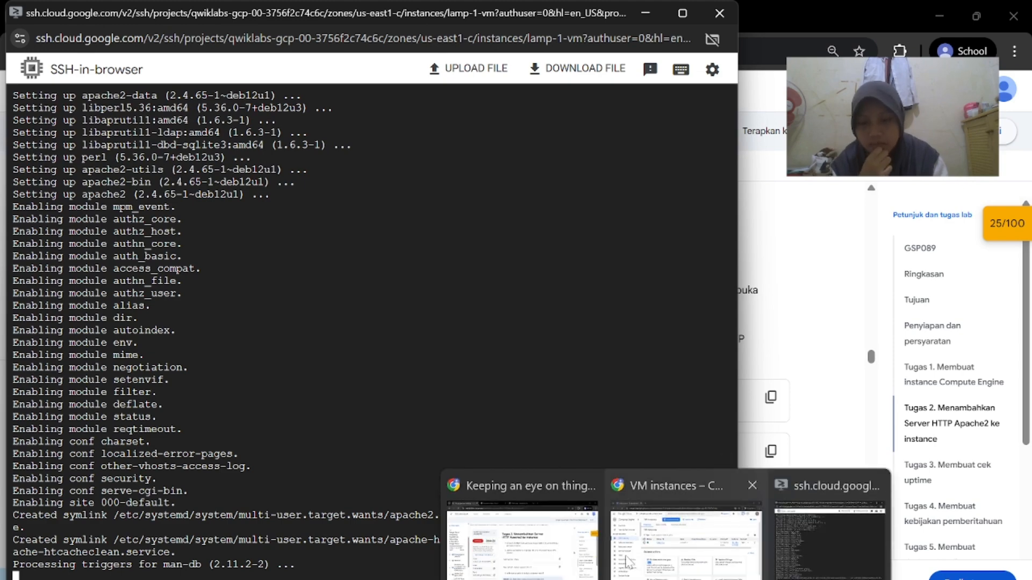
# Run 'sudo service apache2 restart' in the lamp-1-vm SSH terminal
pyautogui.click(527, 524)
pyautogui.scroll(-3, 662, 395)
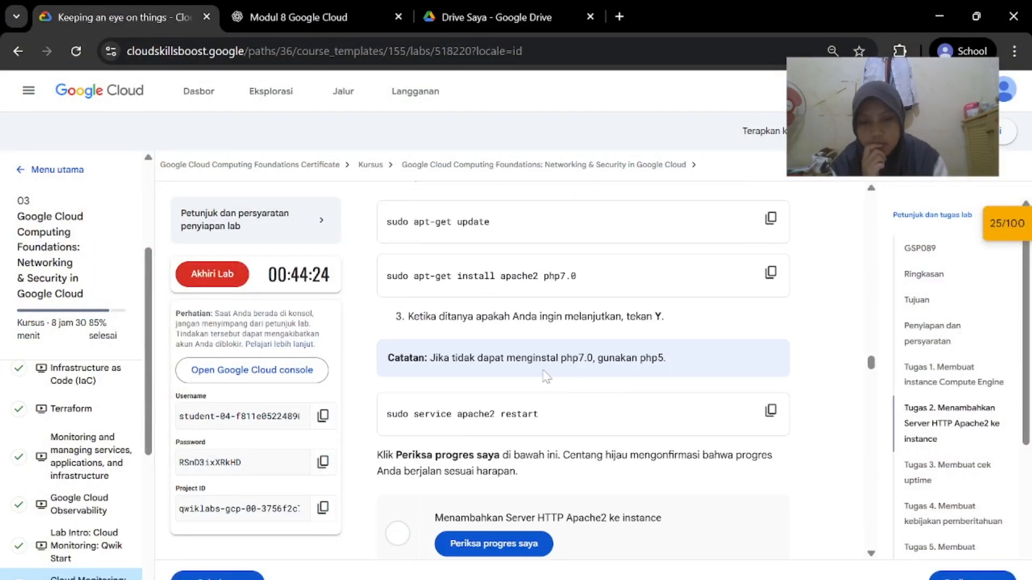
pyautogui.scroll(-1, 546, 376)
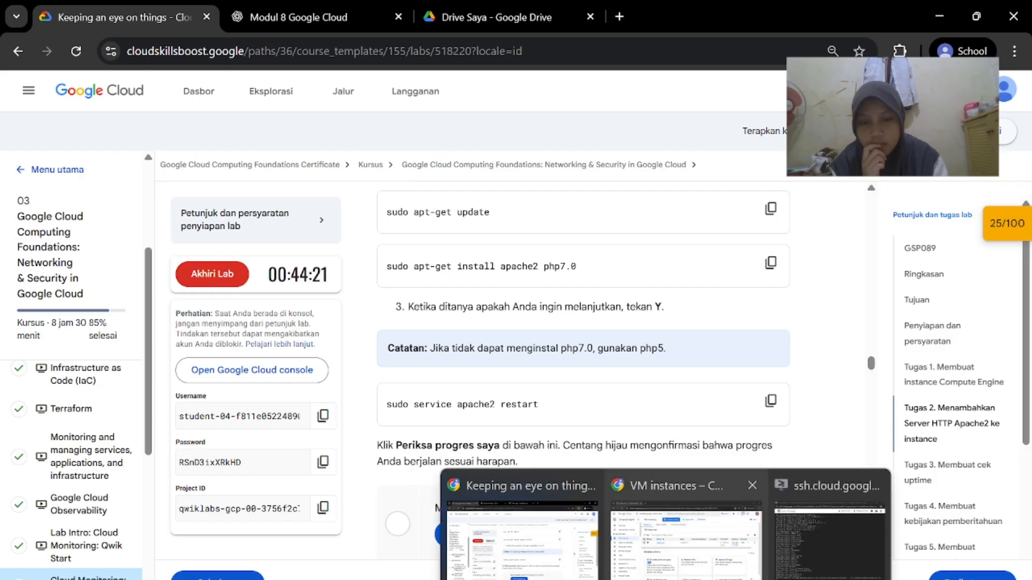
pyautogui.click(833, 532)
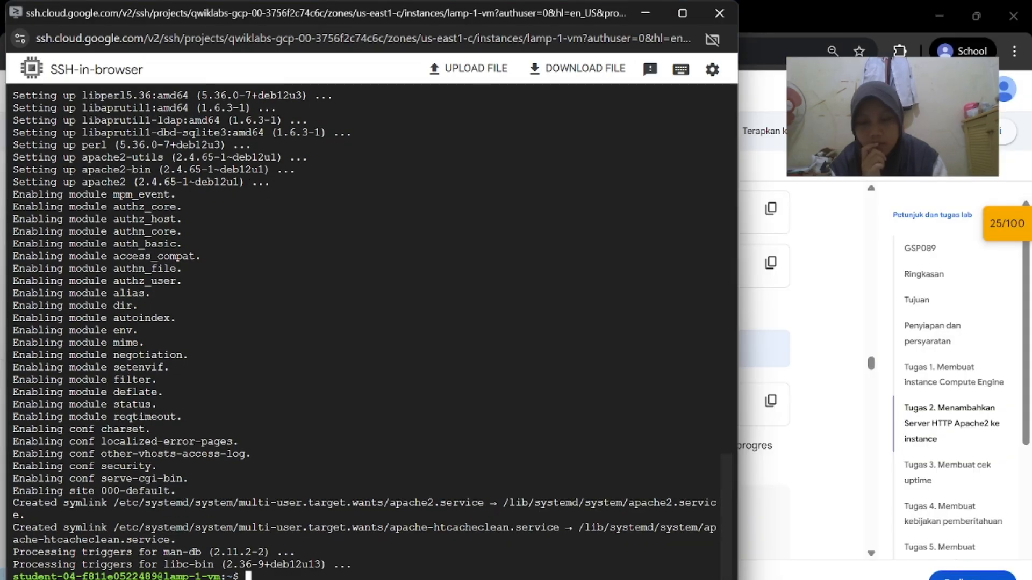
pyautogui.click(672, 526)
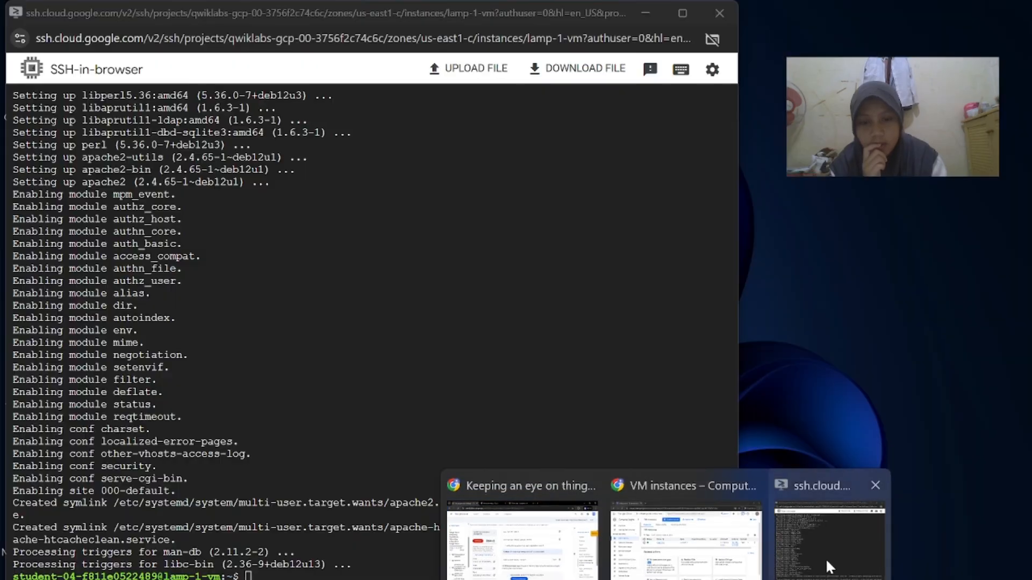
pyautogui.click(834, 533)
pyautogui.write('sudo service apache2 restart')
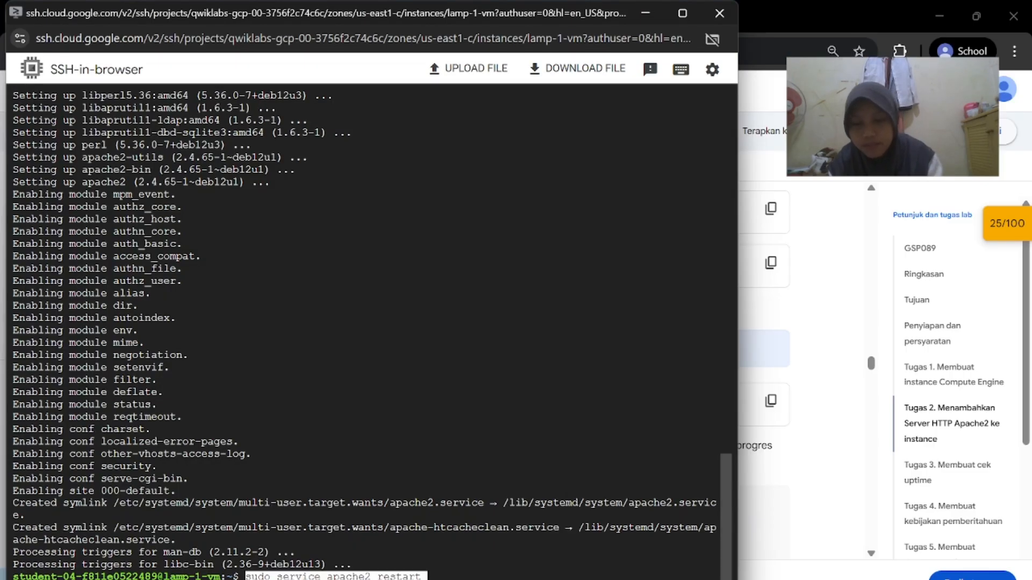
pyautogui.press('Return')
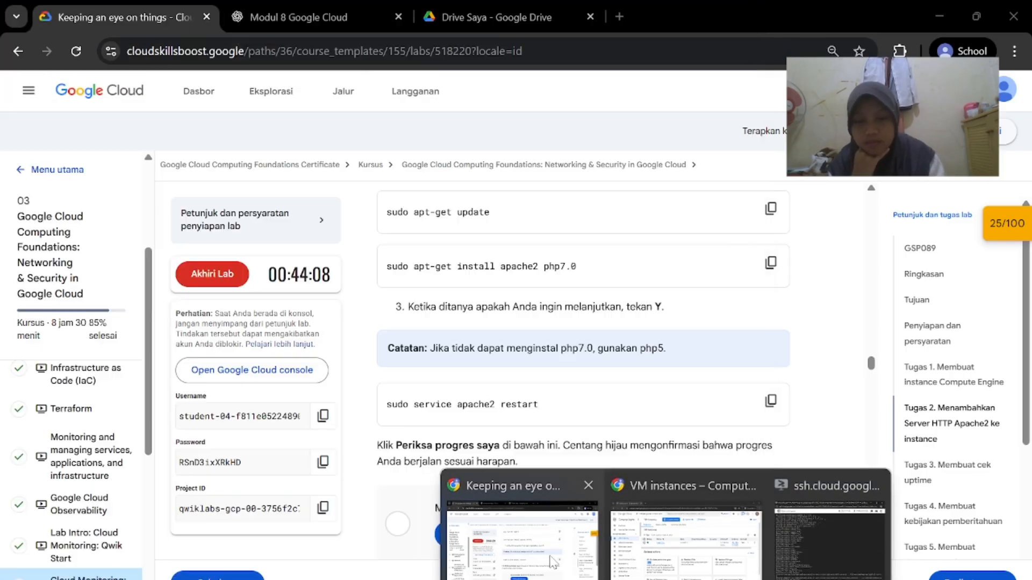
# Check the lab's Apache2 step, then return to the VM instances list
pyautogui.click(548, 553)
pyautogui.scroll(-4, 657, 490)
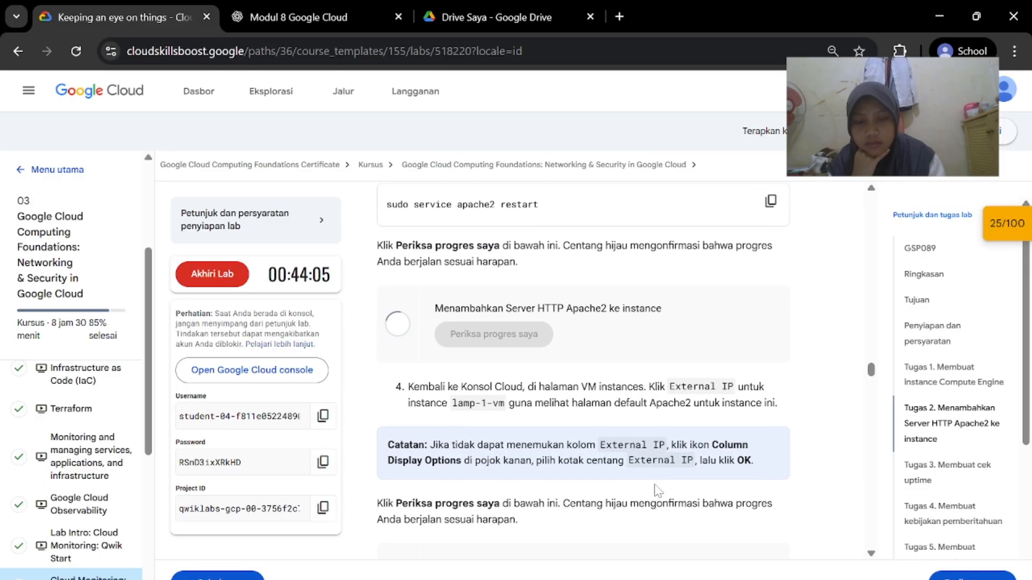
pyautogui.scroll(-1, 656, 491)
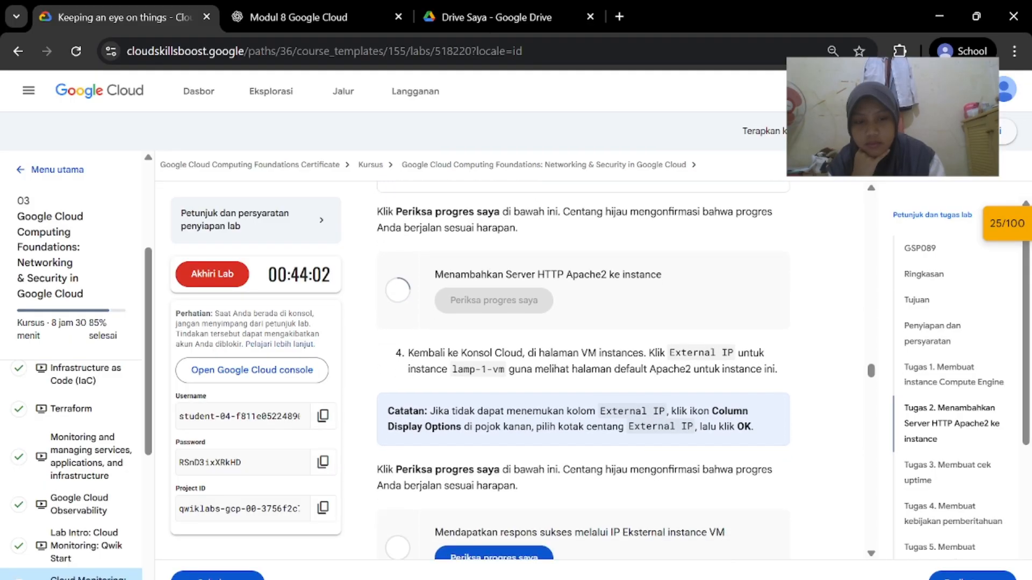
pyautogui.scroll(-1, 657, 490)
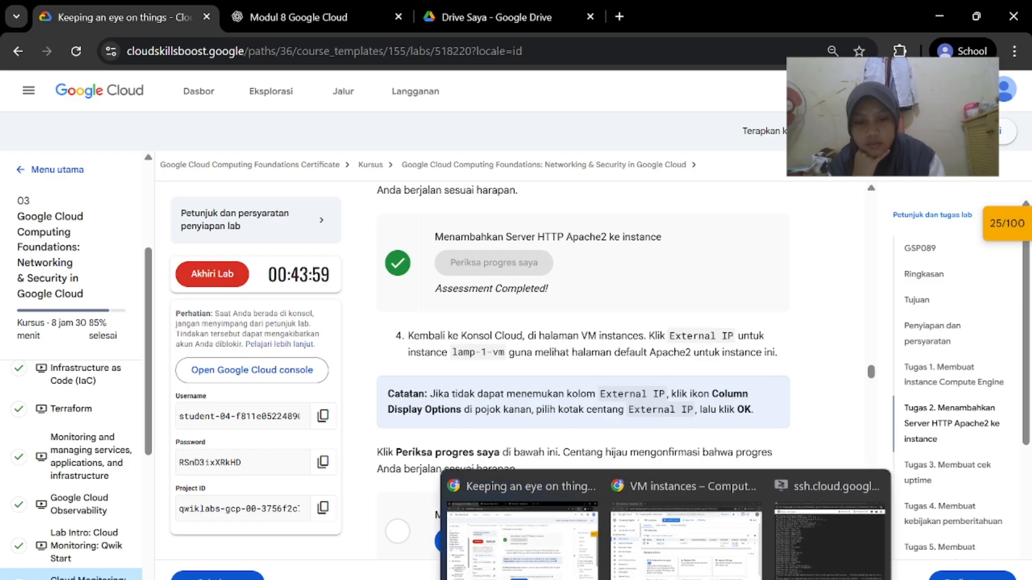
pyautogui.click(668, 519)
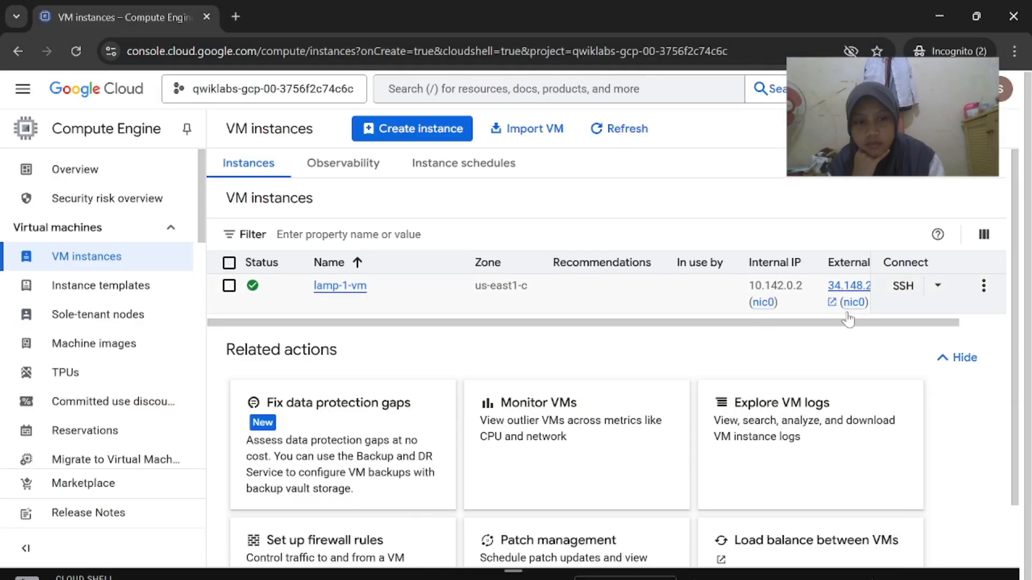
# Open lamp-1-vm's external IP in a new tab and run the lab's progress check
pyautogui.moveTo(849, 322); pyautogui.dragTo(914, 321)
pyautogui.click(829, 287)
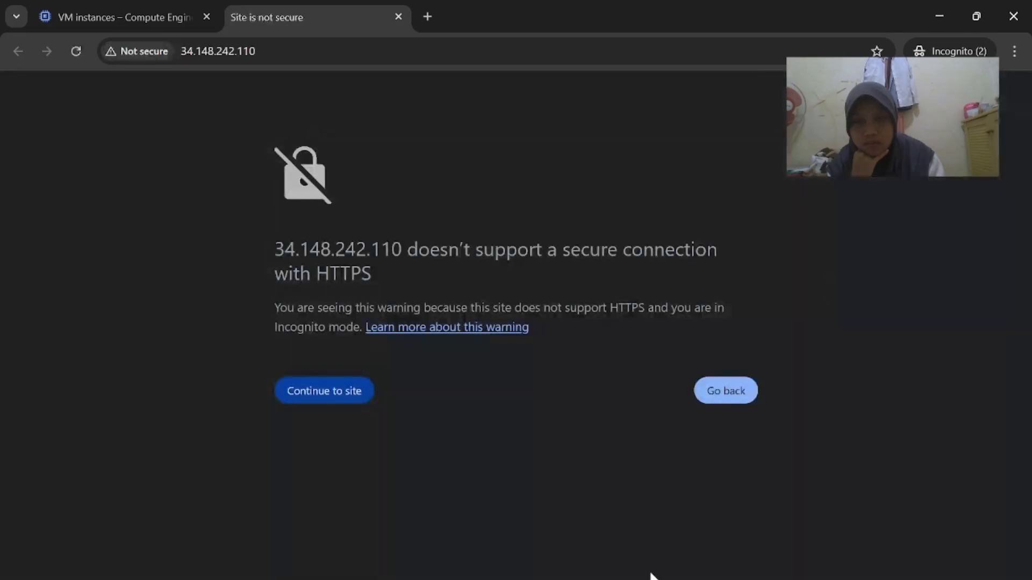
pyautogui.moveTo(654, 576)
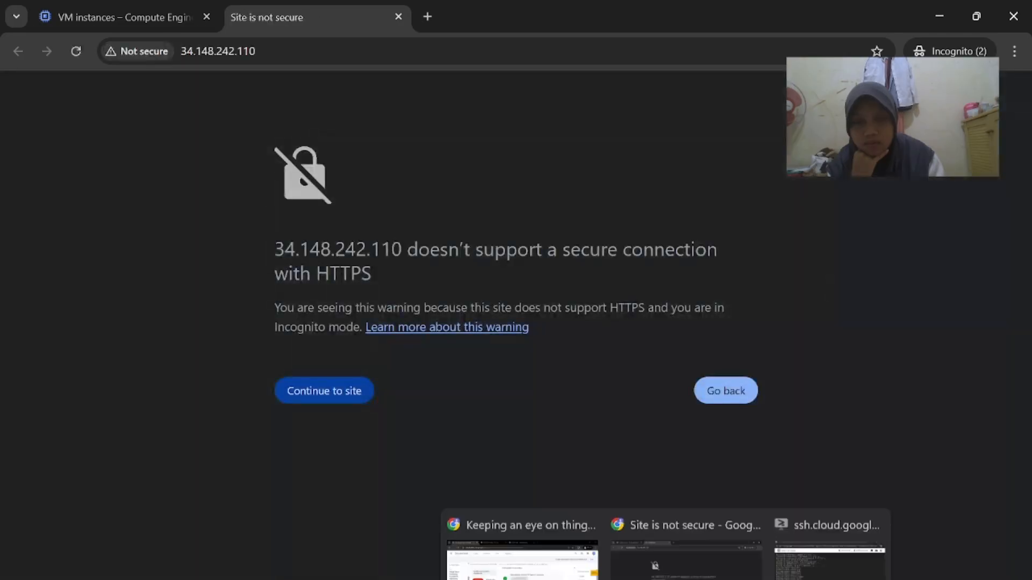
pyautogui.click(578, 559)
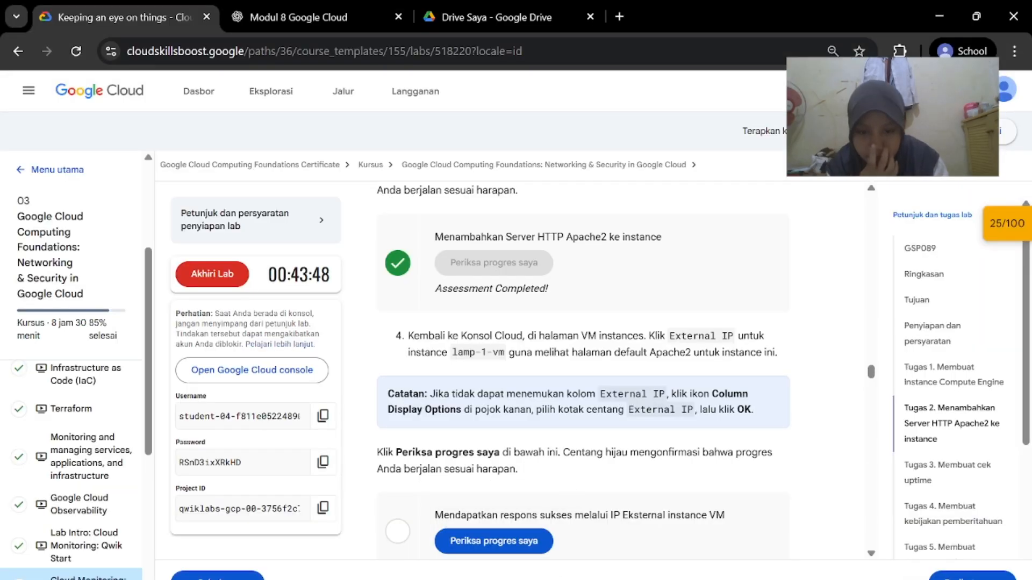
pyautogui.scroll(-1, 583, 371)
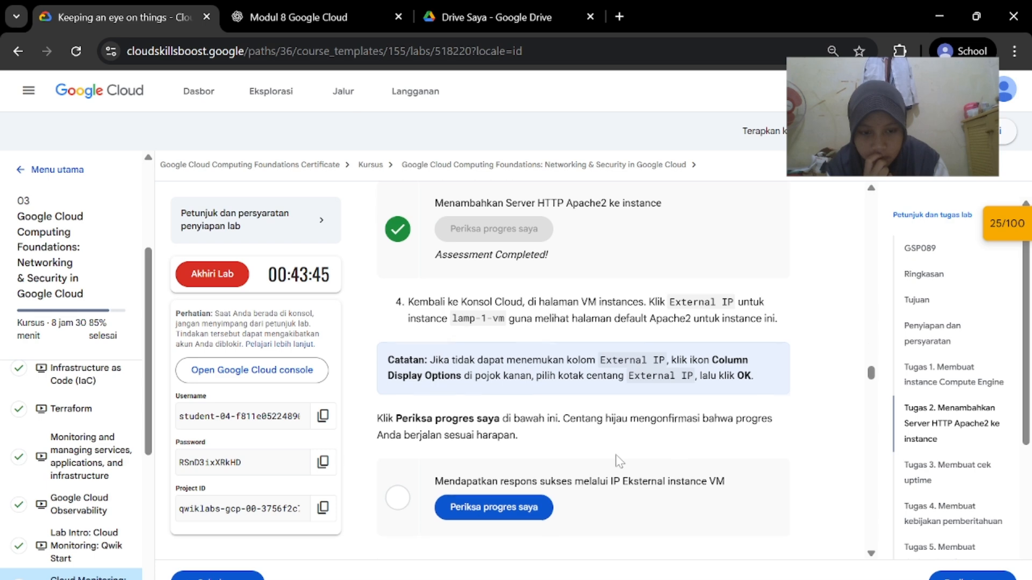
pyautogui.click(511, 499)
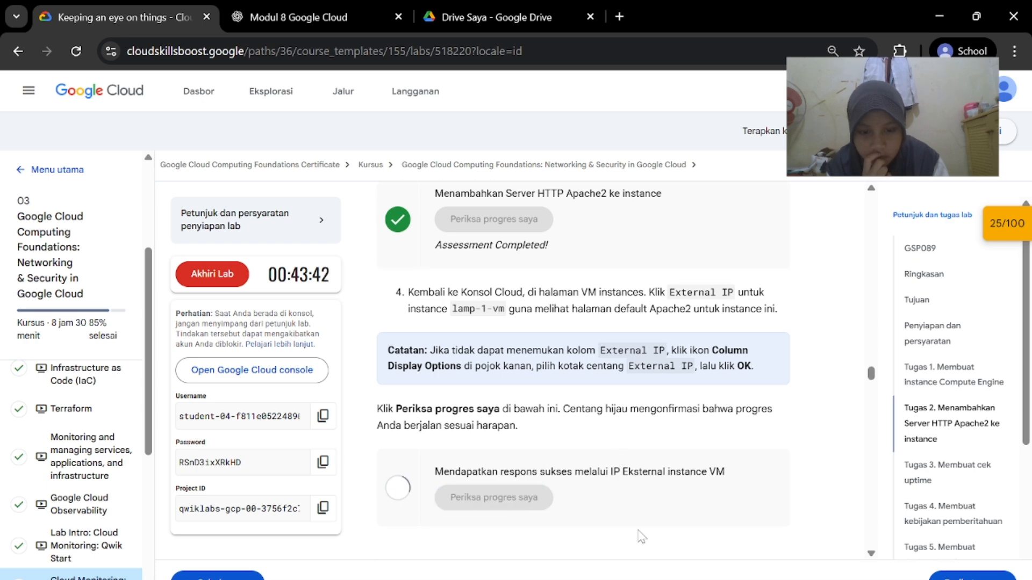
# Reopen the external IP and continue past the HTTPS warning to the Apache2 Debian Default Page
pyautogui.moveTo(655, 576)
pyautogui.click(686, 524)
pyautogui.click(716, 389)
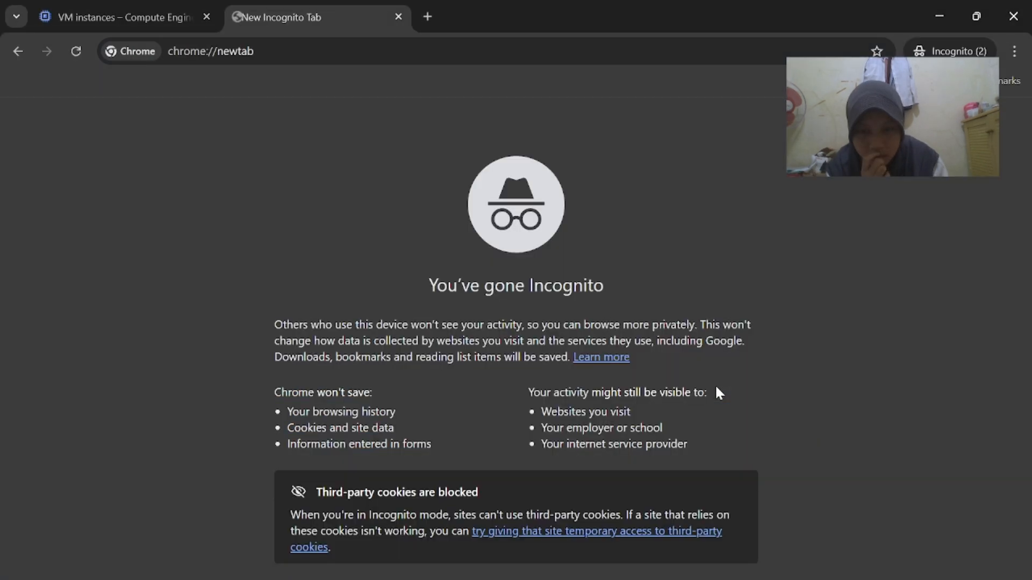
pyautogui.click(399, 17)
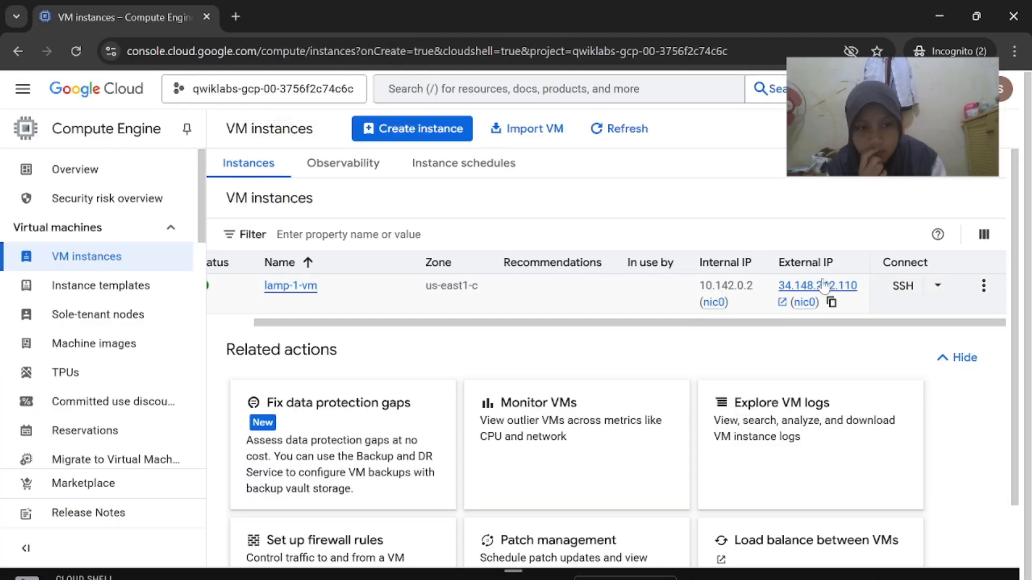
pyautogui.click(812, 221)
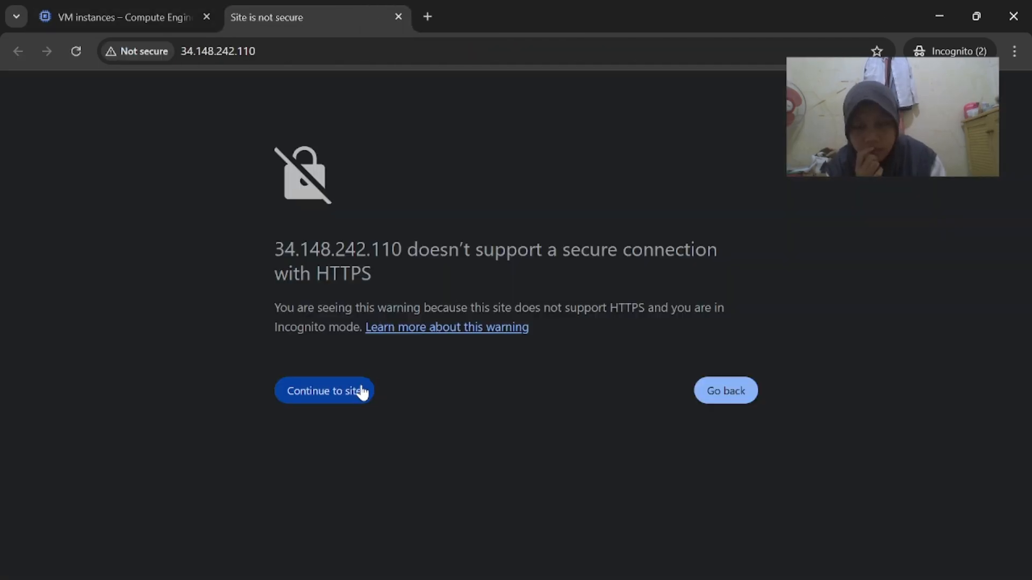
pyautogui.click(360, 392)
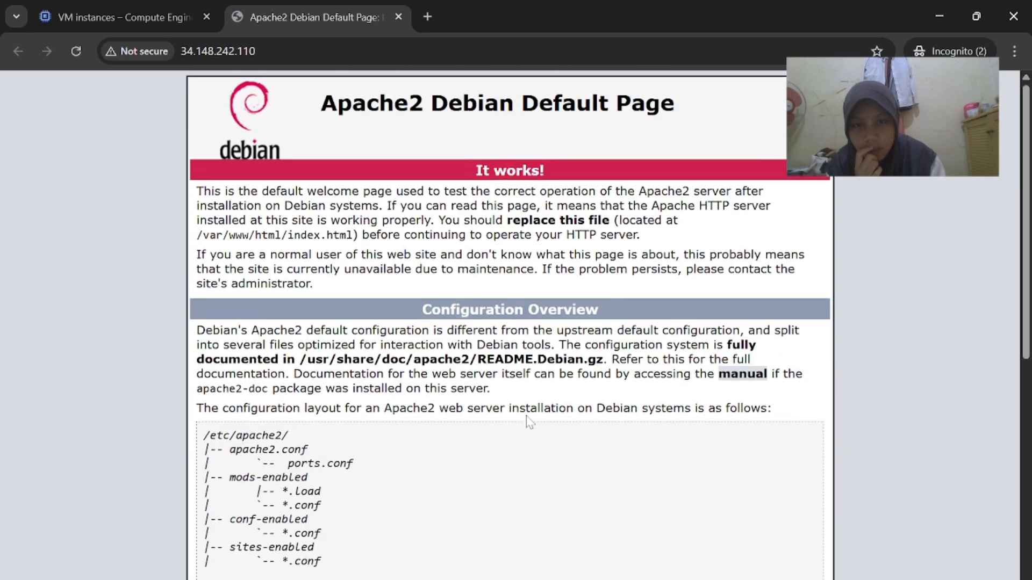
pyautogui.moveTo(655, 576)
pyautogui.click(518, 529)
pyautogui.scroll(-5, 609, 442)
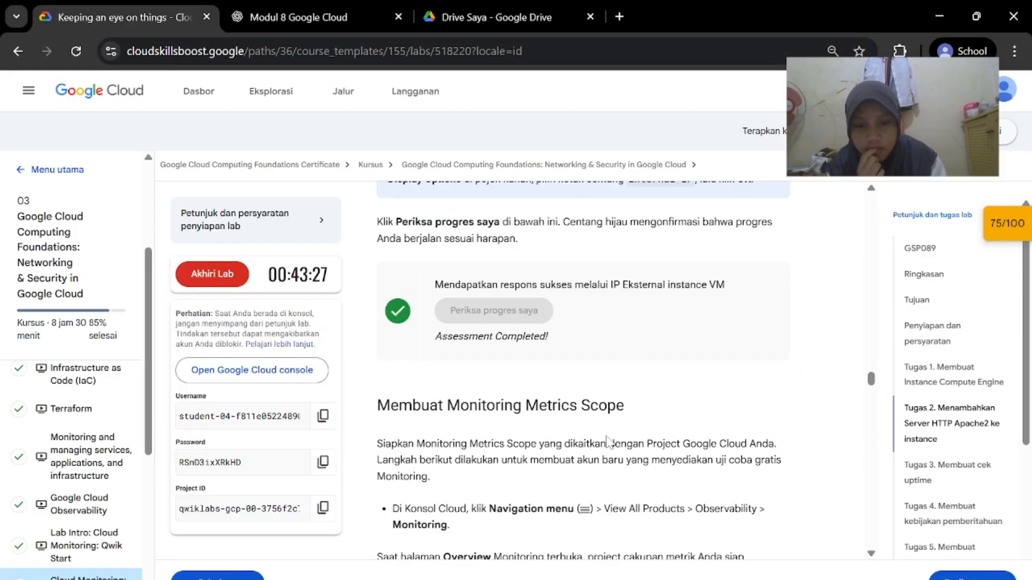
pyautogui.scroll(-1, 609, 442)
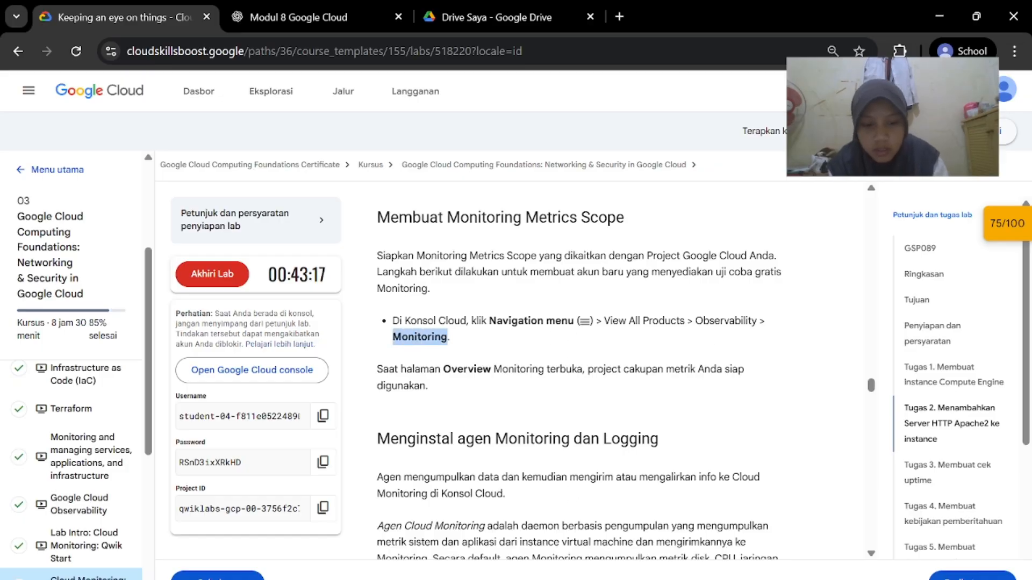
# Search the console for 'Monitoring' and open the Monitoring product page
pyautogui.moveTo(657, 576)
pyautogui.click(711, 540)
pyautogui.click(99, 7)
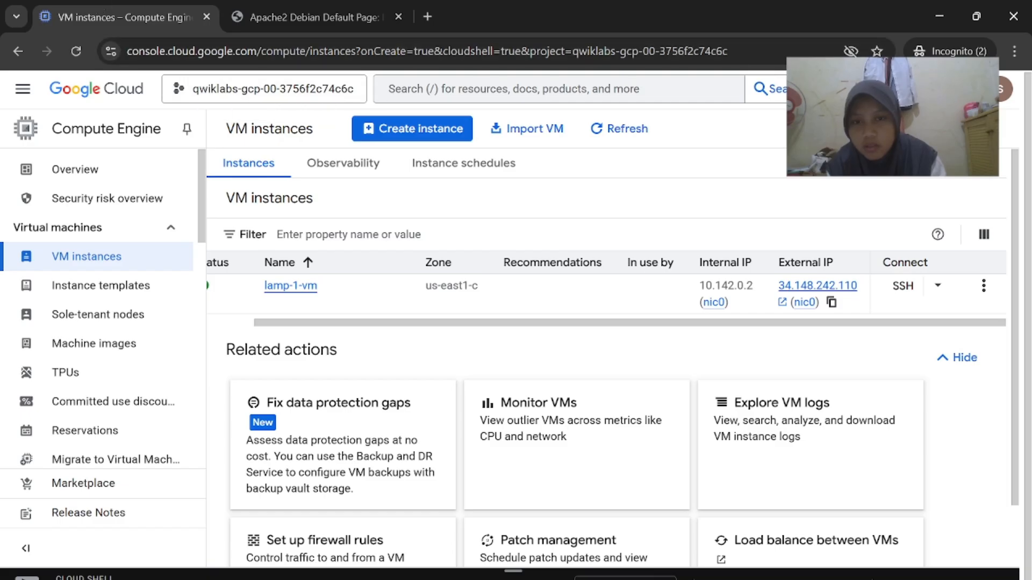
pyautogui.click(458, 88)
pyautogui.write('Monitoring')
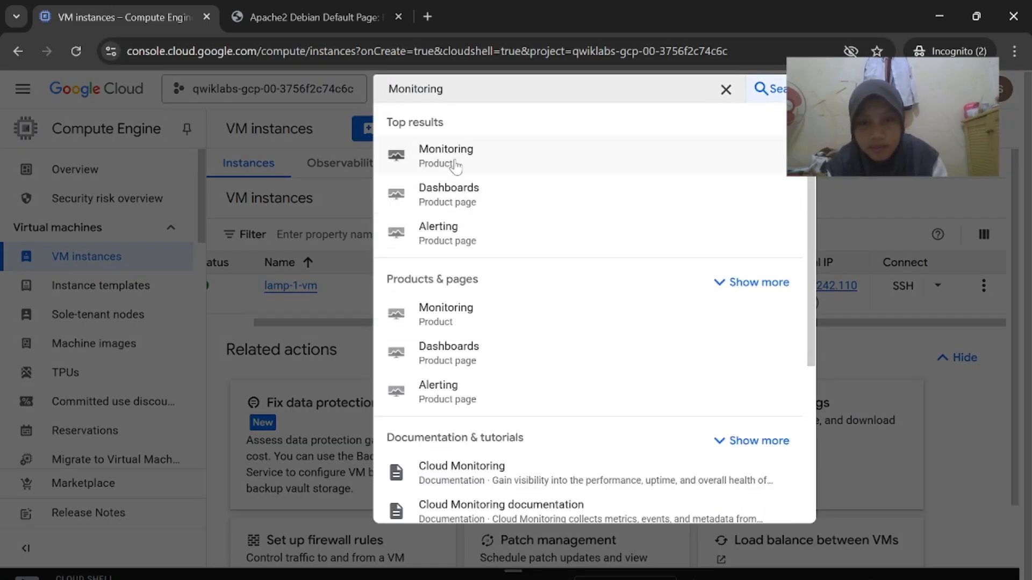
pyautogui.click(457, 167)
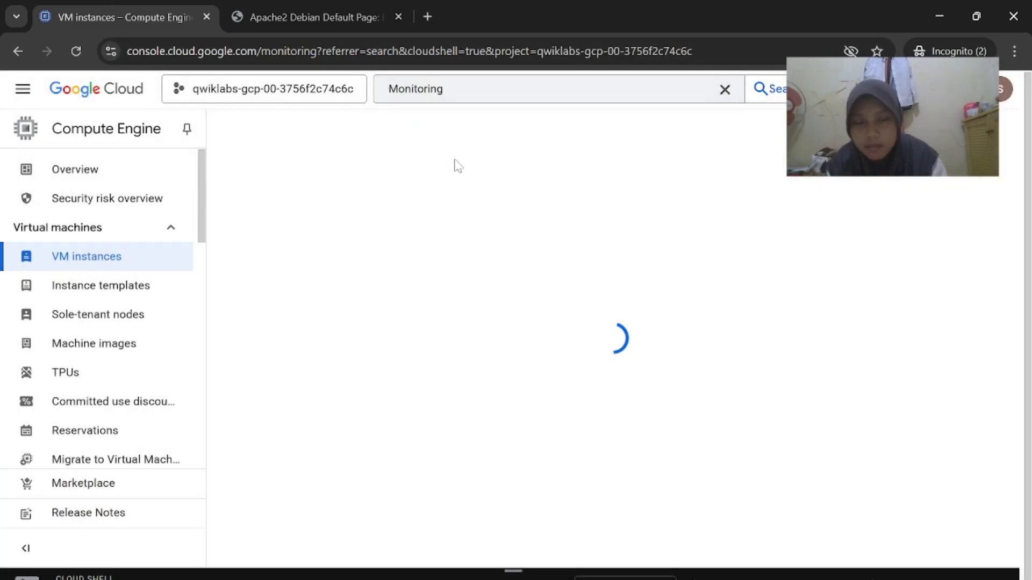
# Close the right-hand help panel on the Monitoring Overview page
pyautogui.scroll(-1, 439, 297)
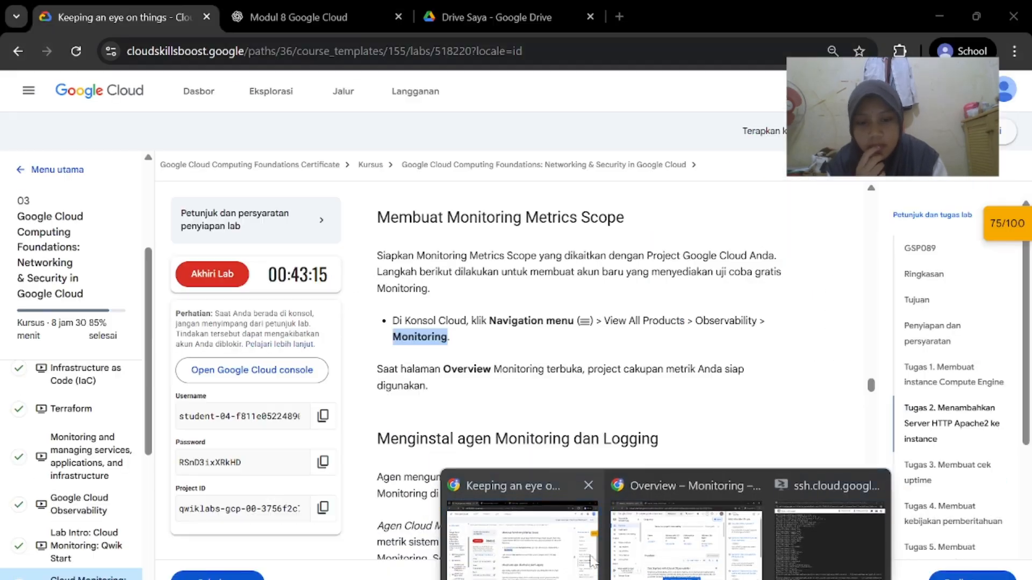
pyautogui.click(591, 562)
pyautogui.scroll(-2, 636, 463)
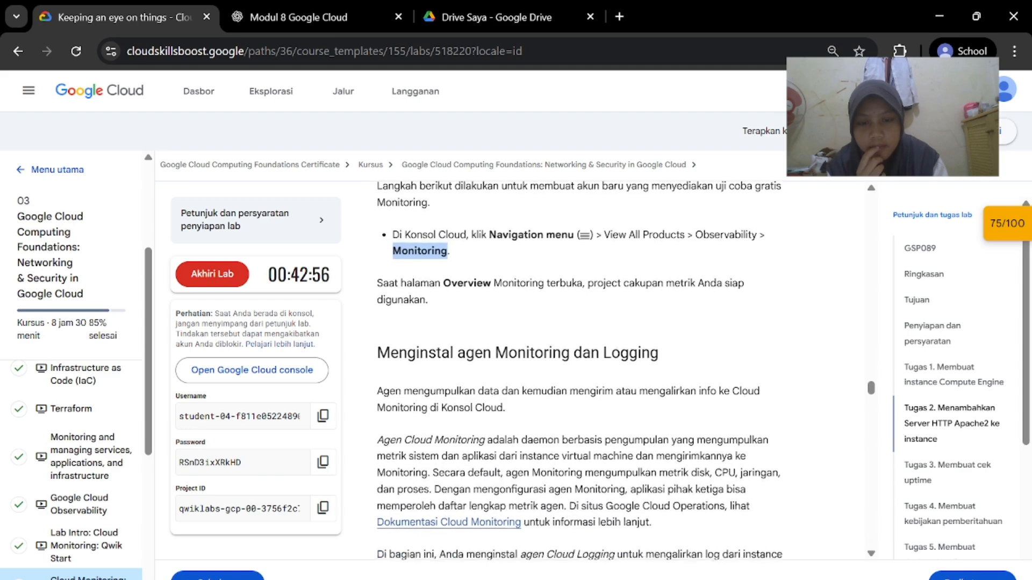
pyautogui.scroll(-1, 636, 463)
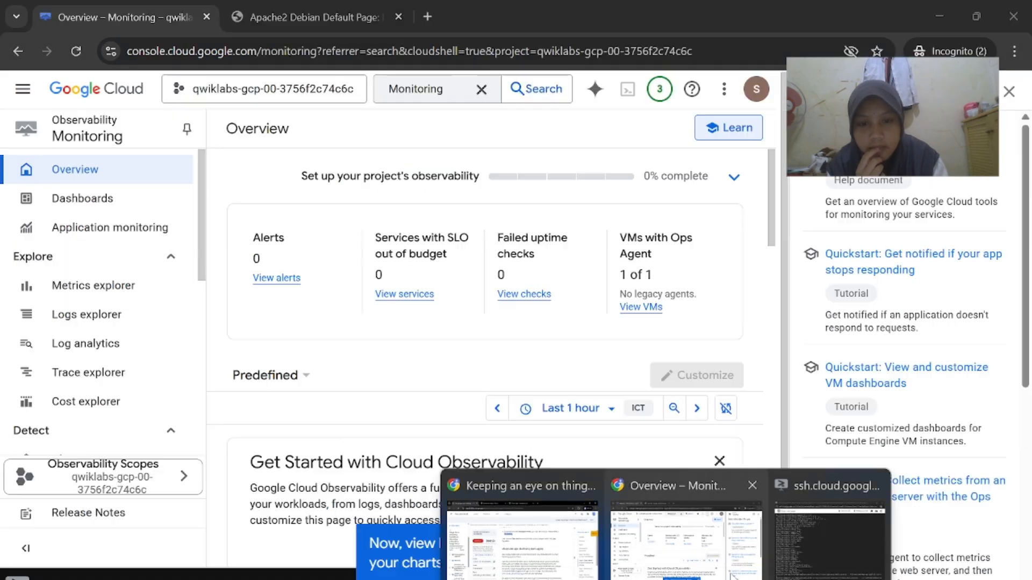
pyautogui.click(623, 527)
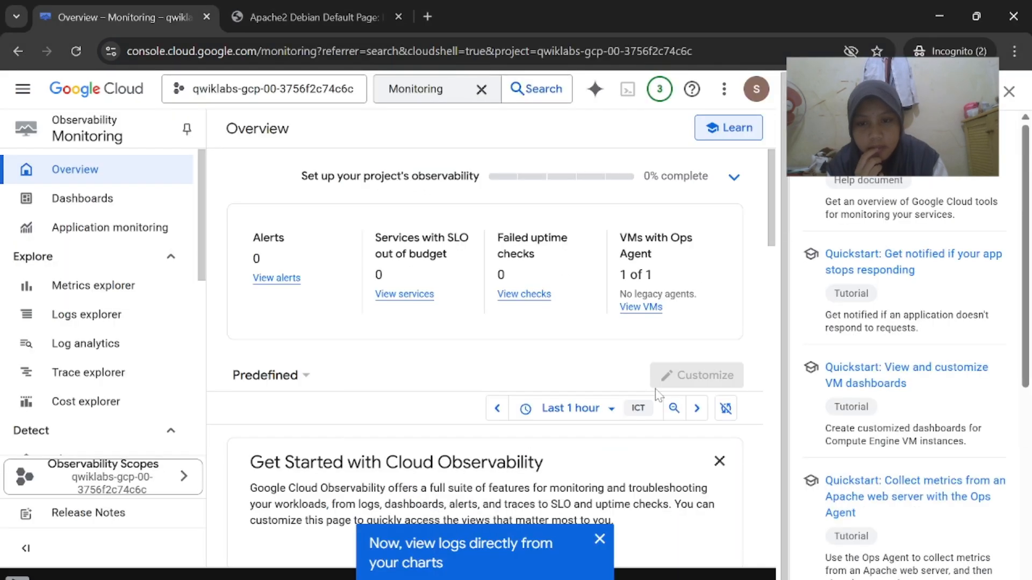
pyautogui.scroll(-5, 660, 395)
pyautogui.scroll(5, 660, 395)
pyautogui.click(1009, 92)
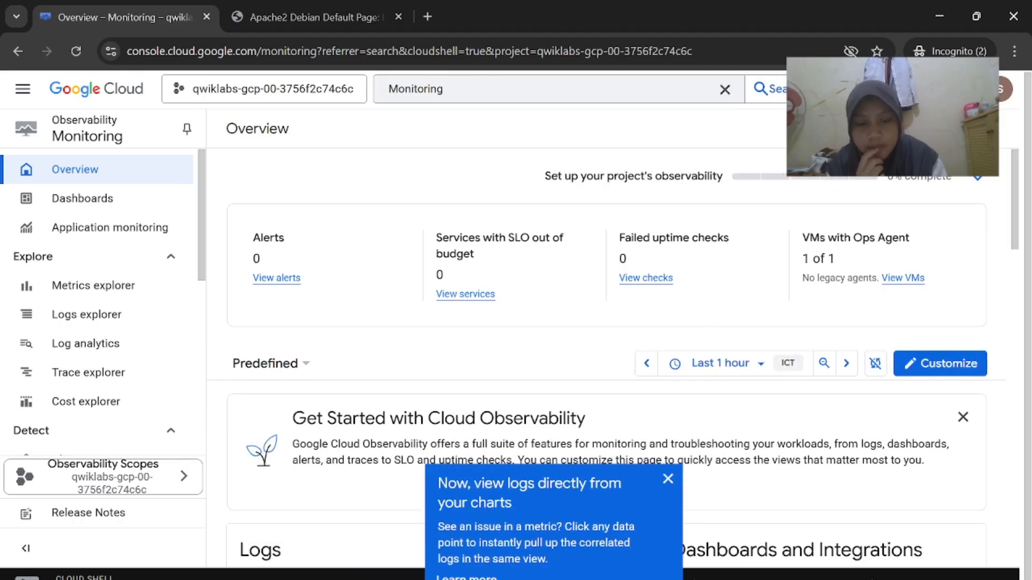
# Run the curl command downloading the Ops Agent repository script on lamp-1-vm
pyautogui.click(511, 548)
pyautogui.scroll(-4, 578, 375)
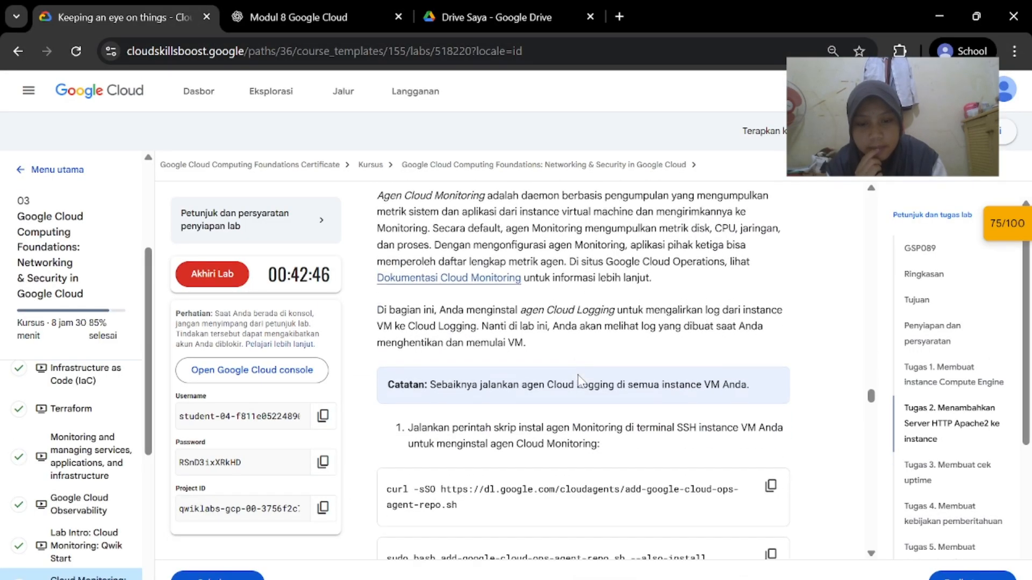
pyautogui.scroll(-1, 578, 375)
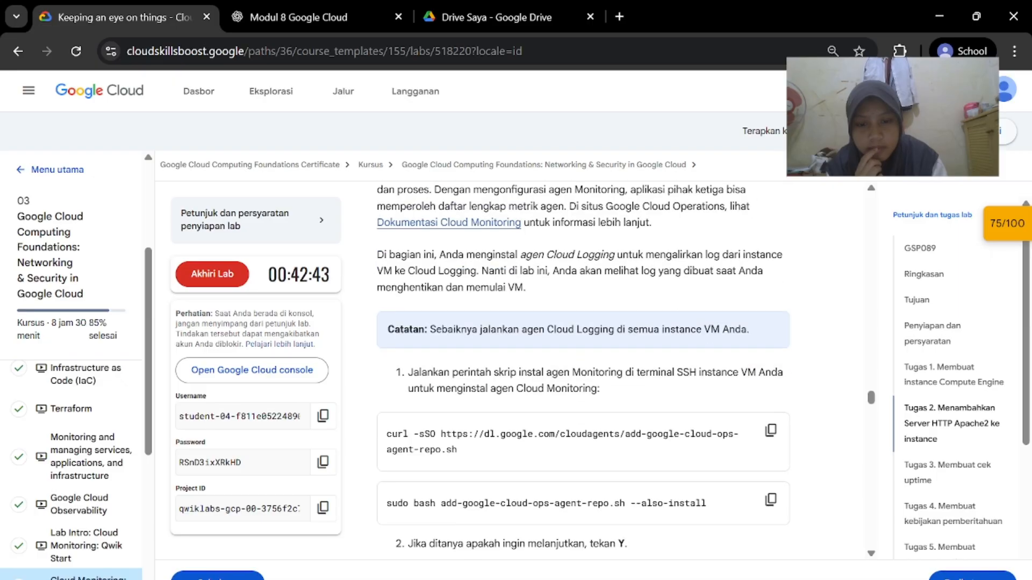
pyautogui.scroll(-1, 667, 491)
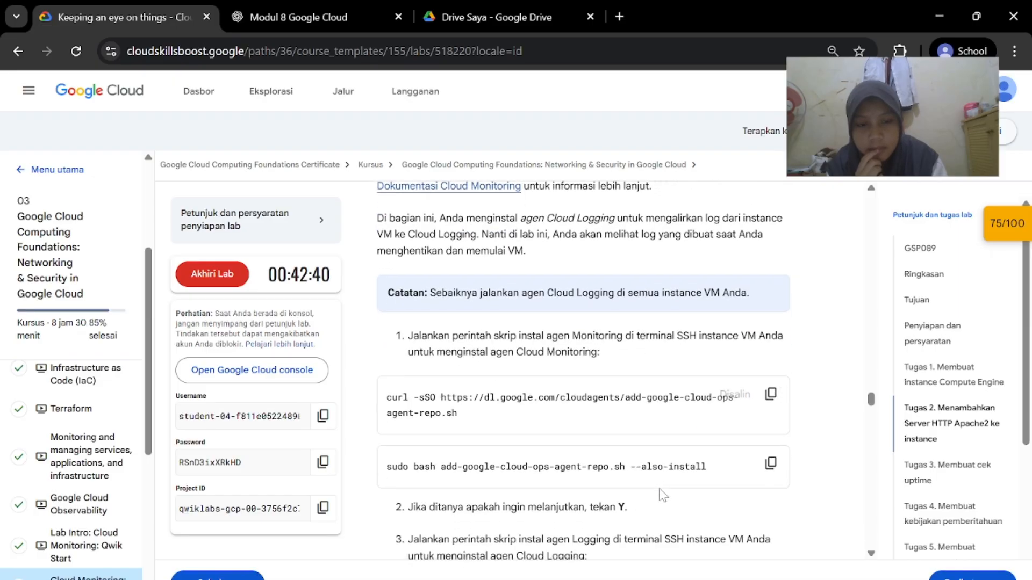
pyautogui.moveTo(846, 573)
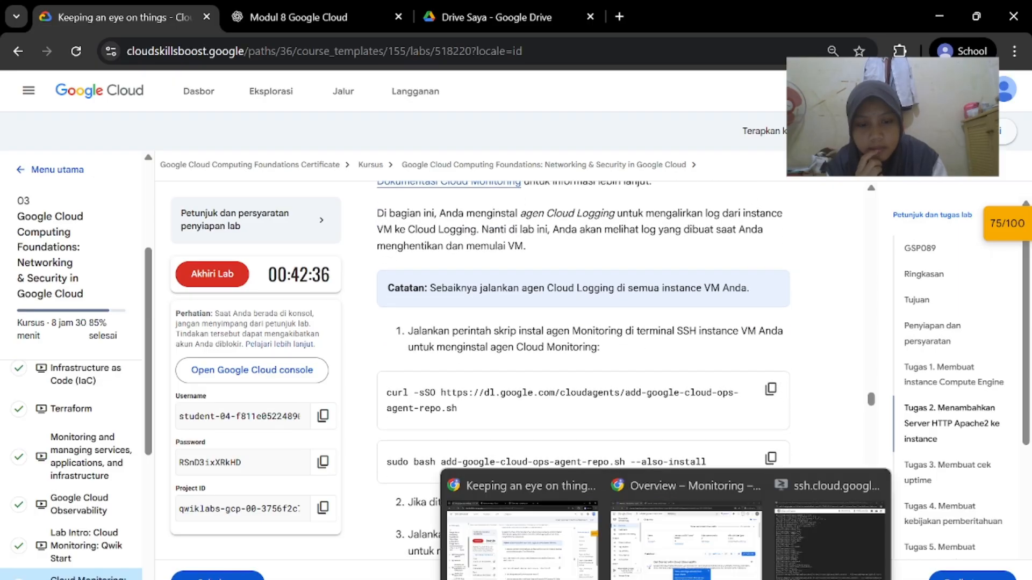
pyautogui.click(849, 543)
pyautogui.write('curl -sSO https://dl.google.com/cloudagents/add-google-cloud-ops-agent-repo.sh')
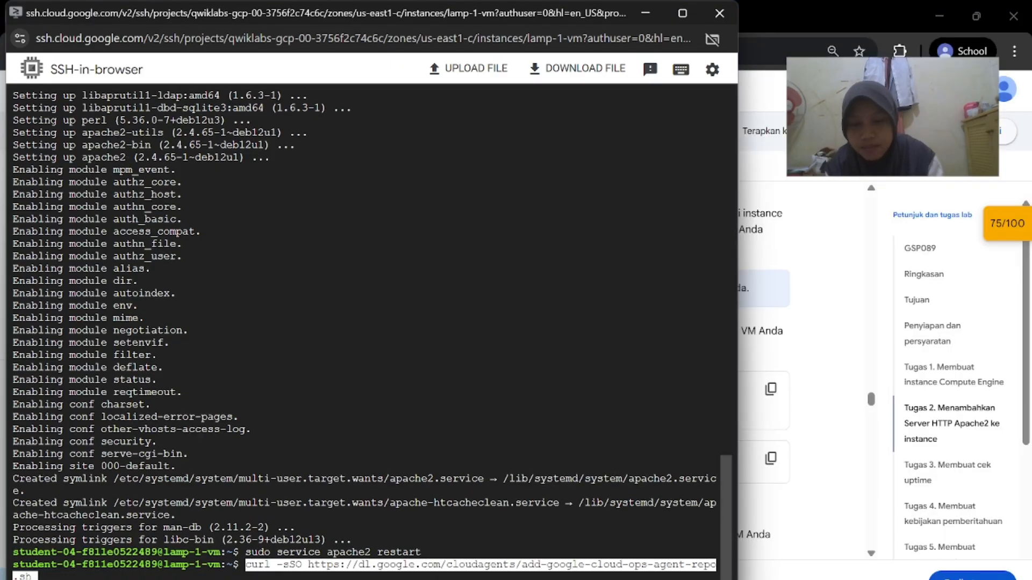
pyautogui.press('Return')
# Run the 'sudo bash ... --also-install' command to install the Ops Agent
pyautogui.click(857, 380)
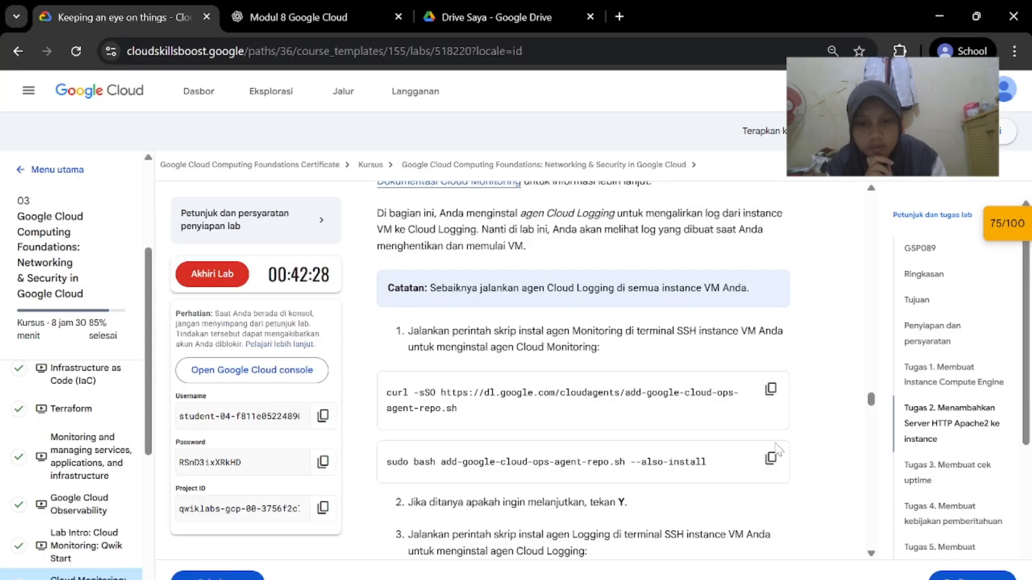
pyautogui.click(771, 458)
pyautogui.click(826, 564)
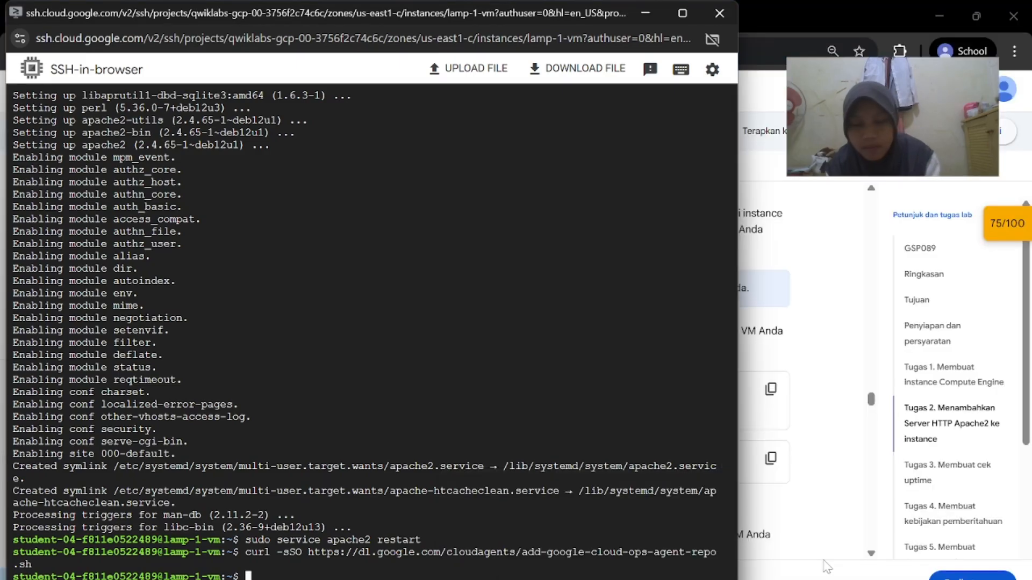
pyautogui.hotkey('ctrl', 'v')
pyautogui.press('Return')
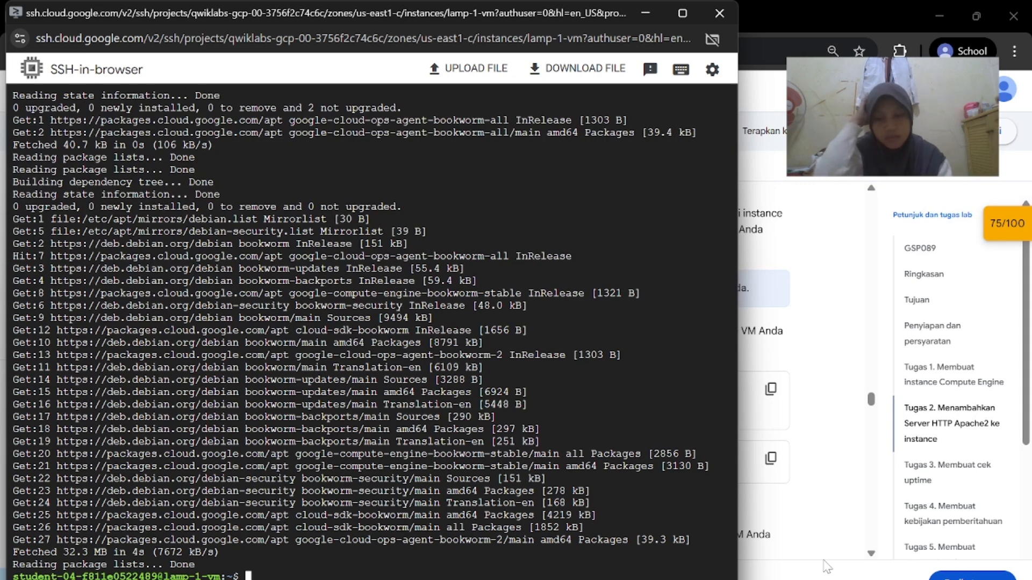
# Check 'sudo systemctl status google-cloud-ops-agent"*"' shows active services, then exit with q
pyautogui.click(576, 565)
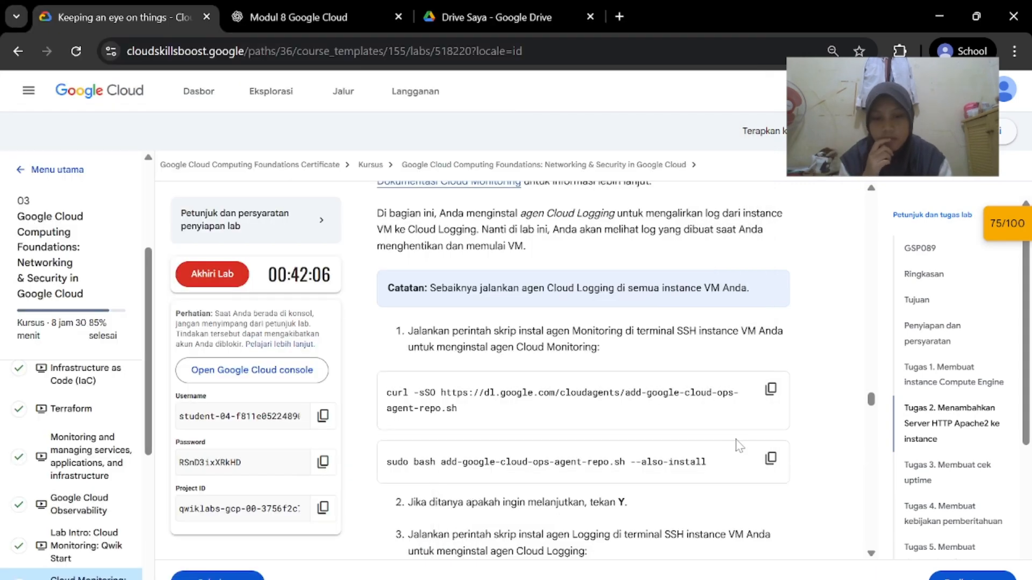
pyautogui.scroll(-3, 744, 444)
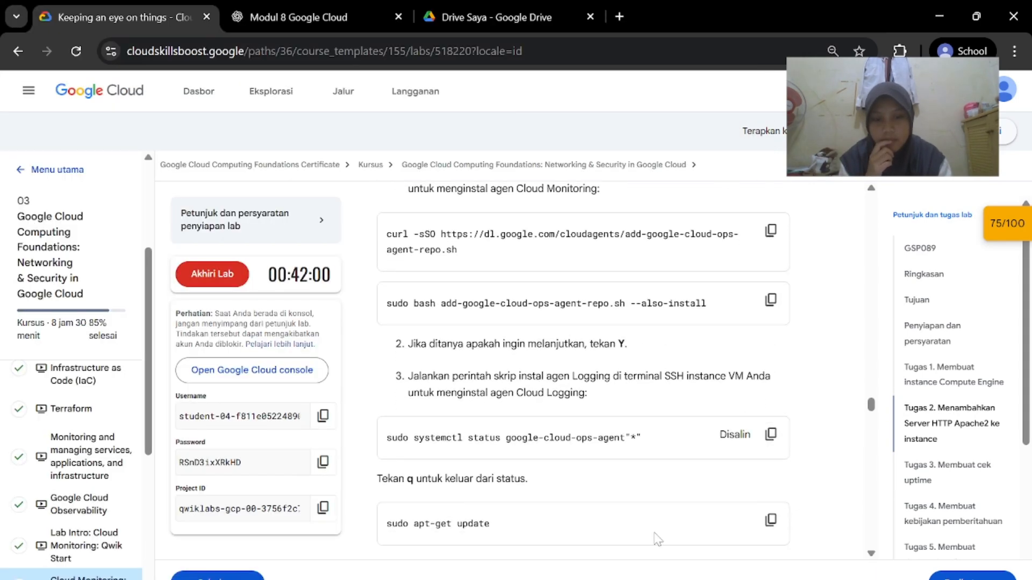
pyautogui.moveTo(666, 579)
pyautogui.click(817, 539)
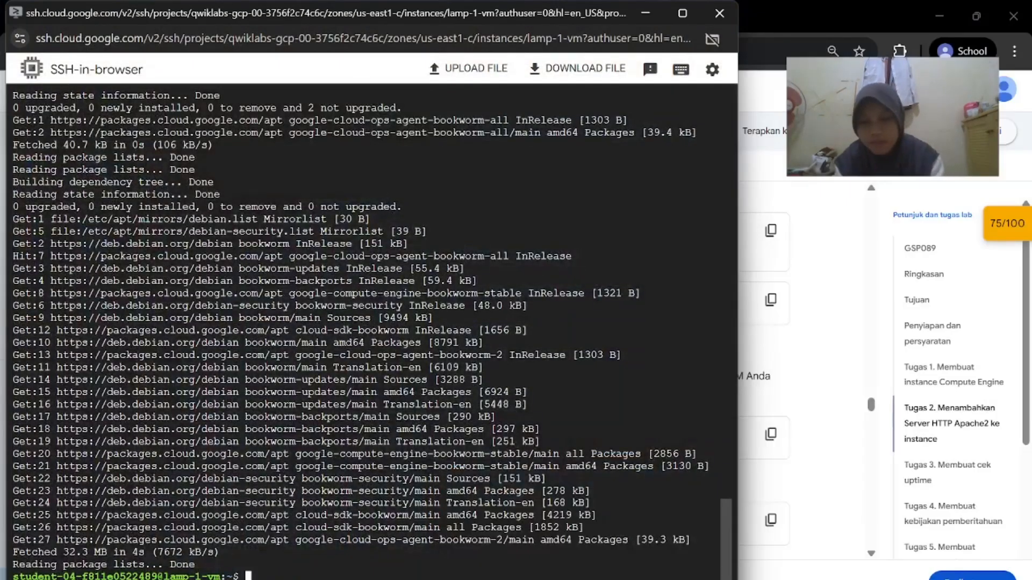
pyautogui.hotkey('ctrl', 'v')
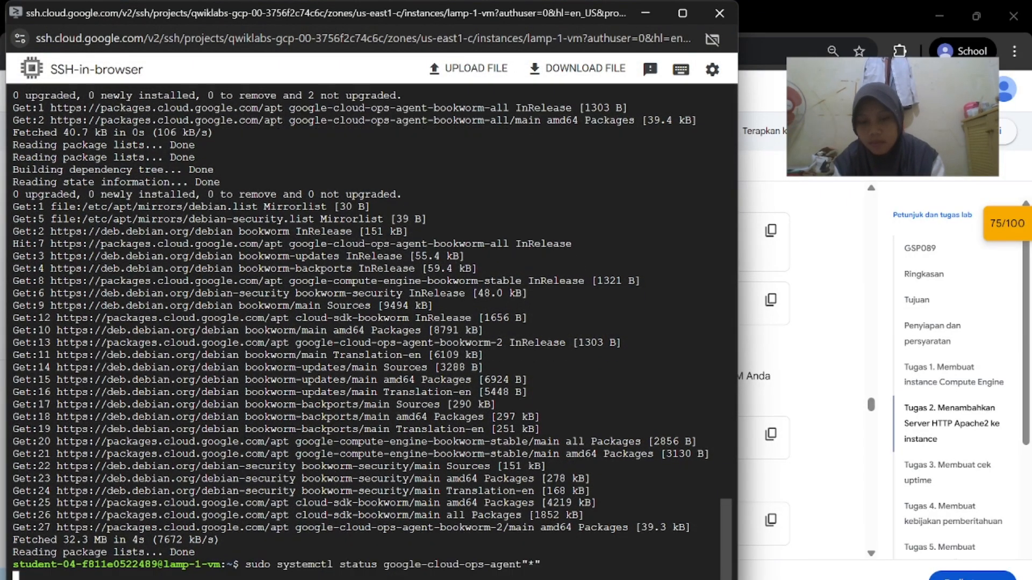
pyautogui.press('Return')
pyautogui.click(809, 471)
pyautogui.scroll(-1, 807, 470)
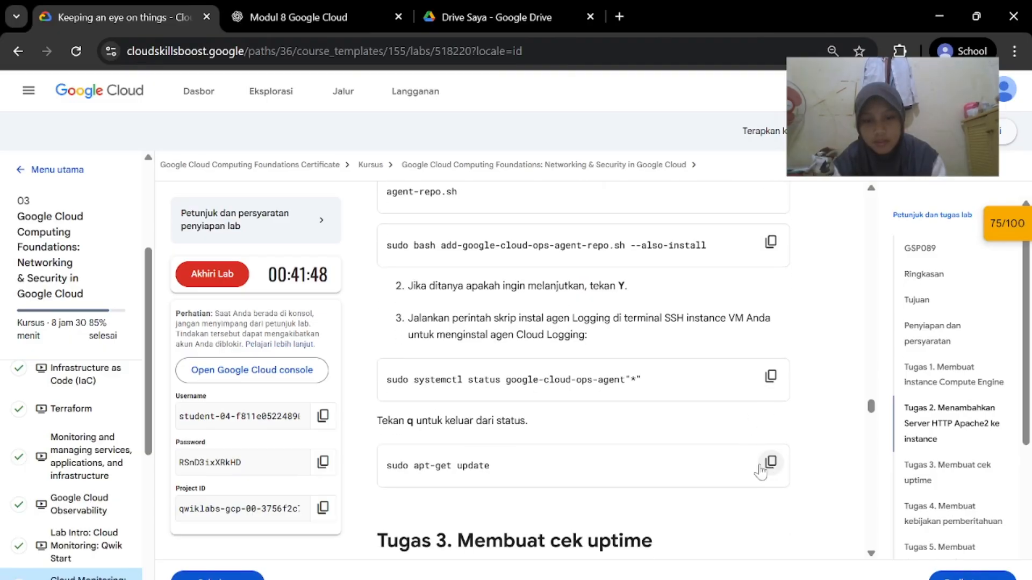
pyautogui.moveTo(748, 579)
pyautogui.click(819, 544)
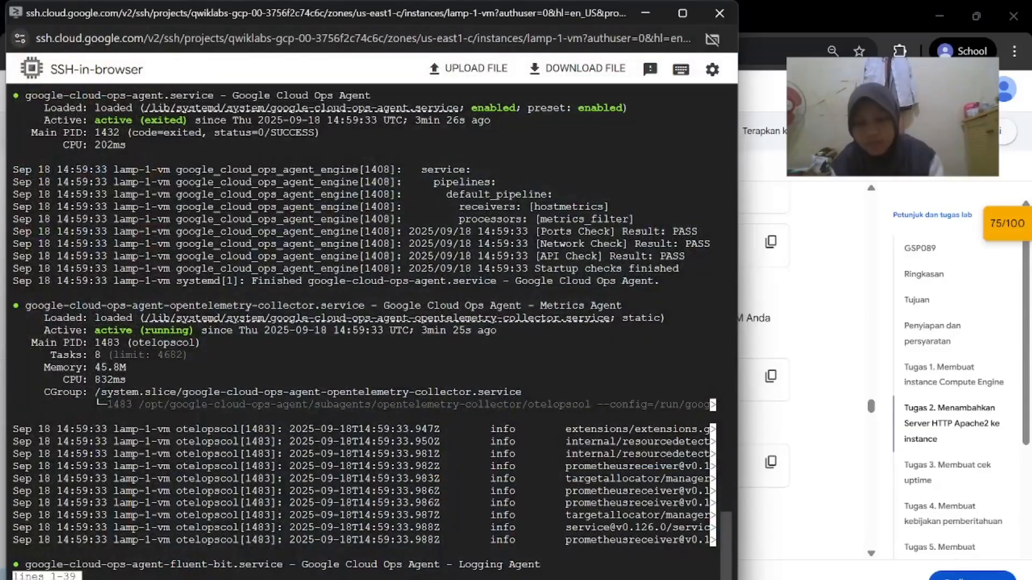
pyautogui.press('q')
# Run 'sudo apt-get update' on lamp-1-vm
pyautogui.moveTo(747, 578)
pyautogui.click(763, 516)
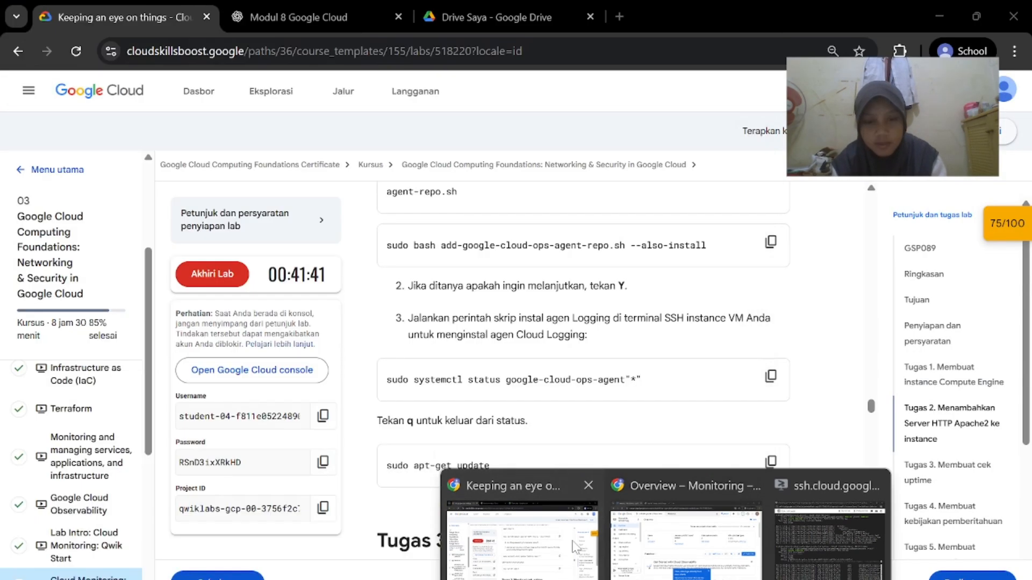
pyautogui.click(812, 531)
pyautogui.hotkey('ctrl', 'v')
pyautogui.press('Return')
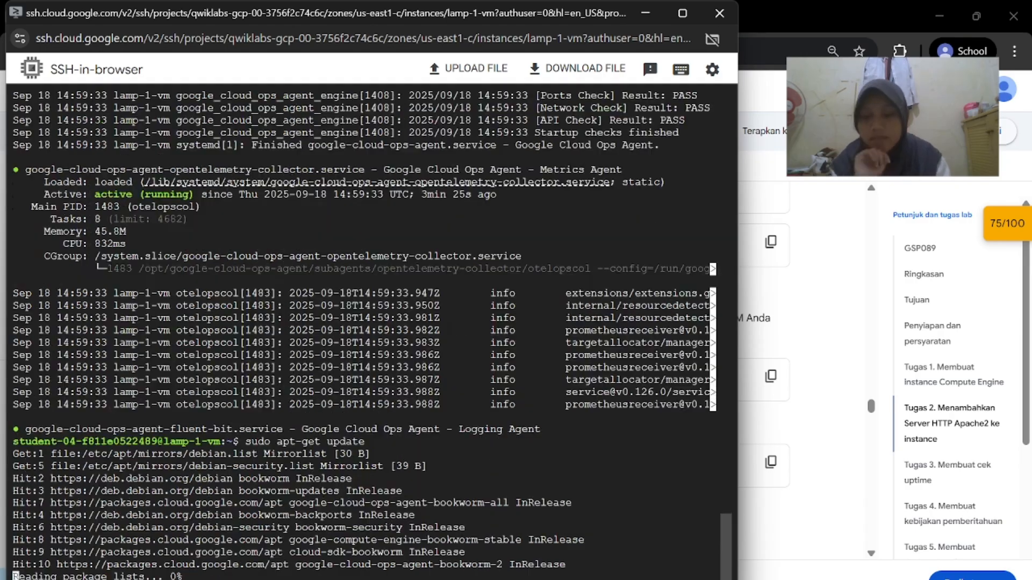
pyautogui.moveTo(668, 578)
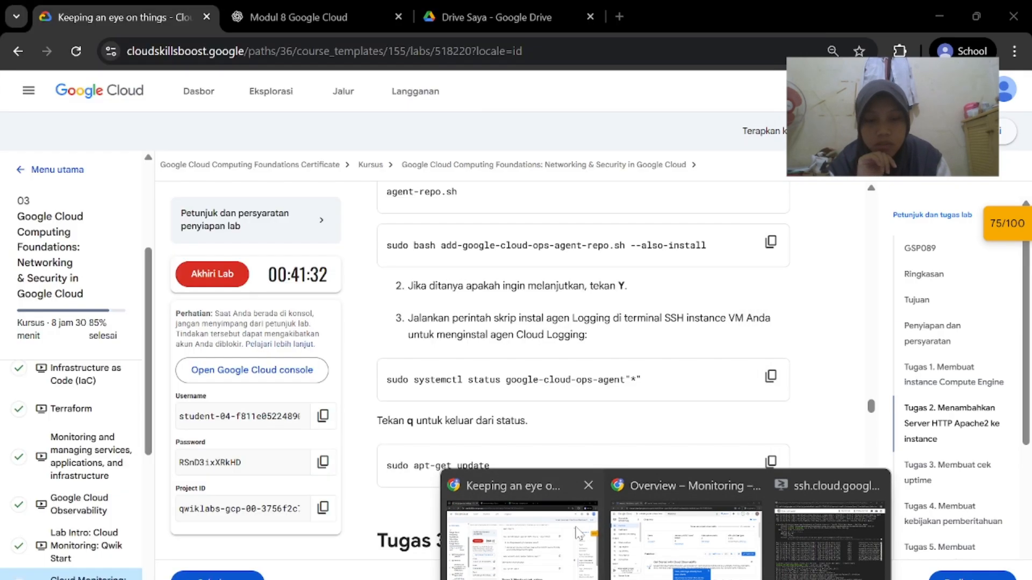
pyautogui.click(524, 540)
pyautogui.scroll(-2, 760, 392)
pyautogui.scroll(1, 761, 393)
pyautogui.scroll(-5, 777, 425)
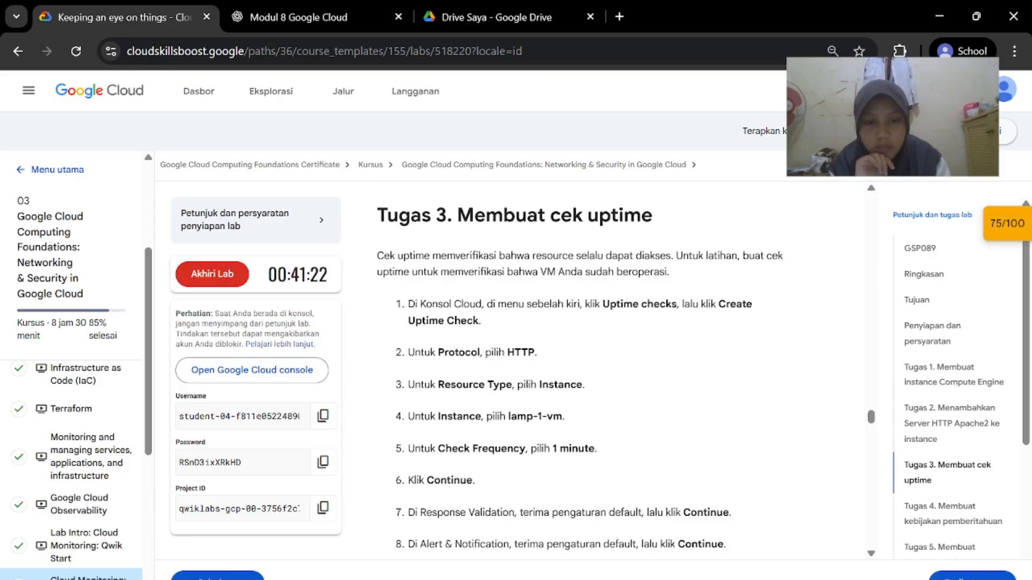
# Go to Uptime checks, dismiss the internal applications tip, and start a new uptime check
pyautogui.click(710, 573)
pyautogui.scroll(-3, 179, 350)
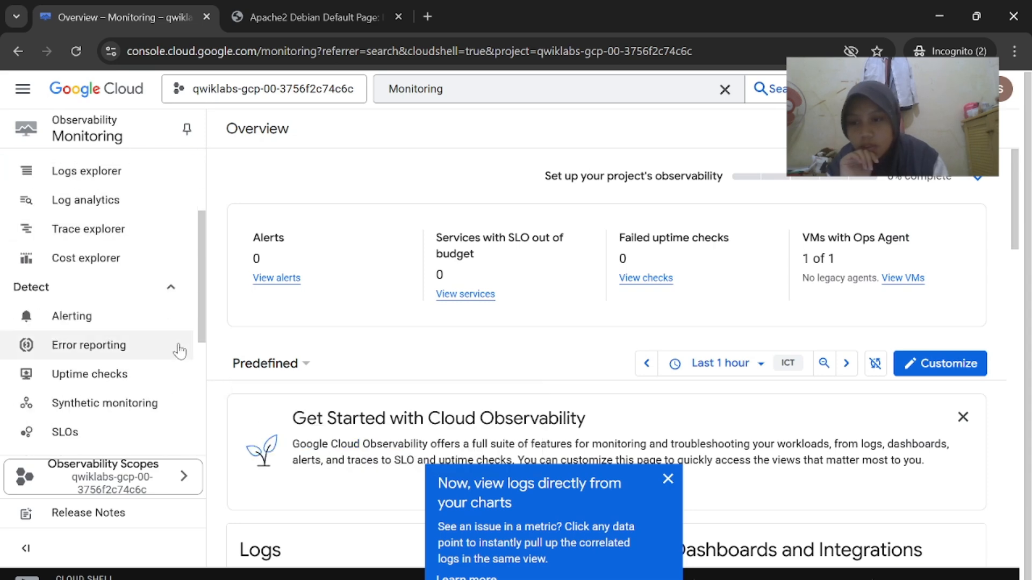
pyautogui.click(131, 362)
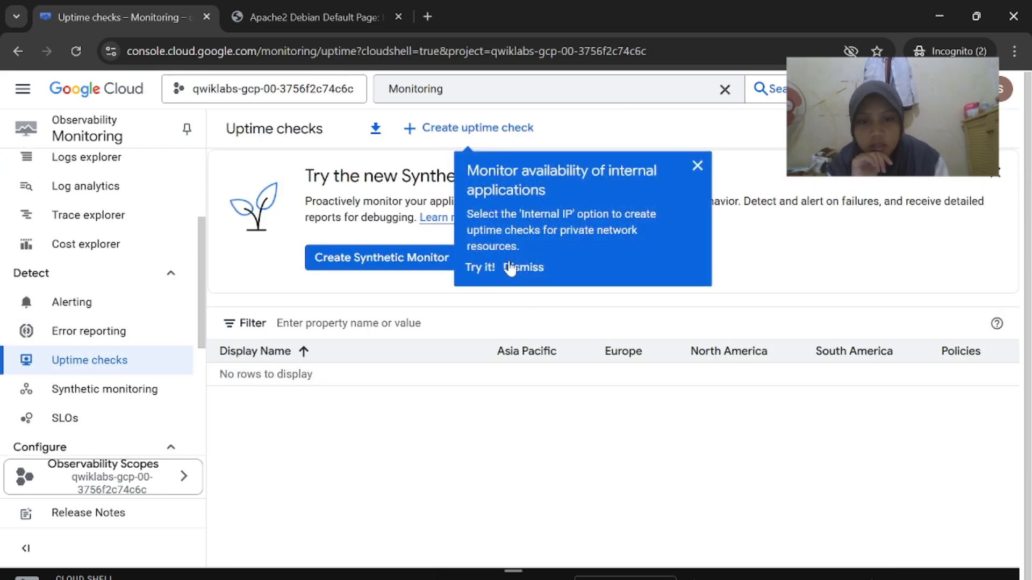
pyautogui.click(697, 166)
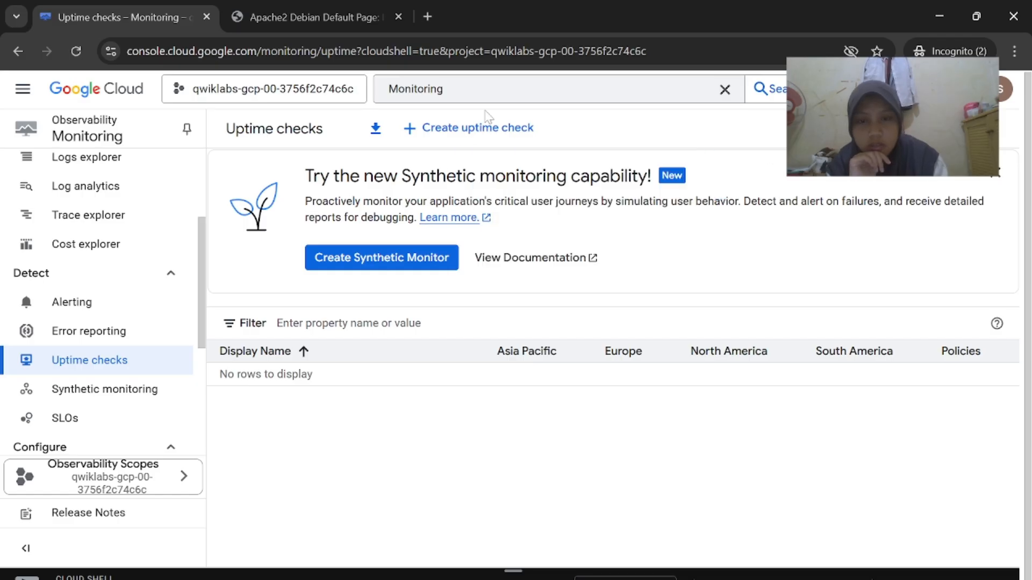
pyautogui.click(494, 137)
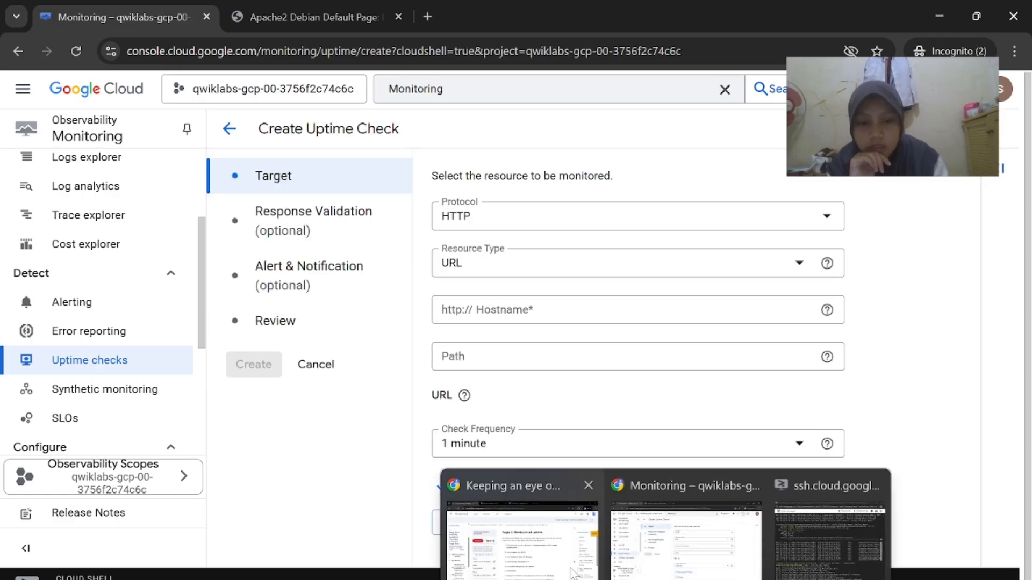
# Set the check's Resource Type to Instance and the Instance to lamp-1-vm
pyautogui.click(640, 548)
pyautogui.scroll(-1, 494, 327)
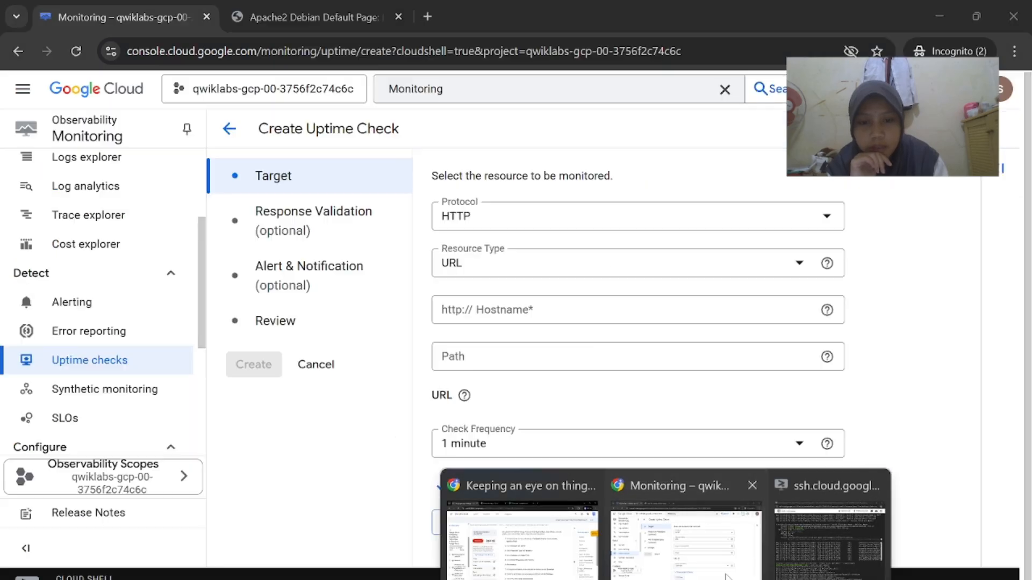
pyautogui.click(664, 530)
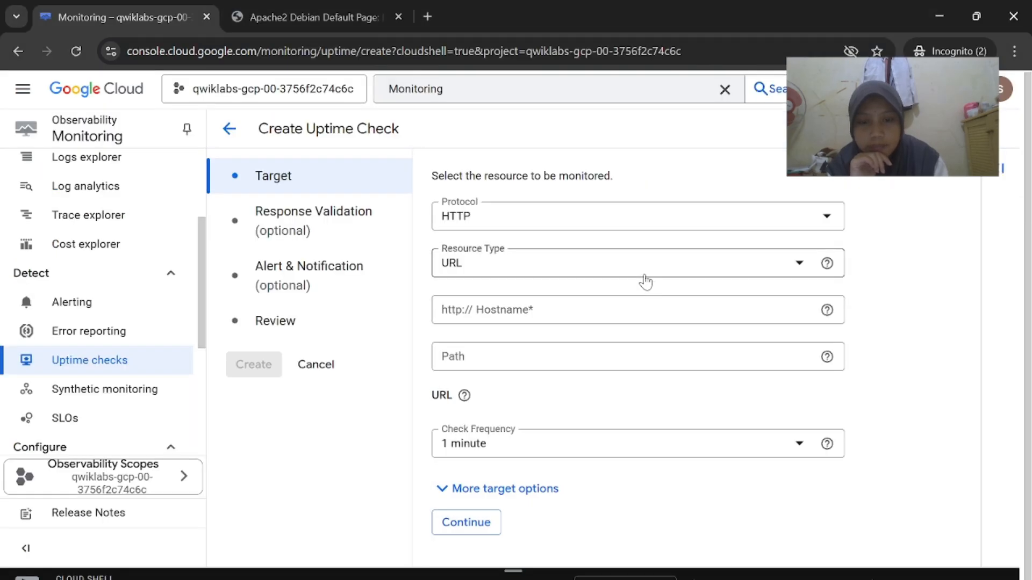
pyautogui.click(673, 262)
pyautogui.click(546, 402)
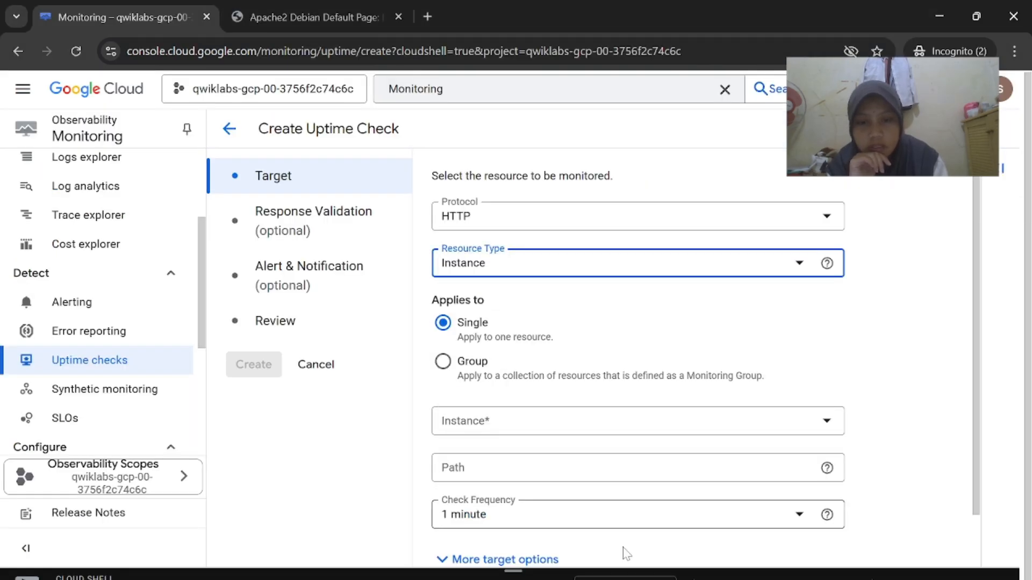
pyautogui.click(516, 500)
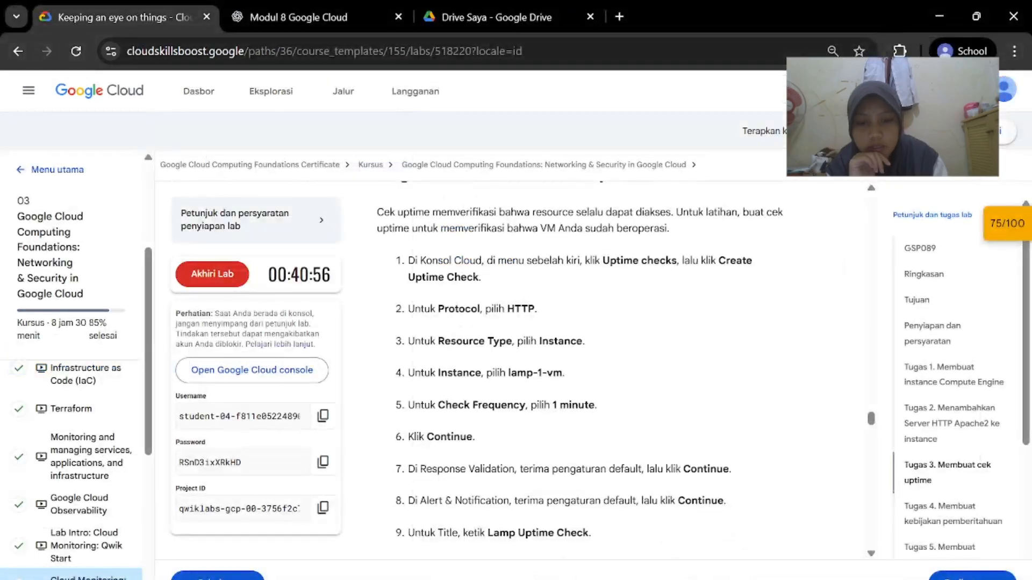
pyautogui.click(664, 524)
pyautogui.click(675, 423)
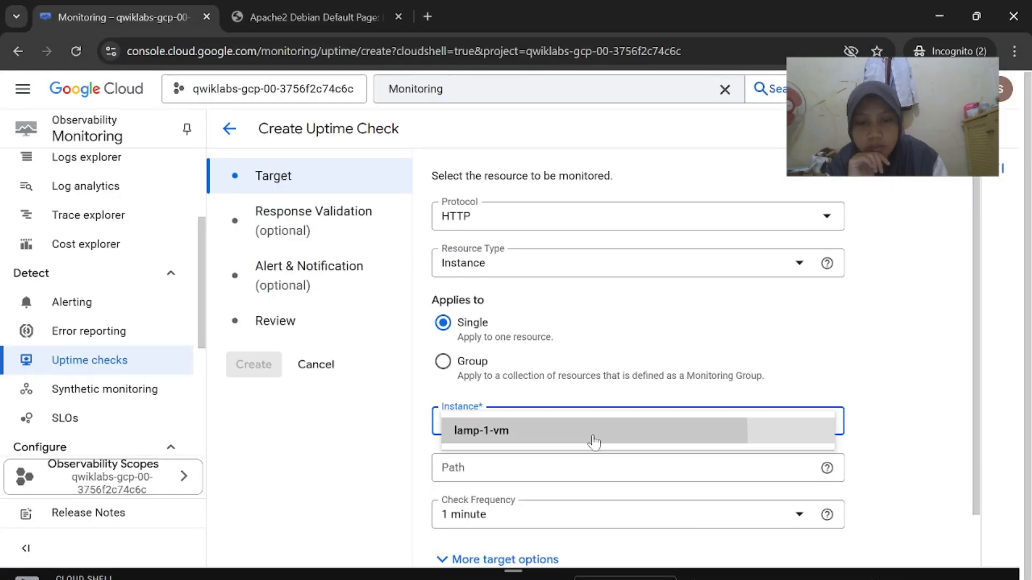
pyautogui.click(594, 442)
# Keep HTTP protocol and 1-minute frequency and continue to Response Validation
pyautogui.moveTo(637, 571)
pyautogui.click(547, 551)
pyautogui.scroll(-1, 616, 432)
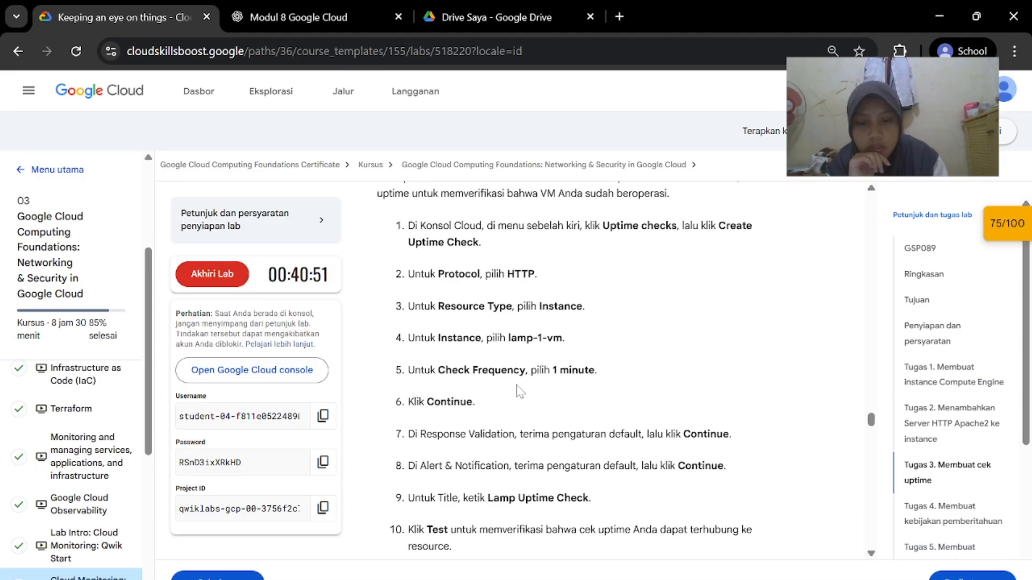
pyautogui.click(672, 530)
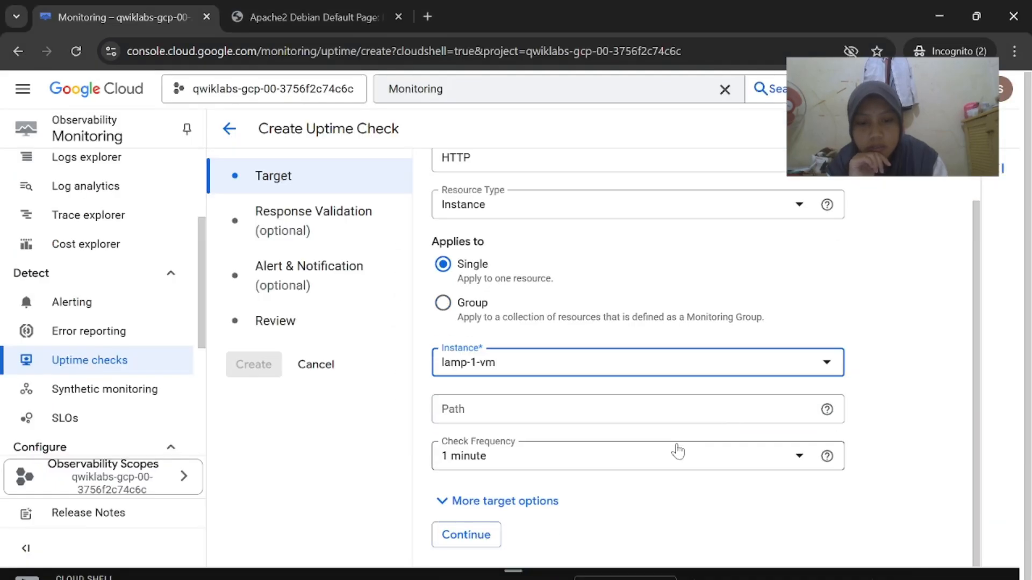
pyautogui.click(624, 530)
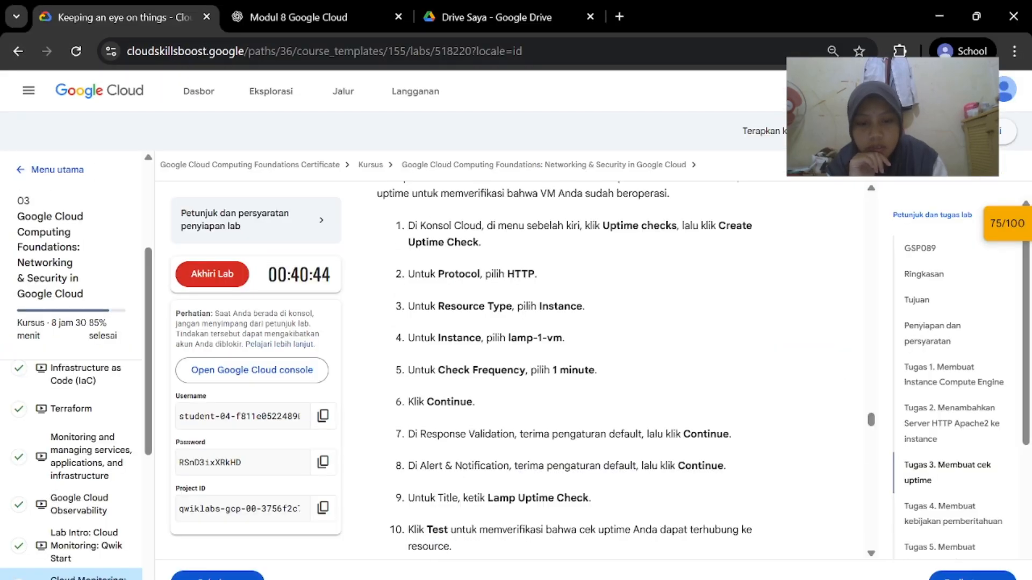
pyautogui.click(671, 530)
pyautogui.click(488, 536)
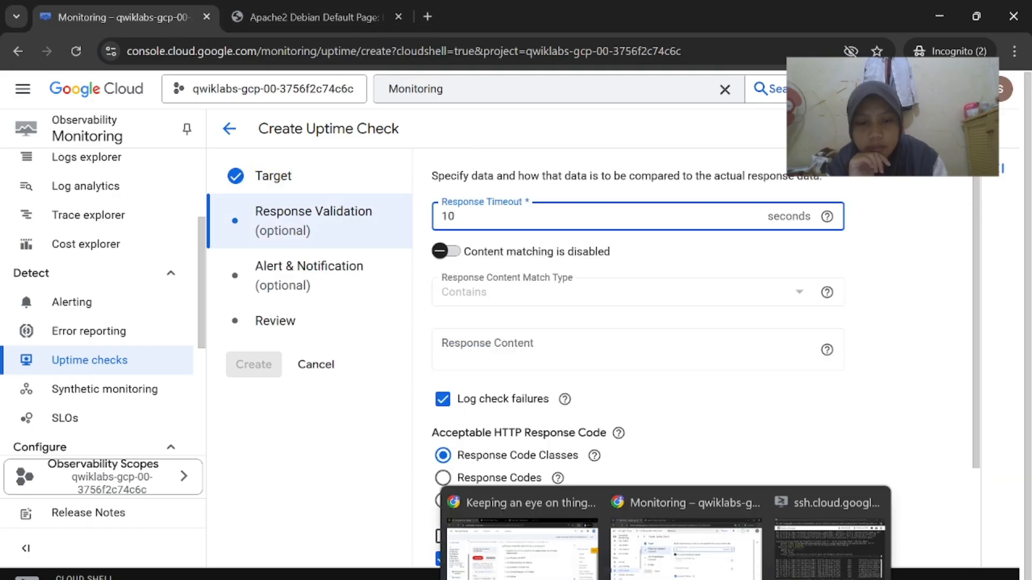
# Accept the default Response Validation and Alert & Notification settings
pyautogui.click(521, 538)
pyautogui.scroll(-3, 643, 463)
pyautogui.click(742, 521)
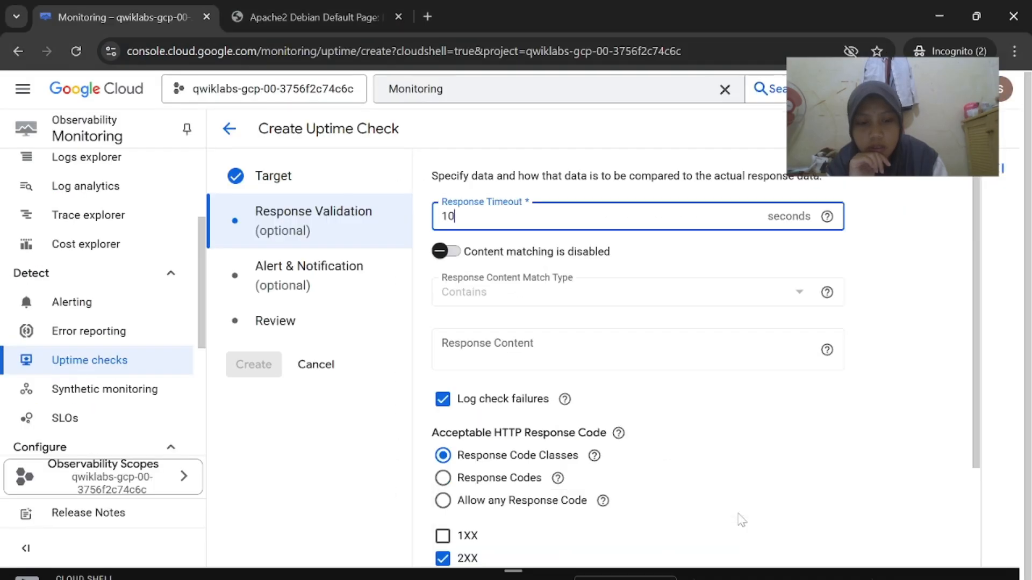
pyautogui.scroll(-2, 723, 402)
pyautogui.click(480, 538)
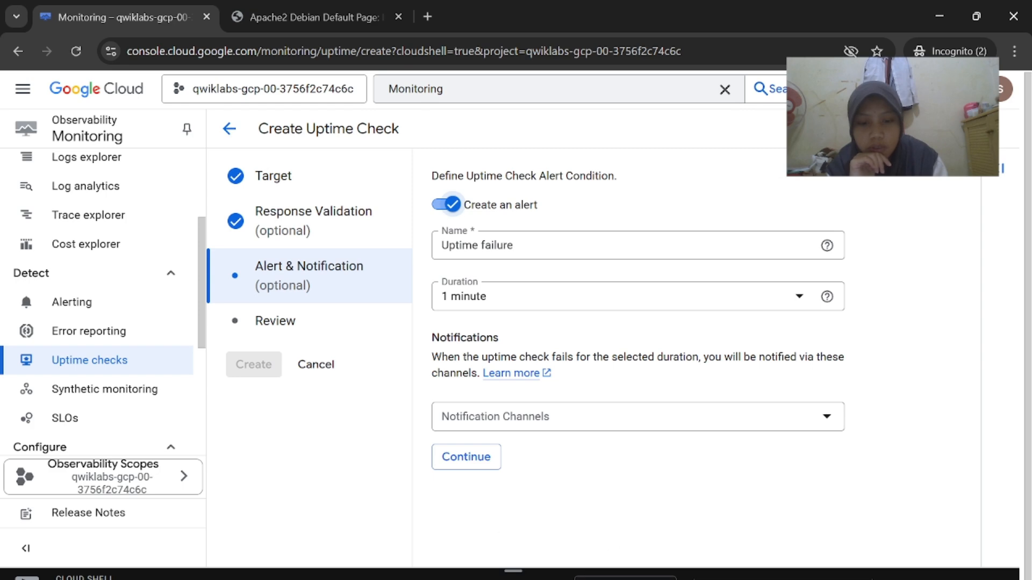
pyautogui.moveTo(640, 577)
pyautogui.click(580, 564)
pyautogui.scroll(-1, 590, 527)
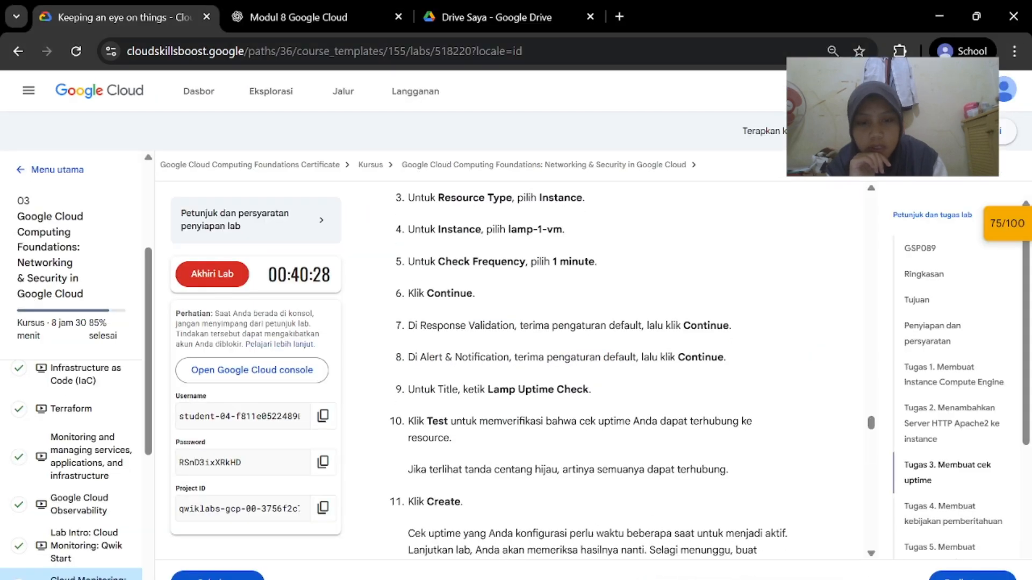
pyautogui.click(676, 526)
pyautogui.click(466, 457)
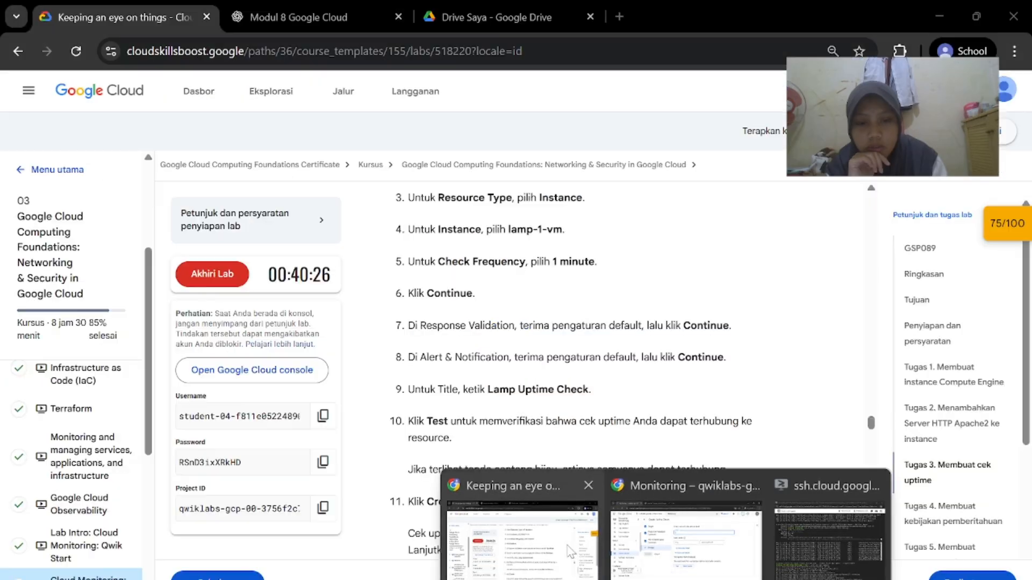
# Title the check 'Lamp Uptime Check' and test it against the instance
pyautogui.click(679, 484)
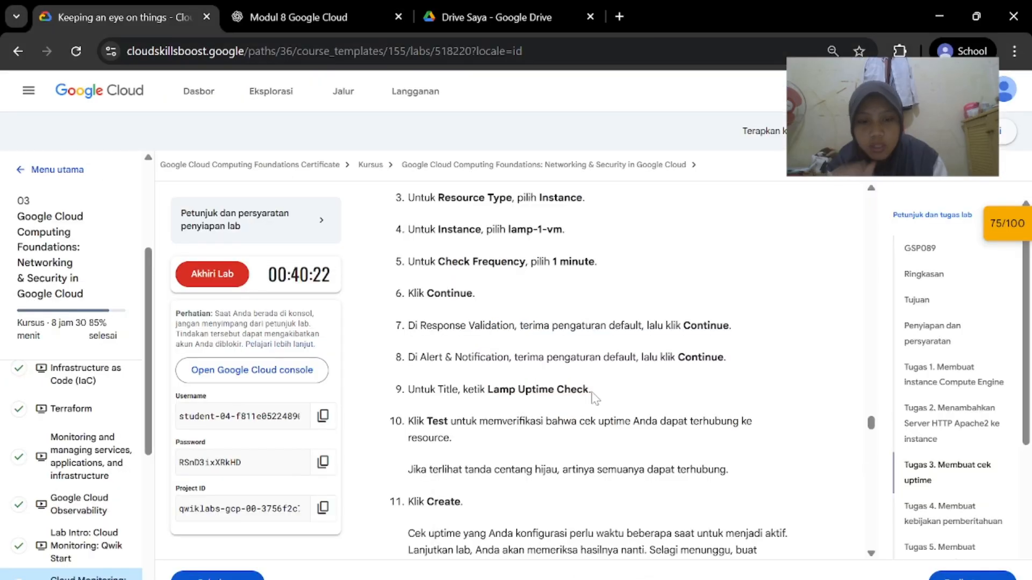
pyautogui.moveTo(494, 389); pyautogui.dragTo(588, 389)
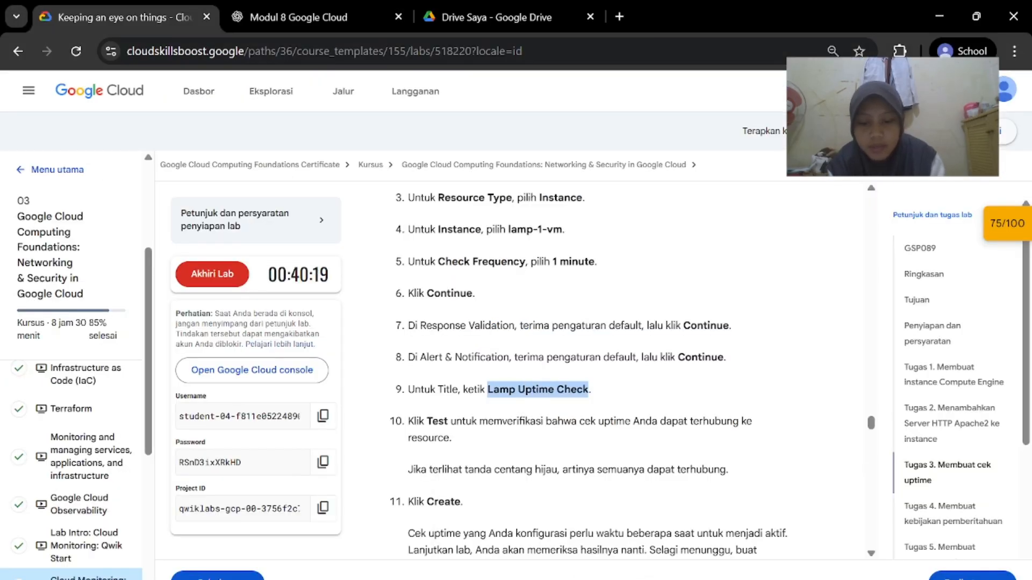
pyautogui.click(736, 516)
pyautogui.write('Lamp Uptime Check')
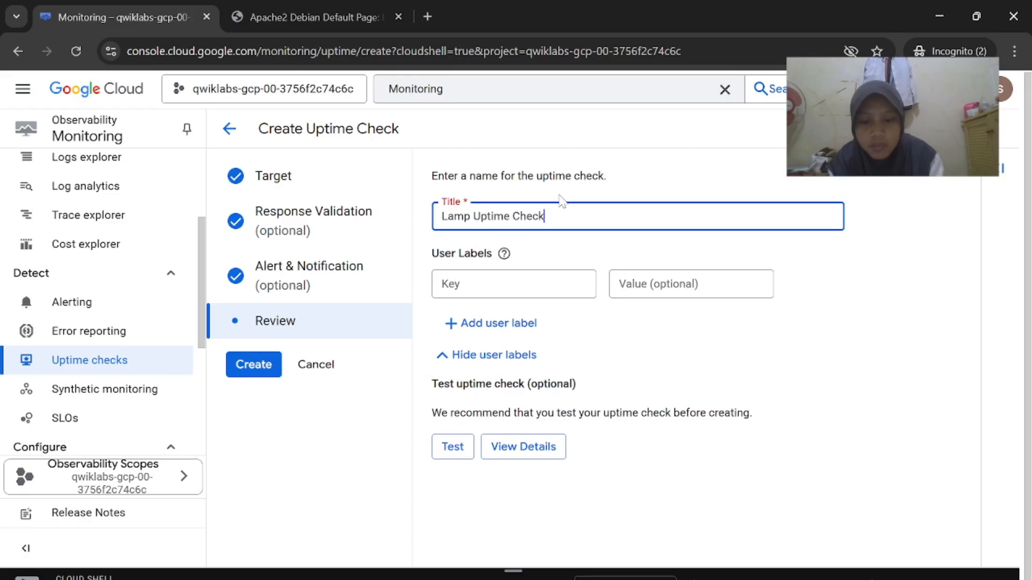
pyautogui.click(530, 529)
pyautogui.scroll(-1, 547, 411)
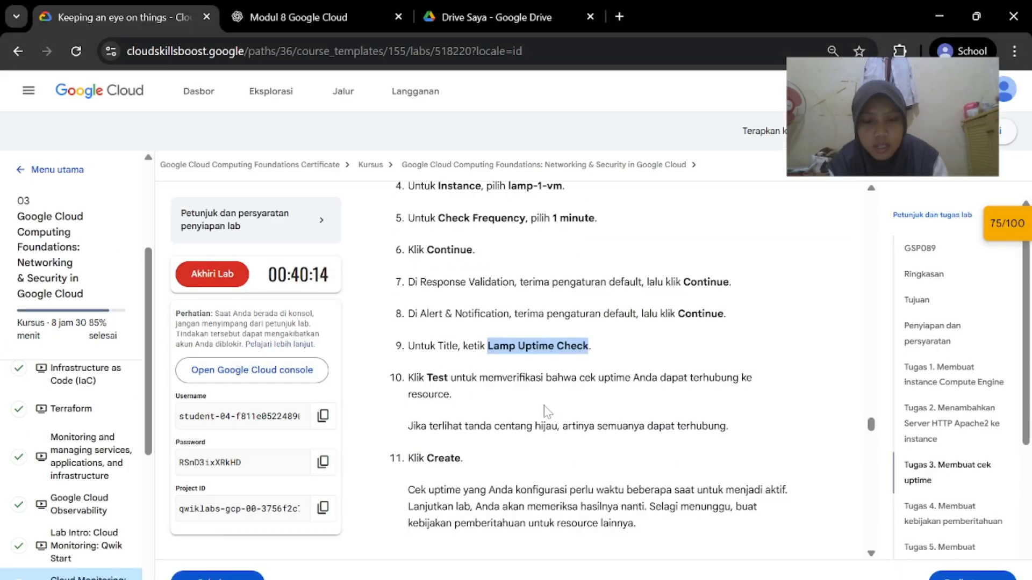
pyautogui.click(666, 516)
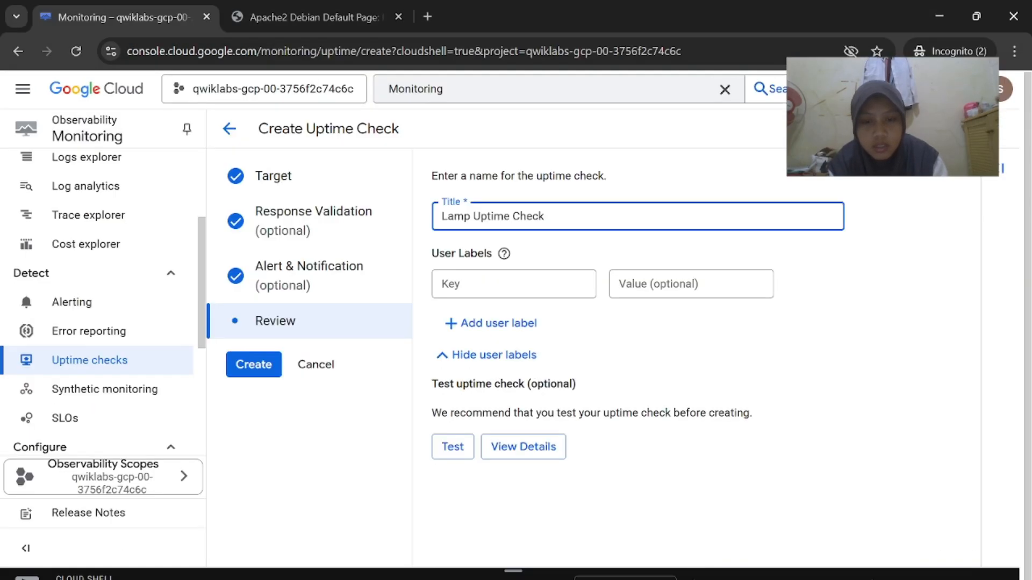
pyautogui.click(444, 446)
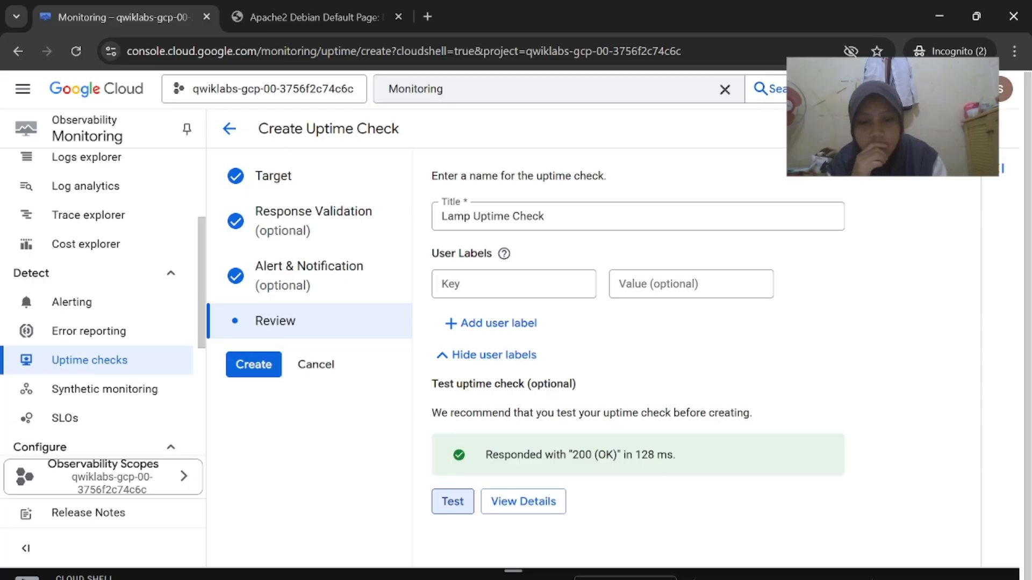
# Create Lamp Uptime Check and check the lab's Task 4 instructions
pyautogui.click(543, 484)
pyautogui.scroll(-2, 569, 452)
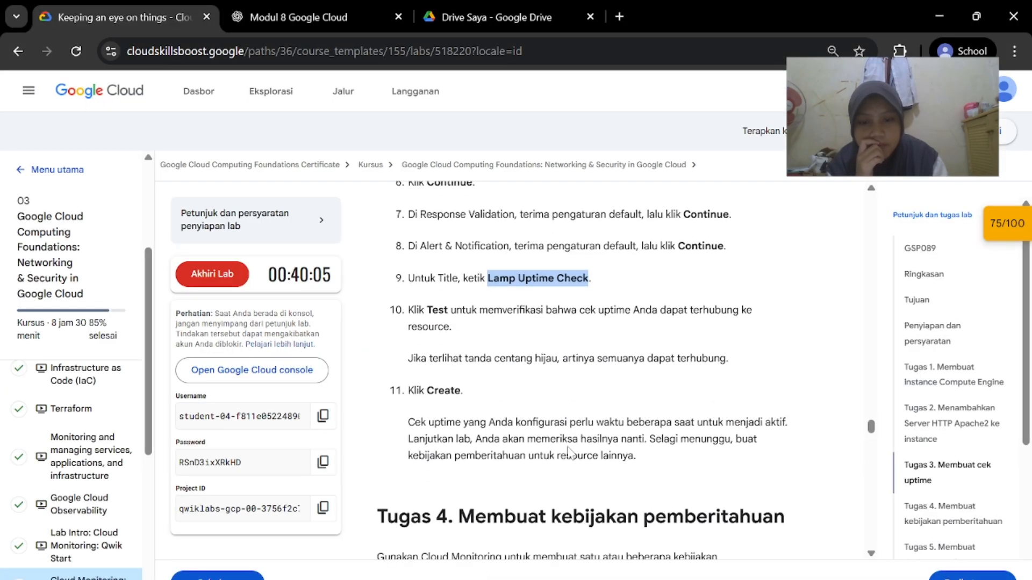
pyautogui.scroll(-1, 569, 452)
pyautogui.click(686, 554)
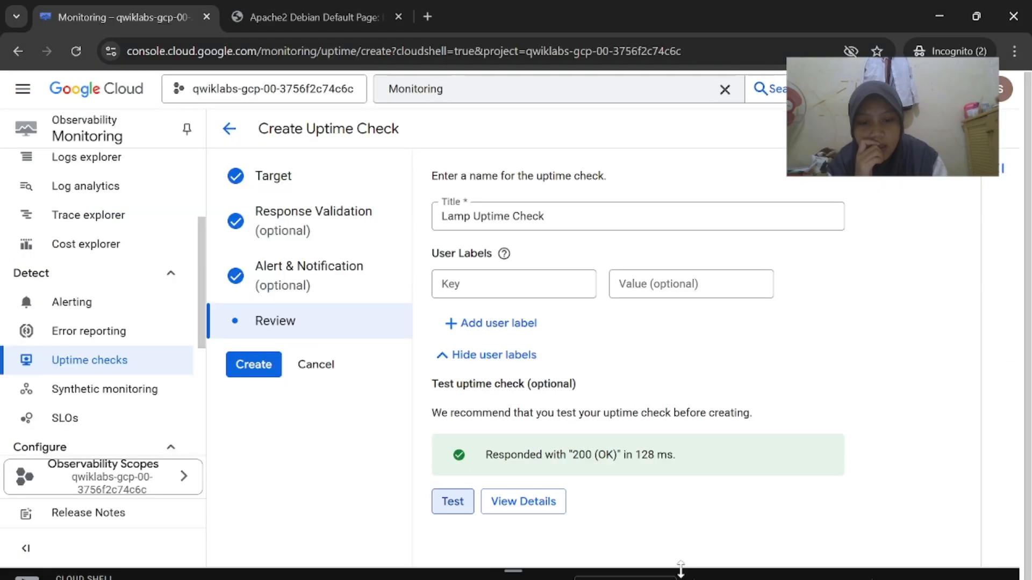
pyautogui.click(260, 365)
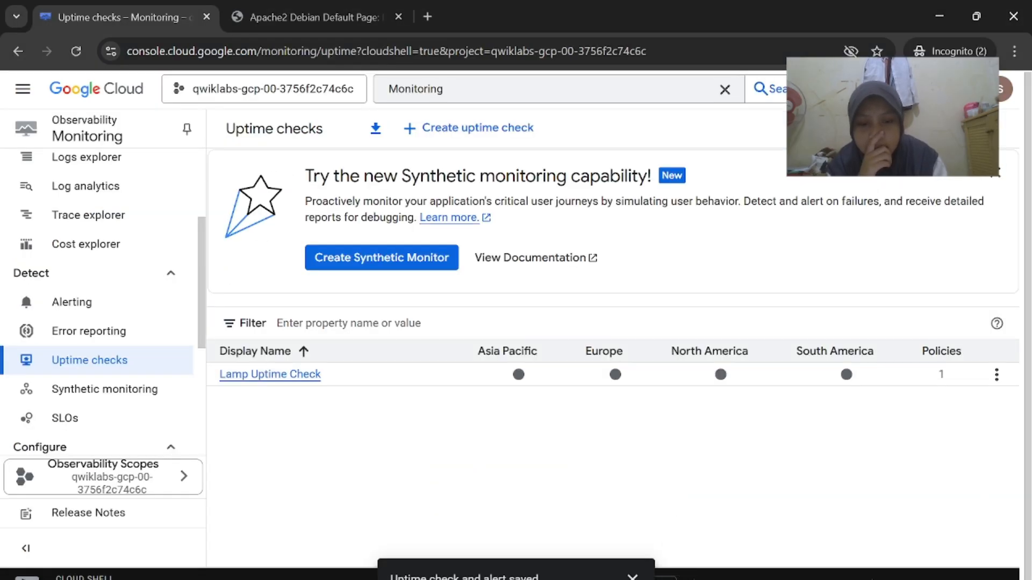
pyautogui.click(543, 473)
pyautogui.scroll(-3, 544, 456)
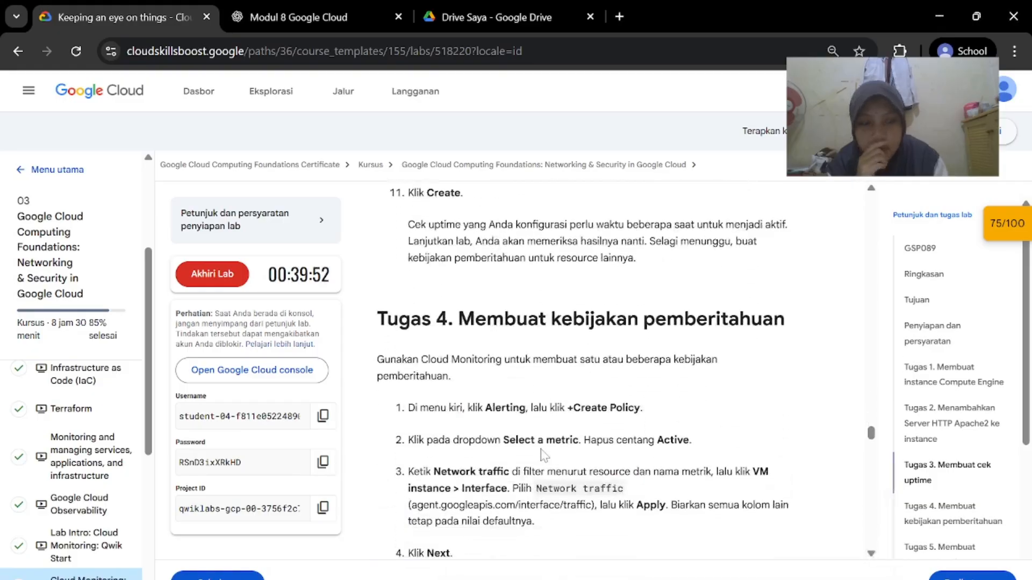
pyautogui.scroll(-1, 544, 456)
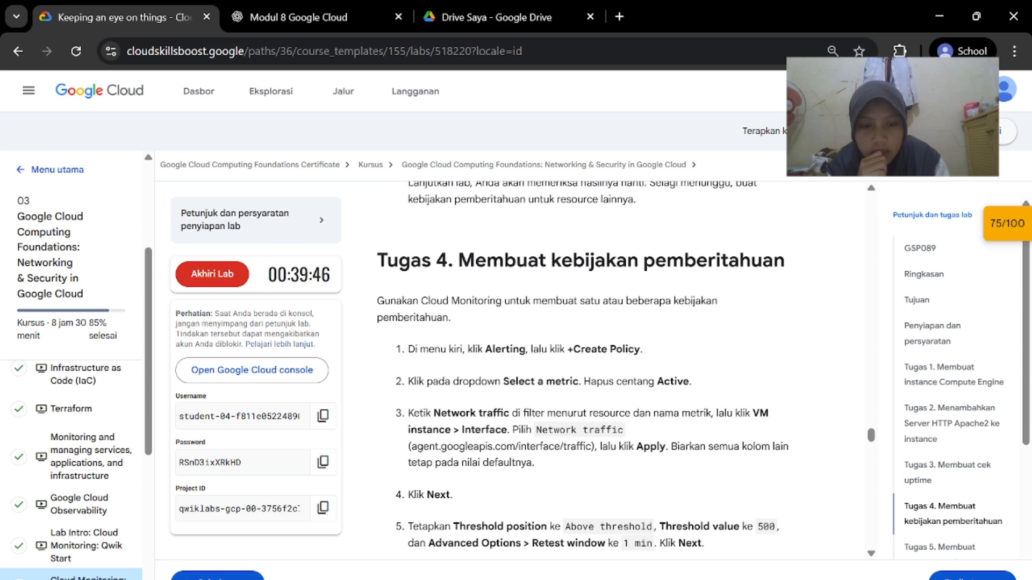
# Start a new alerting policy from the Alerting overview
pyautogui.click(704, 570)
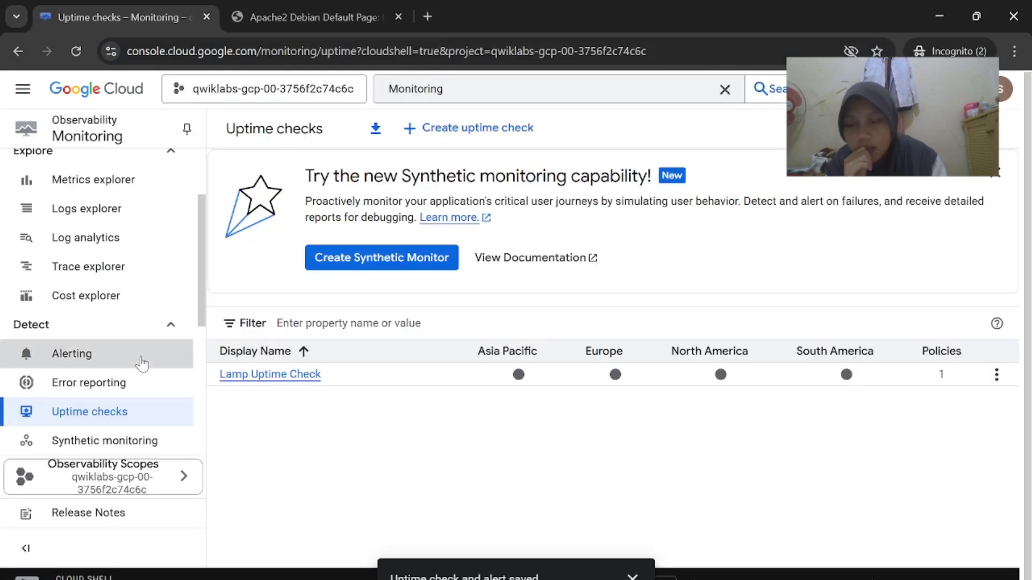
pyautogui.click(141, 364)
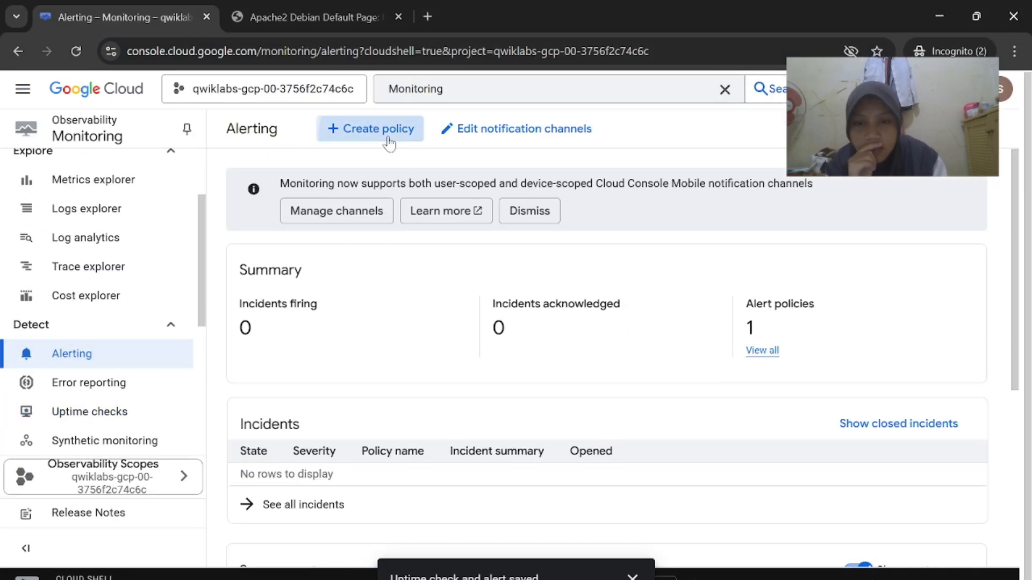
pyautogui.click(389, 143)
pyautogui.click(511, 525)
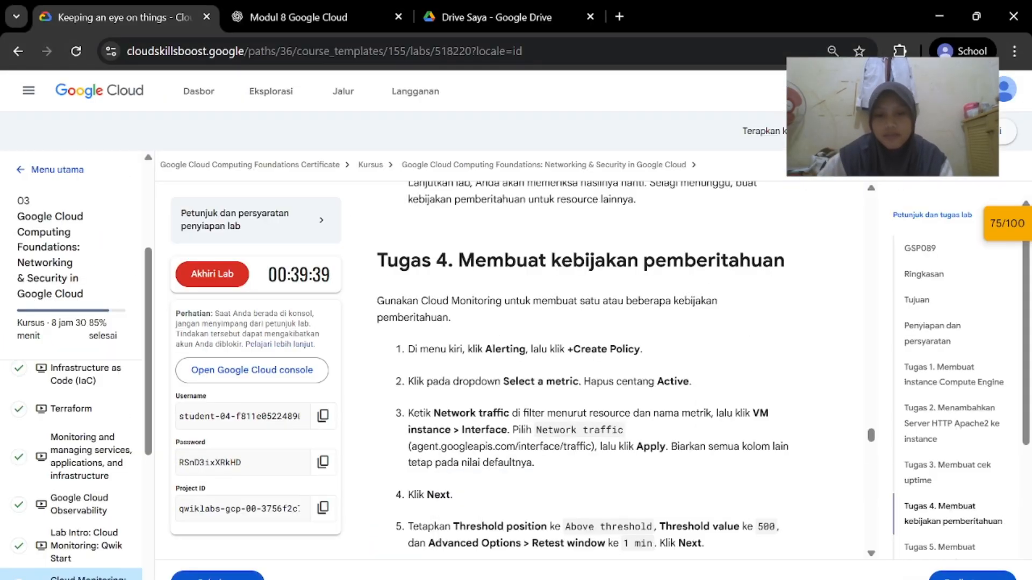
pyautogui.scroll(-1, 555, 371)
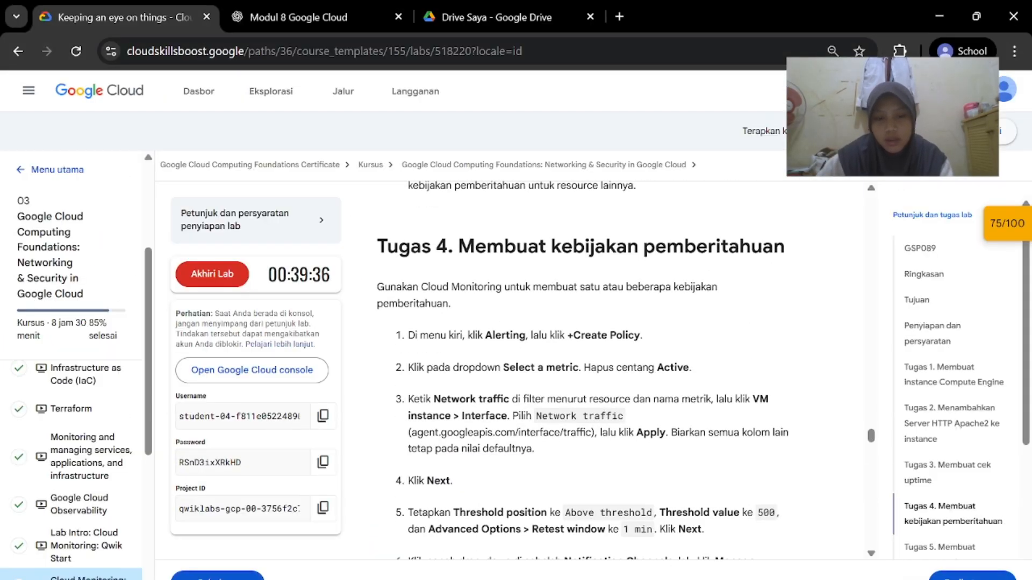
pyautogui.click(645, 516)
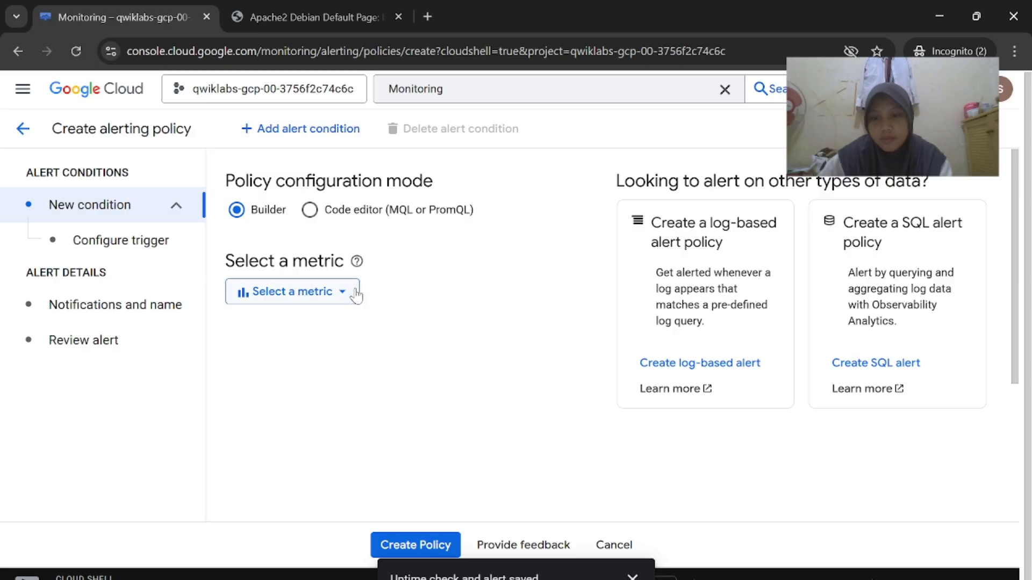
# Show all metrics, not only active ones, and filter the list for 'Network traffic'
pyautogui.click(356, 294)
pyautogui.click(295, 284)
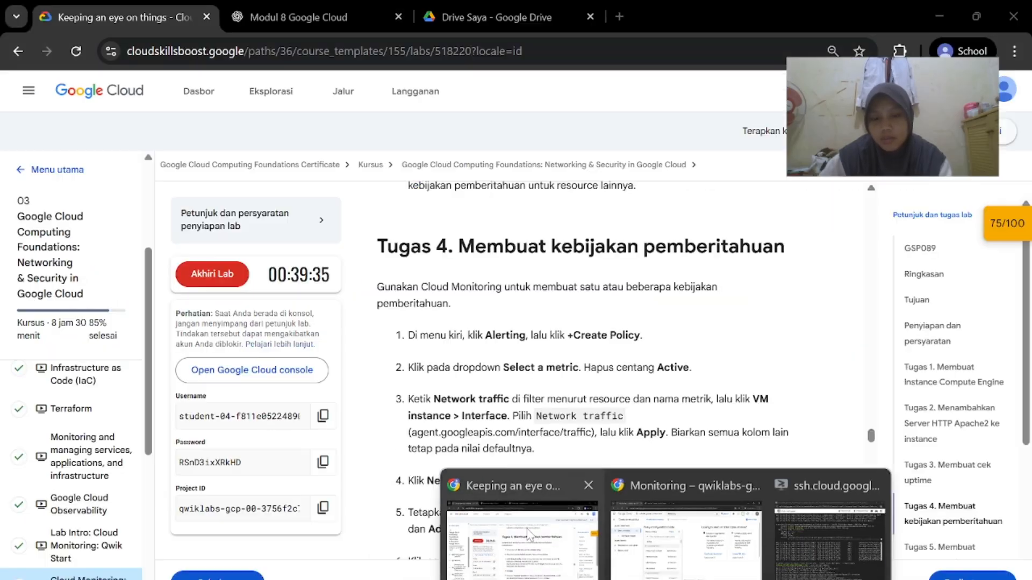
pyautogui.click(518, 511)
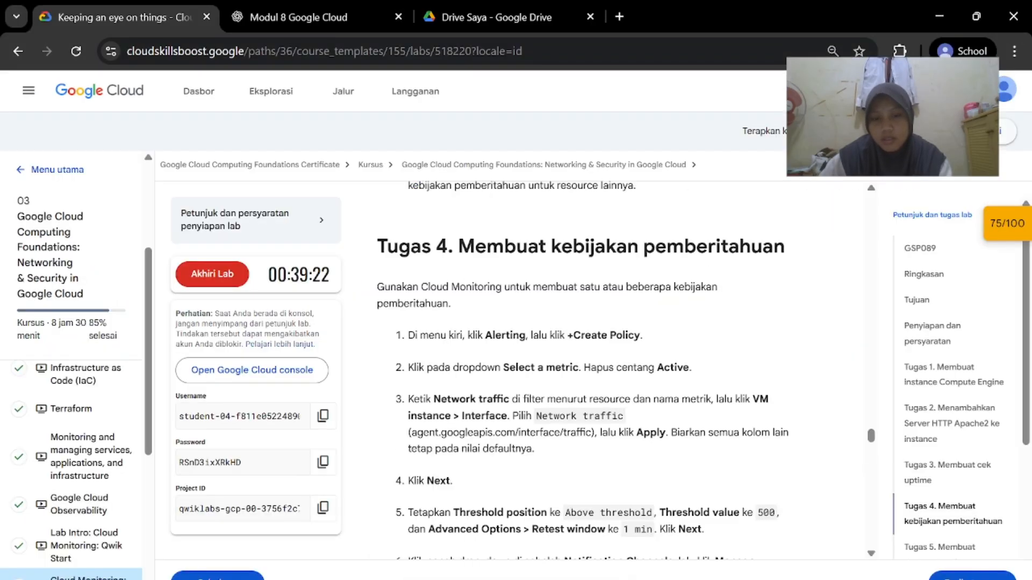
pyautogui.scroll(-1, 500, 391)
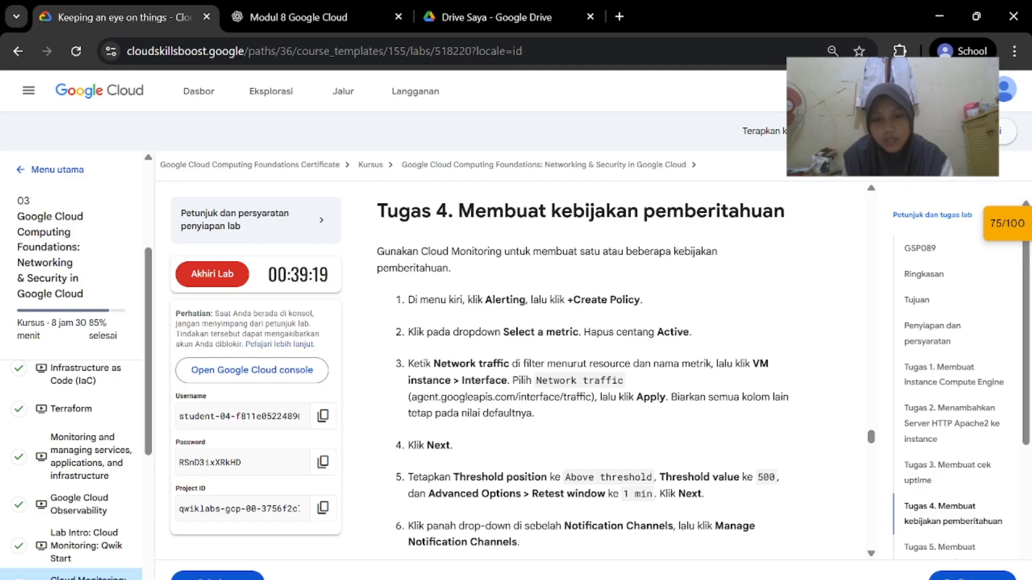
pyautogui.moveTo(509, 364); pyautogui.dragTo(434, 364)
pyautogui.hotkey('ctrl', 'c')
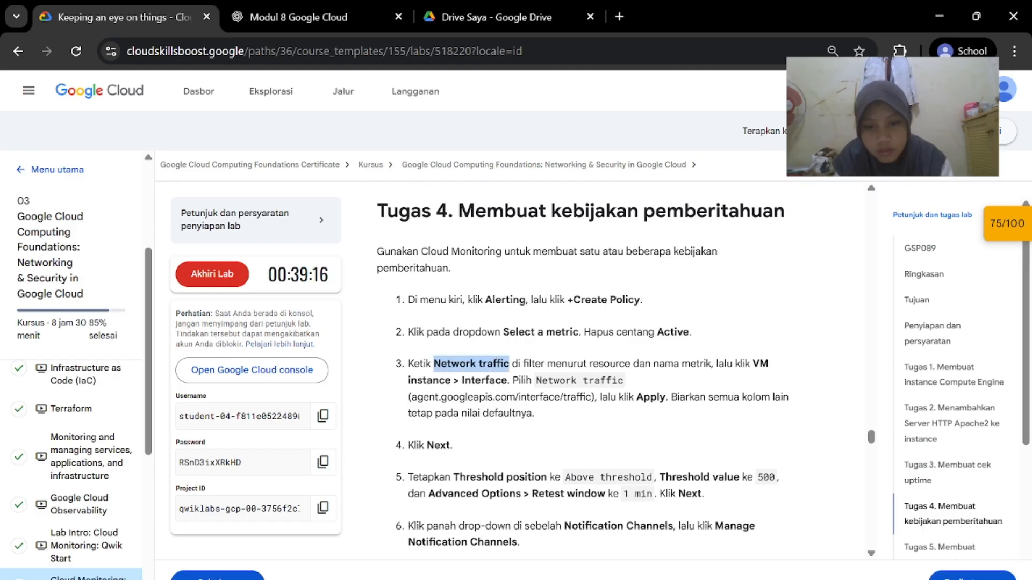
pyautogui.moveTo(666, 579)
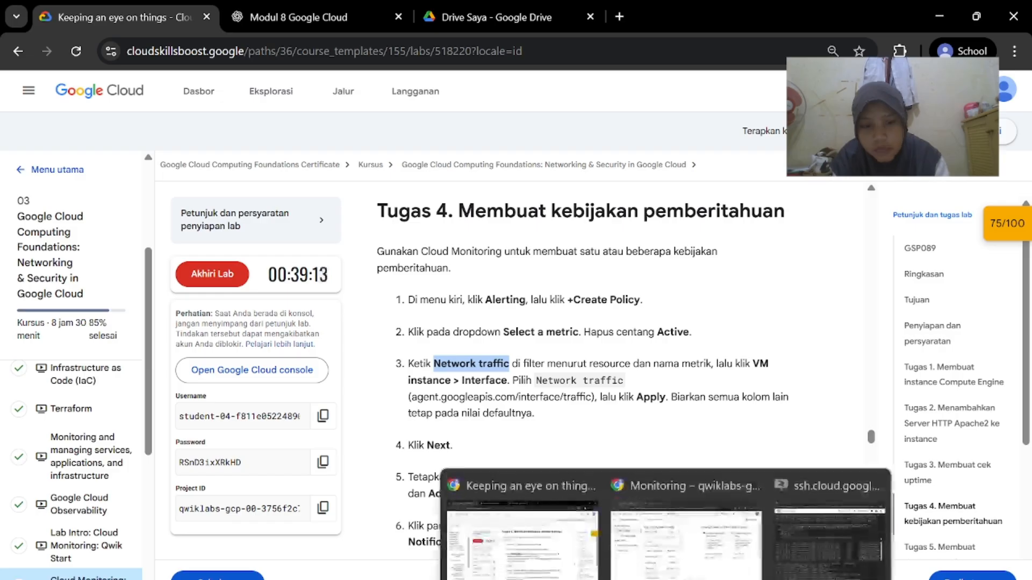
pyautogui.click(686, 537)
pyautogui.scroll(-2, 460, 440)
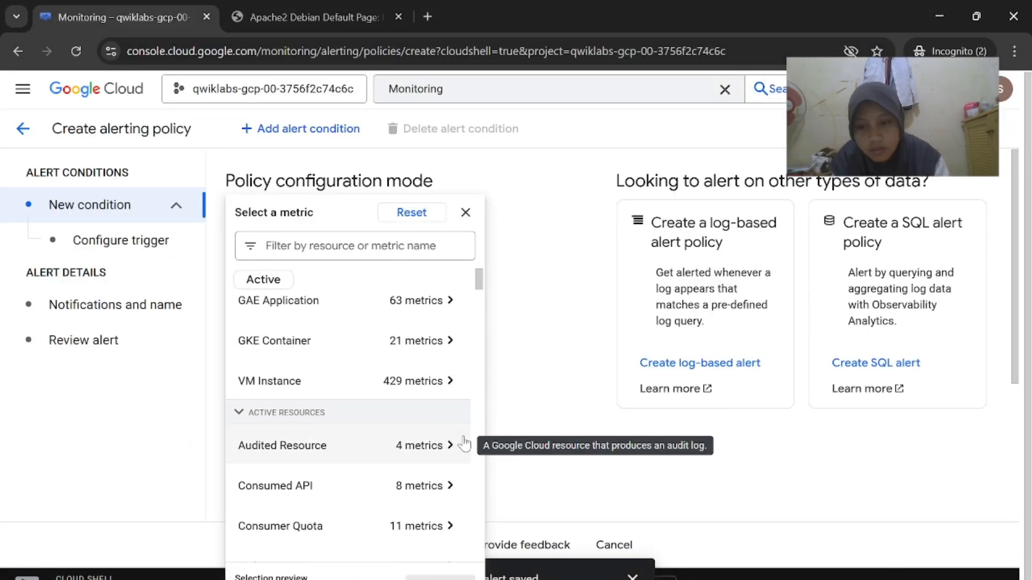
pyautogui.scroll(2, 461, 441)
pyautogui.click(376, 246)
pyautogui.hotkey('ctrl', 'v')
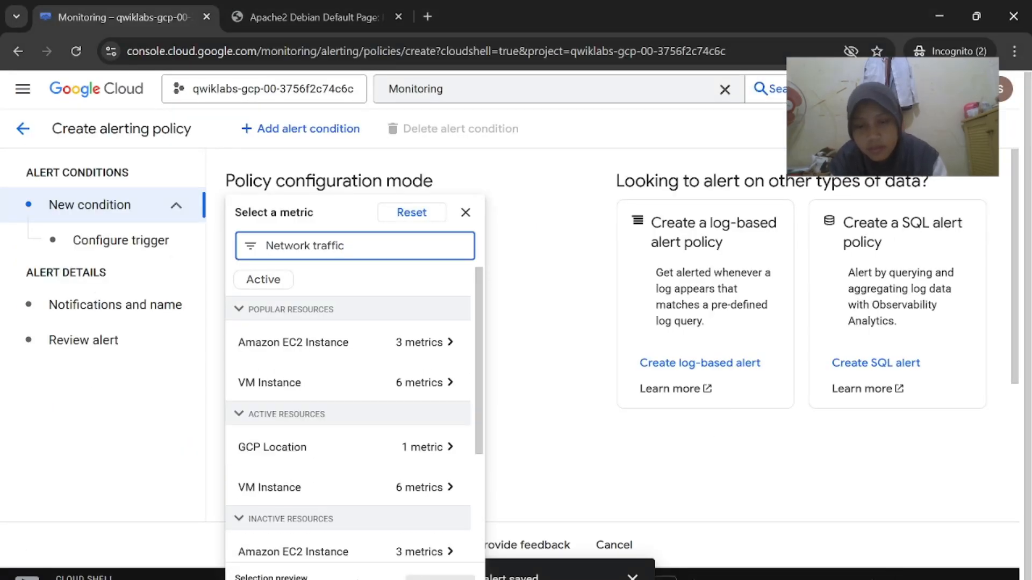
pyautogui.scroll(-3, 398, 376)
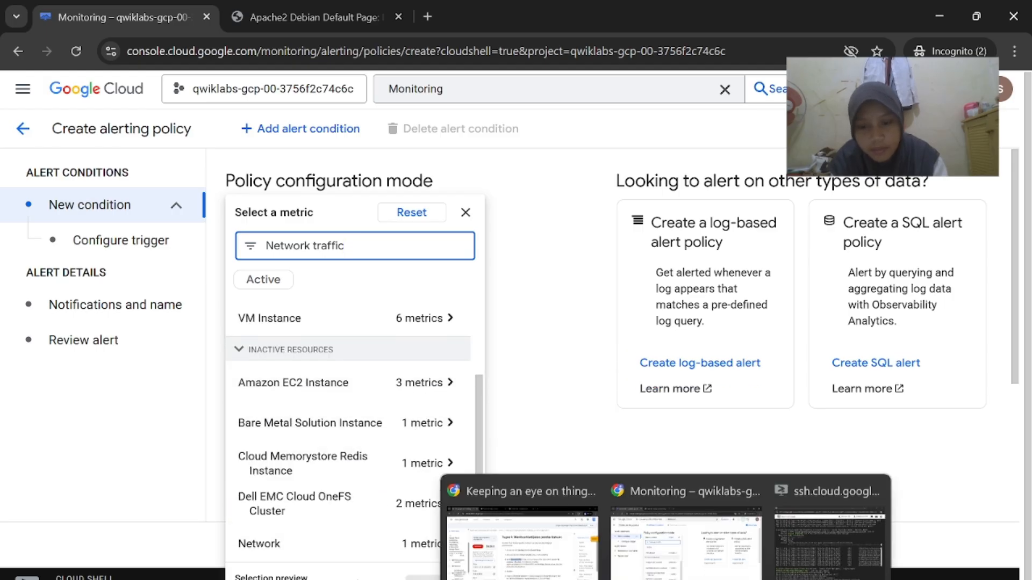
# Pick VM Instance > Interface > Network traffic as the condition's metric
pyautogui.click(556, 574)
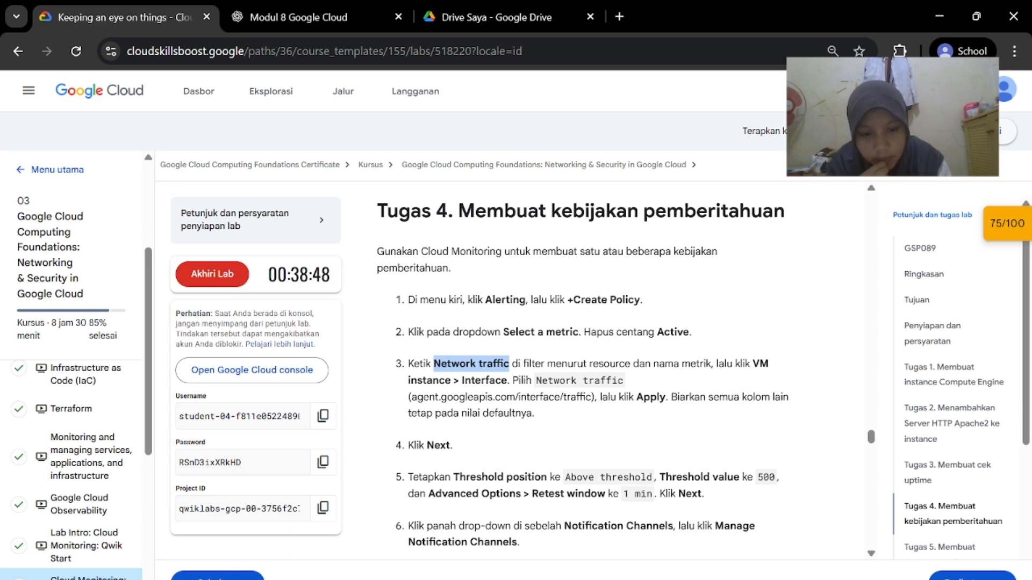
pyautogui.moveTo(556, 579)
pyautogui.click(741, 484)
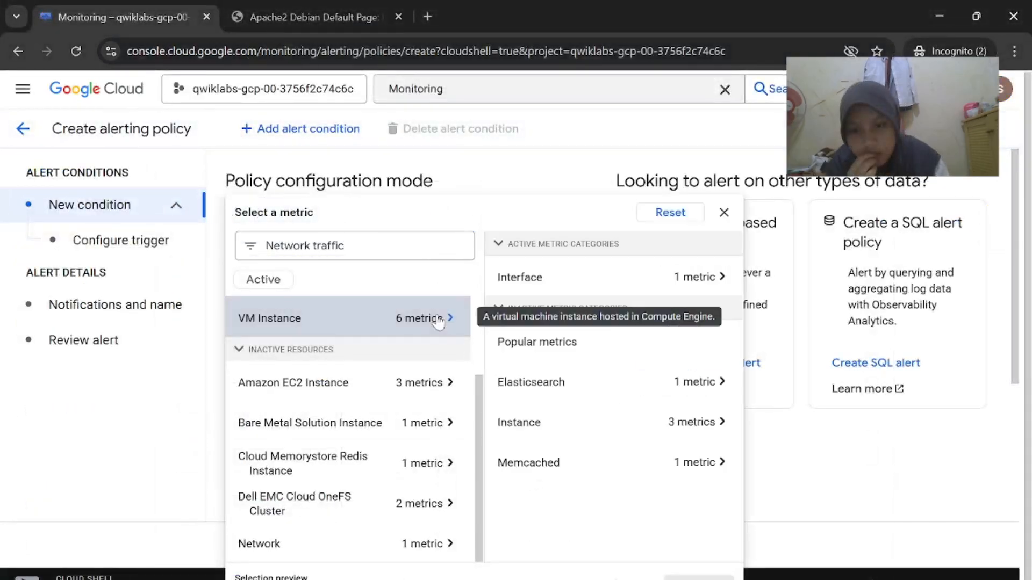
pyautogui.click(591, 279)
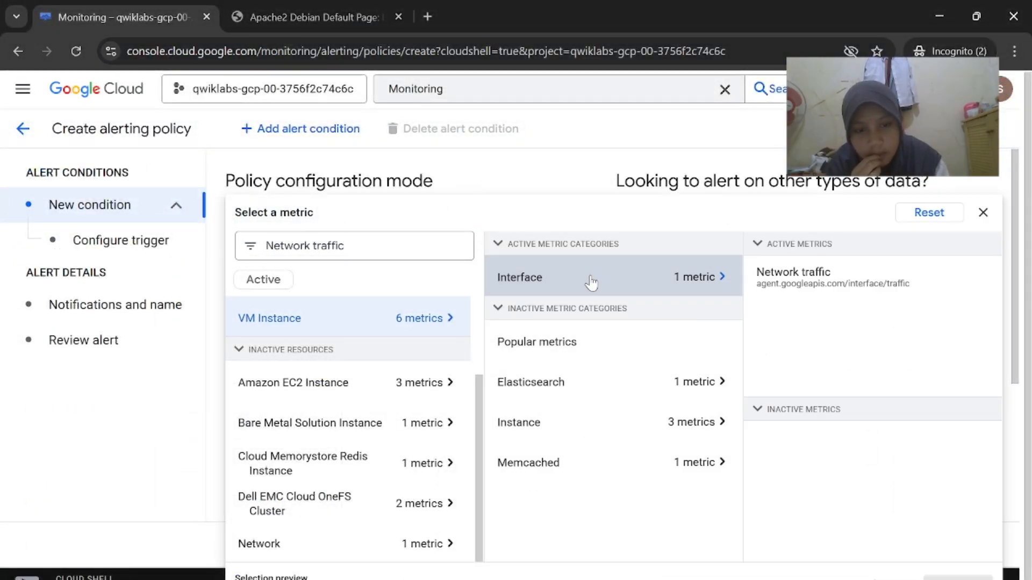
pyautogui.click(821, 285)
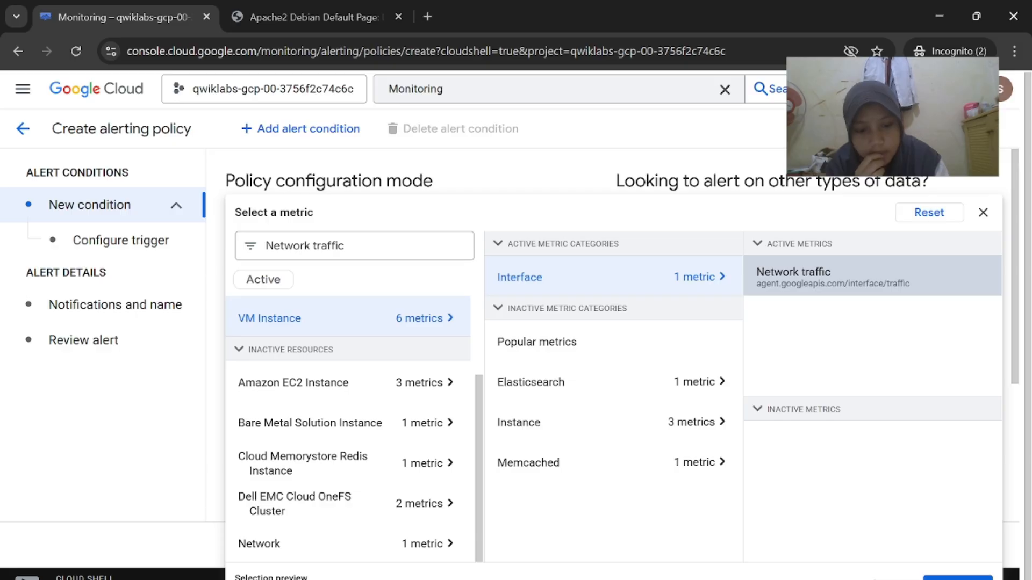
pyautogui.click(664, 516)
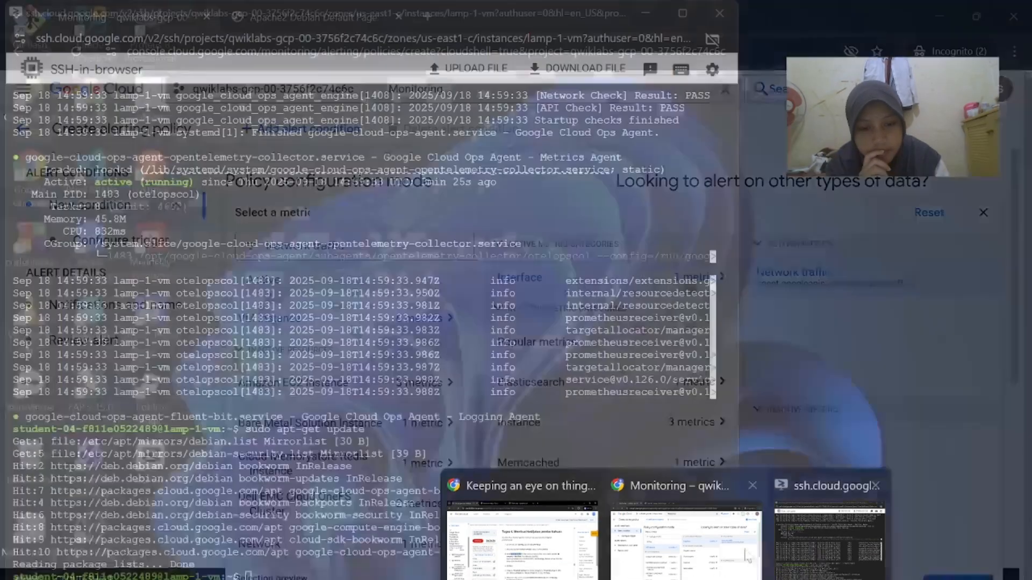
pyautogui.click(685, 527)
# Apply the Network traffic metric to the alert condition
pyautogui.click(958, 577)
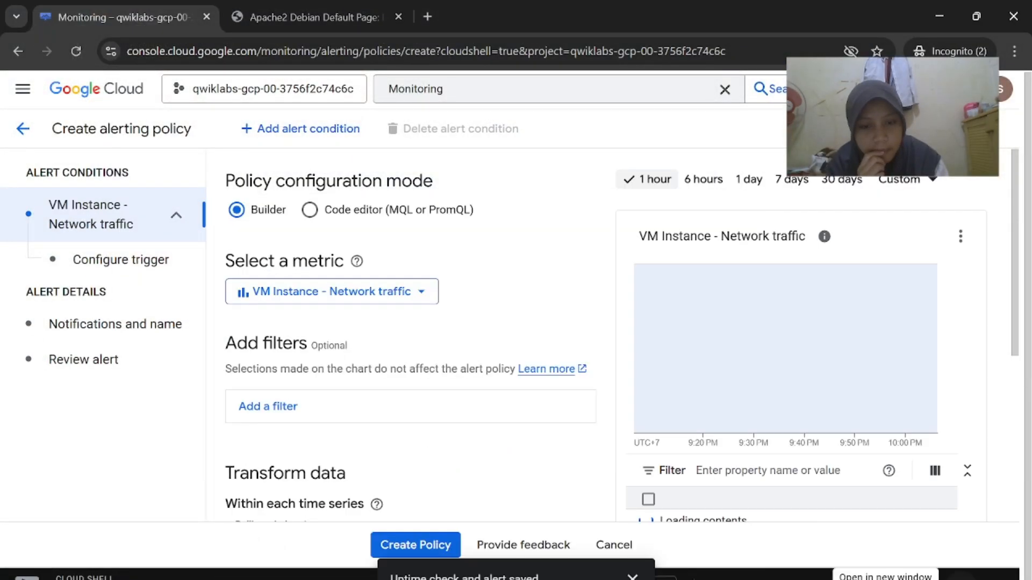
pyautogui.scroll(-2, 943, 443)
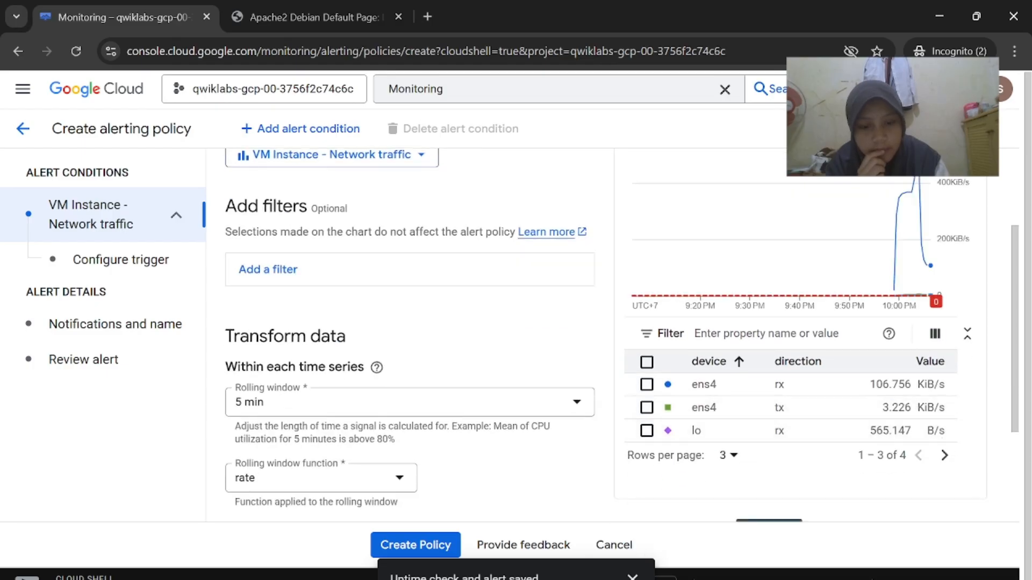
pyautogui.click(549, 555)
pyautogui.scroll(-2, 600, 446)
pyautogui.scroll(-1, 599, 446)
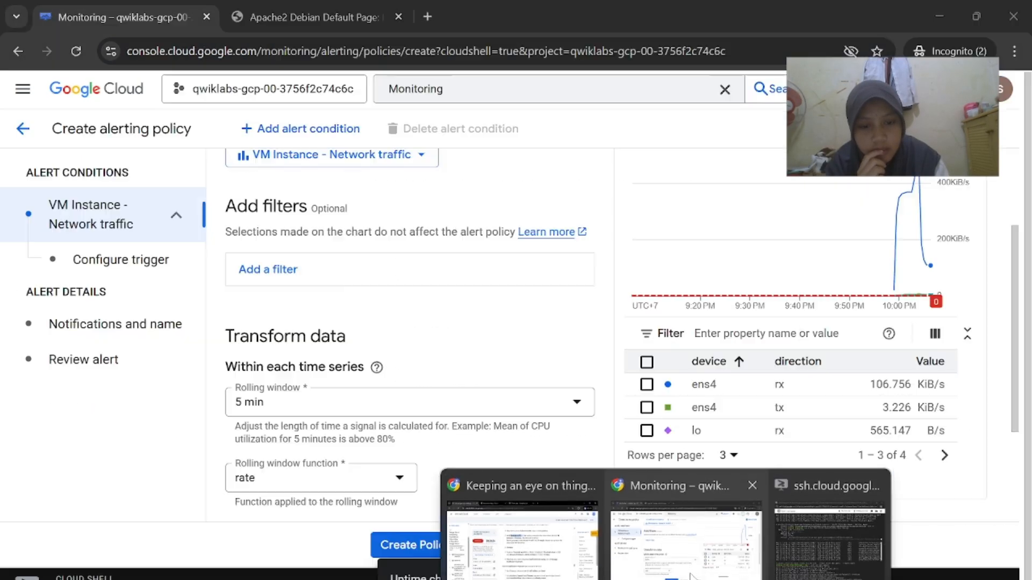
pyautogui.click(705, 570)
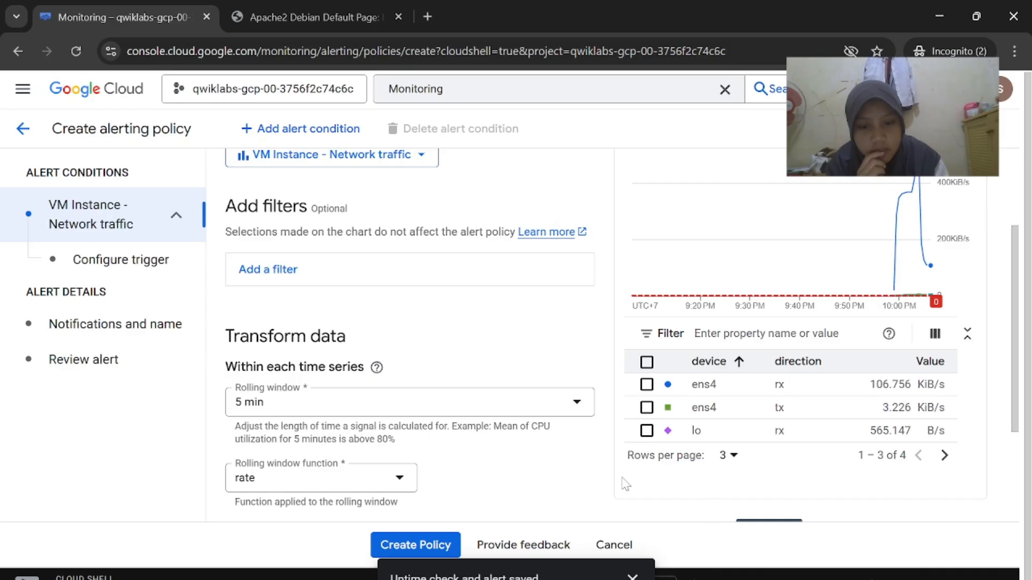
pyautogui.scroll(-3, 625, 484)
# Move on to the trigger settings and enter a threshold value of 500
pyautogui.click(248, 458)
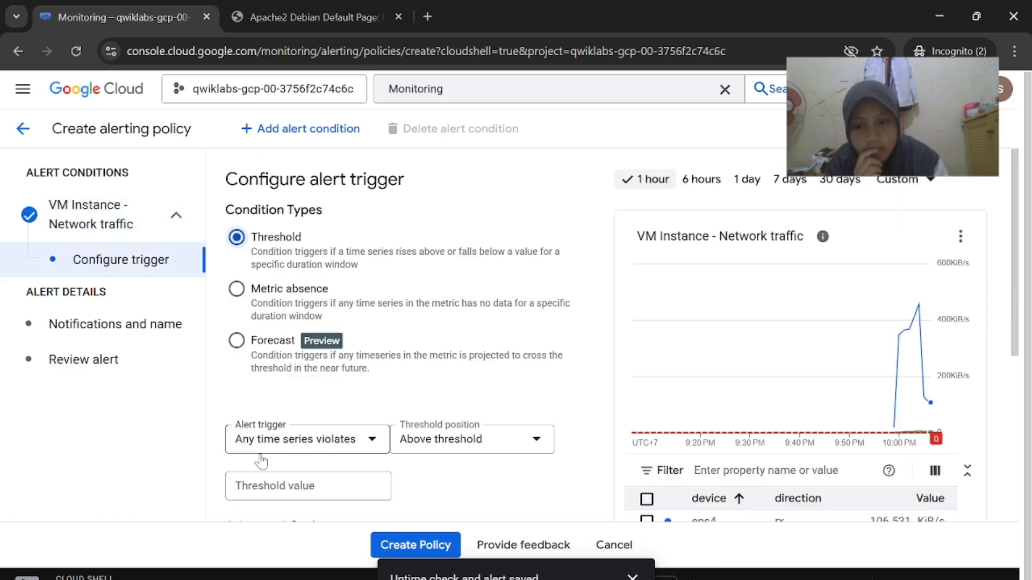
pyautogui.click(582, 570)
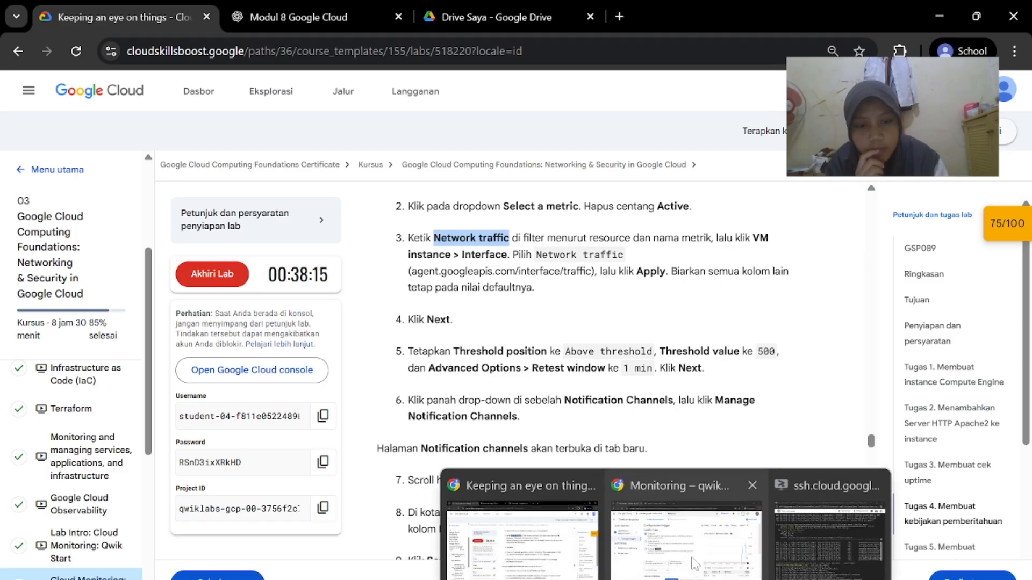
pyautogui.click(747, 564)
pyautogui.scroll(-3, 508, 401)
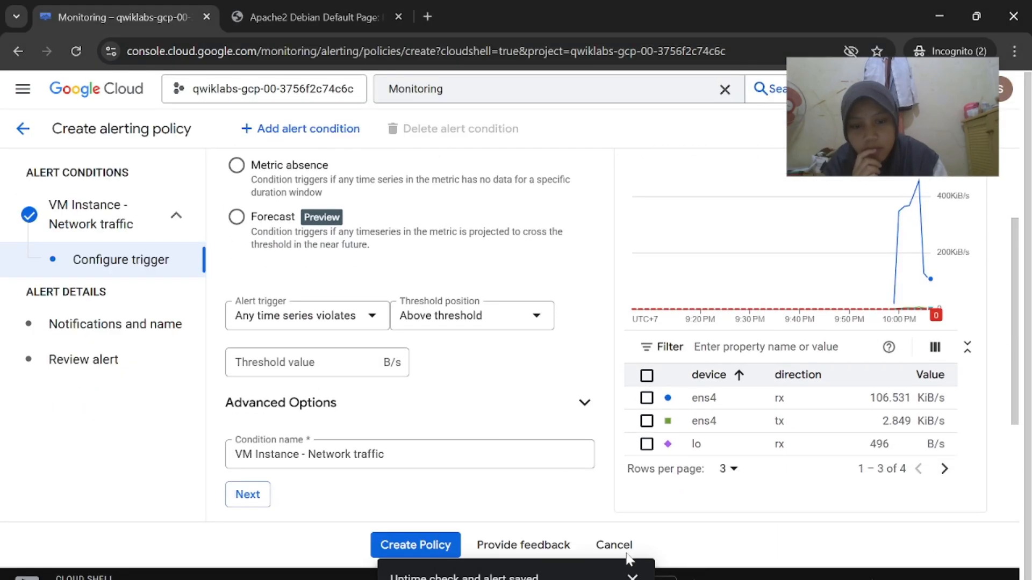
pyautogui.moveTo(629, 561)
pyautogui.click(510, 564)
pyautogui.scroll(-1, 698, 424)
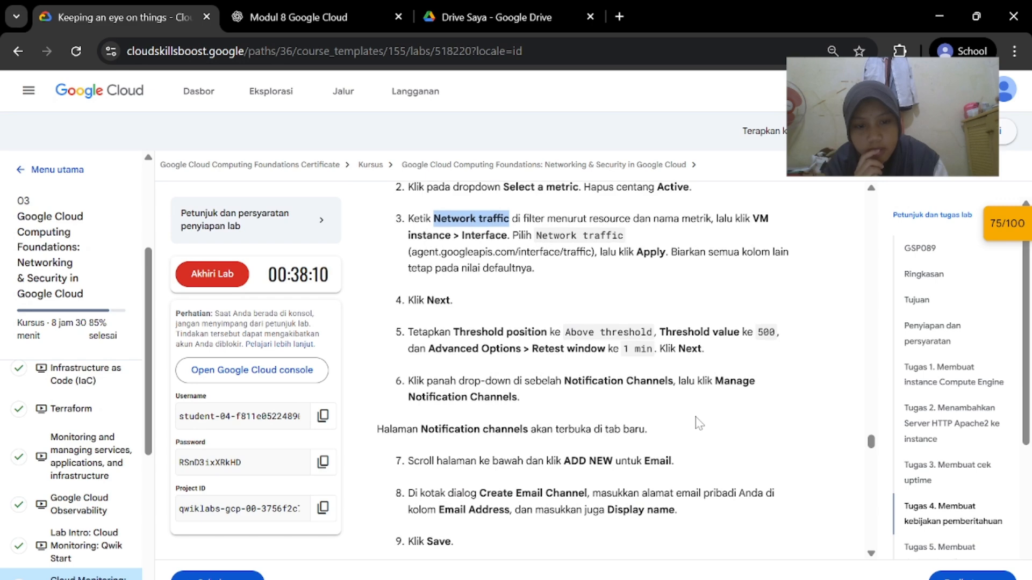
pyautogui.moveTo(674, 572)
pyautogui.click(747, 532)
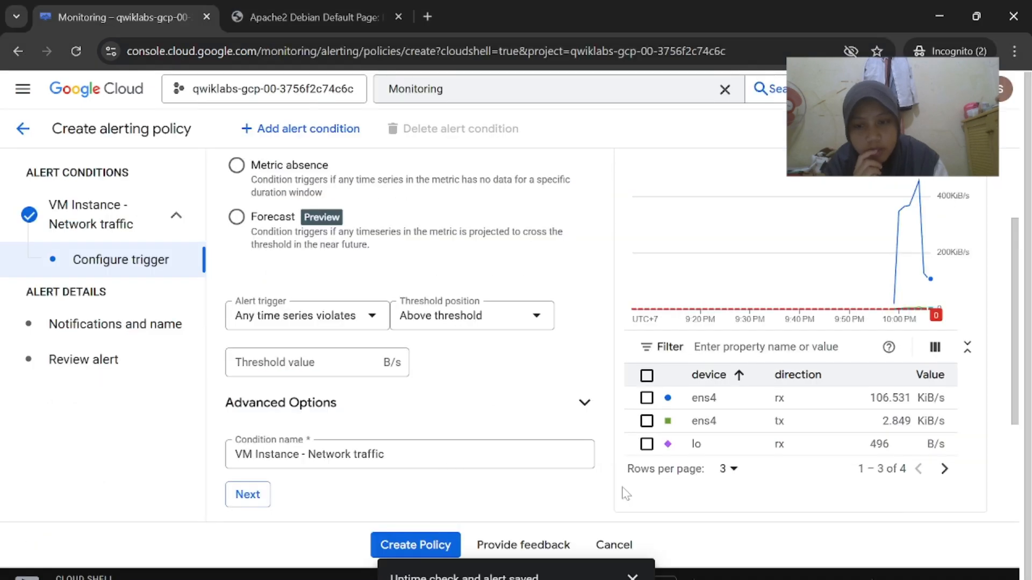
pyautogui.click(312, 285)
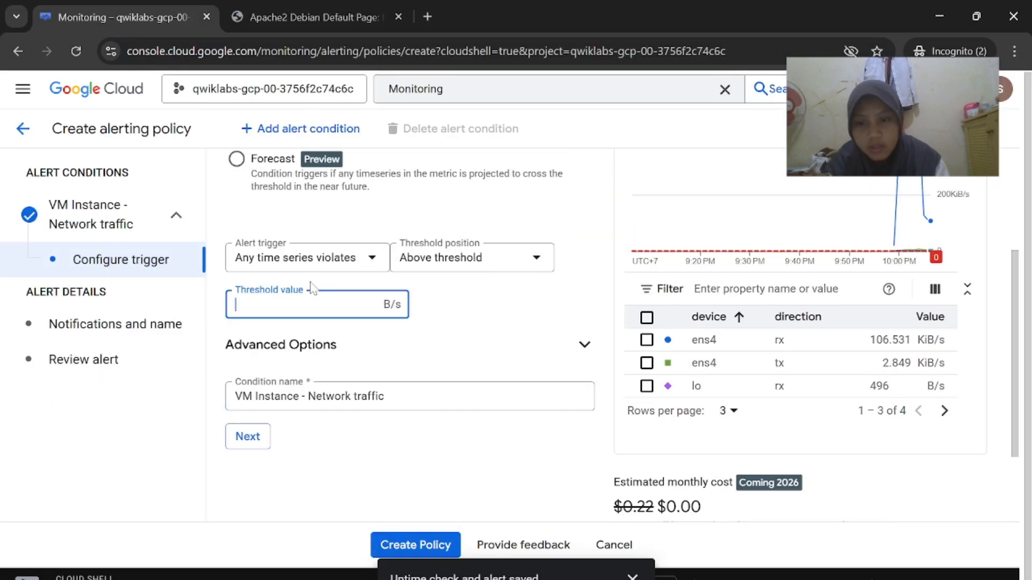
pyautogui.write('500')
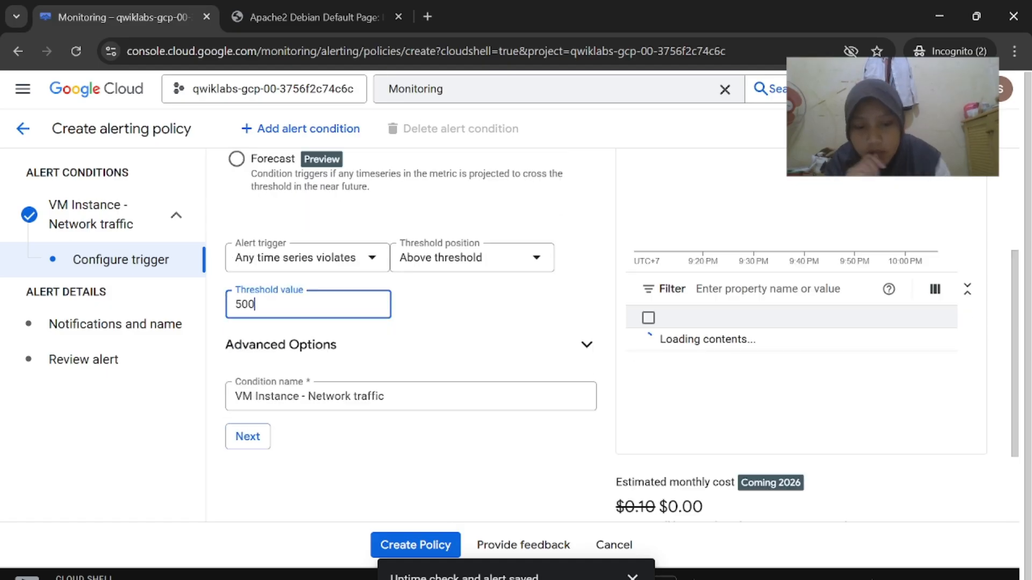
# Set the retest window to 1 min under Advanced Options and continue to notifications
pyautogui.moveTo(672, 573)
pyautogui.click(574, 571)
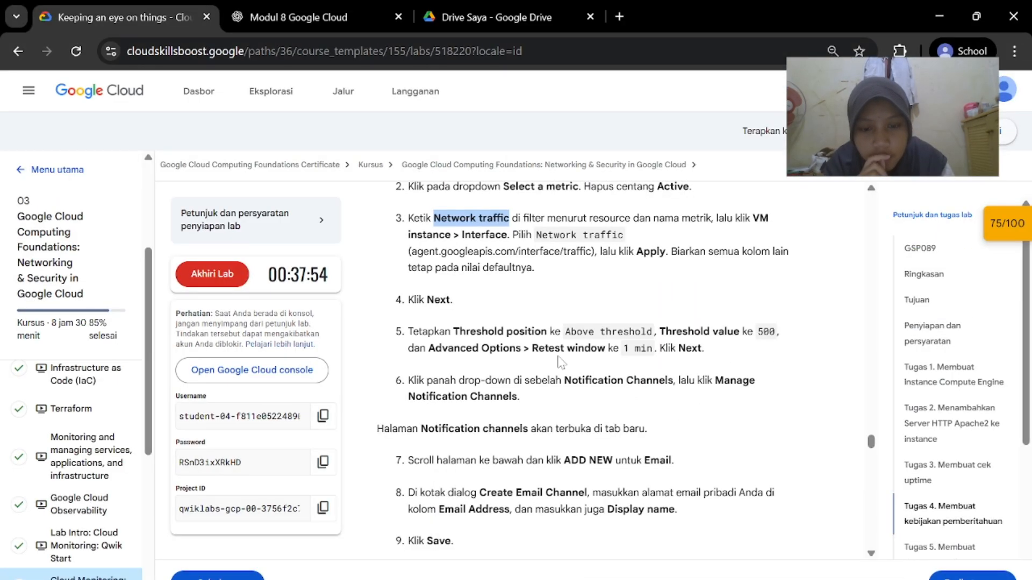
pyautogui.click(683, 559)
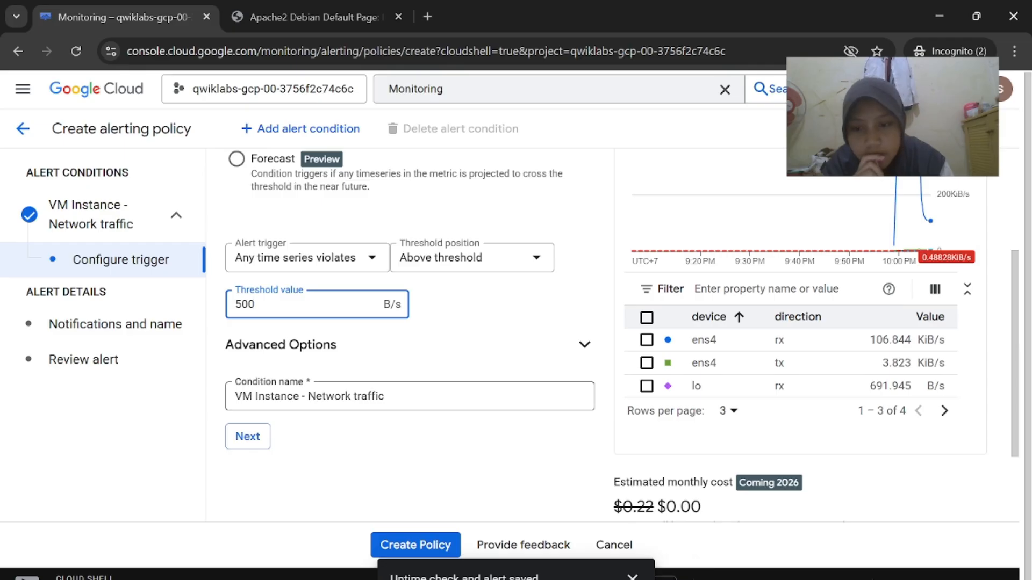
pyautogui.click(584, 345)
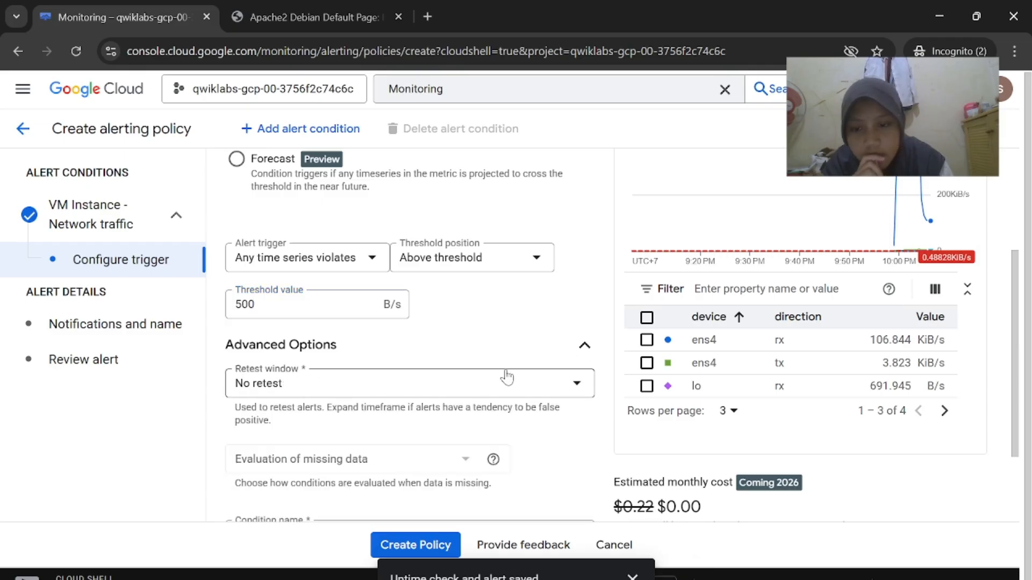
pyautogui.scroll(-1, 435, 331)
pyautogui.click(435, 329)
pyautogui.moveTo(682, 561)
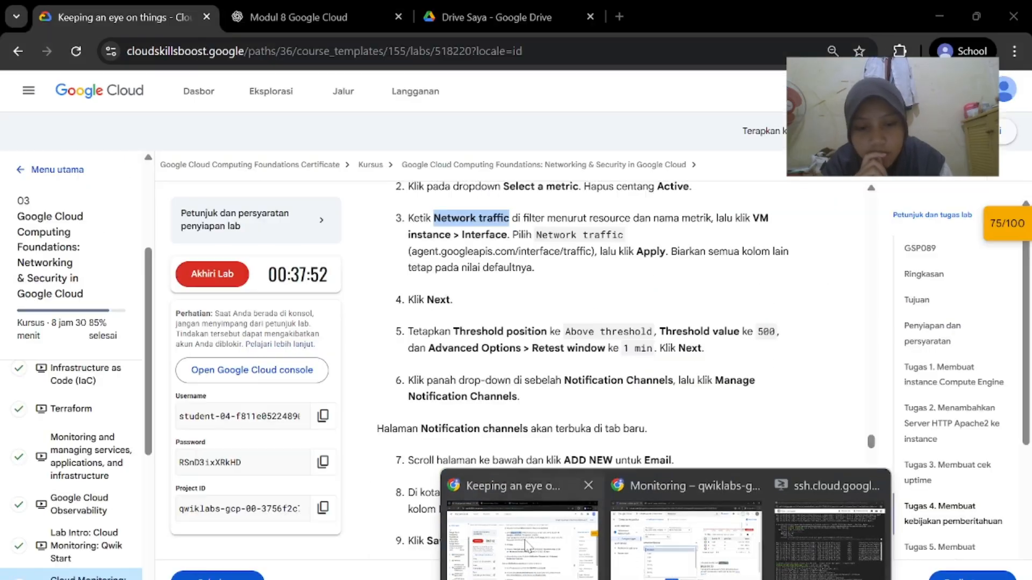
pyautogui.click(538, 529)
pyautogui.click(747, 516)
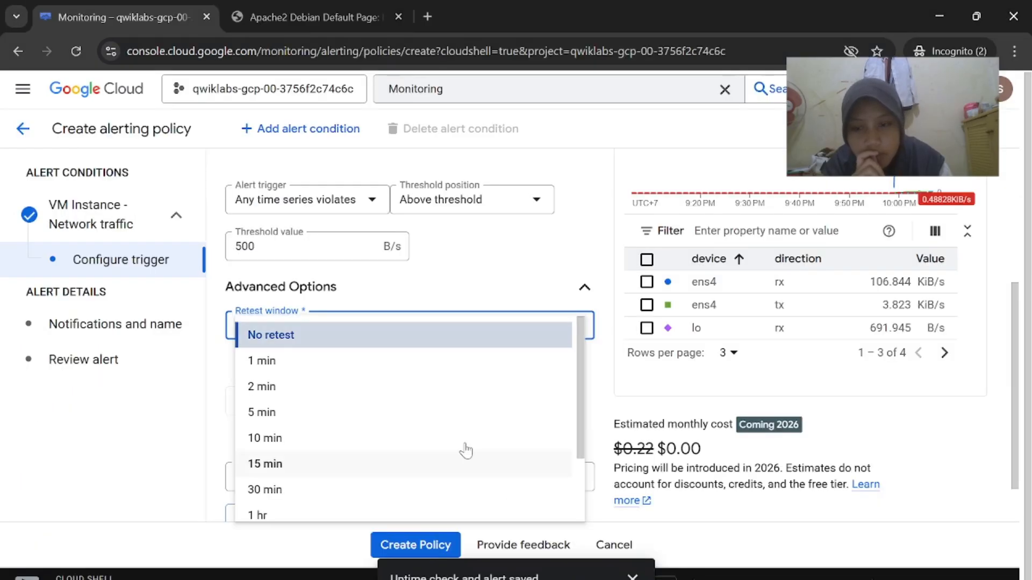
pyautogui.click(365, 362)
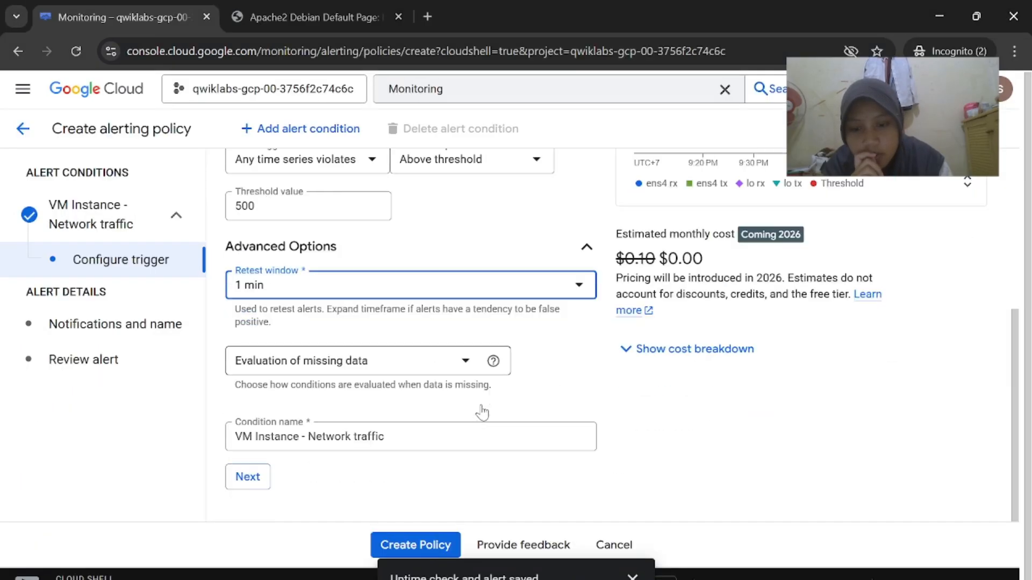
pyautogui.click(256, 478)
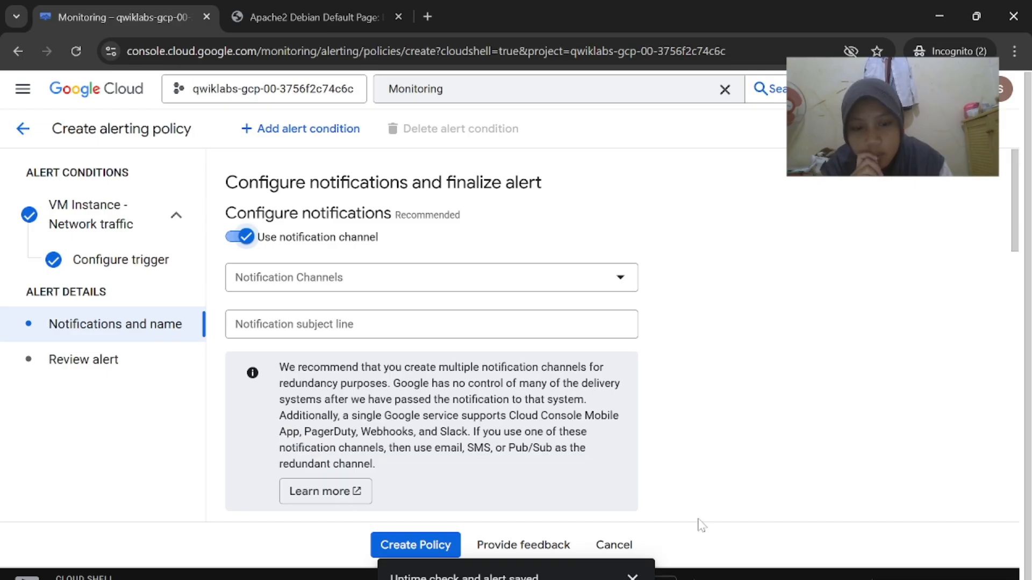
# Open the notification channels management page from the policy's channel list
pyautogui.click(532, 538)
pyautogui.scroll(-1, 591, 350)
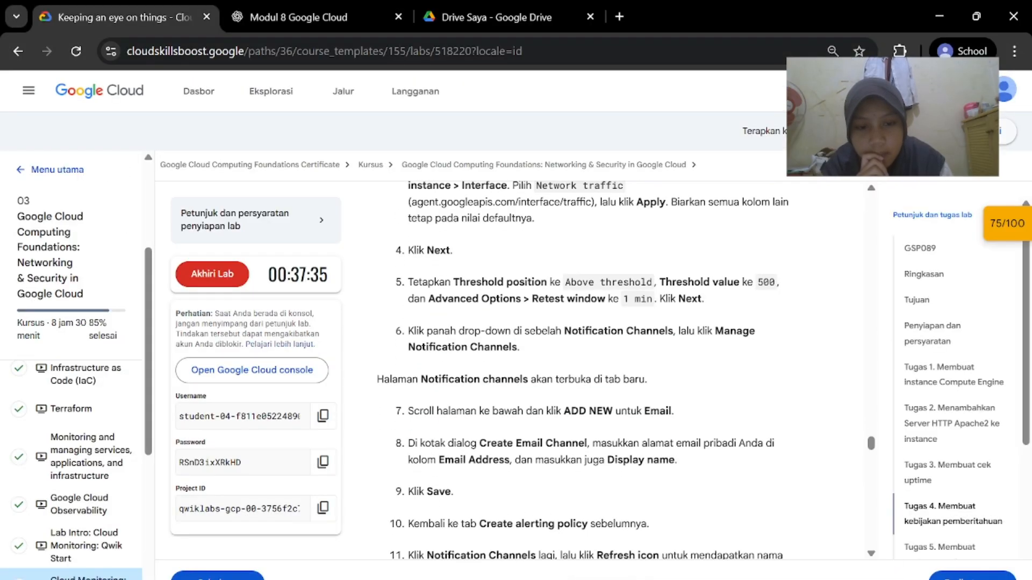
pyautogui.click(672, 519)
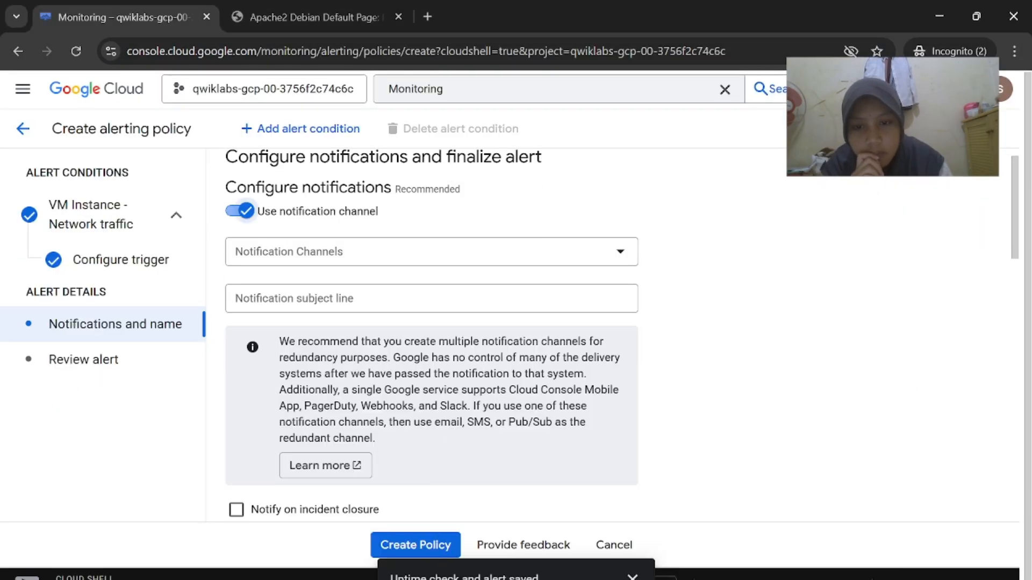
pyautogui.click(615, 251)
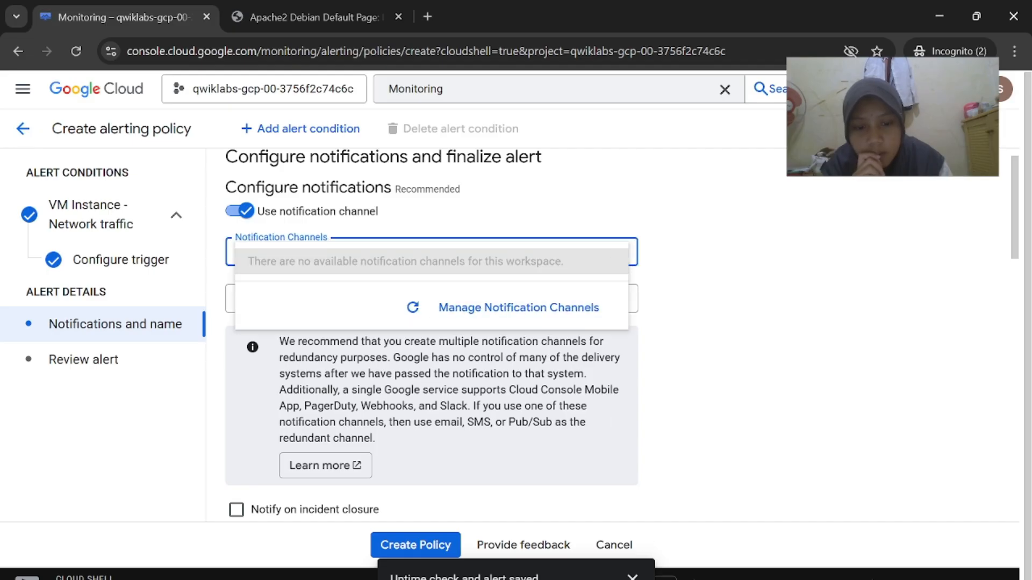
pyautogui.click(687, 539)
pyautogui.moveTo(687, 570)
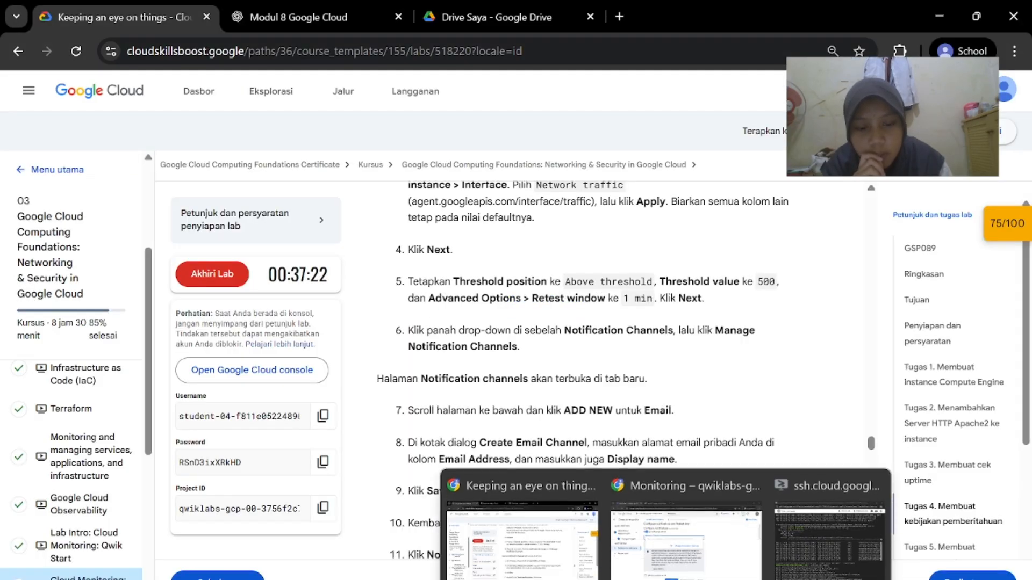
pyautogui.click(687, 538)
pyautogui.click(576, 309)
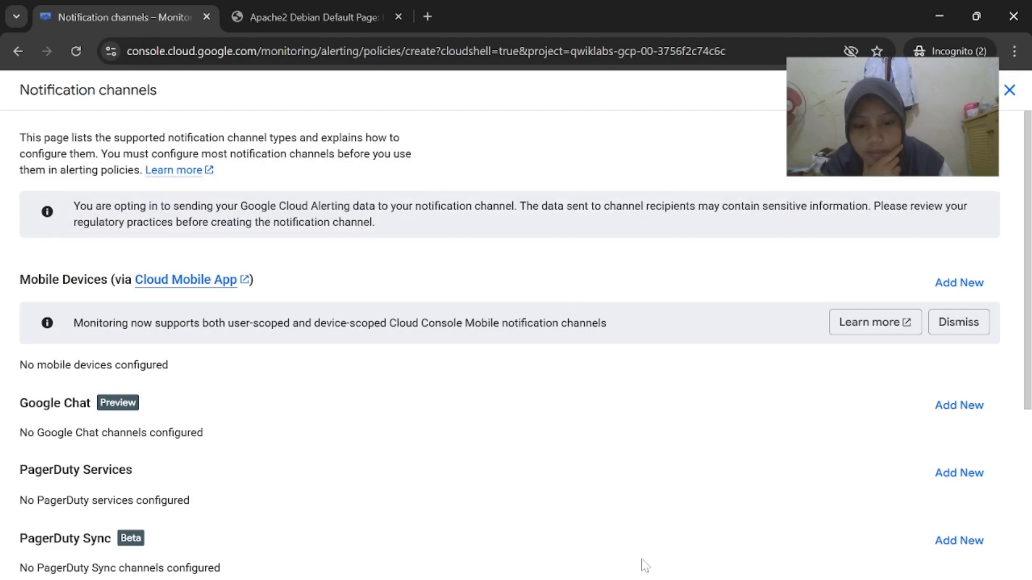
# Start adding a new Email notification channel
pyautogui.moveTo(645, 566)
pyautogui.click(516, 537)
pyautogui.scroll(-2, 581, 506)
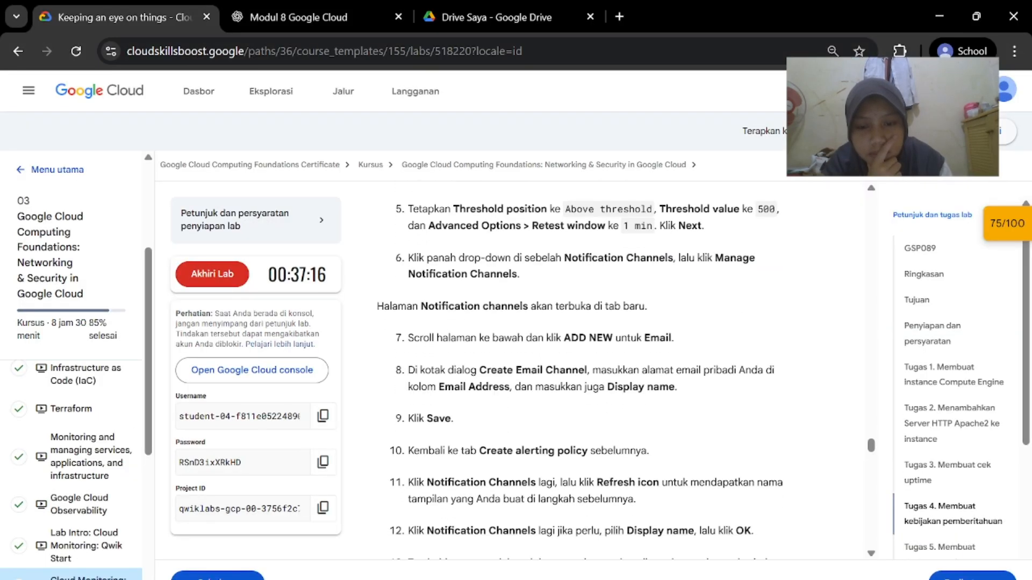
pyautogui.scroll(-1, 580, 372)
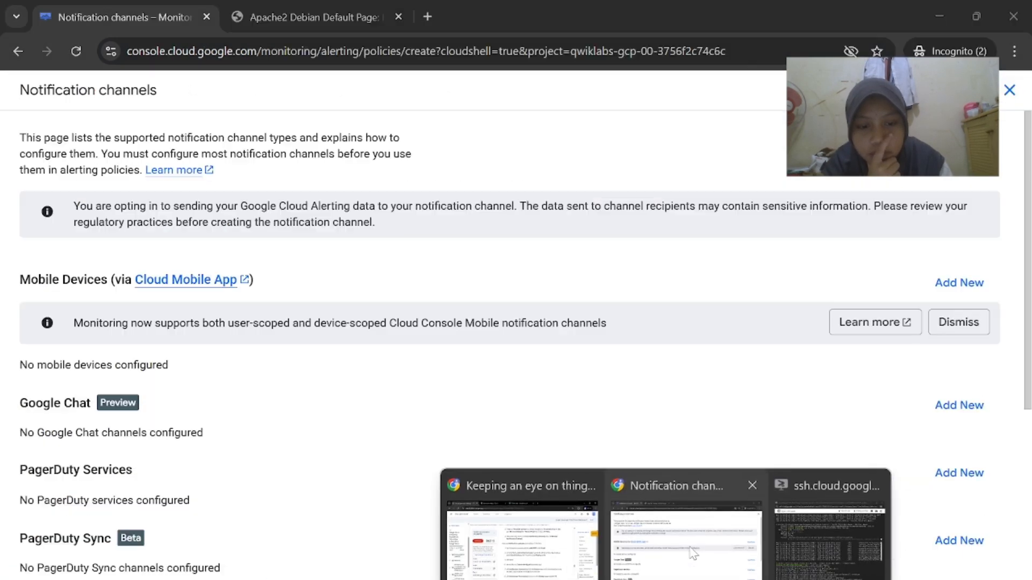
pyautogui.click(692, 554)
pyautogui.scroll(-4, 564, 424)
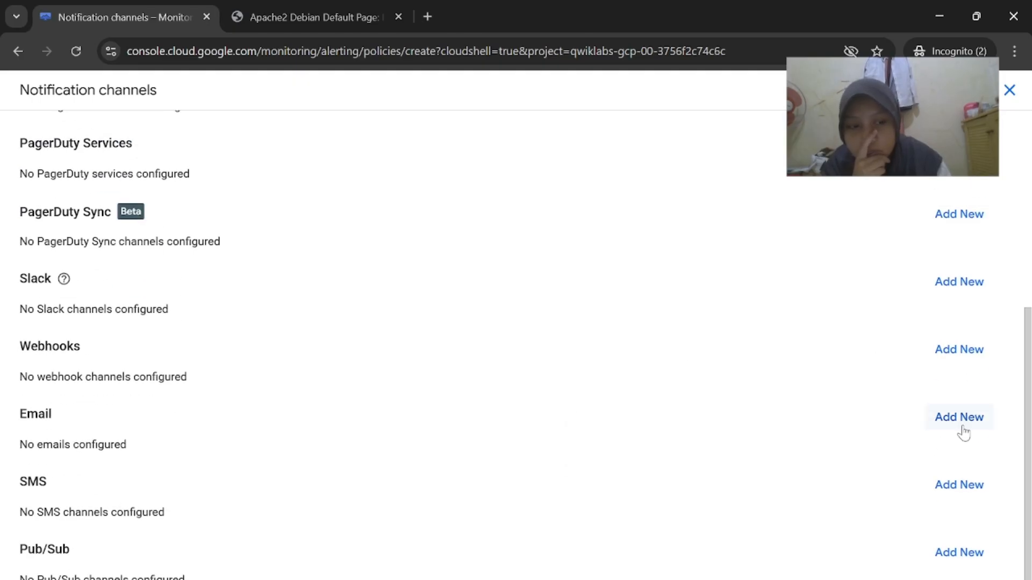
pyautogui.click(962, 424)
pyautogui.click(562, 559)
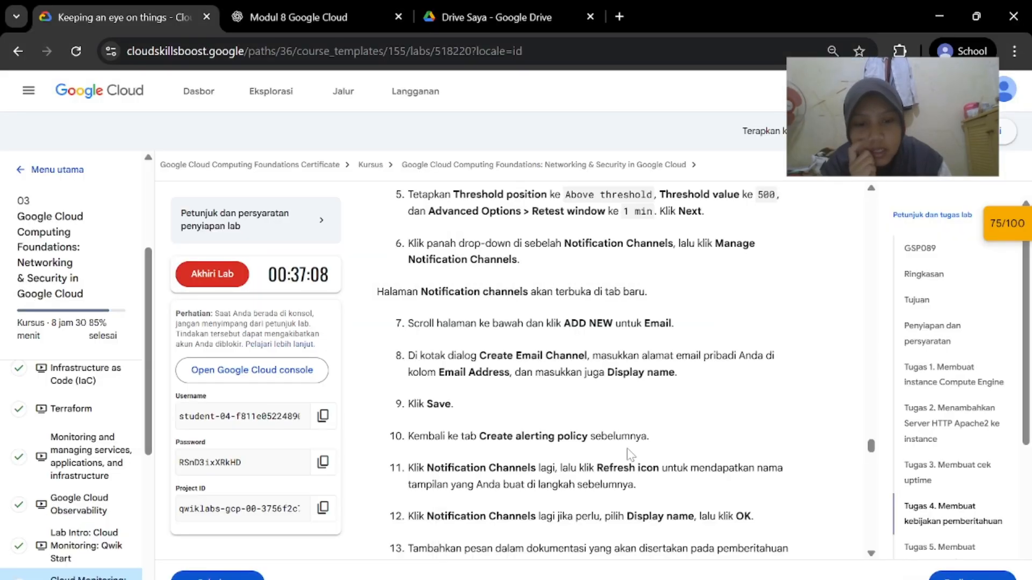
pyautogui.scroll(-1, 631, 454)
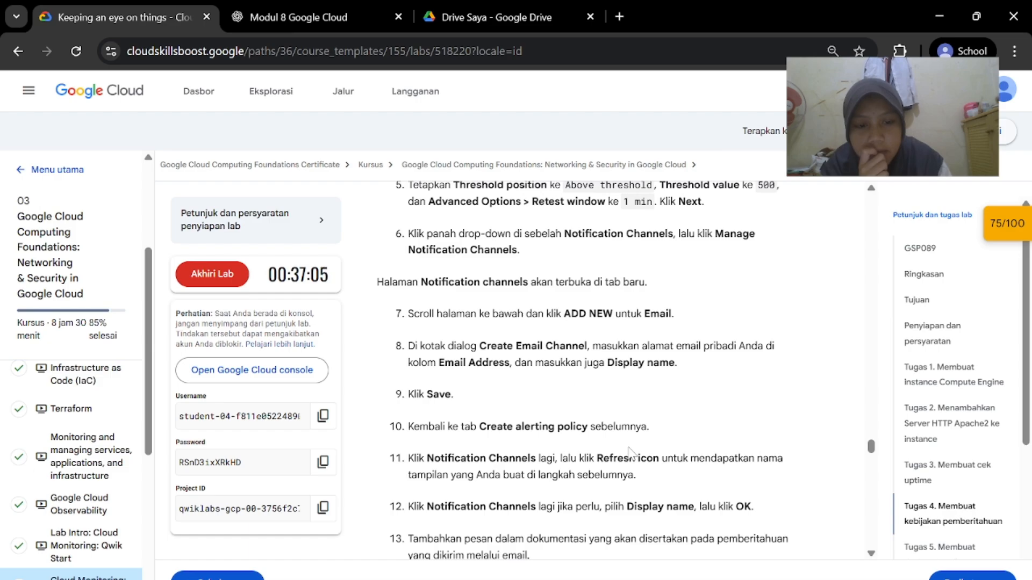
pyautogui.scroll(-1, 632, 454)
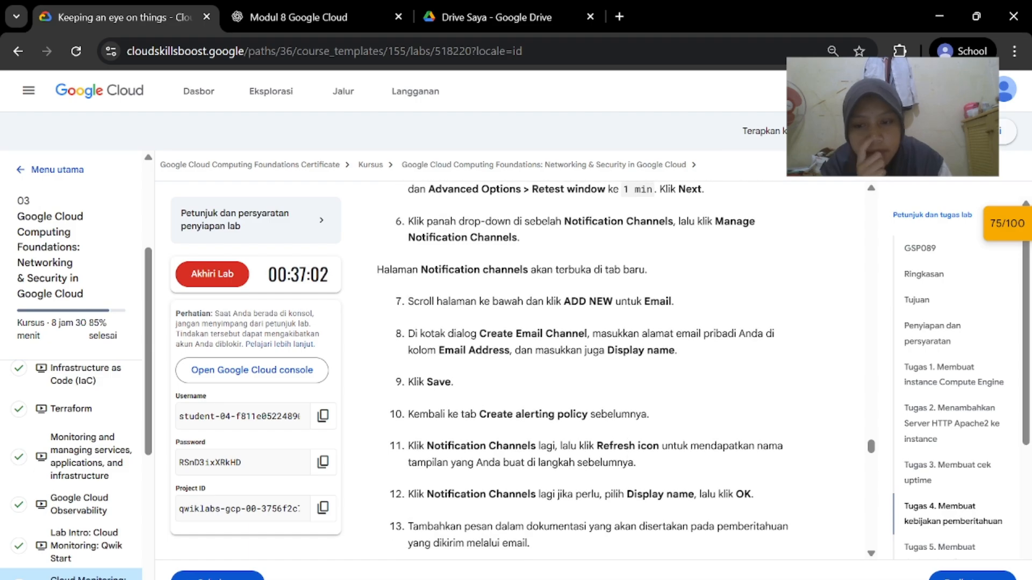
pyautogui.moveTo(666, 579)
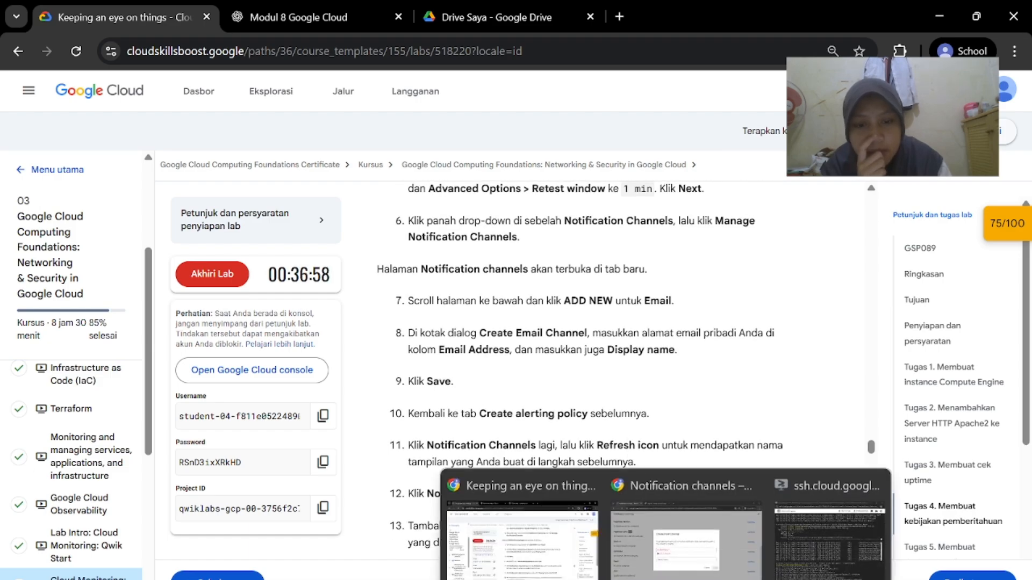
pyautogui.click(687, 535)
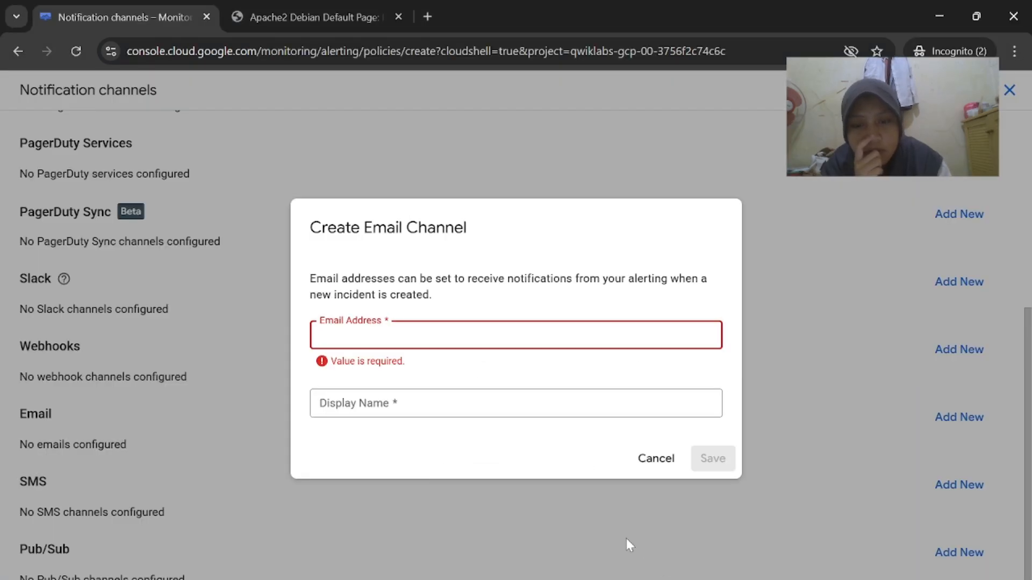
# Enter the user's e-mail address in the new email channel form
pyautogui.moveTo(666, 579)
pyautogui.click(531, 562)
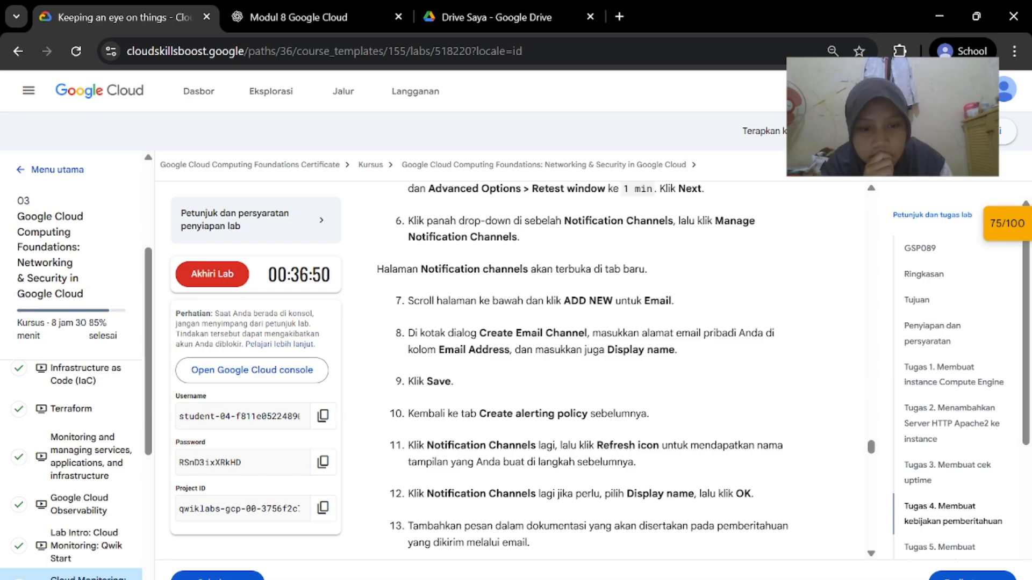
pyautogui.scroll(-1, 551, 496)
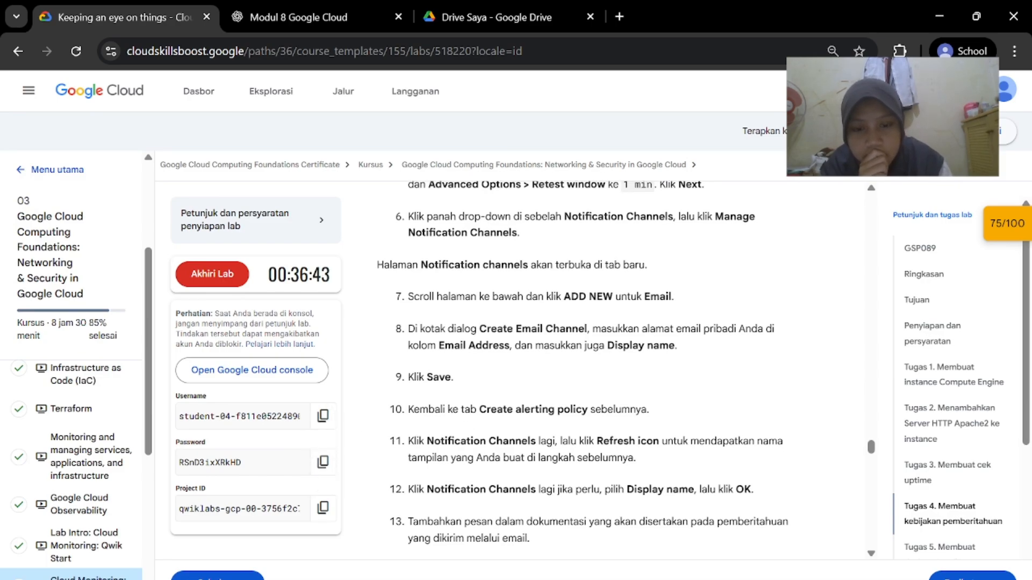
pyautogui.scroll(-1, 582, 409)
pyautogui.scroll(1, 582, 409)
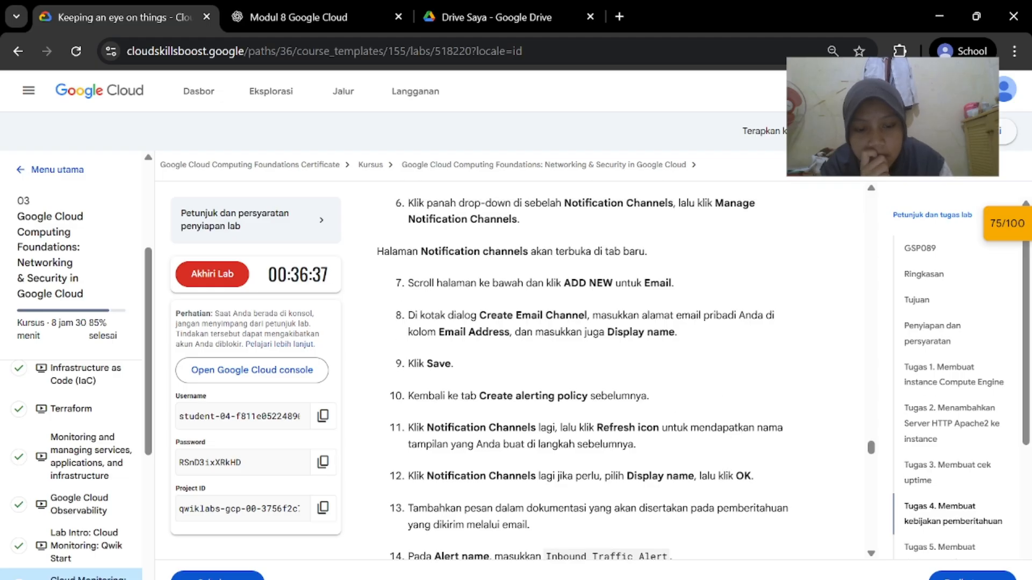
pyautogui.click(666, 519)
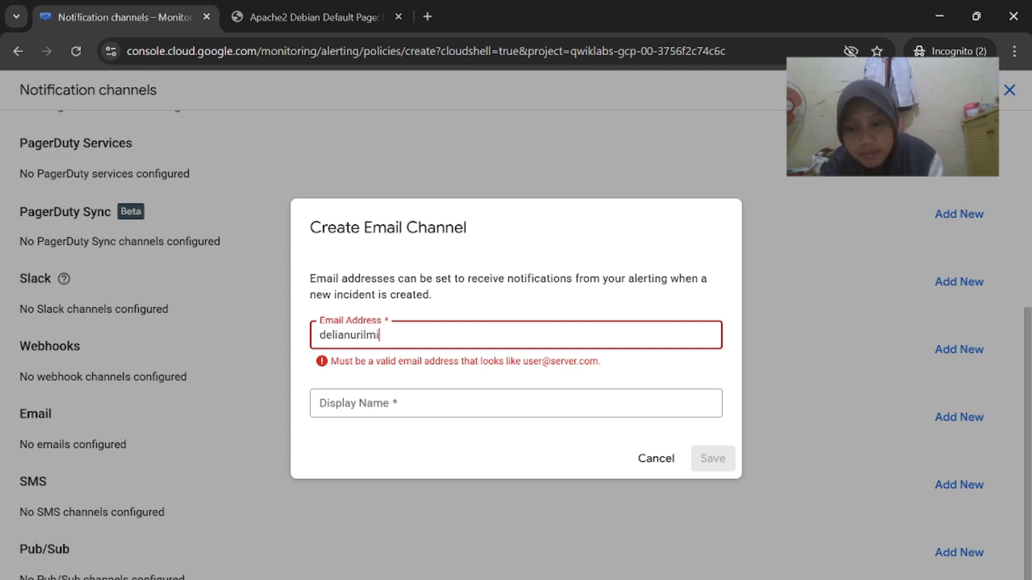
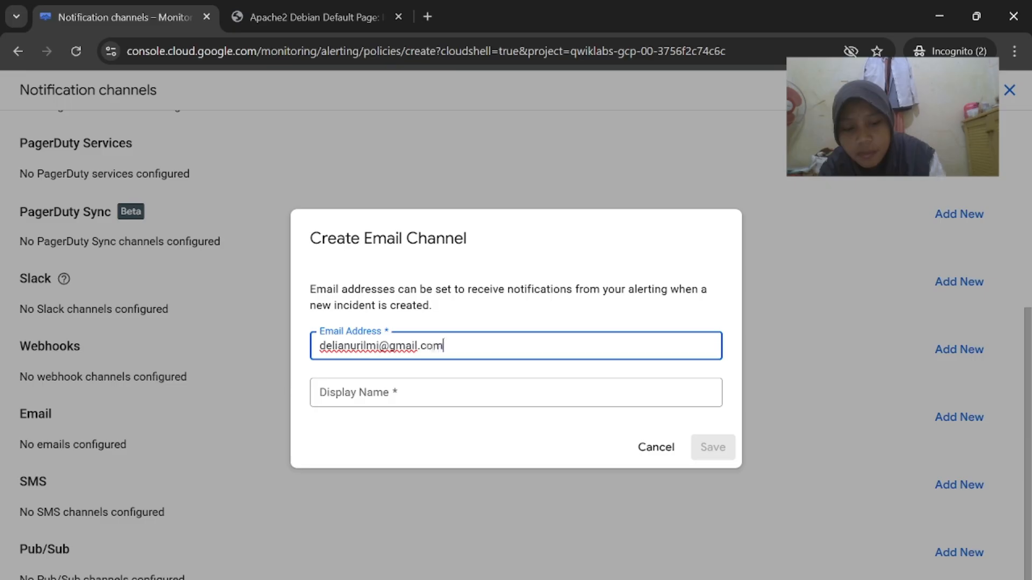
# Fill in the display name and save the email channel
pyautogui.click(406, 396)
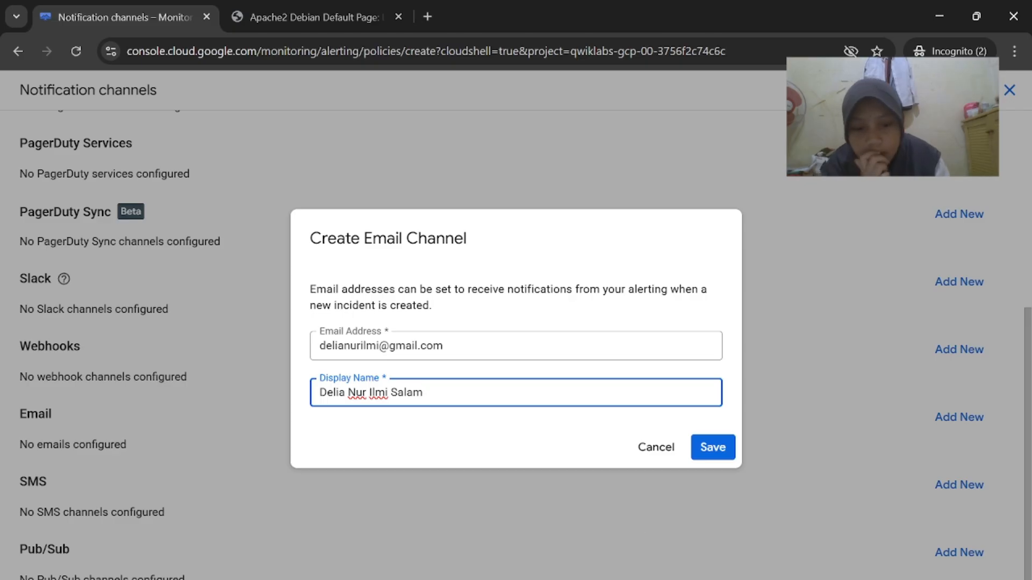
pyautogui.hotkey('alt', 'Tab')
pyautogui.scroll(-1, 707, 472)
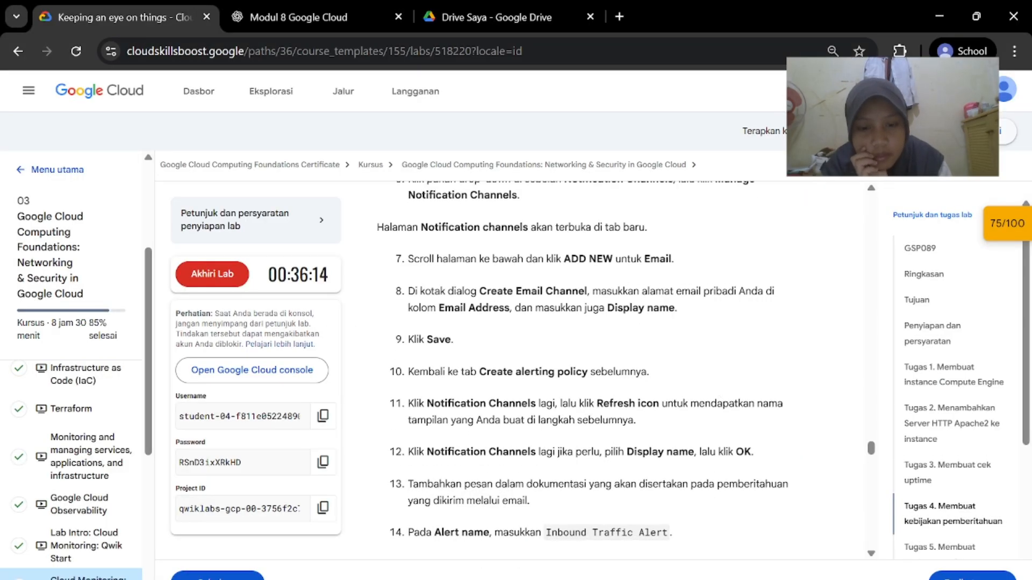
pyautogui.hotkey('alt', 'Tab')
pyautogui.click(717, 449)
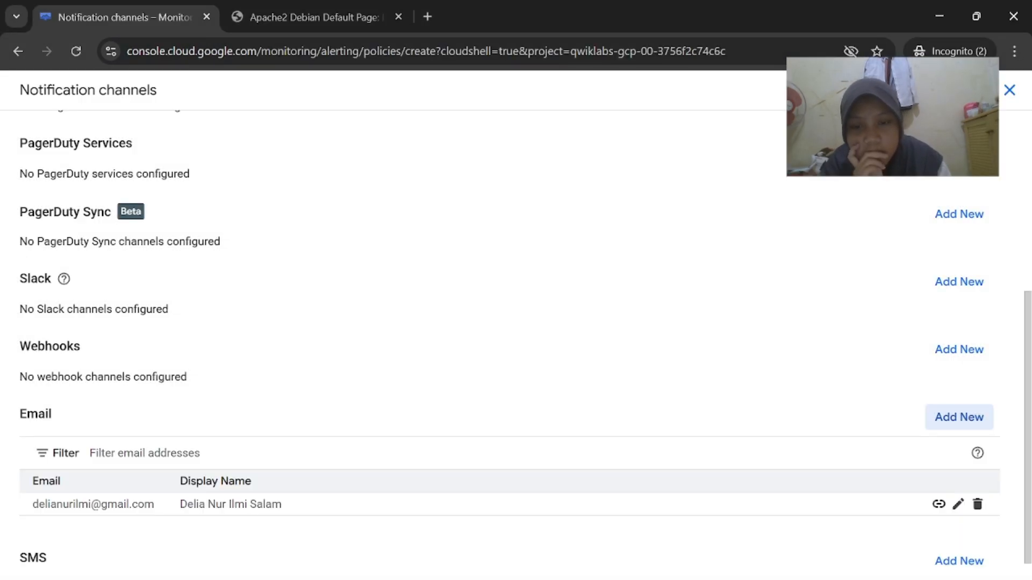
# Review the Notification channels list for the newly saved email channel
pyautogui.scroll(7, 627, 490)
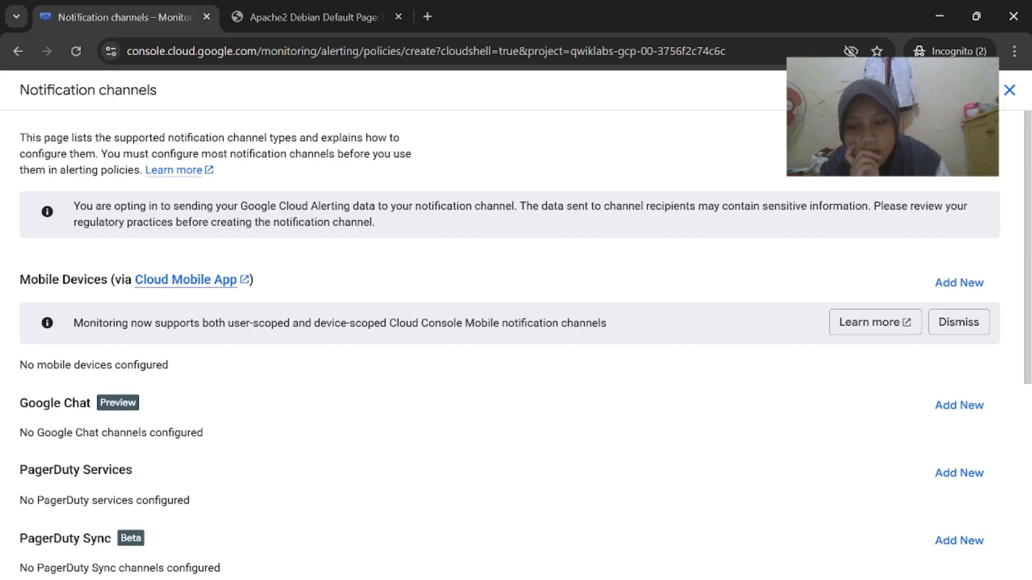
pyautogui.hotkey('alt', 'Tab')
pyautogui.scroll(-1, 555, 361)
pyautogui.hotkey('alt', 'Tab')
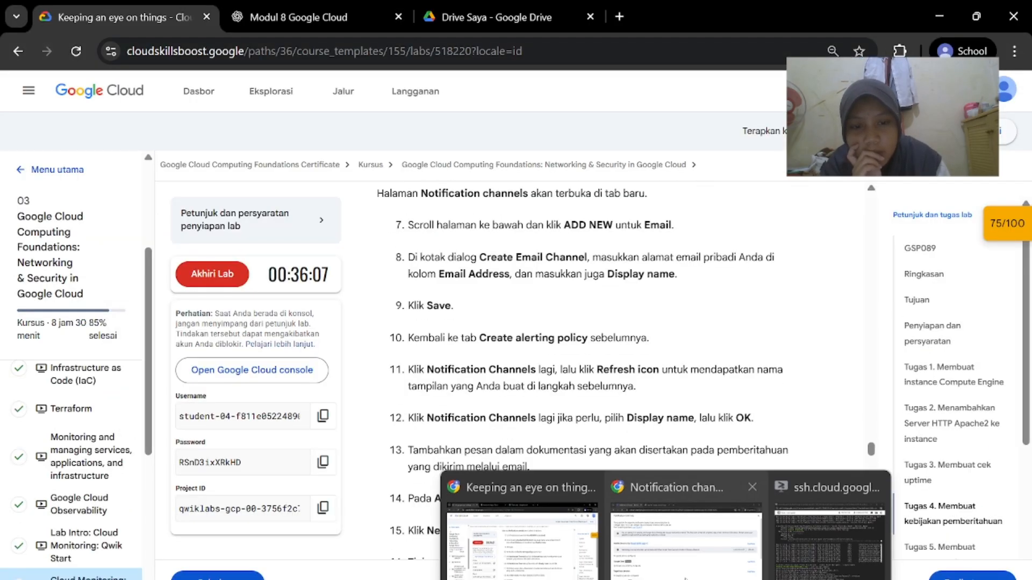
pyautogui.scroll(-7, 671, 441)
pyautogui.scroll(7, 671, 442)
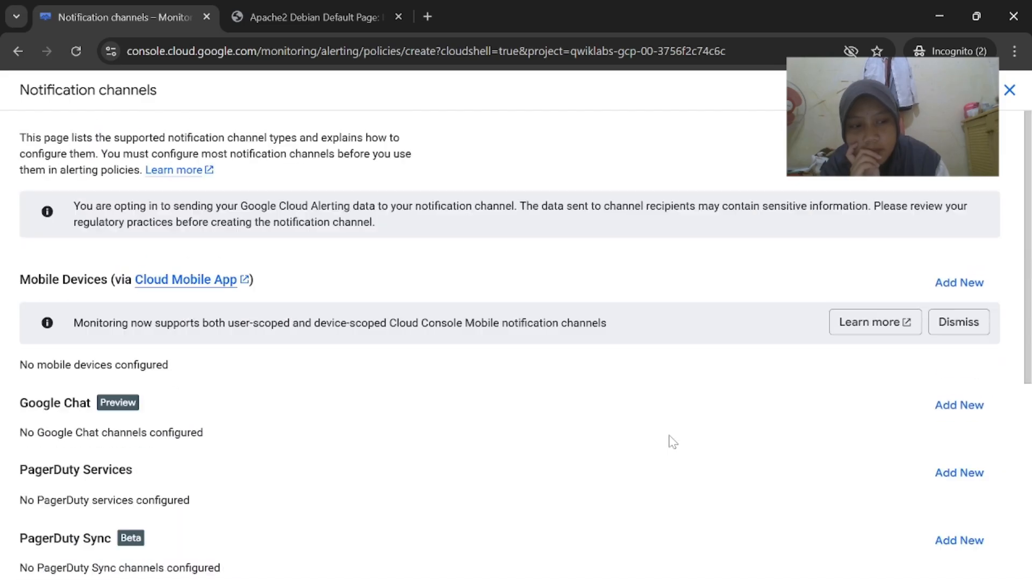
# Discard the unsaved alert draft and return to the Uptime checks list
pyautogui.click(18, 50)
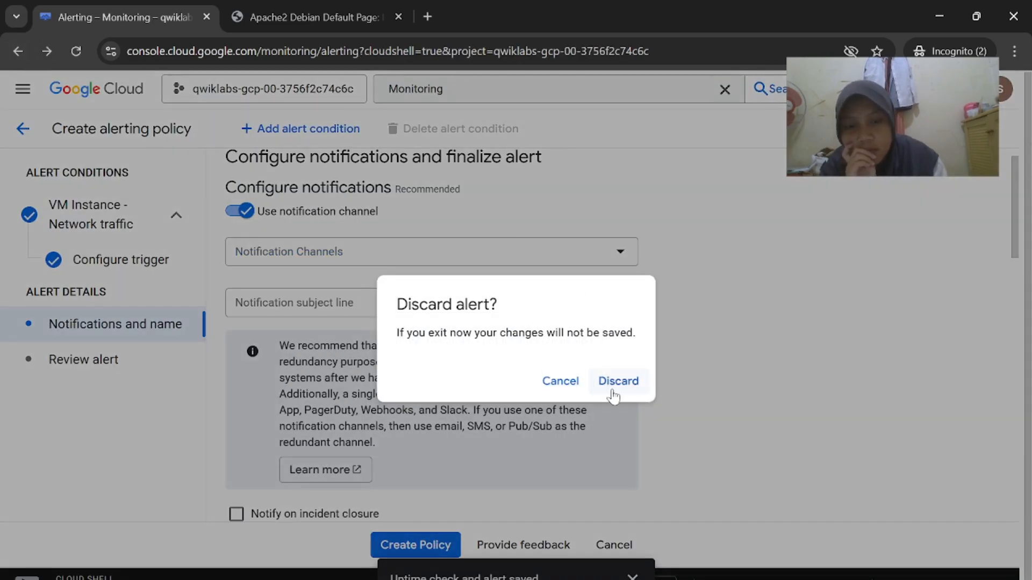
pyautogui.click(614, 397)
pyautogui.scroll(-1, 615, 397)
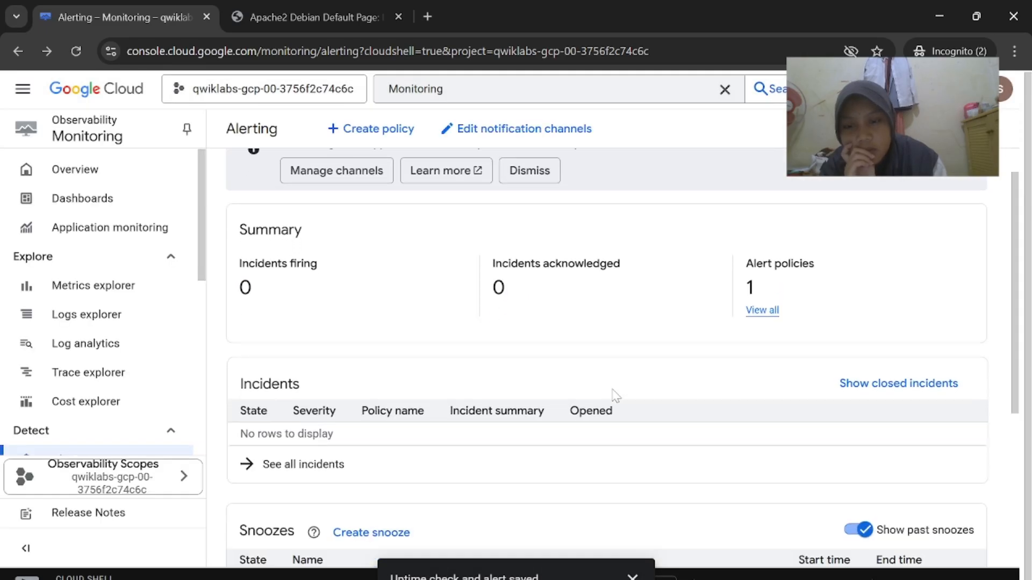
pyautogui.scroll(-5, 616, 397)
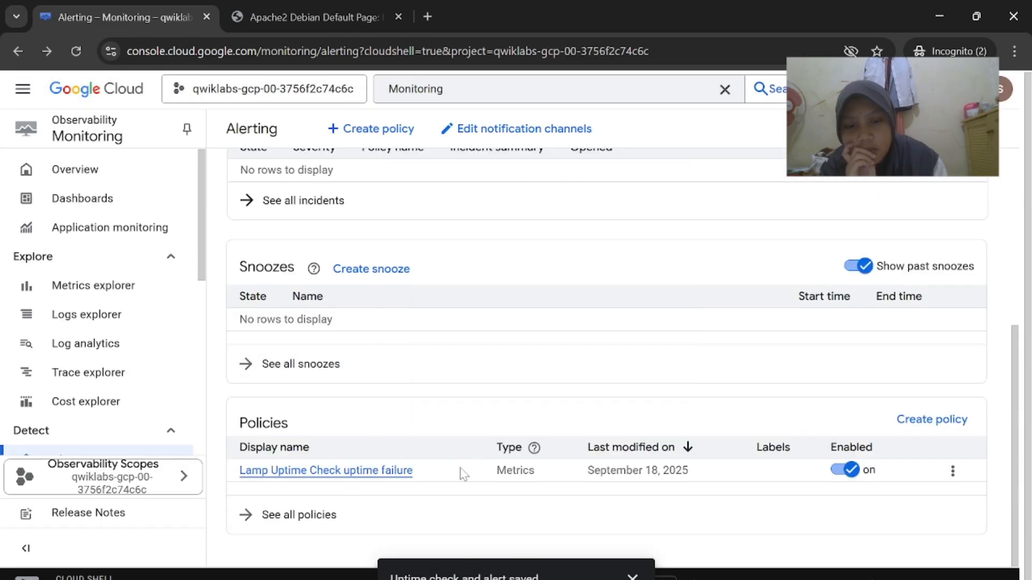
pyautogui.click(16, 49)
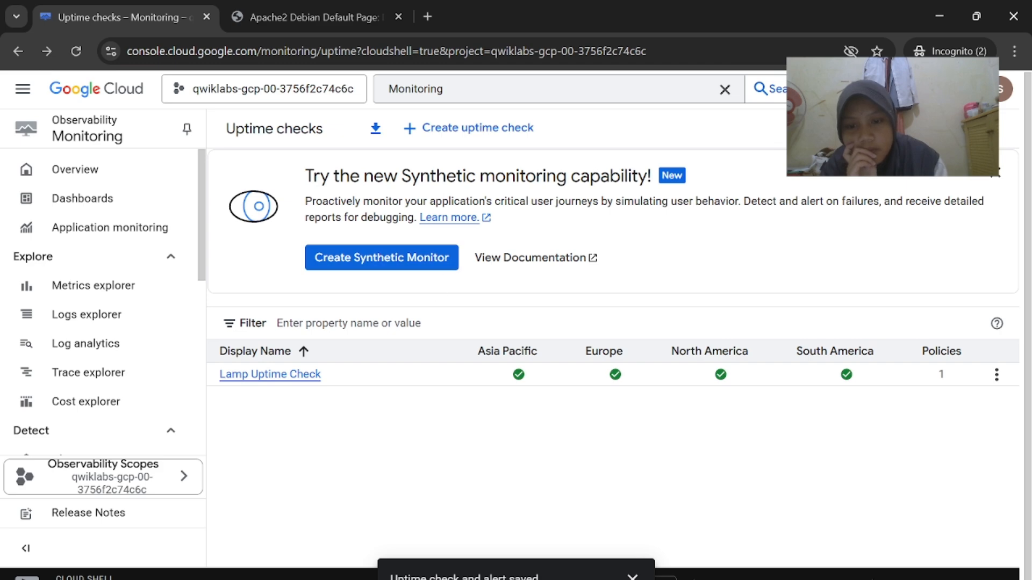
# Open the Alerting overview from the Monitoring sidebar
pyautogui.click(490, 563)
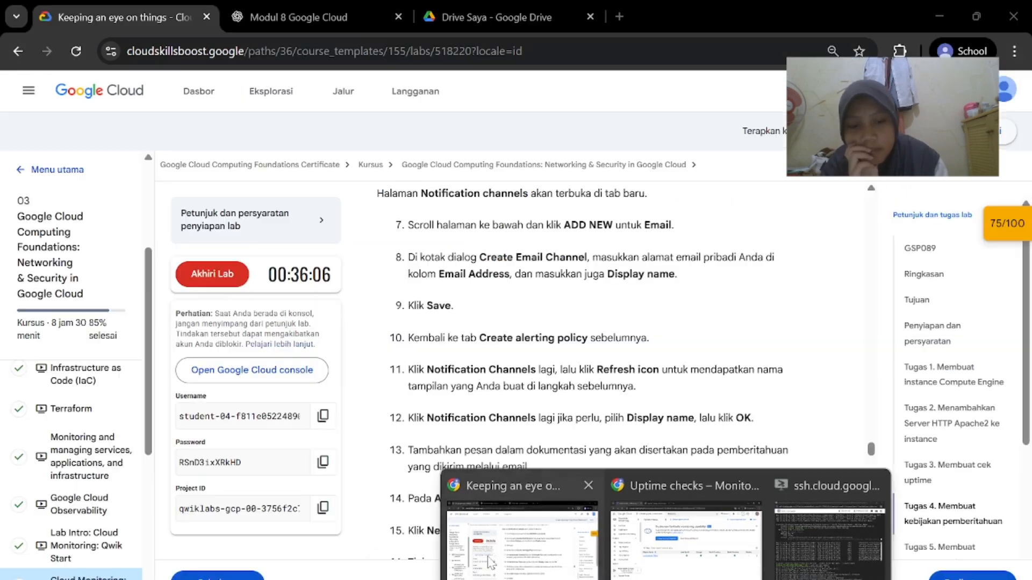
pyautogui.scroll(6, 554, 375)
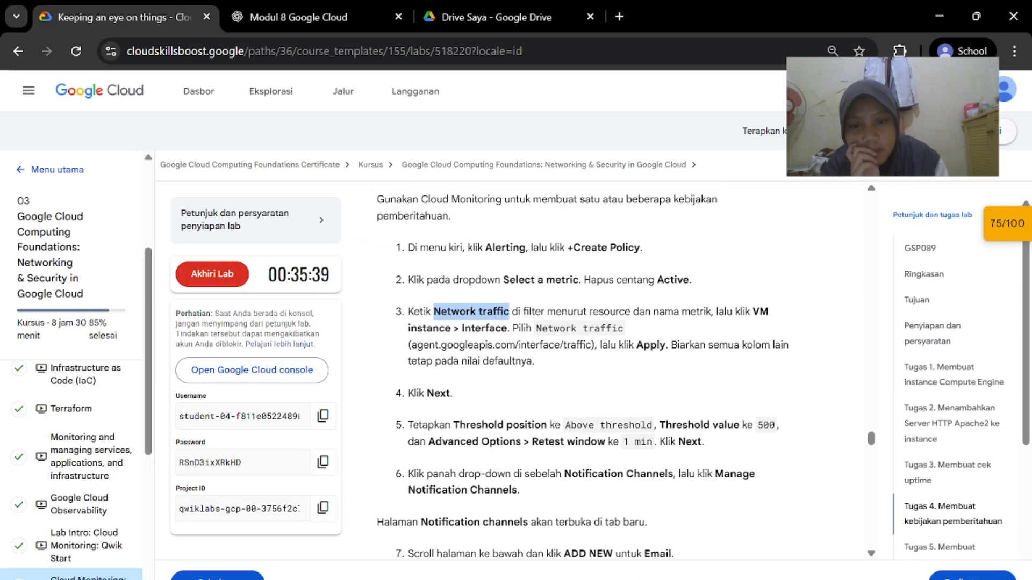
pyautogui.click(688, 554)
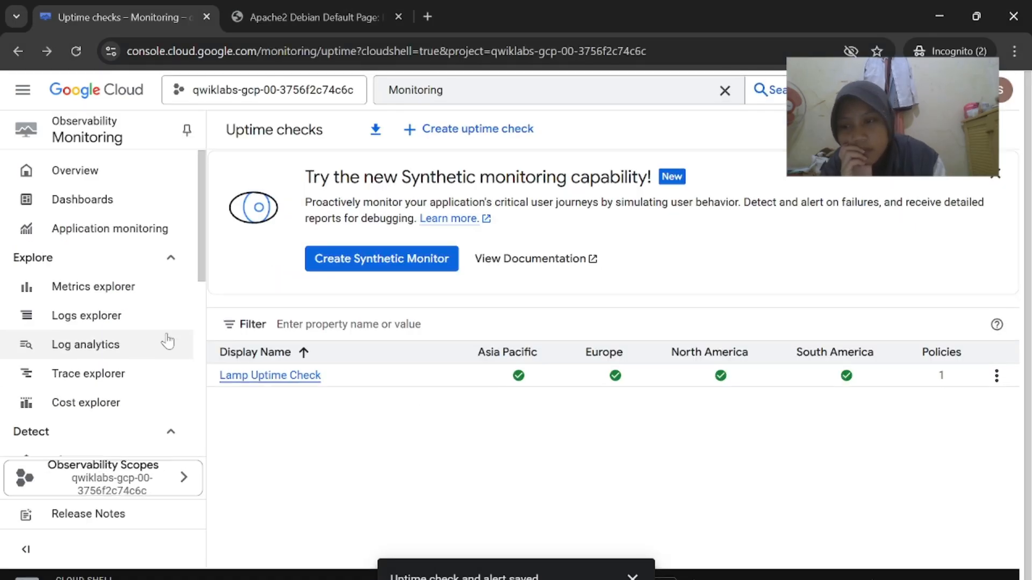
pyautogui.scroll(-3, 149, 350)
pyautogui.scroll(-4, 129, 376)
pyautogui.scroll(5, 108, 401)
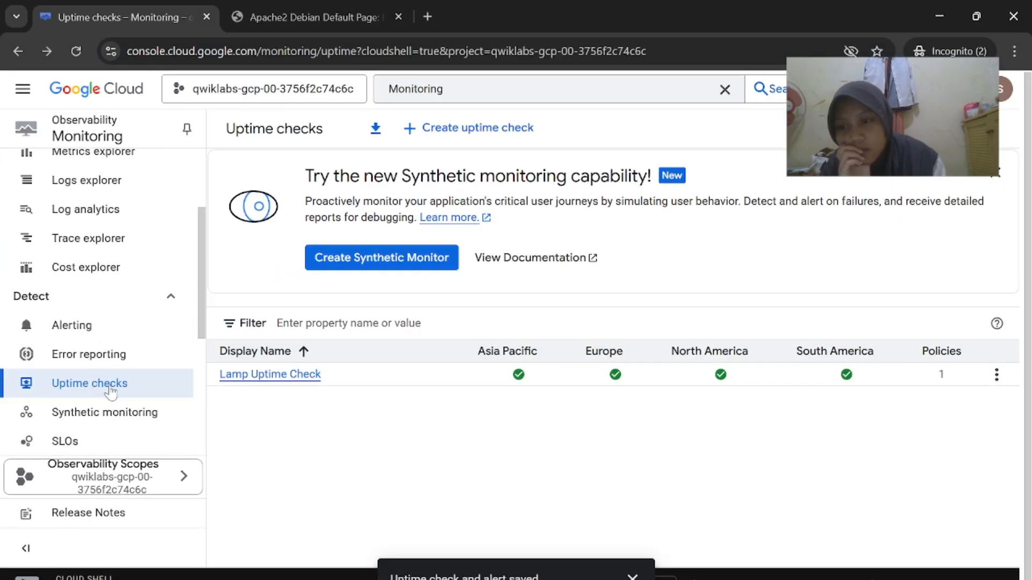
pyautogui.click(113, 325)
# Create a new alerting policy from the Alerting page
pyautogui.scroll(-4, 416, 326)
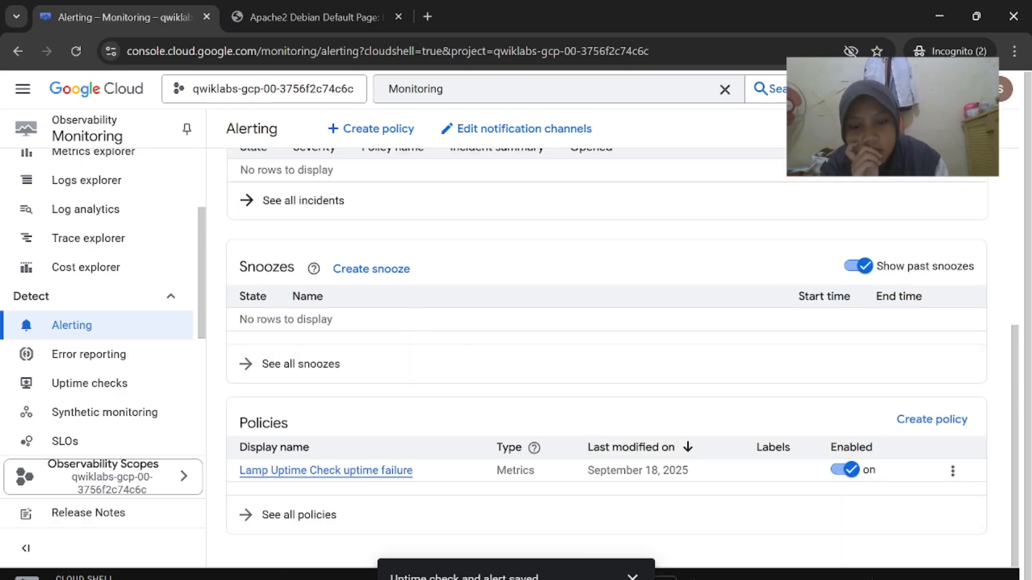
pyautogui.moveTo(640, 575)
pyautogui.click(519, 524)
pyautogui.scroll(-1, 626, 441)
pyautogui.scroll(3, 627, 441)
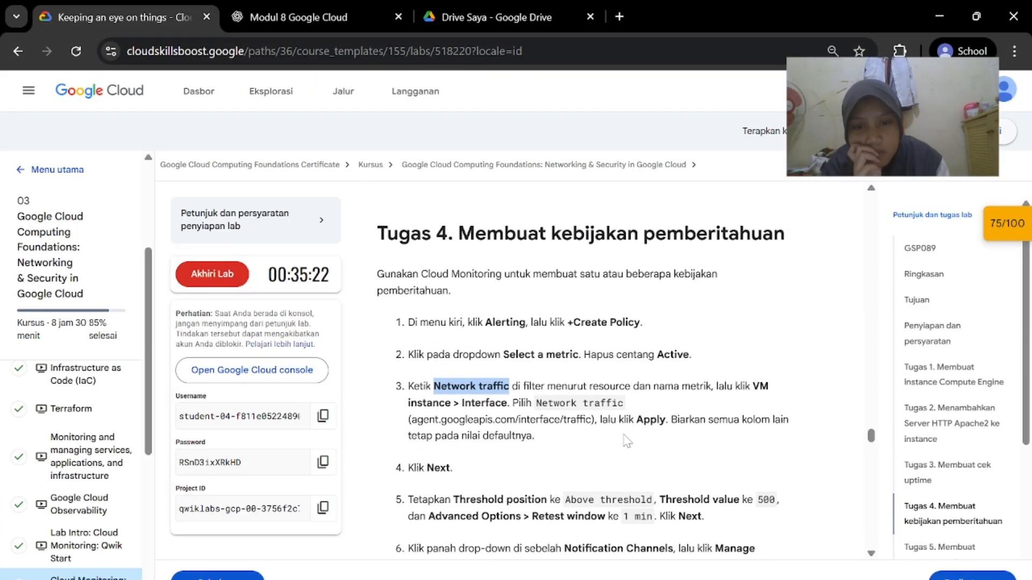
pyautogui.click(694, 564)
pyautogui.scroll(5, 649, 412)
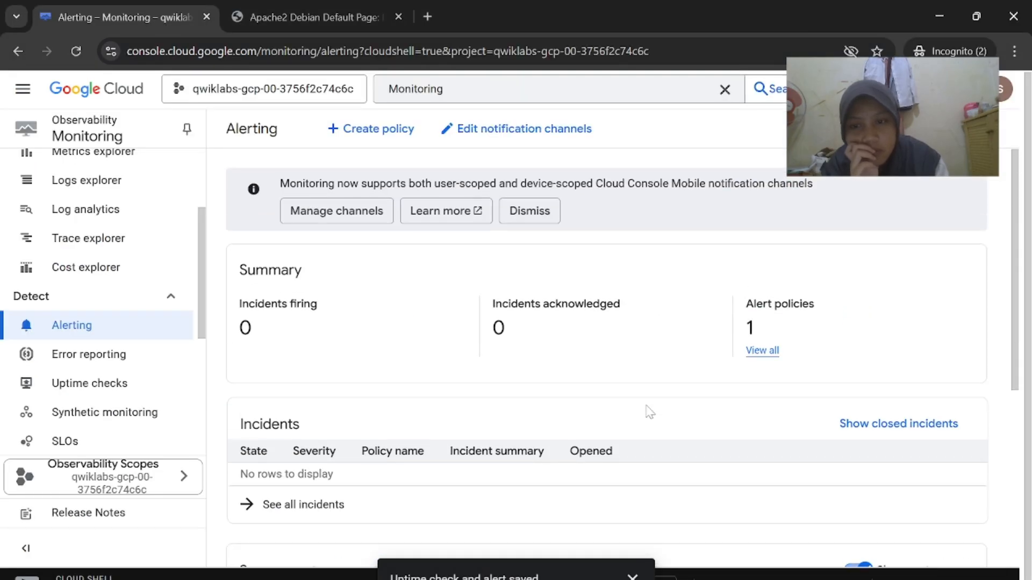
pyautogui.click(405, 137)
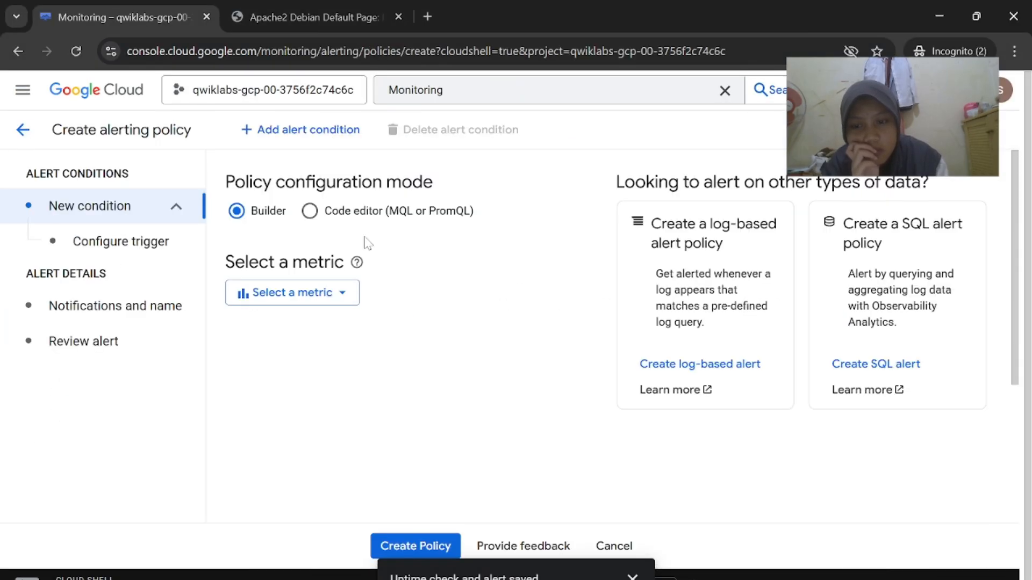
# Open the metric list with the active-only filter off, then close it
pyautogui.click(344, 292)
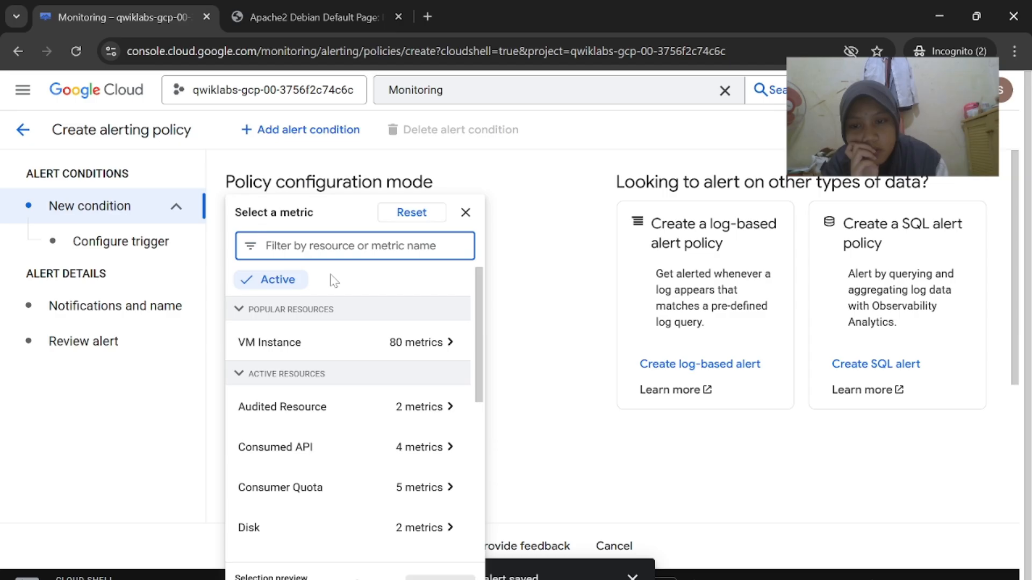
pyautogui.click(296, 280)
pyautogui.hotkey('alt', 'Tab')
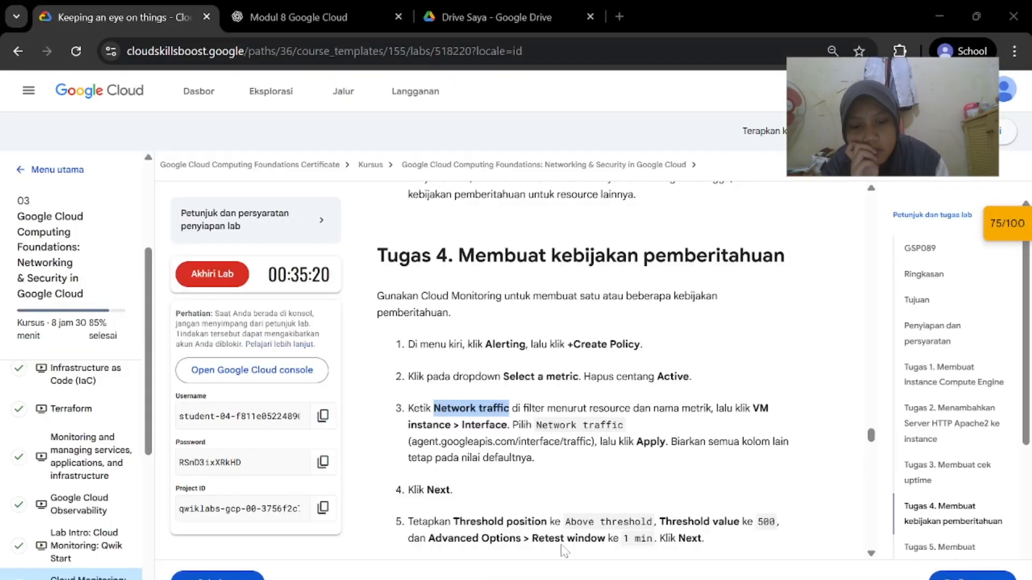
pyautogui.scroll(-5, 637, 528)
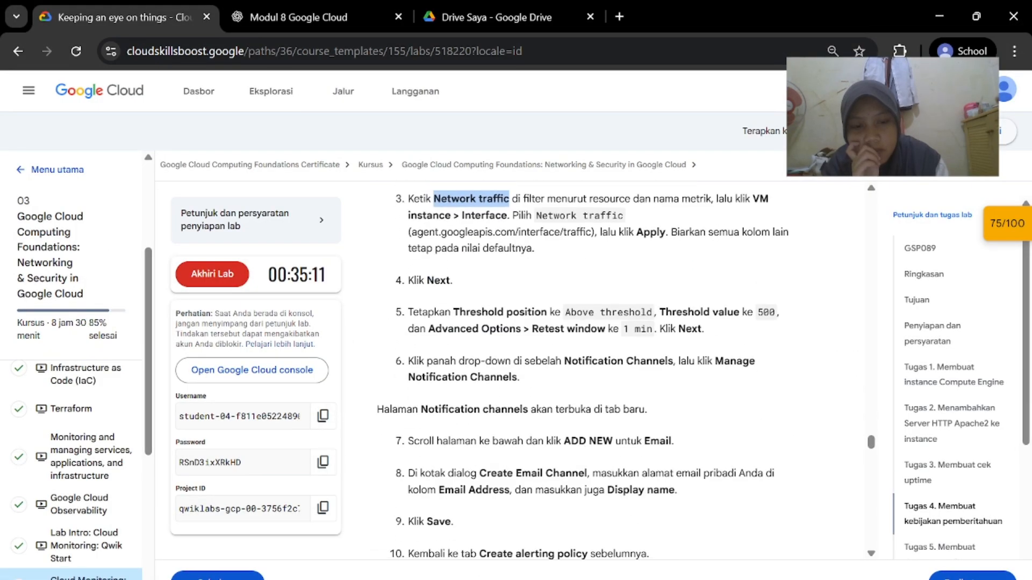
pyautogui.hotkey('alt', 'Tab')
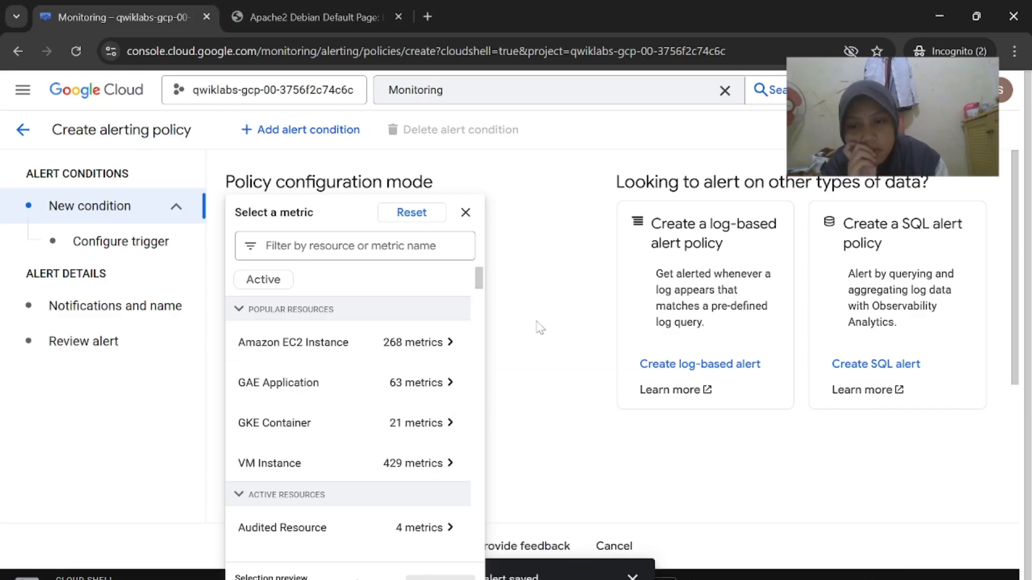
pyautogui.click(540, 328)
pyautogui.scroll(-3, 544, 394)
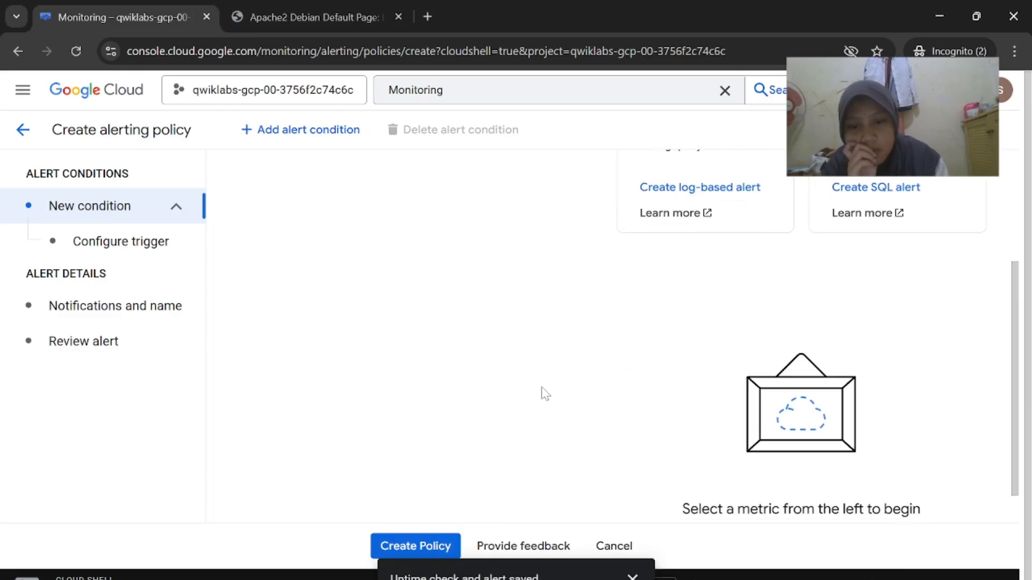
pyautogui.scroll(3, 544, 393)
# Reopen the metric chooser showing all resources, not only active ones
pyautogui.click(338, 307)
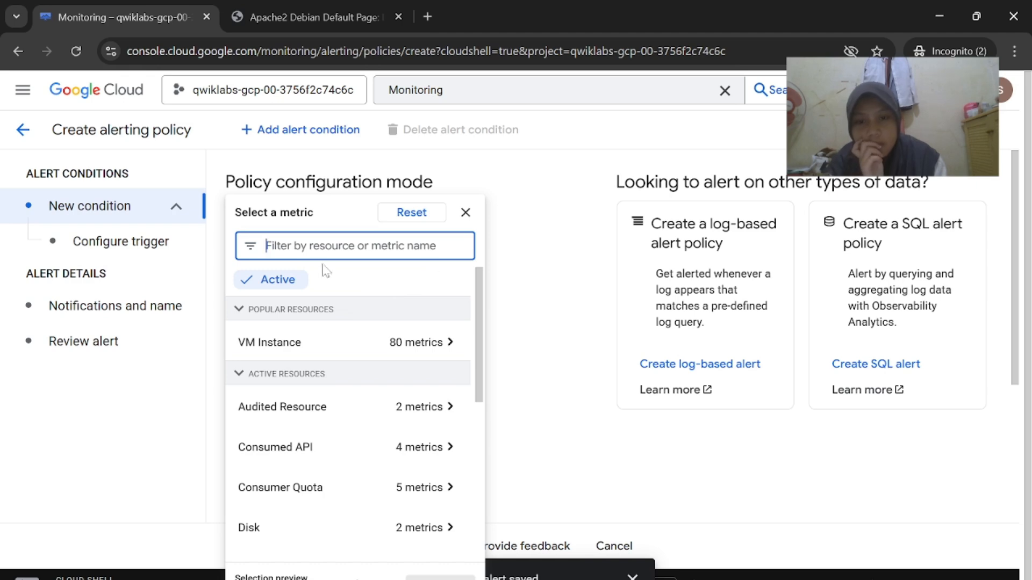
pyautogui.click(274, 280)
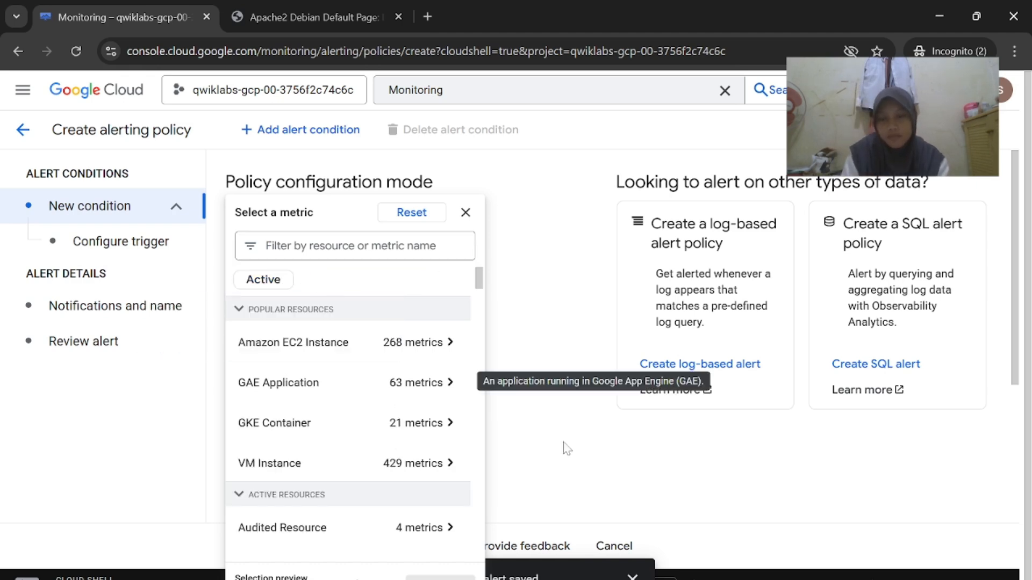
pyautogui.hotkey('alt', 'Tab')
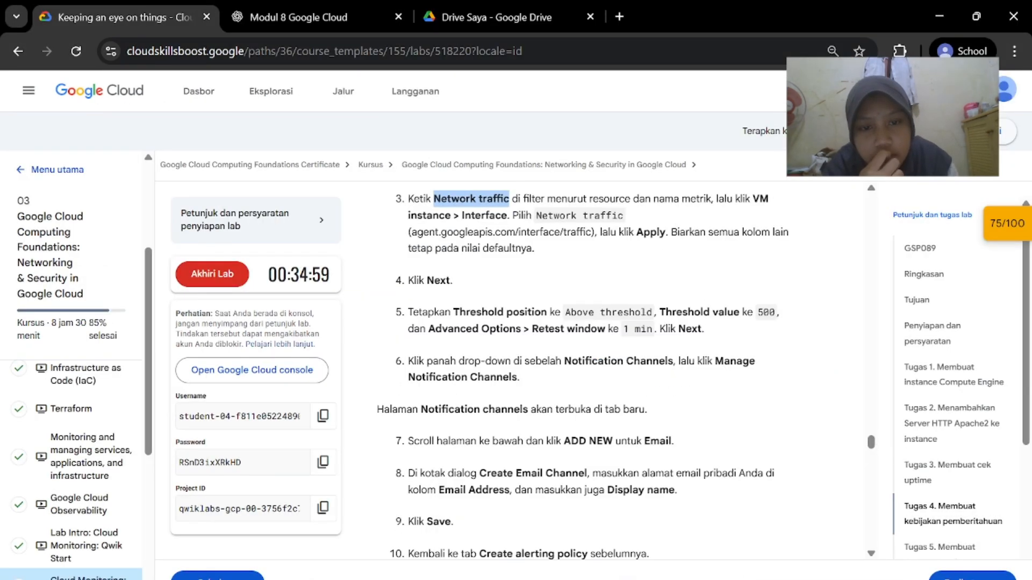
pyautogui.hotkey('alt', 'Tab')
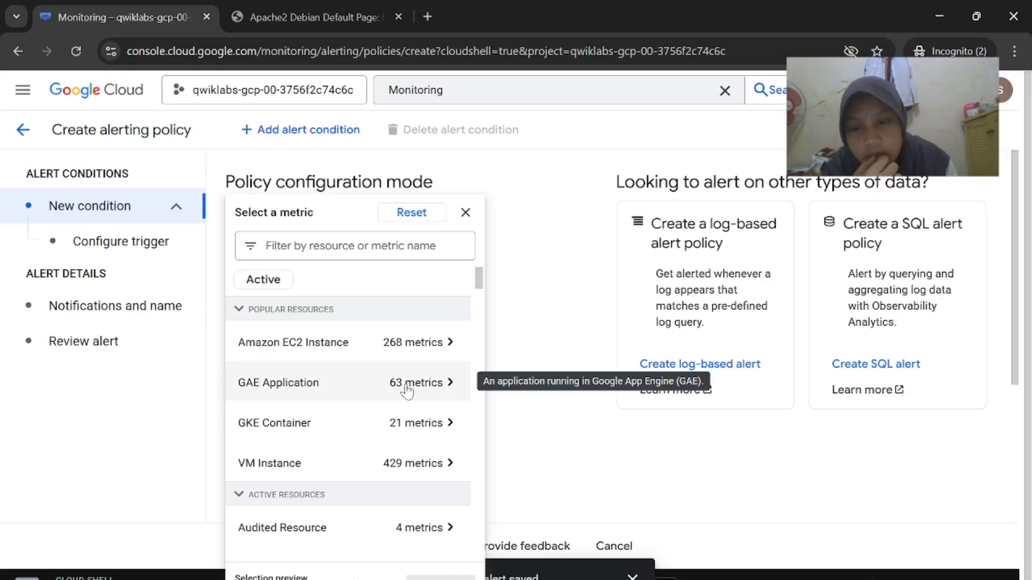
pyautogui.scroll(-2, 407, 391)
pyautogui.scroll(1, 392, 405)
# Choose VM Instance > Interface > Network traffic as the condition's metric
pyautogui.click(406, 430)
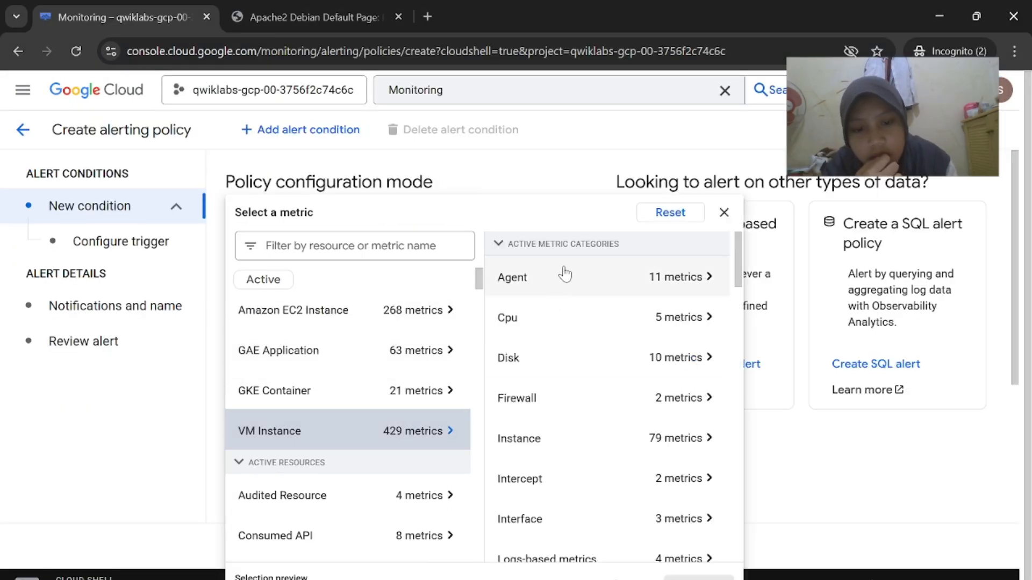
pyautogui.scroll(-3, 555, 407)
pyautogui.click(557, 392)
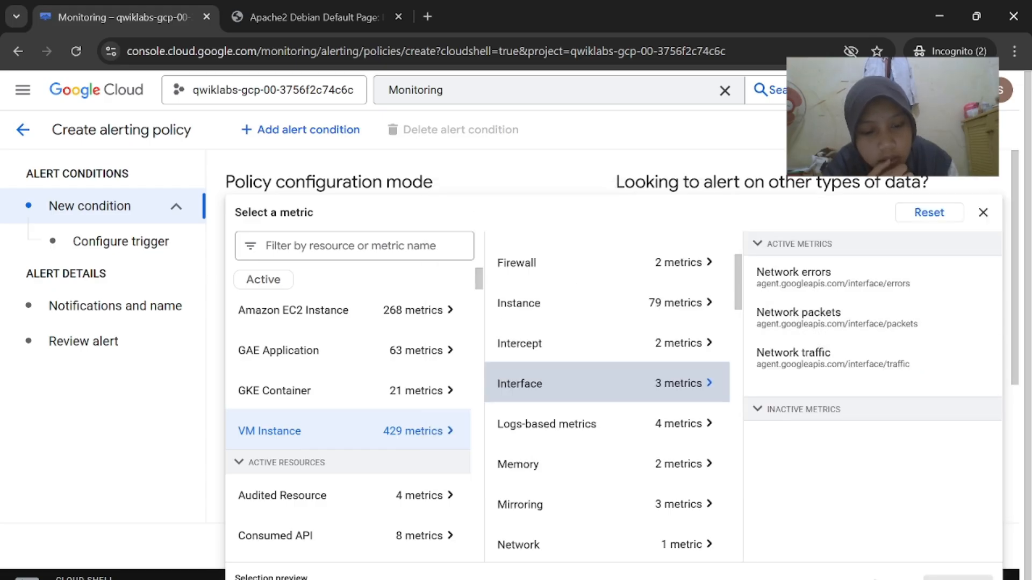
pyautogui.click(573, 546)
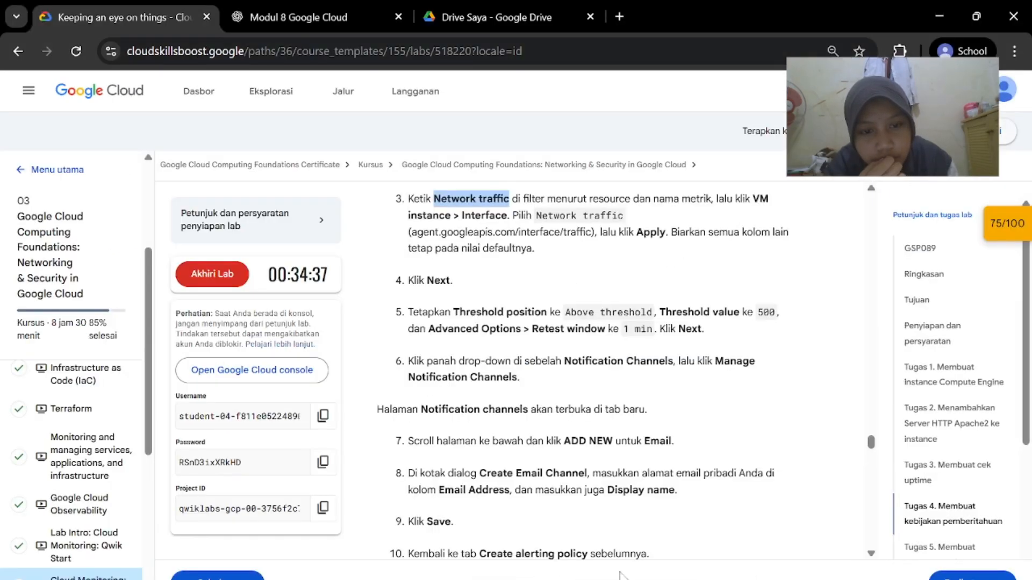
pyautogui.moveTo(623, 576)
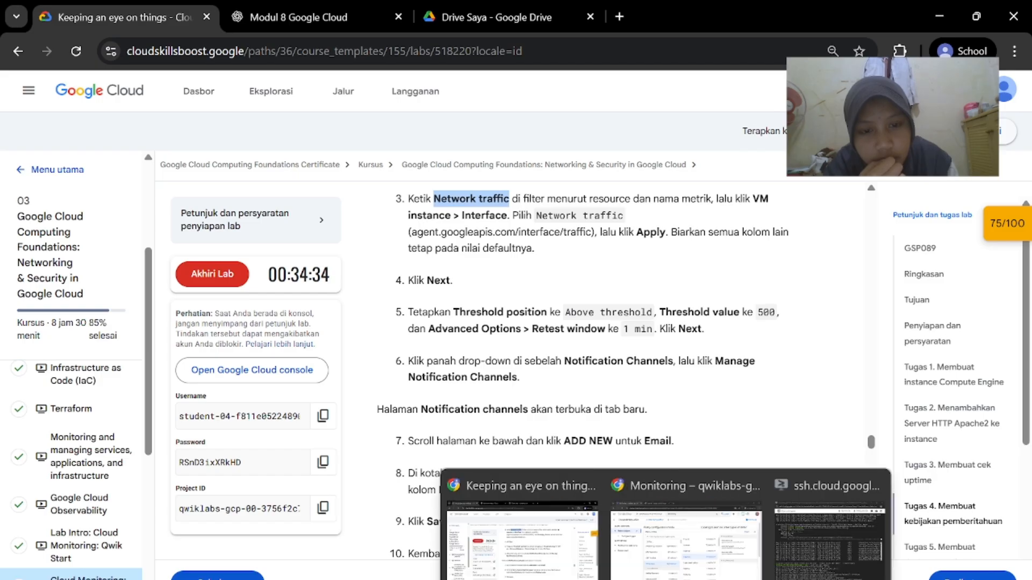
pyautogui.click(688, 532)
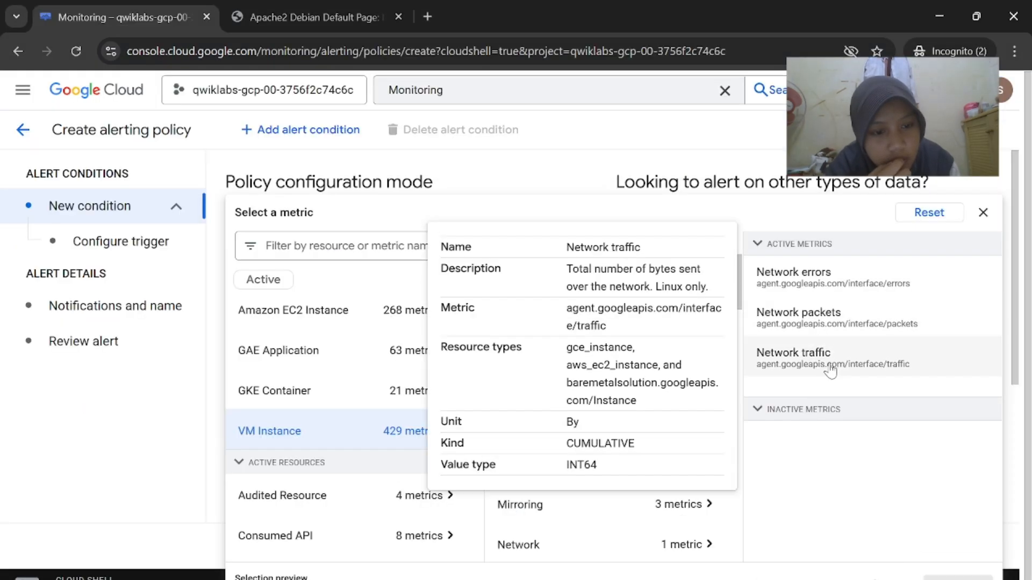
pyautogui.click(830, 371)
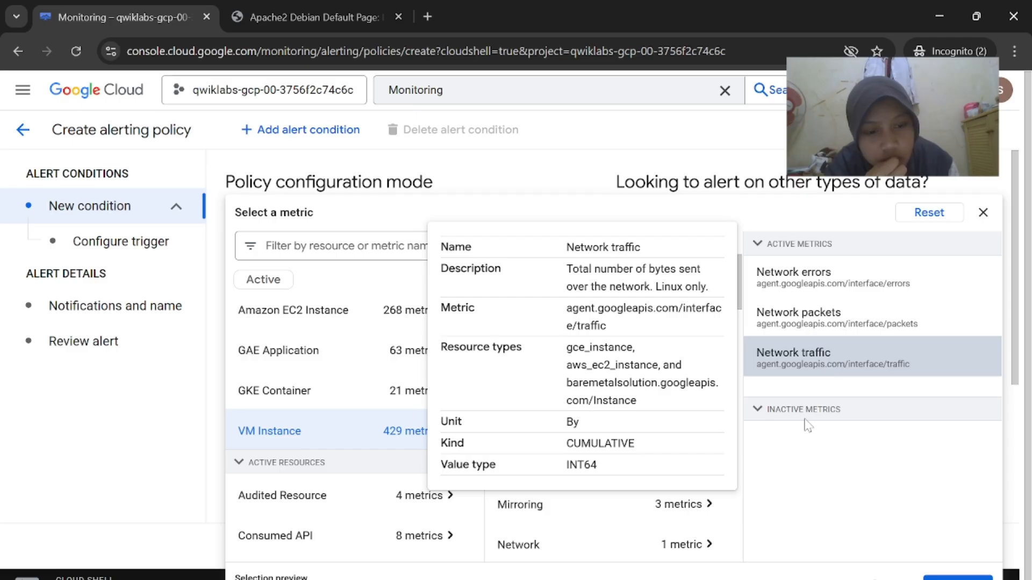
# Apply Network traffic as the alert condition's metric
pyautogui.click(957, 577)
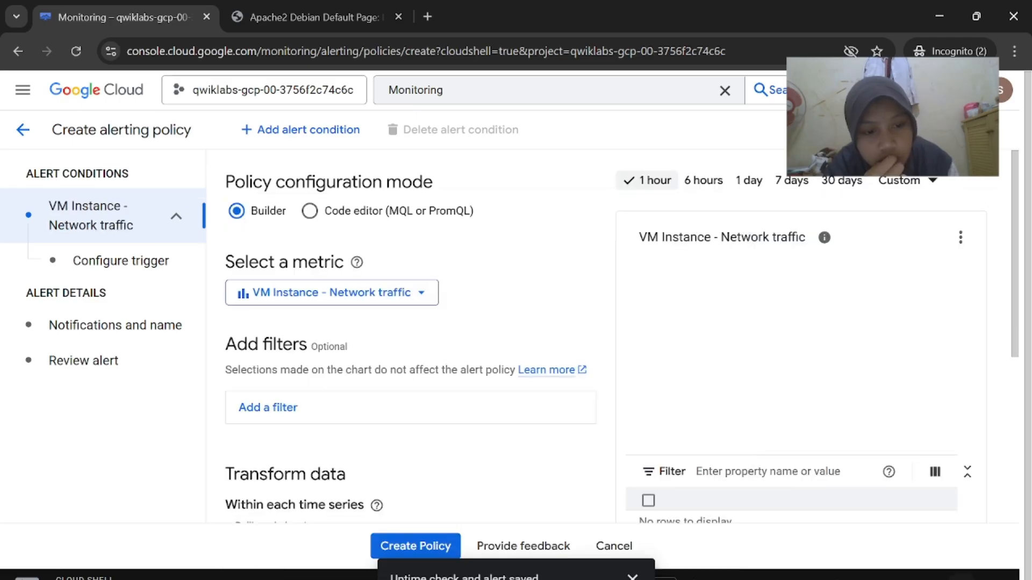
pyautogui.click(537, 547)
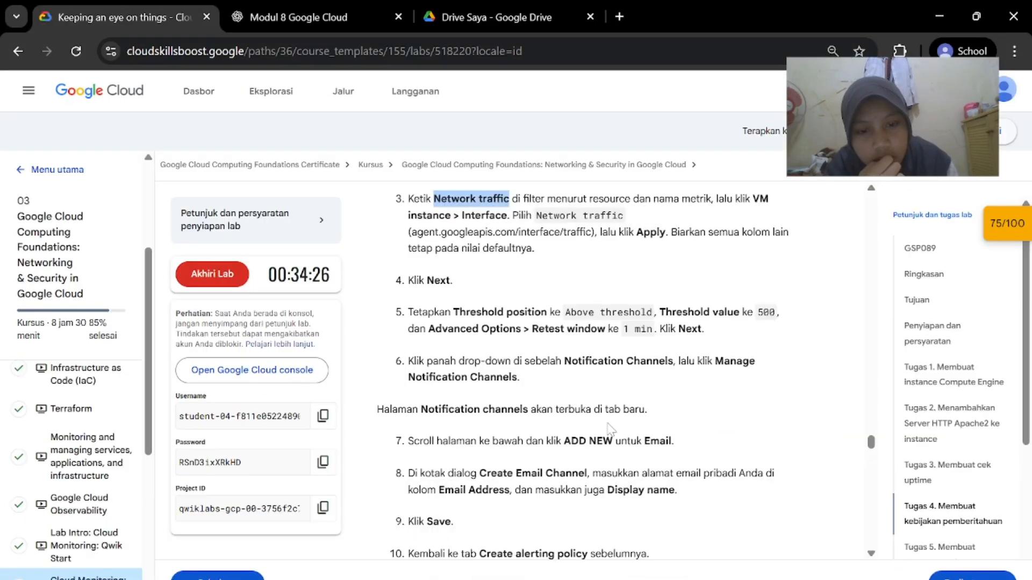
pyautogui.scroll(-1, 612, 430)
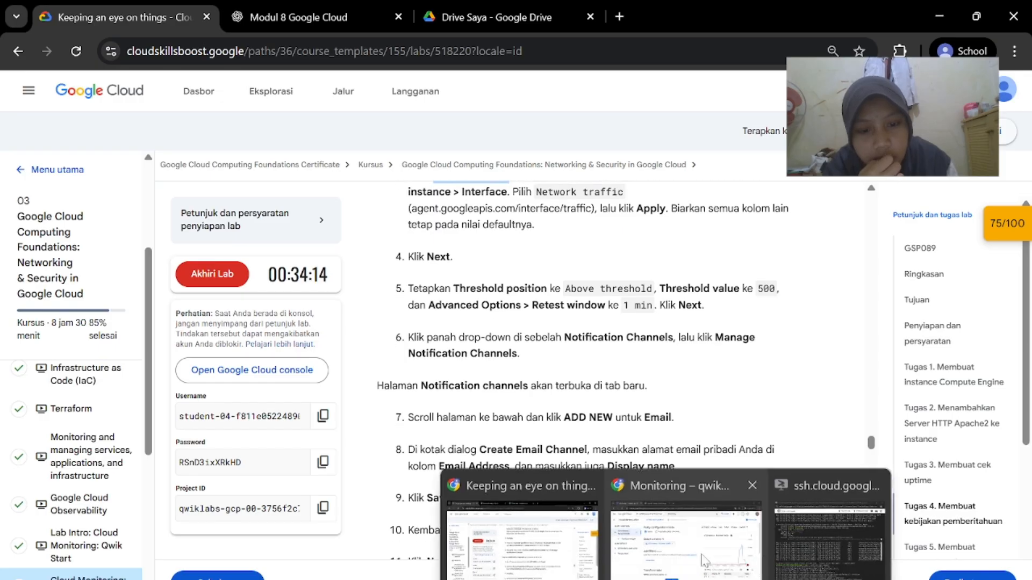
pyautogui.click(704, 561)
pyautogui.scroll(-3, 479, 428)
pyautogui.scroll(1, 481, 430)
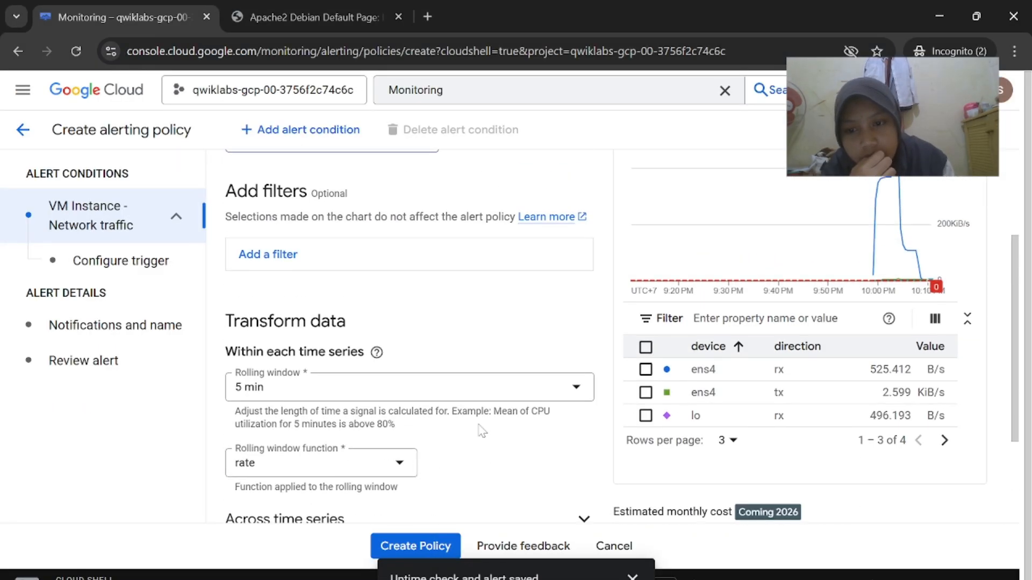
pyautogui.scroll(2, 482, 430)
pyautogui.scroll(-5, 482, 430)
# Enter 500 as the alert trigger's threshold value
pyautogui.click(257, 459)
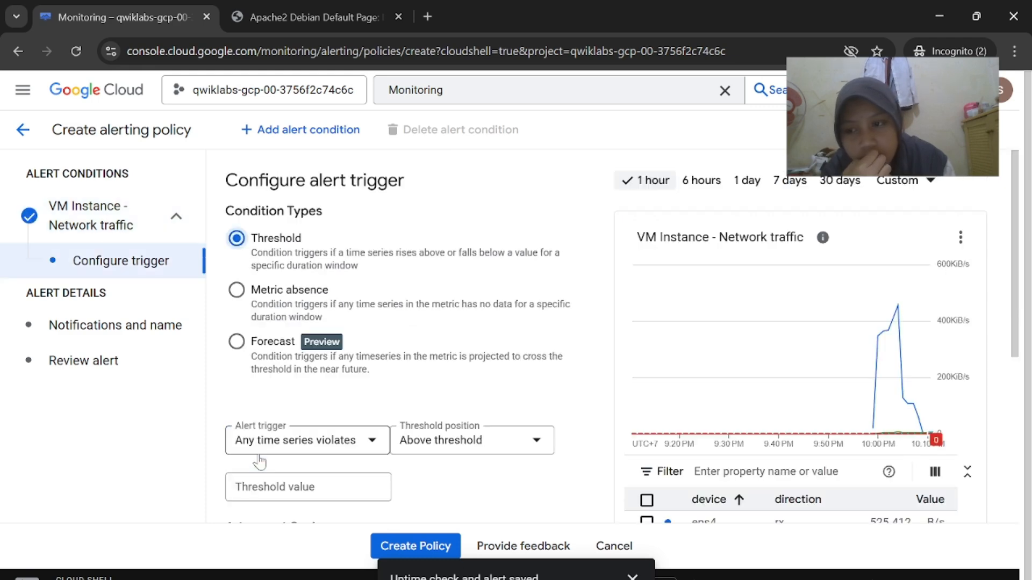
pyautogui.scroll(-5, 314, 303)
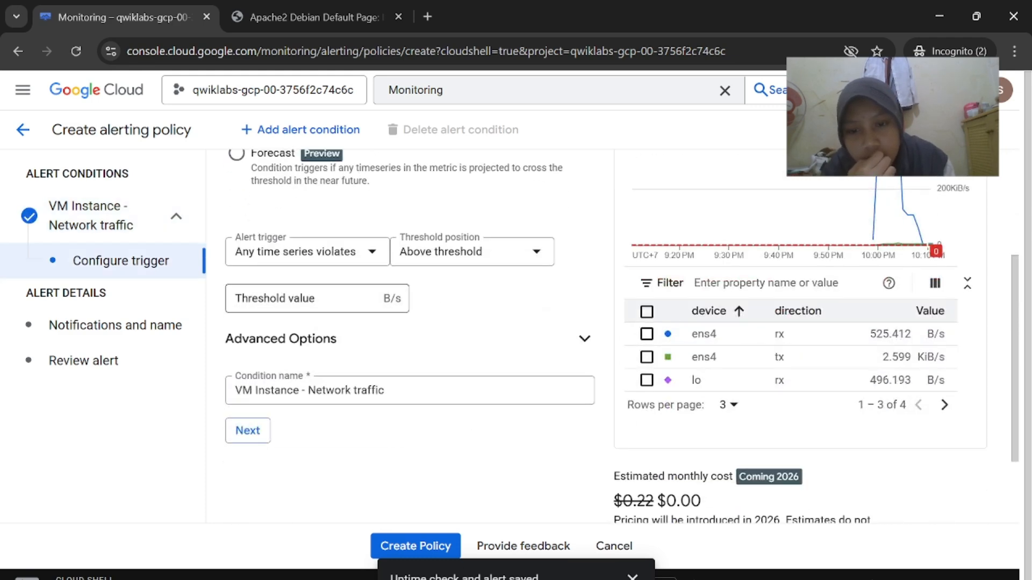
pyautogui.click(353, 303)
pyautogui.write('500')
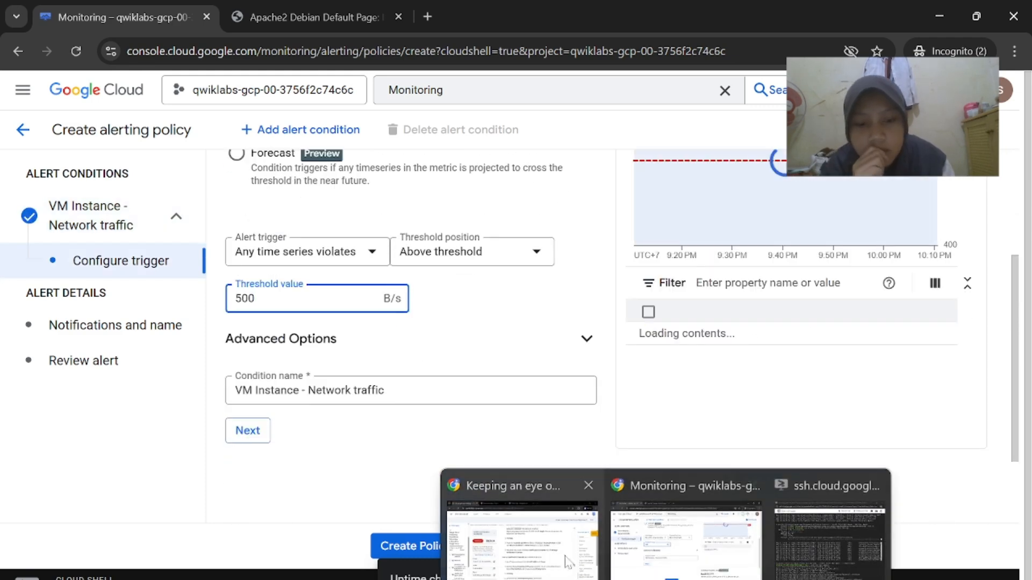
pyautogui.click(511, 543)
pyautogui.scroll(-1, 636, 444)
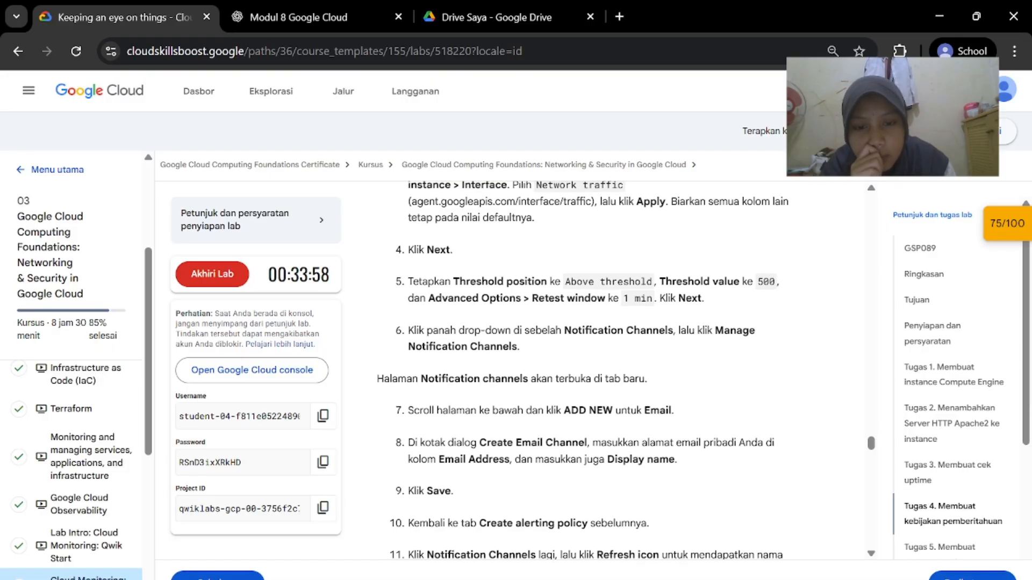
pyautogui.scroll(-1, 636, 444)
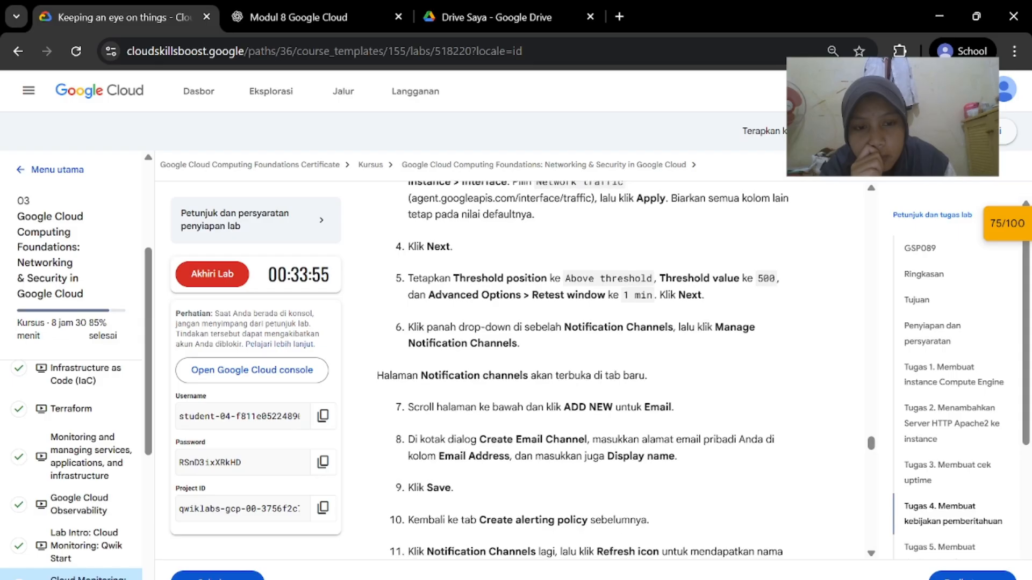
pyautogui.hotkey('alt', 'Tab')
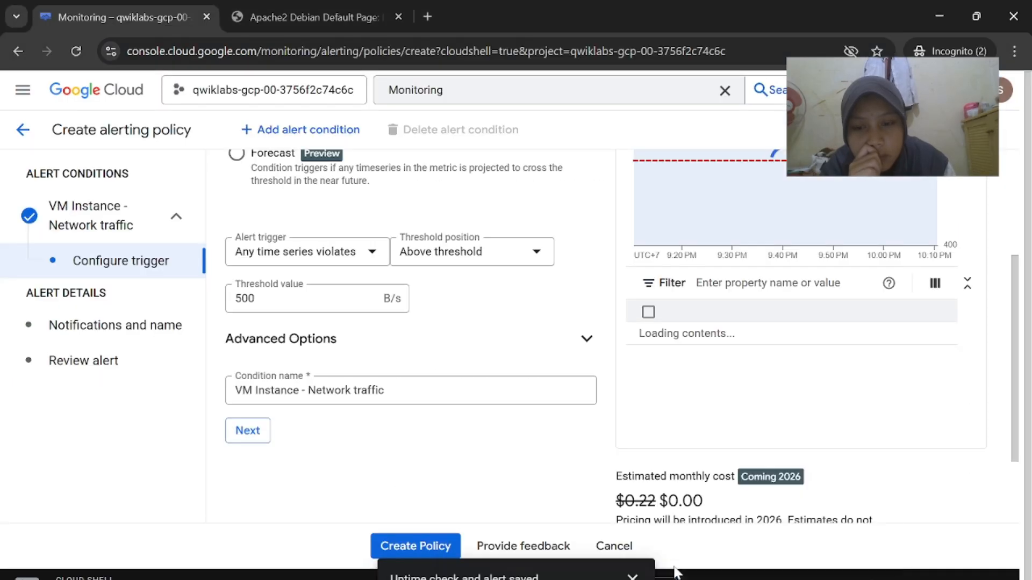
pyautogui.scroll(-2, 438, 394)
pyautogui.scroll(3, 442, 396)
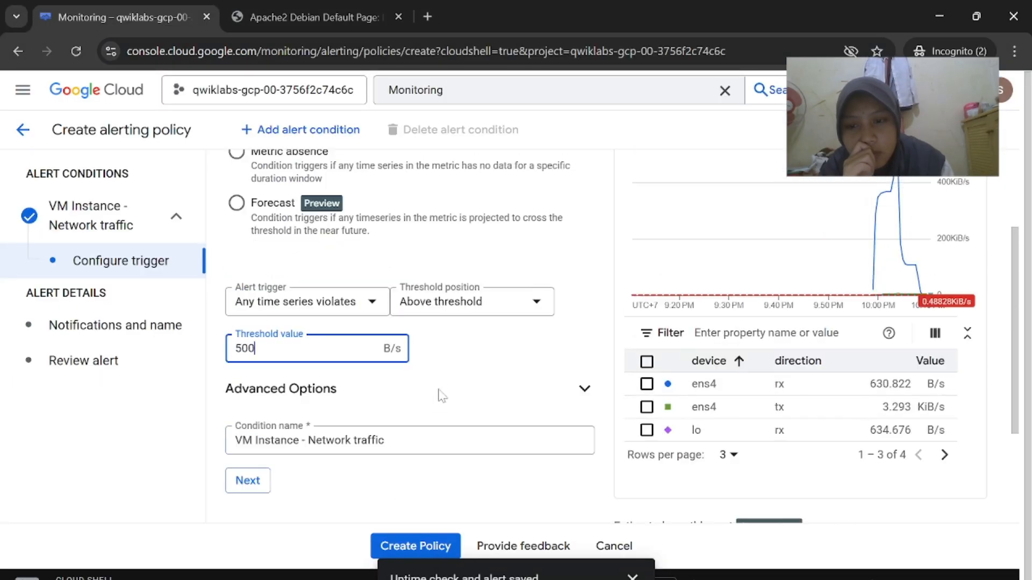
pyautogui.click(480, 438)
# Confirm the 500 threshold and complete the trigger step
pyautogui.click(504, 377)
pyautogui.scroll(2, 504, 376)
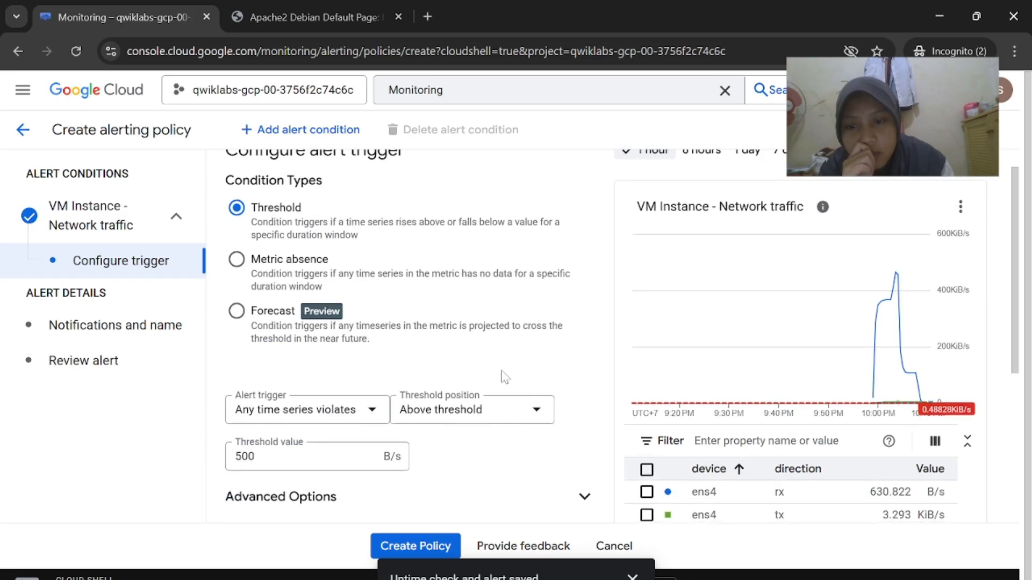
pyautogui.scroll(-3, 505, 376)
pyautogui.scroll(2, 504, 376)
pyautogui.scroll(-4, 504, 376)
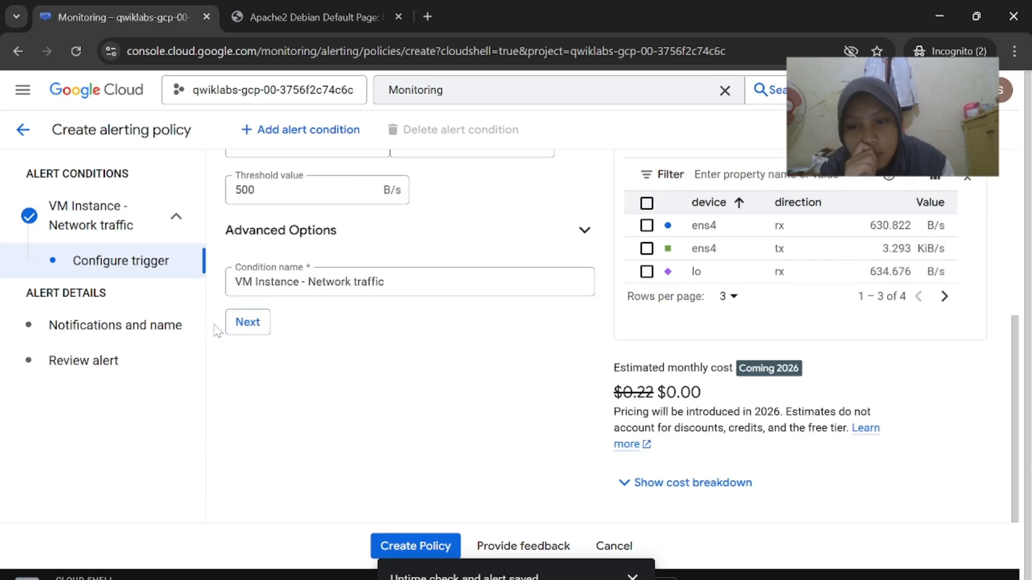
pyautogui.click(247, 322)
pyautogui.scroll(-6, 385, 326)
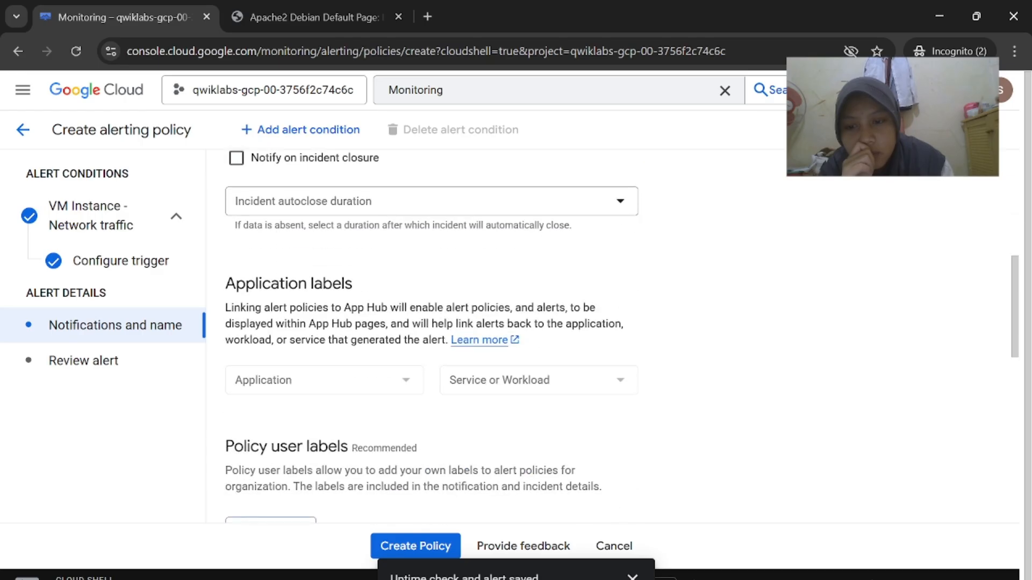
pyautogui.scroll(-10, 387, 325)
pyautogui.scroll(20, 387, 325)
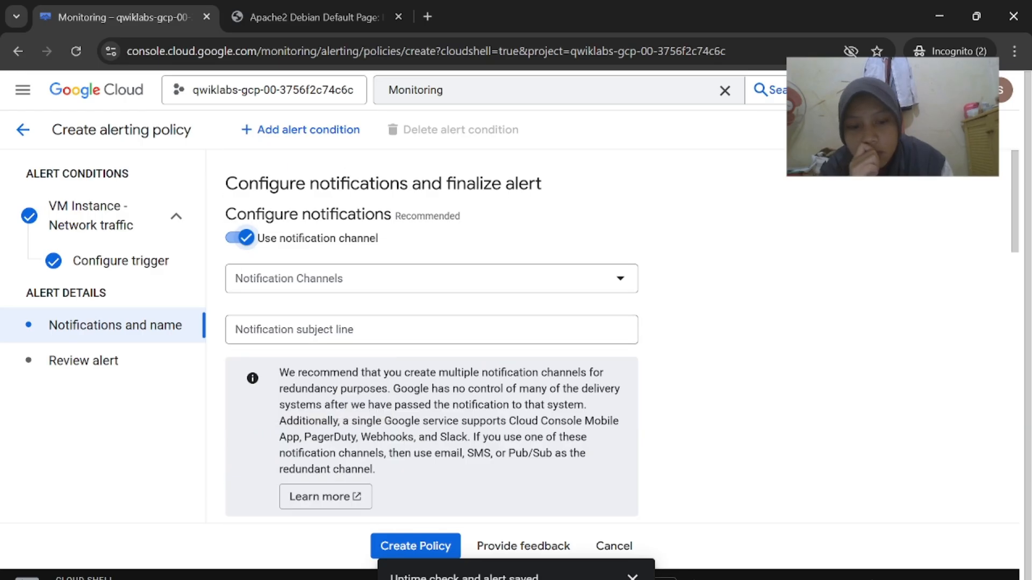
pyautogui.moveTo(666, 579)
pyautogui.click(538, 538)
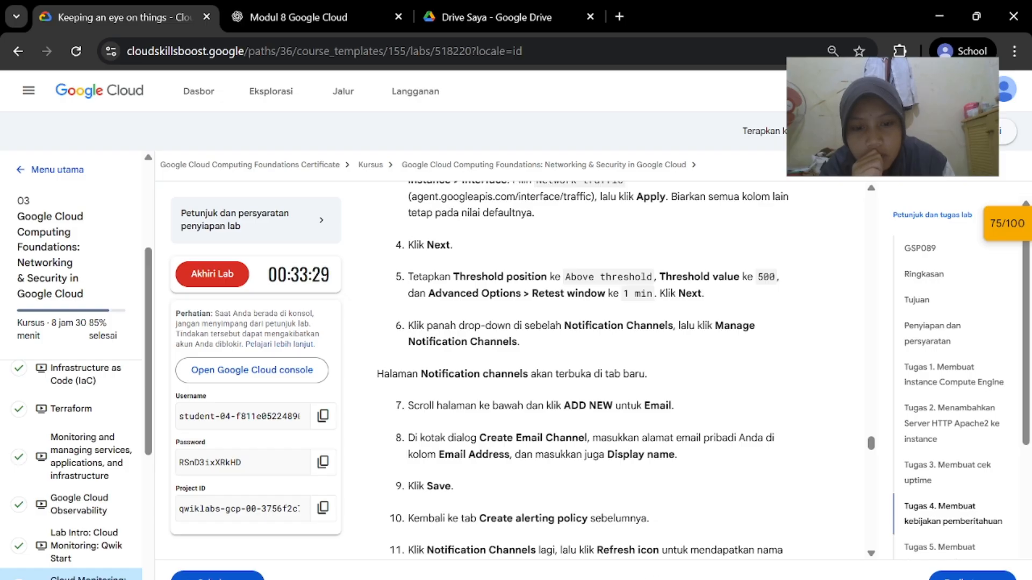
pyautogui.moveTo(666, 579)
pyautogui.click(691, 554)
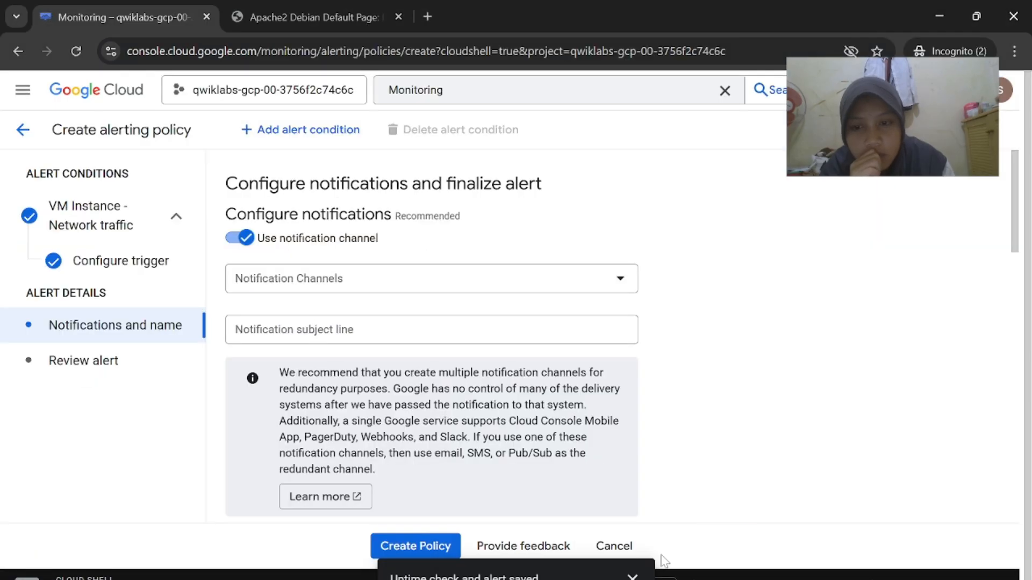
# Set the condition's retest window to 1 min under Advanced Options
pyautogui.click(139, 261)
pyautogui.scroll(-4, 340, 301)
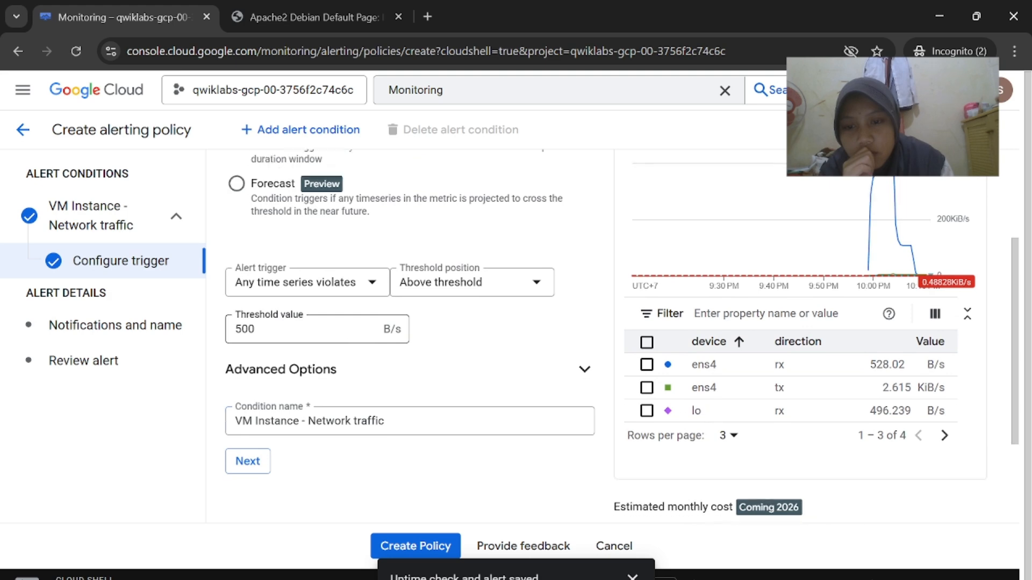
pyautogui.scroll(-1, 371, 386)
pyautogui.click(370, 386)
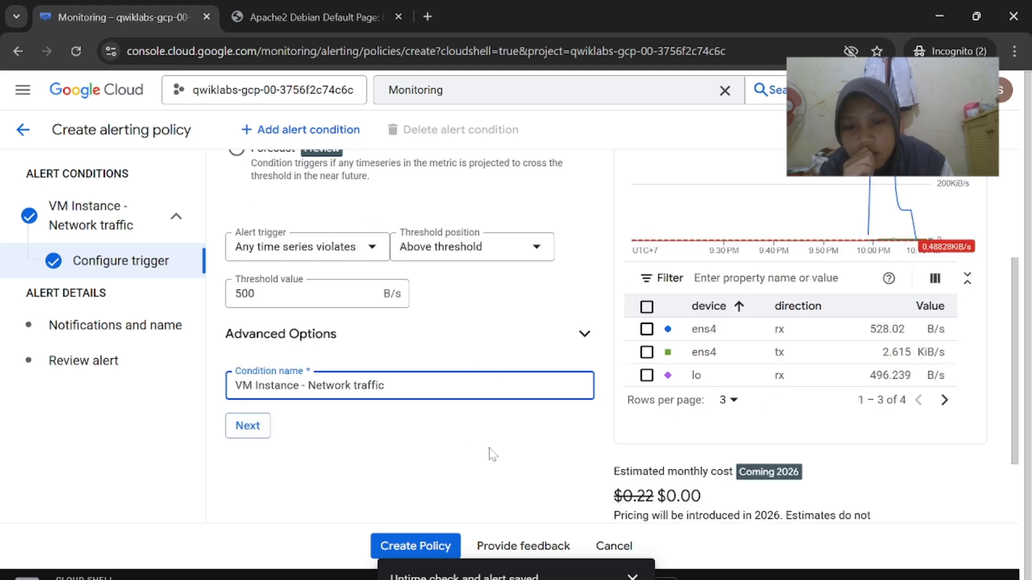
pyautogui.click(584, 334)
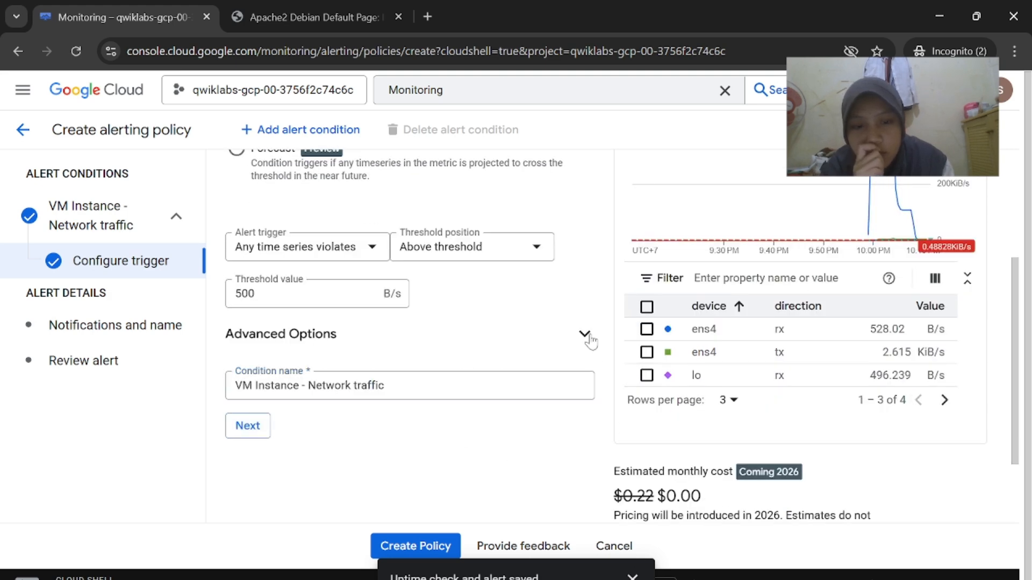
pyautogui.click(479, 375)
pyautogui.click(415, 408)
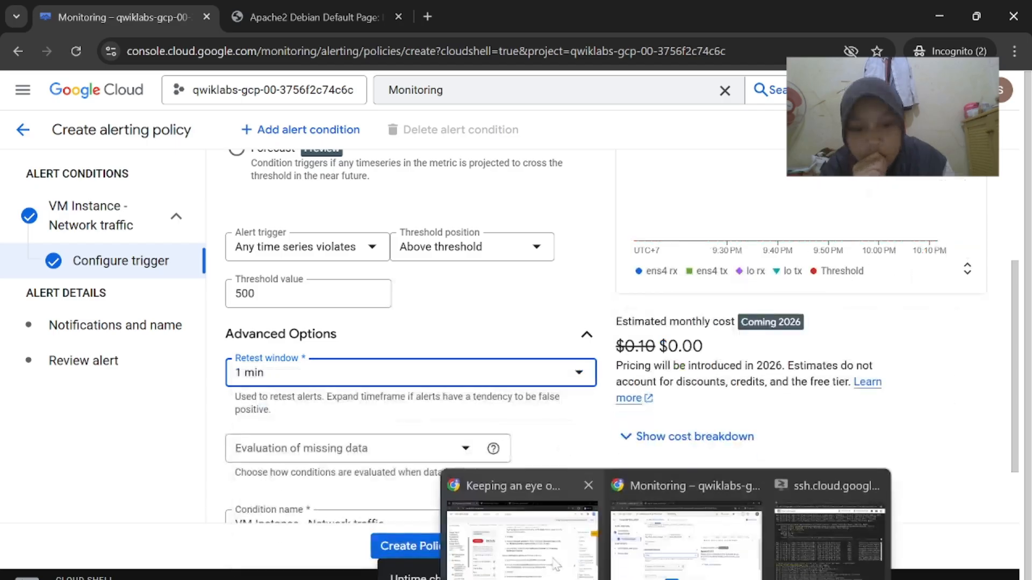
# Continue to the Notifications and name step
pyautogui.click(518, 533)
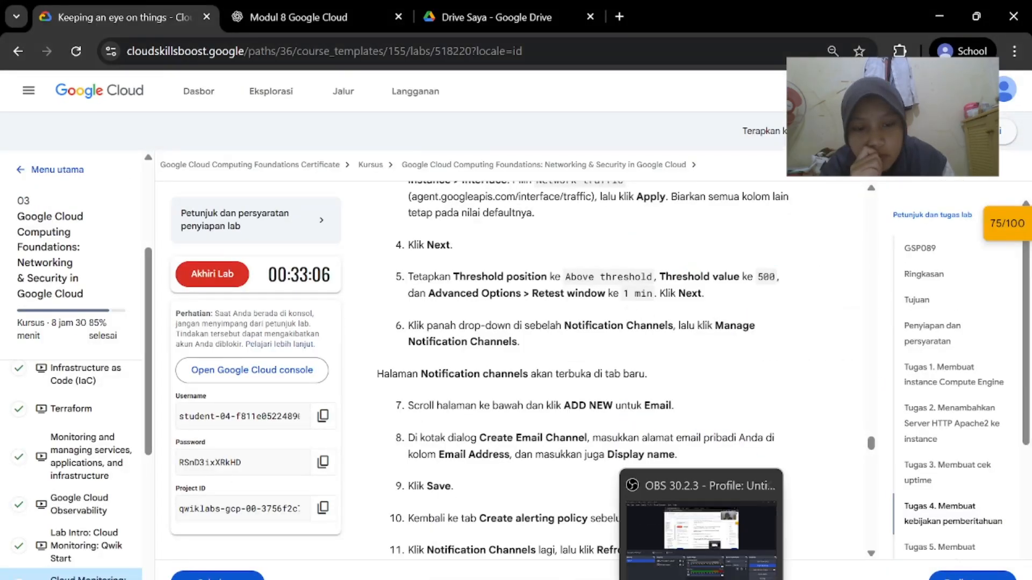
pyautogui.click(676, 569)
pyautogui.scroll(-1, 242, 461)
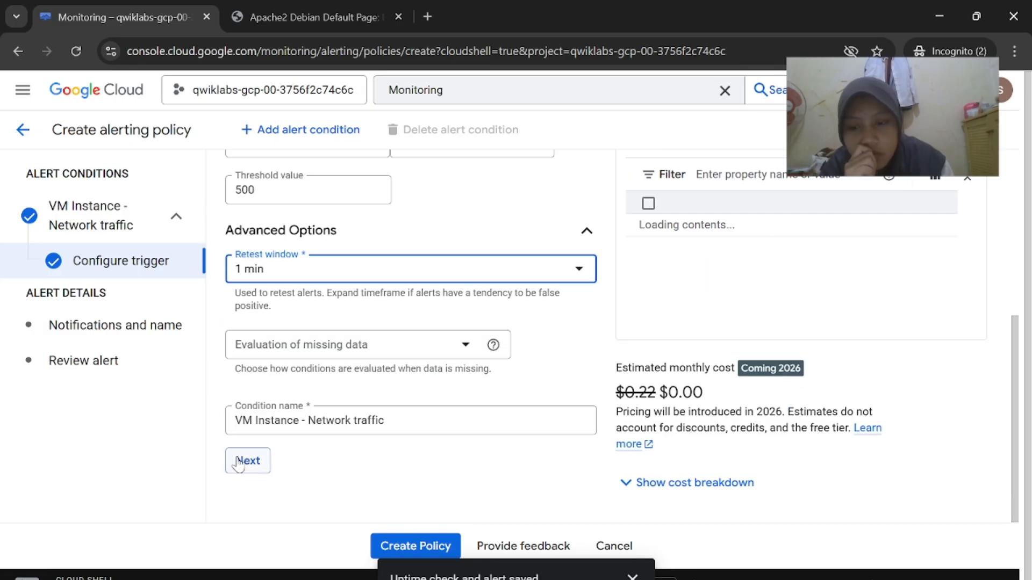
pyautogui.click(239, 460)
pyautogui.scroll(-5, 239, 461)
pyautogui.scroll(-7, 498, 385)
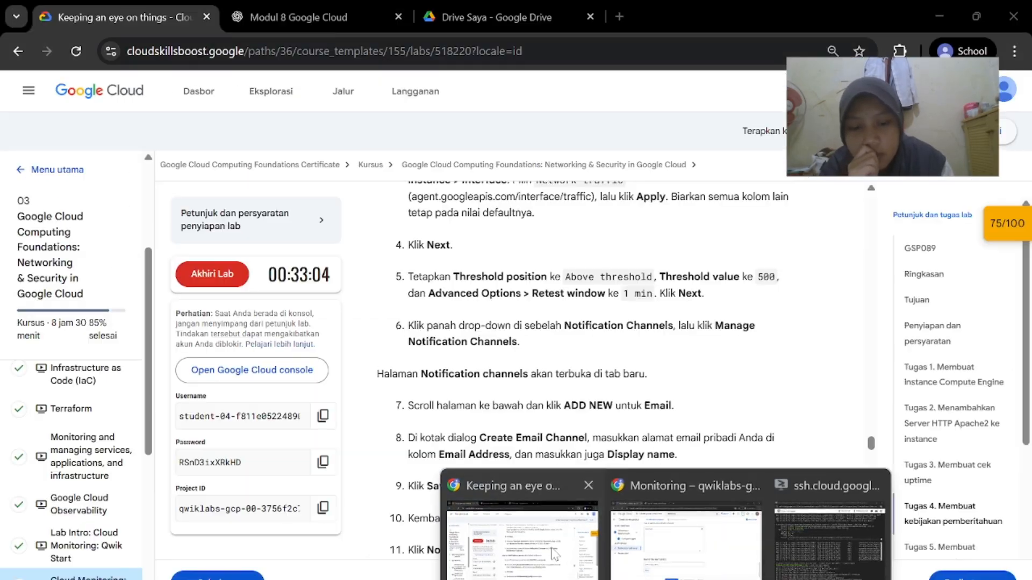
pyautogui.click(555, 555)
pyautogui.scroll(-1, 657, 399)
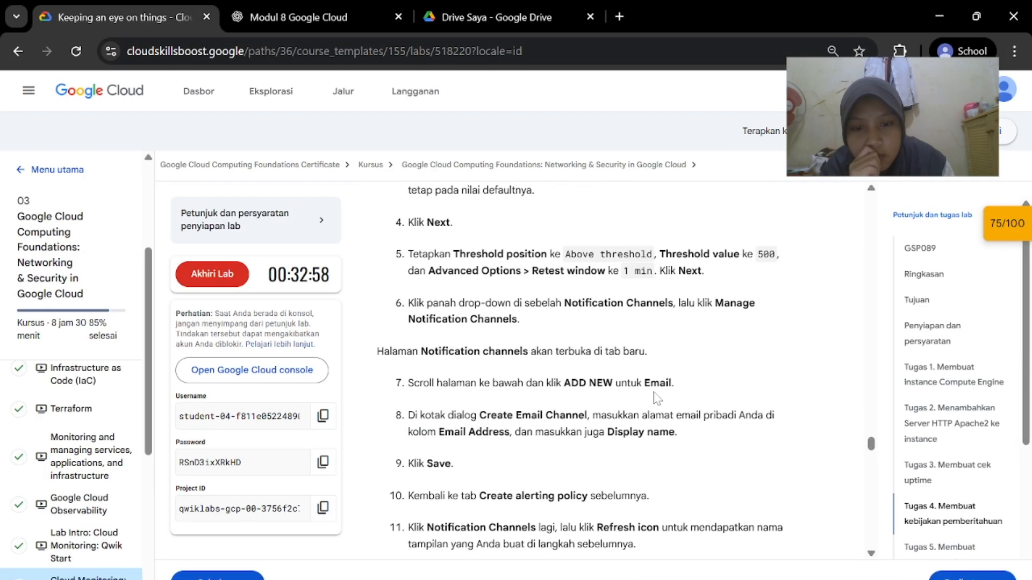
pyautogui.moveTo(667, 579)
pyautogui.click(706, 549)
# Briefly visit the notification channel management page and return, keeping the unsaved policy
pyautogui.scroll(11, 529, 349)
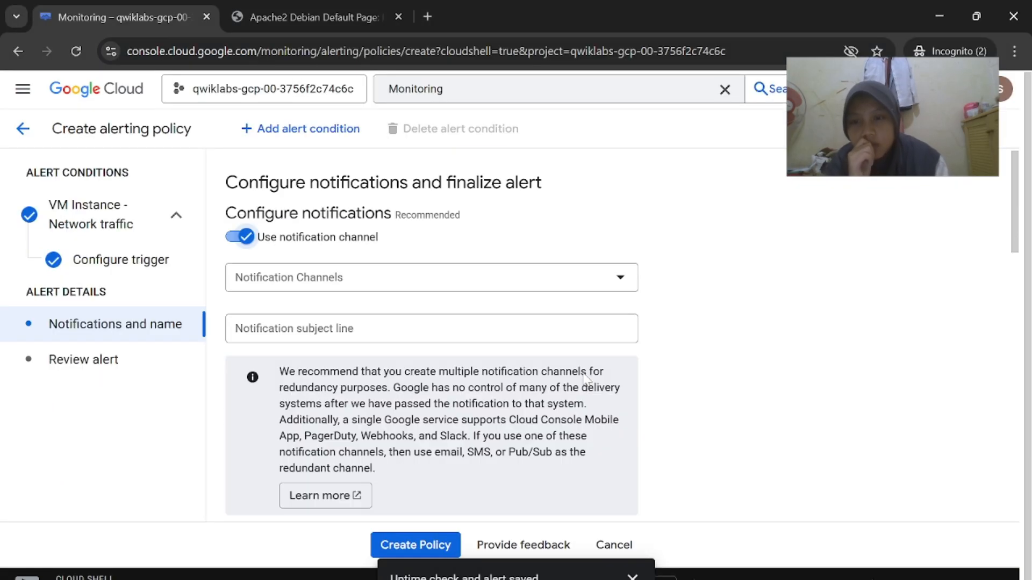
pyautogui.scroll(-2, 530, 349)
pyautogui.scroll(3, 593, 301)
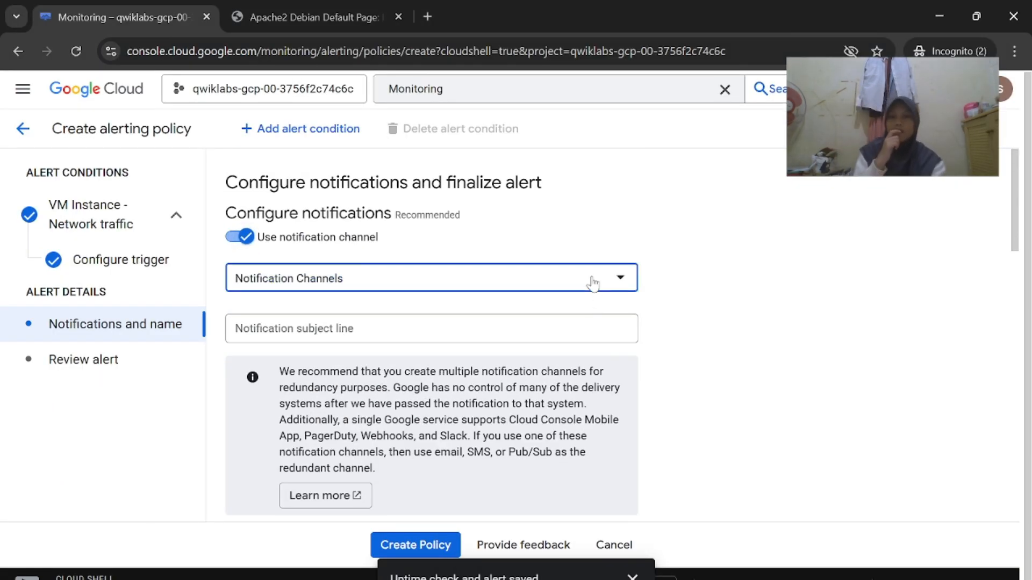
pyautogui.click(593, 282)
pyautogui.click(519, 406)
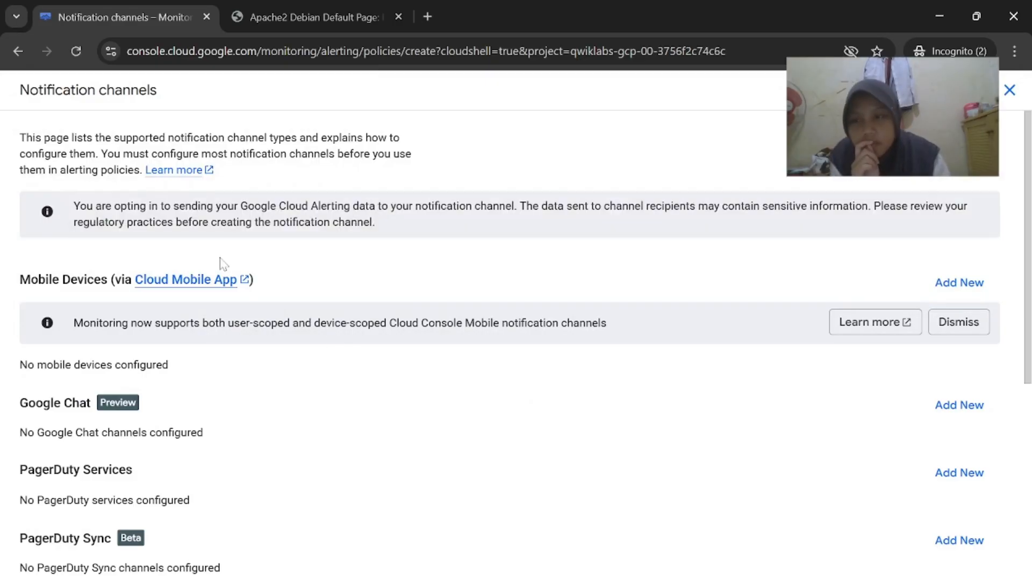
pyautogui.click(22, 50)
pyautogui.click(559, 384)
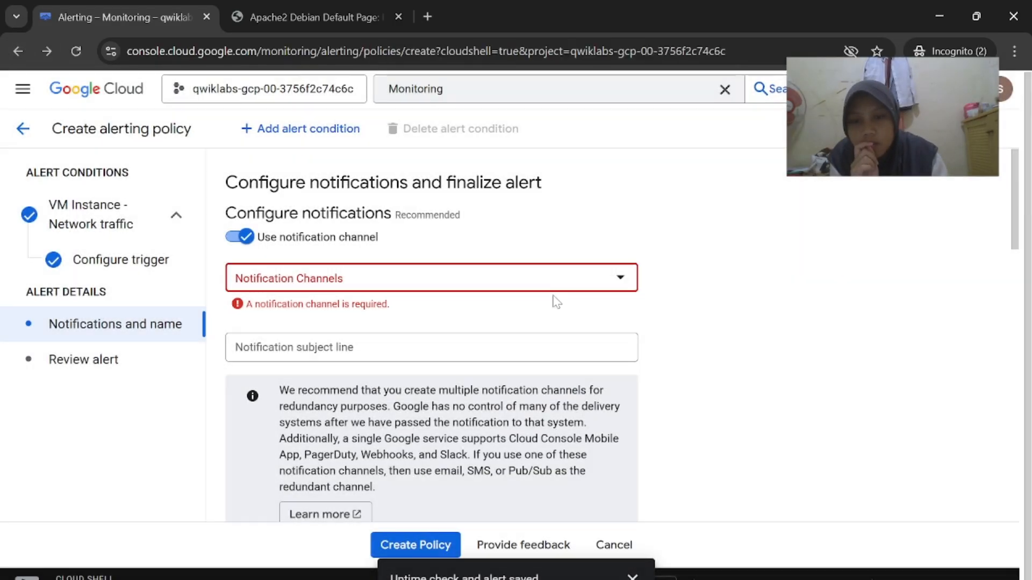
# Select the previously created email notification channel and confirm it
pyautogui.click(556, 285)
pyautogui.click(299, 359)
pyautogui.click(596, 448)
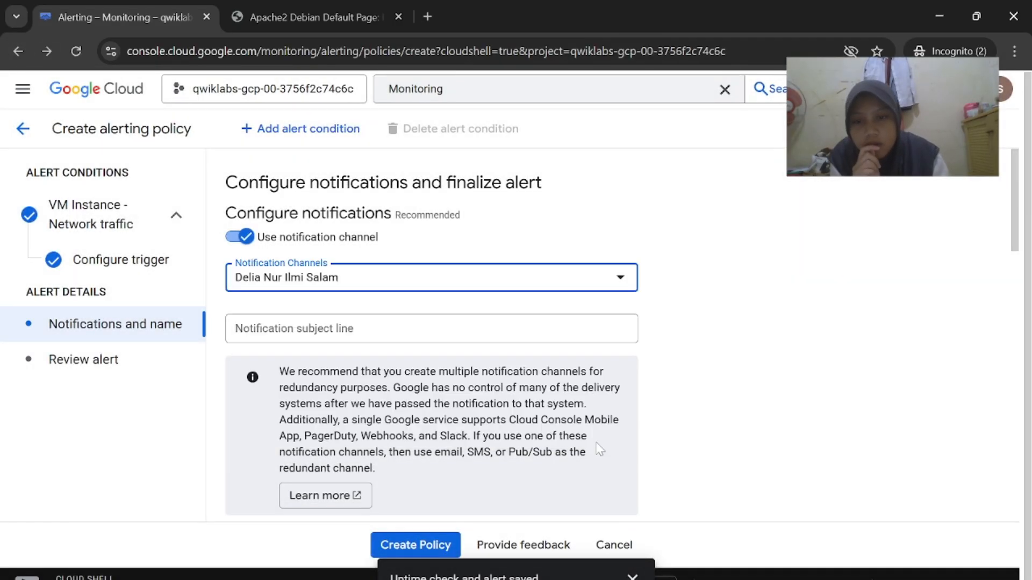
pyautogui.moveTo(668, 579)
pyautogui.click(524, 540)
pyautogui.scroll(-2, 618, 491)
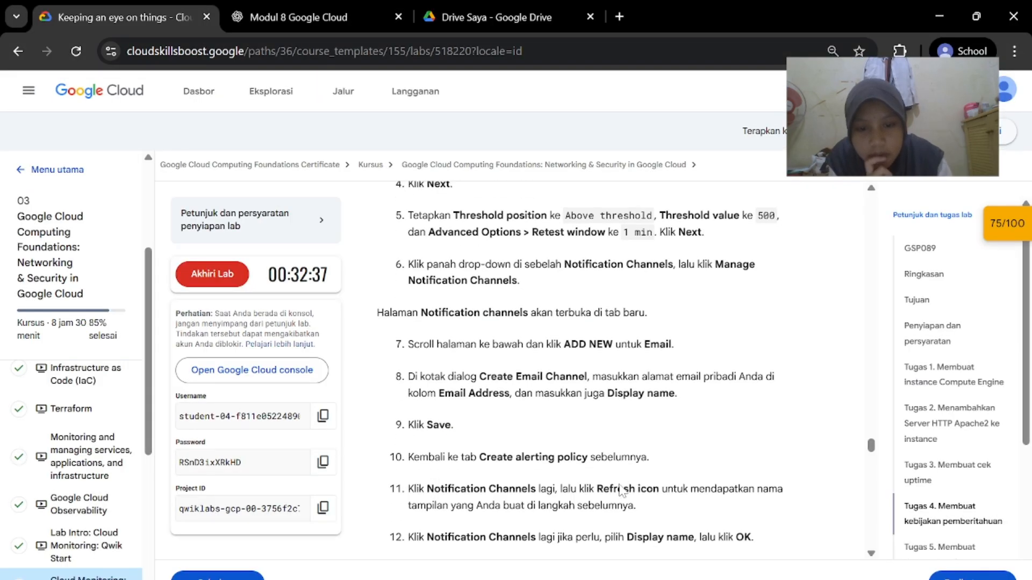
pyautogui.scroll(-2, 621, 490)
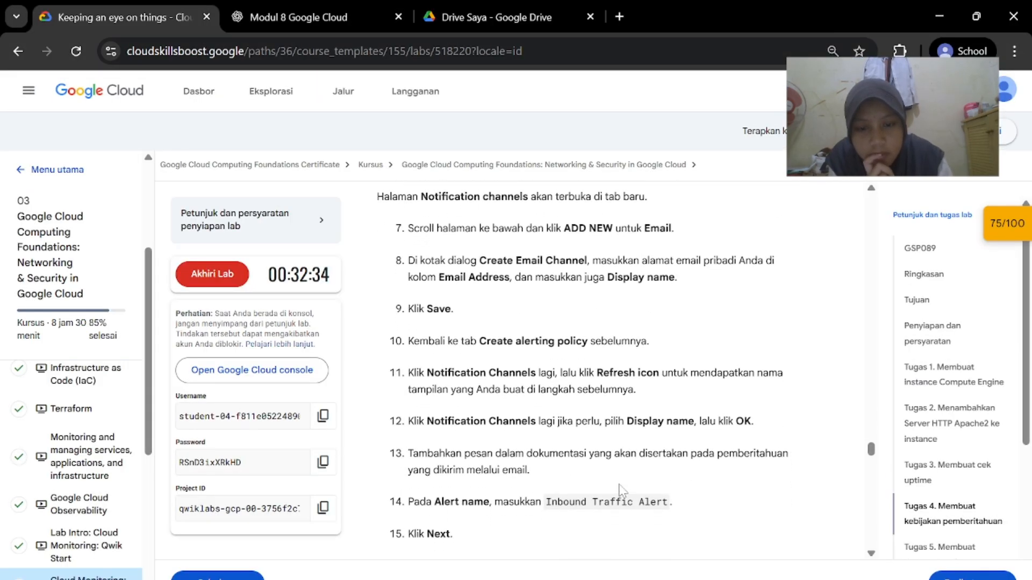
pyautogui.scroll(-1, 621, 490)
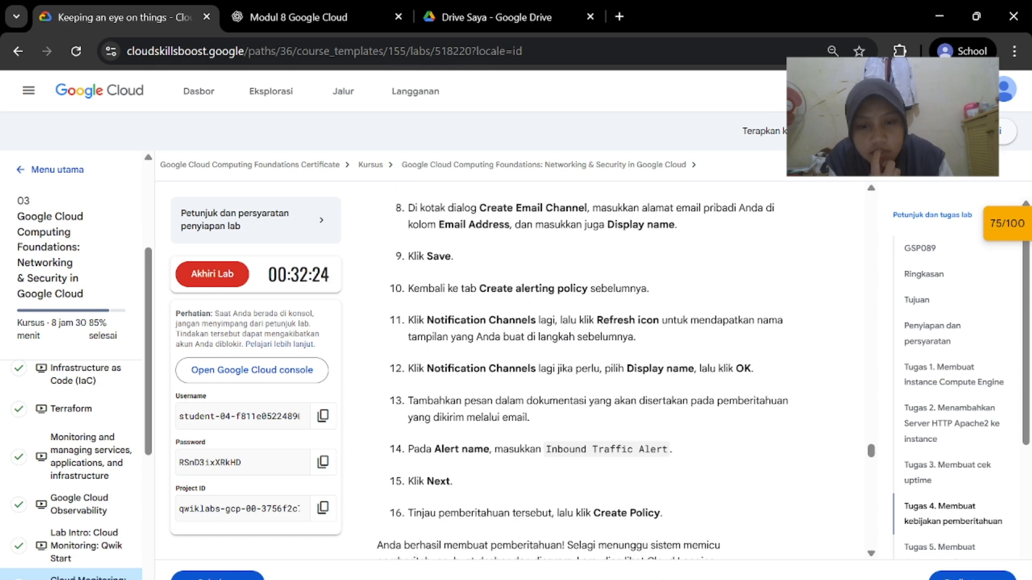
pyautogui.moveTo(668, 579)
pyautogui.click(675, 542)
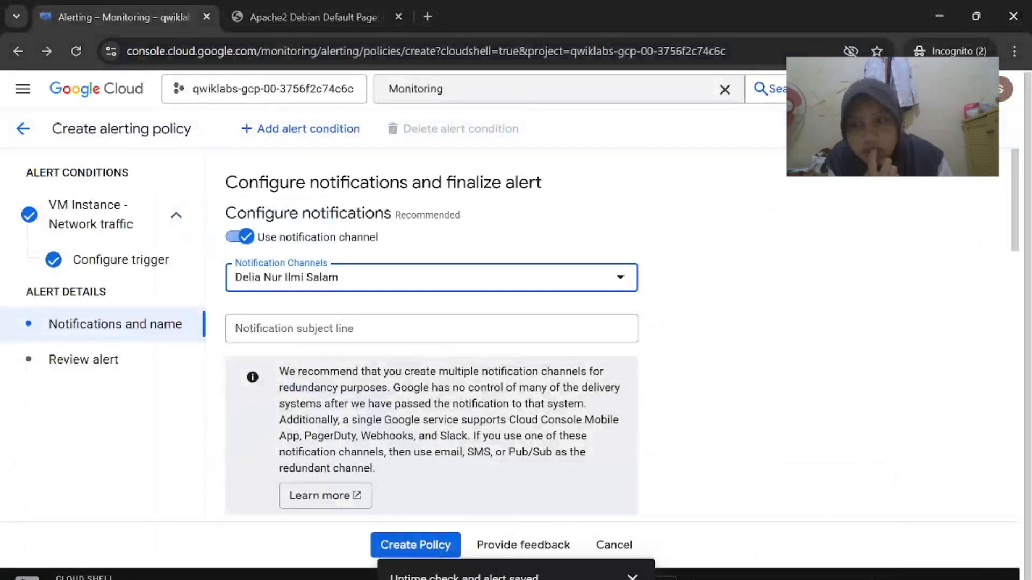
pyautogui.scroll(-1, 553, 352)
# Find the policy name 'Inbound Traffic Alert' in the lab, then return to the notifications step
pyautogui.moveTo(668, 579)
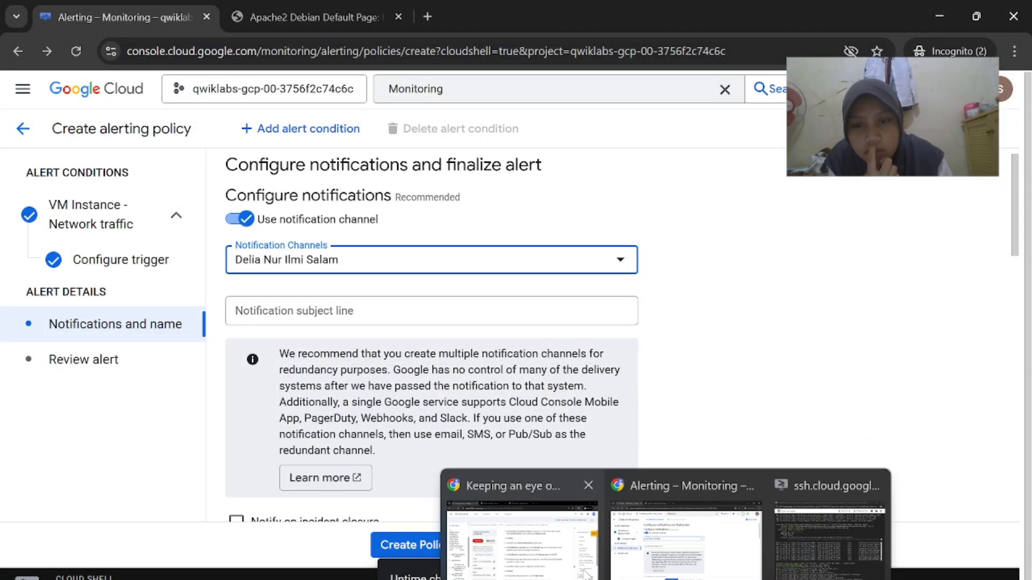
pyautogui.click(518, 527)
pyautogui.scroll(-2, 737, 451)
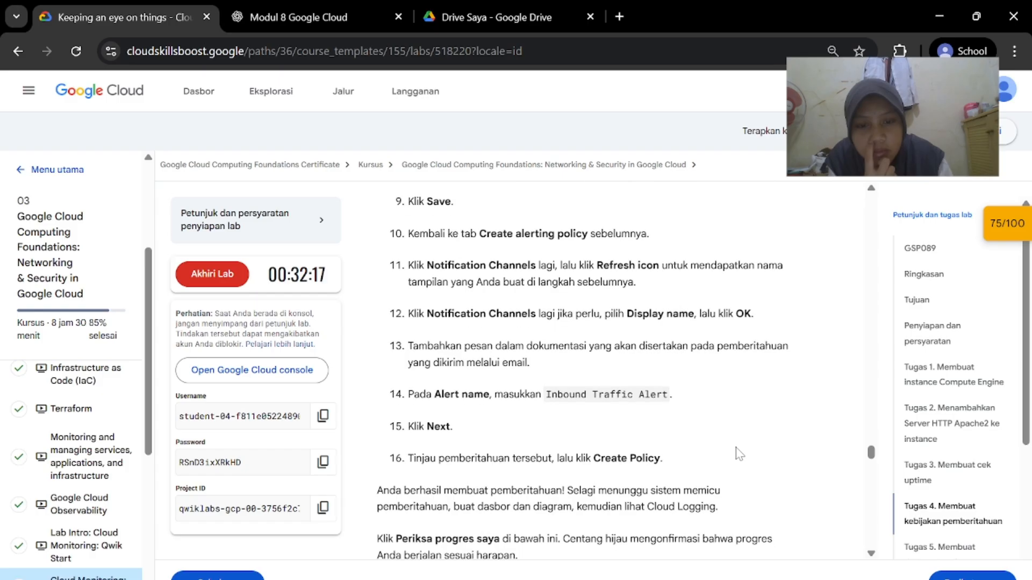
pyautogui.scroll(-1, 737, 452)
pyautogui.moveTo(536, 365); pyautogui.dragTo(663, 365)
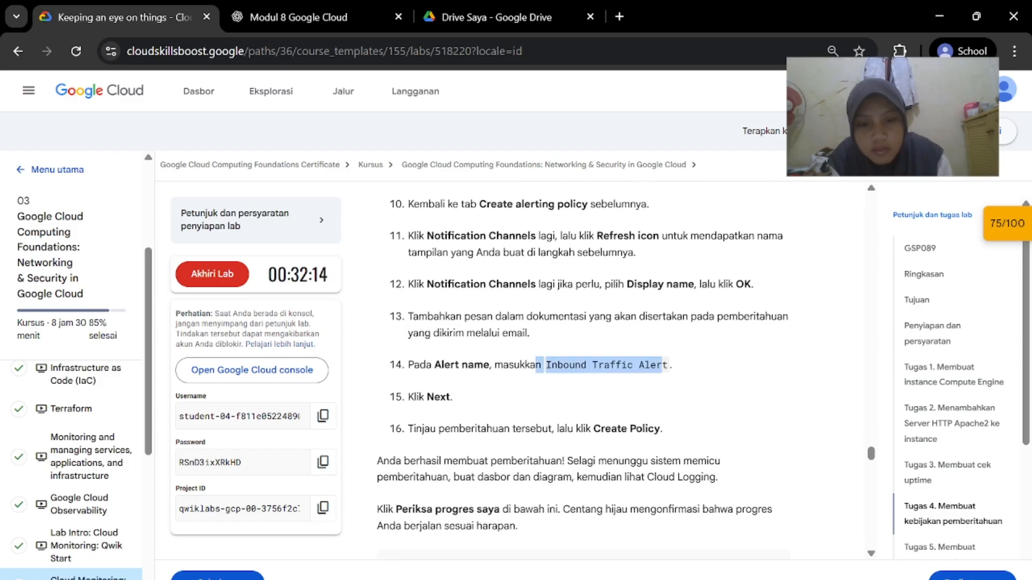
pyautogui.moveTo(668, 579)
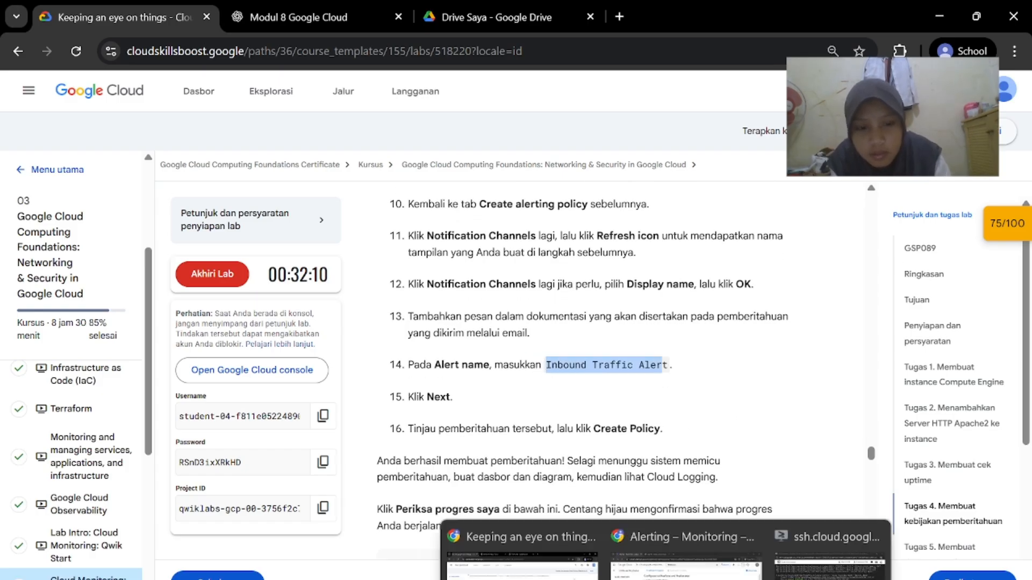
pyautogui.click(676, 554)
pyautogui.scroll(-5, 570, 427)
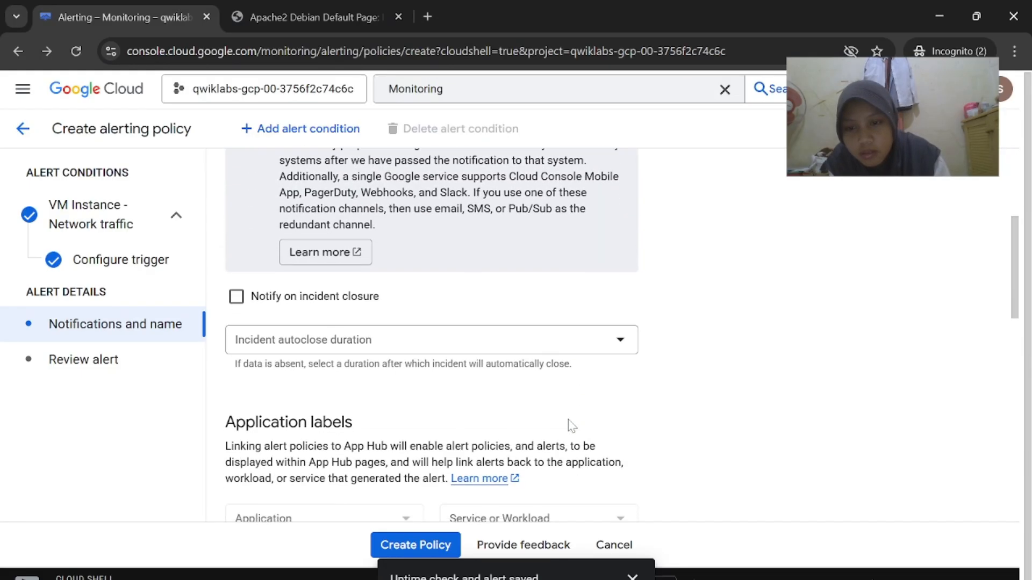
pyautogui.scroll(-12, 360, 363)
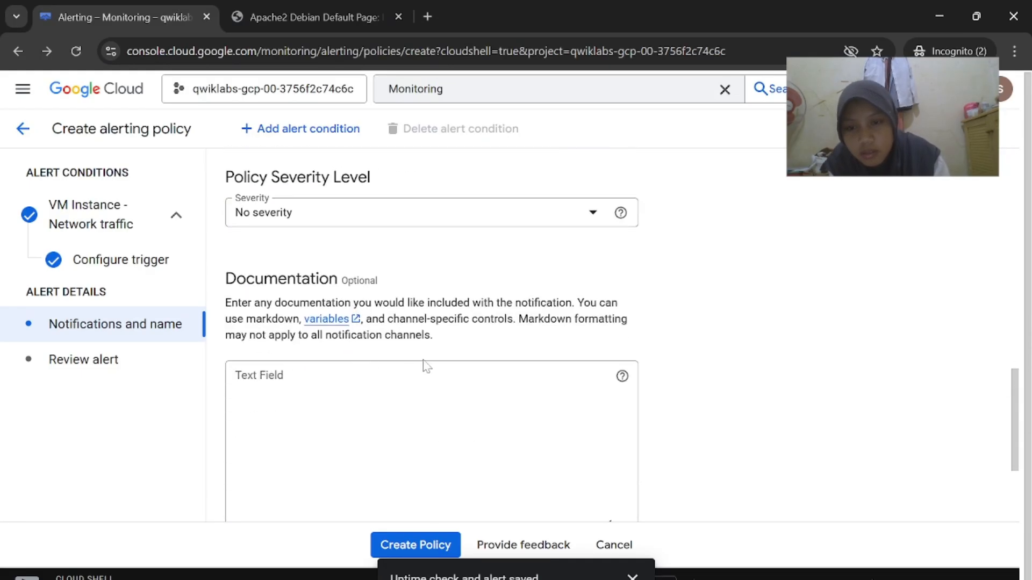
pyautogui.click(115, 362)
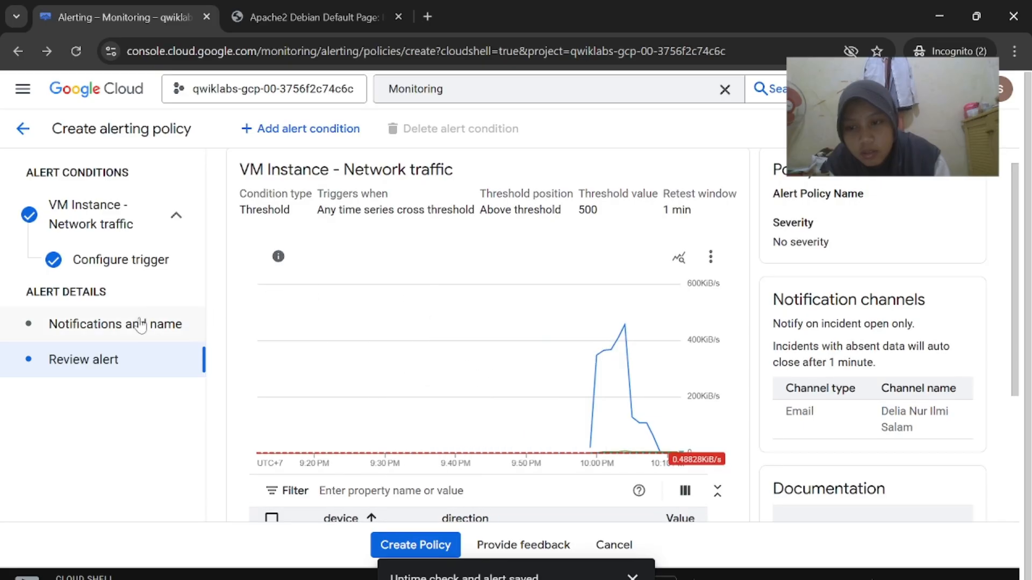
pyautogui.click(138, 325)
# Name the alert policy 'Inbound Traffic Alert' as given in the lab instructions
pyautogui.moveTo(666, 579)
pyautogui.click(562, 535)
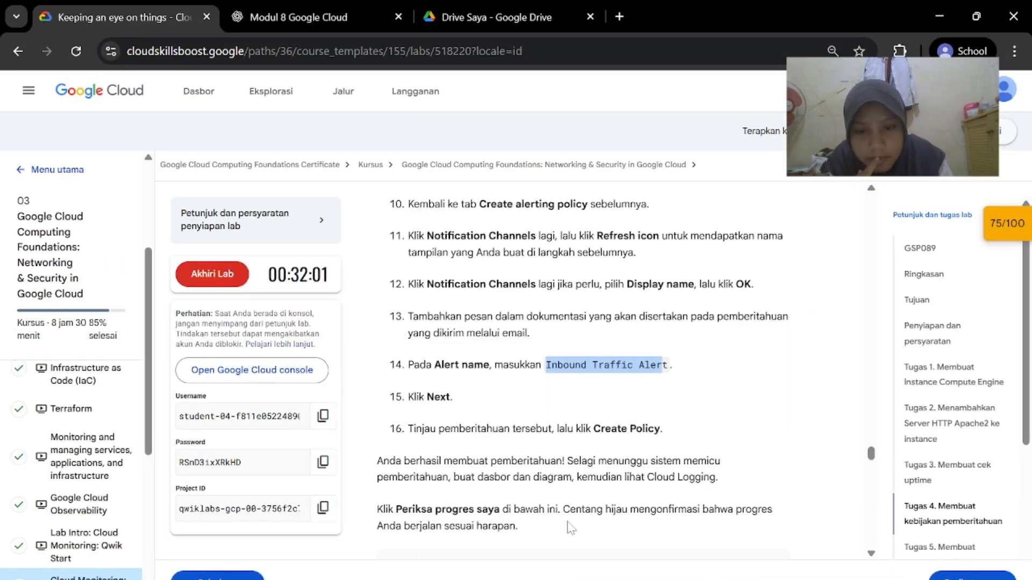
pyautogui.scroll(1, 608, 444)
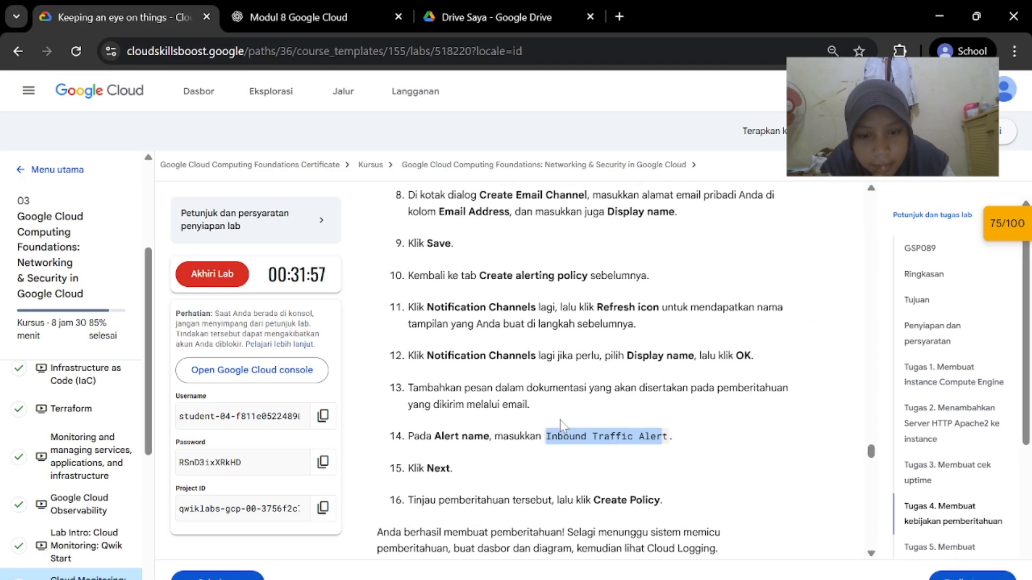
pyautogui.click(628, 429)
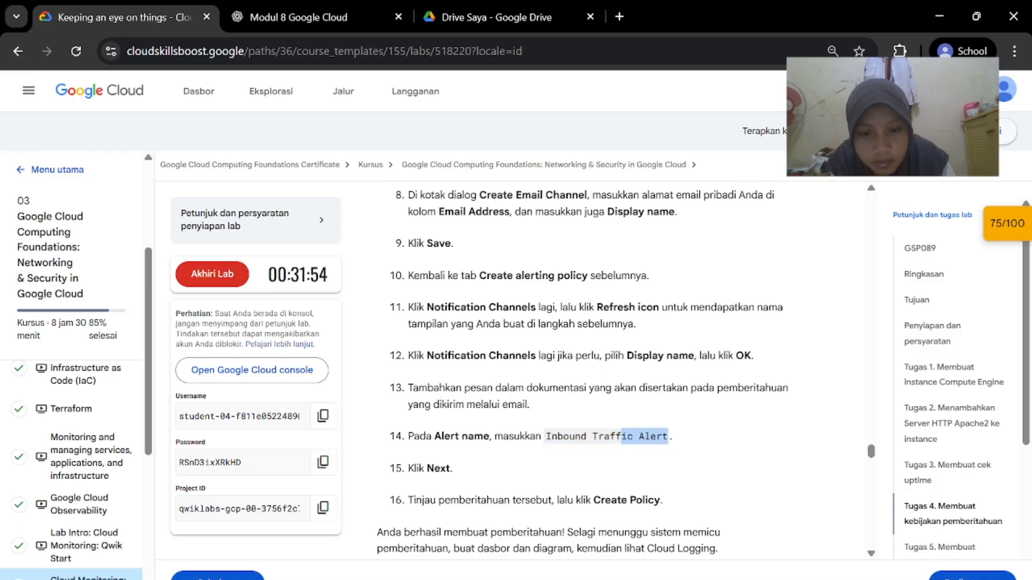
pyautogui.moveTo(621, 436); pyautogui.dragTo(546, 436)
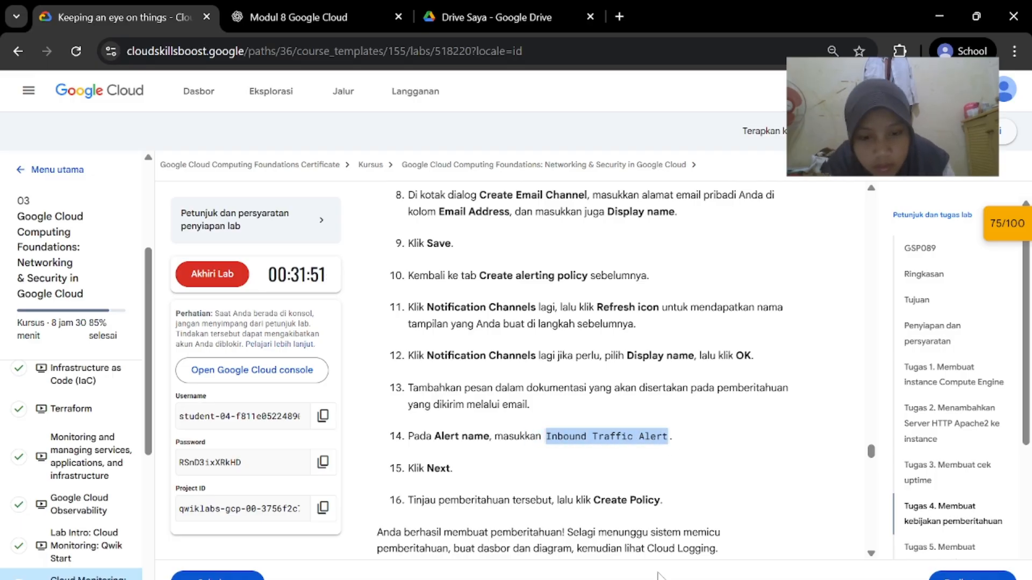
pyautogui.hotkey('alt', 'Tab')
pyautogui.scroll(-5, 464, 280)
pyautogui.scroll(-8, 464, 281)
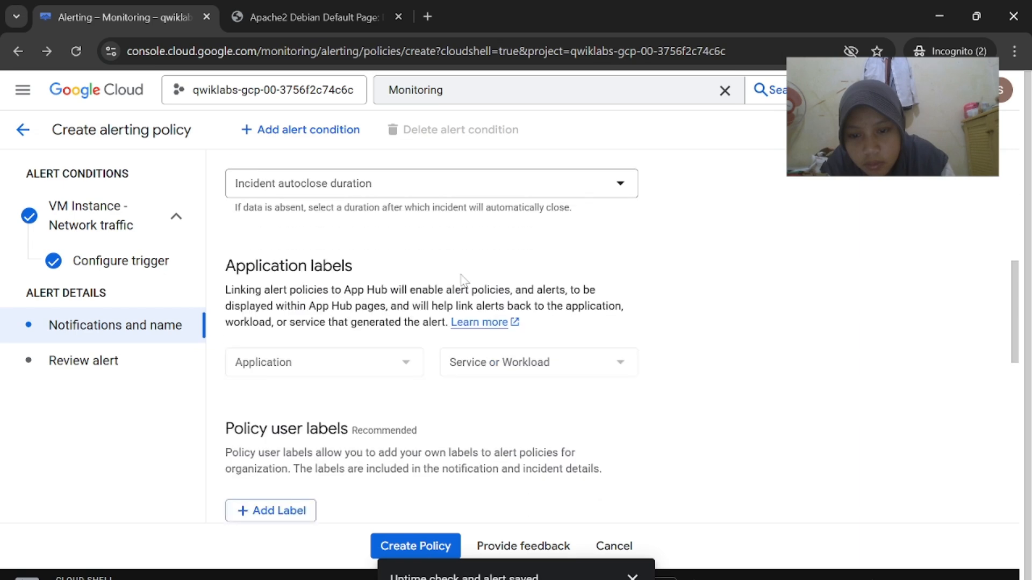
pyautogui.scroll(-4, 461, 282)
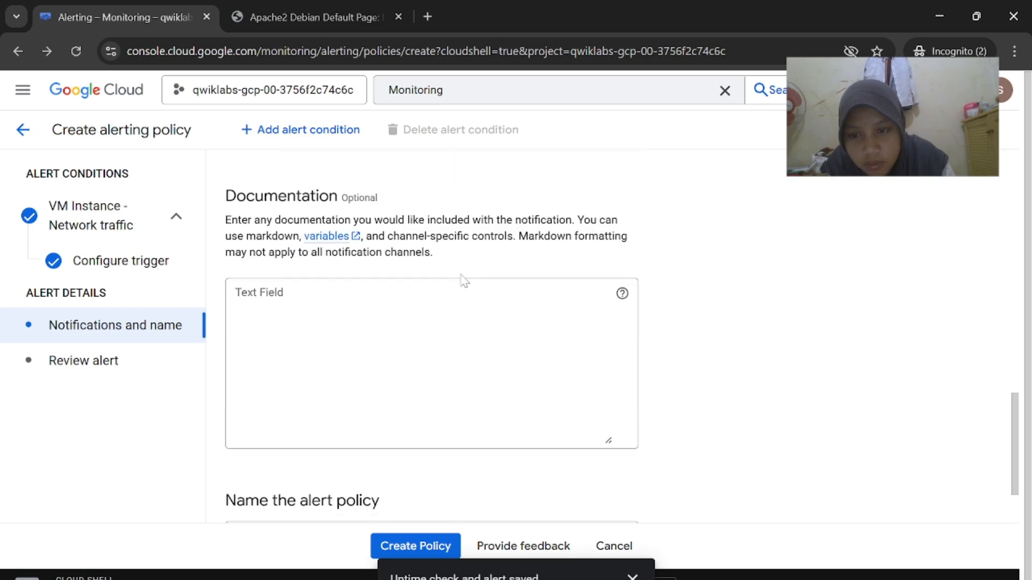
pyautogui.click(430, 437)
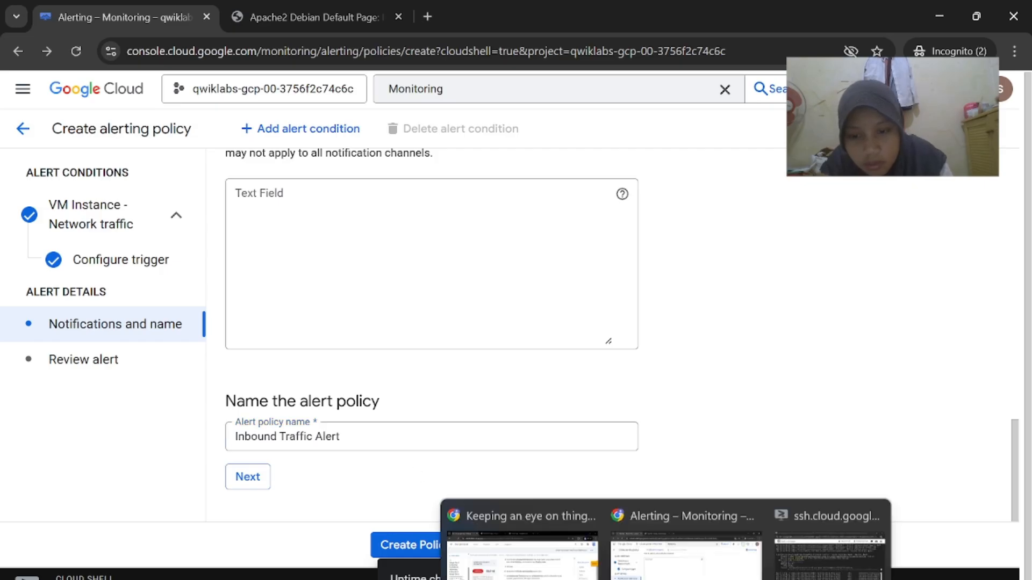
pyautogui.click(570, 562)
pyautogui.moveTo(666, 579)
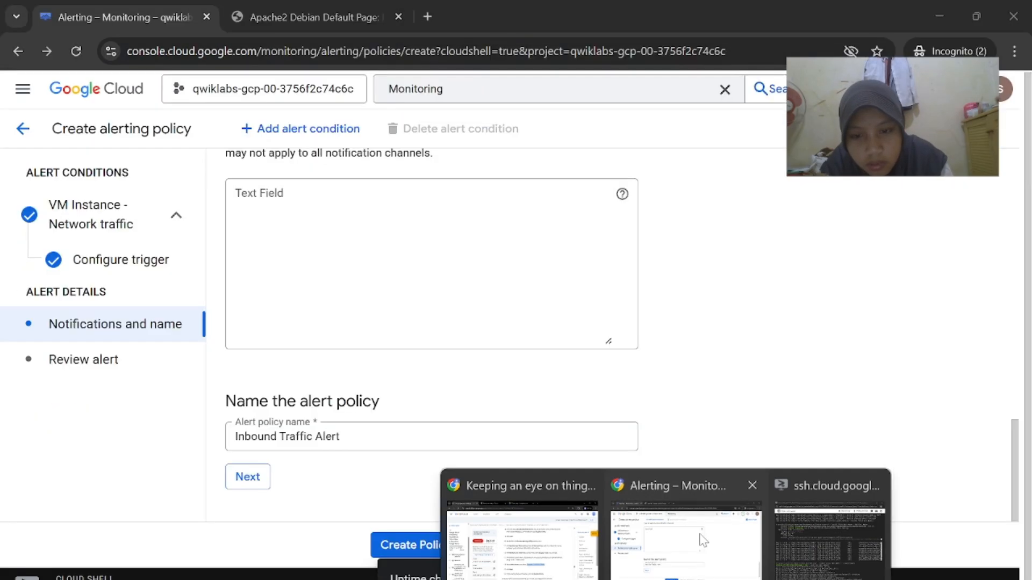
pyautogui.click(700, 541)
pyautogui.scroll(2, 634, 430)
# Add 'Halo' as the alert policy's documentation text
pyautogui.click(560, 552)
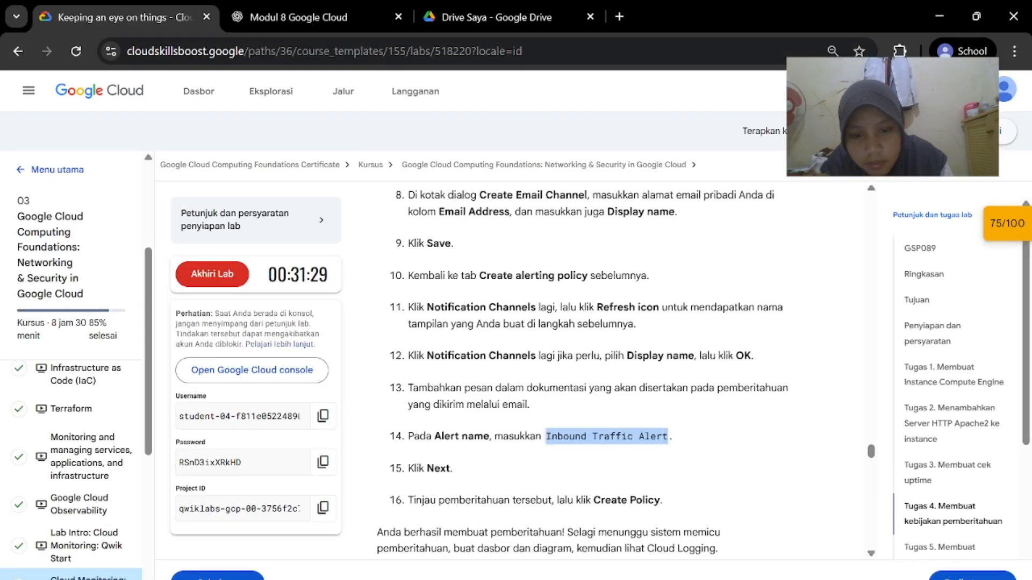
pyautogui.click(691, 543)
pyautogui.click(352, 310)
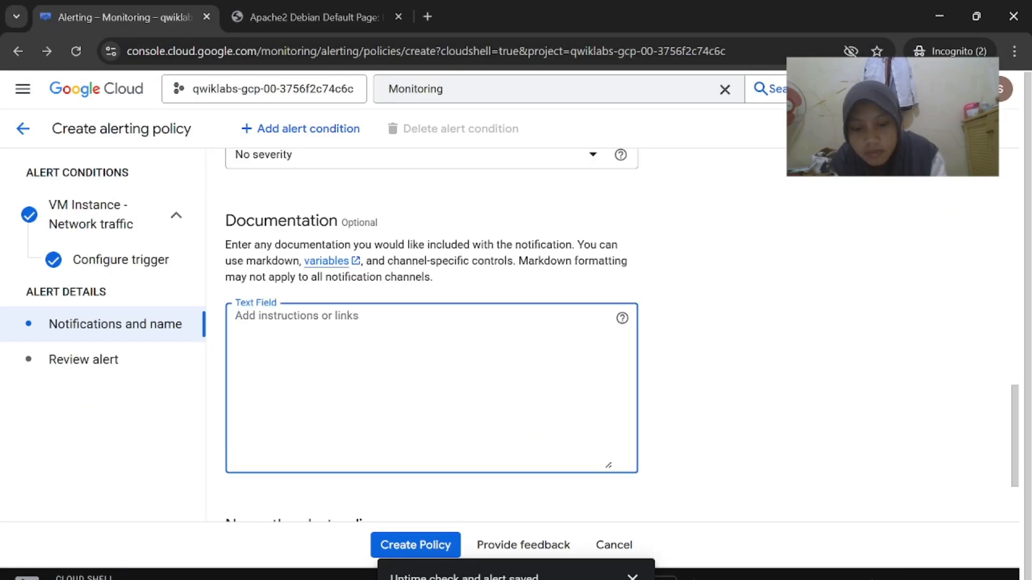
pyautogui.write('Halo Delia')
pyautogui.scroll(-2, 353, 310)
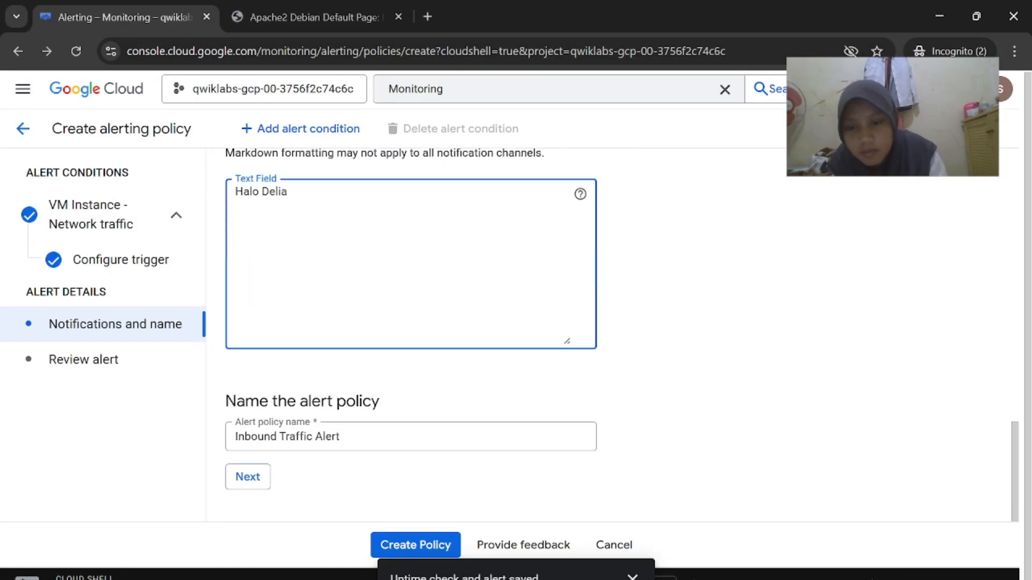
pyautogui.click(560, 543)
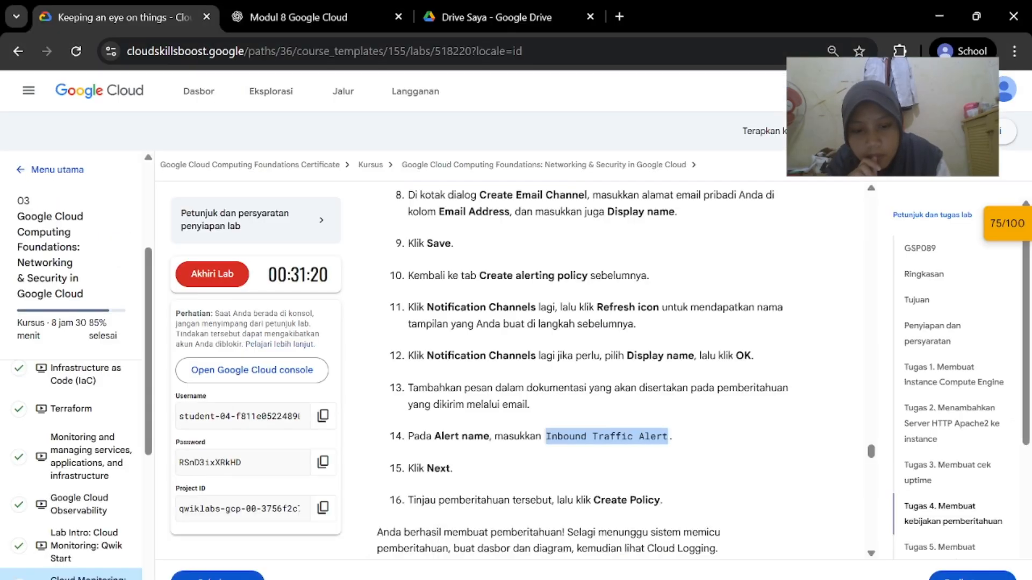
pyautogui.scroll(-1, 570, 441)
pyautogui.click(483, 546)
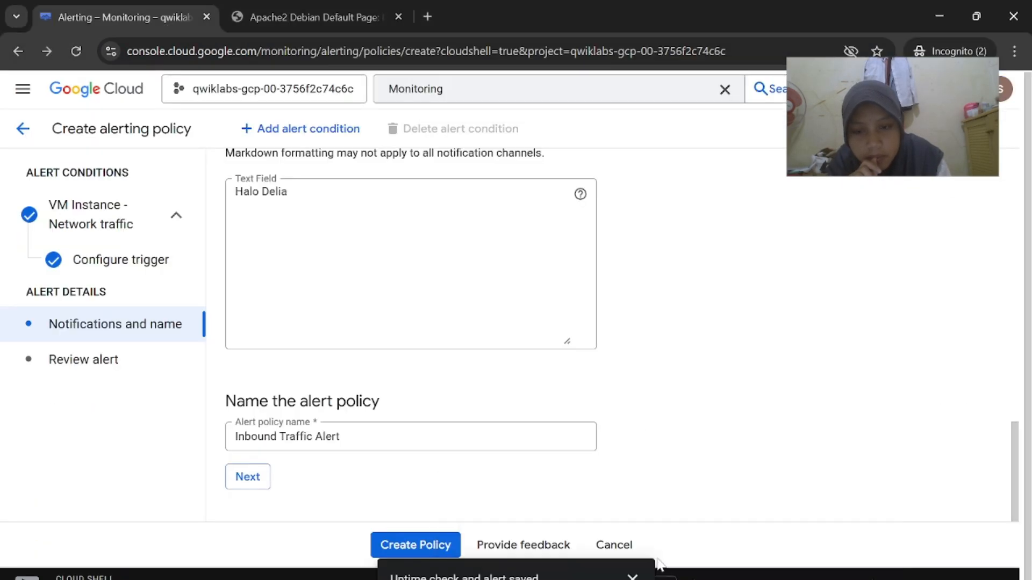
# Review the alert and create the Inbound Traffic Alert policy
pyautogui.click(247, 476)
pyautogui.scroll(-3, 467, 388)
pyautogui.scroll(3, 421, 500)
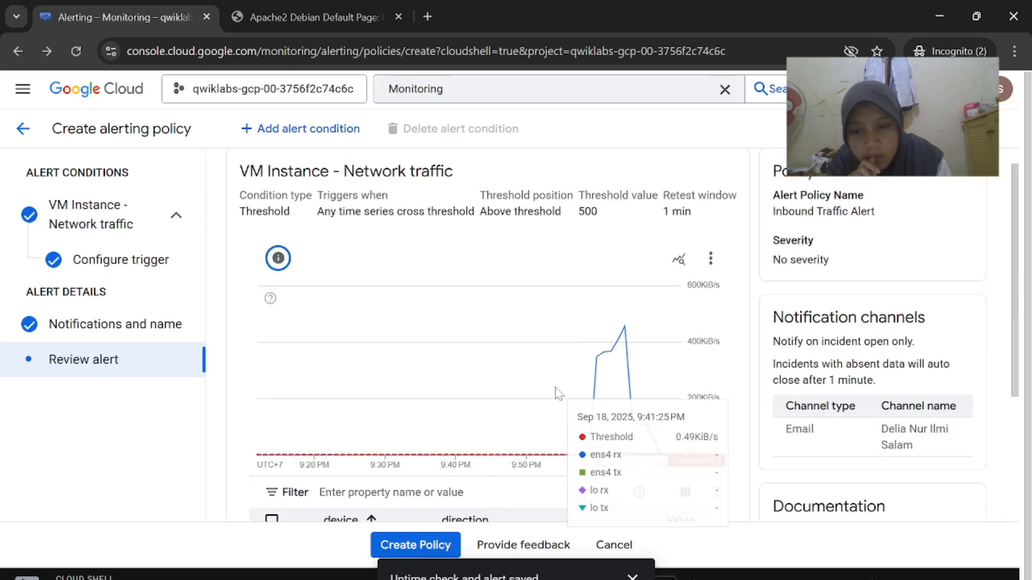
pyautogui.click(434, 552)
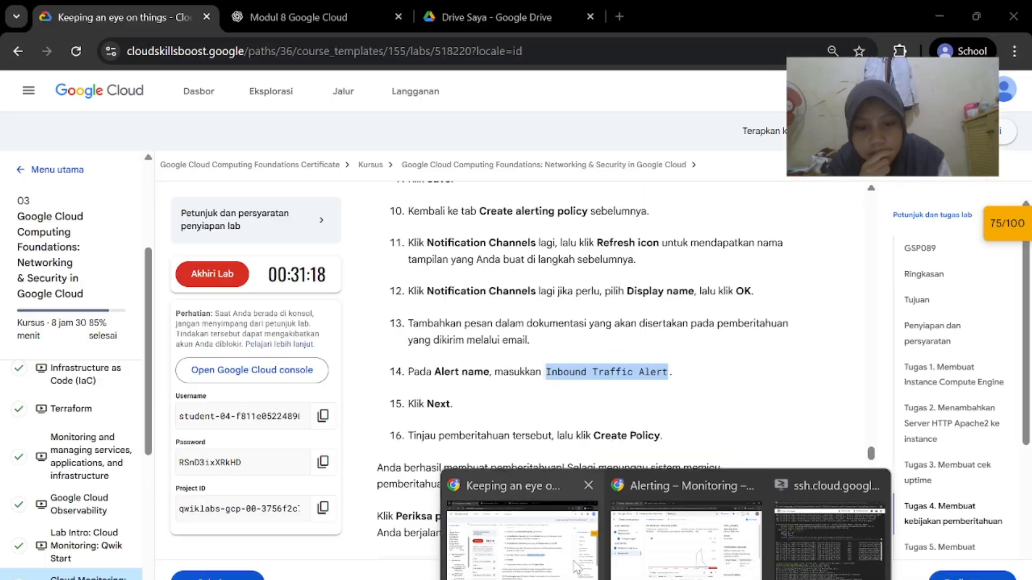
# Have the lab verify the task, then return to the new policy's details
pyautogui.click(549, 542)
pyautogui.scroll(-3, 672, 418)
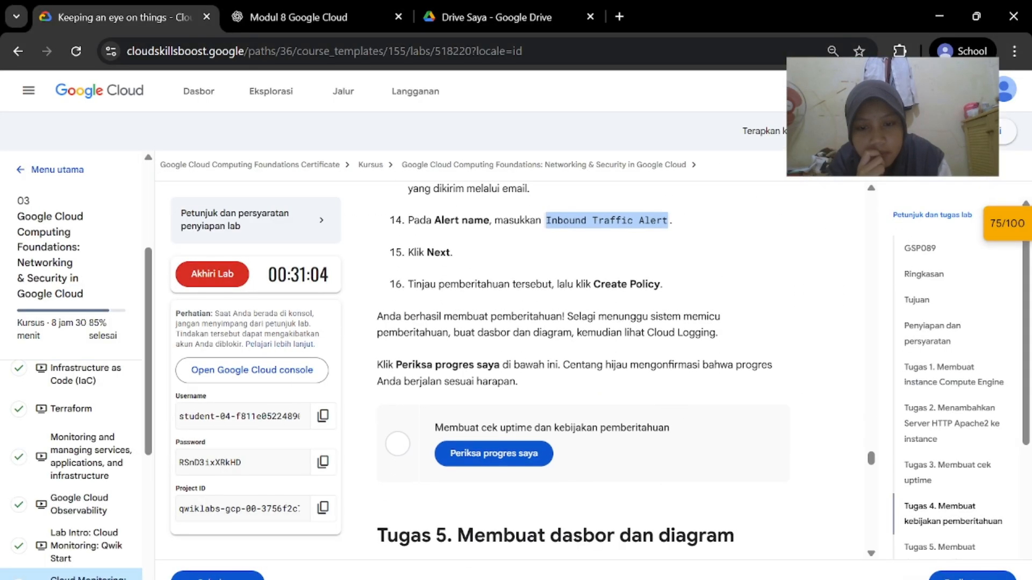
pyautogui.click(507, 456)
pyautogui.scroll(-5, 616, 488)
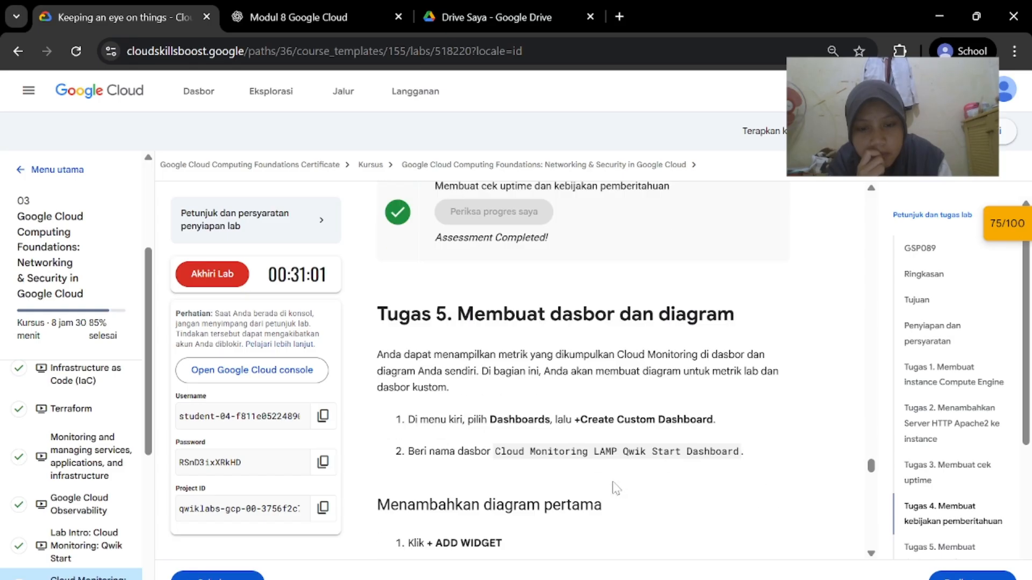
pyautogui.scroll(-1, 493, 343)
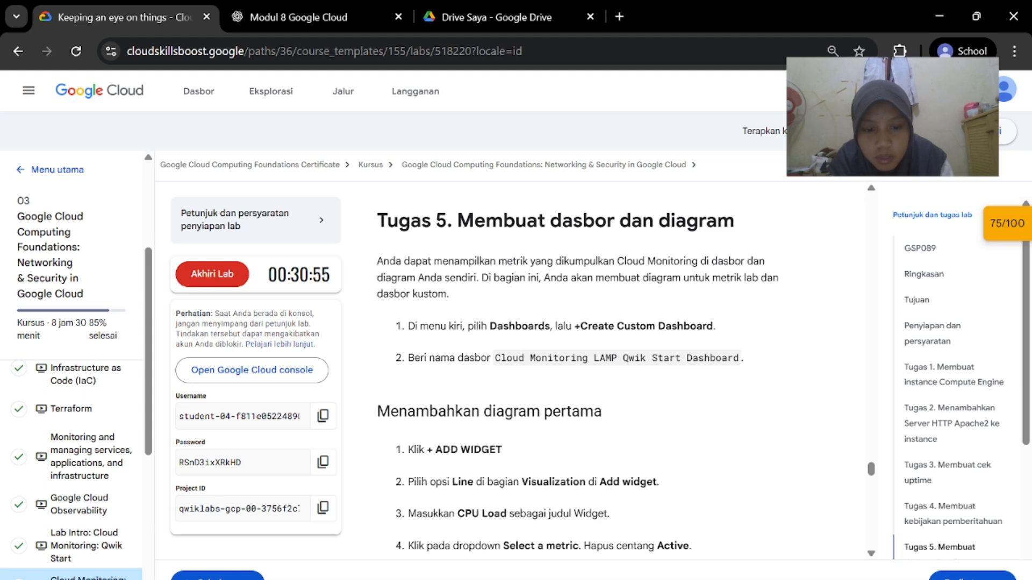
pyautogui.moveTo(685, 579)
pyautogui.click(683, 540)
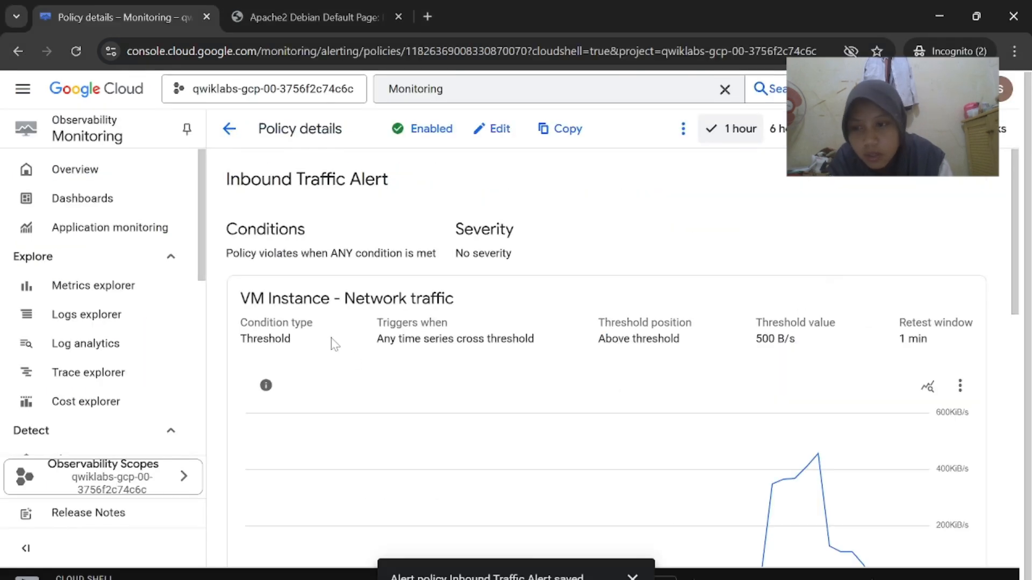
# Start a new custom dashboard and copy its name from the lab instructions
pyautogui.click(121, 213)
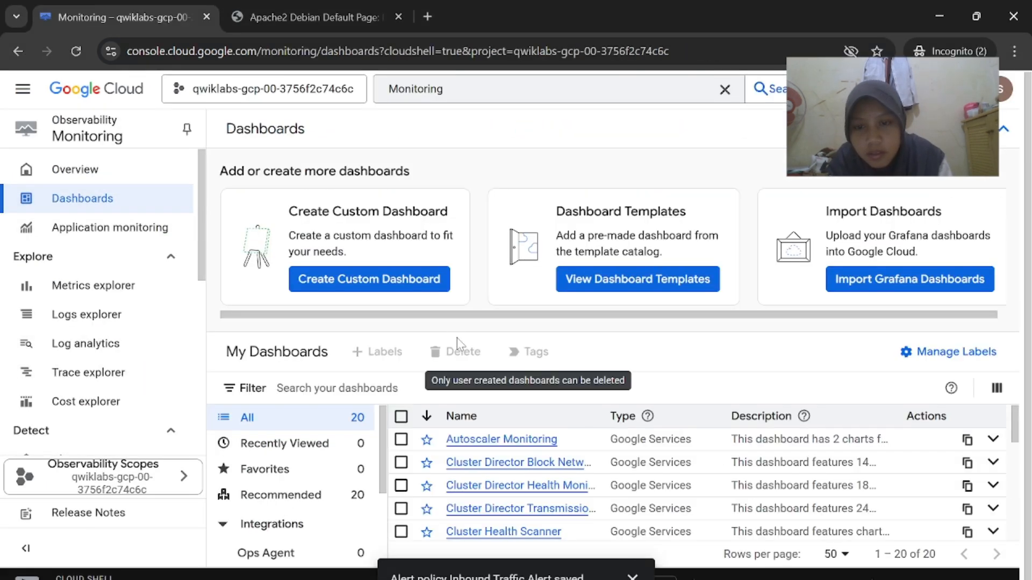
pyautogui.moveTo(667, 579)
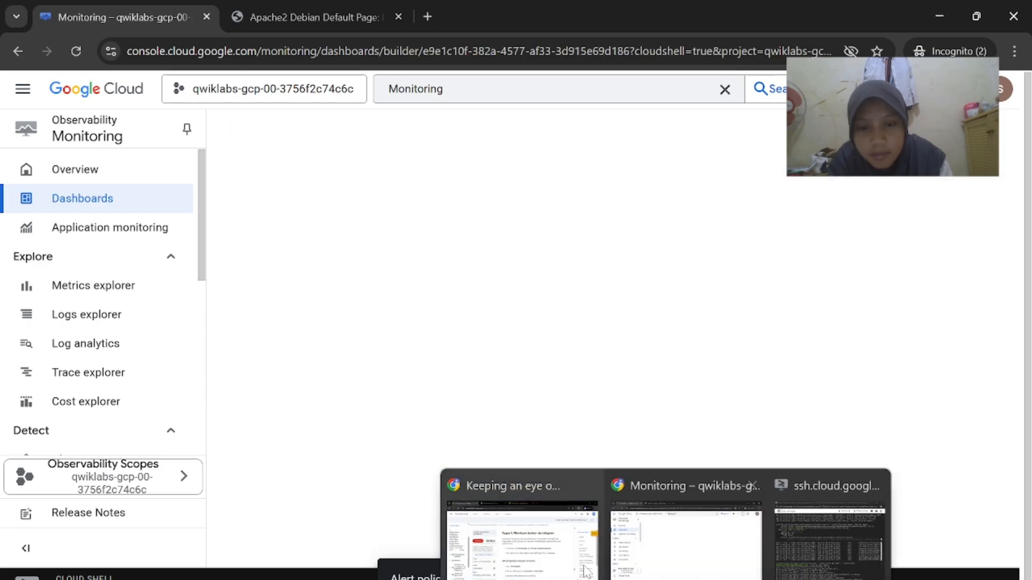
pyautogui.click(554, 544)
pyautogui.scroll(-1, 676, 349)
pyautogui.moveTo(500, 309); pyautogui.dragTo(669, 310)
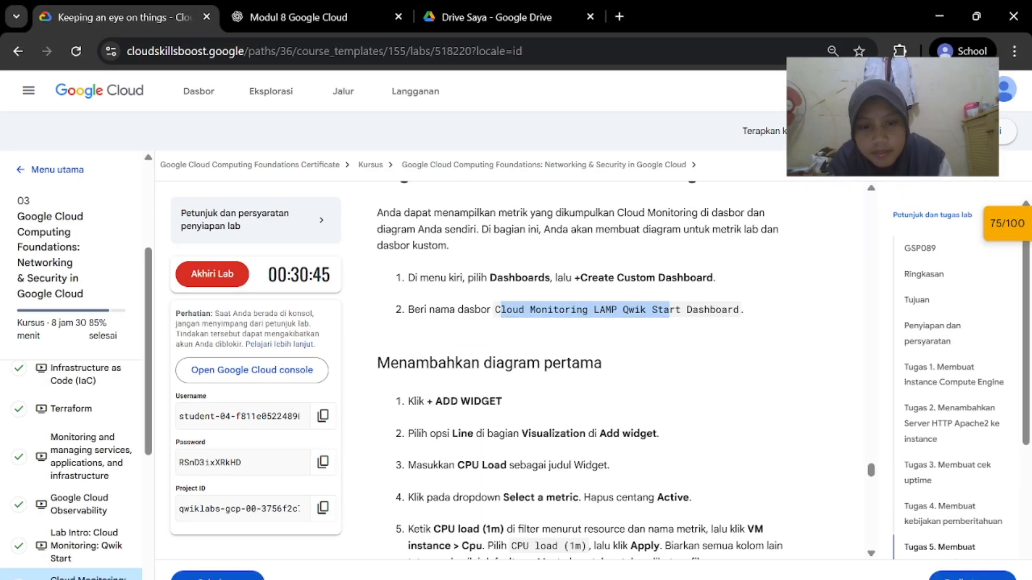
pyautogui.moveTo(495, 317); pyautogui.dragTo(726, 321)
pyautogui.hotkey('ctrl', 'c')
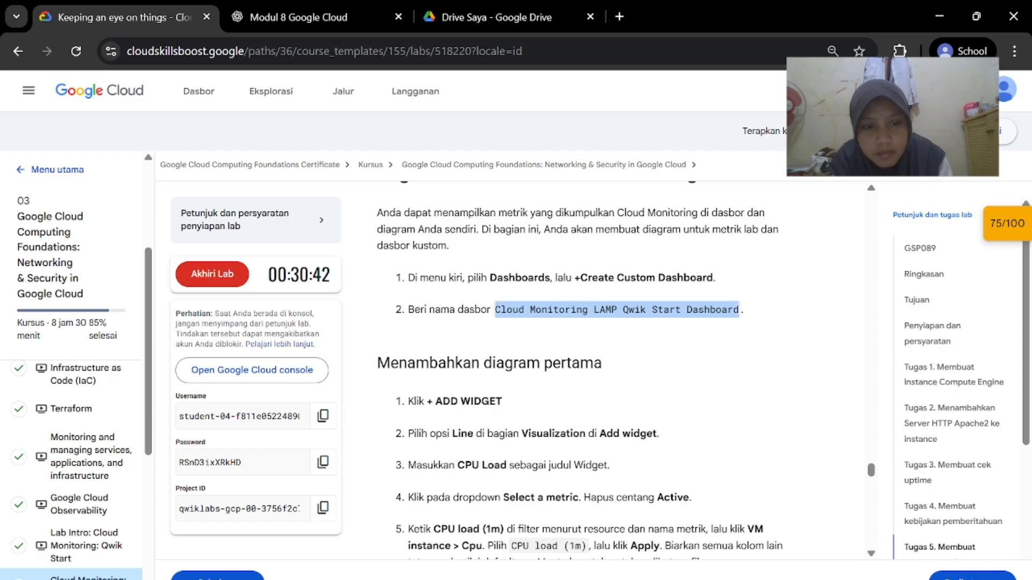
pyautogui.scroll(-3, 906, 445)
pyautogui.moveTo(667, 579)
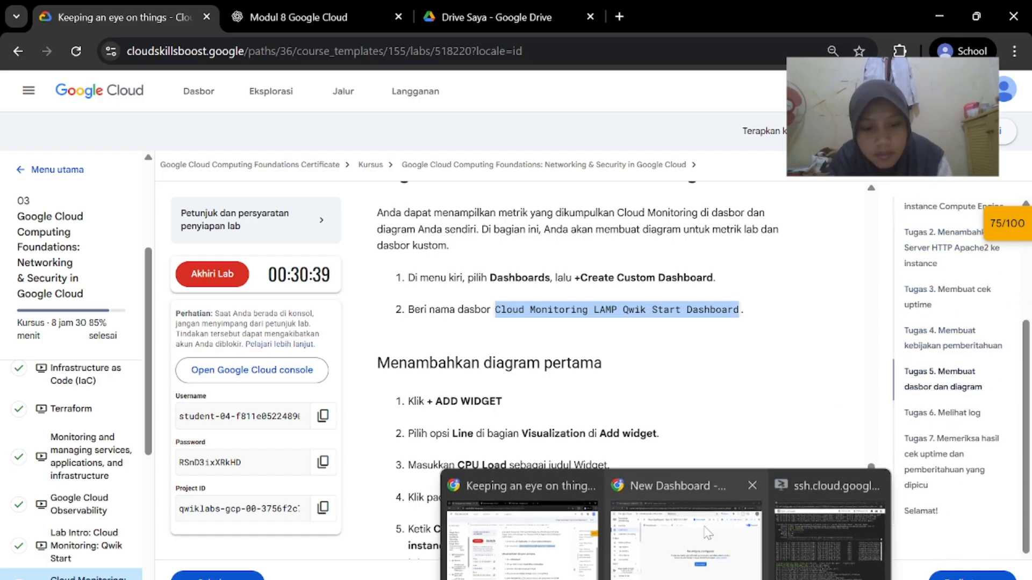
pyautogui.click(672, 538)
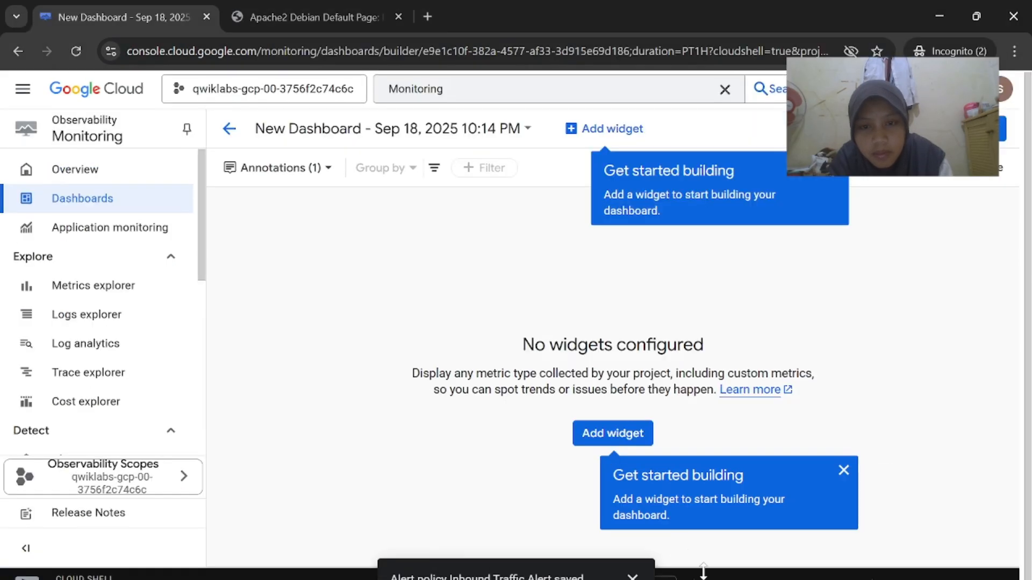
# Rename the dashboard to 'Cloud Monitoring LAMP Qwik Start Dashboard' and bring up widget choices
pyautogui.click(395, 129)
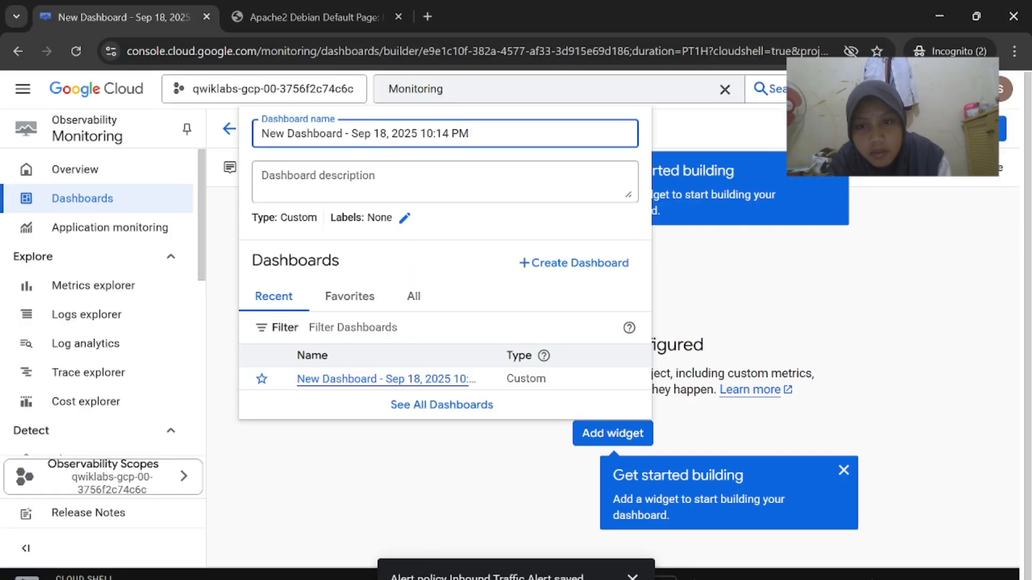
pyautogui.hotkey('ctrl', 'a')
pyautogui.press('BackSpace')
pyautogui.hotkey('ctrl', 'v')
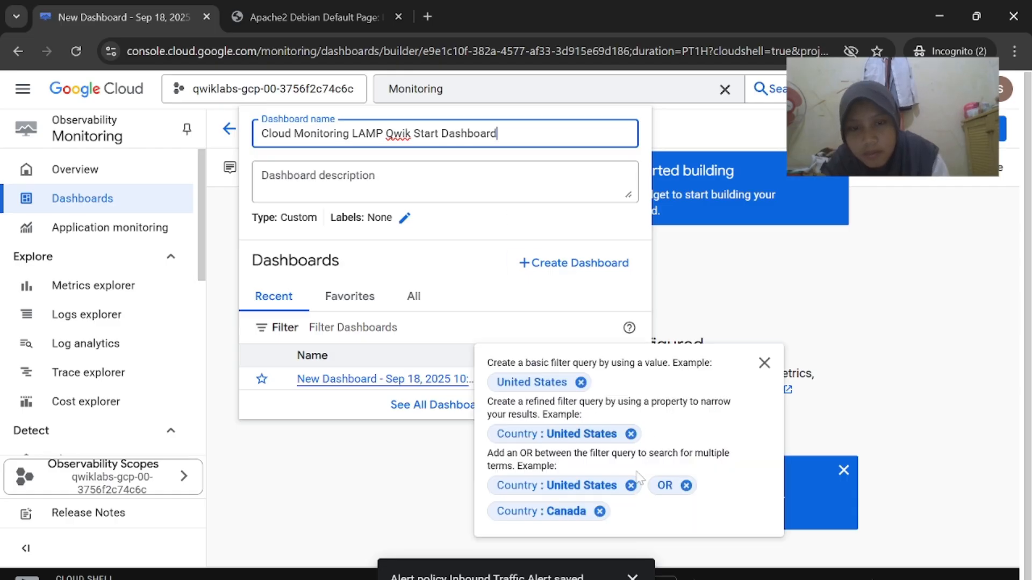
pyautogui.moveTo(666, 579)
pyautogui.click(532, 543)
pyautogui.scroll(-2, 578, 363)
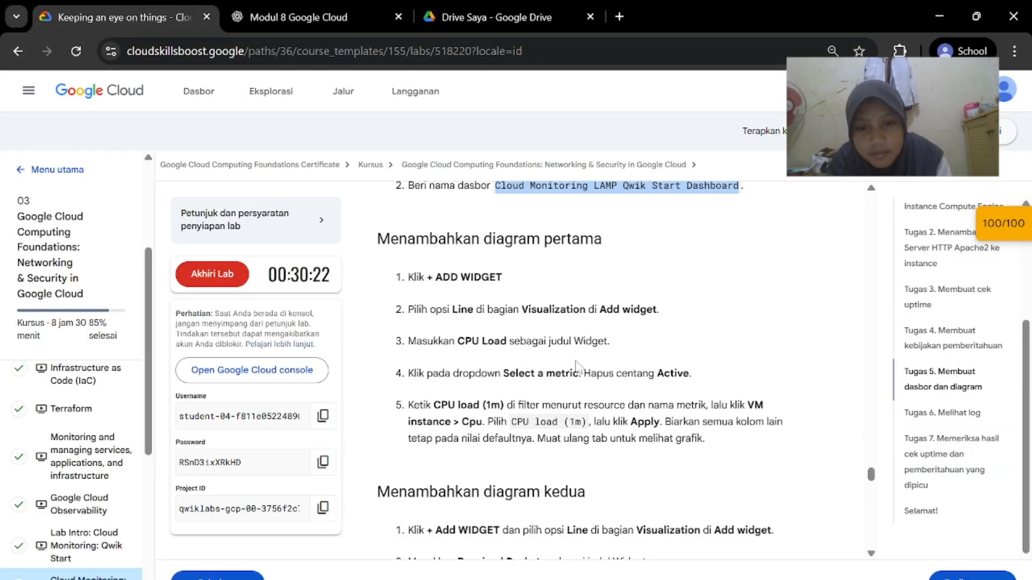
pyautogui.click(705, 536)
pyautogui.click(517, 453)
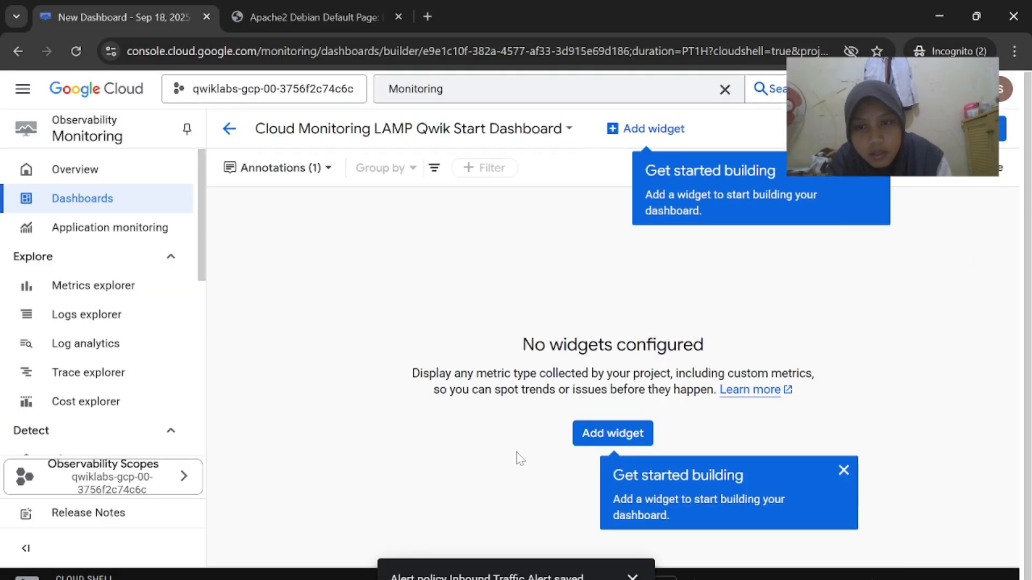
pyautogui.click(610, 438)
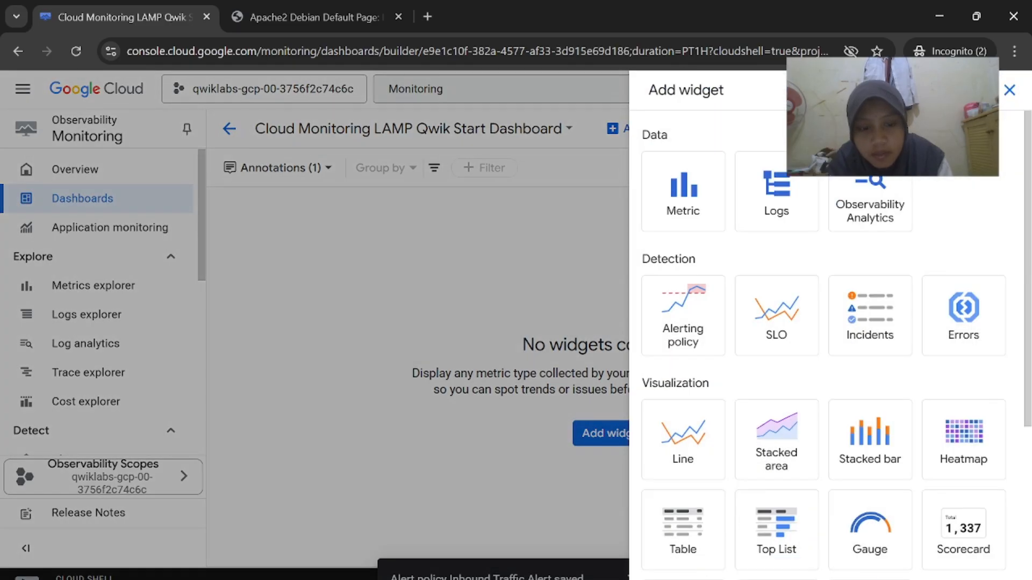
# Look through the available widget types in the Add widget panel
pyautogui.moveTo(666, 579)
pyautogui.click(537, 527)
pyautogui.scroll(-1, 591, 466)
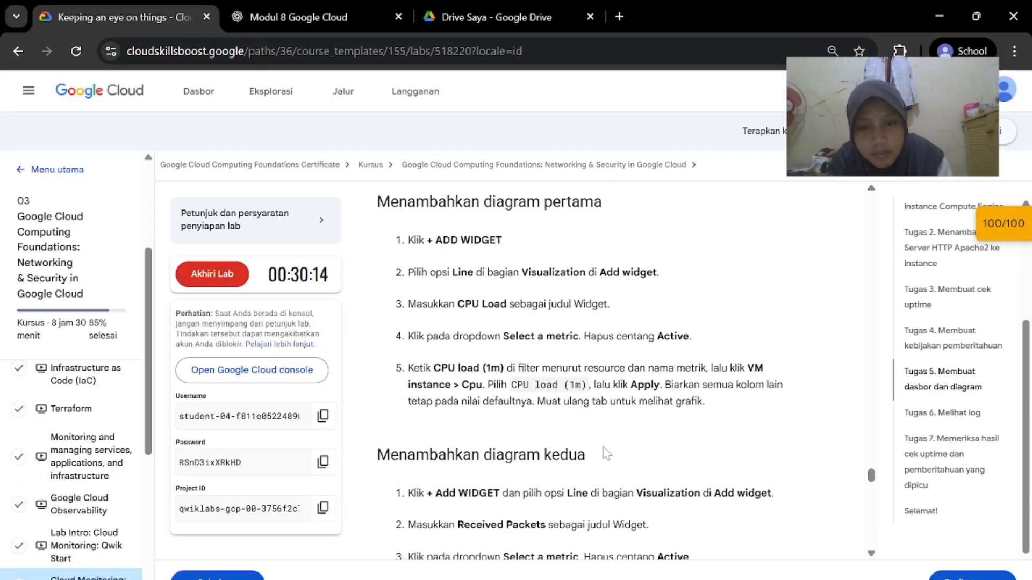
pyautogui.click(705, 536)
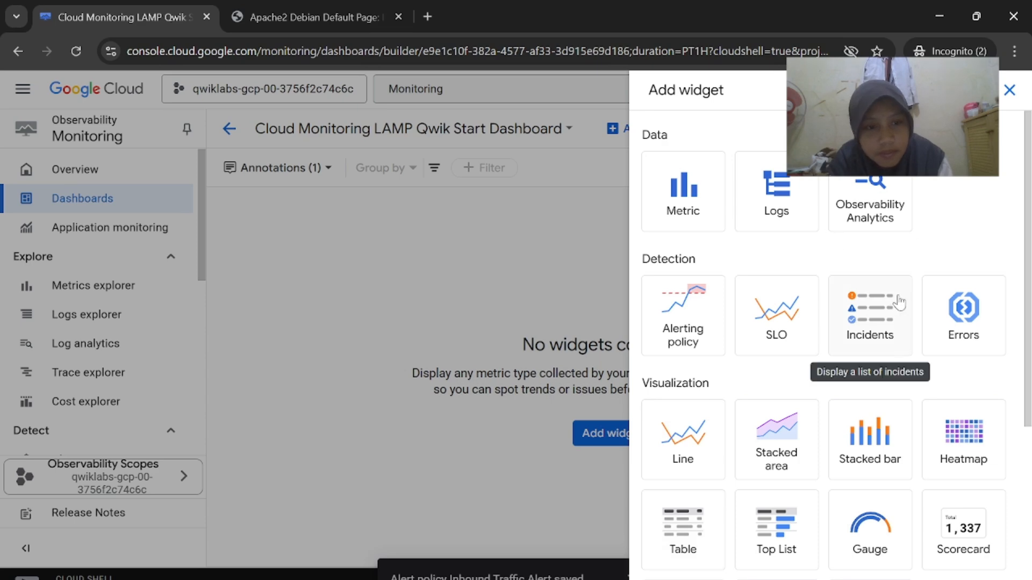
pyautogui.scroll(-6, 952, 390)
pyautogui.scroll(6, 952, 390)
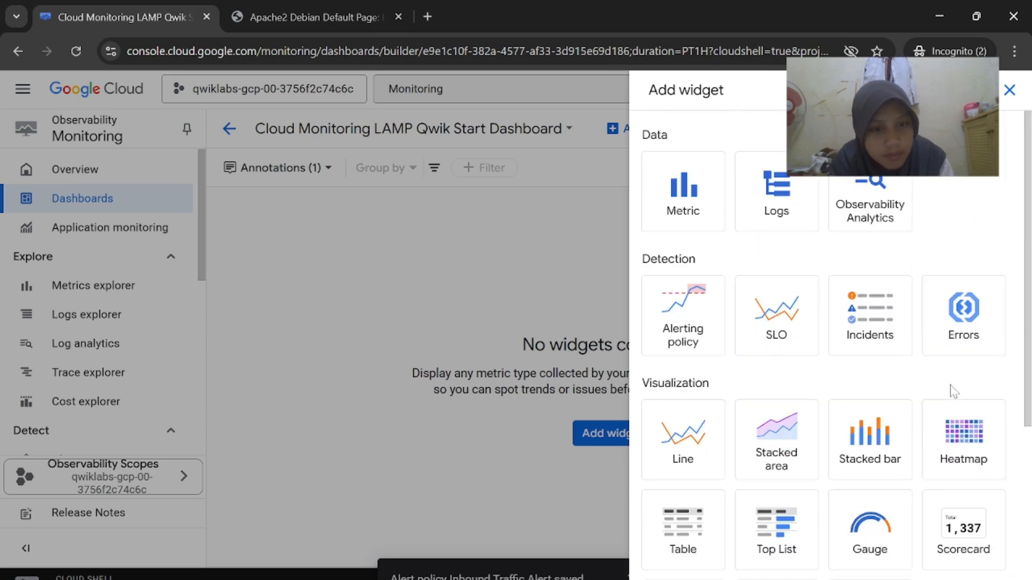
pyautogui.scroll(-1, 871, 484)
# Choose the Line chart widget and dismiss the Query editor tip
pyautogui.click(693, 403)
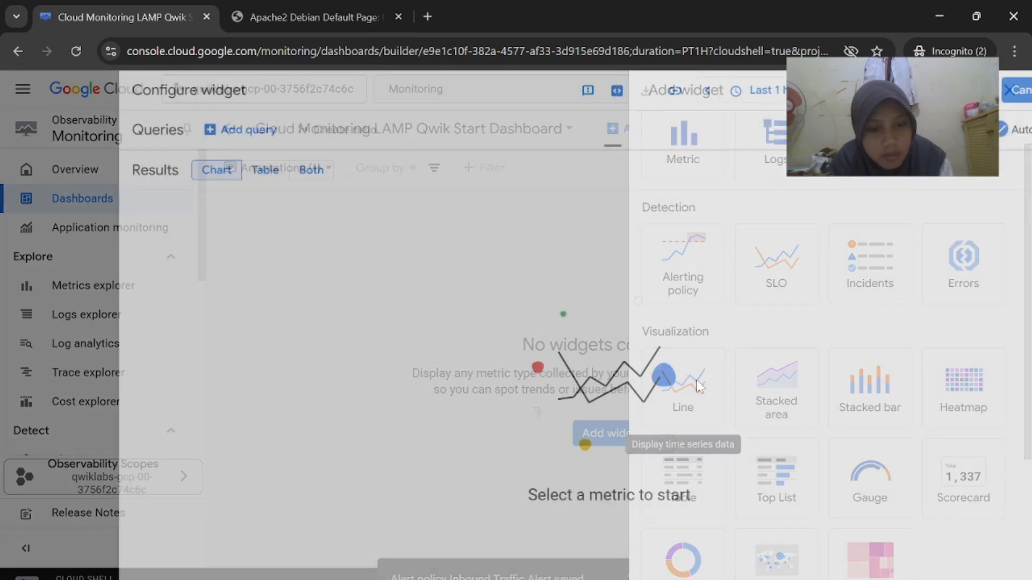
pyautogui.moveTo(666, 578)
pyautogui.click(525, 542)
pyautogui.scroll(-1, 641, 432)
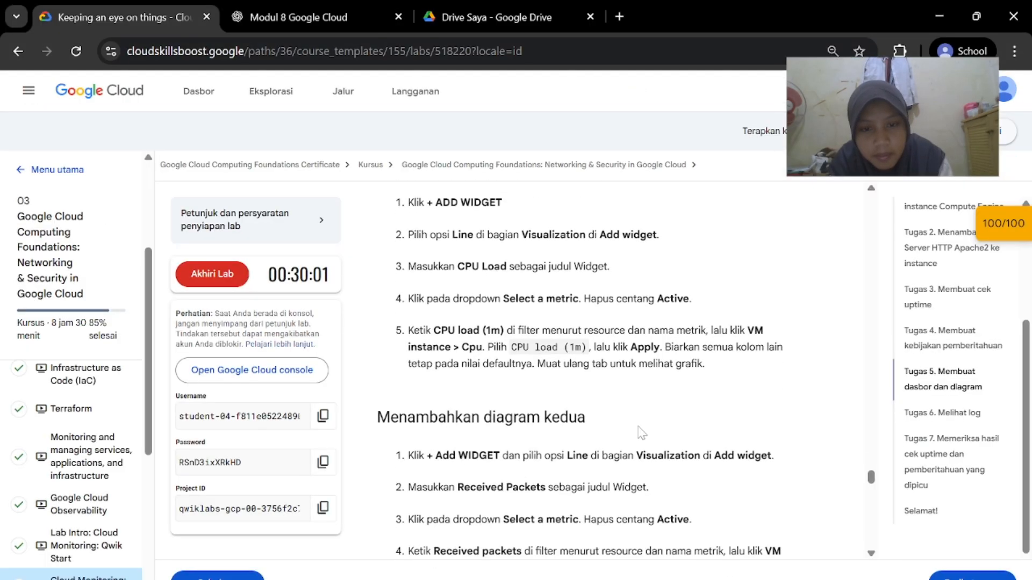
pyautogui.click(699, 561)
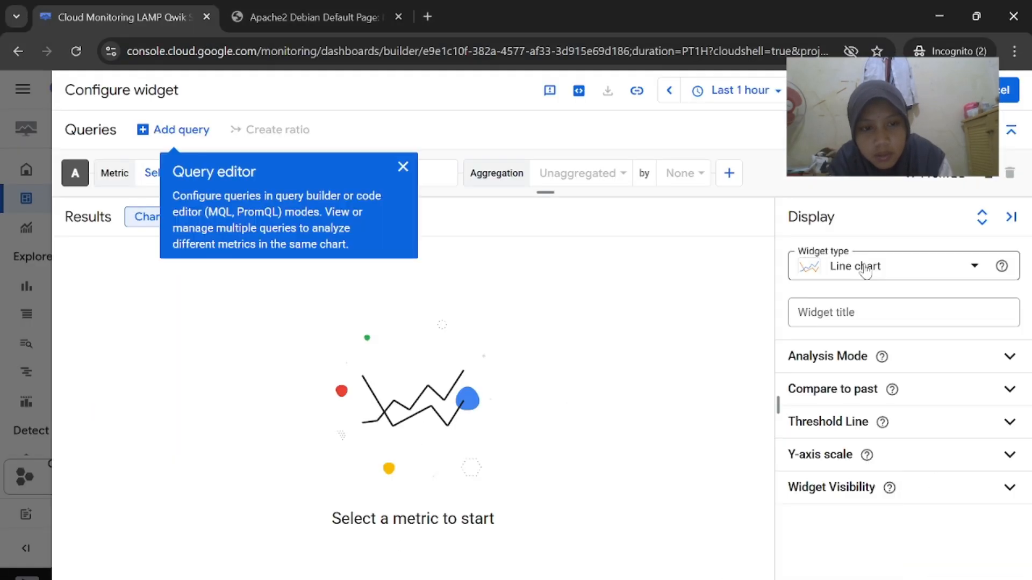
pyautogui.click(403, 166)
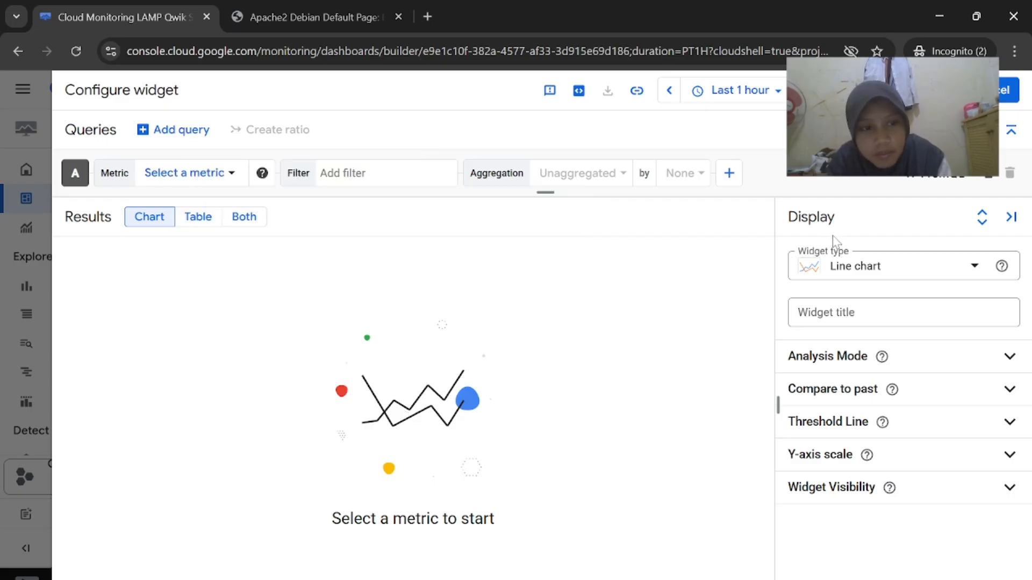
pyautogui.click(845, 320)
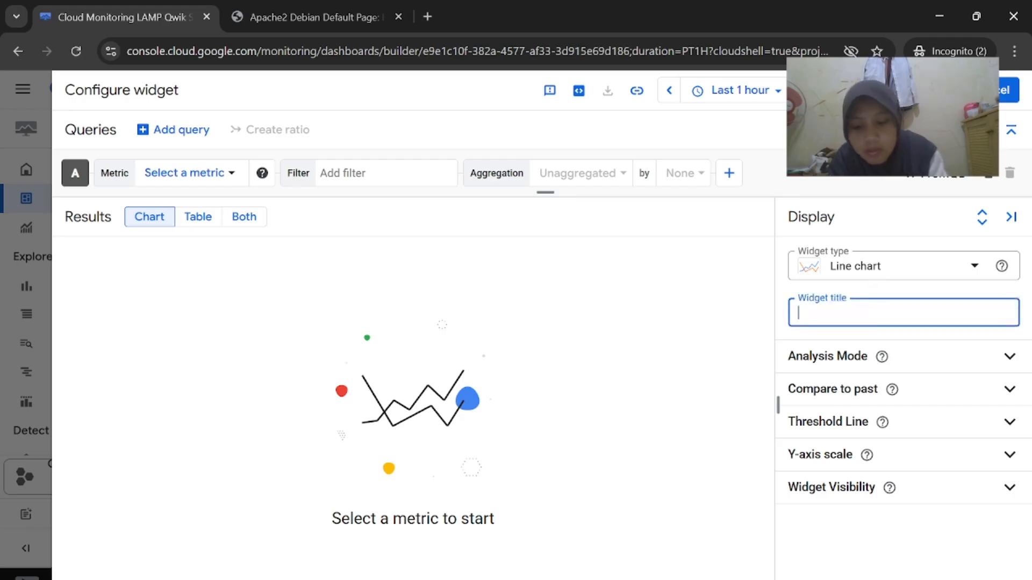
# Clear the default widget title and enter CPU Load instead
pyautogui.hotkey('ctrl', 'a')
pyautogui.press('BackSpace')
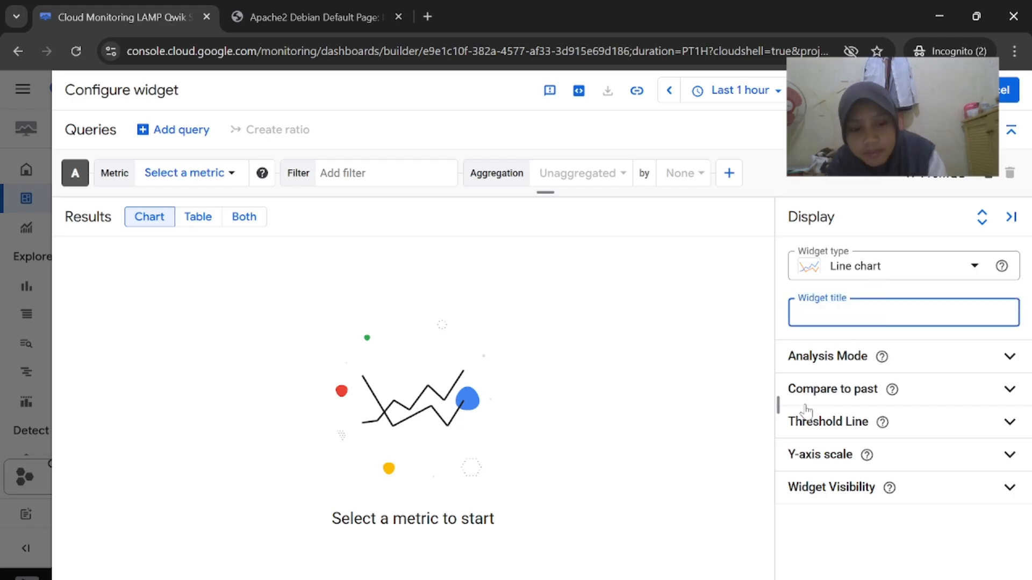
pyautogui.hotkey('alt', 'Tab')
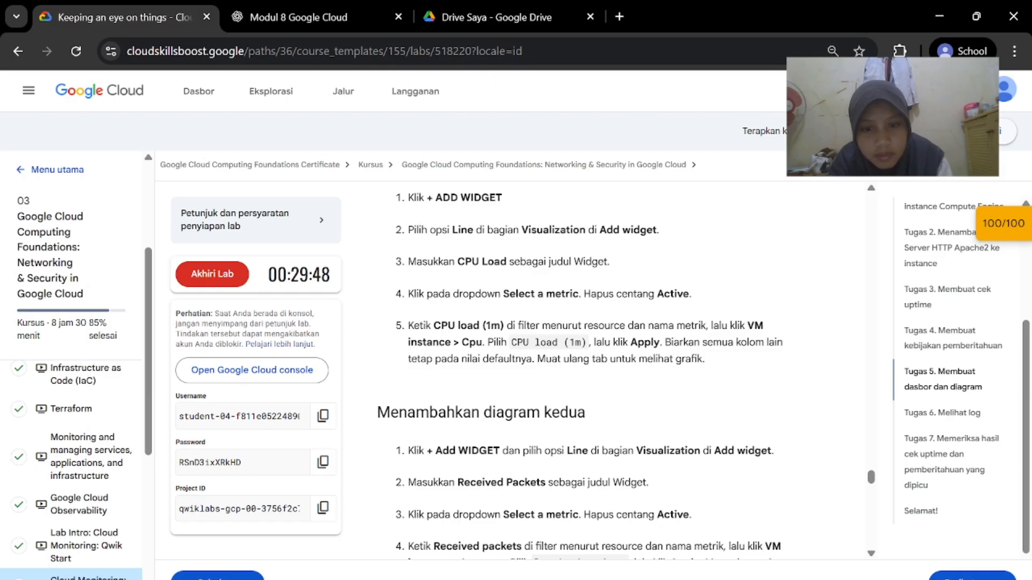
pyautogui.scroll(-1, 627, 325)
pyautogui.scroll(2, 626, 325)
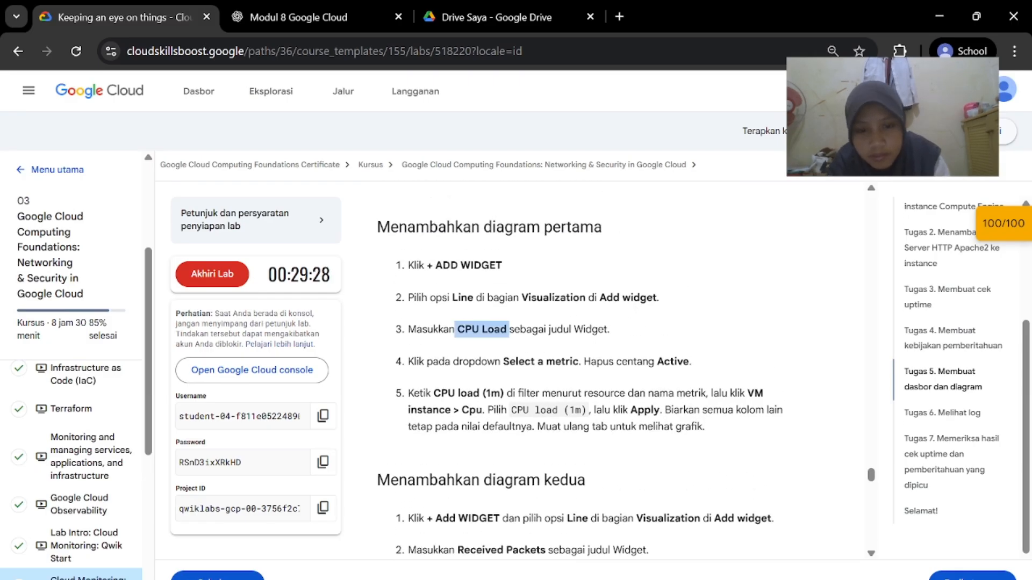
pyautogui.hotkey('alt', 'Tab')
pyautogui.click(833, 329)
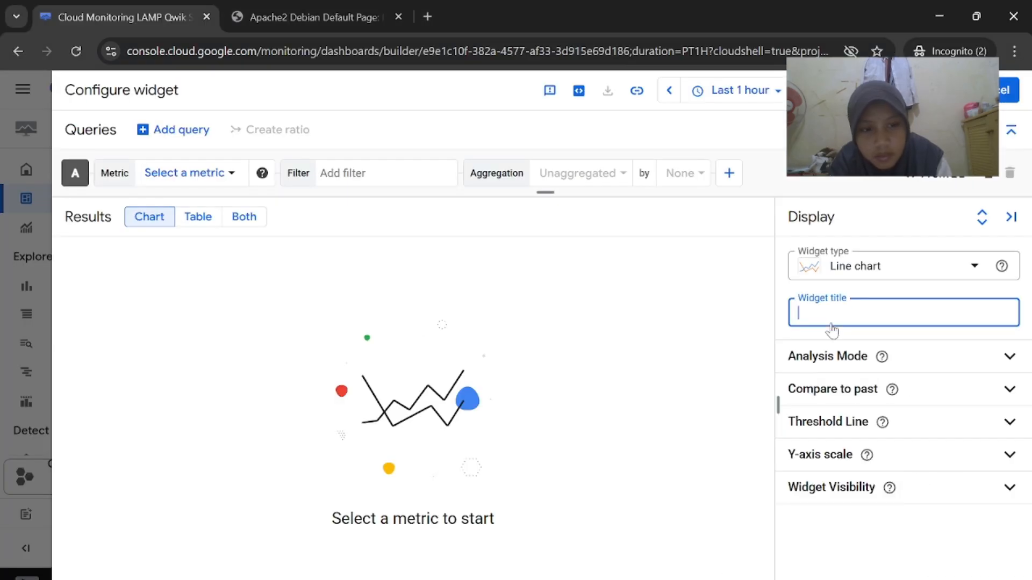
# Open Select a metric and uncheck Active to list all resources
pyautogui.click(220, 181)
pyautogui.click(187, 272)
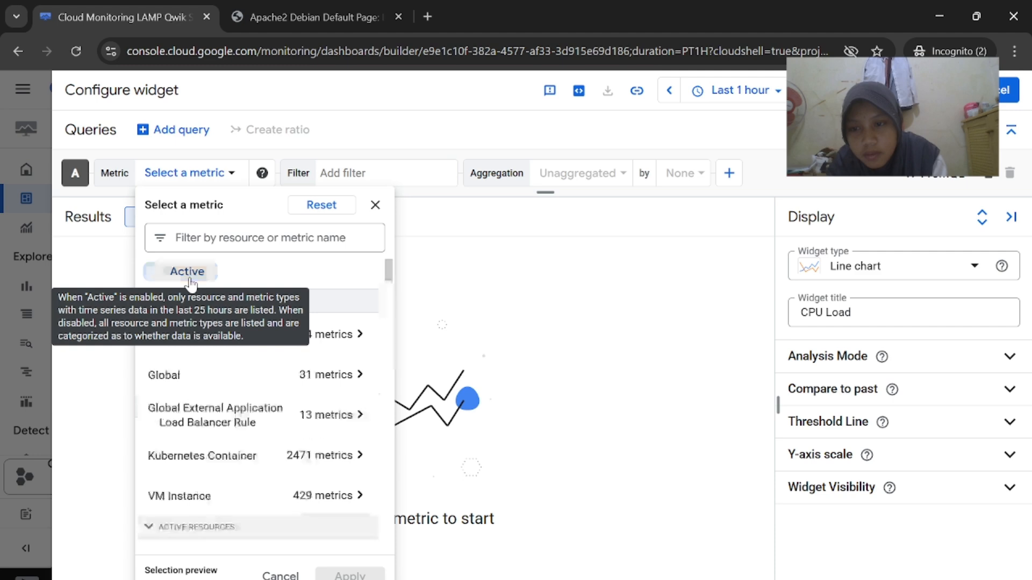
pyautogui.moveTo(666, 579)
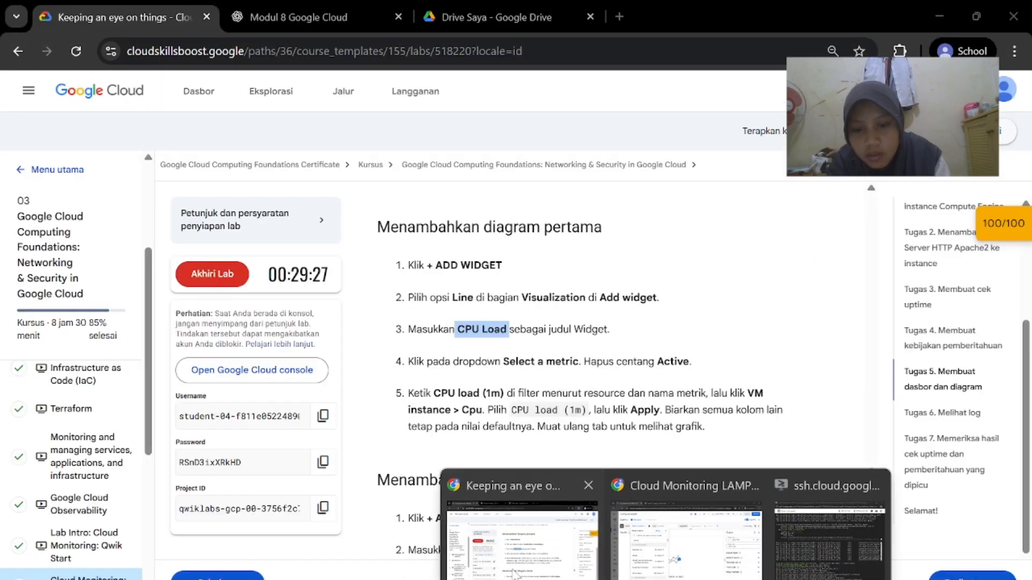
pyautogui.click(548, 529)
pyautogui.scroll(-1, 582, 456)
pyautogui.scroll(-1, 617, 522)
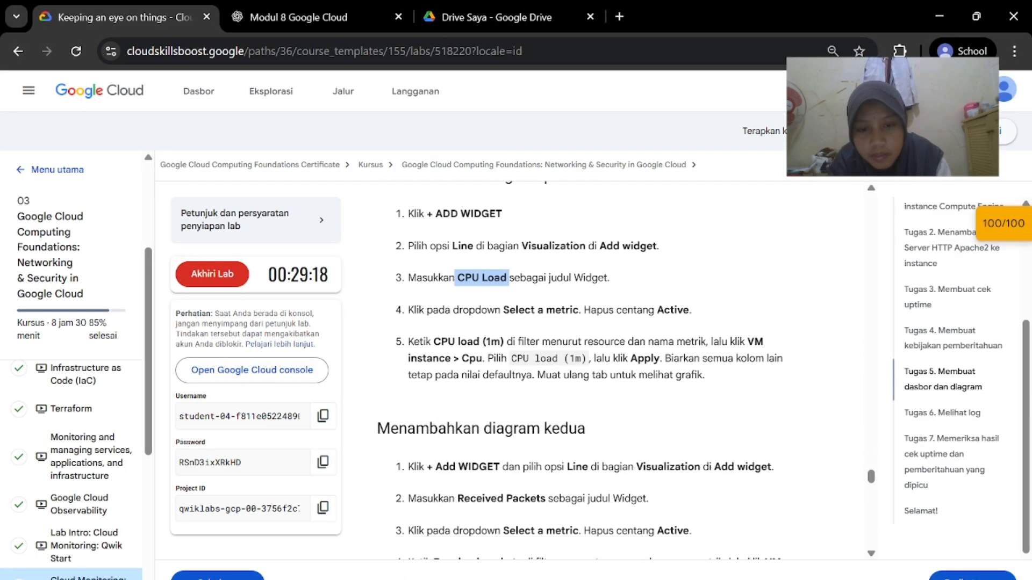
pyautogui.moveTo(665, 579)
pyautogui.click(737, 516)
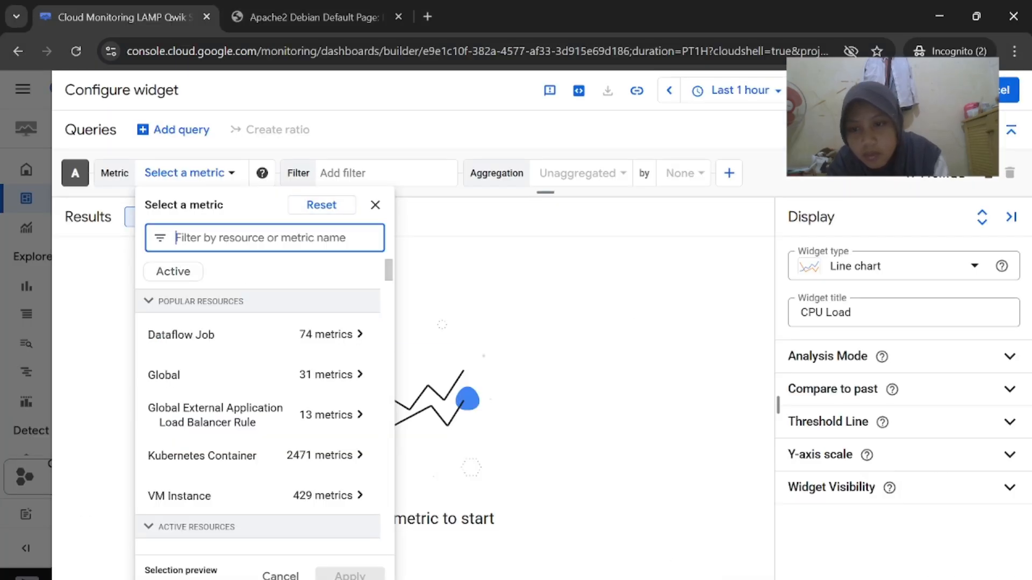
# Copy the metric name CPU load (1m) from the lab instructions
pyautogui.moveTo(666, 579)
pyautogui.click(538, 554)
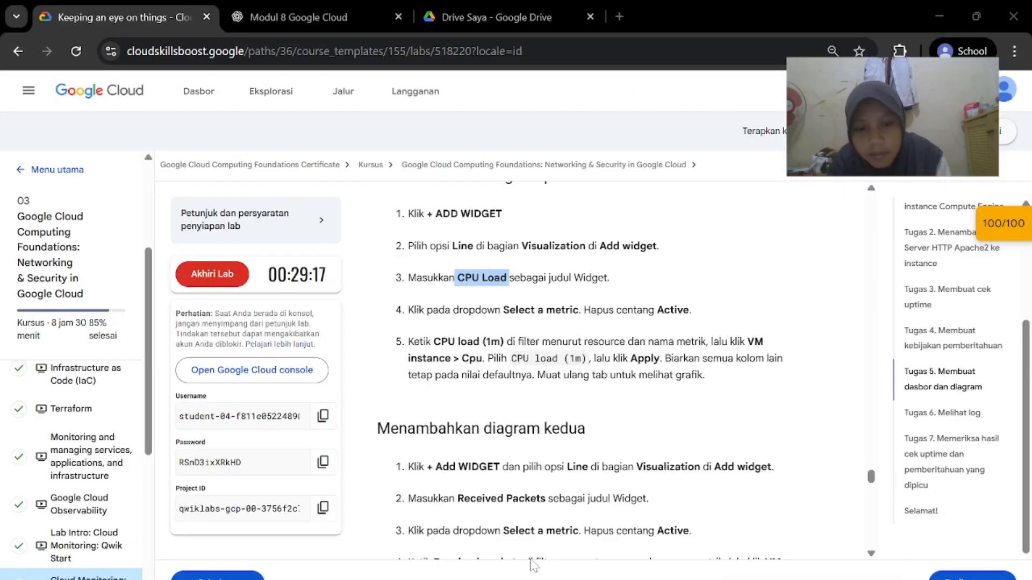
pyautogui.scroll(-1, 583, 430)
pyautogui.moveTo(448, 314); pyautogui.dragTo(501, 314)
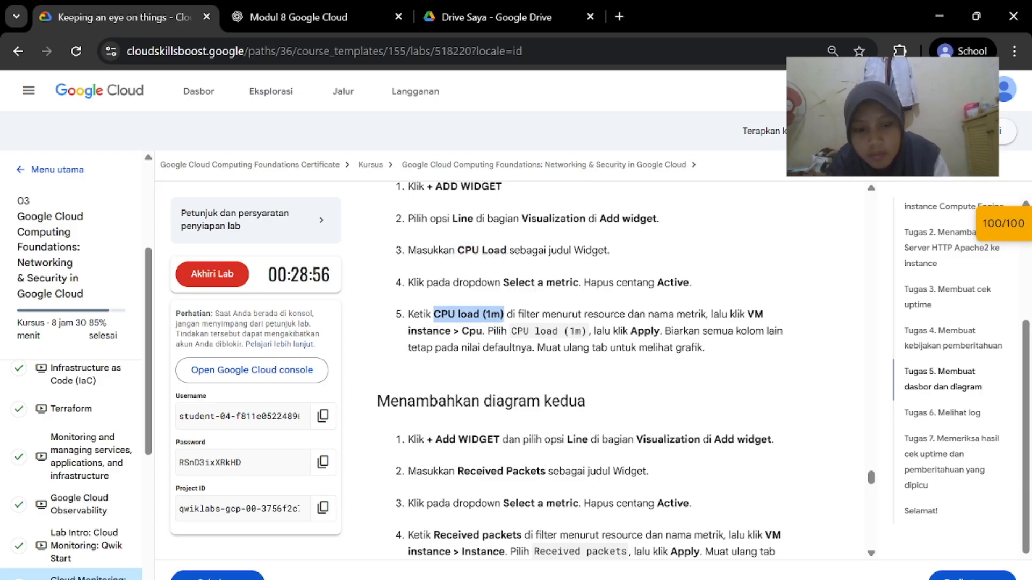
pyautogui.moveTo(665, 579)
pyautogui.click(737, 516)
# Filter the metric list by CPU load (1m) and open the VM Instance resource
pyautogui.write('CPU load (1m)')
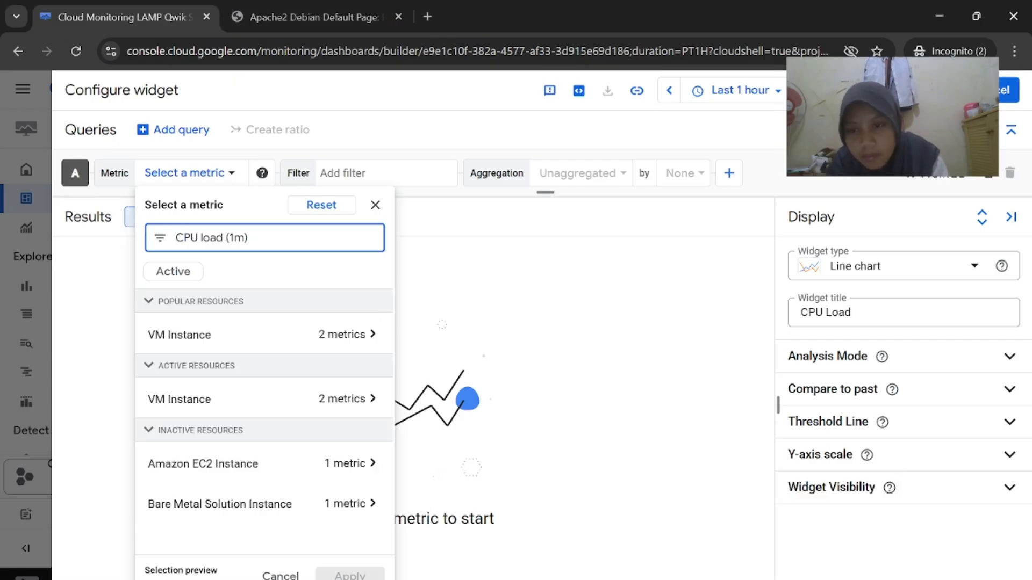
pyautogui.click(247, 337)
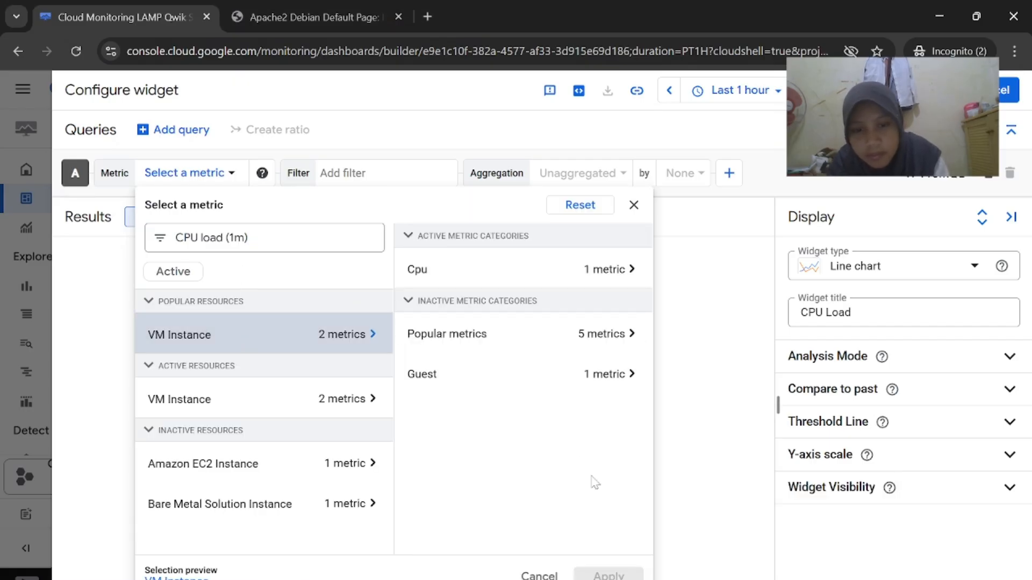
pyautogui.moveTo(666, 579)
pyautogui.click(532, 527)
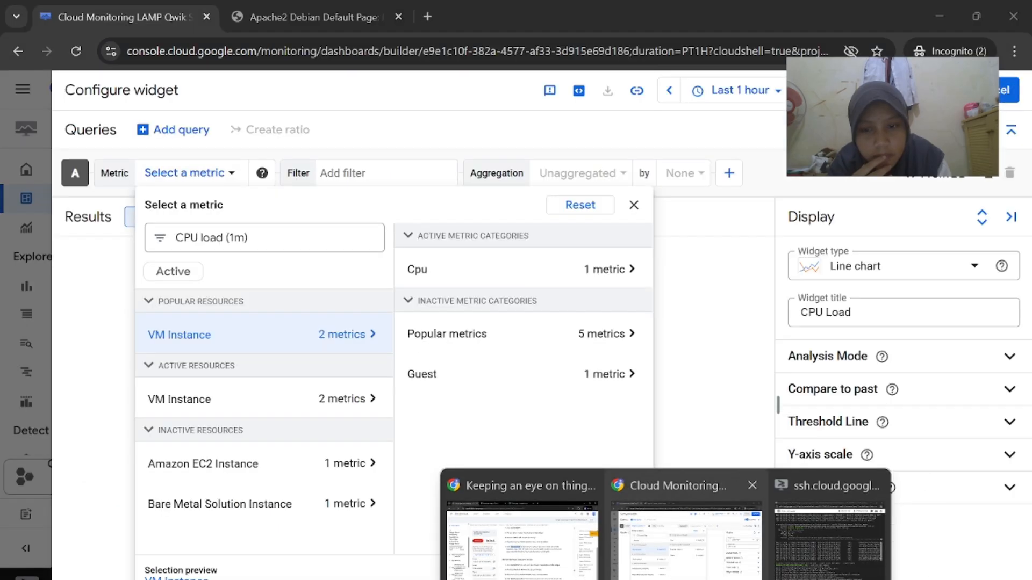
pyautogui.click(683, 575)
pyautogui.moveTo(665, 579)
pyautogui.click(538, 527)
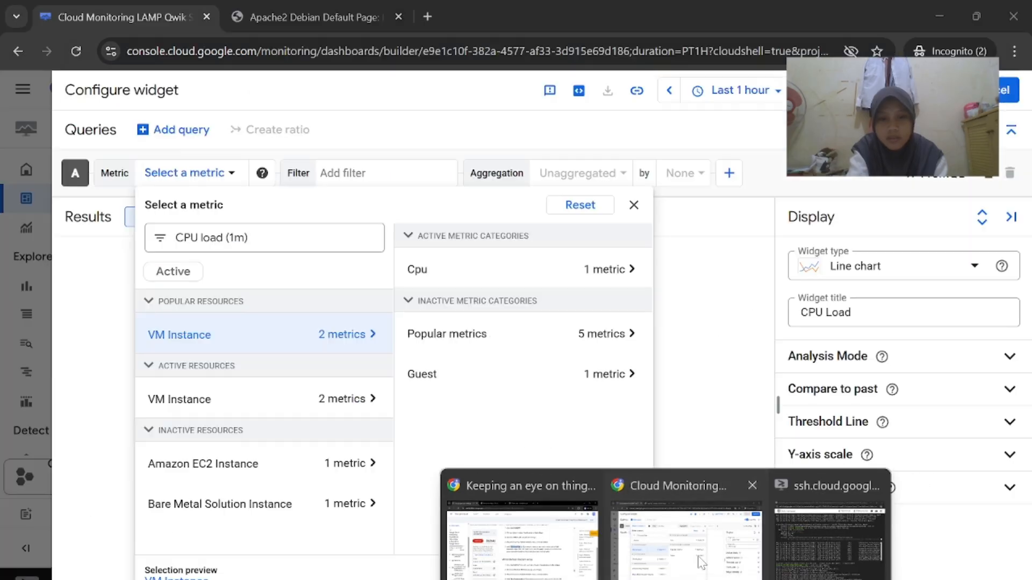
pyautogui.click(683, 538)
# Select Cpu > CPU load (1m) and apply it to the chart
pyautogui.click(561, 275)
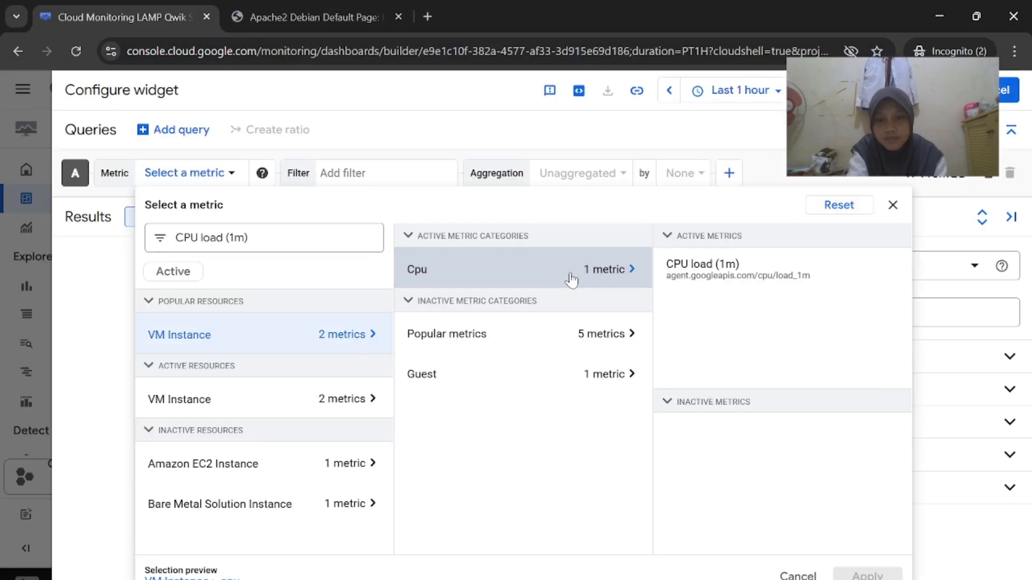
pyautogui.click(690, 287)
pyautogui.moveTo(665, 579)
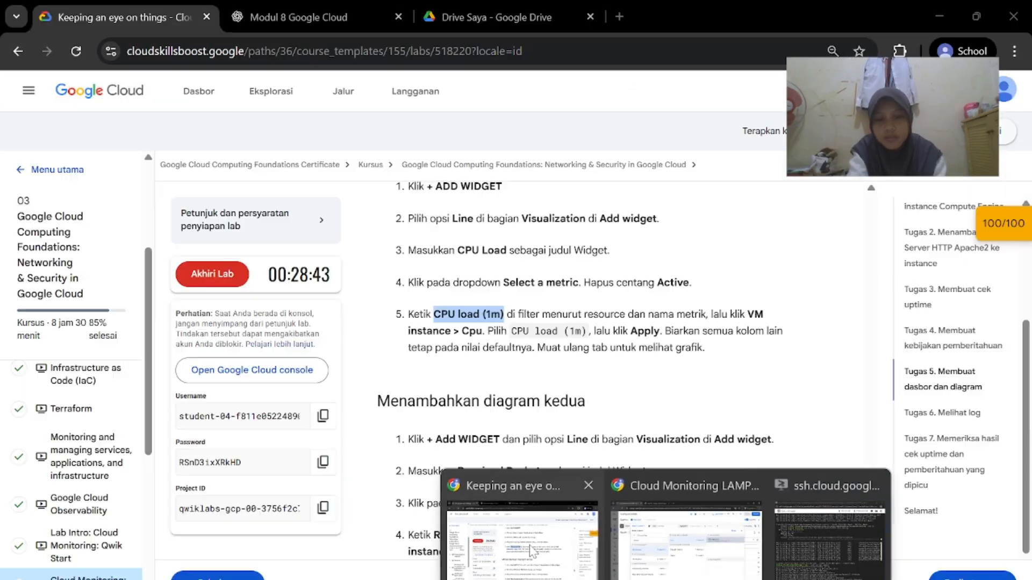
pyautogui.click(527, 532)
pyautogui.click(733, 565)
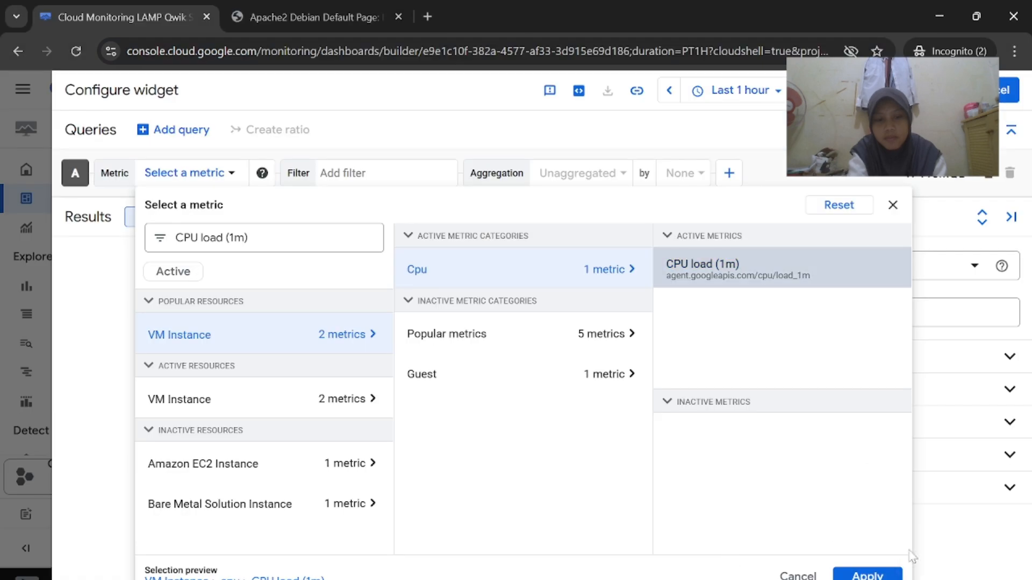
pyautogui.click(865, 574)
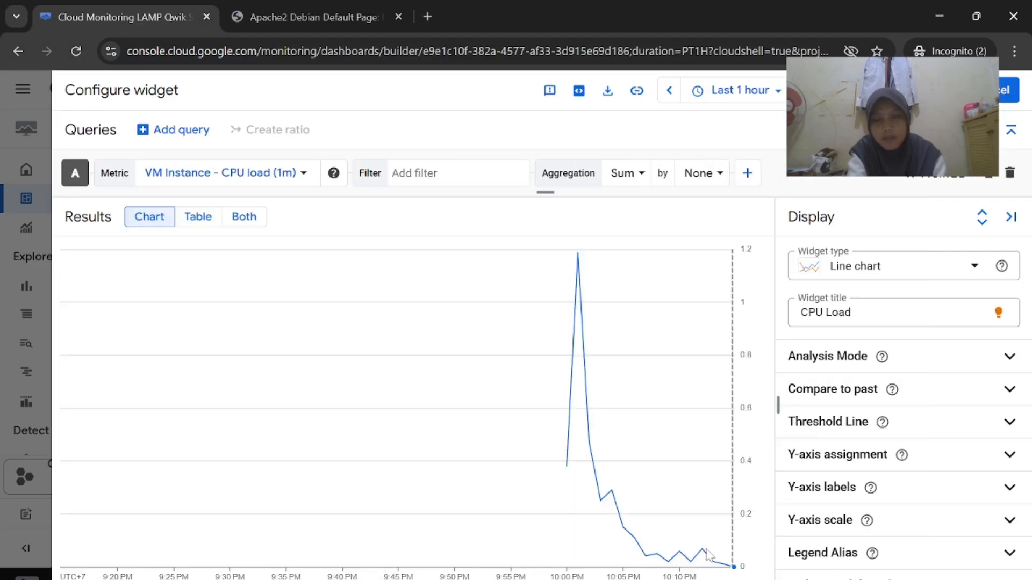
pyautogui.moveTo(666, 579)
pyautogui.click(573, 564)
pyautogui.scroll(-2, 575, 563)
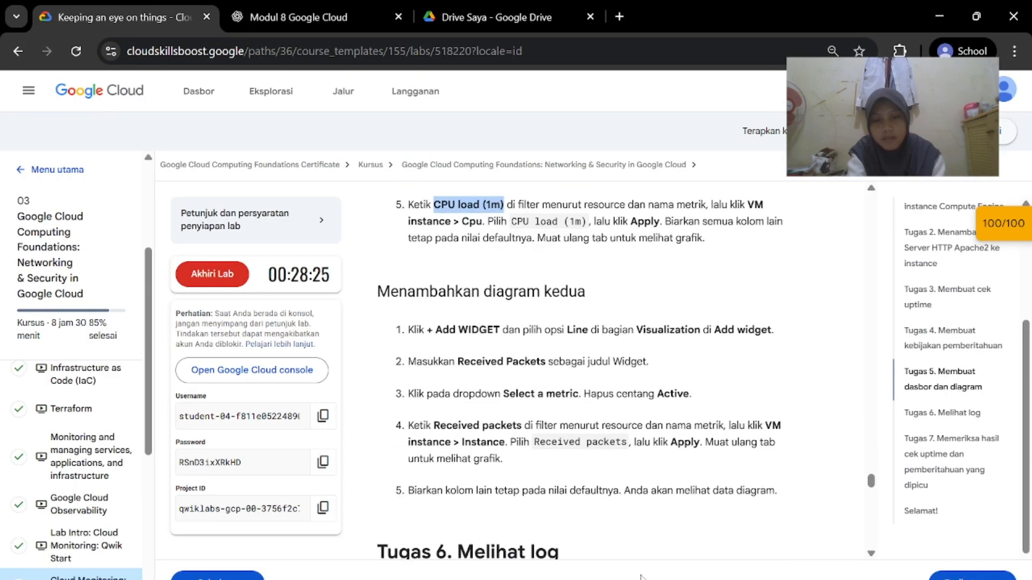
pyautogui.click(686, 578)
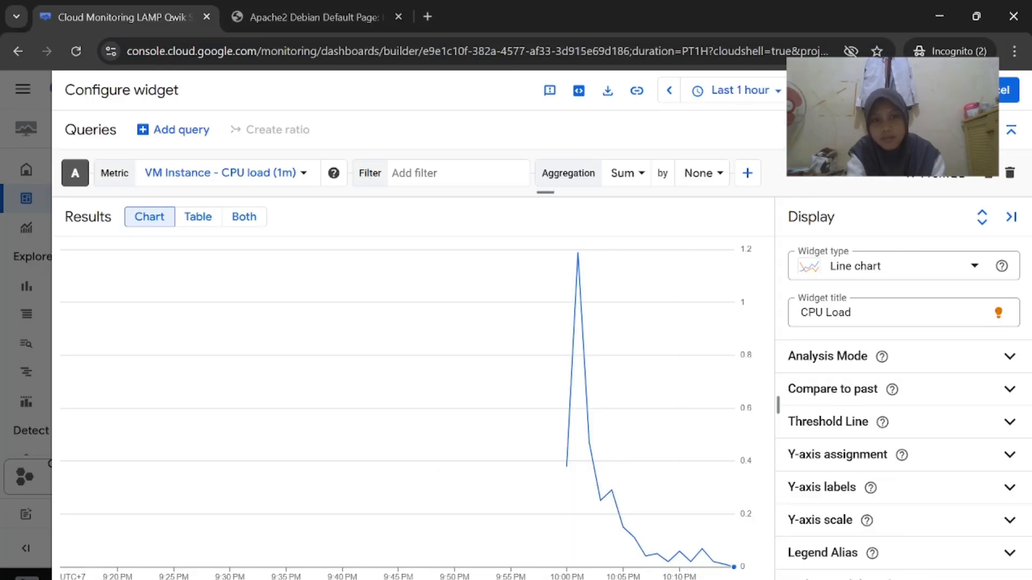
# Save the CPU Load chart to the dashboard and add another line chart widget
pyautogui.click(936, 90)
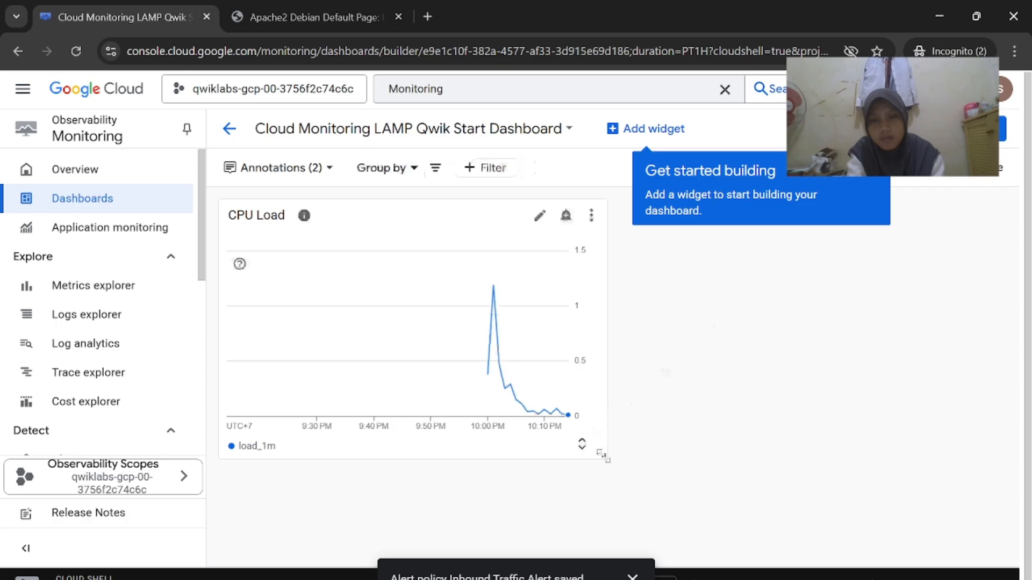
pyautogui.click(645, 129)
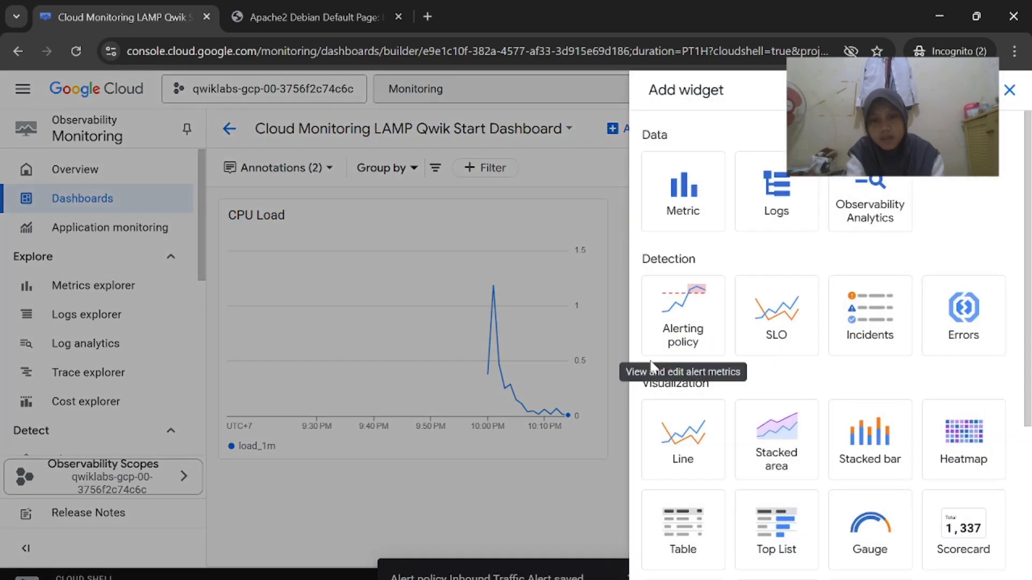
pyautogui.click(686, 442)
# Title the new widget Received Packets, copied from the lab instructions
pyautogui.click(530, 559)
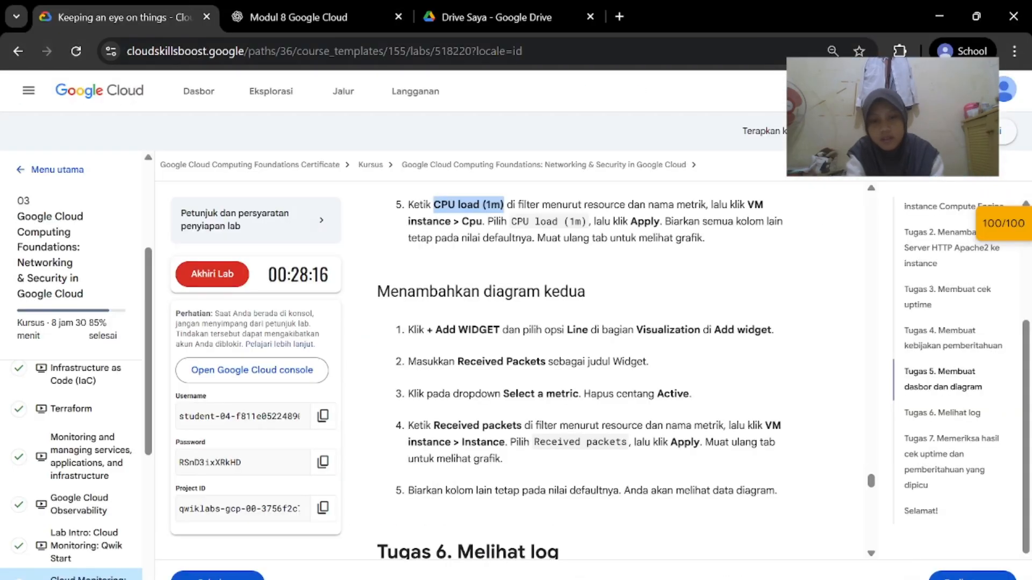
pyautogui.moveTo(464, 361); pyautogui.dragTo(546, 361)
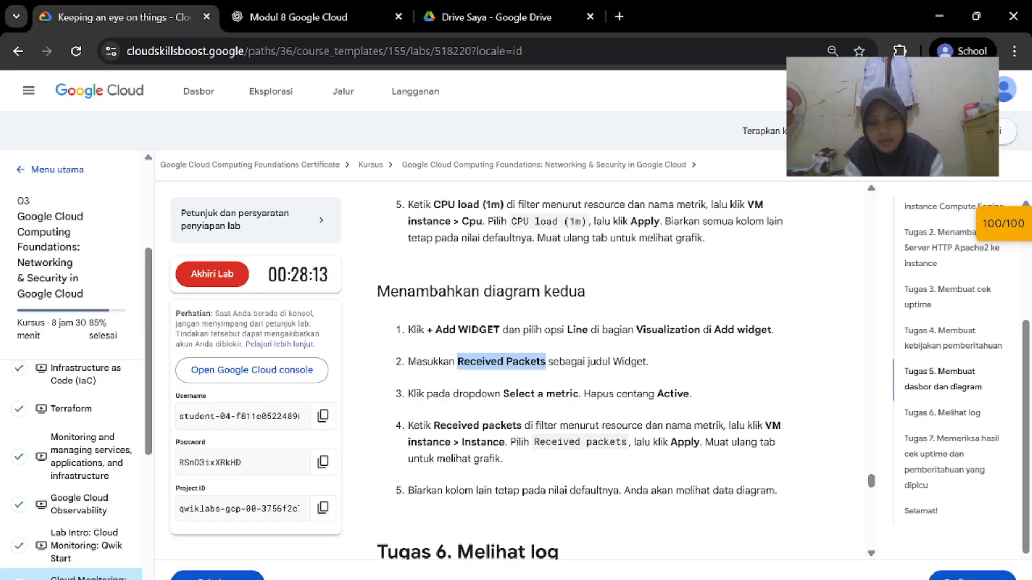
pyautogui.click(672, 524)
pyautogui.click(857, 318)
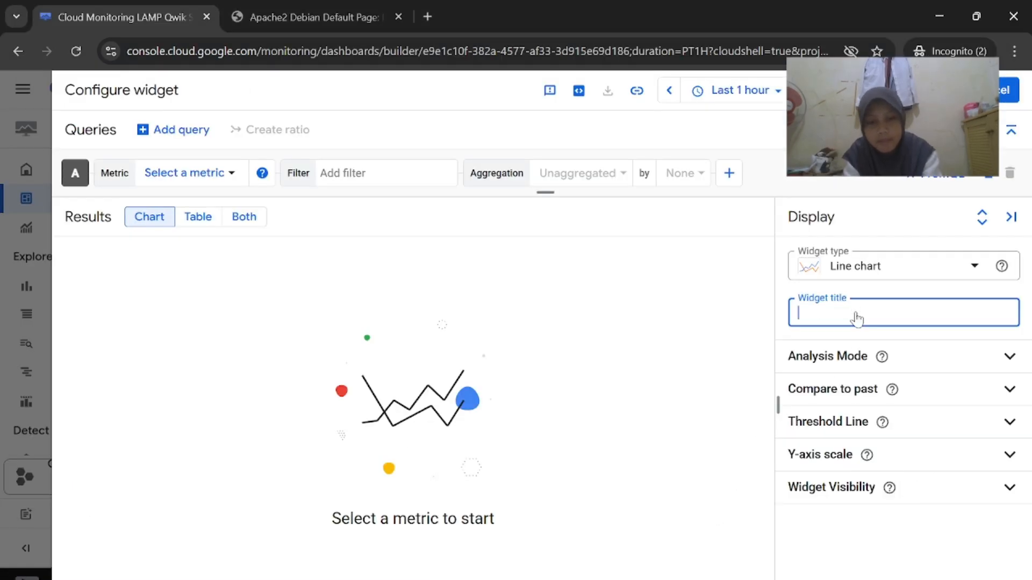
pyautogui.write('Received Packets')
pyautogui.click(519, 537)
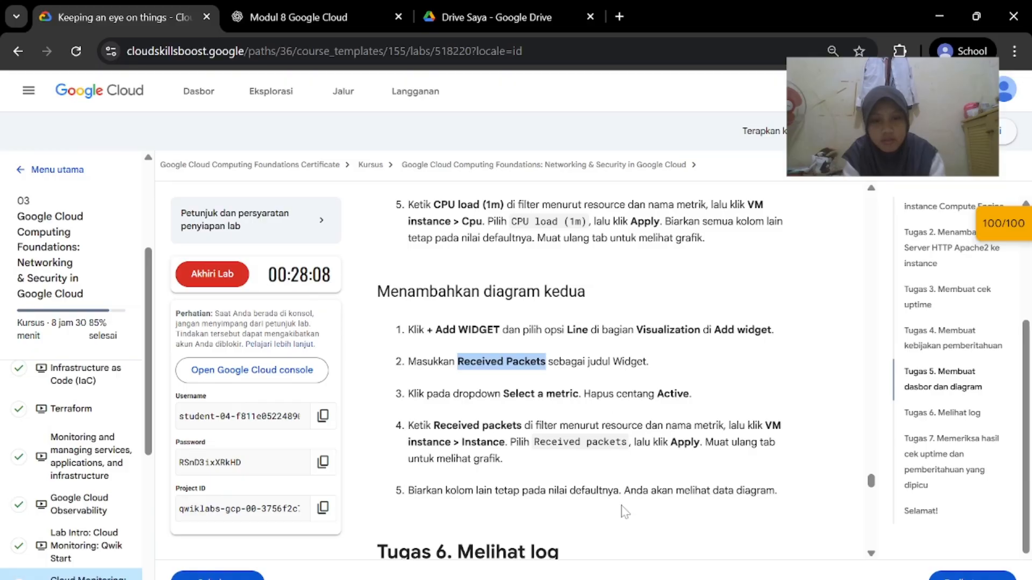
pyautogui.click(618, 524)
# Show all resources in Select a metric and filter for Received packets
pyautogui.click(167, 176)
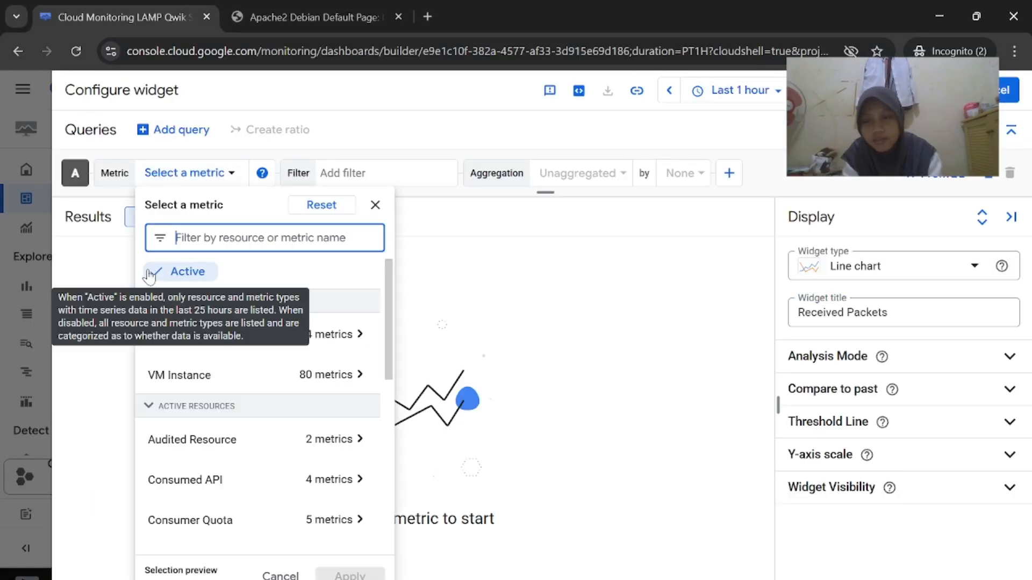
pyautogui.click(150, 276)
pyautogui.click(518, 532)
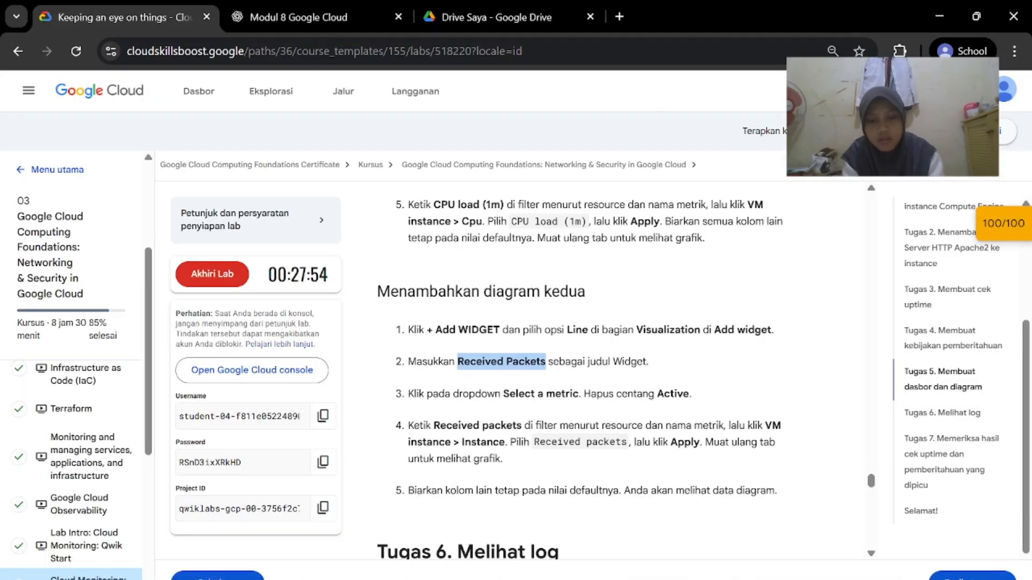
pyautogui.scroll(-1, 473, 414)
pyautogui.moveTo(434, 389); pyautogui.dragTo(521, 388)
pyautogui.hotkey('ctrl', 'c')
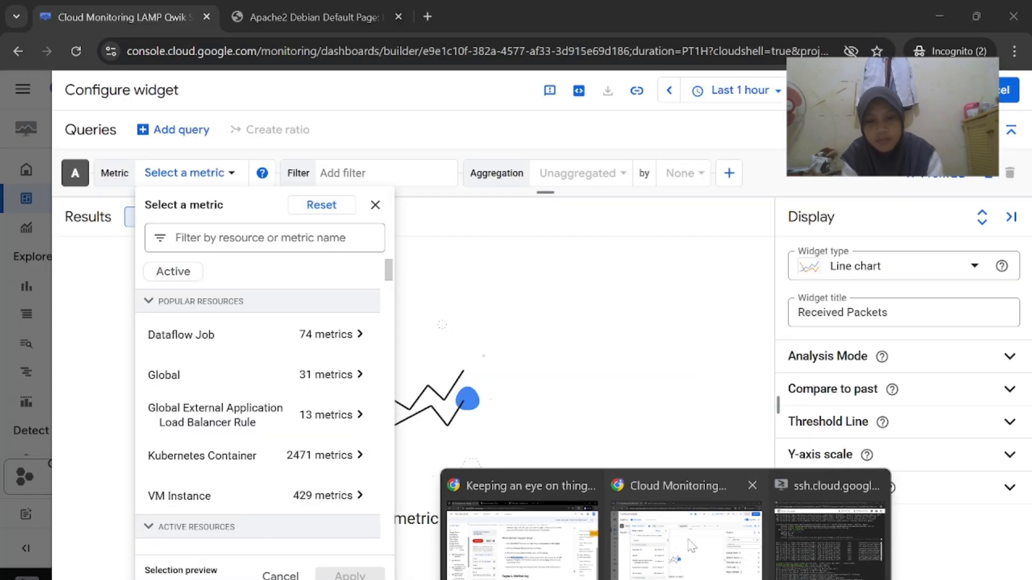
pyautogui.click(680, 516)
pyautogui.hotkey('ctrl', 'v')
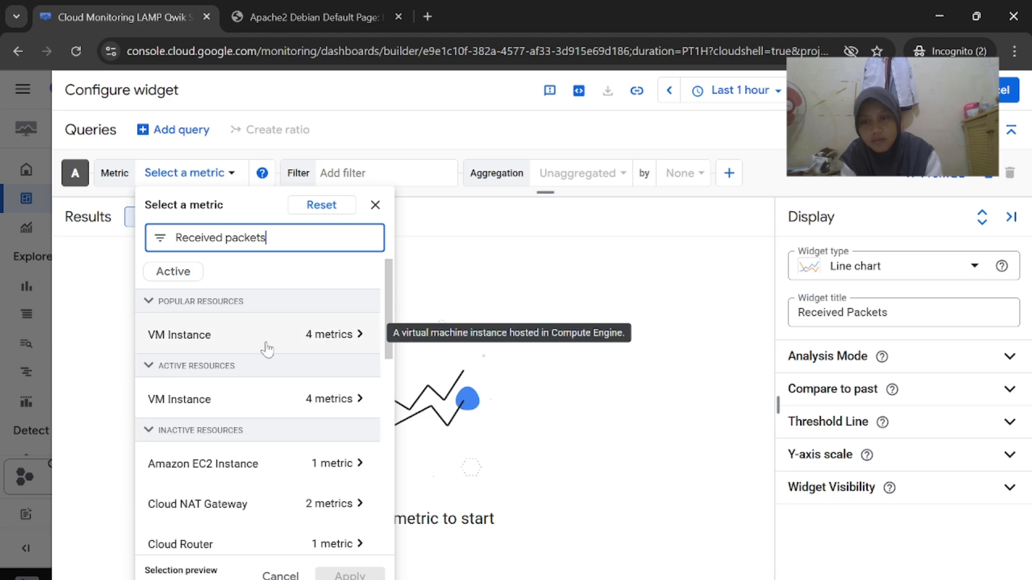
# Select VM Instance > Instance > Received packets and apply it to the chart
pyautogui.click(265, 347)
pyautogui.click(466, 275)
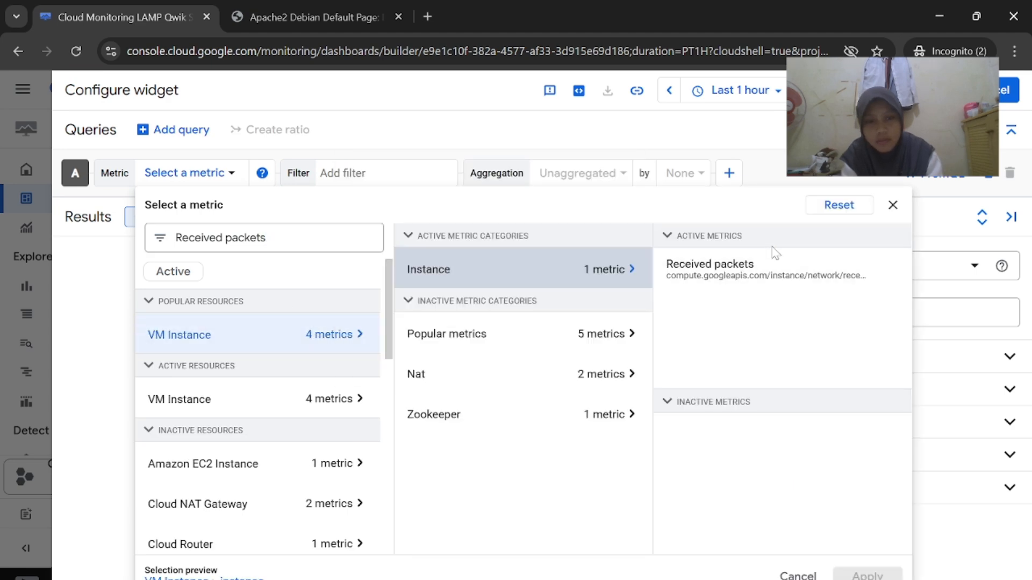
pyautogui.click(764, 266)
pyautogui.click(866, 574)
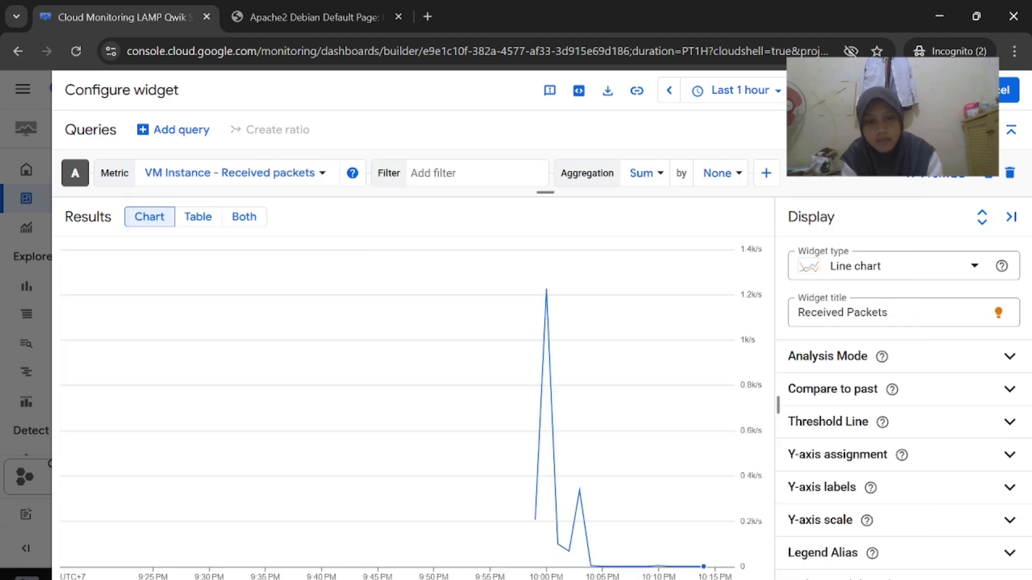
pyautogui.click(529, 516)
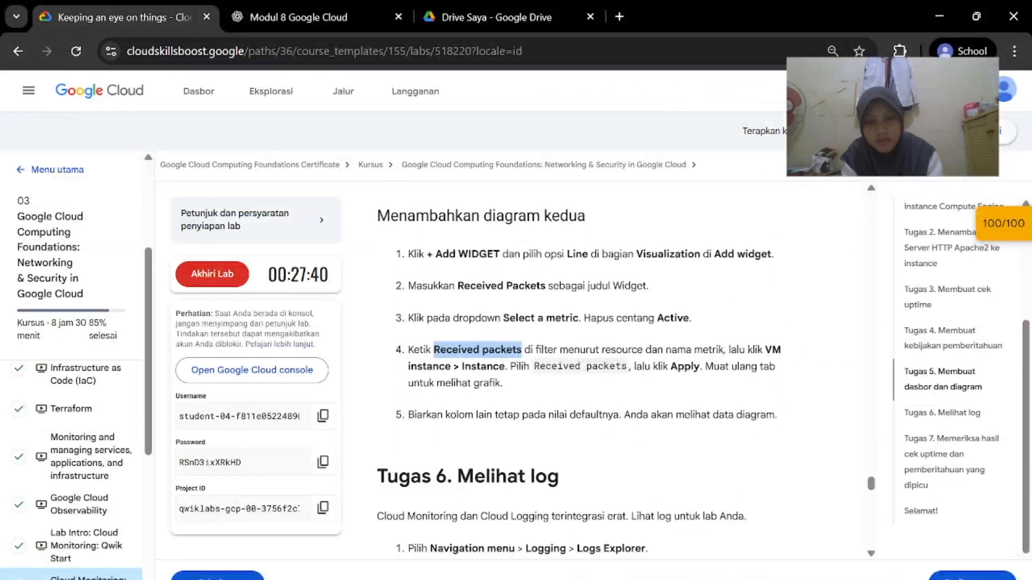
pyautogui.moveTo(671, 579)
pyautogui.click(687, 530)
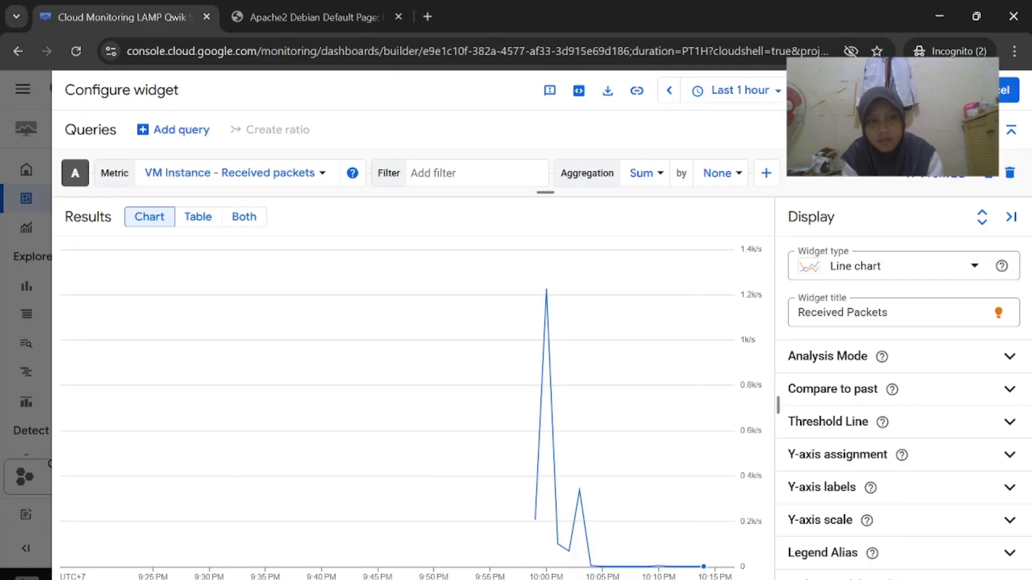
# Save the Received Packets chart onto the dashboard beside CPU Load
pyautogui.click(934, 90)
pyautogui.moveTo(666, 579)
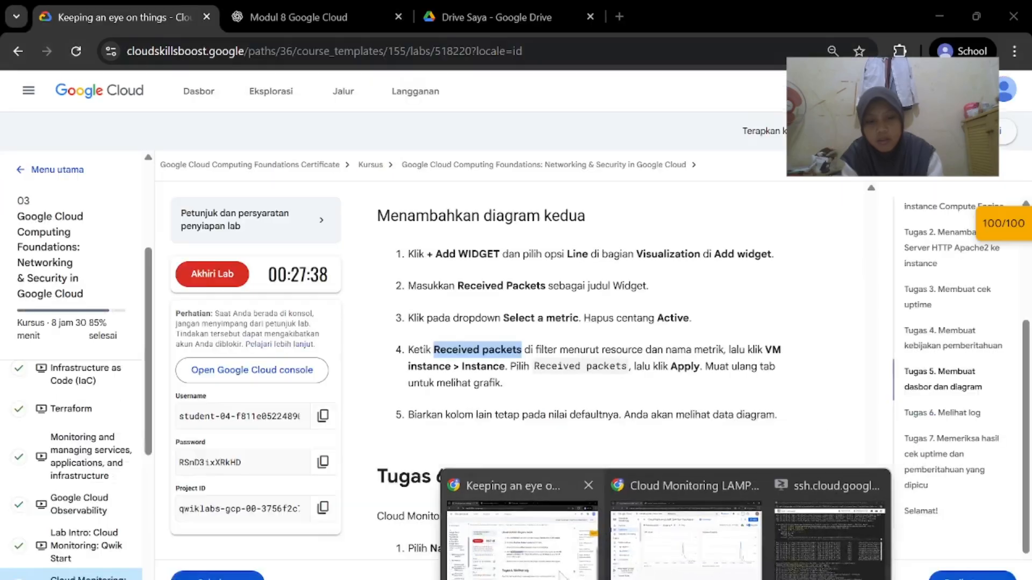
pyautogui.click(562, 576)
pyautogui.scroll(-4, 609, 433)
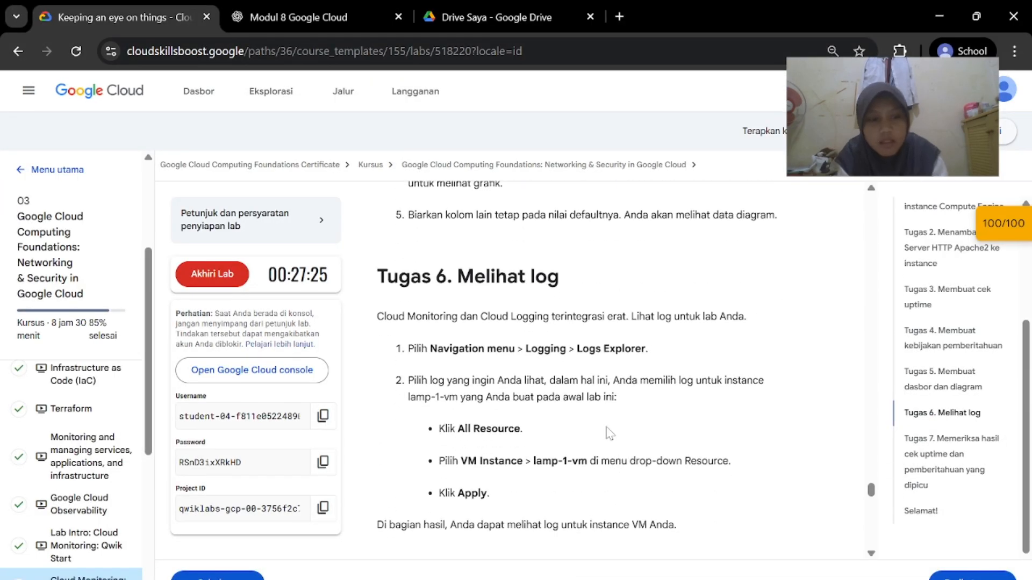
pyautogui.scroll(-1, 565, 387)
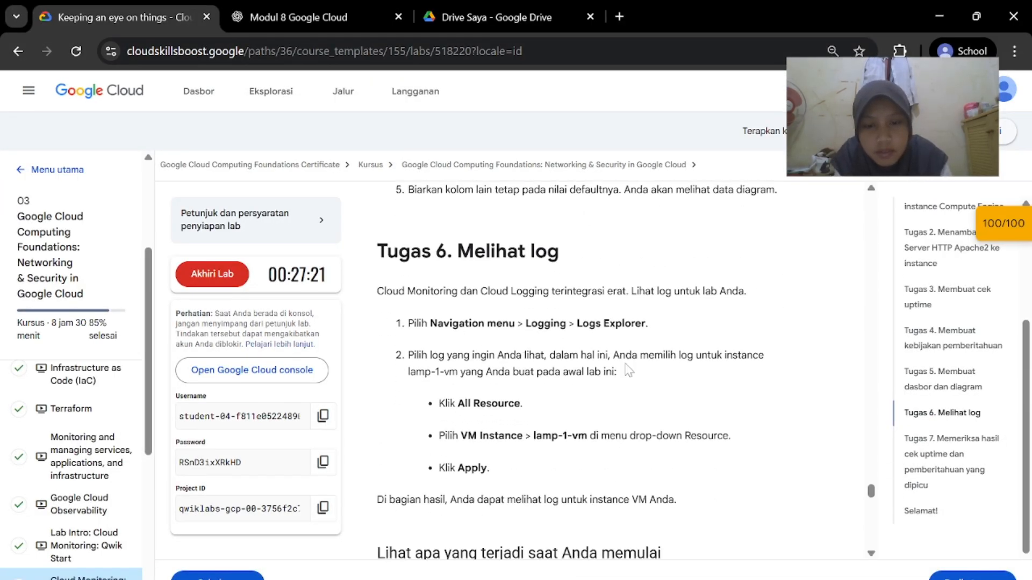
pyautogui.moveTo(667, 578)
pyautogui.click(733, 519)
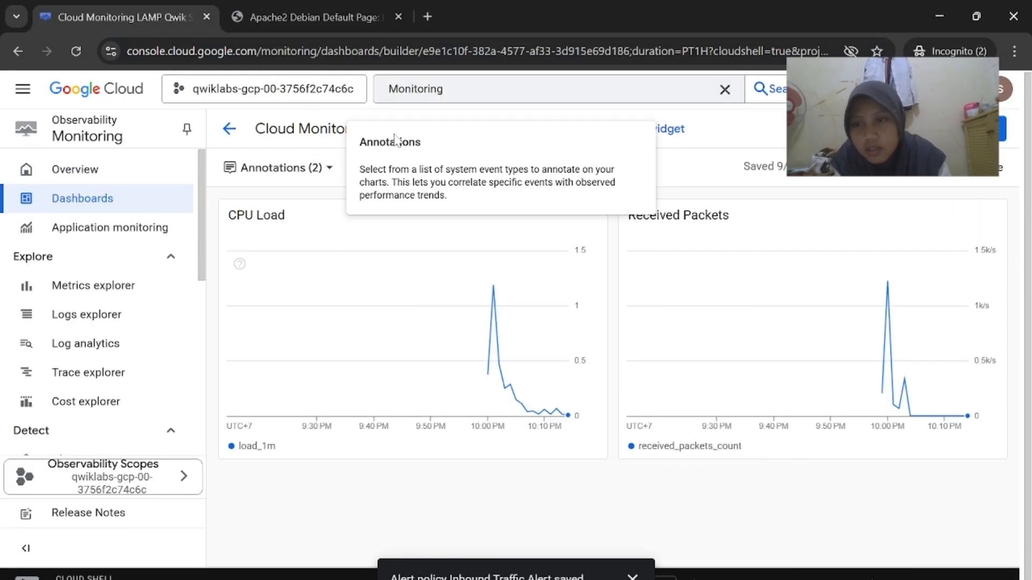
# Open Logs Explorer from the sidebar
pyautogui.click(140, 316)
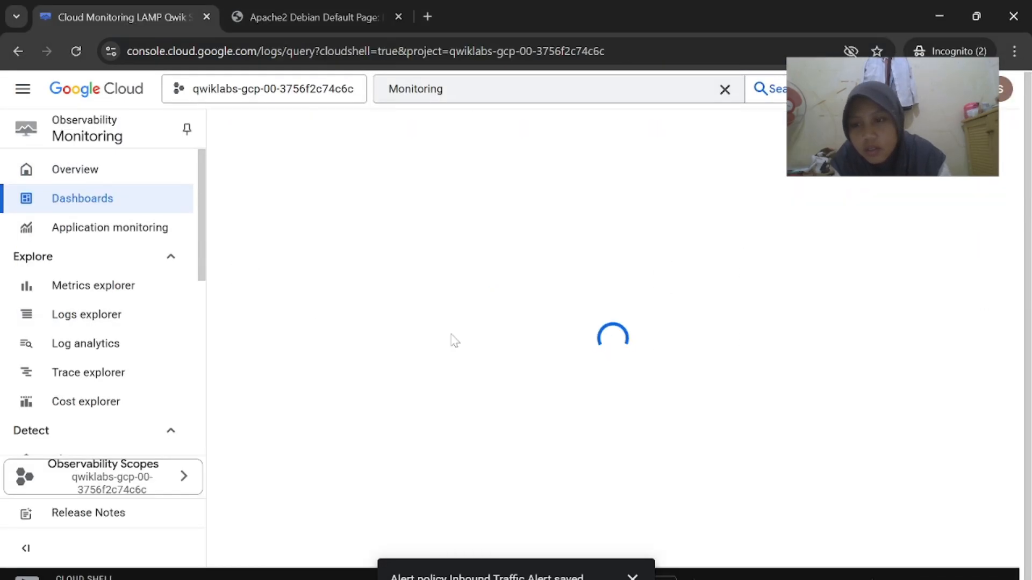
pyautogui.moveTo(666, 579)
pyautogui.click(525, 517)
pyautogui.scroll(-1, 697, 472)
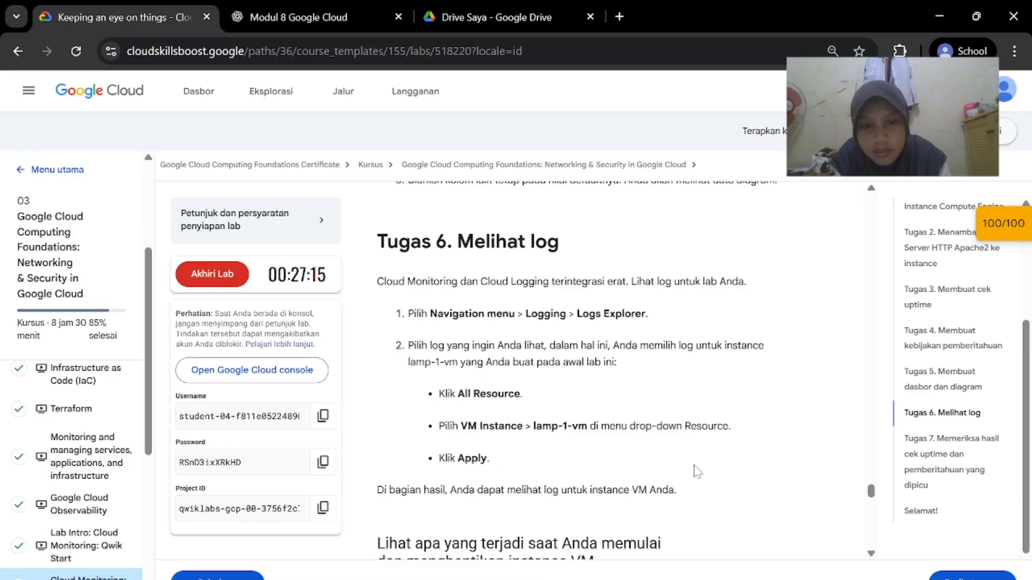
pyautogui.moveTo(630, 579)
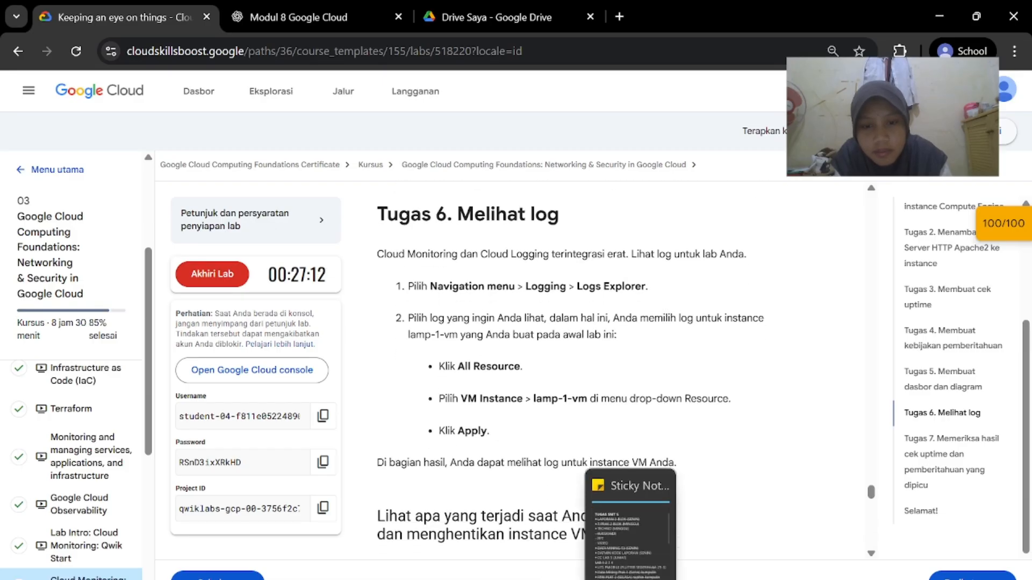
pyautogui.moveTo(667, 579)
pyautogui.click(686, 519)
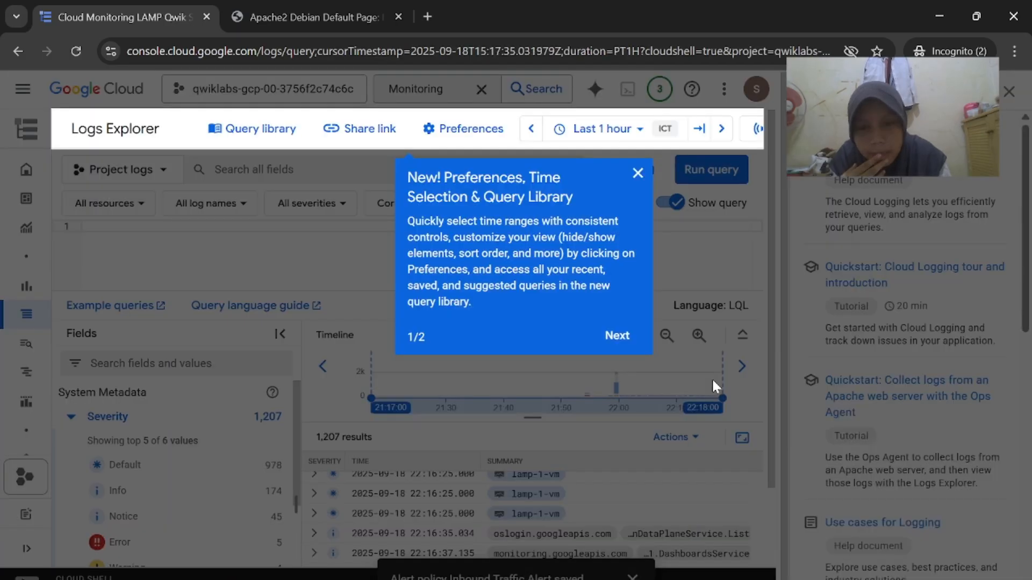
# Step through and finish the feature tour, then close the help panel
pyautogui.click(631, 336)
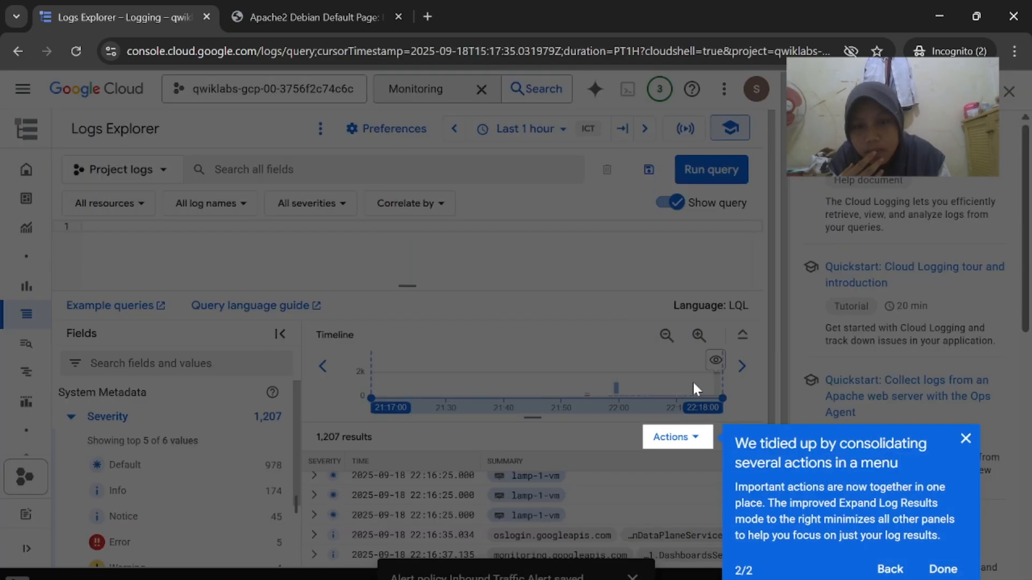
pyautogui.click(966, 440)
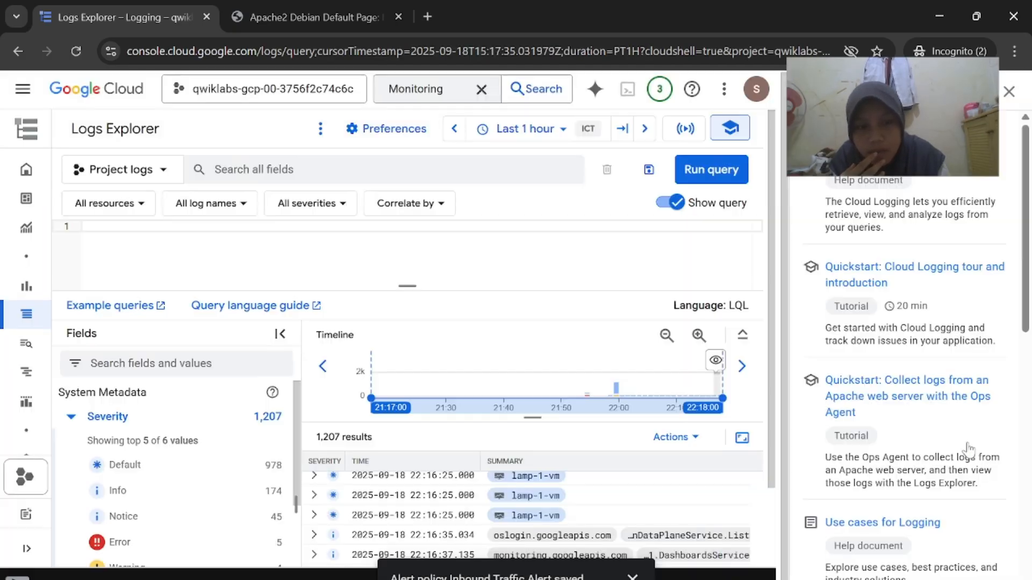
pyautogui.click(1010, 93)
pyautogui.scroll(-3, 583, 430)
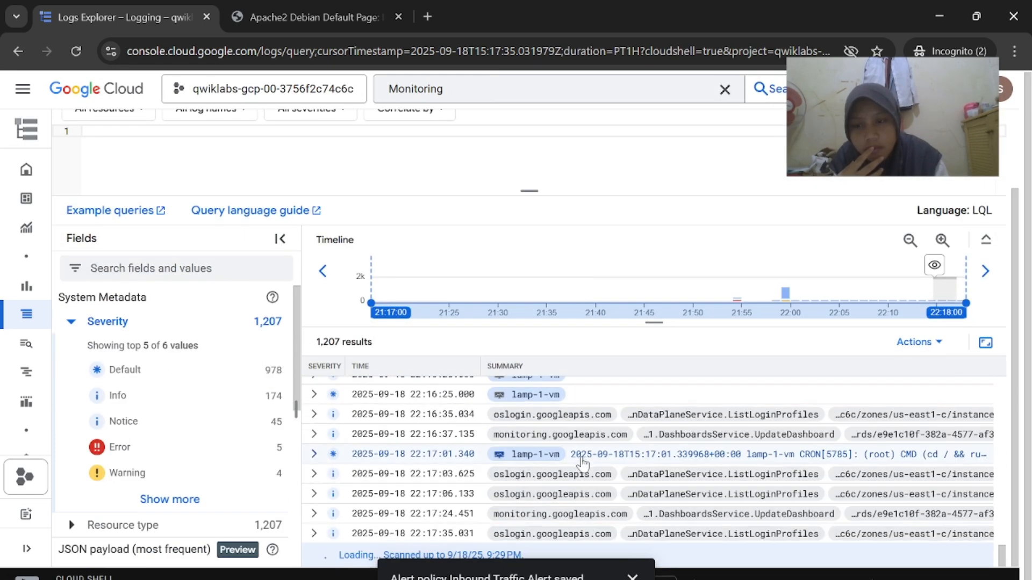
pyautogui.scroll(5, 587, 500)
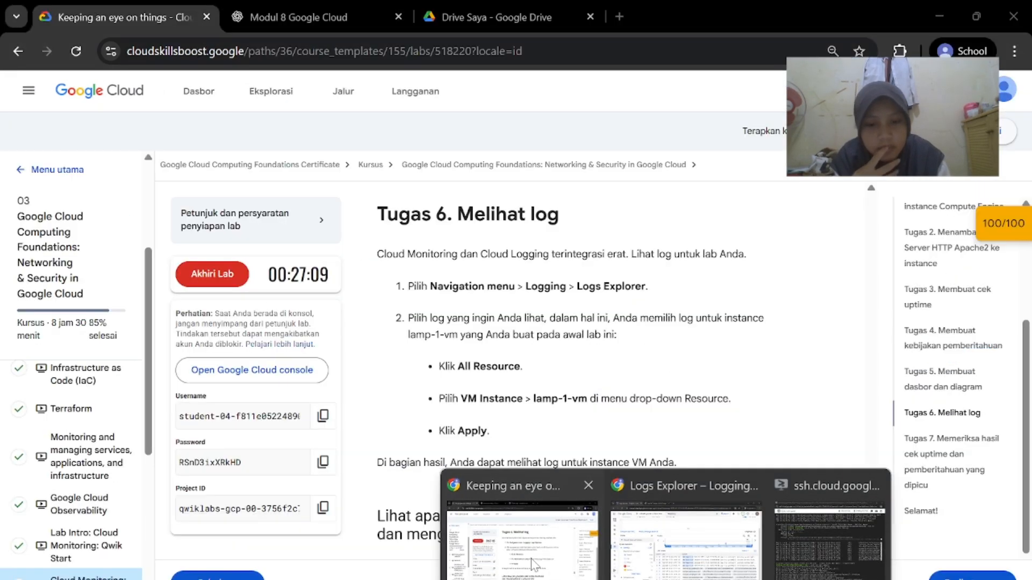
# Browse the Cloud products navigation list, then close it
pyautogui.click(534, 564)
pyautogui.scroll(-1, 567, 242)
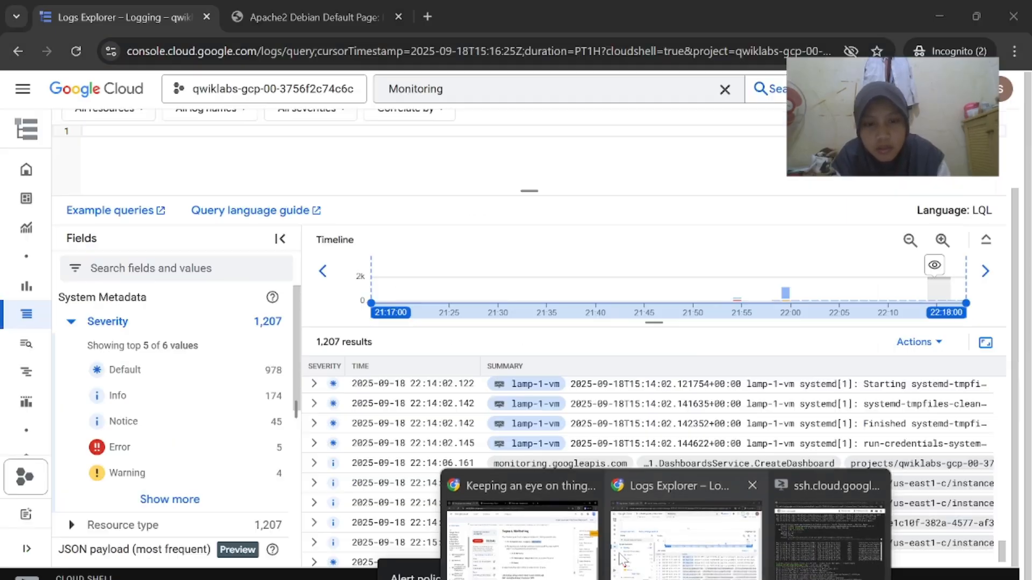
pyautogui.click(628, 560)
pyautogui.click(23, 88)
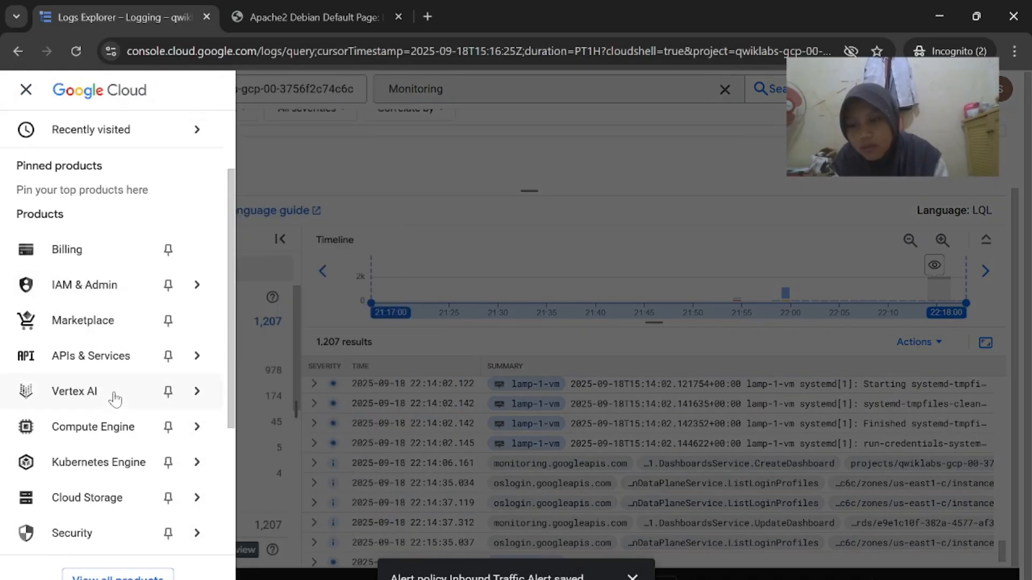
pyautogui.scroll(-4, 115, 399)
pyautogui.scroll(5, 115, 398)
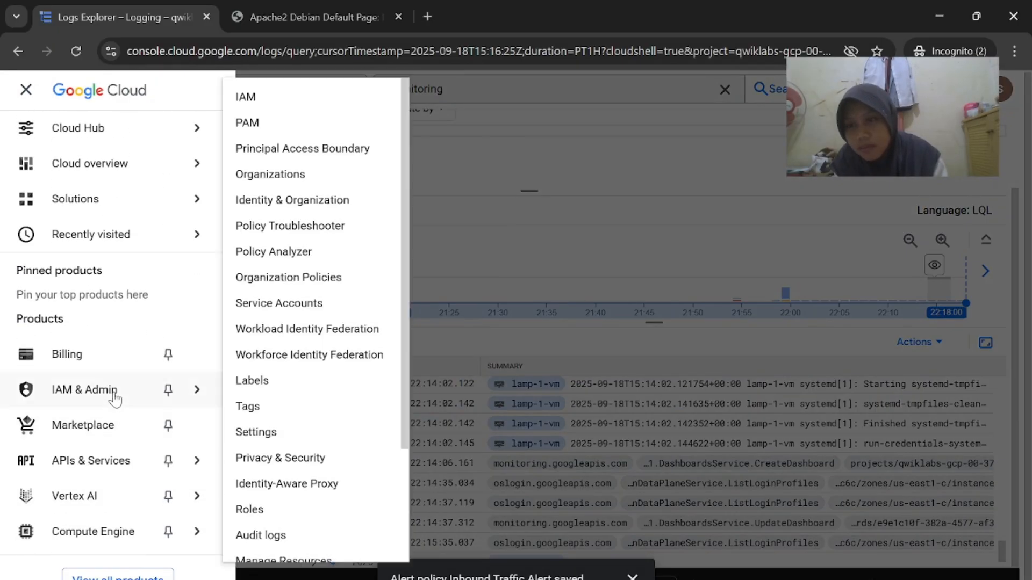
pyautogui.scroll(-3, 114, 399)
pyautogui.scroll(-3, 115, 401)
pyautogui.scroll(5, 115, 401)
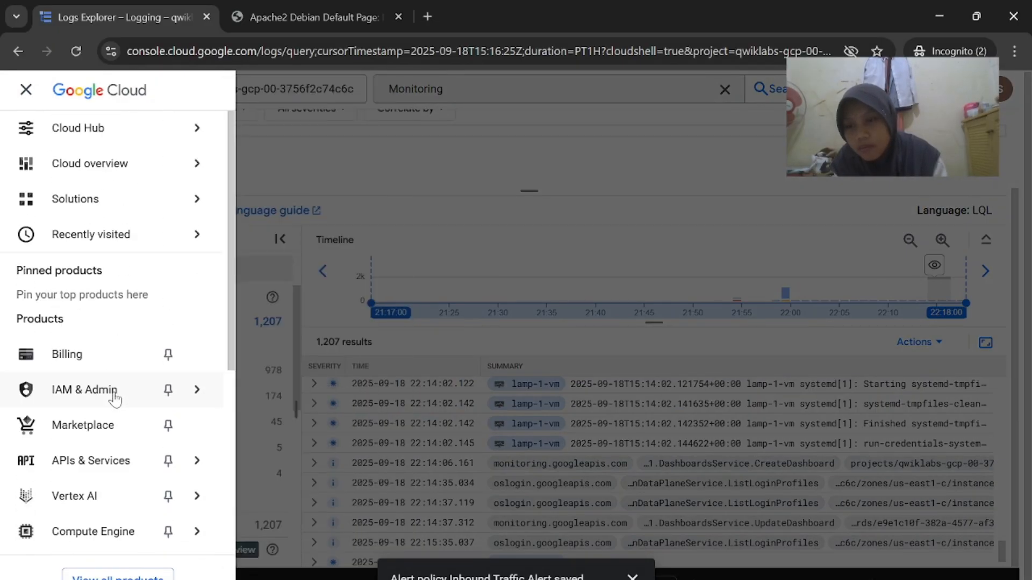
pyautogui.click(386, 154)
# Search the console's top search bar for 'Logs Explorer'
pyautogui.click(725, 89)
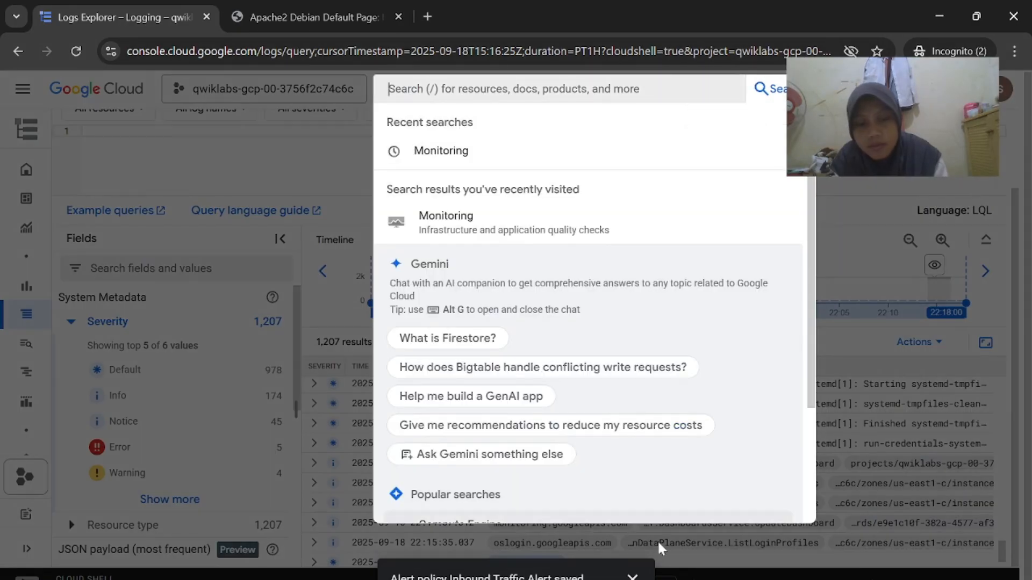
pyautogui.click(524, 532)
pyautogui.rightClick(638, 279)
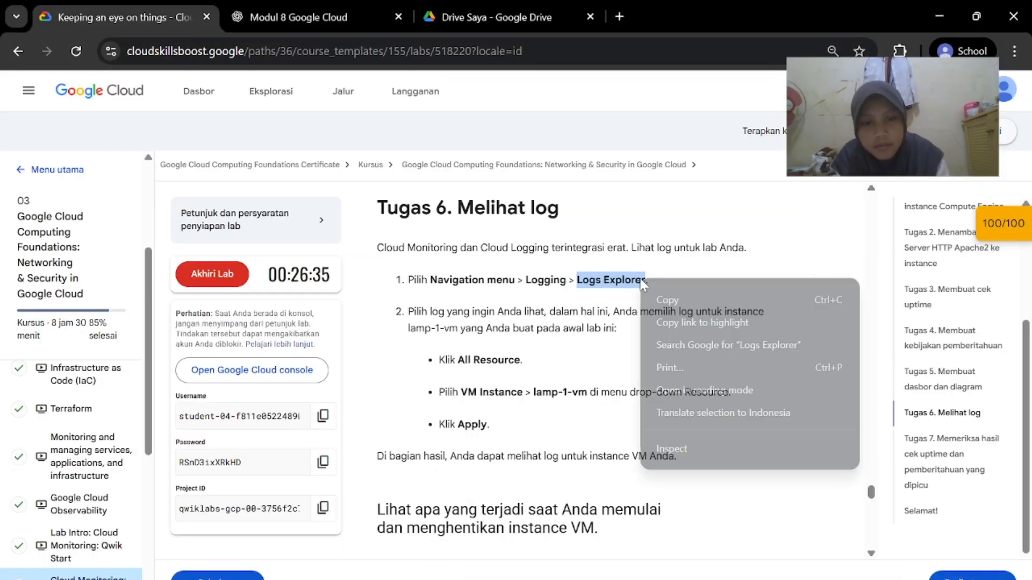
pyautogui.click(674, 306)
pyautogui.click(684, 507)
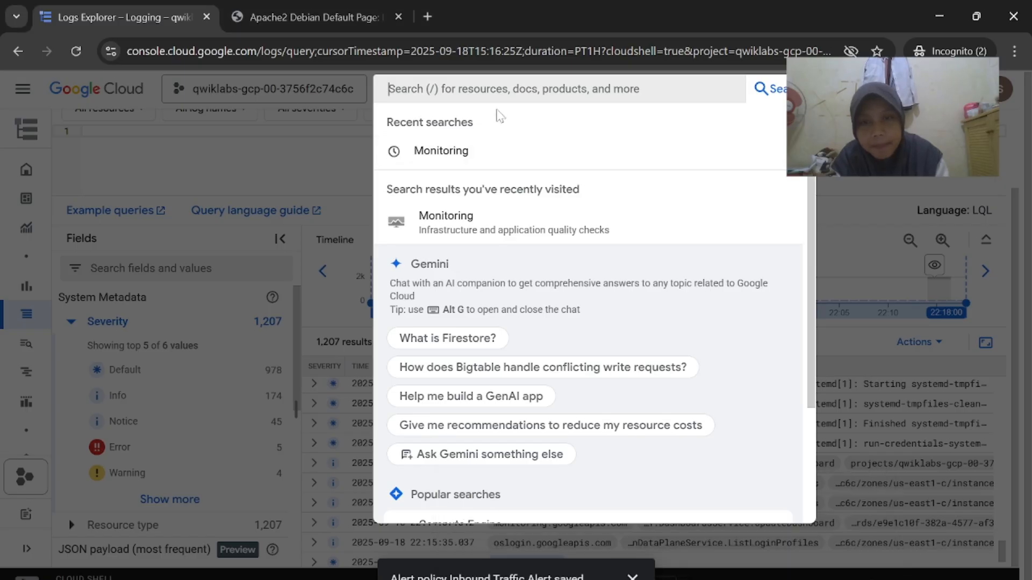
pyautogui.hotkey('ctrl', 'v')
pyautogui.press('Return')
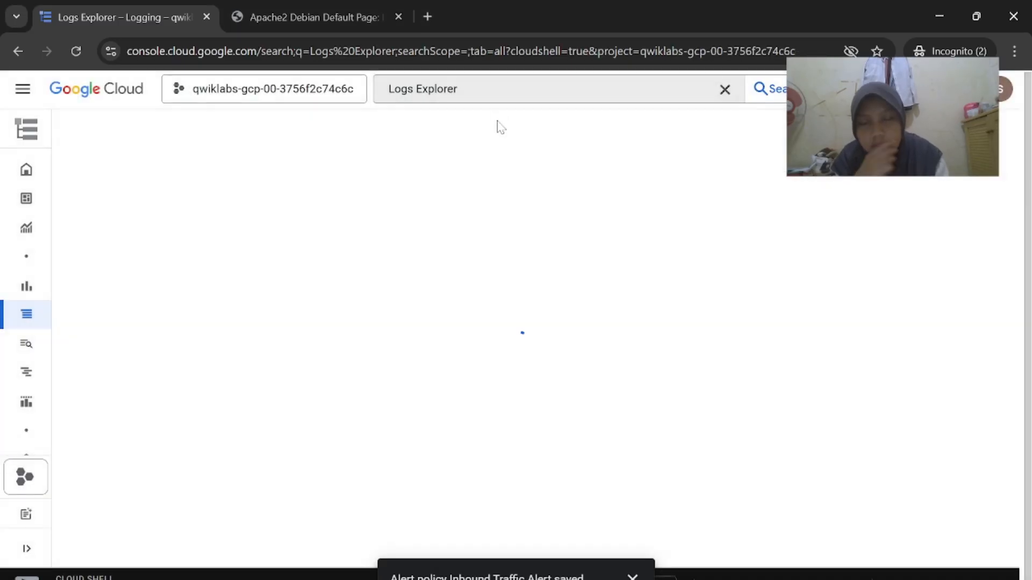
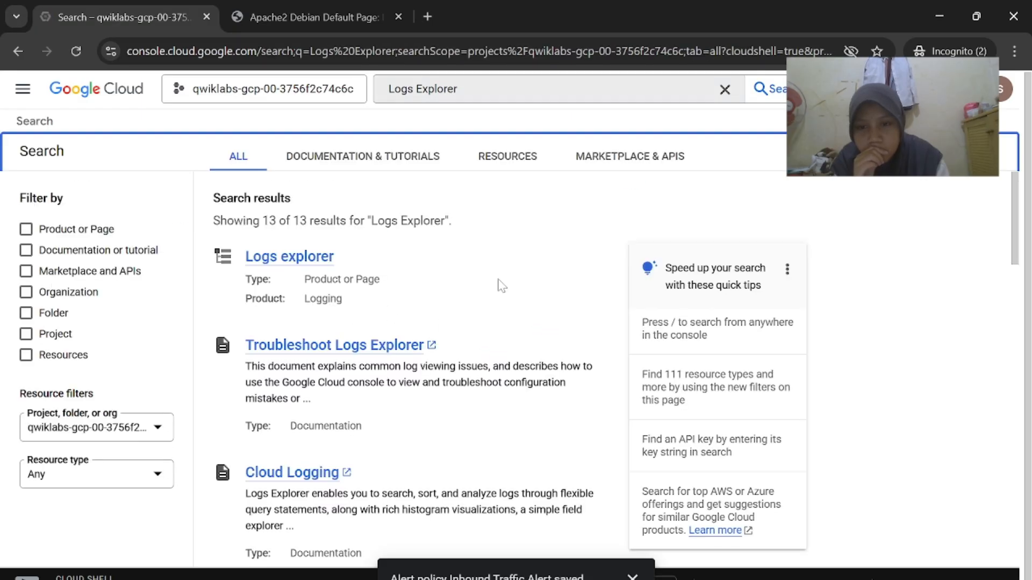
# Open Logs Explorer from the search results, showing the project's last-hour log entries
pyautogui.click(305, 258)
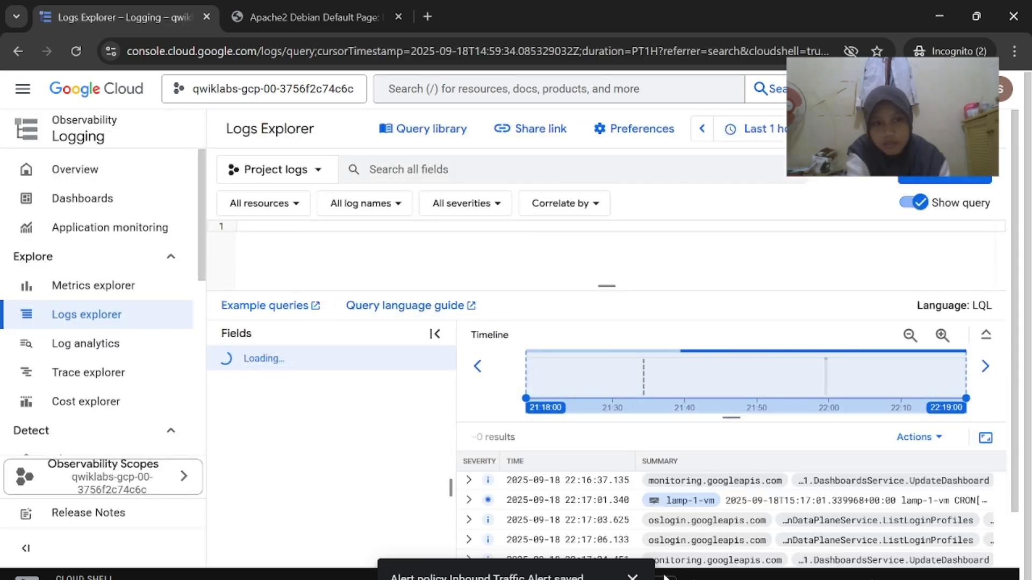
pyautogui.moveTo(666, 579)
pyautogui.click(516, 540)
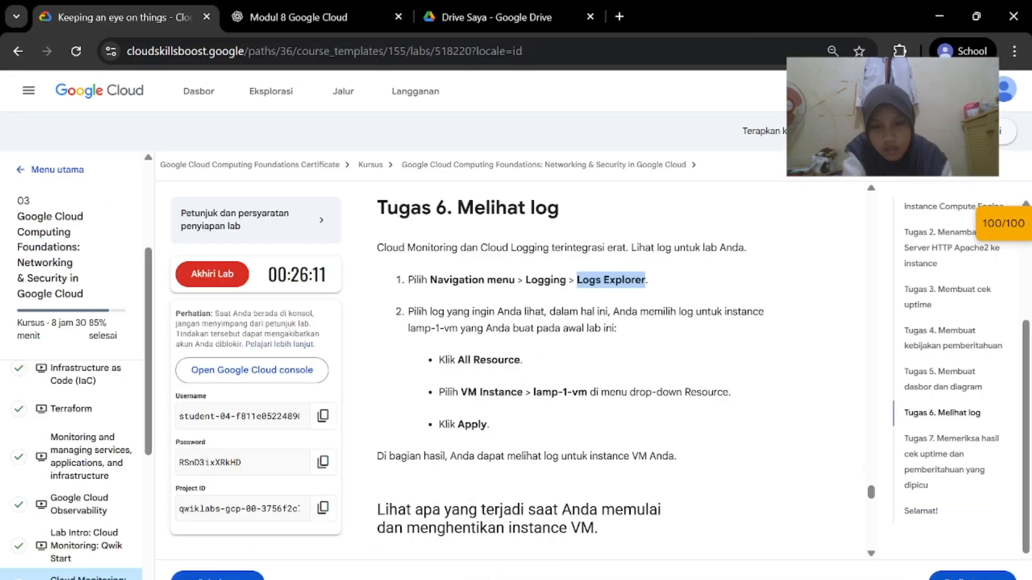
pyautogui.scroll(-1, 570, 377)
pyautogui.moveTo(666, 578)
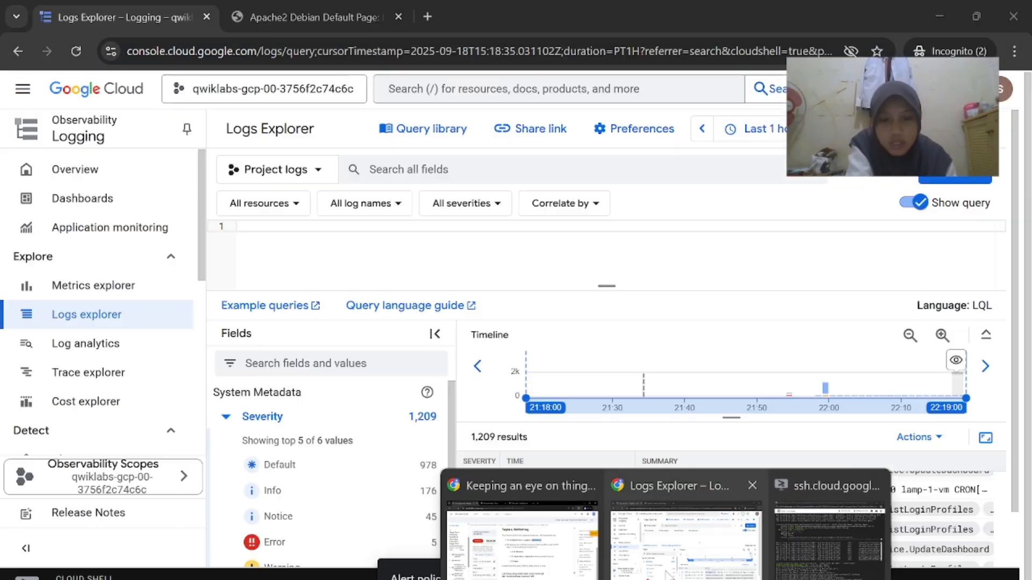
pyautogui.click(682, 543)
# Set the log resource filter to VM Instance and pick lamp-1-vm
pyautogui.click(288, 203)
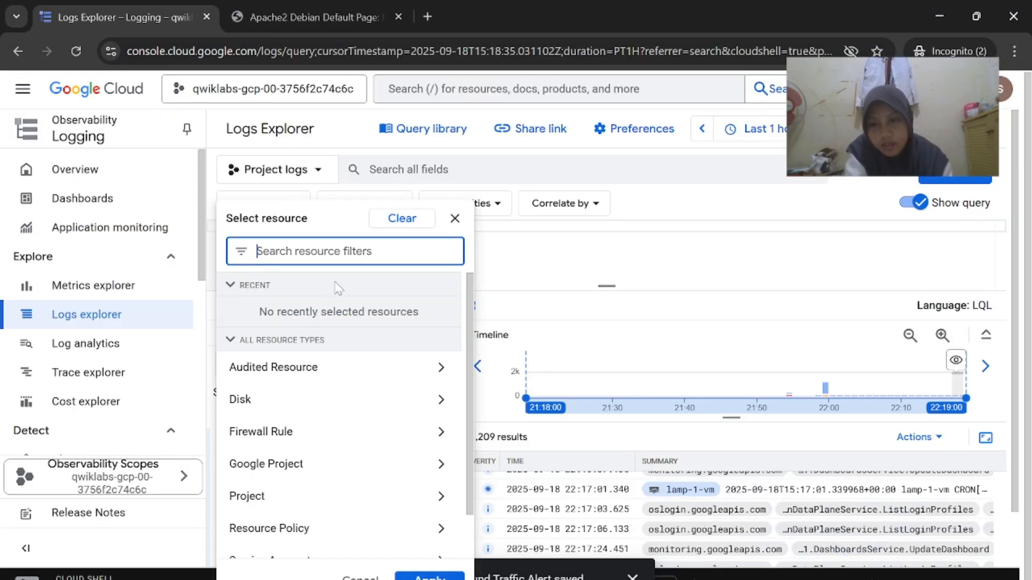
pyautogui.moveTo(666, 579)
pyautogui.click(527, 537)
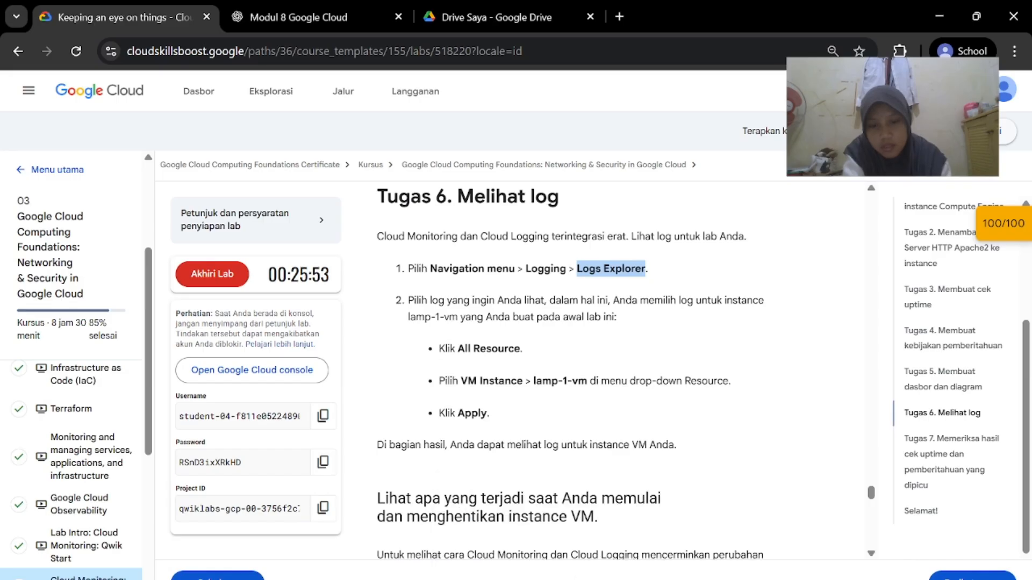
pyautogui.click(682, 538)
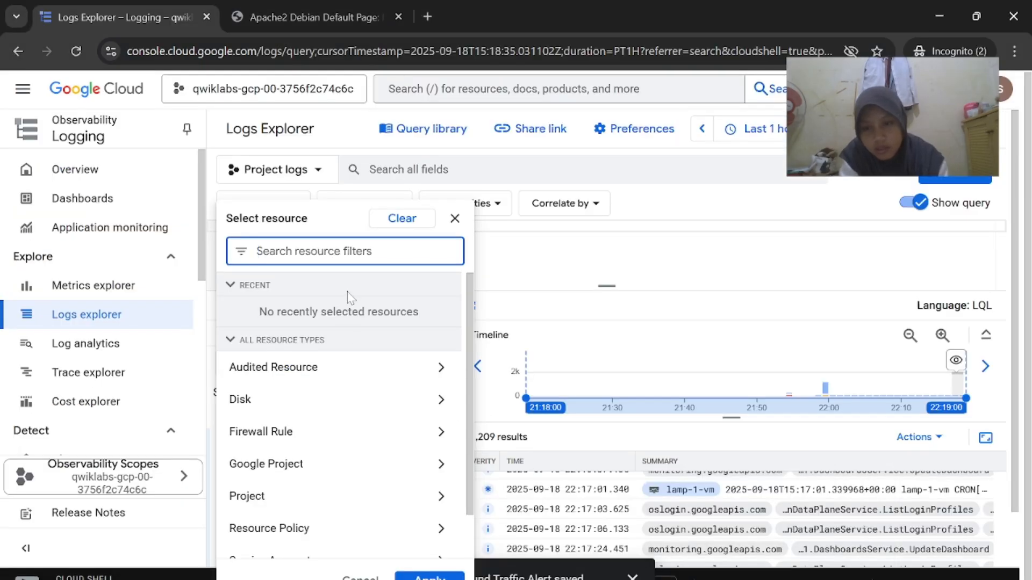
pyautogui.click(298, 540)
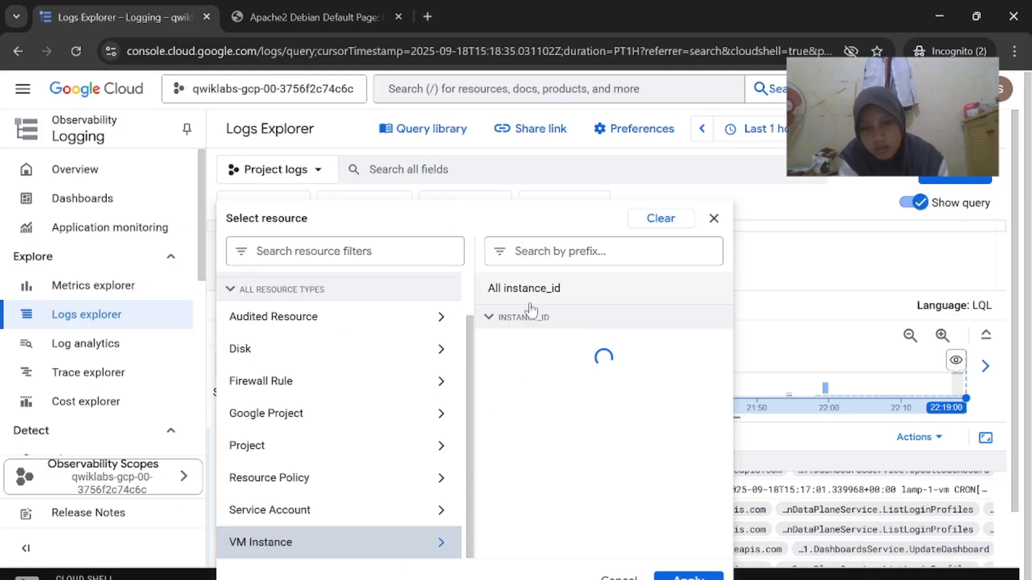
pyautogui.click(639, 342)
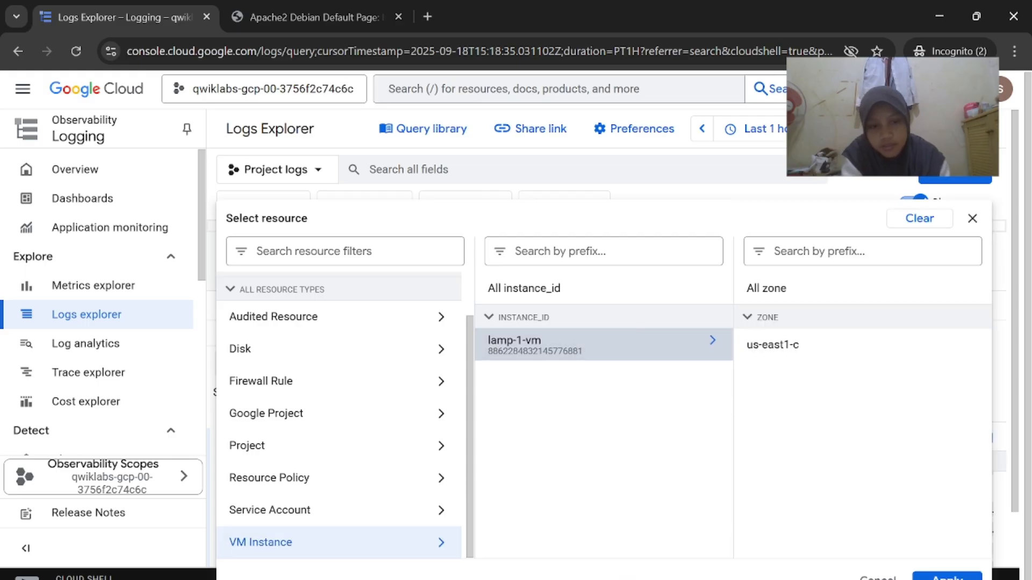
pyautogui.moveTo(666, 578)
pyautogui.click(570, 532)
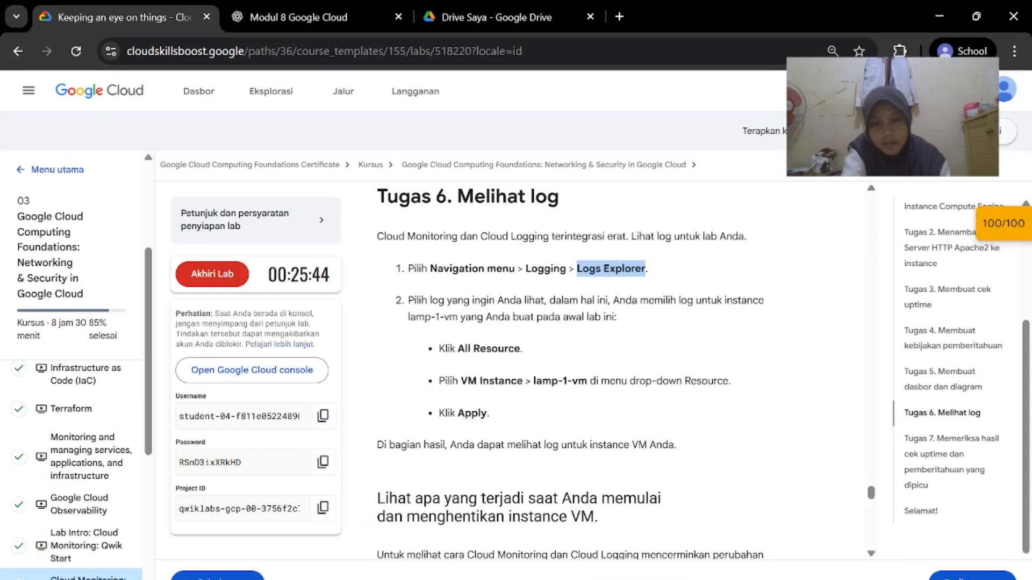
pyautogui.click(664, 555)
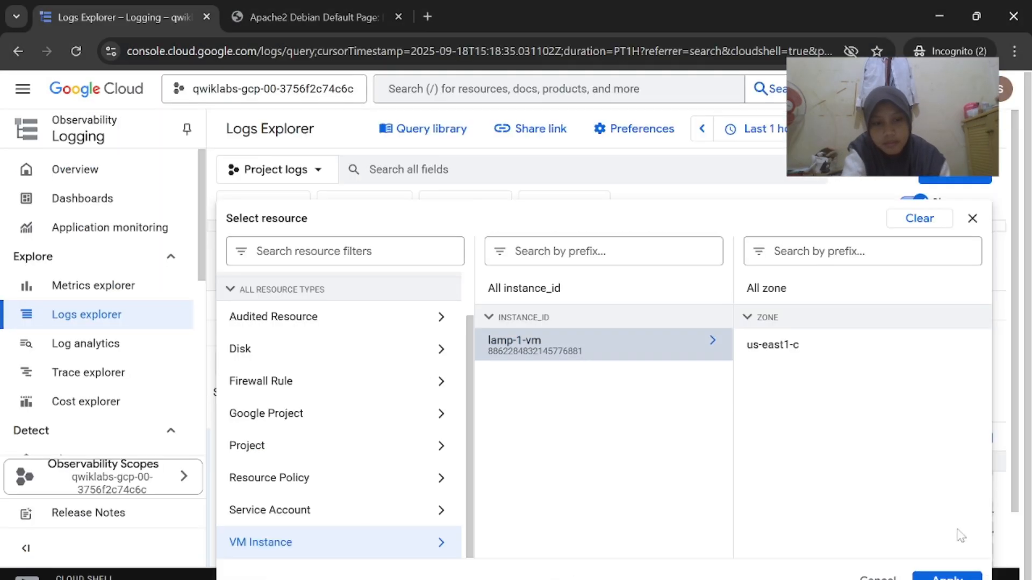
# Limit the logs to zone us-east1-c and scroll through the filtered entries
pyautogui.click(855, 348)
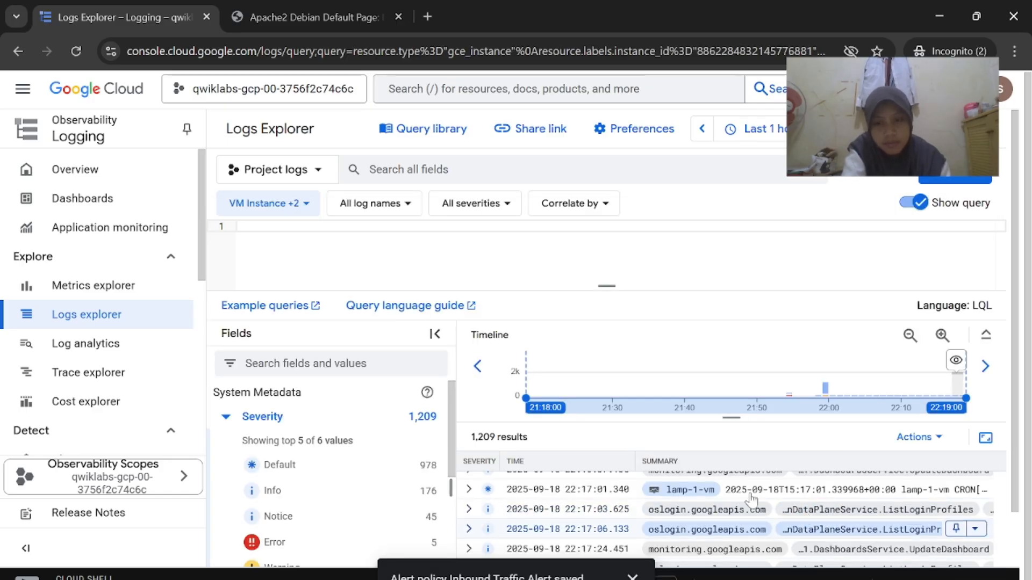
pyautogui.moveTo(666, 578)
pyautogui.click(544, 523)
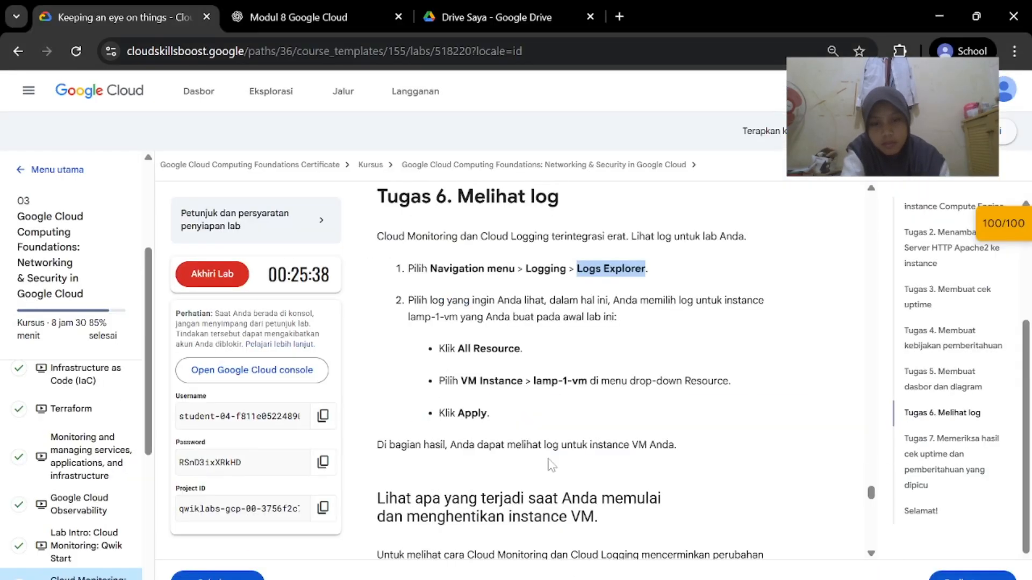
pyautogui.scroll(-3, 537, 376)
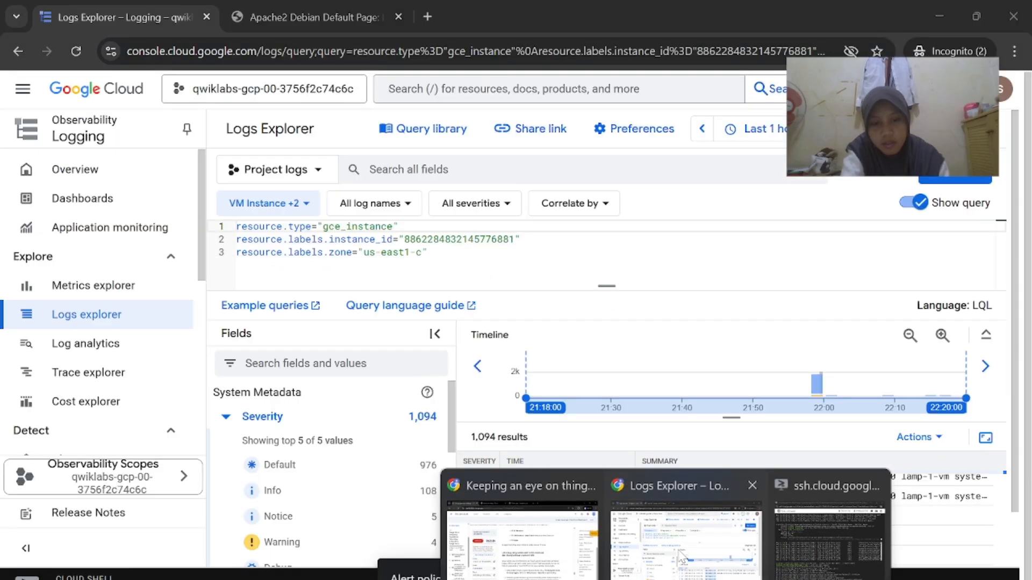
pyautogui.click(681, 557)
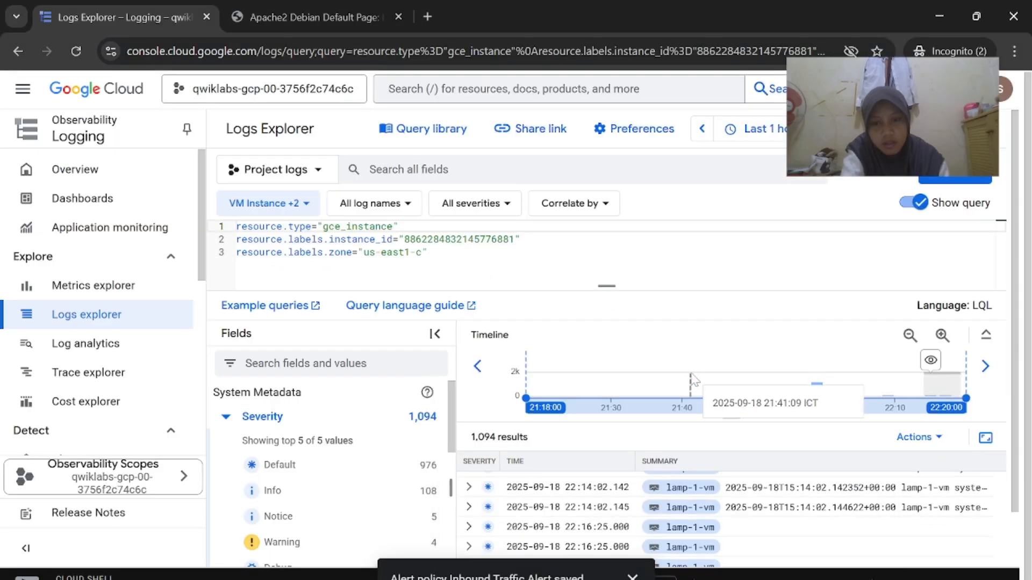
pyautogui.scroll(-1, 610, 406)
pyautogui.scroll(-1, 610, 406)
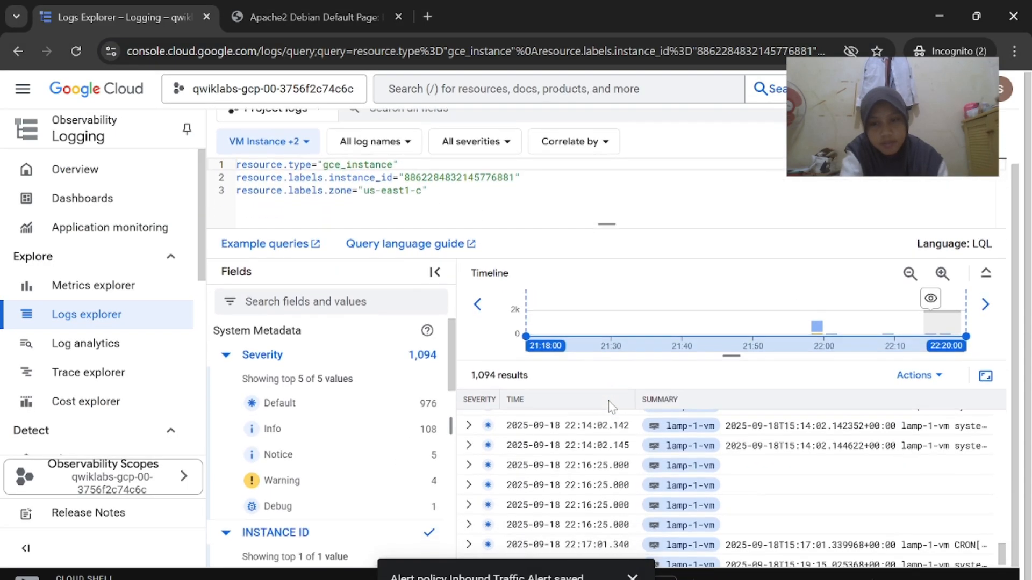
pyautogui.scroll(-2, 610, 405)
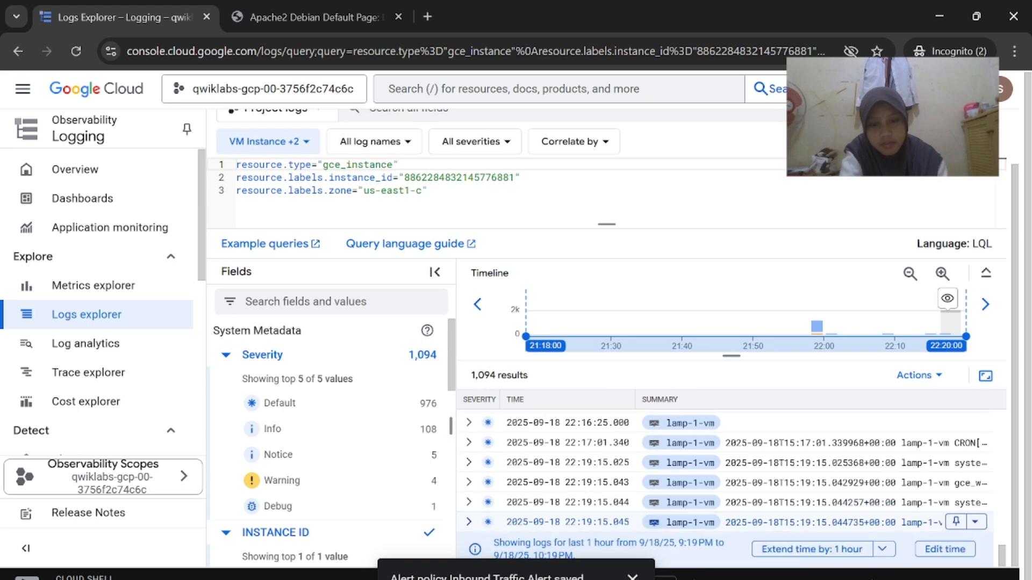
pyautogui.moveTo(667, 578)
pyautogui.click(522, 542)
pyautogui.scroll(-2, 597, 451)
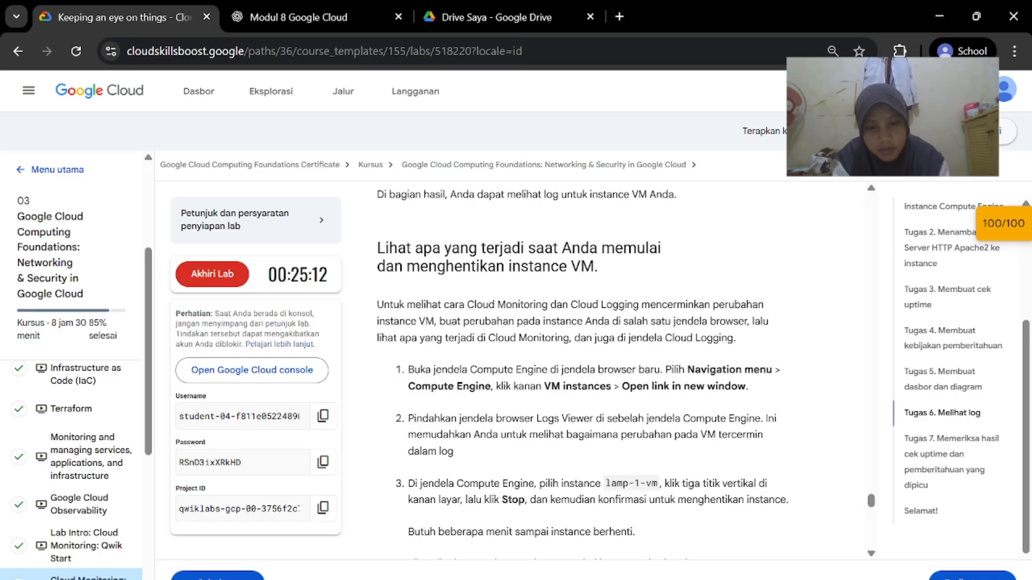
# Copy the lab page's full web address from the lab window
pyautogui.scroll(-1, 624, 371)
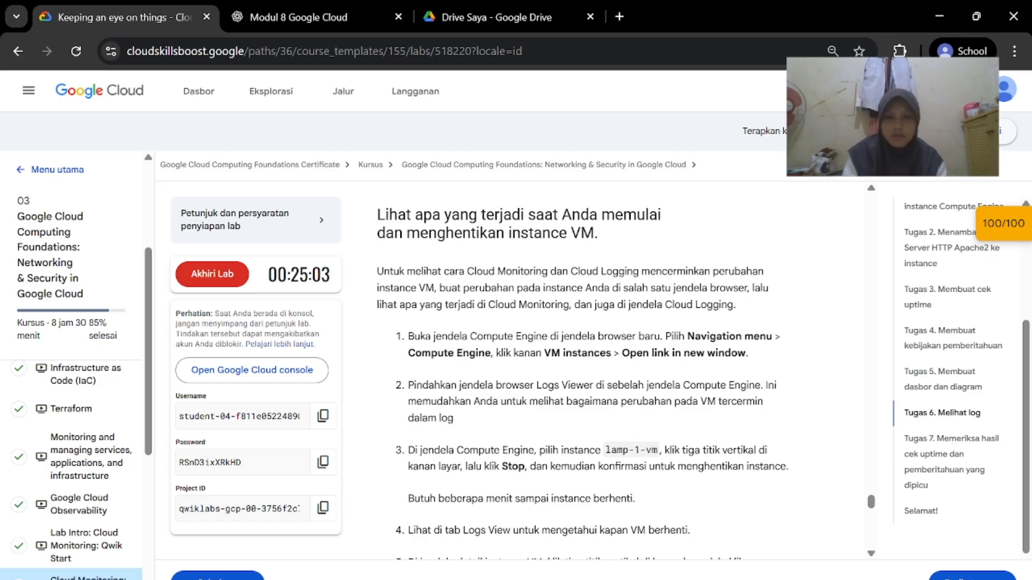
pyautogui.moveTo(666, 579)
pyautogui.click(522, 562)
pyautogui.click(451, 56)
pyautogui.hotkey('ctrl', 'c')
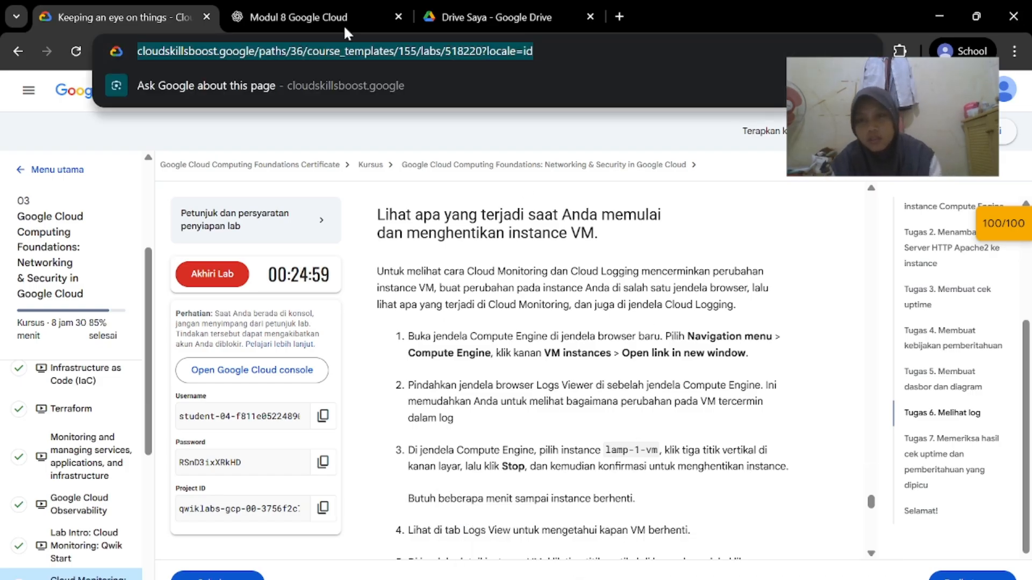
pyautogui.click(621, 15)
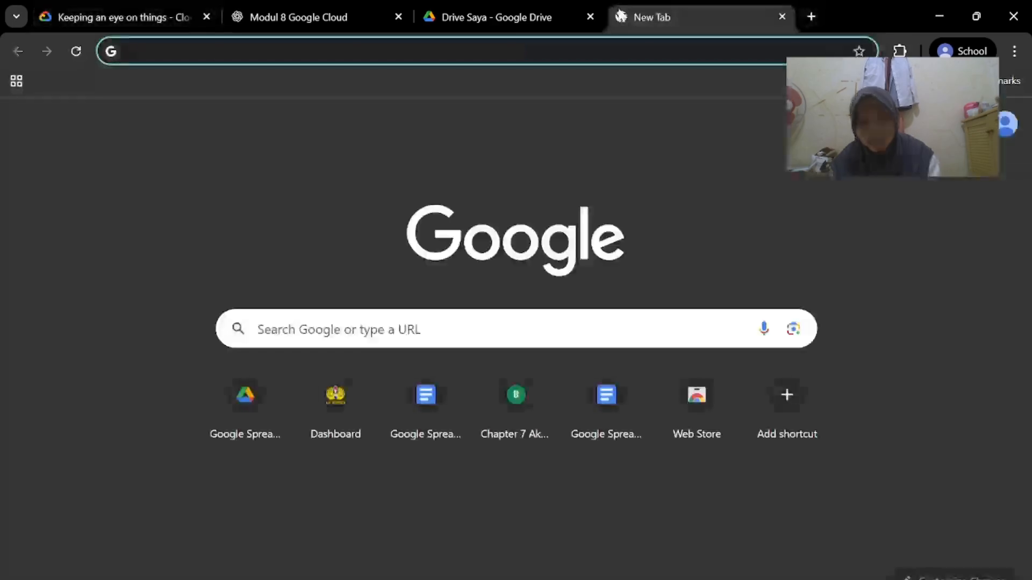
pyautogui.click(783, 17)
# Load the copied lab address in an incognito tab, then close that duplicate tab
pyautogui.moveTo(666, 579)
pyautogui.click(685, 538)
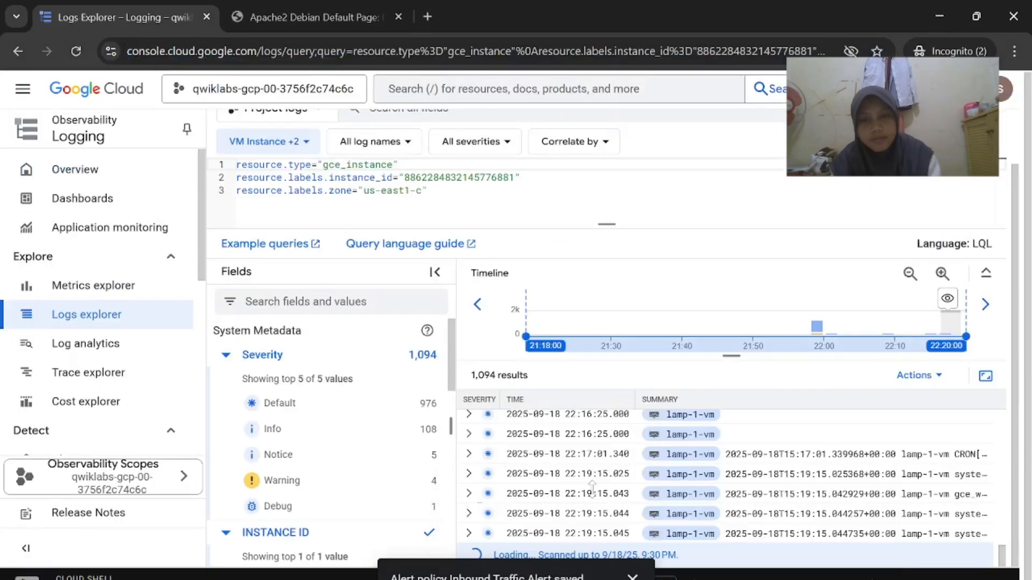
pyautogui.click(433, 15)
pyautogui.hotkey('ctrl', 'v')
pyautogui.press('Return')
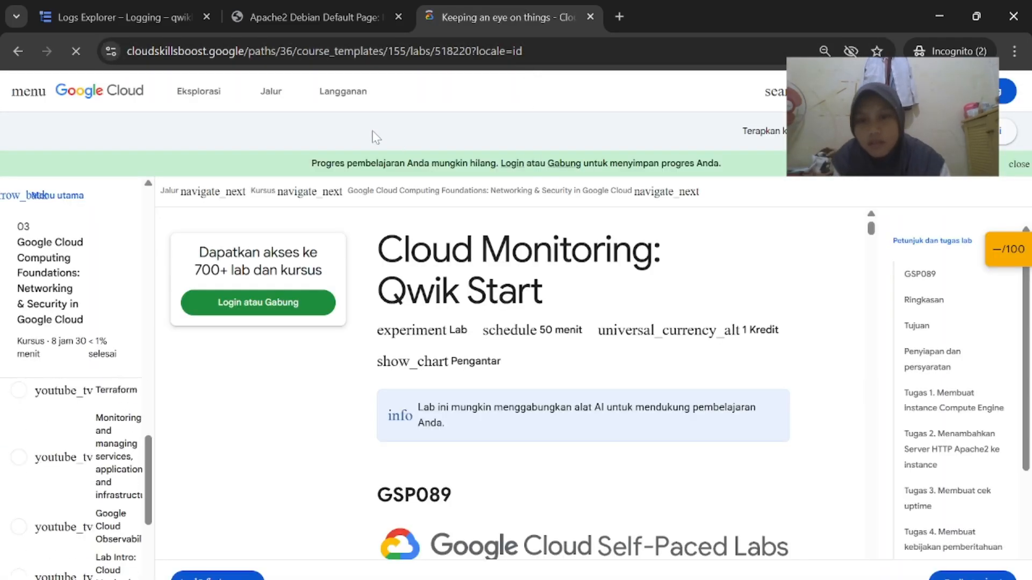
pyautogui.click(589, 16)
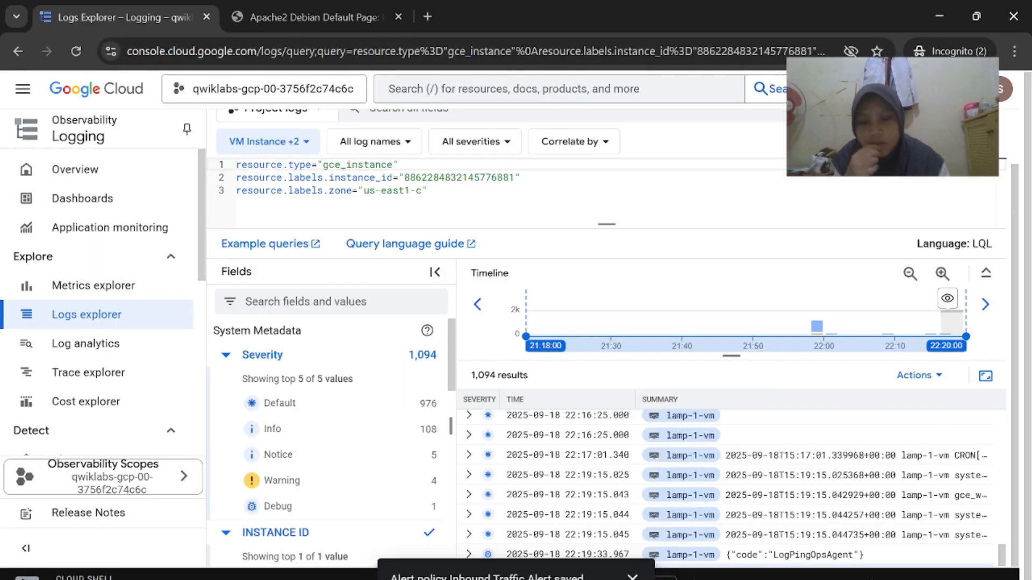
# Scroll the lab guide to Task 6's stop-and-restart steps and select step 1's text
pyautogui.moveTo(665, 579)
pyautogui.click(516, 529)
pyautogui.scroll(-1, 583, 376)
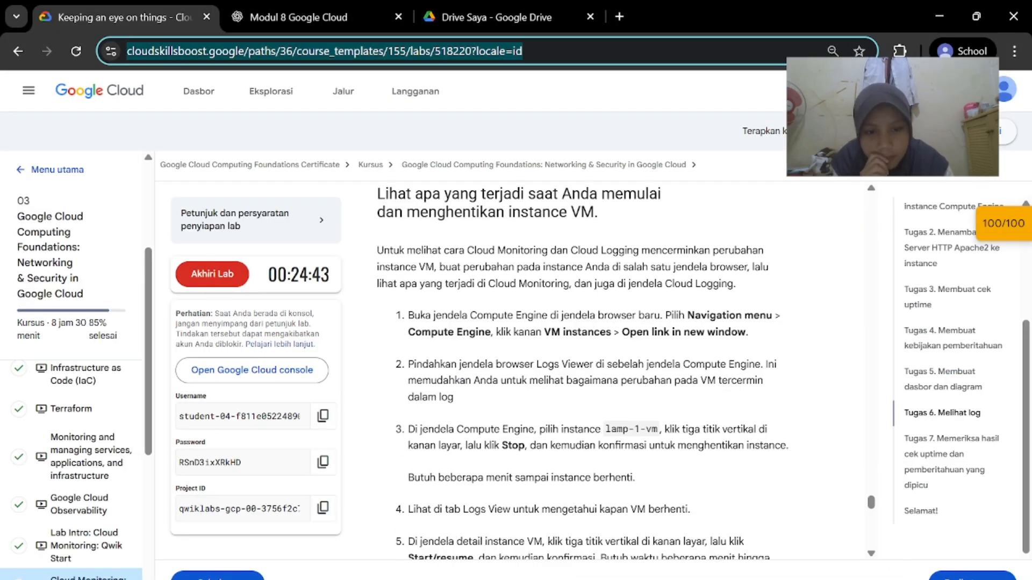
pyautogui.scroll(-1, 695, 329)
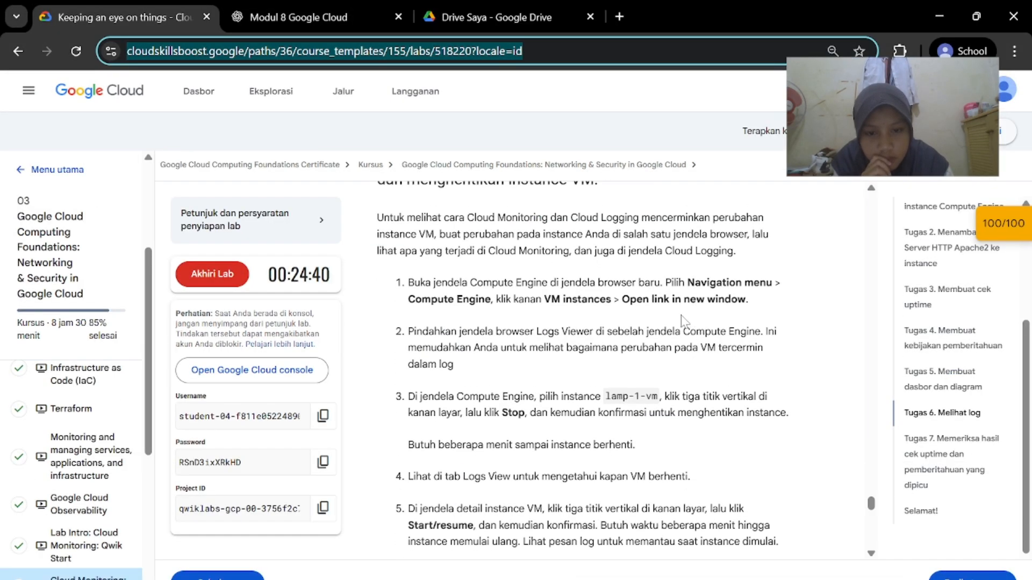
pyautogui.moveTo(668, 578)
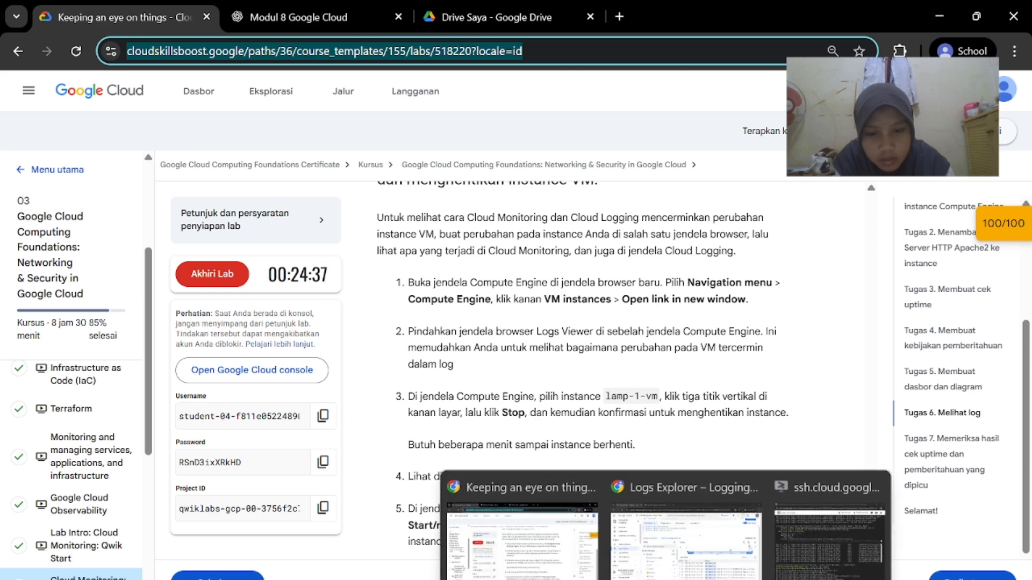
pyautogui.click(681, 402)
pyautogui.scroll(-2, 682, 402)
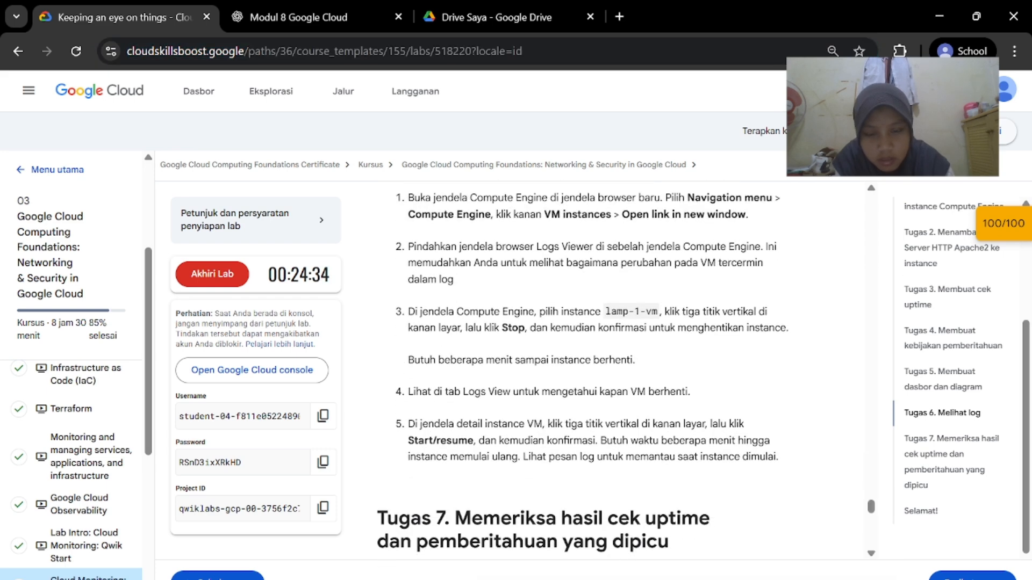
pyautogui.scroll(1, 681, 402)
pyautogui.moveTo(672, 577)
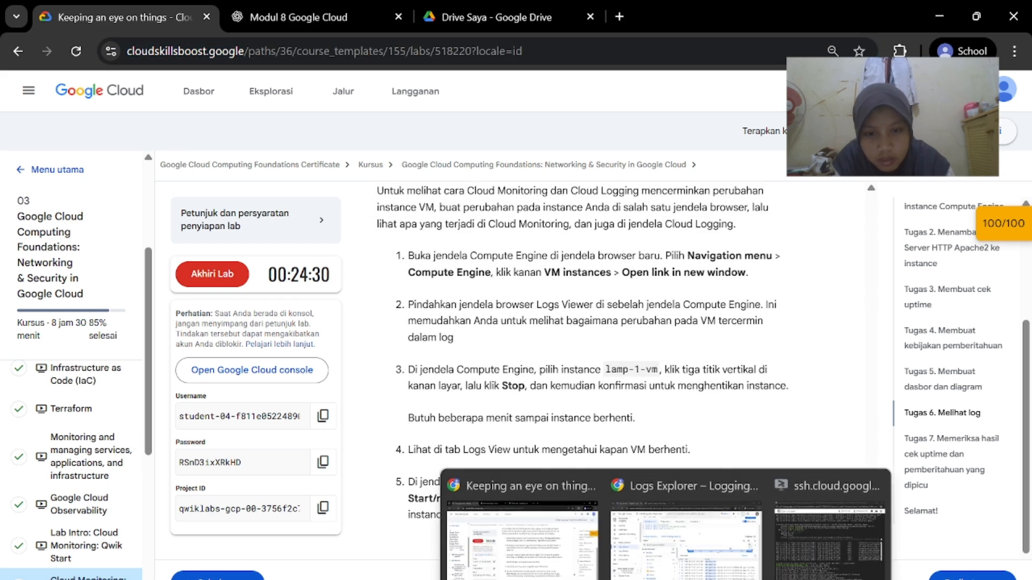
pyautogui.click(650, 551)
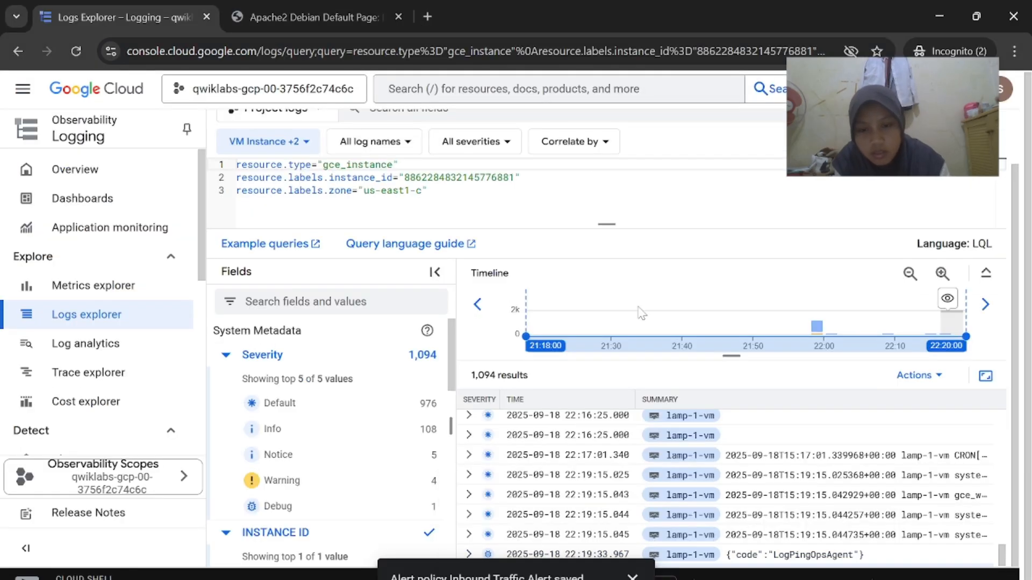
pyautogui.moveTo(666, 578)
pyautogui.click(585, 551)
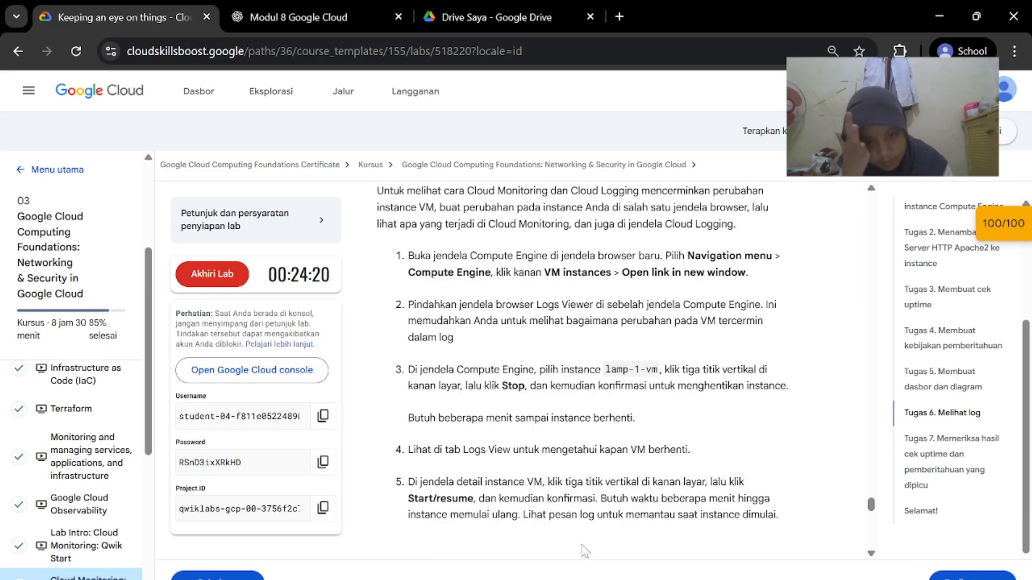
pyautogui.tripleClick(762, 273)
pyautogui.hotkey('ctrl', 'c')
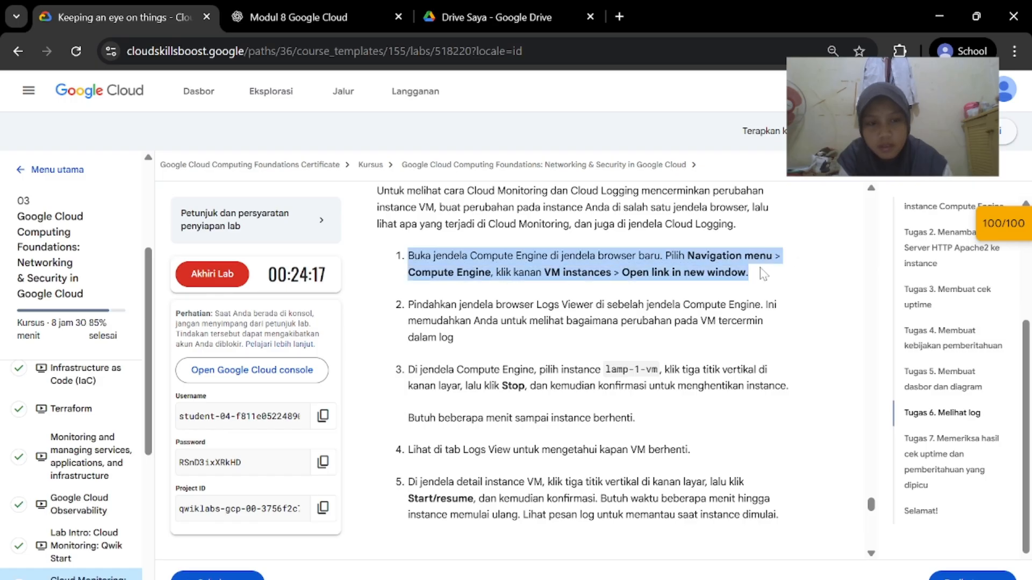
# Paste Task 6 step 1 into ChatGPT, add 'INI', and send the question
pyautogui.click(299, 17)
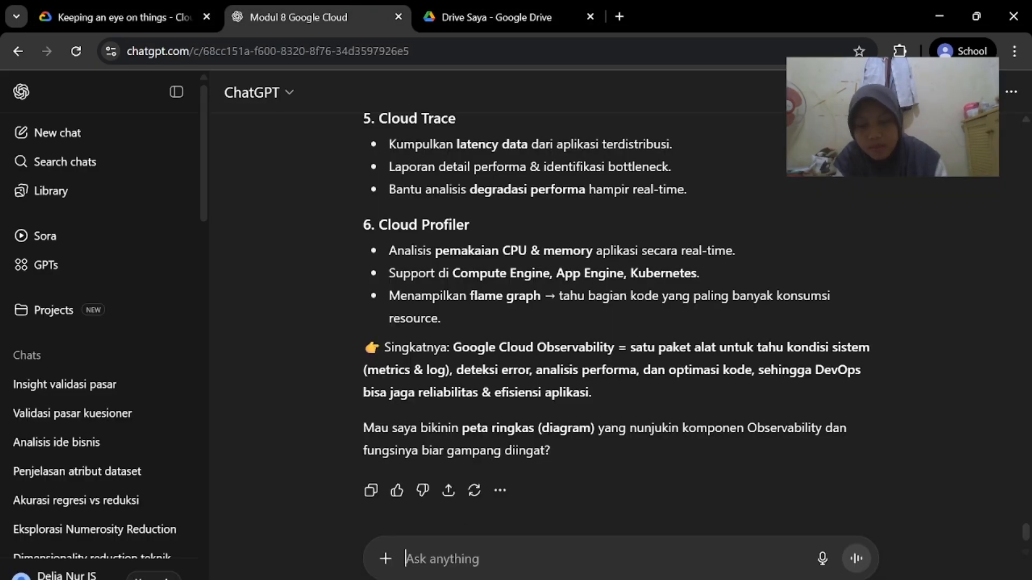
pyautogui.hotkey('ctrl', 'v')
pyautogui.write('INI')
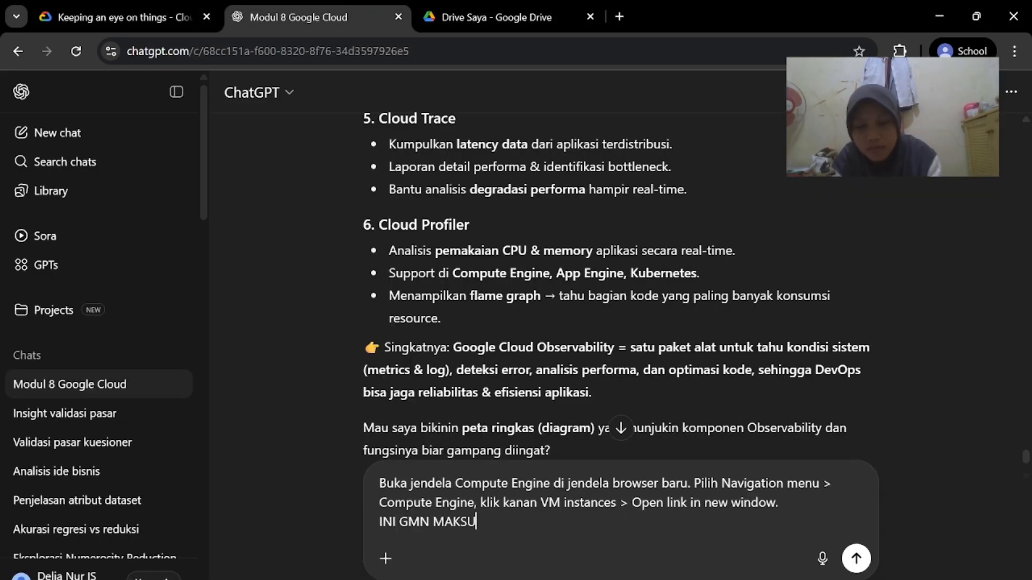
pyautogui.press('Return')
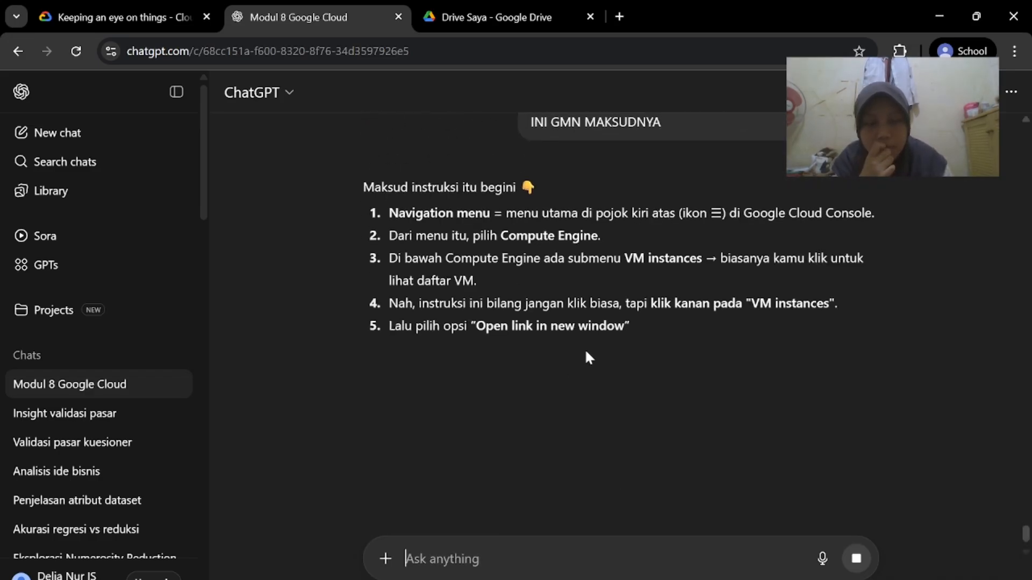
# Browse the console's product list, then read ChatGPT's explanation and return to the lab guide
pyautogui.moveTo(665, 579)
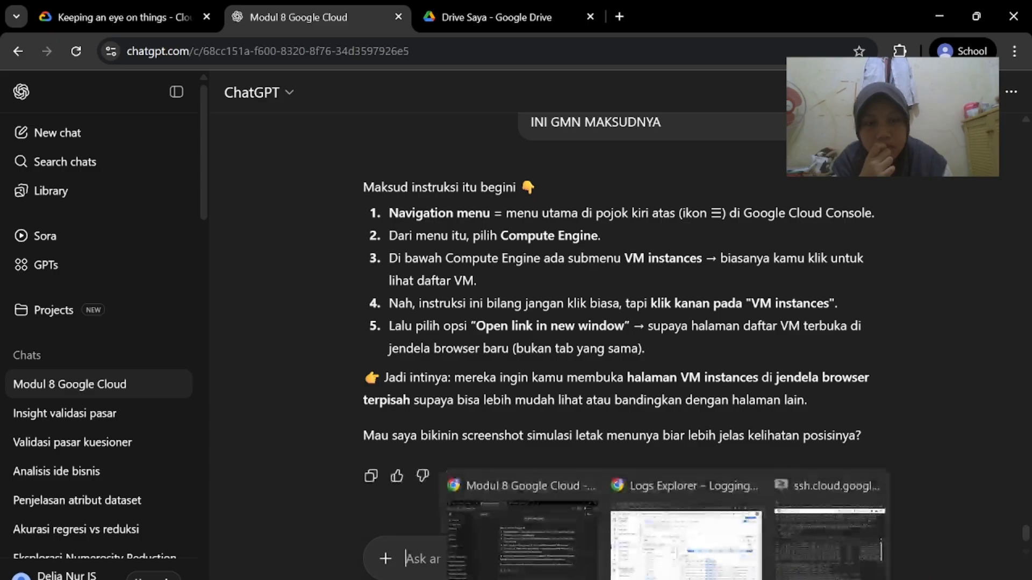
pyautogui.click(686, 516)
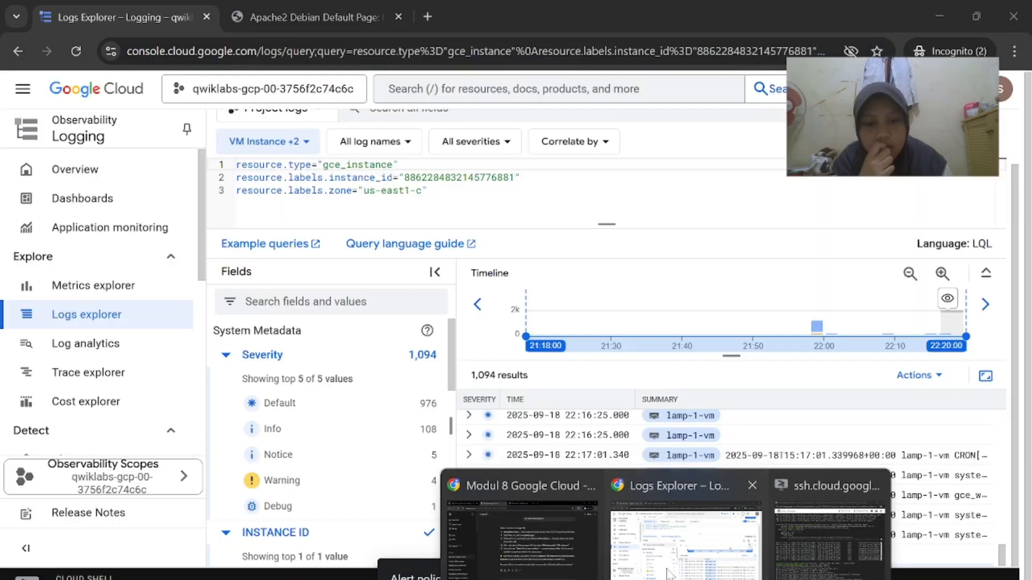
pyautogui.click(25, 91)
pyautogui.scroll(-1, 110, 473)
pyautogui.moveTo(111, 499)
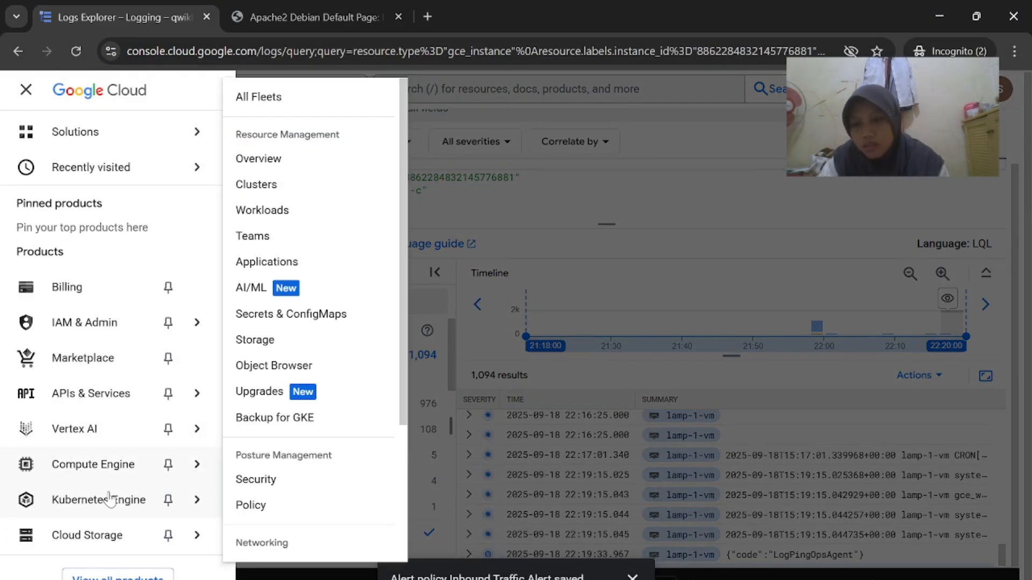
pyautogui.moveTo(664, 579)
pyautogui.click(518, 516)
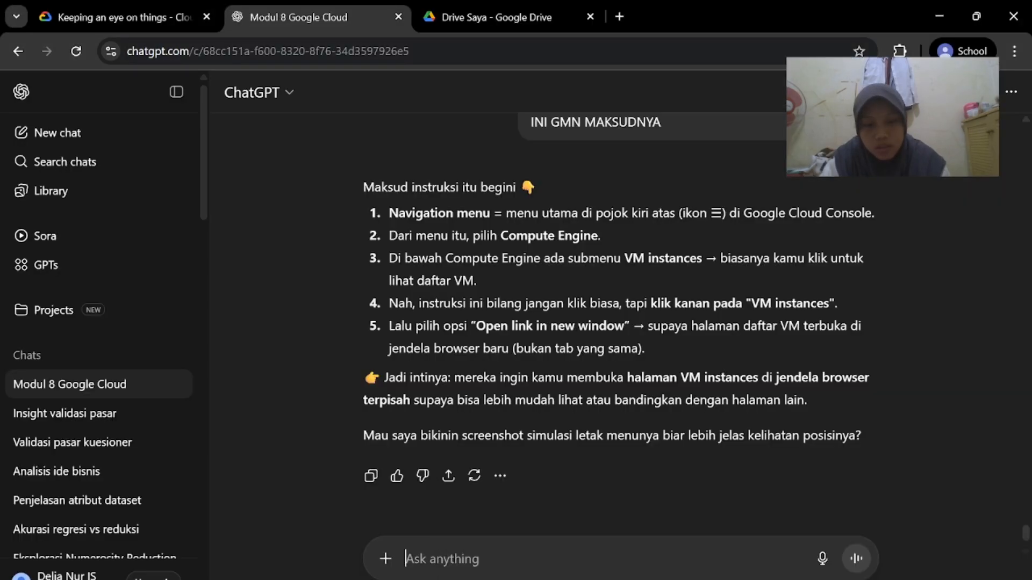
pyautogui.click(102, 6)
pyautogui.scroll(-1, 536, 446)
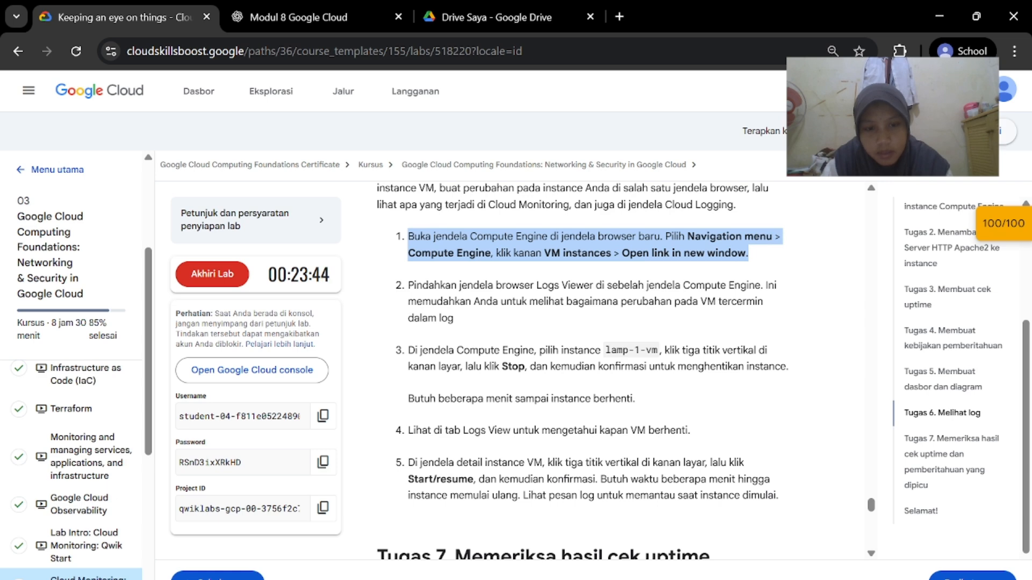
# Scroll the navigation menu to Compute Engine and bring up VM instances' link options
pyautogui.moveTo(665, 579)
pyautogui.click(693, 563)
pyautogui.scroll(-3, 141, 511)
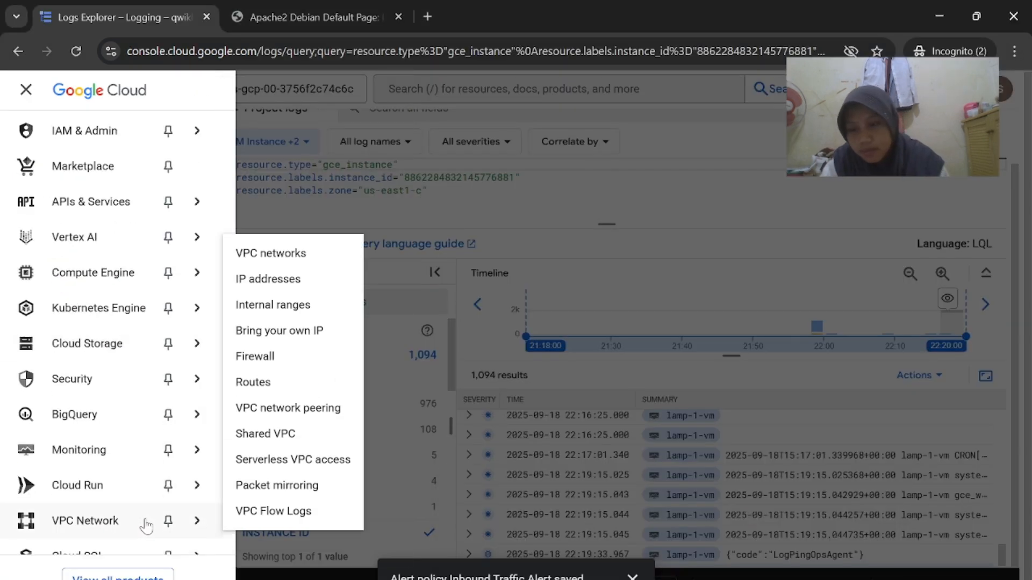
pyautogui.scroll(2, 150, 365)
pyautogui.scroll(-3, 151, 370)
pyautogui.moveTo(151, 370)
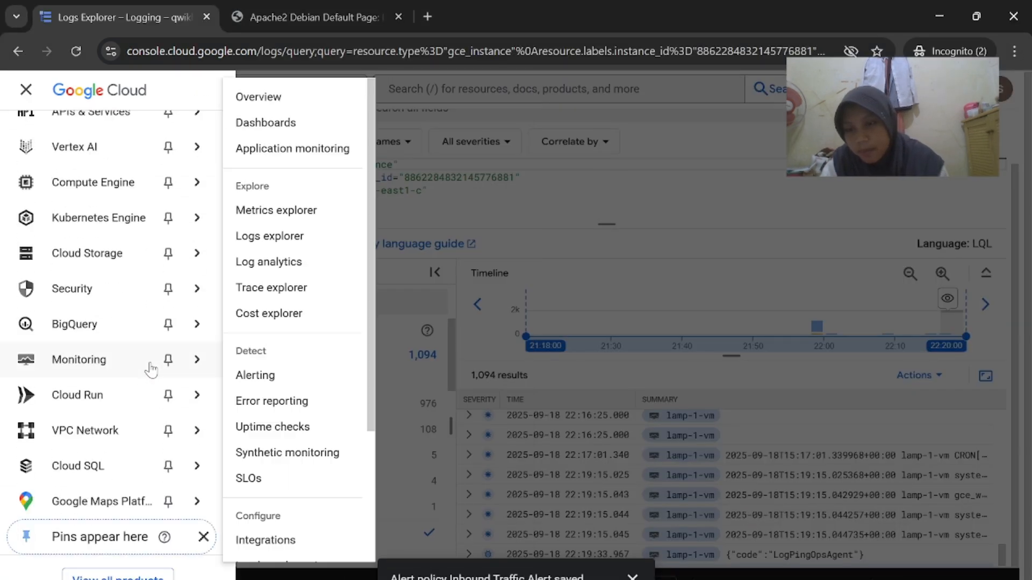
pyautogui.scroll(5, 151, 370)
pyautogui.scroll(-1, 146, 376)
pyautogui.scroll(2, 105, 387)
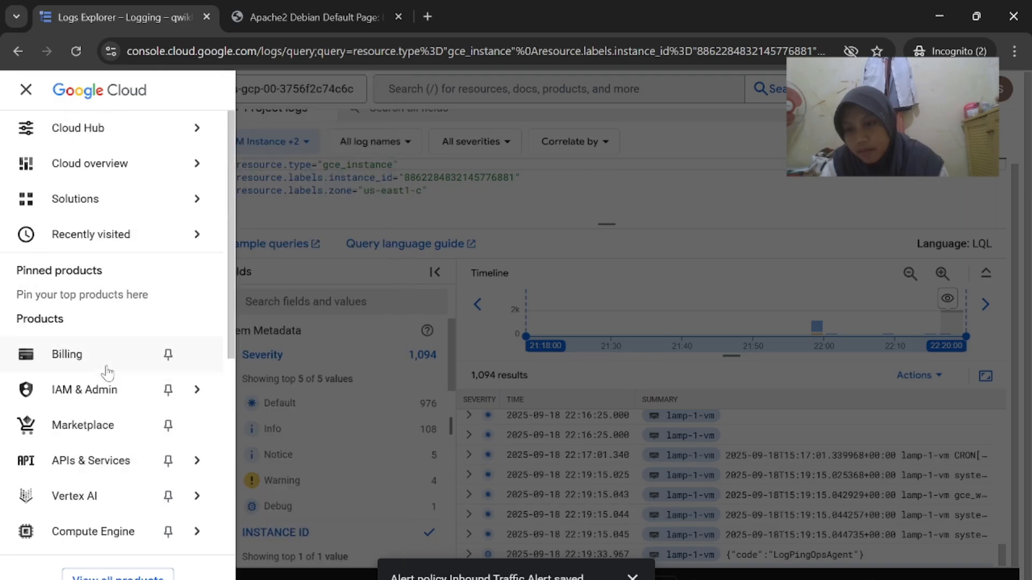
pyautogui.scroll(-4, 107, 372)
pyautogui.moveTo(129, 294)
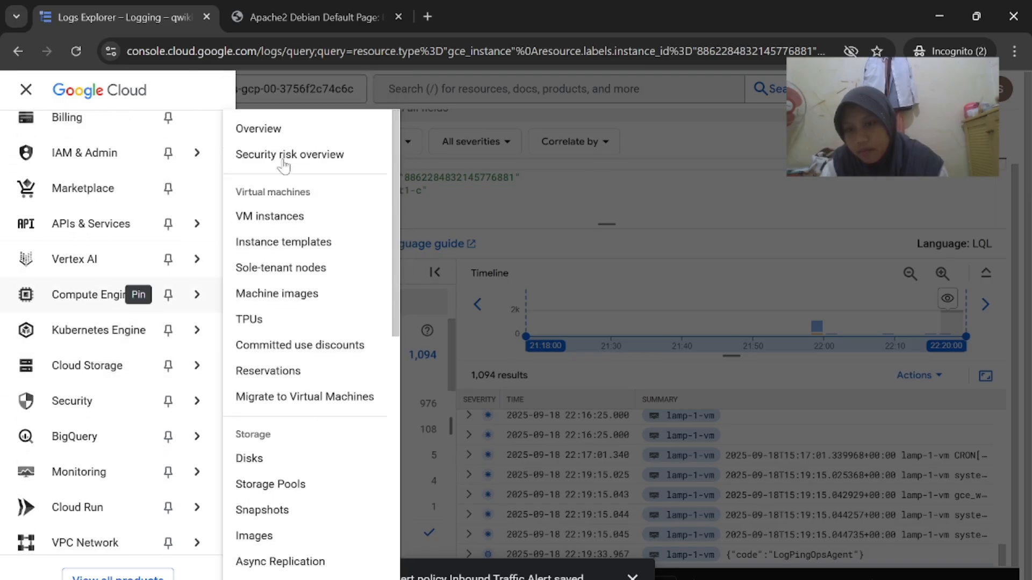
pyautogui.rightClick(326, 227)
# Open VM instances in a new window and snap Logs Explorer to the left half
pyautogui.click(398, 266)
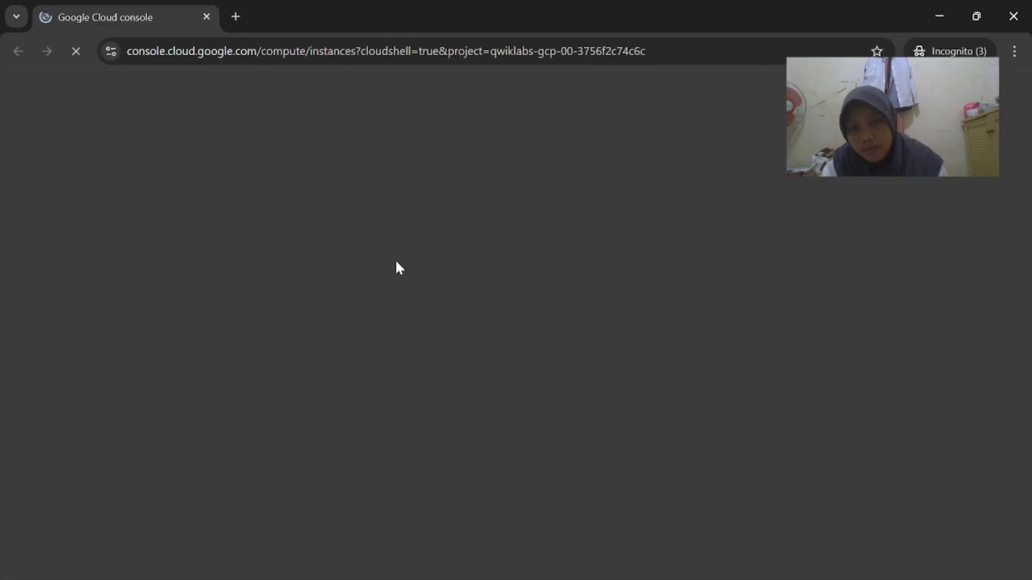
pyautogui.moveTo(666, 579)
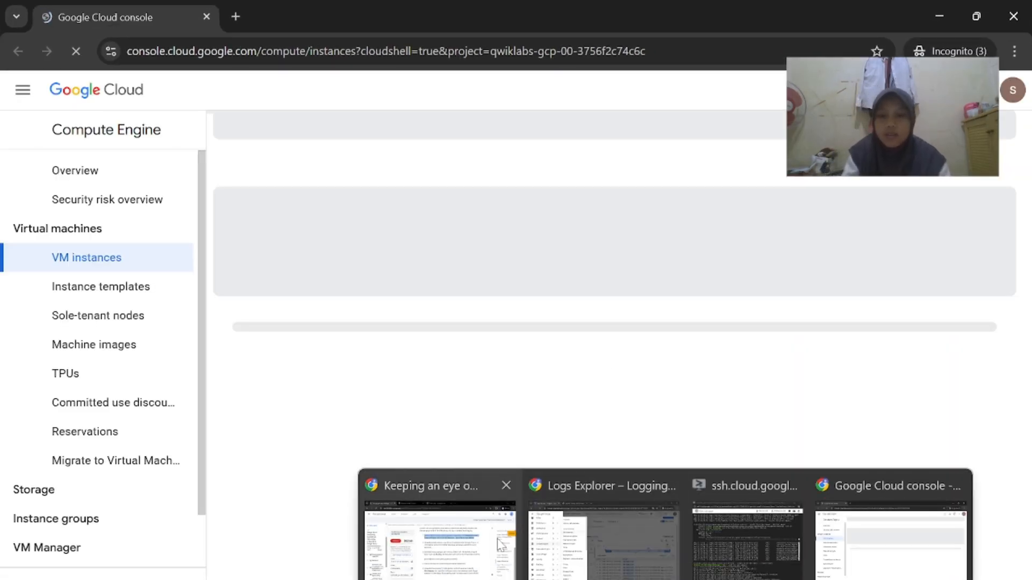
pyautogui.click(500, 544)
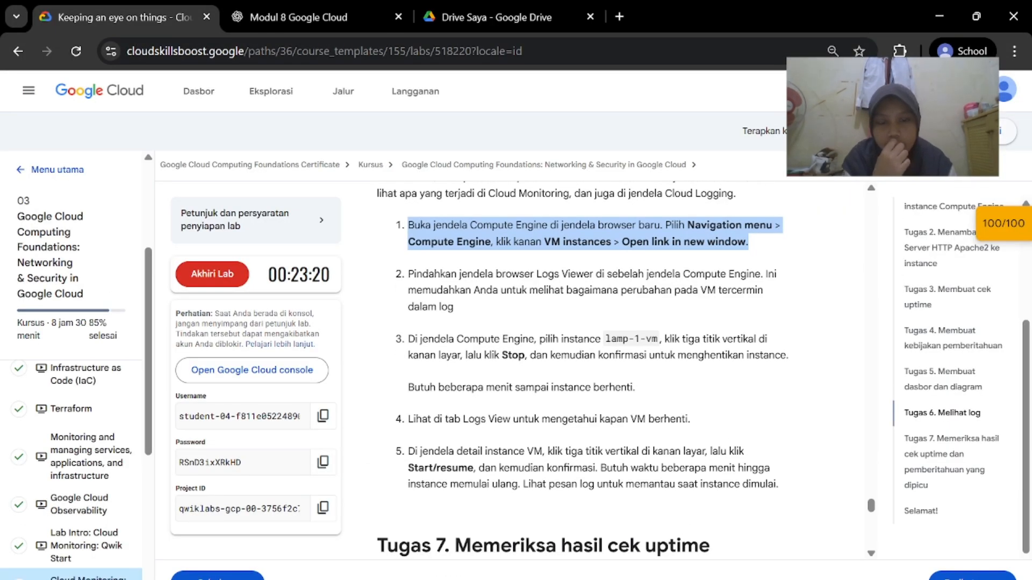
pyautogui.moveTo(666, 579)
pyautogui.click(640, 544)
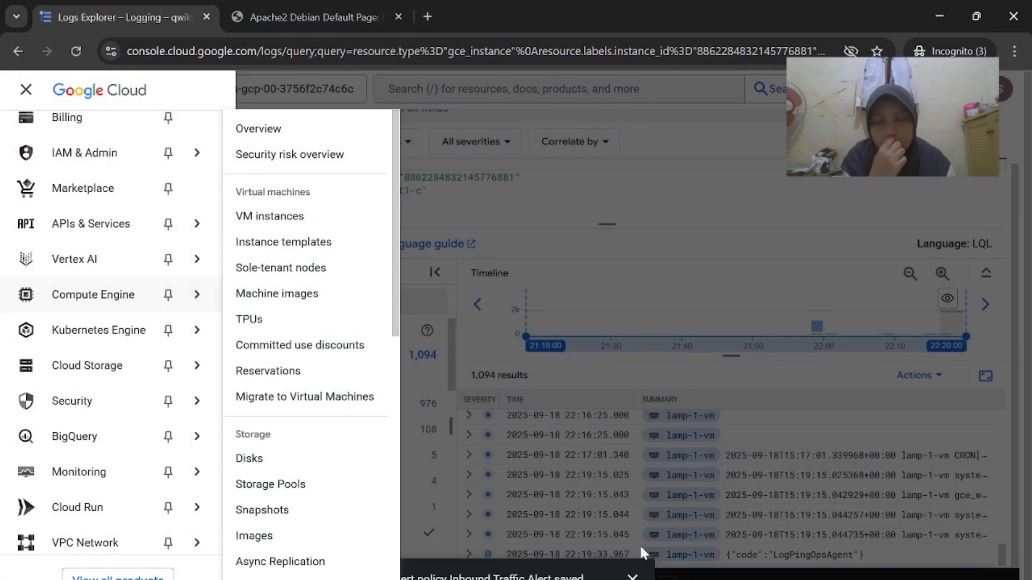
pyautogui.moveTo(976, 13)
pyautogui.click(888, 52)
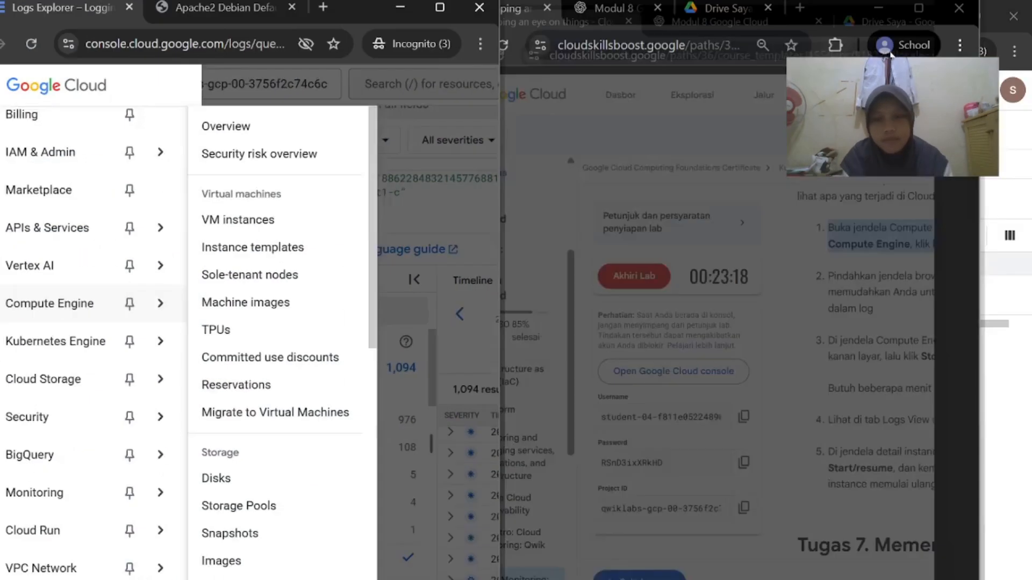
pyautogui.click(474, 201)
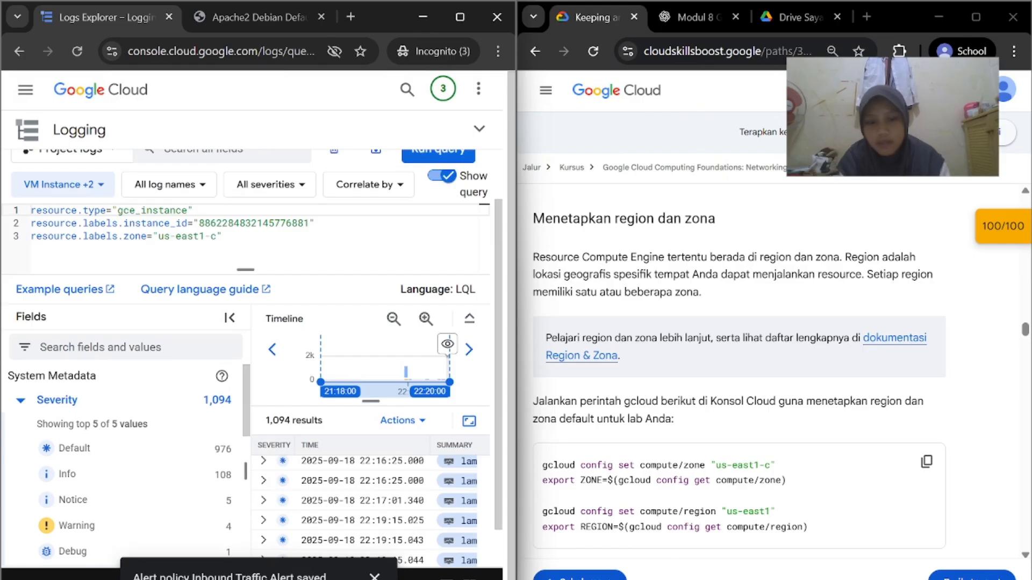
# Minimize the lab window and collapse Cloud Shell to reveal the VM instances list
pyautogui.moveTo(525, 557)
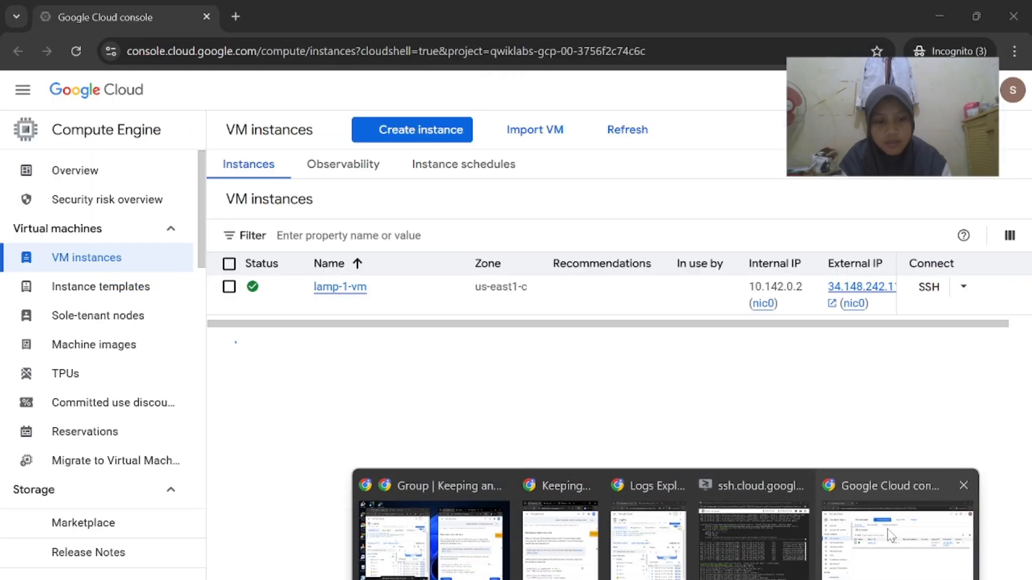
pyautogui.click(893, 538)
pyautogui.moveTo(666, 578)
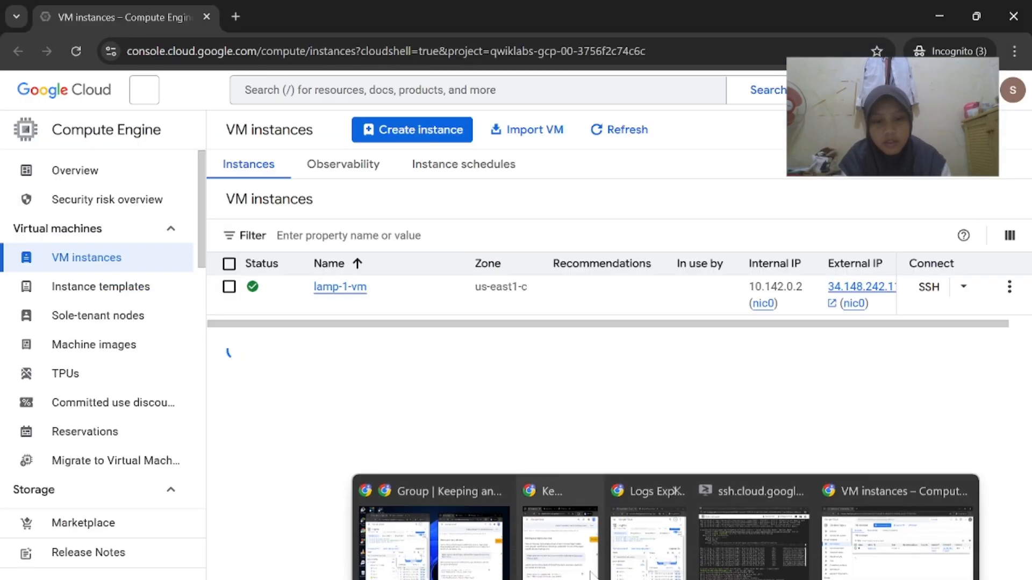
pyautogui.click(489, 544)
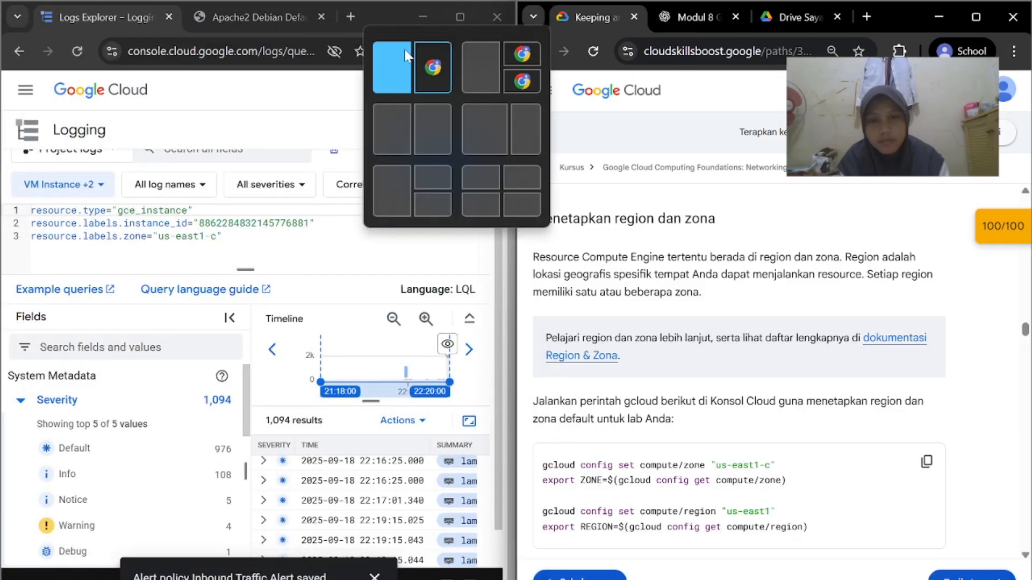
pyautogui.click(940, 16)
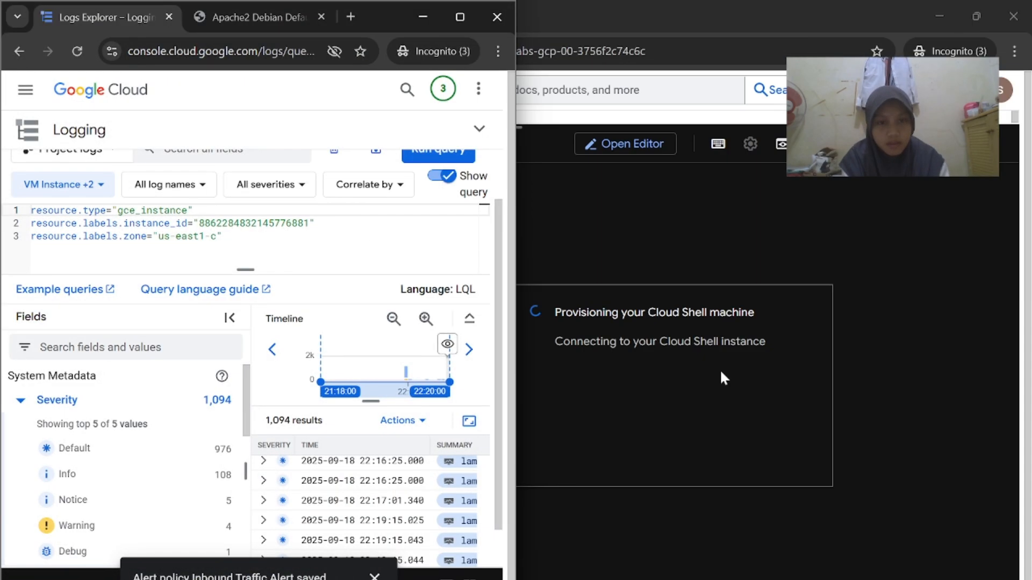
pyautogui.moveTo(671, 575)
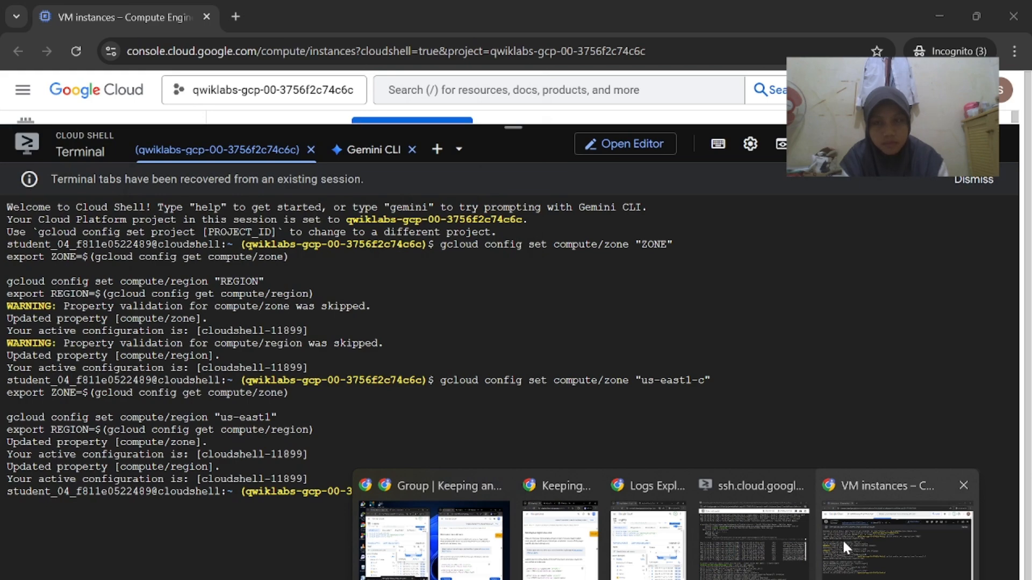
pyautogui.click(842, 539)
pyautogui.moveTo(514, 132); pyautogui.dragTo(515, 473)
# Snap VM instances to the left half beside Logs Explorer and review the lab's stop-VM steps
pyautogui.moveTo(976, 16)
pyautogui.click(872, 52)
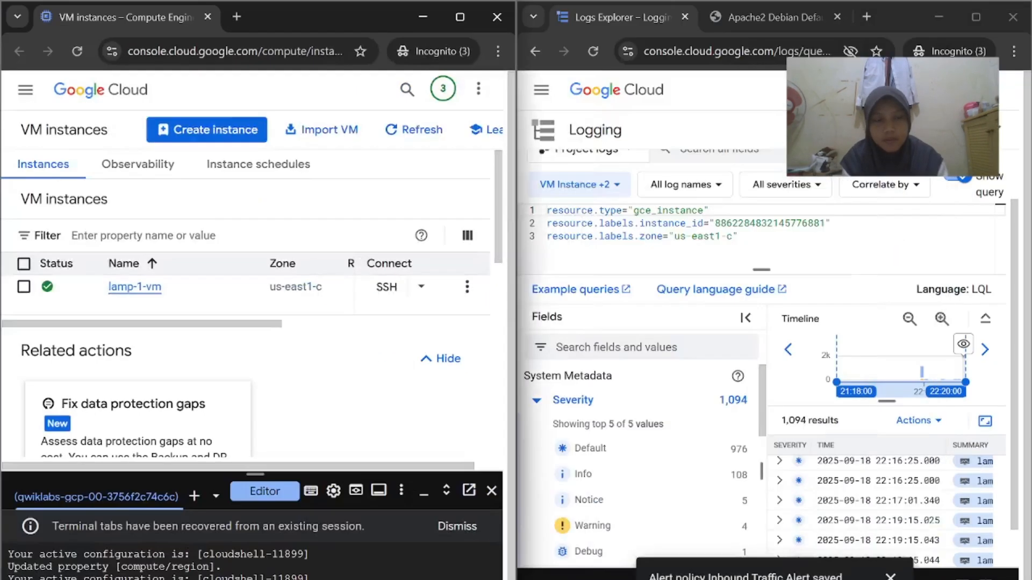
pyautogui.scroll(-3, 252, 312)
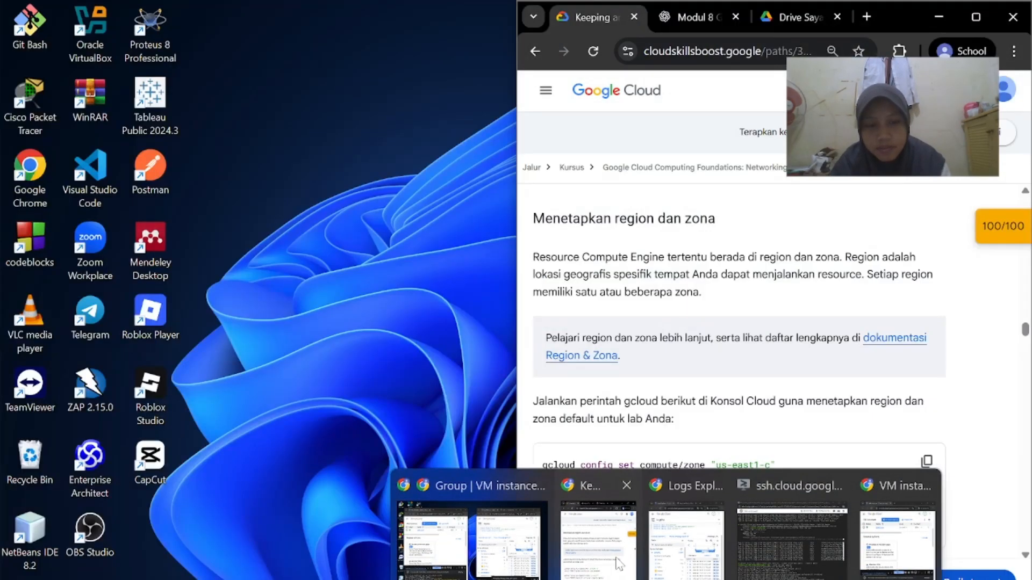
pyautogui.click(619, 565)
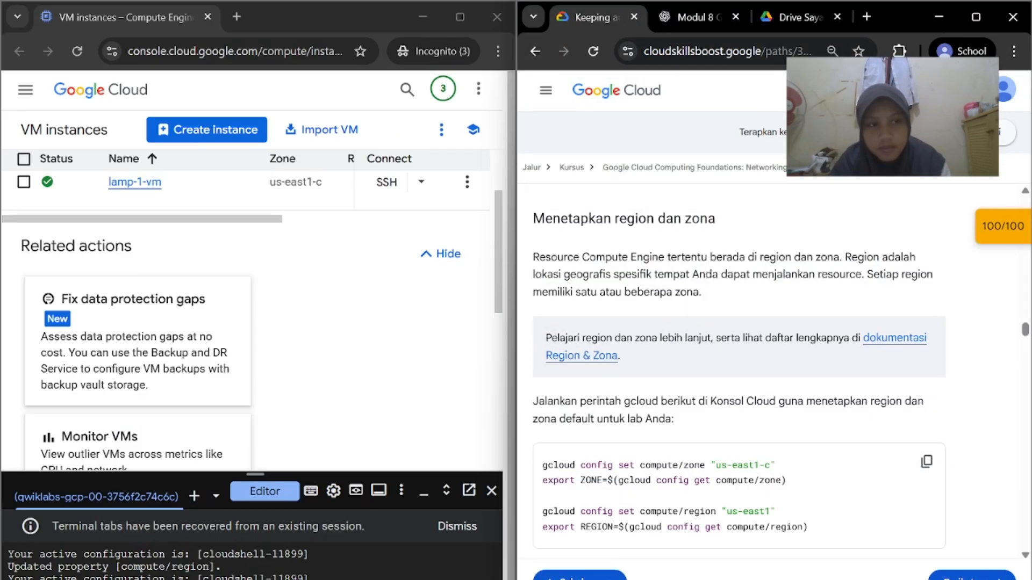
pyautogui.scroll(-3, 850, 308)
pyautogui.click(970, 20)
pyautogui.scroll(-20, 530, 364)
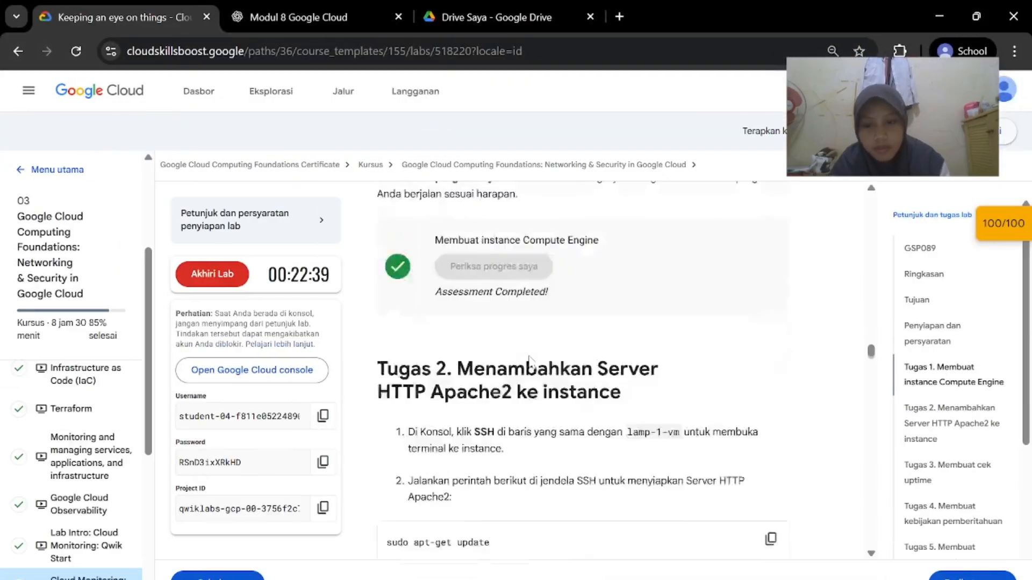
pyautogui.scroll(-20, 532, 362)
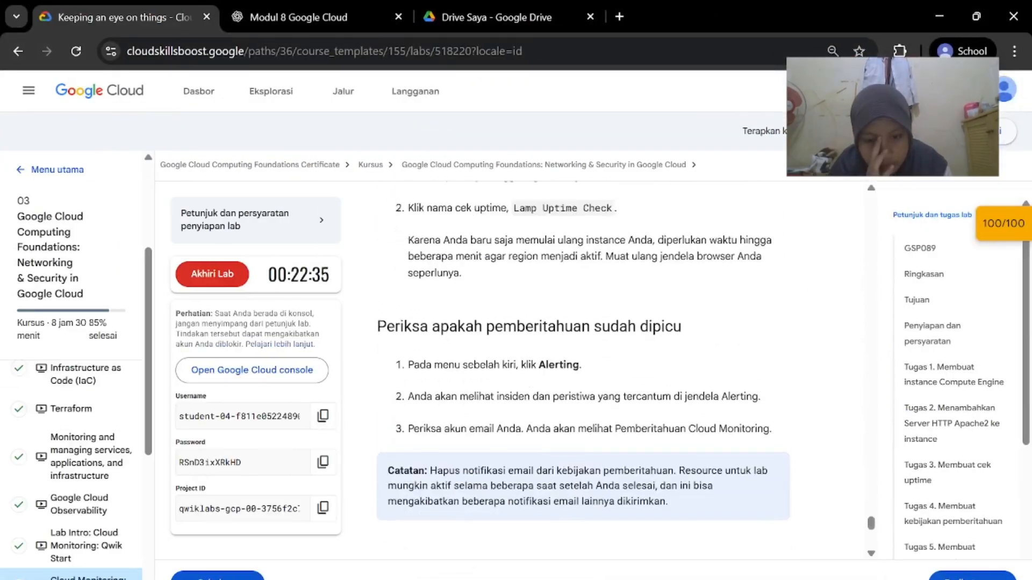
pyautogui.scroll(6, 532, 363)
pyautogui.scroll(3, 531, 362)
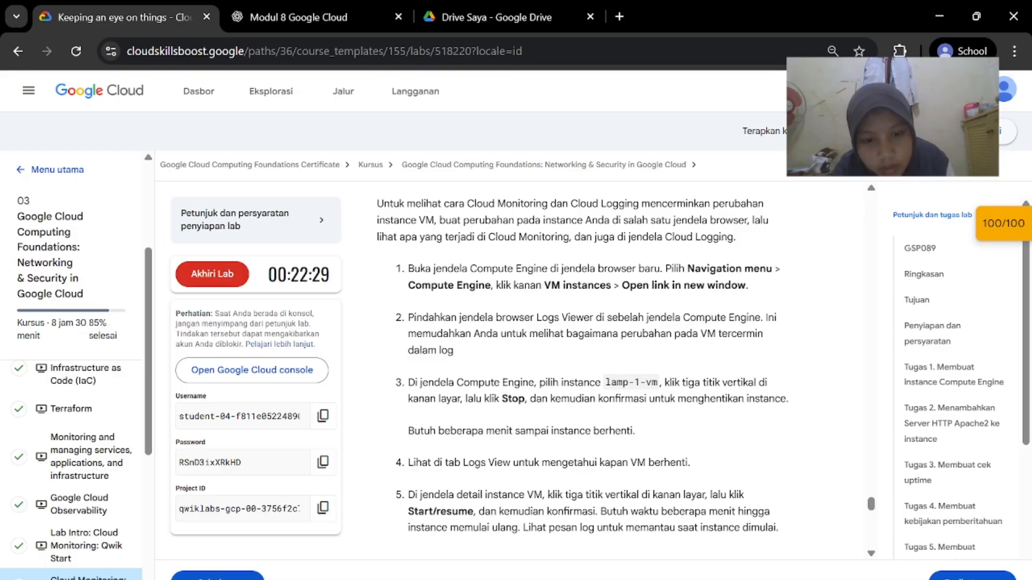
pyautogui.moveTo(666, 579)
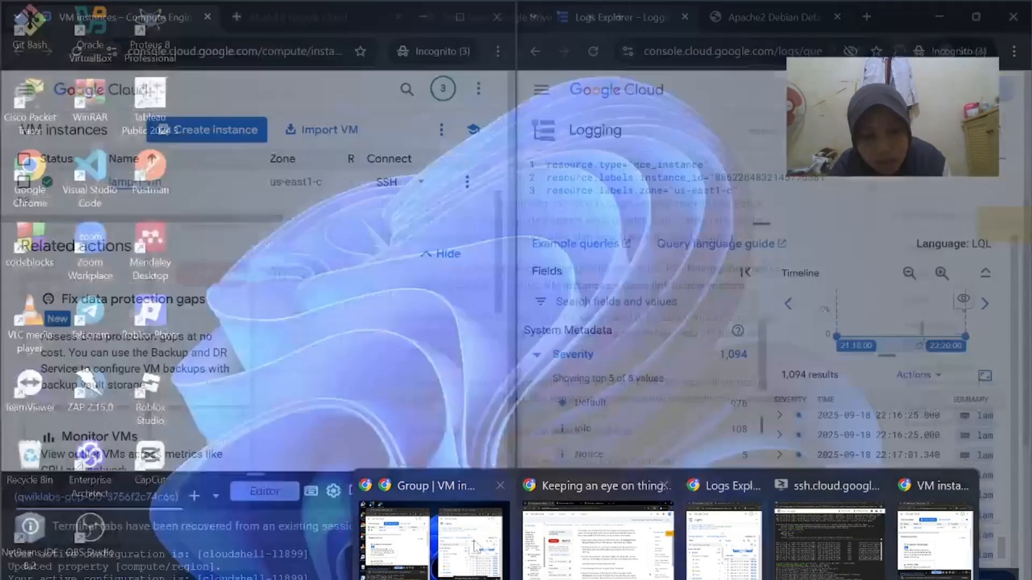
pyautogui.click(433, 534)
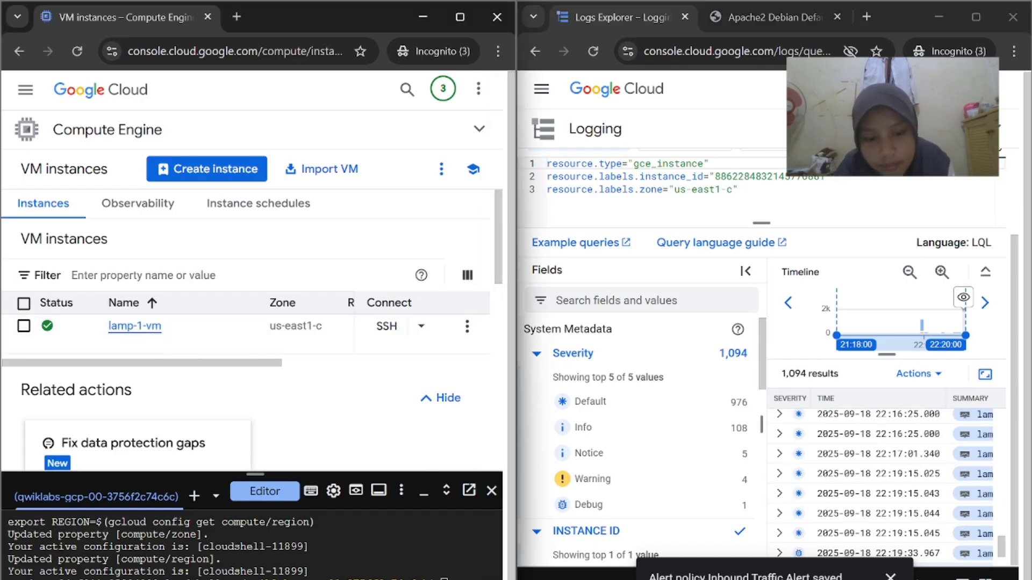
# Open lamp-1-vm's details, return to the VM list, and open its More actions menu
pyautogui.click(155, 333)
pyautogui.moveTo(666, 578)
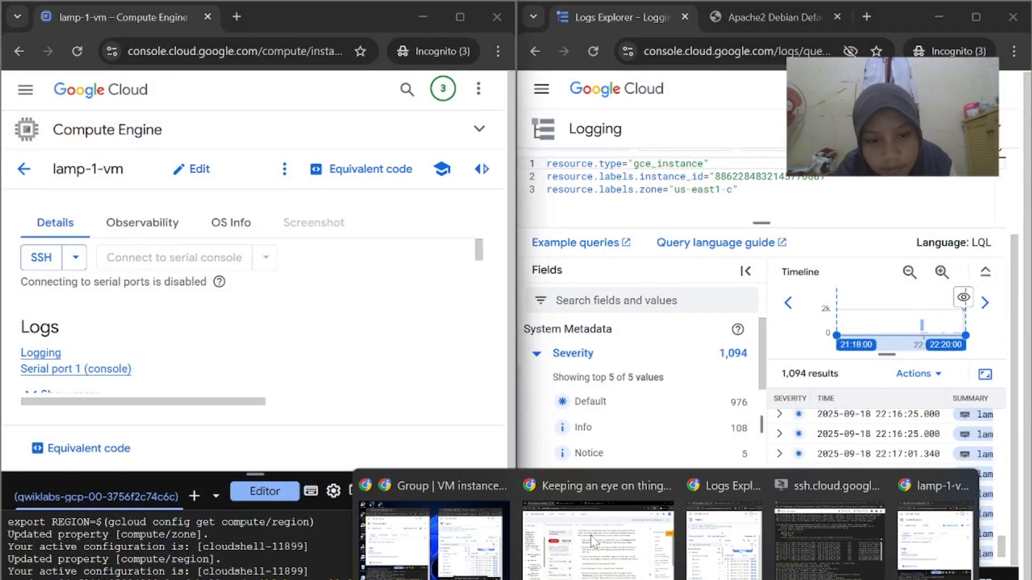
pyautogui.click(627, 554)
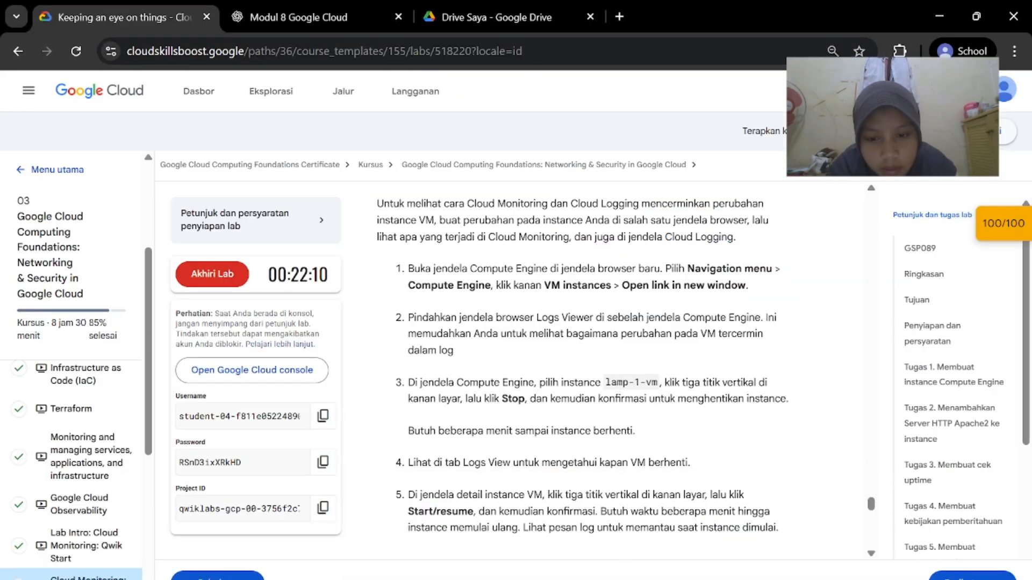
pyautogui.moveTo(666, 578)
pyautogui.click(450, 570)
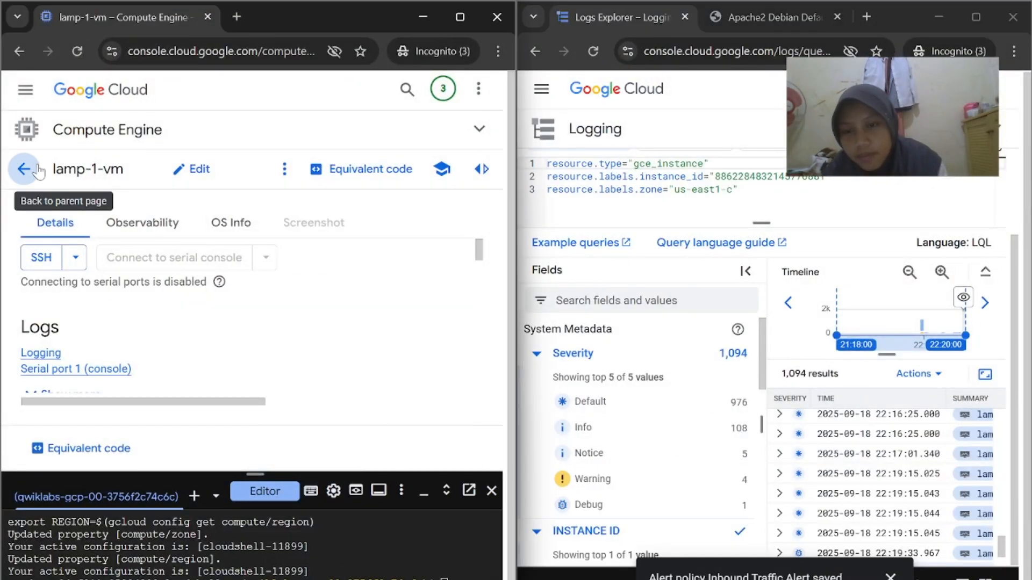
pyautogui.click(24, 169)
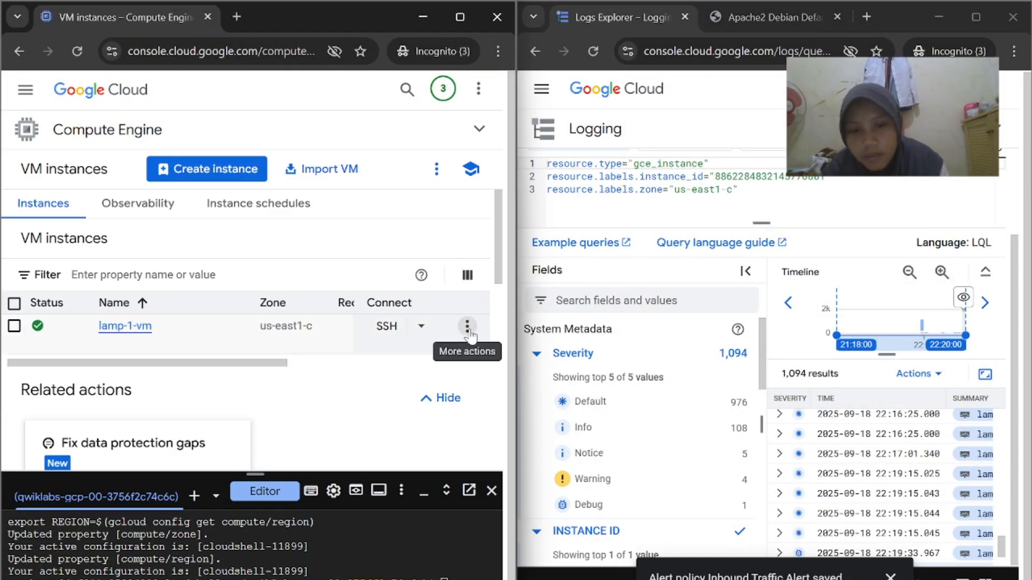
pyautogui.click(467, 327)
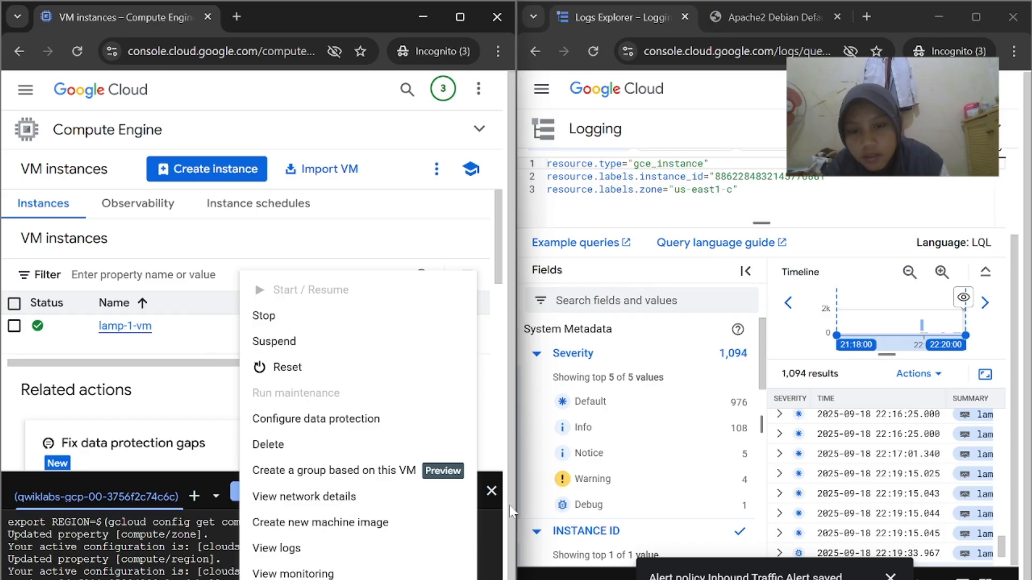
# Choose Stop for lamp-1-vm and confirm it in the Stop dialog
pyautogui.click(289, 317)
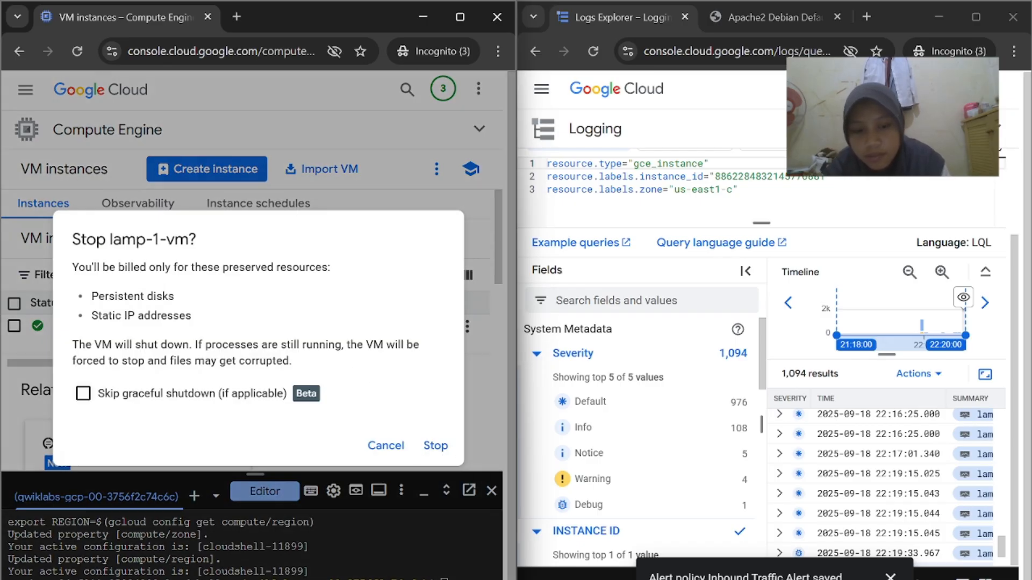
pyautogui.hotkey('alt', 'Tab')
pyautogui.hotkey('alt', 'Tab')
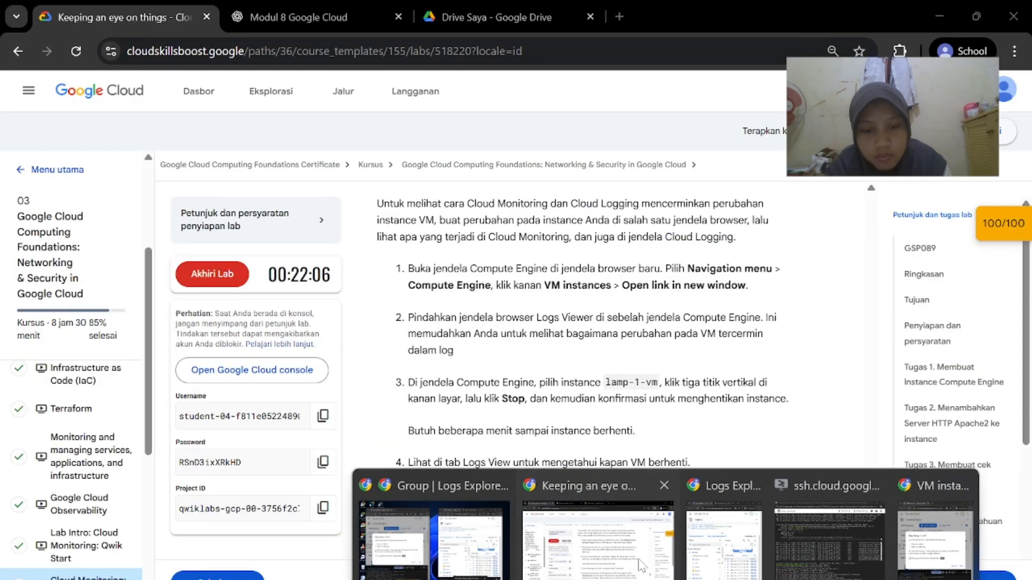
pyautogui.scroll(-1, 655, 550)
pyautogui.moveTo(665, 579)
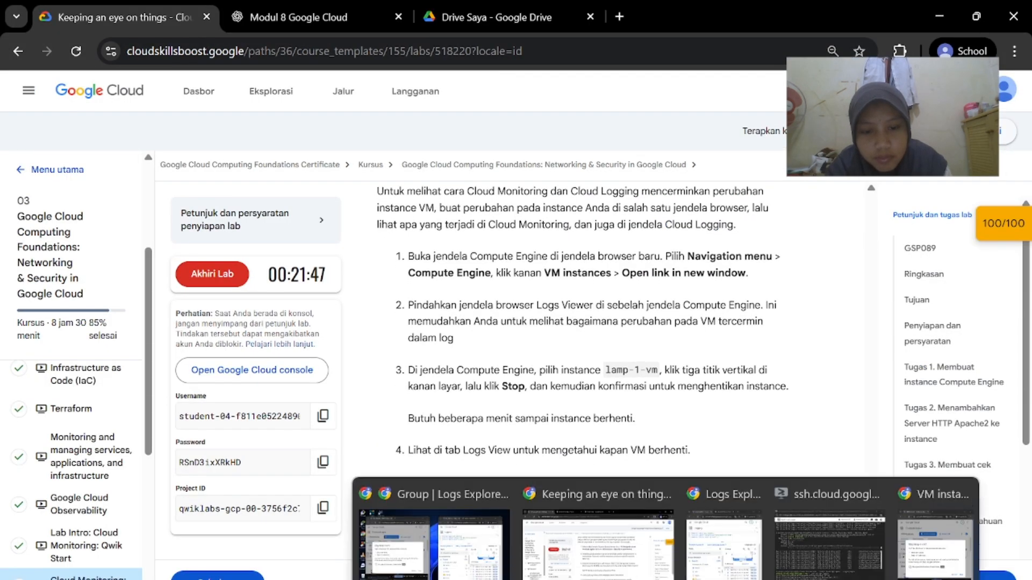
pyautogui.click(434, 538)
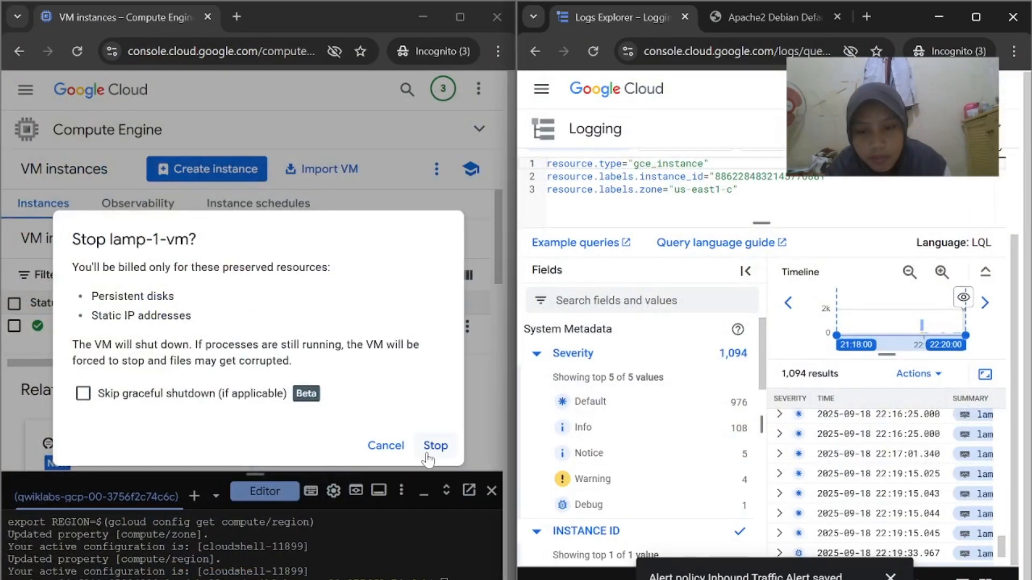
pyautogui.click(434, 444)
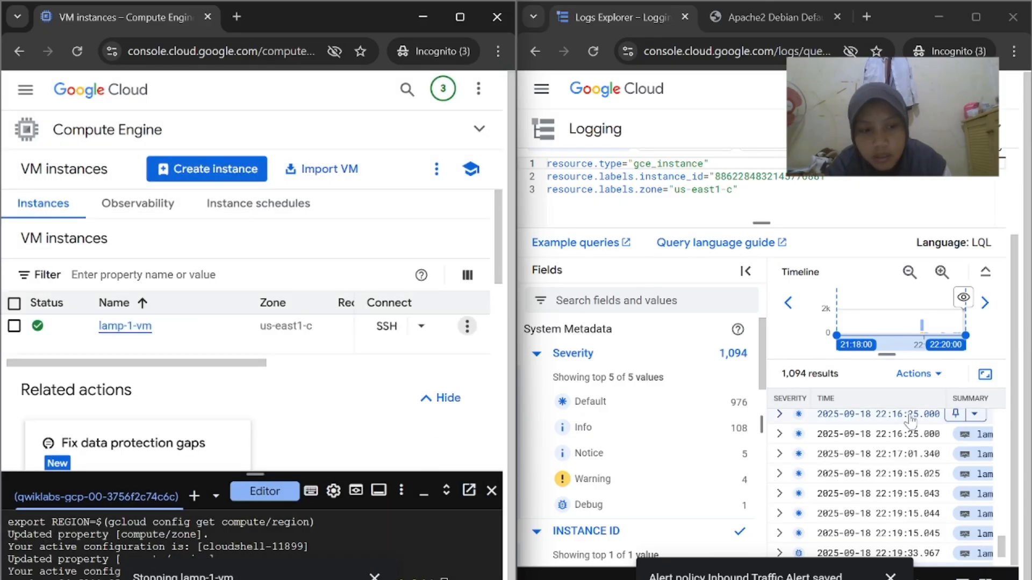
# Review the lamp-1-vm log results and dismiss the alert policy saved notice
pyautogui.scroll(-1, 910, 422)
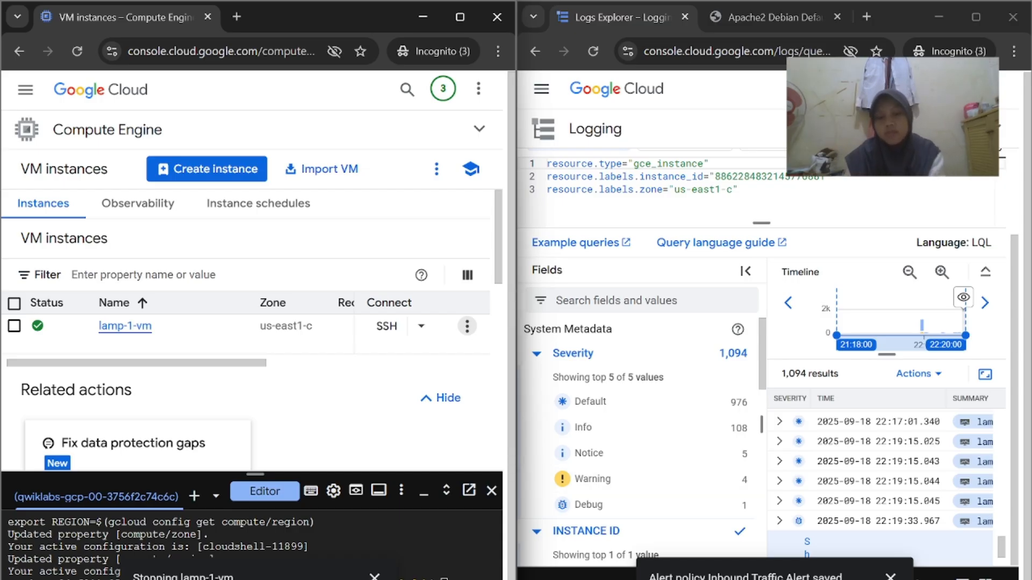
pyautogui.moveTo(666, 579)
pyautogui.click(478, 555)
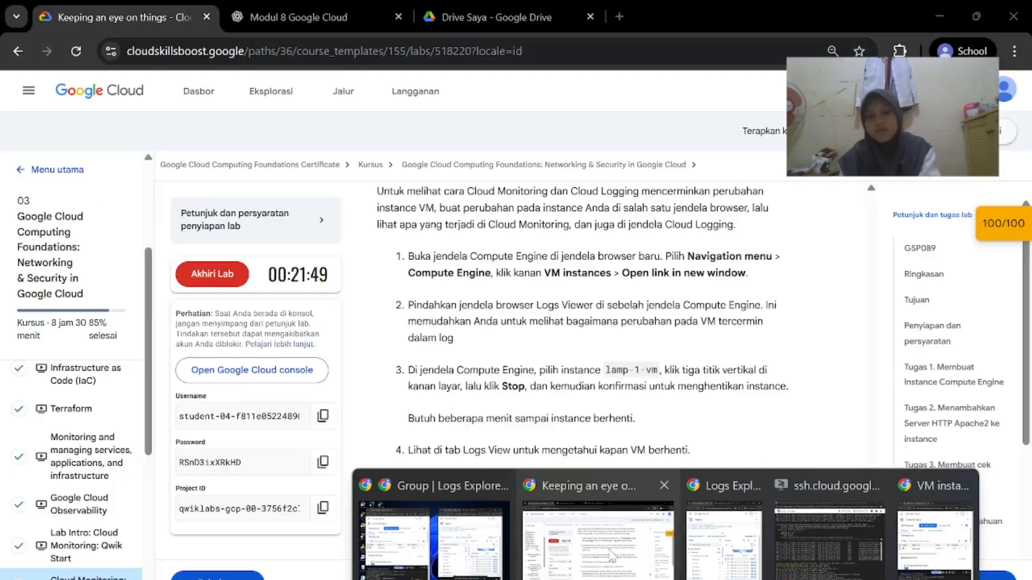
pyautogui.click(612, 555)
pyautogui.scroll(-2, 592, 457)
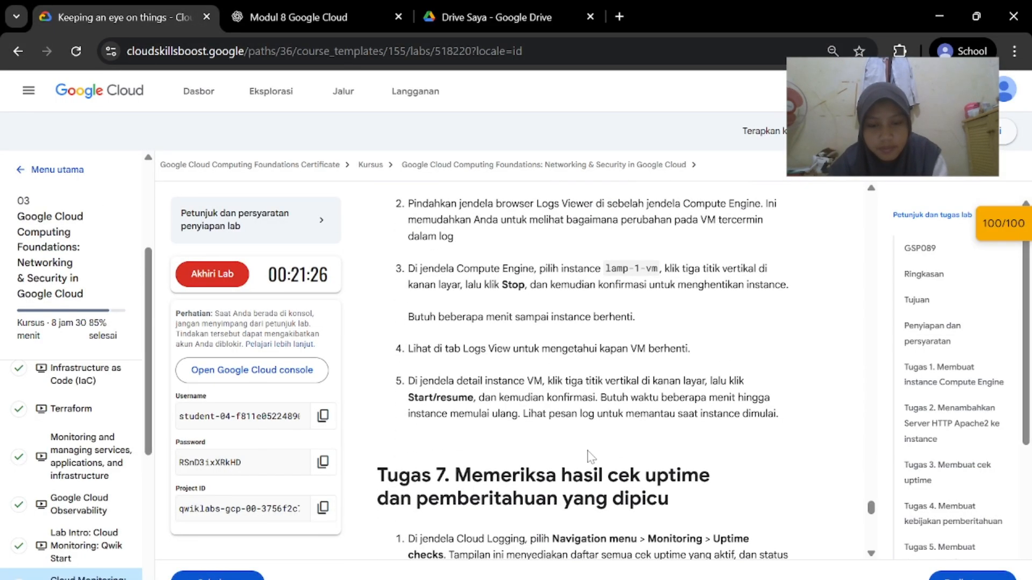
pyautogui.scroll(-1, 591, 457)
pyautogui.moveTo(667, 579)
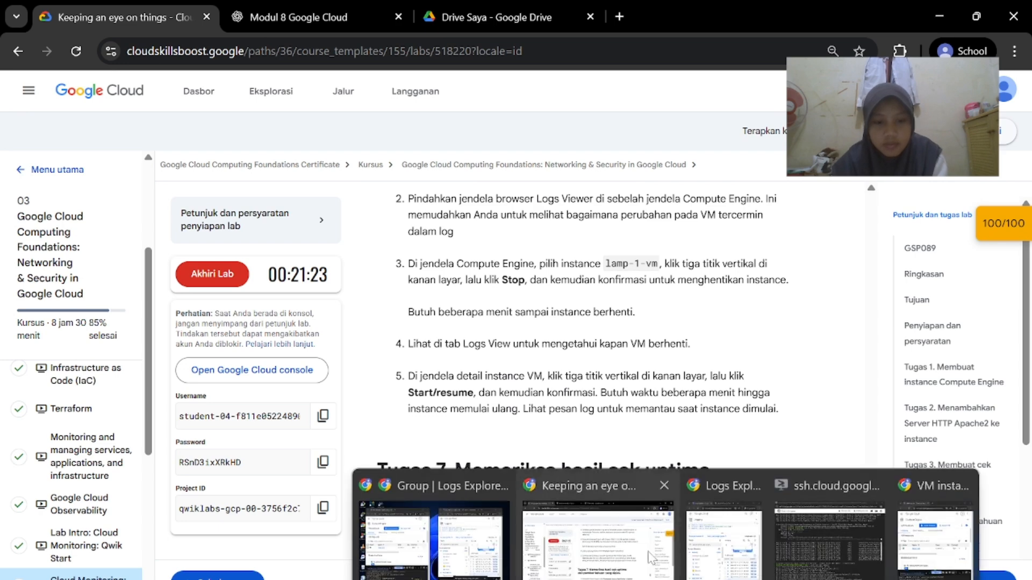
pyautogui.click(473, 549)
pyautogui.scroll(-1, 737, 473)
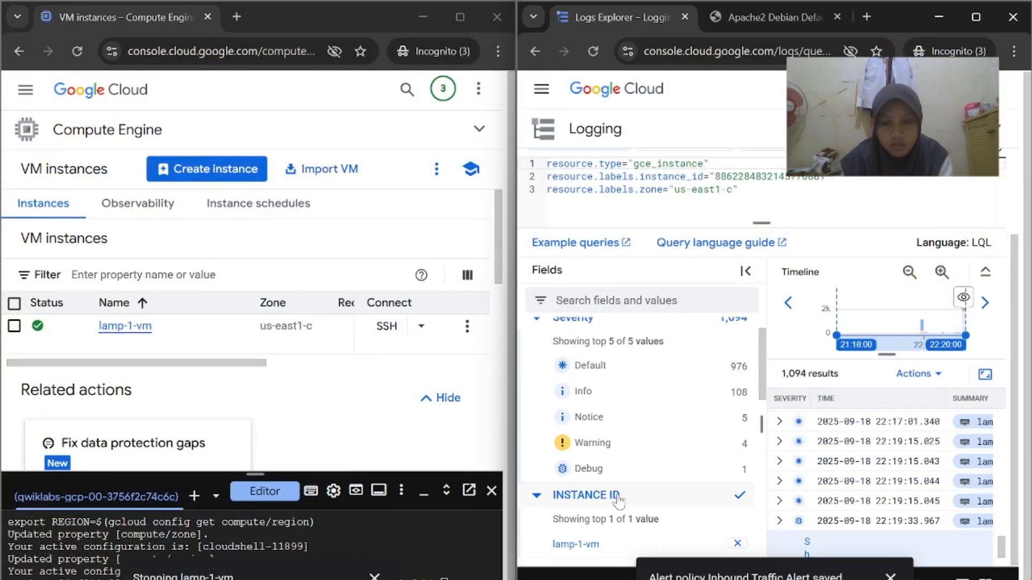
pyautogui.click(890, 577)
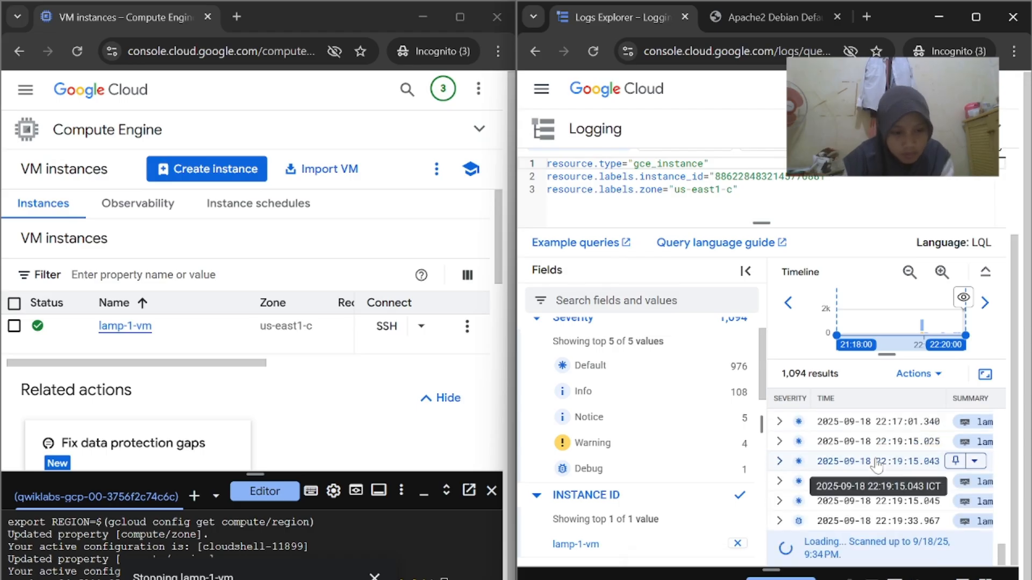
# Resize the log panels, toggle Cloud Shell open and closed, and maximize Logs Explorer
pyautogui.scroll(-1, 874, 469)
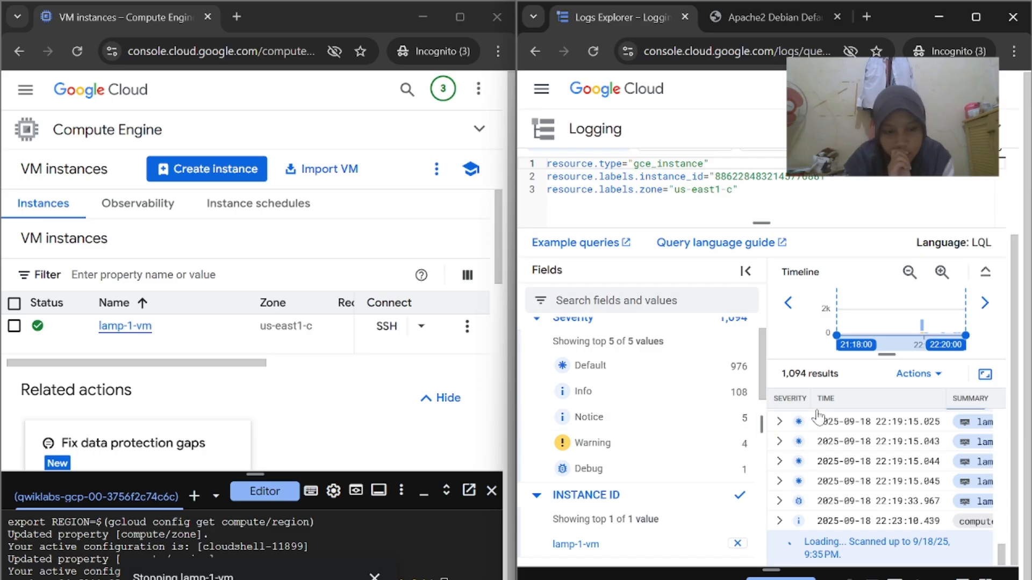
pyautogui.moveTo(762, 417); pyautogui.dragTo(679, 426)
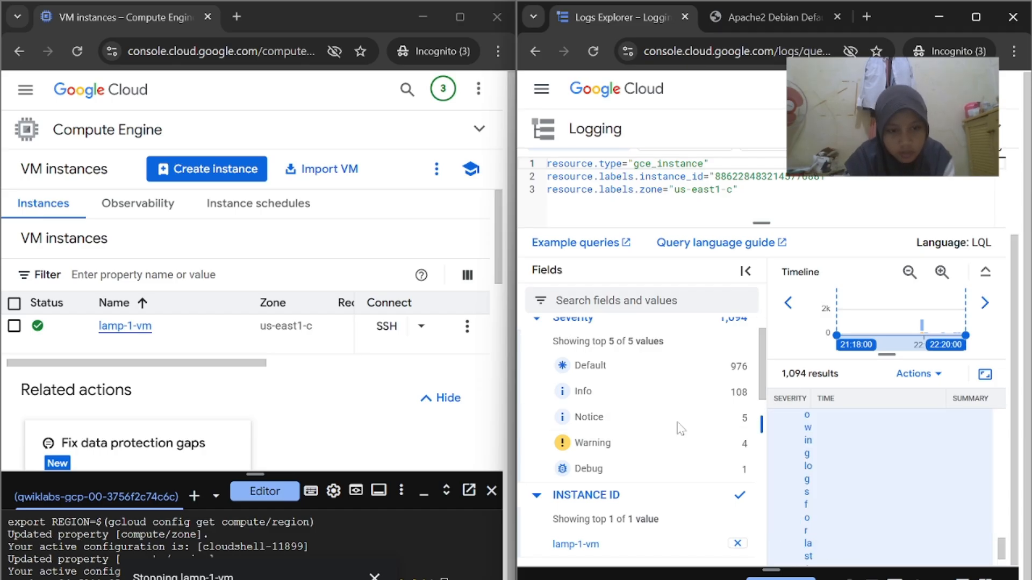
pyautogui.scroll(2, 797, 279)
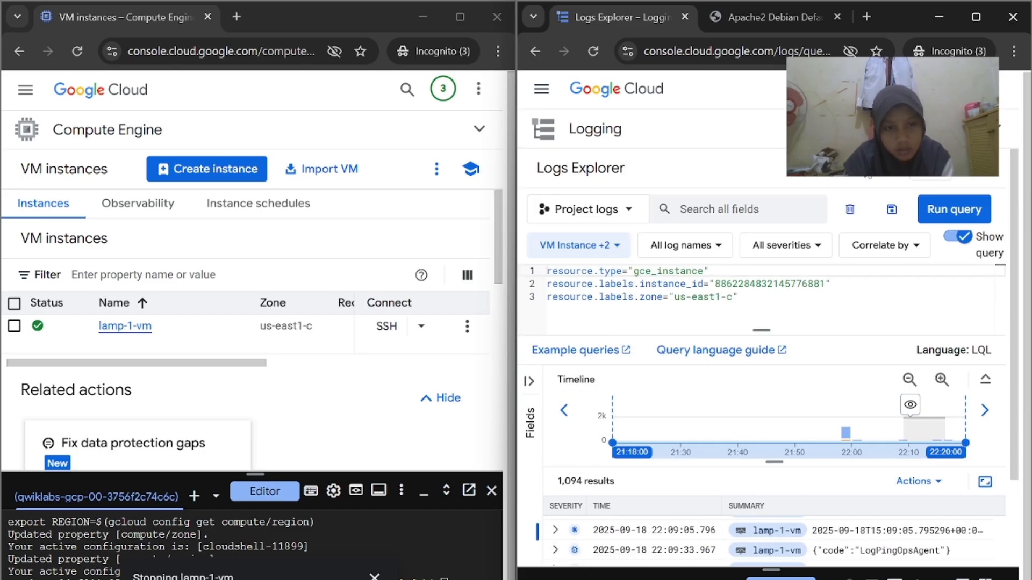
pyautogui.scroll(-2, 769, 384)
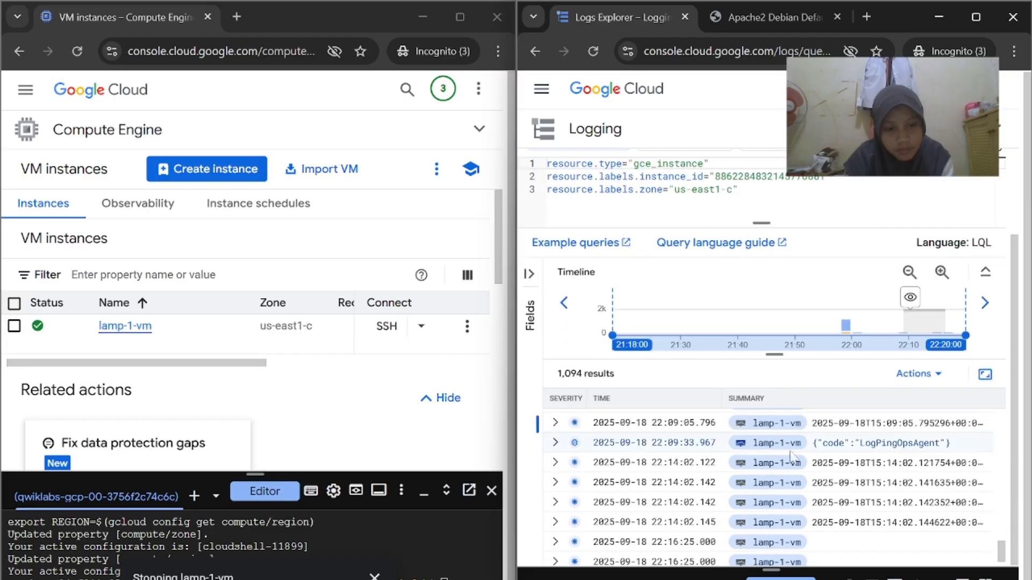
pyautogui.moveTo(642, 432); pyautogui.dragTo(675, 434)
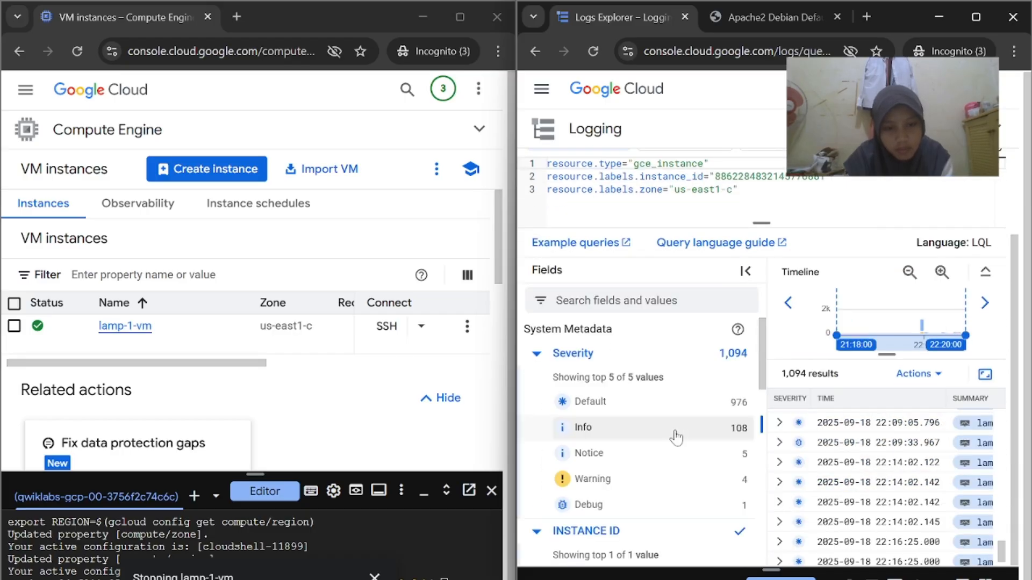
pyautogui.scroll(-5, 867, 445)
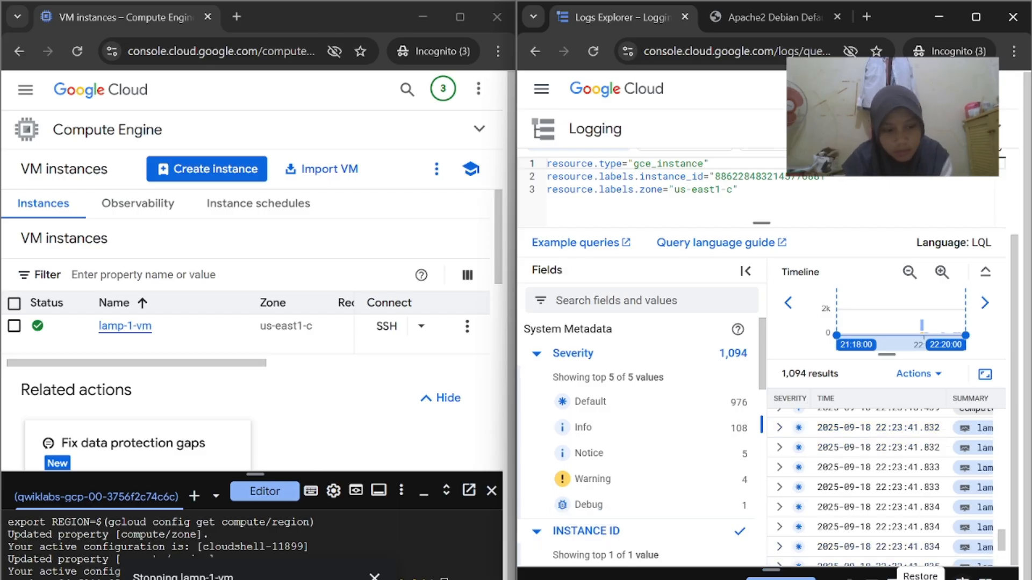
pyautogui.click(963, 578)
pyautogui.click(940, 142)
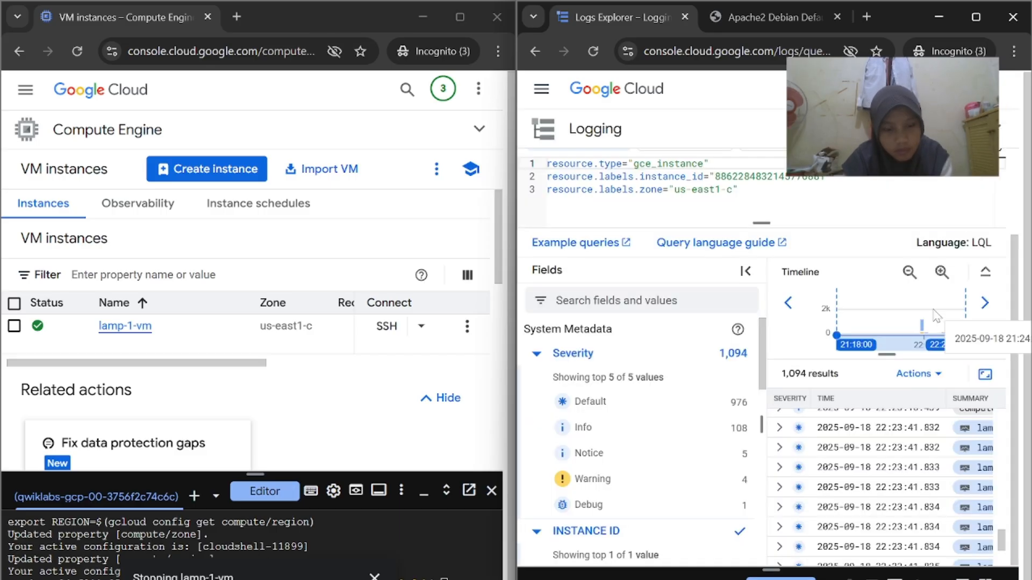
pyautogui.click(977, 27)
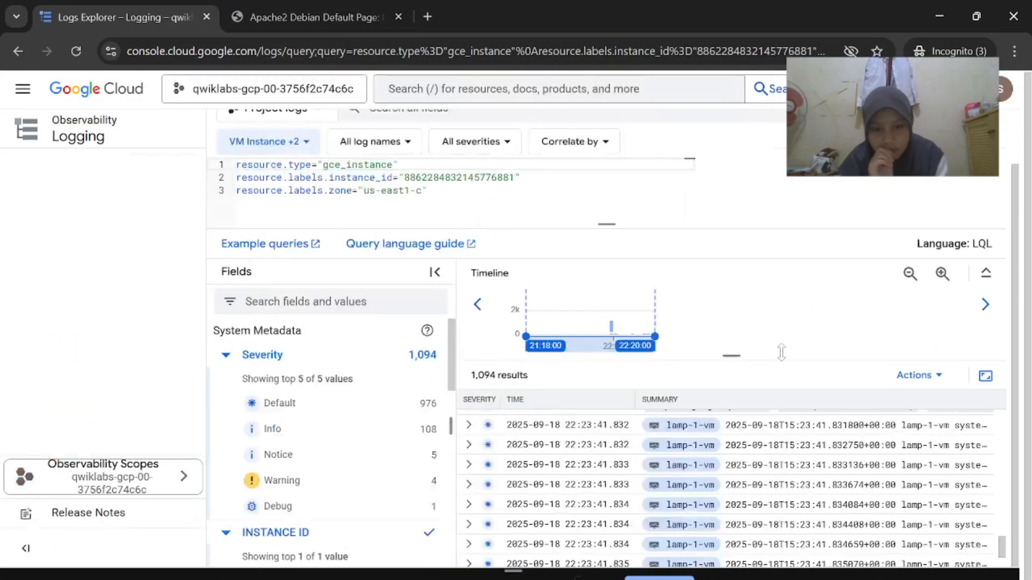
# Scroll the lamp-1-vm logs to the v1.compute.instances.stop entry and UptimeCheckConfig requests
pyautogui.scroll(2, 664, 343)
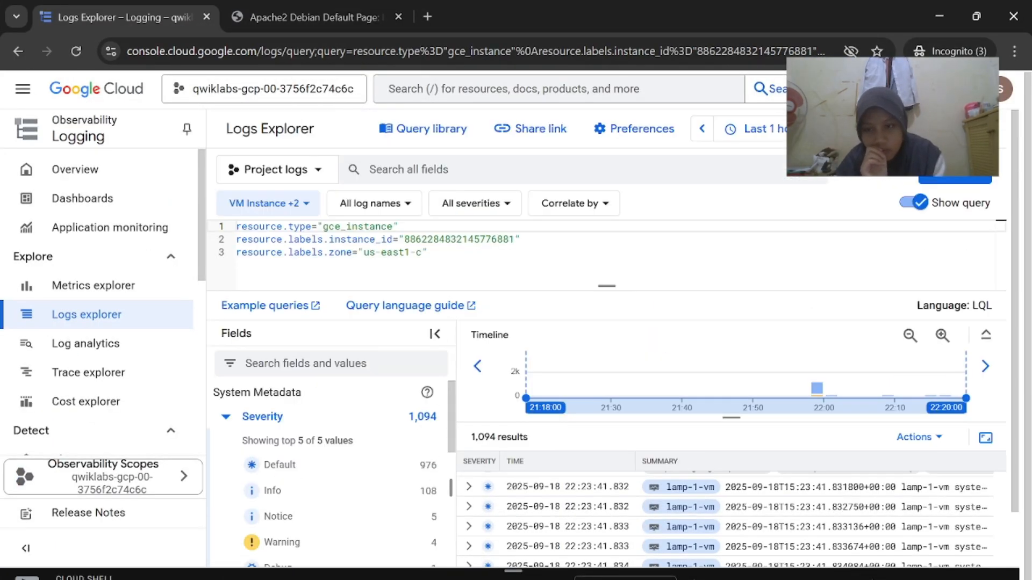
pyautogui.scroll(-2, 701, 360)
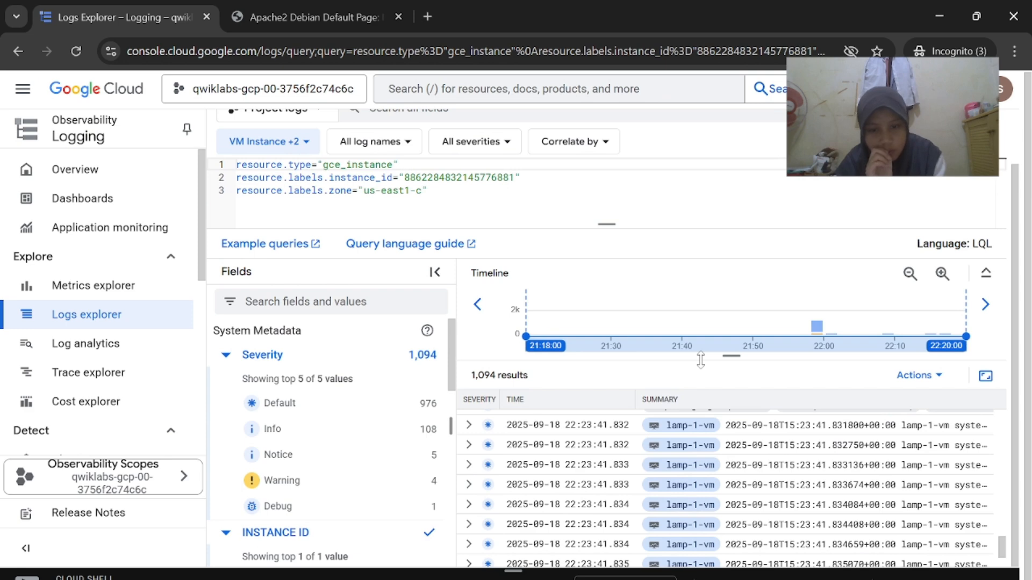
pyautogui.scroll(-5, 672, 511)
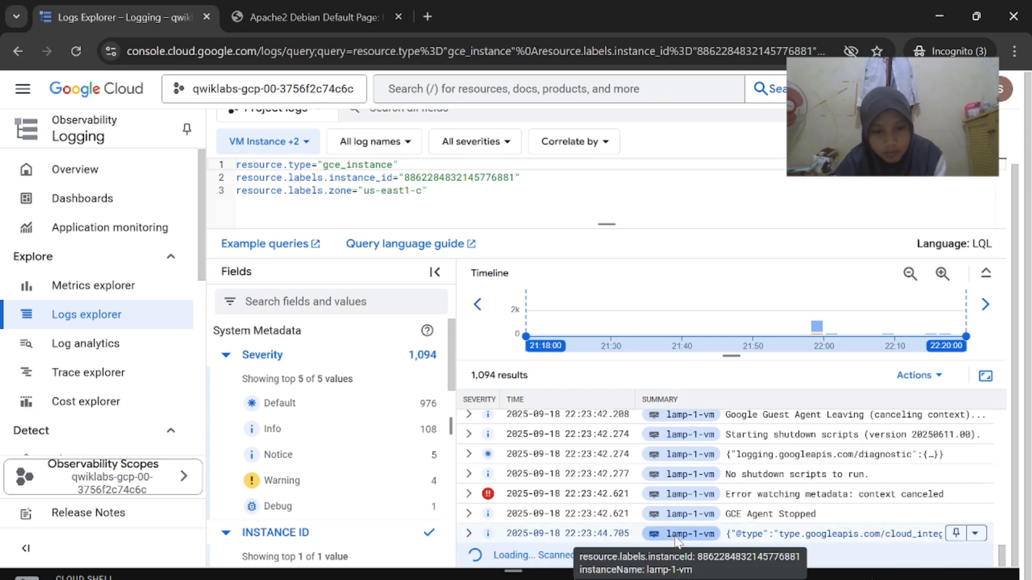
pyautogui.scroll(-1, 892, 472)
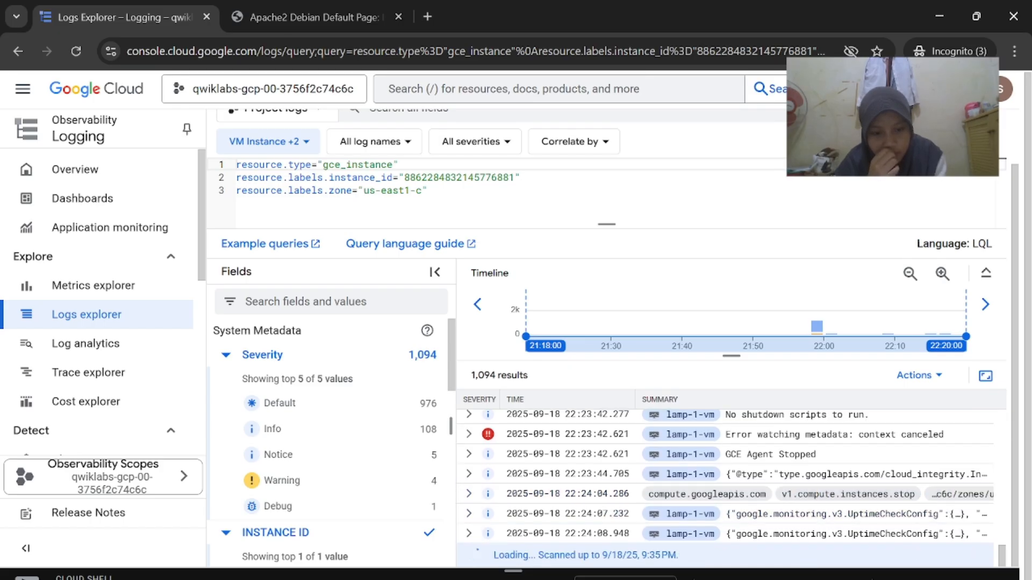
# Compare the lab guide's Task 6 step 5 with the Logs Explorer results
pyautogui.moveTo(667, 579)
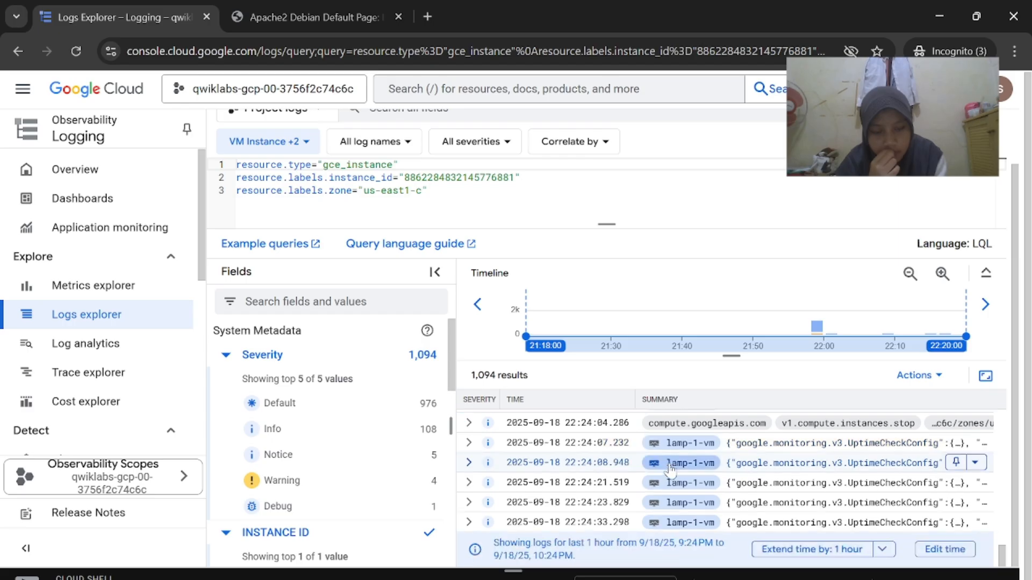
pyautogui.click(497, 550)
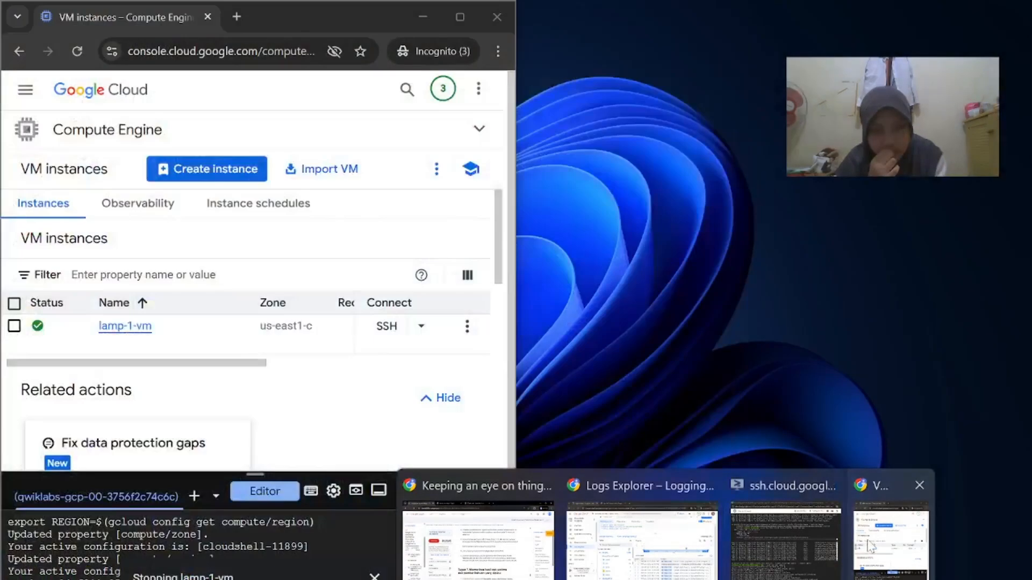
pyautogui.click(871, 547)
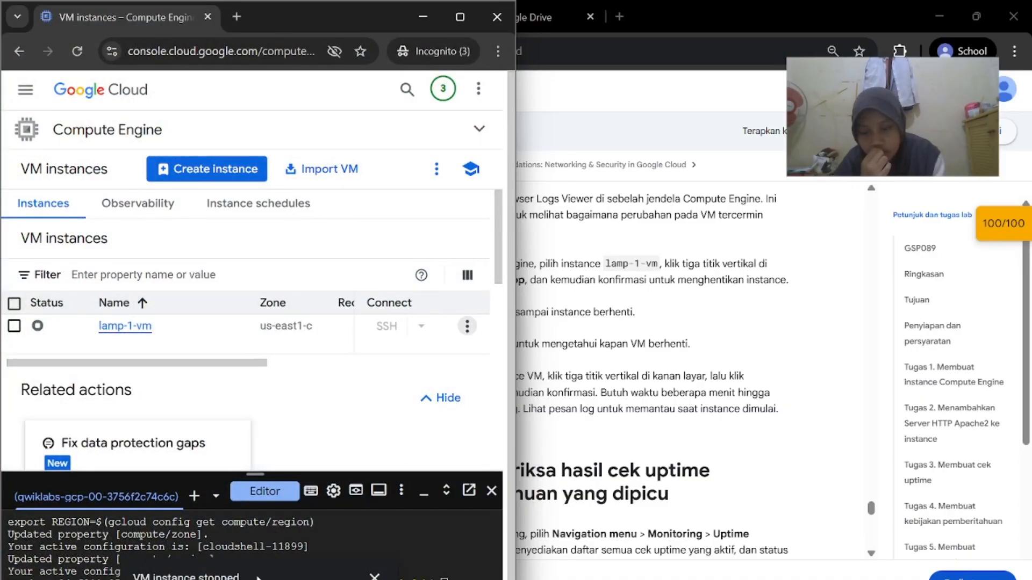
pyautogui.moveTo(666, 579)
pyautogui.click(887, 548)
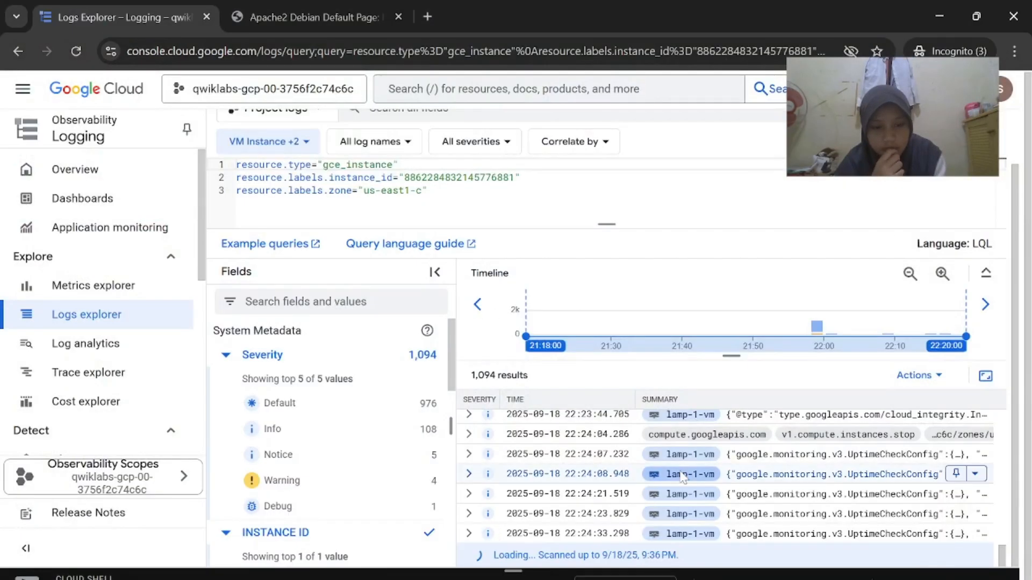
pyautogui.click(627, 543)
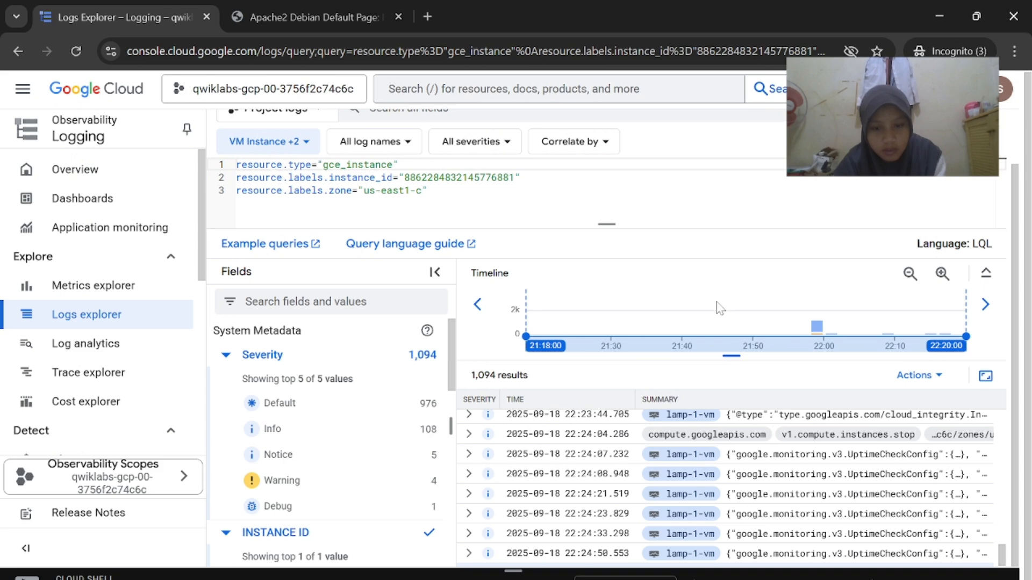
pyautogui.scroll(-4, 369, 457)
pyautogui.scroll(5, 369, 457)
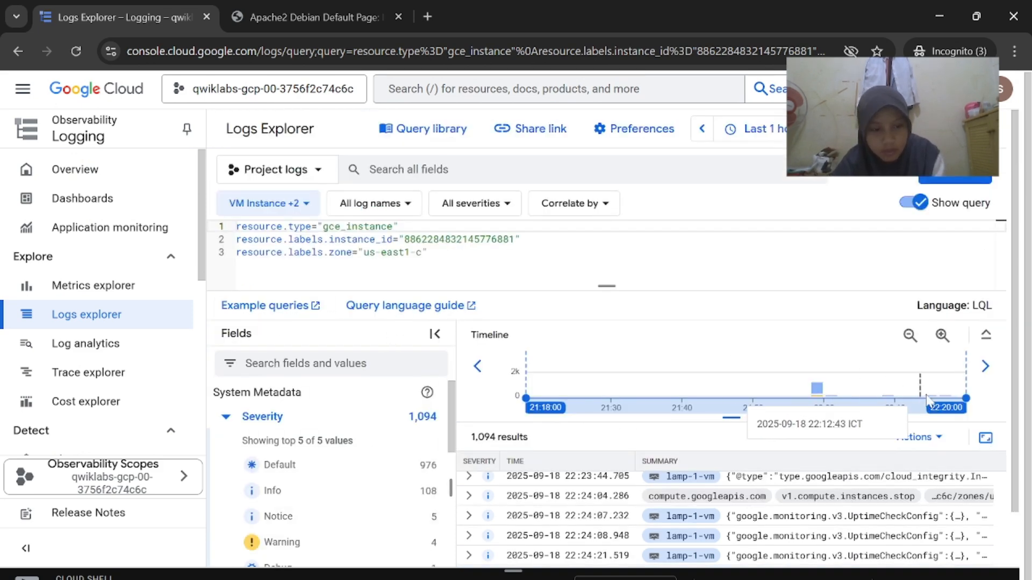
pyautogui.scroll(-3, 773, 491)
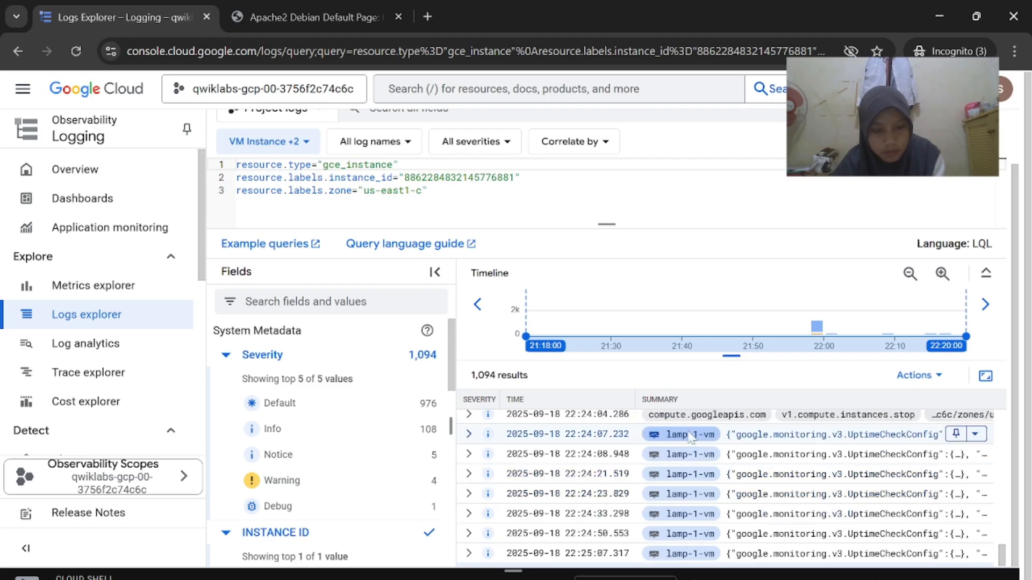
# Ask ChatGPT which Log View the lab instructions refer to
pyautogui.moveTo(675, 579)
pyautogui.click(478, 538)
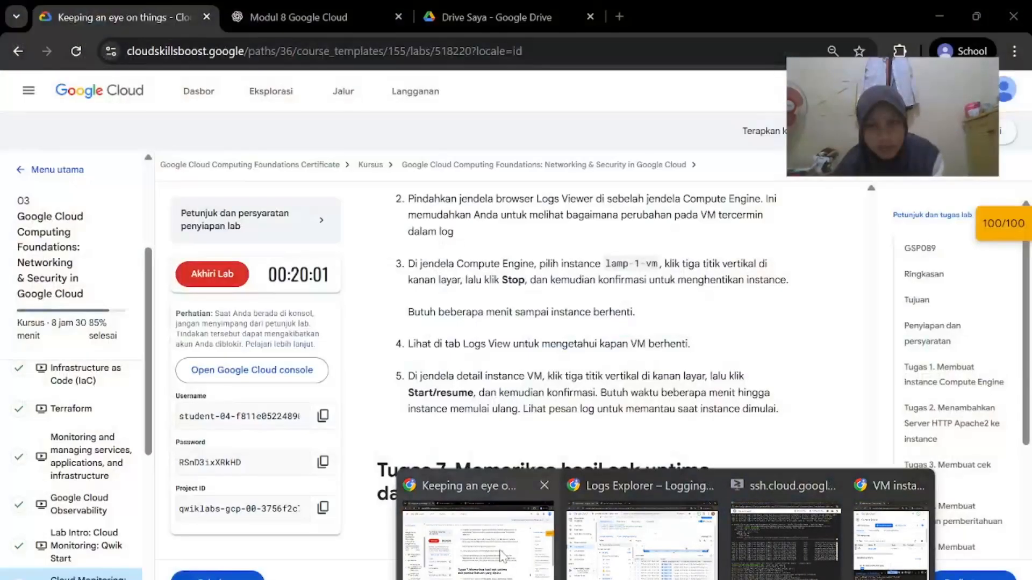
pyautogui.click(321, 8)
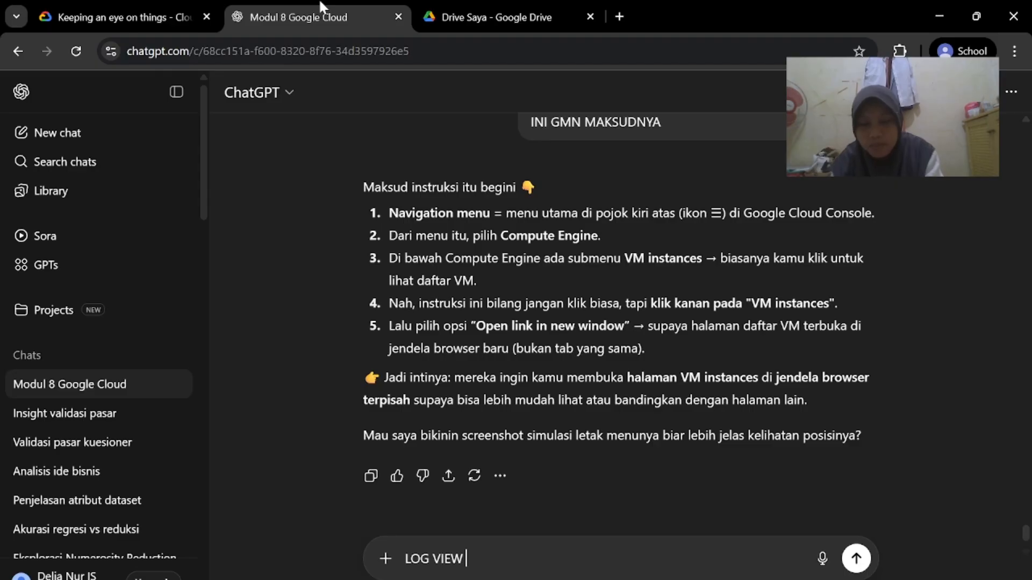
pyautogui.press('Return')
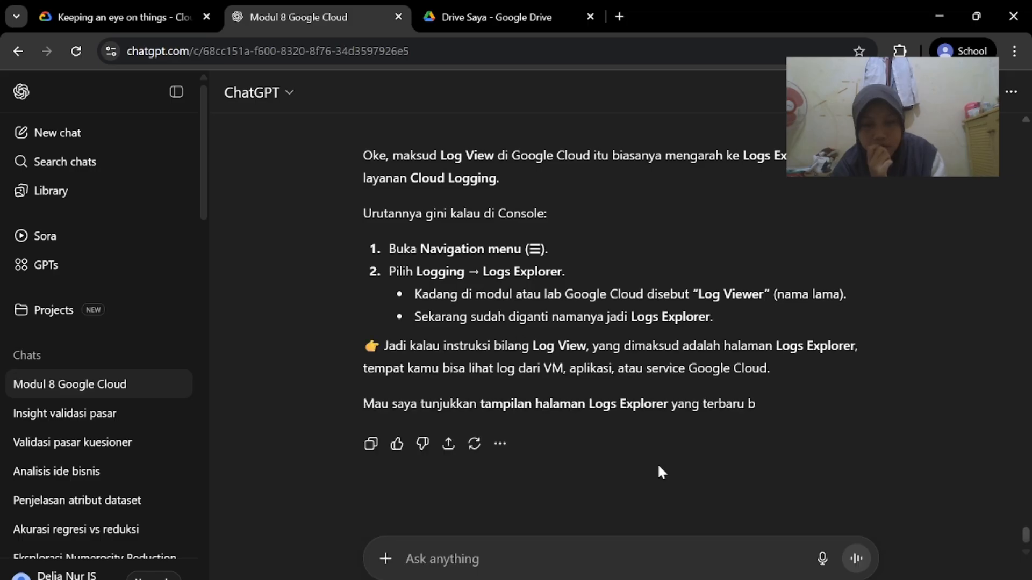
# Read the reply that Log View means Logs Explorer, then return to the lamp-1-vm logs
pyautogui.hotkey('alt', 'Tab')
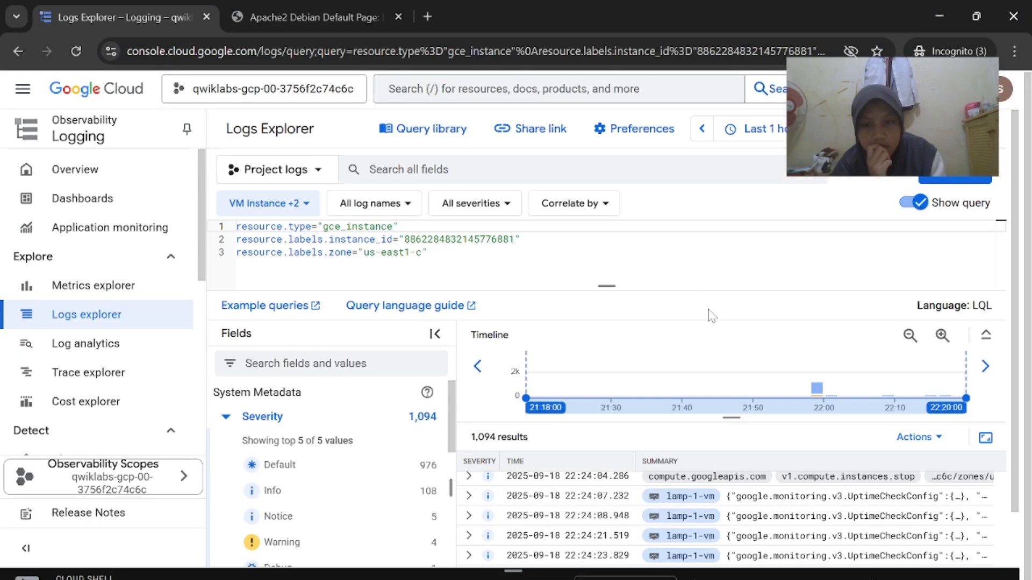
pyautogui.scroll(-1, 693, 284)
pyautogui.scroll(6, 581, 456)
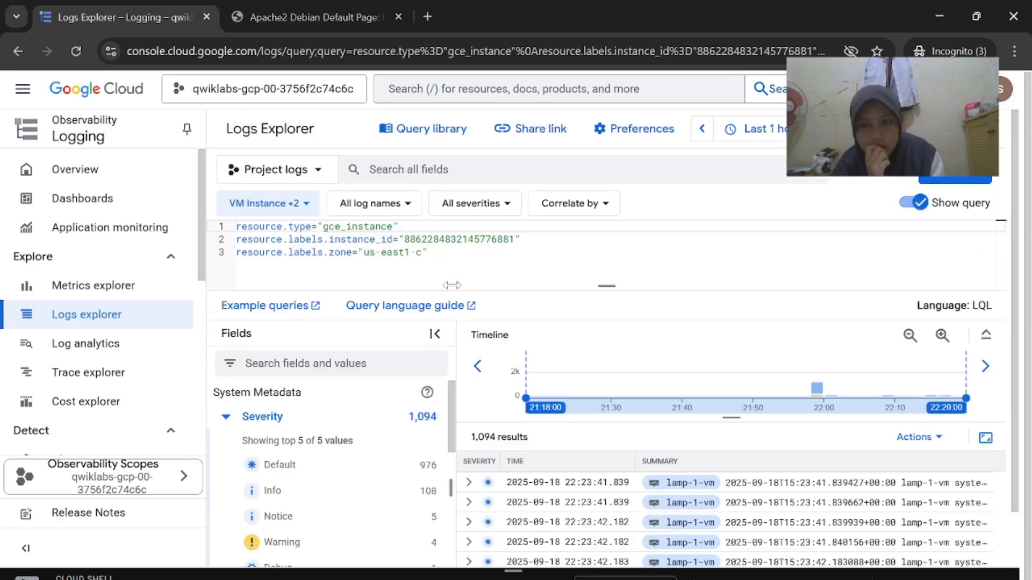
pyautogui.hotkey('alt', 'Tab')
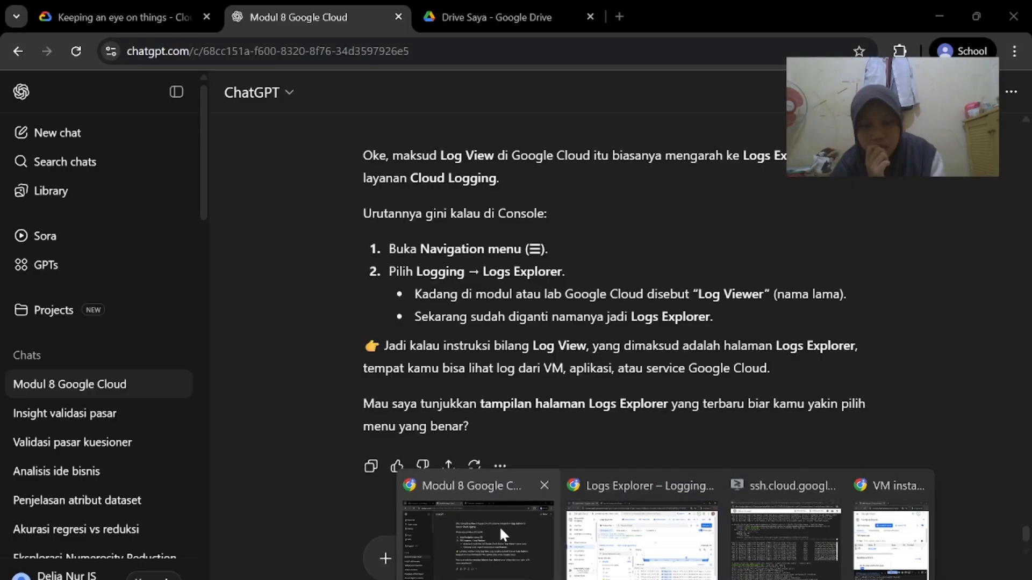
pyautogui.click(185, 7)
pyautogui.scroll(-2, 580, 377)
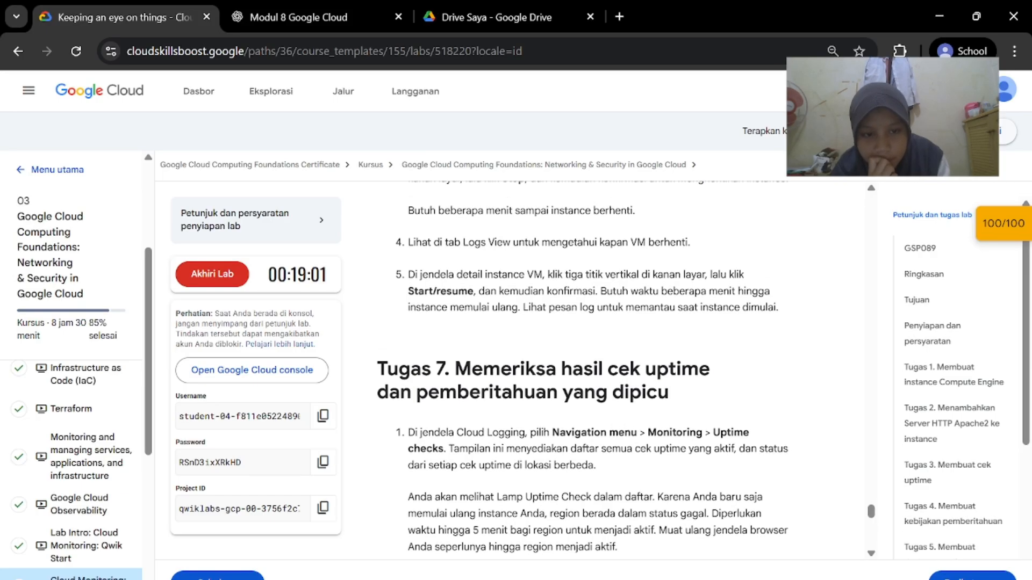
pyautogui.scroll(1, 554, 371)
pyautogui.moveTo(666, 579)
pyautogui.click(627, 568)
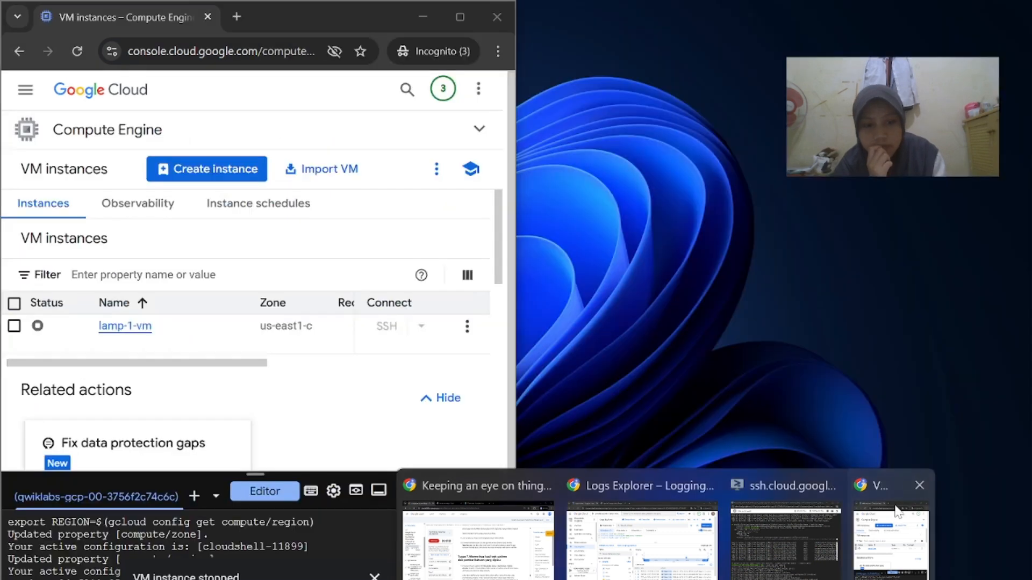
# Start the stopped lamp-1-vm from its actions menu in VM instances
pyautogui.click(893, 538)
pyautogui.click(468, 326)
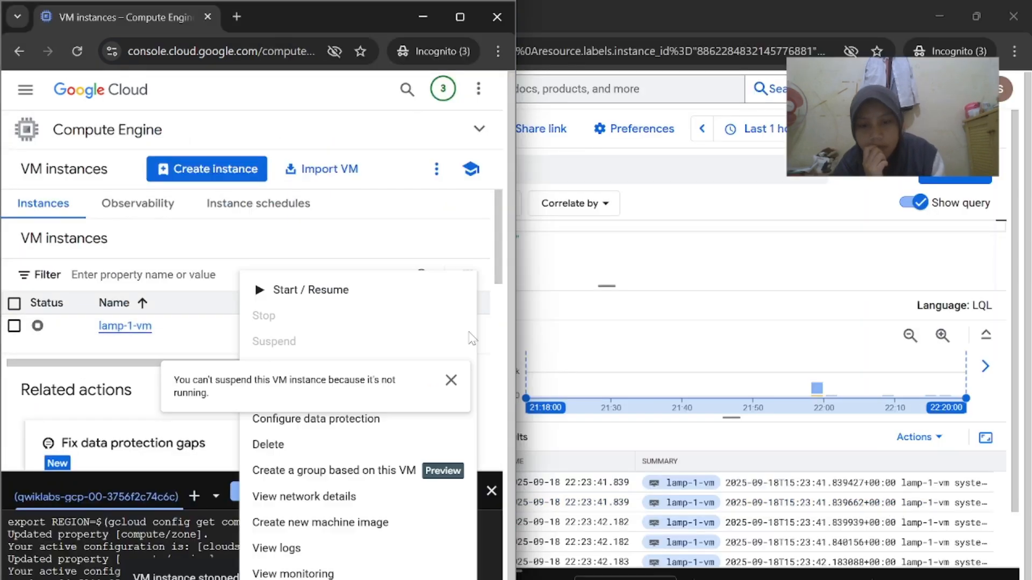
pyautogui.click(345, 296)
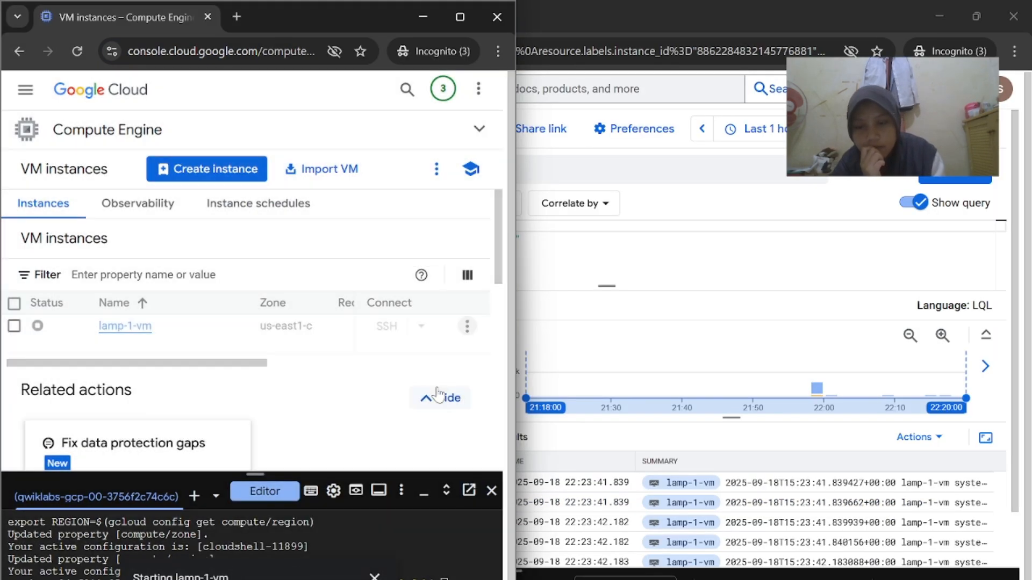
# Confirm lamp-1-vm is running again against the lab guide, ending on Logs Explorer
pyautogui.click(715, 437)
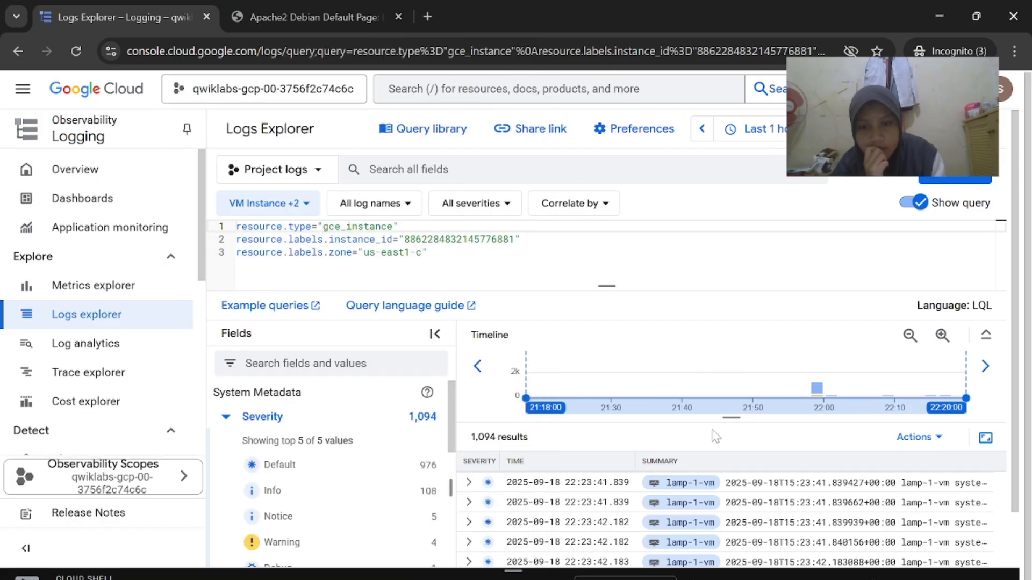
pyautogui.moveTo(665, 576)
pyautogui.click(463, 524)
pyautogui.scroll(-5, 583, 376)
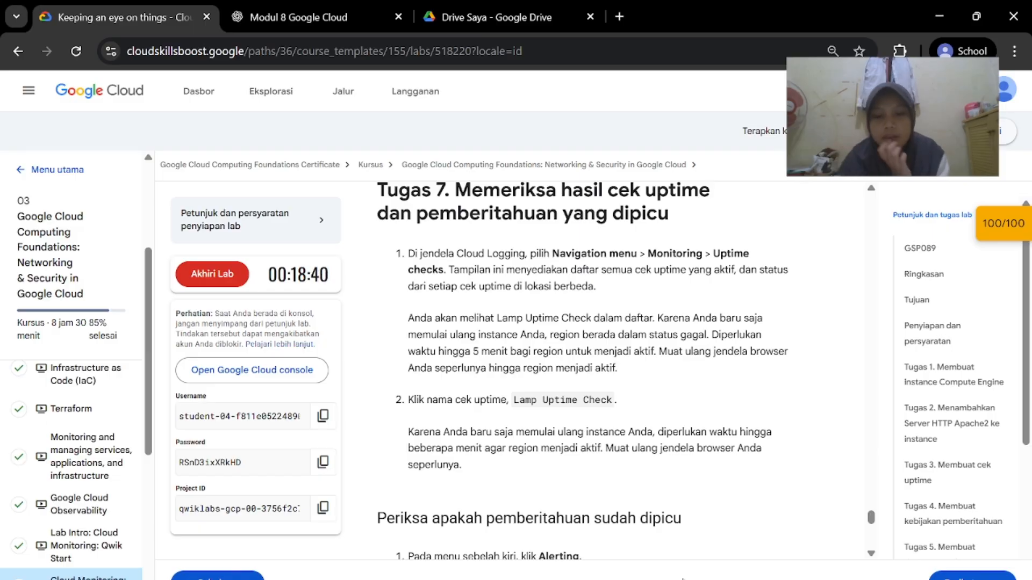
pyautogui.moveTo(683, 579)
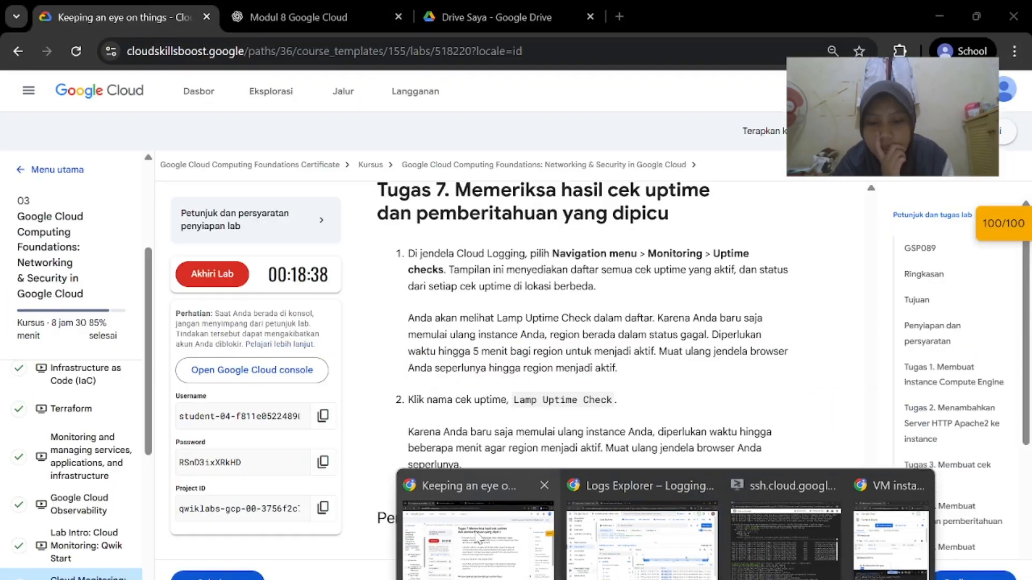
pyautogui.click(642, 559)
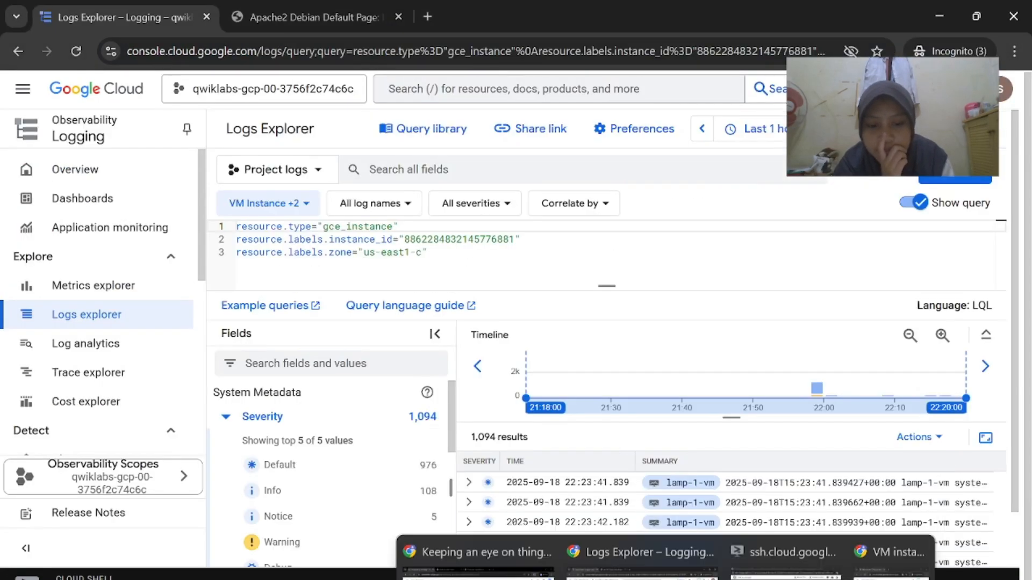
pyautogui.click(887, 553)
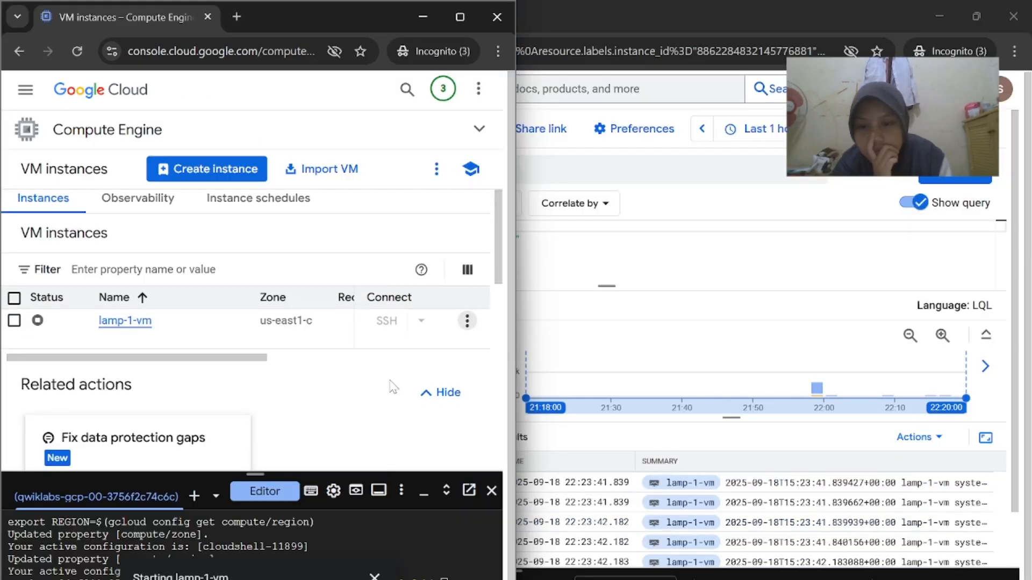
pyautogui.scroll(-1, 43, 269)
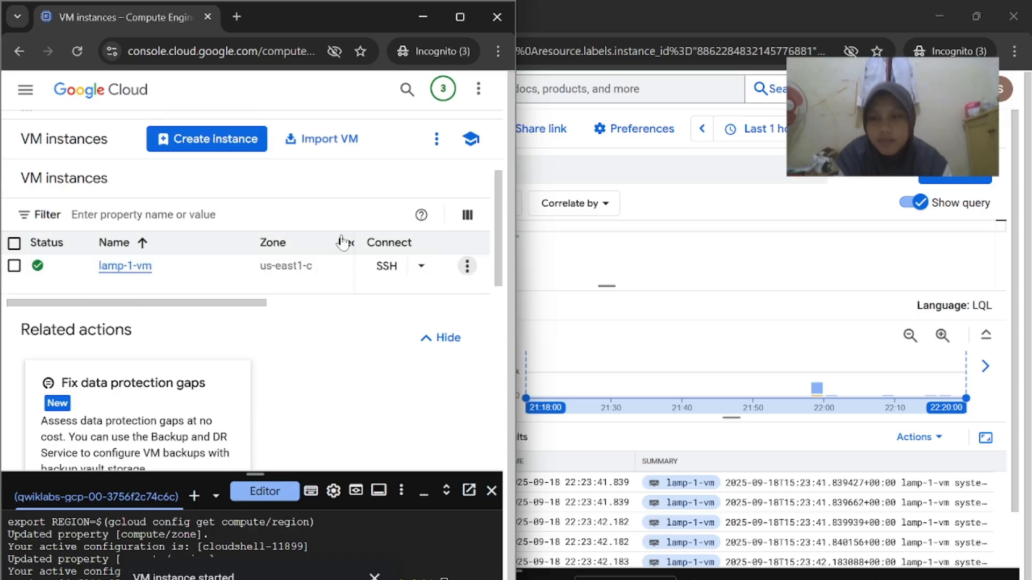
pyautogui.moveTo(748, 569)
pyautogui.click(463, 510)
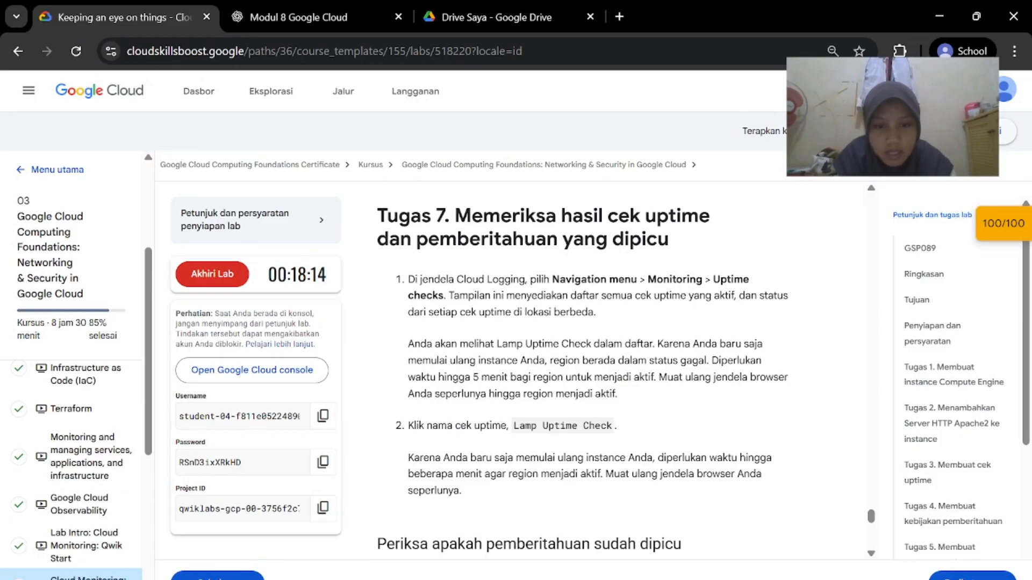
pyautogui.moveTo(672, 572)
pyautogui.click(586, 516)
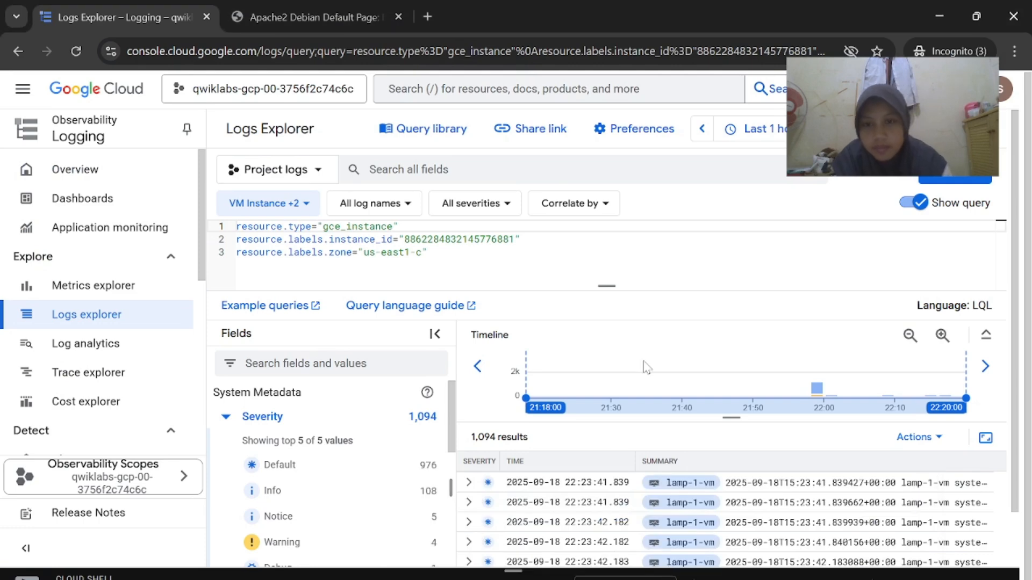
# Search the console for Monitoring and open the Uptime checks list
pyautogui.press('/')
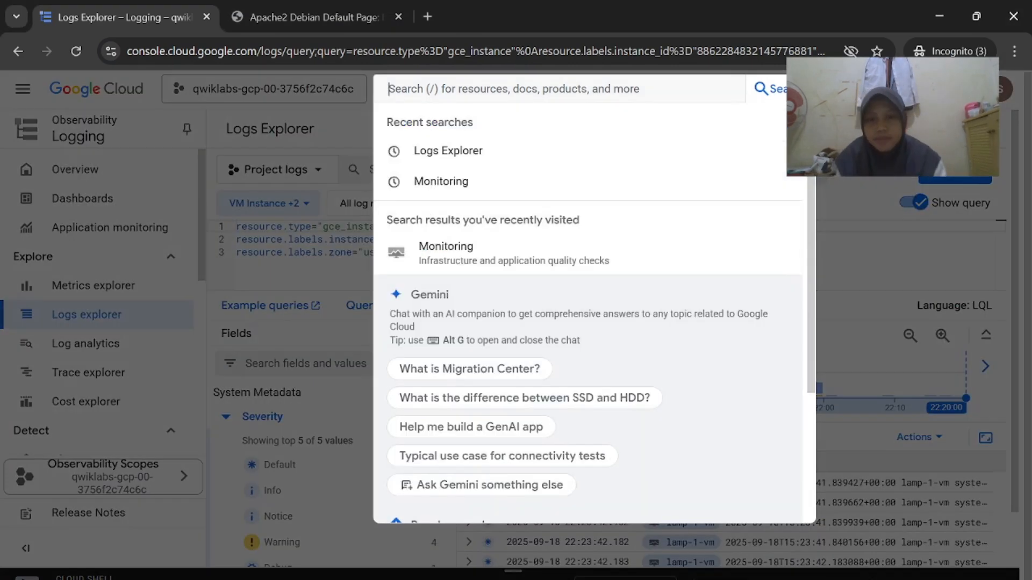
pyautogui.click(476, 181)
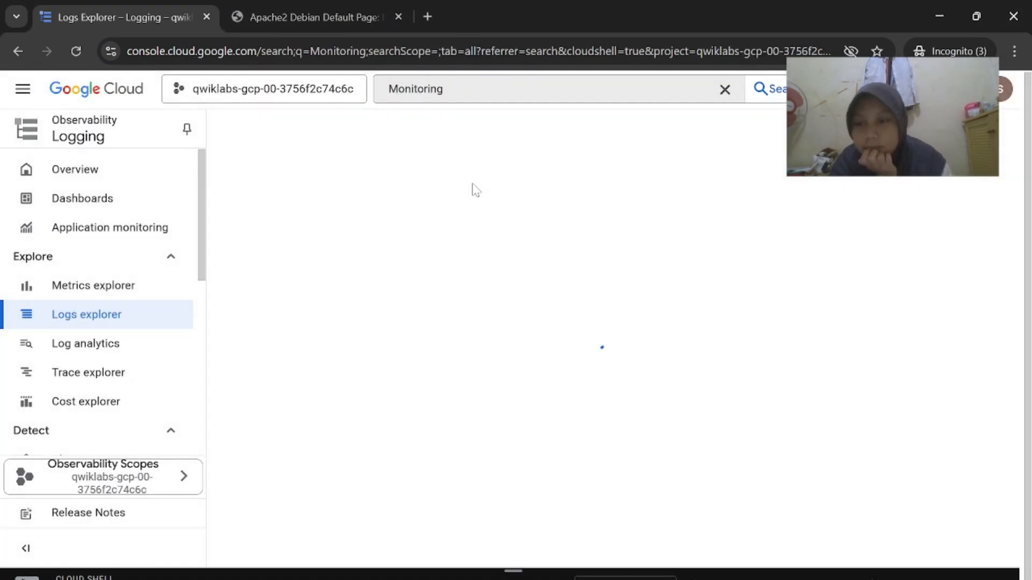
pyautogui.scroll(-3, 123, 341)
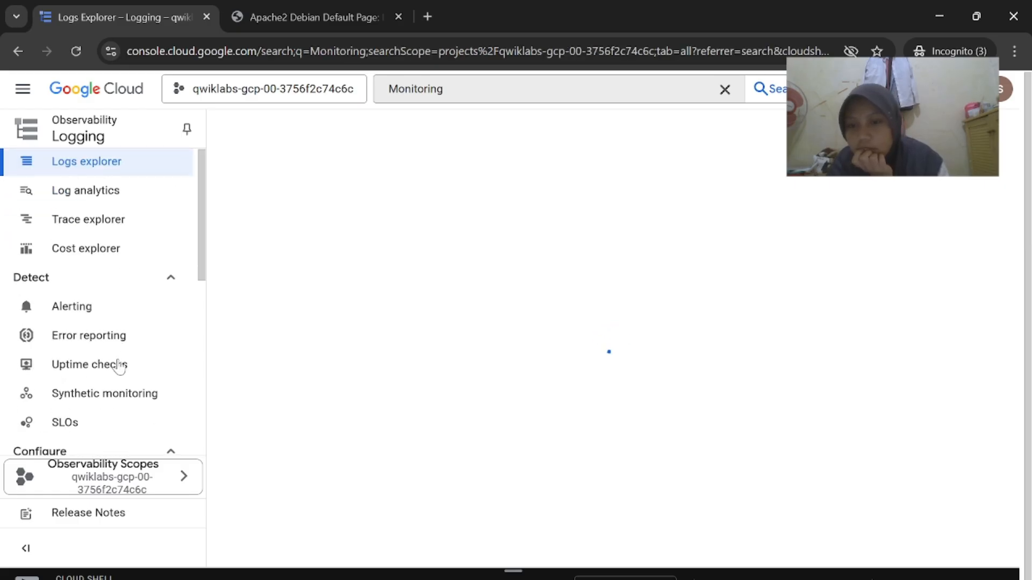
pyautogui.click(119, 366)
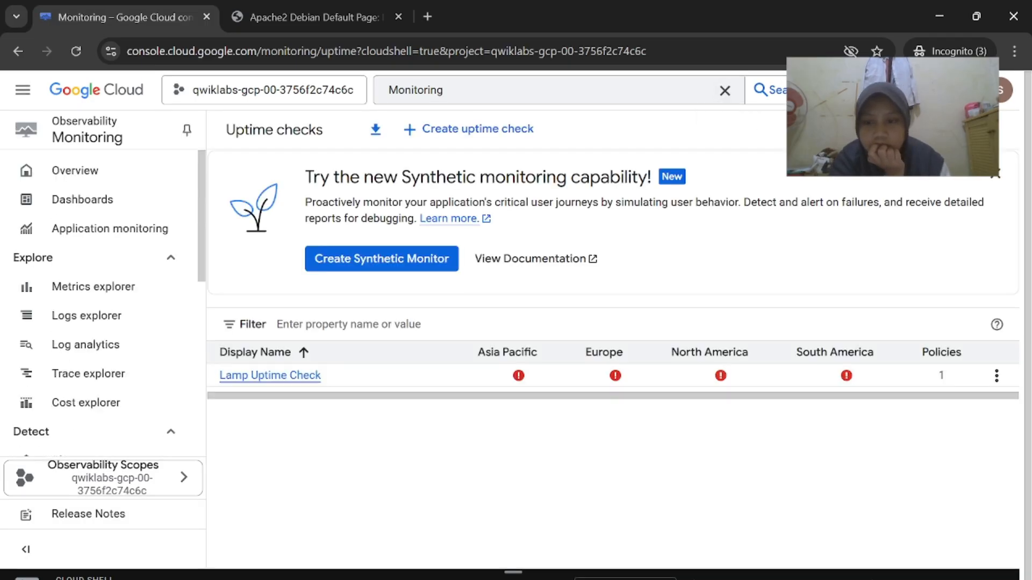
pyautogui.scroll(-6, 151, 389)
pyautogui.scroll(1, 150, 387)
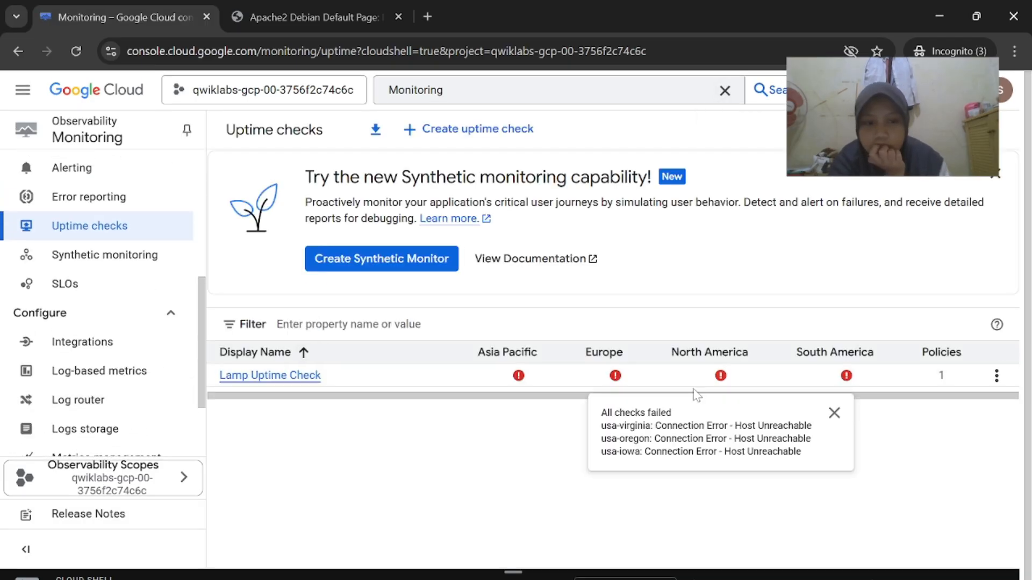
# Sort by Asia Pacific status, inspect the South America failure details, then reload with F5
pyautogui.click(473, 518)
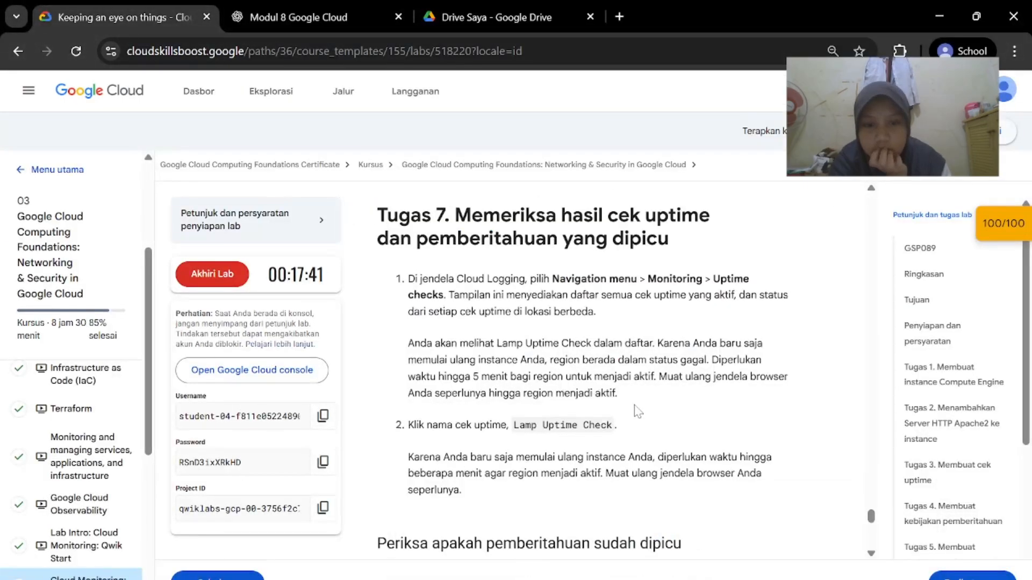
pyautogui.scroll(-1, 638, 412)
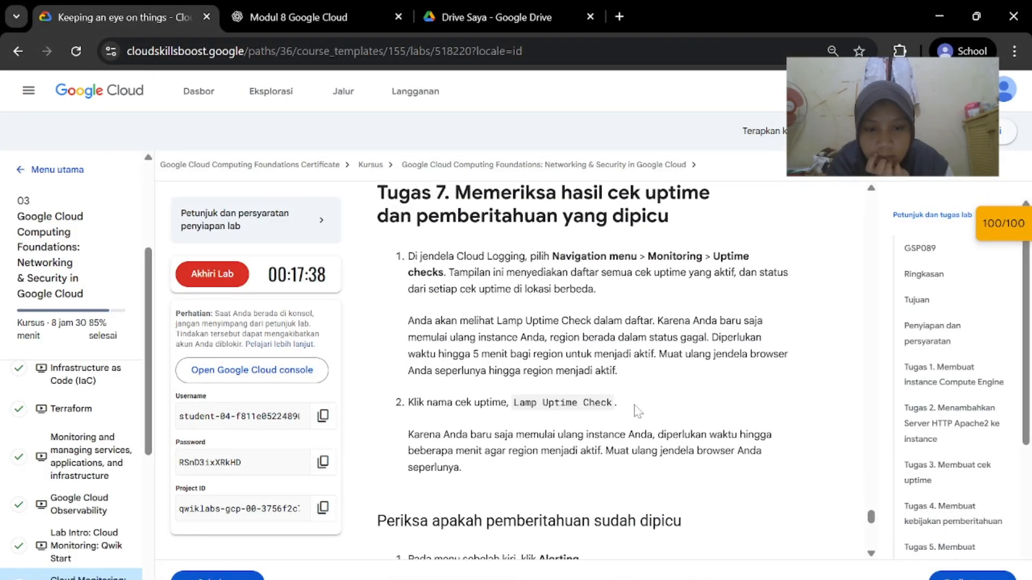
pyautogui.scroll(-2, 637, 412)
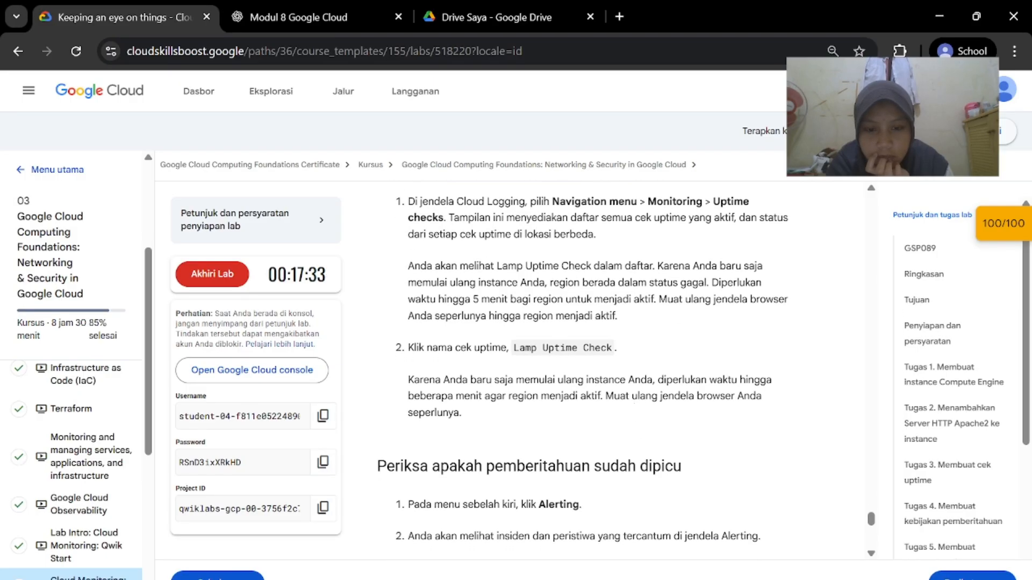
pyautogui.moveTo(665, 578)
pyautogui.click(662, 528)
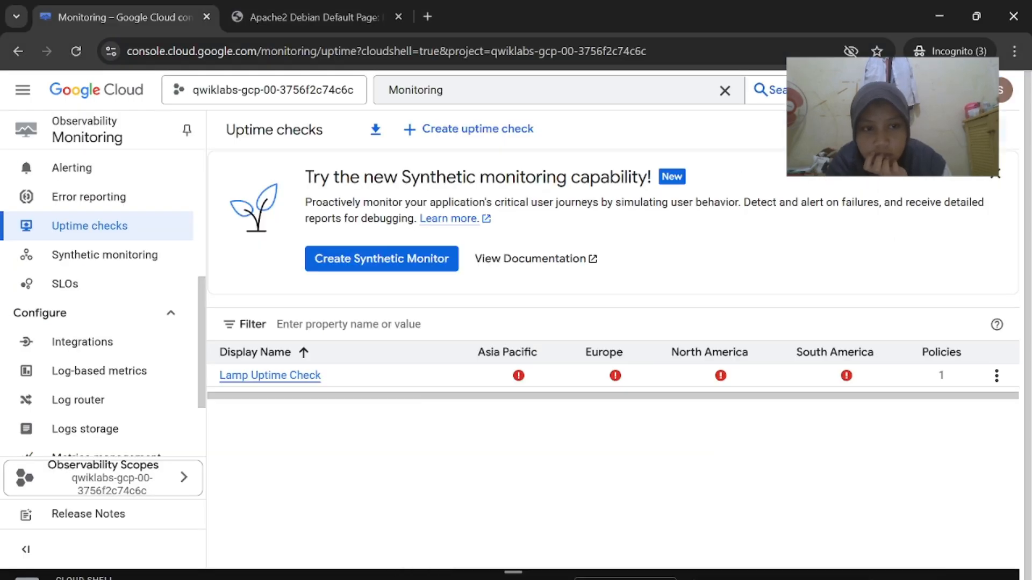
pyautogui.moveTo(615, 377)
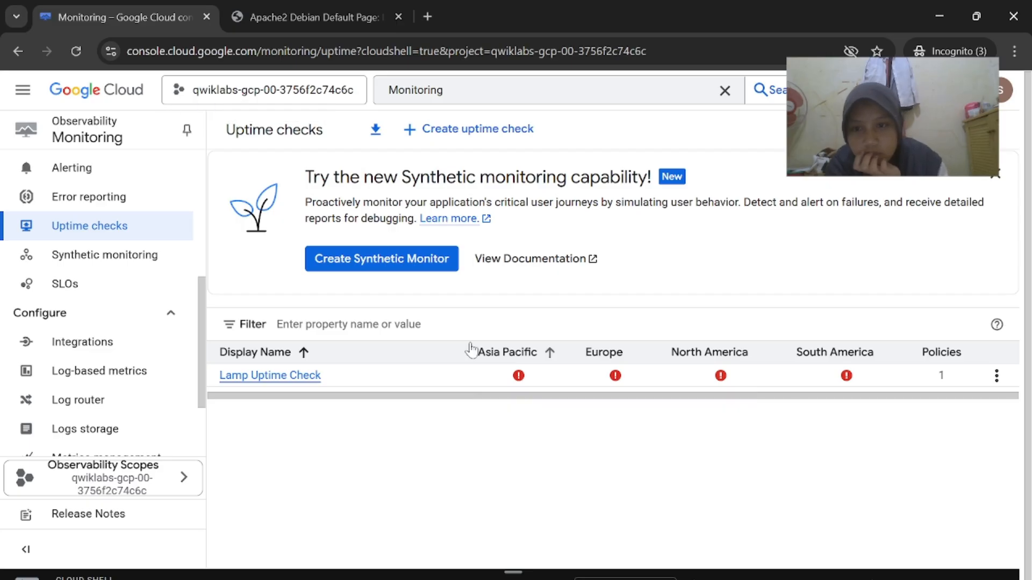
pyautogui.click(468, 351)
pyautogui.moveTo(521, 385)
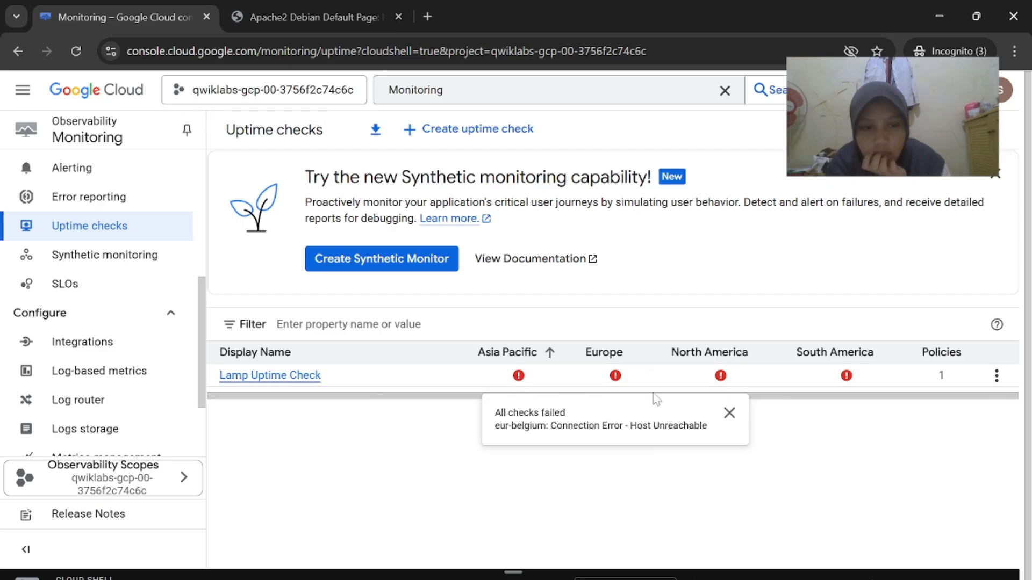
pyautogui.click(844, 381)
pyautogui.click(606, 486)
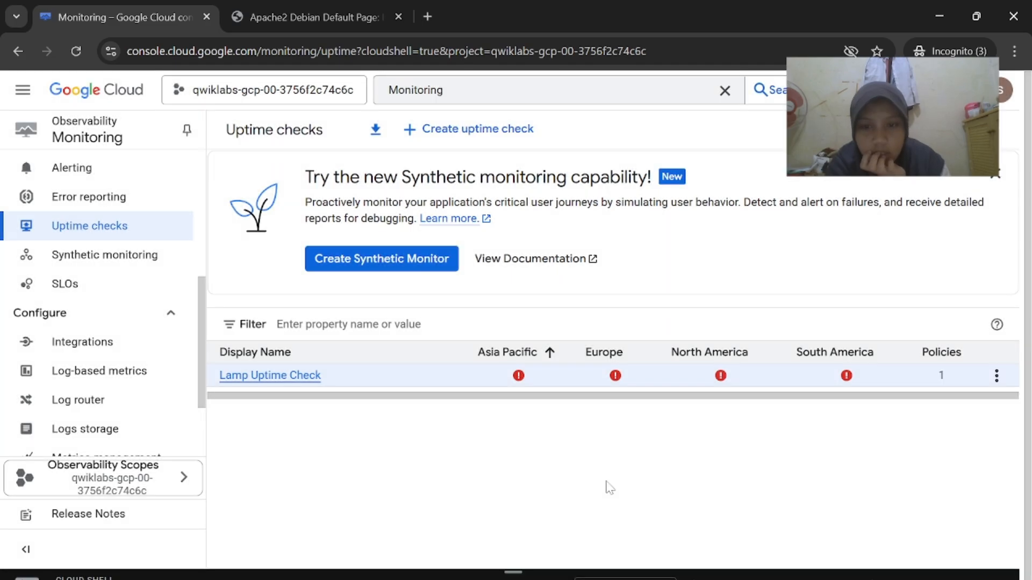
pyautogui.press('F5')
# Confirm the reload; Lamp Uptime Check now passes in Asia Pacific, failing in three regions
pyautogui.click(586, 154)
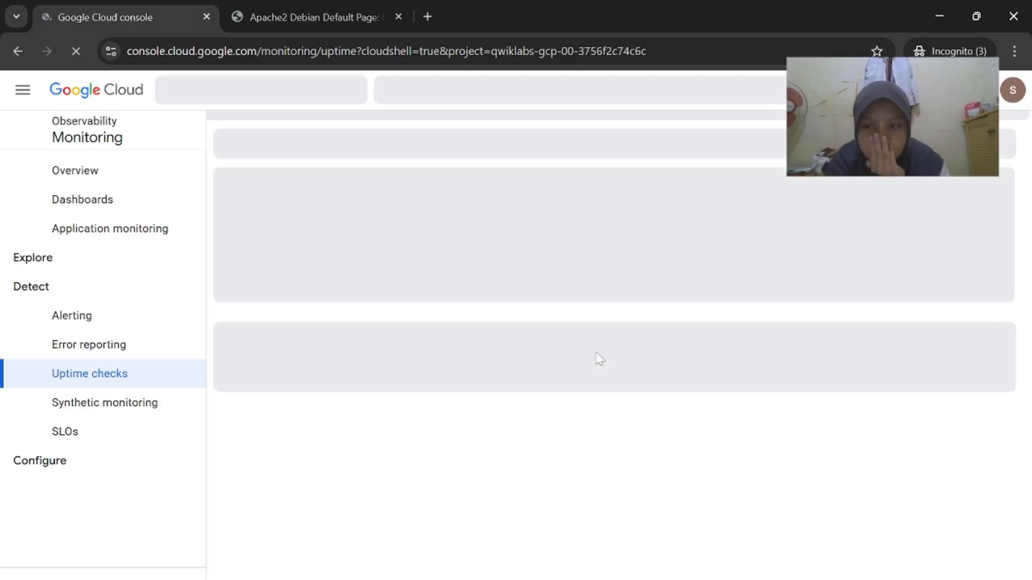
pyautogui.moveTo(641, 377)
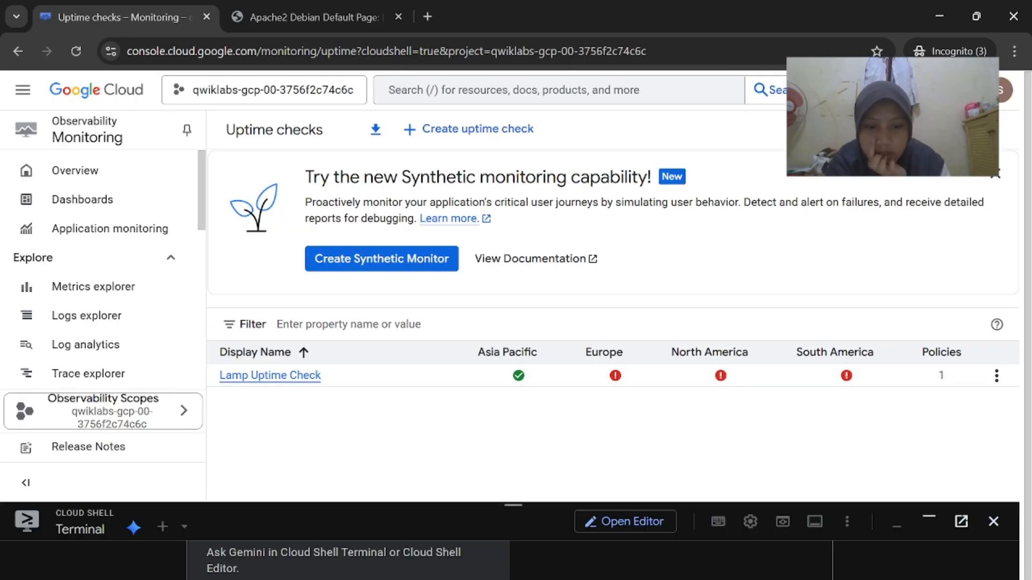
pyautogui.moveTo(664, 579)
pyautogui.click(492, 541)
pyautogui.scroll(-1, 553, 373)
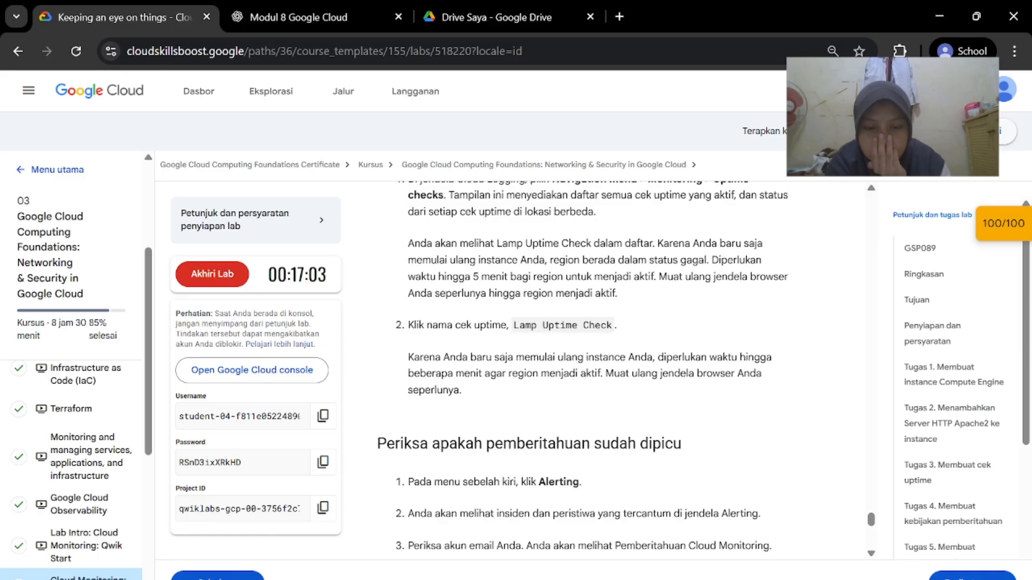
pyautogui.scroll(-3, 625, 381)
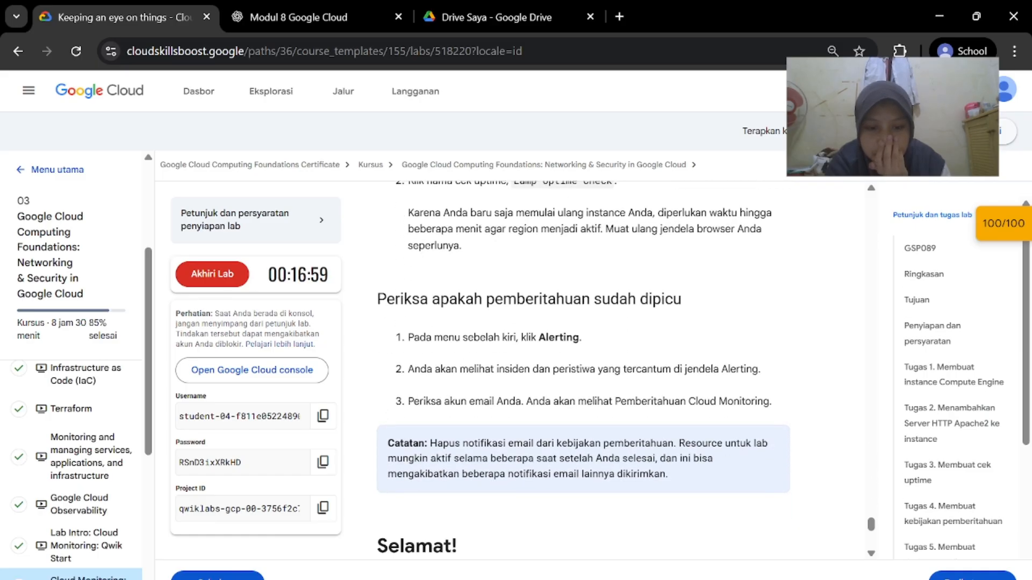
pyautogui.moveTo(665, 579)
pyautogui.click(618, 524)
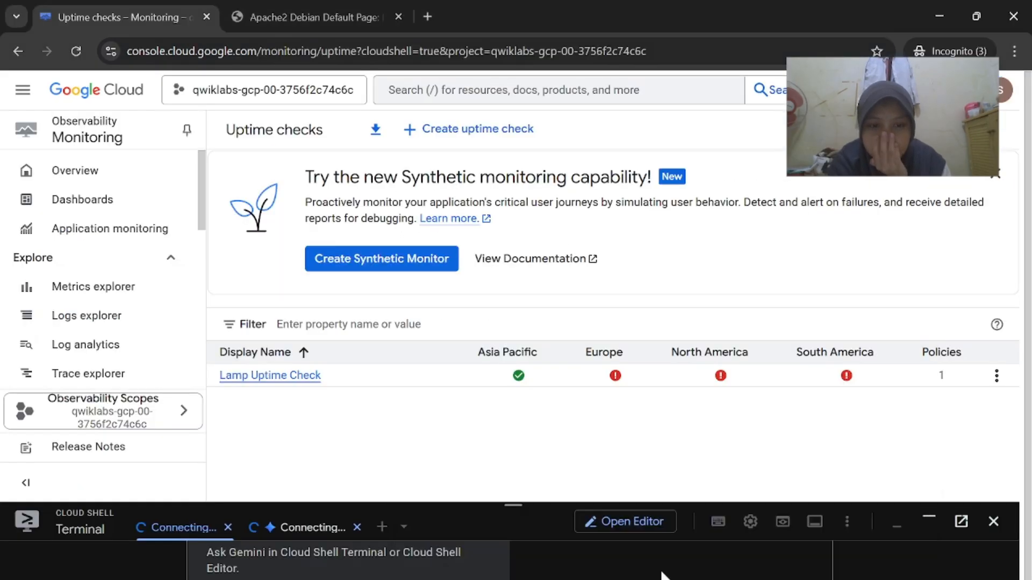
pyautogui.click(444, 521)
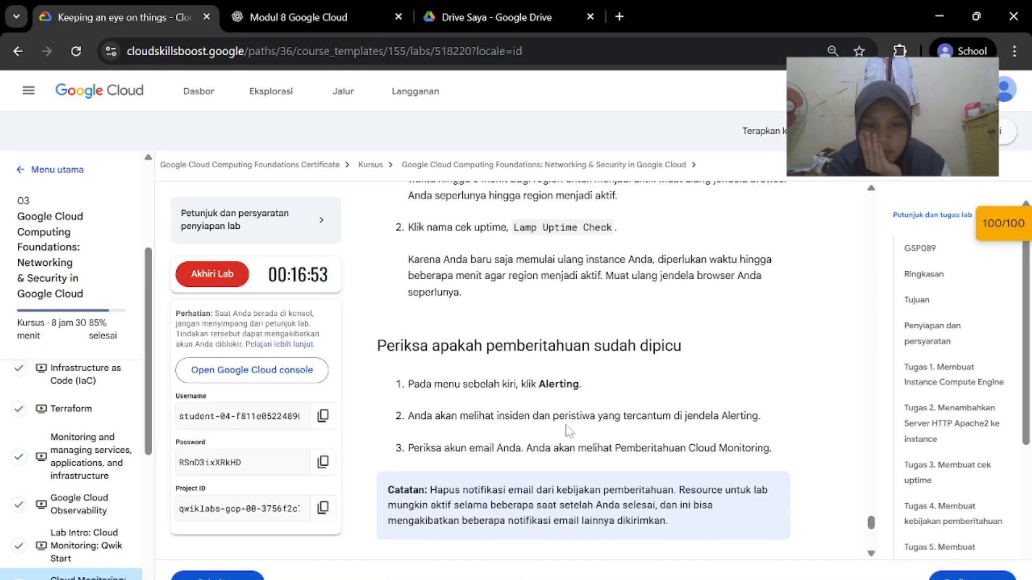
pyautogui.scroll(1, 570, 430)
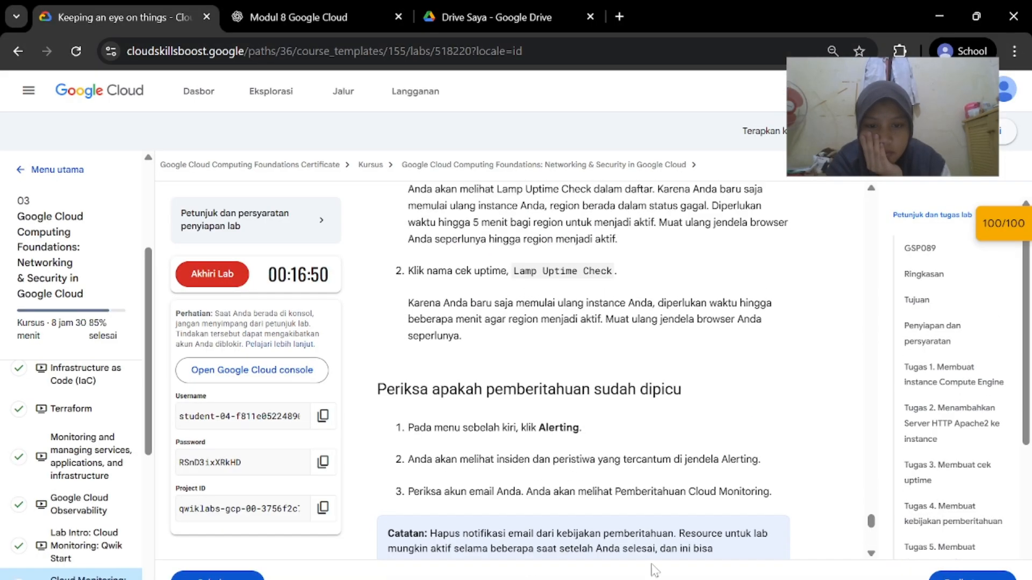
pyautogui.moveTo(665, 579)
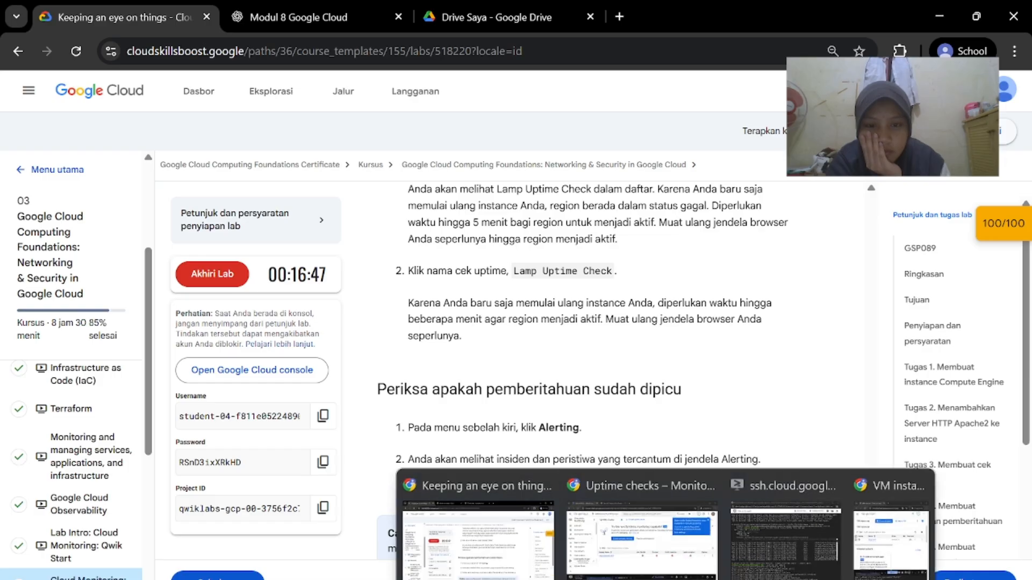
pyautogui.click(643, 540)
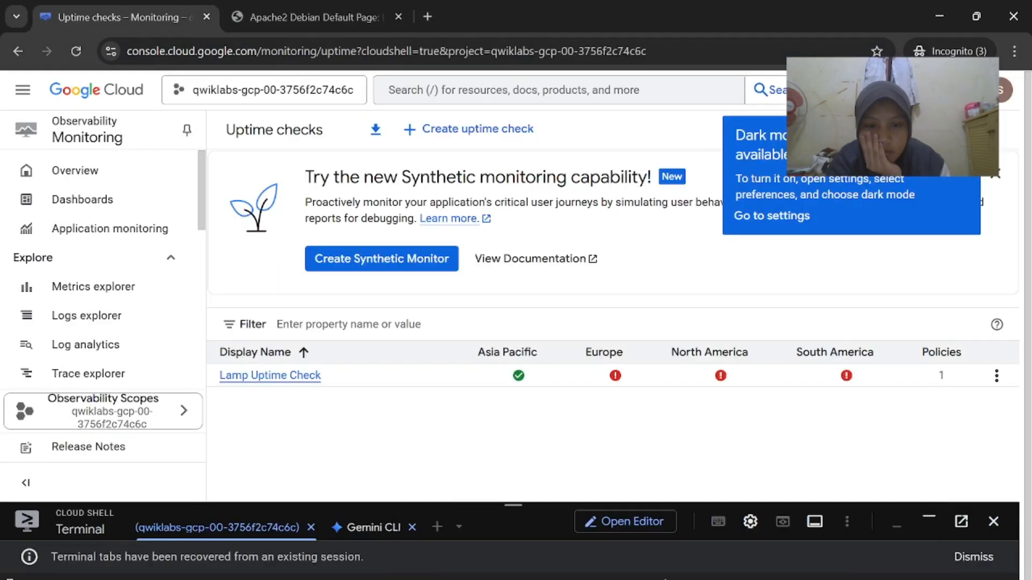
pyautogui.click(296, 375)
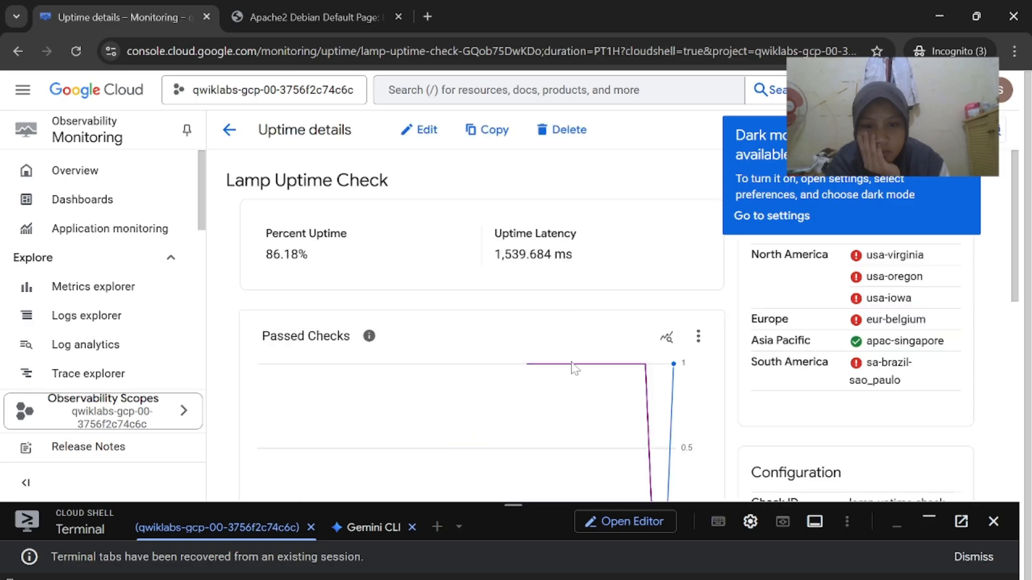
pyautogui.scroll(-3, 575, 369)
pyautogui.scroll(3, 575, 368)
pyautogui.scroll(-1, 575, 368)
pyautogui.scroll(1, 575, 369)
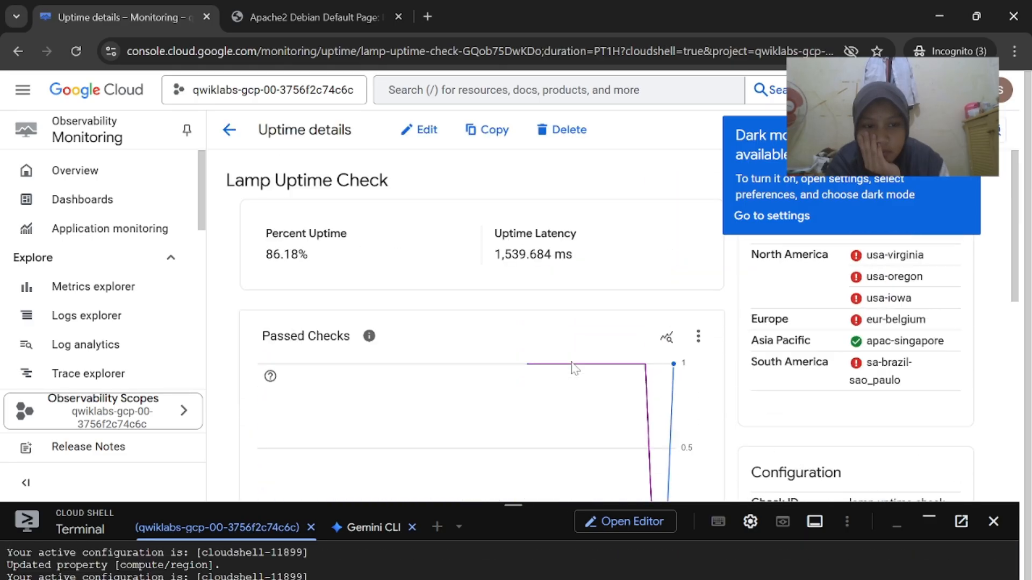
pyautogui.click(477, 542)
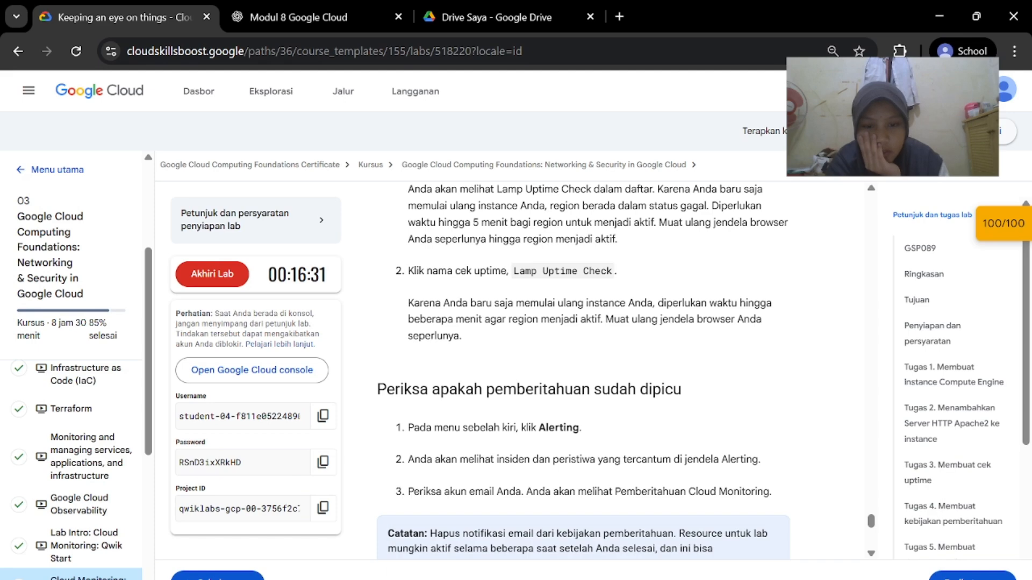
pyautogui.scroll(-1, 584, 370)
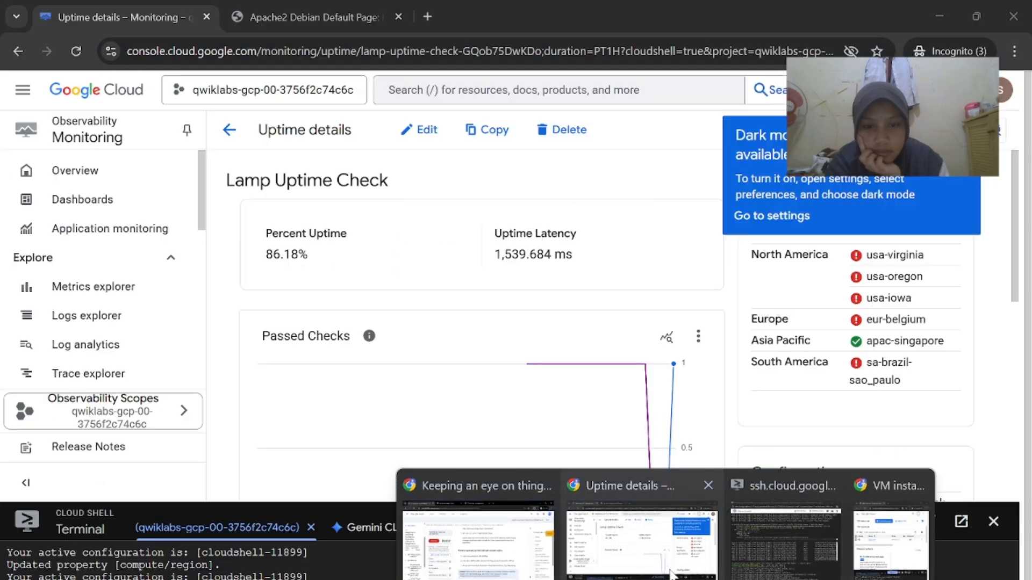
pyautogui.click(671, 574)
pyautogui.click(229, 129)
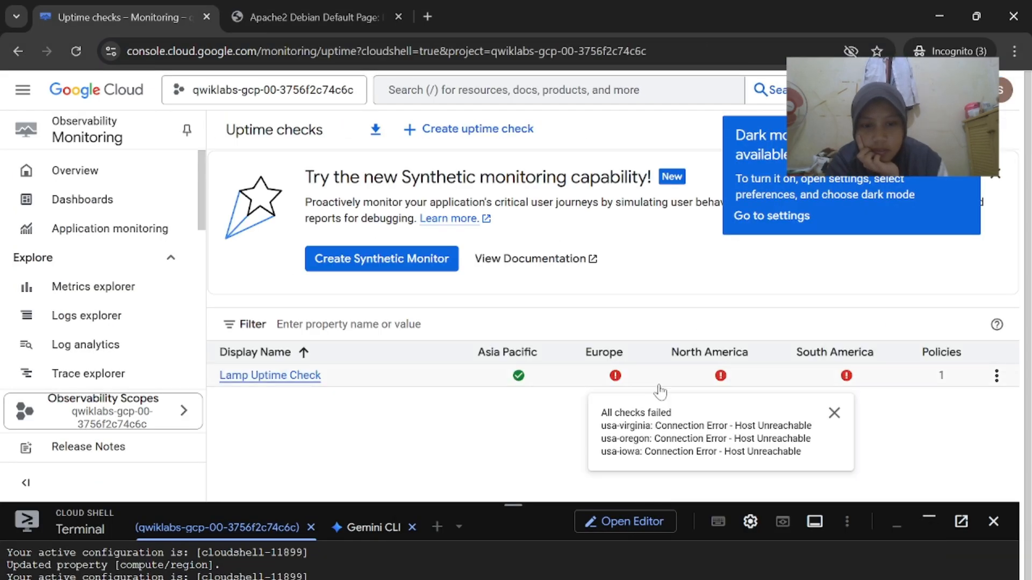
pyautogui.click(77, 53)
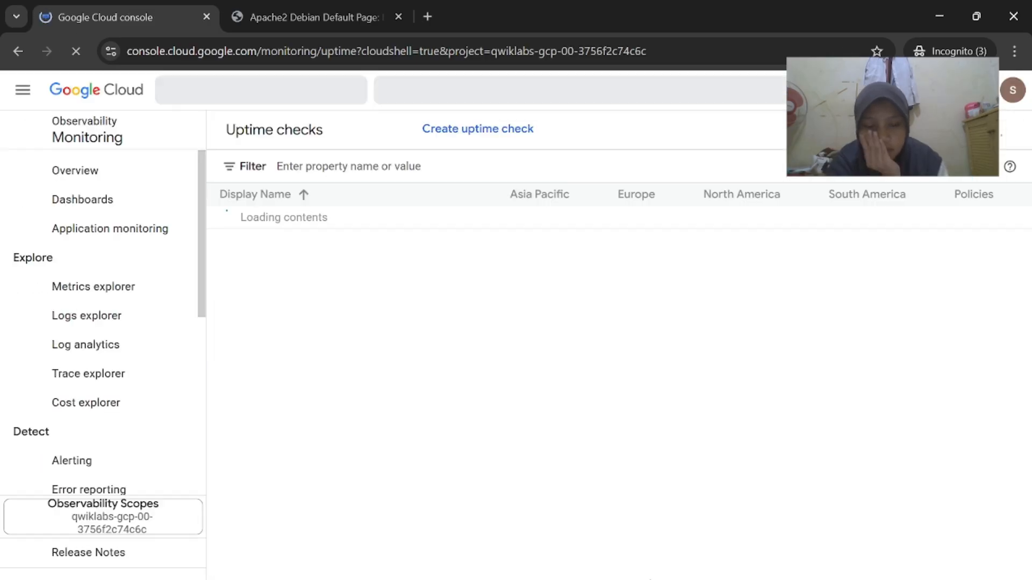
pyautogui.moveTo(628, 378)
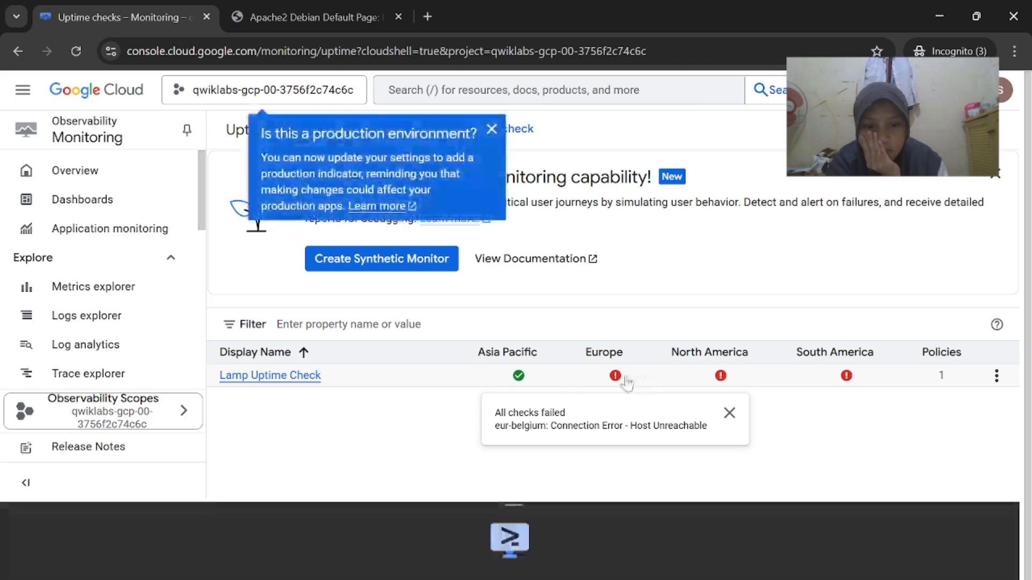
pyautogui.moveTo(666, 579)
pyautogui.click(480, 529)
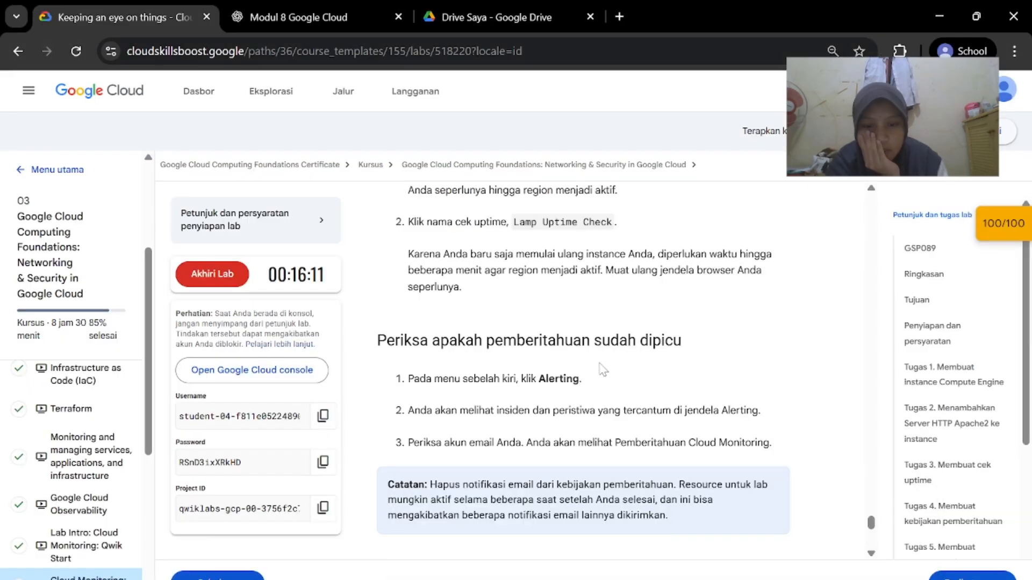
pyautogui.scroll(-2, 601, 369)
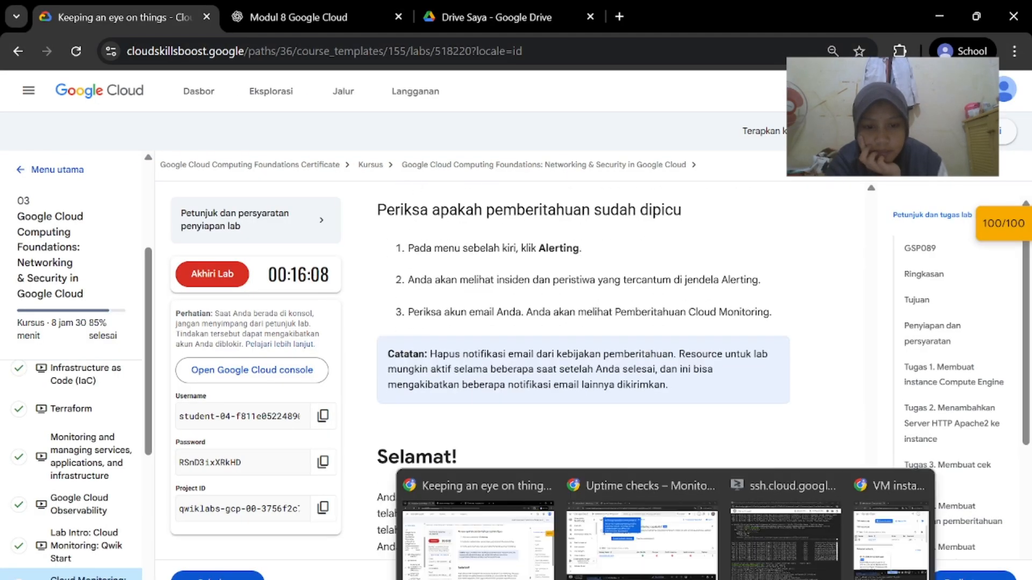
pyautogui.click(642, 530)
# Open Alerting and review the Lamp Uptime Check incident in the Incidents table
pyautogui.scroll(-2, 152, 333)
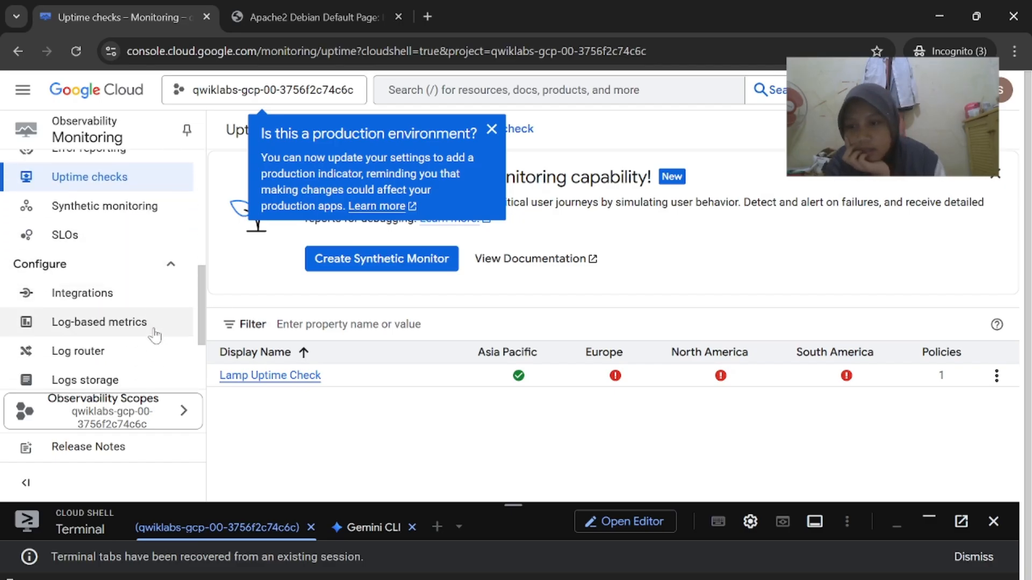
pyautogui.scroll(3, 145, 309)
pyautogui.click(137, 284)
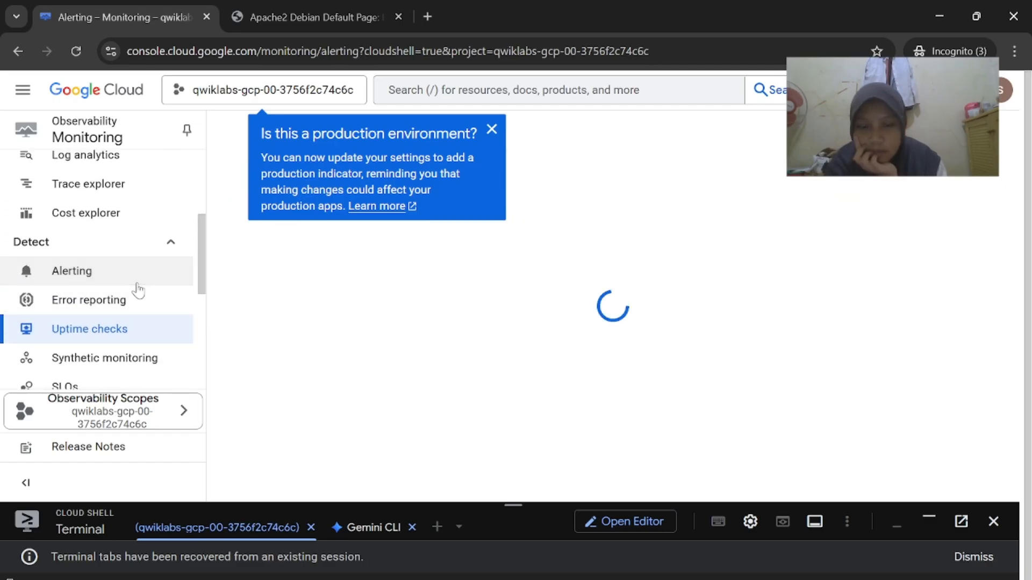
pyautogui.scroll(-5, 361, 368)
pyautogui.scroll(3, 372, 259)
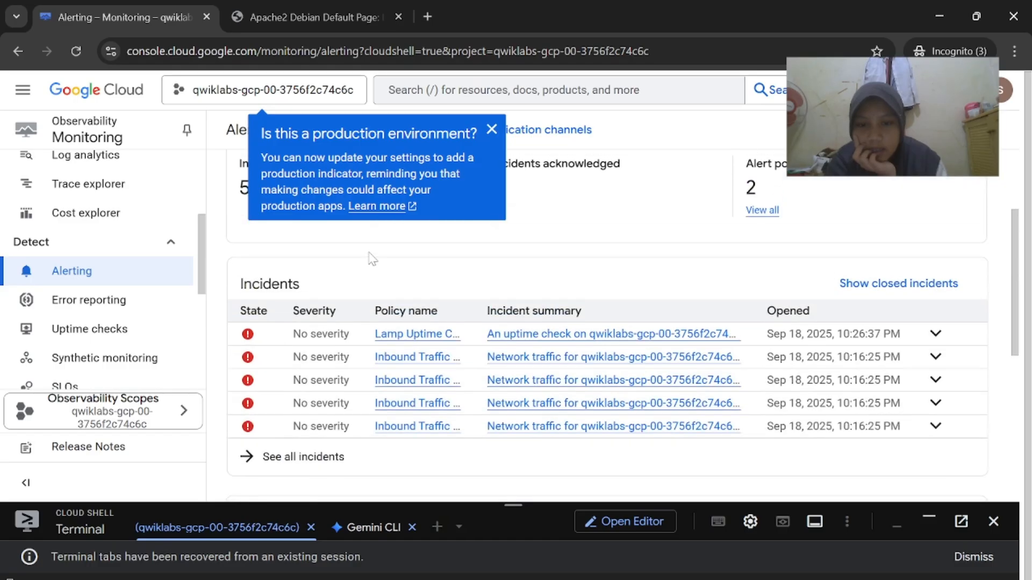
# Scroll the lab guide to its closing congratulations showing the 100/100 score
pyautogui.moveTo(666, 579)
pyautogui.click(511, 538)
pyautogui.scroll(-5, 525, 511)
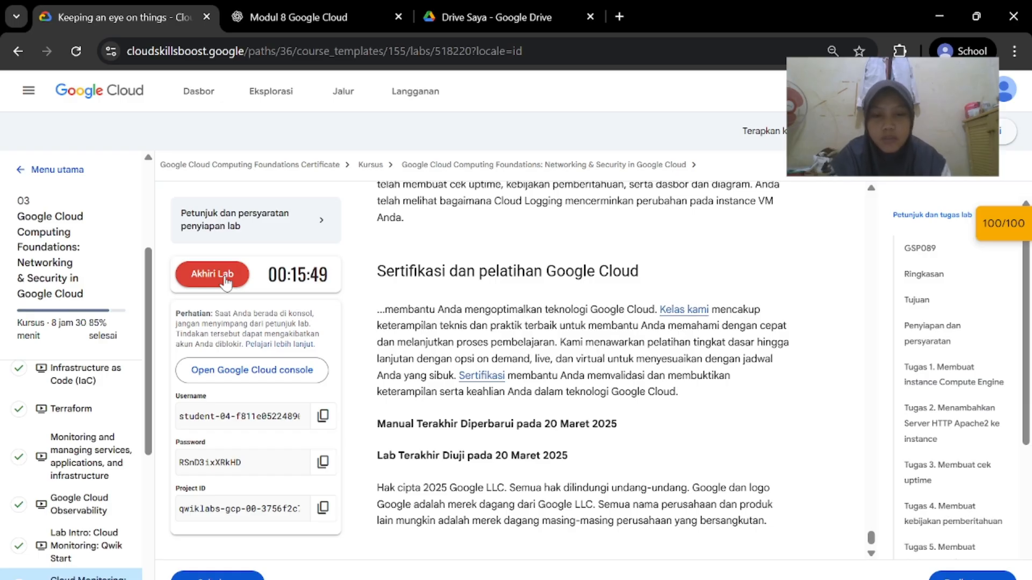
# End the lab with Akhiri Lab and submit the five-star rating via Kirim
pyautogui.click(226, 280)
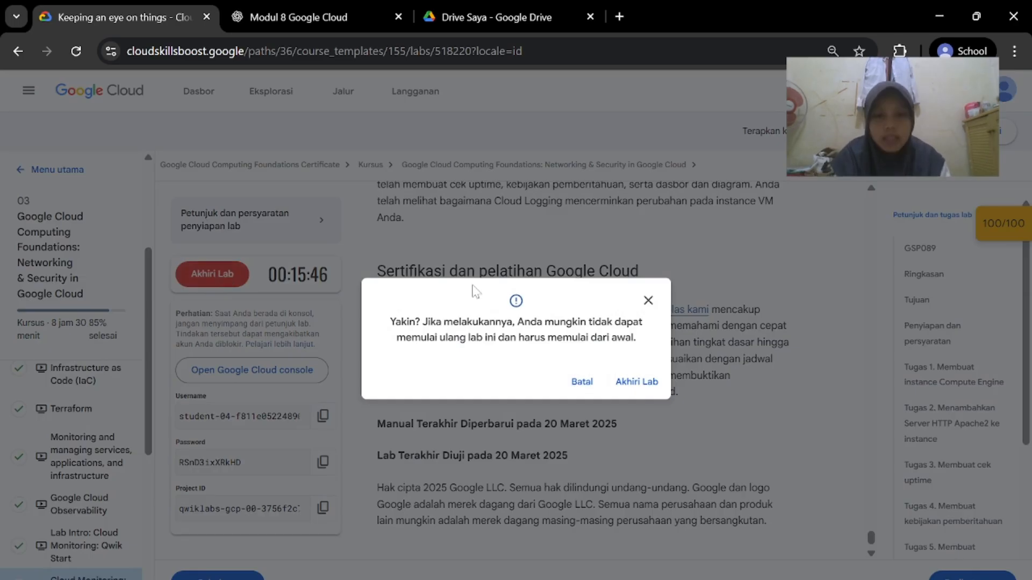
pyautogui.click(642, 381)
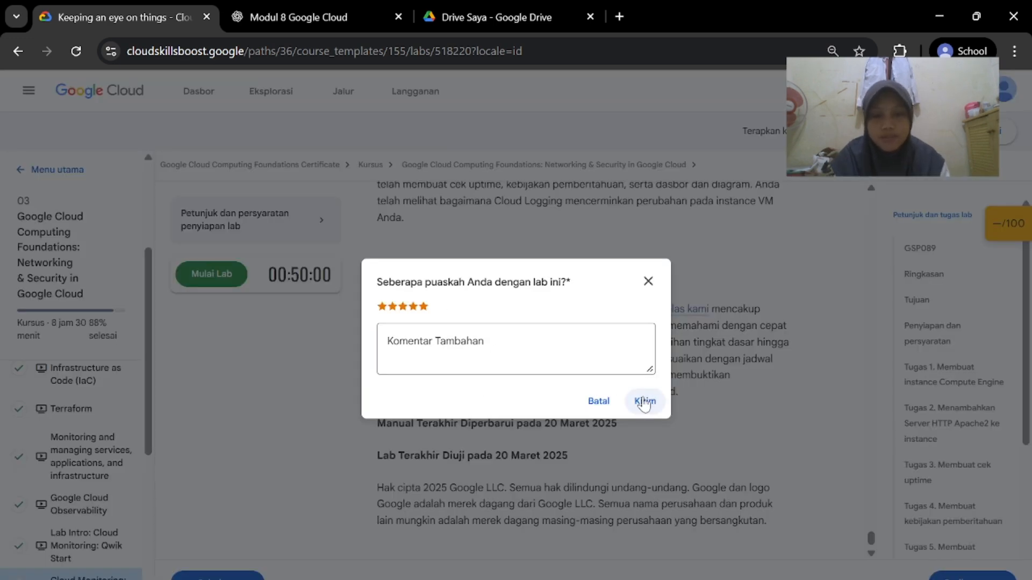
pyautogui.click(645, 401)
# Return to the Monitoring Alerting incidents page
pyautogui.moveTo(699, 573)
pyautogui.click(693, 532)
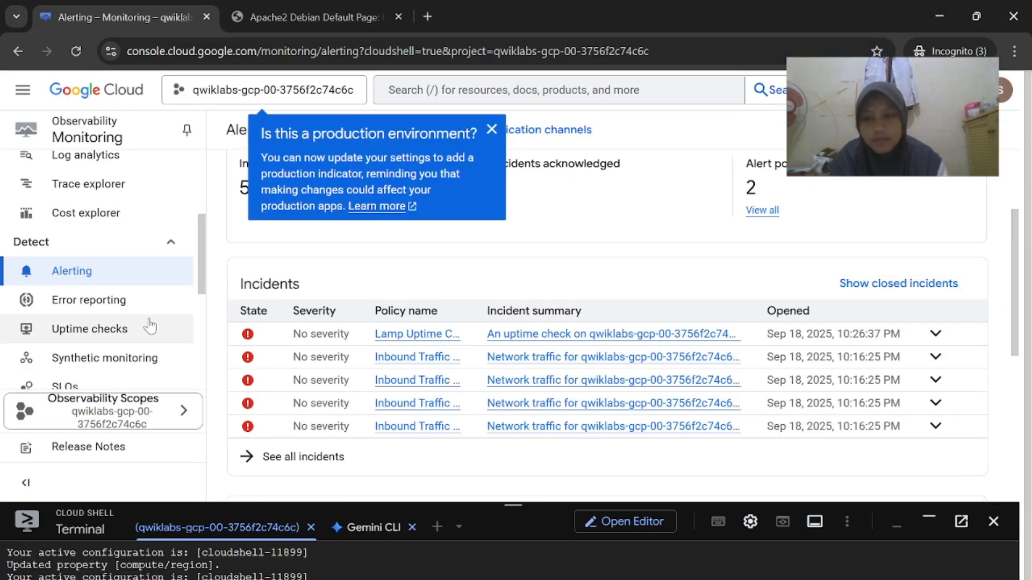
pyautogui.scroll(-5, 149, 327)
pyautogui.scroll(4, 143, 315)
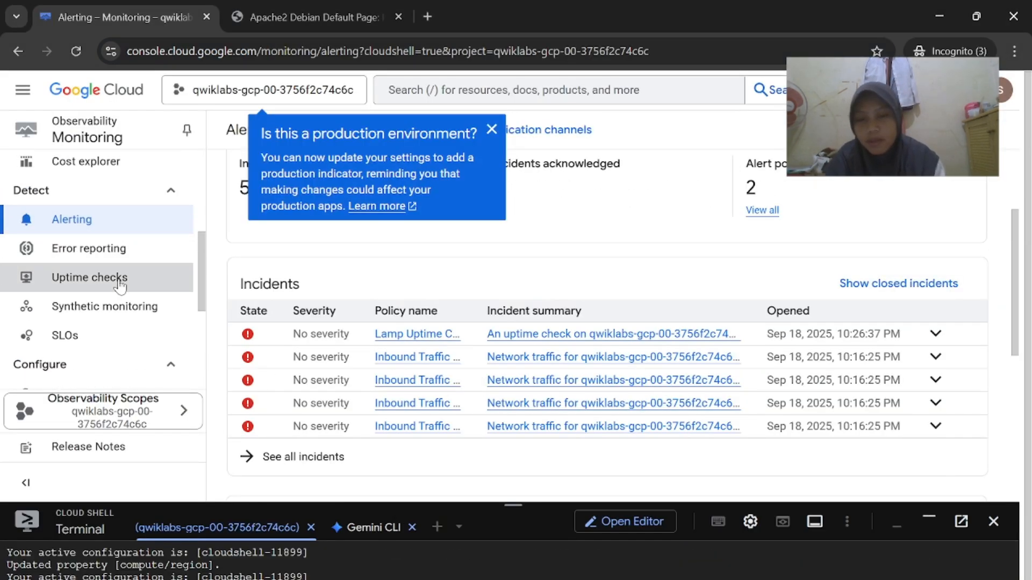